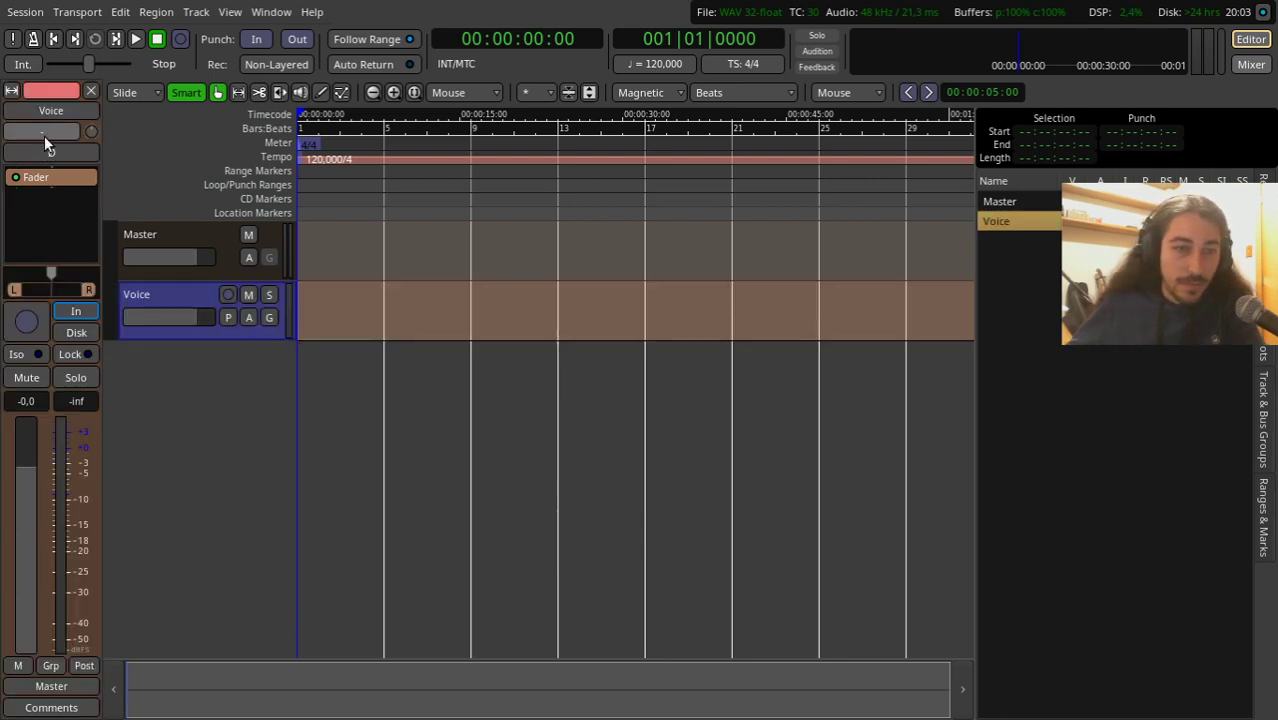
Step: Assign input 1 as the Voice track's input source and select the track
click(55, 174)
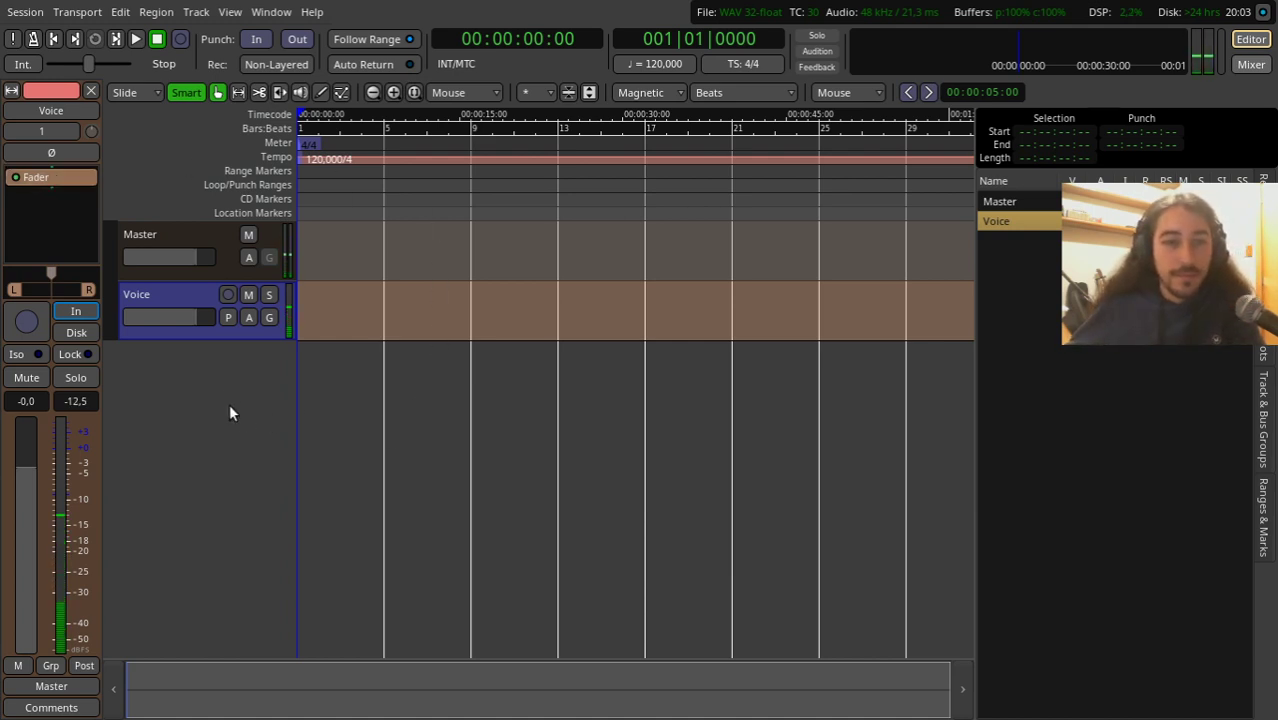
click(204, 347)
click(184, 297)
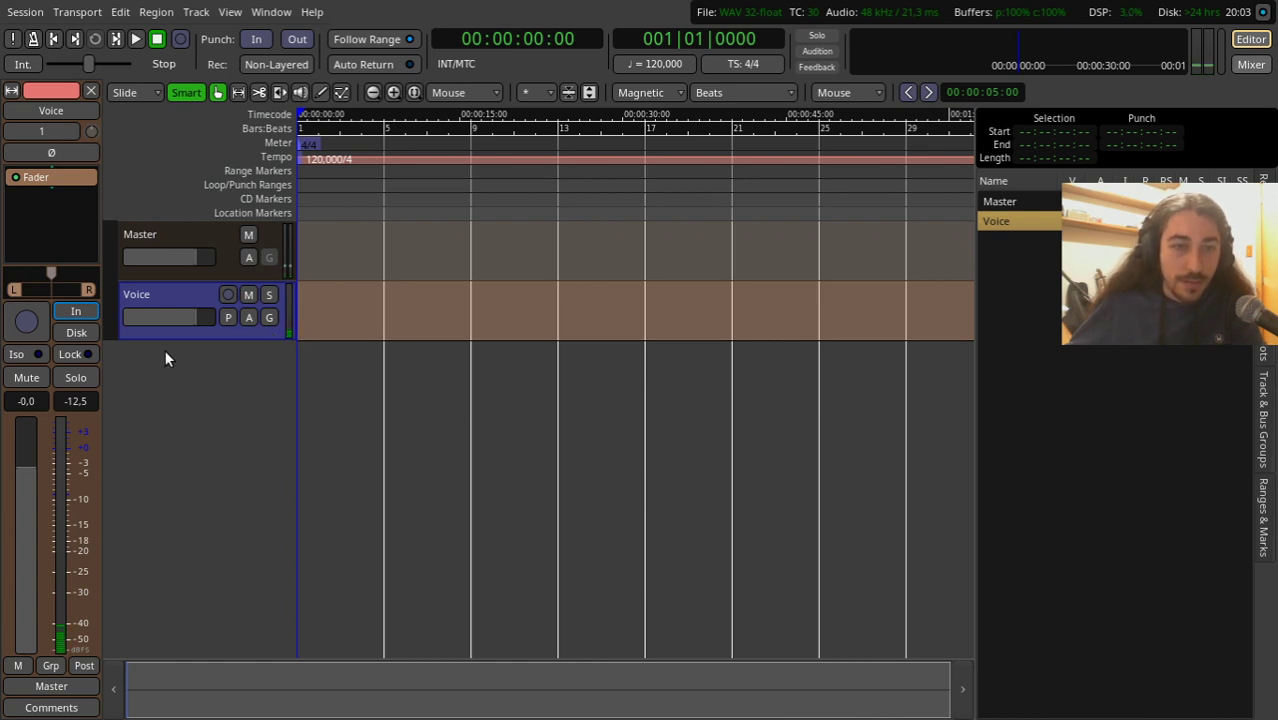
Step: Record a take of about 4 seconds on the Voice track and disarm recording
click(222, 296)
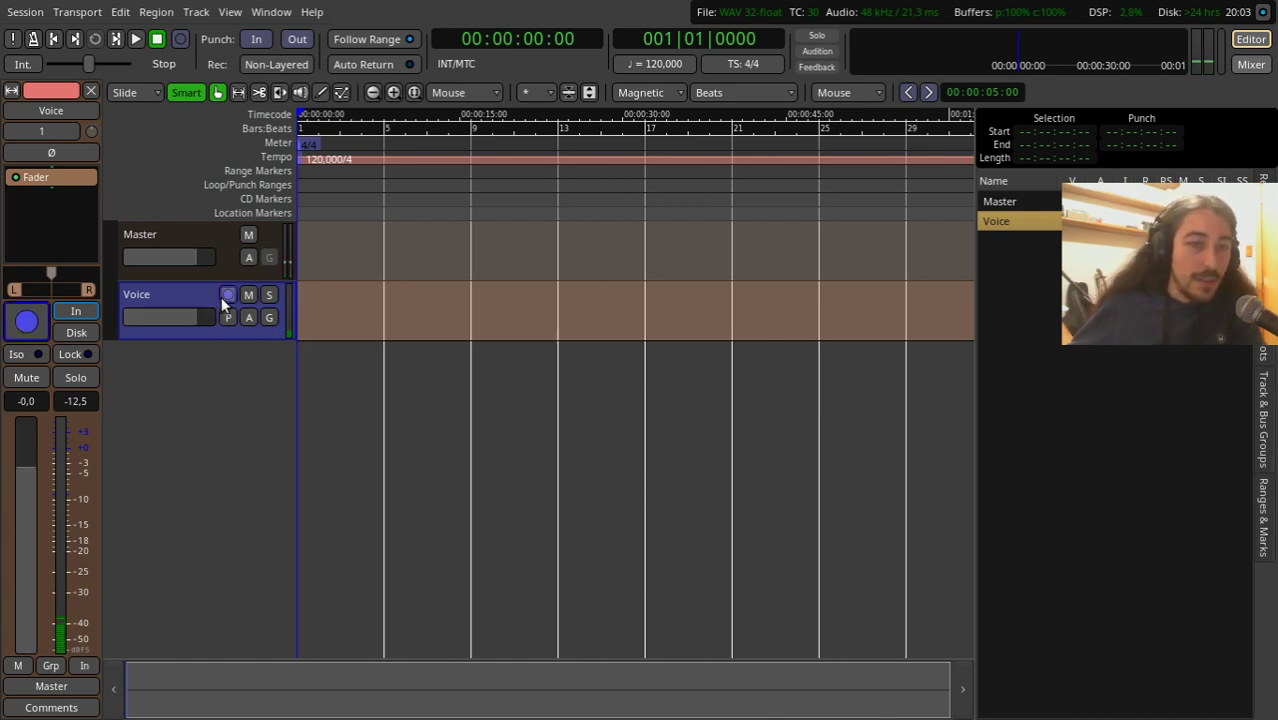
key(space)
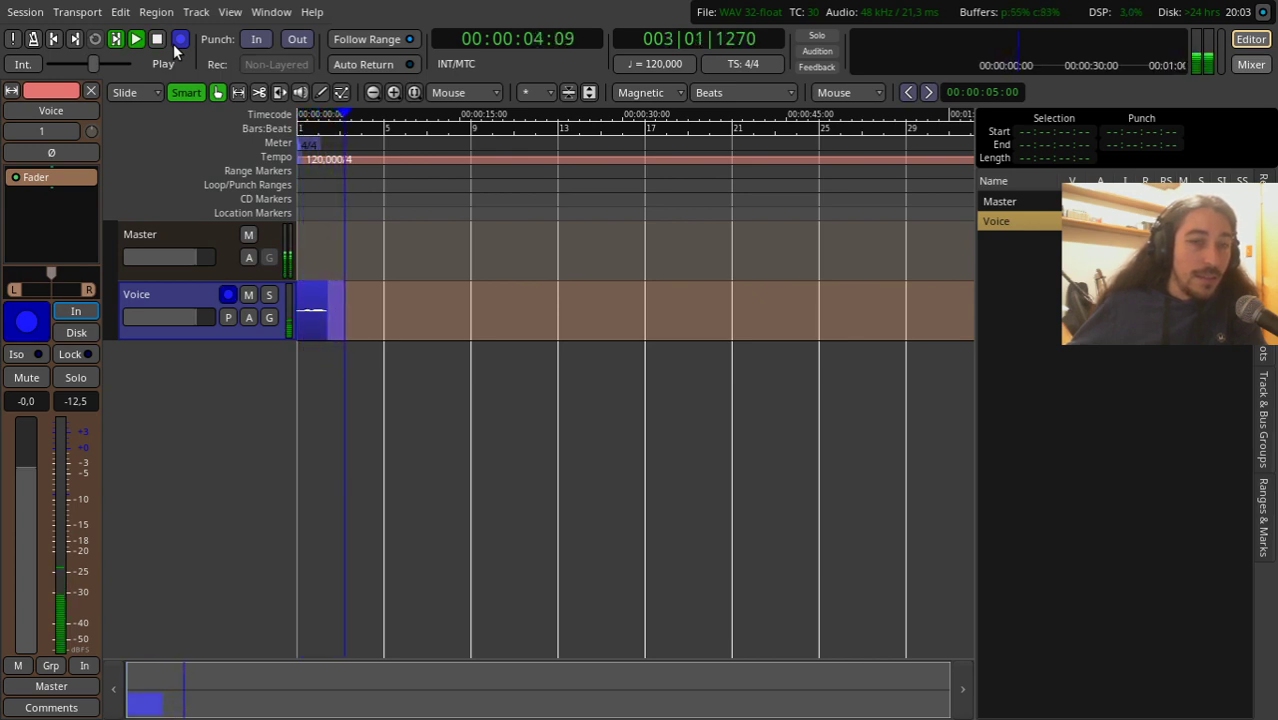
key(space)
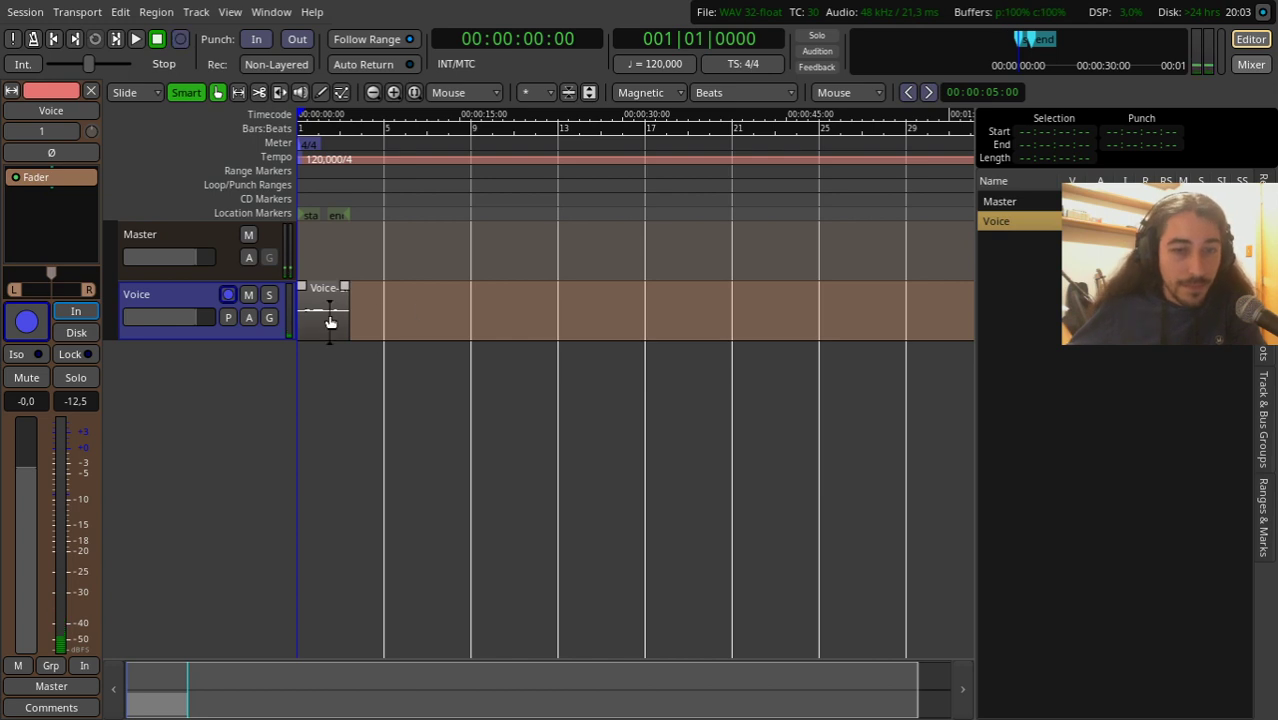
click(228, 294)
click(180, 40)
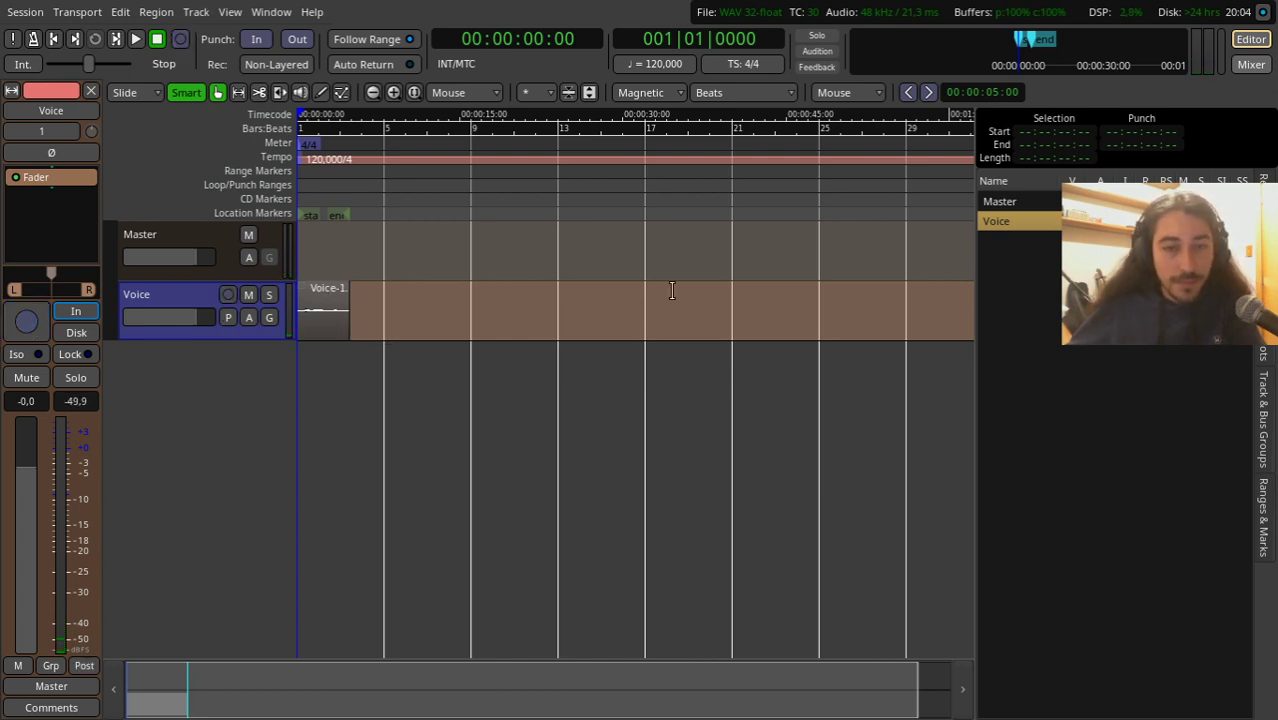
Step: Play back the recorded Voice region from the start and stop at its end
click(320, 329)
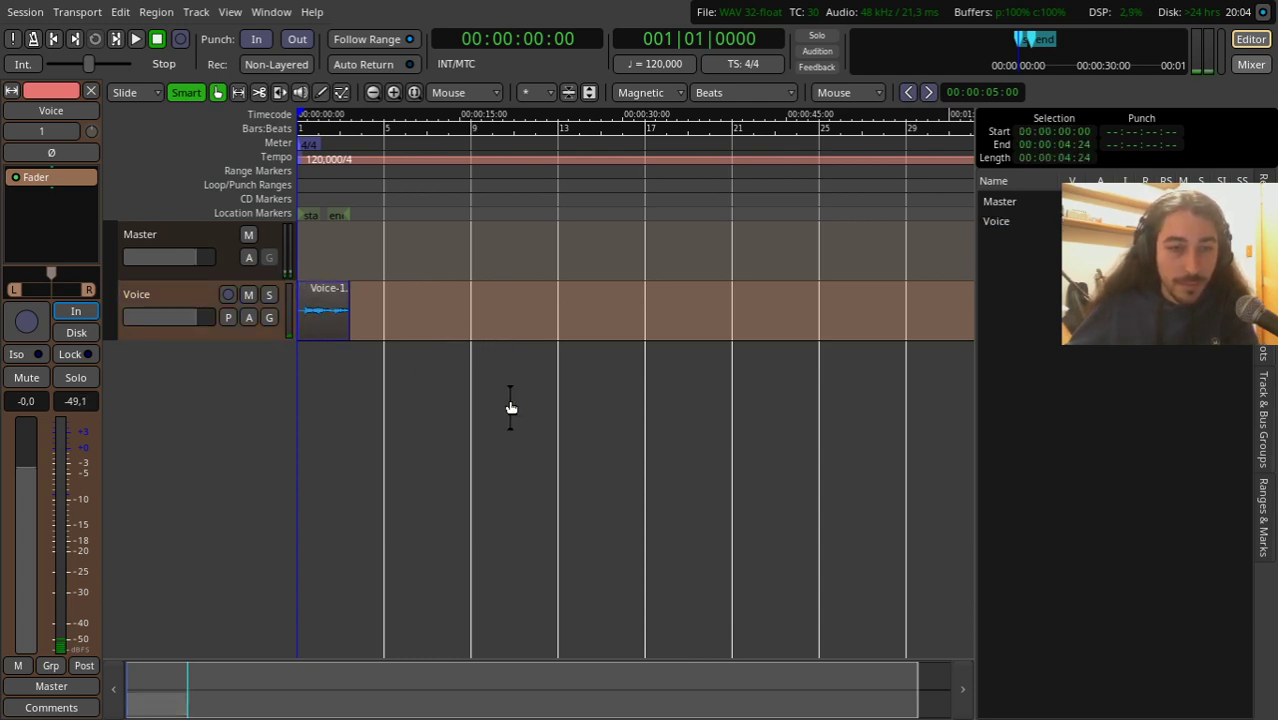
key(space)
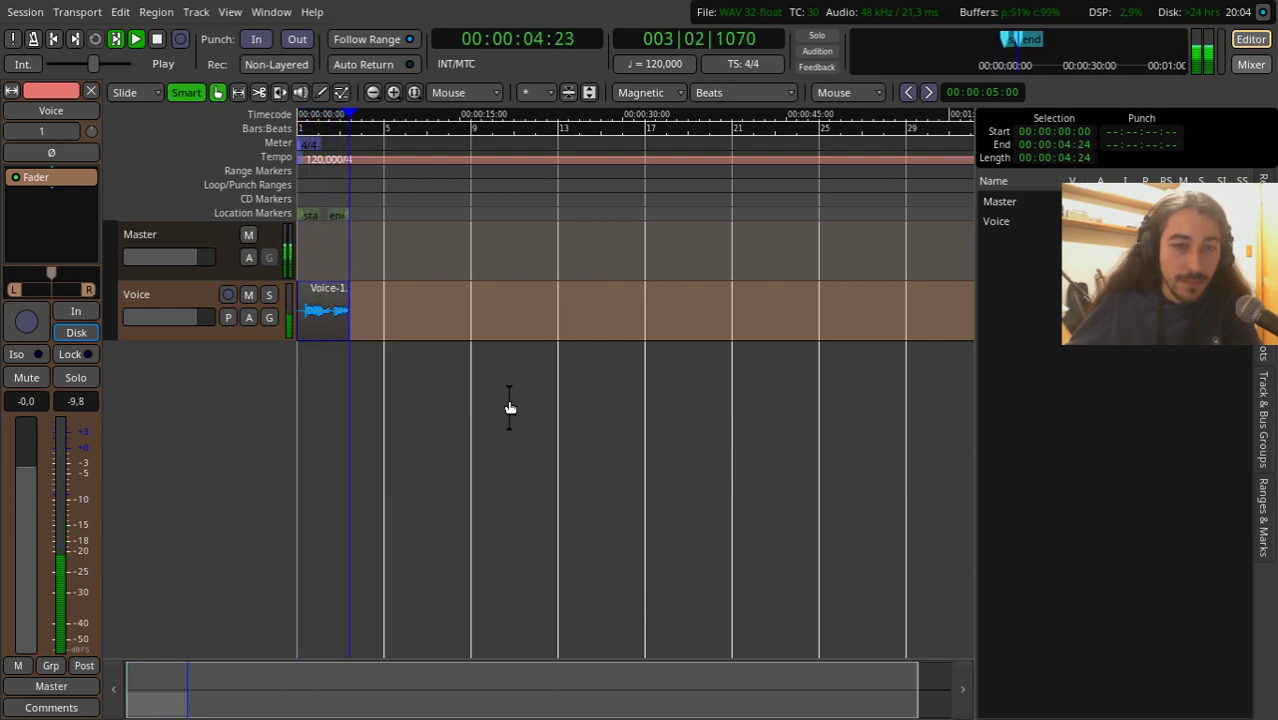
key(space)
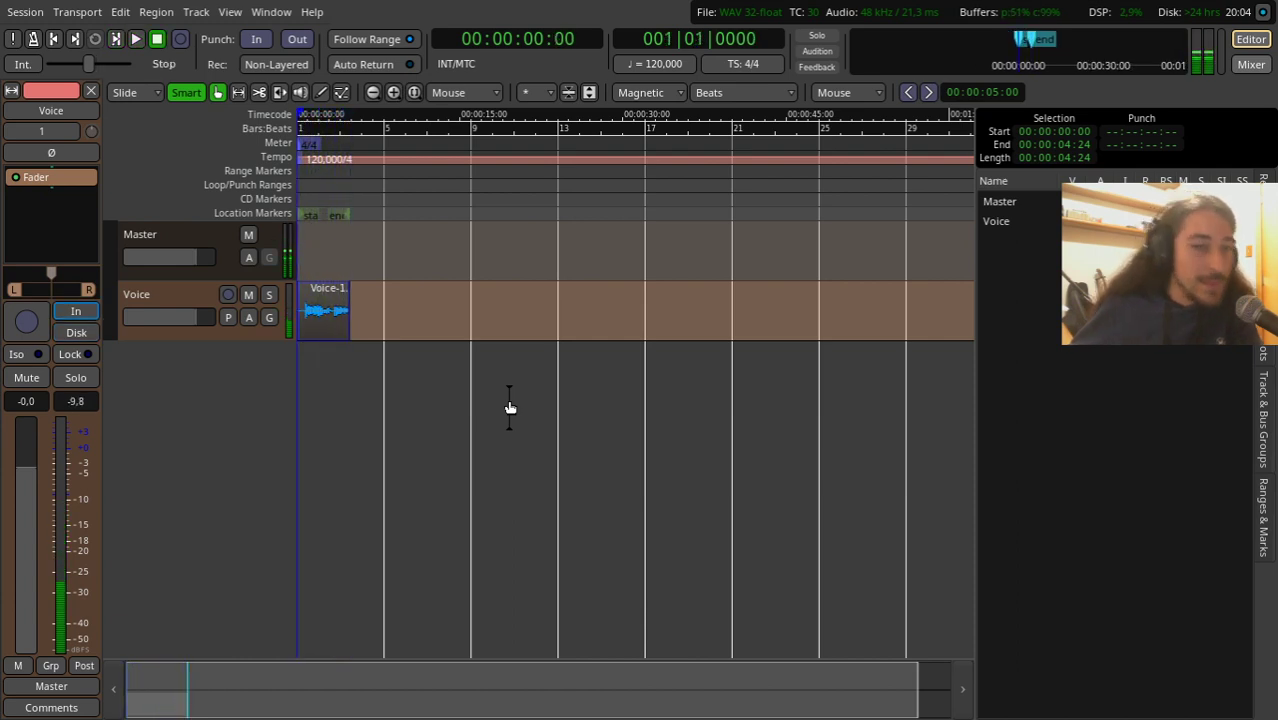
Step: Mute the Voice track and select its recorded region
click(208, 290)
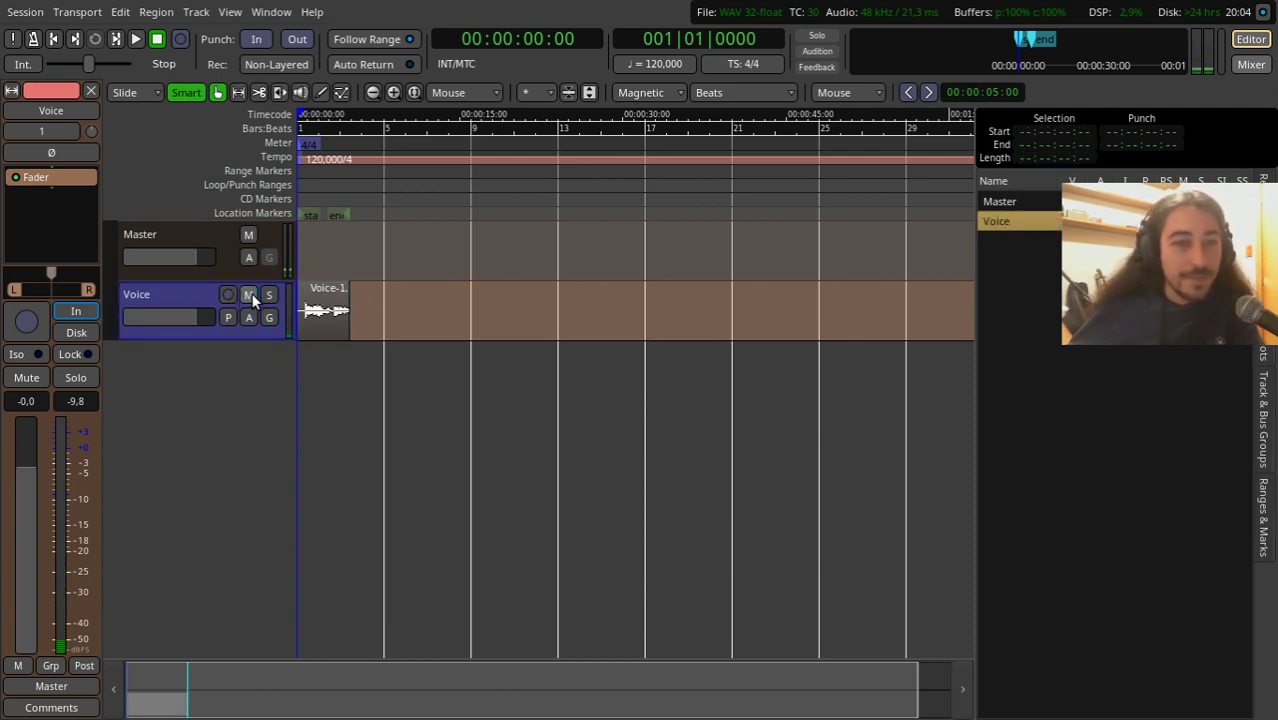
click(249, 295)
click(327, 332)
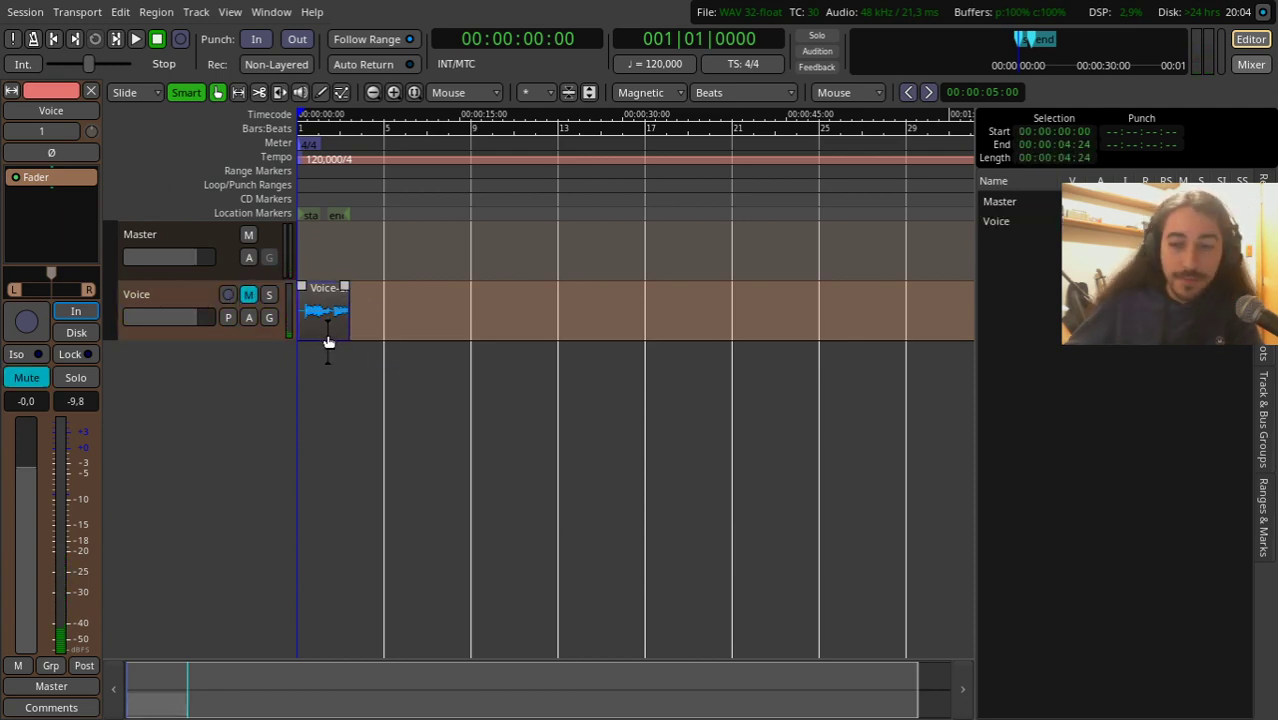
click(326, 338)
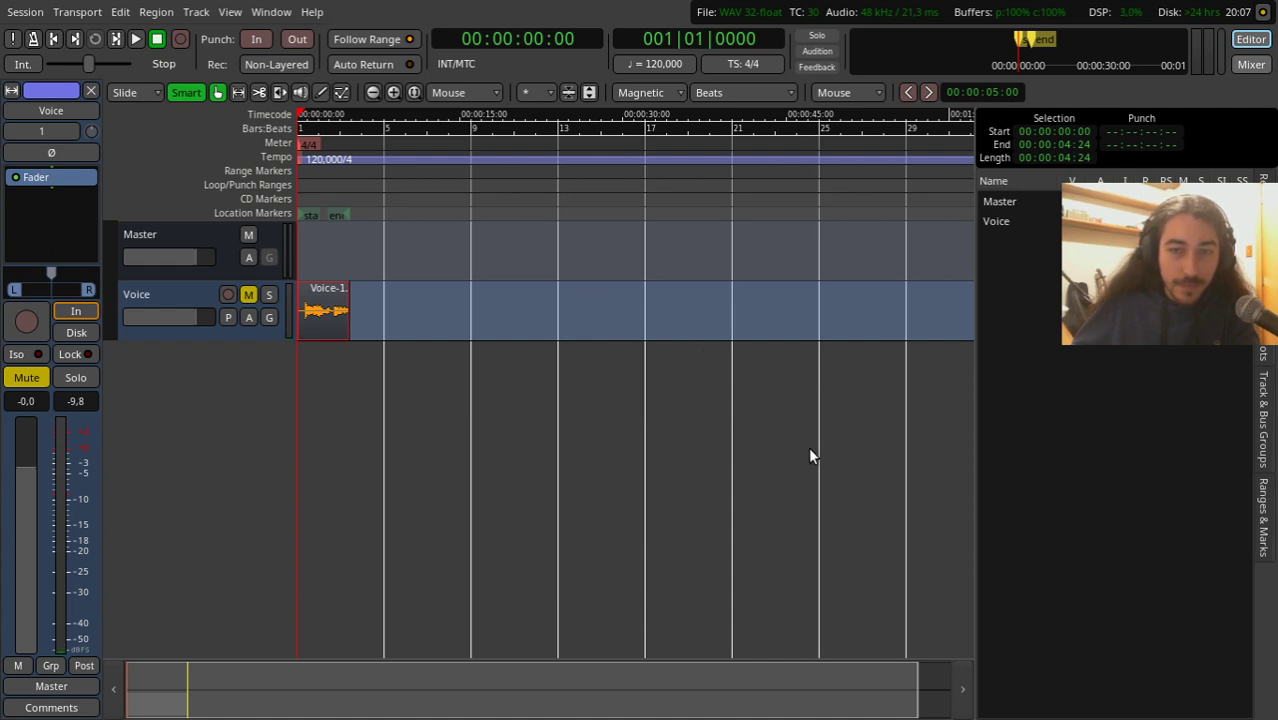
Step: Switch from the voice session to the paranoia-hacker session and play the song through
key(ctrl+w)
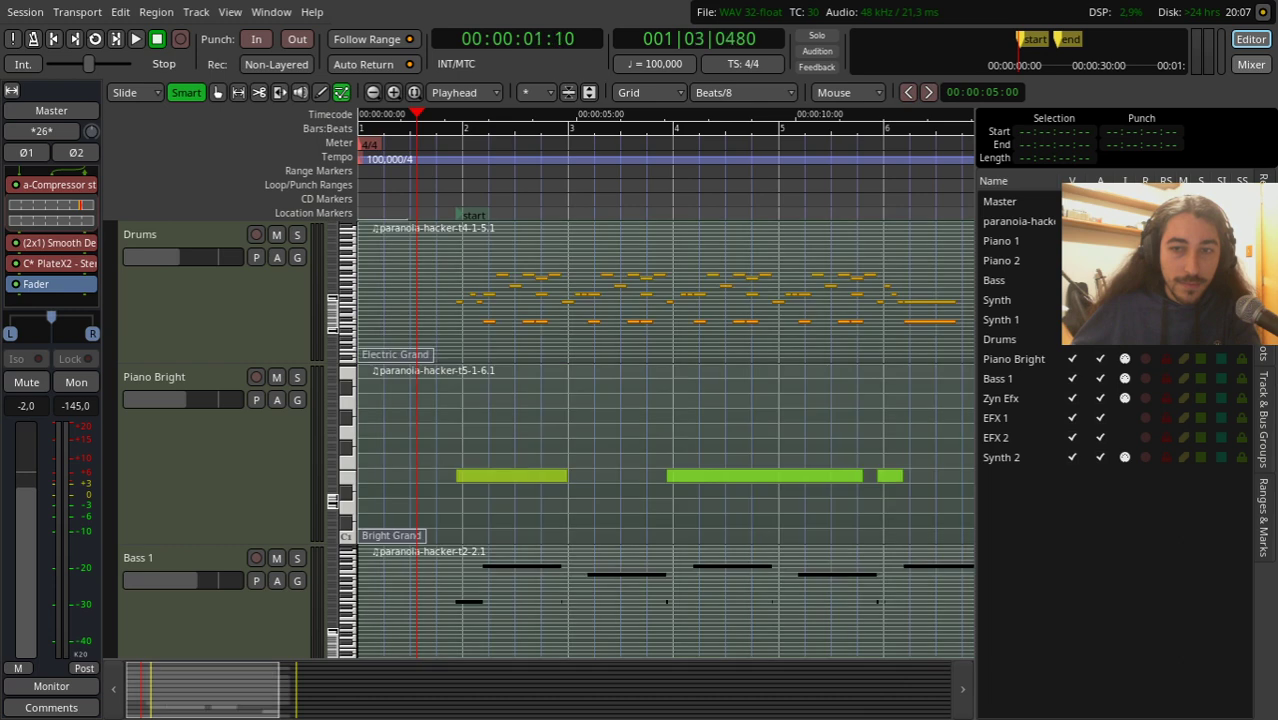
key(space)
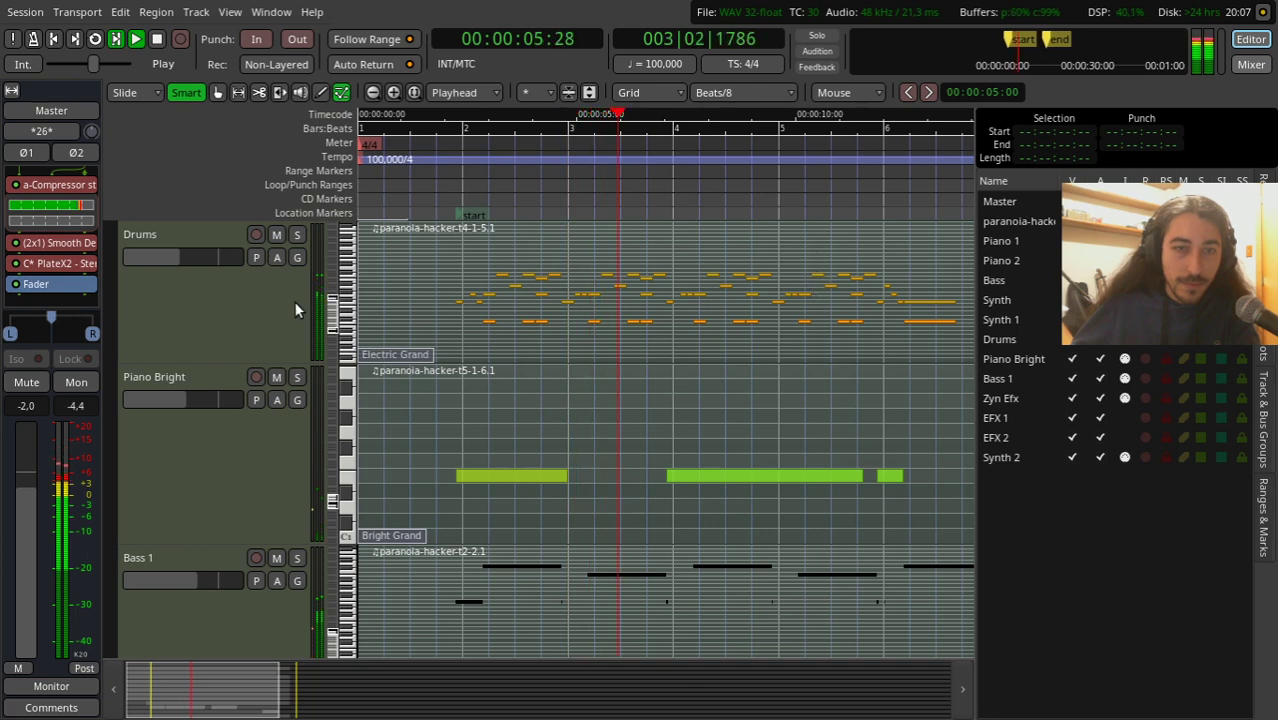
scroll(295, 302, up, 5)
scroll(291, 324, up, 6)
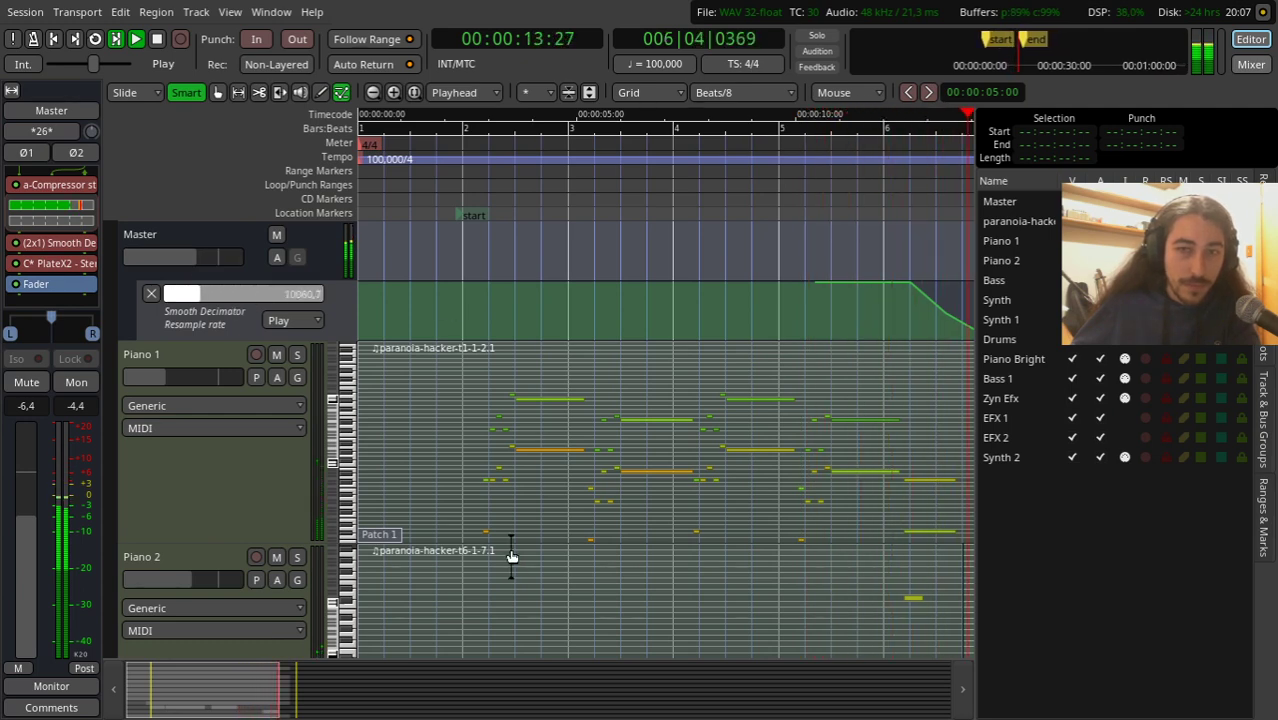
key(space)
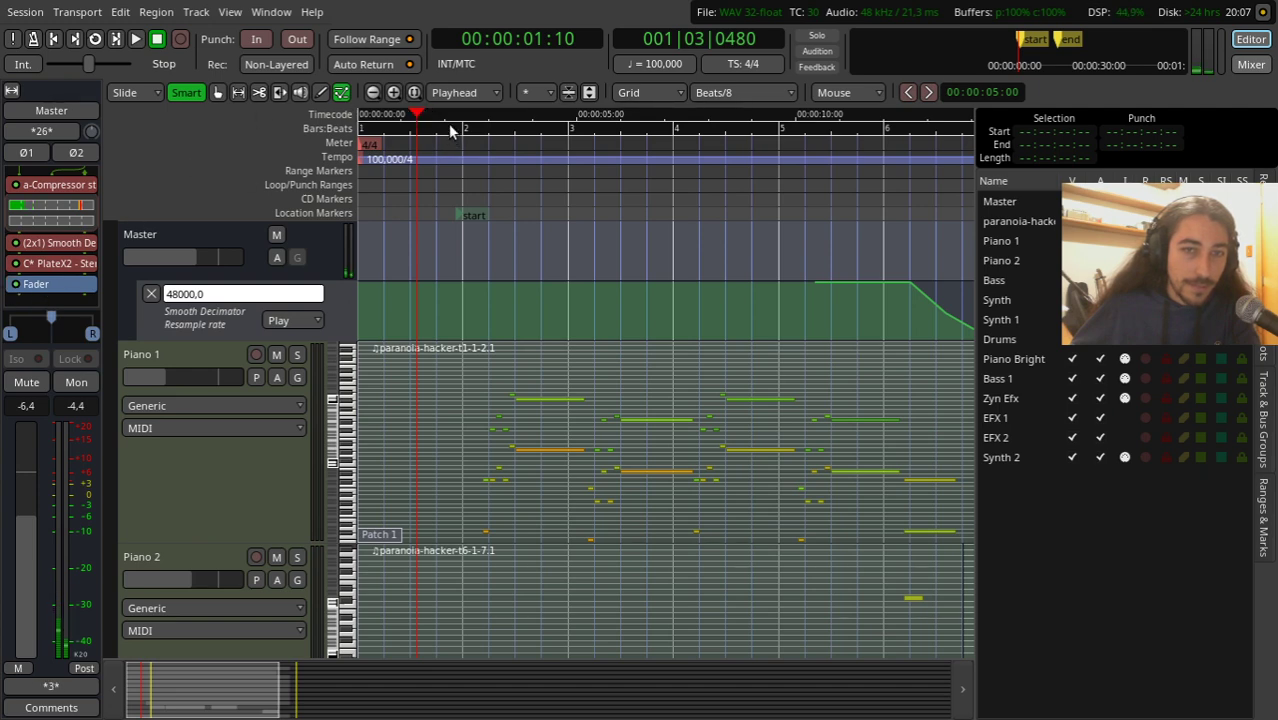
Step: Lower the Master track's fader to -12.0 dB and restart playback of the song
drag(506, 223, 192, 242)
scroll(176, 262, down, 1)
scroll(176, 265, down, 3)
key(space)
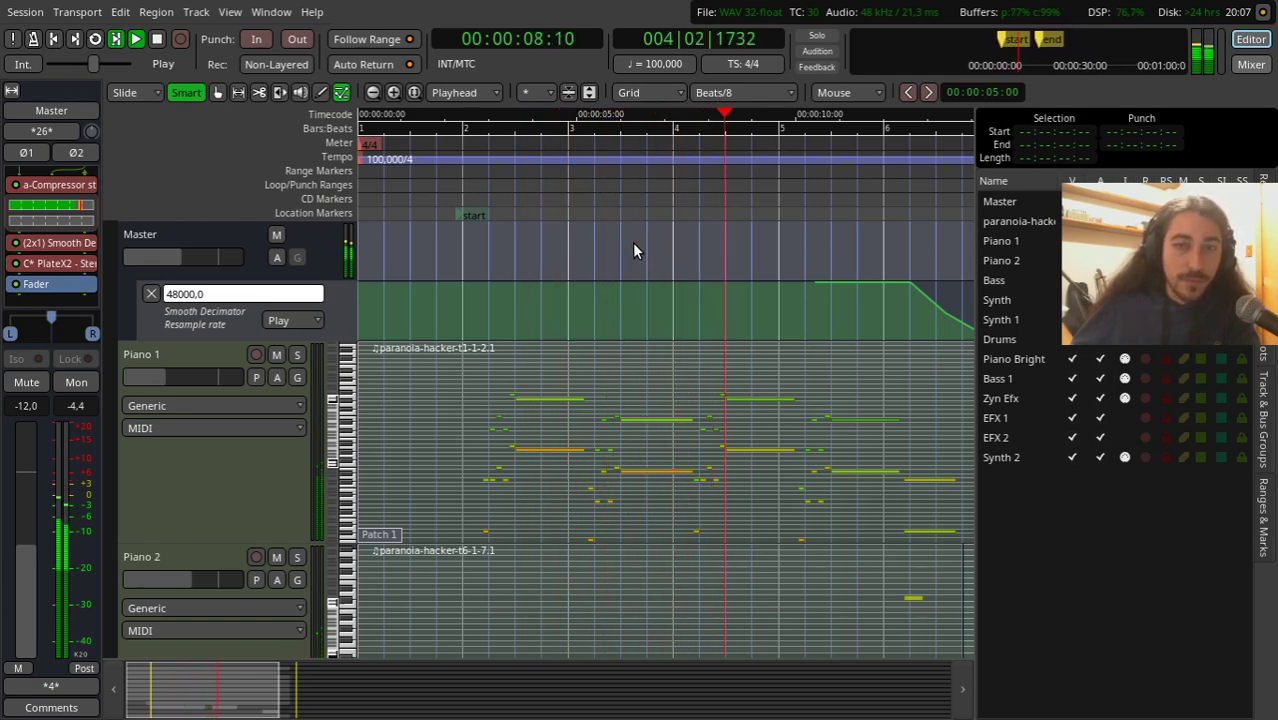
Step: Examine the tracks from Piano 1 down to Bass 1 while the song plays, and stop playback
click(263, 466)
scroll(263, 466, down, 10)
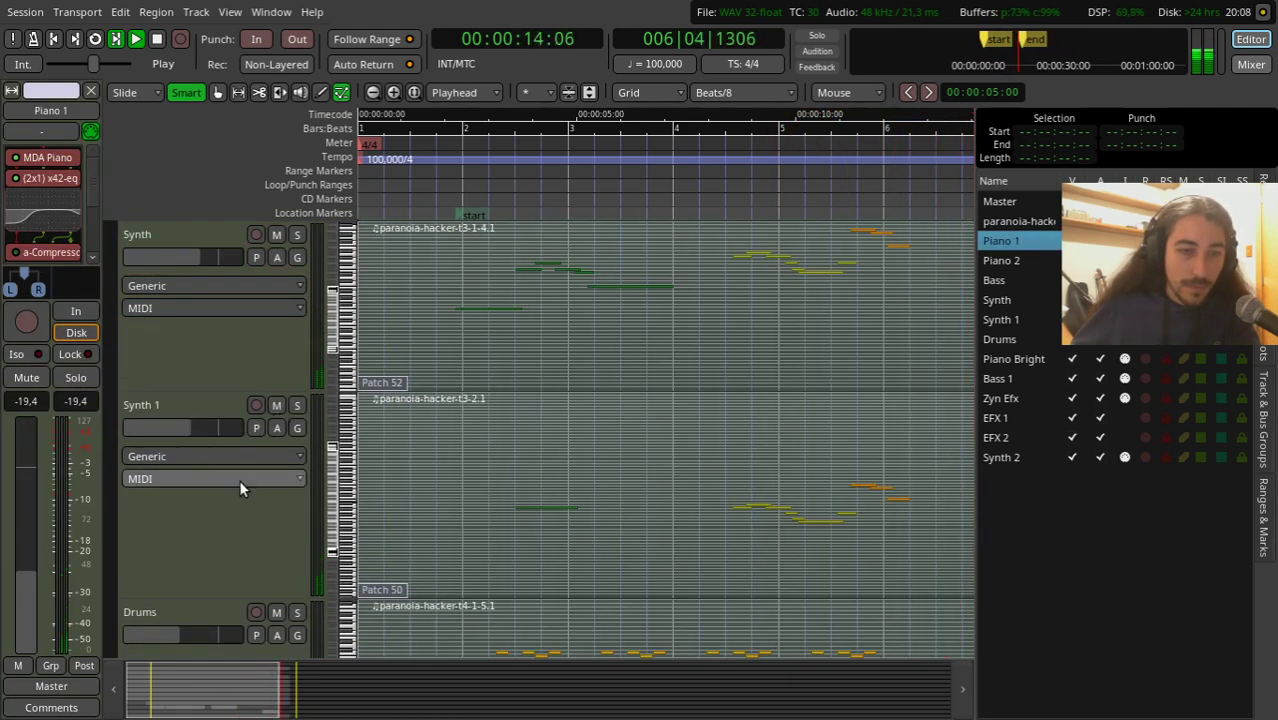
scroll(240, 478, down, 5)
key(space)
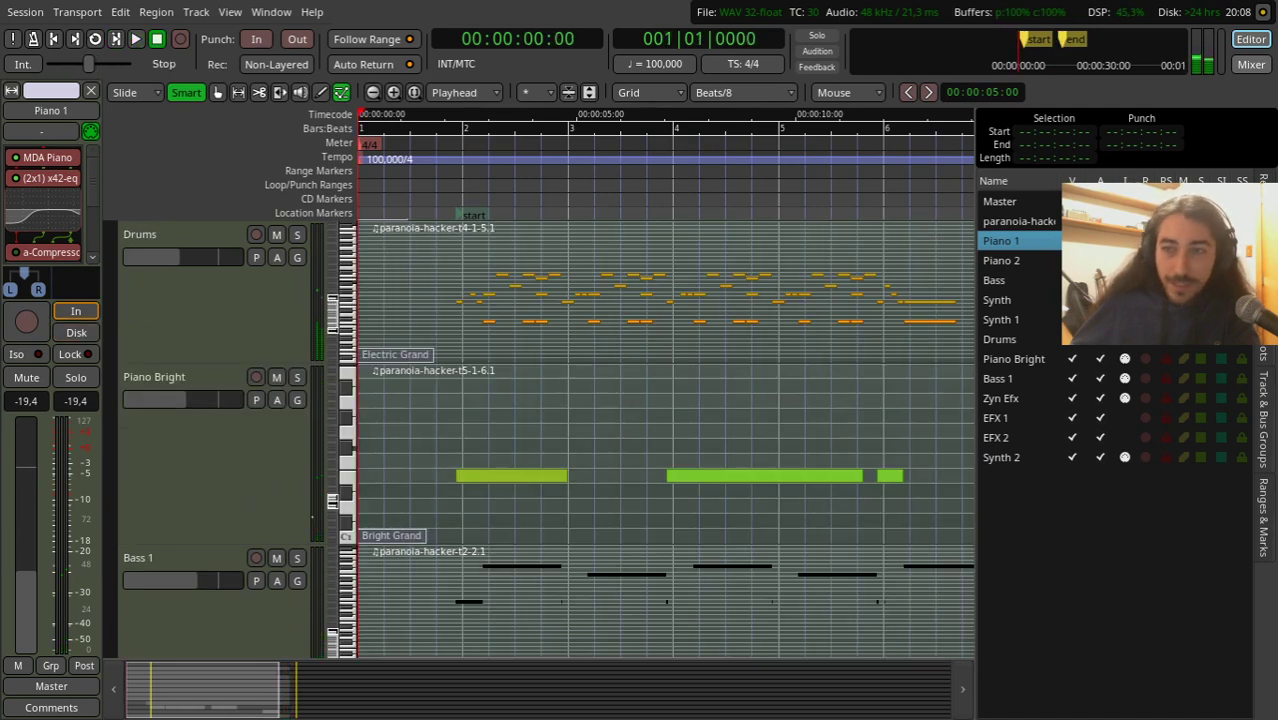
Step: Solo the Drums and Bass 1 tracks
click(1013, 339)
click(1200, 343)
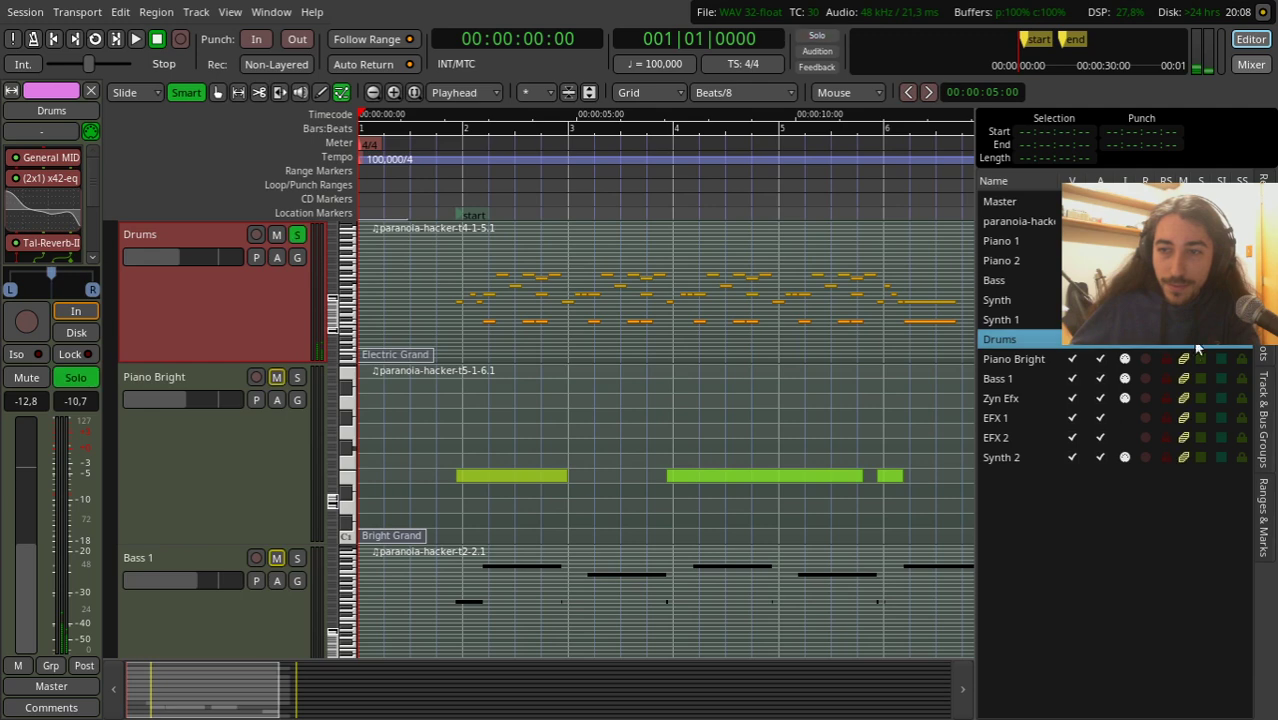
click(1200, 377)
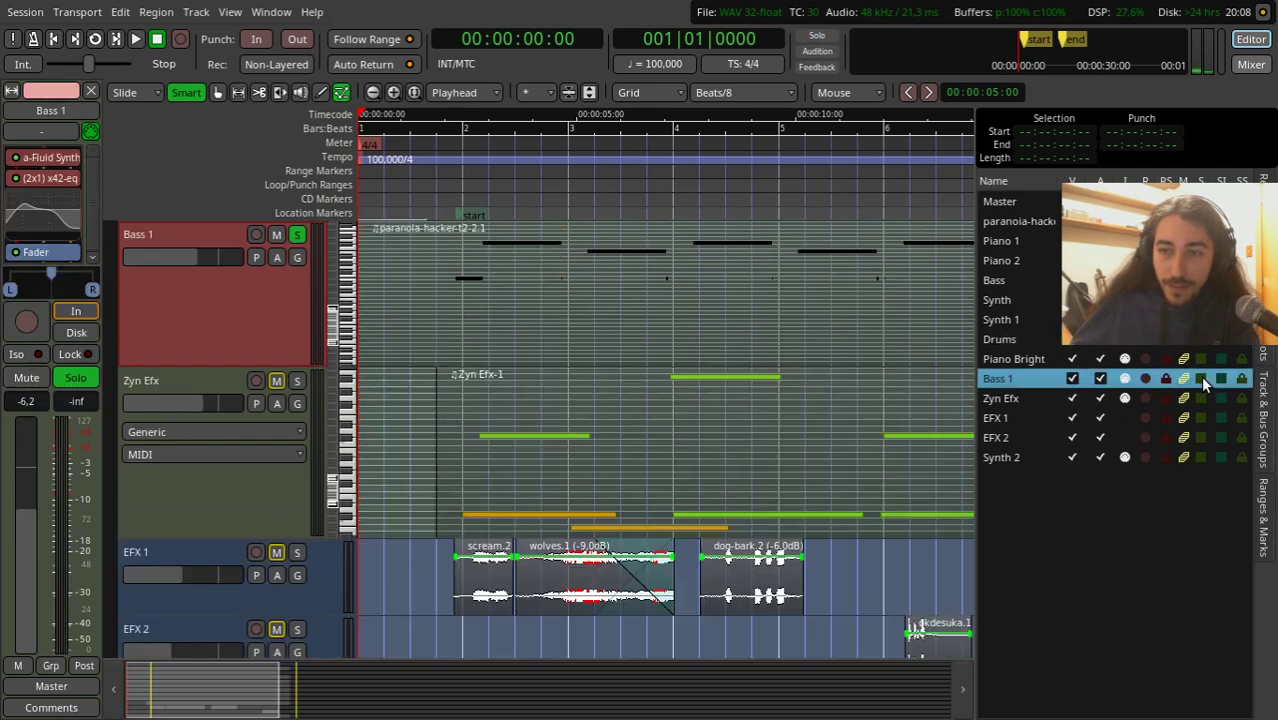
Step: Deactivate the Synth 2, EFX 2, EFX 1, Zyn Efx, Piano Bright, Synth 1, Synth, Piano 2 and Piano 1 tracks
click(1099, 456)
click(1100, 440)
click(1100, 418)
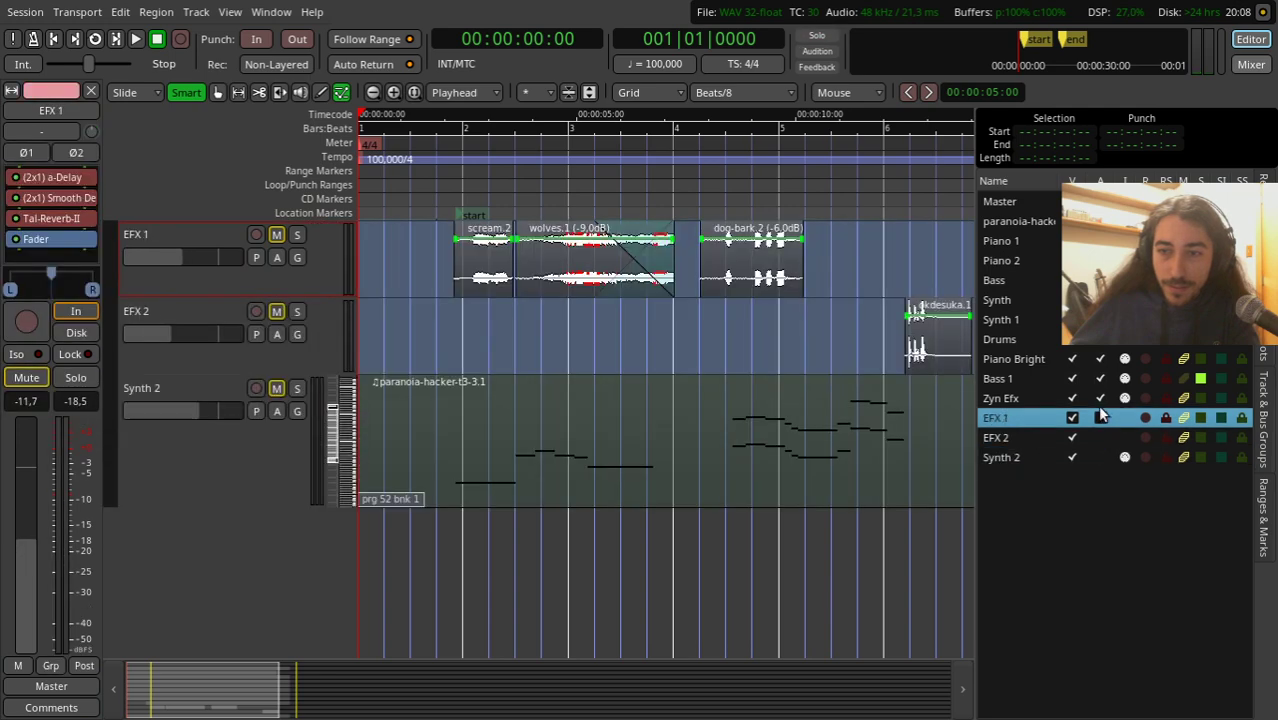
click(1100, 398)
click(1100, 378)
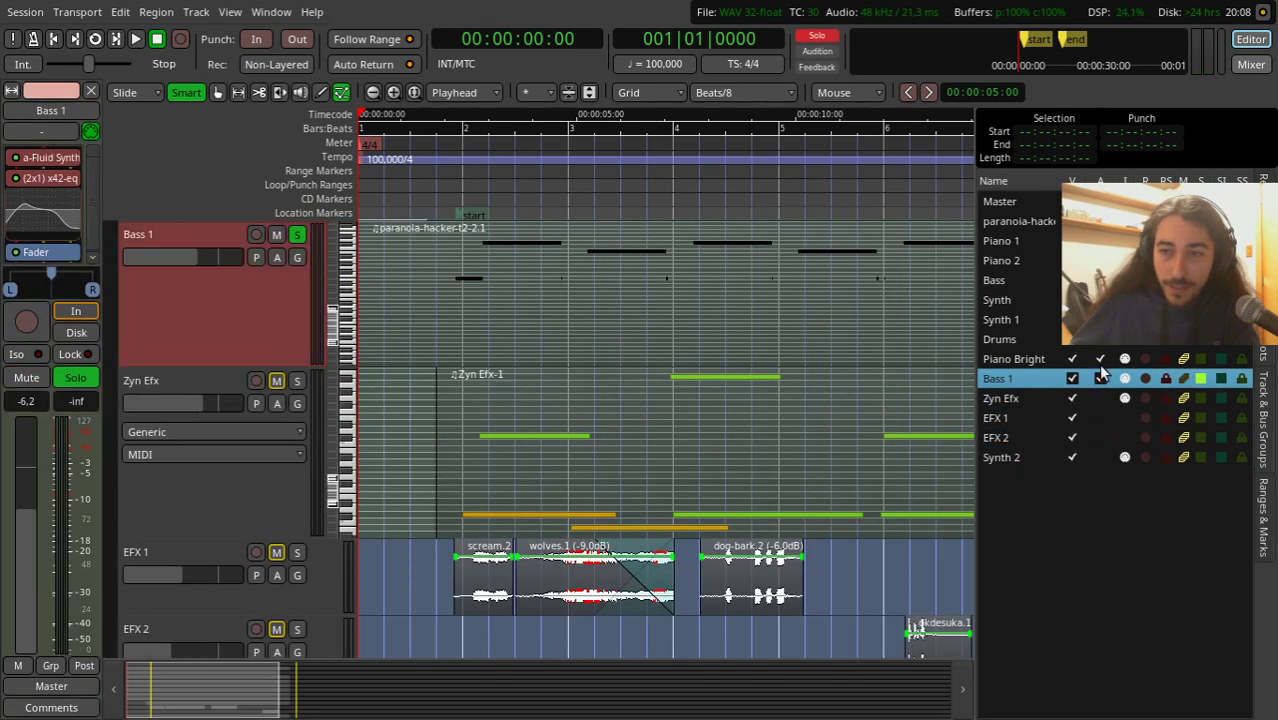
click(1099, 360)
click(1100, 319)
click(1100, 300)
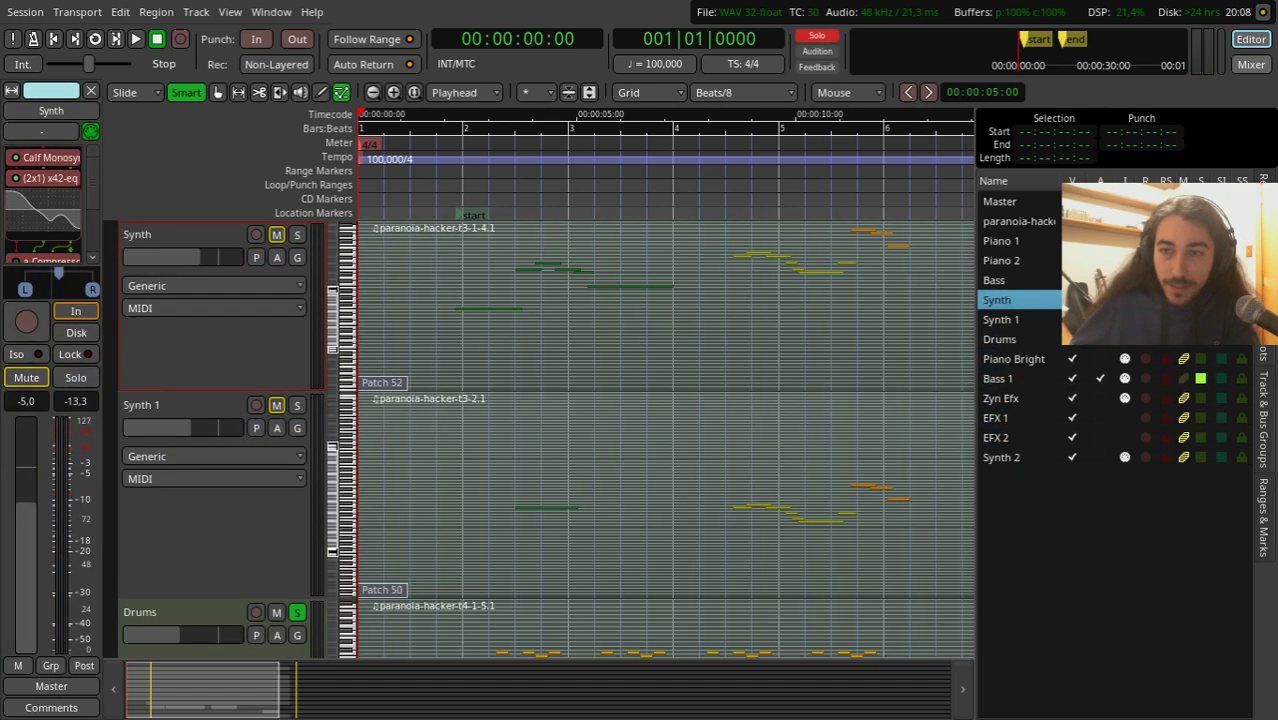
click(1100, 260)
click(1100, 241)
click(918, 261)
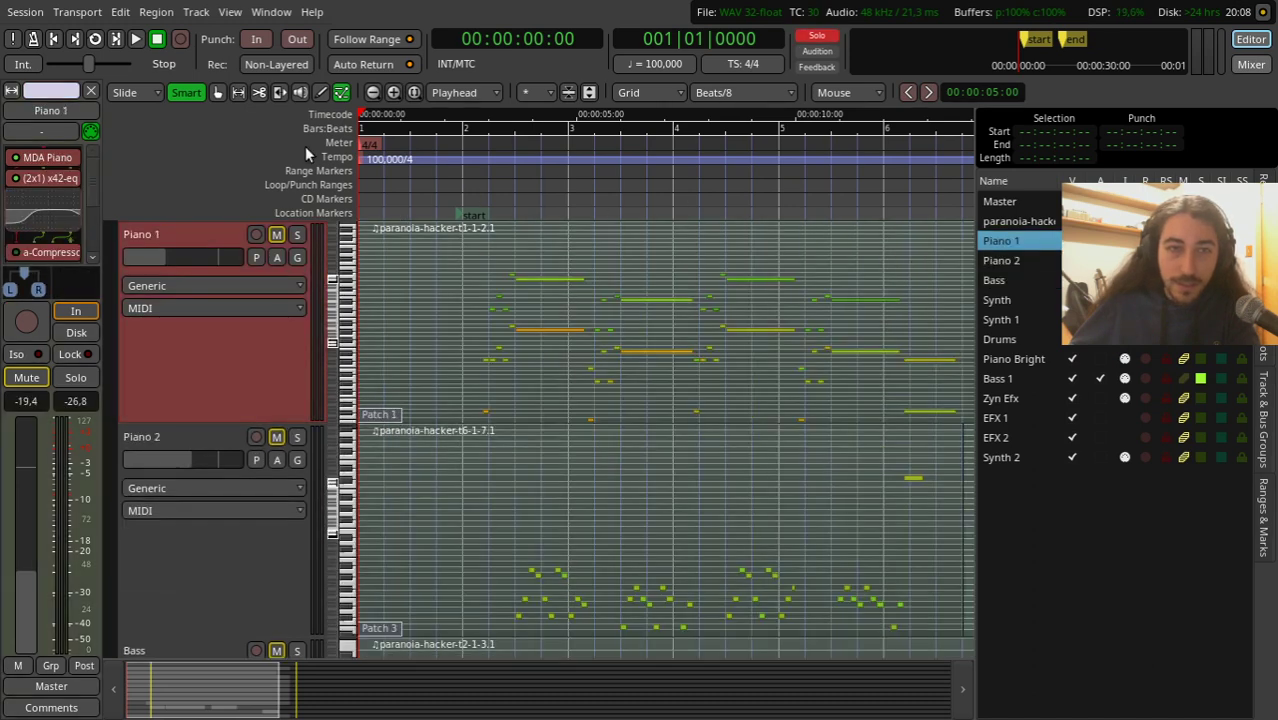
Step: Create a loop range from just after the start of bar 1 to bar 8 and start loop playback
drag(362, 188, 684, 320)
key(l)
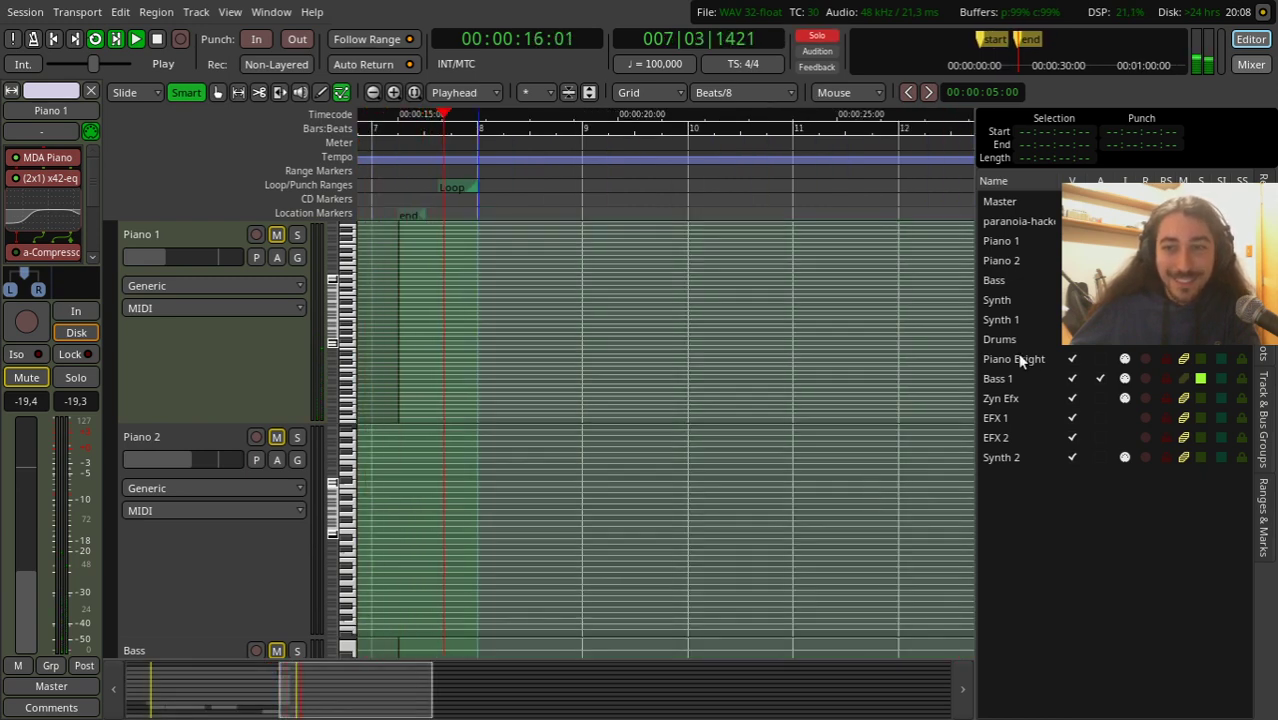
key(Home)
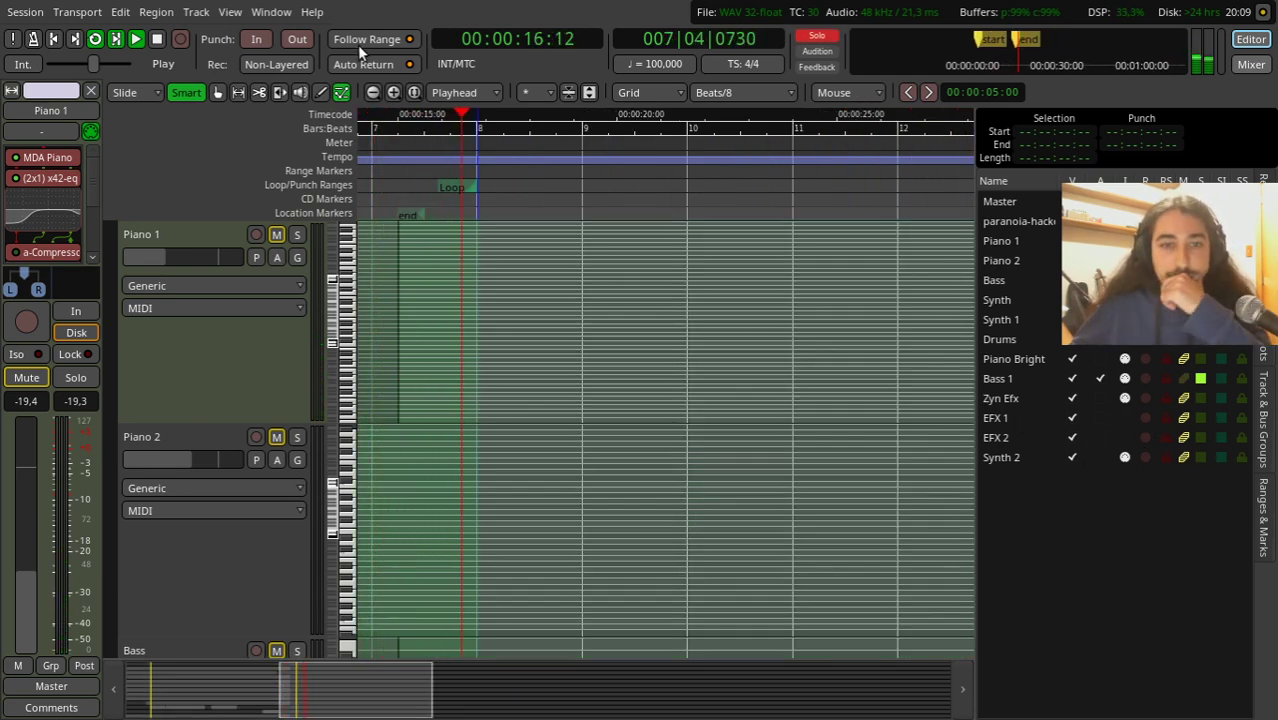
Step: Return to the song's start, listen to the looped drums and bass, and stop playback
key(Home)
click(1184, 378)
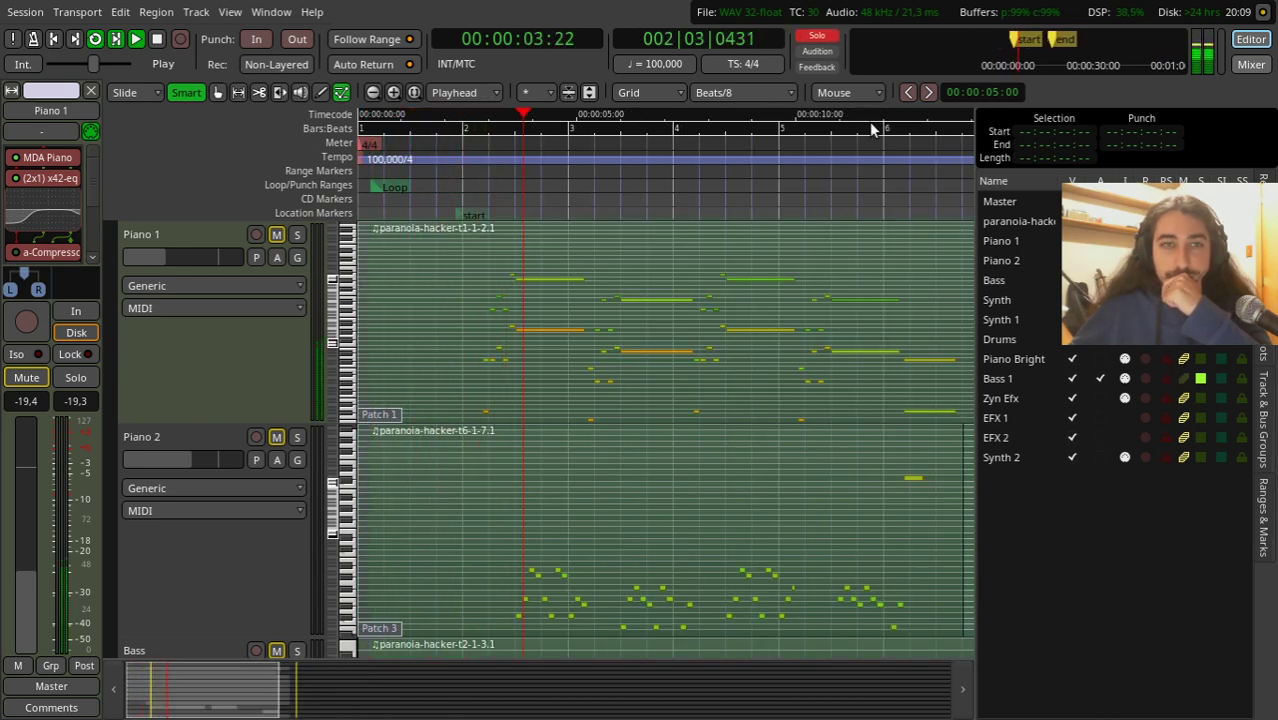
key(space)
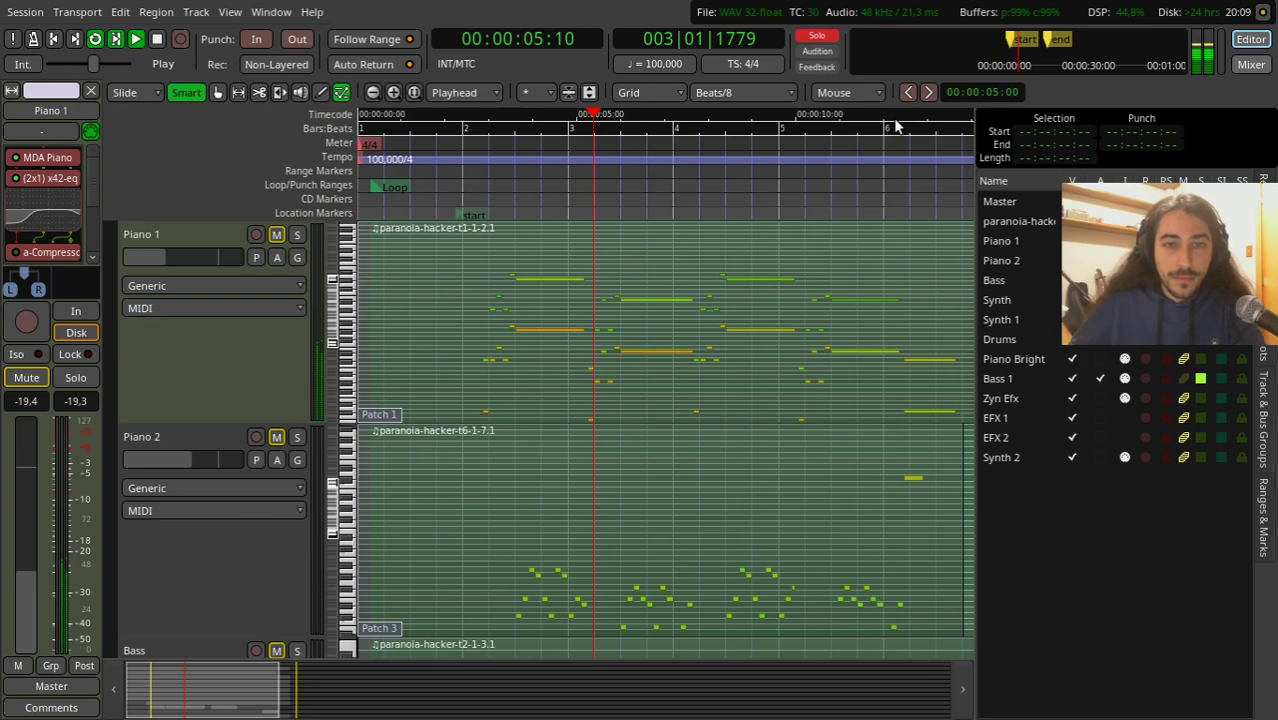
key(space)
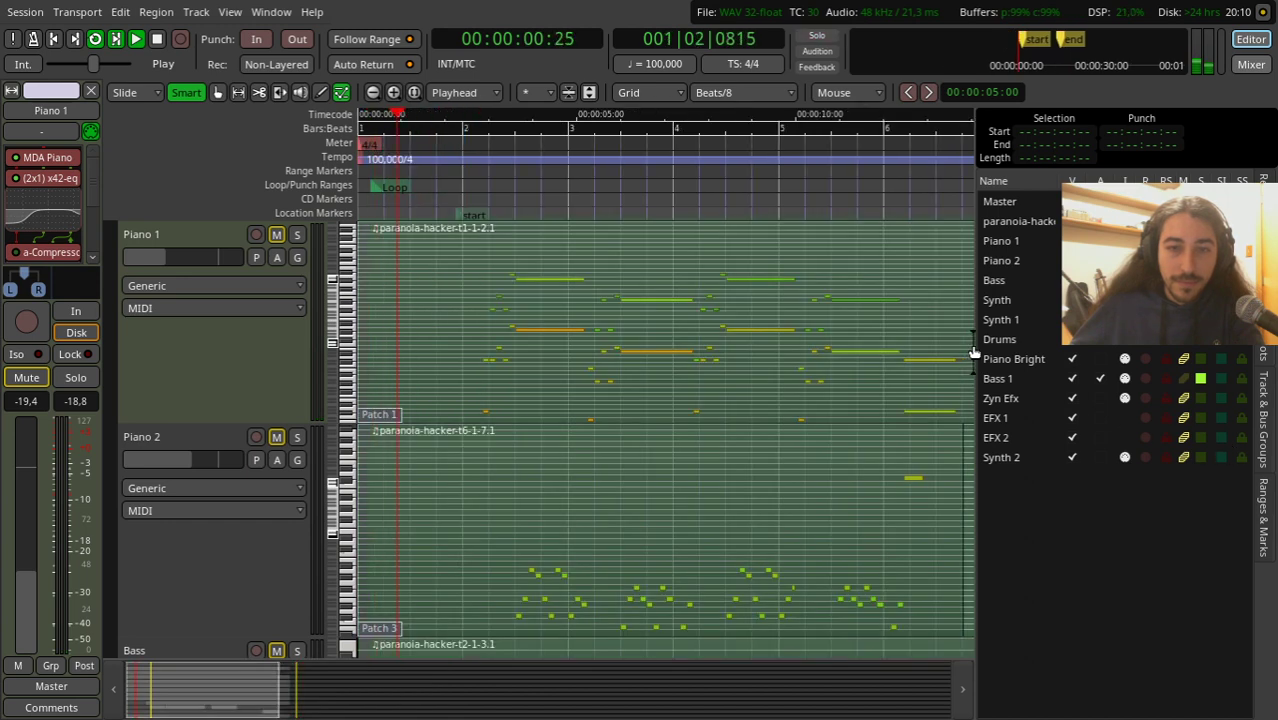
key(space)
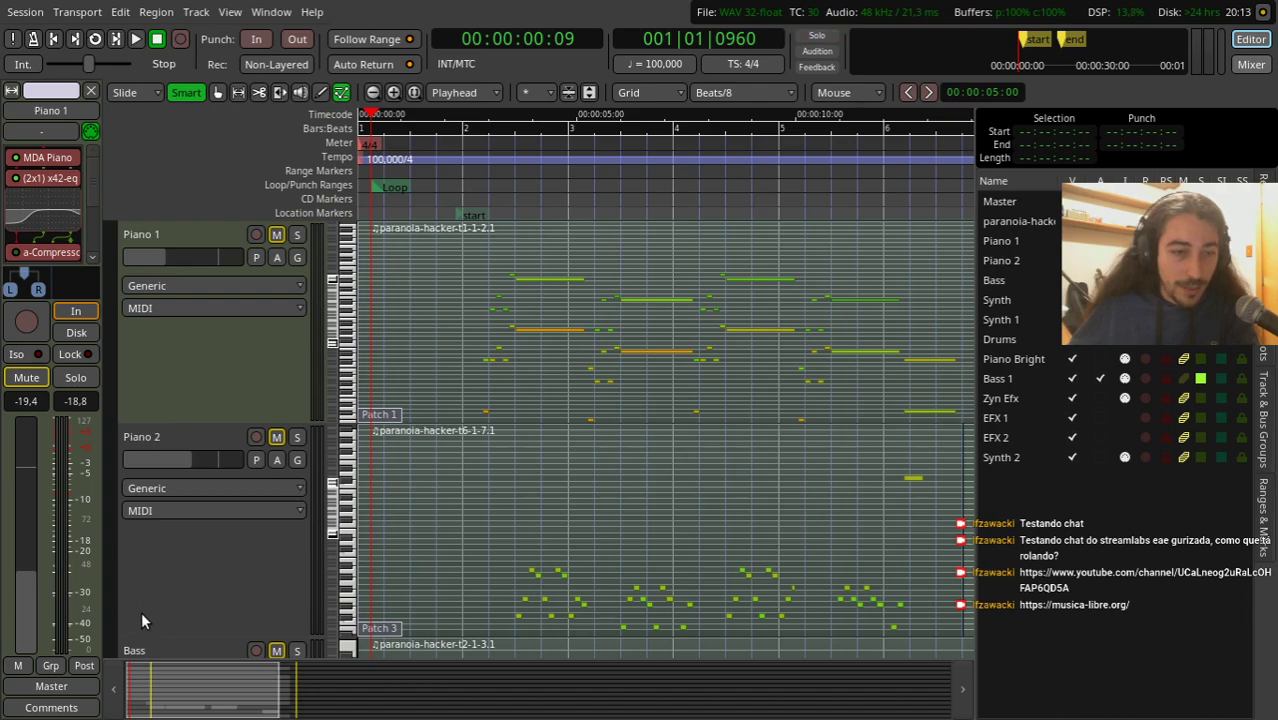
Step: Switch to Firefox and look through the Música Livre home page
key(alt+Tab)
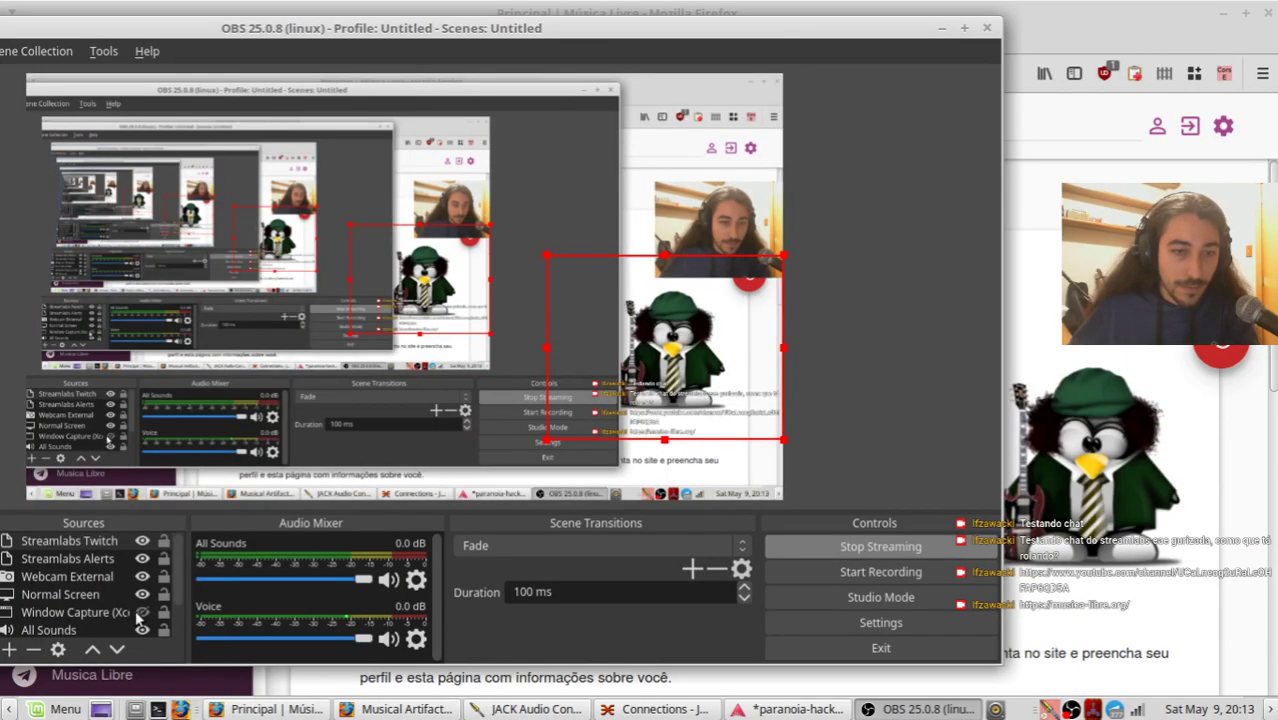
click(1240, 624)
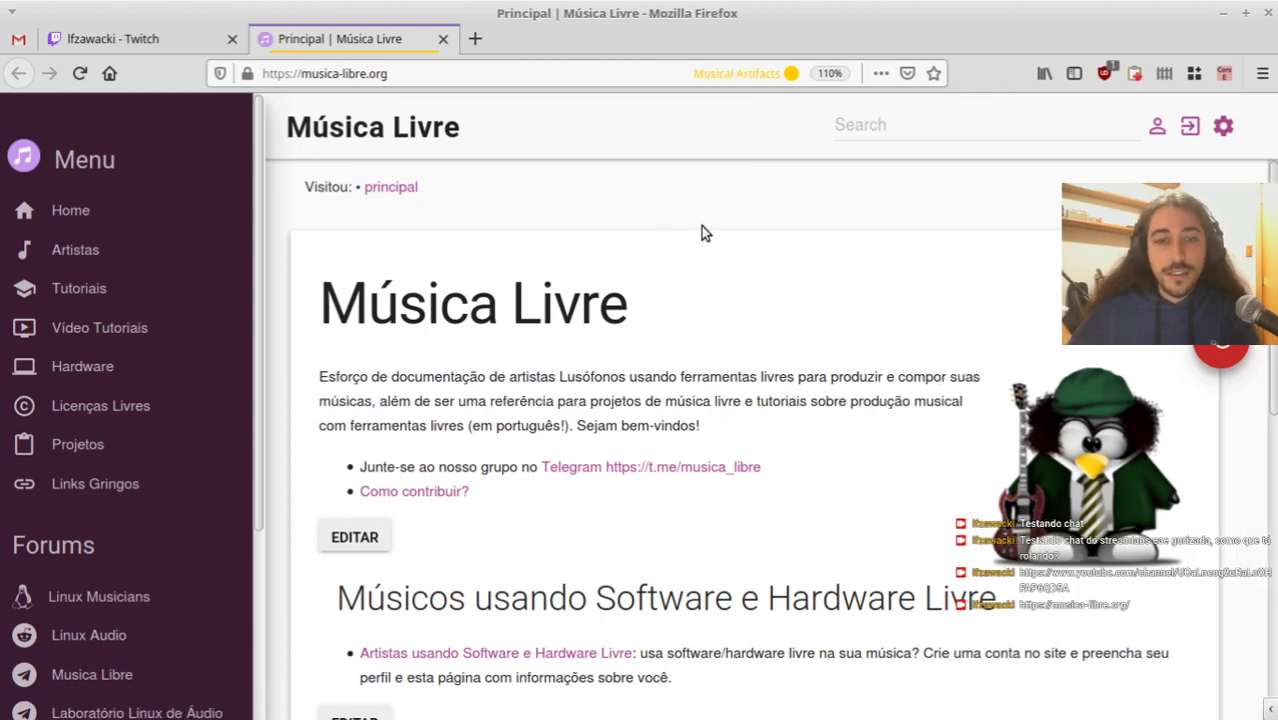
scroll(713, 406, down, 5)
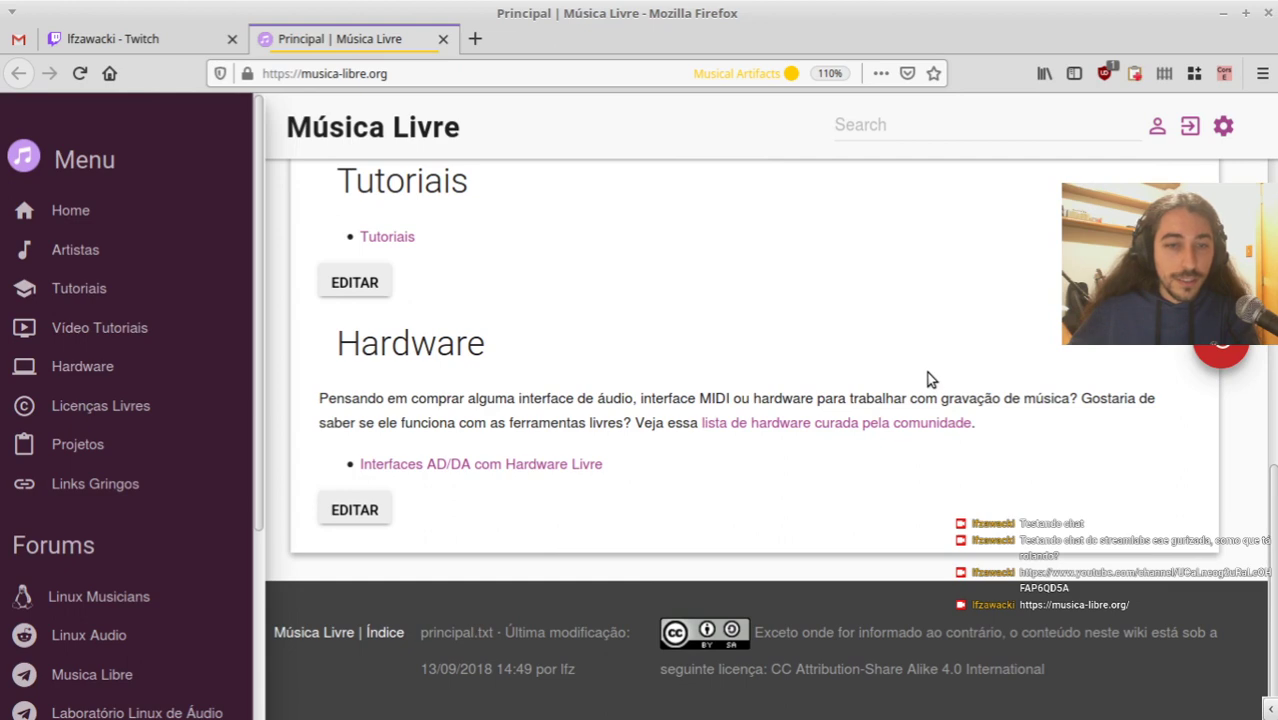
scroll(928, 378, up, 5)
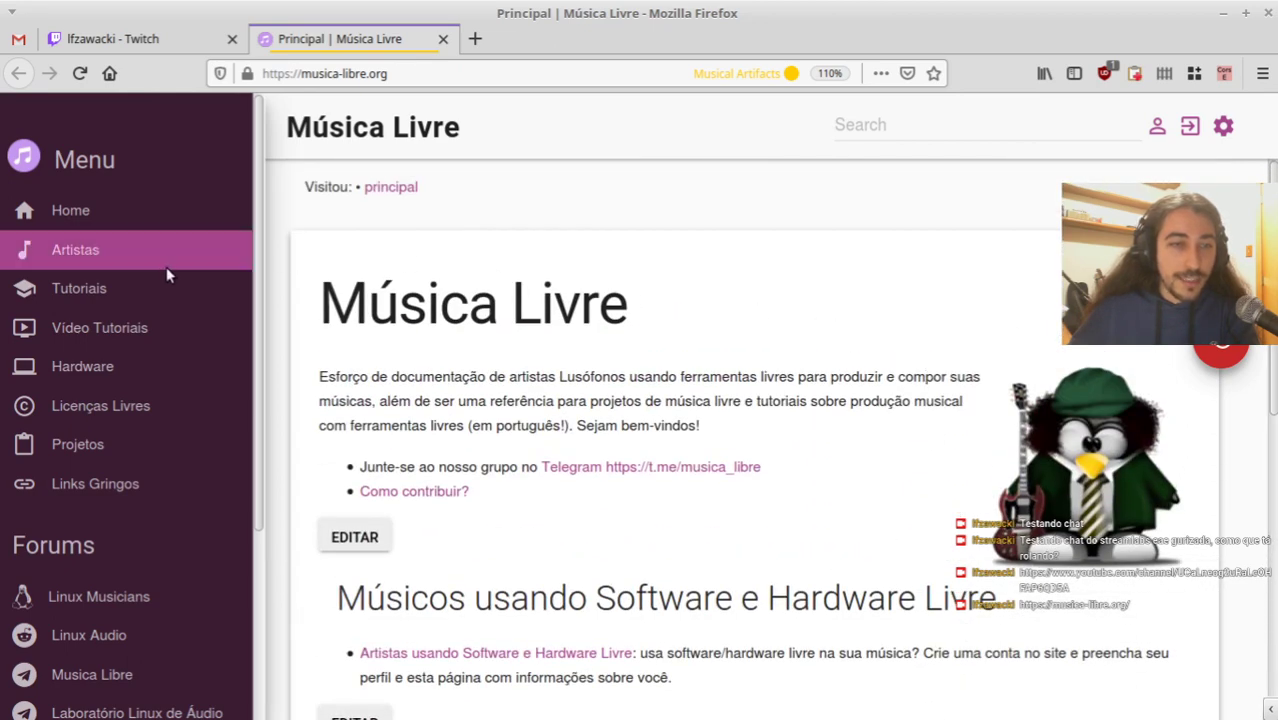
Step: Open the Artistas page of Música Livre and look through its artist list and the site menu
click(75, 250)
scroll(898, 491, down, 2)
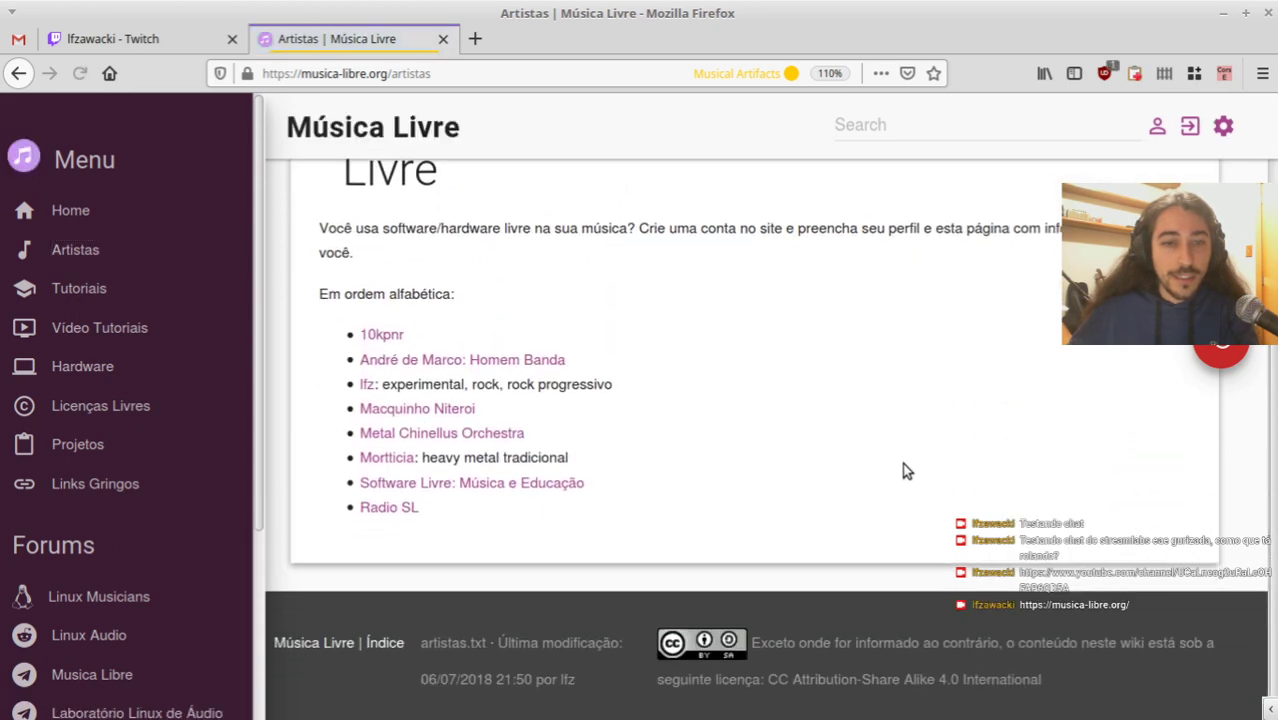
scroll(889, 411, up, 1)
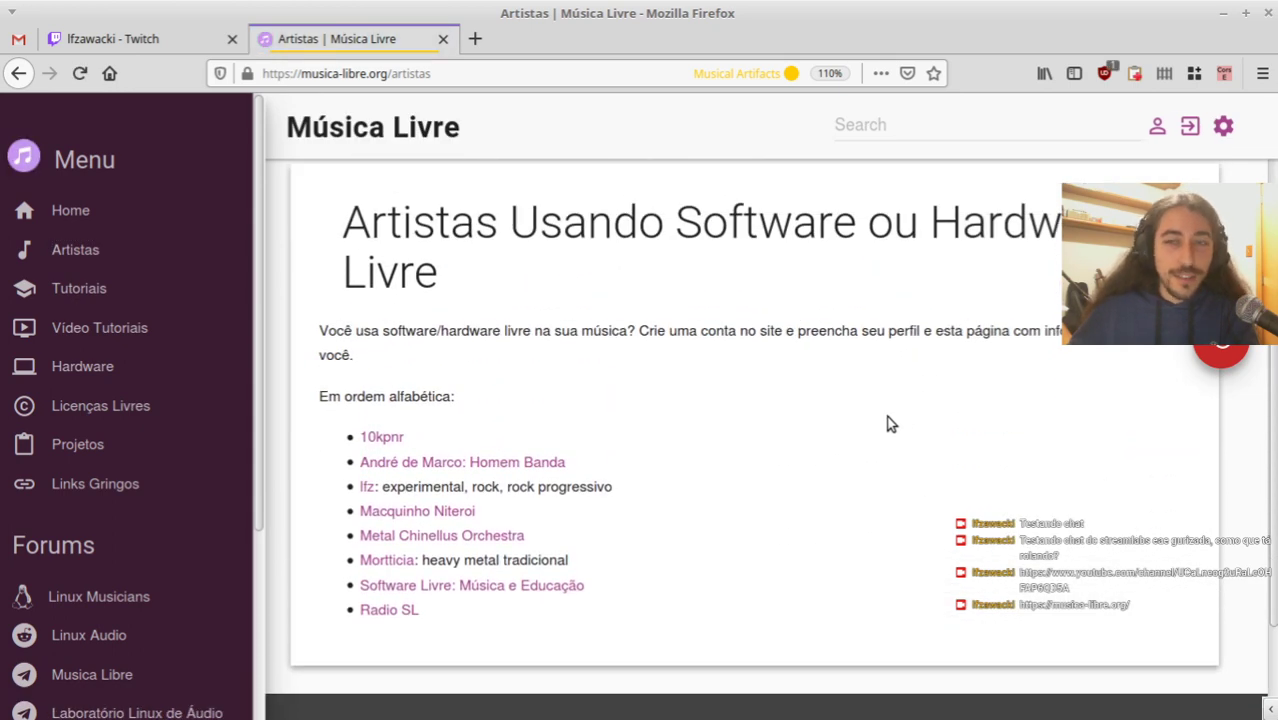
scroll(886, 420, up, 1)
scroll(886, 420, down, 2)
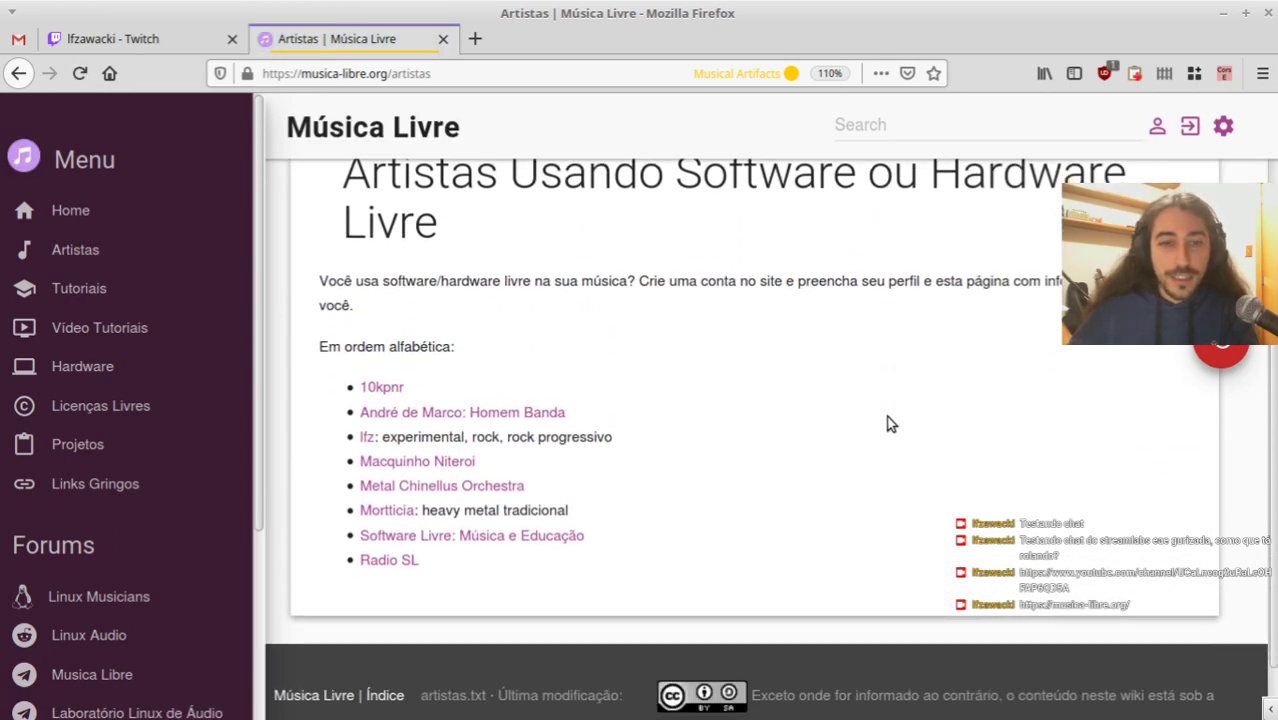
scroll(887, 422, down, 1)
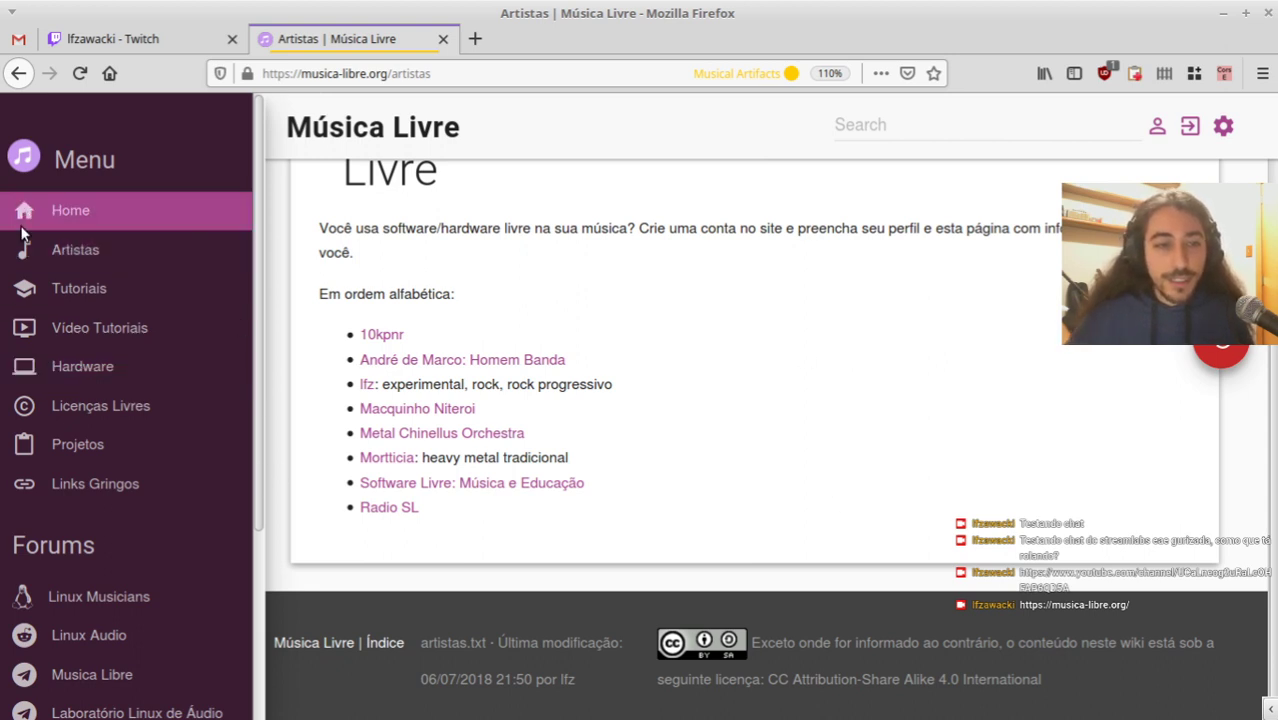
scroll(199, 150, down, 4)
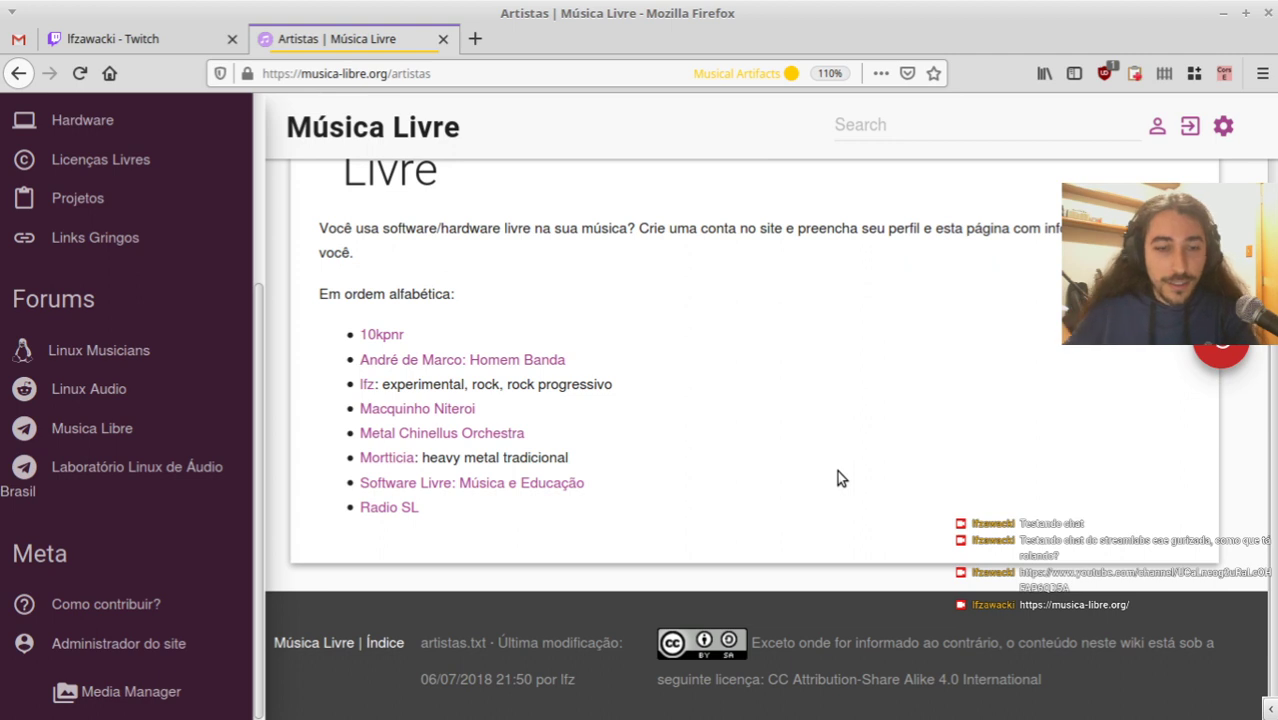
scroll(813, 441, up, 1)
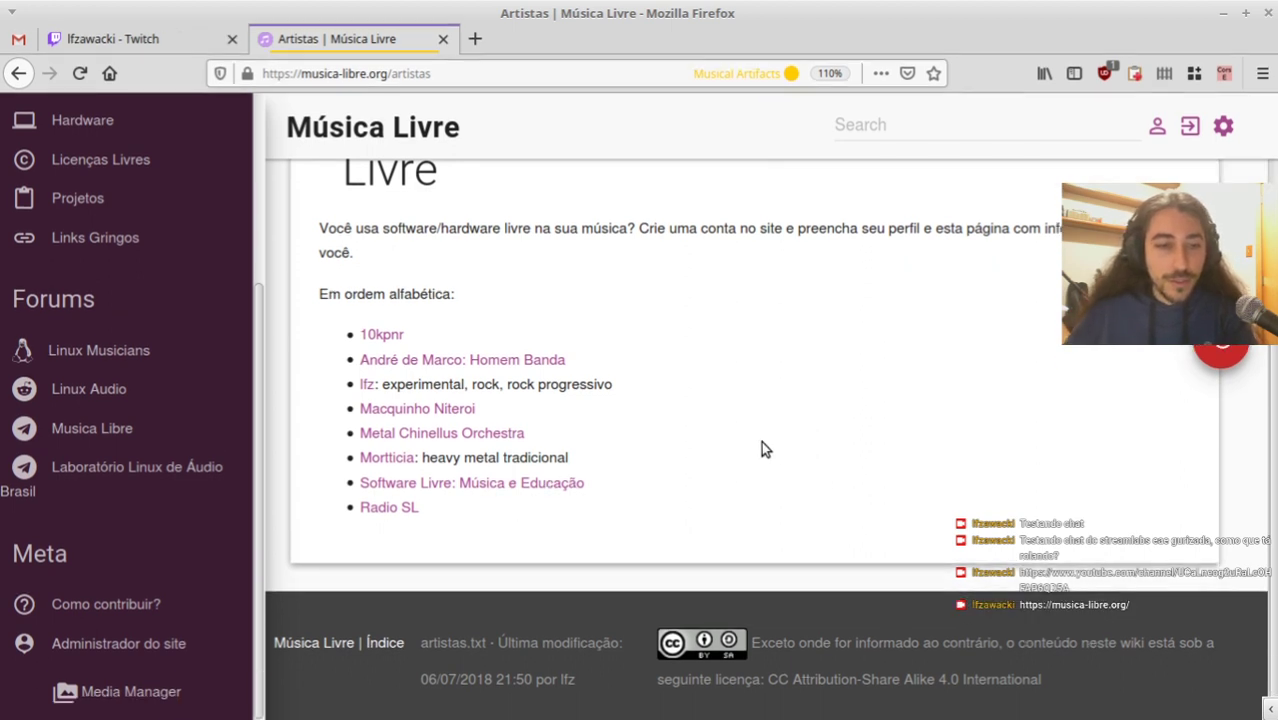
scroll(761, 447, up, 2)
Step: Show the Window Capture source in OBS and switch to Ardour to look over the song's tracks
key(alt+Tab)
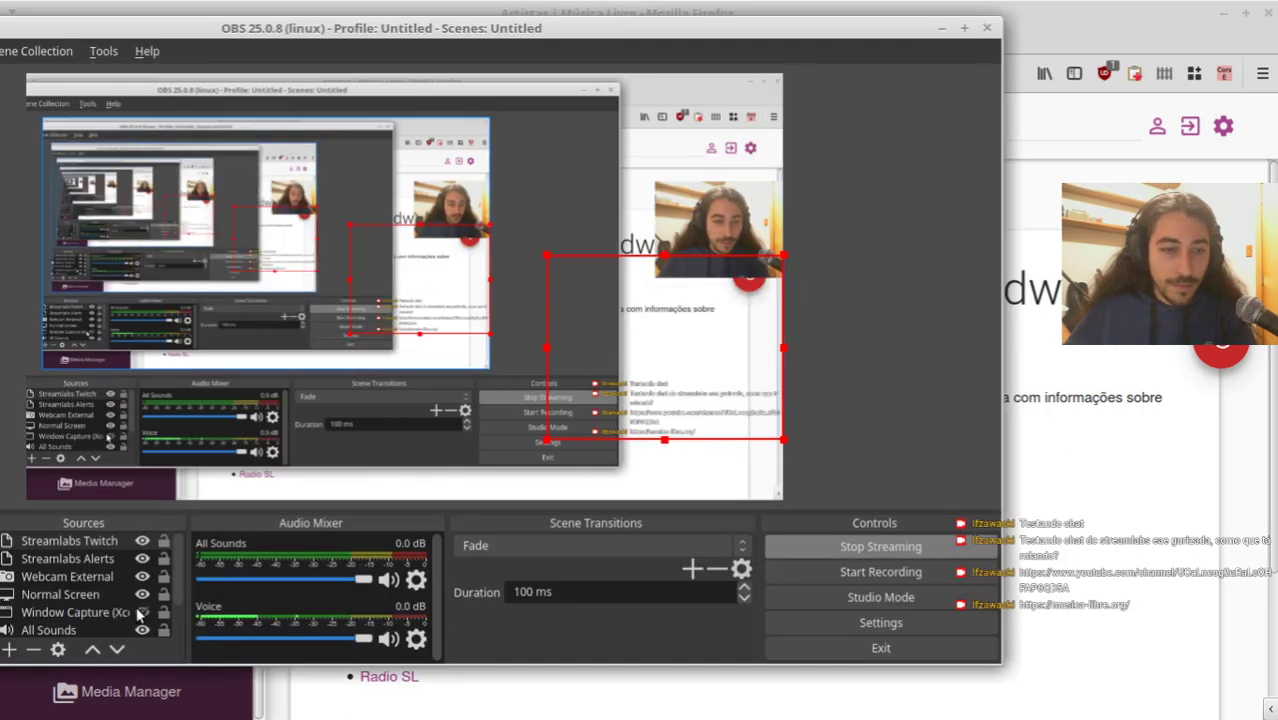
key(alt+Tab)
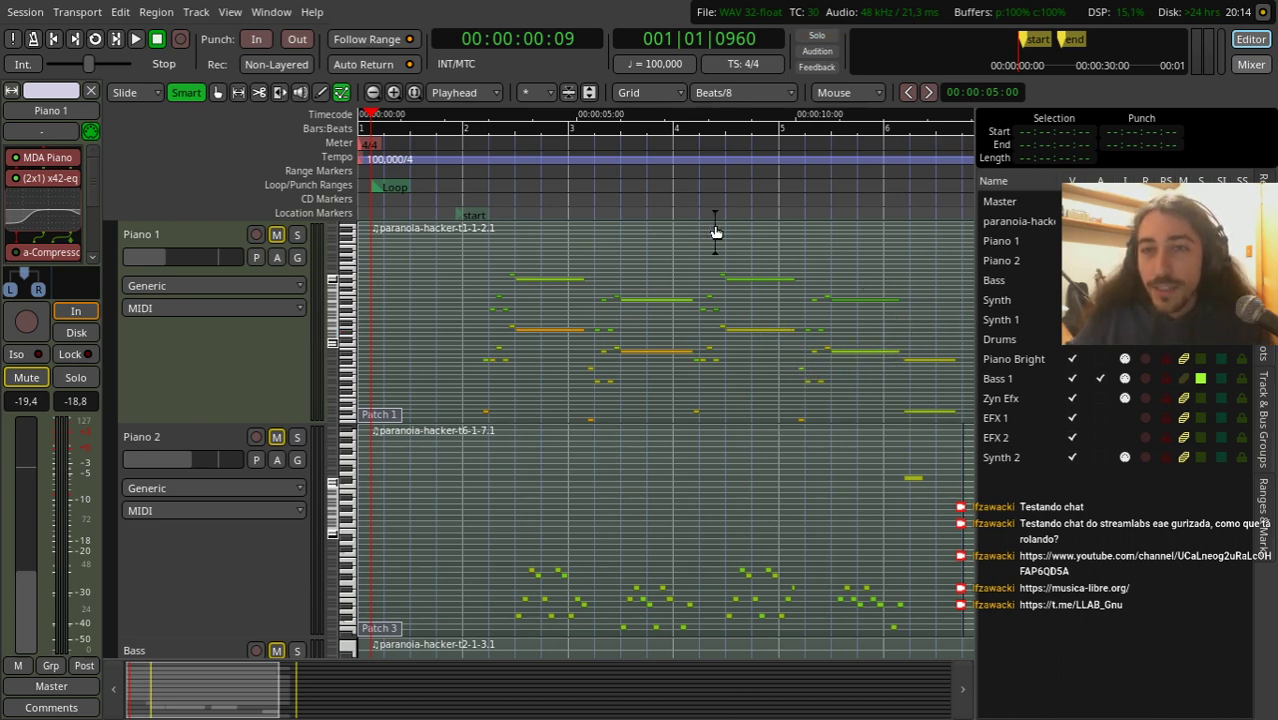
scroll(685, 436, down, 4)
scroll(685, 436, up, 6)
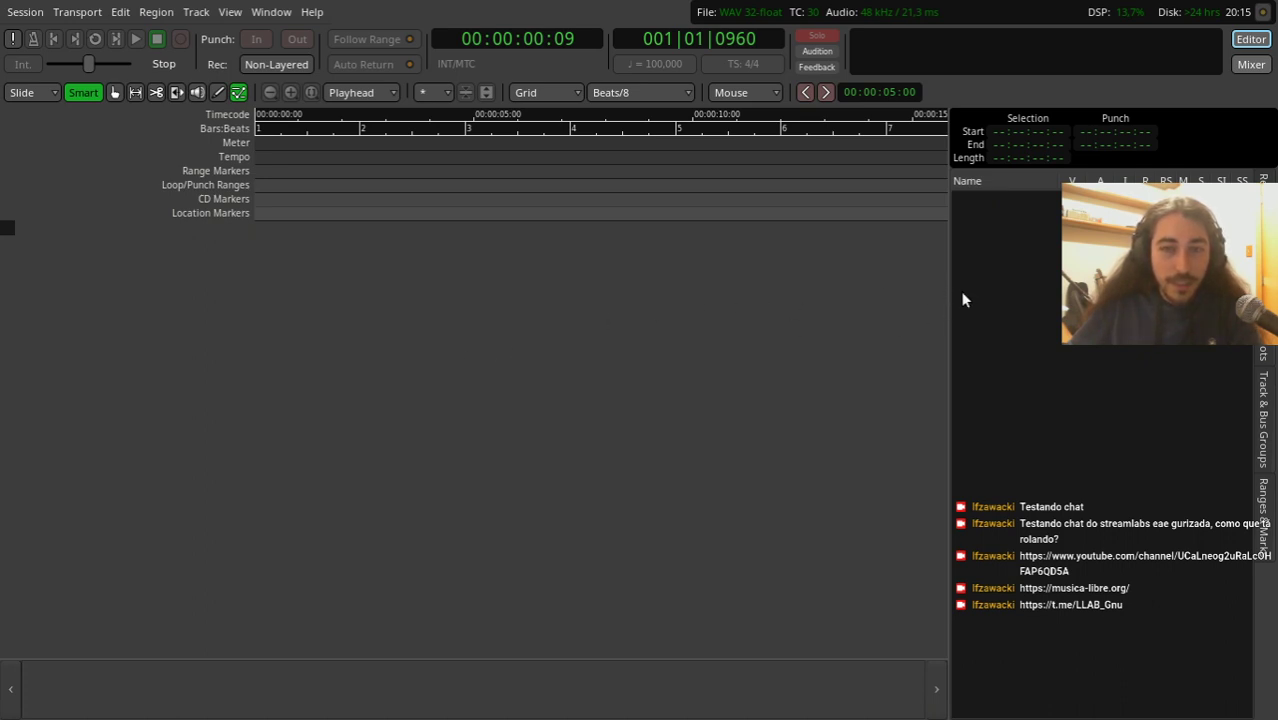
Step: Switch to OBS, hide the Window Capture source, and return to Ardour
key(alt+Tab)
click(142, 612)
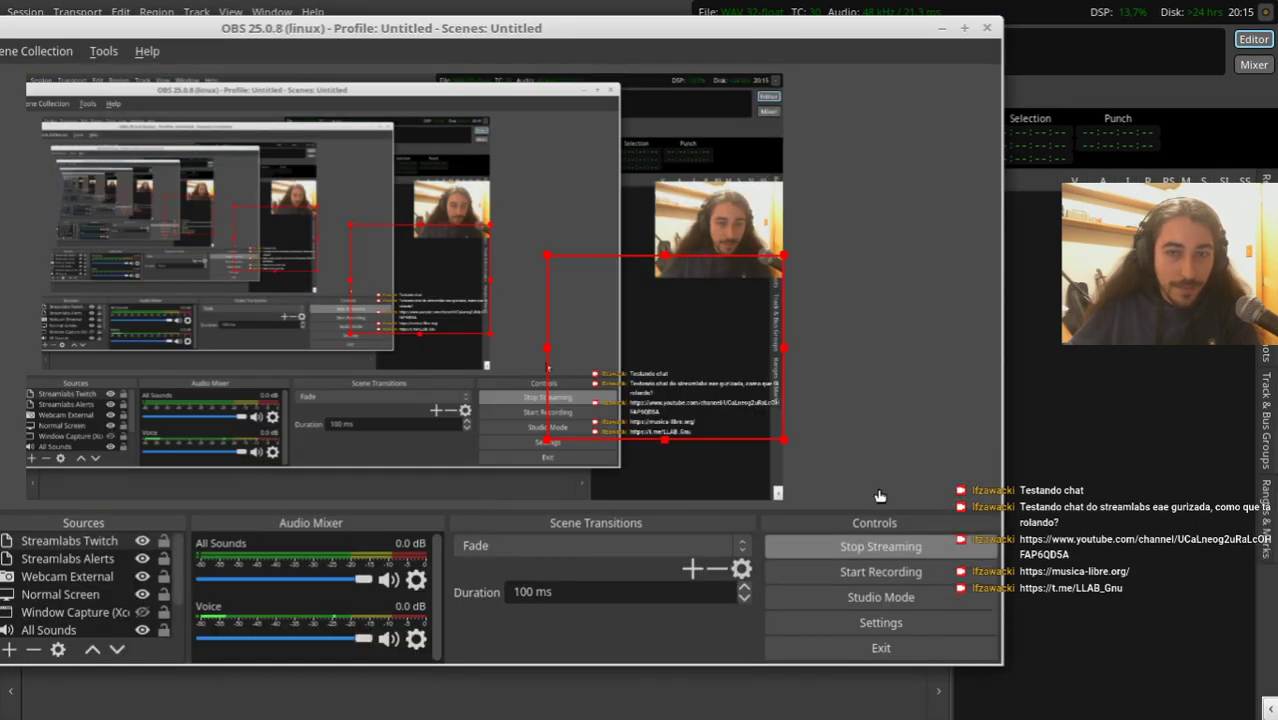
key(alt+Tab)
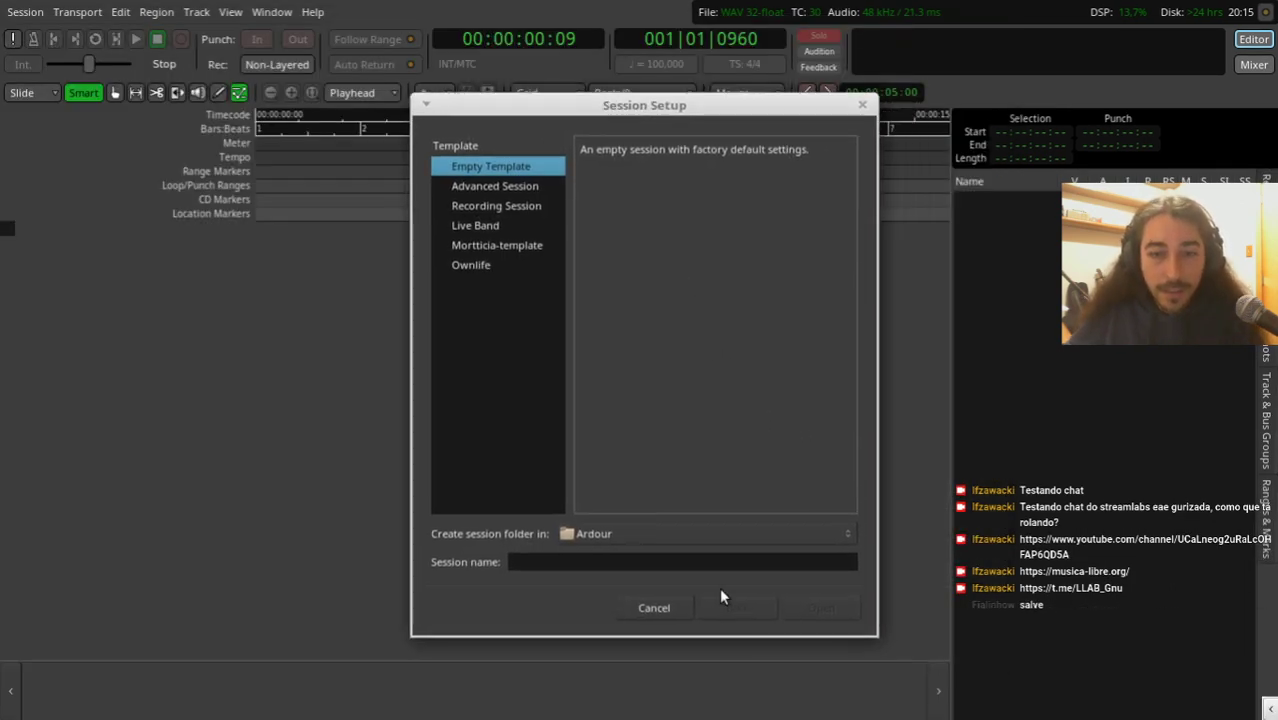
Step: Cancel the new session setup and quit Ardour
click(656, 608)
click(26, 12)
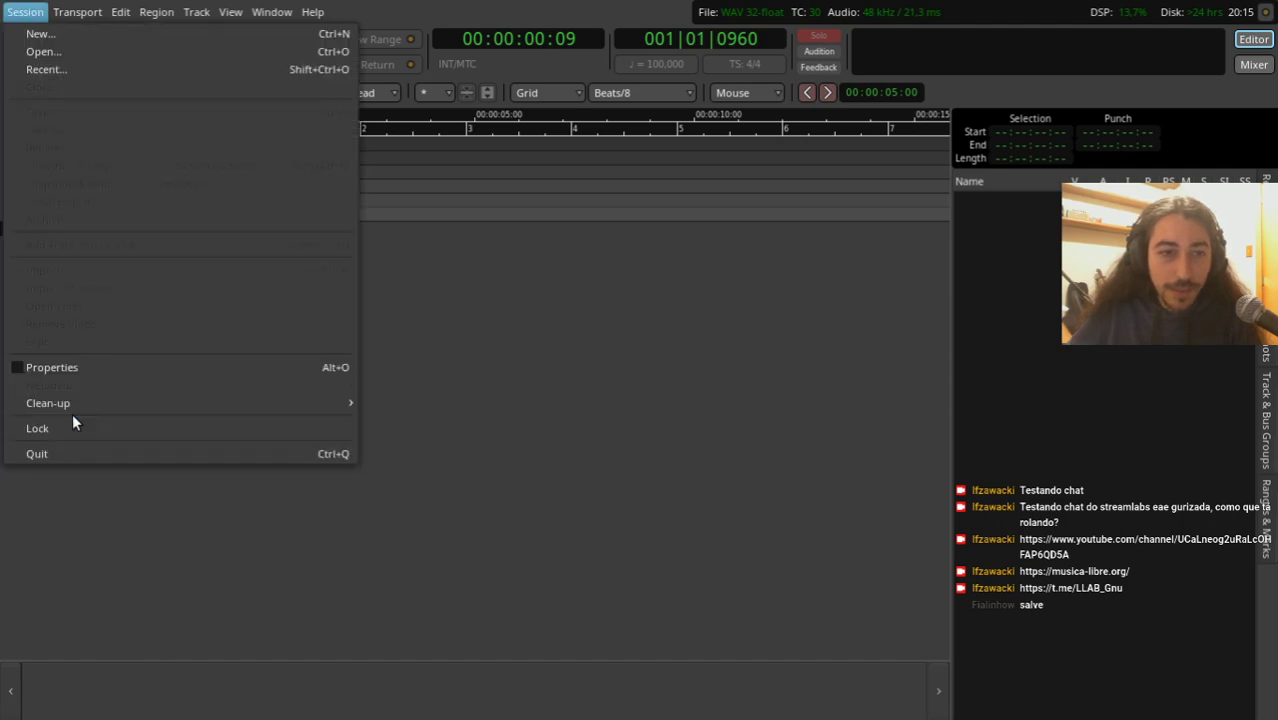
click(63, 452)
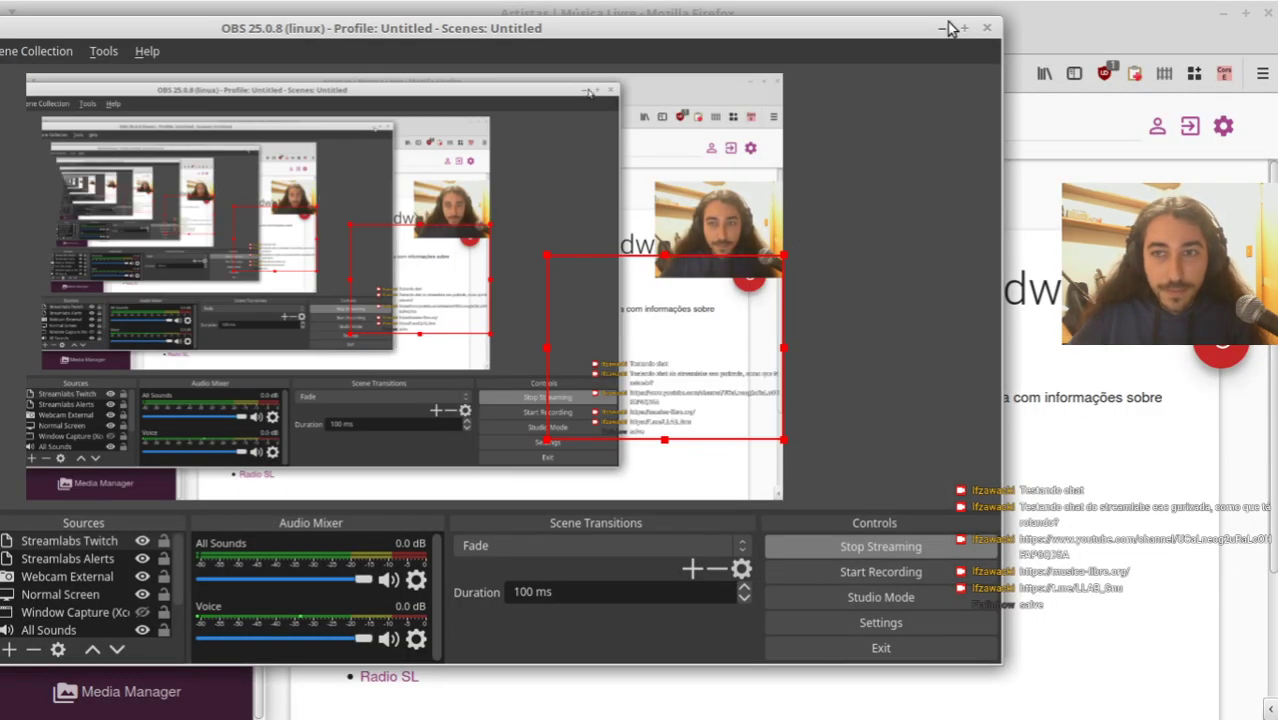
Step: Minimize the OBS, Firefox, JACK Connections and JACK Audio Connection Kit windows to clear the desktop
click(944, 28)
click(1222, 14)
click(1222, 14)
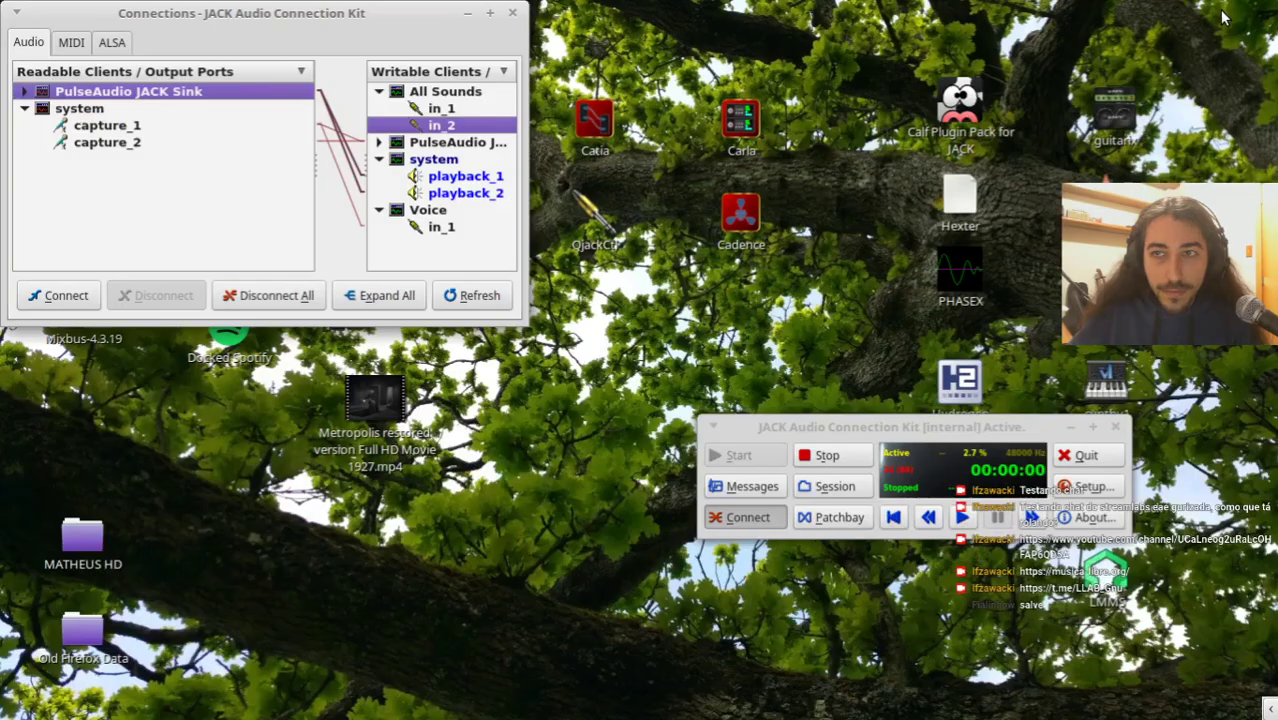
click(467, 12)
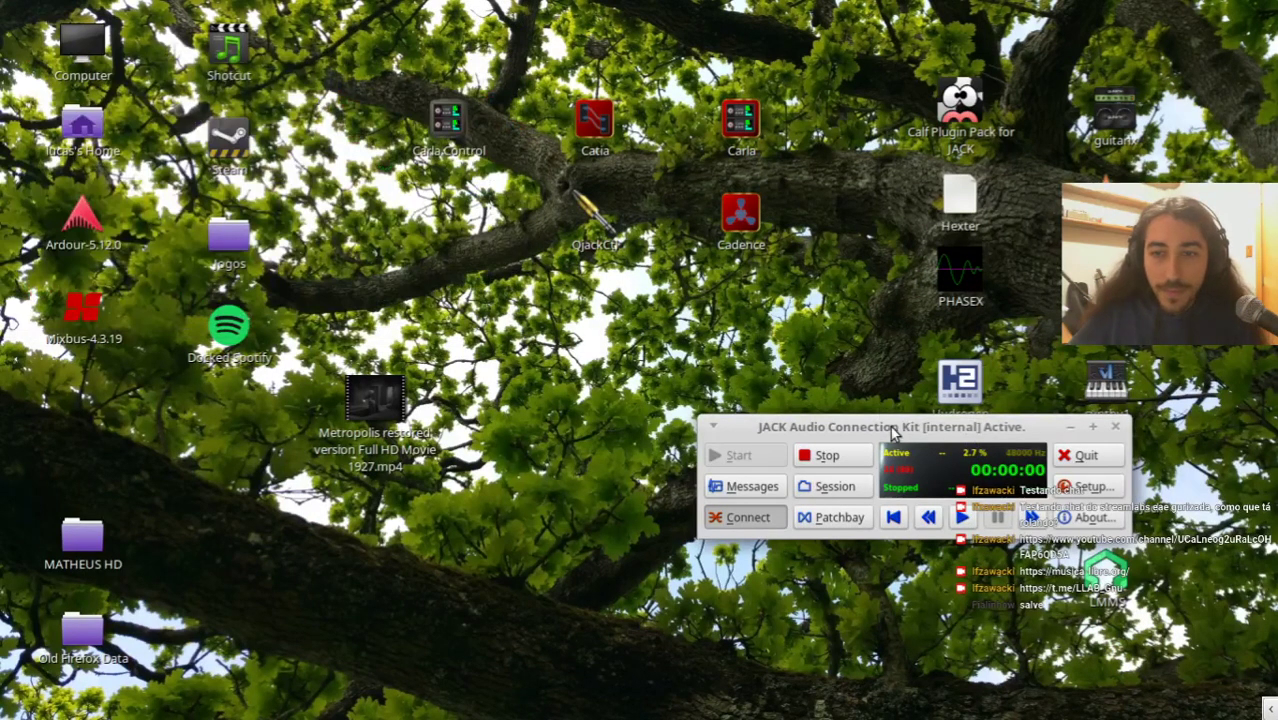
drag(893, 432, 923, 442)
click(1100, 436)
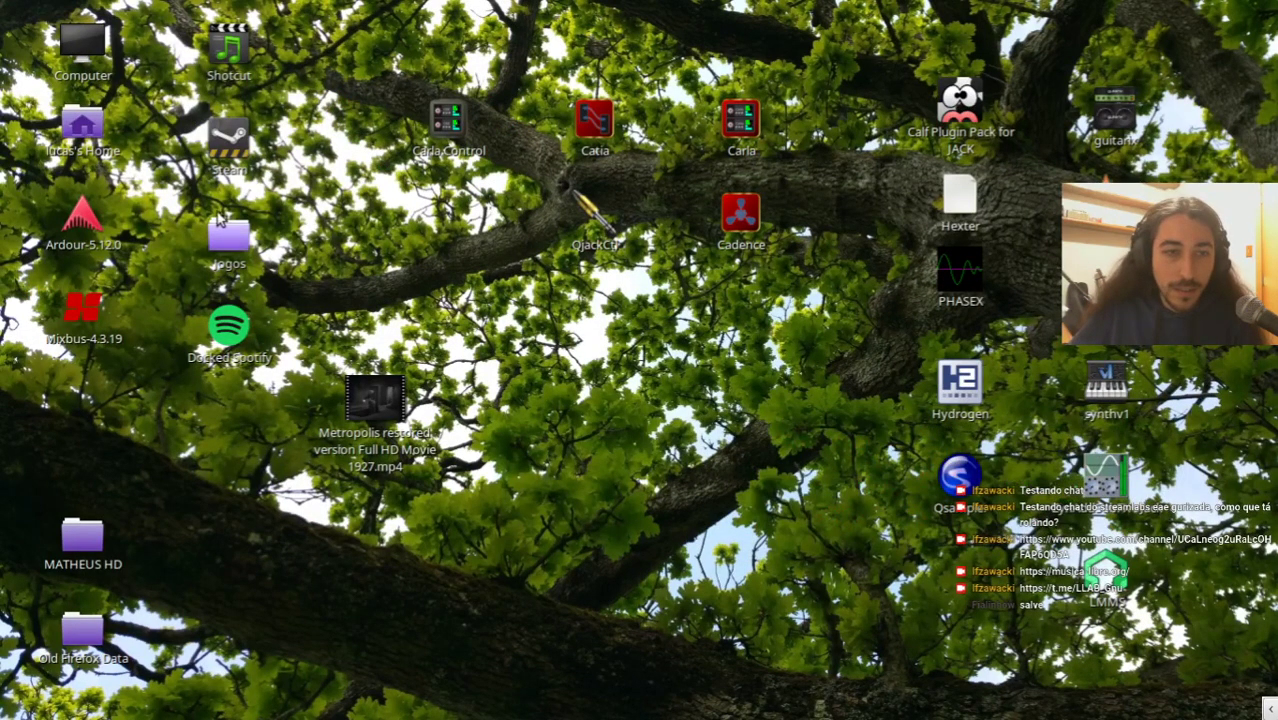
Step: Launch Ardour-5.12.0 from the desktop and open the recent session named live
click(82, 215)
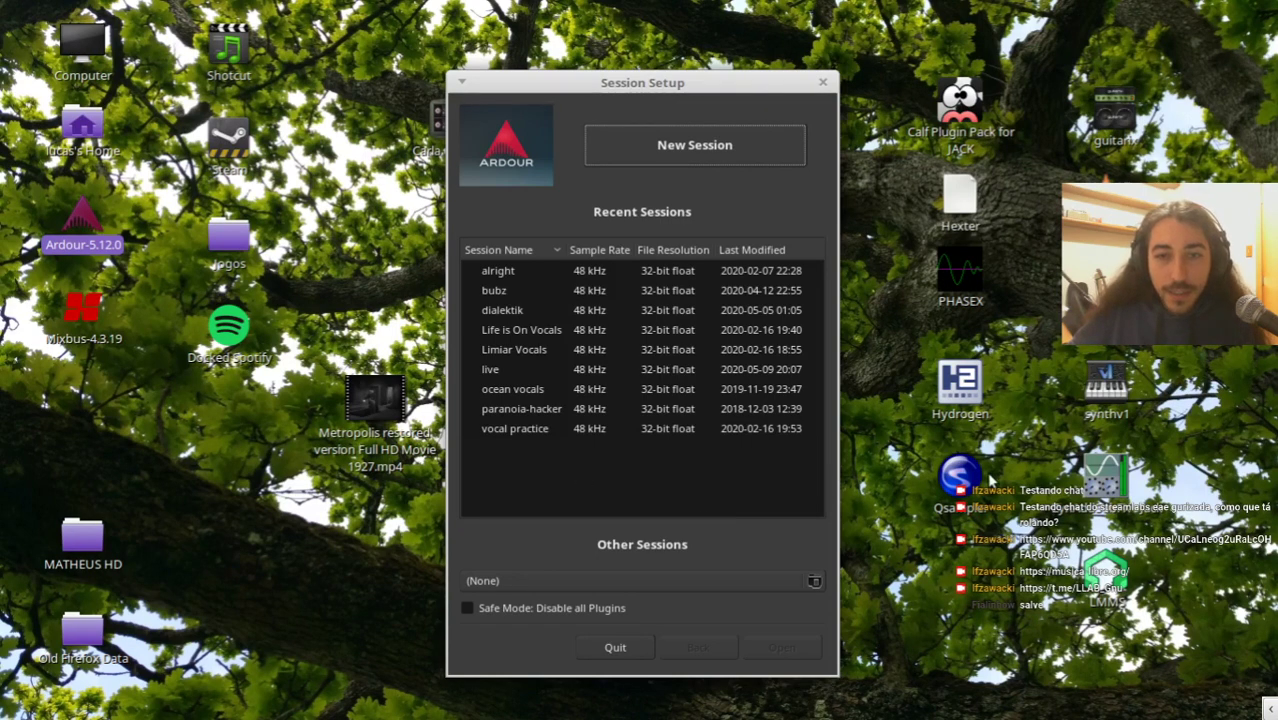
click(505, 370)
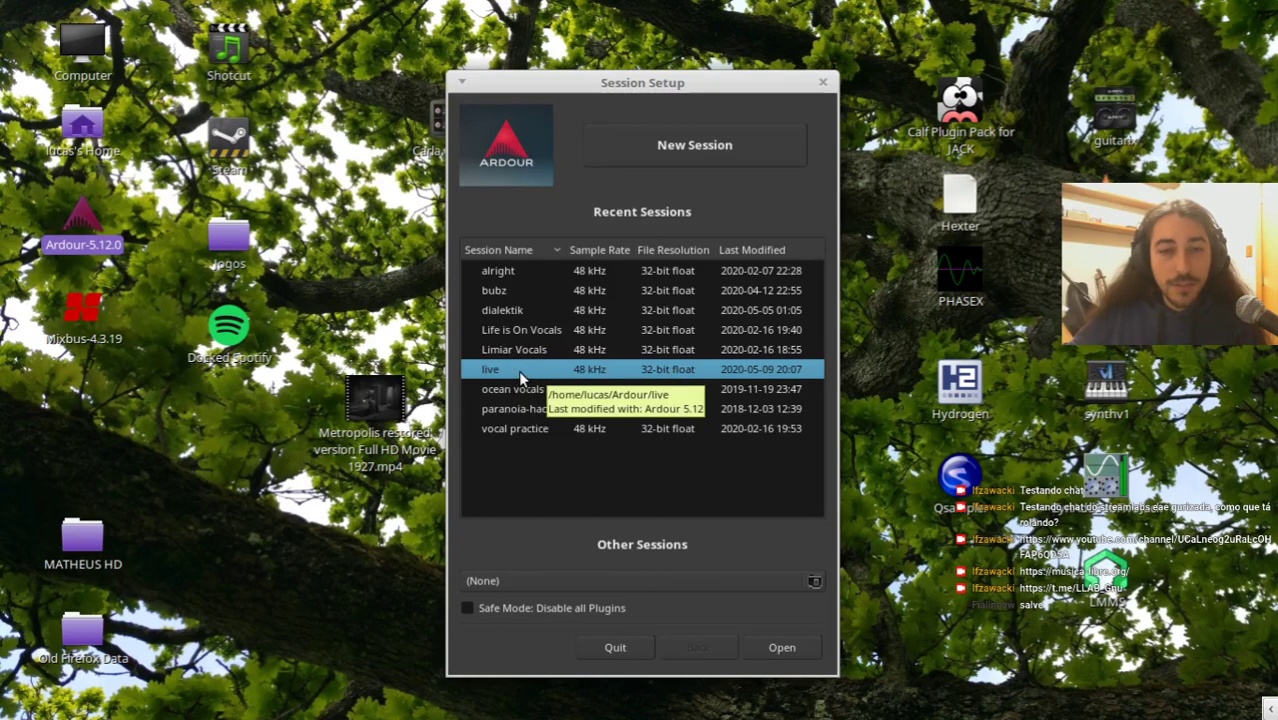
double_click(518, 370)
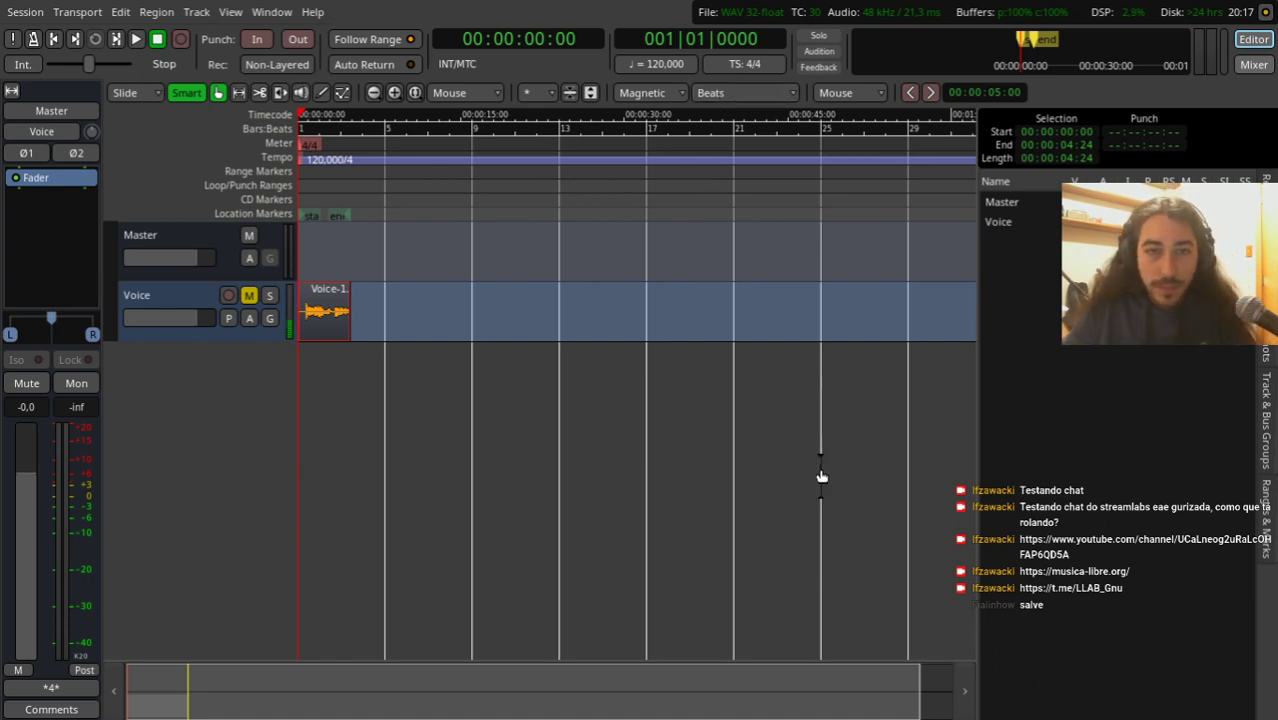
Step: Switch to OBS, toggle the Window Capture source's visibility on and off, and return to the live session in Ardour
key(alt+Tab)
key(alt+Tab)
key(alt+Tab)
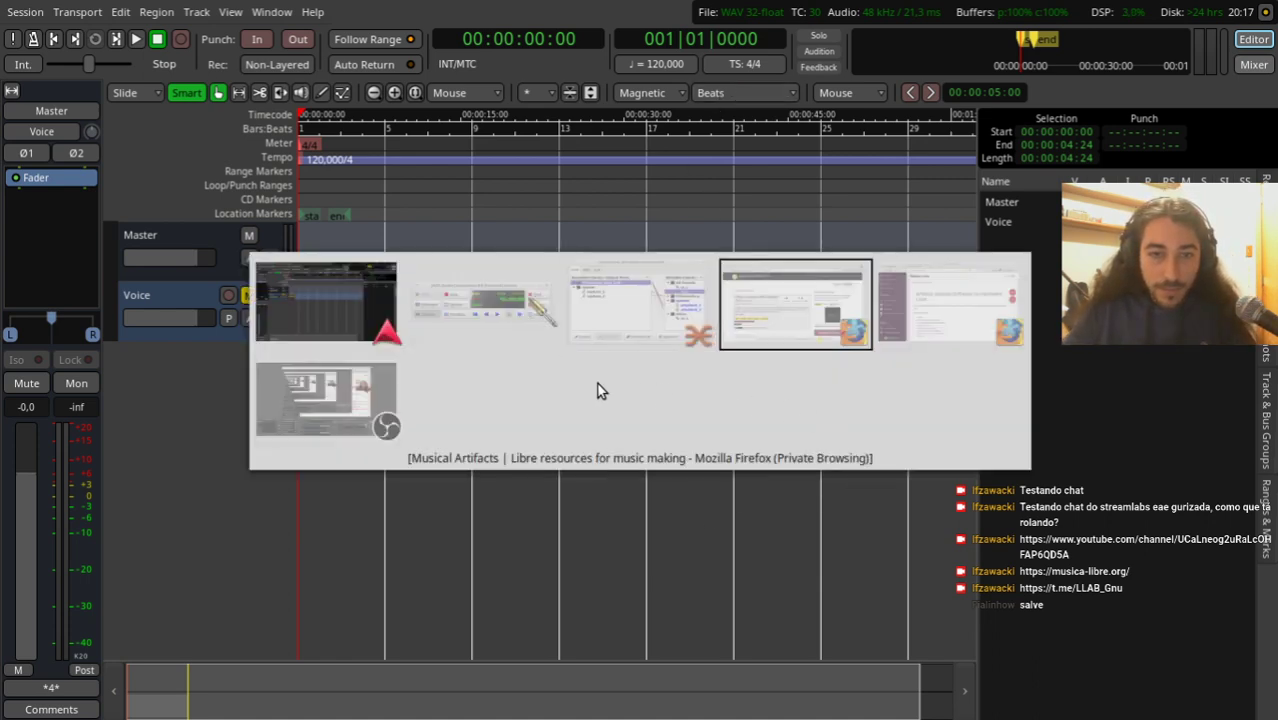
key(alt+Tab)
key(alt+Tab)
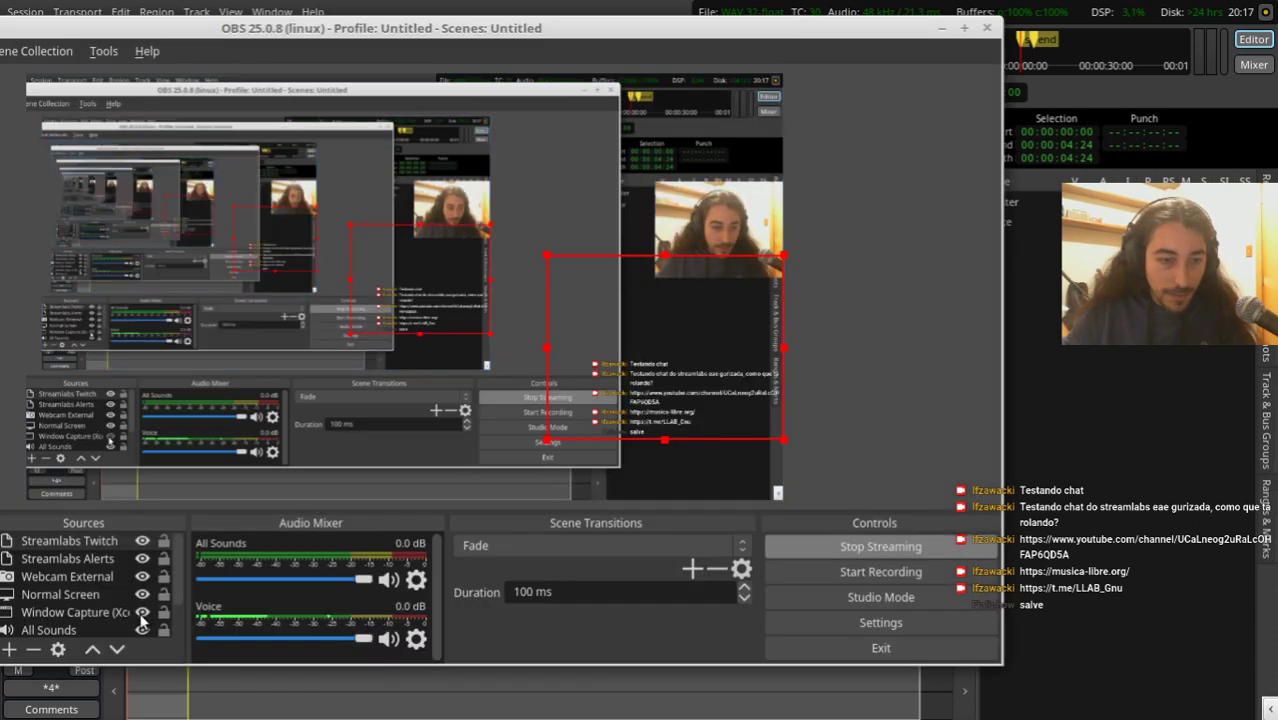
key(alt+Tab)
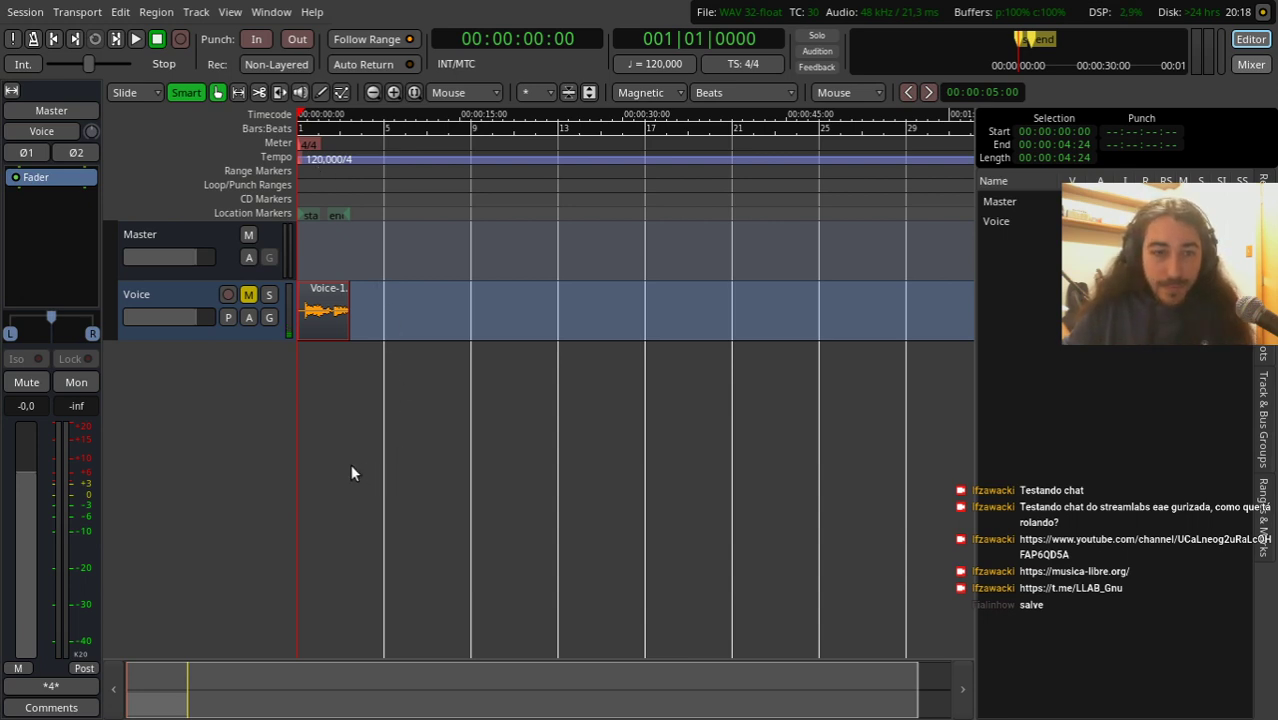
key(alt+Tab)
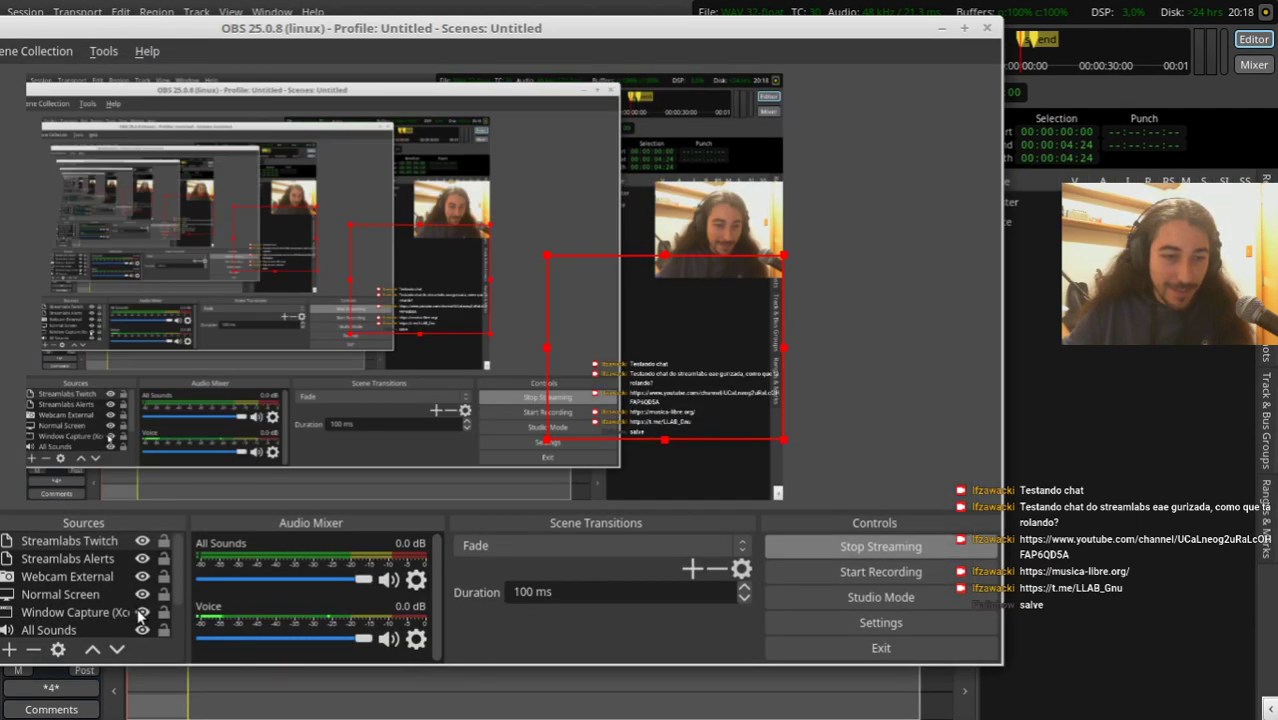
key(alt+Tab)
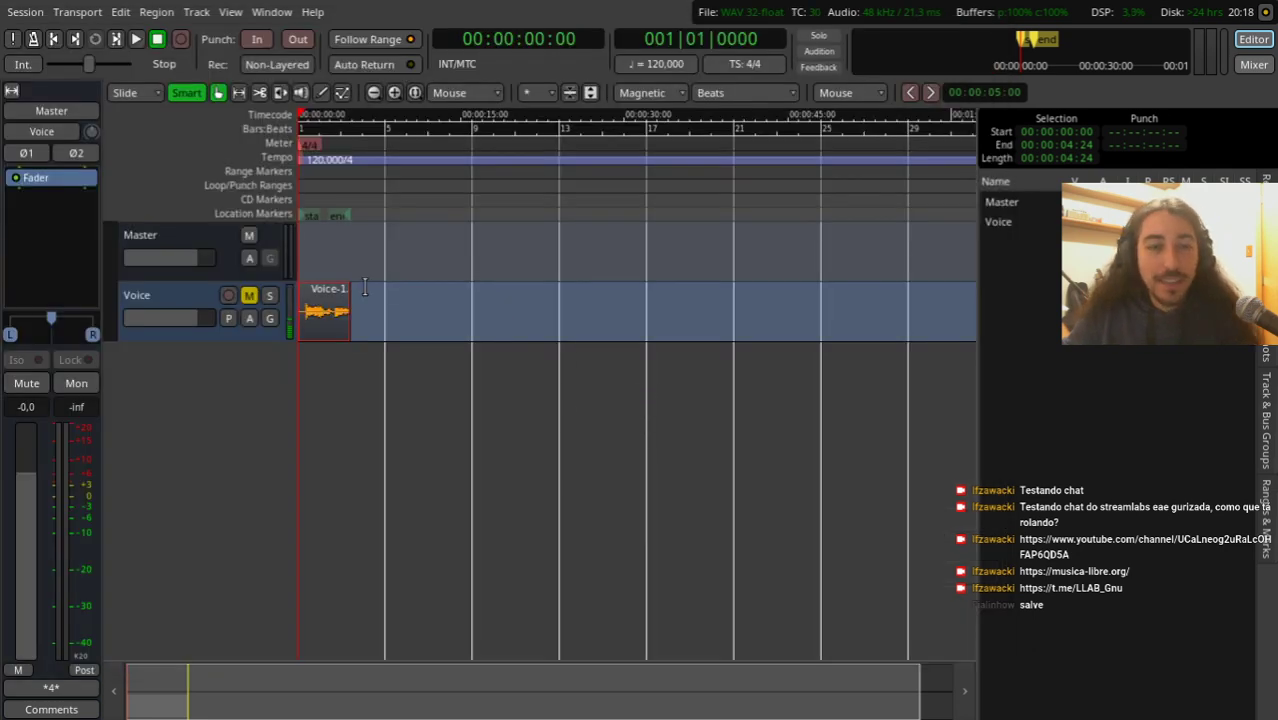
Step: Delete the recorded region at the start of the Voice track and remove the Voice track from the session
drag(306, 300, 306, 300)
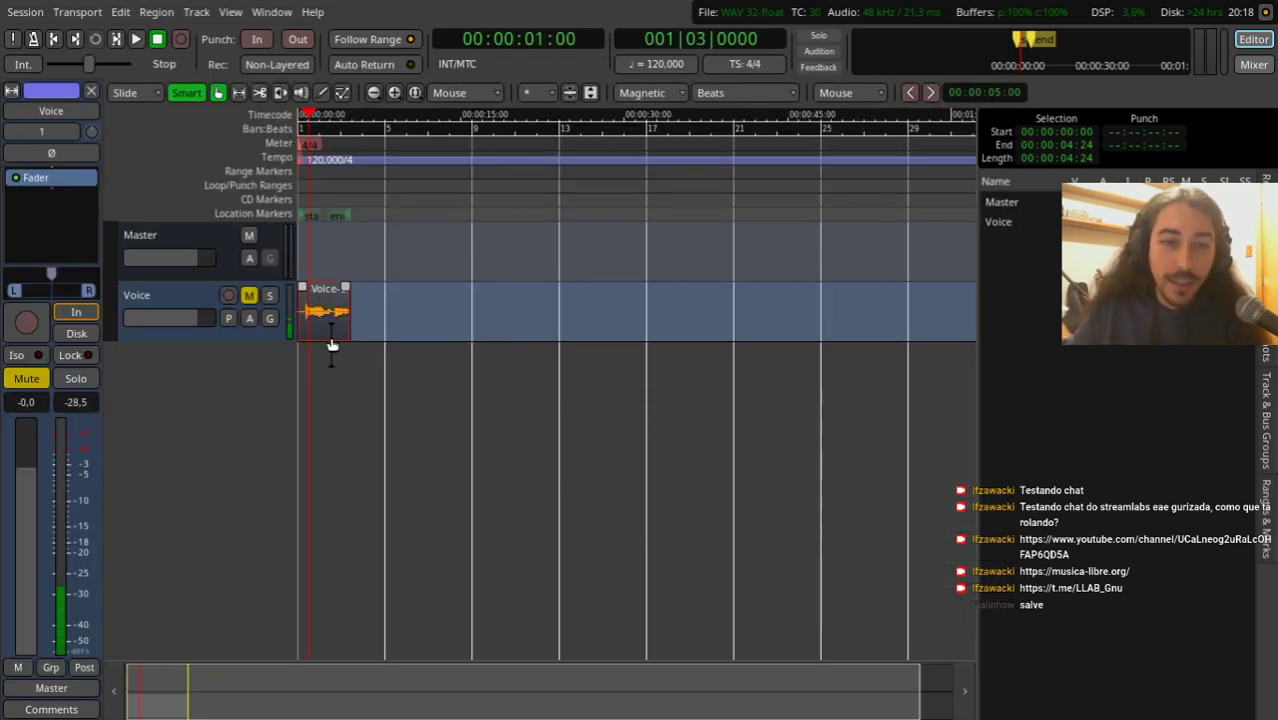
key(Delete)
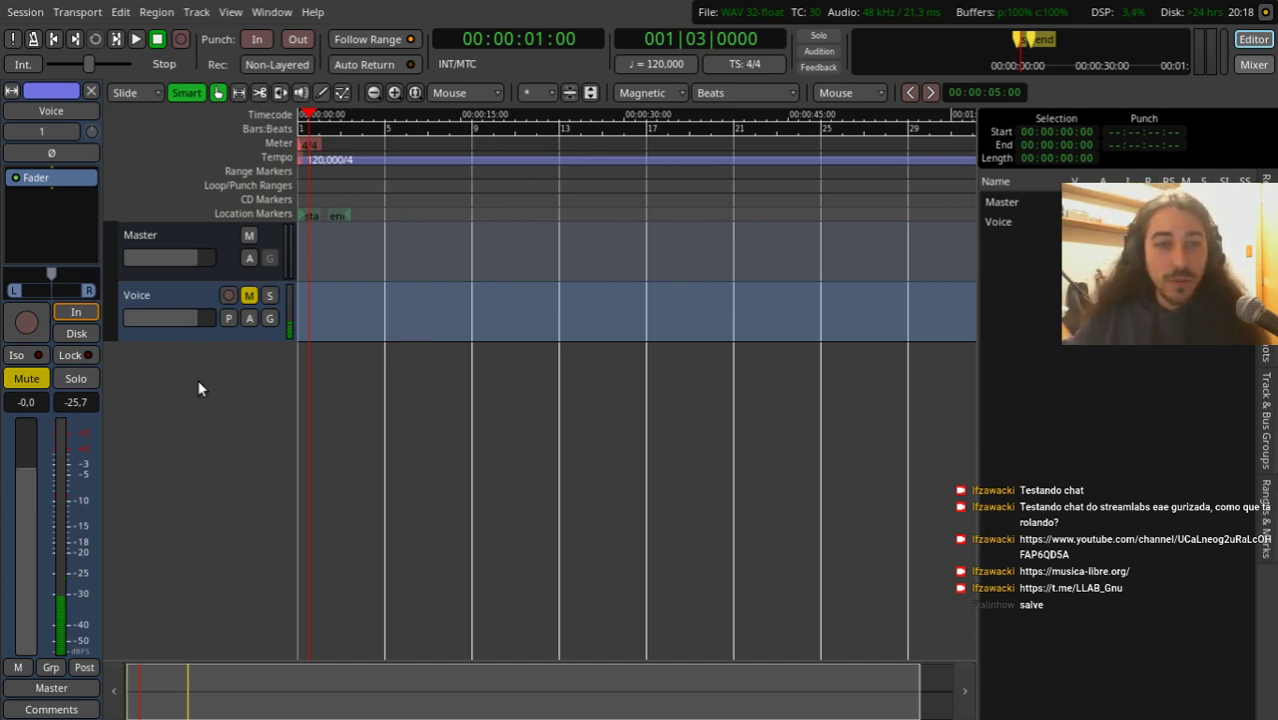
right_click(171, 285)
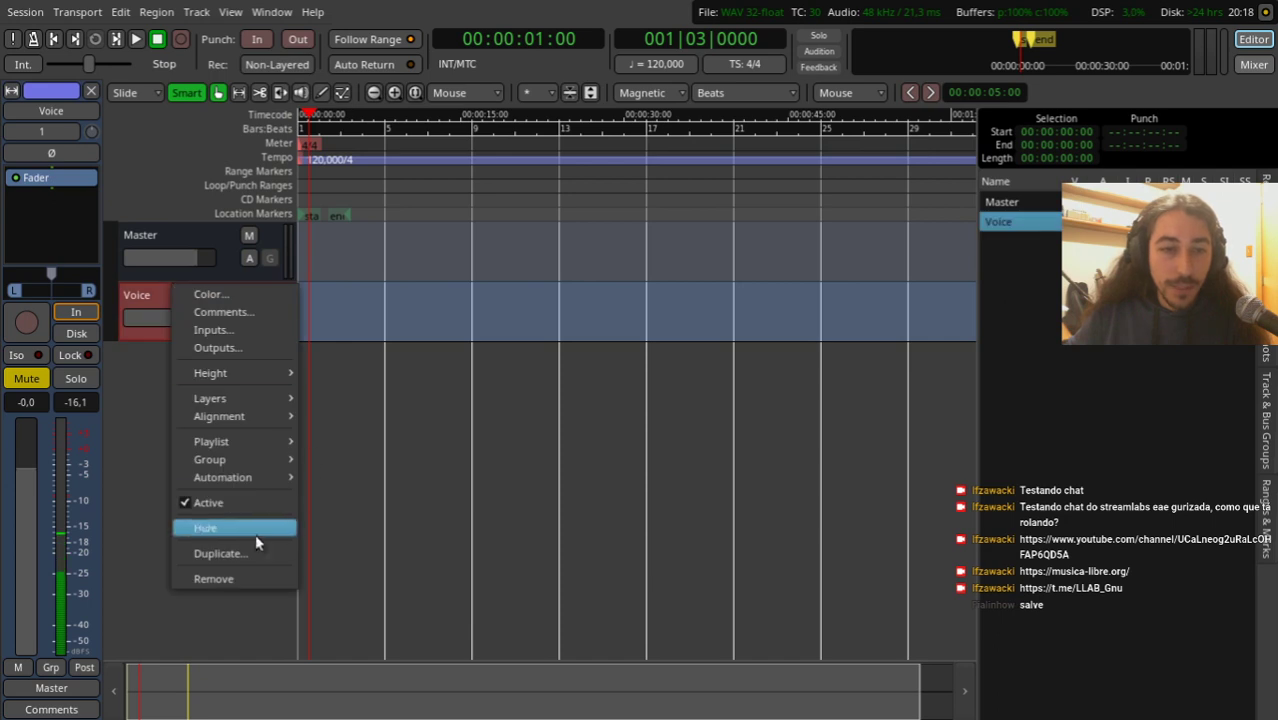
click(238, 579)
click(775, 413)
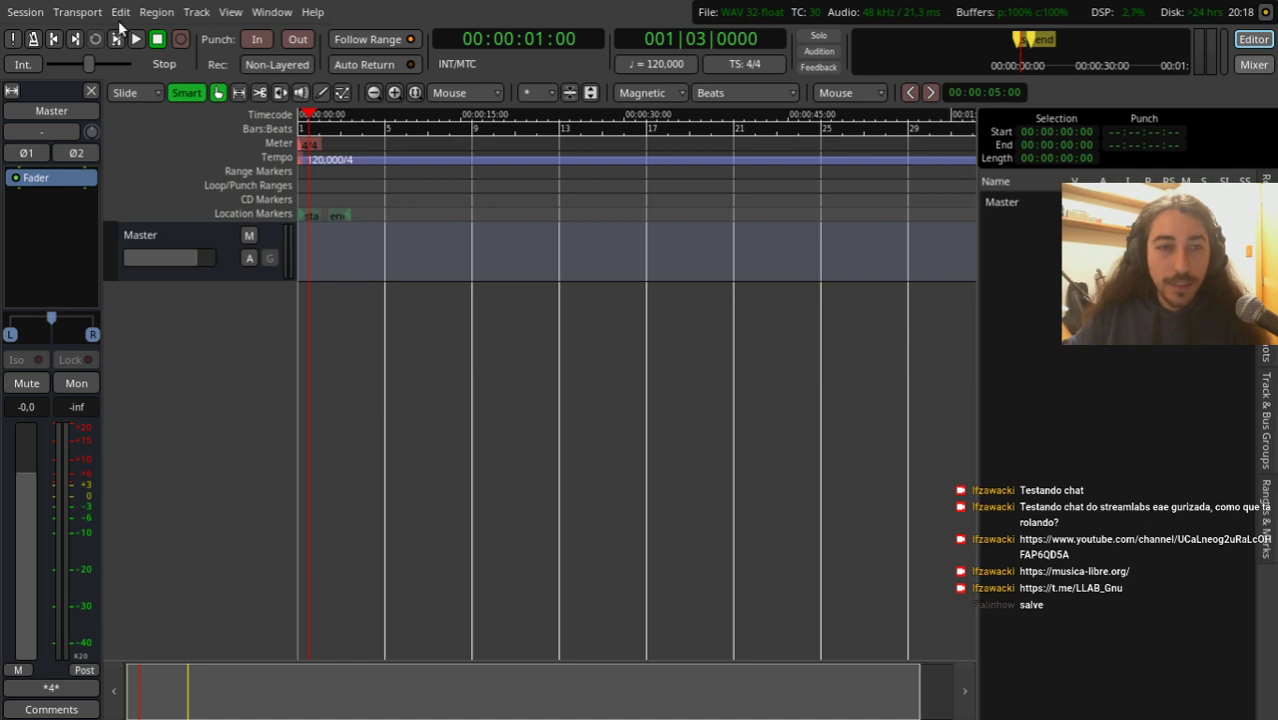
Step: Add one mono audio track named Voz with Strict-I/O pin mode and Normal record mode
click(196, 12)
click(245, 32)
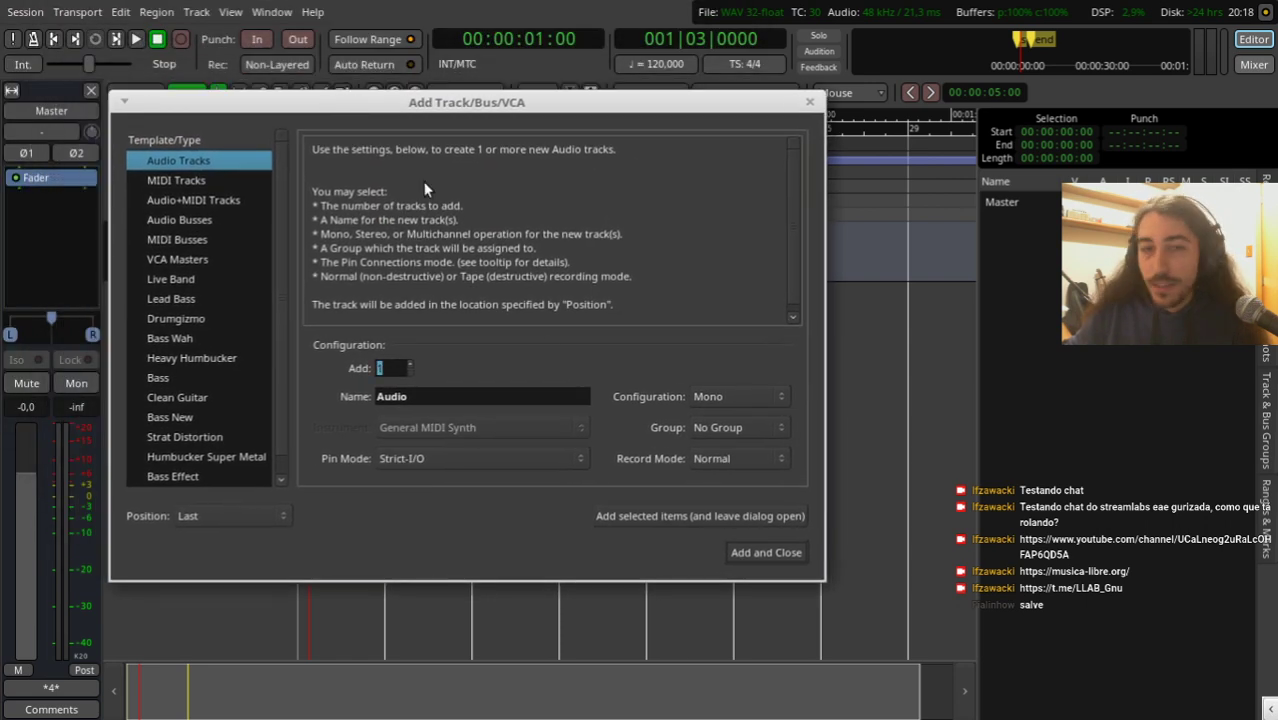
double_click(421, 396)
text(Voz)
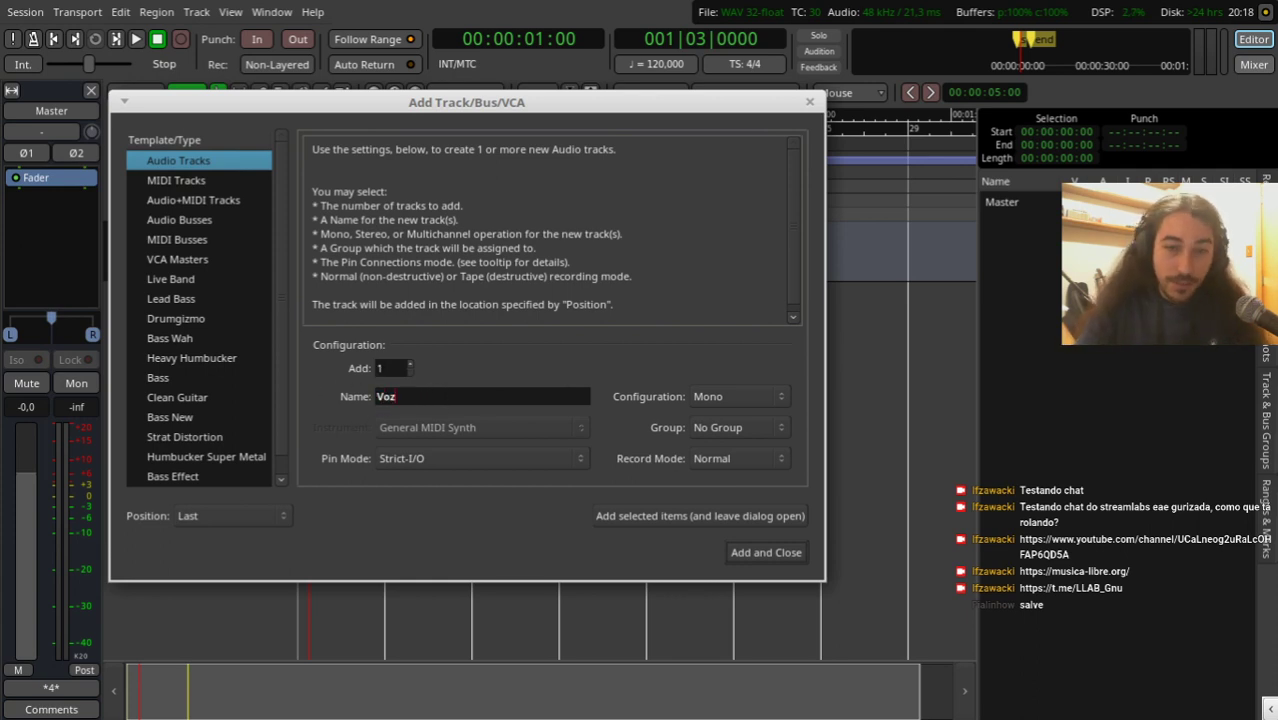
click(764, 552)
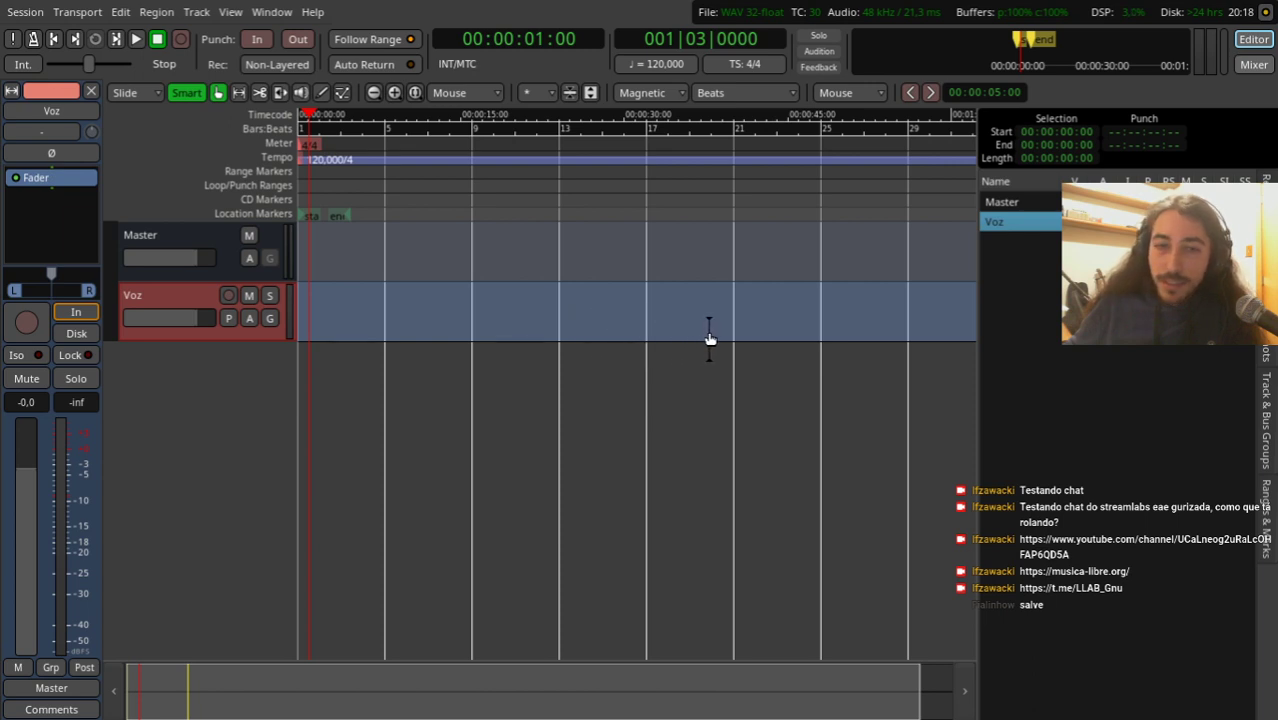
Step: Enable the metronome, arm the Voz track and record a take of about 7 seconds from the session start
drag(356, 214, 45, 68)
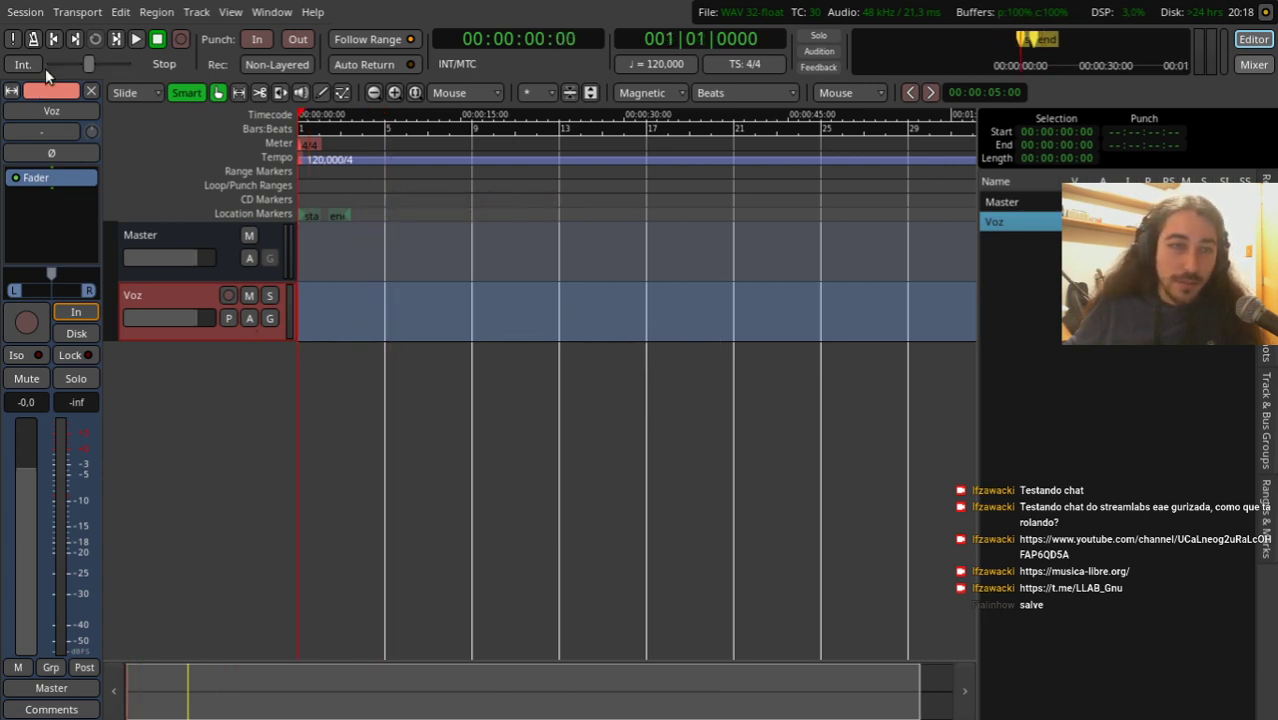
click(180, 40)
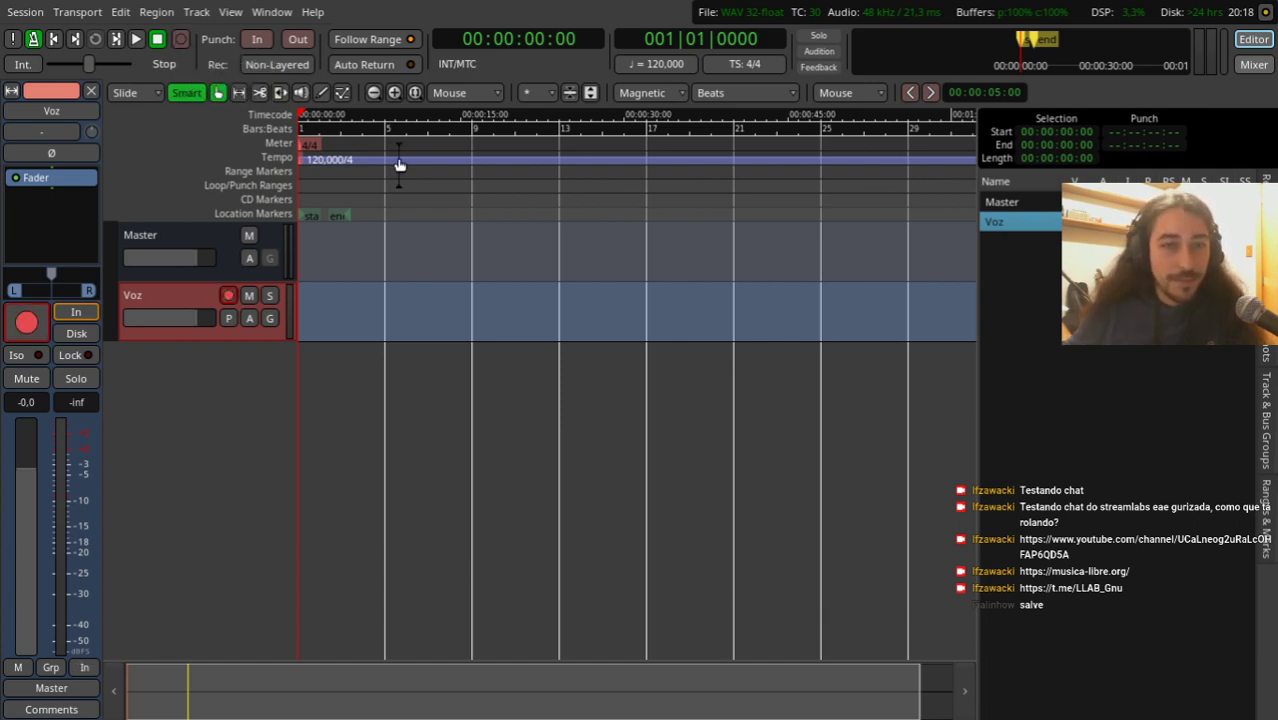
key(space)
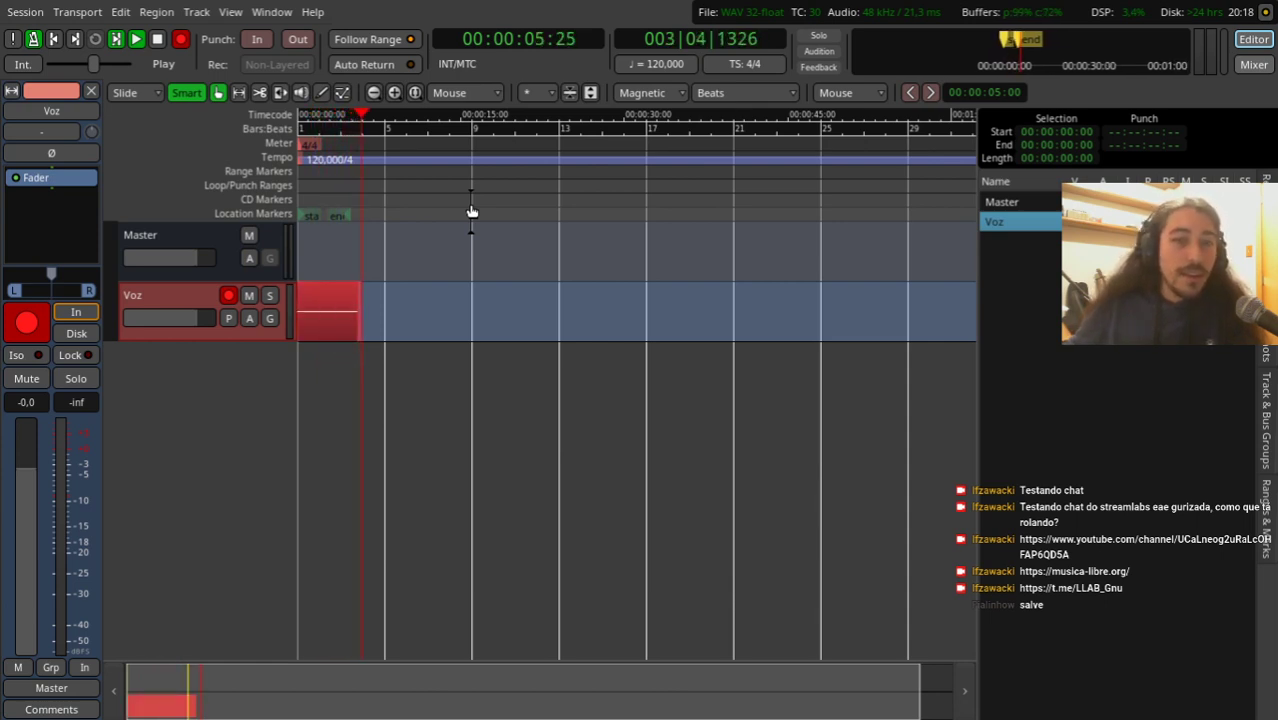
key(space)
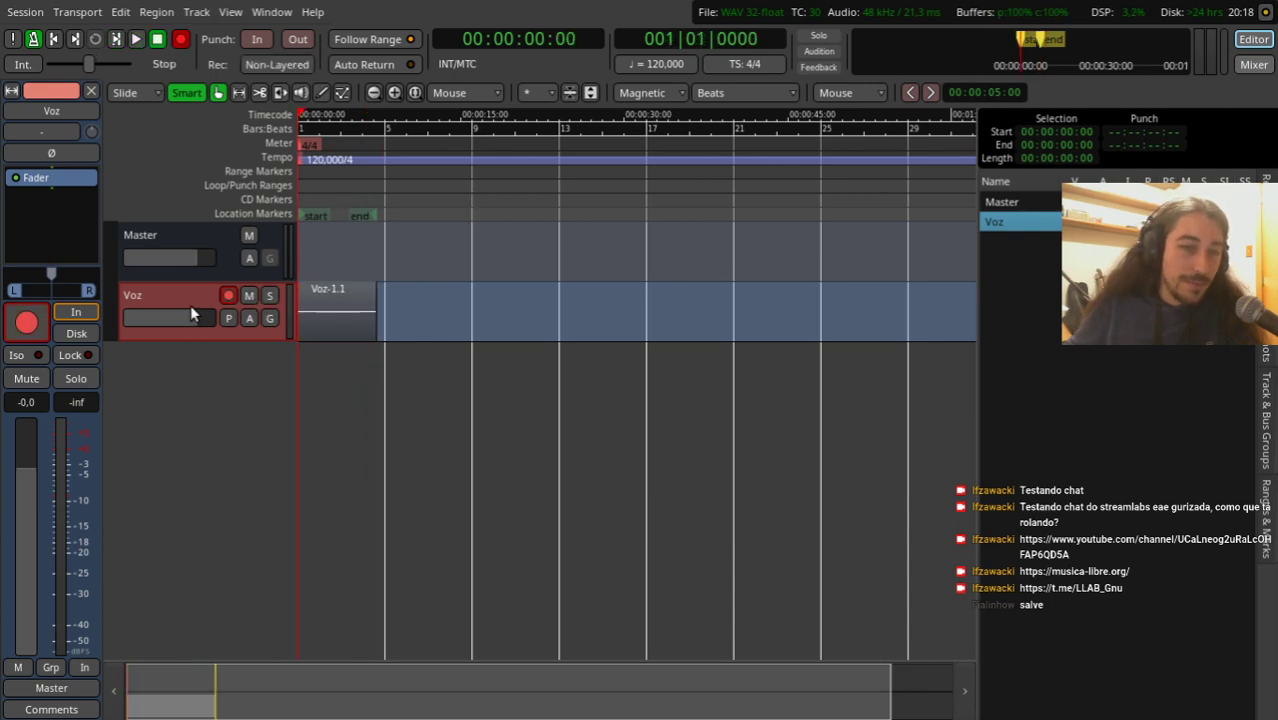
Step: Undo the last recorded take and set the Voz track's input to 1
key(ctrl+z)
click(50, 132)
click(52, 174)
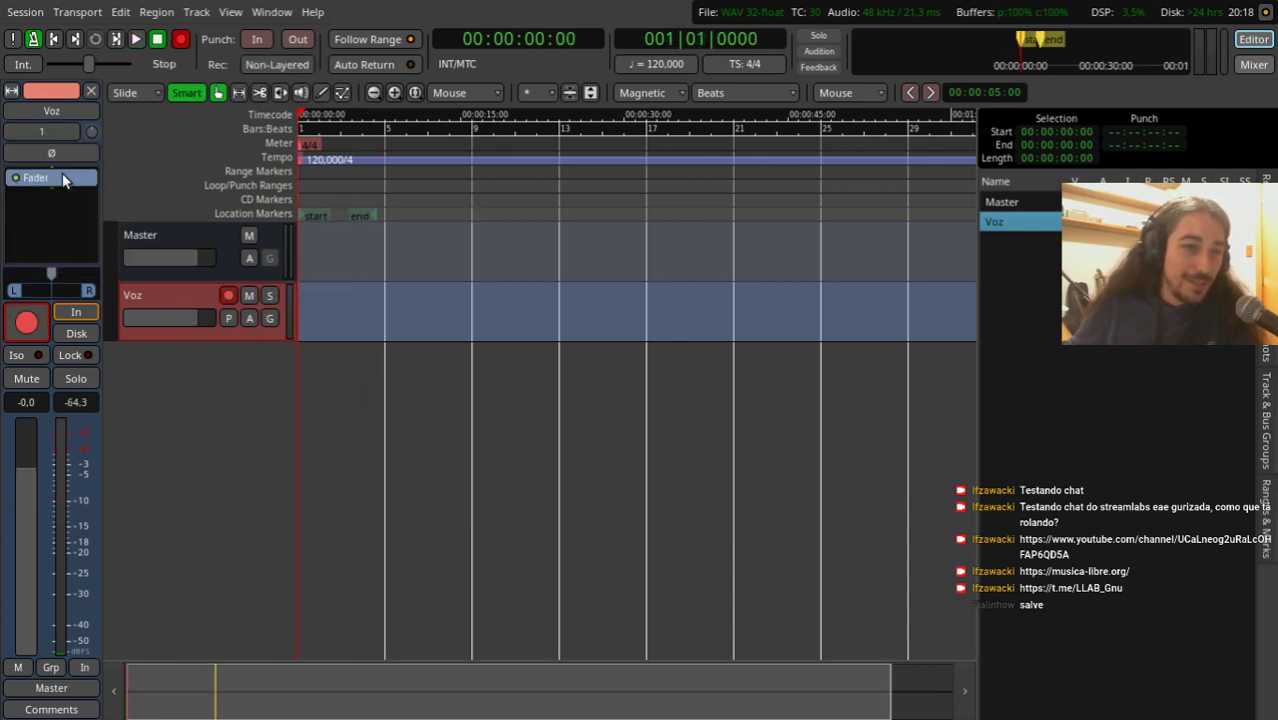
Step: Record a new voice take of about 4 seconds on the Voz track, arming it while the transport rolls, and disarm it after stopping
click(228, 296)
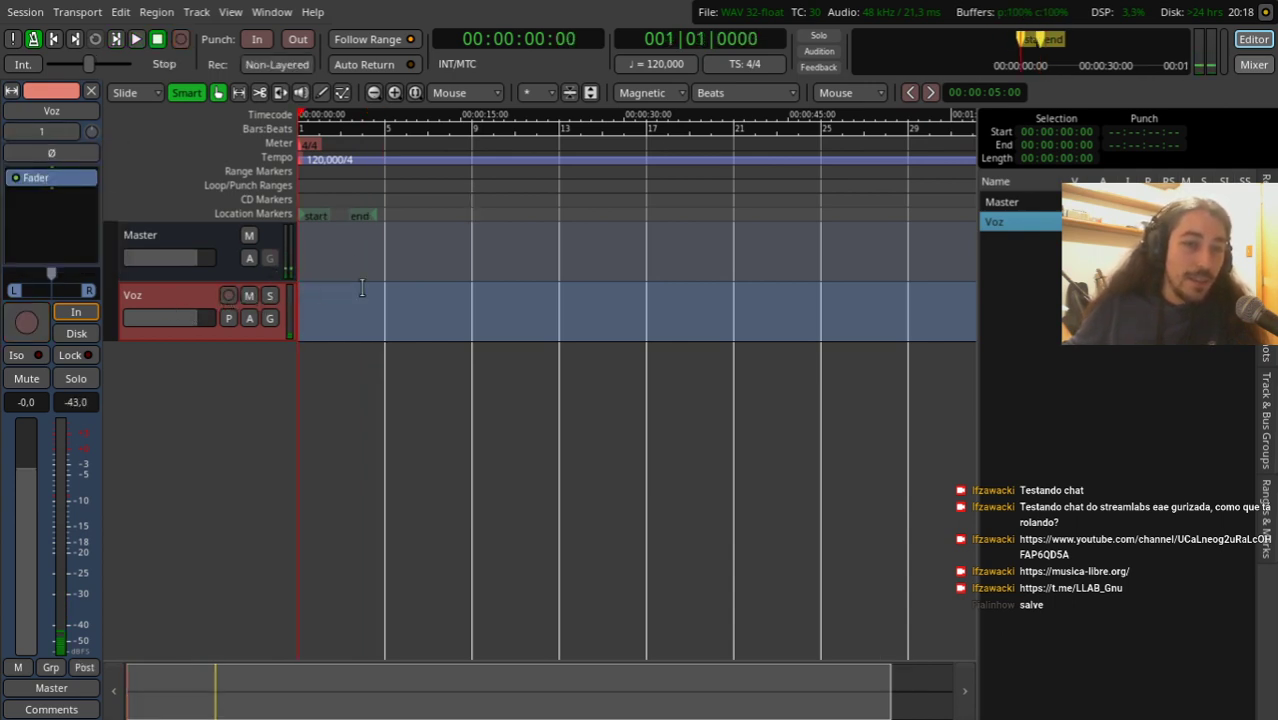
key(space)
click(228, 297)
key(shift+r)
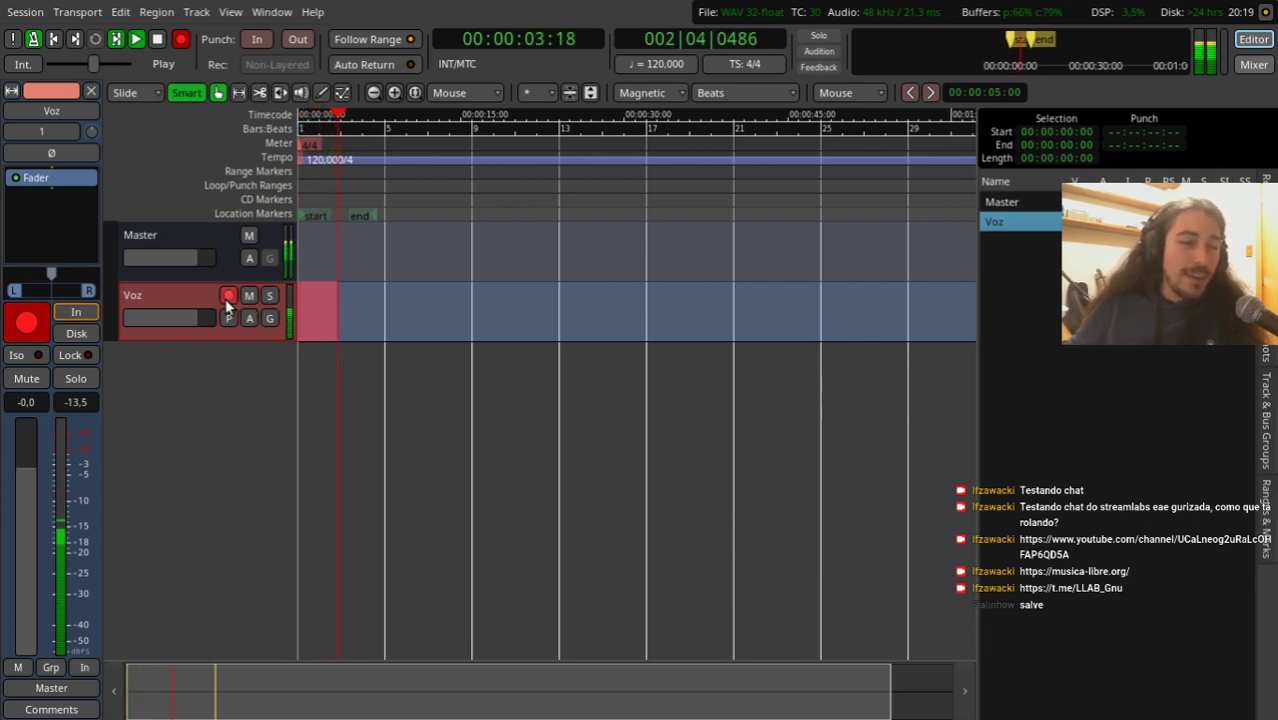
key(space)
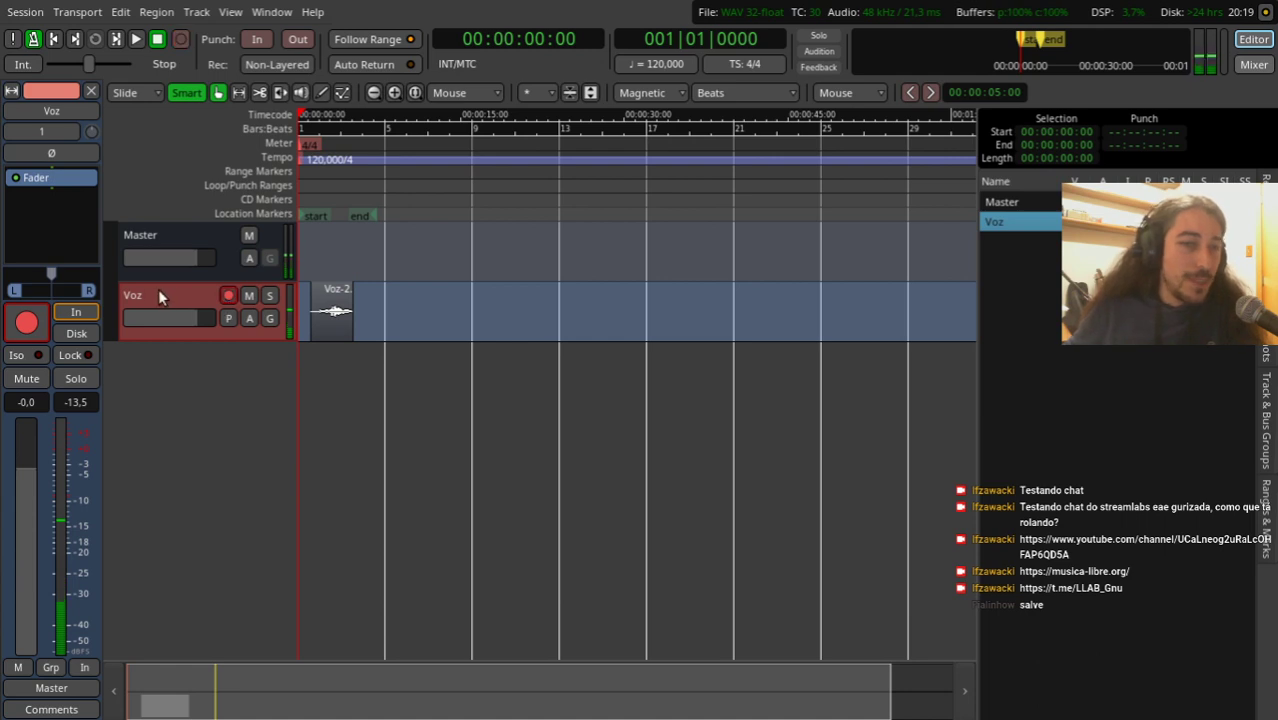
click(228, 296)
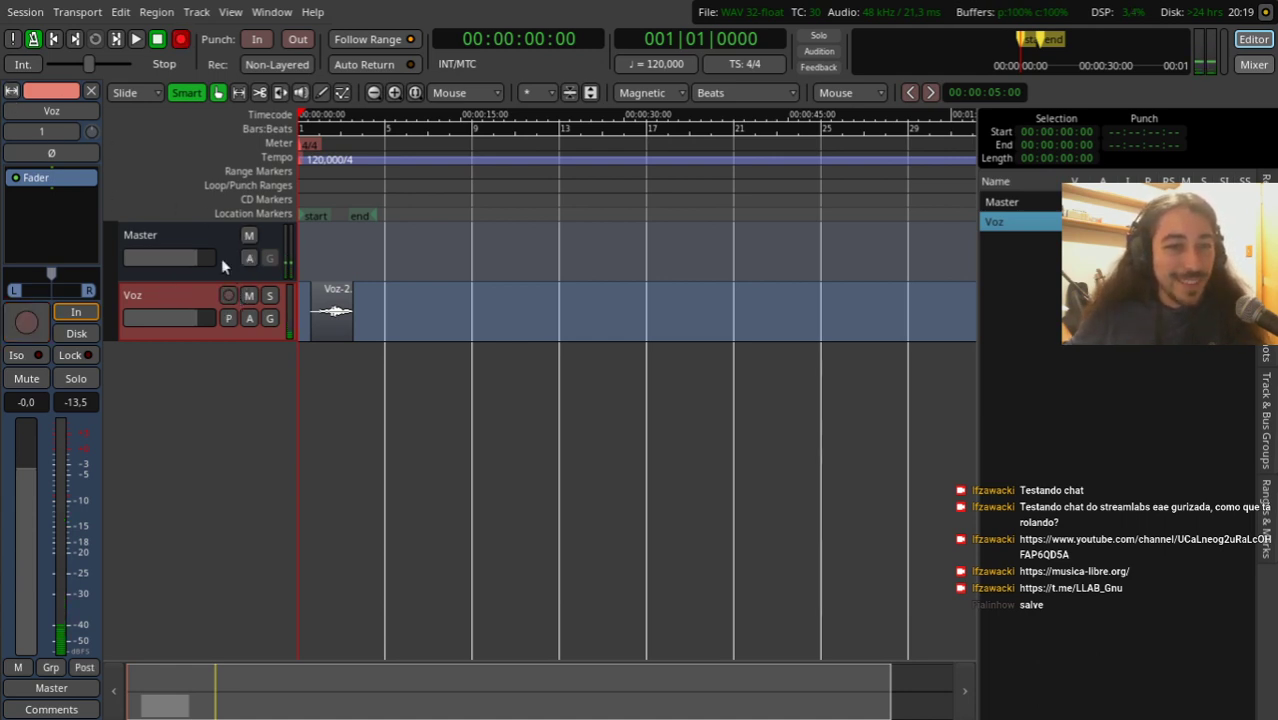
Step: Play back the recorded take from the session start and switch the Voz track's mute on and off
key(space)
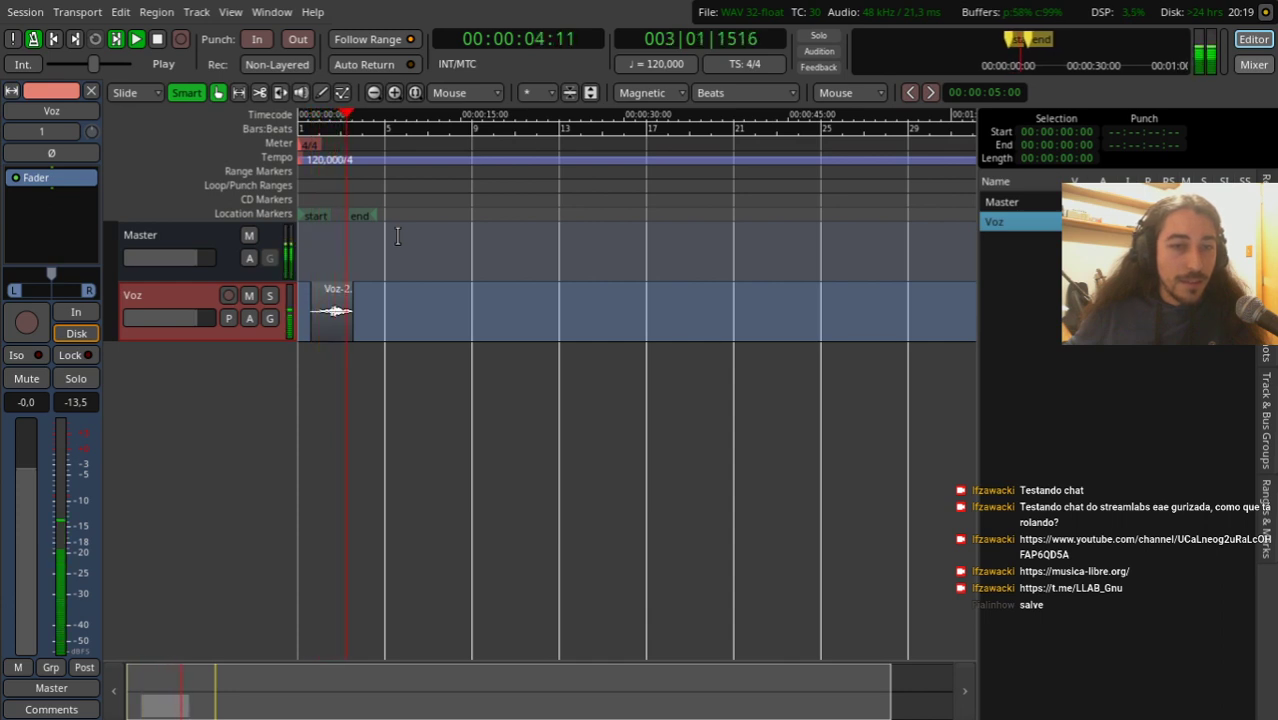
key(space)
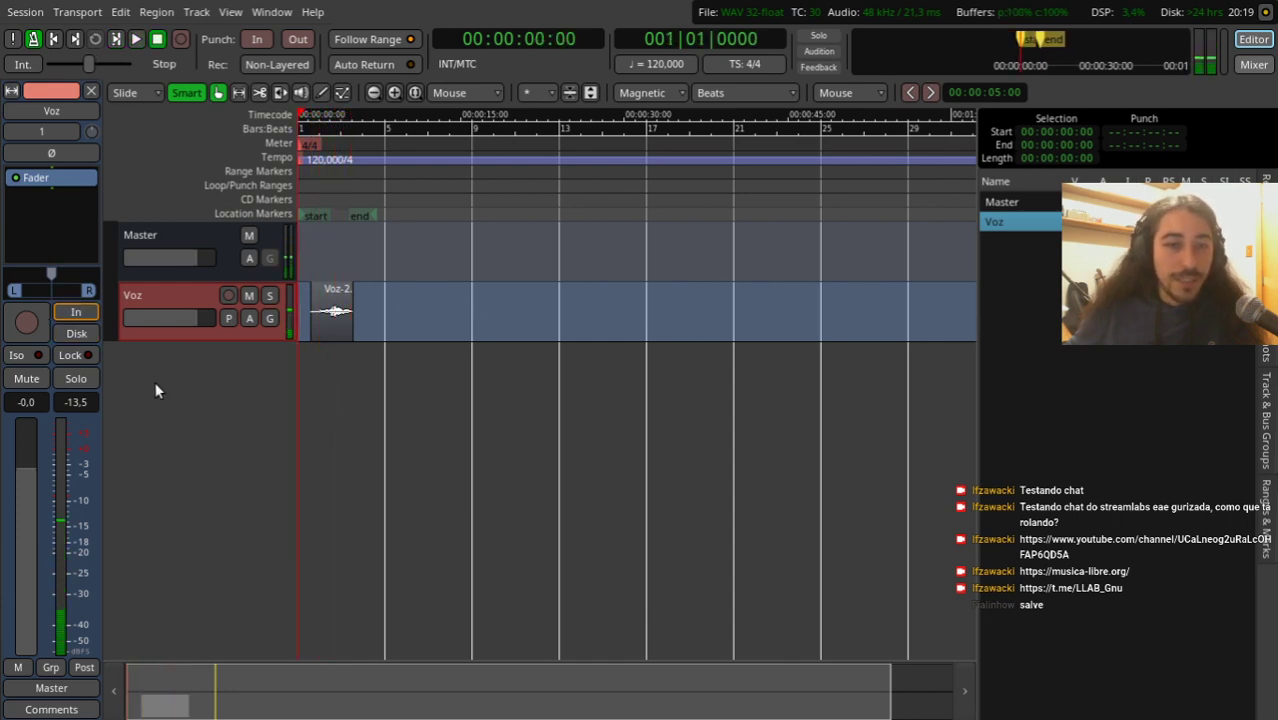
click(250, 296)
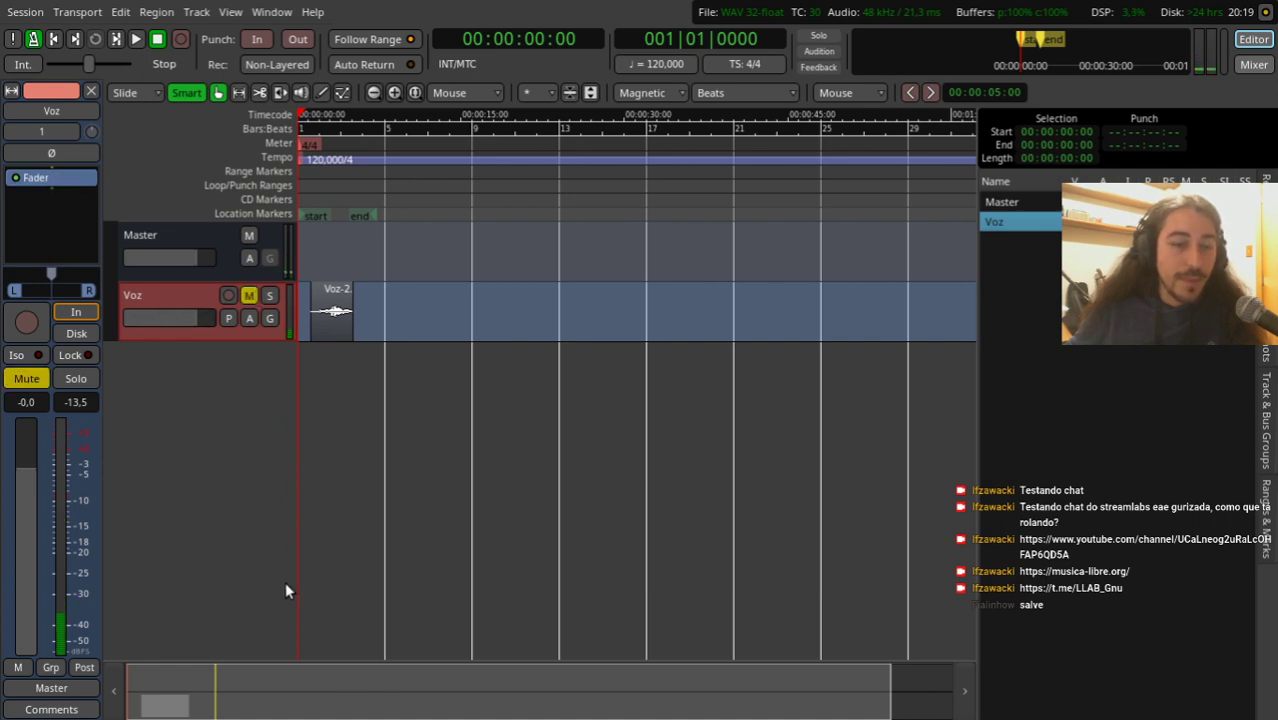
click(249, 295)
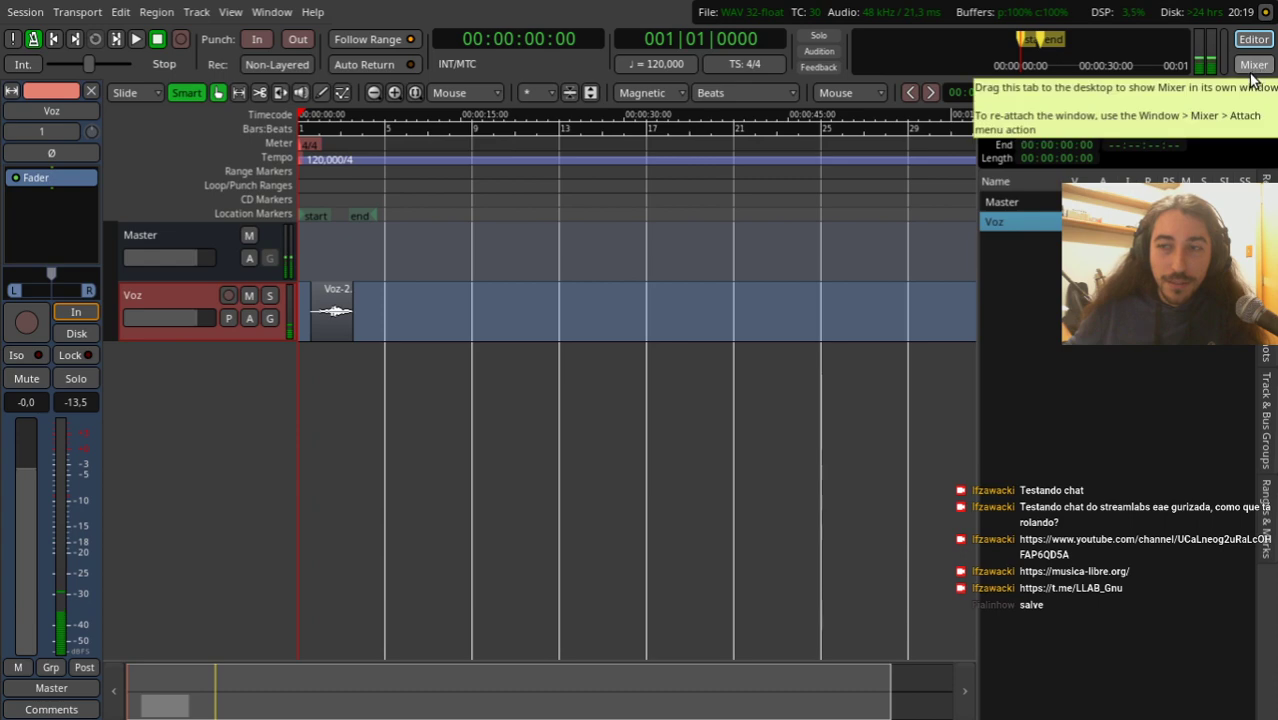
Step: Set record monitoring to be handled by audio hardware in the Signal Flow preferences and return to the editor
click(226, 13)
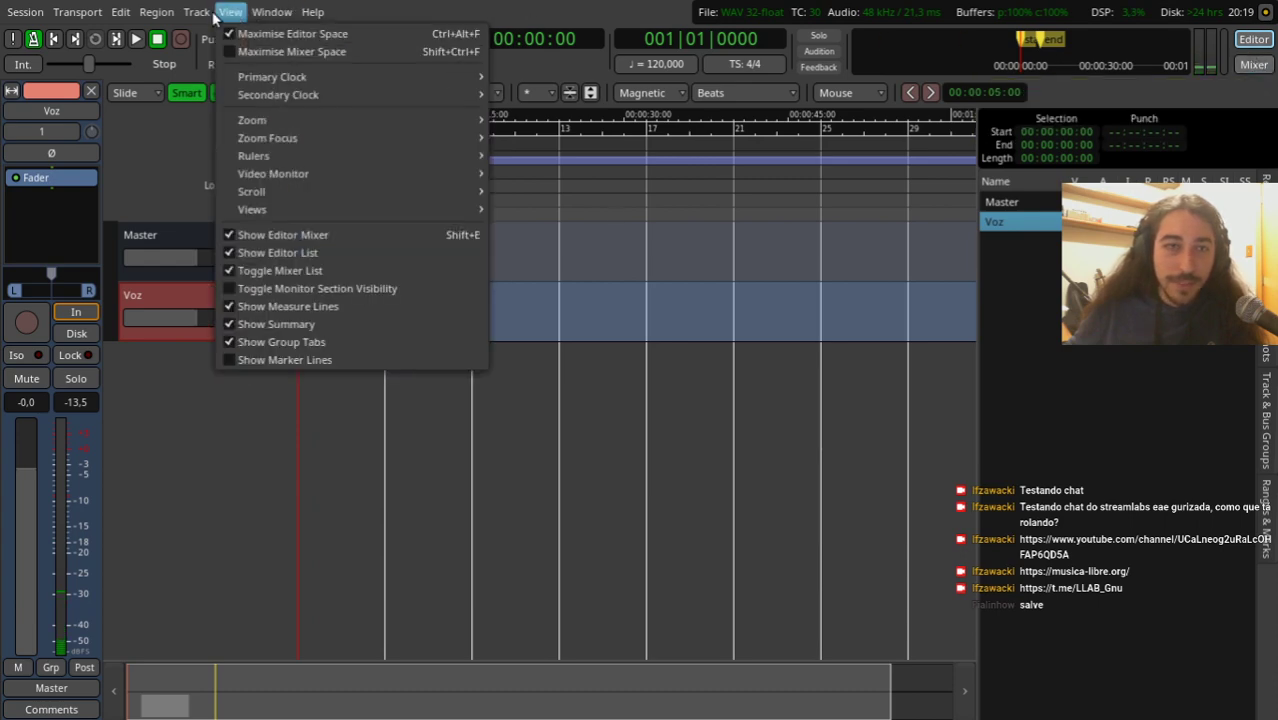
mouse_move(120, 12)
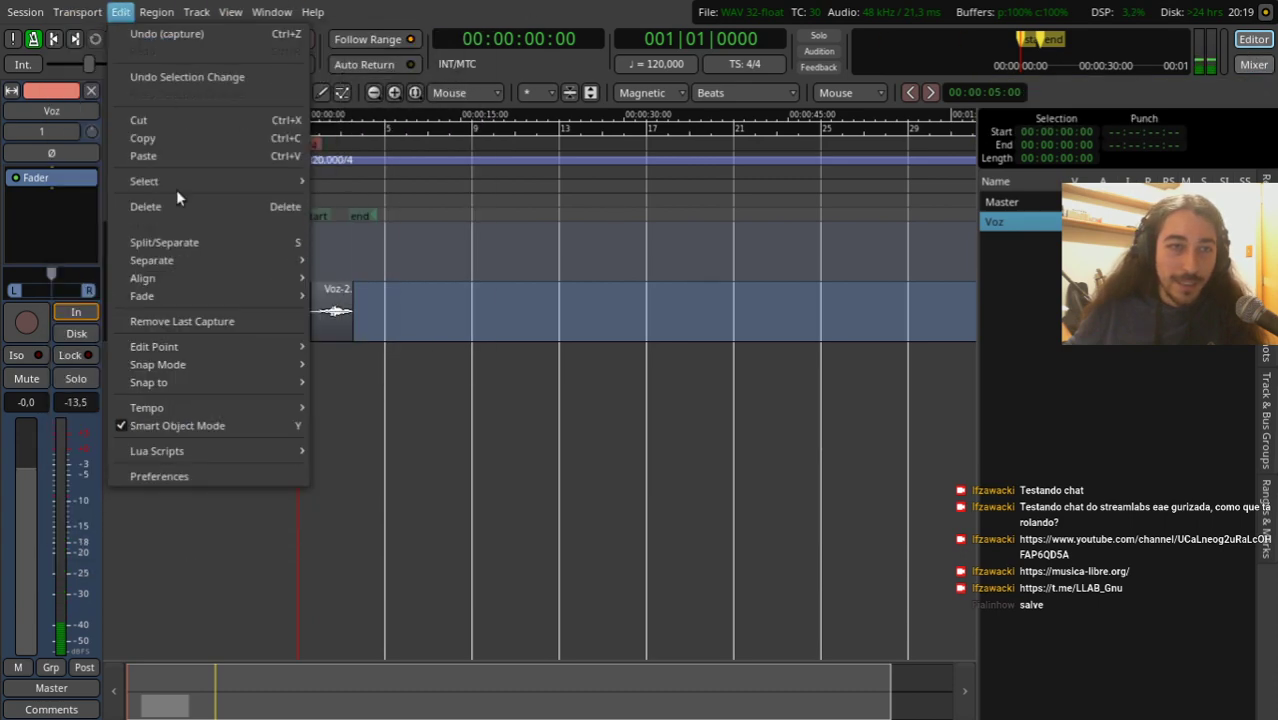
click(155, 477)
click(48, 208)
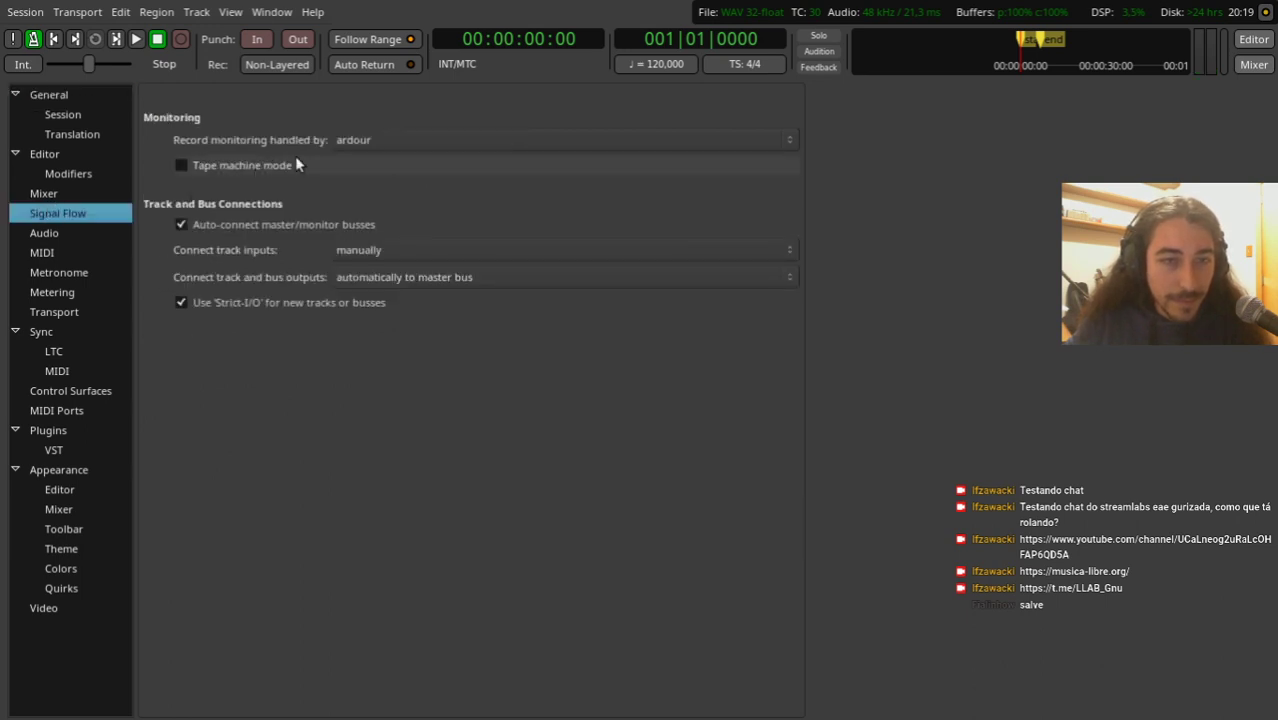
click(358, 140)
click(362, 160)
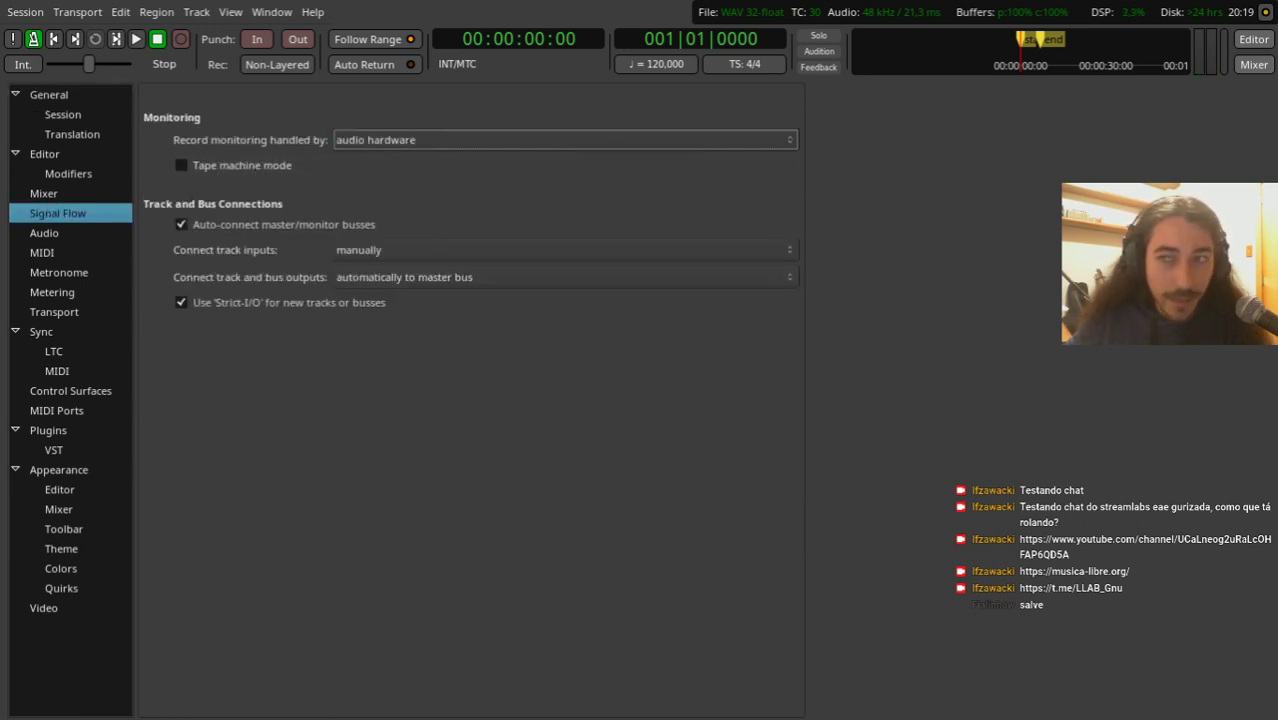
click(1256, 42)
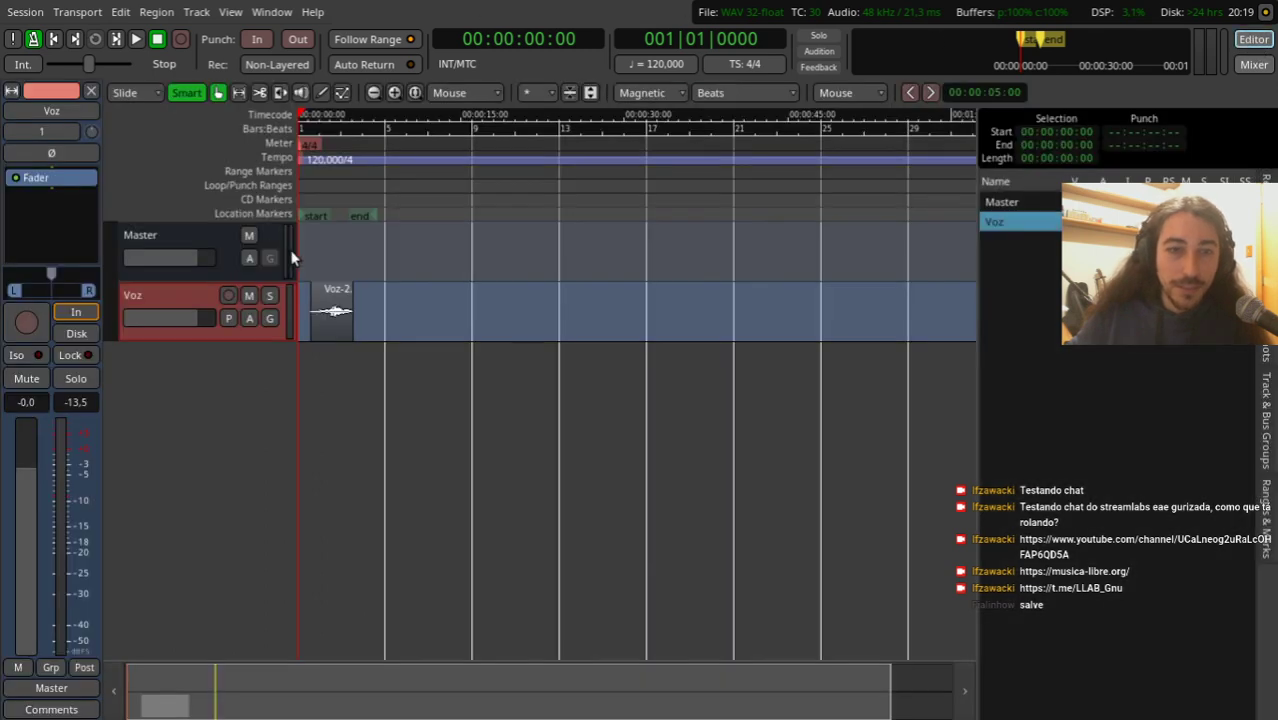
Step: Trim the start of the recorded region on the Voz track to bar 2 and play it back
click(325, 333)
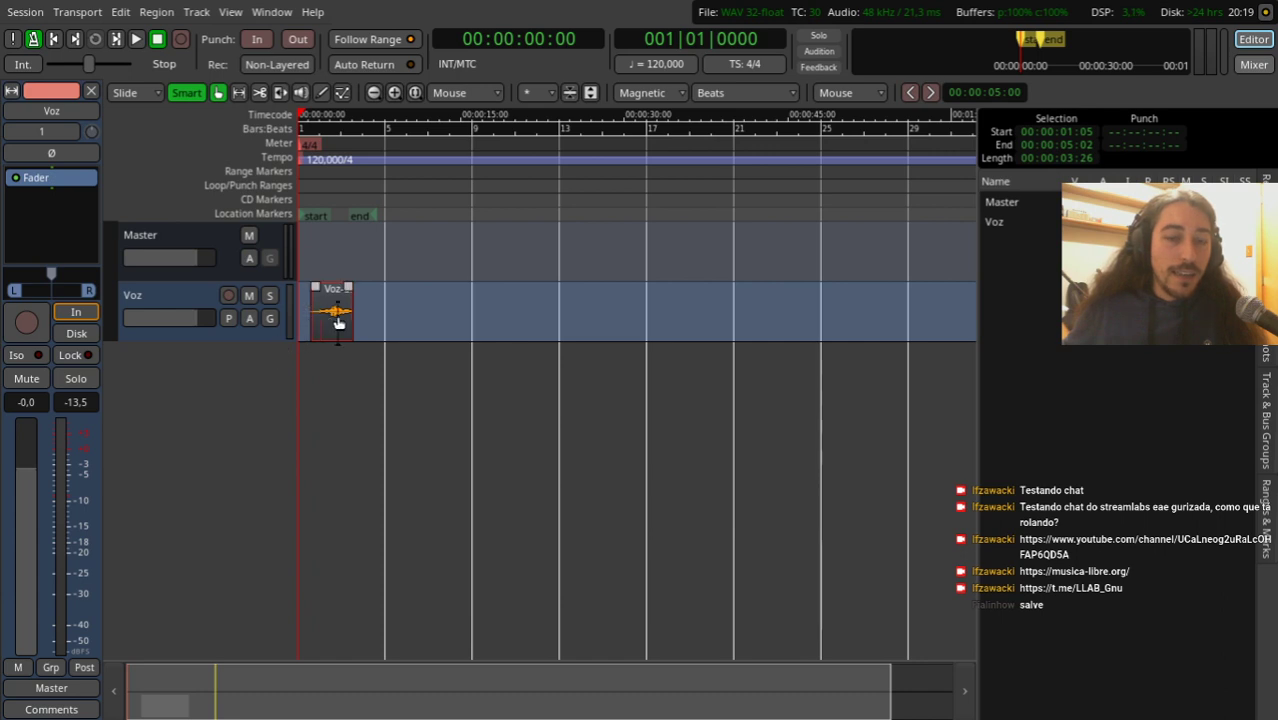
drag(322, 166, 324, 215)
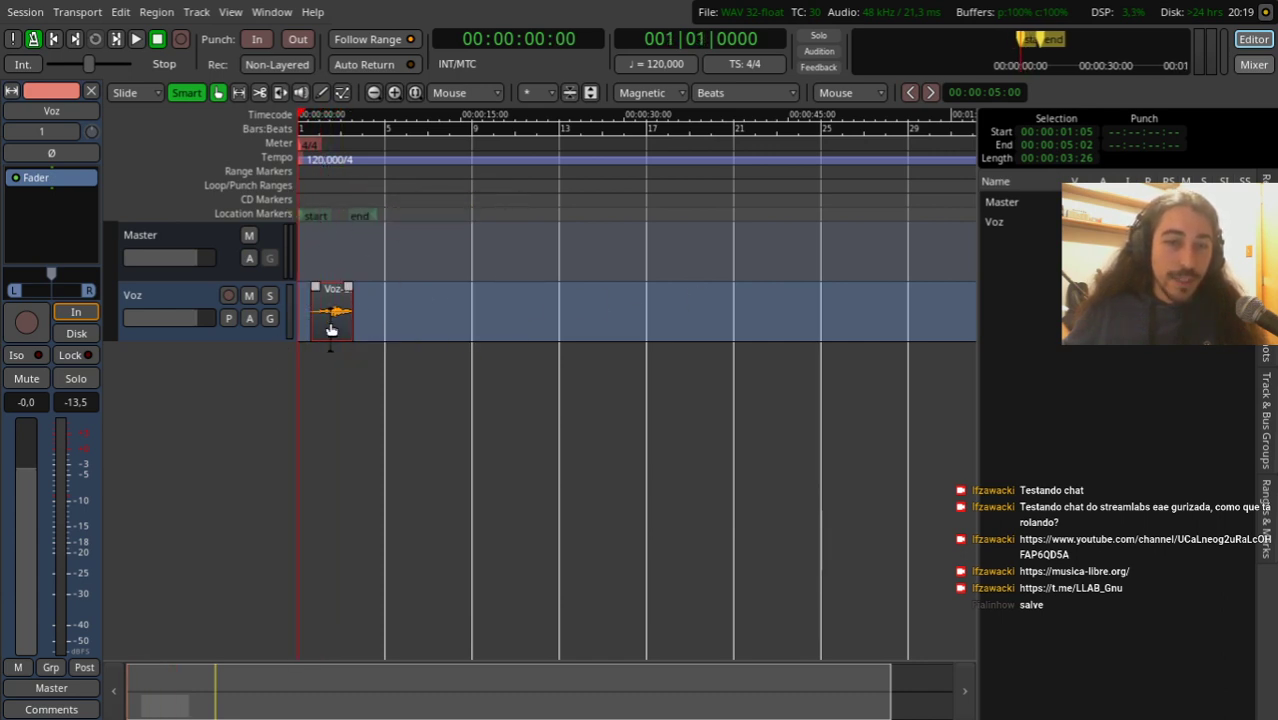
key(underscore)
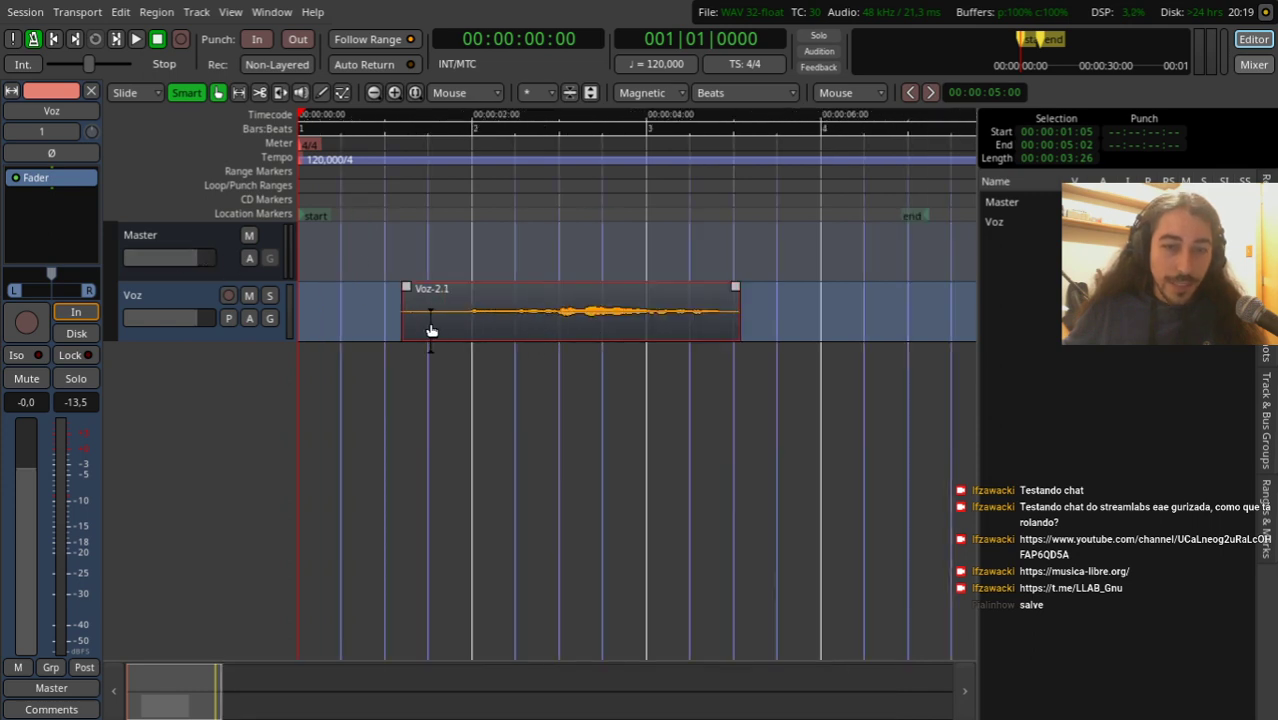
drag(431, 331, 479, 322)
key(minus)
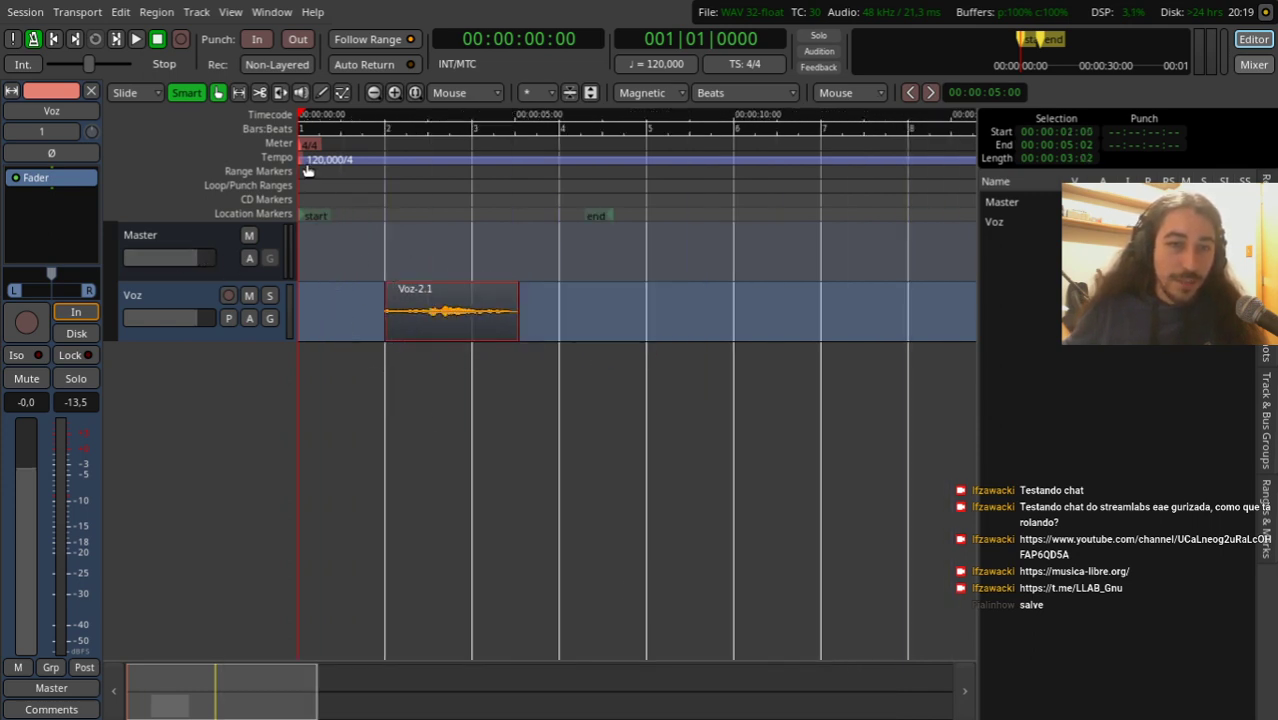
mouse_move(300, 200)
mouse_down()
mouse_move(314, 199)
mouse_move(300, 195)
mouse_up()
key(space)
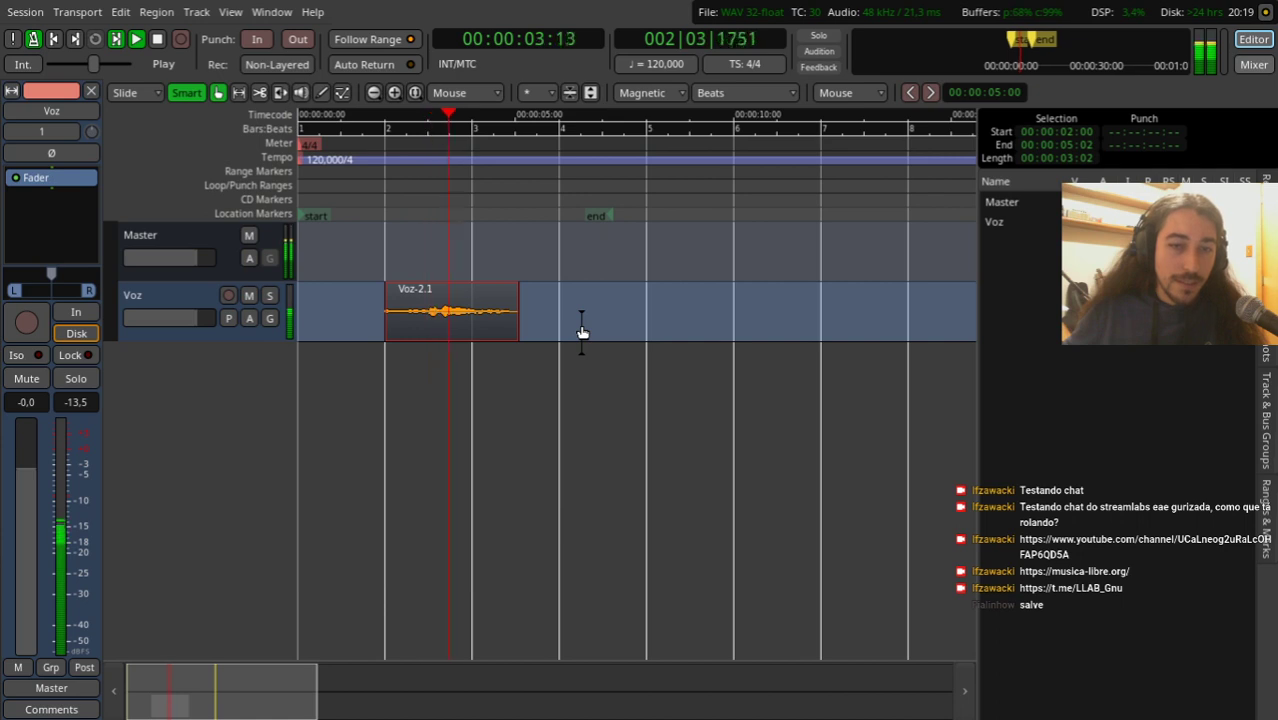
key(space)
Step: Shorten the recorded region so it ends at bar 3 and play it back
scroll(437, 291, up, 2)
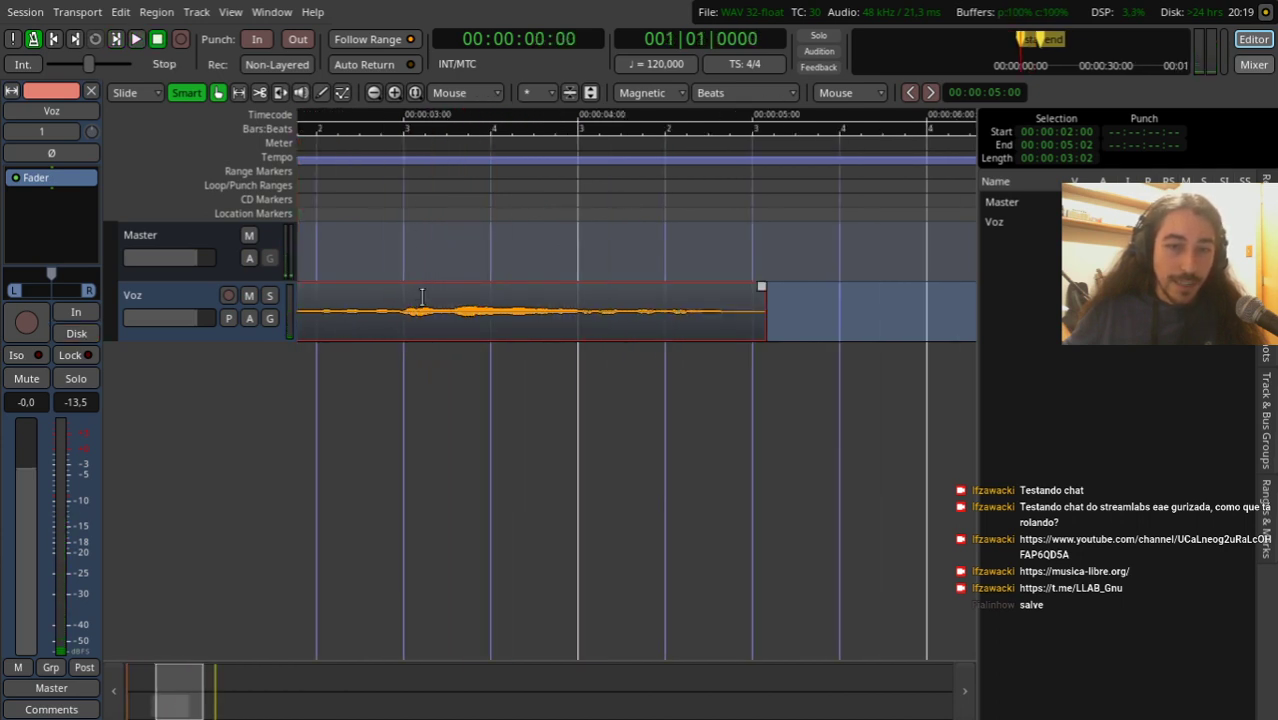
scroll(375, 208, down, 1)
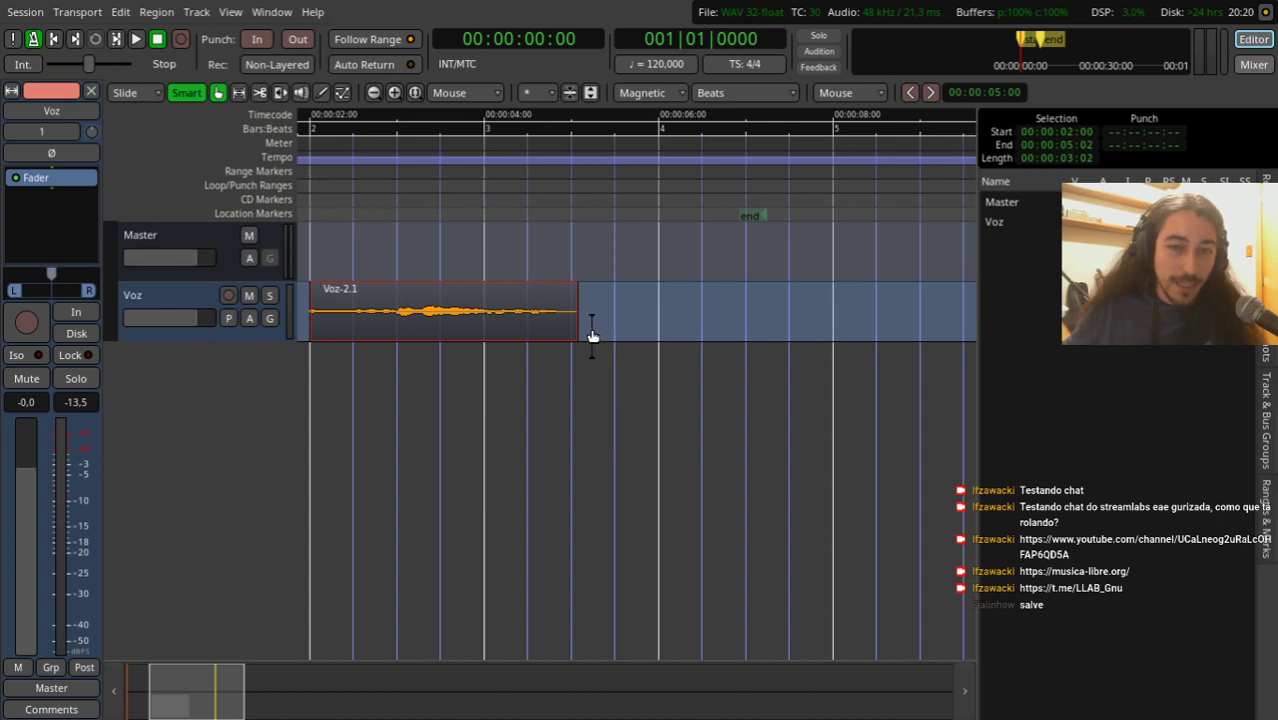
drag(563, 328, 468, 342)
scroll(361, 182, down, 1)
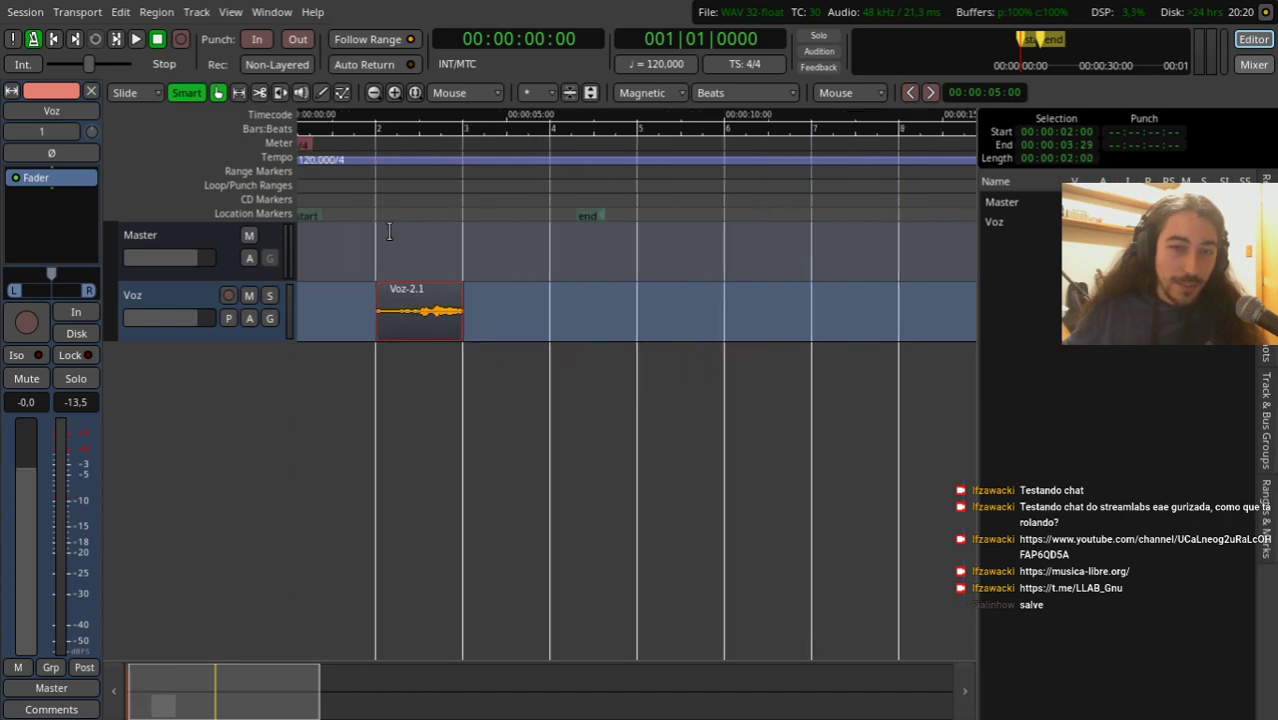
click(361, 182)
key(space)
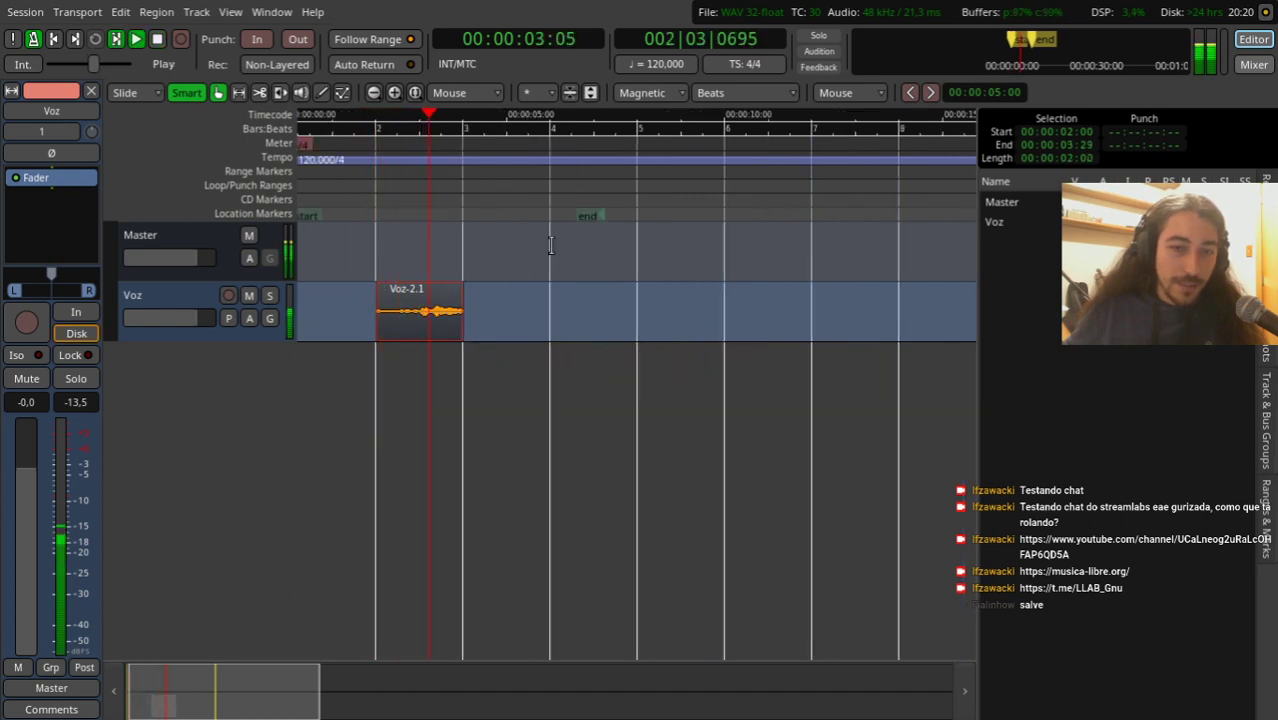
key(space)
Step: Extend the recorded region's end back to its full recorded length and play it again
scroll(430, 300, up, 1)
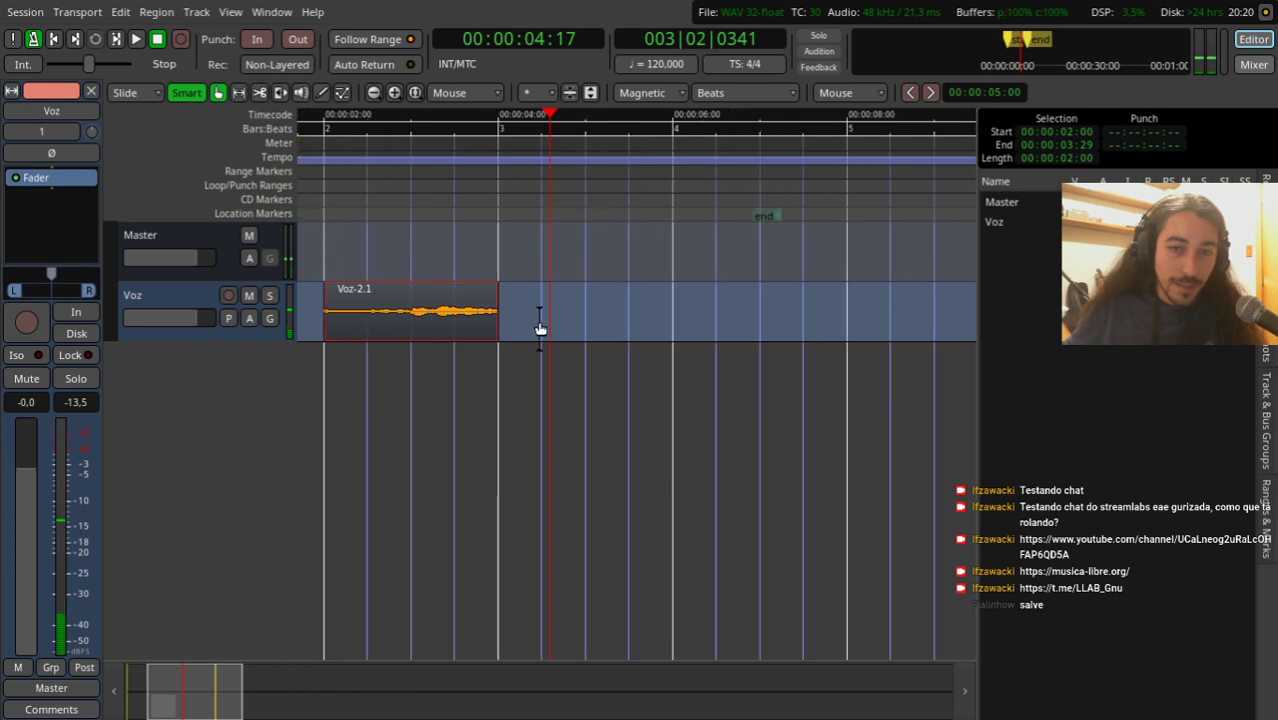
drag(501, 330, 627, 338)
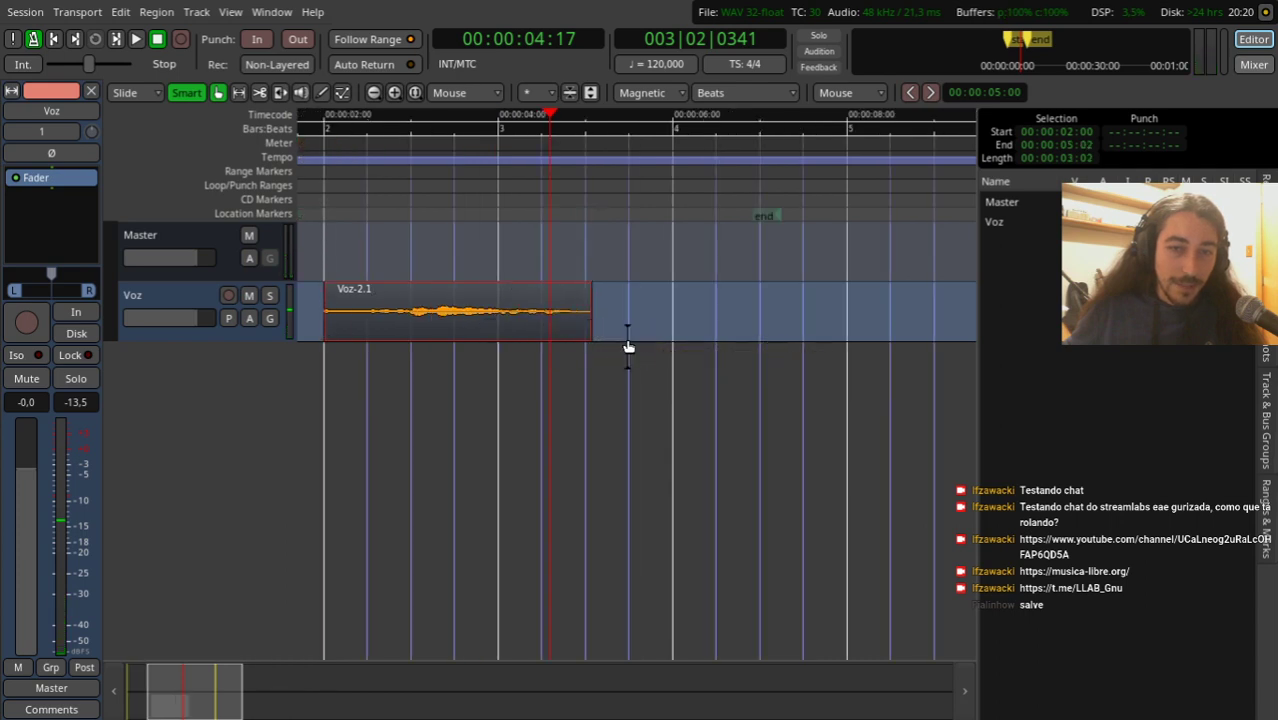
click(474, 159)
key(space)
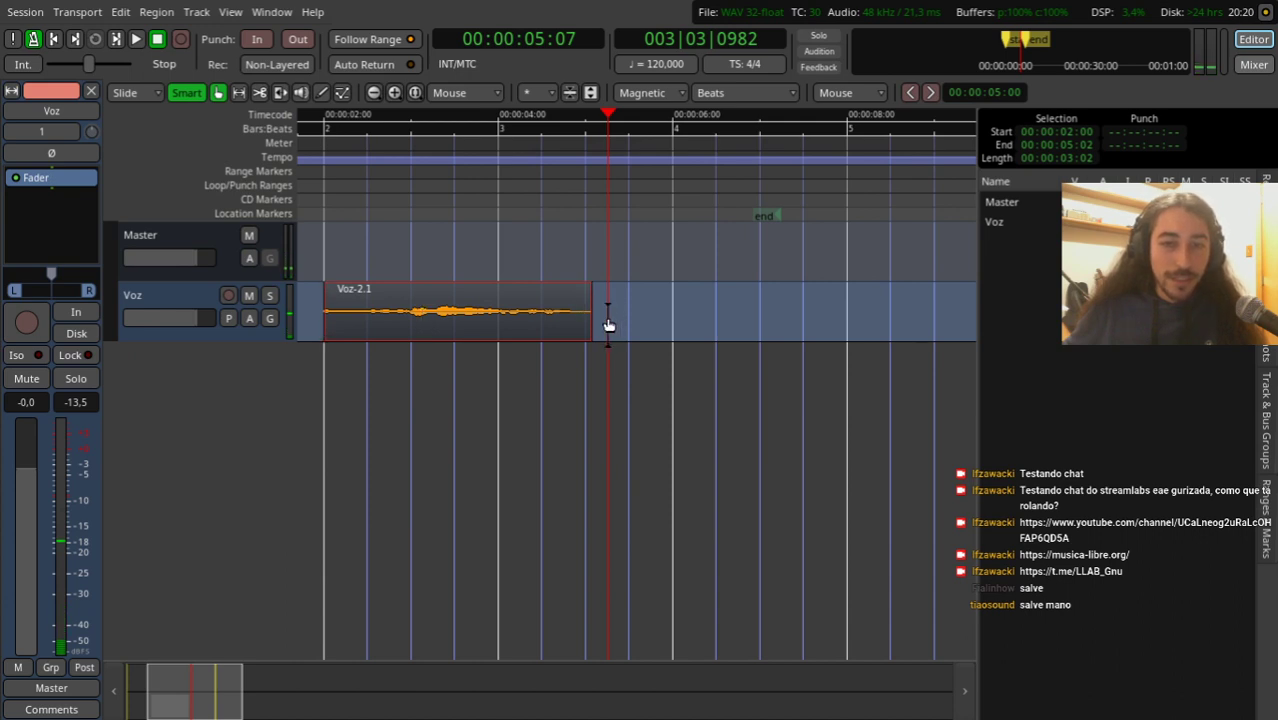
Step: Trim the recorded region's end to bar 3 and paste a copy directly after it, trimmed to end at bar 4
mouse_move(594, 320)
mouse_down()
mouse_move(499, 328)
mouse_move(682, 317)
mouse_move(588, 324)
mouse_up()
key(ctrl+v)
click(752, 306)
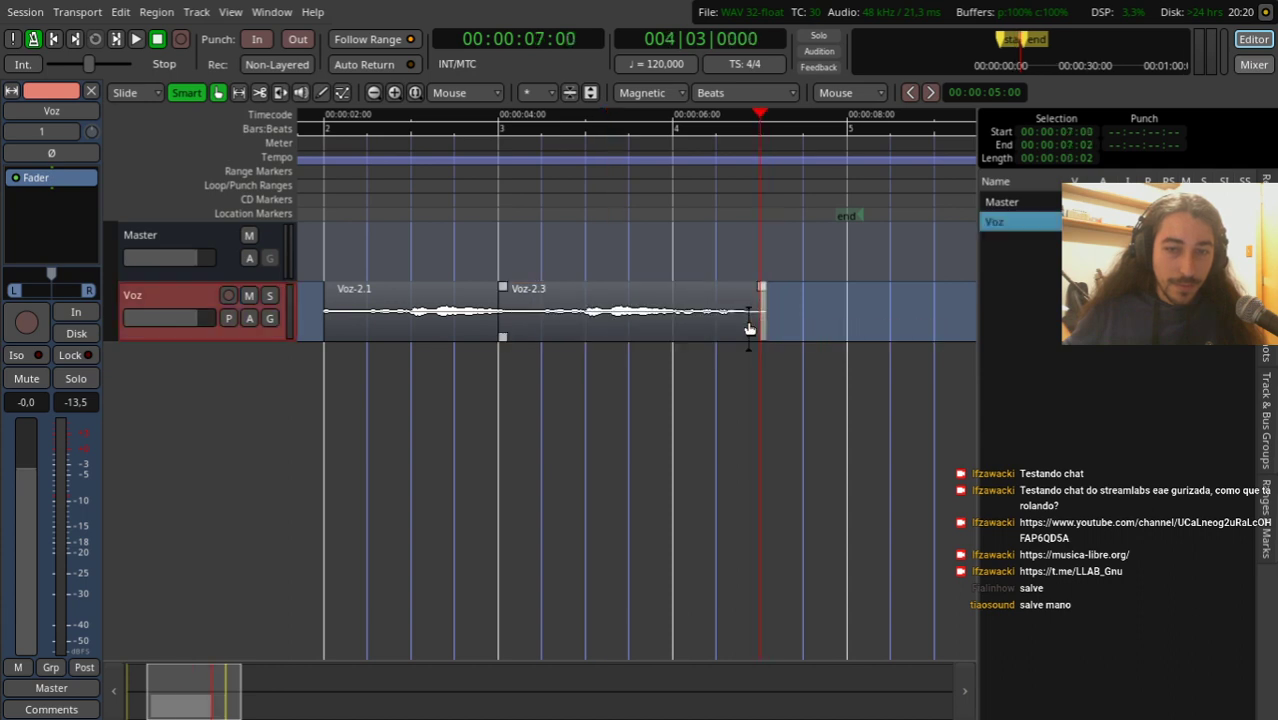
drag(752, 330, 673, 331)
Step: Play back the two consecutive regions on the Voz track through bar 4
click(315, 183)
key(space)
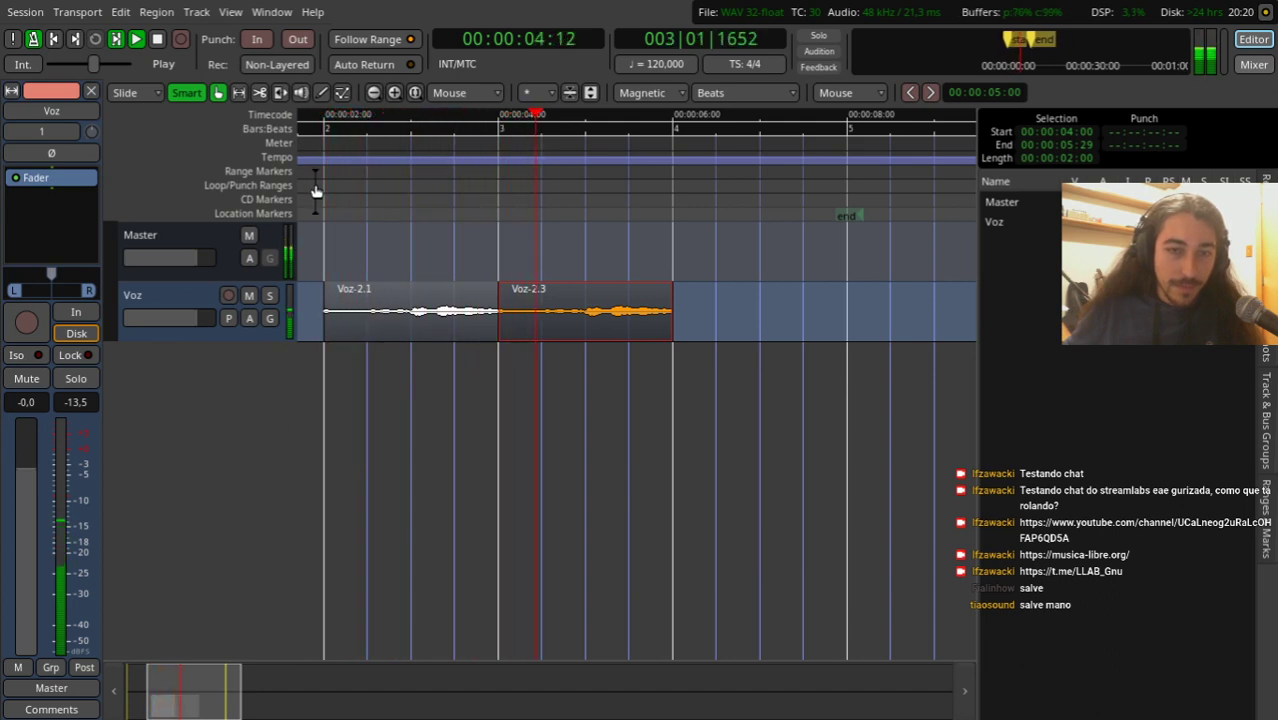
key(space)
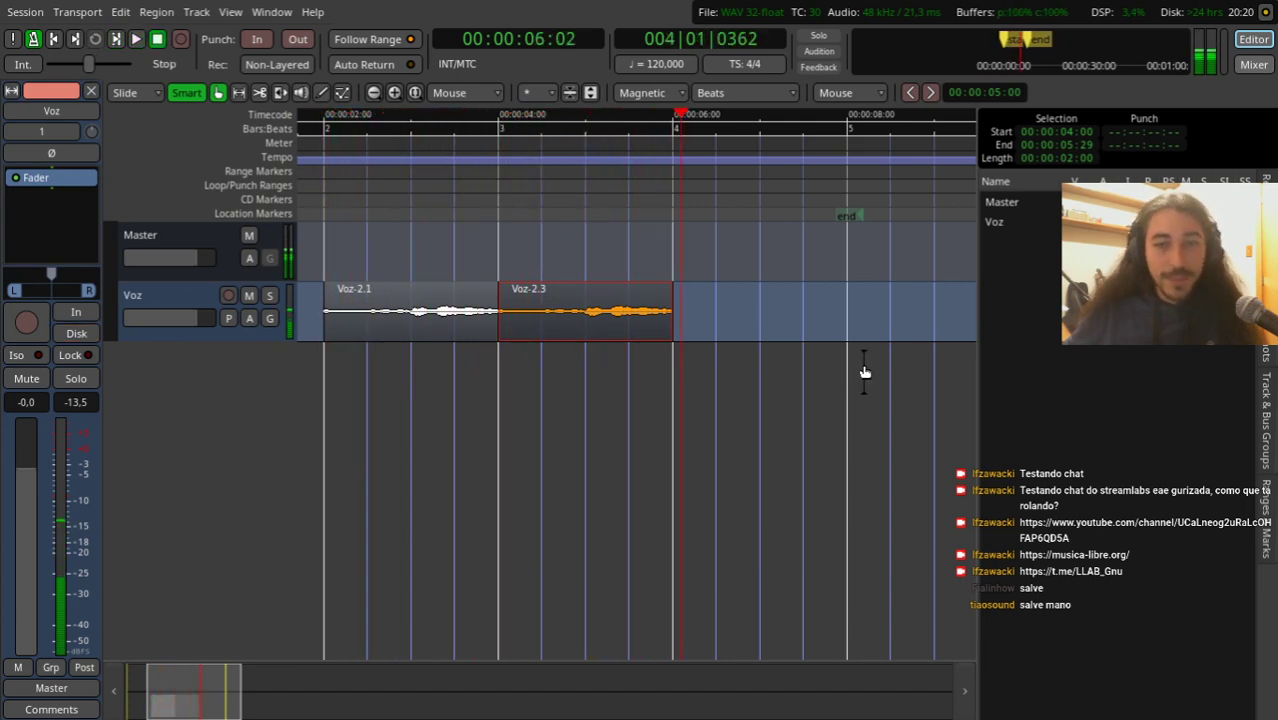
Step: Move the copied region to bar 4, and delete both it and the original region from the Voz track
drag(610, 309, 752, 303)
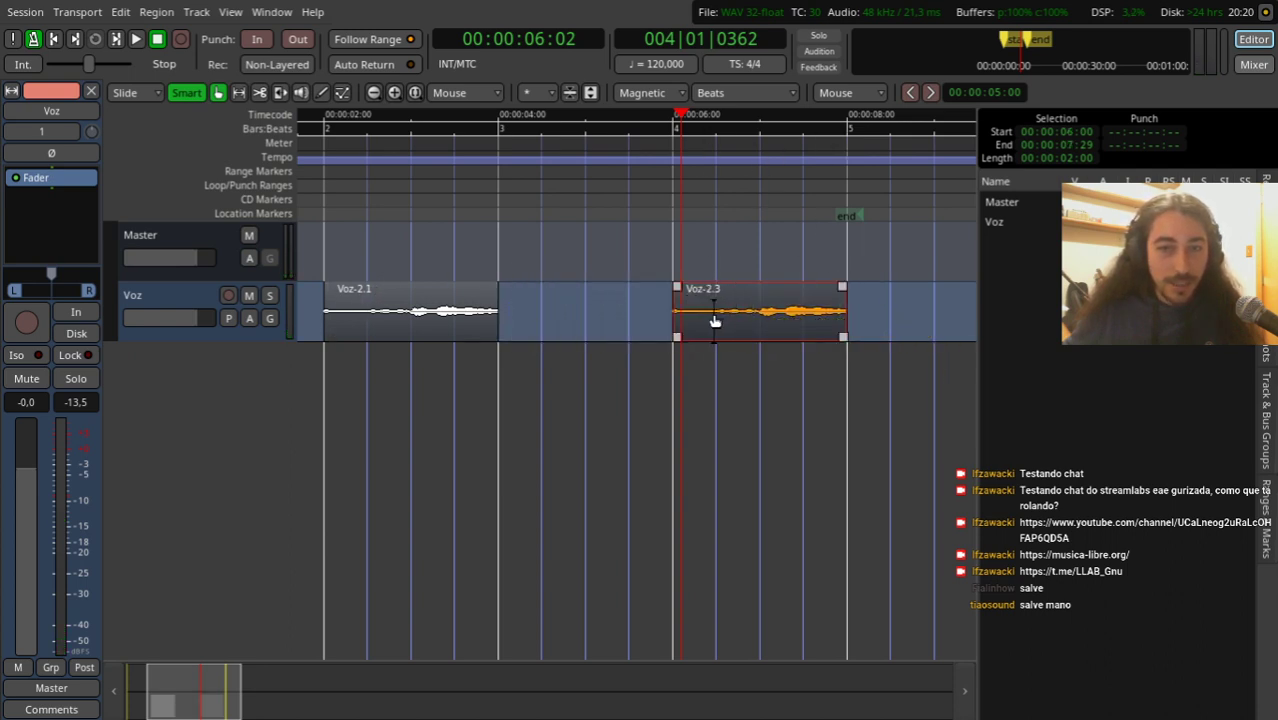
key(Delete)
click(414, 325)
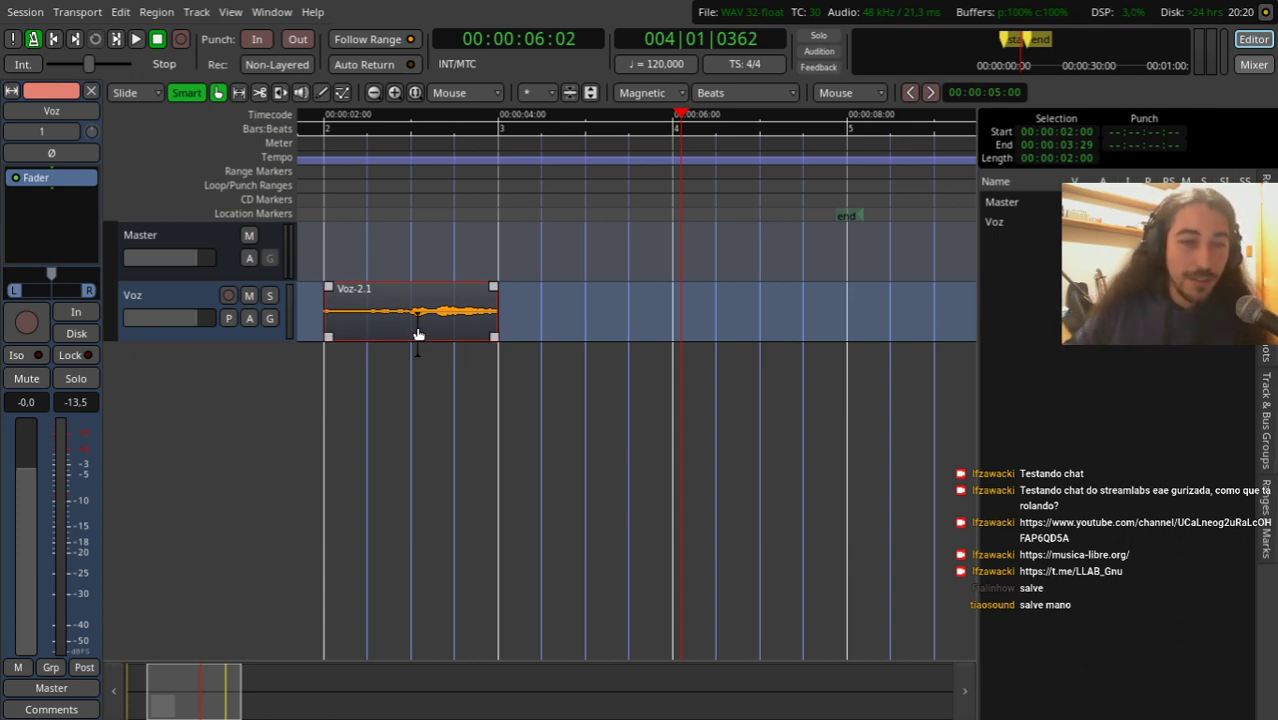
key(Delete)
Step: Rename the Voz track to Violão
double_click(174, 302)
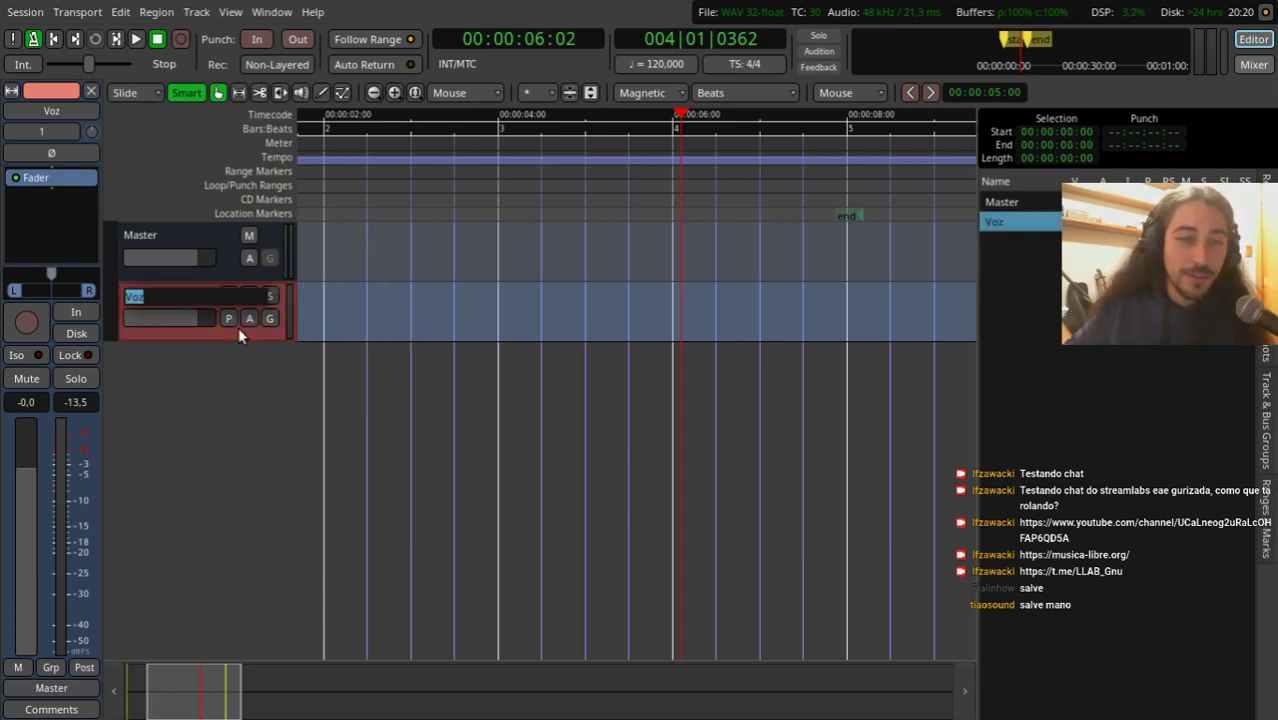
text(Vi)
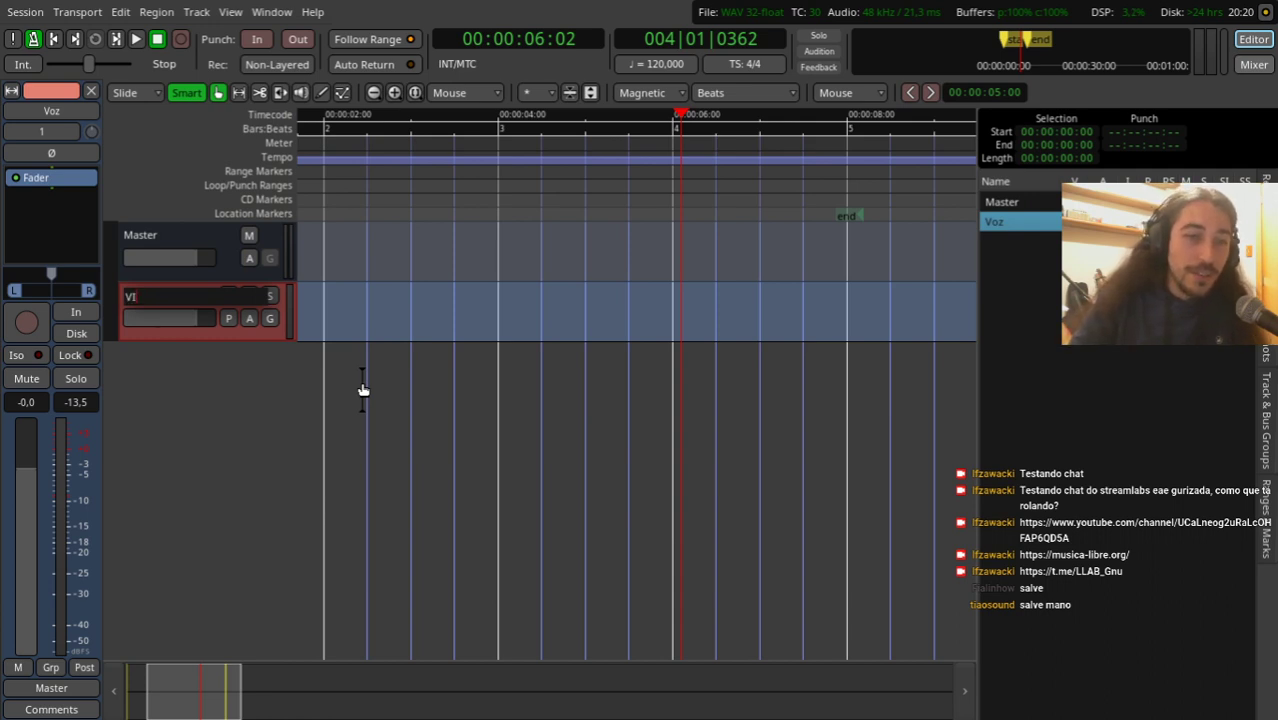
text(olão)
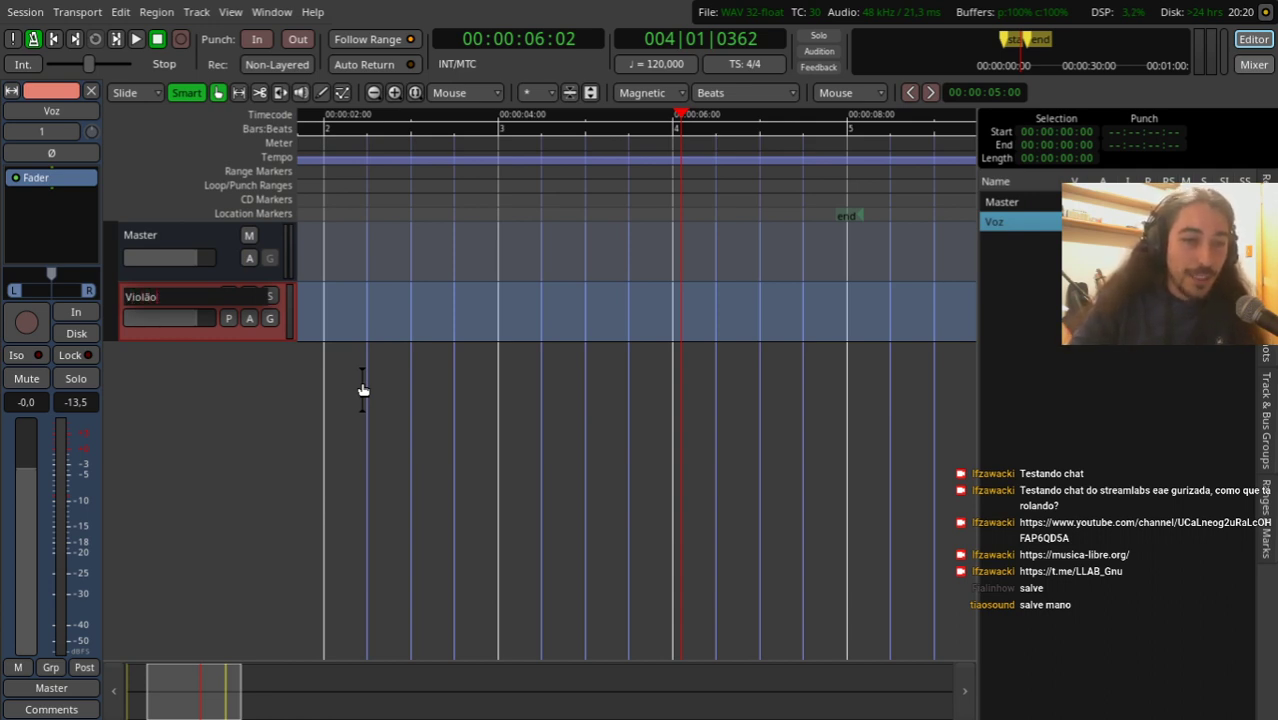
key(Return)
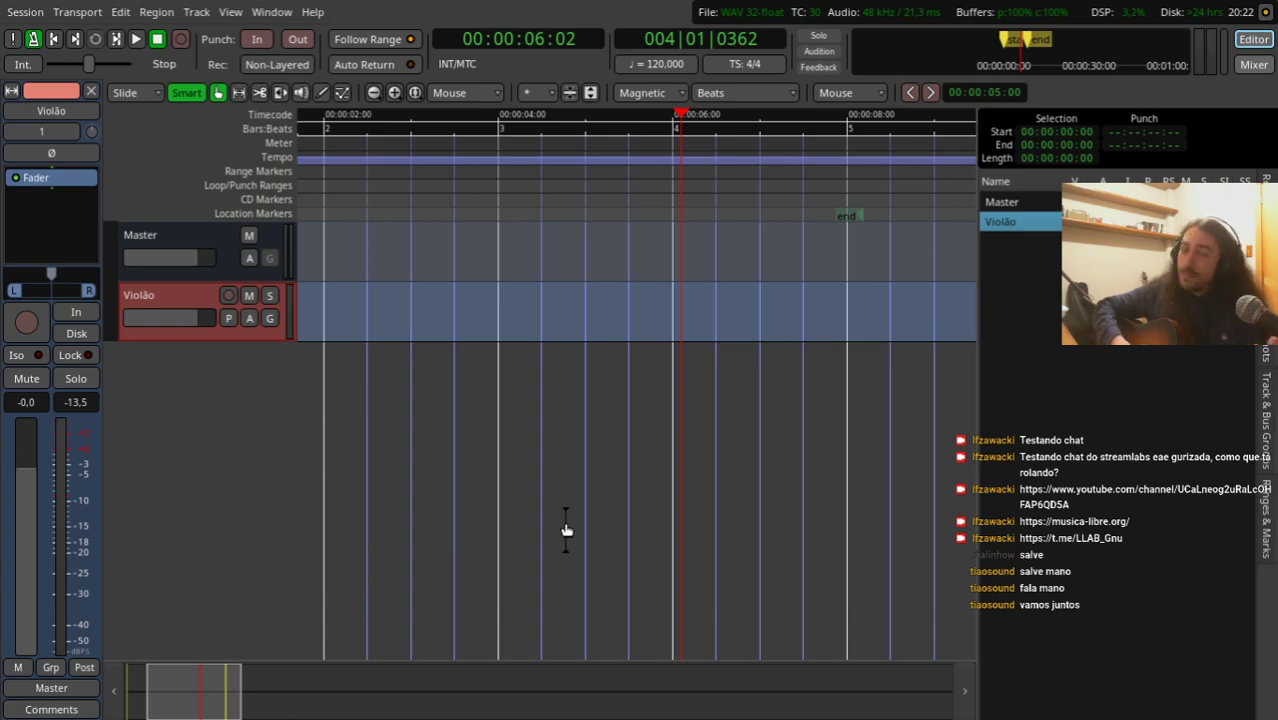
Step: Arm the Violão track and record a guitar take about 15 seconds long from the session start
click(228, 295)
scroll(390, 178, left, 3)
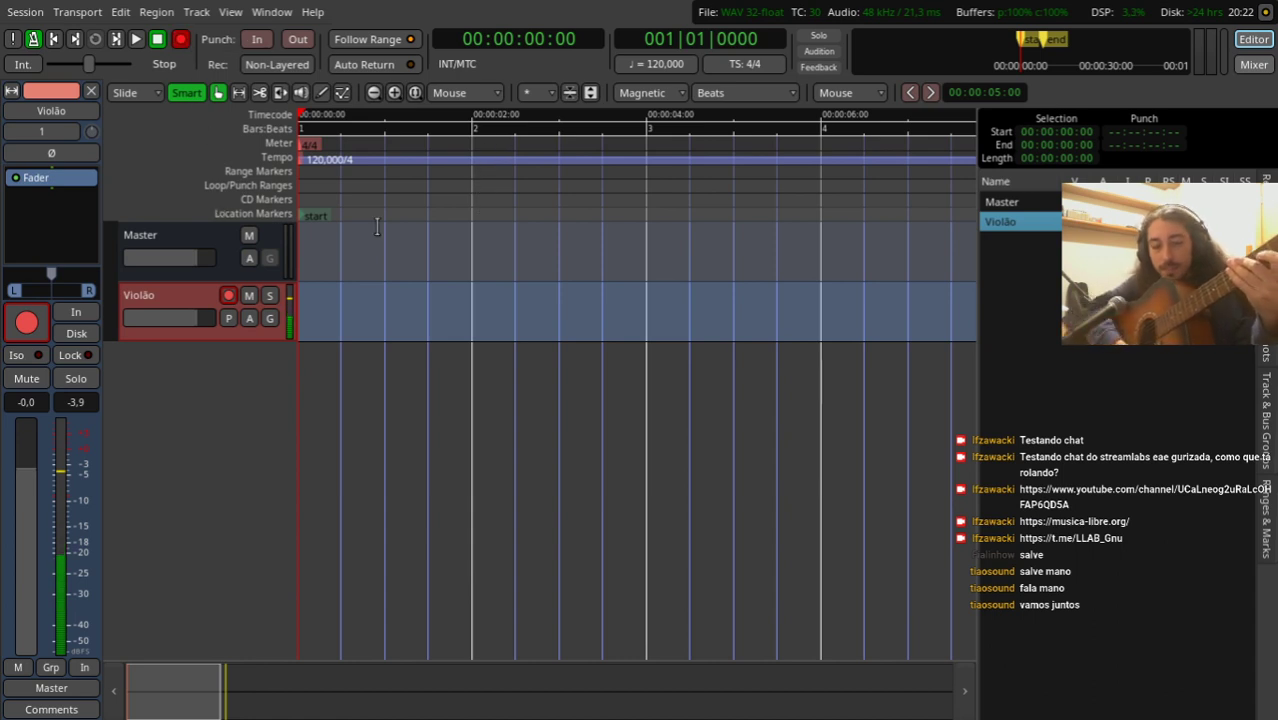
key(space)
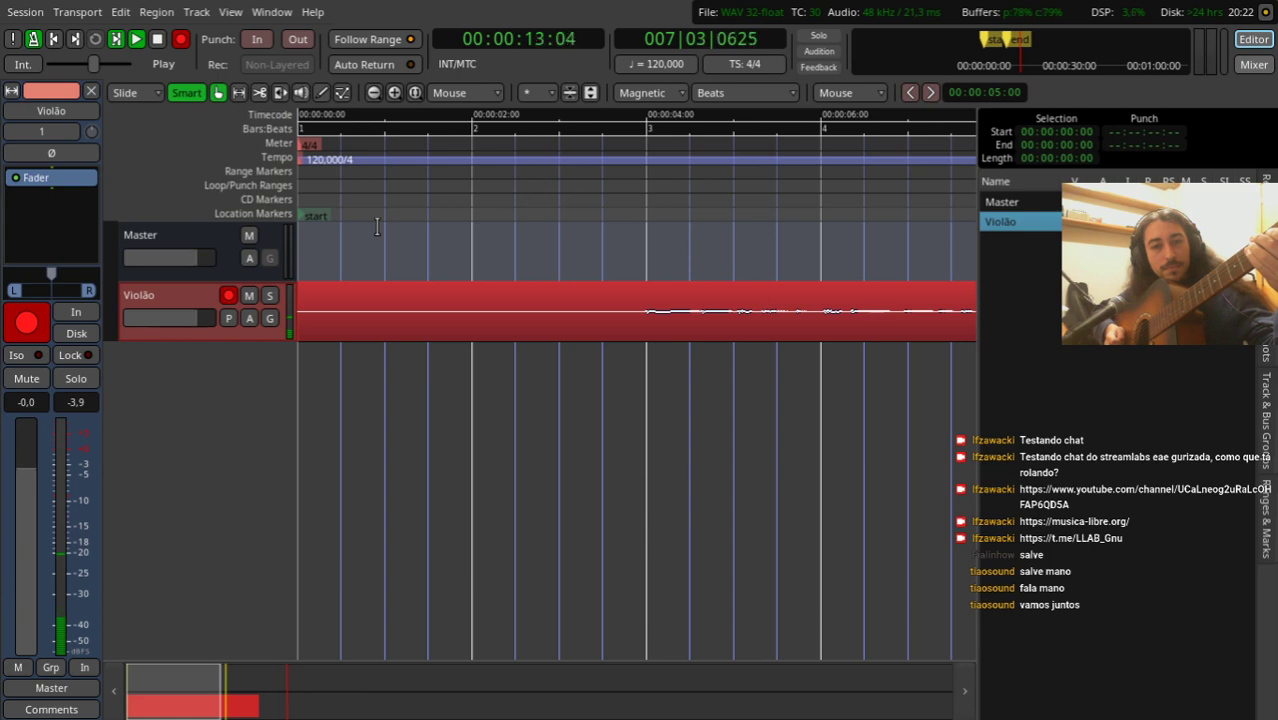
key(space)
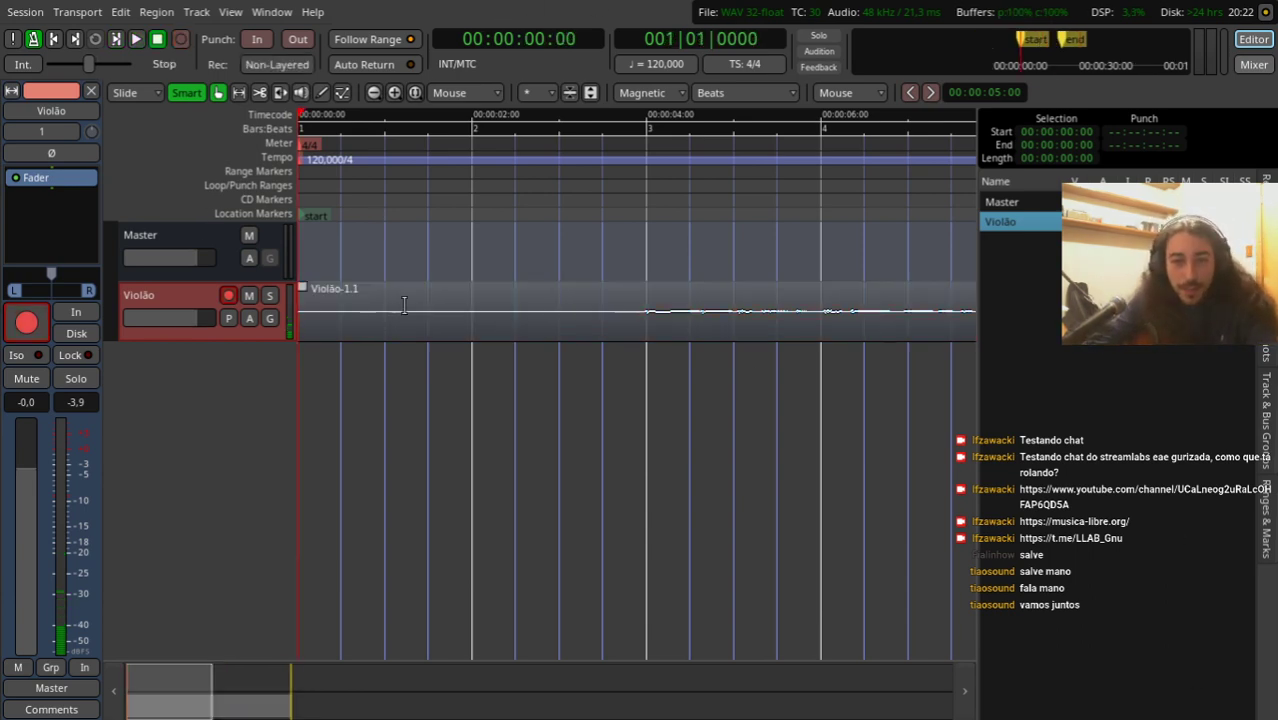
Step: Trim the recorded guitar region on the Violão track to start at bar 3 and end at bar 7
key(minus)
key(equal)
key(equal)
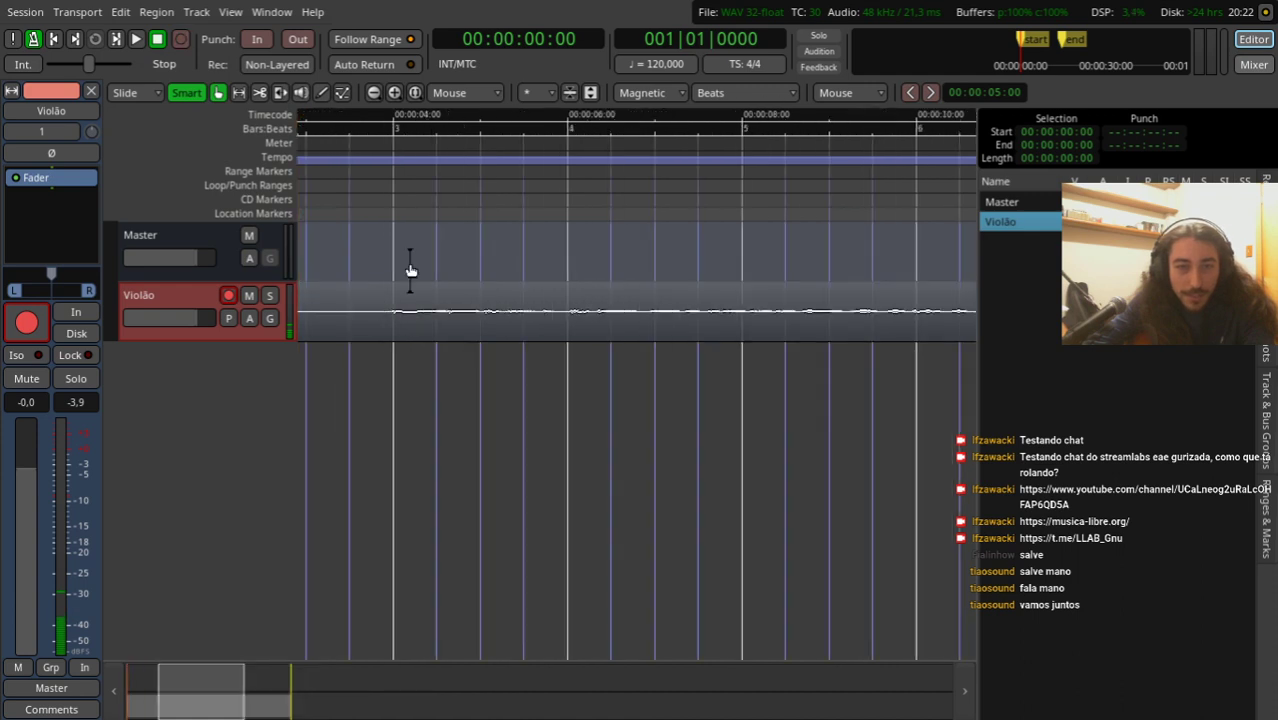
click(391, 200)
drag(368, 325, 645, 353)
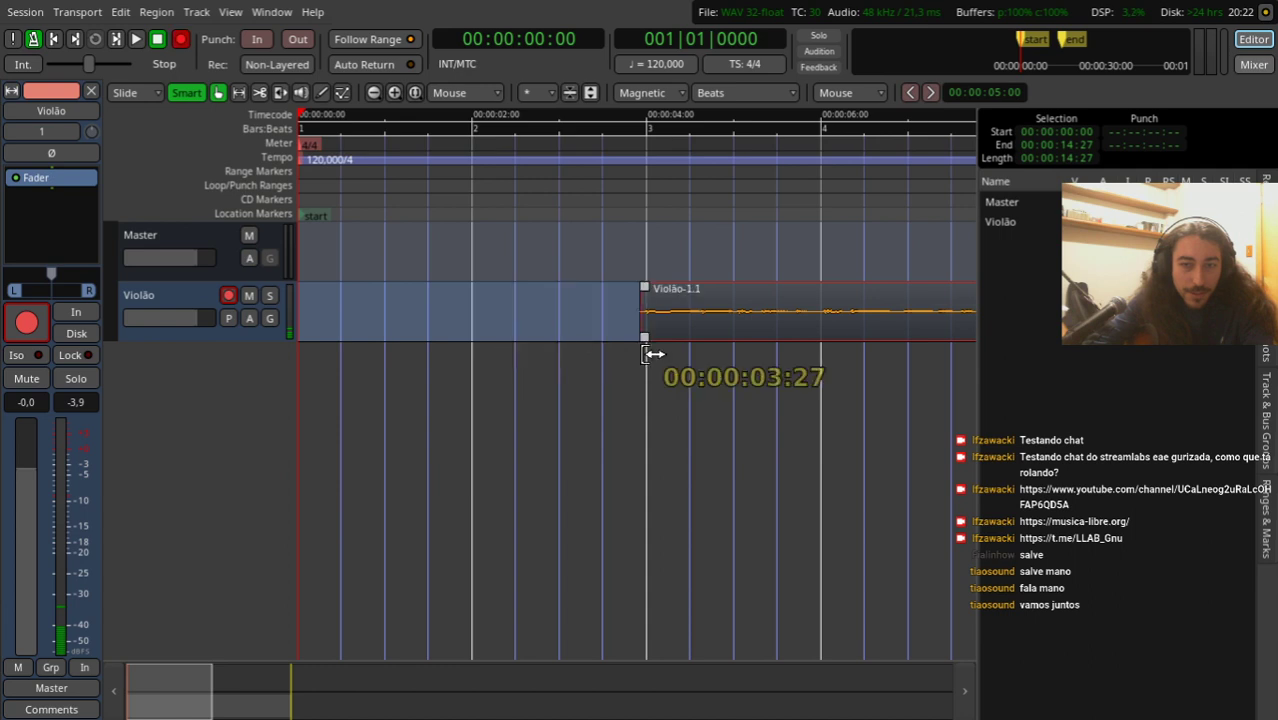
key(minus)
drag(943, 325, 815, 334)
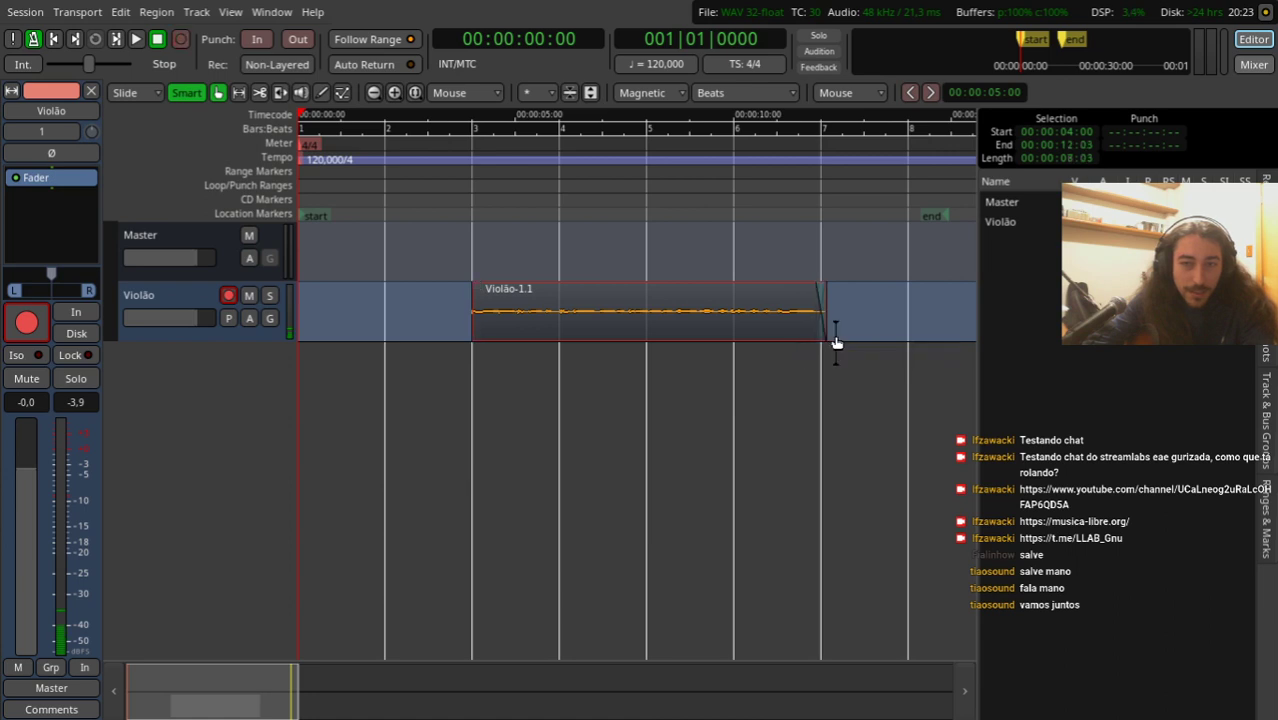
click(799, 318)
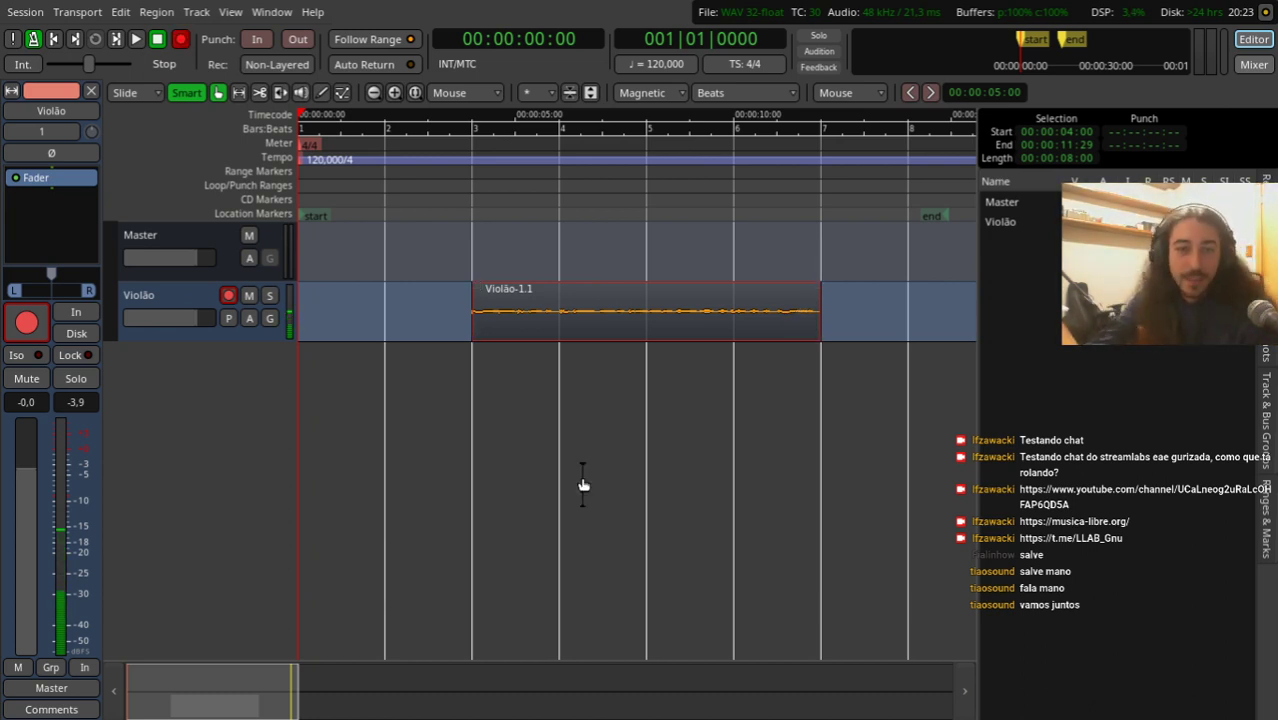
Step: Play back the trimmed guitar region from the session start until just past bar 7
key(space)
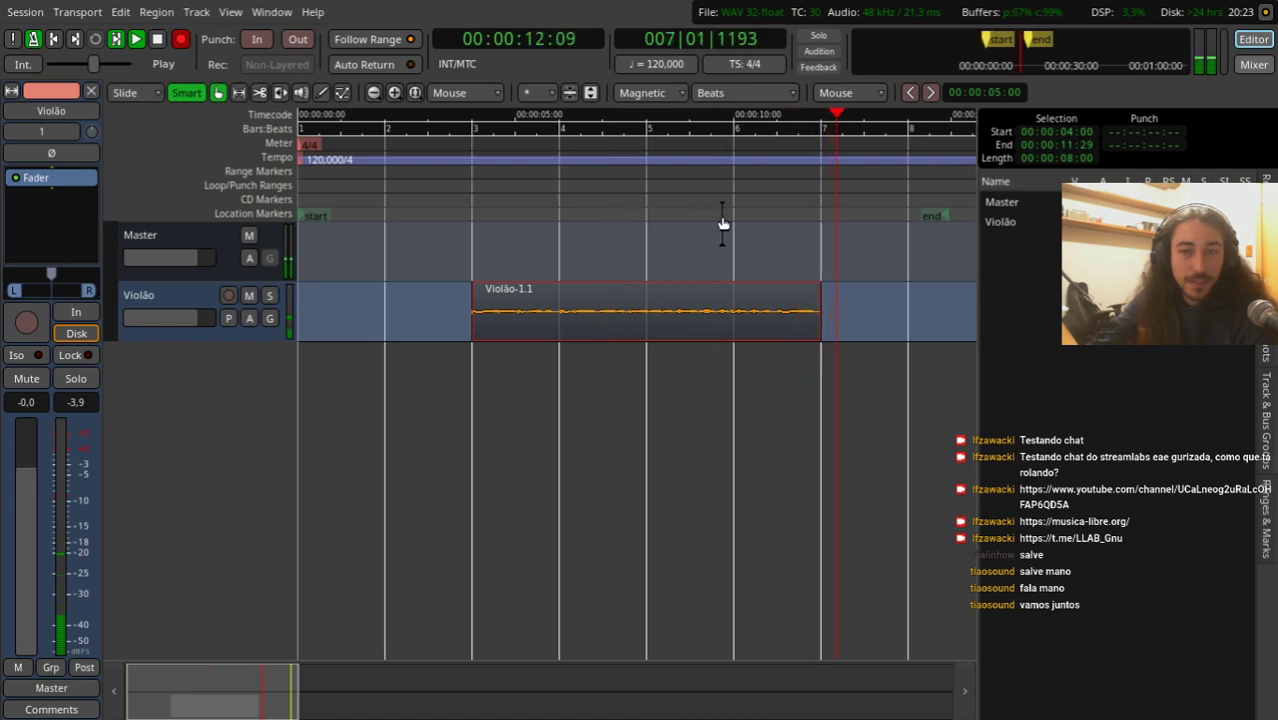
key(space)
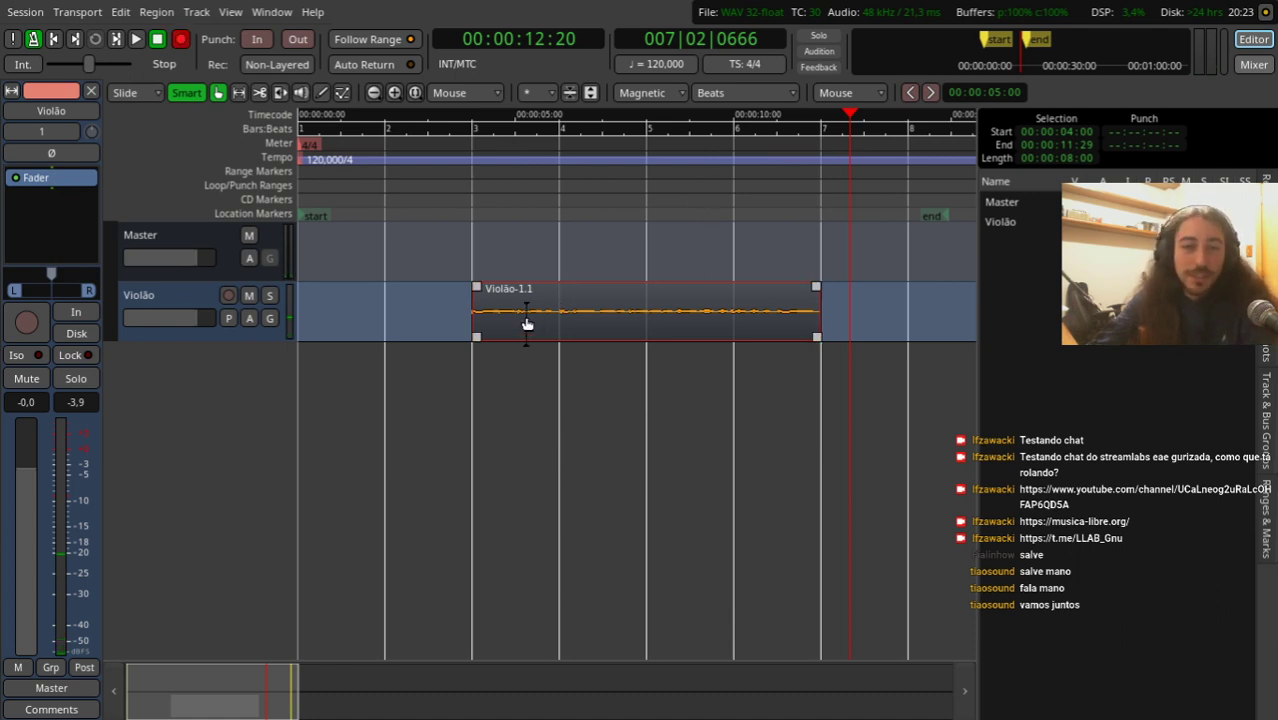
Step: Boost the guitar region's gain by 11 dB and play it back from shortly before bar 3 to bar 7
right_click(625, 311)
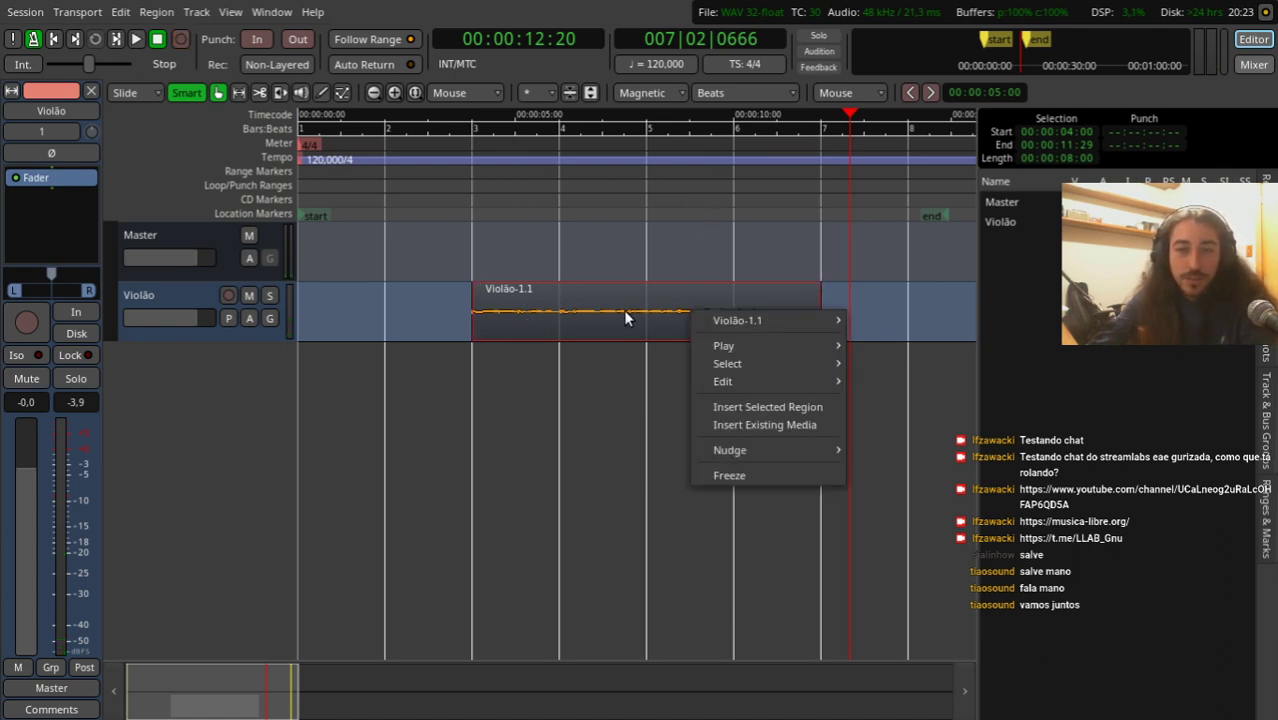
key(Escape)
scroll(634, 320, up, 11)
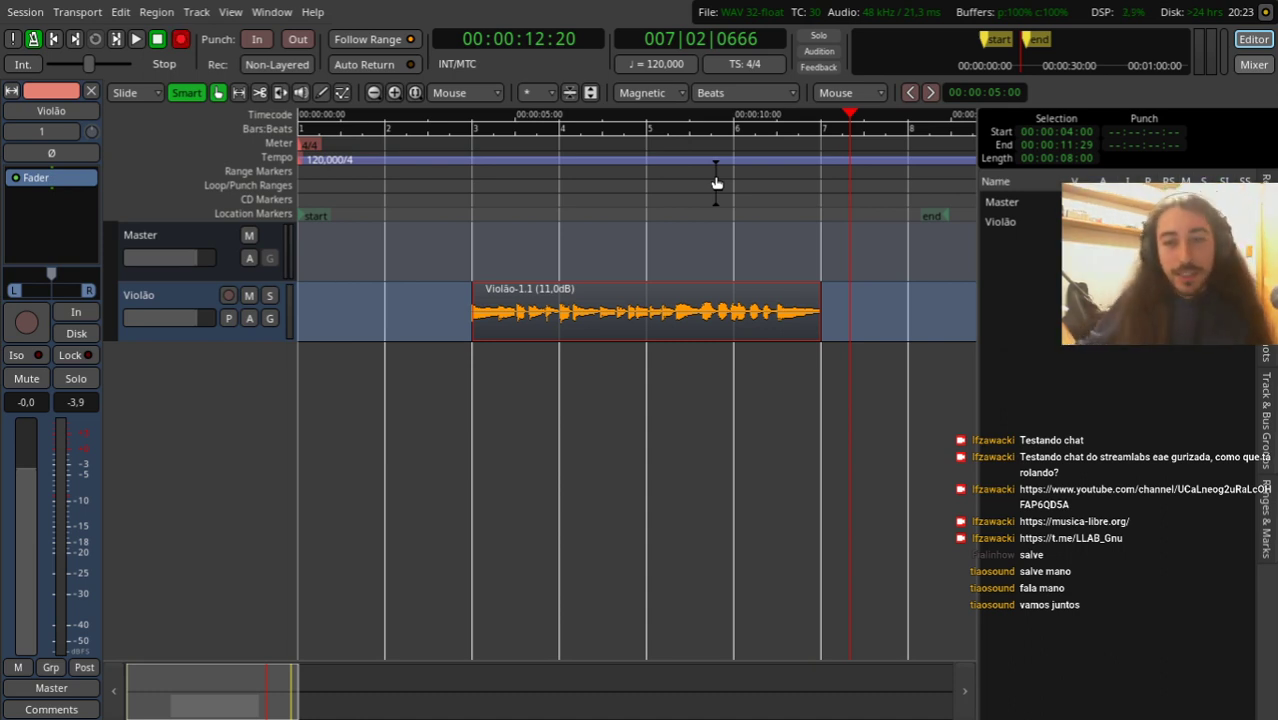
click(437, 203)
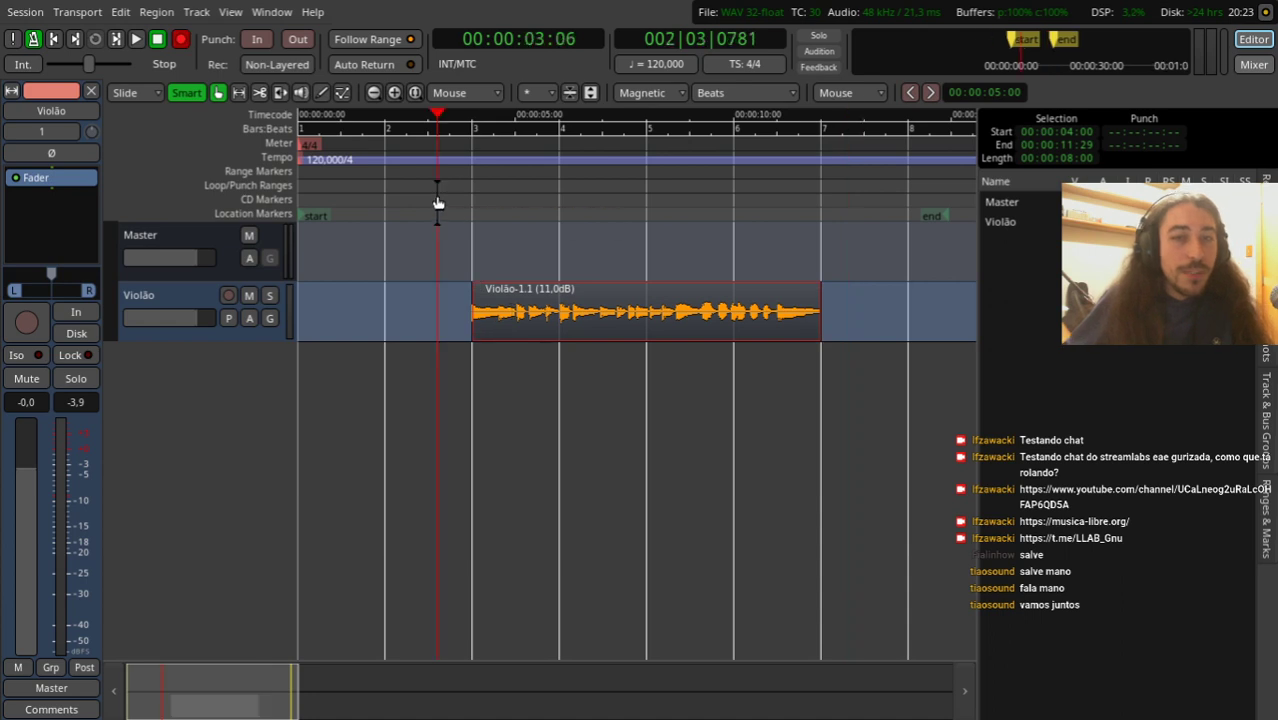
key(space)
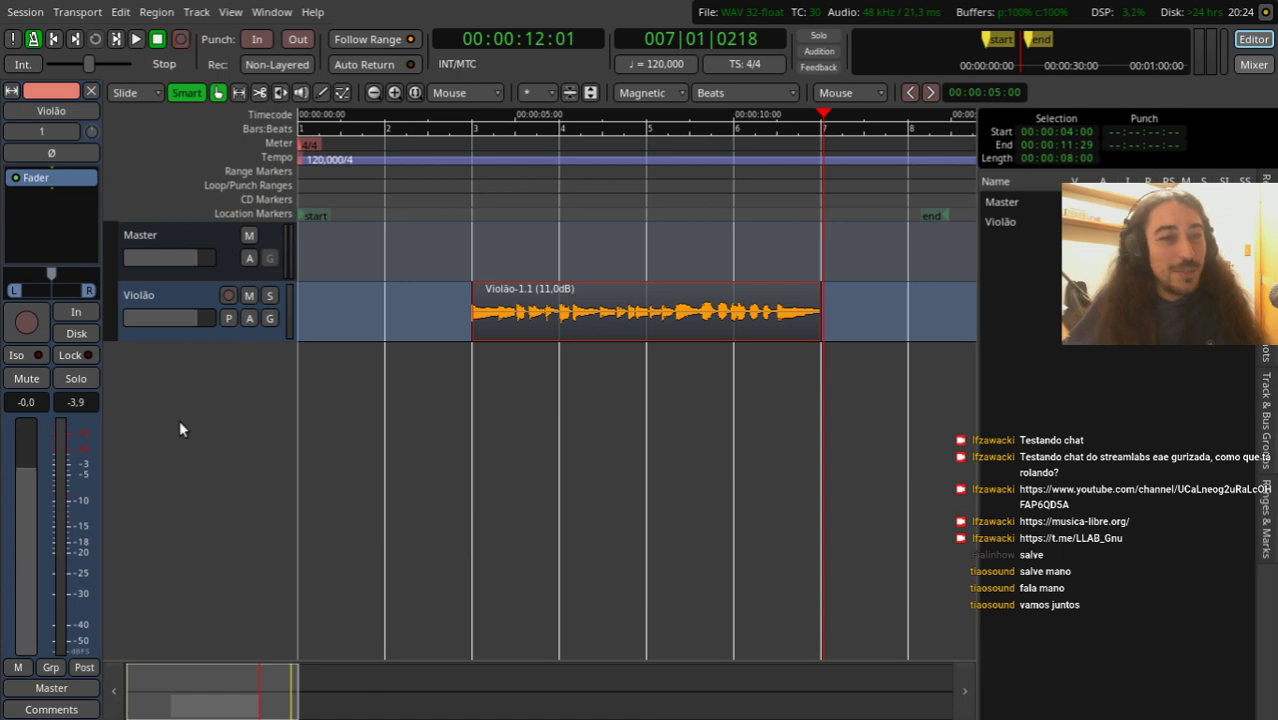
Step: Move the guitar region to bar 2 and extend its start slightly earlier, to 00:00:01:28
click(262, 334)
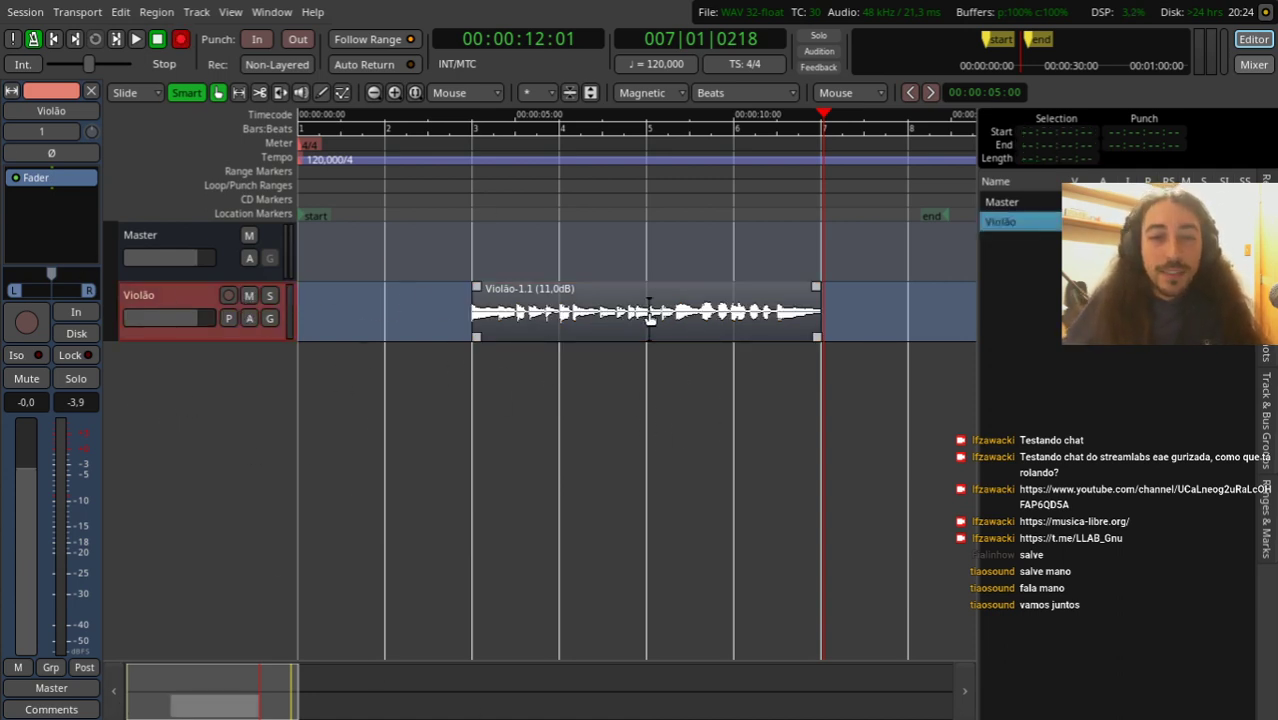
drag(650, 318, 558, 316)
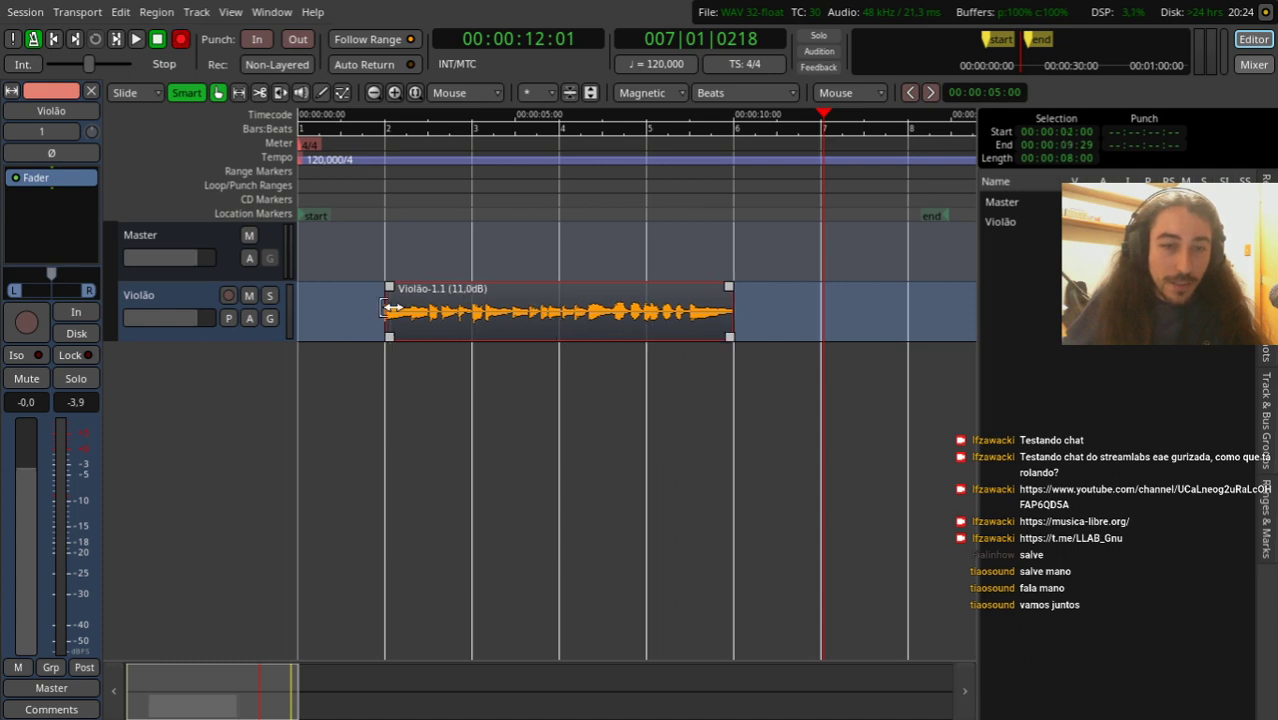
scroll(418, 385, up, 1)
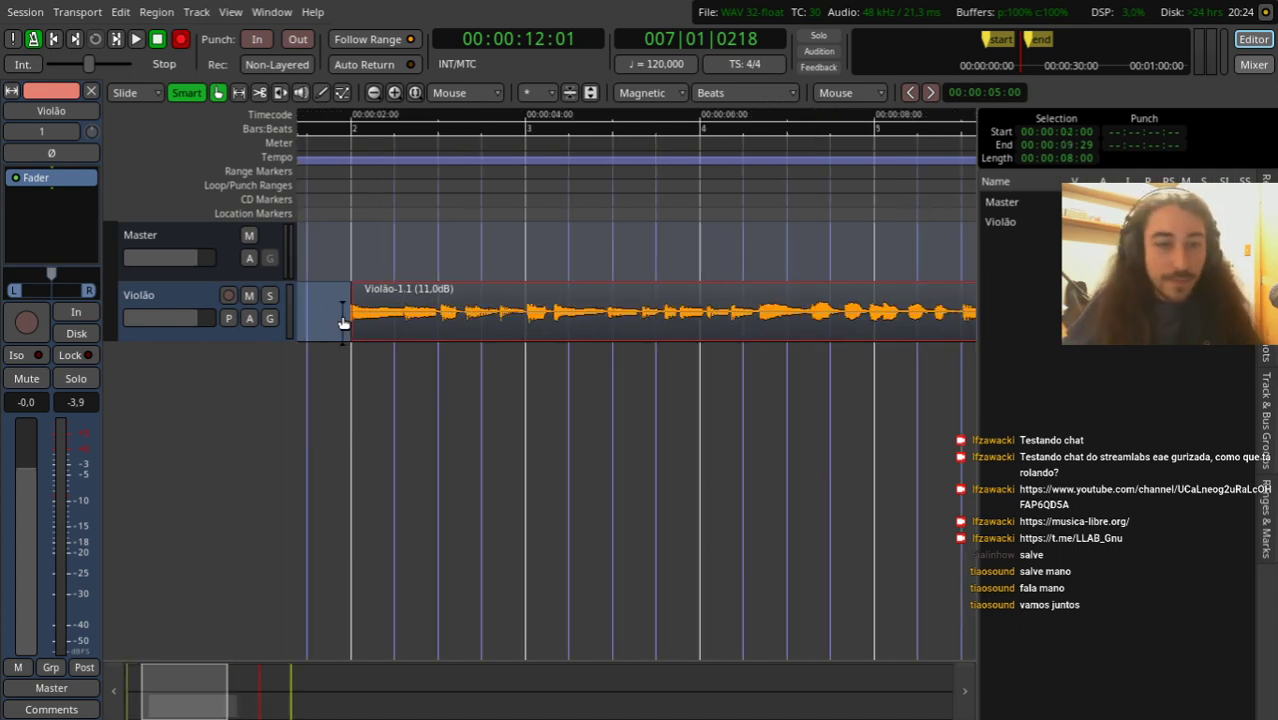
mouse_move(358, 315)
mouse_down()
mouse_move(340, 317)
mouse_move(364, 328)
mouse_up()
scroll(356, 348, up, 1)
scroll(336, 205, down, 1)
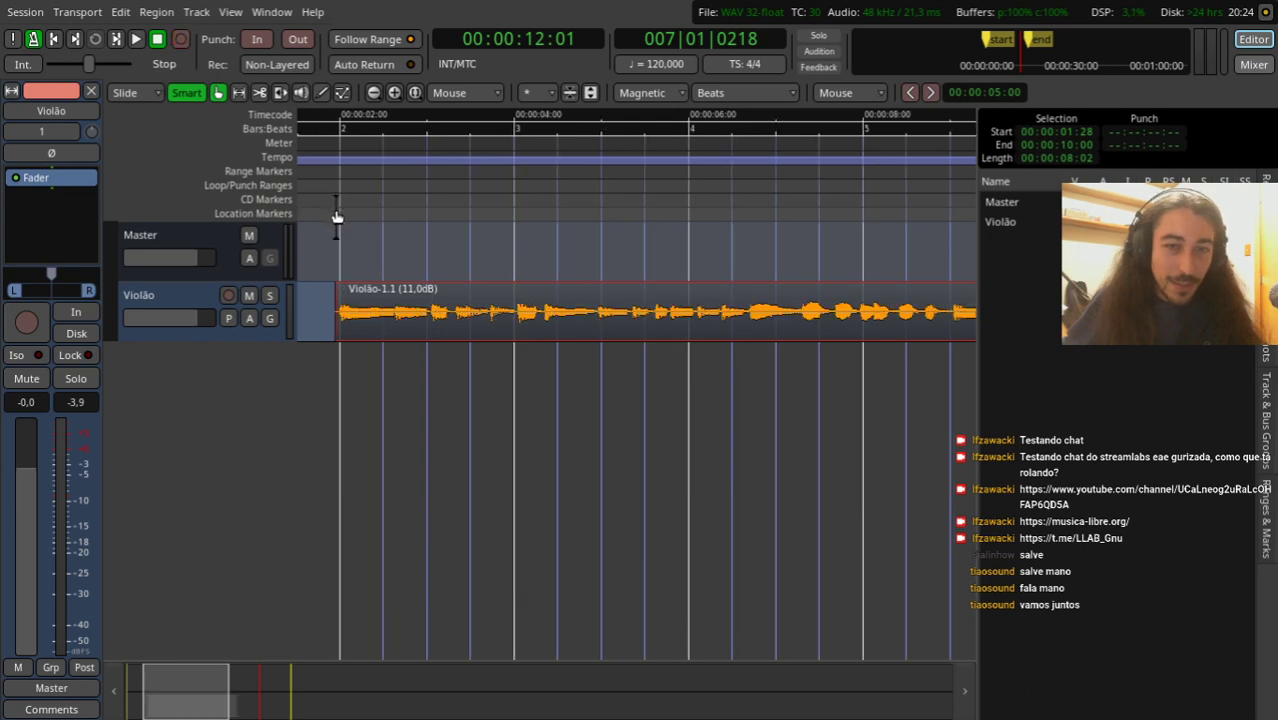
Step: Play back the moved guitar region from just before bar 2 to nearly bar 4
click(318, 186)
key(space)
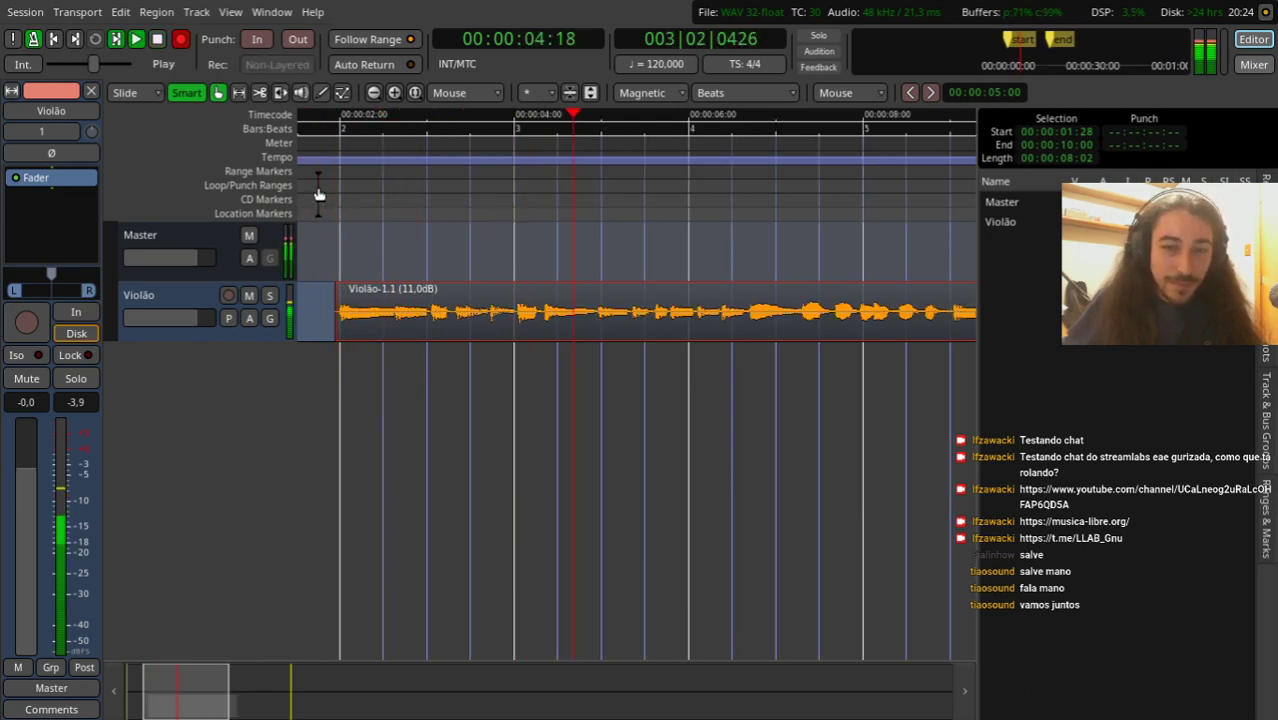
key(space)
scroll(375, 376, down, 1)
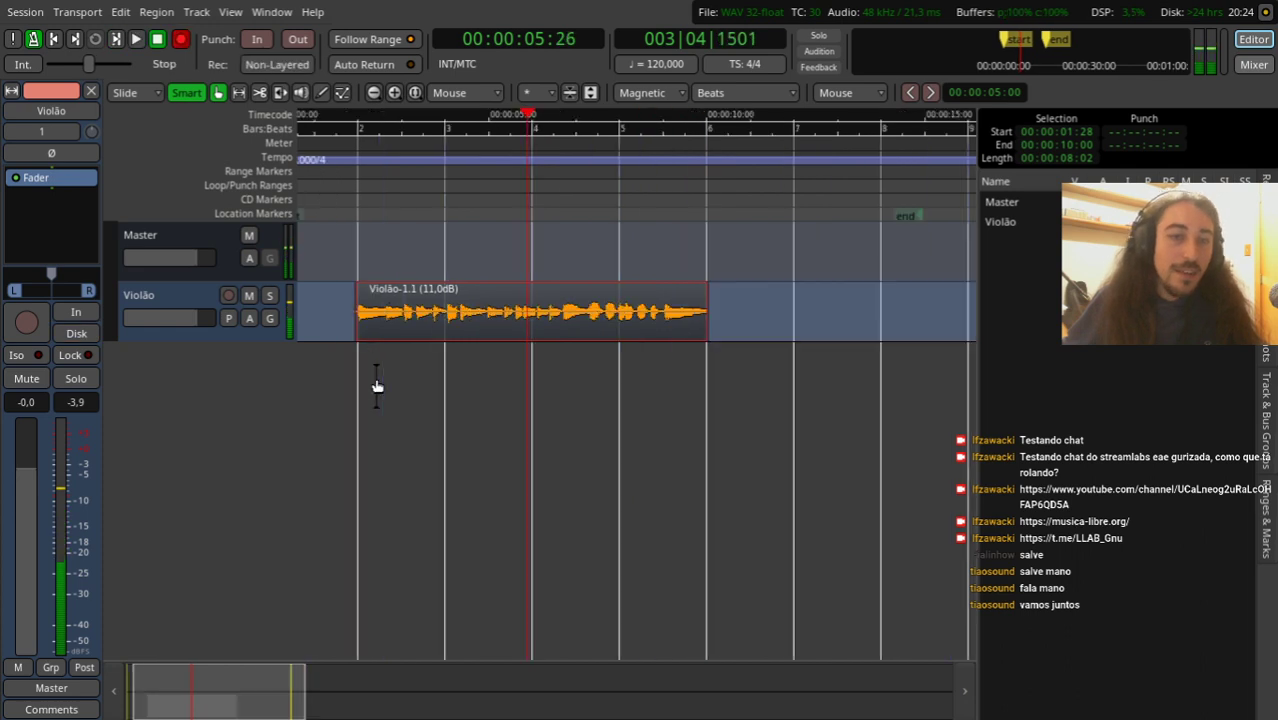
Step: Open the Plugin Manager for the Violão track and move its window clear of the track's channel strip
double_click(49, 226)
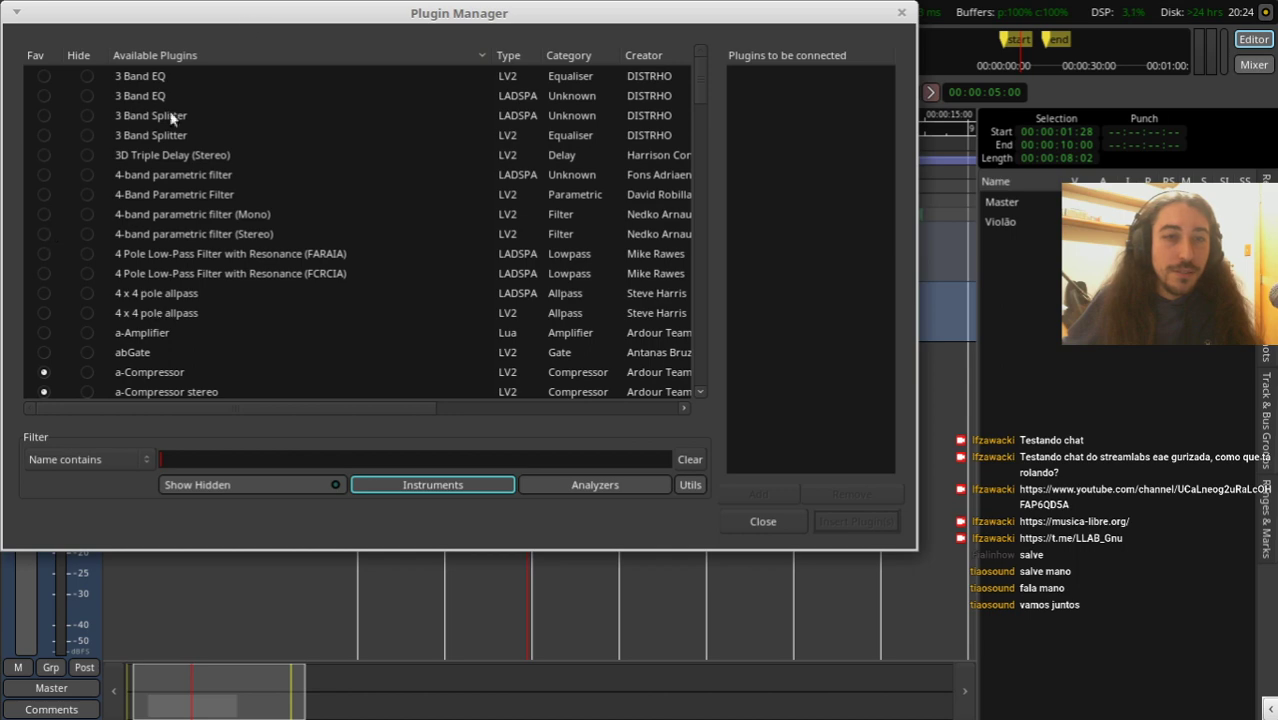
drag(244, 10, 606, 82)
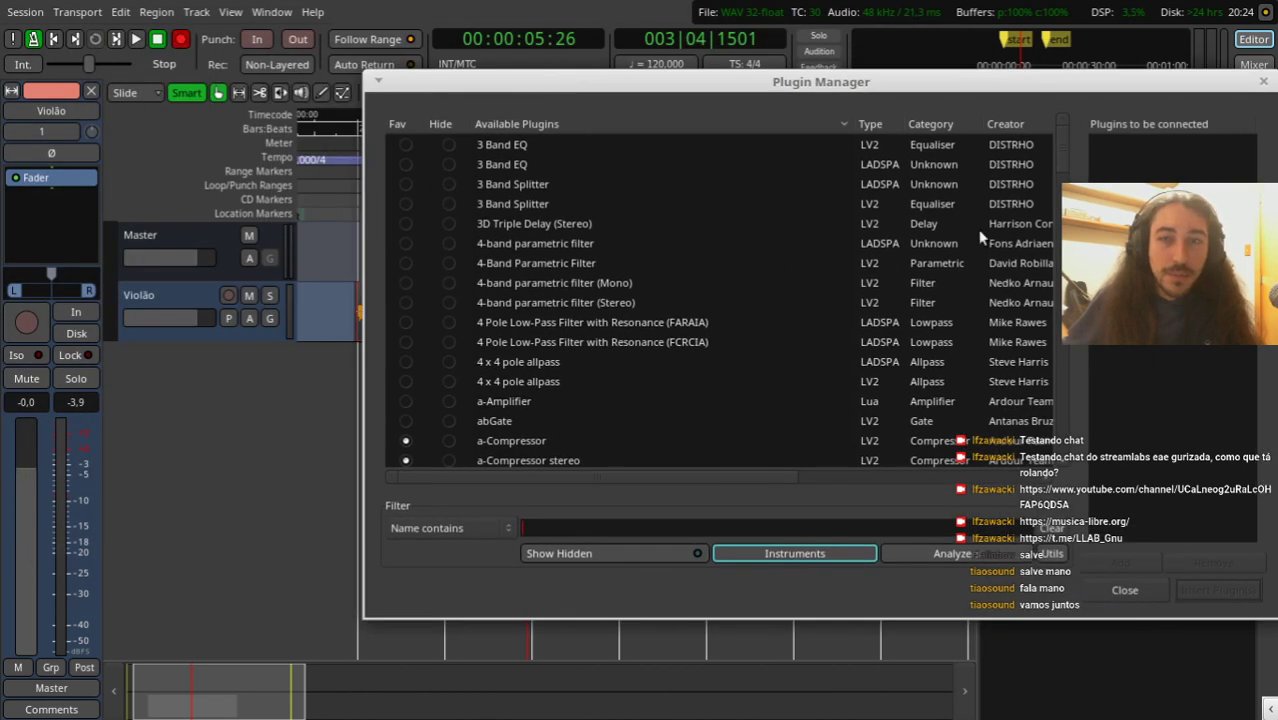
key(alt+Tab)
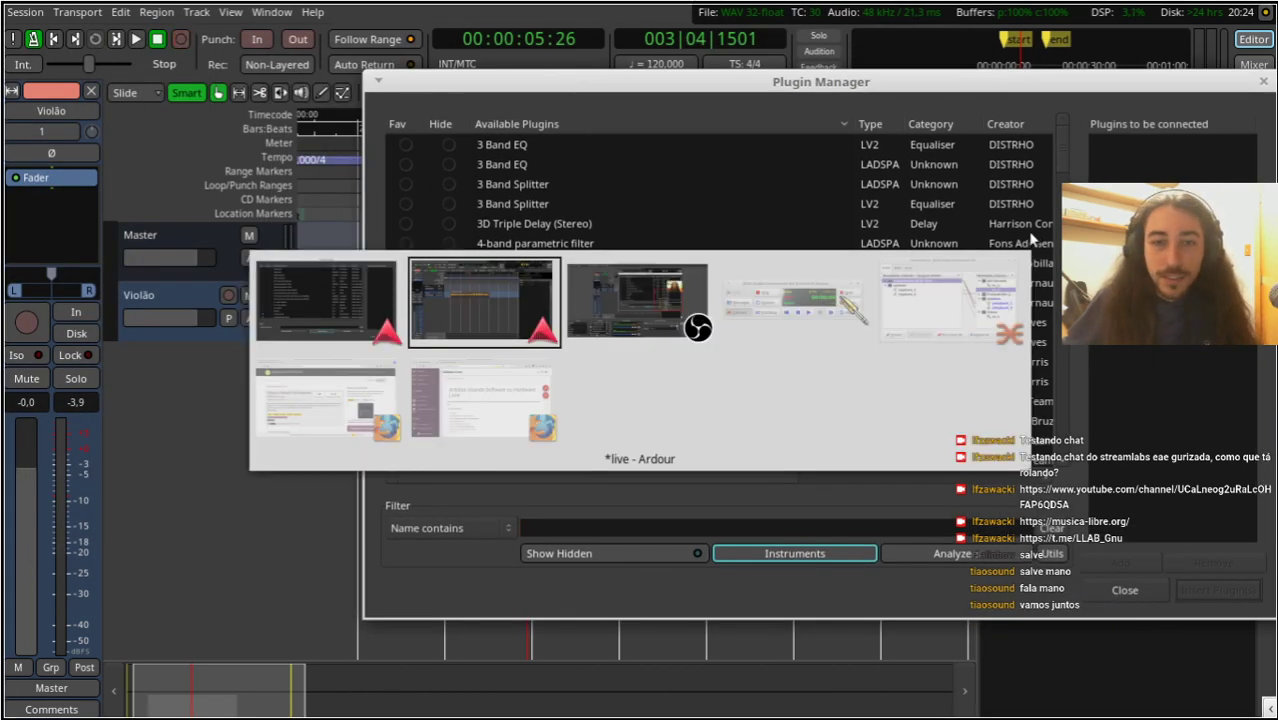
key(alt+Tab)
key(alt+Tab)
key(alt+Tab)
key(alt+Tab)
key(alt+Tab)
key(alt+Tab)
key(alt+Tab)
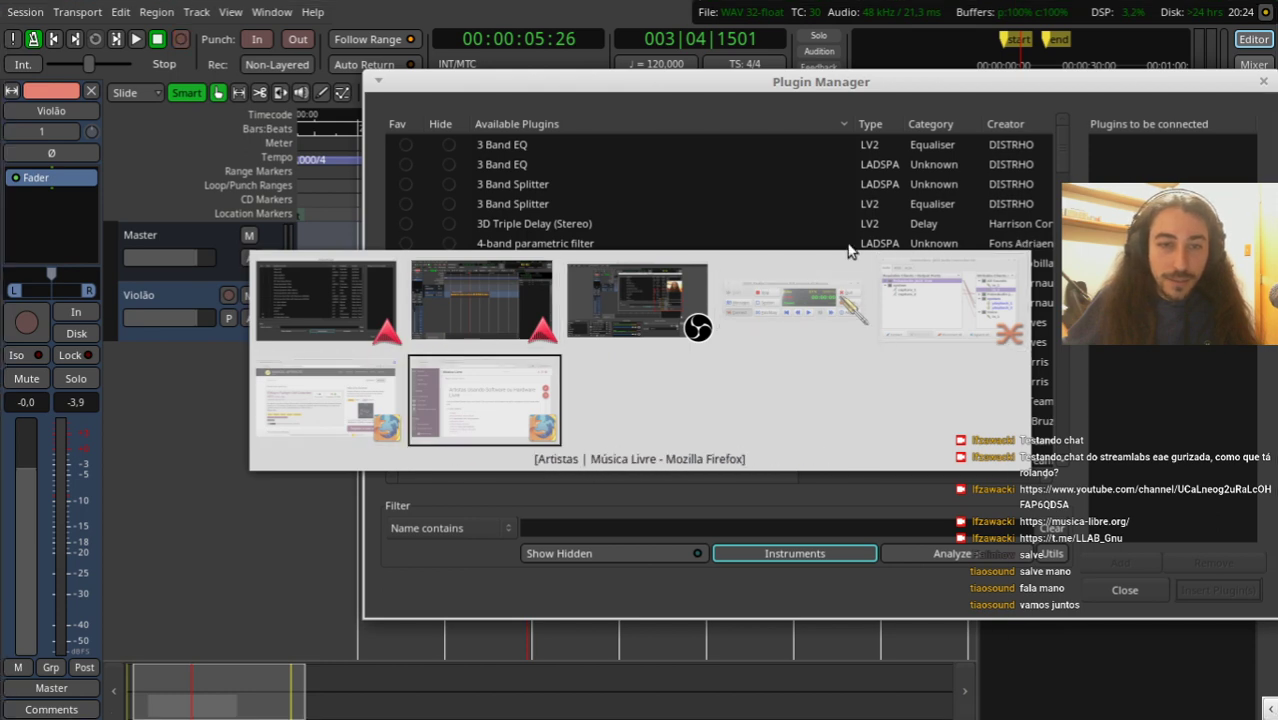
Step: Look through the list of available plugins in the Plugin Manager, checking their types, categories and creators
drag(602, 88, 534, 101)
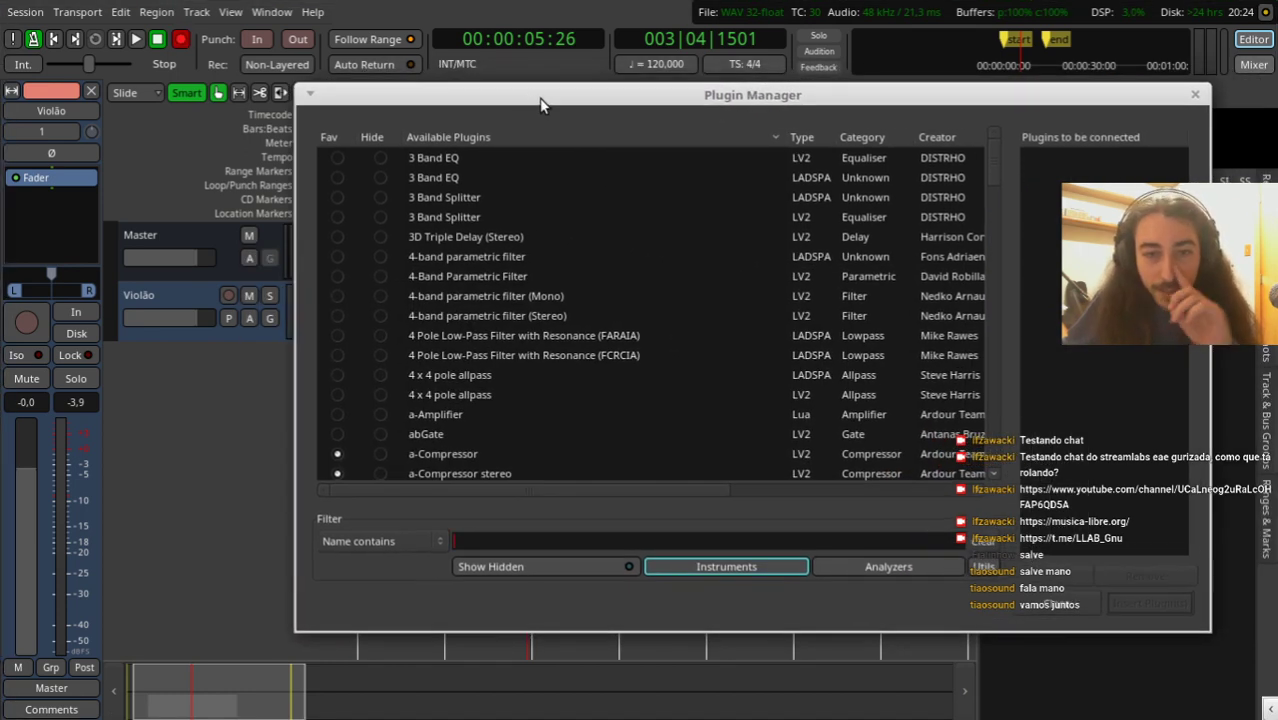
drag(995, 172, 966, 322)
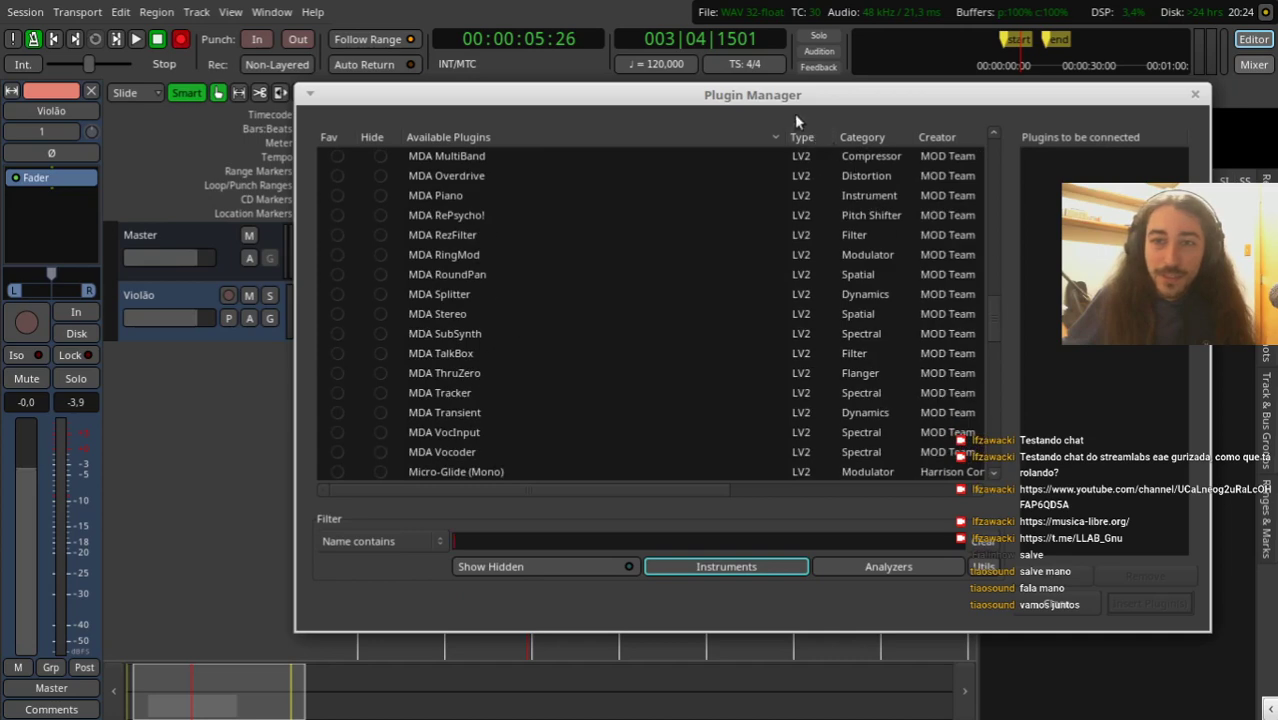
drag(794, 95, 664, 96)
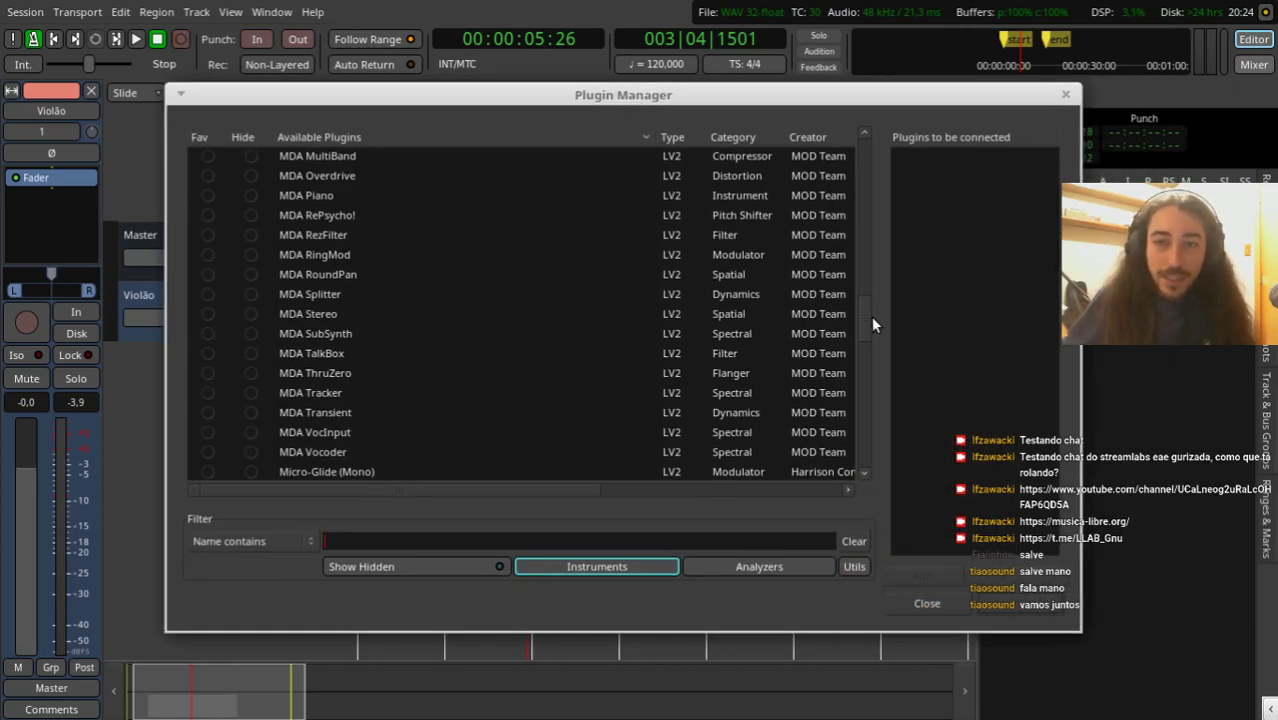
drag(871, 316, 858, 366)
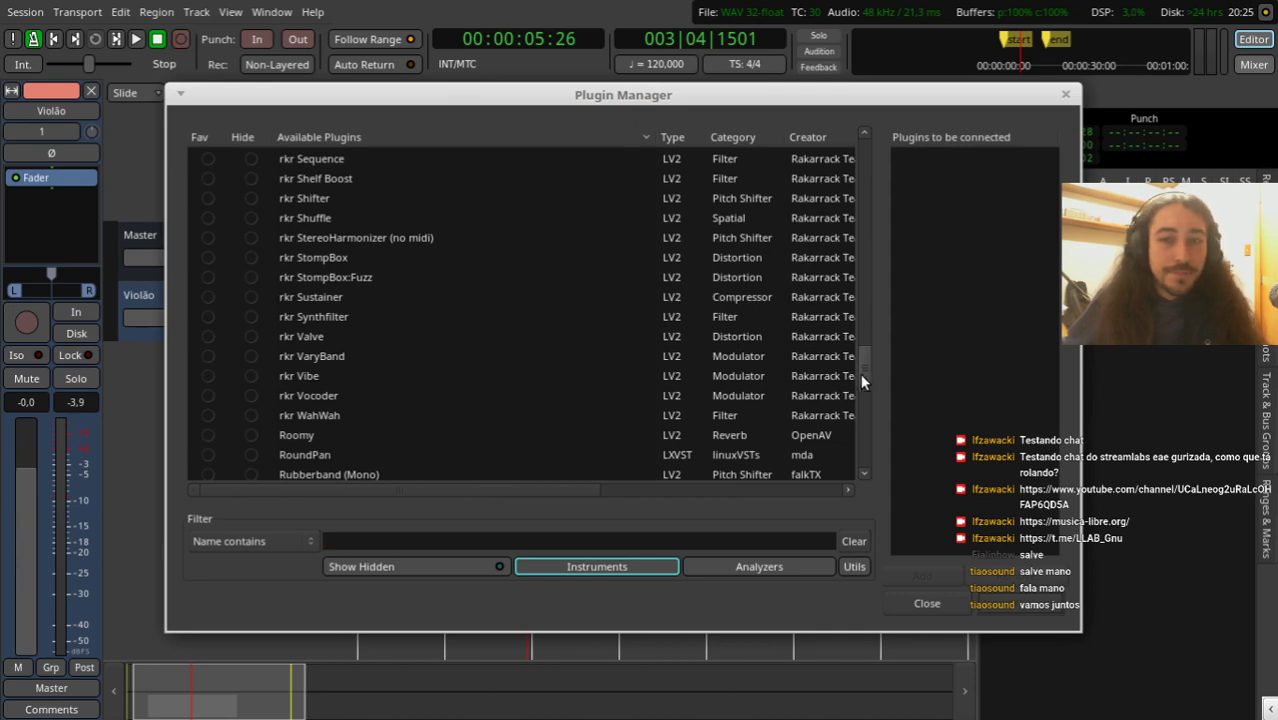
drag(862, 375, 885, 157)
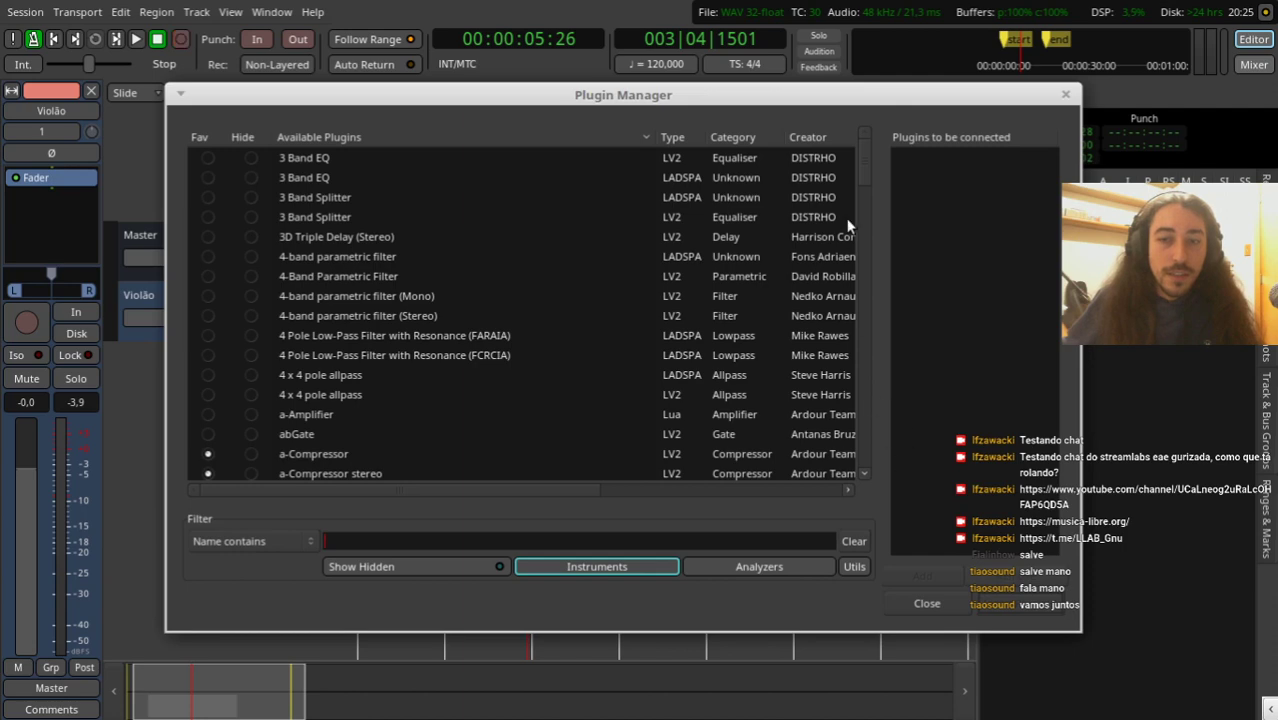
scroll(864, 170, down, 3)
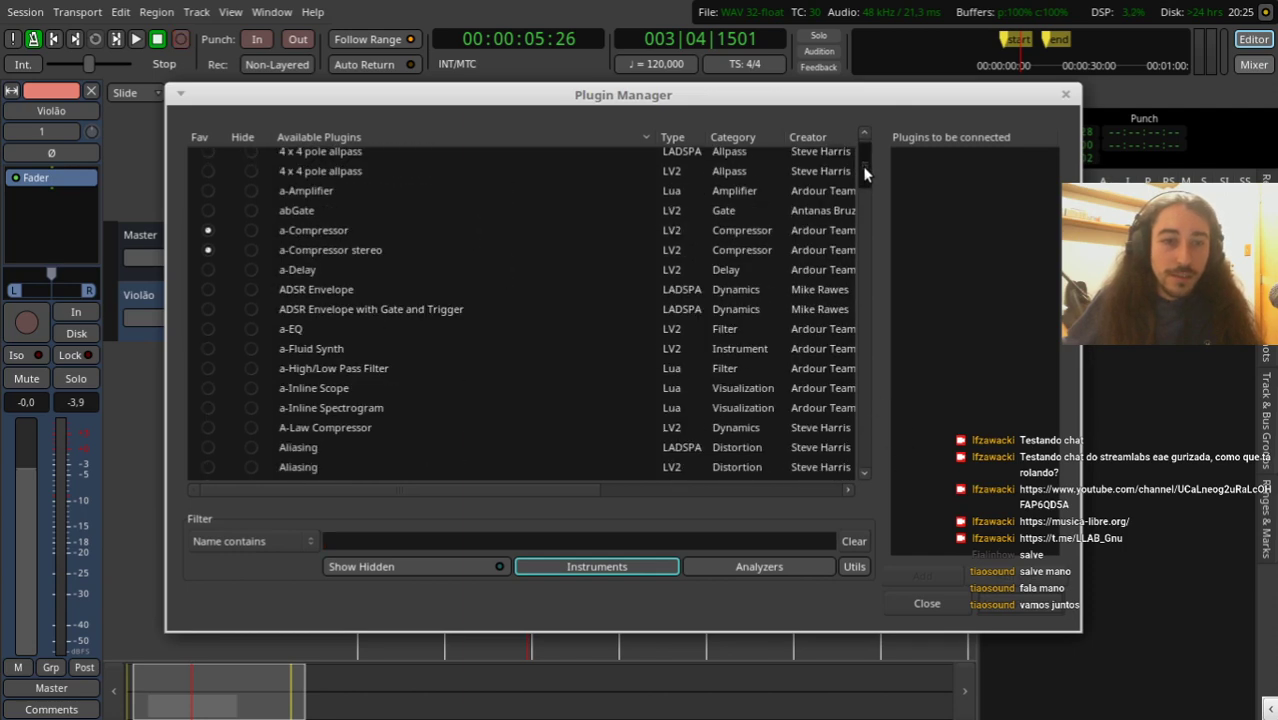
scroll(864, 173, down, 1)
Step: Filter the plugins by x42 and insert x42-eq - Parametric Equalizer Mono on the Violão track
click(381, 540)
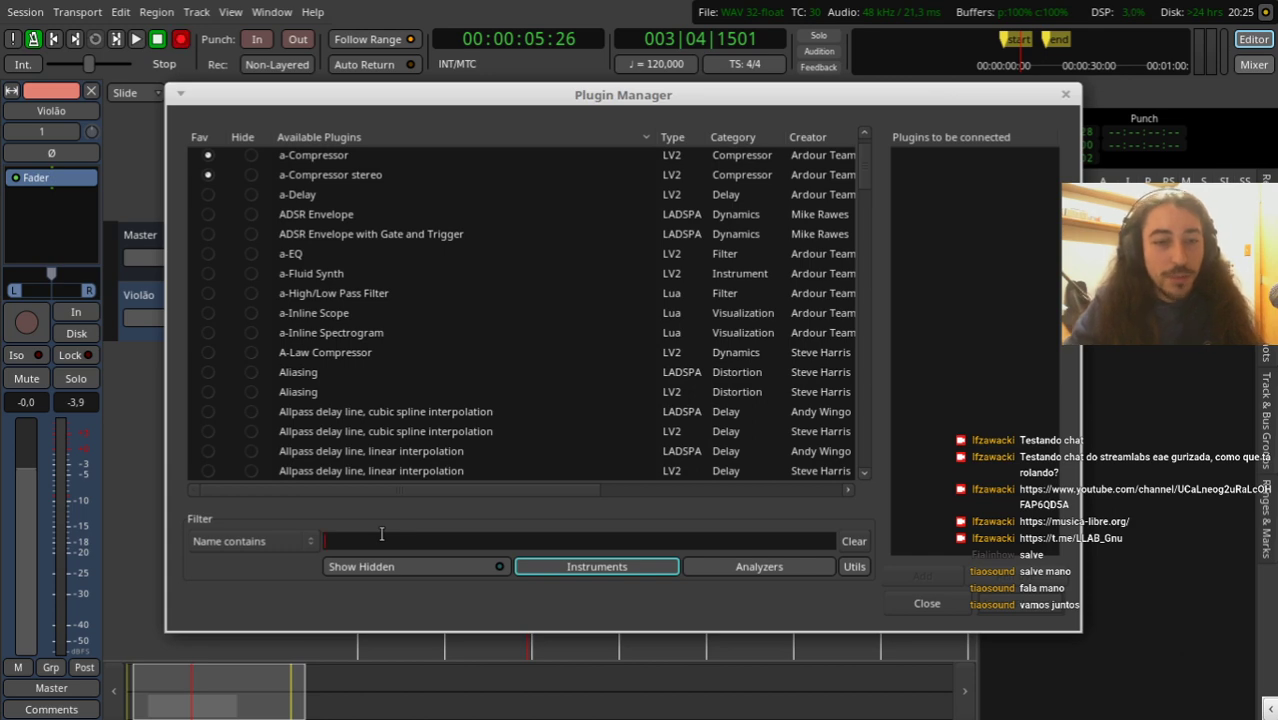
text(x42)
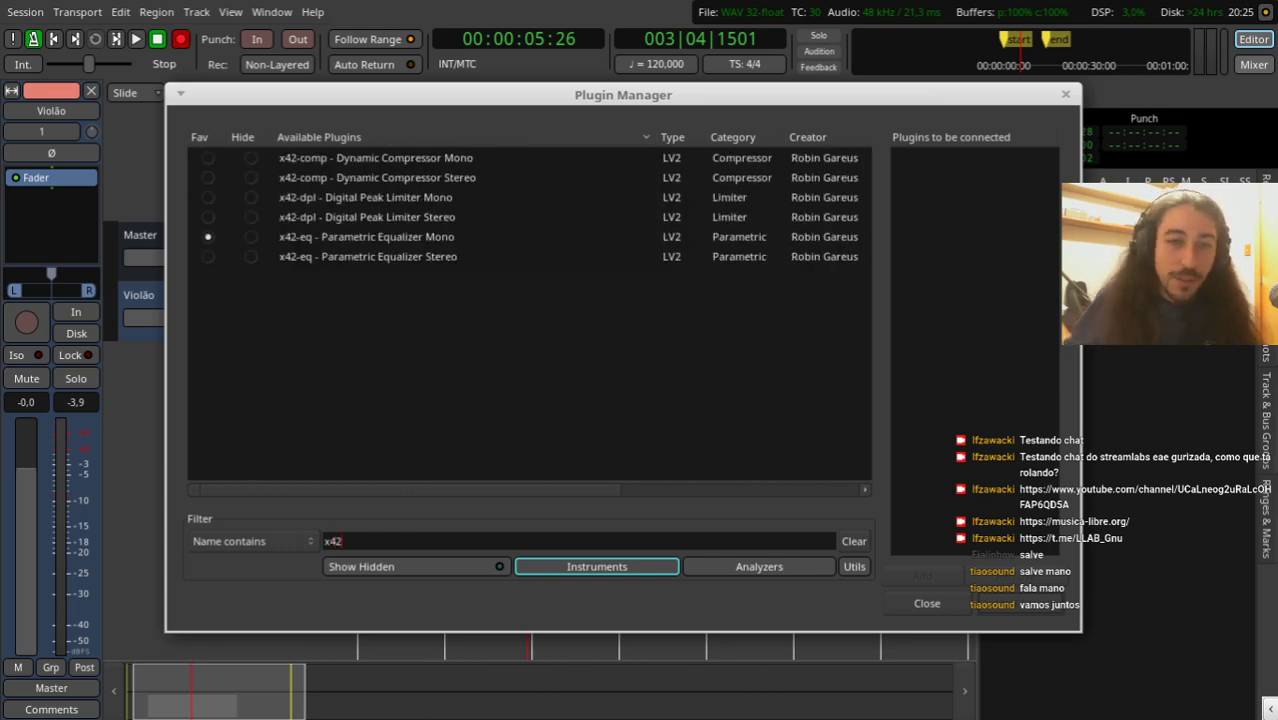
click(356, 236)
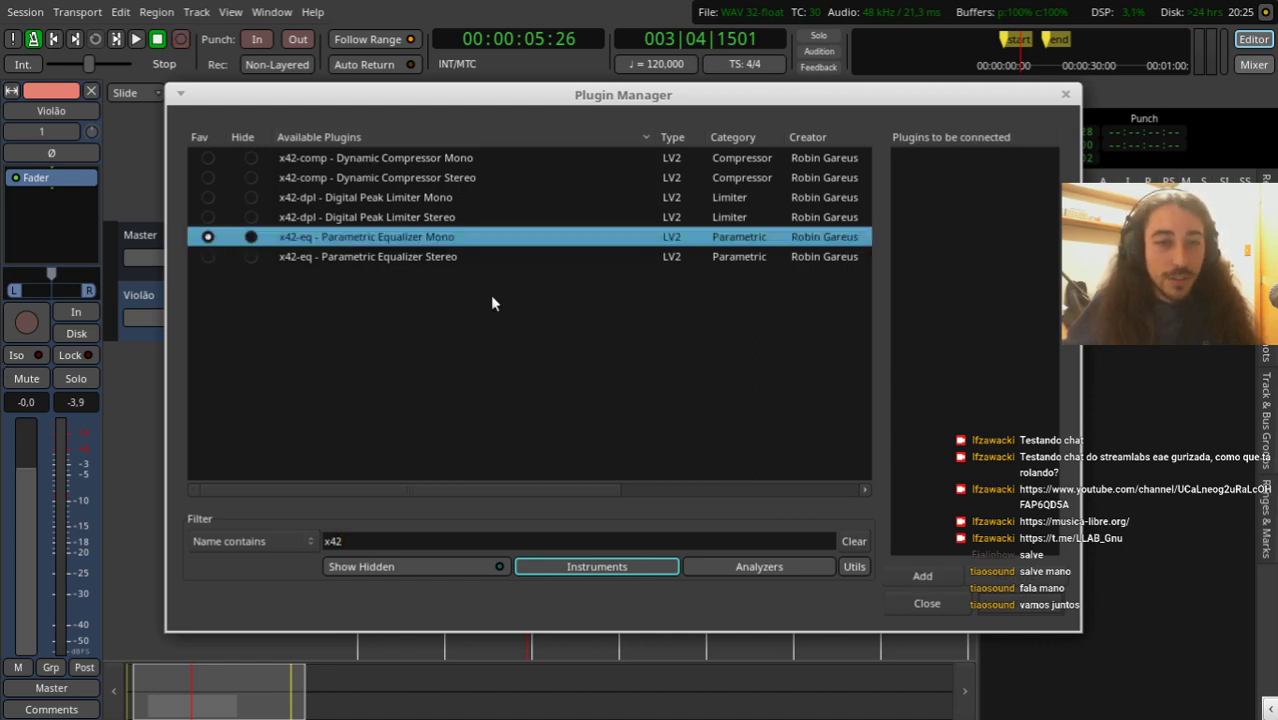
double_click(372, 241)
click(1040, 605)
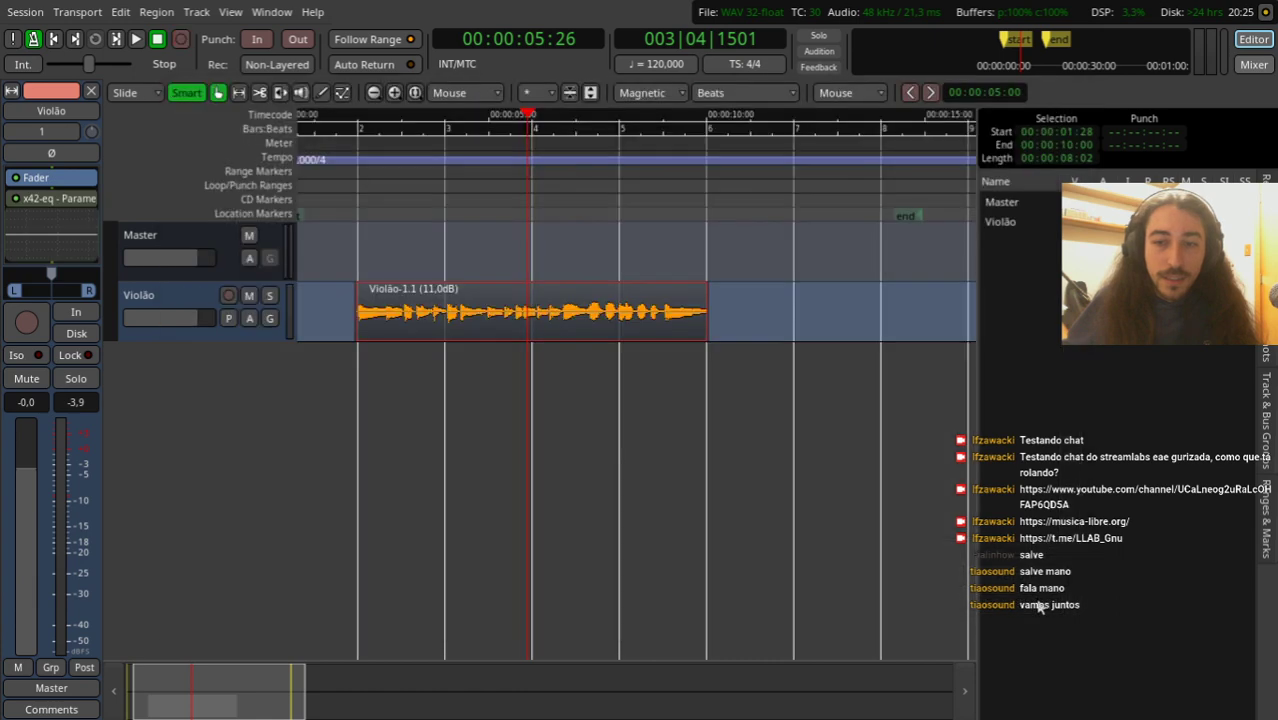
Step: Place the x42-eq equalizer before the Fader in the Violão processor chain and open its editor
drag(49, 199, 48, 175)
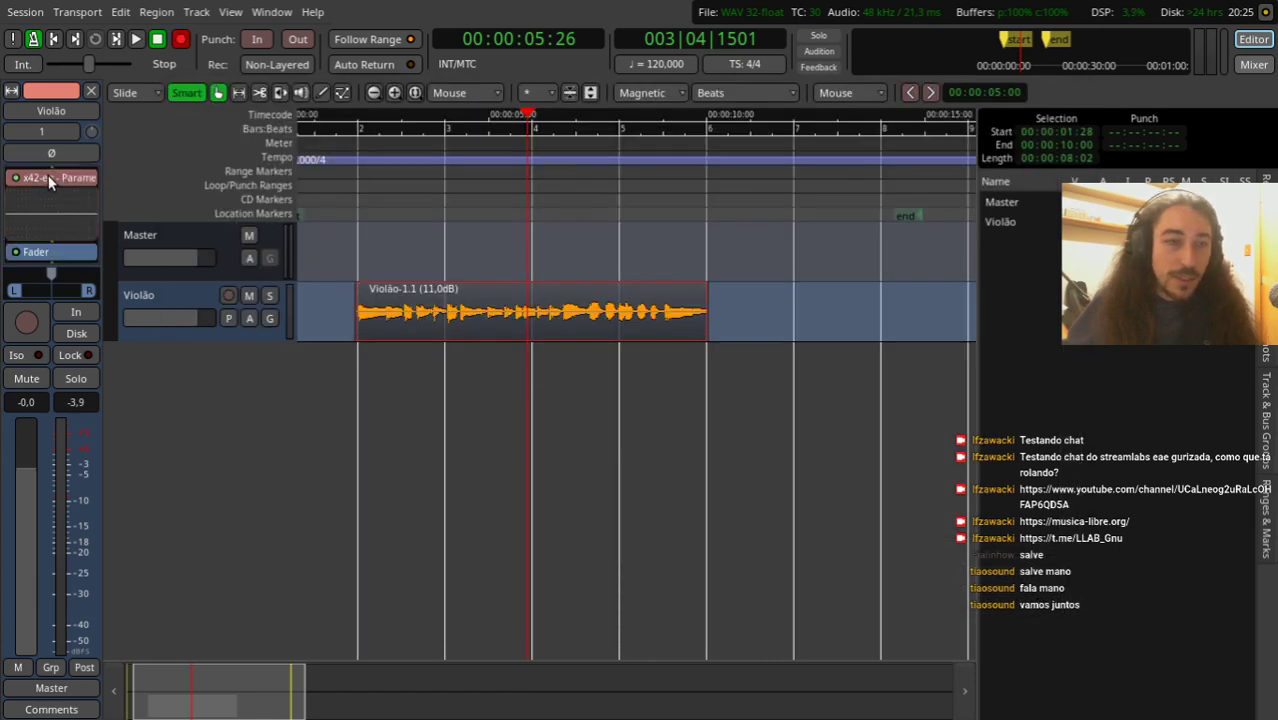
double_click(48, 177)
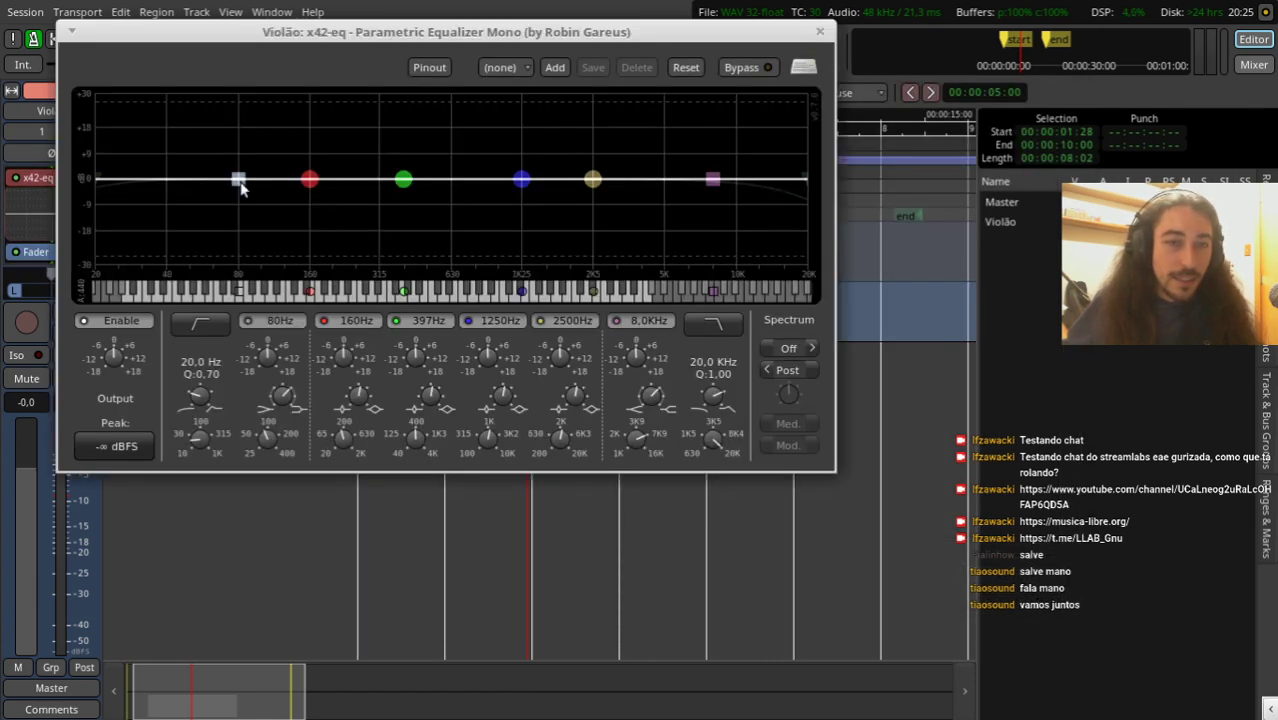
Step: Cut the x42-eq low shelf to about -18 dB at 177 Hz, auditioning the guitar from the session start
drag(242, 190, 326, 240)
drag(366, 44, 580, 352)
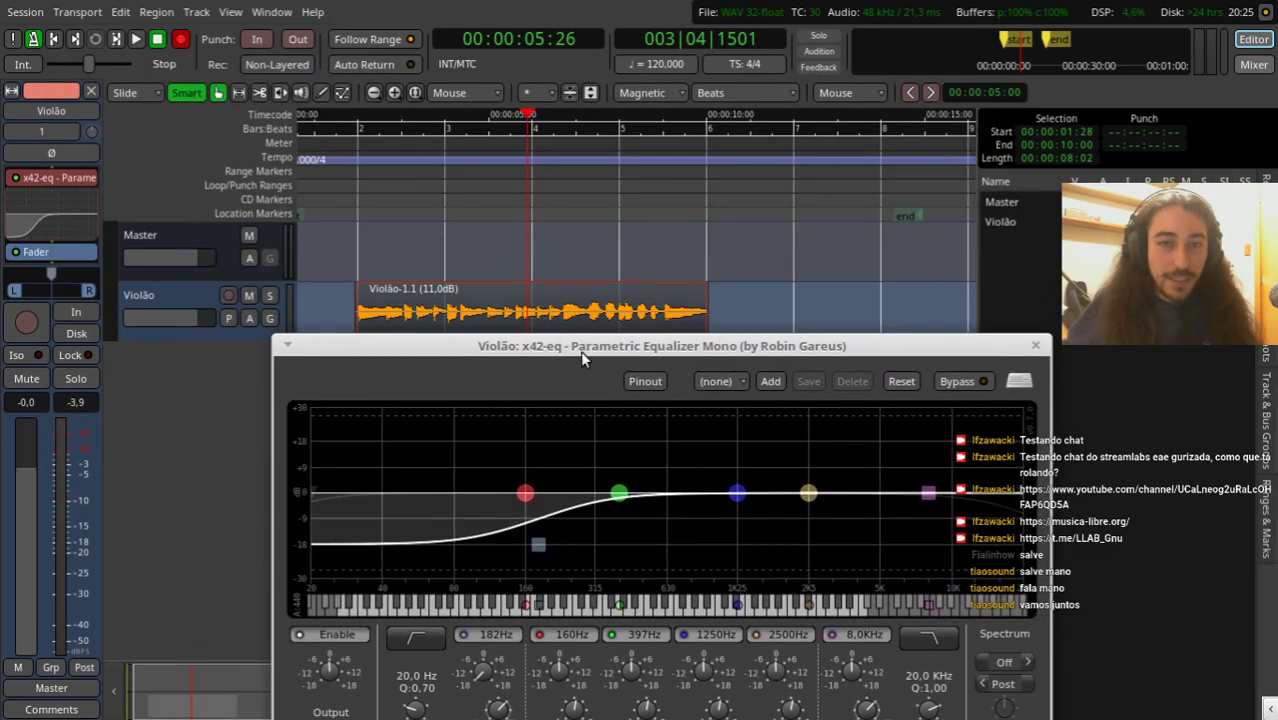
drag(444, 180, 196, 197)
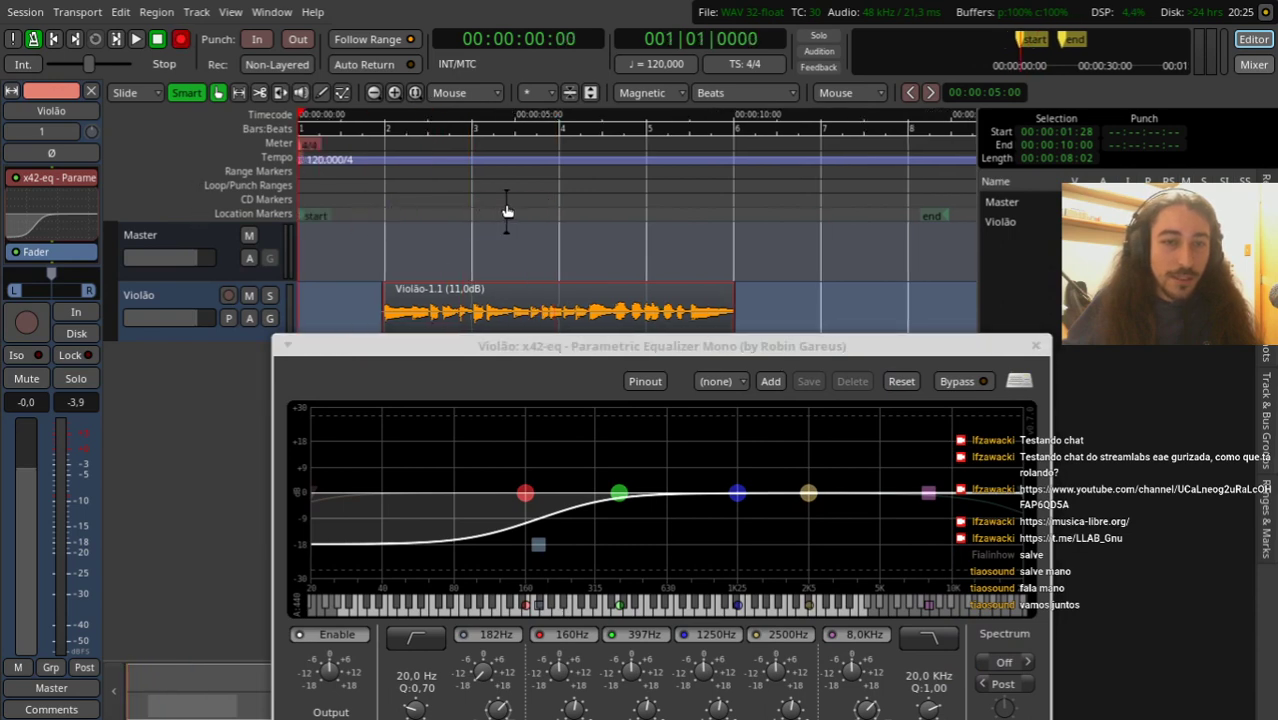
key(space)
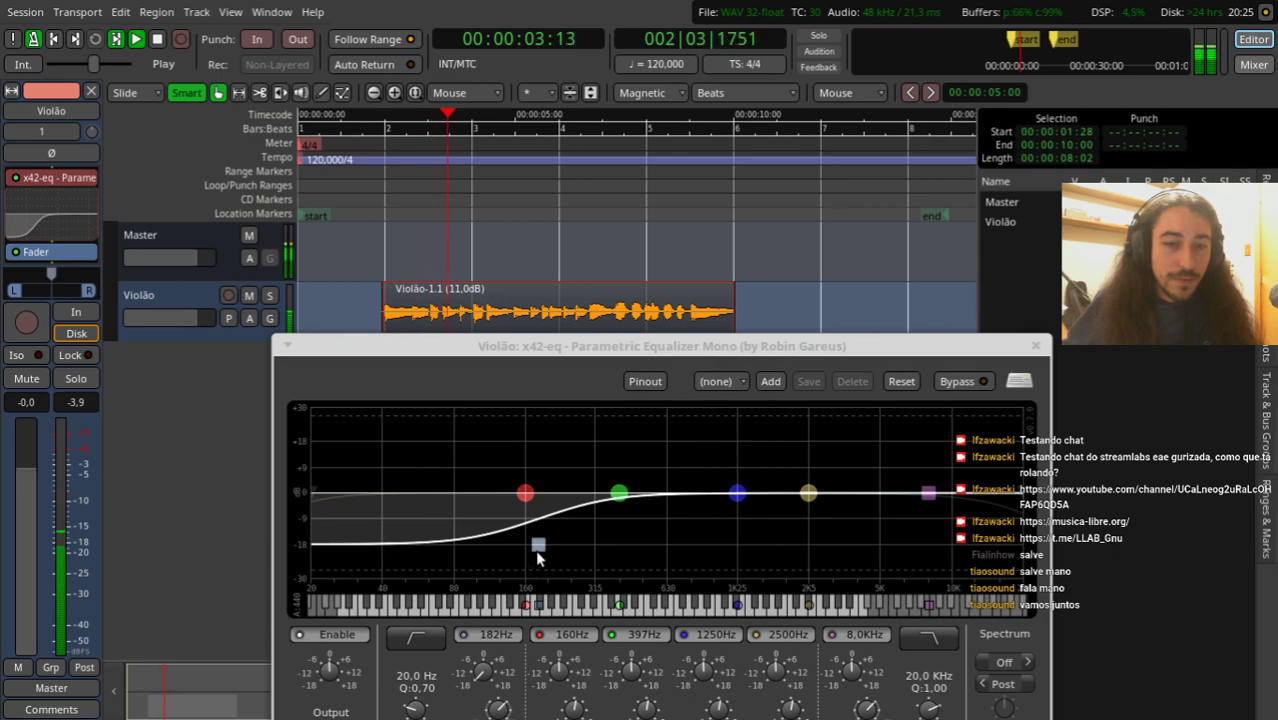
mouse_move(537, 558)
mouse_down()
mouse_move(387, 555)
mouse_move(622, 570)
mouse_move(536, 569)
mouse_up()
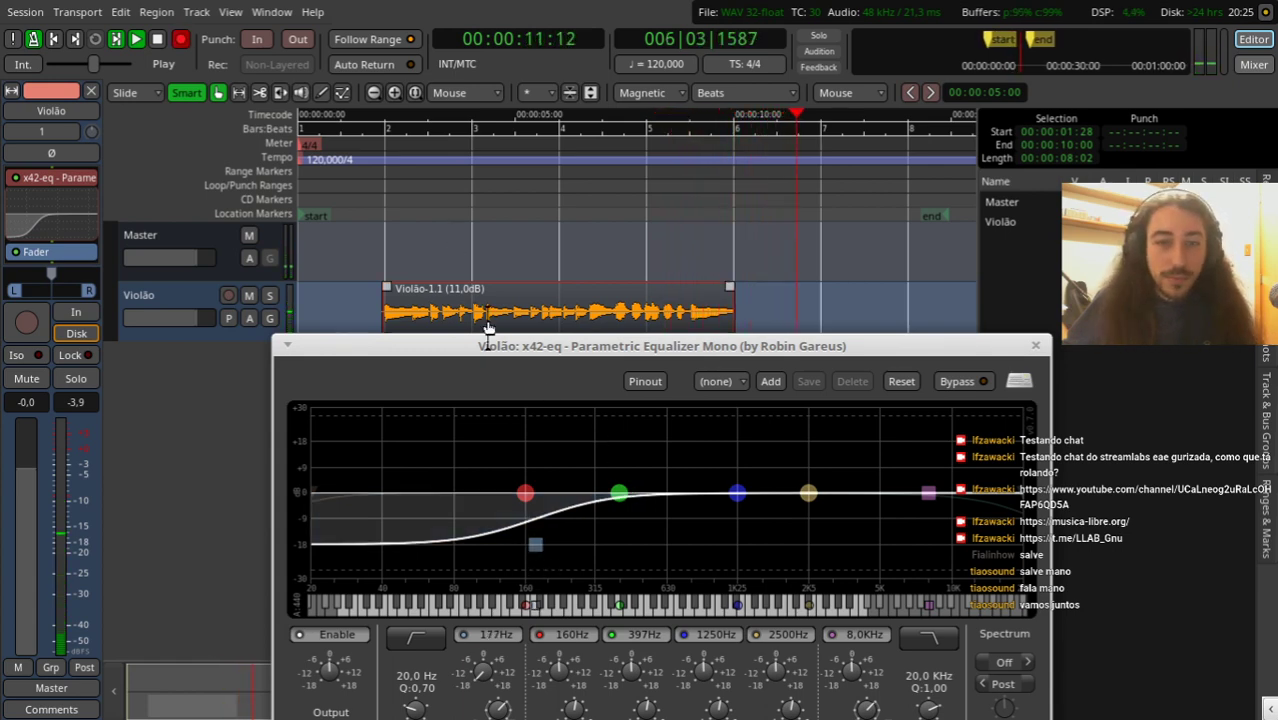
key(space)
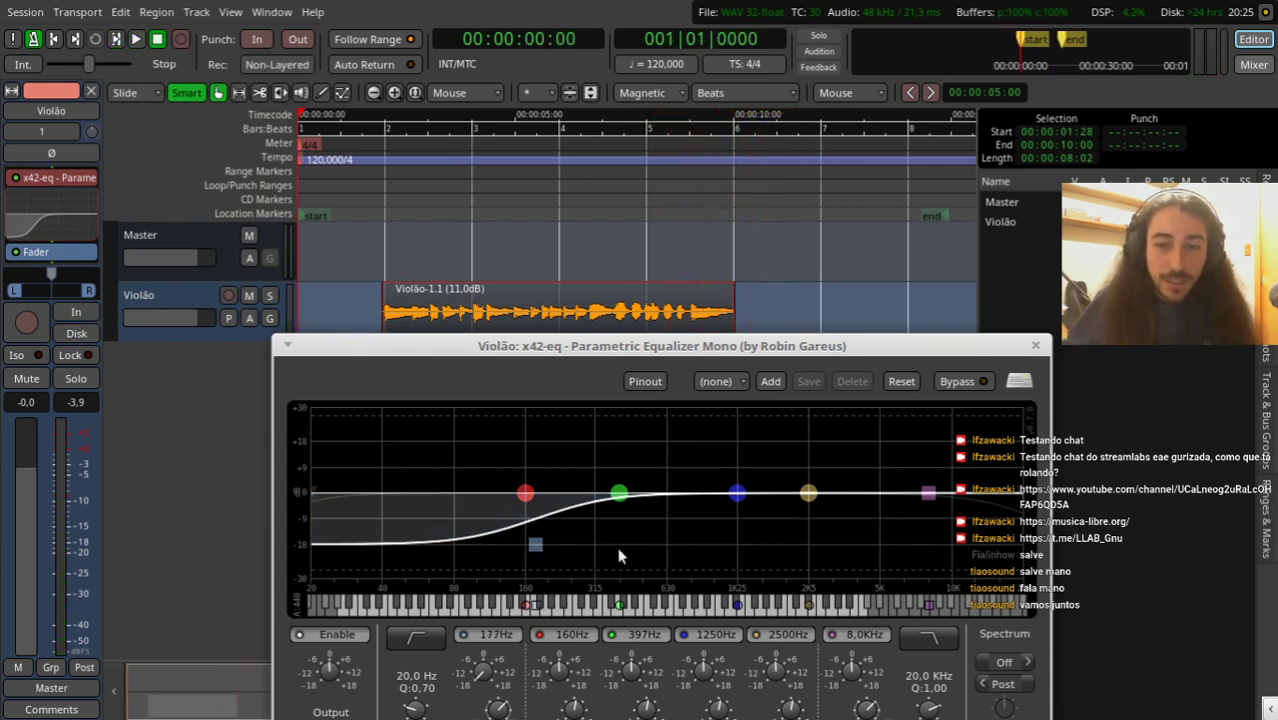
Step: Lower the x42-eq high shelf to about -9 dB at 16 kHz
drag(575, 333, 629, 173)
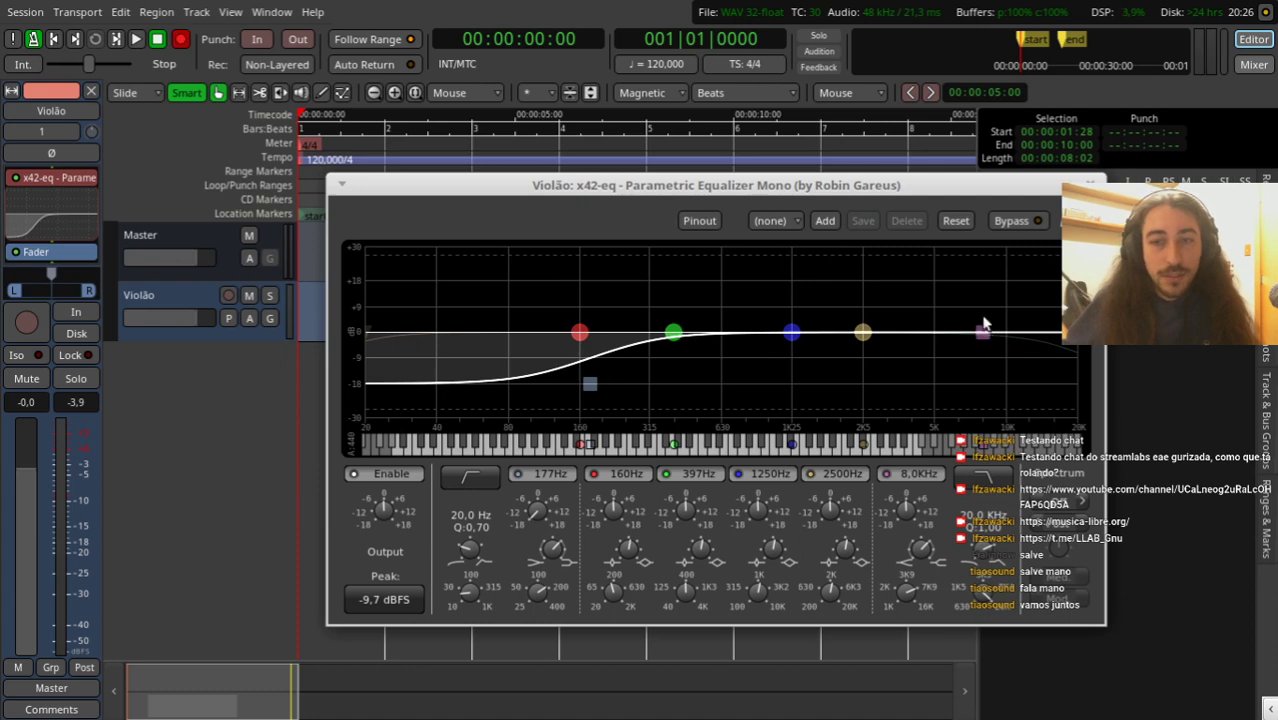
drag(983, 333, 1088, 364)
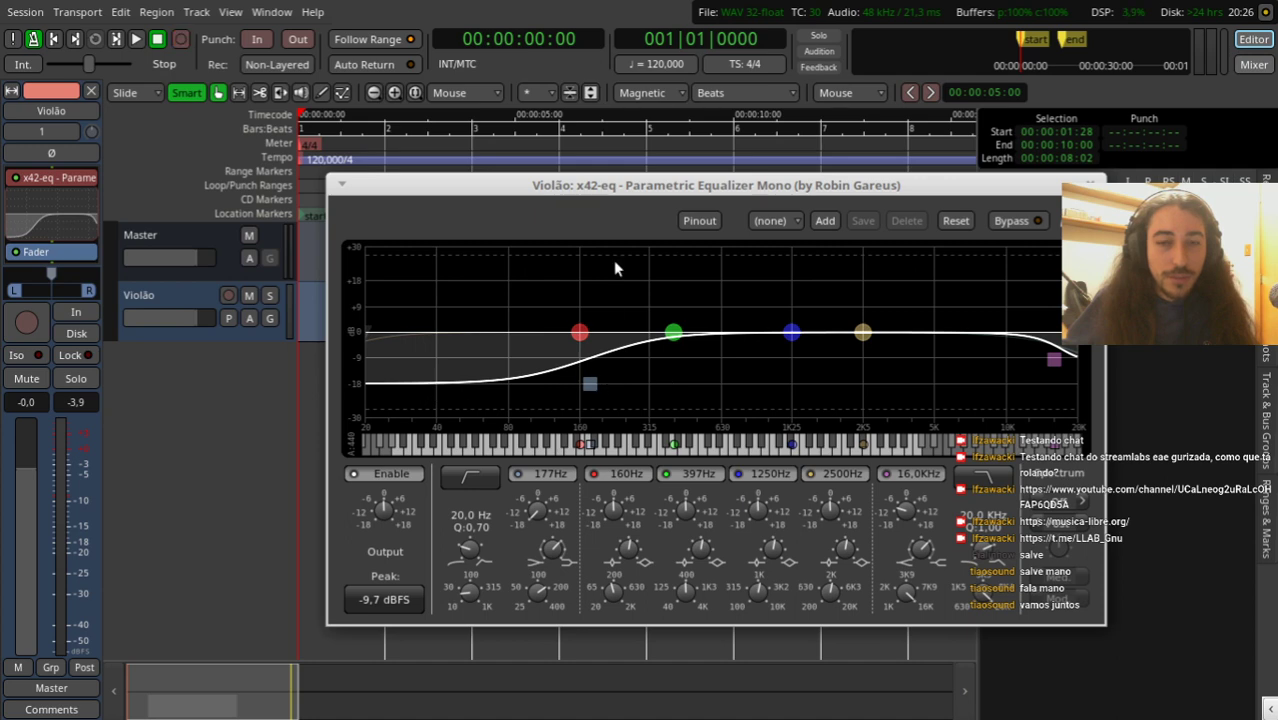
Step: Play the guitar region to hear the equalization, and close the x42-eq editor
drag(597, 204, 515, 381)
click(485, 181)
key(space)
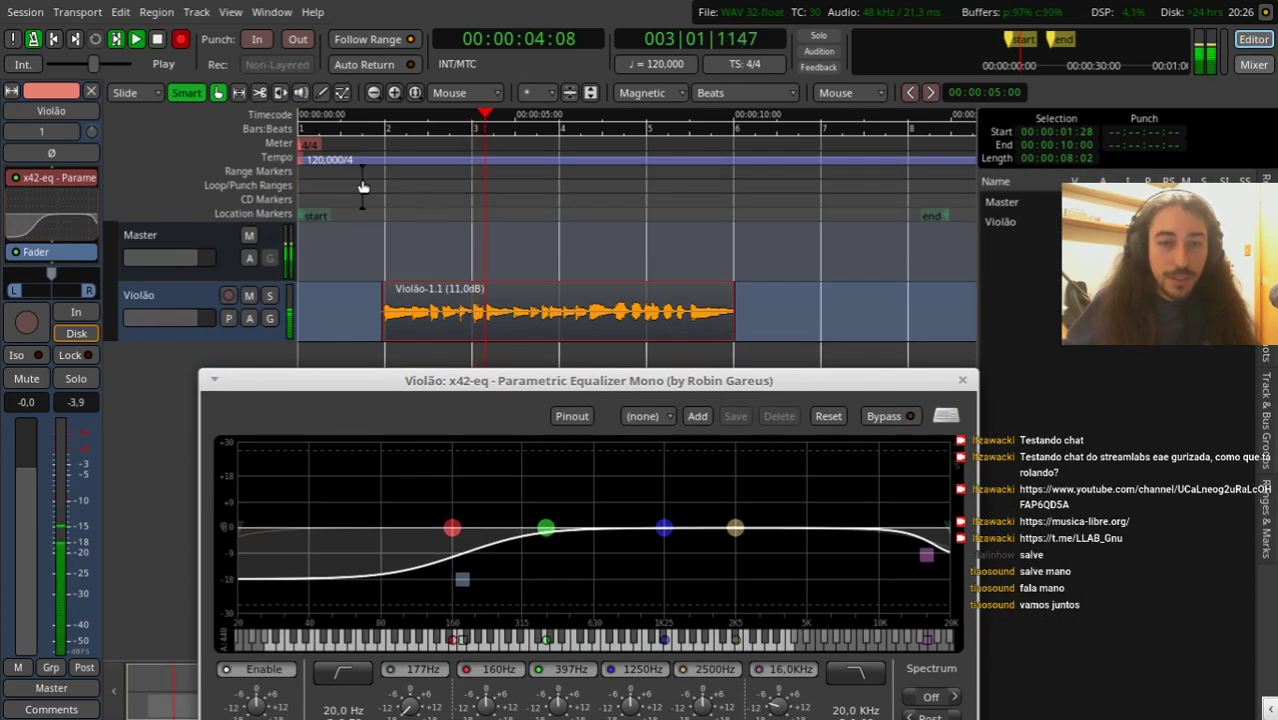
click(367, 185)
key(space)
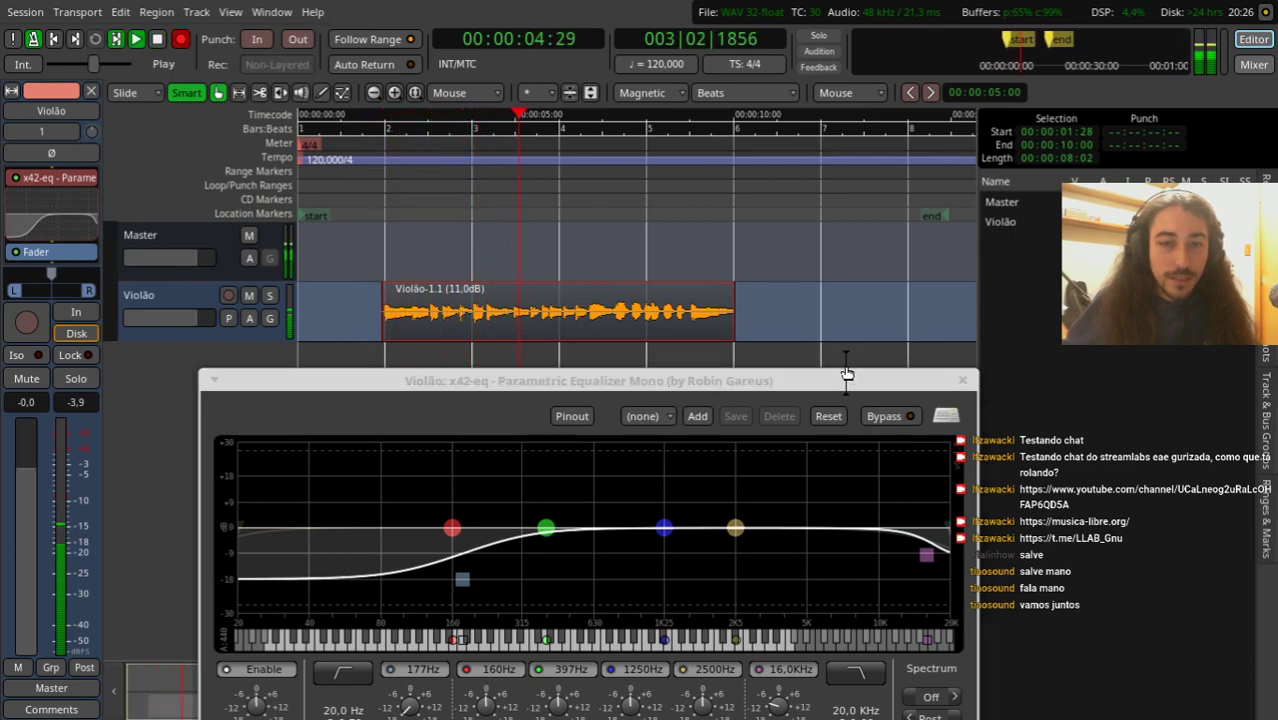
key(space)
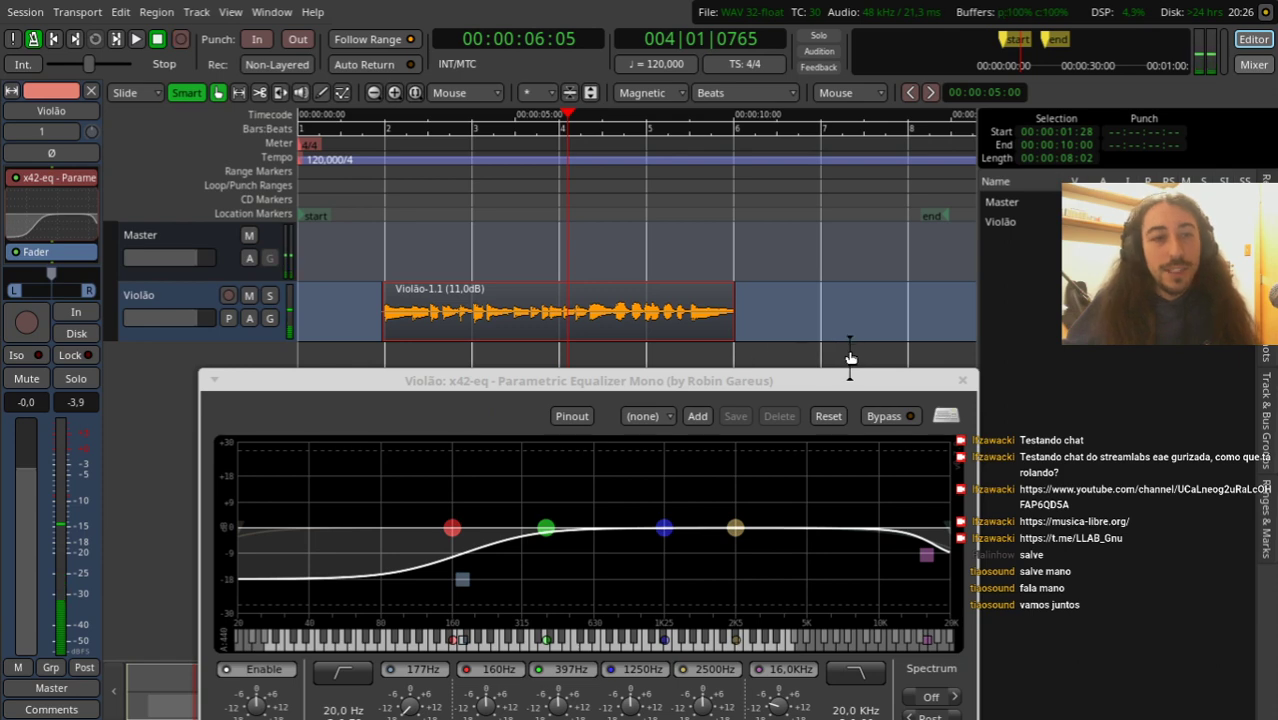
drag(860, 387, 906, 284)
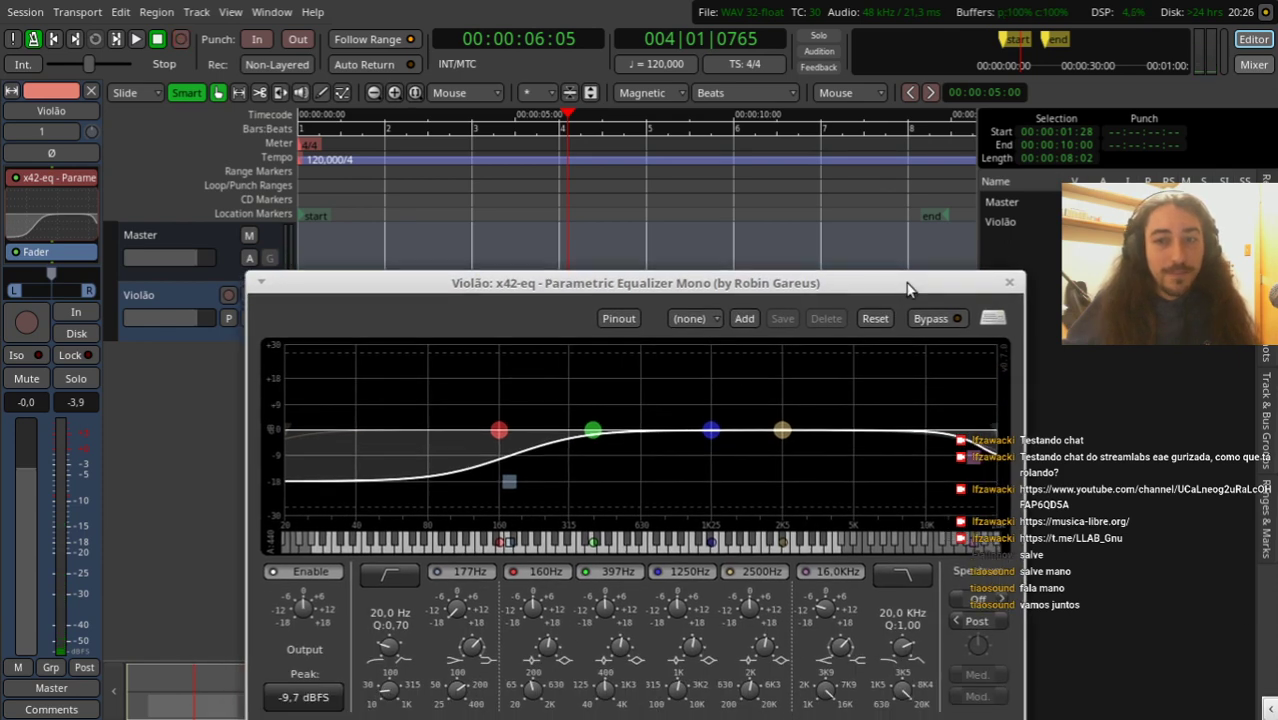
click(1010, 287)
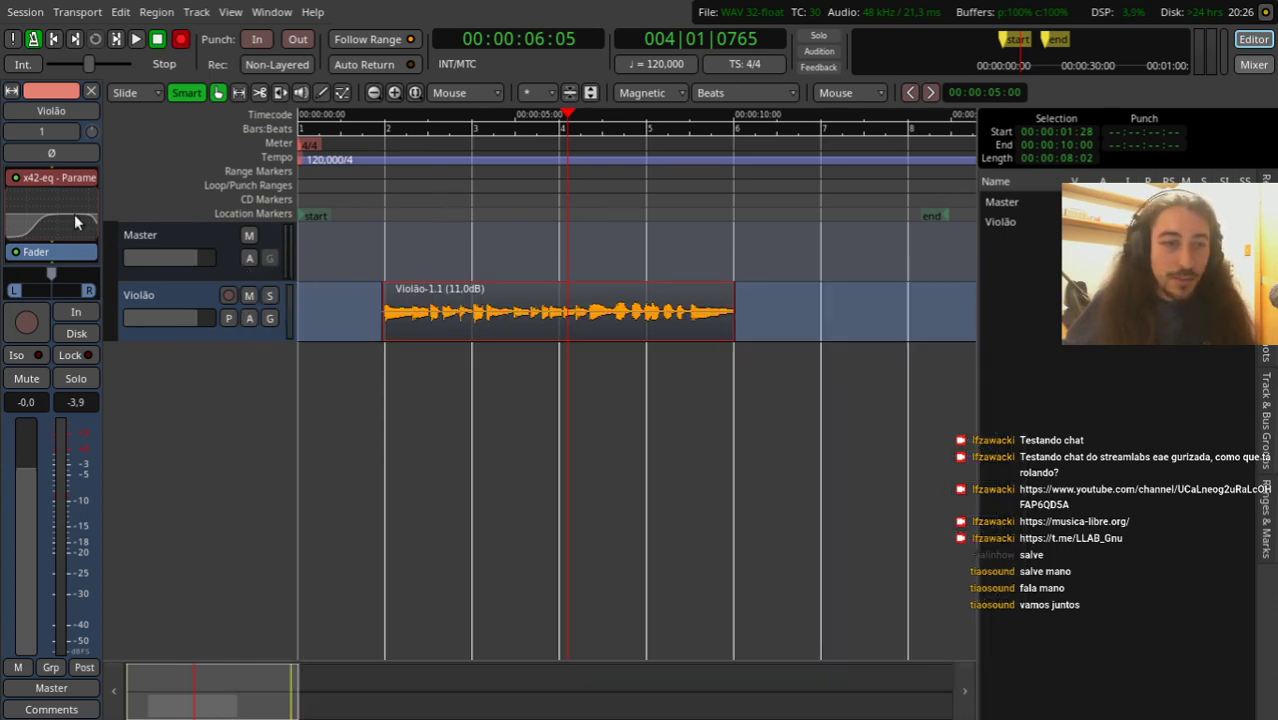
Step: Filter the available plugins by tal-rever and insert Tal-Reverb on the Violão track before the Fader
right_click(55, 251)
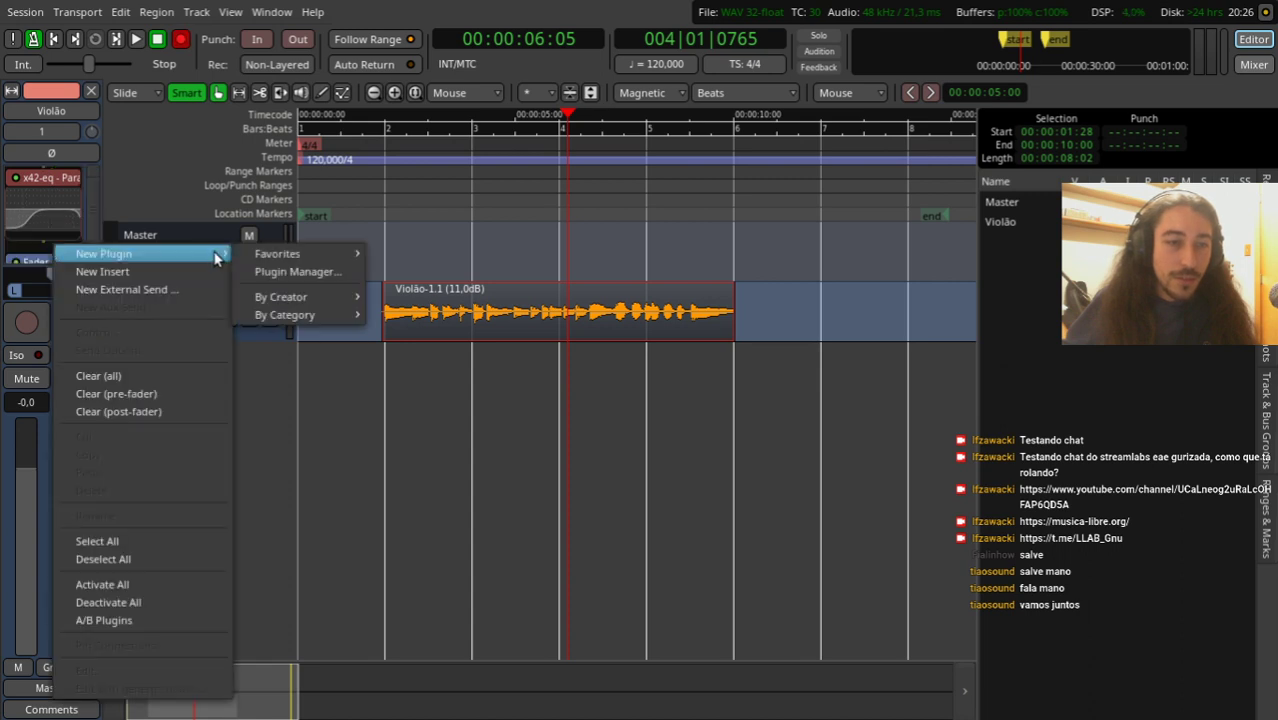
mouse_move(252, 262)
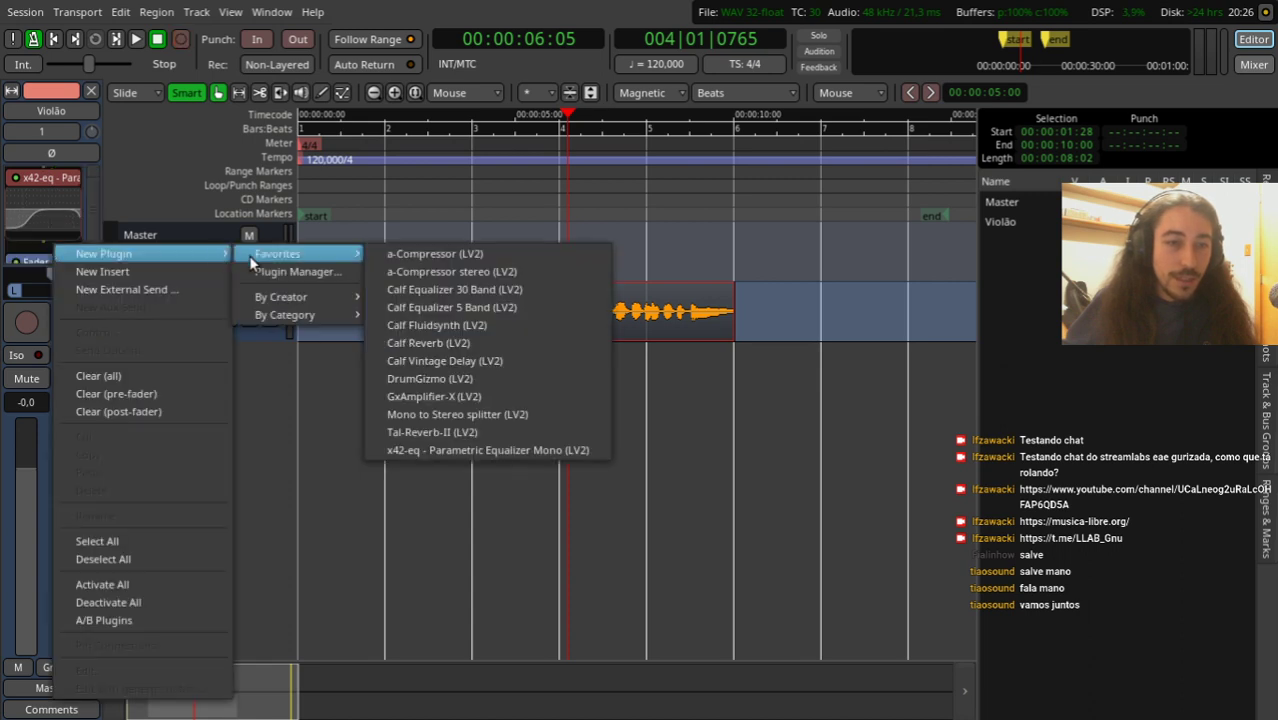
click(311, 273)
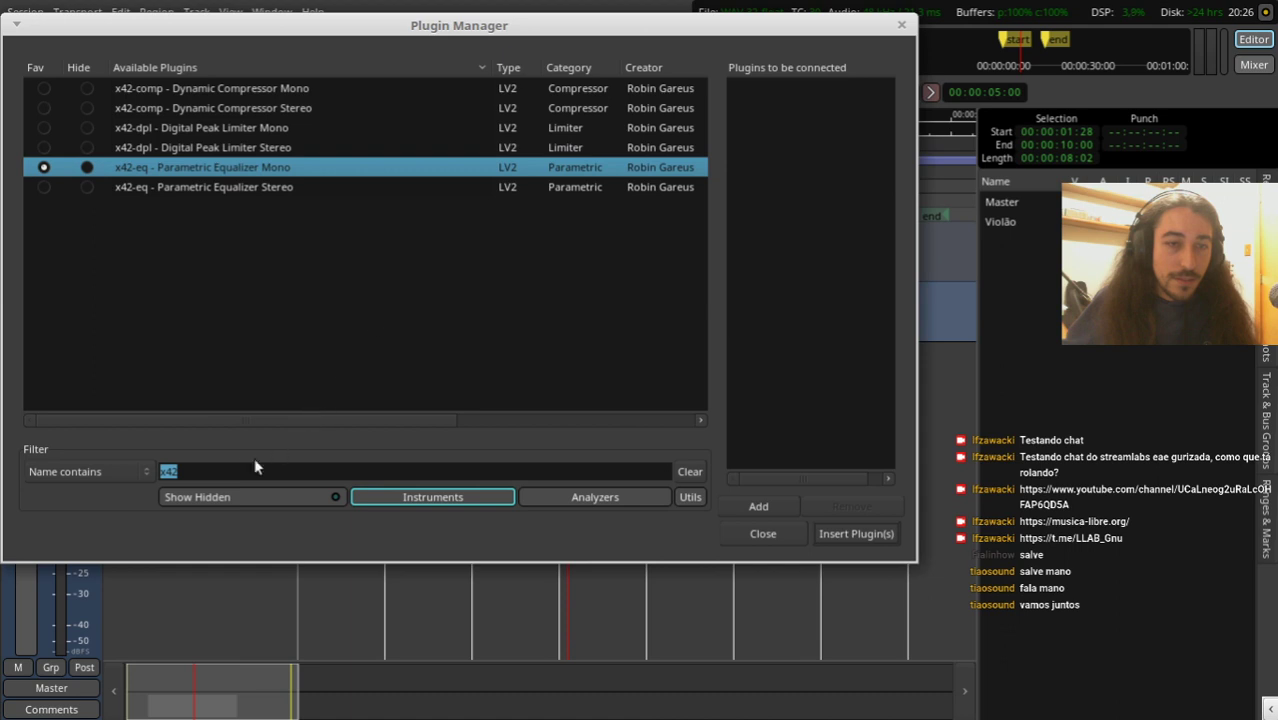
key(BackSpace)
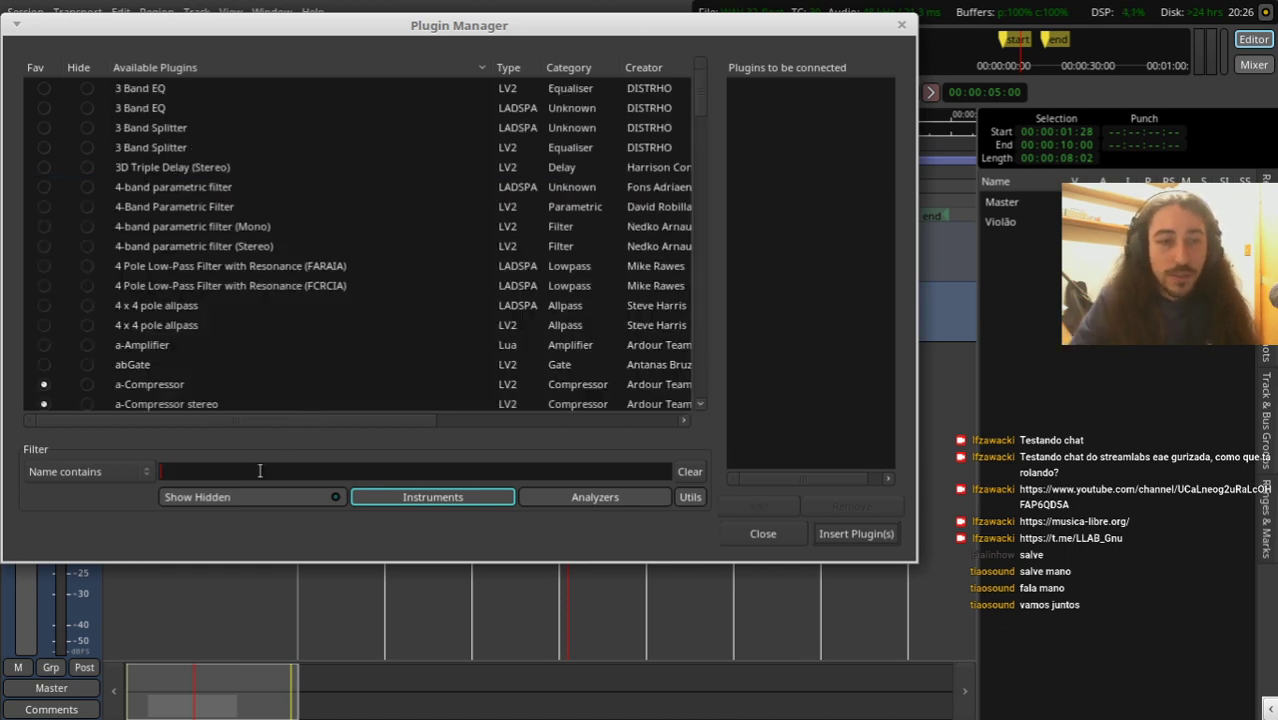
text(tal)
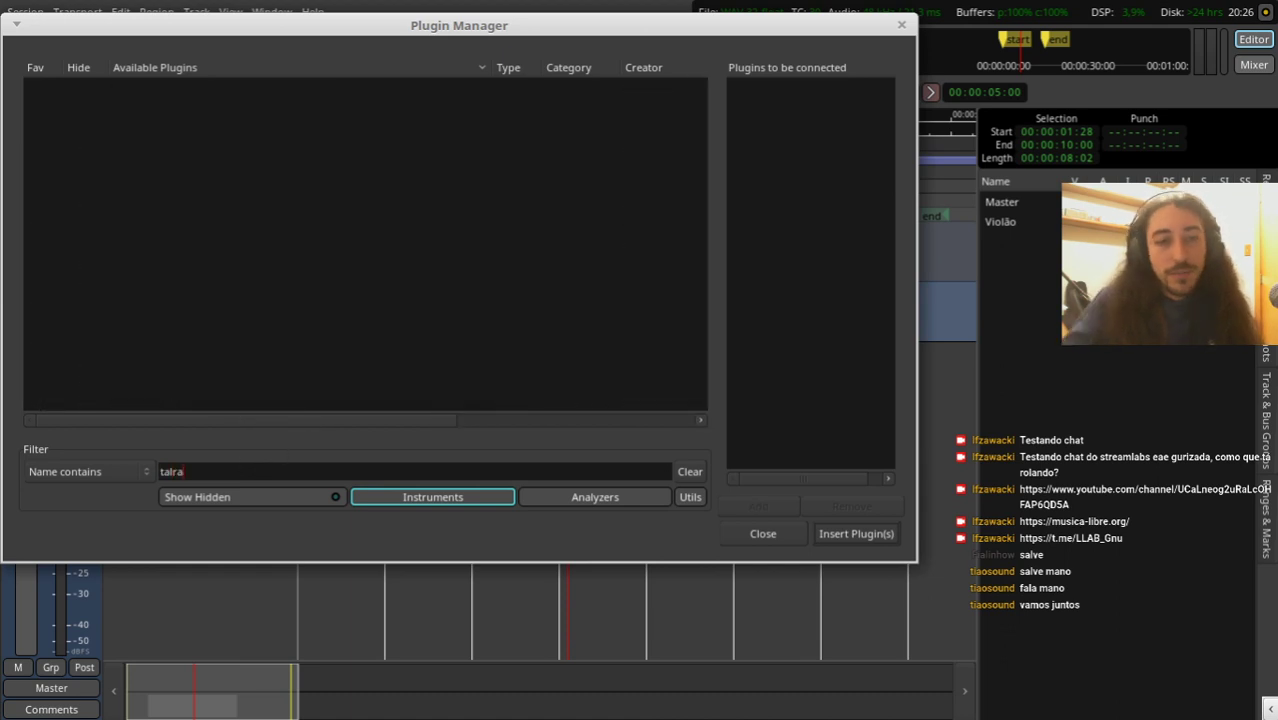
text(-rever)
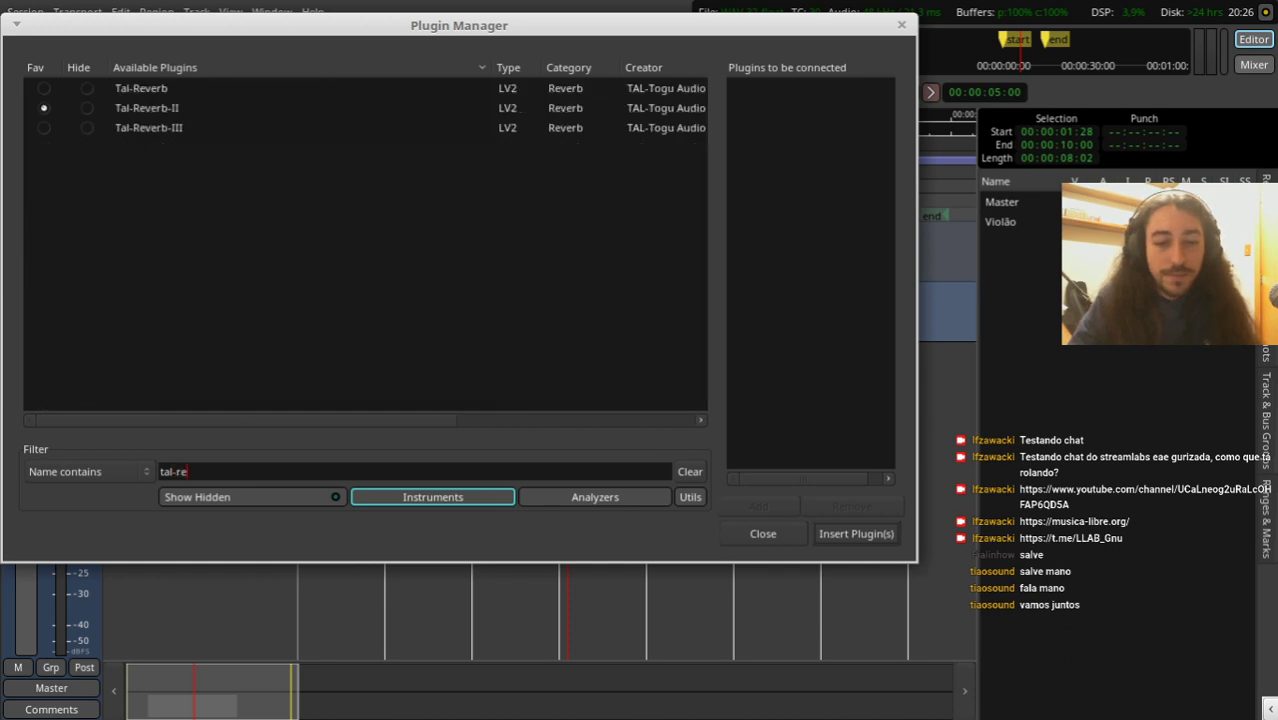
double_click(149, 90)
click(852, 531)
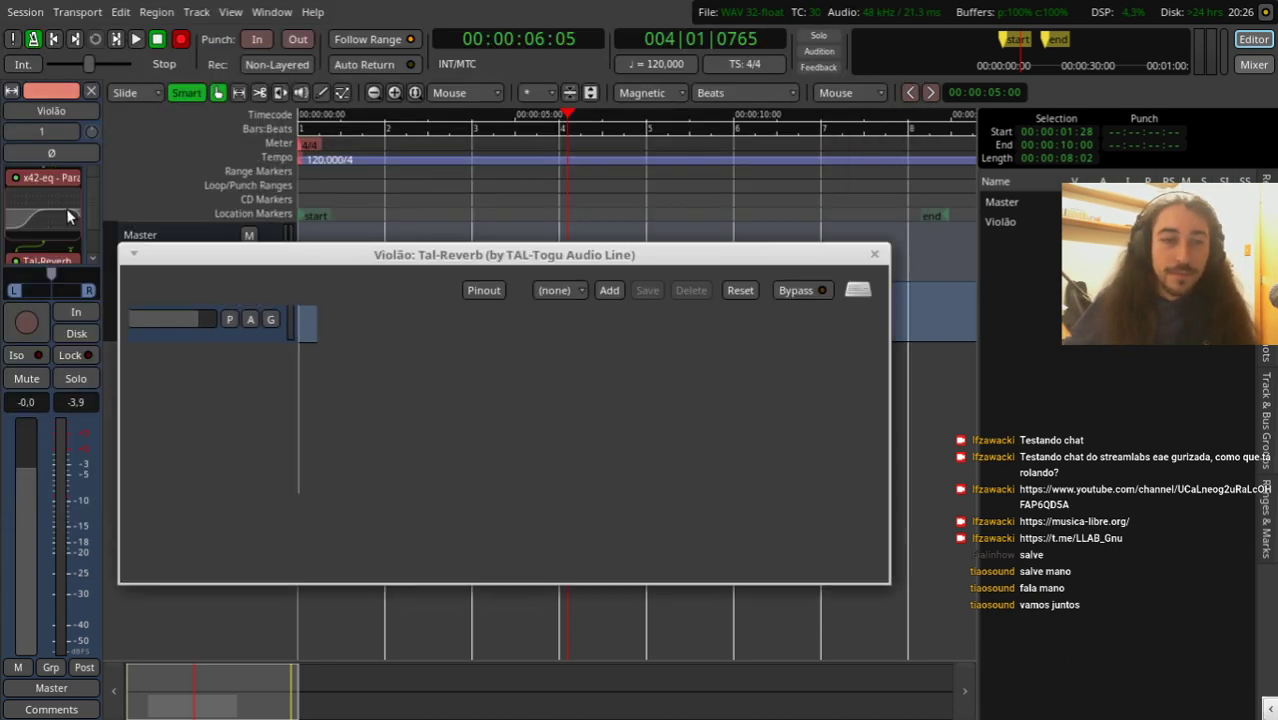
Step: Raise Tal-Reverb's wet level and slightly lower its dry level while playing the guitar, and close its editor
scroll(60, 220, down, 2)
click(61, 222)
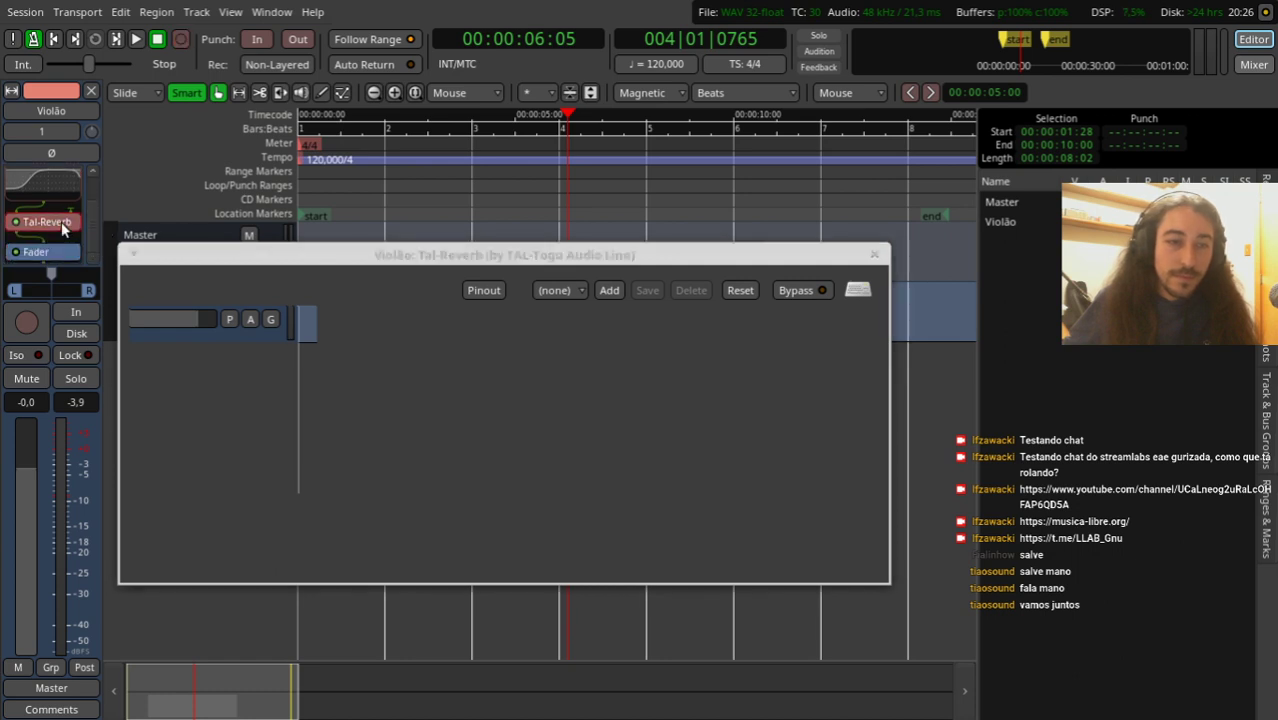
drag(316, 259, 435, 348)
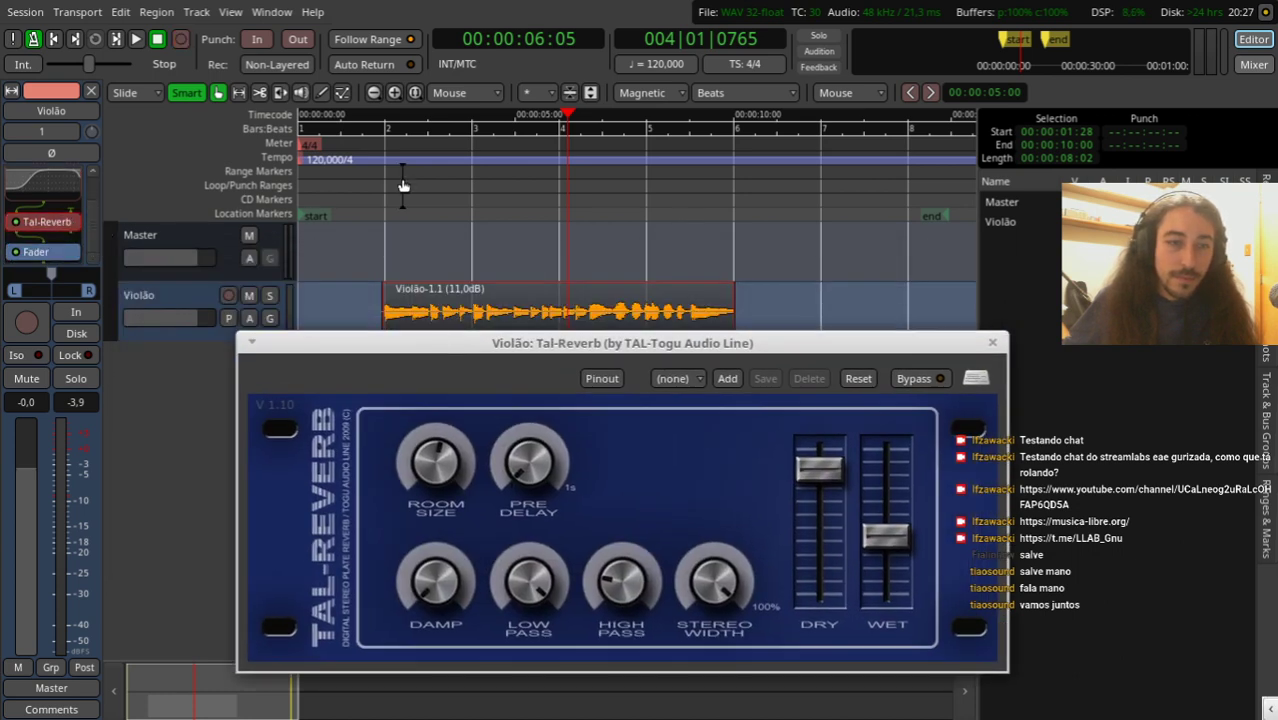
drag(380, 174, 370, 180)
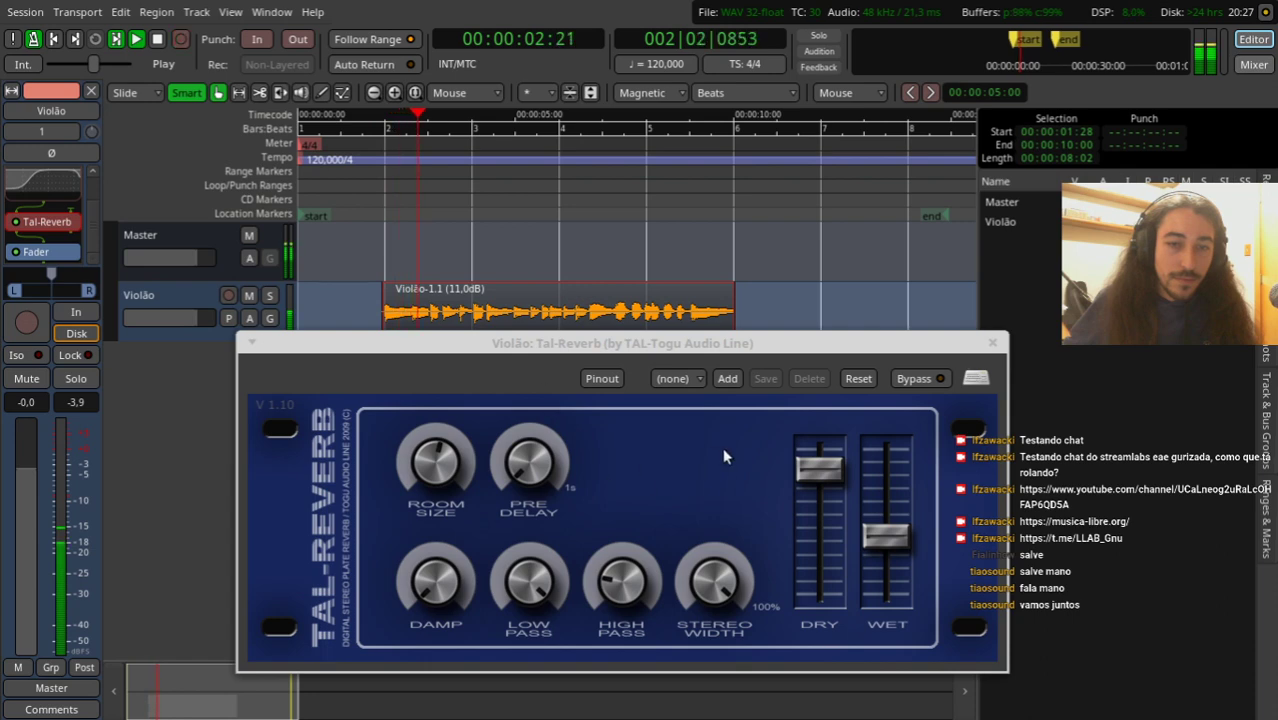
drag(882, 532, 817, 494)
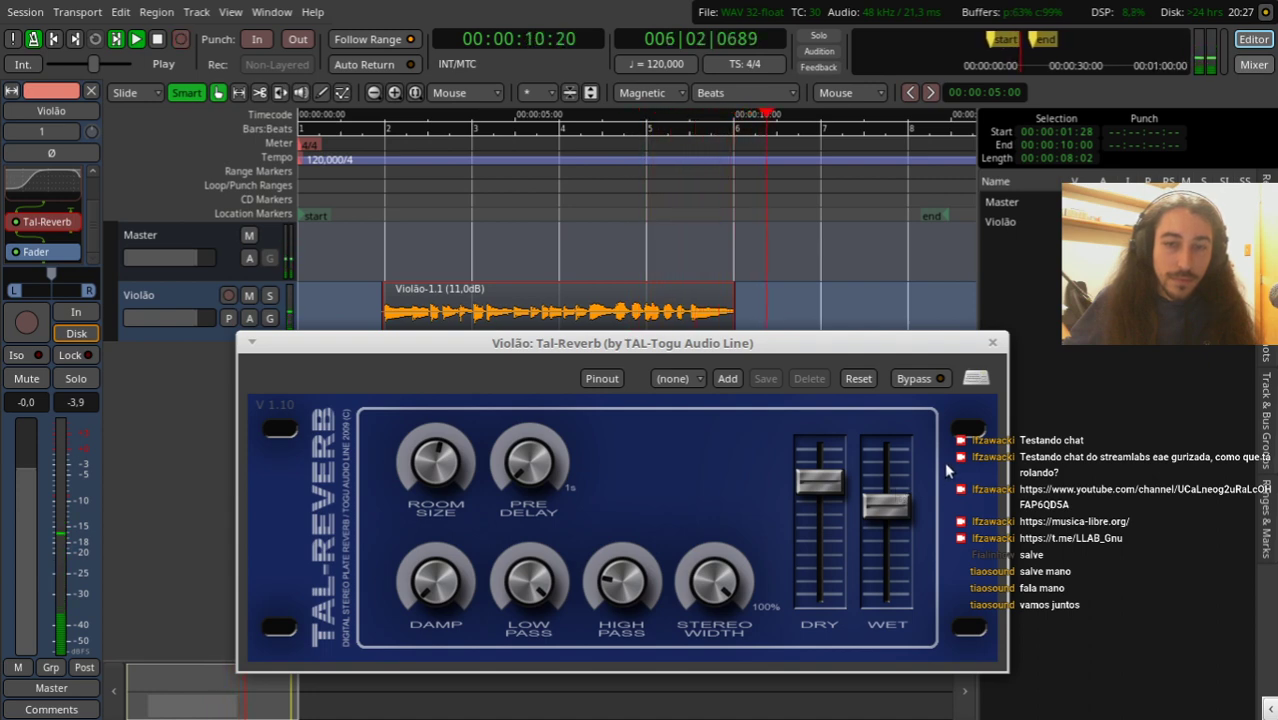
click(992, 343)
key(space)
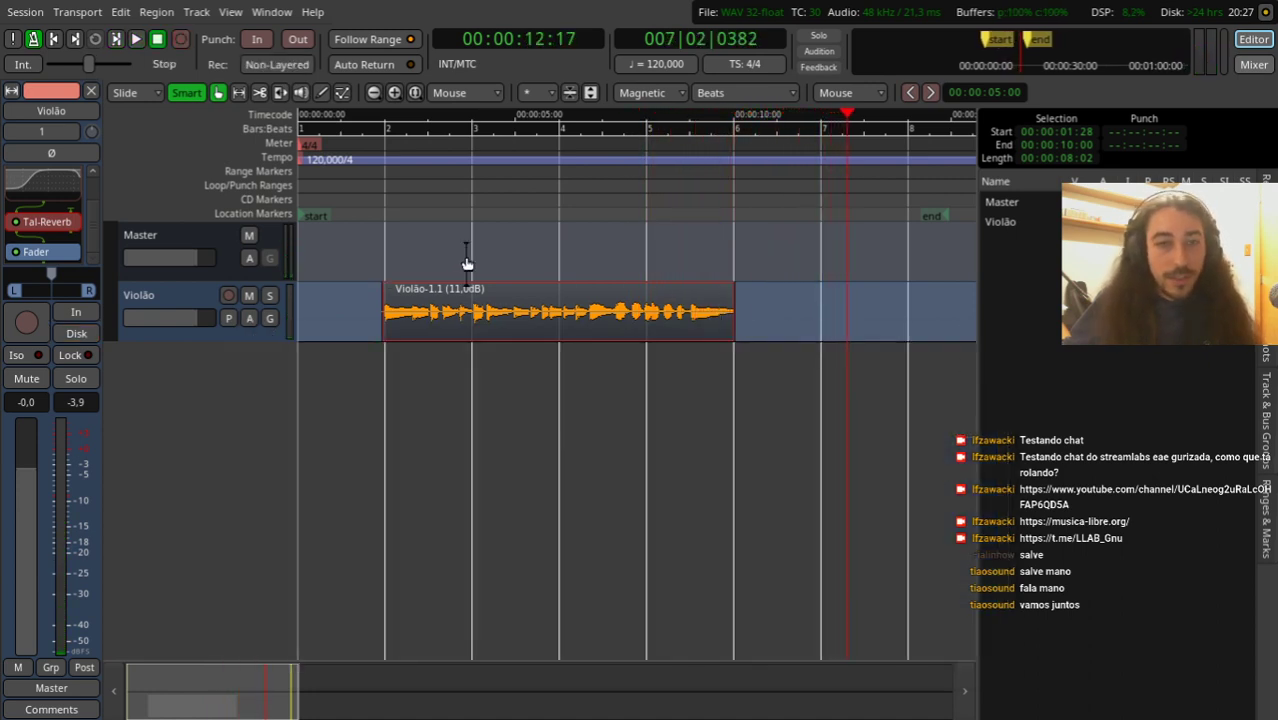
Step: Filter the plugins by a-compre and insert a-Compressor on the Violão track, directly after x42-eq
scroll(97, 188, up, 2)
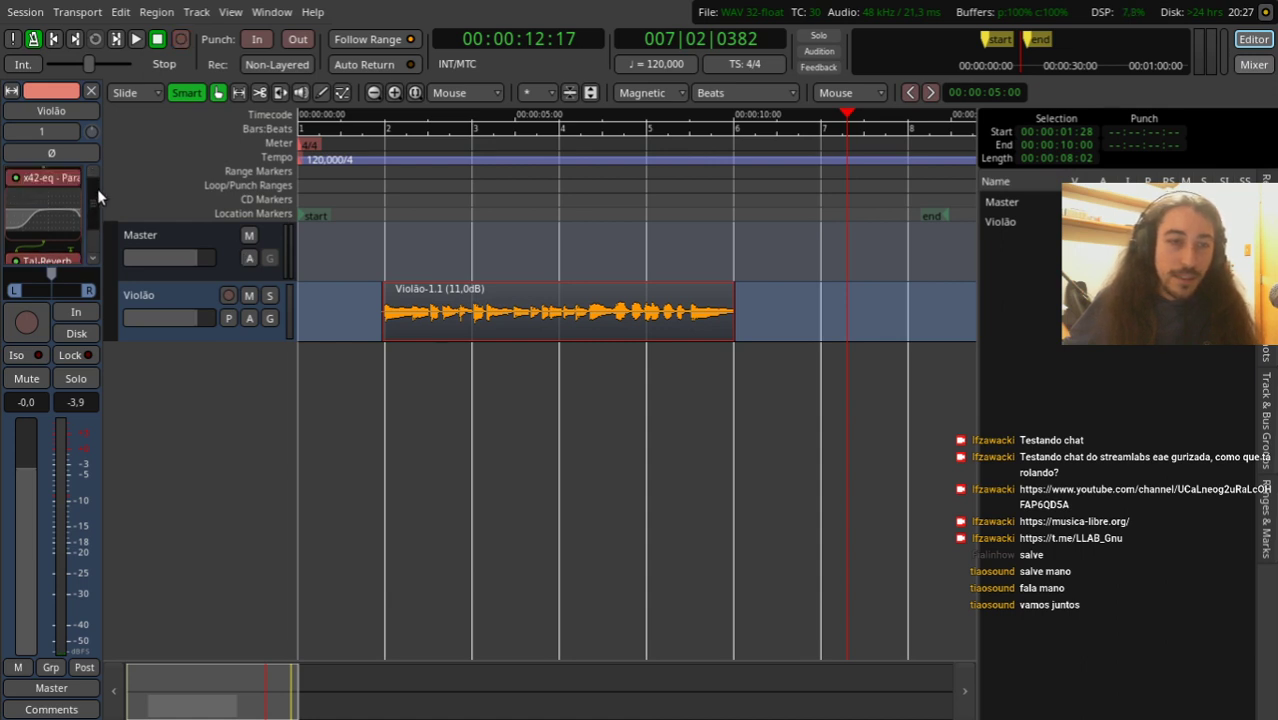
double_click(52, 231)
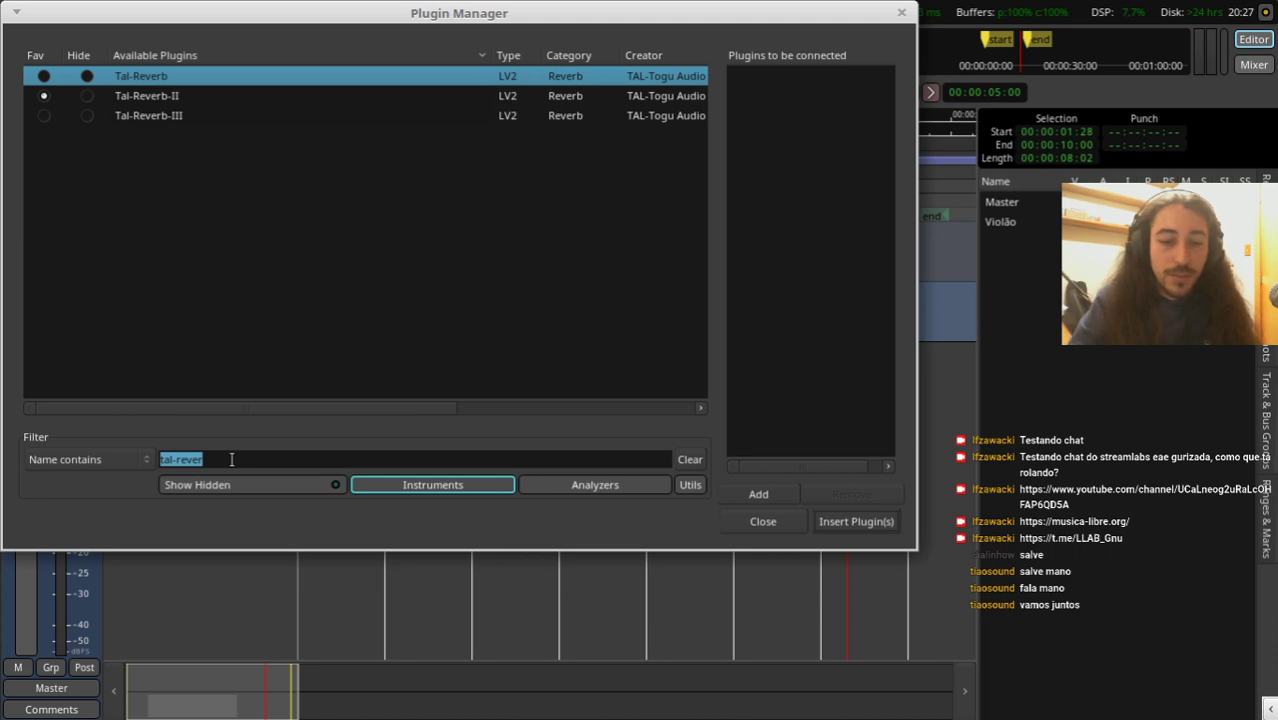
text(a-compre)
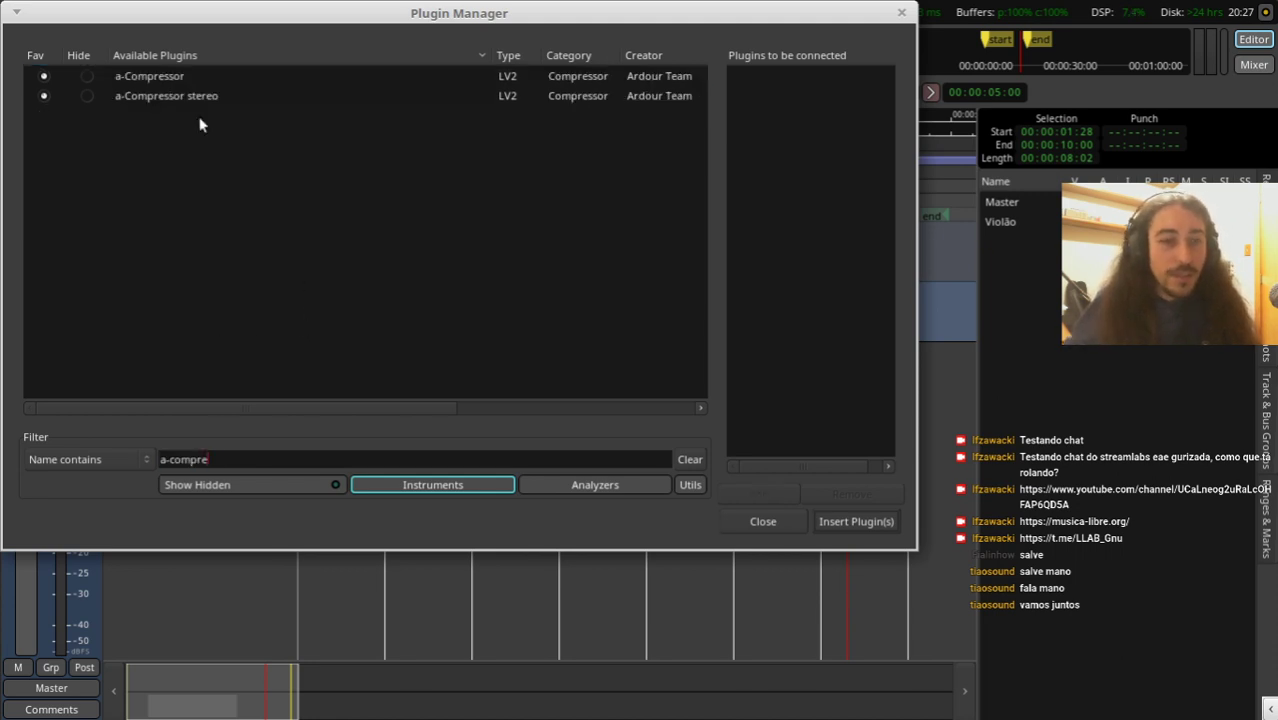
double_click(181, 76)
click(853, 520)
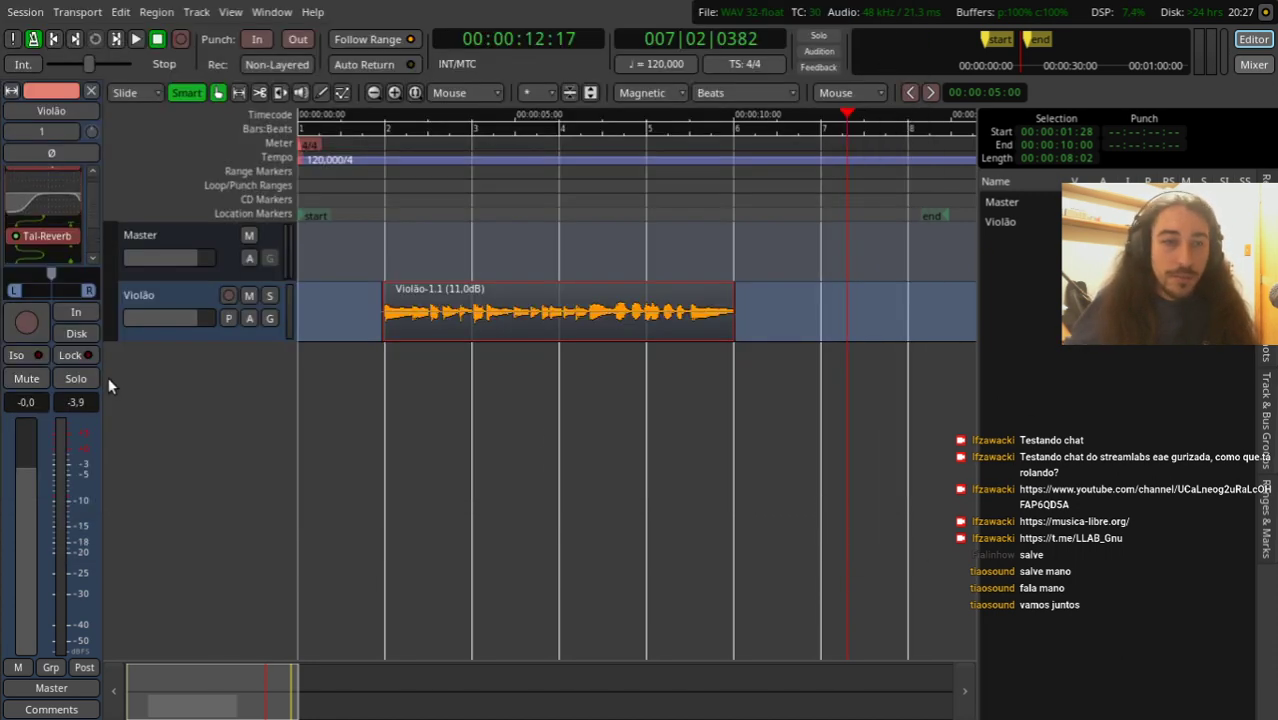
scroll(94, 217, down, 2)
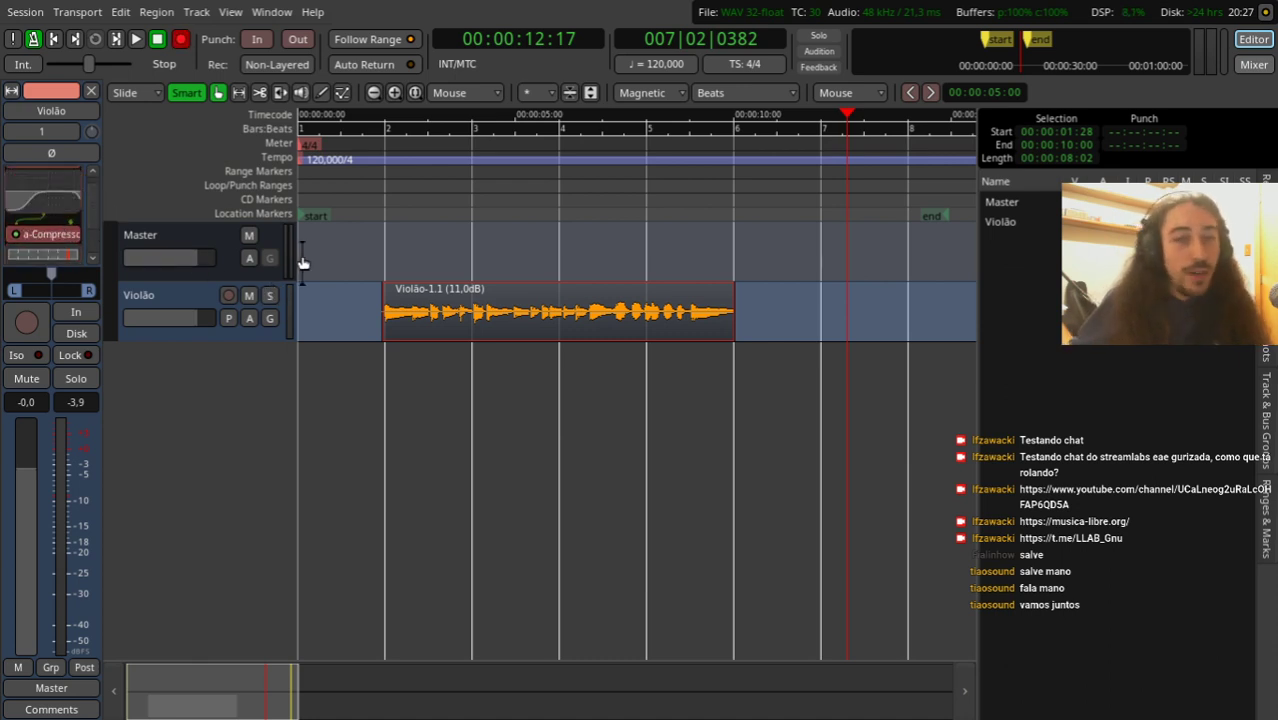
Step: Open the a-Compressor editor and move its window below the tracks so the timeline is clear
key(shift+r)
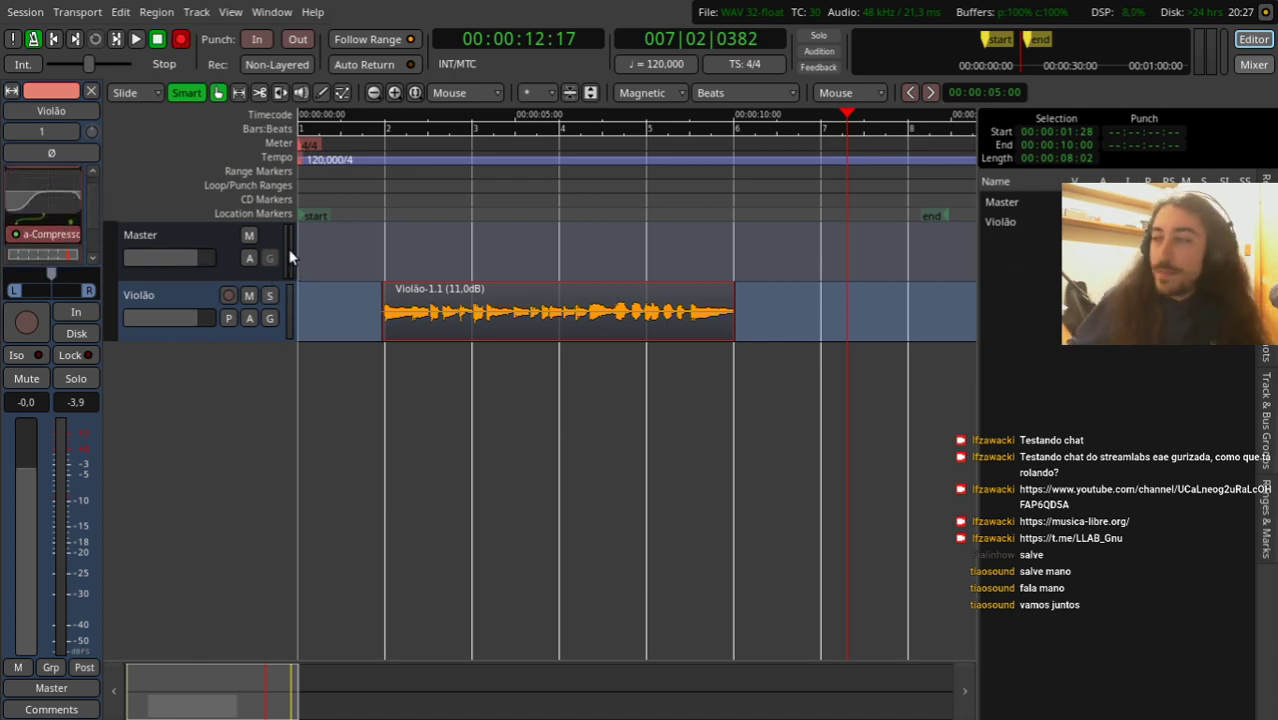
double_click(49, 232)
drag(354, 28, 354, 386)
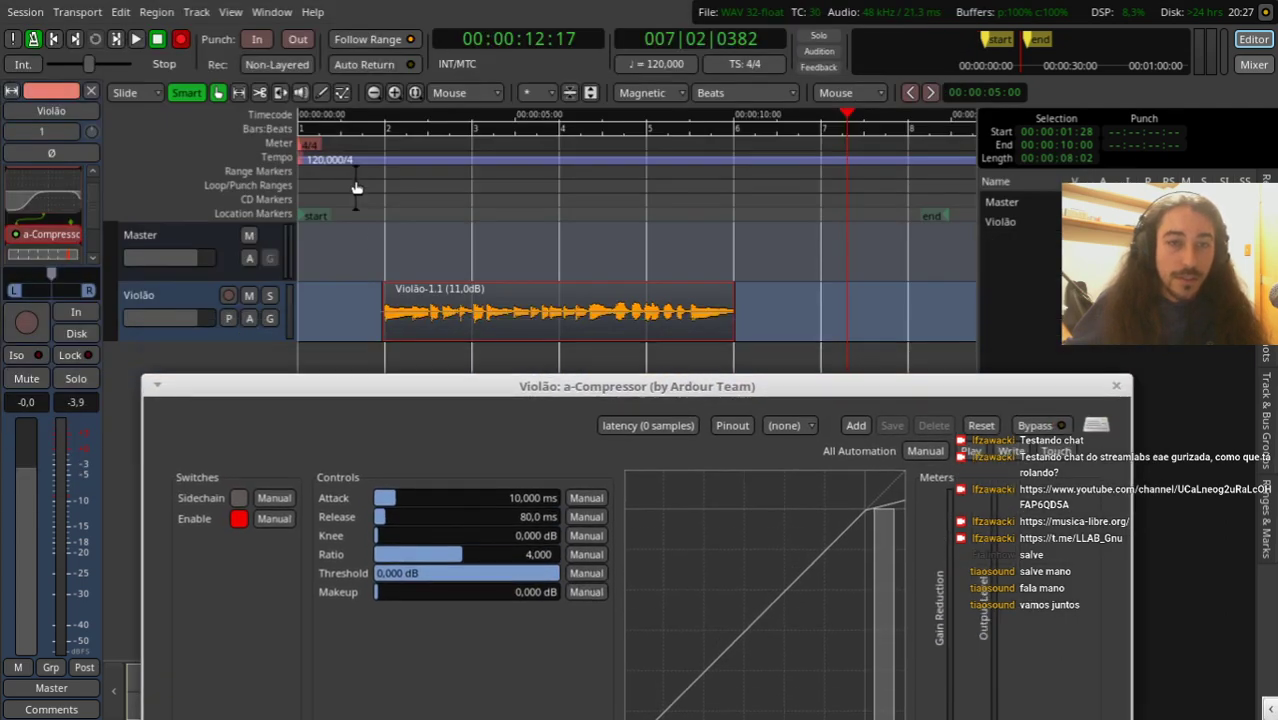
Step: Create a loop range at bar 2 and extend its start to just before the guitar region
drag(356, 187, 388, 185)
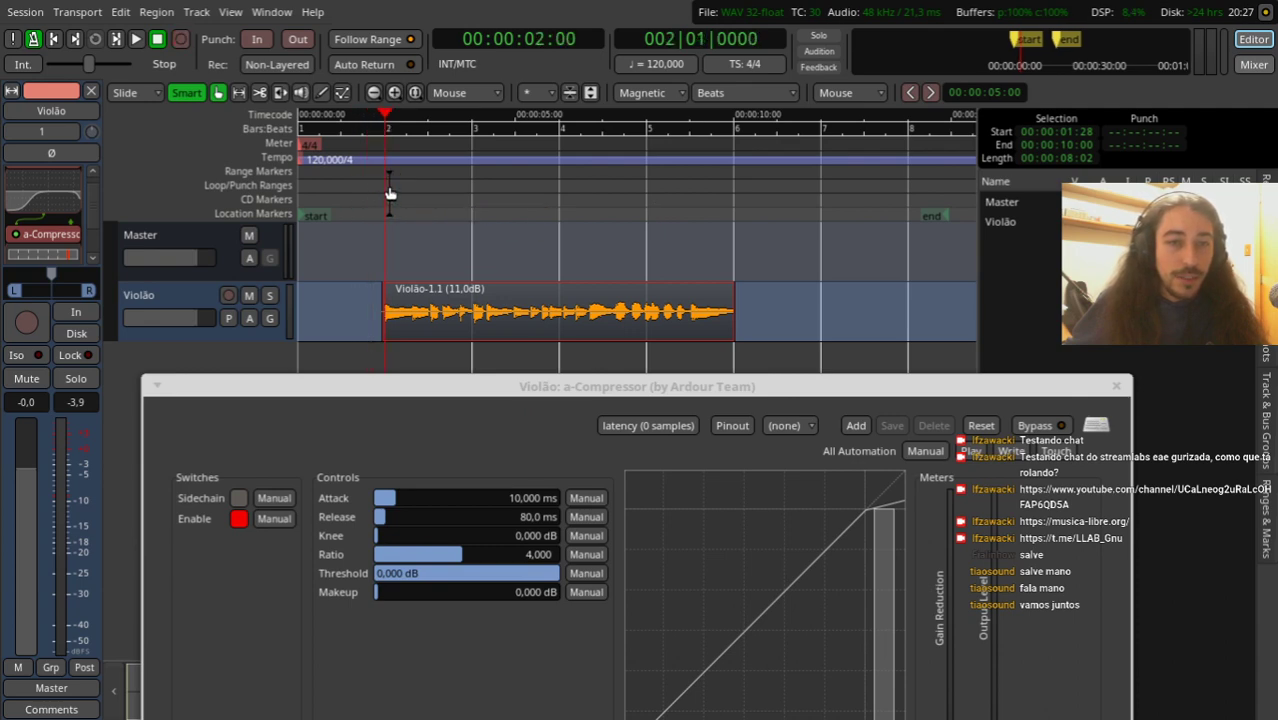
right_click(389, 190)
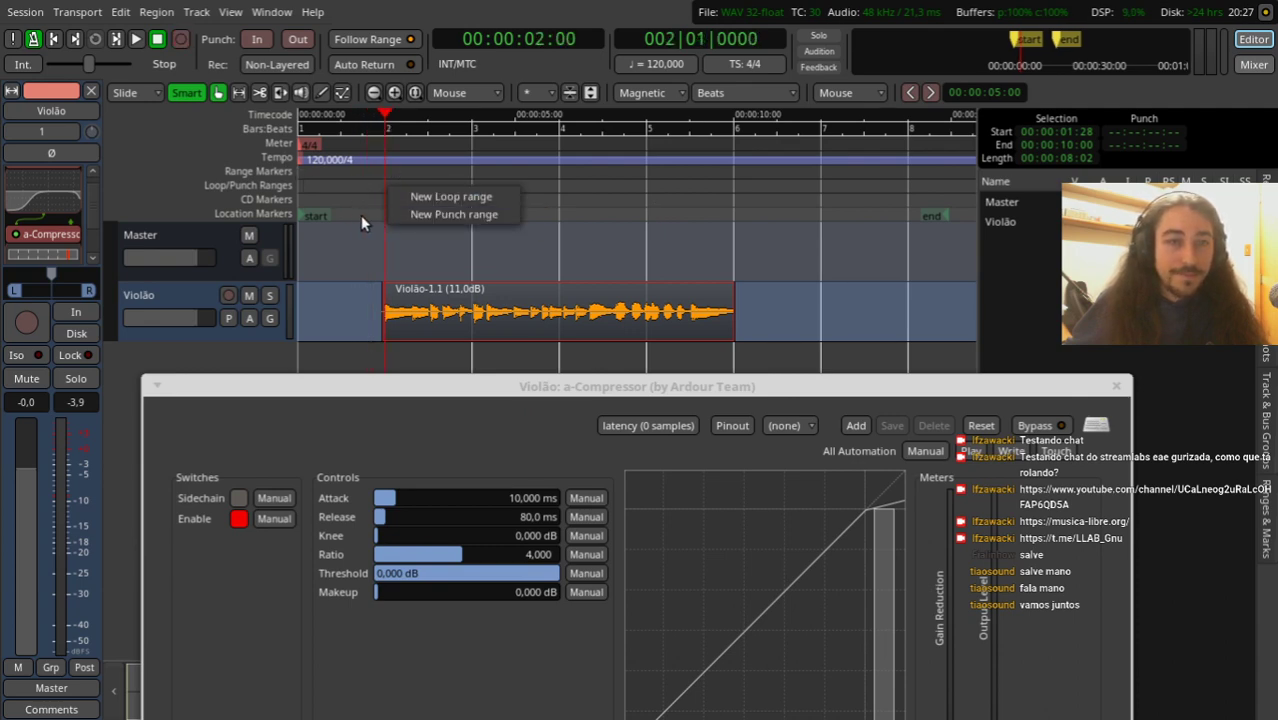
click(415, 196)
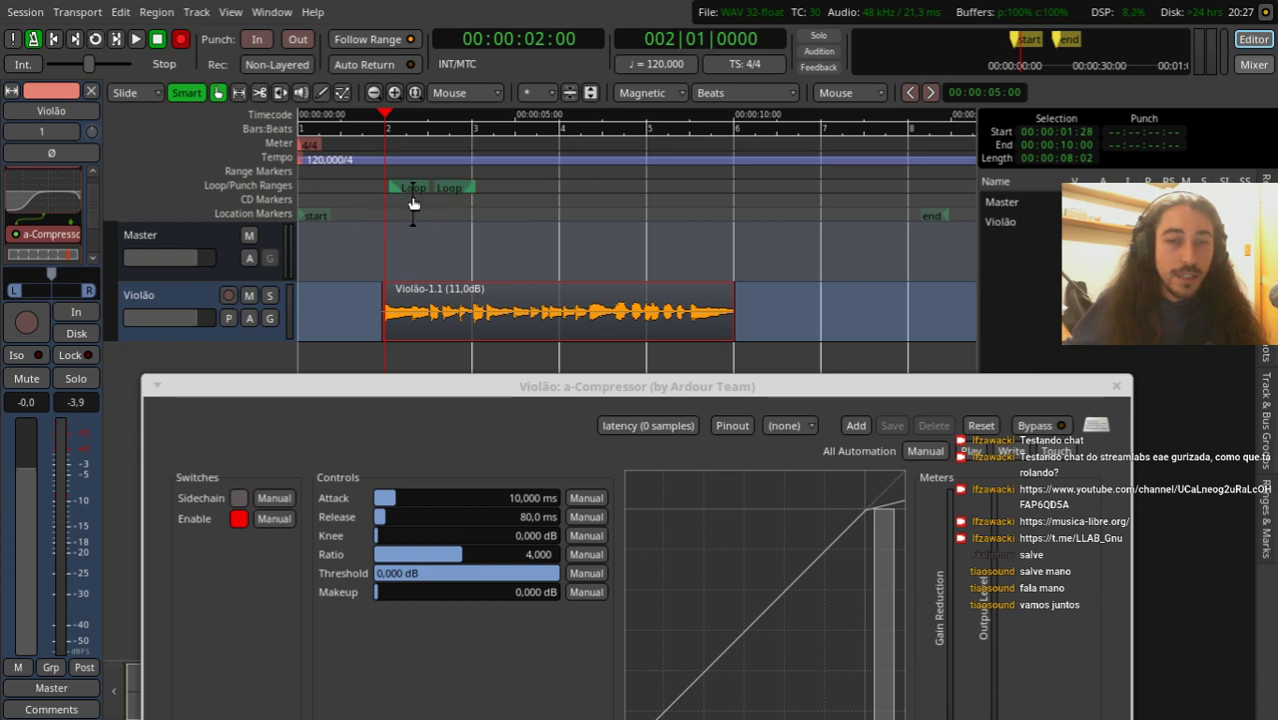
drag(399, 190, 382, 190)
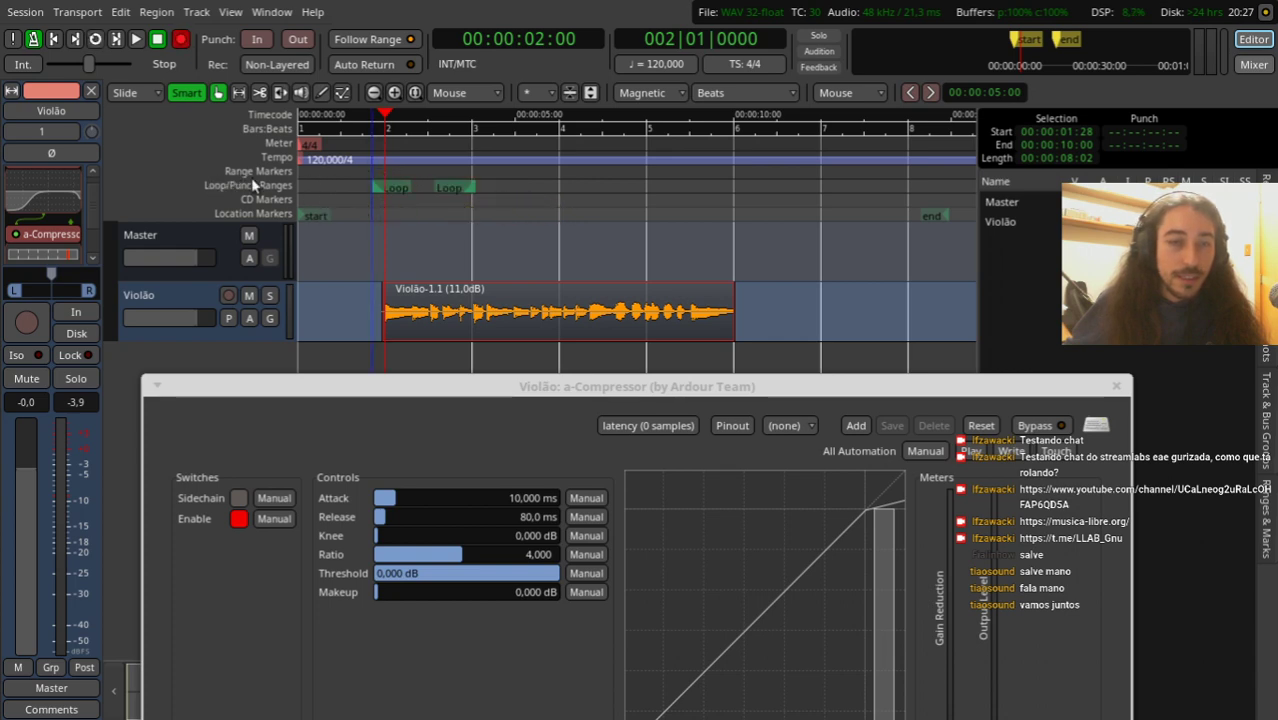
Step: Stretch the loop range from bar 2 to bar 6 over the guitar region and start loop playback
drag(384, 184, 706, 206)
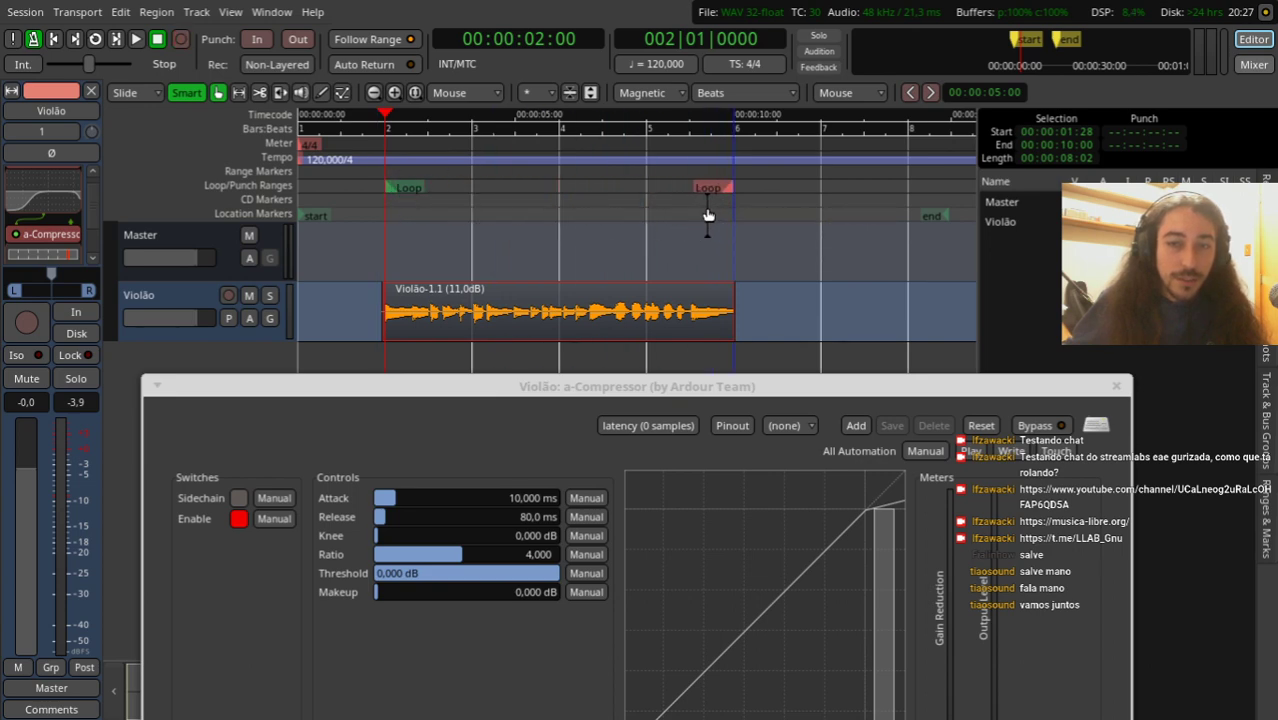
click(96, 40)
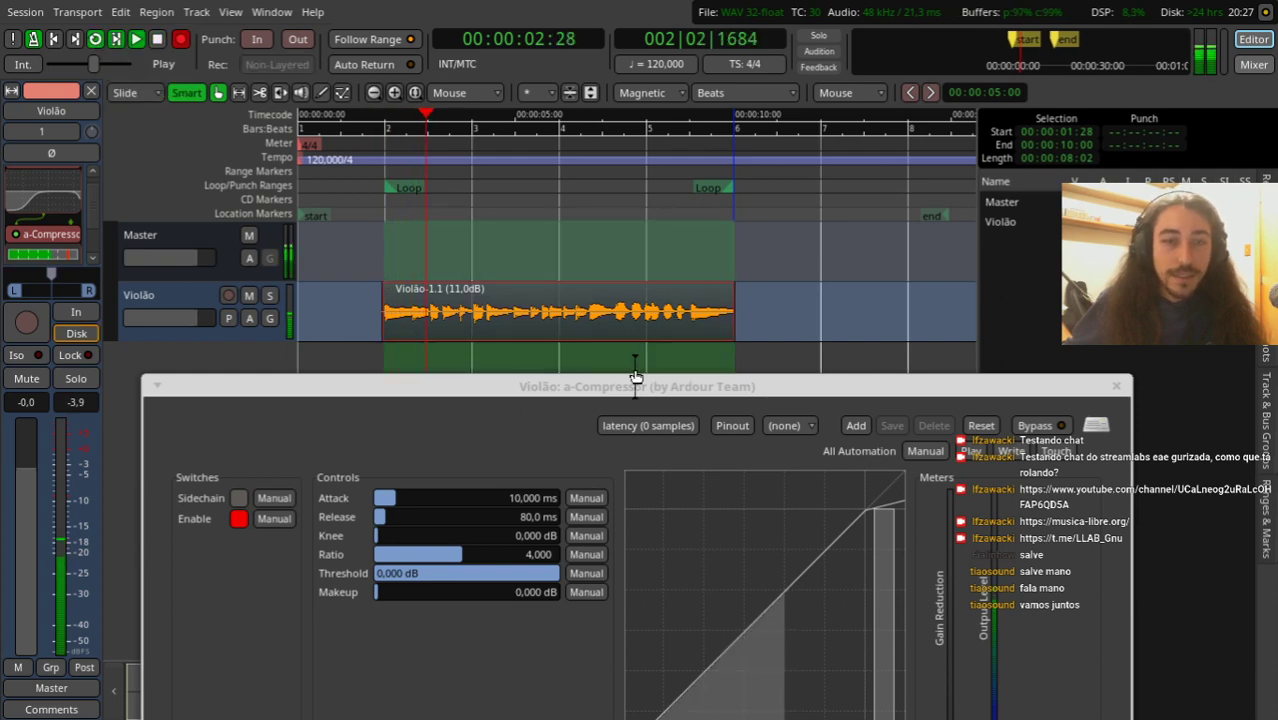
Step: Set a-Compressor's threshold to about -21.96 dB and its makeup gain to about 6.8 dB while the loop plays, moving its window as needed
drag(636, 377, 663, 182)
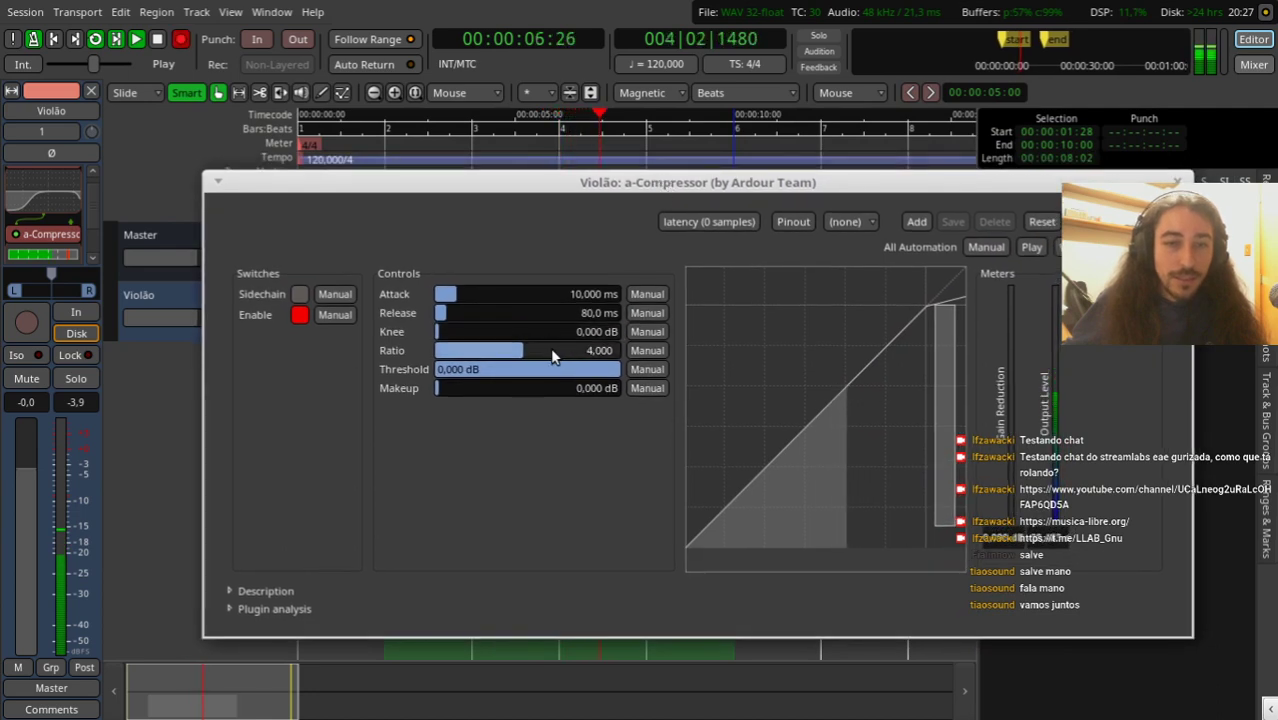
drag(608, 366, 537, 379)
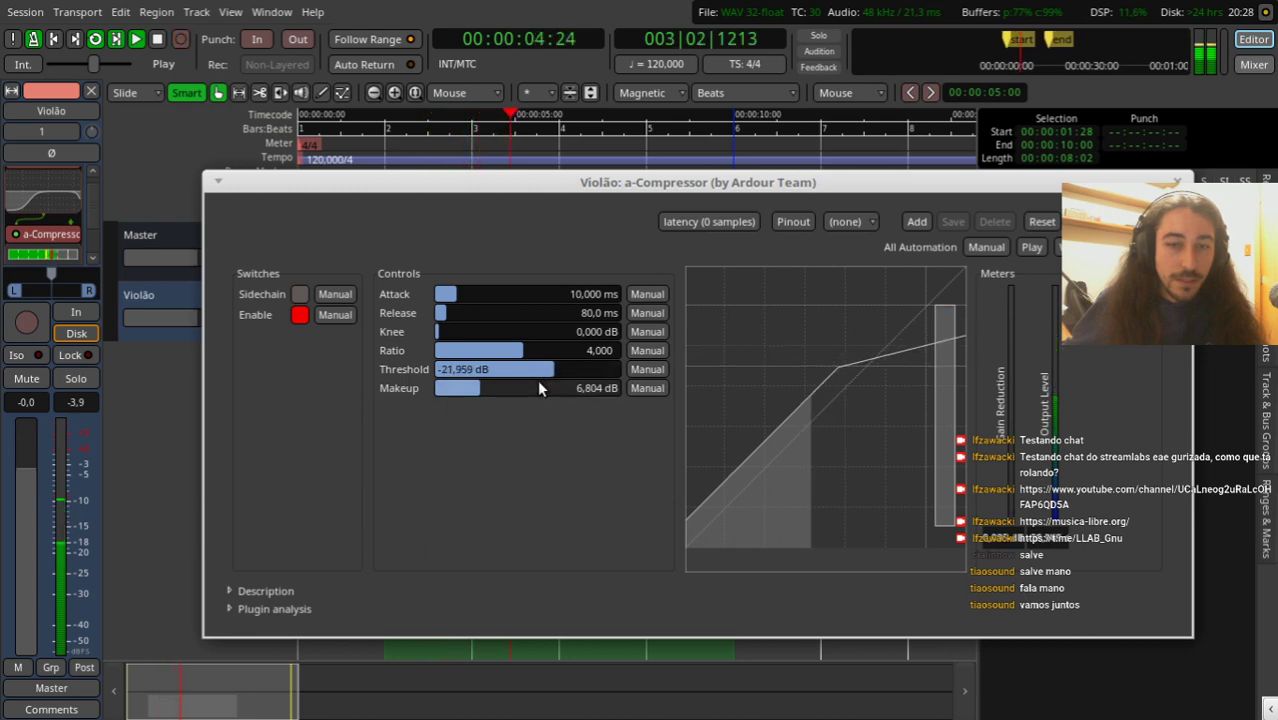
drag(570, 185, 542, 447)
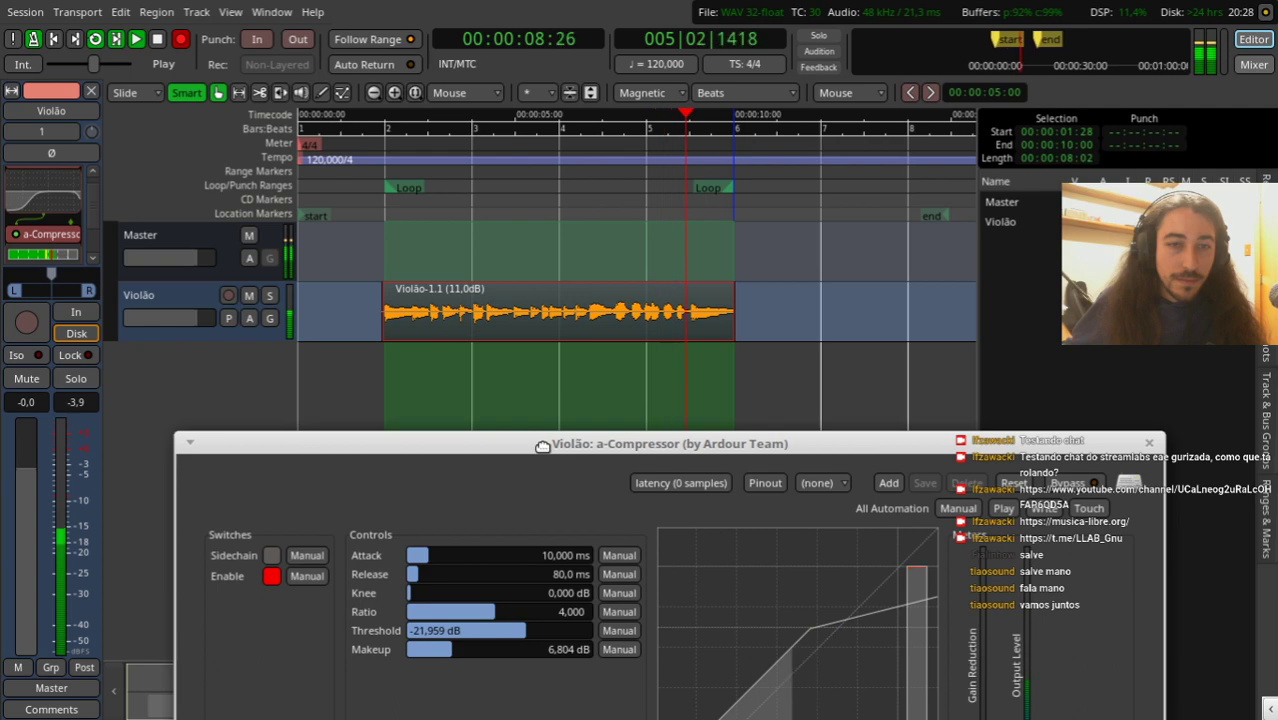
drag(541, 446, 583, 200)
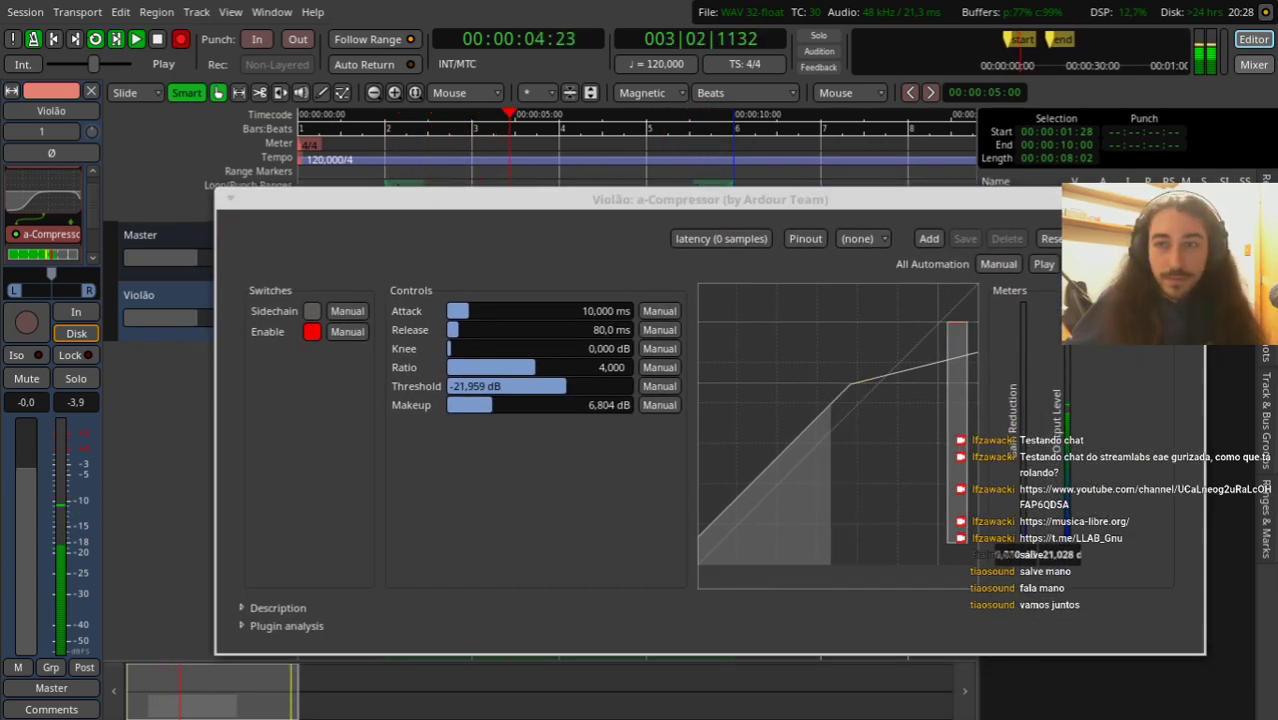
Step: Switch to OBS to check the audio mixer levels with the guitar stopped and playing, and return to Ardour and stop playback
click(715, 238)
key(space)
key(alt+Tab)
key(Tab)
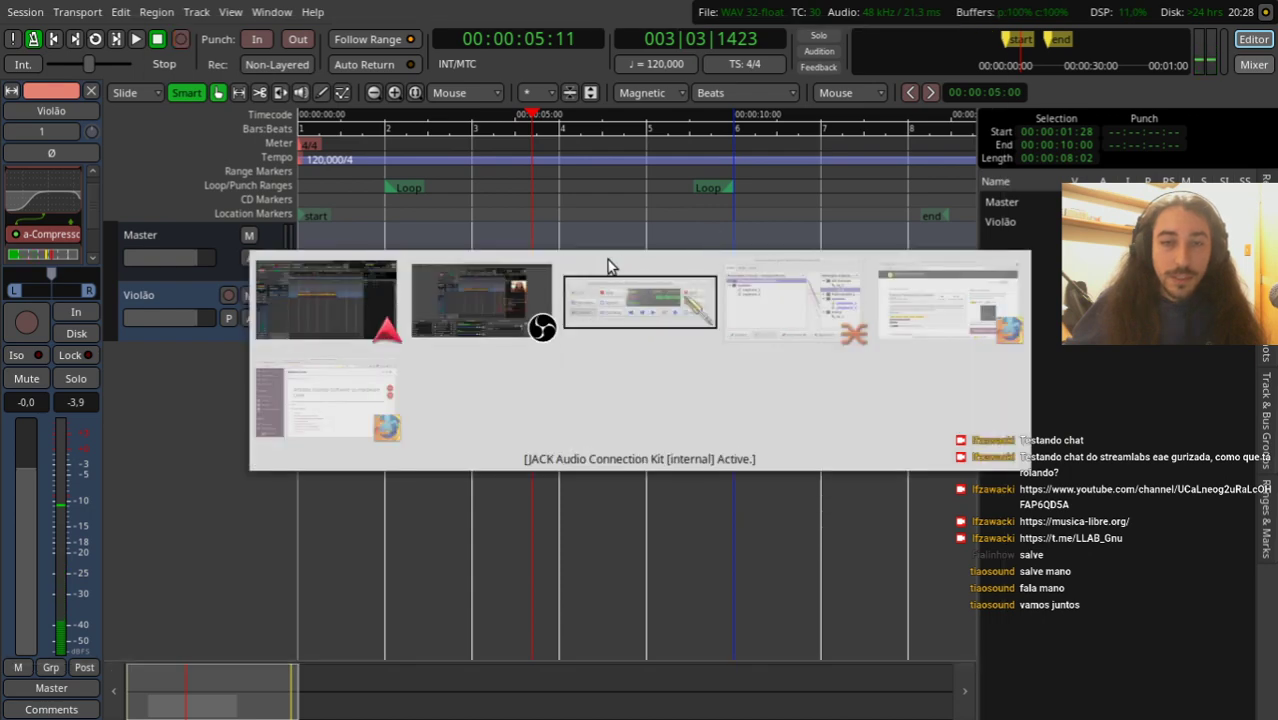
key(Tab)
key(Tab)
key(Tab)
key(Tab)
key(Tab)
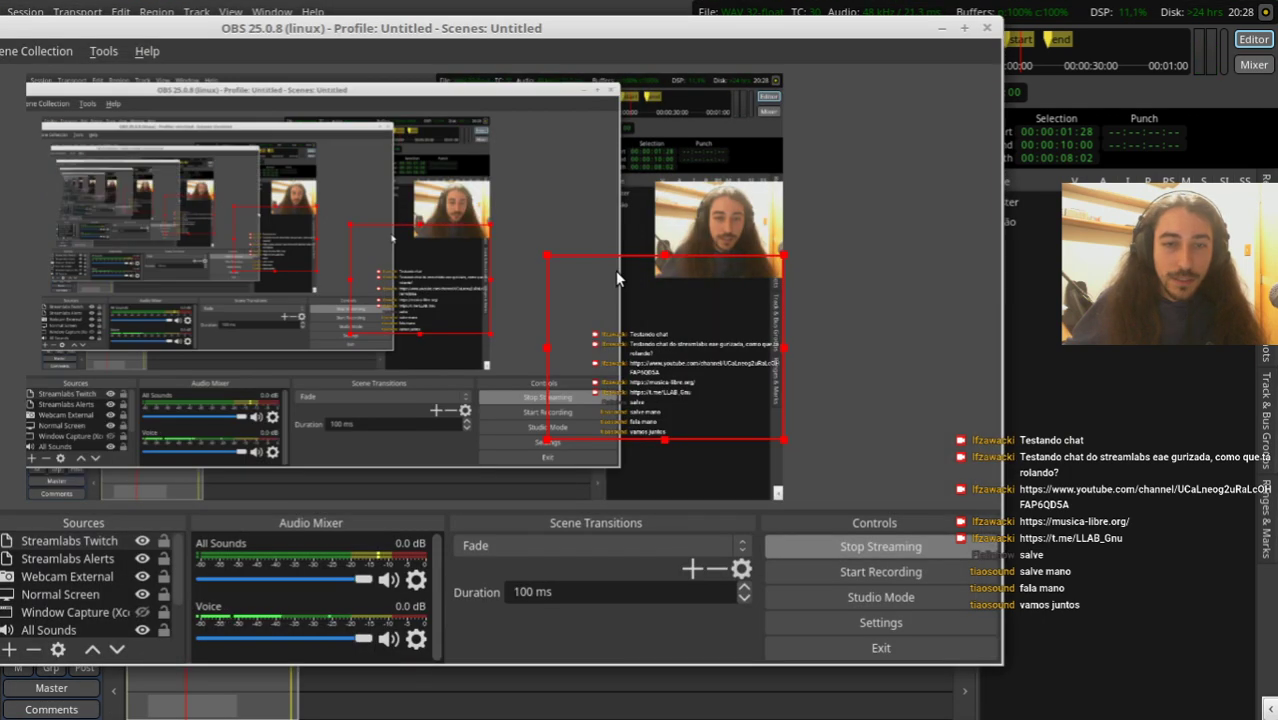
key(alt+Tab)
key(alt+Tab)
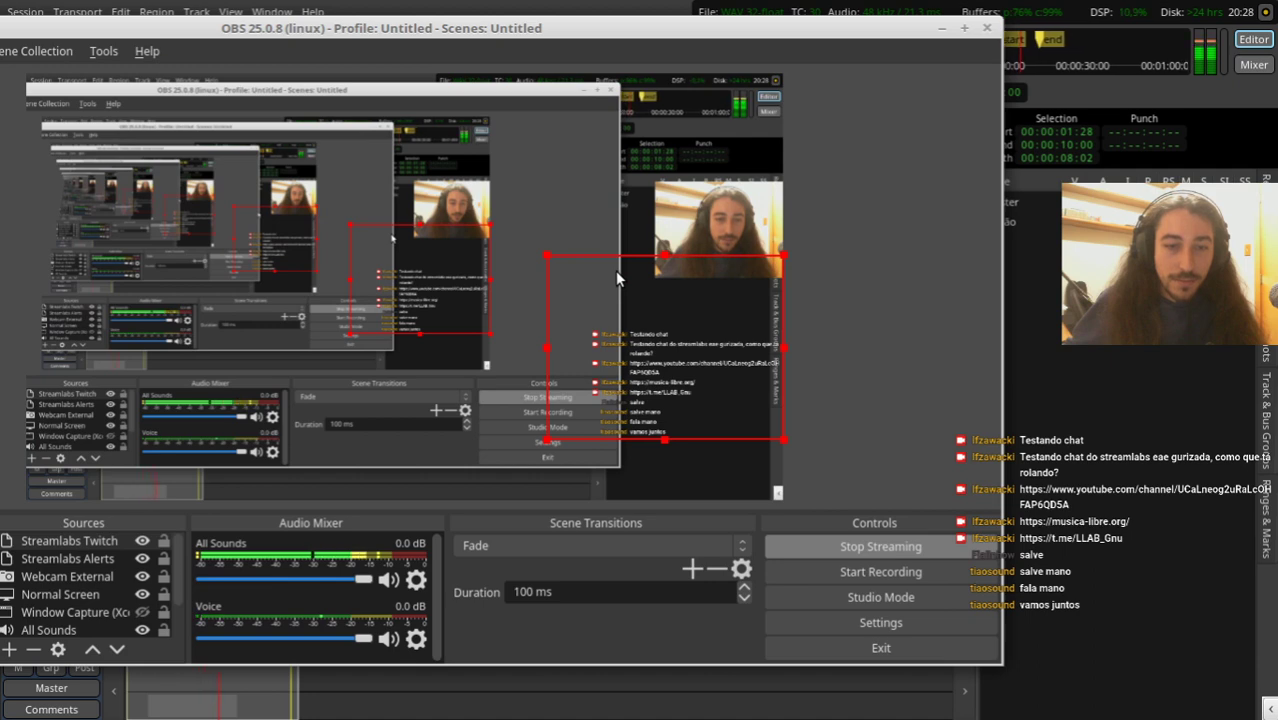
key(alt+Tab)
key(space)
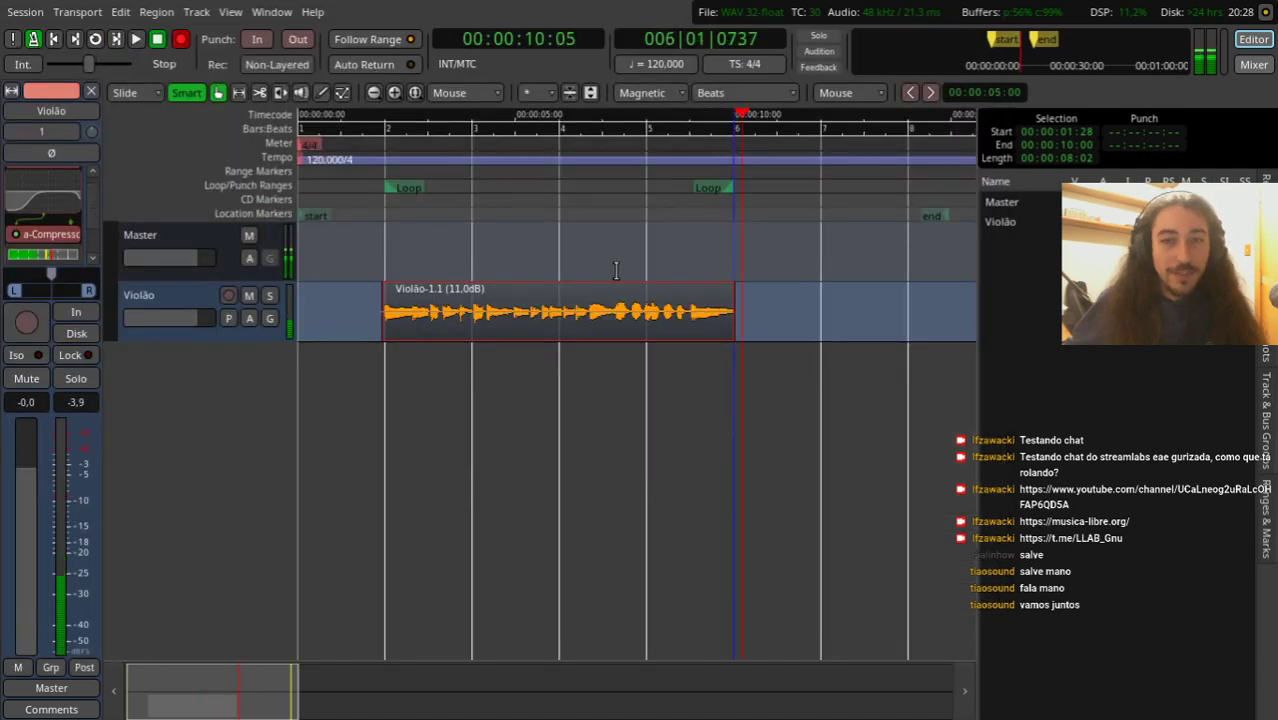
Step: Reopen the a-Compressor editor and raise the ratio to about 9.07 while looping the guitar
click(363, 204)
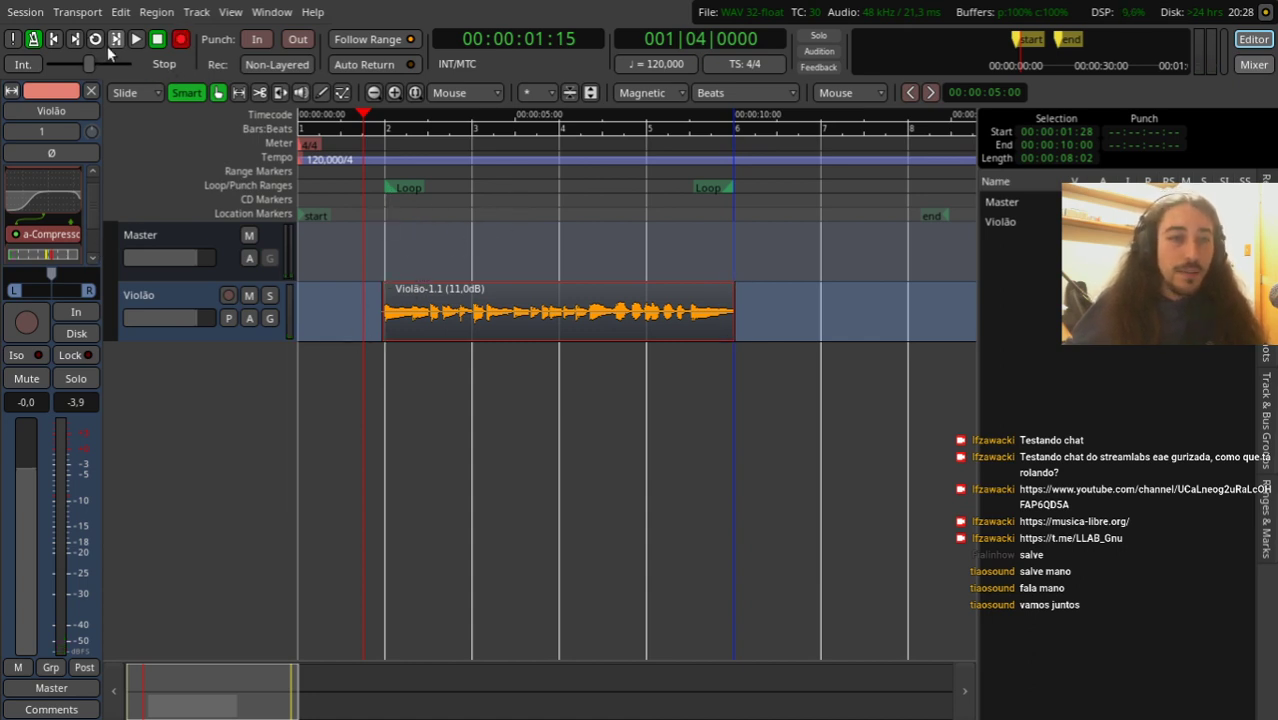
double_click(57, 235)
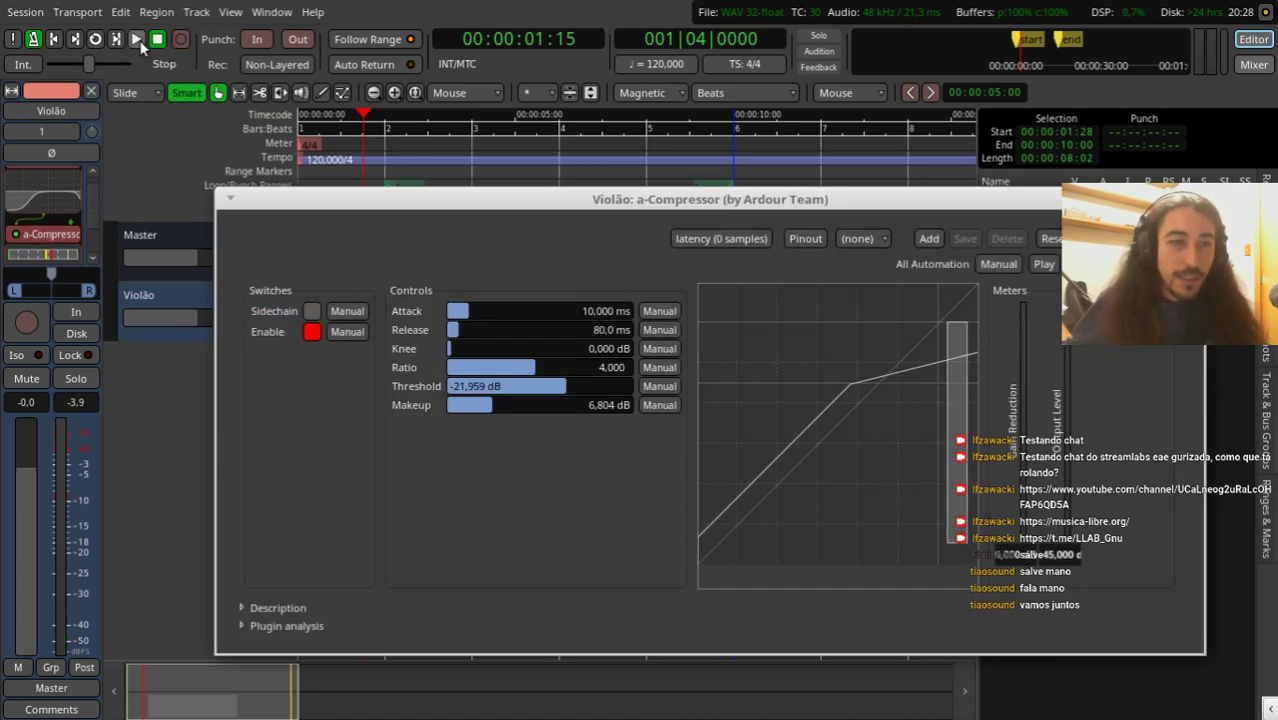
click(95, 39)
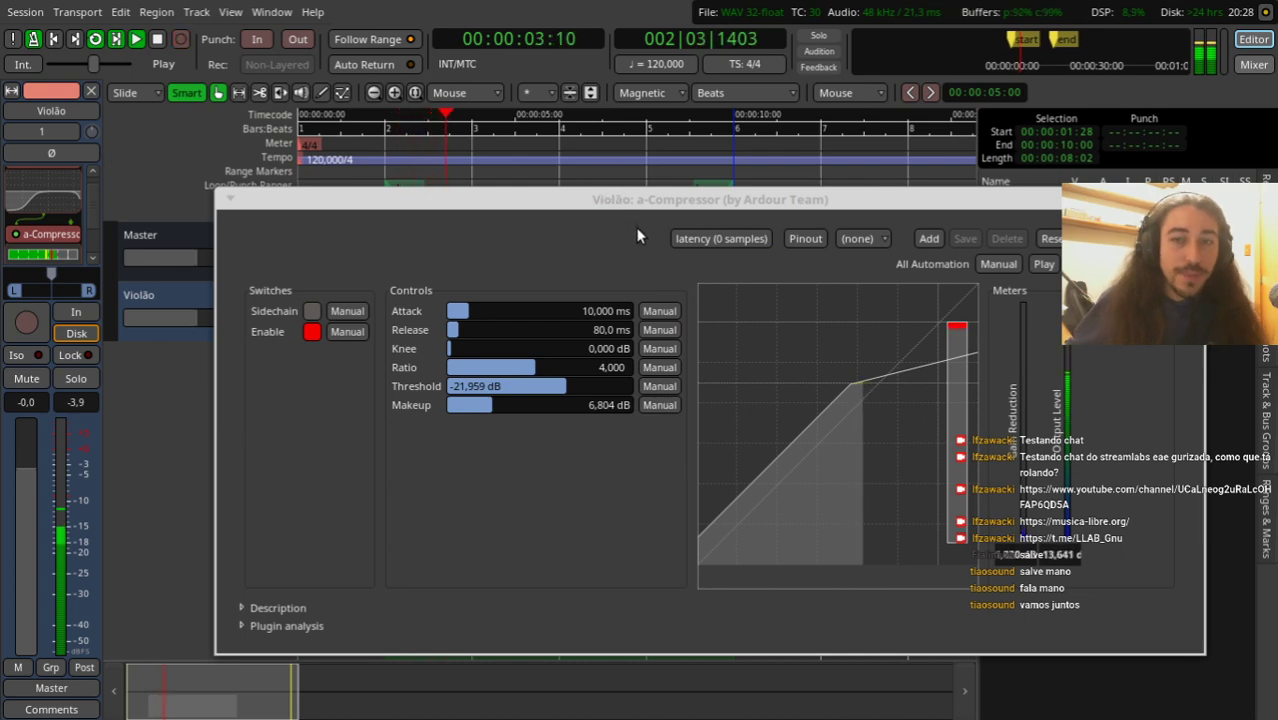
drag(548, 377, 592, 382)
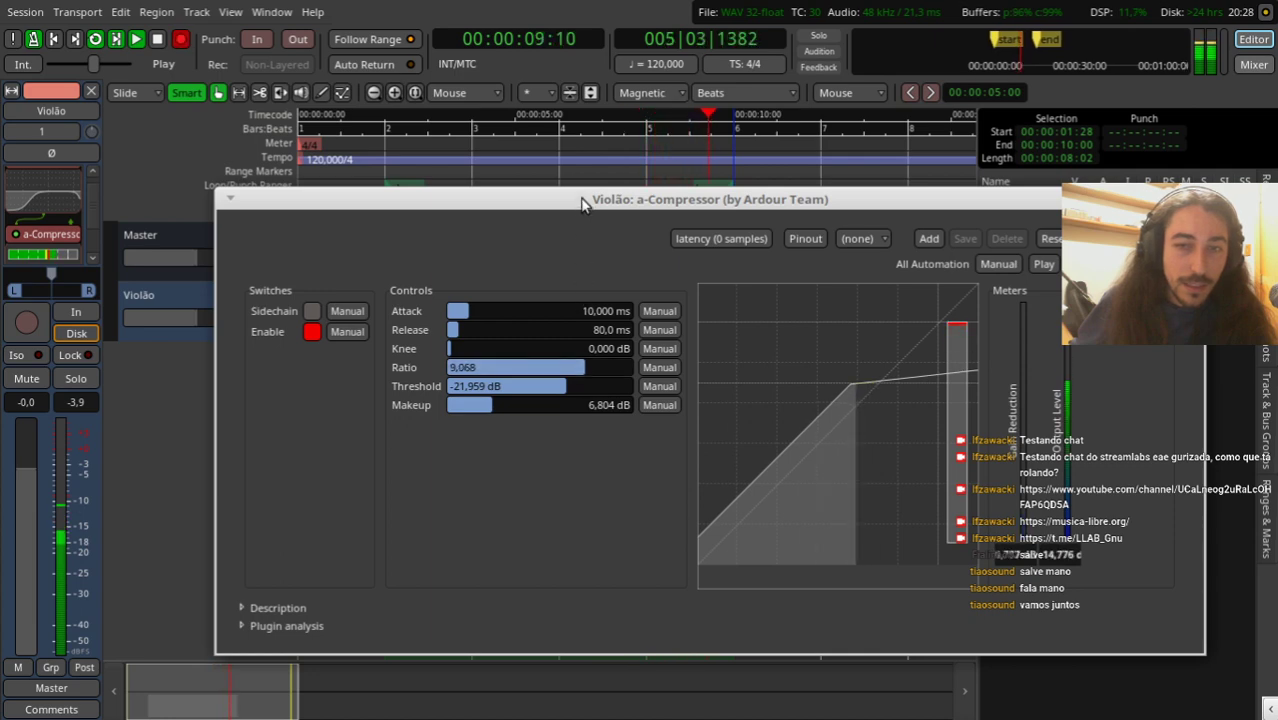
Step: Set a-Compressor's makeup gain to about 8.66 dB and threshold to about -21.34 dB, and close its editor and stop playback
drag(575, 199, 690, 237)
drag(600, 438, 674, 438)
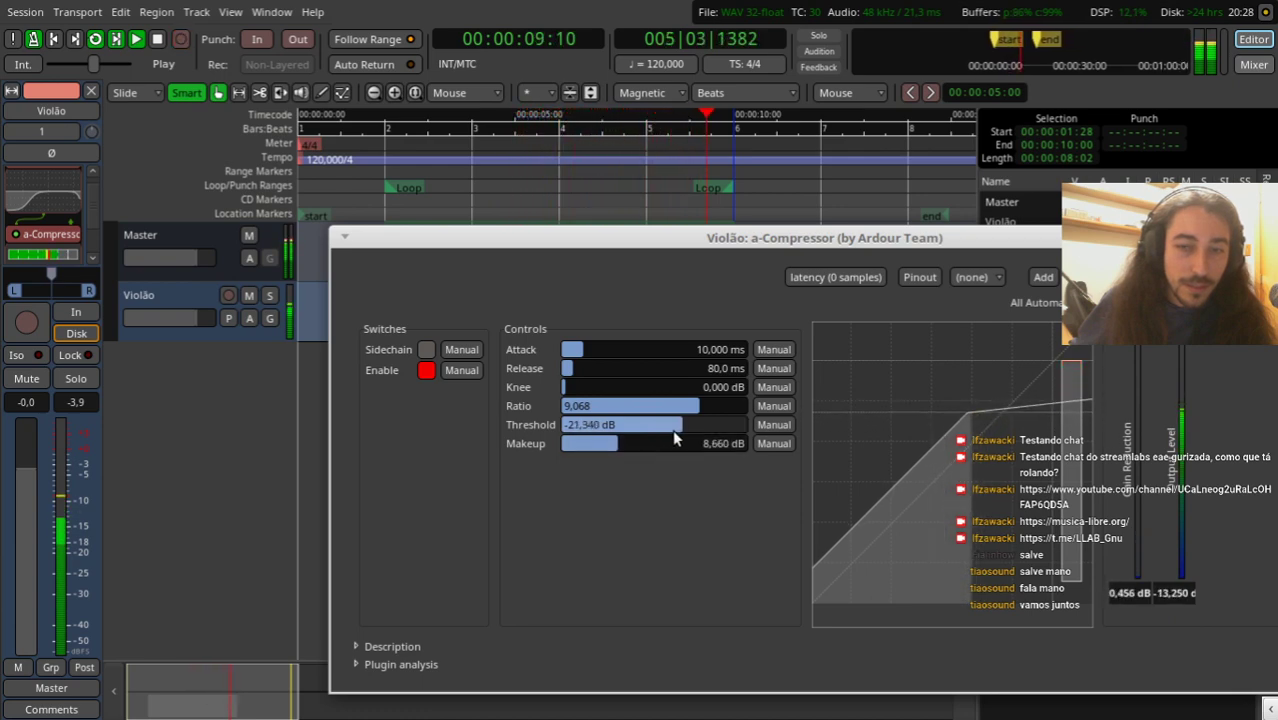
drag(710, 244, 521, 221)
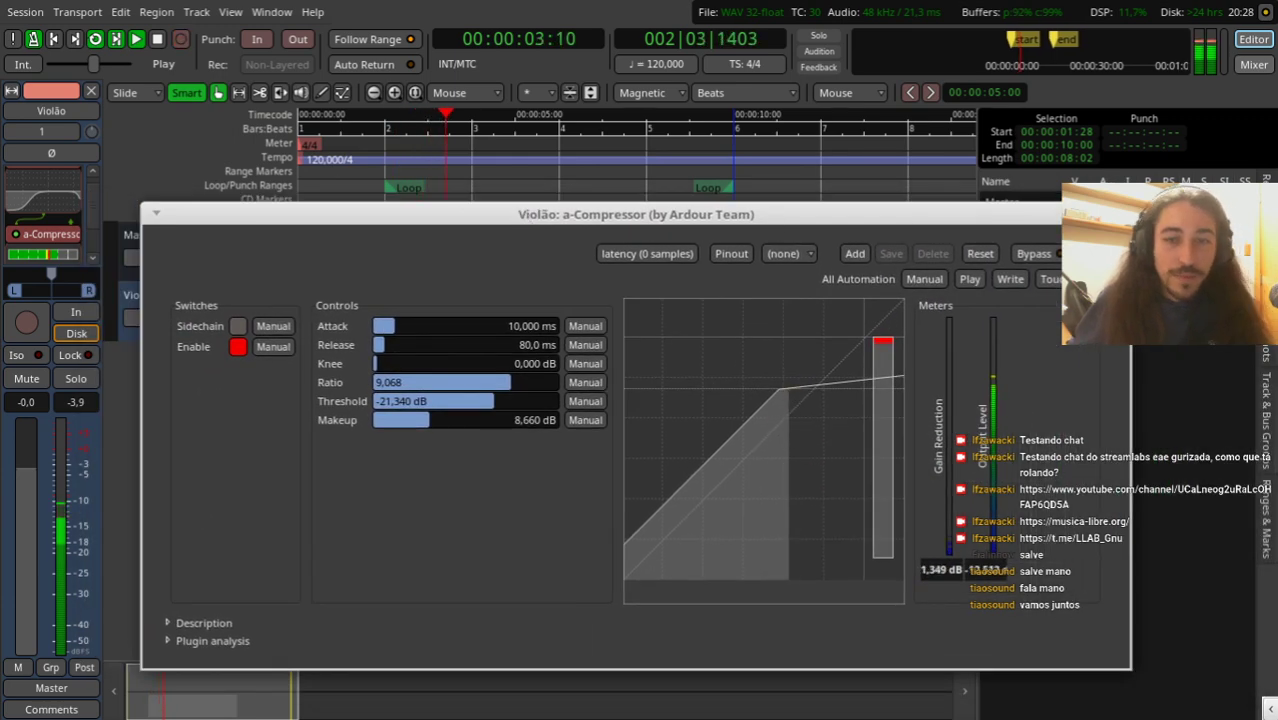
click(1118, 214)
key(space)
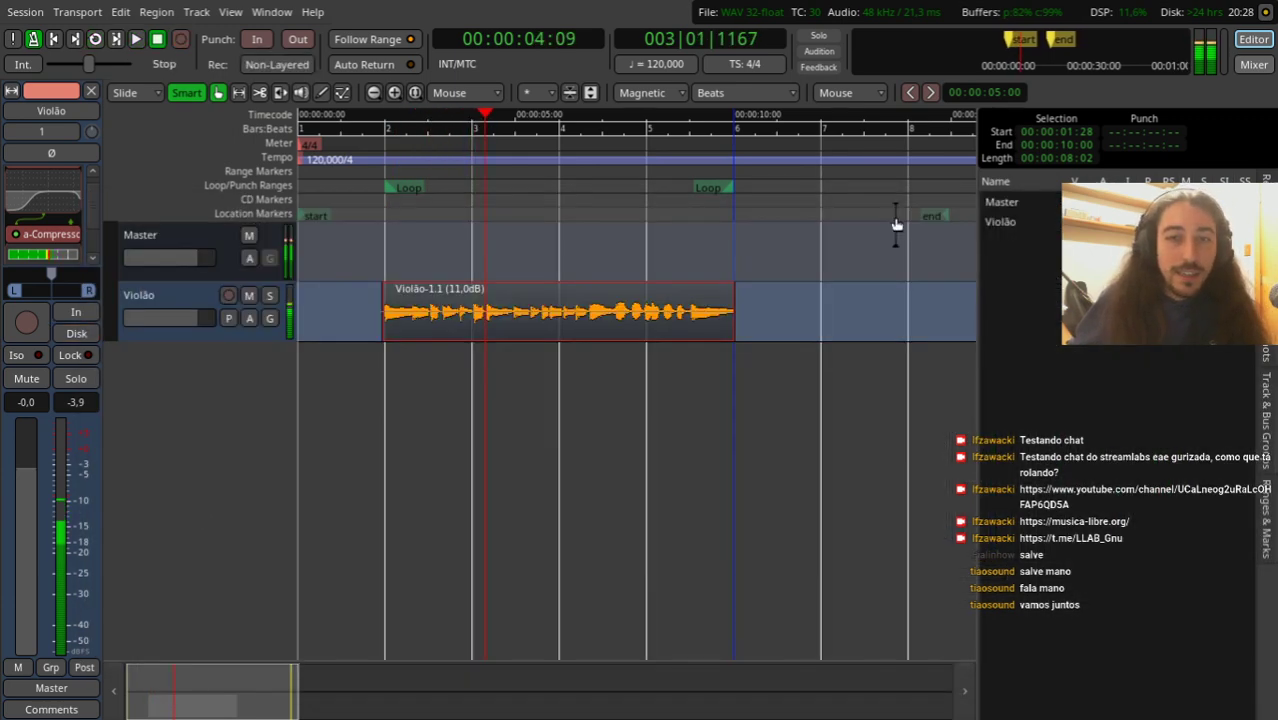
Step: Open x42-eq on the Violão track and lower its high-shelf frequency to about 3722 Hz while playing the guitar
click(377, 190)
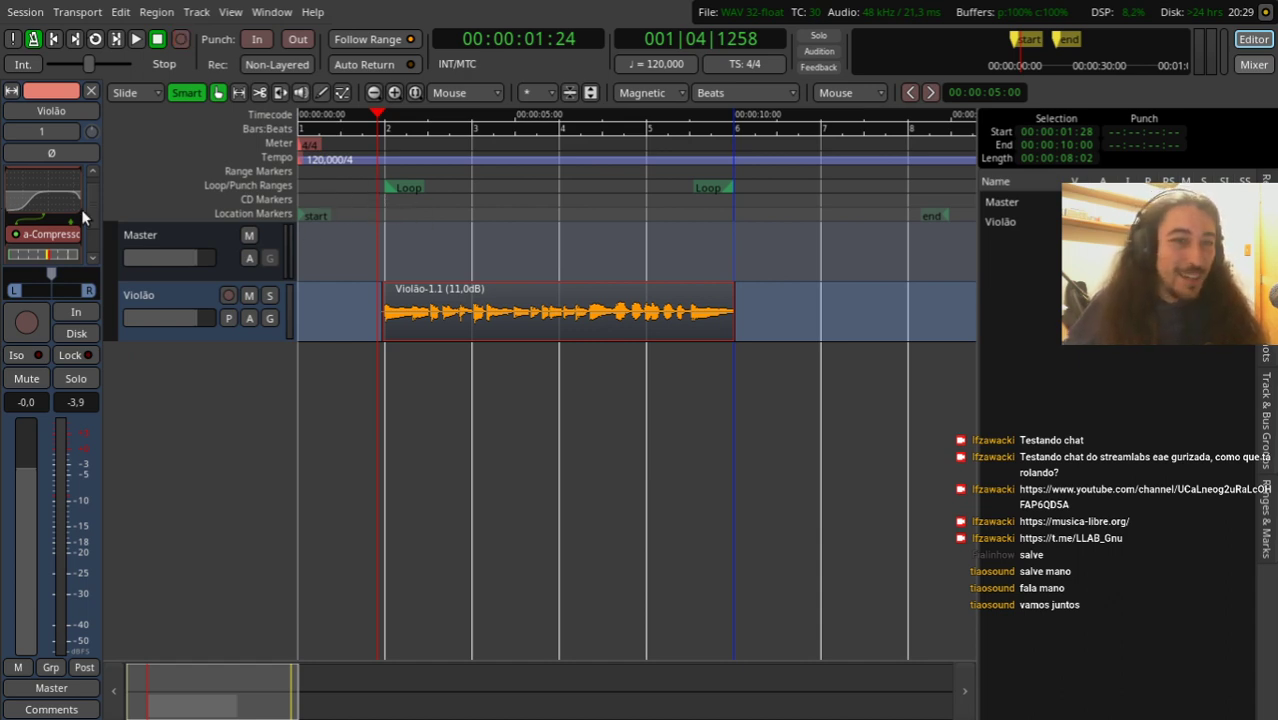
scroll(81, 209, down, 3)
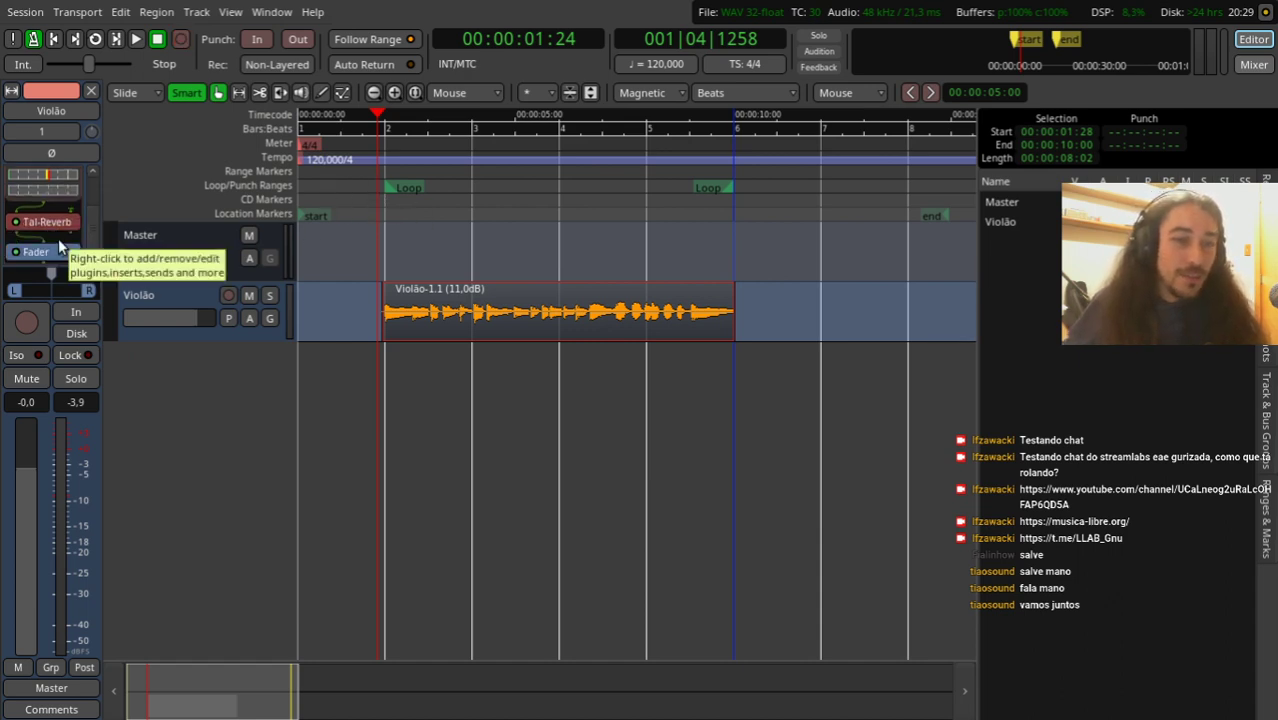
scroll(58, 230, up, 3)
double_click(45, 177)
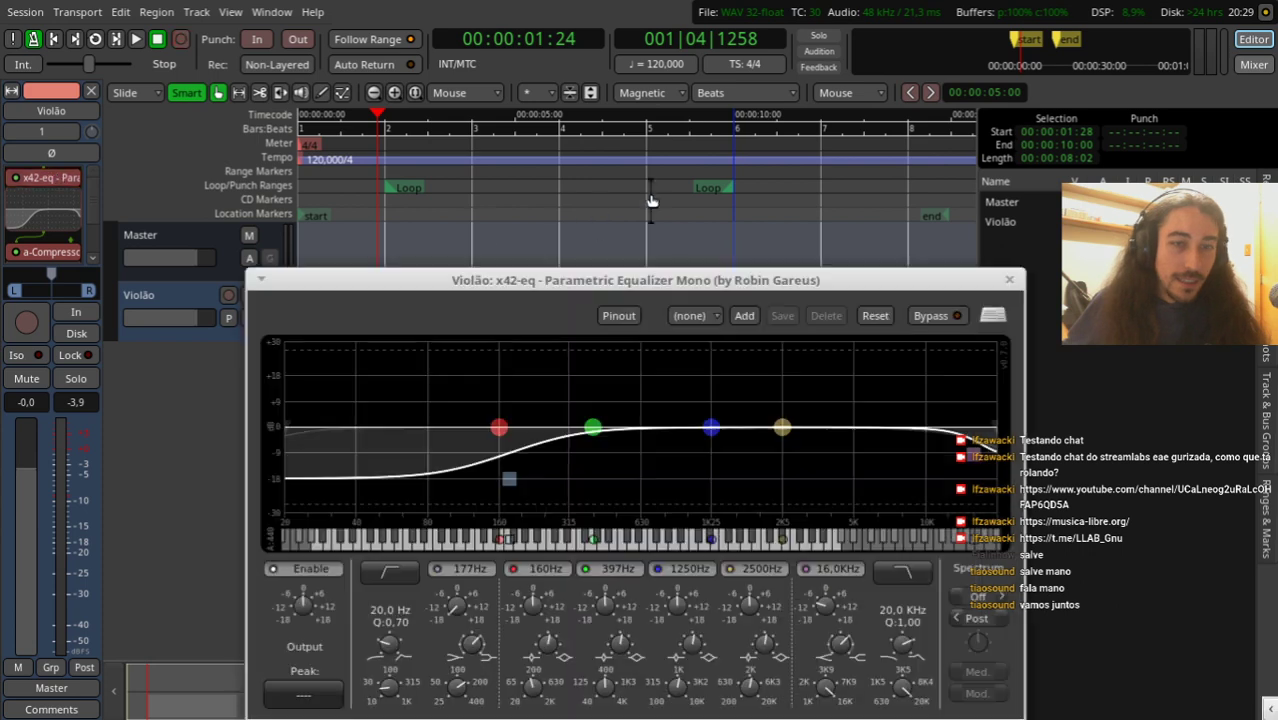
drag(985, 476, 899, 479)
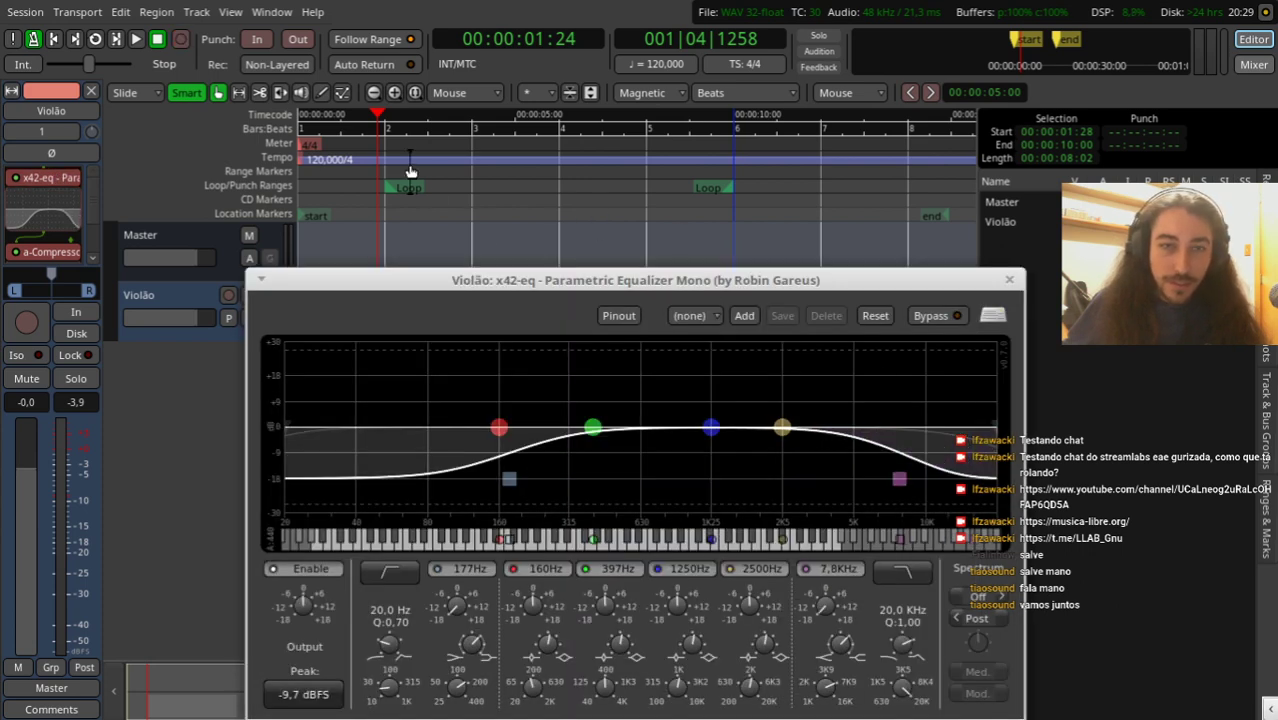
key(space)
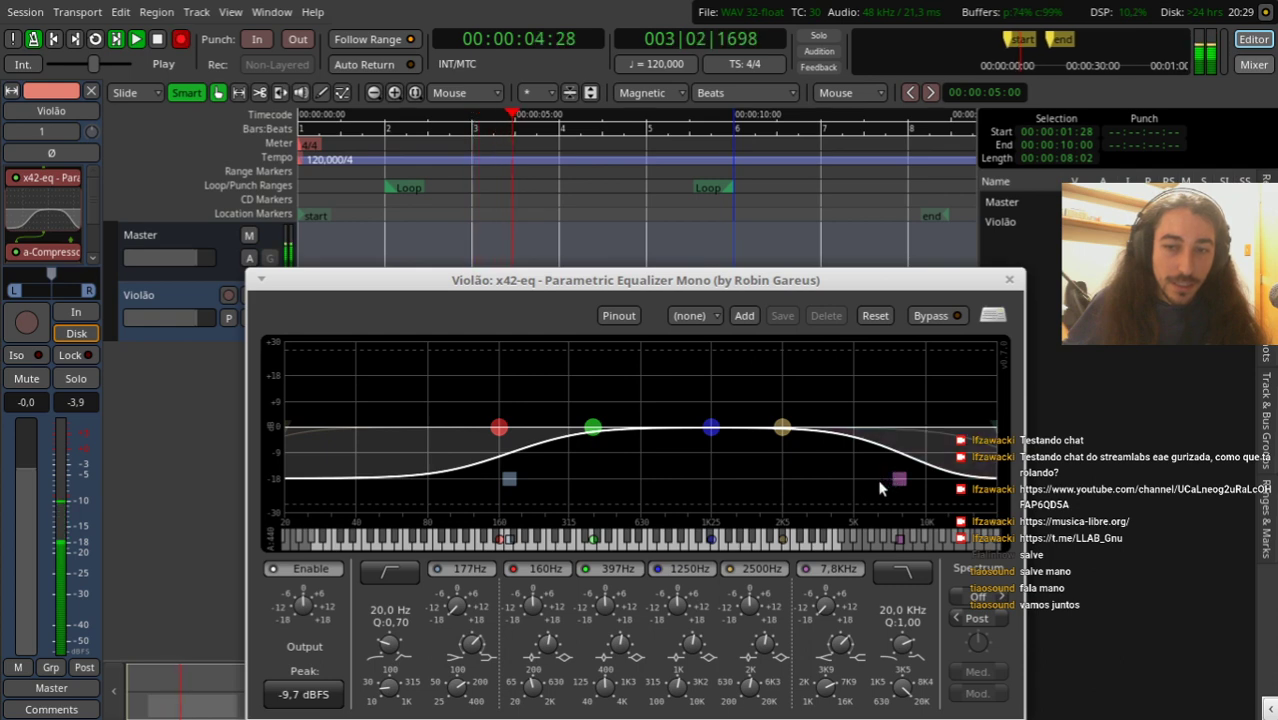
drag(899, 480, 843, 492)
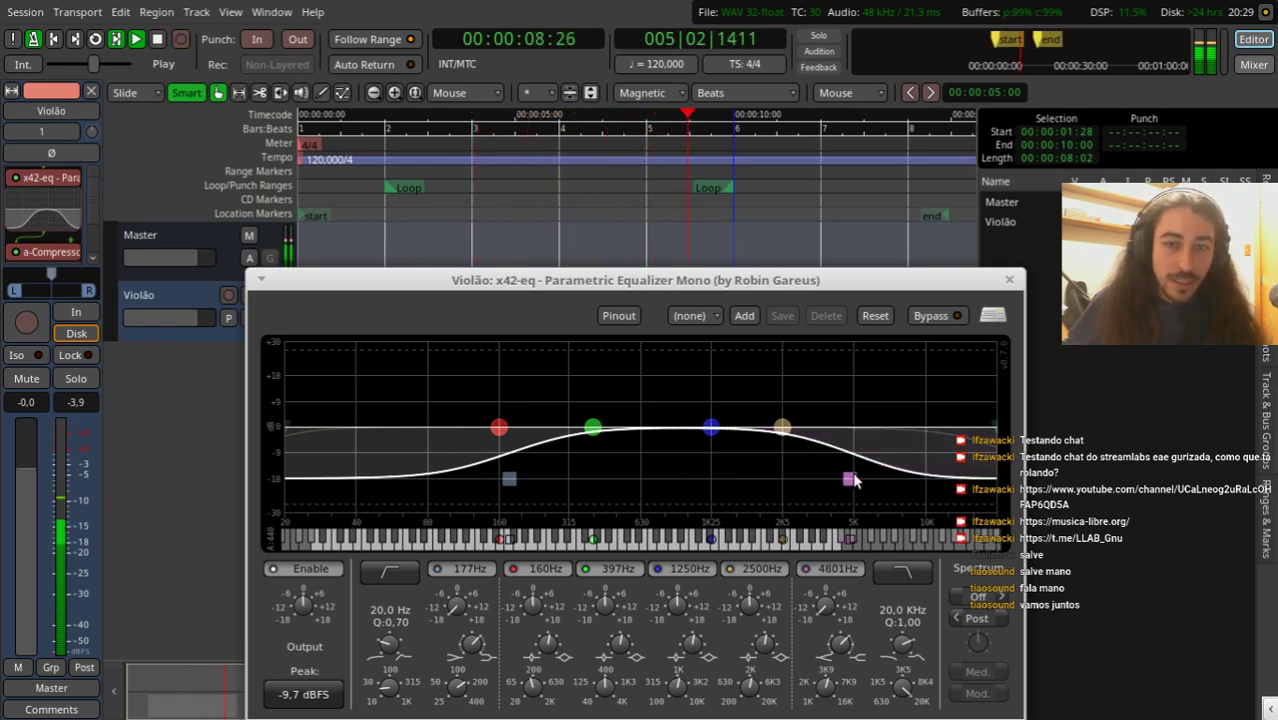
drag(849, 484, 806, 482)
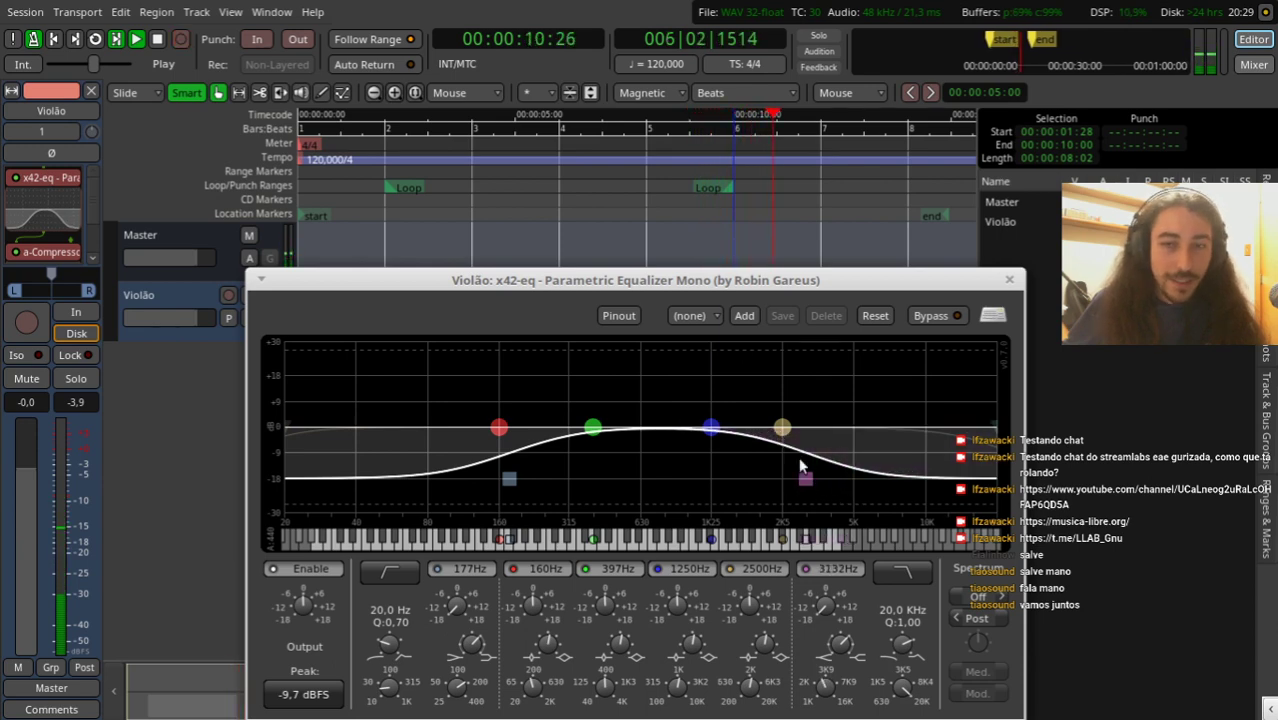
key(space)
click(96, 39)
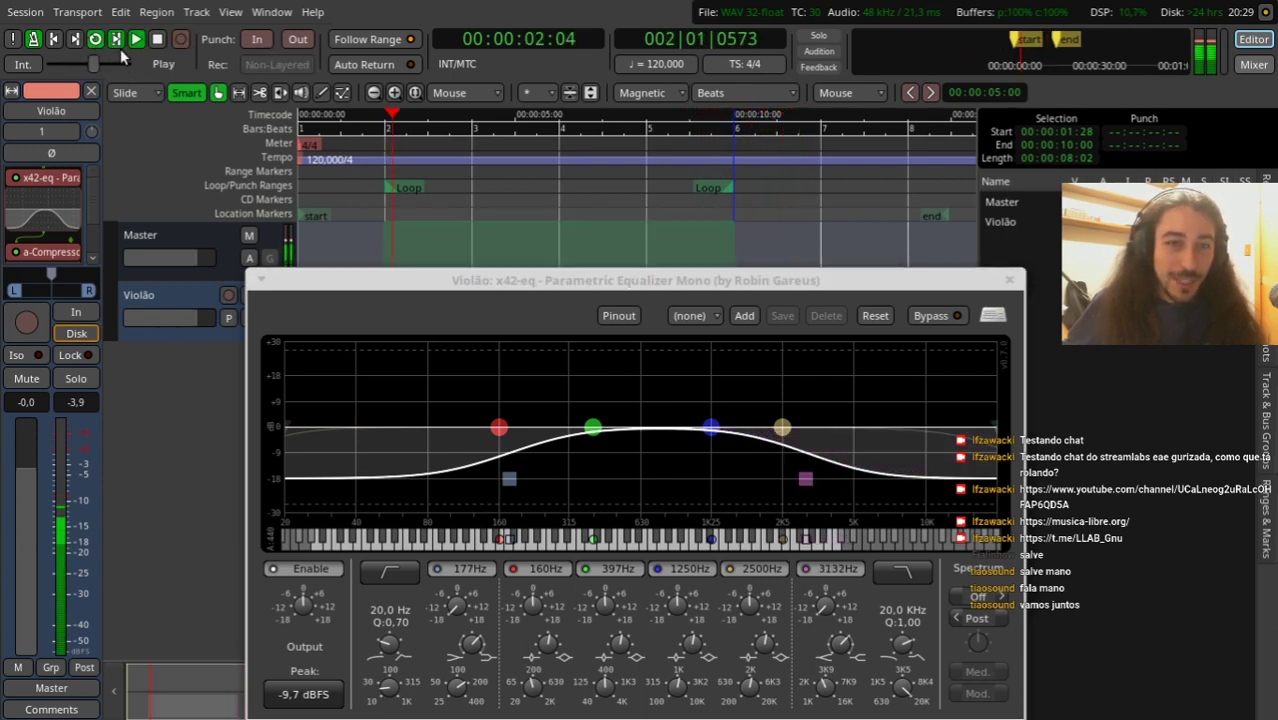
drag(808, 481, 823, 479)
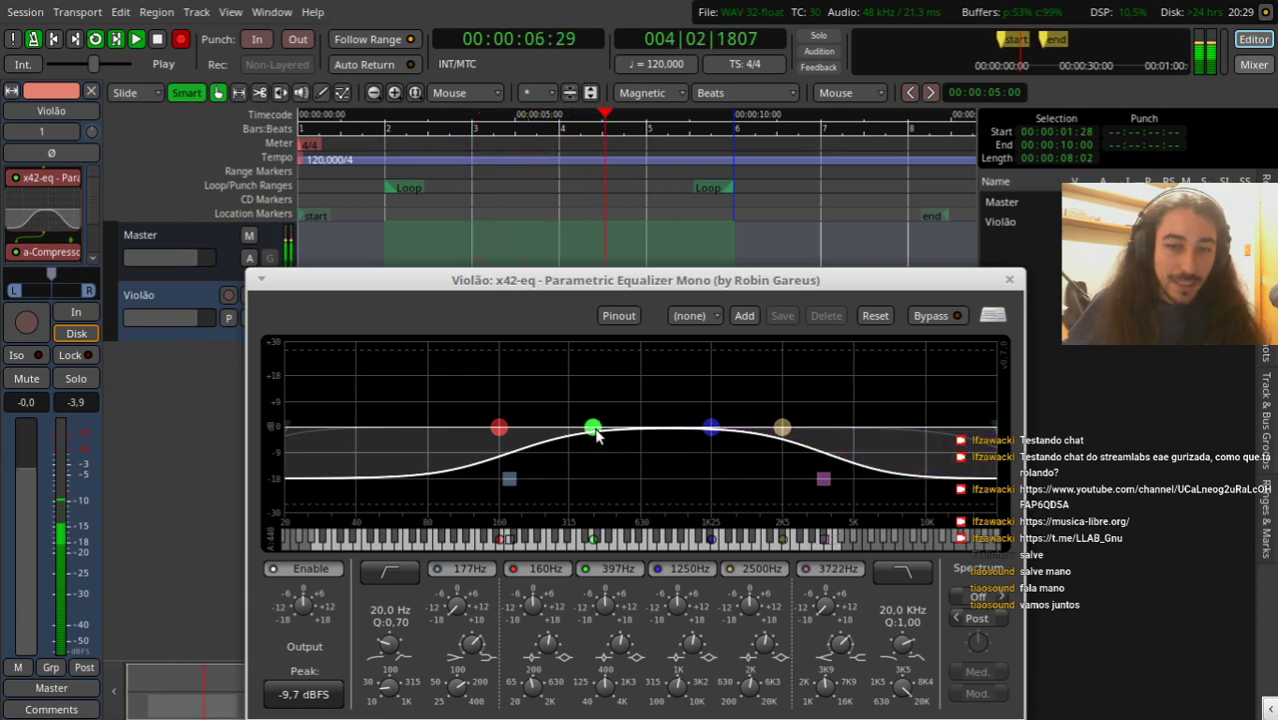
Step: Slightly boost x42-eq's green band at 428 Hz and blue band at 1420 Hz, and stop playback and close the editor
drag(596, 436, 600, 414)
drag(711, 428, 724, 413)
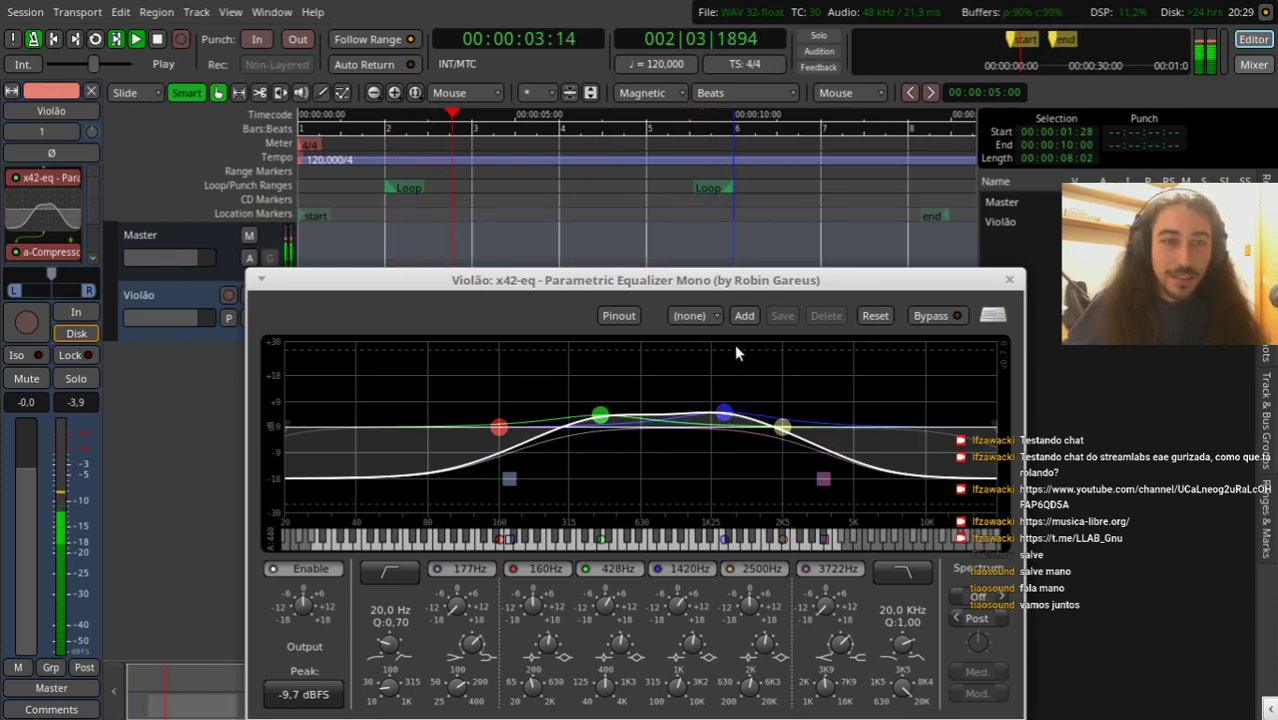
key(space)
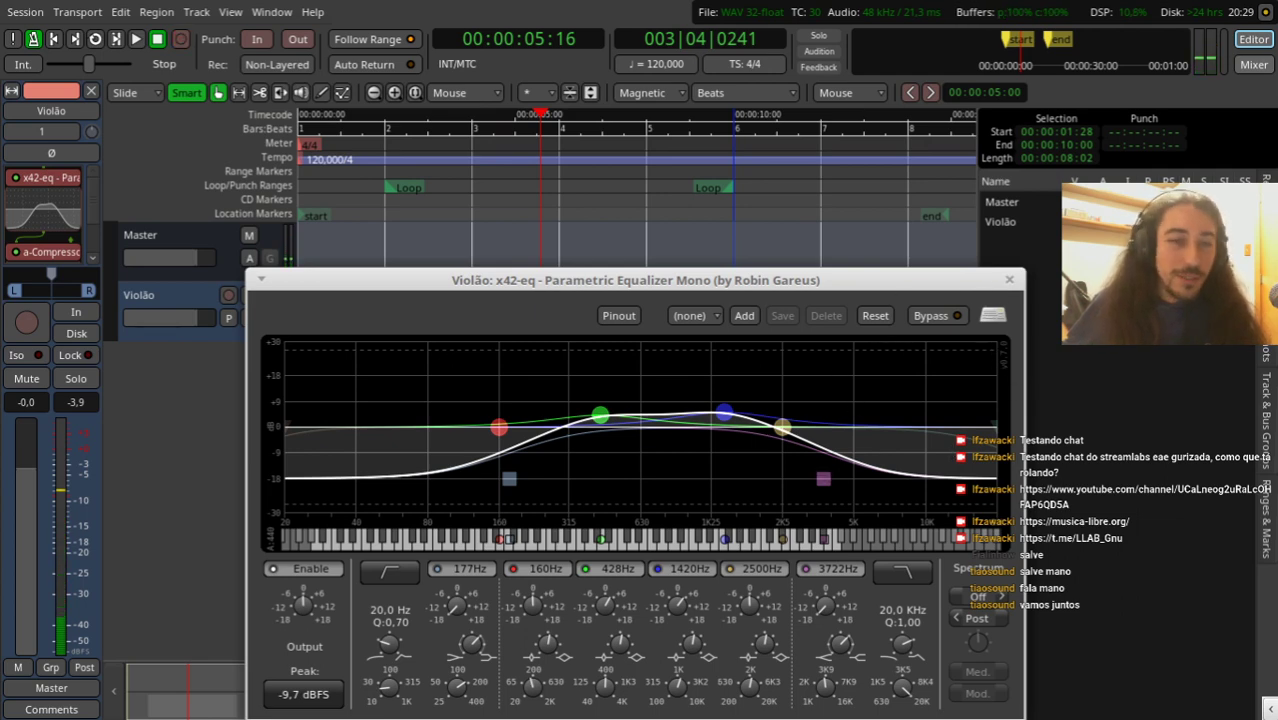
click(1009, 282)
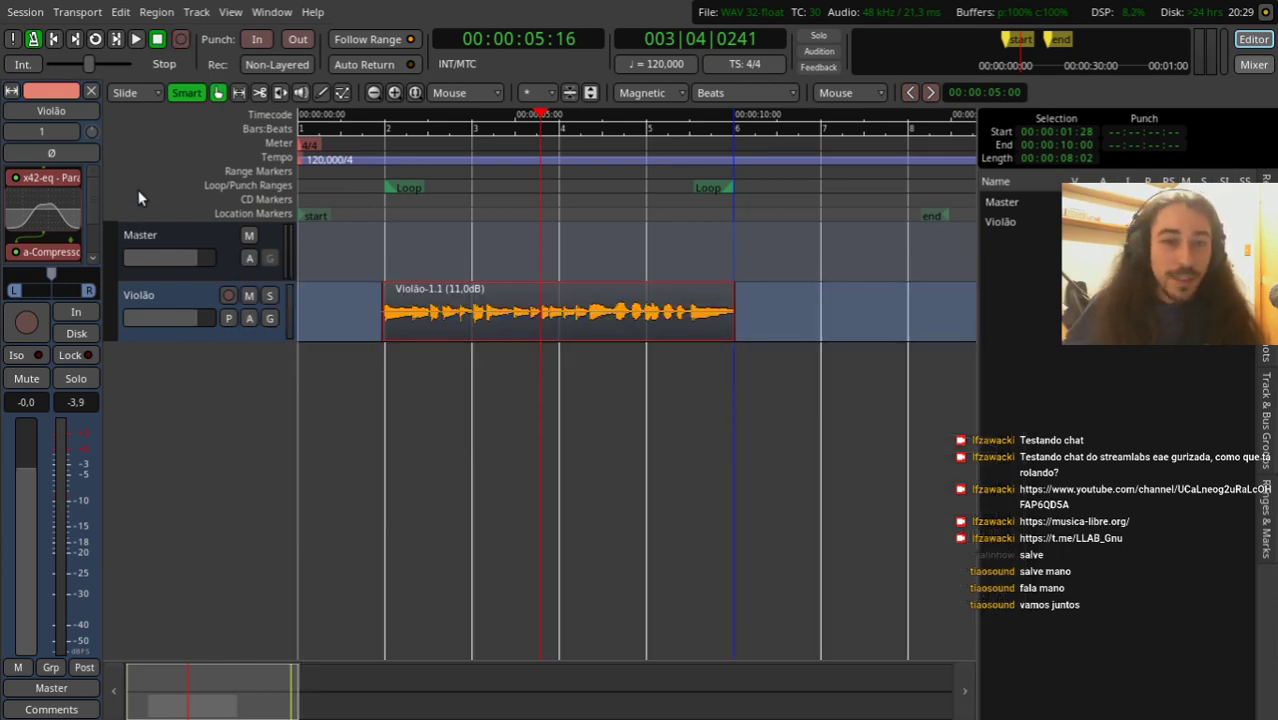
Step: Filter the plugins by vintage and insert Calf Vintage Delay on the Violão track, directly after Tal-Reverb
scroll(94, 186, down, 2)
right_click(50, 237)
mouse_move(60, 242)
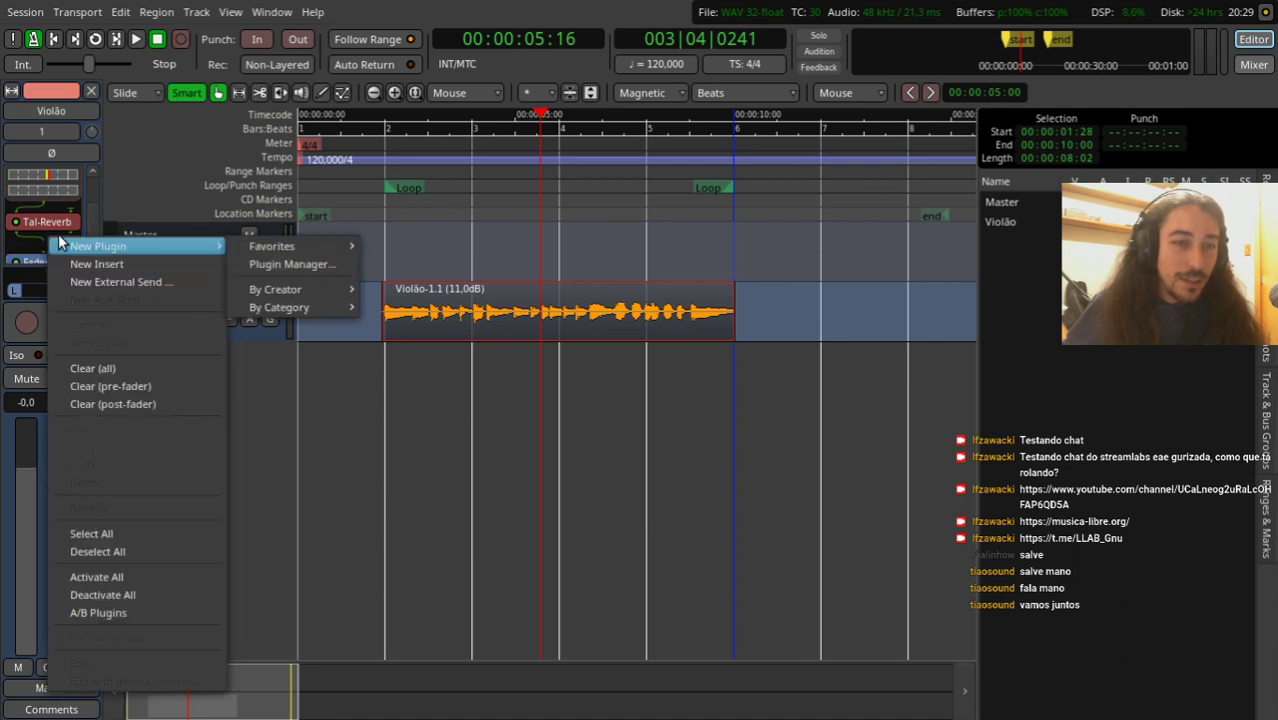
mouse_move(264, 247)
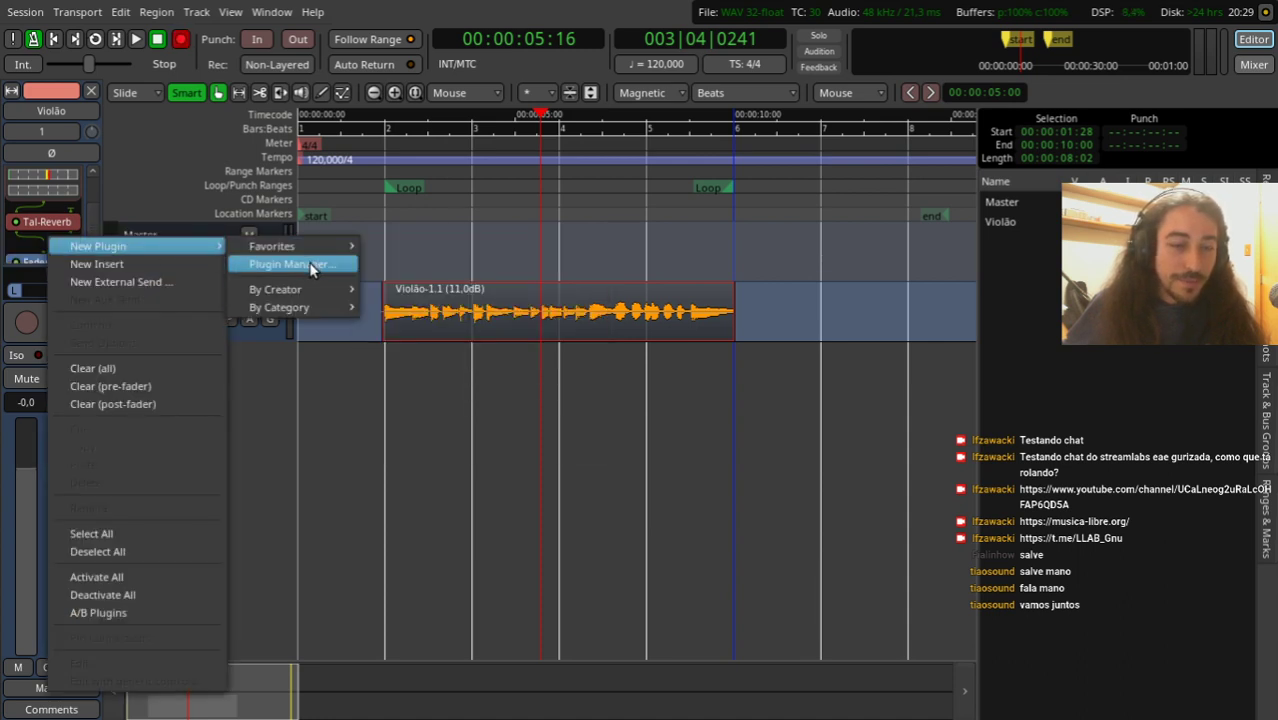
click(311, 266)
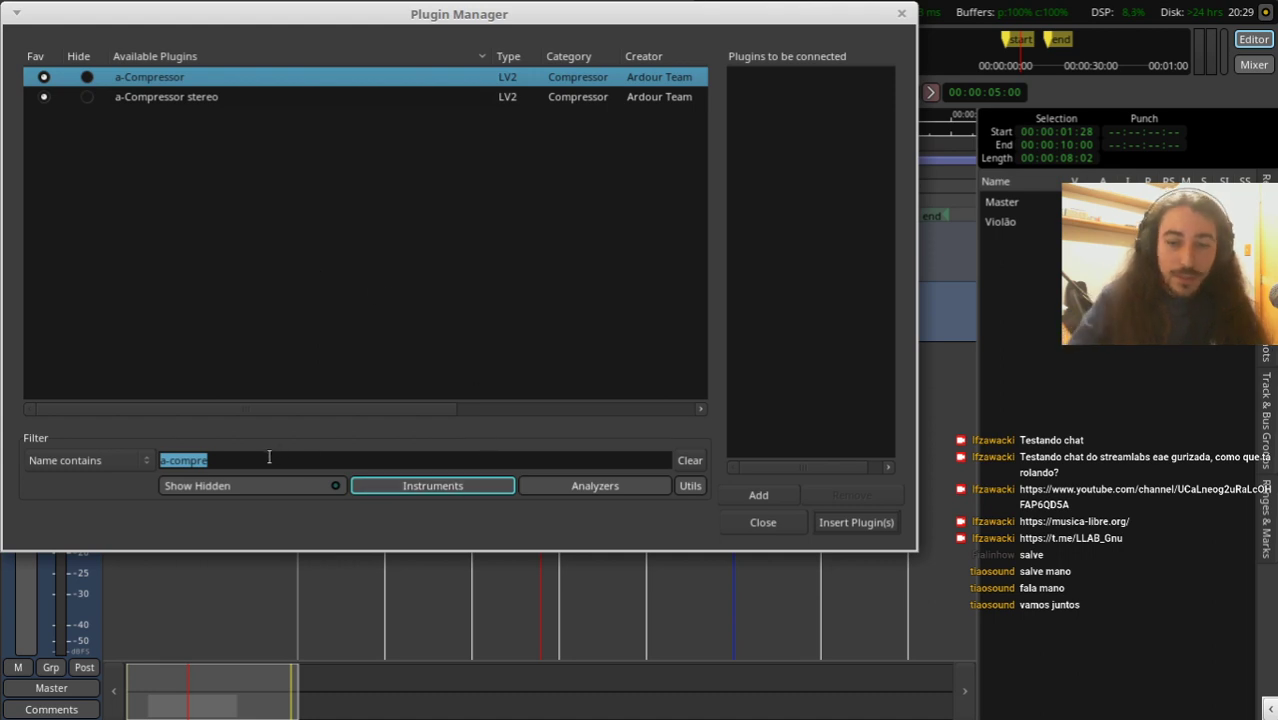
key(BackSpace)
text(vintage)
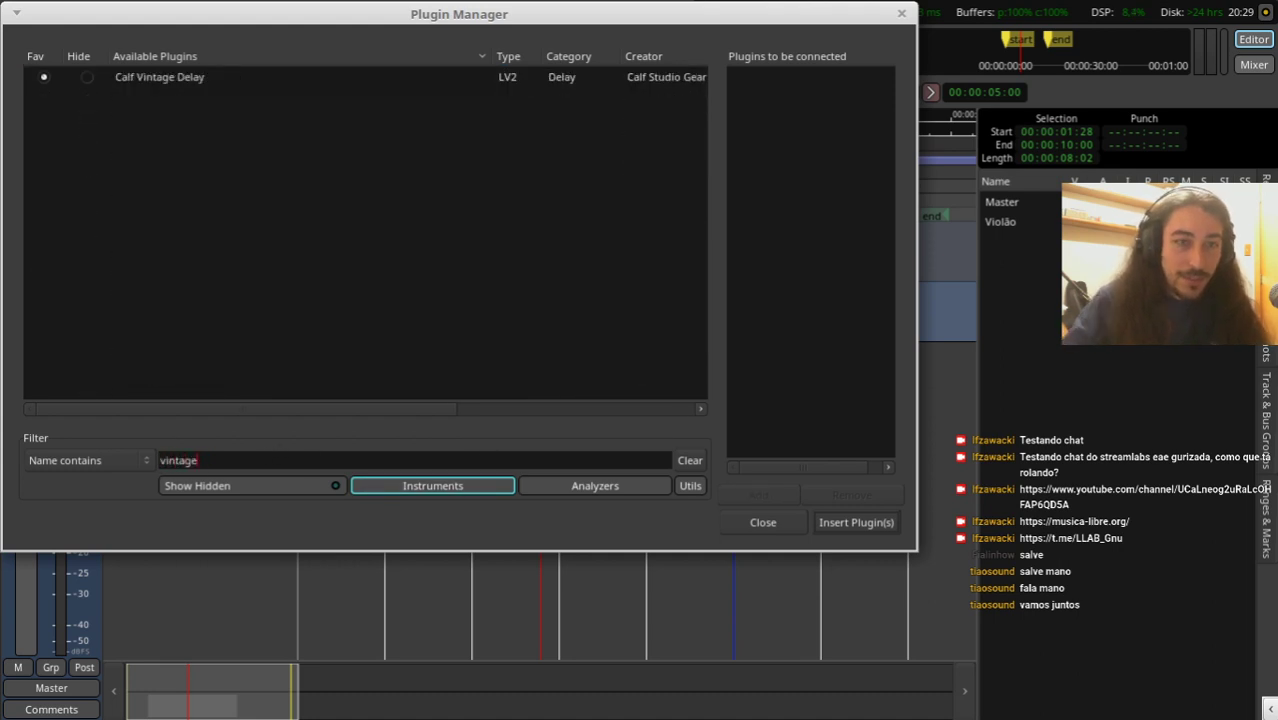
double_click(159, 79)
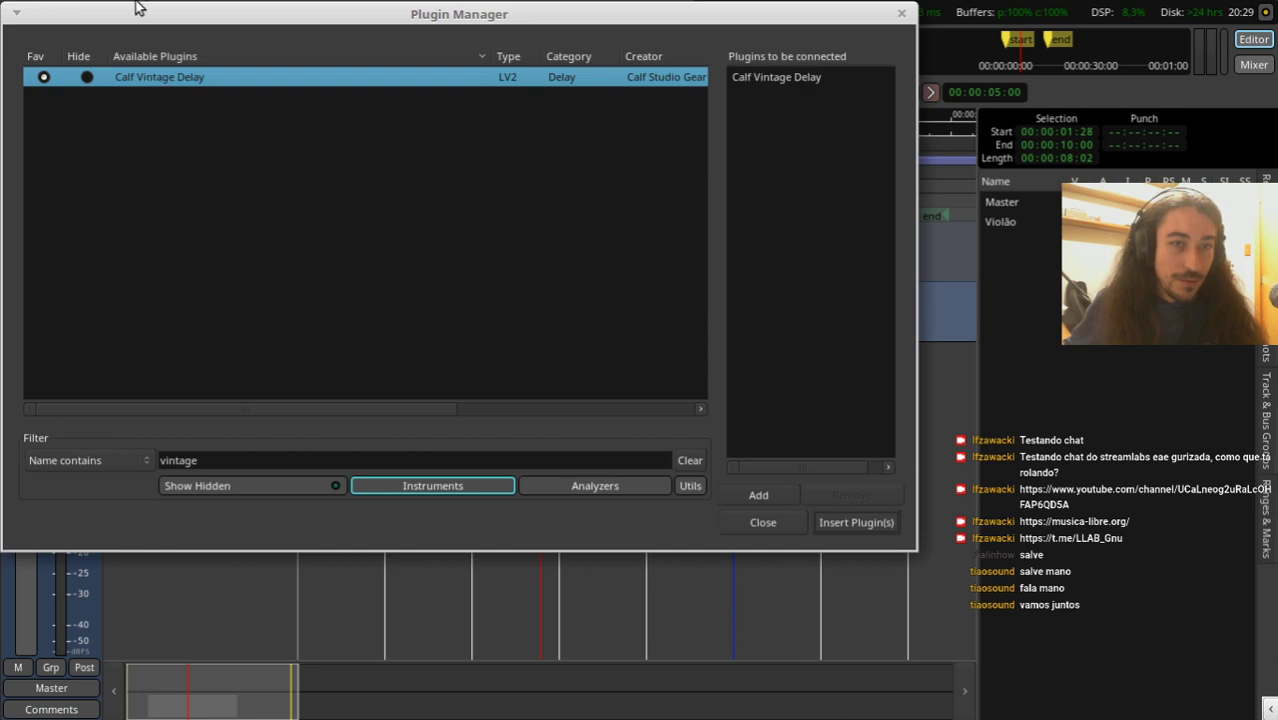
click(886, 523)
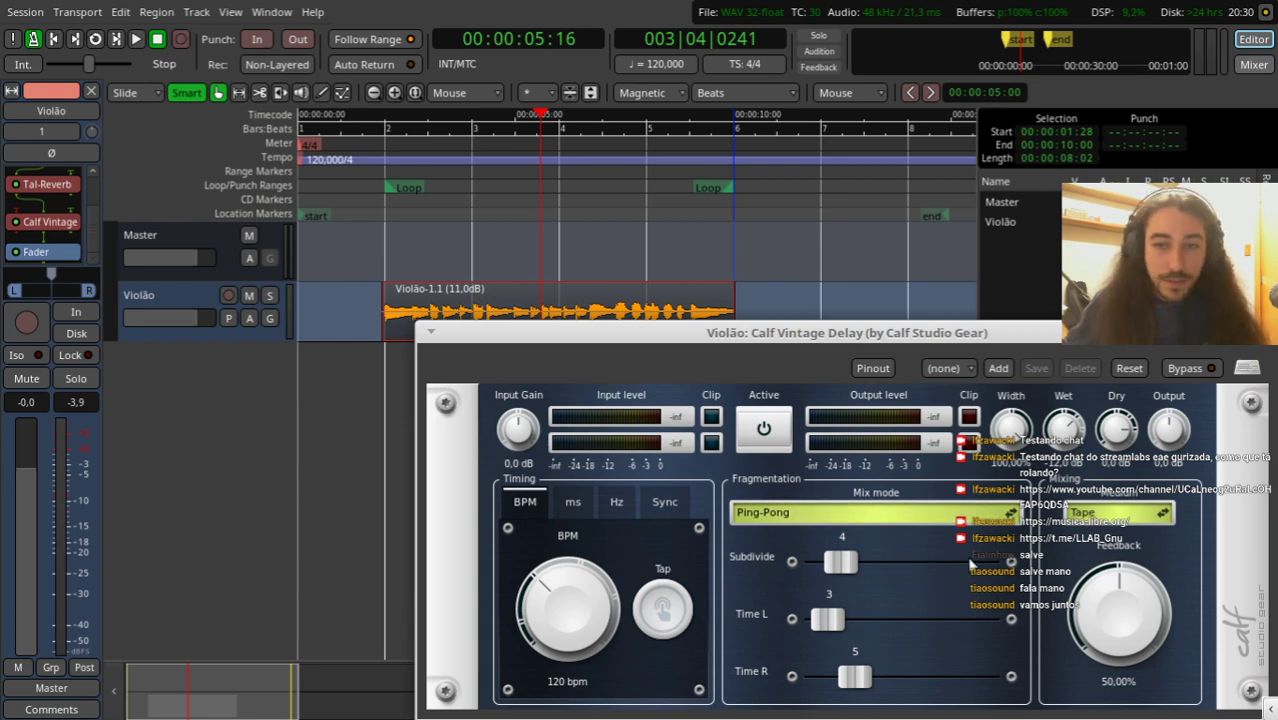
Step: Set Calf Vintage Delay's subdivide and both time values to 1, its timing to Sync and its medium to Old Tape
drag(840, 562, 798, 562)
drag(828, 620, 707, 620)
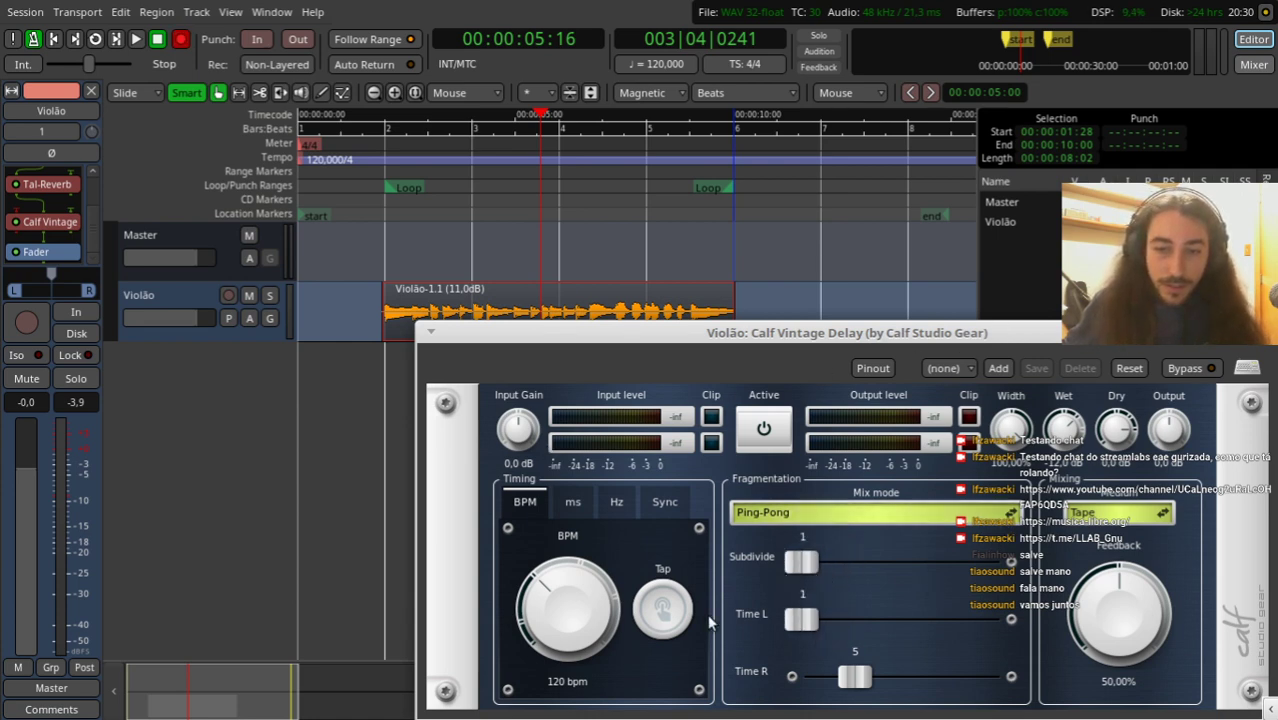
click(662, 505)
drag(848, 696, 795, 690)
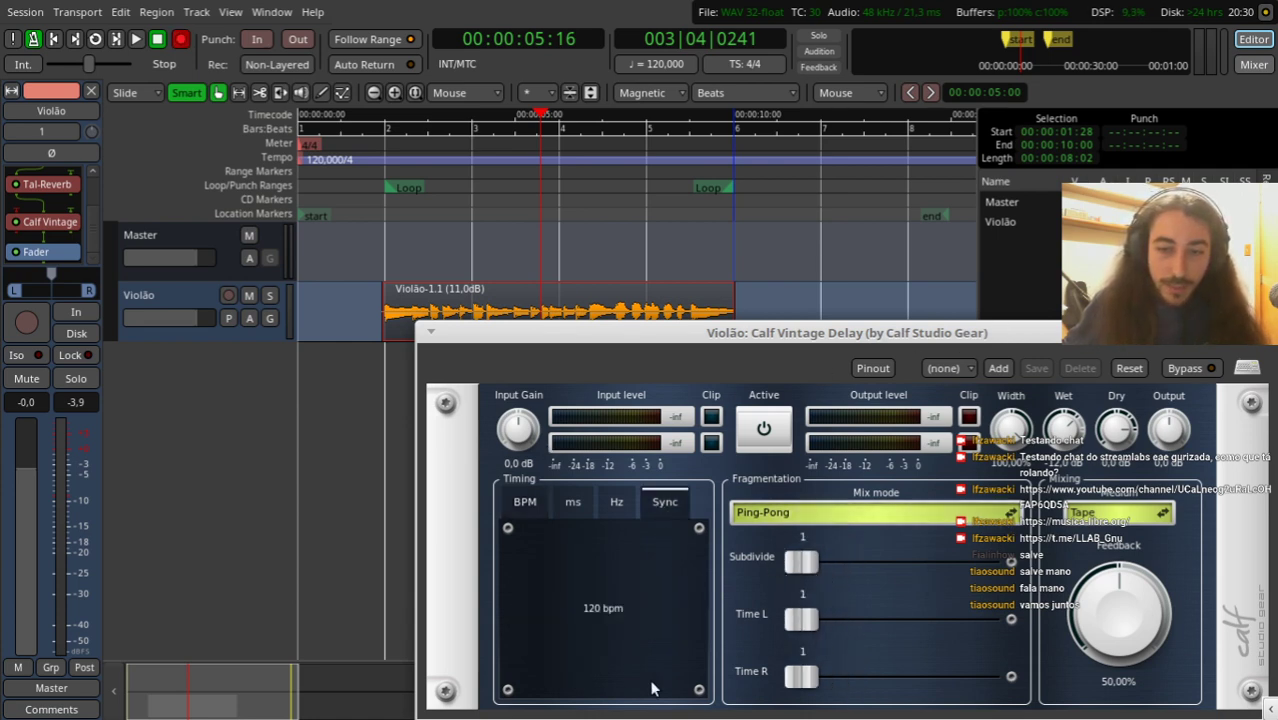
click(1100, 513)
click(1100, 540)
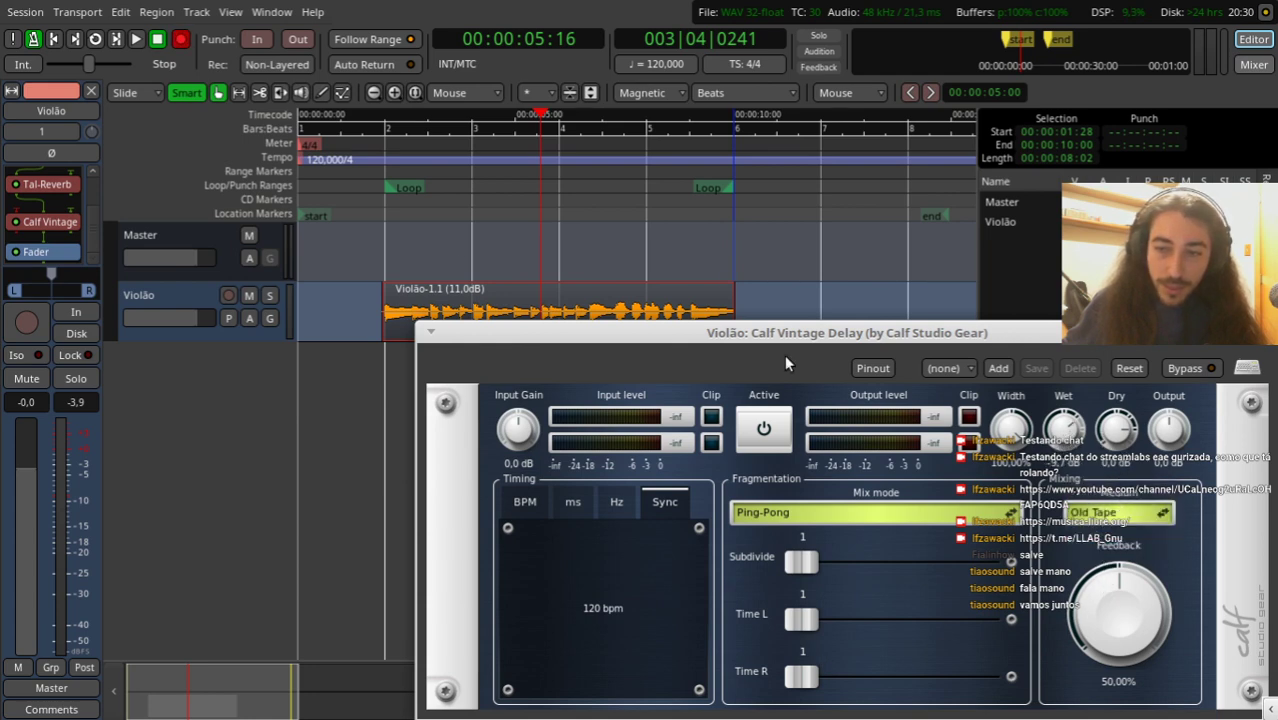
Step: Play the guitar with the delay from the start of the timeline to hear the effect, and stop playback
click(355, 182)
key(space)
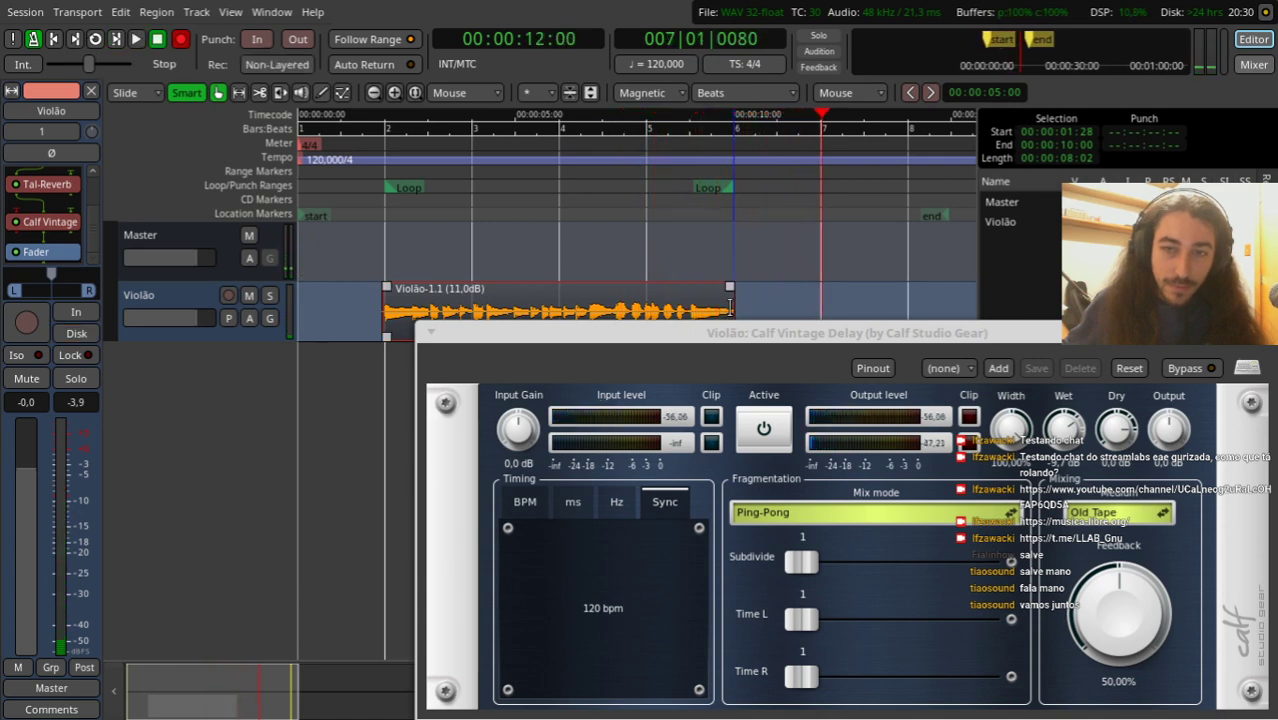
key(space)
Step: Extend the end of the Violão region to 00:00:11:18 and add a short fade-out to it
drag(748, 350, 748, 404)
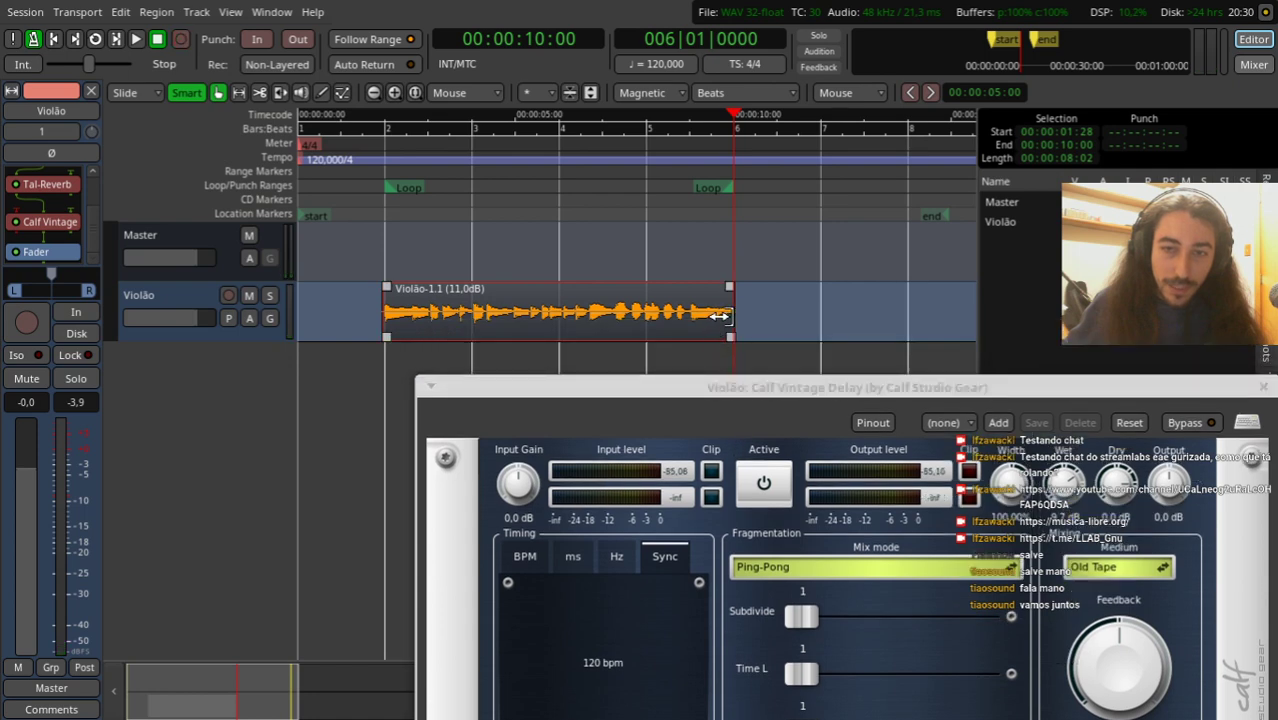
drag(720, 316, 804, 320)
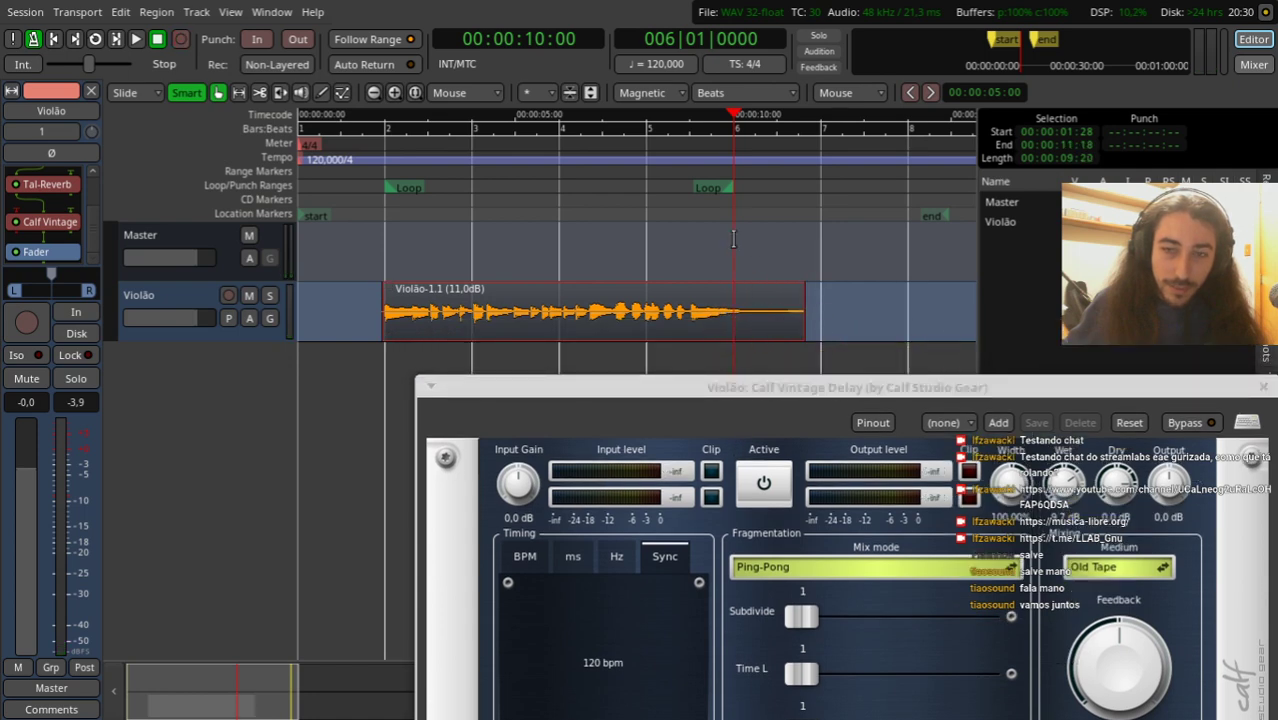
key(space)
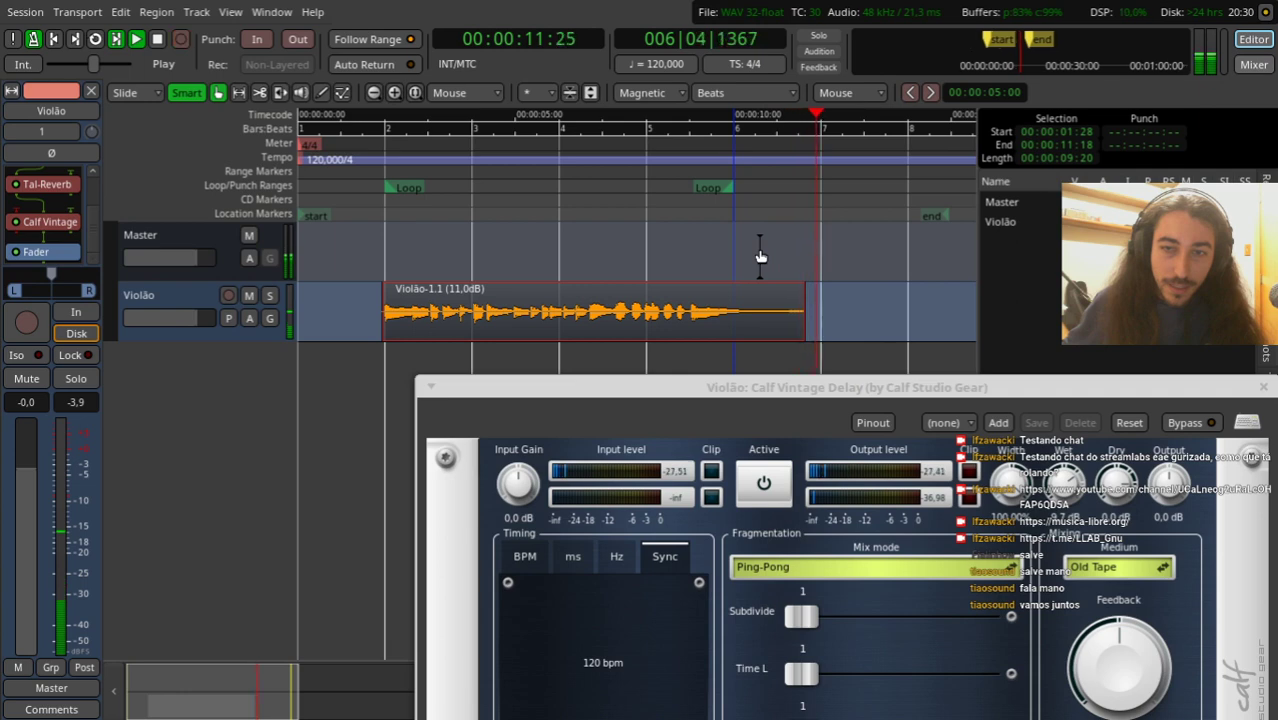
key(space)
drag(800, 290, 778, 296)
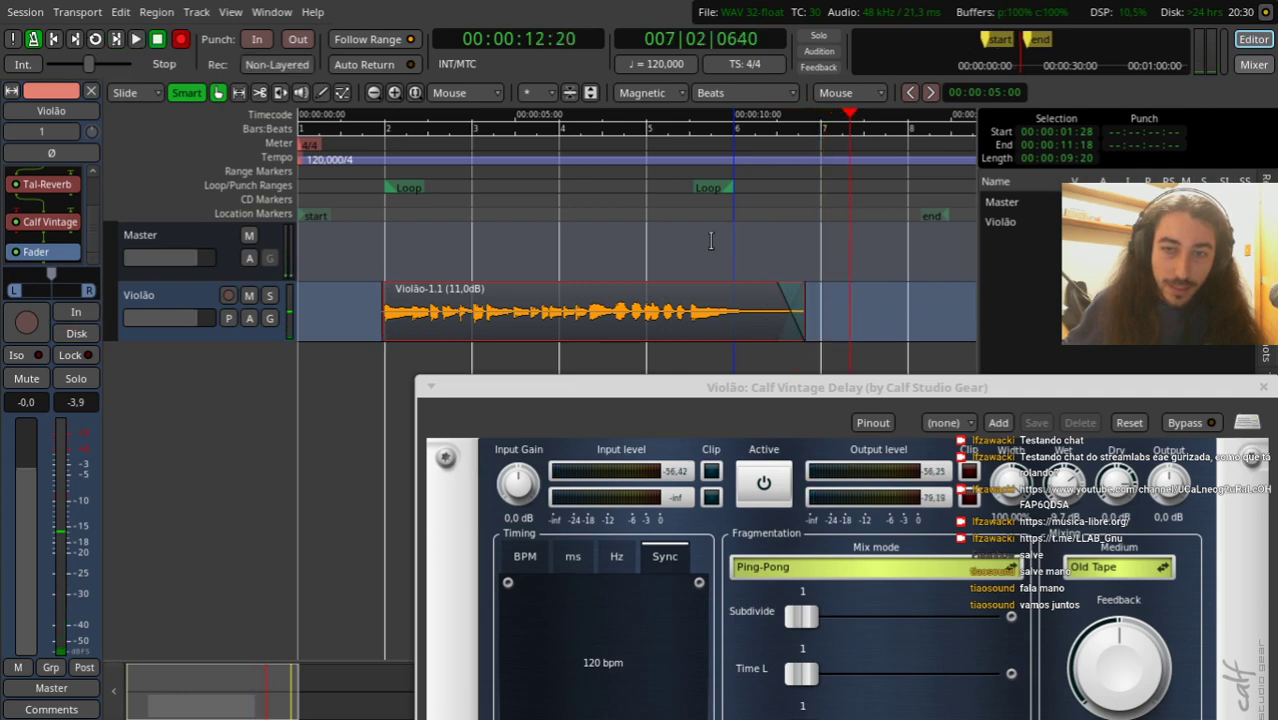
Step: Play the guitar from just before the region through its fade-out, and close the delay editor
drag(632, 200, 369, 224)
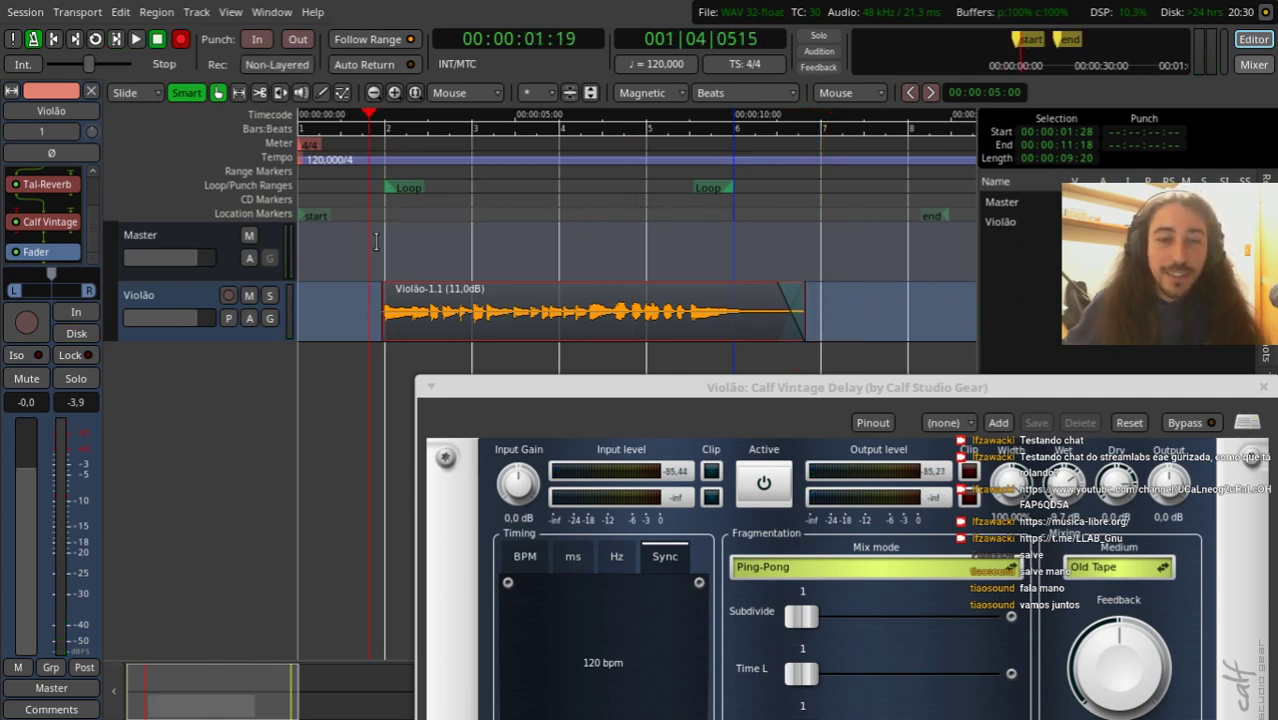
key(space)
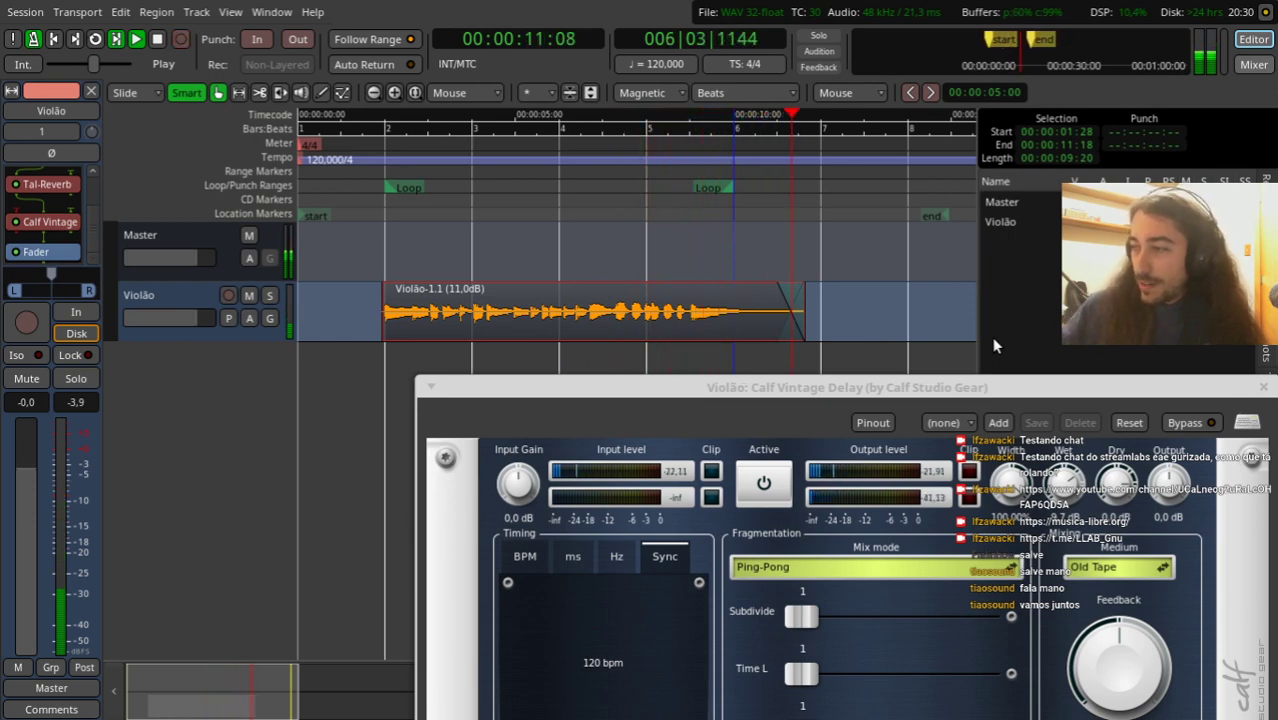
key(space)
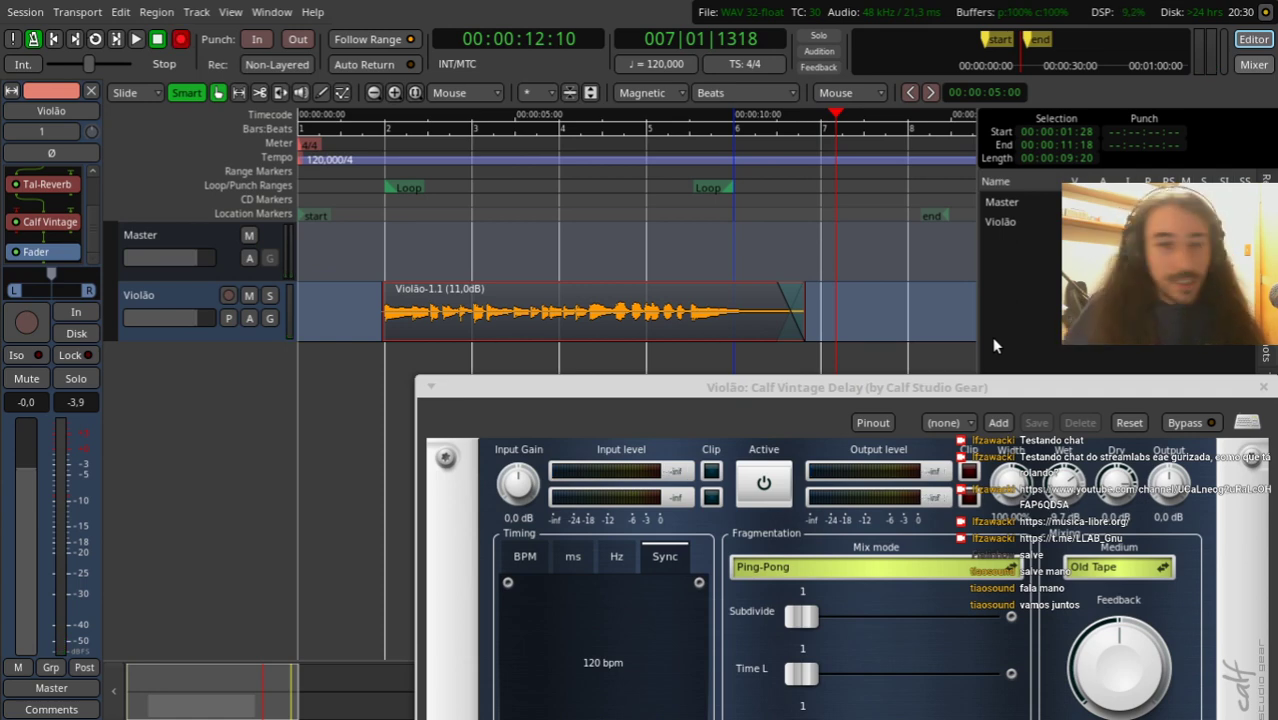
click(389, 413)
drag(1142, 385, 929, 242)
click(1050, 243)
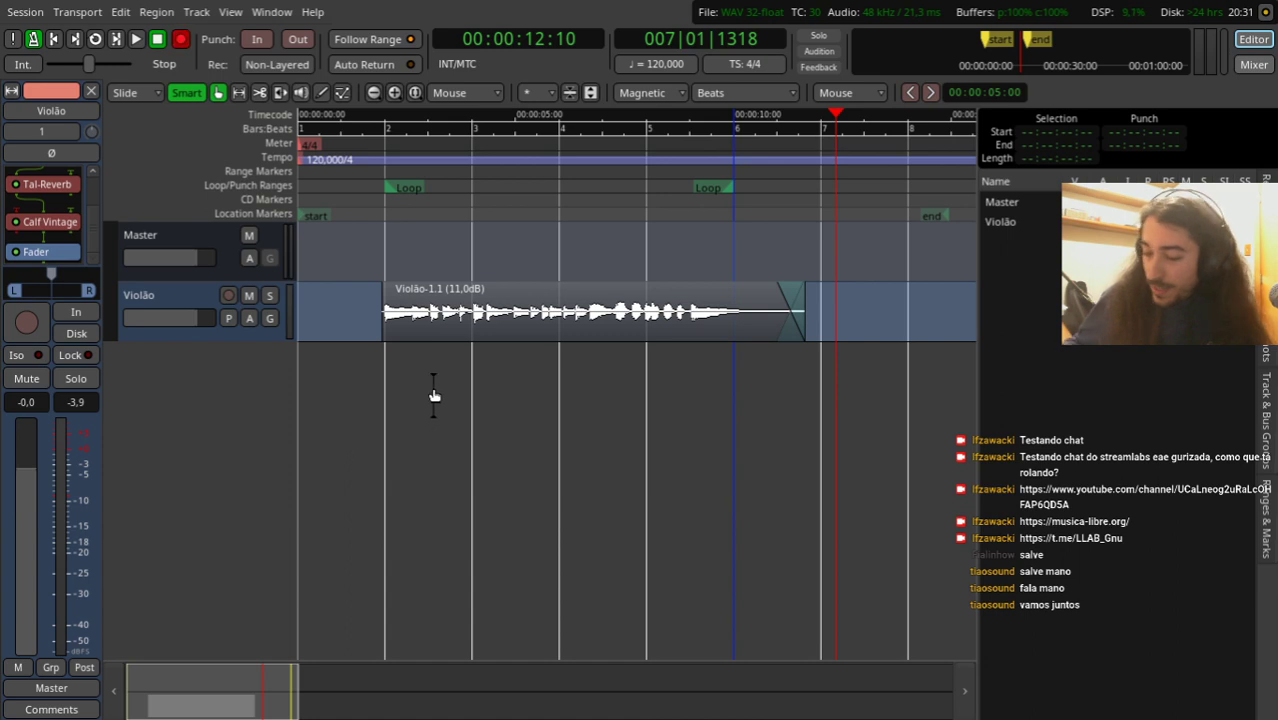
Step: Add one MIDI track named Bateria with General MIDI Synth as its instrument
double_click(188, 371)
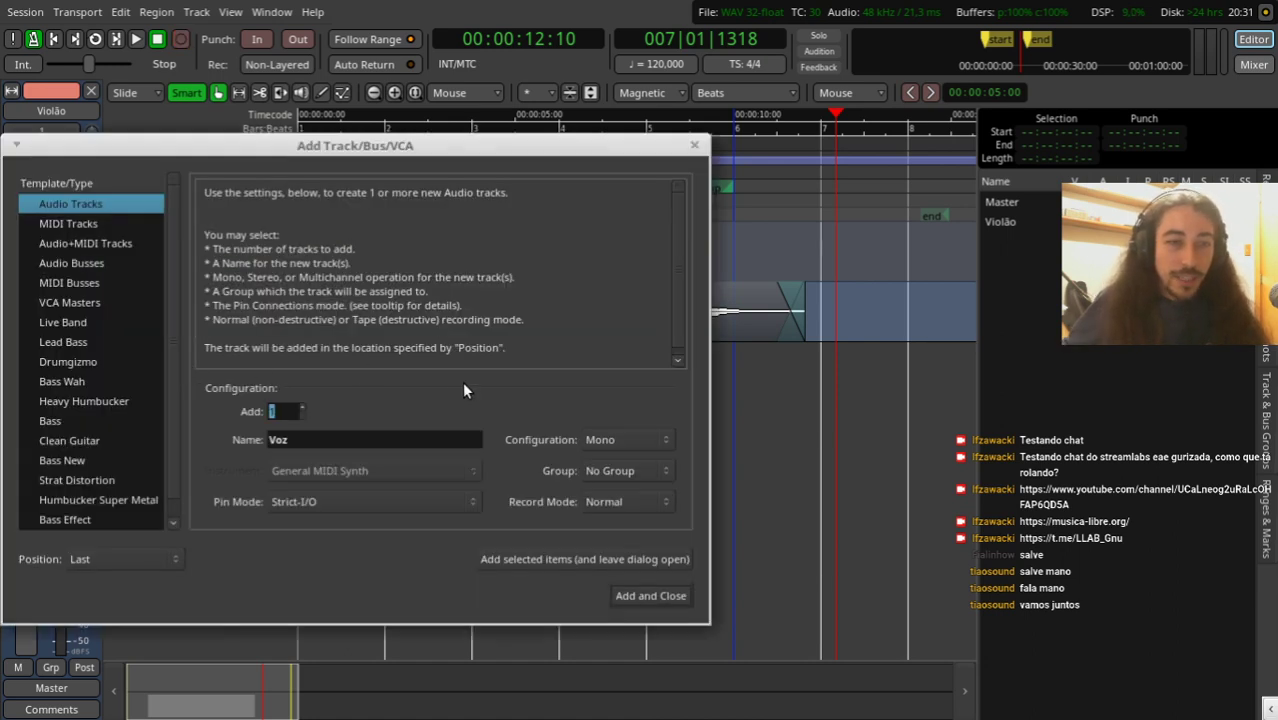
click(99, 227)
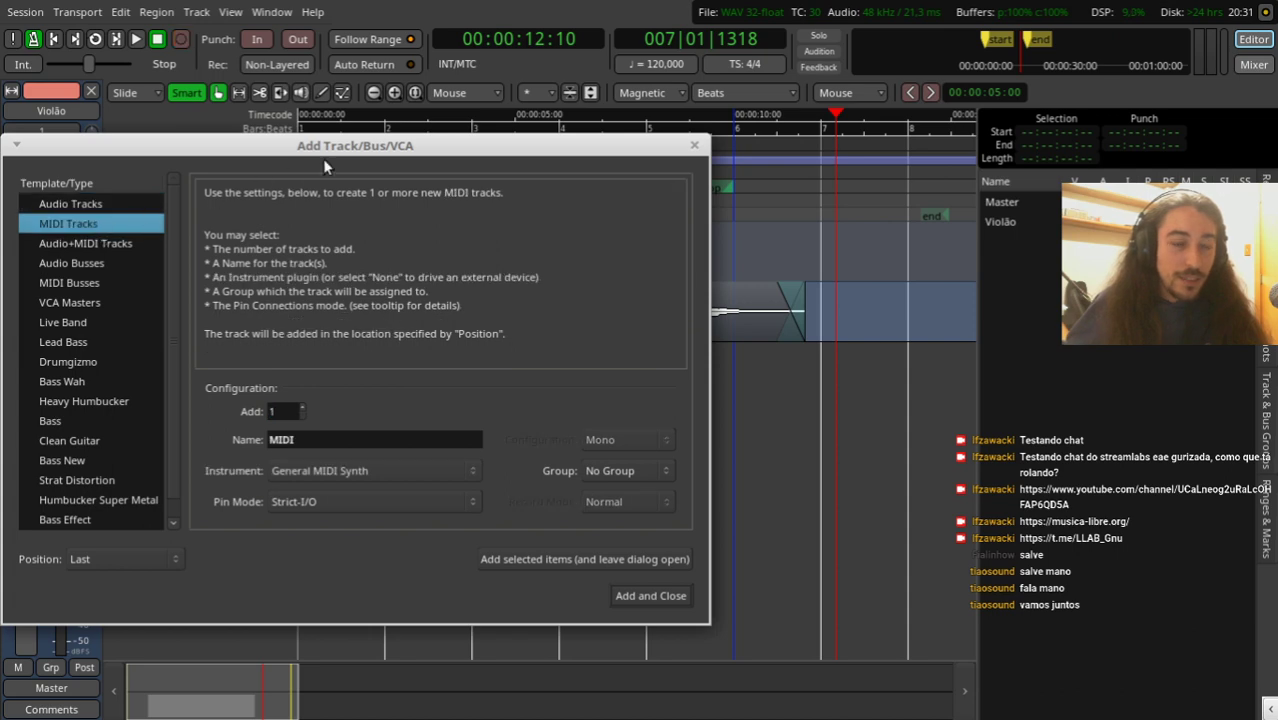
drag(362, 145, 454, 164)
click(467, 455)
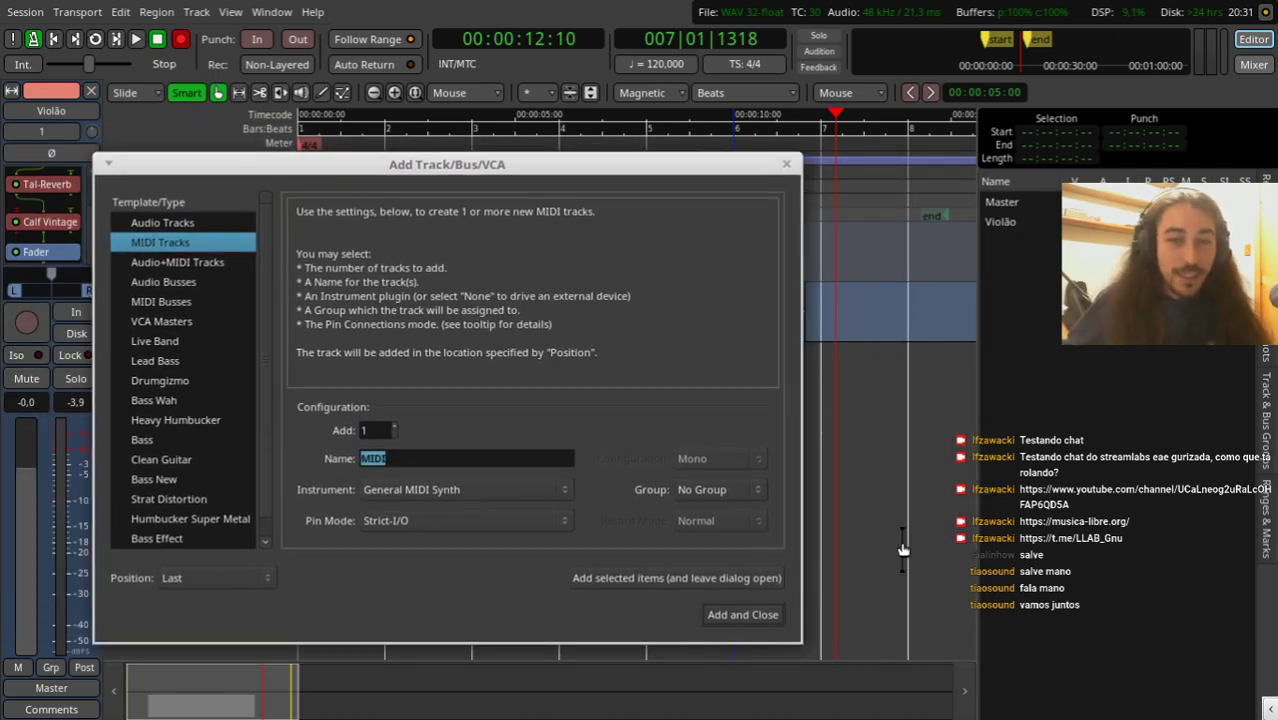
text(D)
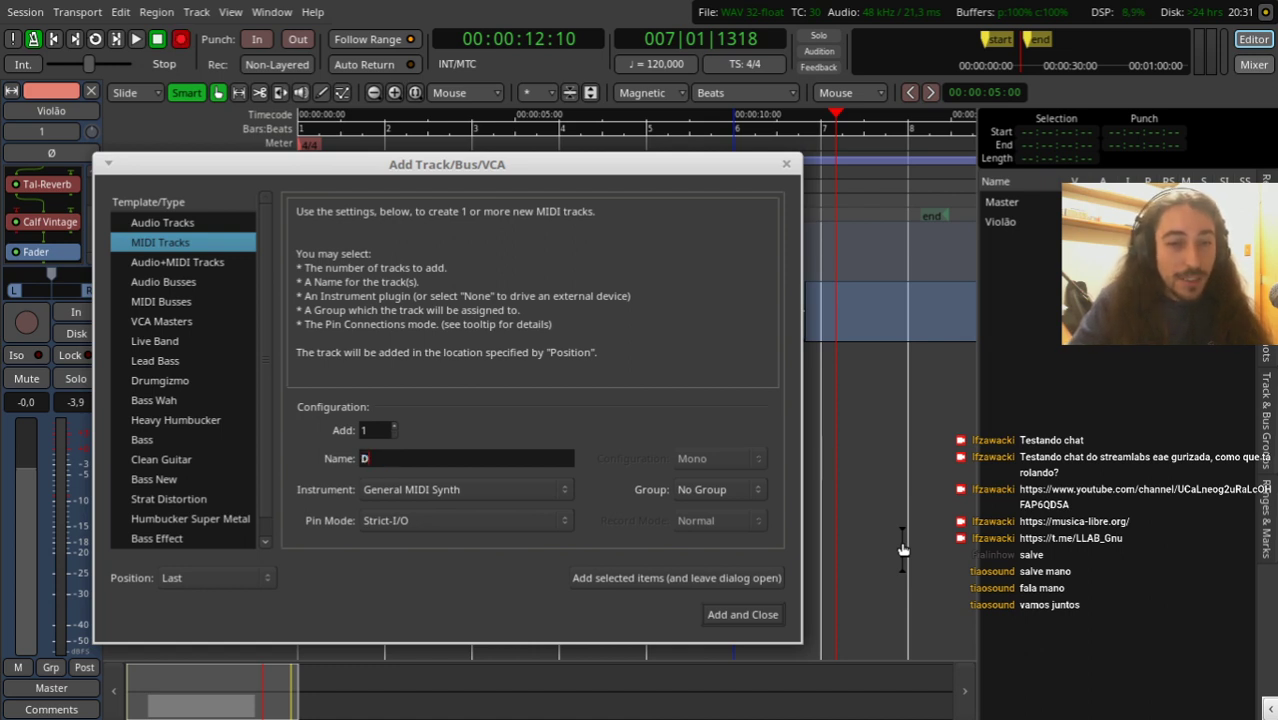
text(rumBateria)
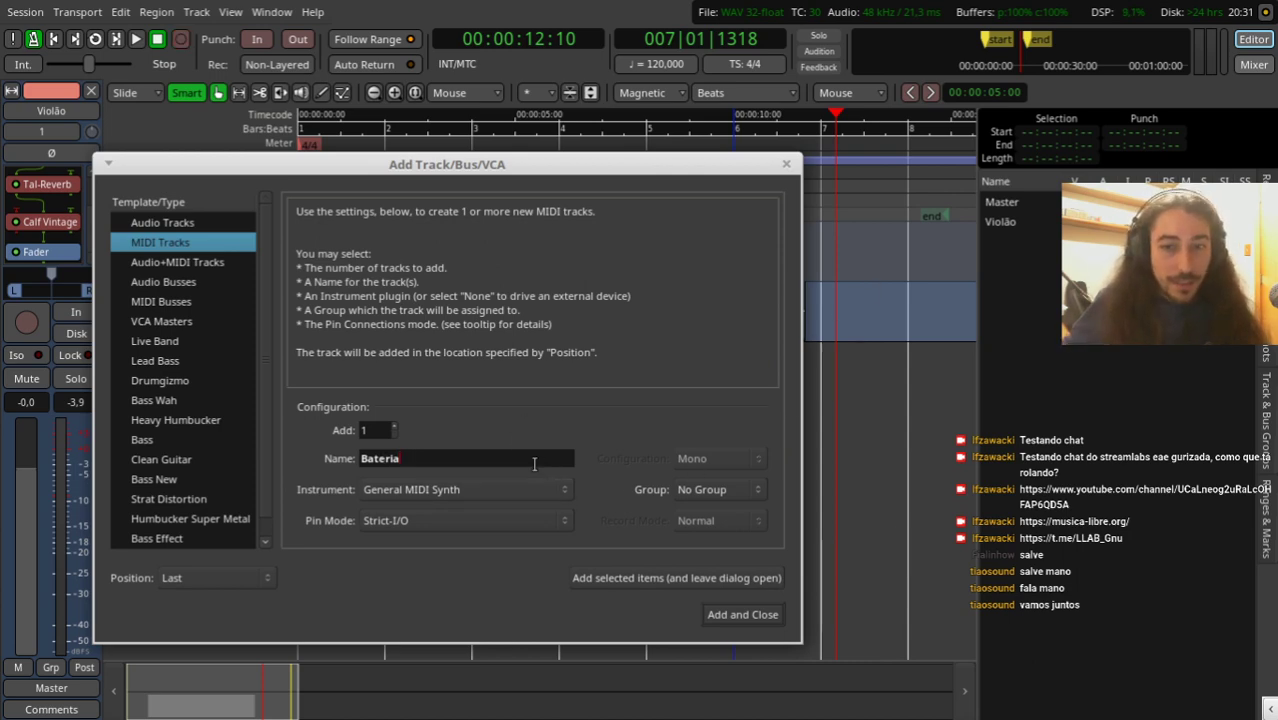
click(762, 614)
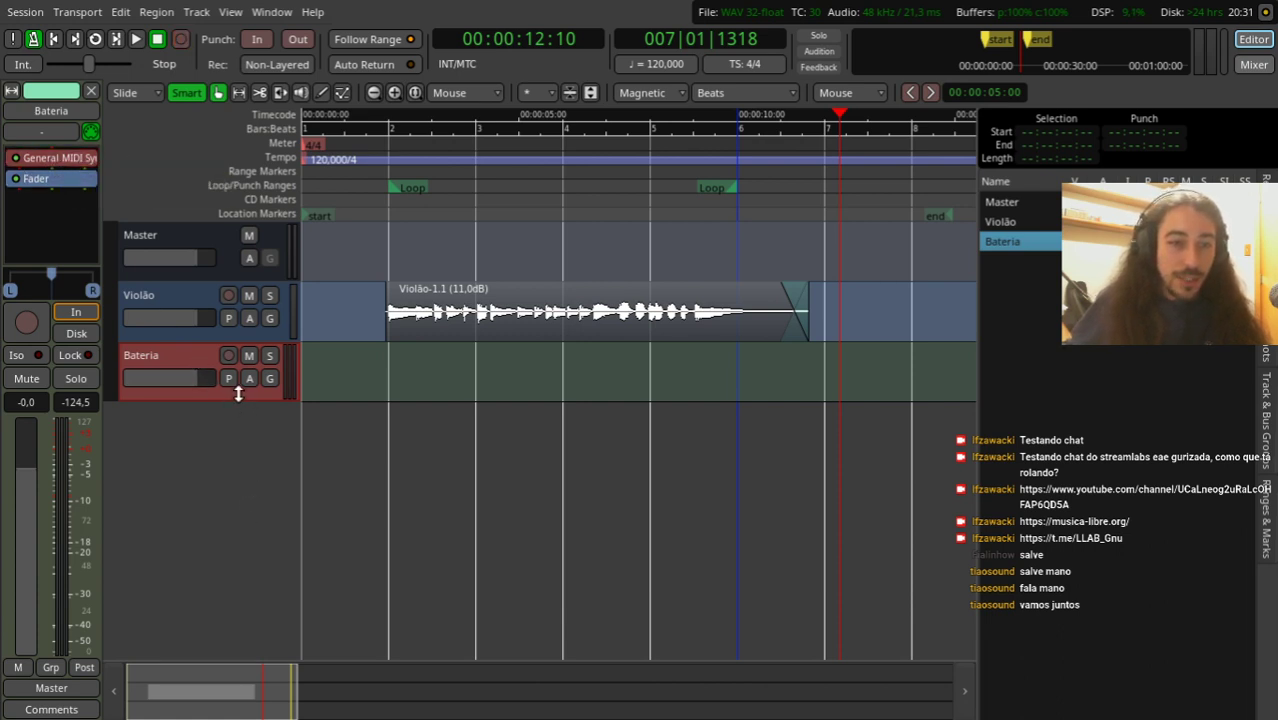
Step: Enlarge the Bateria track's height, widen its note range and audition several notes on its piano keys
drag(238, 394, 286, 553)
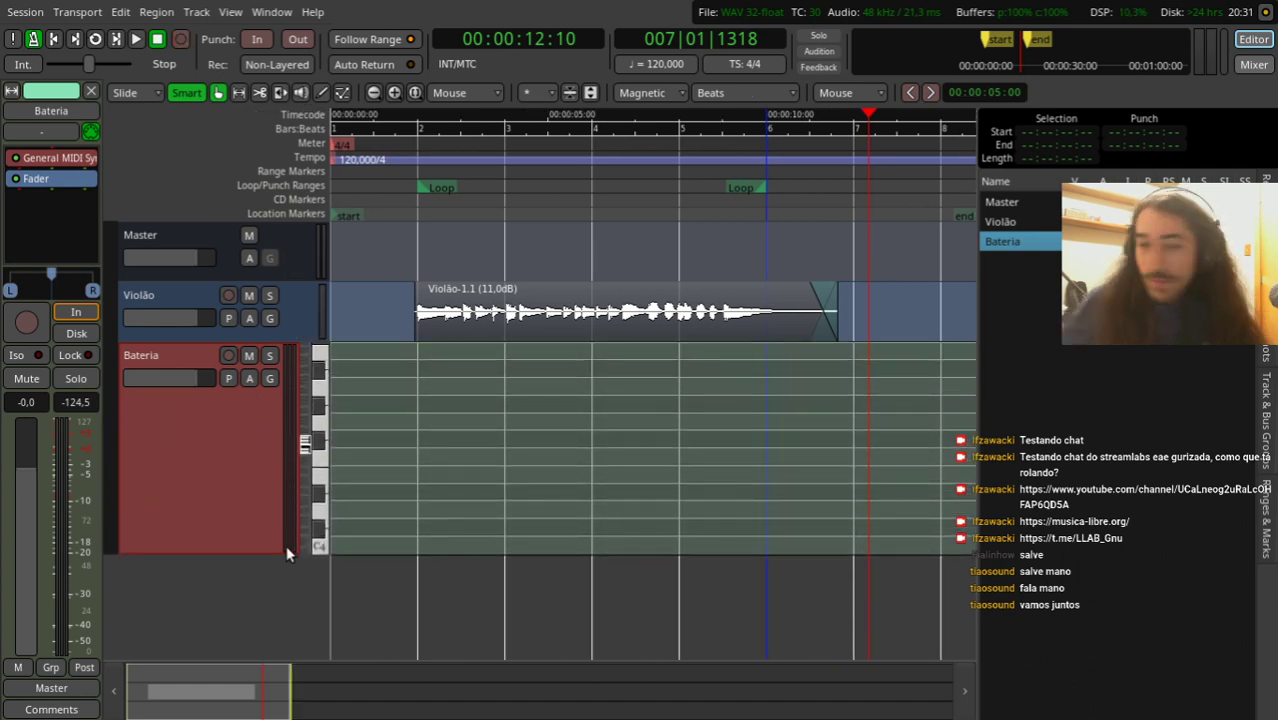
mouse_move(305, 452)
mouse_down()
mouse_move(306, 482)
mouse_move(305, 445)
mouse_up()
click(319, 441)
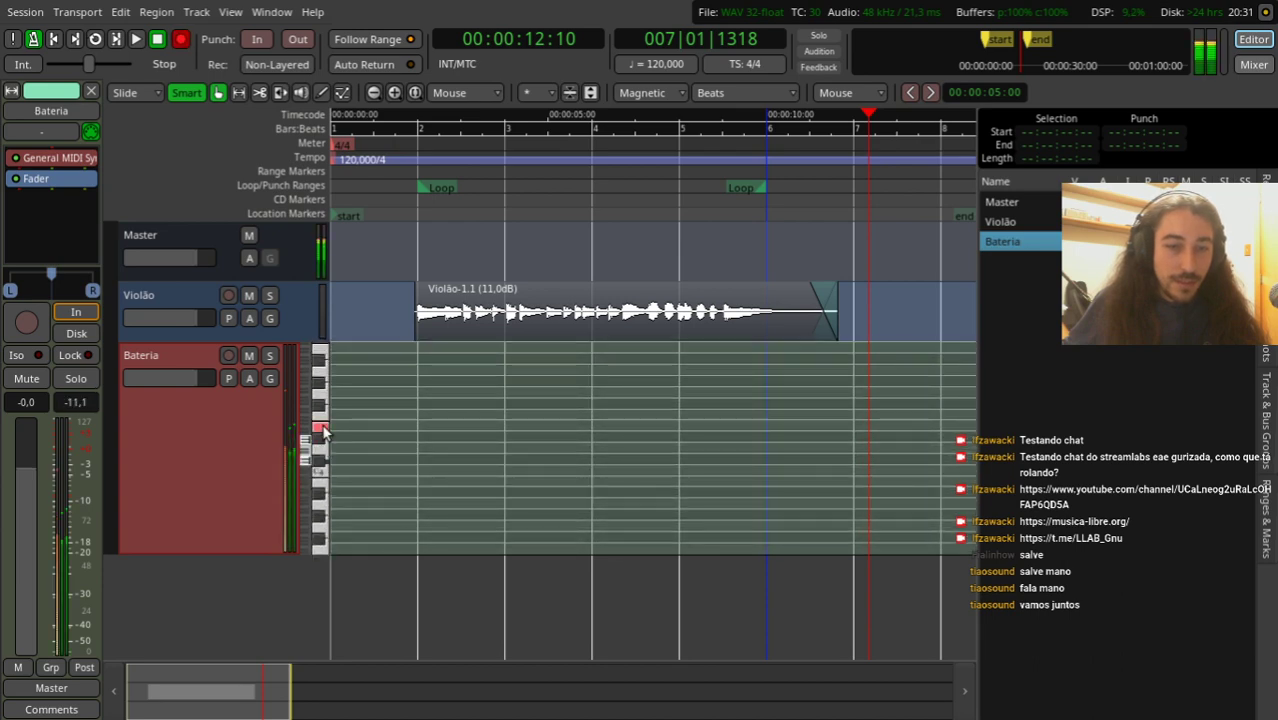
click(320, 430)
click(320, 394)
click(320, 372)
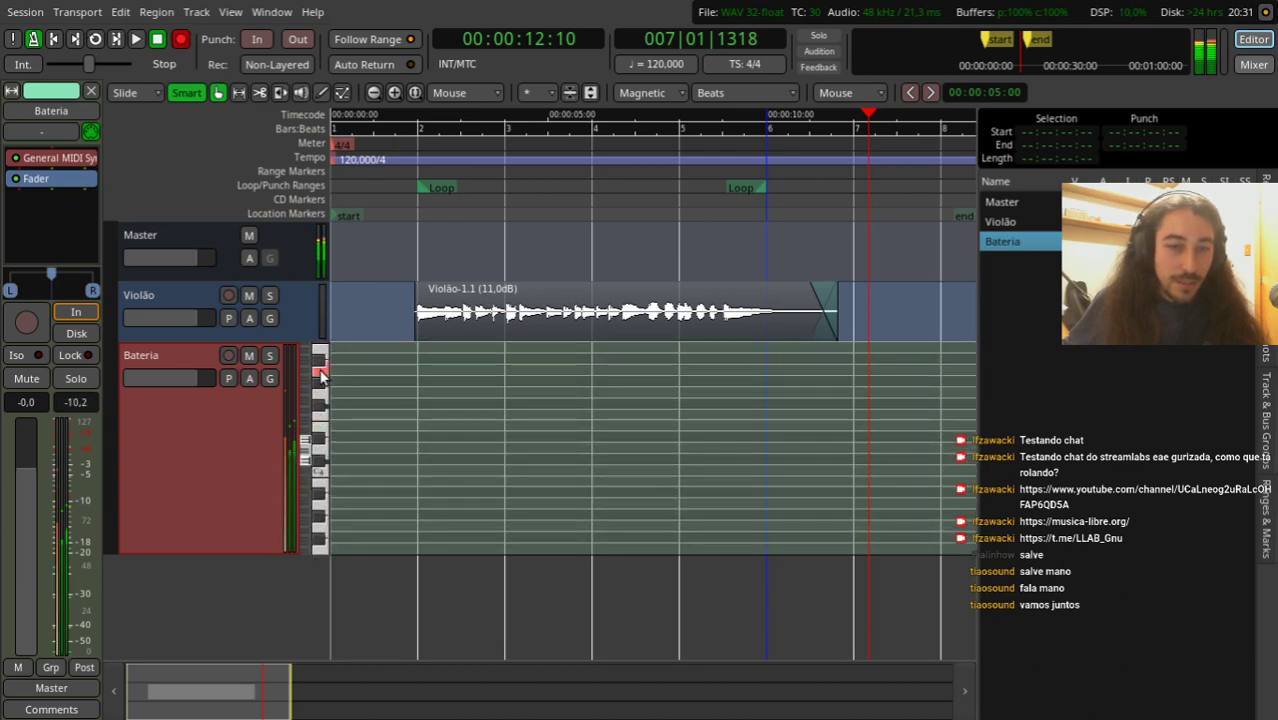
click(320, 352)
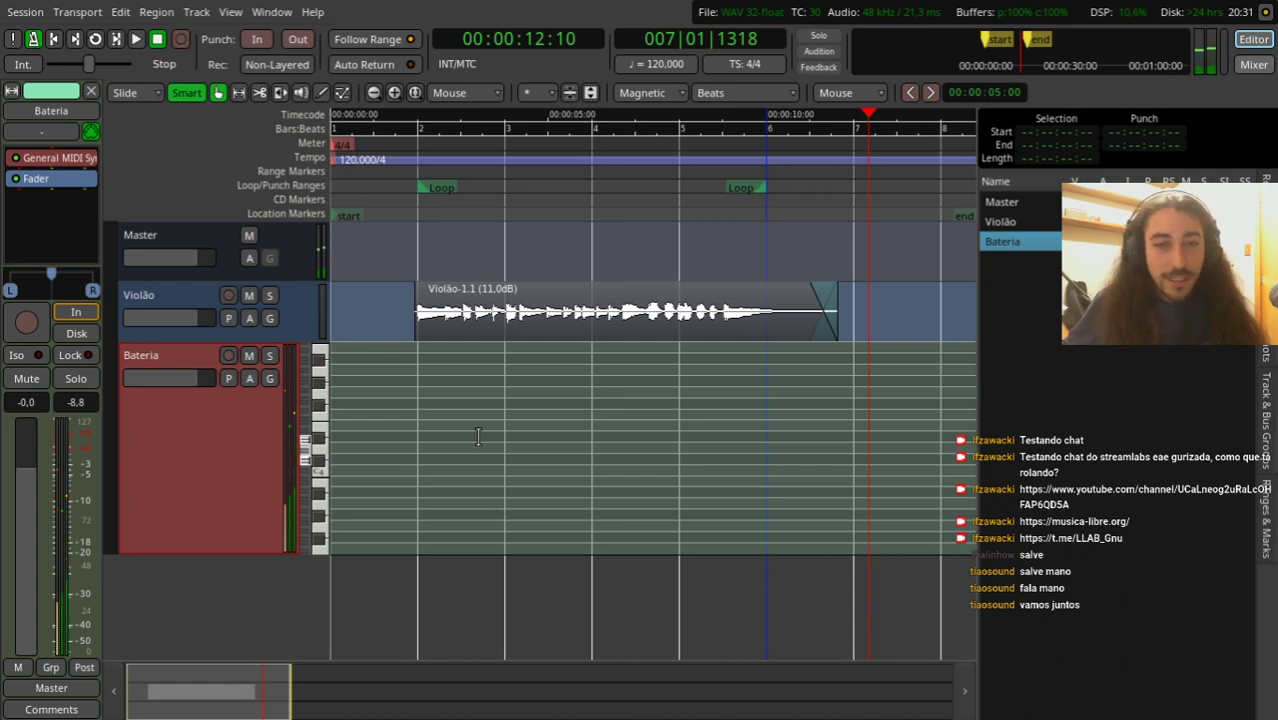
Step: Delete General MIDI Synth from the Bateria track and filter the available plugins to instruments containing "drum"
right_click(44, 156)
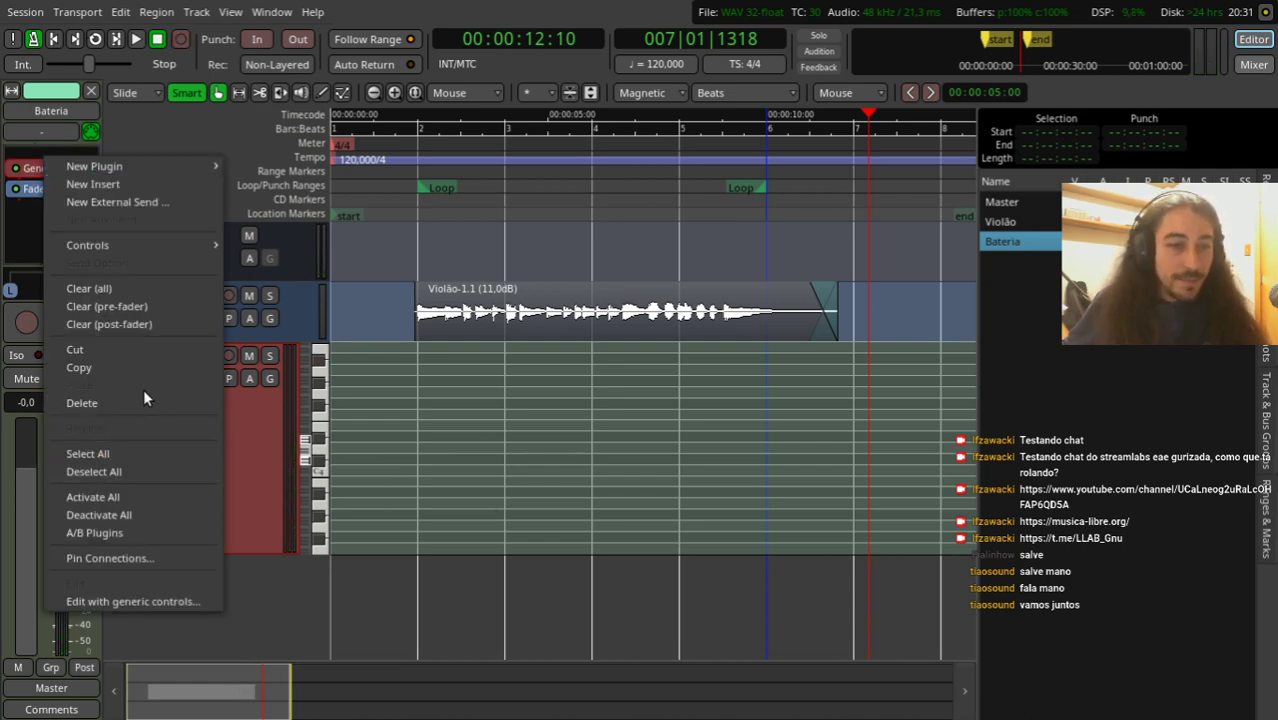
click(86, 402)
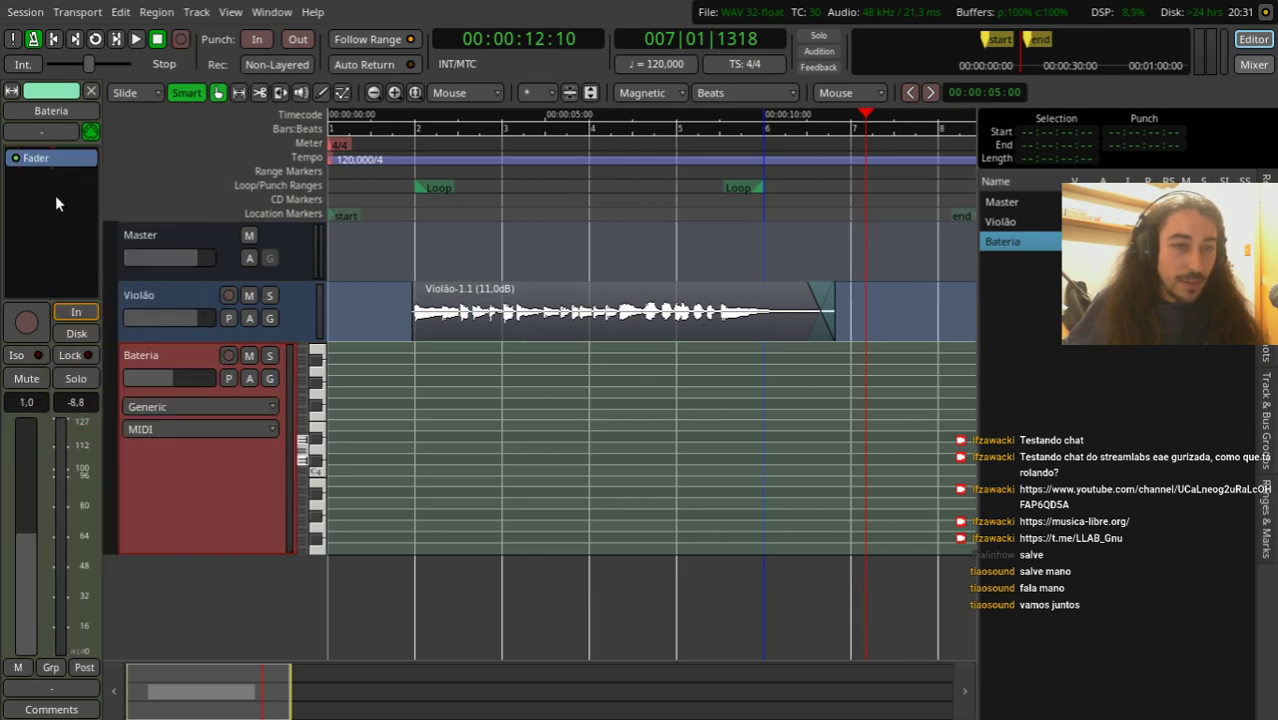
double_click(49, 194)
drag(254, 14, 576, 101)
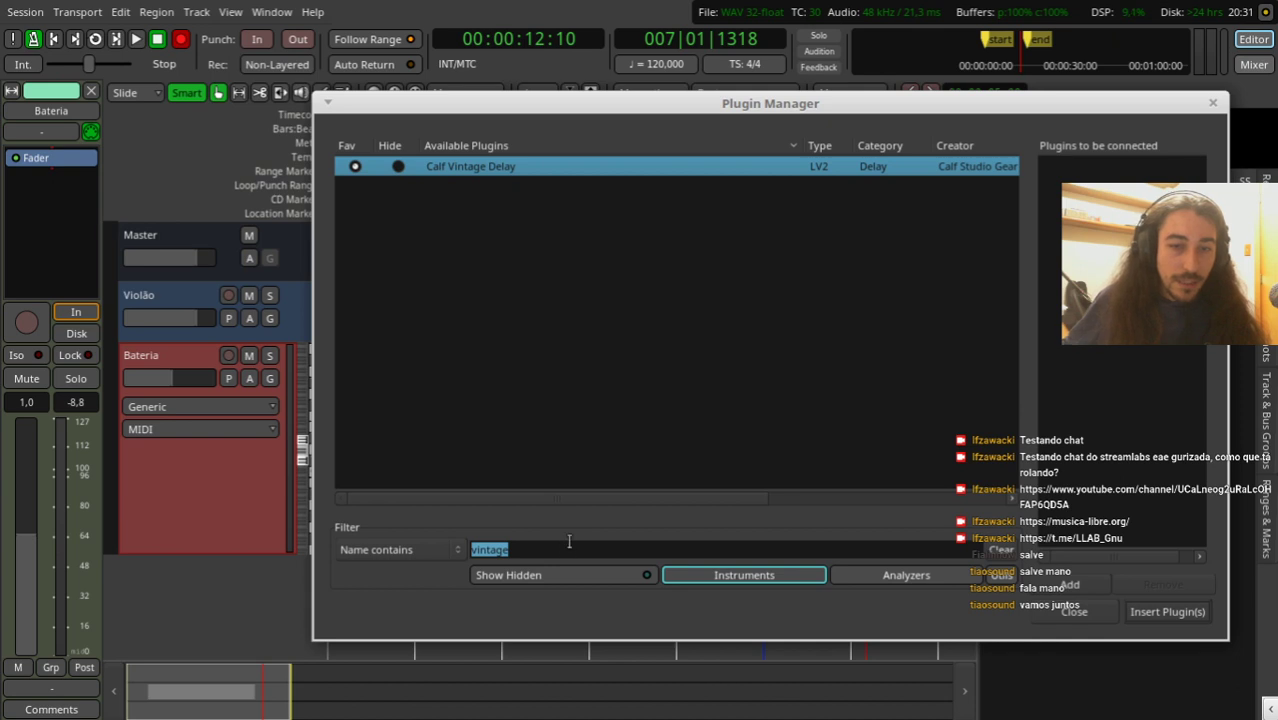
key(BackSpace)
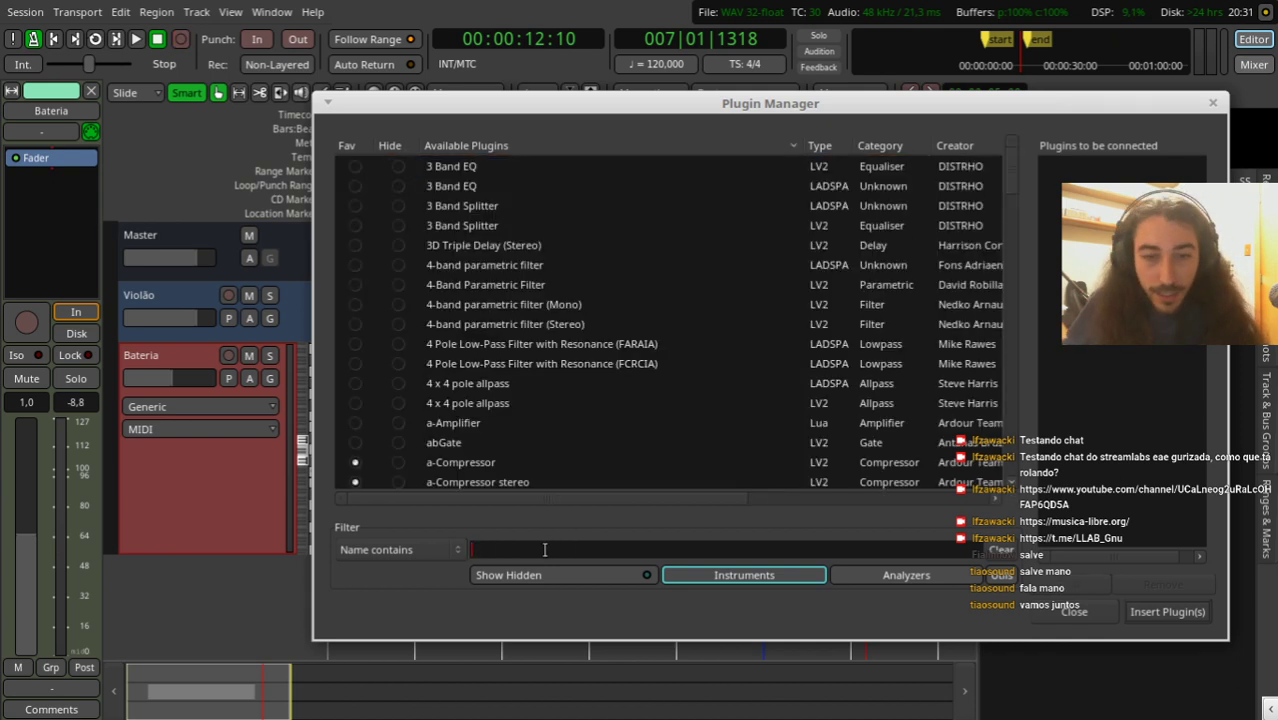
click(769, 572)
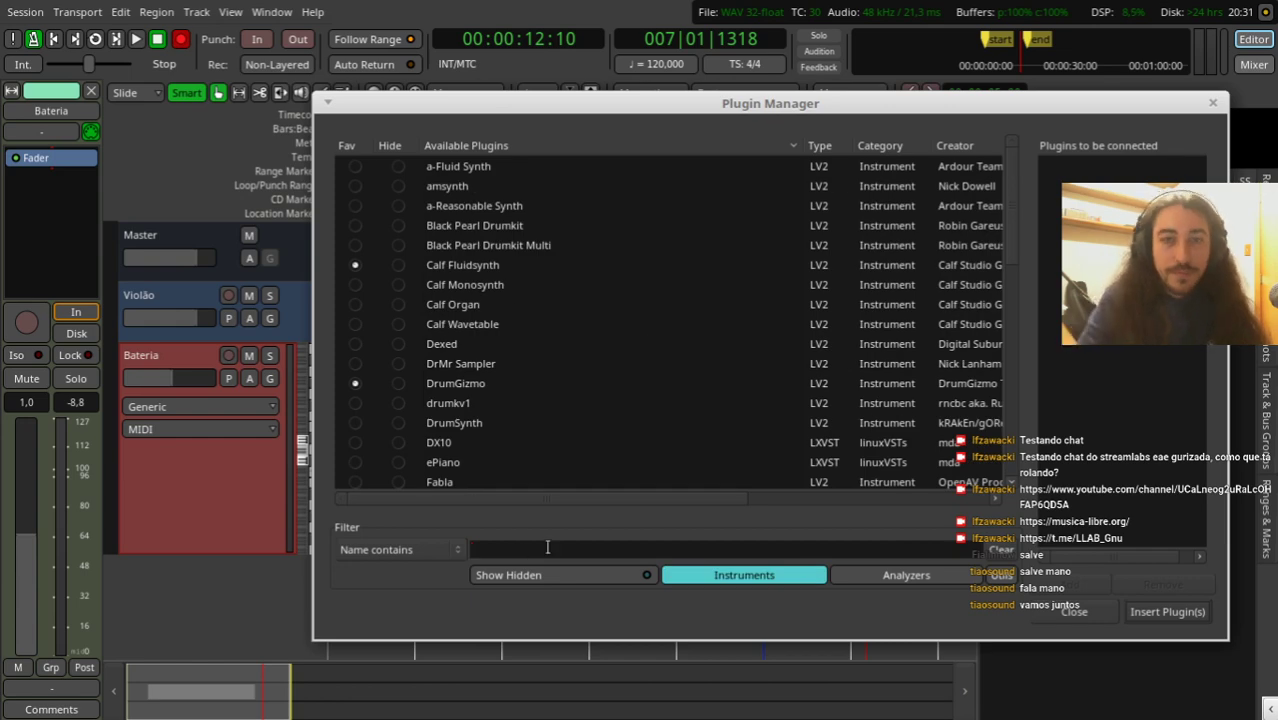
text(drum)
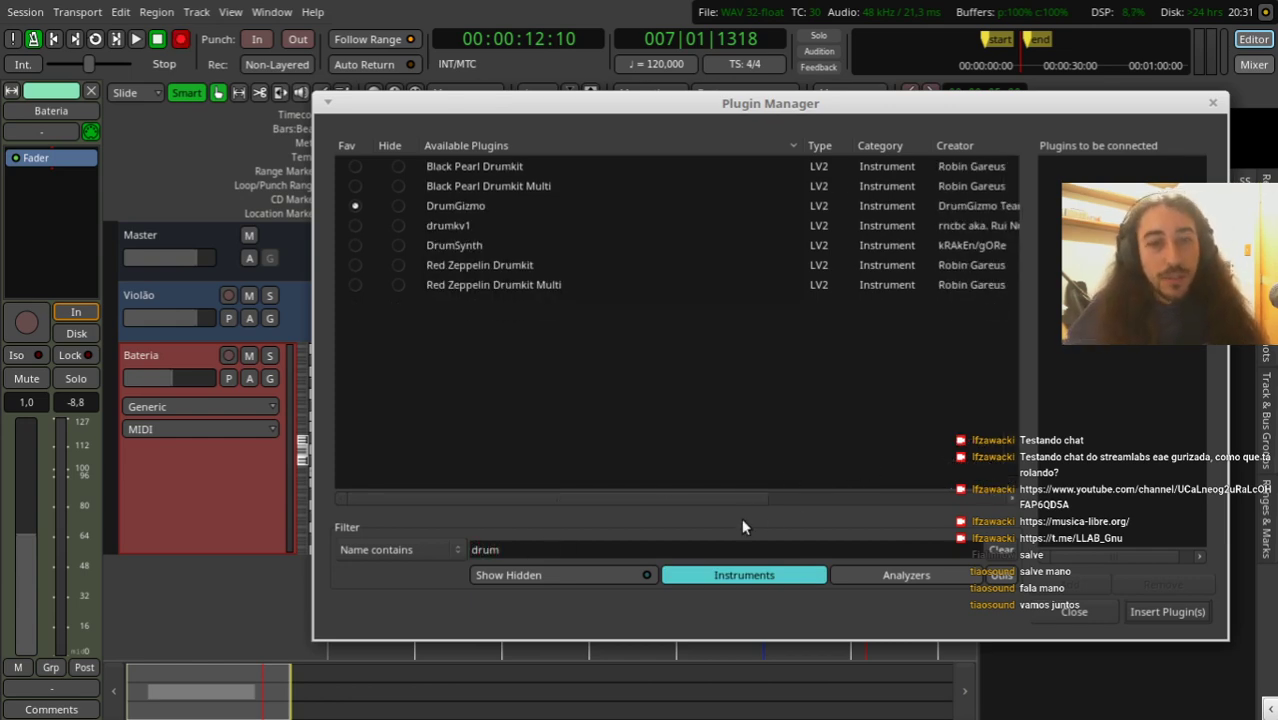
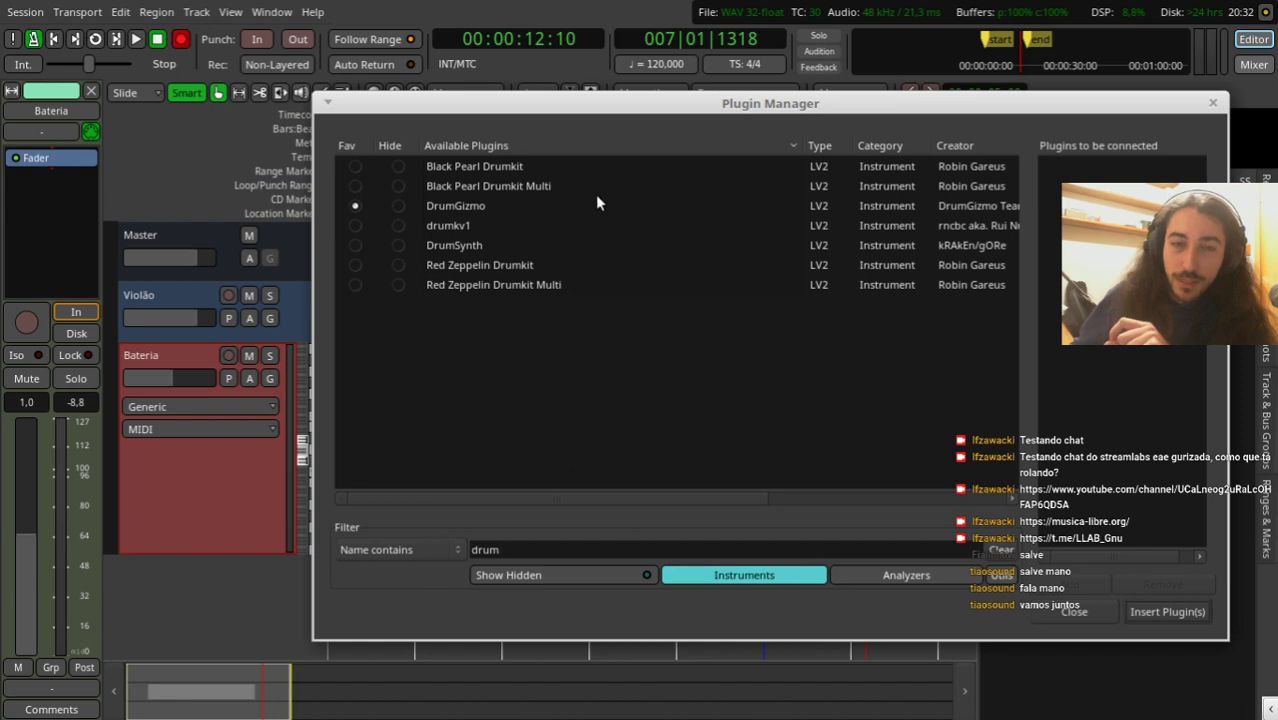
Step: Insert Red Zeppelin Drumkit on the Bateria track and move its editor clear of the track controls
click(470, 250)
click(516, 224)
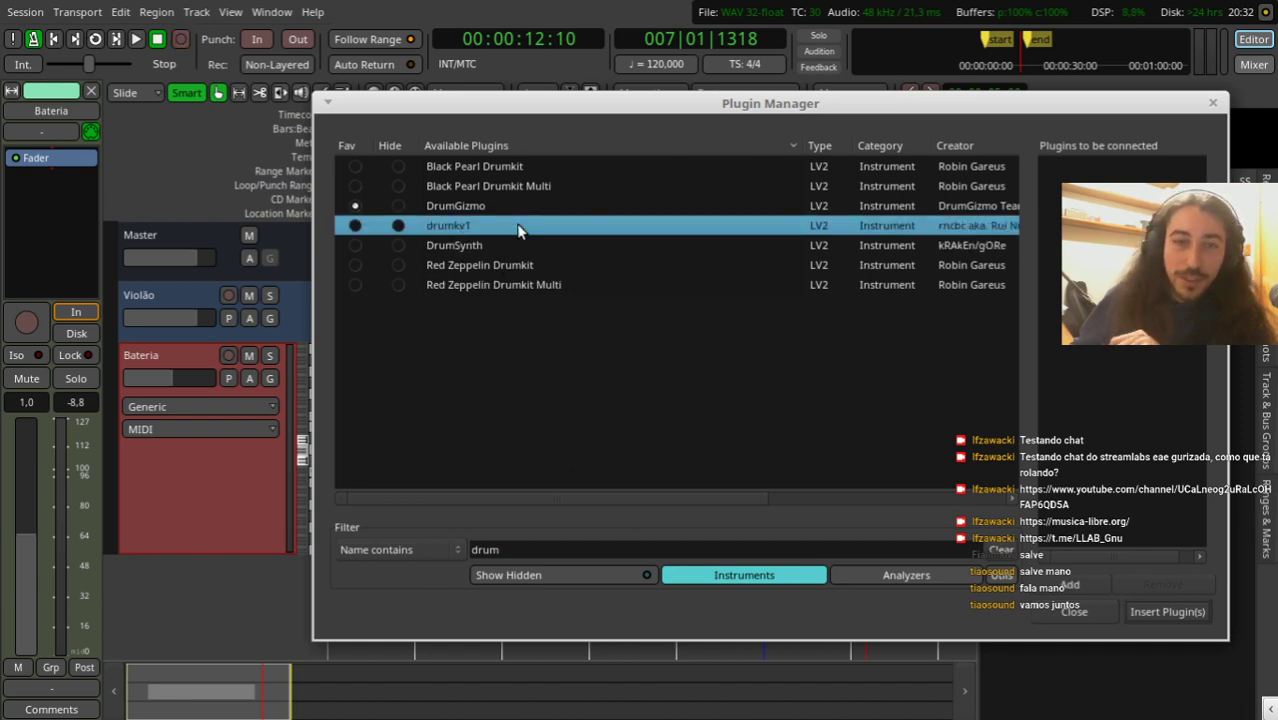
click(478, 258)
click(481, 224)
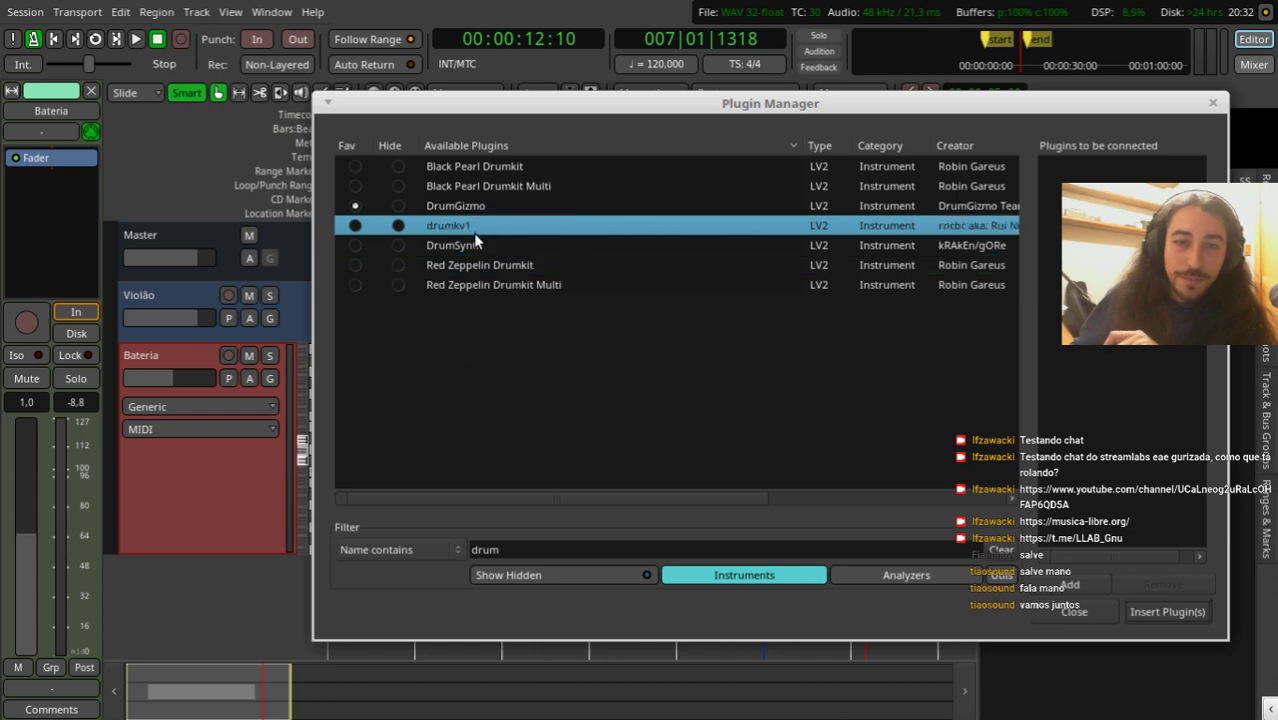
click(478, 244)
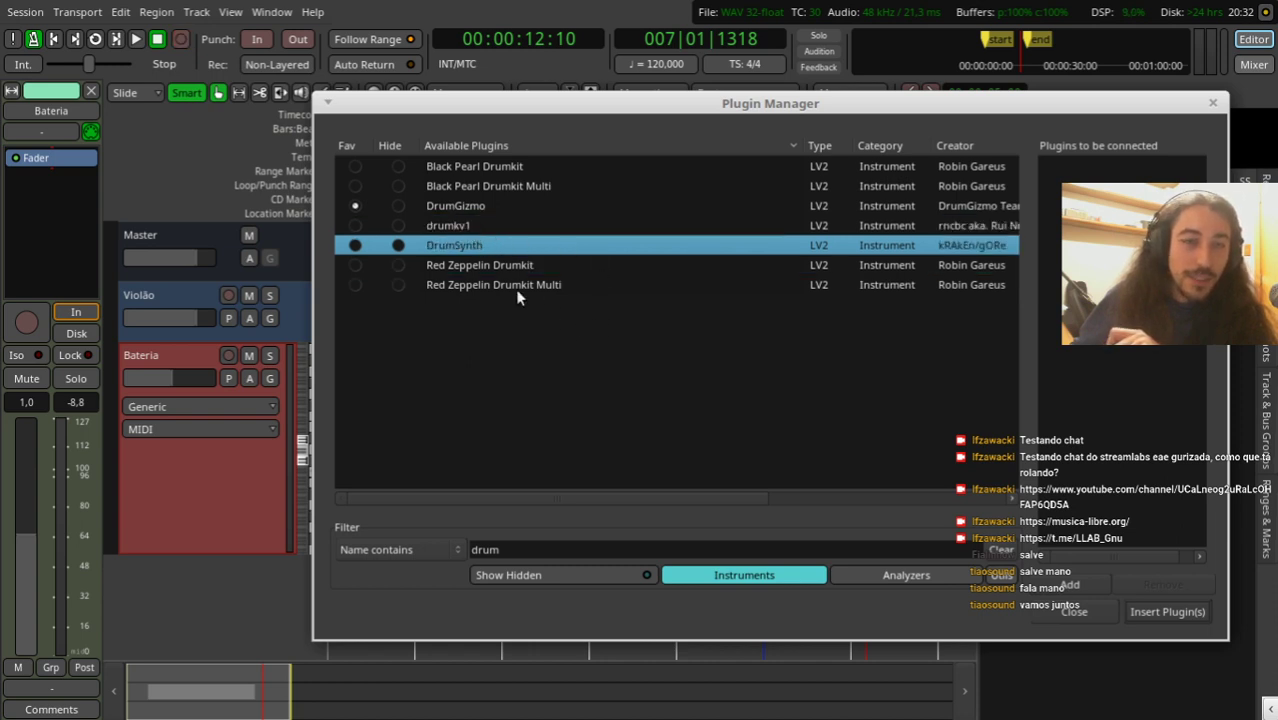
click(508, 266)
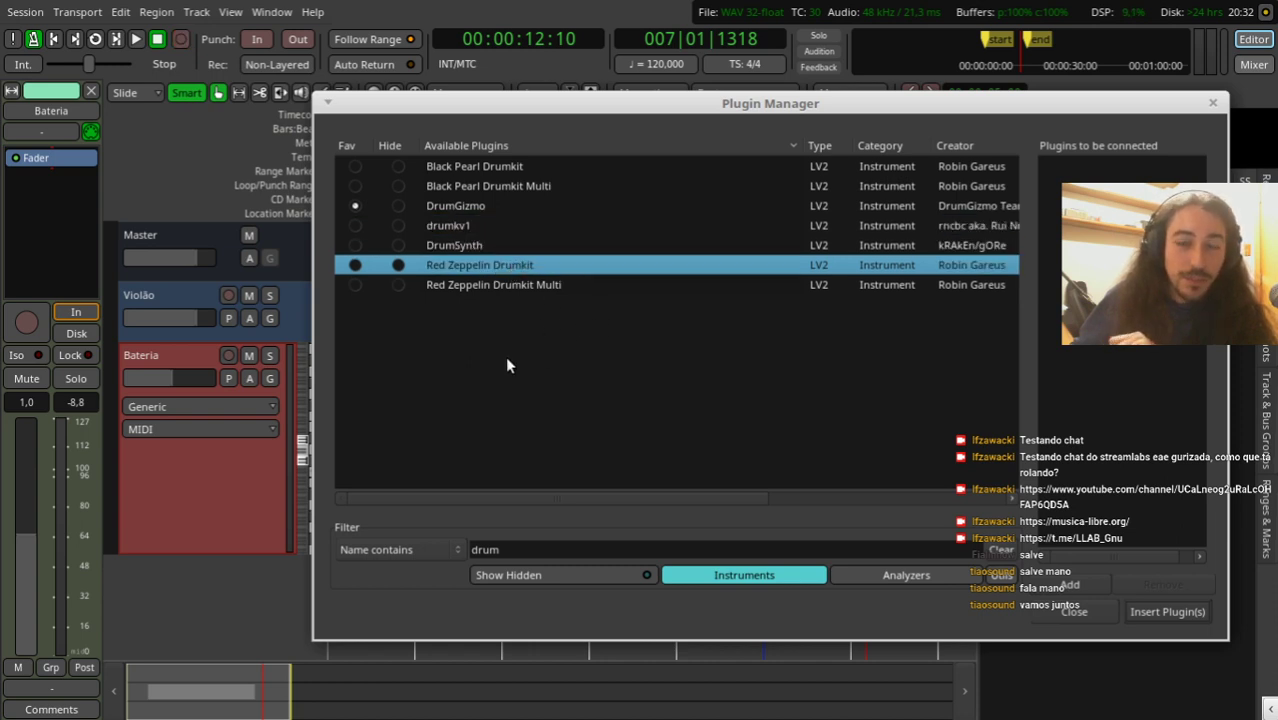
double_click(494, 266)
click(1160, 608)
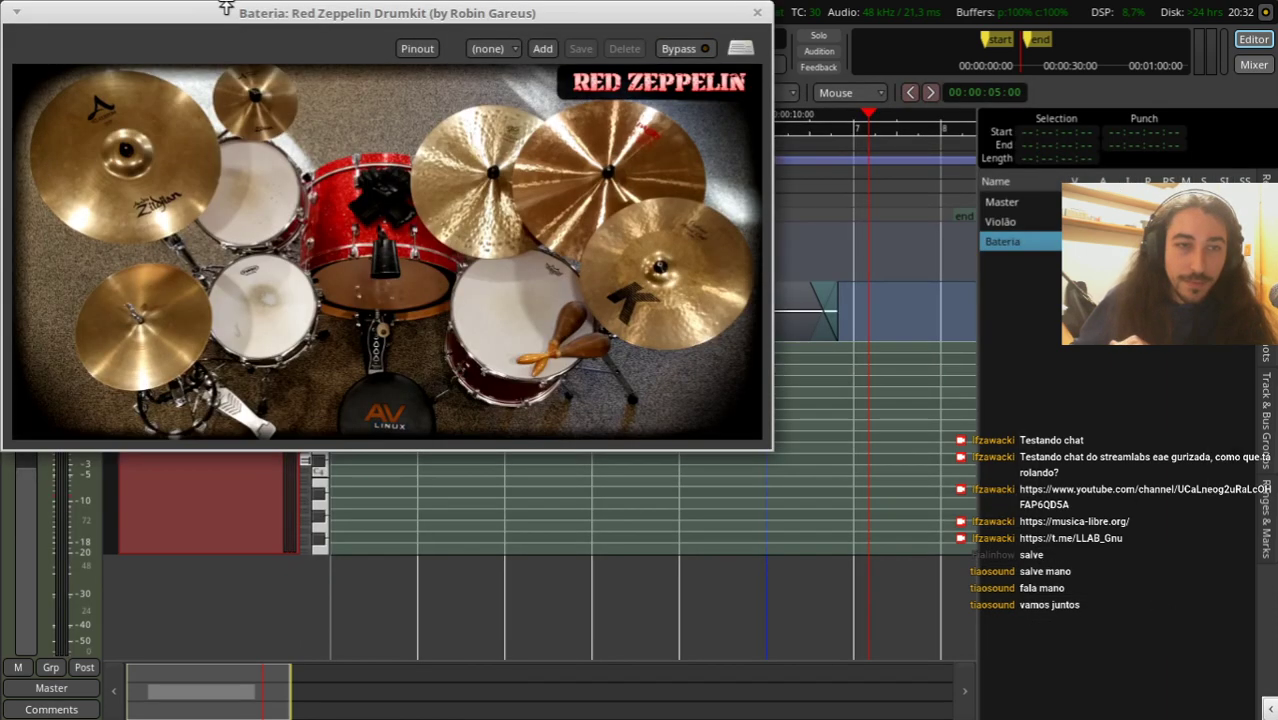
drag(226, 8, 573, 220)
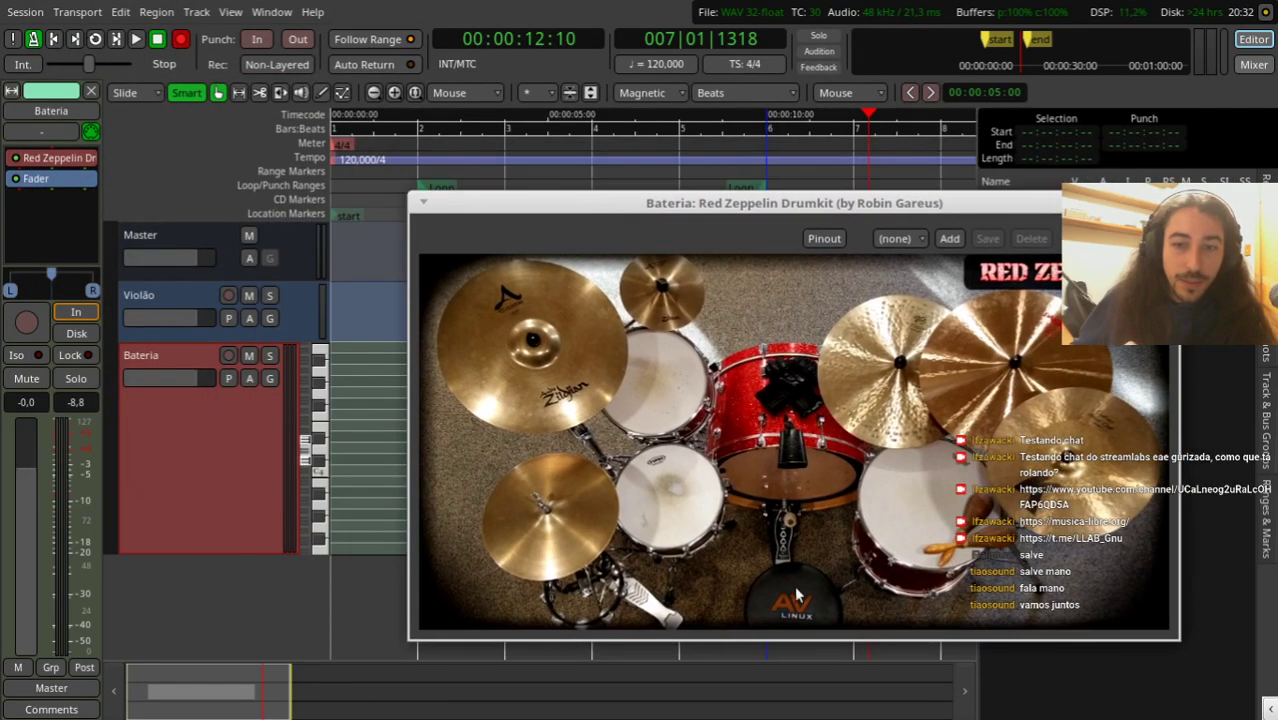
Step: Audition the kick drum and floor tom in the drumkit editor and lower the Bateria track's fader to -4,6 dB
click(785, 494)
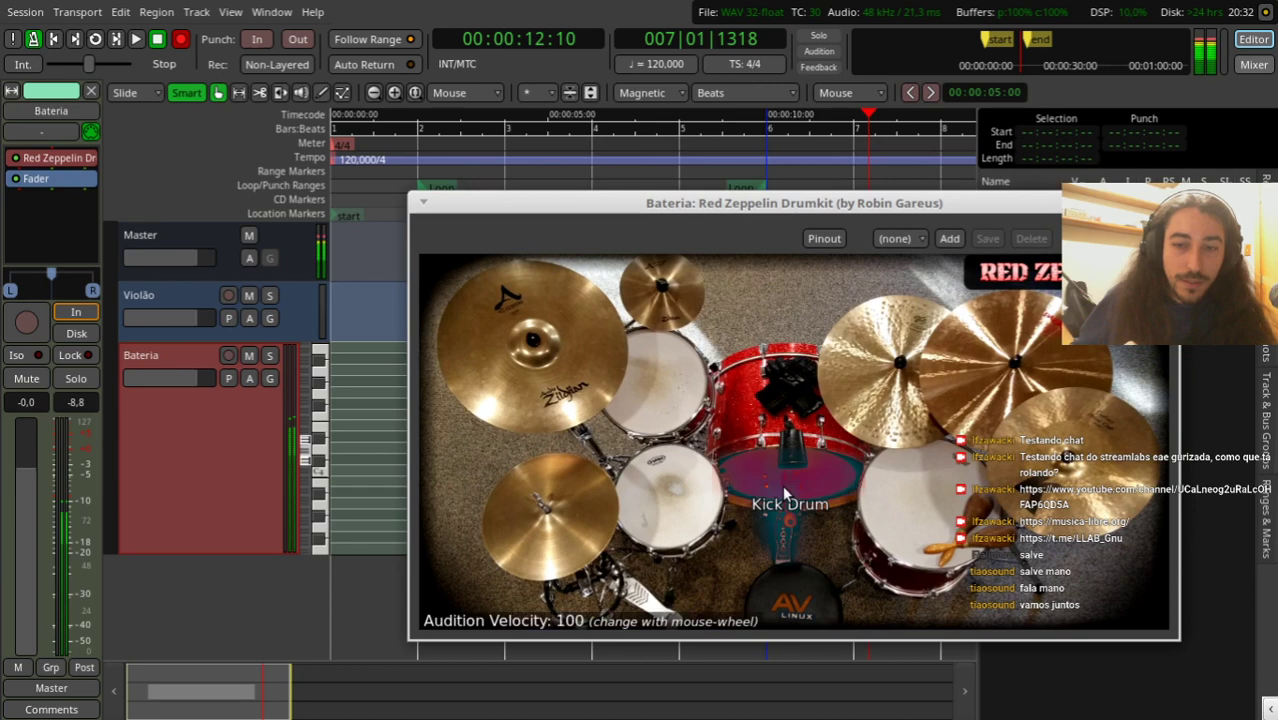
click(915, 497)
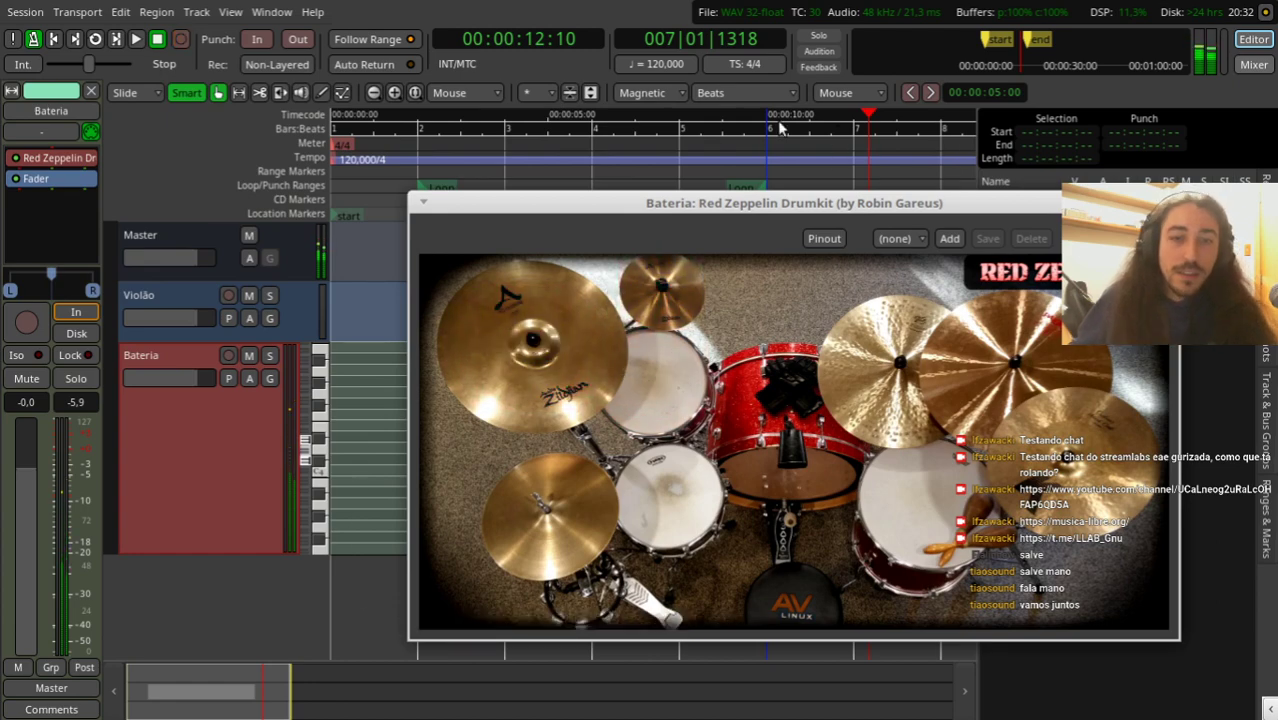
drag(679, 196, 604, 143)
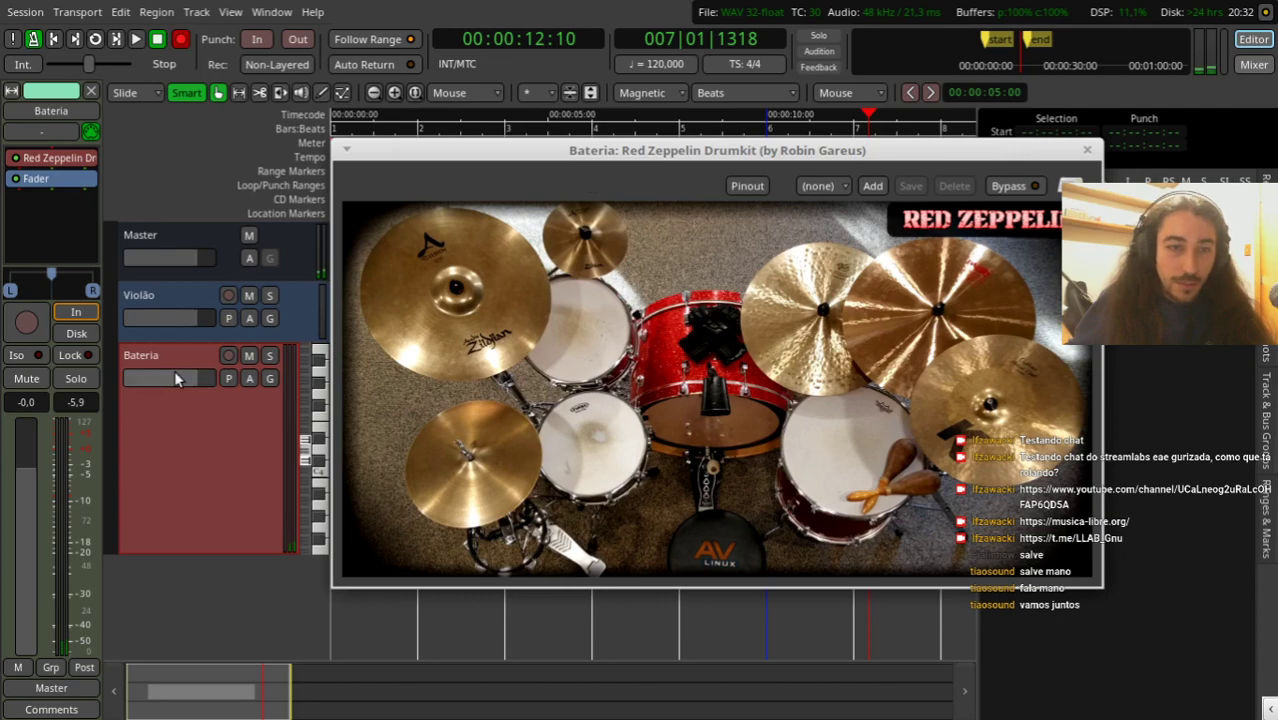
drag(174, 378, 196, 490)
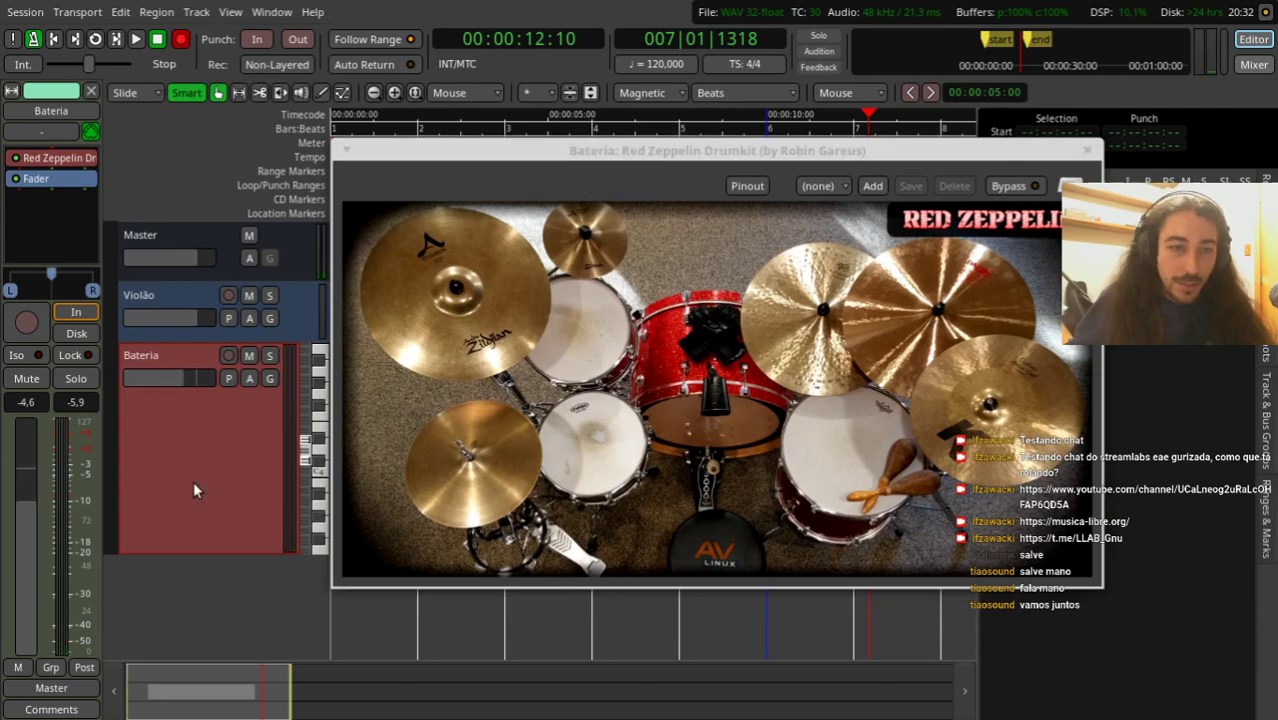
click(193, 481)
Step: Place the playhead at 00:00:02:00, the start of bar 2
scroll(530, 400, up, 2)
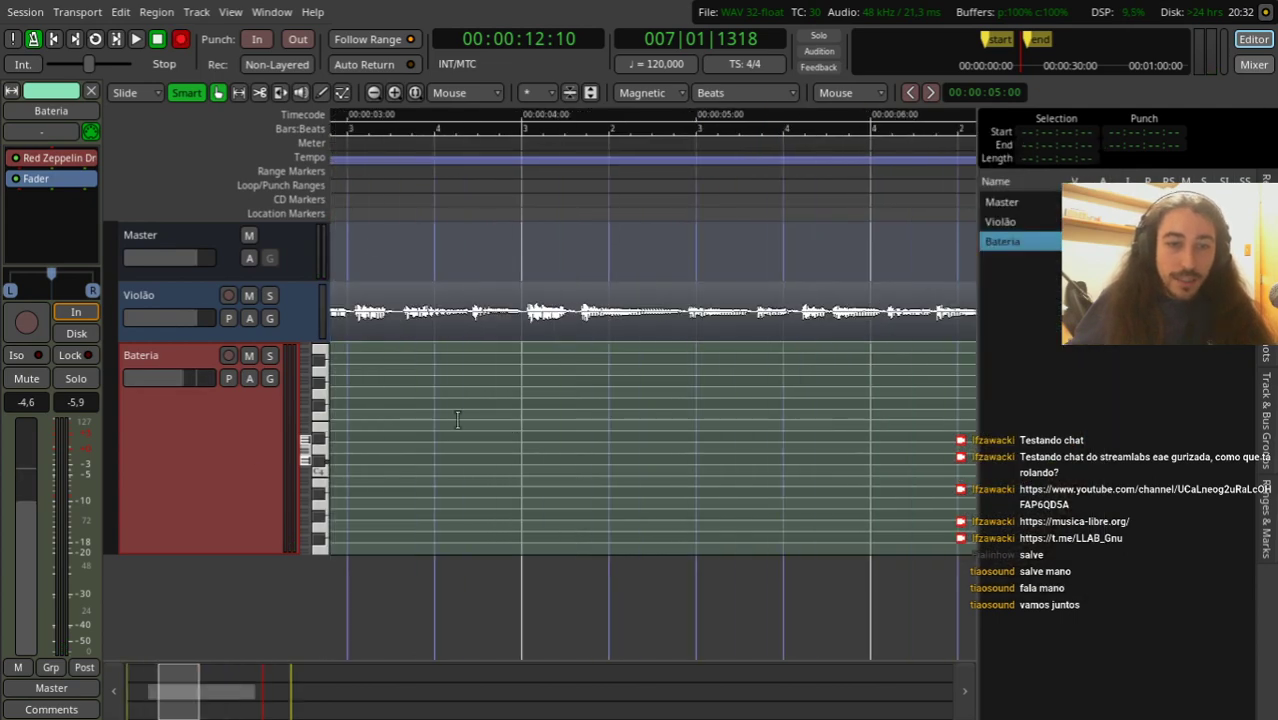
click(401, 212)
drag(401, 212, 680, 240)
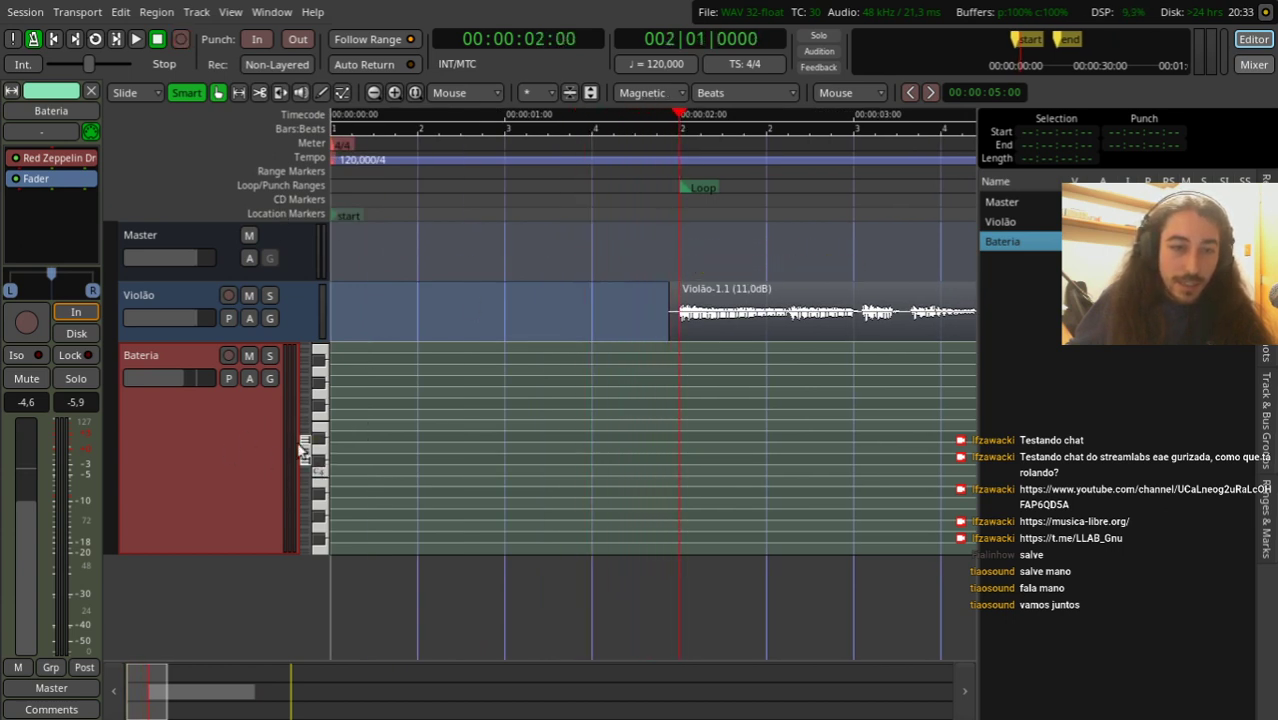
Step: Set the Bateria track's note mode to percussive
click(268, 379)
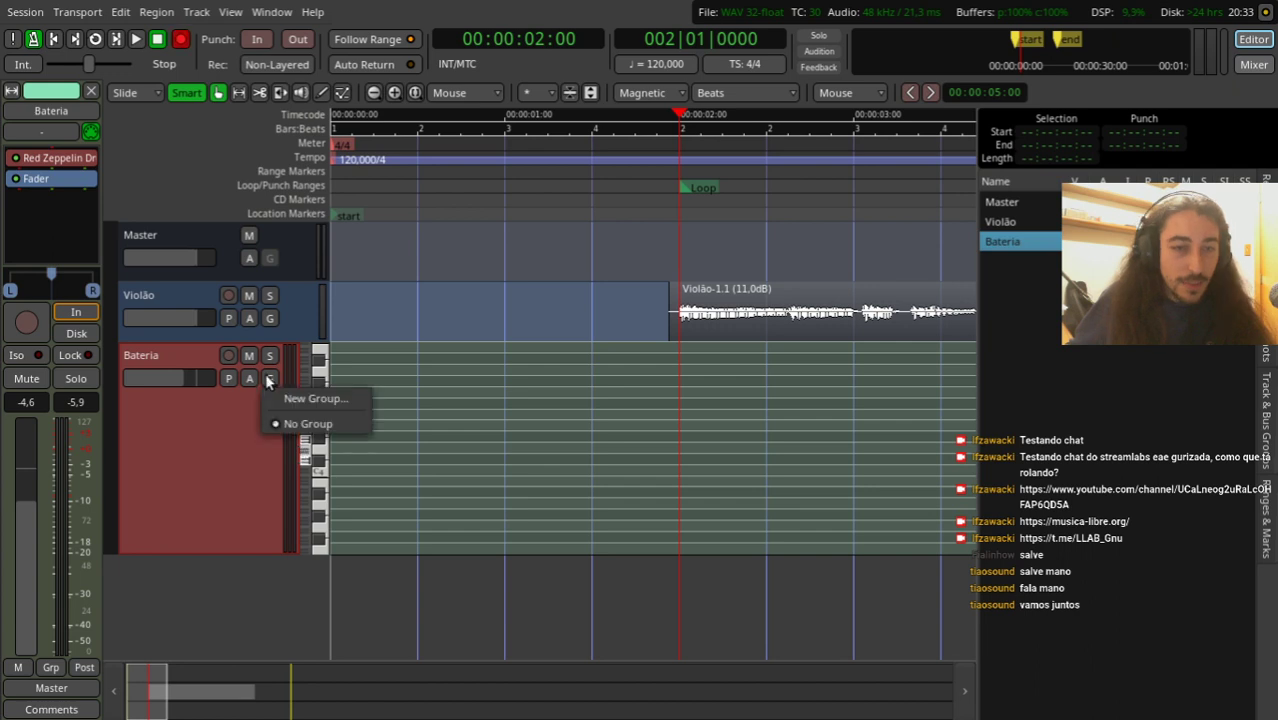
right_click(268, 379)
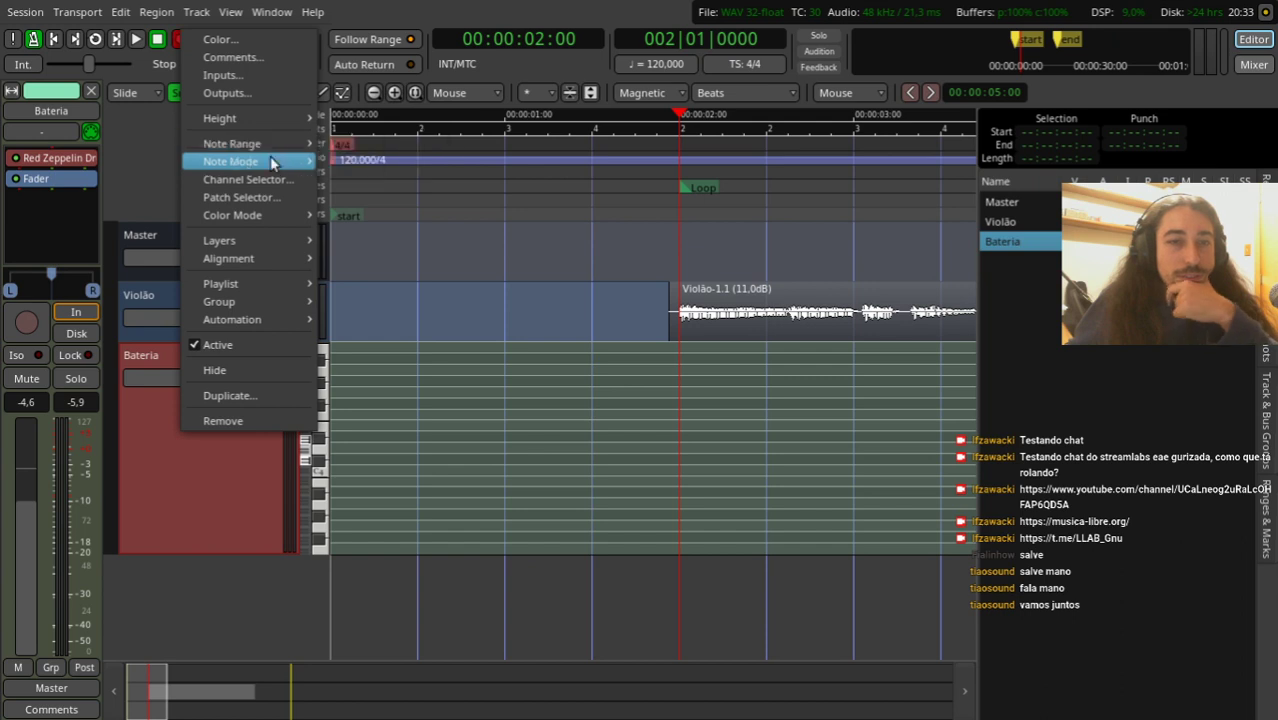
mouse_move(269, 161)
click(349, 180)
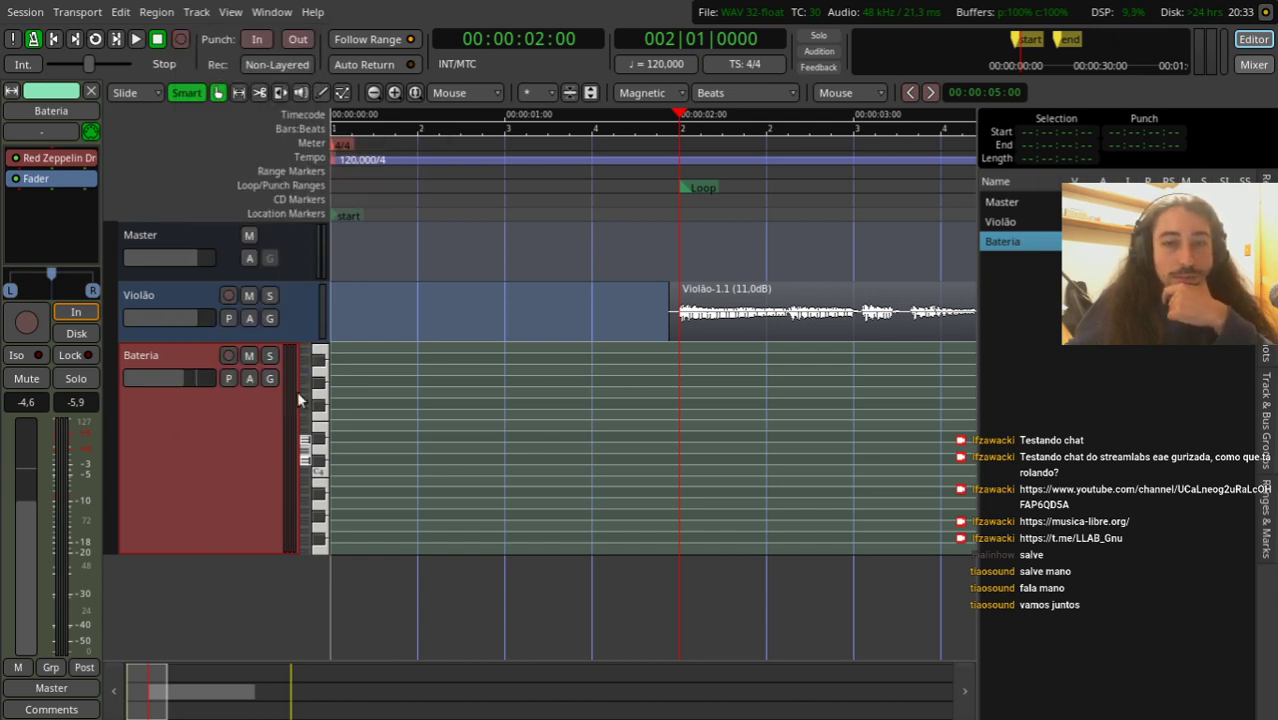
right_click(197, 446)
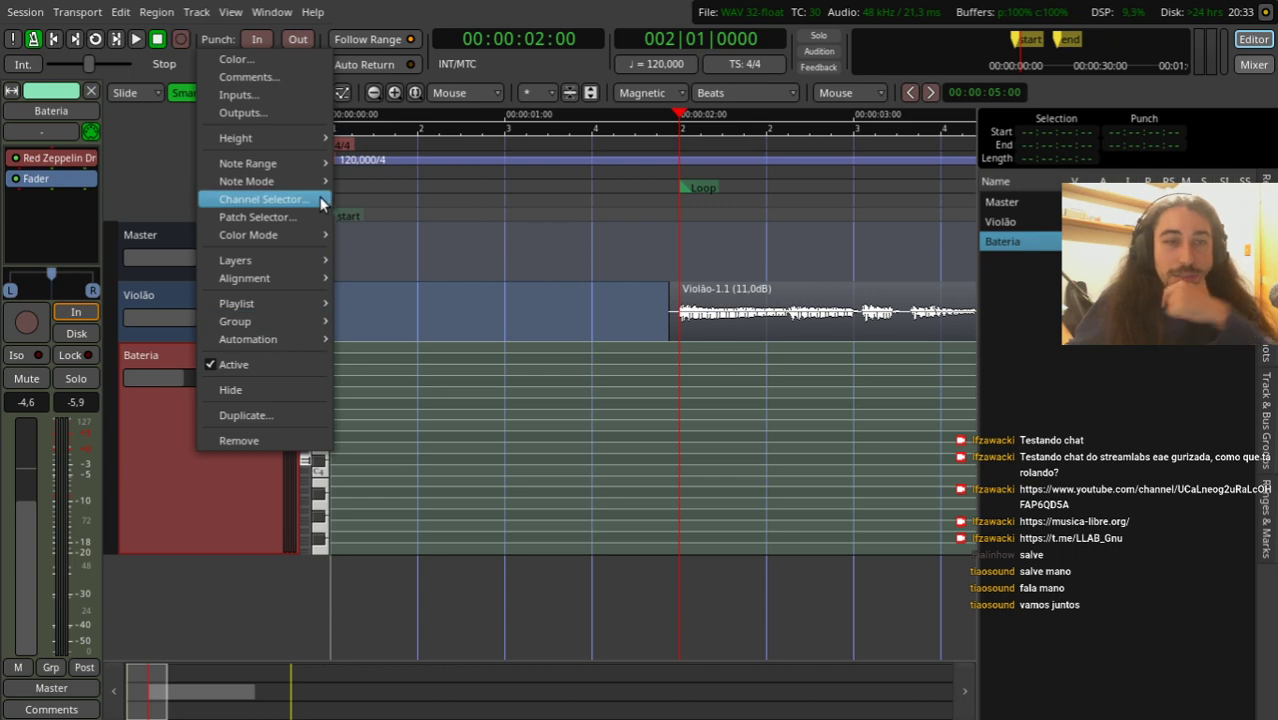
mouse_move(314, 162)
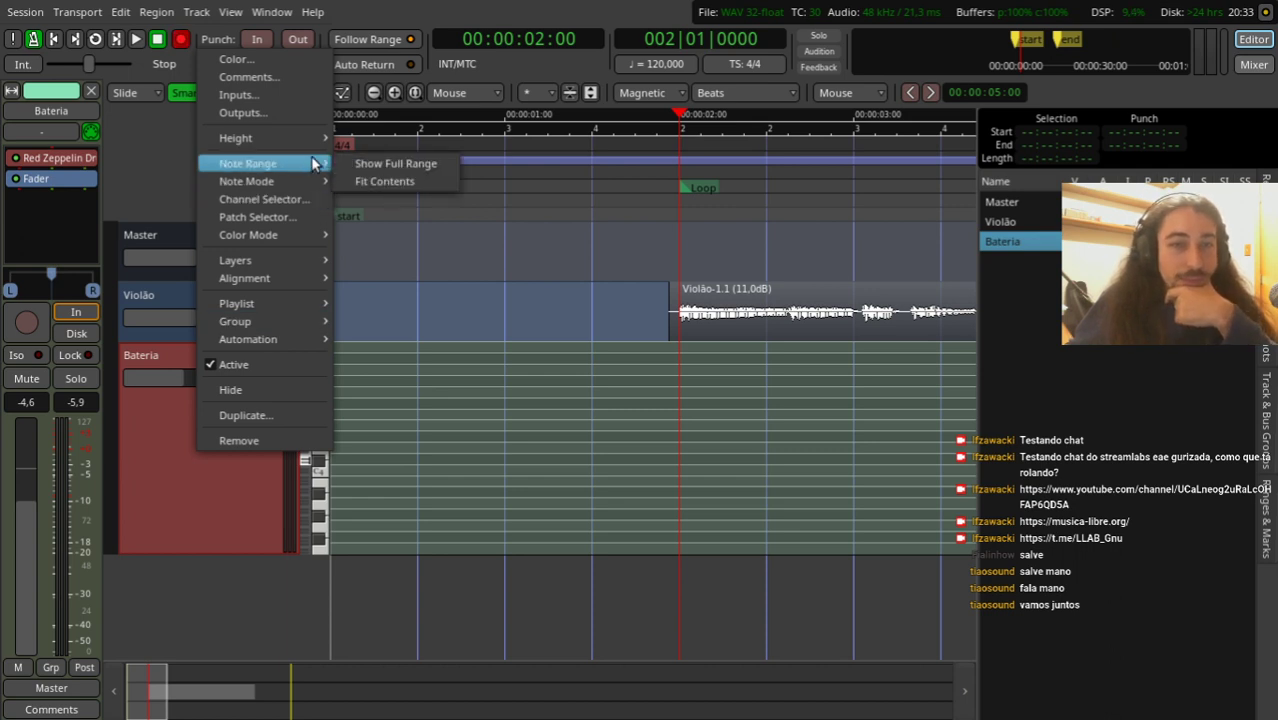
click(365, 471)
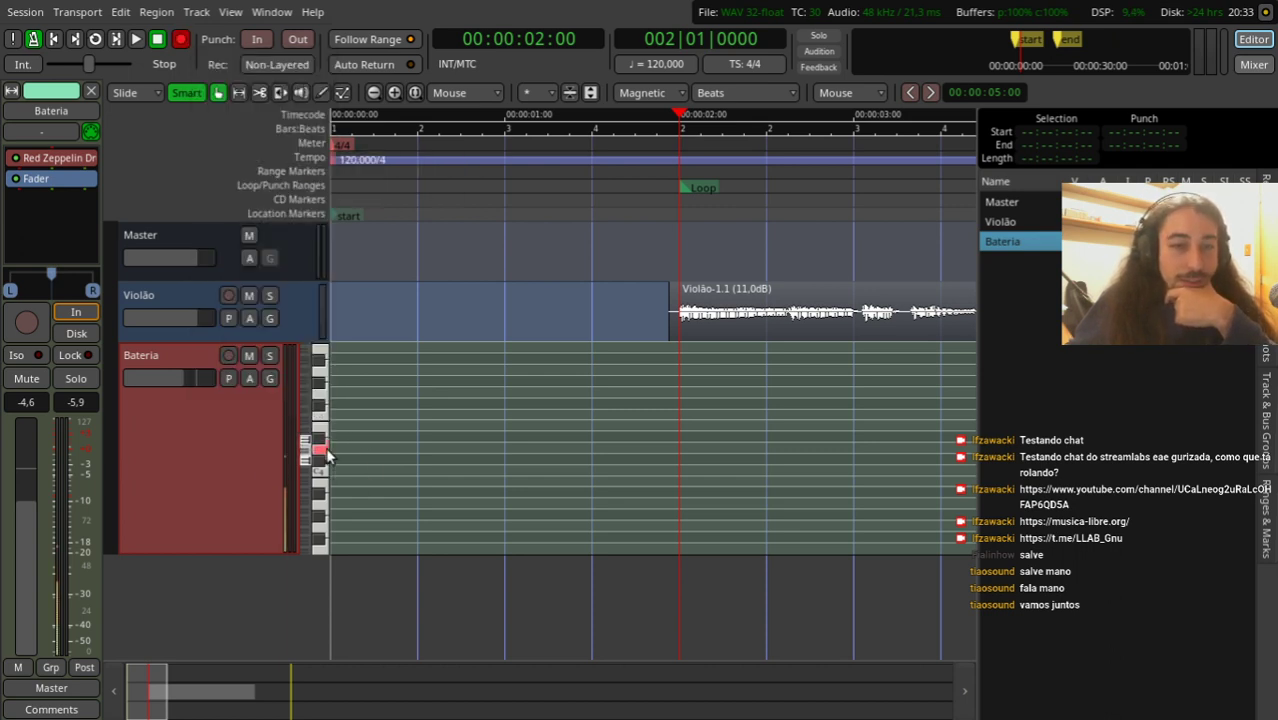
Step: Shift the Bateria track's visible note range lower and audition several drum sounds on its piano keys
scroll(318, 460, down, 3)
mouse_move(314, 472)
mouse_down()
mouse_move(318, 520)
mouse_move(306, 482)
mouse_up()
scroll(312, 478, down, 2)
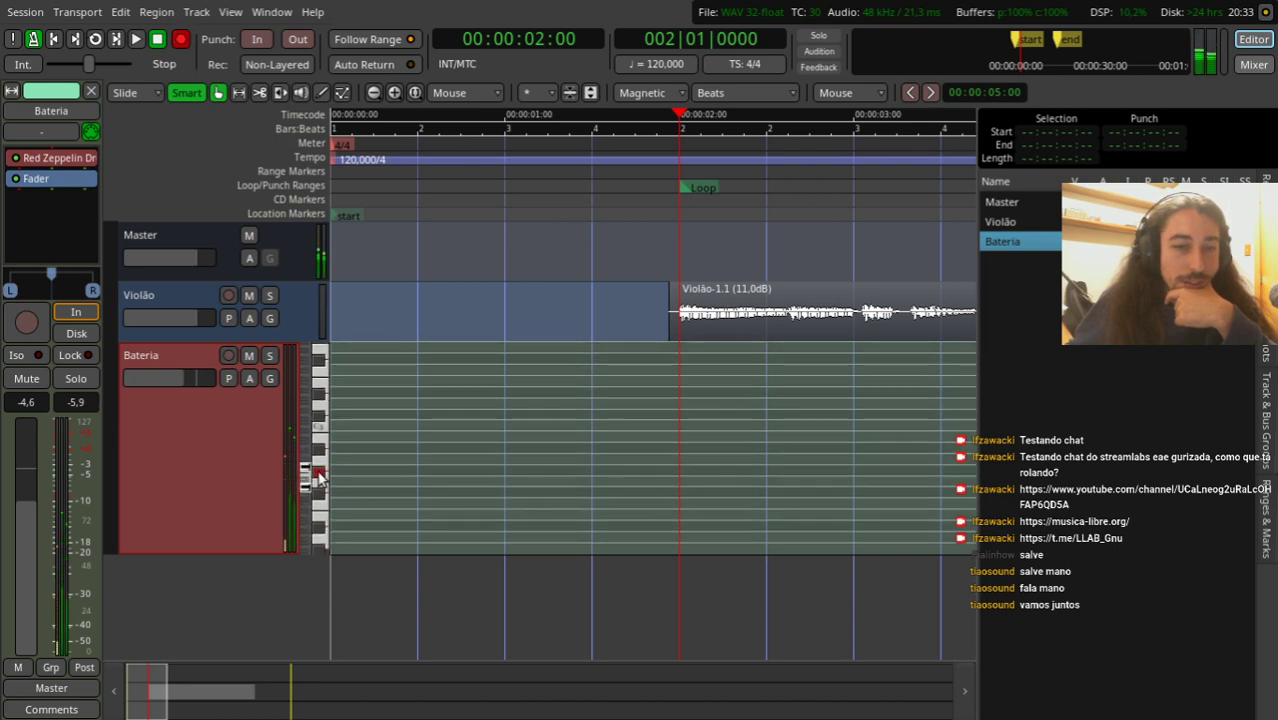
click(320, 487)
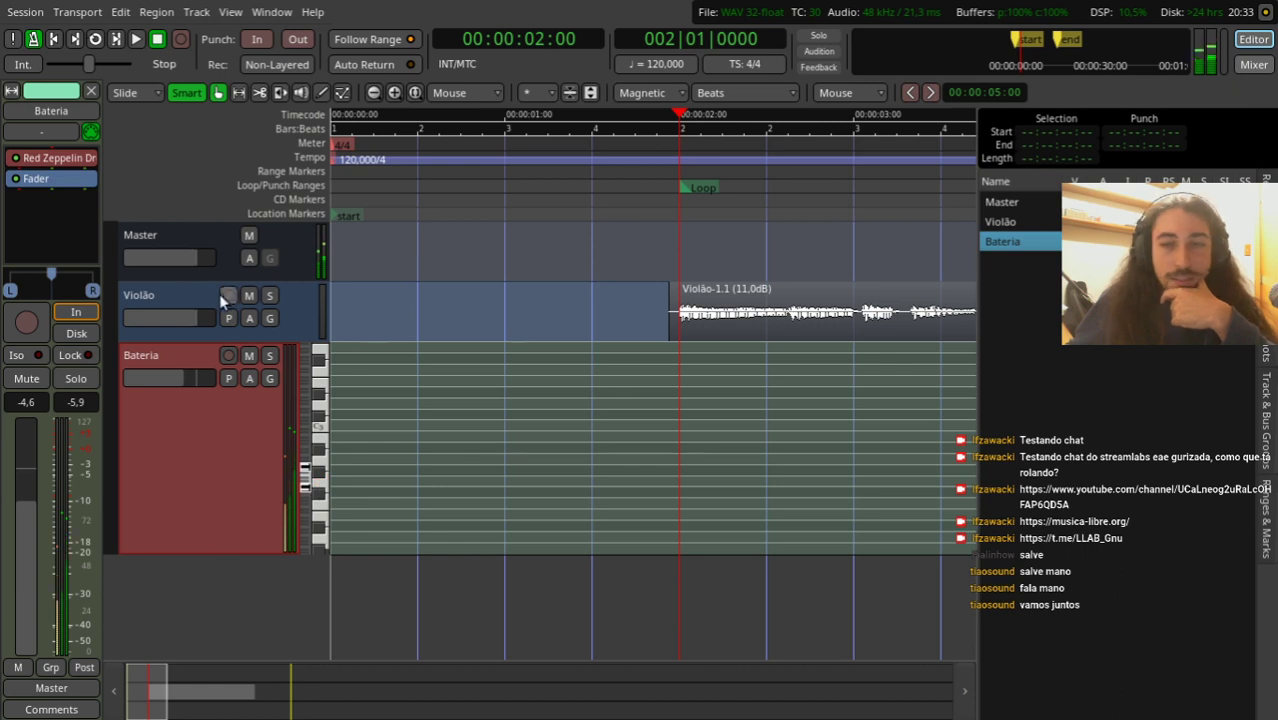
drag(320, 498, 318, 505)
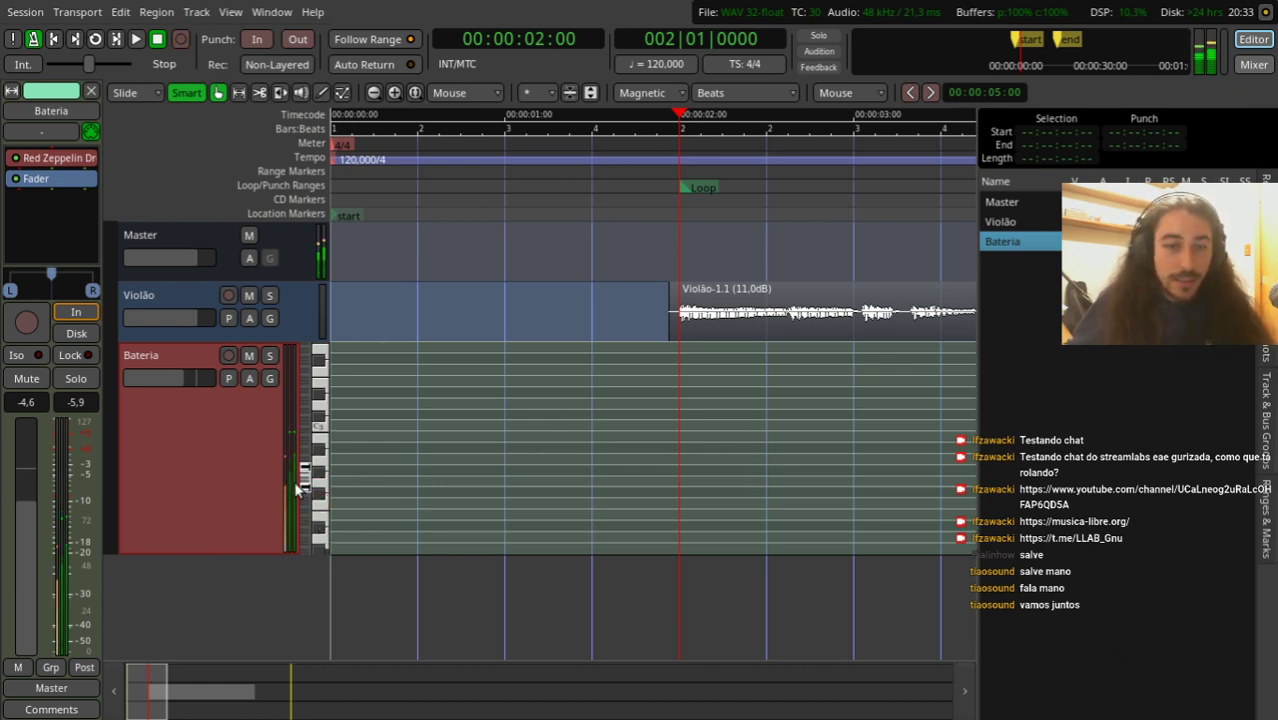
scroll(600, 482, up, 1)
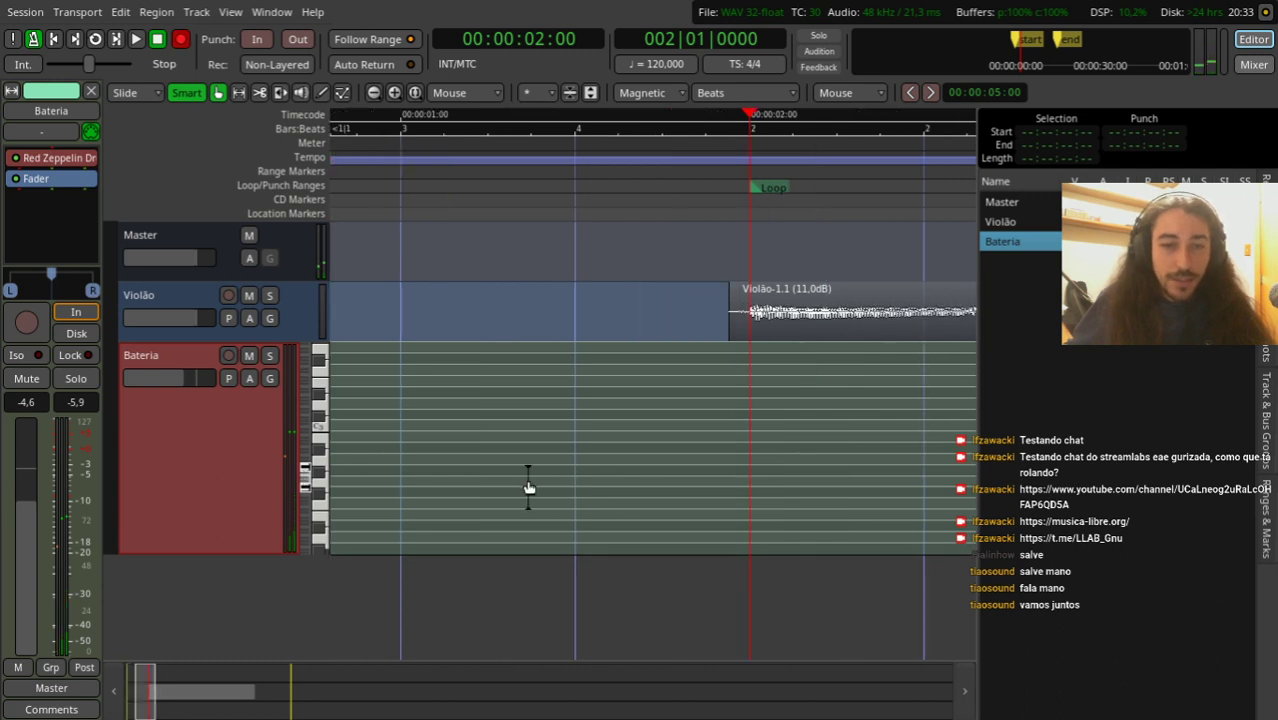
mouse_move(750, 195)
mouse_down()
mouse_move(731, 182)
mouse_move(754, 200)
mouse_up()
click(320, 516)
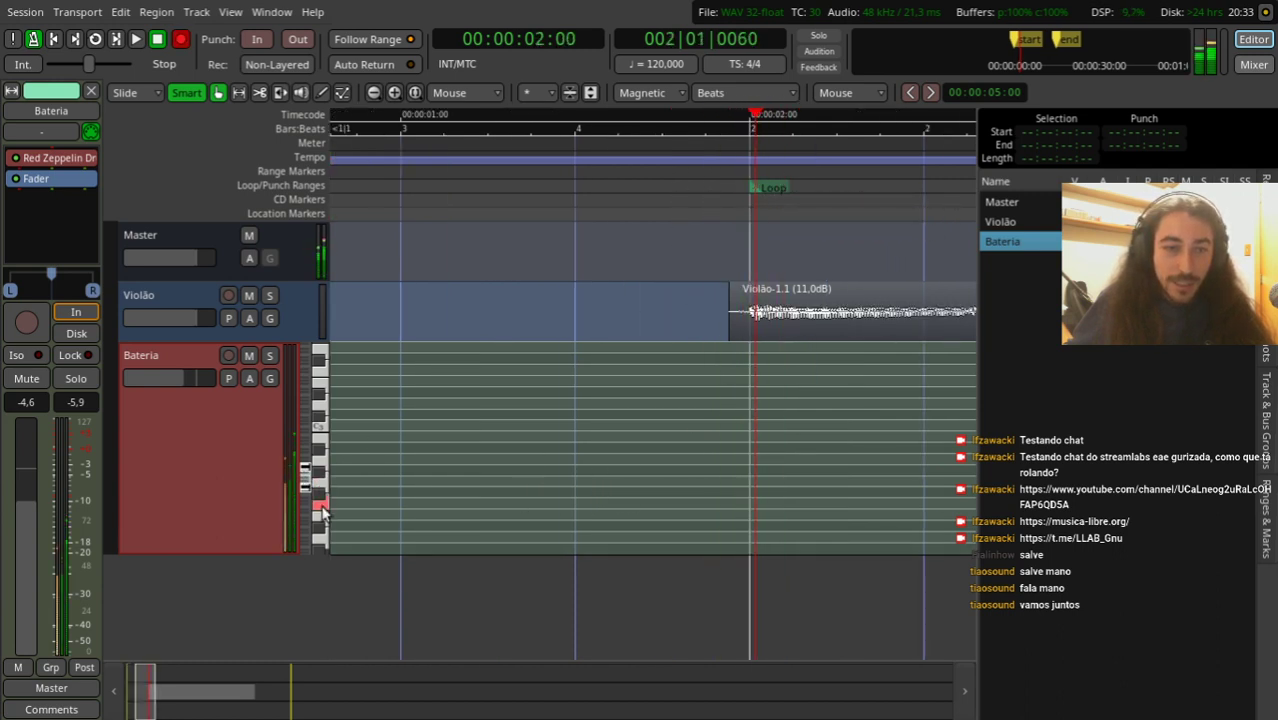
click(322, 541)
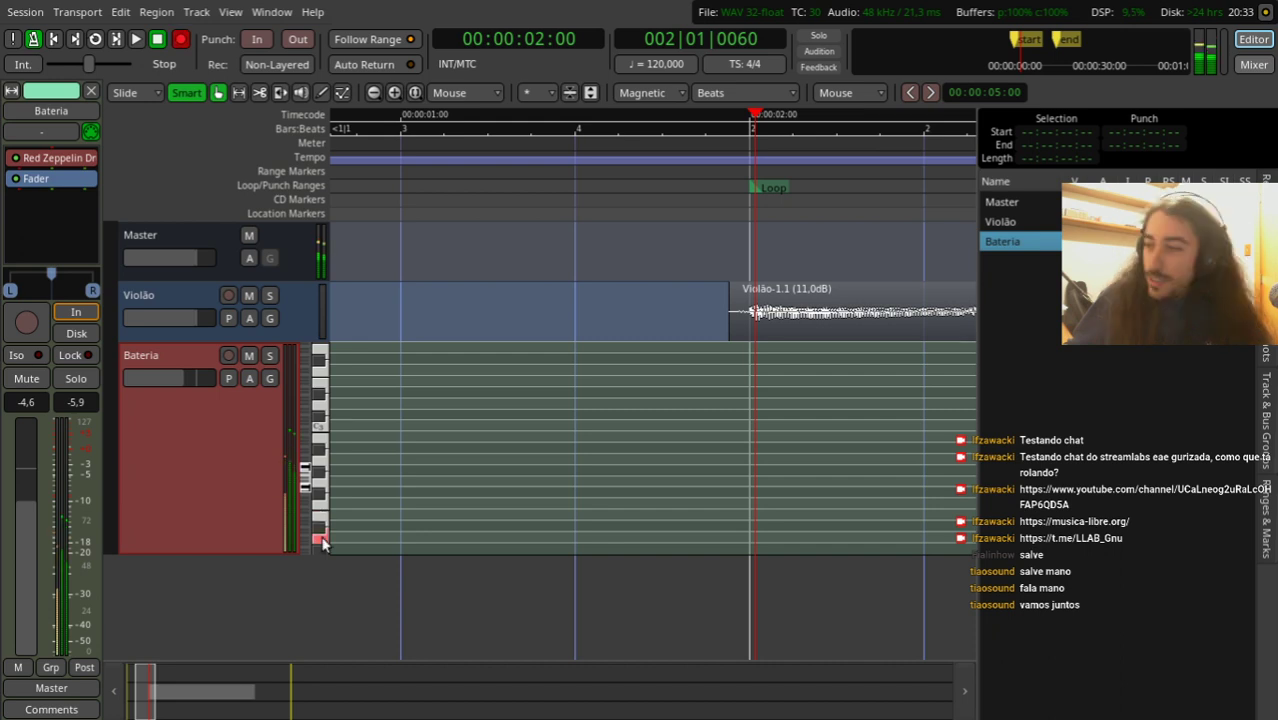
Step: Activate the Draw tool, clear the track selection and return the playhead to the start of bar 2
click(321, 92)
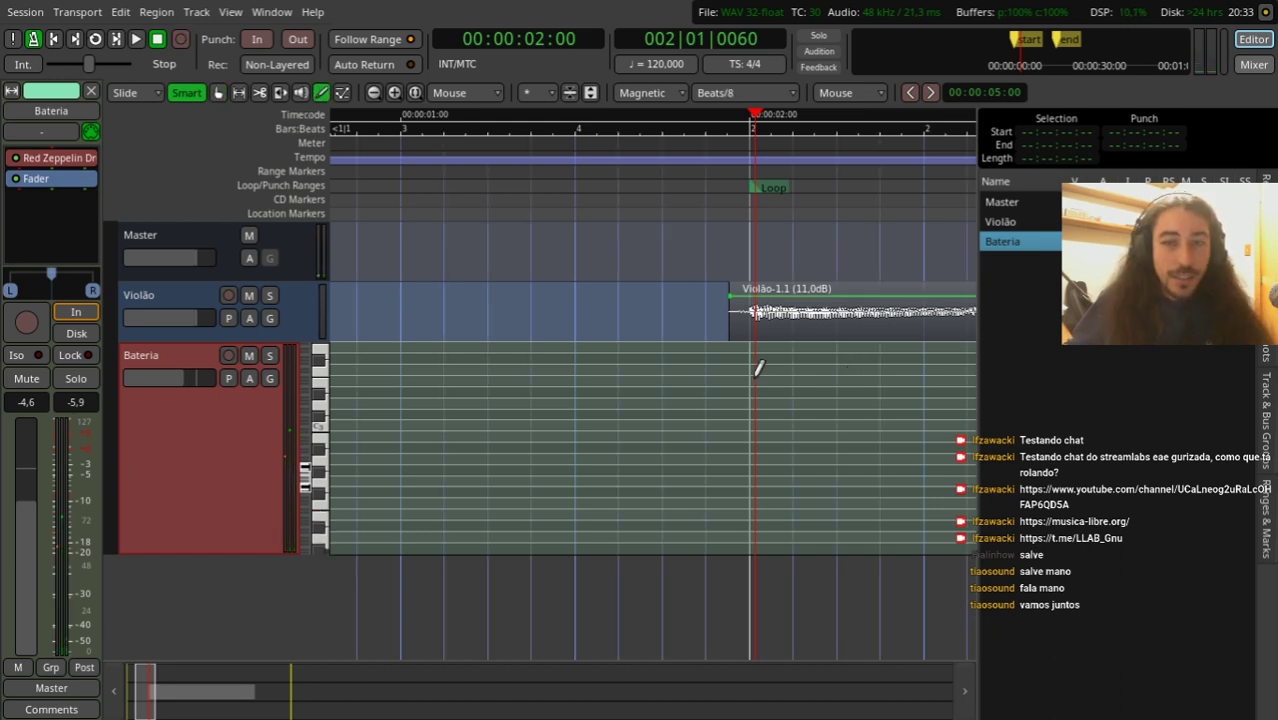
key(Escape)
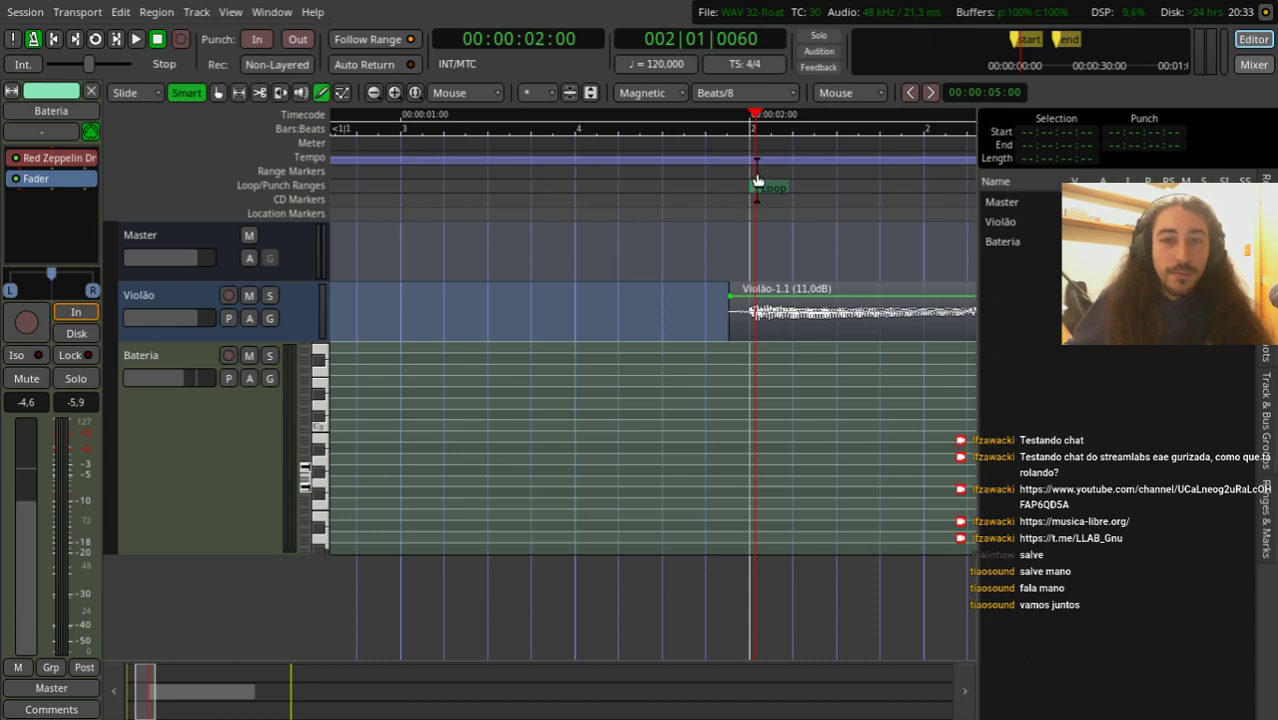
drag(703, 190, 754, 226)
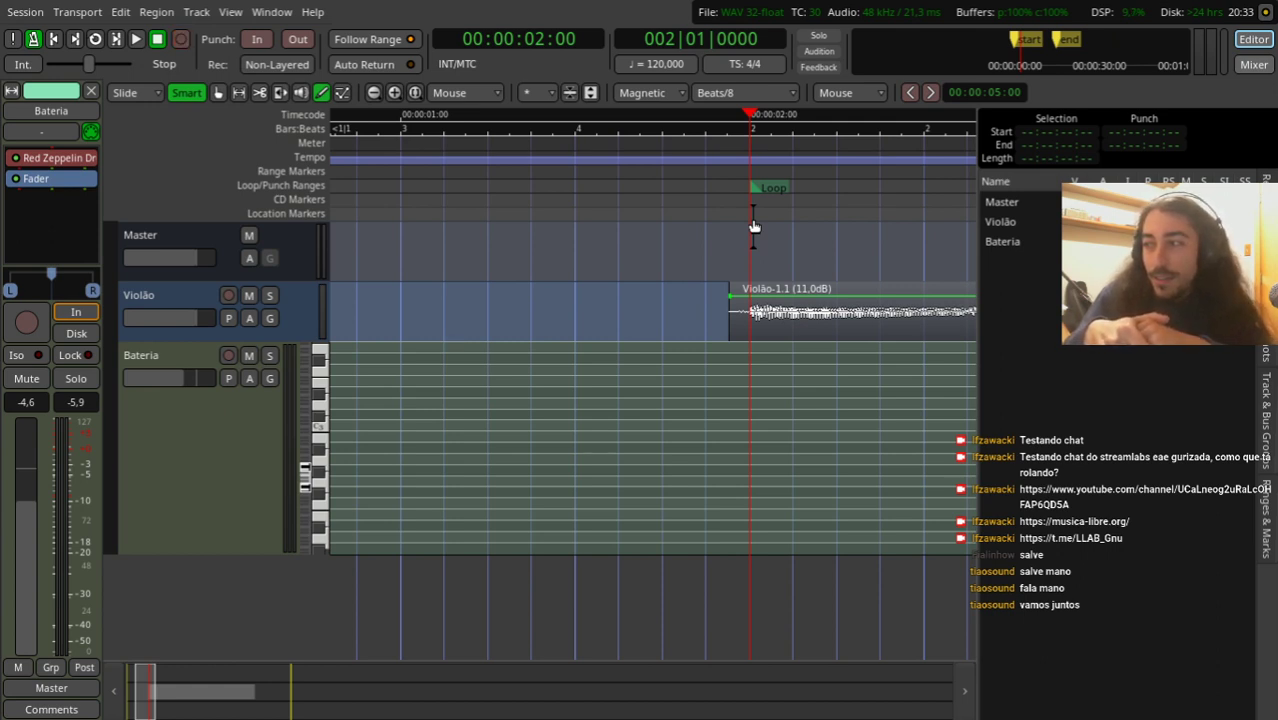
Step: Switch Smart mode off and back on while the Draw tool is active
click(322, 92)
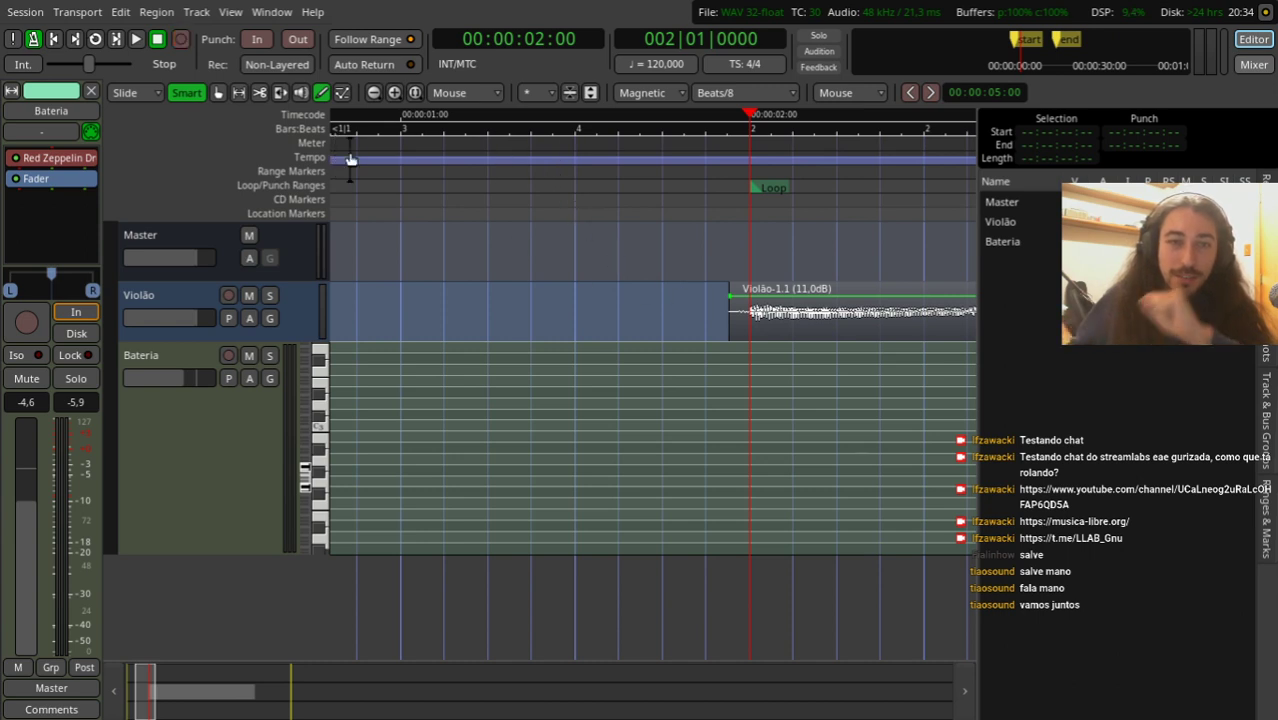
click(189, 95)
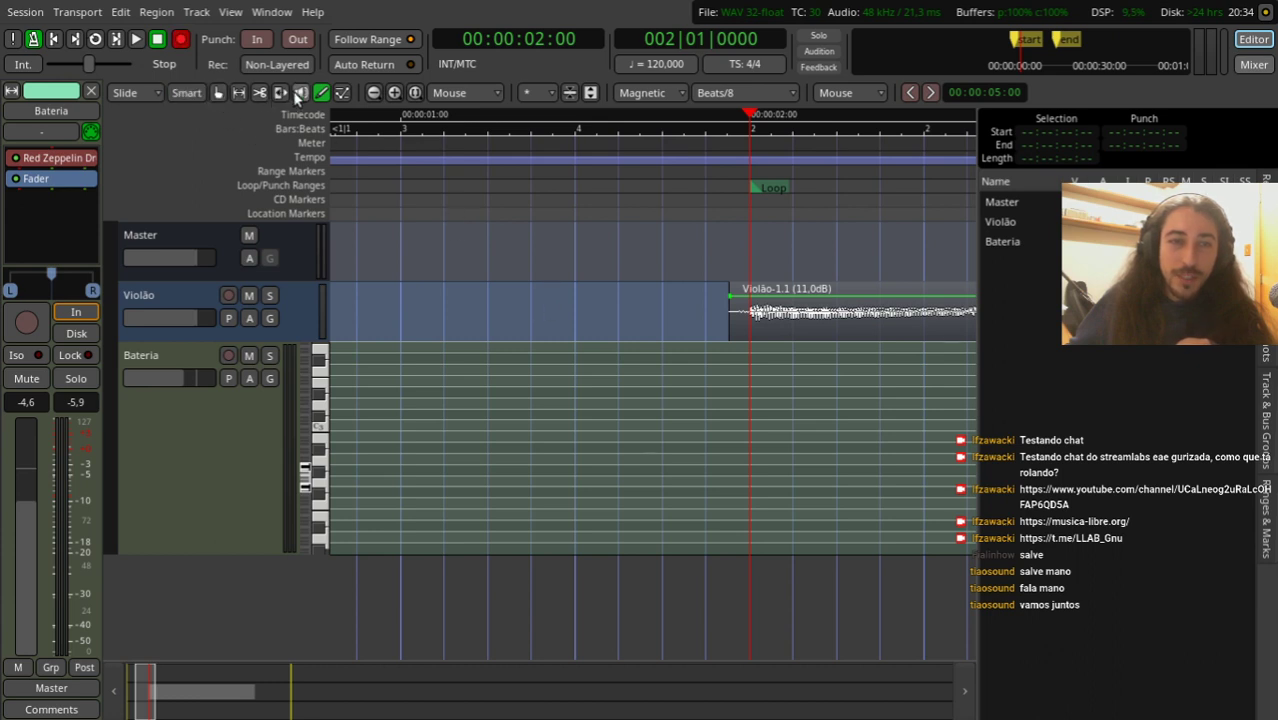
click(187, 92)
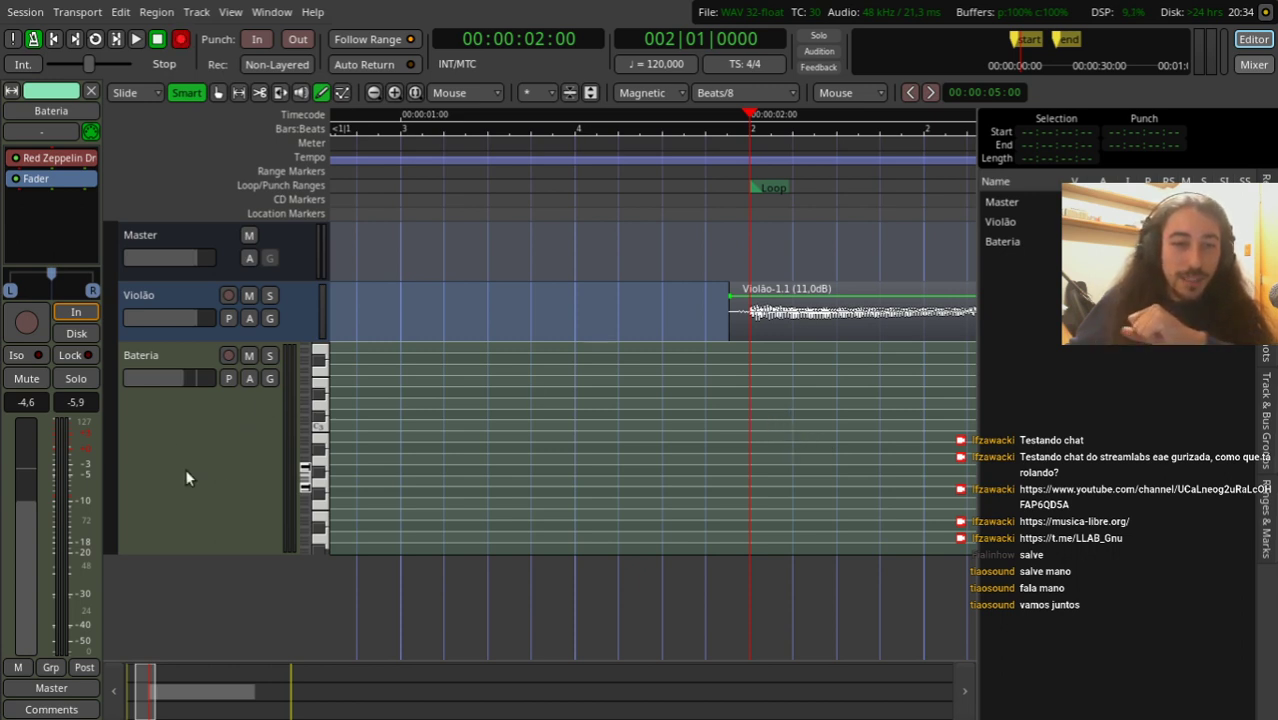
Step: Create a MIDI region on the Bateria track and adjust it to span from beat 4 of bar 1 to beat 2 of bar 2
click(765, 394)
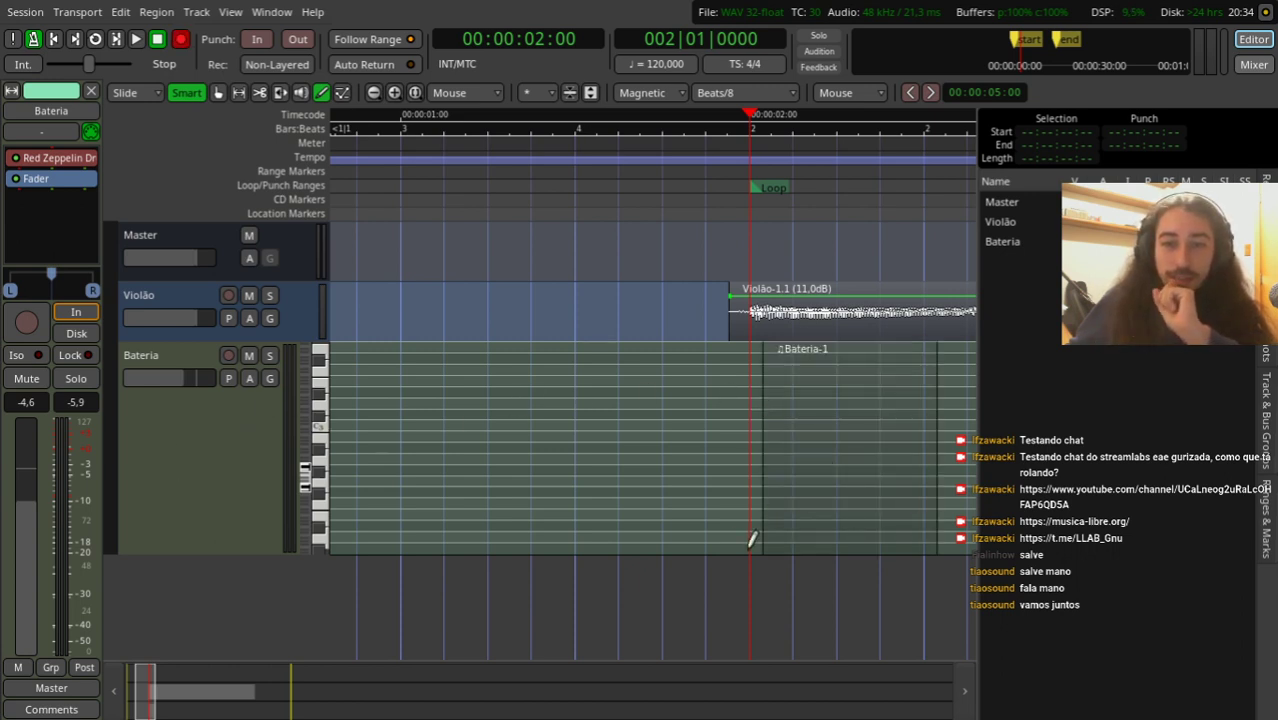
click(218, 92)
drag(843, 474, 662, 477)
drag(595, 476, 585, 475)
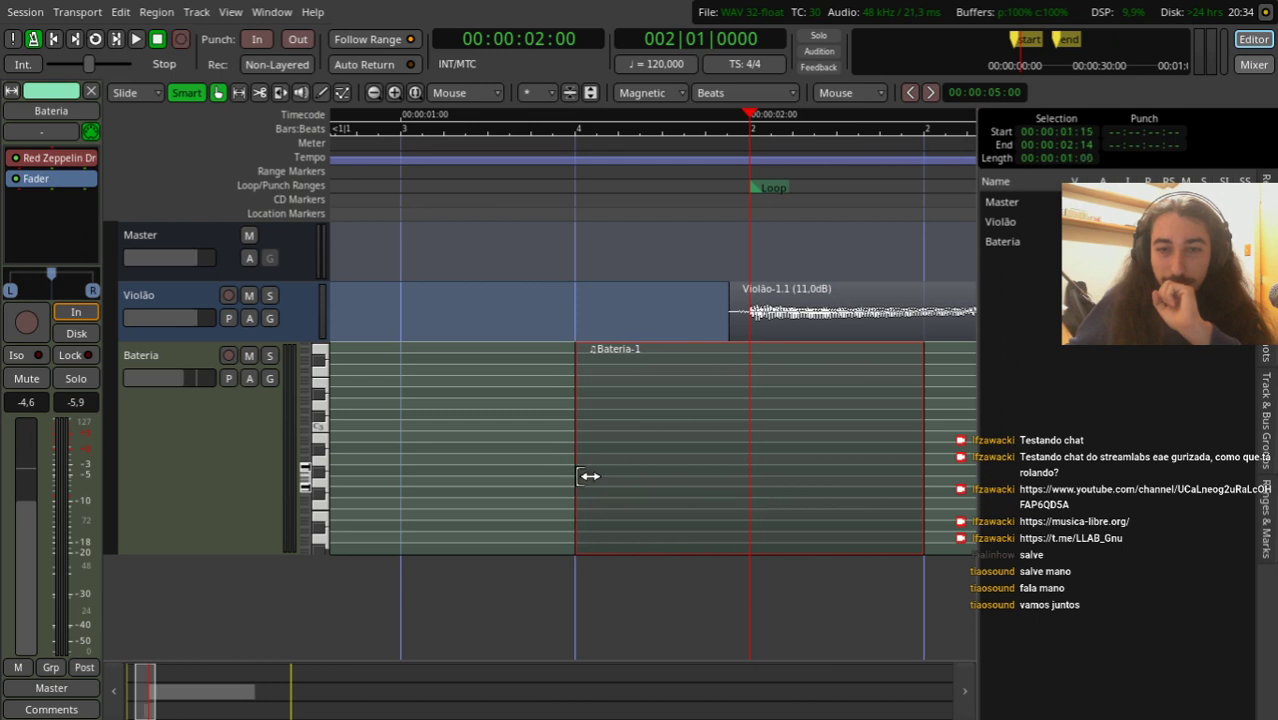
click(805, 441)
mouse_move(752, 159)
mouse_down()
mouse_move(850, 173)
mouse_move(750, 172)
mouse_up()
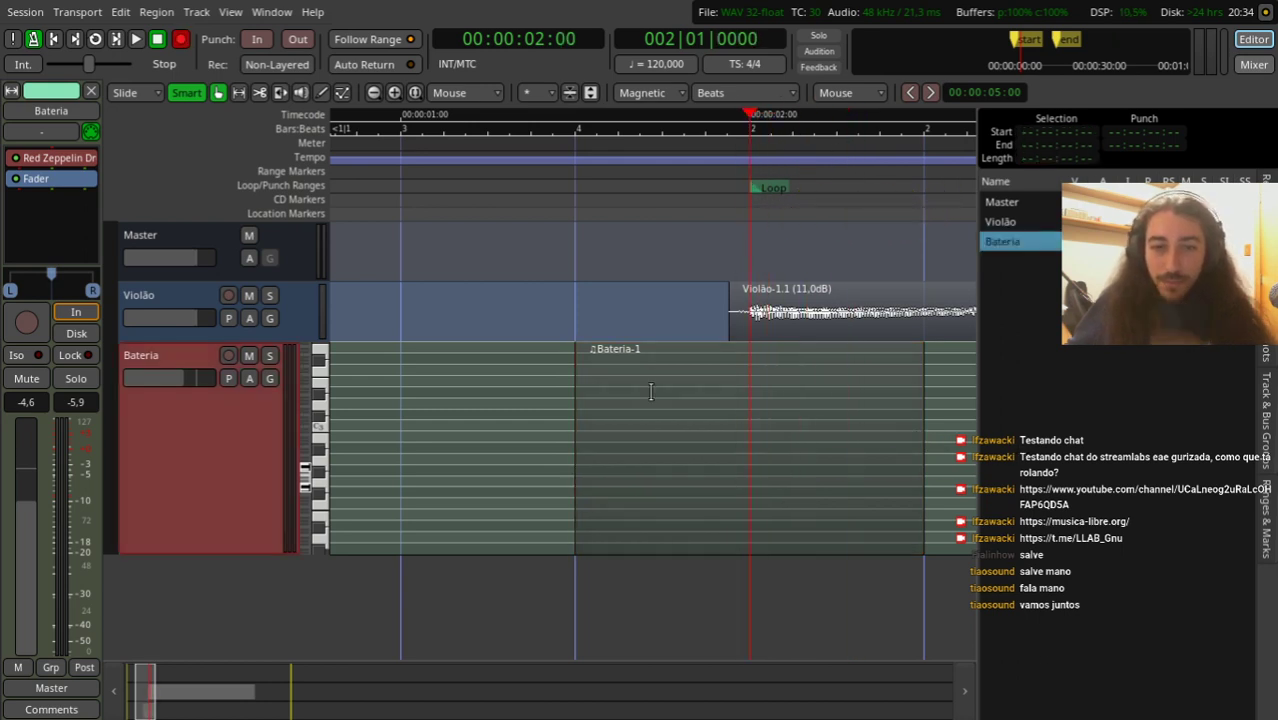
Step: Audition the low drum keys of the Bateria track, shifting its note range down around C2
click(317, 487)
drag(317, 487, 316, 542)
scroll(303, 497, up, 2)
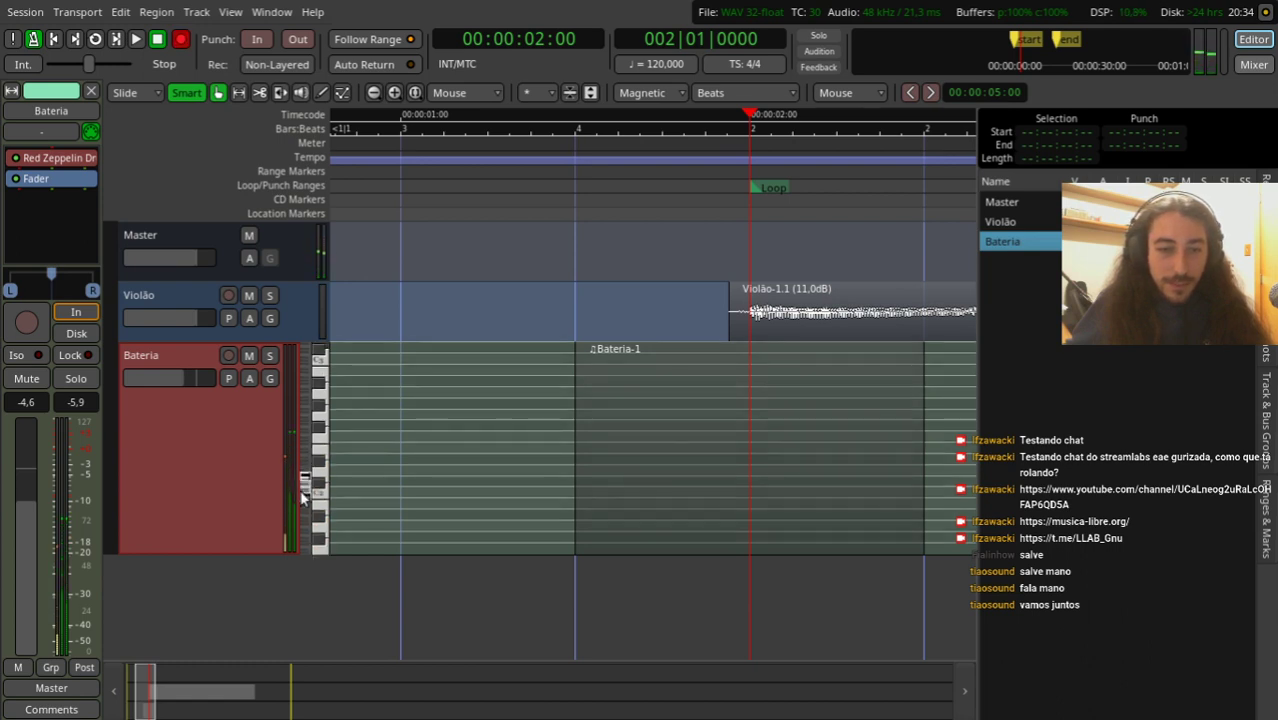
click(320, 526)
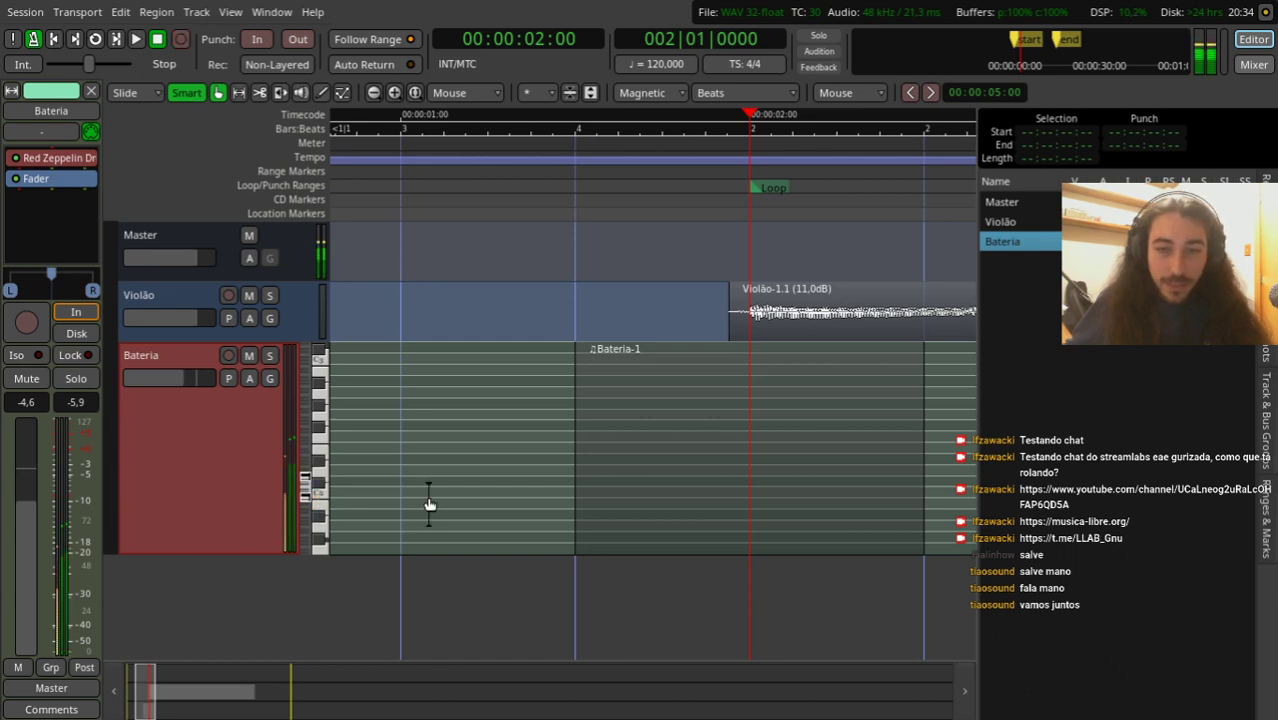
Step: Draw a C2 note at the start of bar 2 in the Bateria region and play it back
click(322, 92)
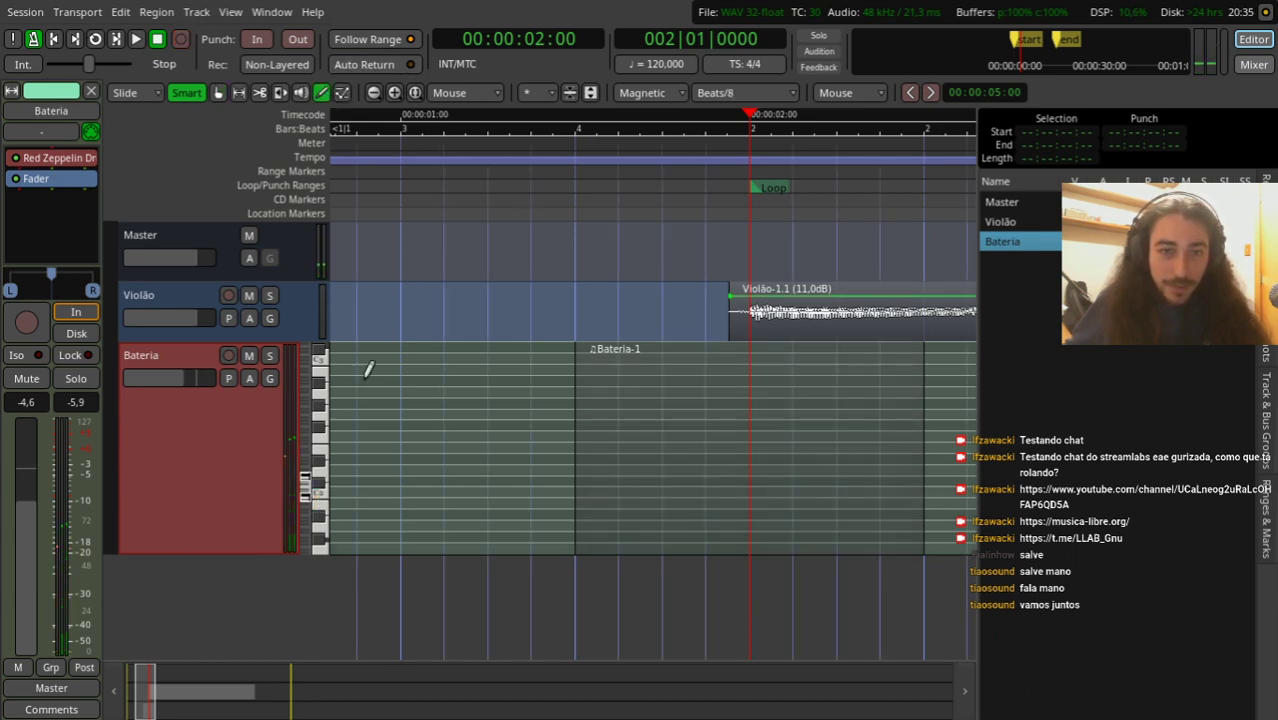
click(752, 489)
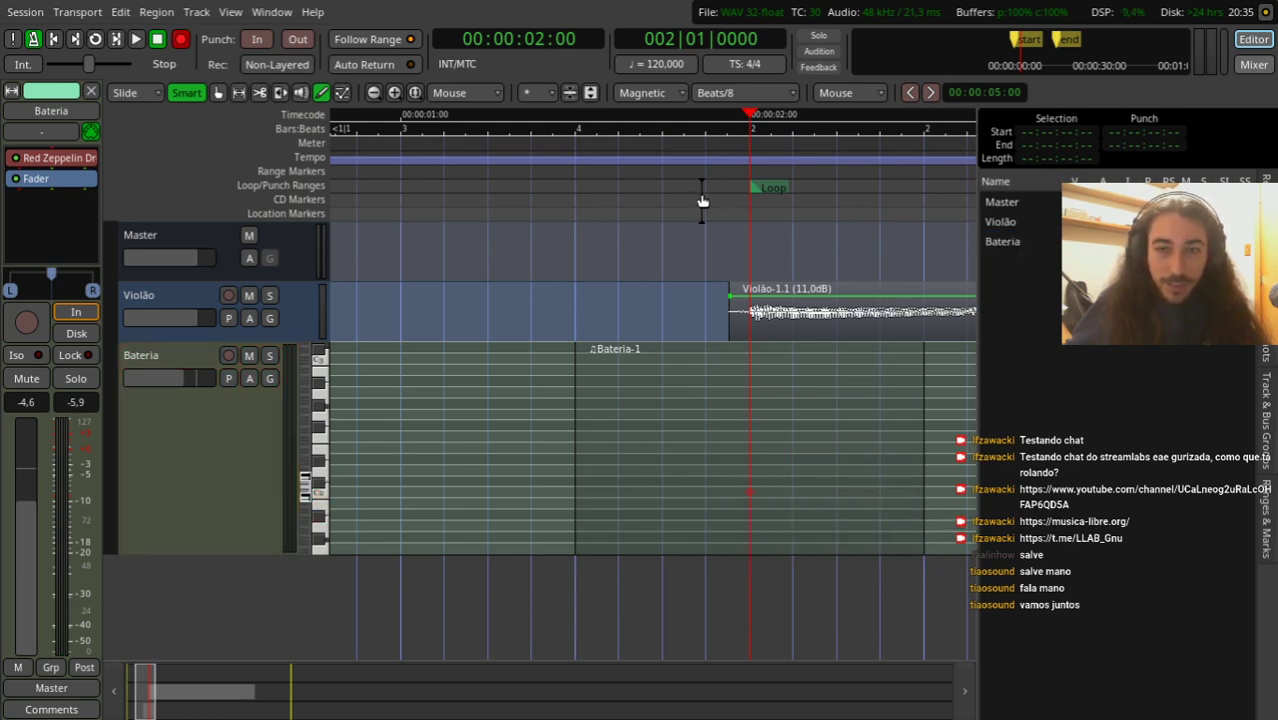
key(space)
click(756, 466)
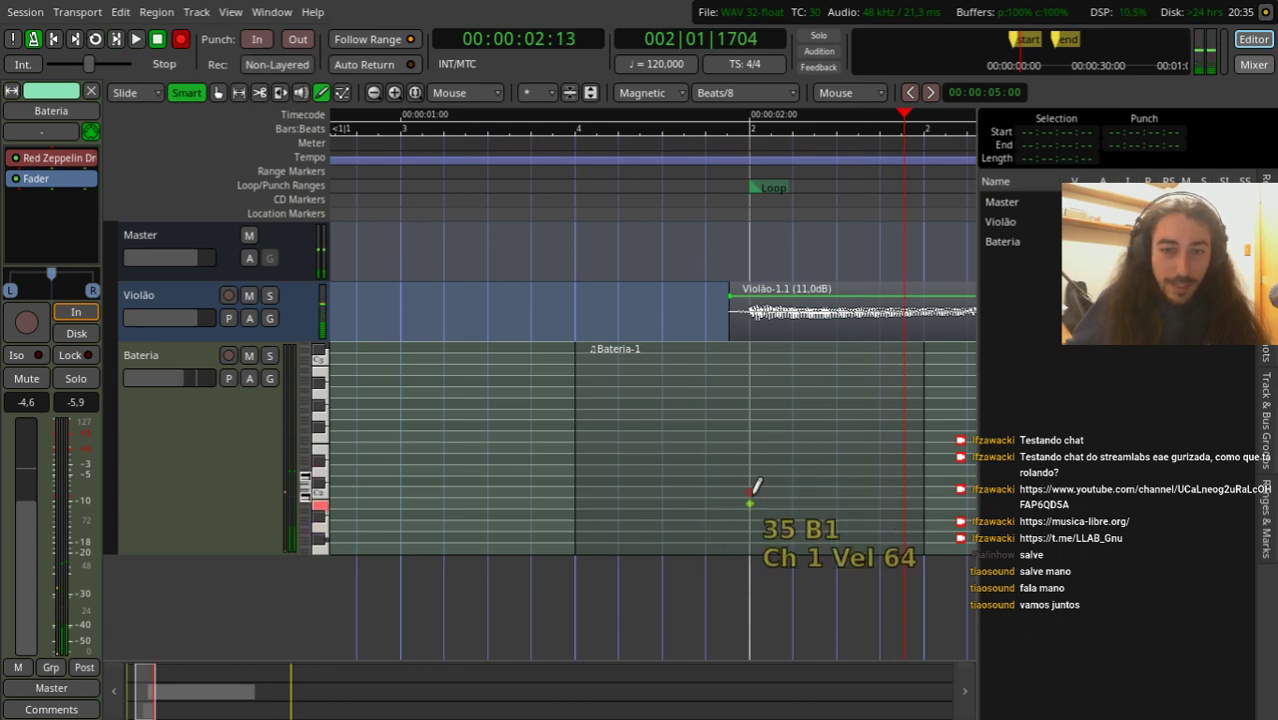
Step: Open the Bateria track's MIDI channel settings and review the inbound and playback channel options
click(192, 447)
right_click(192, 447)
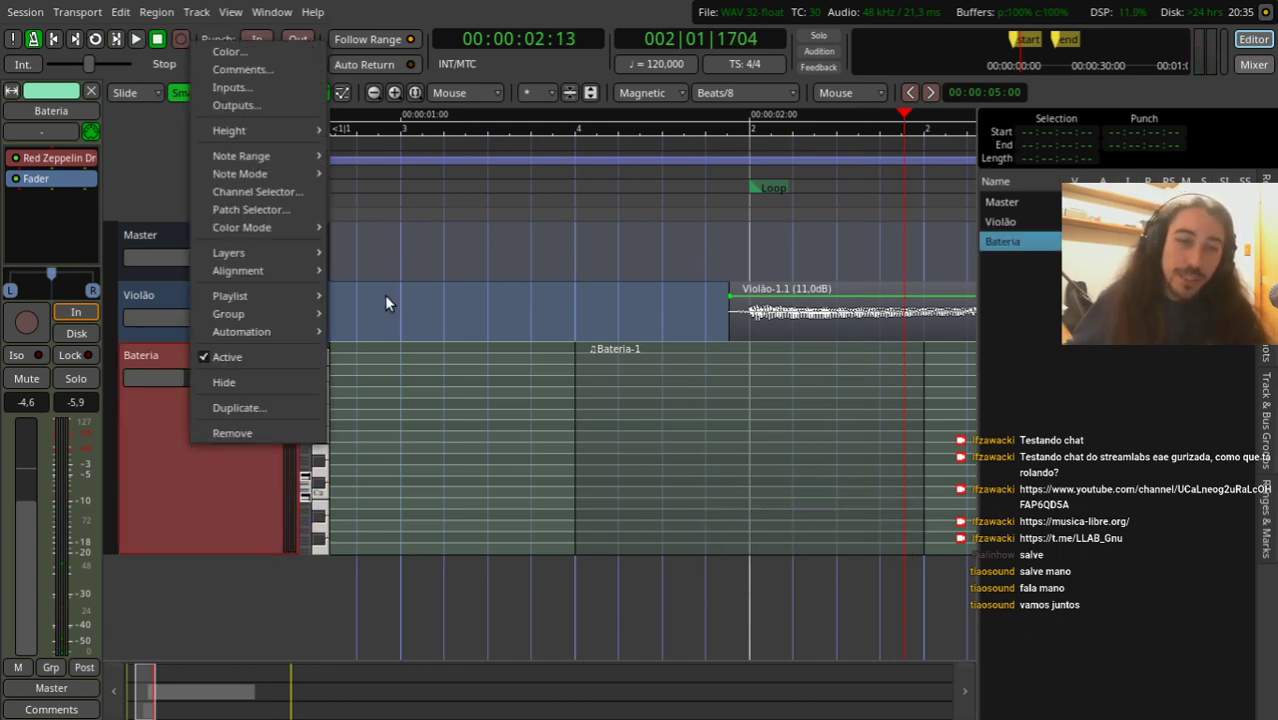
click(259, 195)
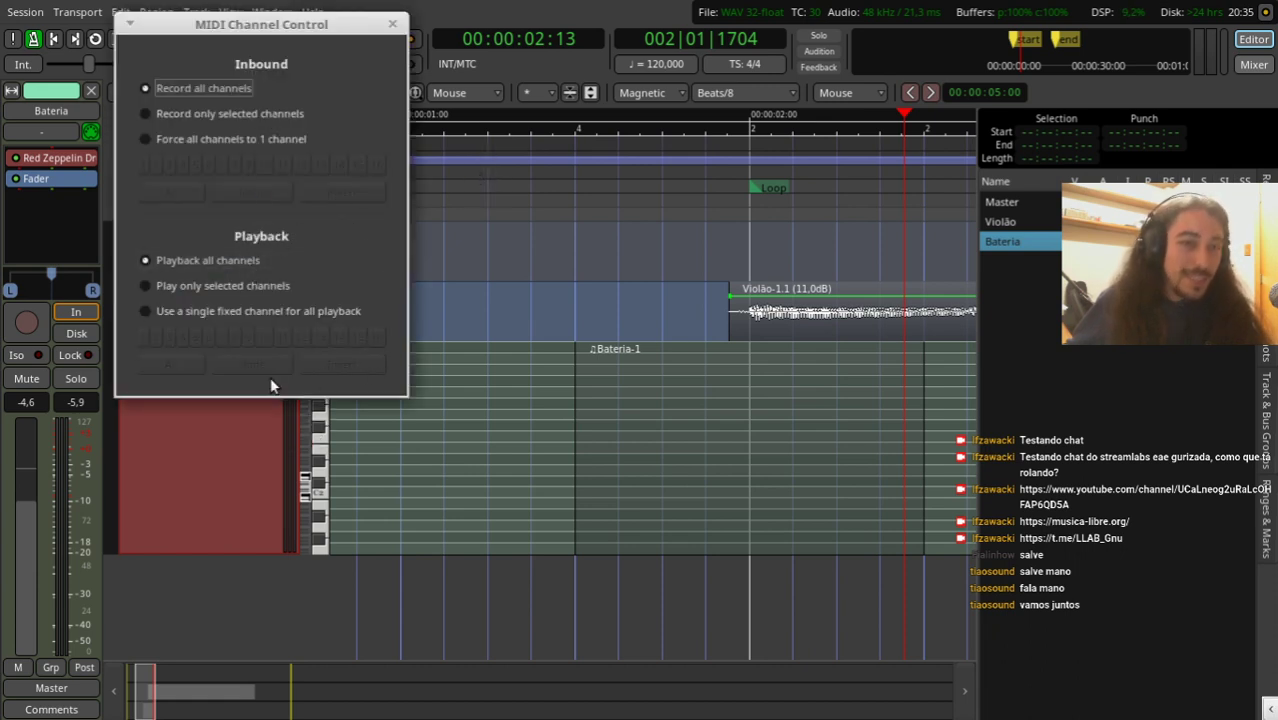
drag(279, 36, 337, 46)
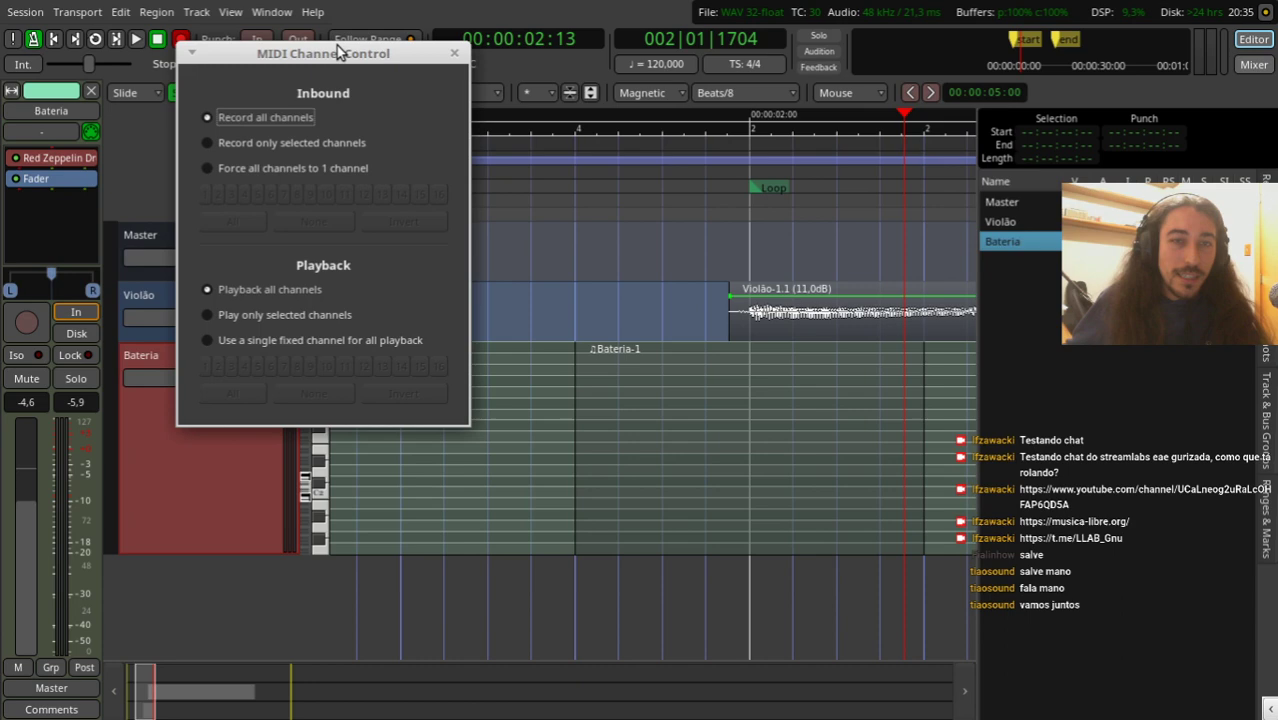
click(454, 53)
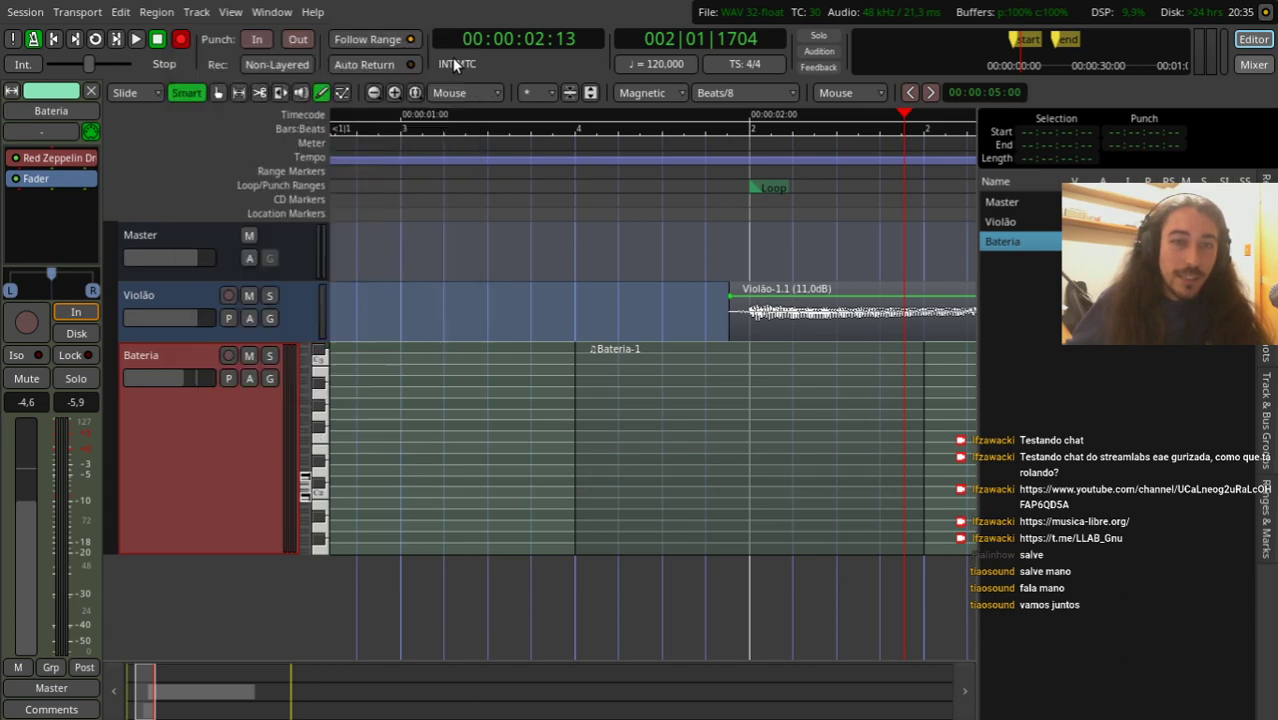
Step: Set the Bateria track to use the single fixed MIDI channel 10 for all playback
right_click(223, 407)
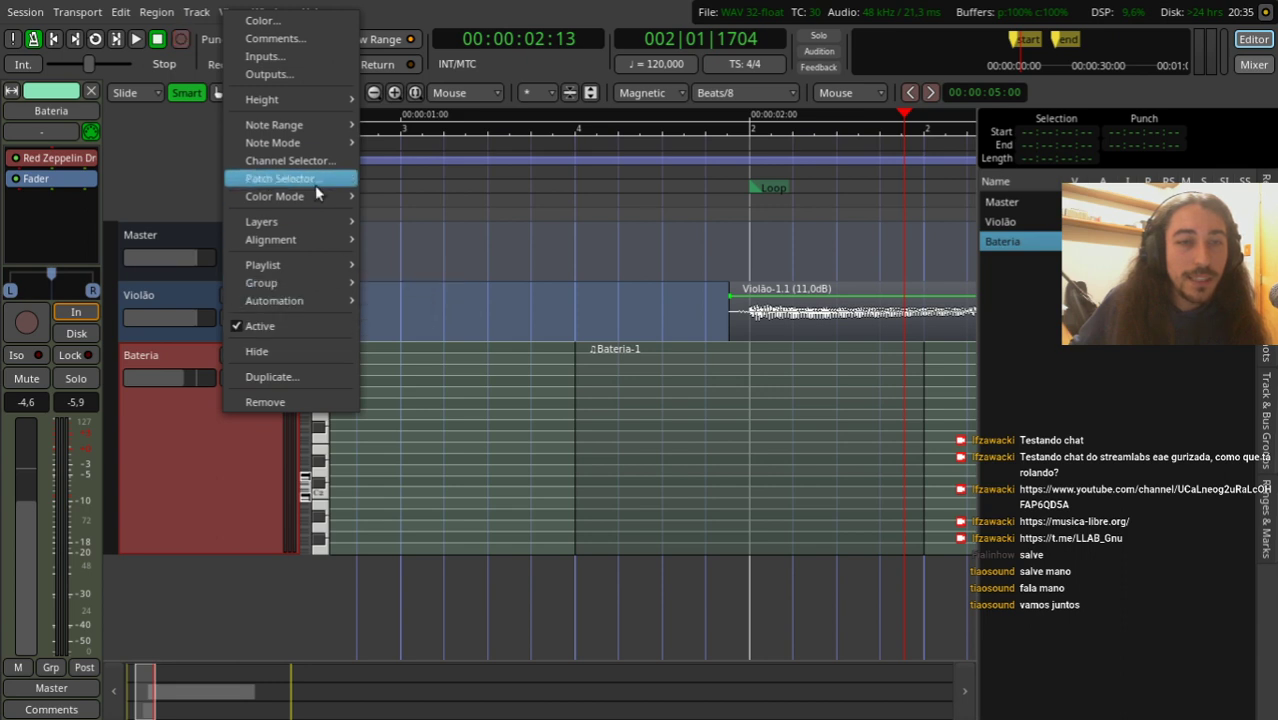
click(297, 162)
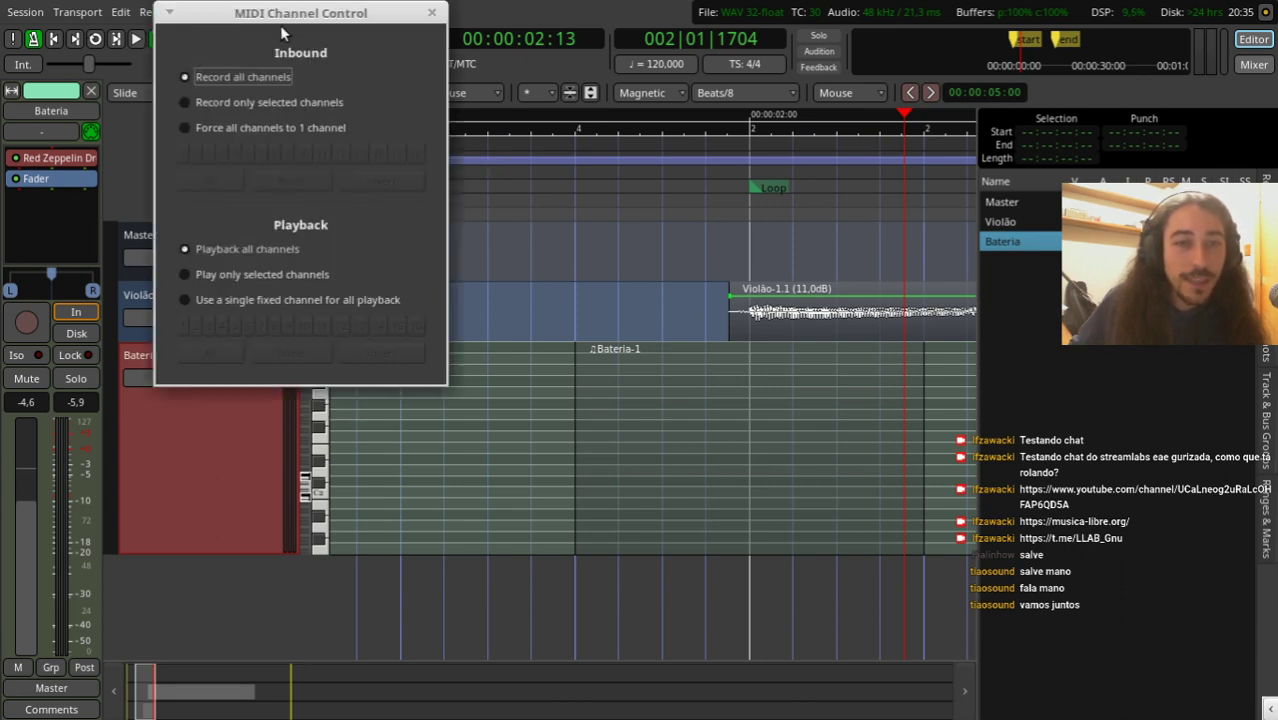
drag(301, 8, 441, 121)
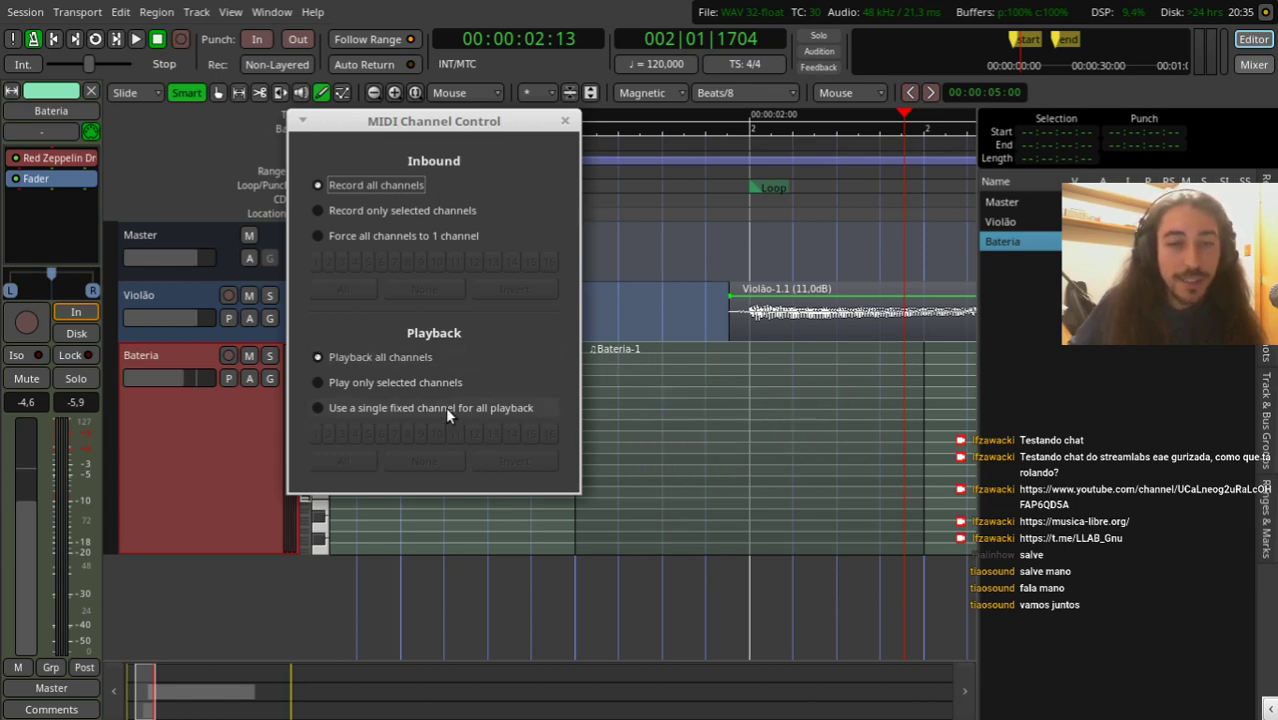
click(317, 409)
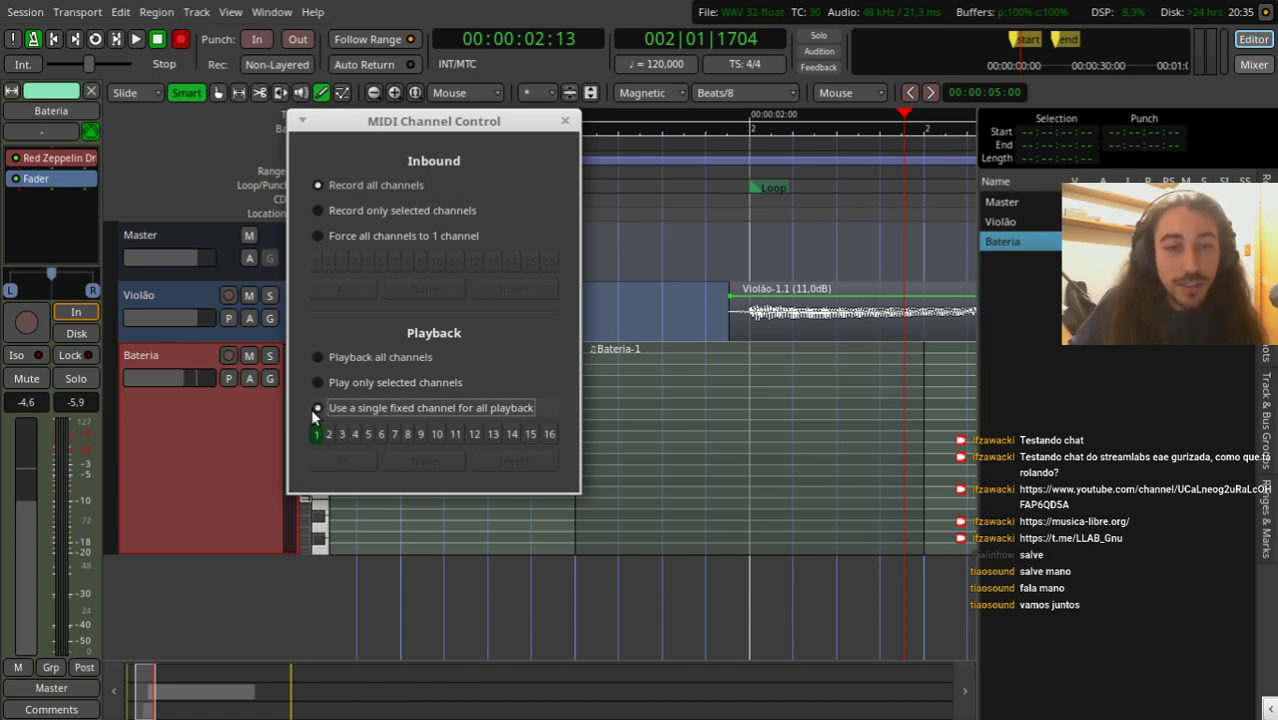
click(439, 432)
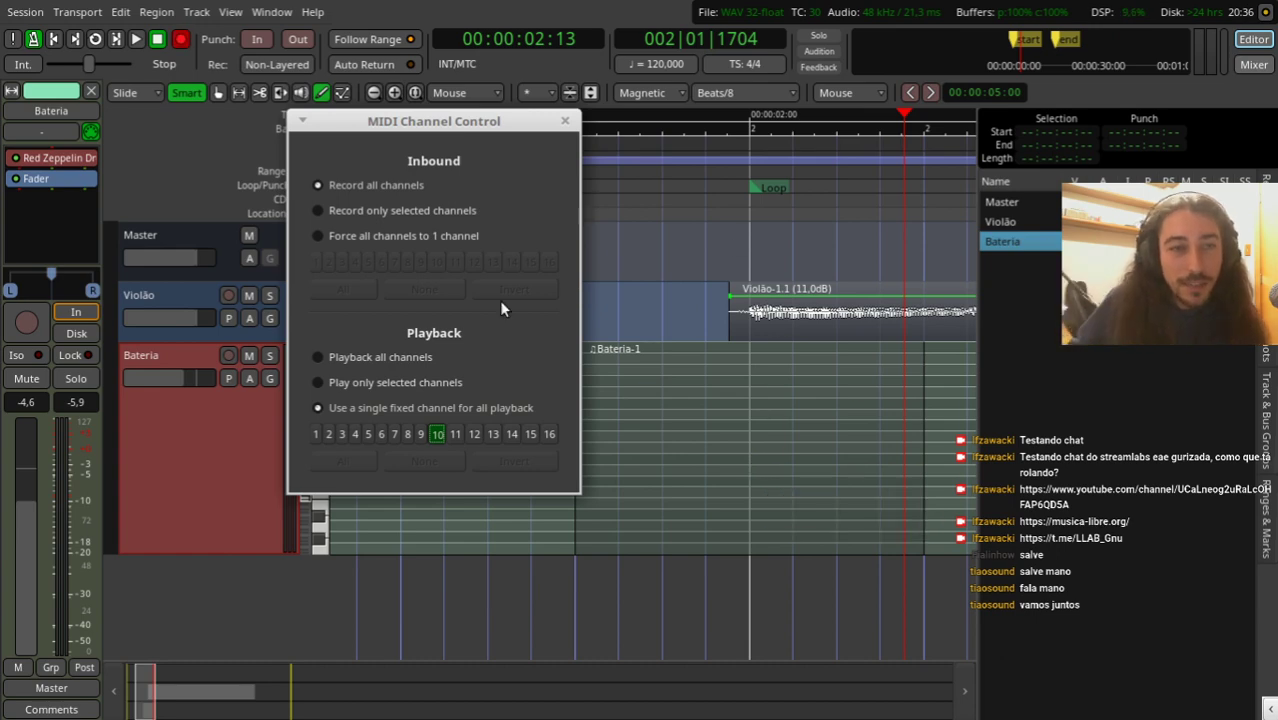
click(564, 122)
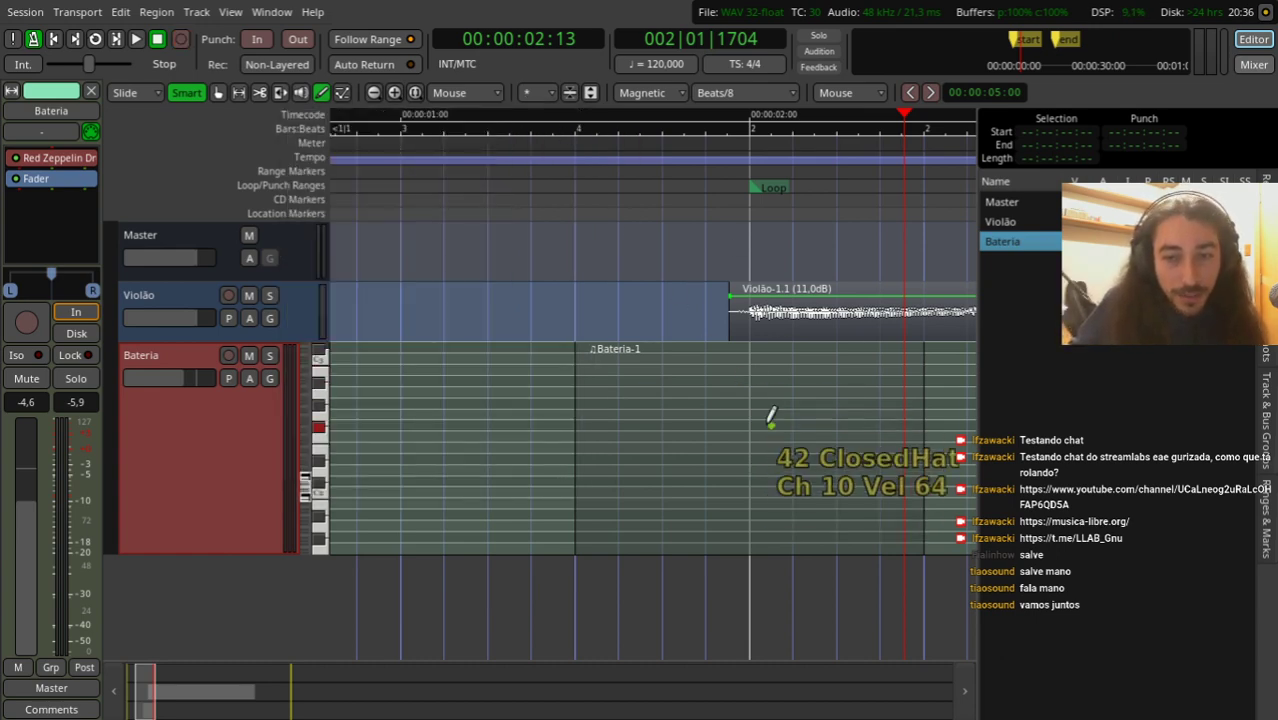
Step: Draw KickDrum notes in the Bateria region at the start of bar 2 and half a beat later, and play them back
click(752, 488)
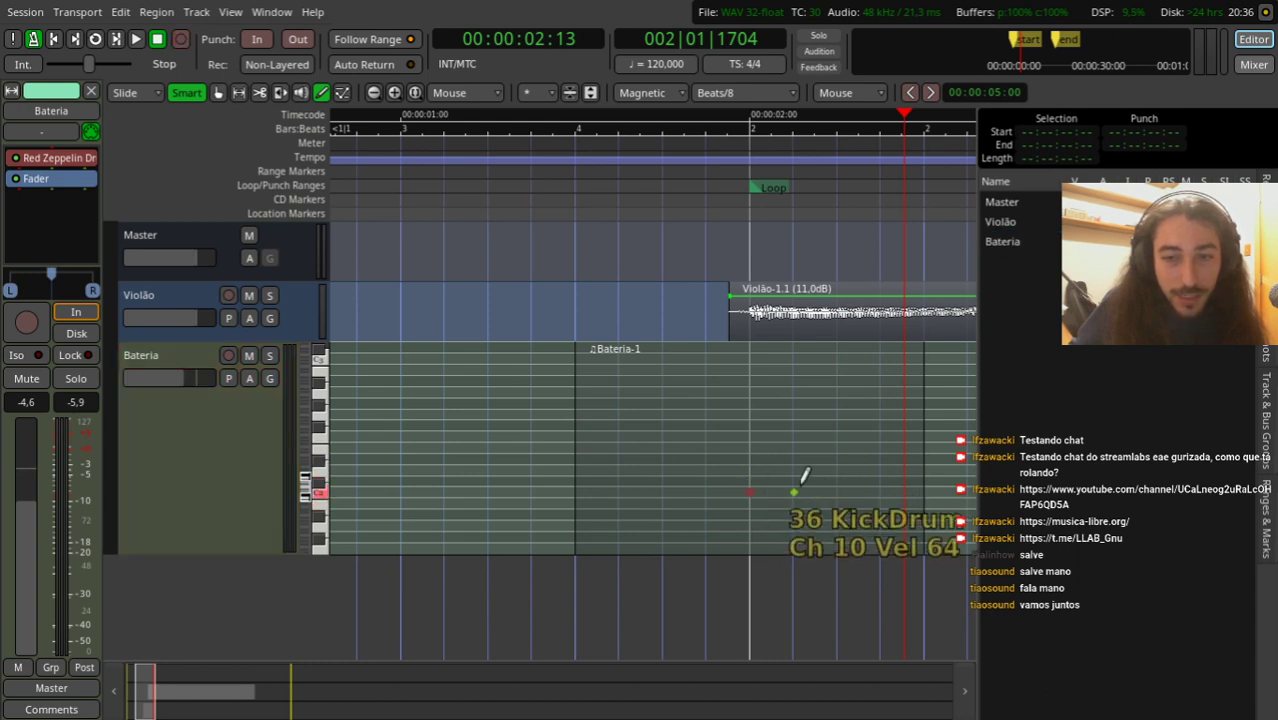
click(835, 486)
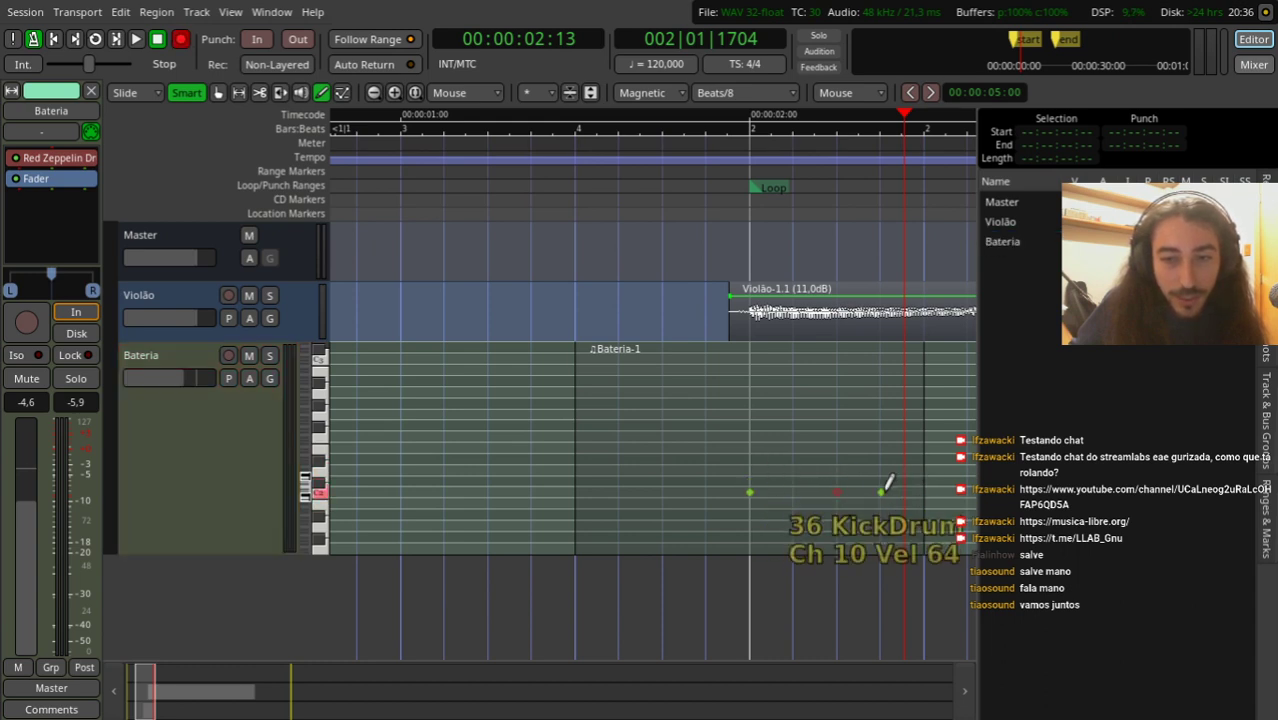
key(space)
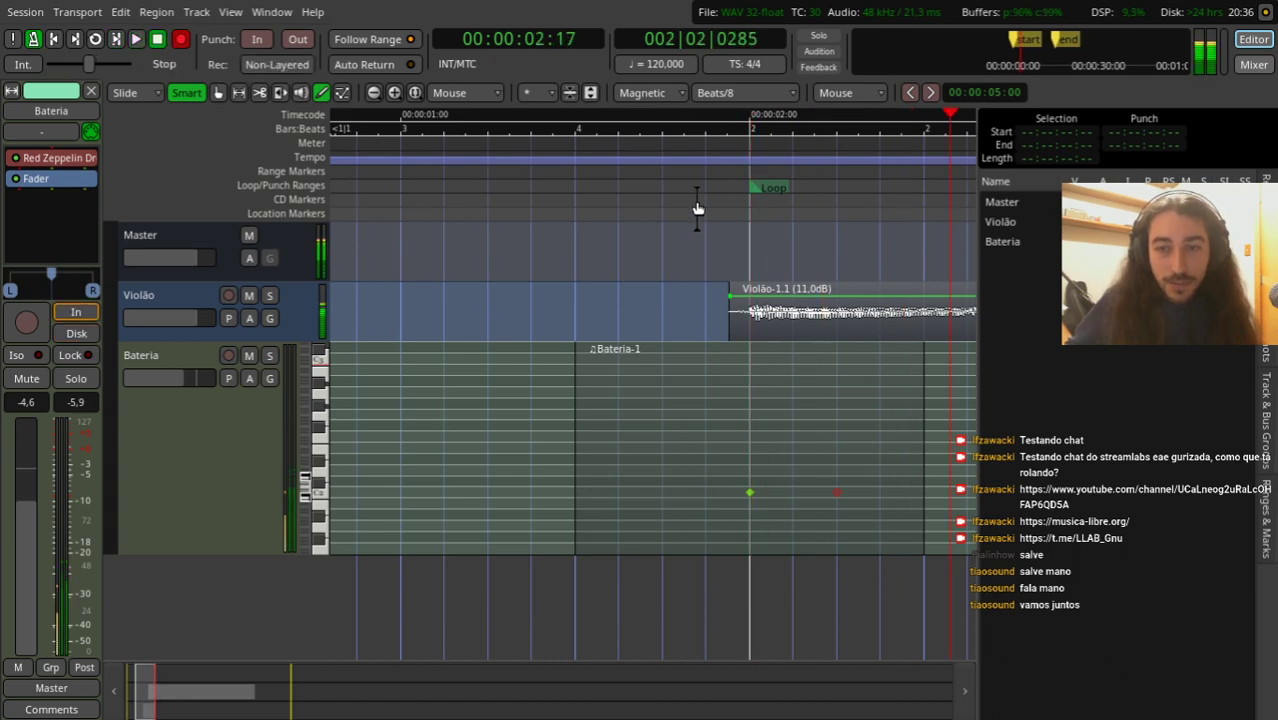
drag(696, 200, 370, 200)
key(space)
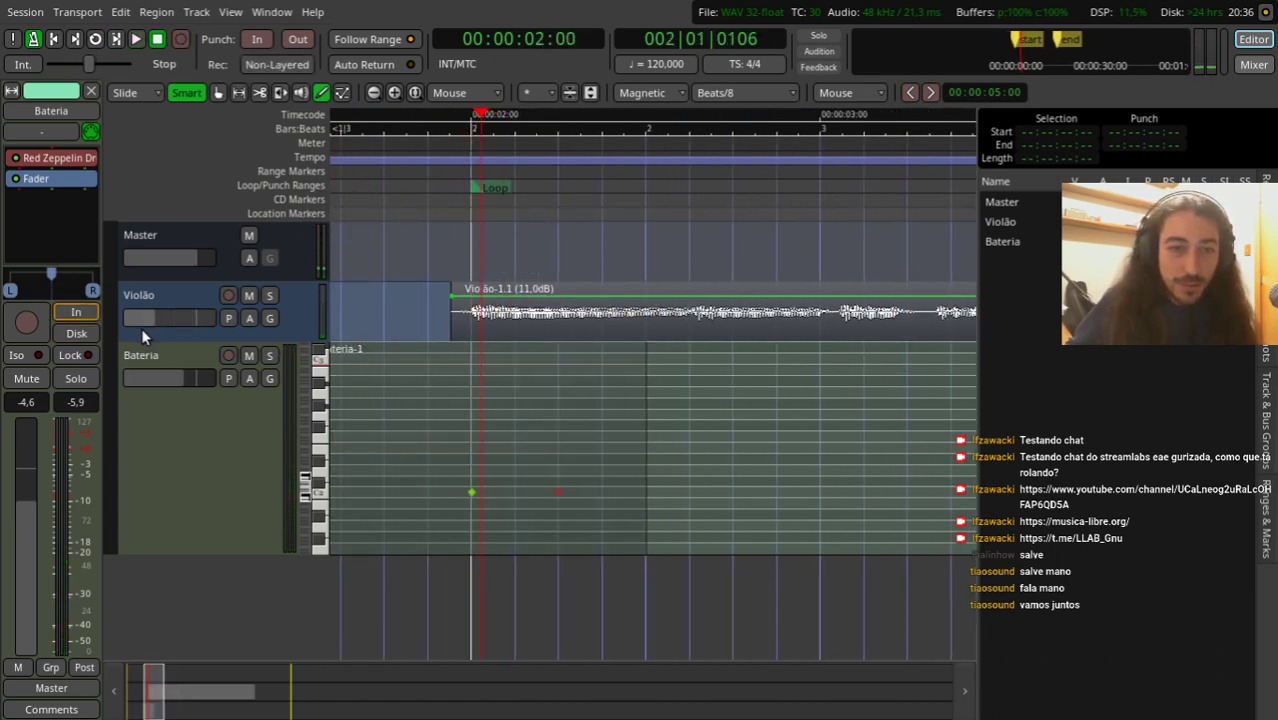
key(space)
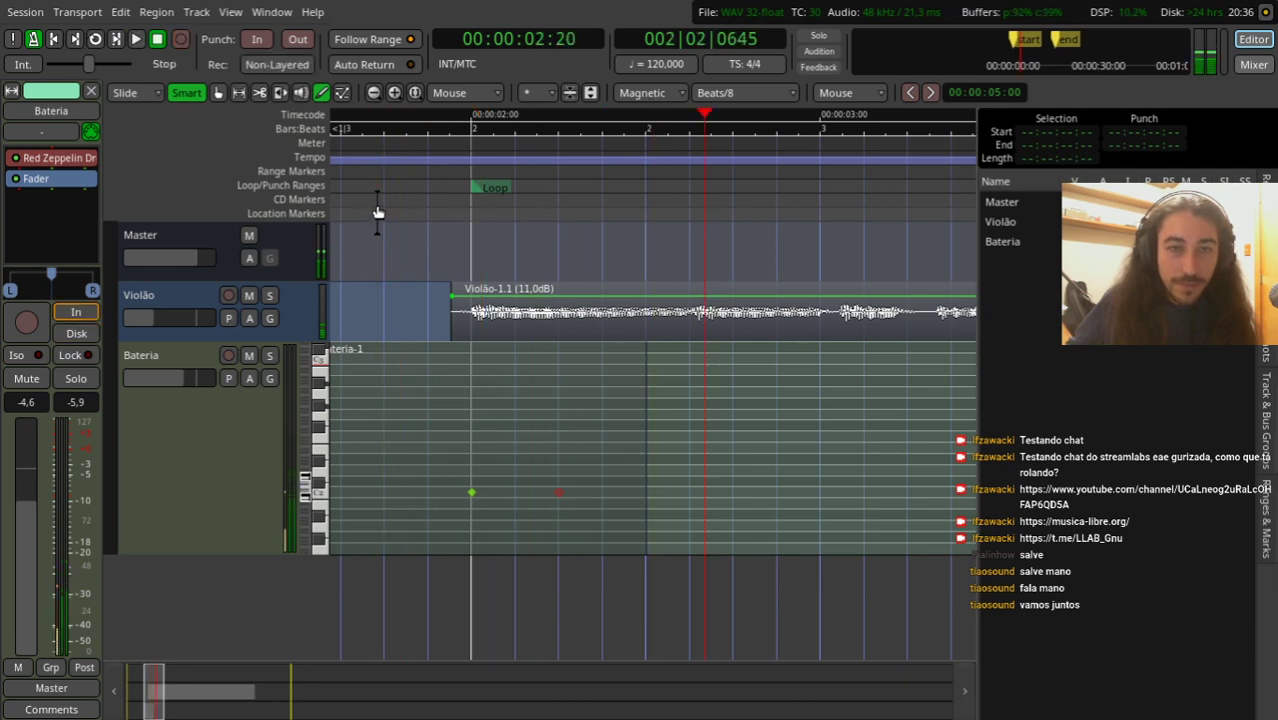
key(space)
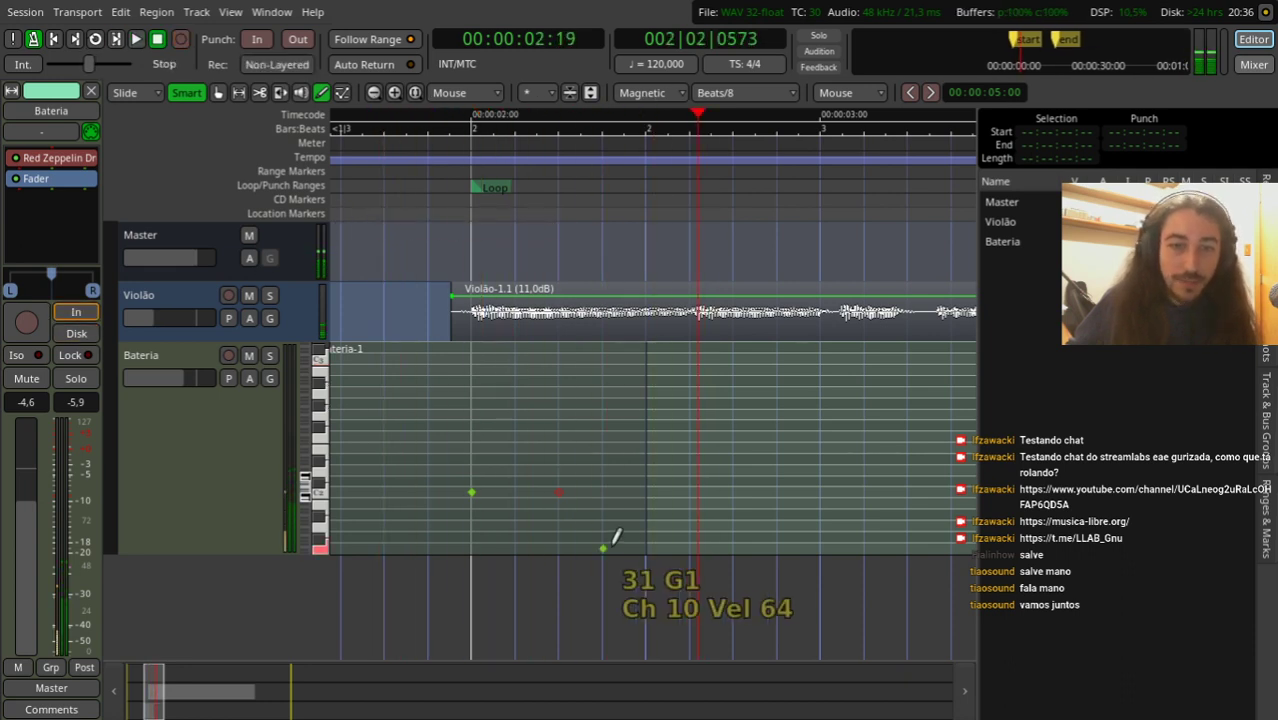
Step: Raise the velocity of the kick notes, setting the second one to 118, and play the pattern back
click(473, 490)
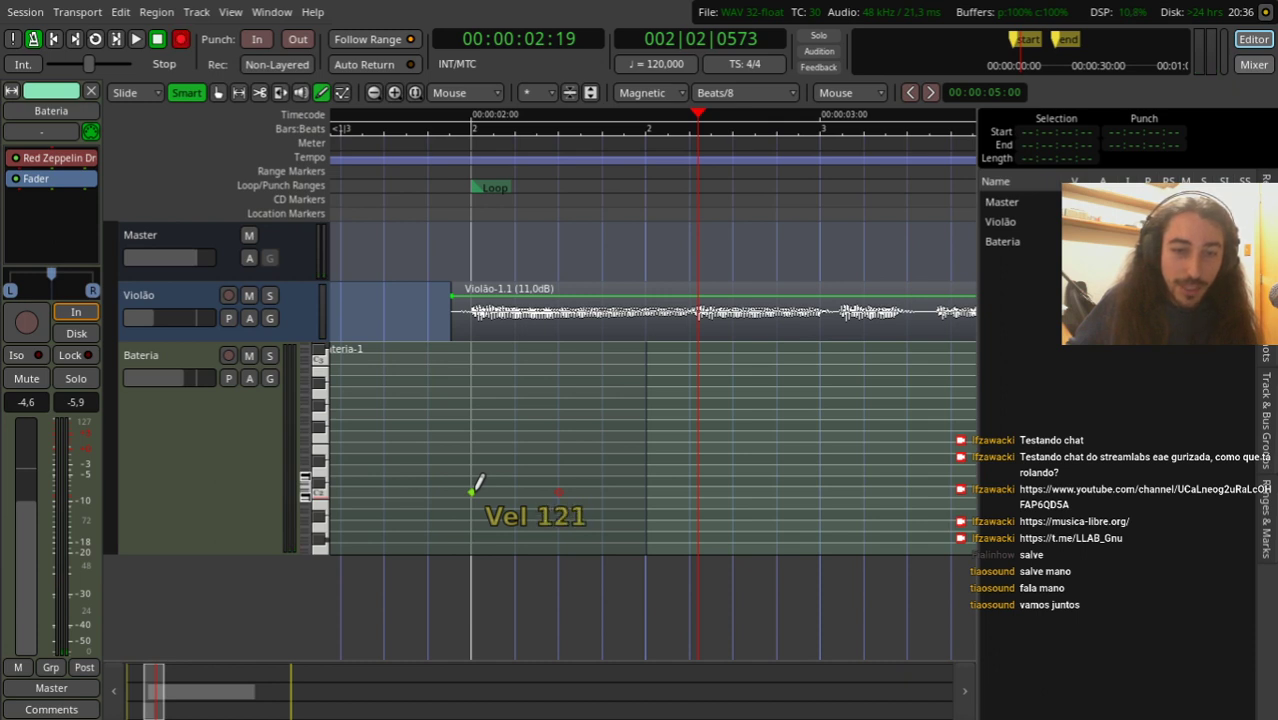
click(559, 491)
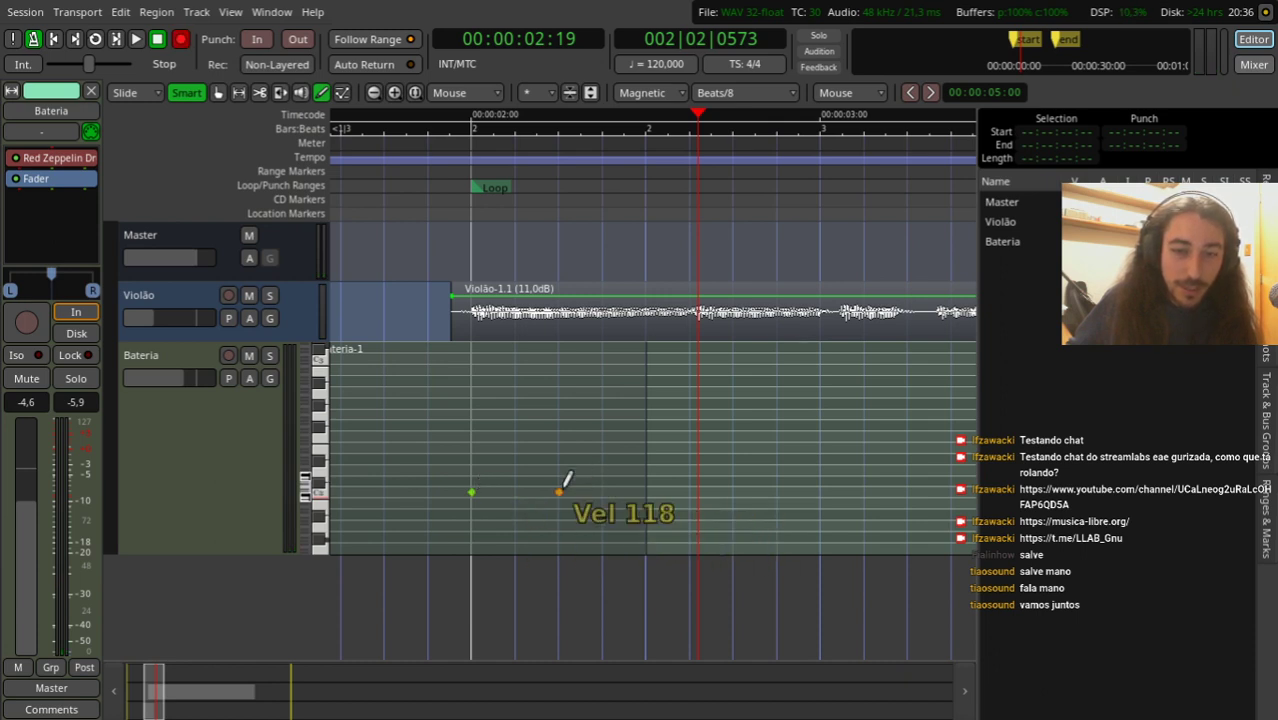
key(space)
click(421, 189)
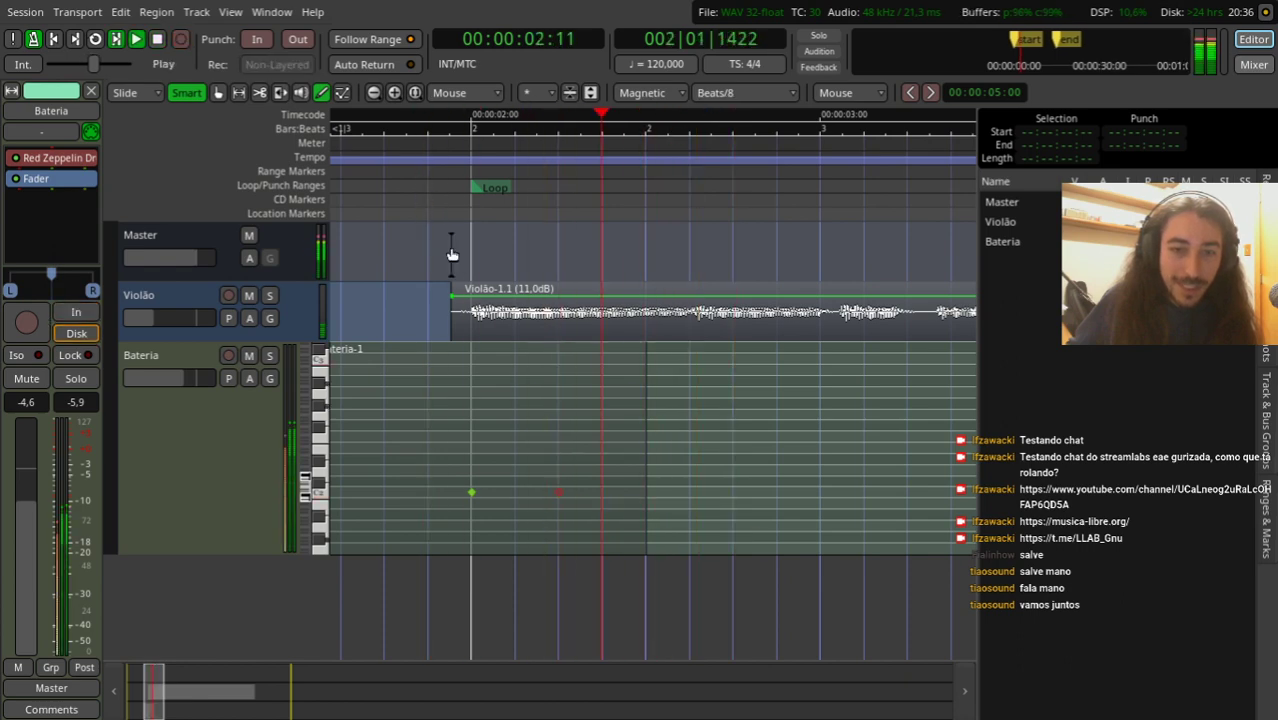
key(space)
Step: Raise the velocity of the kick note at the start of bar 2 and listen to the pattern again
scroll(472, 494, up, 4)
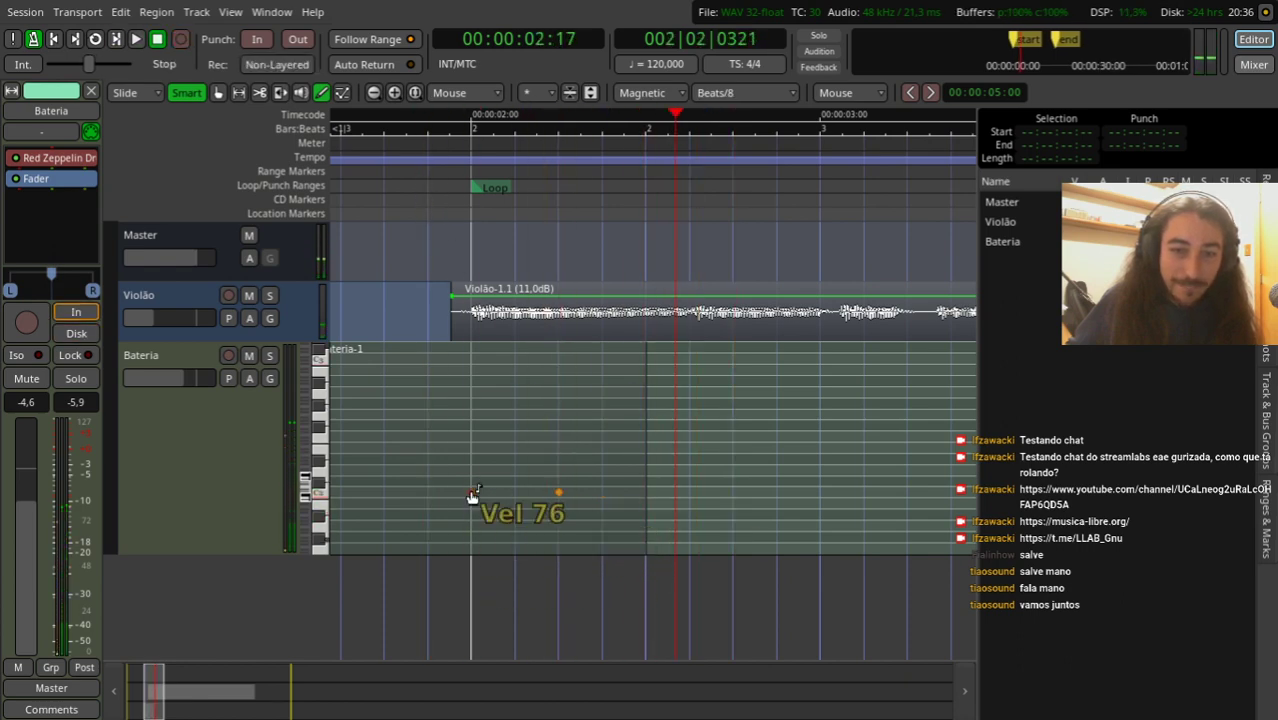
scroll(472, 494, up, 6)
key(space)
click(413, 183)
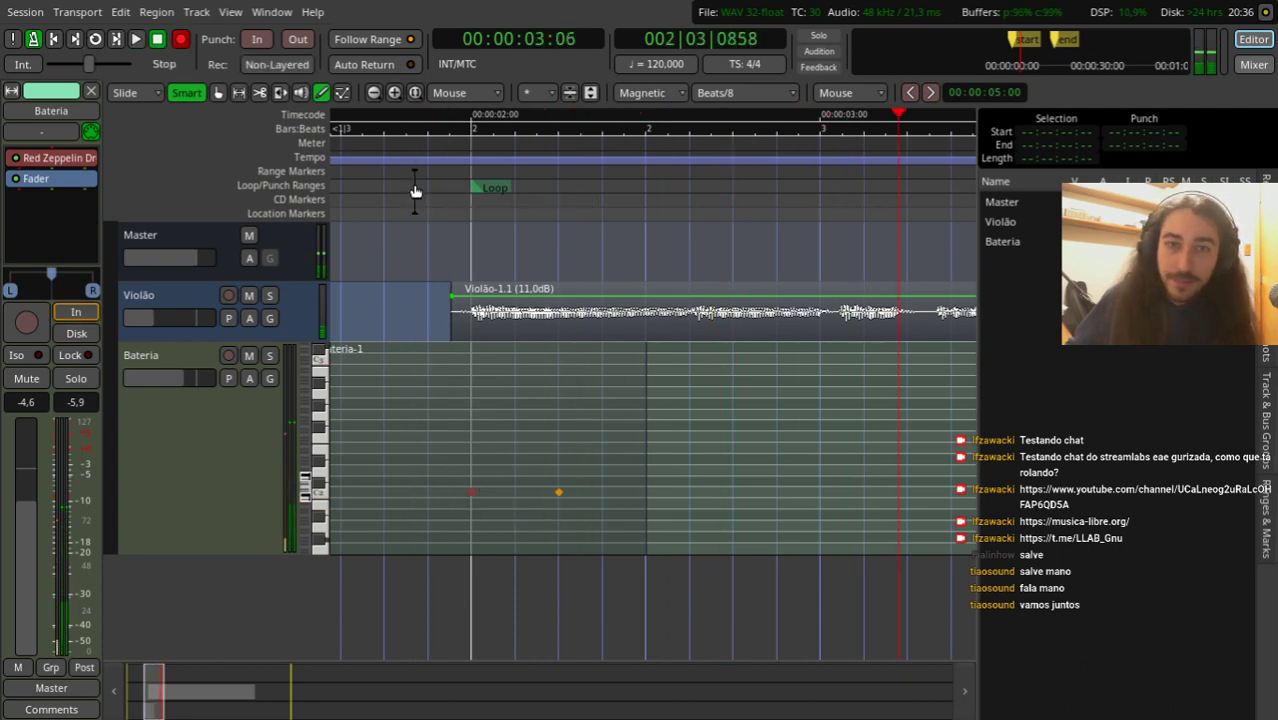
key(space)
click(399, 195)
key(space)
key(space)
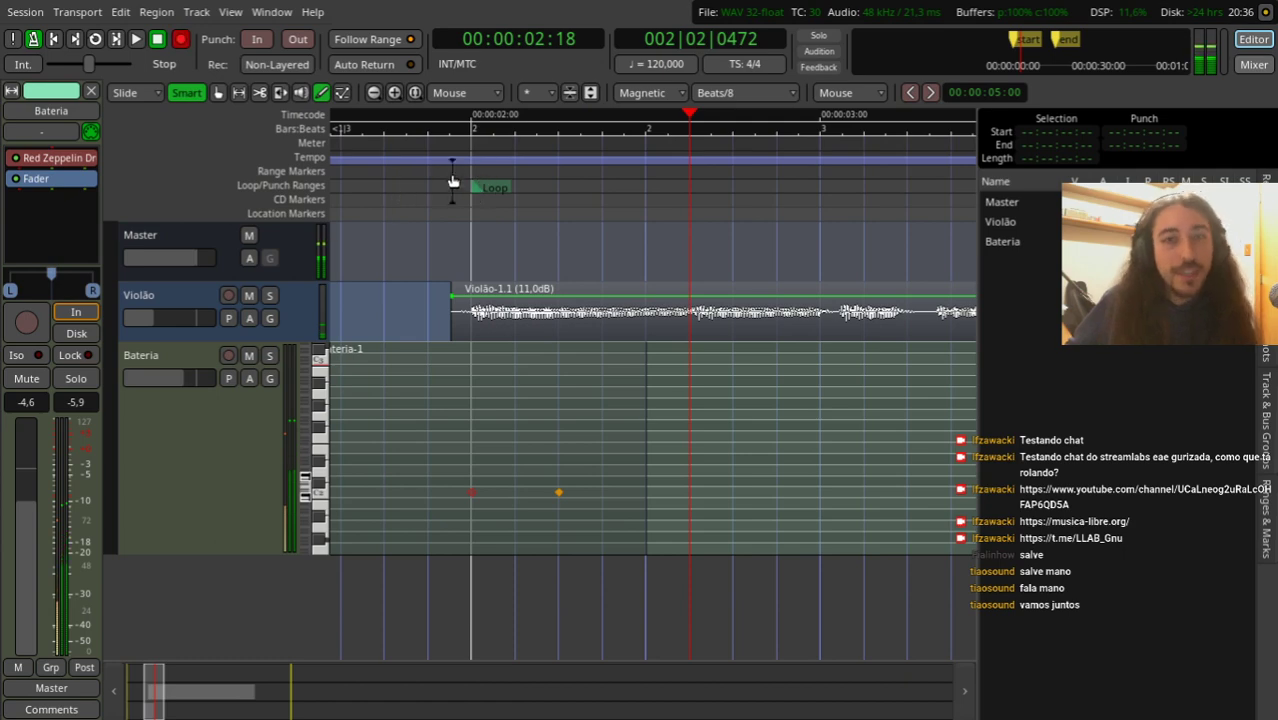
Step: Extend the end of the Bateria region to bar 7 with the Grab tool and return the playhead to just before bar 2
drag(451, 188, 818, 186)
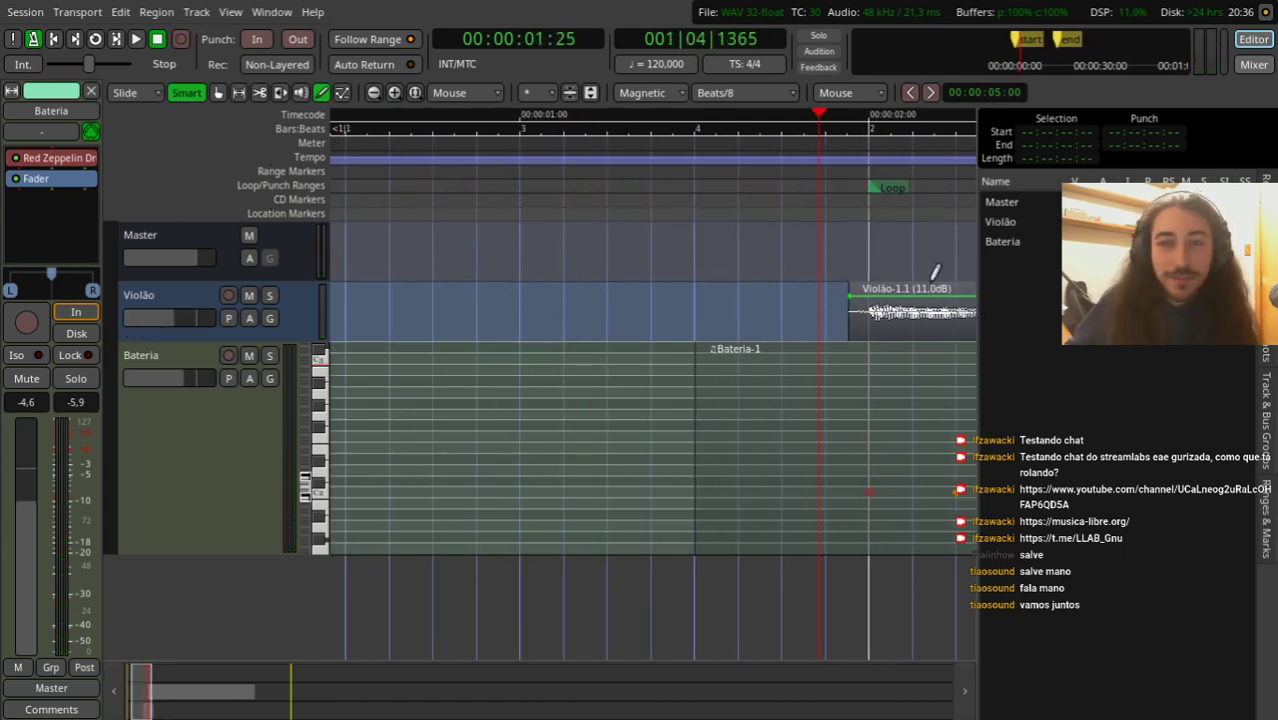
drag(870, 196, 707, 203)
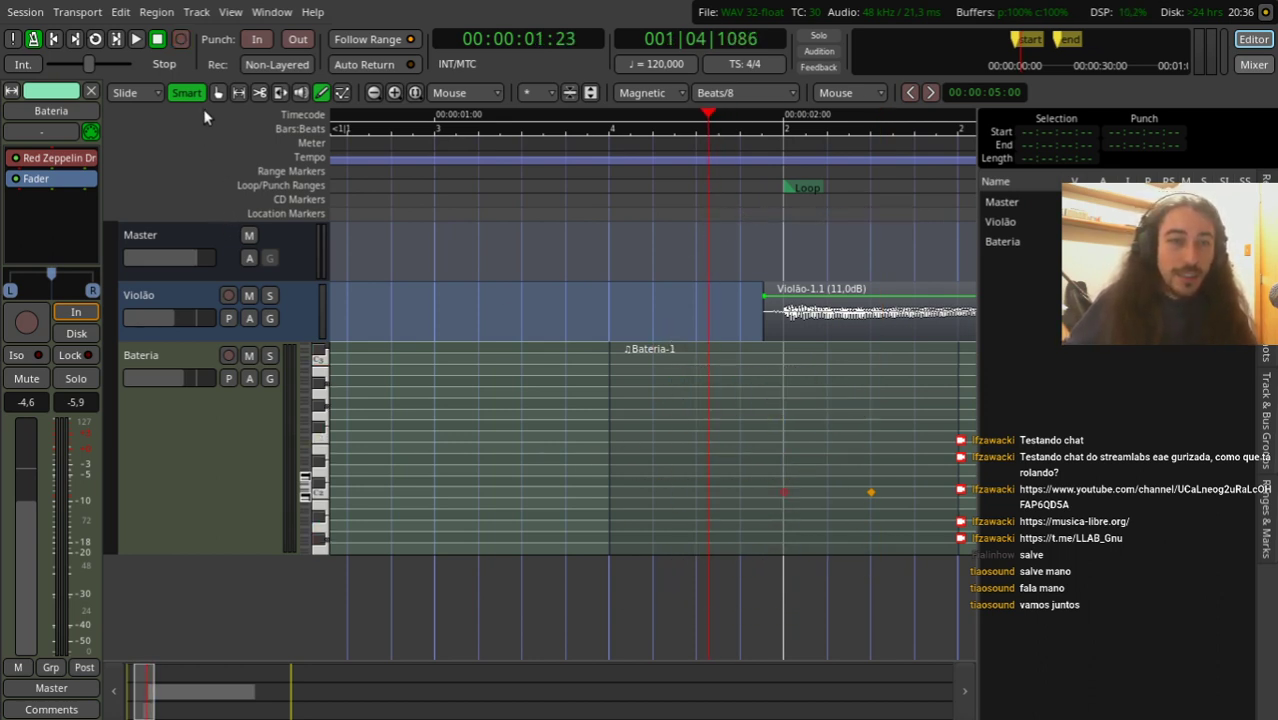
mouse_move(785, 204)
mouse_down()
mouse_move(899, 198)
mouse_move(386, 205)
mouse_move(410, 205)
mouse_up()
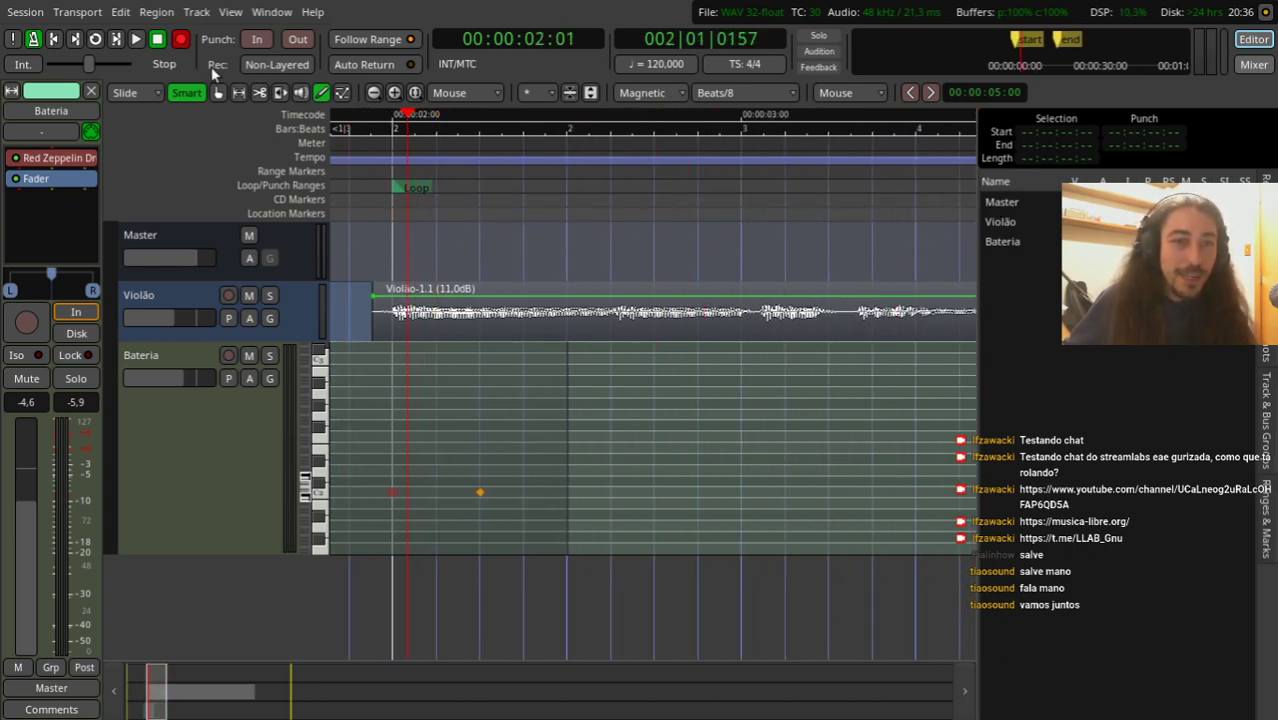
click(217, 92)
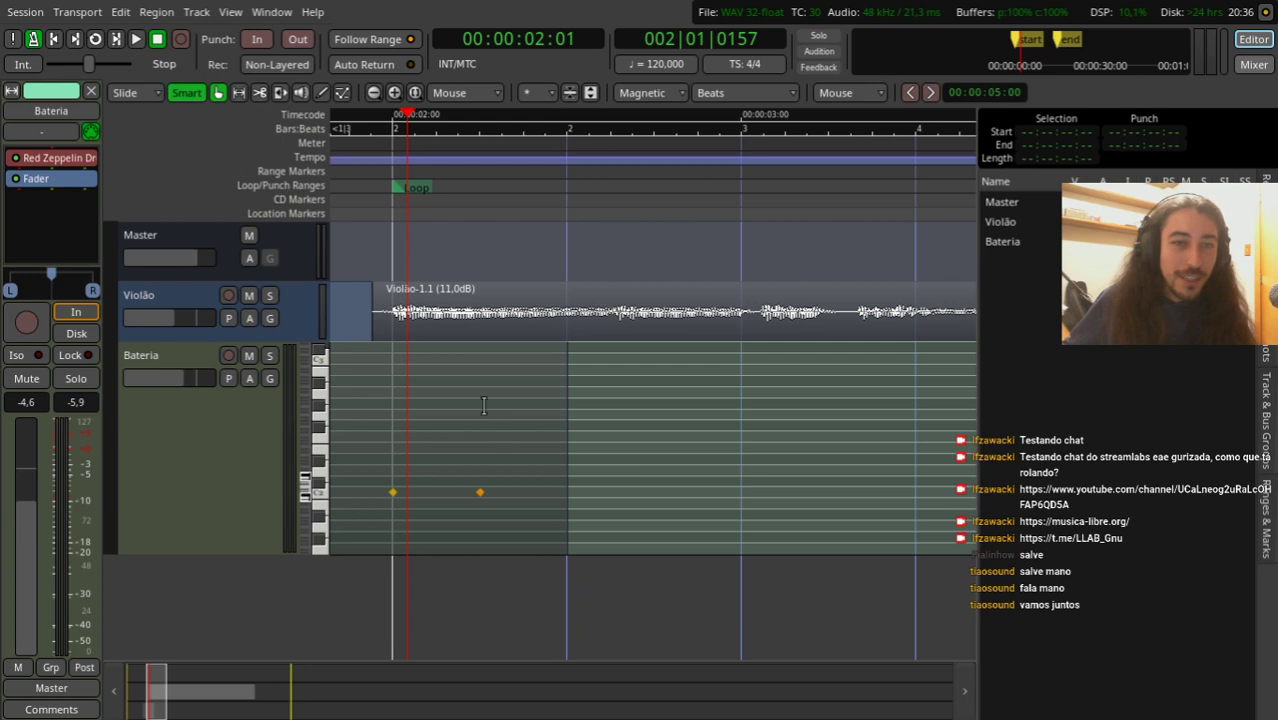
click(510, 440)
drag(550, 479, 790, 522)
key(minus)
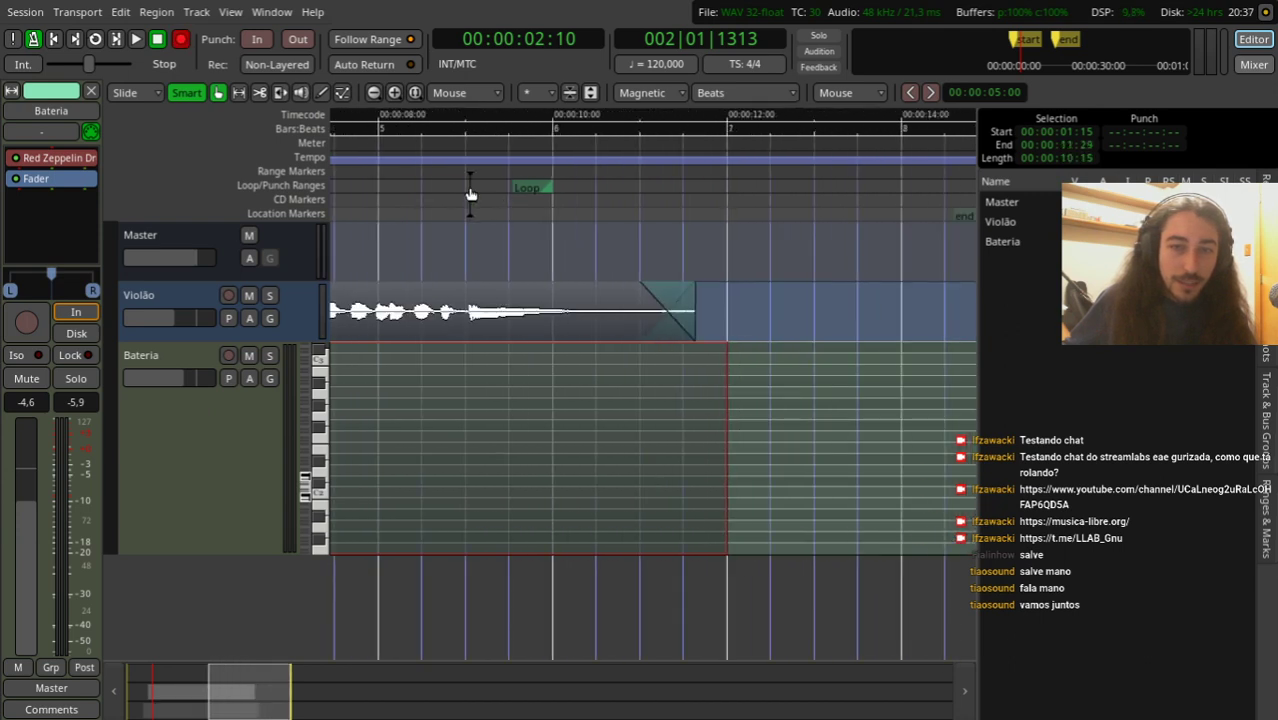
drag(469, 190, 443, 222)
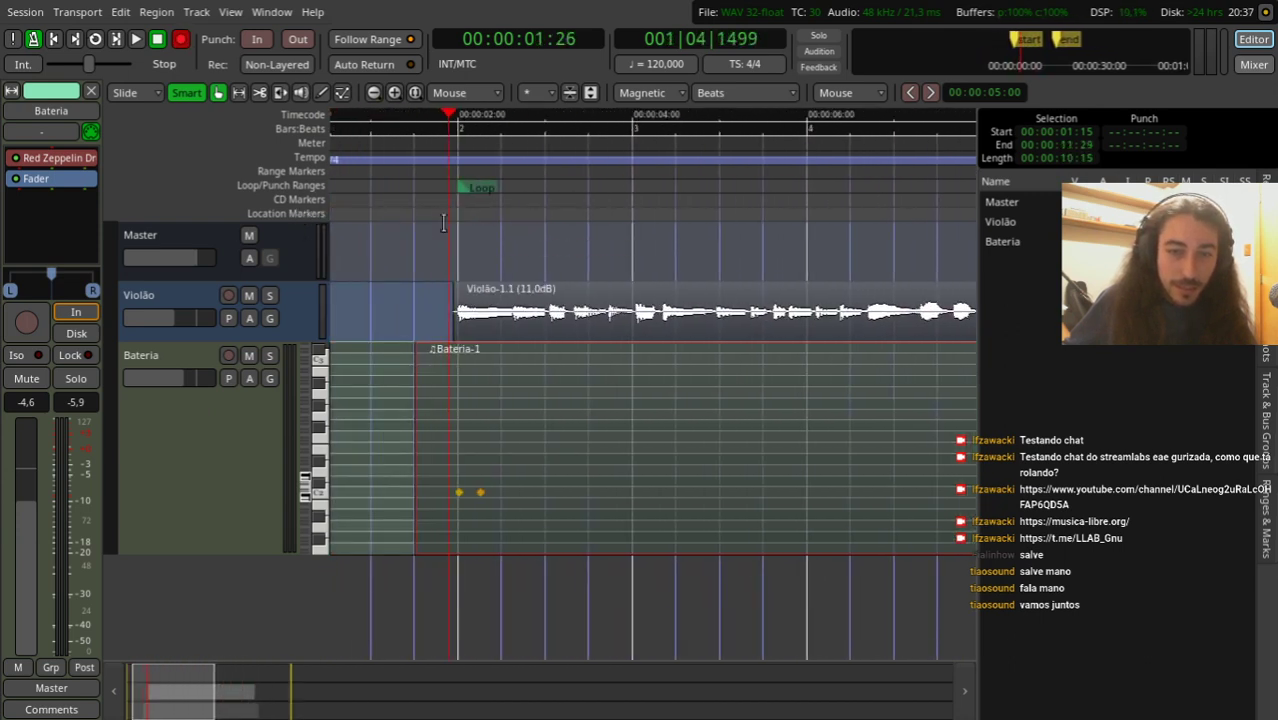
Step: Draw a SnareCtr note with velocity 124 on beat 2 of bar 2 in the Bateria region and play it back
click(322, 92)
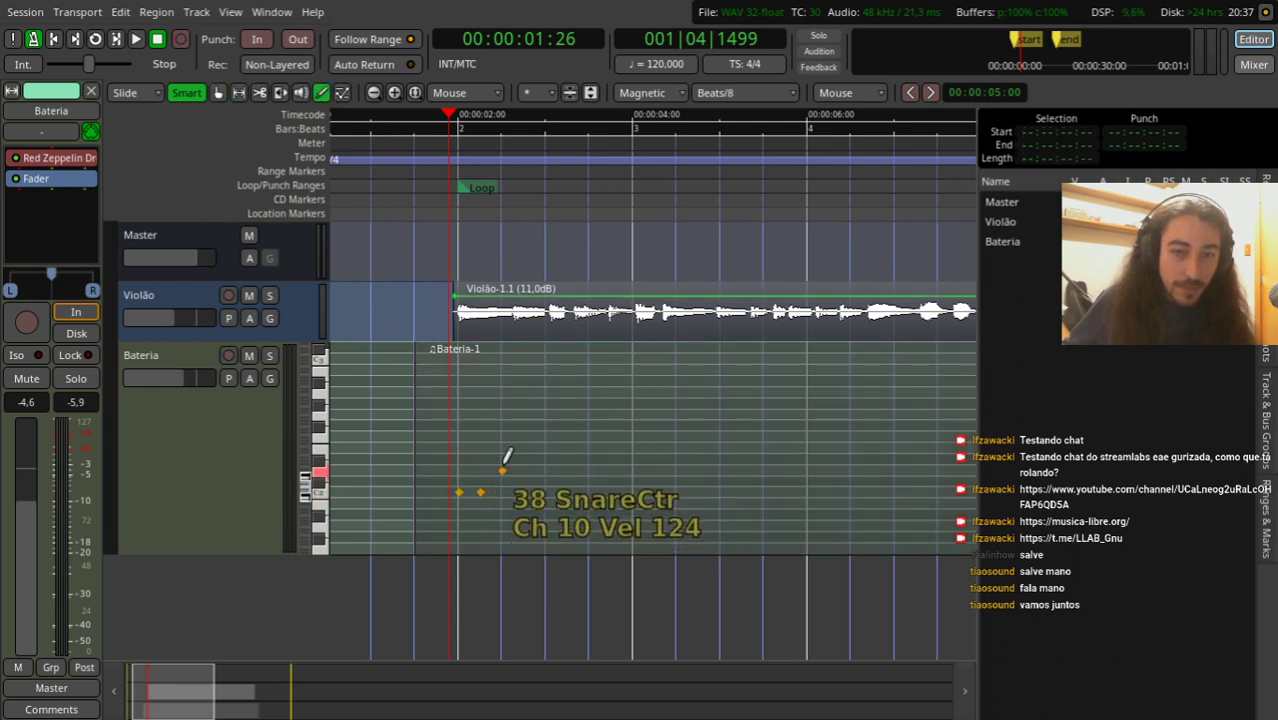
click(502, 469)
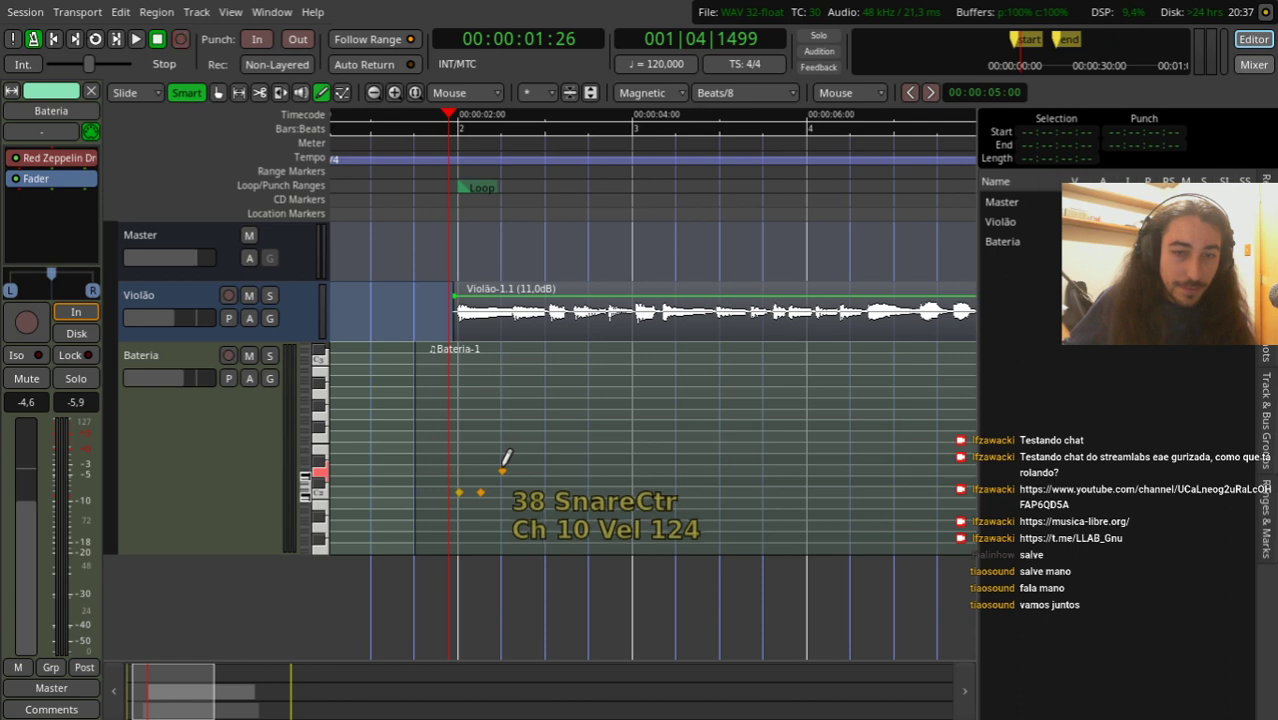
click(418, 170)
key(space)
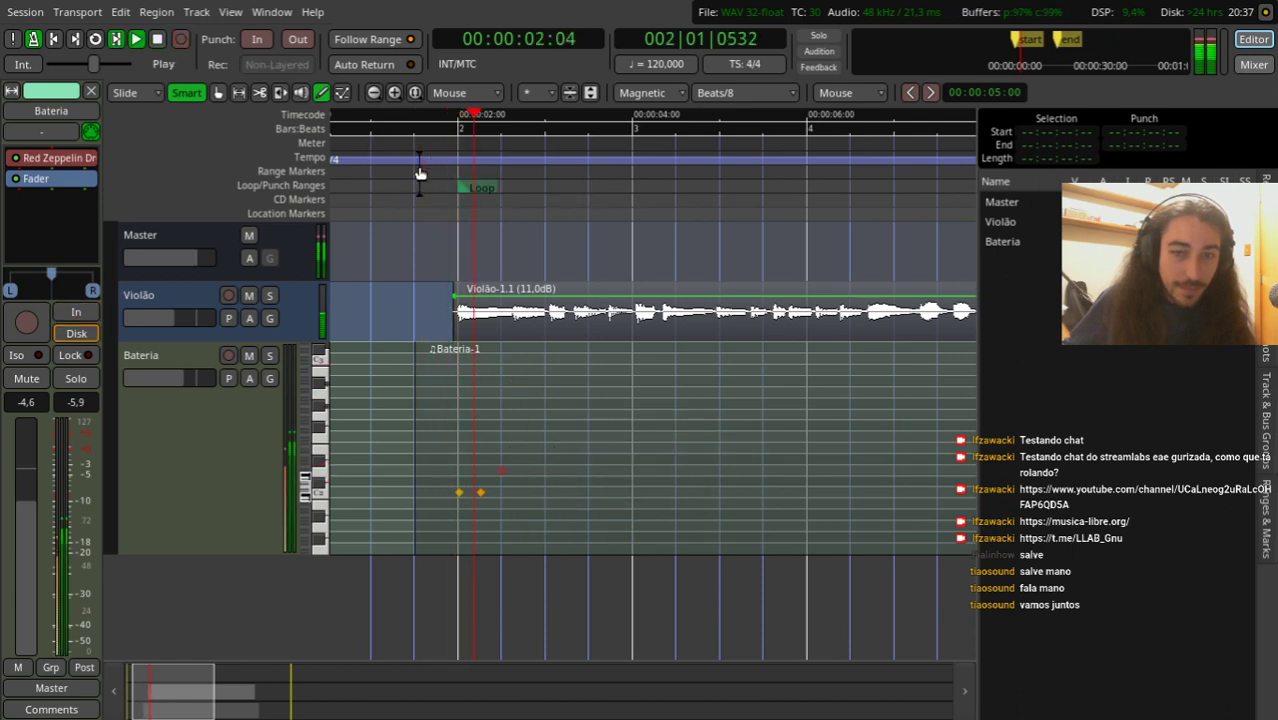
key(space)
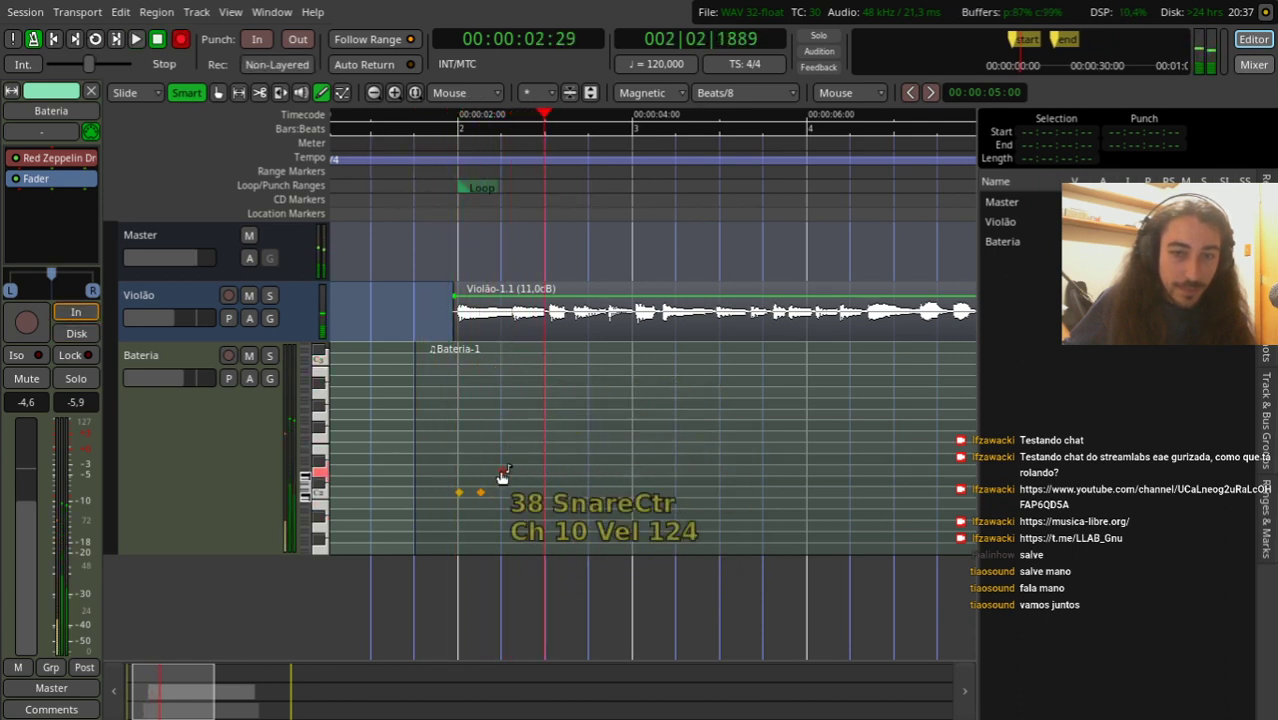
click(442, 193)
key(space)
key(space)
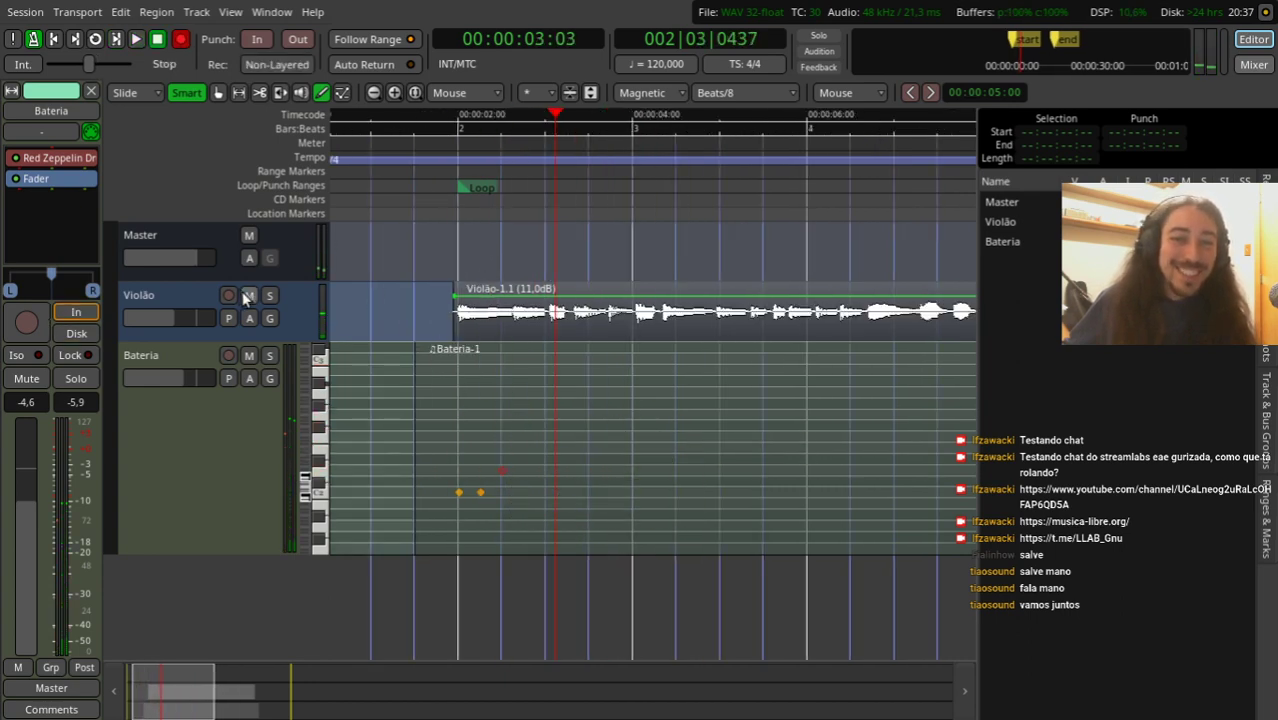
Step: Mute the Violão track and play the drum pattern alone from beat 4 of bar 1
click(388, 182)
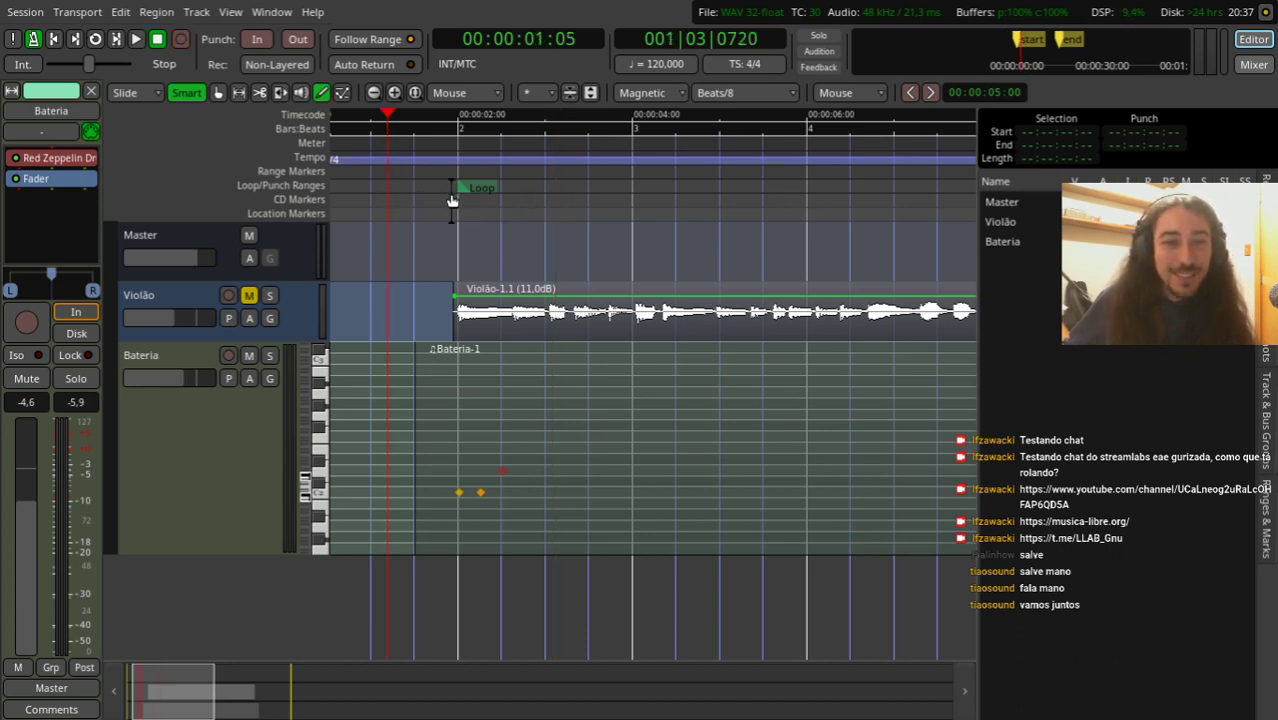
drag(450, 192, 422, 206)
key(space)
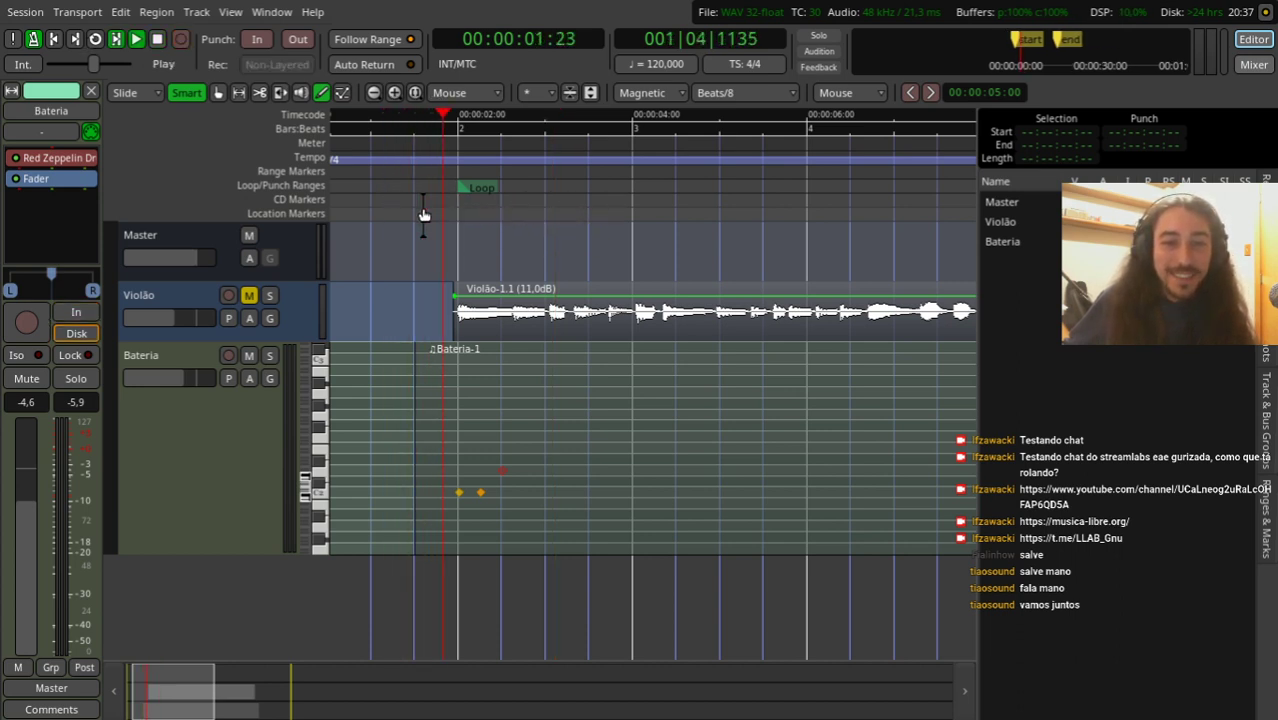
Step: Draw KickDrum notes on beat 3 of bar 2 and halfway between beats 3 and 4, and play the pattern from just before bar 2
key(shift+r)
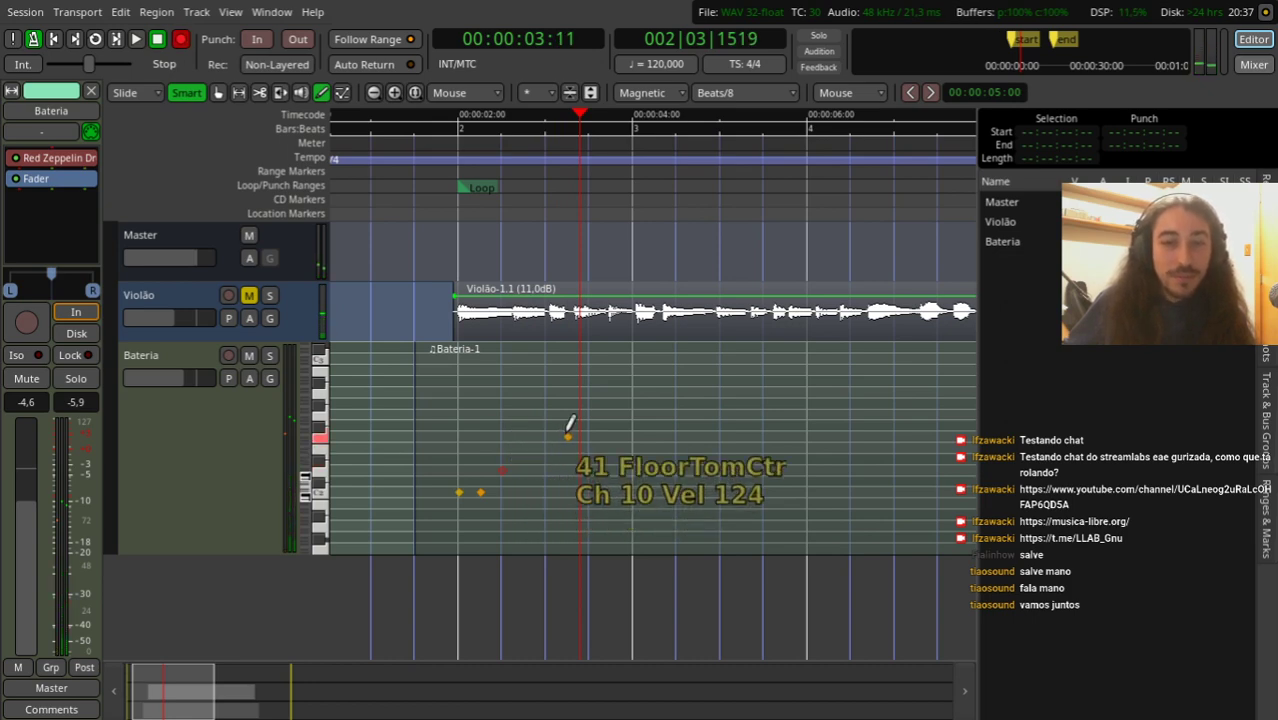
click(551, 491)
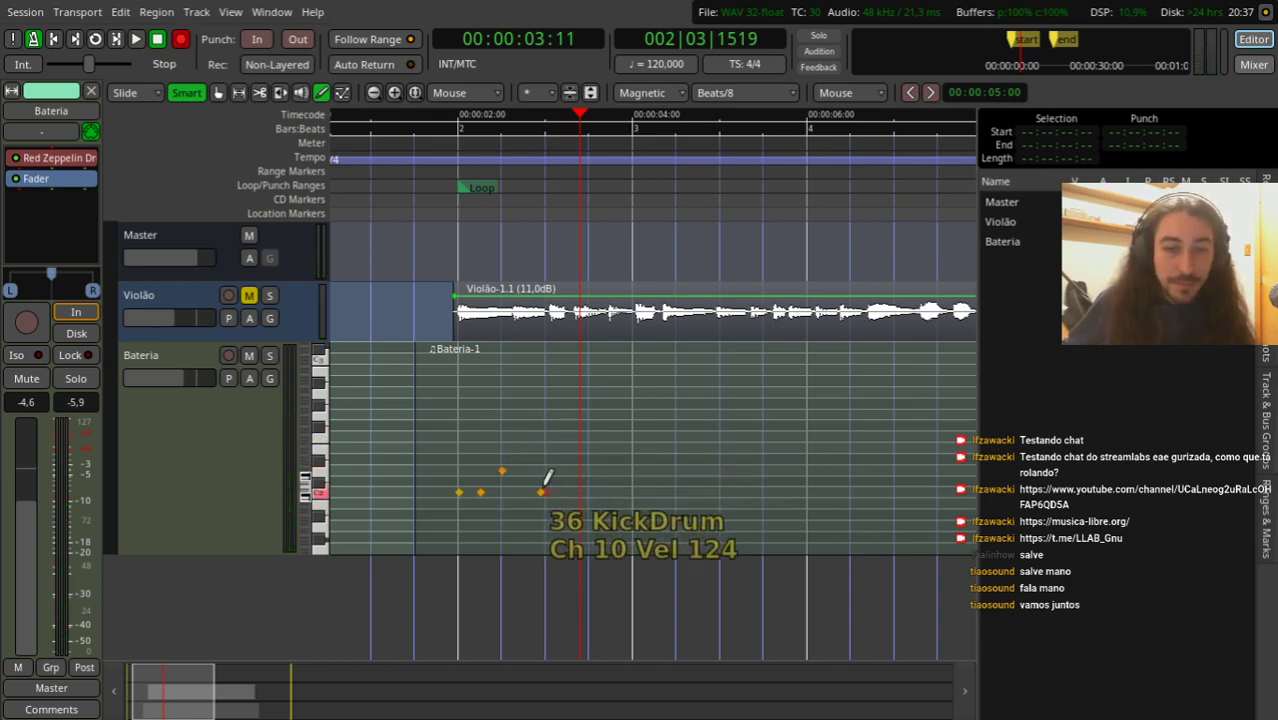
scroll(557, 490, up, 1)
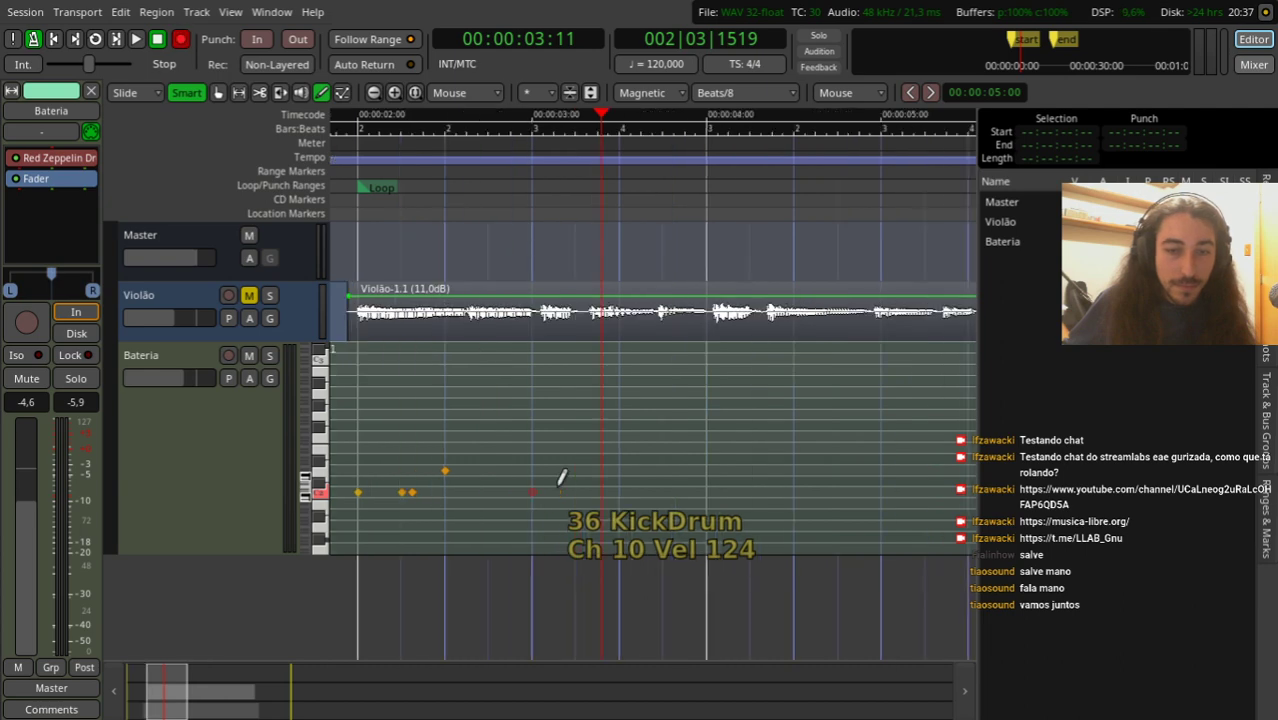
click(341, 198)
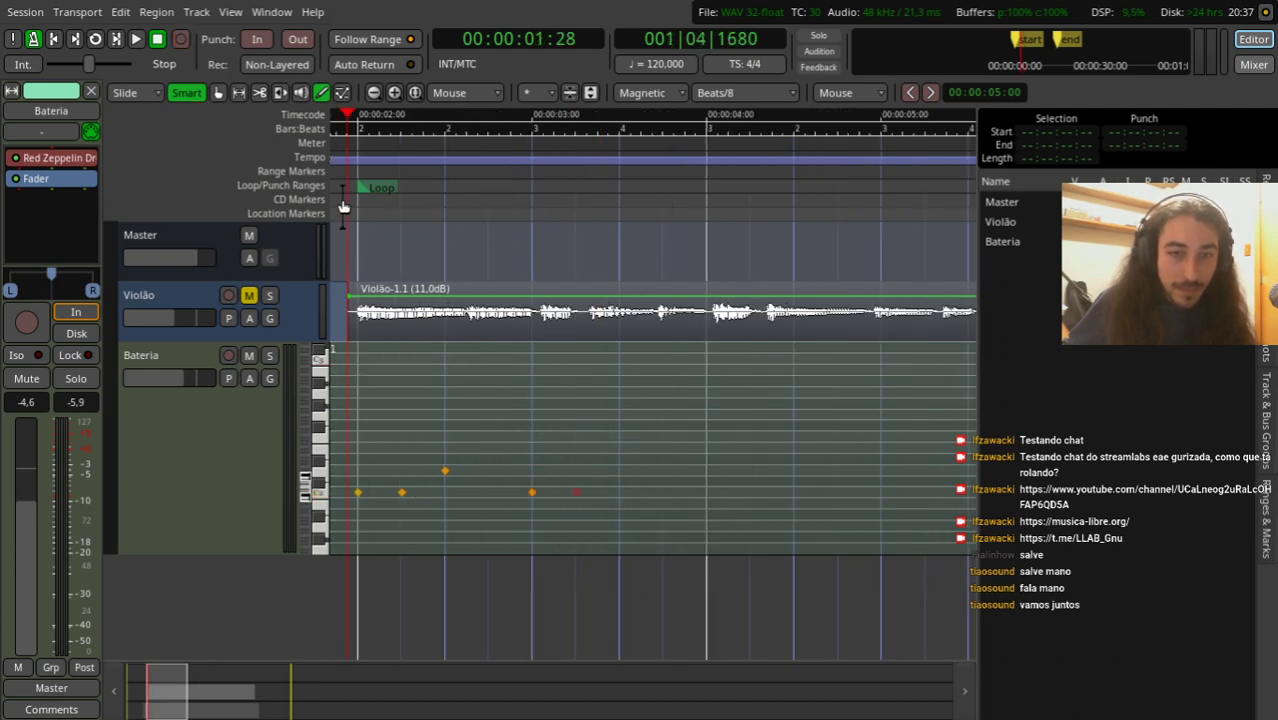
key(space)
key(space)
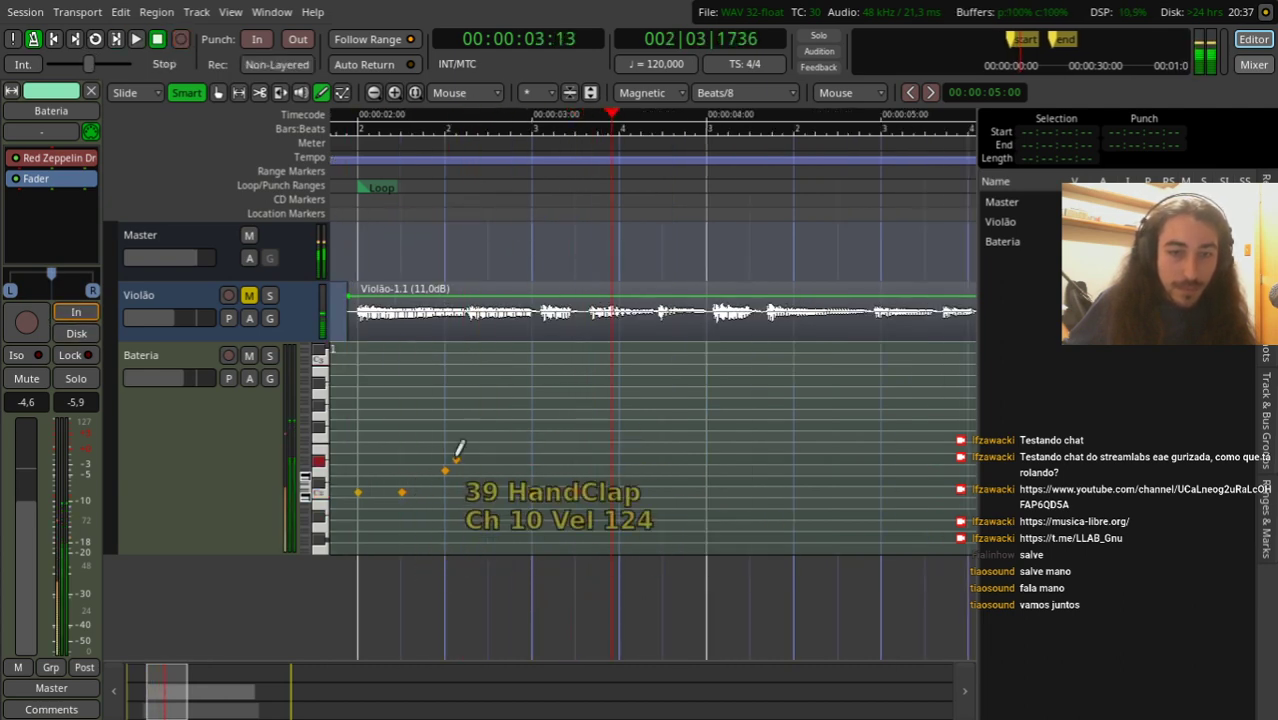
Step: Shift the snare to halfway between beats 2 and 3 of bar 2 and the second kick to beat 2, playing the pattern back
click(349, 185)
key(space)
key(space)
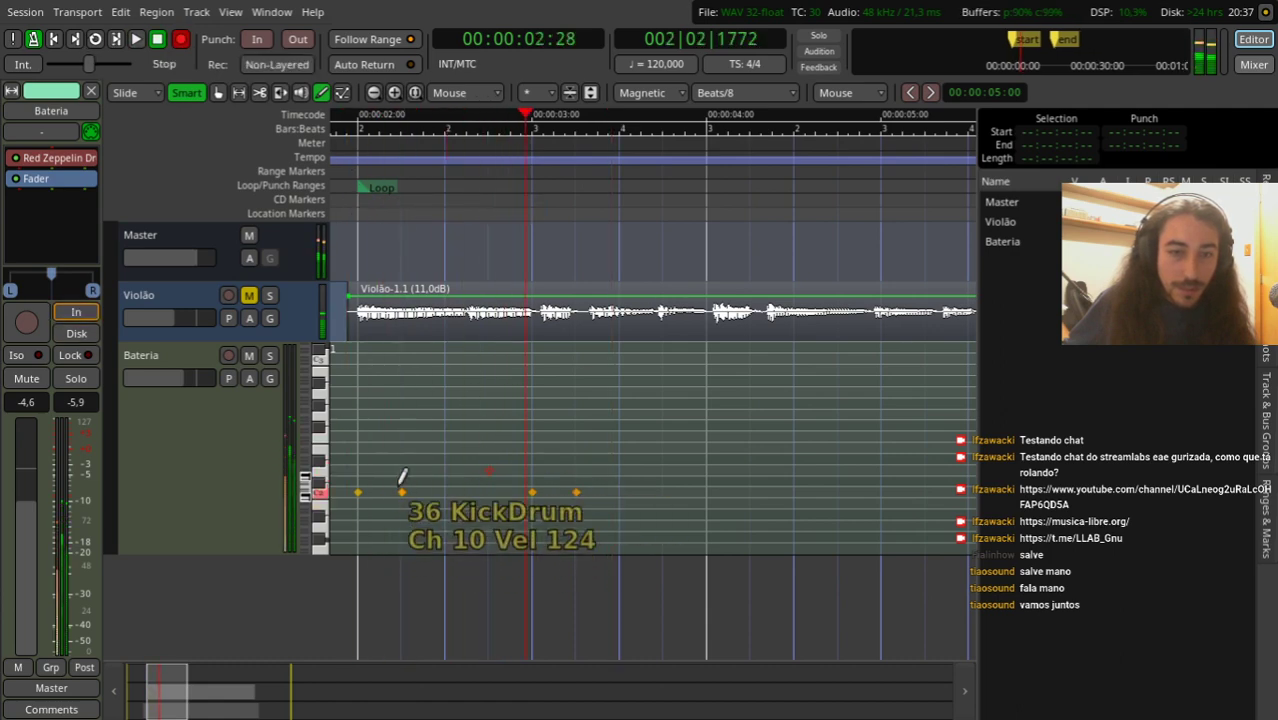
drag(442, 488, 434, 482)
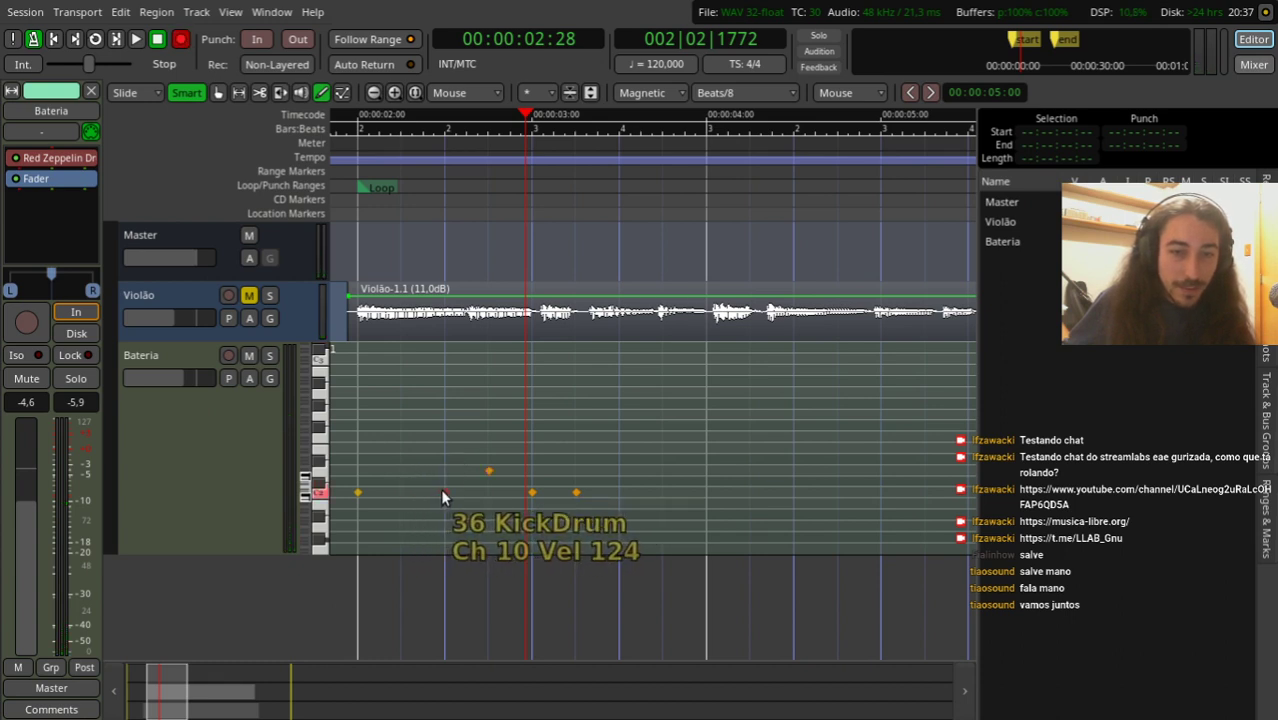
click(340, 212)
key(space)
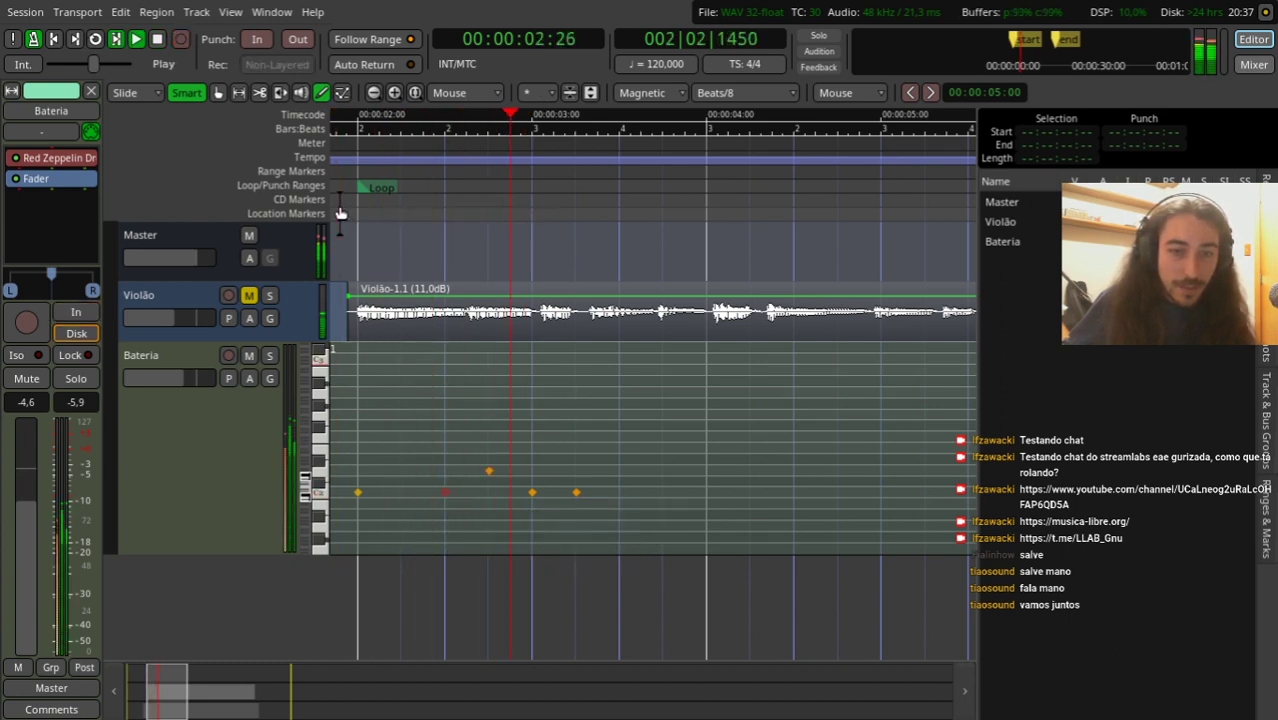
key(space)
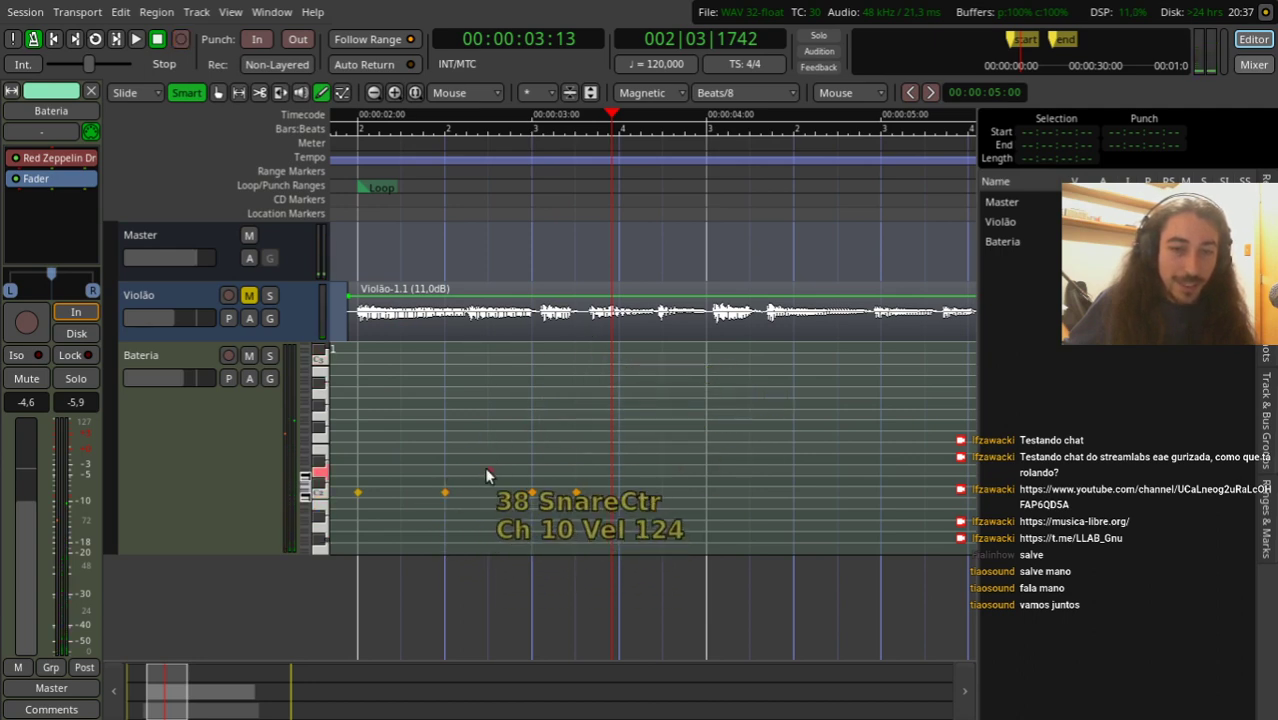
Step: Remove the snare and the kicks from beat 3 onward in bar 2 and play the kicks on beats 1 and 2
click(532, 492)
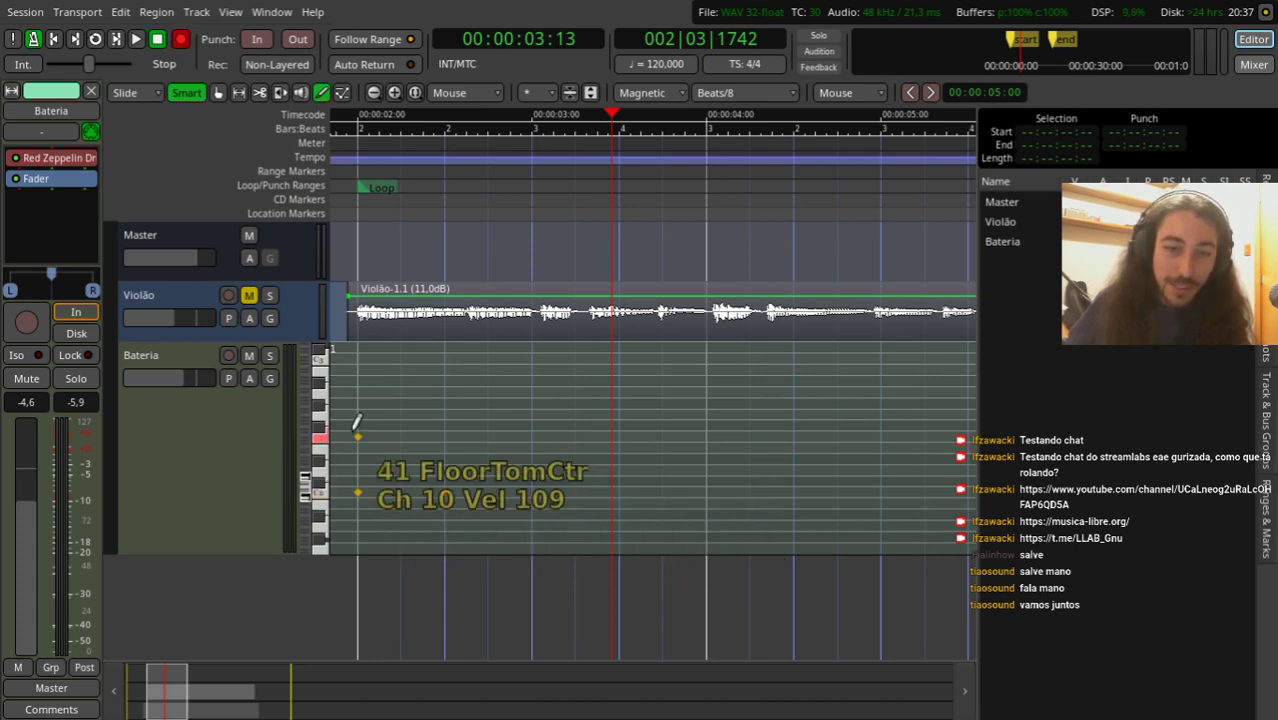
mouse_move(359, 211)
mouse_down()
mouse_move(339, 215)
mouse_move(489, 220)
mouse_move(462, 223)
mouse_up()
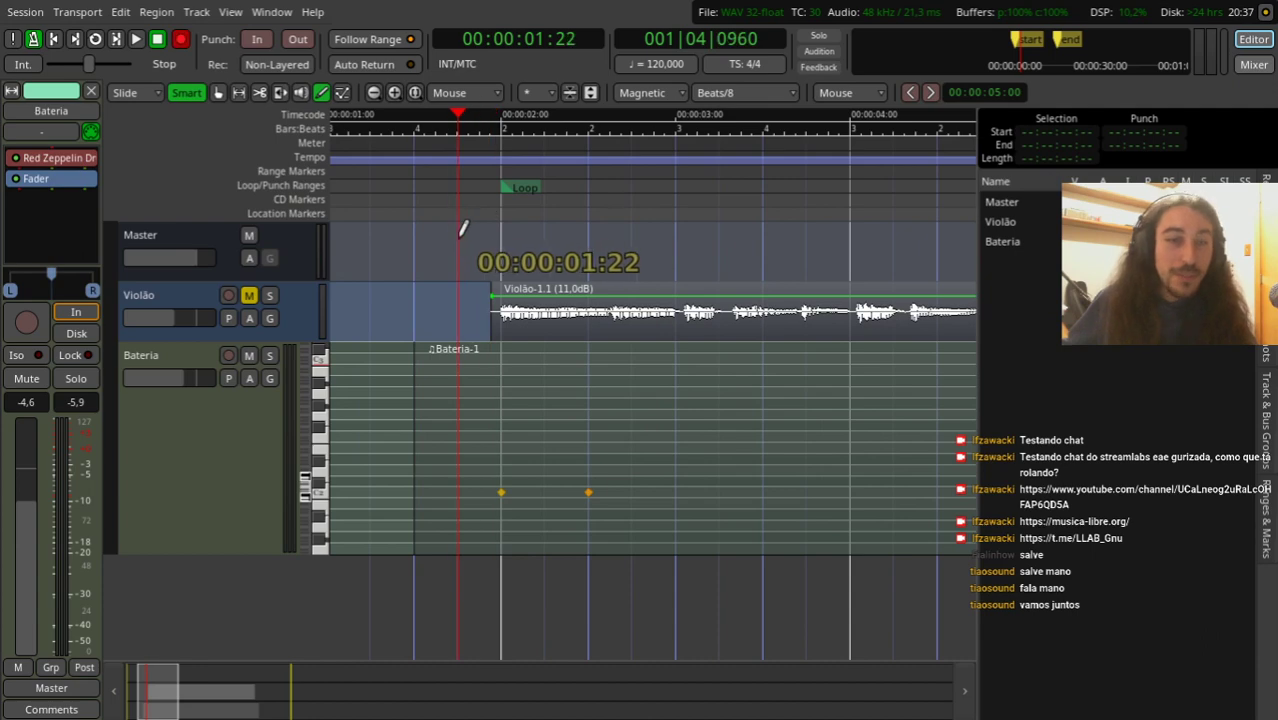
key(space)
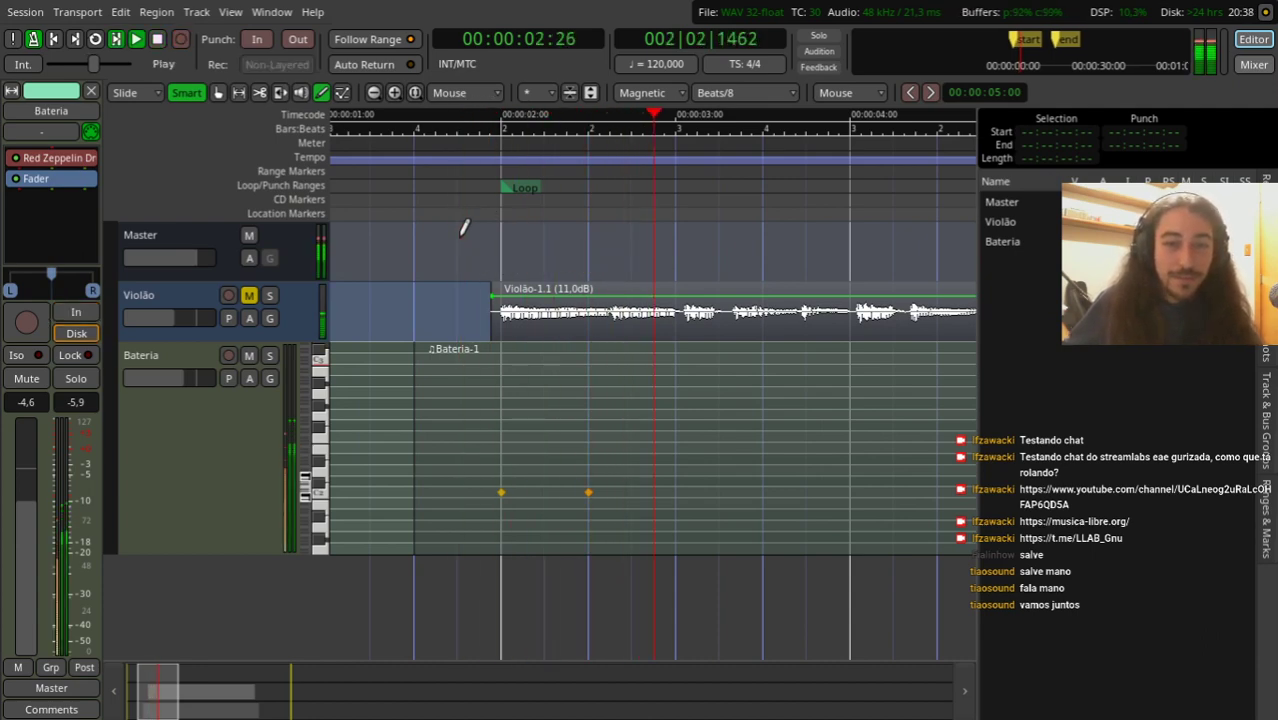
key(space)
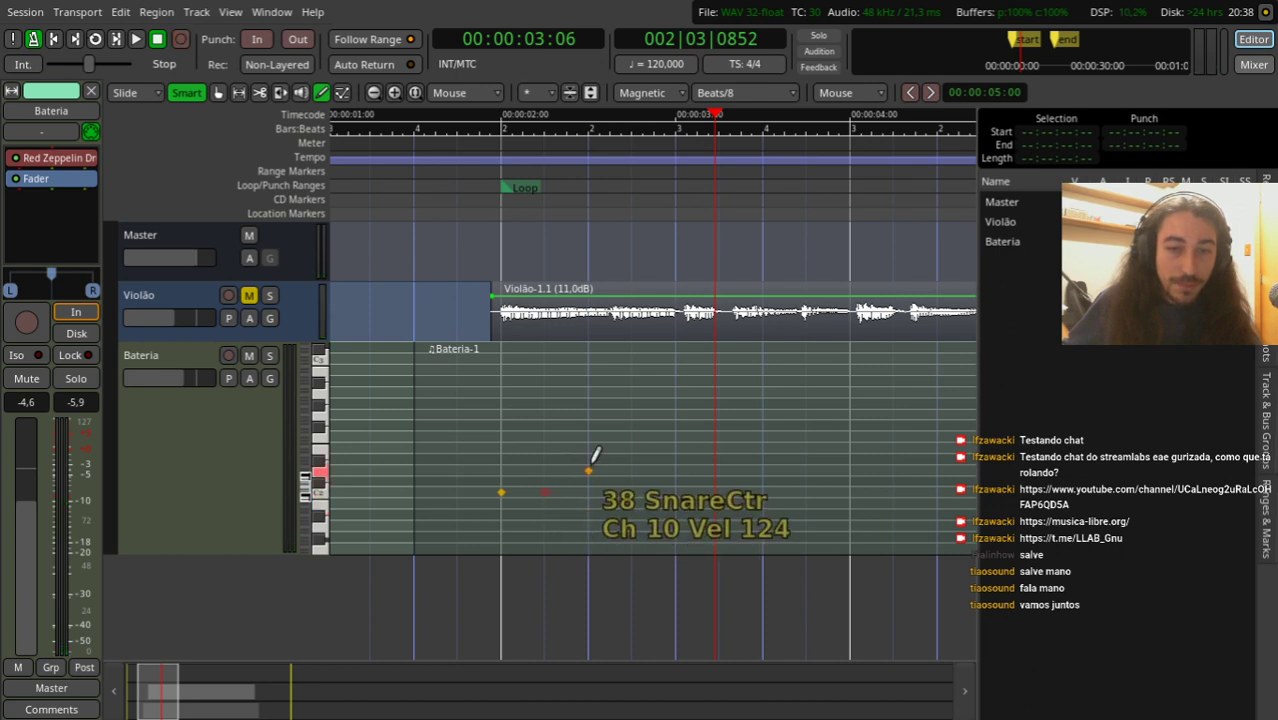
Step: Place a SnareCtr note on beat 2 of bar 2 and a kick a sixteenth before it, and listen to the pattern
drag(588, 458, 587, 457)
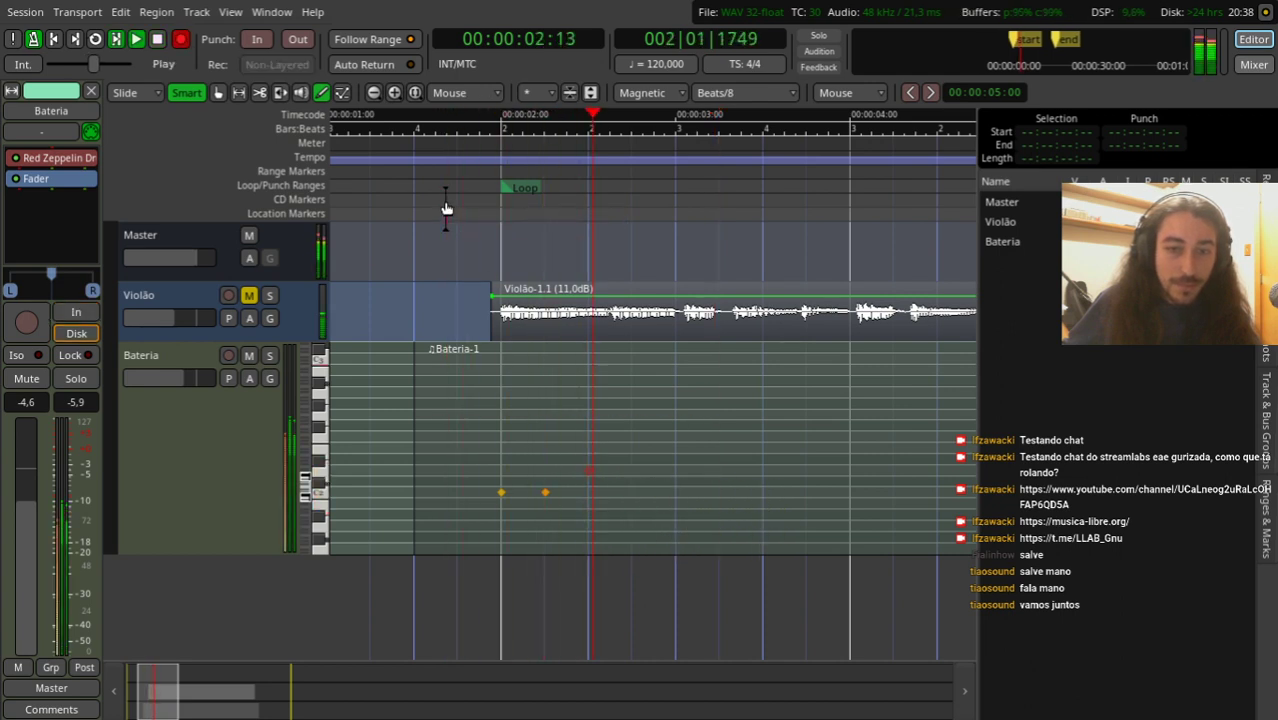
click(563, 494)
key(space)
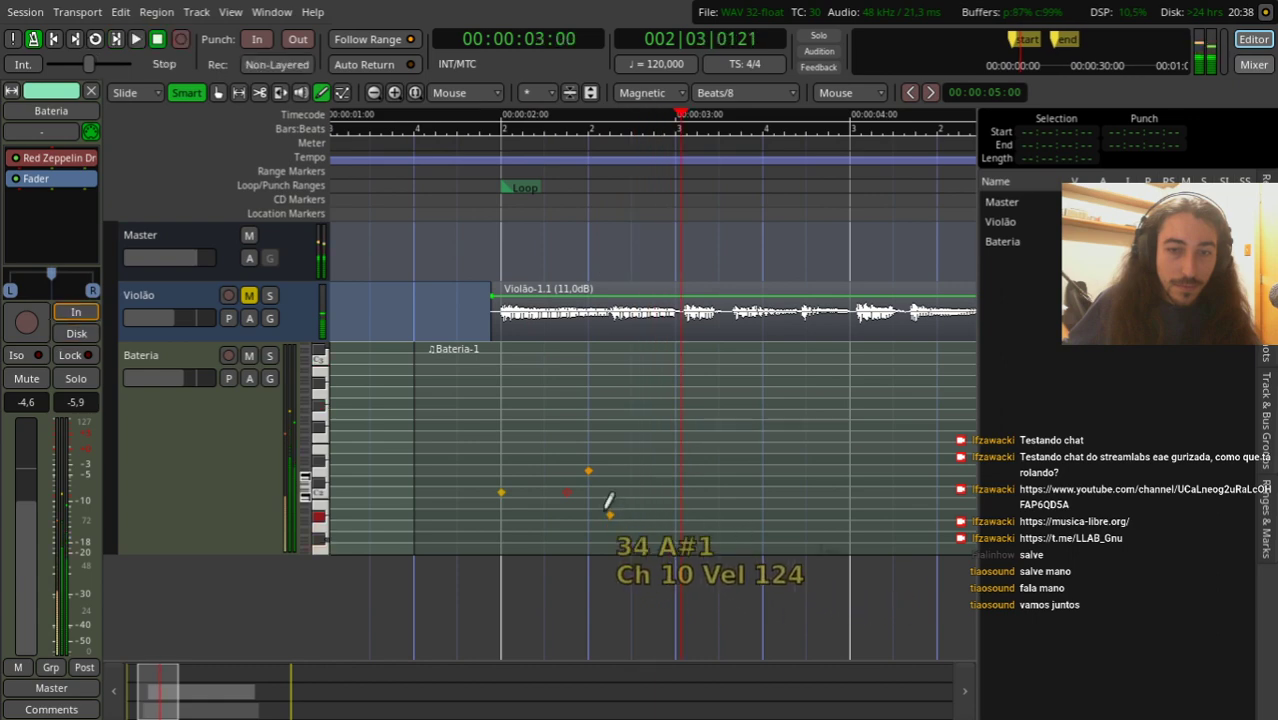
Step: Draw KickDrum notes a sixteenth and an eighth after beat 2 of bar 2 and play the pattern from before the bar
scroll(583, 484, up, 2)
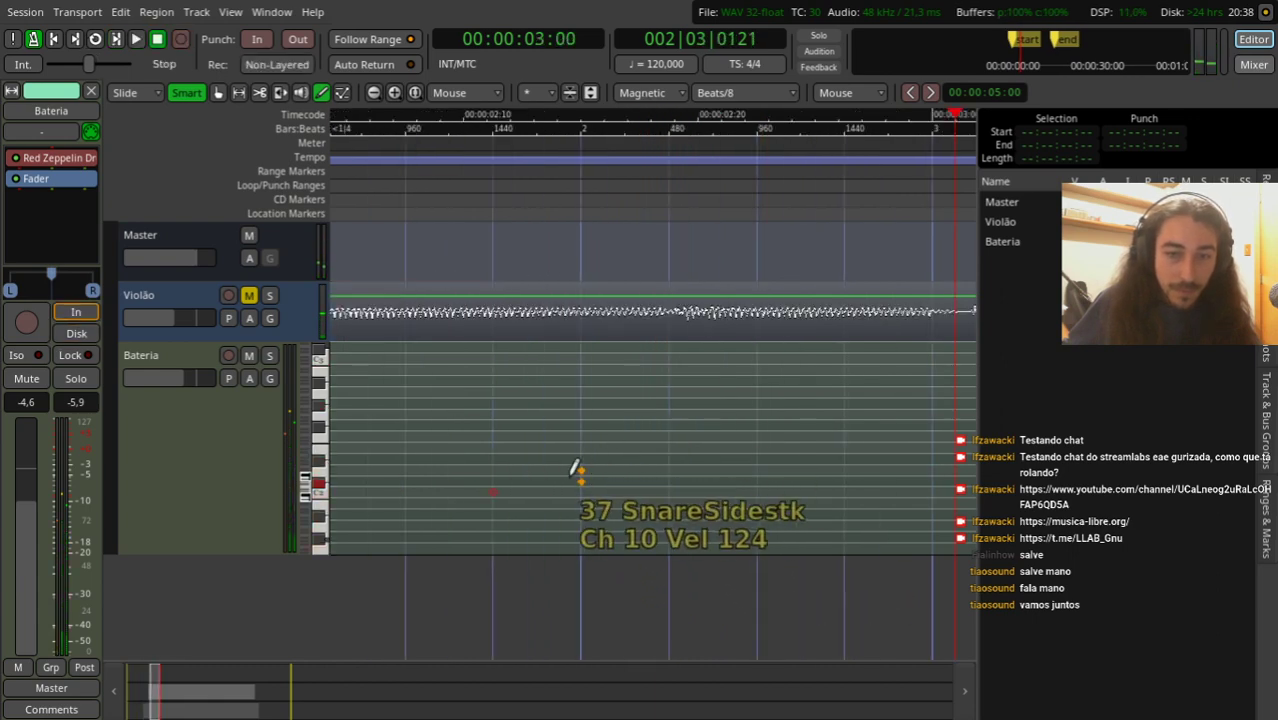
scroll(582, 450, down, 1)
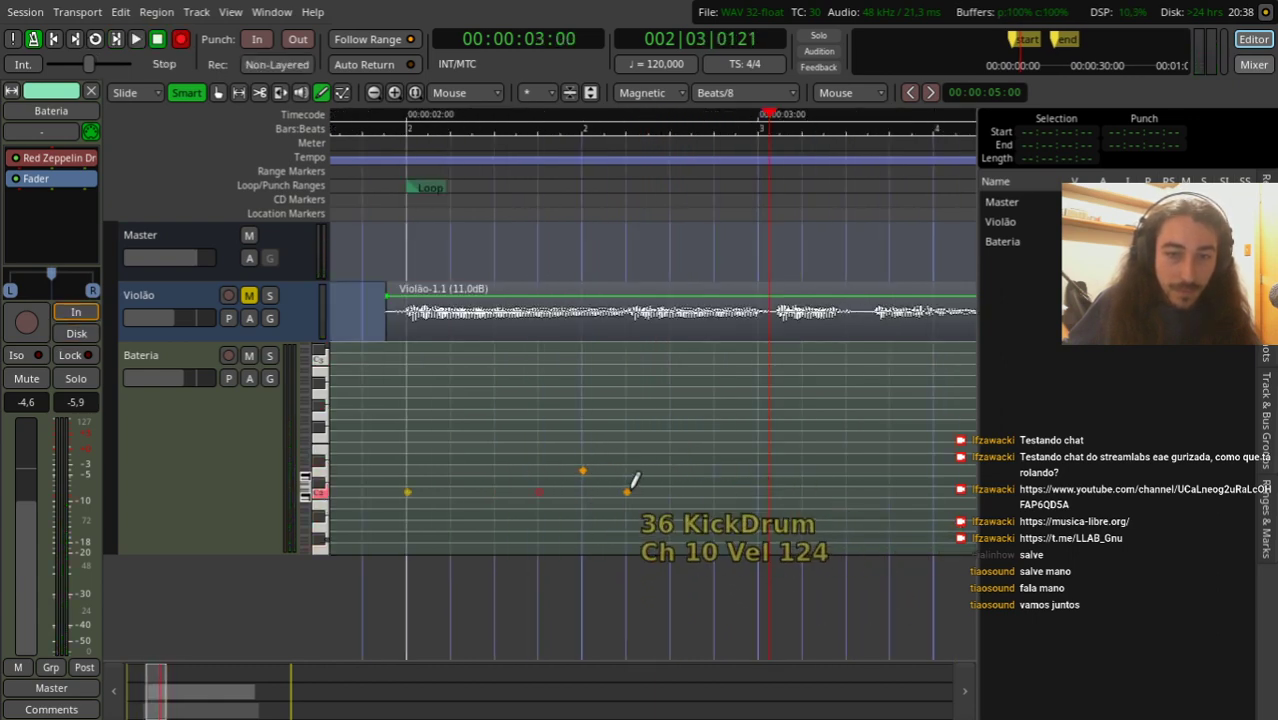
click(627, 491)
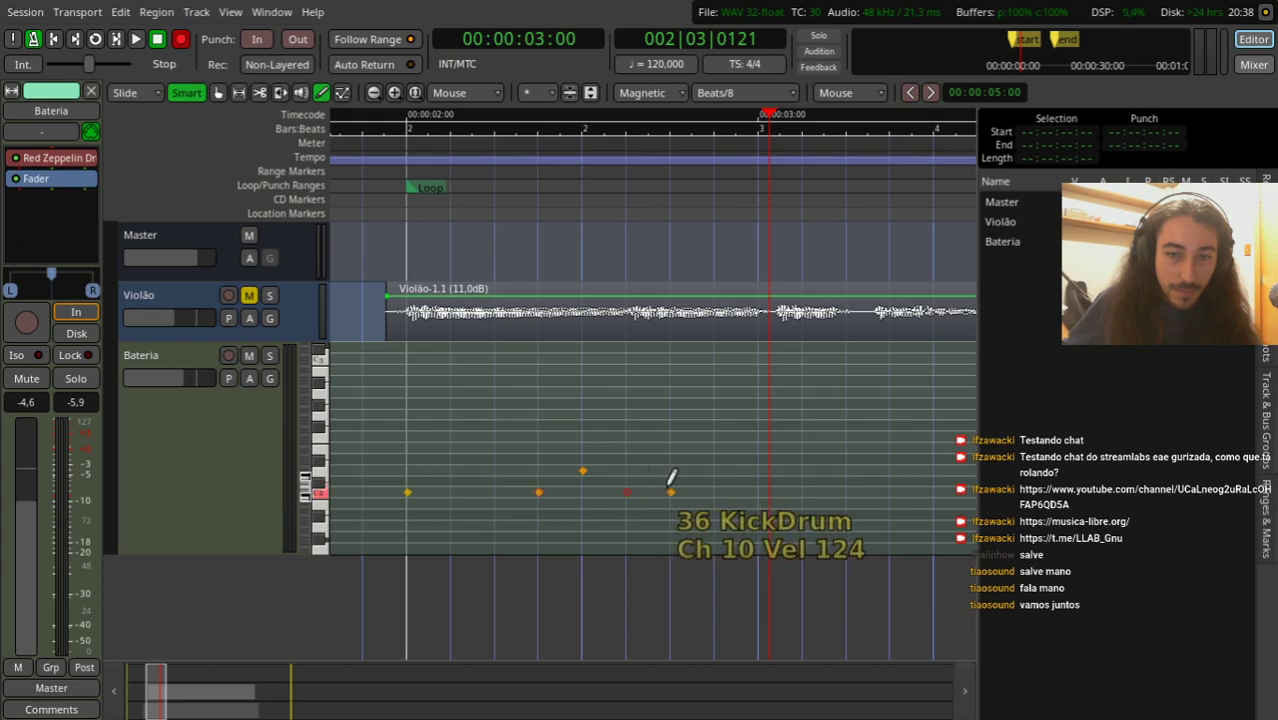
click(671, 491)
click(357, 190)
key(space)
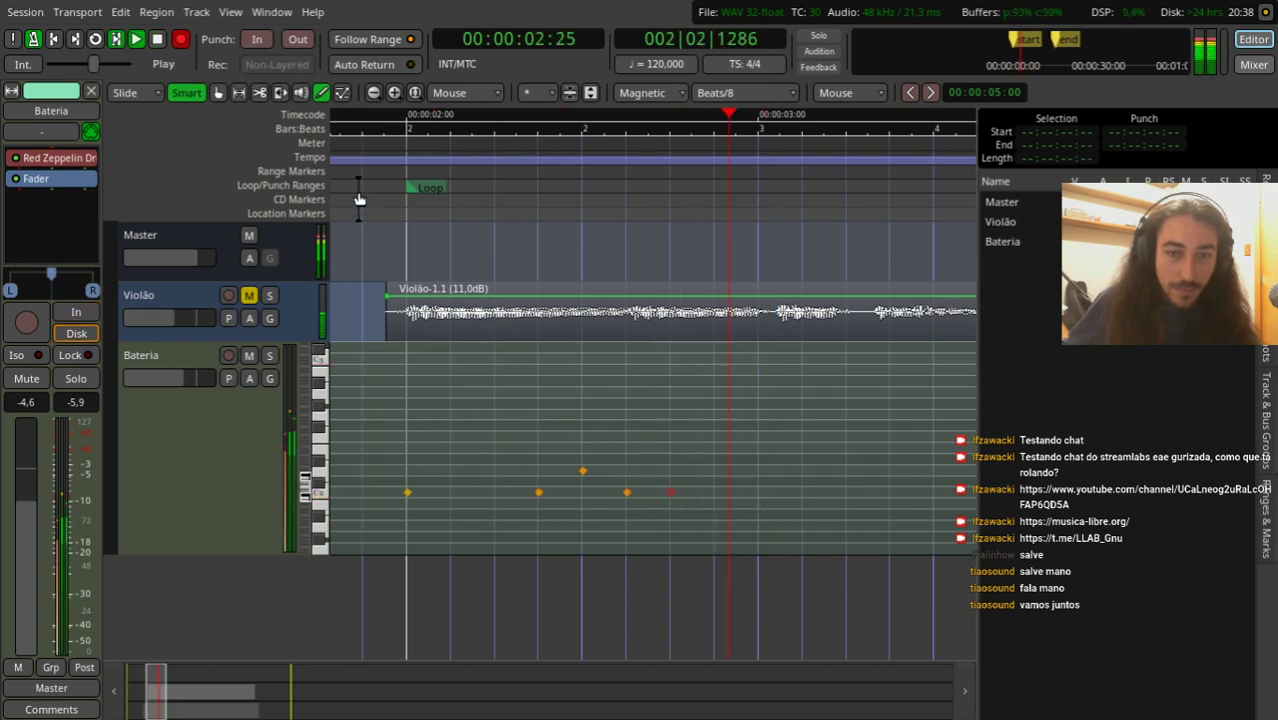
key(space)
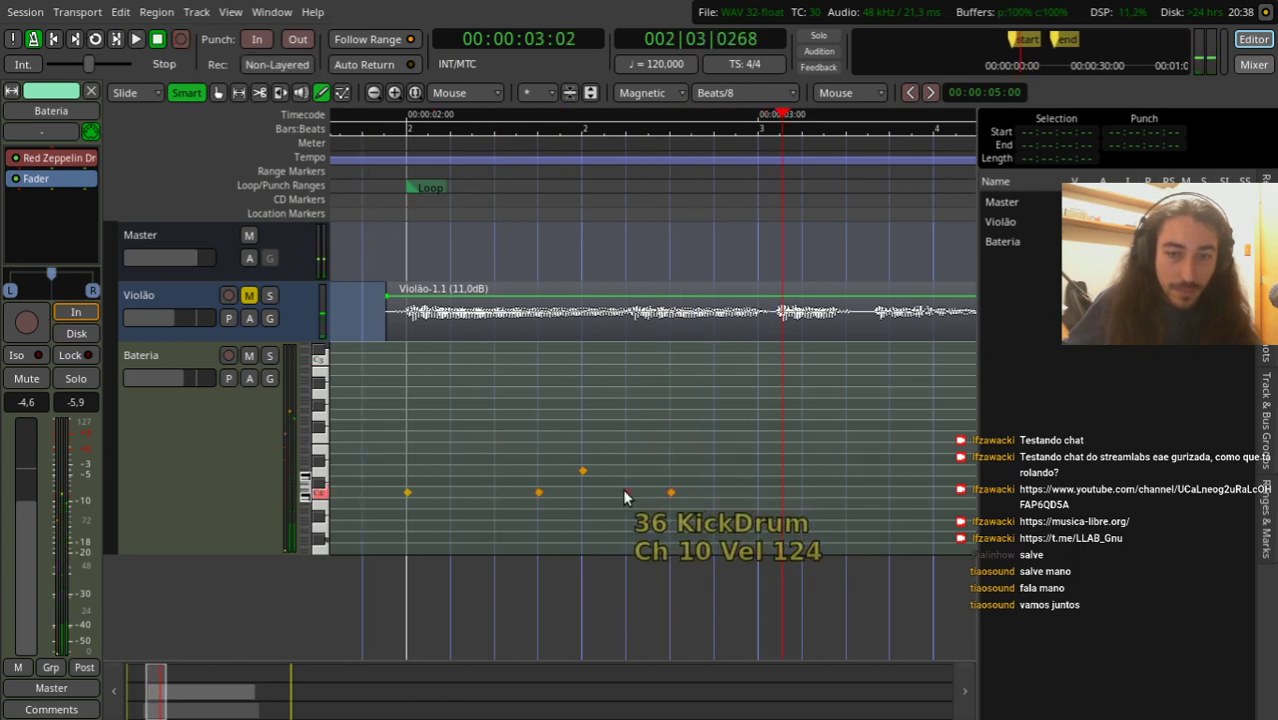
Step: Replace the kick a sixteenth after beat 2 with one a sixteenth before beat 3, enable Auto Return and play the pattern
click(715, 492)
key(space)
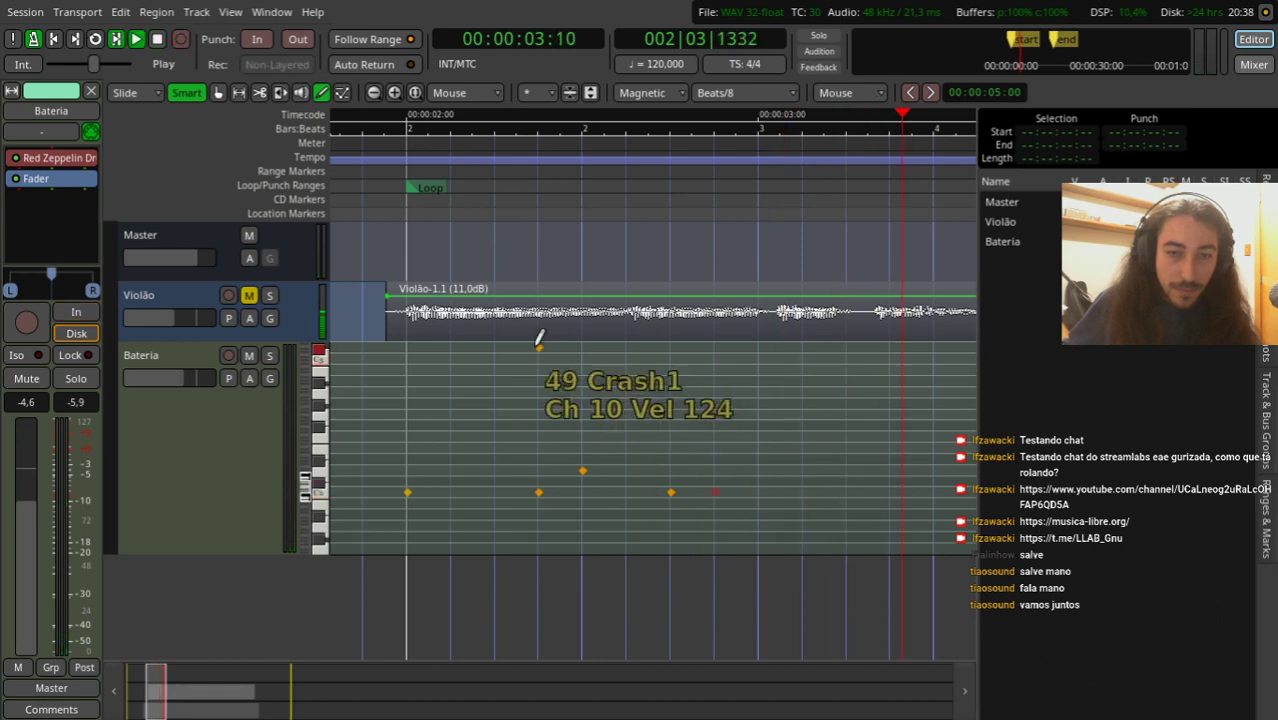
drag(432, 205, 421, 170)
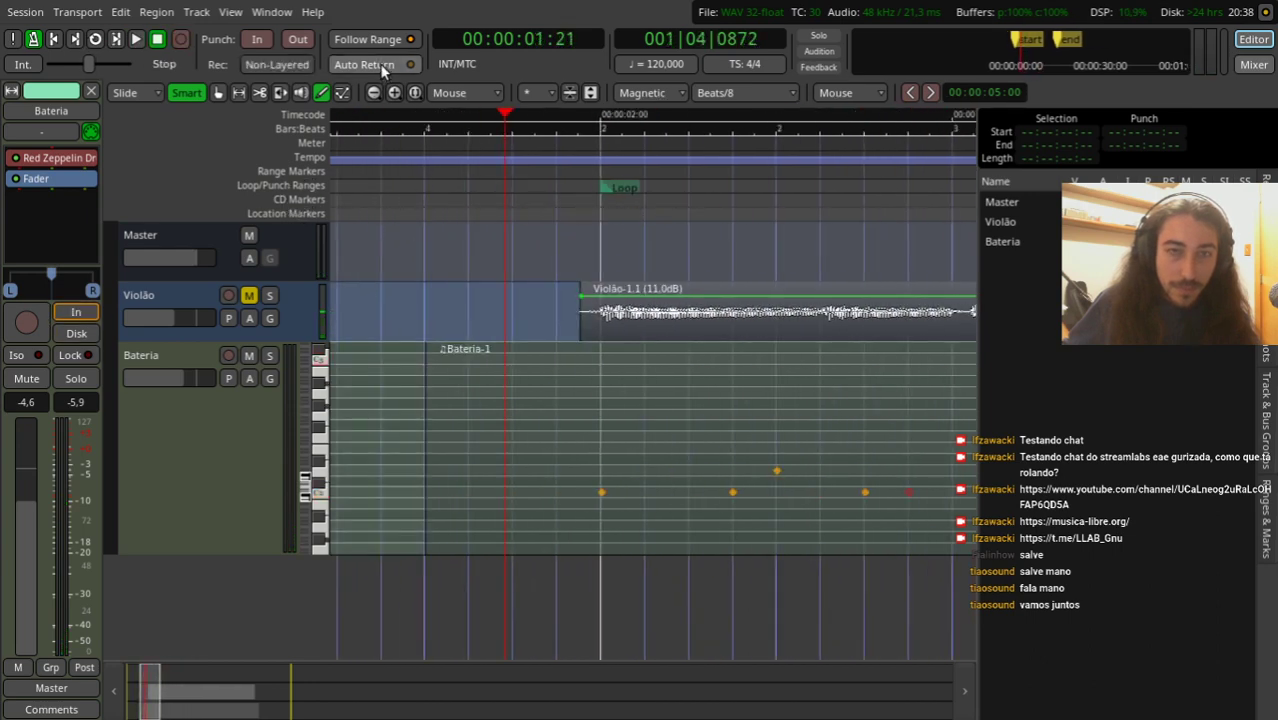
key(space)
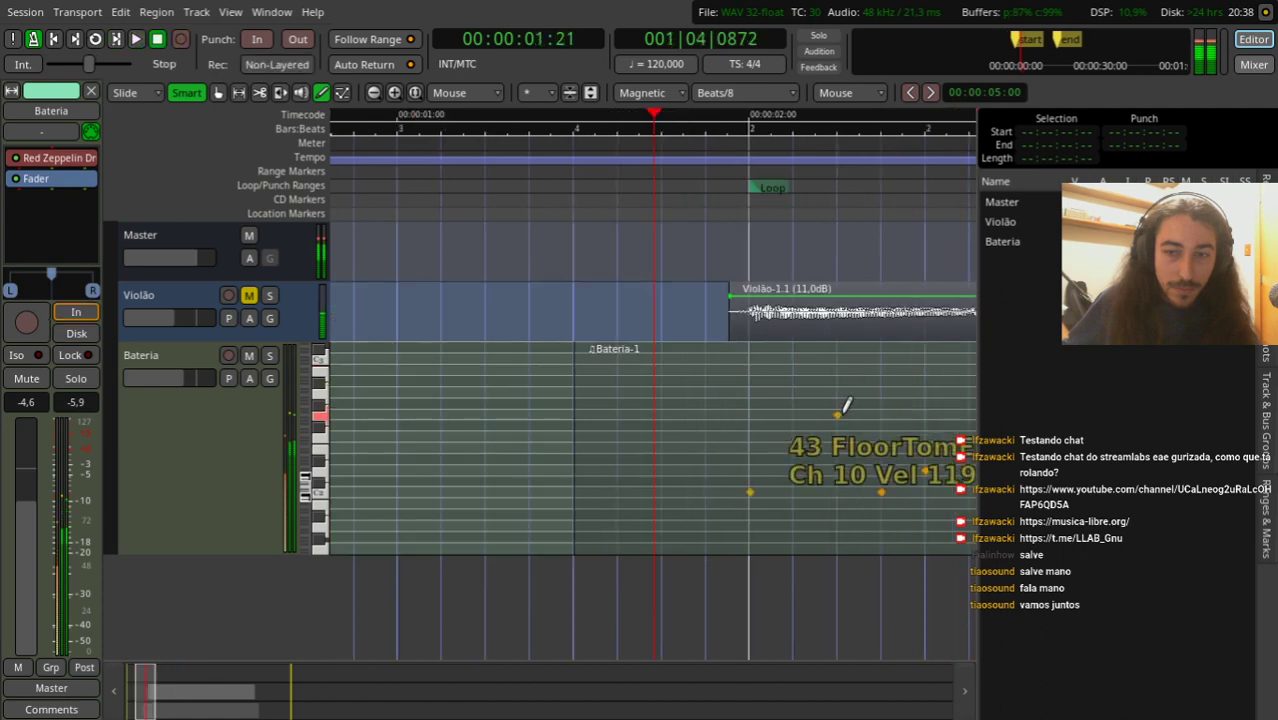
Step: Replace the kick halfway between beats 2 and 3 of bar 2 with one on beat 3 and play the pattern back
drag(887, 174, 906, 192)
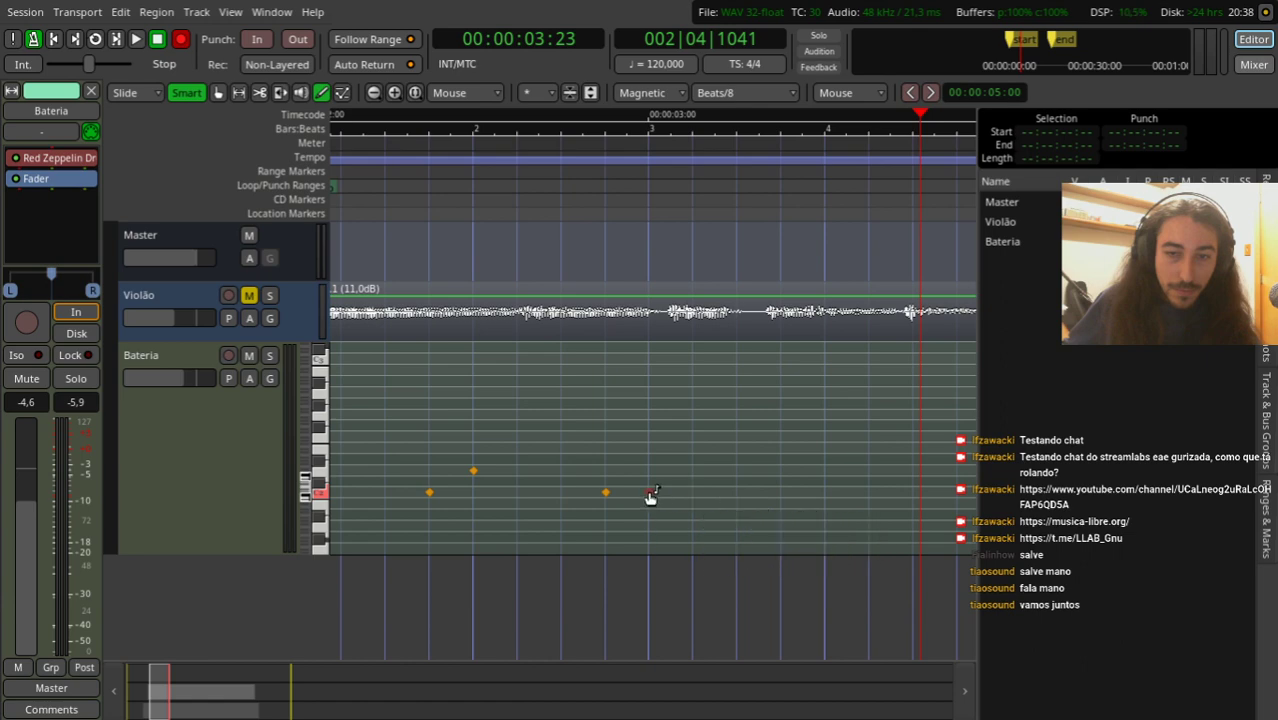
scroll(590, 430, down, 1)
click(494, 192)
key(space)
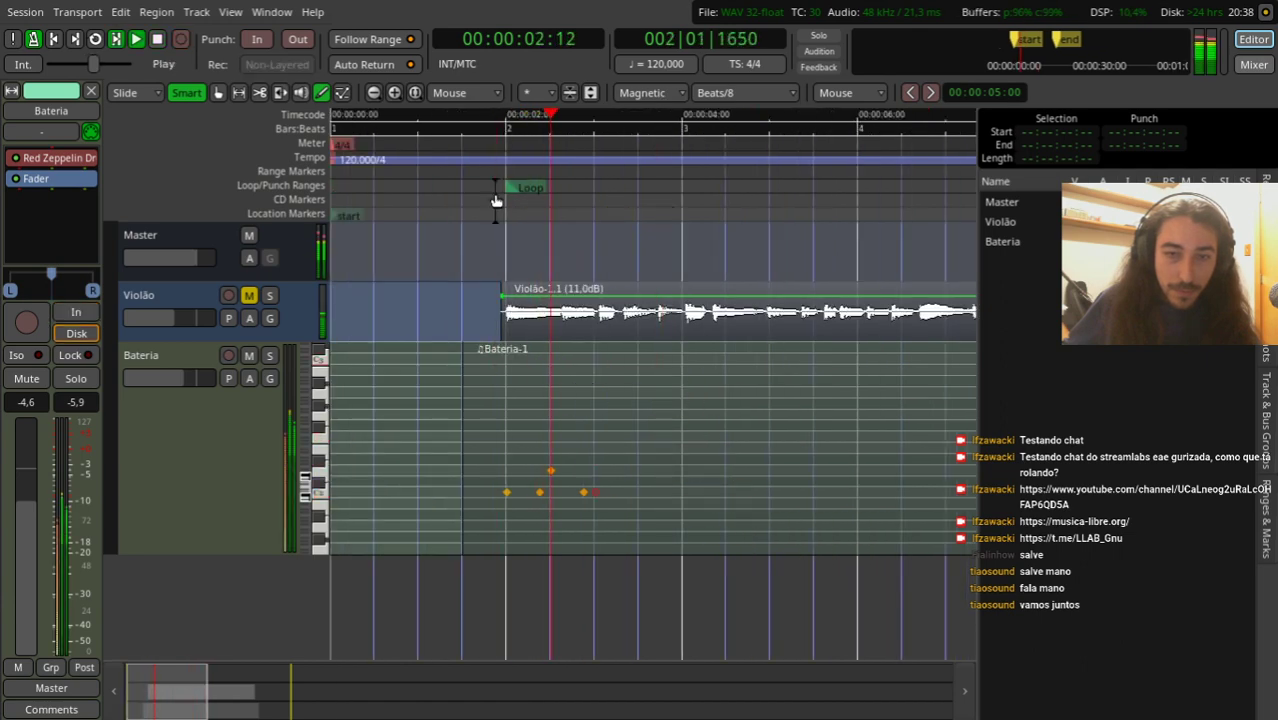
key(space)
Step: Move the kick on beat 3 of bar 2 to halfway between beats 3 and 4 and listen to it
scroll(631, 491, up, 1)
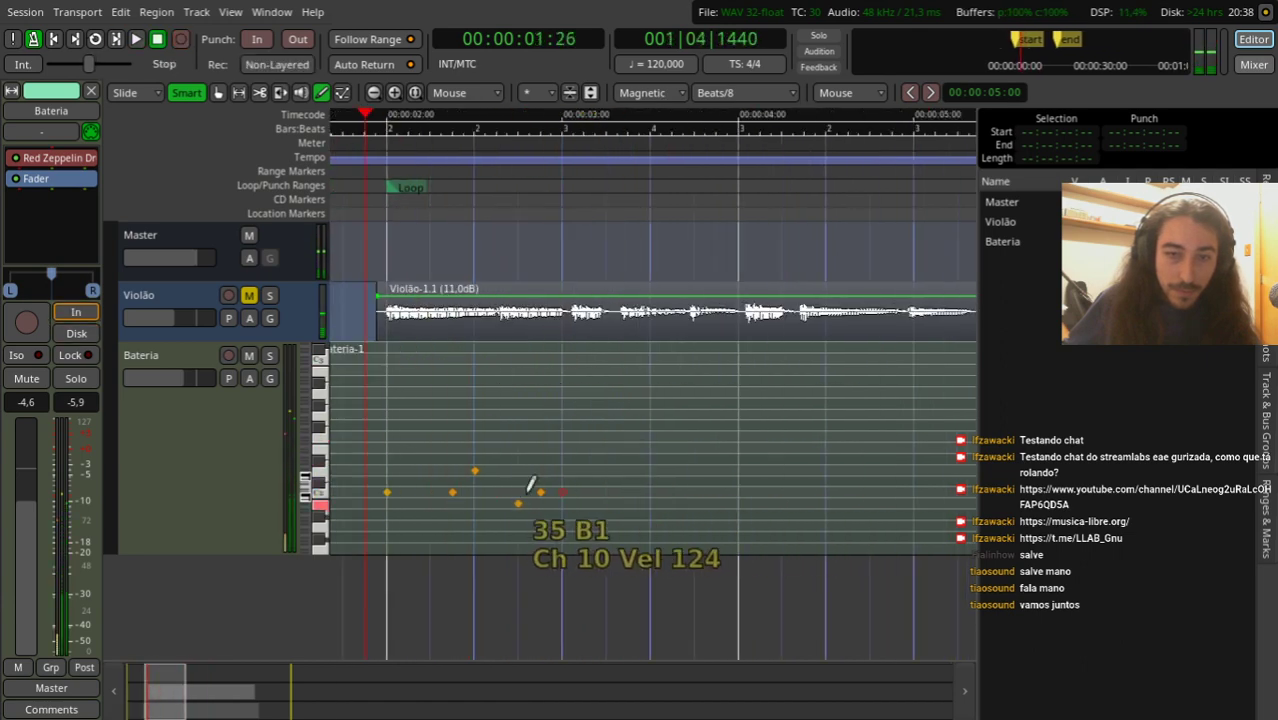
drag(565, 494, 606, 491)
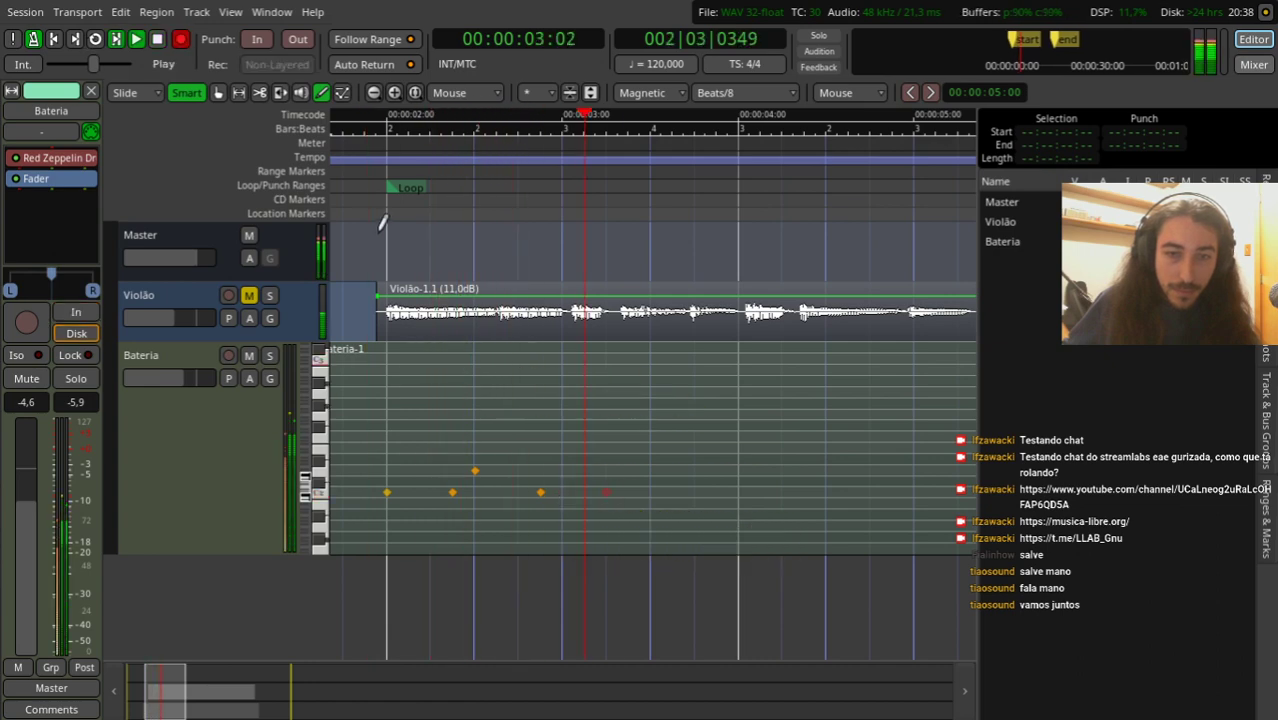
key(space)
Step: Move the last kick of bar 2 to a sixteenth after beat 3 and play the pattern from just before the bar
scroll(610, 471, up, 1)
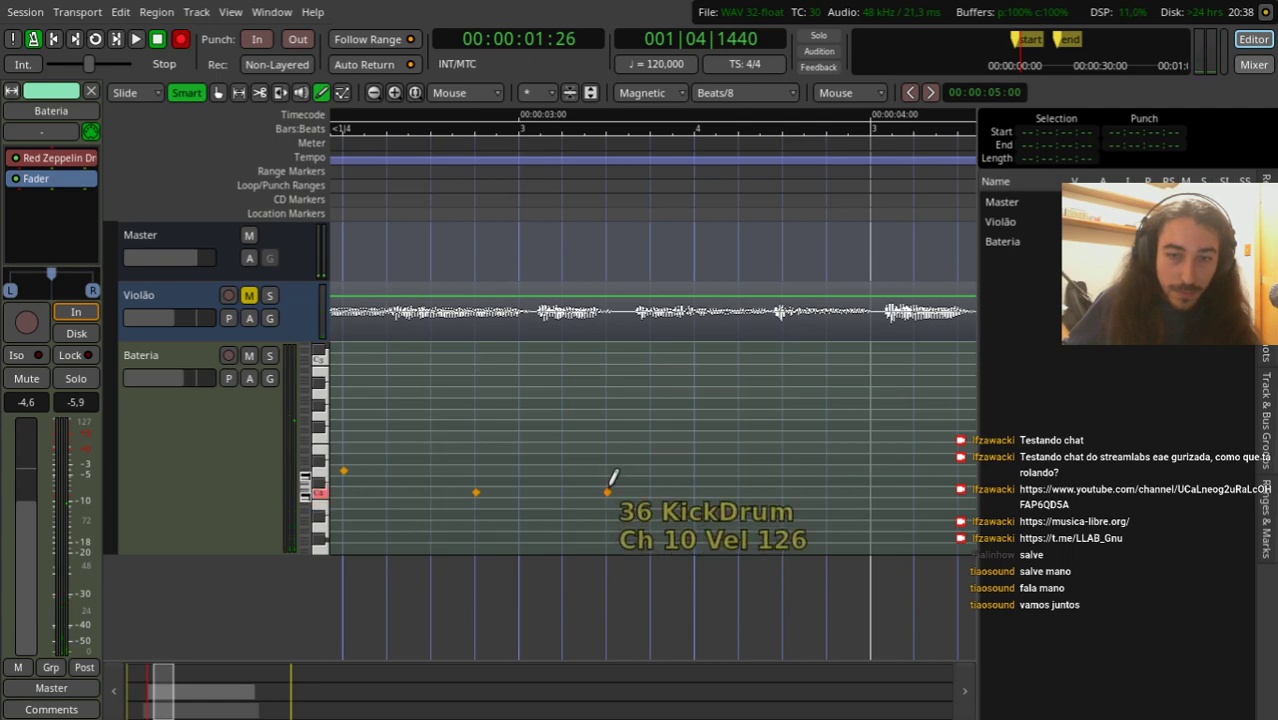
drag(607, 489, 565, 491)
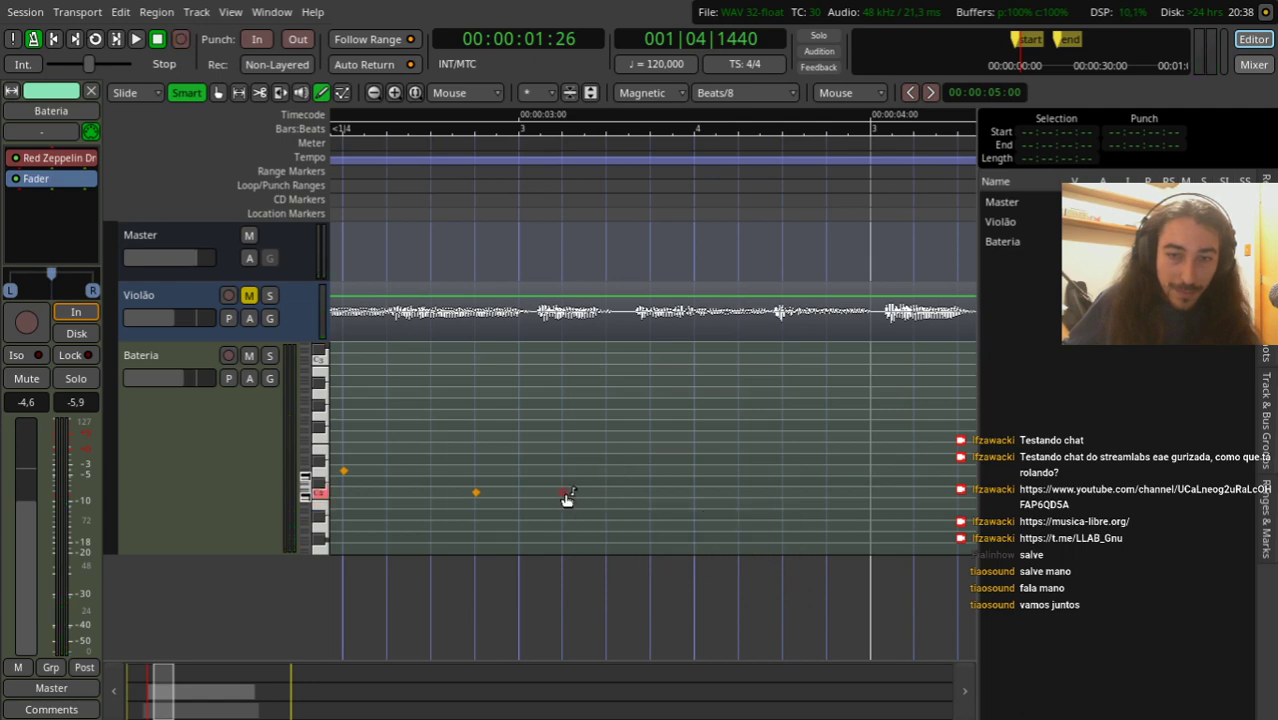
key(space)
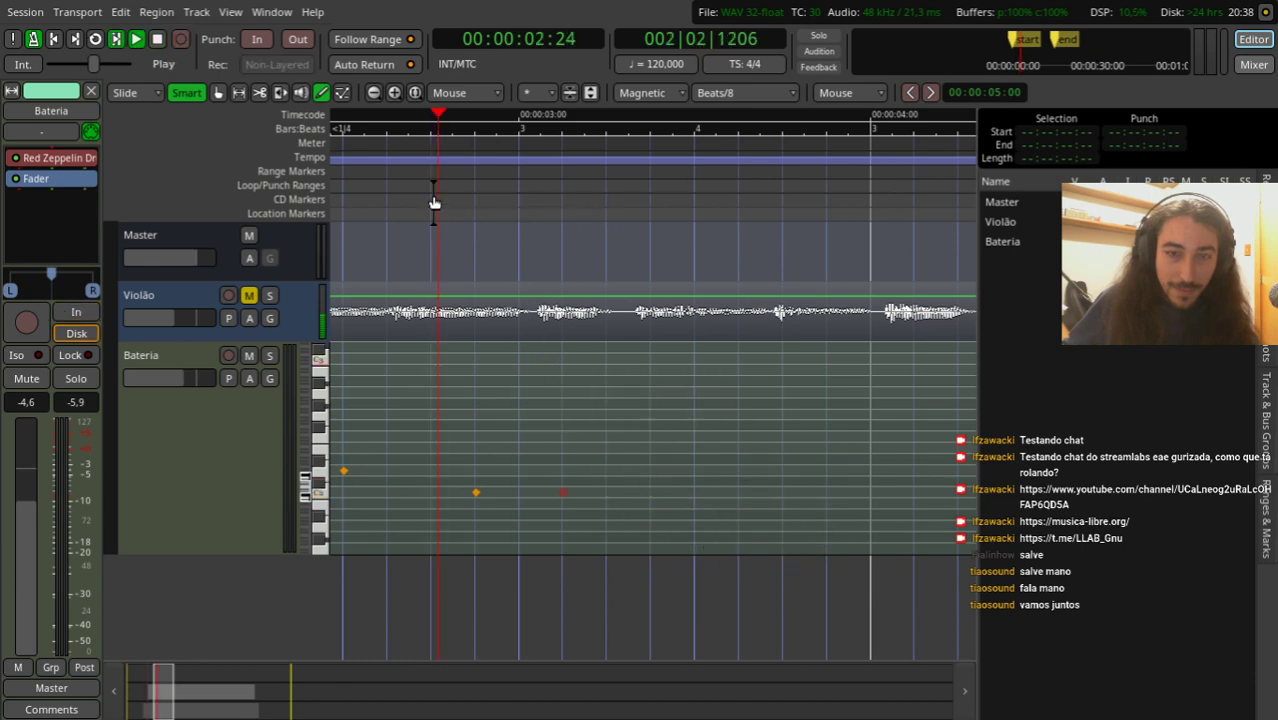
click(432, 200)
scroll(416, 220, down, 1)
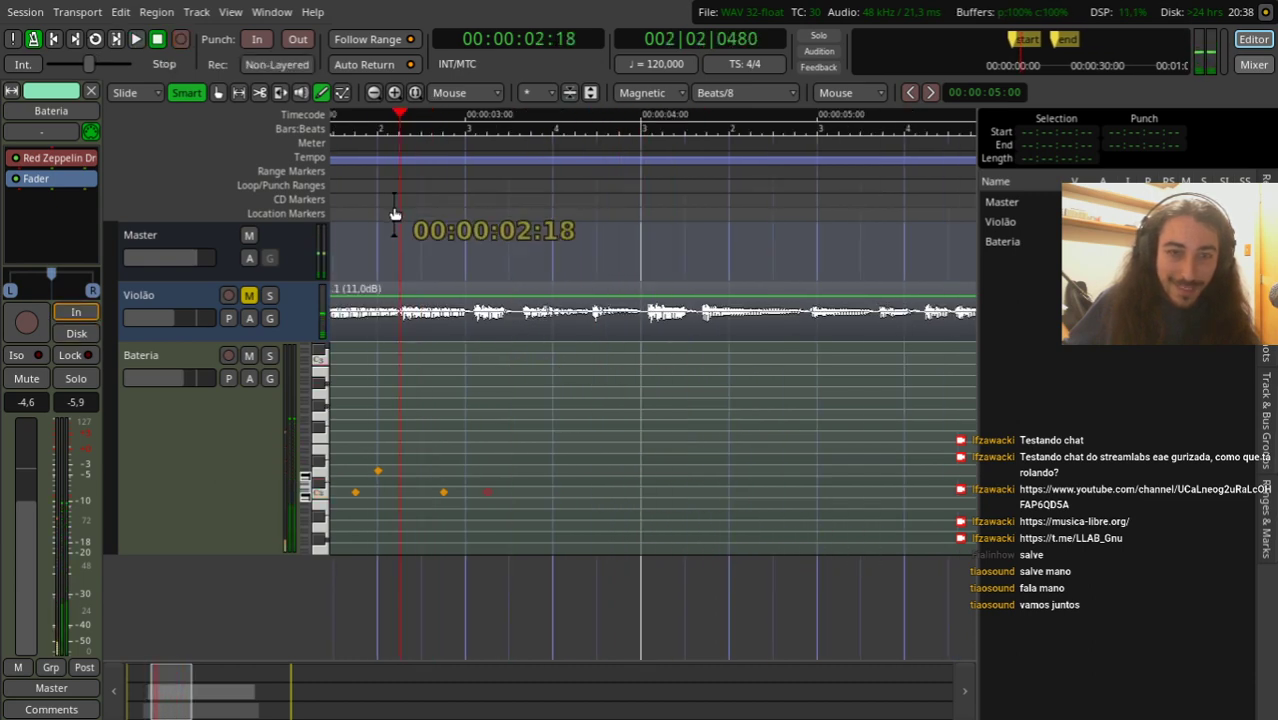
key(shift+space)
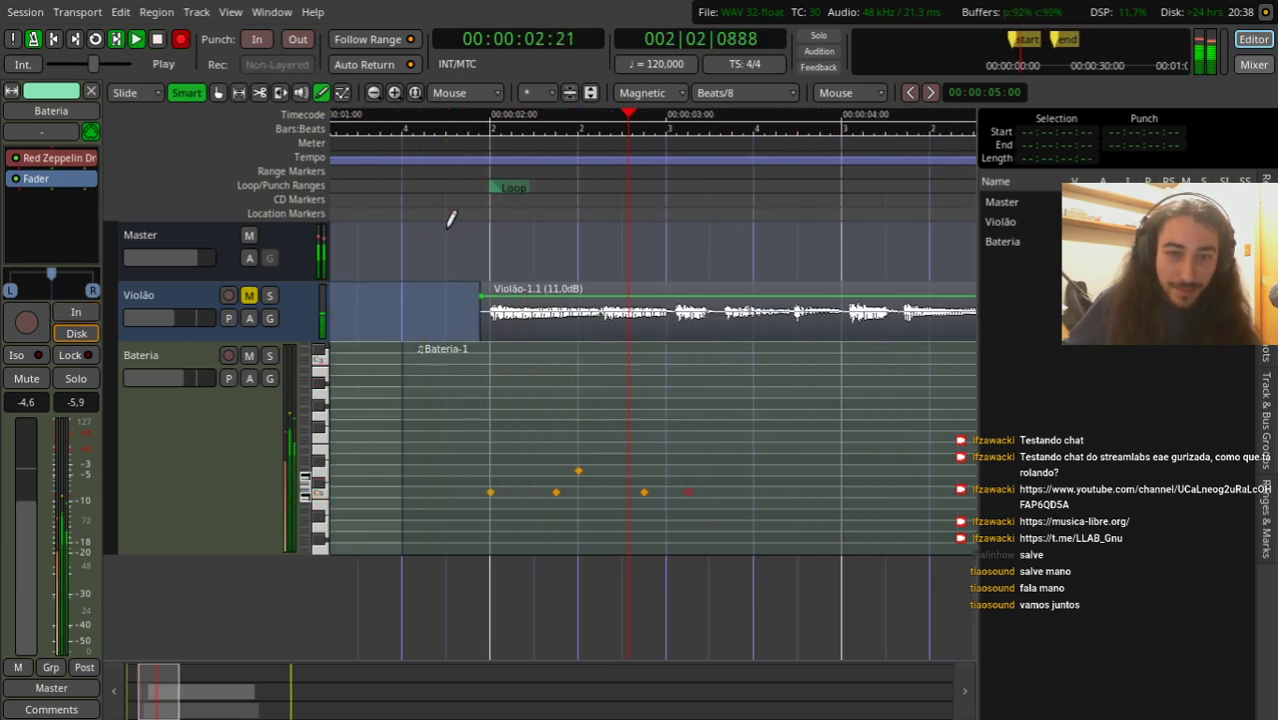
key(space)
Step: Draw a snare on beat 4 of bar 2 with kicks a sixteenth before and a sixteenth after it, and play the pattern
scroll(790, 531, up, 1)
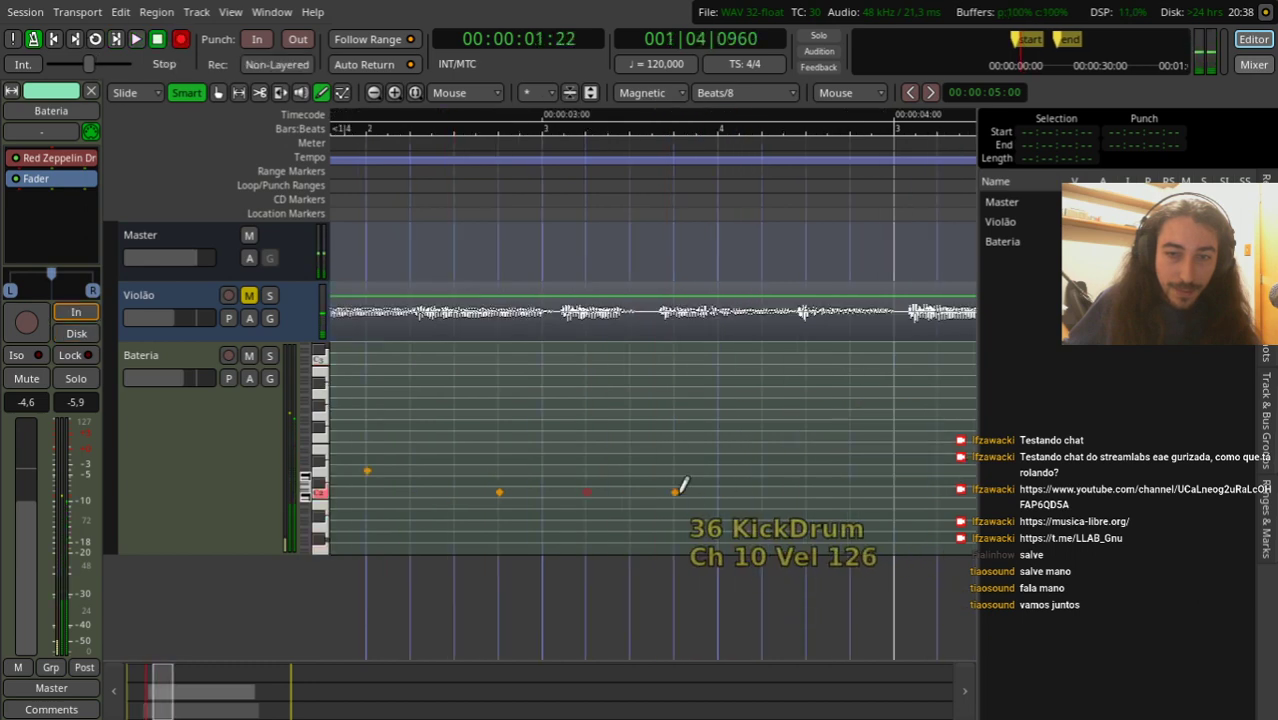
click(675, 491)
click(718, 470)
click(763, 492)
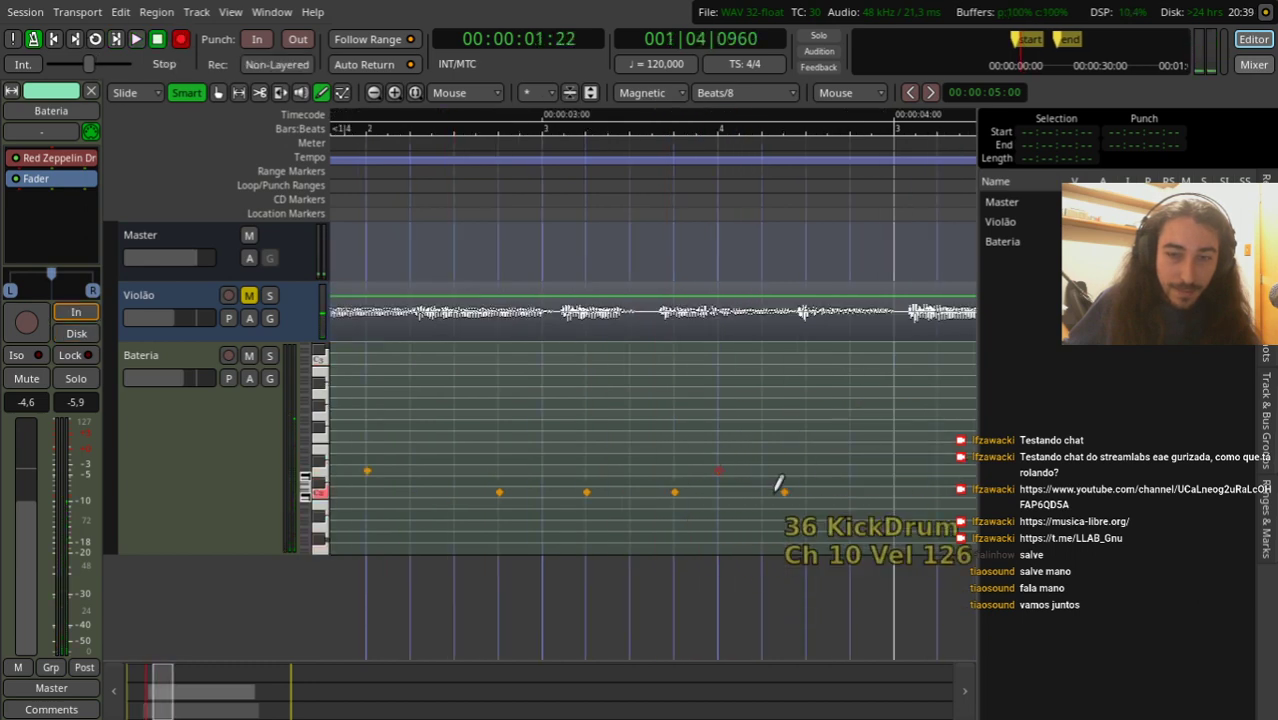
scroll(690, 449, down, 1)
key(l)
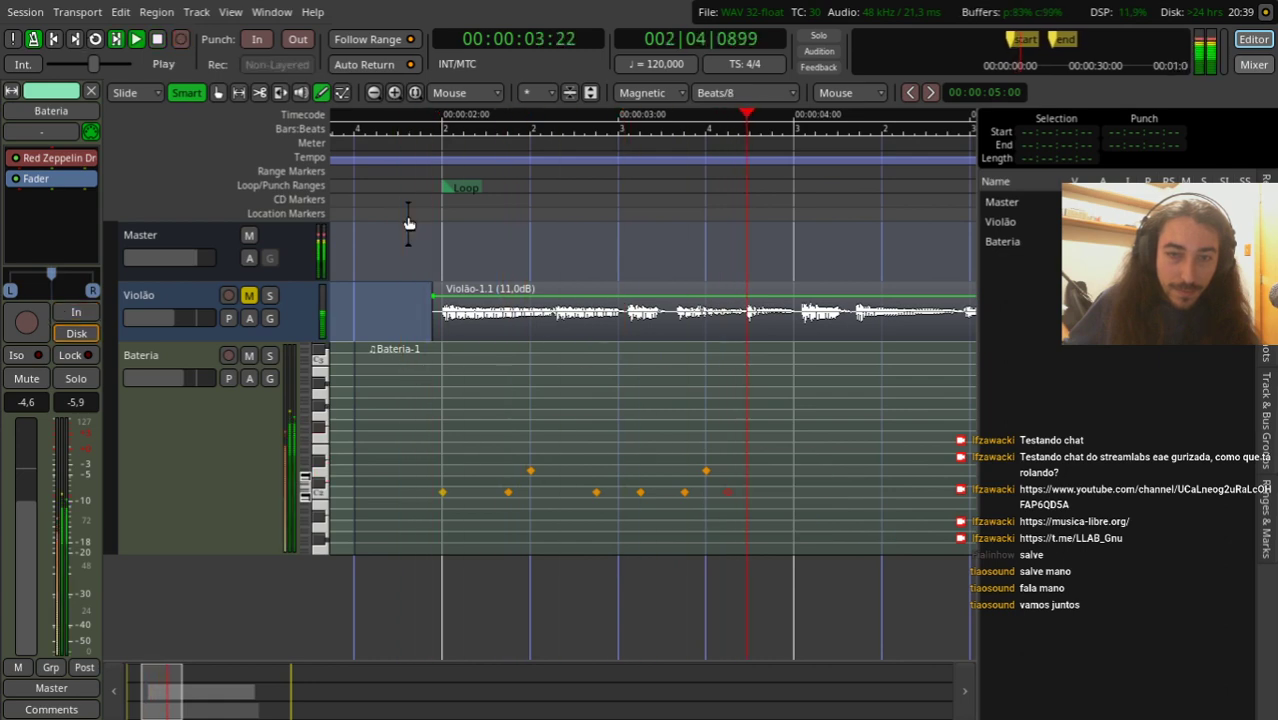
Step: Play back the first drum bar on the Bateria track together with the guitar
key(space)
scroll(765, 458, up, 1)
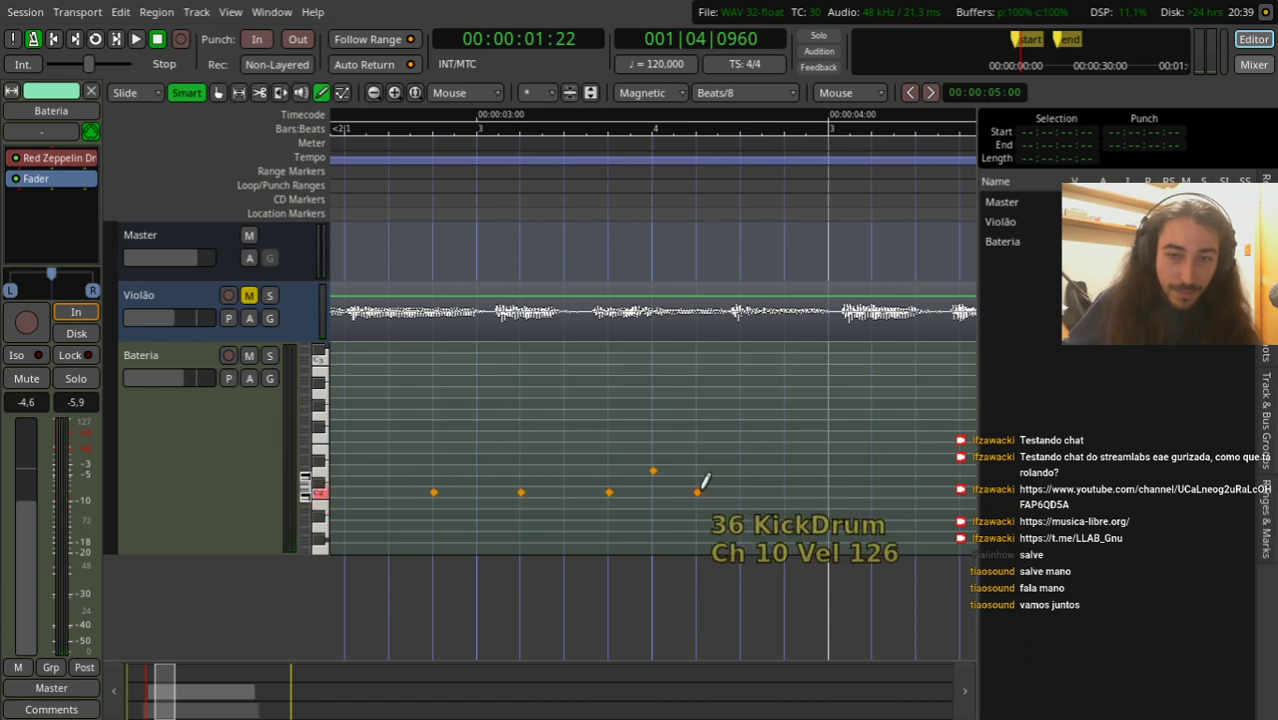
scroll(736, 500, down, 1)
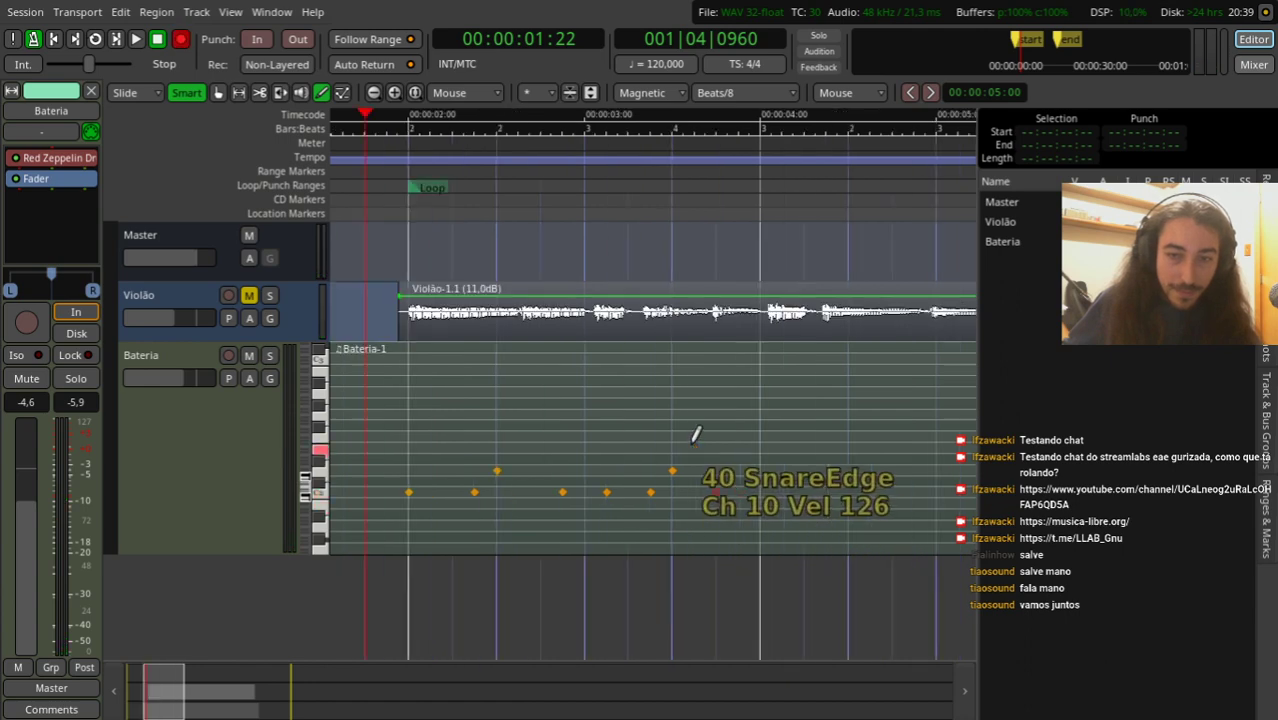
key(space)
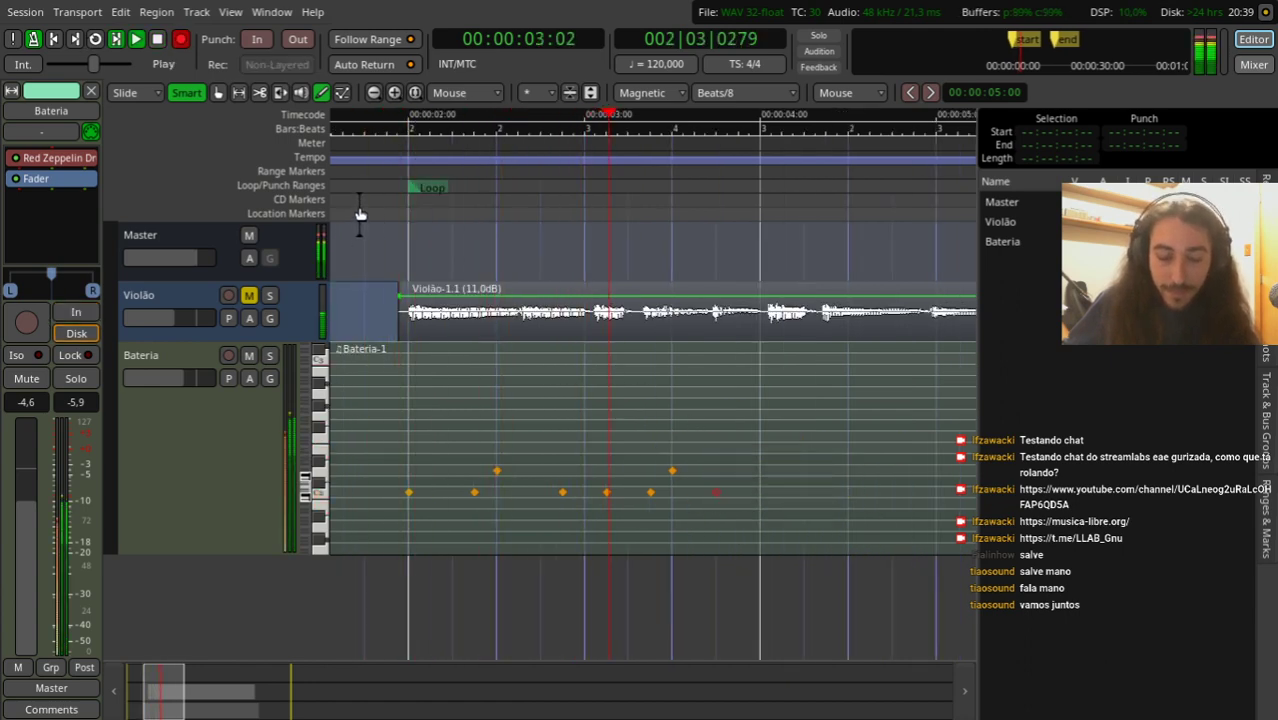
key(space)
click(750, 492)
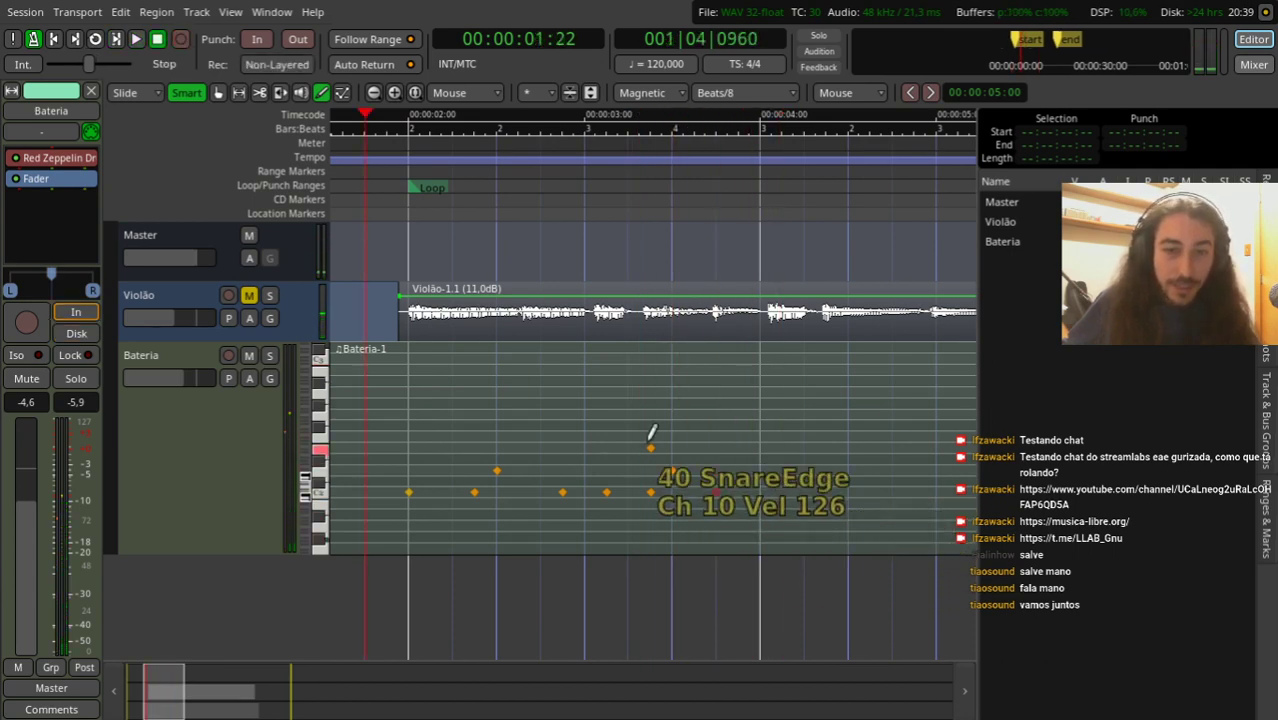
key(ctrl+z)
Step: Extend the start of the Bateria region back to beat 3 of bar 1, at 00:00:01:00
click(218, 92)
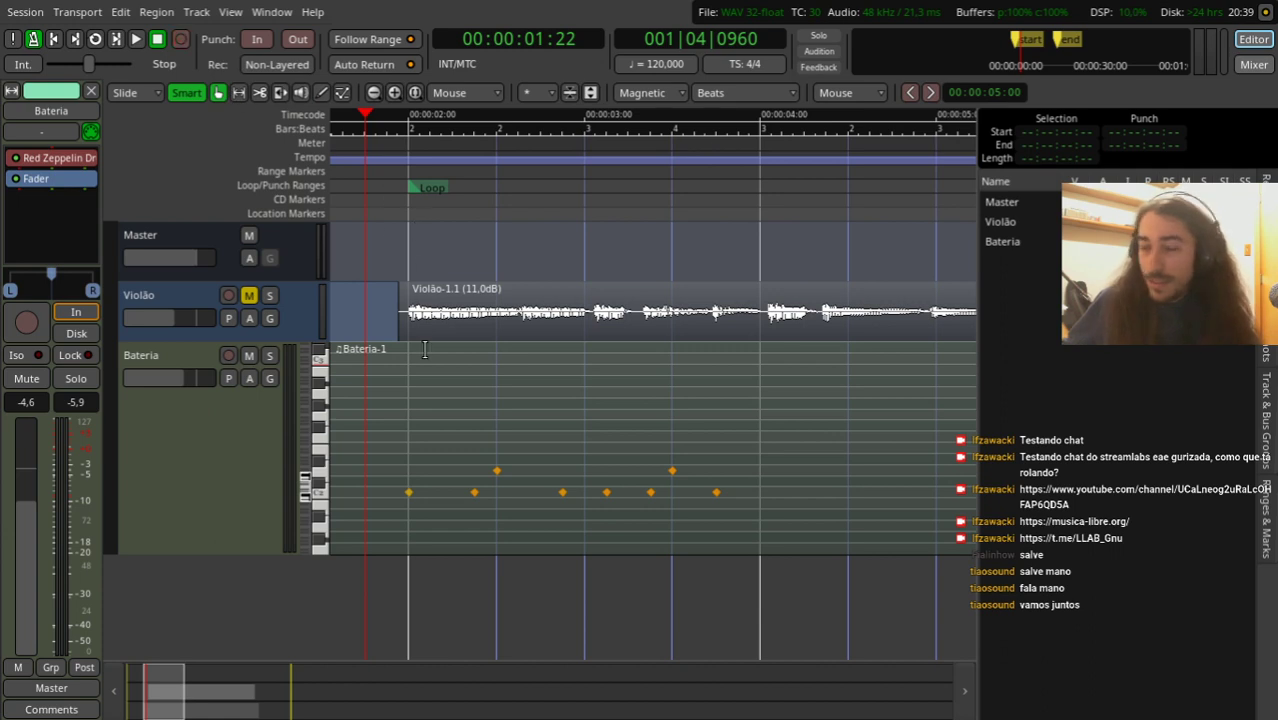
drag(383, 208, 533, 218)
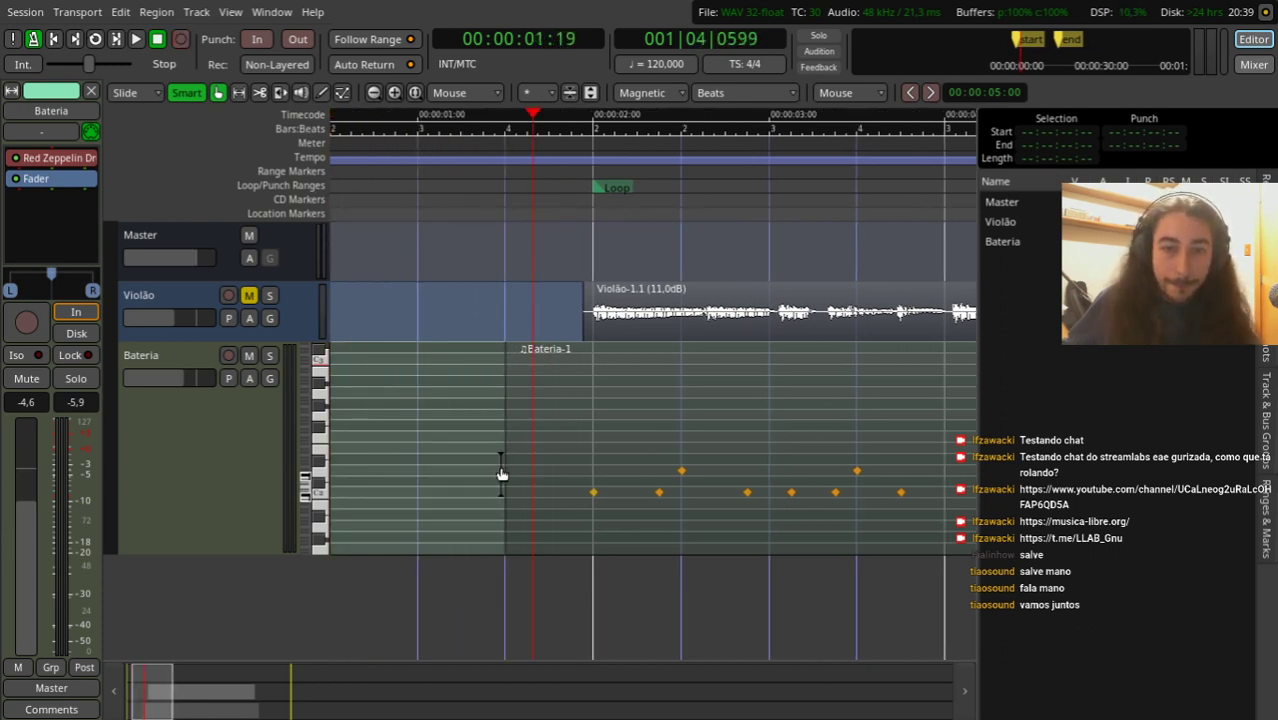
drag(514, 472, 433, 514)
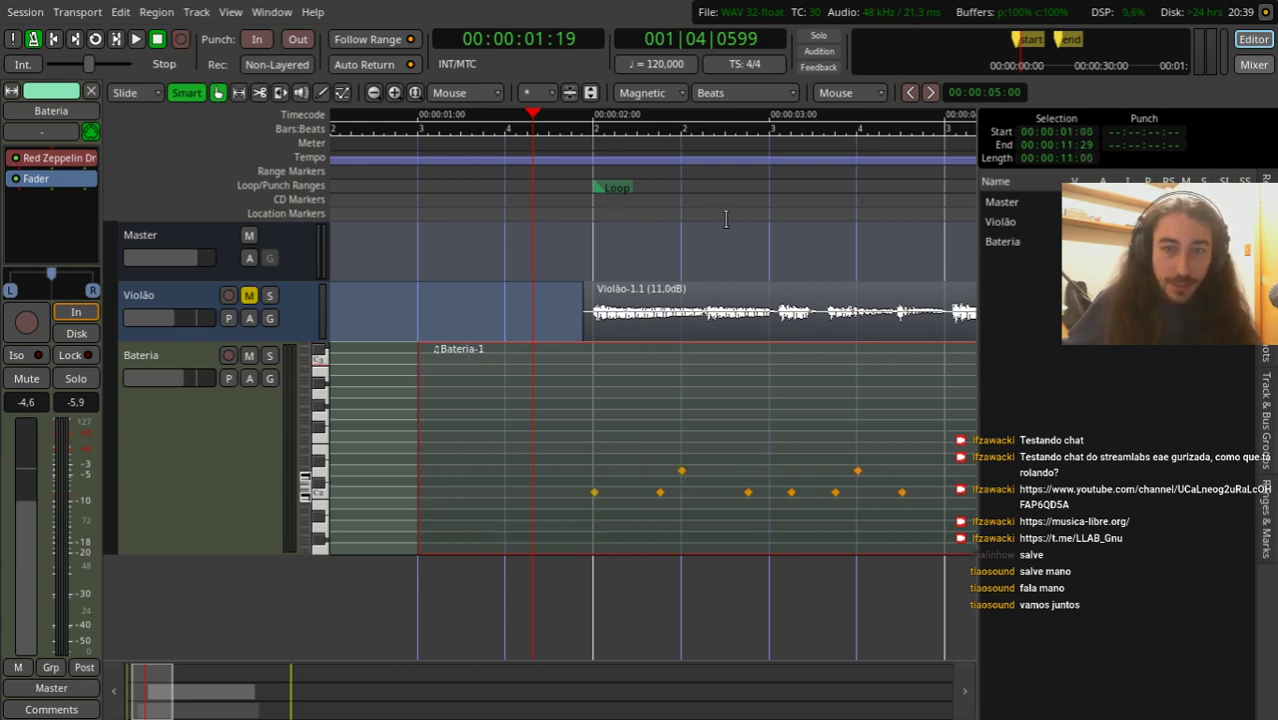
Step: Duplicate the kick and snare notes of bar 2 into bar 3 of the Bateria region
drag(726, 226, 720, 264)
click(917, 495)
drag(855, 183, 508, 242)
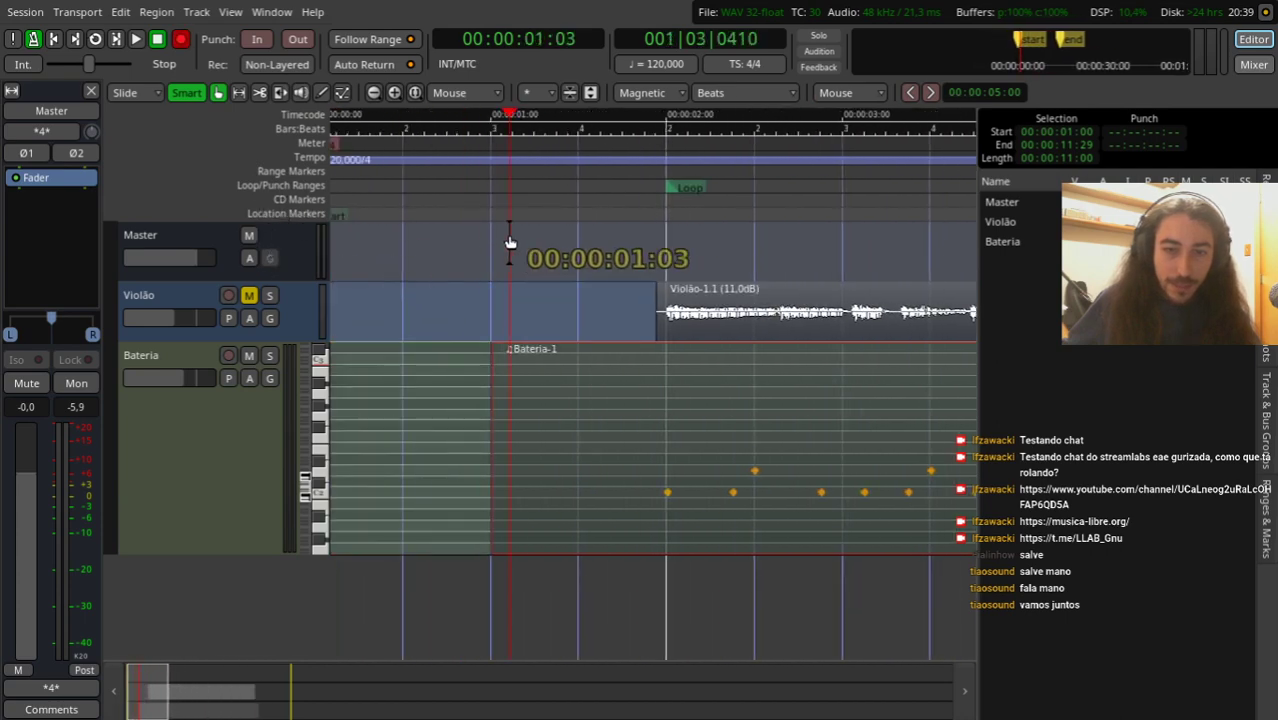
click(342, 92)
mouse_move(662, 415)
mouse_down()
mouse_move(975, 520)
mouse_move(699, 528)
mouse_move(716, 522)
mouse_move(712, 447)
mouse_move(719, 498)
mouse_move(678, 433)
mouse_up()
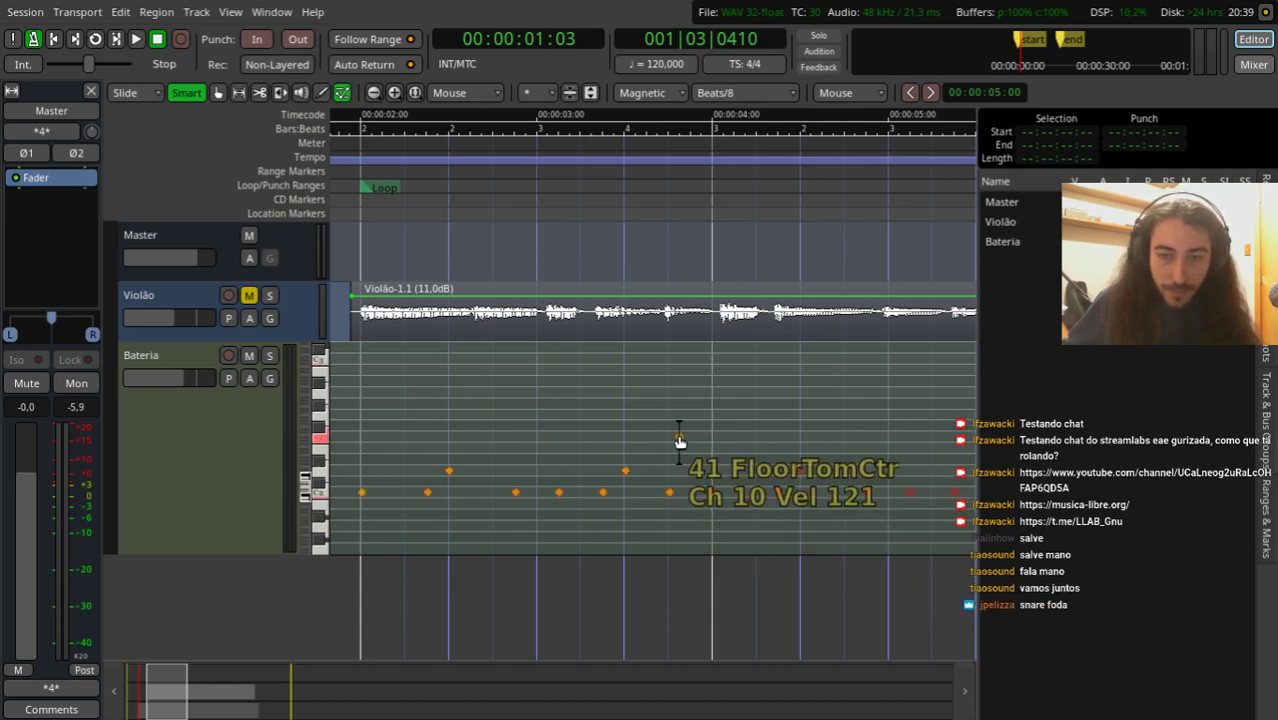
key(Escape)
key(minus)
Step: Play back bars 2 and 3 of the drum pattern with the guitar
key(space)
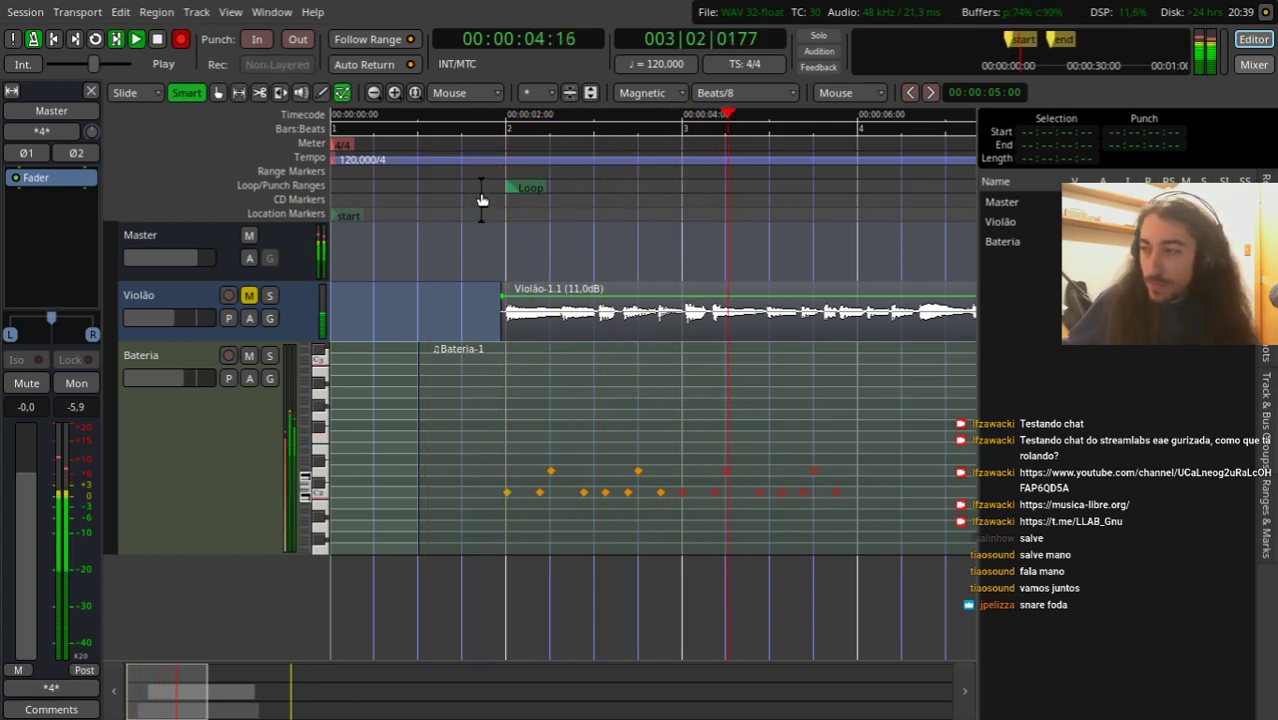
key(space)
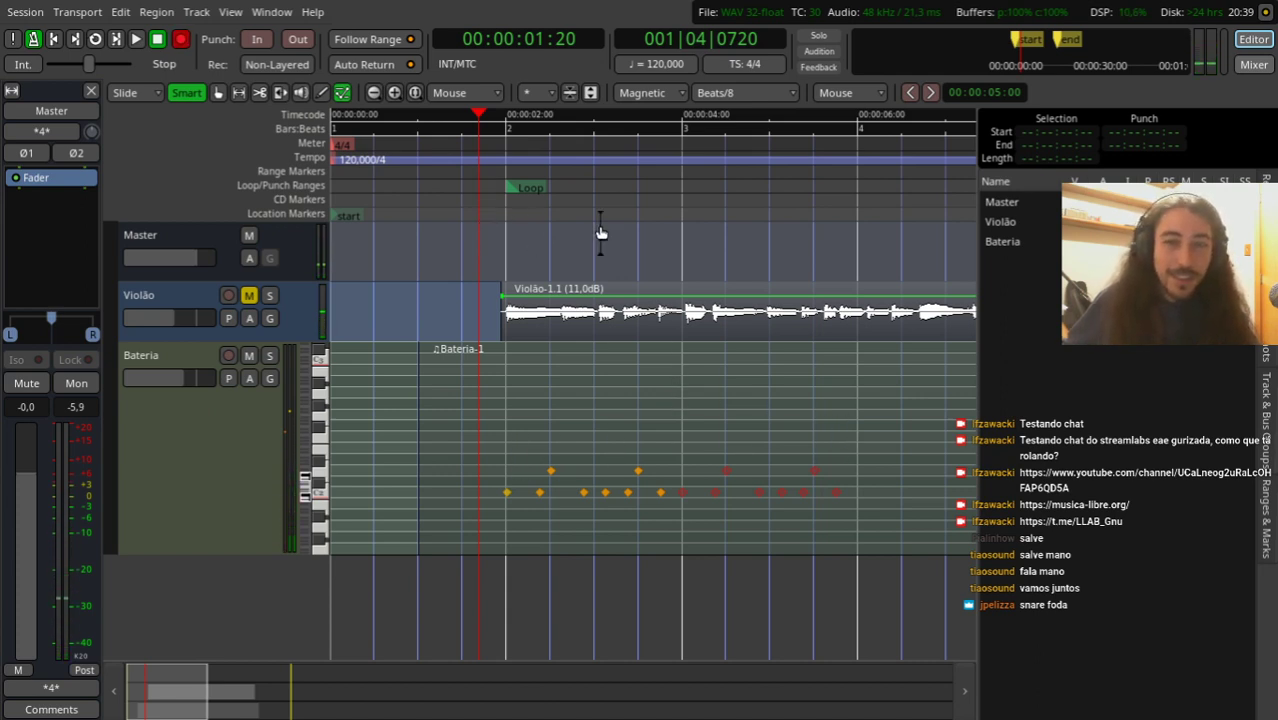
drag(599, 233, 509, 224)
Step: Move the two snare notes on beats 2 and 4 of bar 2 from SnareCtr up to 40 SnareEdge
key(equal)
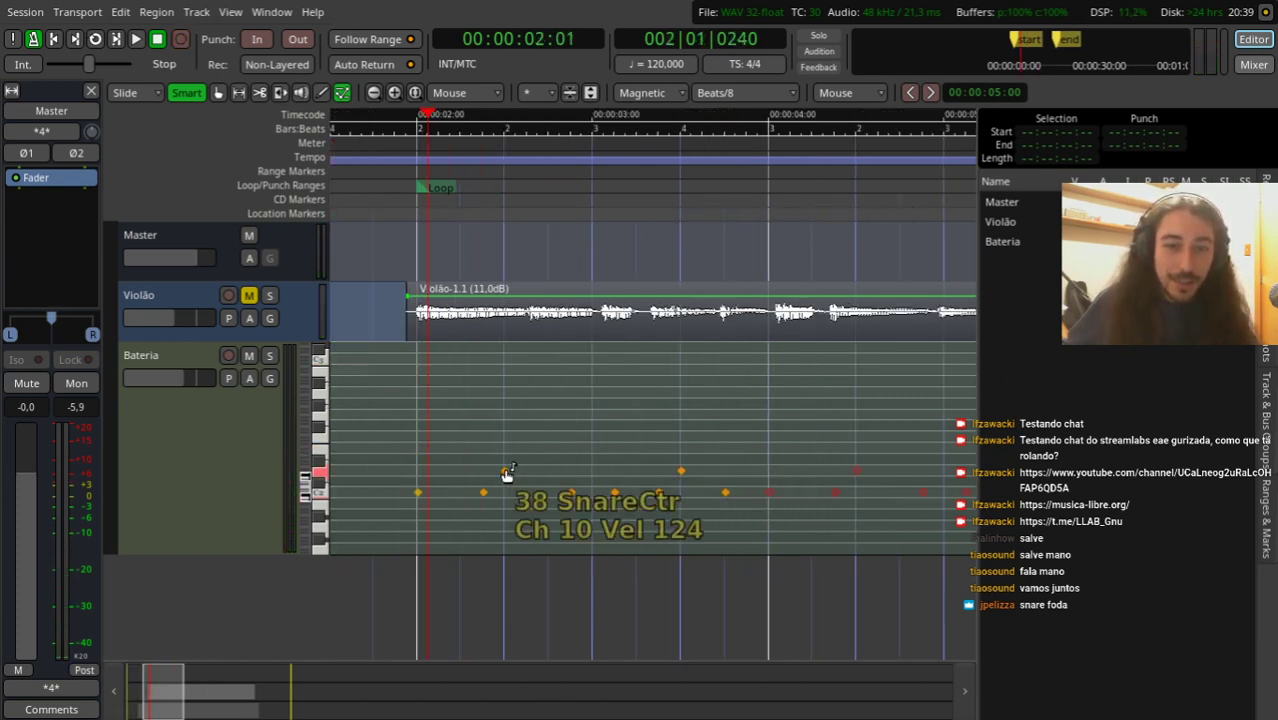
key(equal)
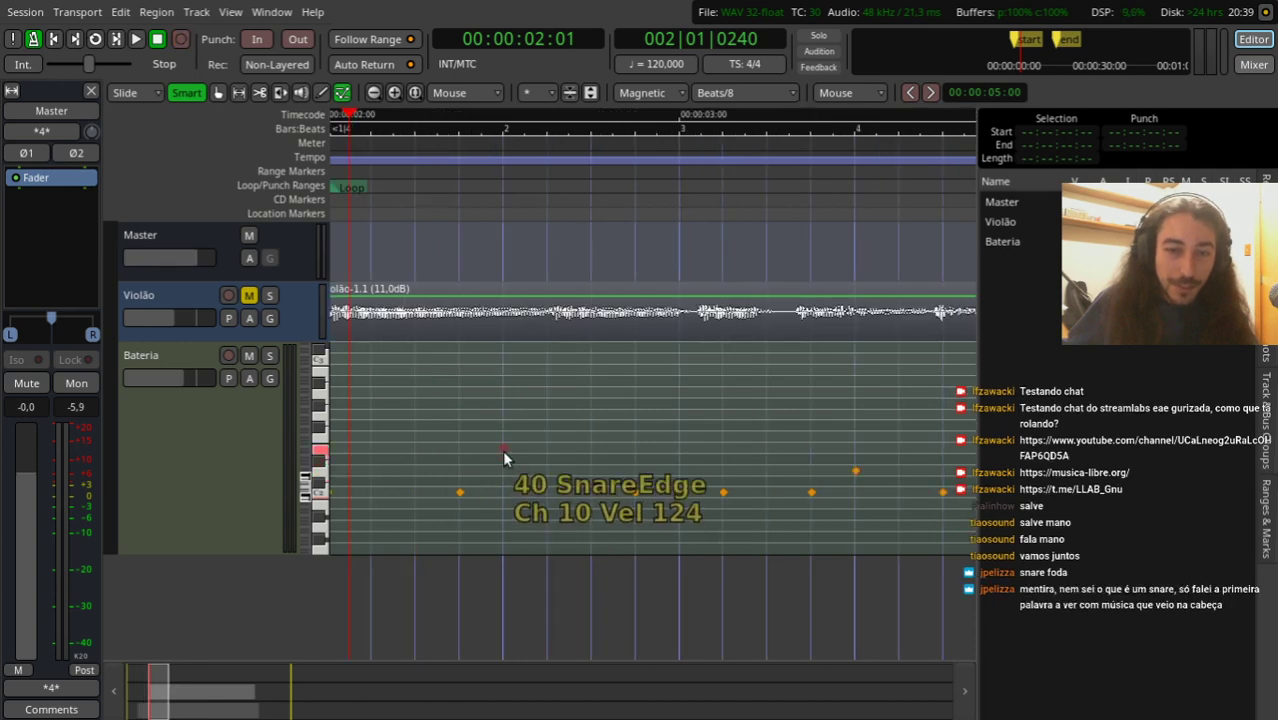
key(space)
drag(475, 190, 943, 266)
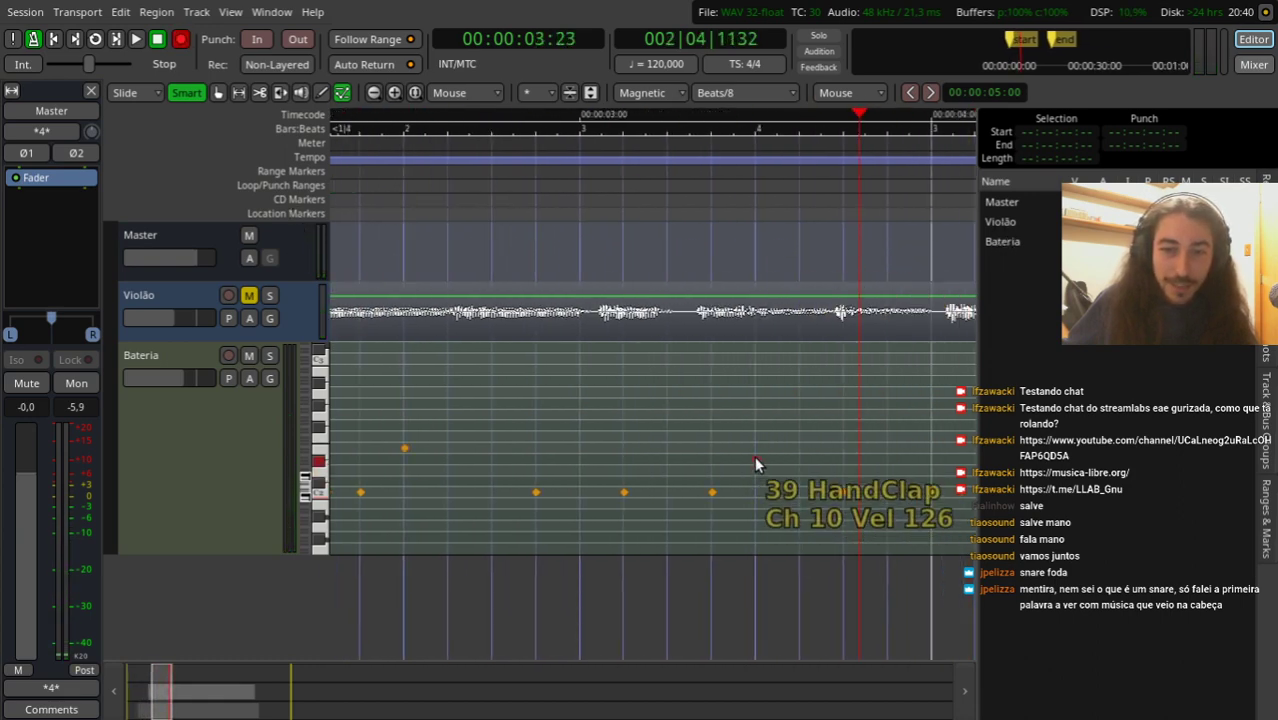
scroll(700, 425, down, 1)
Step: Listen to the changed snare, and move the two snare notes in bar 3 up to 40 SnareEdge as well
key(l)
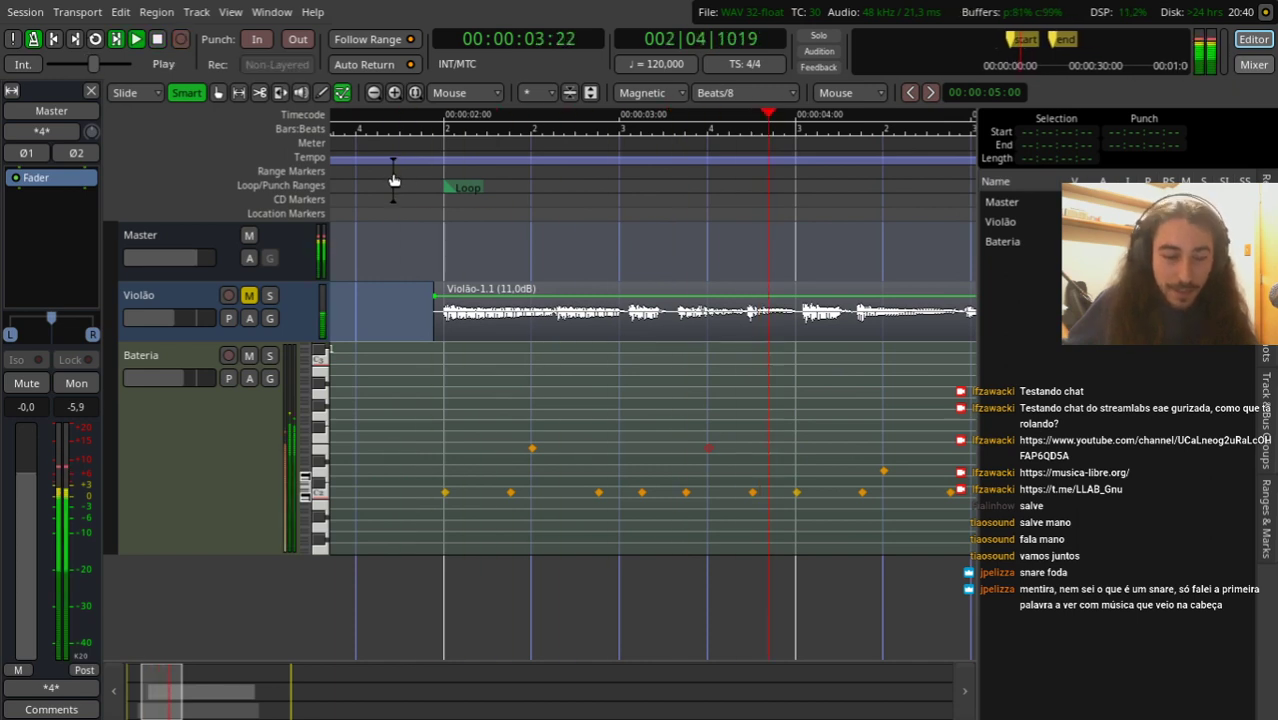
drag(394, 180, 858, 225)
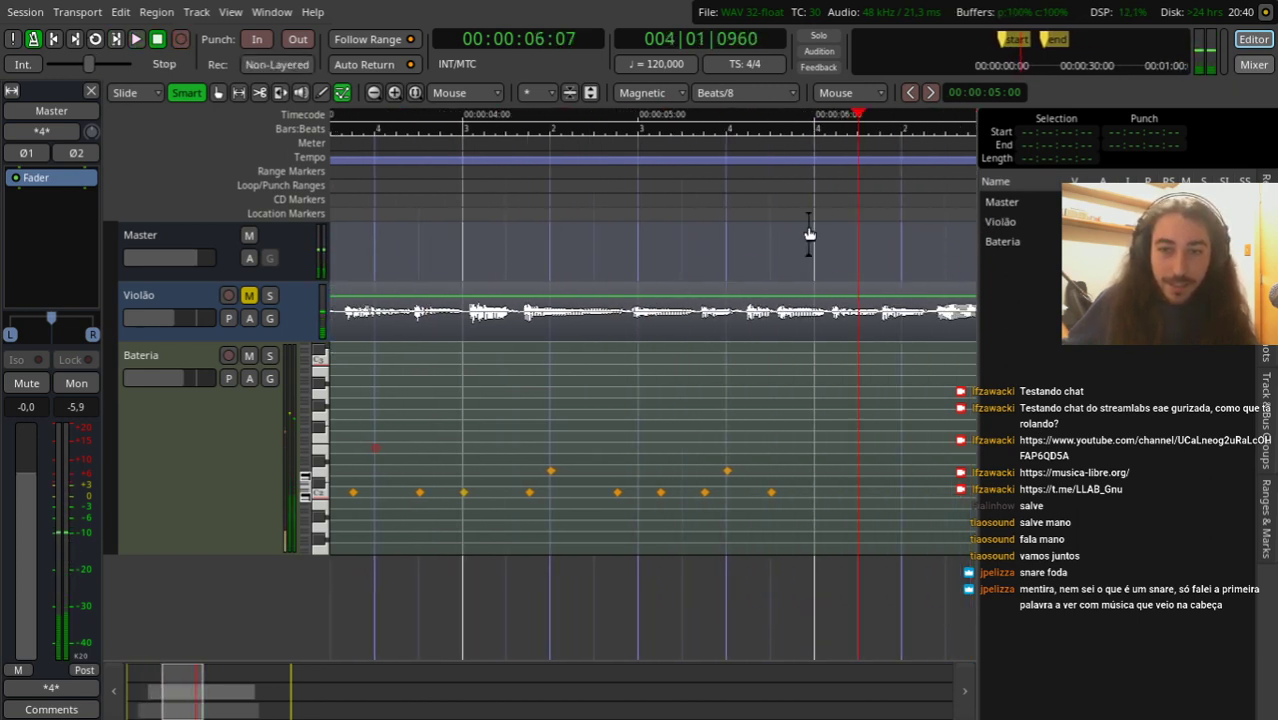
click(550, 448)
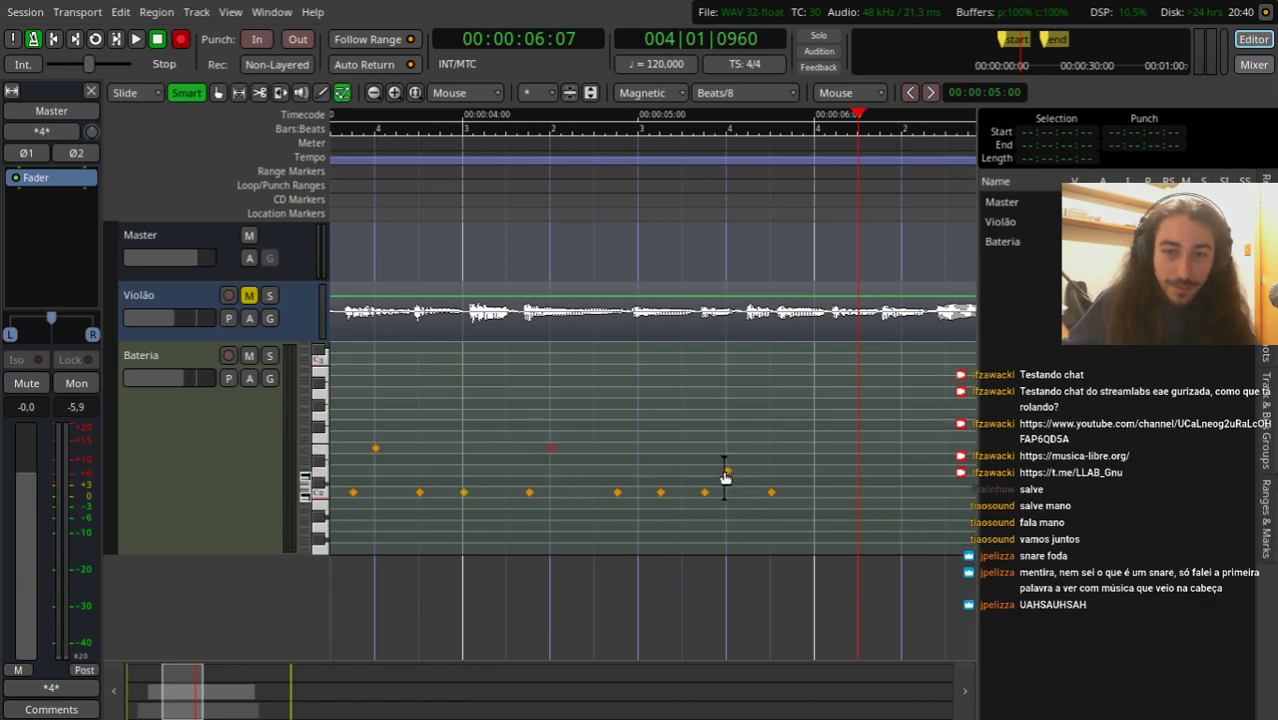
scroll(728, 449, down, 1)
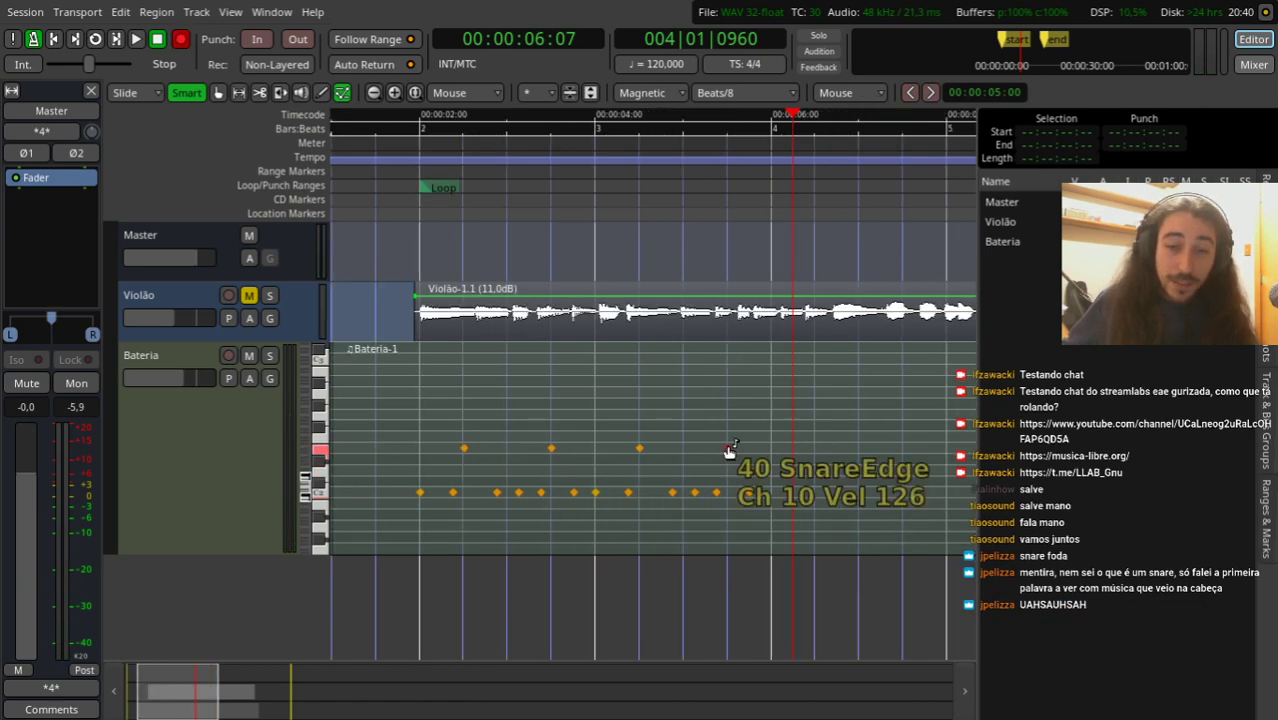
Step: Audition other drum sounds such as FloorTomEdge/Alt and SemiHat, and play back the pattern in bars 2 and 3
scroll(400, 449, up, 1)
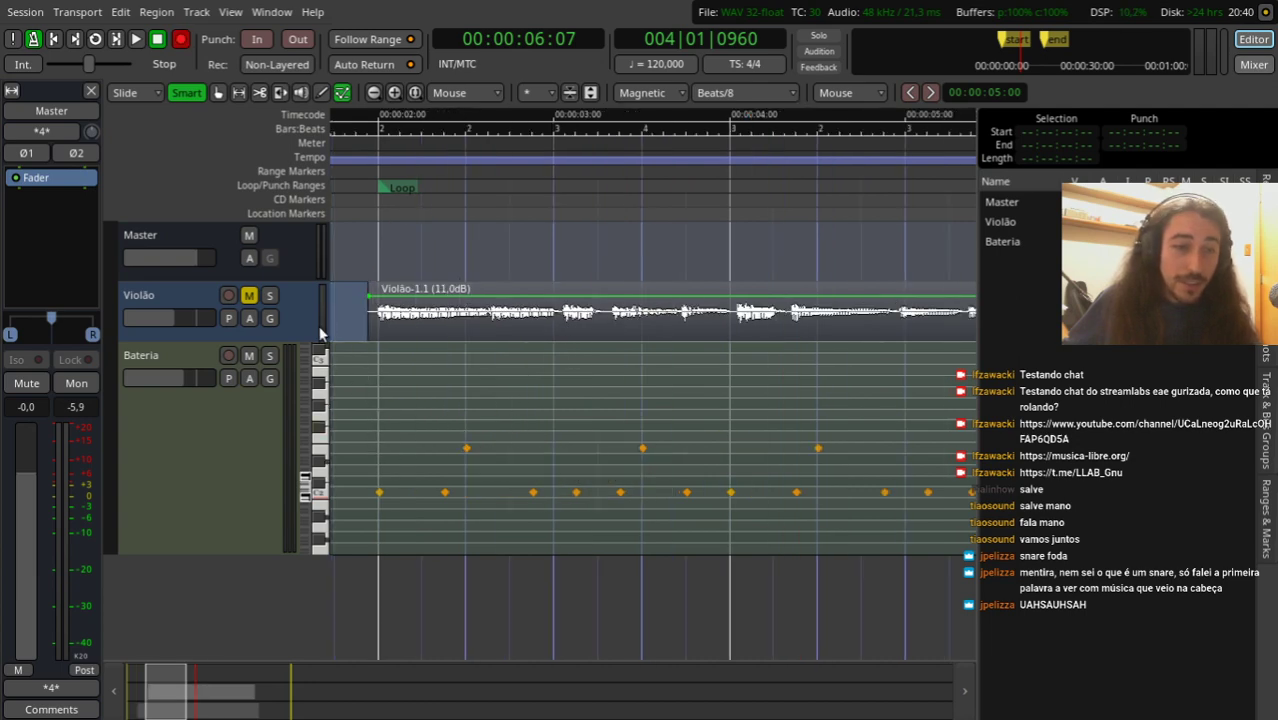
scroll(389, 400, up, 1)
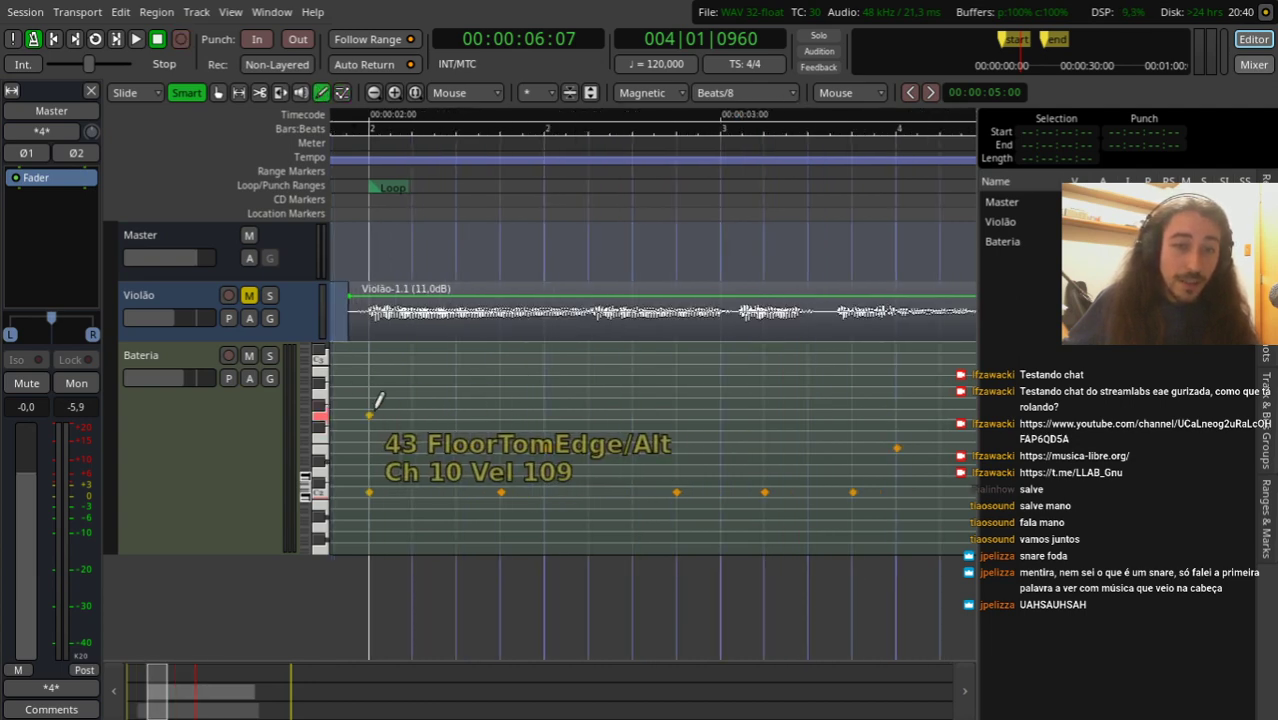
scroll(410, 370, down, 1)
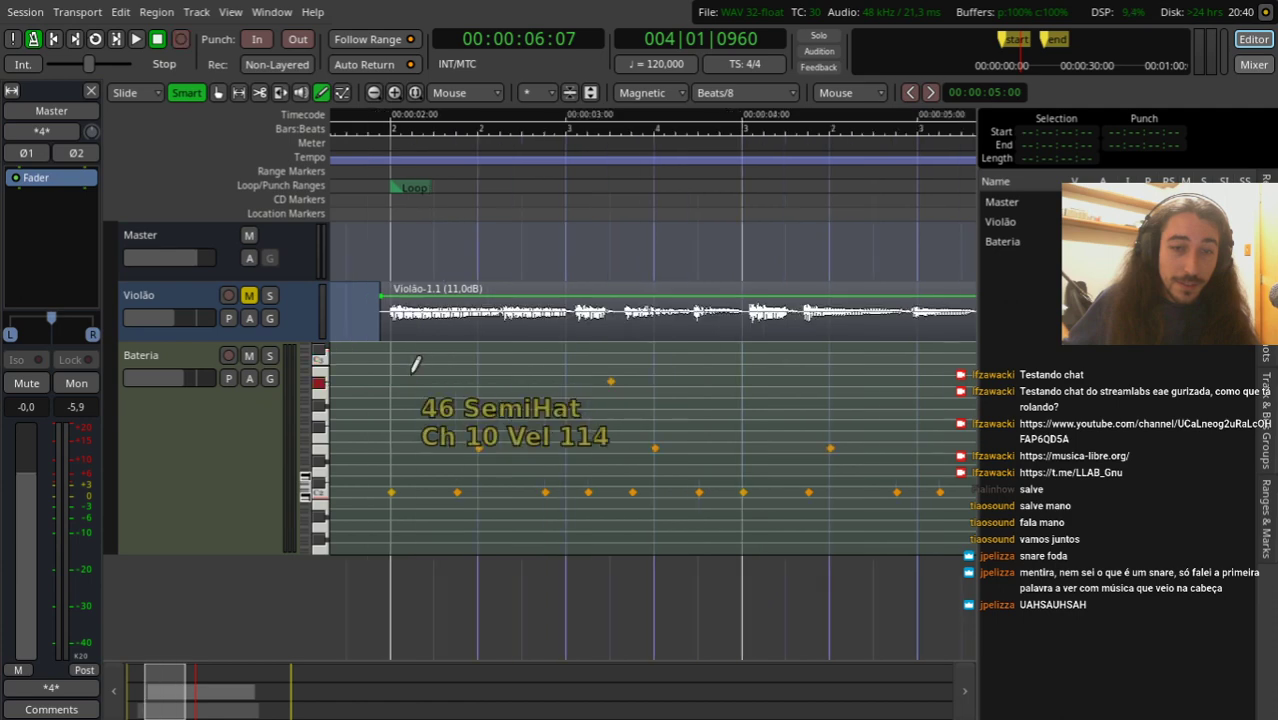
click(357, 176)
key(space)
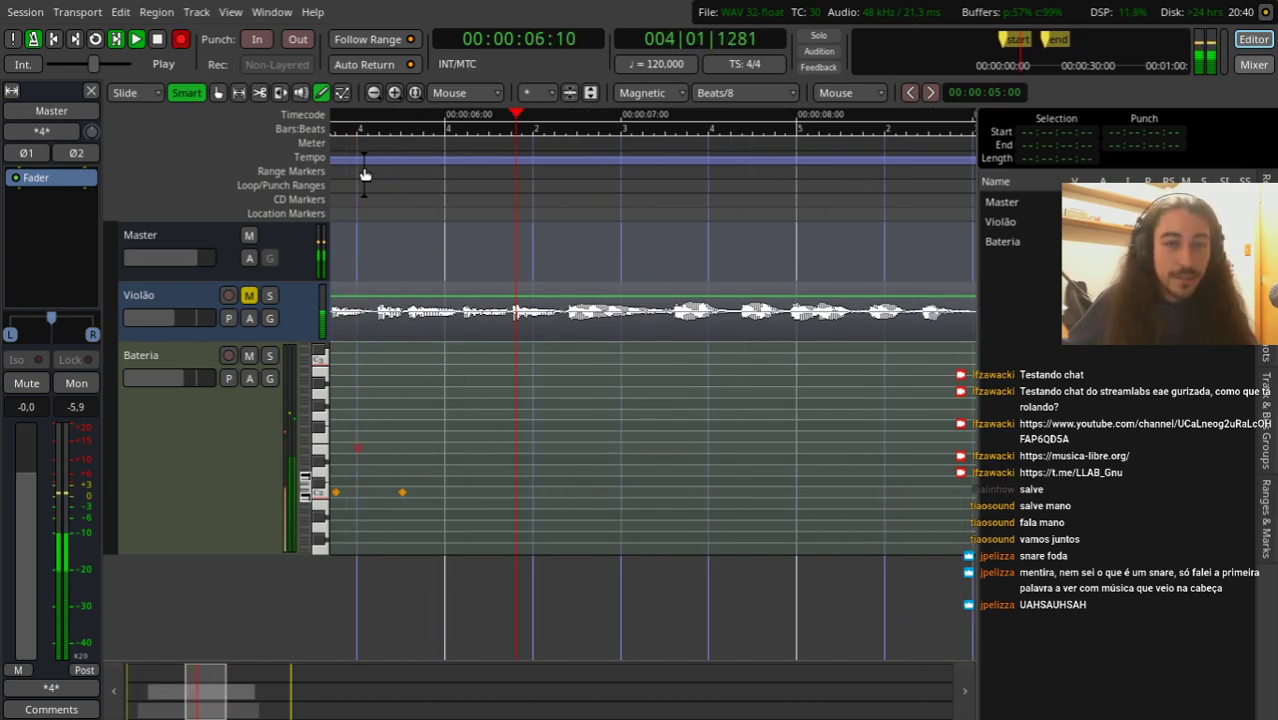
key(space)
key(space)
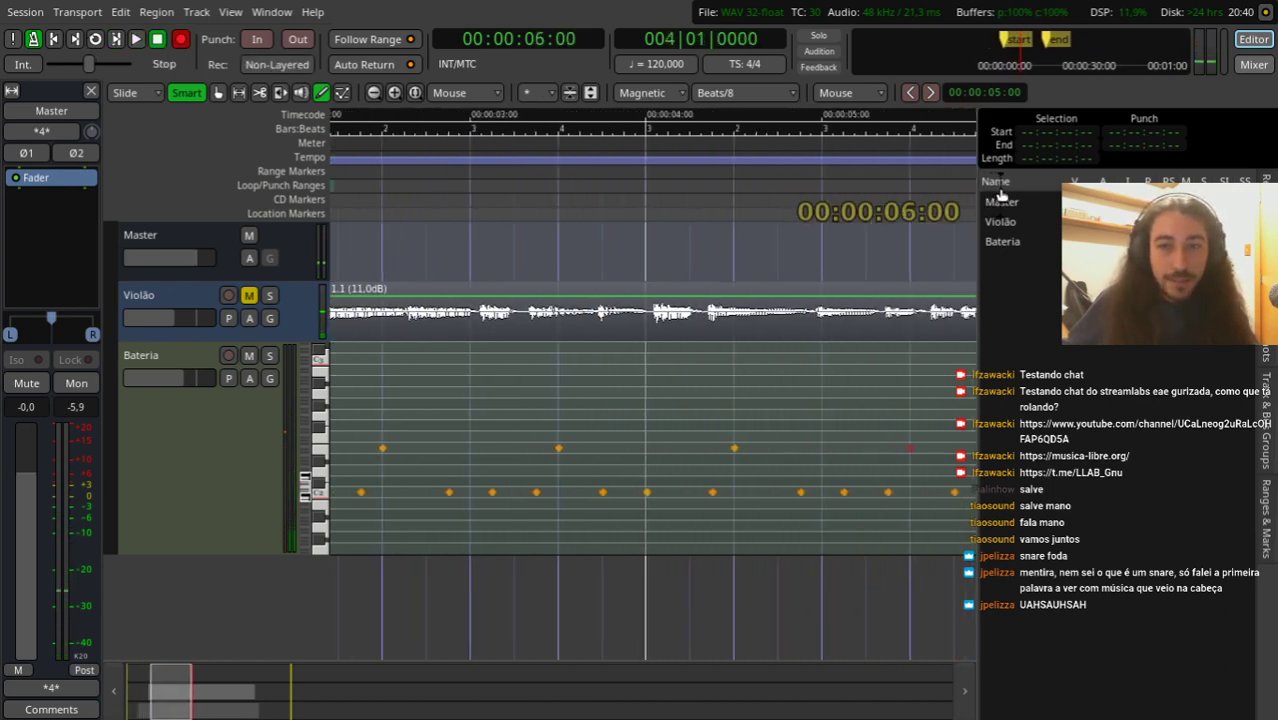
drag(988, 182, 561, 193)
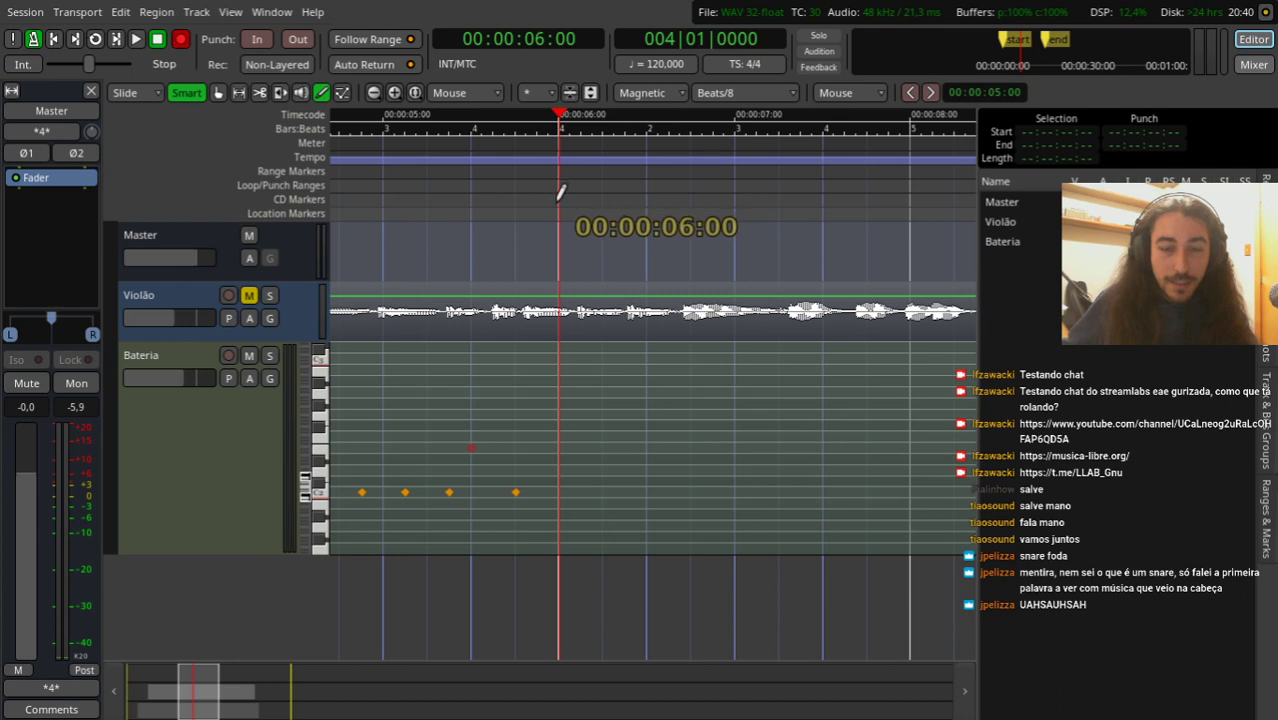
click(570, 481)
drag(570, 479, 313, 135)
click(341, 92)
mouse_move(556, 416)
mouse_down()
mouse_move(507, 533)
mouse_move(450, 551)
mouse_move(769, 537)
mouse_move(439, 528)
mouse_move(565, 437)
mouse_up()
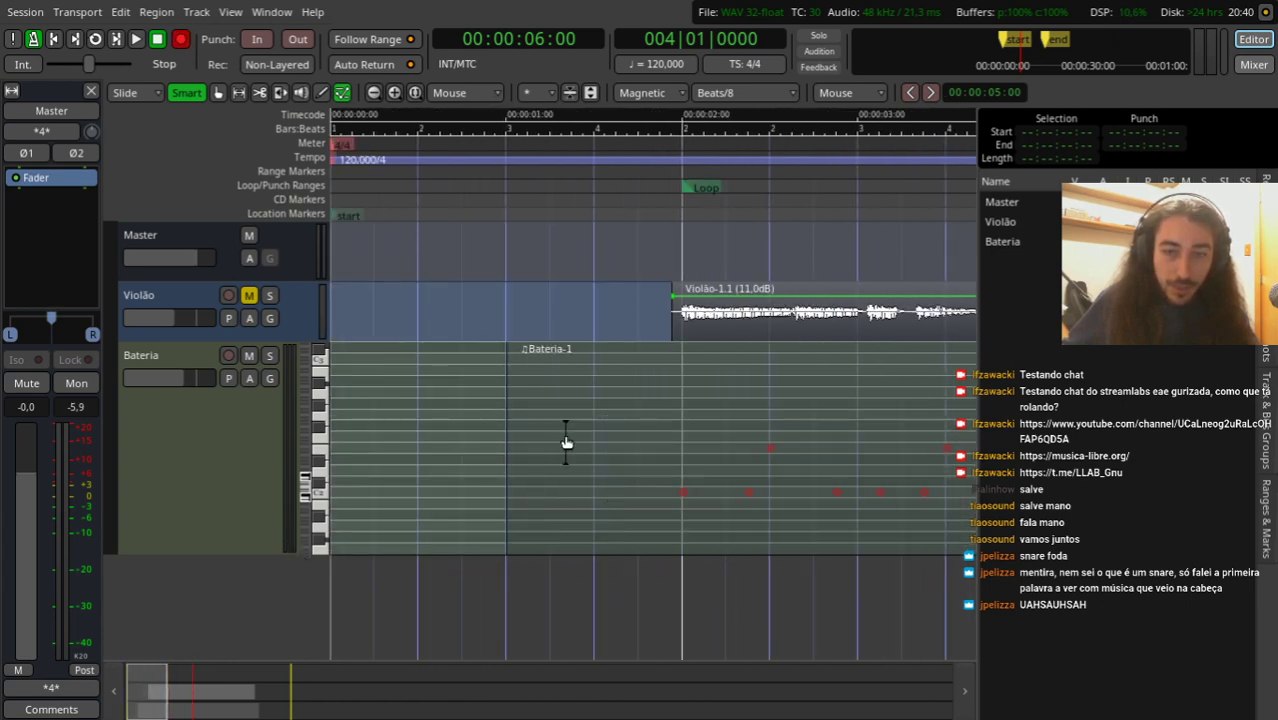
drag(652, 427, 872, 529)
scroll(872, 529, down, 1)
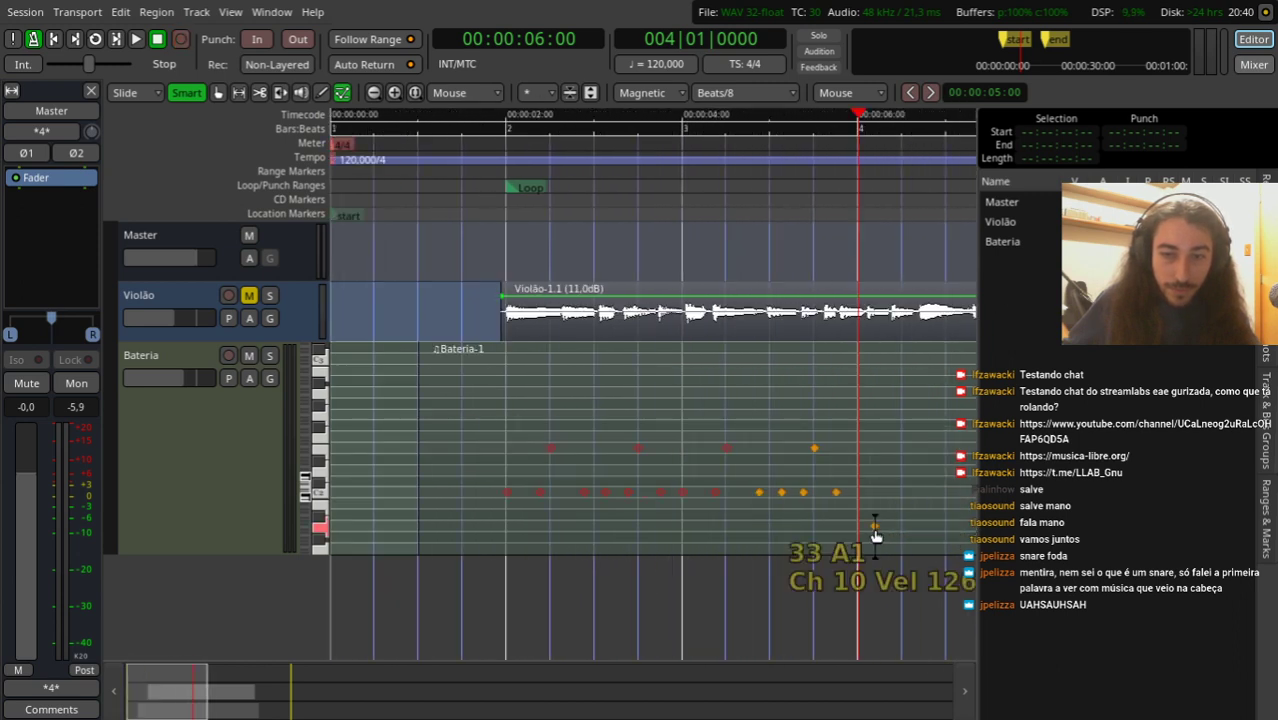
scroll(755, 495, up, 1)
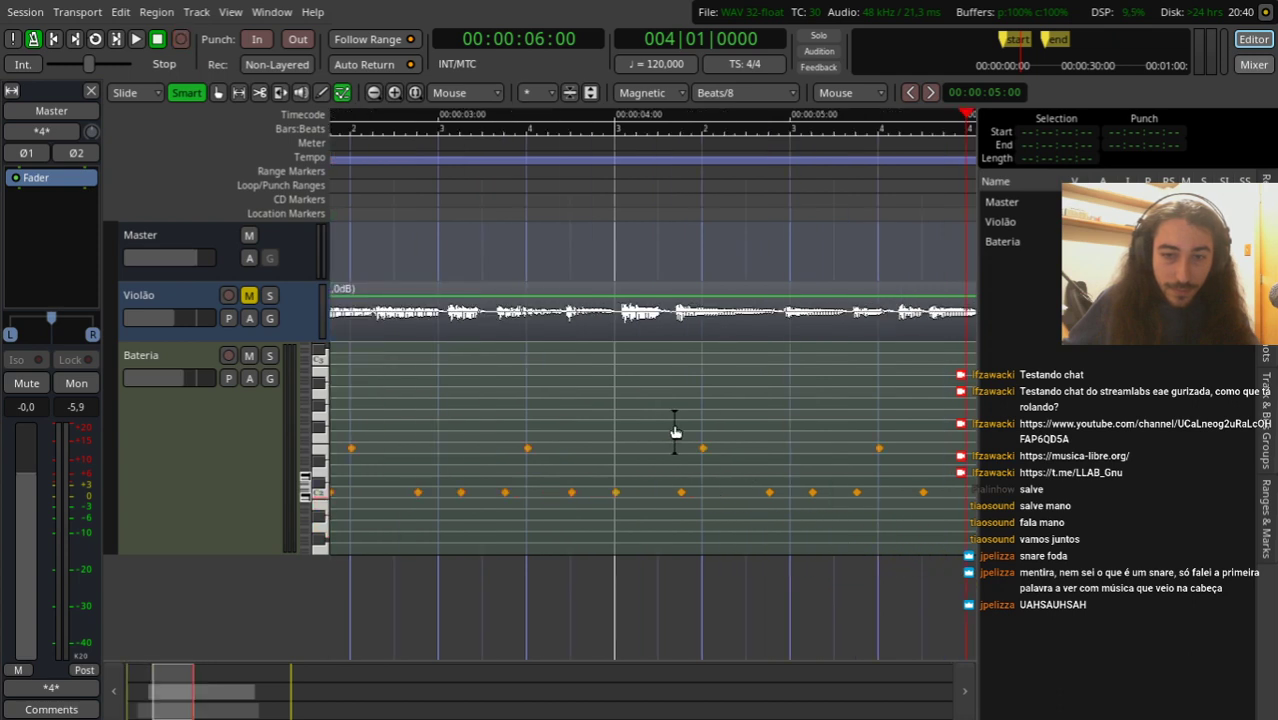
Step: Copy one bar of the kick and snare pattern into bar 4, aligned to its first beat at 00:00:06:00
drag(613, 430, 538, 517)
mouse_move(884, 212)
mouse_down()
mouse_move(972, 197)
mouse_move(903, 200)
mouse_up()
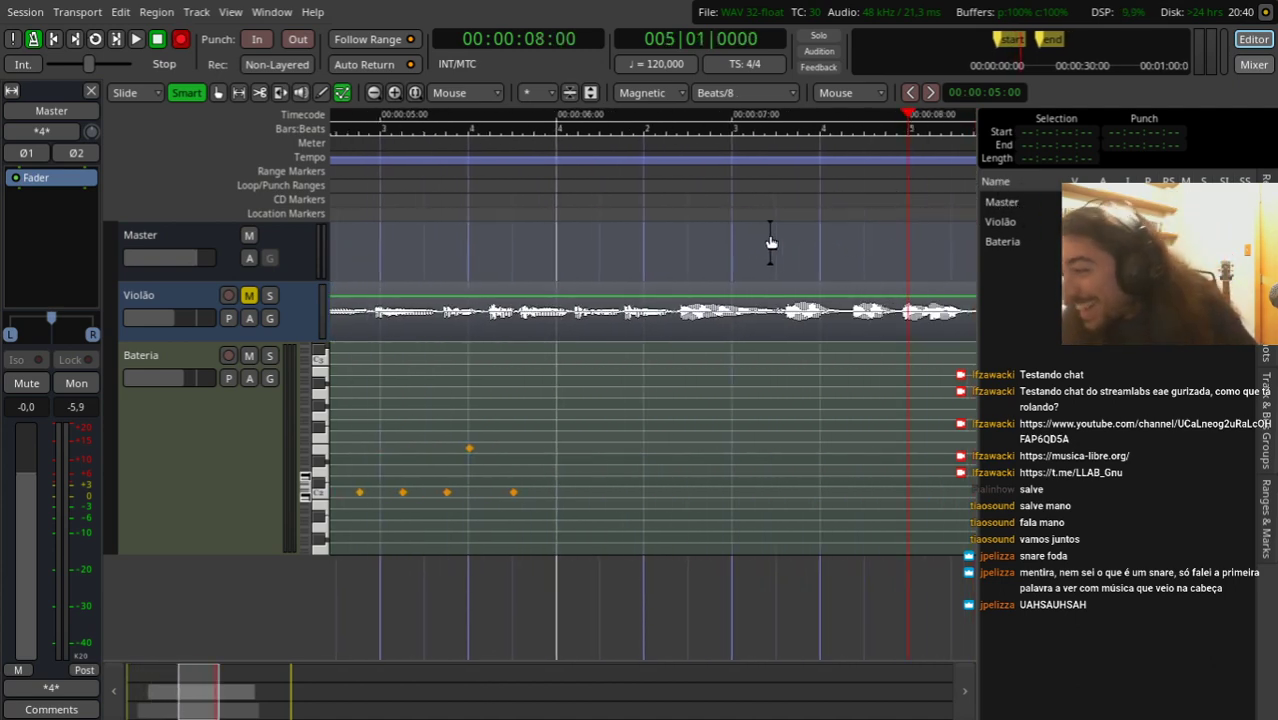
click(557, 168)
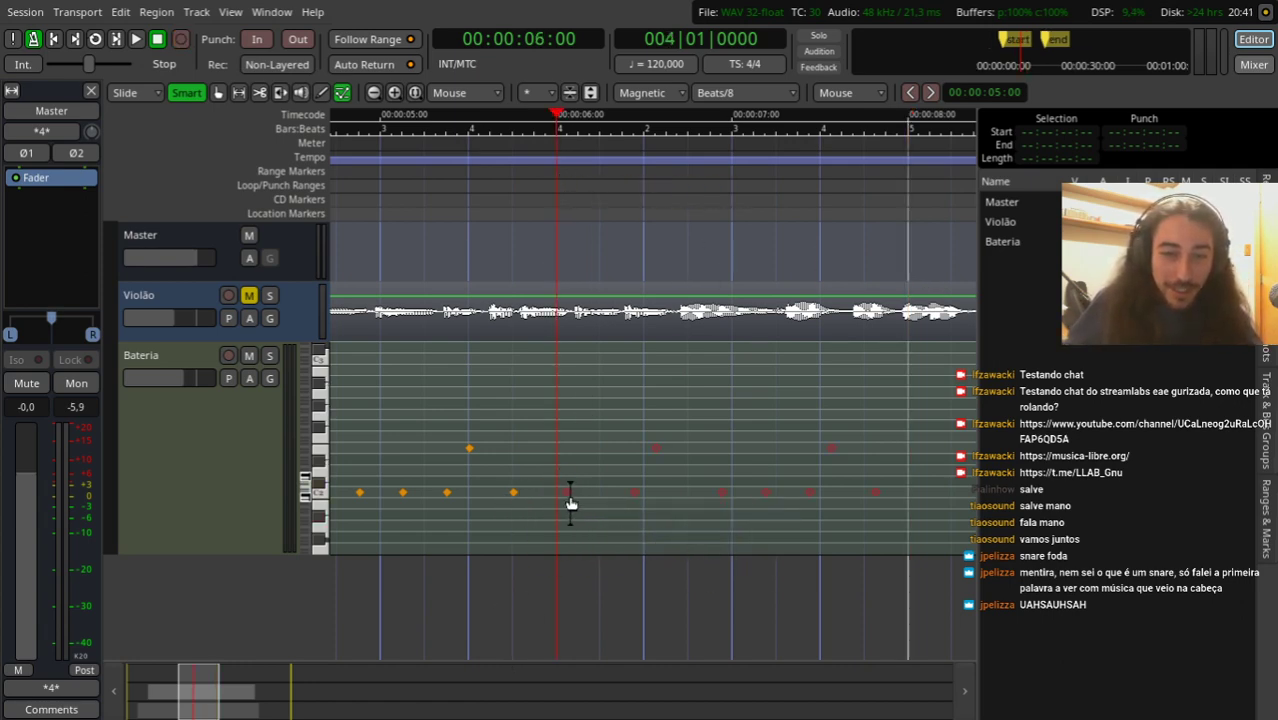
drag(569, 494, 553, 492)
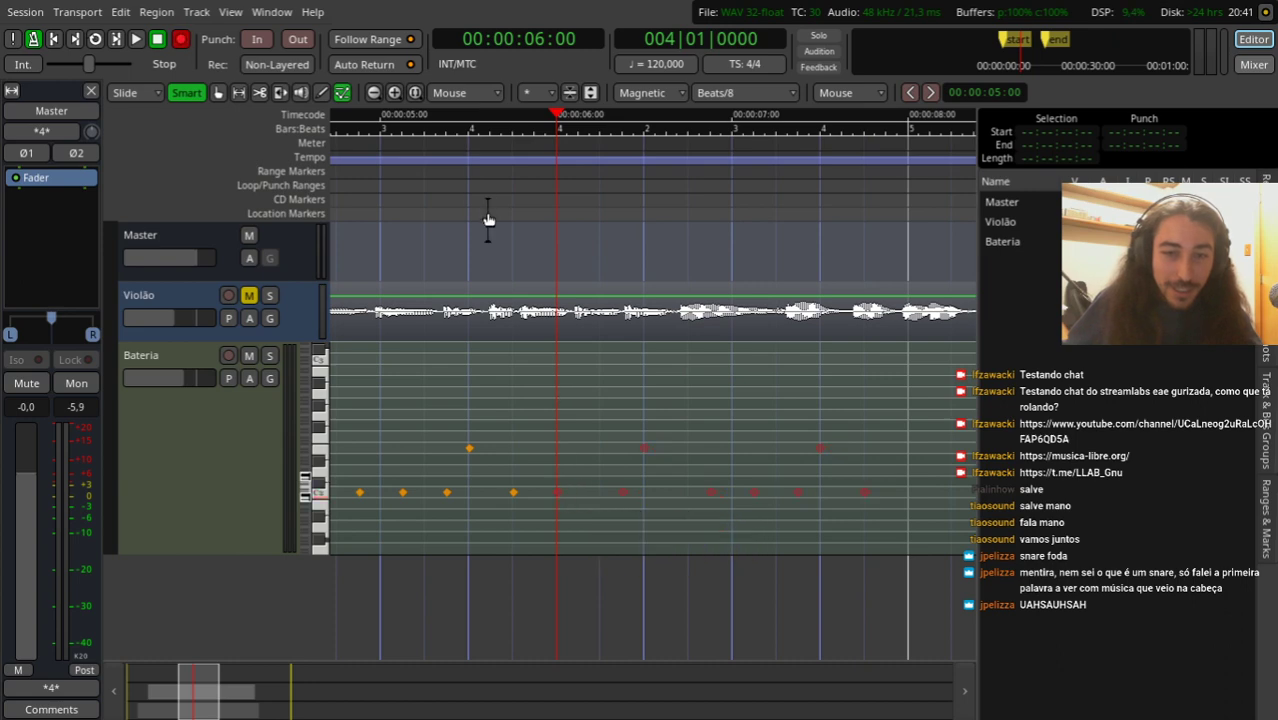
Step: Play back the drum pattern with the guitar through bar 4
key(space)
key(space)
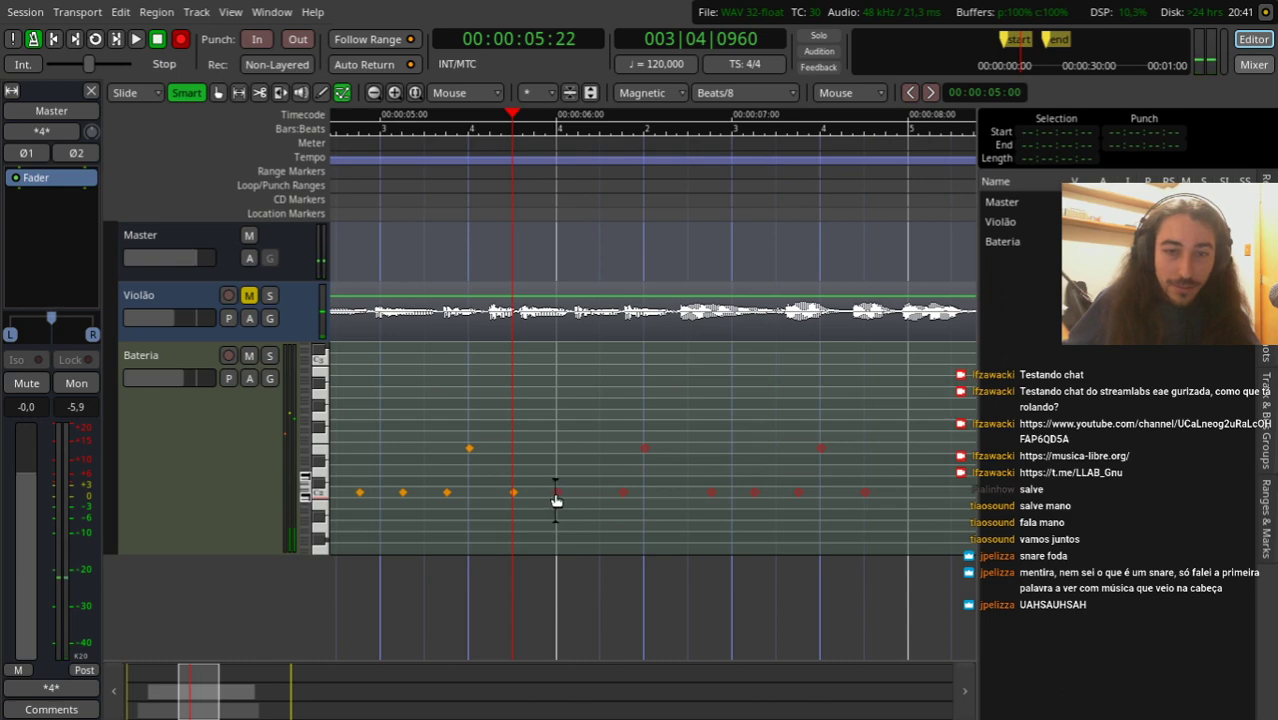
drag(418, 186, 406, 210)
key(space)
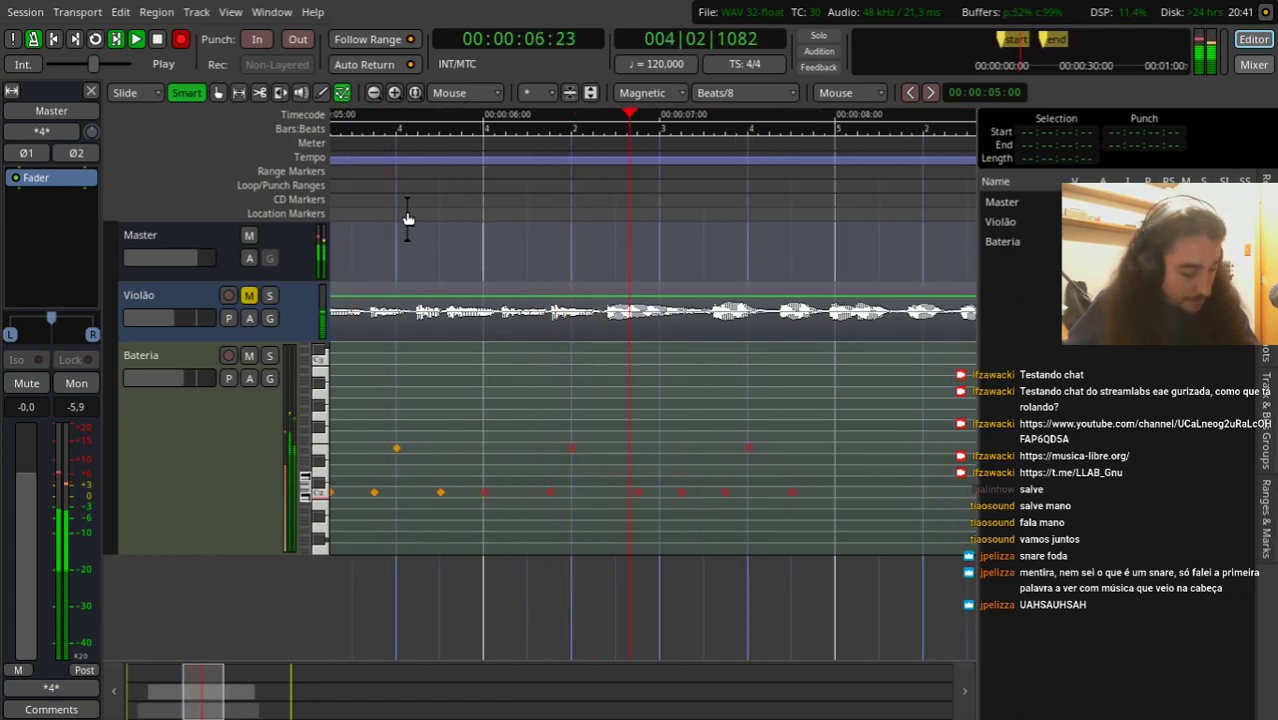
key(space)
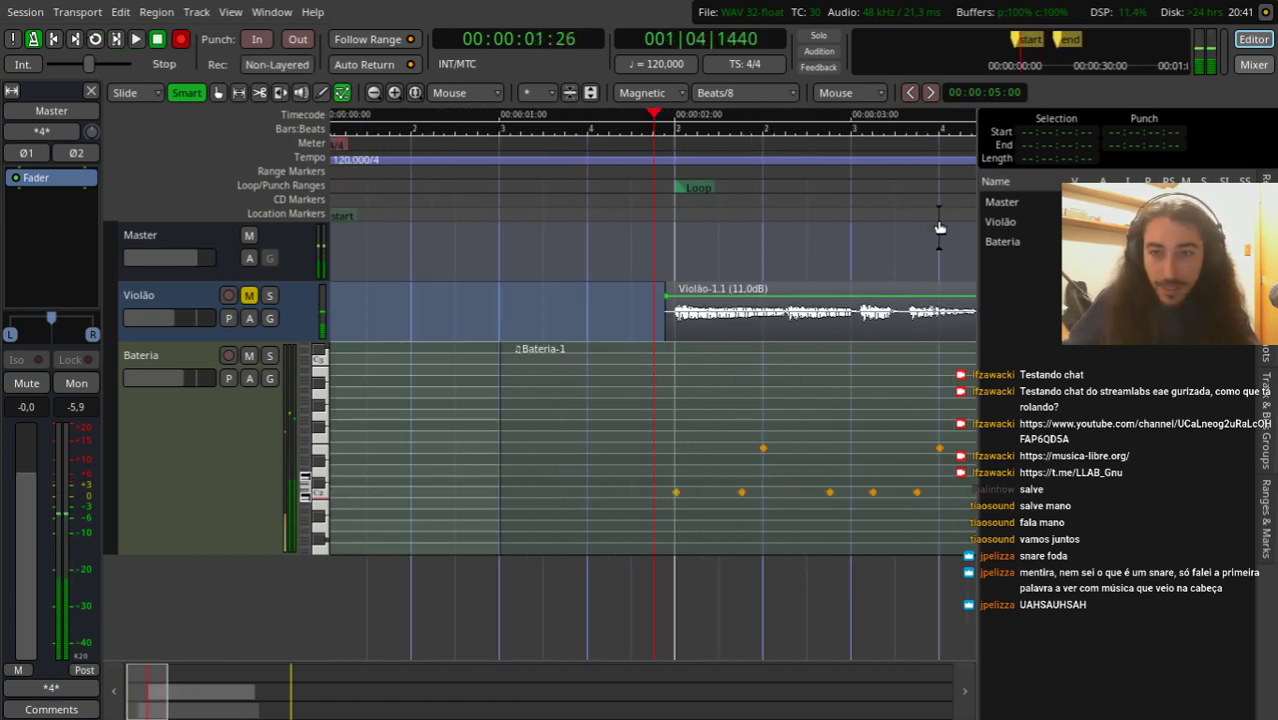
Step: Draw a 36 KickDrum note on the first beat of bar 5 in the Bateria region
drag(940, 228, 900, 230)
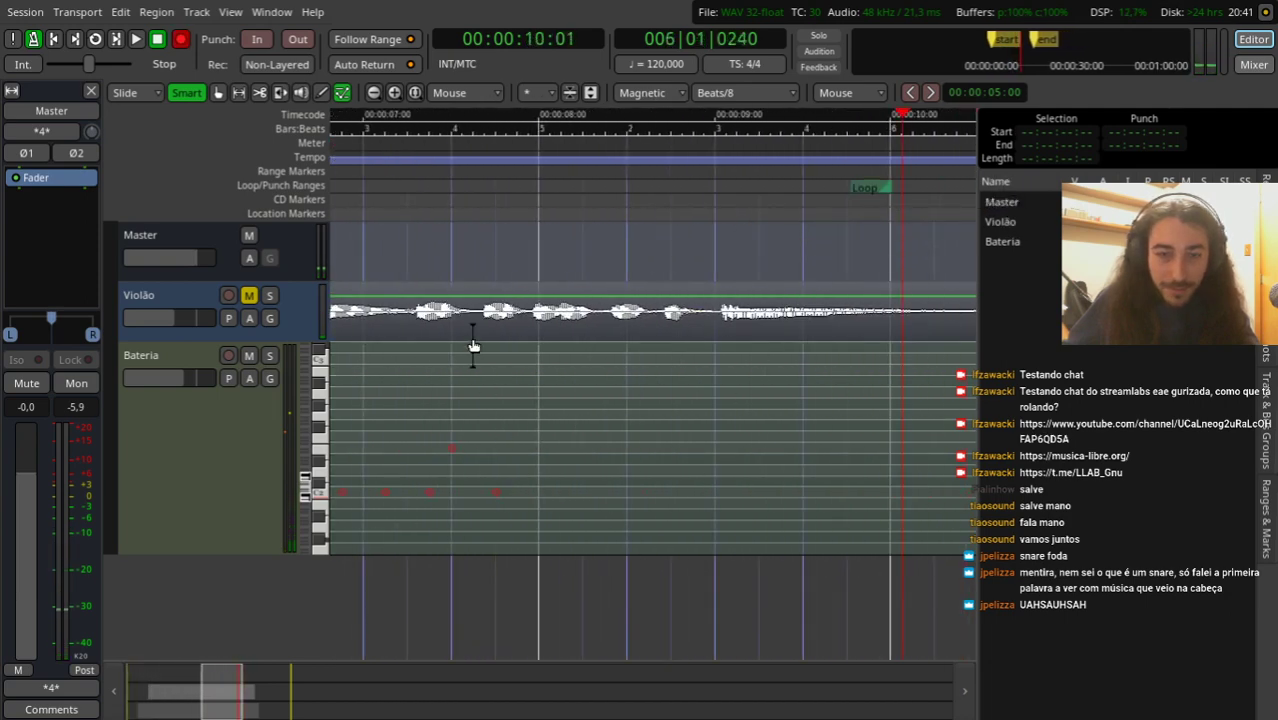
click(540, 490)
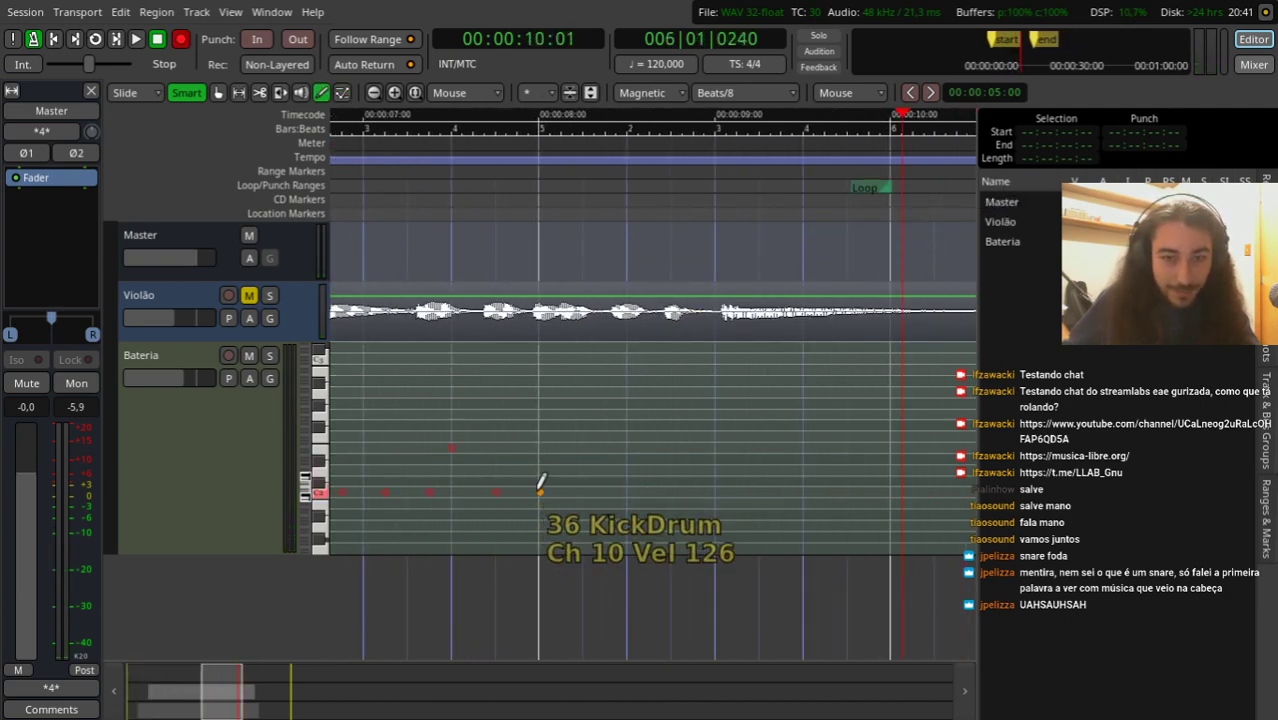
Step: Play back the end of bar 4 into the kick on bar 5 together with the guitar
key(space)
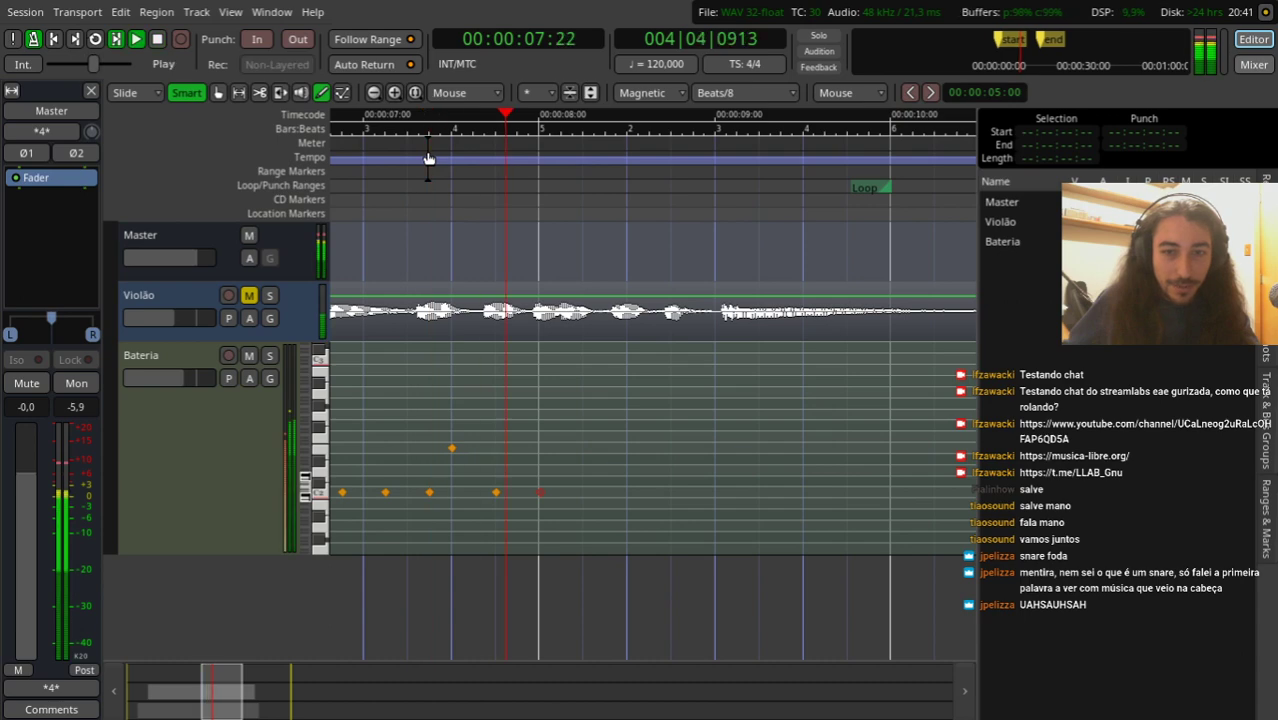
click(739, 369)
key(space)
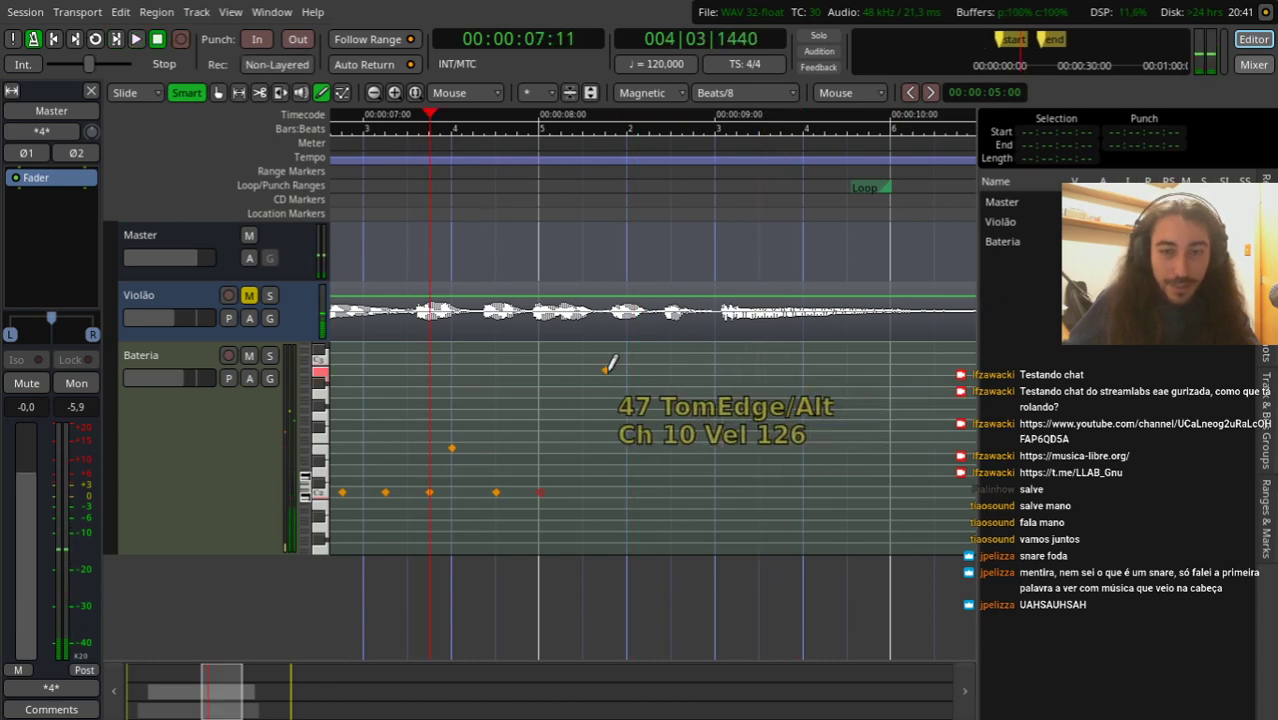
Step: Delete the recorded guitar region Violão-1.1 from the Violão track
key(minus)
drag(451, 196, 474, 180)
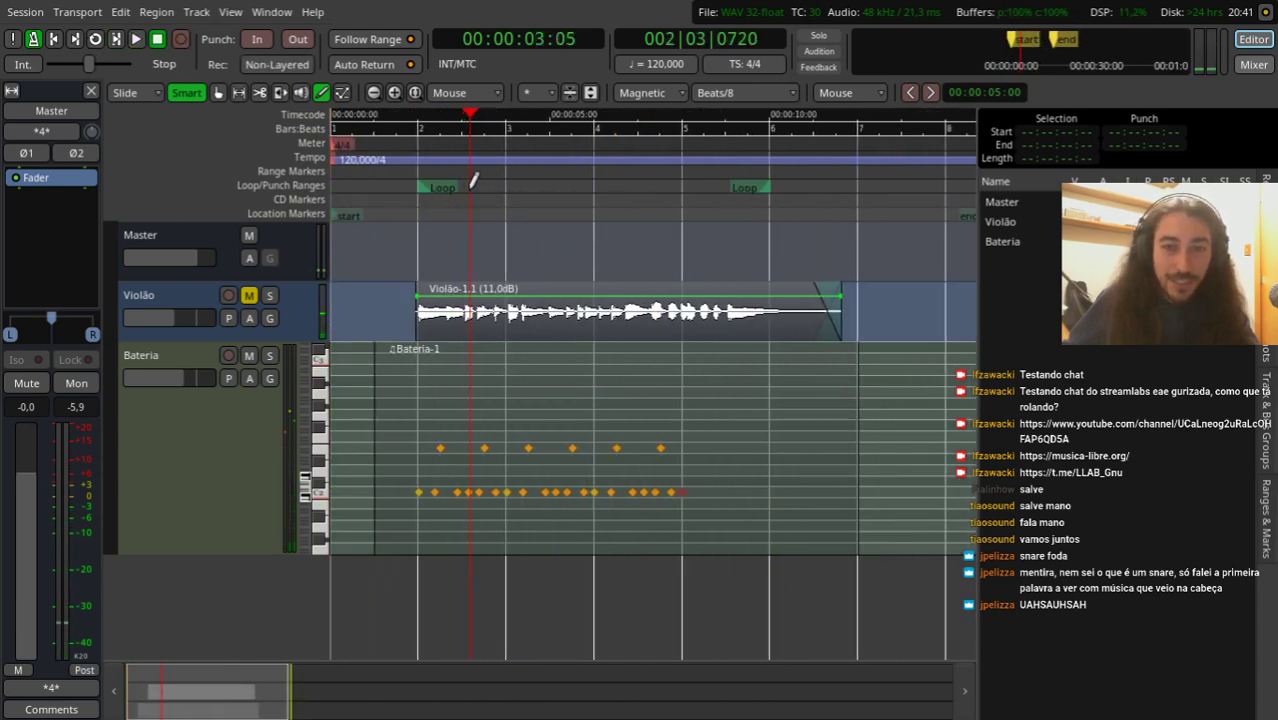
click(218, 92)
click(506, 318)
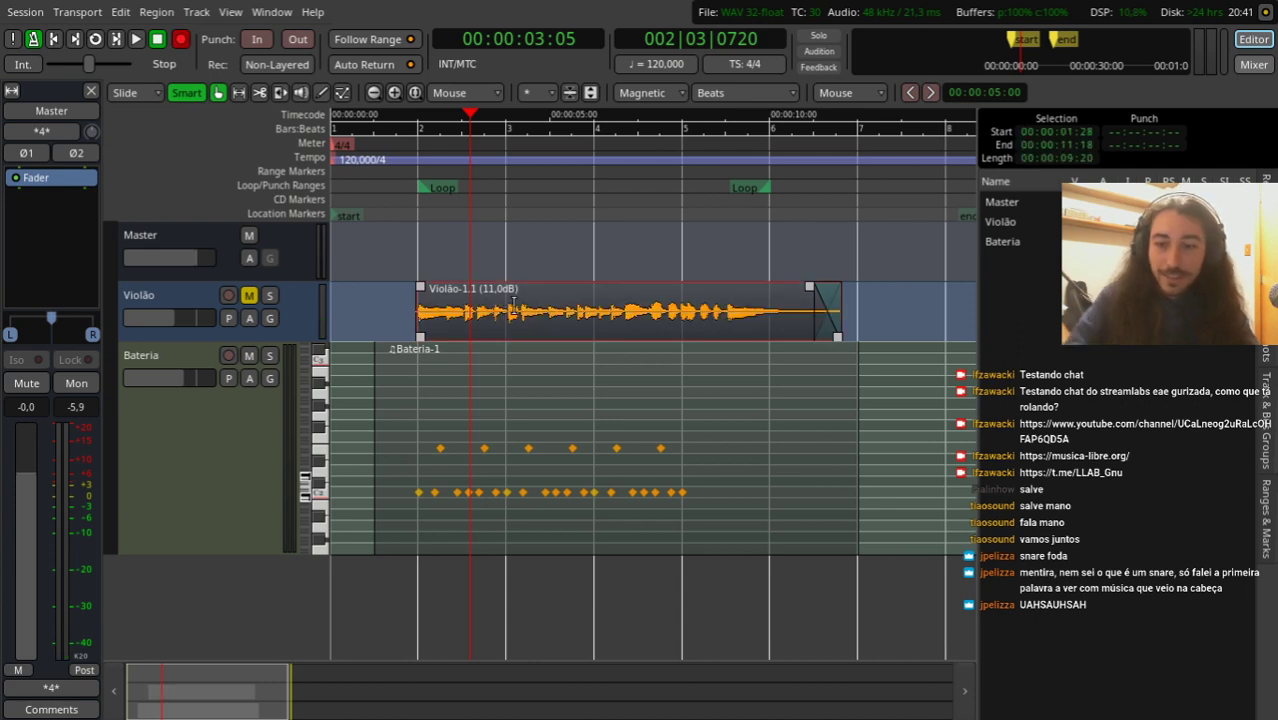
key(Delete)
Step: Play back the kick and snare pattern alone from just before bar 2 through bar 3
click(391, 190)
key(space)
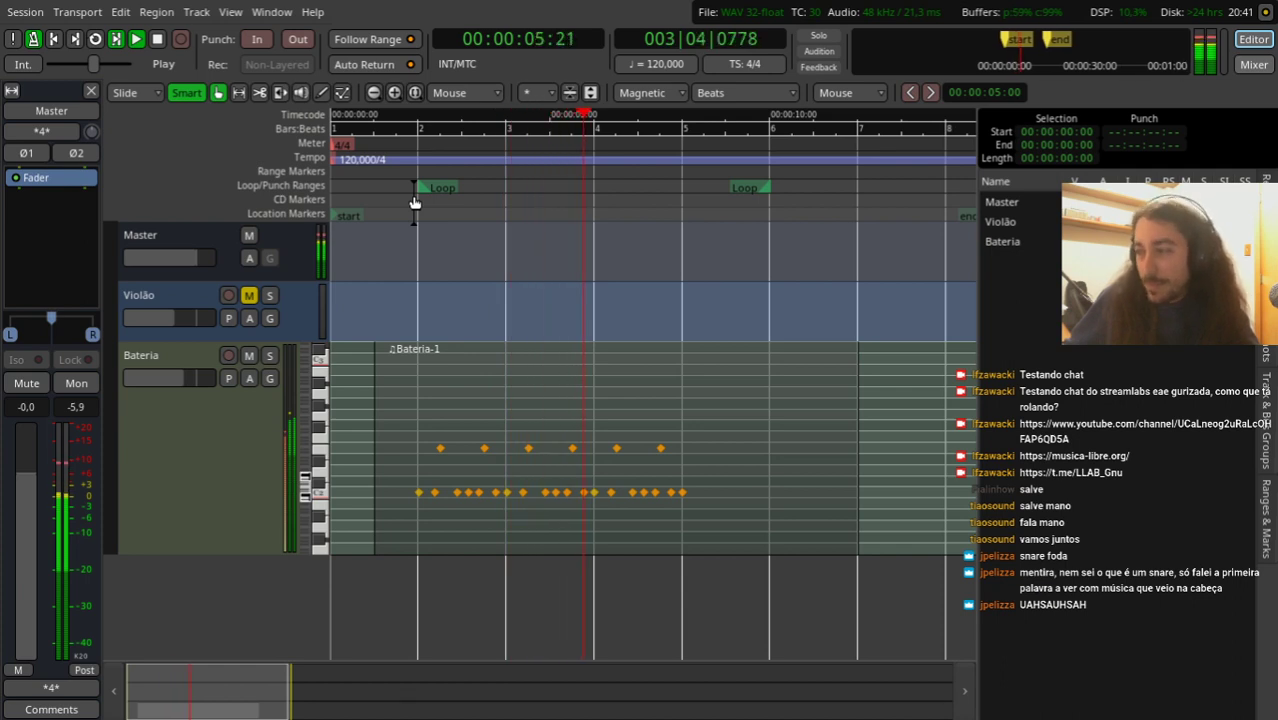
key(space)
Step: Draw 42 ClosedHat notes on beats 1 and 3 of bar 2 and beat 1 of bar 3, and play them back
scroll(491, 491, up, 2)
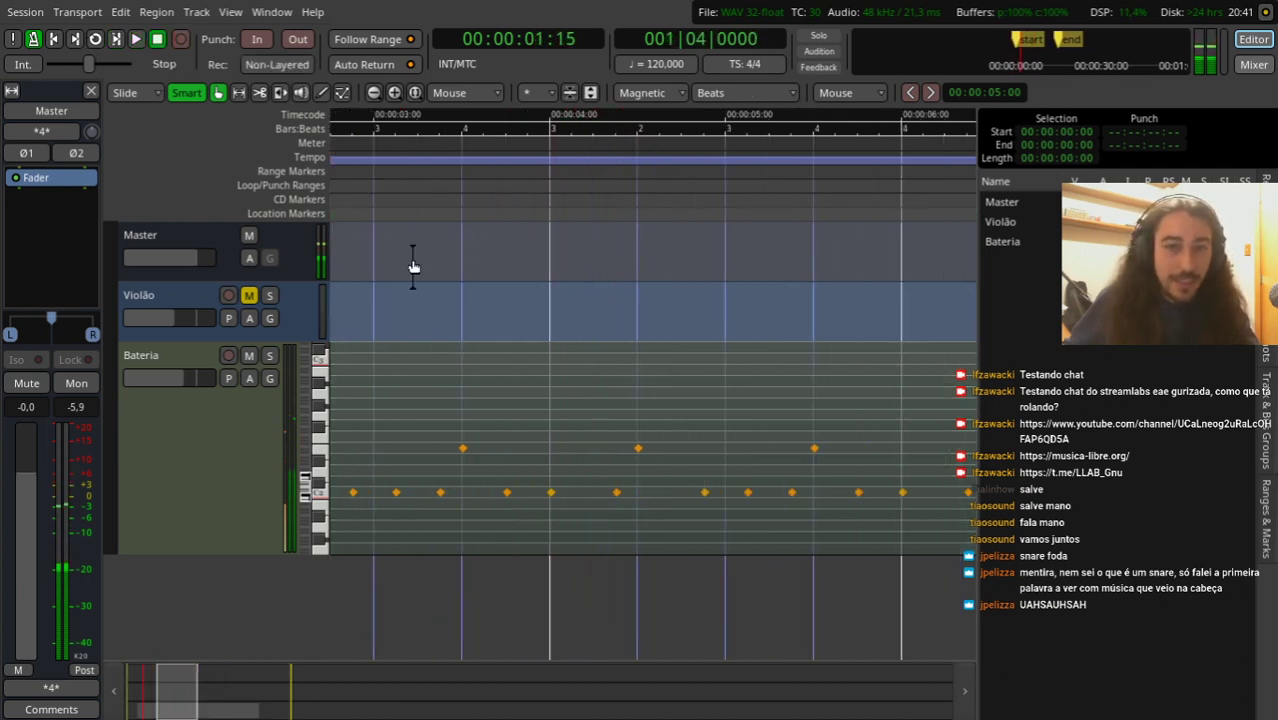
mouse_move(400, 210)
mouse_down()
mouse_move(372, 205)
mouse_move(443, 191)
mouse_move(328, 222)
mouse_move(390, 222)
mouse_up()
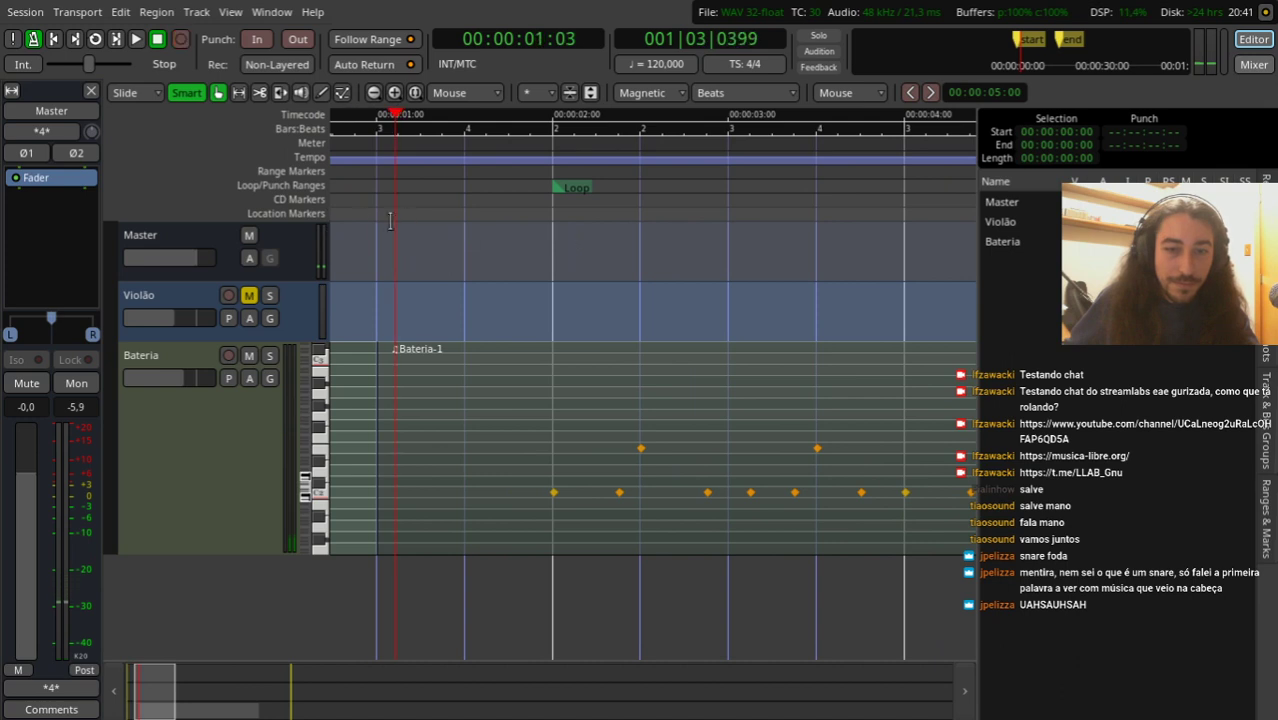
click(321, 94)
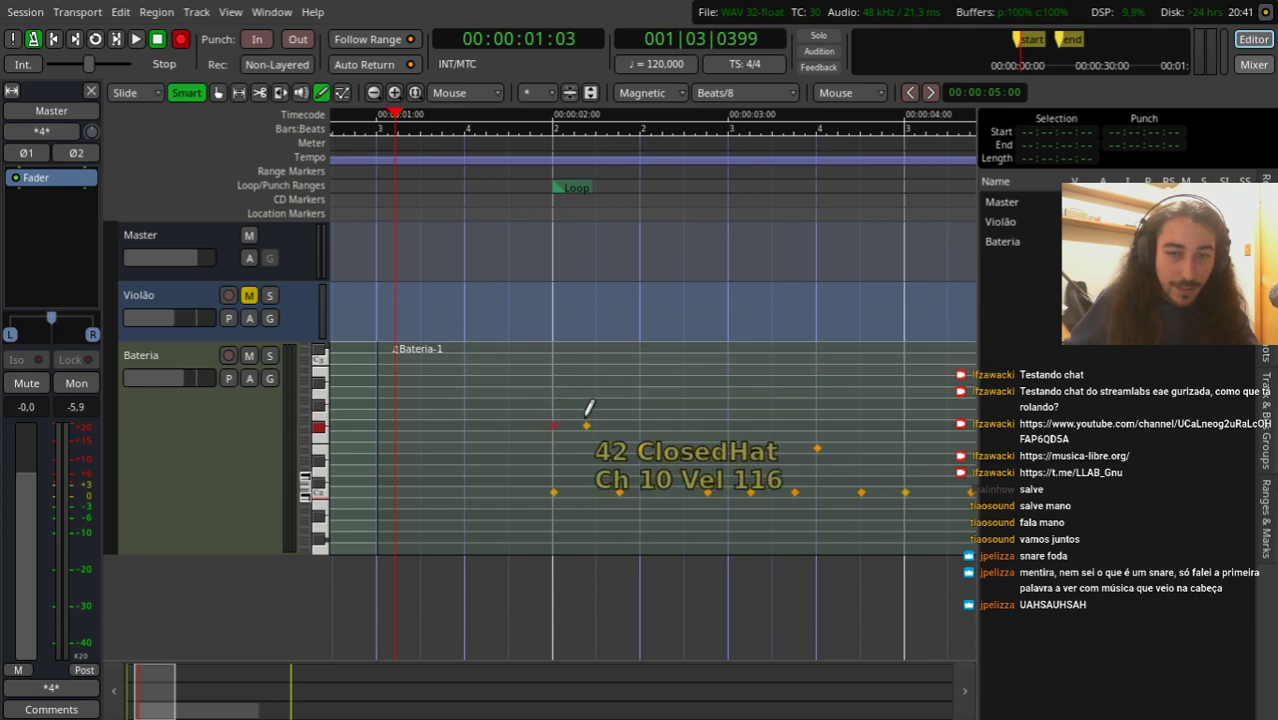
click(729, 424)
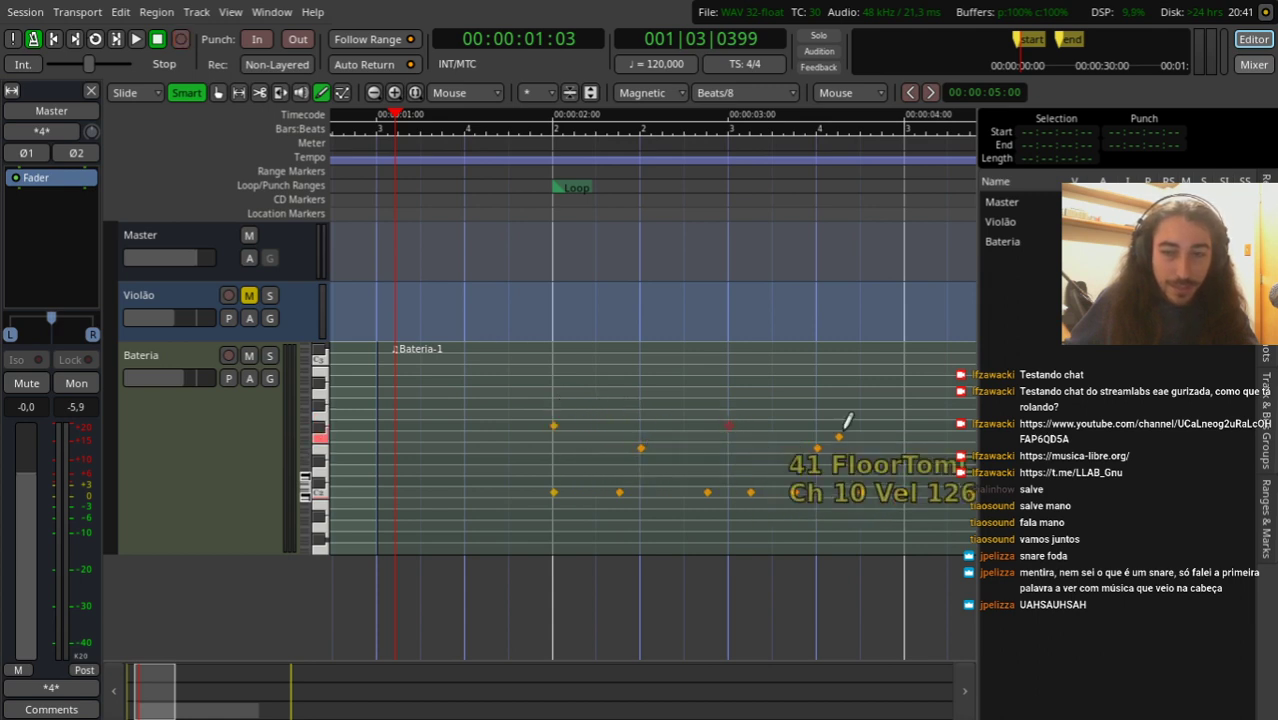
click(905, 425)
key(space)
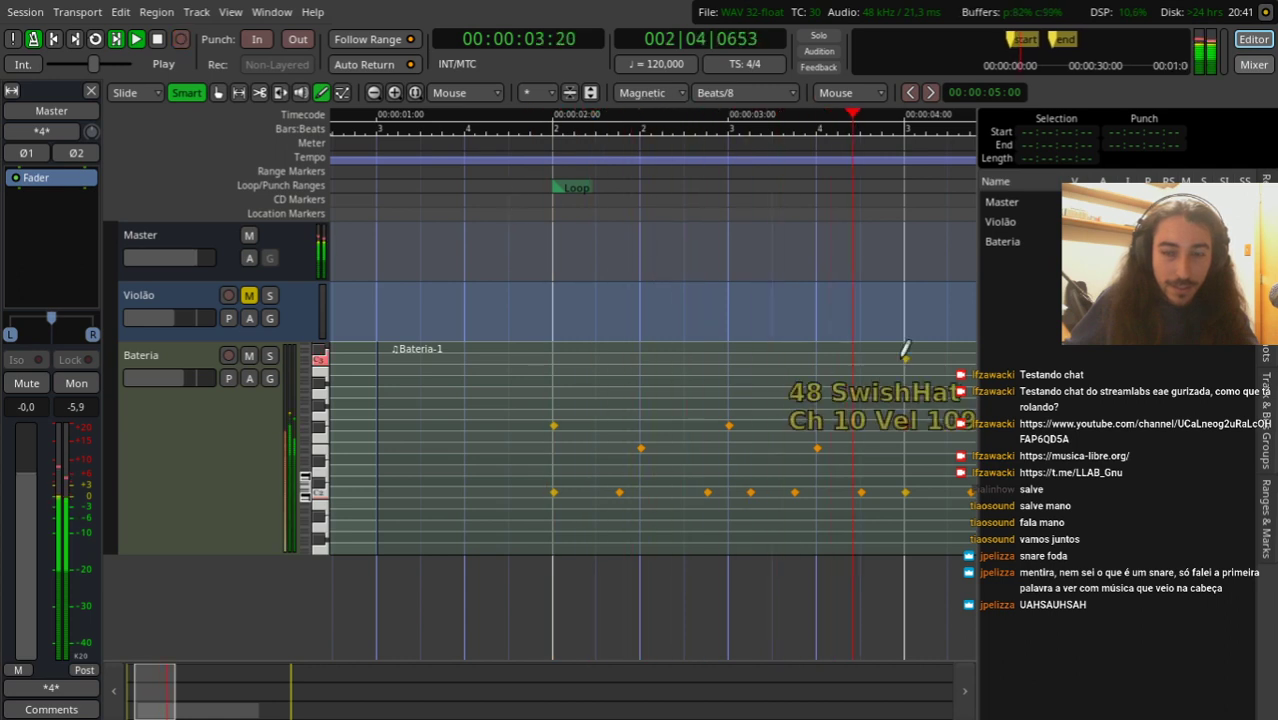
key(space)
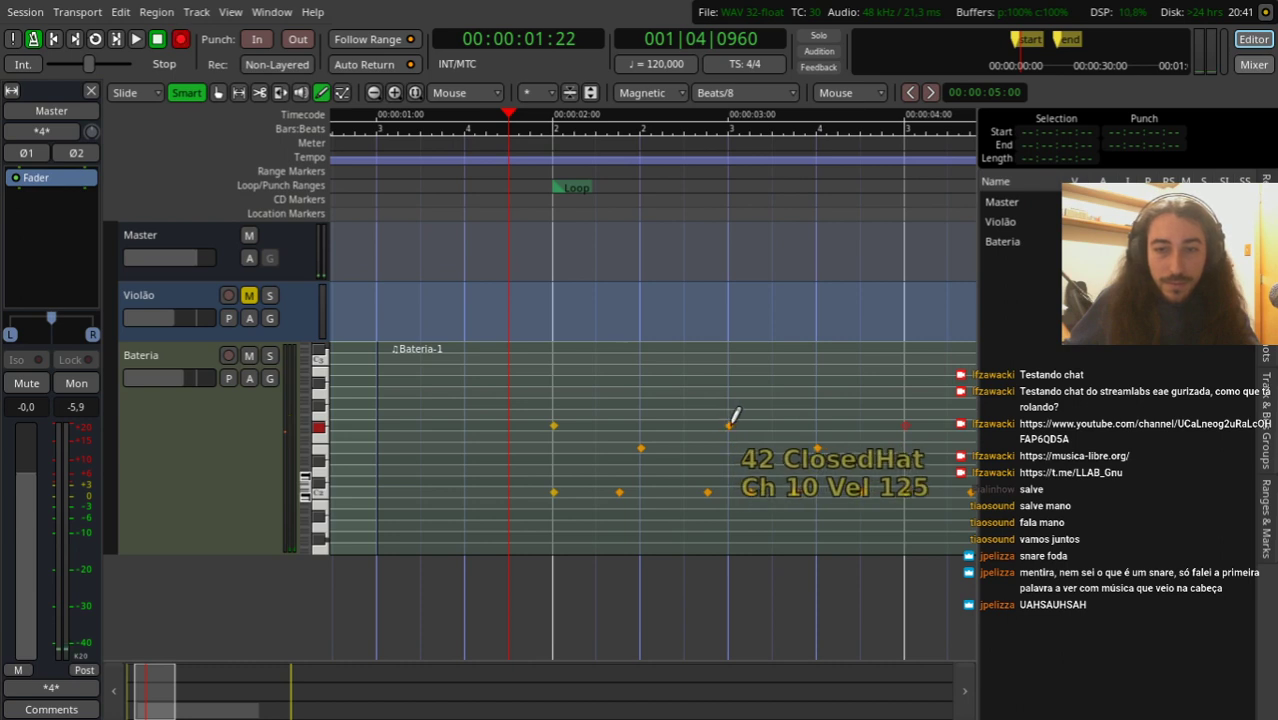
Step: Try 42 ClosedHat notes on all four beats of bar 2, without the hat on bar 3, and play the bar back
click(904, 425)
click(817, 447)
click(729, 425)
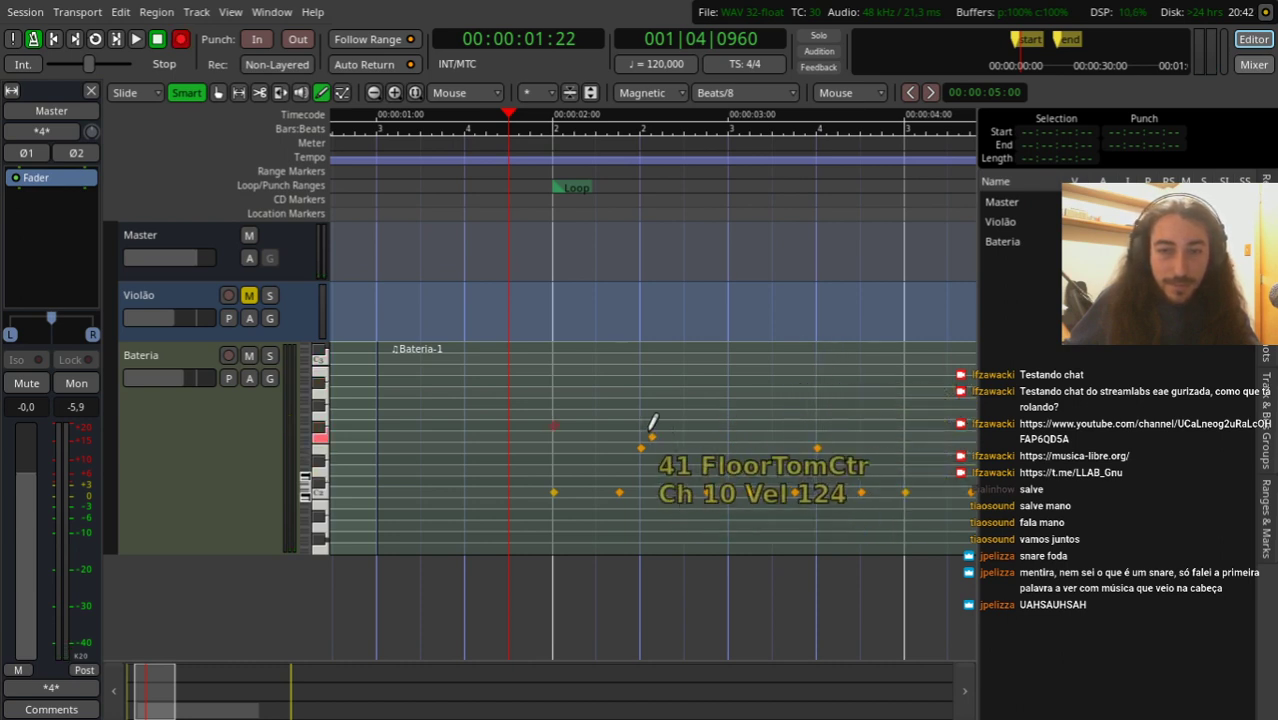
click(641, 425)
click(729, 425)
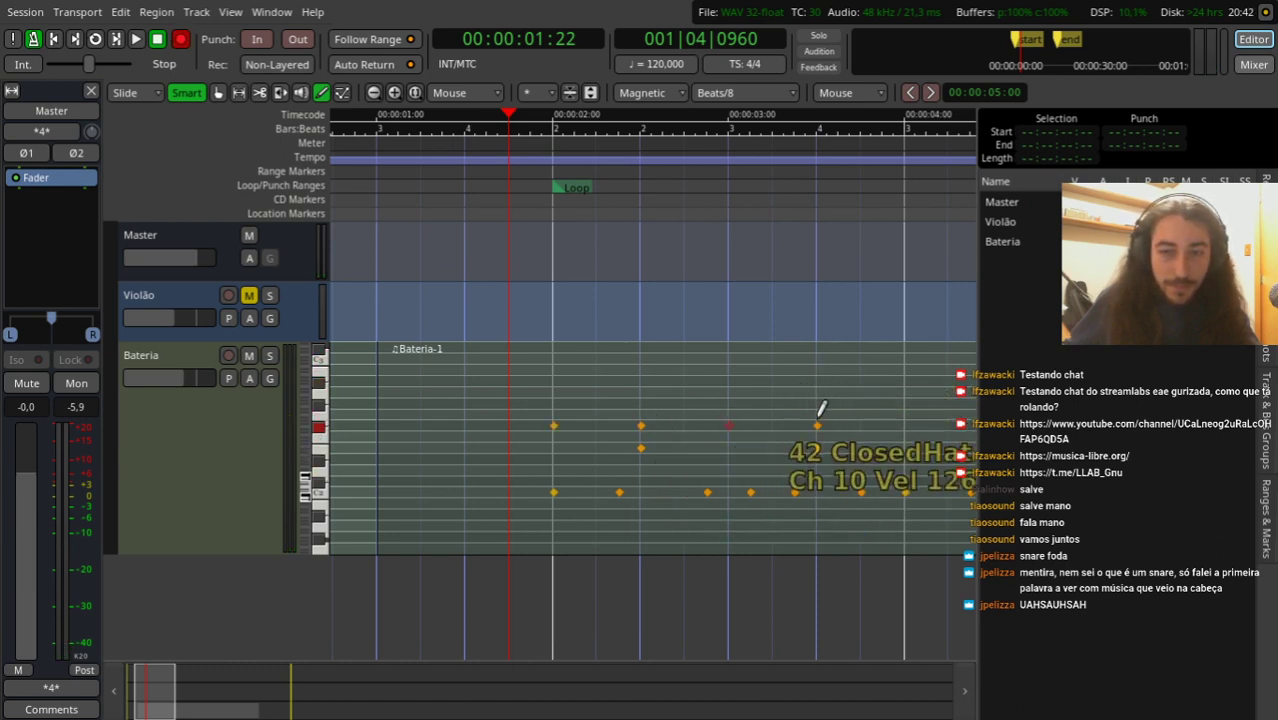
click(817, 425)
key(space)
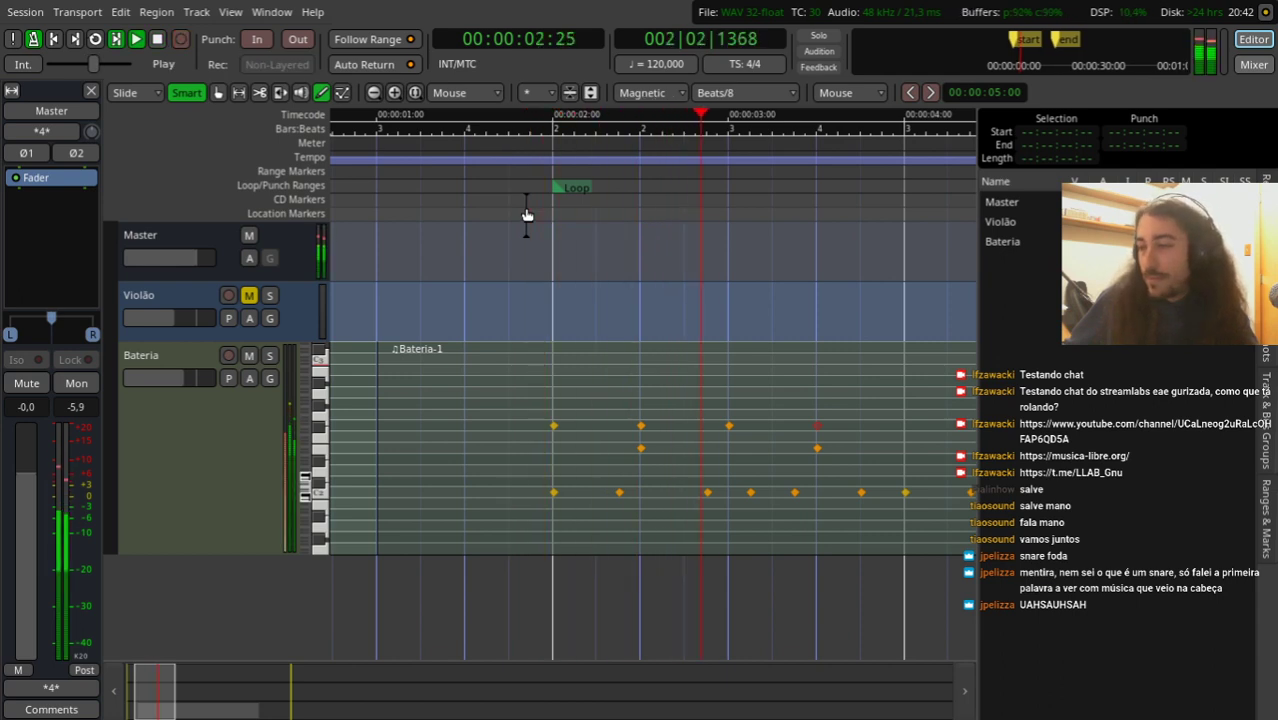
key(space)
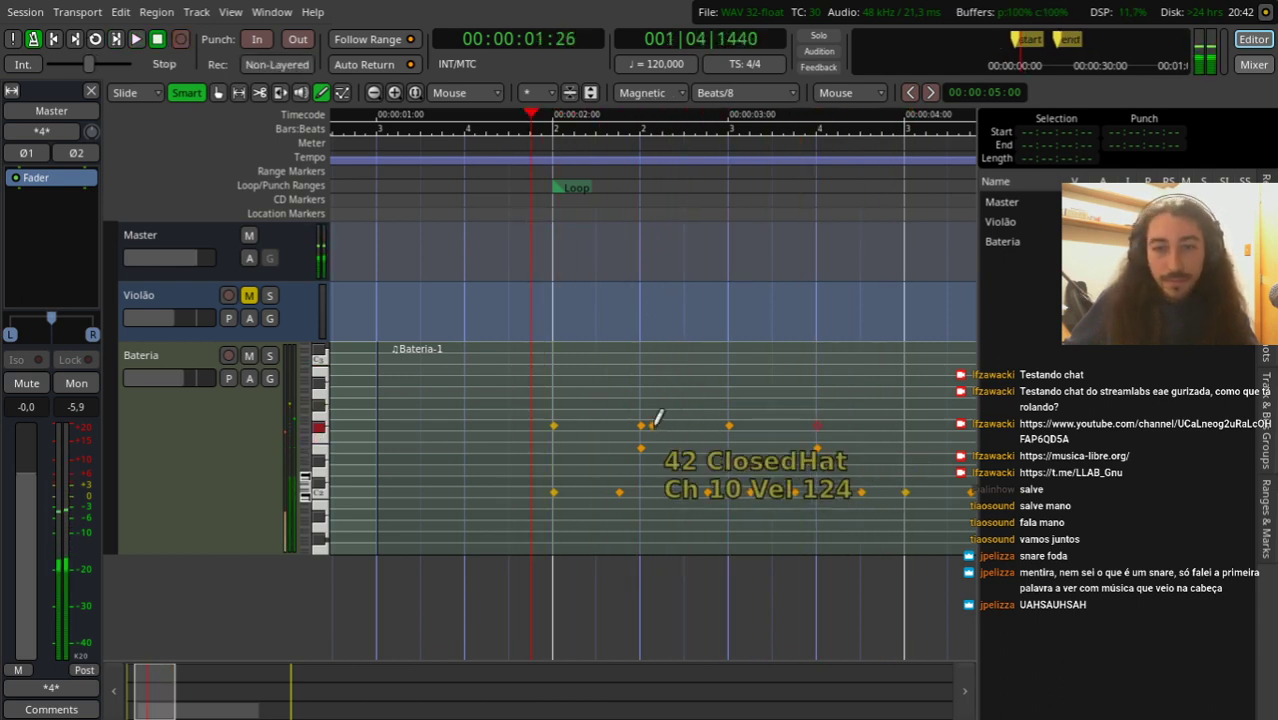
Step: Remove the ClosedHat notes from beats 2 and 4 of bar 2 and put one back on beat 1 of bar 3
click(641, 425)
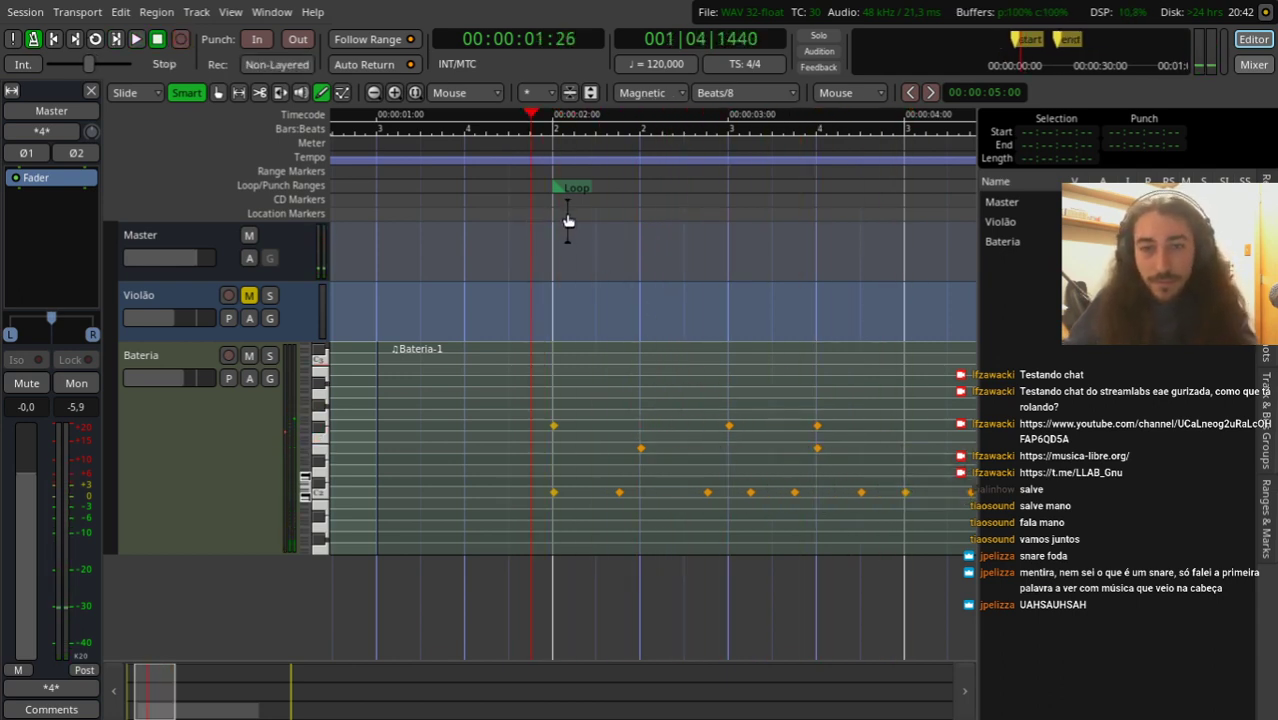
key(space)
key(space)
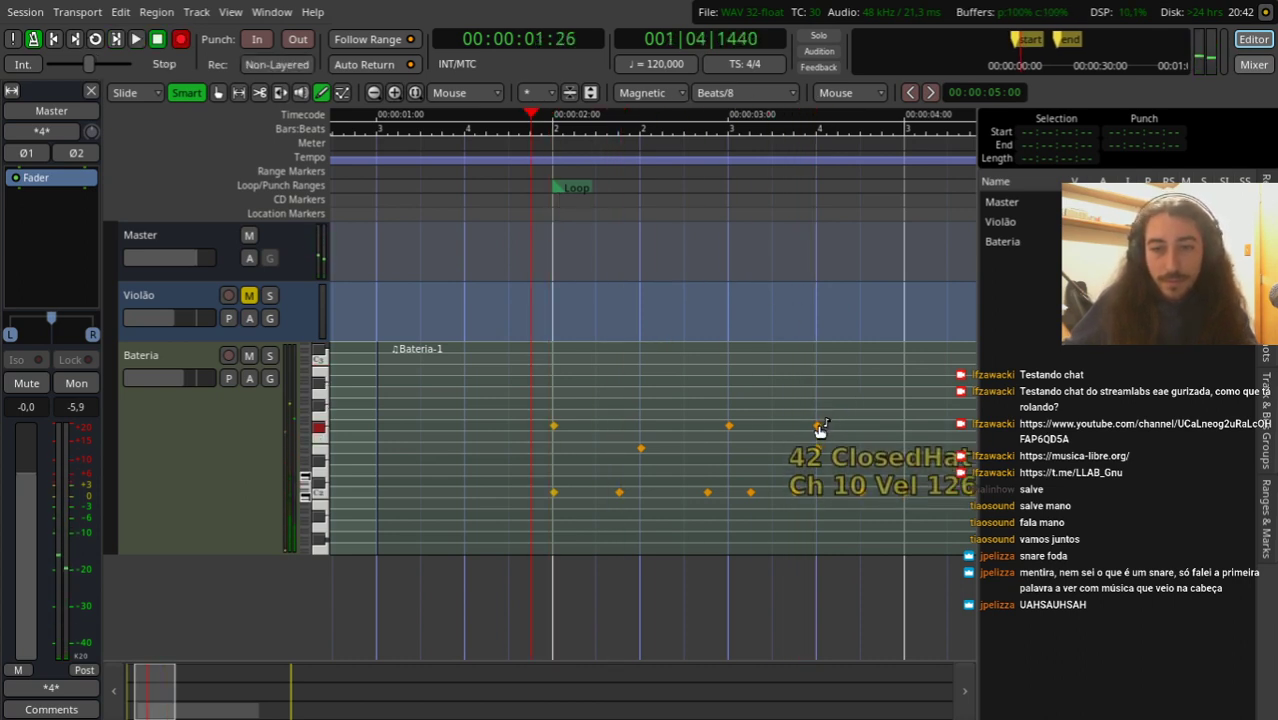
drag(818, 428, 900, 418)
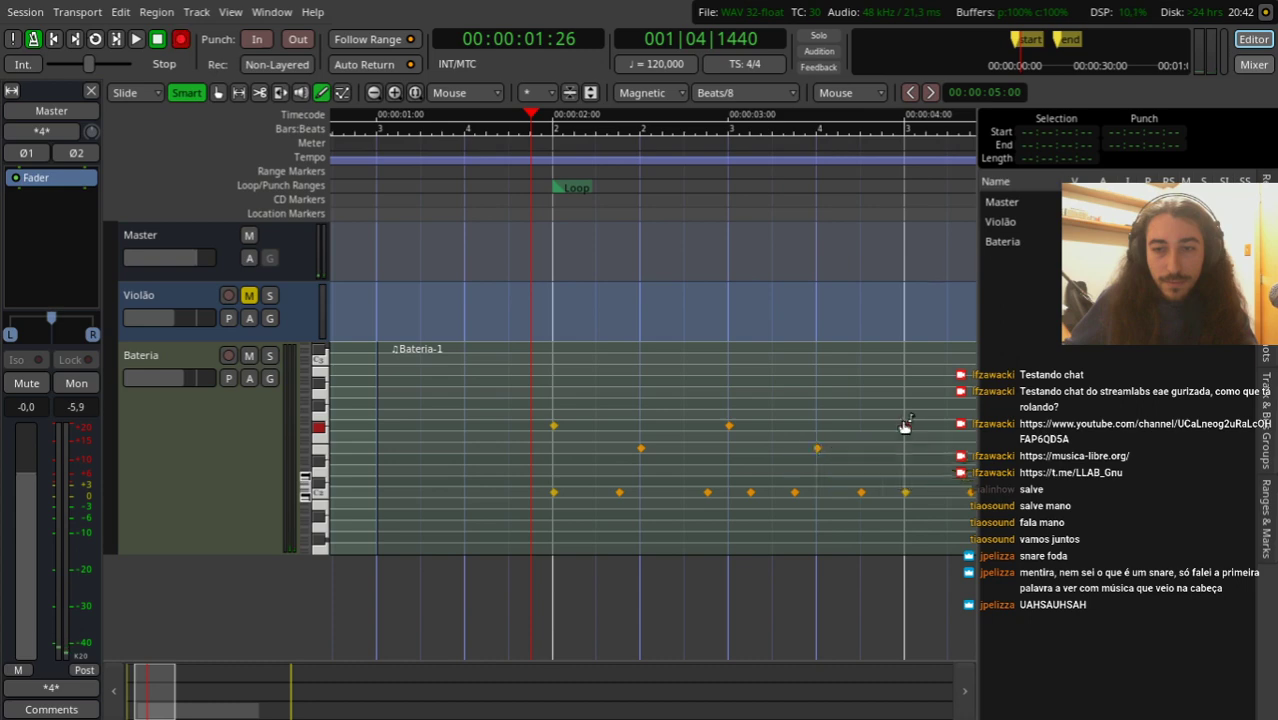
key(minus)
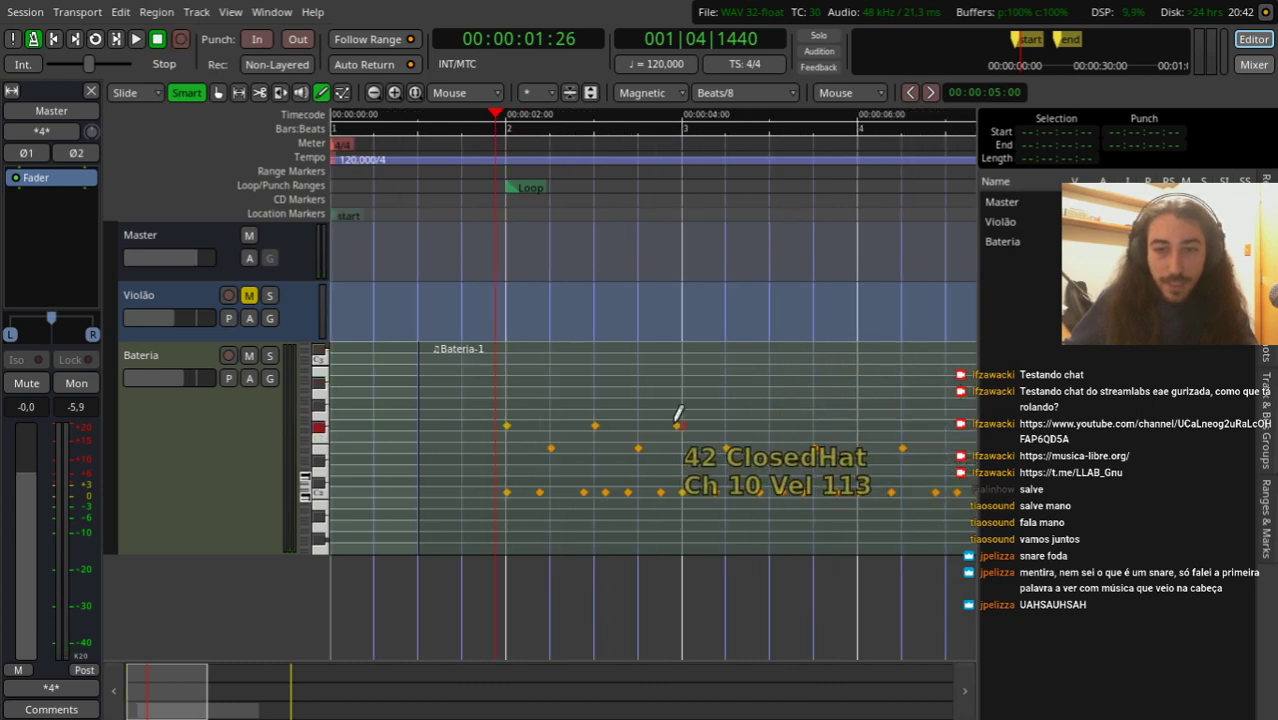
right_click(505, 422)
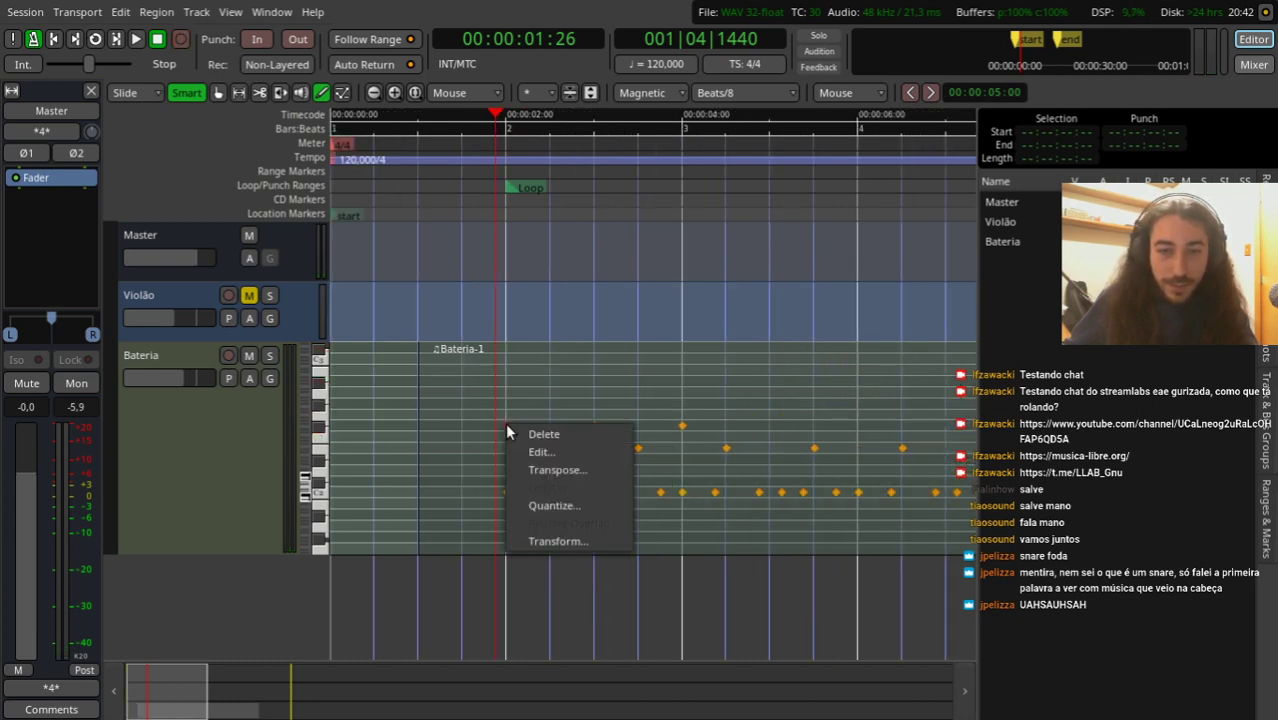
click(415, 588)
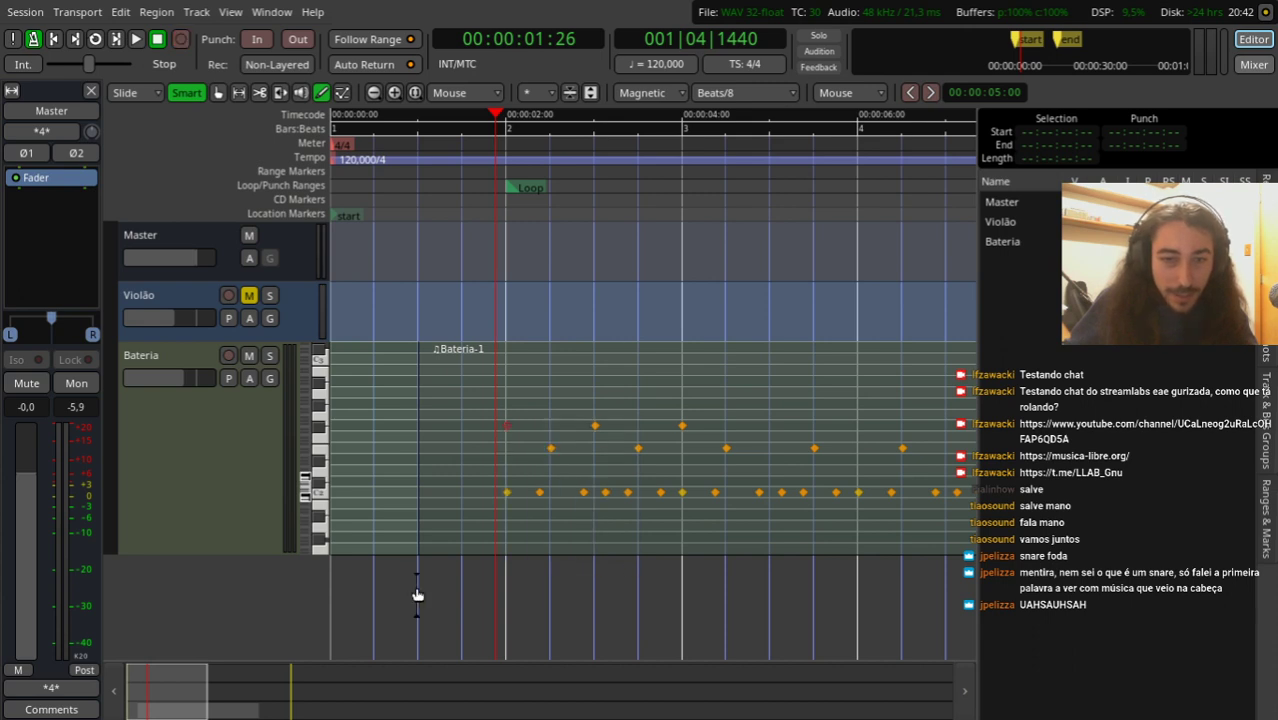
key(equal)
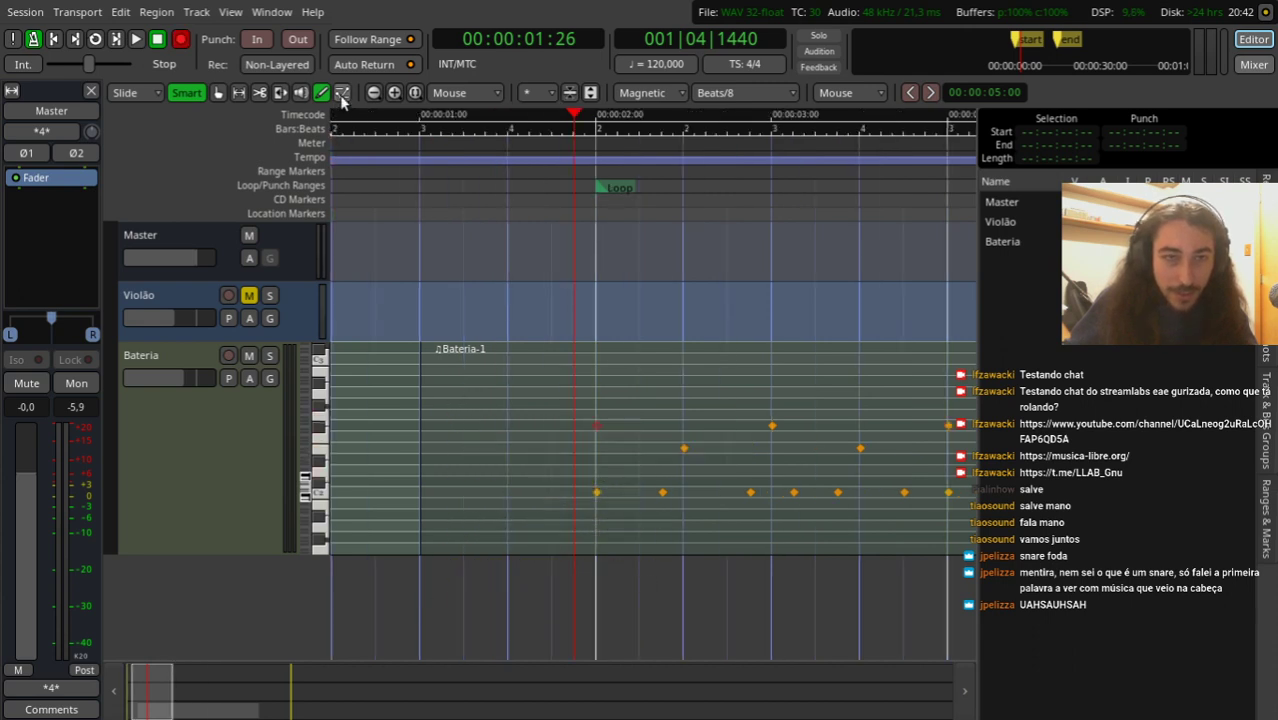
Step: Draw 42 ClosedHat notes on beat 3 of bar 3, beats 1 and 3 of bar 4, and beat 1 of bar 5
key(minus)
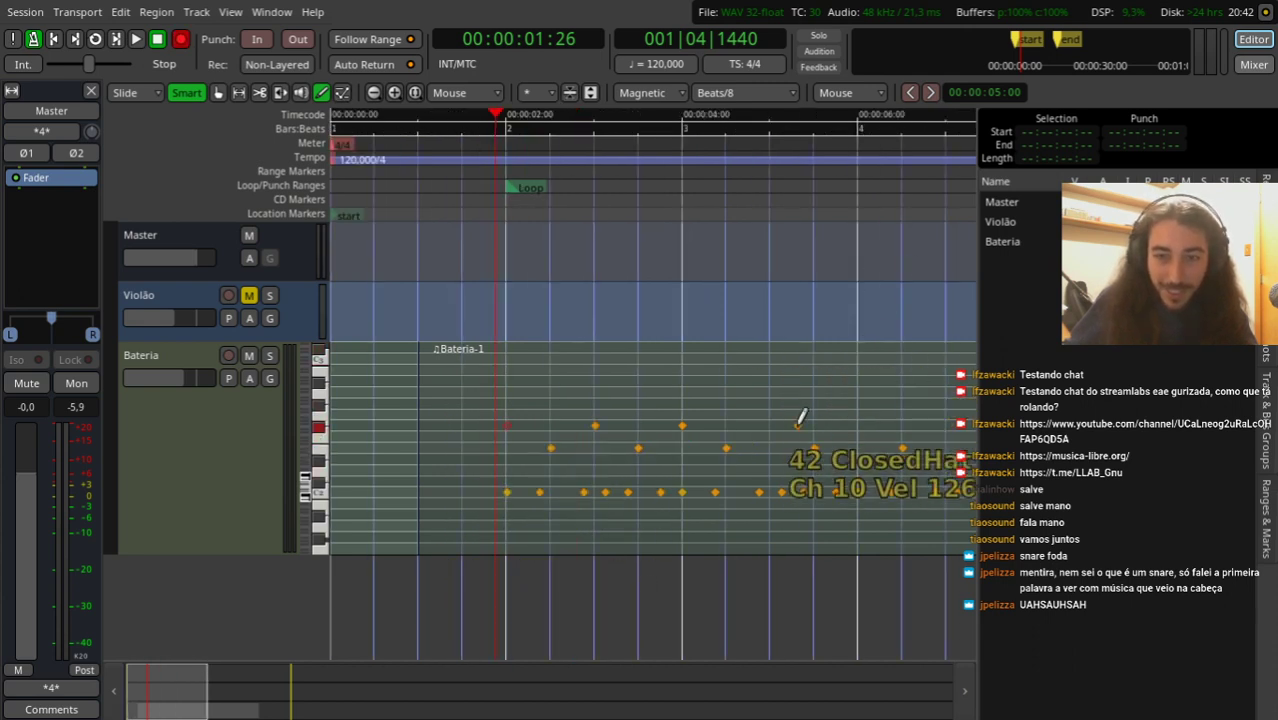
click(765, 425)
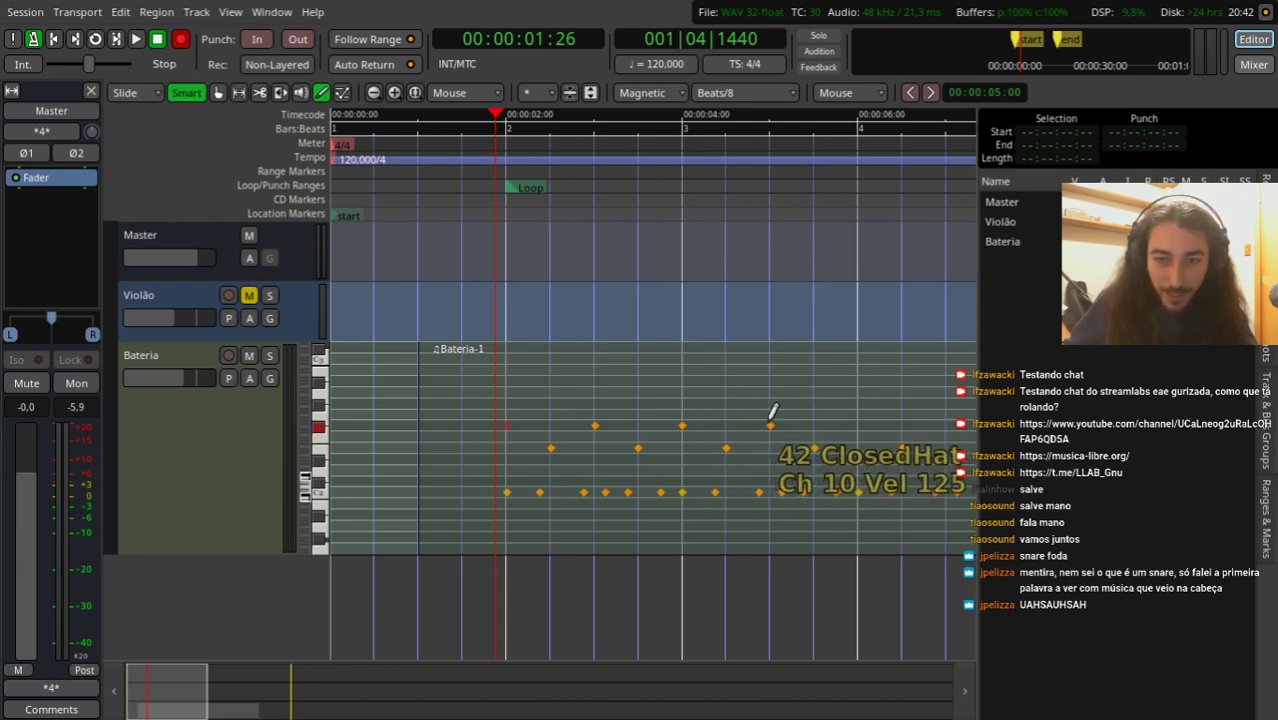
click(858, 425)
drag(962, 220, 927, 220)
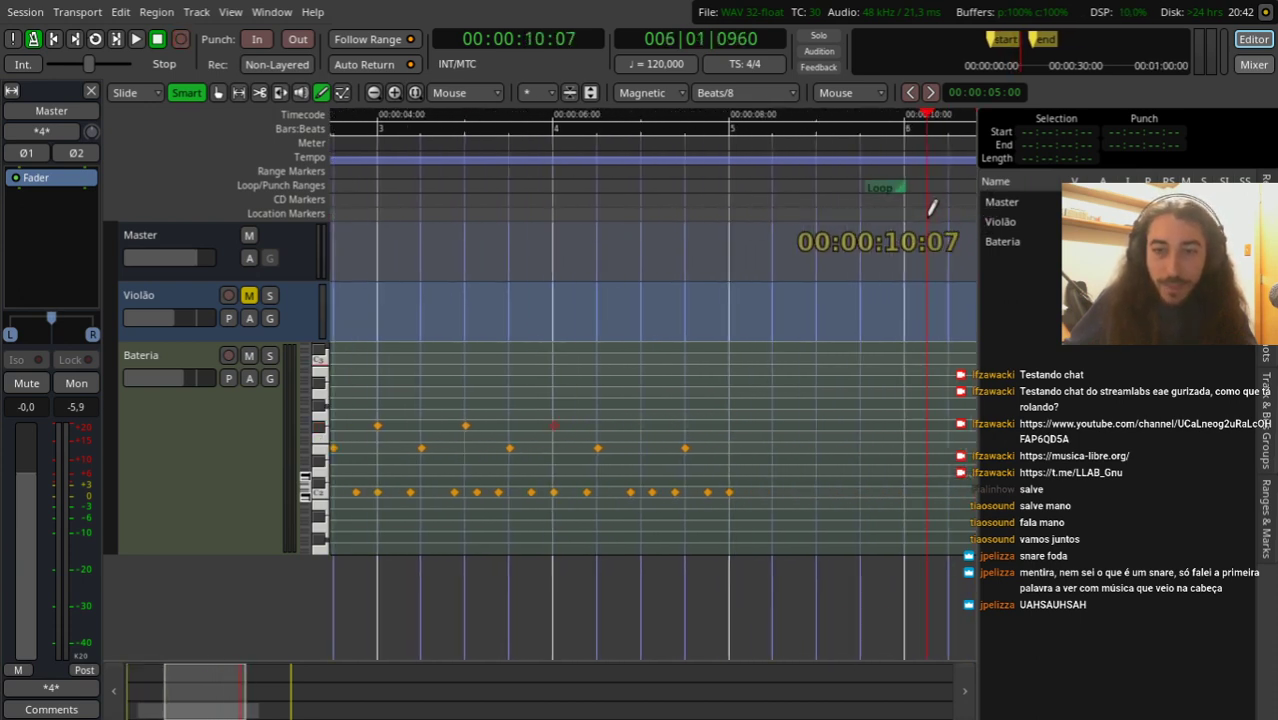
click(642, 425)
click(730, 425)
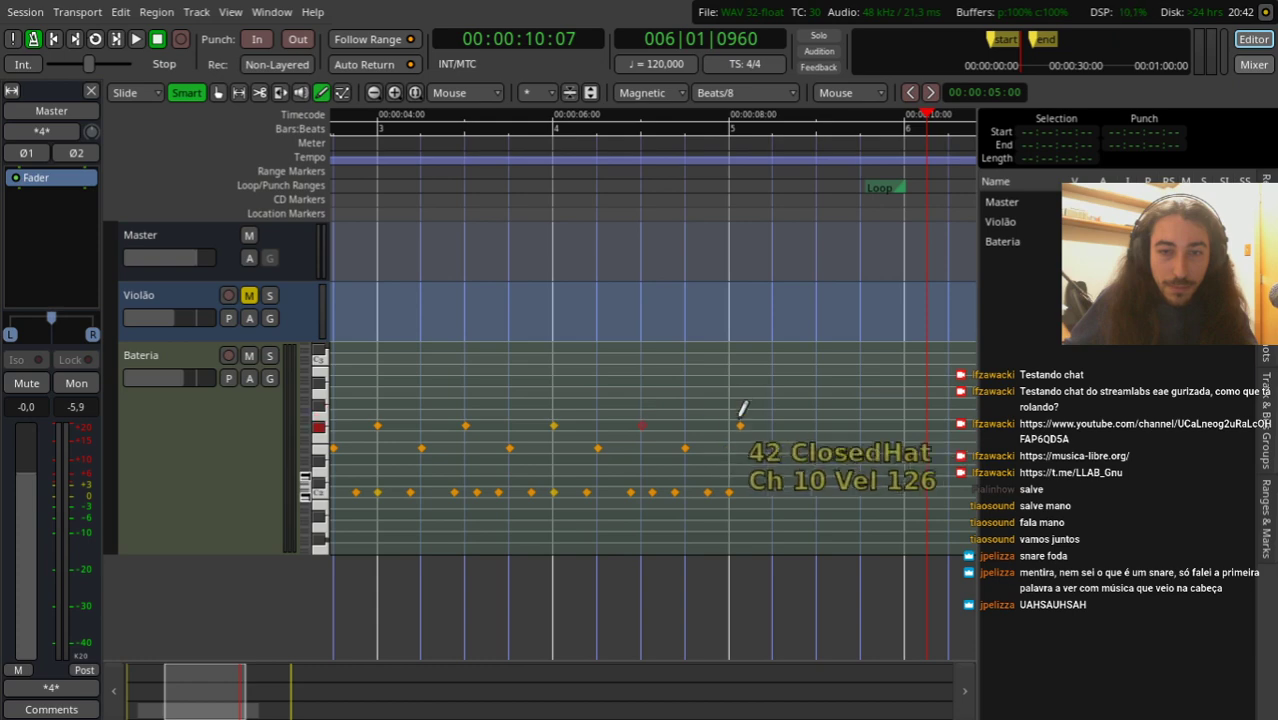
Step: Play back the whole kick, snare and hi-hat pattern from before bar 2 into bar 5
key(minus)
key(minus)
drag(352, 178, 356, 177)
key(space)
key(equal)
key(equal)
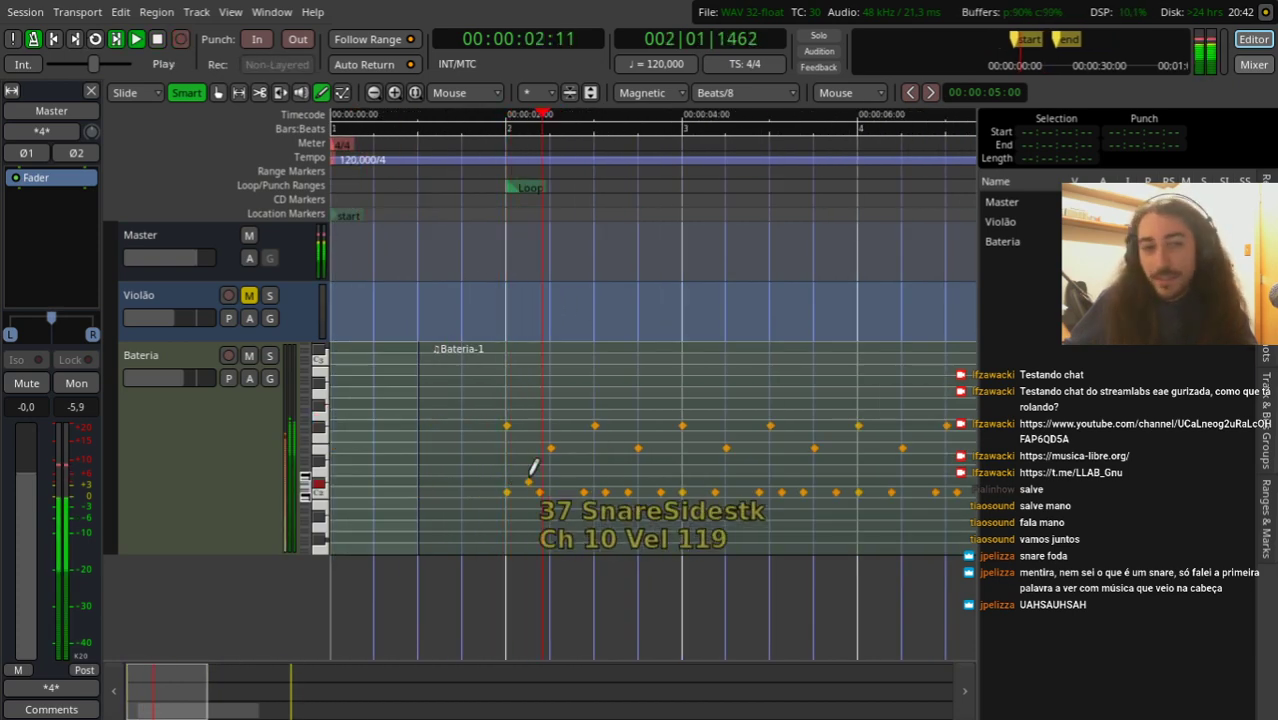
key(equal)
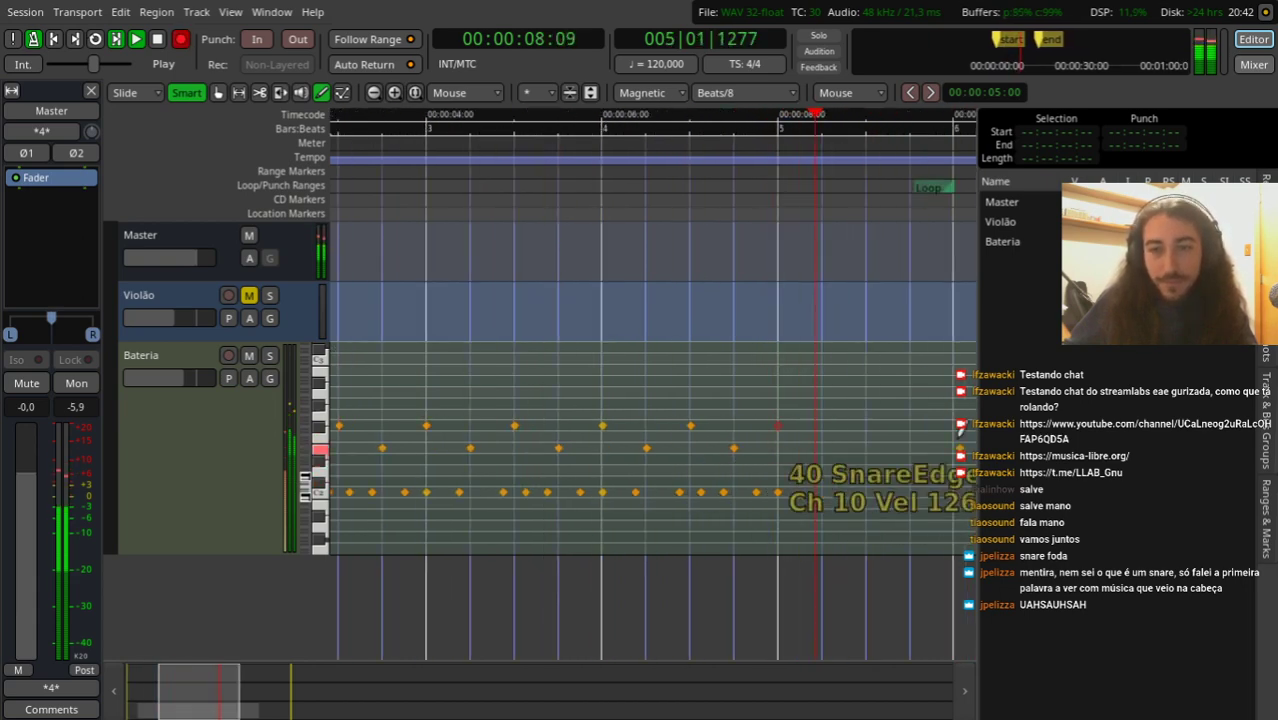
key(Home)
key(space)
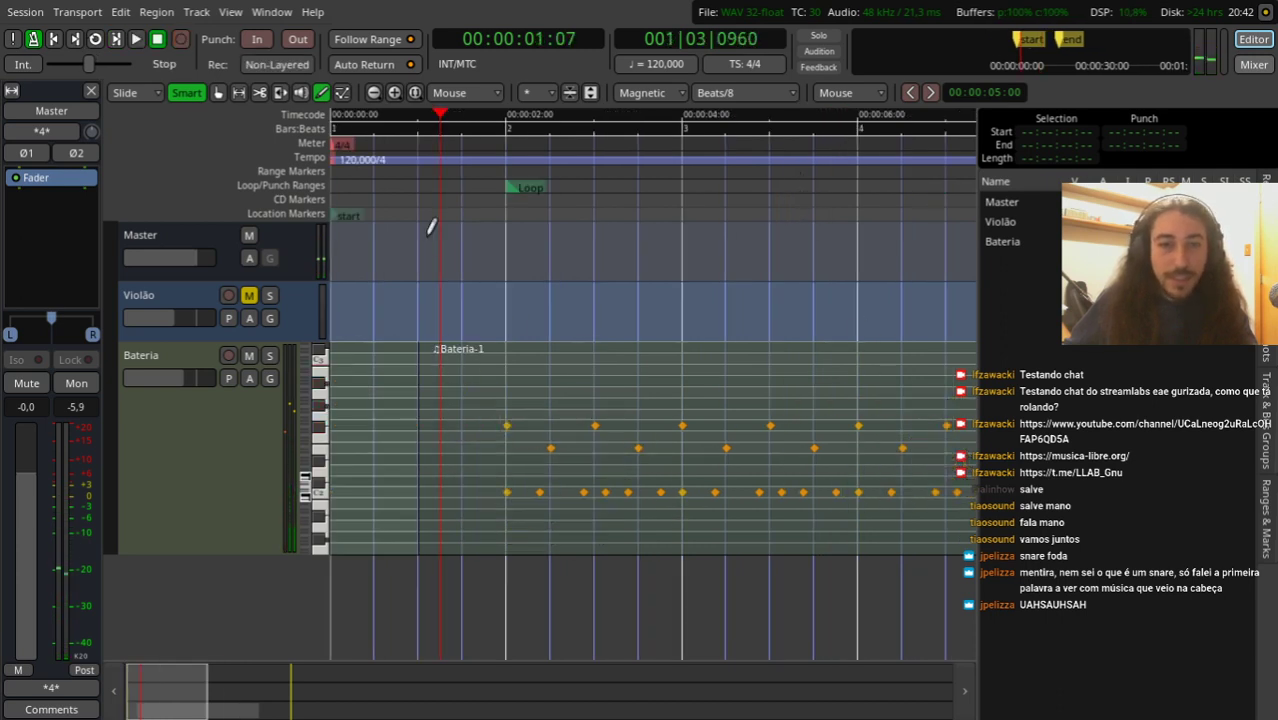
Step: Draw six consecutive sixteenth-spaced notes on the pitch 38 snare row in bar 1, starting one sixteenth after beat 3
drag(414, 212, 412, 418)
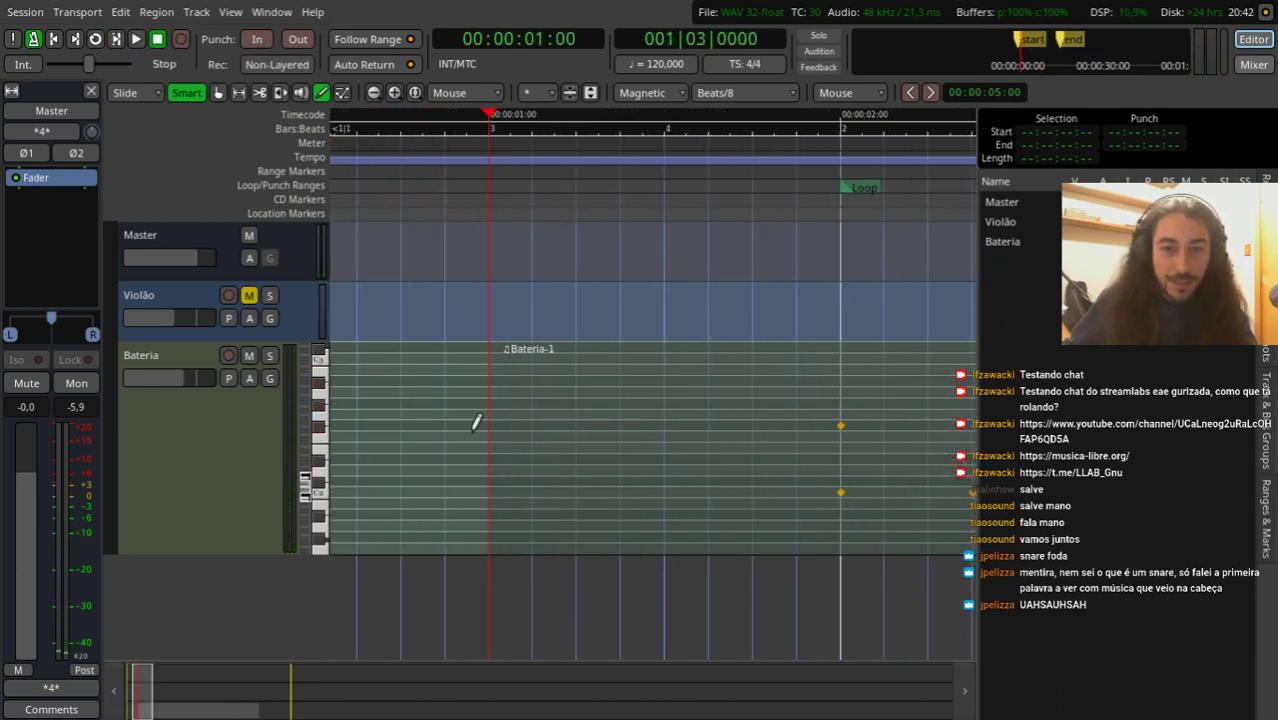
click(577, 470)
click(621, 470)
click(665, 470)
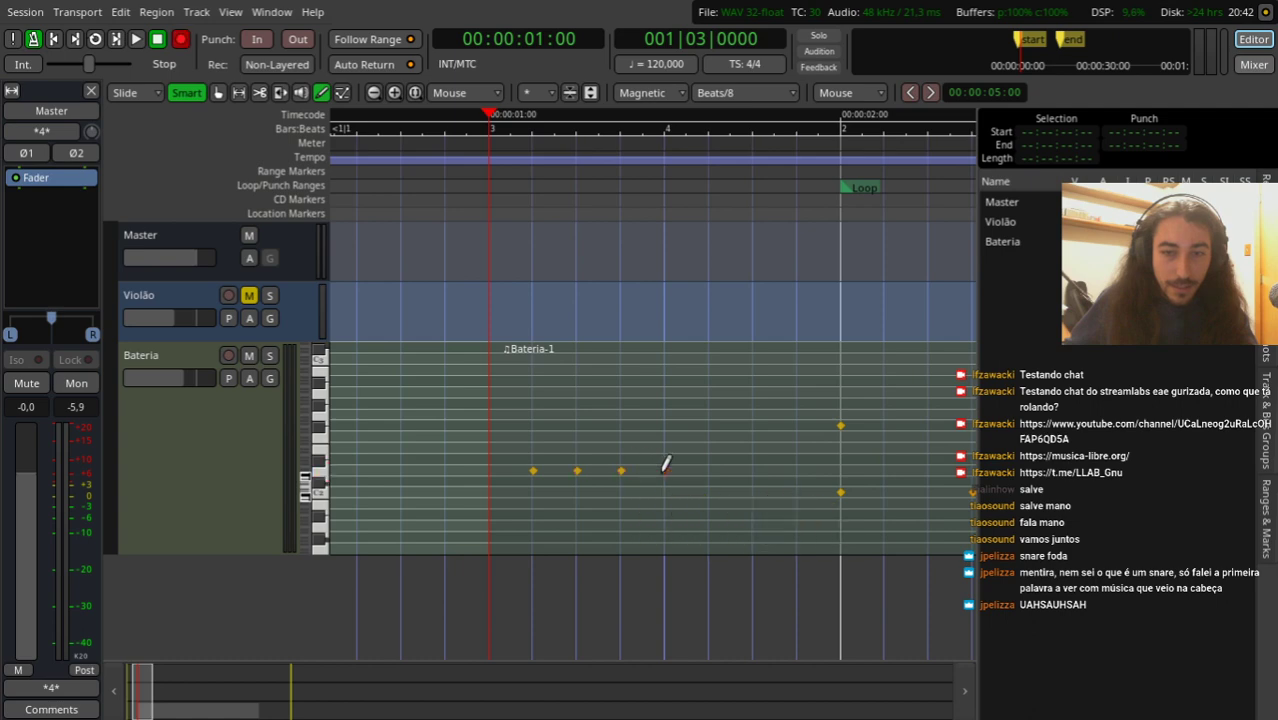
click(709, 470)
click(753, 470)
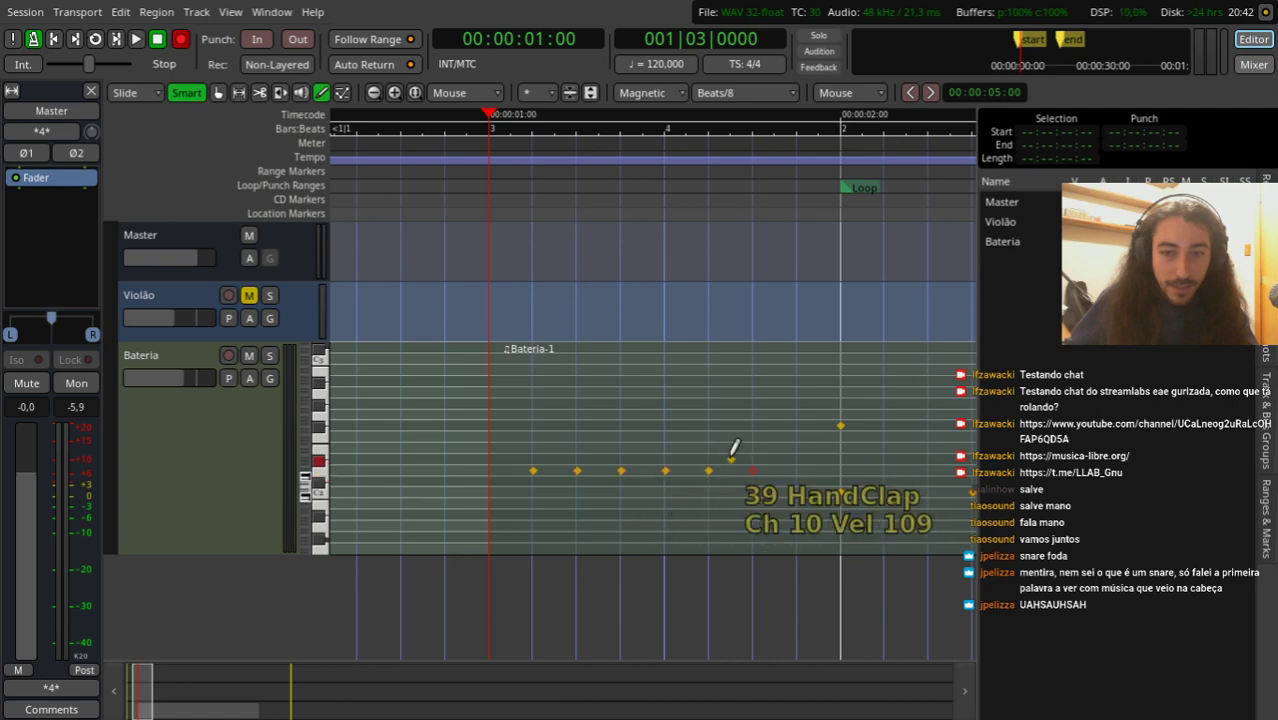
Step: Play back the snare lead-in of bar 1 up to the start of bar 2
key(space)
click(474, 206)
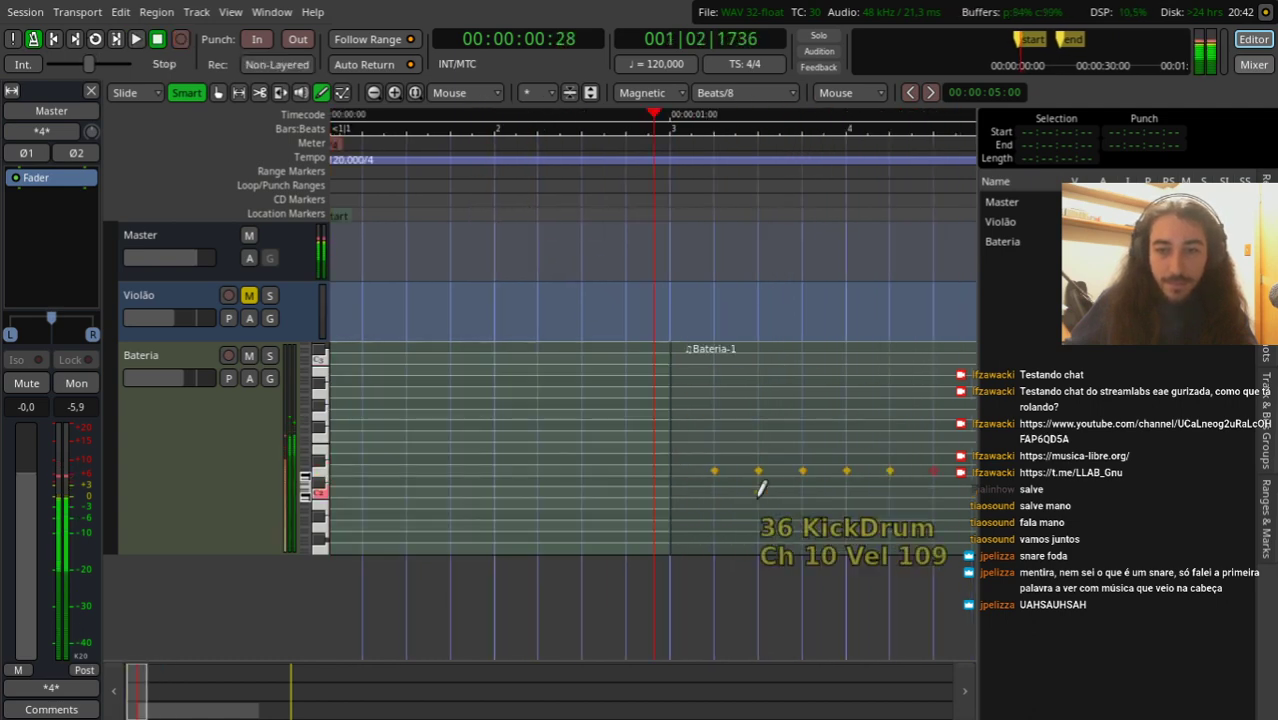
drag(830, 200, 870, 210)
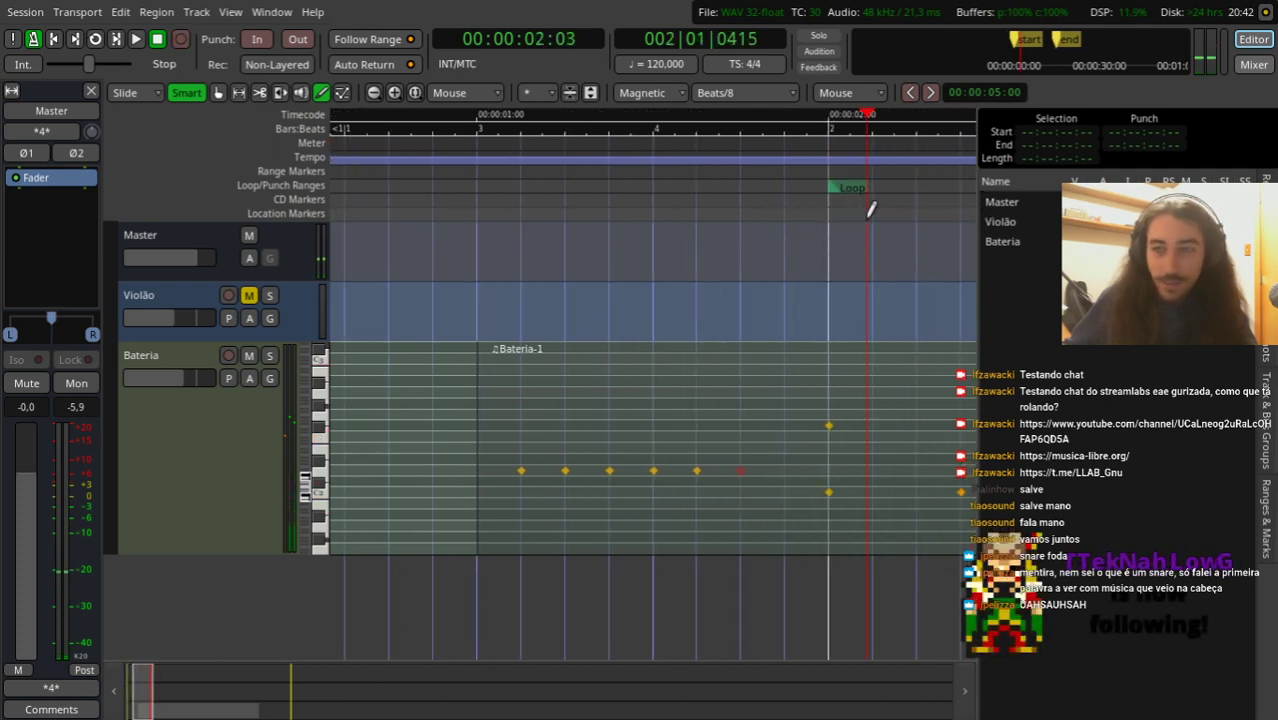
key(alt+Tab)
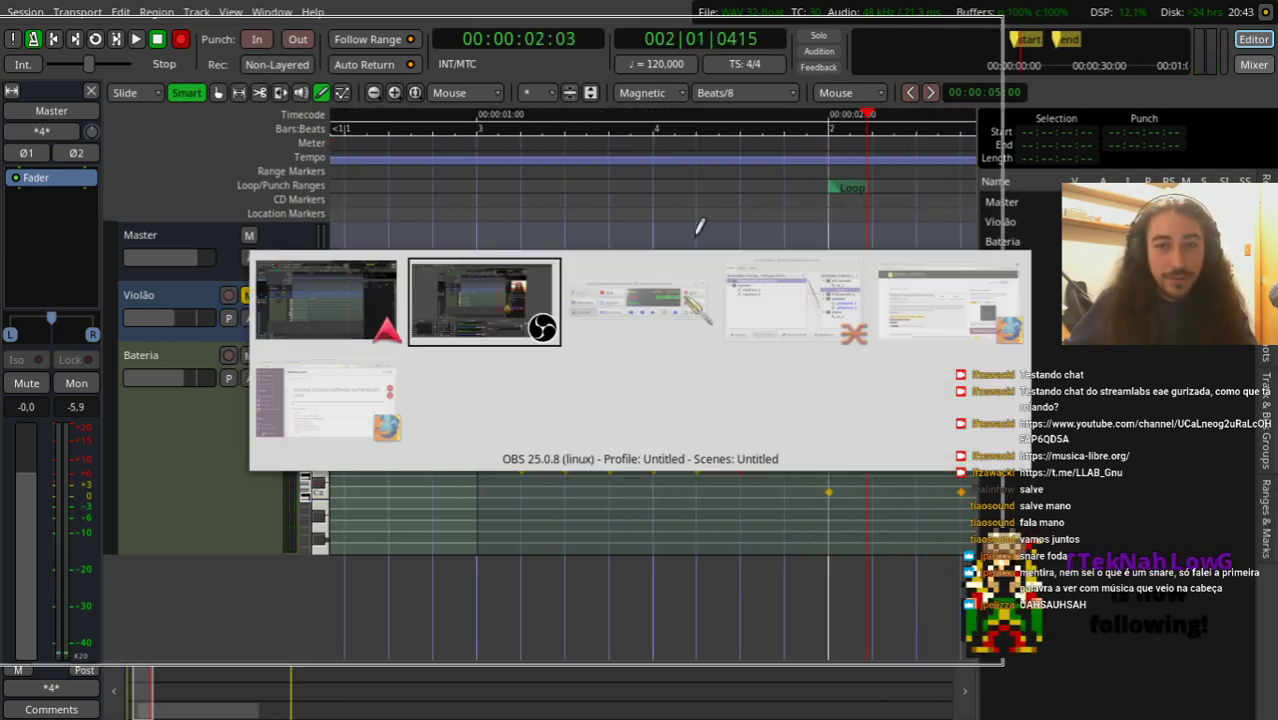
key(alt+Tab)
key(alt+Tab)
key(alt+Tab)
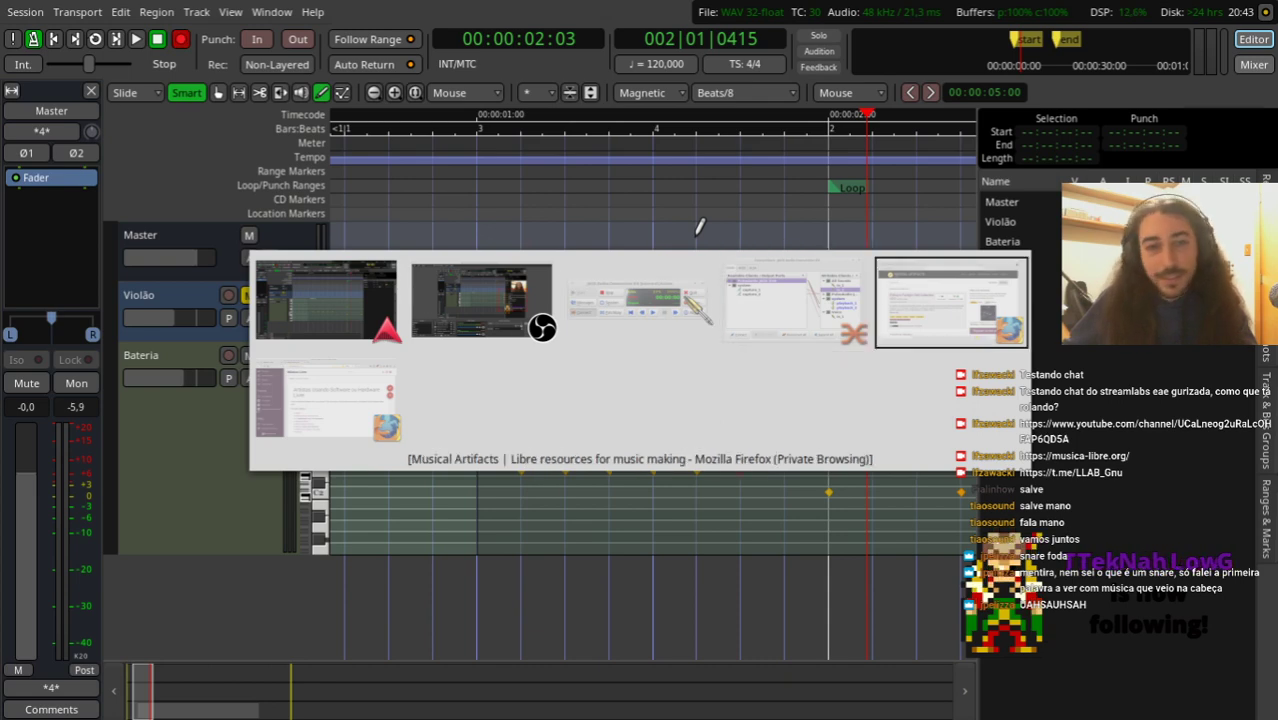
key(alt+Tab)
key(alt+Tab)
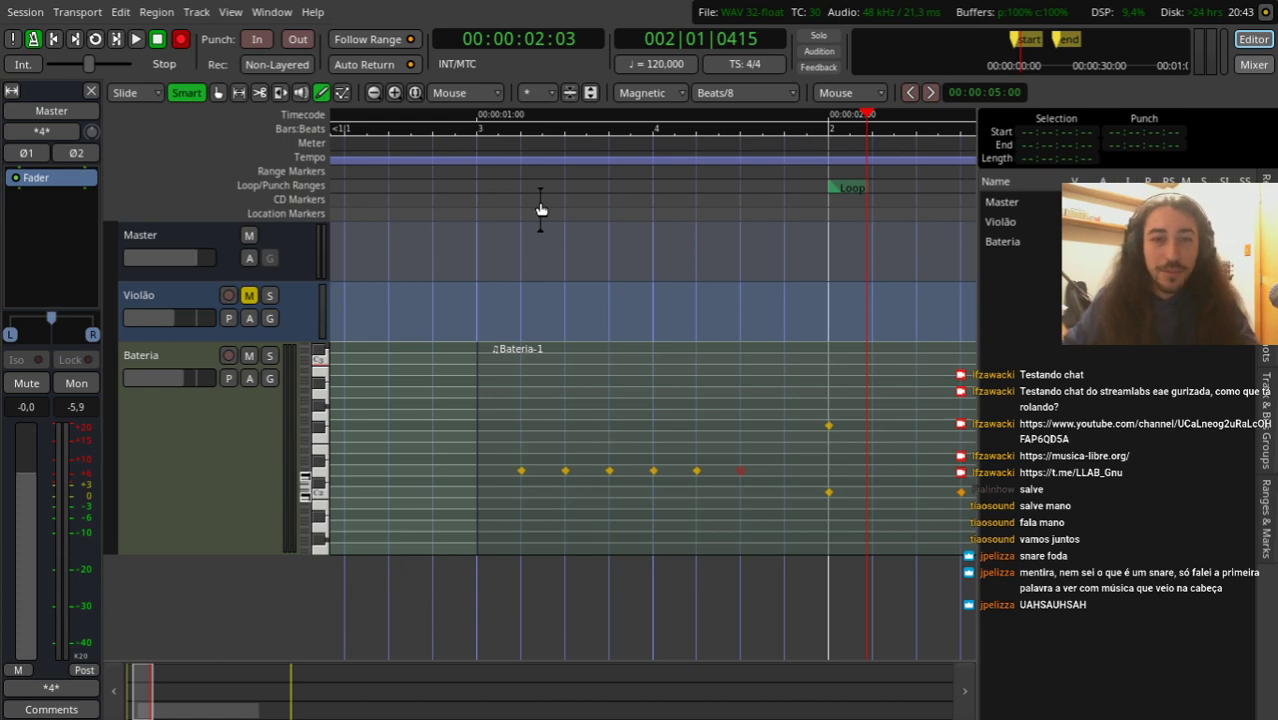
Step: Select all six snare lead-in notes in bar 1 and move them one sixteenth later on the same pitch
click(454, 183)
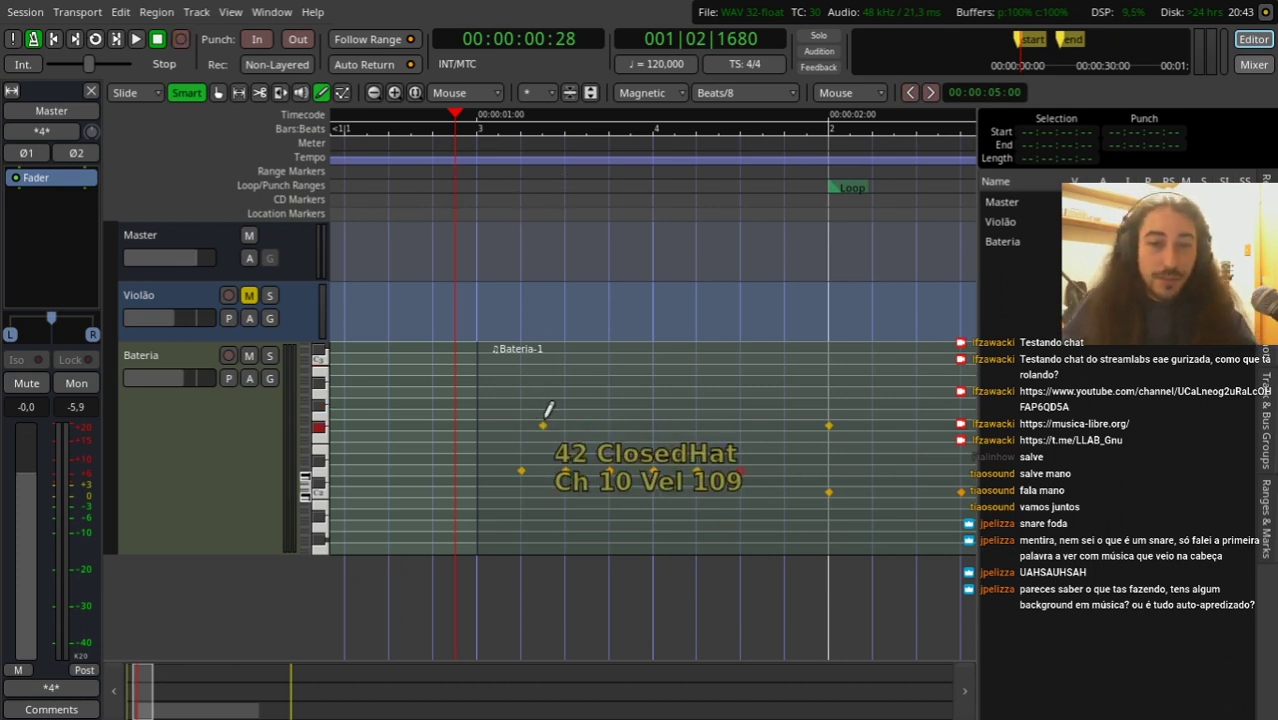
click(343, 92)
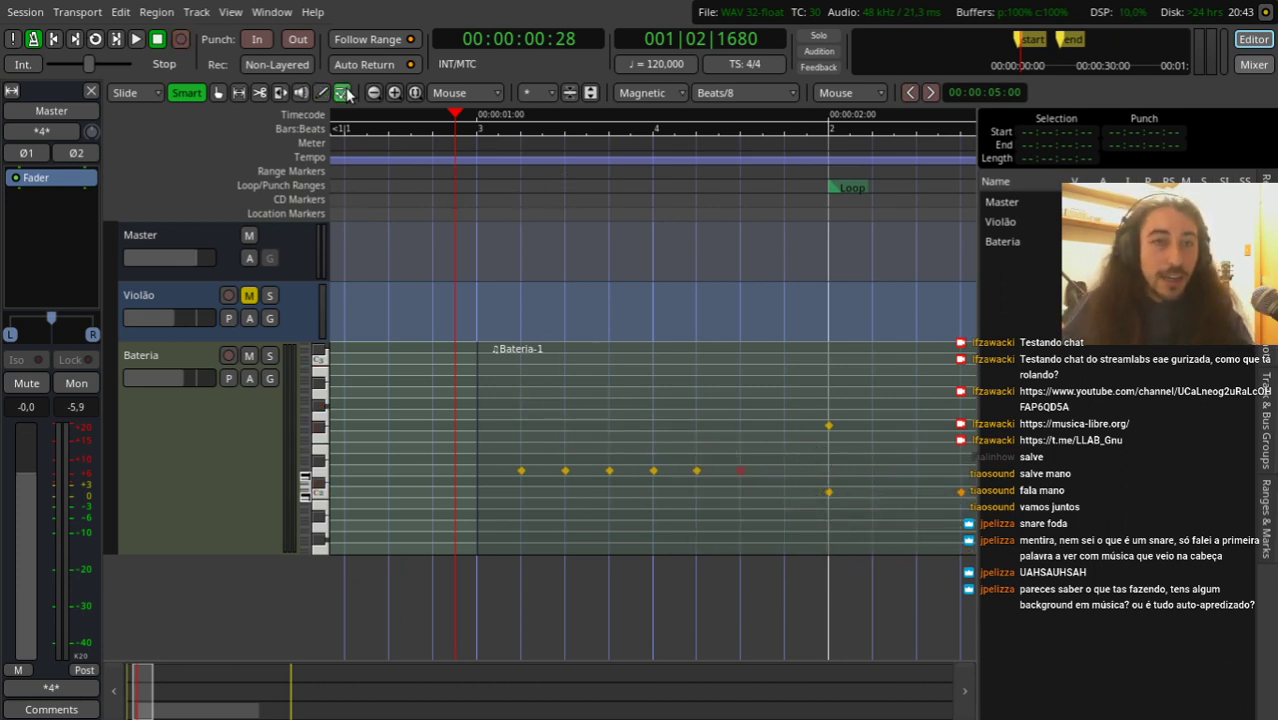
drag(507, 432, 744, 515)
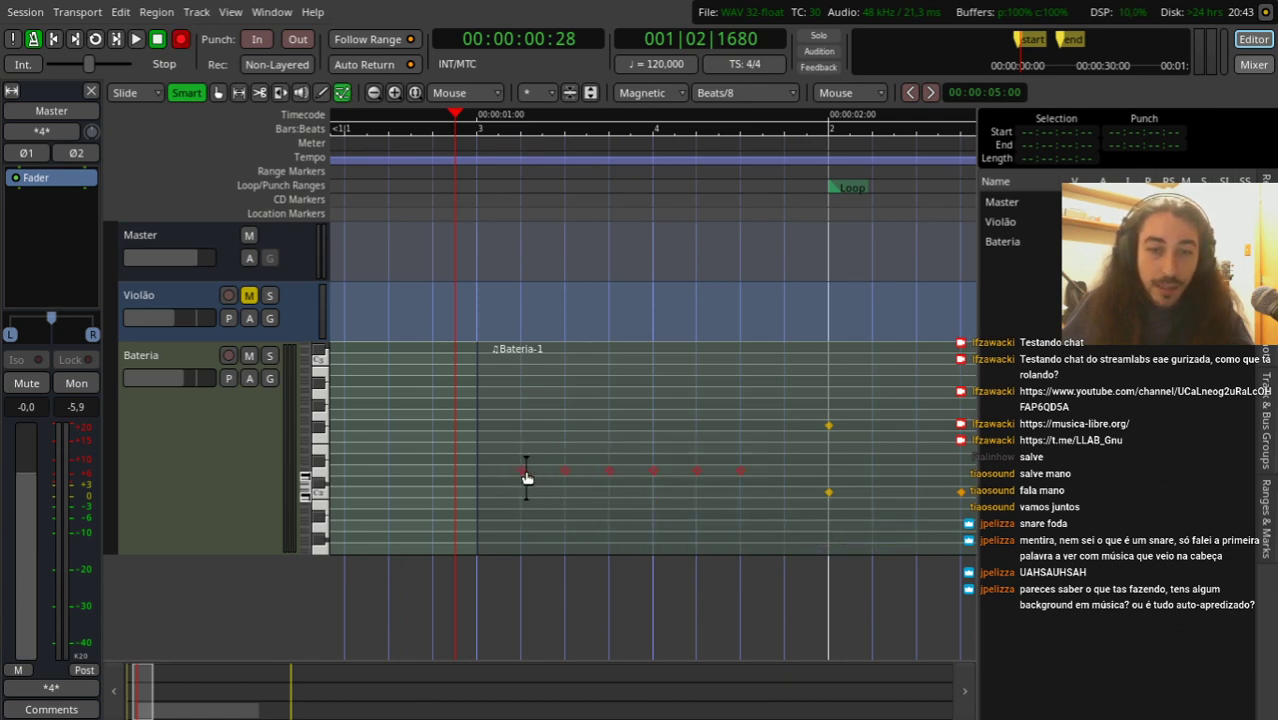
drag(525, 468, 563, 472)
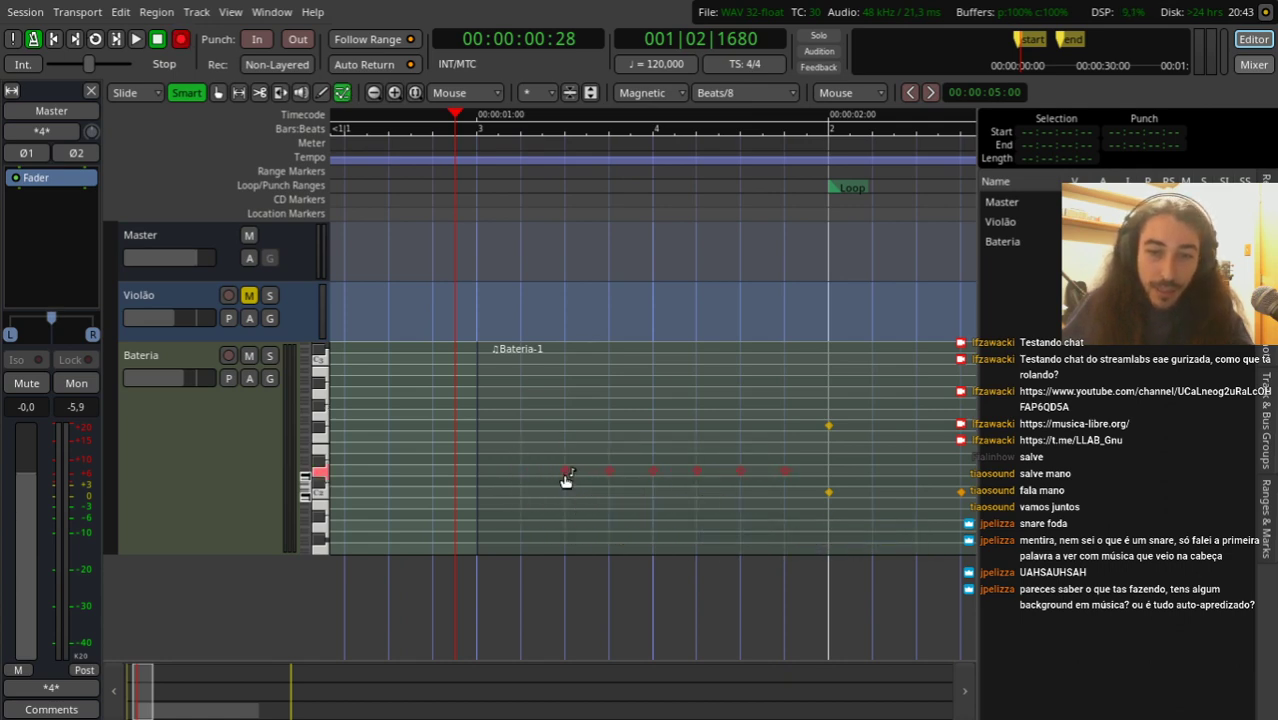
key(minus)
Step: Play back the shifted snare lead-in twice from just before beat 3 of bar 1 toward bar 2
drag(487, 194, 484, 194)
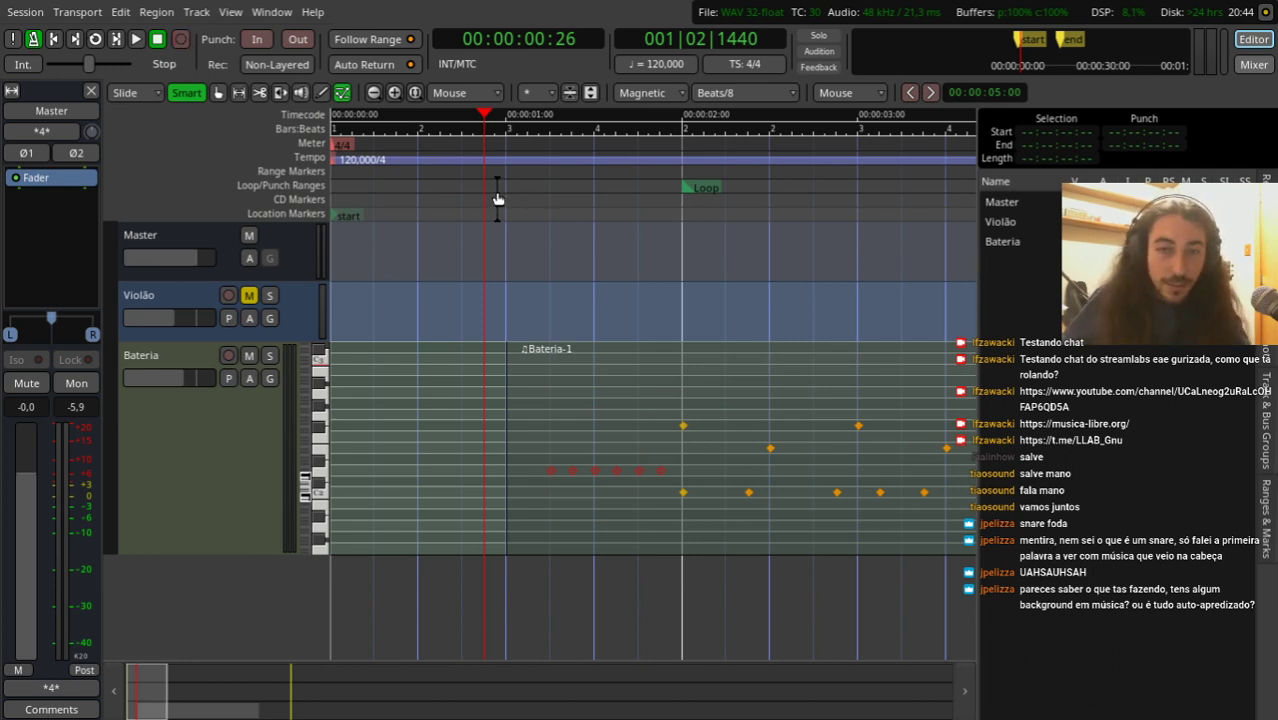
click(497, 198)
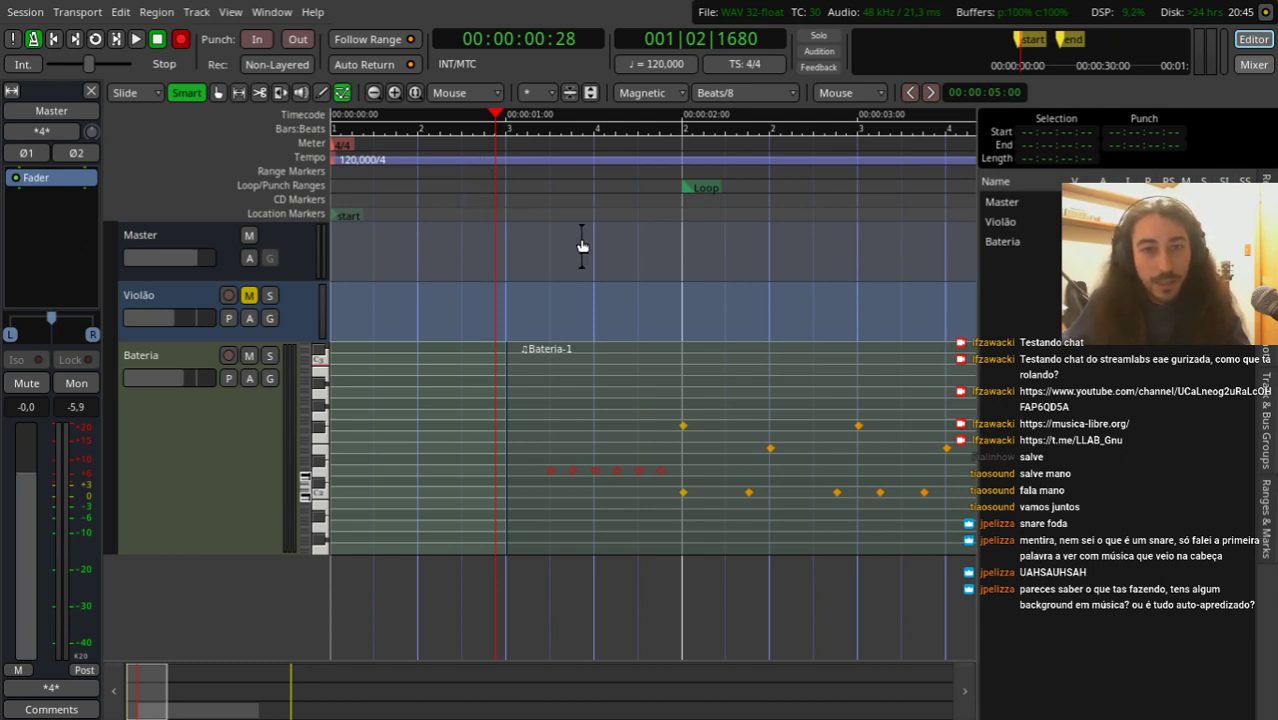
key(space)
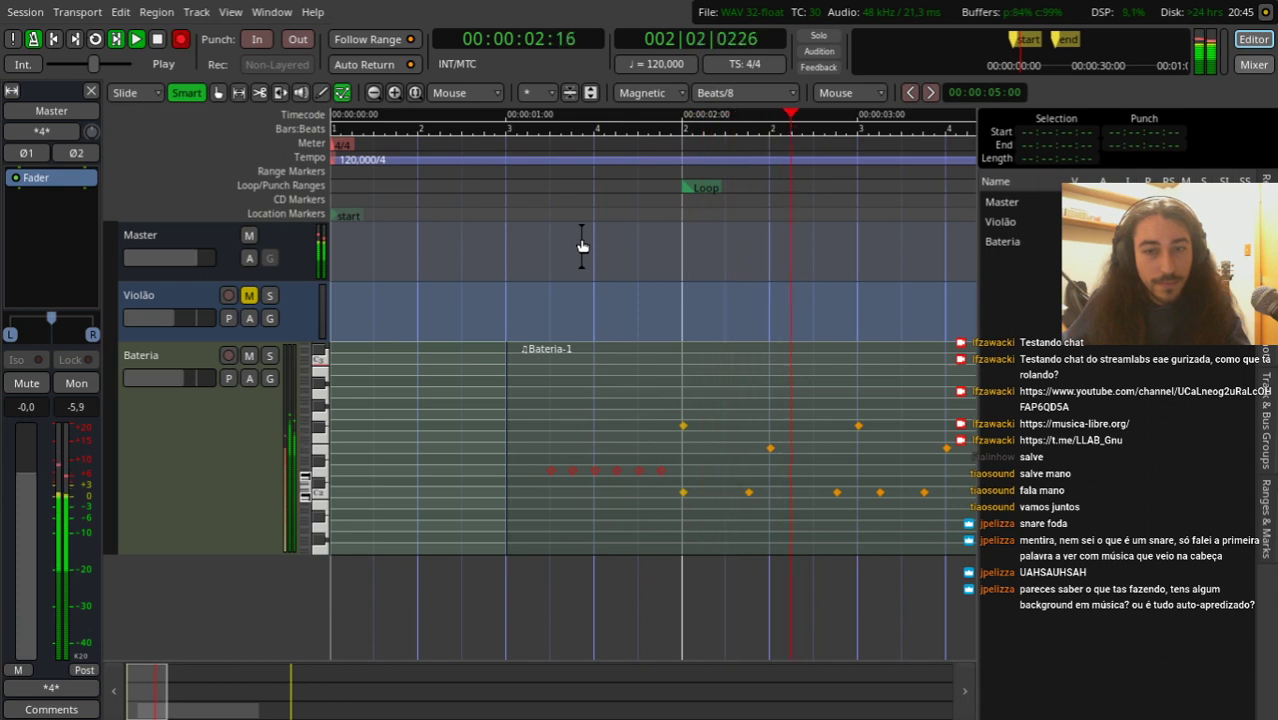
key(space)
key(space)
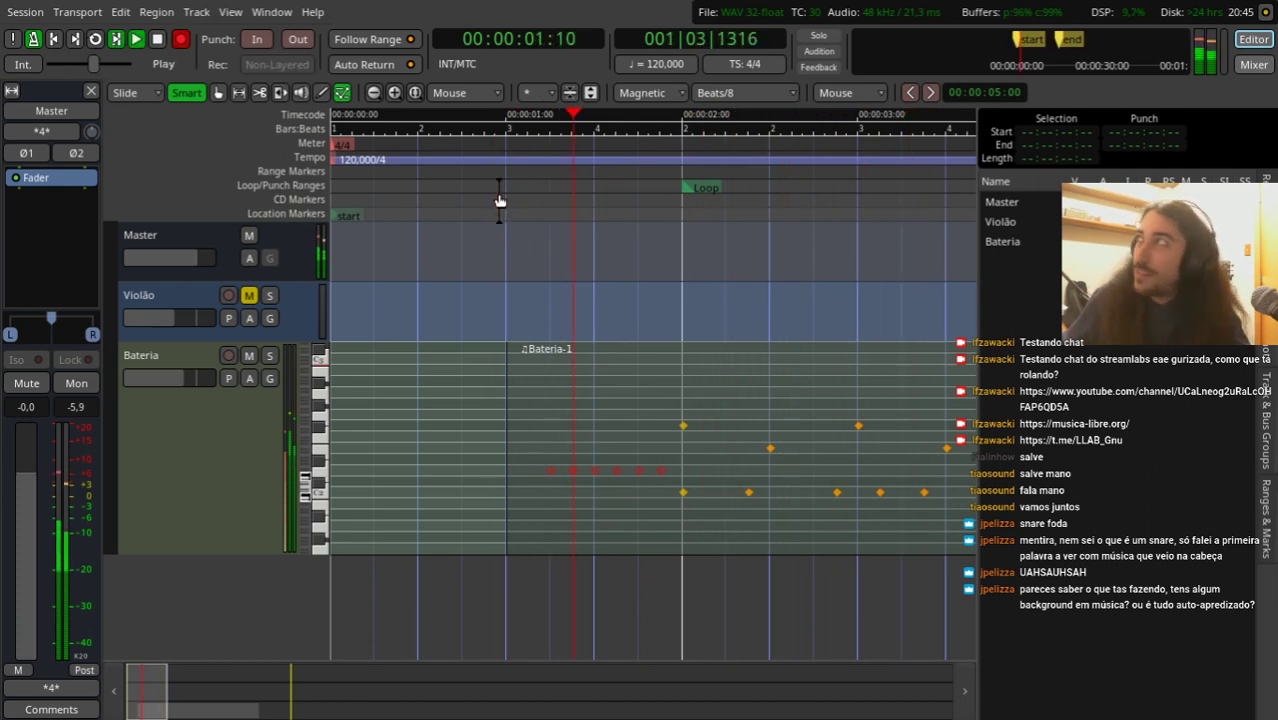
key(space)
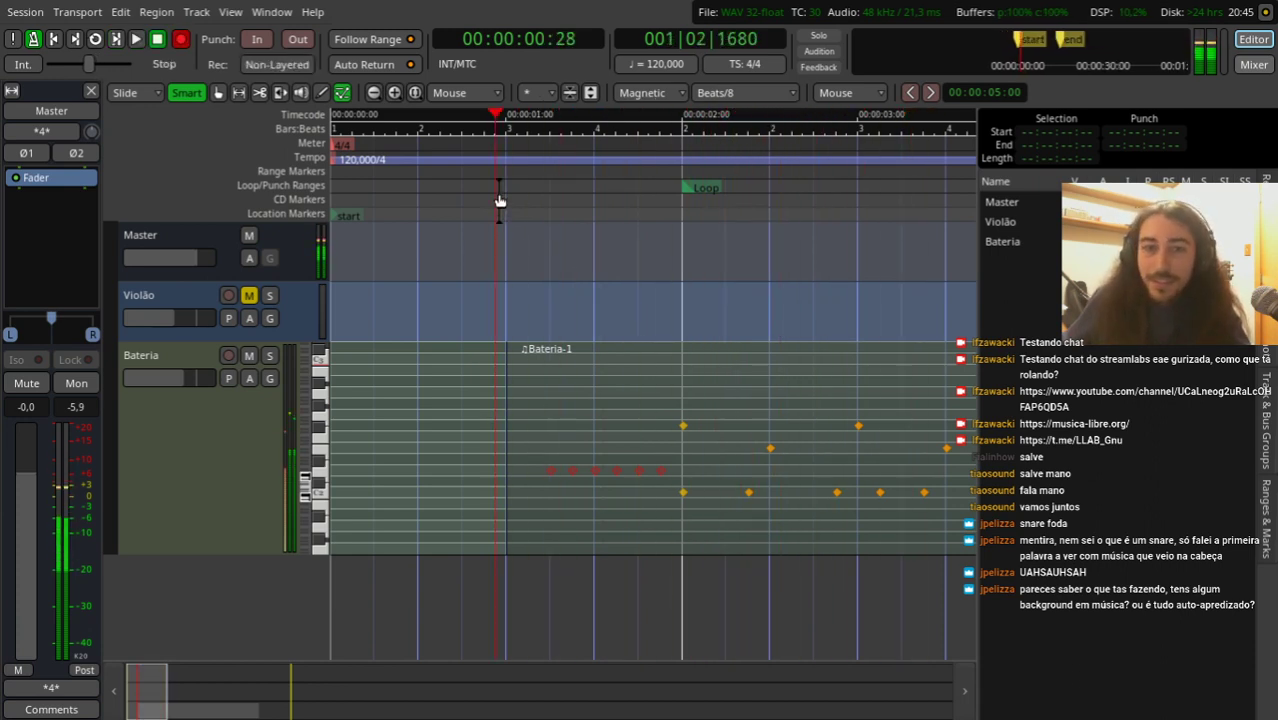
Step: Draw a 36 KickDrum note on beat 3 of bar 1 and play back the start of the lead-in
click(321, 93)
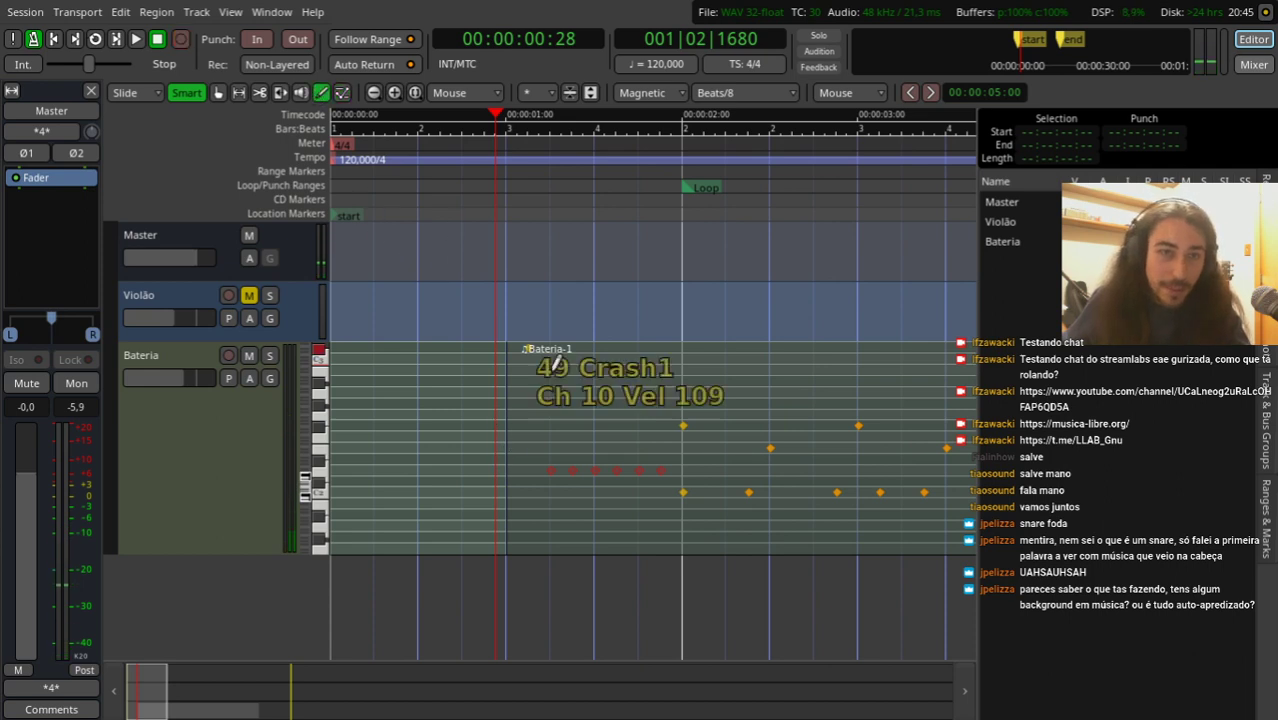
key(Escape)
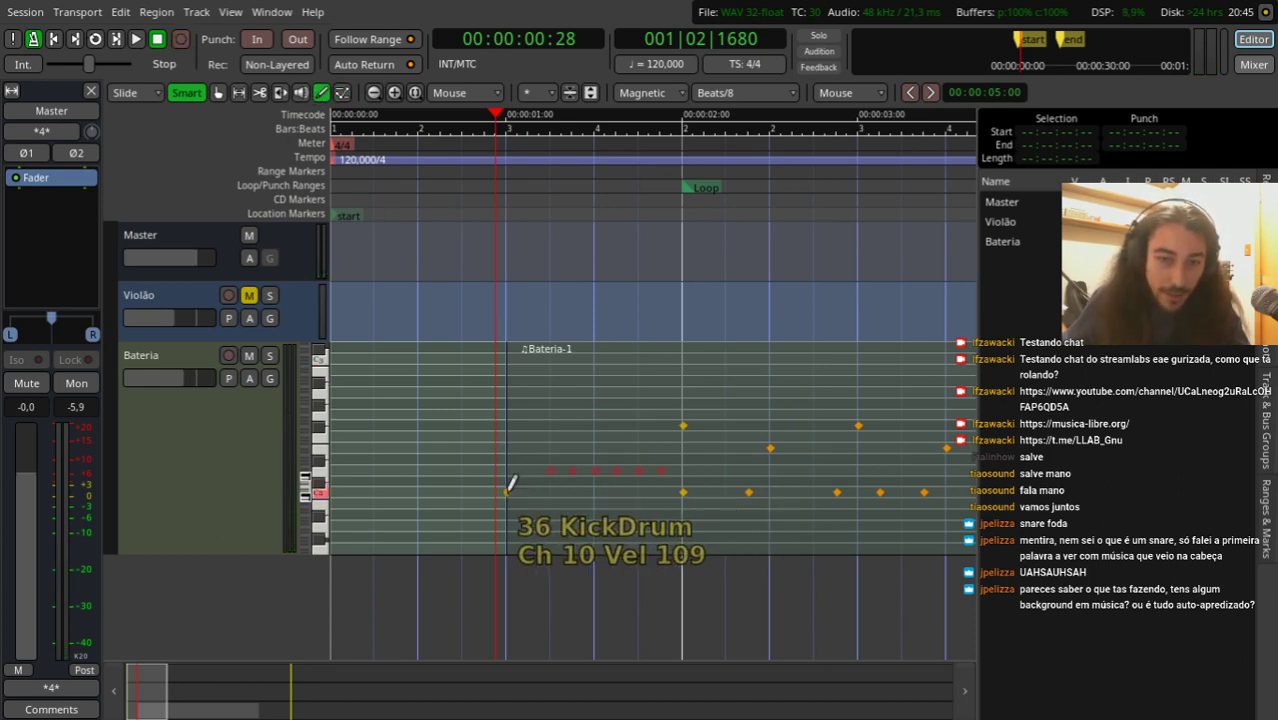
key(space)
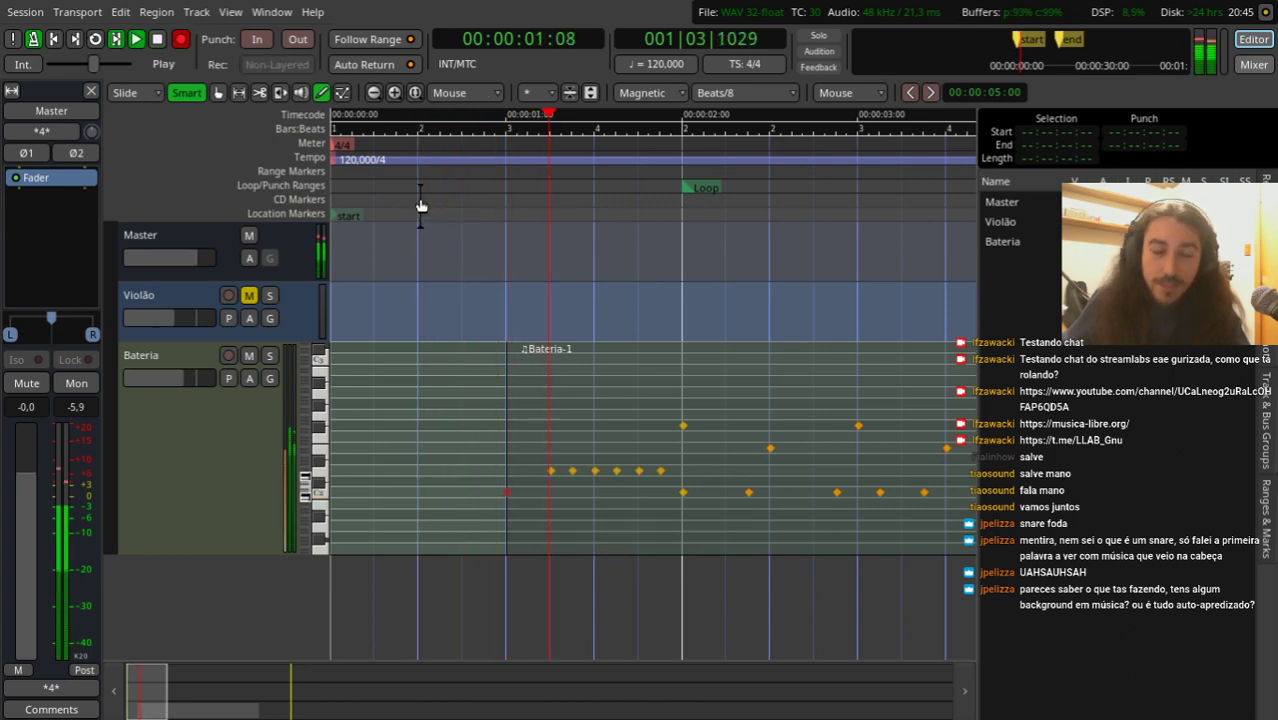
key(space)
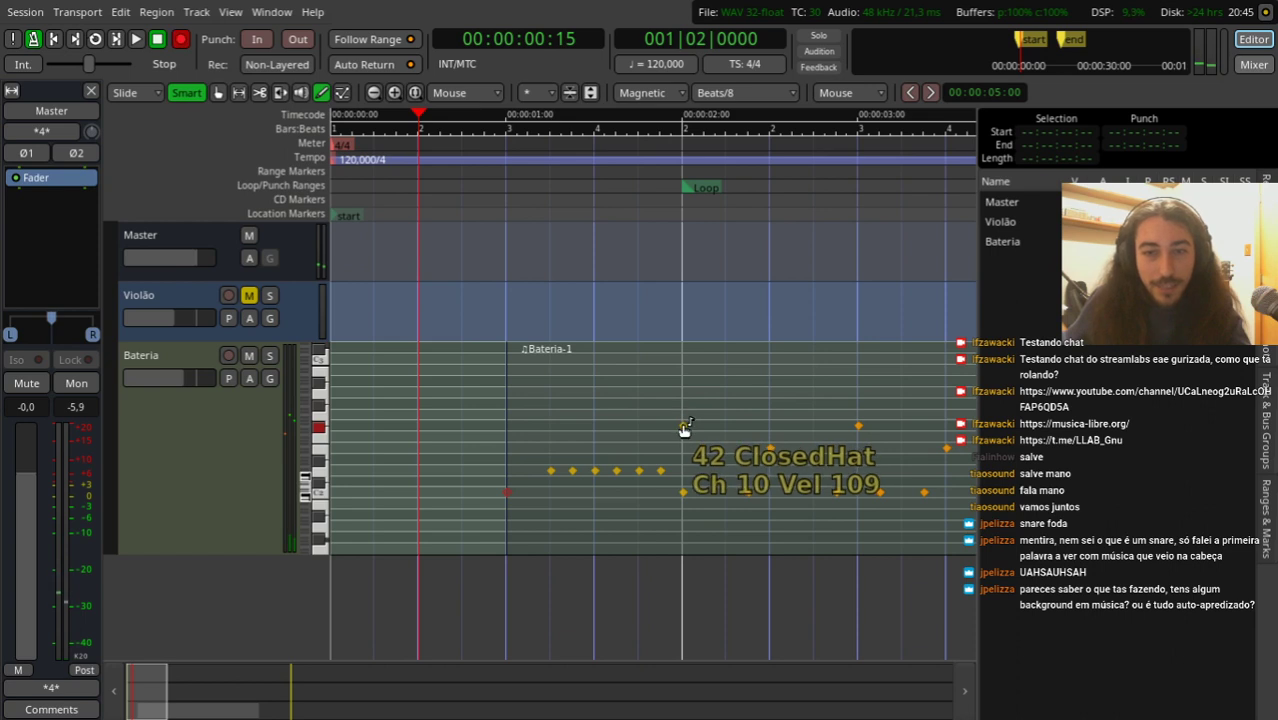
Step: Move the ClosedHat note at the start of bar 2 up to 49 Crash1 and play back the lead-in
click(678, 392)
drag(676, 392, 683, 336)
key(space)
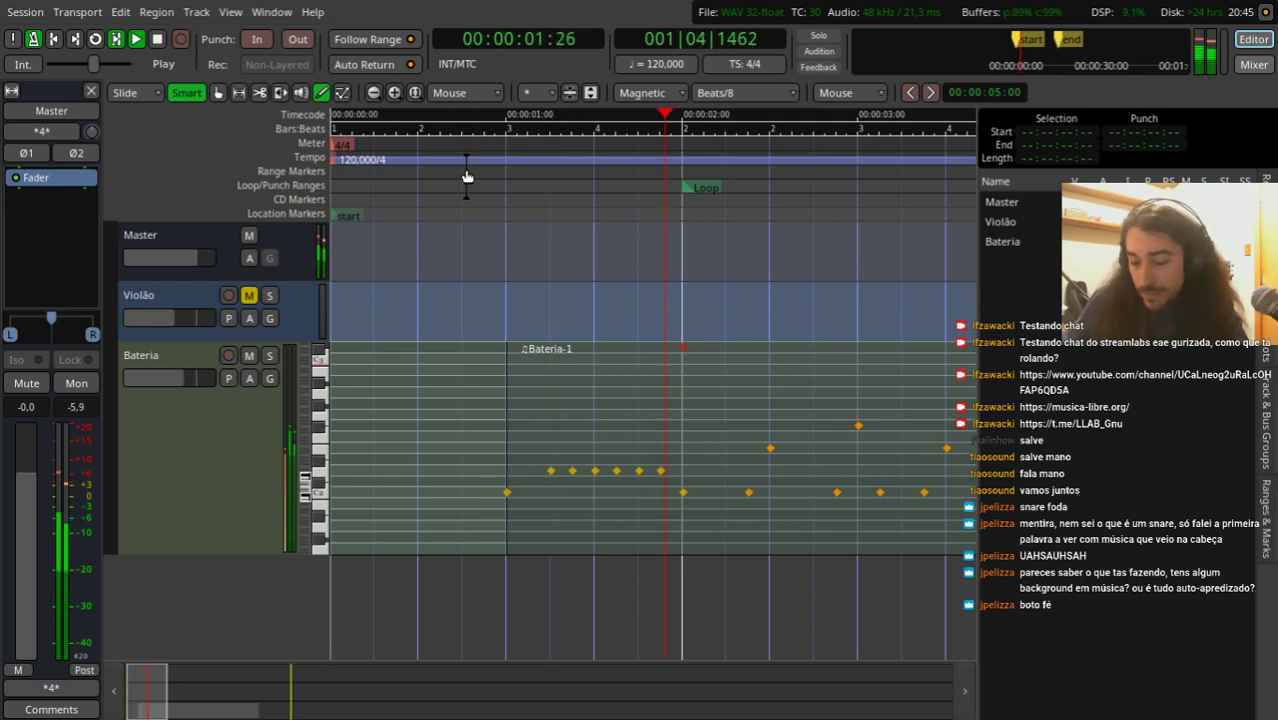
key(space)
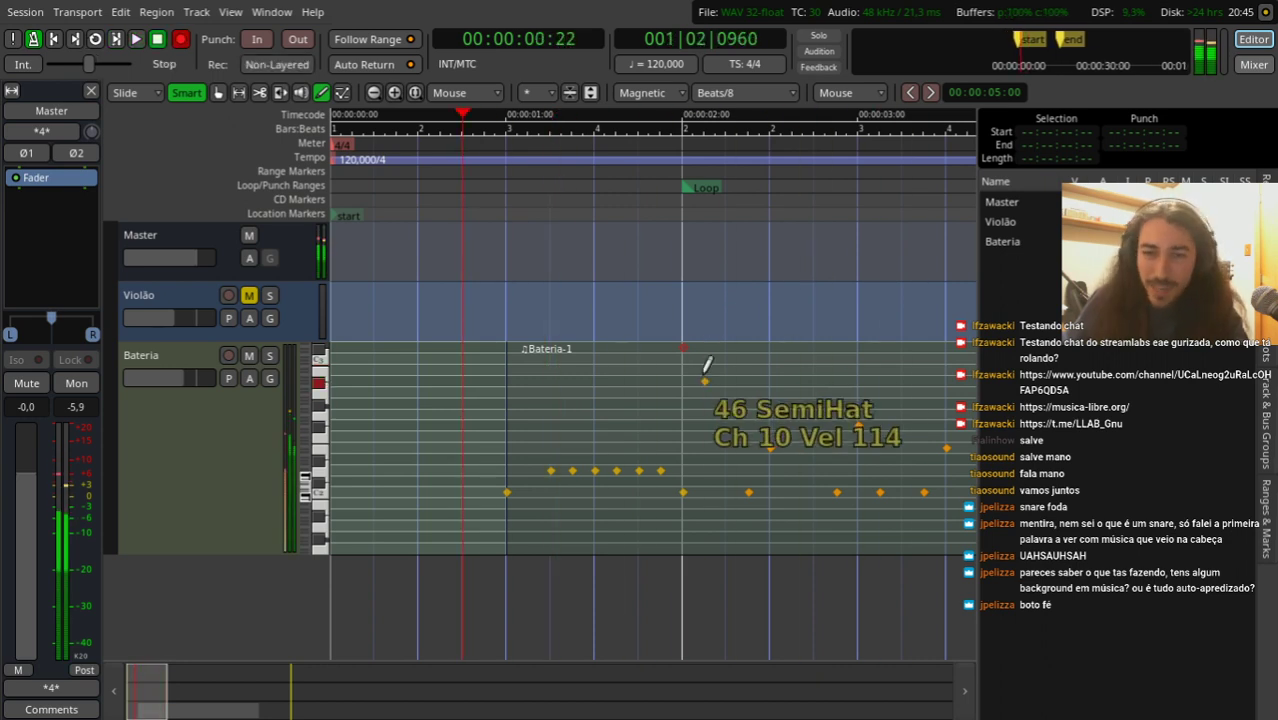
Step: Lower the velocity of the 49 Crash1 note at the start of bar 2 to 83 and play it back
scroll(683, 345, up, 1)
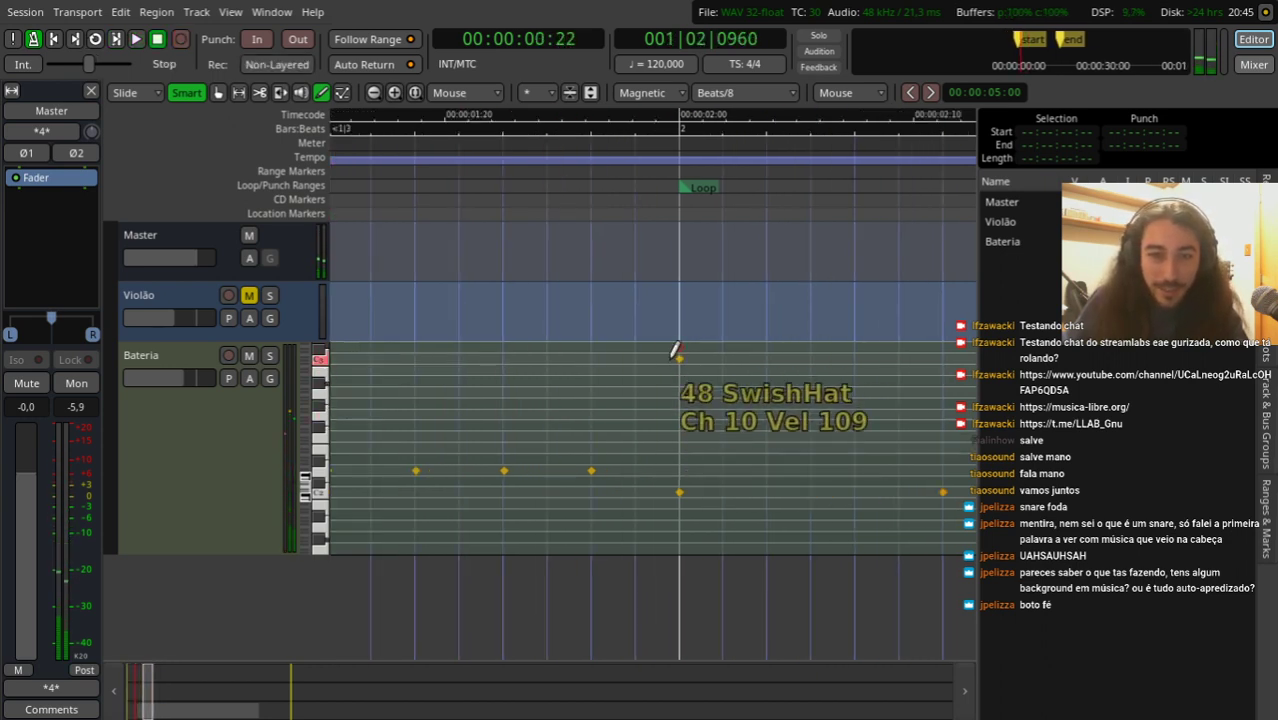
scroll(681, 349, down, 3)
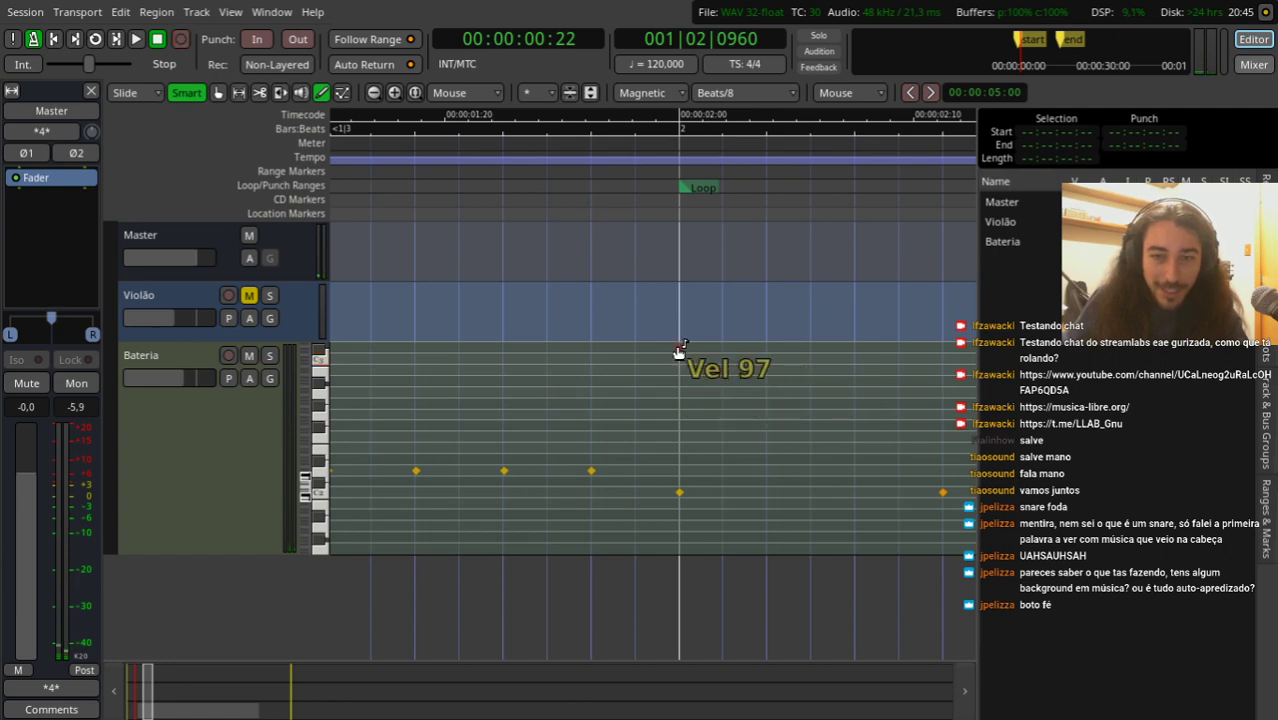
click(551, 196)
key(space)
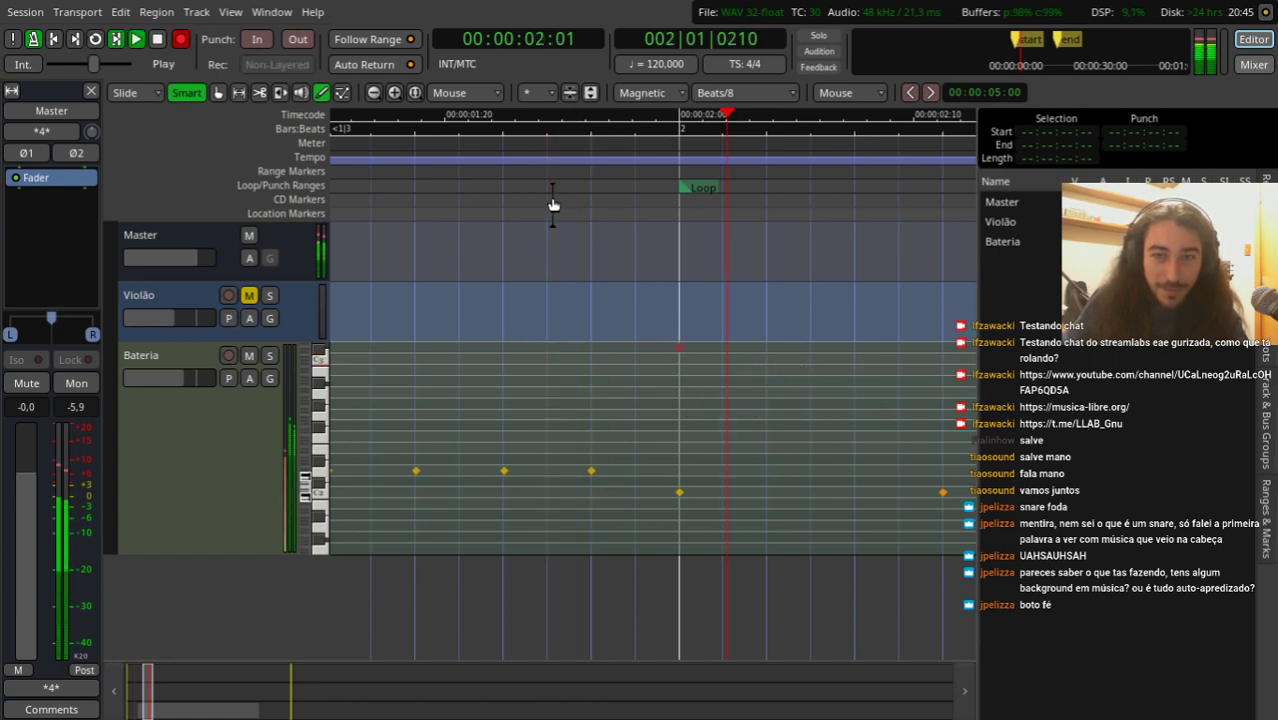
key(space)
Step: Play back the drum part from before beat 3 of bar 1 into bar 3
scroll(552, 200, down, 3)
click(401, 200)
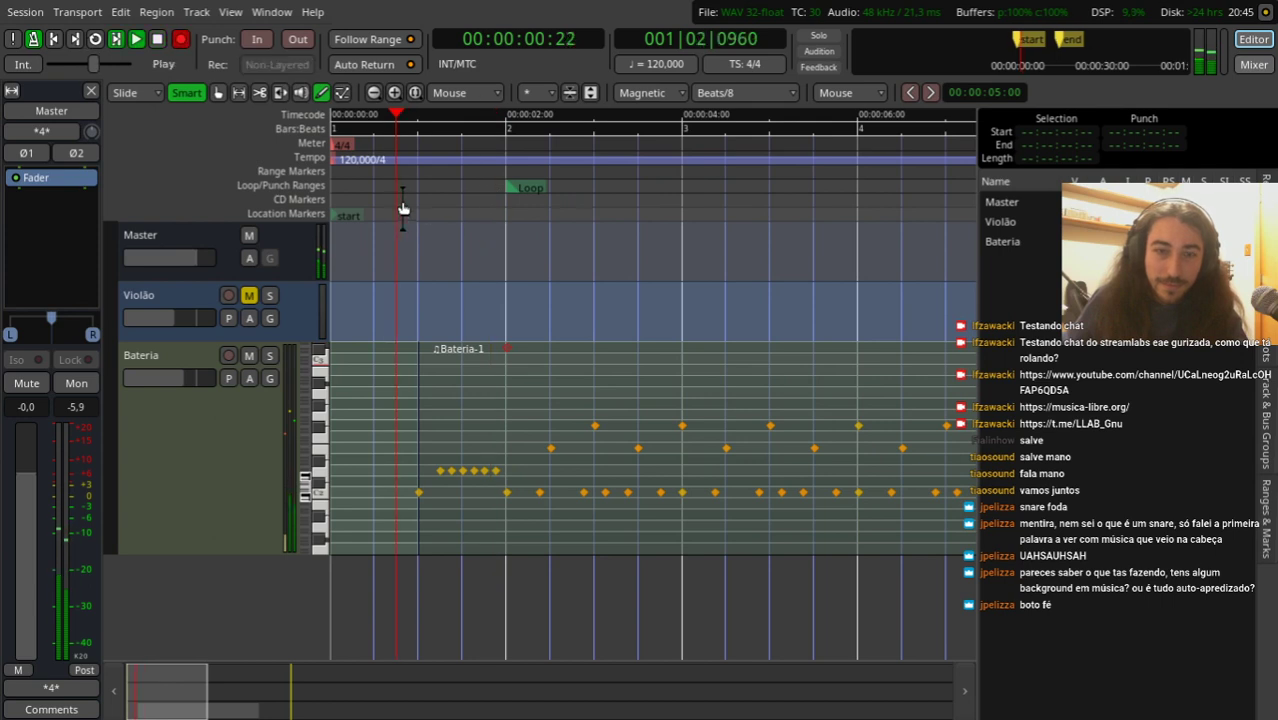
key(space)
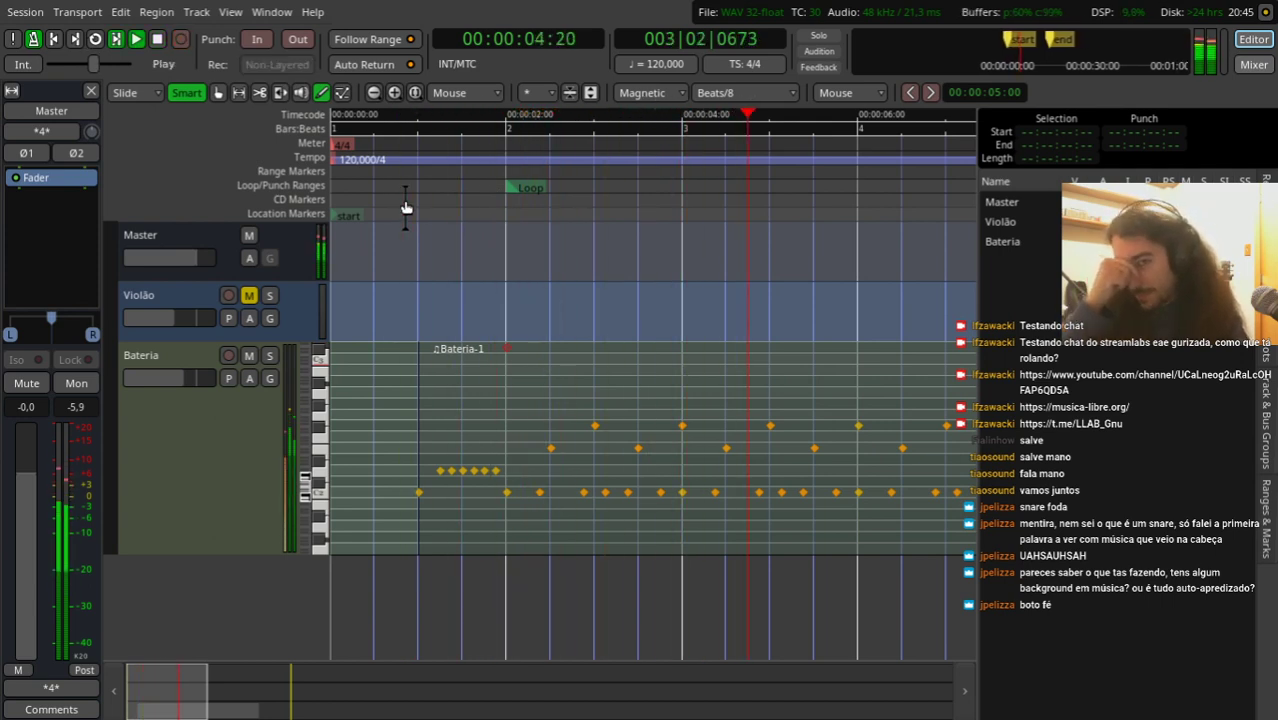
key(space)
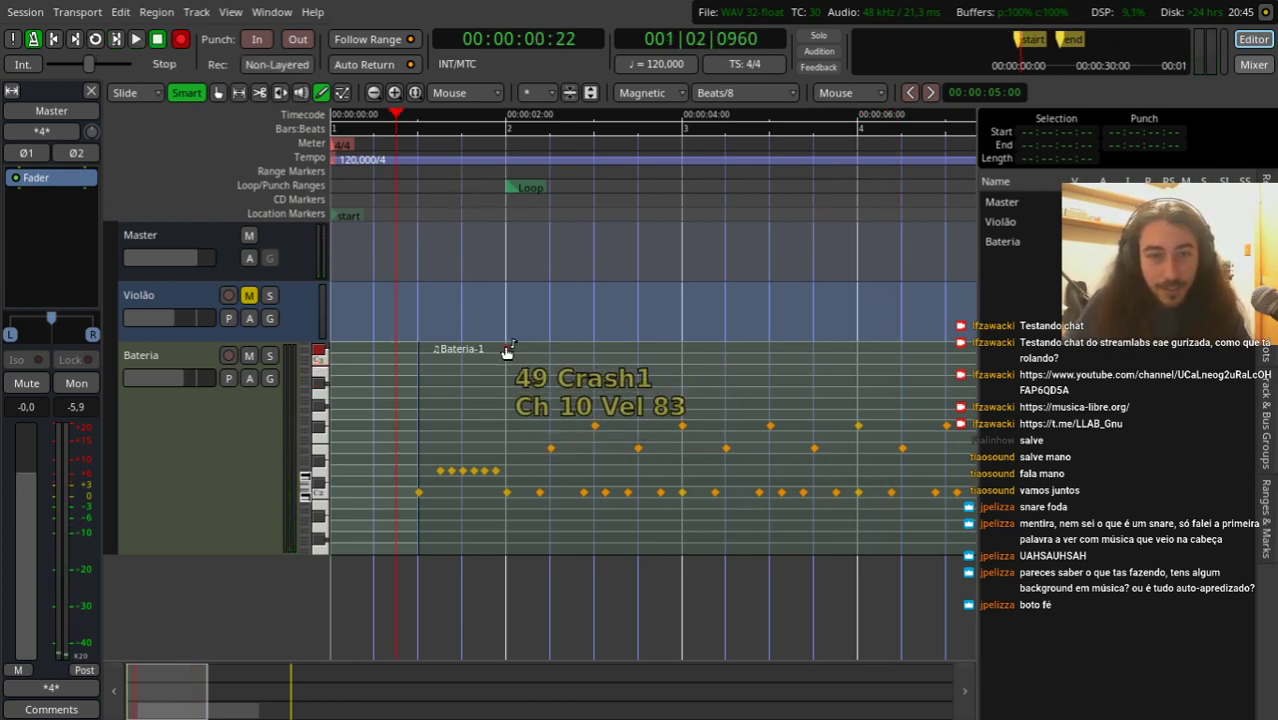
Step: Try the crash note at the start of bar 2 on 50 Crash1Chk and play back the transition from bar 1
scroll(310, 474, up, 3)
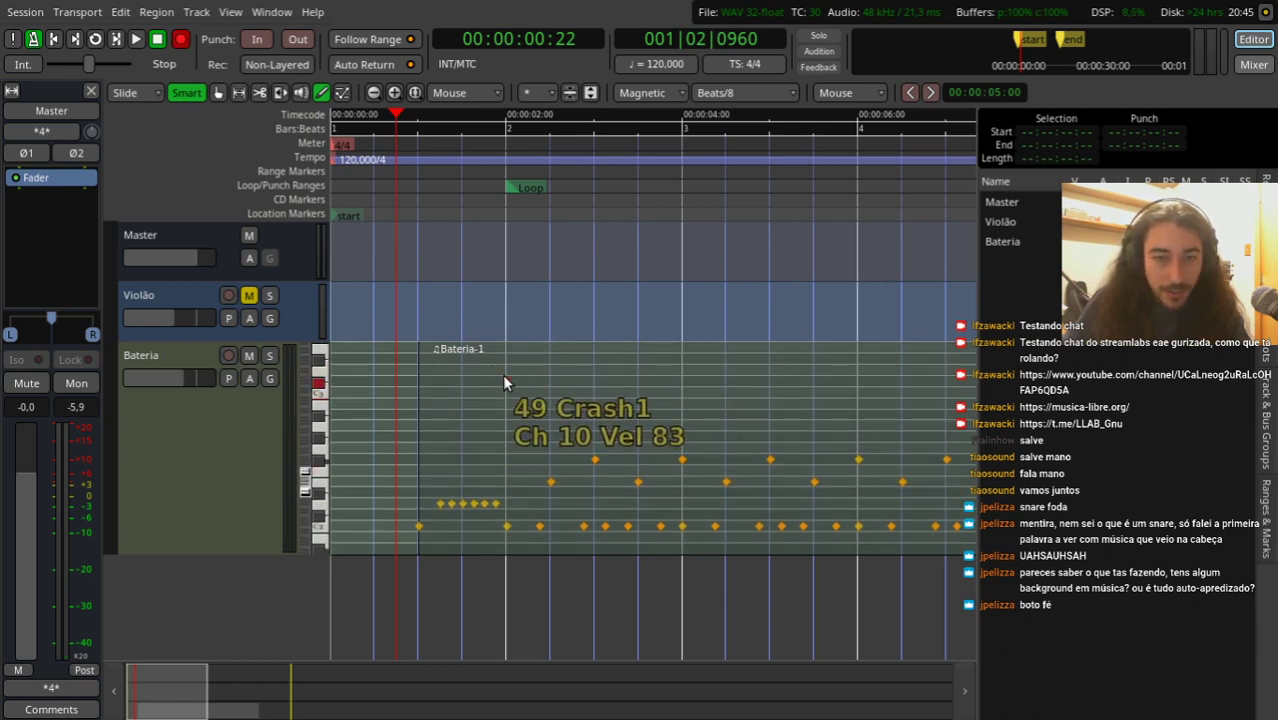
drag(503, 383, 505, 377)
click(473, 200)
key(space)
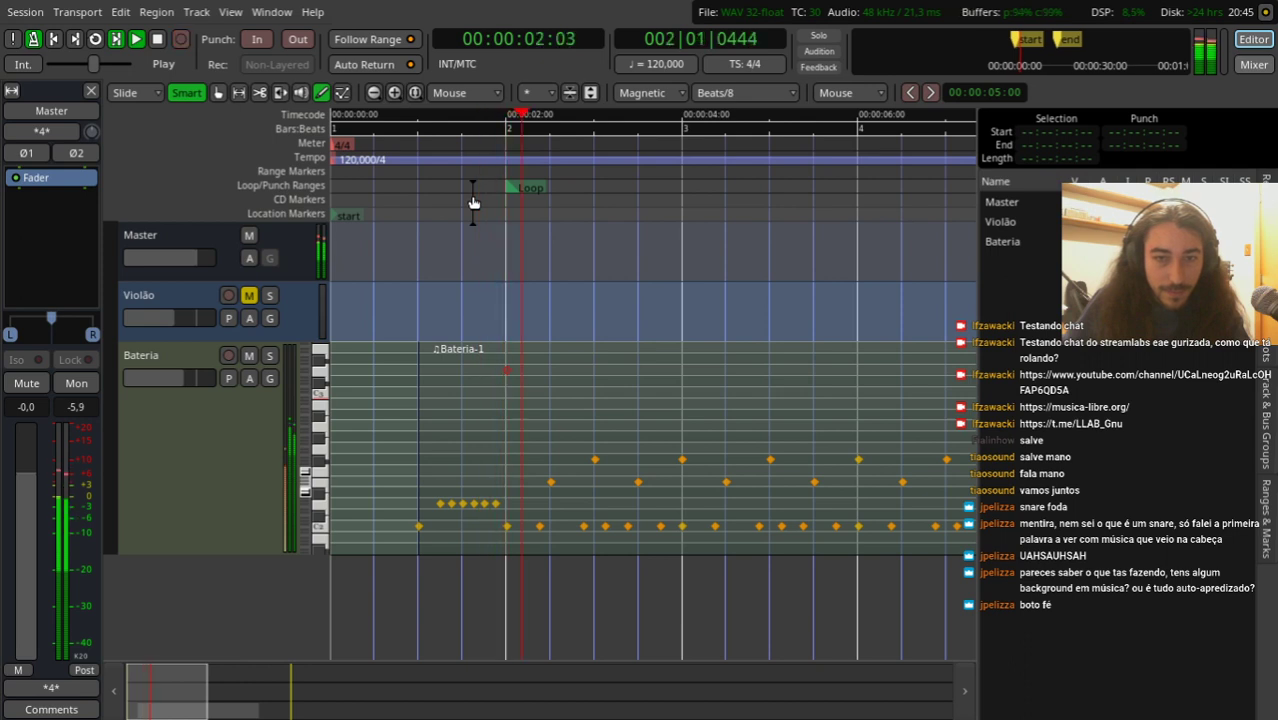
key(space)
click(386, 213)
key(space)
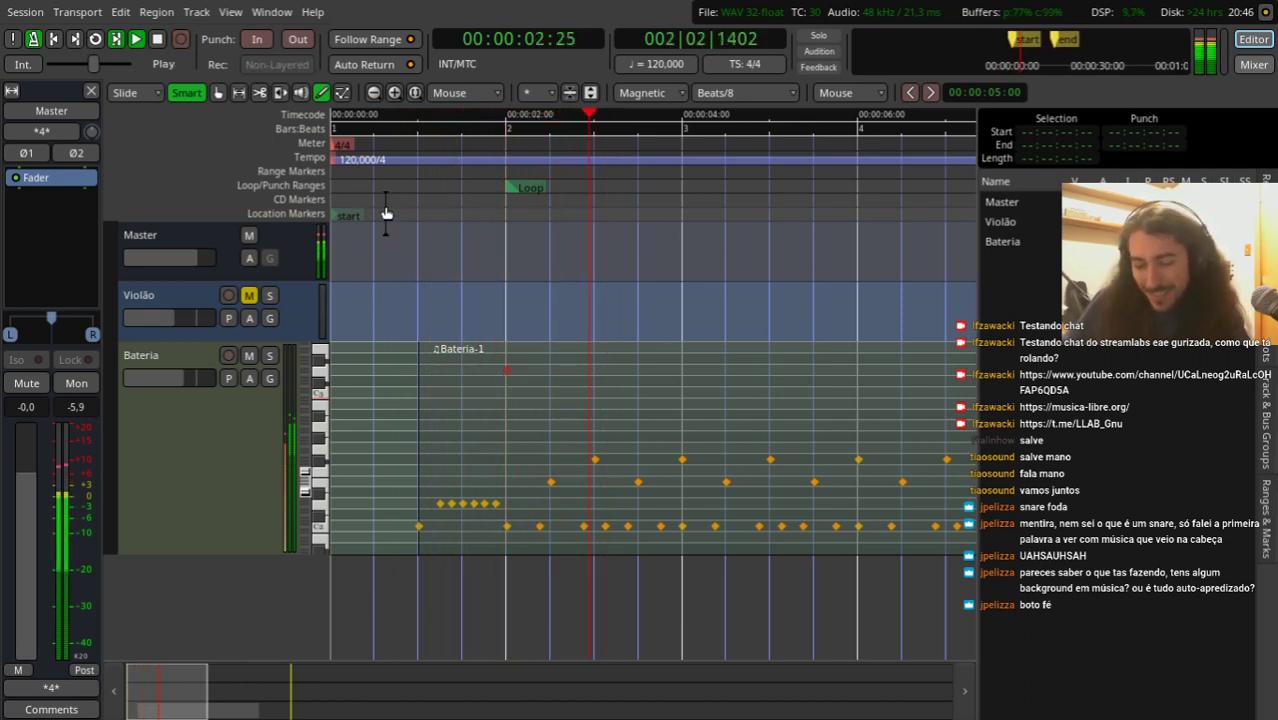
key(space)
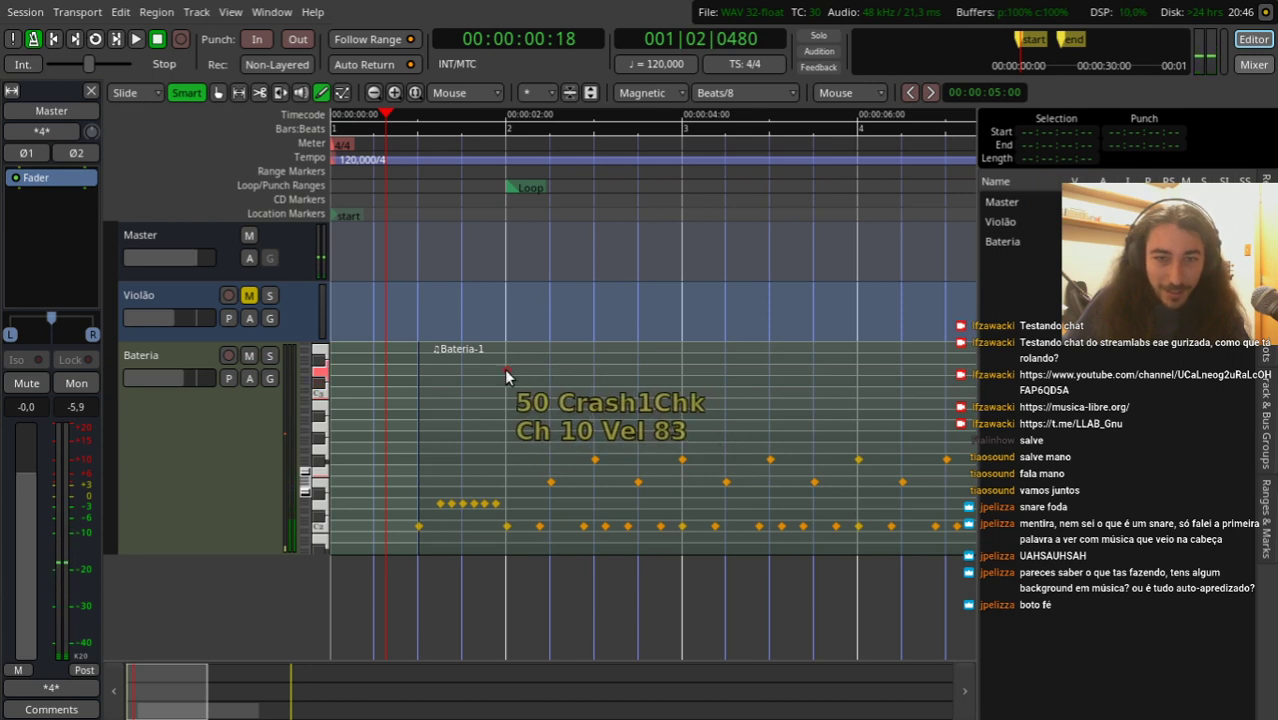
Step: Try the note at the start of bar 2 on 52 RideChk and play it back from just before the bar
drag(508, 374, 509, 344)
click(485, 194)
key(space)
key(space)
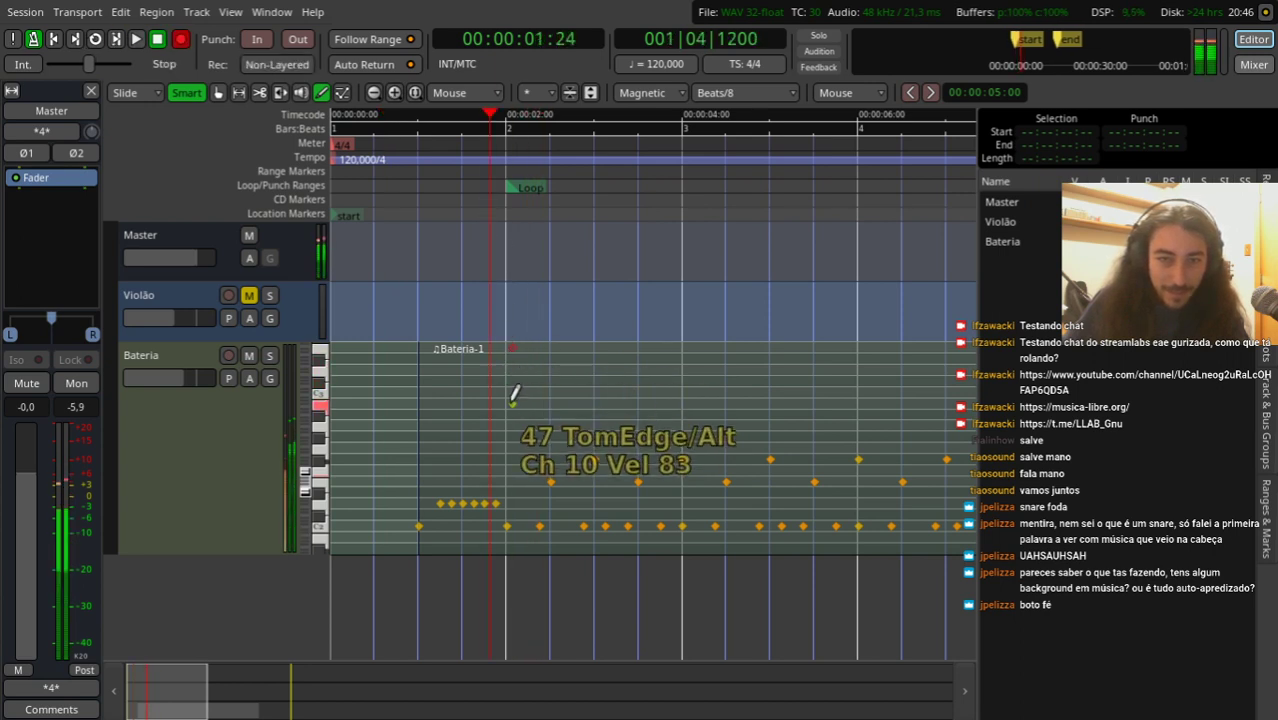
Step: Move the 52 RideChk note at the start of bar 2 back down to the 49 Crash1 pitch
key(equal)
scroll(507, 341, down, 5)
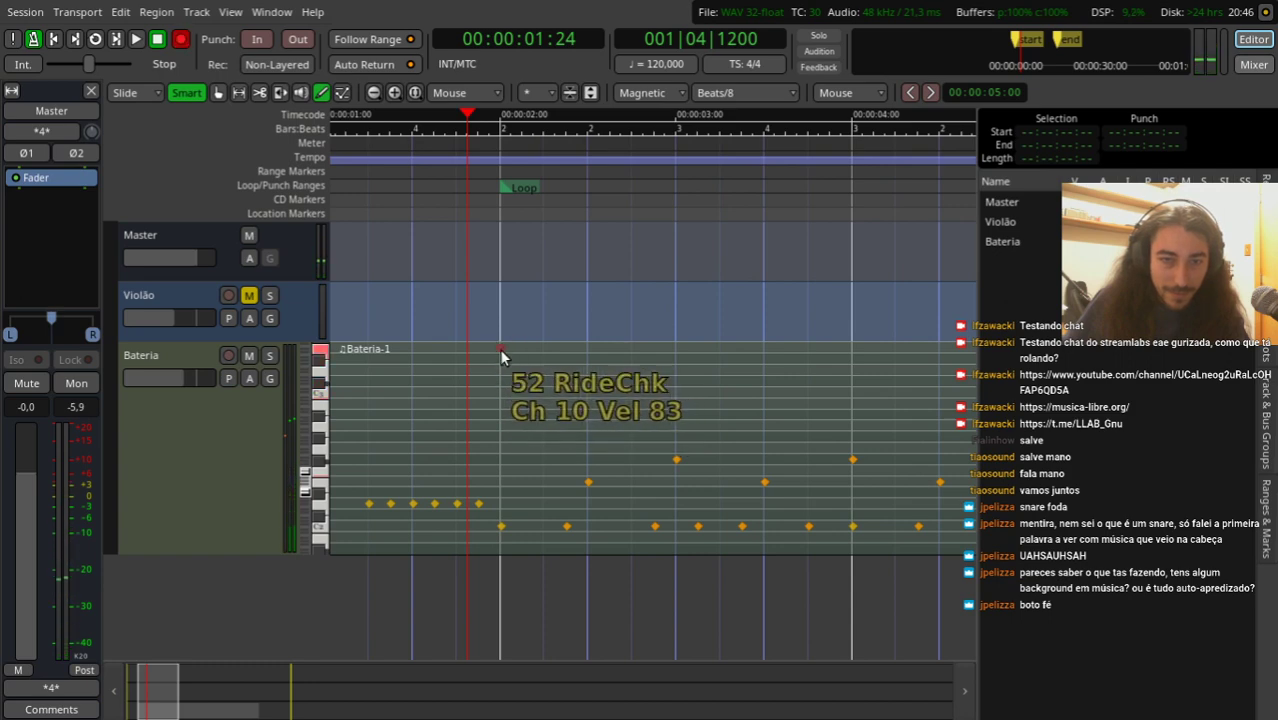
scroll(503, 352, down, 5)
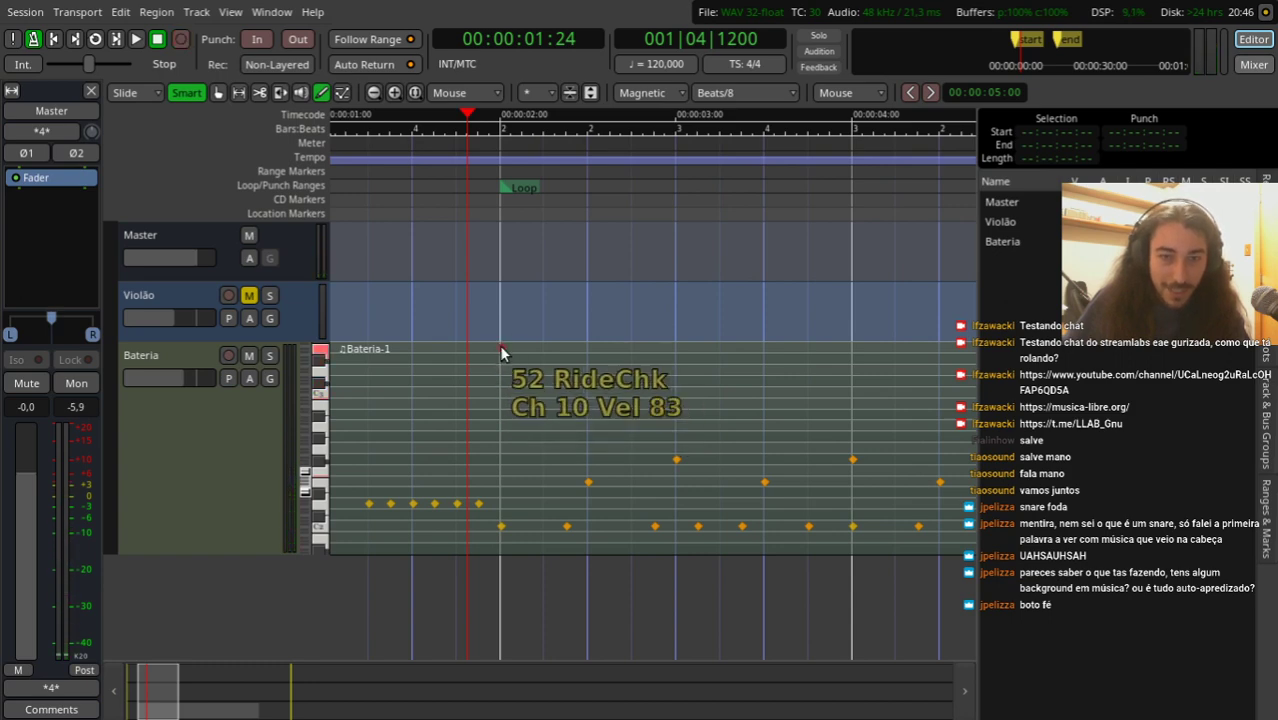
drag(502, 352, 502, 381)
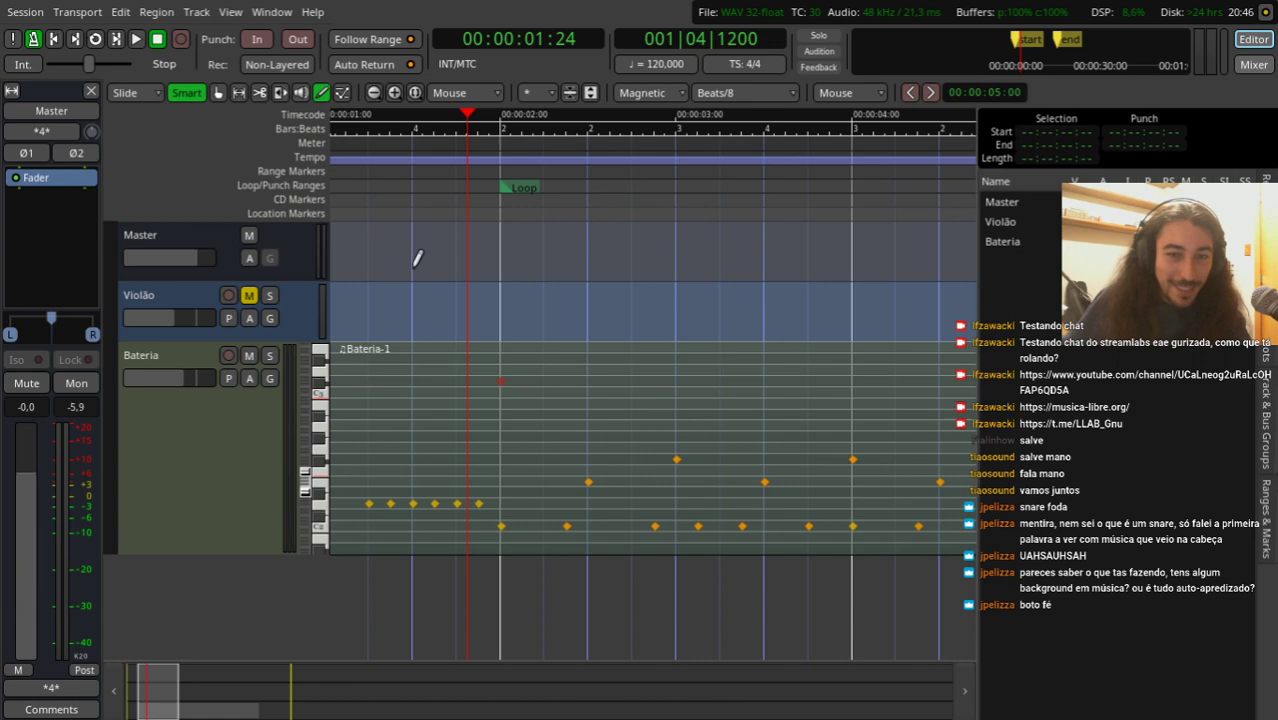
Step: Replace the Red Zeppelin Drumkit on the Bateria track with the Black Pearl Drumkit, keeping Copy I/O Map
click(212, 446)
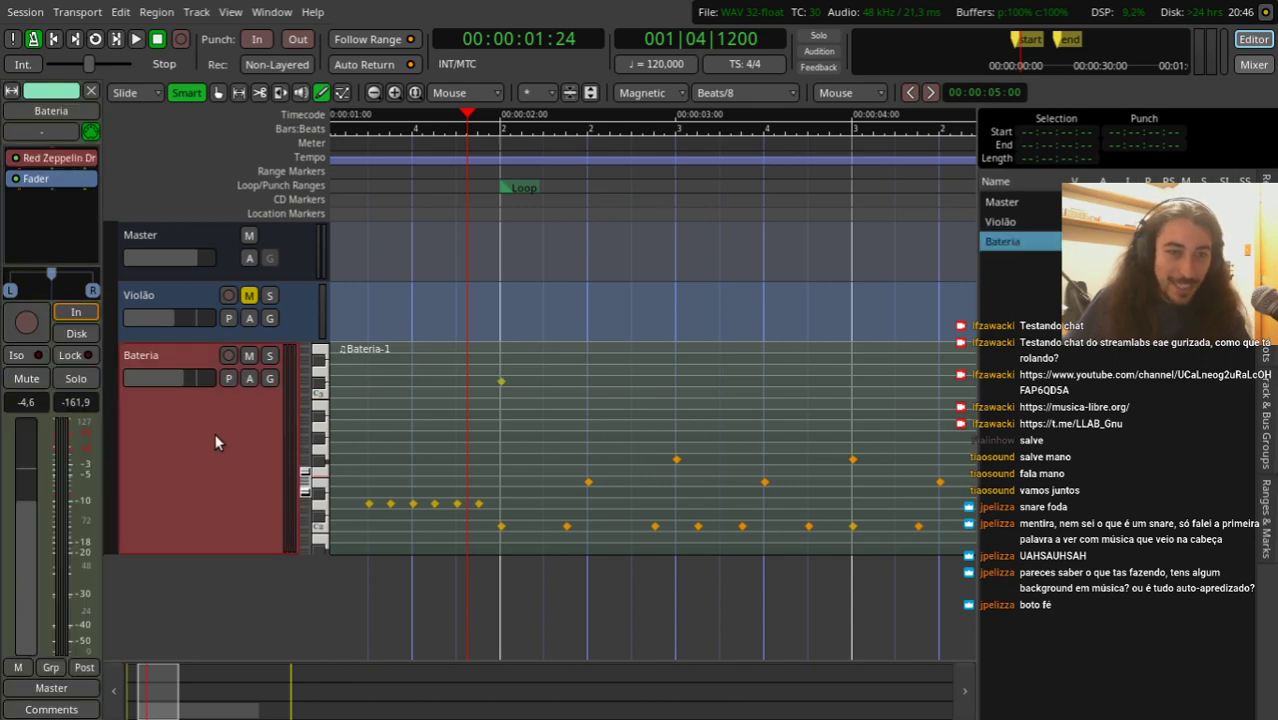
right_click(62, 163)
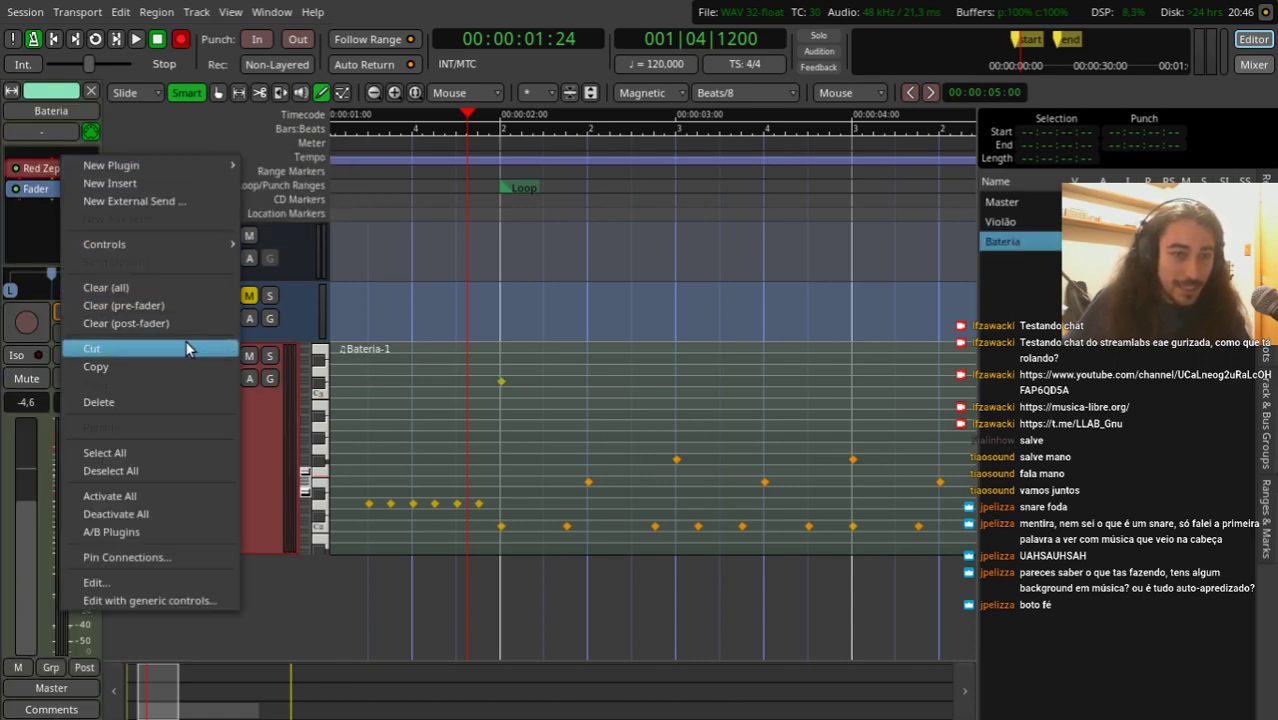
double_click(33, 219)
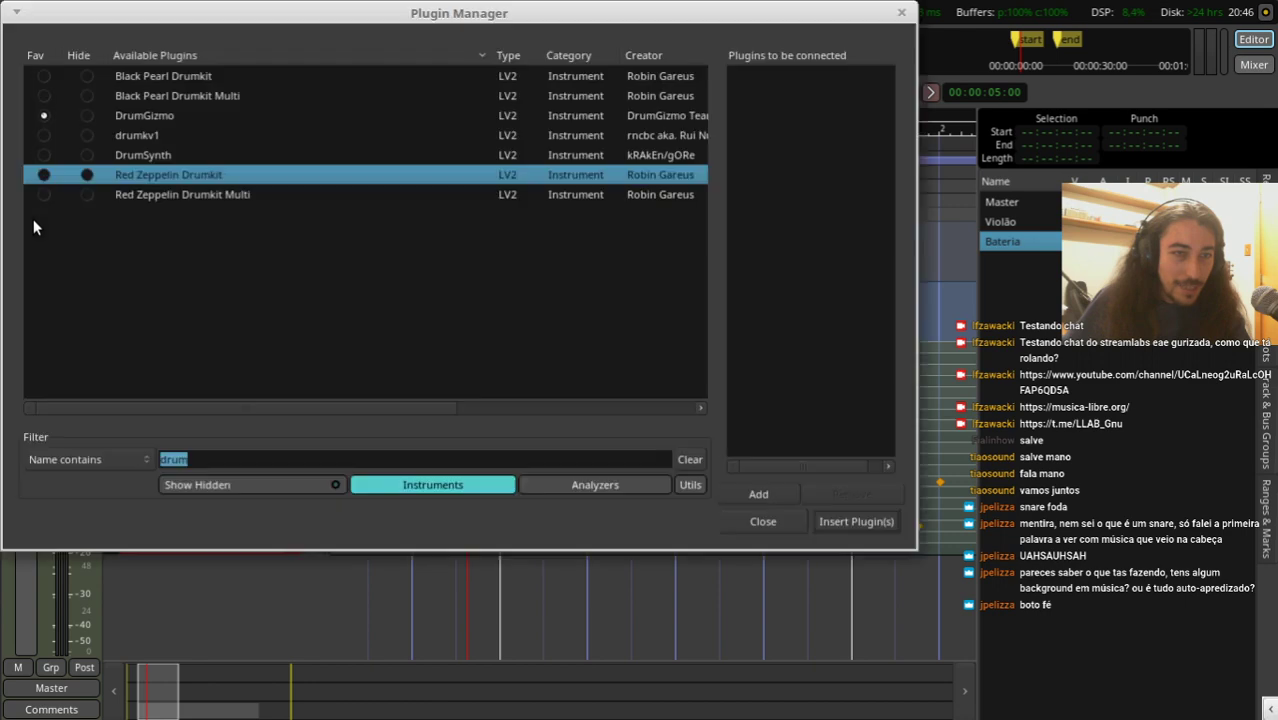
click(169, 84)
click(856, 520)
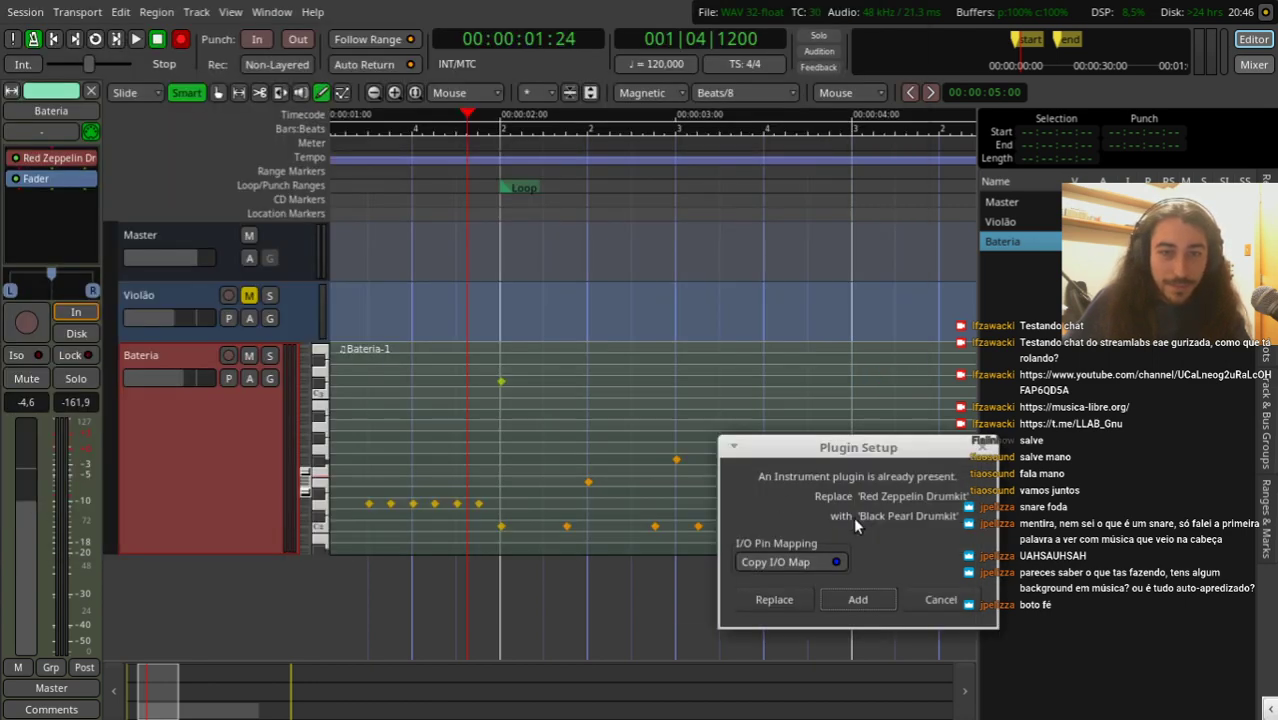
click(790, 600)
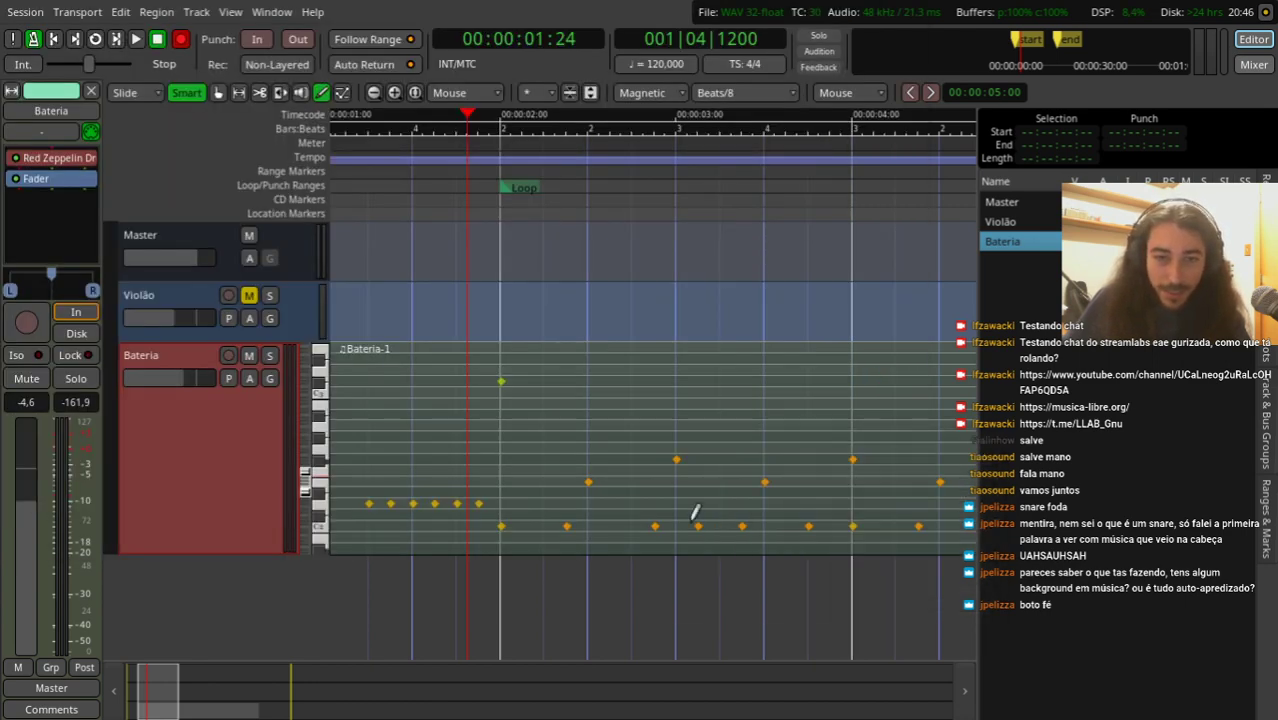
Step: Audition Crash Cymbal 3 and another large cymbal in the Black Pearl Drumkit window and close it
drag(658, 78, 676, 179)
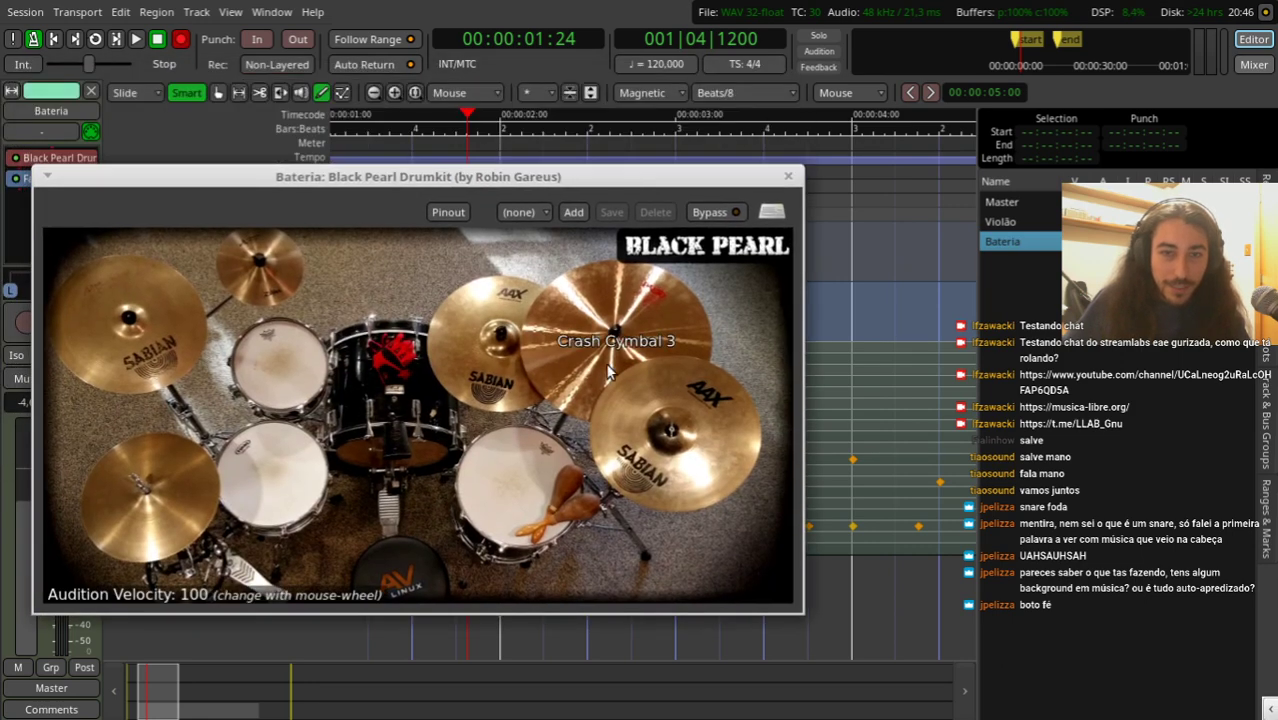
click(658, 345)
click(170, 326)
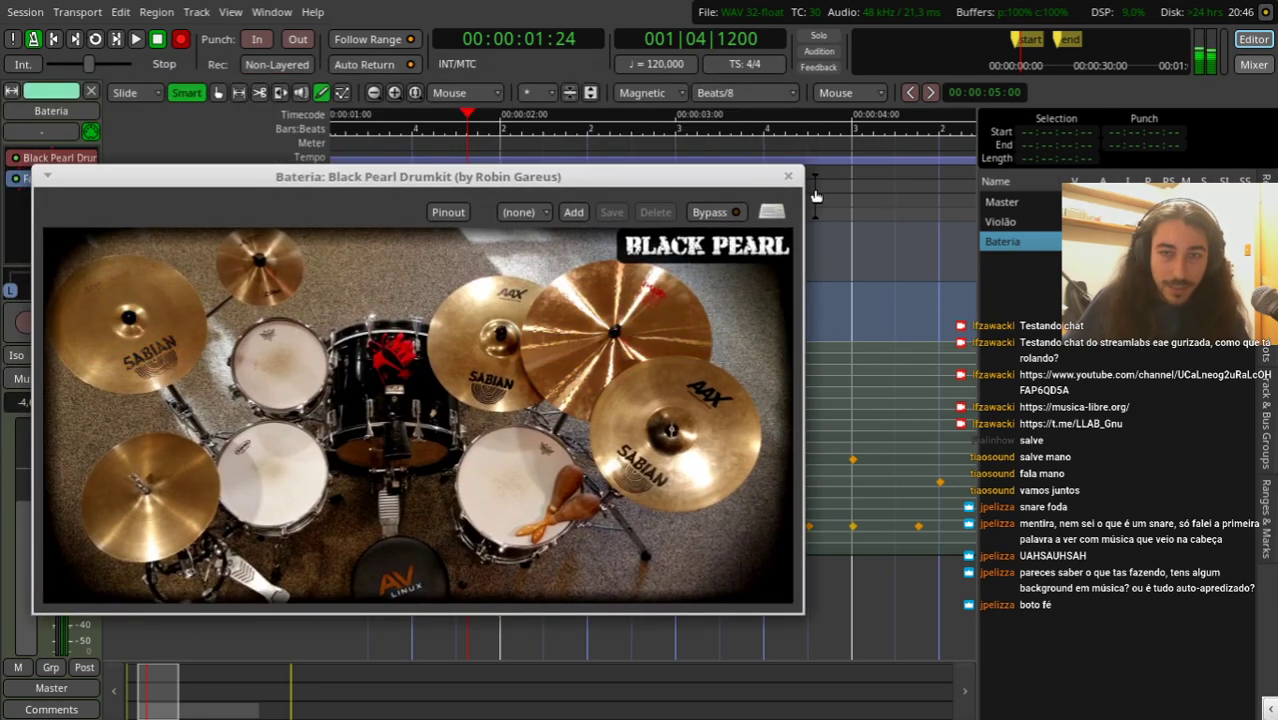
click(790, 182)
Step: Play back the drum part with the new kit and place the playhead just before beat 3 of bar 1
drag(467, 200, 408, 208)
key(space)
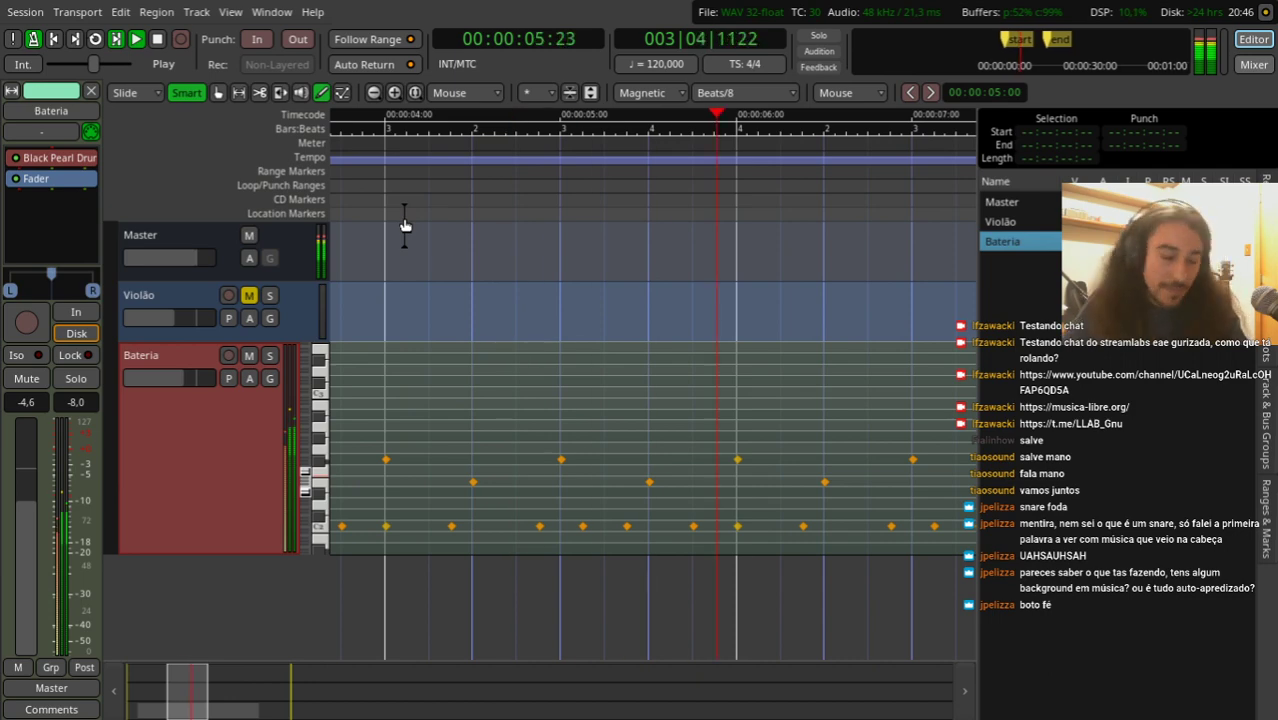
key(space)
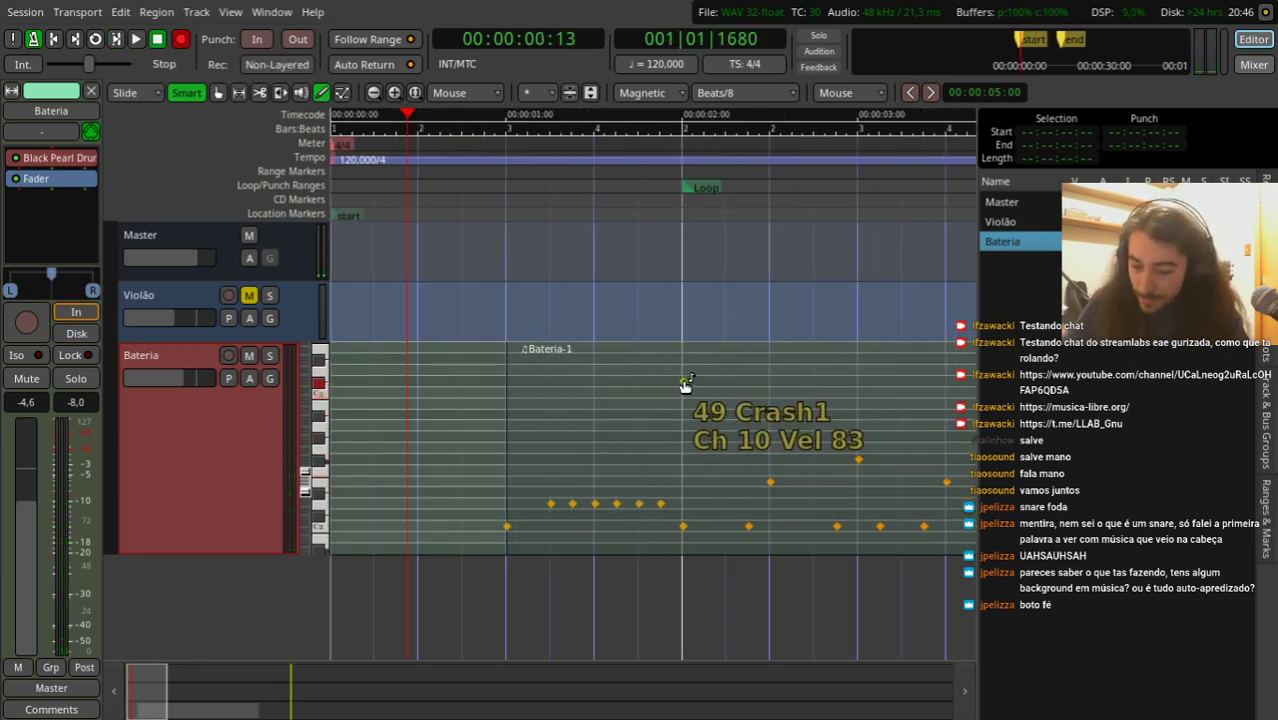
drag(904, 194, 502, 260)
key(minus)
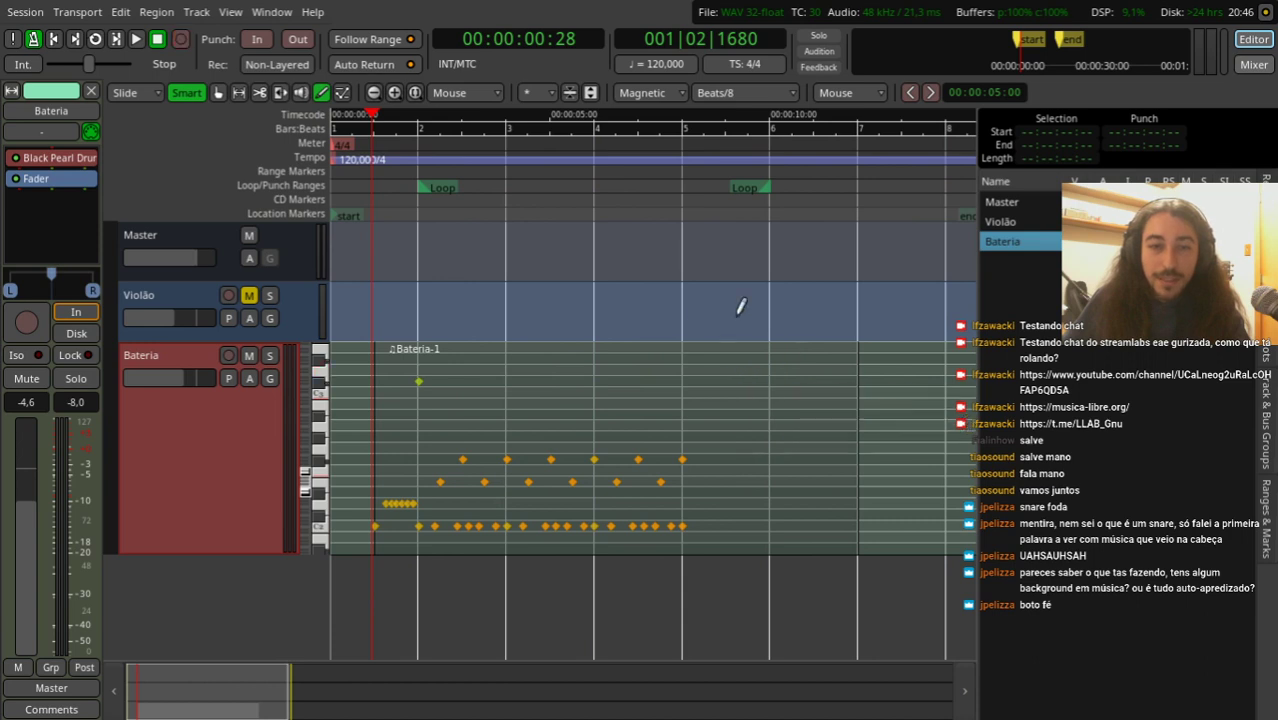
click(567, 357)
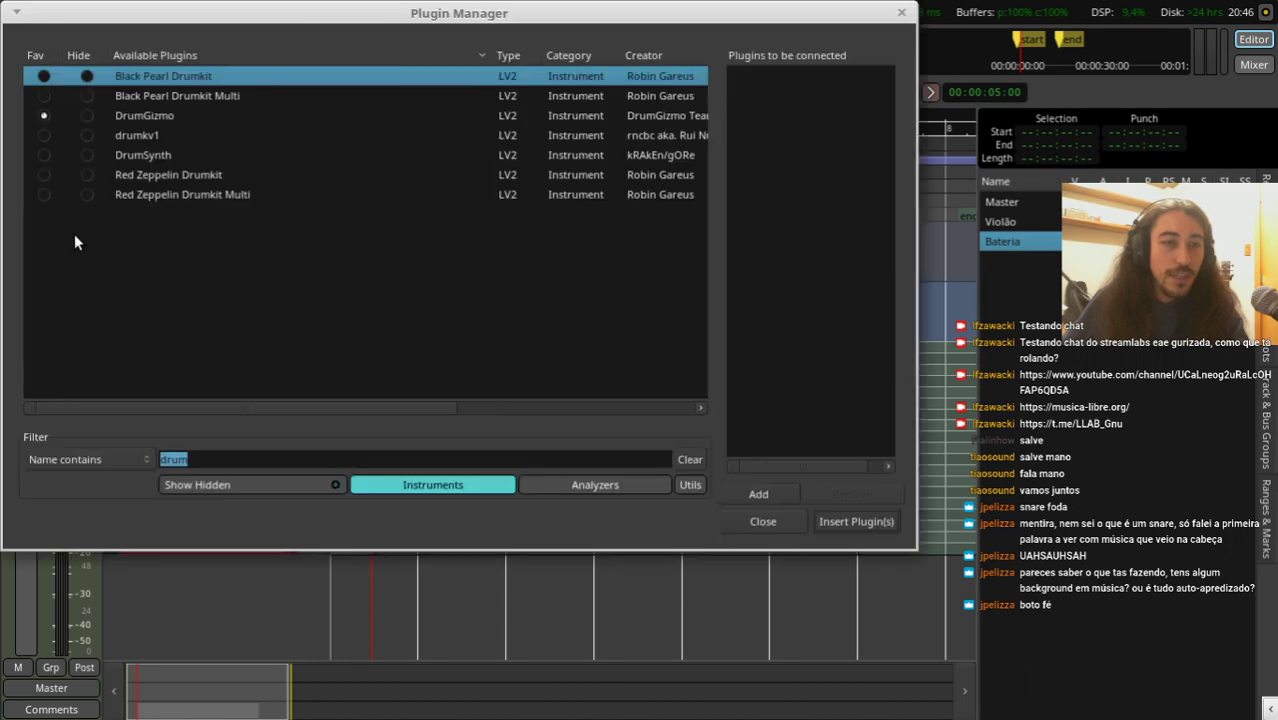
Step: Search the instrument plugins available for the Bateria track for "drum" and "eq", and select drumkv1
double_click(74, 234)
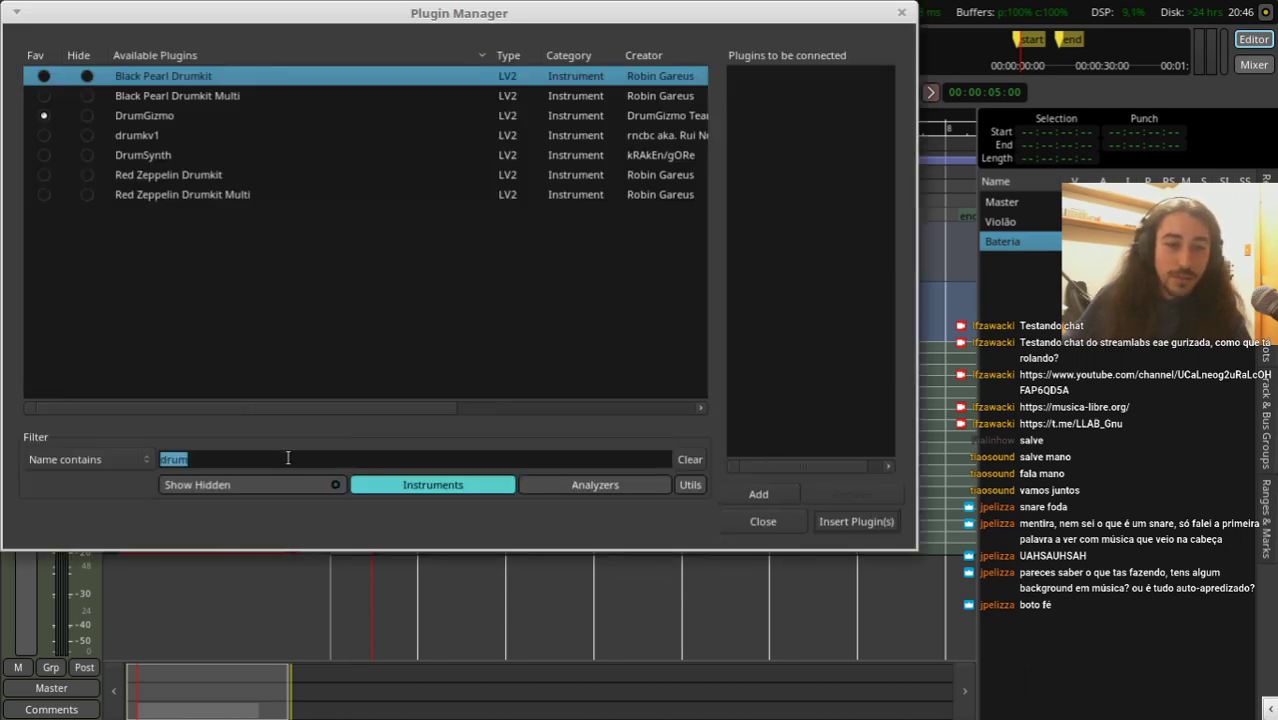
key(BackSpace)
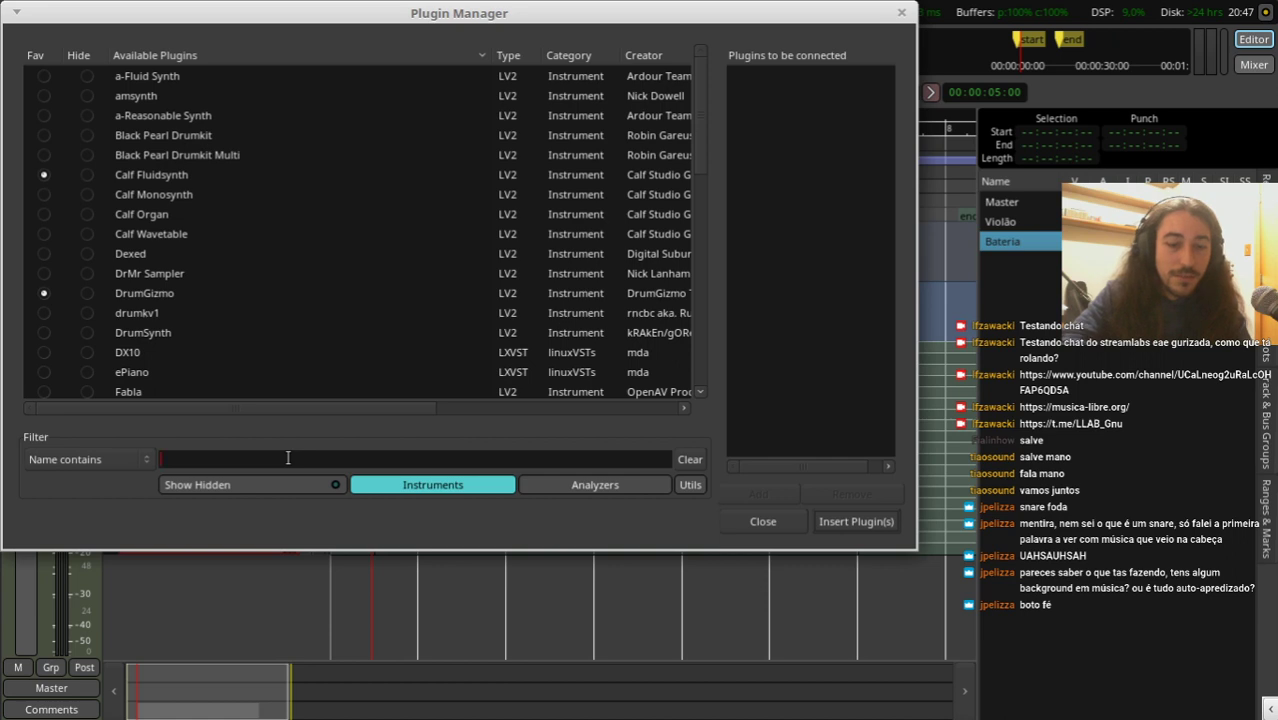
text(drum)
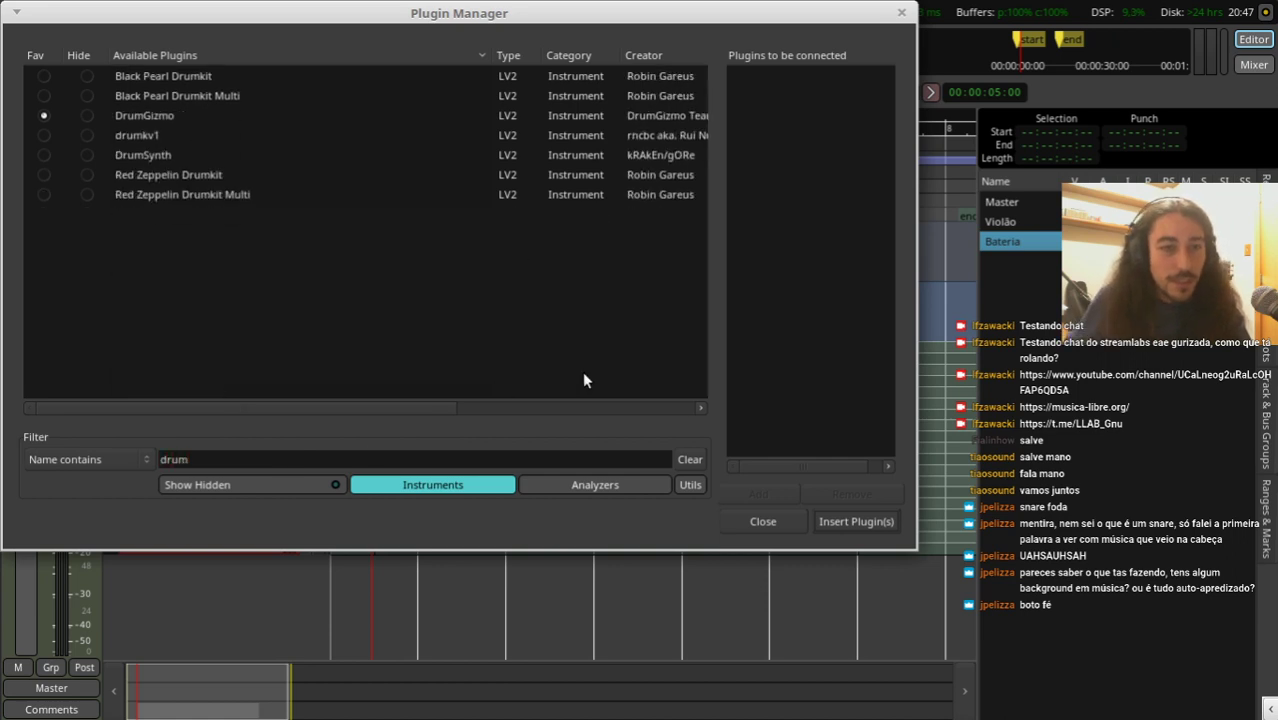
key(ctrl+a)
text(eq)
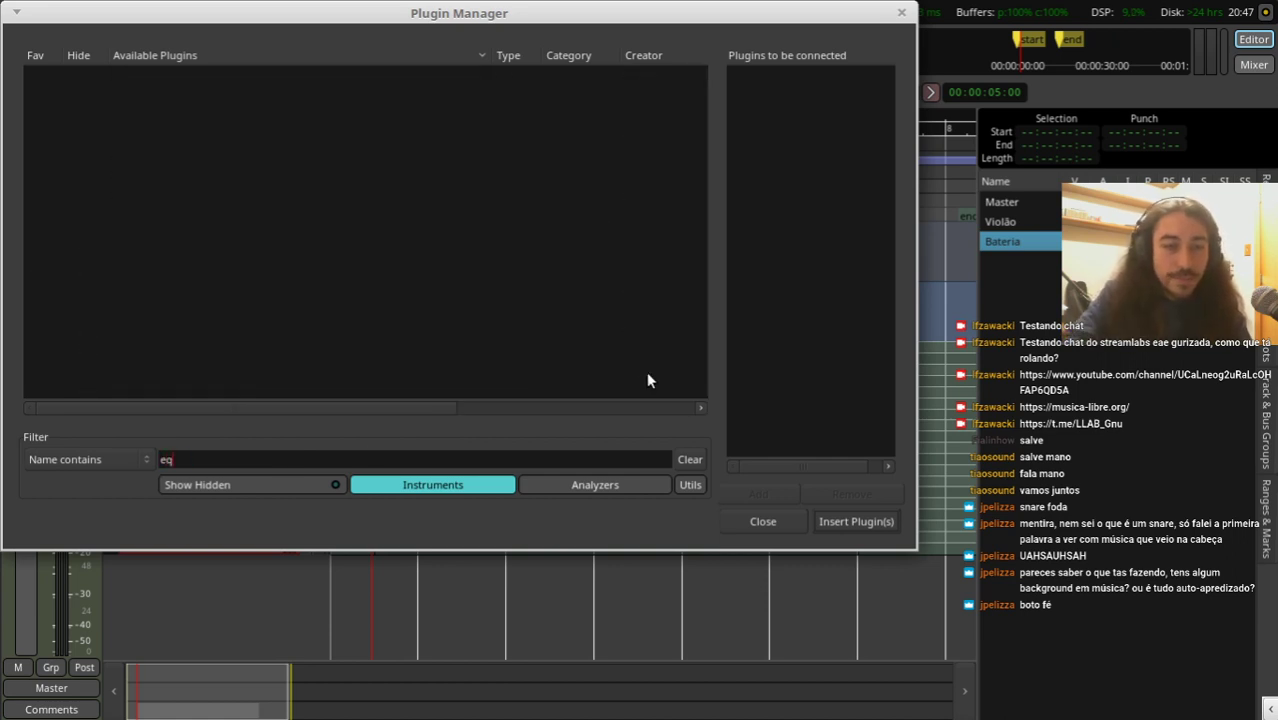
key(BackSpace)
key(BackSpace)
text(drum)
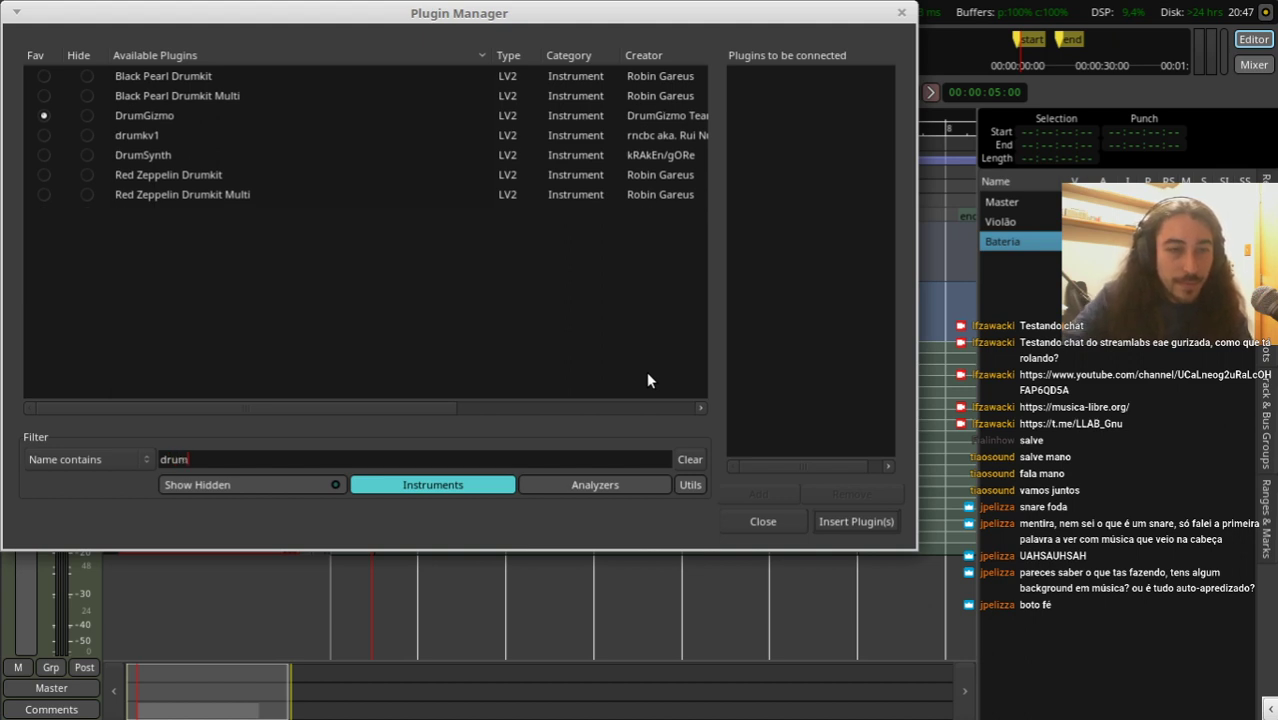
click(127, 142)
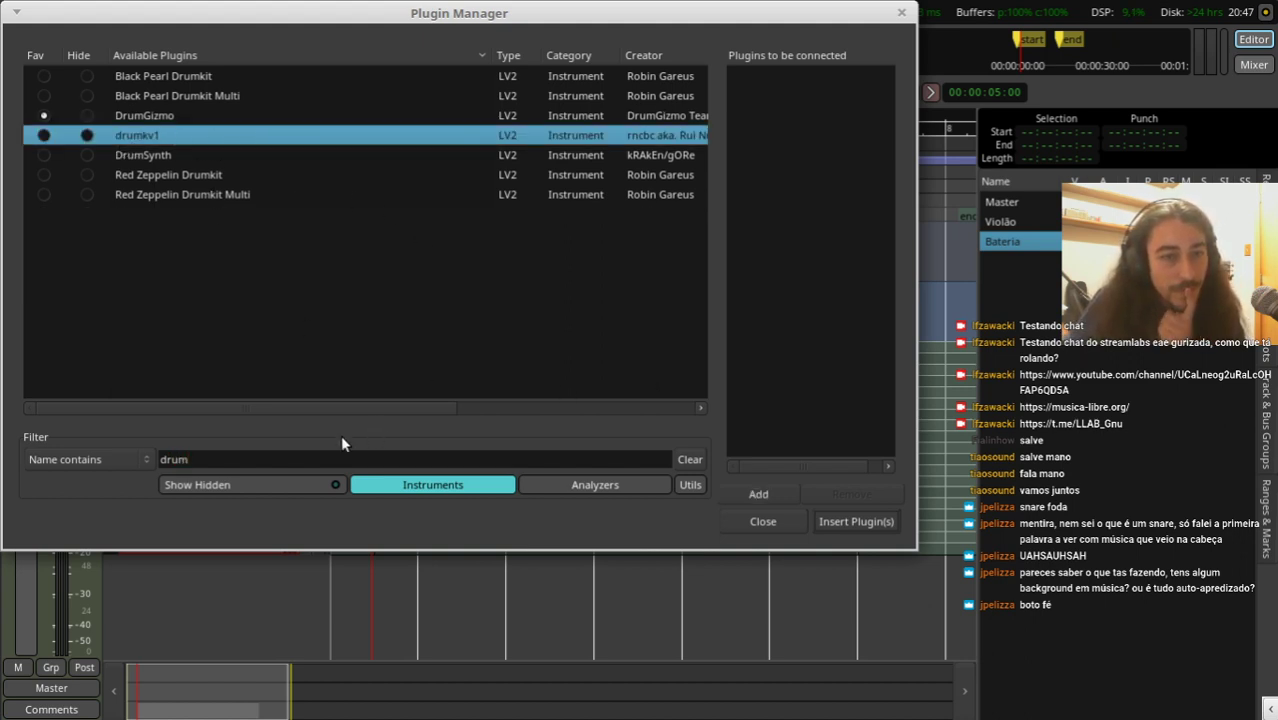
Step: Search the instrument plugins for the x42 series
triple_click(254, 450)
text(x-42)
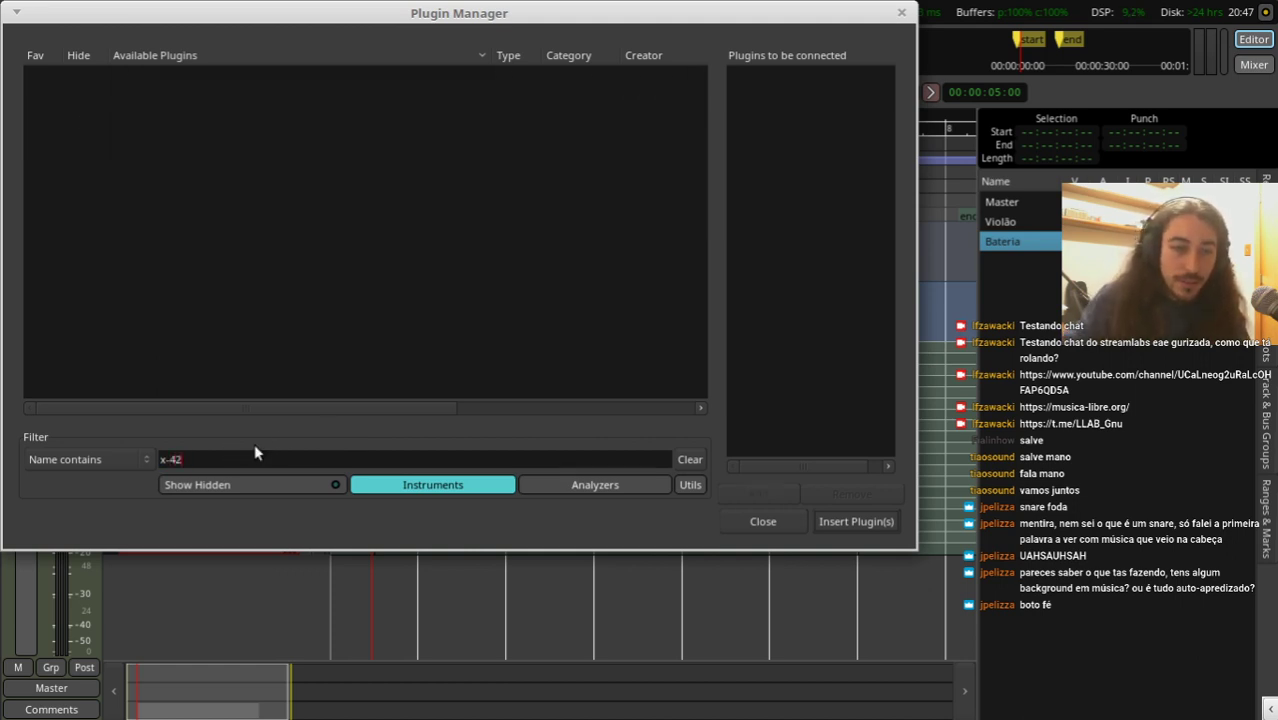
key(BackSpace)
key(BackSpace)
key(BackSpace)
text(52)
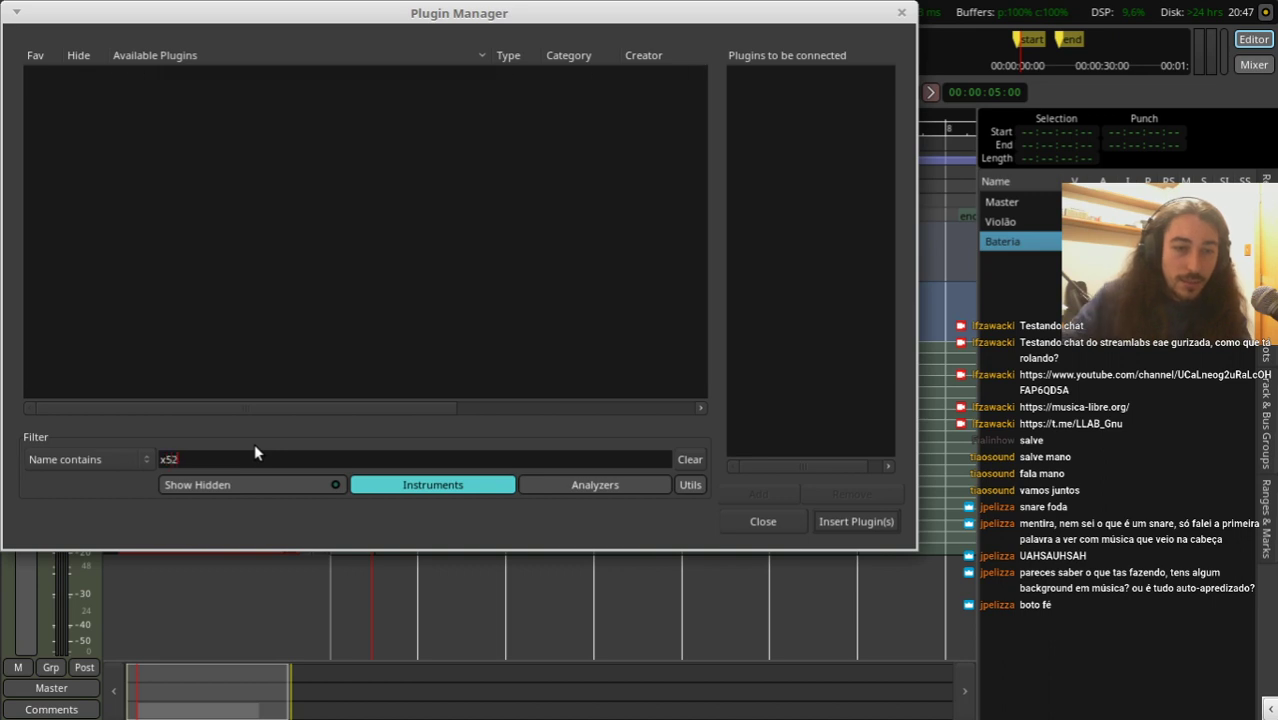
key(BackSpace)
key(BackSpace)
text(42)
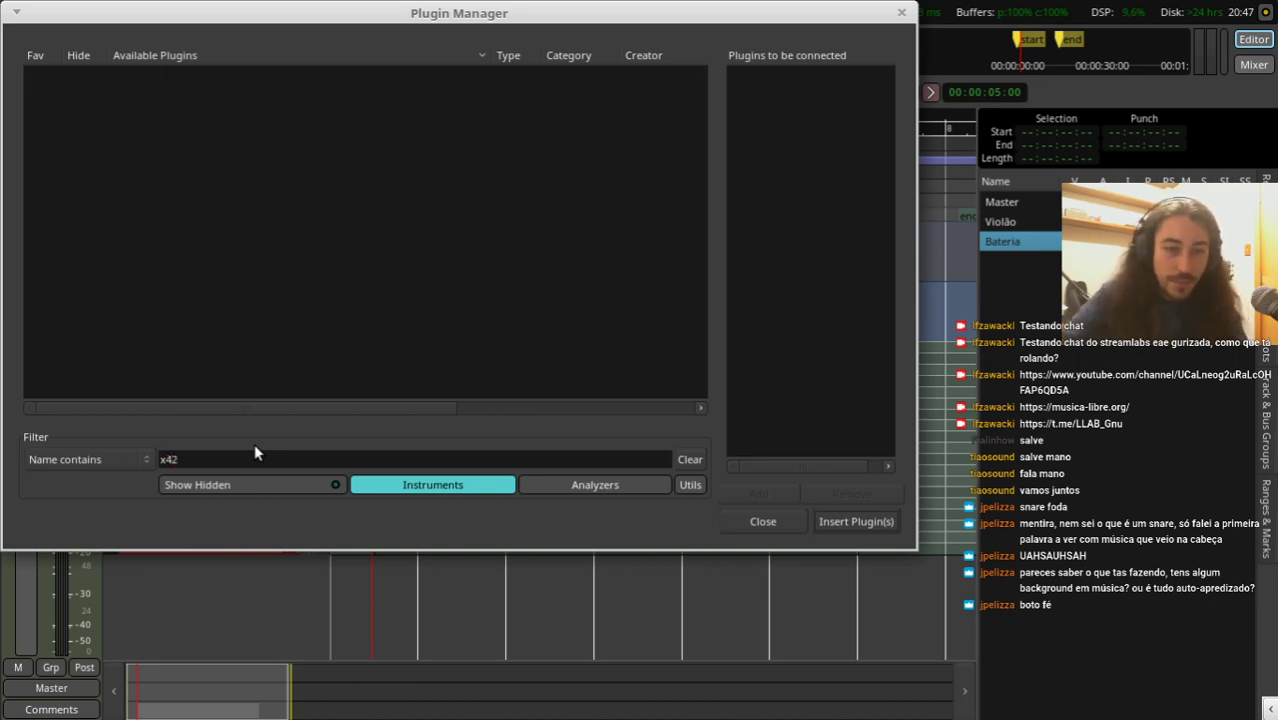
key(BackSpace)
Step: Remove the Instruments filter, search for "drum", and insert XT-DC Drum Character (Stereo) on the Bateria track
click(414, 486)
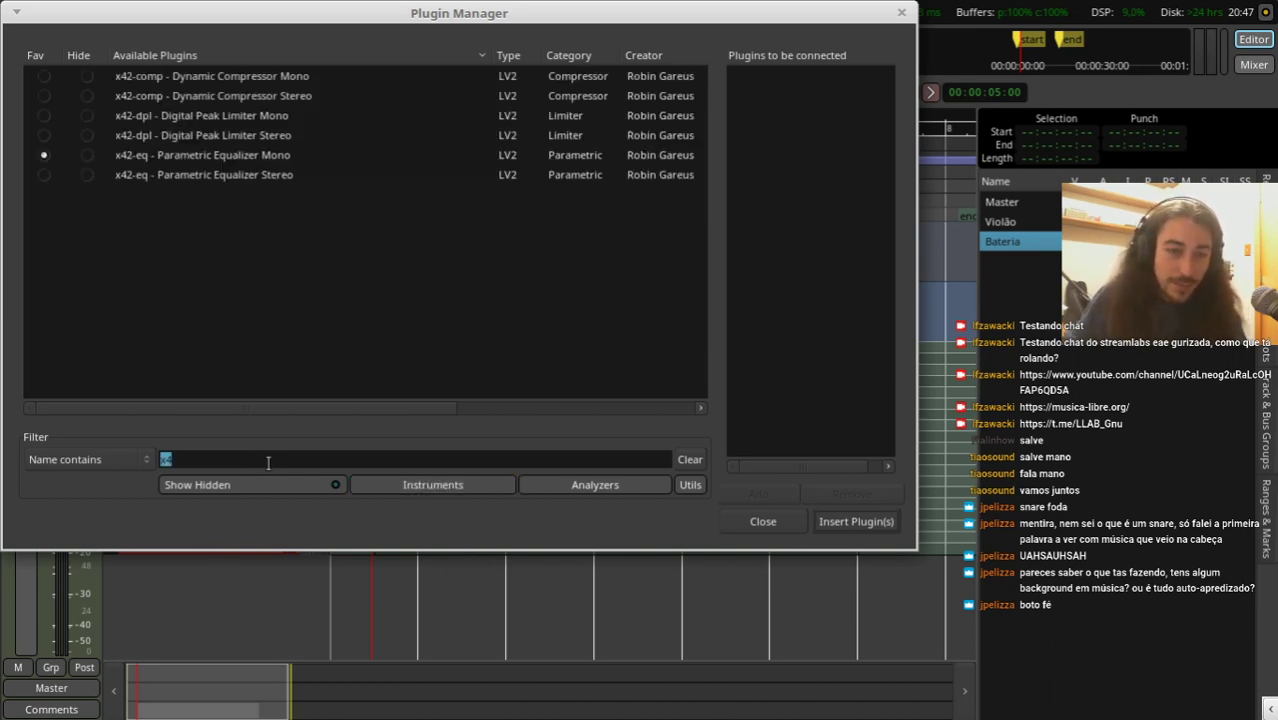
text(drum)
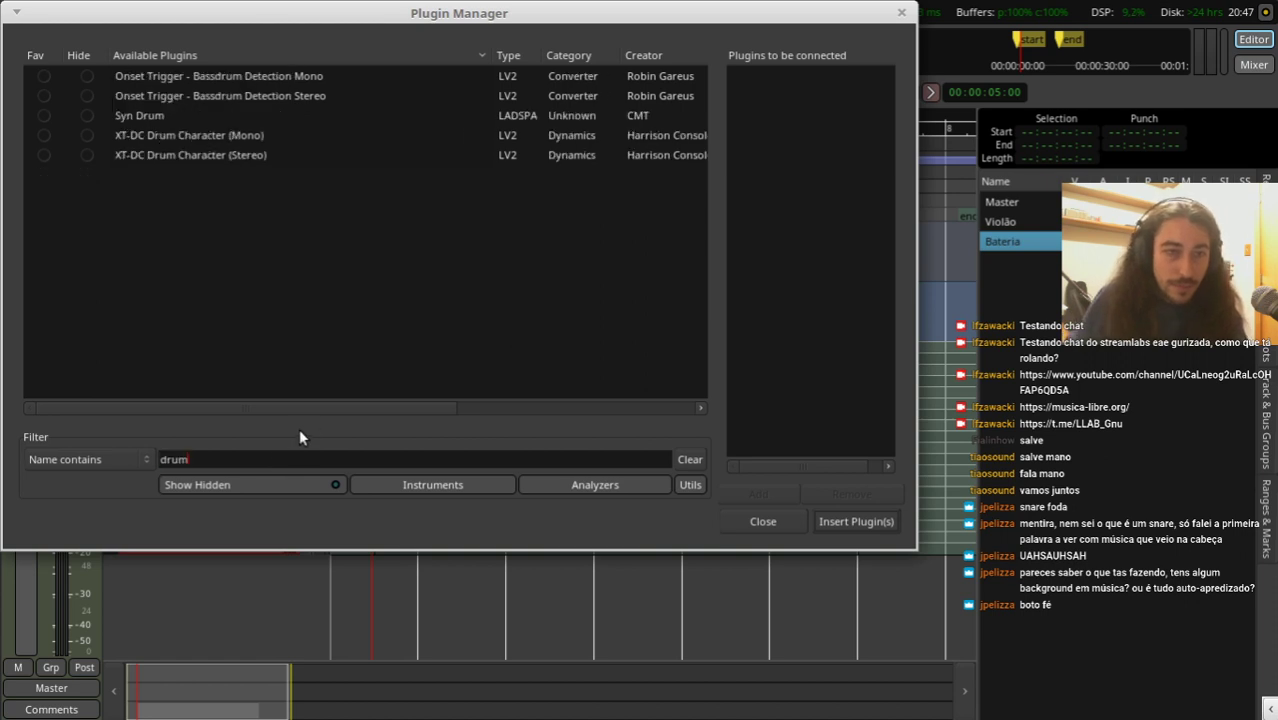
click(181, 135)
double_click(188, 155)
click(855, 521)
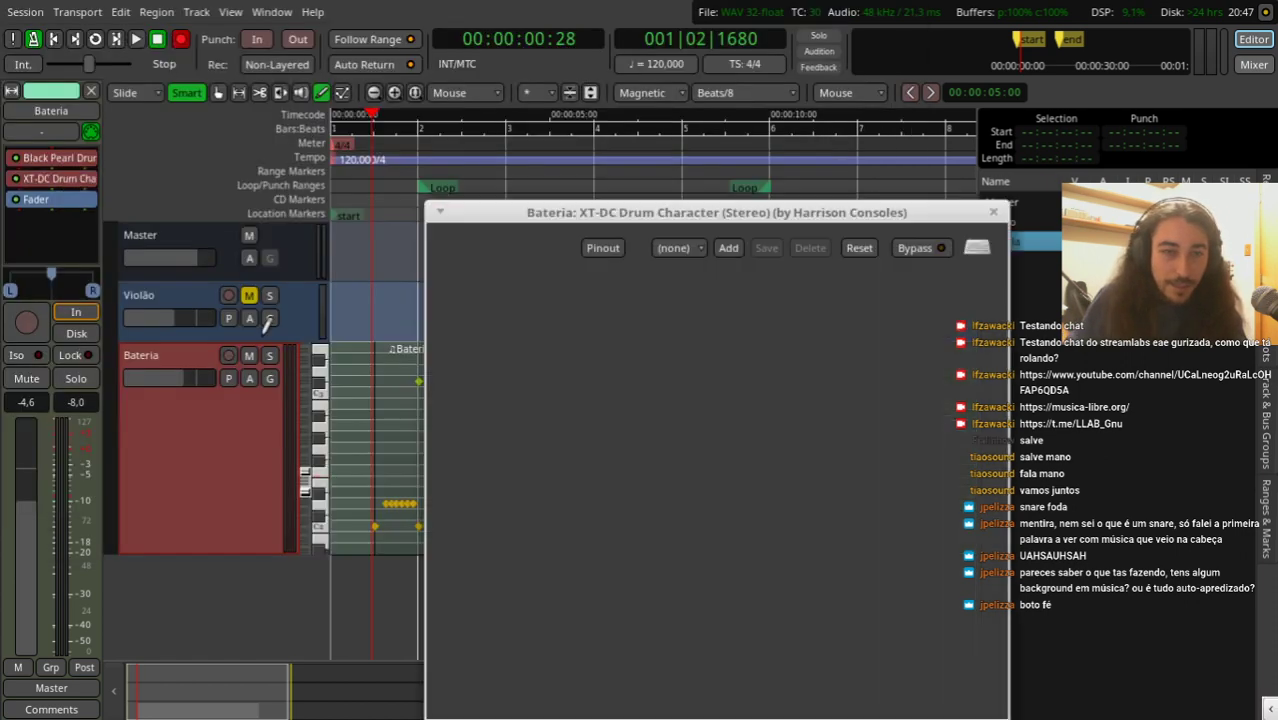
Step: Play back the drums with XT-DC Drum Character active and bypassed, and try its Huge Kick preset
key(space)
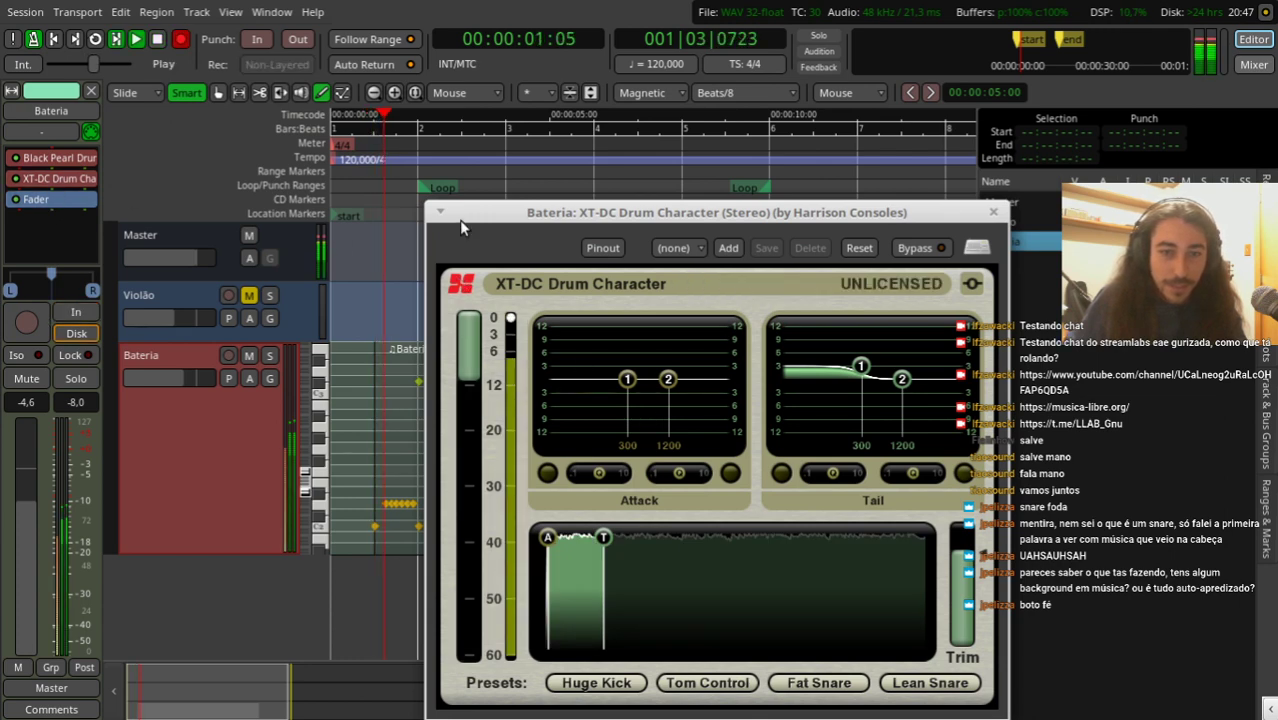
click(17, 180)
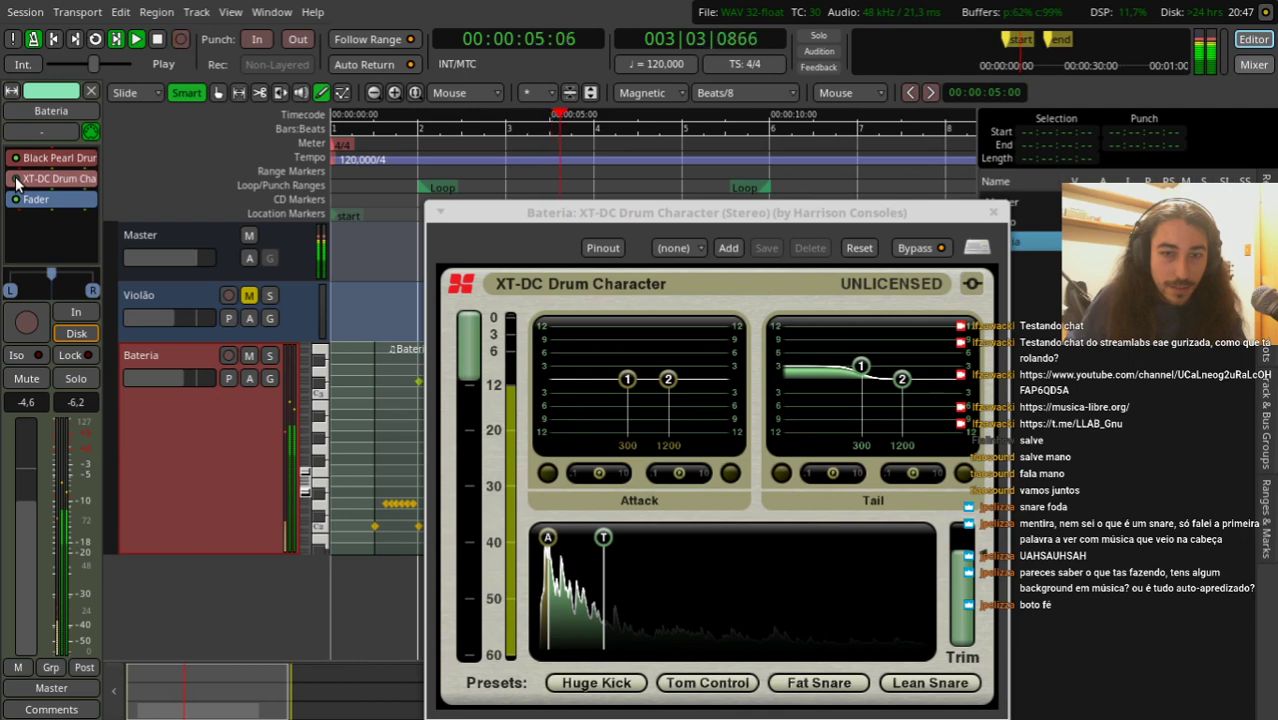
click(600, 688)
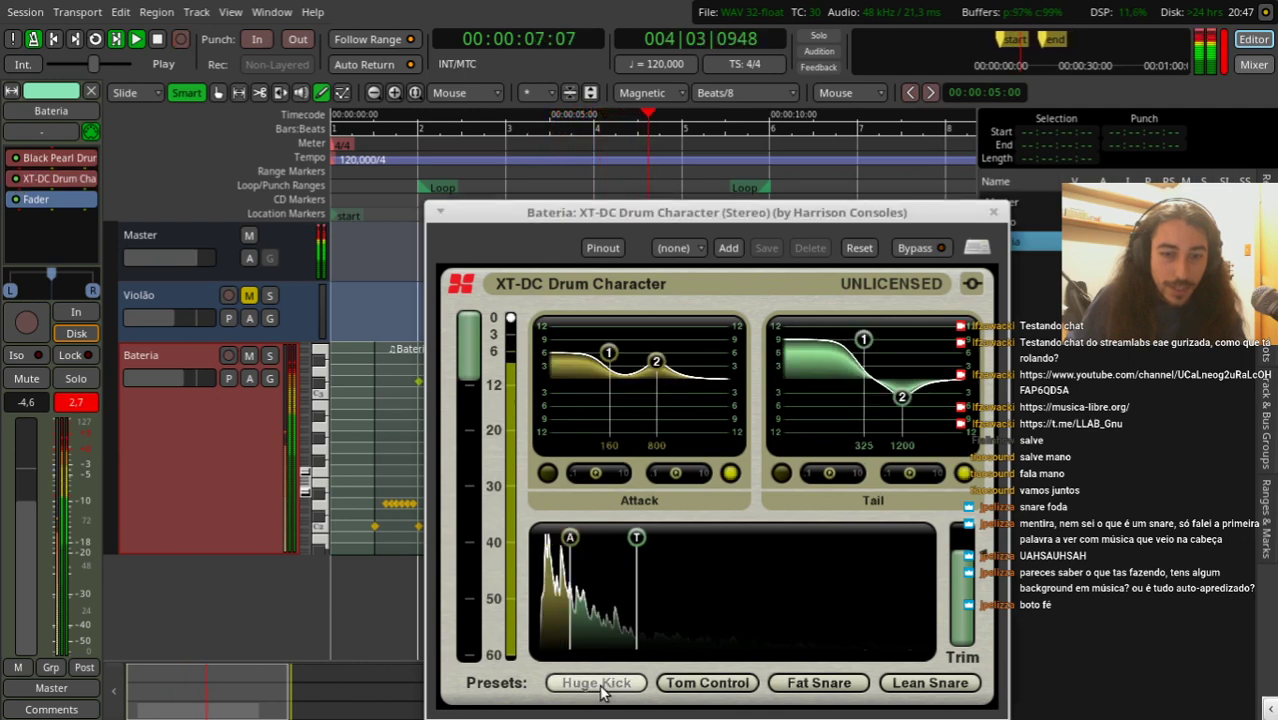
key(space)
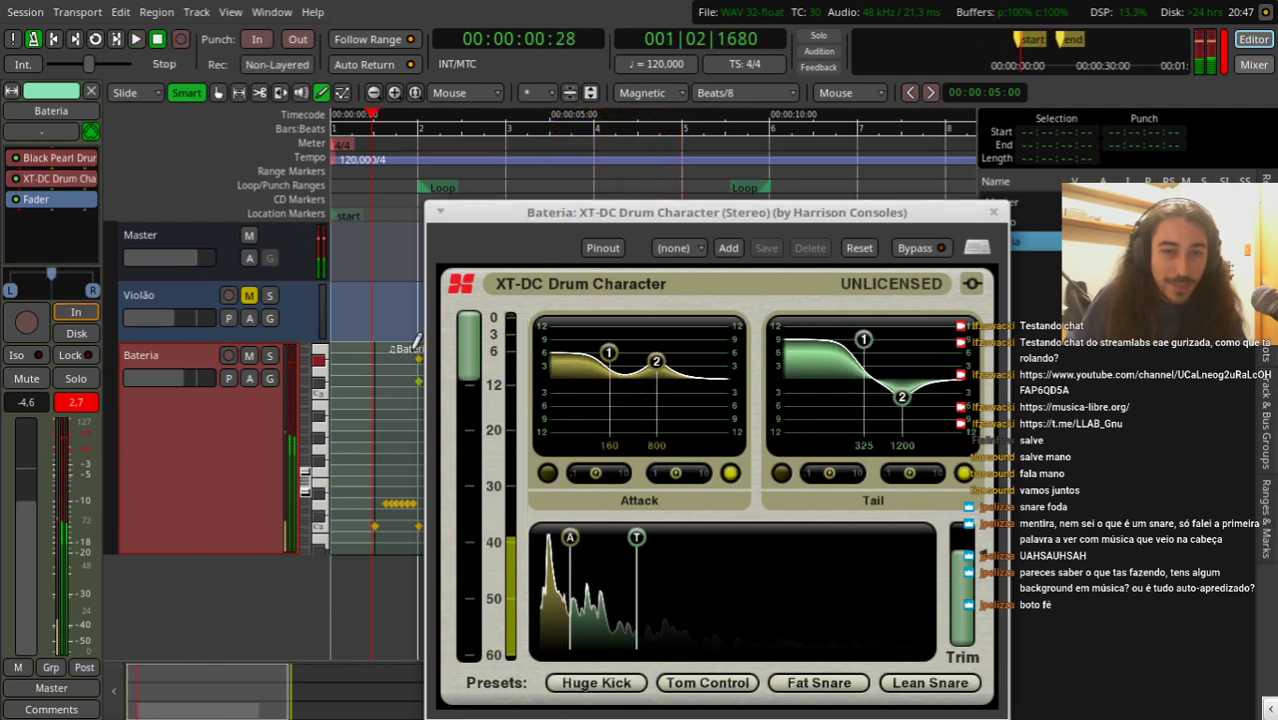
key(space)
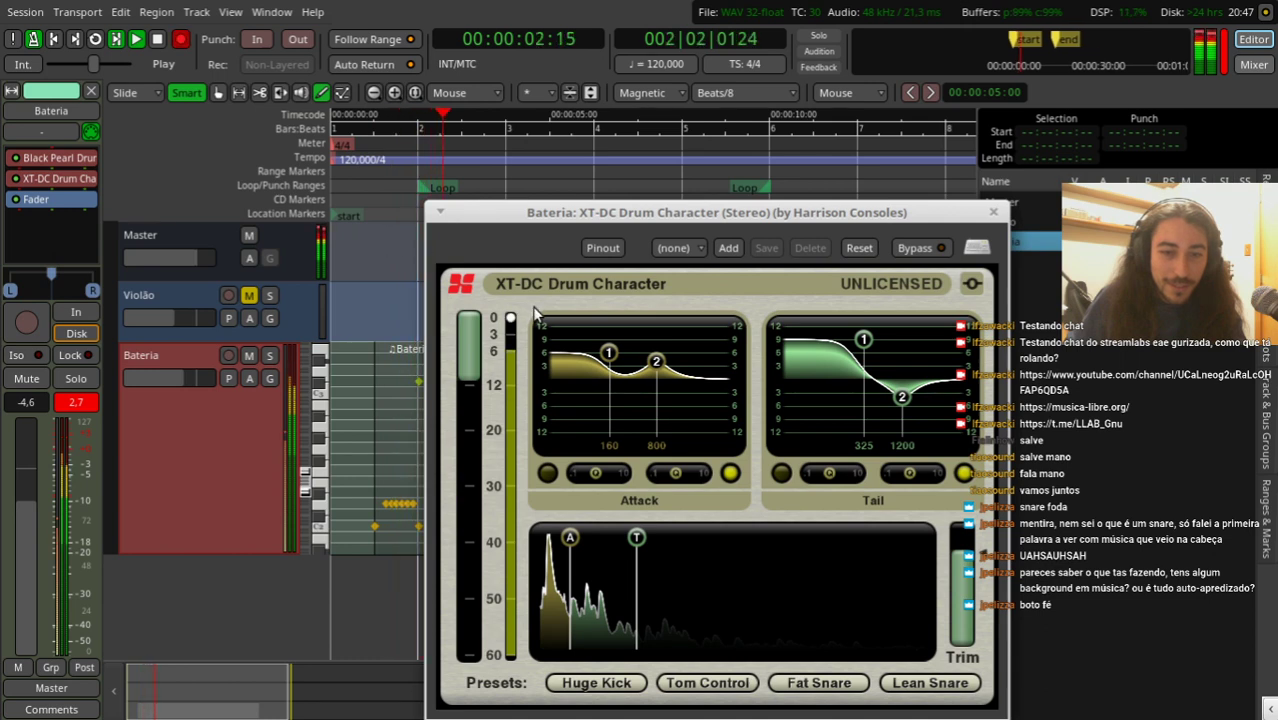
Step: Try the Fat Snare and Lean Snare presets of XT-DC Drum Character during playback
click(820, 685)
key(space)
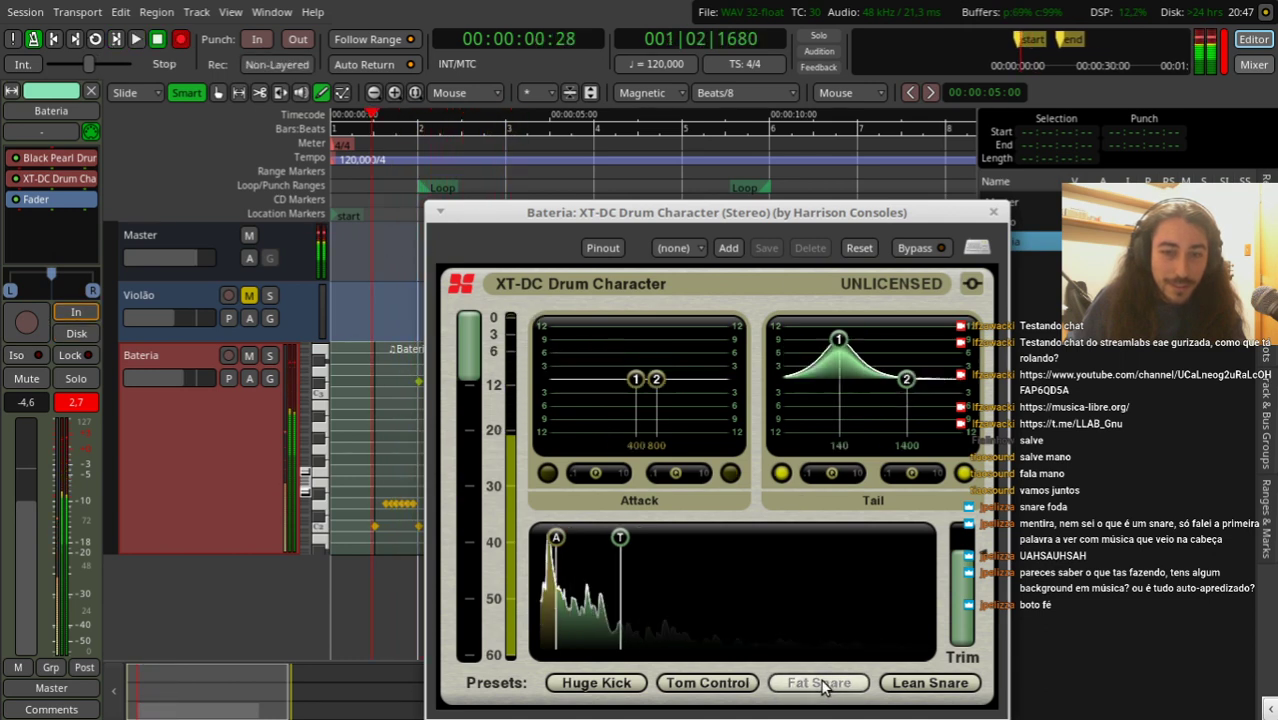
key(space)
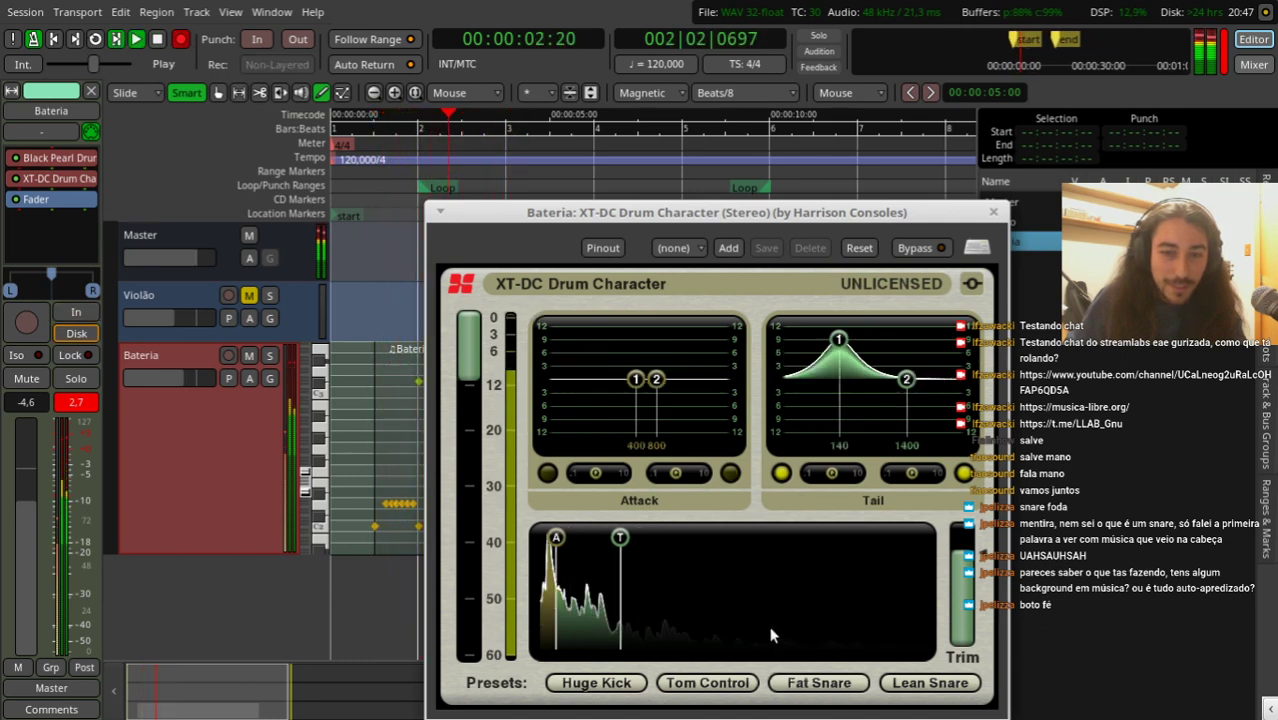
click(926, 686)
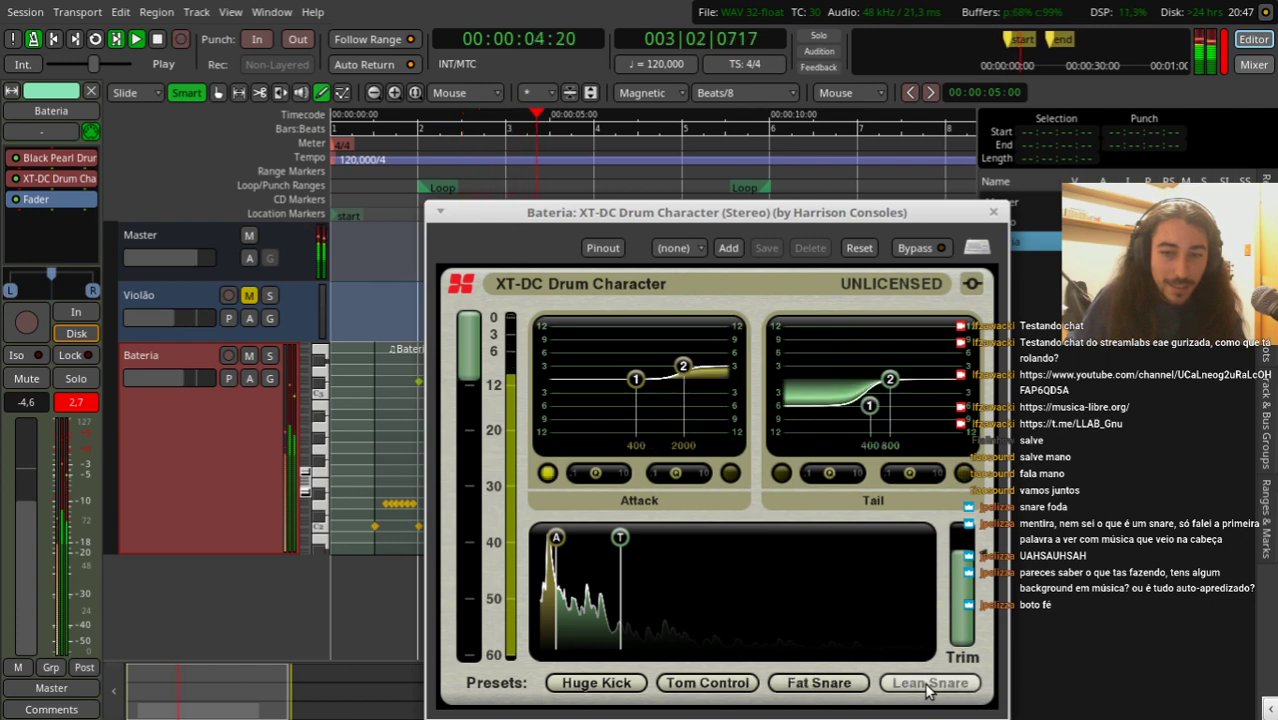
Step: Apply the Huge Kick preset in XT-DC Drum Character and play back the drum lead-in
click(596, 683)
key(space)
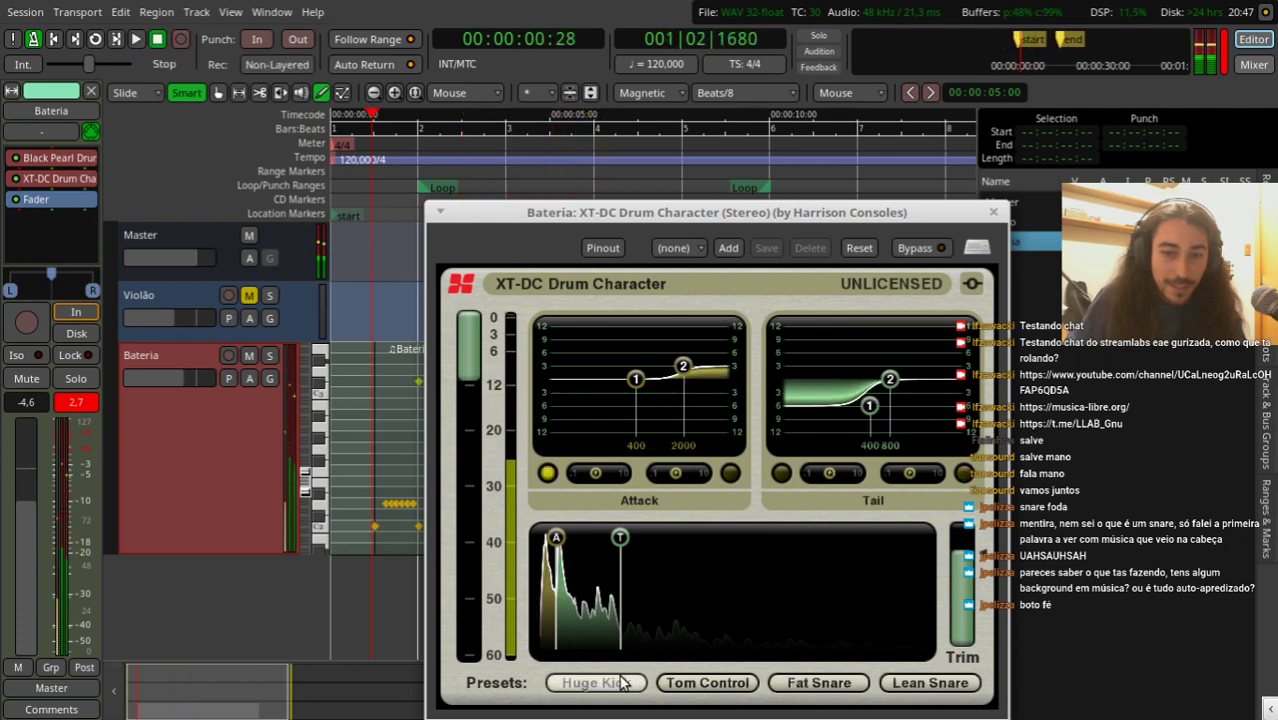
key(space)
key(space)
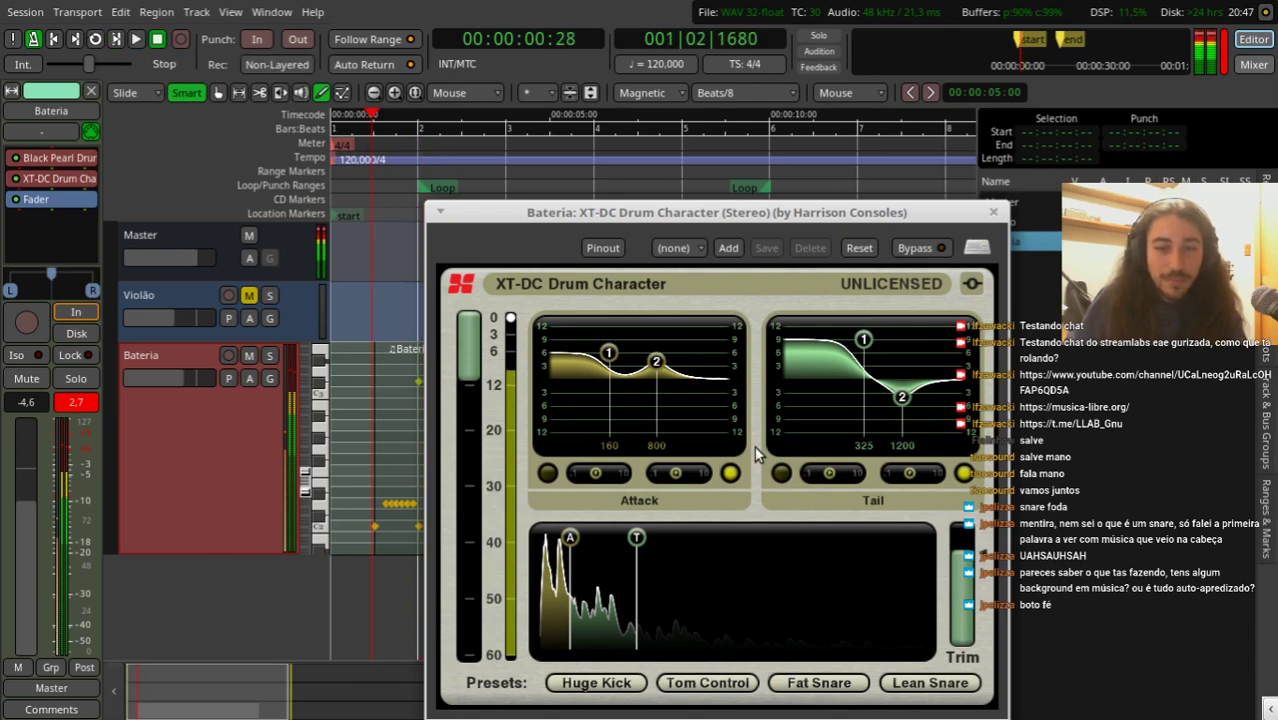
Step: Set Attack band 1 to 4,7 dB at 114 and play back the drum part with the adjusted curve
drag(608, 354, 598, 358)
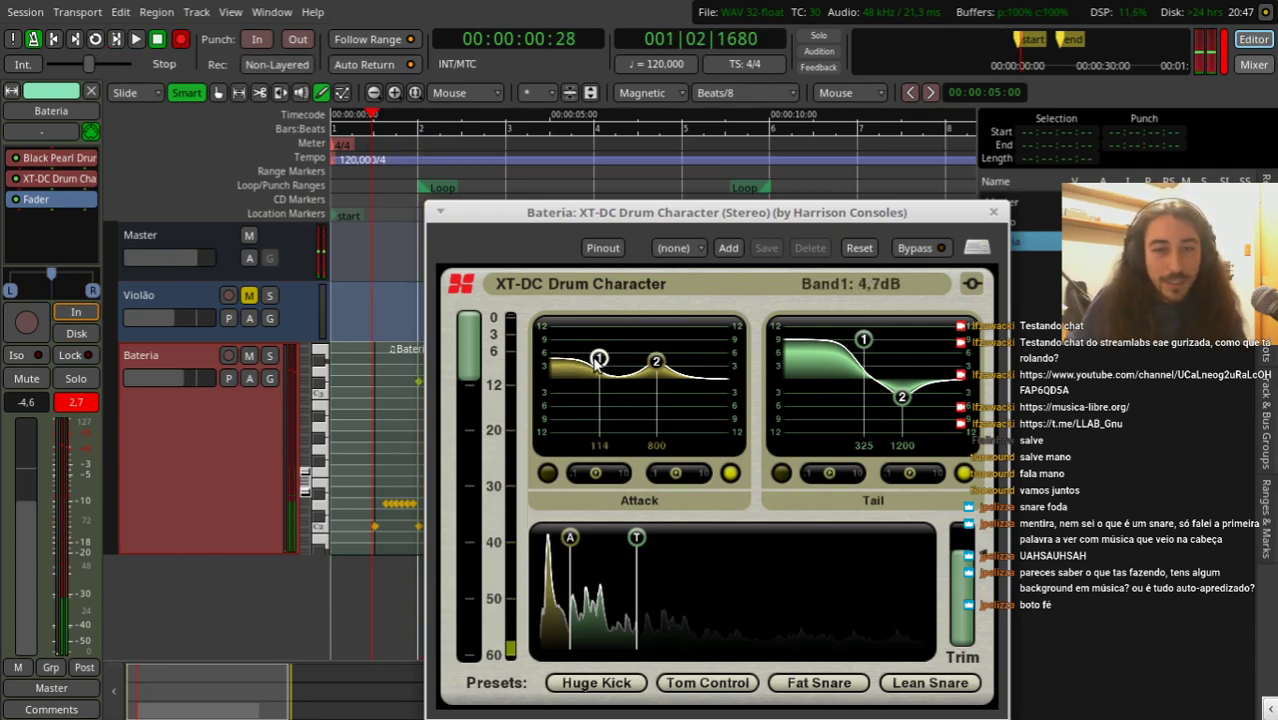
key(space)
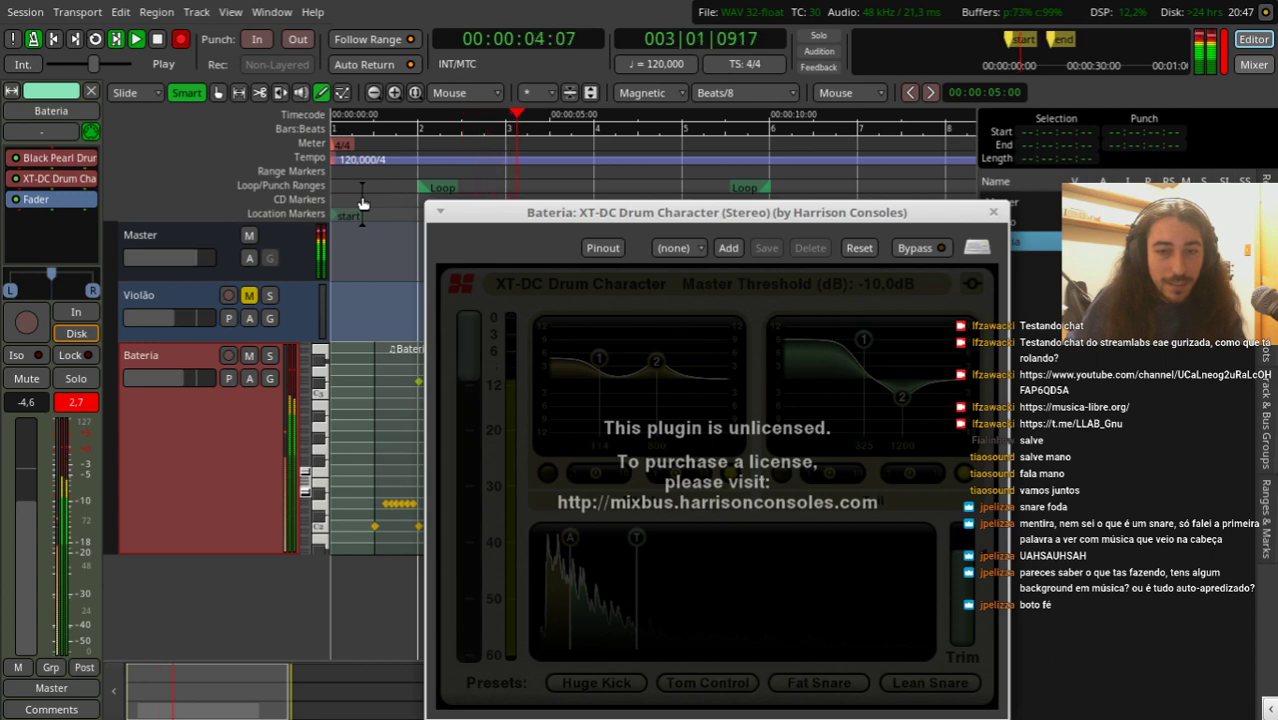
Step: Play back the drum lead-in again from bar 1 and close the XT-DC Drum Character window
click(363, 194)
key(space)
key(space)
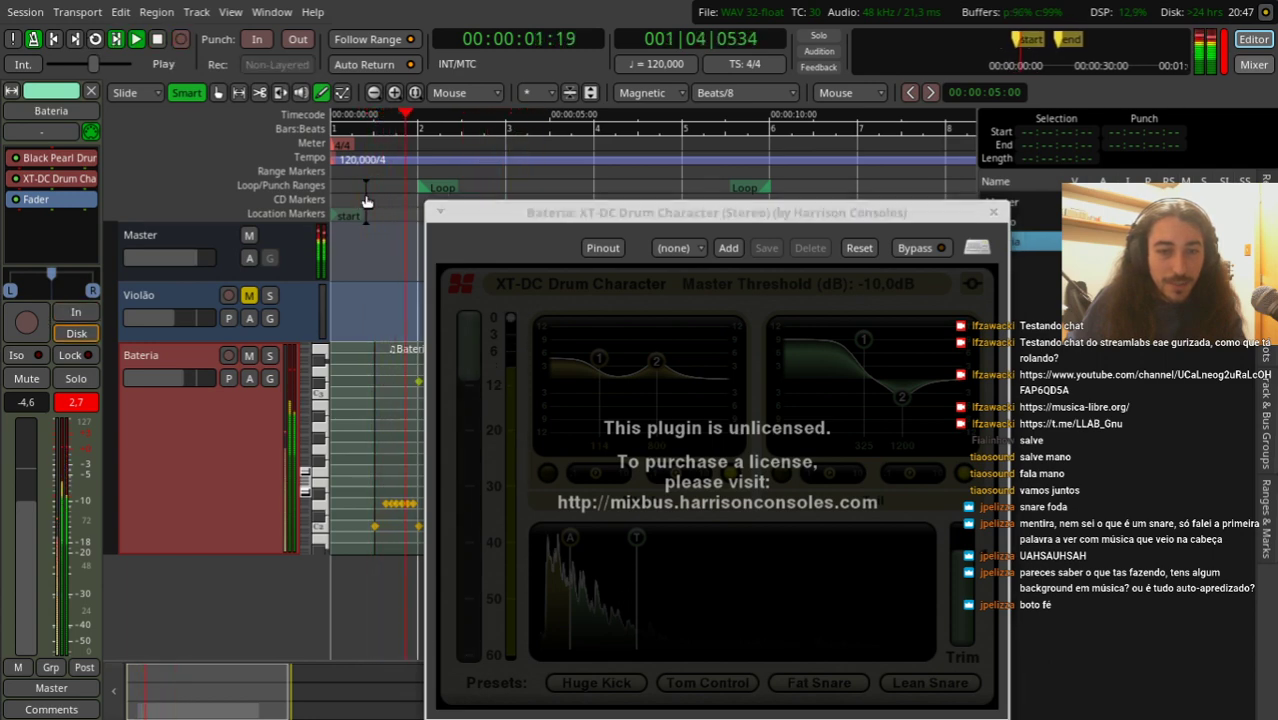
click(862, 513)
key(space)
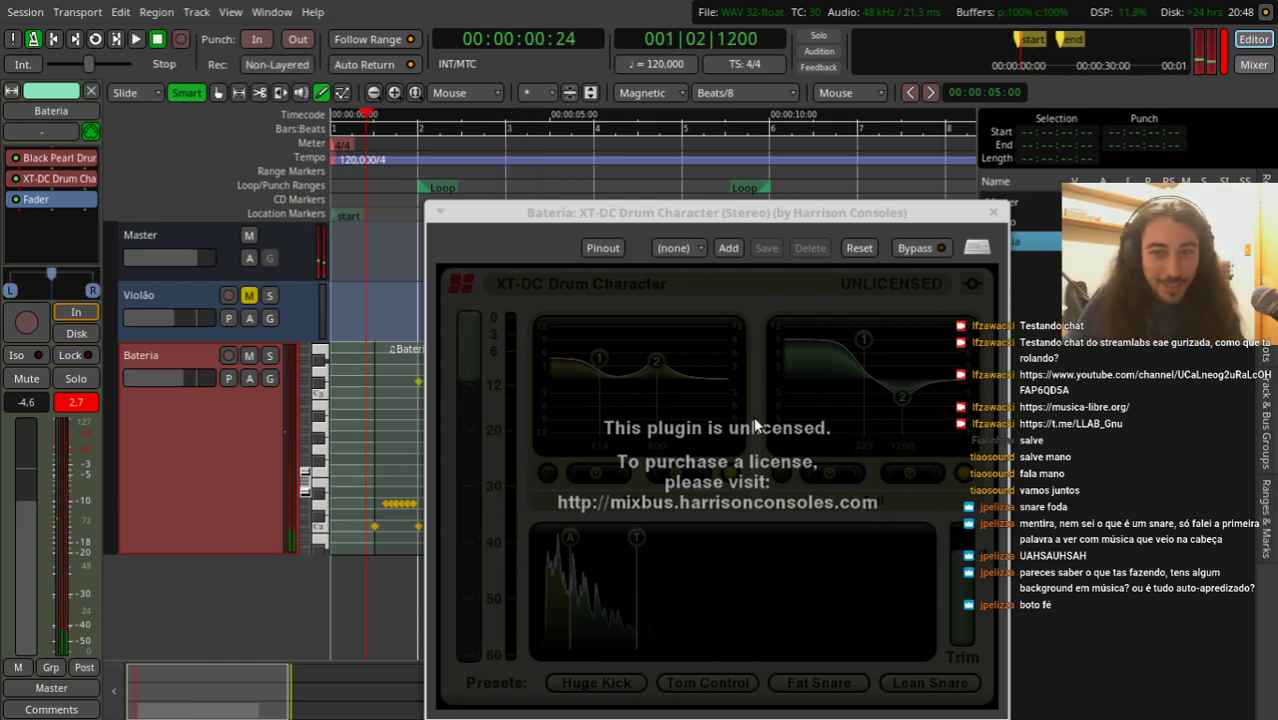
click(994, 222)
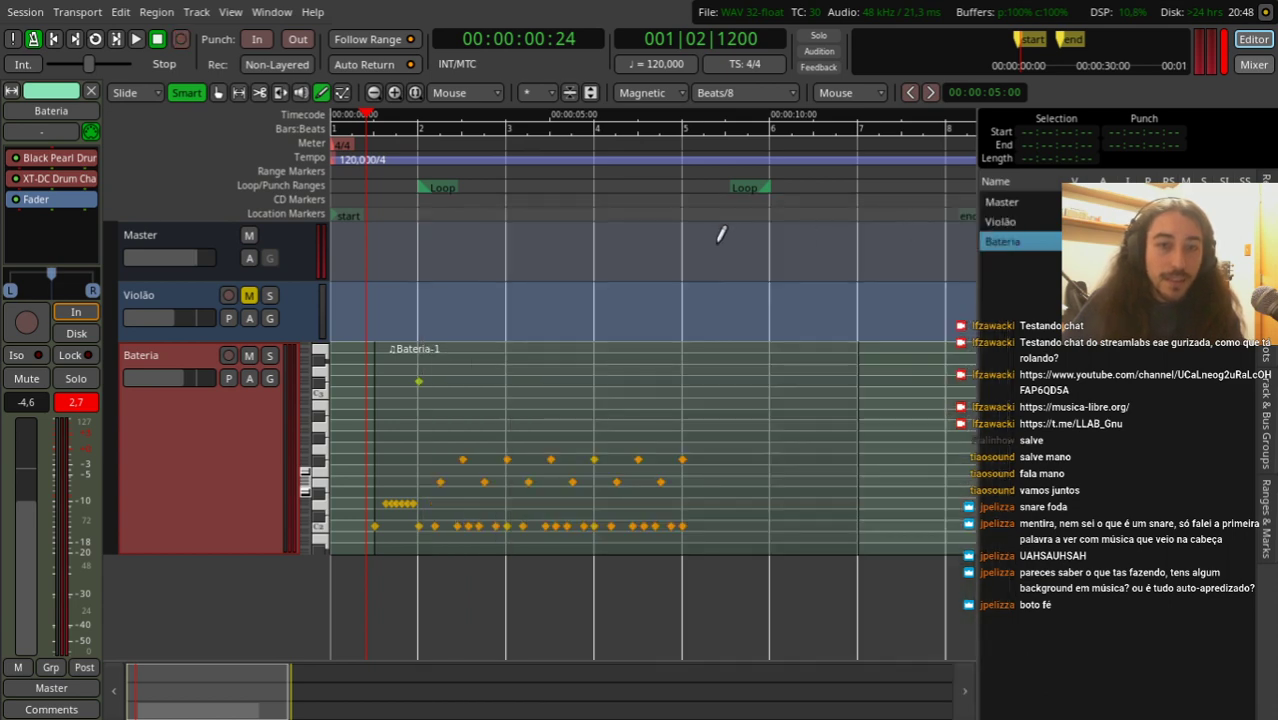
Step: Play back the drum part, toggle XT-DC Drum Character for comparison, and lower the Bateria track's fader to -6,6 dB
key(space)
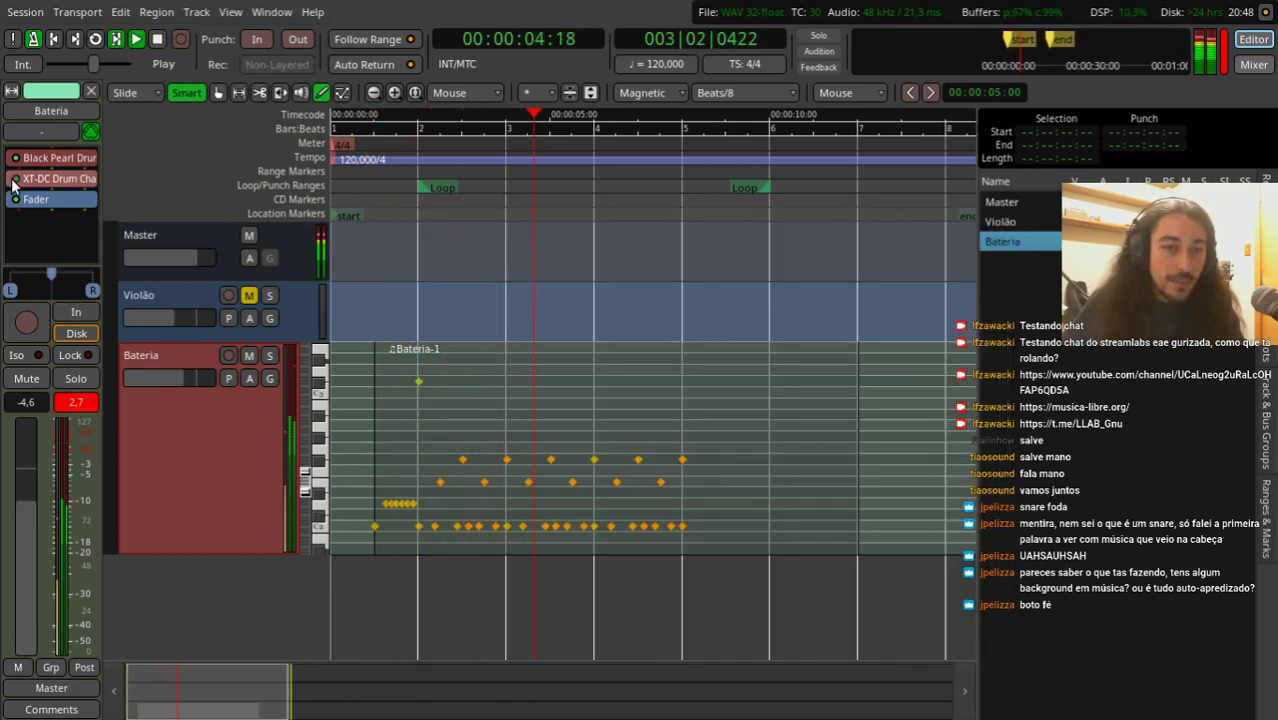
key(shift+r)
click(15, 179)
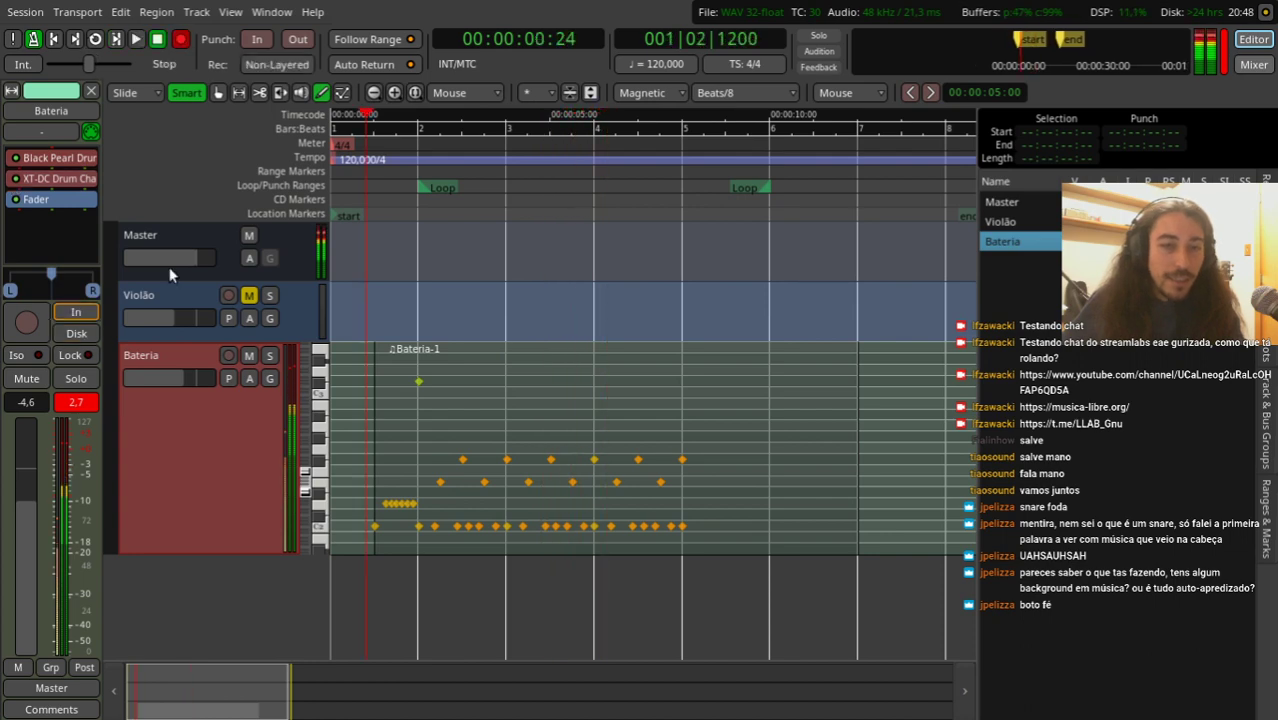
drag(183, 381, 178, 381)
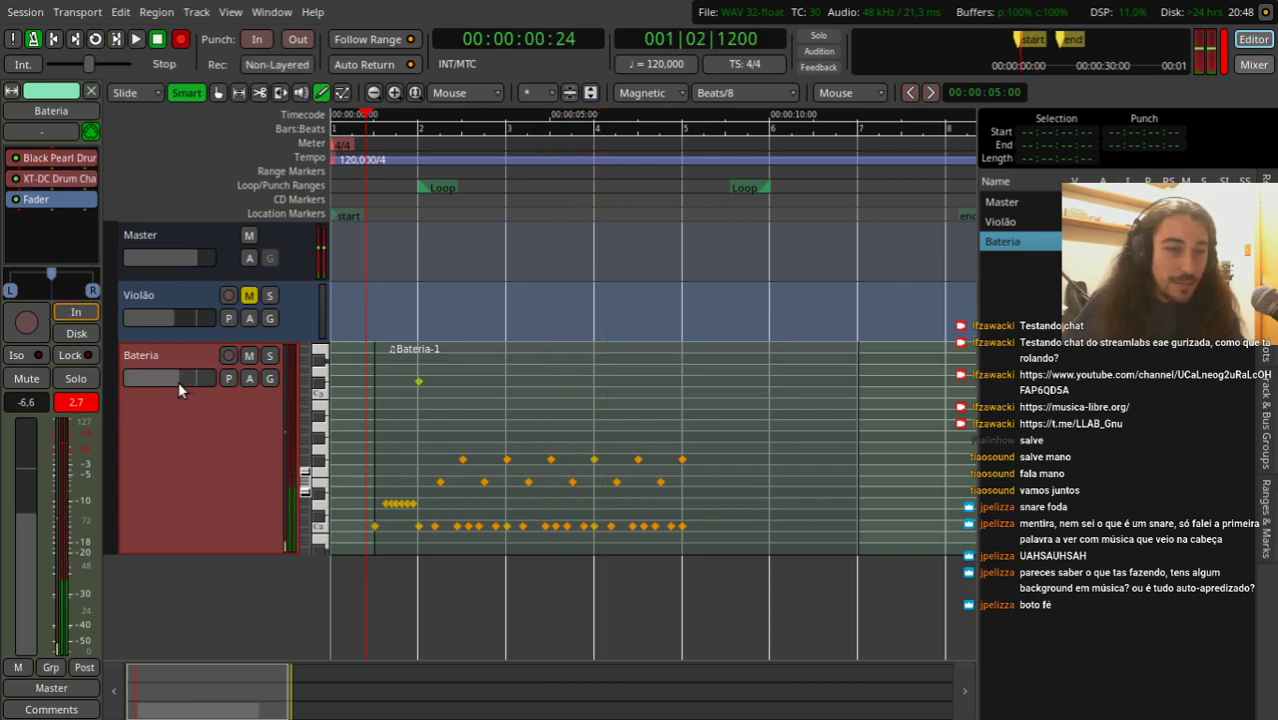
Step: Insert the a-Compressor stereo plugin on the Bateria track after XT-DC Drum Character
double_click(92, 256)
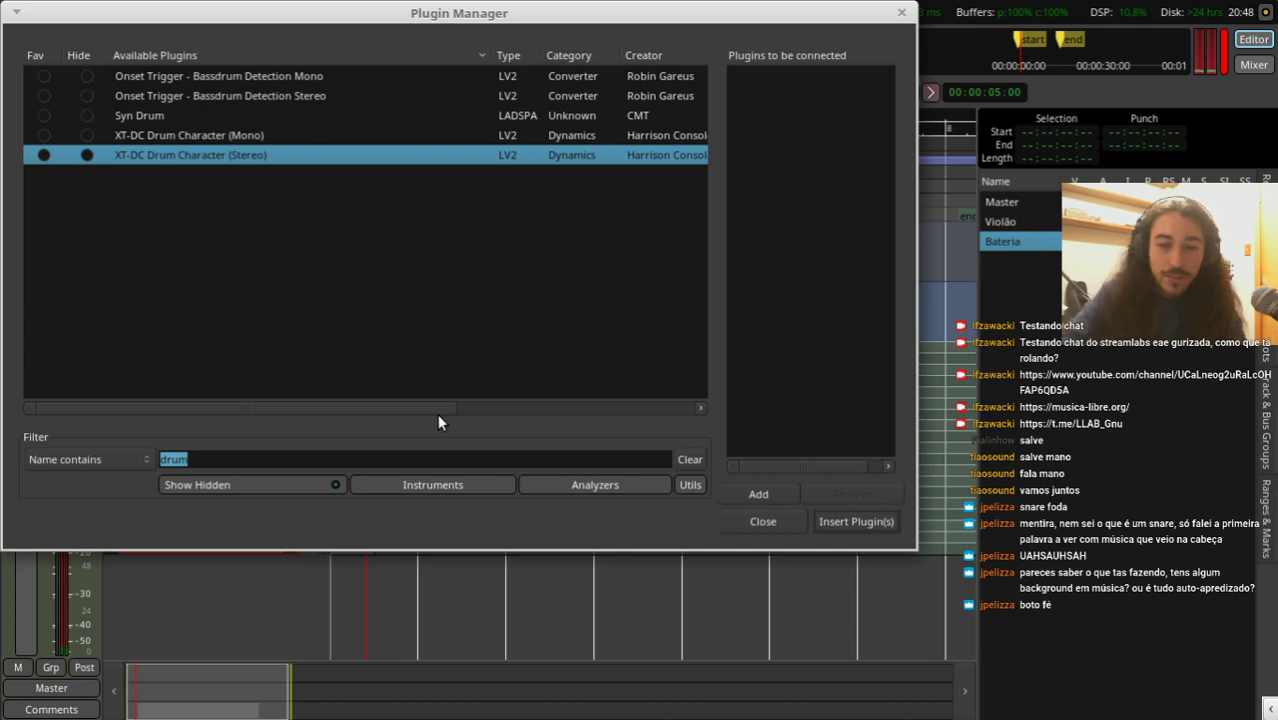
text(a-compr)
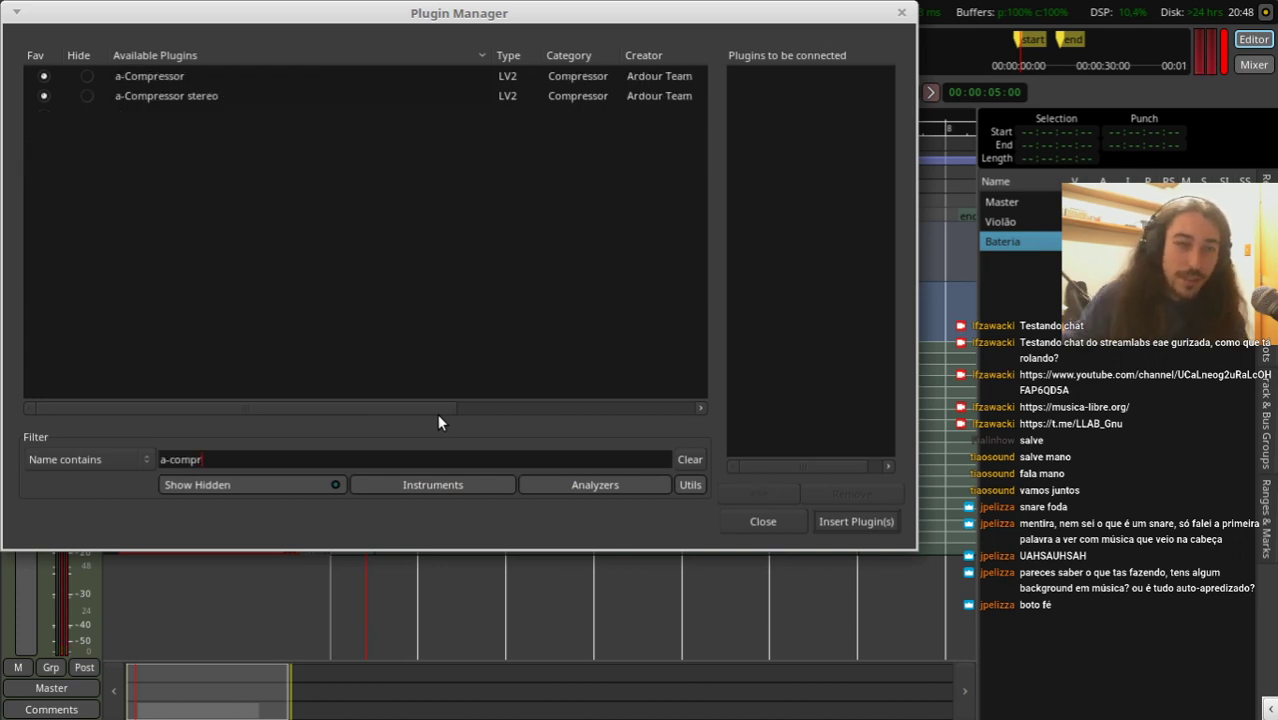
double_click(191, 100)
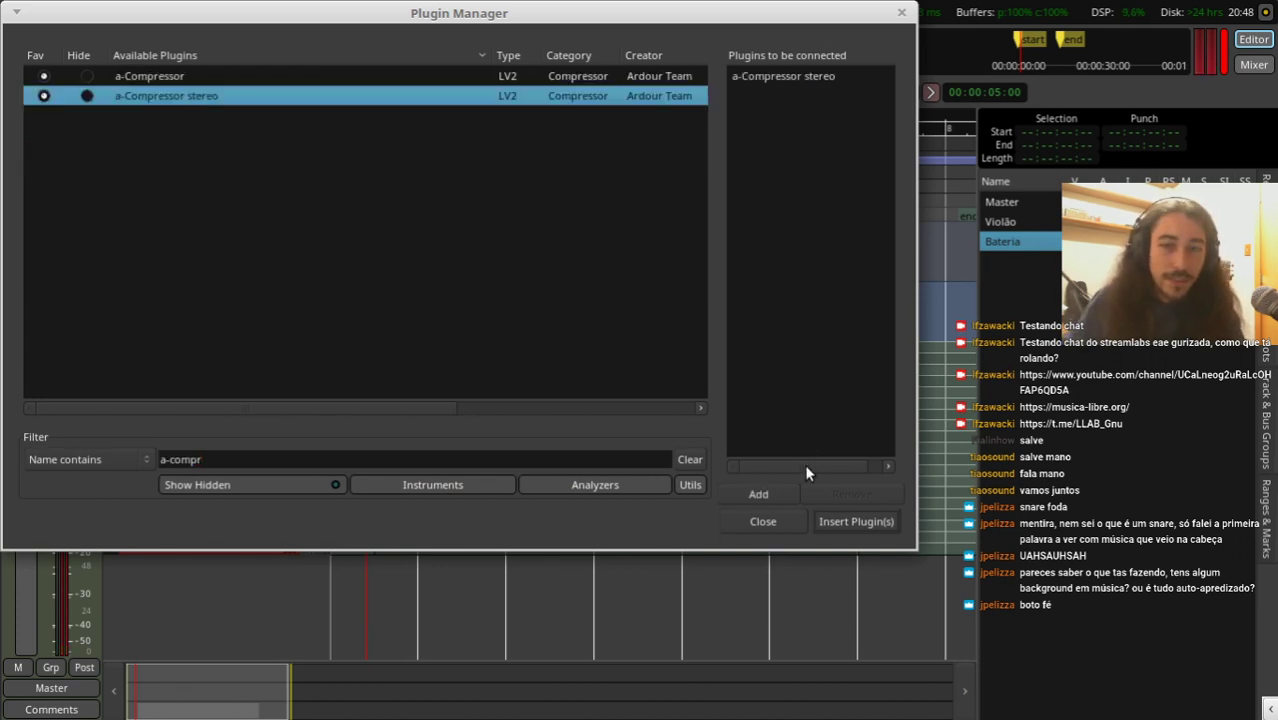
click(851, 522)
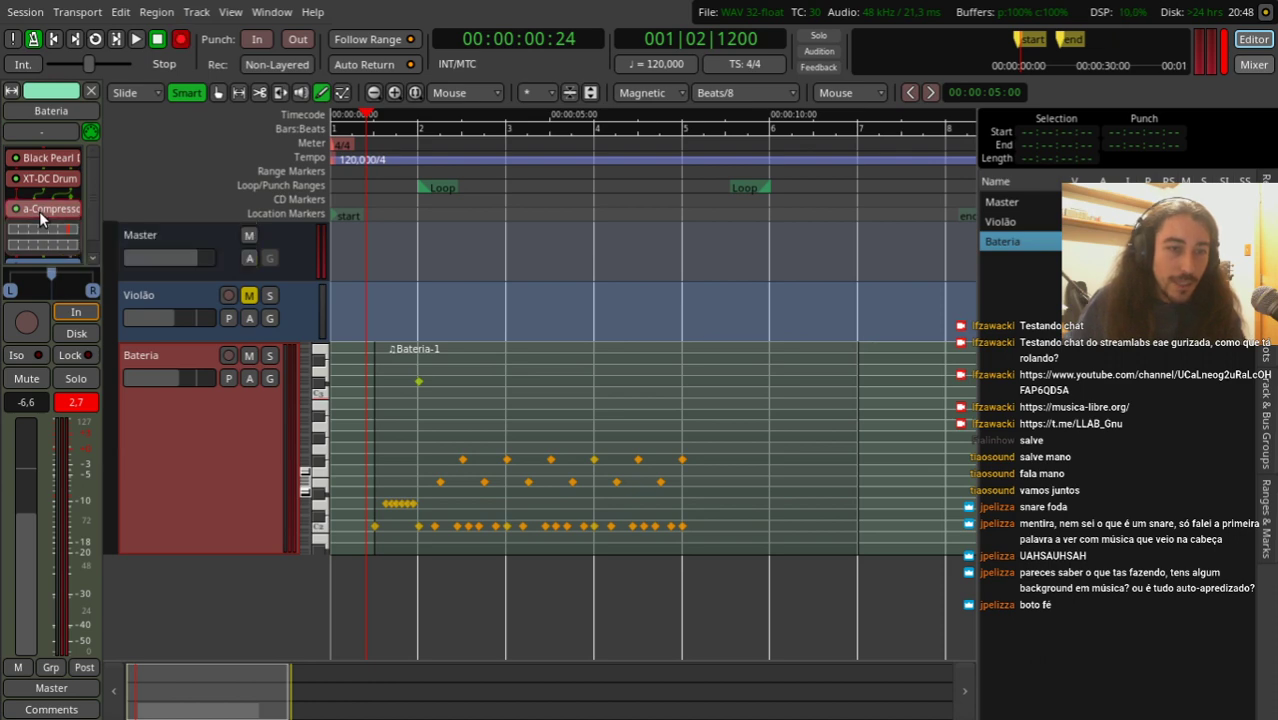
Step: During loop playback, set the a-Compressor stereo to threshold -19,175 dB, makeup 9,124 dB and ratio 2,478
double_click(42, 212)
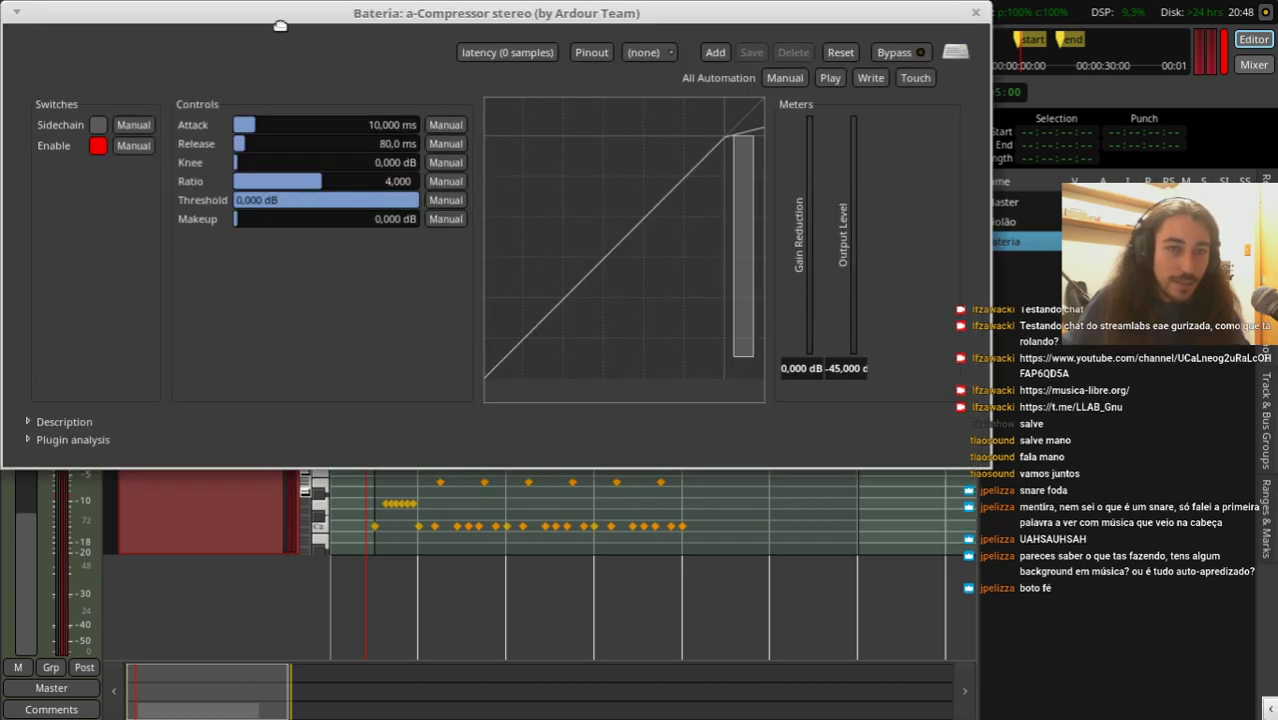
drag(280, 25, 380, 272)
click(102, 41)
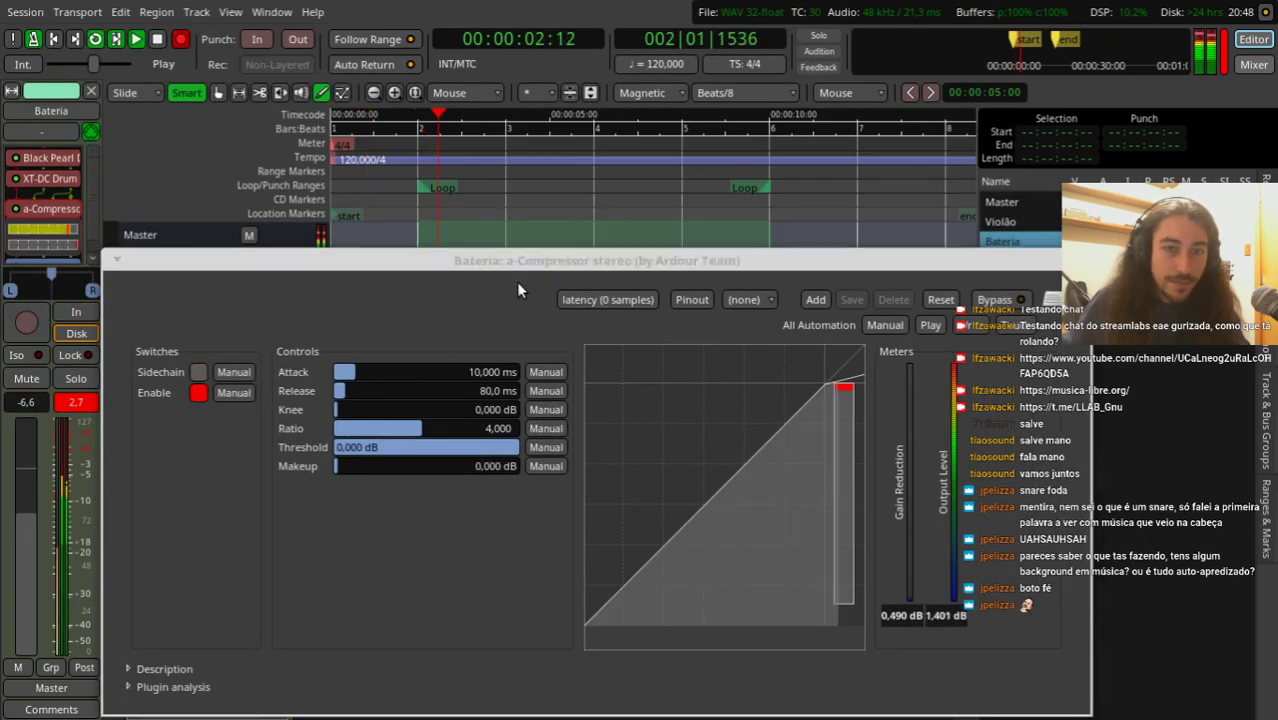
drag(516, 262, 546, 251)
drag(522, 450, 450, 457)
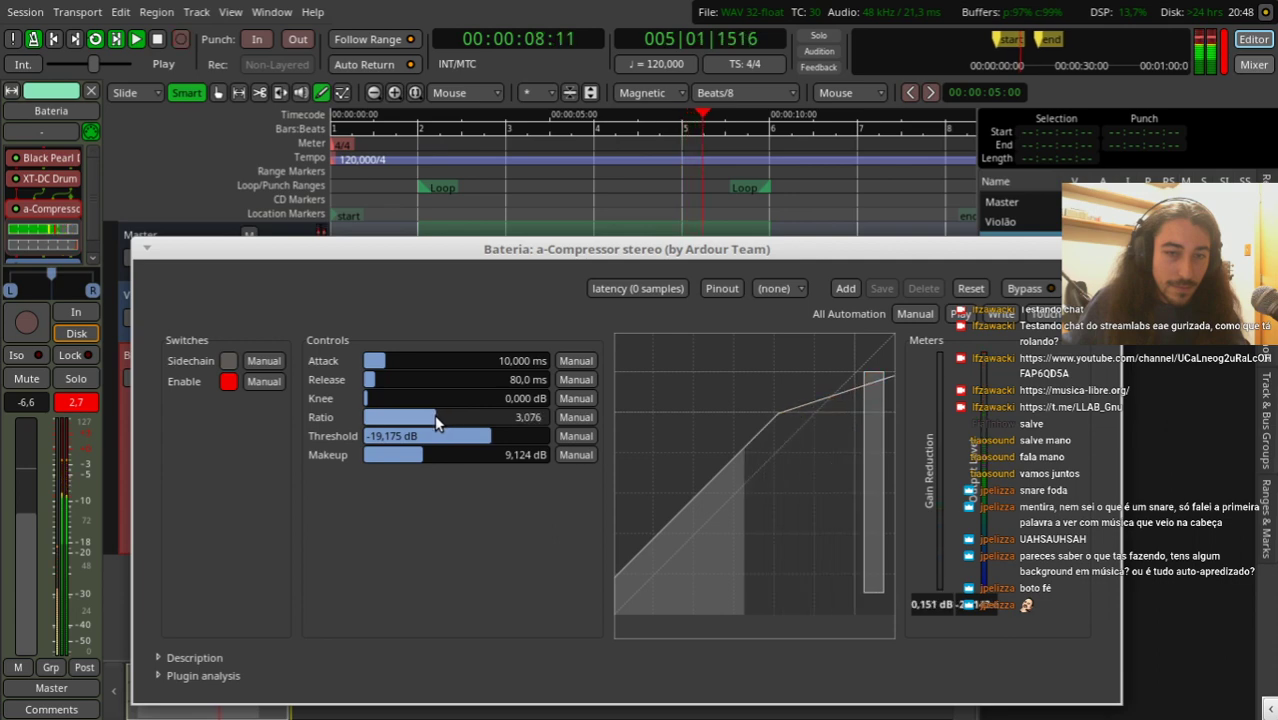
mouse_move(434, 414)
mouse_down()
mouse_move(466, 430)
mouse_move(424, 434)
mouse_up()
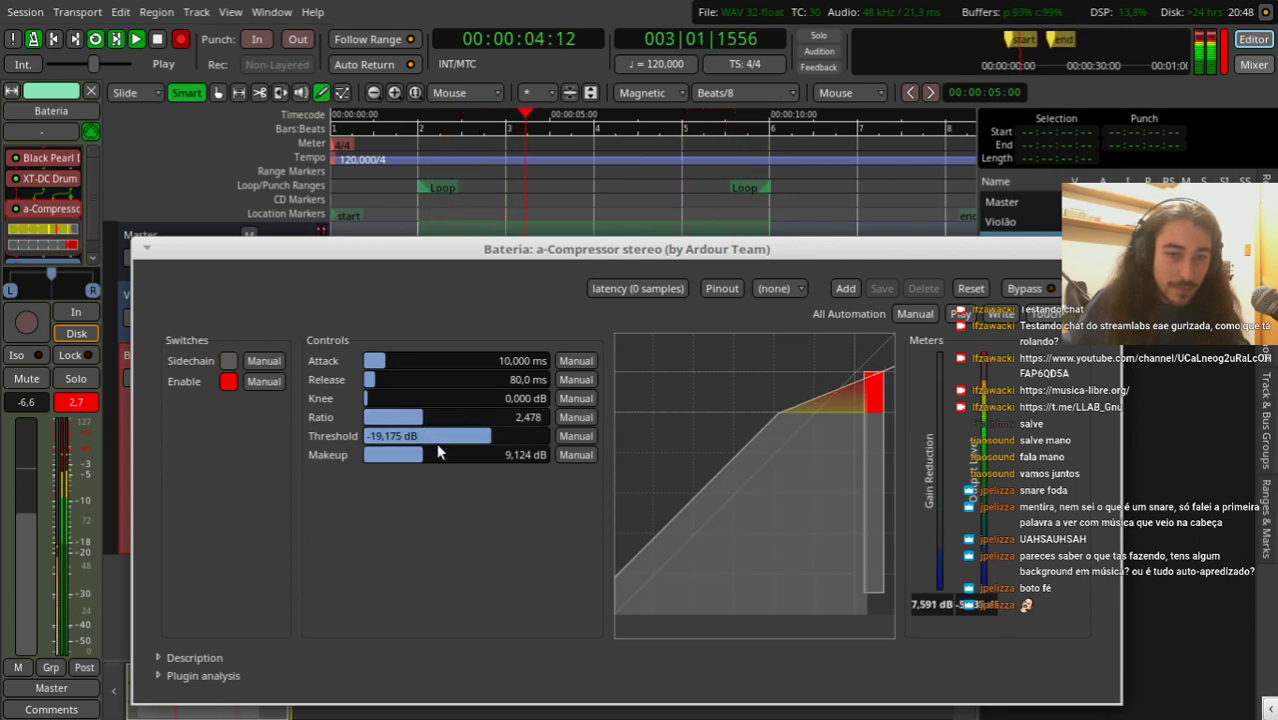
Step: Toggle XT-DC Drum Character during loop playback to compare the compressed drums, and stop playback
drag(263, 248, 560, 248)
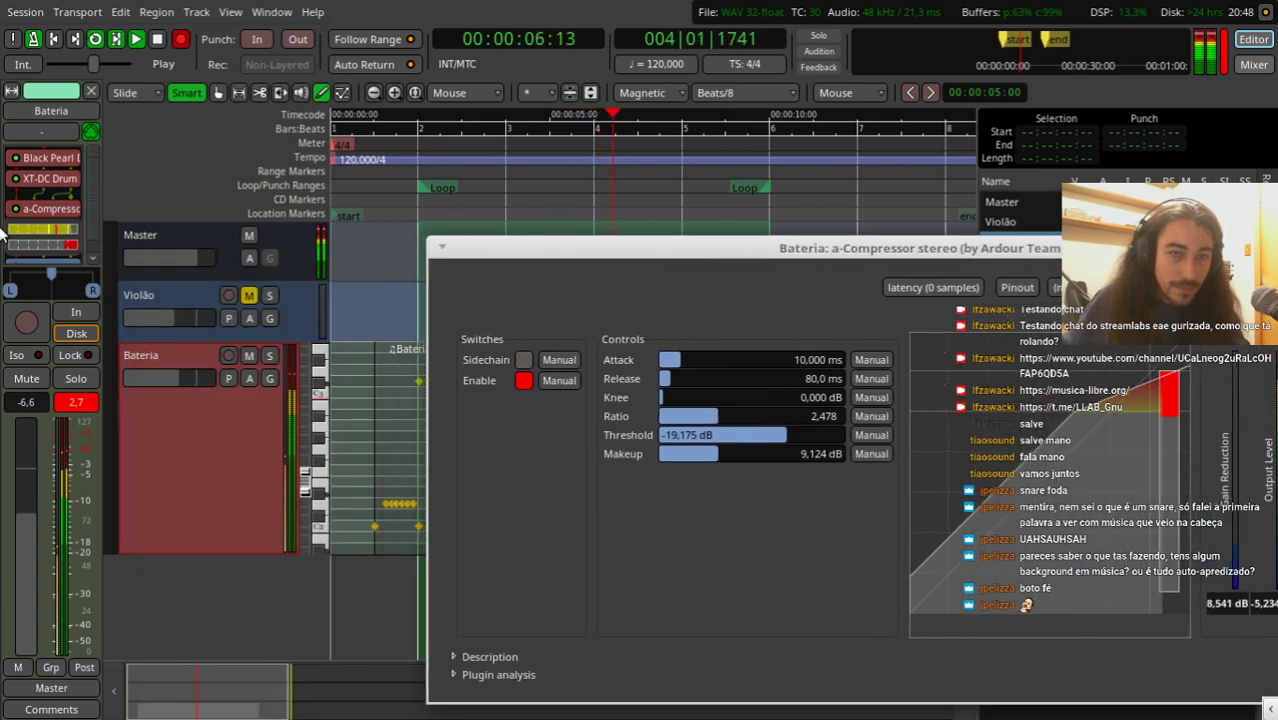
click(13, 180)
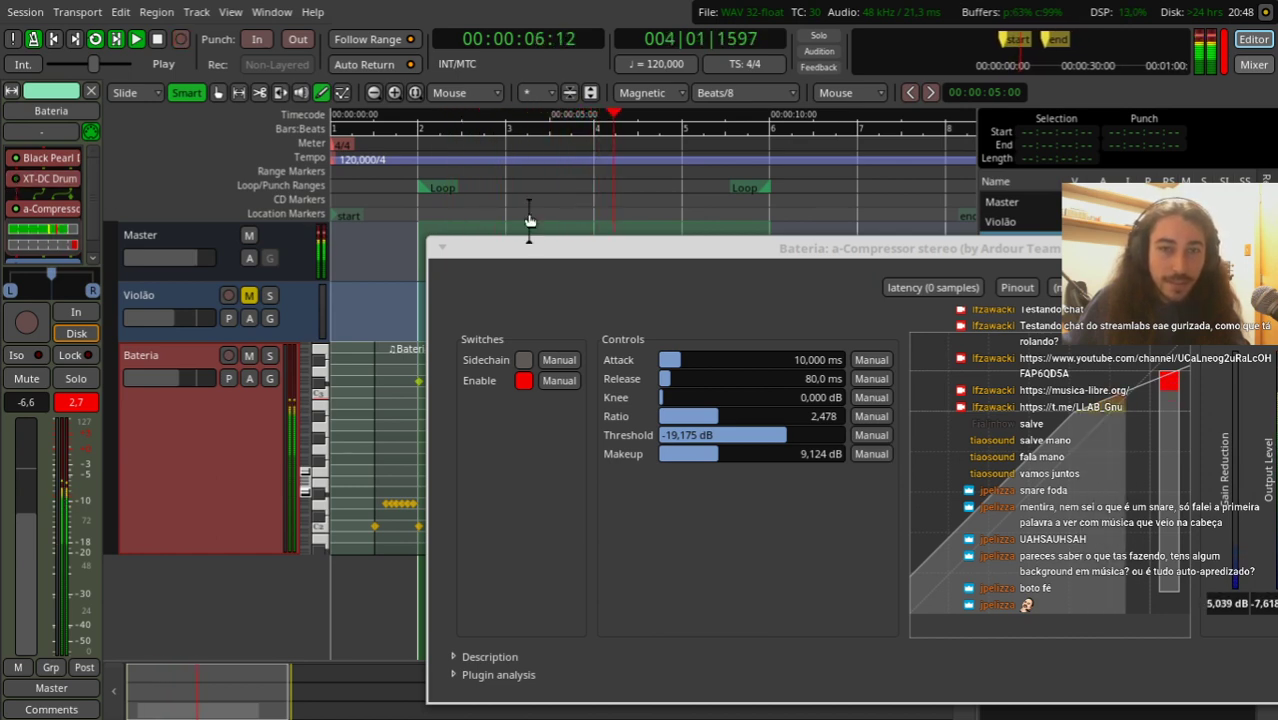
drag(770, 268, 560, 250)
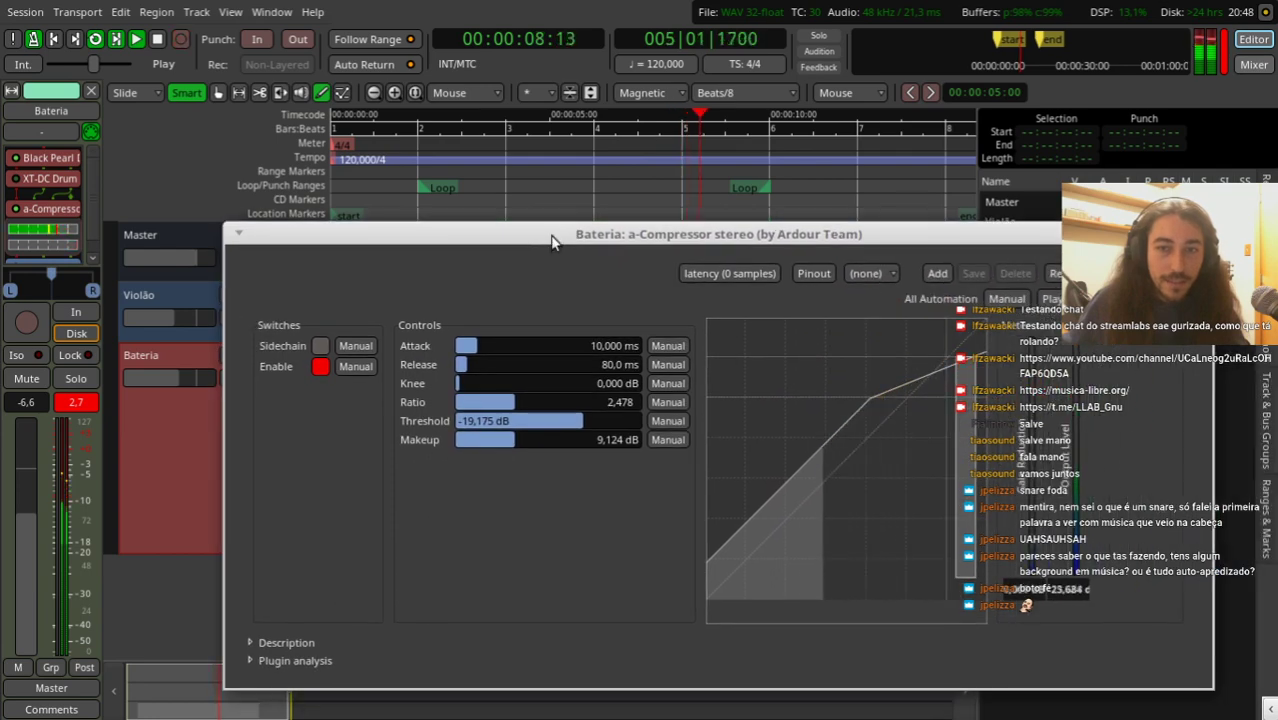
key(space)
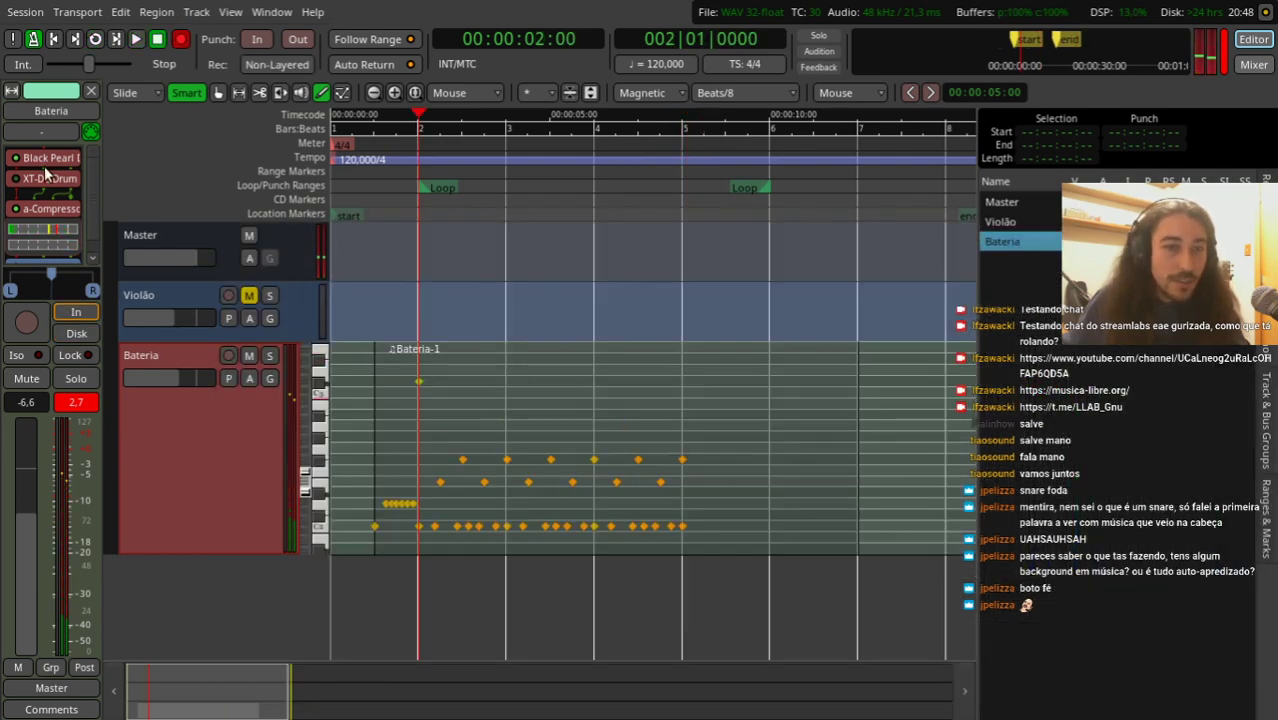
Step: Delete all the closed hi-hat notes (42 ClosedHat) from the Bateria region
ctrl+scroll(437, 385, up, 2)
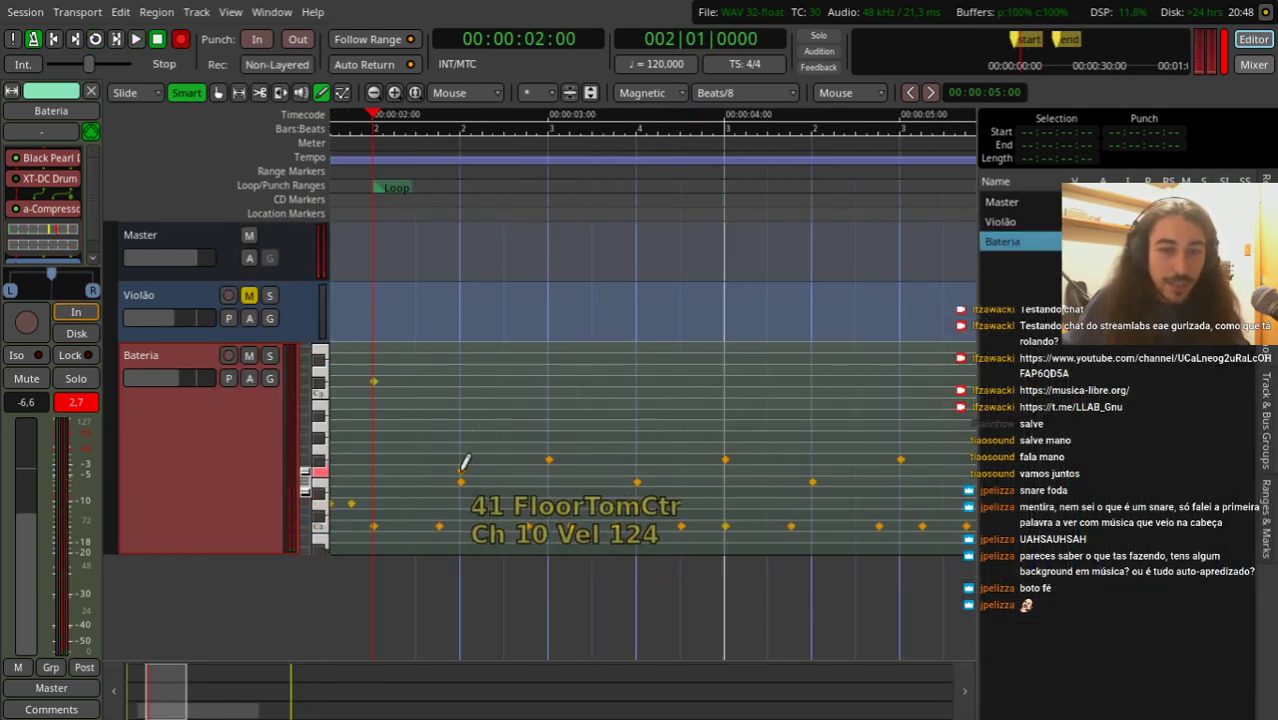
click(342, 93)
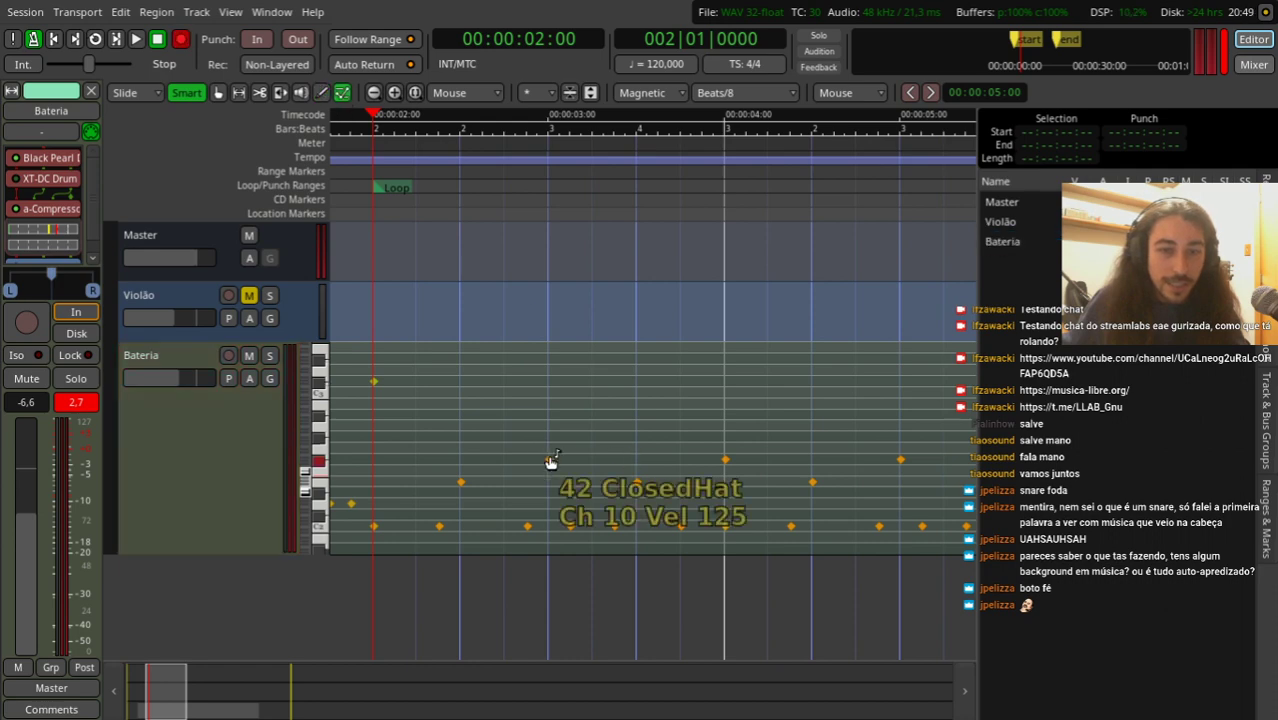
drag(518, 443, 934, 466)
key(minus)
key(minus)
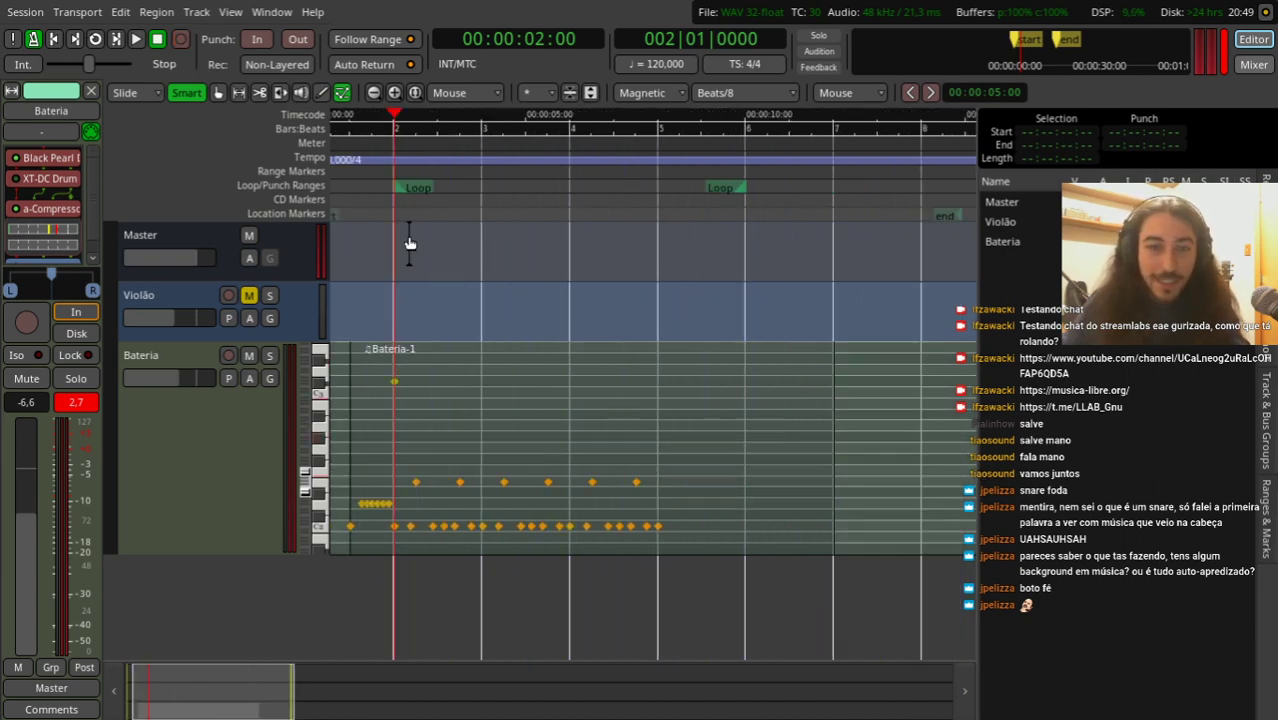
Step: Play back the drum part without the closed hi-hat and reposition the playhead in bar 1
drag(408, 243, 340, 190)
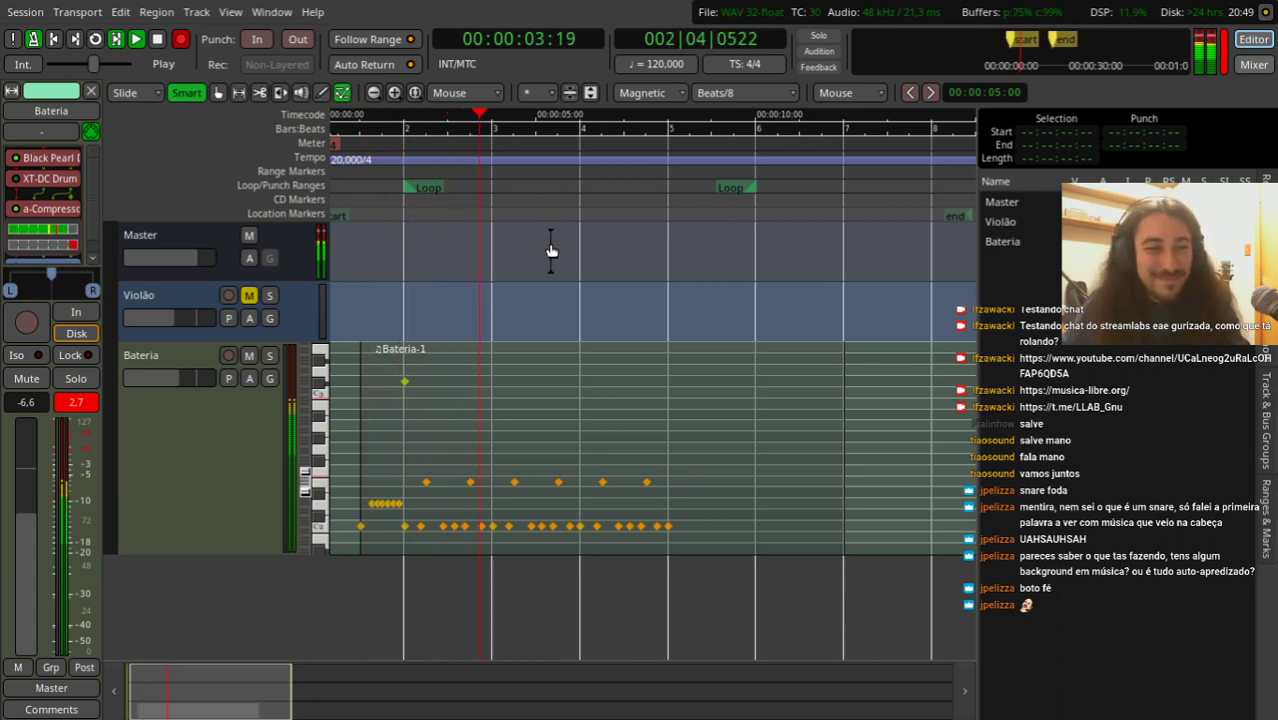
key(space)
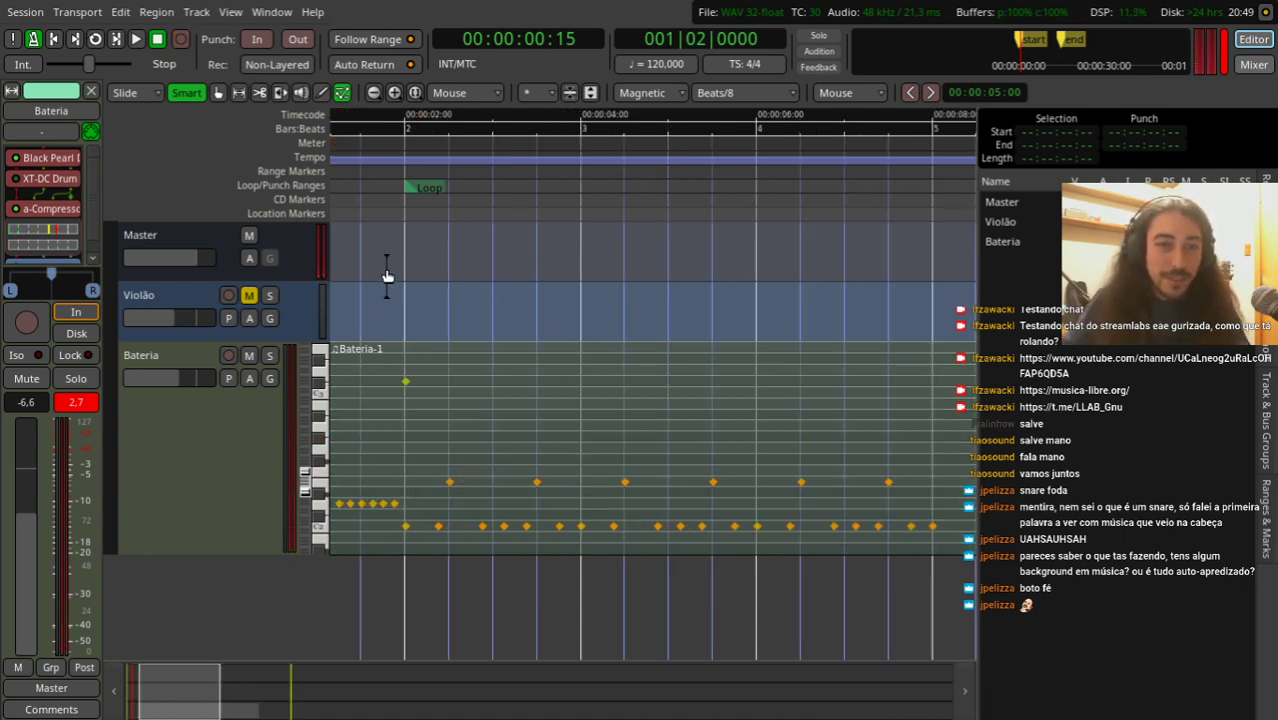
drag(387, 277, 455, 242)
key(equal)
Step: Add the favorite plugin Tal-Reverb-II to the Bateria track after the compressor
scroll(89, 228, down, 1)
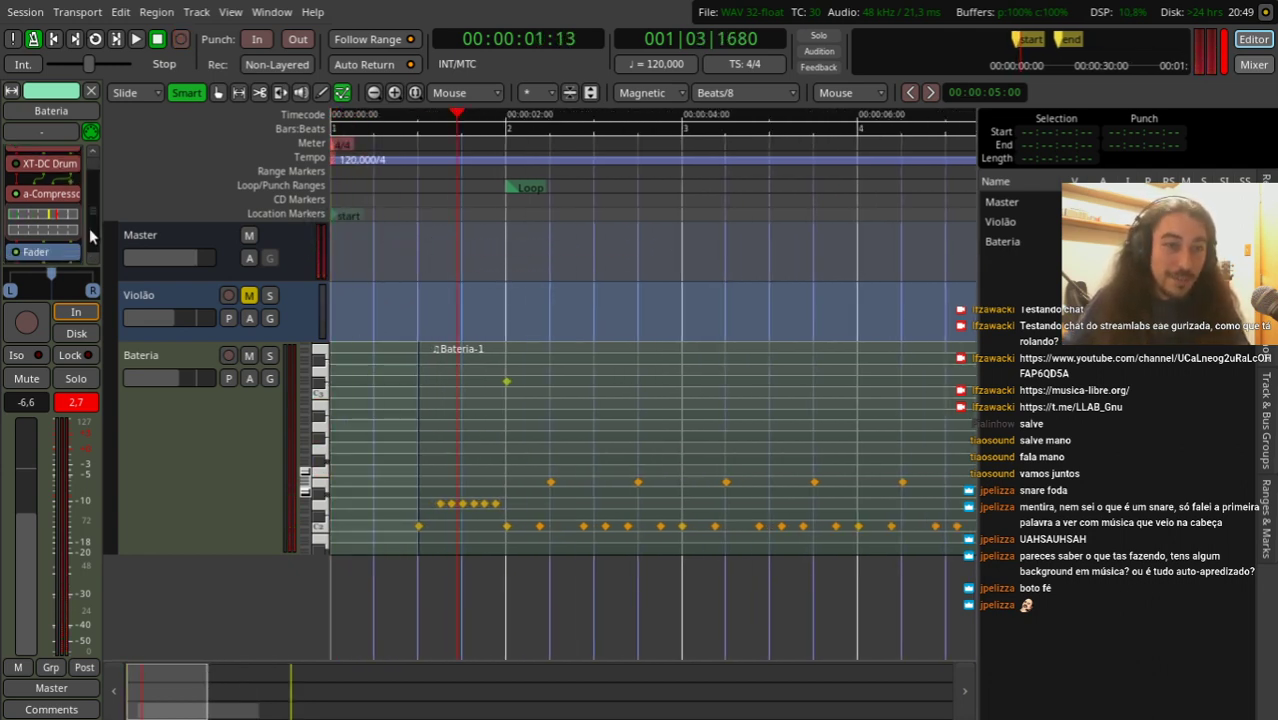
right_click(70, 243)
mouse_move(200, 246)
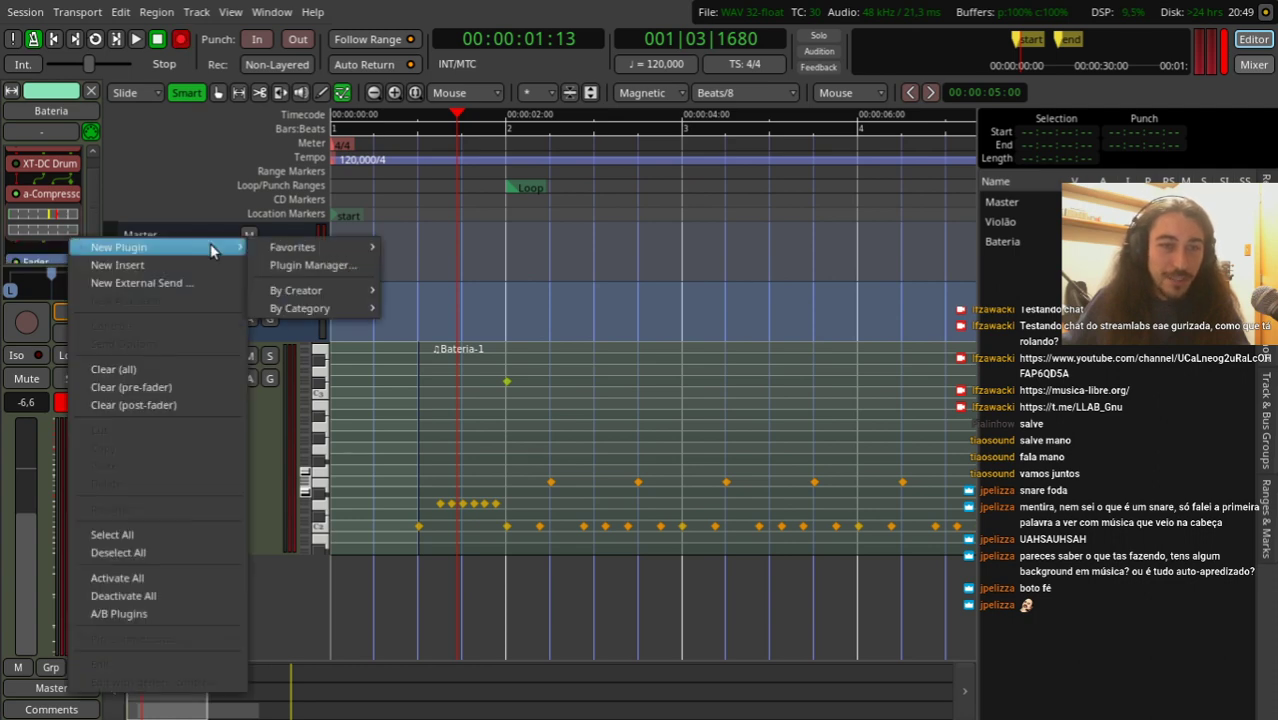
mouse_move(273, 254)
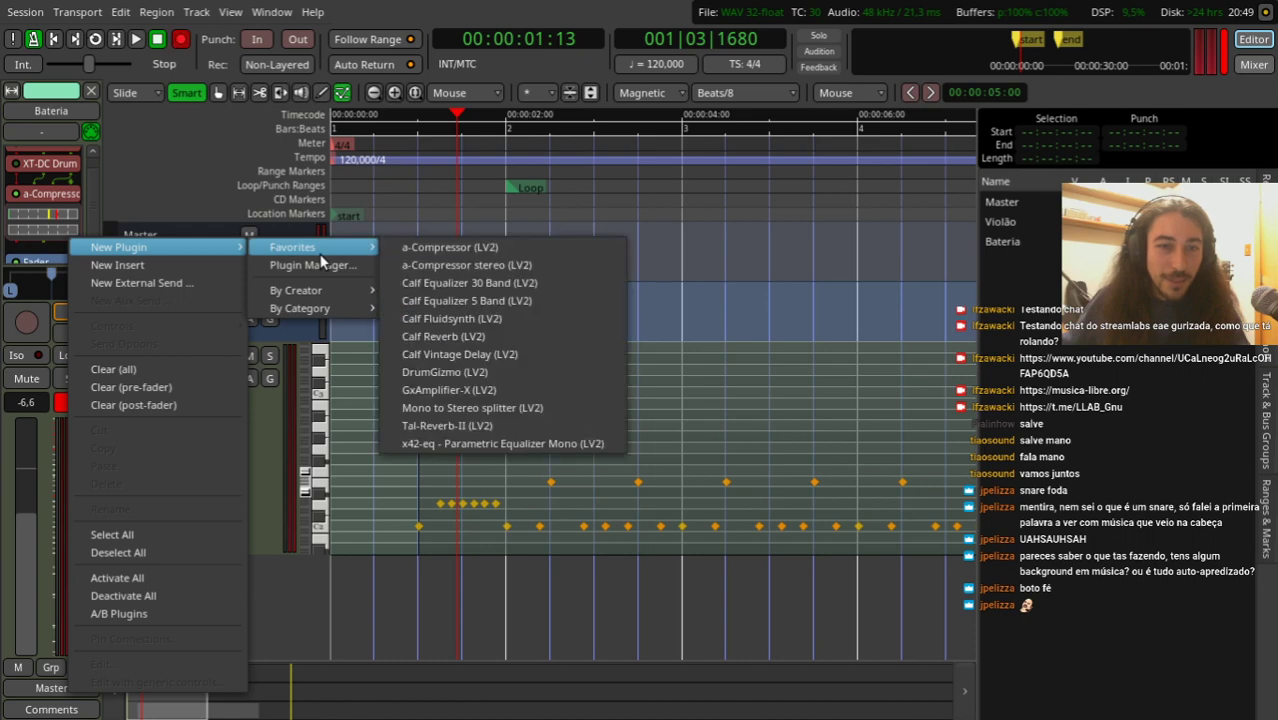
click(450, 426)
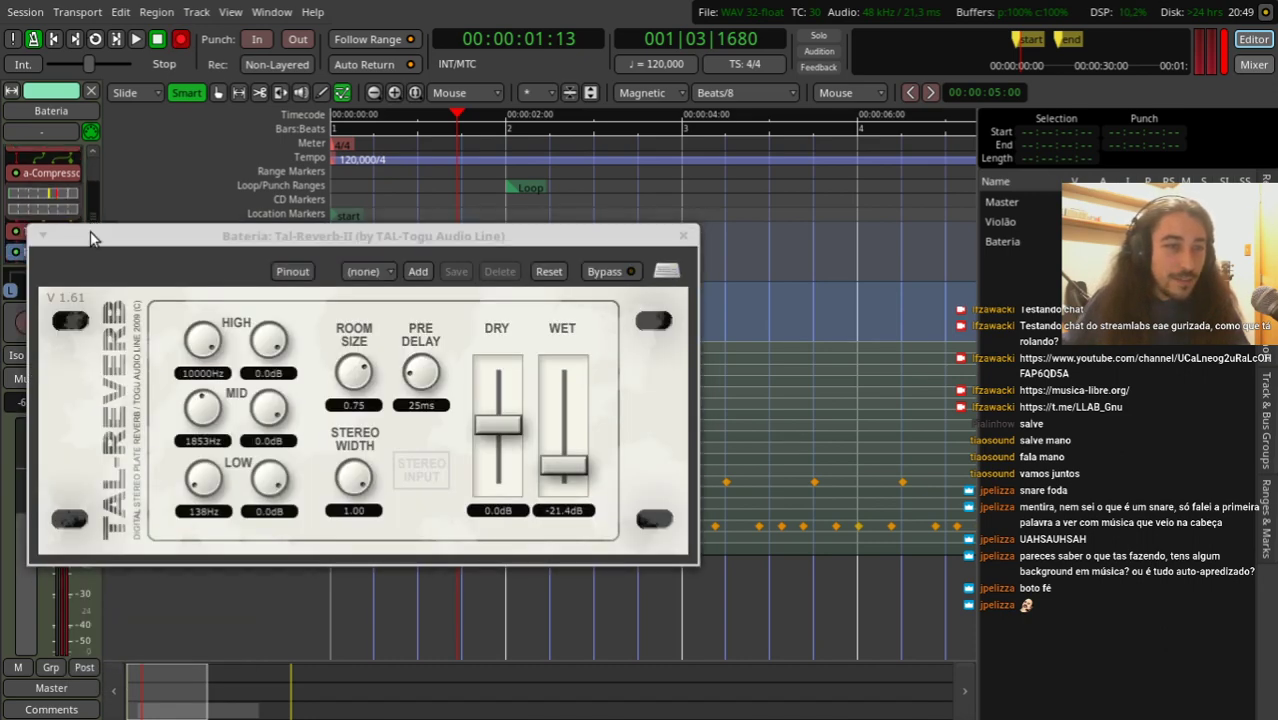
drag(90, 234, 318, 441)
Step: Play back the drums from bar 1 and load the 80's Plate preset in Tal-Reverb-II
click(432, 177)
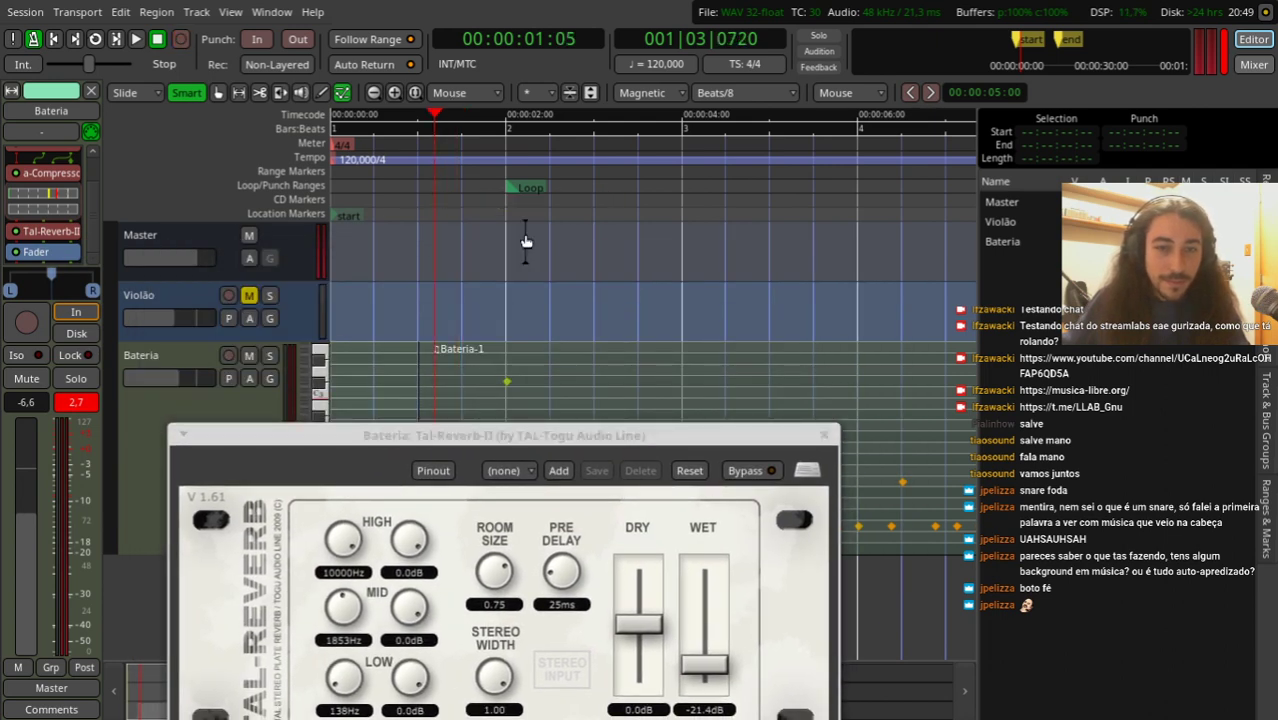
key(space)
drag(578, 435, 596, 290)
click(531, 324)
click(530, 401)
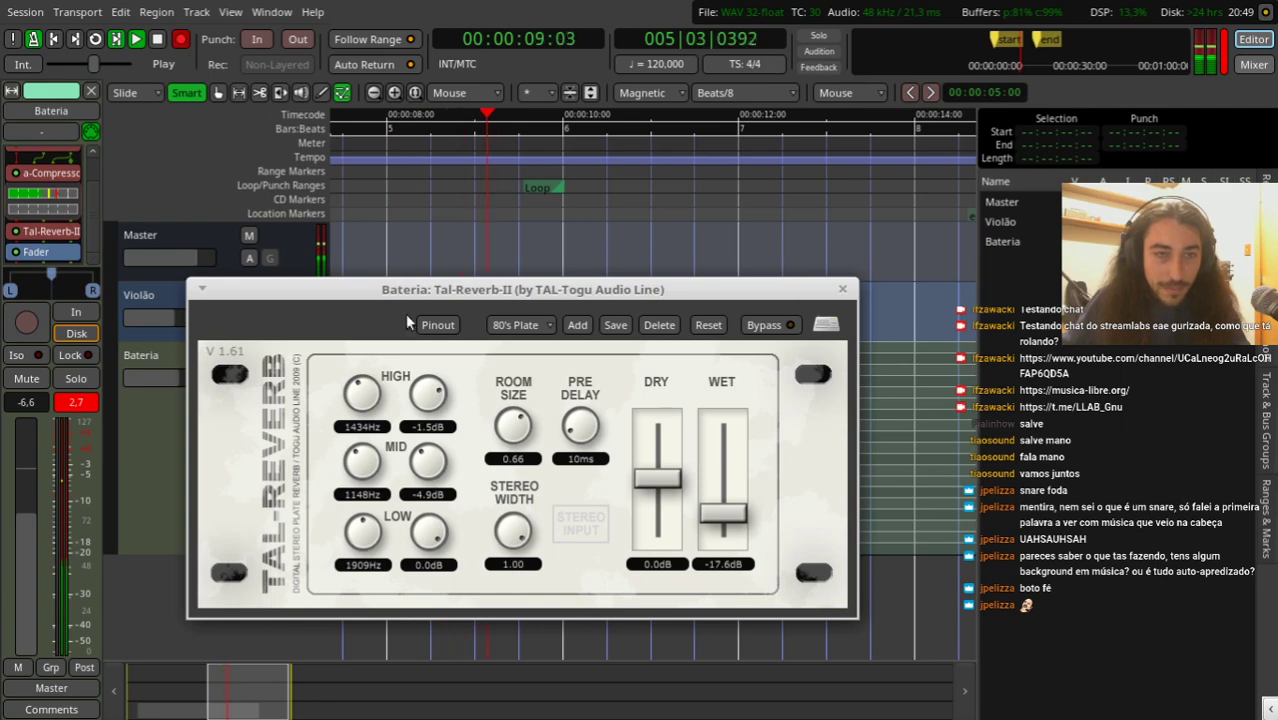
Step: Replay the drums from the start and set the reverb's high band gain to -1.1 dB
key(Home)
click(338, 212)
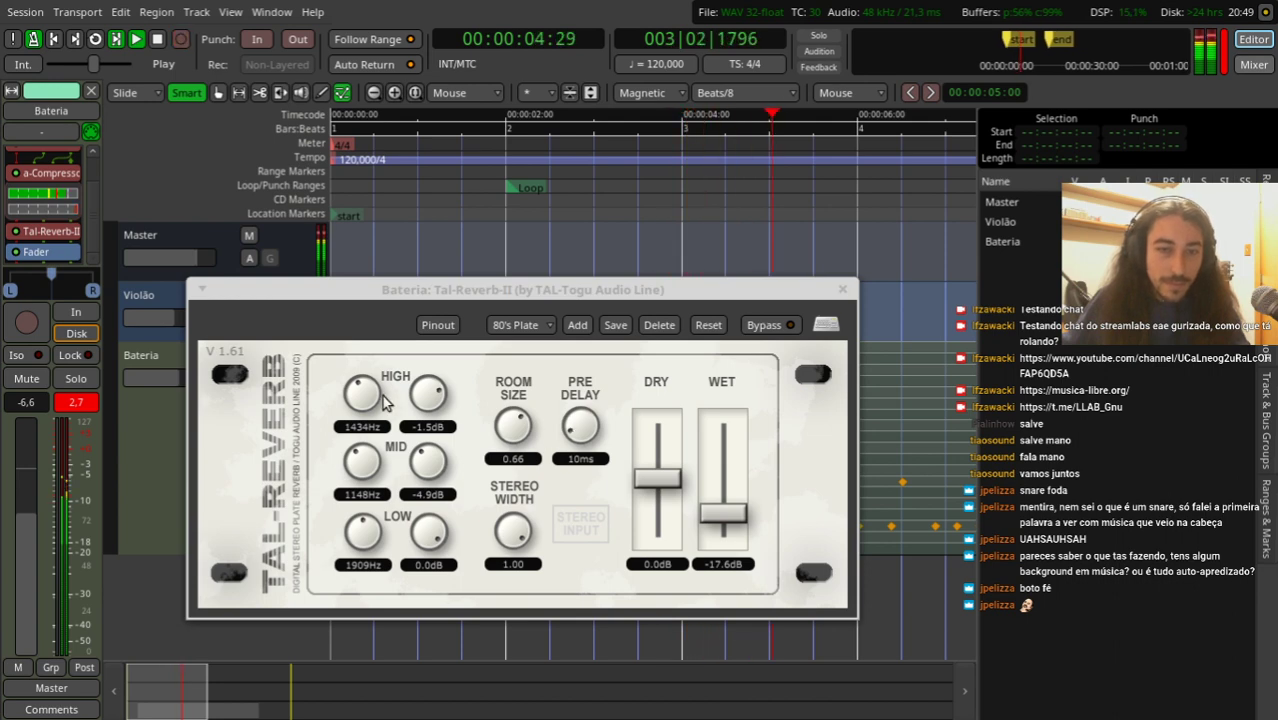
drag(420, 399, 420, 405)
drag(435, 465, 443, 480)
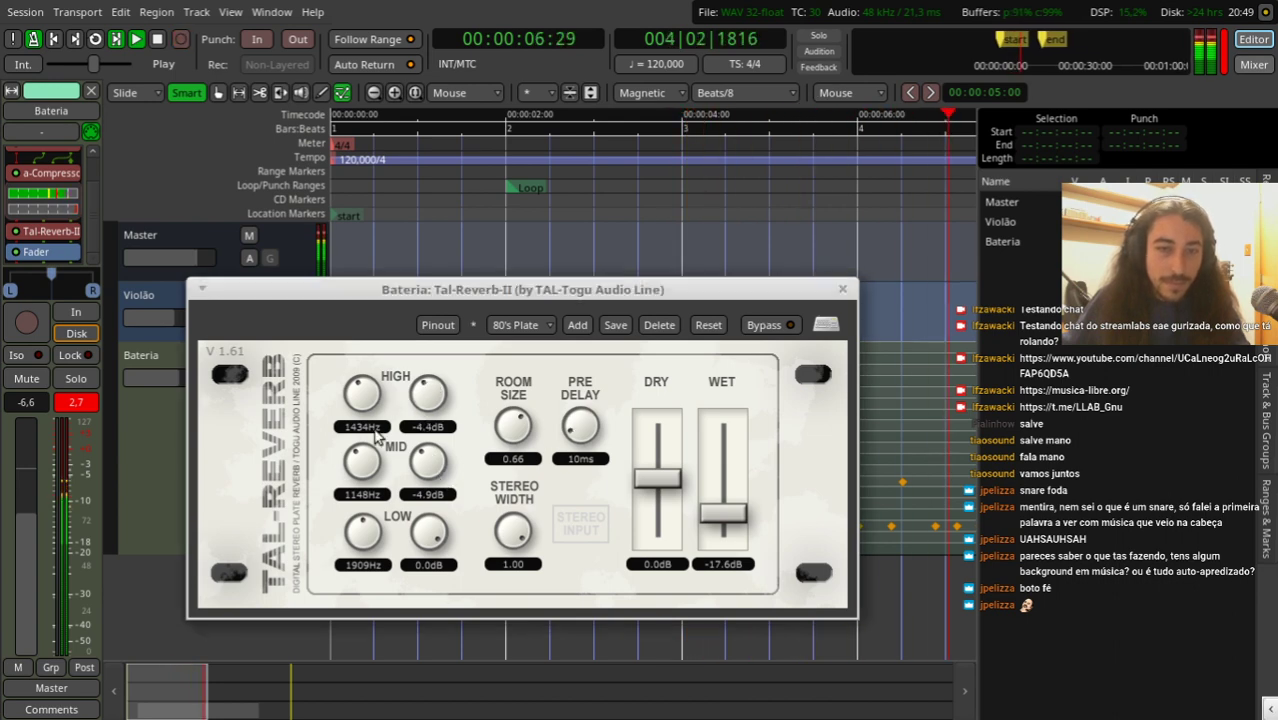
drag(428, 397, 474, 302)
Step: Start loop playback of the drums and raise the Tal-Reverb-II wet level to -11.7 dB
drag(563, 290, 741, 445)
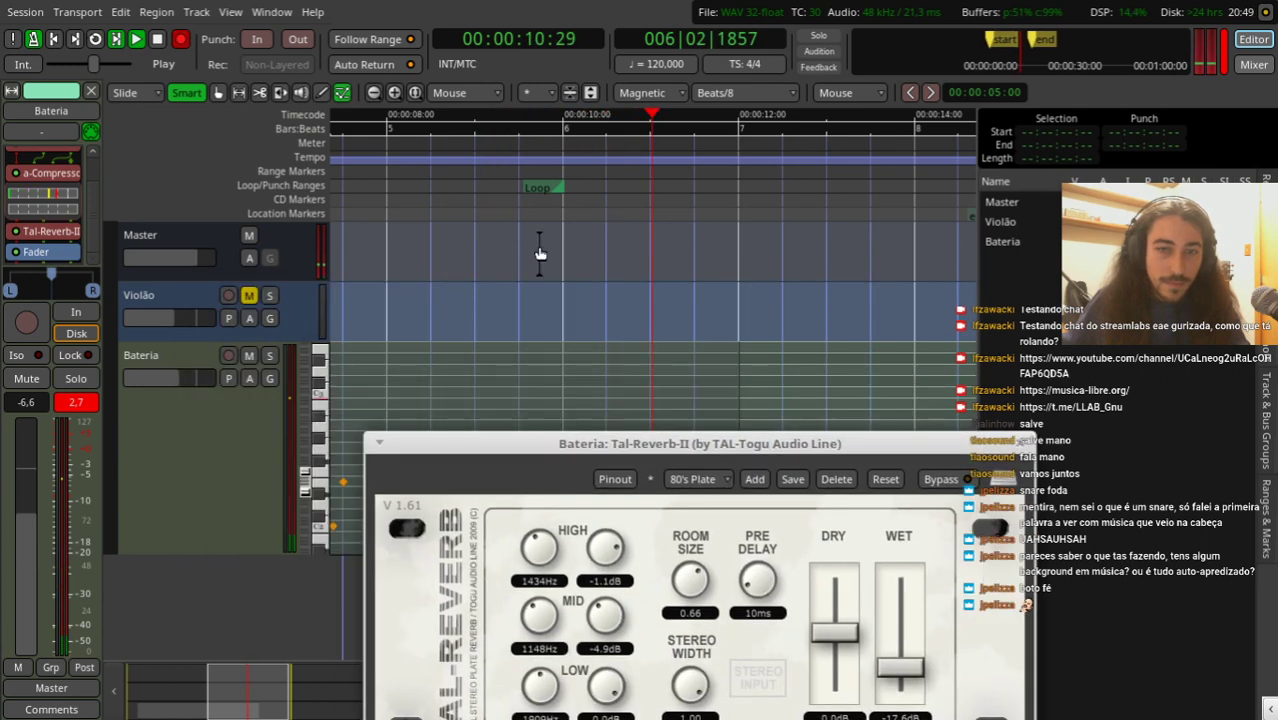
key(space)
click(95, 39)
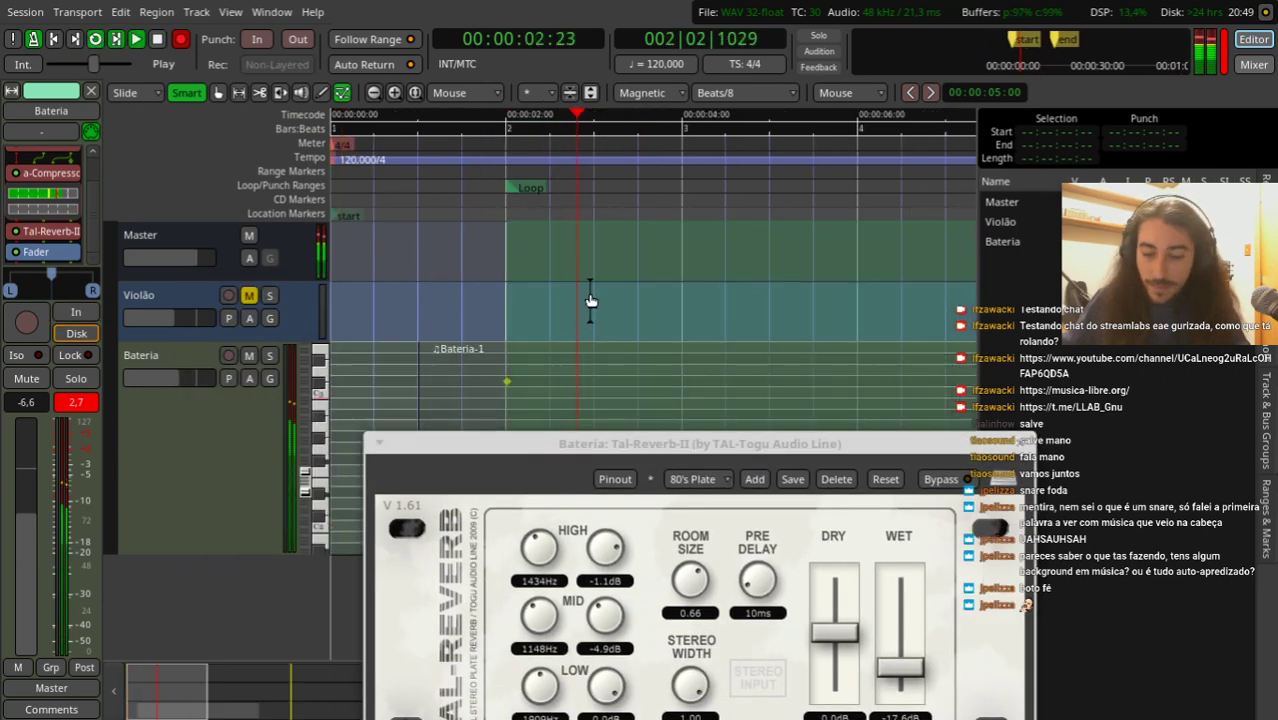
drag(639, 445, 577, 235)
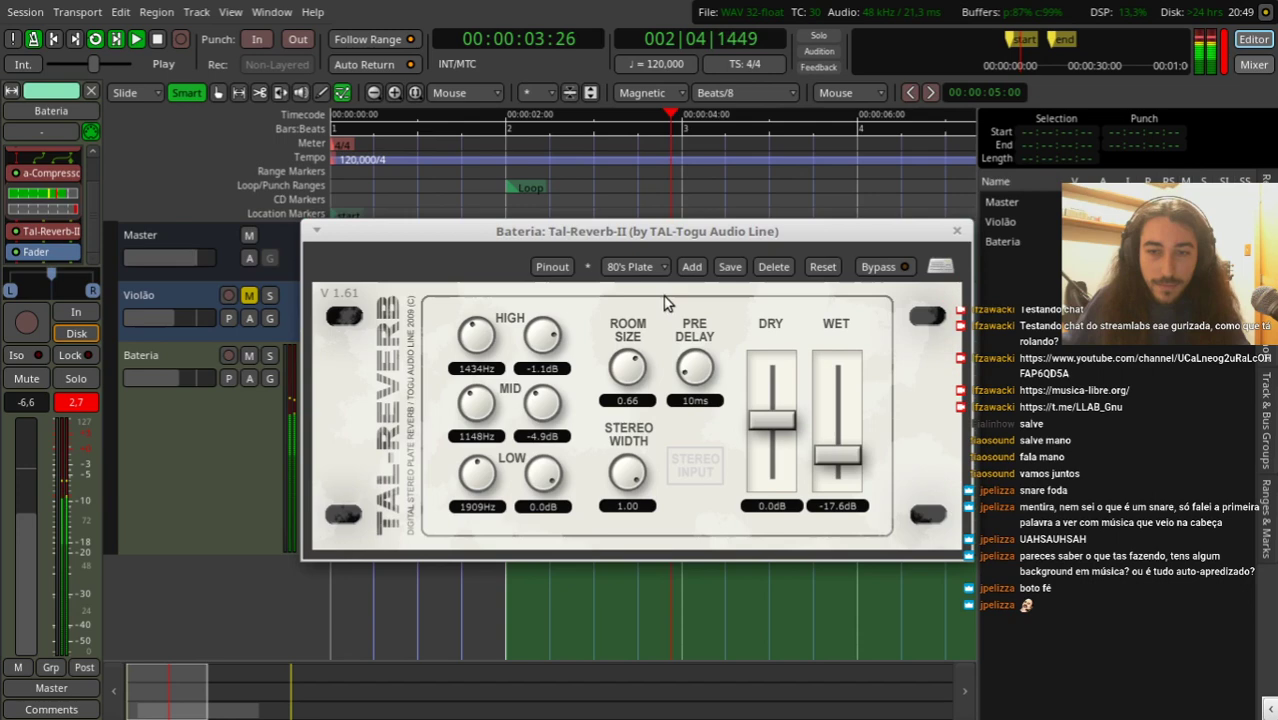
drag(837, 456, 837, 425)
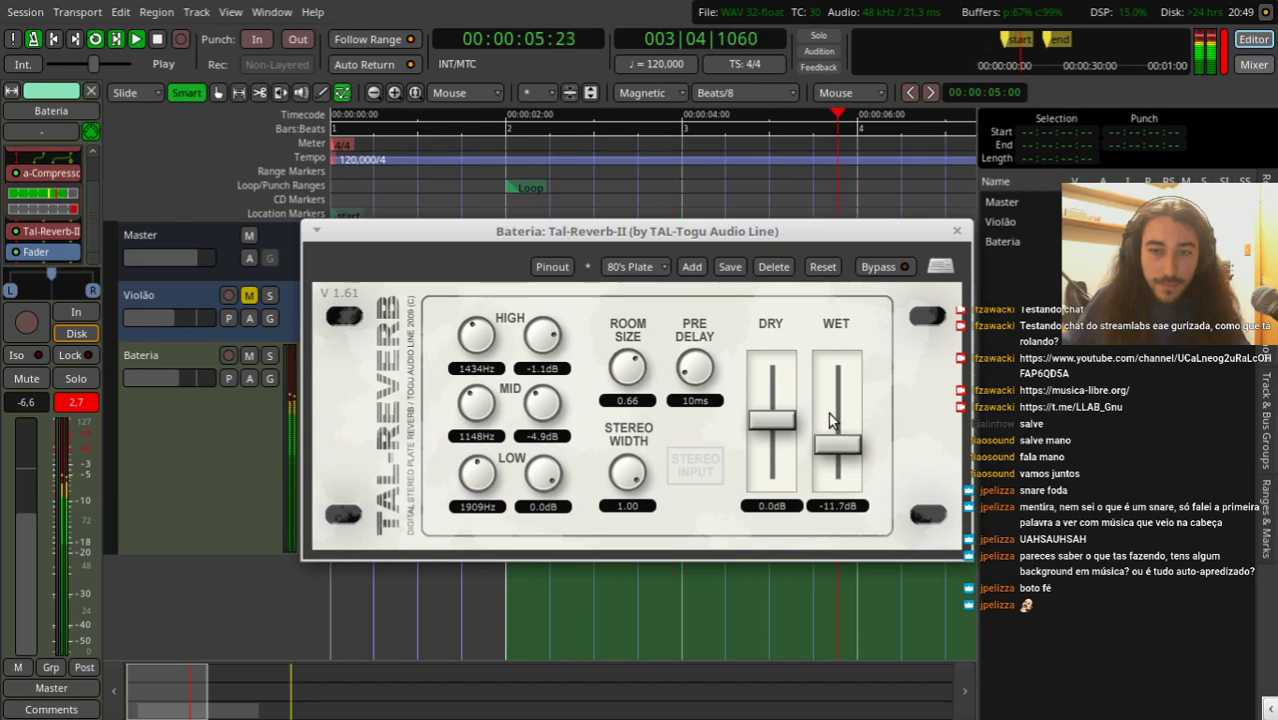
Step: Try Tal-Reverb-II ahead of the compressor in the Bateria track's plugin chain and play back the drums
click(956, 231)
key(space)
drag(45, 231, 45, 199)
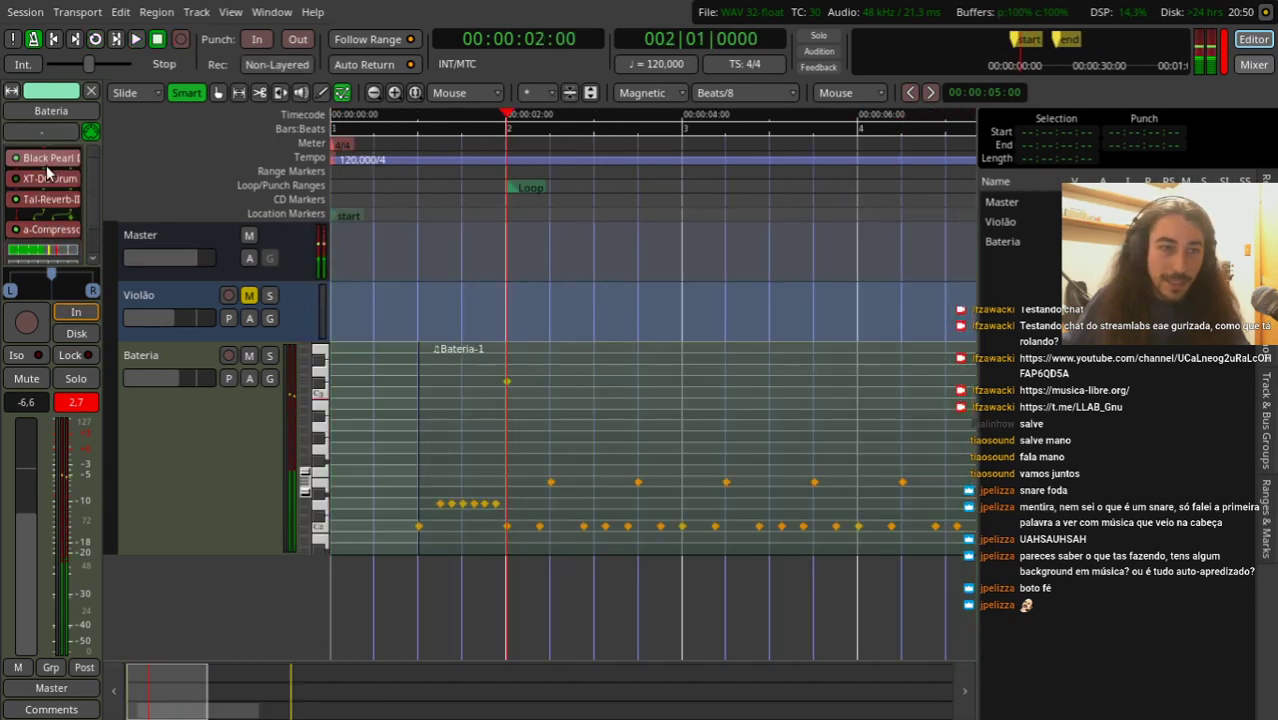
key(space)
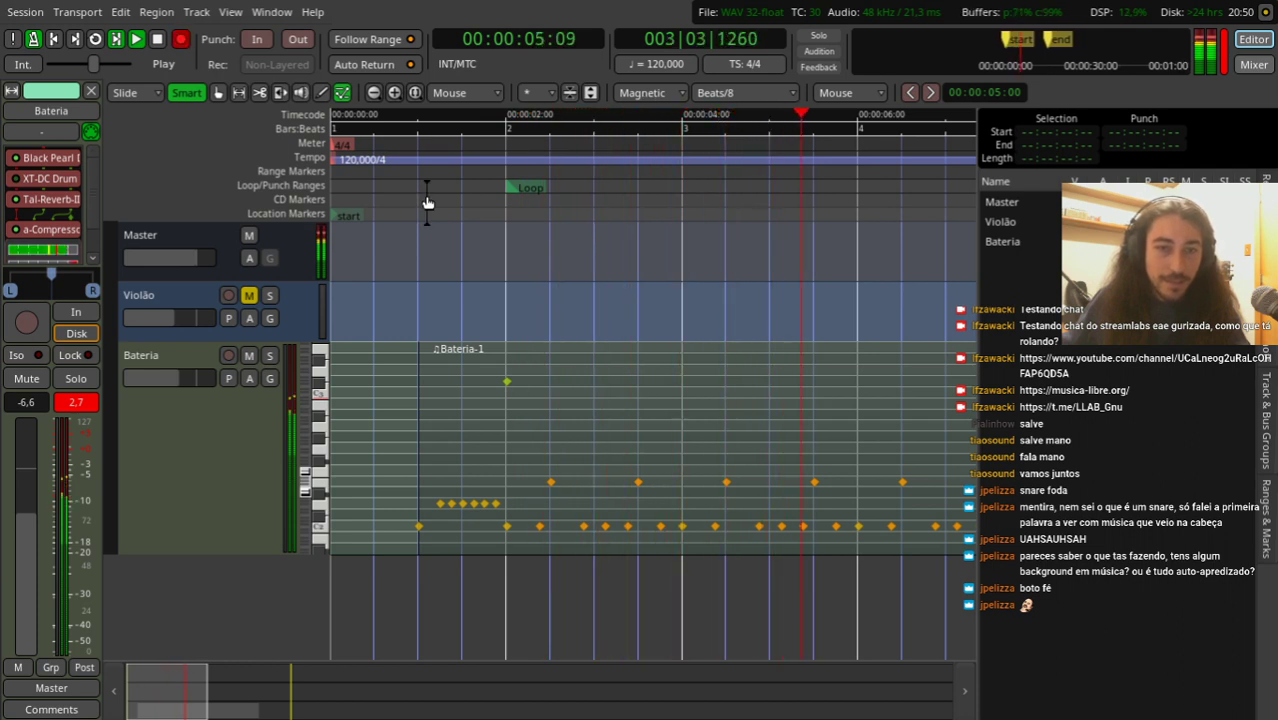
key(space)
Step: Move Tal-Reverb-II back after a-Compressor on the Bateria track and listen to the drums from bar 2
drag(89, 207, 93, 228)
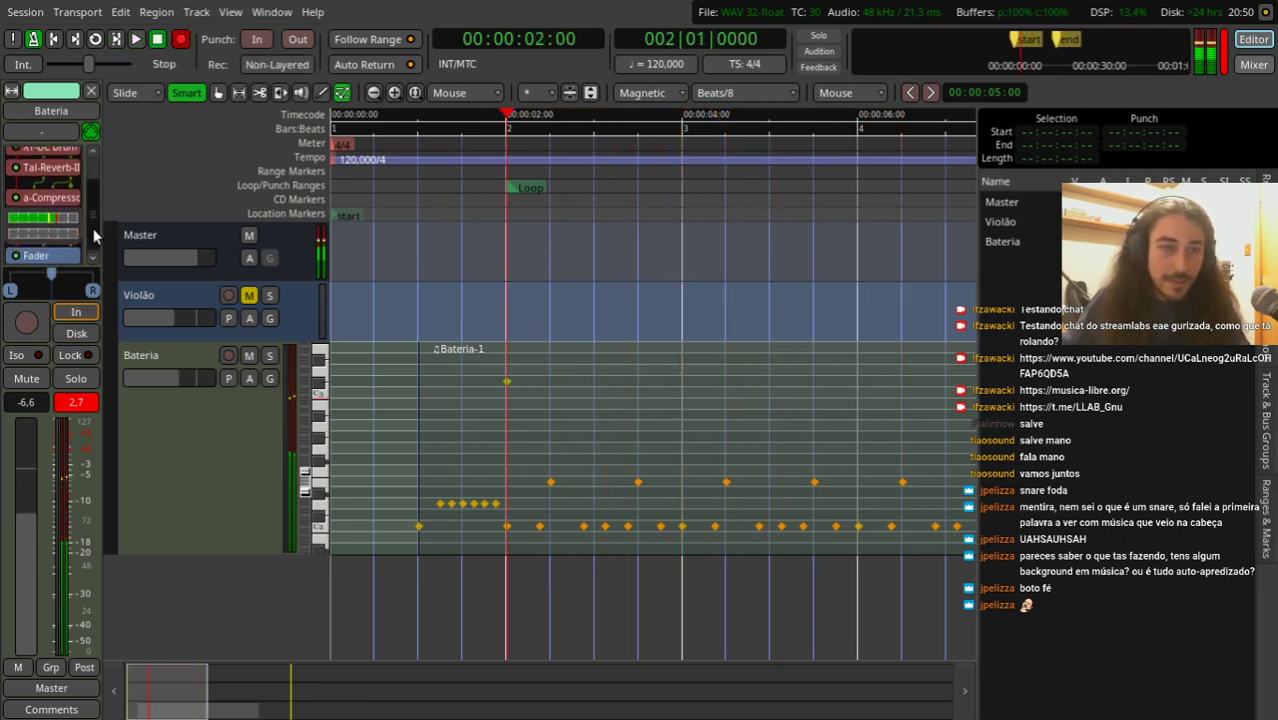
scroll(46, 234, up, 3)
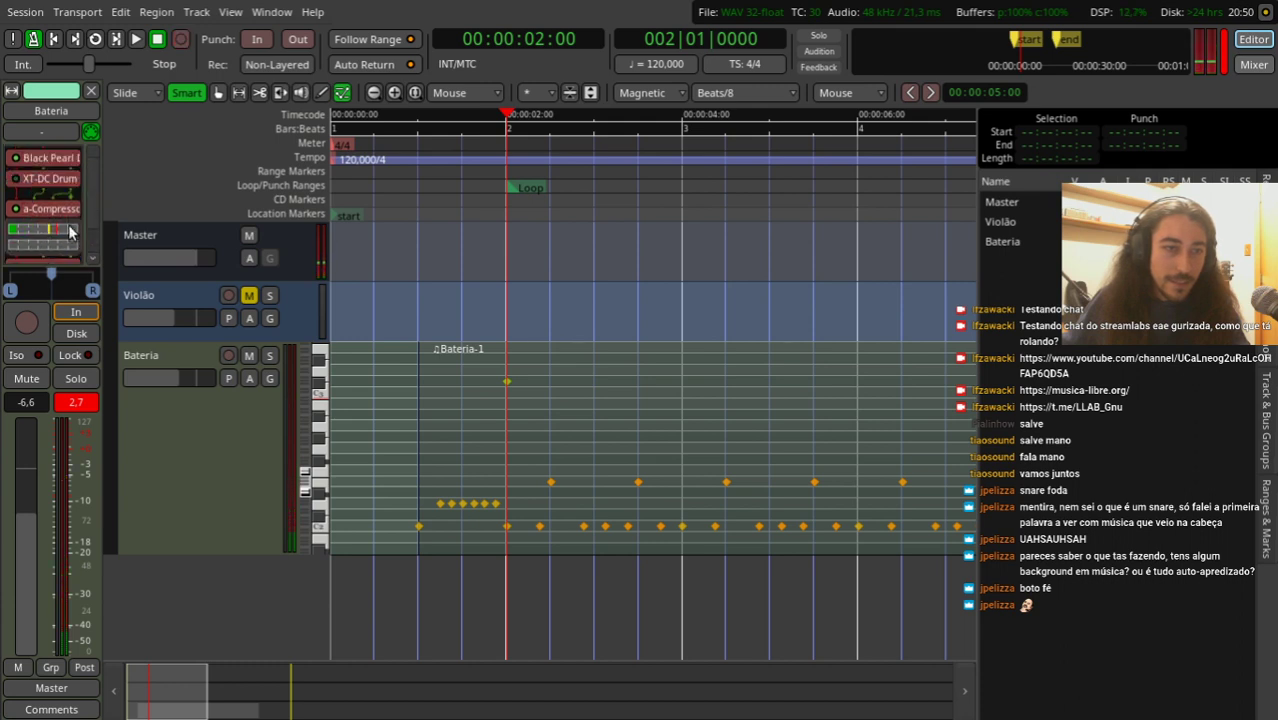
key(space)
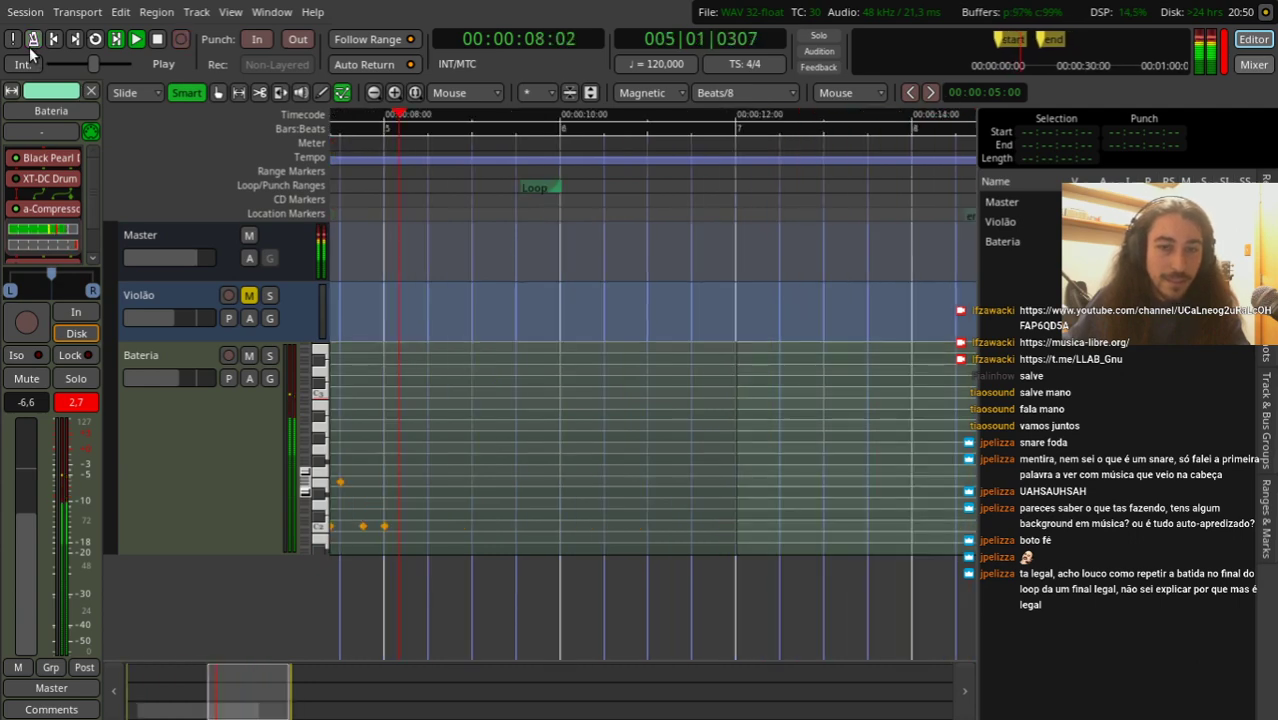
key(space)
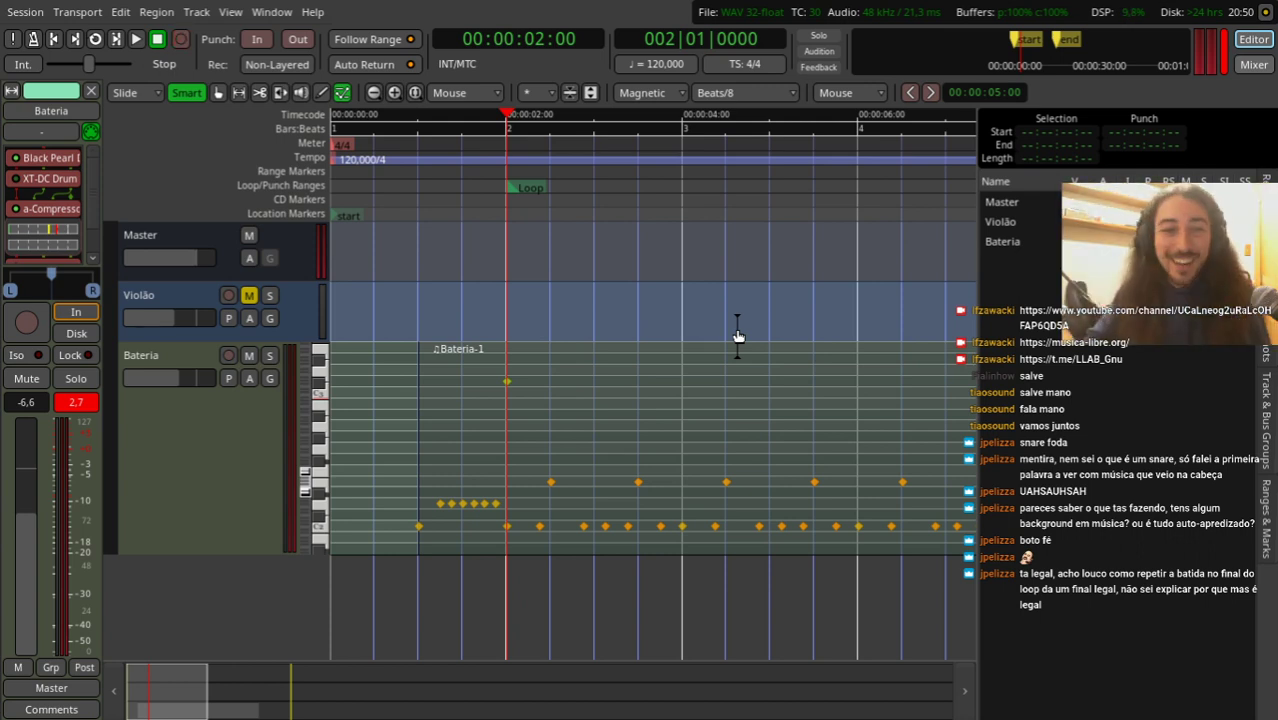
Step: Rename the Violão track as Baixo
double_click(161, 300)
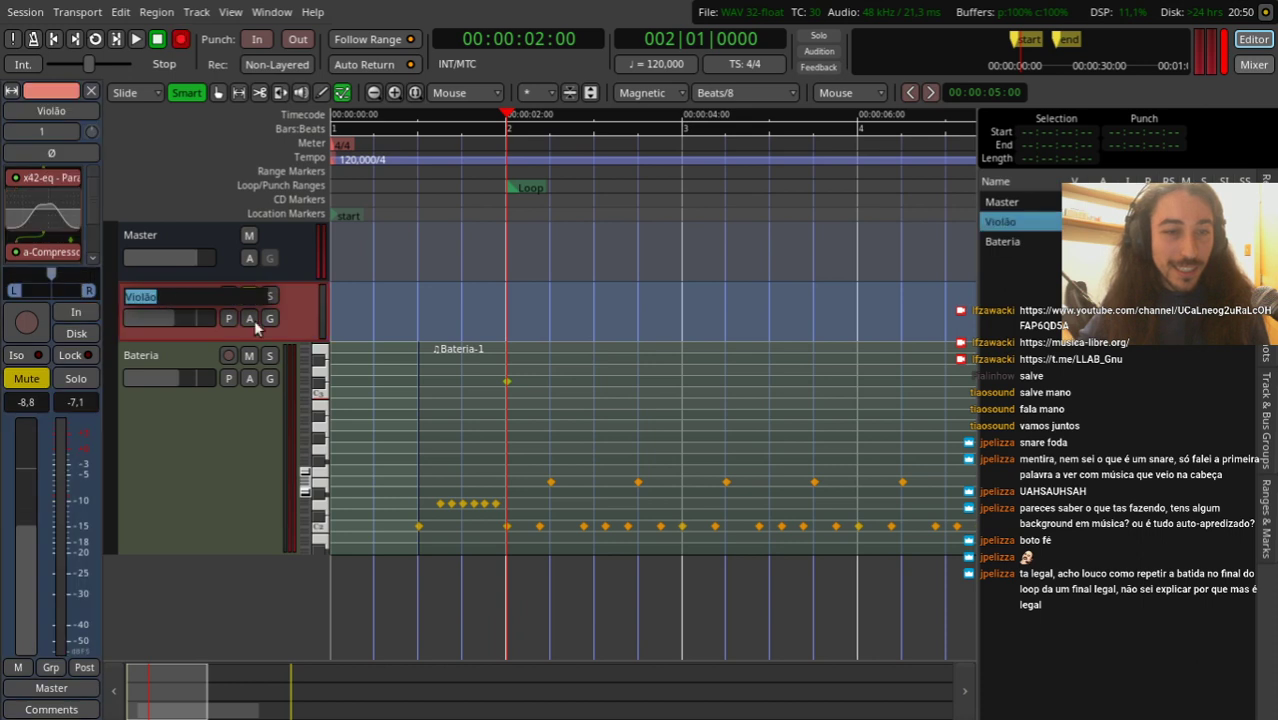
text(Baixo)
key(Return)
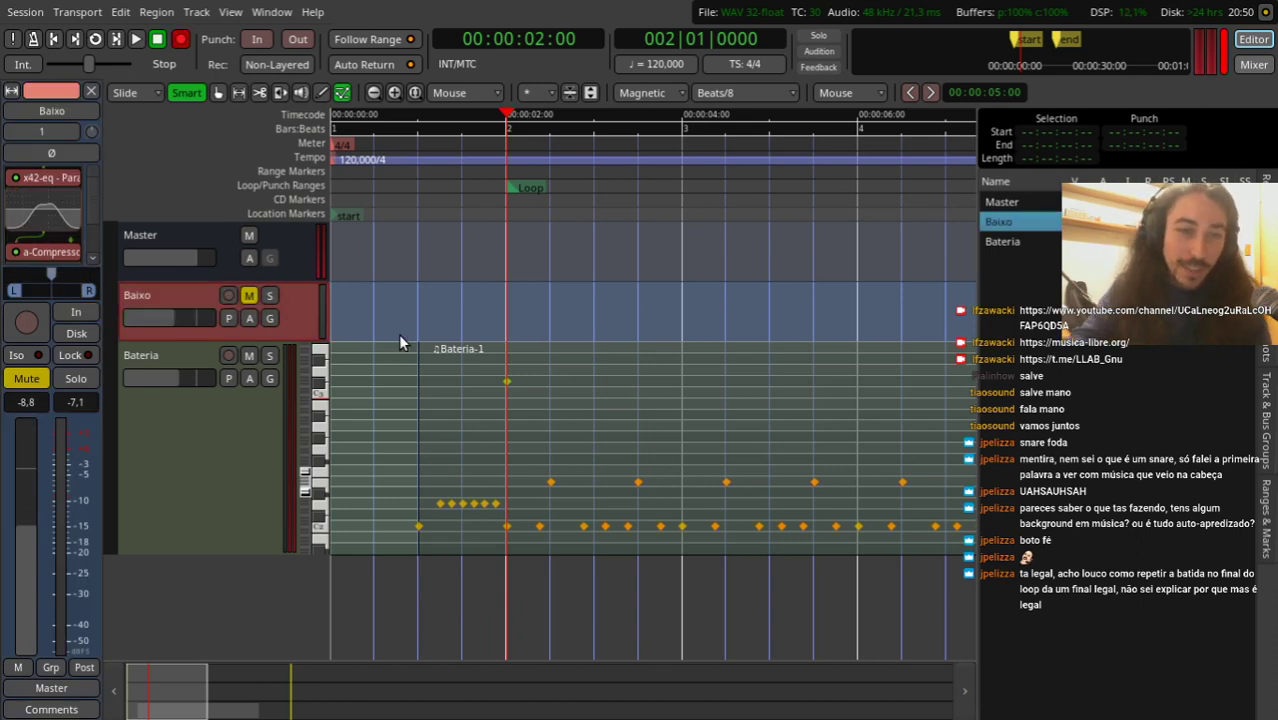
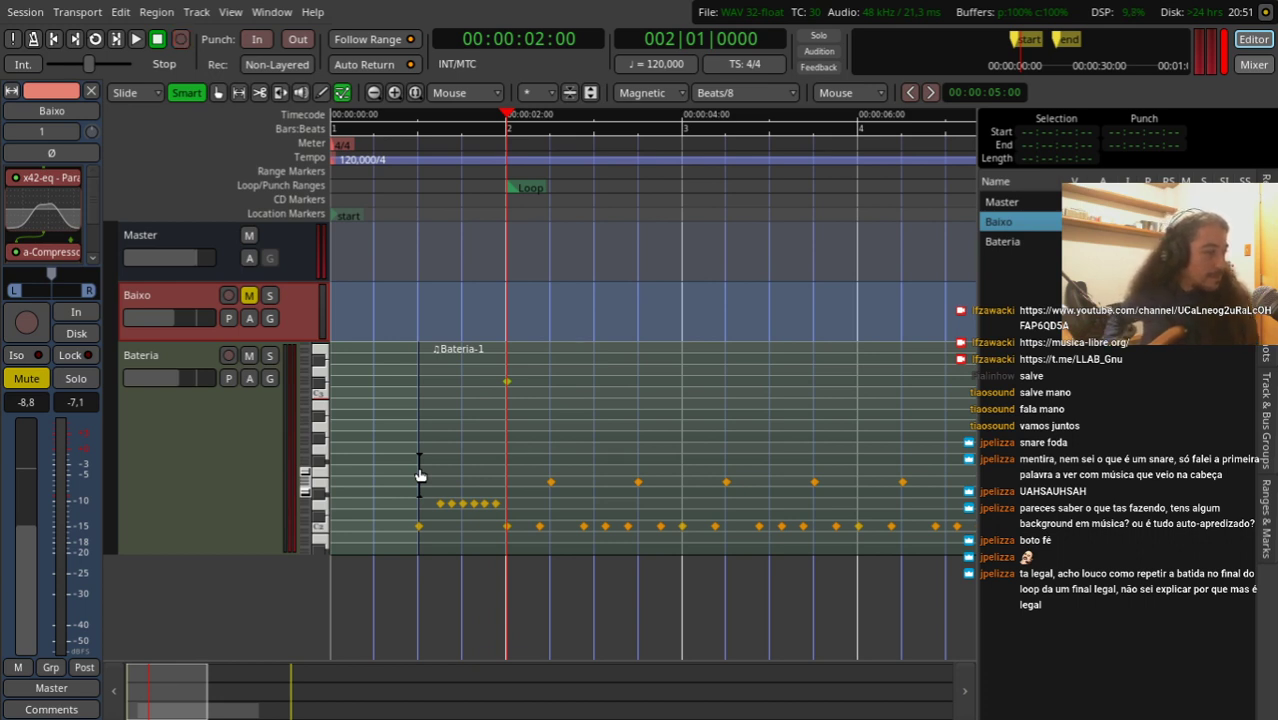
Step: Route input 2 to the Baixo track, unmute it and arm it for recording
click(50, 134)
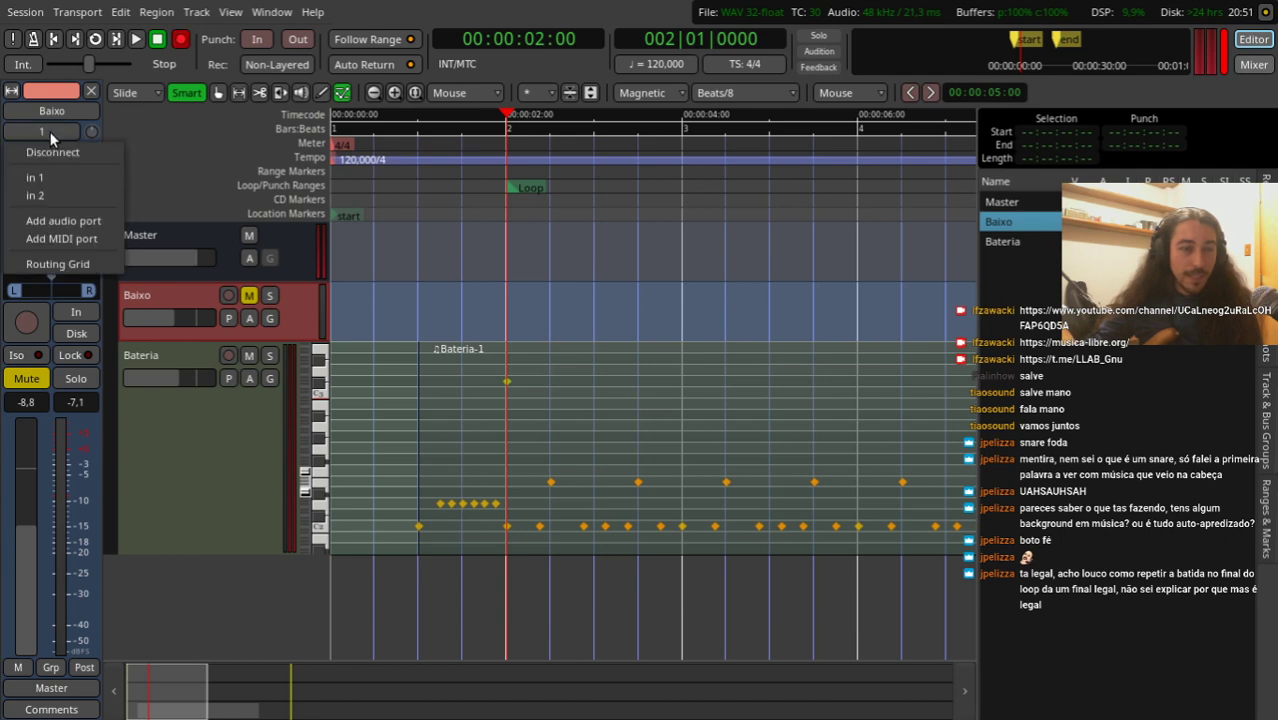
click(61, 192)
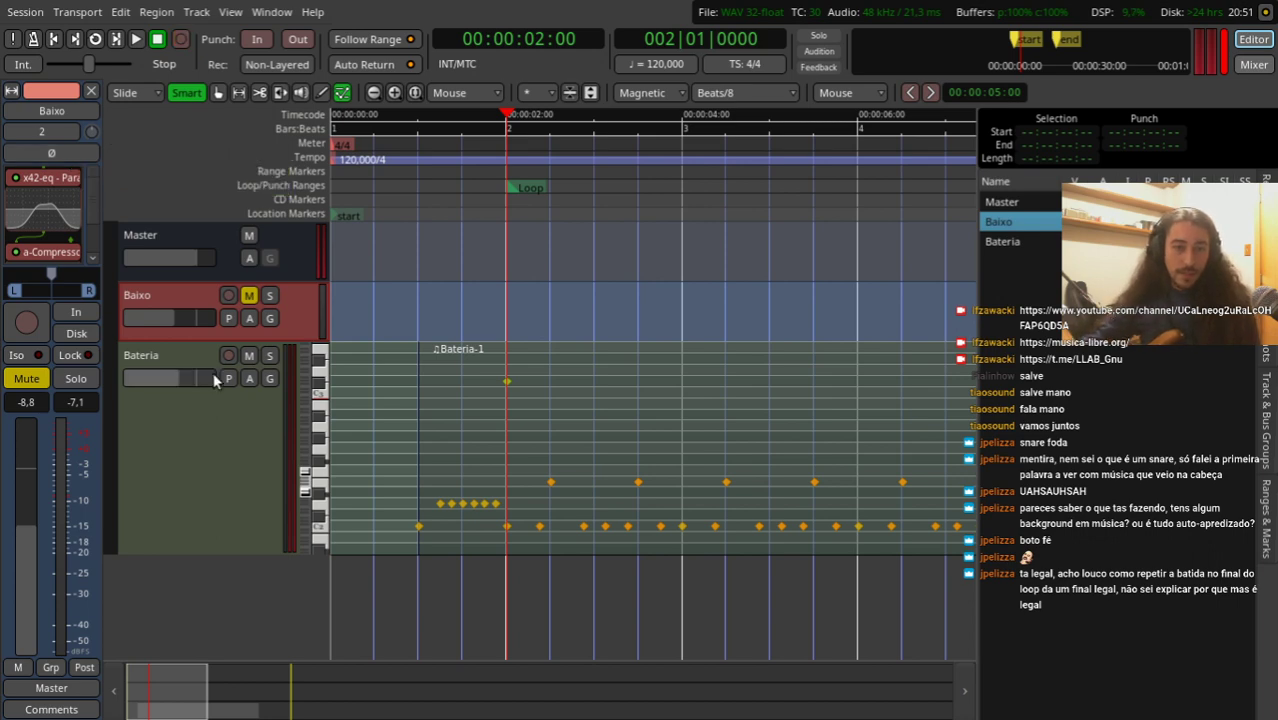
click(249, 295)
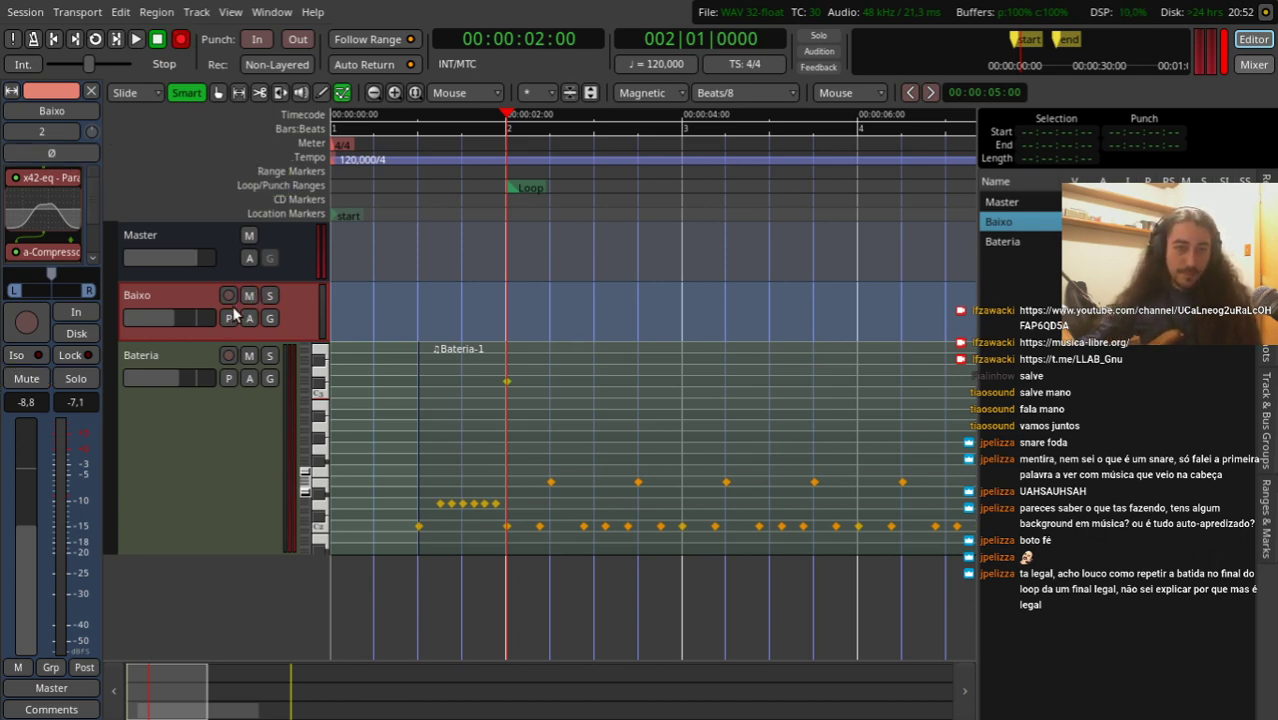
click(228, 295)
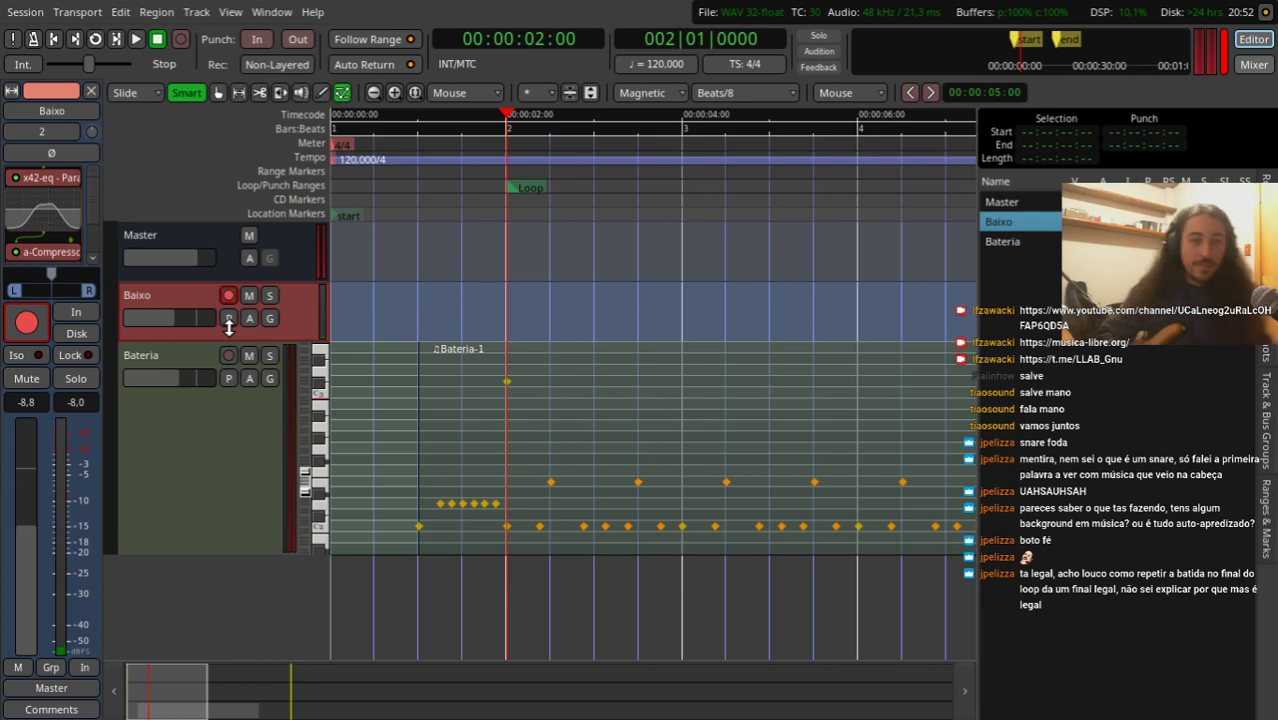
Step: Delete the x42-eq, a-Compressor, Tal-Reverb and Calf Vintage plugins from the Baixo track
right_click(57, 177)
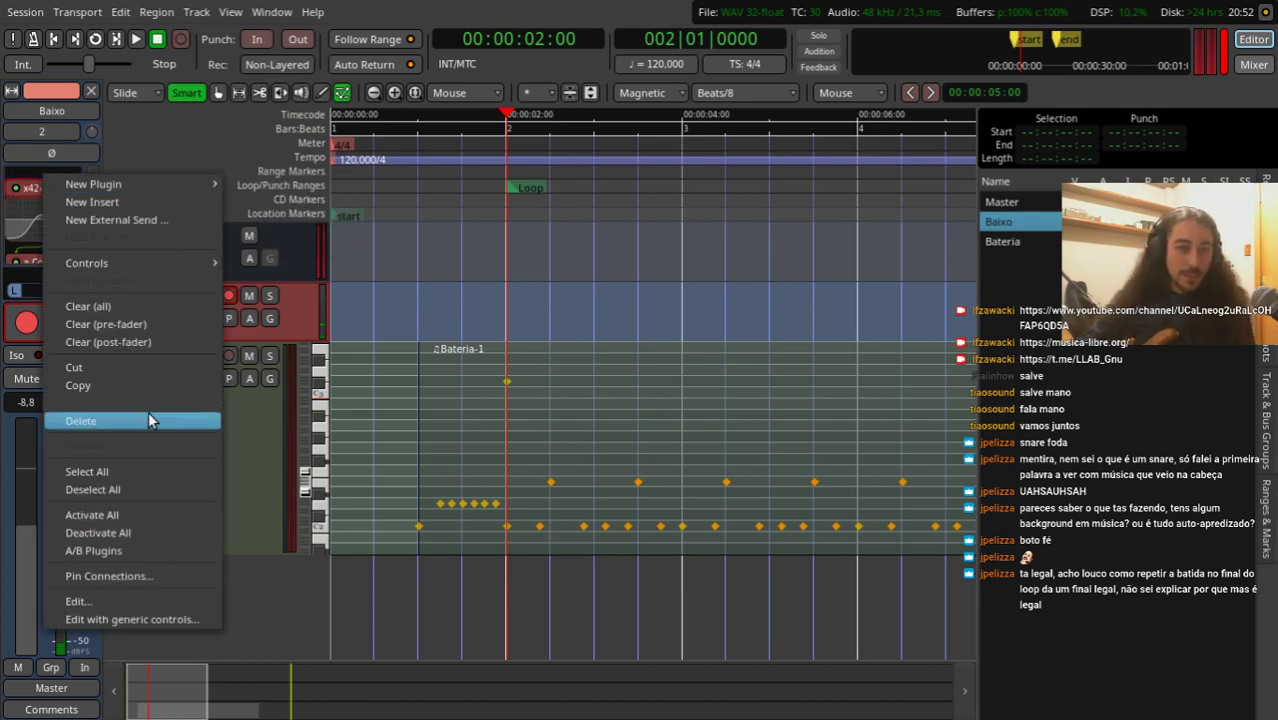
click(115, 422)
right_click(75, 193)
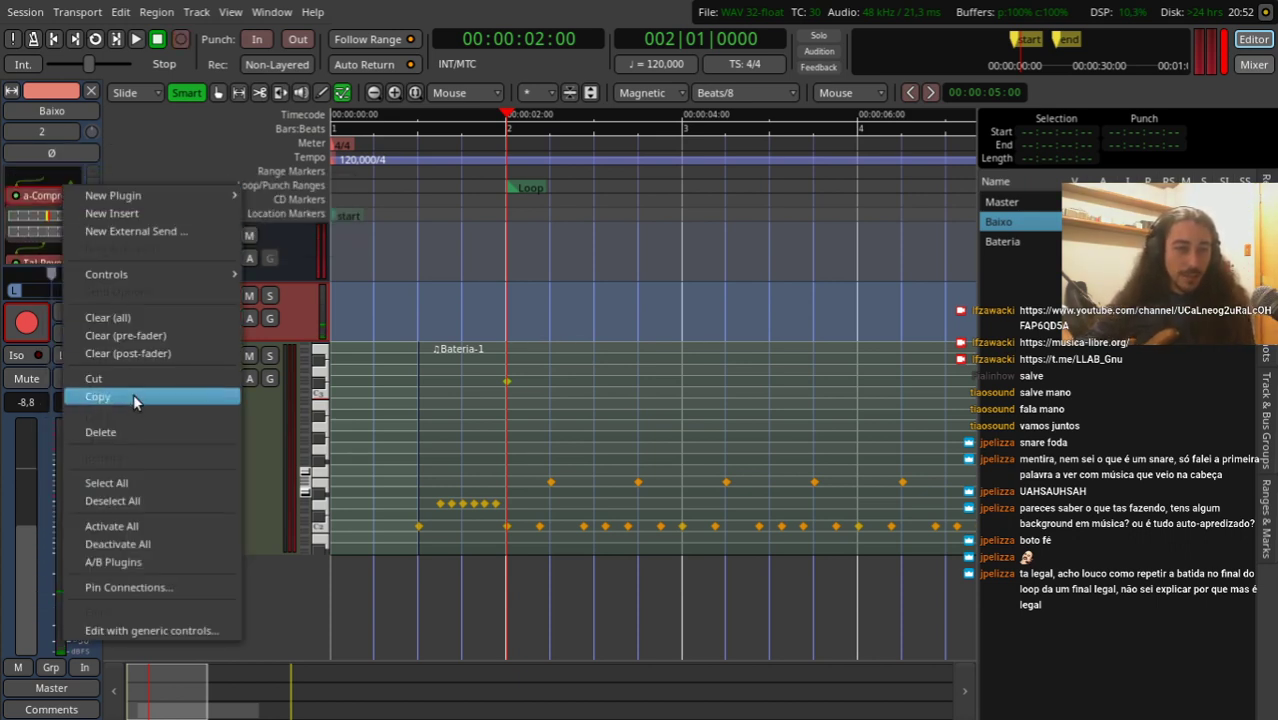
click(126, 432)
right_click(62, 191)
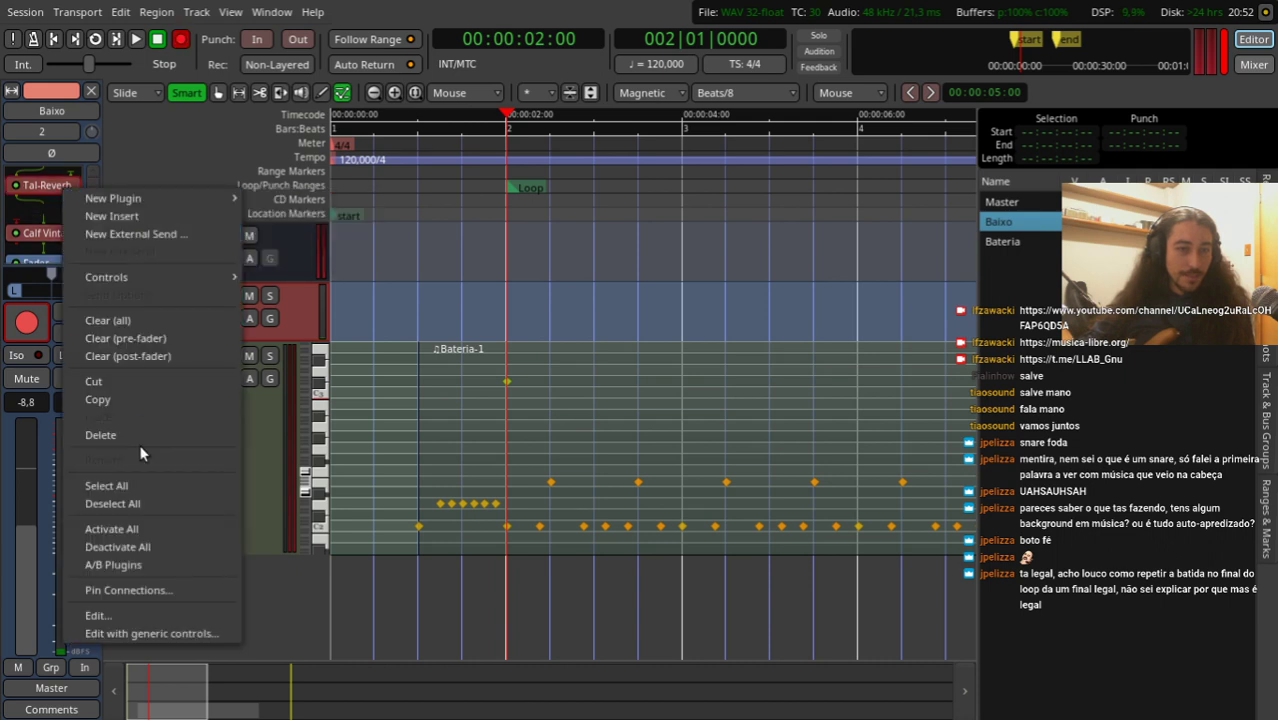
click(131, 440)
right_click(62, 178)
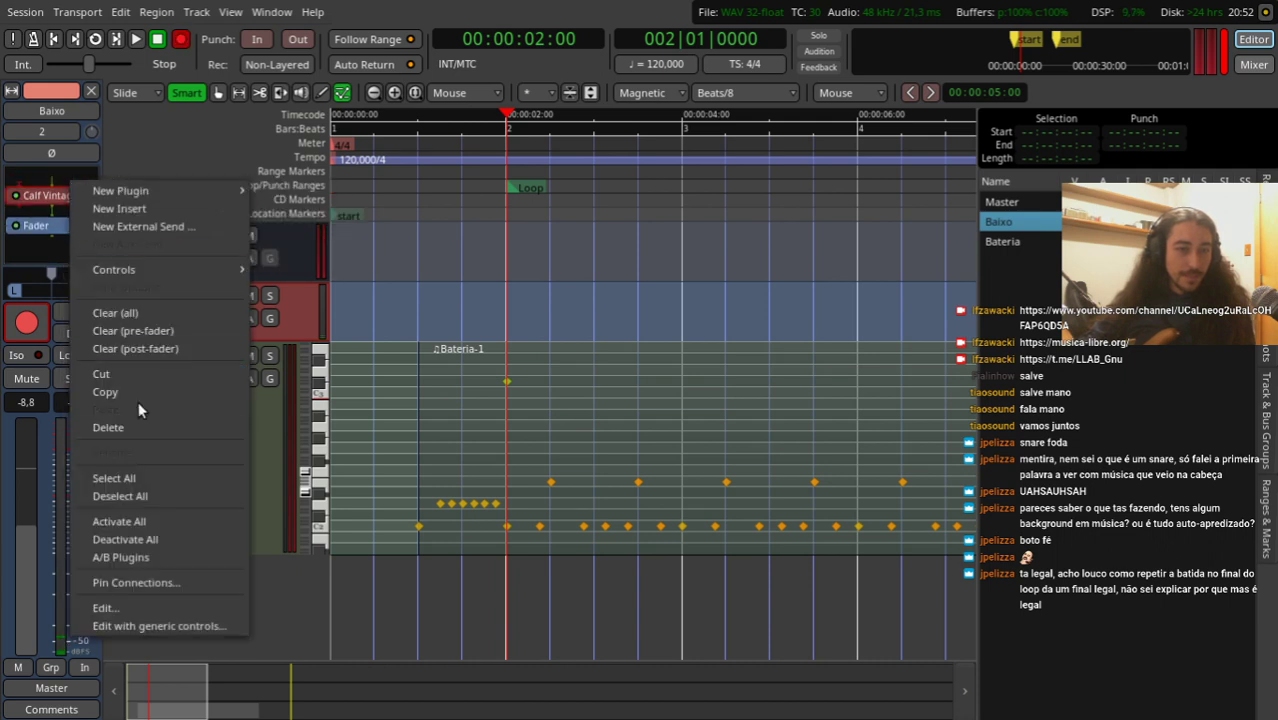
click(131, 425)
Step: Play back the drums from 00:00:00:28 with session recording disabled, then stop
click(413, 198)
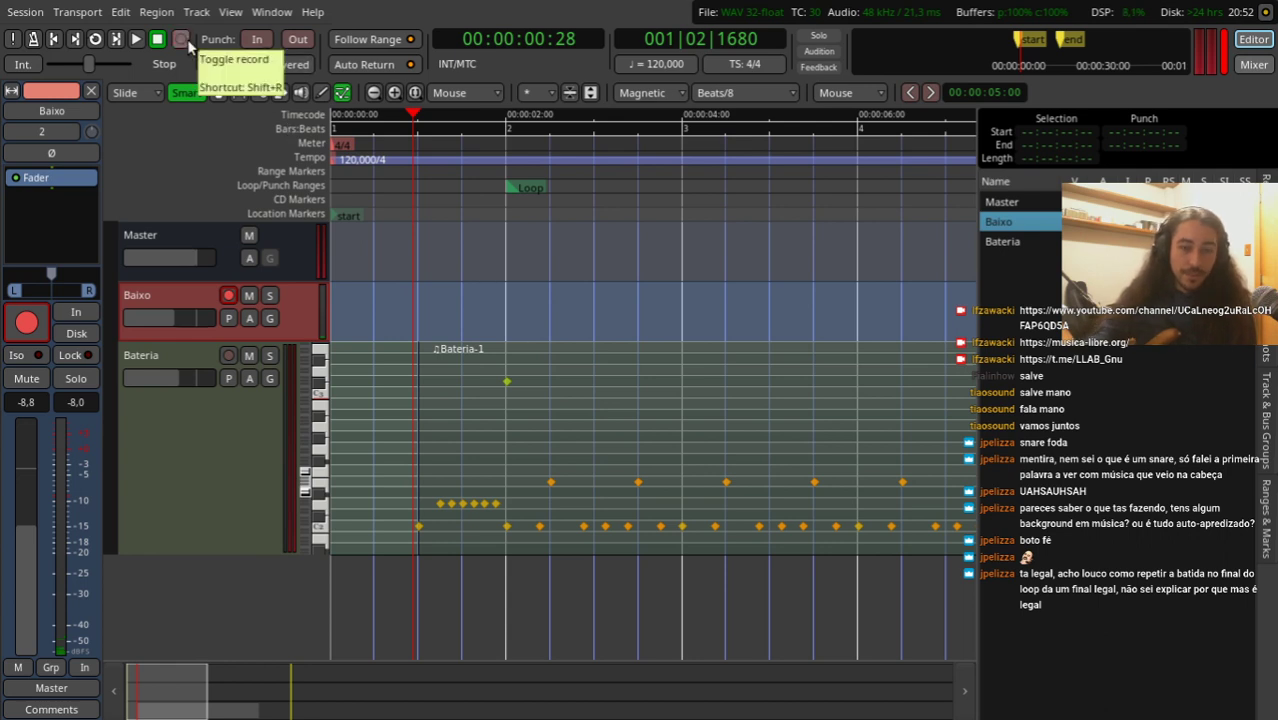
key(space)
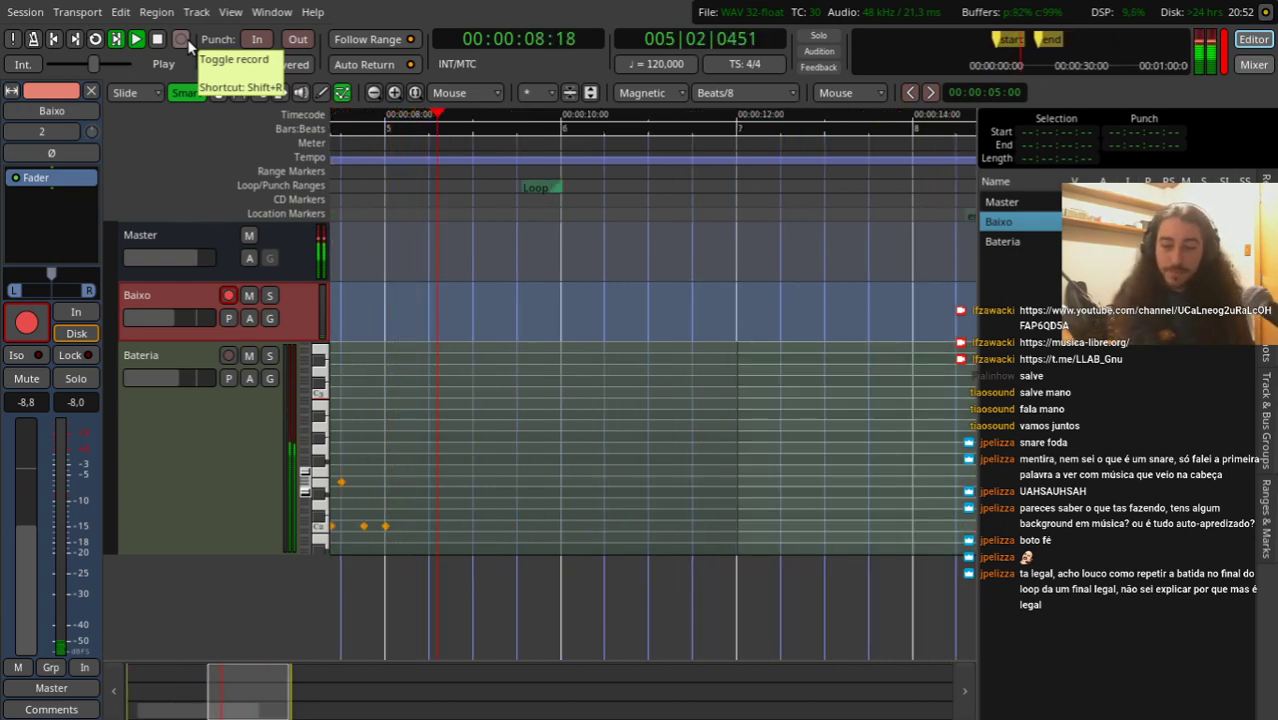
key(space)
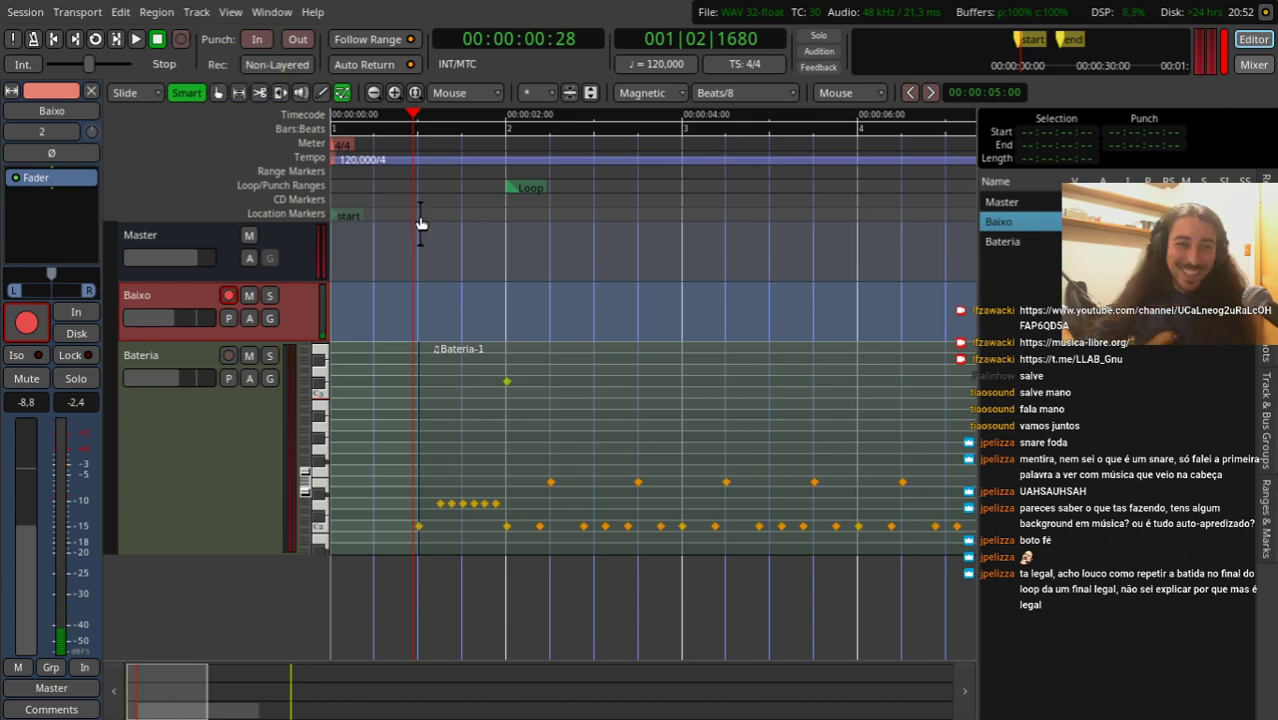
Step: Enable session recording, then record and undo a short test take on the Baixo track from the session start
key(shift+r)
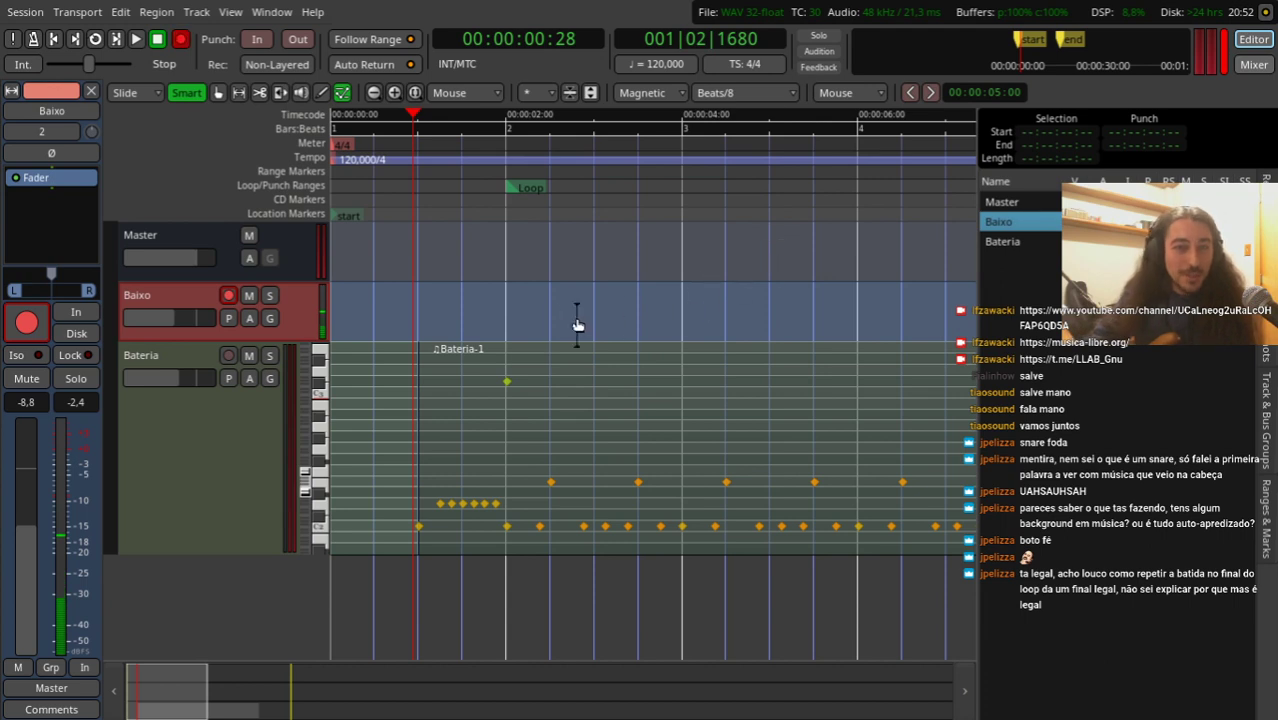
key(Home)
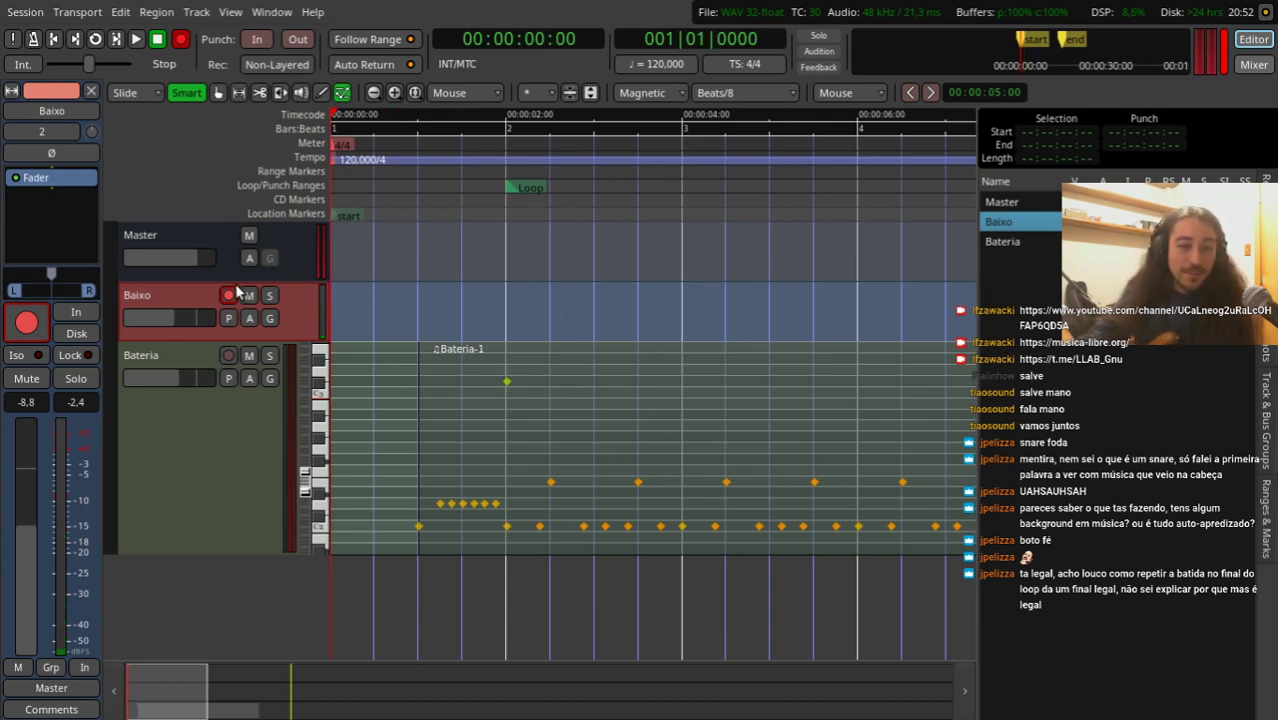
key(space)
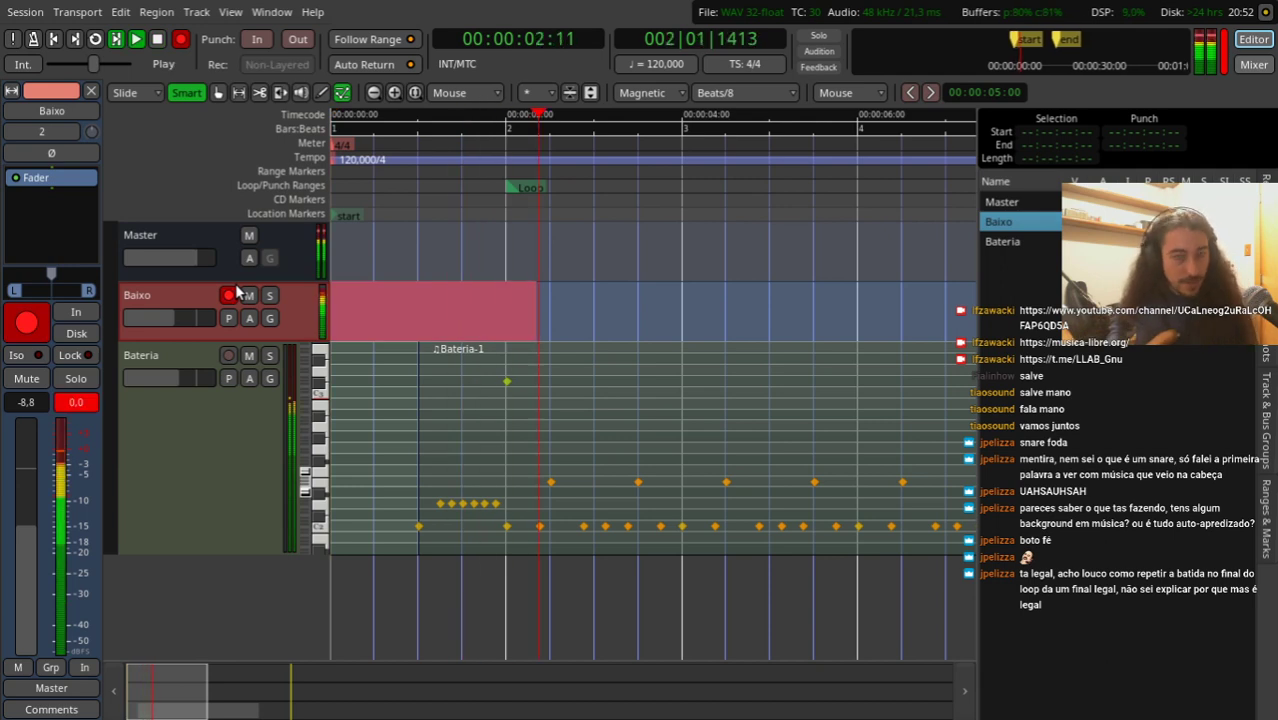
key(space)
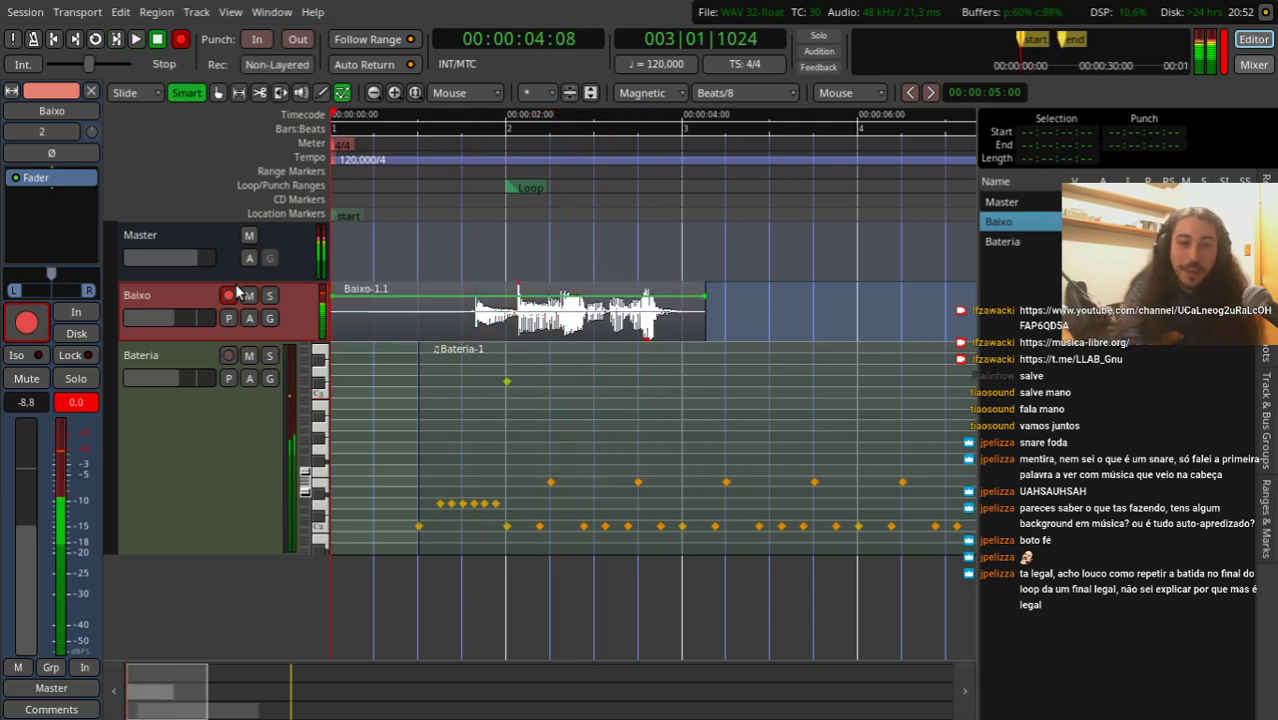
key(ctrl+z)
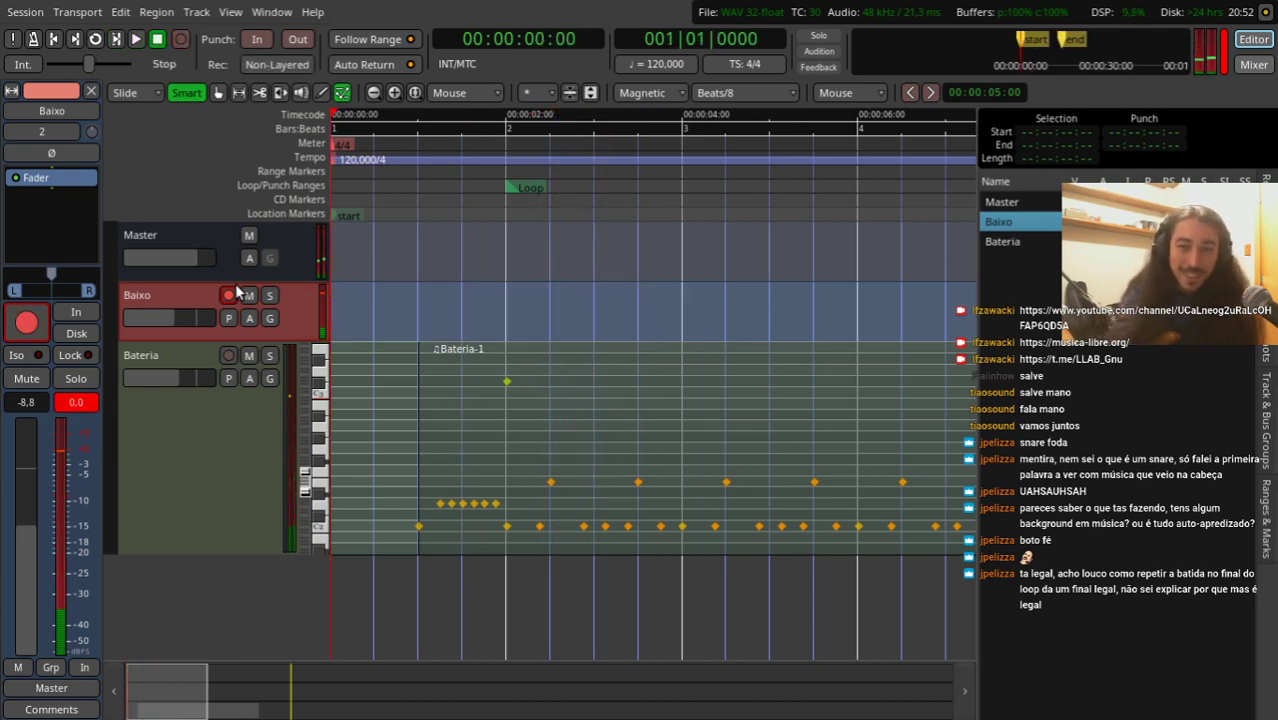
Step: Set record monitoring to be handled by ardour in the Signal Flow preferences and return to the Editor
click(168, 14)
click(608, 8)
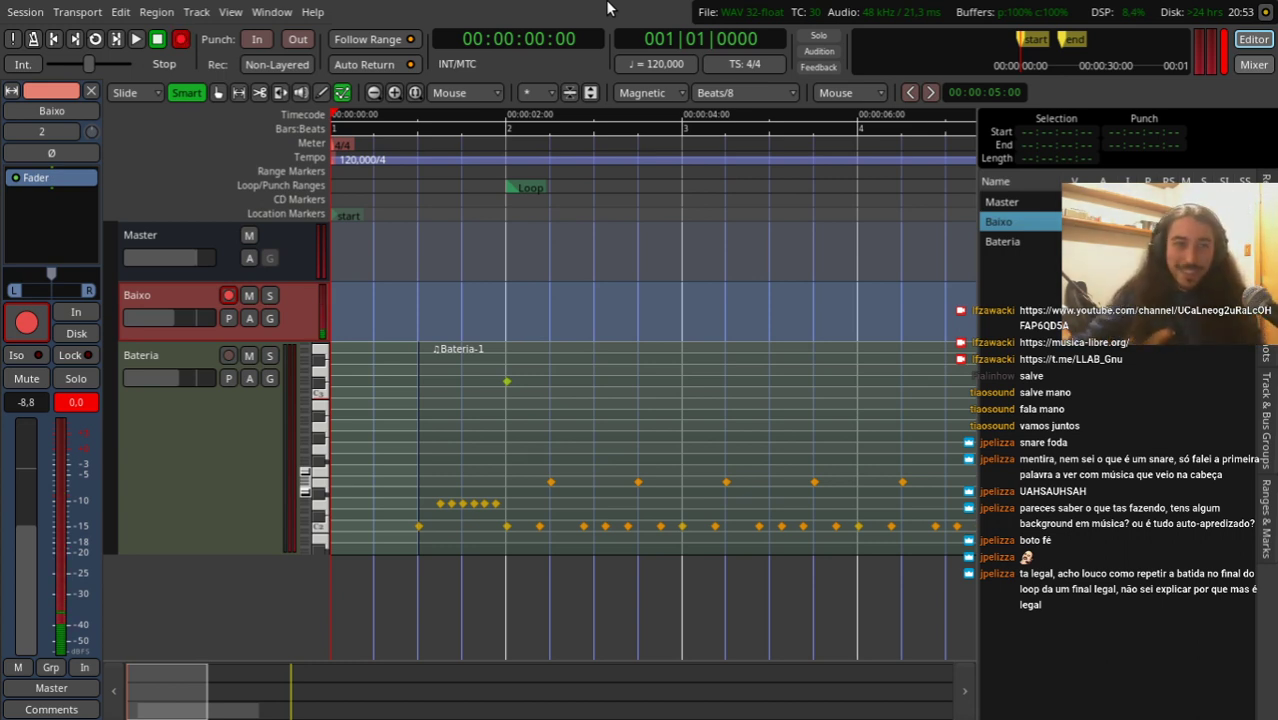
click(121, 12)
click(180, 477)
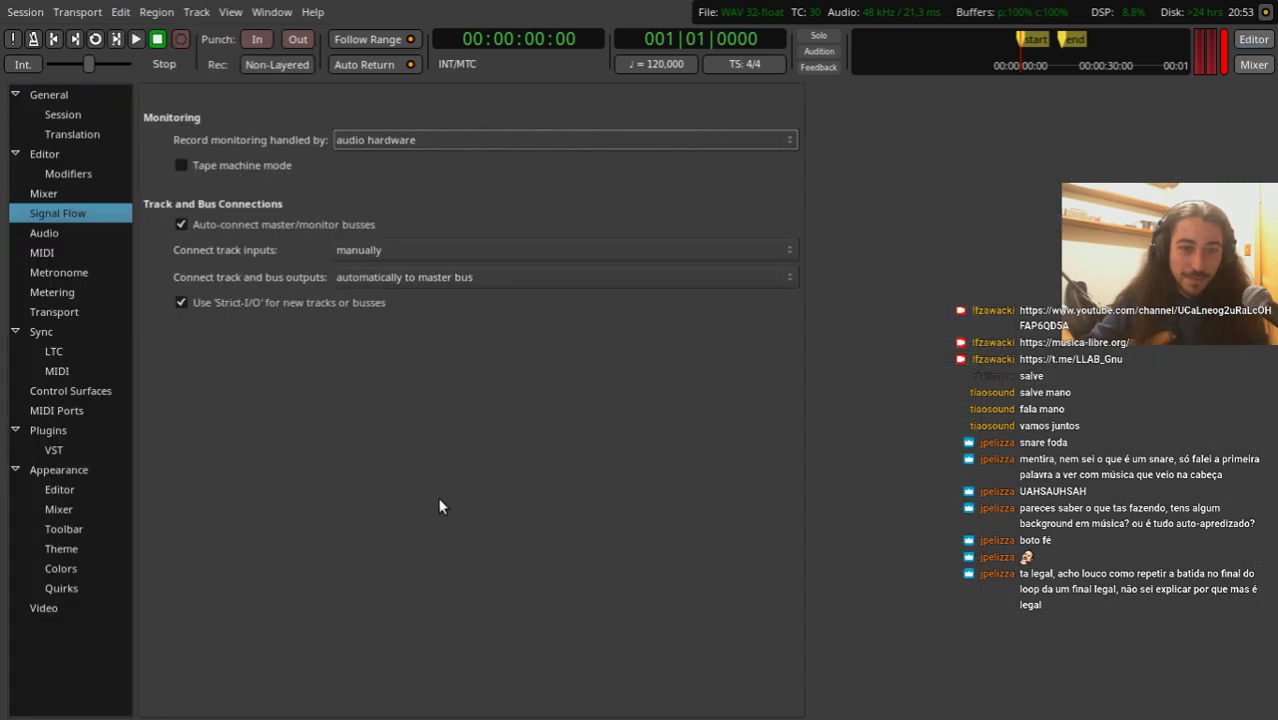
click(459, 141)
click(400, 118)
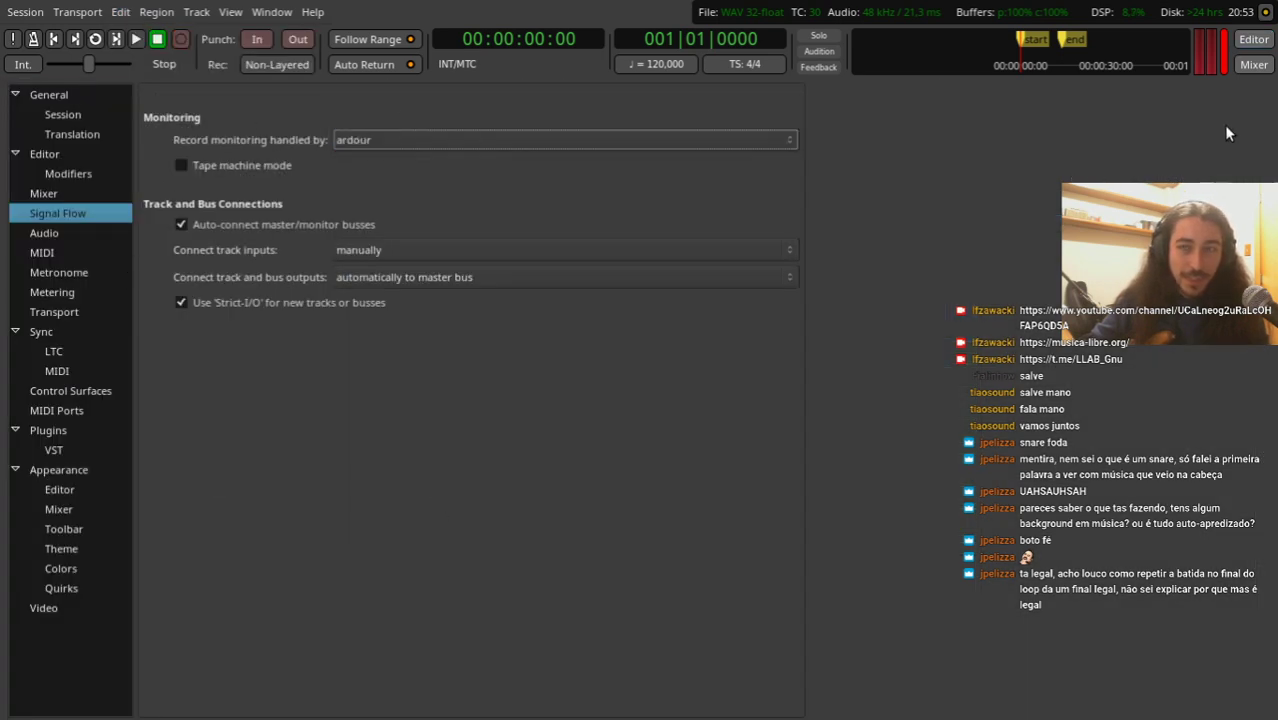
click(1266, 44)
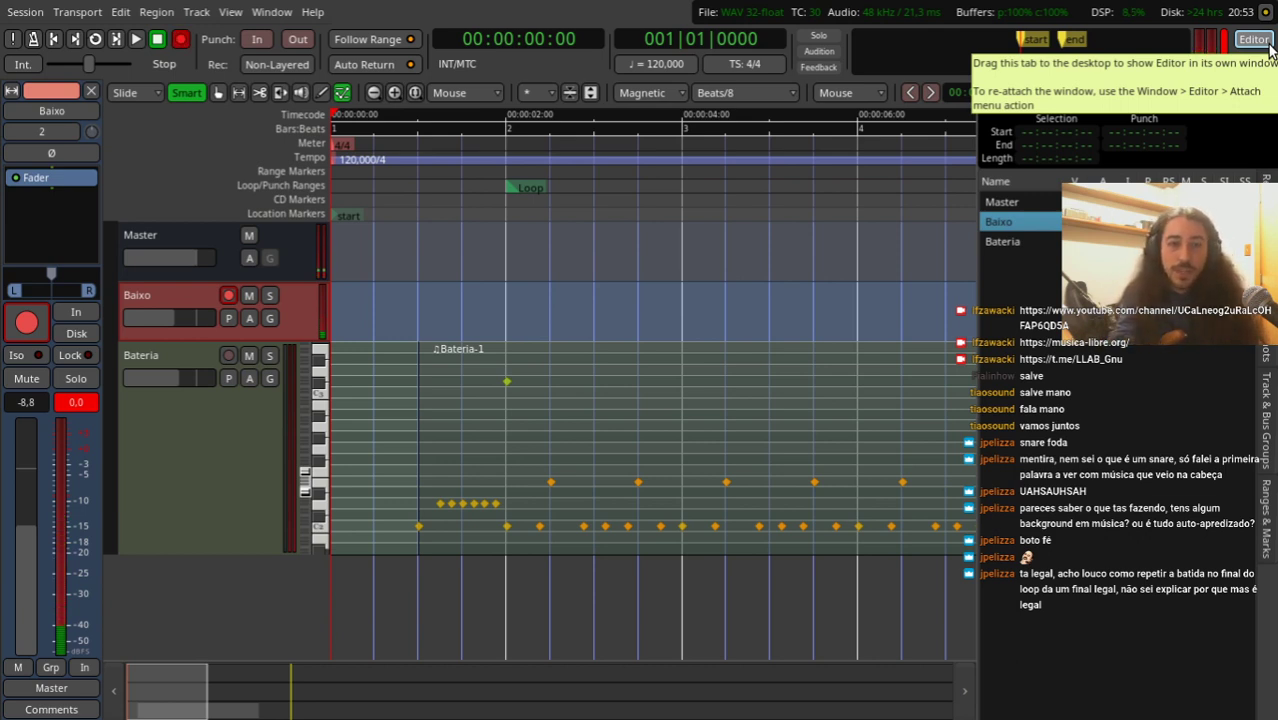
Step: Record a take on the Baixo track from the session start over the drums
key(space)
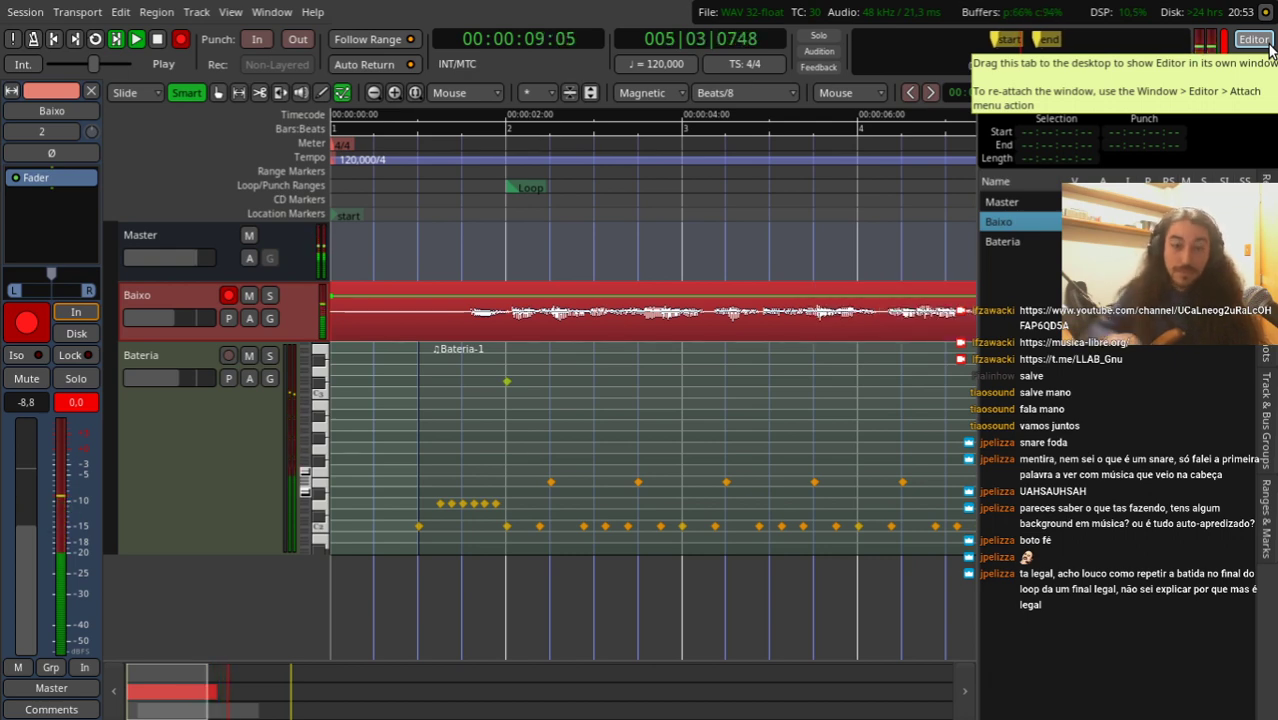
key(space)
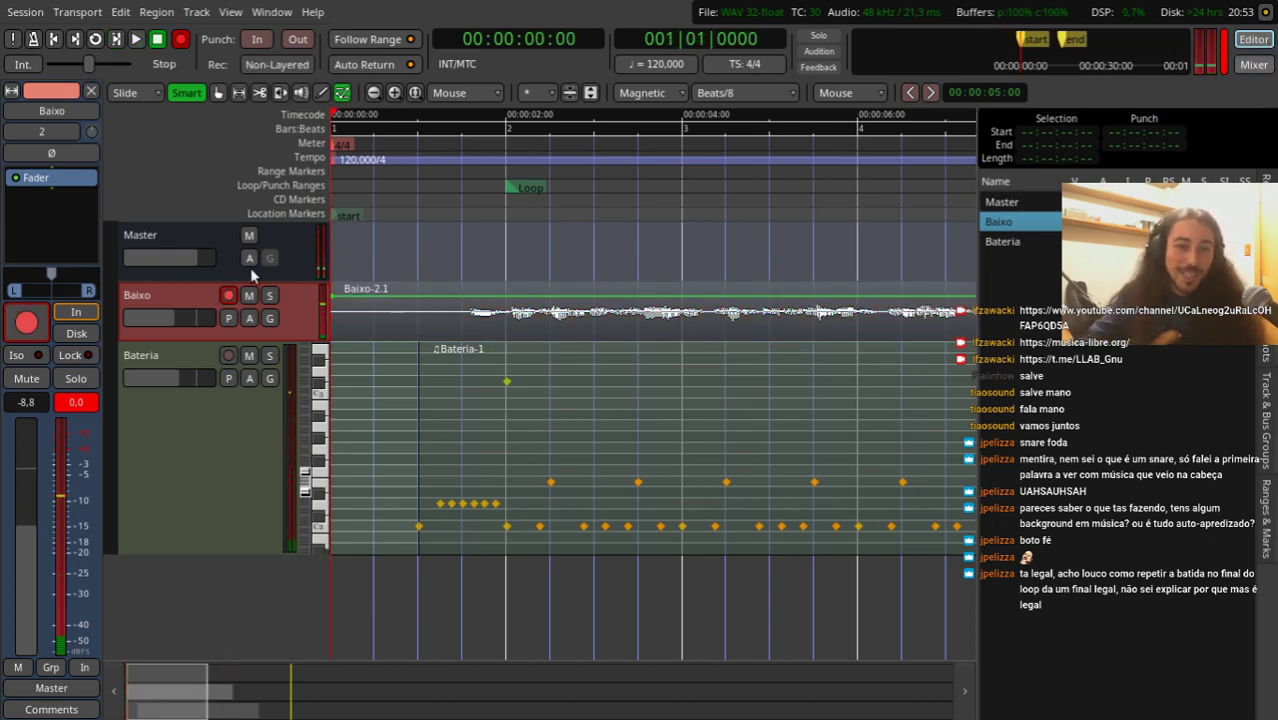
Step: Set the Baixo fader to -1.7 dB and replace the last take with a new one recorded from bar 1
drag(170, 318, 198, 332)
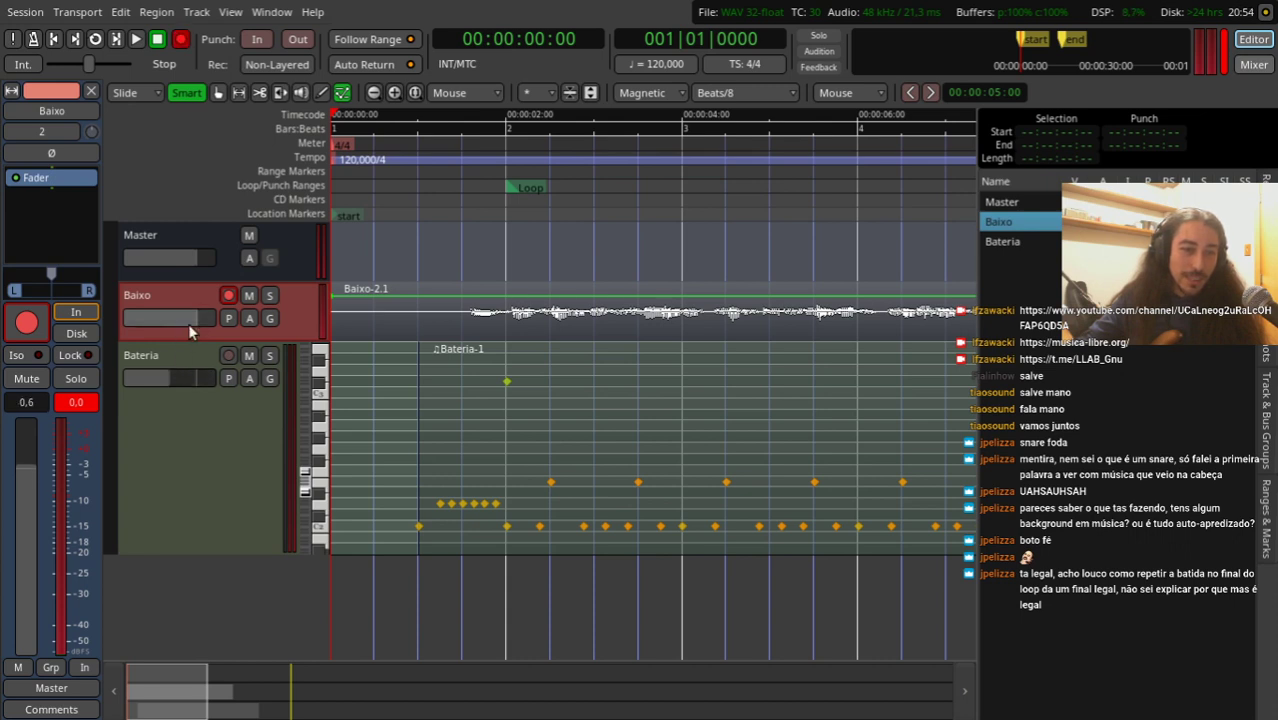
scroll(204, 318, down, 2)
key(ctrl+z)
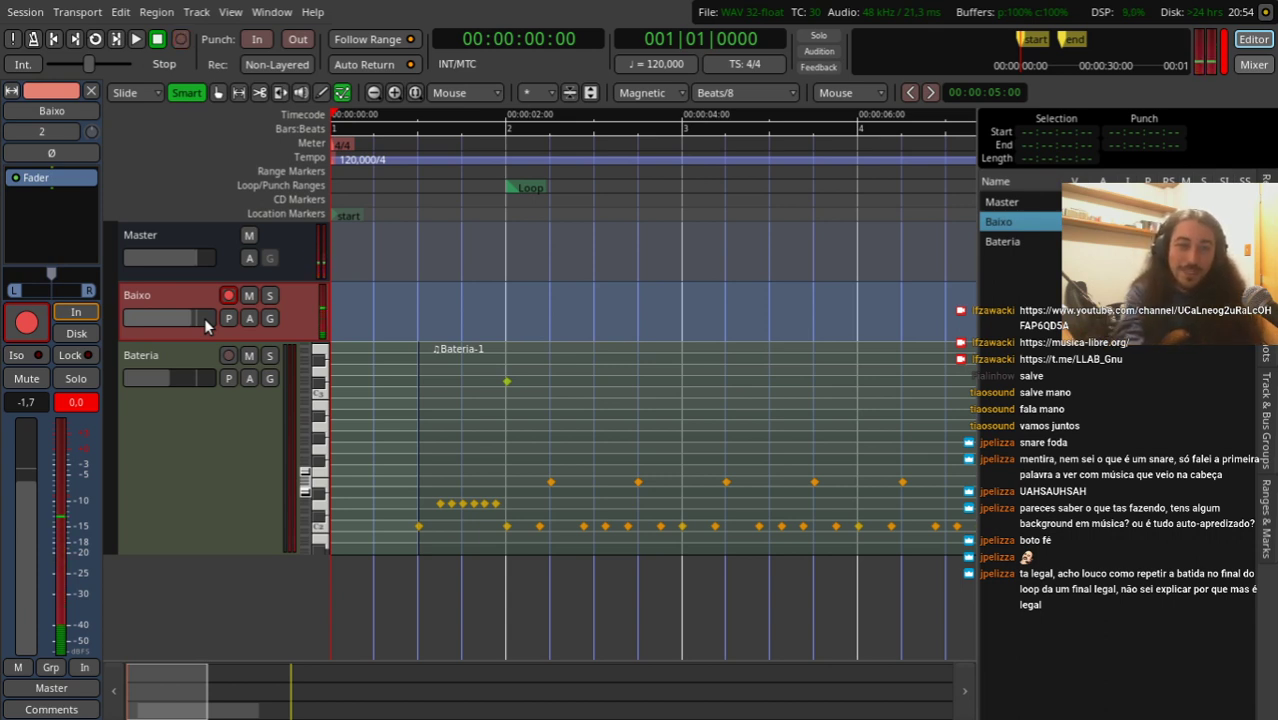
key(space)
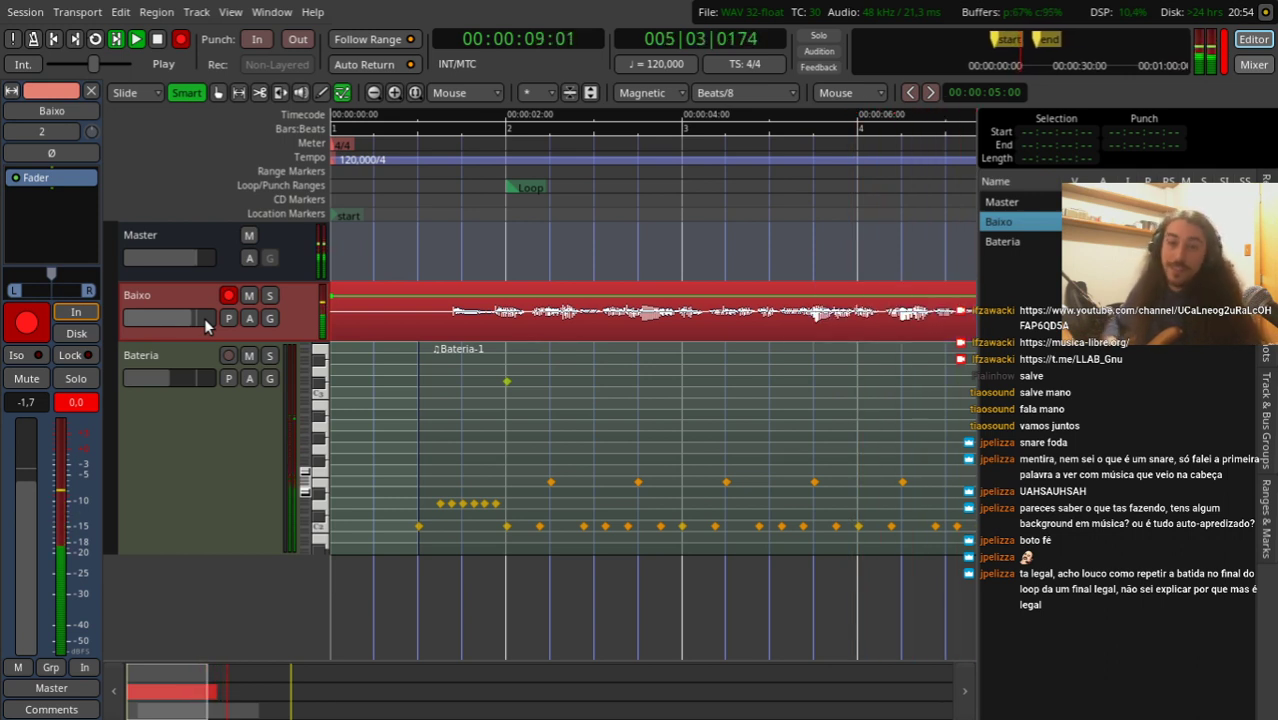
key(space)
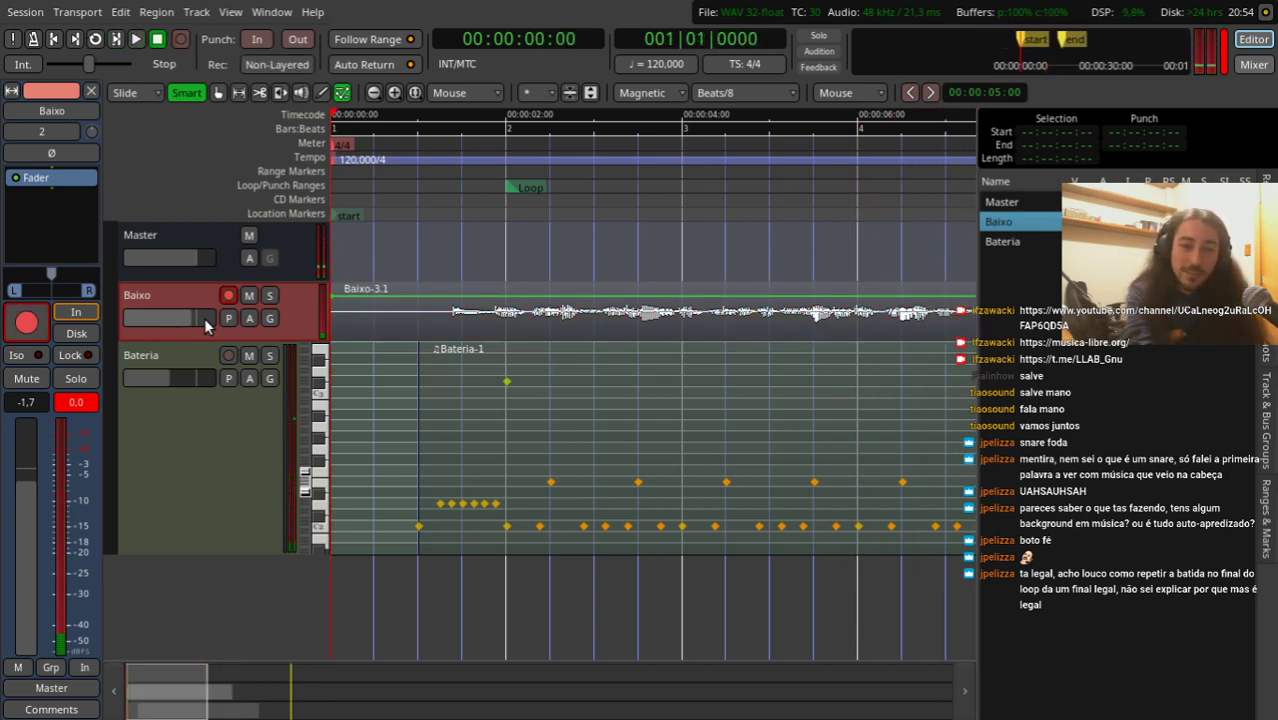
Step: Undo the last Baixo take, then make the Baixo track slightly taller with its fader at 0.0 dB
key(ctrl+z)
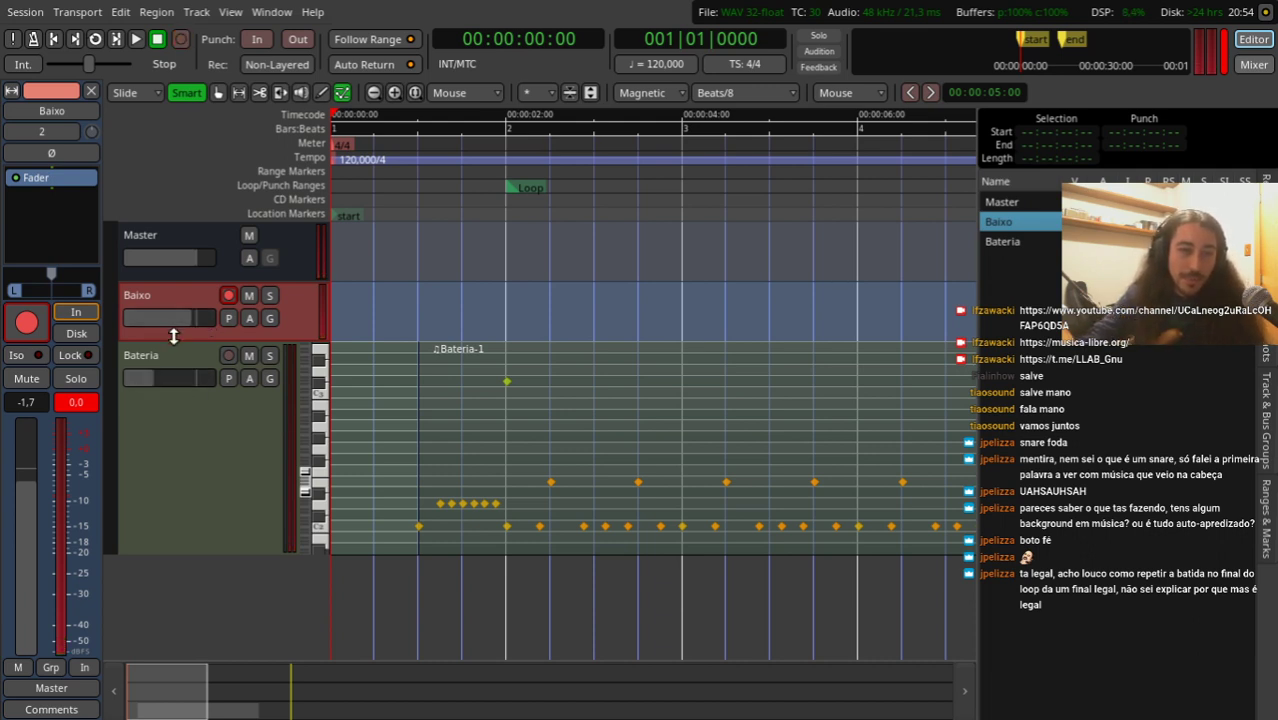
drag(171, 340, 185, 320)
drag(176, 335, 176, 357)
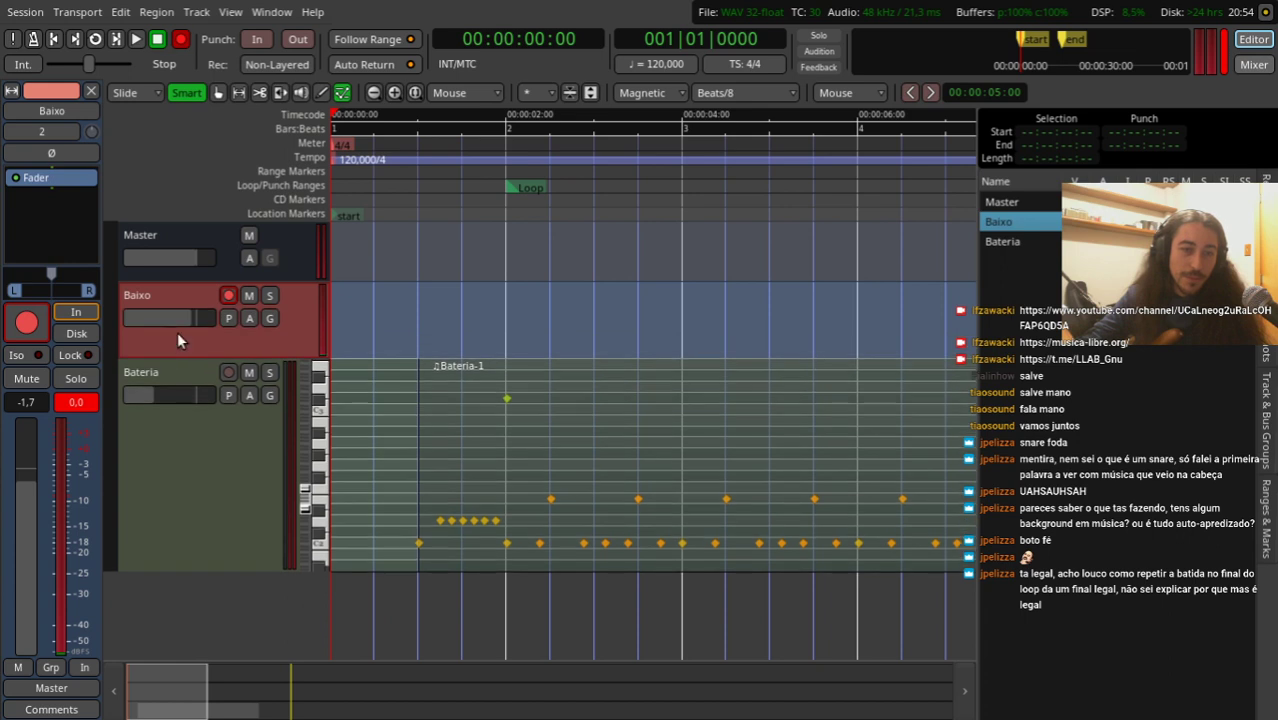
scroll(184, 320, up, 3)
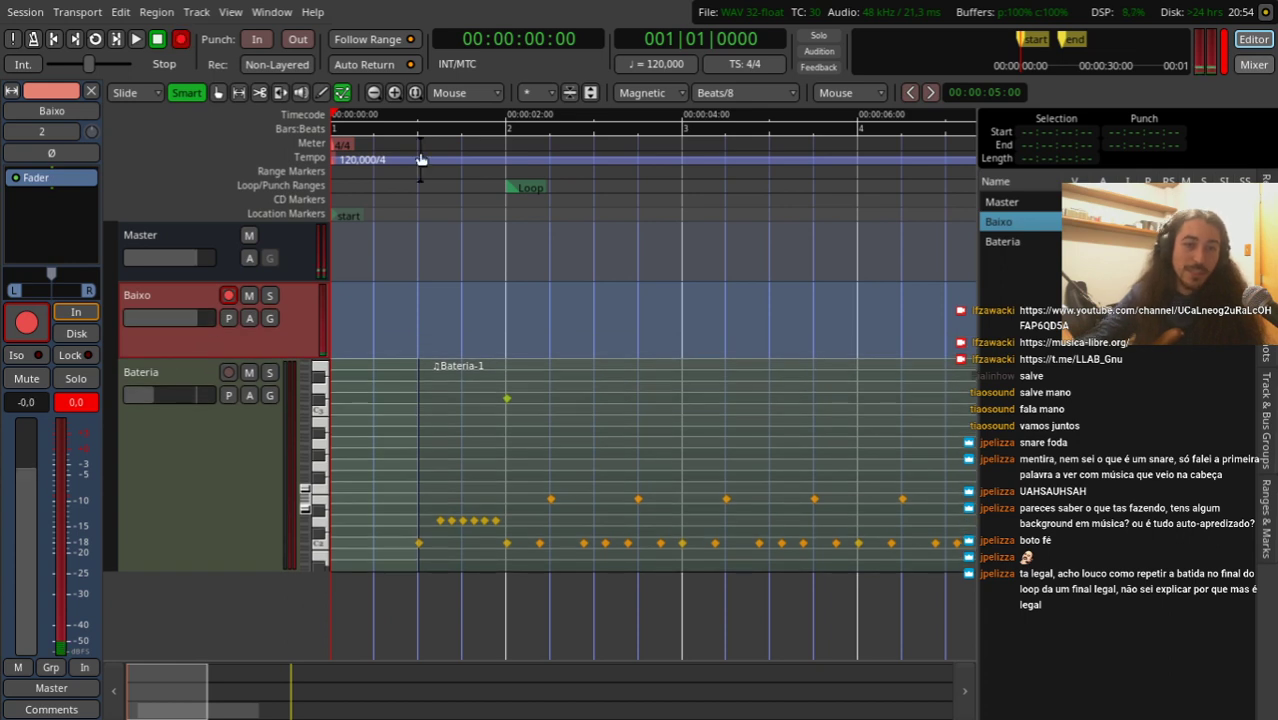
Step: Try three bass takes on the Baixo track from the session start, undoing each one
key(space)
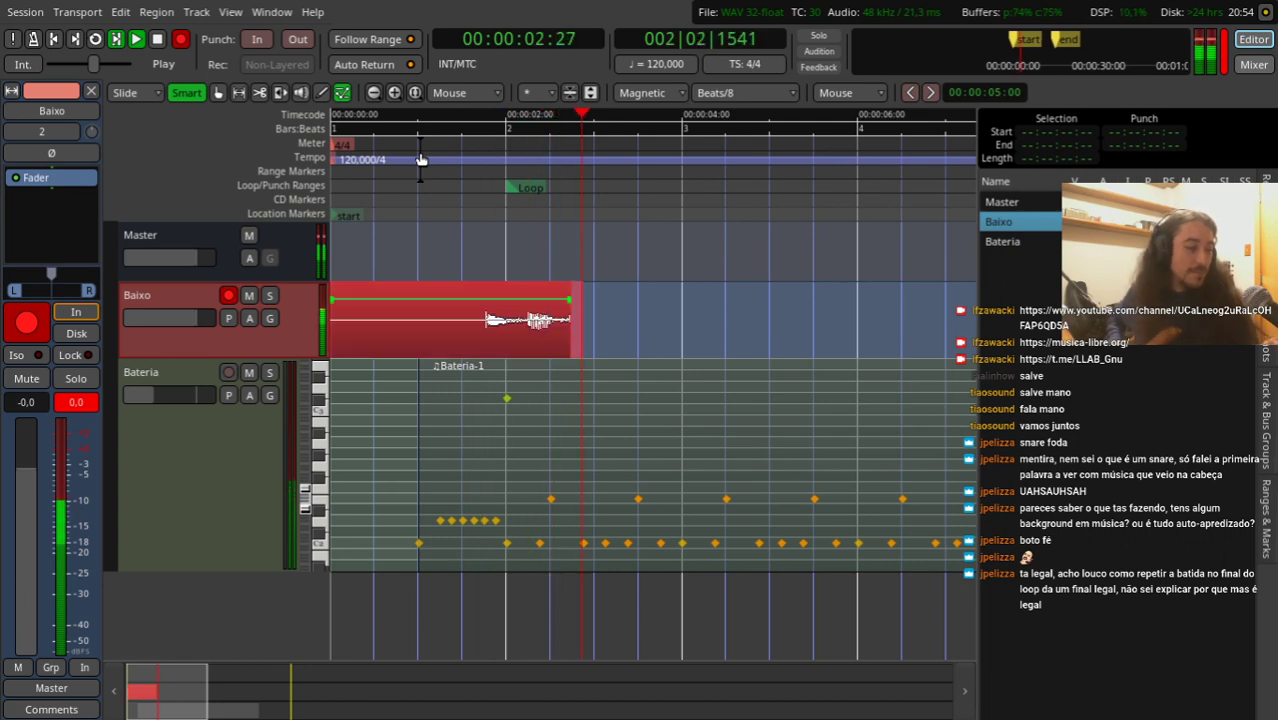
key(space)
key(Home)
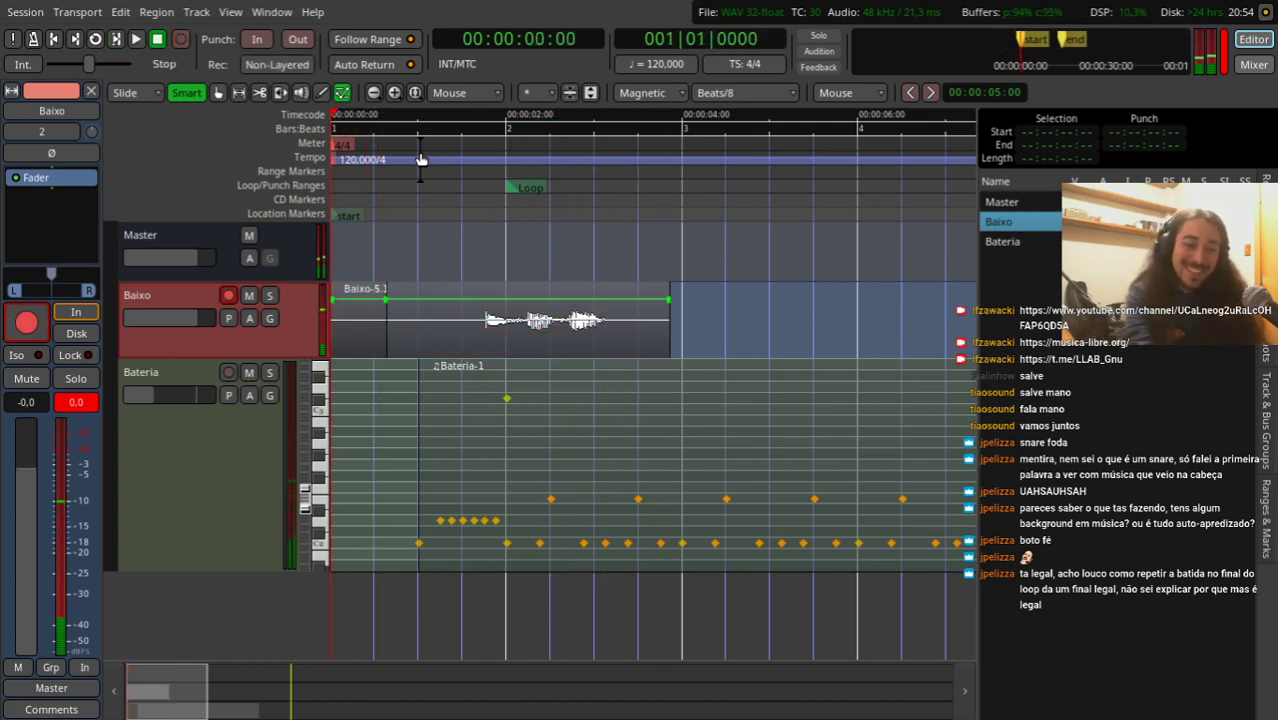
key(ctrl+z)
key(shift+r)
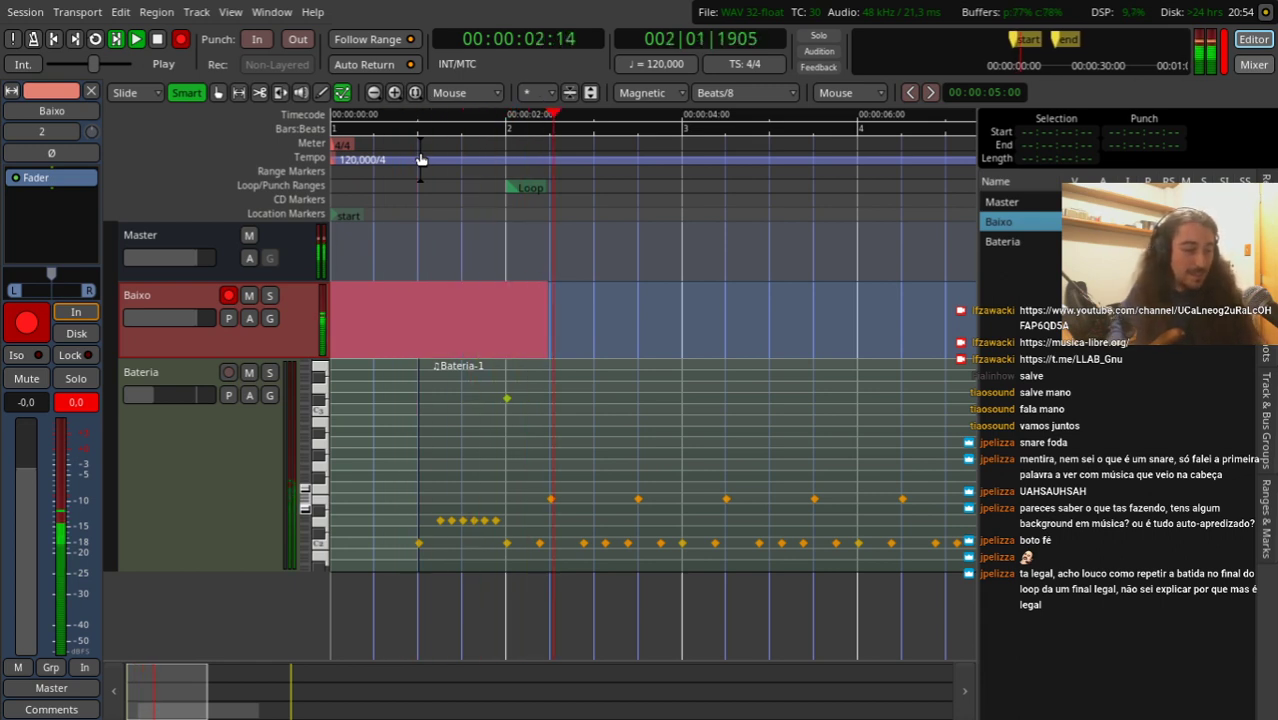
key(space)
key(ctrl+z)
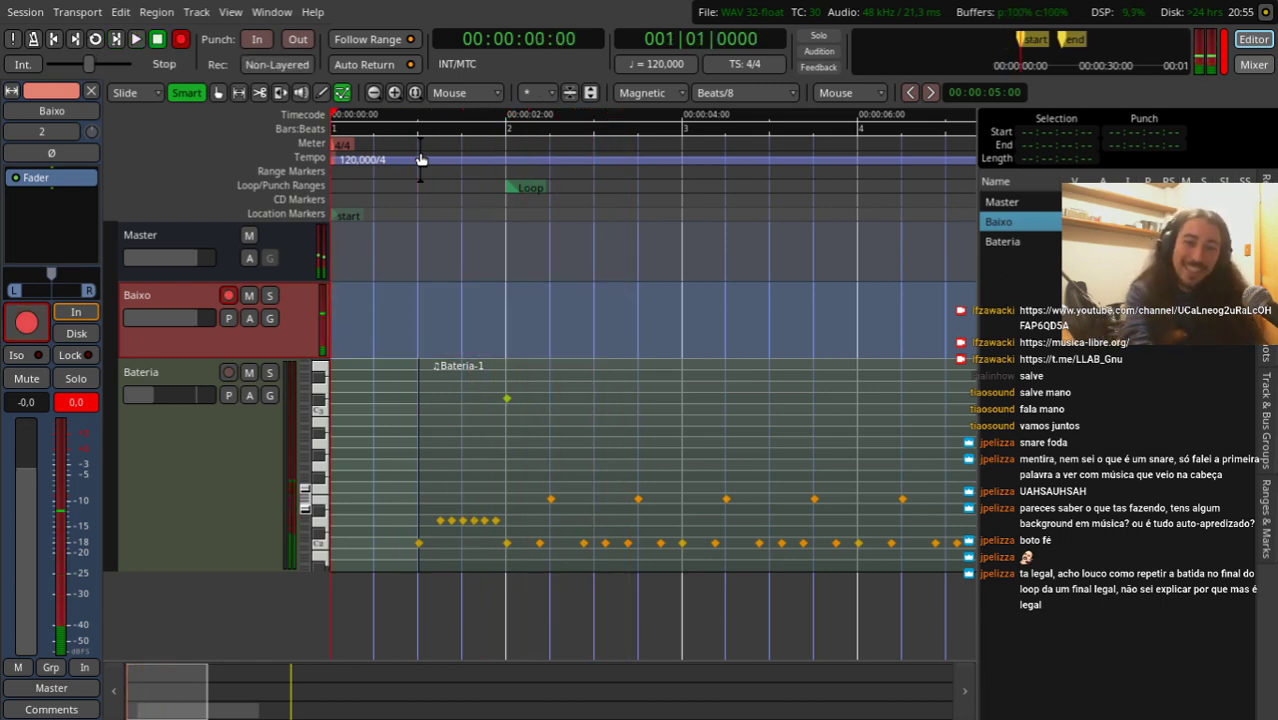
key(shift+r)
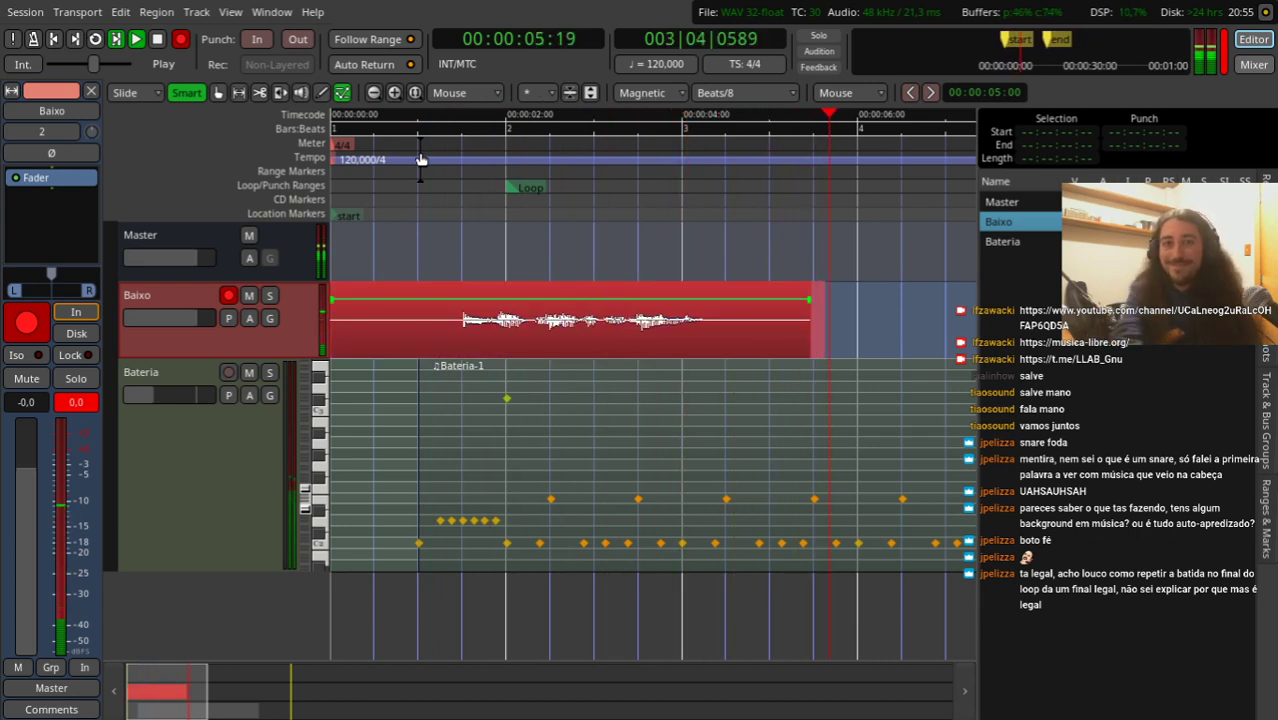
key(space)
key(ctrl+z)
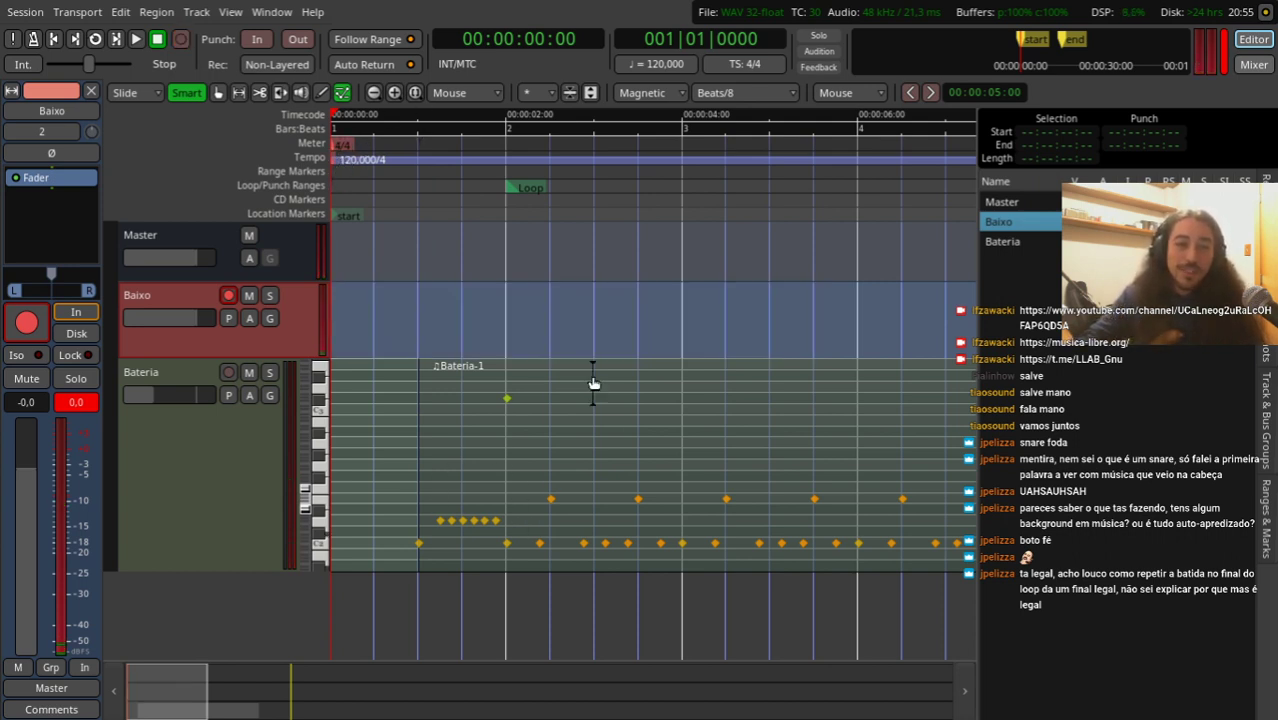
Step: Set the session tempo to 100 beats per minute, keeping the tempo type constant
double_click(337, 160)
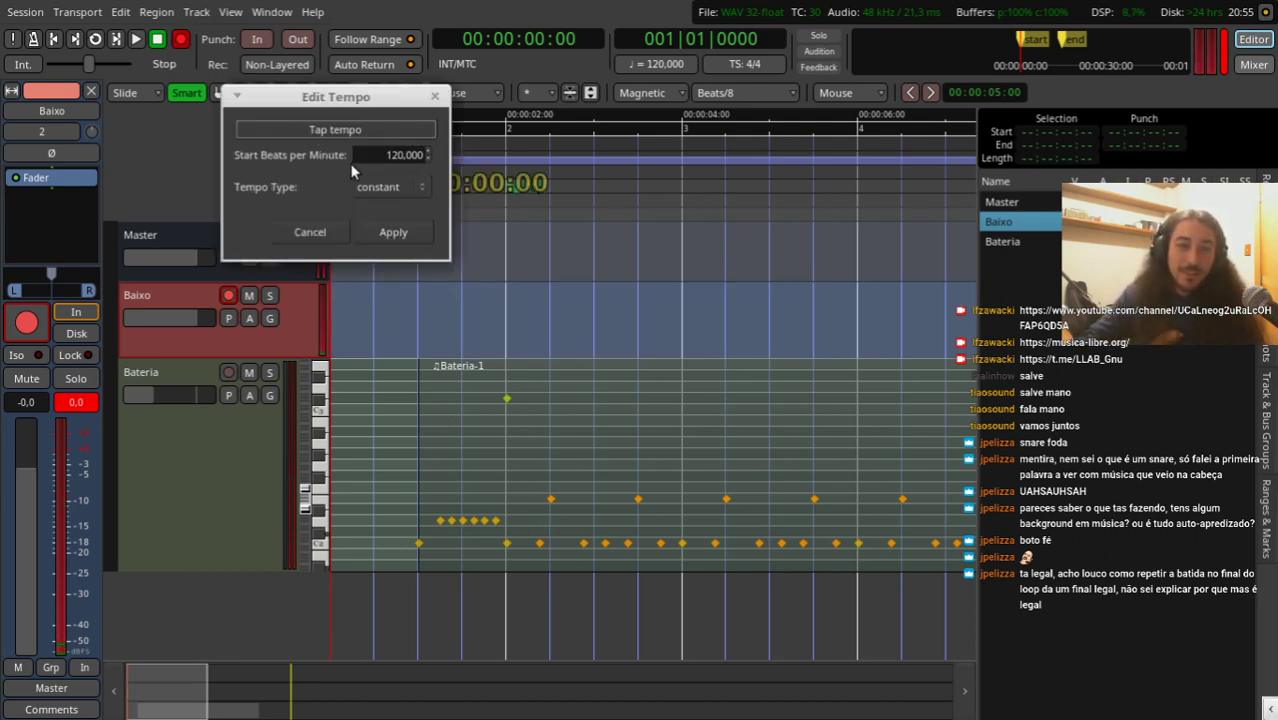
key(Tab)
text(100)
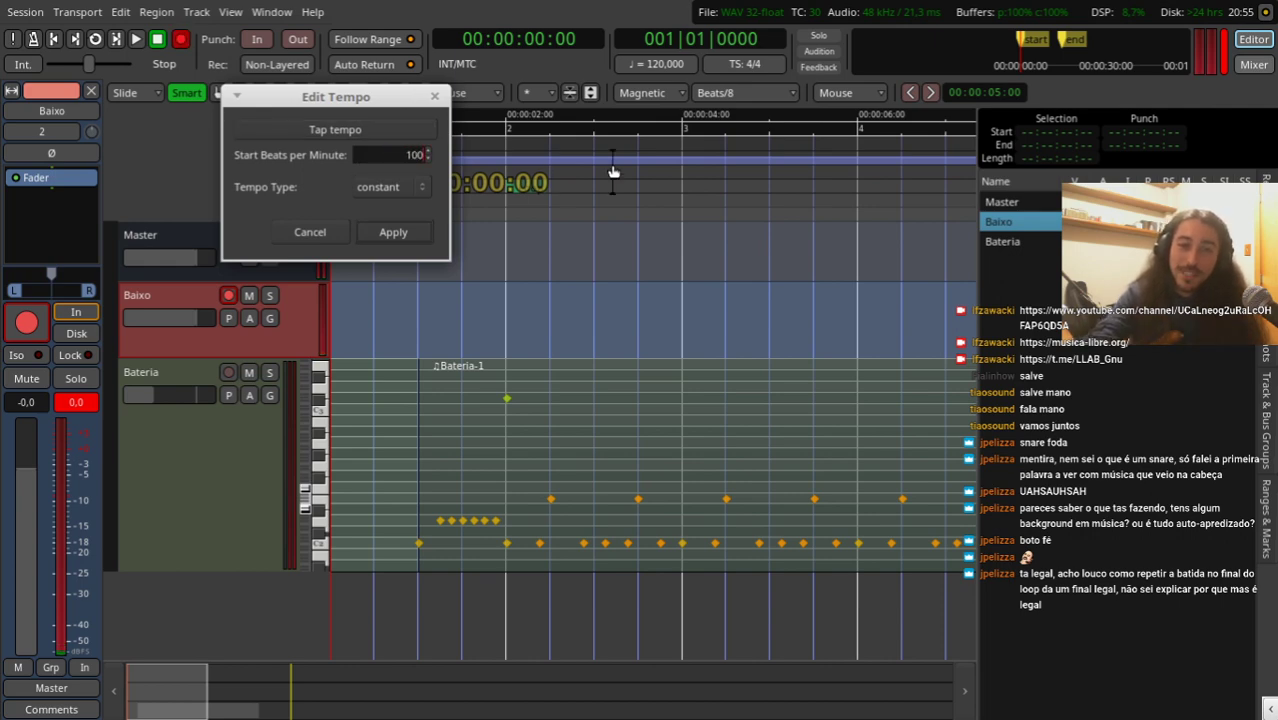
key(Return)
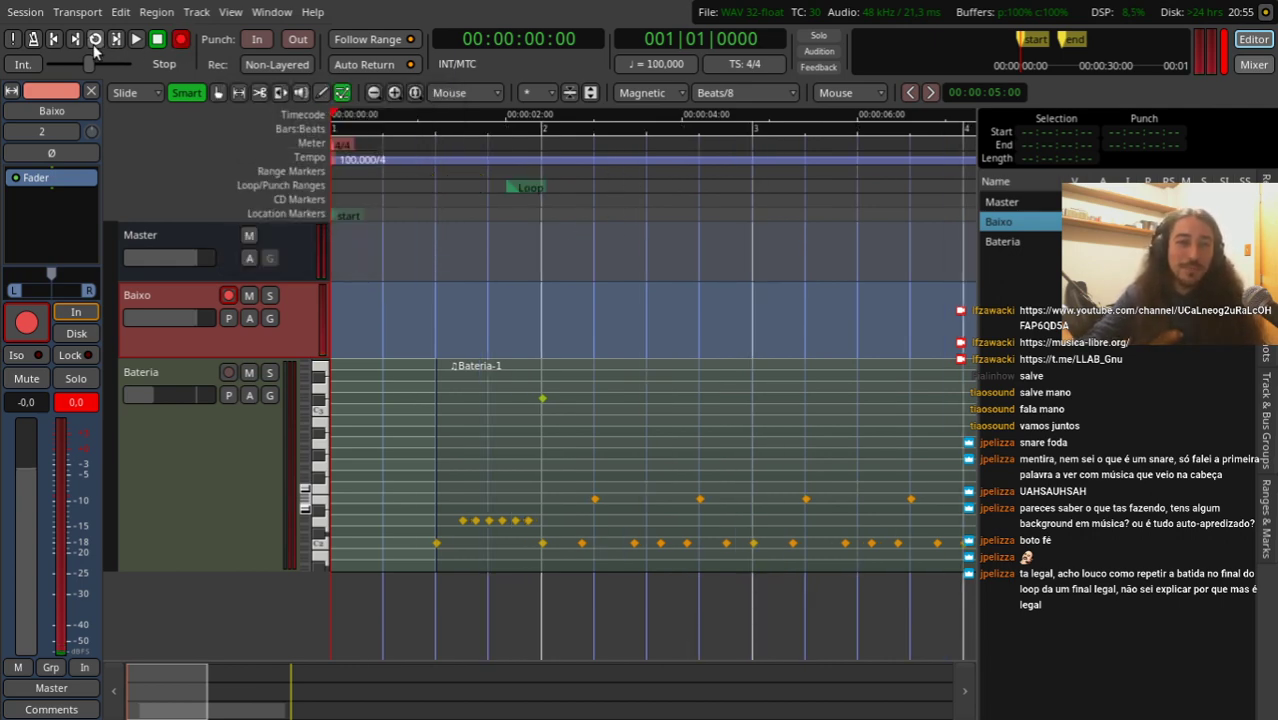
Step: Play back the drums at the slower tempo and return the playhead to the session start
key(space)
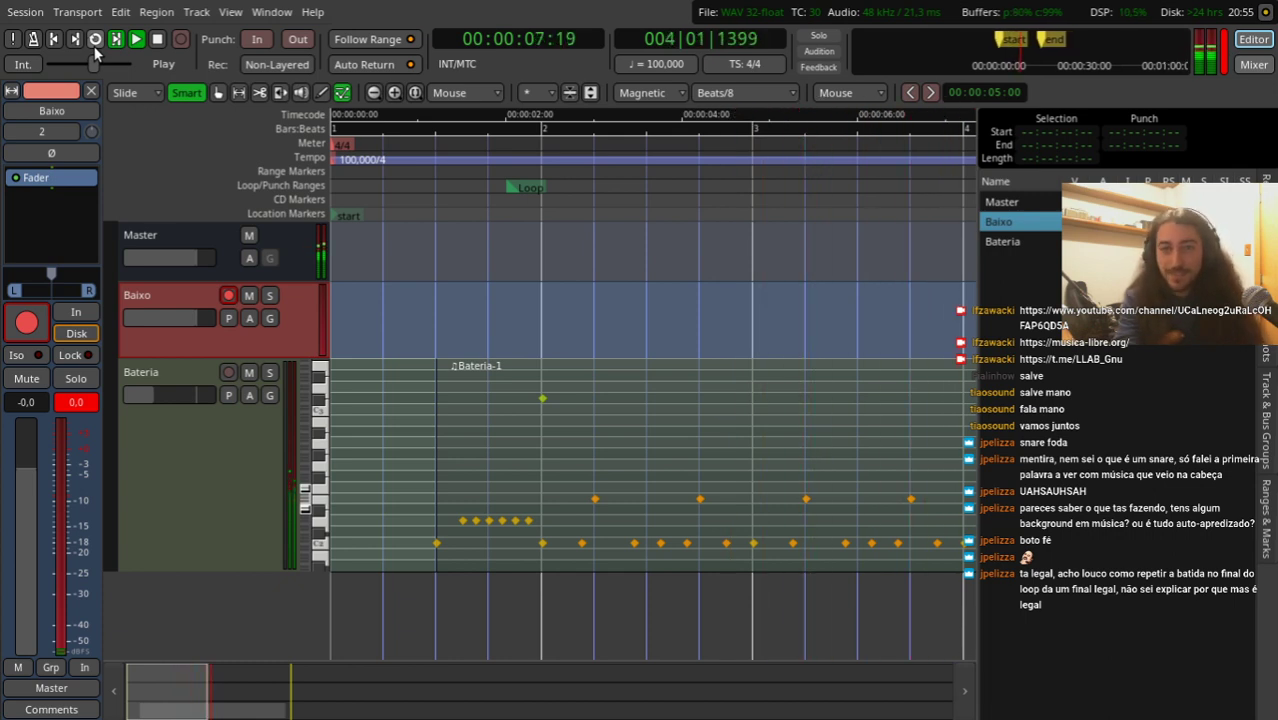
key(space)
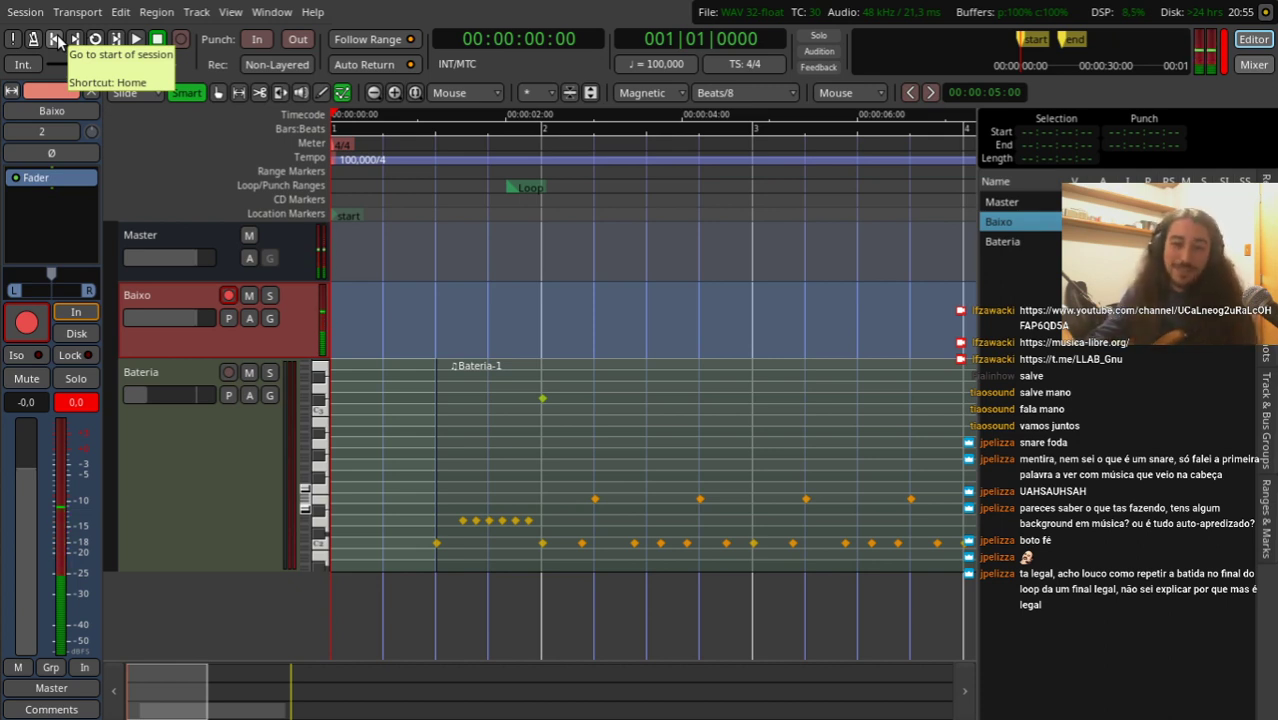
key(space)
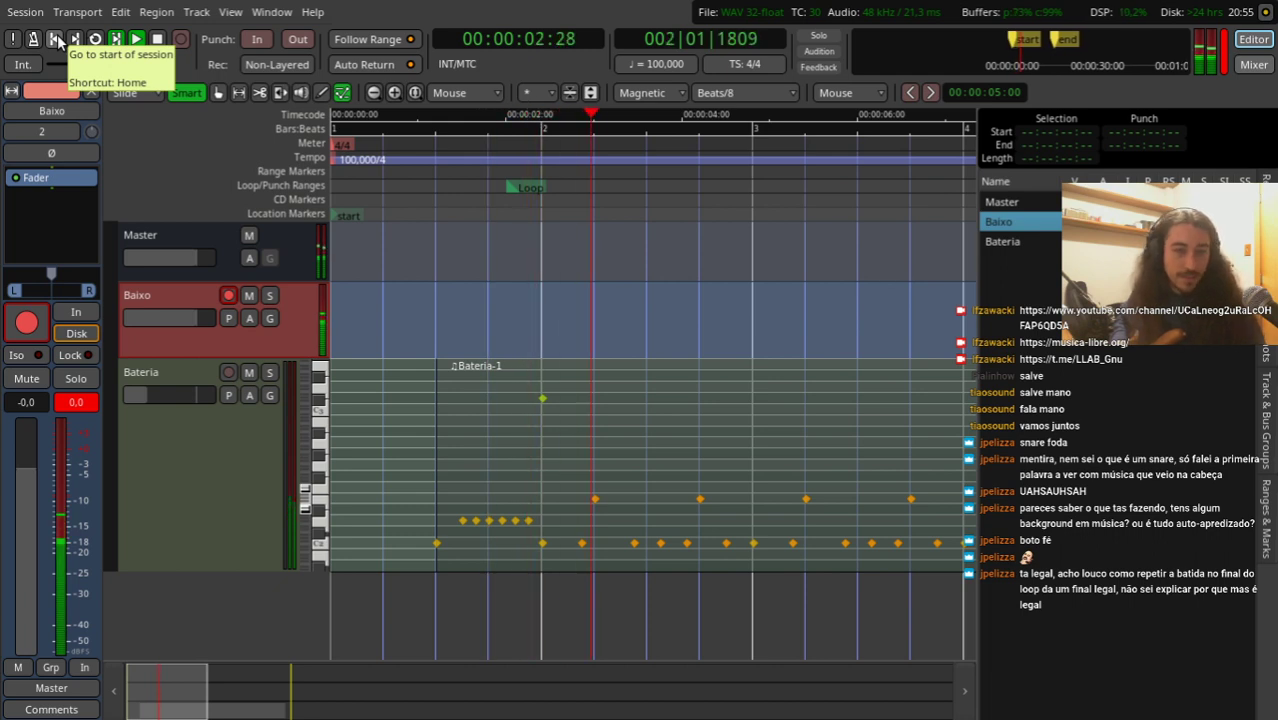
click(57, 40)
Step: Record a bass take on the Baixo track over the slower drums and play it back from the session start
key(shift+r)
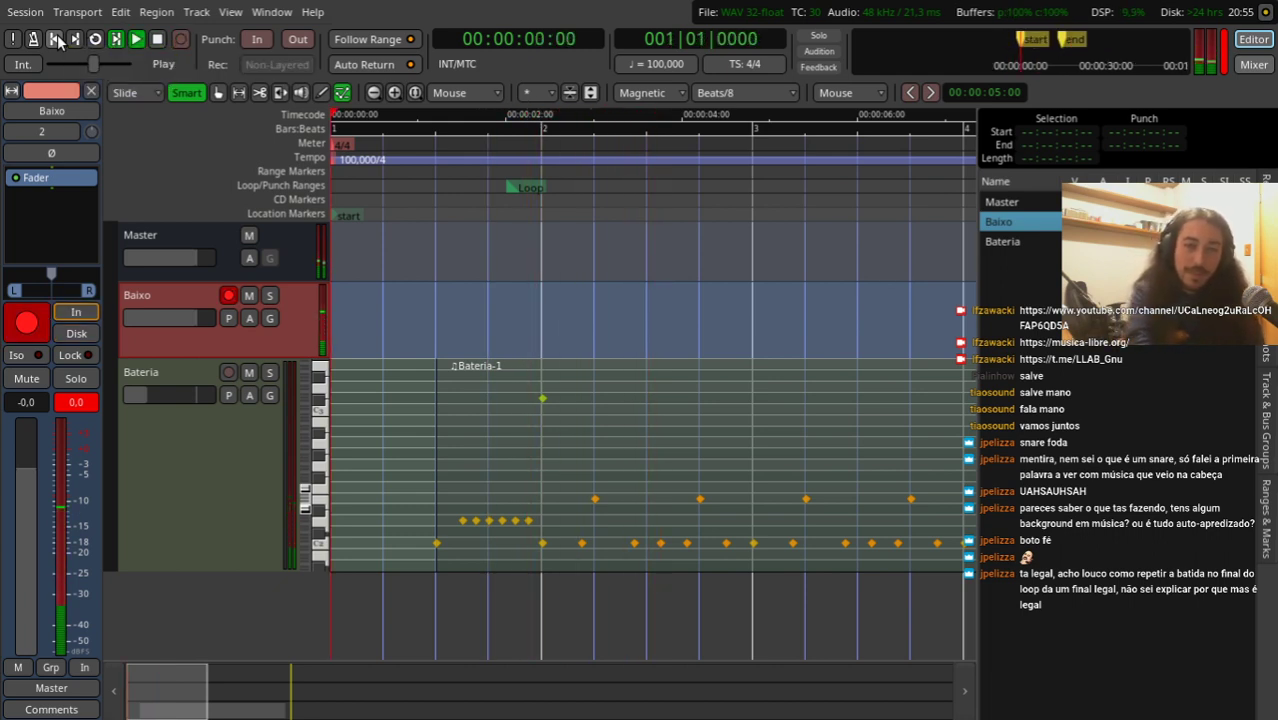
key(space)
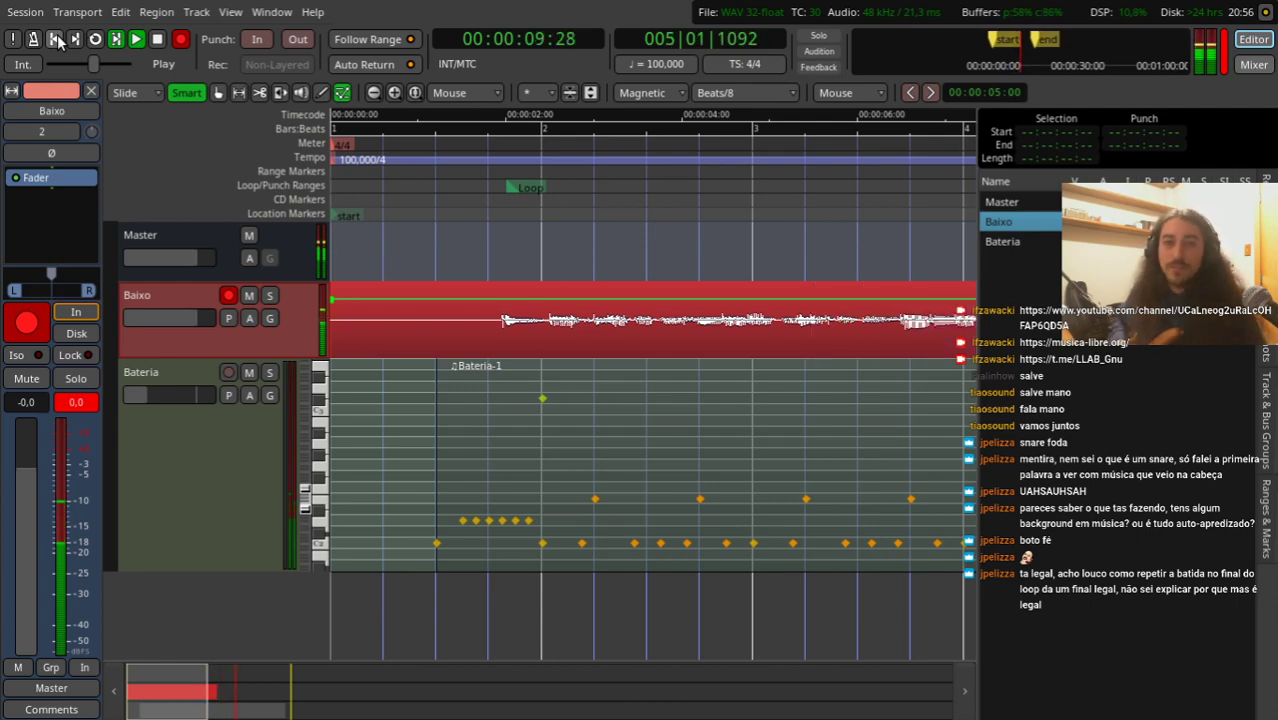
key(space)
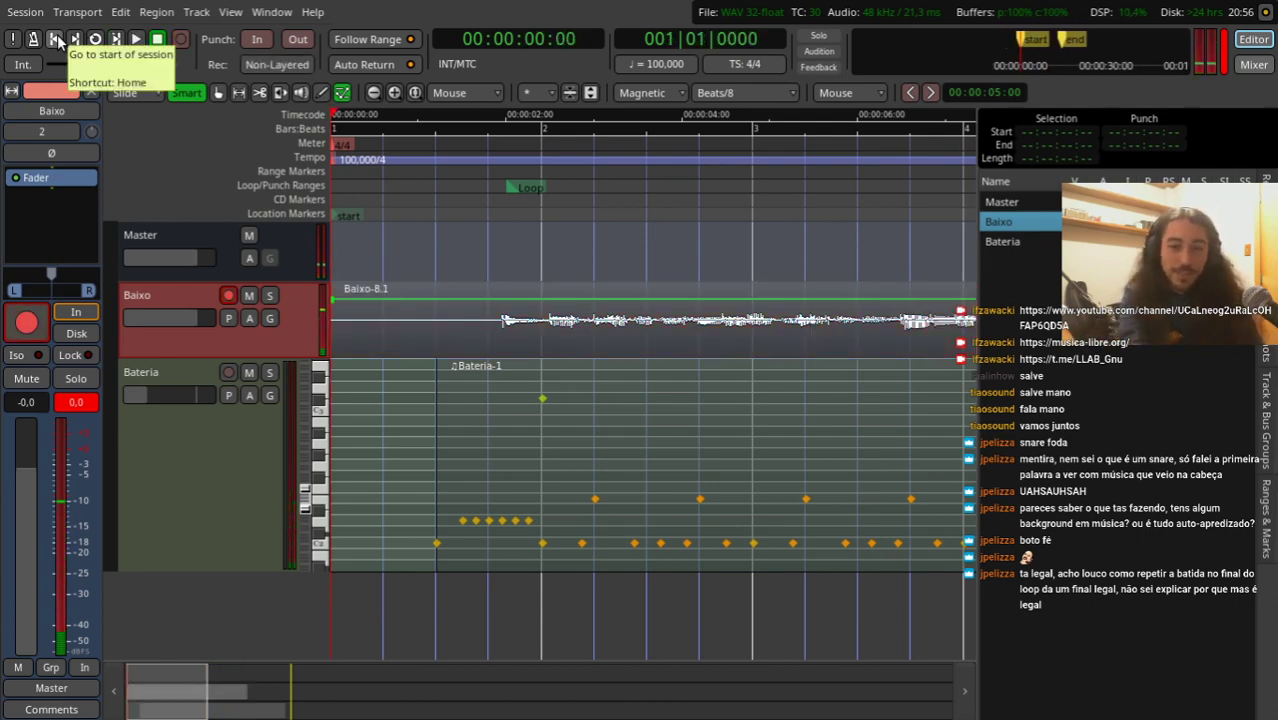
key(space)
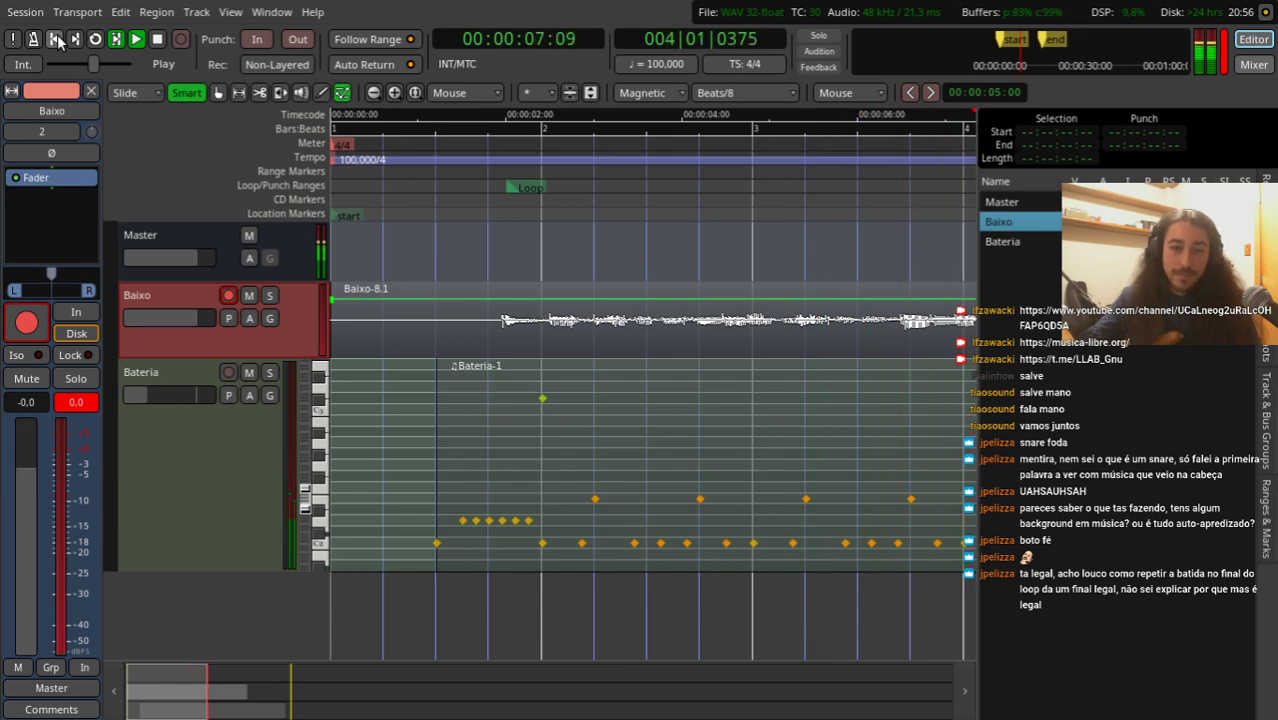
click(57, 40)
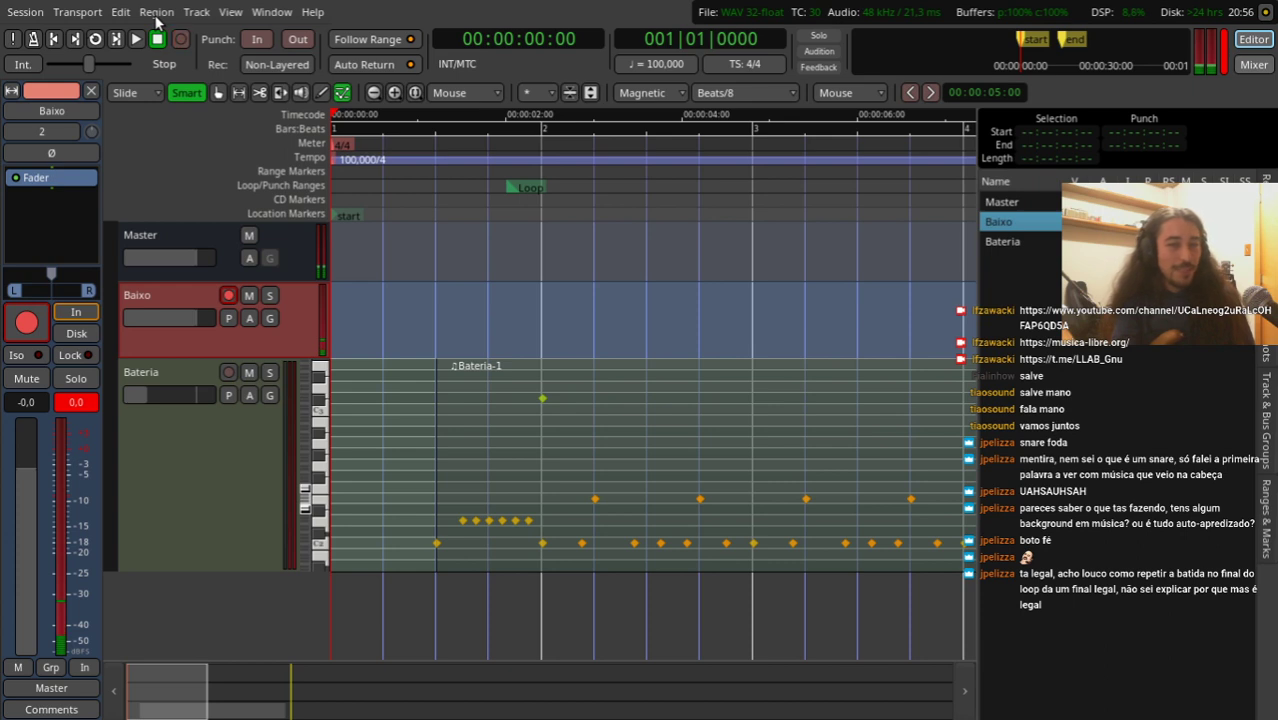
Step: Try two short bass takes on the Baixo track at 100 BPM, undoing each one
key(shift+r)
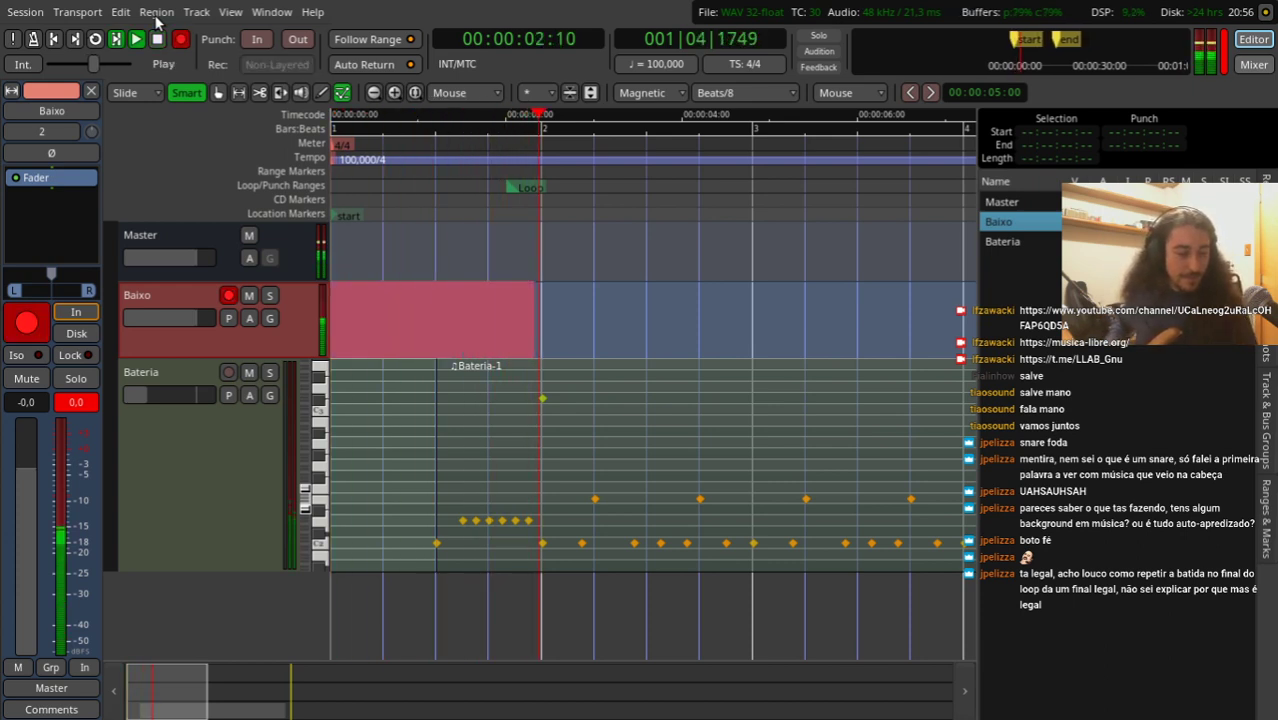
key(space)
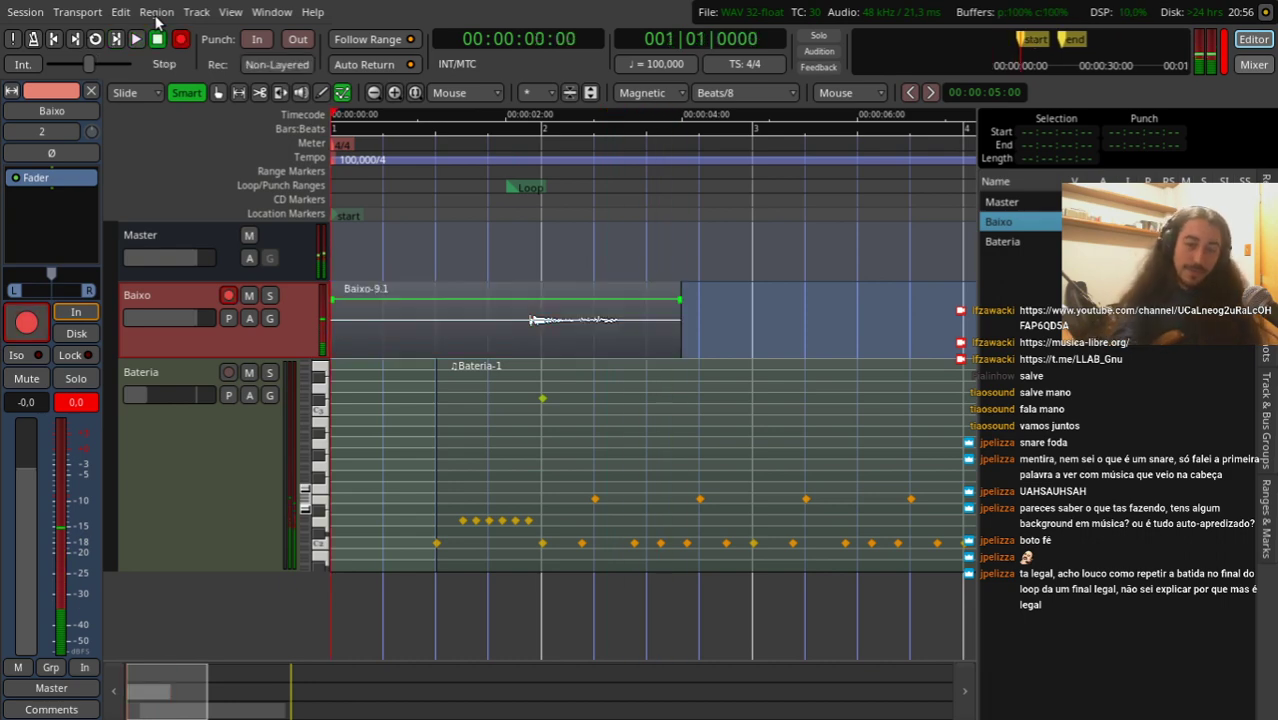
key(ctrl+z)
key(shift+r)
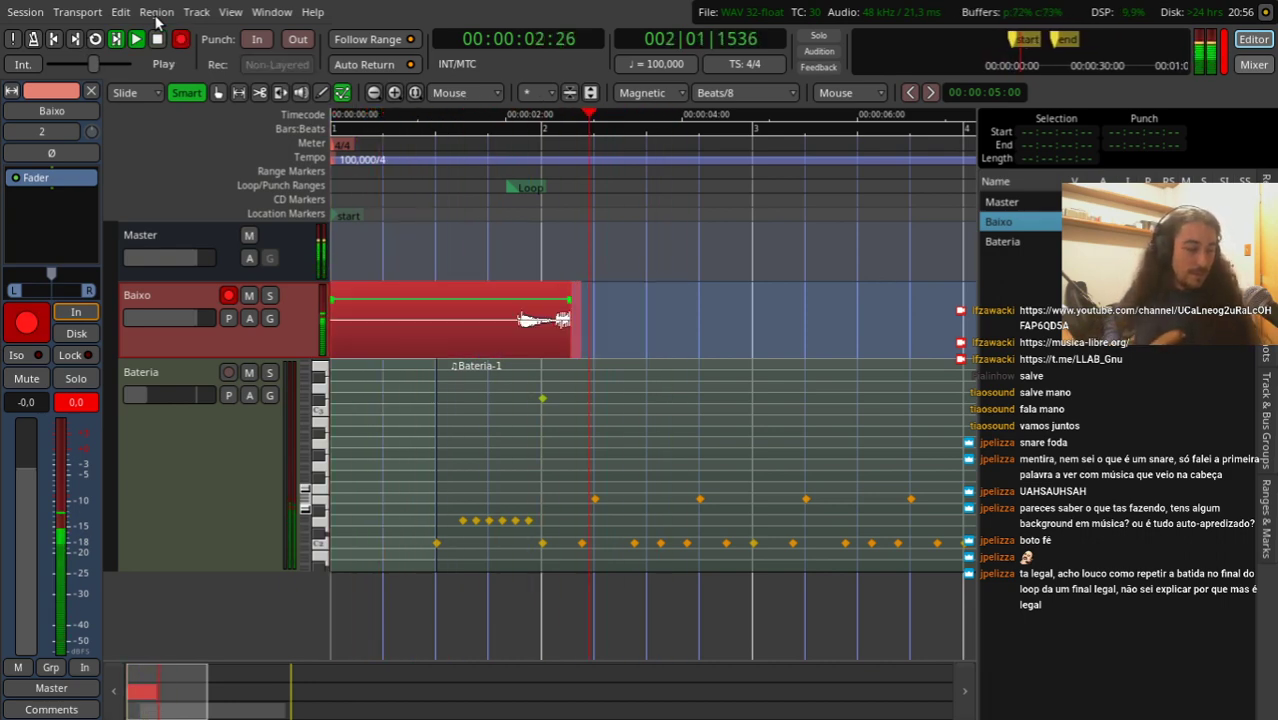
key(space)
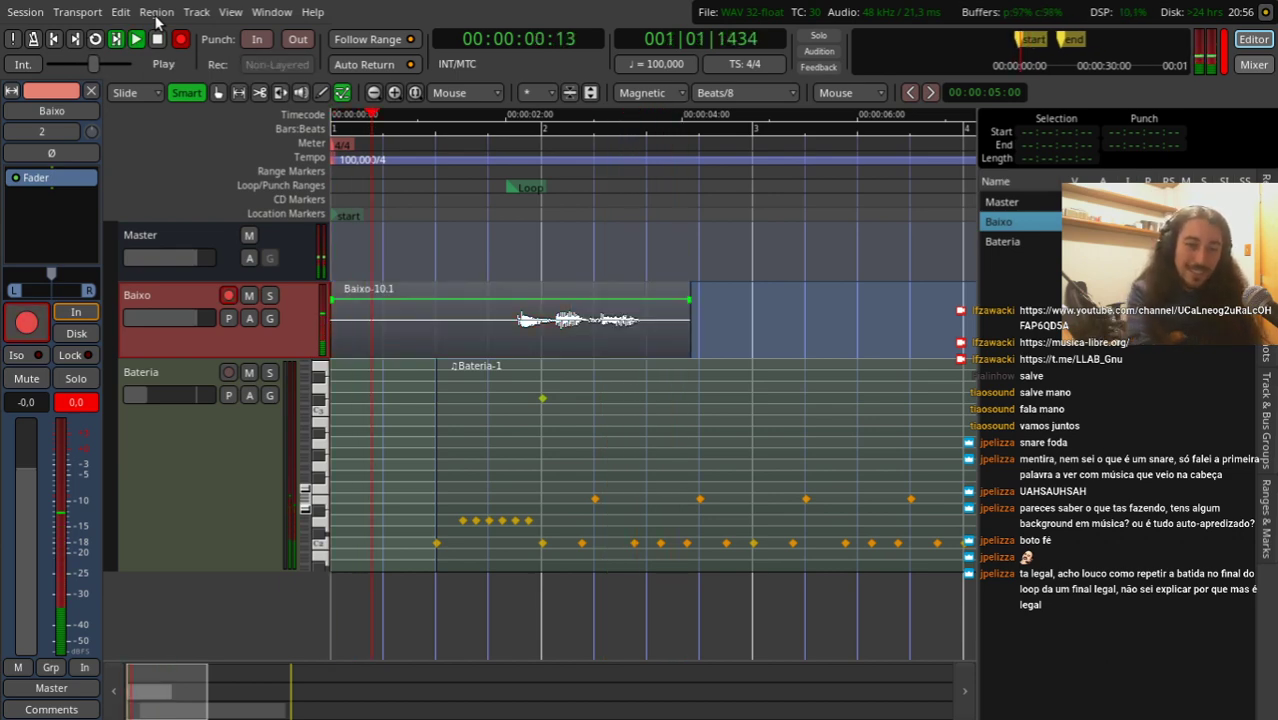
key(ctrl+z)
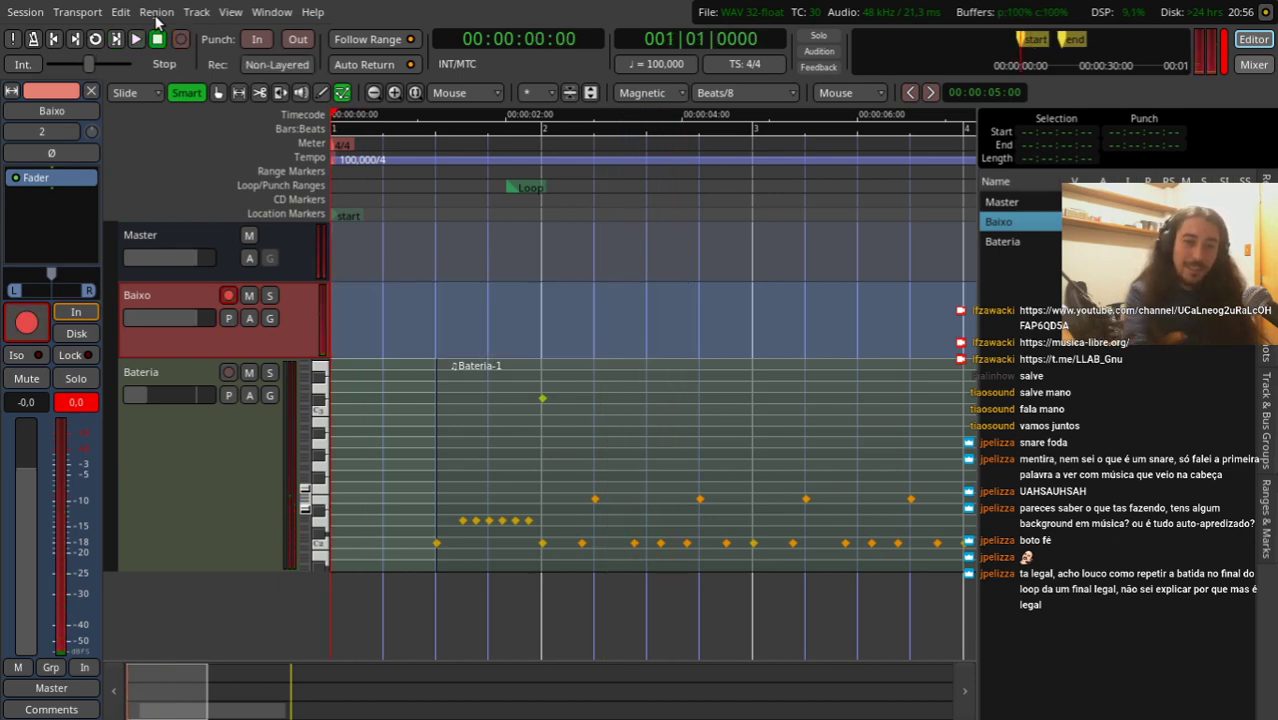
Step: Record a longer bass take of more than four bars on the Baixo track and listen to it from the session start
key(space)
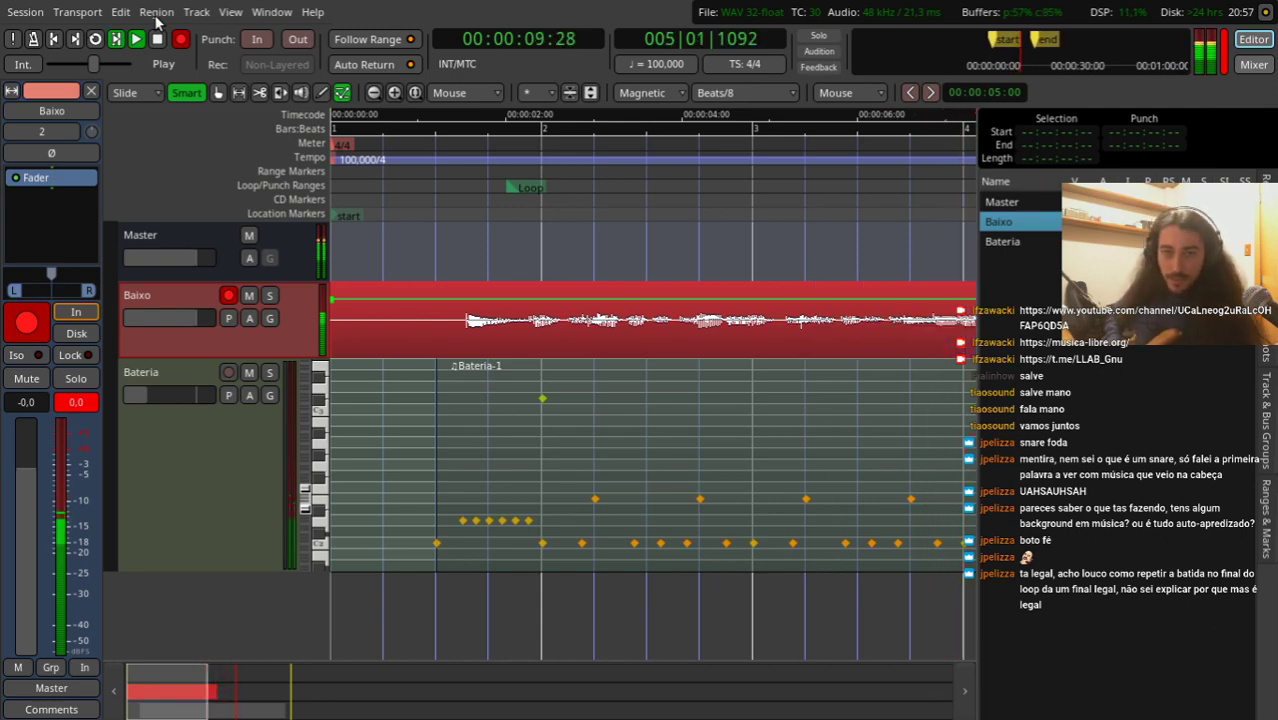
key(space)
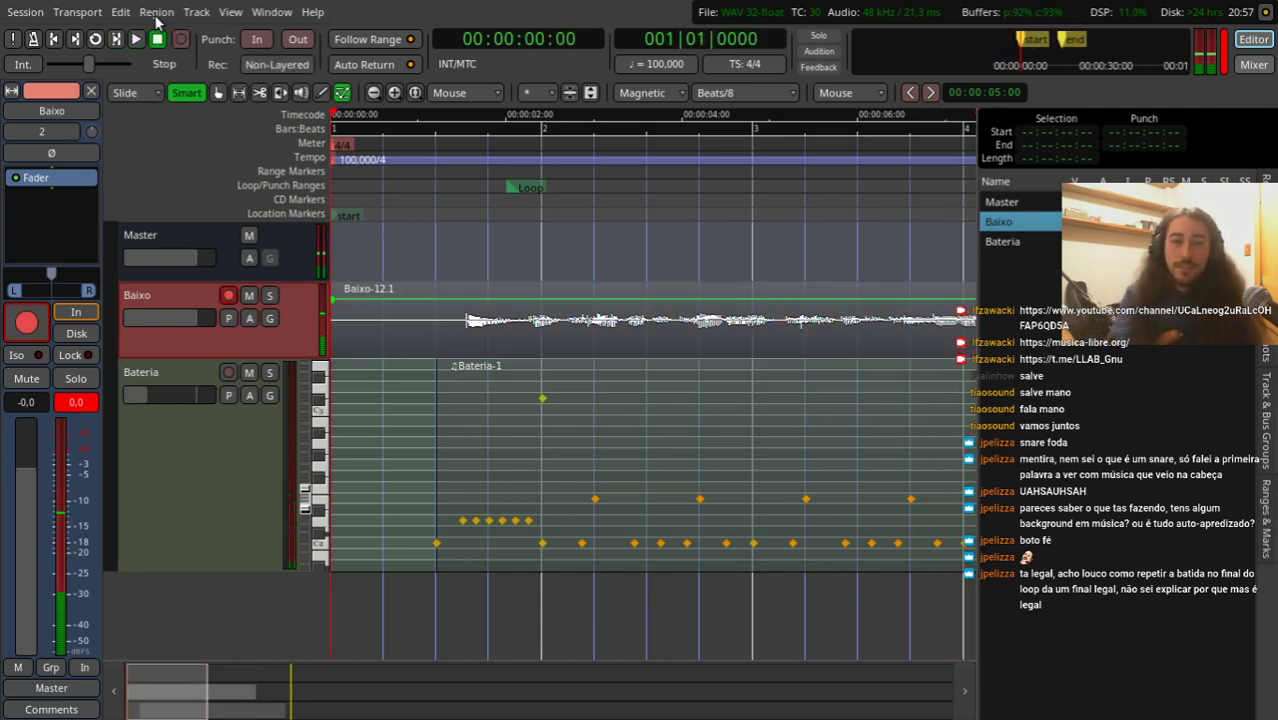
key(space)
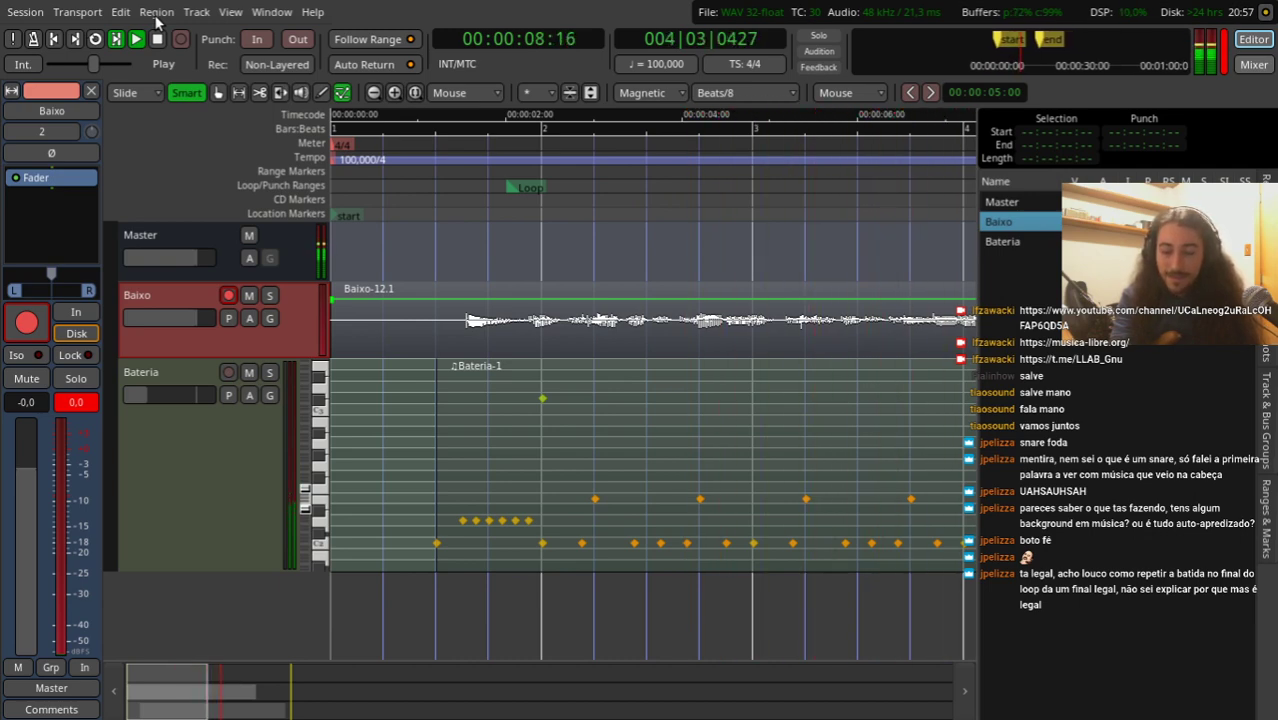
key(space)
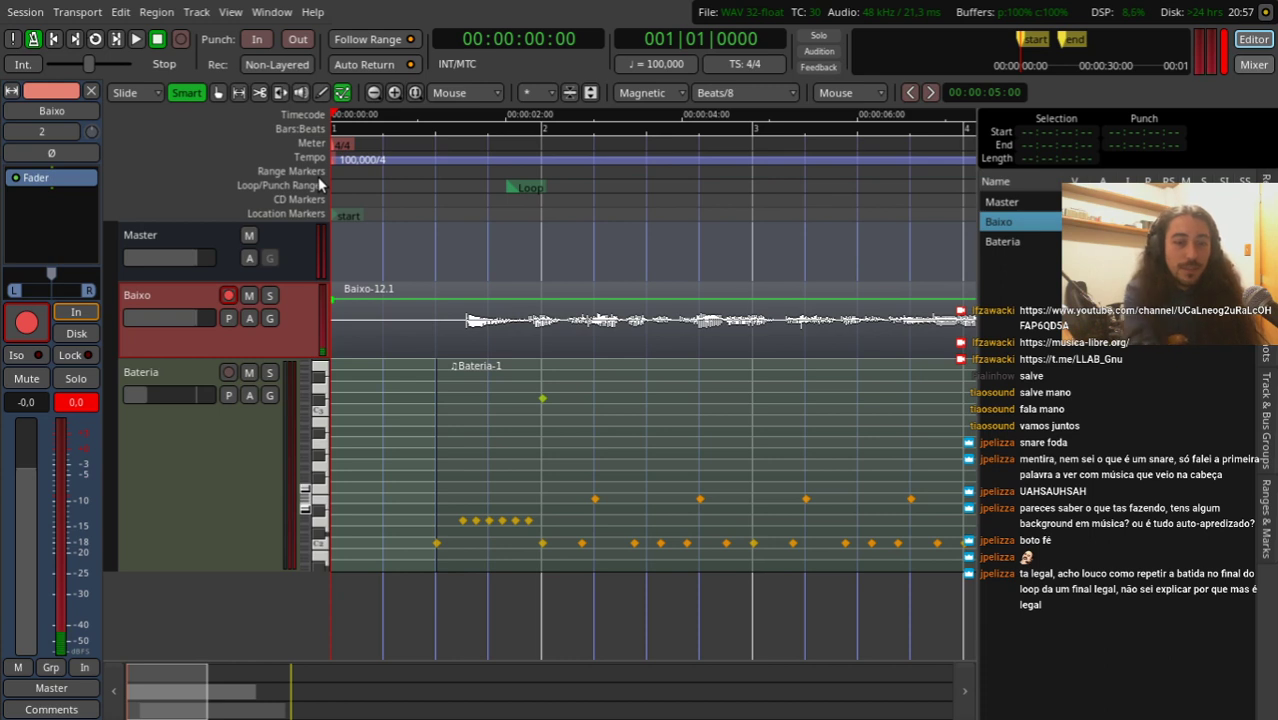
Step: Record a new Baixo take over the previous one with the metronome on, then play it back to check its timing
key(shift+r)
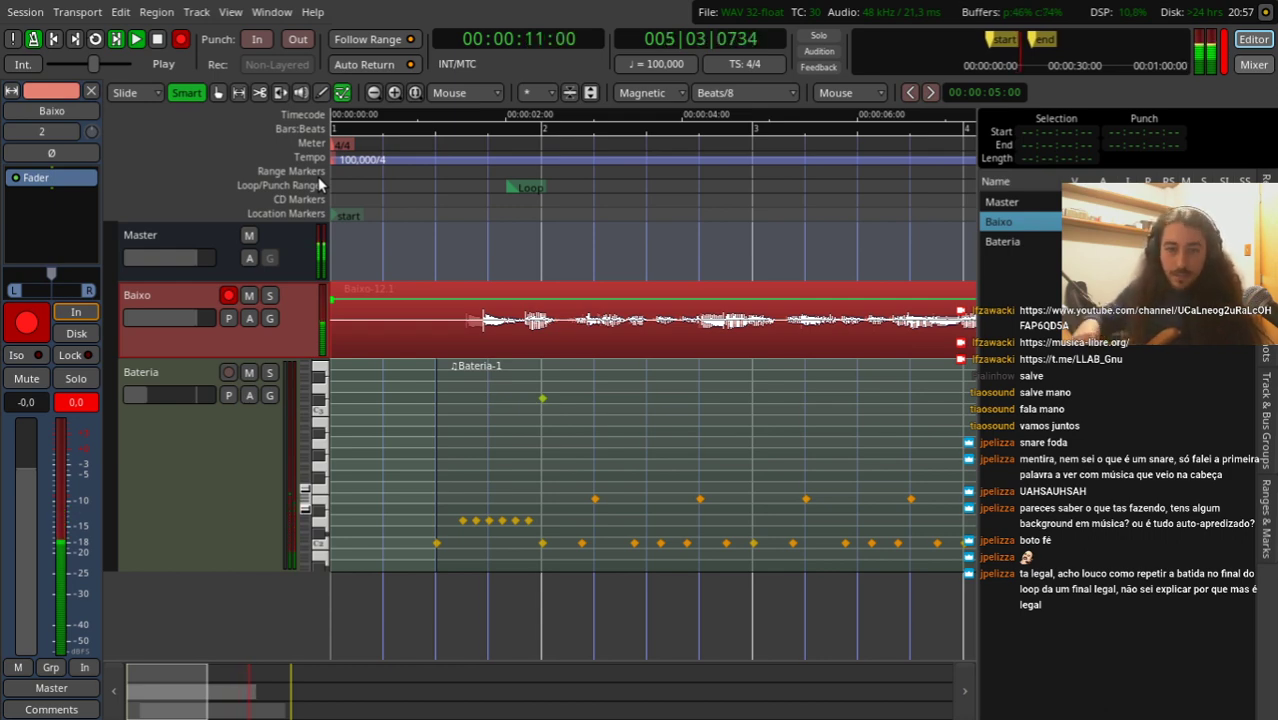
key(space)
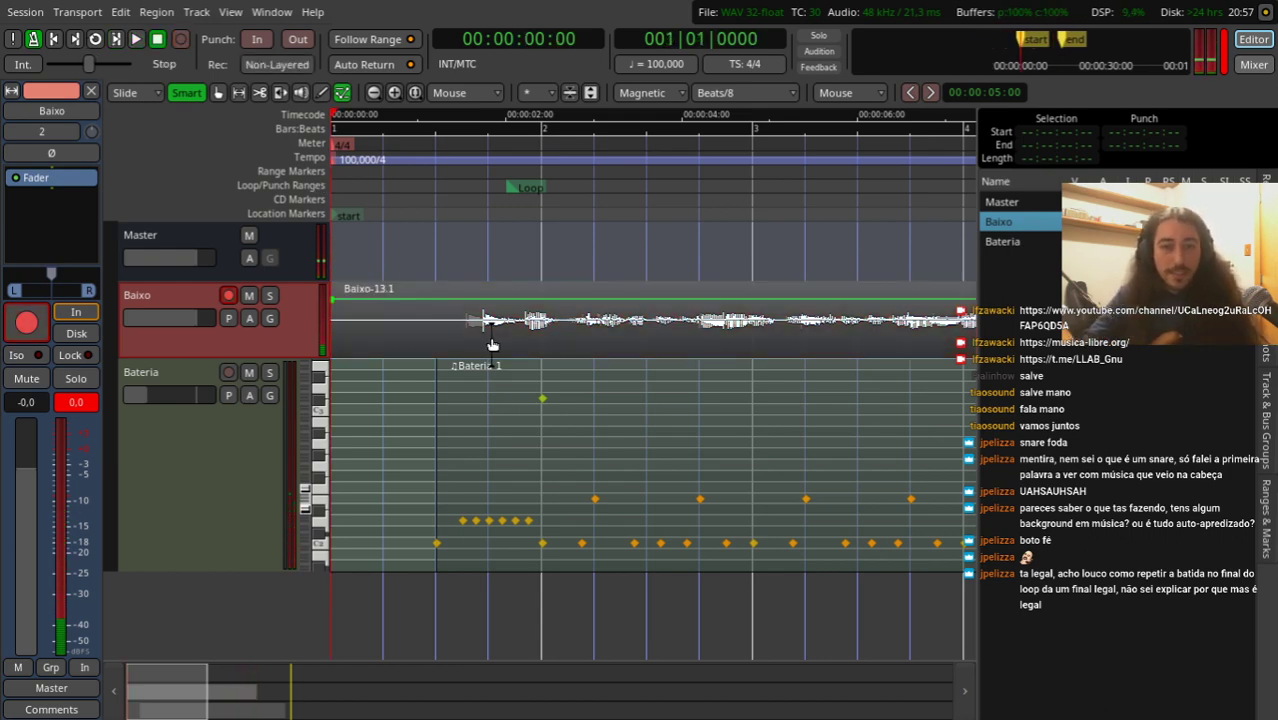
key(space)
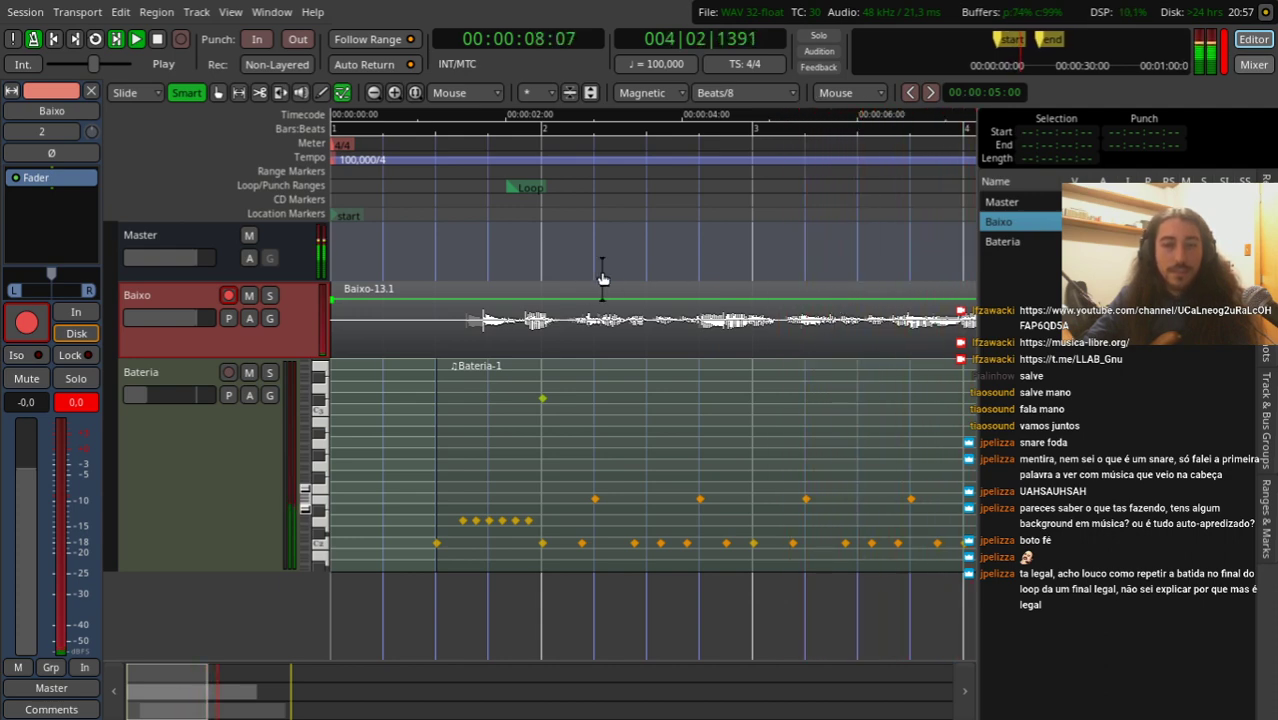
key(space)
key(space)
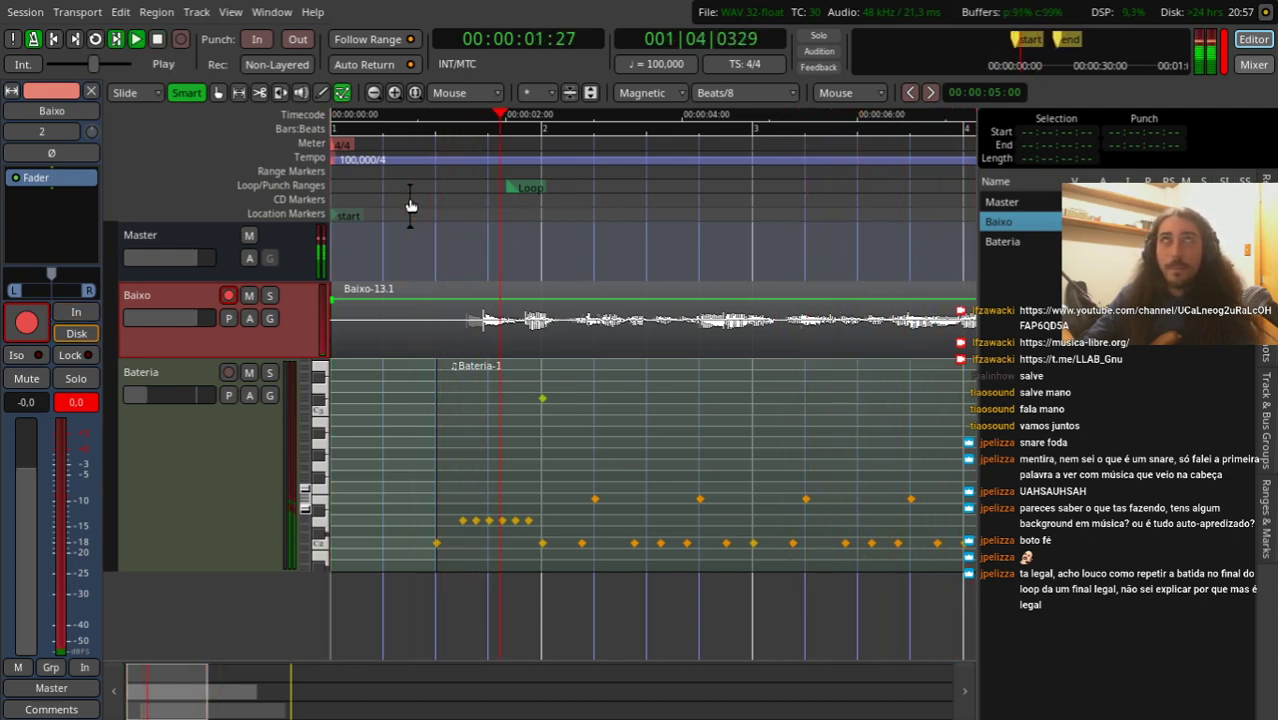
key(space)
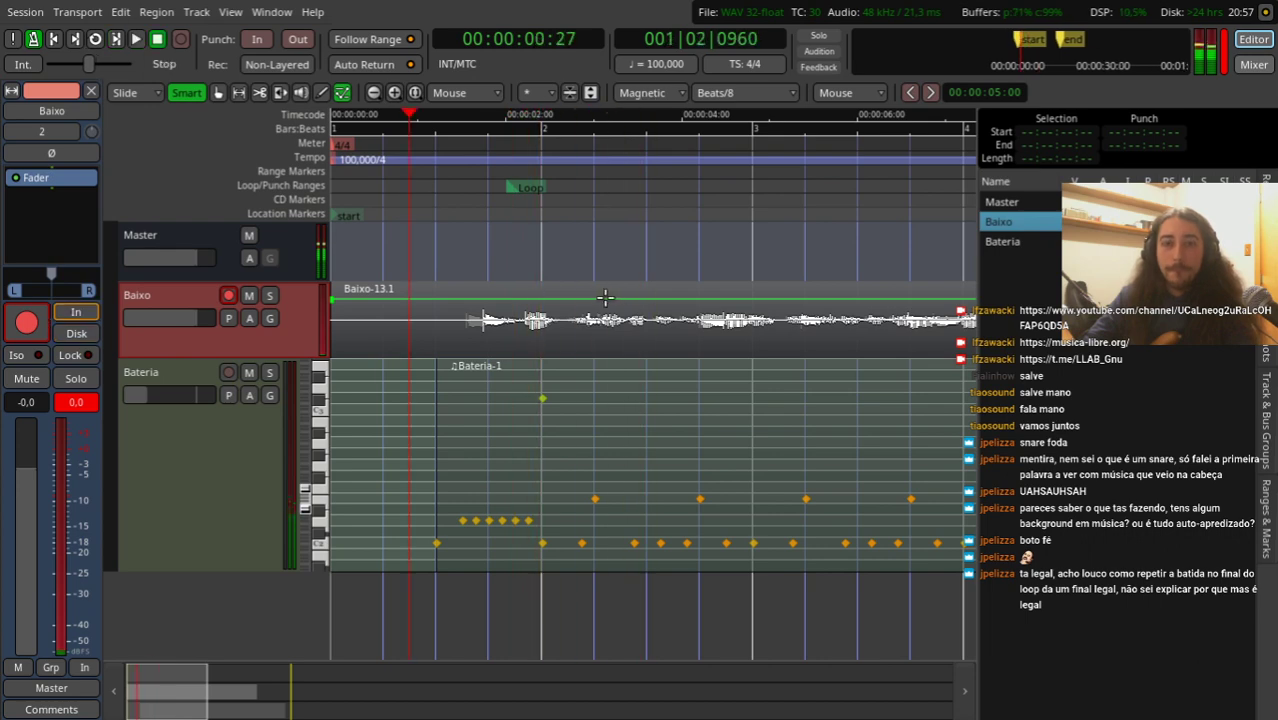
key(equal)
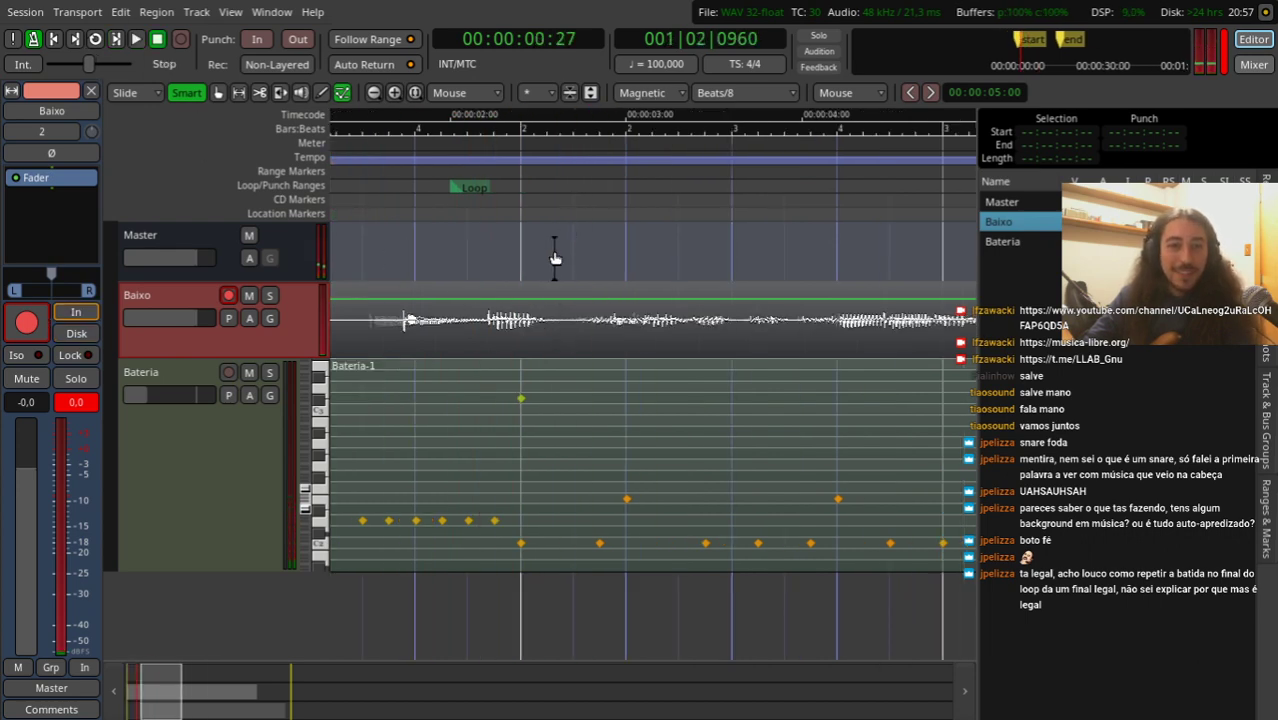
Step: Split the bass take on the Baixo track in the quiet spot just after the start of bar 2
key(Escape)
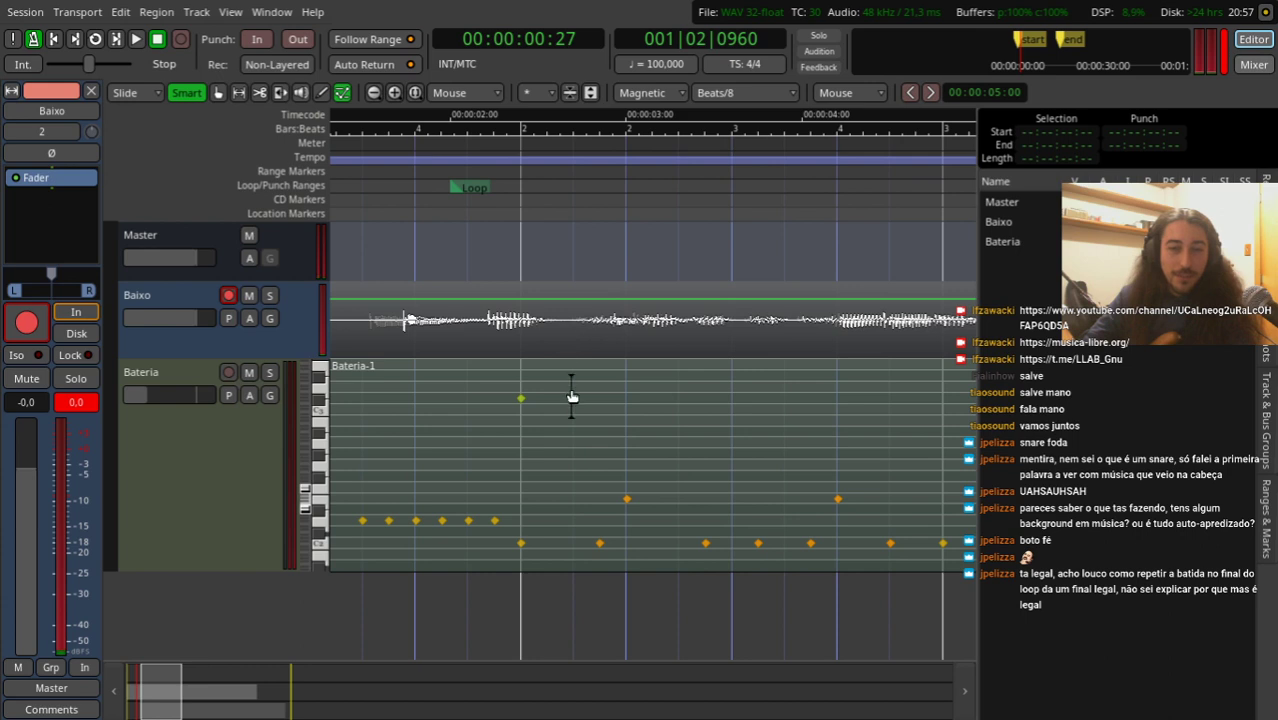
key(g)
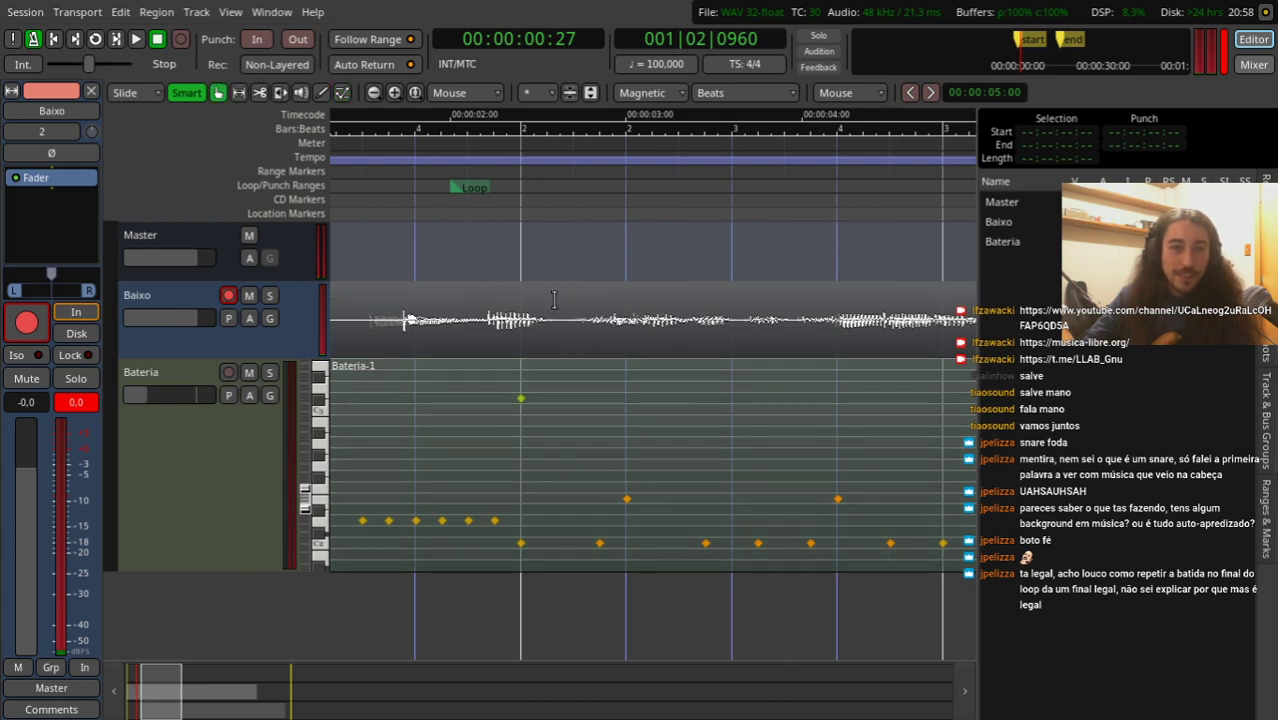
key(s)
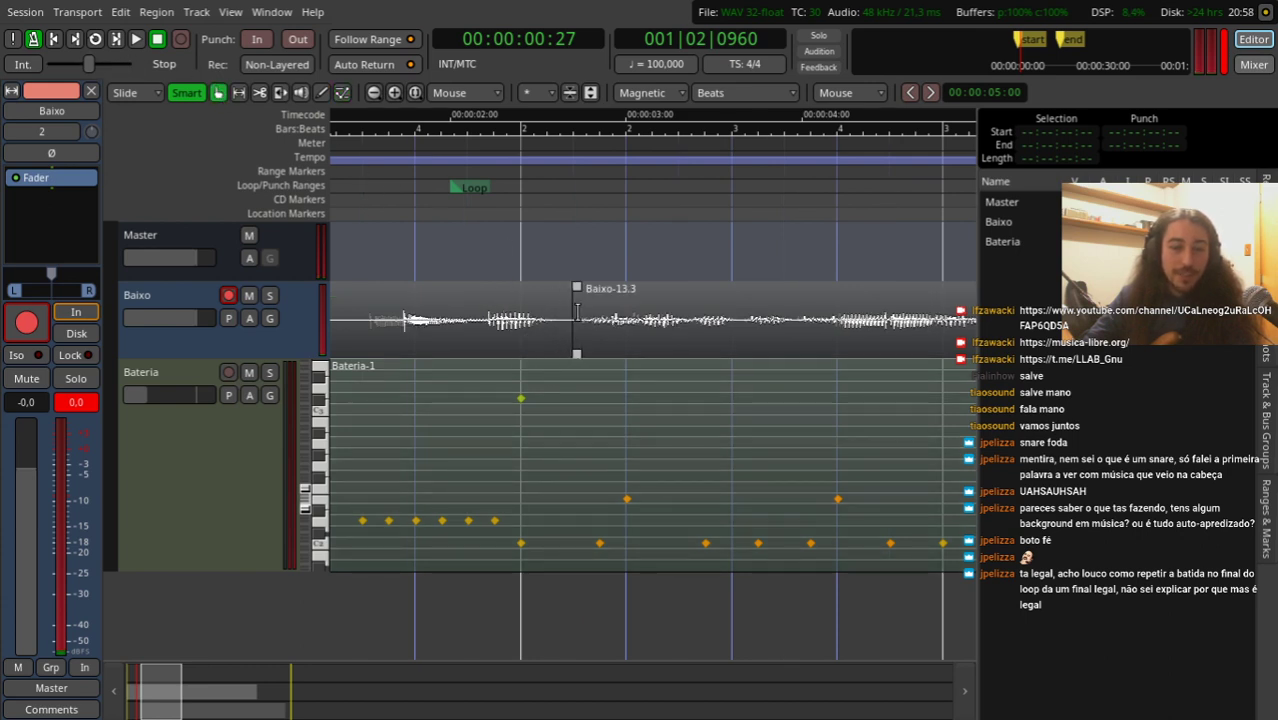
Step: Shift the opening piece of the split bass take slightly later in time and play the result back
drag(576, 312, 533, 308)
click(448, 330)
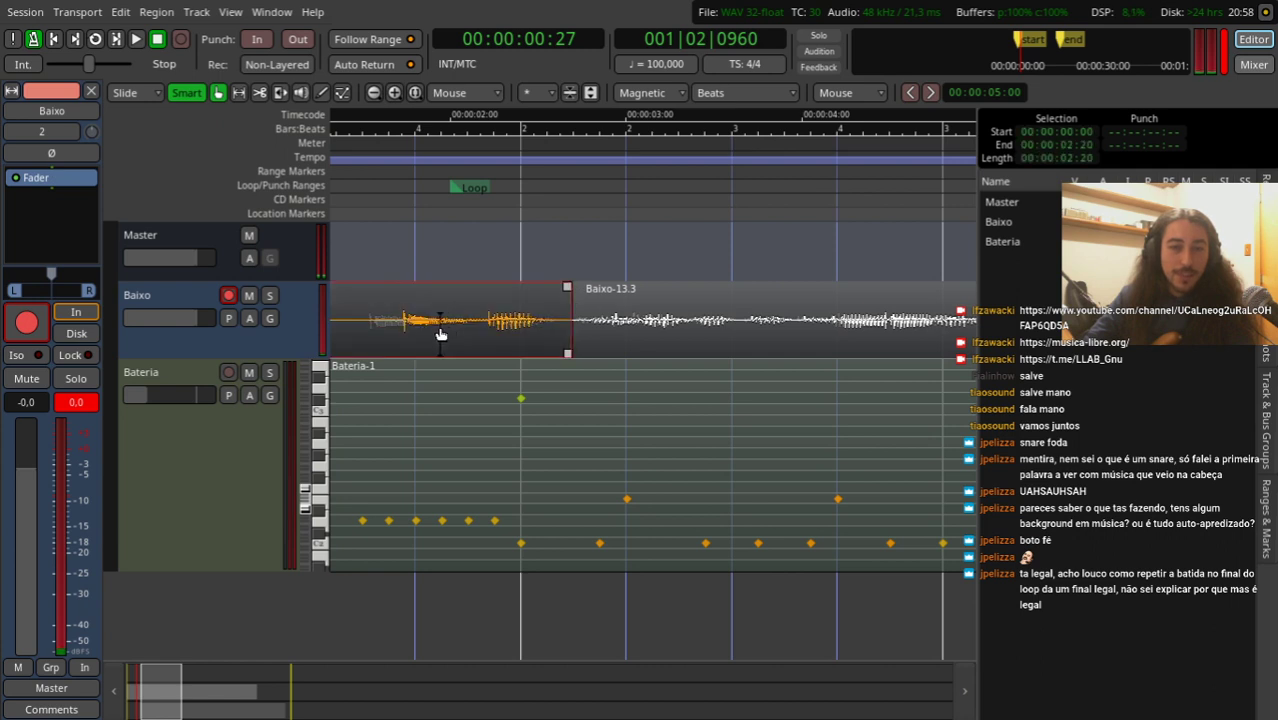
drag(562, 334, 533, 333)
drag(403, 332, 433, 320)
key(minus)
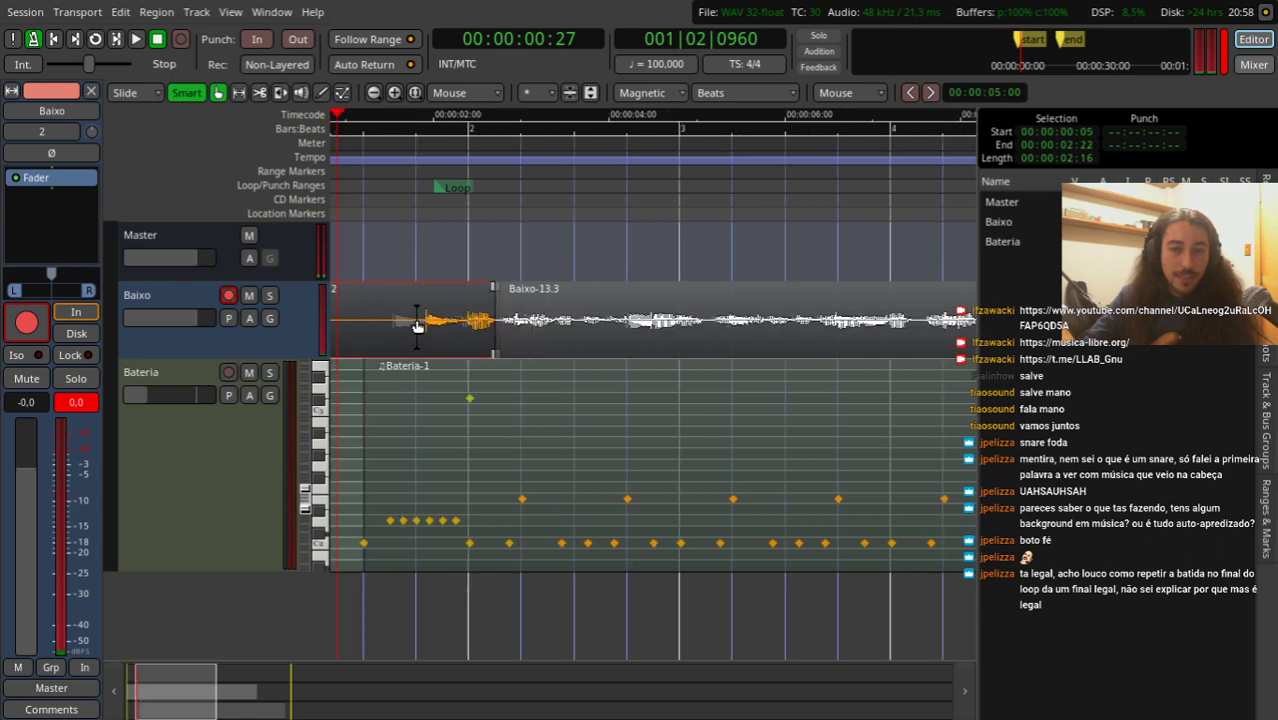
key(space)
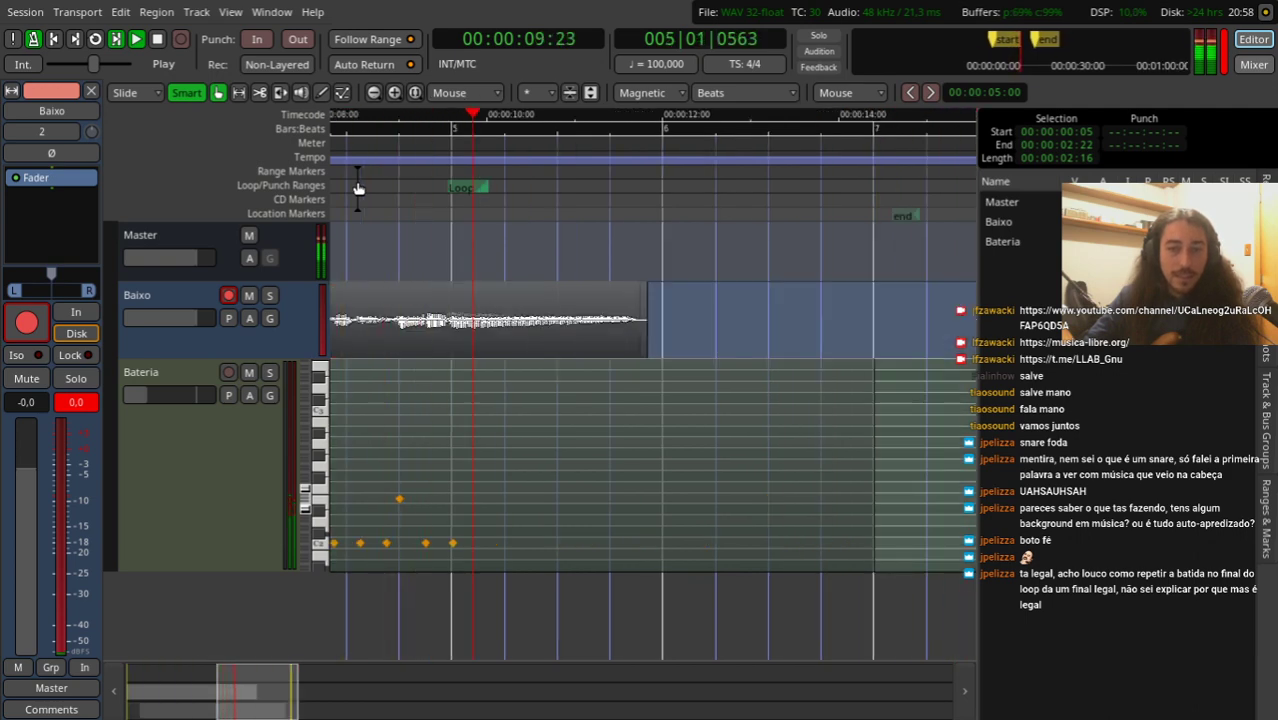
key(space)
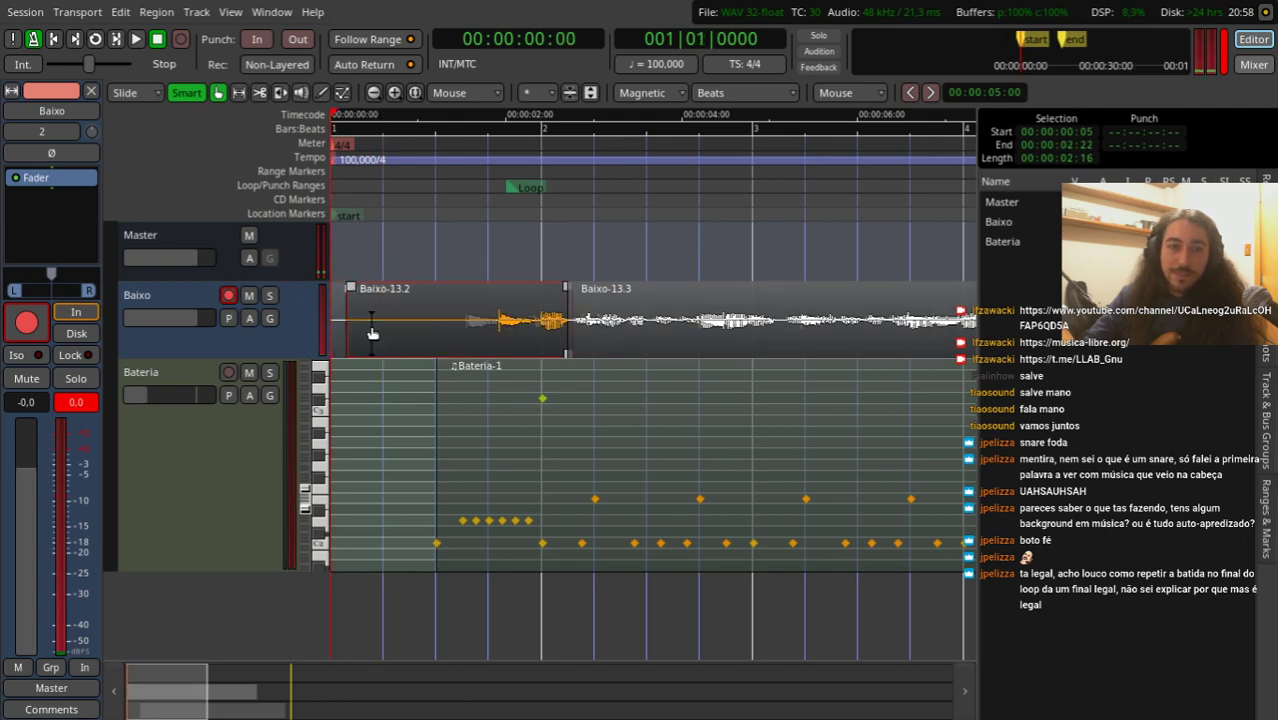
Step: Delete all the bass regions from the Baixo track, including the older take underneath the opening piece
key(Delete)
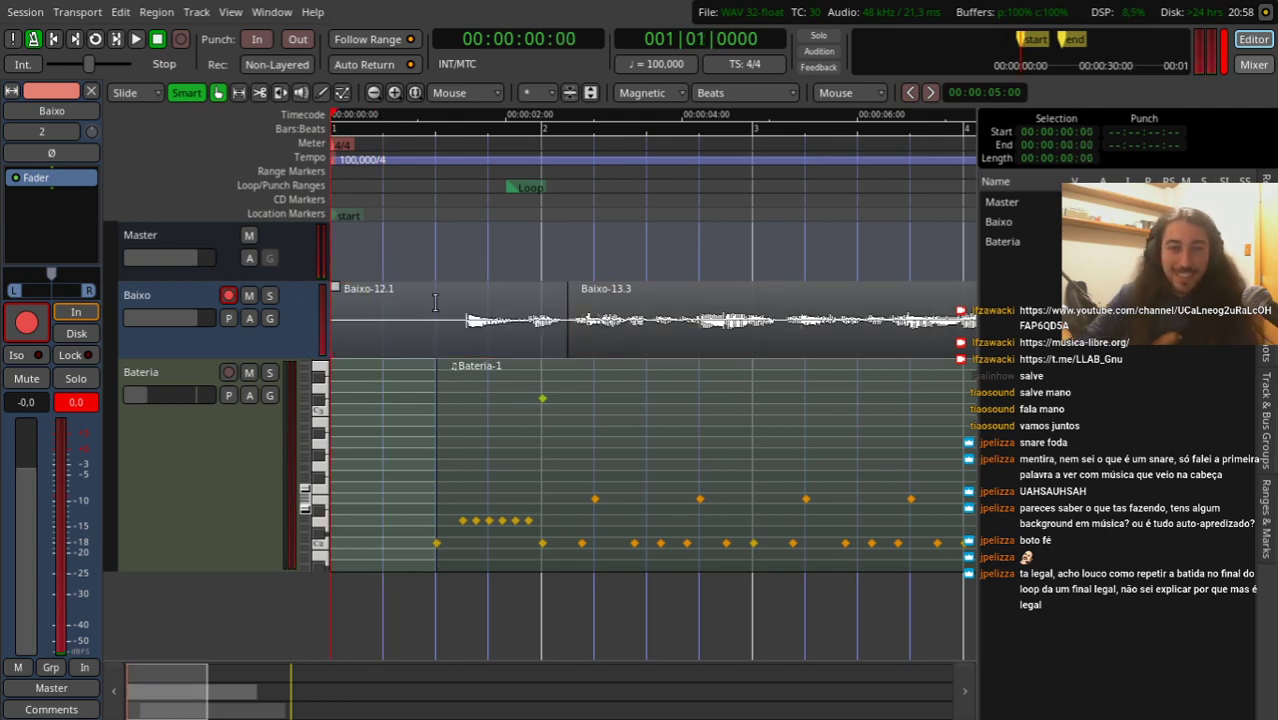
click(435, 302)
click(545, 350)
key(Delete)
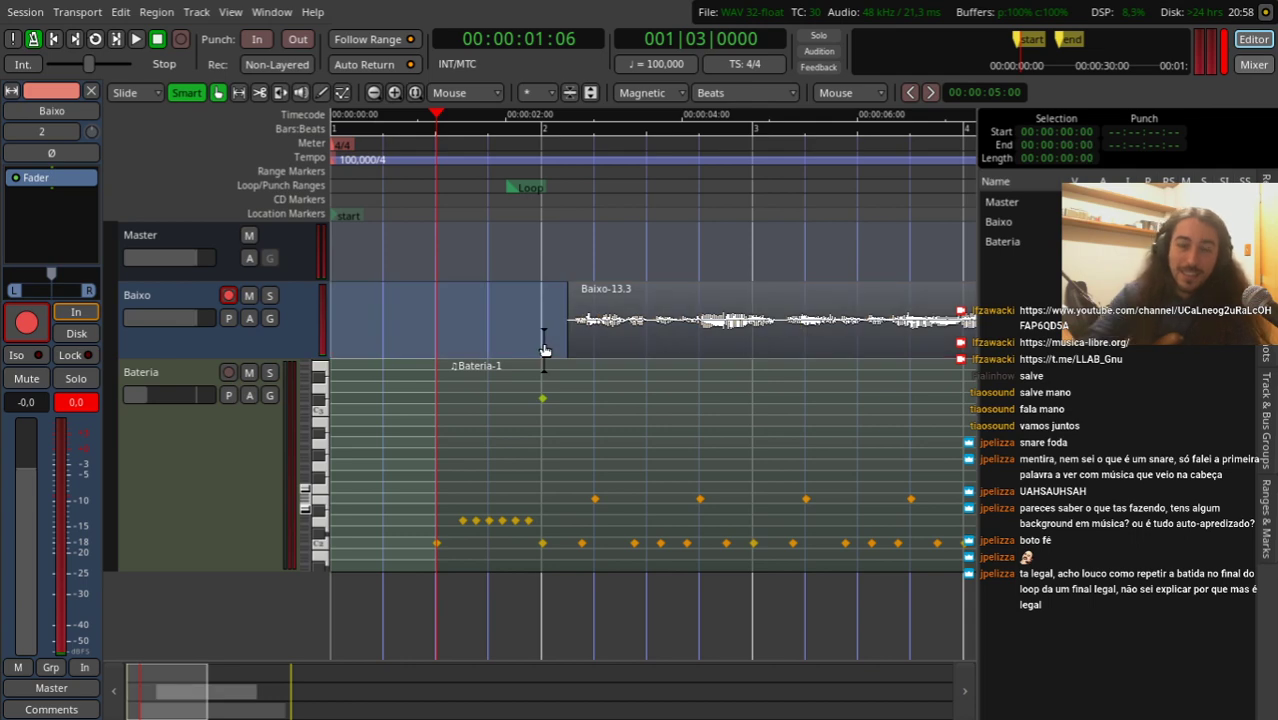
click(655, 322)
key(Delete)
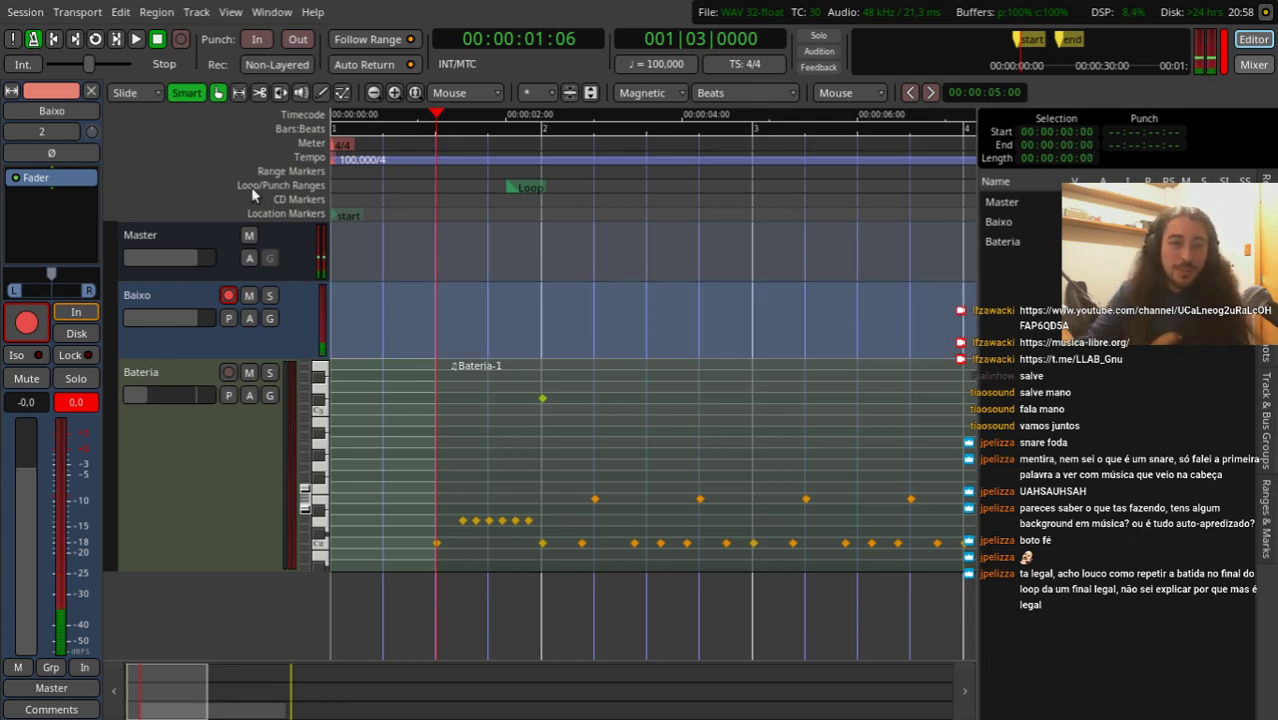
Step: Try a short bass take on the empty Baixo track from the session start and undo it
click(53, 40)
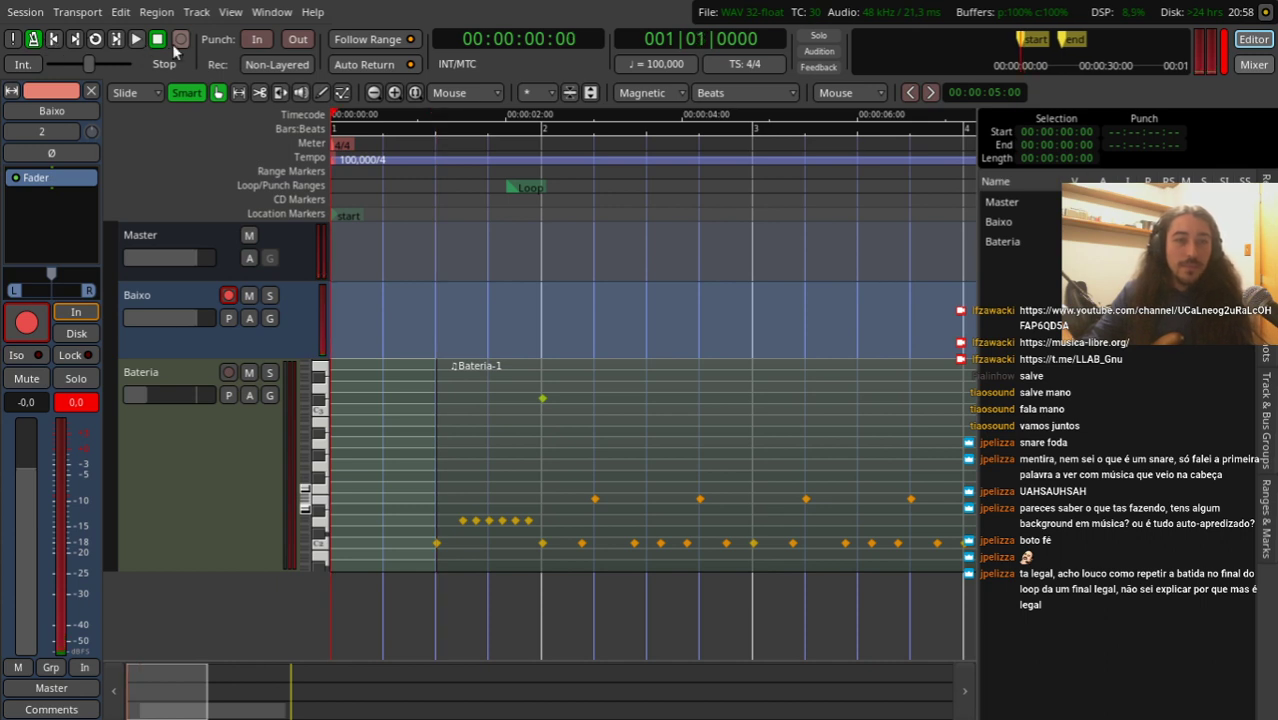
key(space)
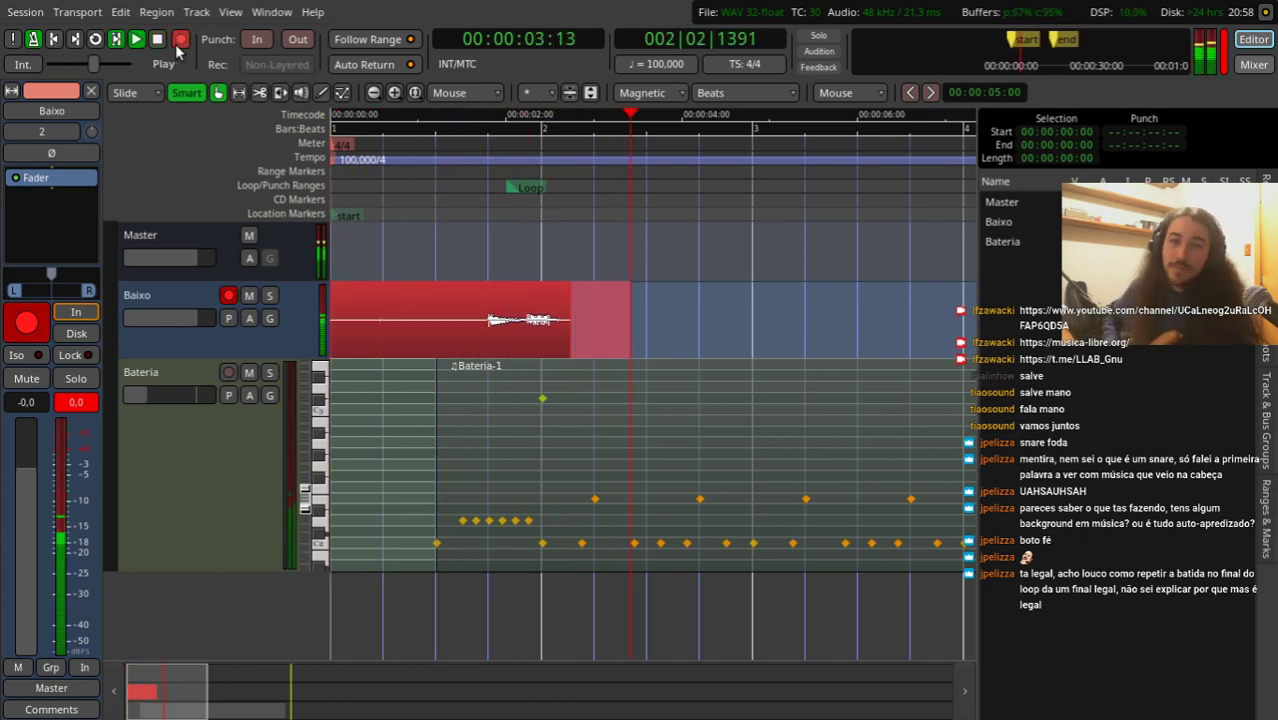
key(space)
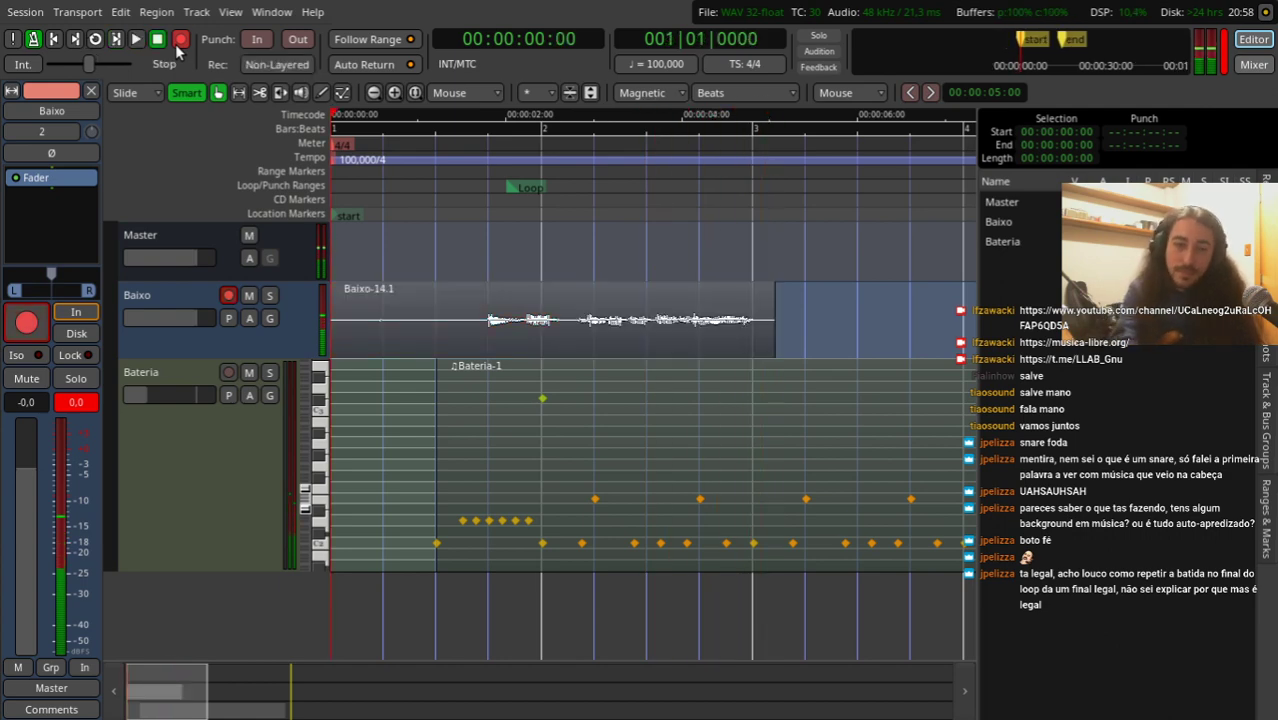
key(ctrl+z)
Step: Record a new bass take of more than five bars on the Baixo track, disarm the track and play the take back
key(space)
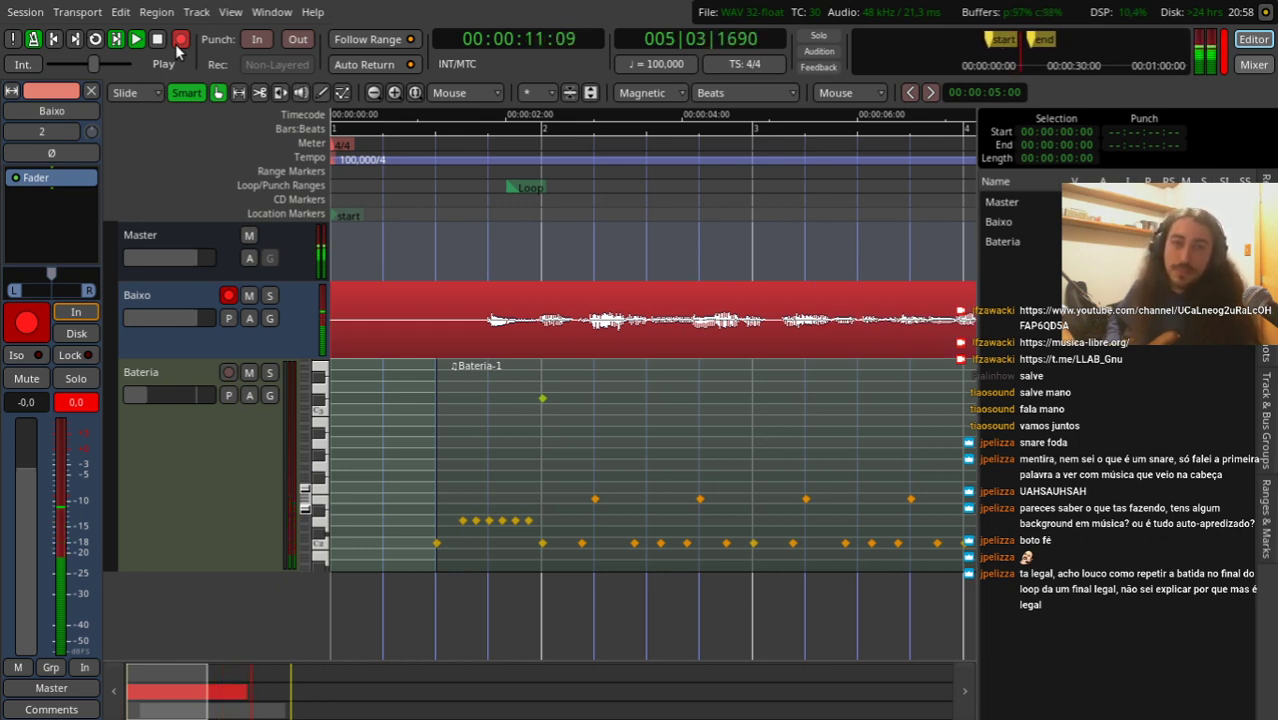
key(space)
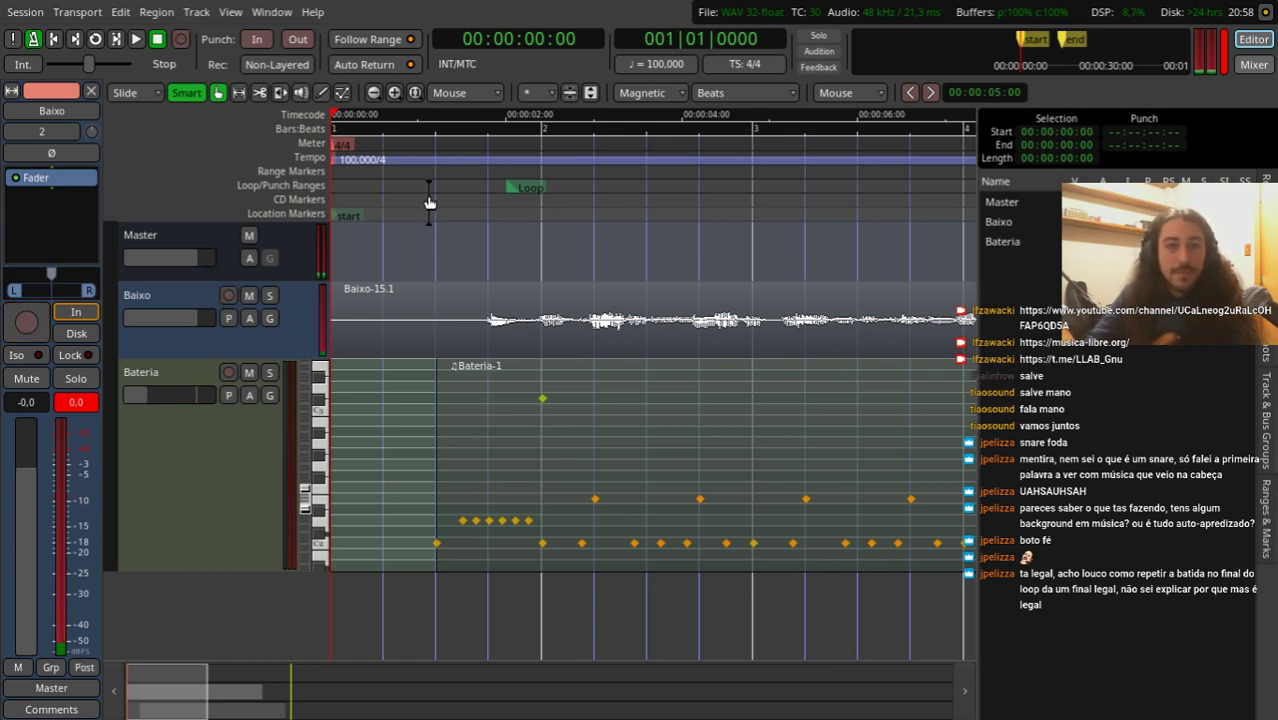
key(space)
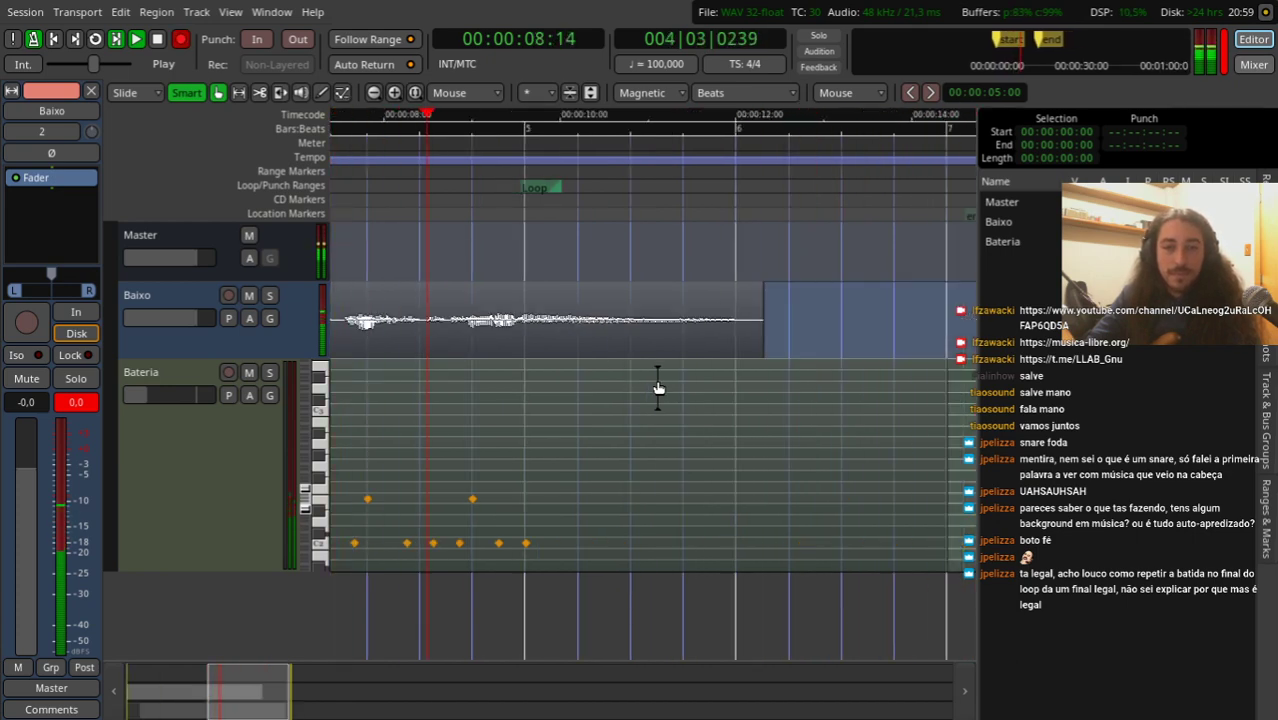
scroll(557, 336, down, 1)
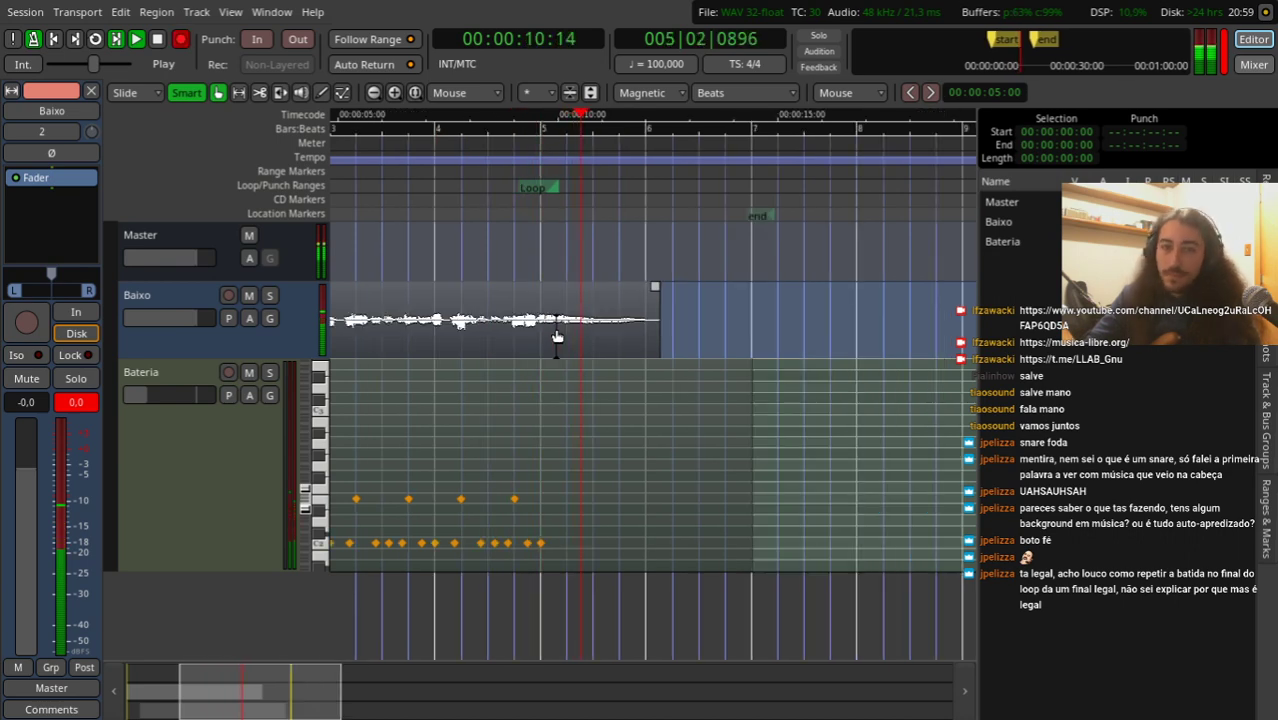
scroll(448, 216, up, 2)
drag(448, 216, 375, 210)
scroll(415, 224, down, 1)
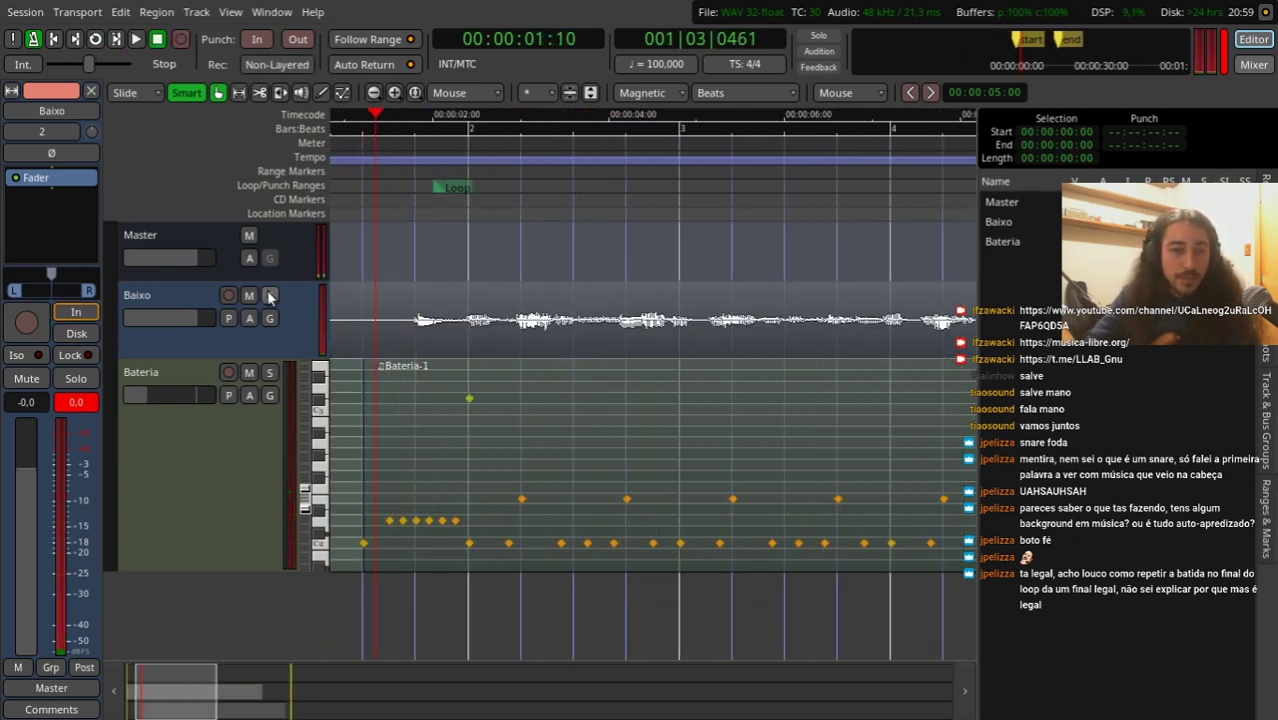
click(466, 208)
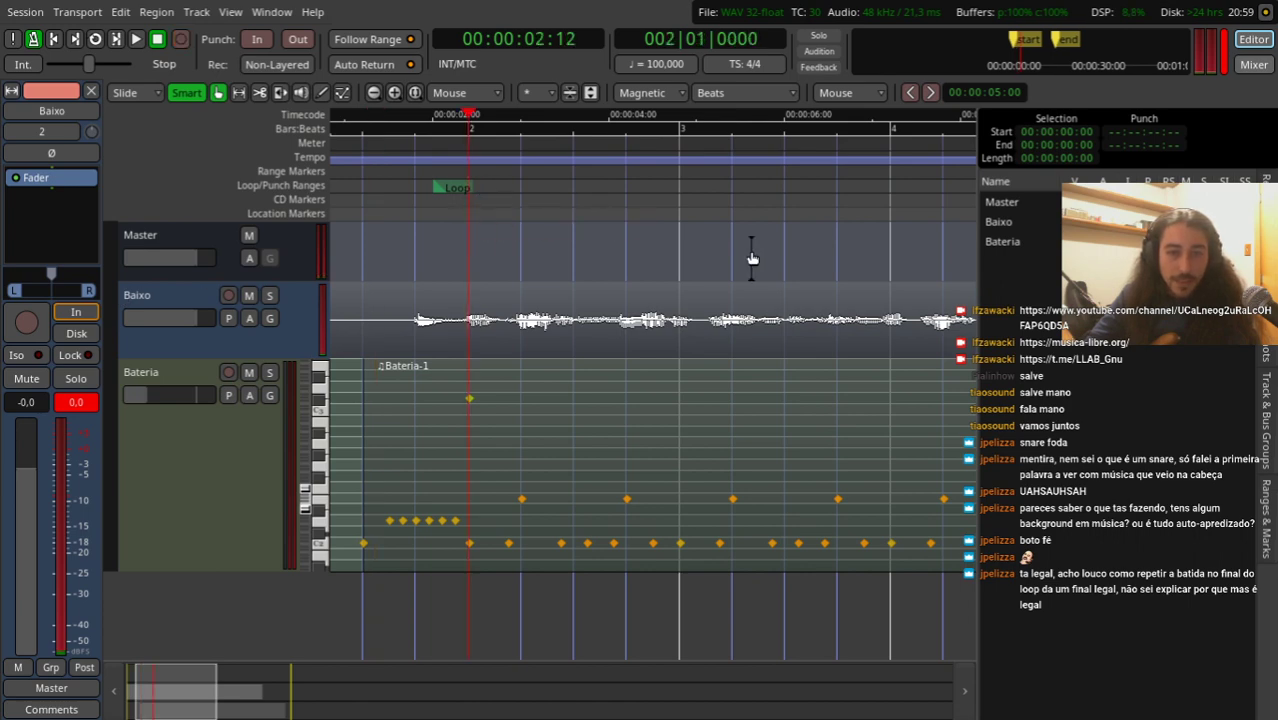
scroll(709, 248, up, 1)
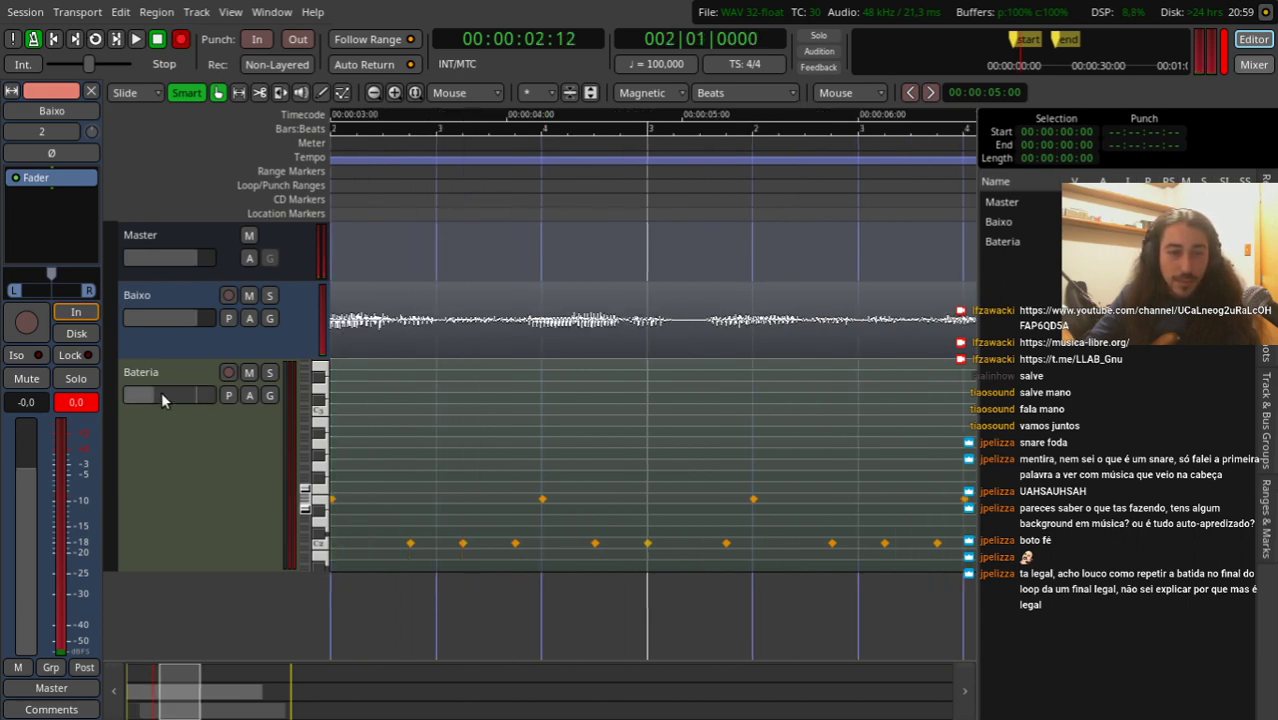
Step: Raise the Bateria track's volume to -11.2 dB and listen to the drums and bass from the session start
drag(161, 391, 177, 395)
click(174, 286)
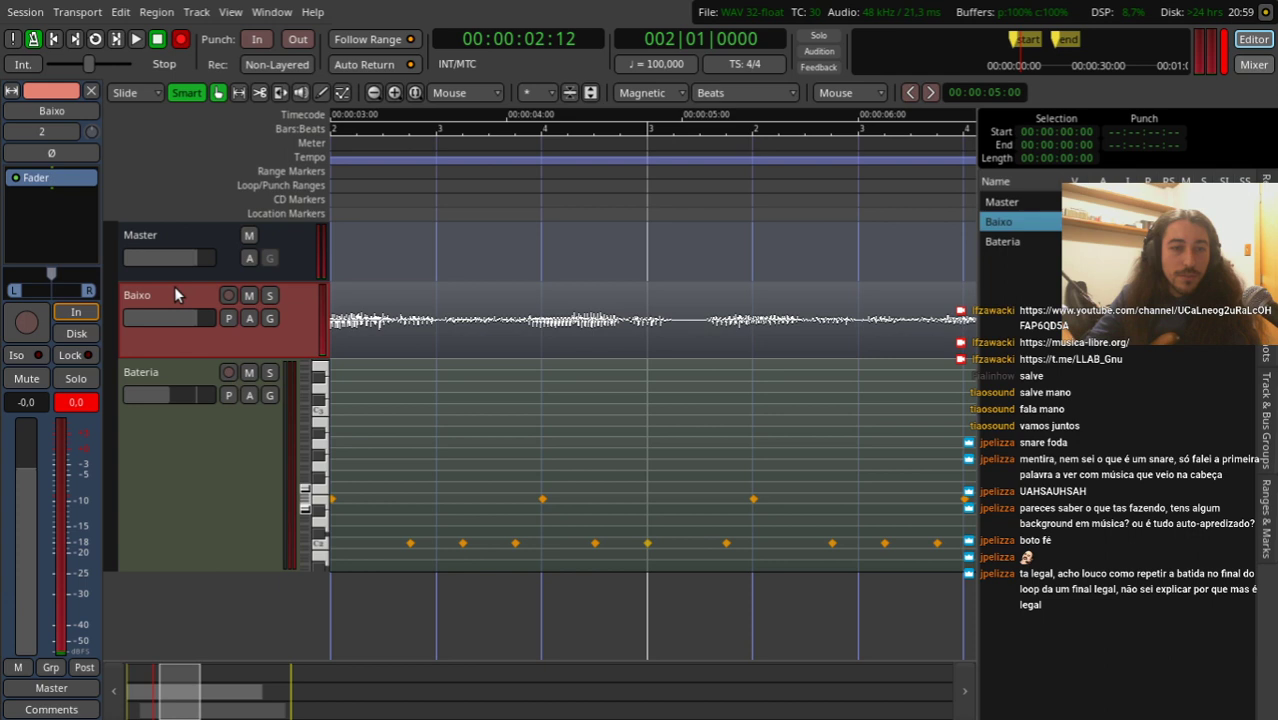
click(185, 430)
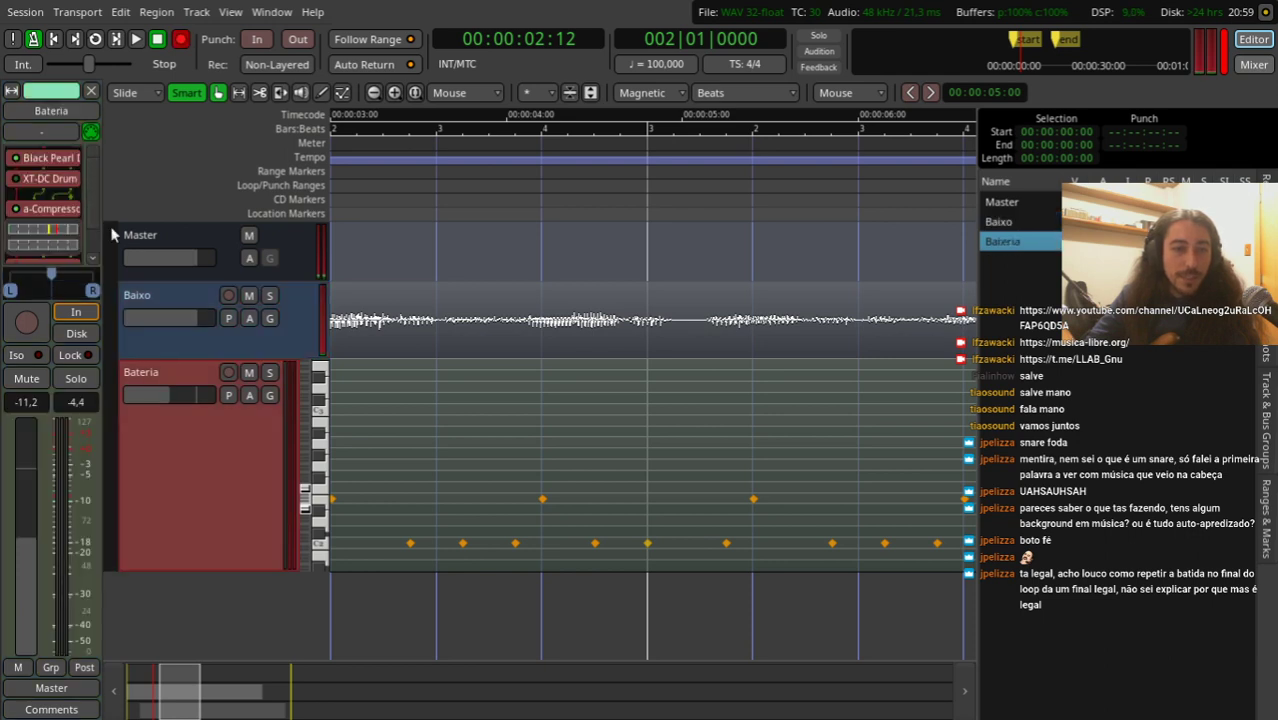
click(342, 92)
scroll(373, 255, down, 1)
key(Home)
key(space)
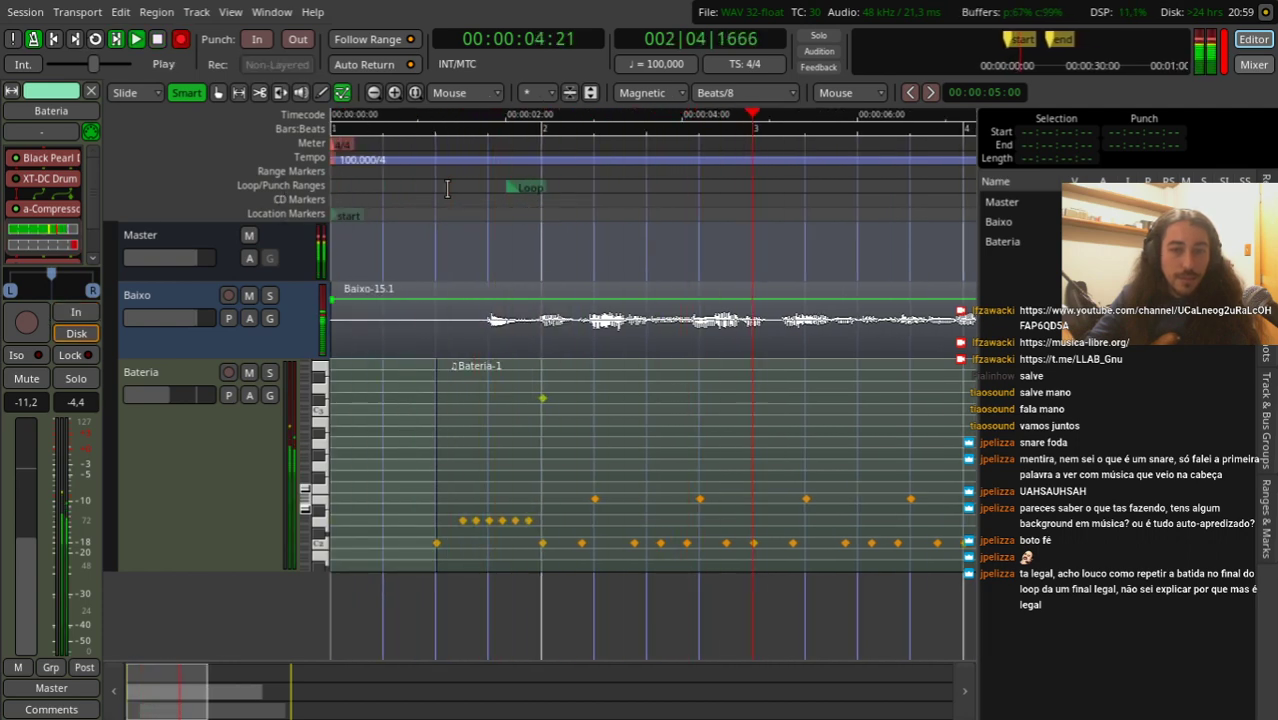
key(space)
Step: Split the new bass take on the Baixo track just before the start of bar 3
key(shift+r)
ctrl+scroll(824, 312, up, 1)
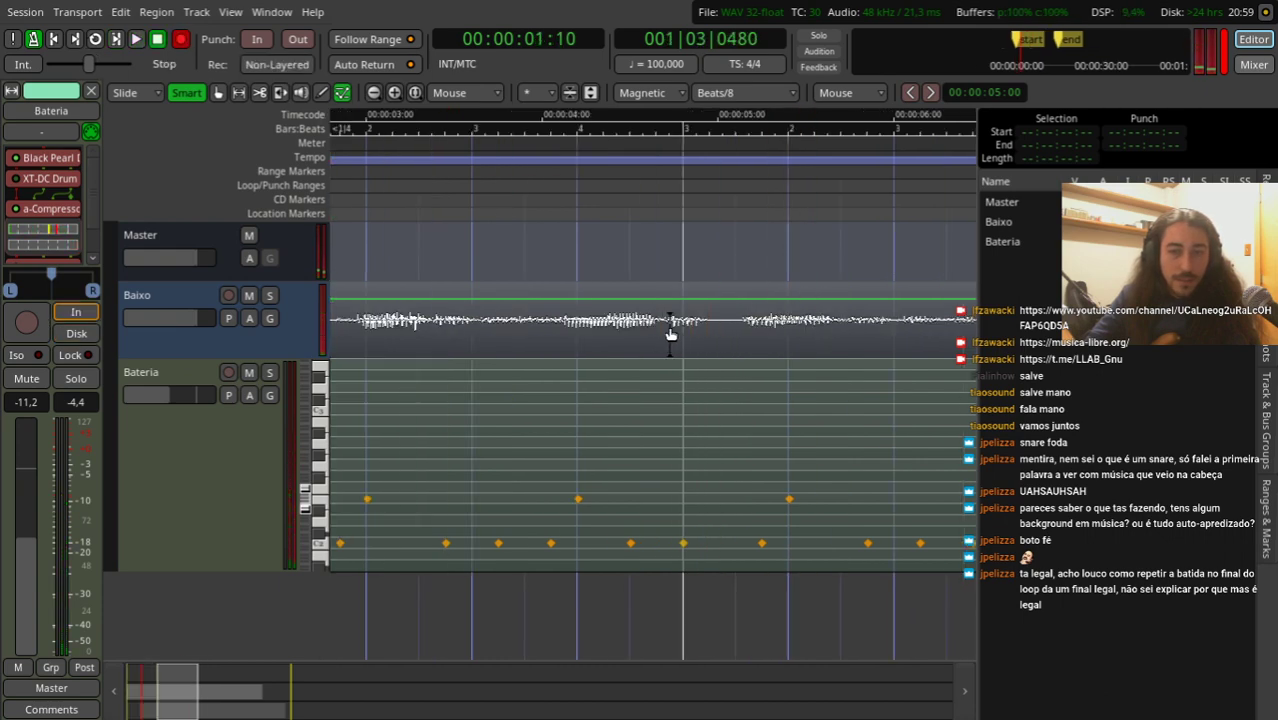
click(218, 92)
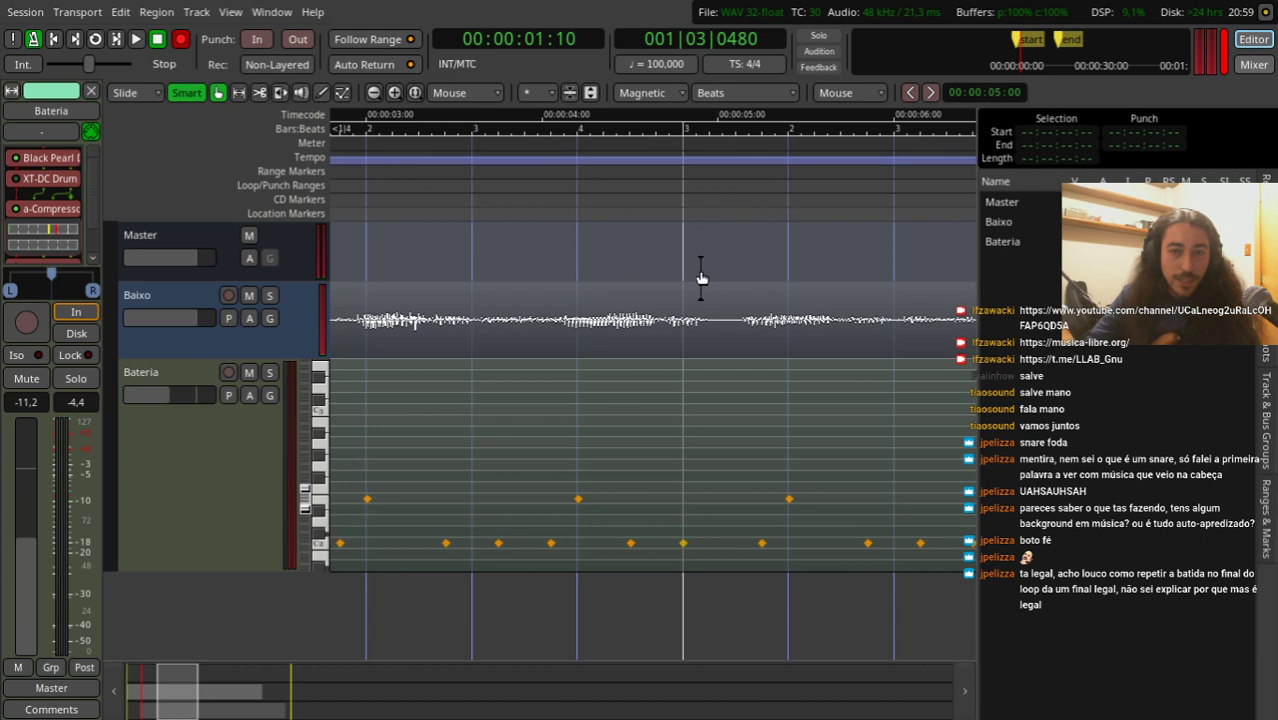
click(662, 316)
key(s)
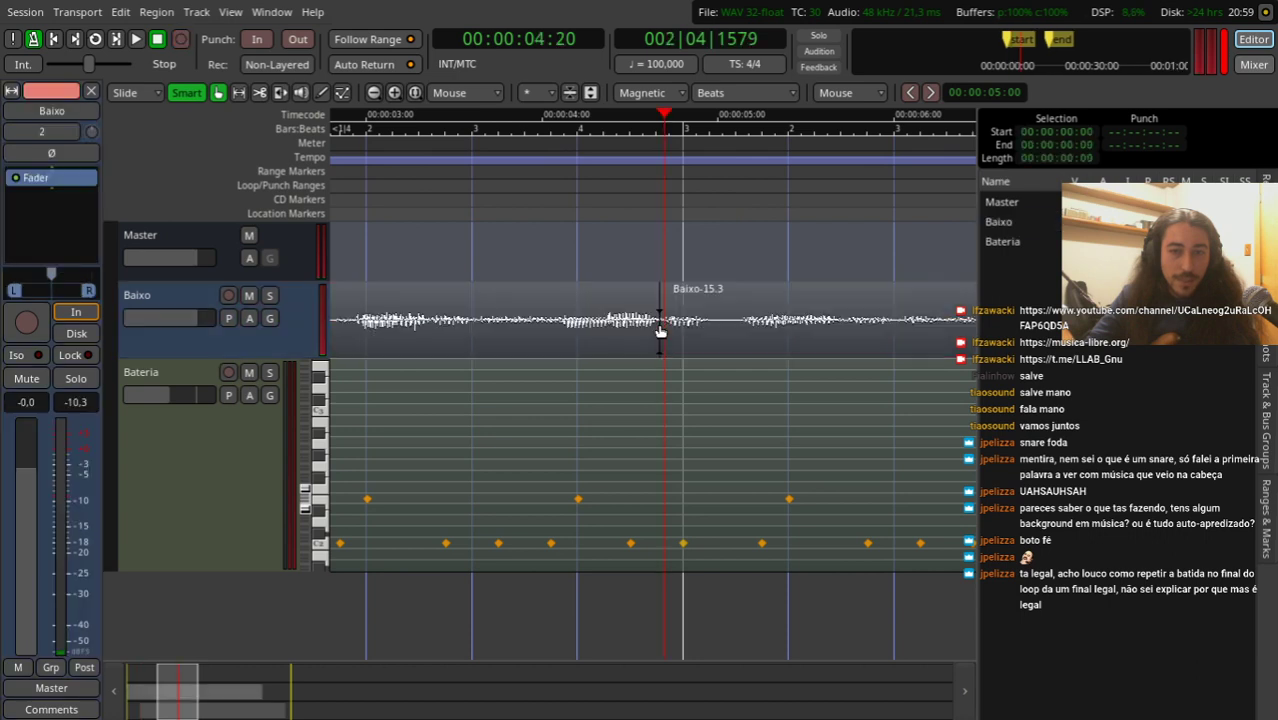
Step: Try to isolate the short note around bar 3 with a second split and shift it later, then undo these edits
key(s)
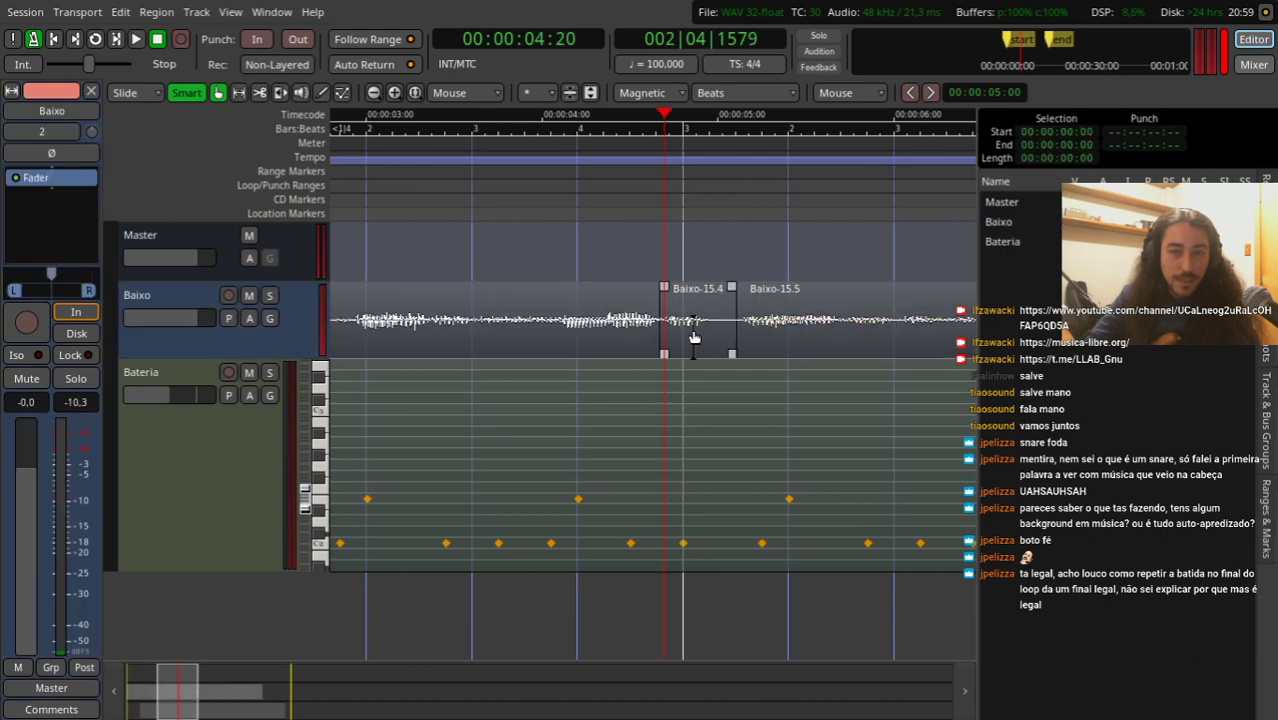
click(695, 338)
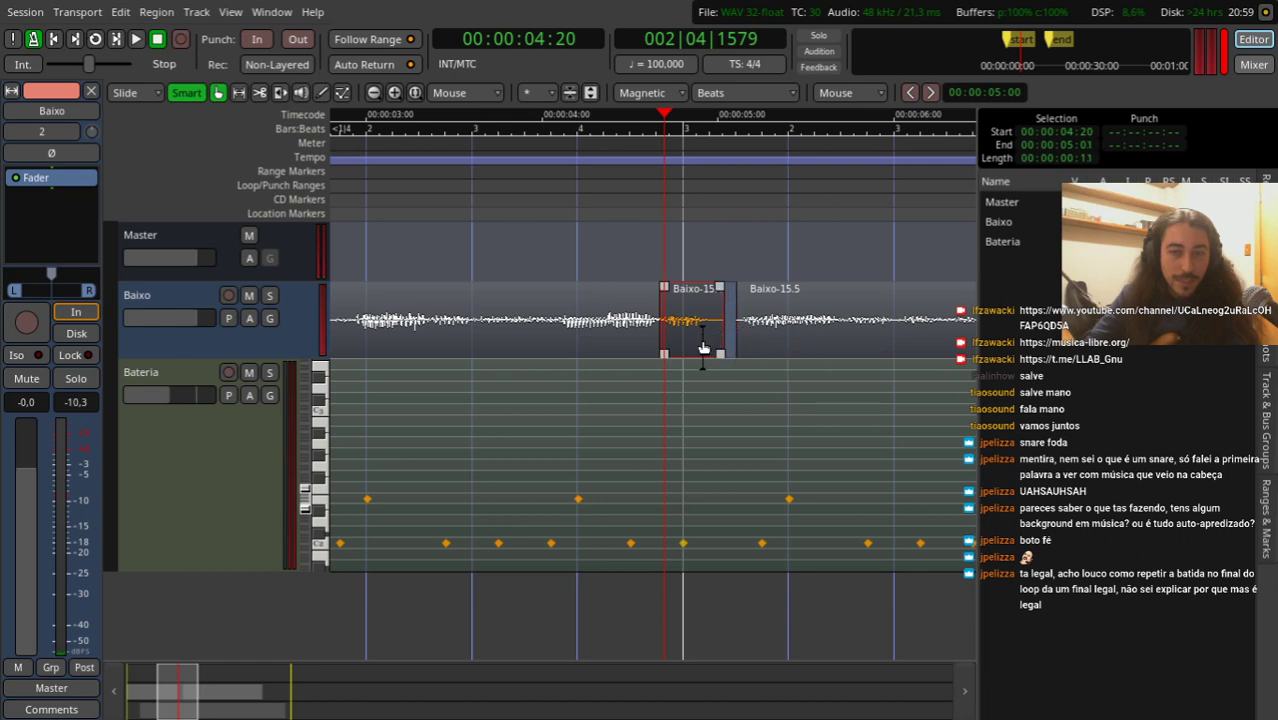
drag(700, 352, 680, 352)
key(minus)
click(550, 165)
key(space)
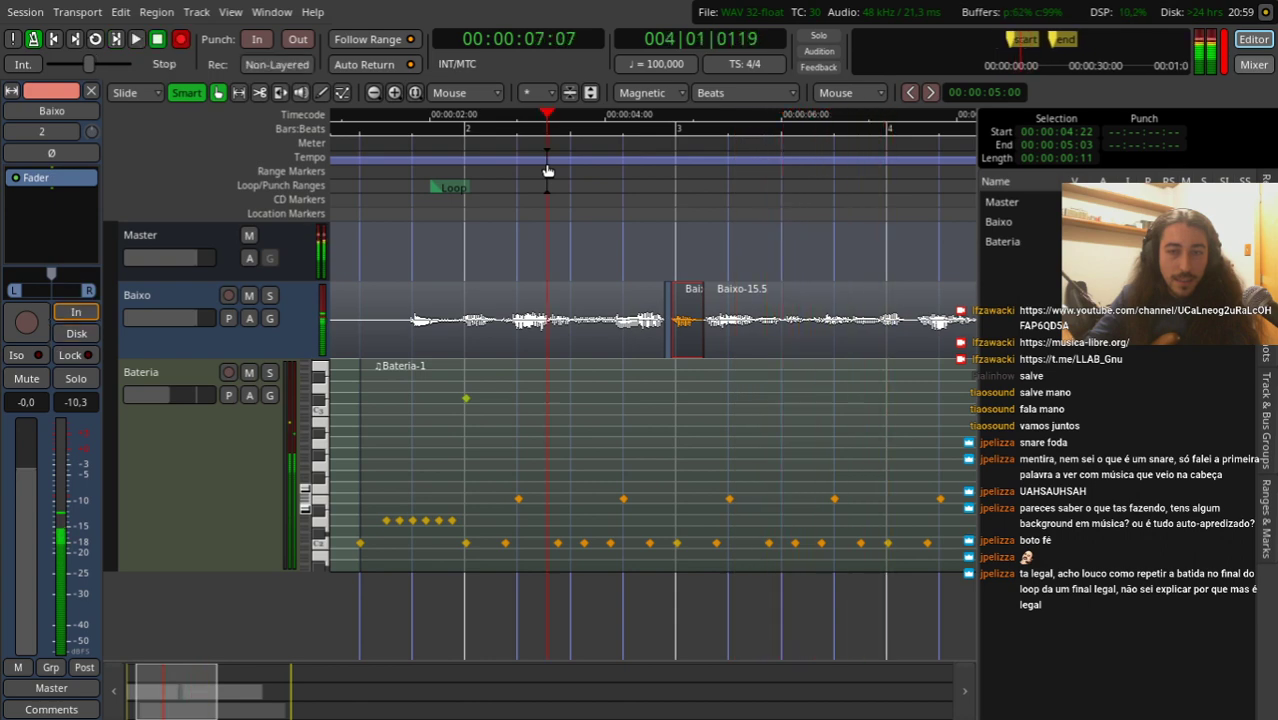
key(space)
key(equal)
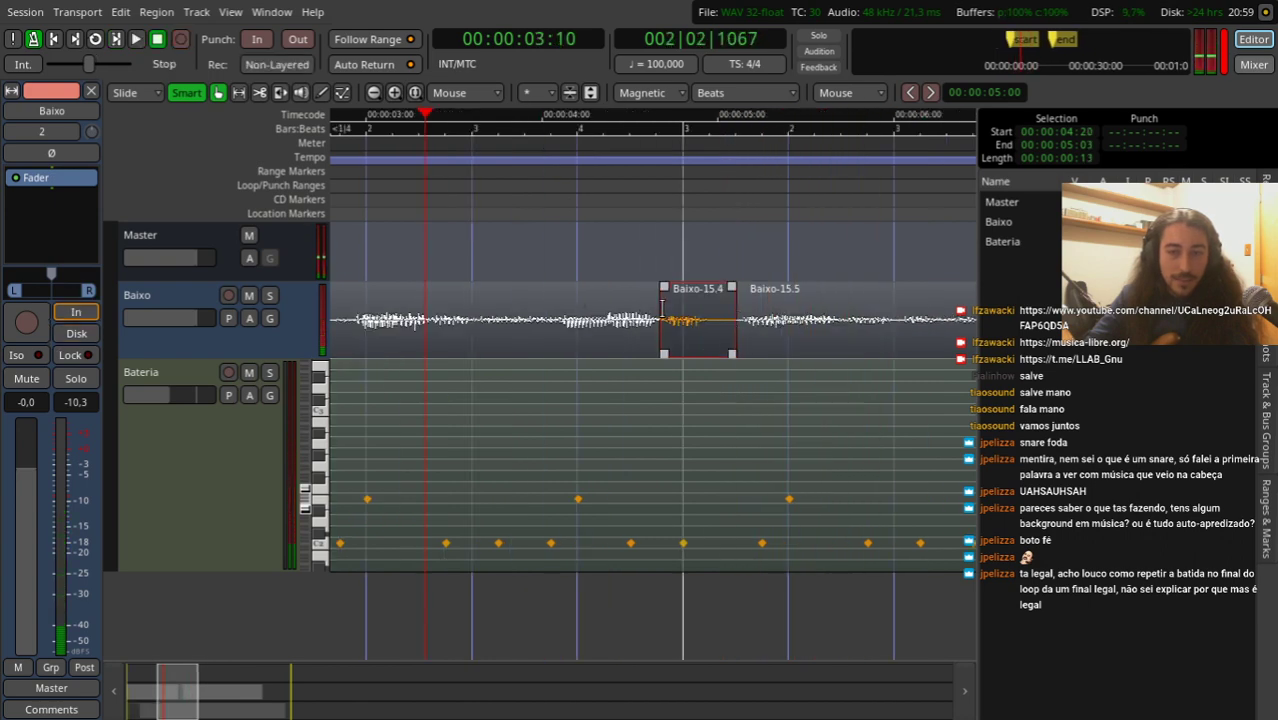
key(equal)
key(ctrl+z)
key(minus)
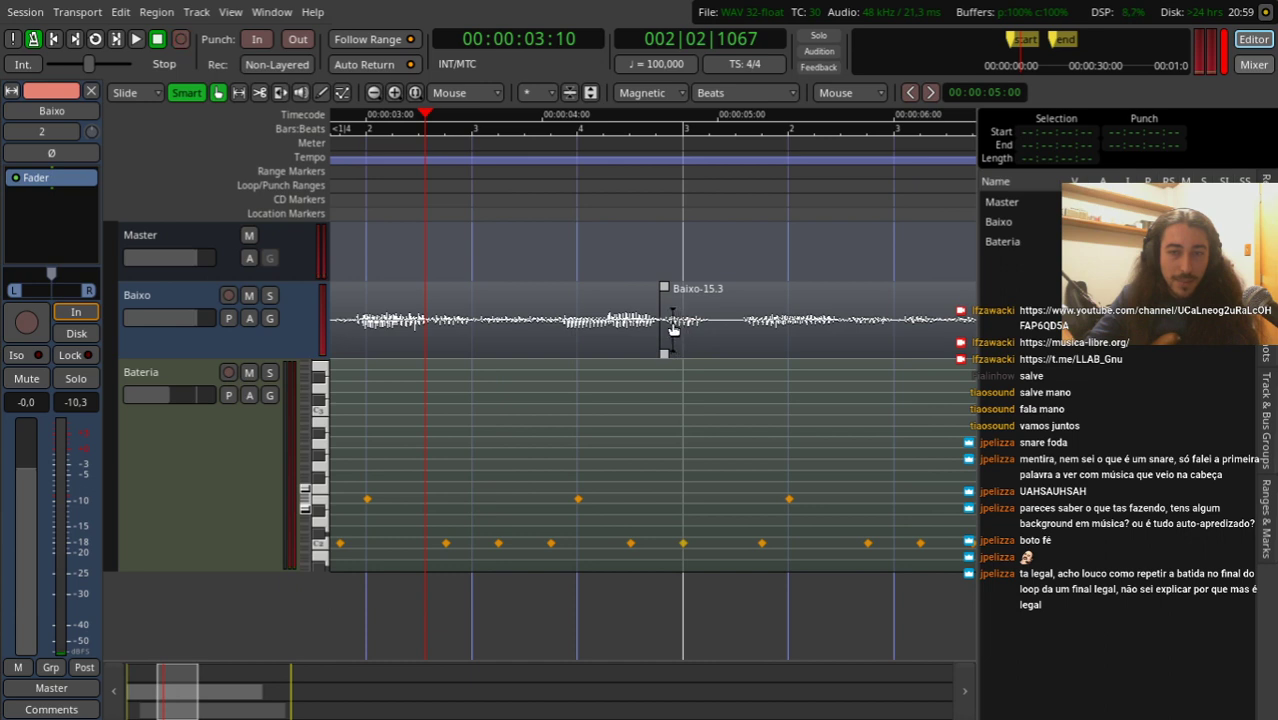
Step: Shift the bass region after the split slightly later toward bar 3 and extend the first region's end to 00:00:04:21
drag(704, 328, 713, 334)
key(minus)
click(678, 333)
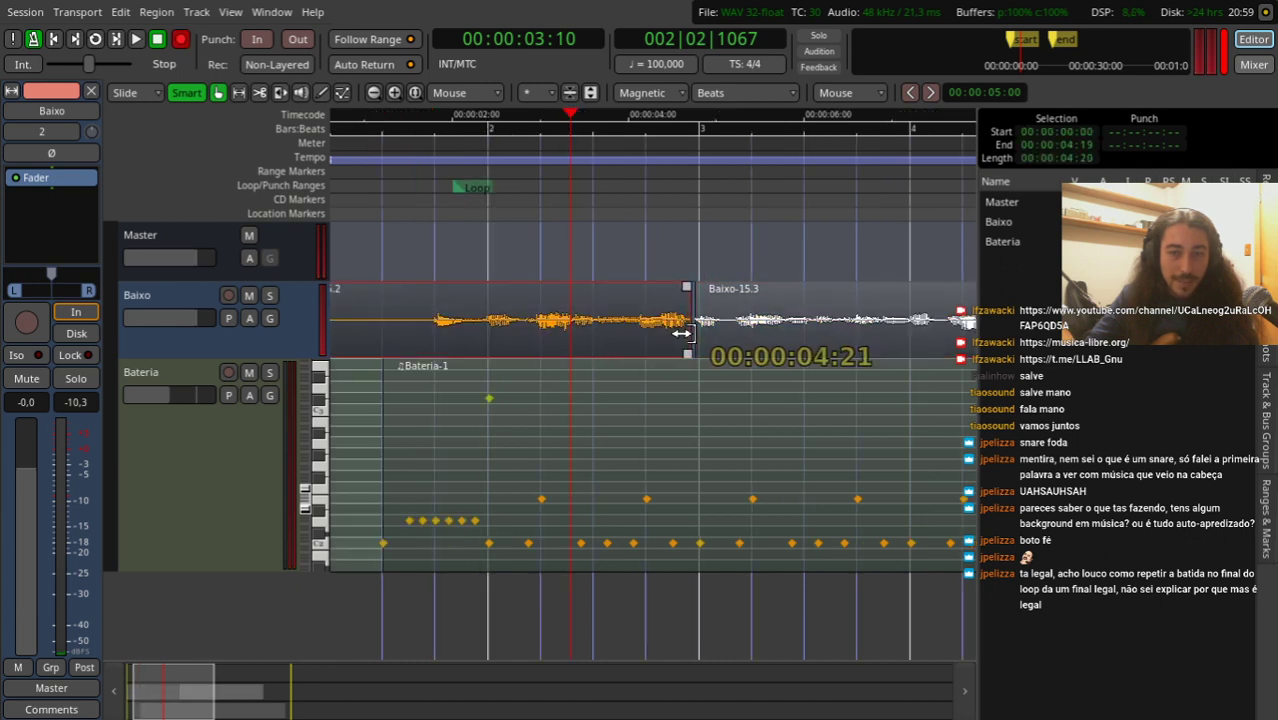
Step: Play back the drums and bass over all the recorded bars to check the adjusted bass timing
key(space)
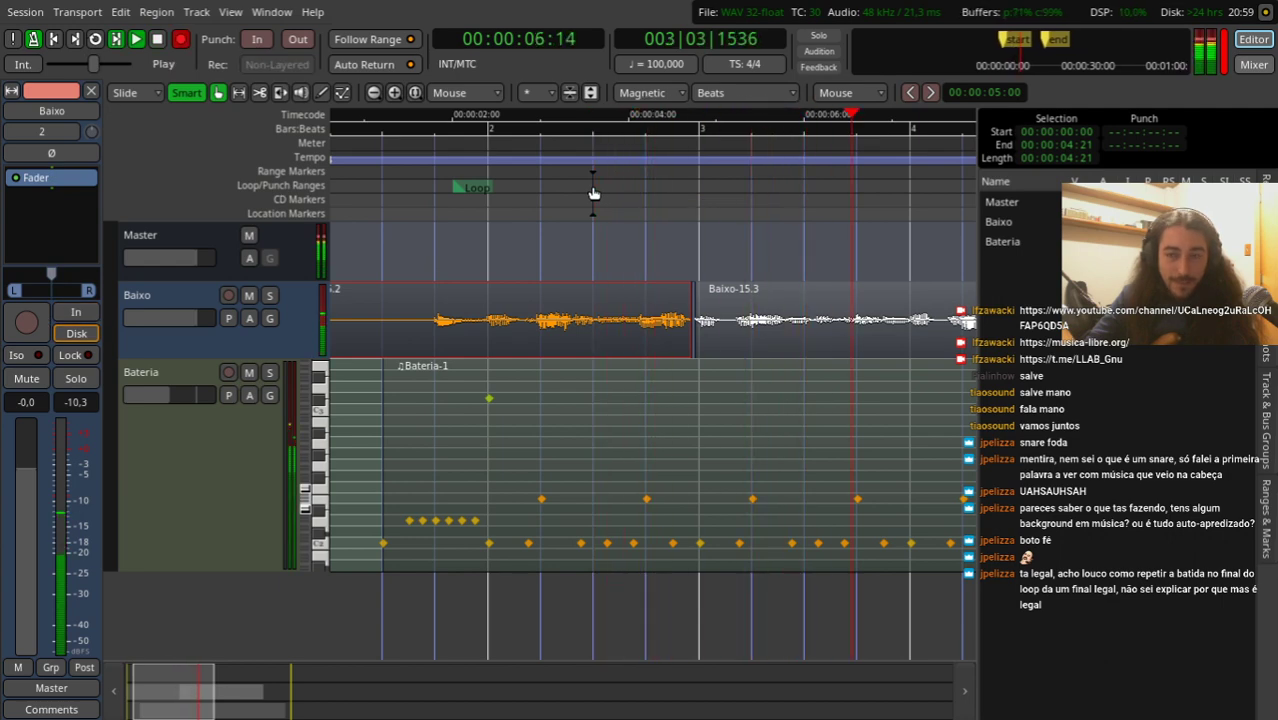
key(minus)
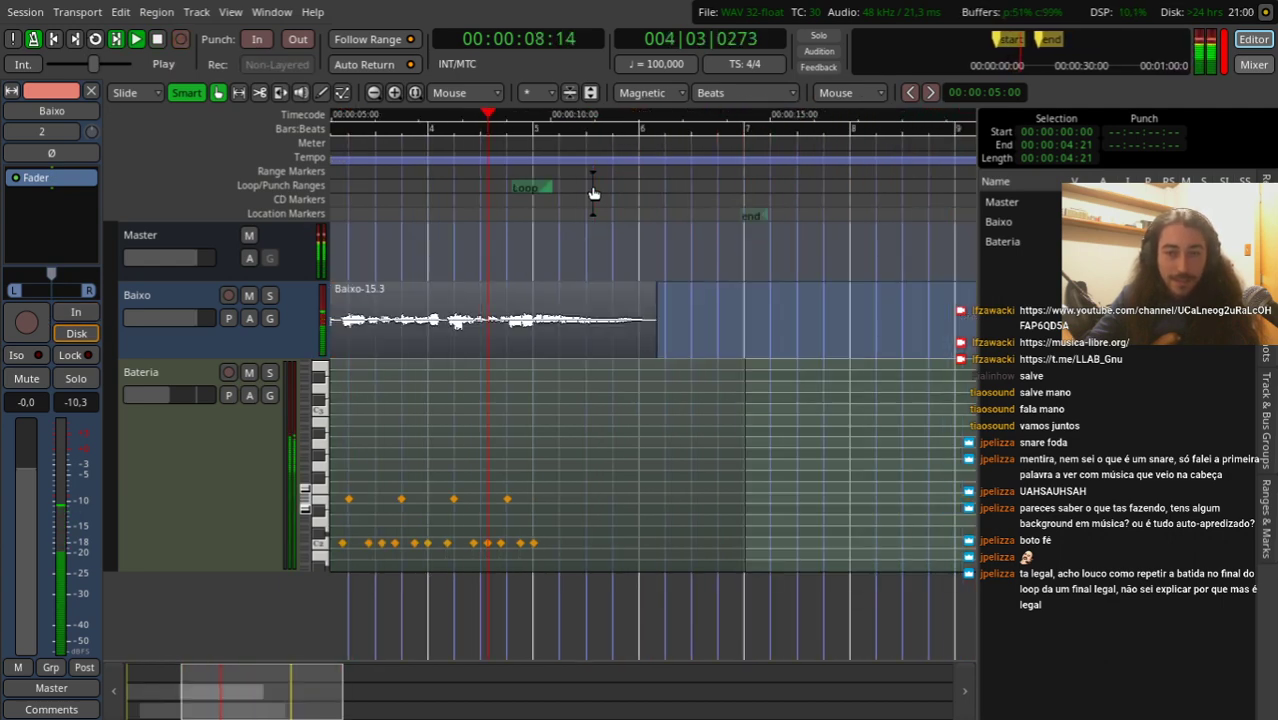
drag(593, 193, 393, 195)
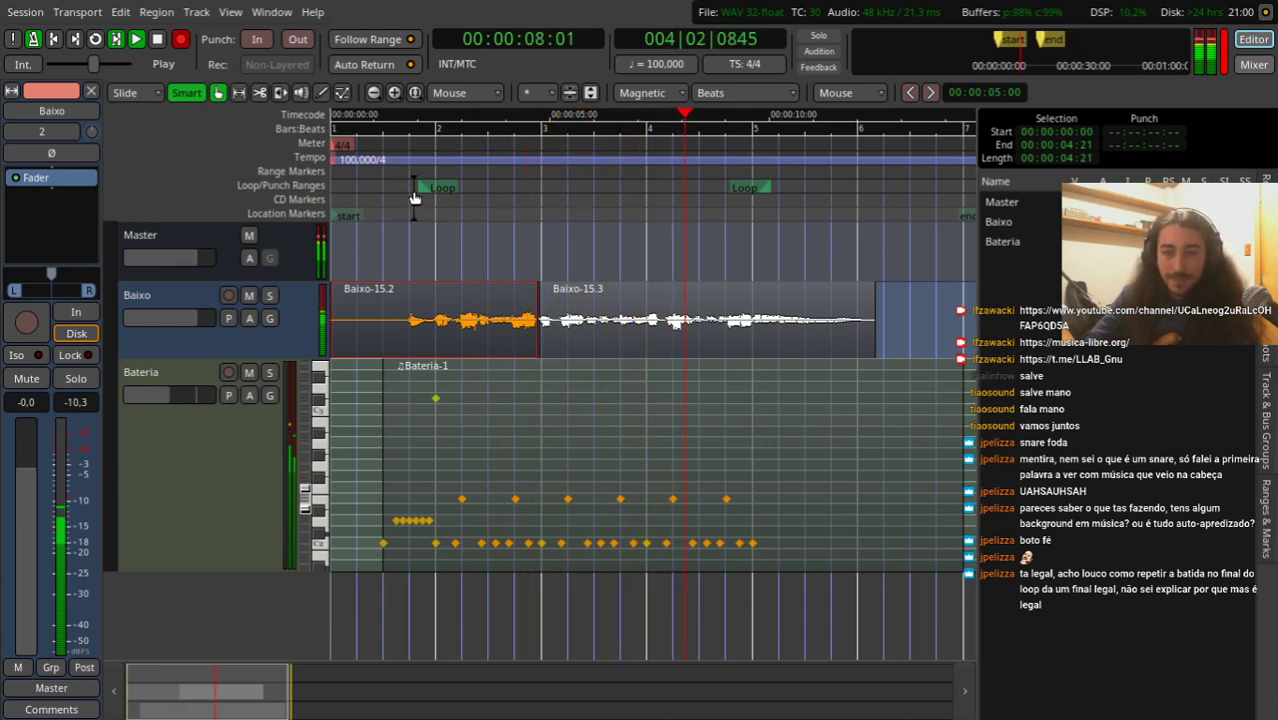
Step: Stop playback and trim the start of the first bass region on the Baixo track to 00:00:01:24
key(space)
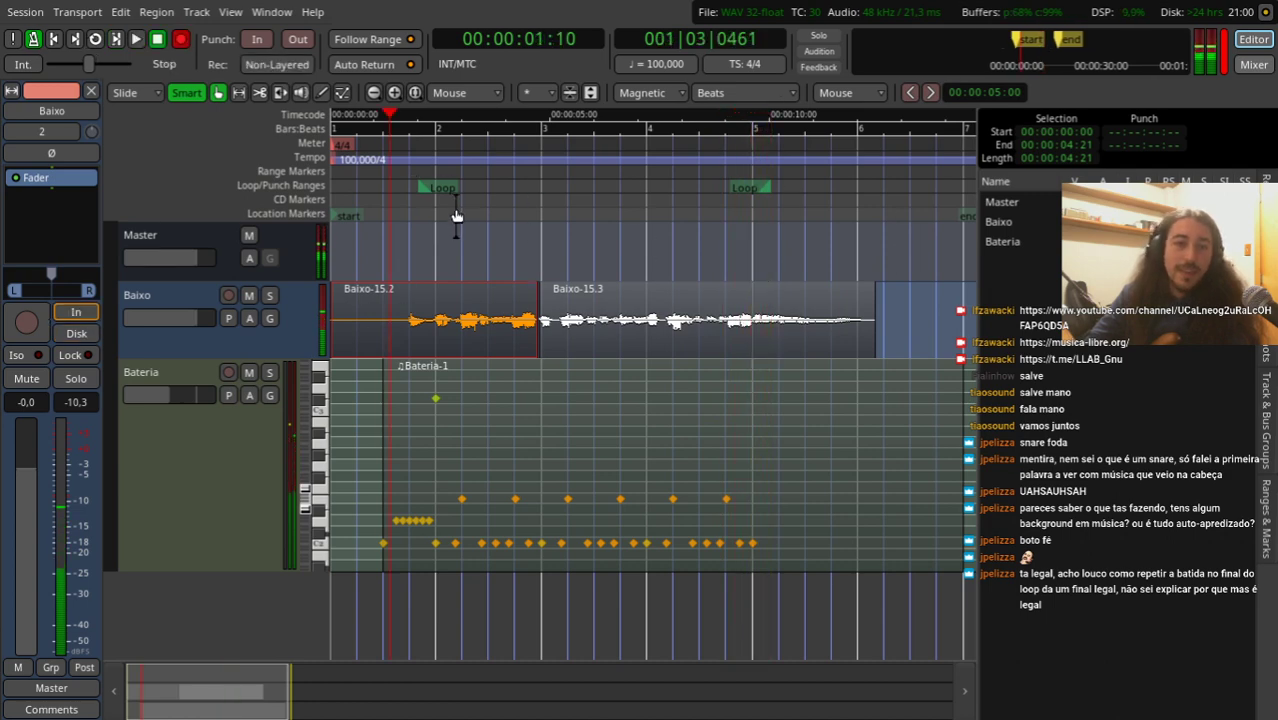
key(Home)
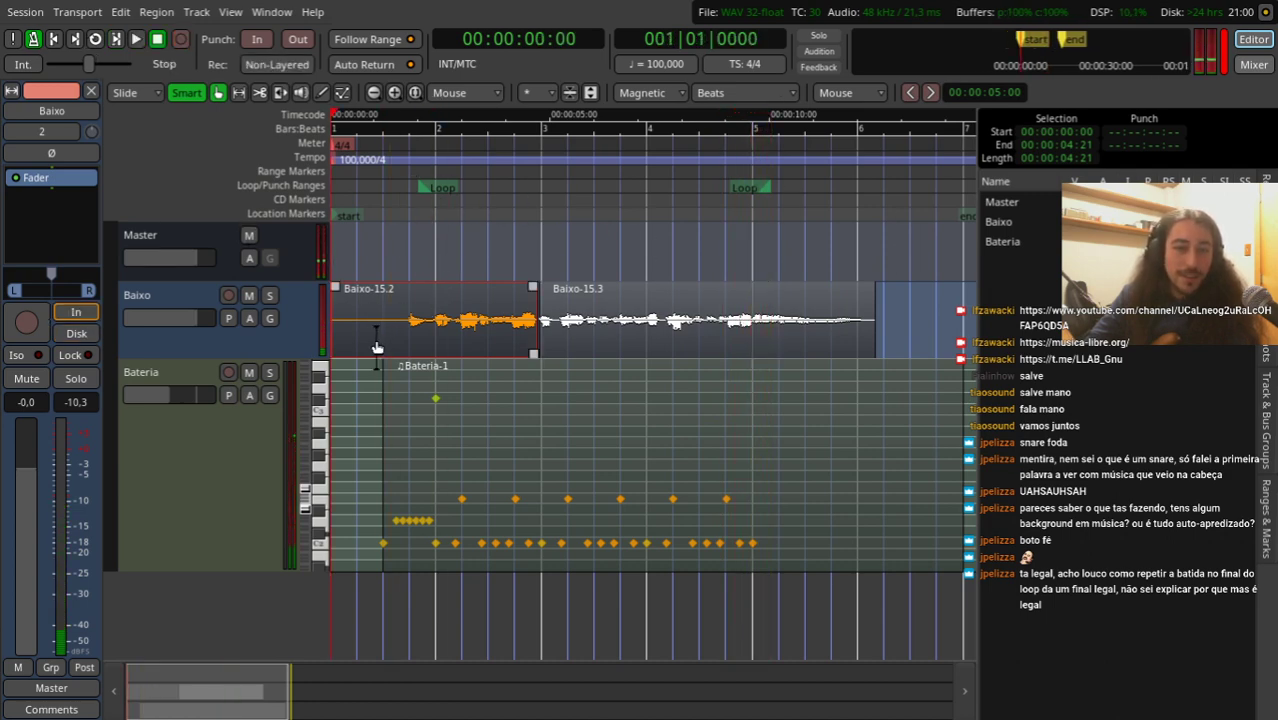
scroll(350, 346, up, 1)
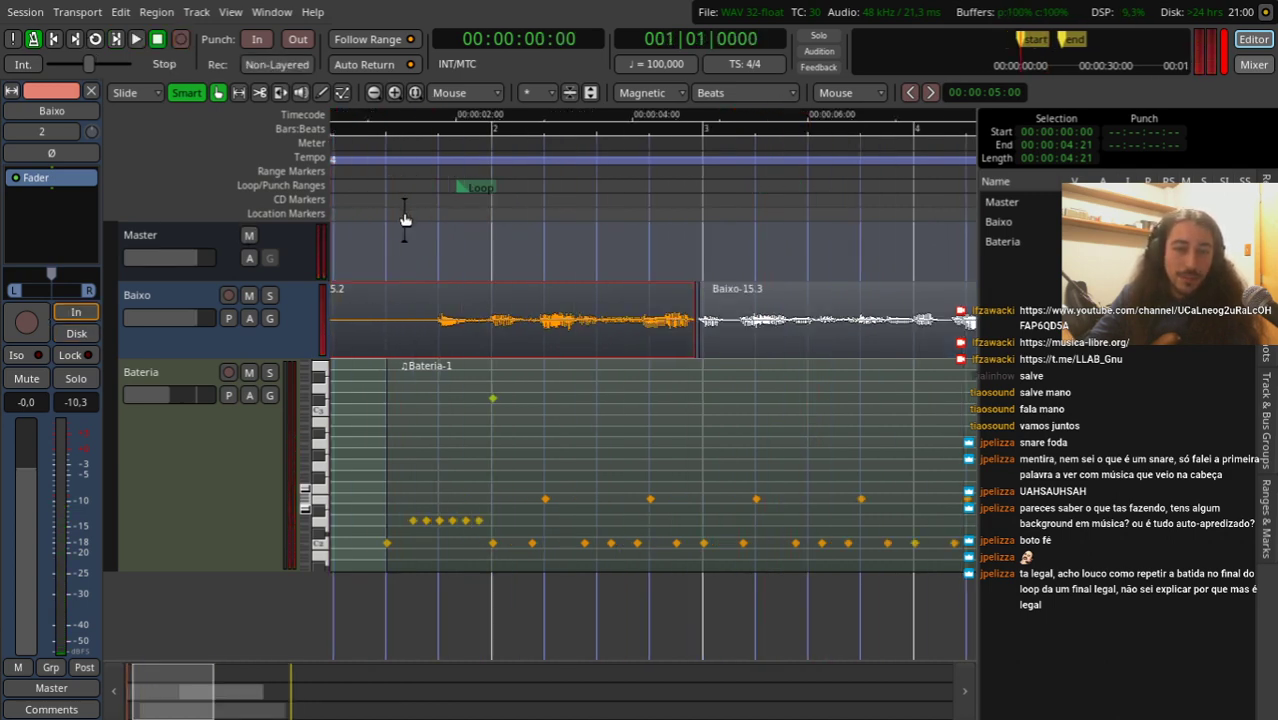
scroll(403, 211, left, 1)
drag(345, 328, 490, 330)
click(481, 192)
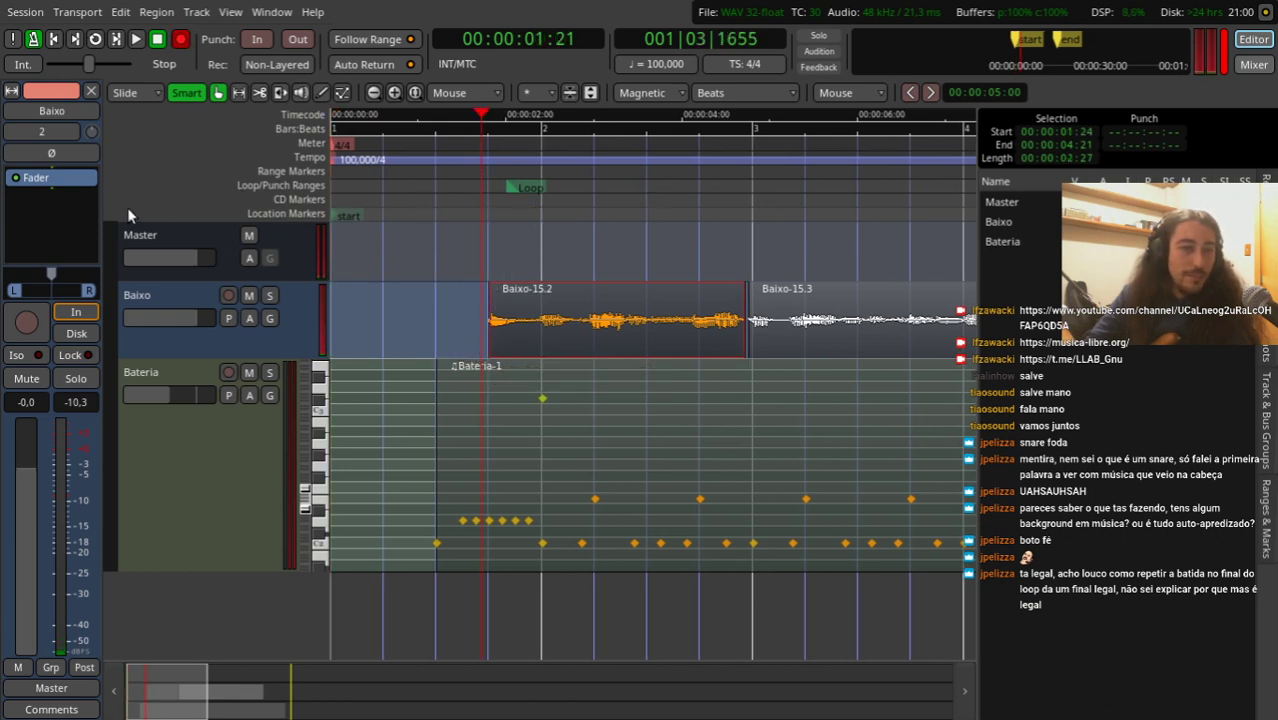
Step: Insert the mono a-Compressor plugin on the Baixo track
click(188, 295)
double_click(43, 237)
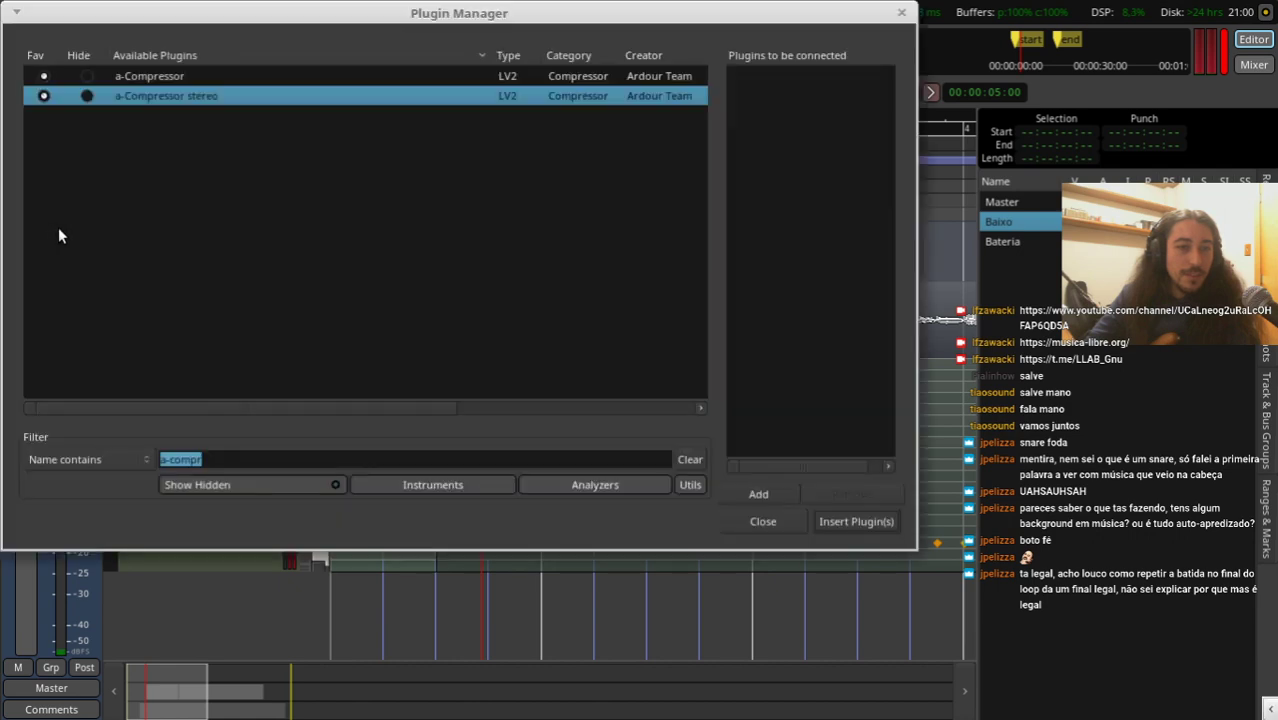
double_click(160, 78)
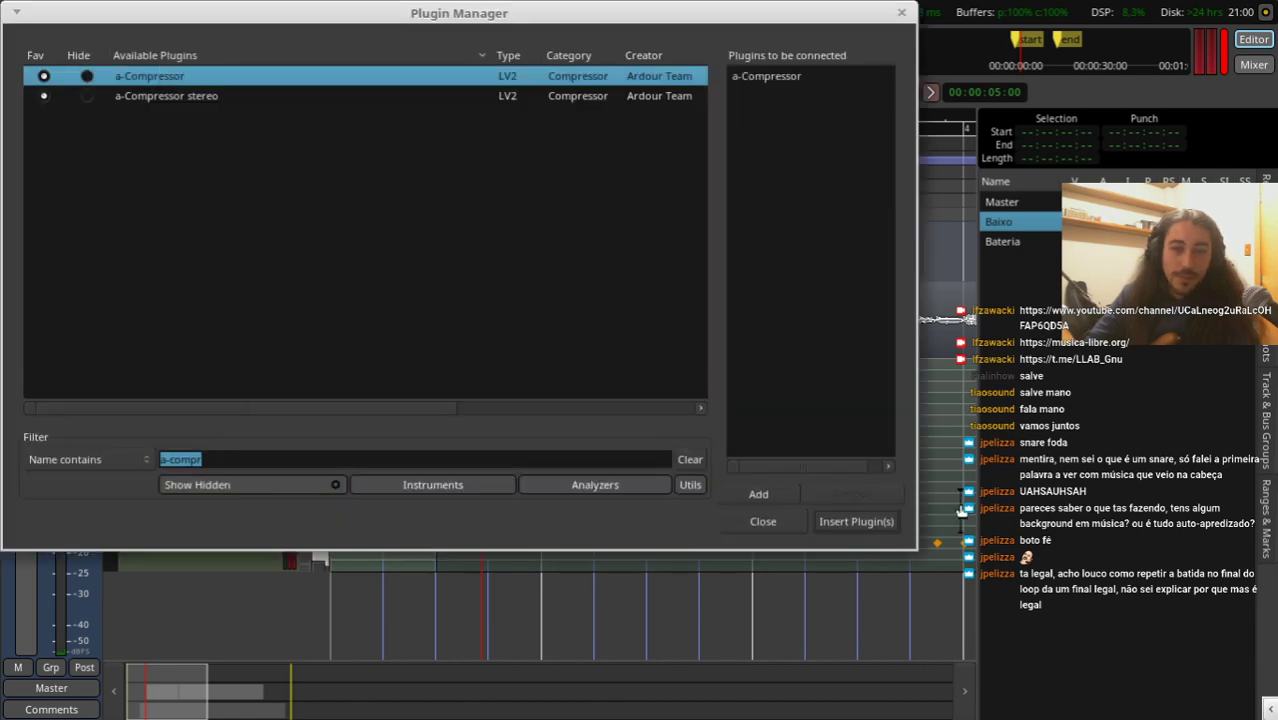
click(850, 521)
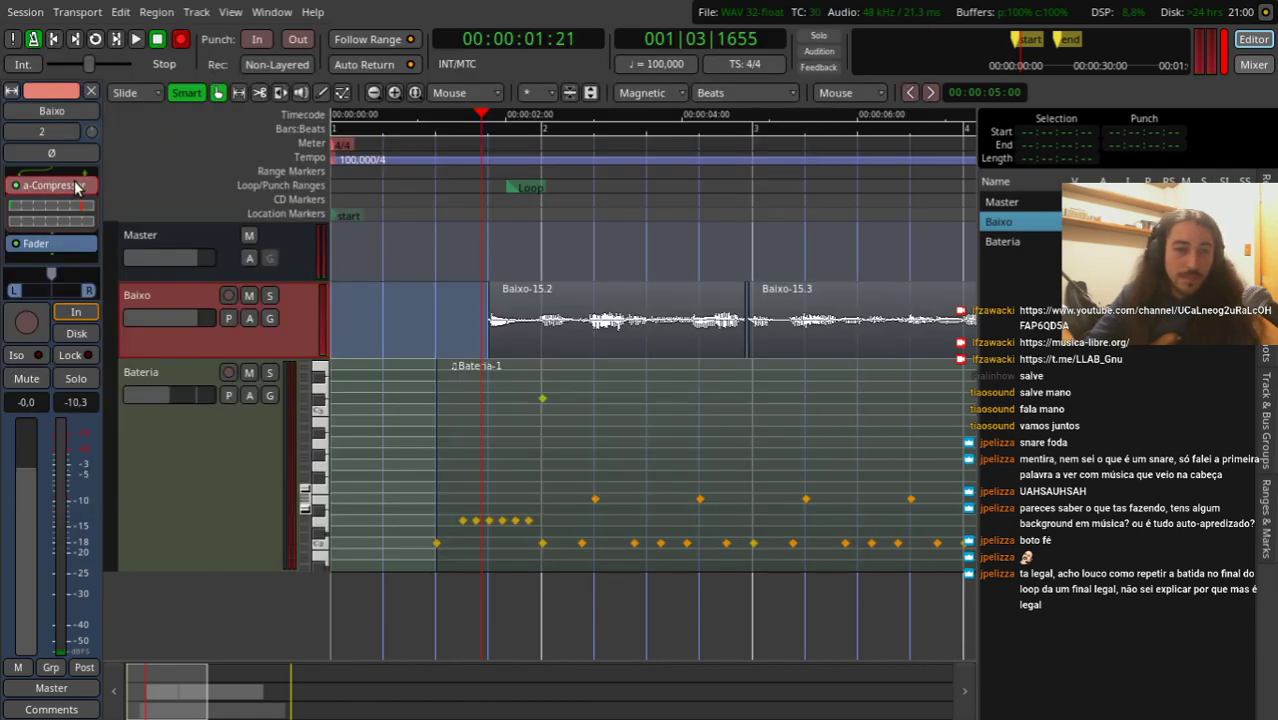
Step: Set the Baixo compressor's threshold to -22.887 dB and makeup to 9.588 dB, and play back the bass with it
double_click(77, 187)
mouse_move(300, 200)
mouse_down()
mouse_move(379, 214)
mouse_move(262, 221)
mouse_move(290, 221)
mouse_up()
drag(525, 20, 493, 495)
click(116, 40)
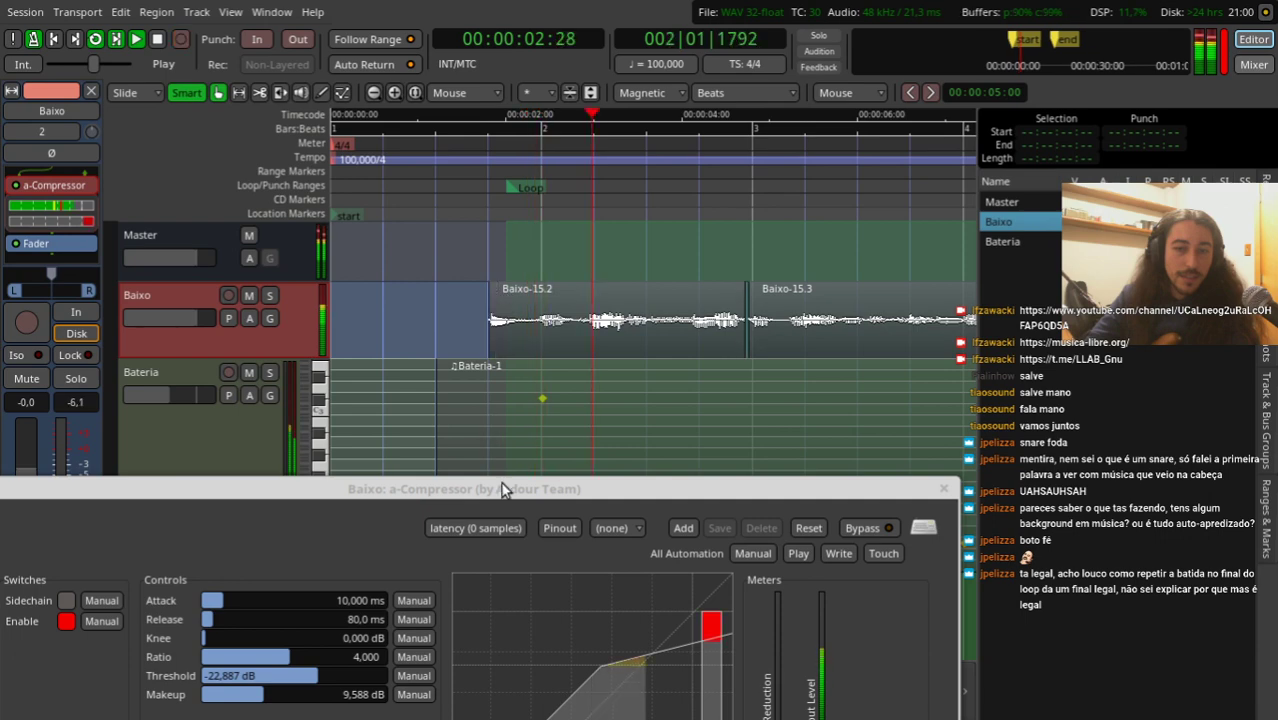
drag(501, 482, 537, 384)
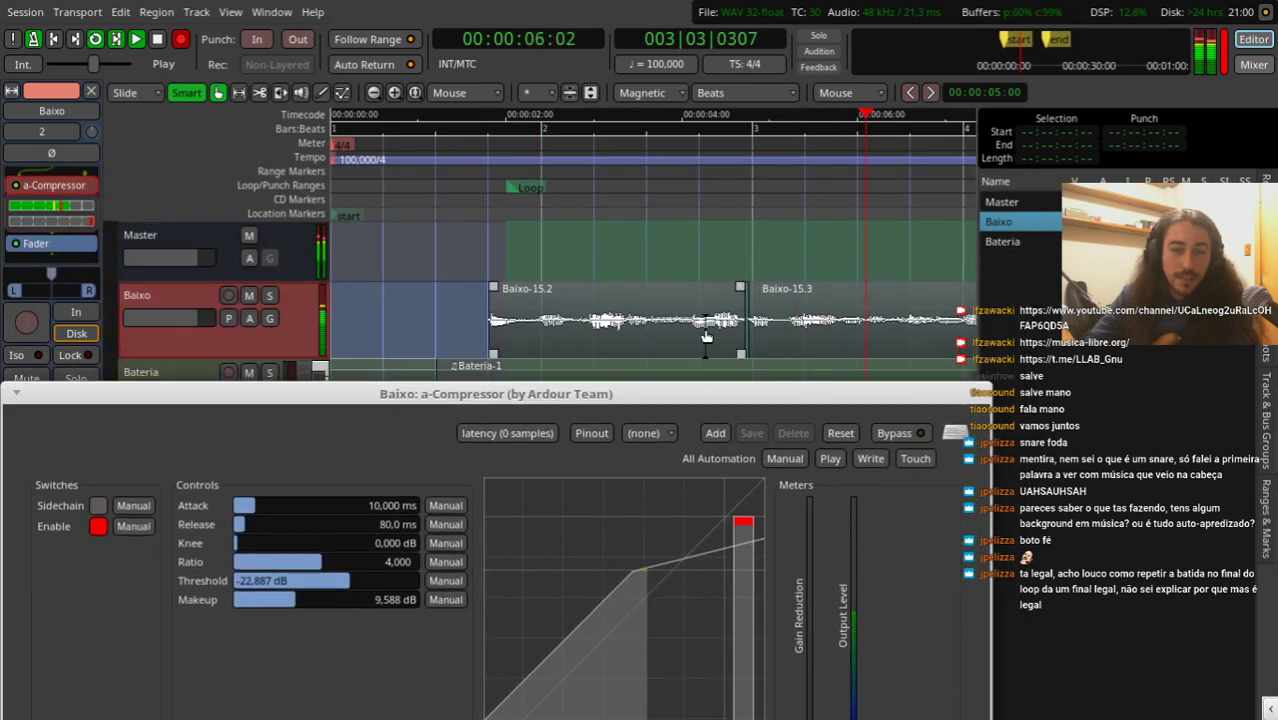
key(space)
Step: Lengthen the fade-in at the start of the second bass region near bar 3 and play back the transition
scroll(740, 300, up, 2)
mouse_move(706, 328)
mouse_down()
mouse_move(684, 300)
mouse_move(720, 322)
mouse_up()
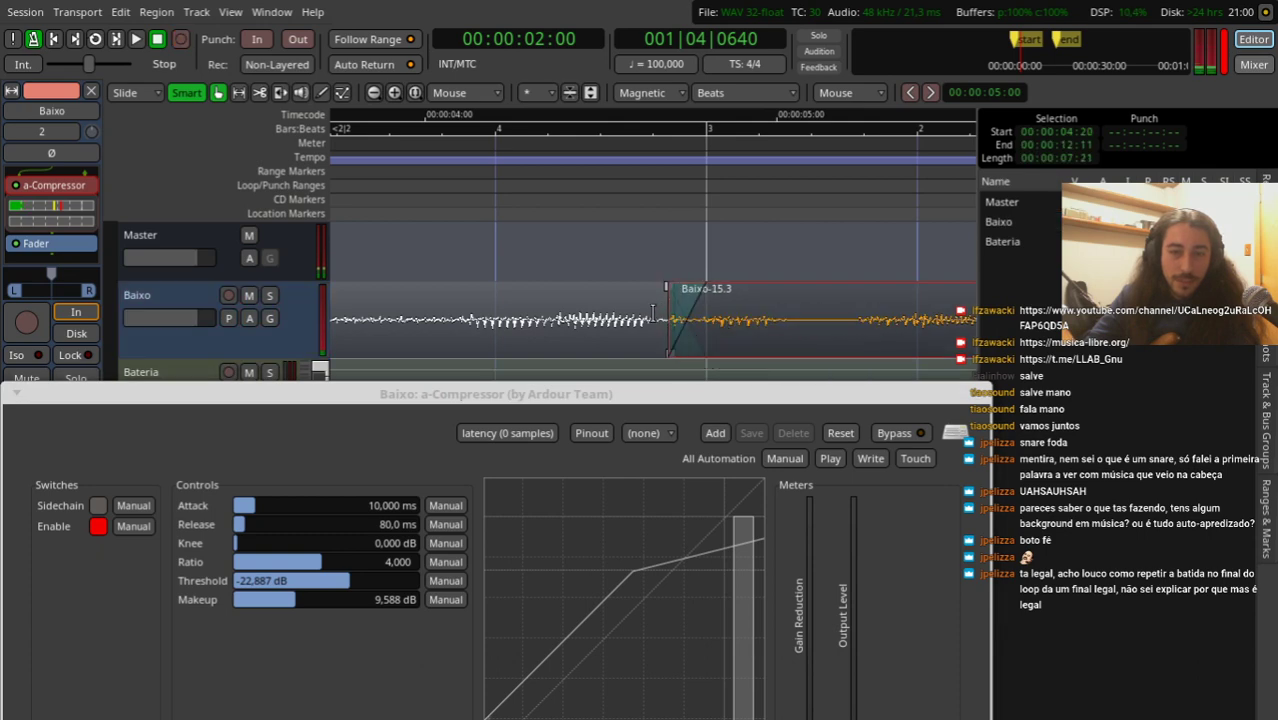
key(space)
scroll(608, 178, down, 2)
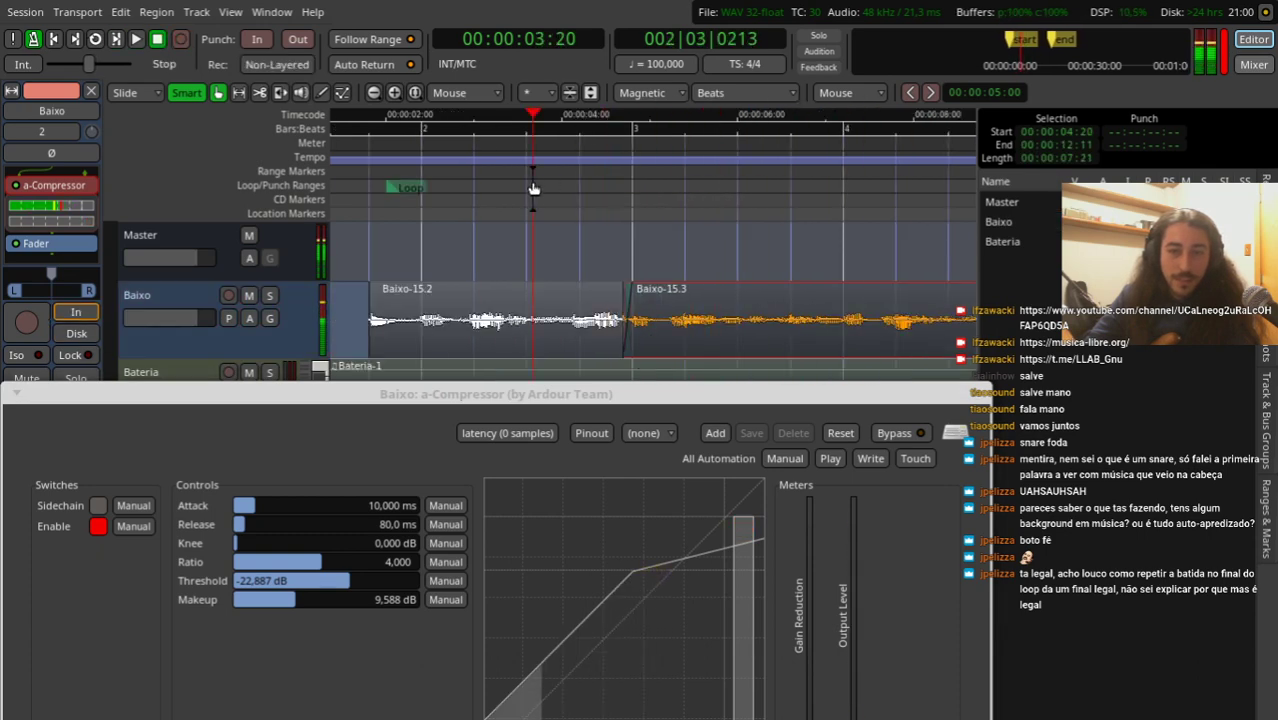
drag(533, 188, 356, 173)
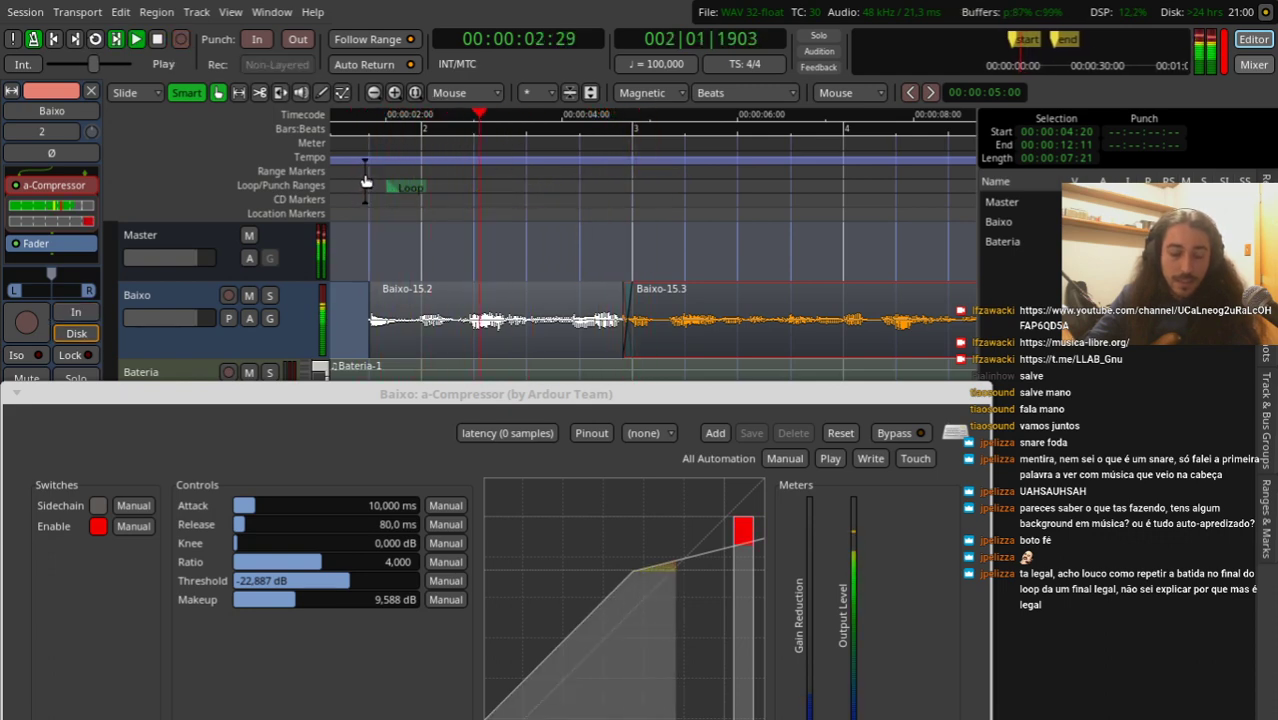
key(space)
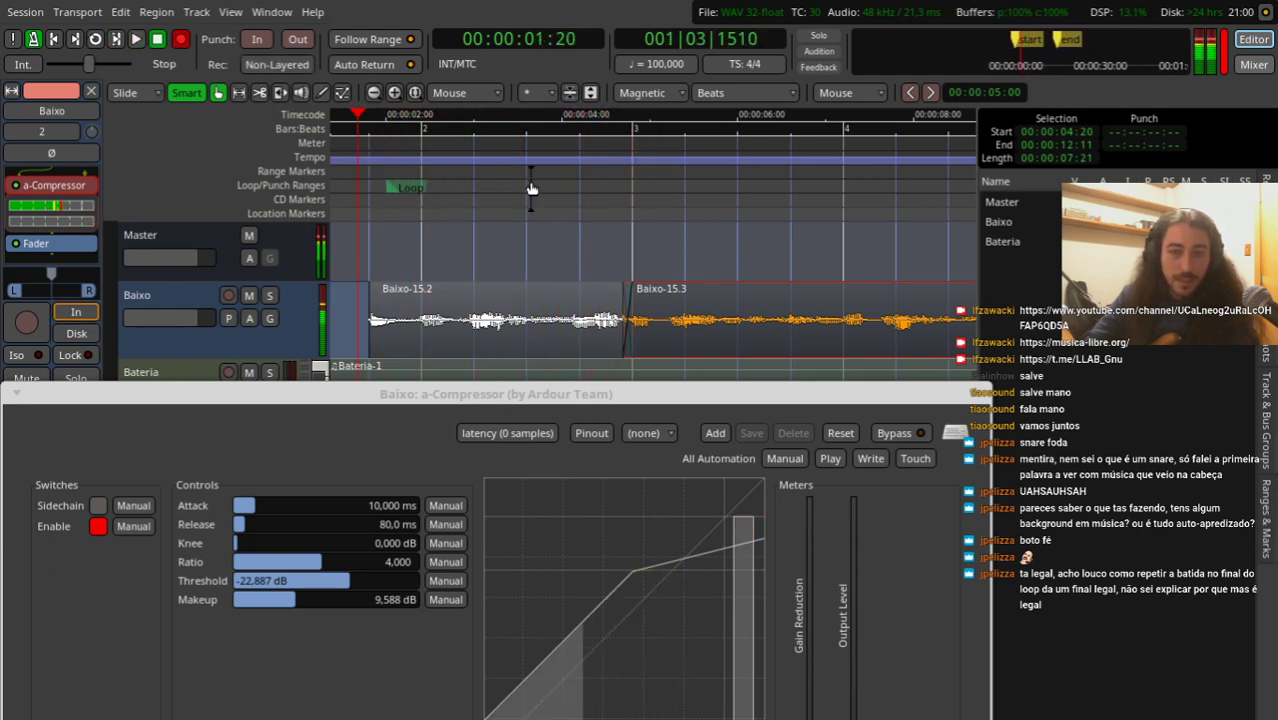
drag(532, 188, 480, 162)
Step: Delete the first bass region before bar 3 on the Baixo track and return the playhead to the session start
click(518, 335)
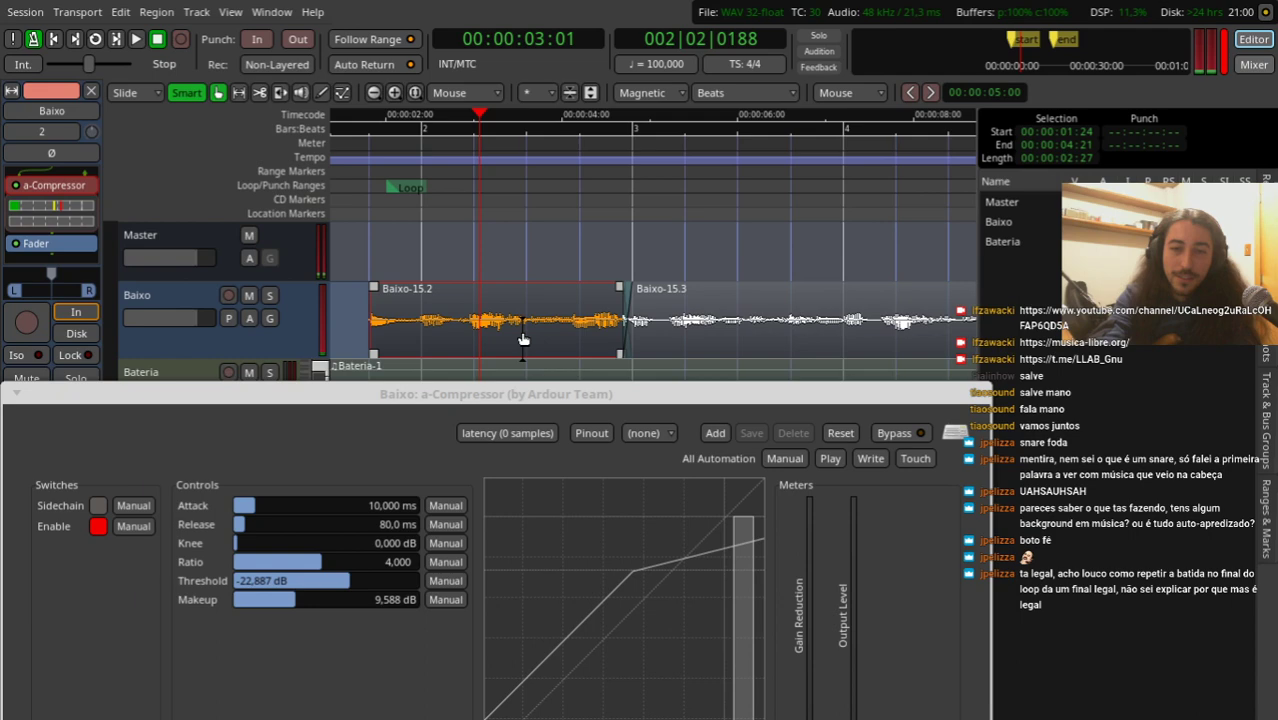
key(Delete)
key(Home)
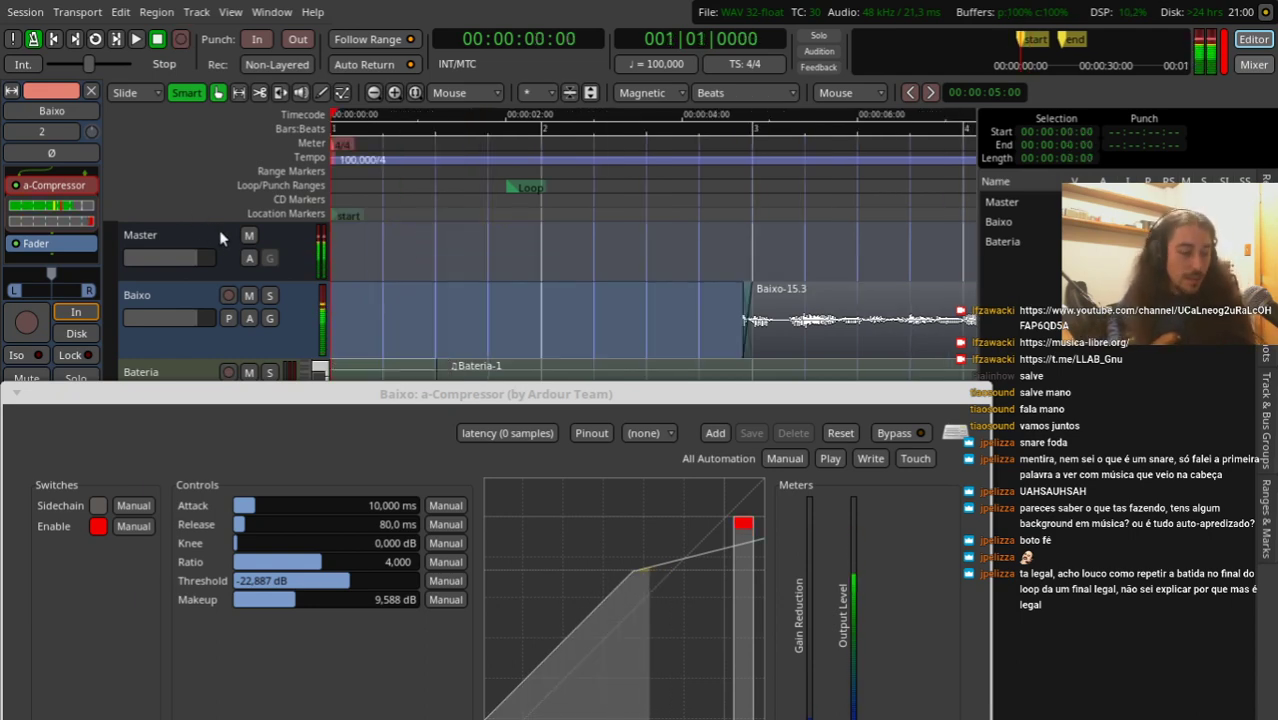
key(shift+r)
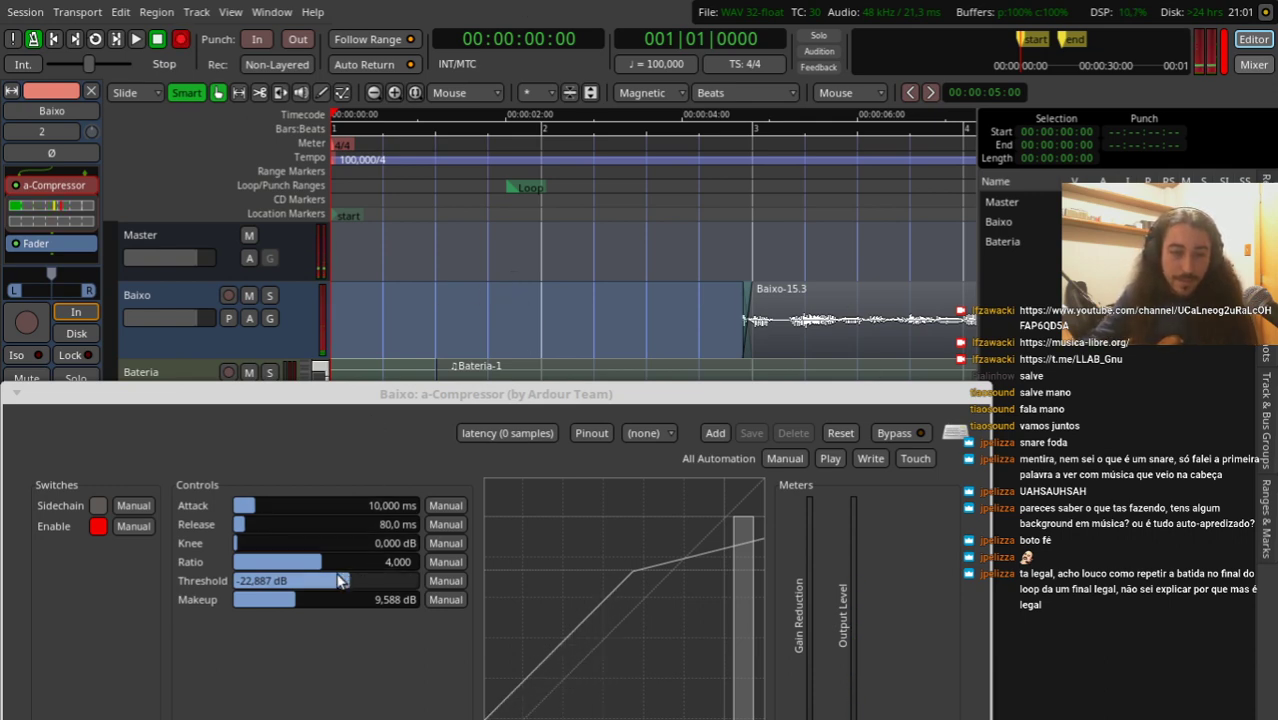
Step: Set the compressor's threshold to -31.237 dB and makeup to 11.907 dB, and compare the bass with the compressor disabled and enabled
drag(338, 576, 317, 603)
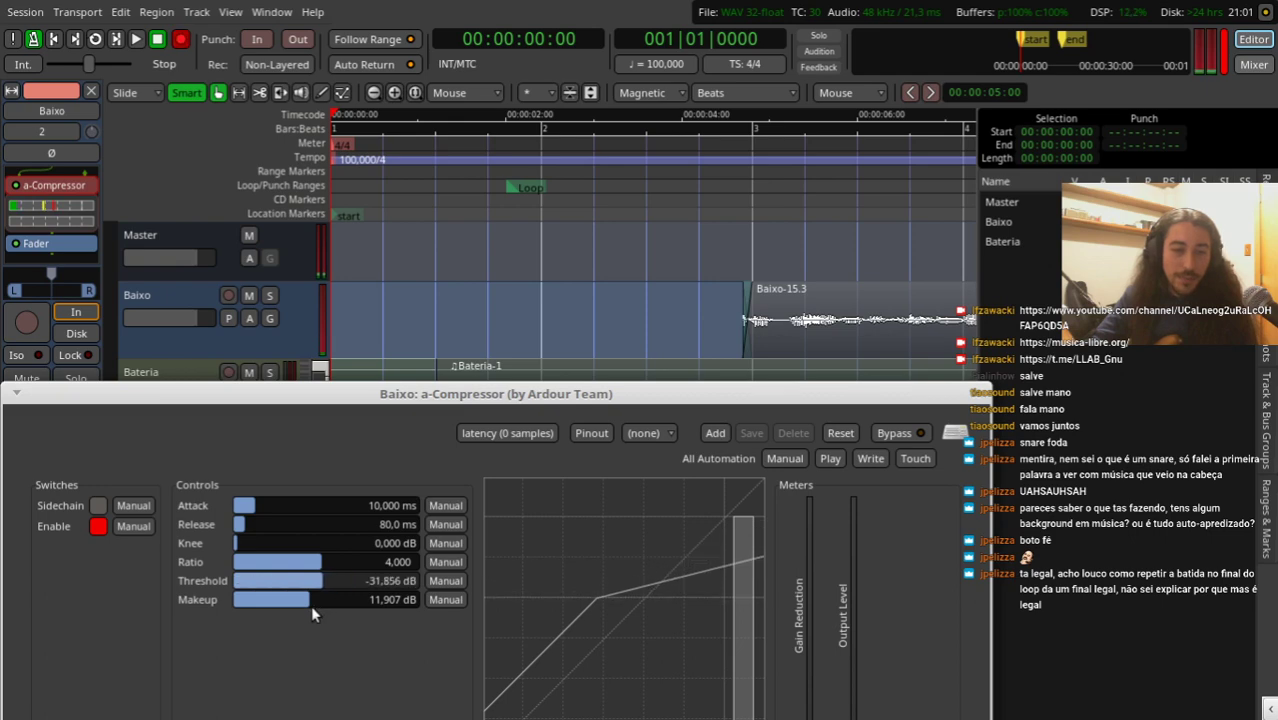
drag(311, 606, 305, 608)
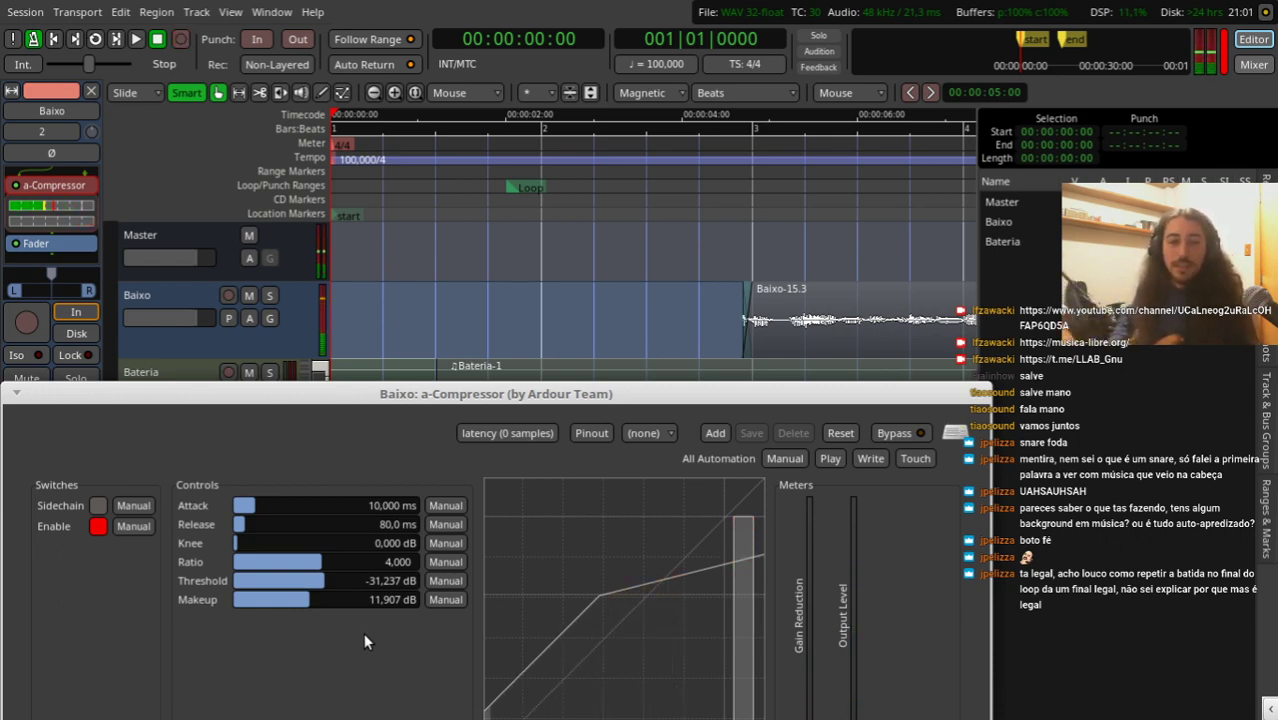
click(97, 526)
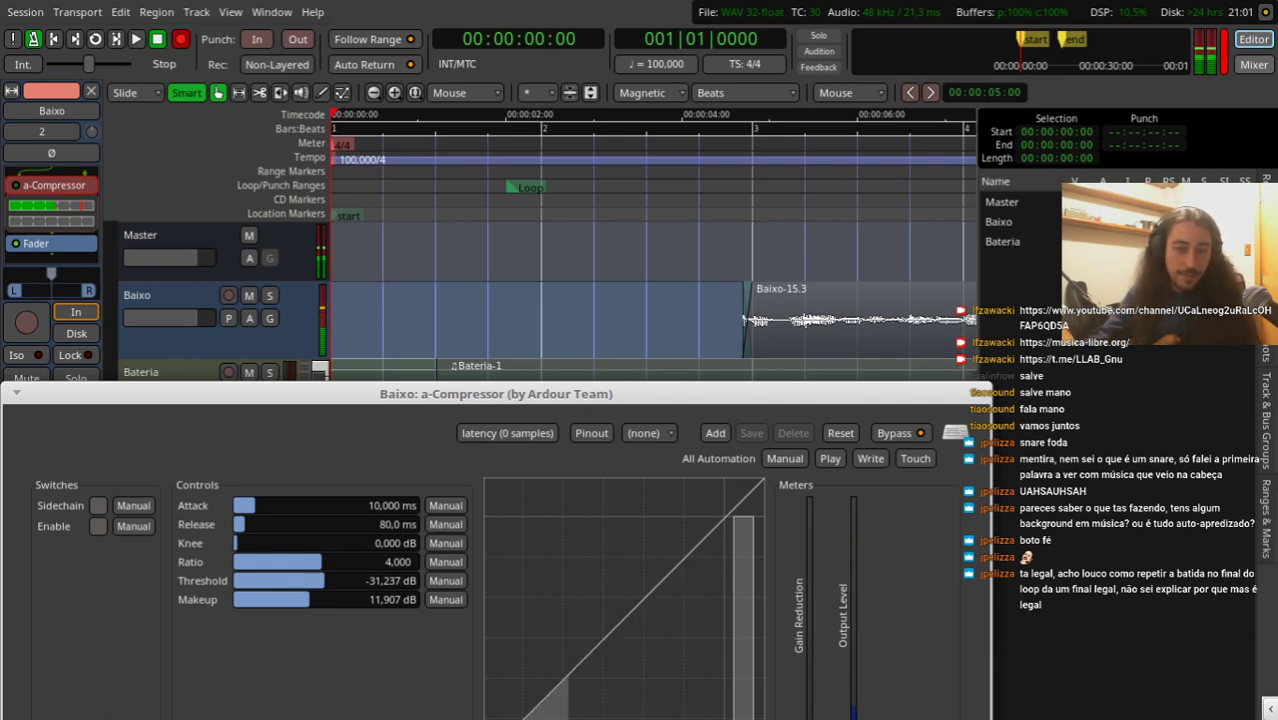
click(97, 527)
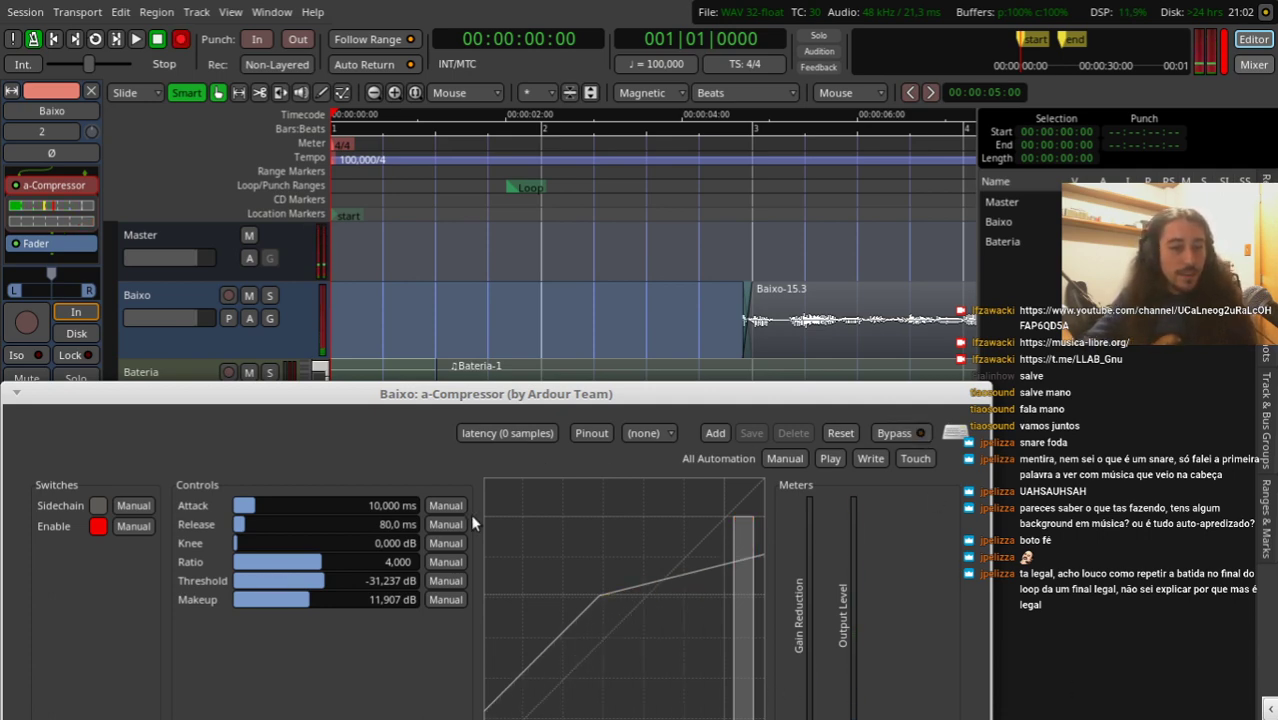
Step: Try a compressor ratio of 8.139, settle on 3.760, and close the compressor window
drag(327, 564, 369, 564)
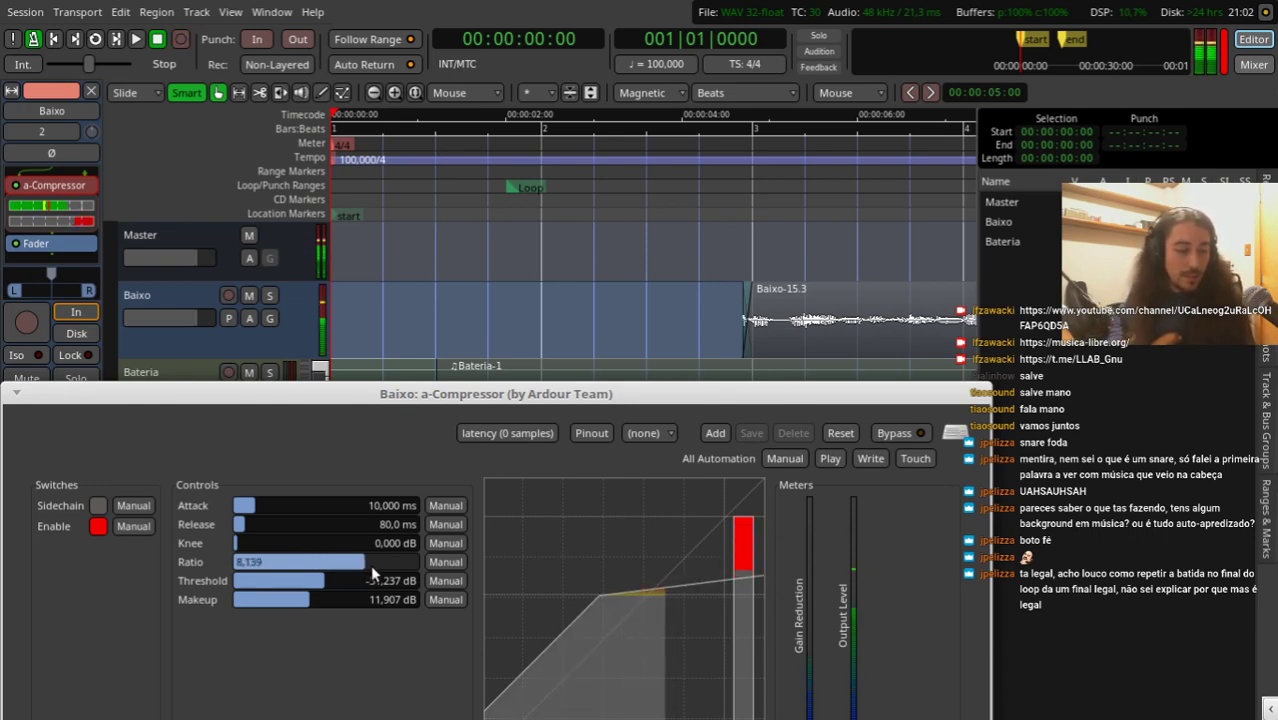
drag(370, 564, 318, 566)
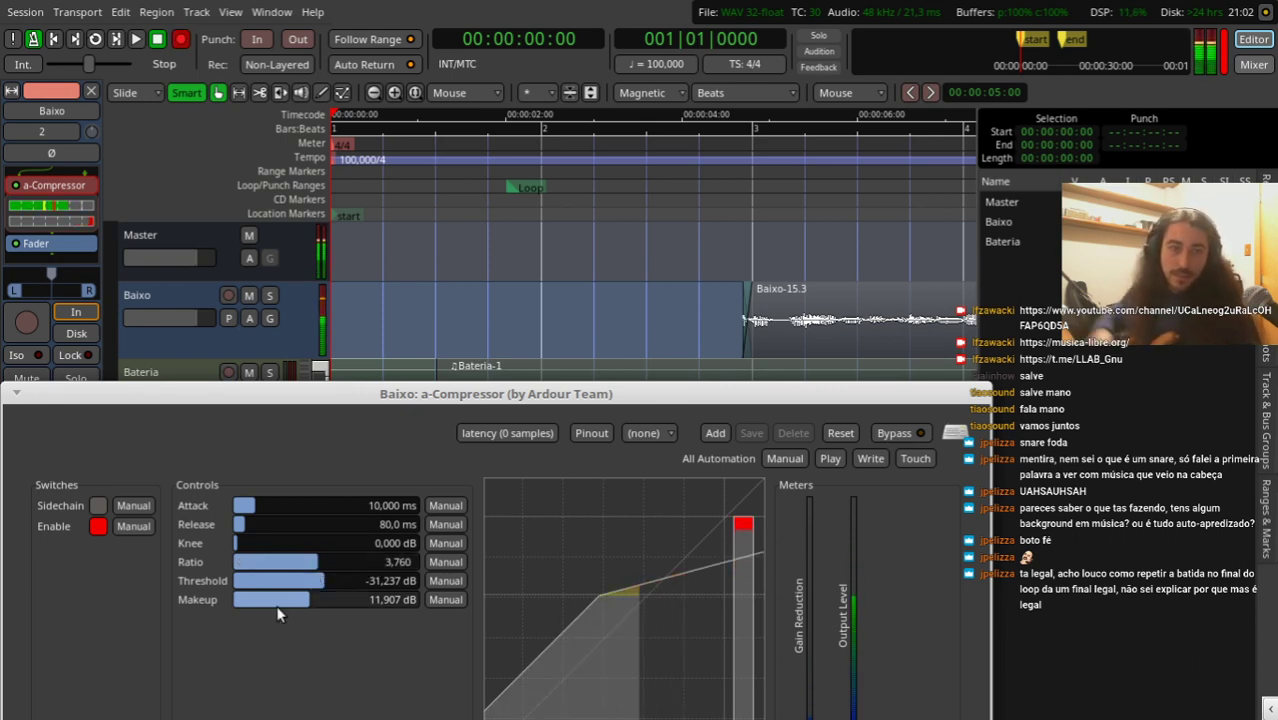
click(978, 394)
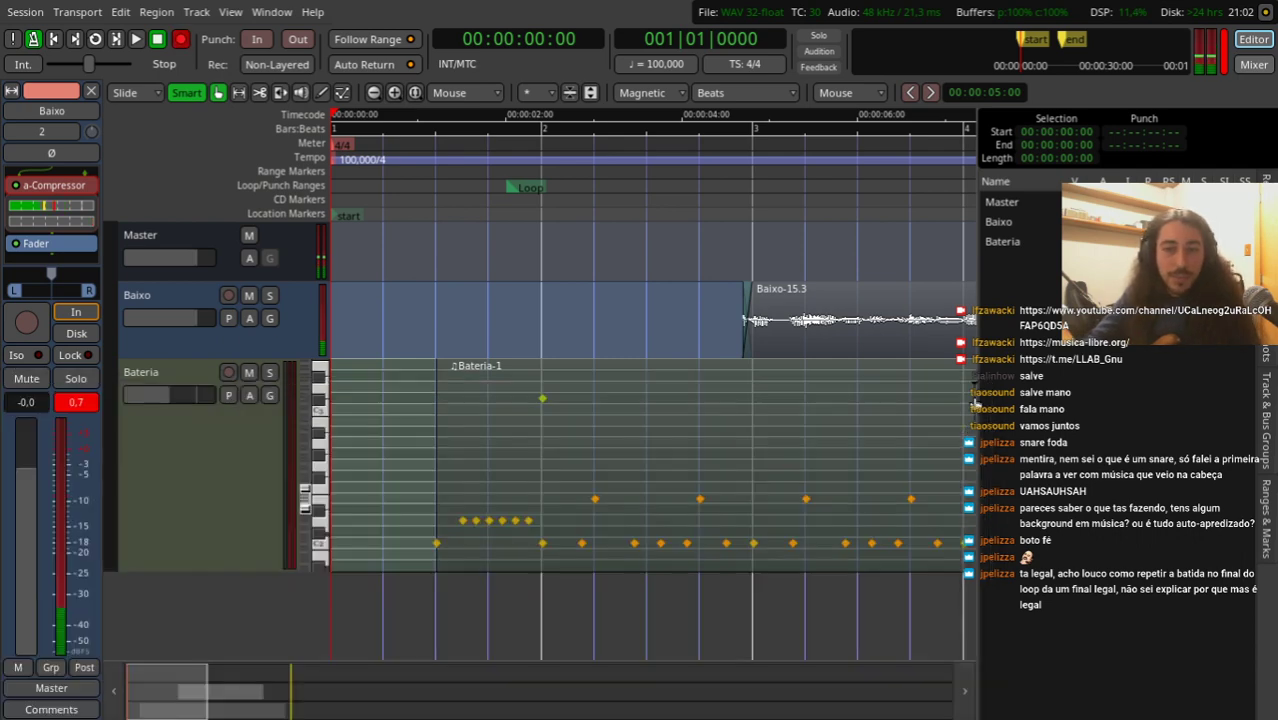
Step: Insert the GxAmplifier-X plugin after the compressor on the Baixo track
right_click(90, 237)
mouse_move(110, 242)
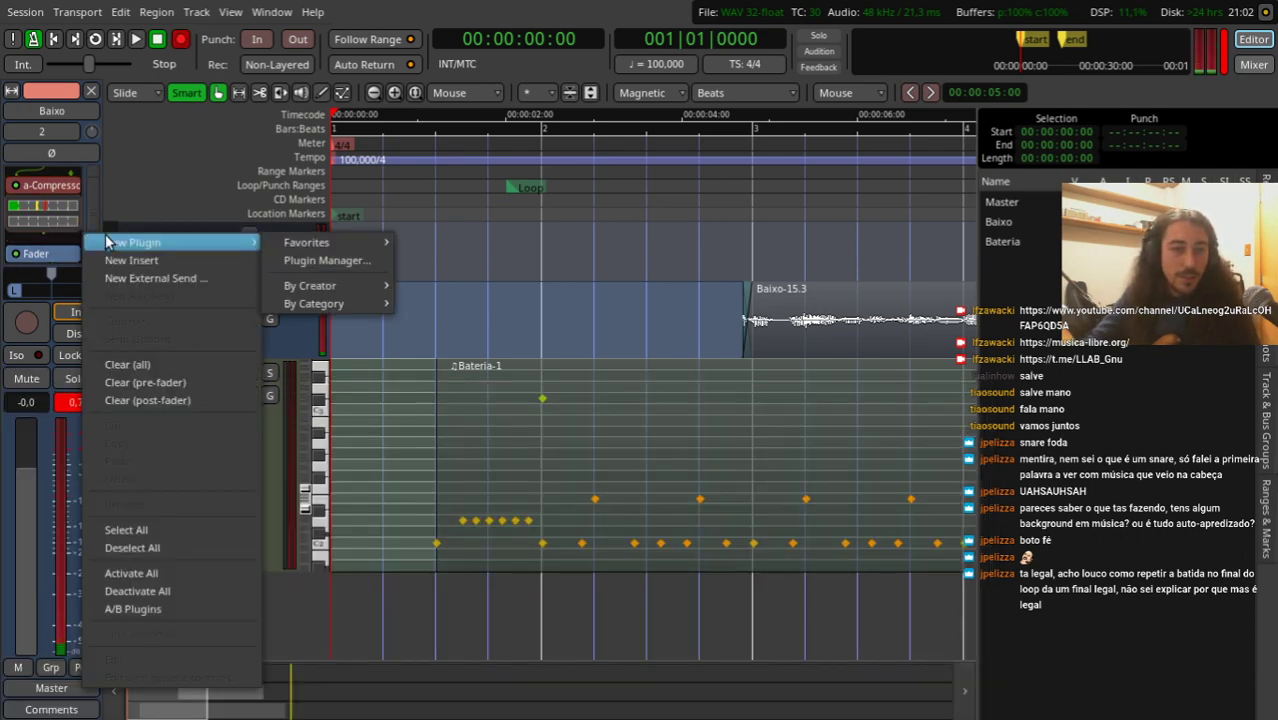
click(295, 262)
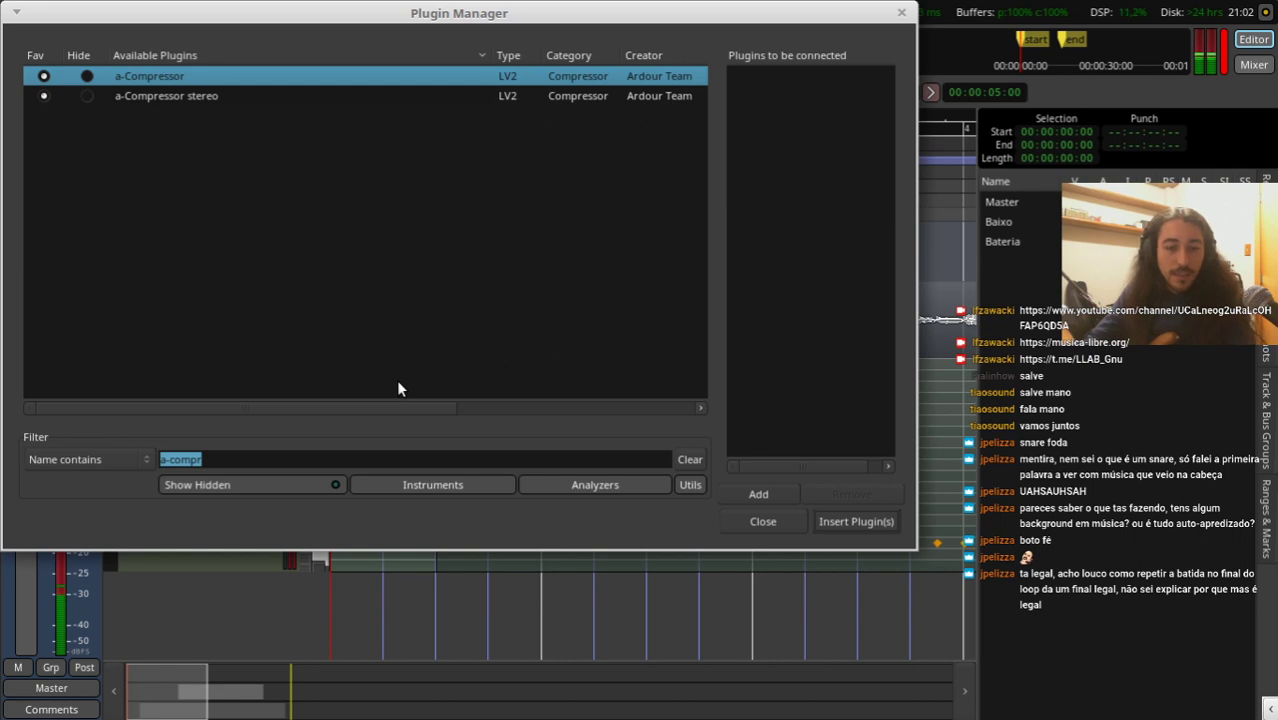
text(gx)
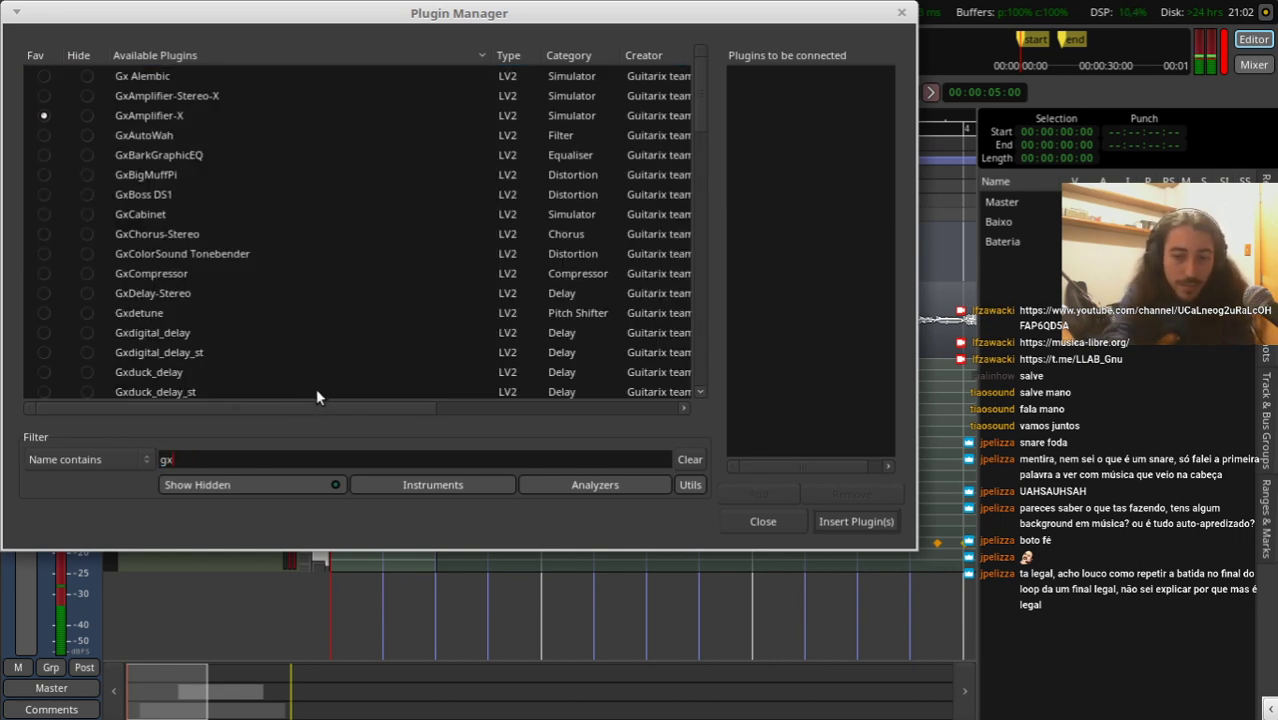
text(amp)
double_click(160, 95)
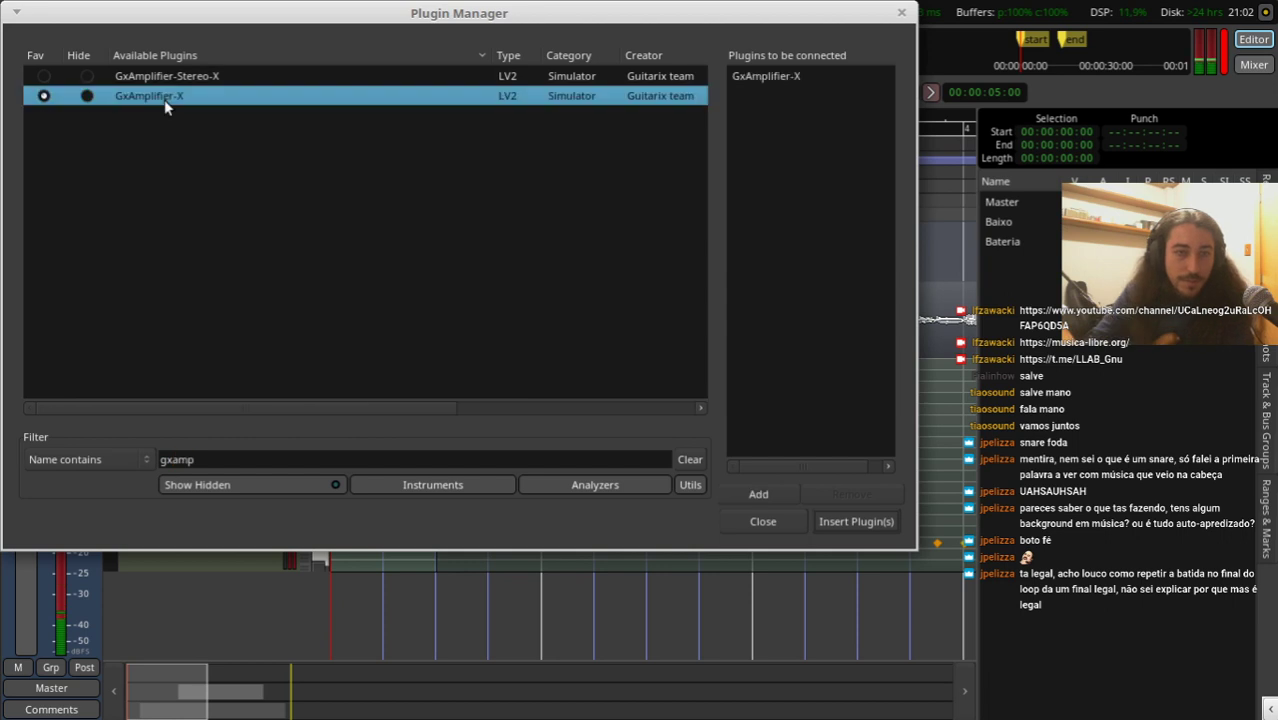
click(888, 521)
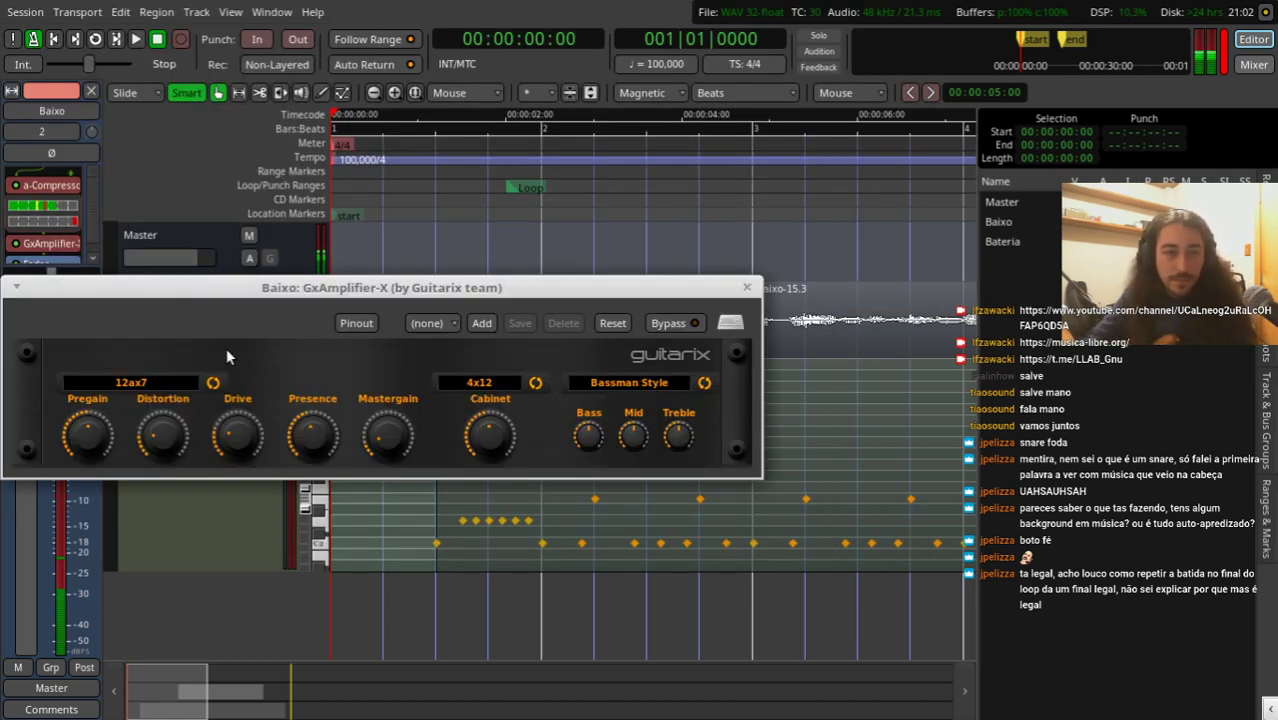
Step: Load the Bass Fat preset in GxAmplifier-X, lower its bass, and raise its mid and treble
click(430, 323)
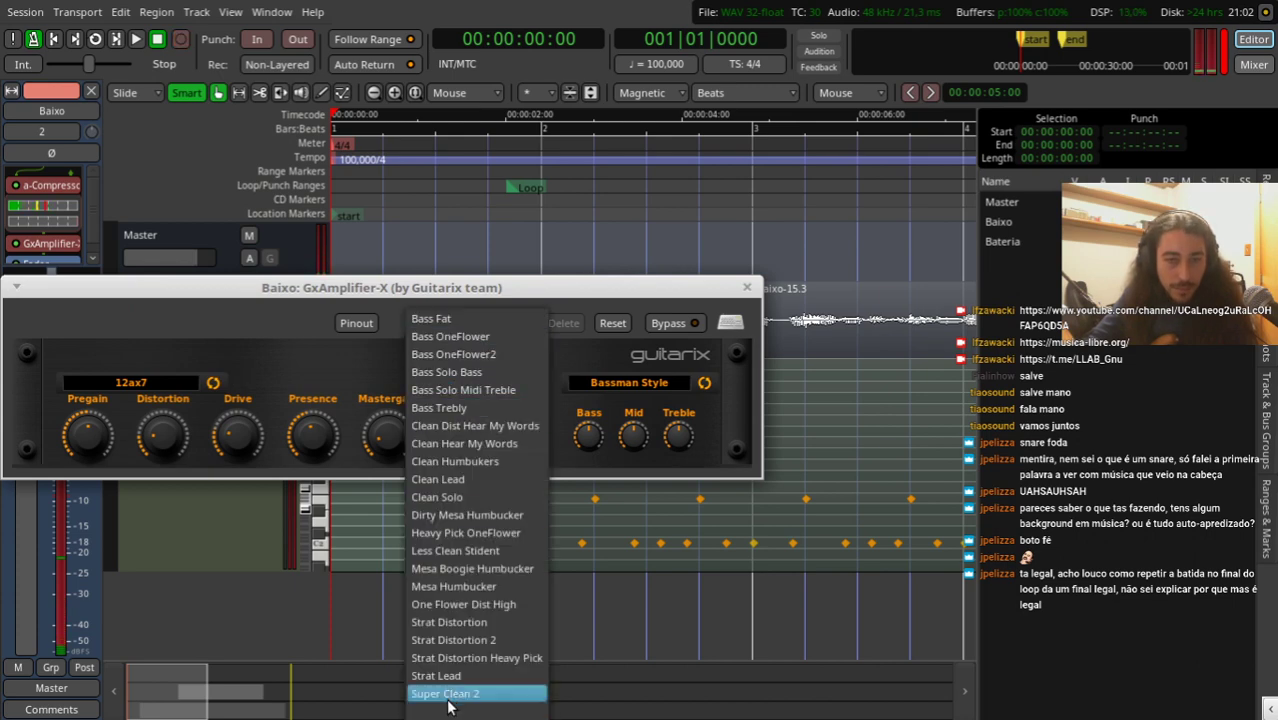
click(438, 318)
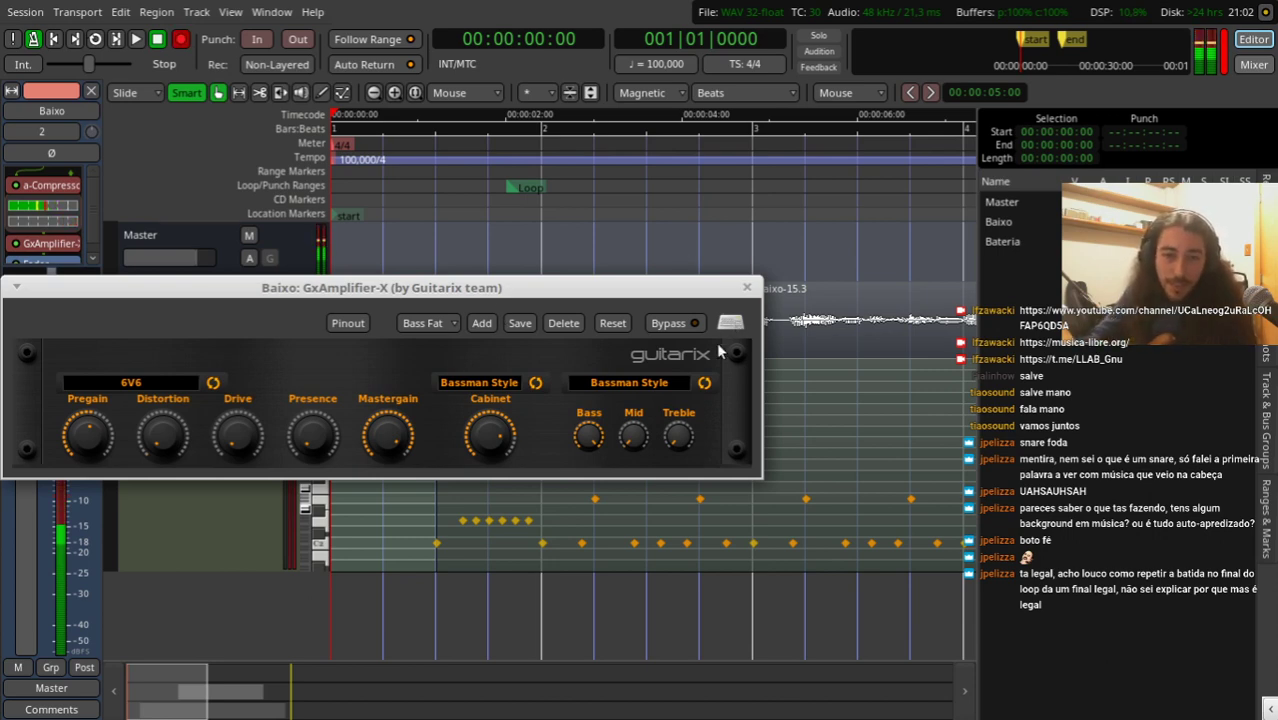
click(600, 428)
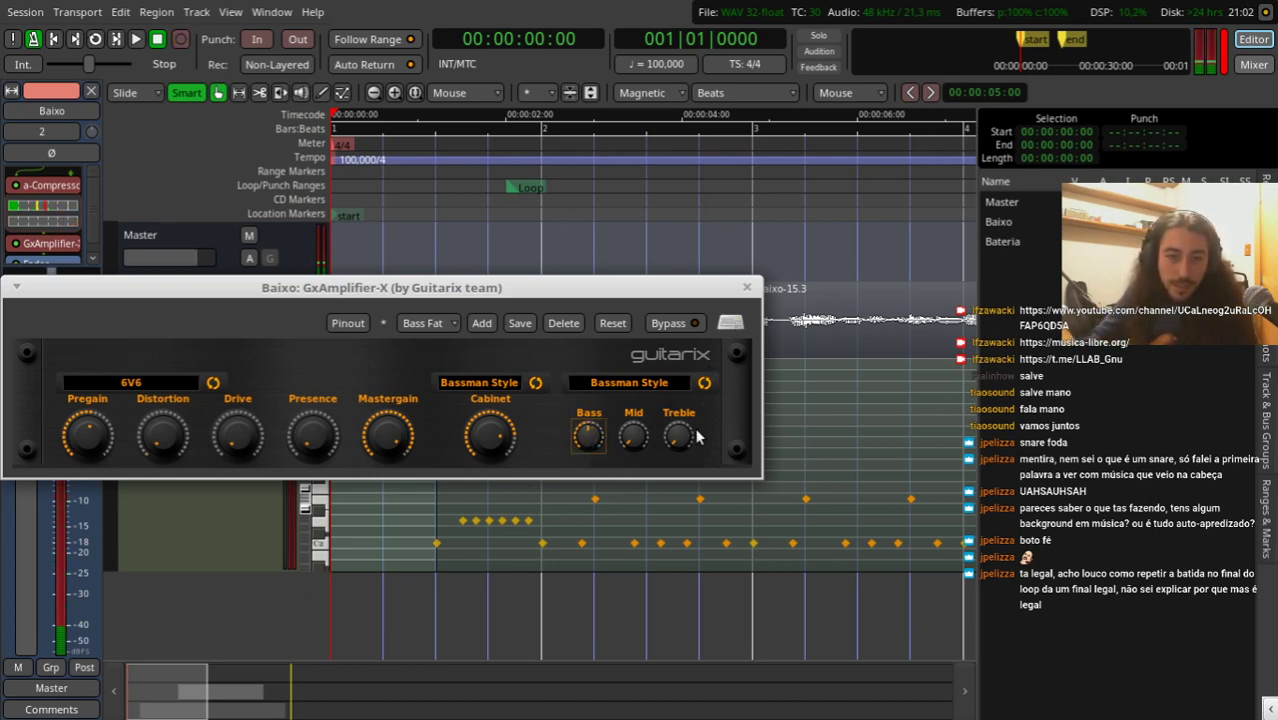
click(643, 441)
click(681, 430)
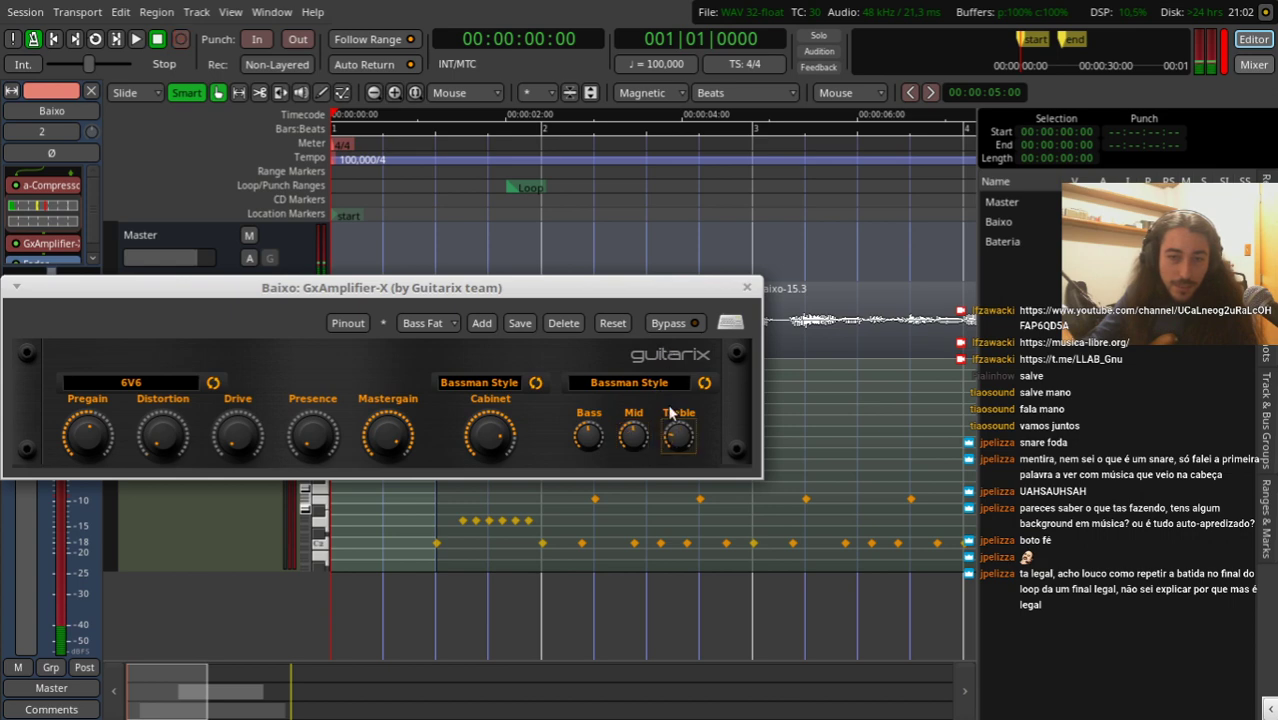
click(632, 442)
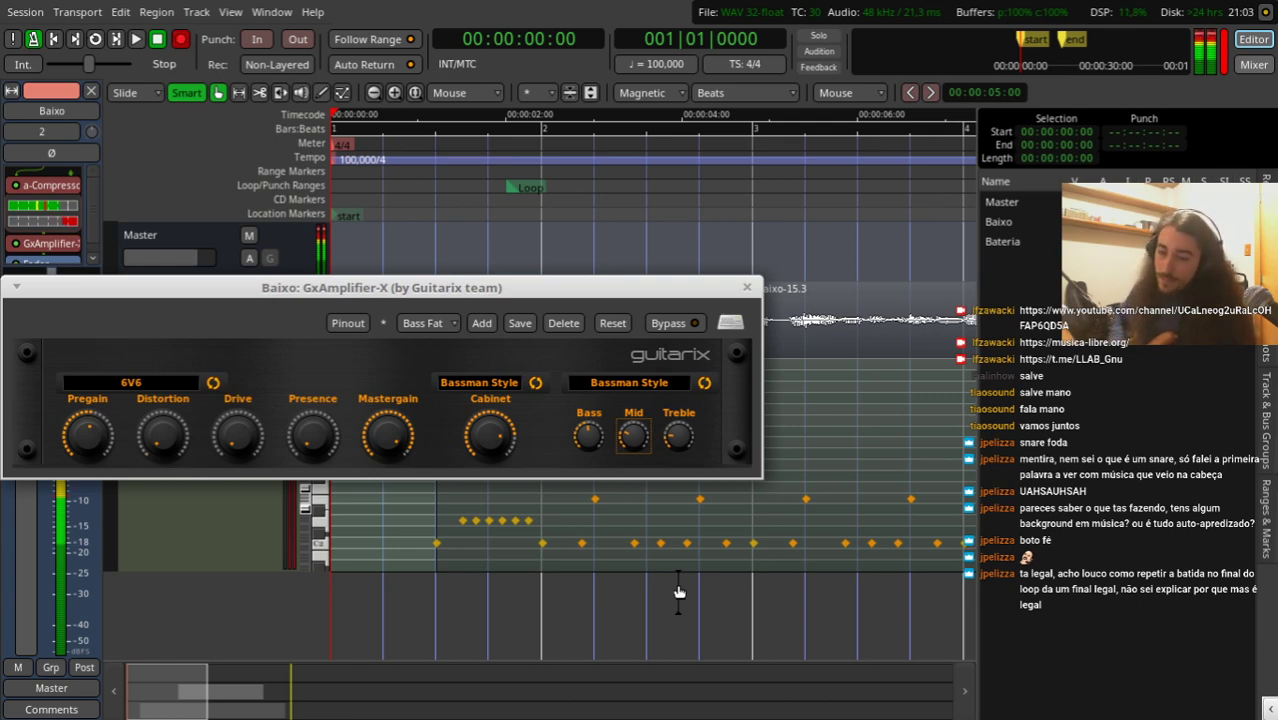
Step: Try the 12ax7 feedback and 6C16 tubes in GxAmplifier-X, return to 6V6, and close the amplifier window
click(213, 385)
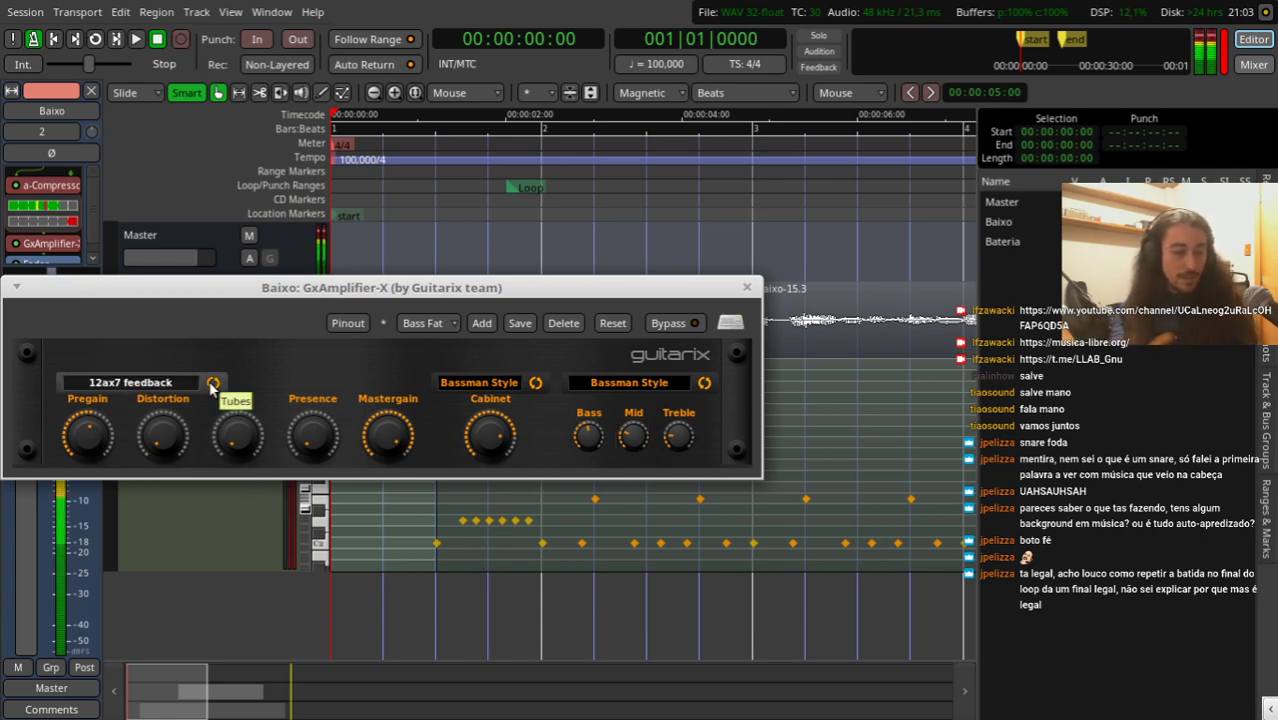
click(209, 382)
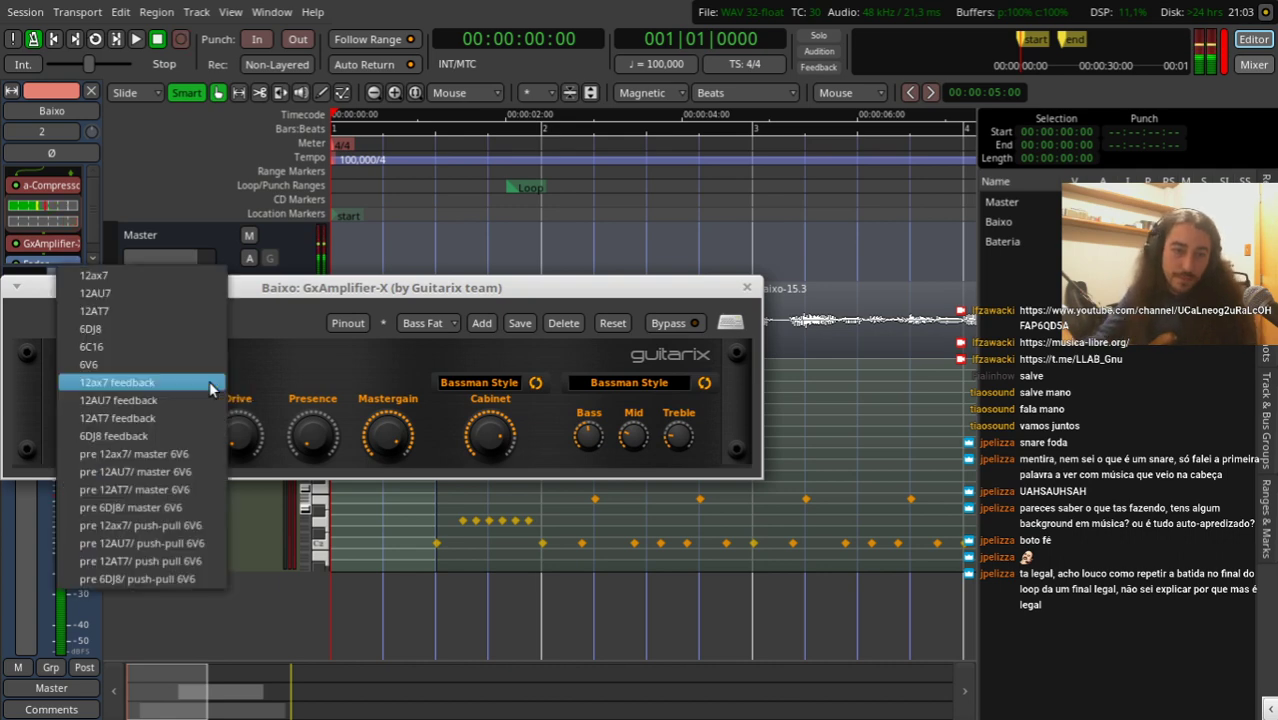
click(149, 349)
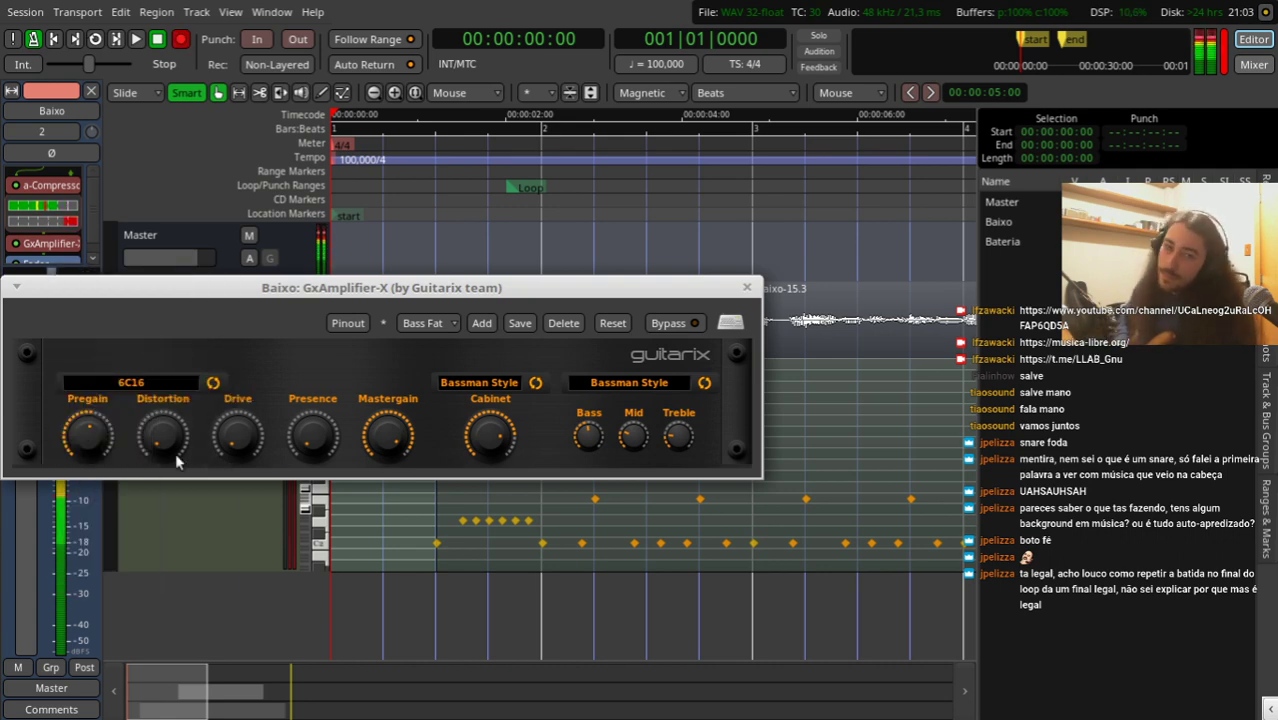
click(190, 386)
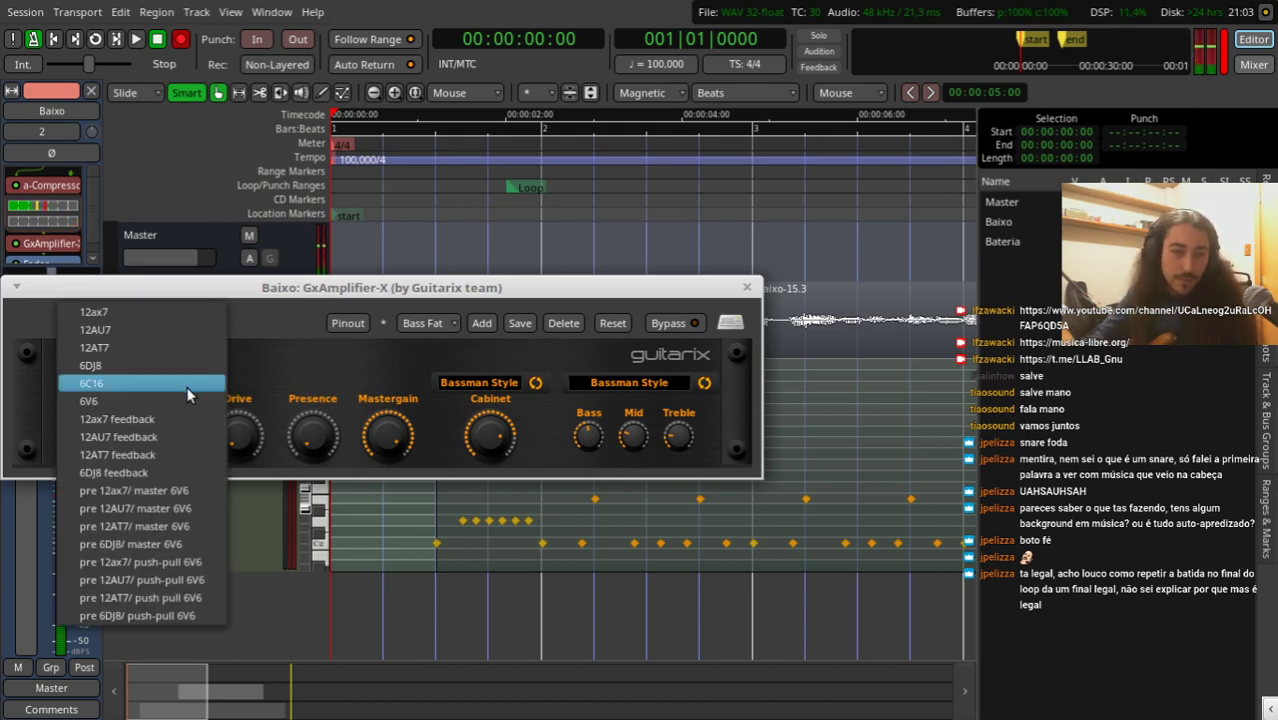
click(160, 401)
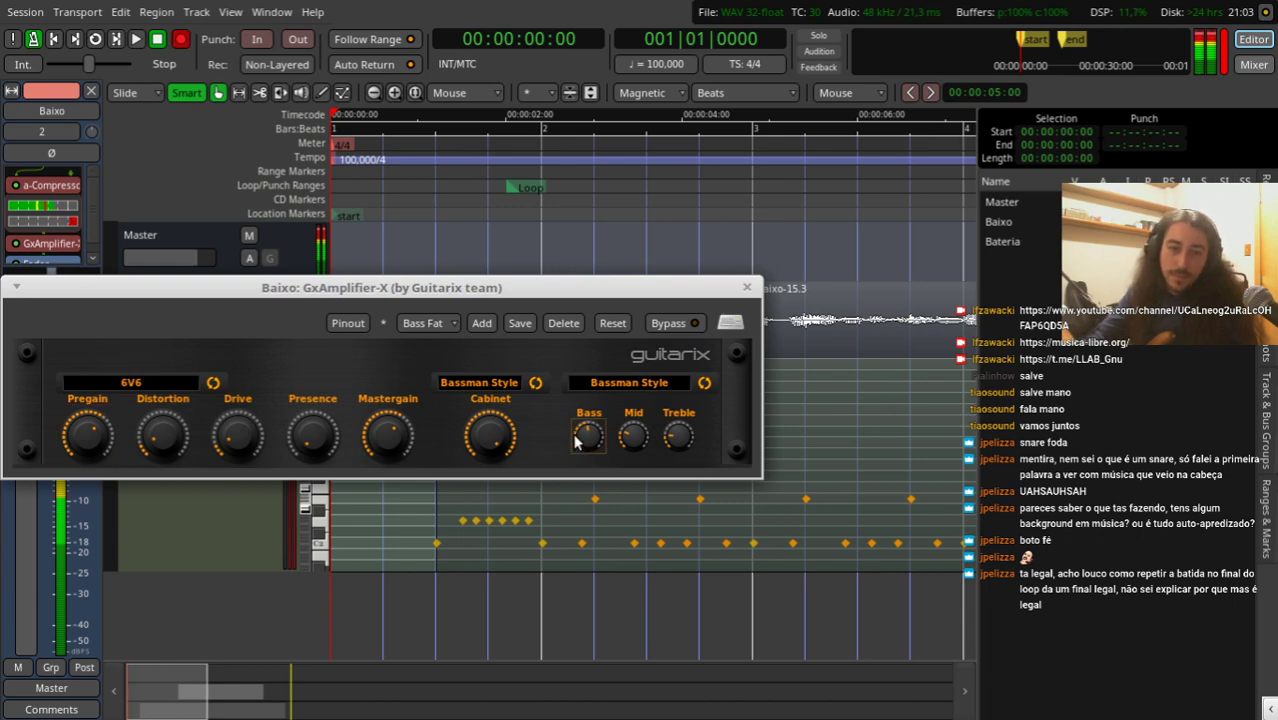
click(747, 288)
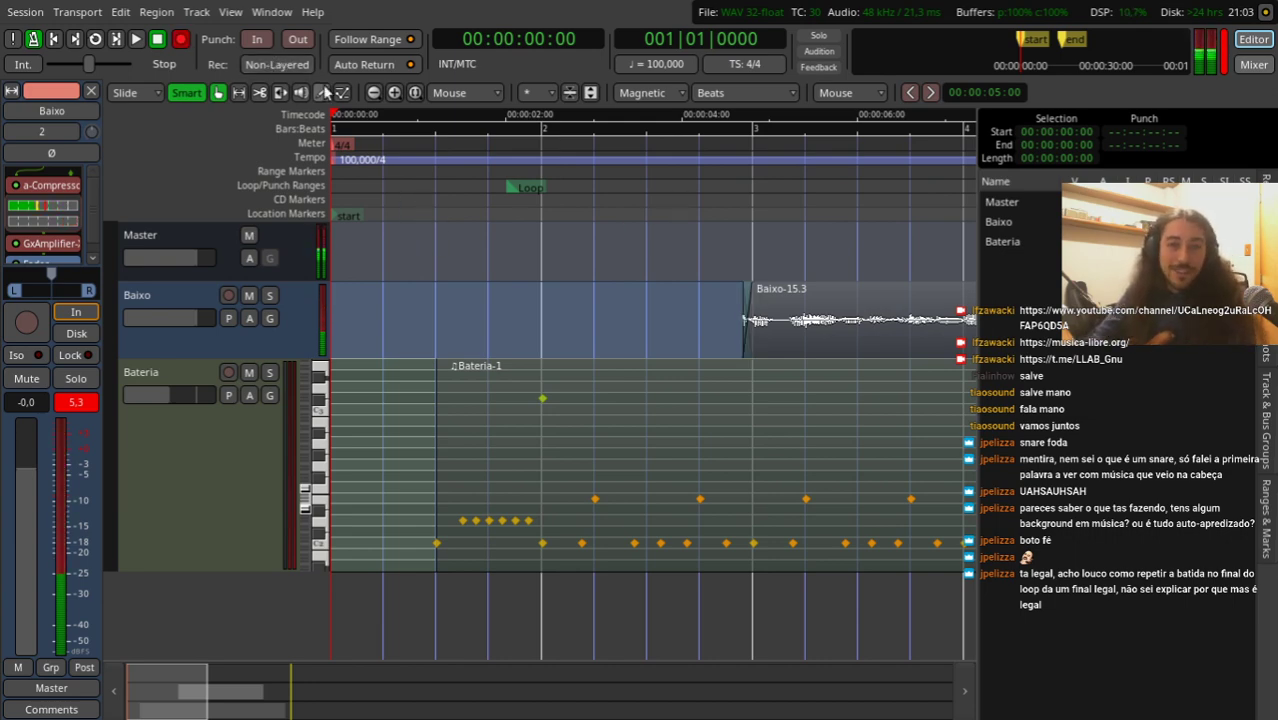
Step: Delete the Baixo-15.3 region, return to the song start, and arm the Baixo track for recording
key(minus)
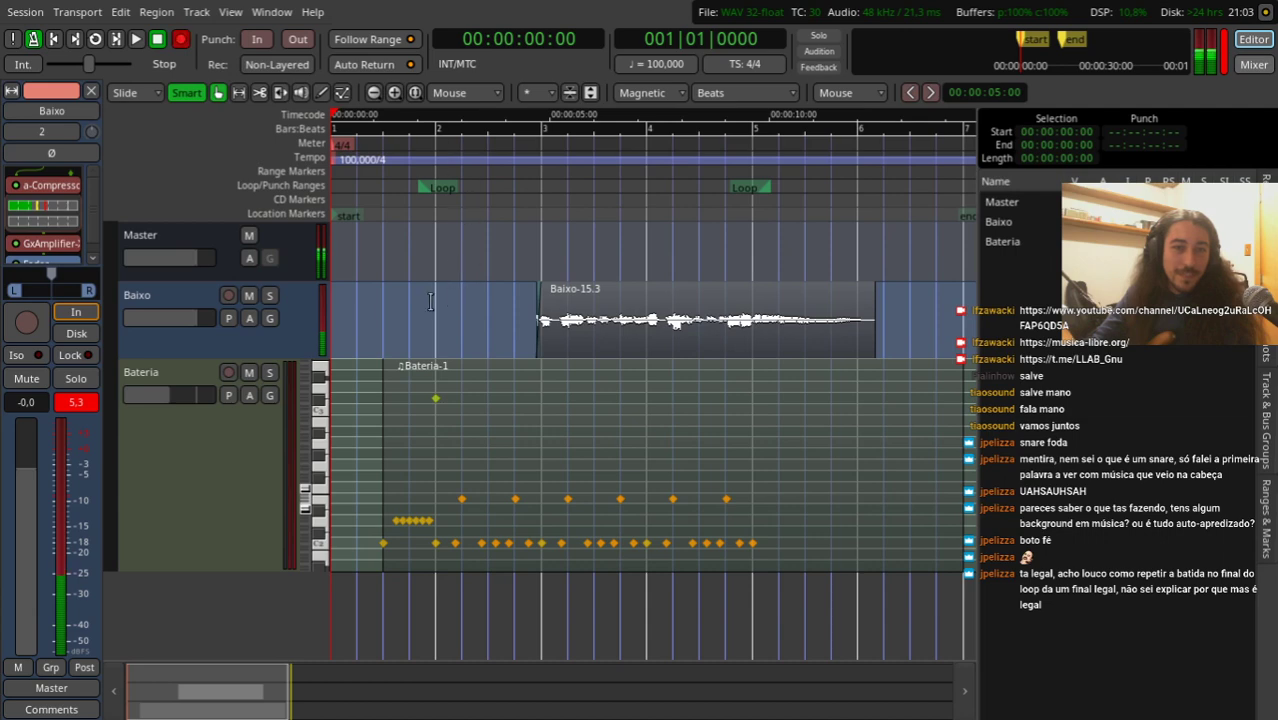
drag(430, 302, 363, 307)
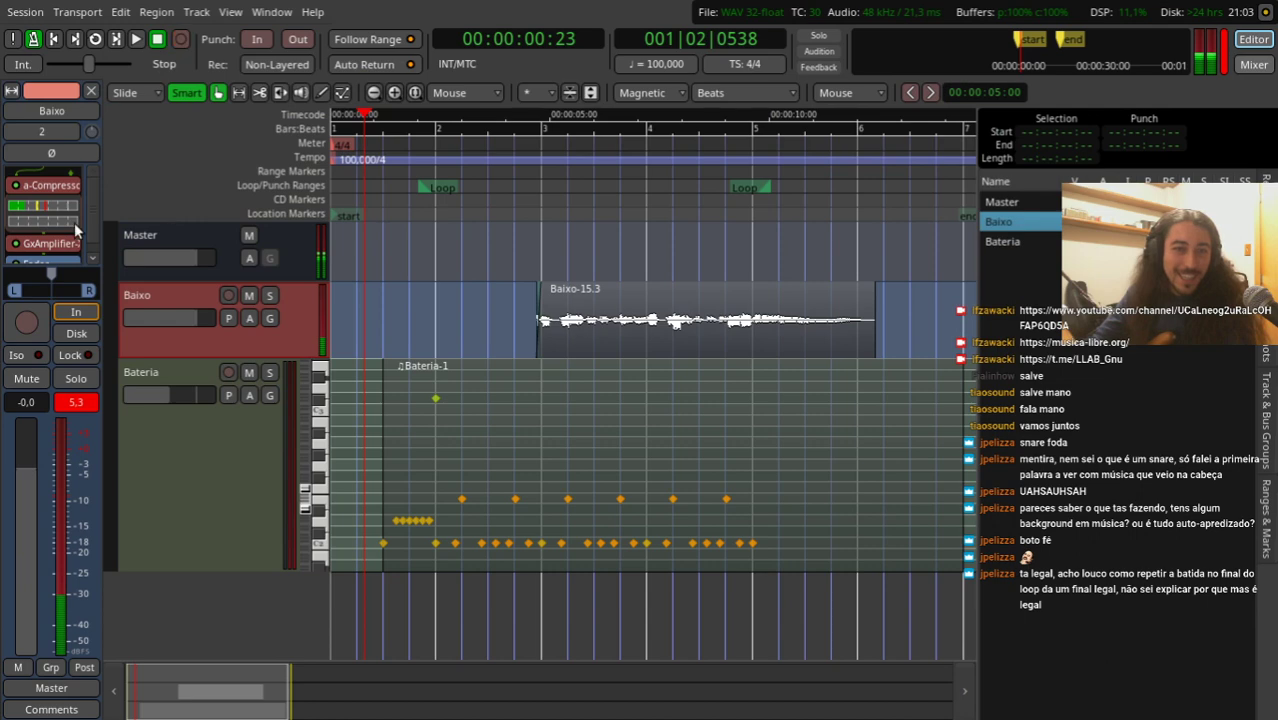
double_click(62, 243)
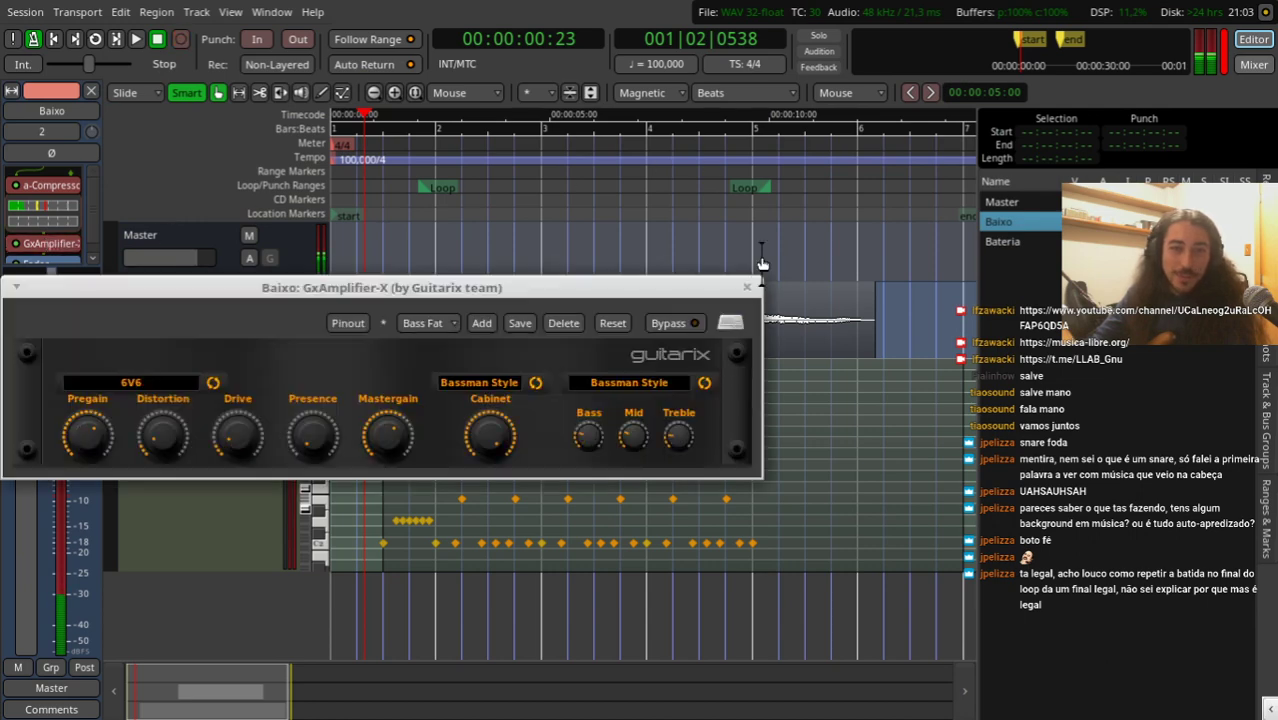
click(747, 289)
click(800, 338)
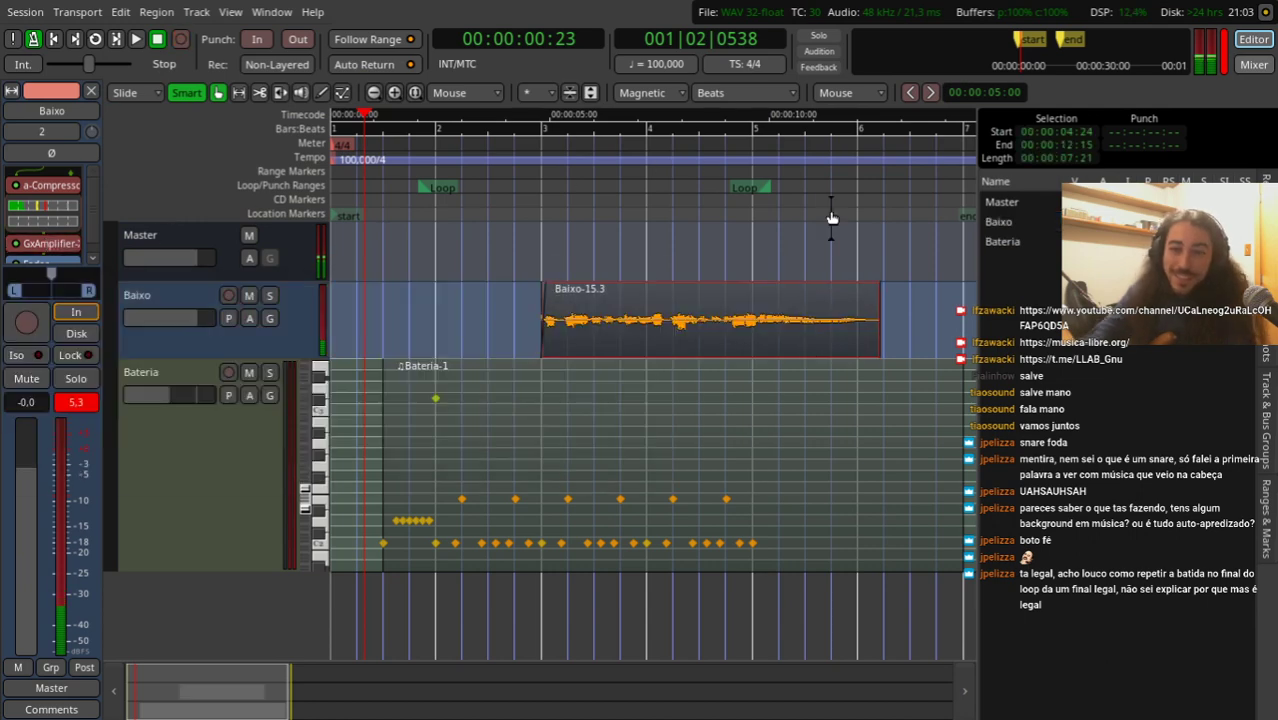
key(Delete)
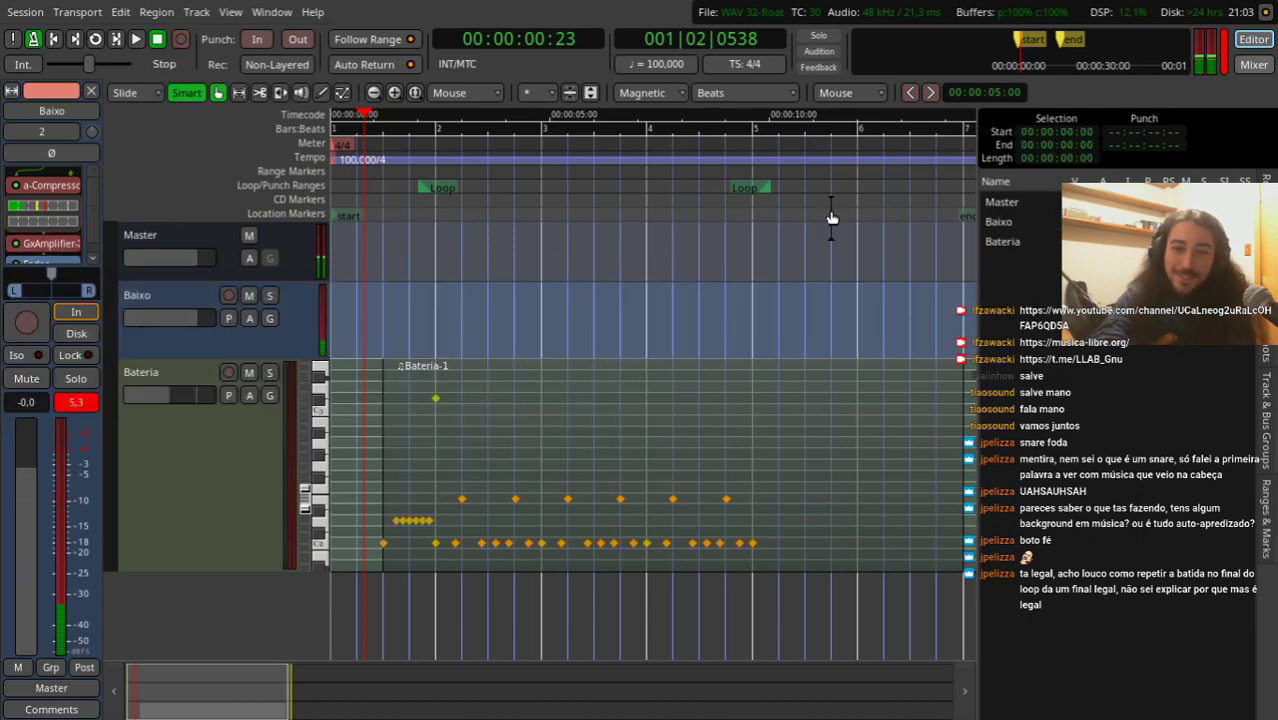
click(54, 40)
click(228, 295)
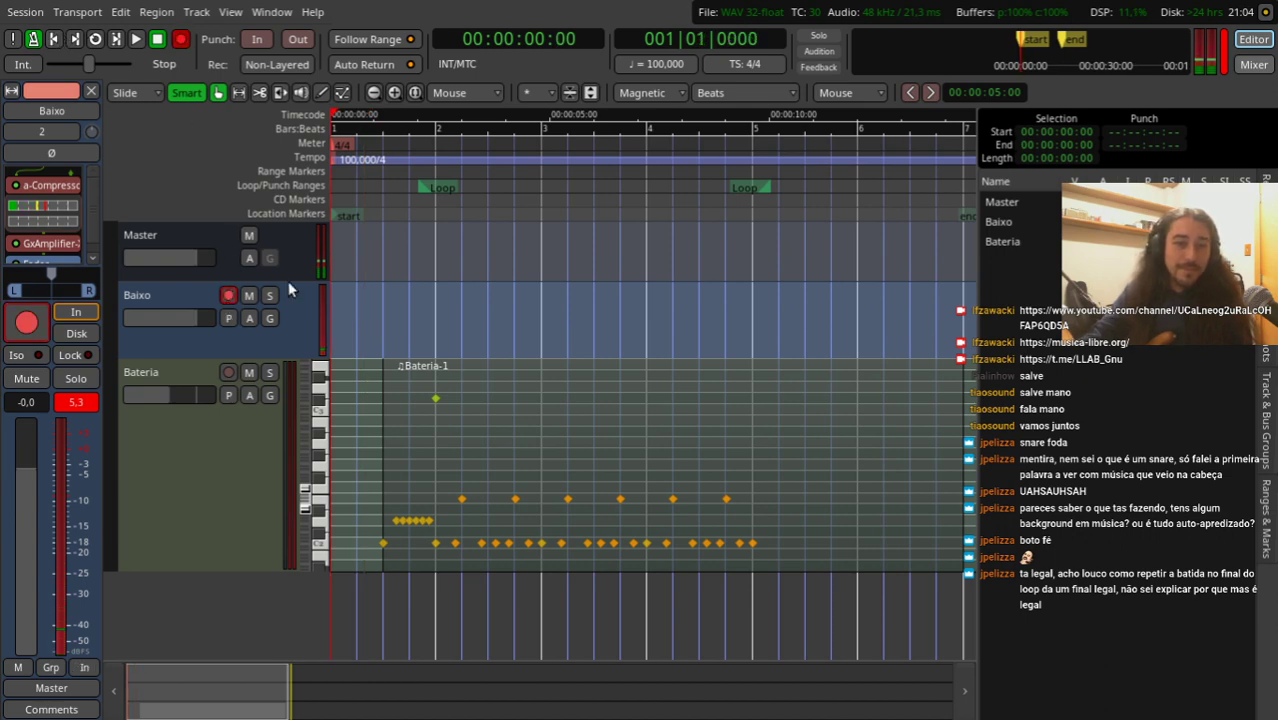
key(space)
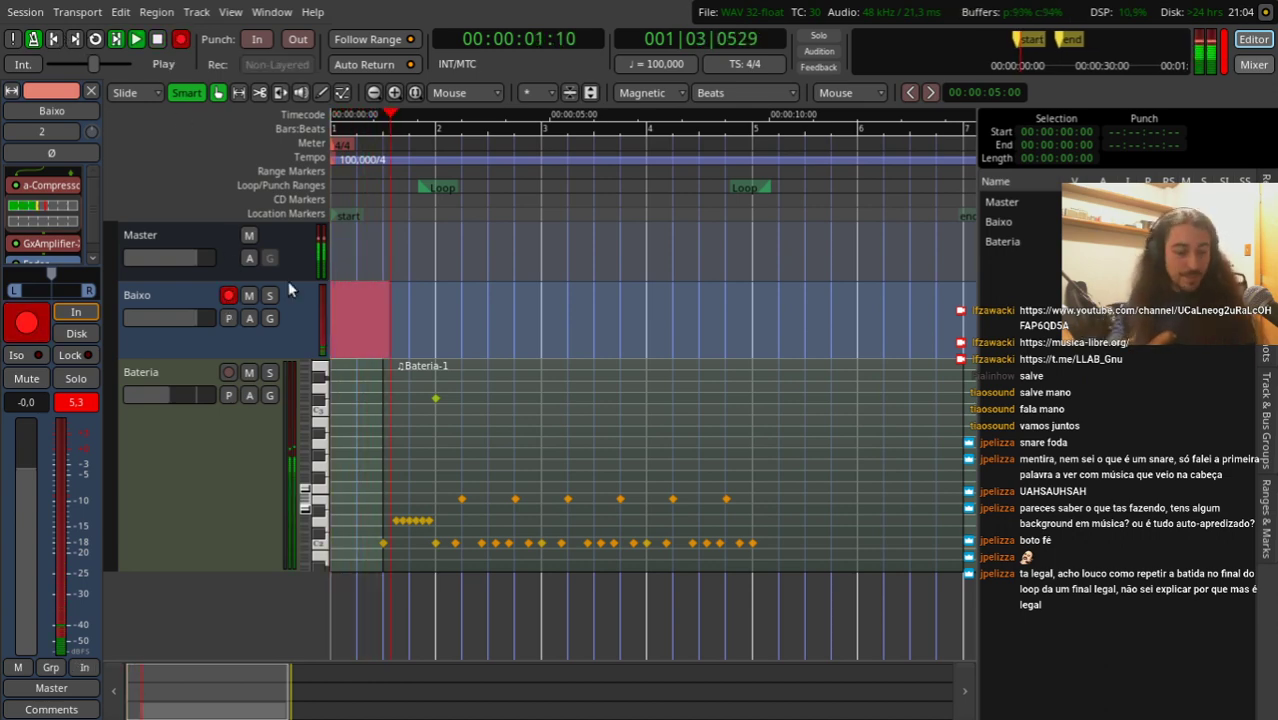
key(space)
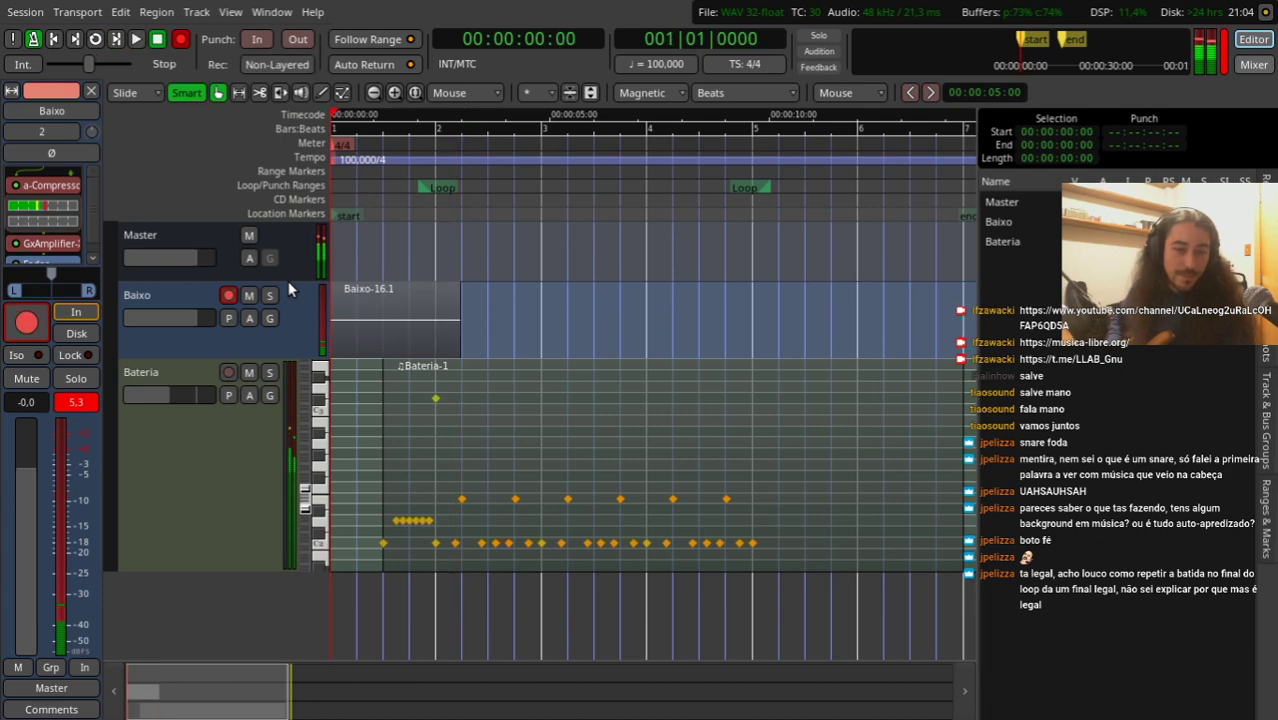
key(ctrl+z)
Step: Record a new bass take of about 12 seconds from the song start, and disarm the Baixo track
key(shift+r)
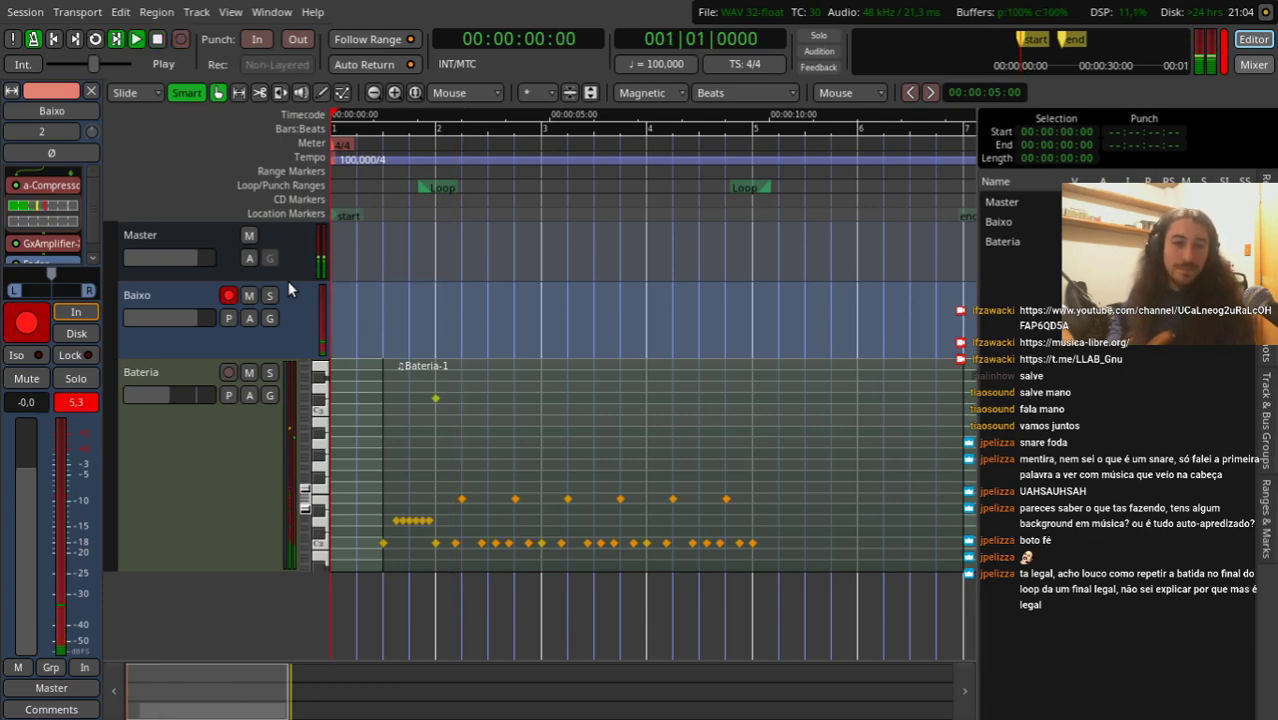
key(space)
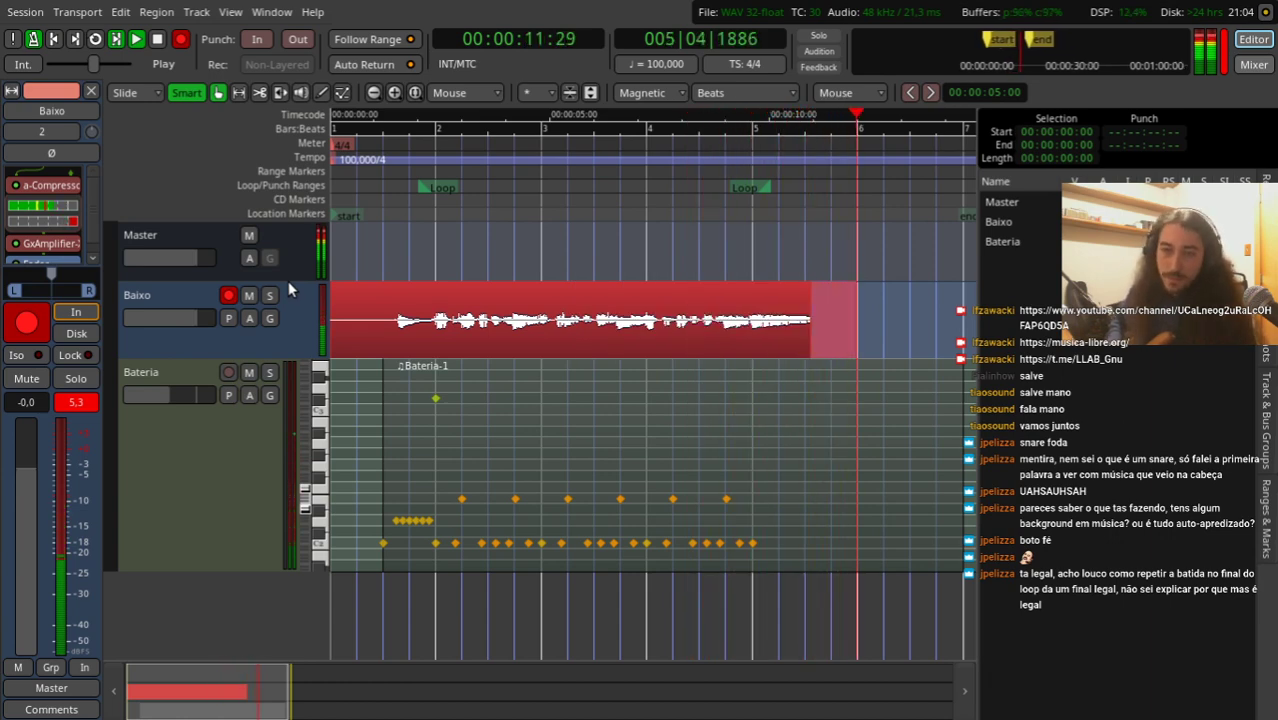
key(space)
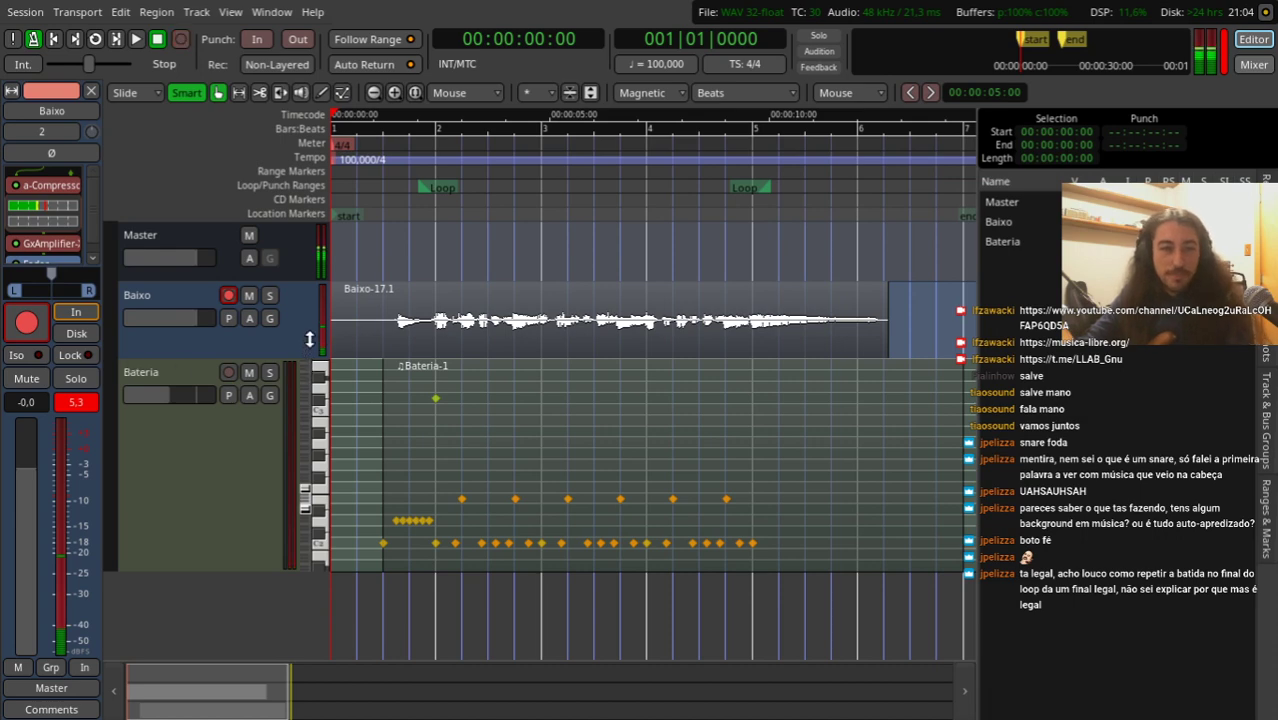
click(227, 295)
Step: Play back the new bass take from the song start and again from bar 4
key(space)
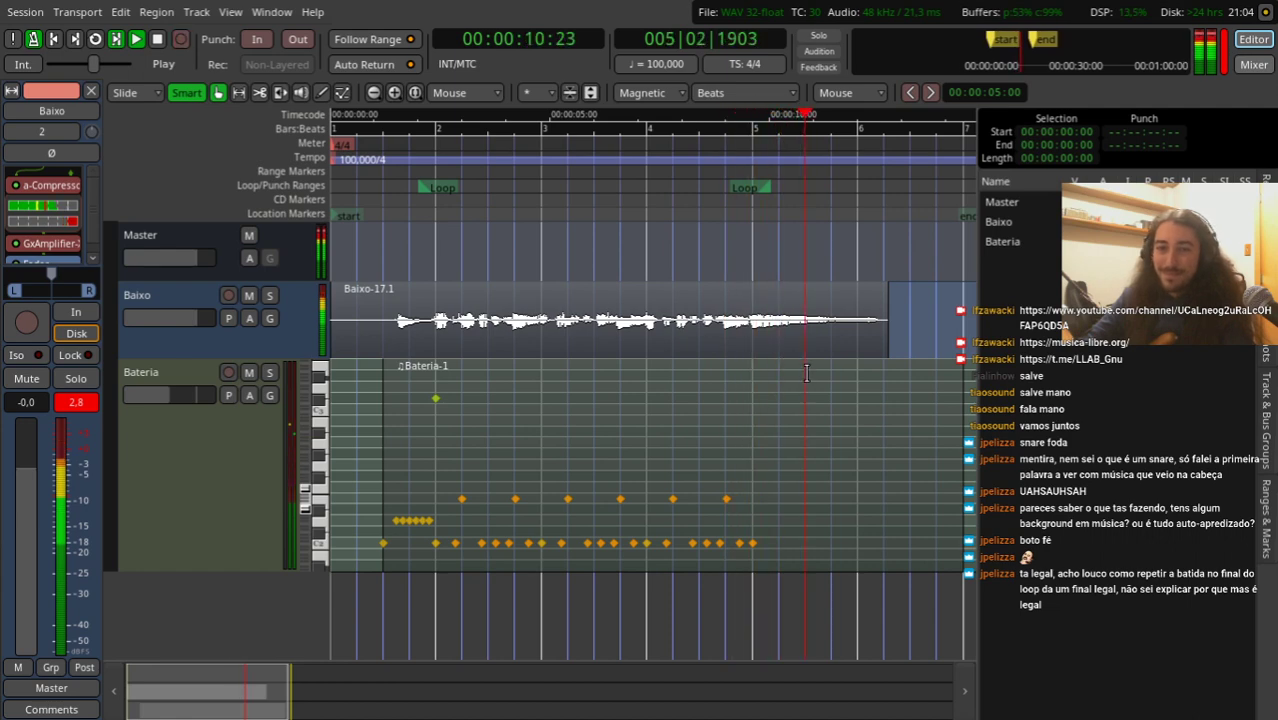
key(space)
click(650, 200)
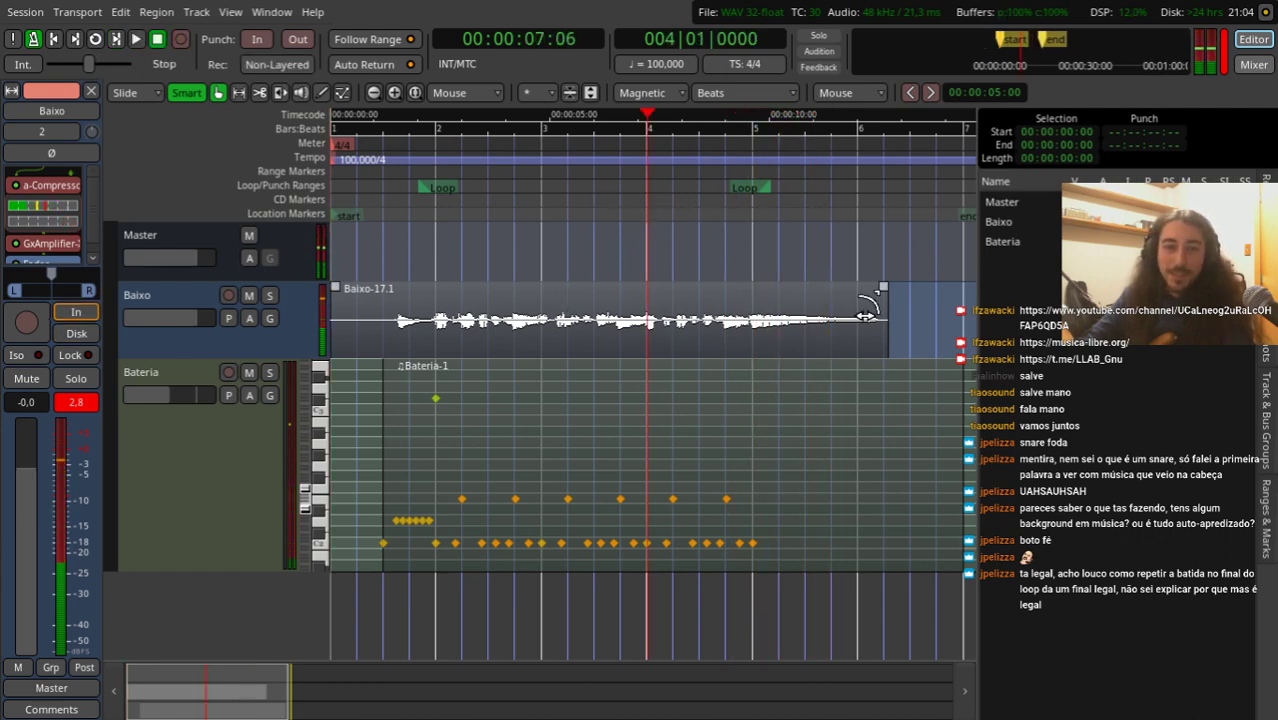
key(equal)
key(space)
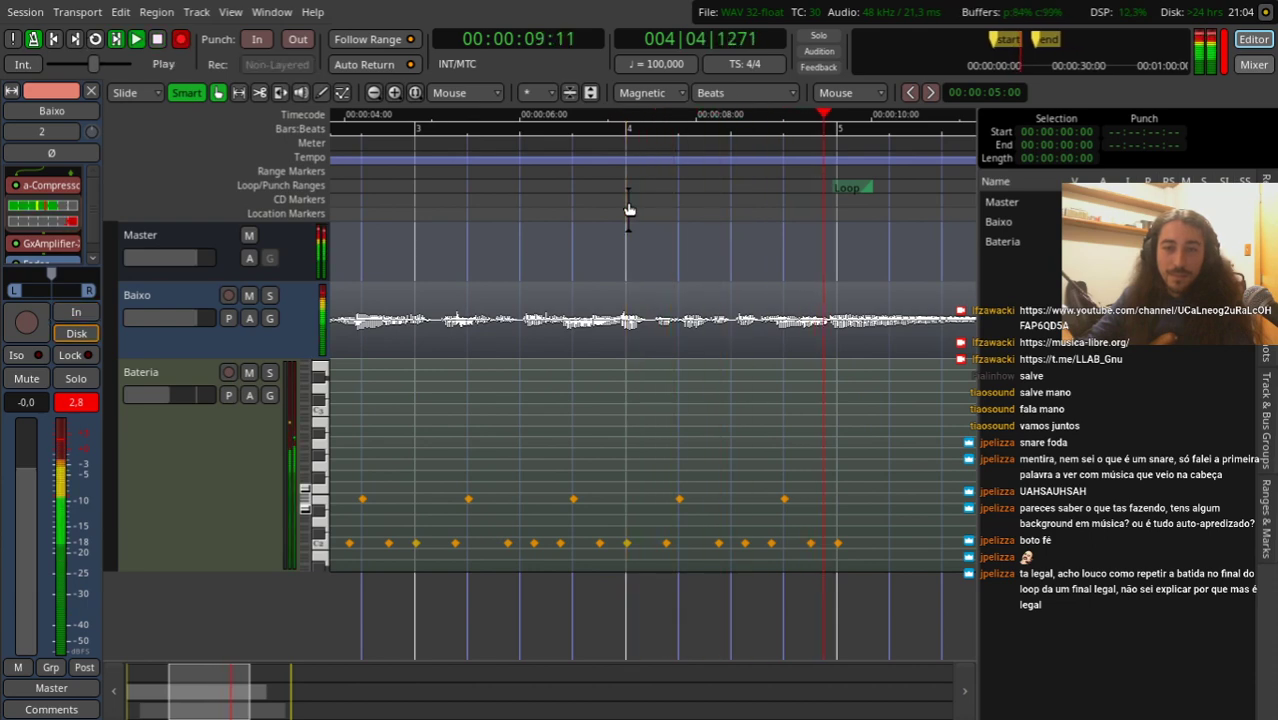
key(space)
Step: Split the recorded Baixo region at the starts of bars 4 and 5
click(638, 348)
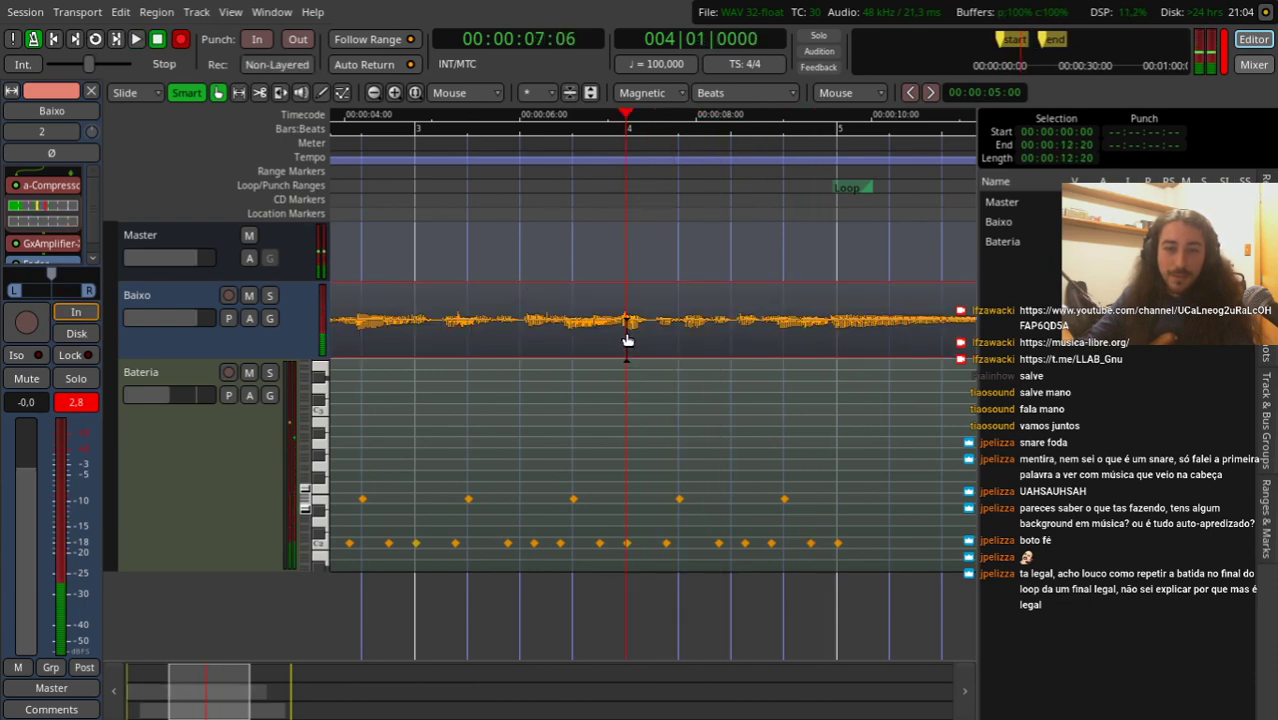
key(s)
click(835, 318)
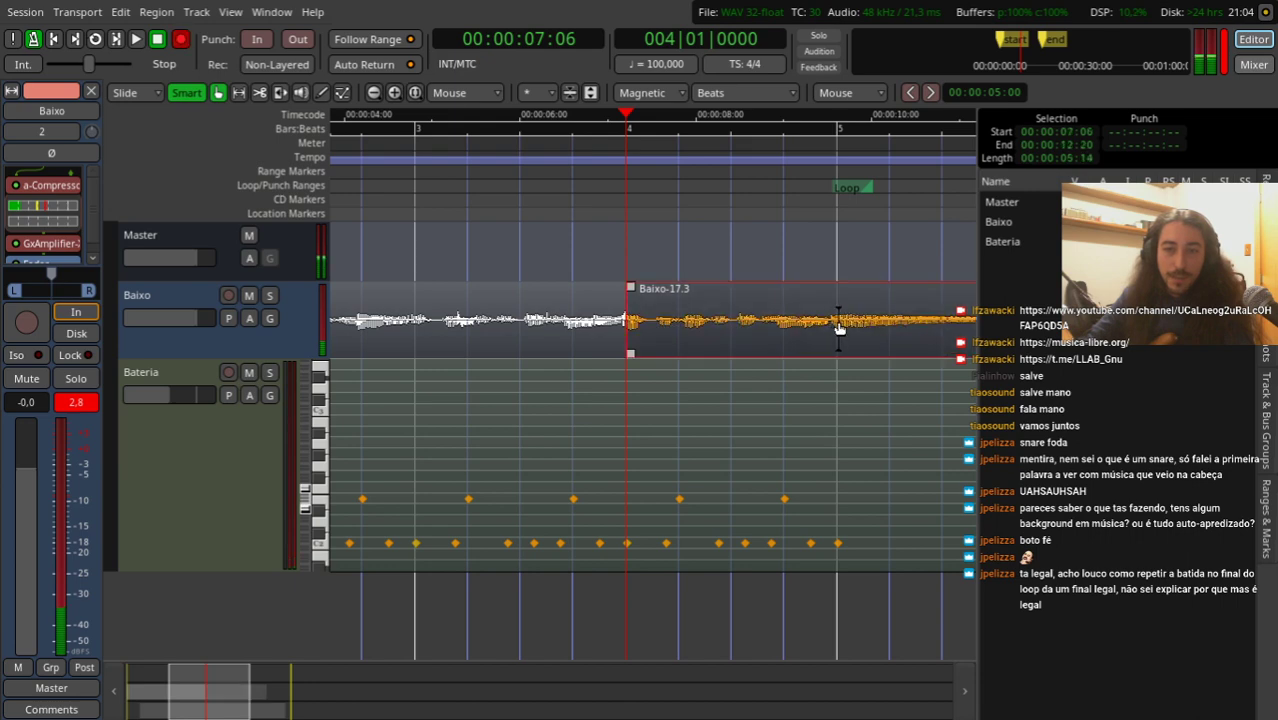
key(s)
Step: Copy the bar 4 bass segment over bar 3 on the Baixo track, and play back the arrangement
click(753, 309)
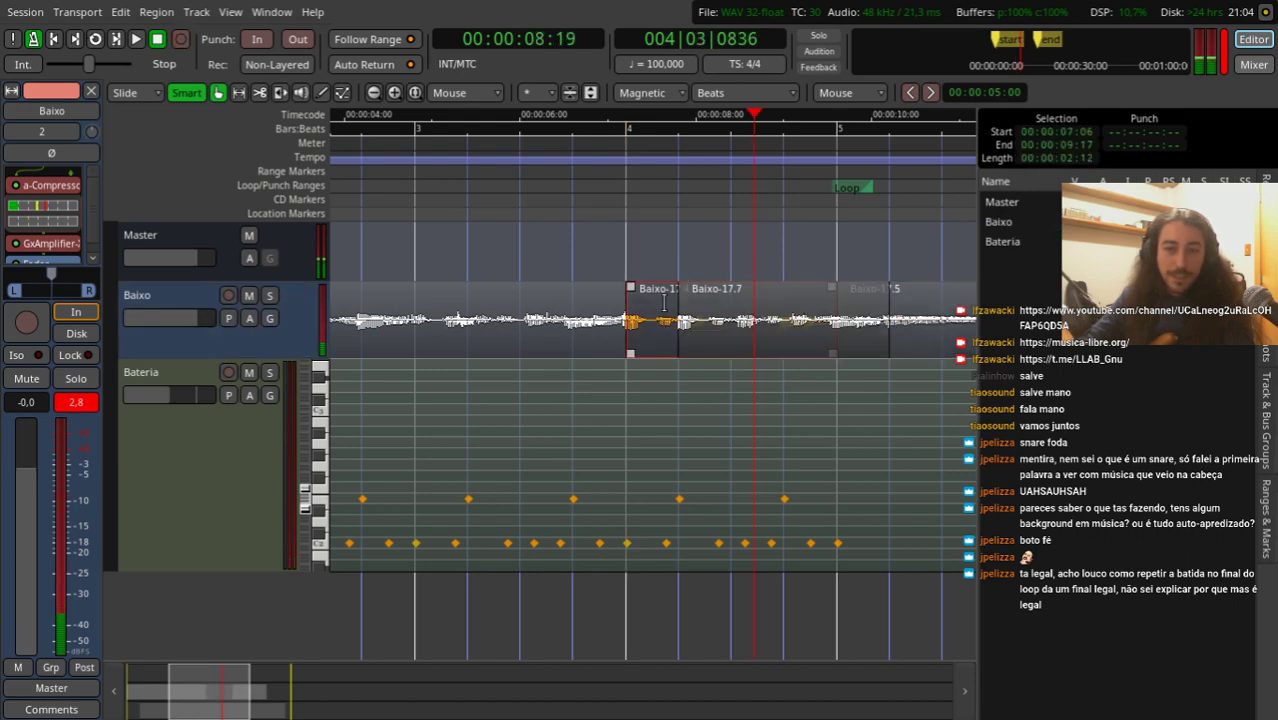
drag(752, 348, 478, 325)
key(minus)
mouse_move(432, 214)
mouse_down()
mouse_move(376, 205)
mouse_move(429, 212)
mouse_up()
key(space)
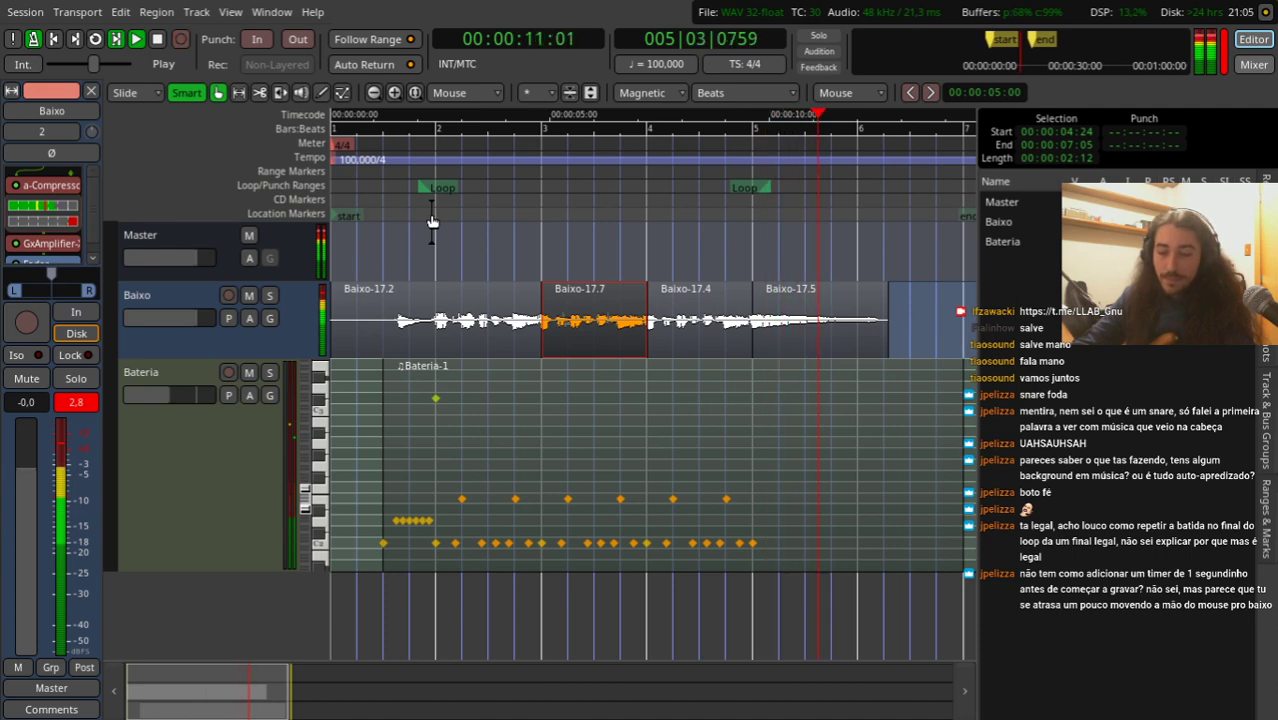
key(space)
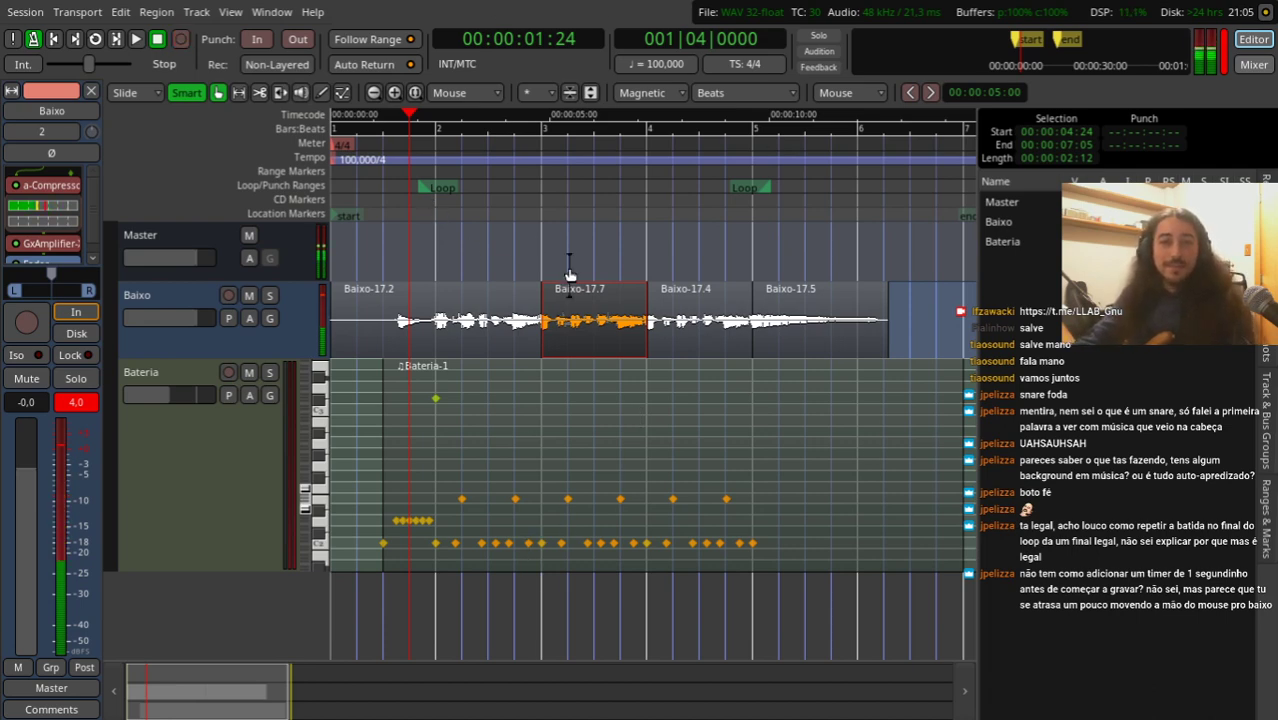
Step: Extend the start of the copied bar 3 bass segment to 00:00:04:22, and play back from the song start
key(z)
drag(475, 334, 479, 334)
key(minus)
key(Home)
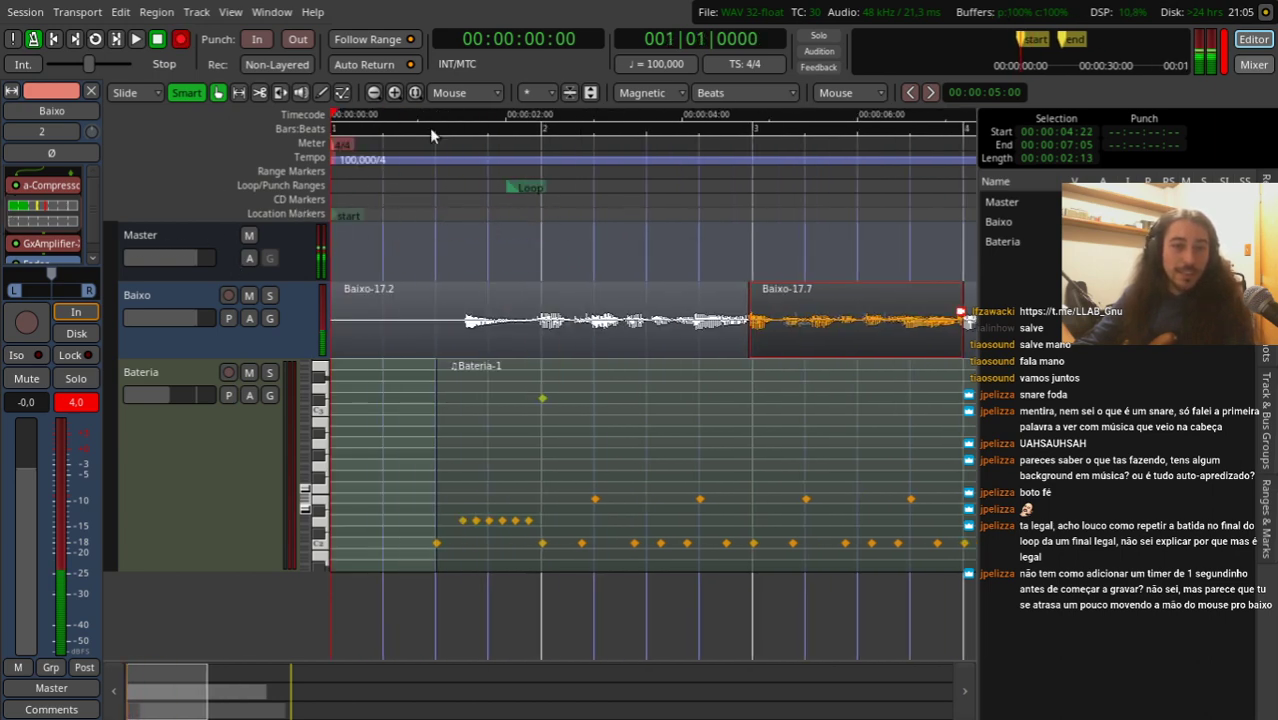
key(space)
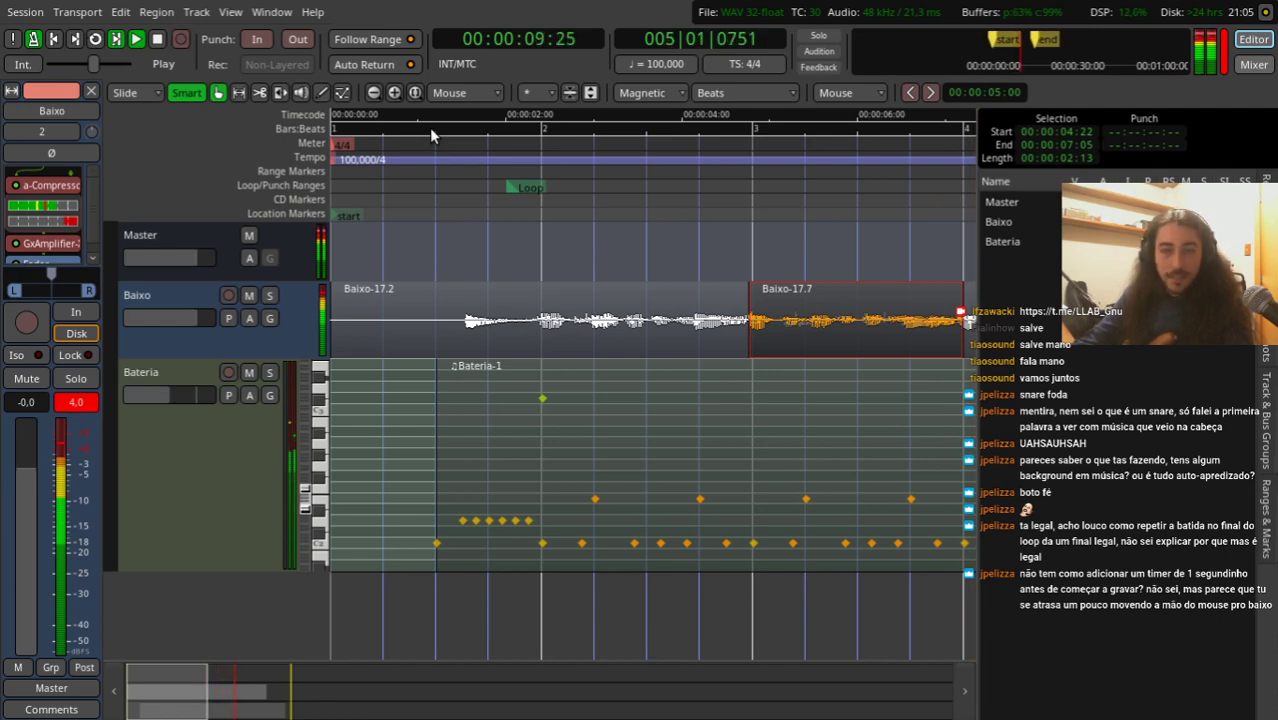
key(space)
Step: Nudge the first bass segment, Baixo-17.2, to start at 00:00:00:01, and play back the result
scroll(727, 204, down, 1)
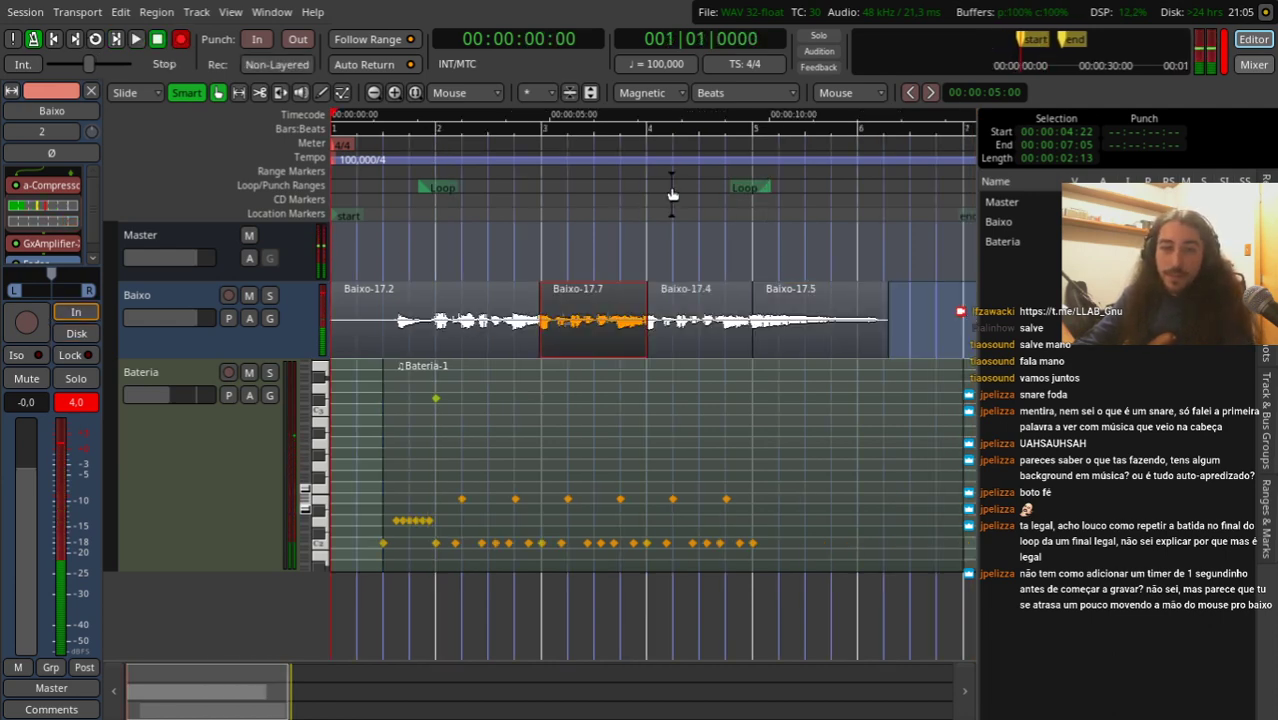
scroll(673, 195, up, 1)
drag(520, 200, 340, 205)
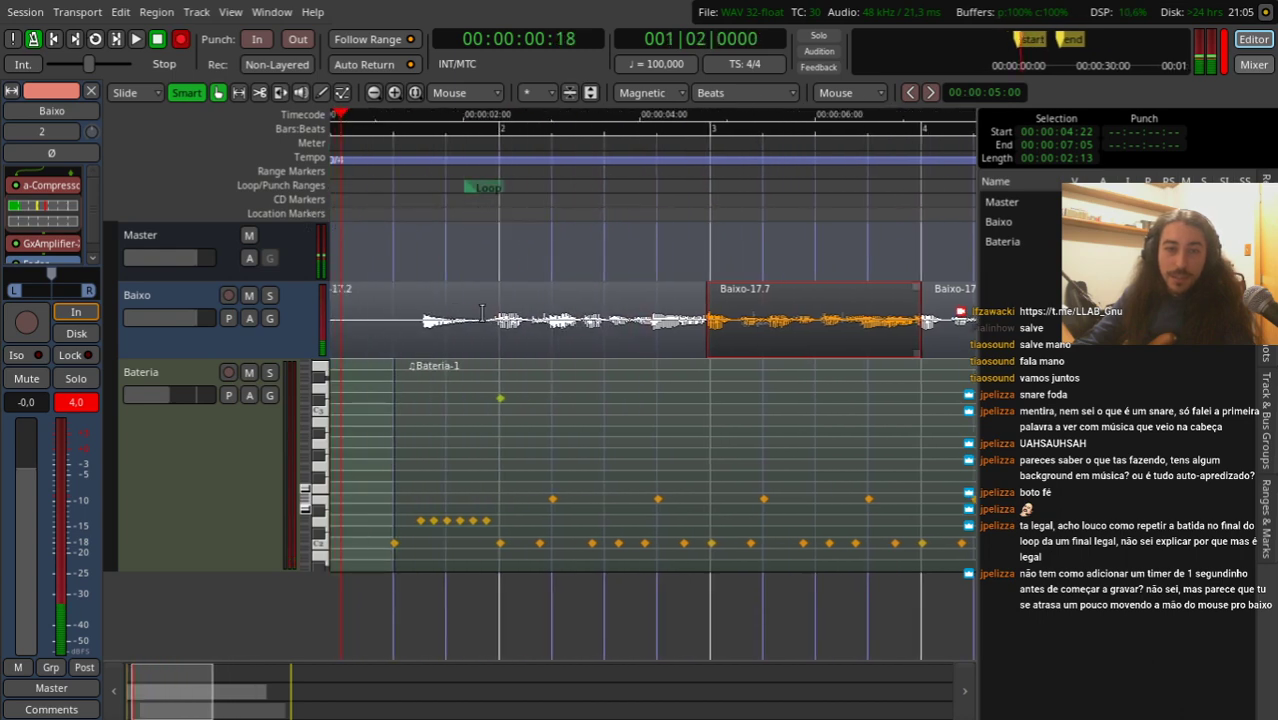
click(458, 321)
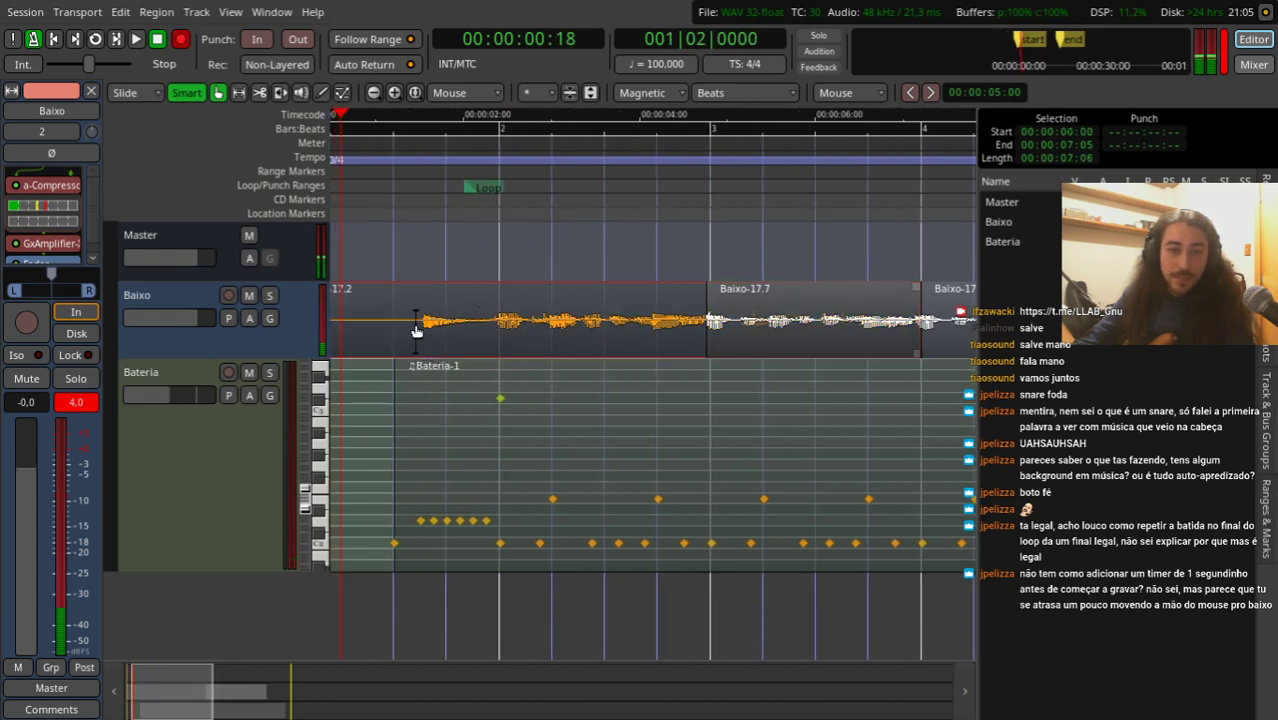
click(487, 333)
drag(474, 328, 481, 330)
key(minus)
key(space)
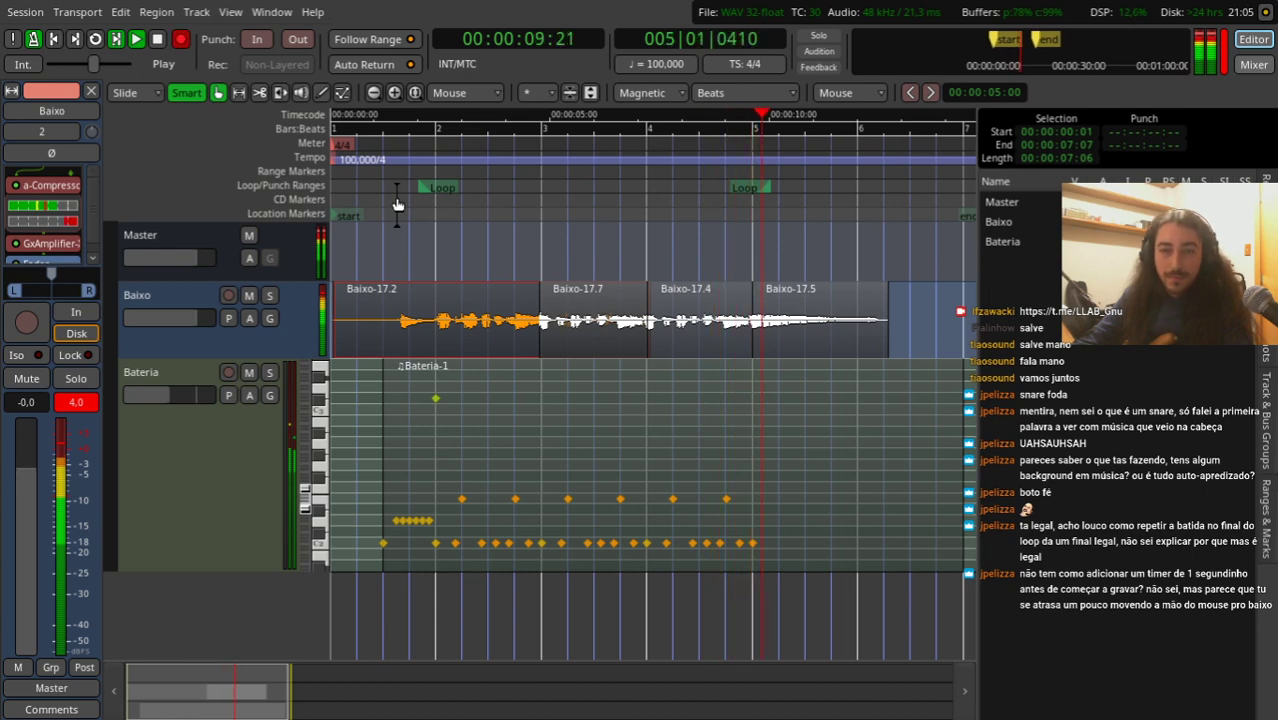
key(space)
Step: Move the Baixo-17.7 and Baixo-17.4 segments together to start at 00:00:04:24, and check the timing by playing them back
scroll(595, 317, up, 3)
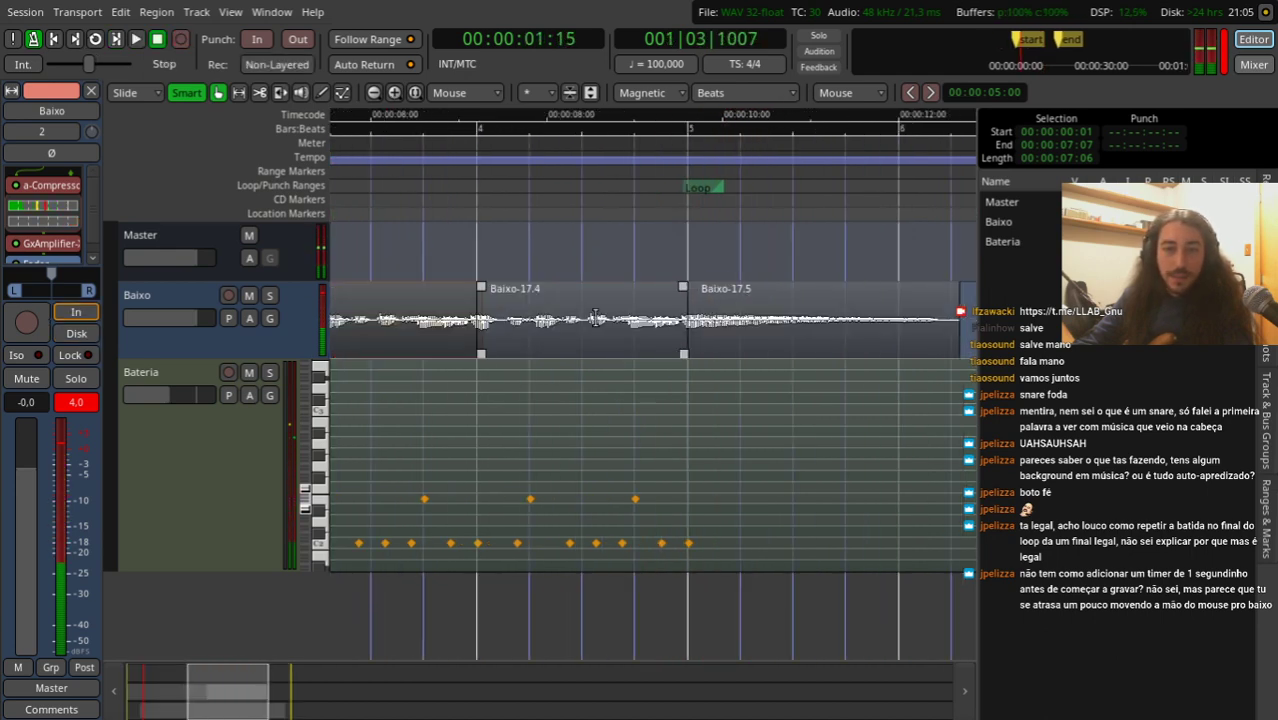
click(543, 335)
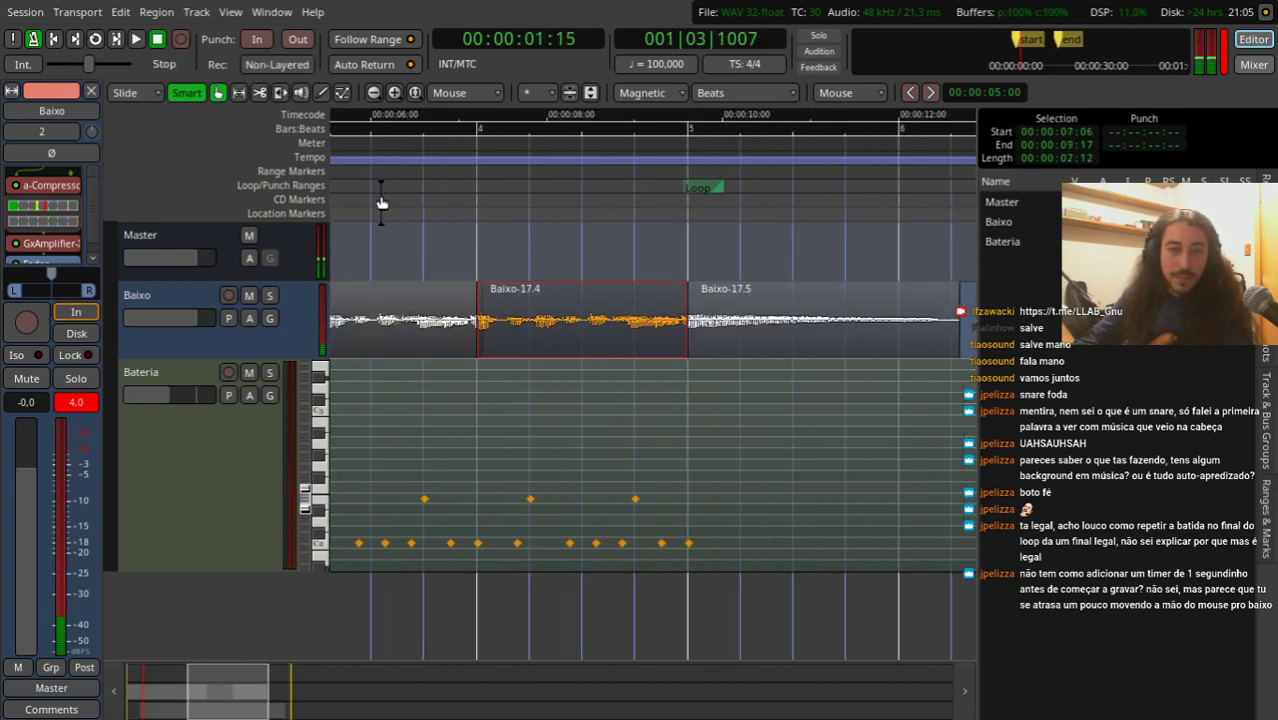
drag(380, 194, 484, 218)
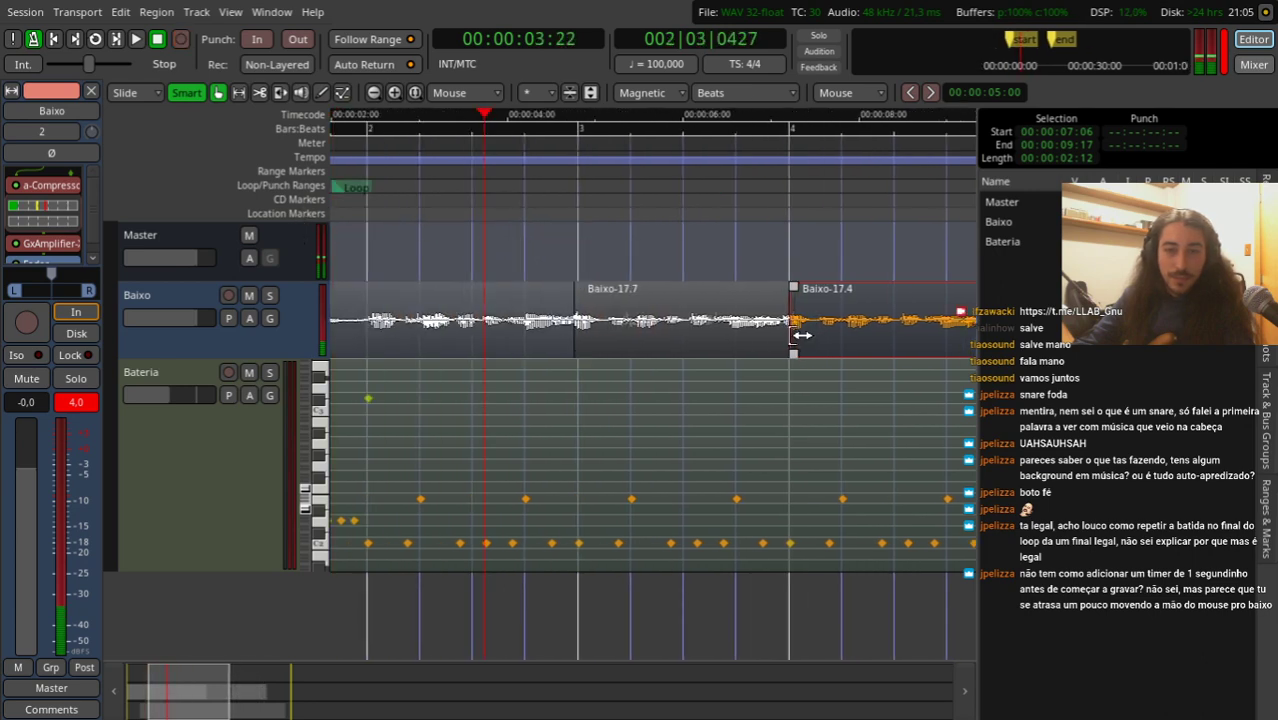
drag(800, 335, 790, 345)
ctrl+click(682, 345)
drag(697, 345, 704, 345)
key(space)
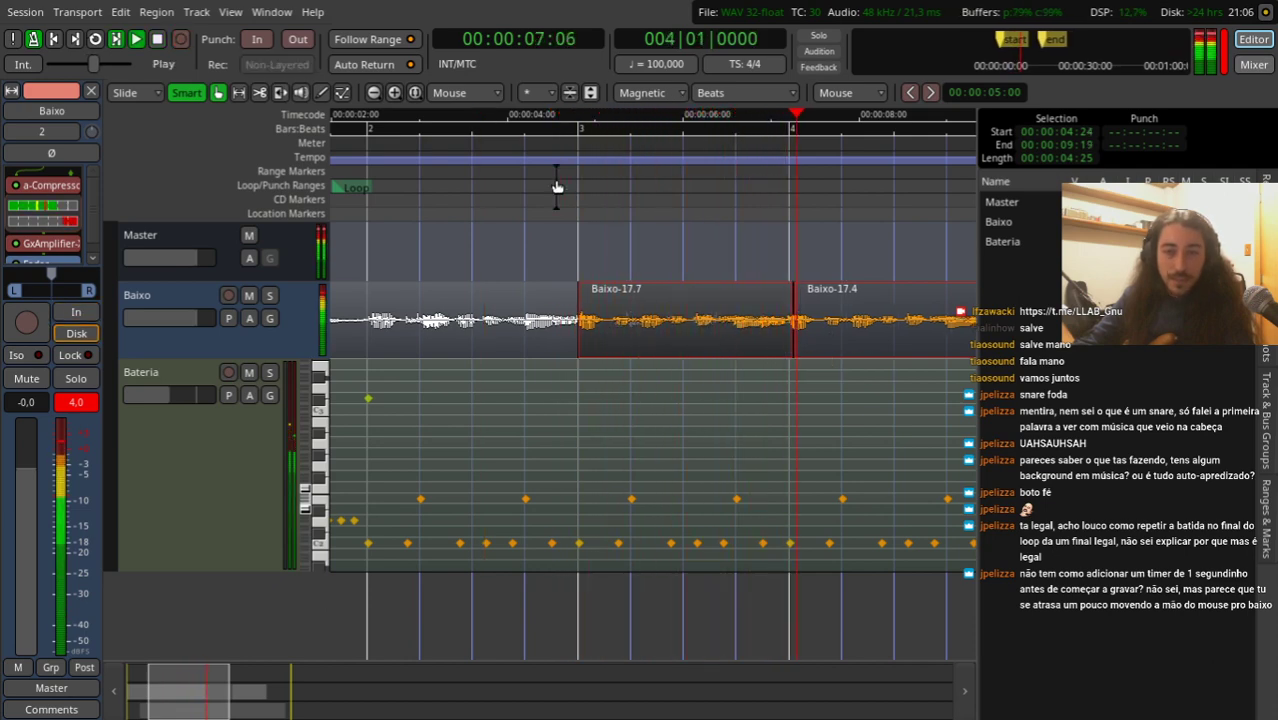
key(minus)
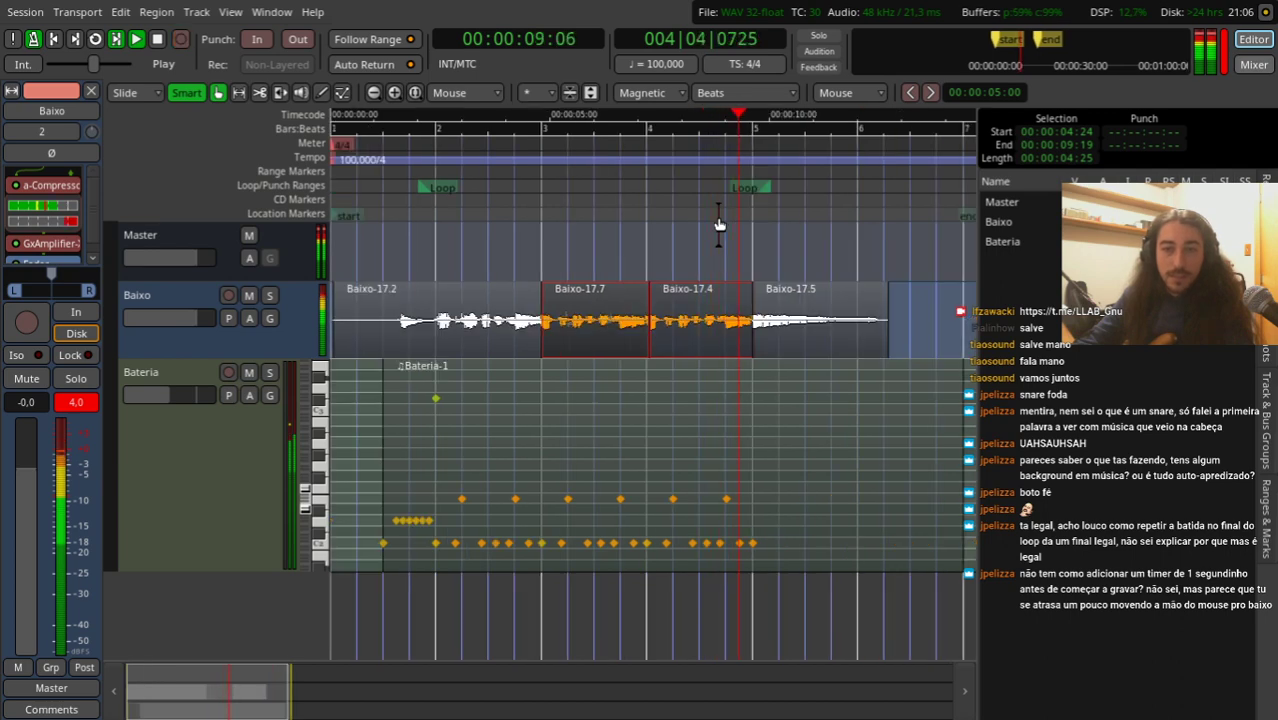
key(space)
Step: Move the final bass segment, Baixo-17.5, to start at 00:00:09:21
key(equal)
click(714, 333)
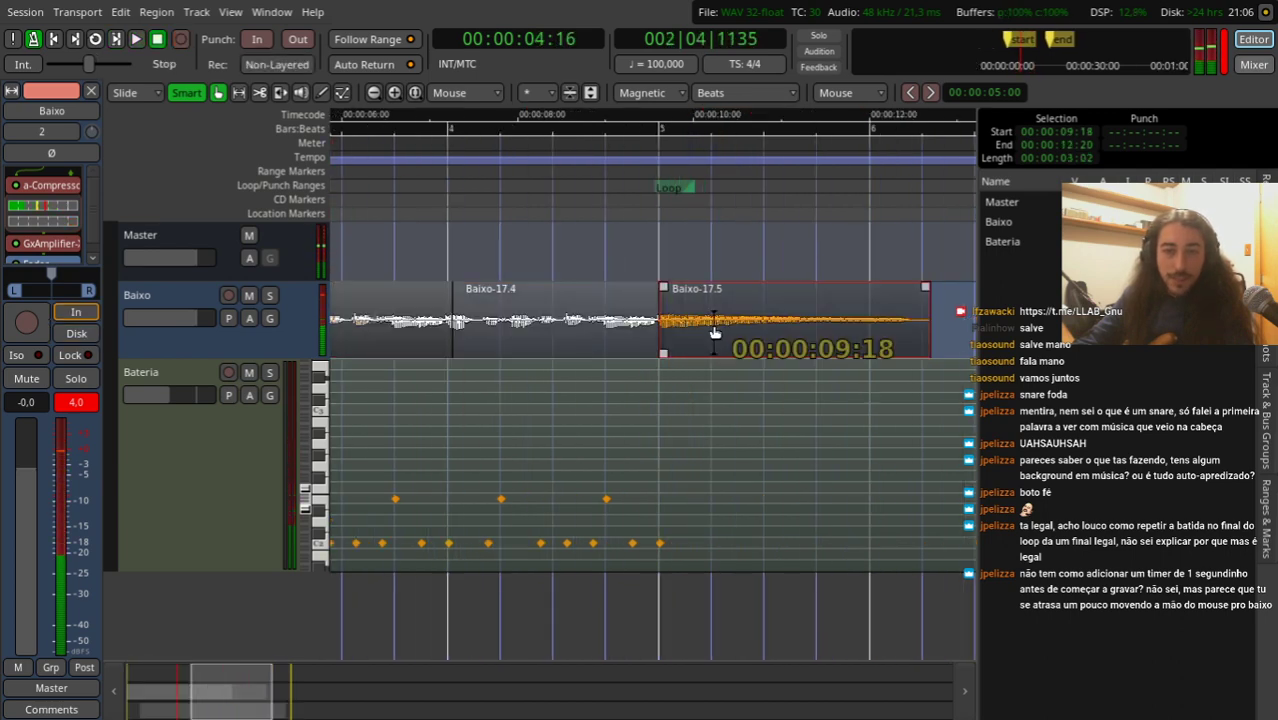
drag(714, 333, 722, 321)
key(equal)
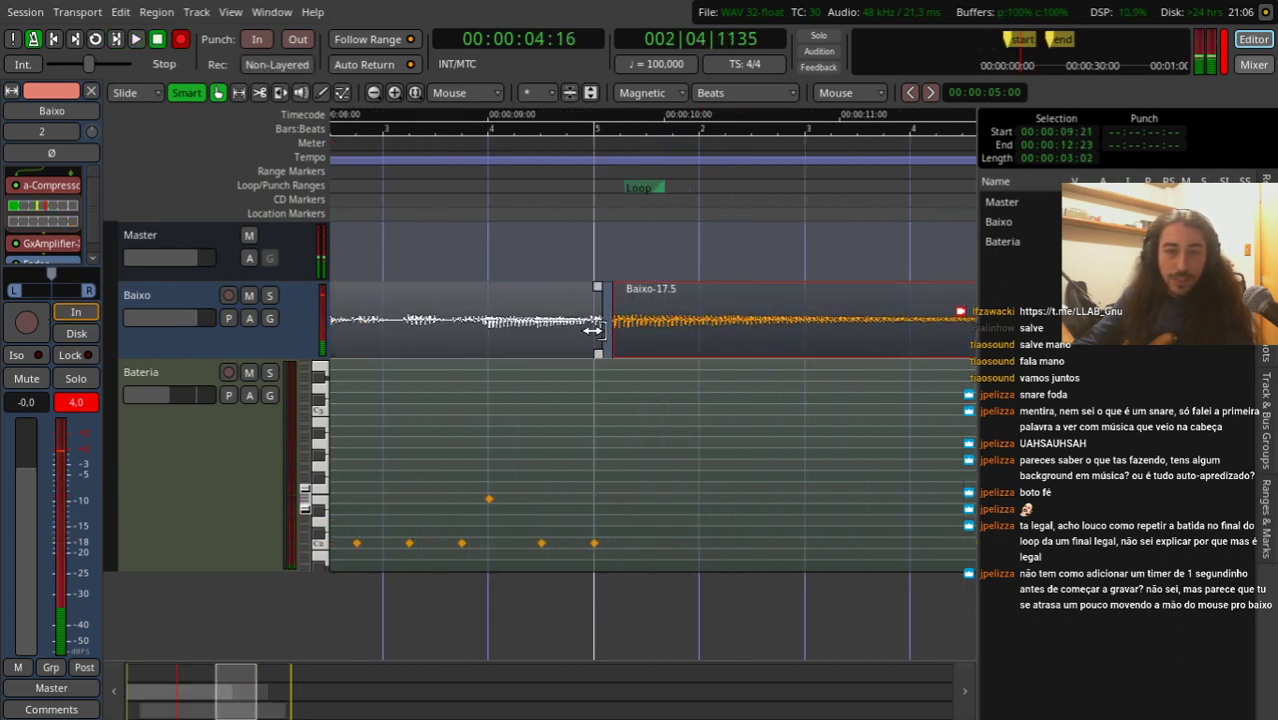
Step: Extend the start of the last bass region, Baixo-17.5, back to 00:00:09:18 near bar 5 and play back the join
drag(593, 330, 580, 333)
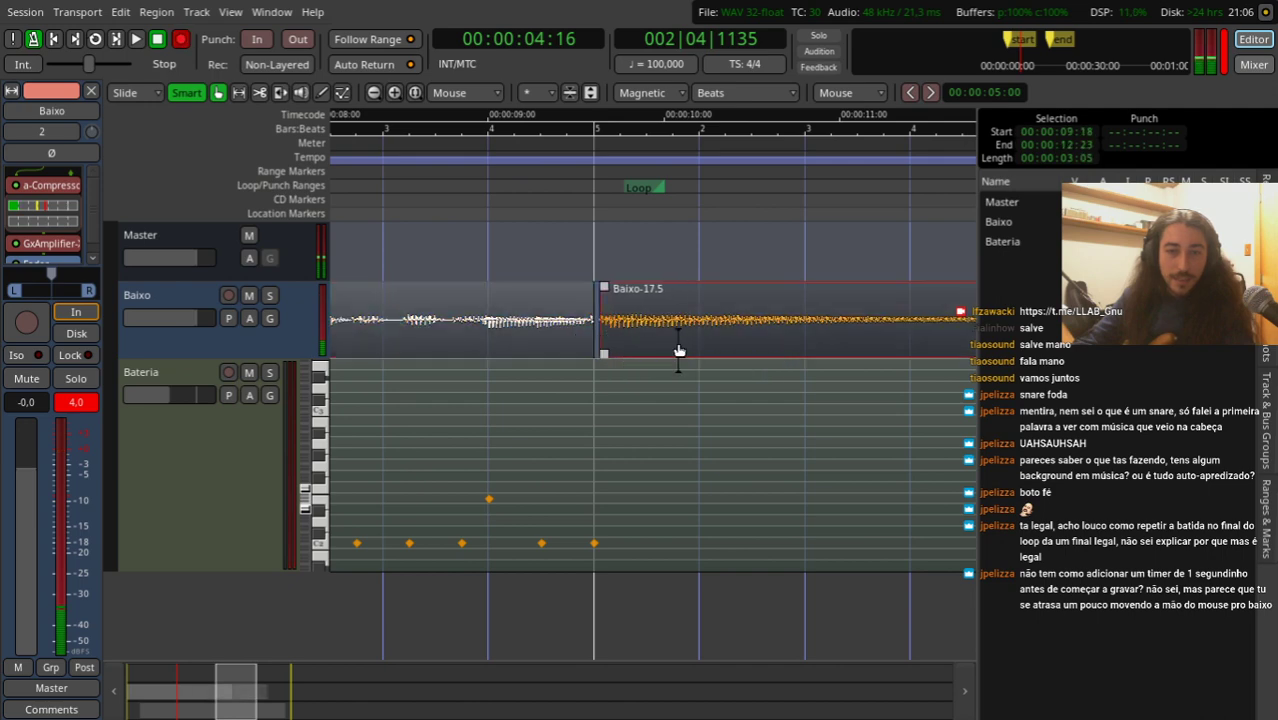
click(677, 350)
key(minus)
click(529, 209)
key(space)
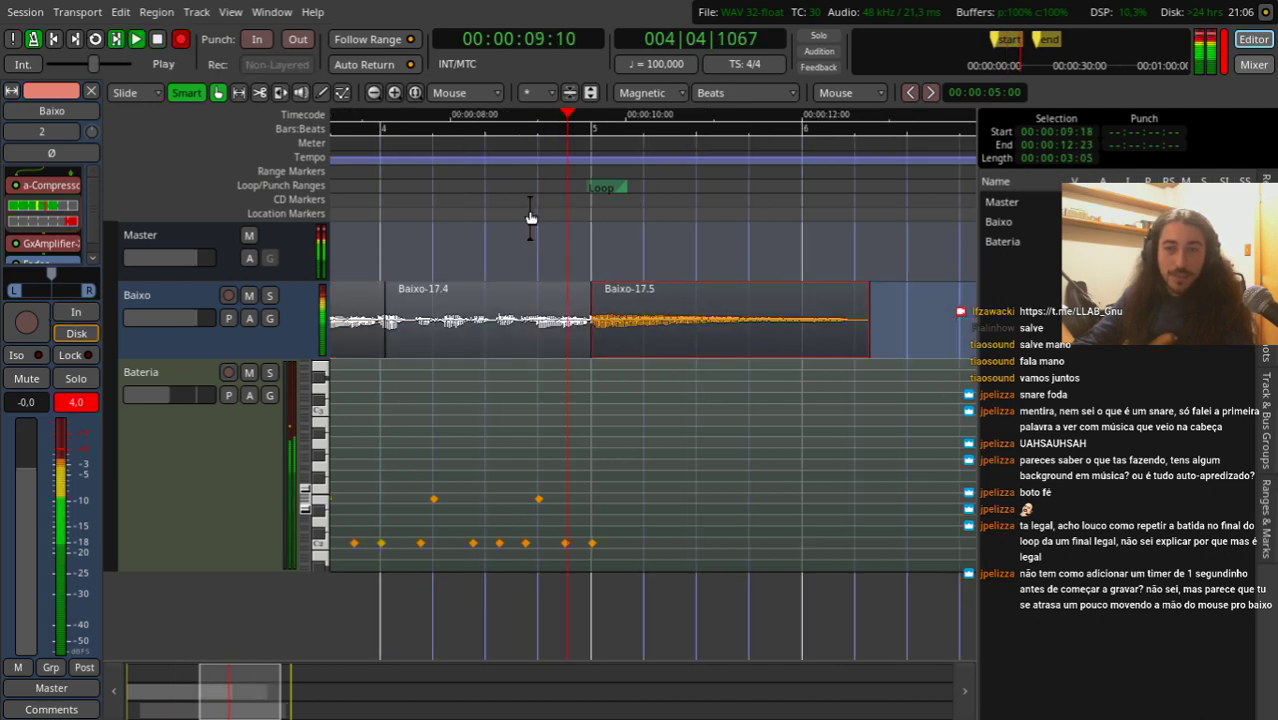
key(minus)
key(space)
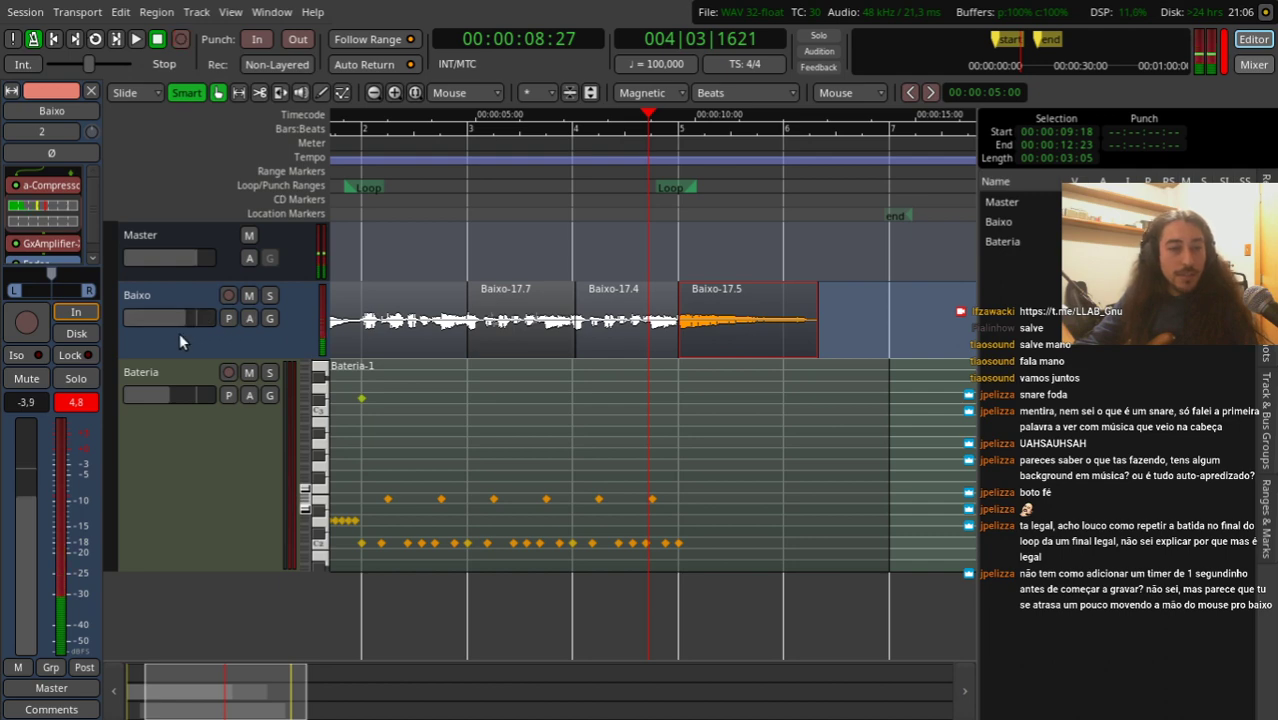
Step: Play the arrangement from the session start to check the edited bass take against the drums
key(Home)
key(space)
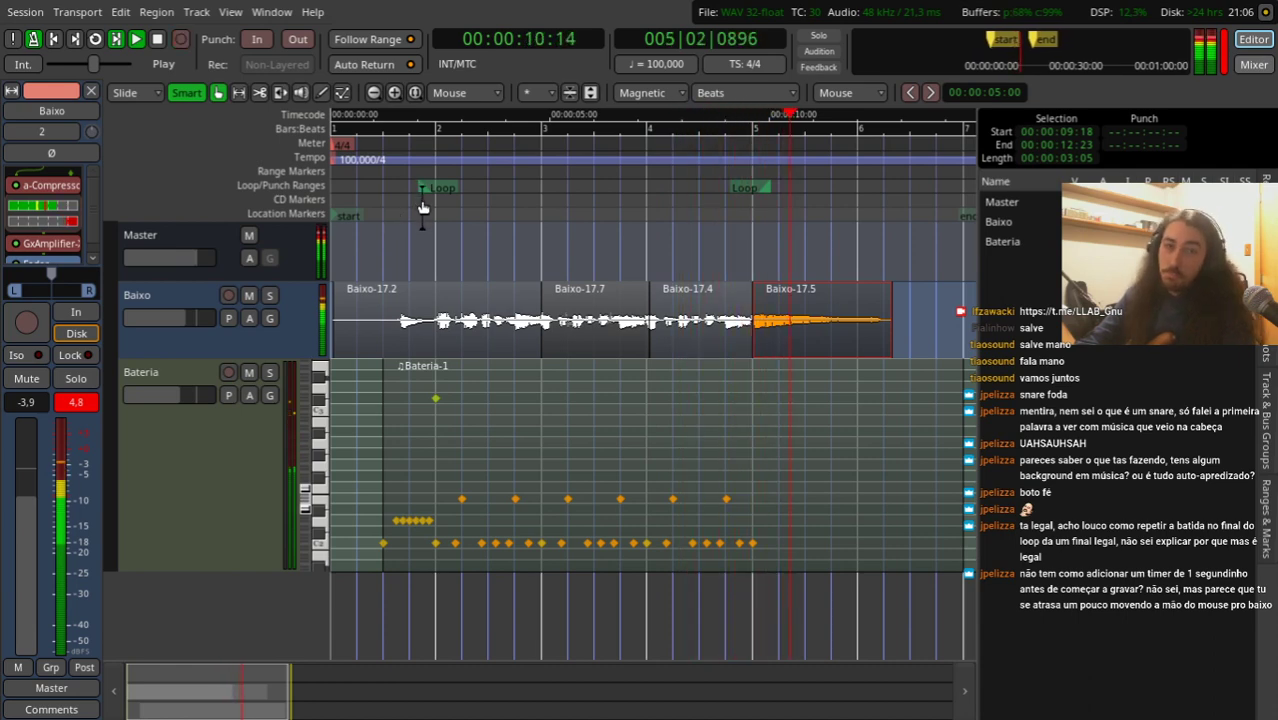
key(shift+r)
key(space)
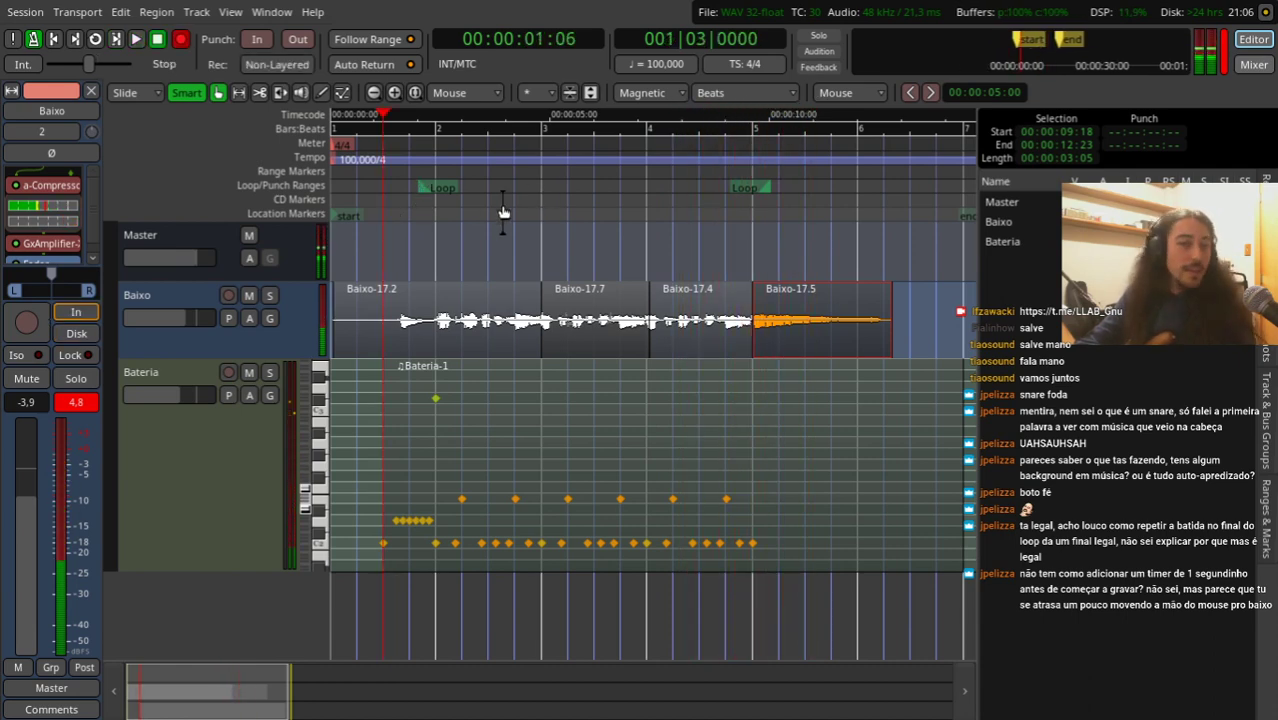
Step: Open the Baixo track's GxAmplifier-X and adjust its Bass, Mastergain and Treble knobs while playing back the arrangement
scroll(89, 206, down, 1)
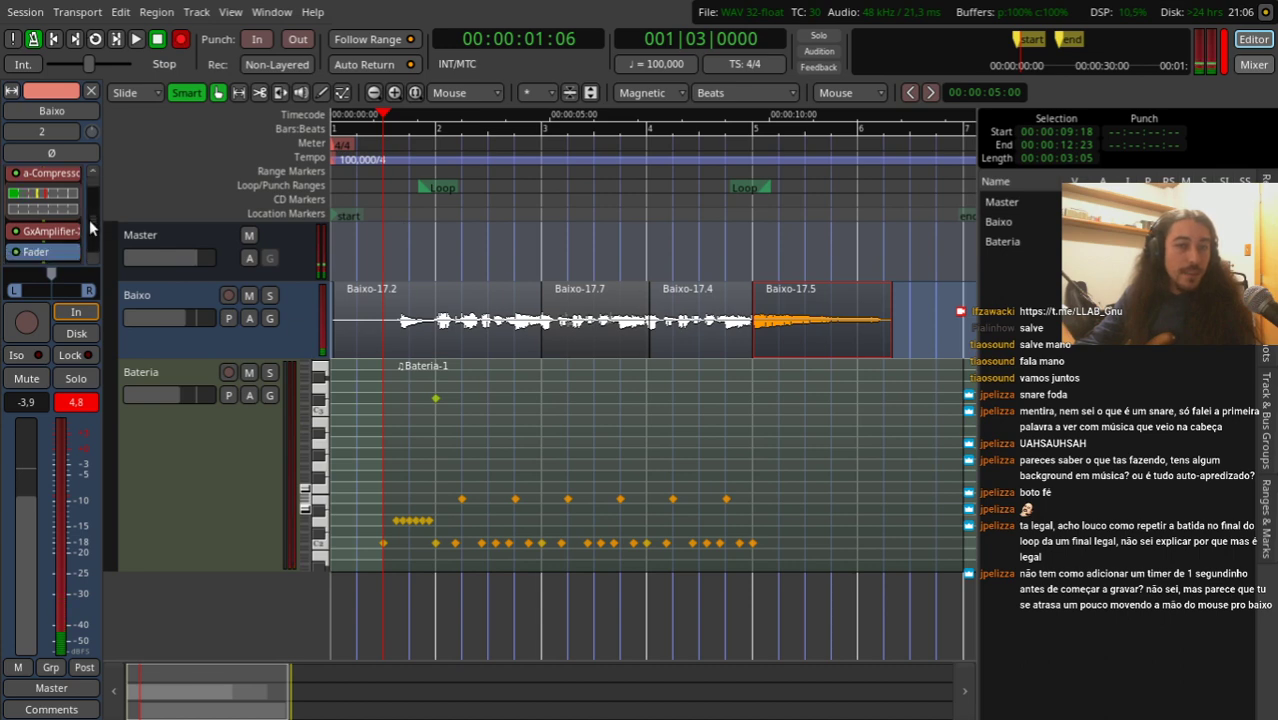
double_click(48, 231)
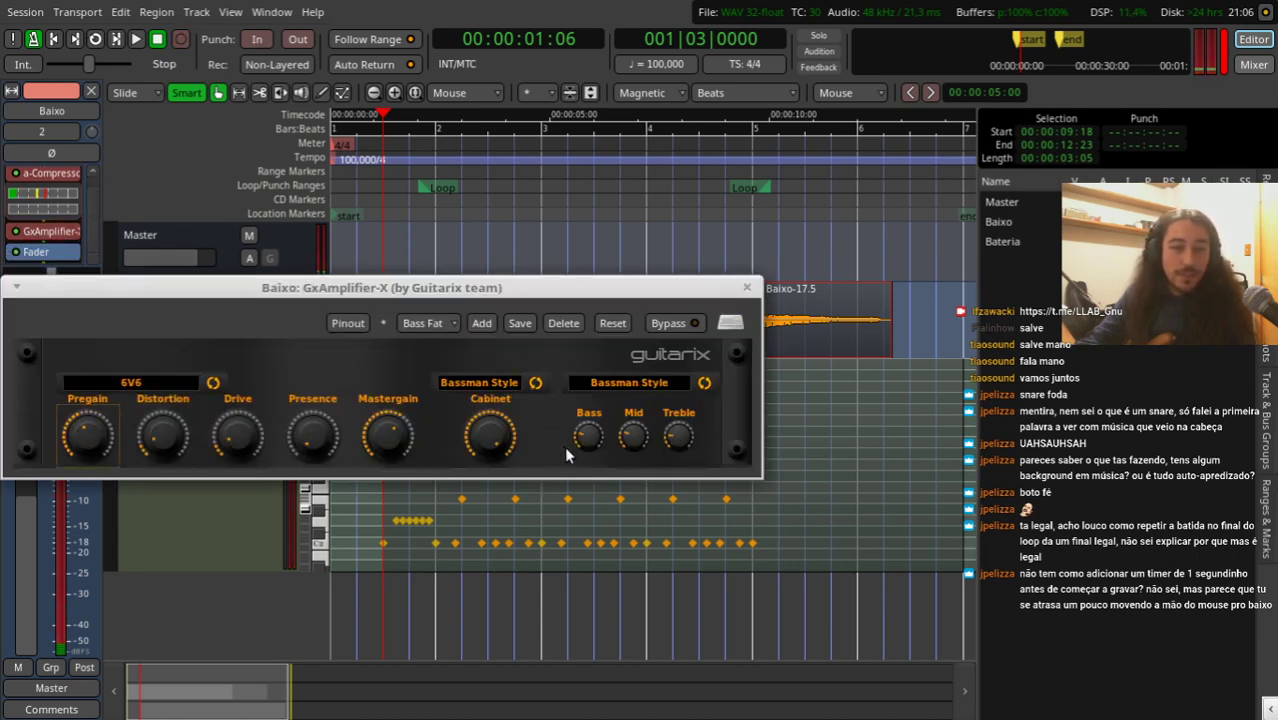
drag(565, 296, 610, 379)
key(space)
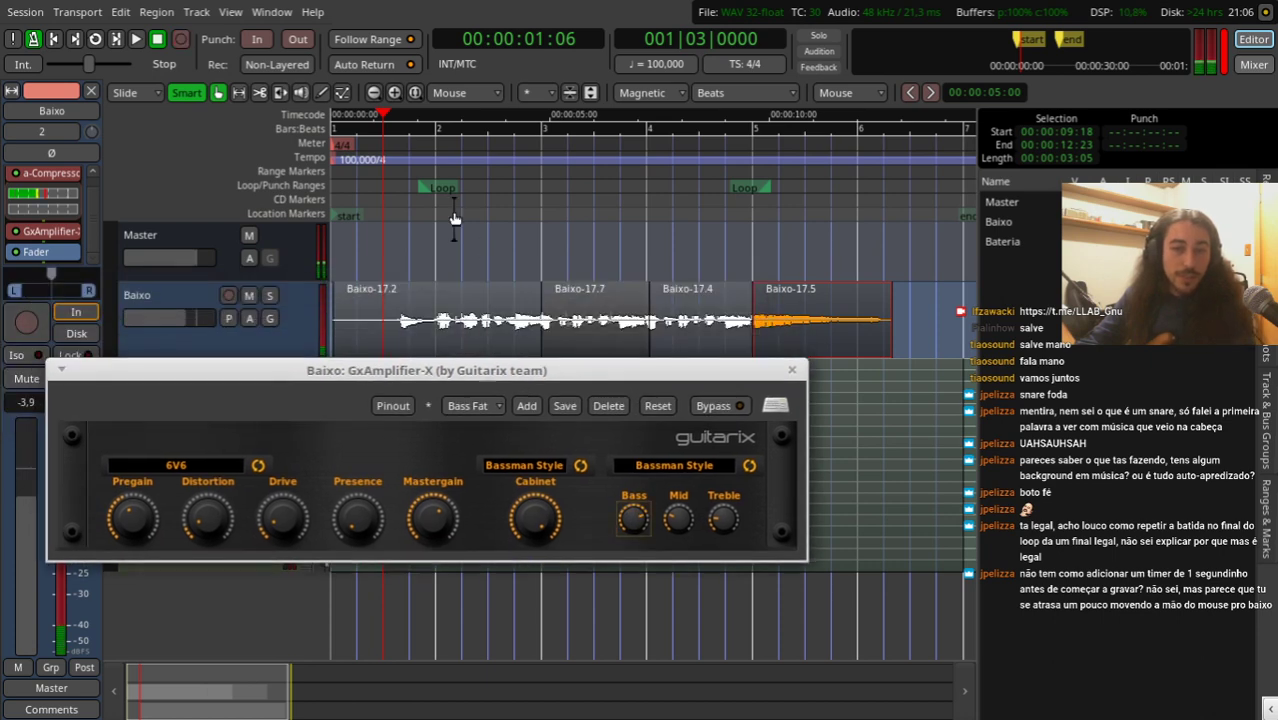
click(416, 200)
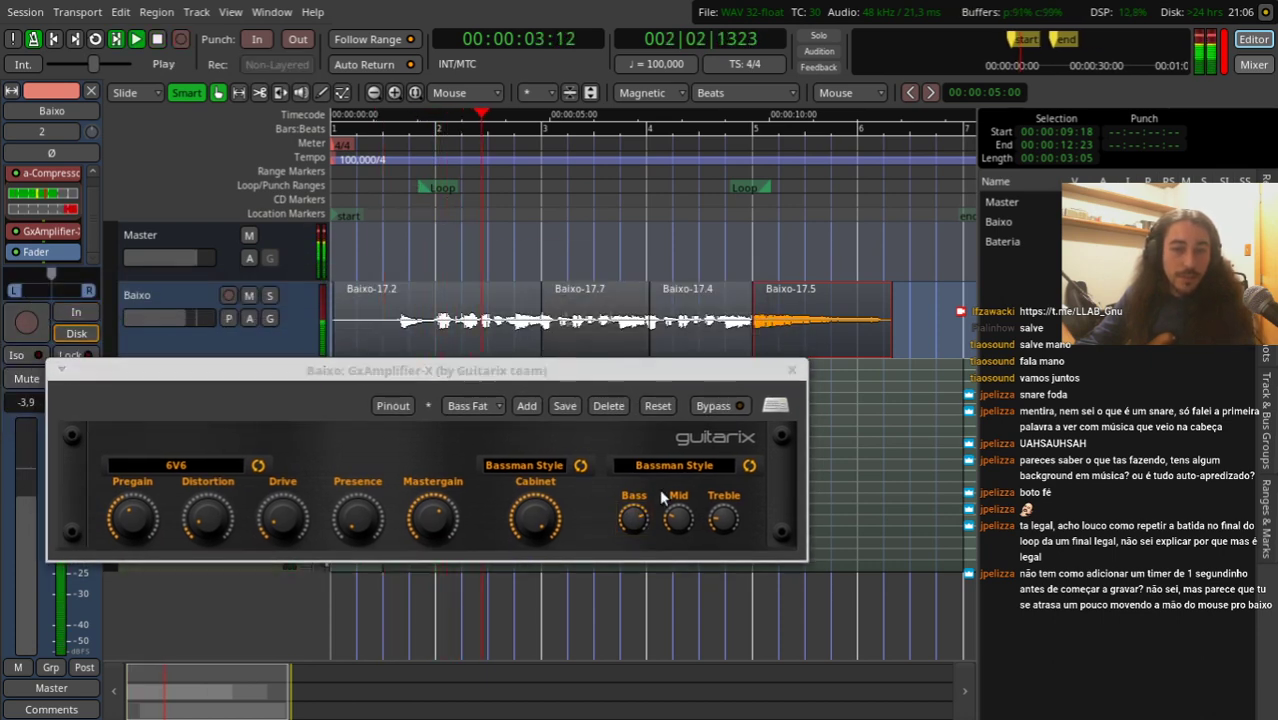
click(172, 492)
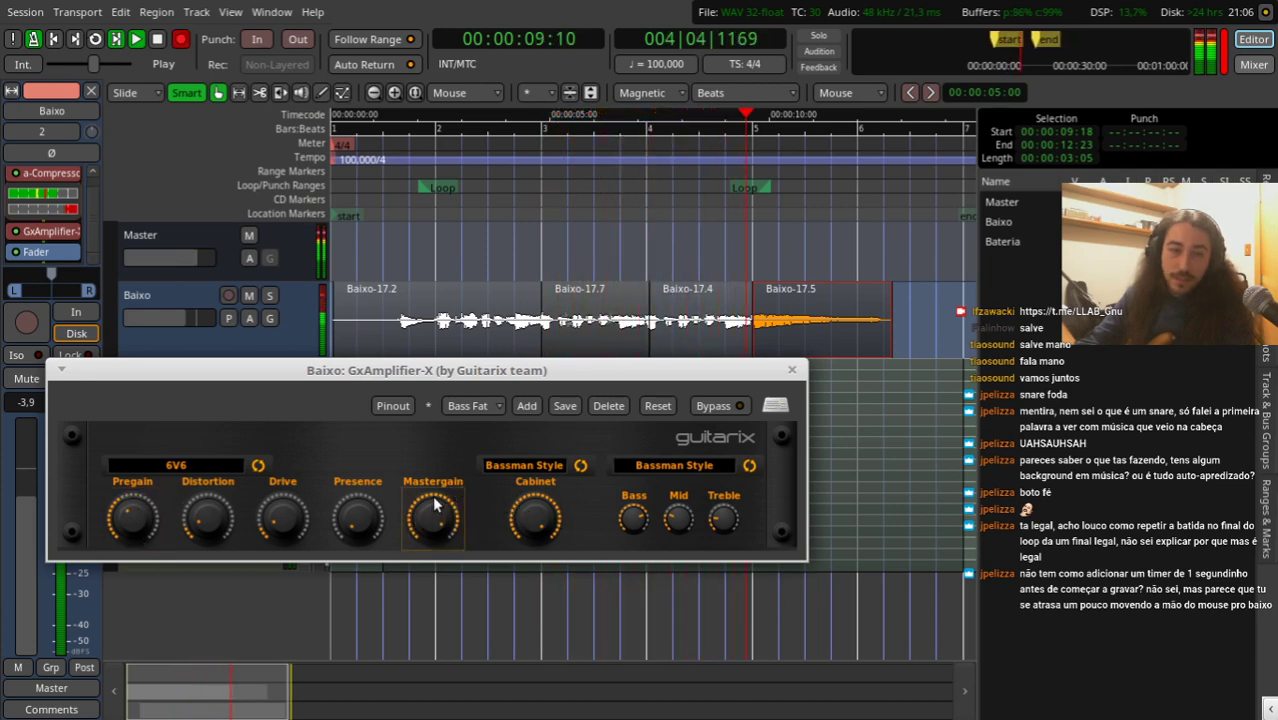
key(space)
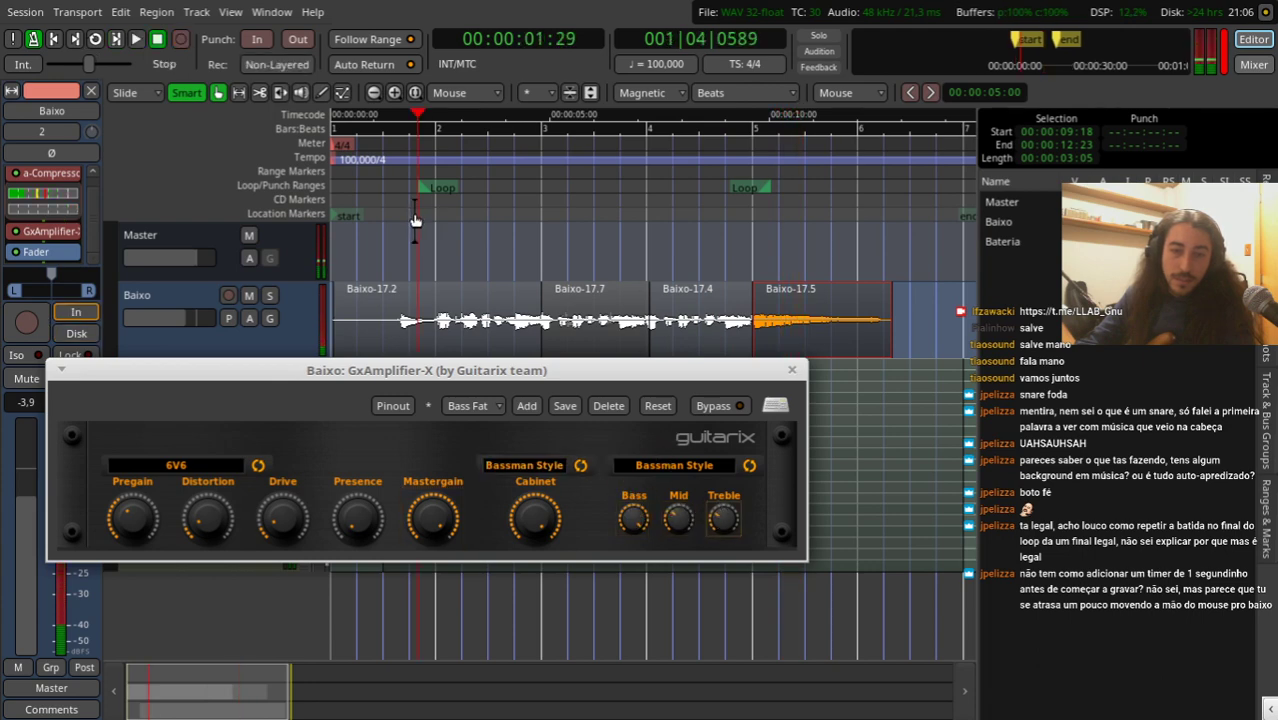
Step: Fine-tune the bass amplifier's Mid, Pregain and Mastergain while replaying the arrangement from the middle of bar 1
key(space)
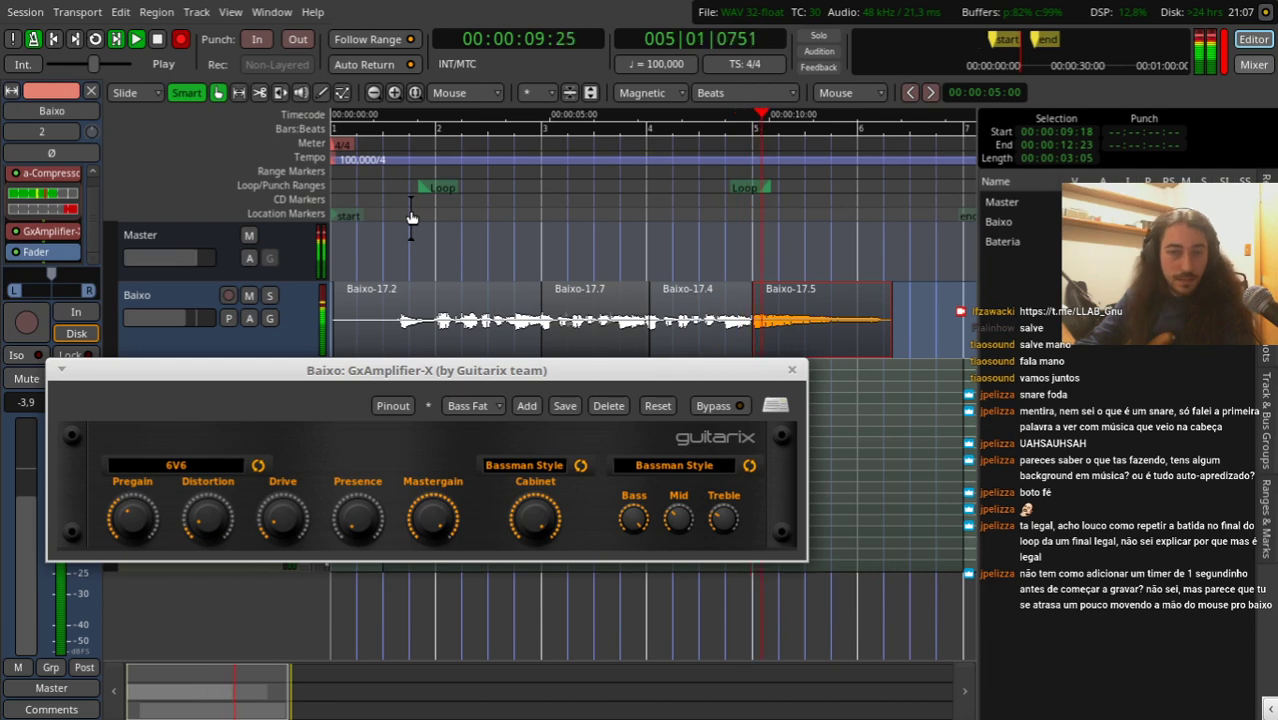
click(410, 209)
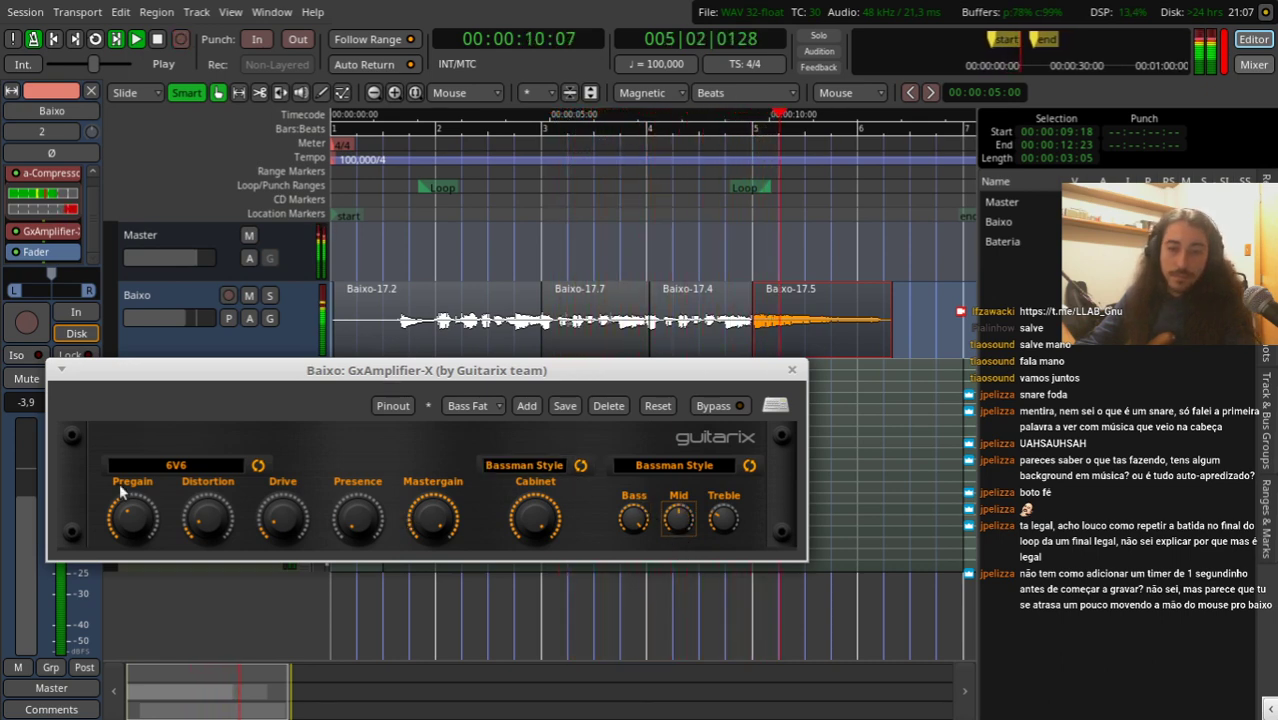
key(space)
key(shift+r)
click(389, 183)
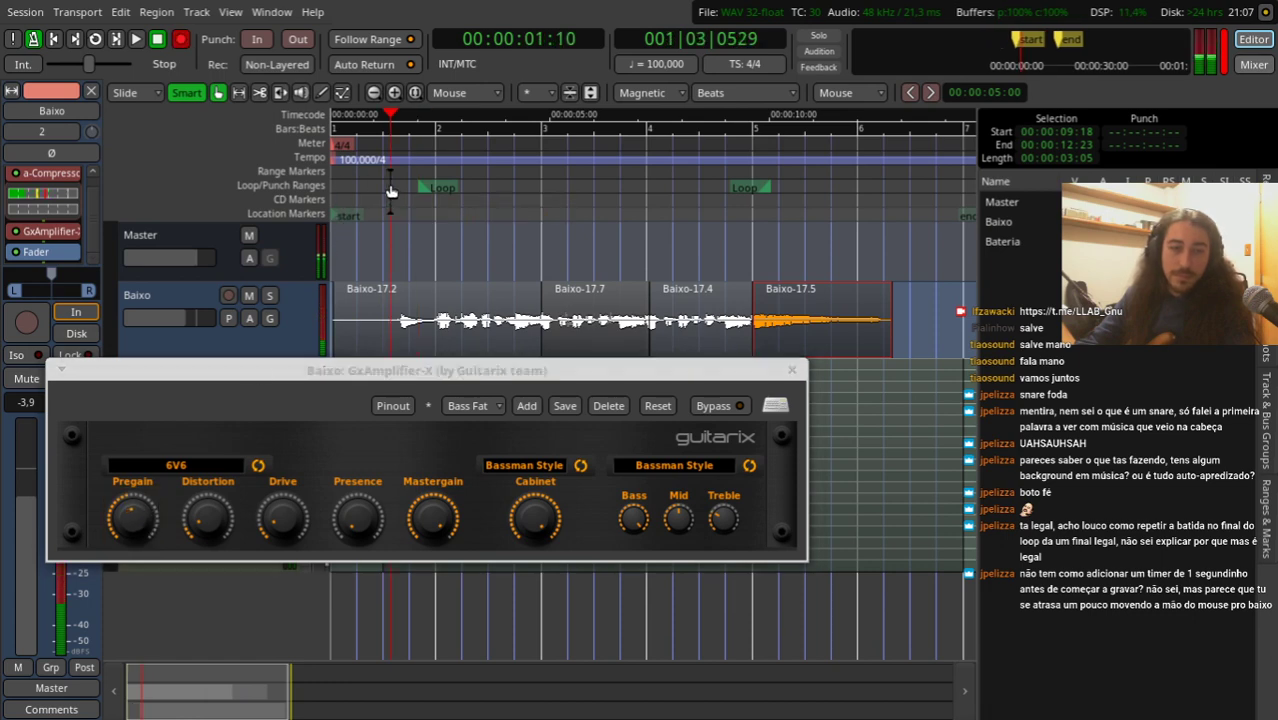
key(space)
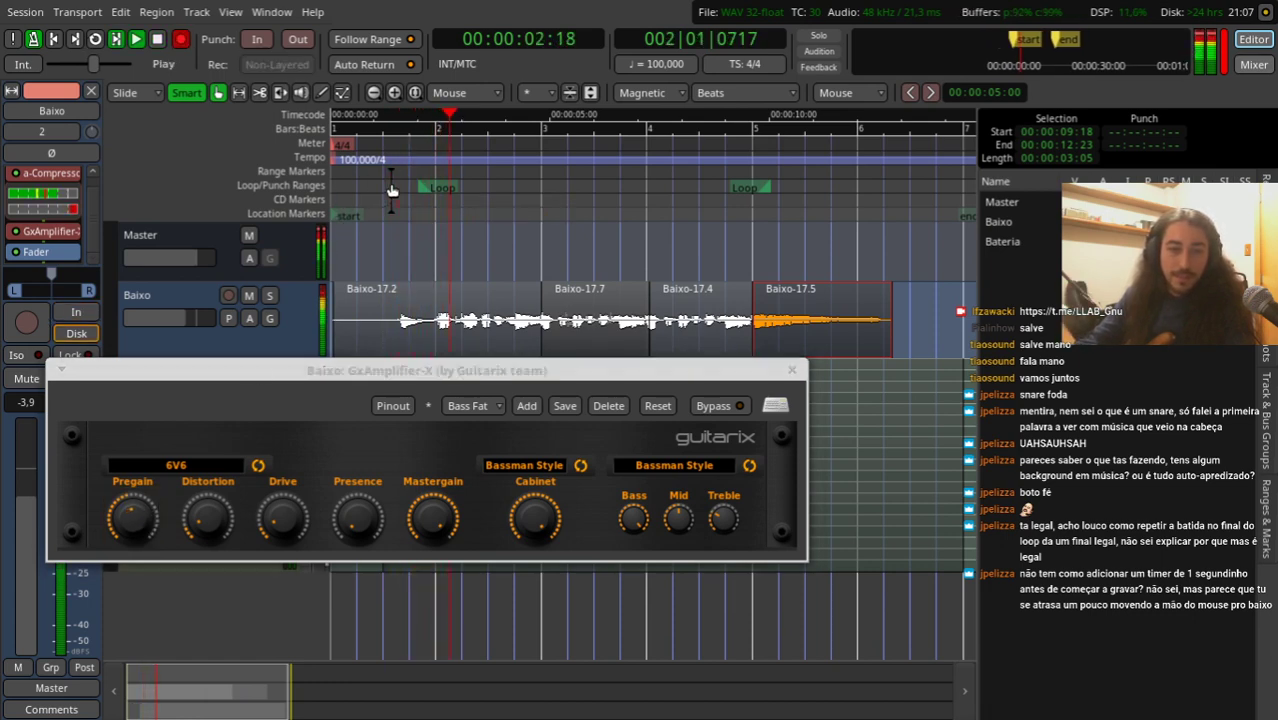
click(440, 534)
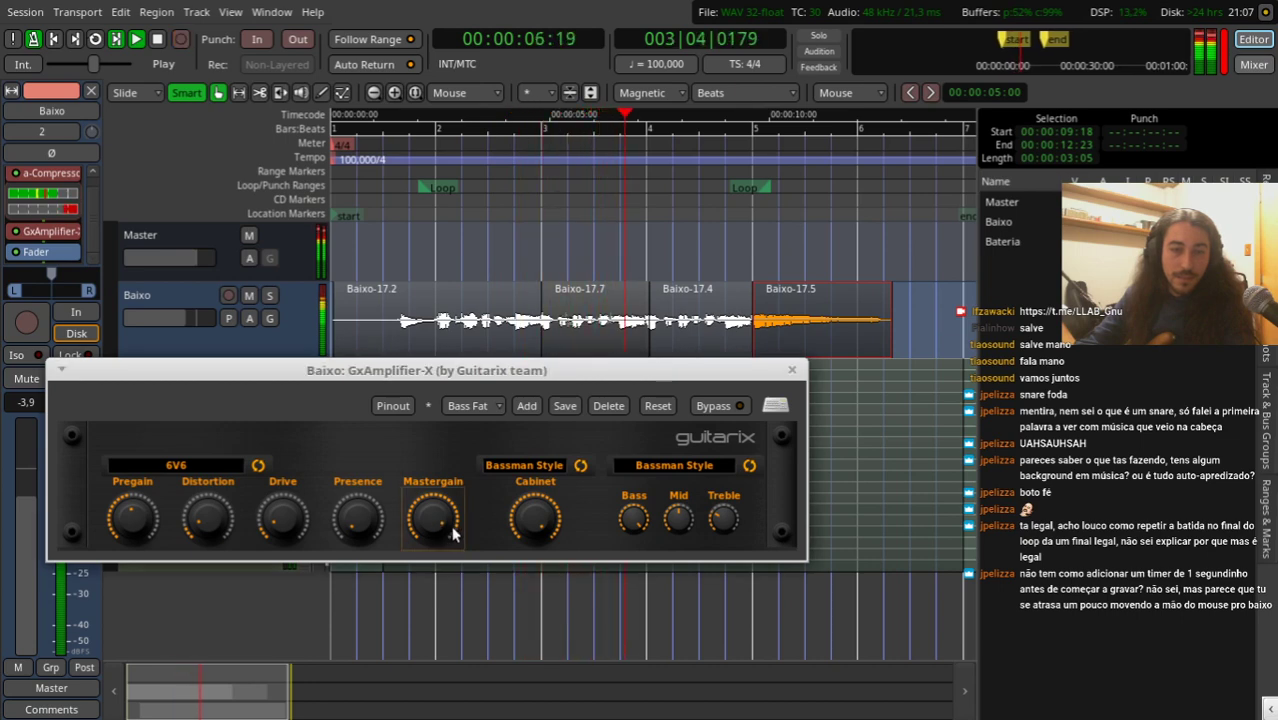
key(space)
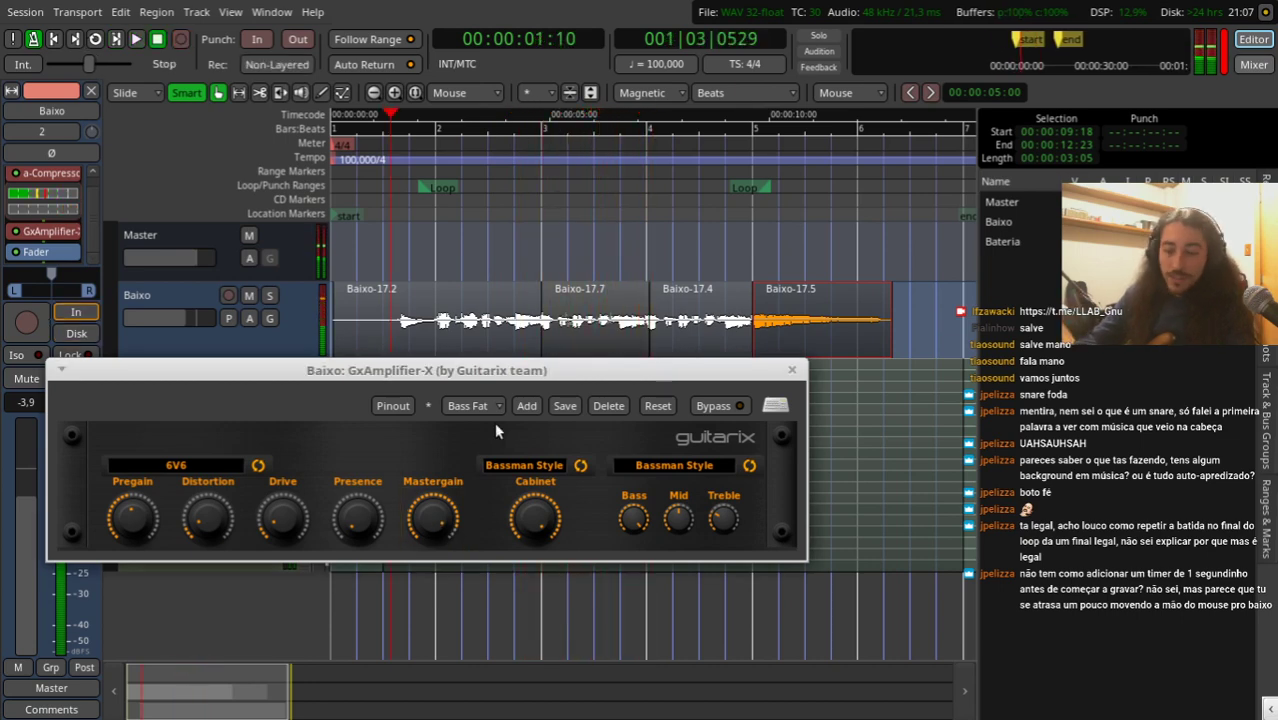
Step: Replay the arrangement to check the bass amplifier's sound, and close the amplifier window
key(space)
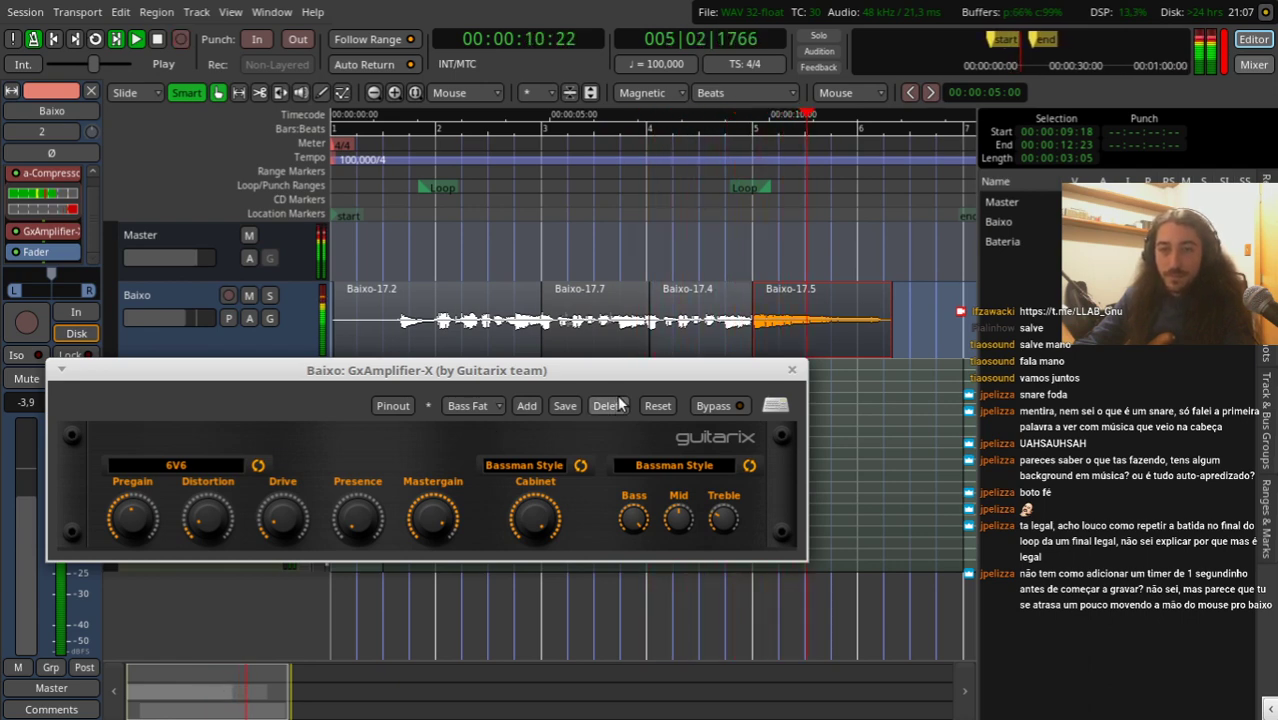
key(space)
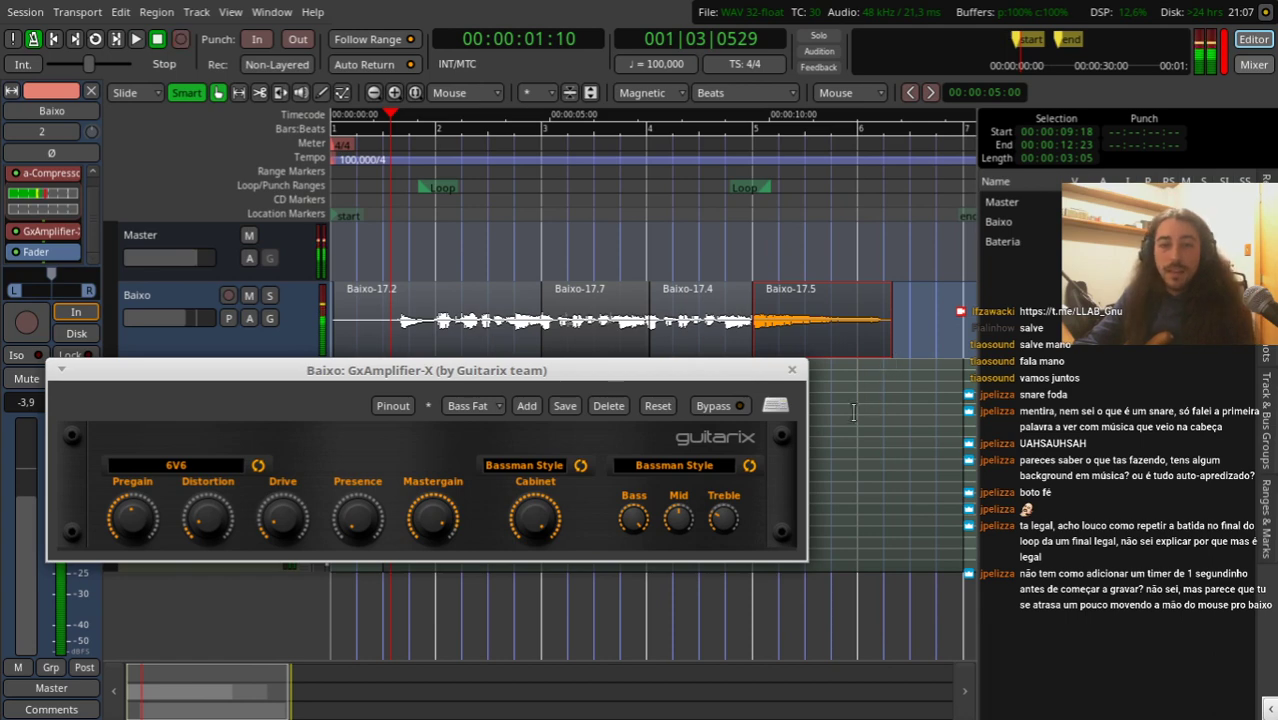
click(790, 373)
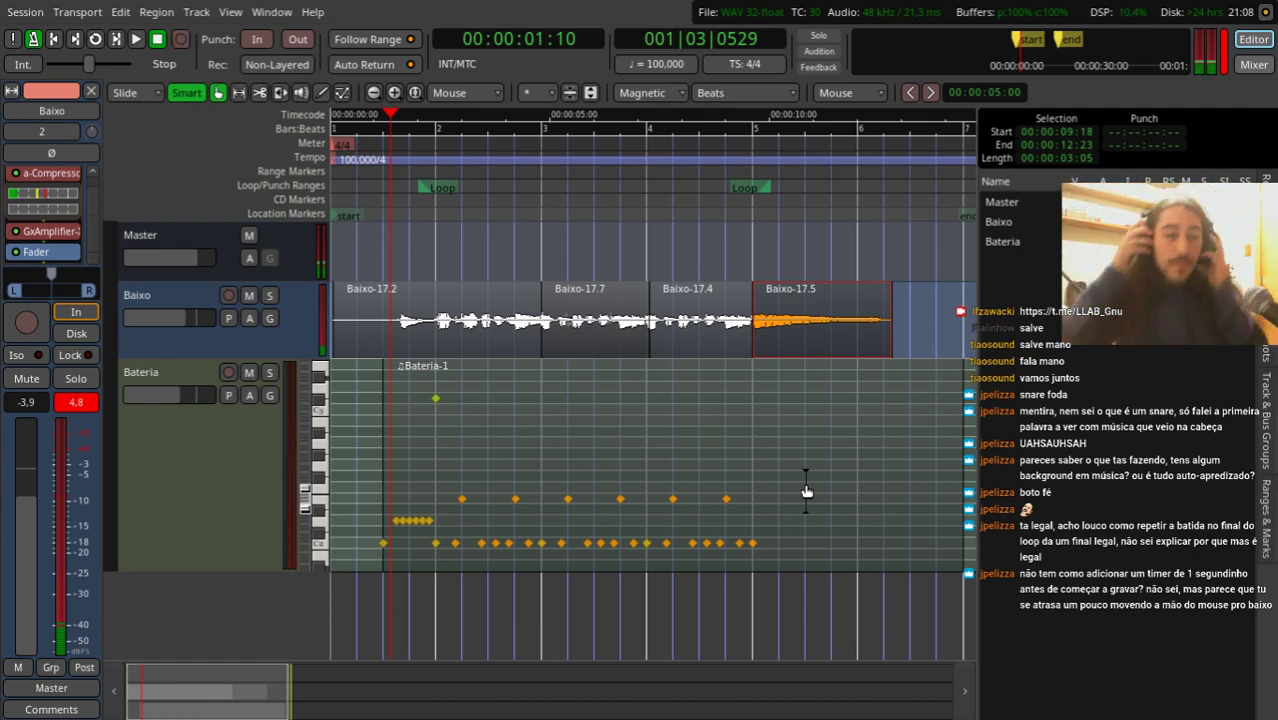
key(space)
key(space)
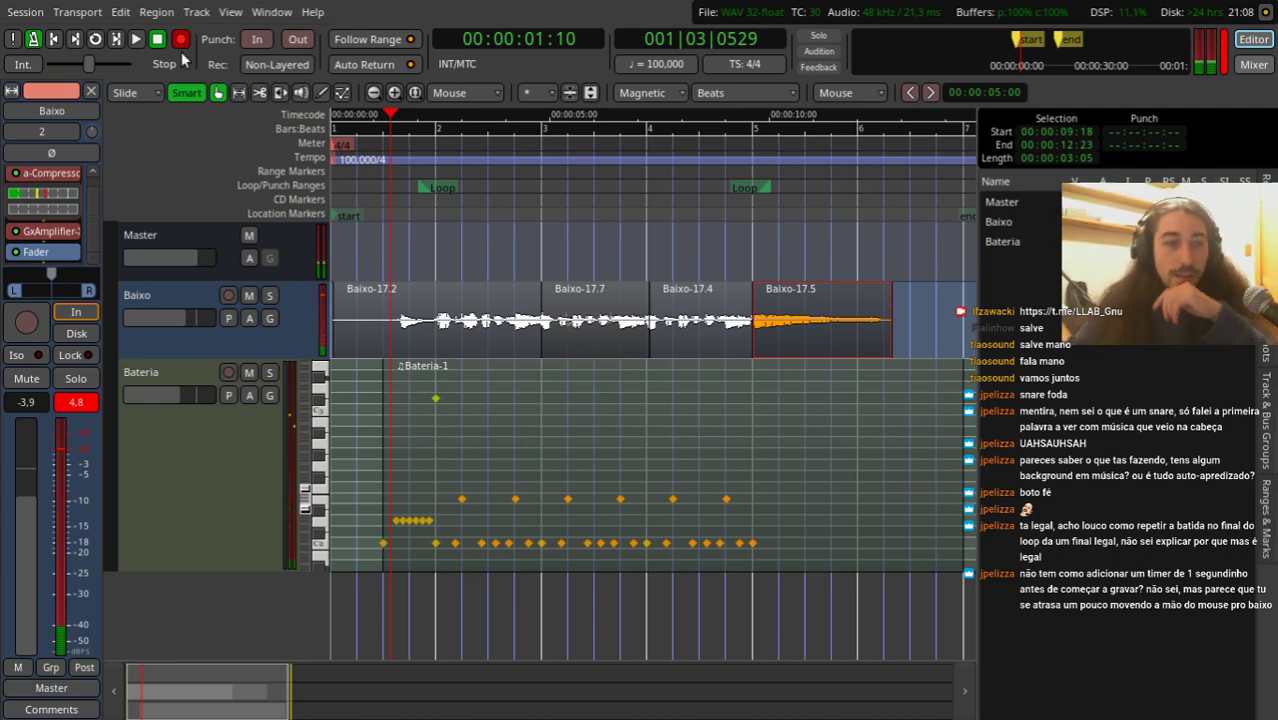
Step: Solo the Bateria track and listen to it from beat 3 of bar 1
click(147, 542)
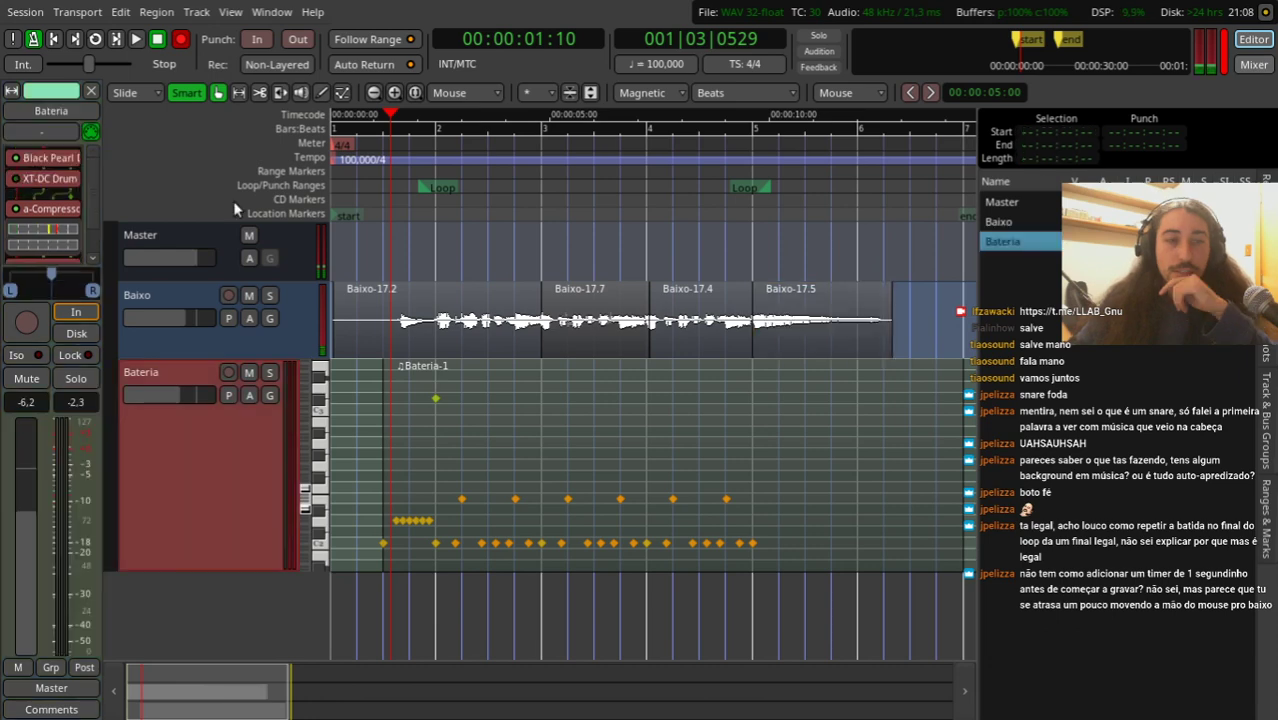
key(Left)
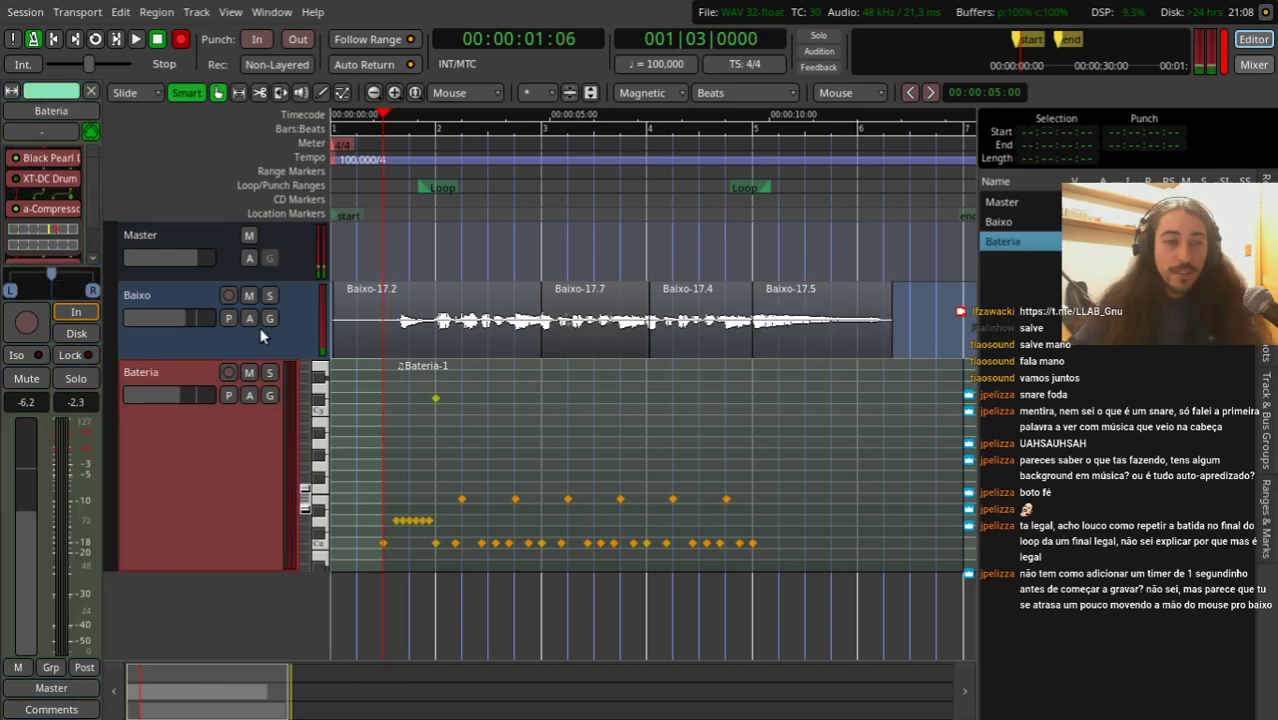
click(269, 372)
key(space)
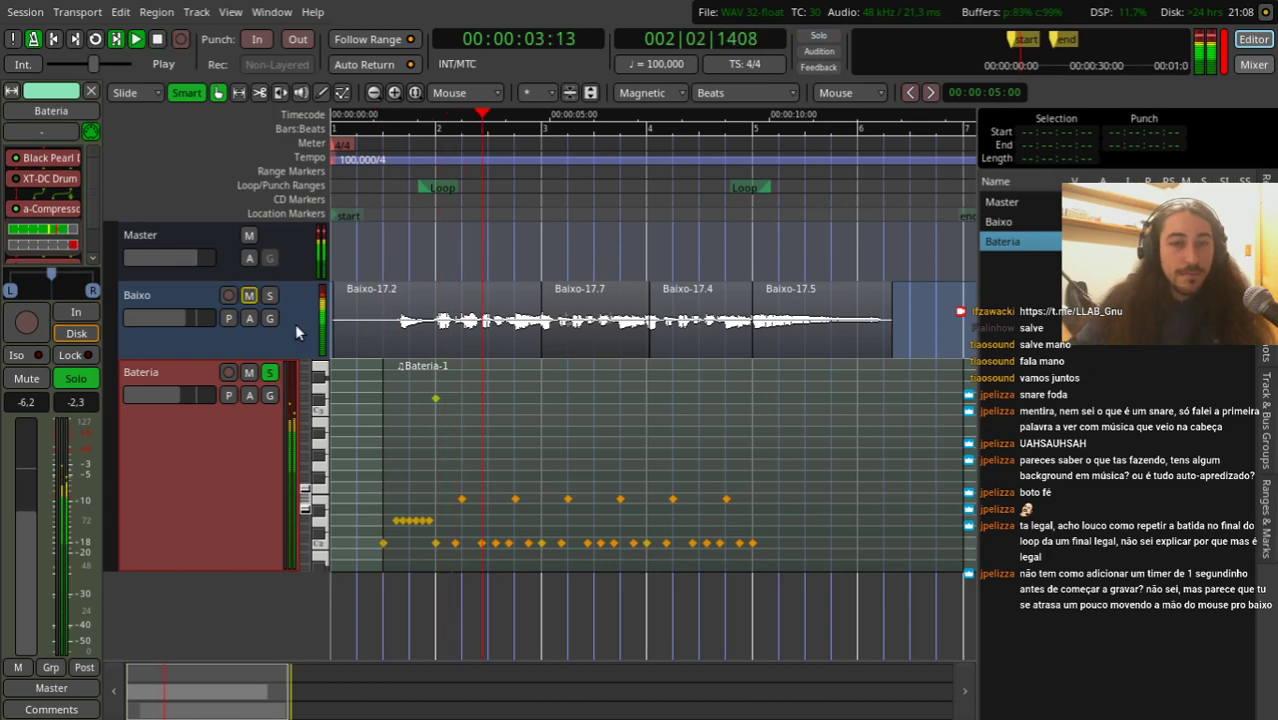
key(space)
key(shift+r)
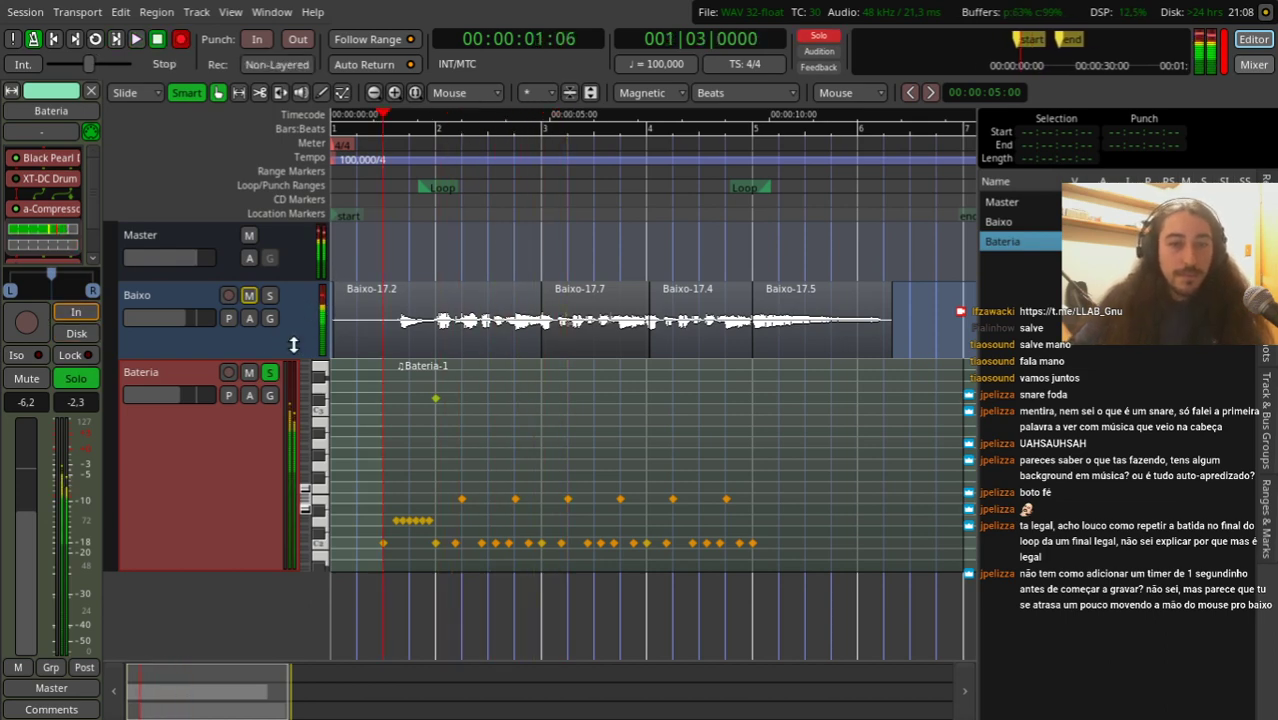
Step: Switch the solo from Bateria to Baixo and listen to the bass alone from beat 3 of bar 1
click(269, 372)
click(270, 296)
key(space)
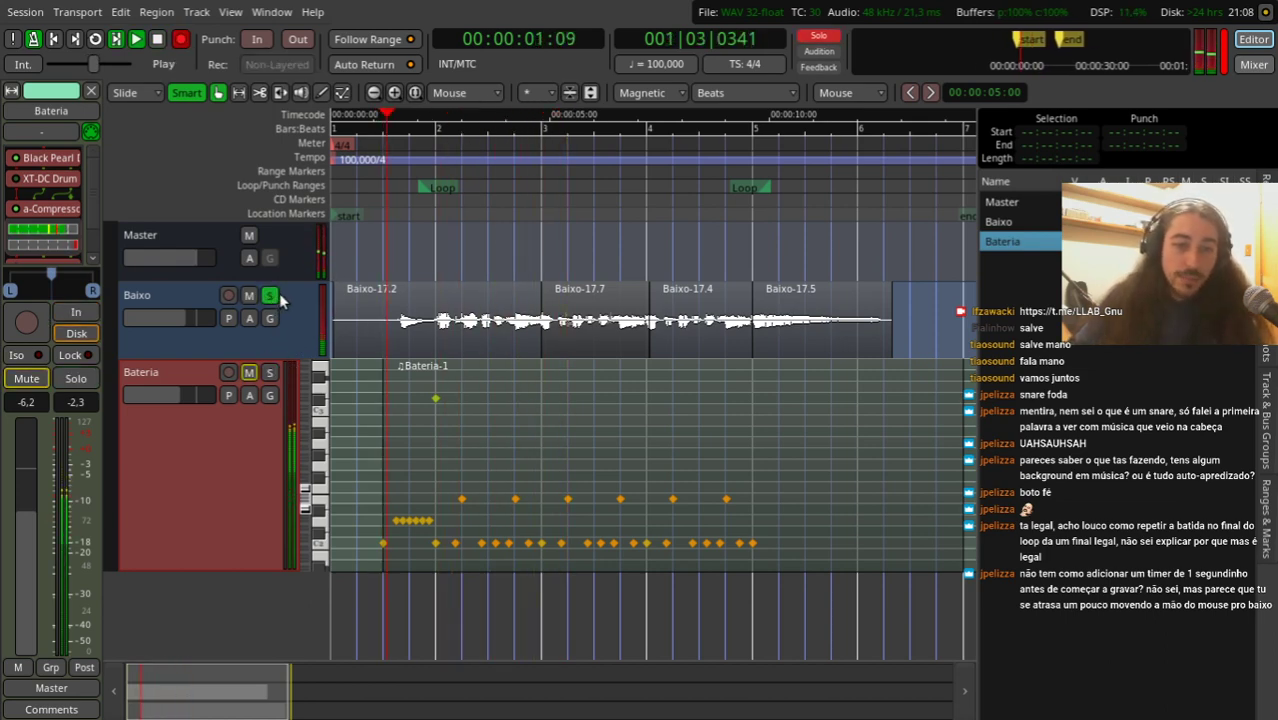
key(space)
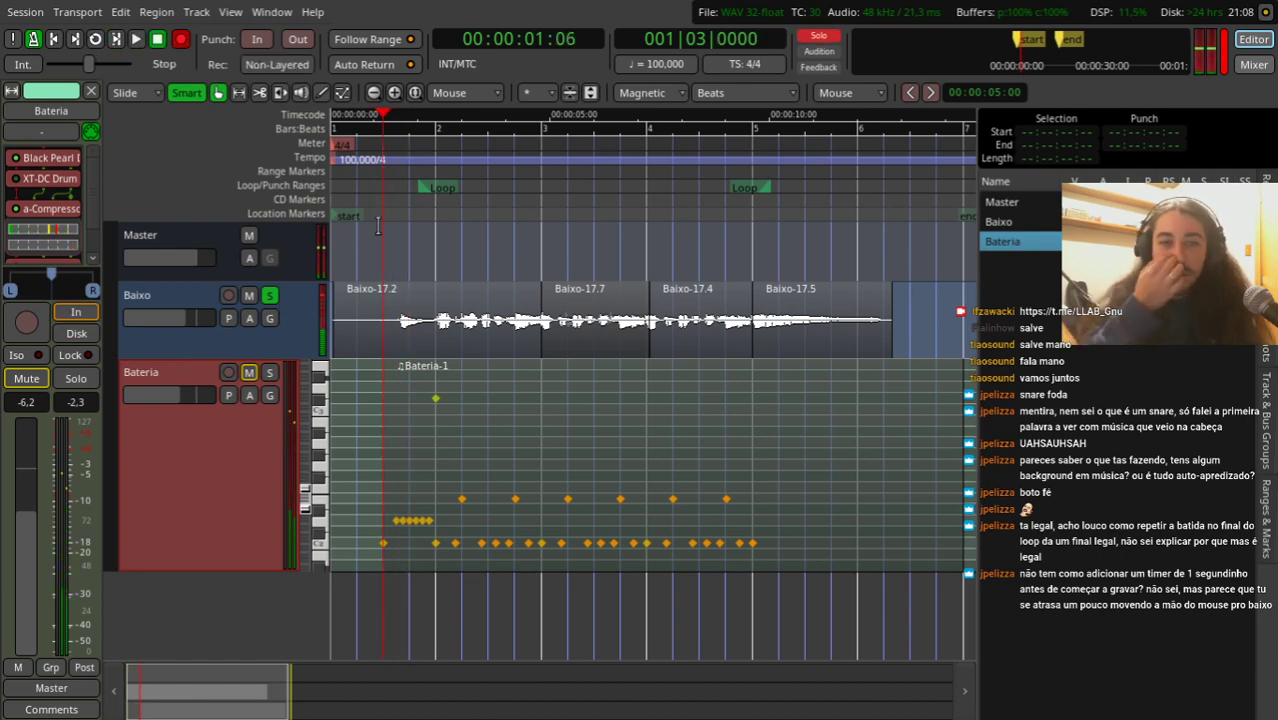
key(space)
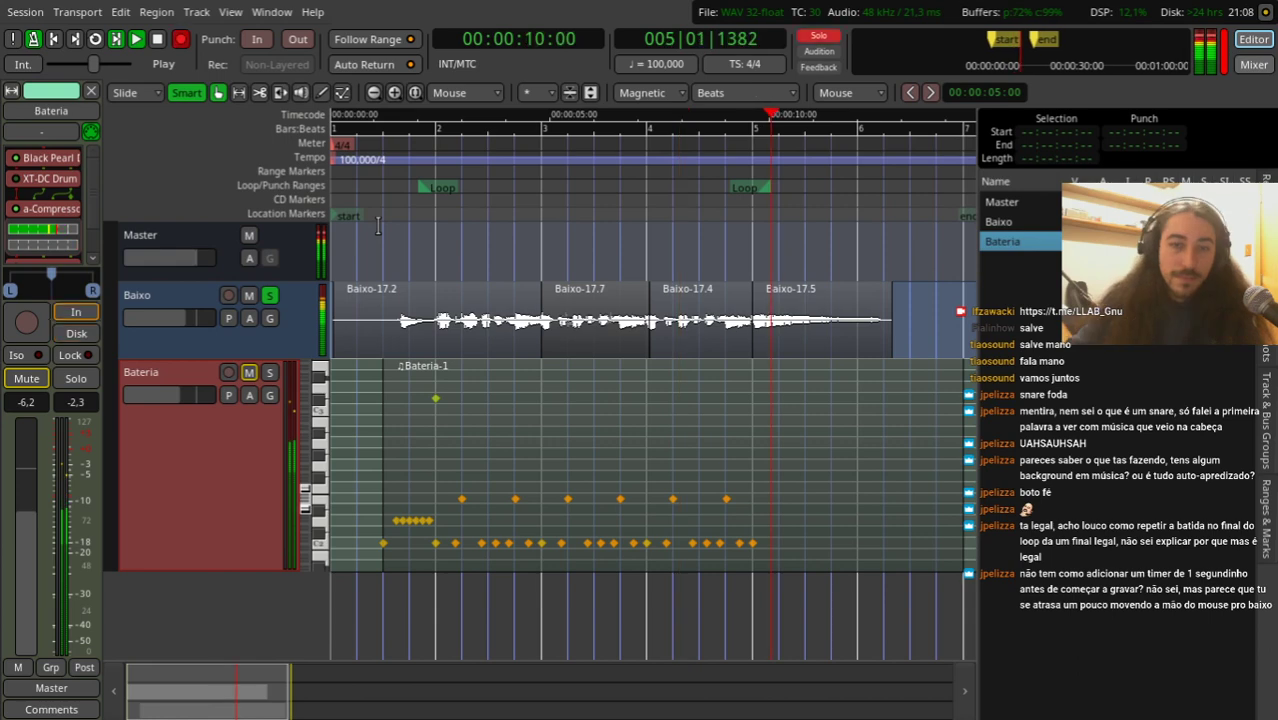
key(space)
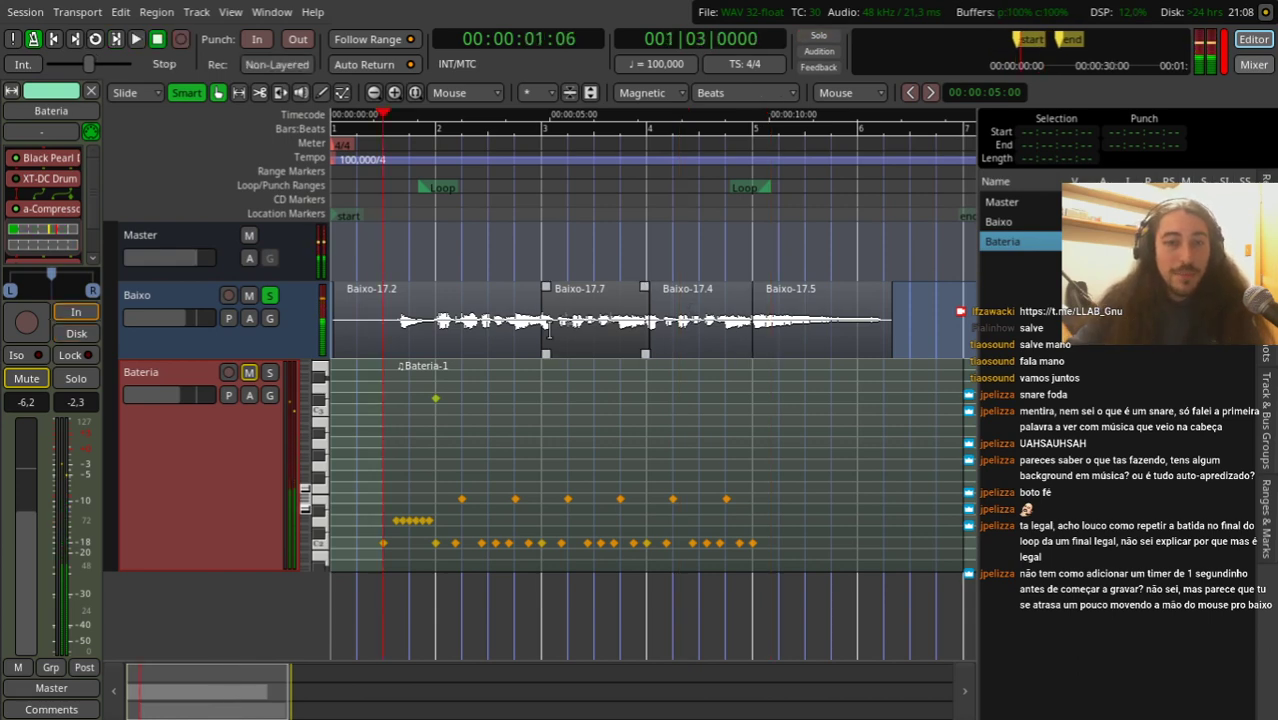
Step: Select all four Baixo regions, boost their gain to 6.0 dB and play the soloed bass from 00:00:01:02
click(590, 345)
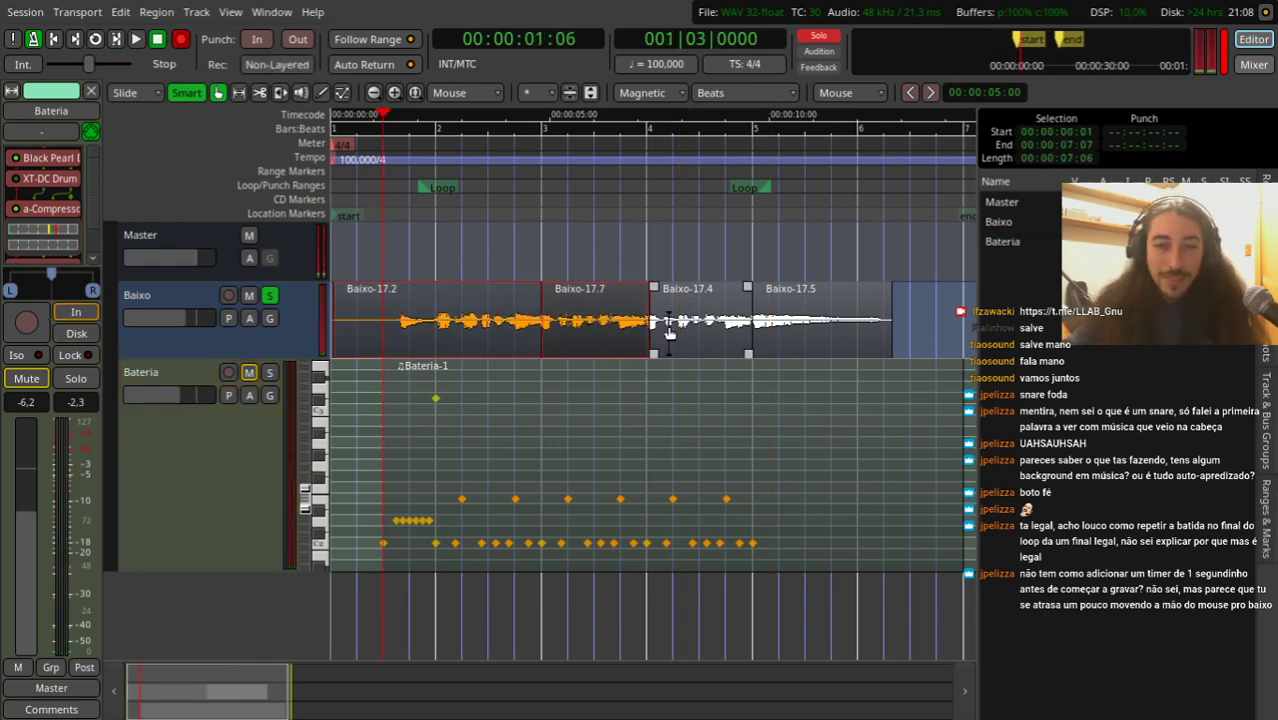
shift+click(816, 324)
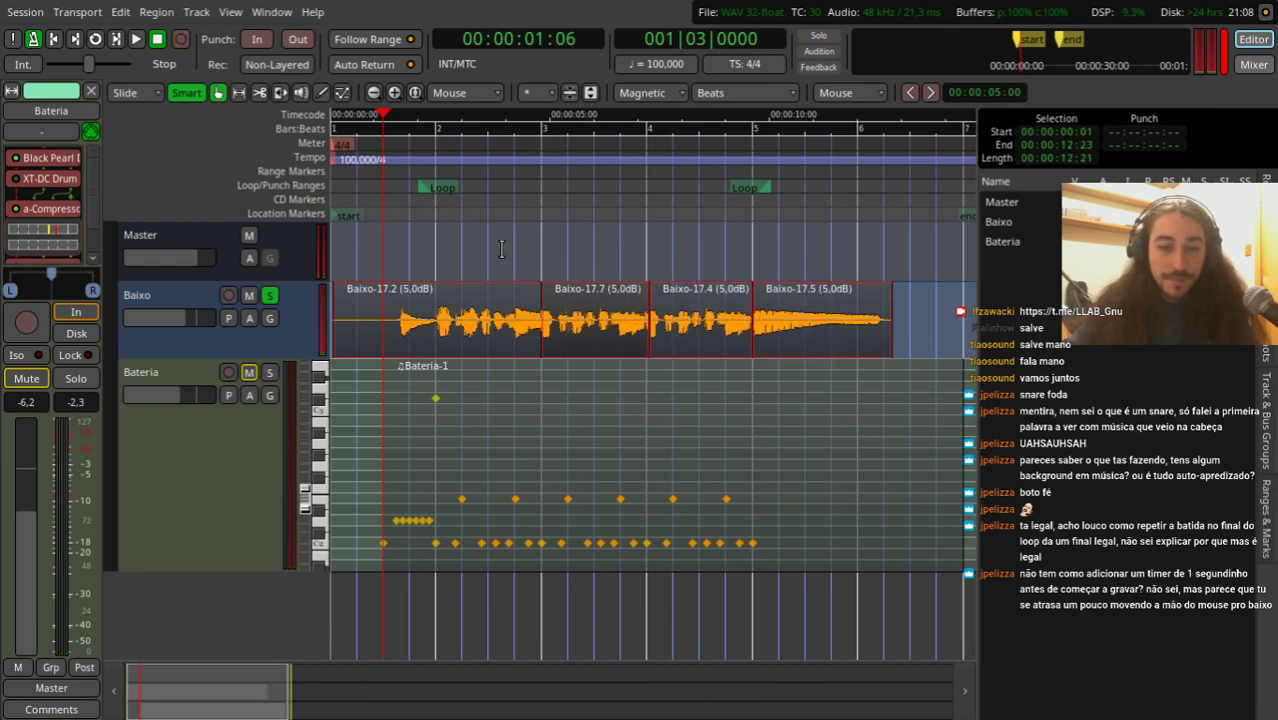
drag(379, 200, 376, 199)
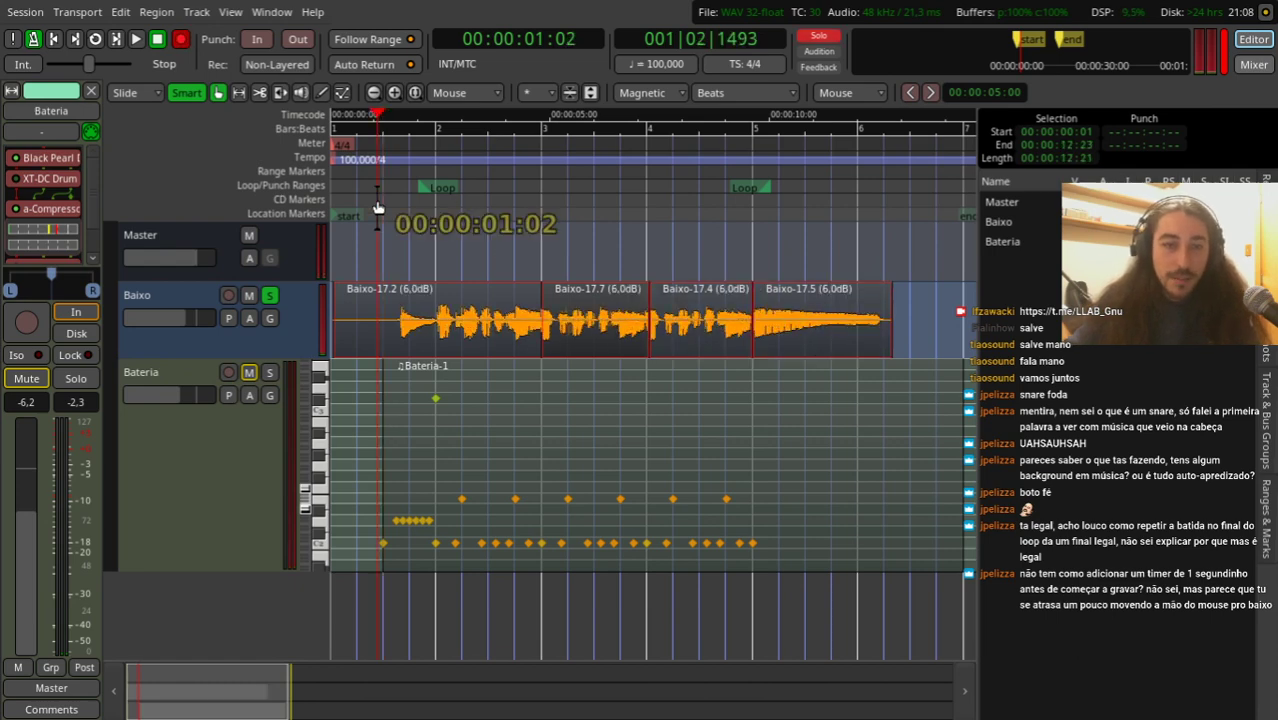
key(space)
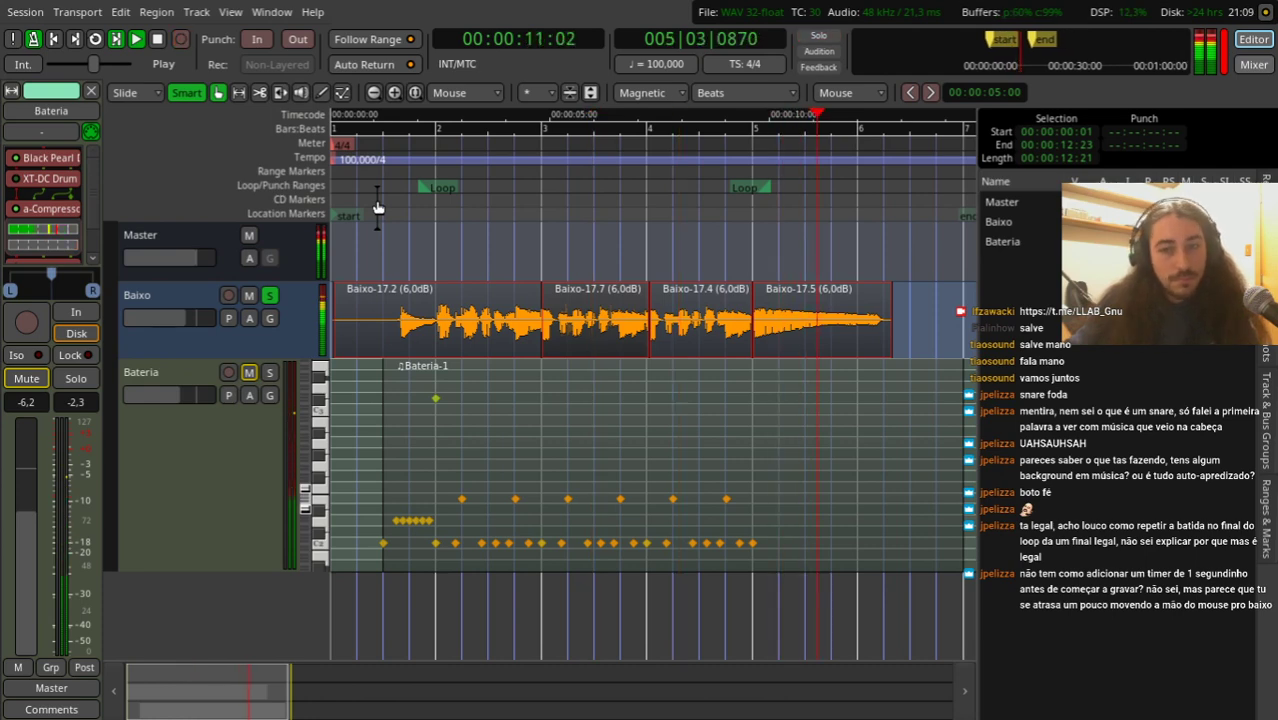
key(space)
Step: Clear the solo on both the Baixo and Bateria tracks and play the full mix
click(269, 372)
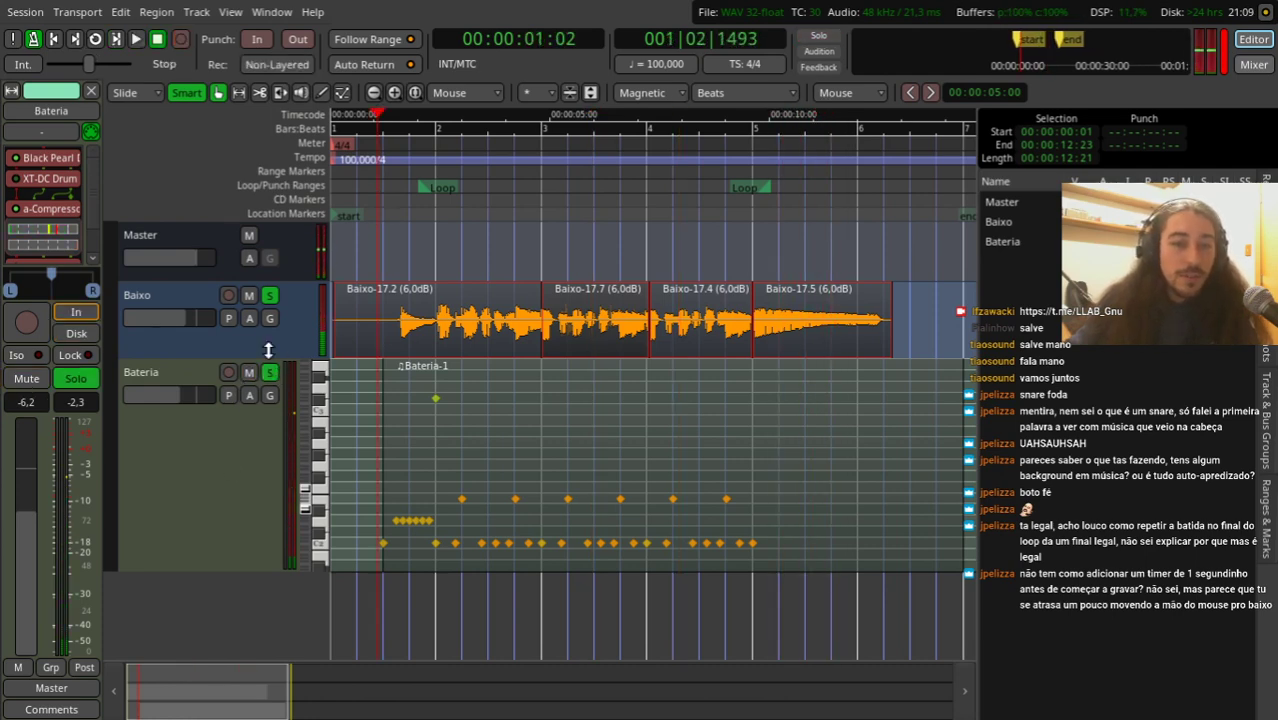
click(269, 296)
click(269, 372)
key(space)
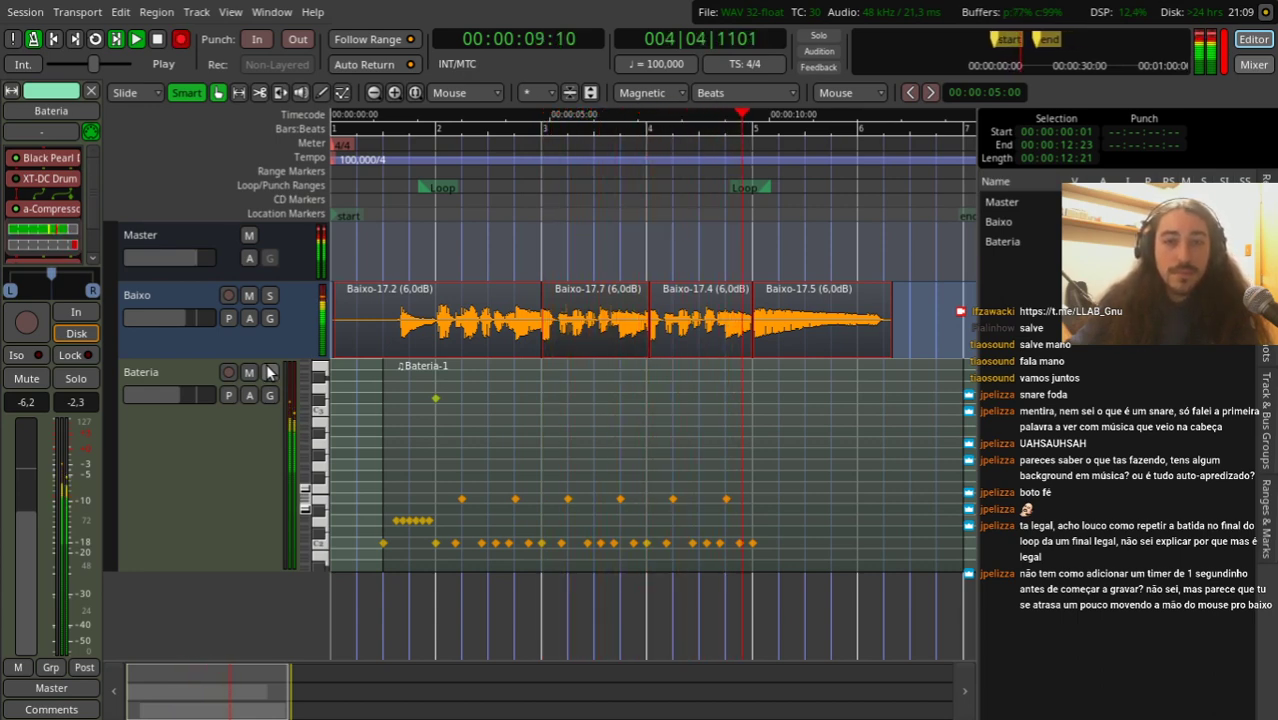
Step: Stop playback, select all the drum notes in Bateria-1 and transform their velocity to a random number from 80 to 127
key(space)
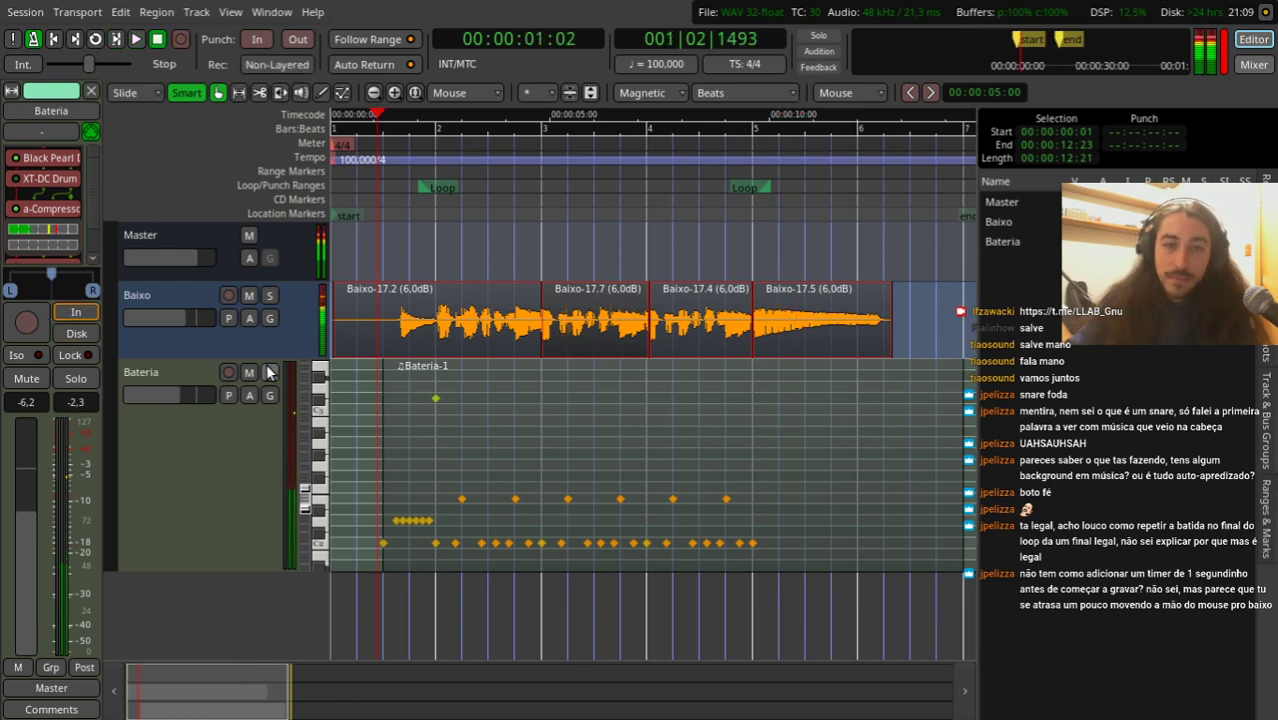
click(180, 505)
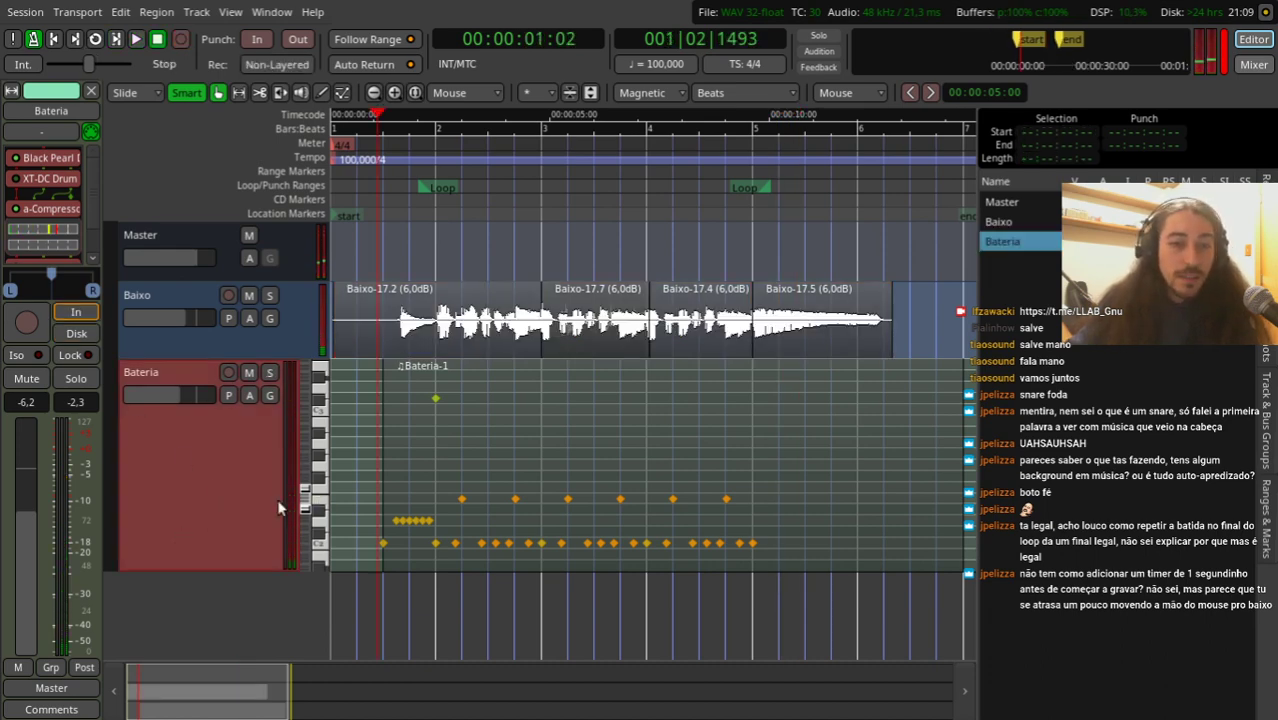
key(equal)
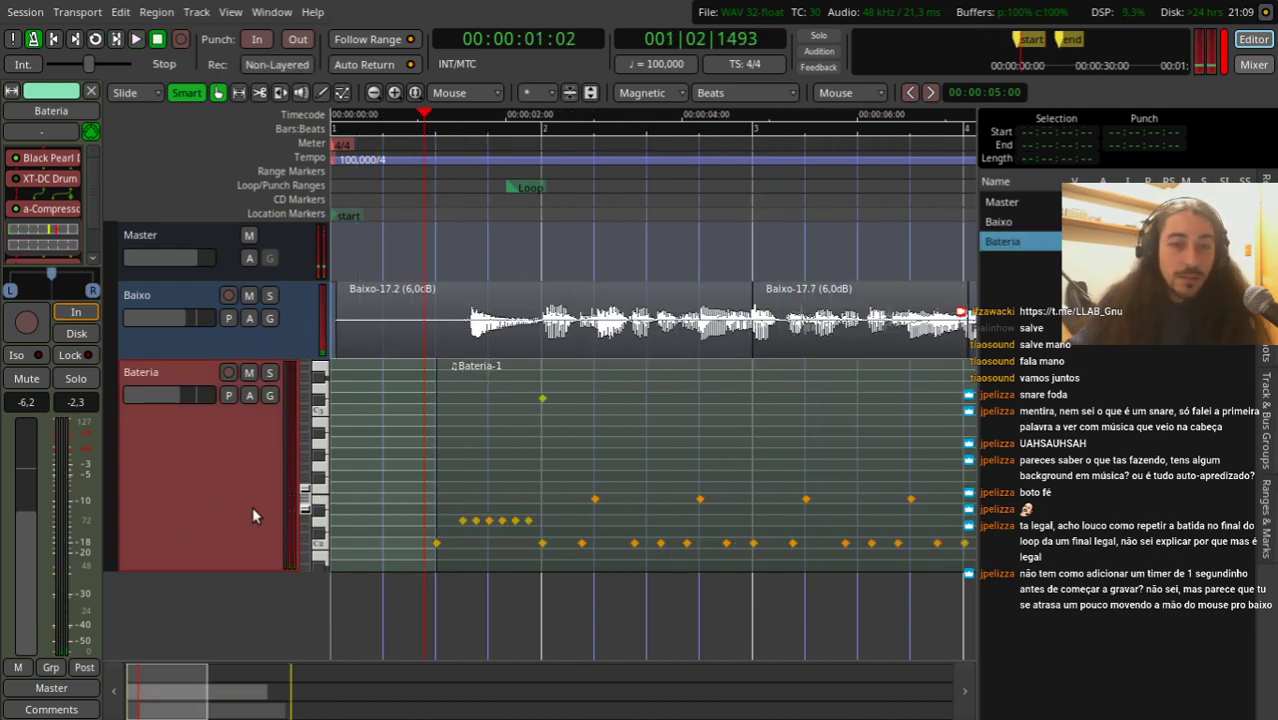
click(342, 94)
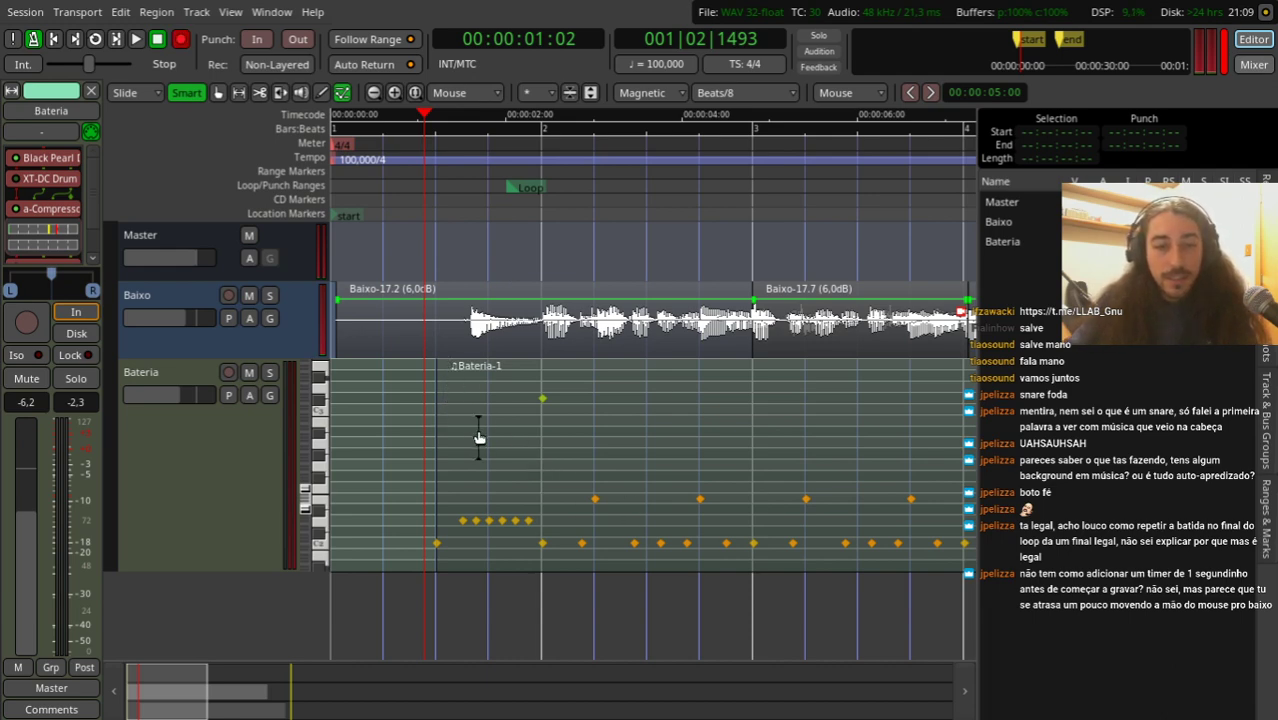
drag(439, 379, 494, 561)
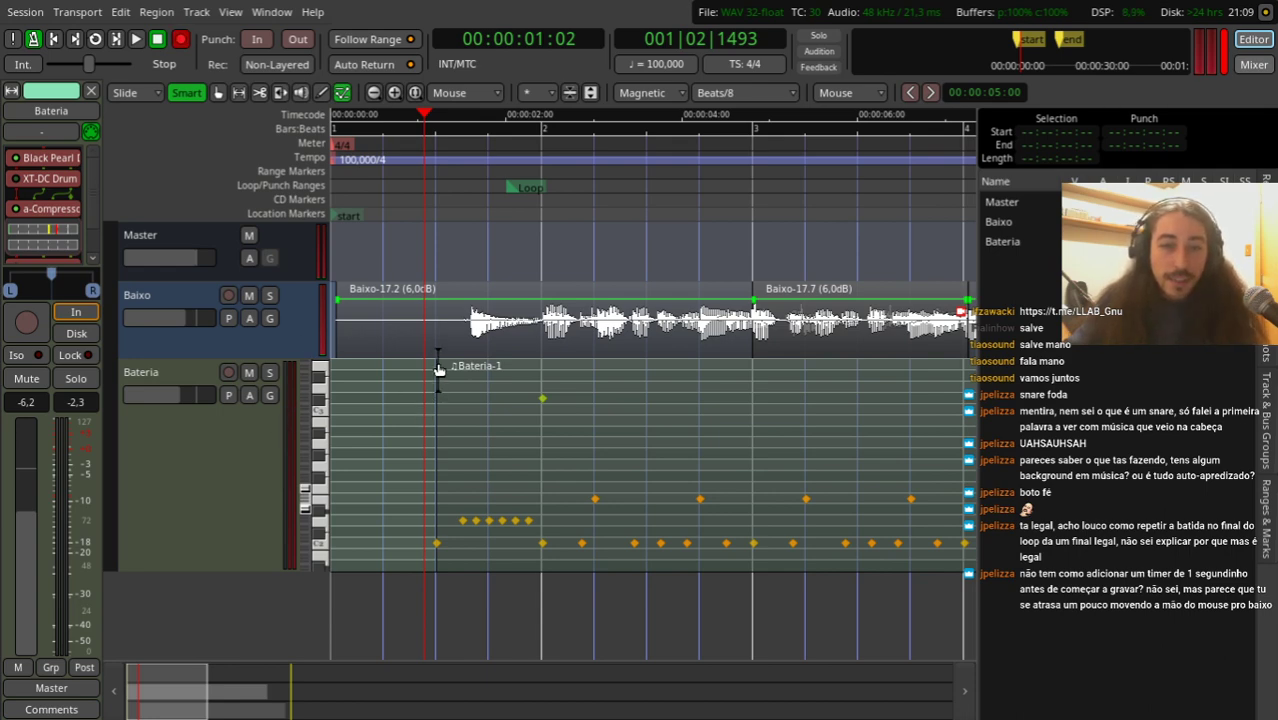
drag(437, 364, 476, 578)
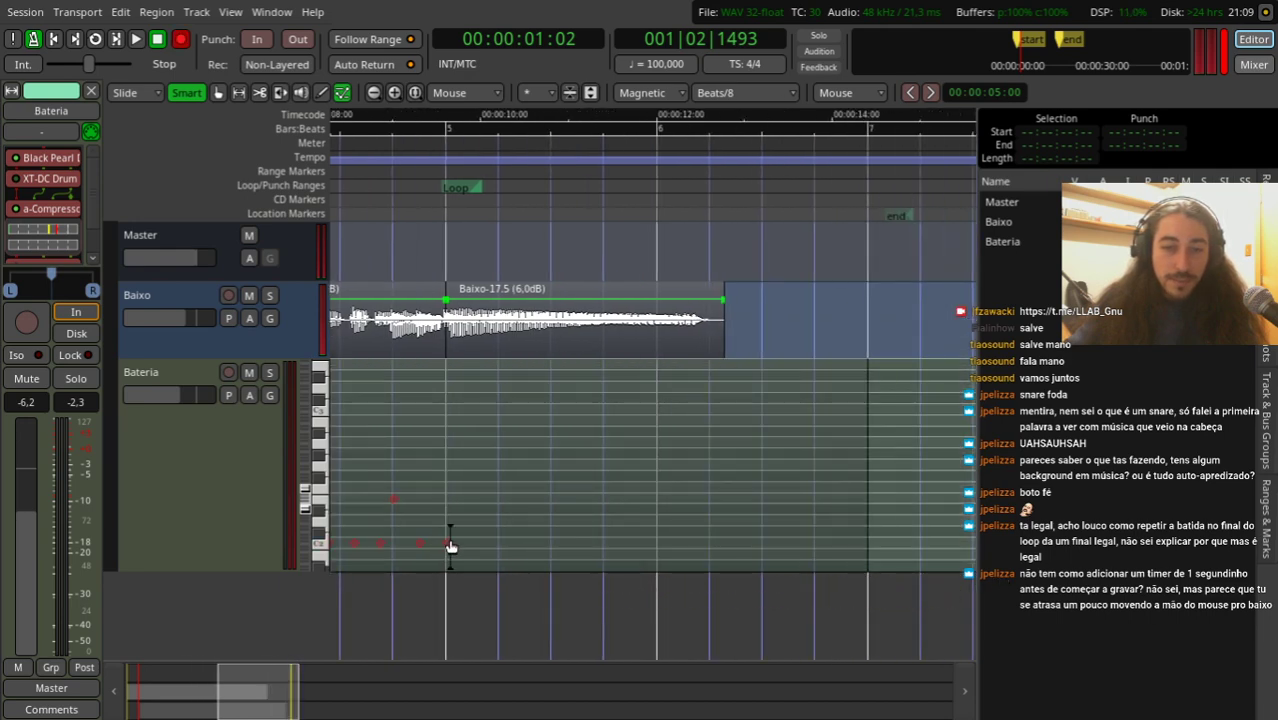
right_click(447, 545)
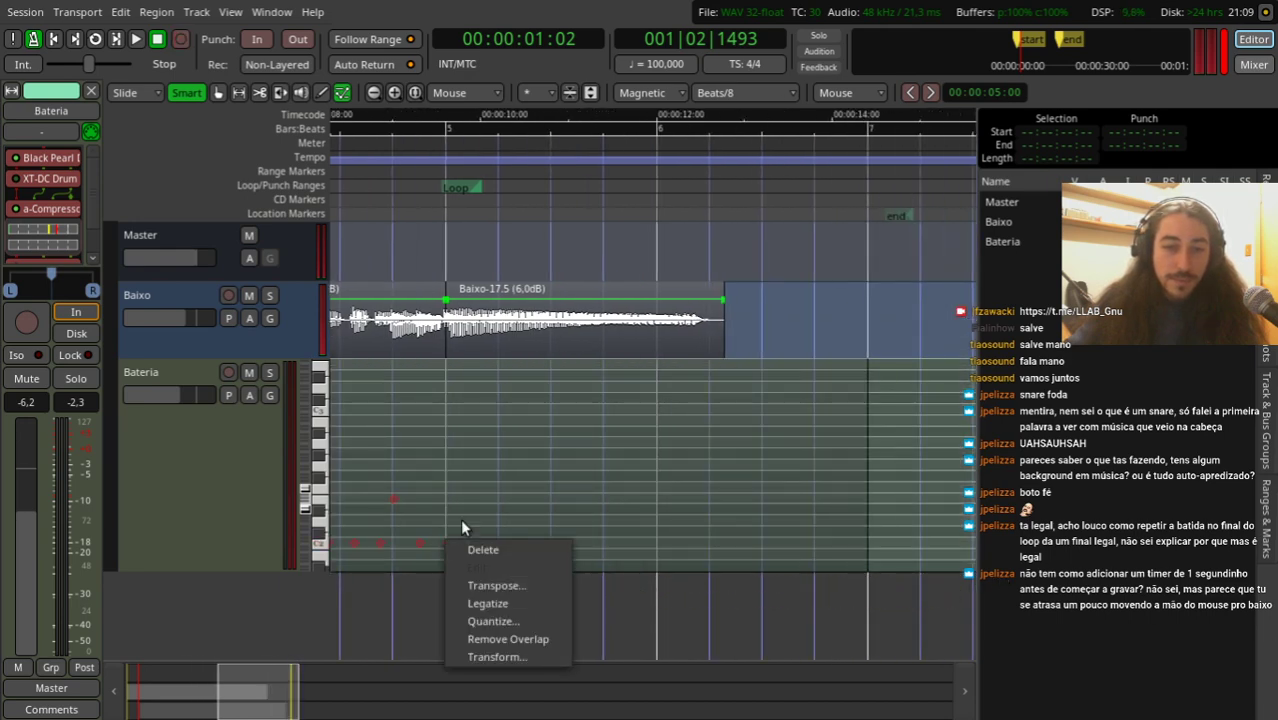
click(500, 658)
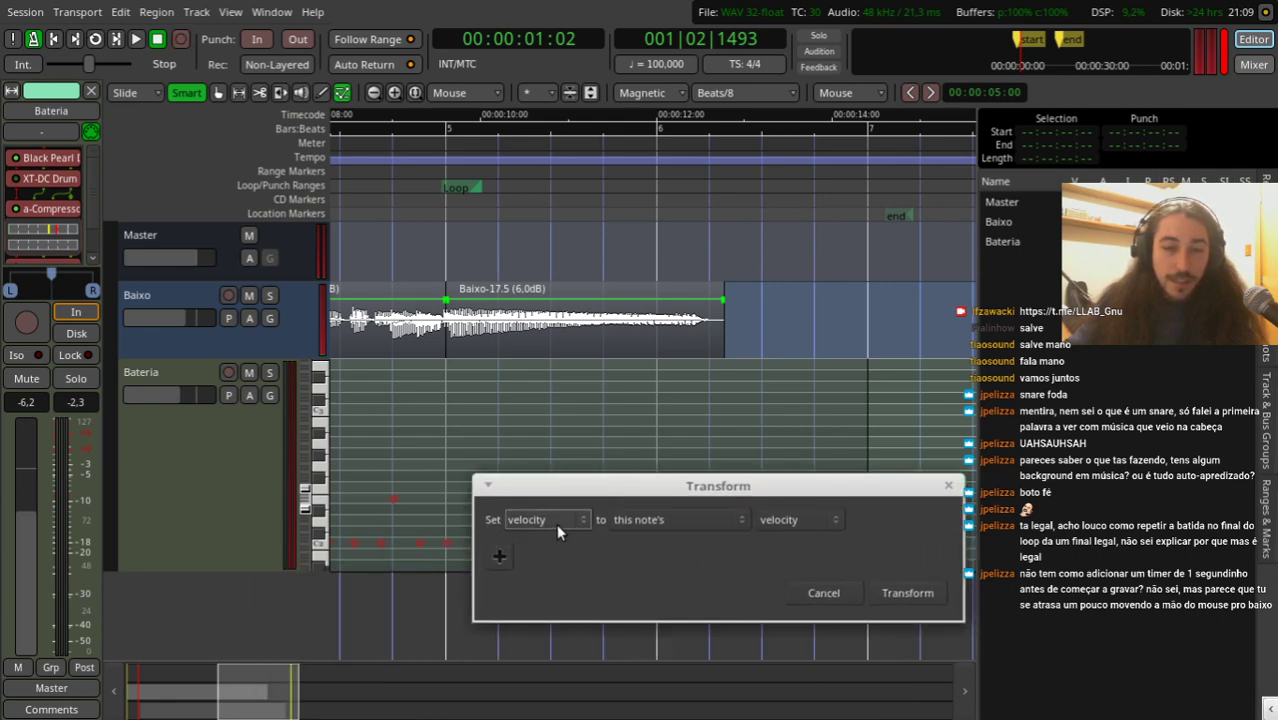
click(706, 521)
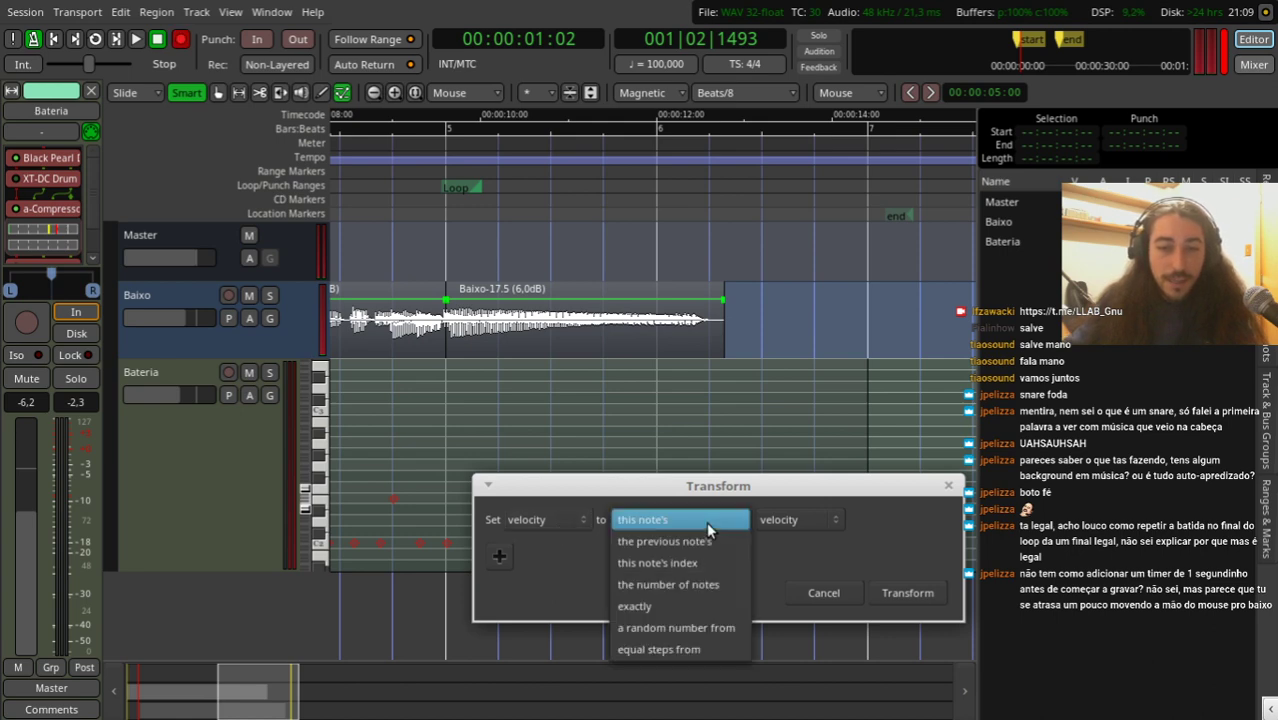
click(678, 630)
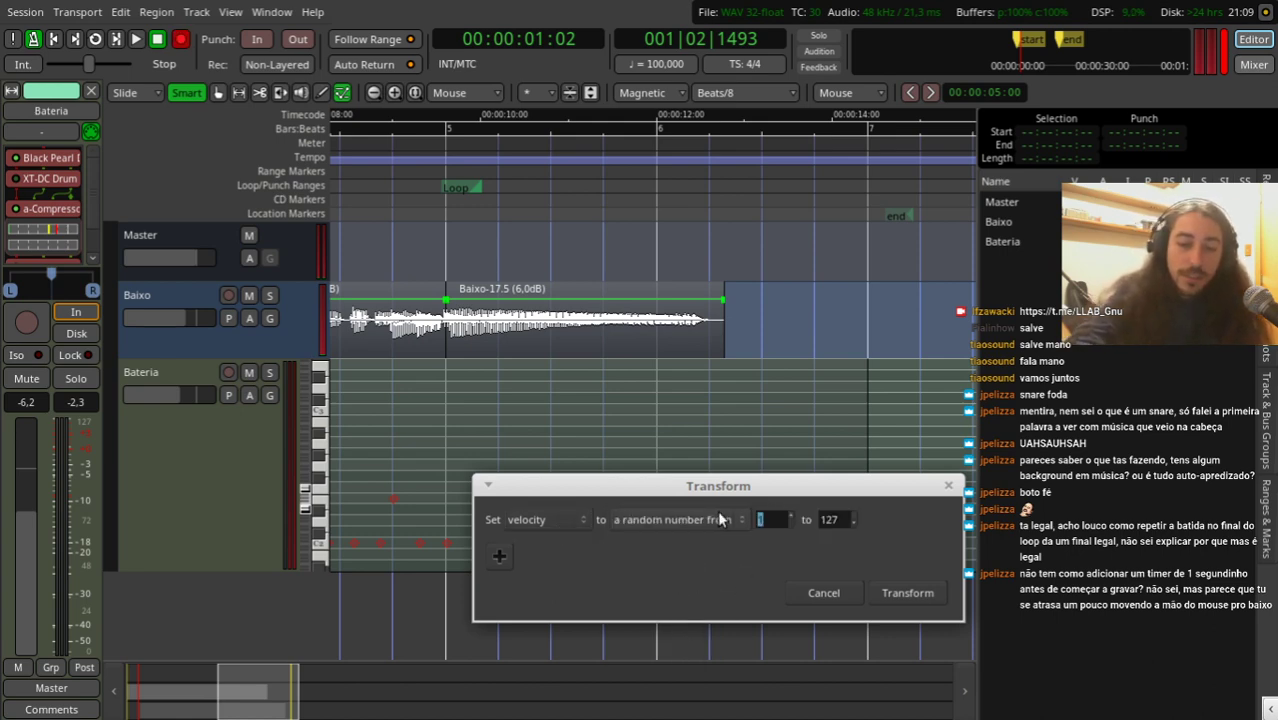
text(80)
key(Tab)
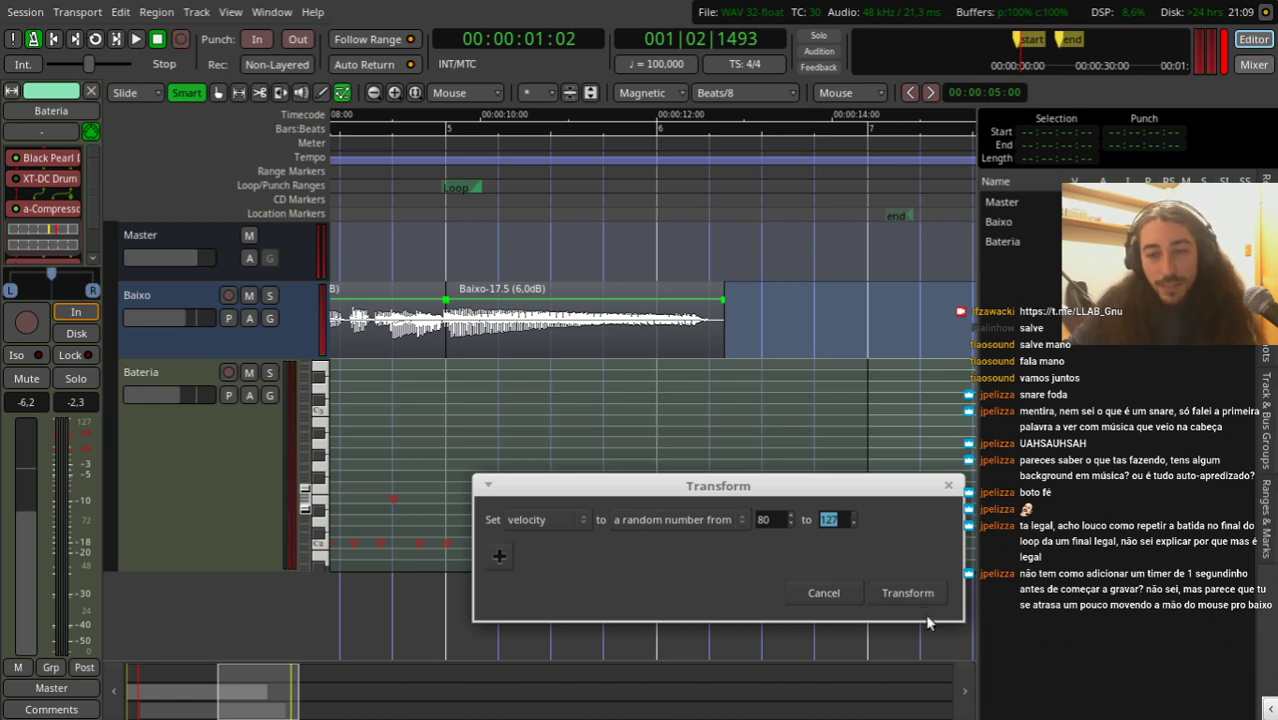
click(912, 593)
Step: Solo the Bateria track and listen to the randomized drum part from the session start and again from 00:00:01:01
key(Home)
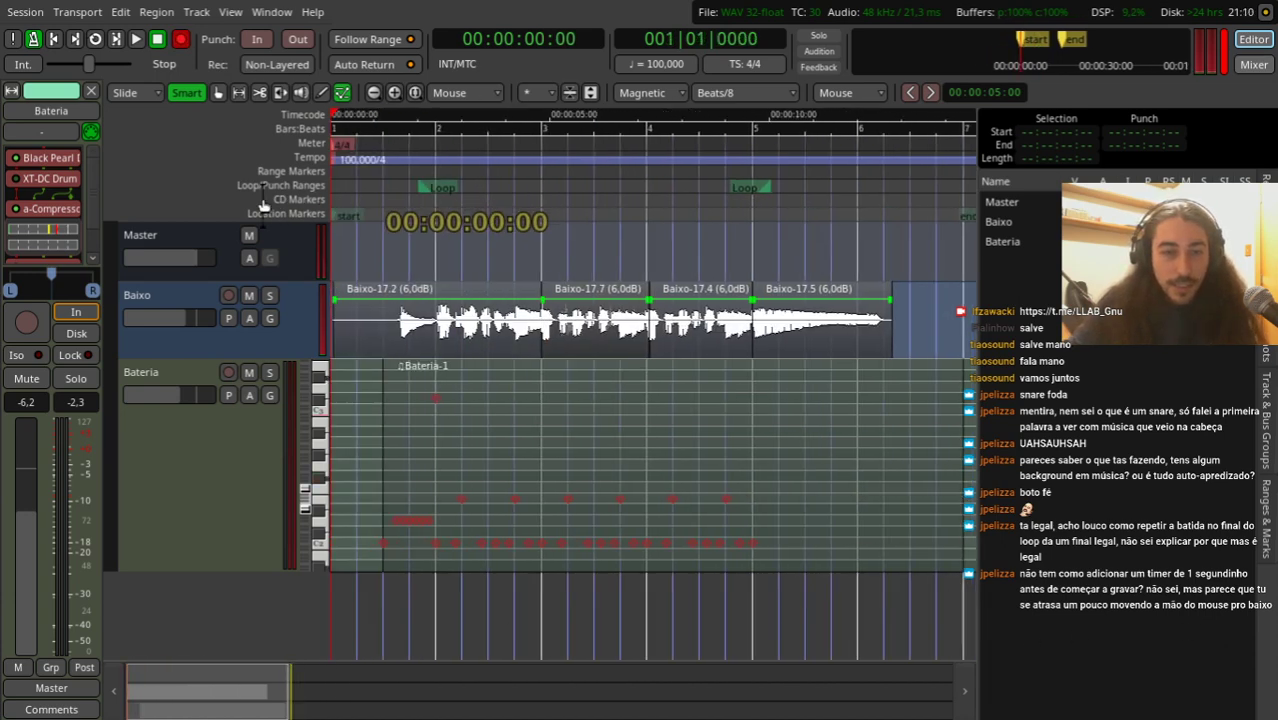
key(space)
click(270, 372)
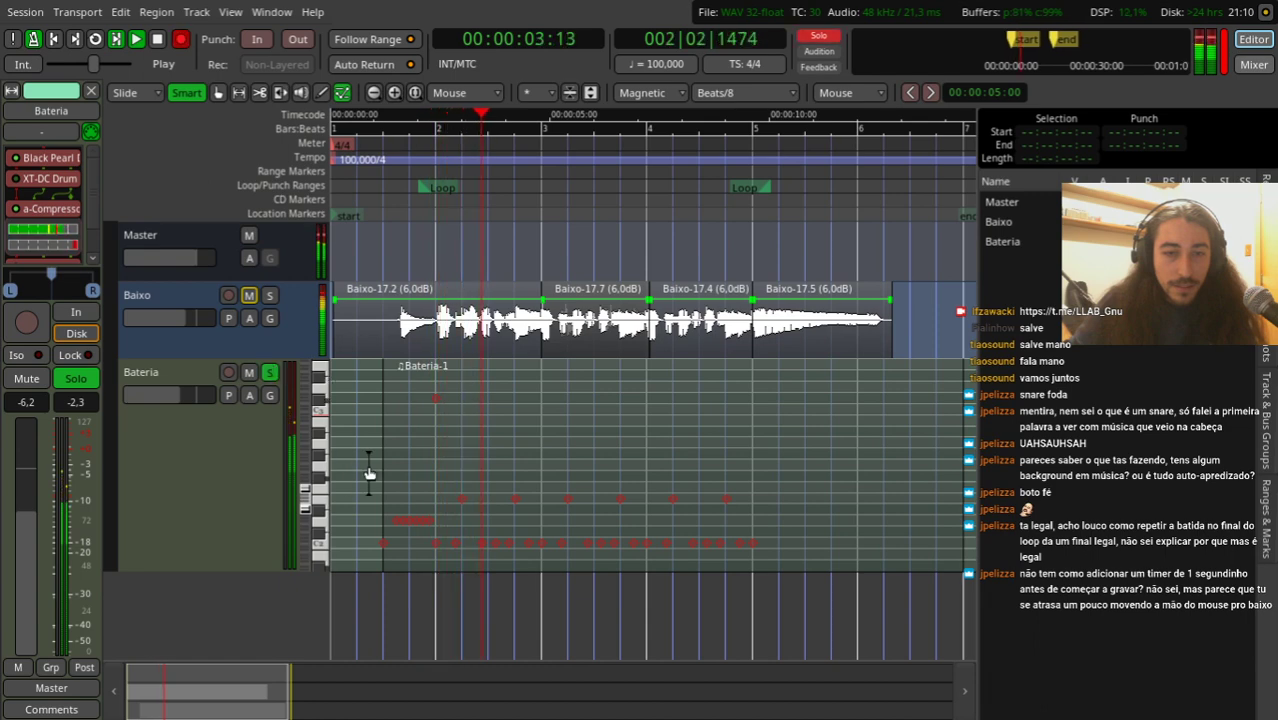
key(space)
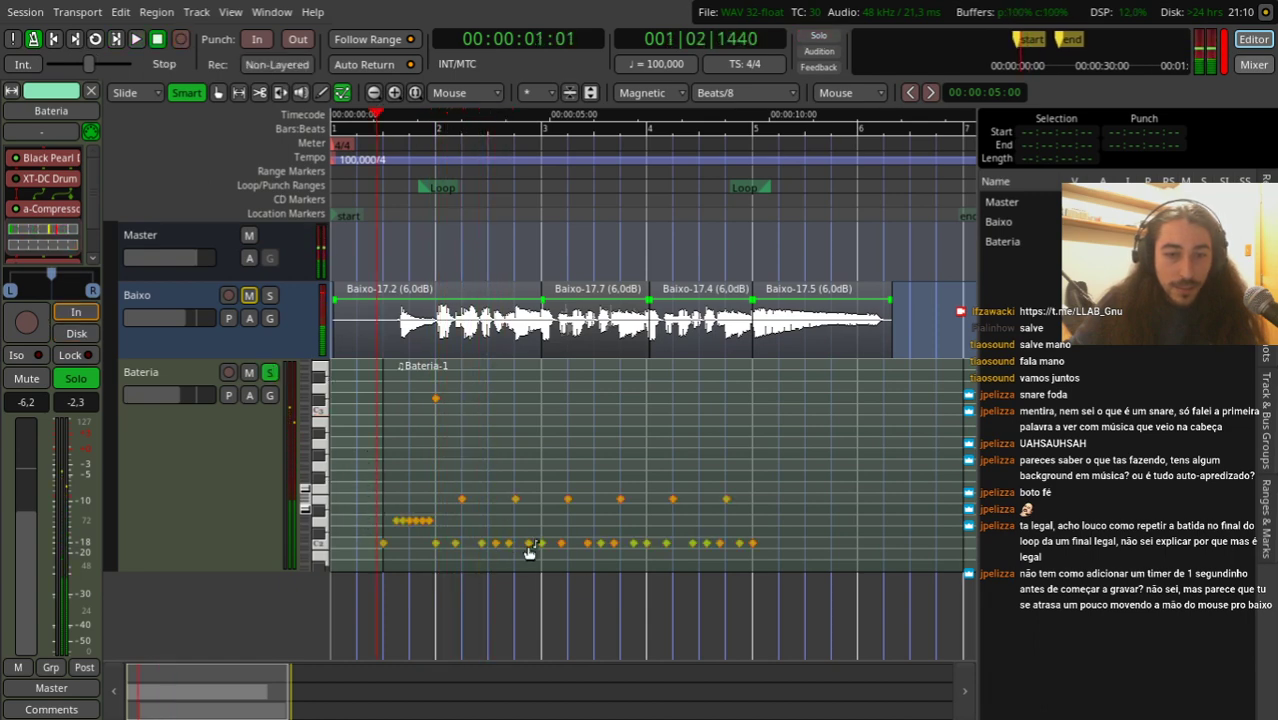
key(space)
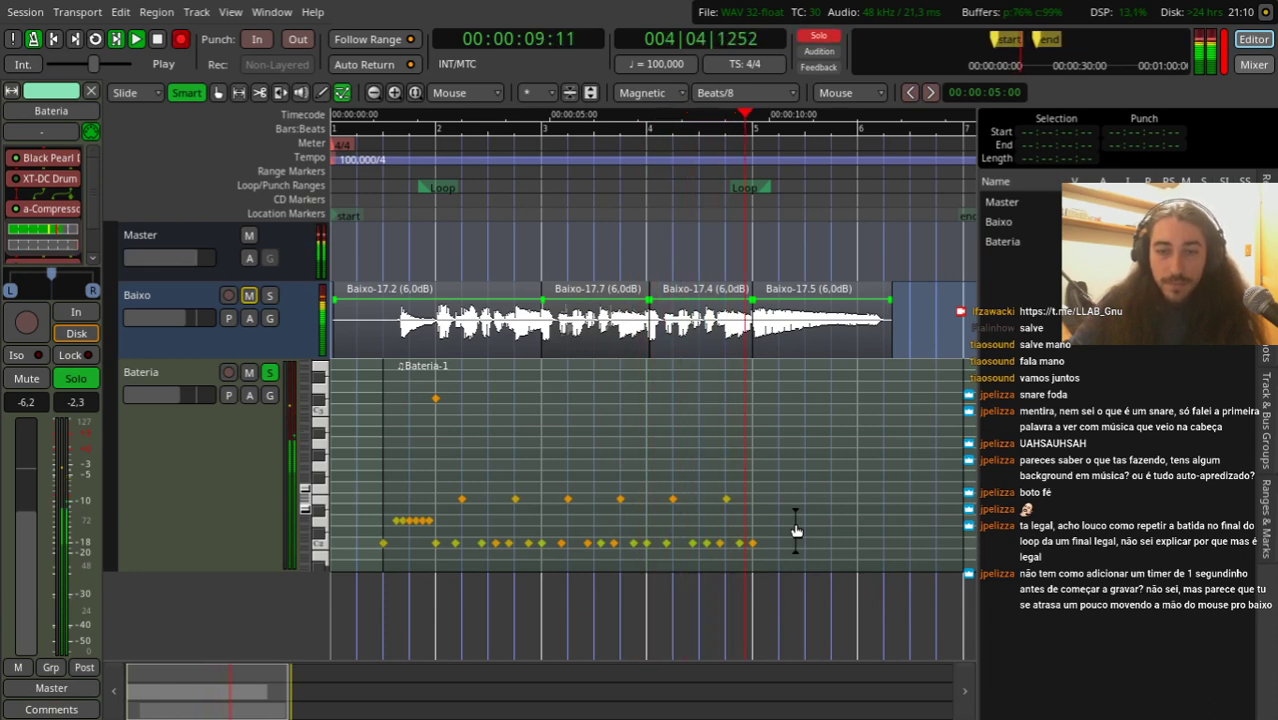
key(space)
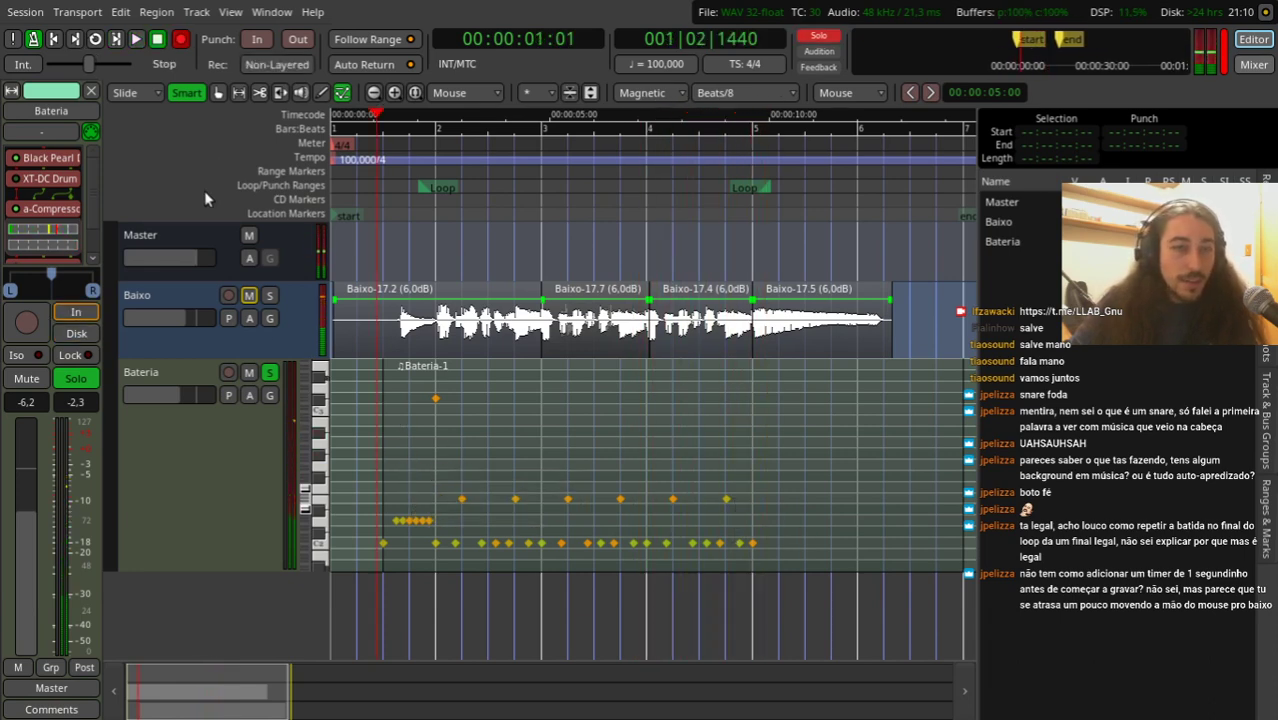
Step: Select the six backbeat notes in Bateria-1, transform their velocity to one exact value and play the soloed drums
drag(451, 486, 725, 521)
scroll(726, 503, up, 5)
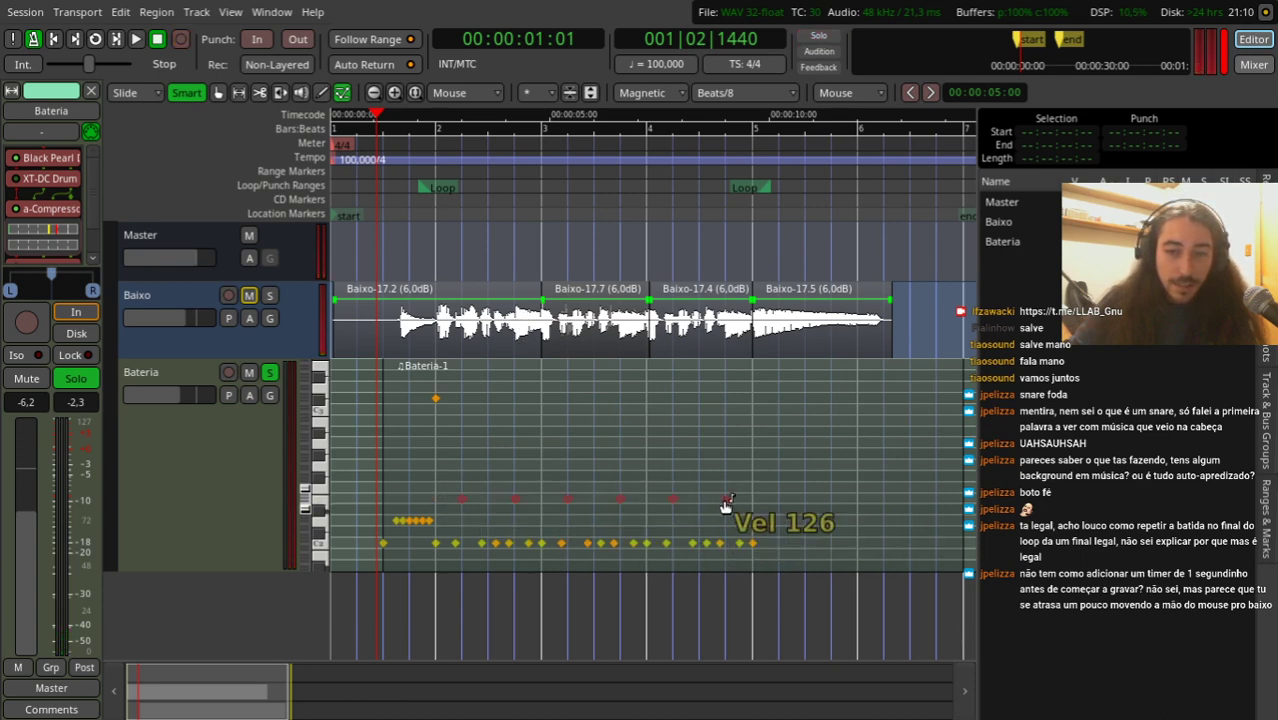
right_click(462, 500)
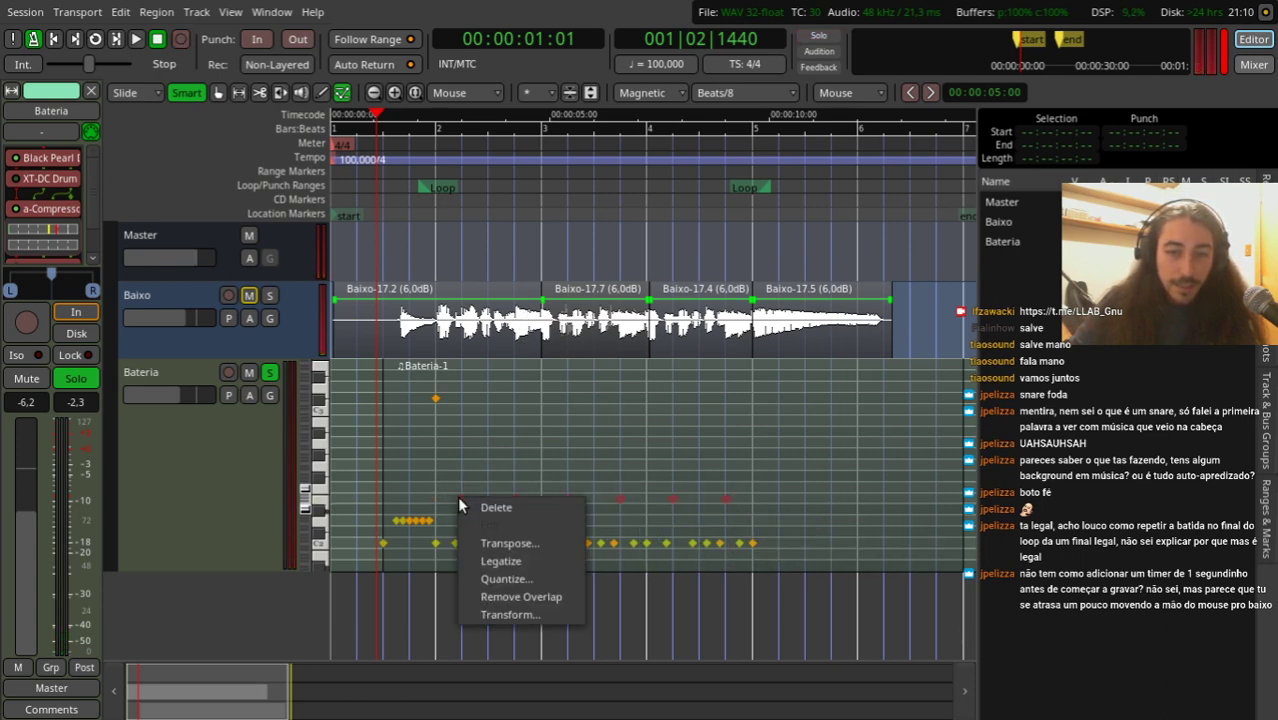
click(545, 613)
click(508, 601)
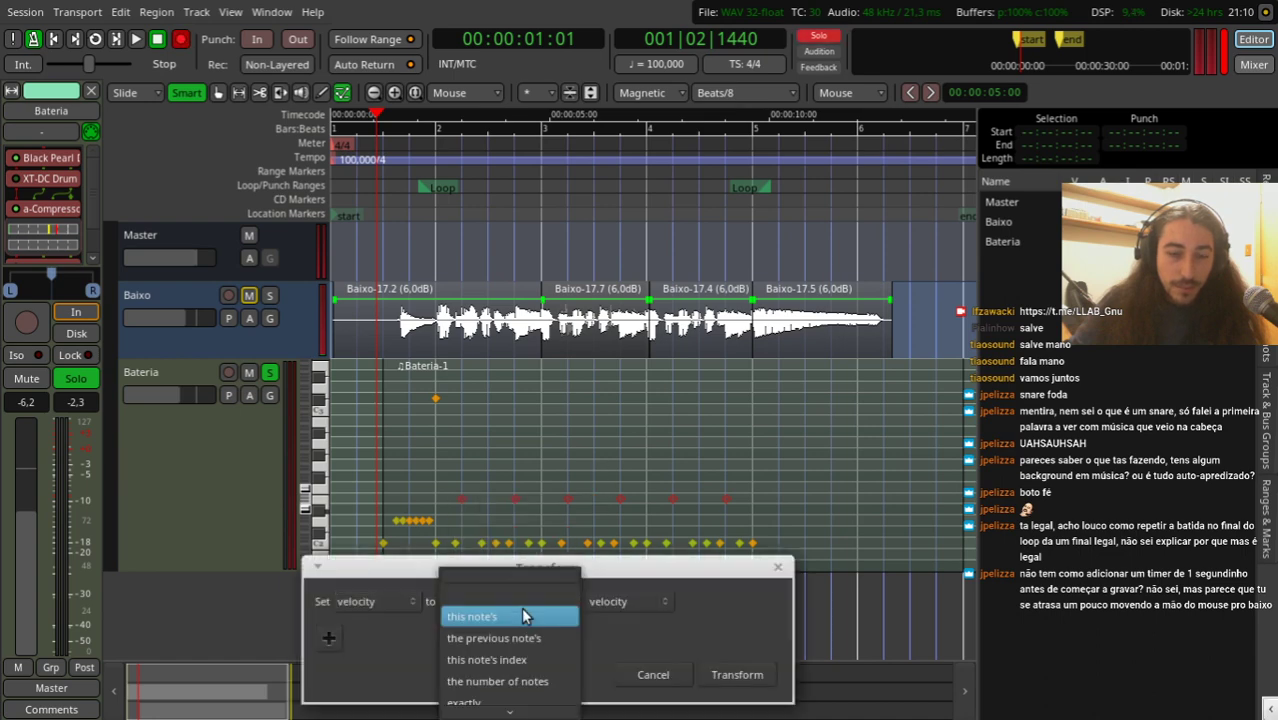
click(500, 663)
drag(605, 600, 573, 598)
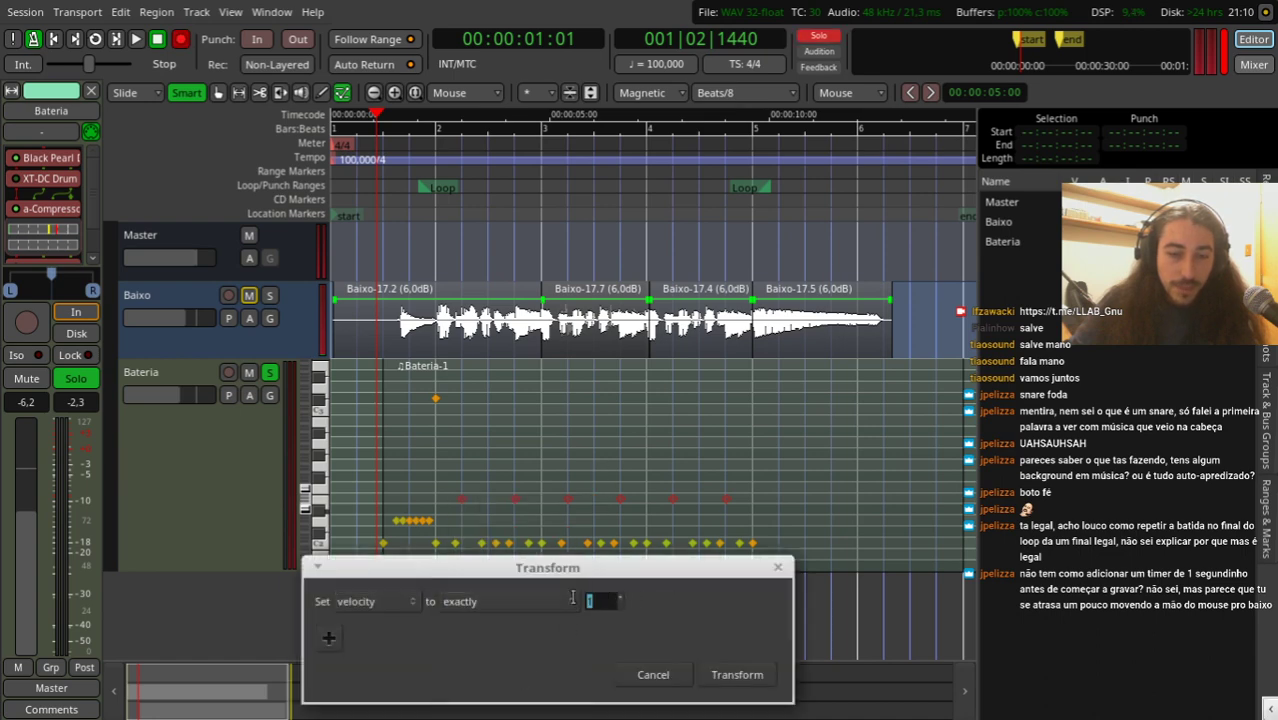
click(735, 675)
key(space)
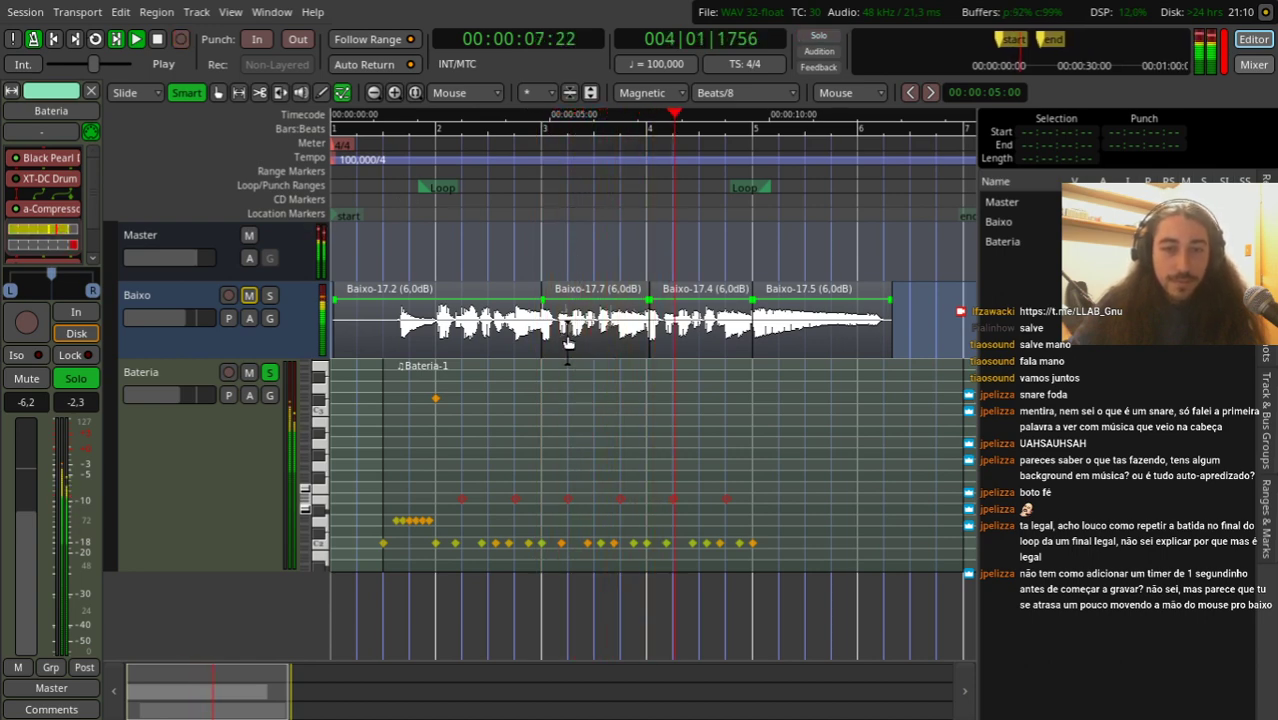
key(space)
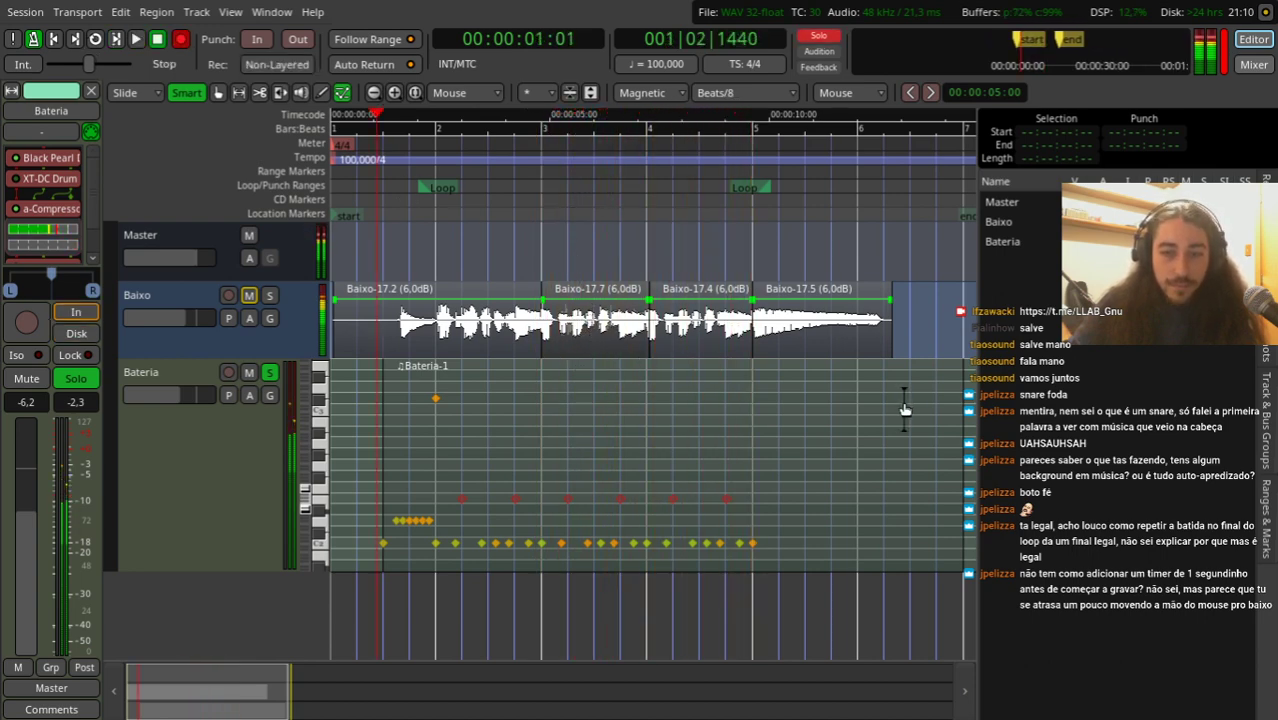
Step: Add a note at the start of bar 5 on the row of the opening bar 2 hit and audition it
ctrl+scroll(793, 434, up, 1)
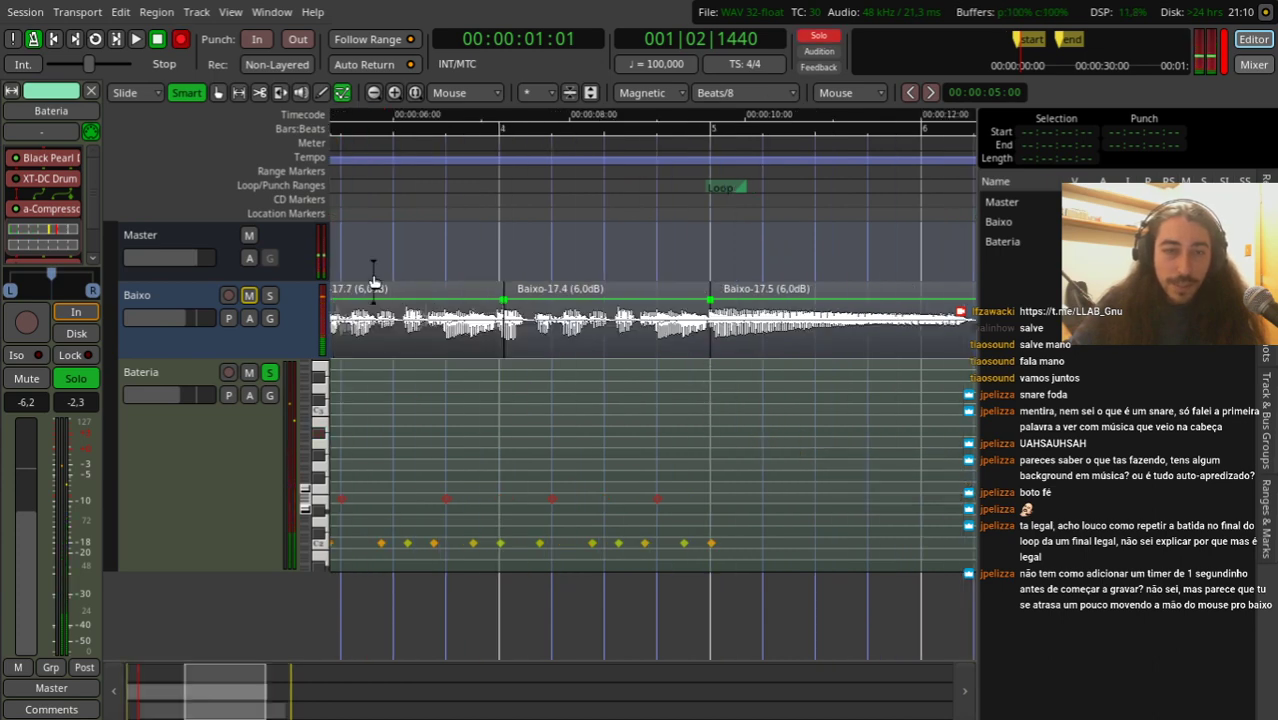
click(711, 392)
click(664, 184)
key(space)
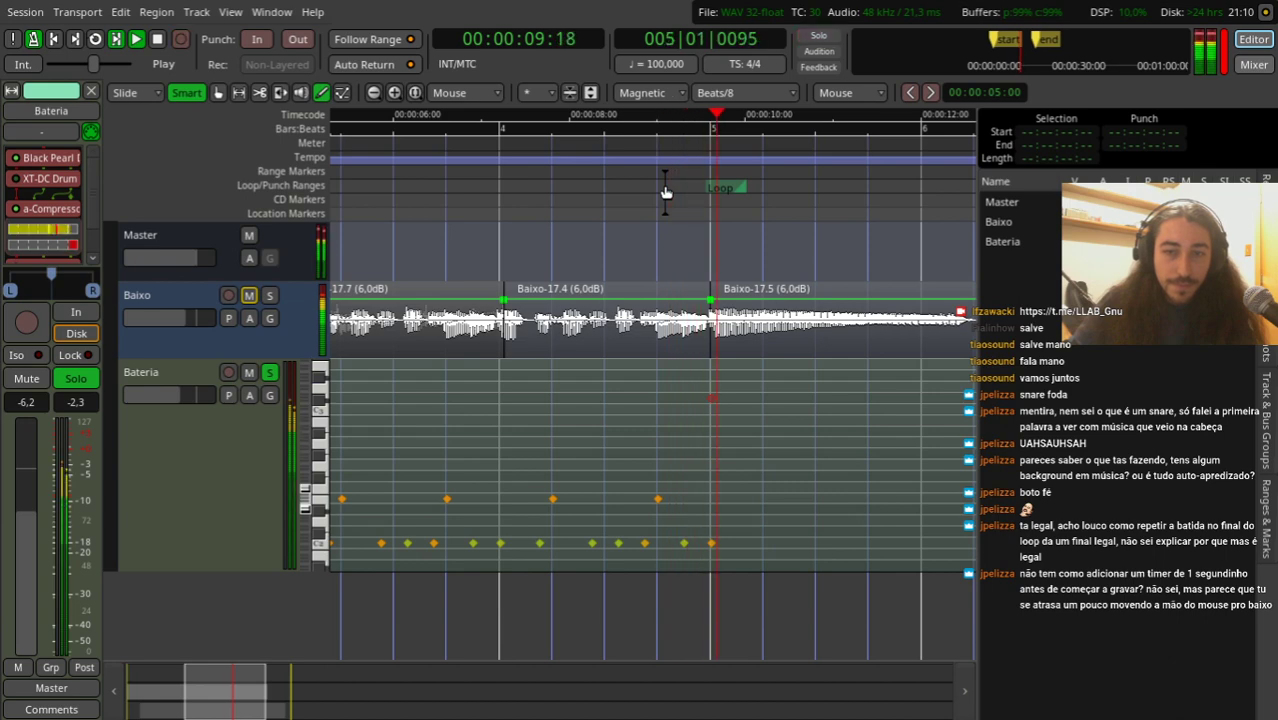
click(664, 184)
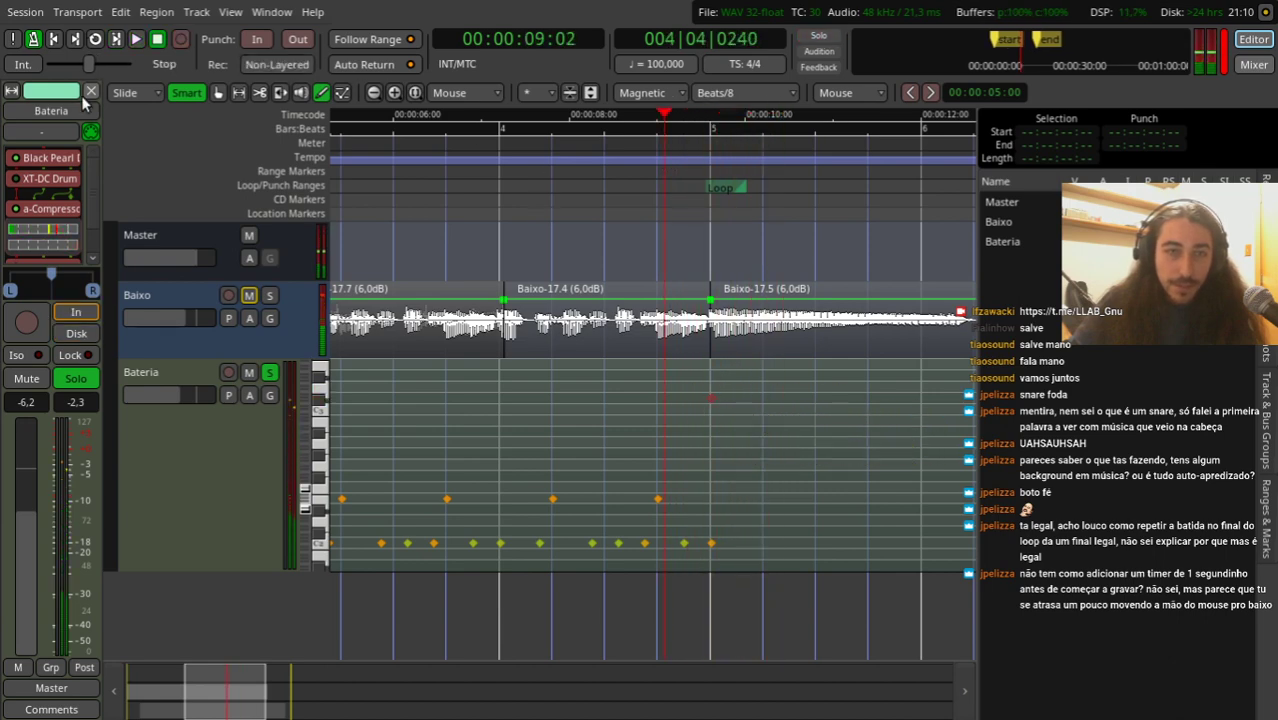
Step: Set the velocity of the new bar 5 note to 98, listen to the drum ending and return to the session start
click(342, 92)
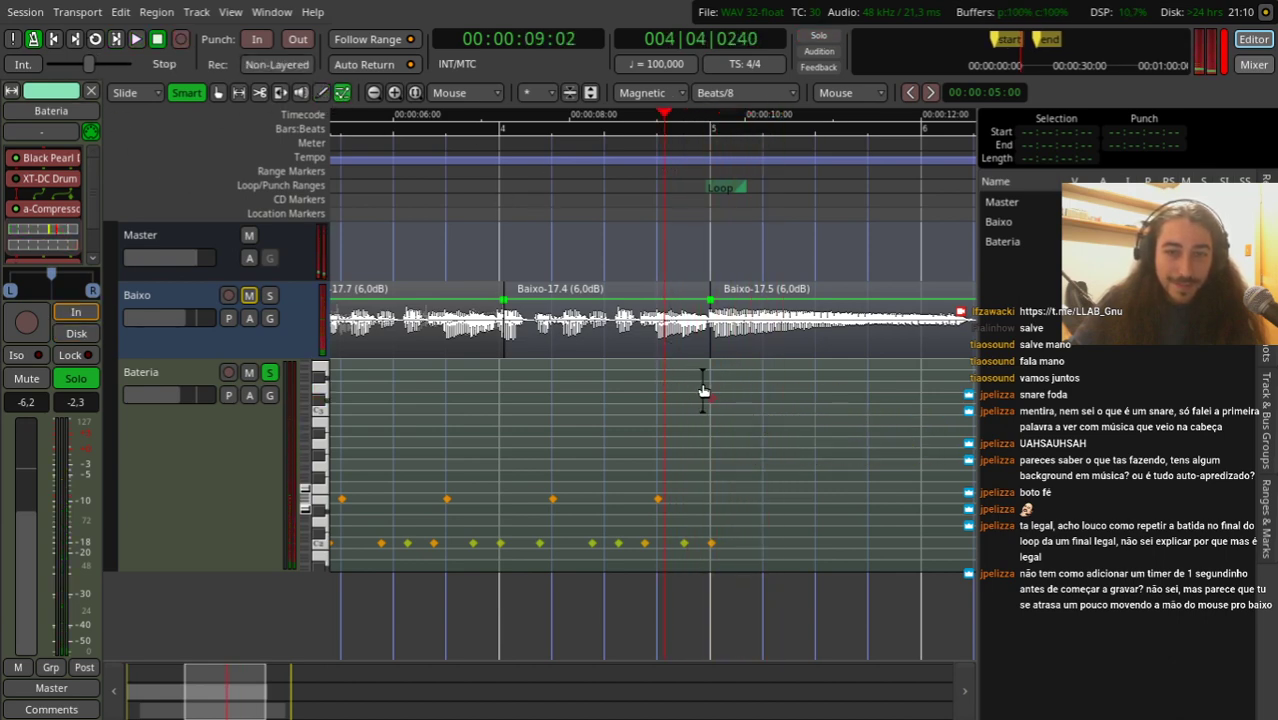
click(715, 404)
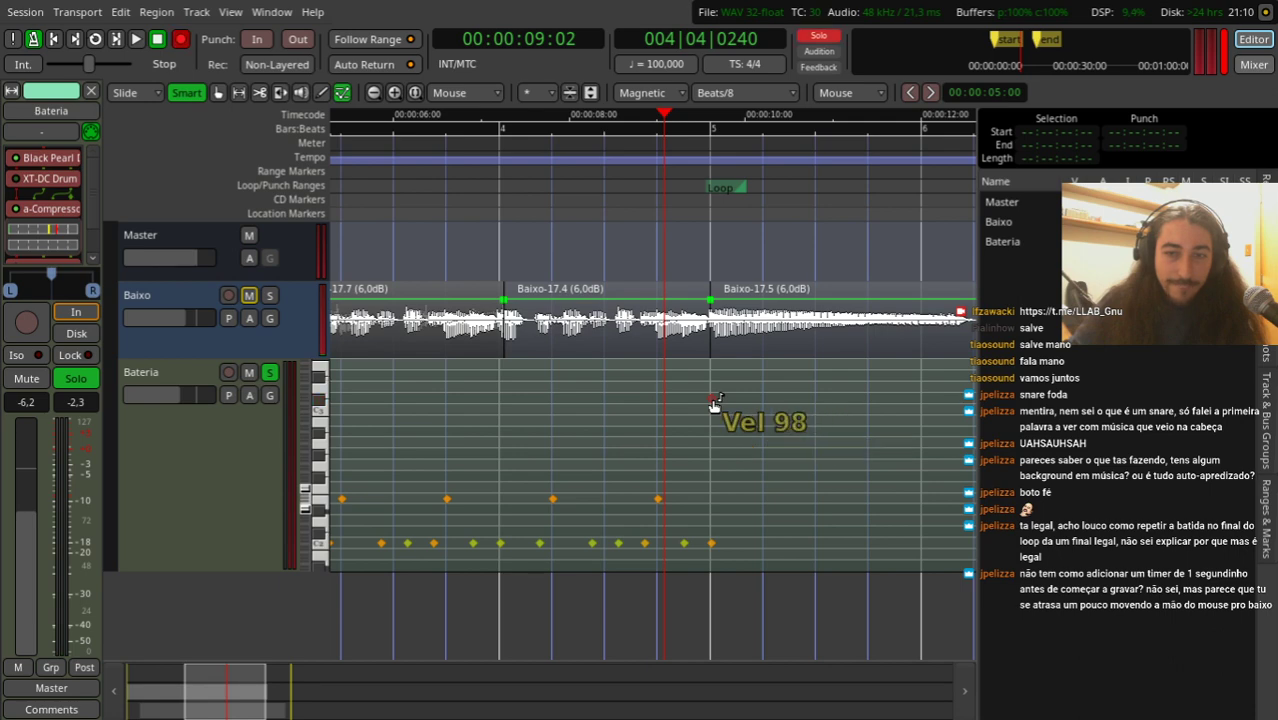
key(space)
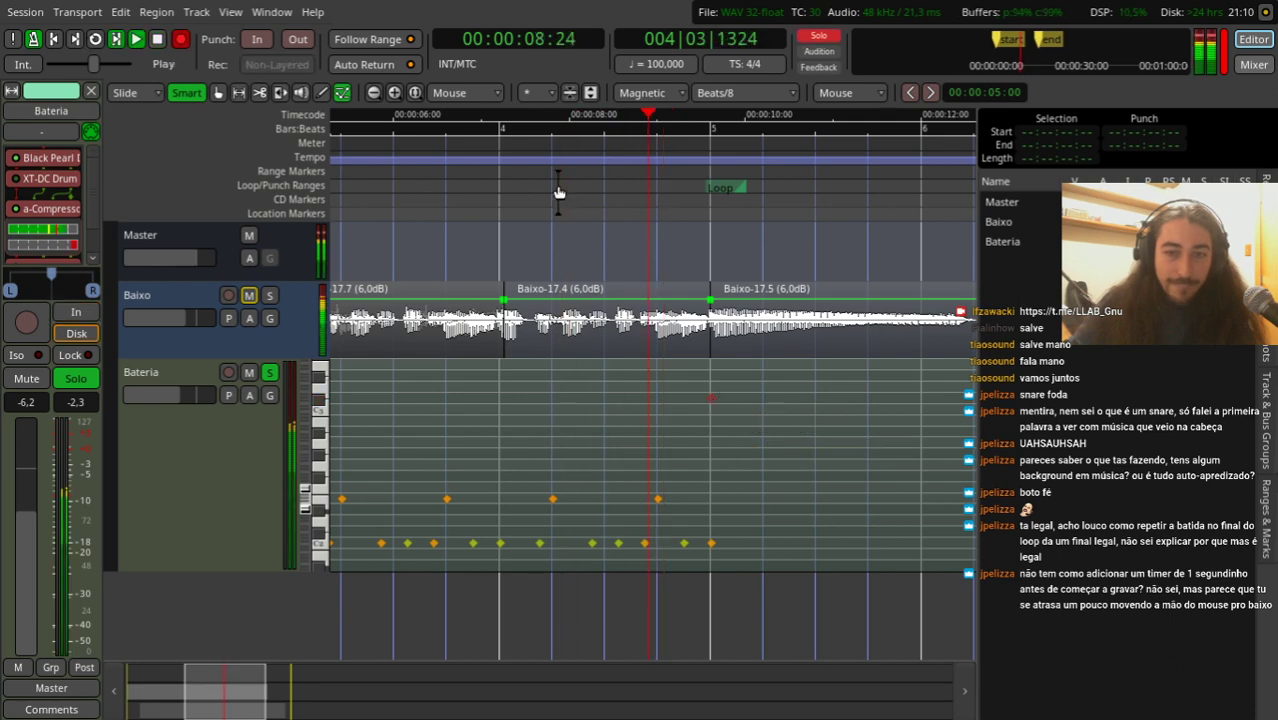
scroll(645, 413, down, 5)
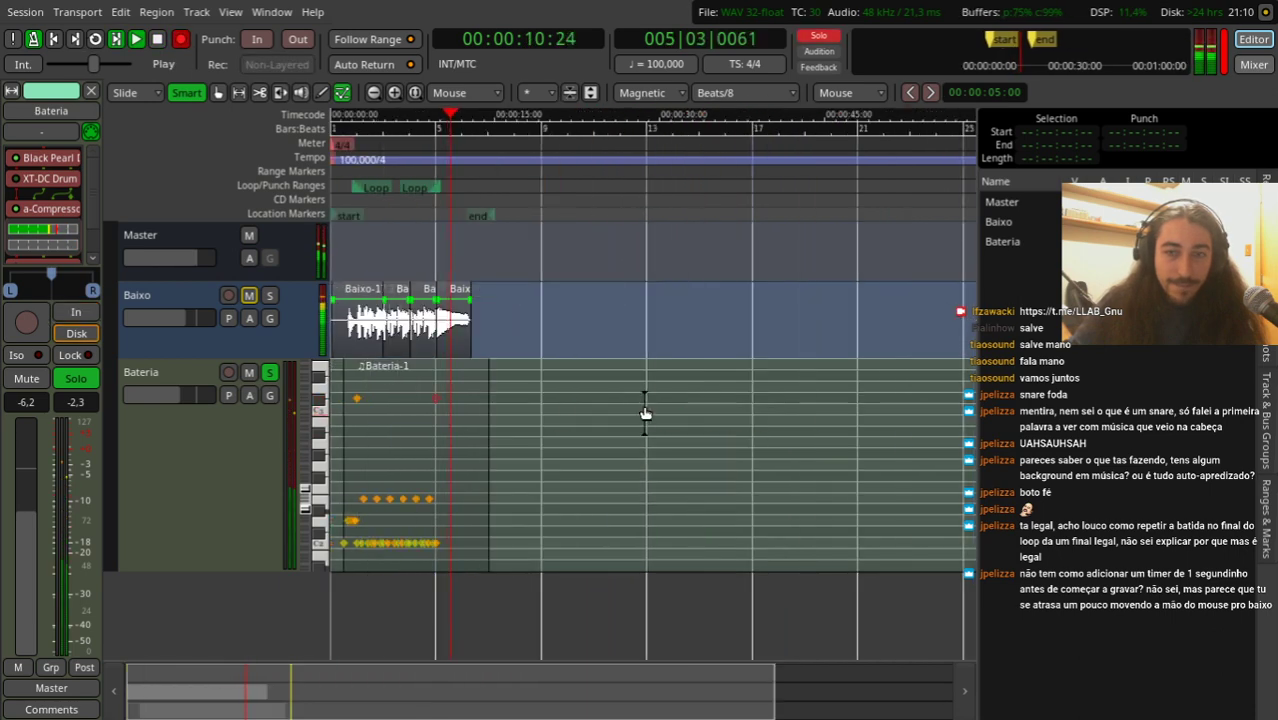
key(space)
scroll(447, 354, up, 2)
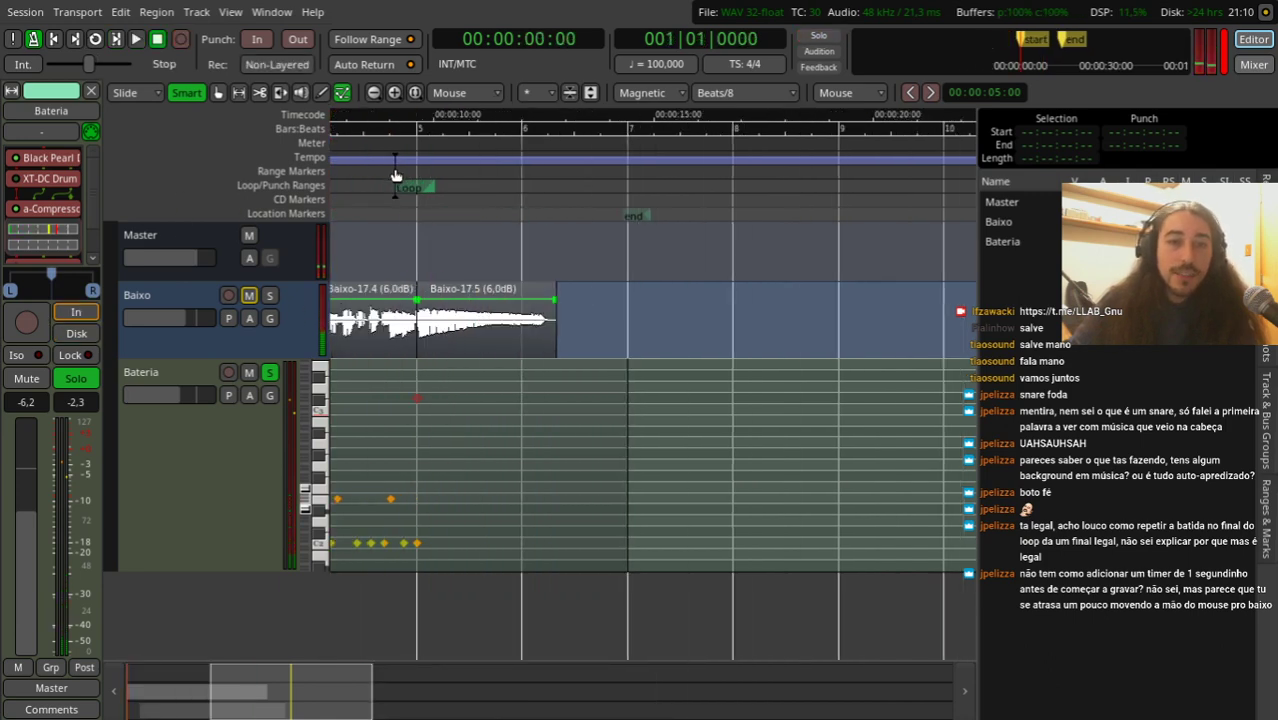
key(Home)
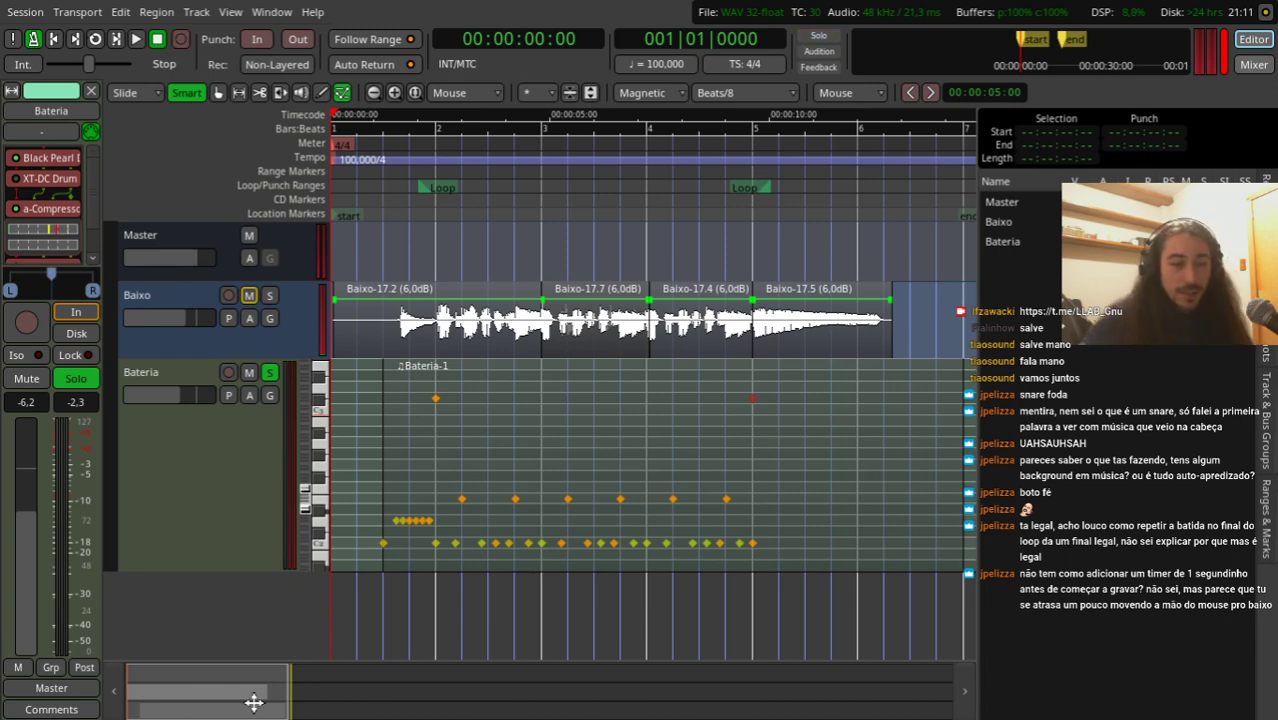
Step: Add one MIDI track named Teclado with the General MIDI Synth instrument, positioned last in the session
double_click(203, 612)
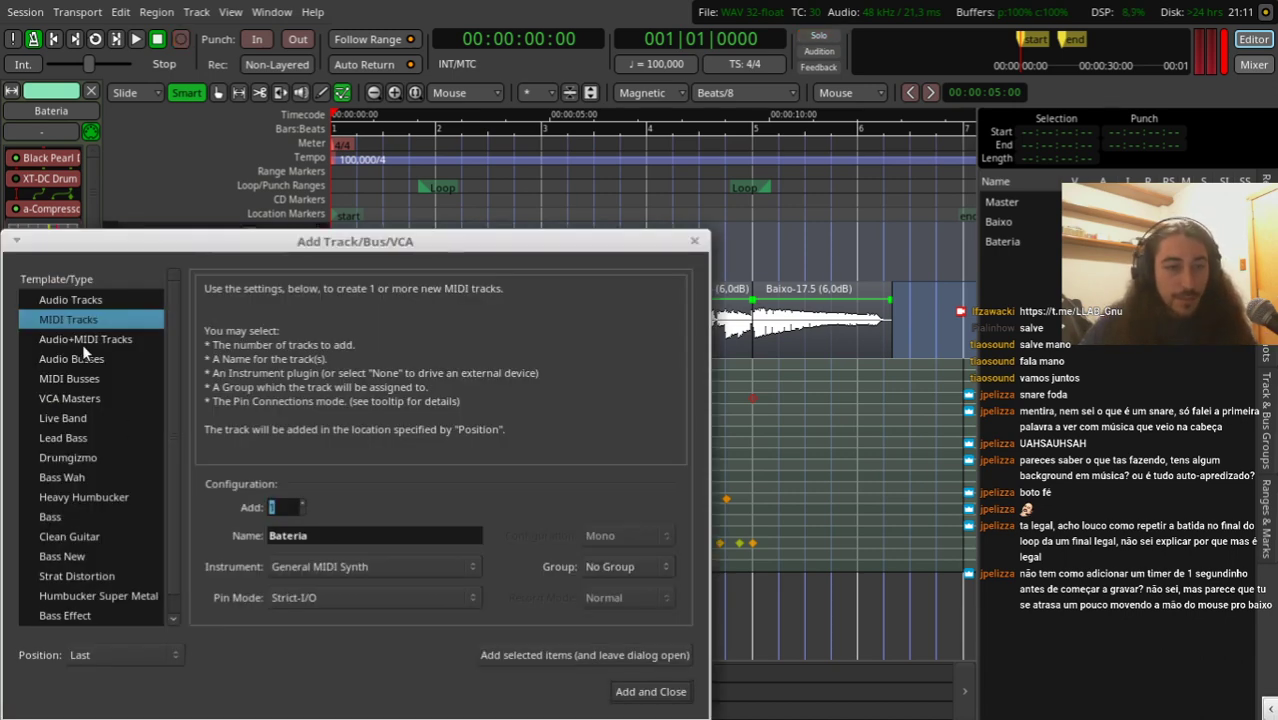
click(71, 318)
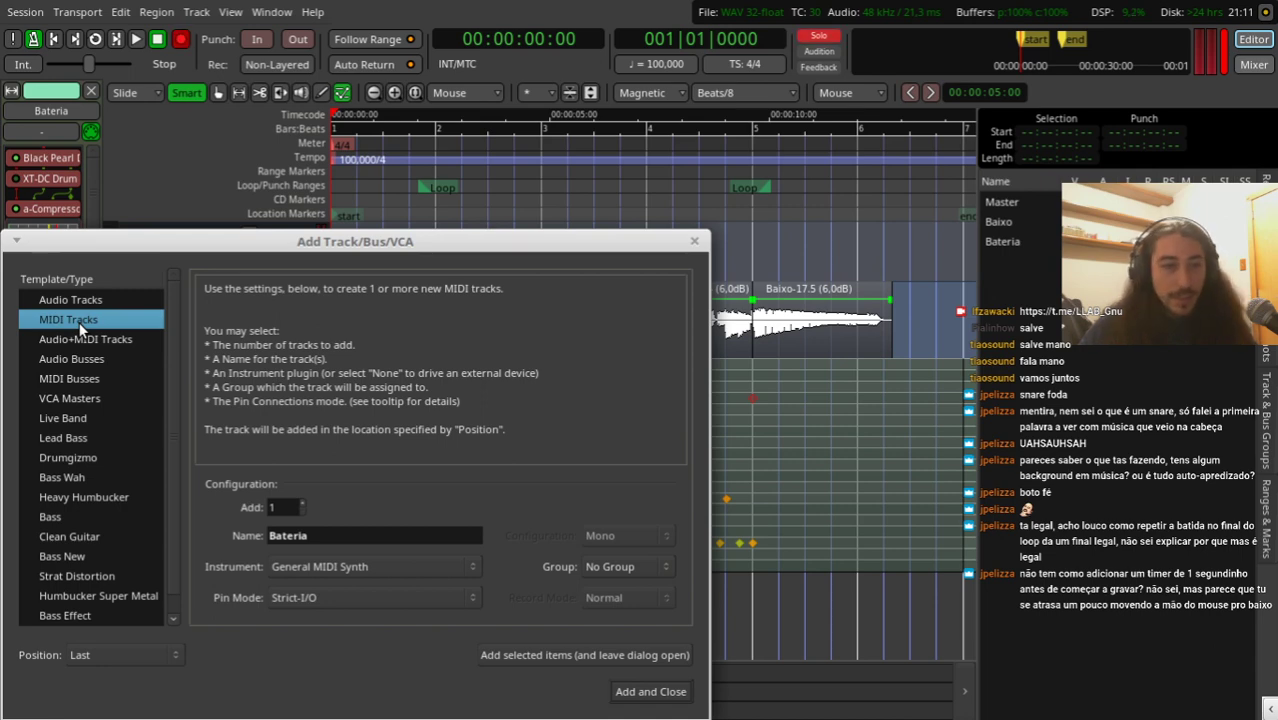
double_click(337, 535)
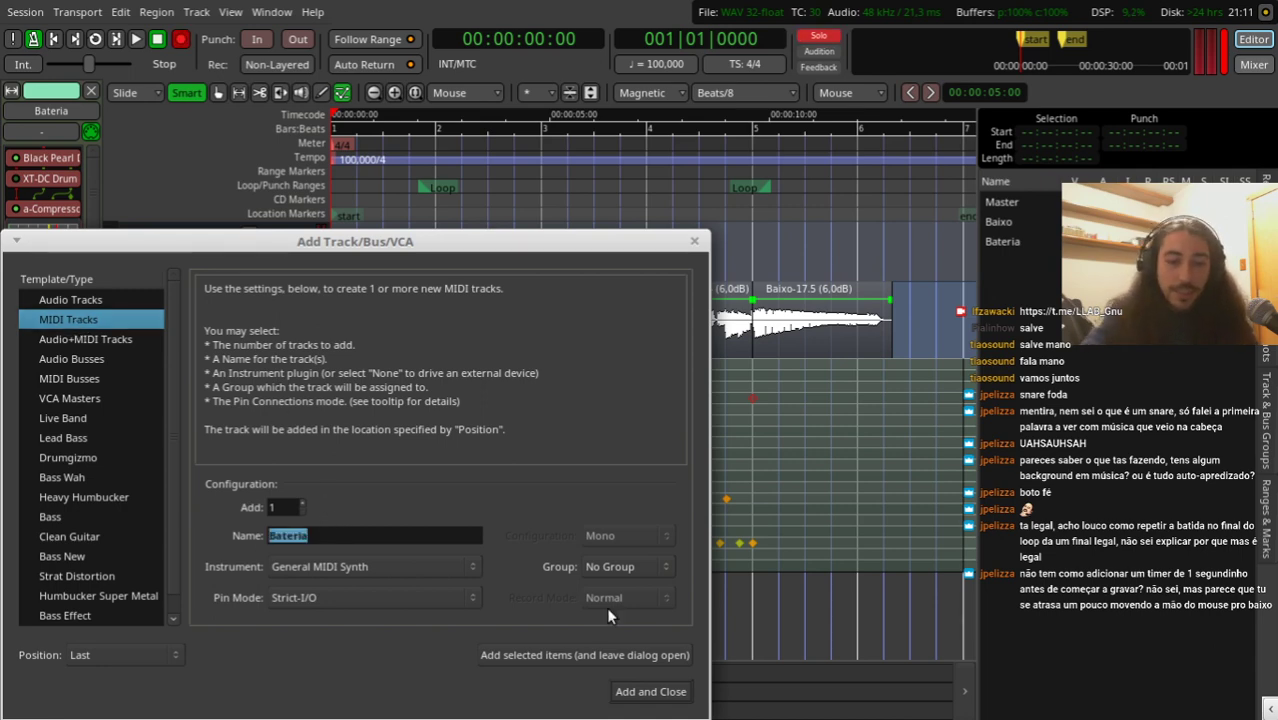
text(Tec)
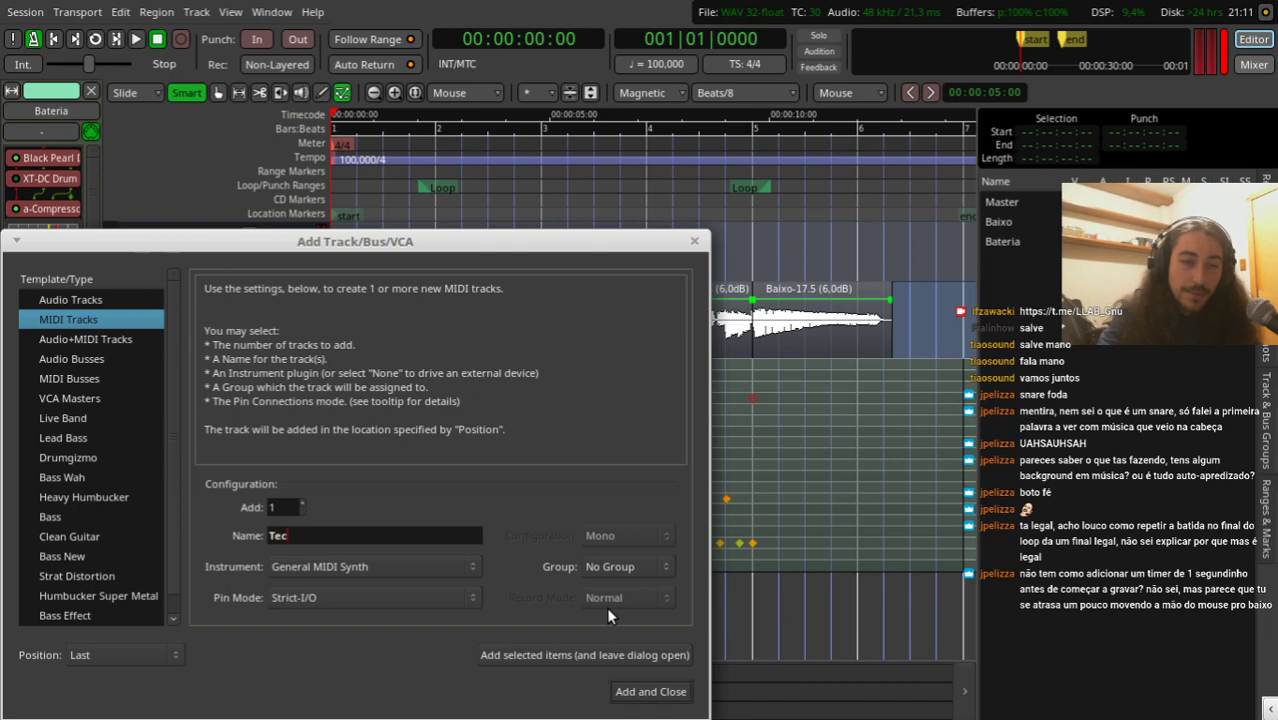
text(lado)
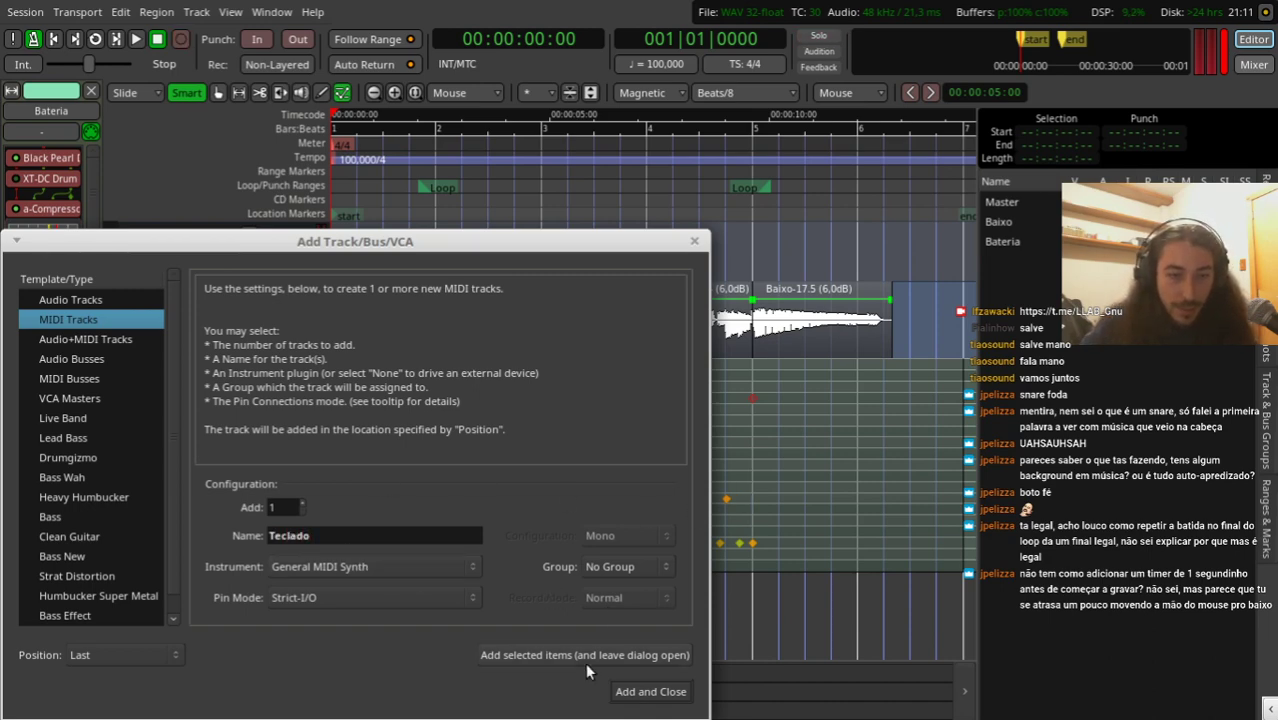
click(649, 691)
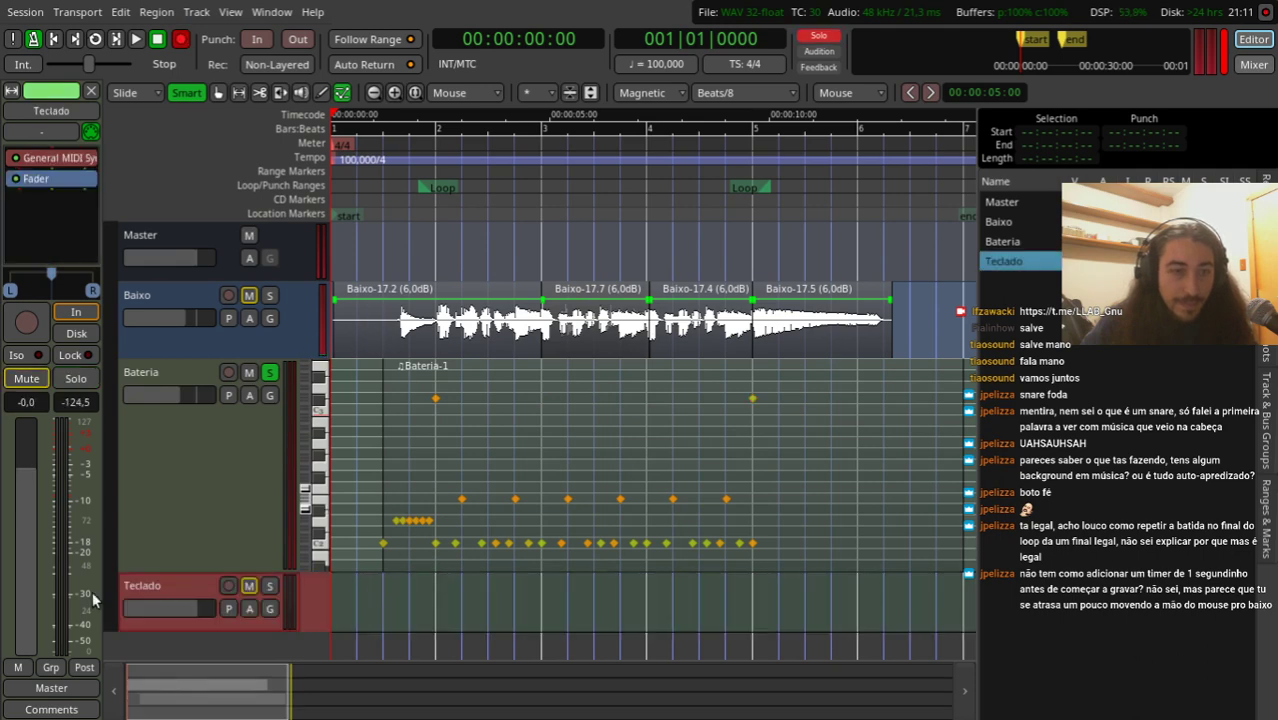
Step: Connect the Teclado track's input to the PCR 1 capture port and take Bateria out of solo
click(67, 136)
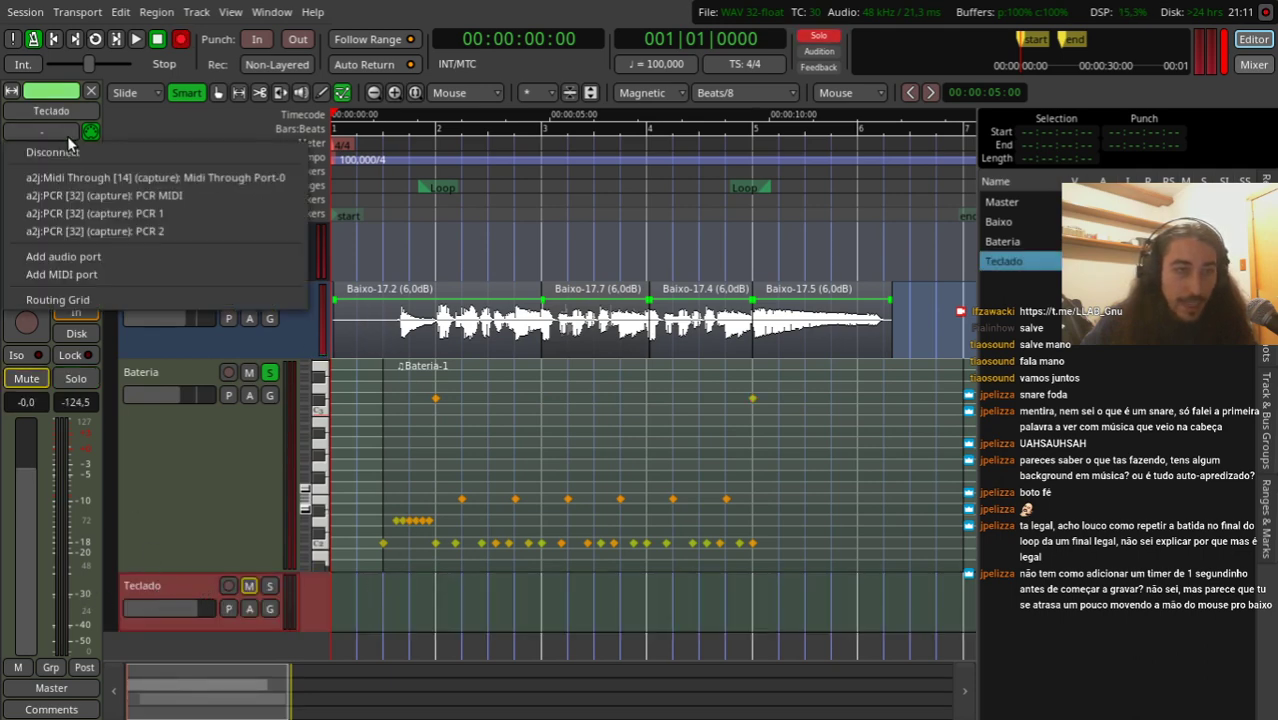
click(161, 214)
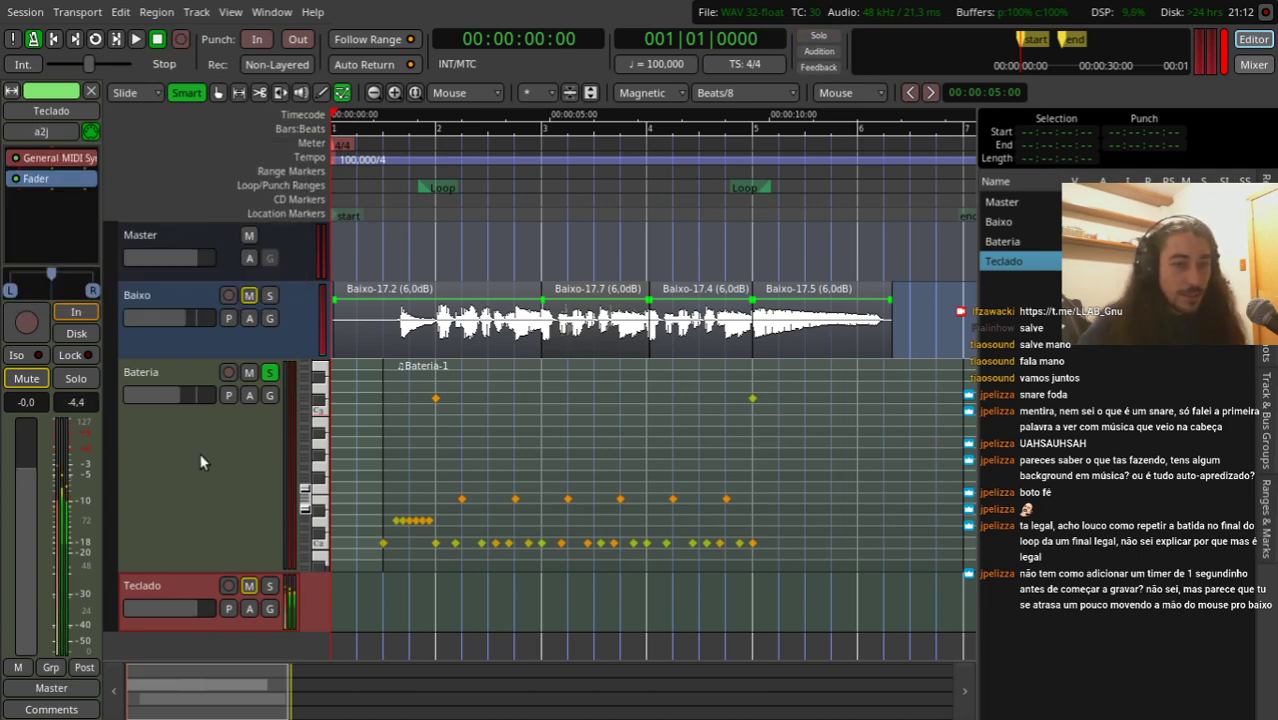
click(269, 372)
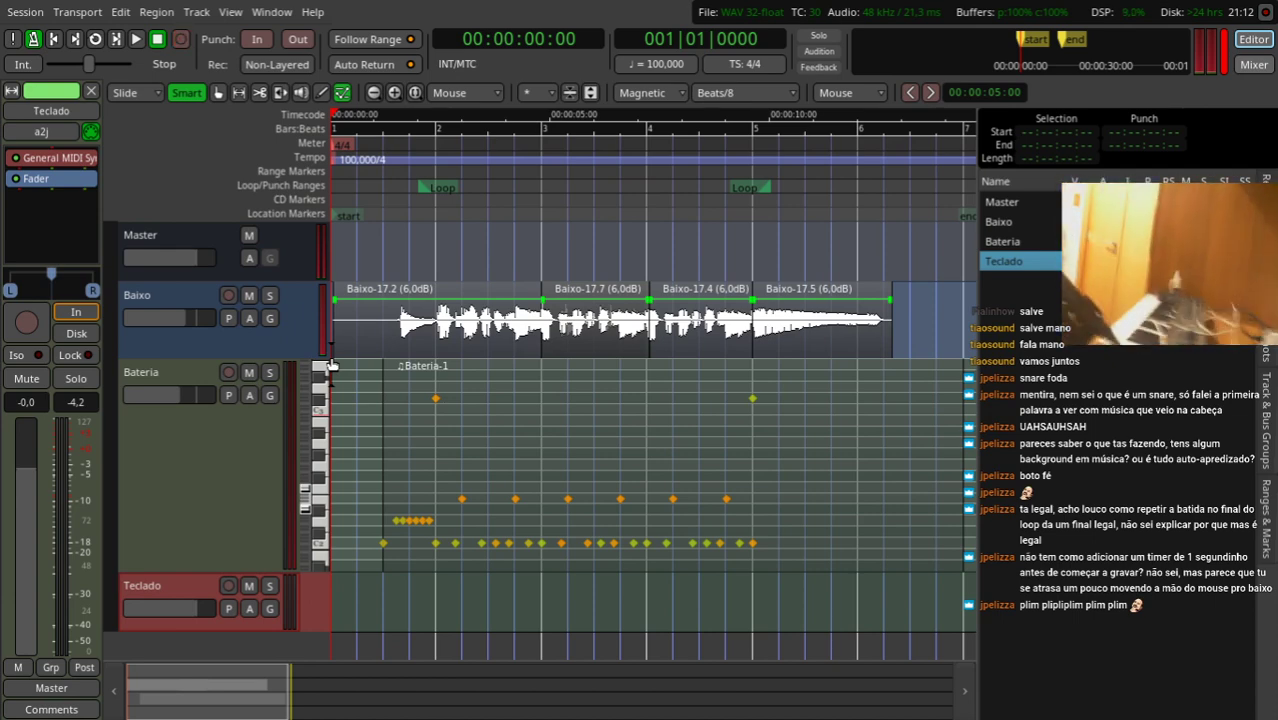
key(alt+Tab)
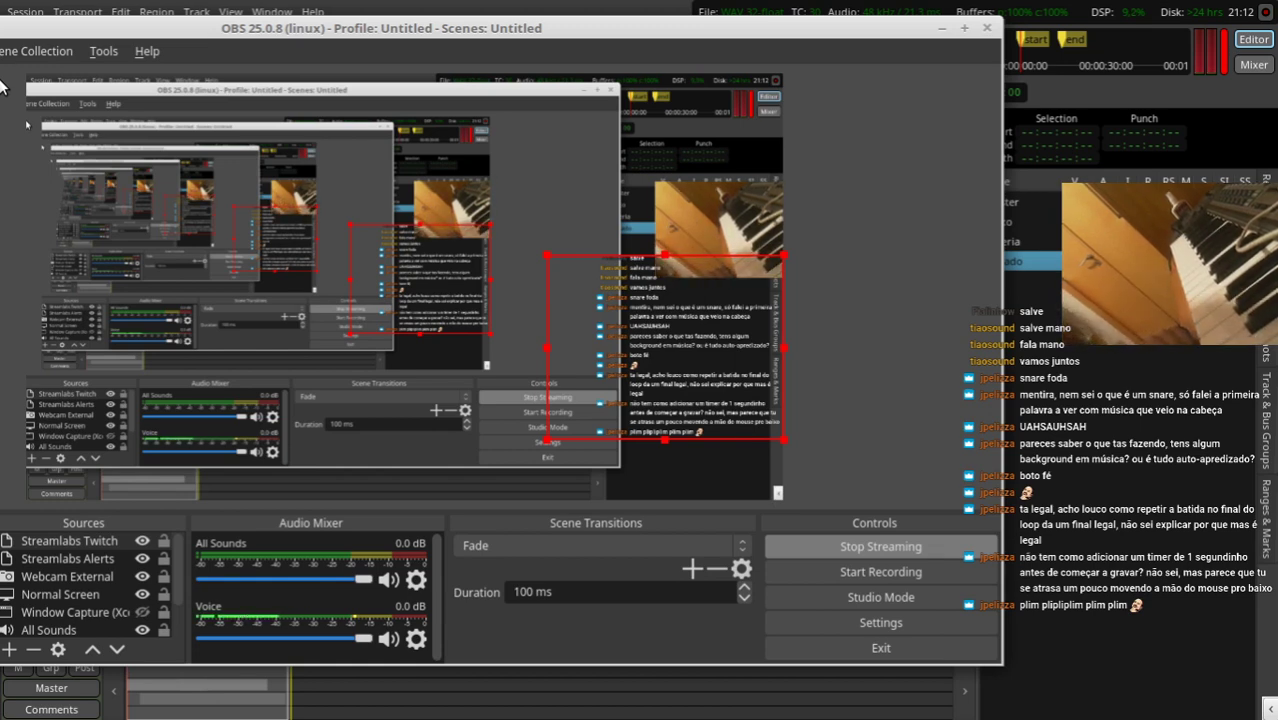
click(1160, 402)
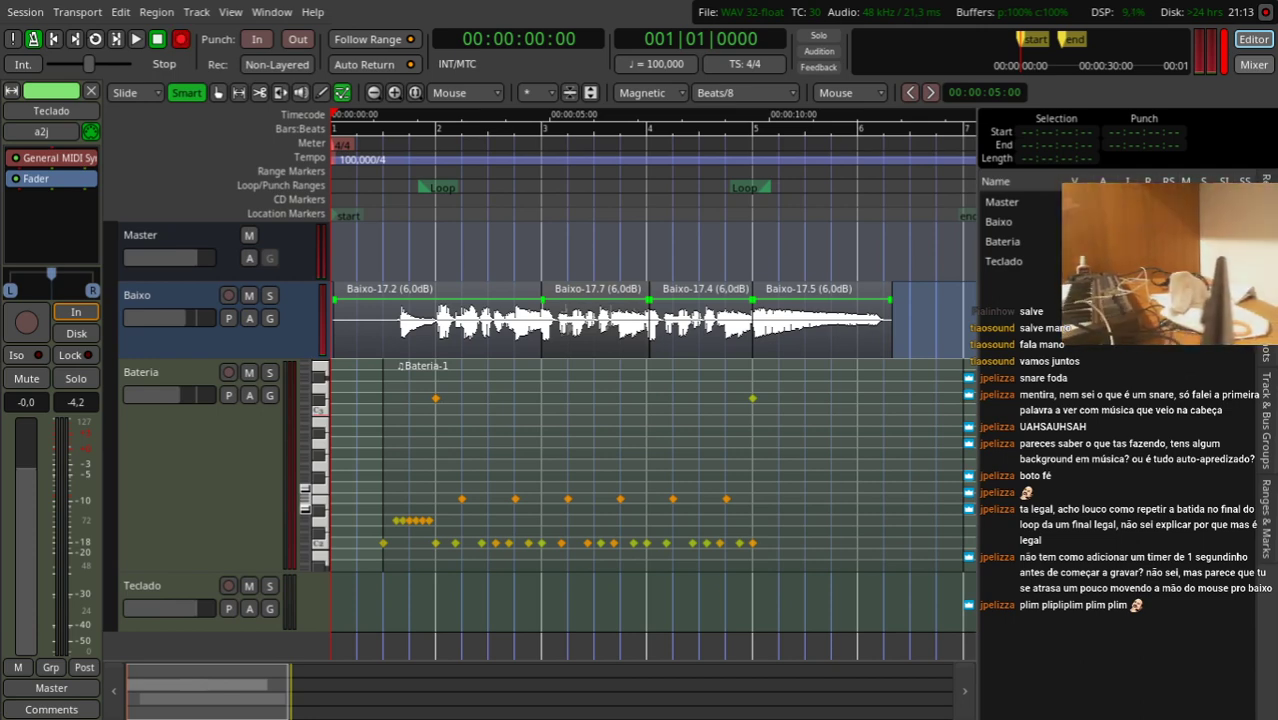
key(alt+Tab)
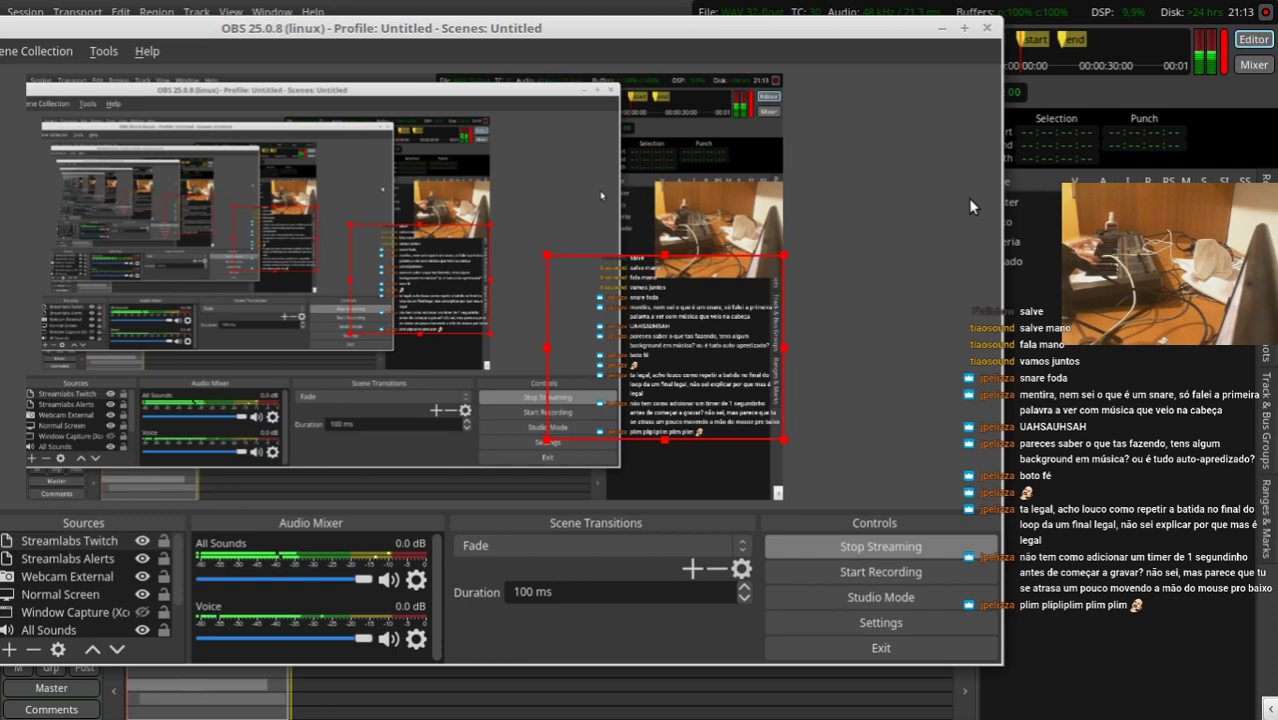
key(alt+Tab)
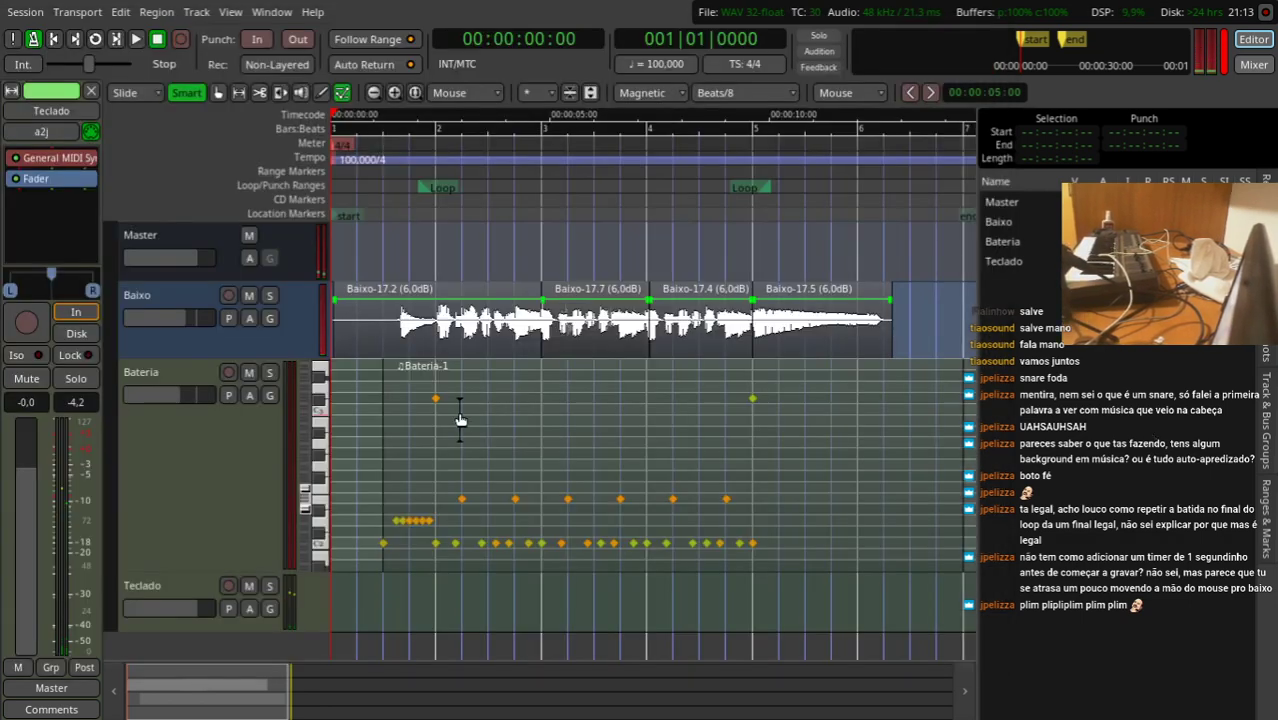
Step: Select the Teclado track, inspect its General MIDI Synth program settings and close the plugin window
scroll(488, 588, down, 1)
click(179, 522)
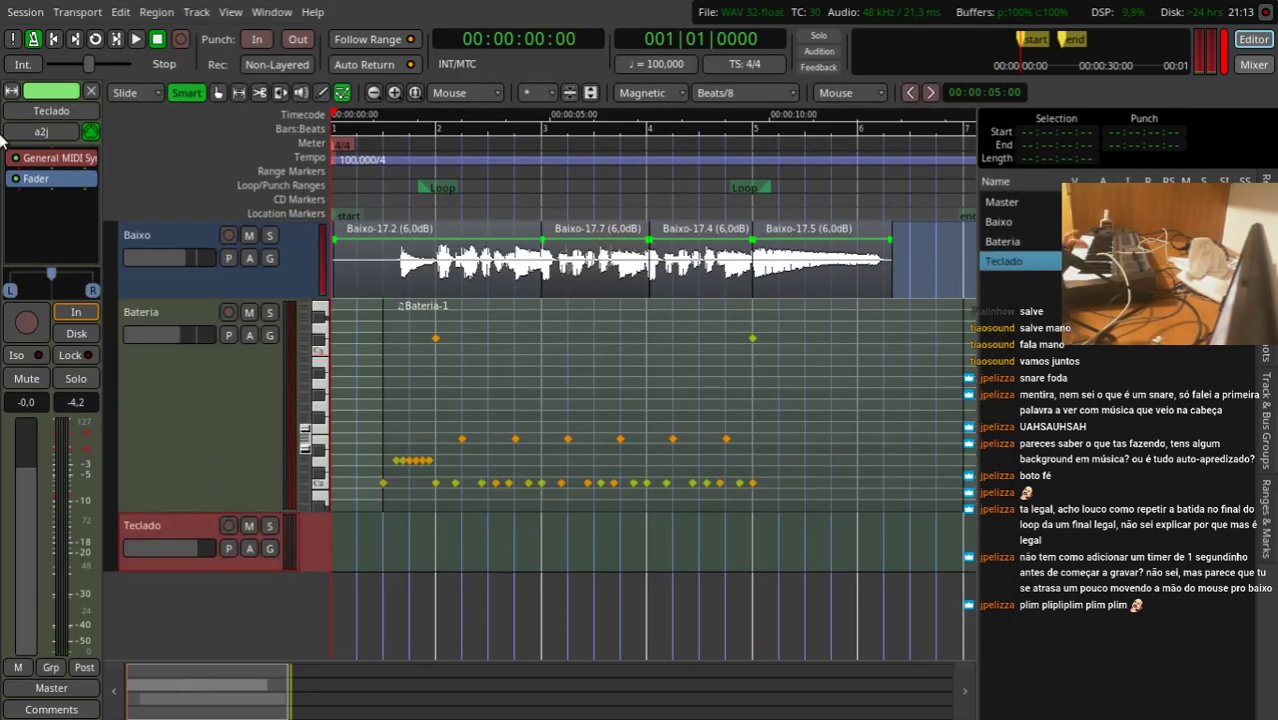
double_click(37, 156)
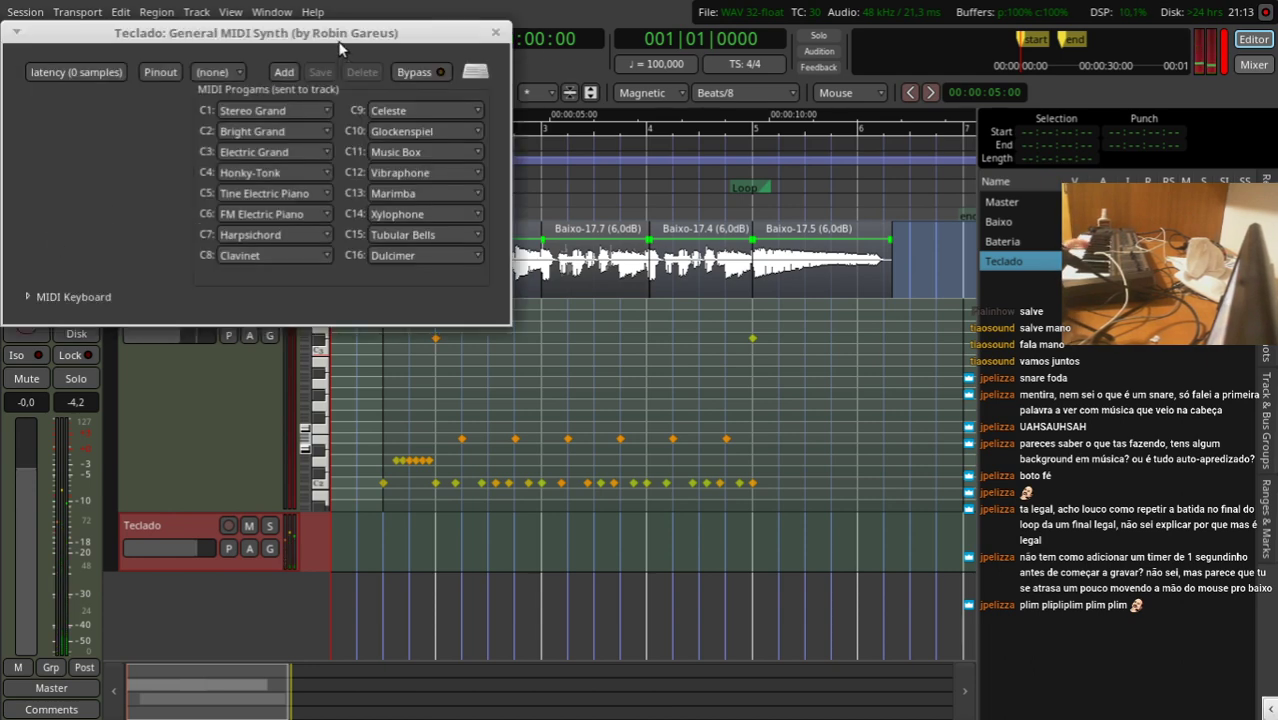
drag(340, 48, 430, 140)
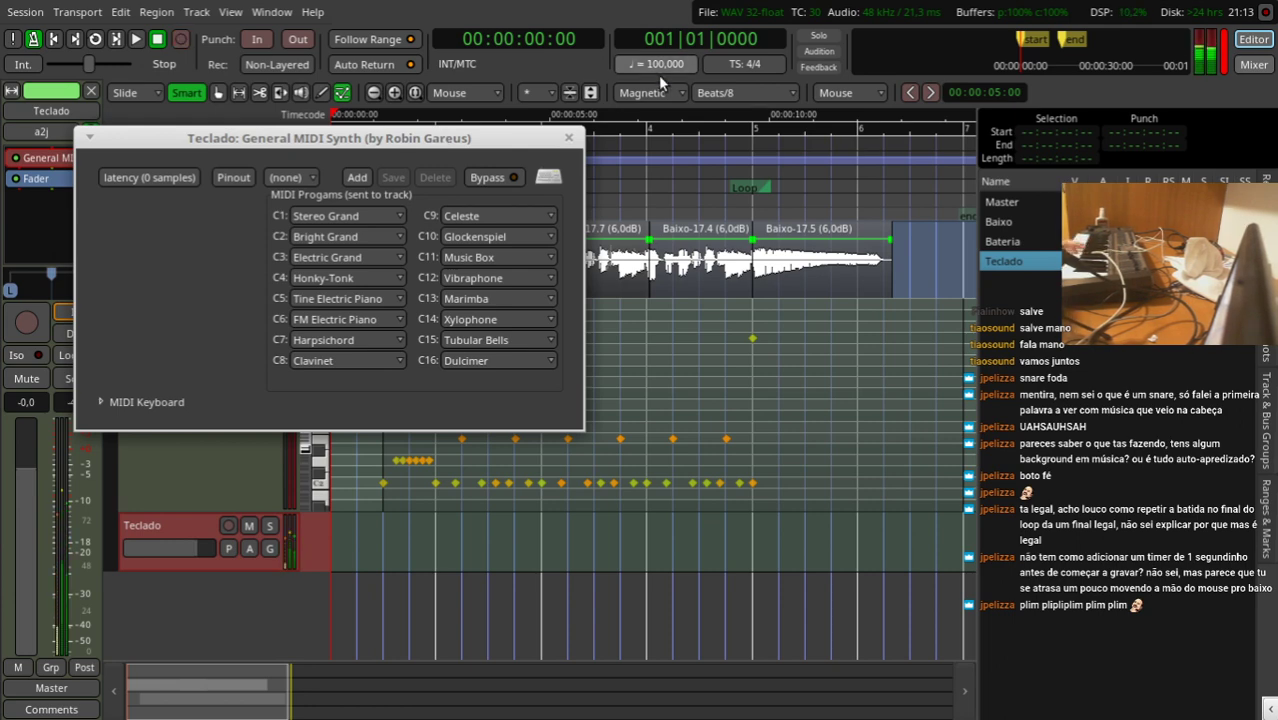
click(569, 137)
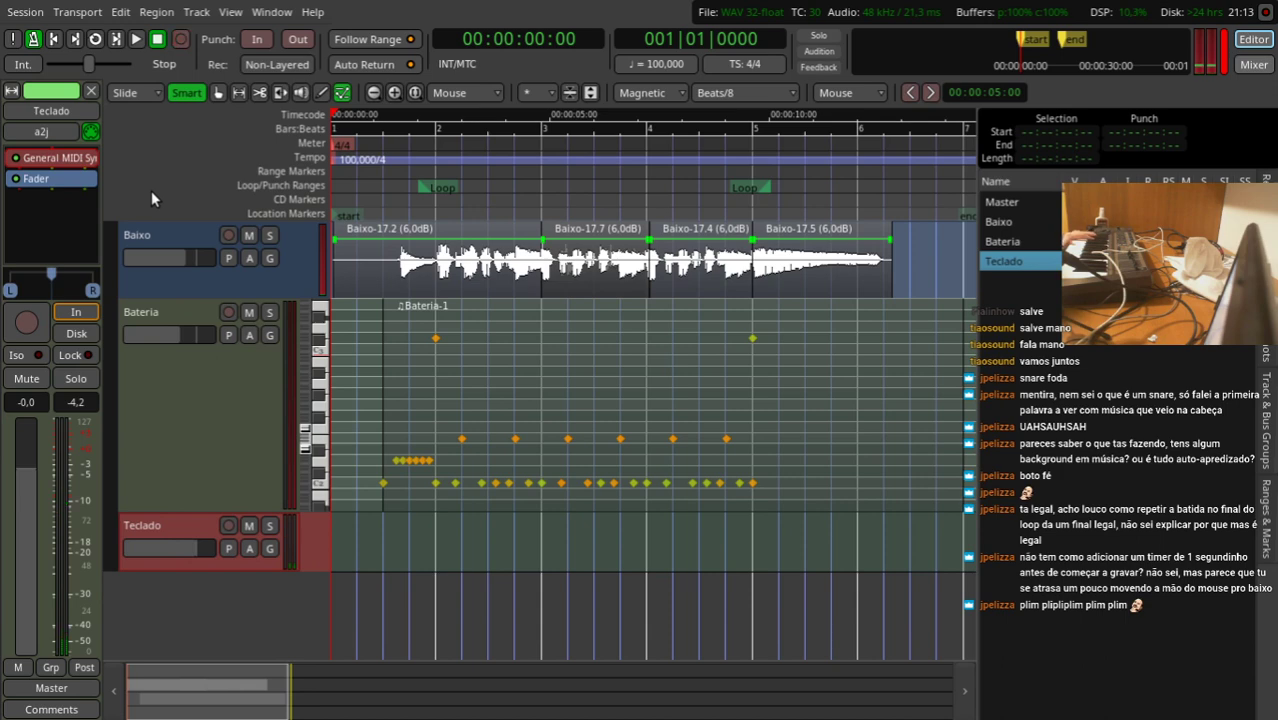
Step: Open the Plugin Manager for the Teclado track's processor chain
right_click(52, 218)
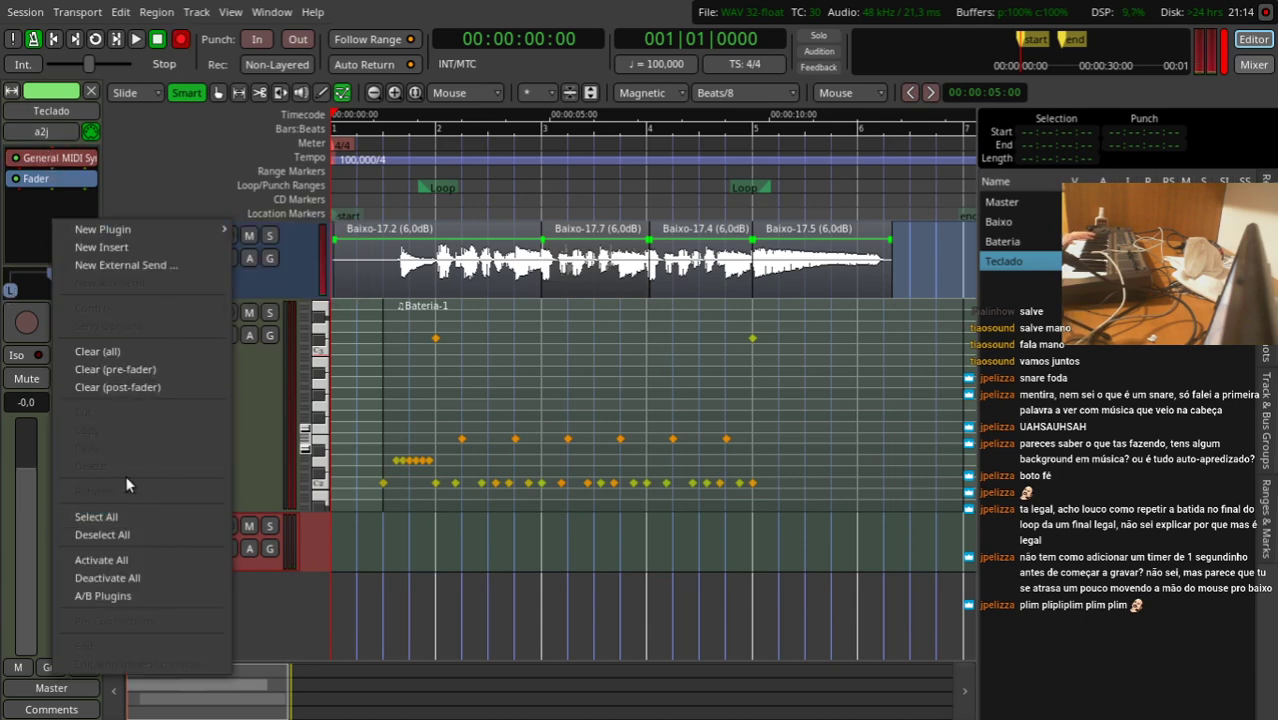
click(24, 208)
double_click(24, 208)
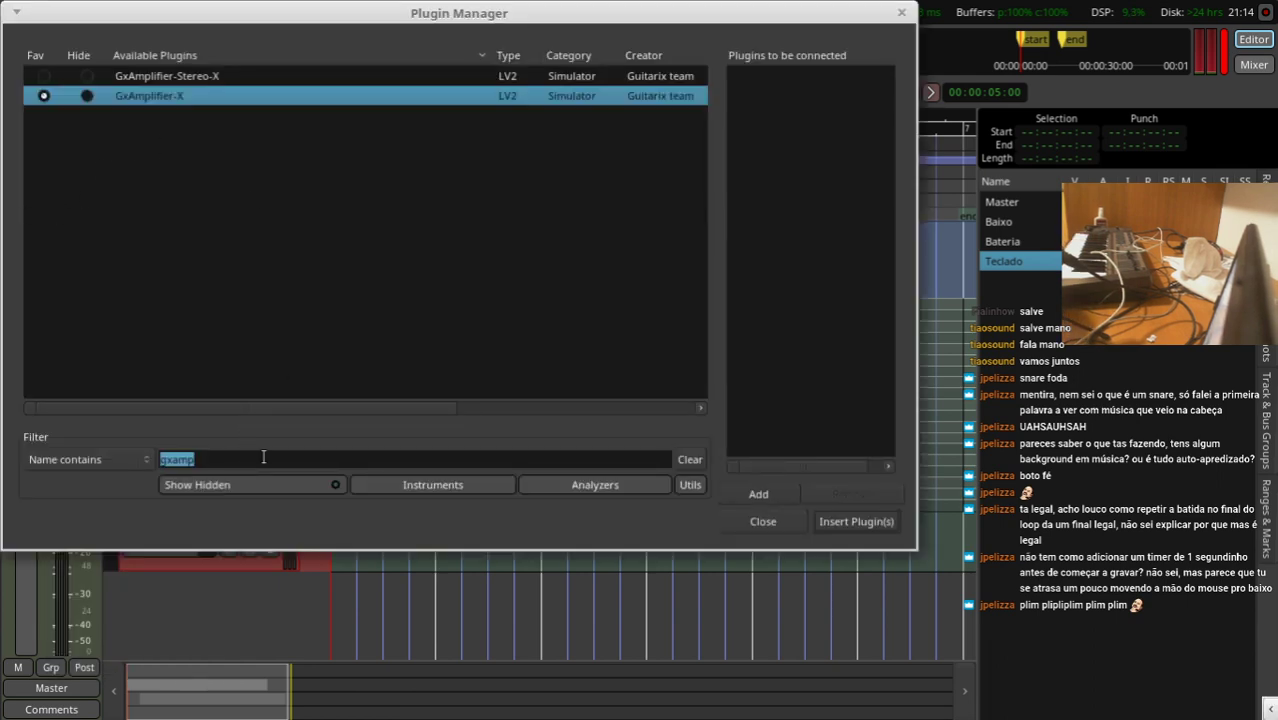
text(e)
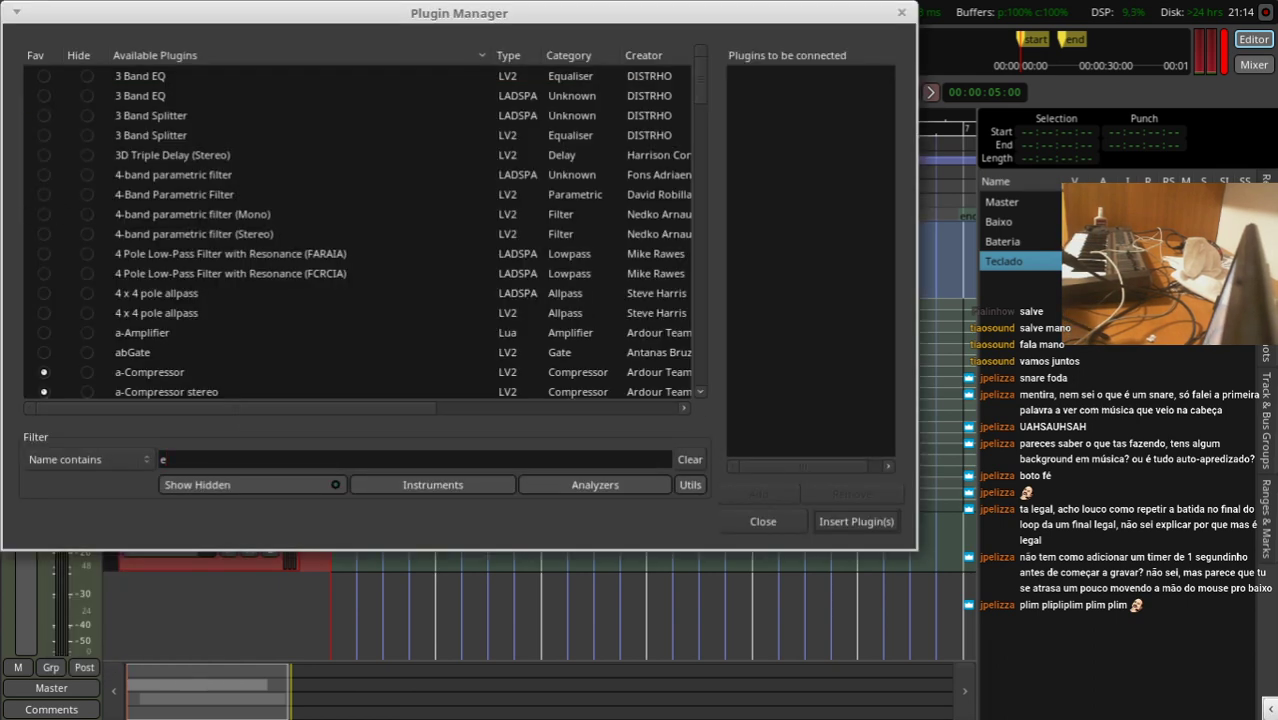
text(-)
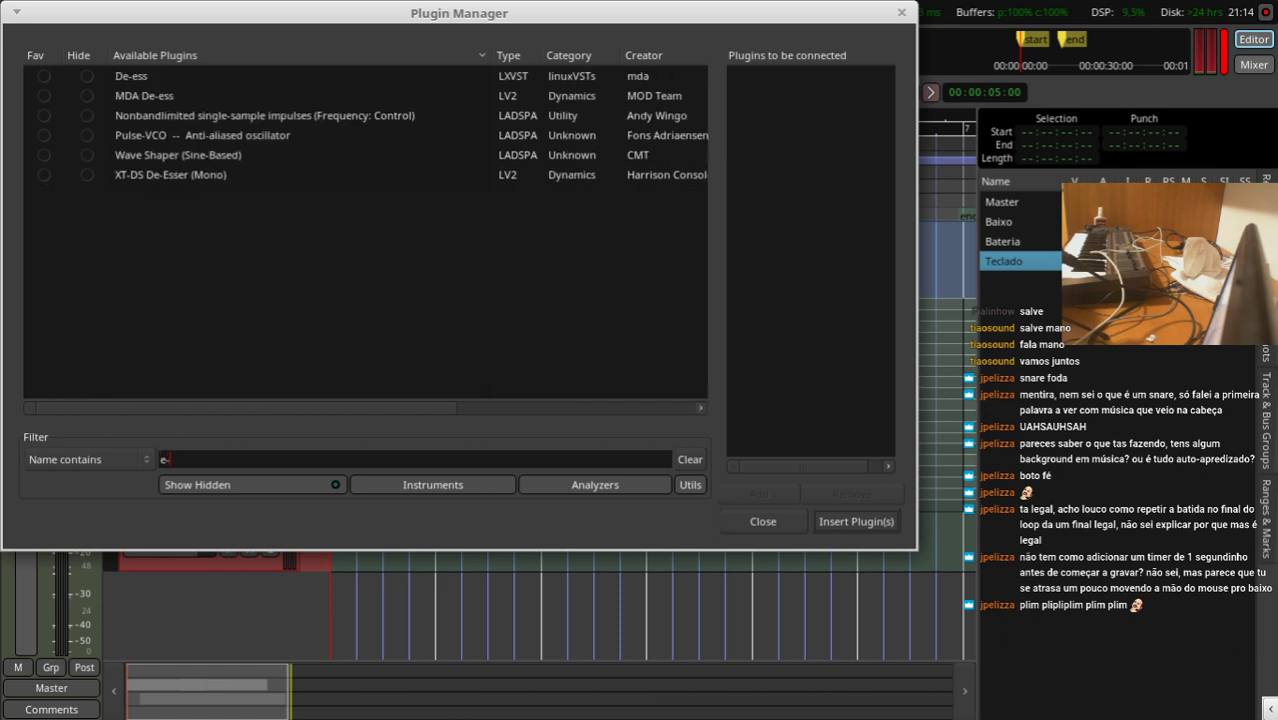
text(pl)
key(BackSpace)
key(BackSpace)
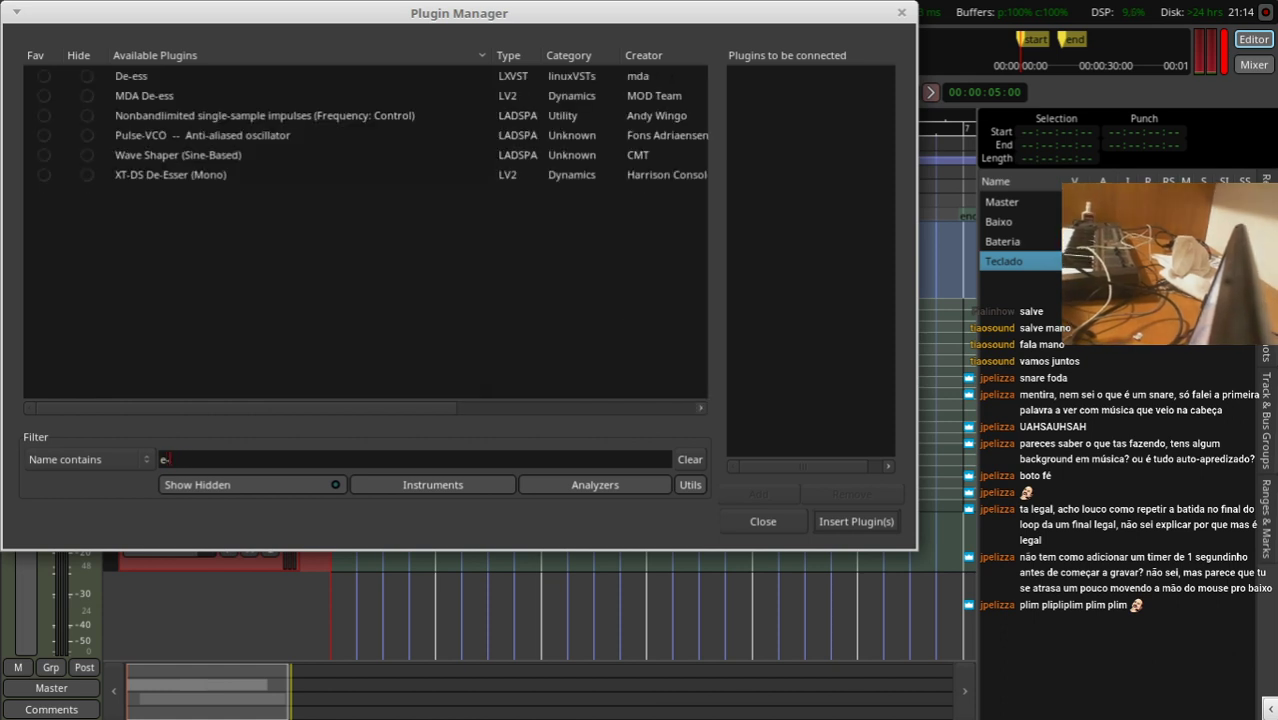
key(BackSpace)
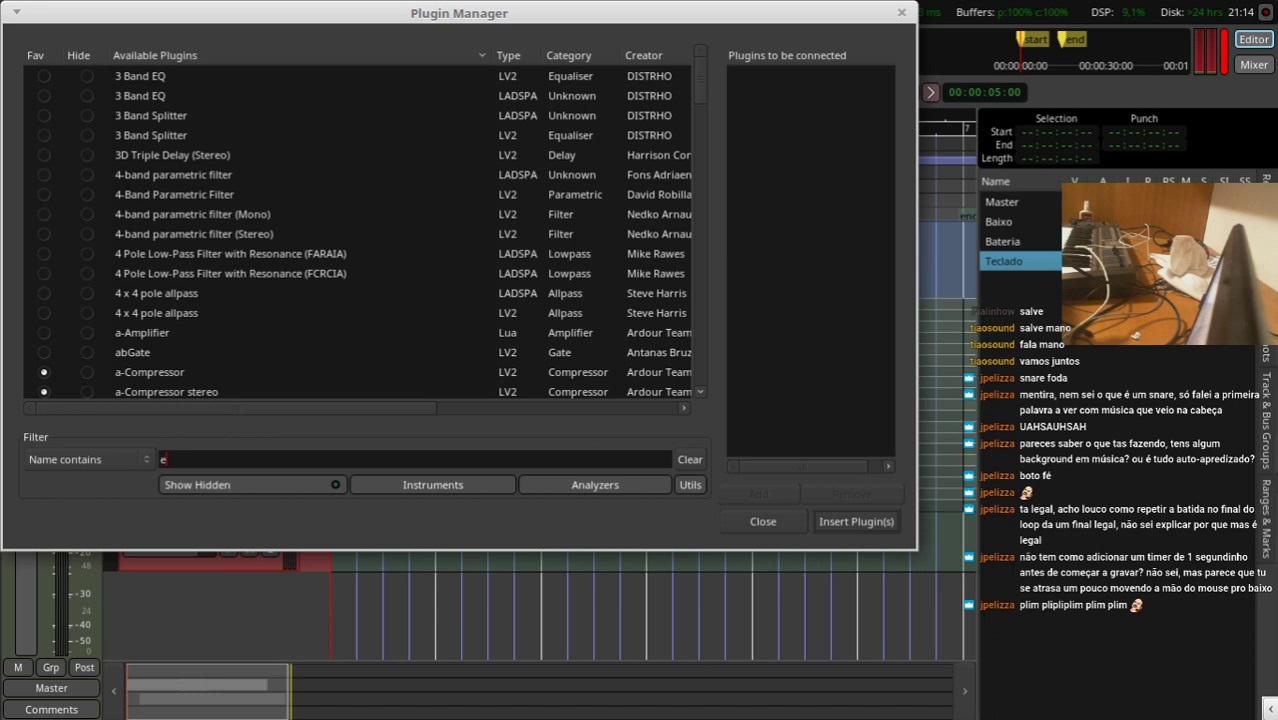
text(p)
key(ctrl+a)
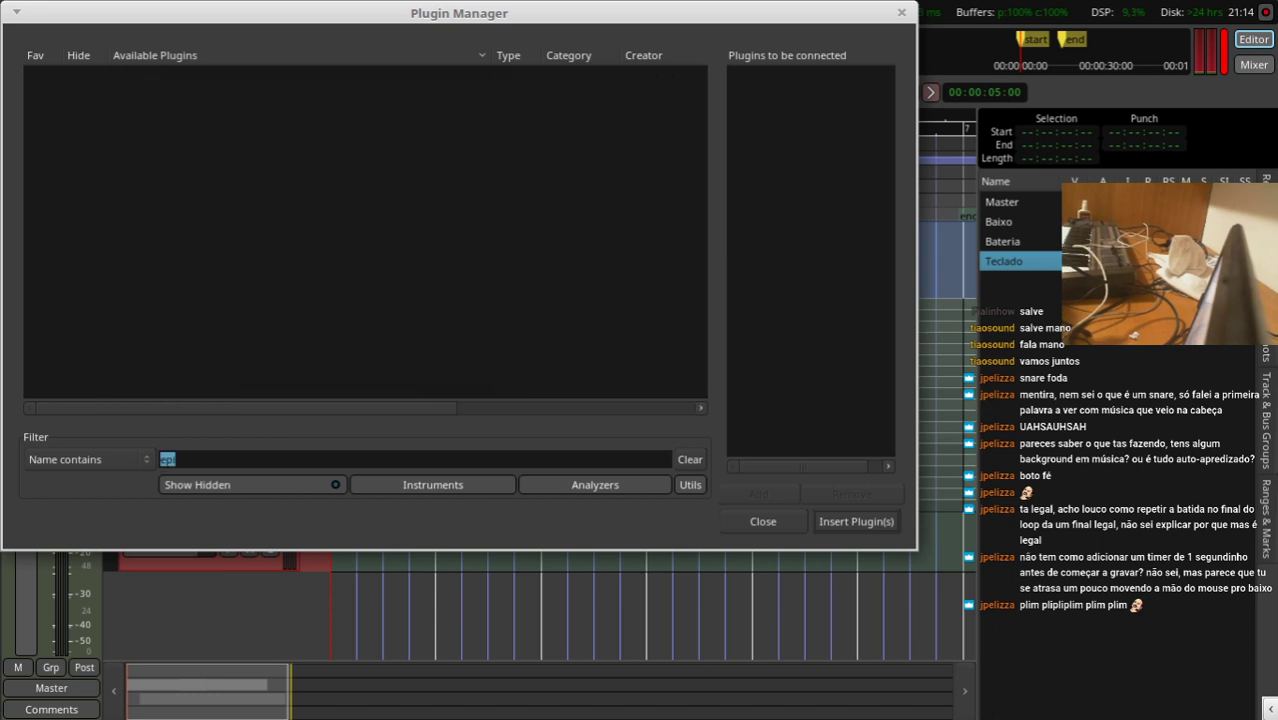
Step: Filter the plugins to instruments containing "piano" and replace Teclado's General MIDI Synth with mda's linuxVST ePiano
text(piano)
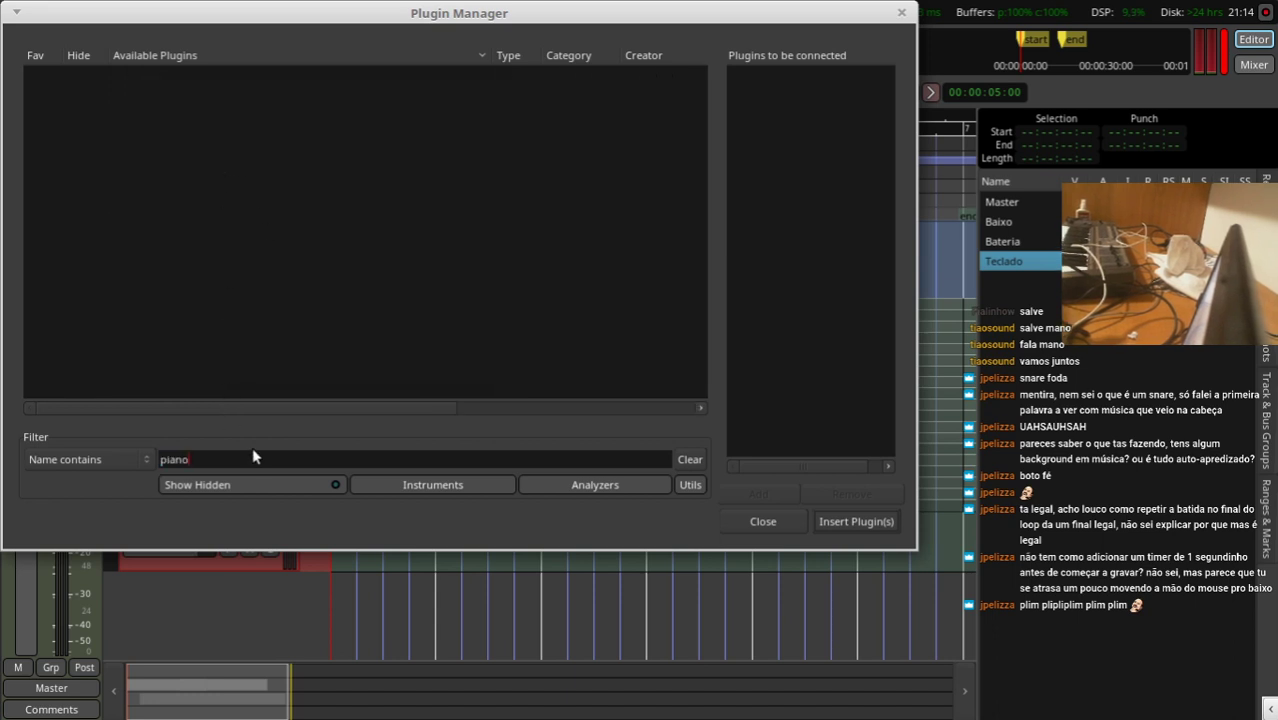
click(379, 490)
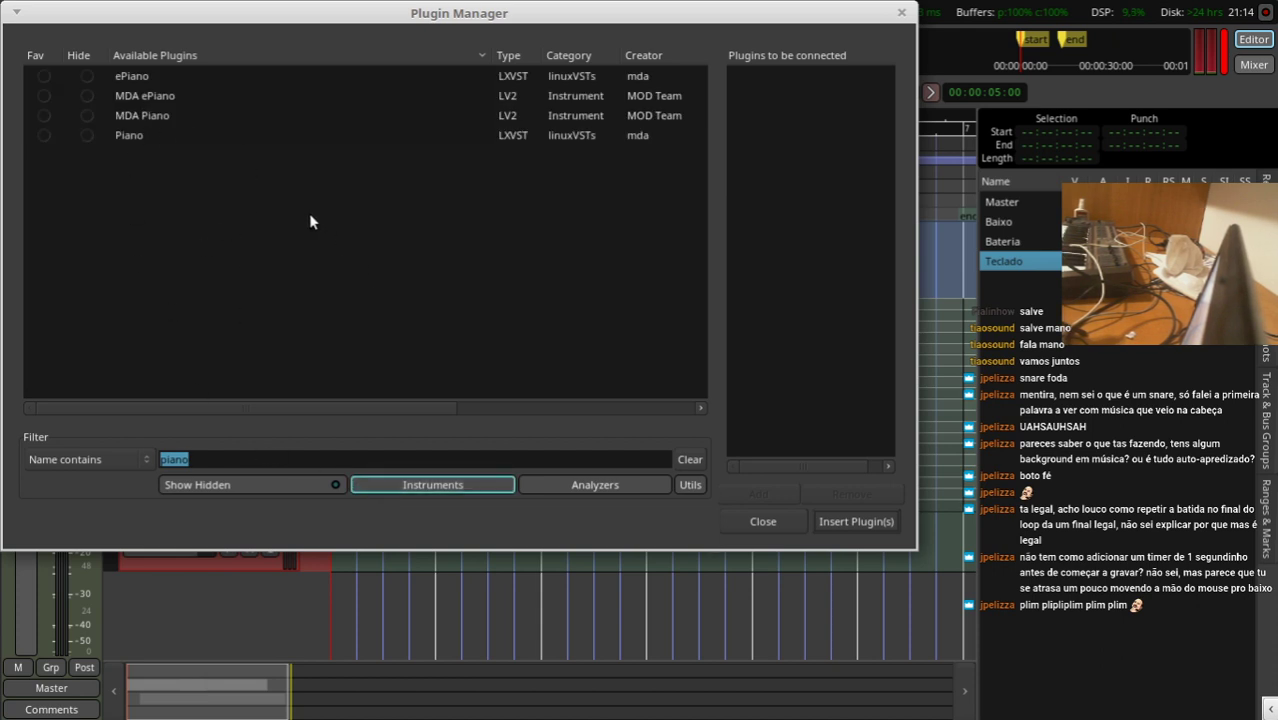
double_click(170, 84)
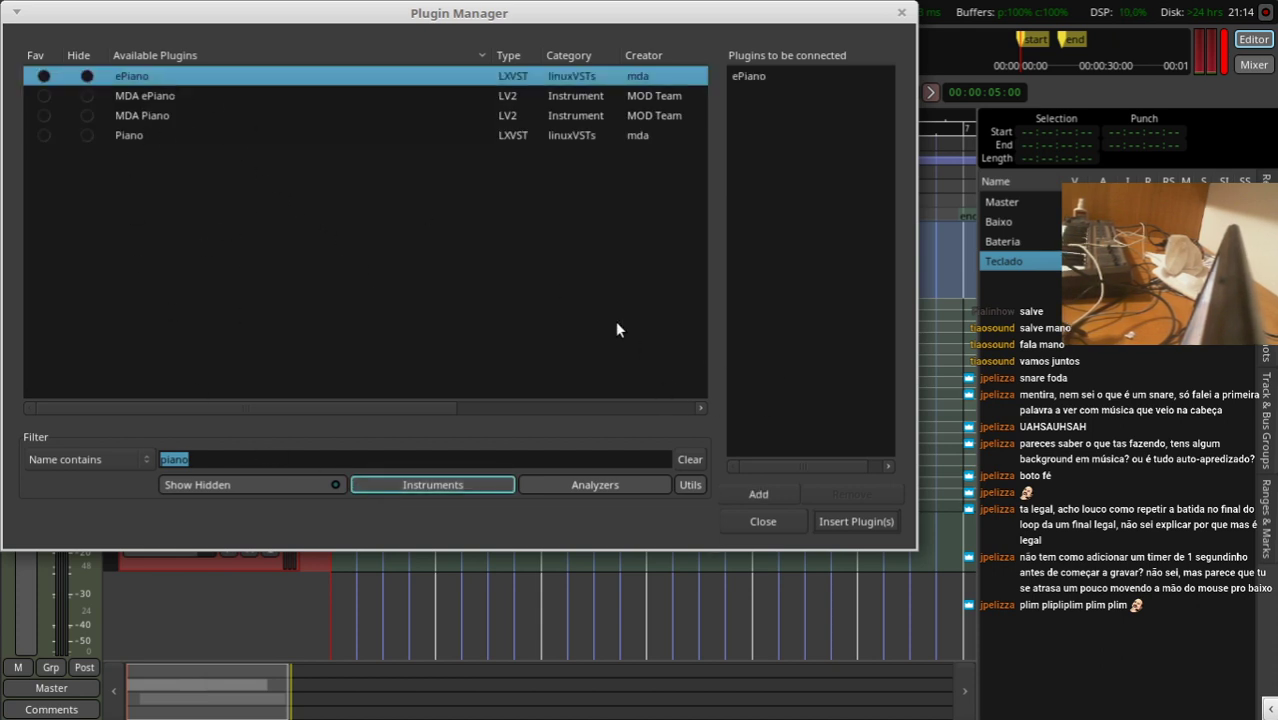
click(857, 518)
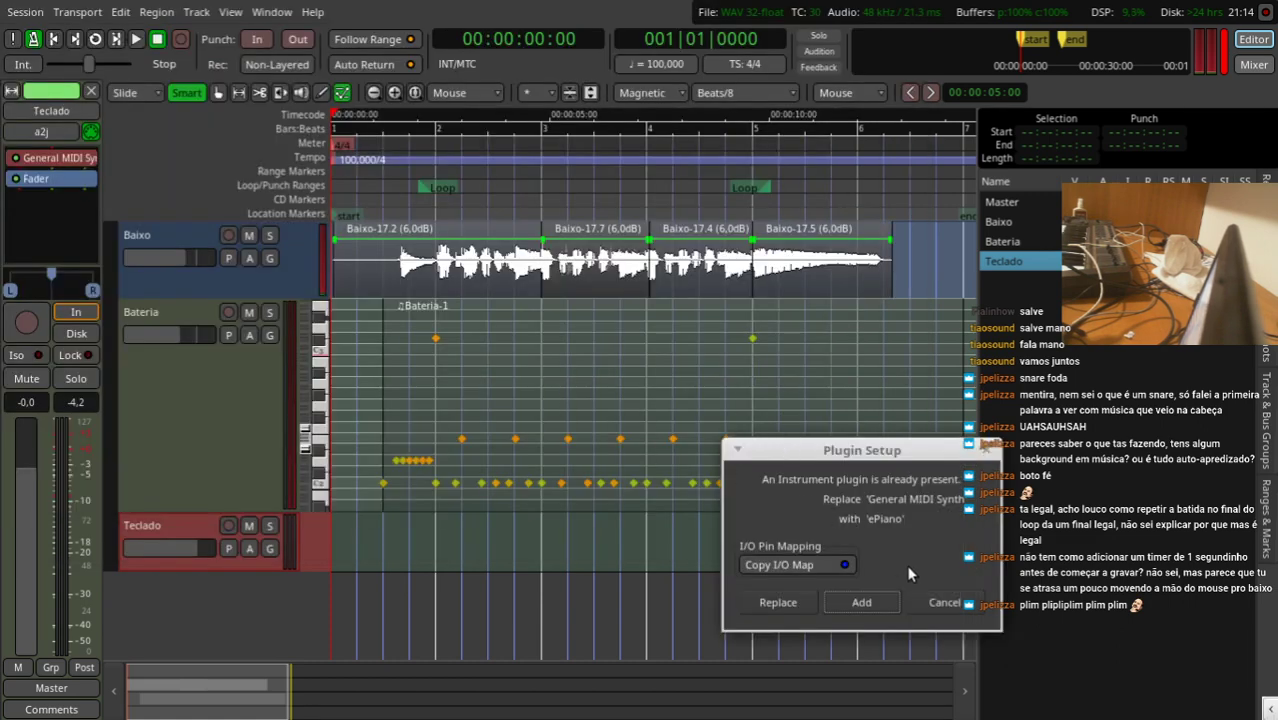
click(784, 602)
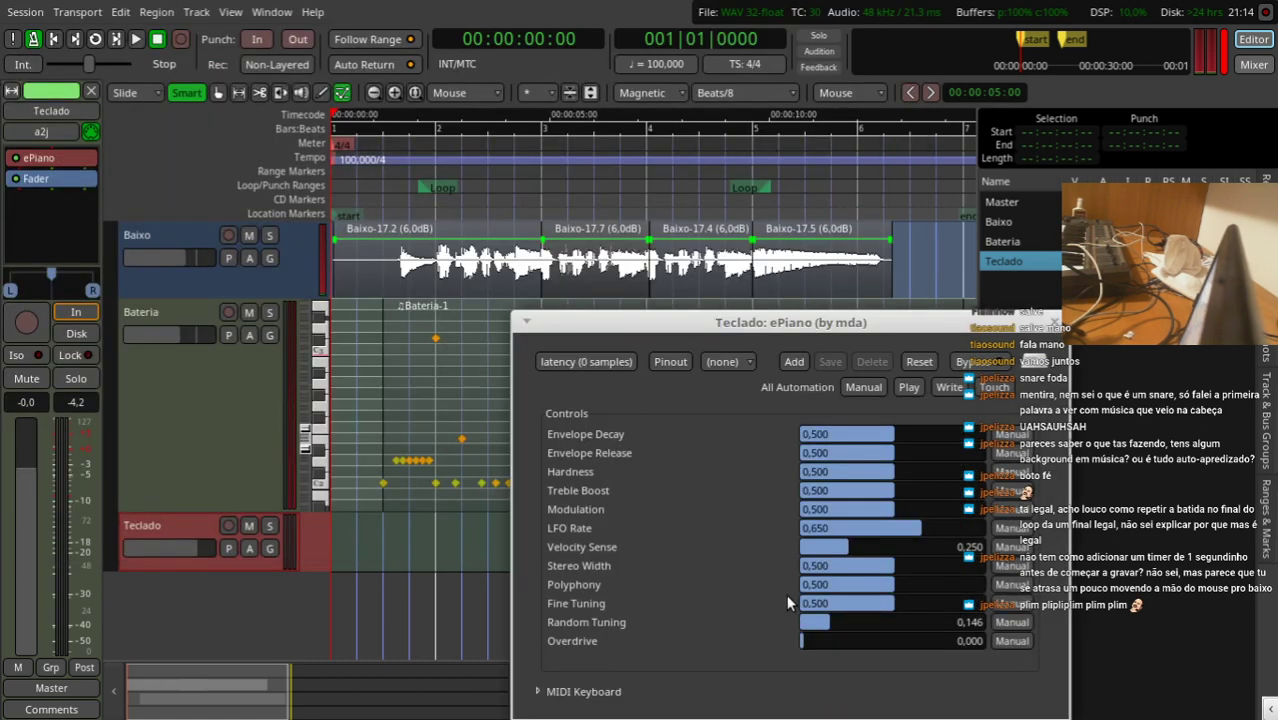
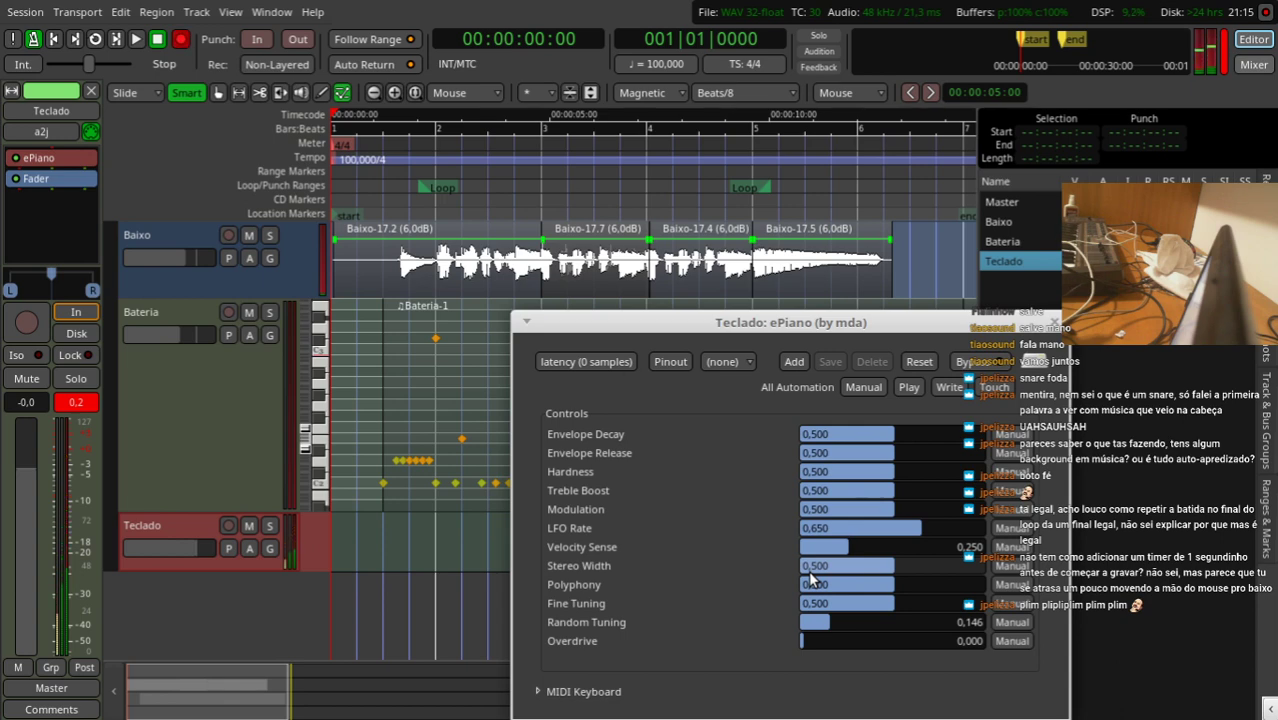
Step: Play the bass and drums from the session start and stop playback
click(393, 194)
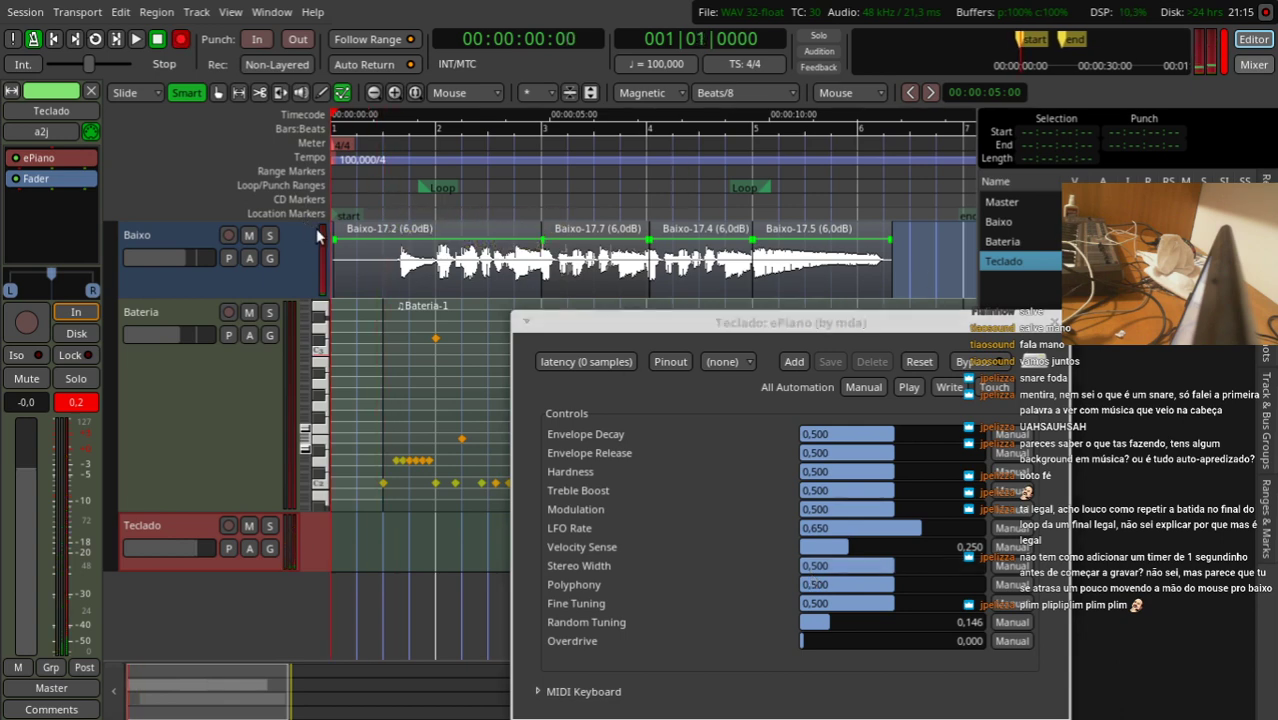
key(space)
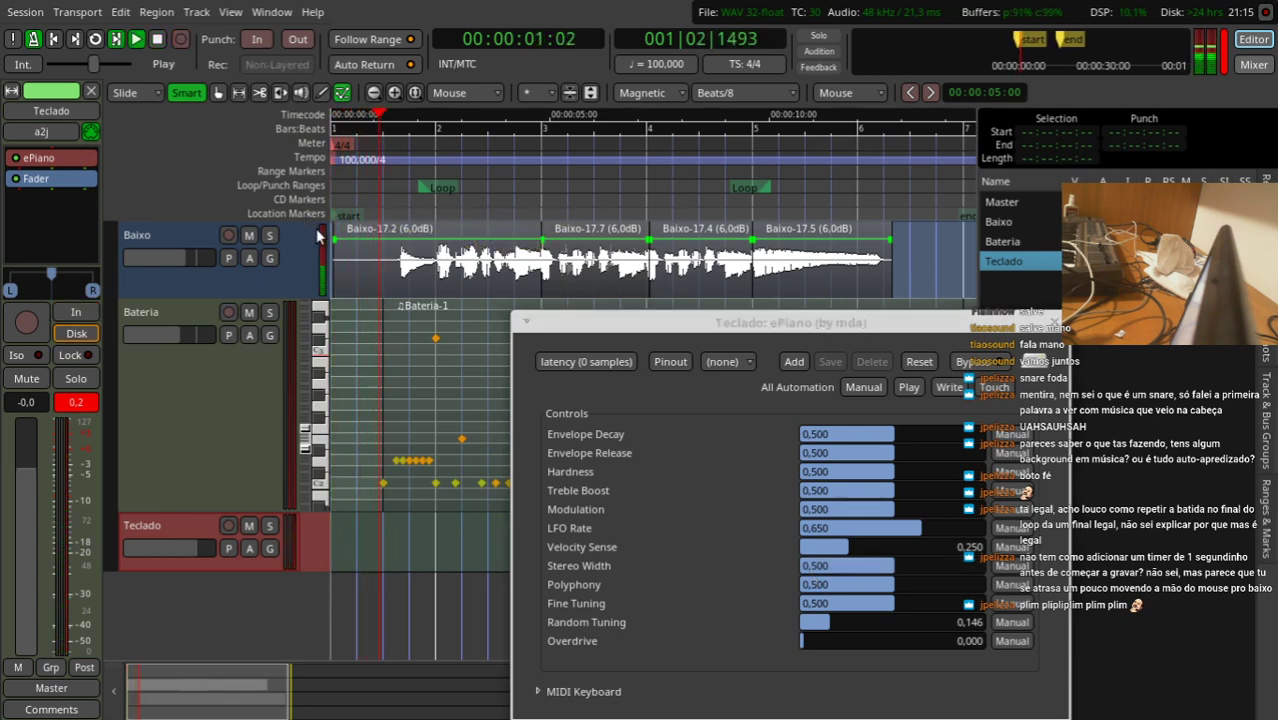
key(shift+r)
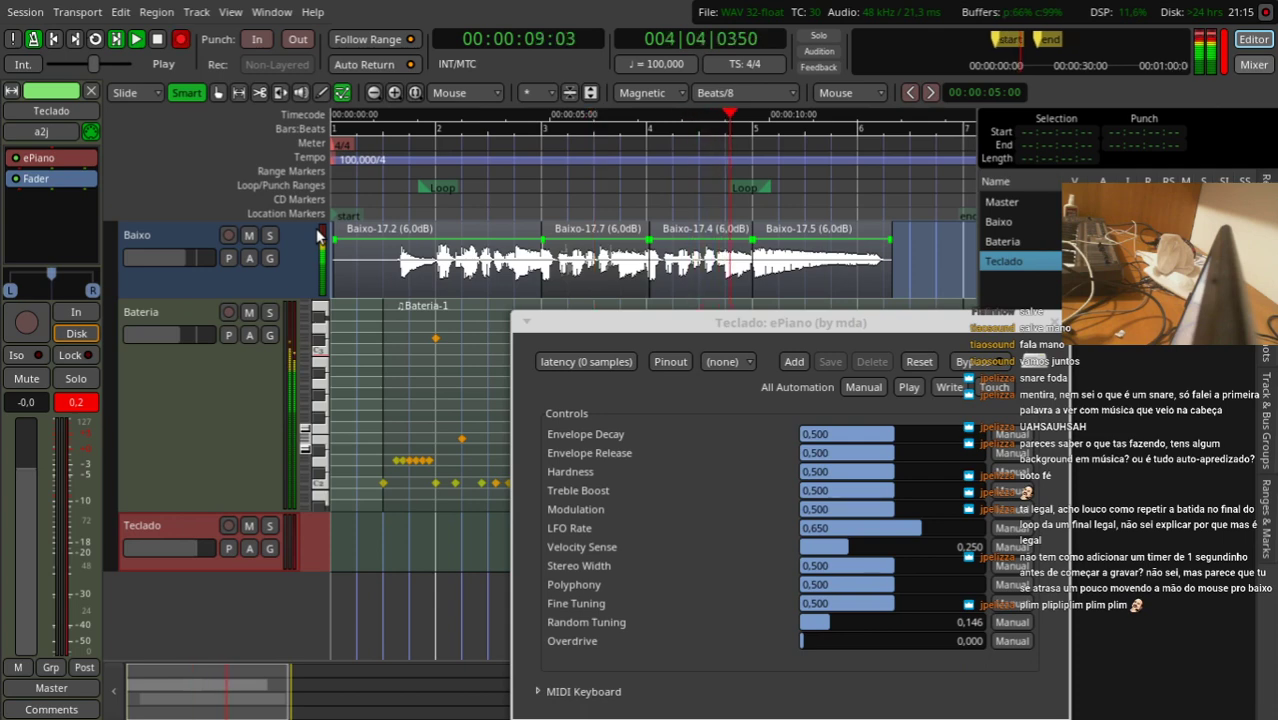
key(space)
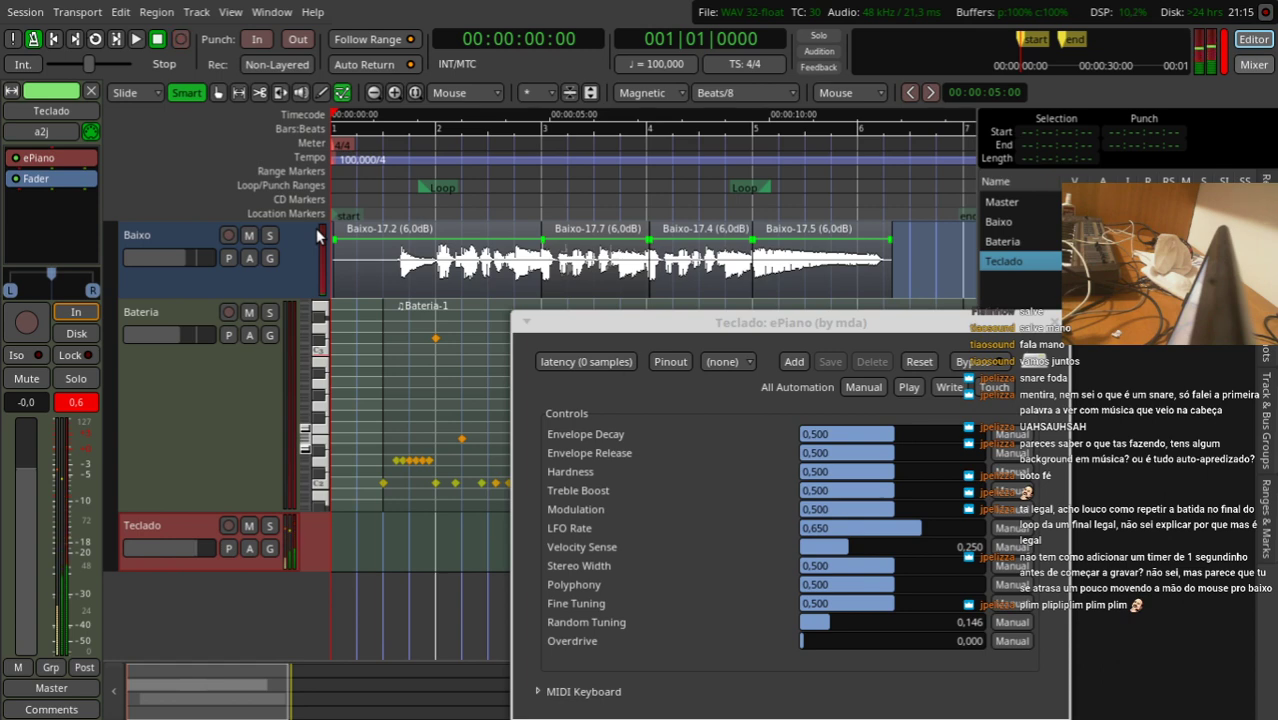
Step: Try the ePiano presets Bright, Mellow and Autopan, settle on Tremolo and close the plugin window
click(722, 362)
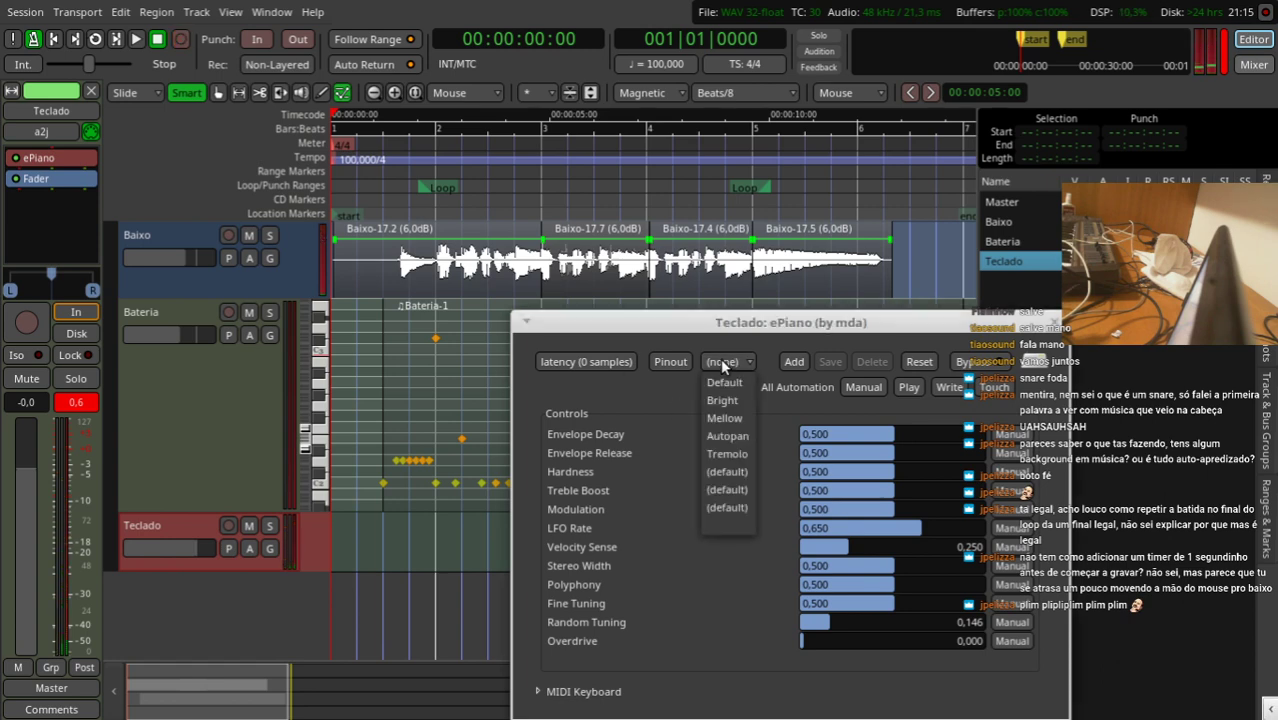
click(714, 397)
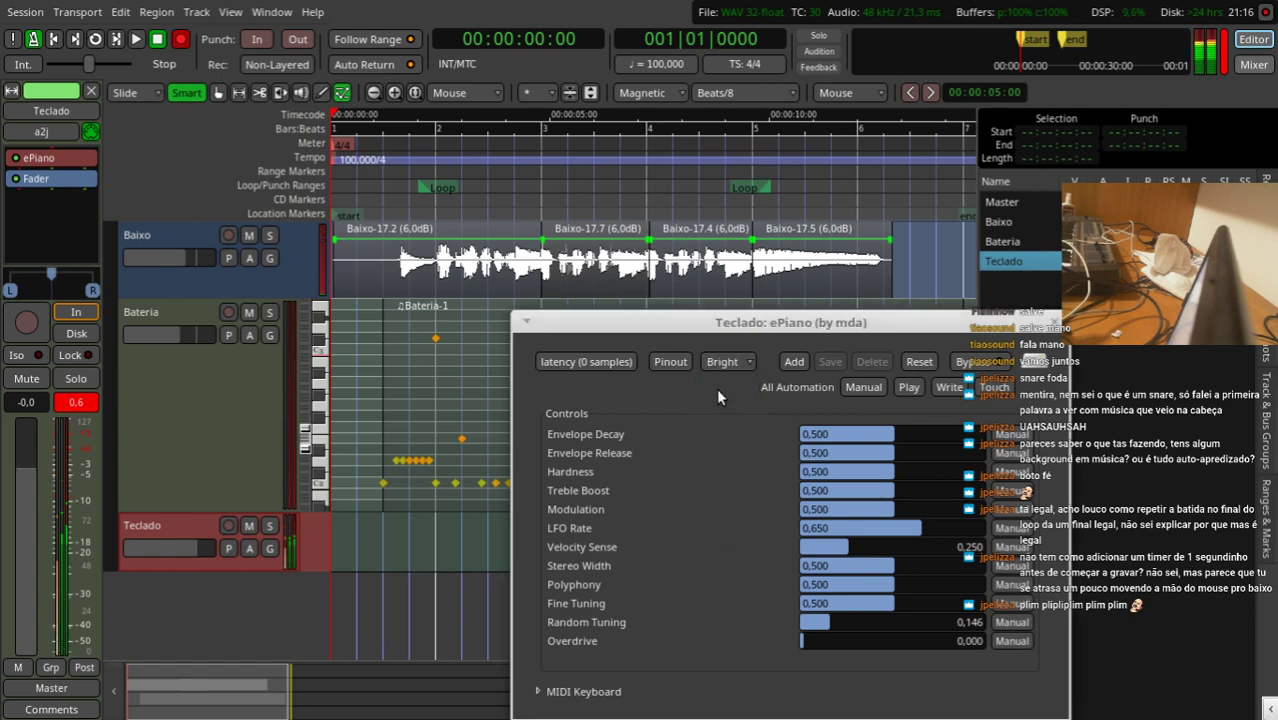
click(732, 360)
click(720, 381)
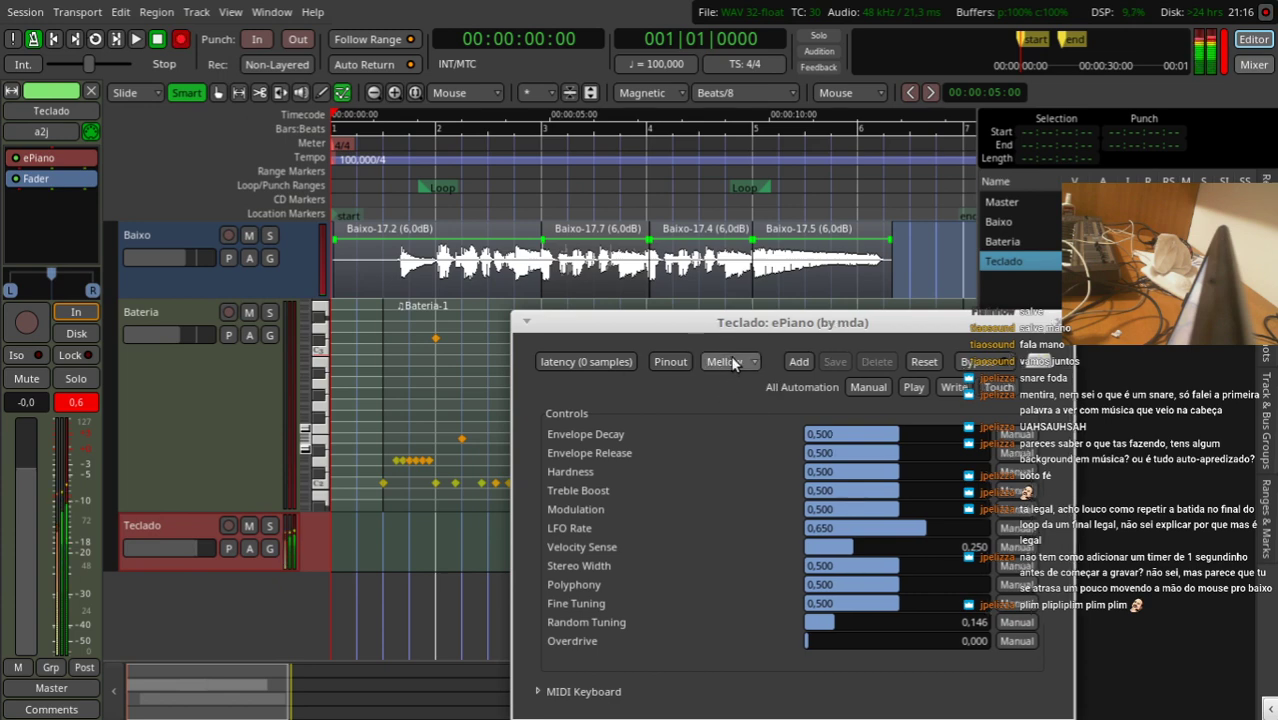
click(720, 378)
click(719, 380)
click(726, 371)
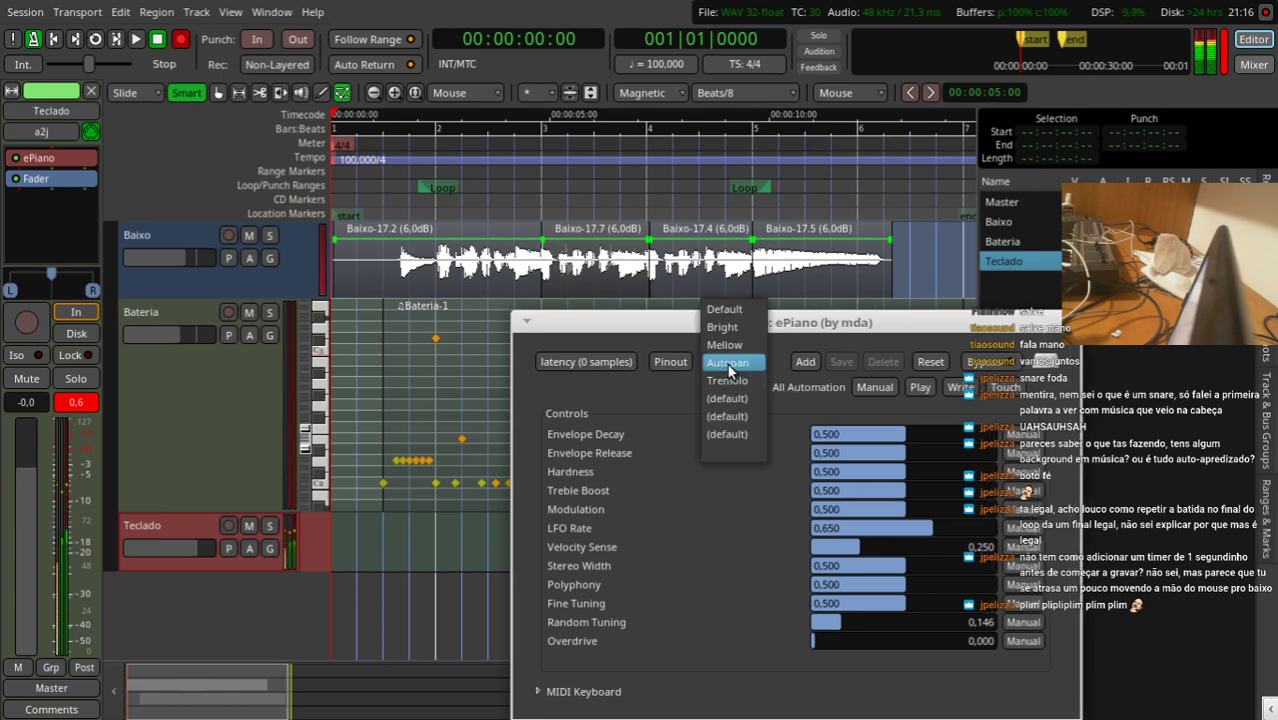
click(727, 381)
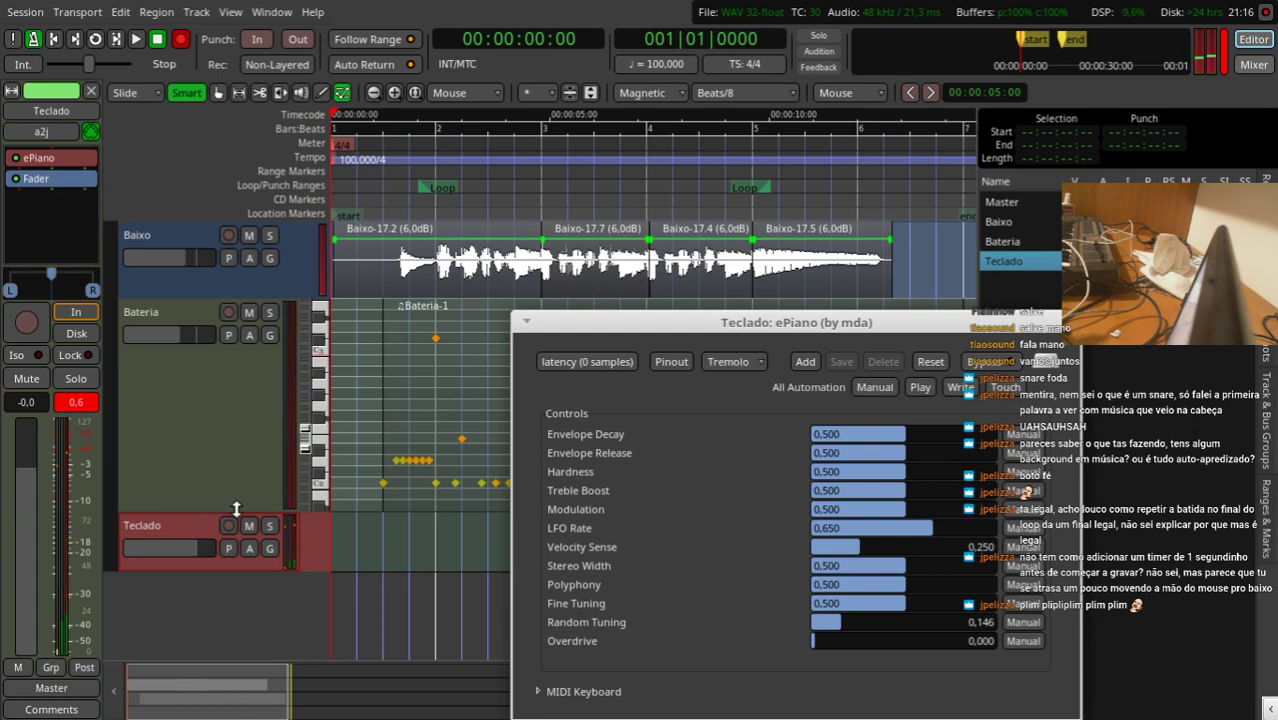
key(Escape)
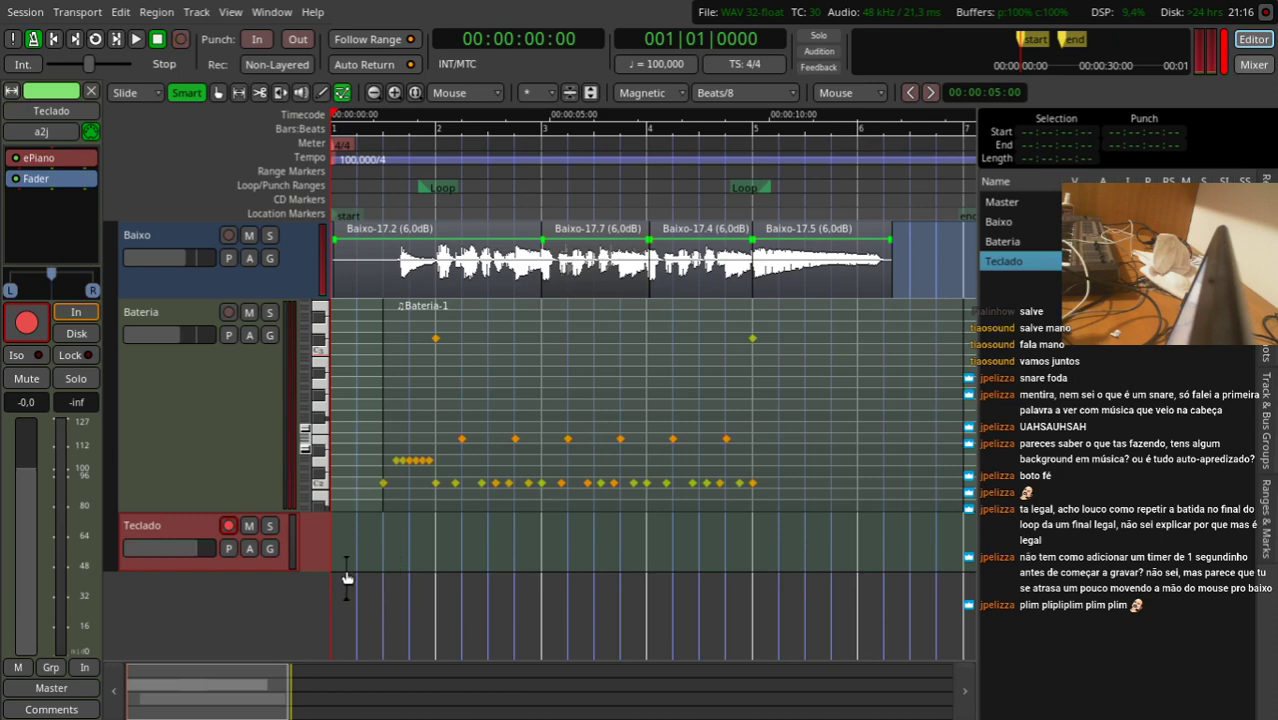
Step: Arm the Teclado track for recording and increase its height to show more of its note range
drag(229, 562, 306, 638)
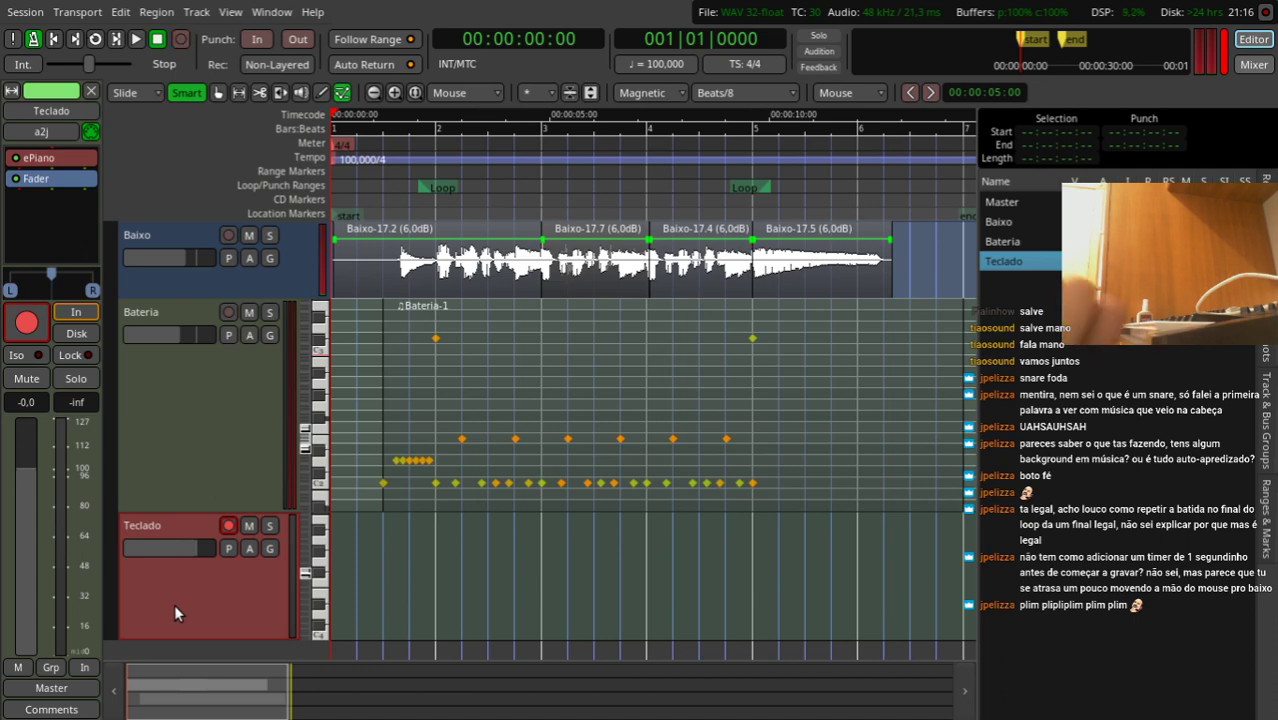
key(alt+Tab)
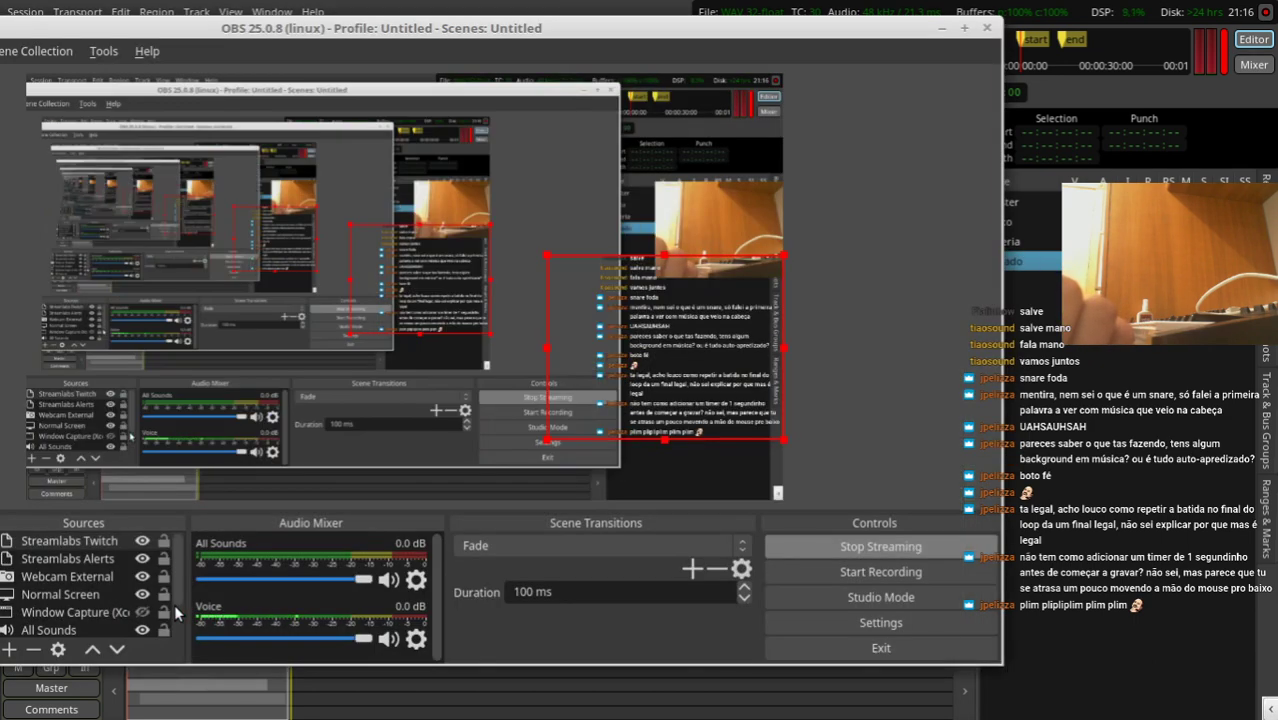
key(alt+Tab)
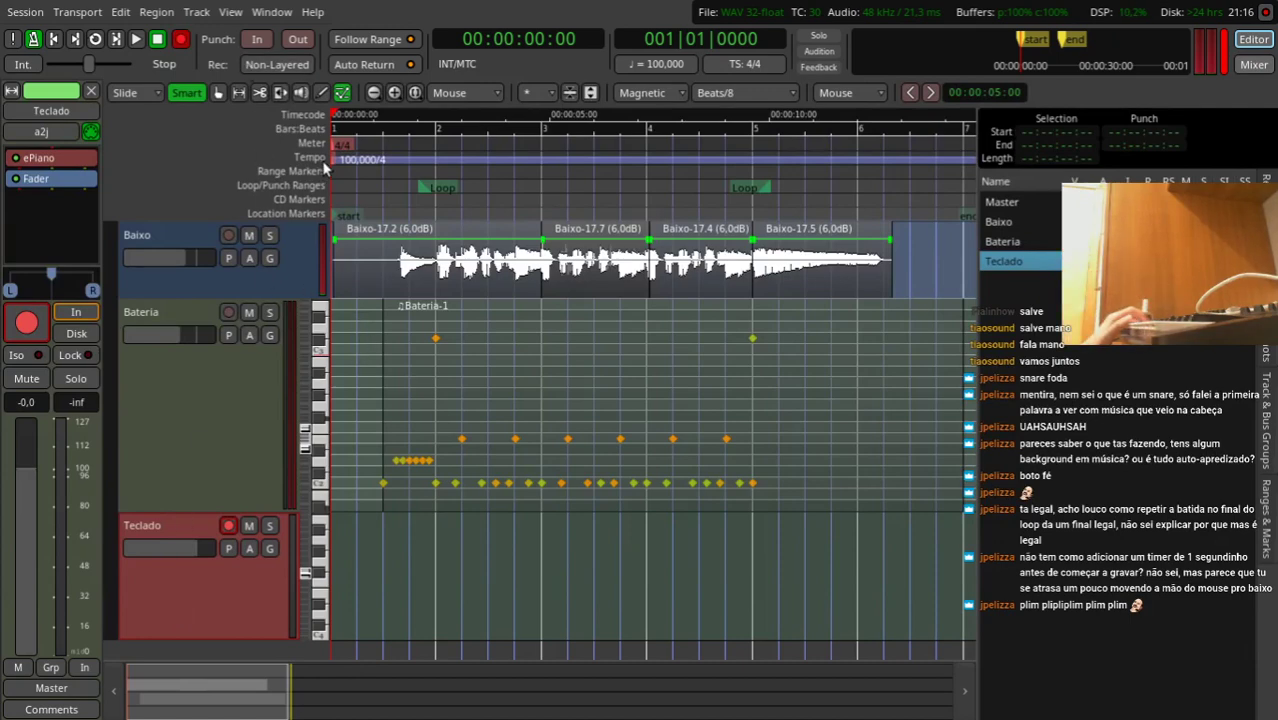
key(space)
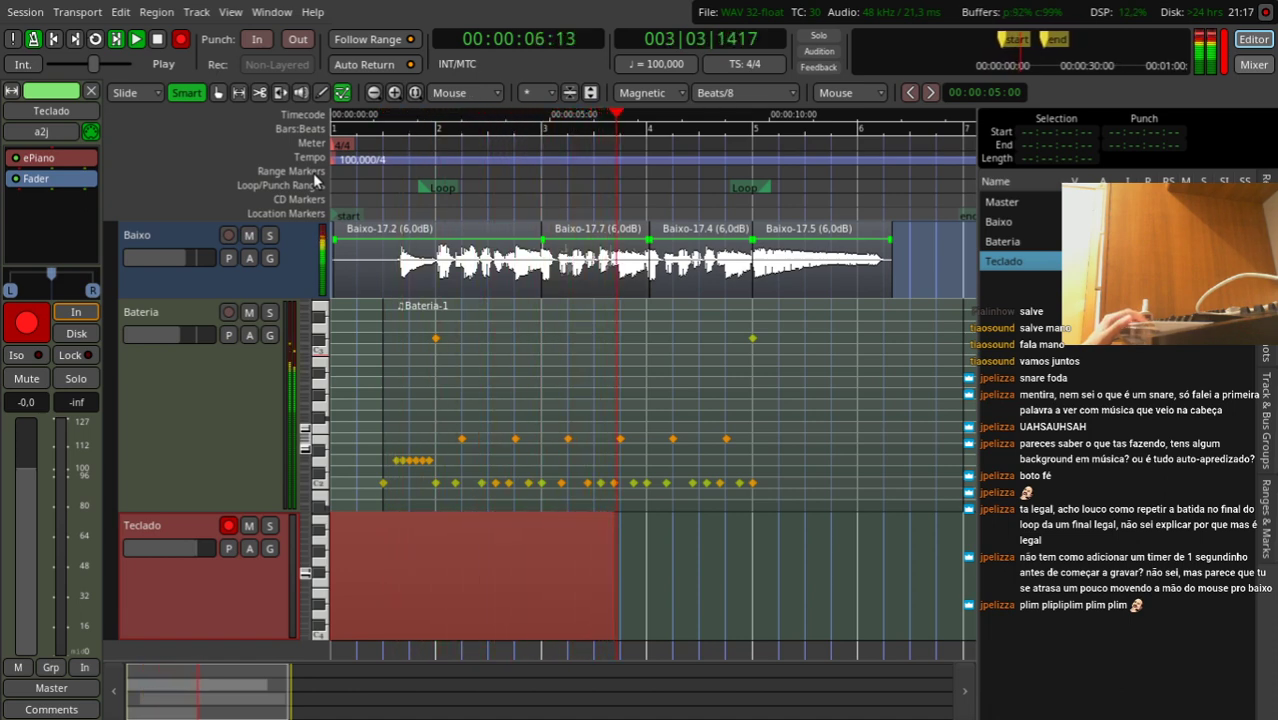
key(ctrl+space)
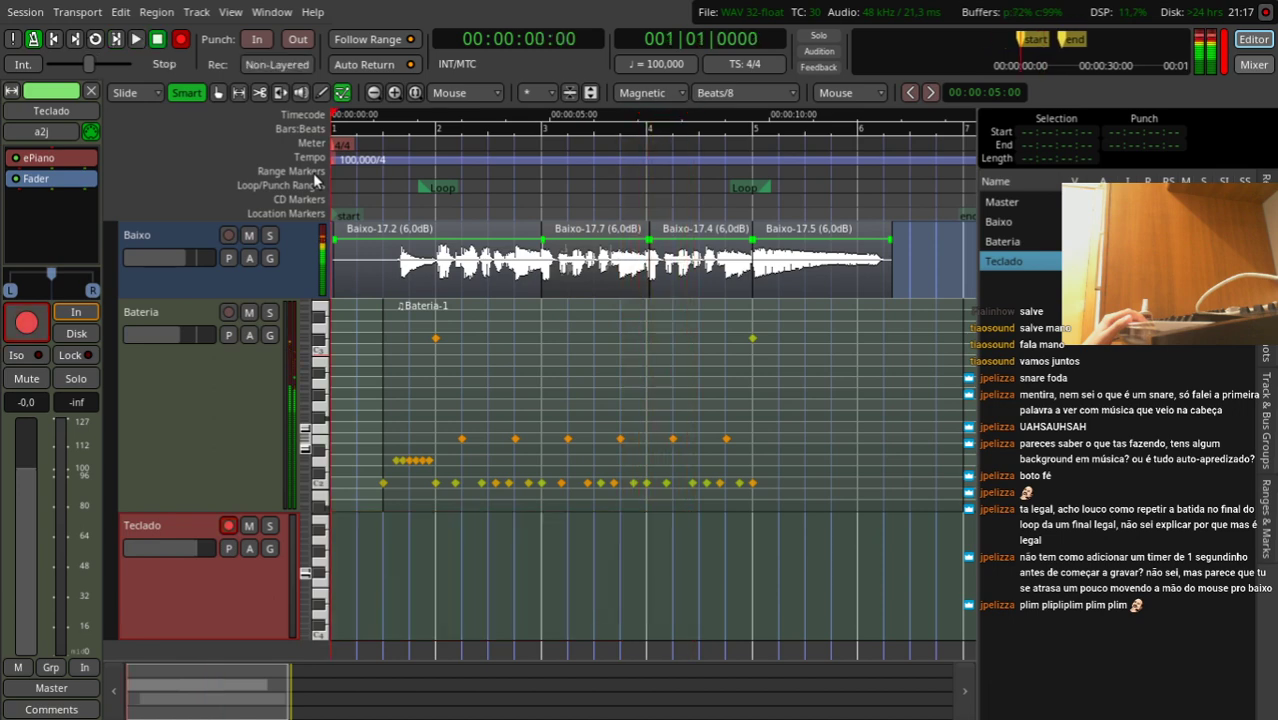
click(97, 41)
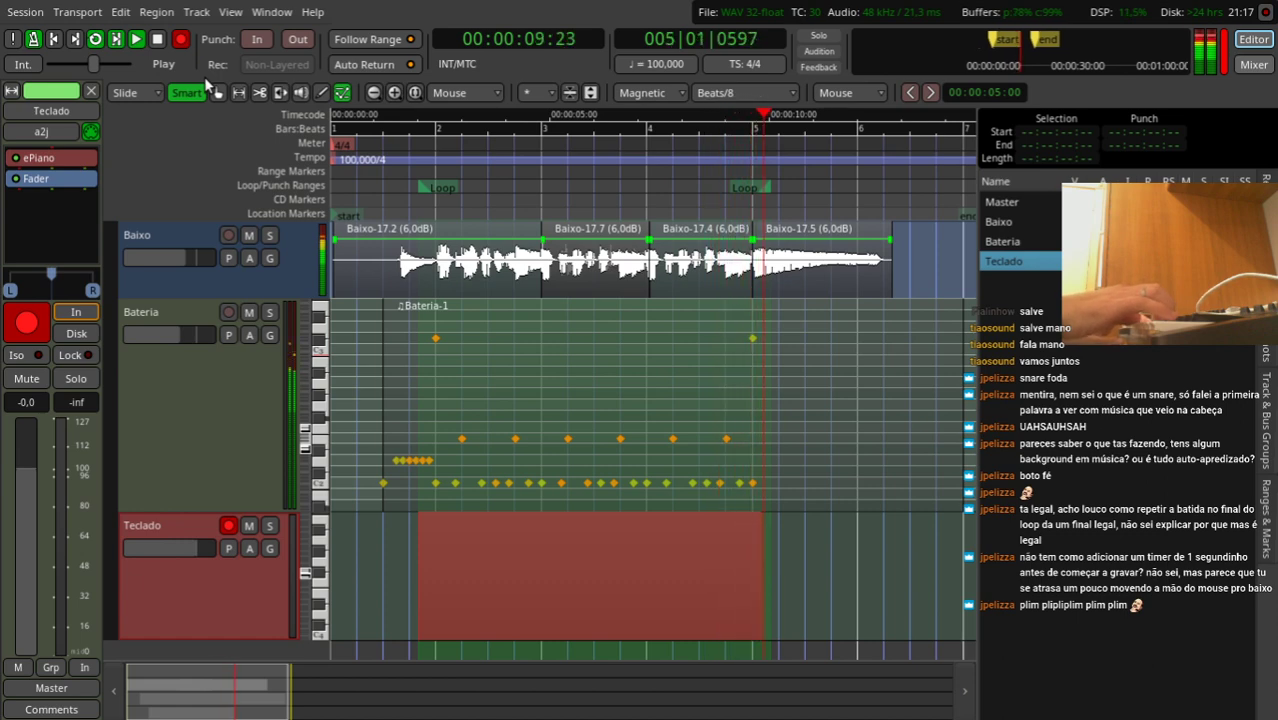
key(ctrl+space)
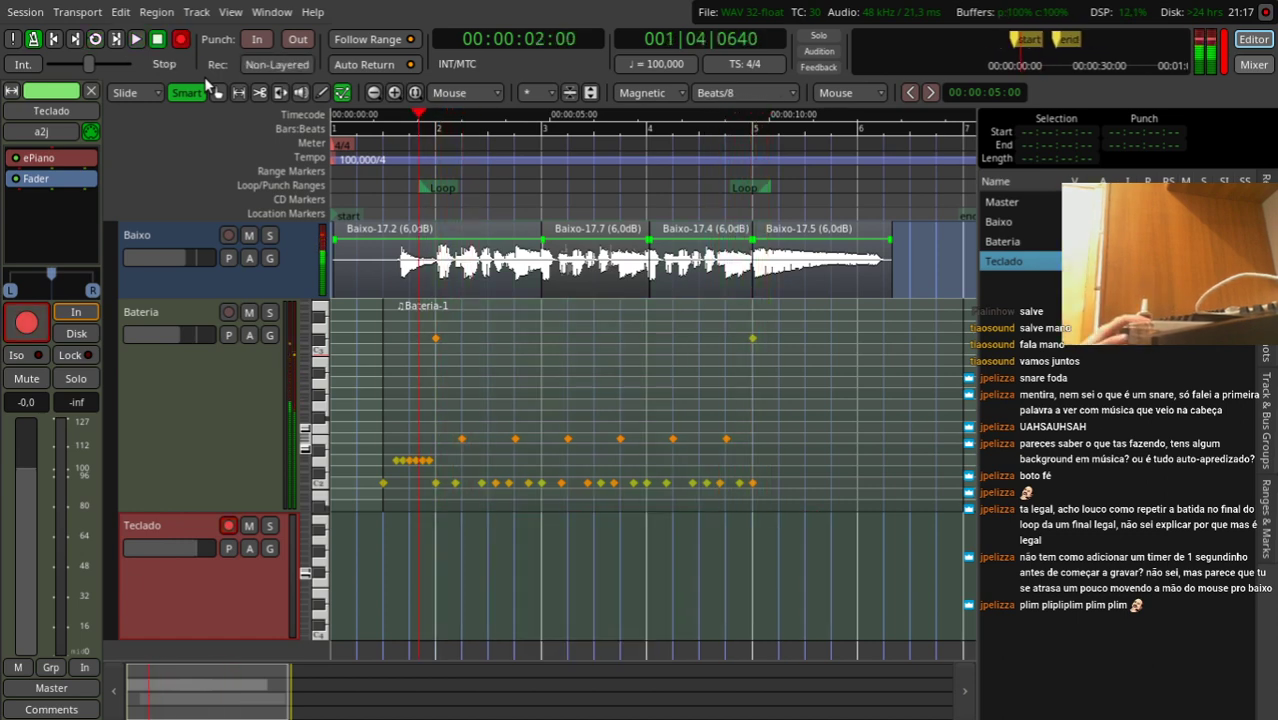
Step: Extend the loop range so it starts at bar 1 and ends just past bar 6
mouse_move(449, 189)
mouse_down()
mouse_move(420, 204)
mouse_move(388, 195)
mouse_move(406, 188)
mouse_move(423, 192)
mouse_move(338, 193)
mouse_up()
mouse_move(743, 192)
mouse_down()
mouse_move(870, 193)
mouse_move(858, 198)
mouse_up()
Step: Record a keyboard take on Teclado with loop playback on and undo the recording
click(97, 38)
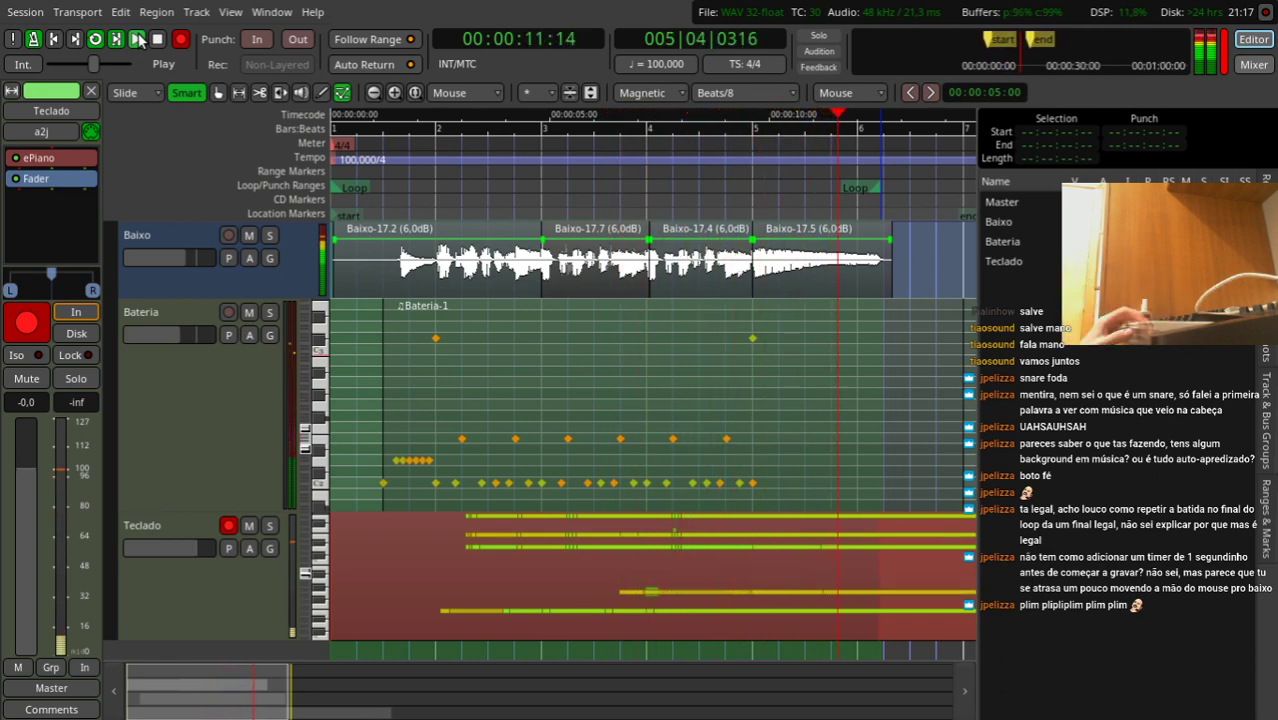
key(space)
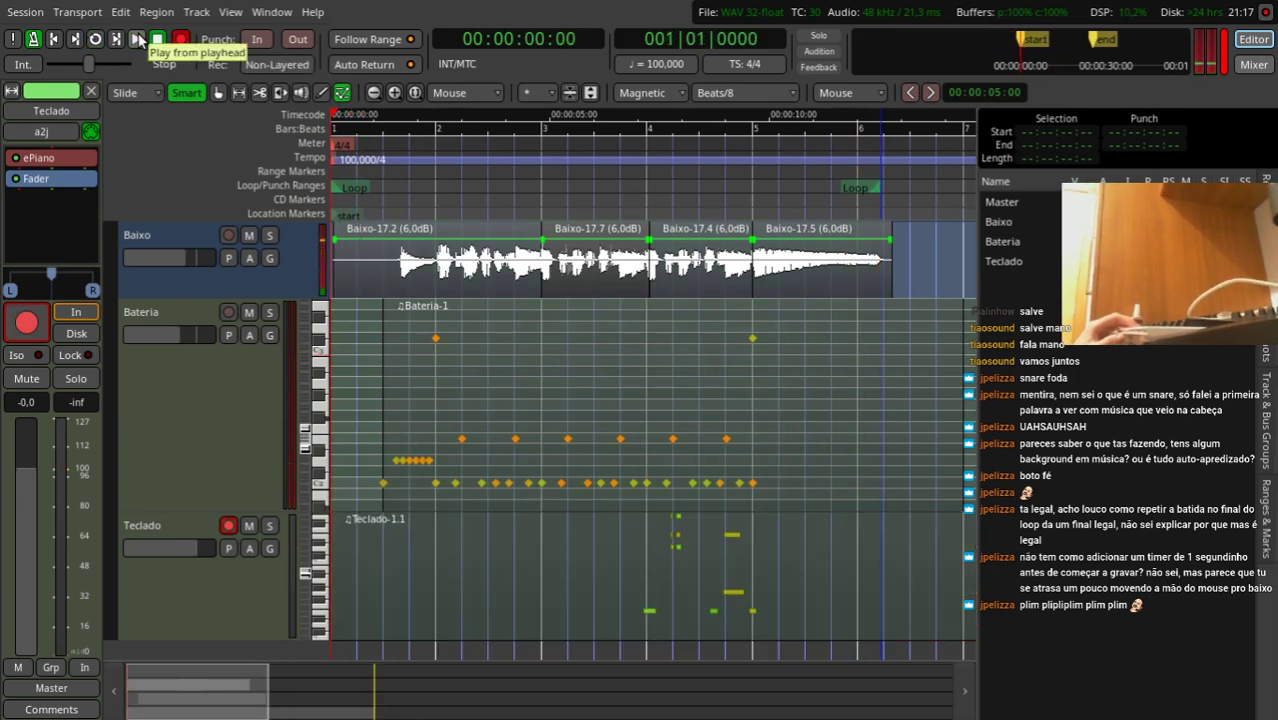
key(ctrl+z)
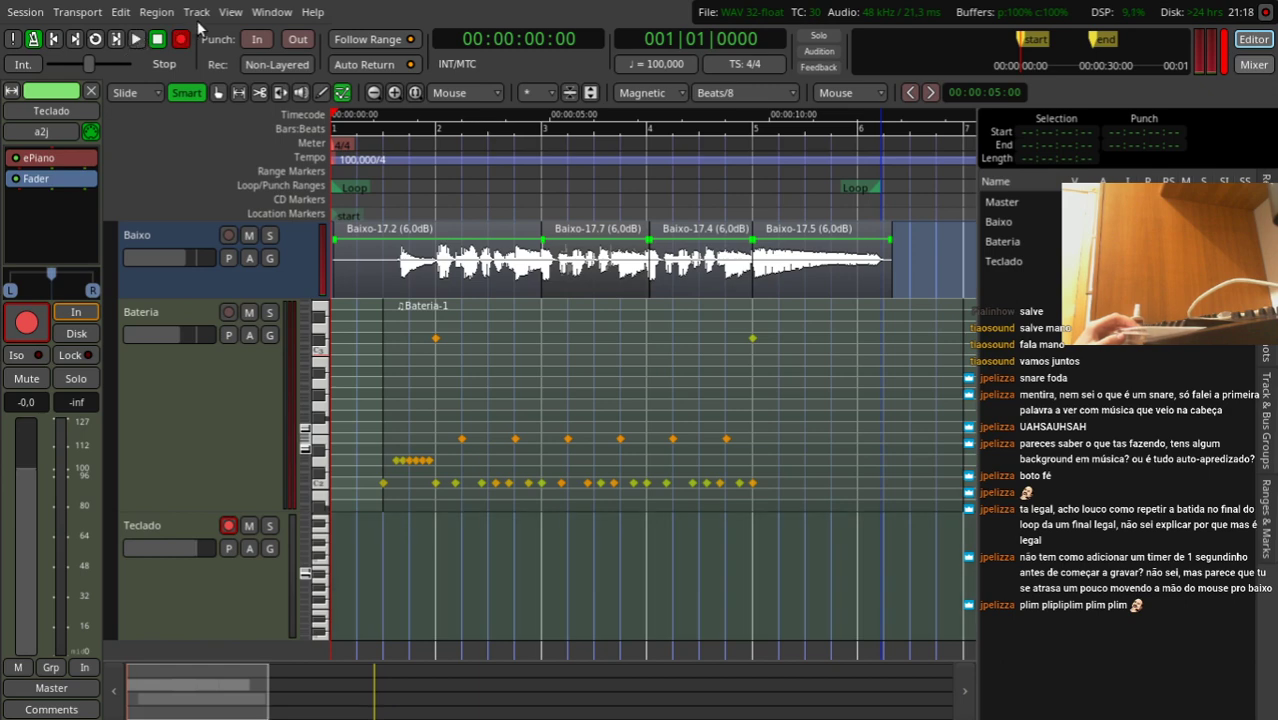
Step: Record the keyboard part on Teclado in one pass from the session start to just past bar 6
key(space)
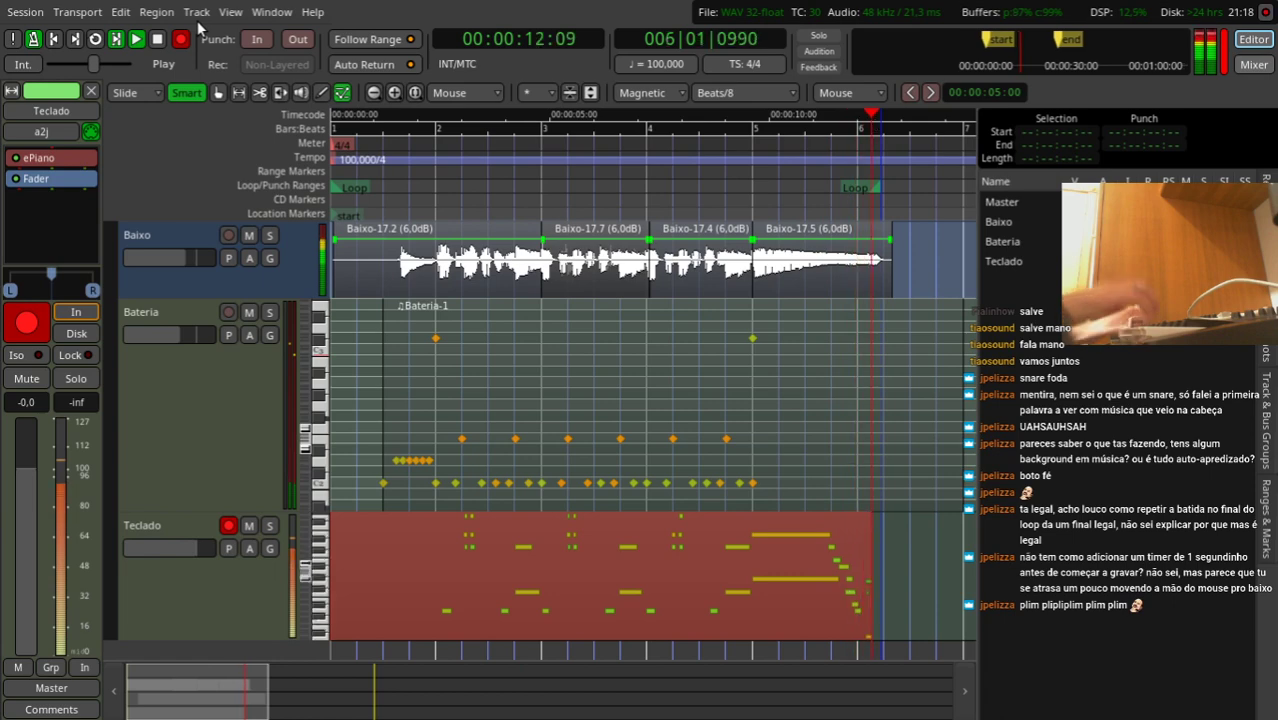
key(space)
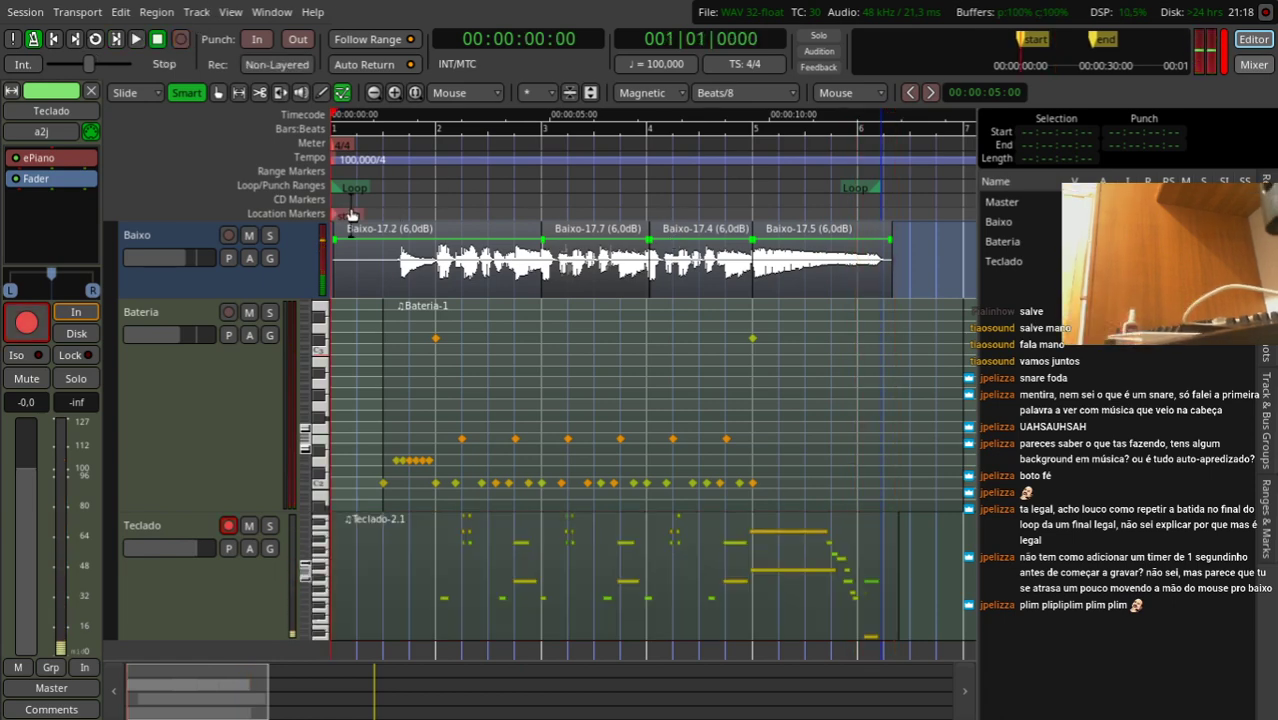
Step: Play the recorded keyboard take together with the bass and drums from the session start and stop playback
click(218, 92)
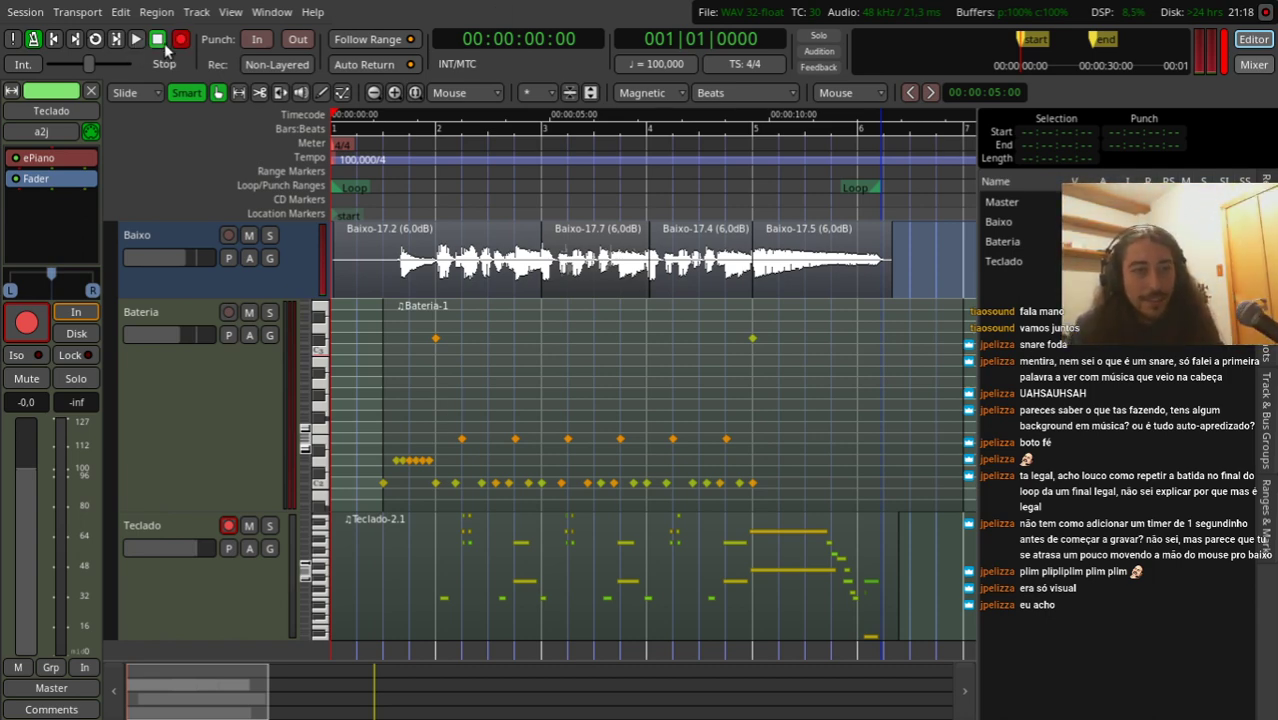
click(386, 186)
key(space)
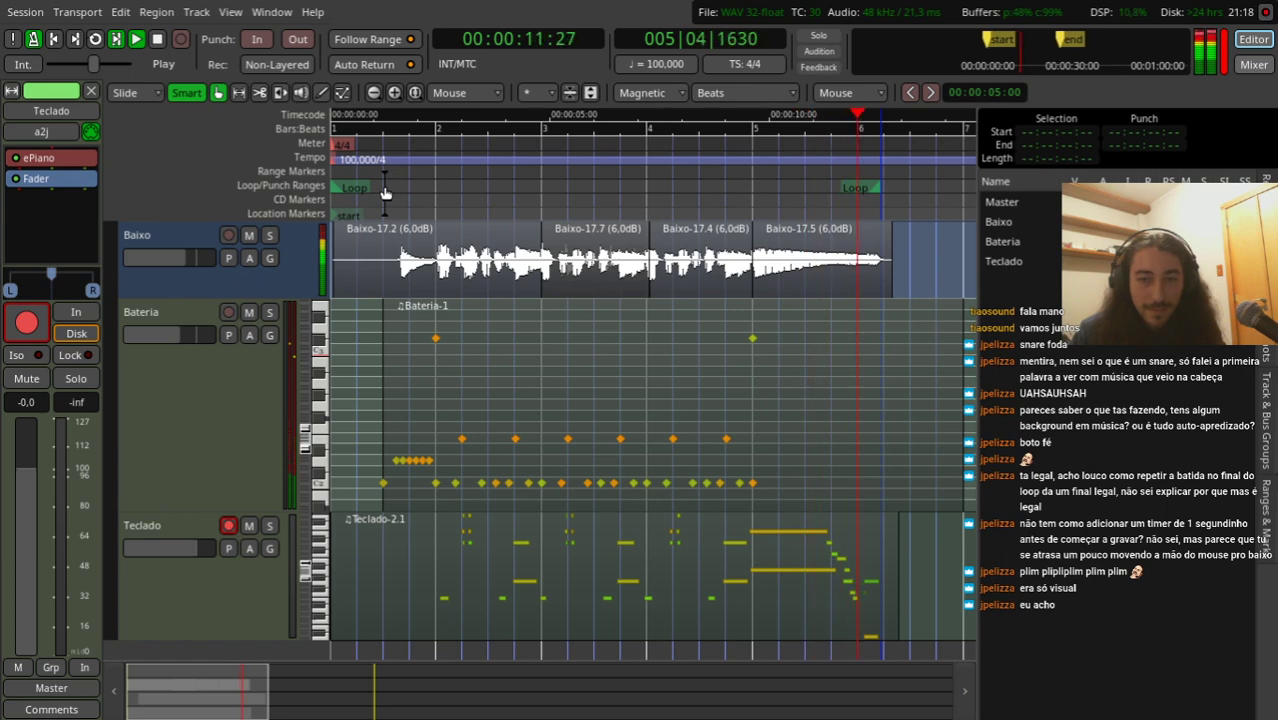
key(space)
Step: Enable note editing and move Teclado's first low note back to the start of bar 2
scroll(688, 587, up, 1)
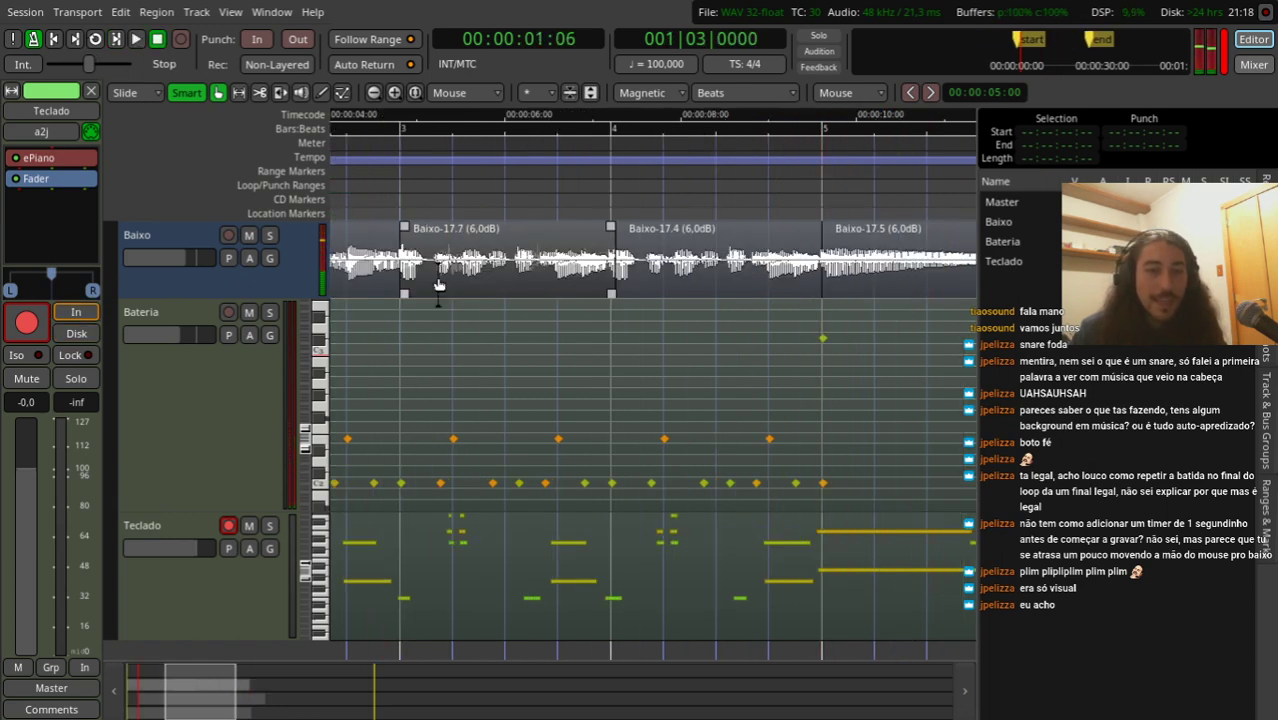
drag(440, 196, 450, 230)
scroll(782, 619, up, 1)
click(342, 92)
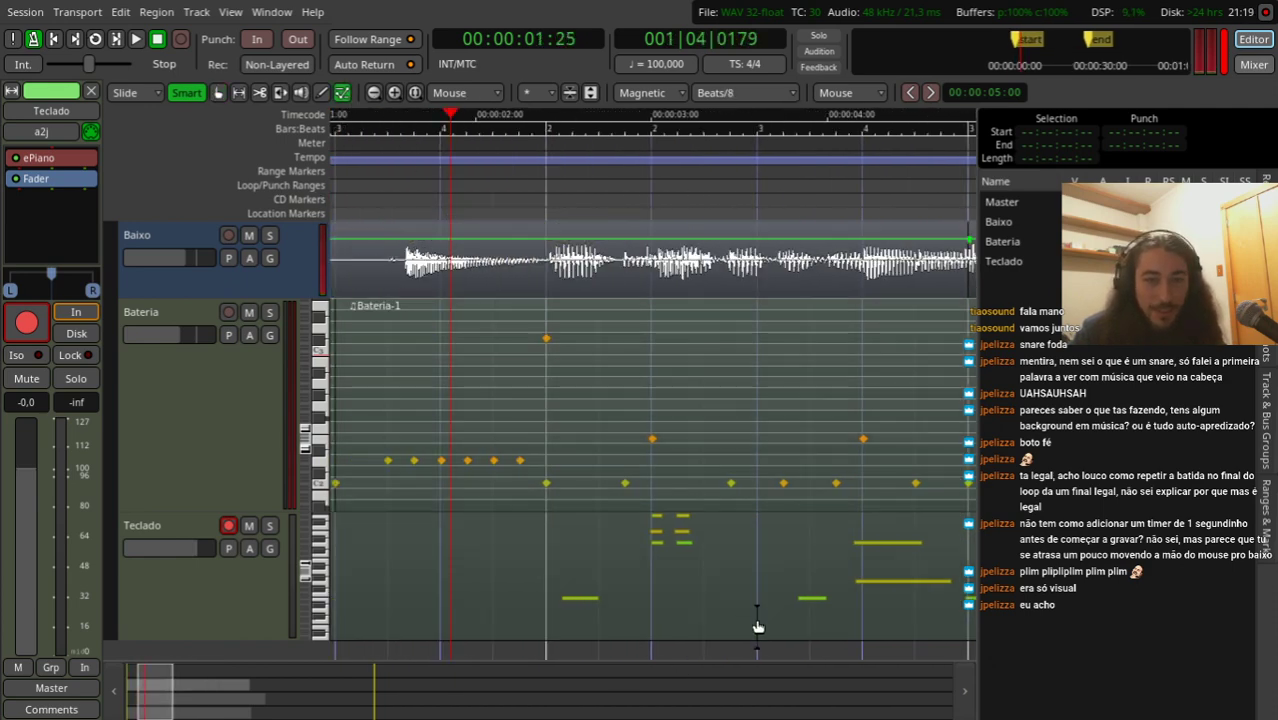
drag(530, 558, 569, 600)
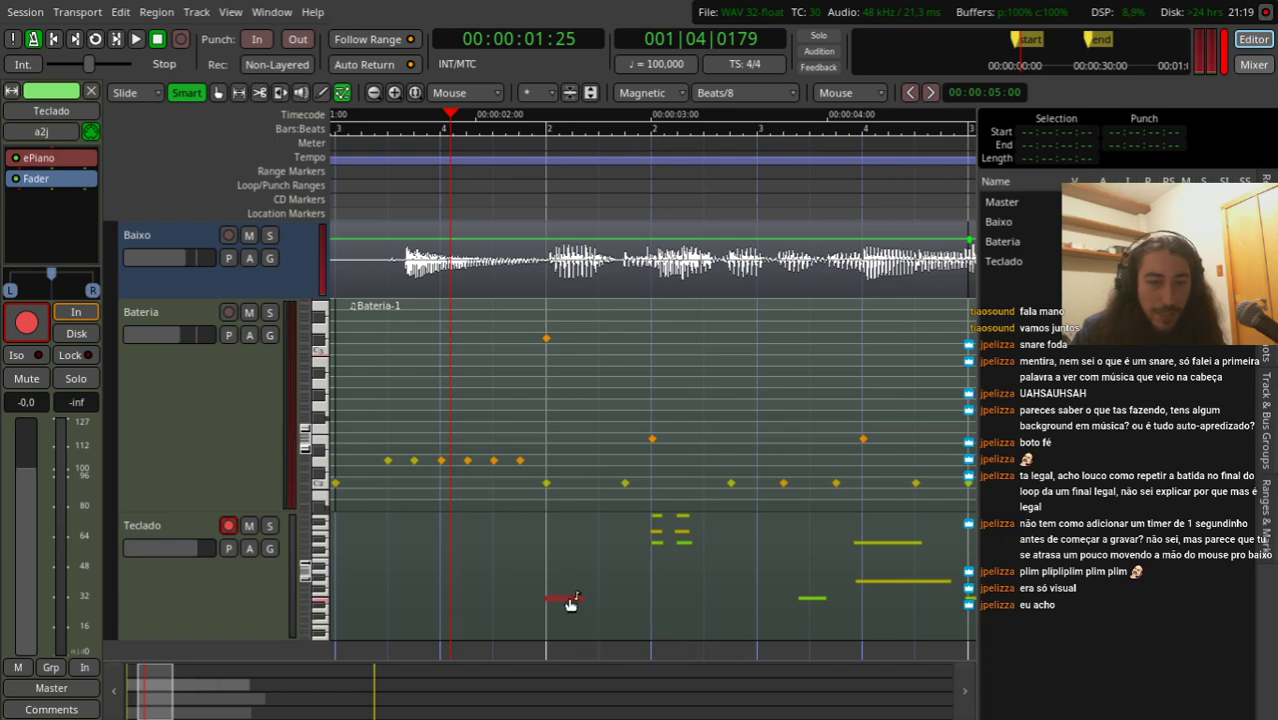
Step: Play the passage from just before bar 2 to check the timing of the moved low note
key(space)
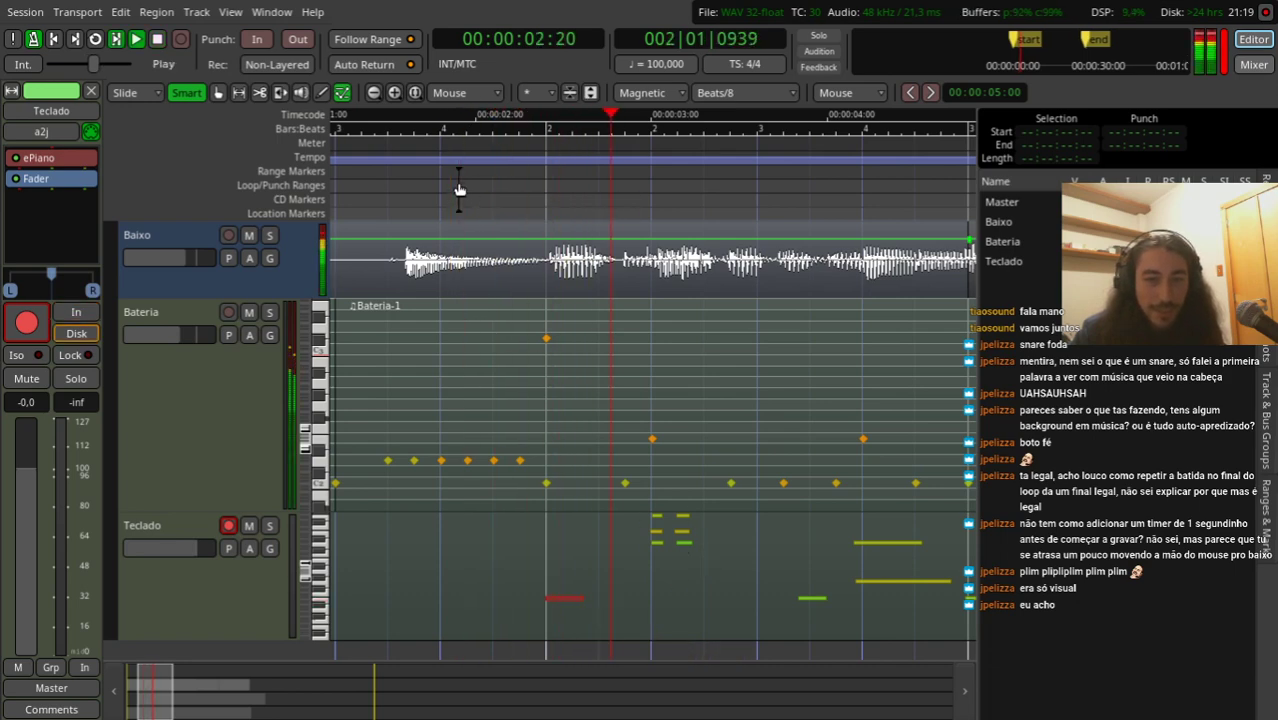
key(space)
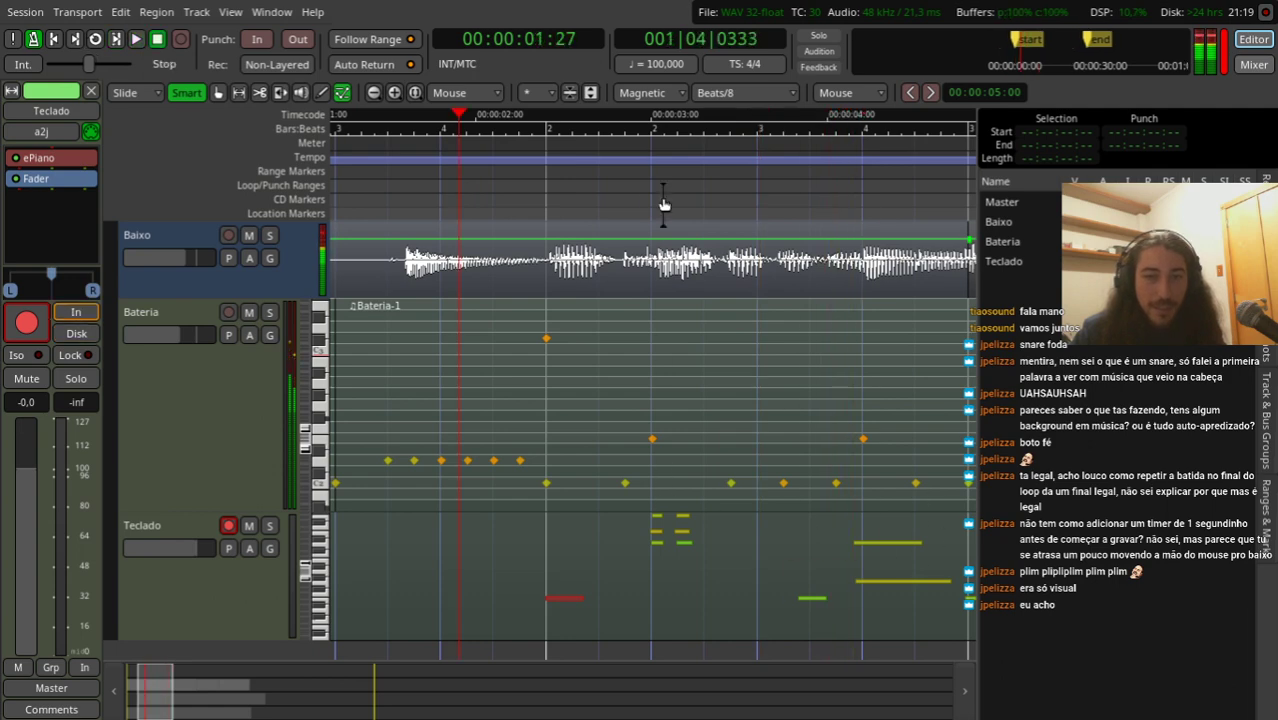
drag(662, 196, 707, 212)
key(space)
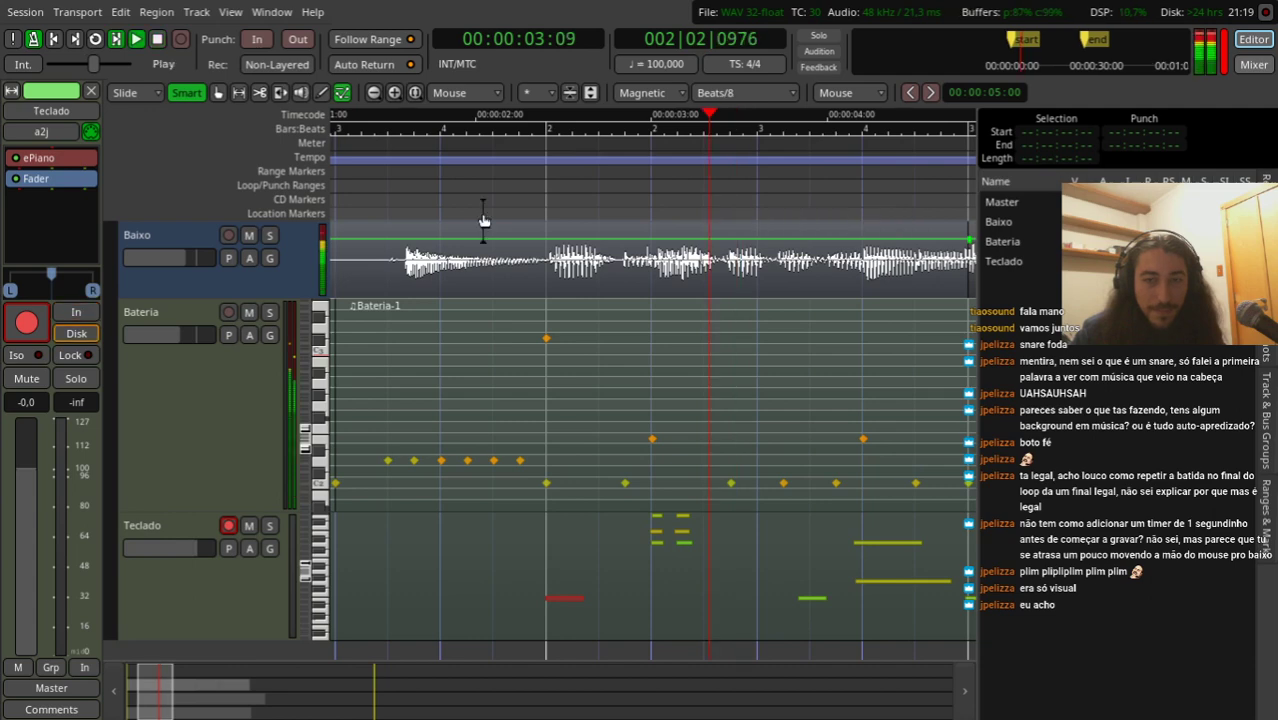
key(space)
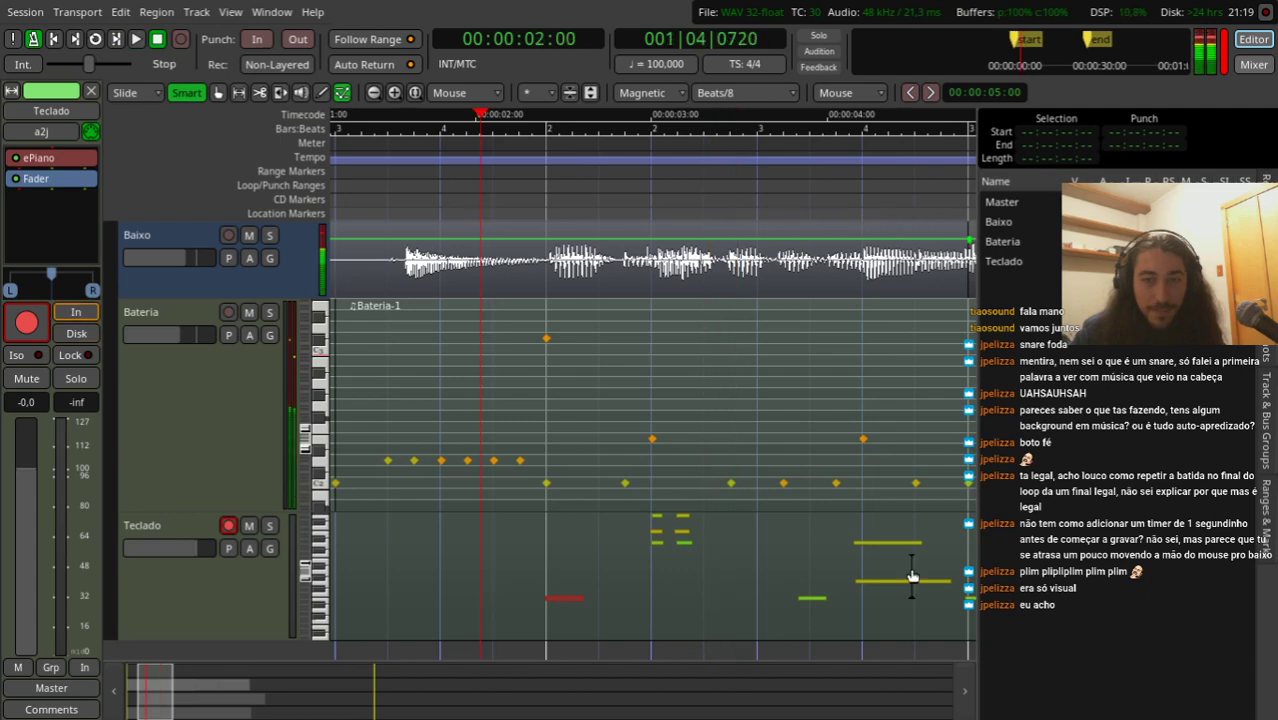
Step: Snap the starts of the low note and two-note chord late in bar 2 to the Beats/8 grid and replay the passage
click(811, 598)
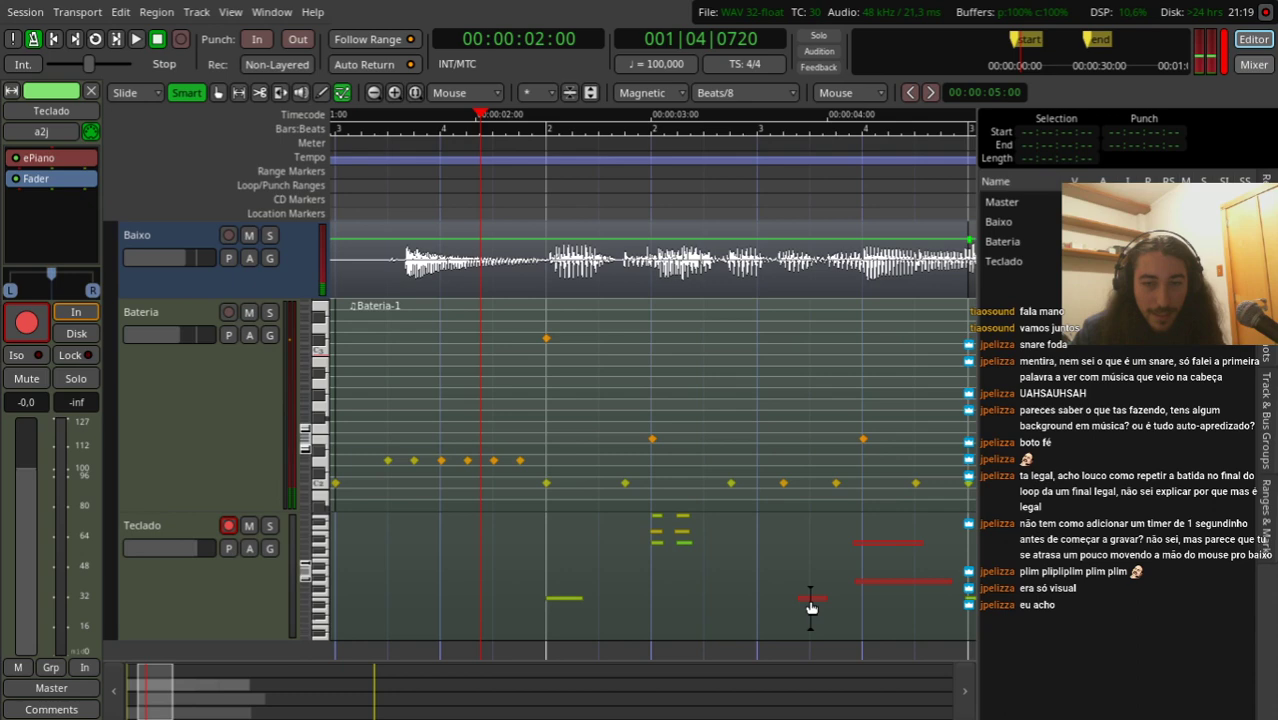
drag(783, 550, 898, 642)
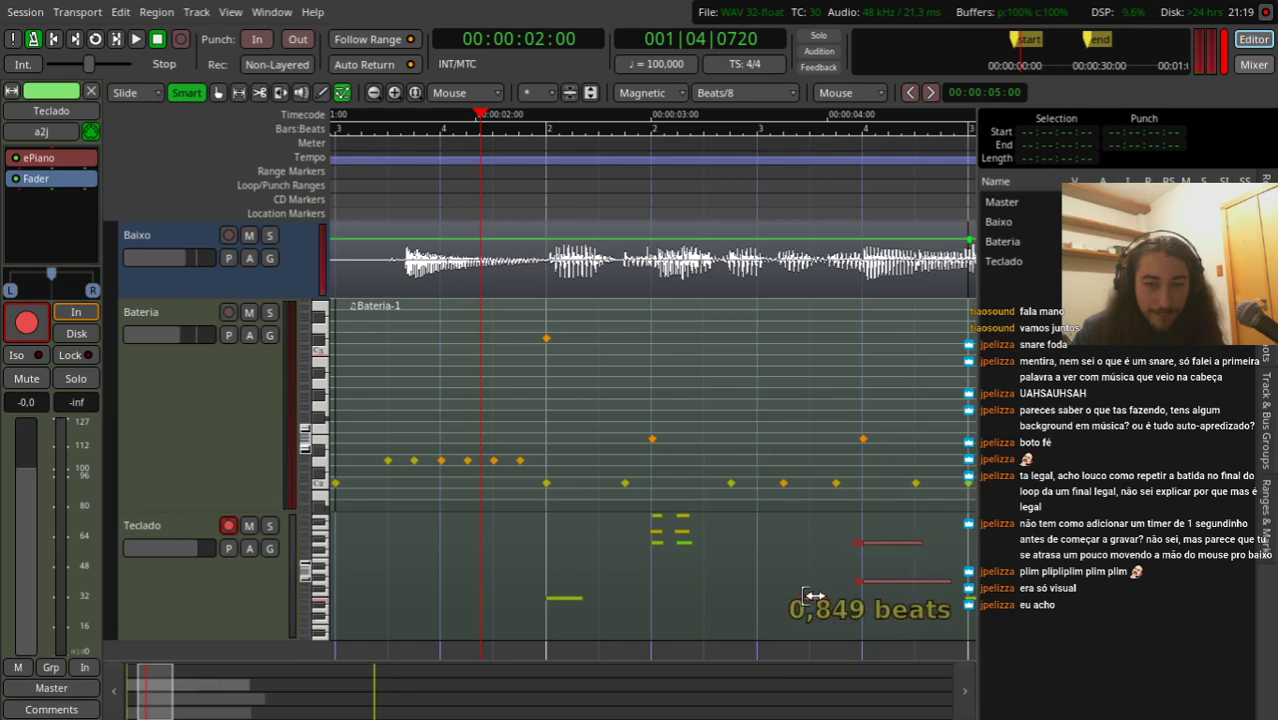
key(minus)
click(496, 184)
key(space)
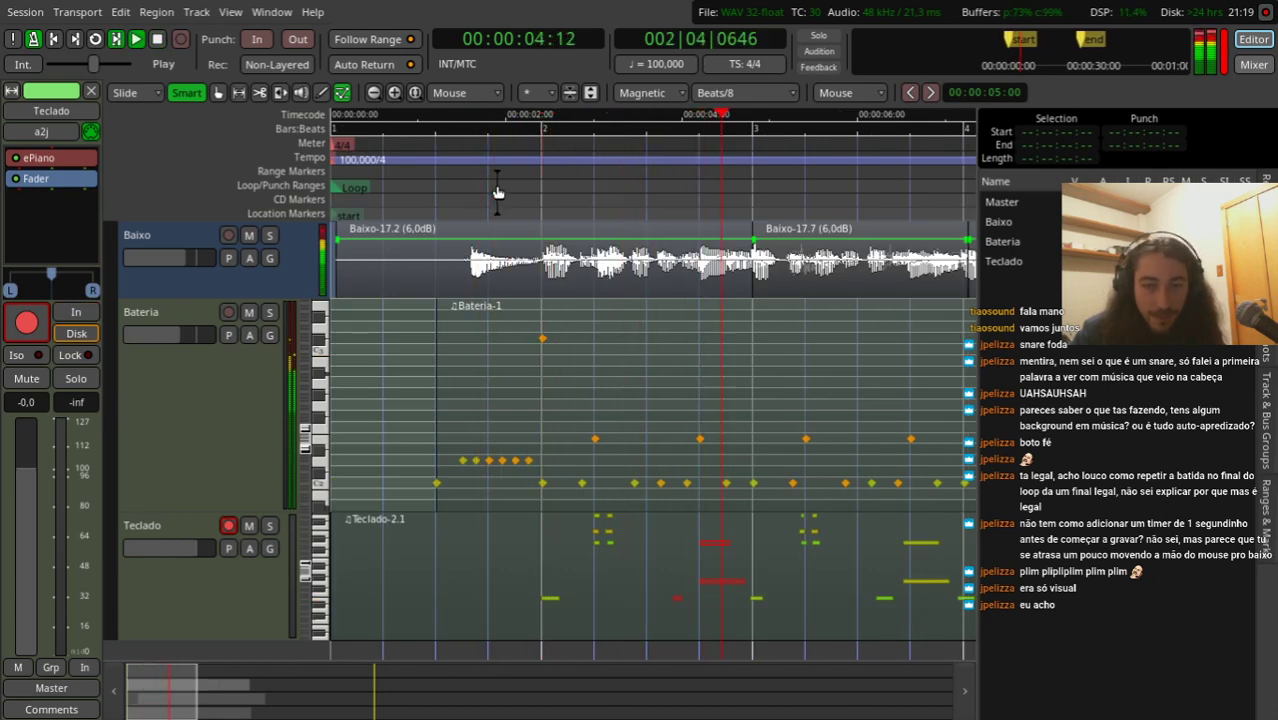
key(space)
Step: Trim the start of Teclado's low note at bar 3 so it begins exactly on the bar line
scroll(785, 594, right, 4)
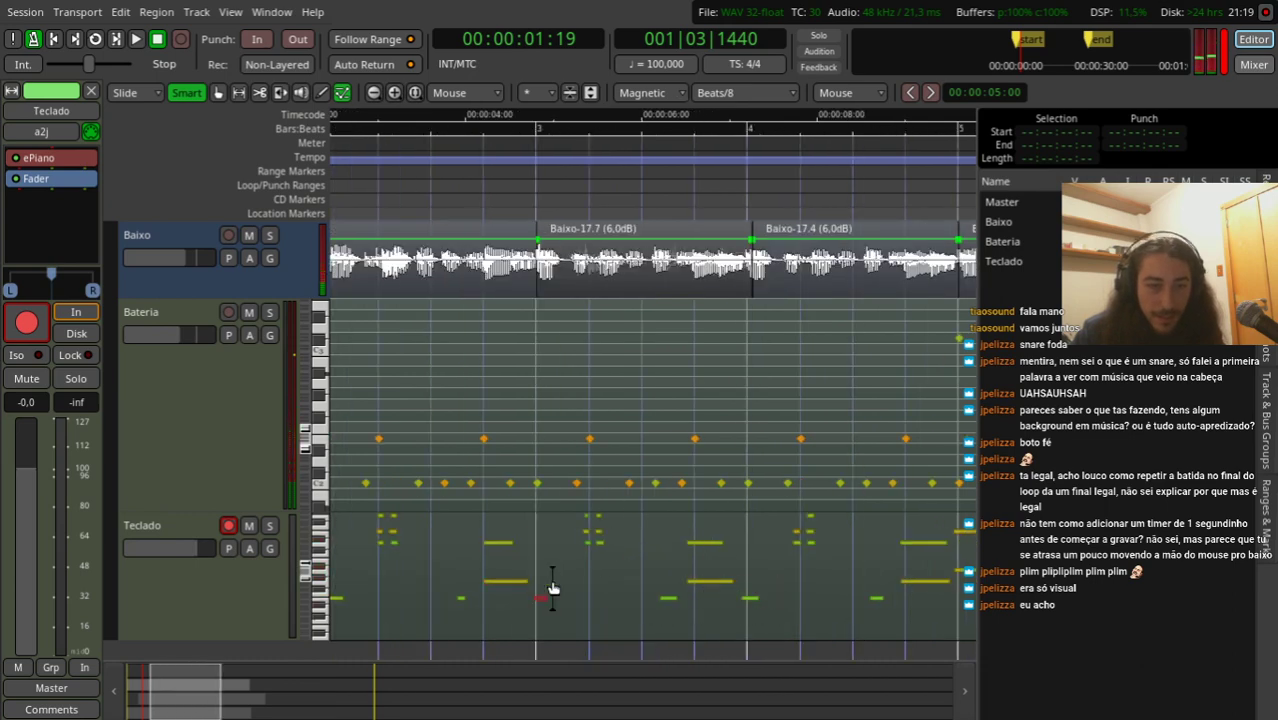
scroll(551, 592, up, 2)
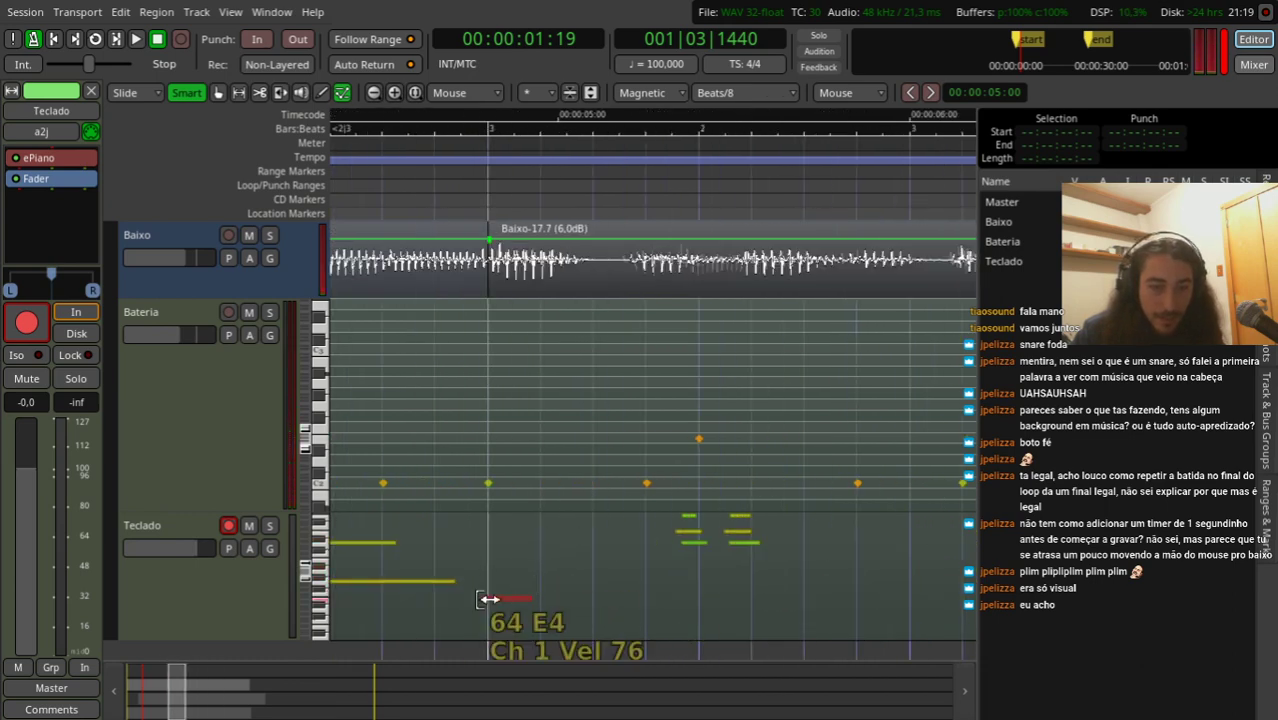
drag(481, 600, 488, 600)
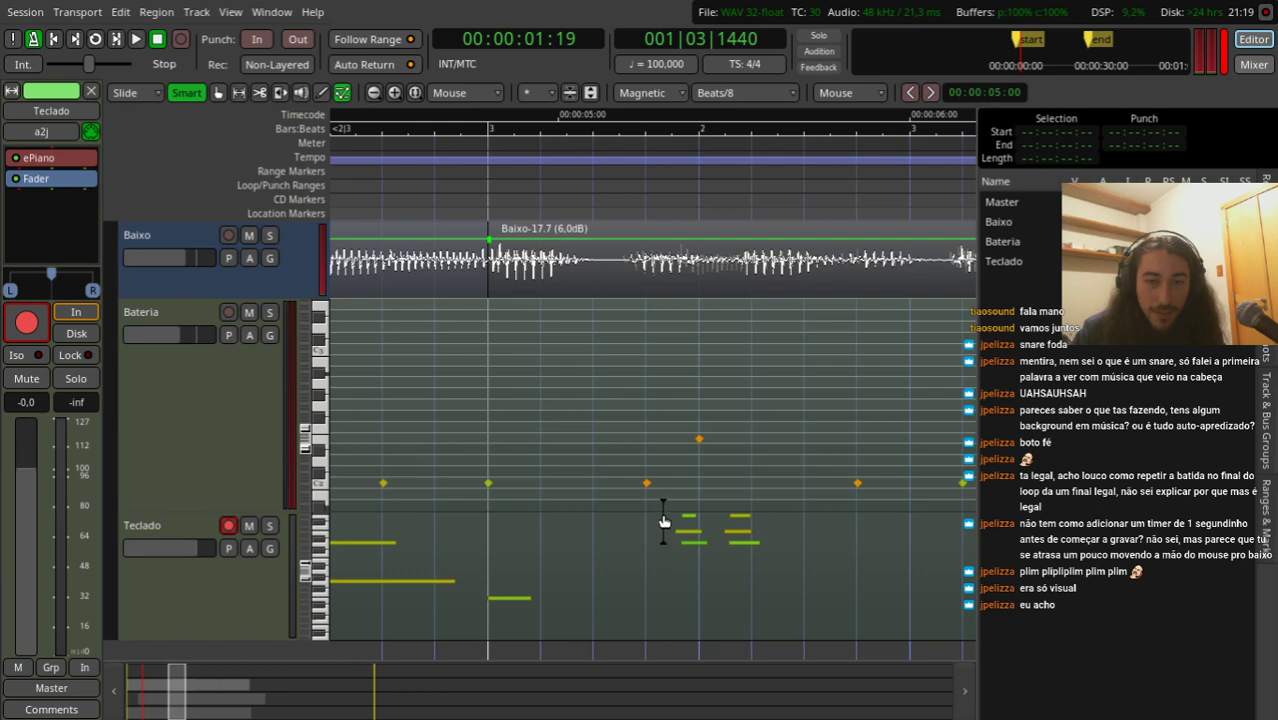
Step: Trim the starts of Teclado's first three-note chord in bar 3 so its notes begin on beat 2
drag(662, 514, 772, 602)
click(687, 531)
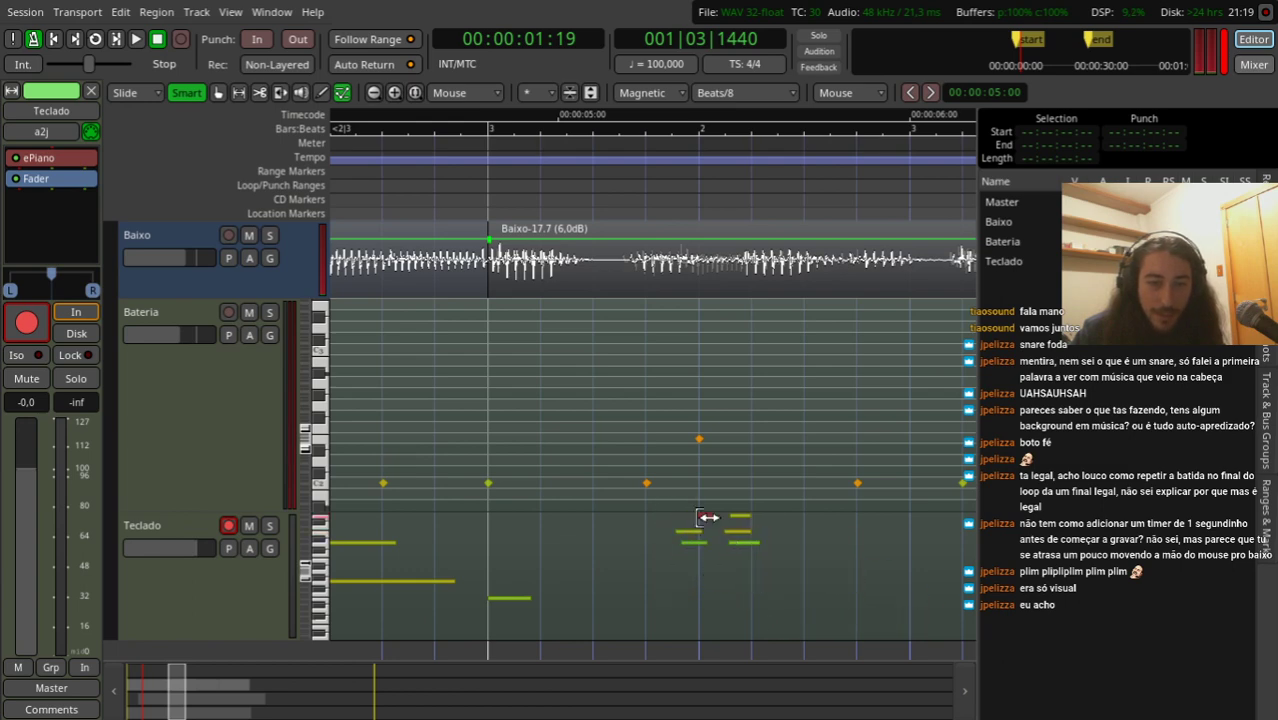
mouse_move(675, 524)
mouse_down()
mouse_move(696, 551)
mouse_move(748, 573)
mouse_move(690, 531)
mouse_up()
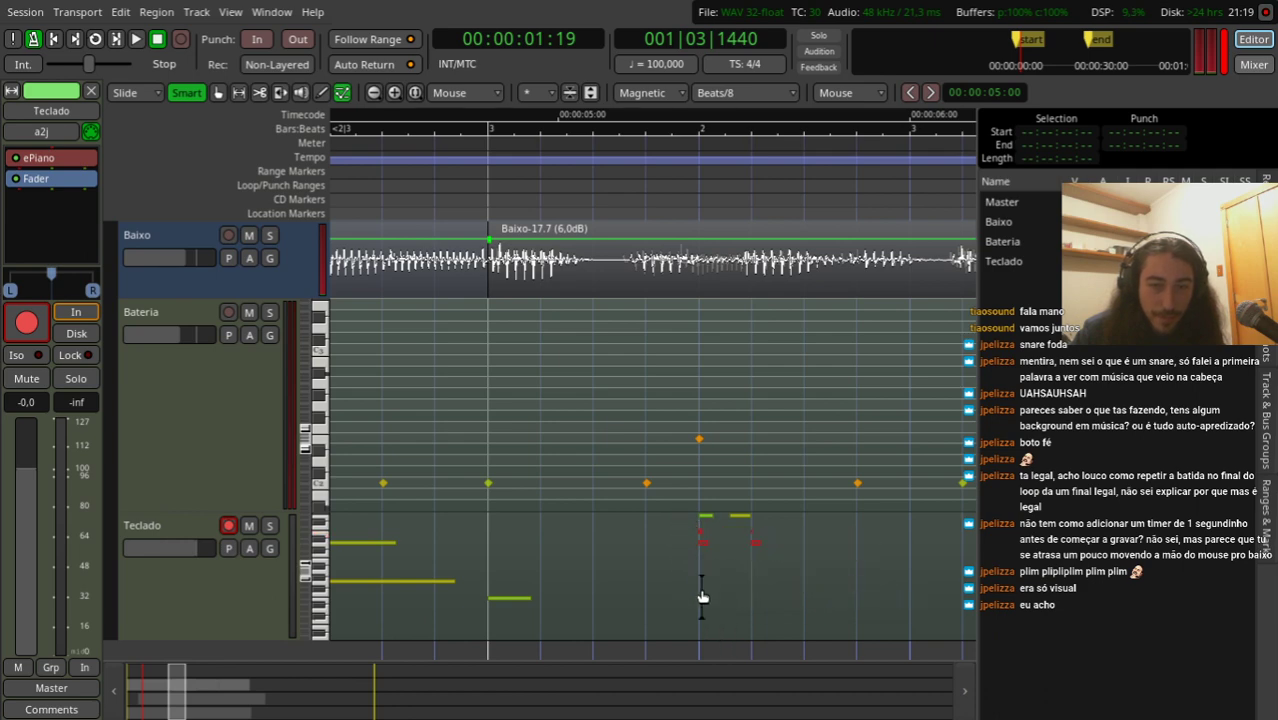
ctrl+scroll(713, 565, up, 1)
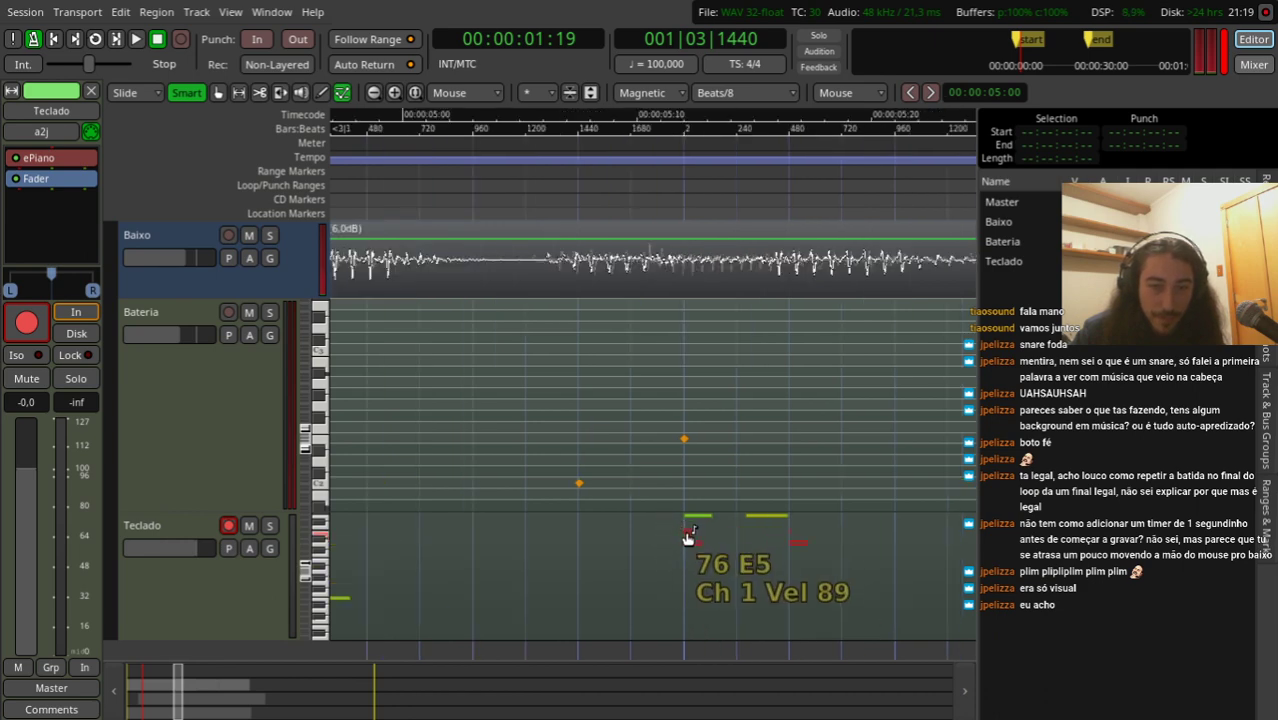
ctrl+scroll(688, 533, up, 2)
drag(678, 532, 690, 528)
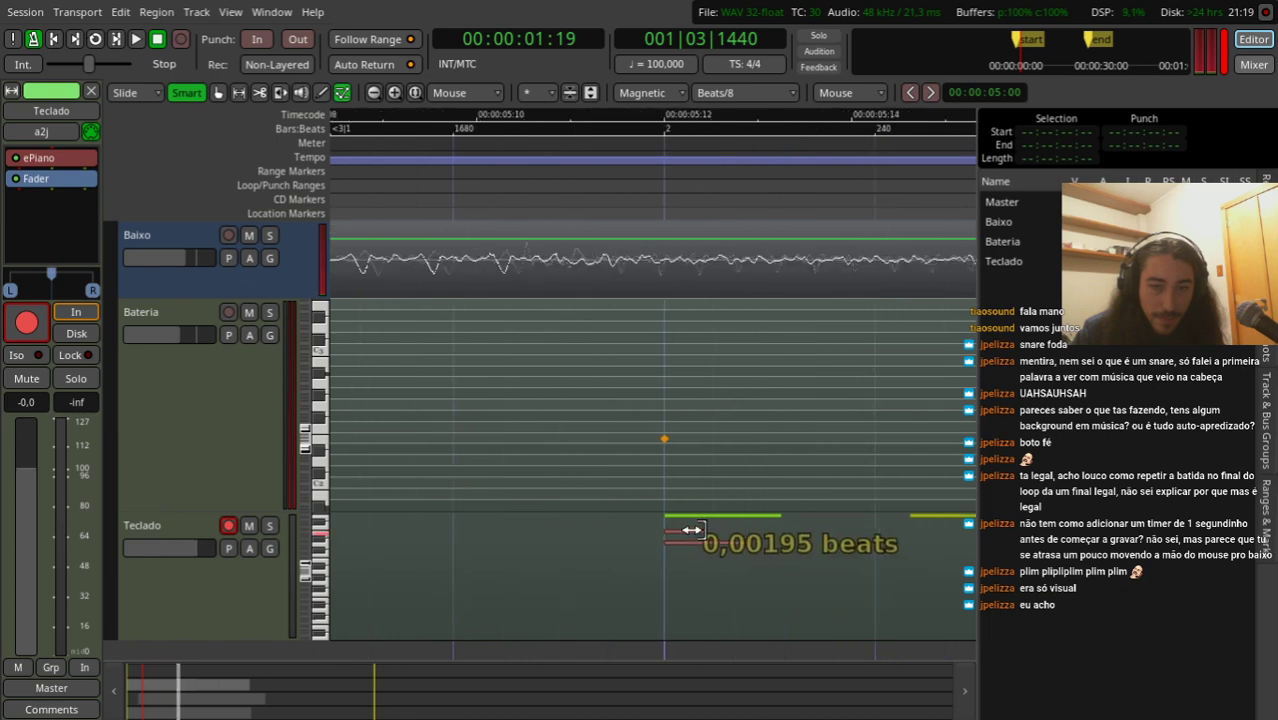
scroll(734, 536, down, 1)
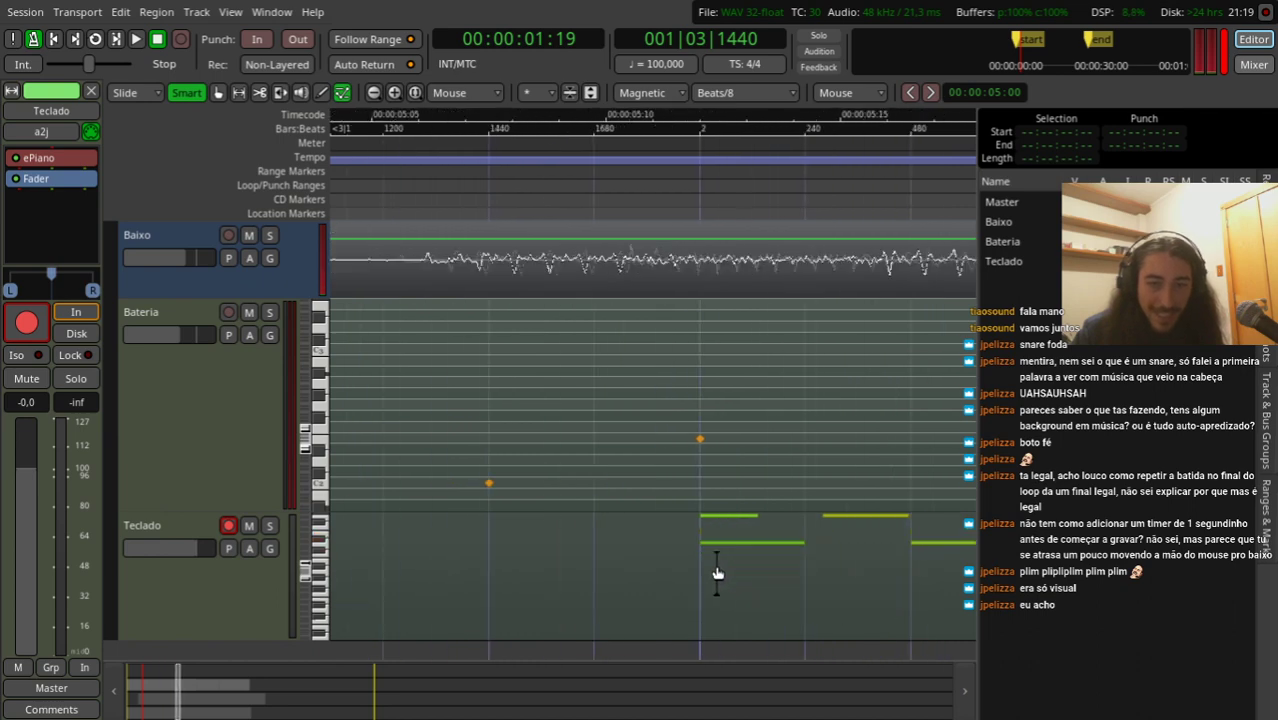
ctrl+scroll(716, 571, up, 1)
ctrl+scroll(718, 563, down, 1)
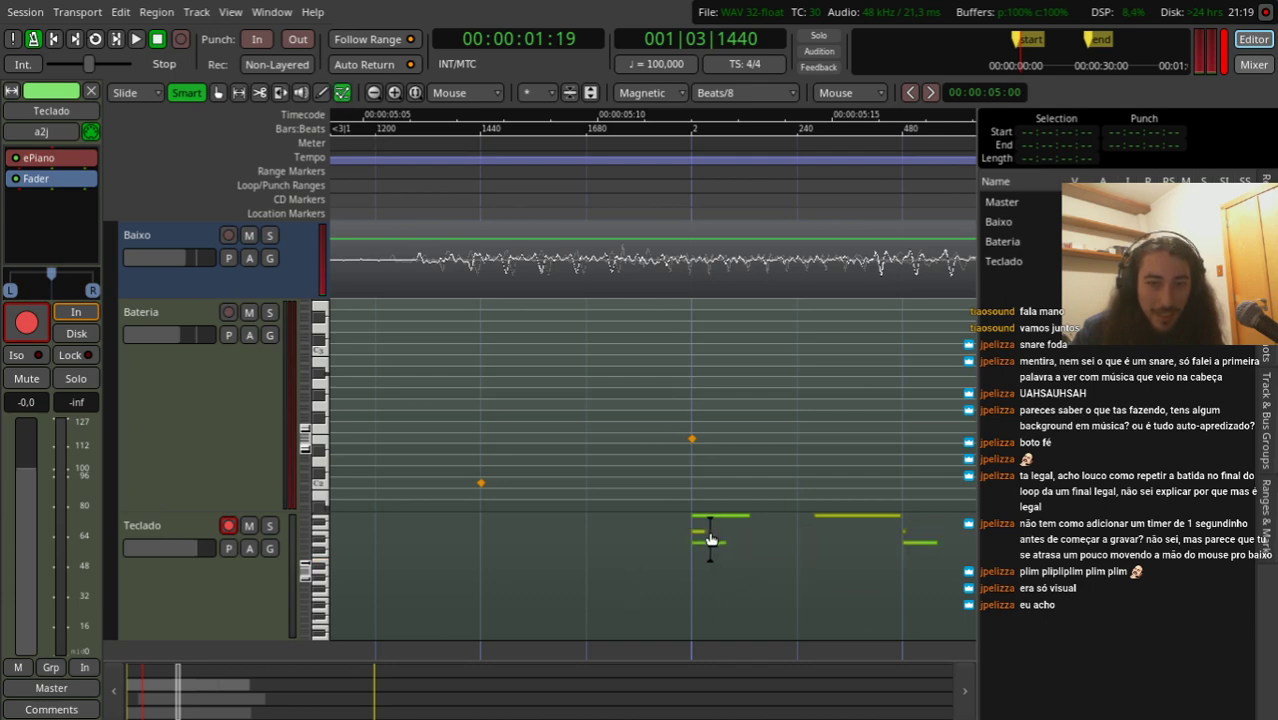
drag(707, 531, 694, 531)
Step: Align the starts of the second three-note chord in bar 3 to tick 240 of beat 2
click(906, 542)
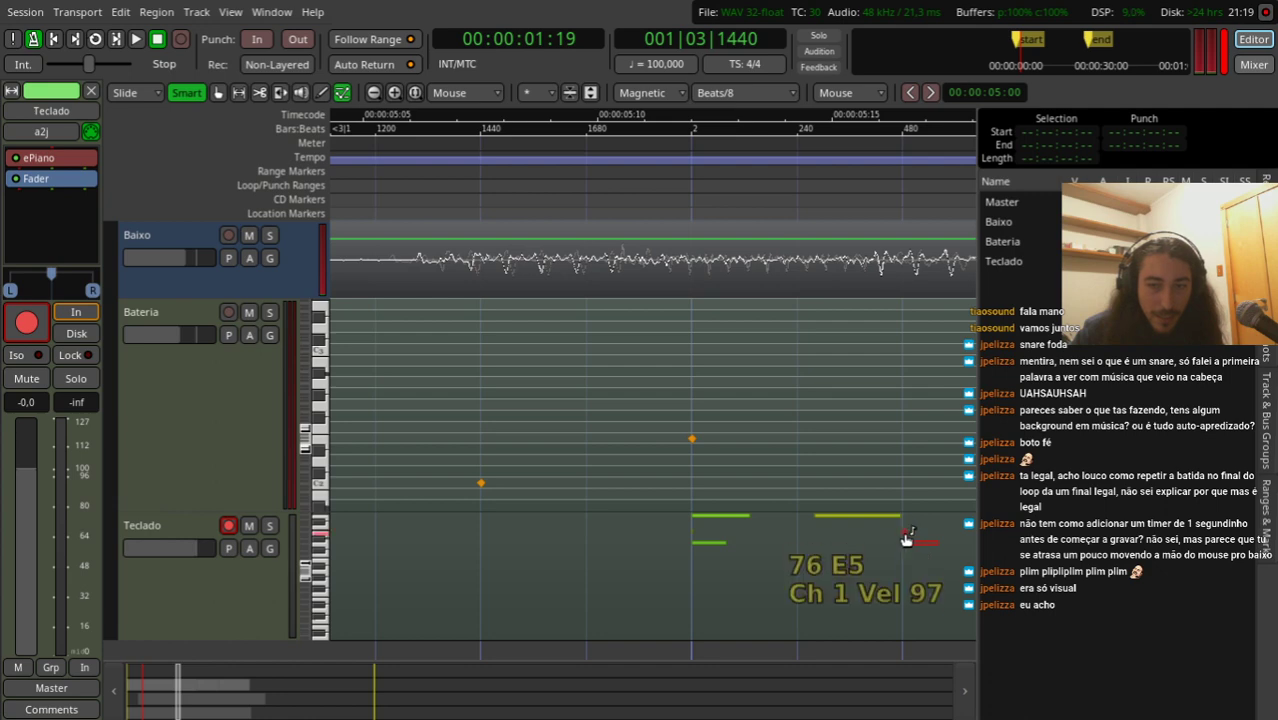
ctrl+scroll(905, 538, up, 1)
drag(906, 543, 736, 554)
ctrl+scroll(728, 568, down, 2)
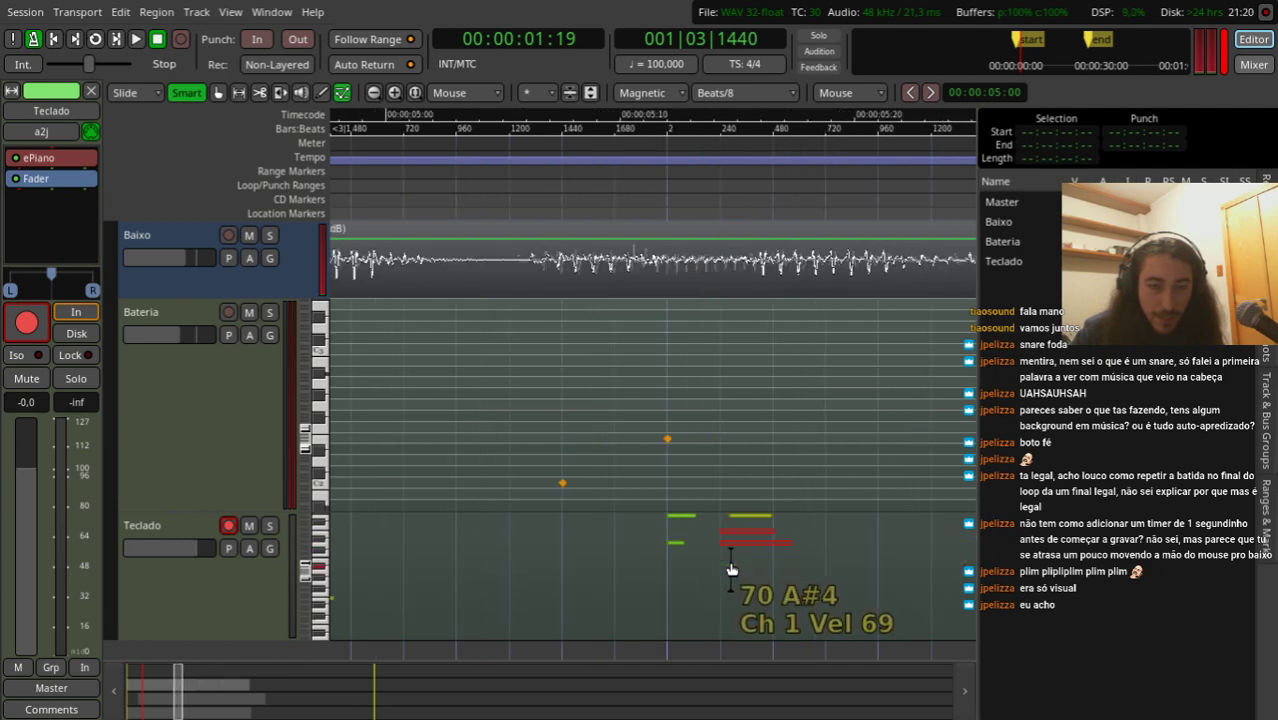
ctrl+scroll(731, 568, up, 1)
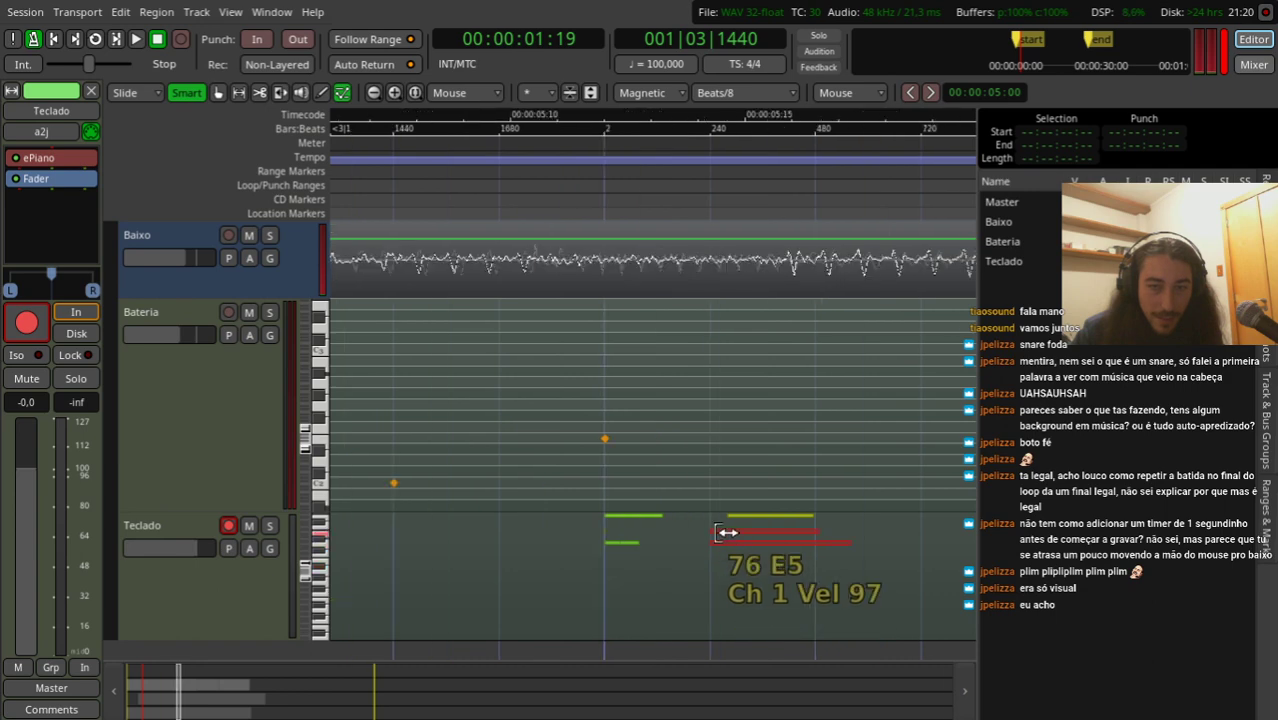
drag(729, 518, 729, 519)
Step: Play the passage leading into beat 2 of bar 3 to check the timing of both chords
scroll(660, 440, down, 2)
click(615, 224)
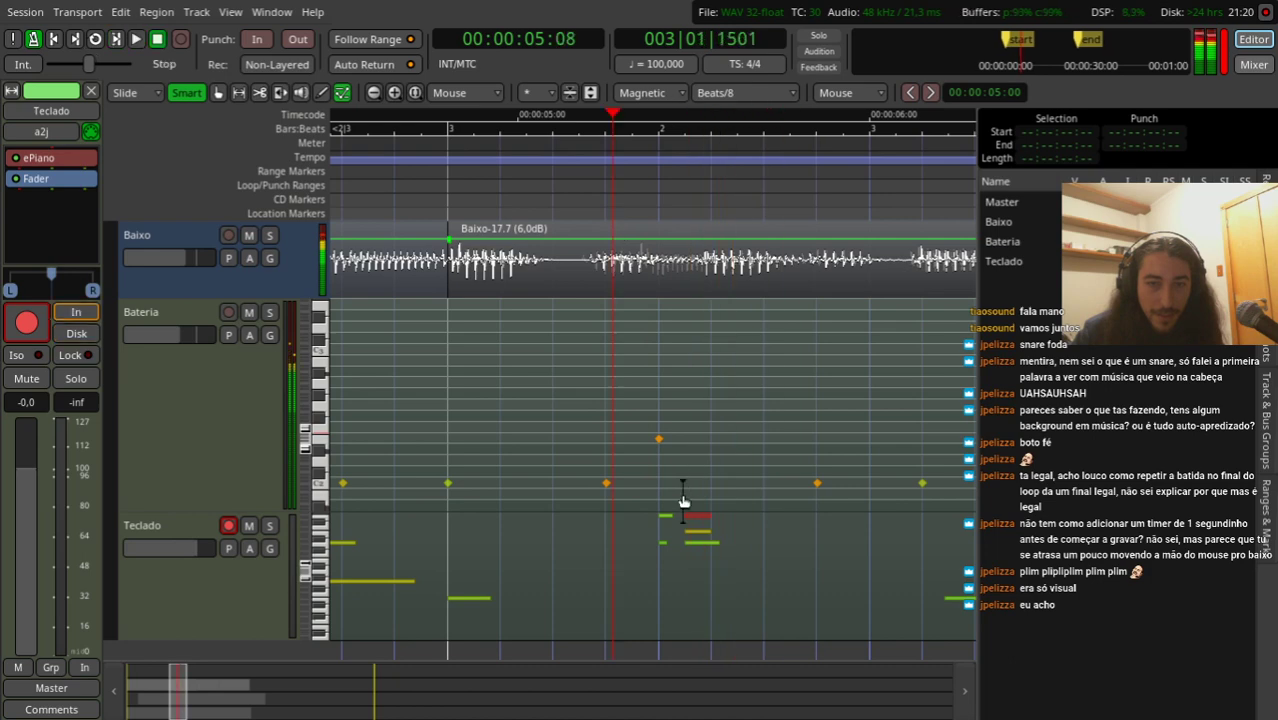
key(space)
key(space)
Step: Adjust the first chord's E5 note so it starts exactly on beat 2 of bar 3
scroll(730, 540, up, 1)
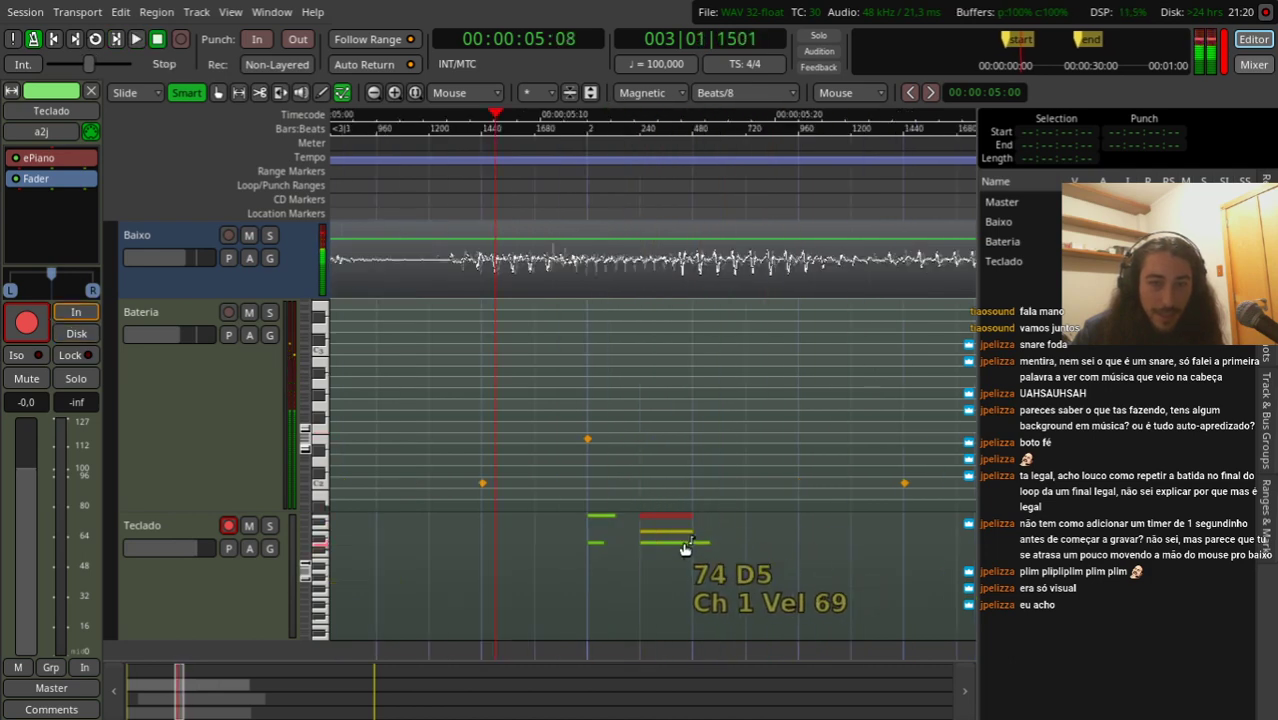
scroll(625, 545, up, 1)
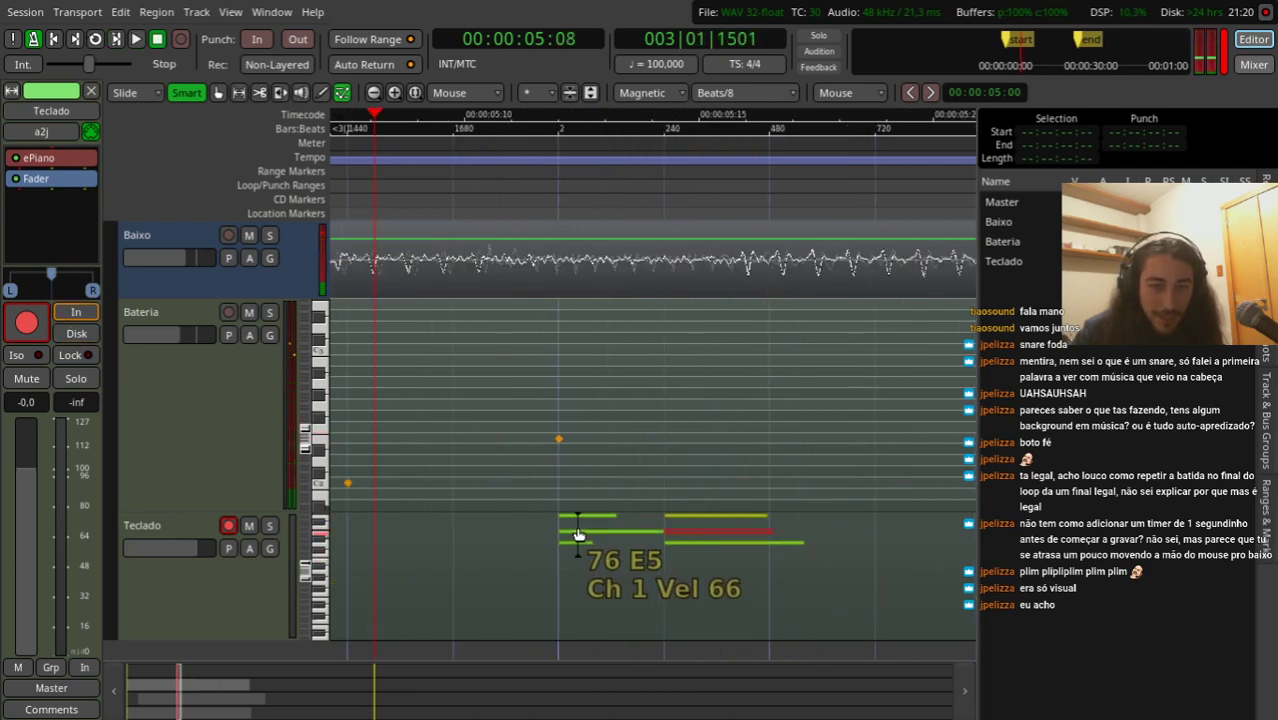
click(578, 531)
key(Delete)
key(ctrl+z)
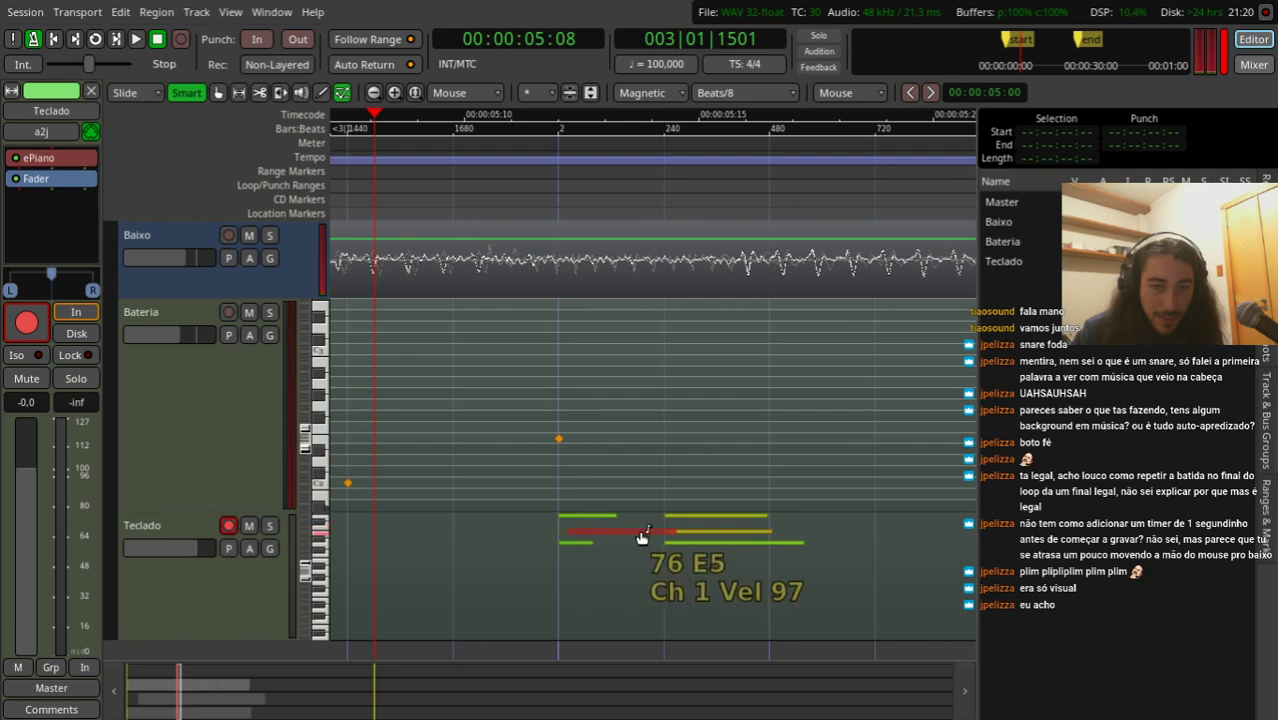
scroll(624, 536, down, 1)
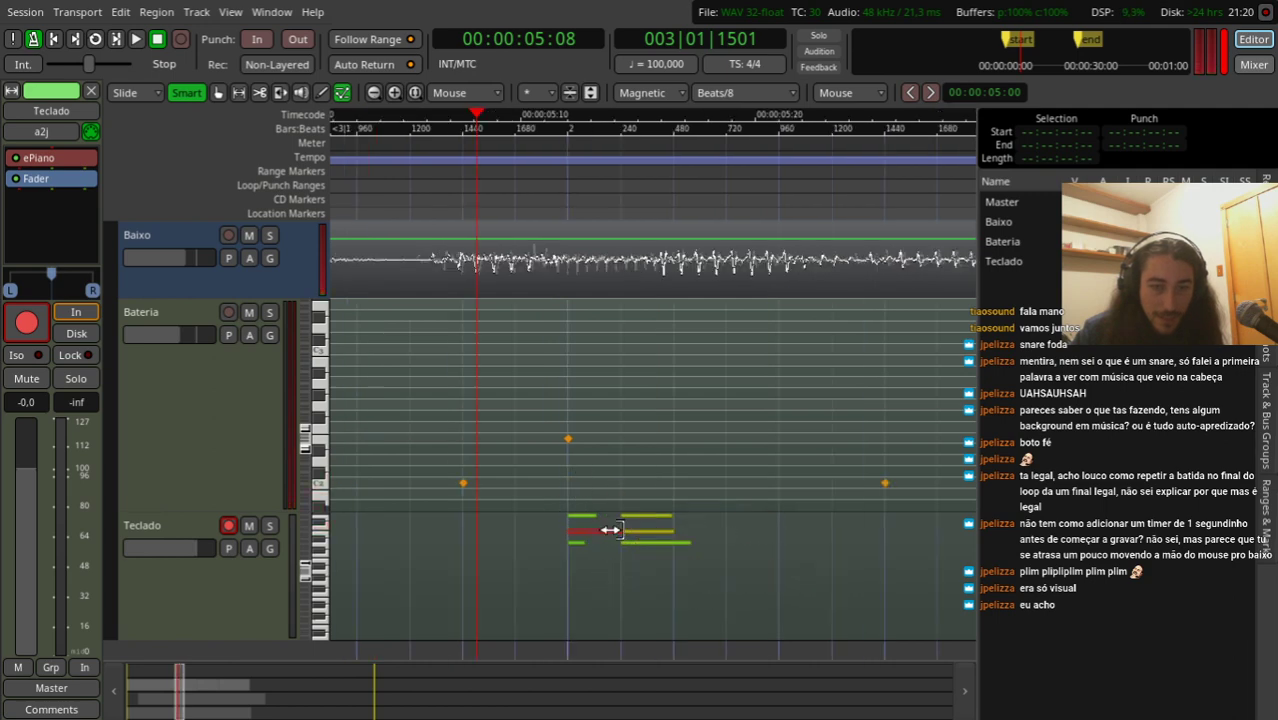
Step: Try to shorten the first chord's E5 note on the Beats/8 grid
drag(618, 532, 597, 535)
scroll(690, 555, up, 2)
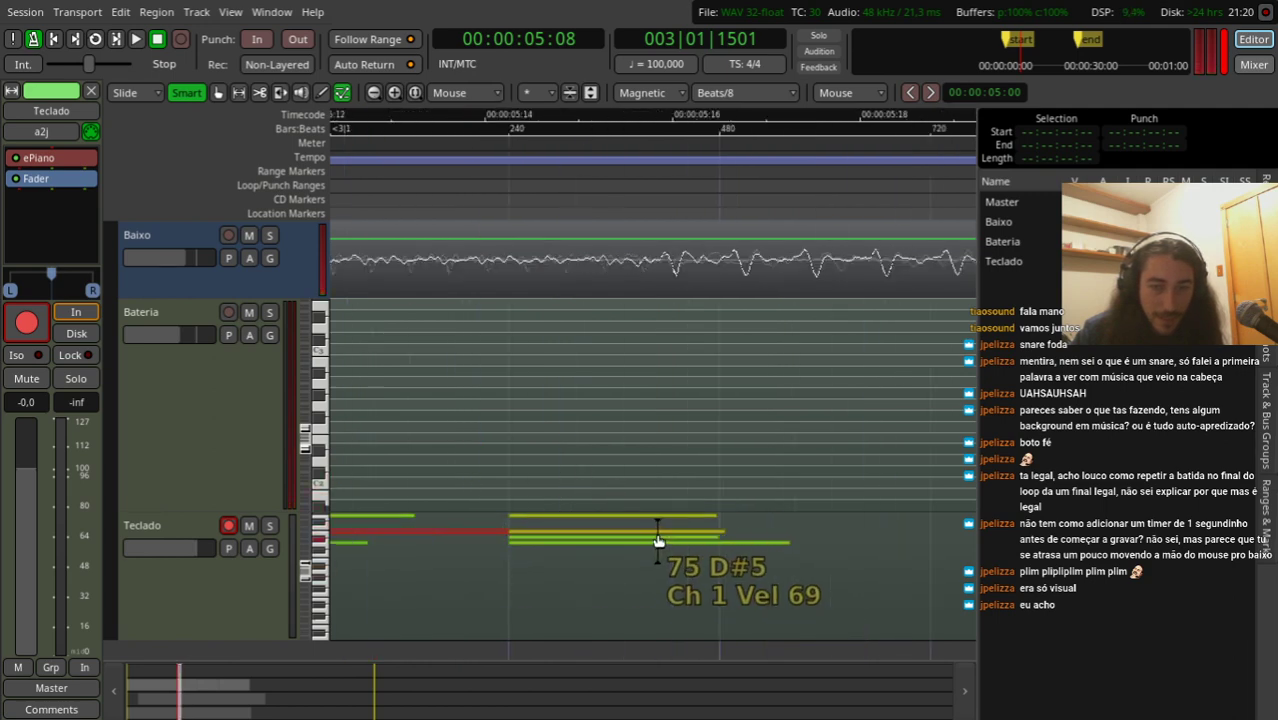
drag(491, 528, 508, 530)
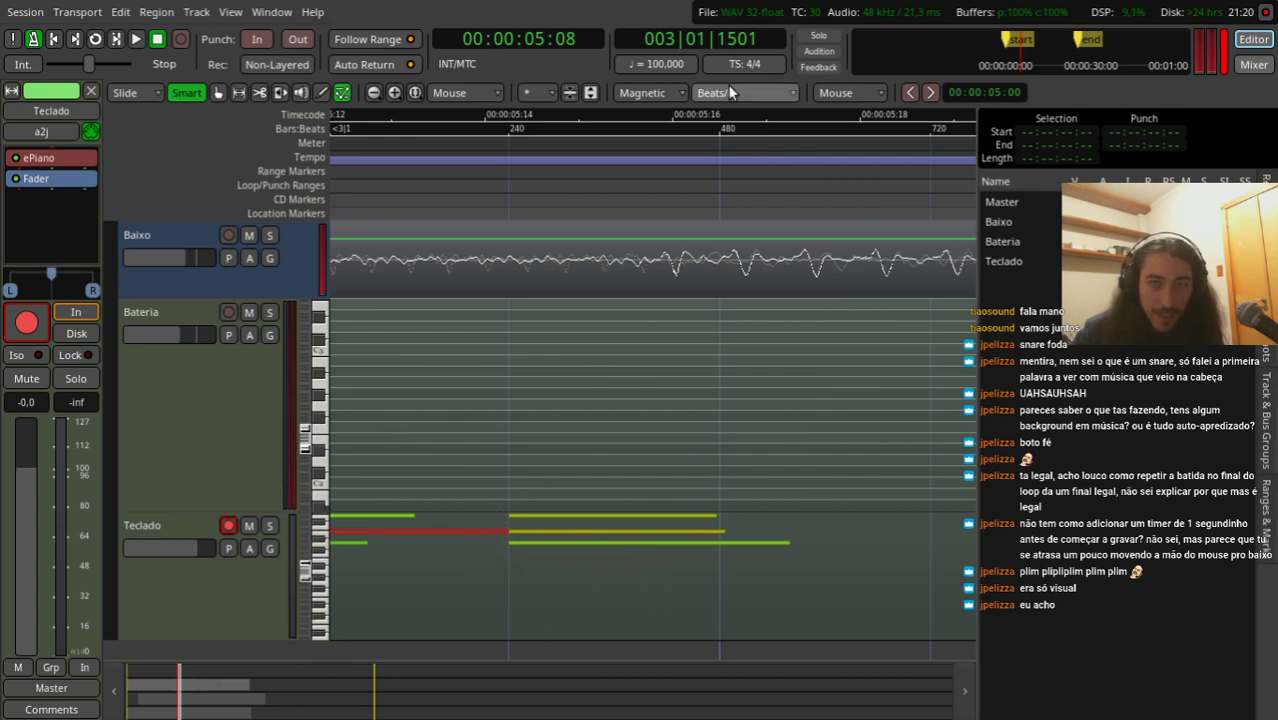
drag(496, 530, 393, 533)
scroll(393, 533, down, 2)
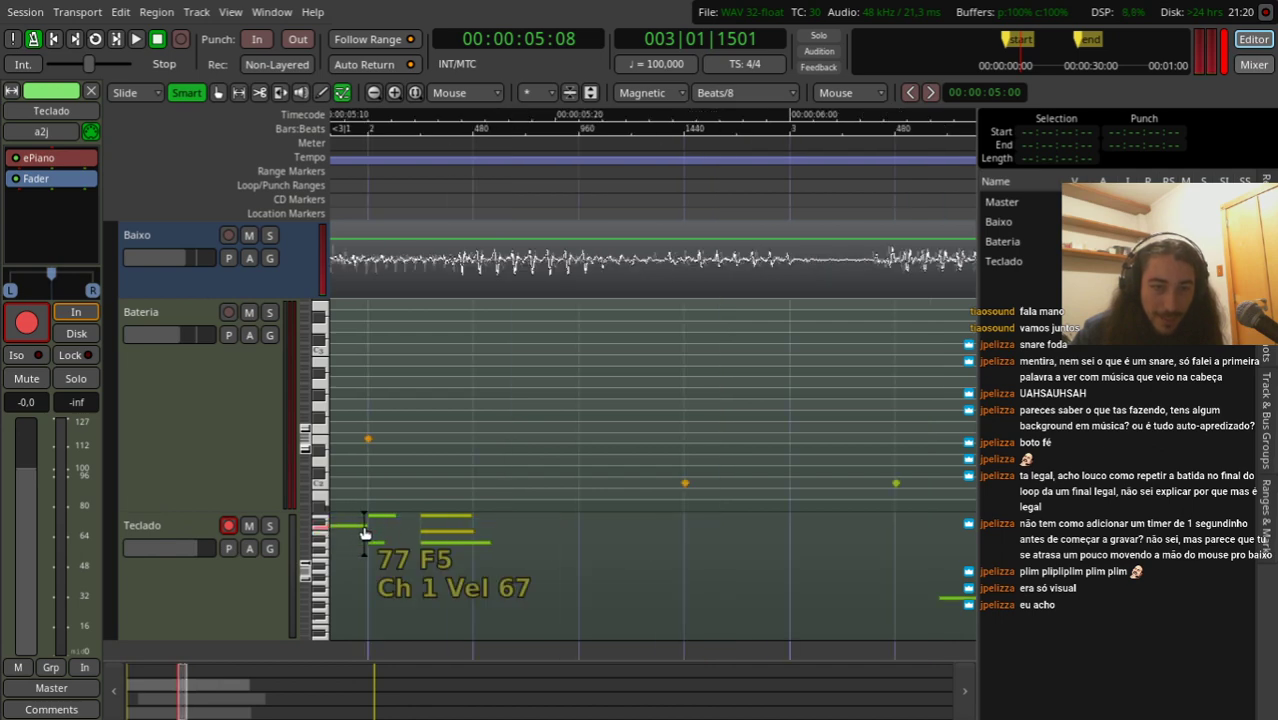
scroll(374, 541, up, 1)
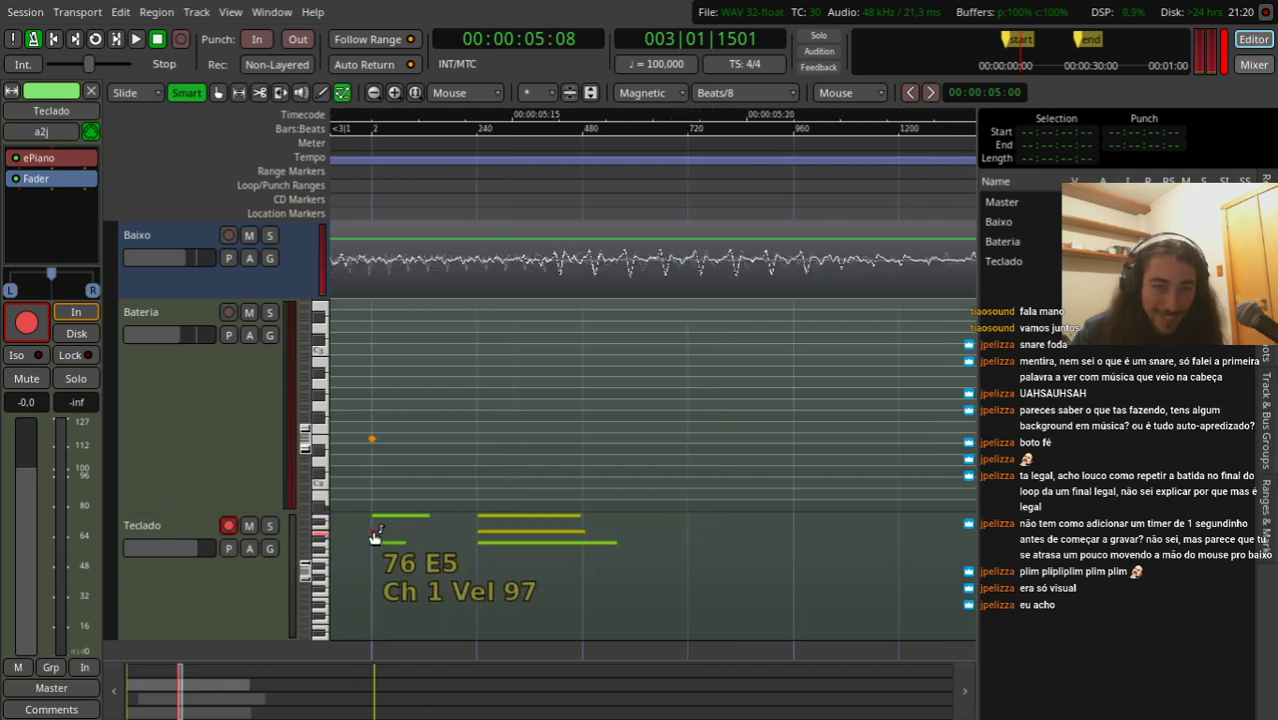
scroll(372, 529, up, 1)
Step: Change the grid to Beats/16 and set the end of the first chord's E5 note to tick 120 of beat 2
click(734, 92)
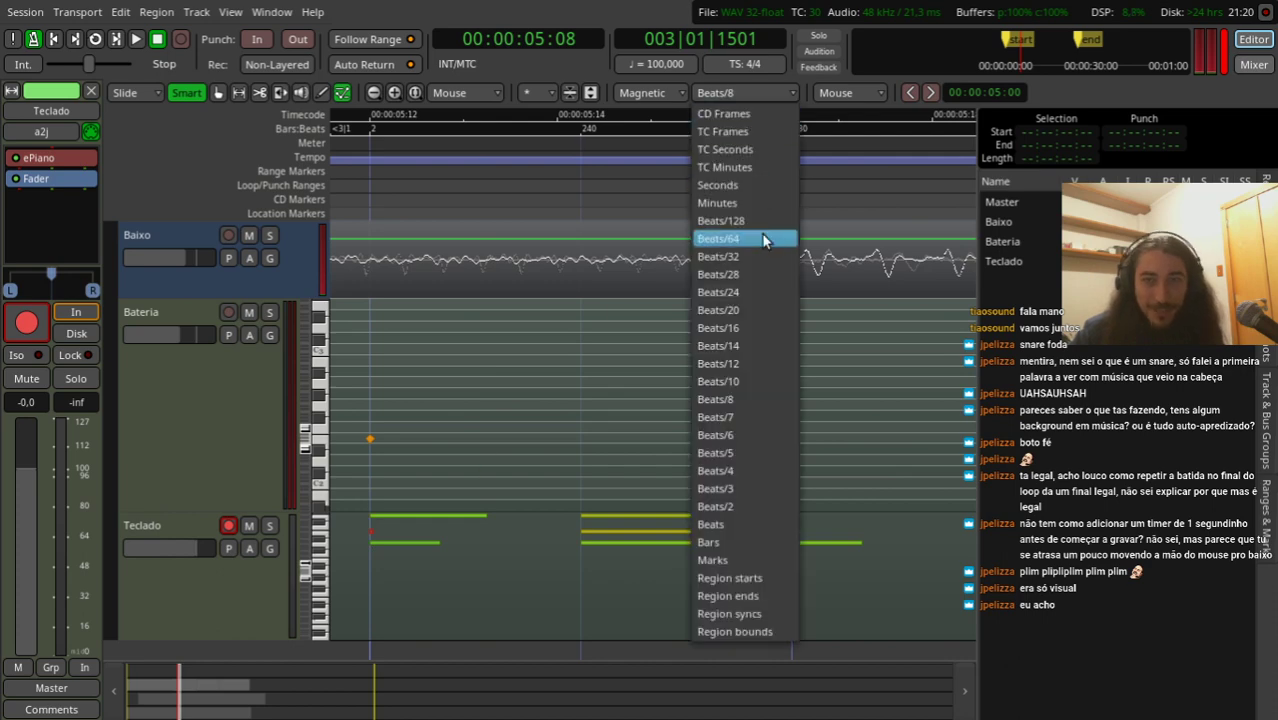
click(734, 328)
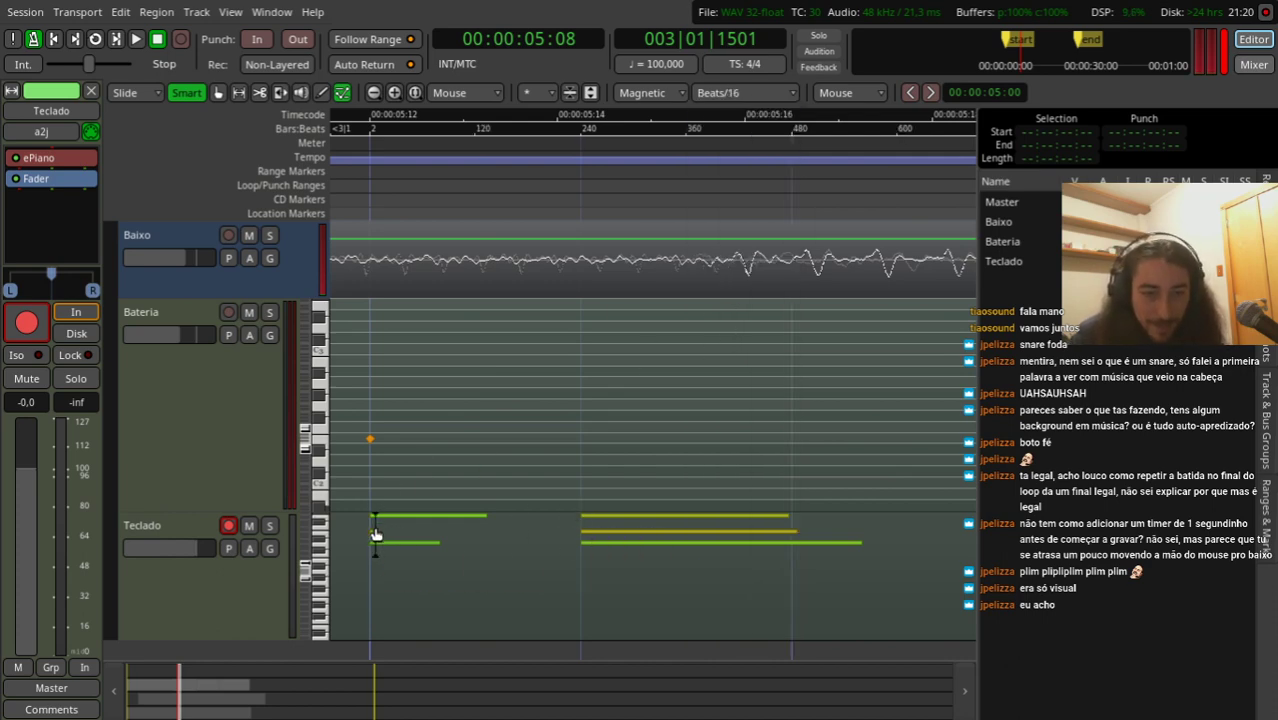
scroll(372, 530, up, 1)
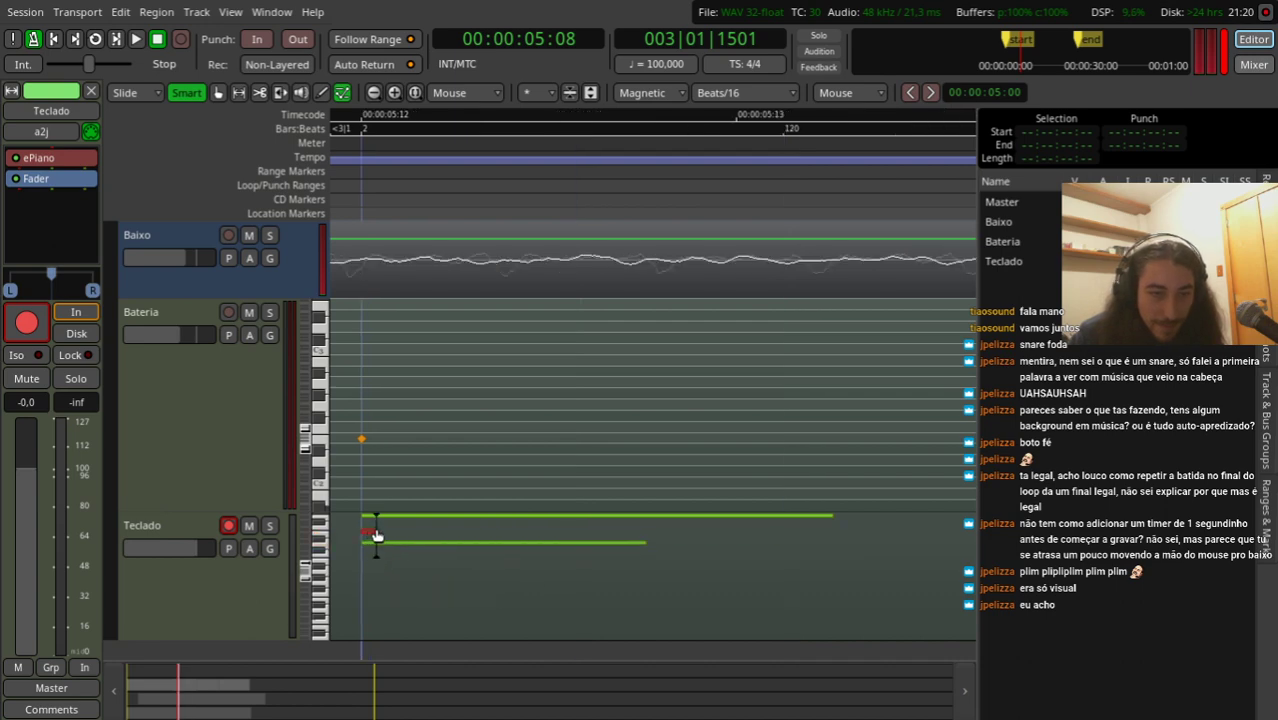
drag(372, 529, 648, 536)
Step: Replay from just before beat 2 of bar 3 to check the chord with the resized E5 note
scroll(648, 536, down, 2)
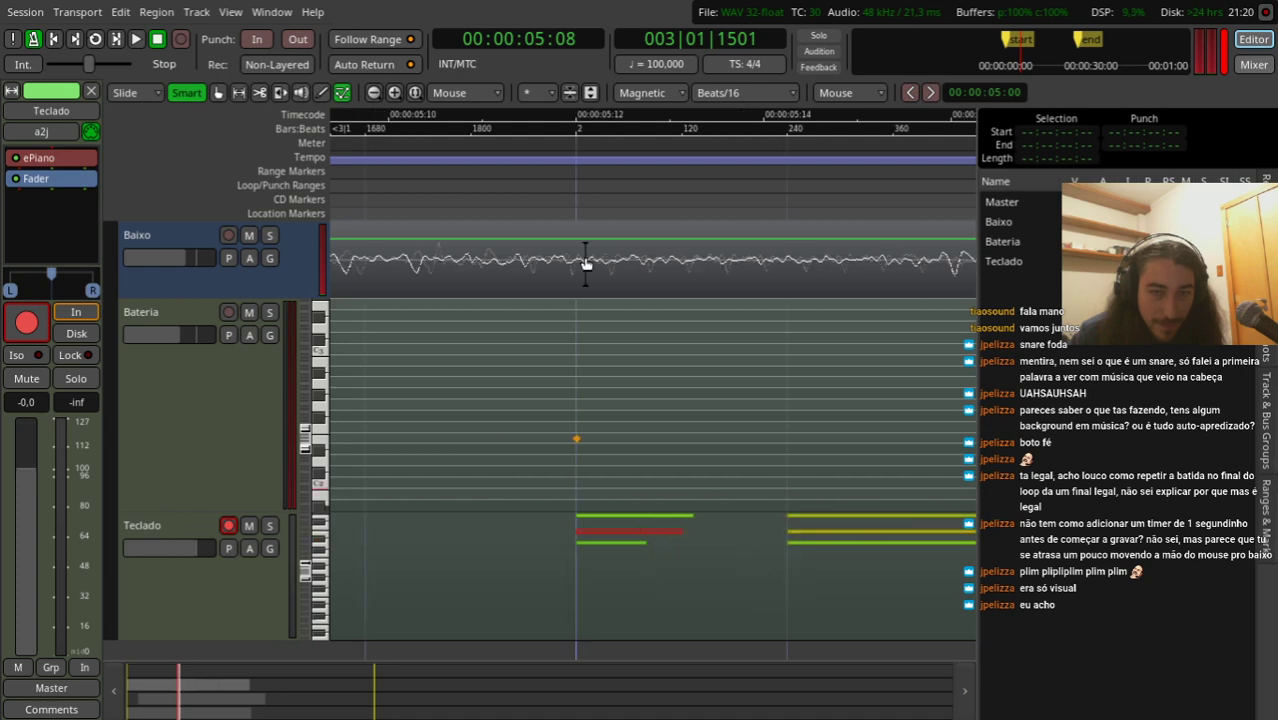
click(526, 154)
key(space)
key(space)
scroll(554, 310, down, 2)
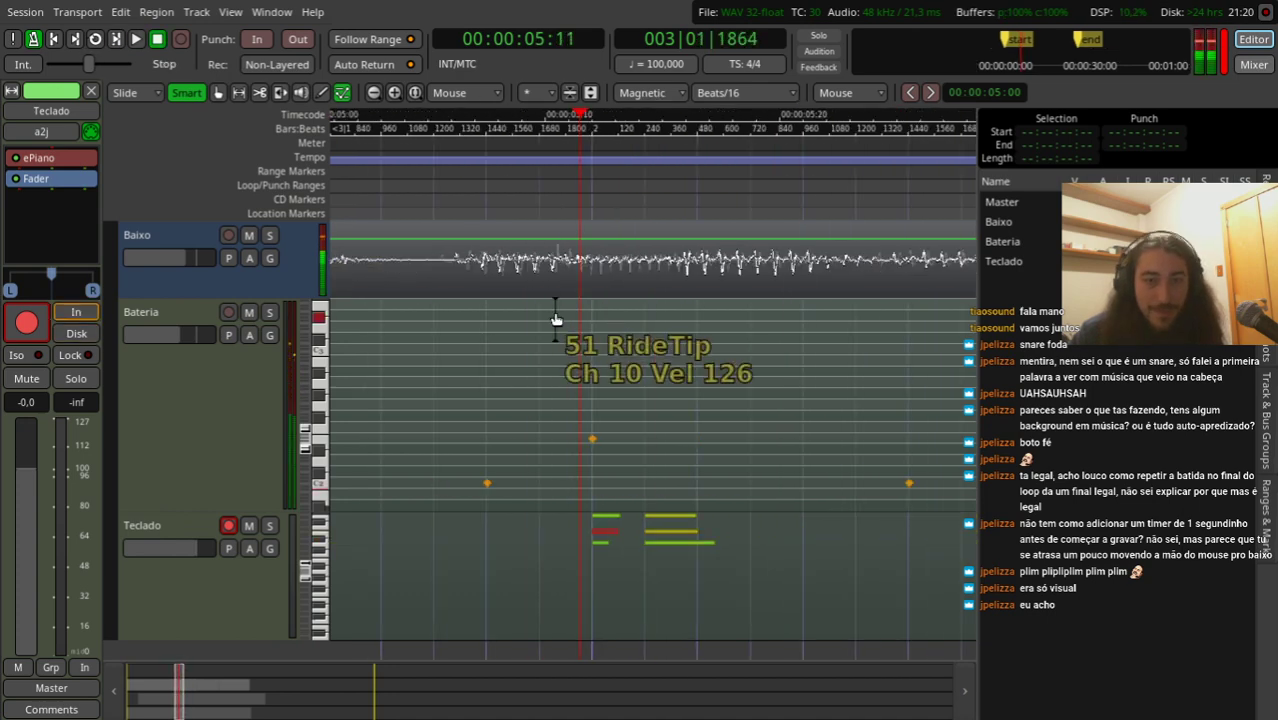
key(space)
key(space)
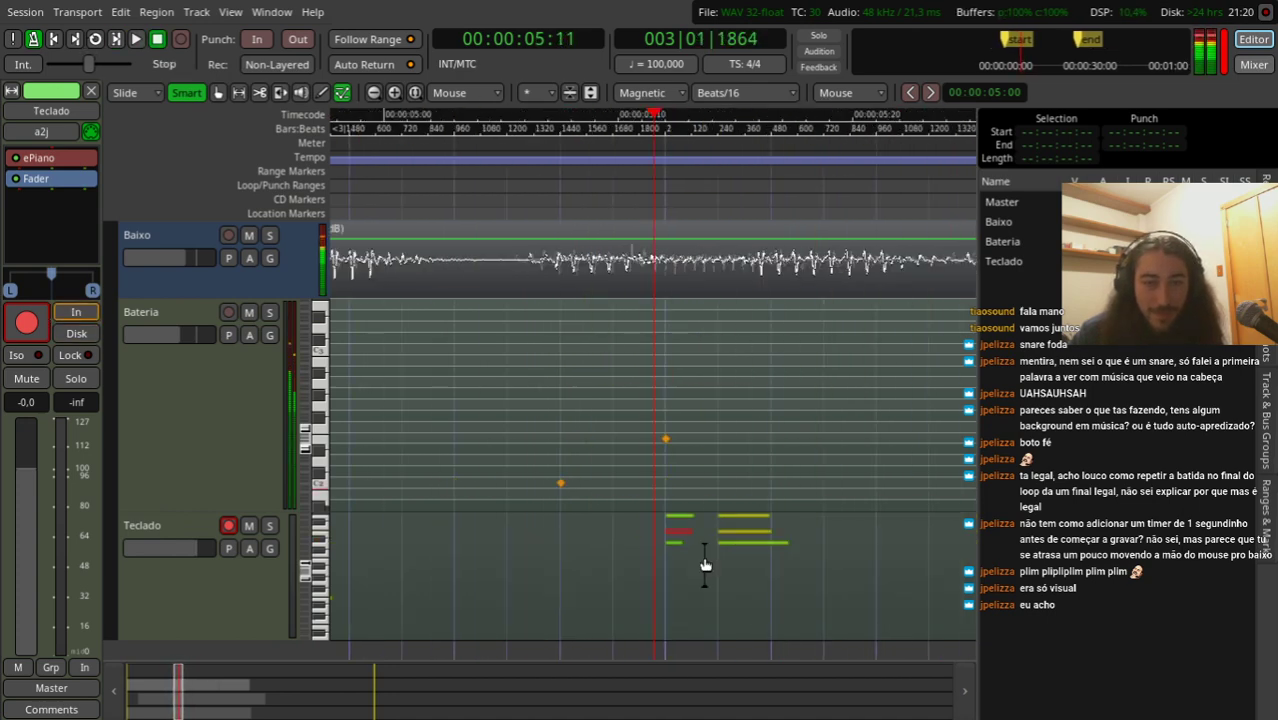
Step: Trim the start of bar 3's second low E4 note to tick 960 of beat 3 and the following two-note chord's starts to beat 4
drag(807, 194, 720, 200)
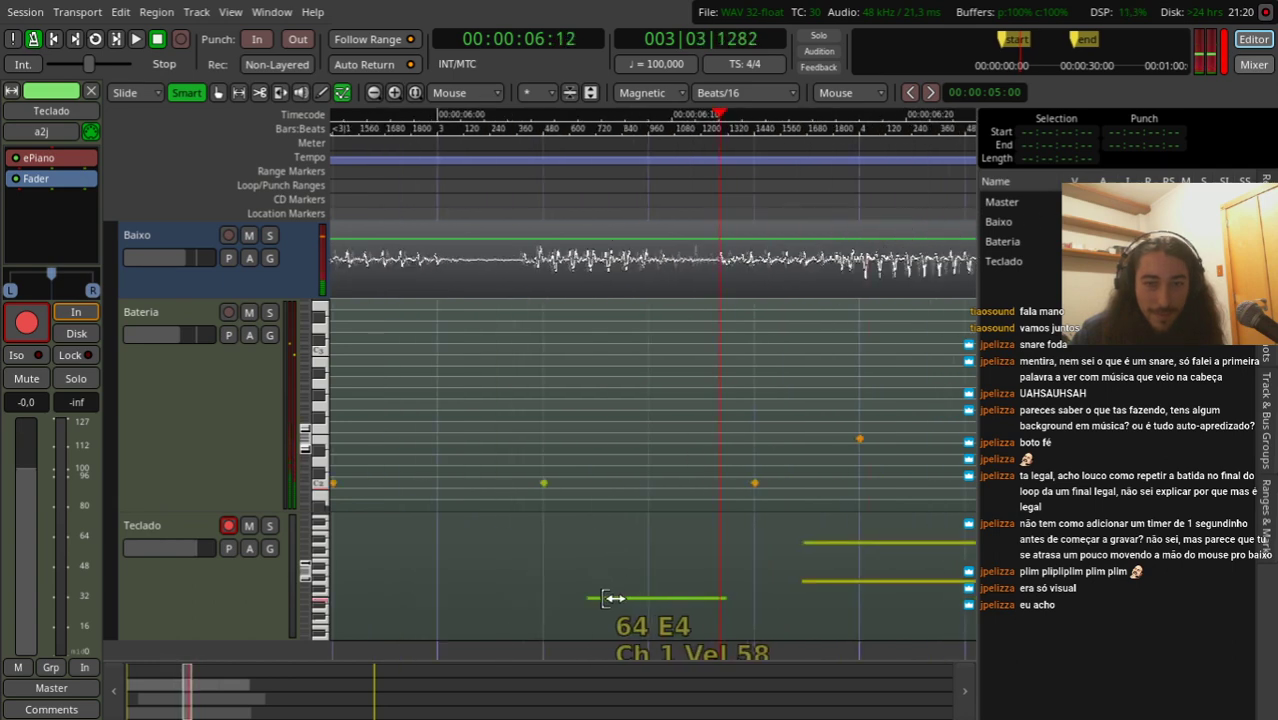
drag(605, 598, 650, 598)
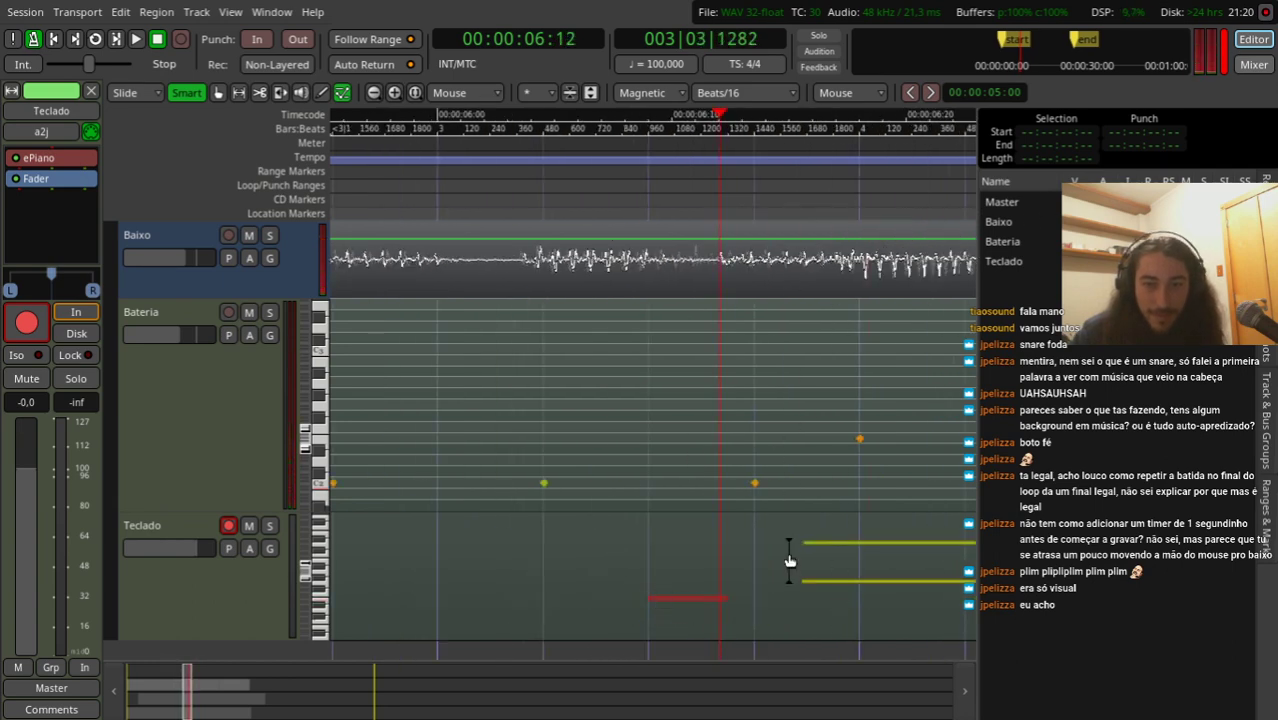
drag(790, 542, 824, 574)
click(811, 570)
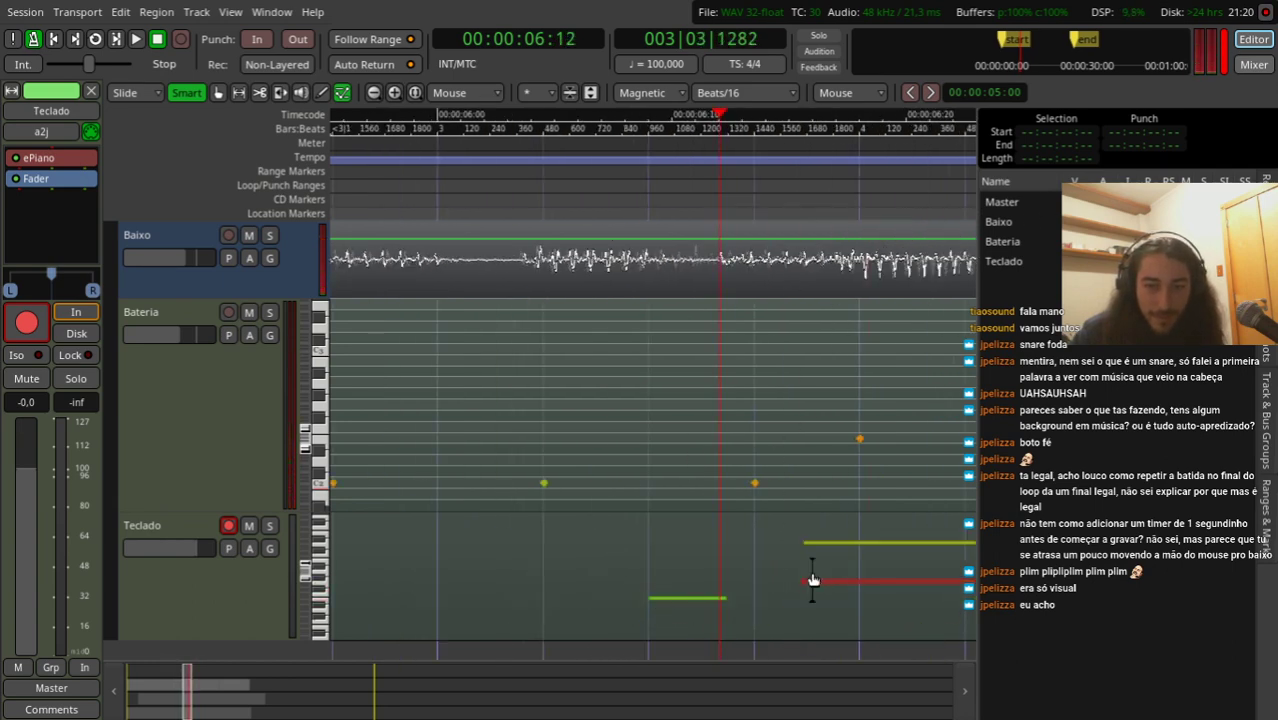
drag(797, 524, 866, 584)
key(minus)
Step: Play the passage leading into bar 4 and trim the start of its first low note to the bar line
drag(887, 190, 631, 205)
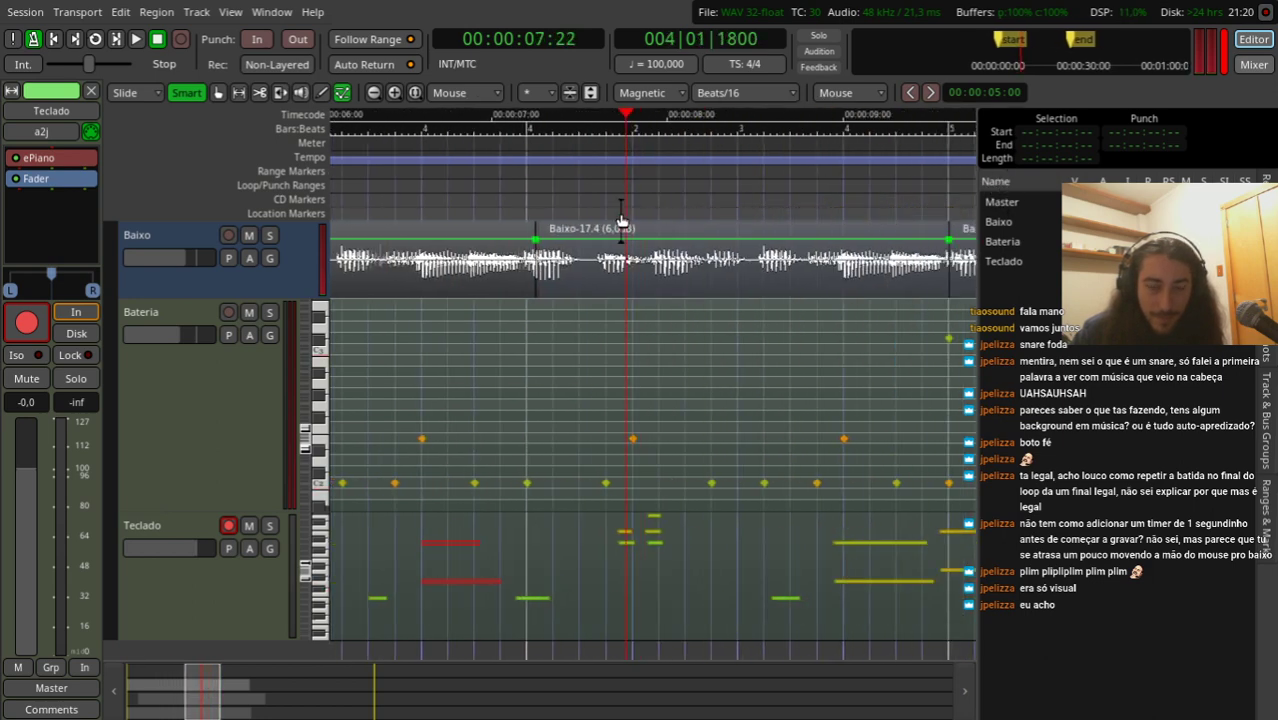
click(507, 578)
key(space)
click(489, 198)
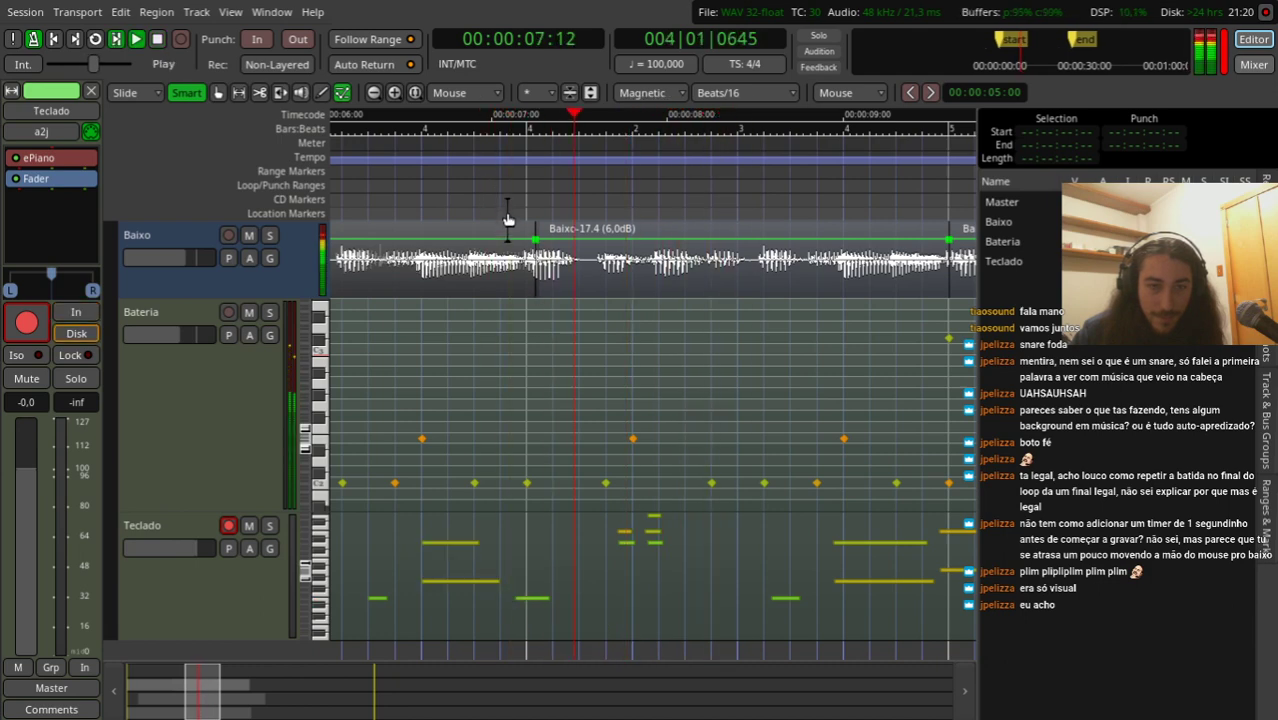
key(space)
drag(521, 604, 562, 595)
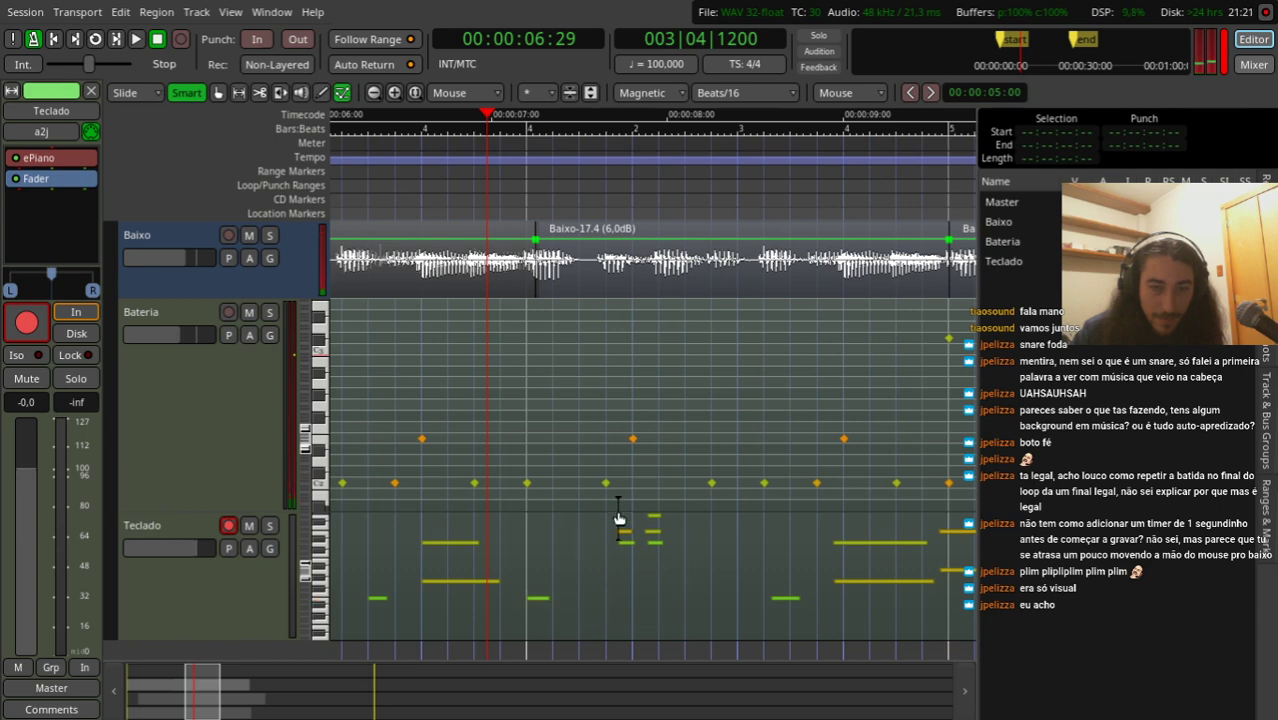
Step: Move the two short chords near beat 2 of bar 4 together so the first starts on the beat, and play the passage
drag(618, 514, 672, 550)
key(equal)
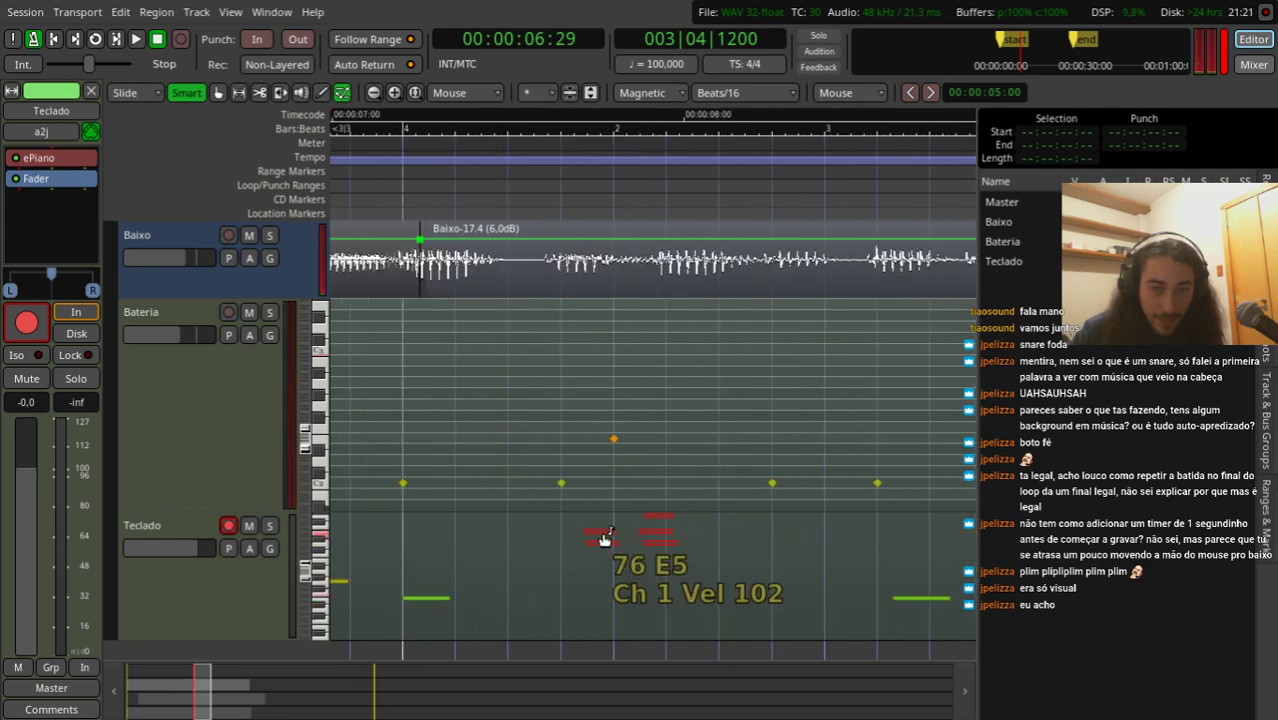
key(minus)
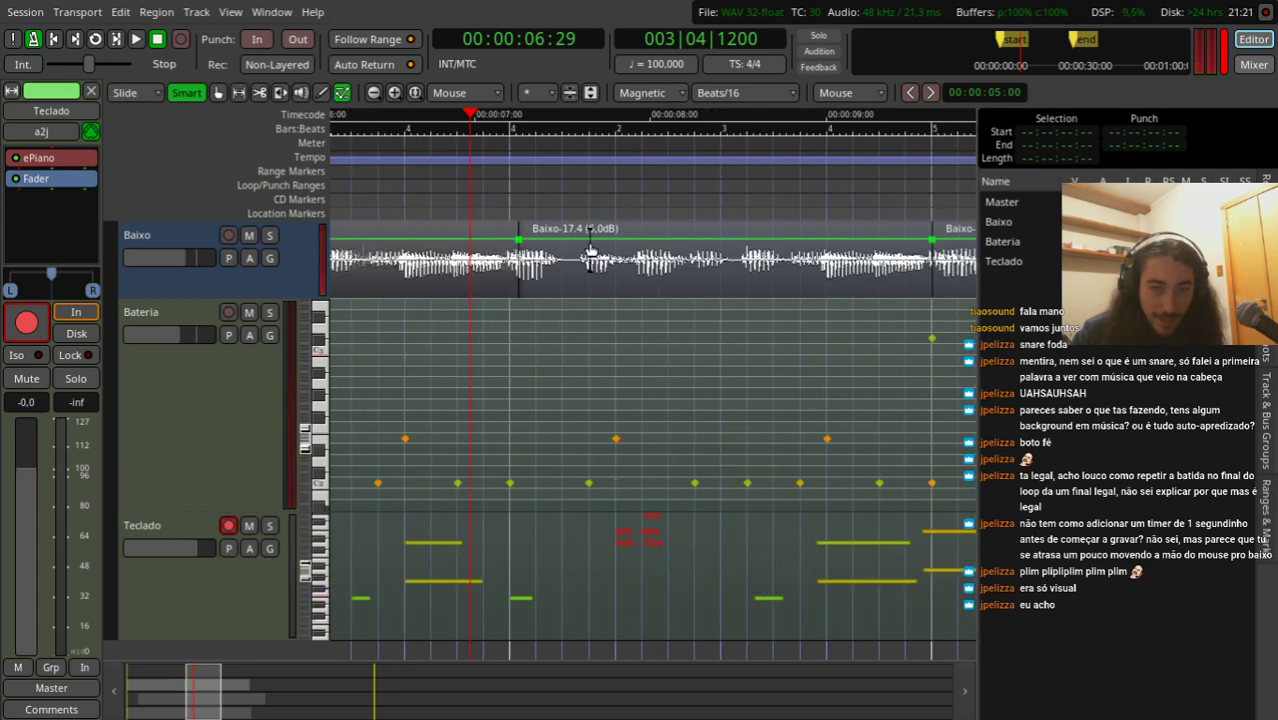
key(space)
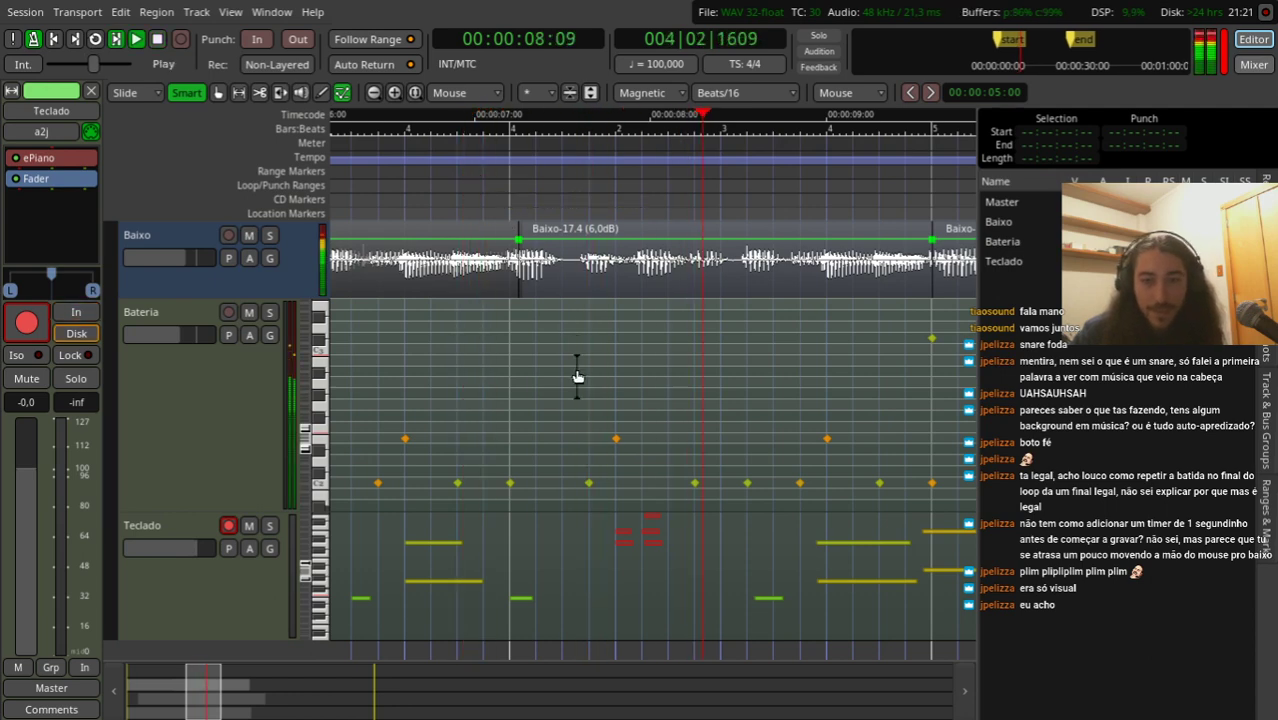
key(space)
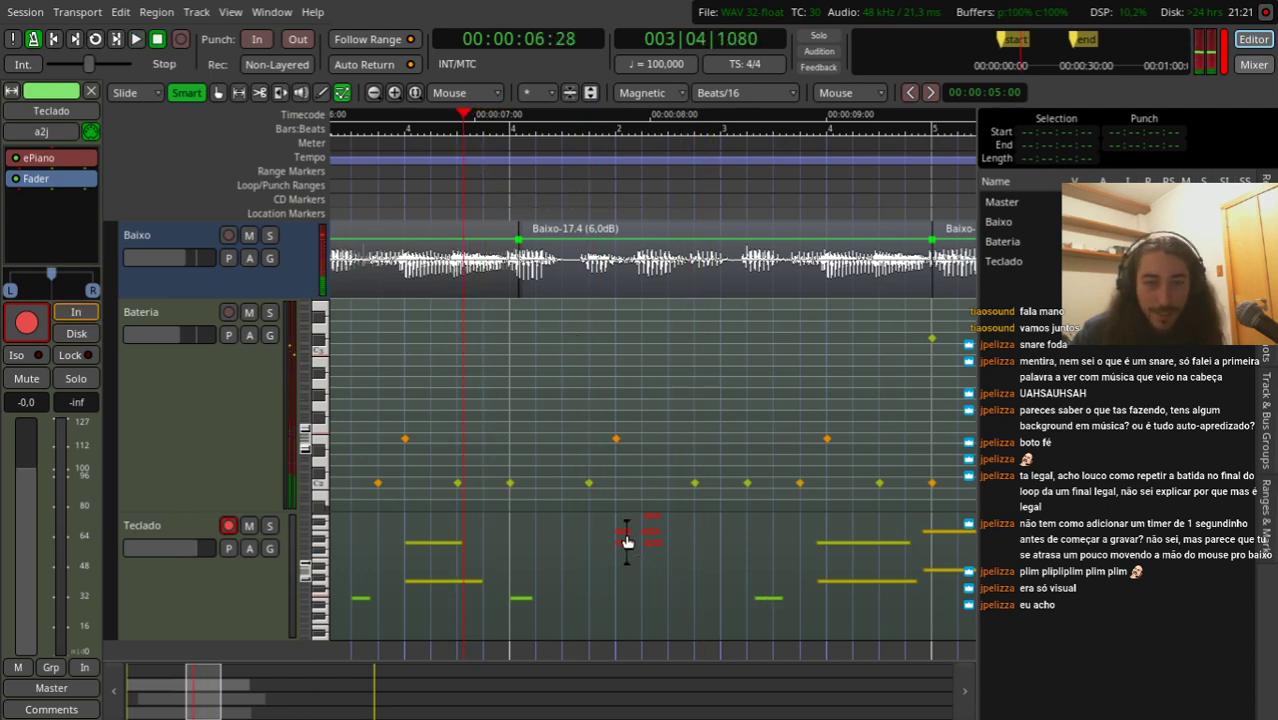
Step: Shift both selected chords in bar 4 a quarter beat earlier so the second one starts on beat 2
drag(626, 541, 595, 532)
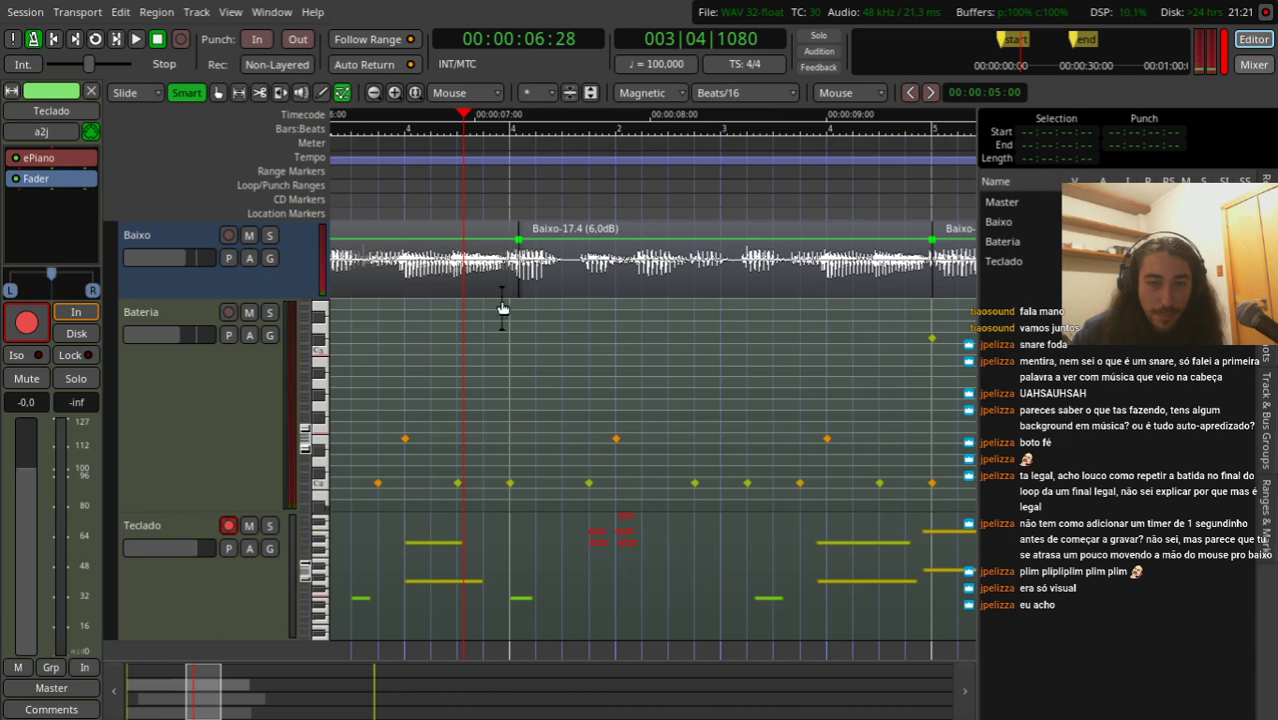
Step: Set the snap grid to Beats/8 and shift both short chords in bar 4 a quarter beat later so the first starts on beat 2
key(space)
key(space)
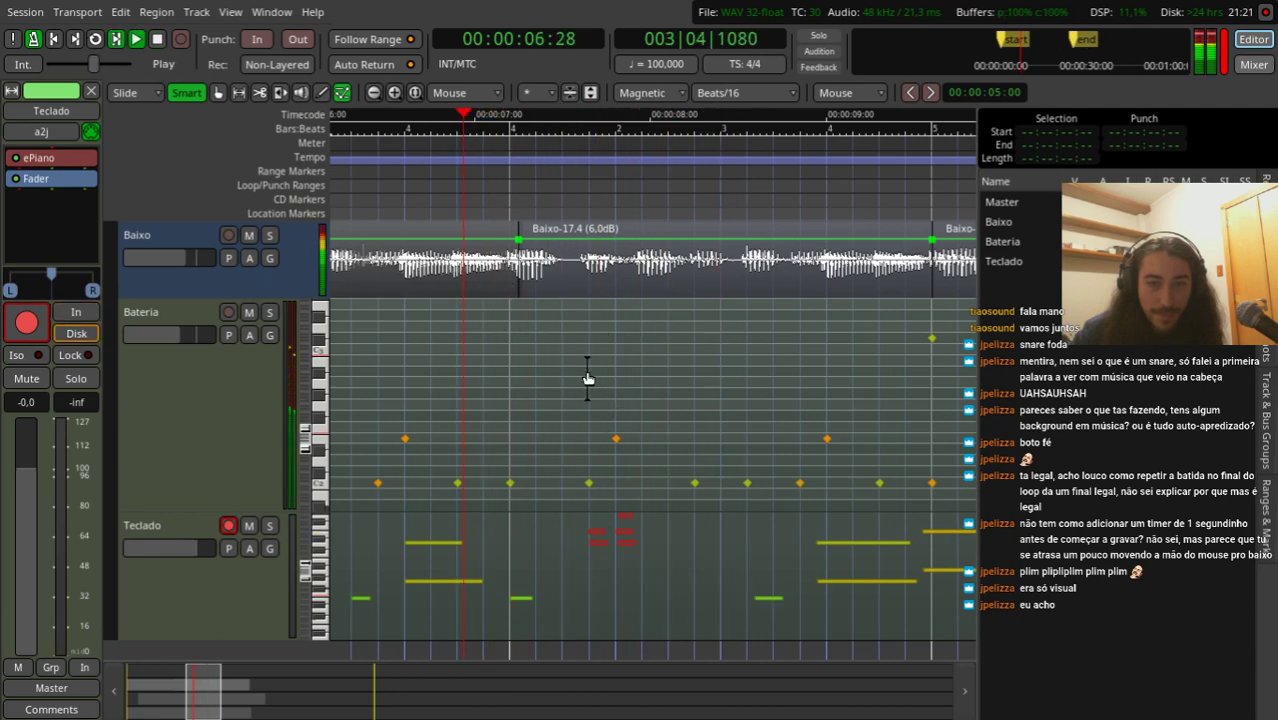
key(space)
key(space)
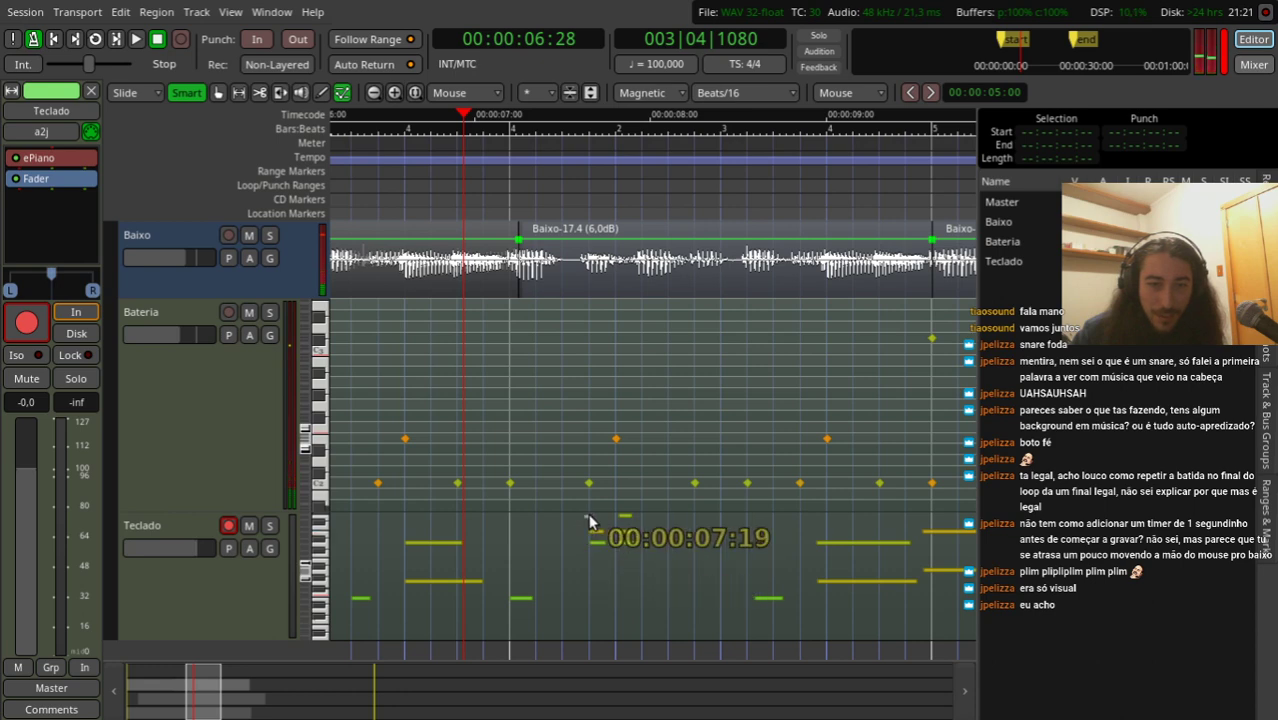
click(745, 92)
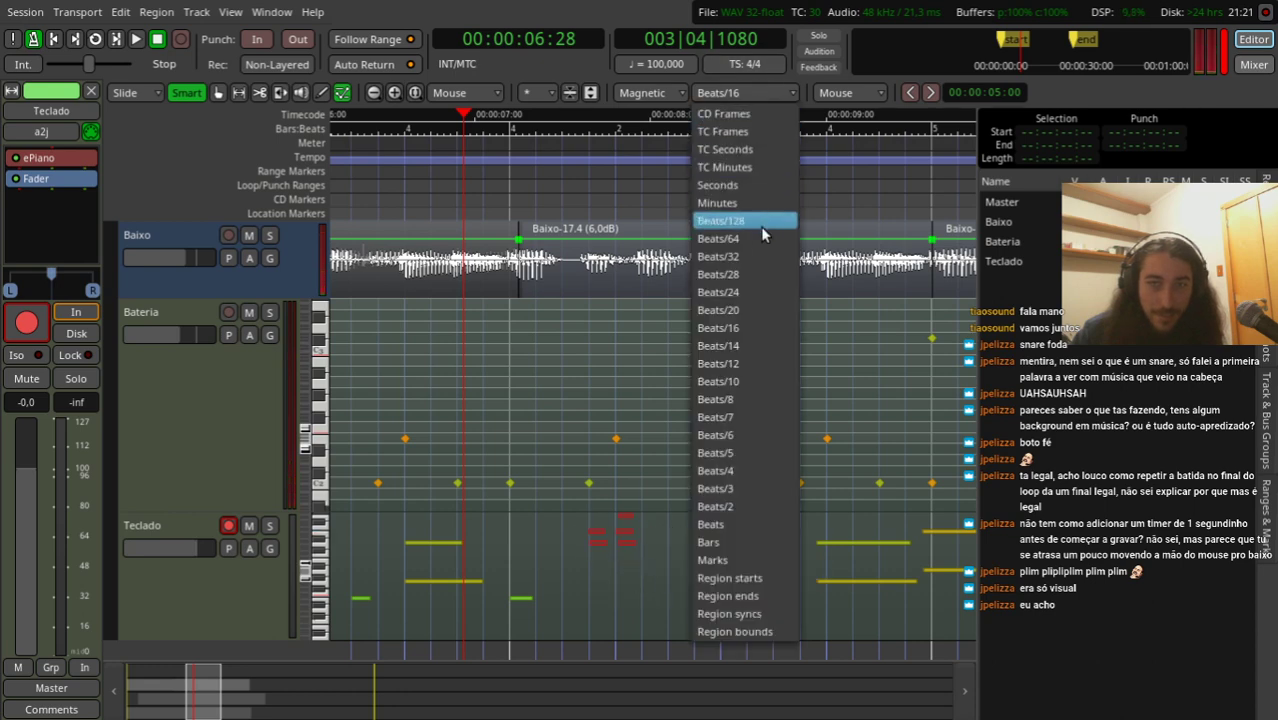
click(740, 399)
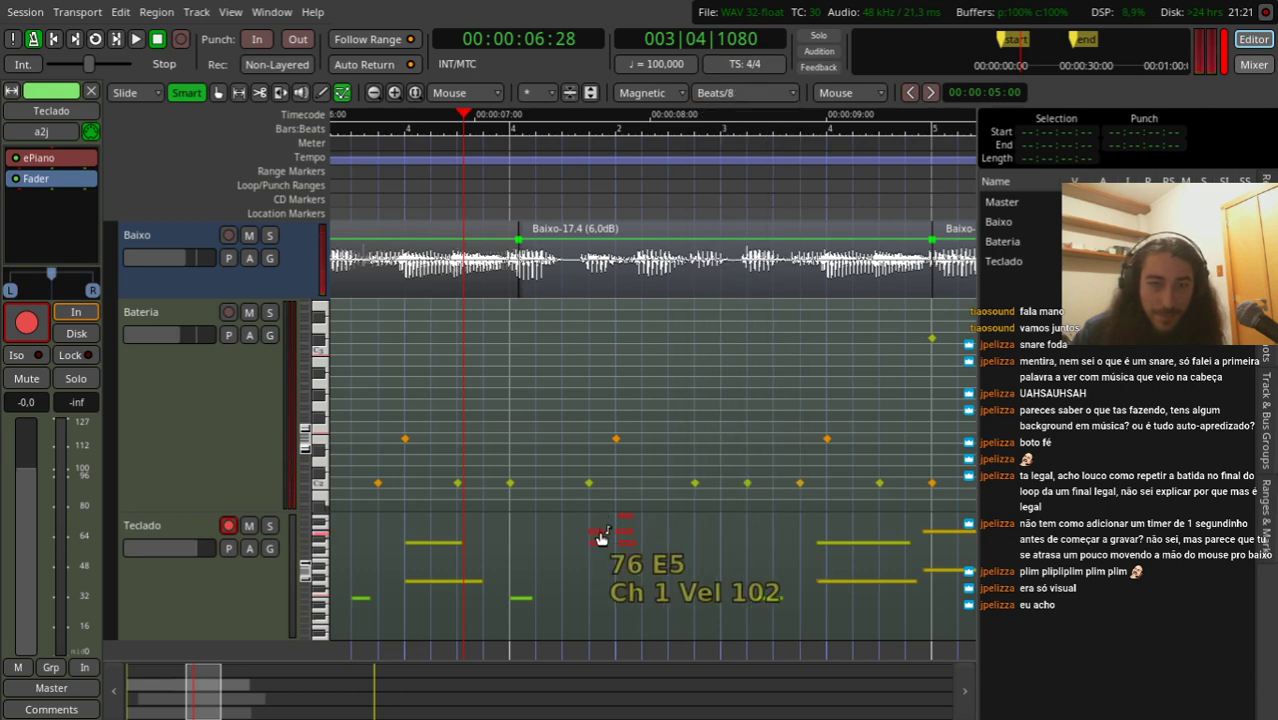
drag(597, 540, 623, 540)
Step: Play the passage into bar 4 and move that bar's second low E4 note to tick 960 of beat 3
key(space)
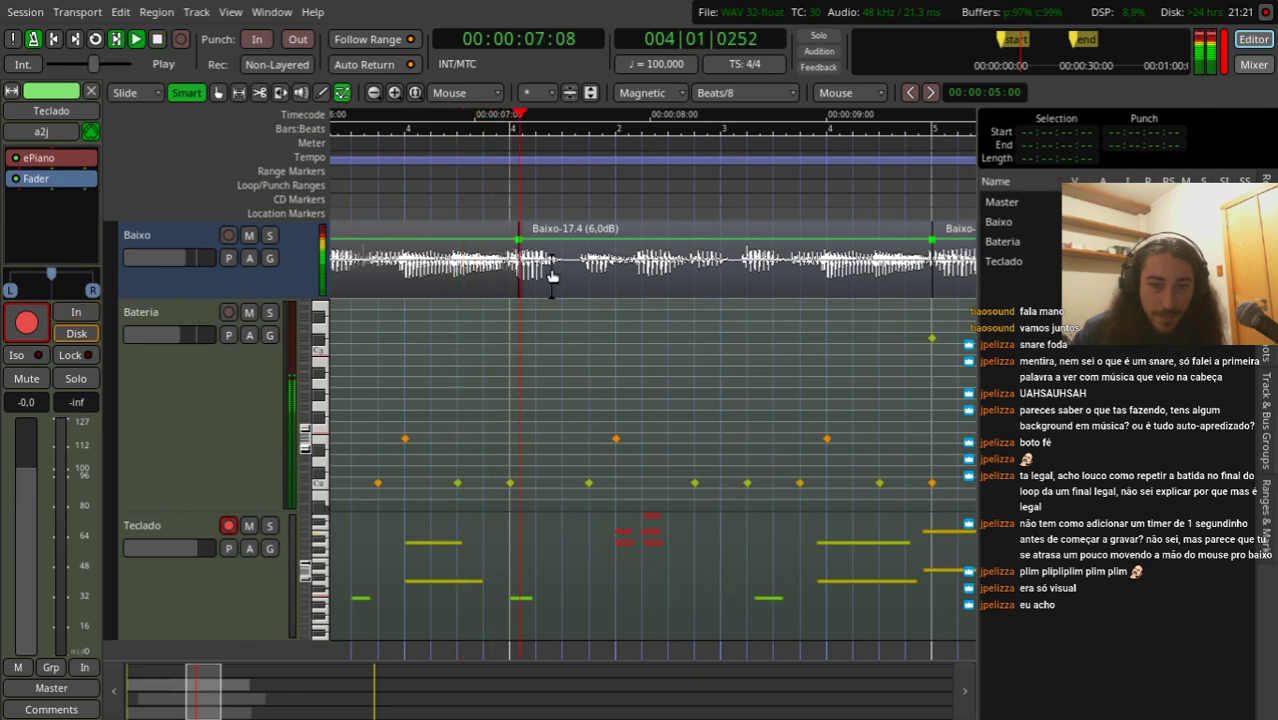
key(space)
key(space)
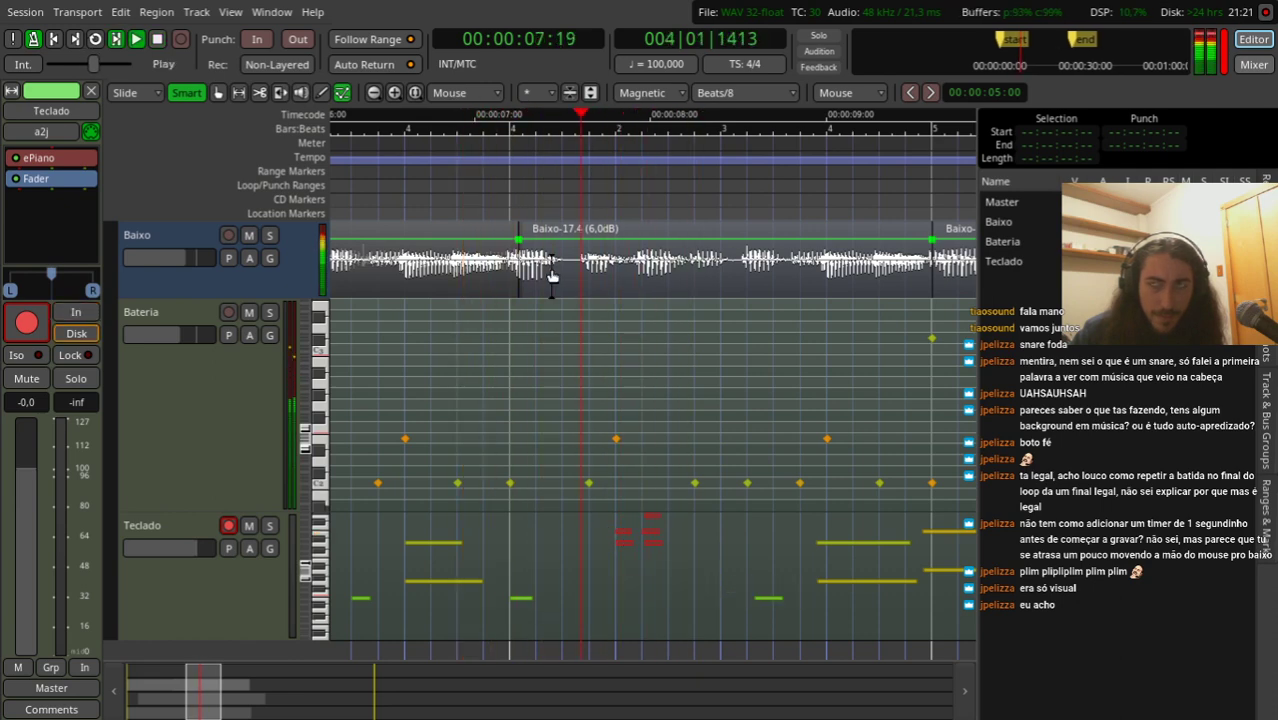
key(space)
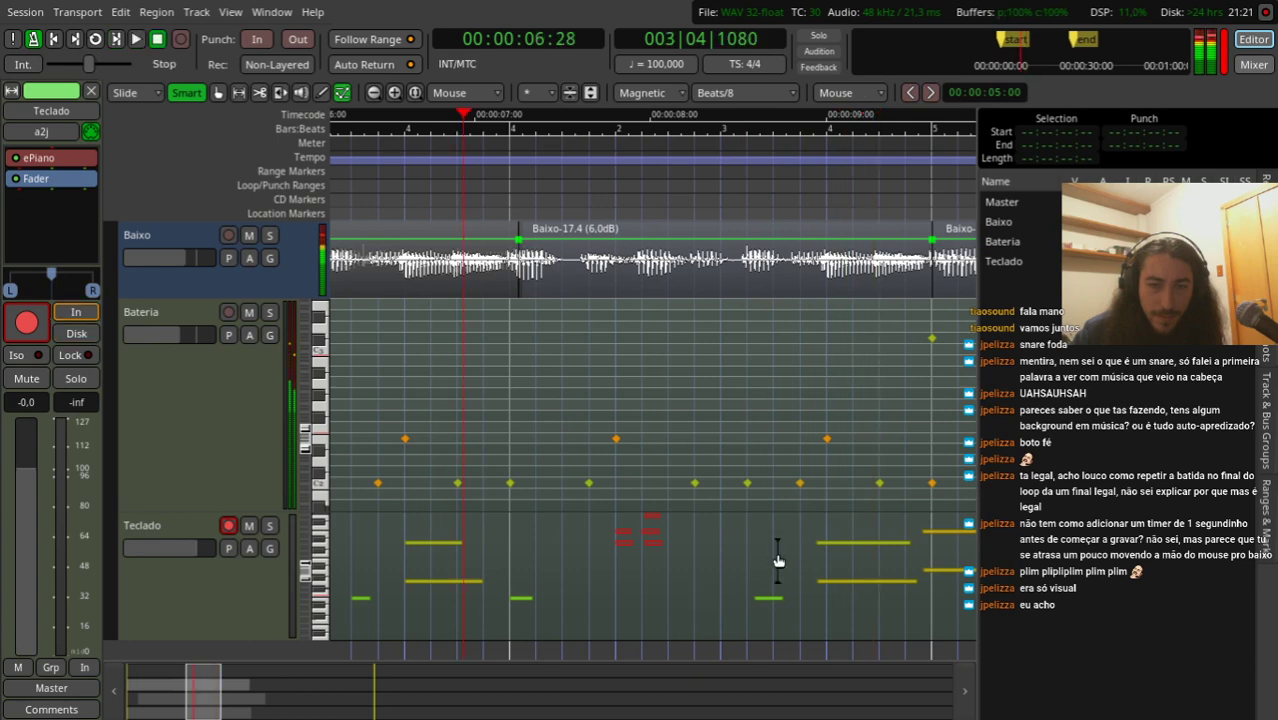
click(770, 599)
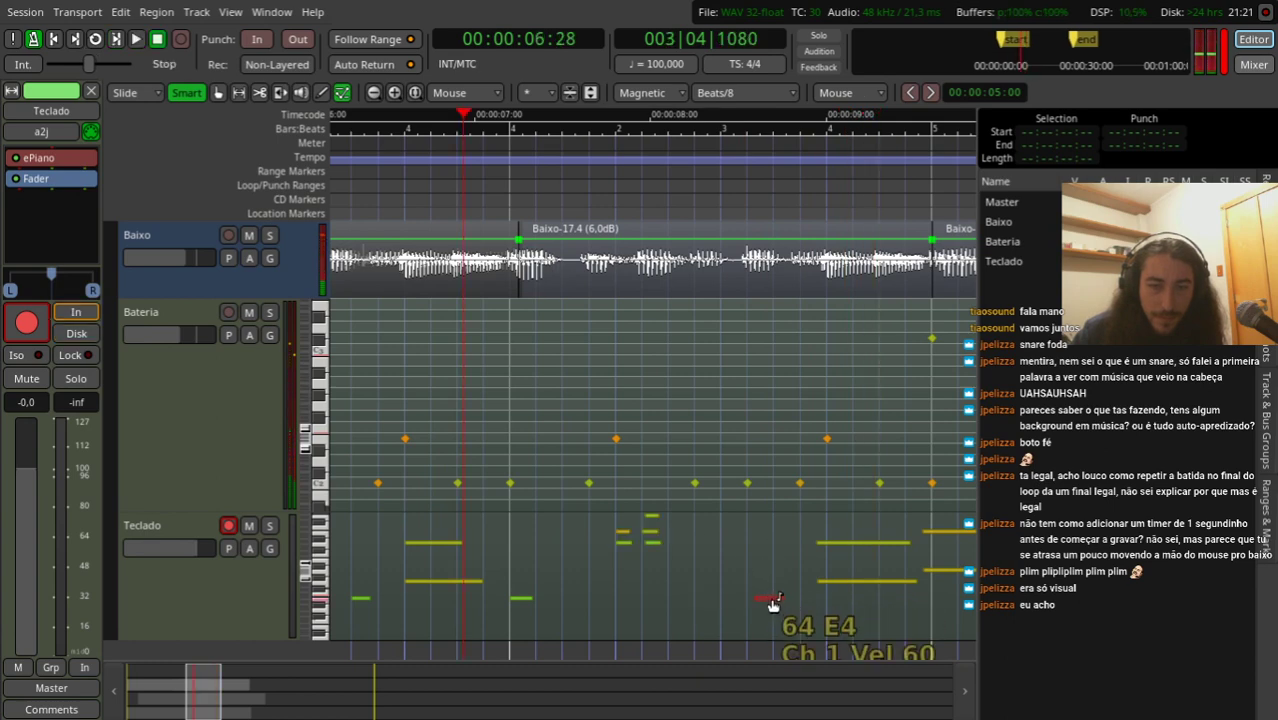
key(Up)
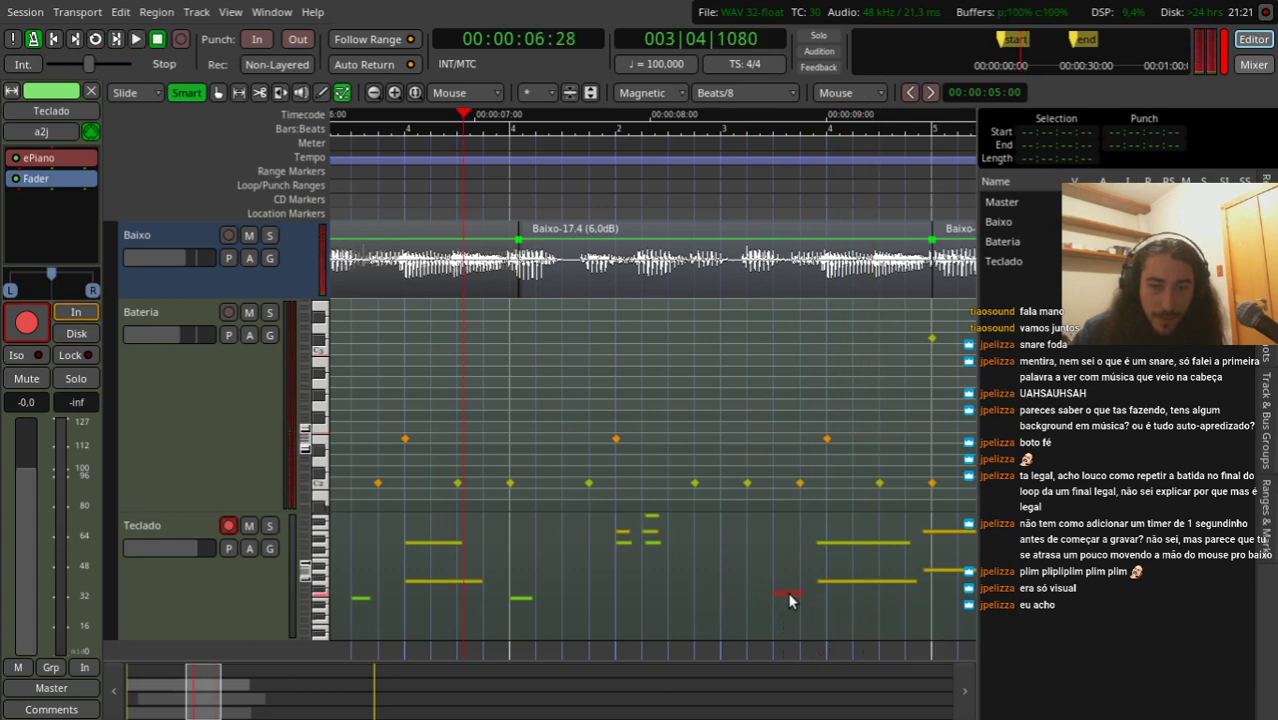
drag(789, 598, 790, 599)
Step: Trim the starts of bar 4's last two-note chord to beat 4 and those of the following long chord to the bar 5 line
drag(815, 545, 825, 521)
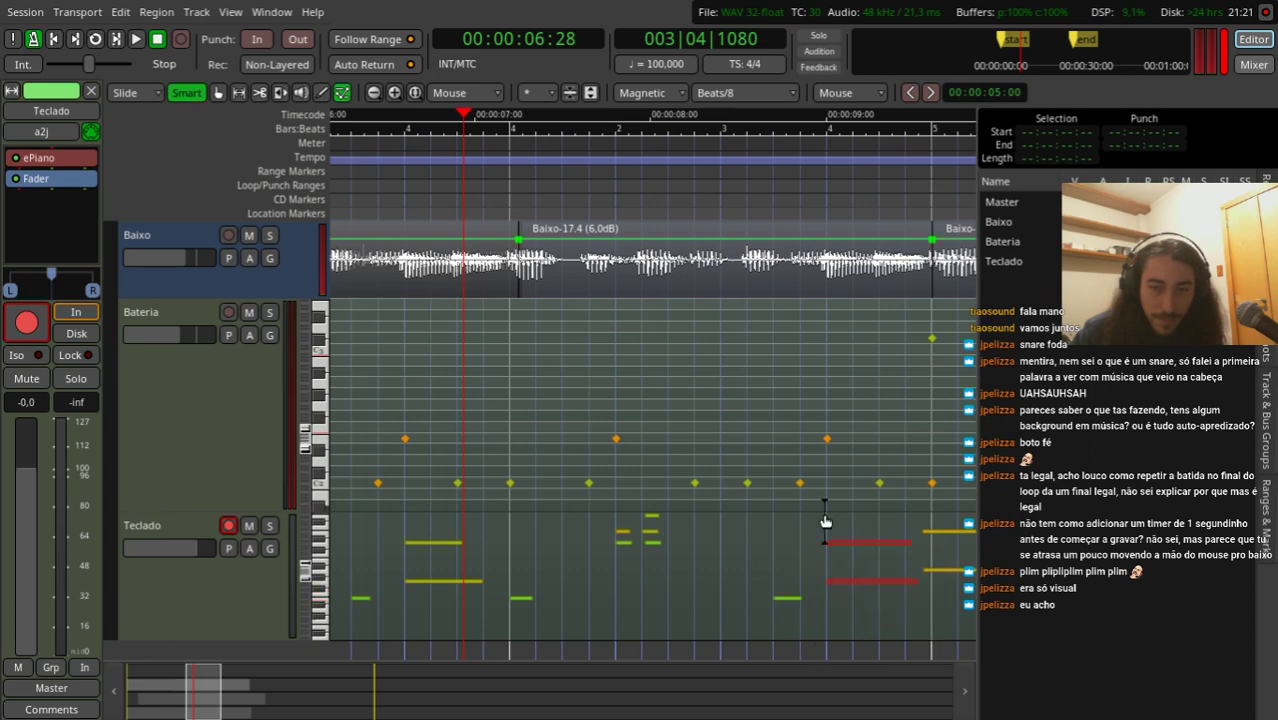
drag(942, 514, 935, 590)
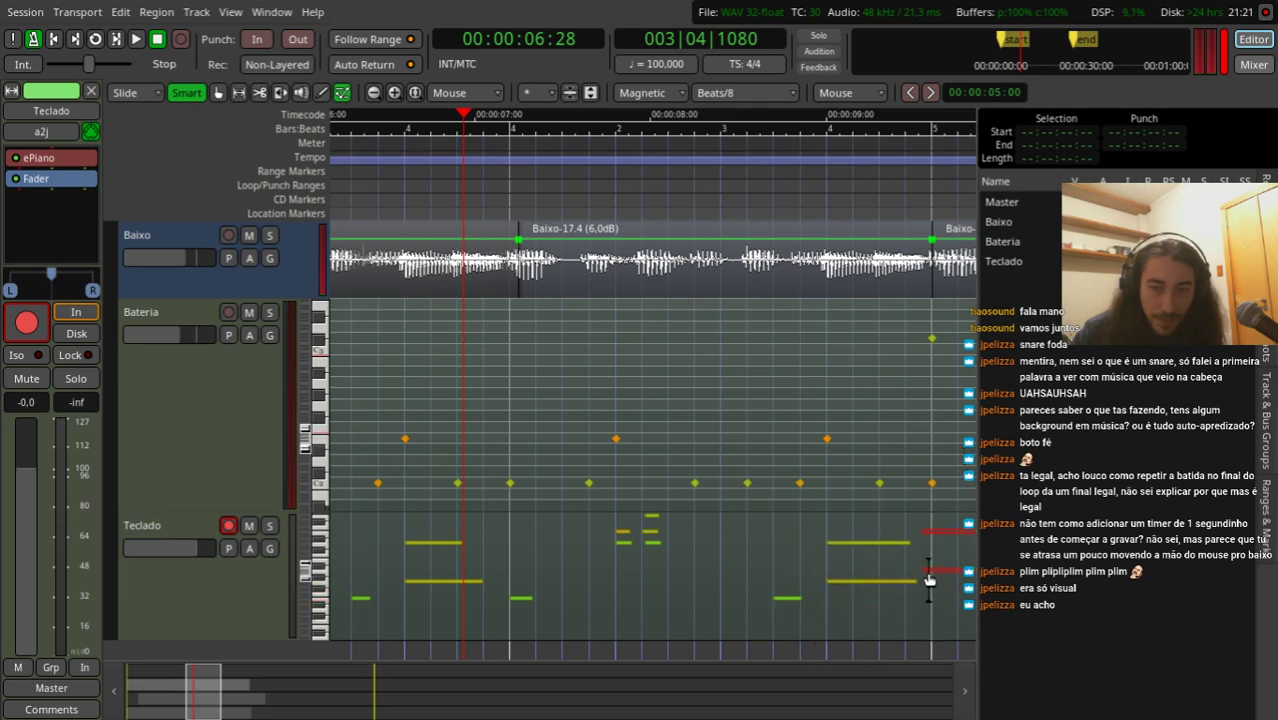
key(minus)
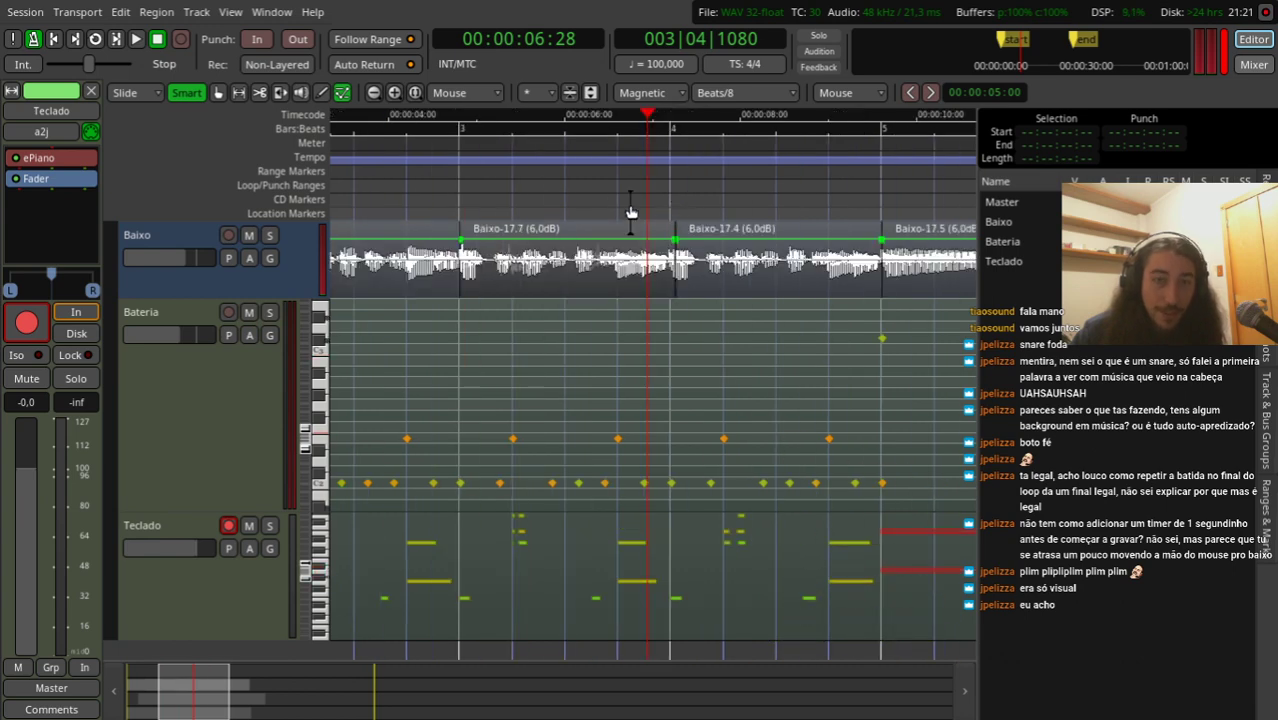
Step: Play the whole arrangement from the start through bar 6 to check the keyboard part
key(Home)
key(space)
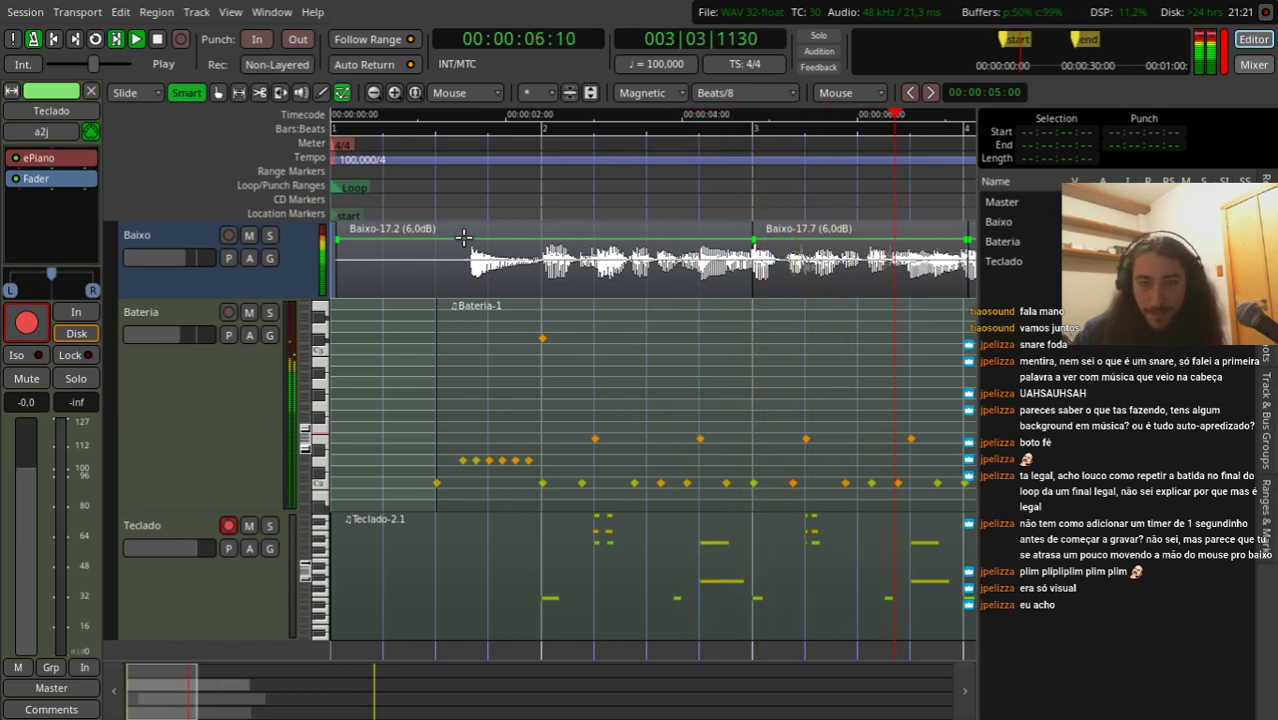
key(space)
key(space)
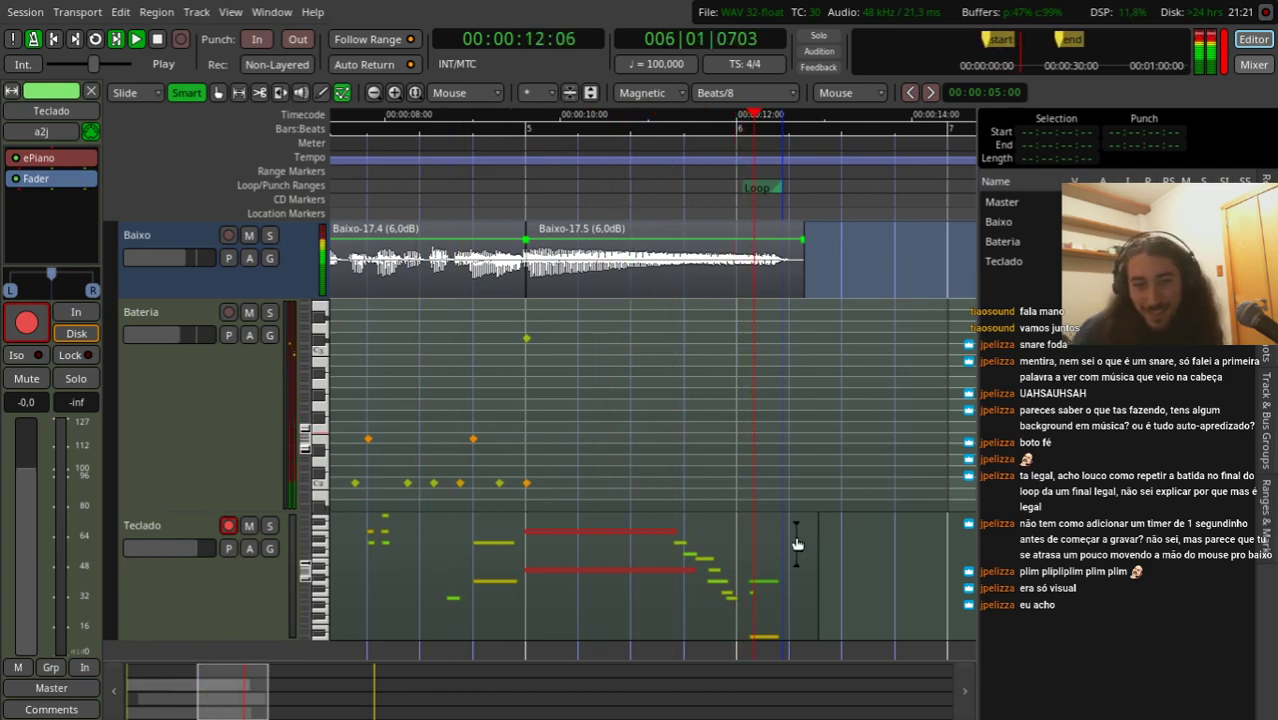
drag(470, 170, 942, 175)
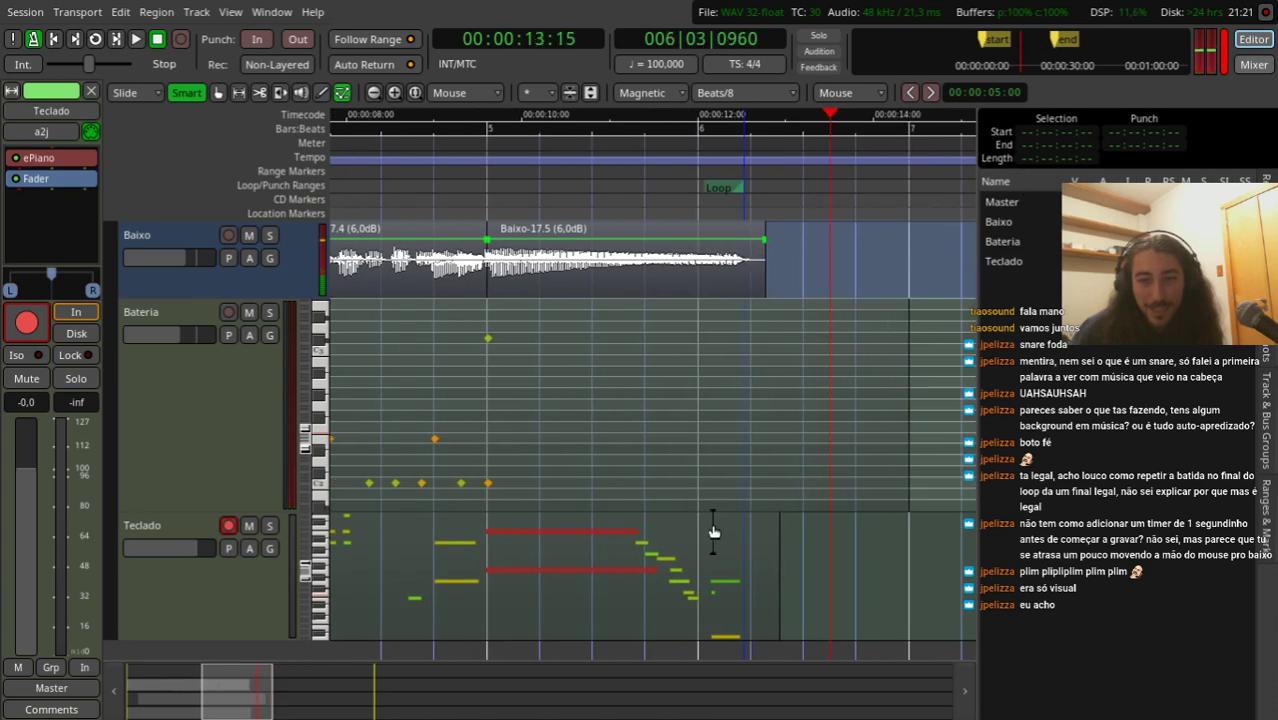
Step: Delete the descending run and closing notes after the long bar 5 chord, and extend both notes of that chord to the bar 6 line
drag(581, 537, 800, 642)
key(Delete)
key(Delete)
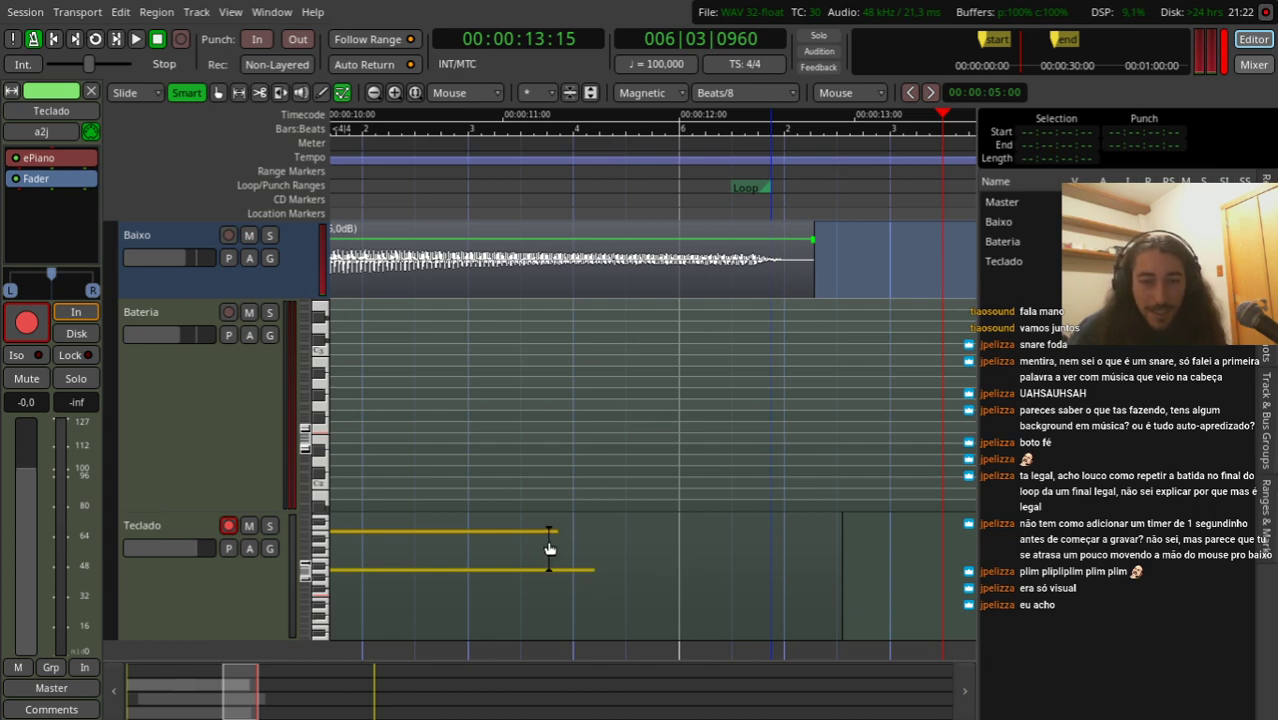
drag(556, 532, 679, 537)
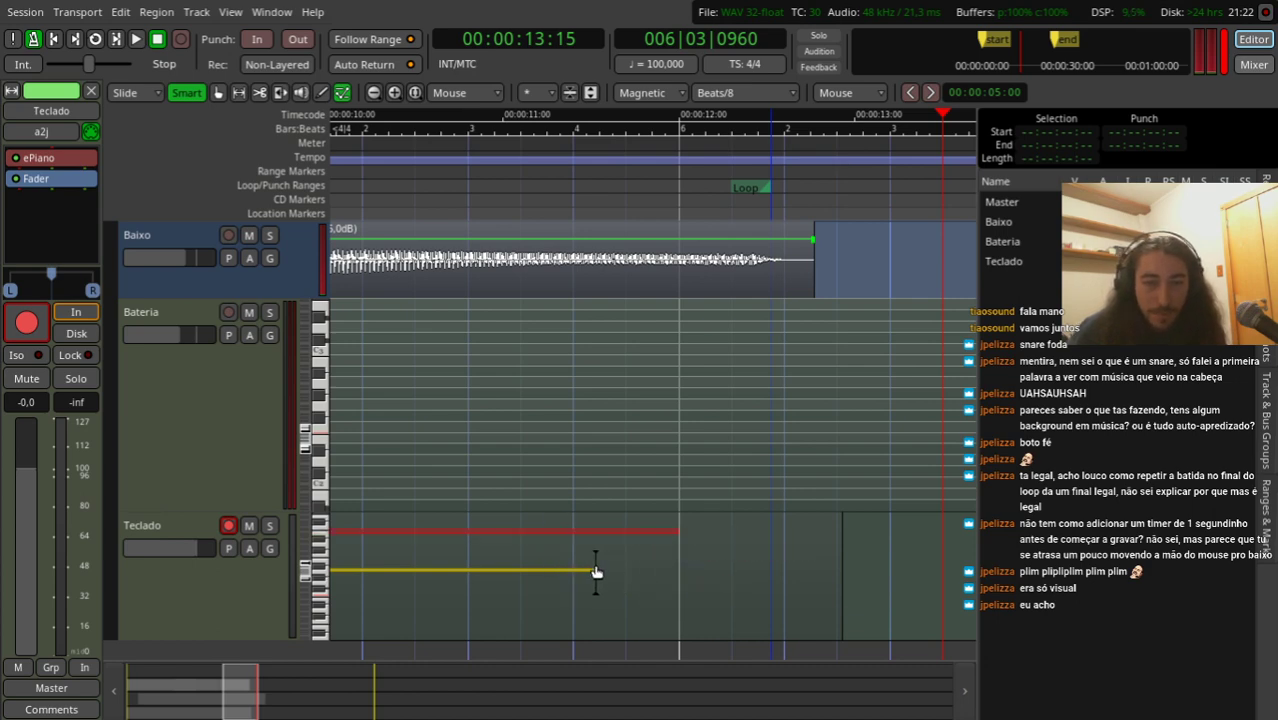
drag(595, 571, 679, 571)
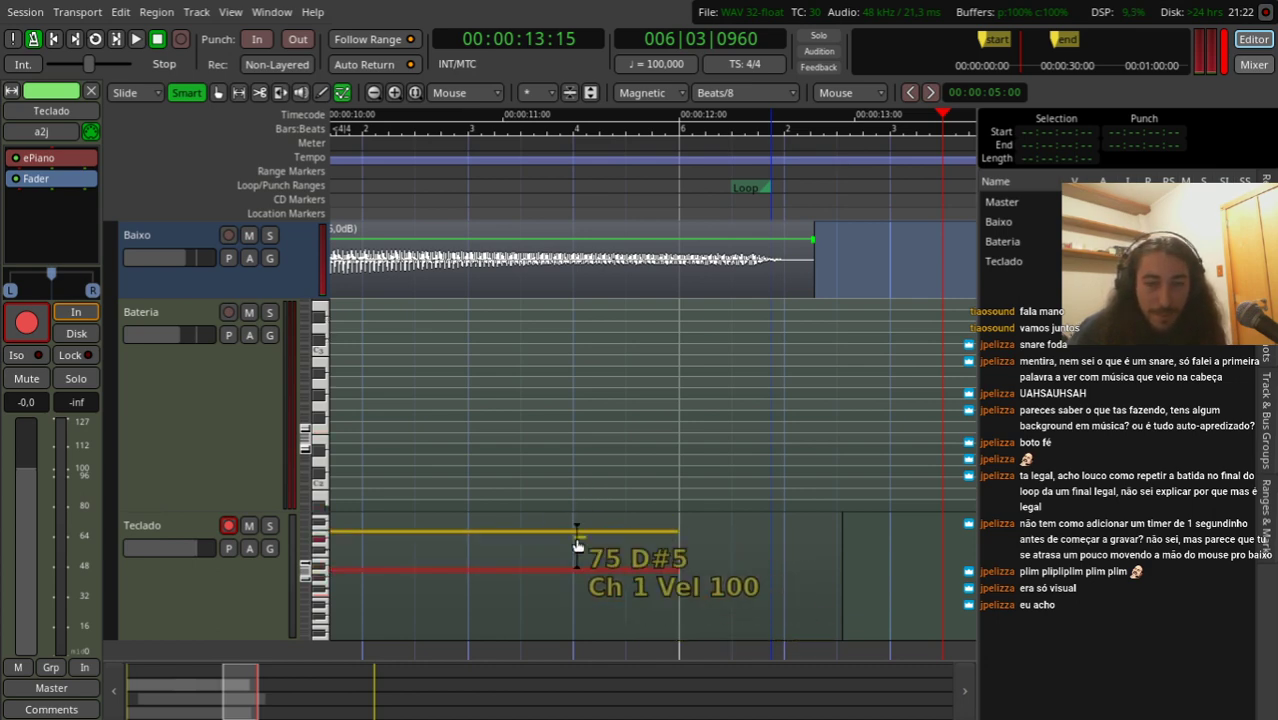
Step: Try deleting individual notes from the two short chords at beat 2 of bar 3
drag(756, 120, 481, 192)
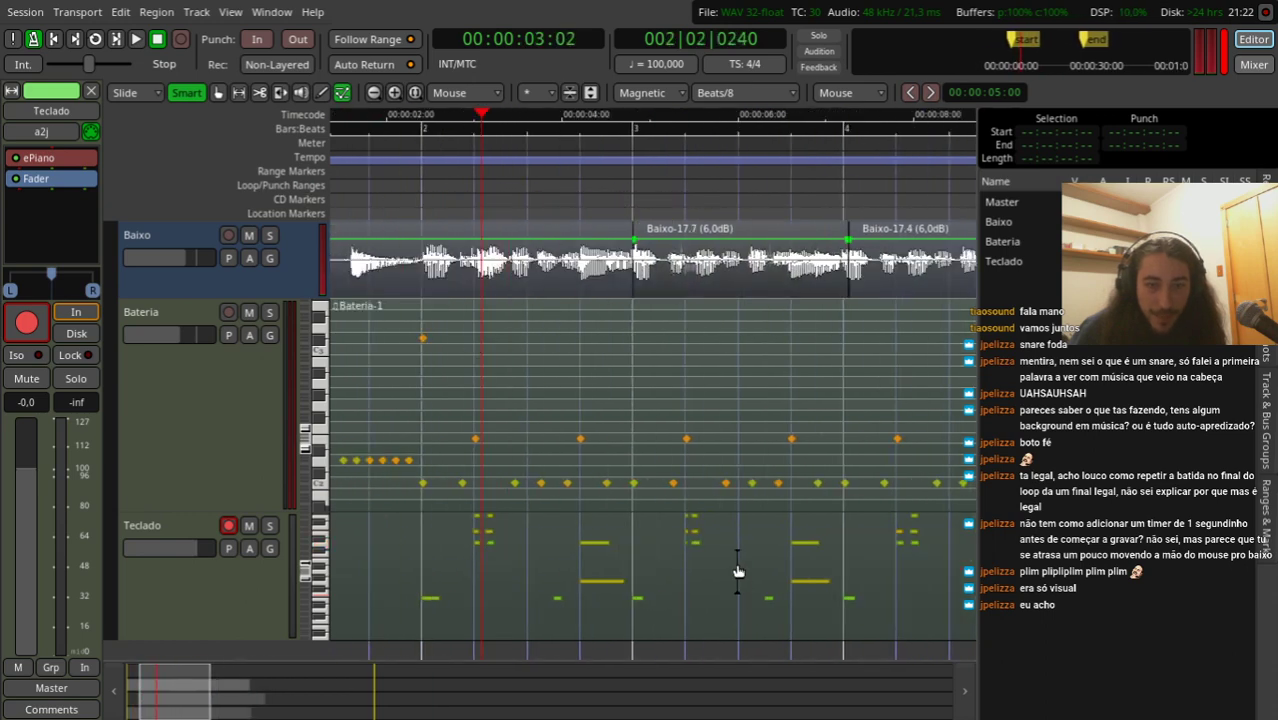
scroll(736, 562, up, 4)
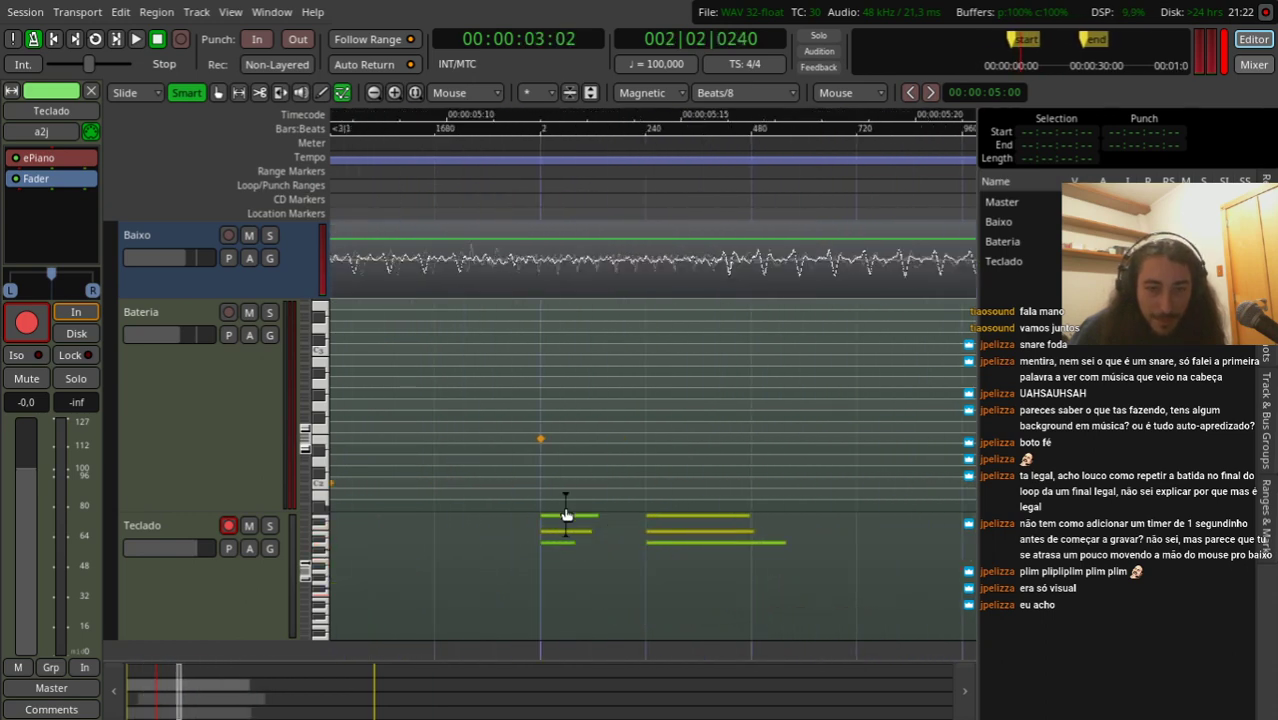
click(566, 515)
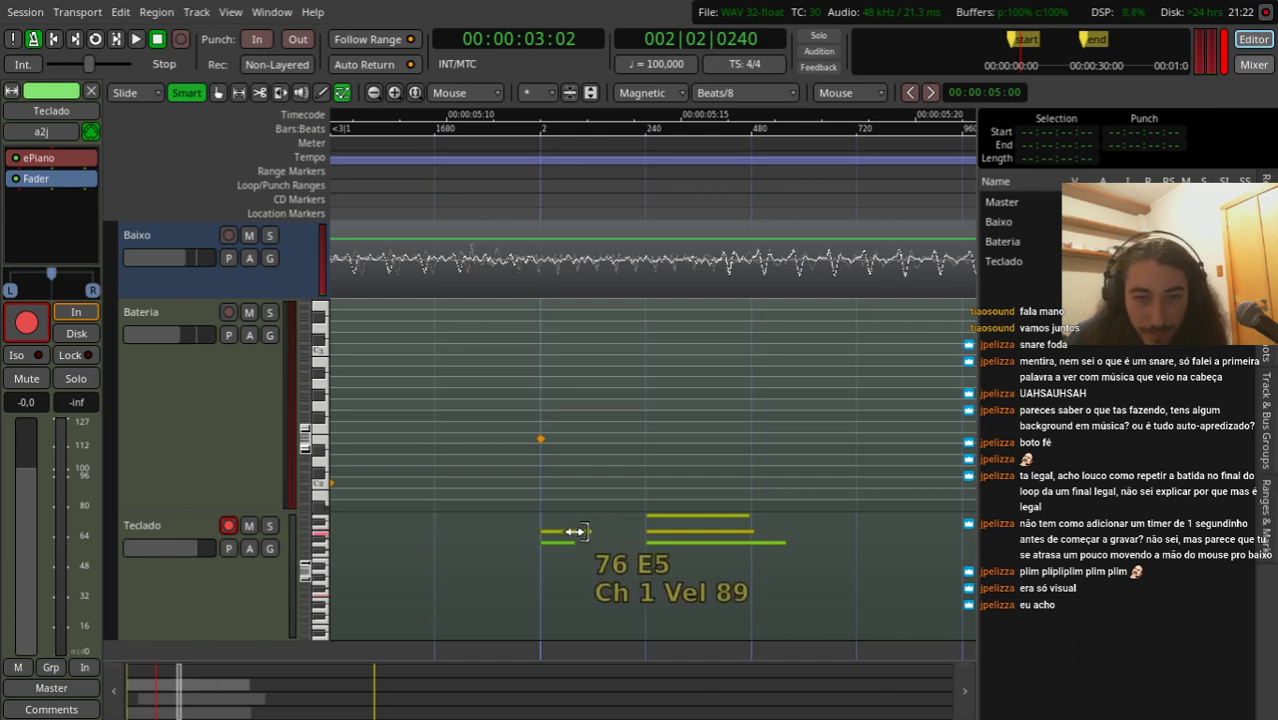
drag(568, 517, 577, 544)
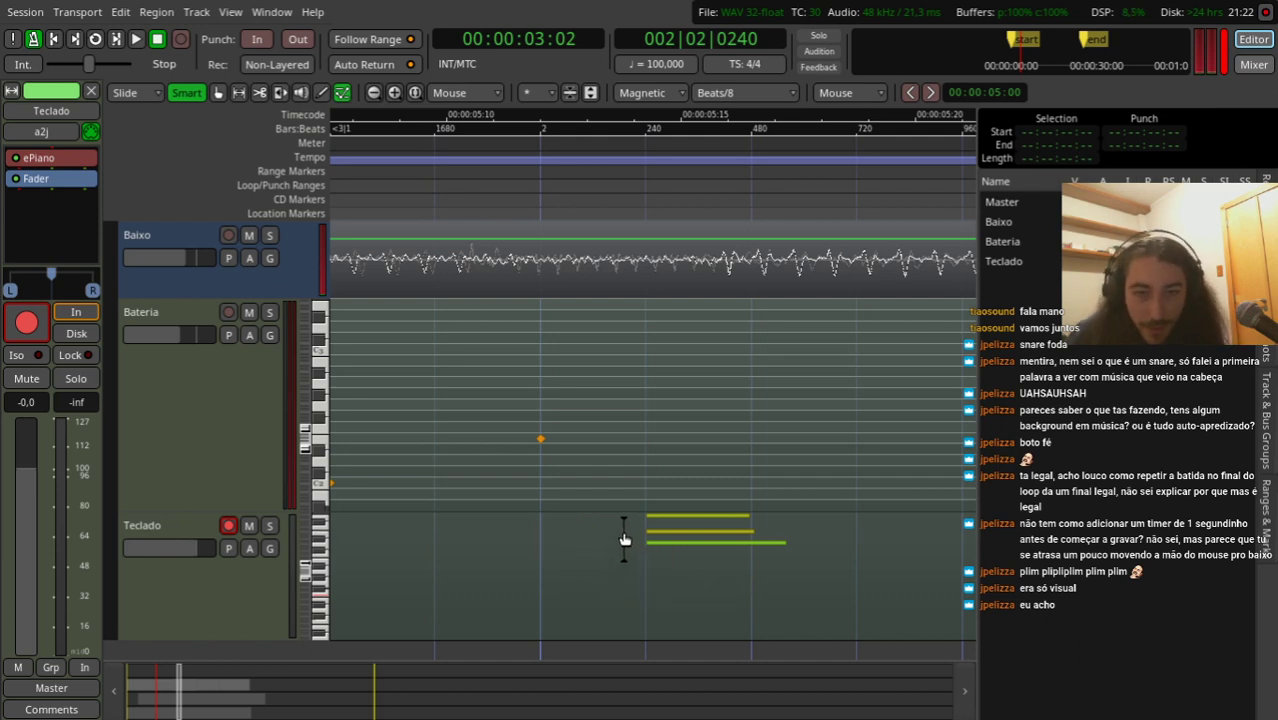
click(676, 520)
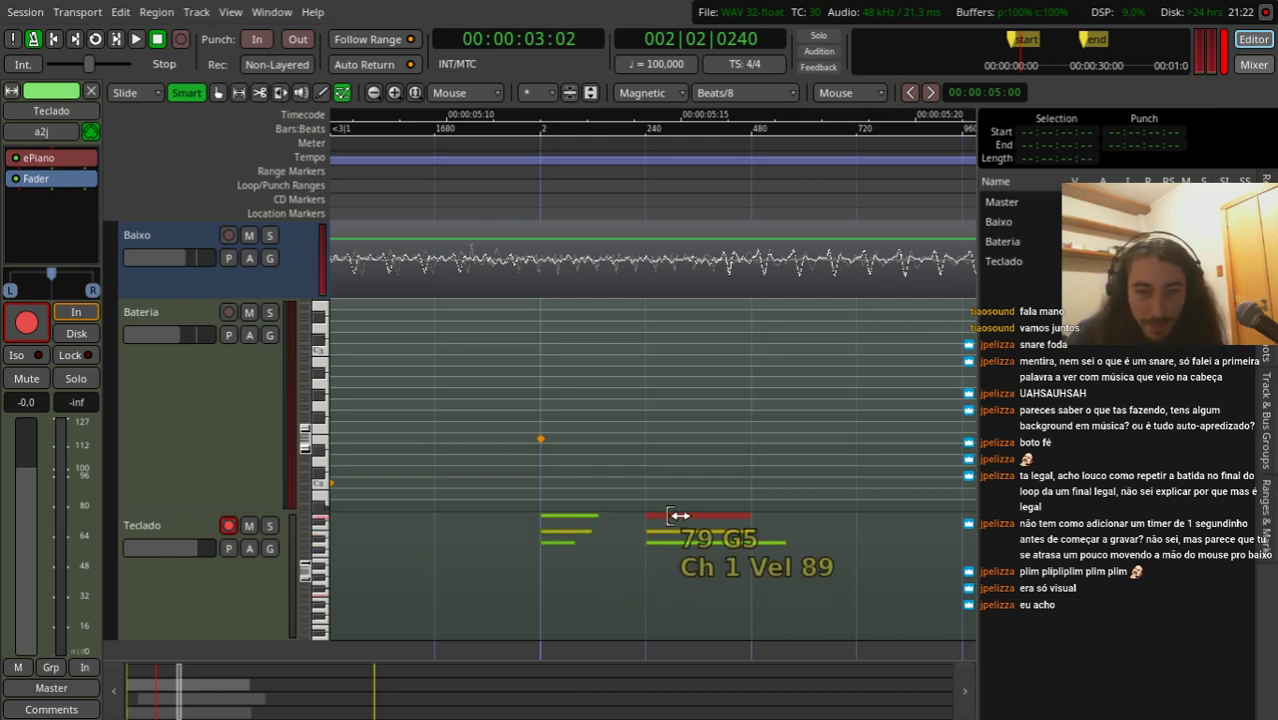
key(Delete)
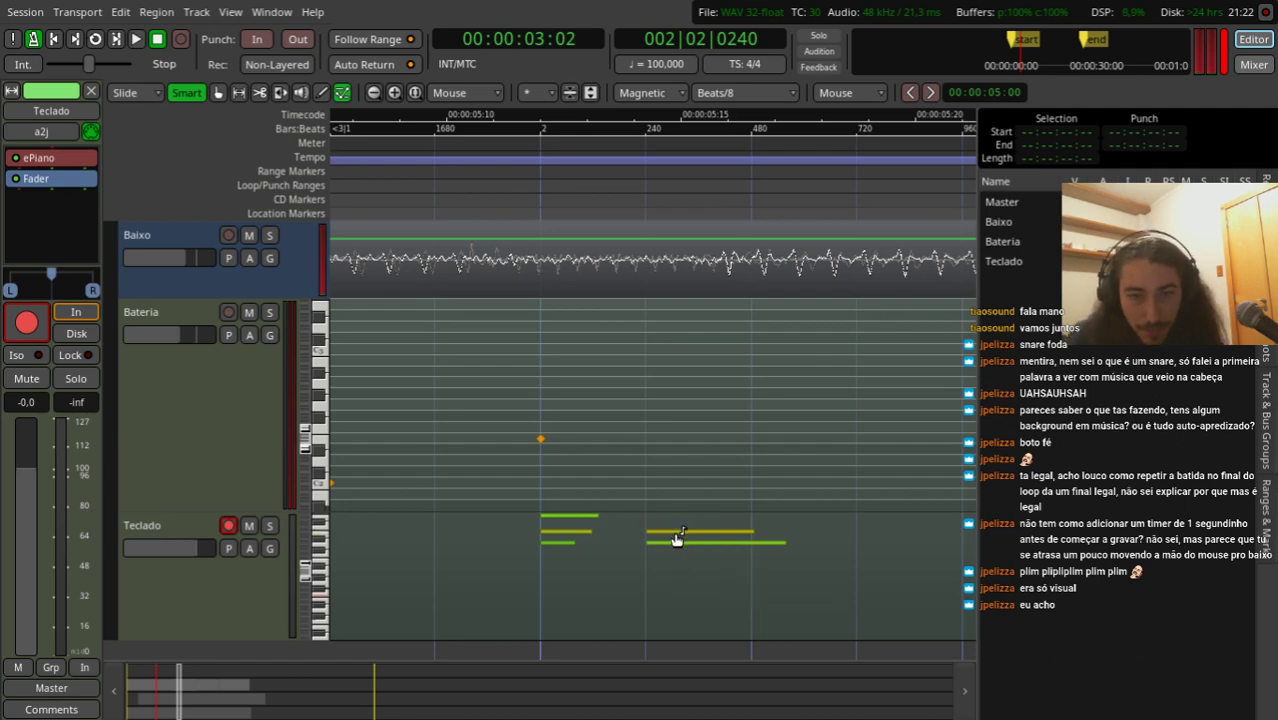
key(ctrl+z)
click(679, 531)
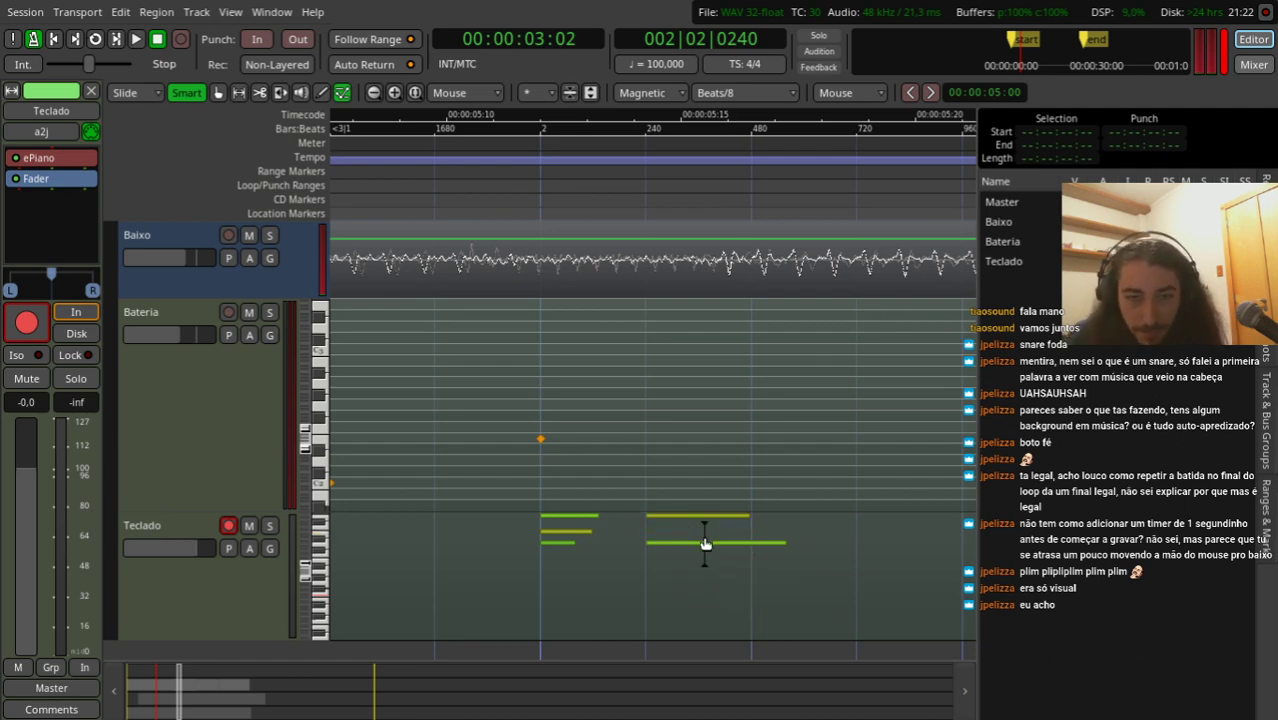
click(662, 530)
scroll(580, 540, up, 2)
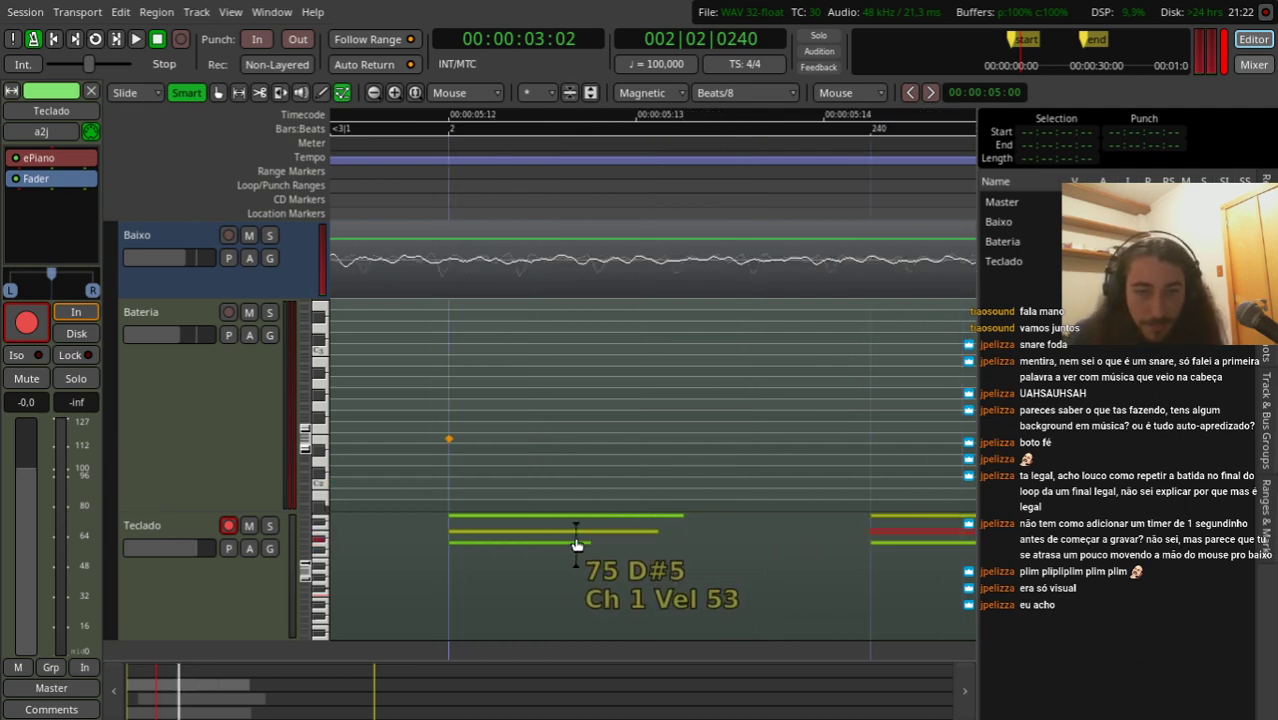
Step: Play the arrangement into bar 4 and place the playhead at tick 480 of bar 3's first beat
scroll(503, 543, down, 4)
click(380, 168)
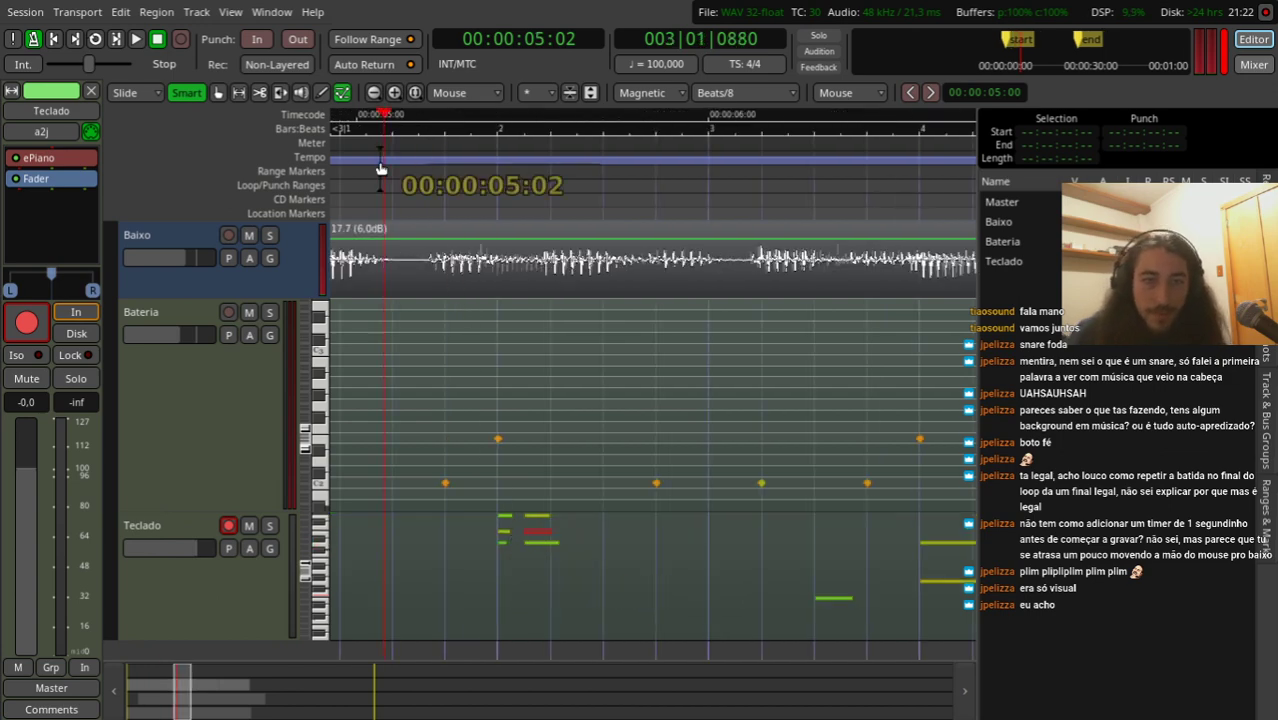
drag(380, 168, 455, 224)
key(space)
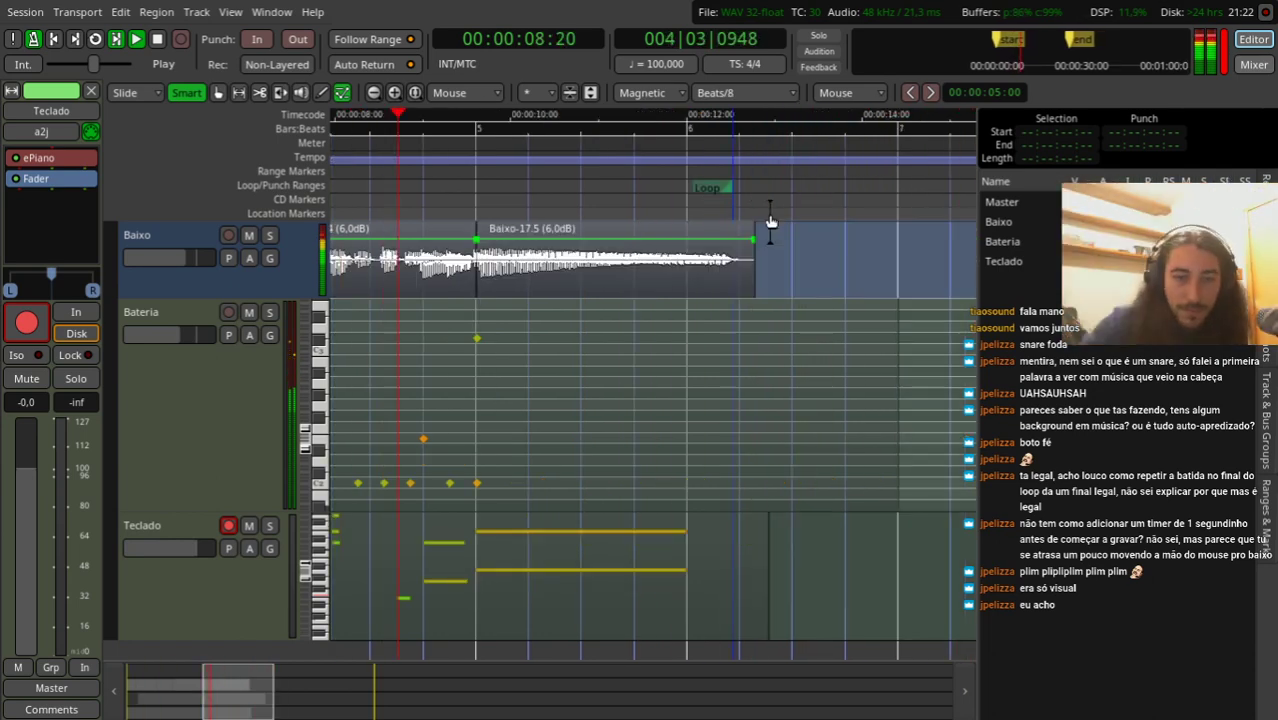
key(space)
click(767, 200)
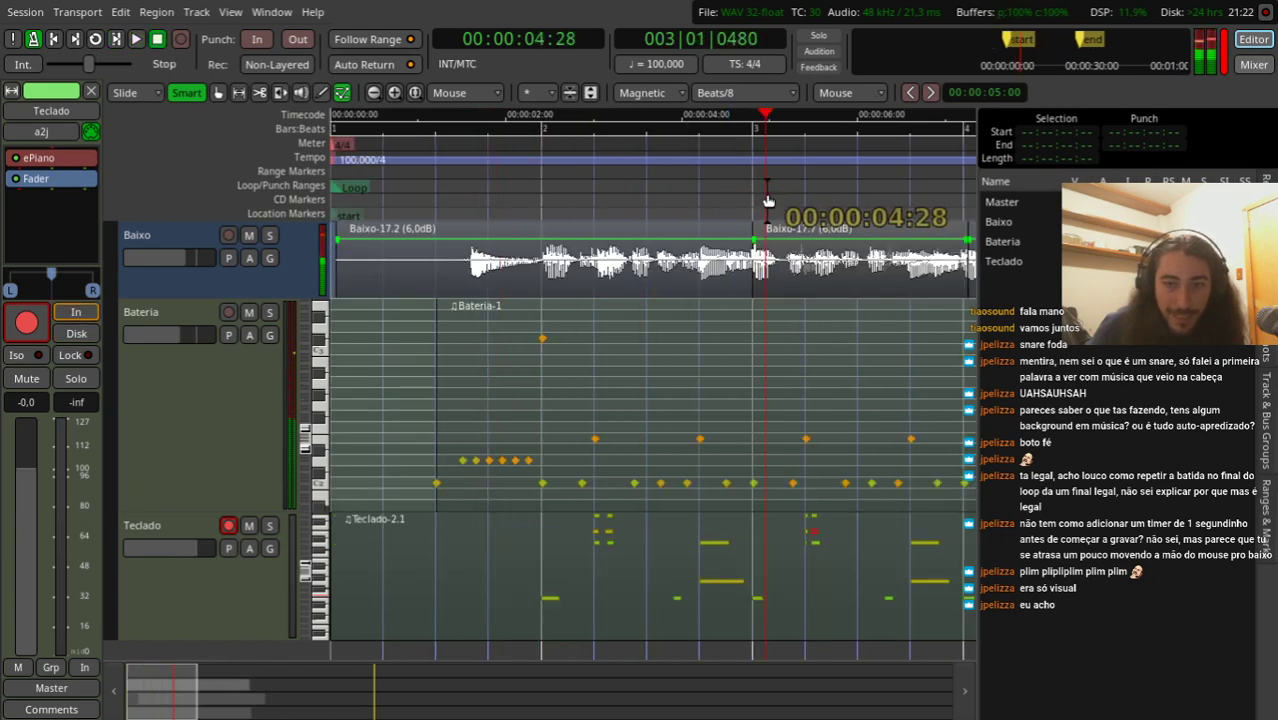
Step: Extend all three notes of bar 3's first short chord to tick 240 of beat 2, switching the snap grid to Beats/16
ctrl+scroll(810, 540, up, 8)
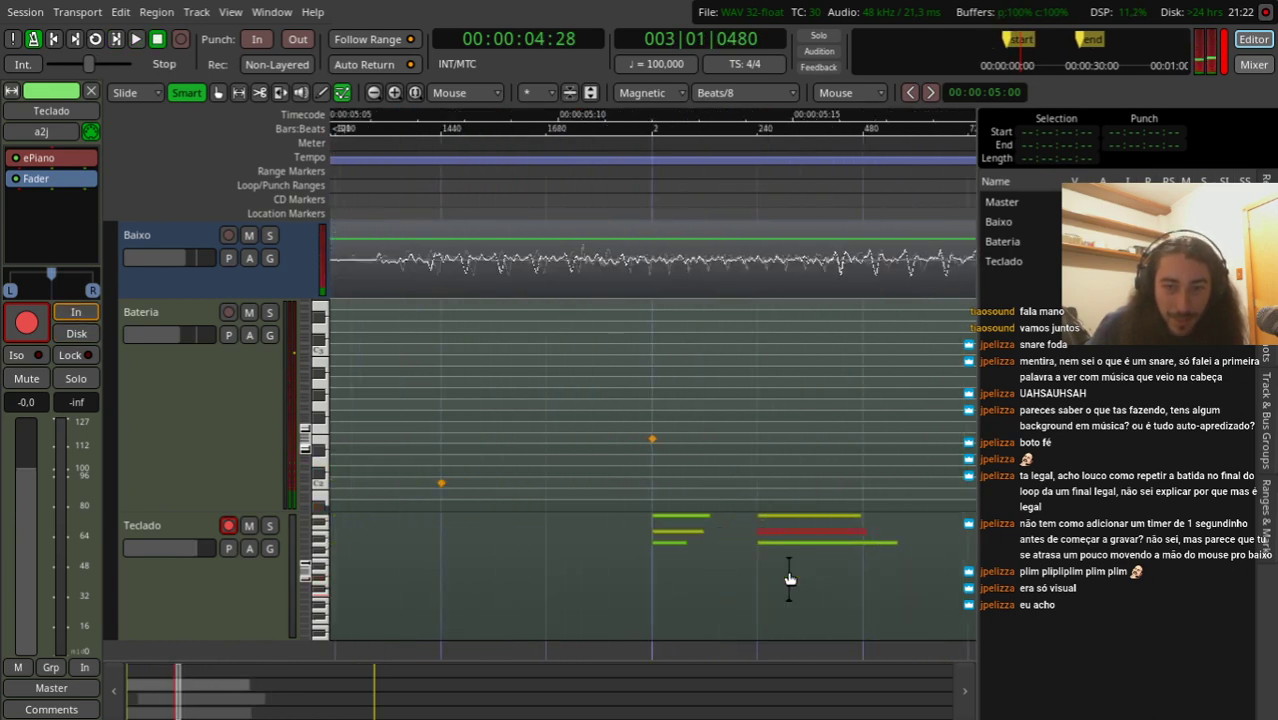
drag(708, 516, 716, 520)
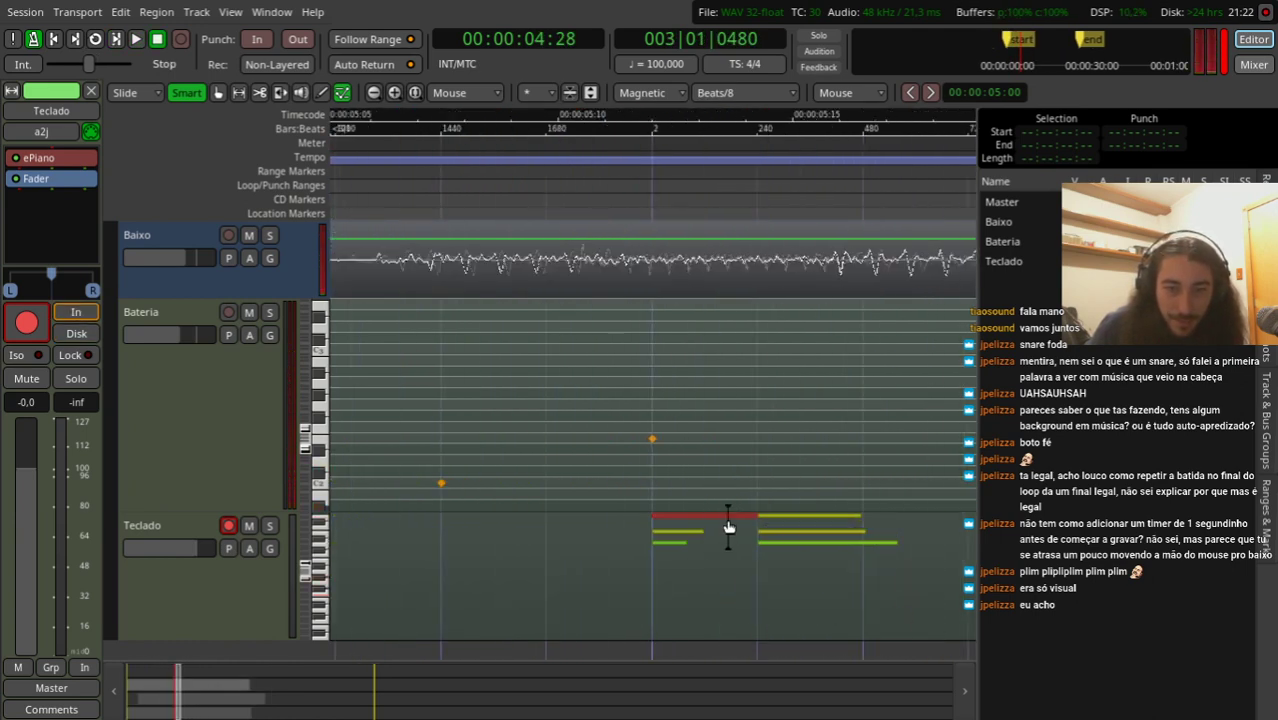
click(764, 90)
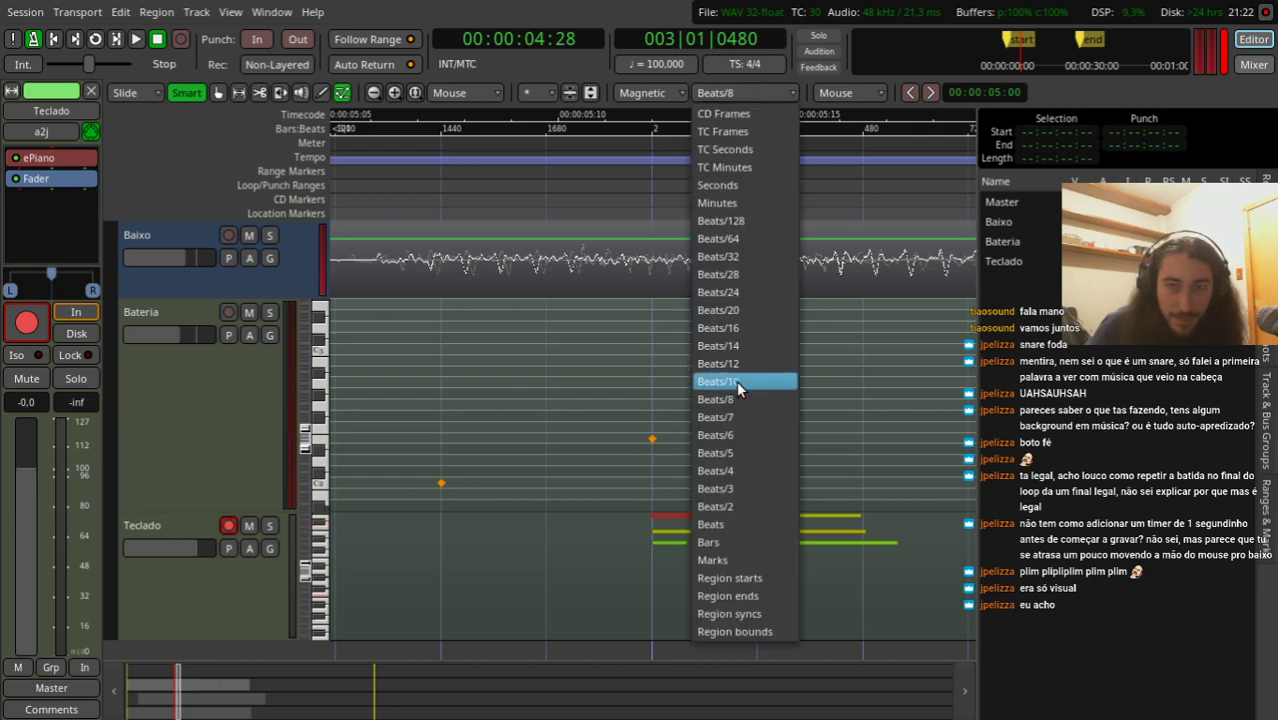
click(749, 325)
drag(712, 517, 757, 533)
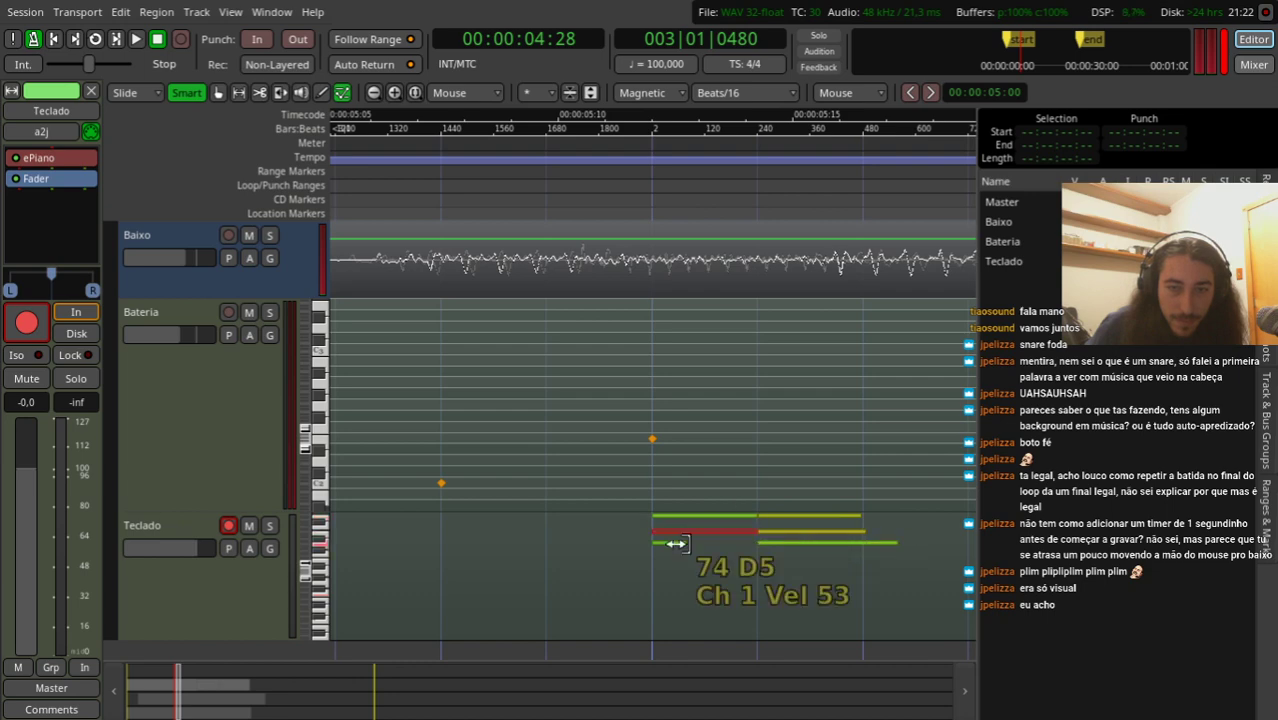
drag(677, 543, 757, 546)
Step: Move bar 3's second short chord to tick 480 of beat 2 and play the passage
drag(824, 581, 922, 520)
scroll(668, 432, down, 3)
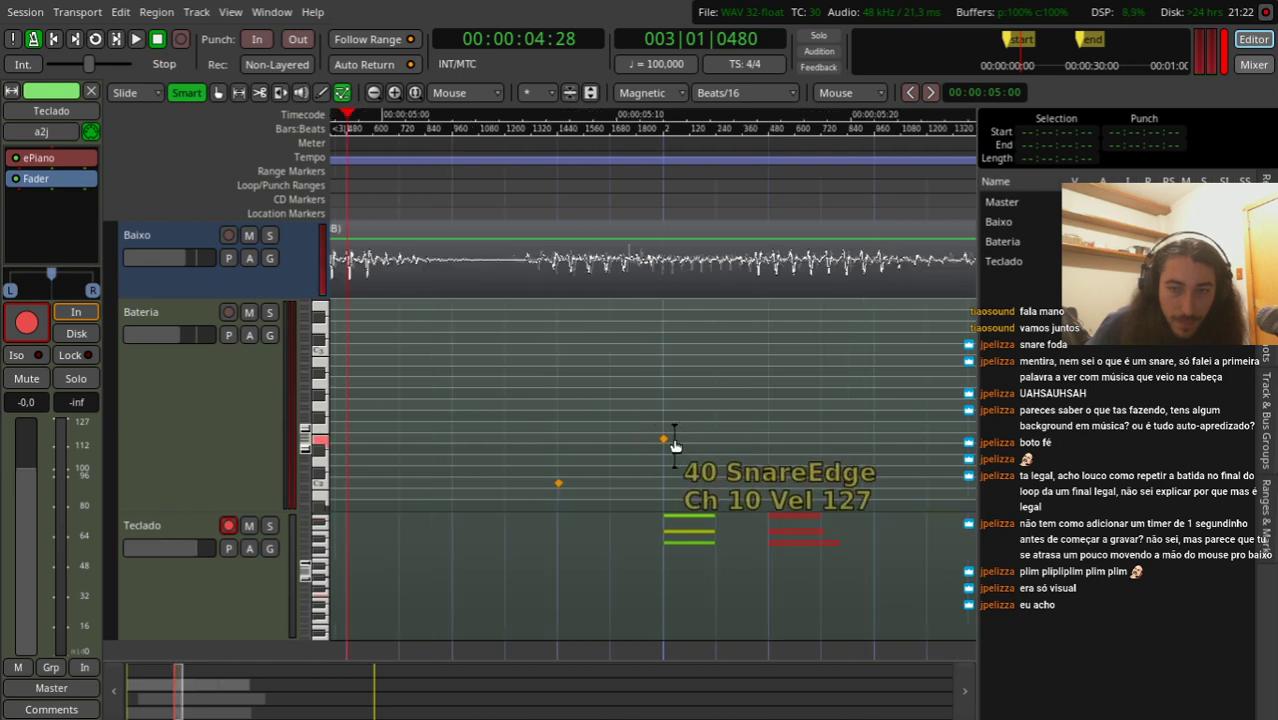
click(603, 176)
key(space)
key(space)
scroll(603, 176, down, 1)
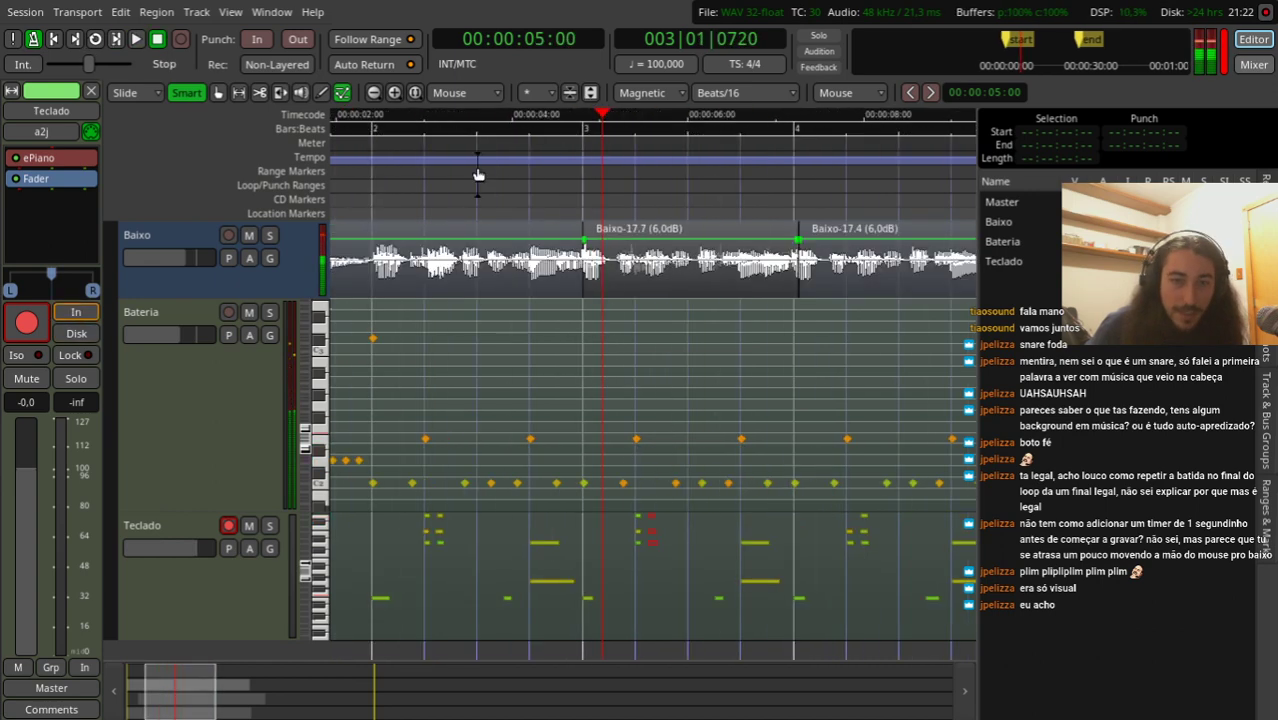
Step: Move bar 3's second short chord to tick 360 of beat 2 on the Teclado track and play the passage
click(399, 163)
key(space)
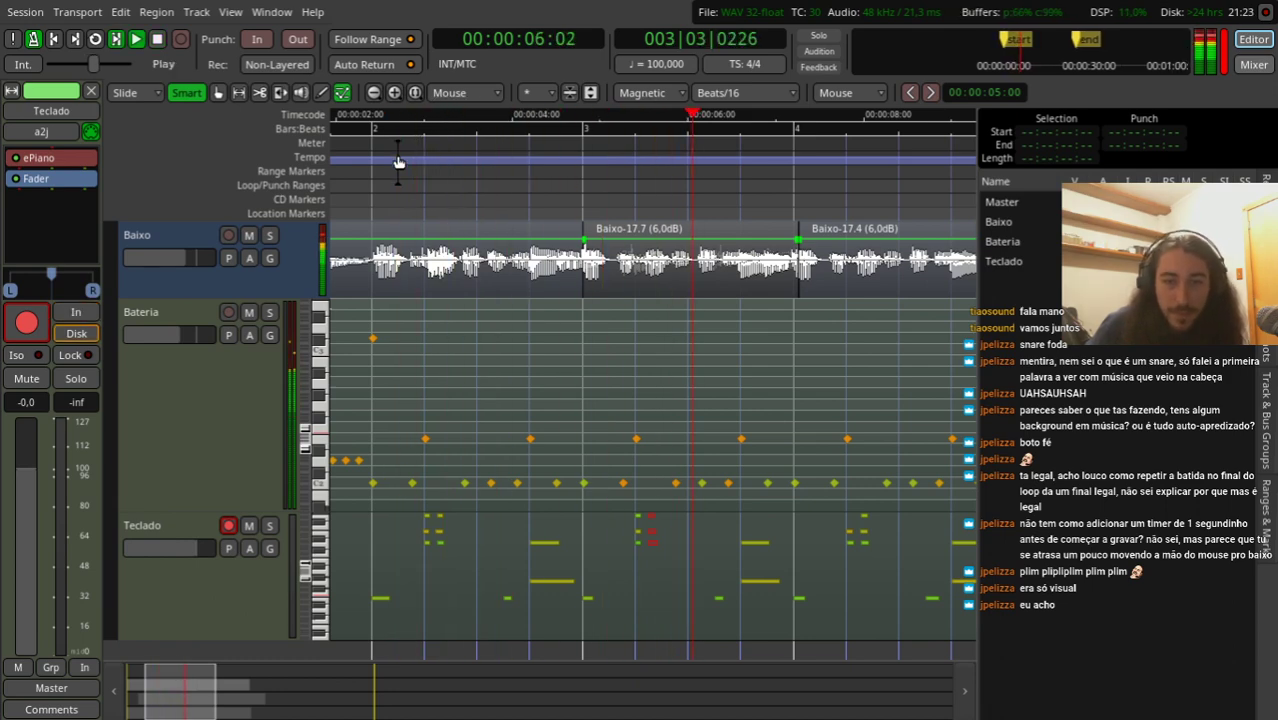
key(space)
scroll(602, 548, up, 4)
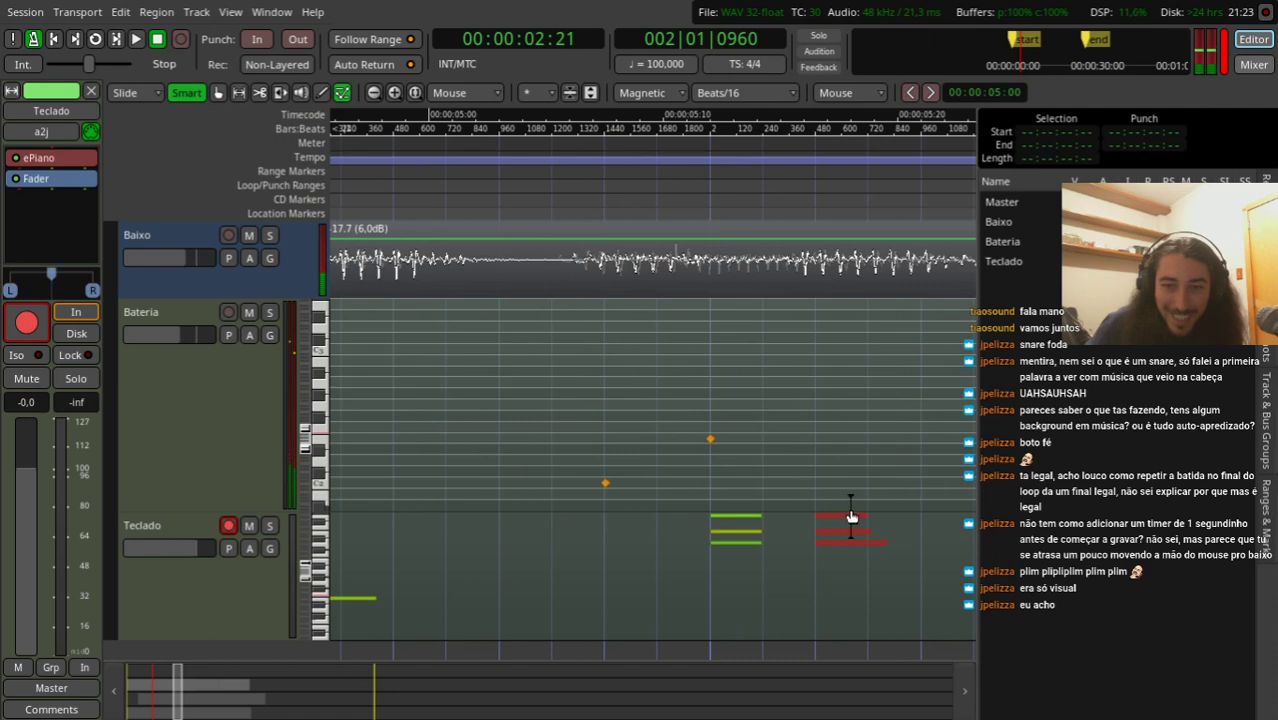
drag(851, 516, 819, 514)
click(534, 163)
key(space)
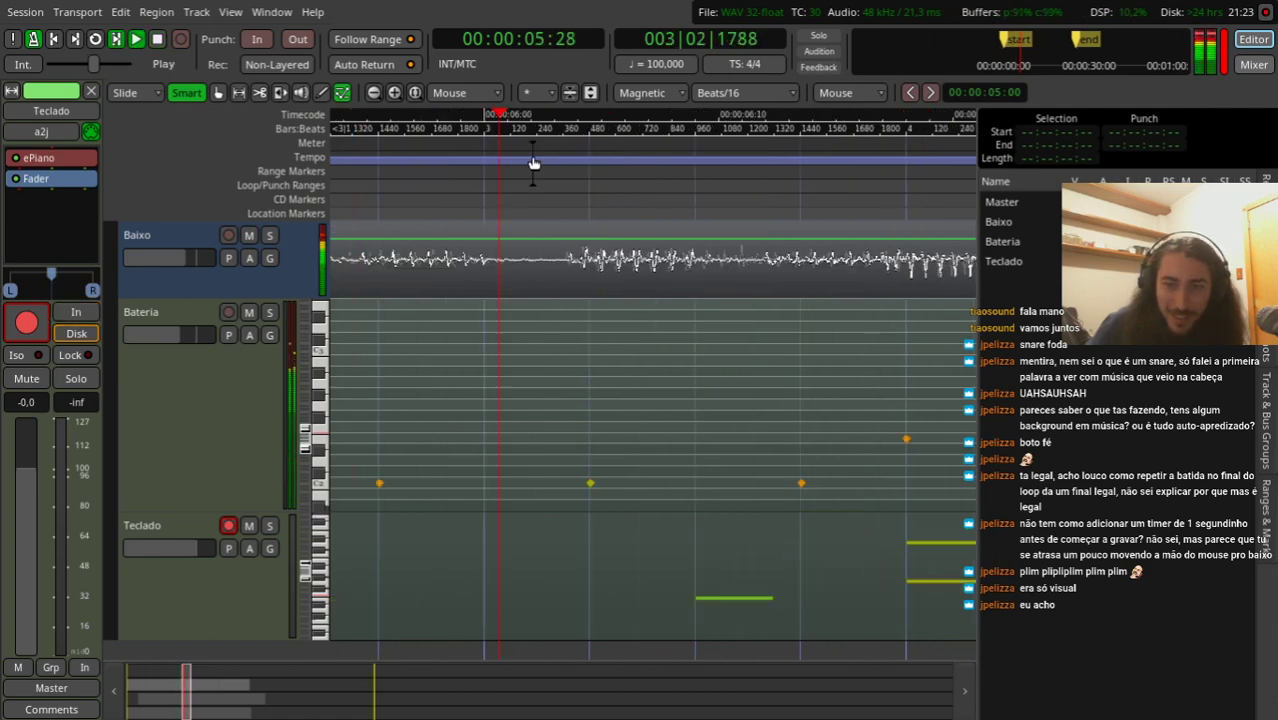
key(space)
Step: Play the arrangement from tick 480 of bar 1's fourth beat into bar 4
scroll(597, 290, down, 3)
drag(463, 190, 592, 209)
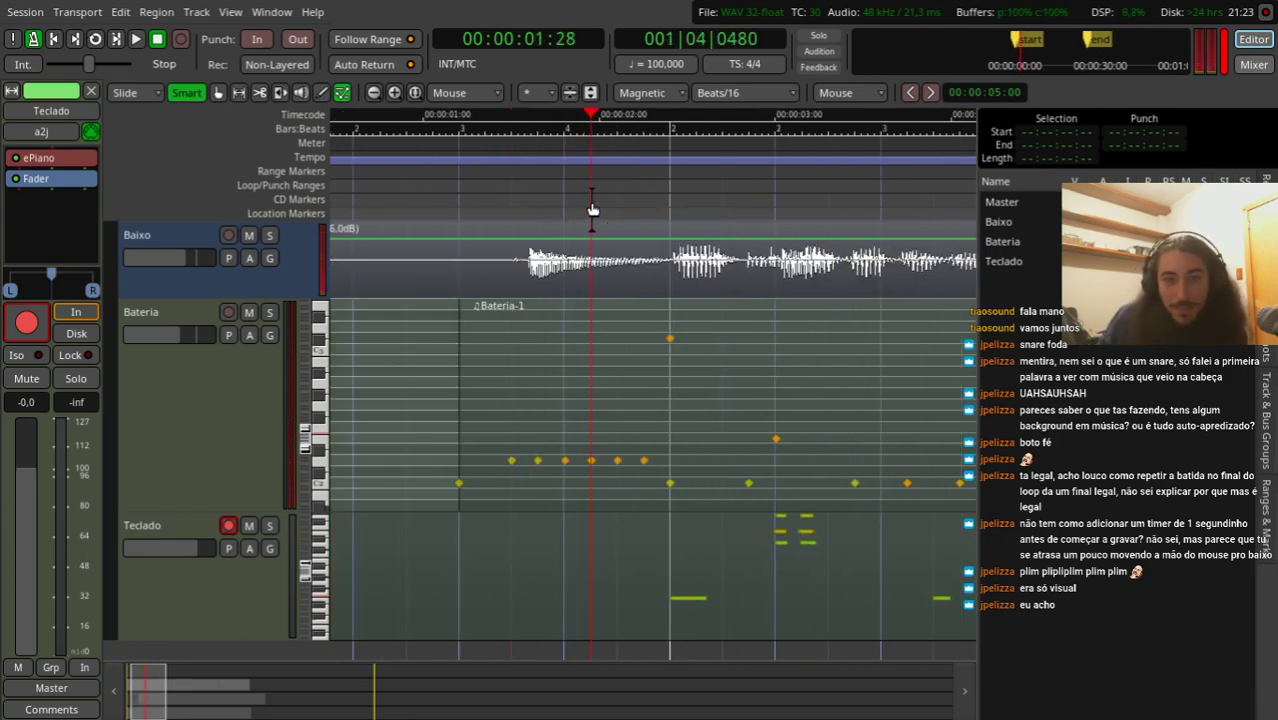
key(space)
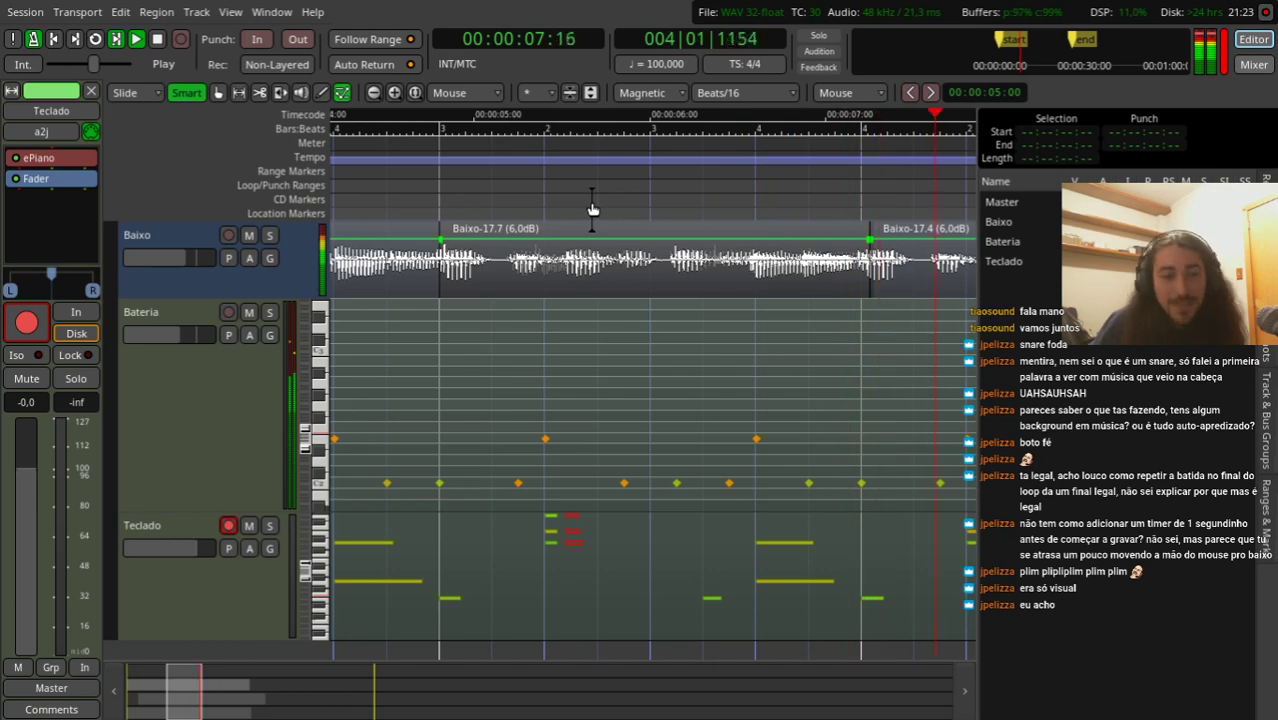
key(space)
Step: Align the starts of the upper and lower notes in bar 4's second short chord to tick 480 of beat 2
click(931, 205)
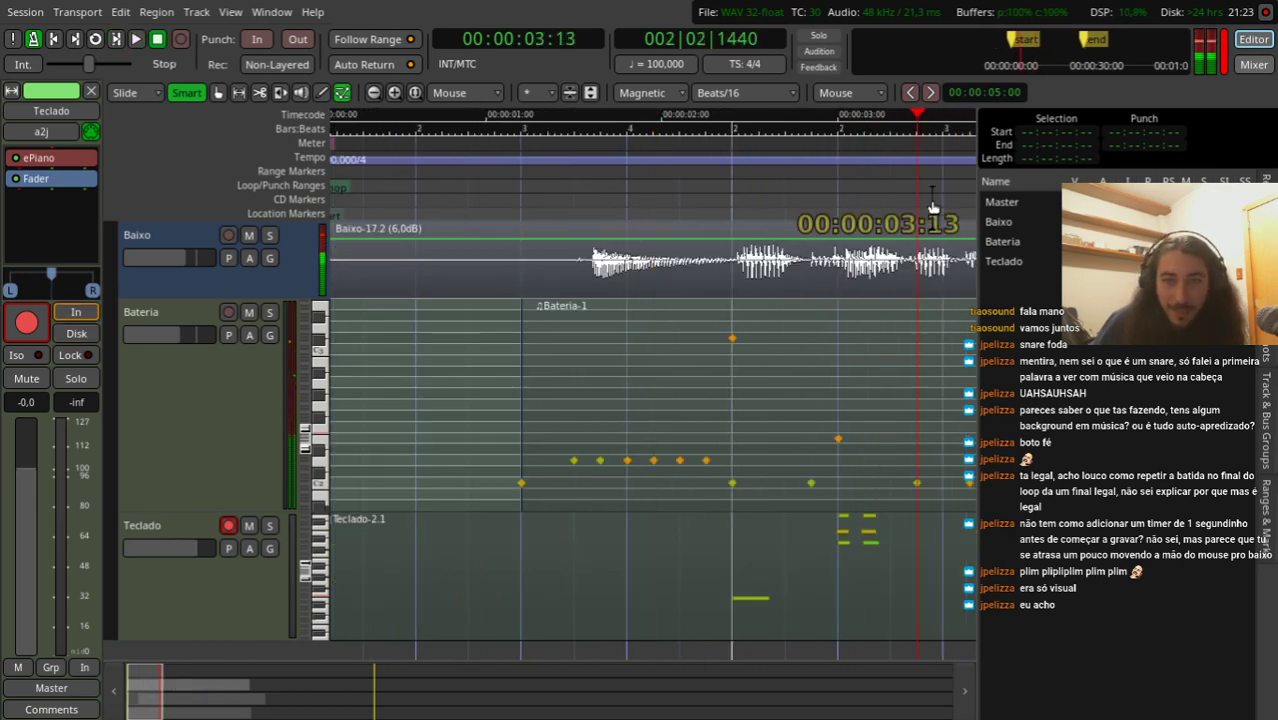
drag(931, 199, 836, 210)
drag(869, 171, 964, 183)
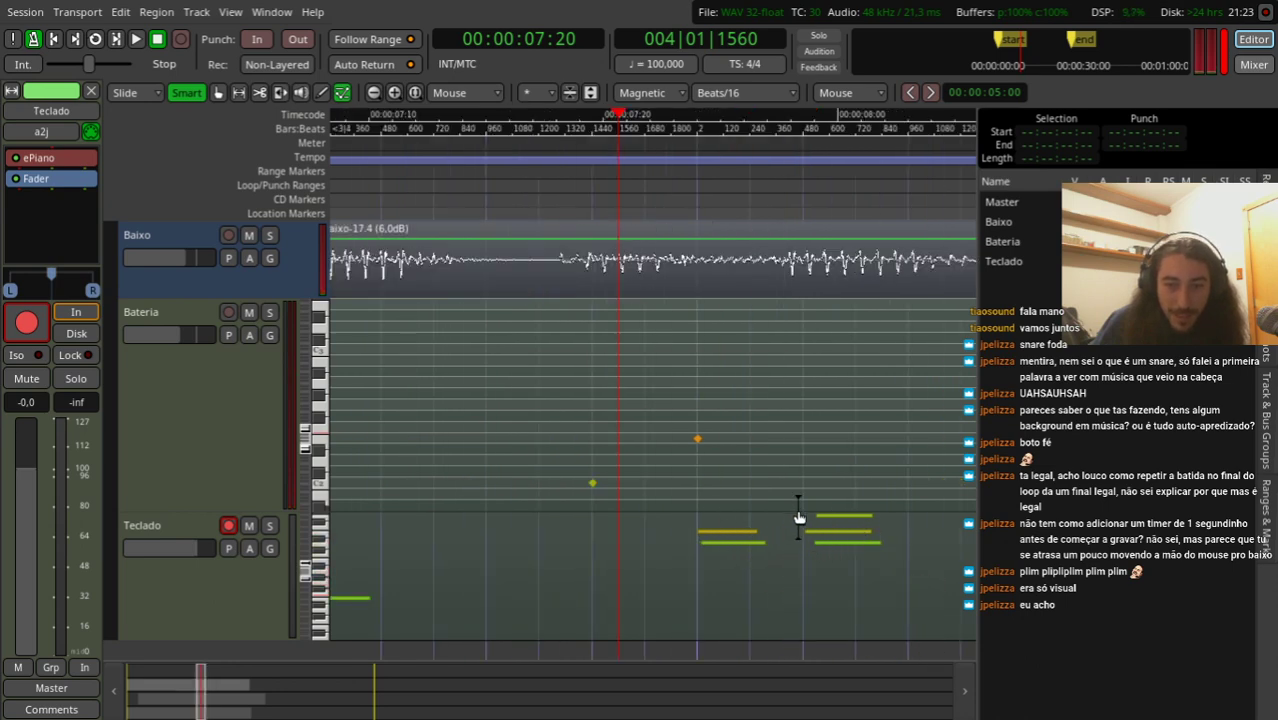
drag(801, 512, 807, 550)
click(813, 556)
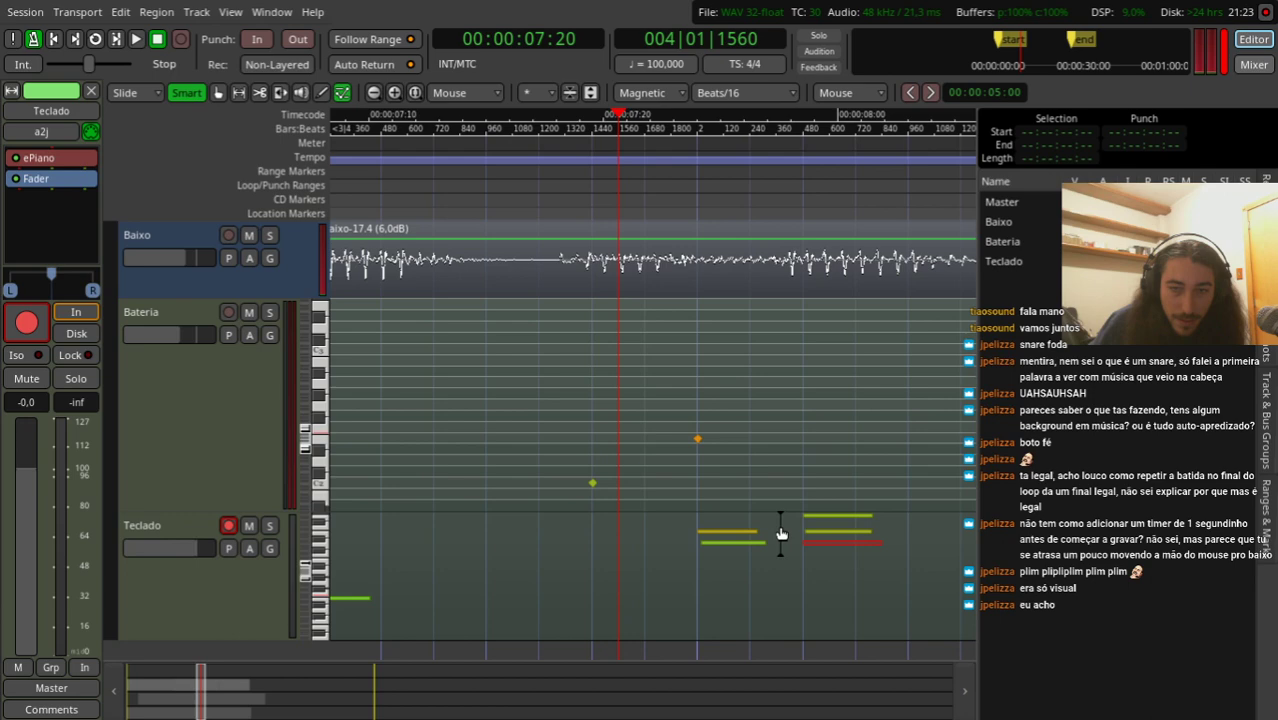
click(779, 524)
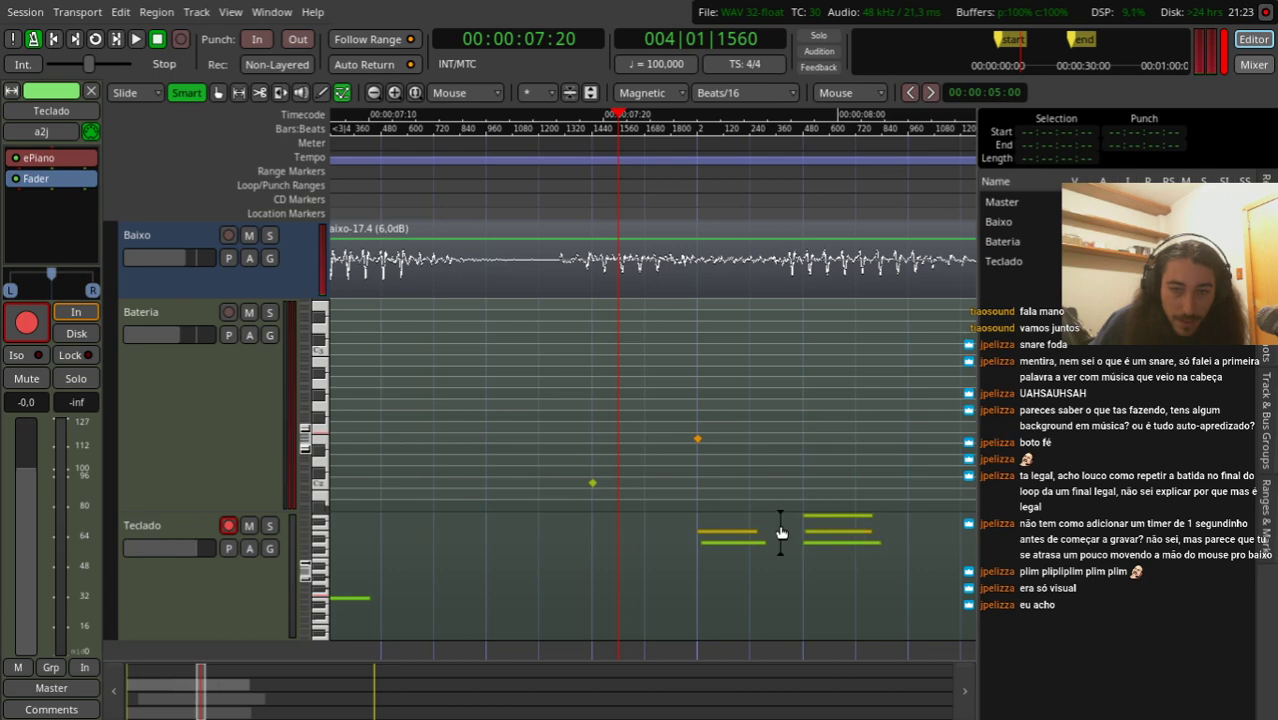
Step: Shorten bar 4's first short chord to tick 240 of beat 2 and move the second chord to about tick 360
drag(781, 532, 809, 517)
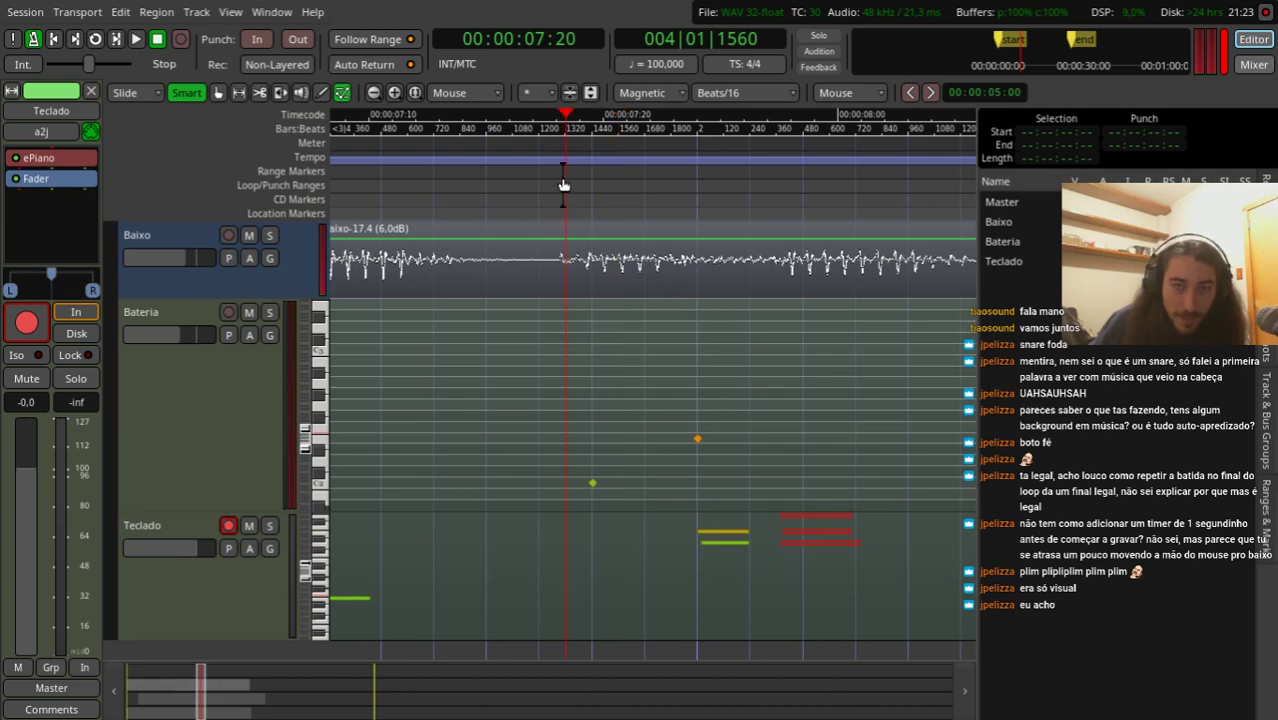
key(space)
key(space)
key(minus)
key(minus)
key(minus)
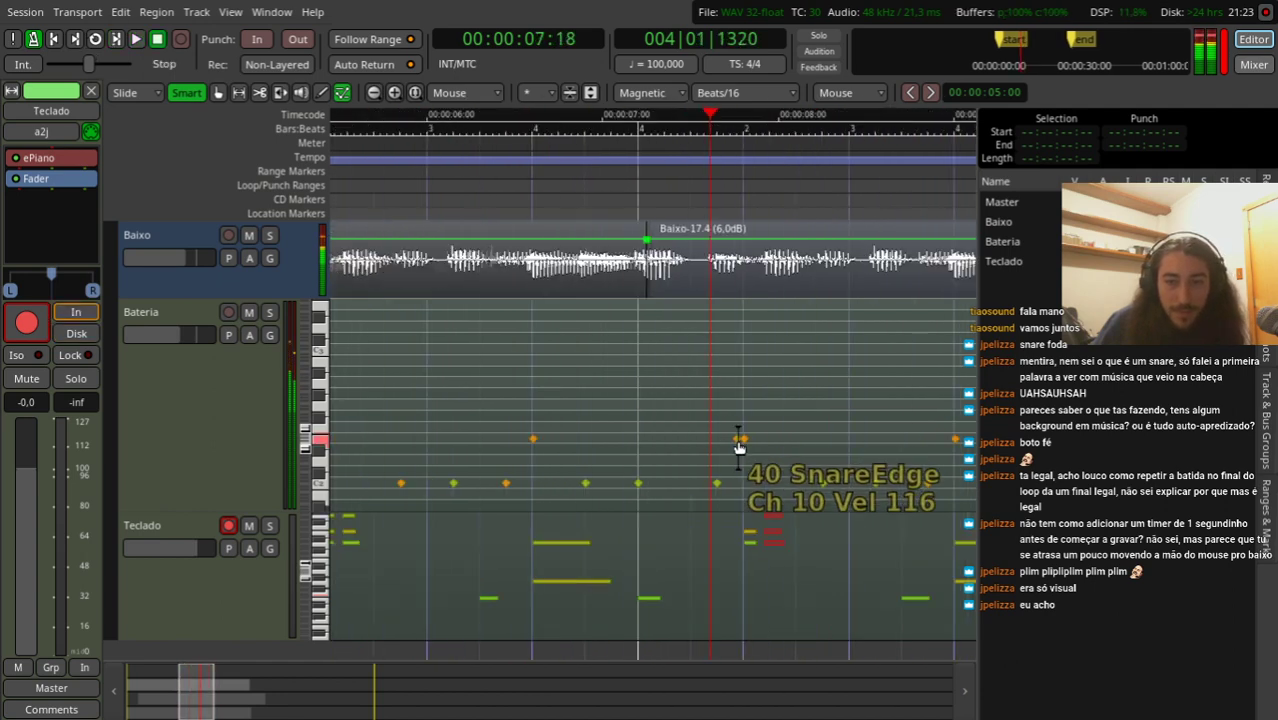
Step: Play the arrangement from tick 1320 of bar 1's fourth beat through the long final chord in bar 5
key(space)
drag(557, 197, 477, 224)
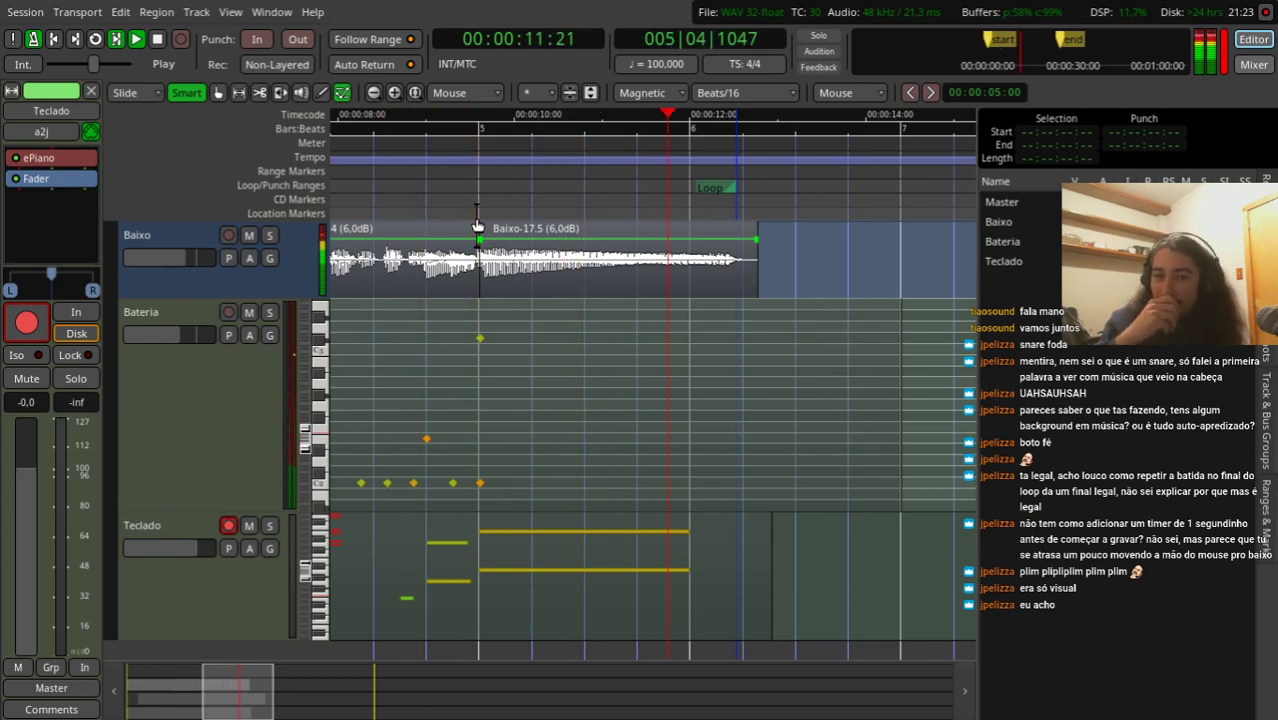
key(space)
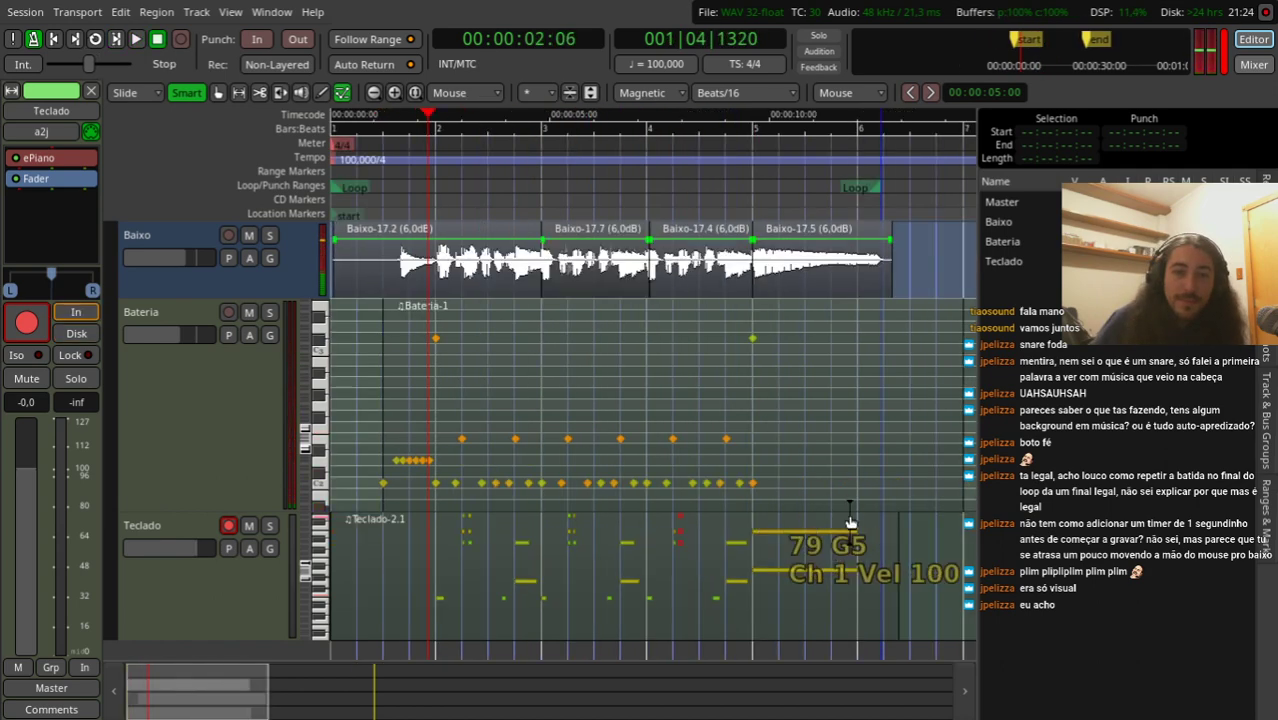
key(minus)
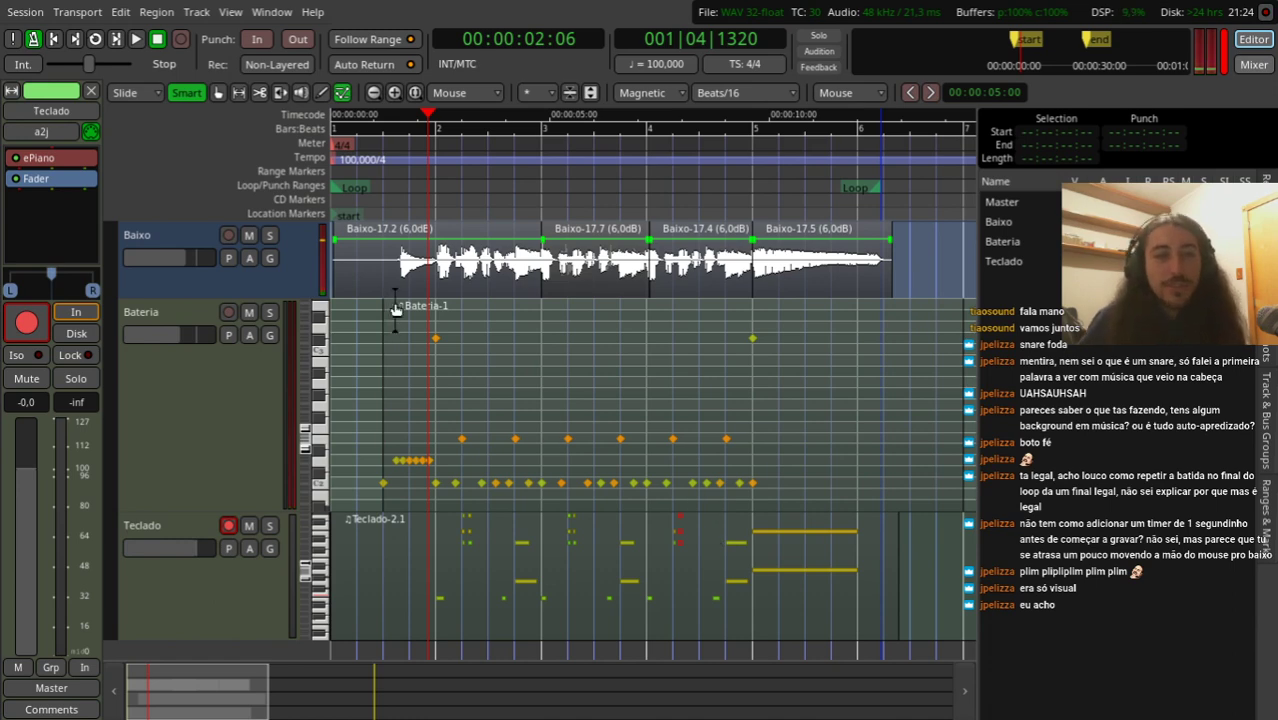
Step: Place the playhead at tick 1320 of bar 1's second beat
drag(443, 131, 420, 197)
key(equal)
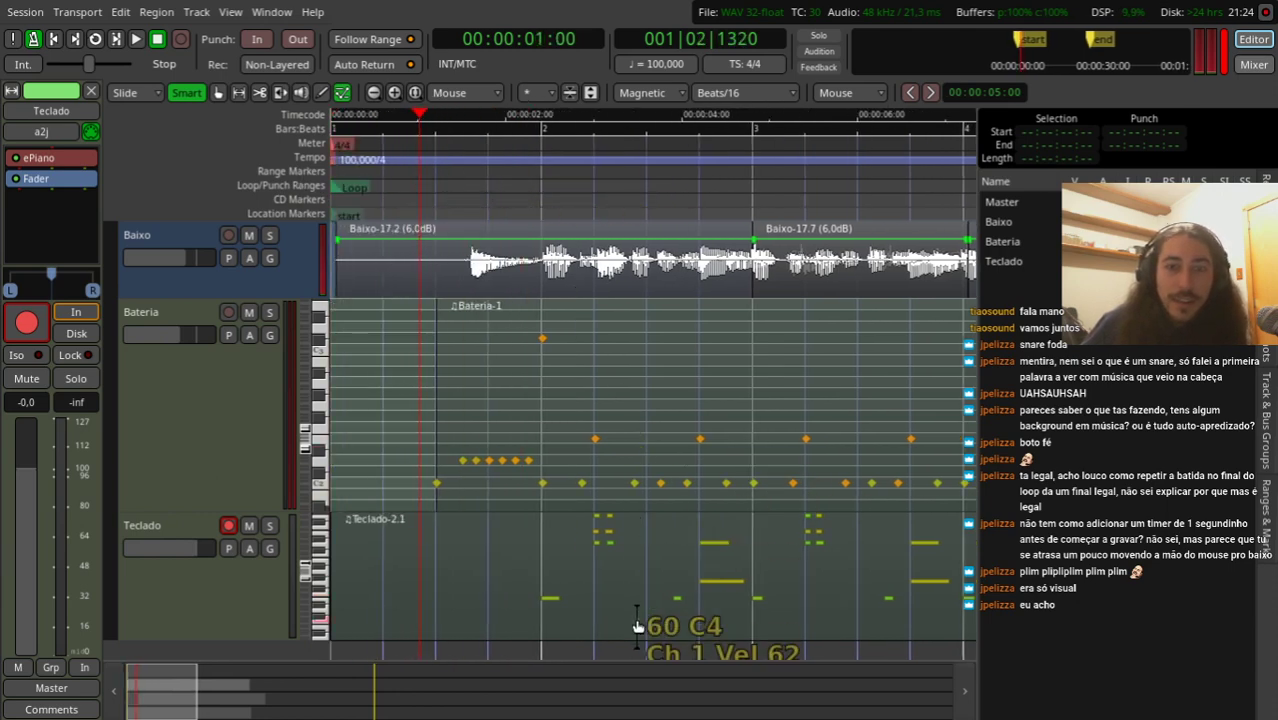
key(minus)
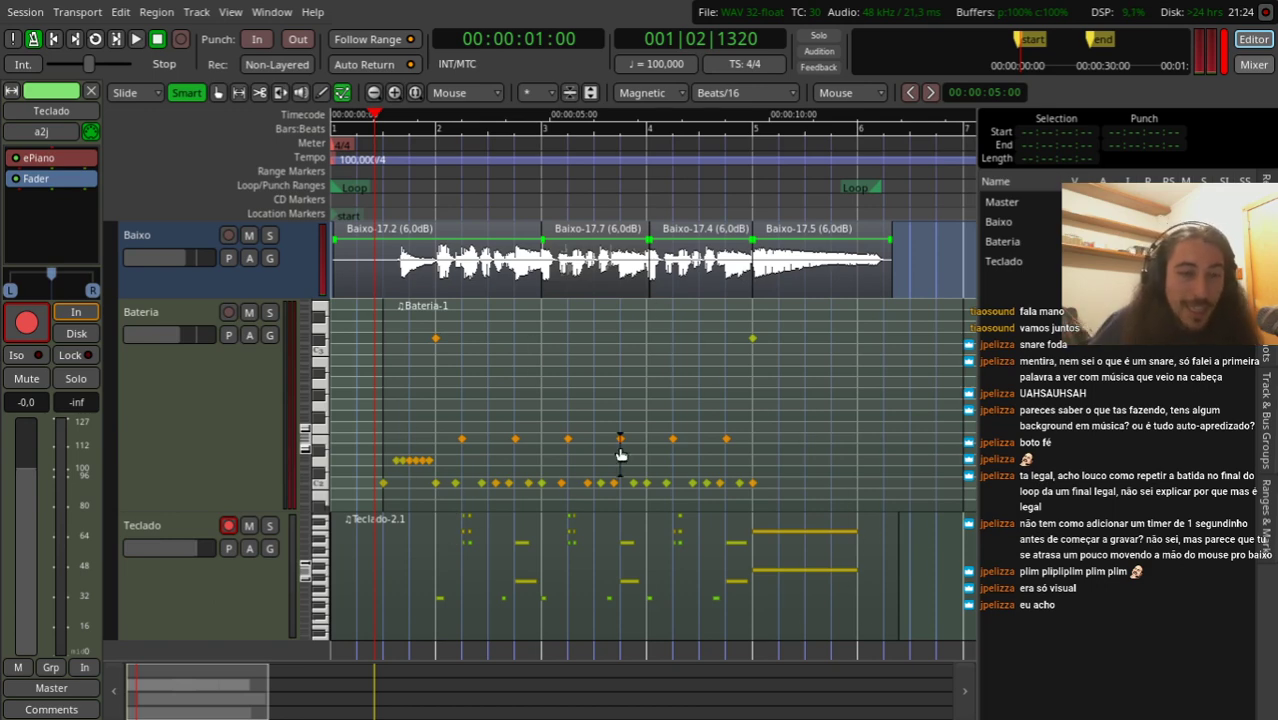
Step: Add one MIDI track named Synth with the General MIDI Synth instrument below the Teclado track
scroll(476, 542, down, 2)
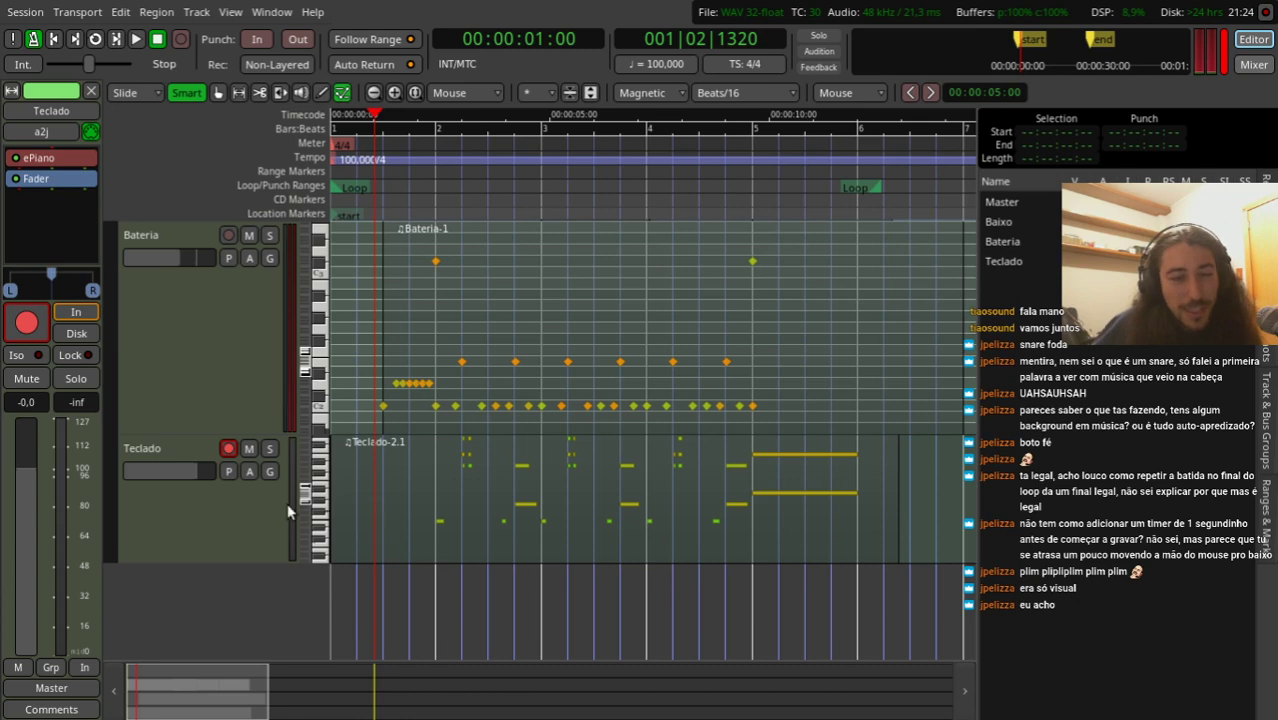
click(240, 527)
right_click(226, 528)
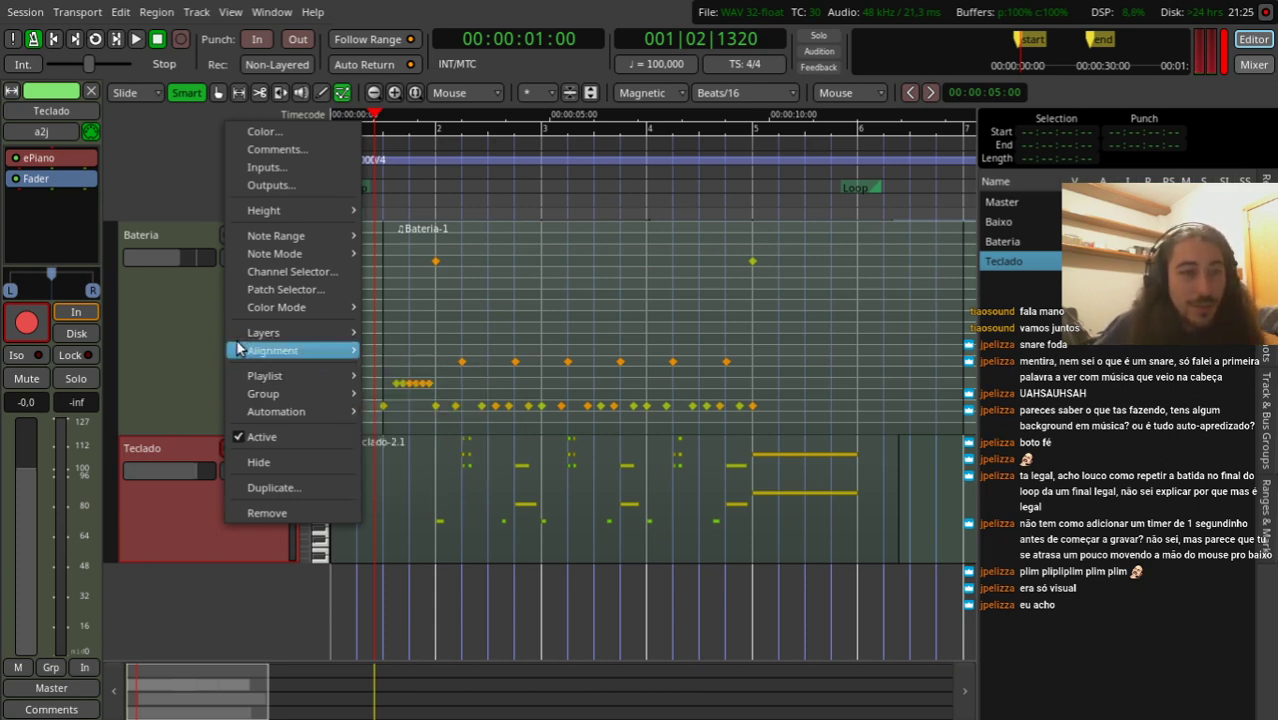
click(194, 544)
double_click(211, 597)
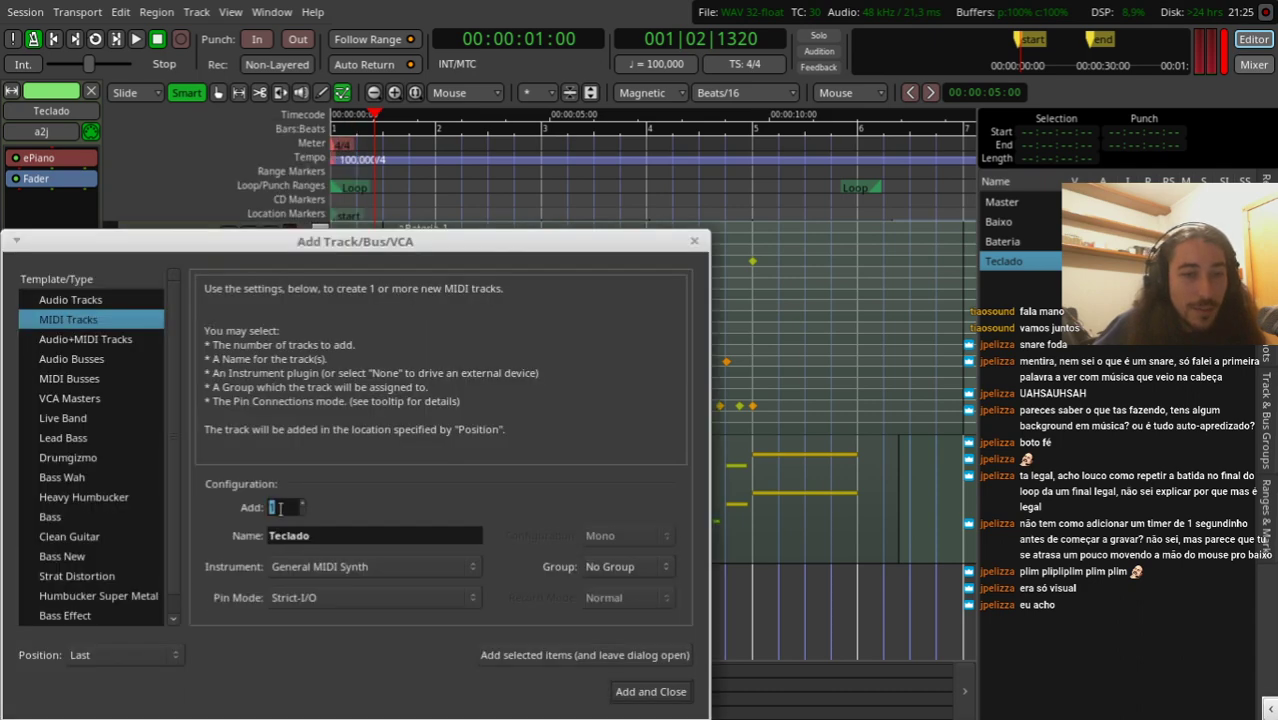
key(Tab)
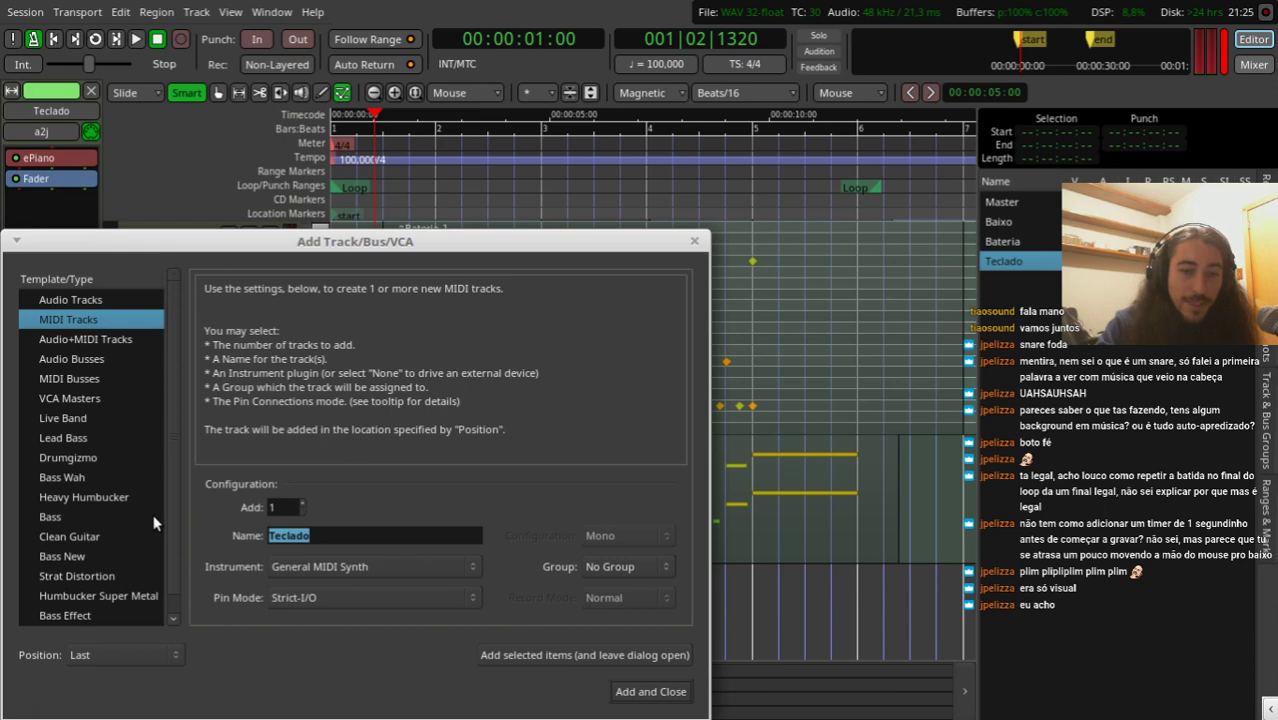
text(Syn)
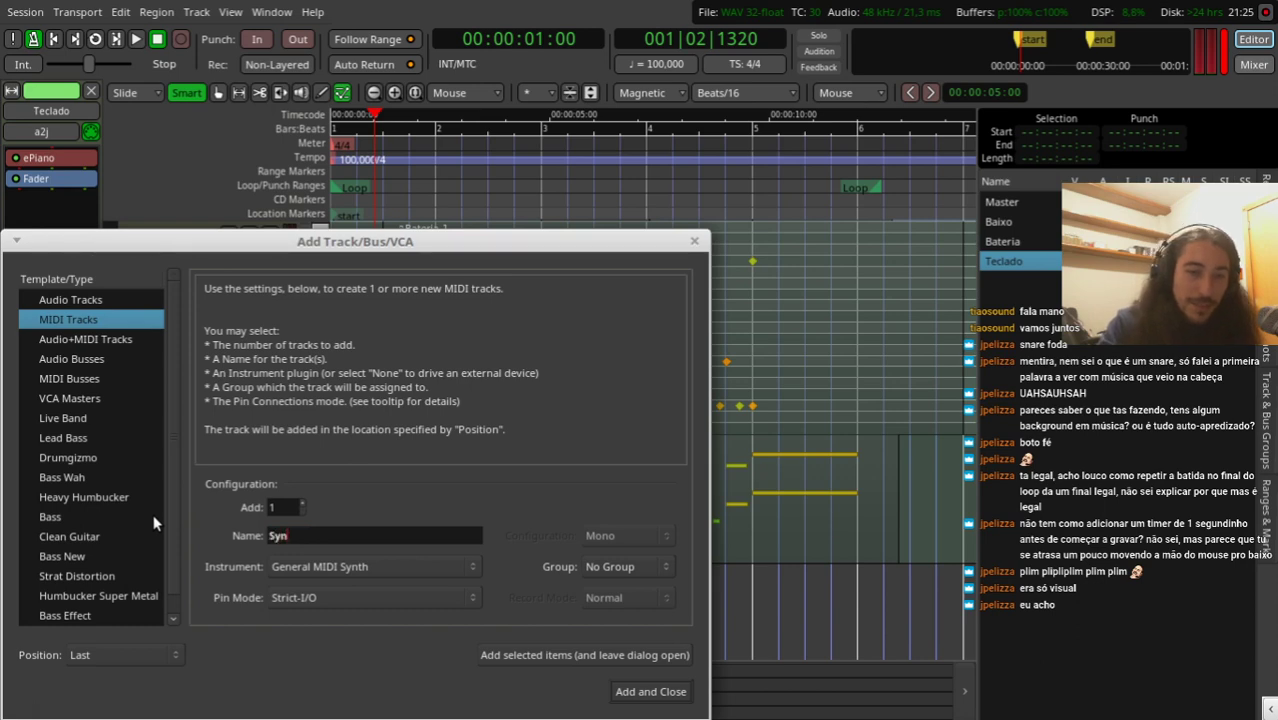
text(th)
click(650, 691)
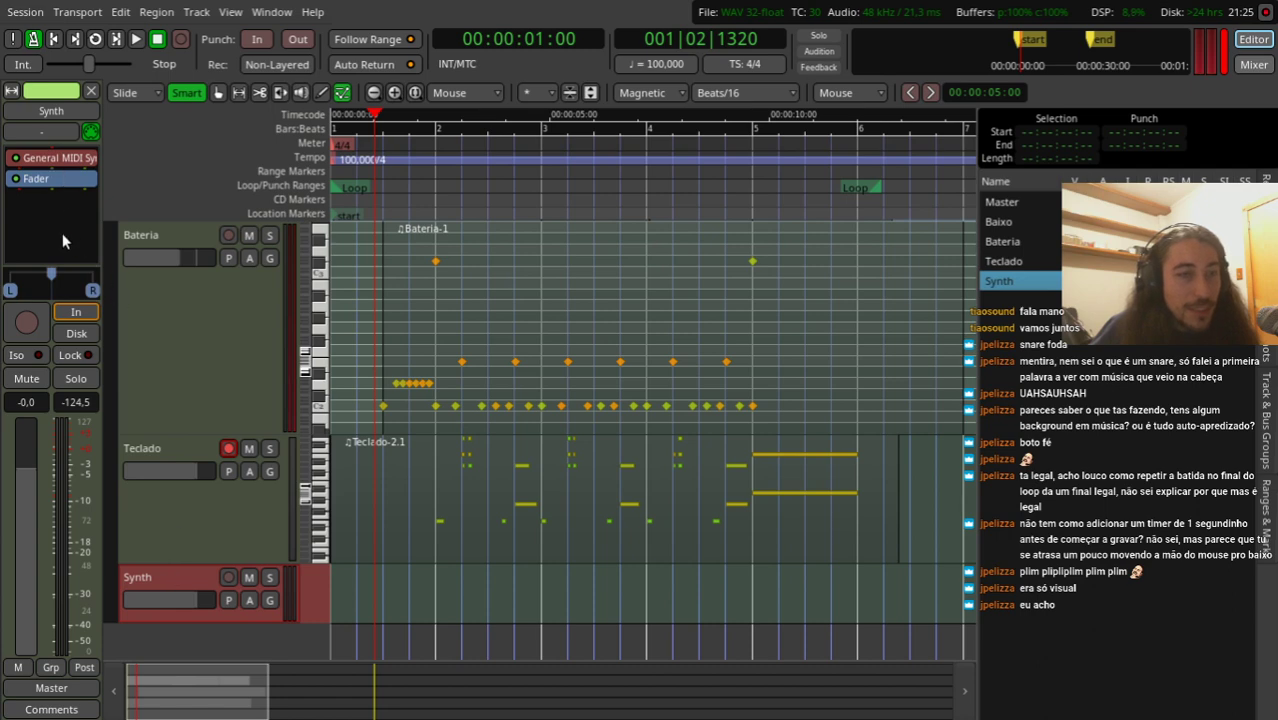
Step: Find the Calf Monosynth plugin and replace the Synth track's General MIDI Synth with it, keeping Copy I/O Map
double_click(62, 233)
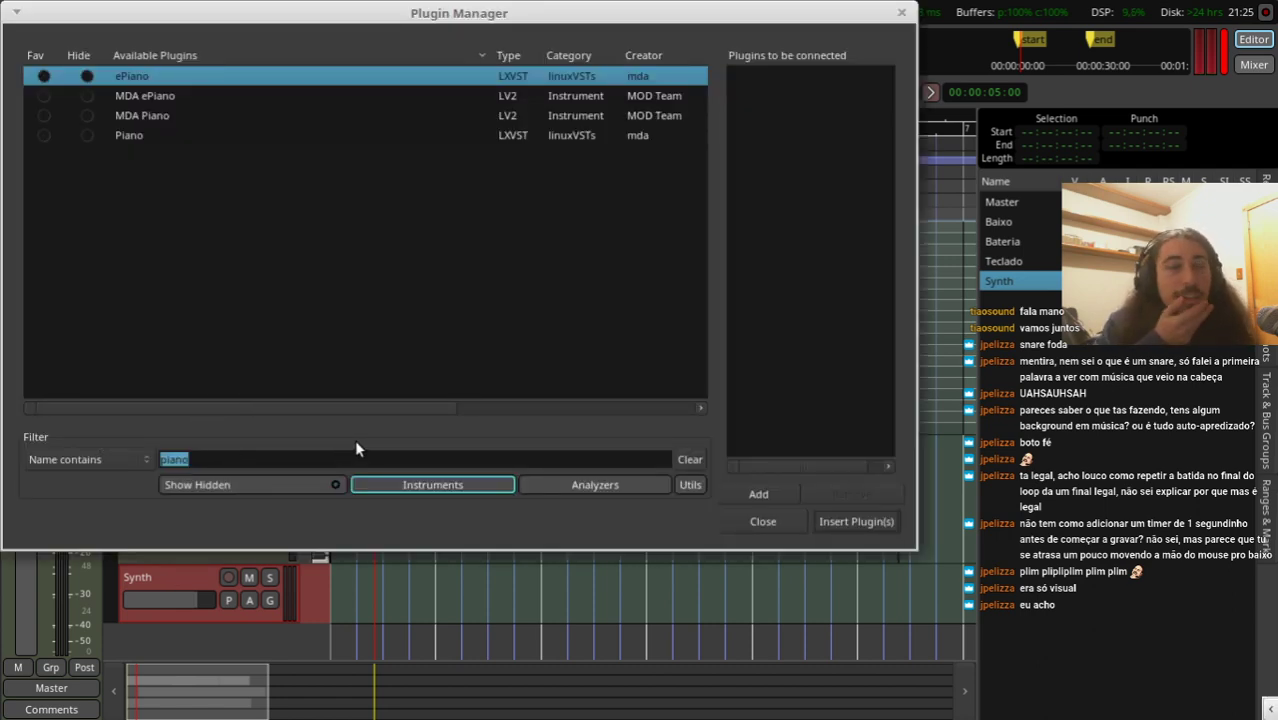
text(calf-mon)
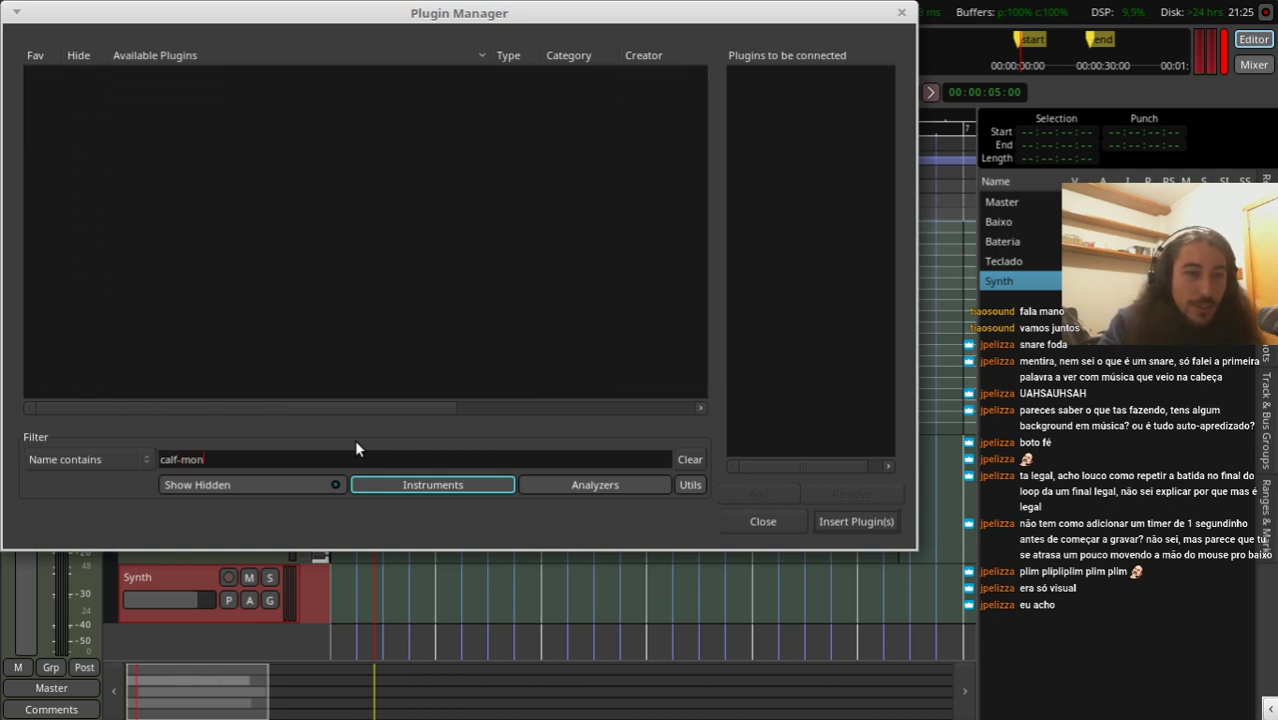
key(BackSpace)
key(BackSpace)
key(BackSpace)
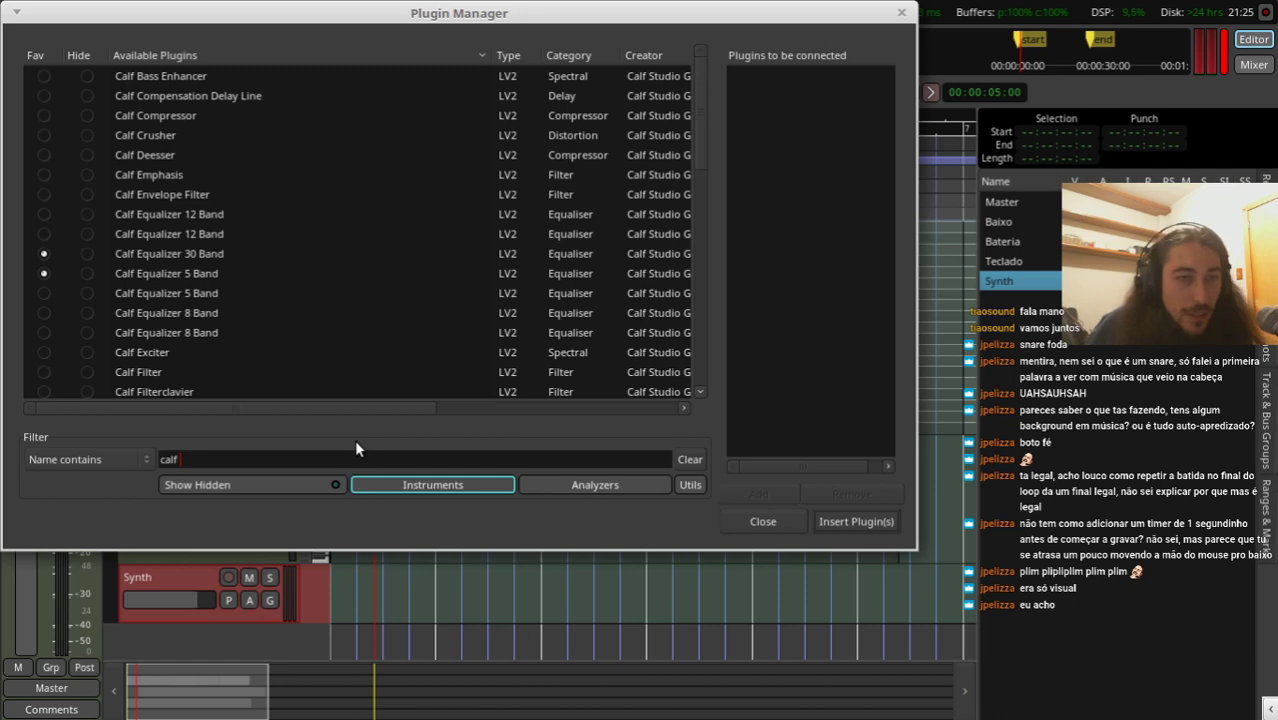
text(mono)
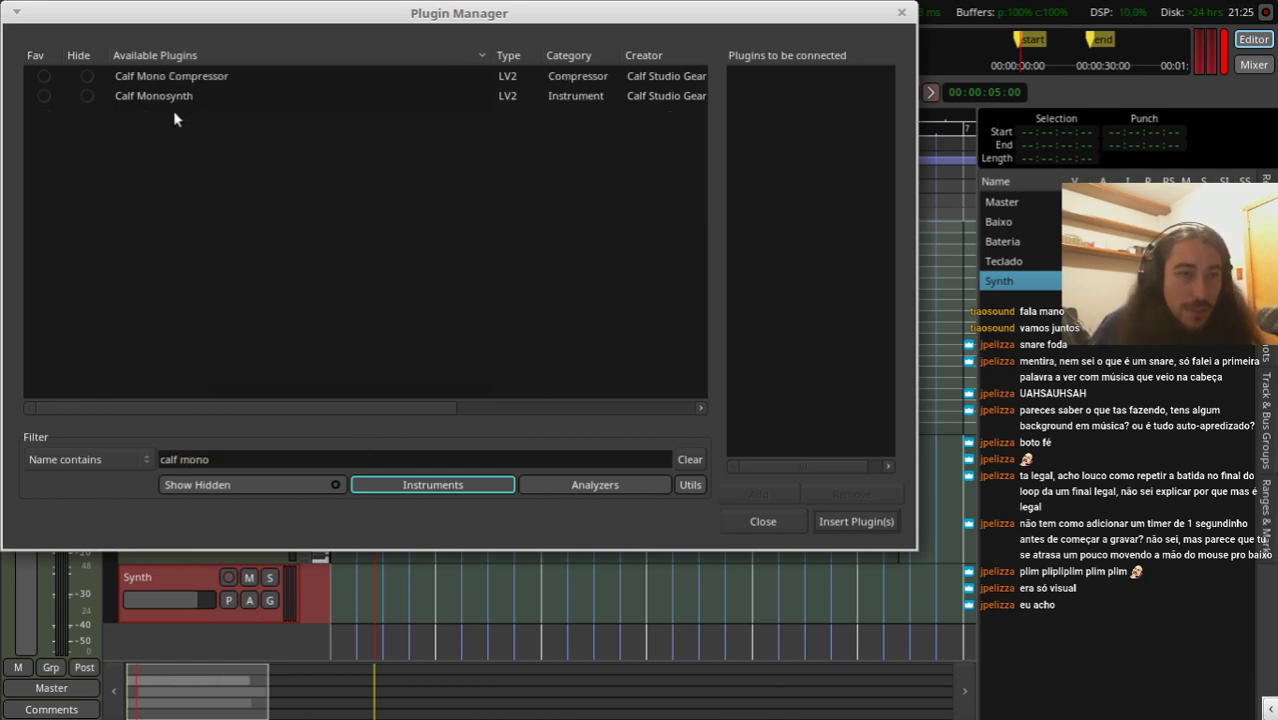
double_click(205, 96)
click(831, 520)
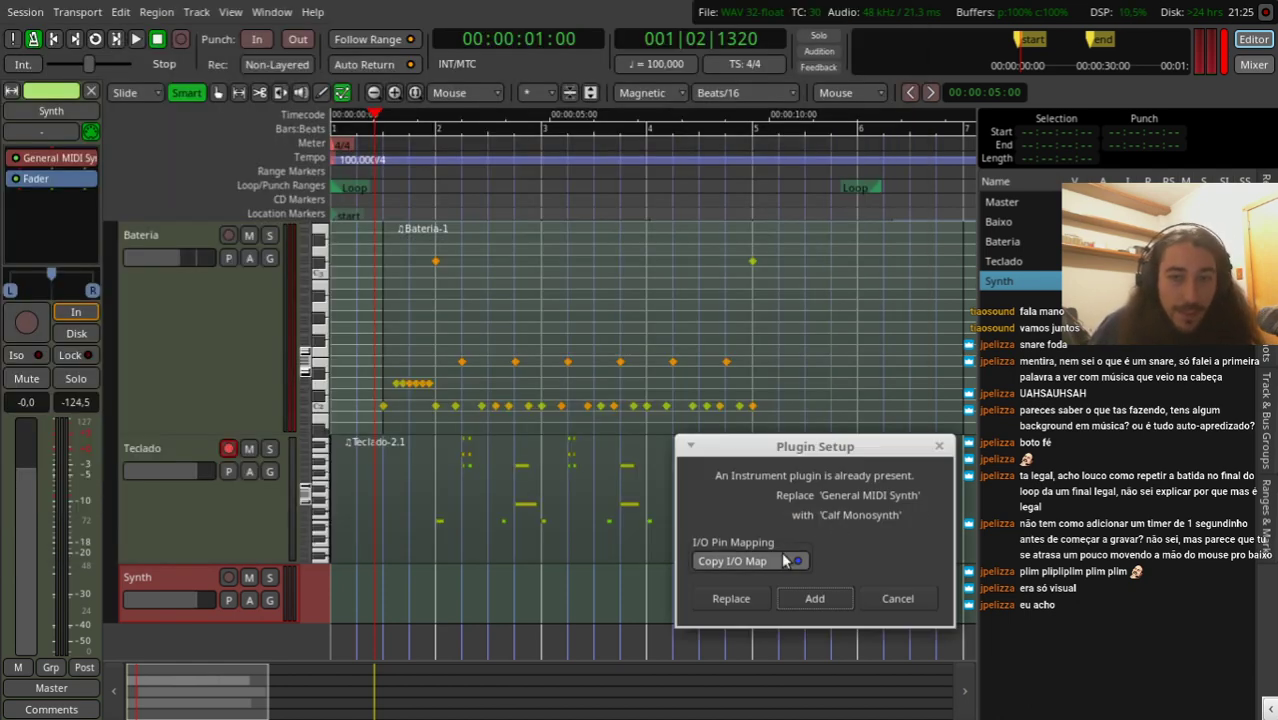
click(736, 598)
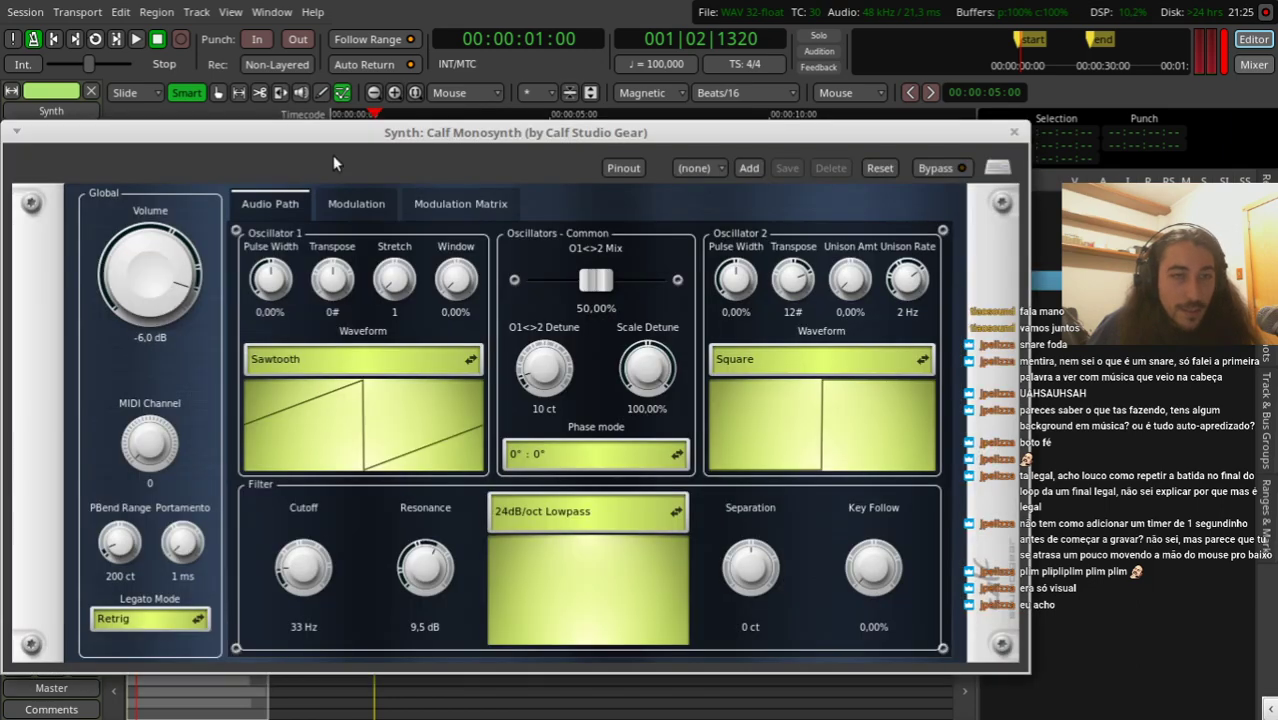
Step: Disarm recording on the Teclado track and set the Synth track's MIDI input to a2j
drag(332, 155, 613, 236)
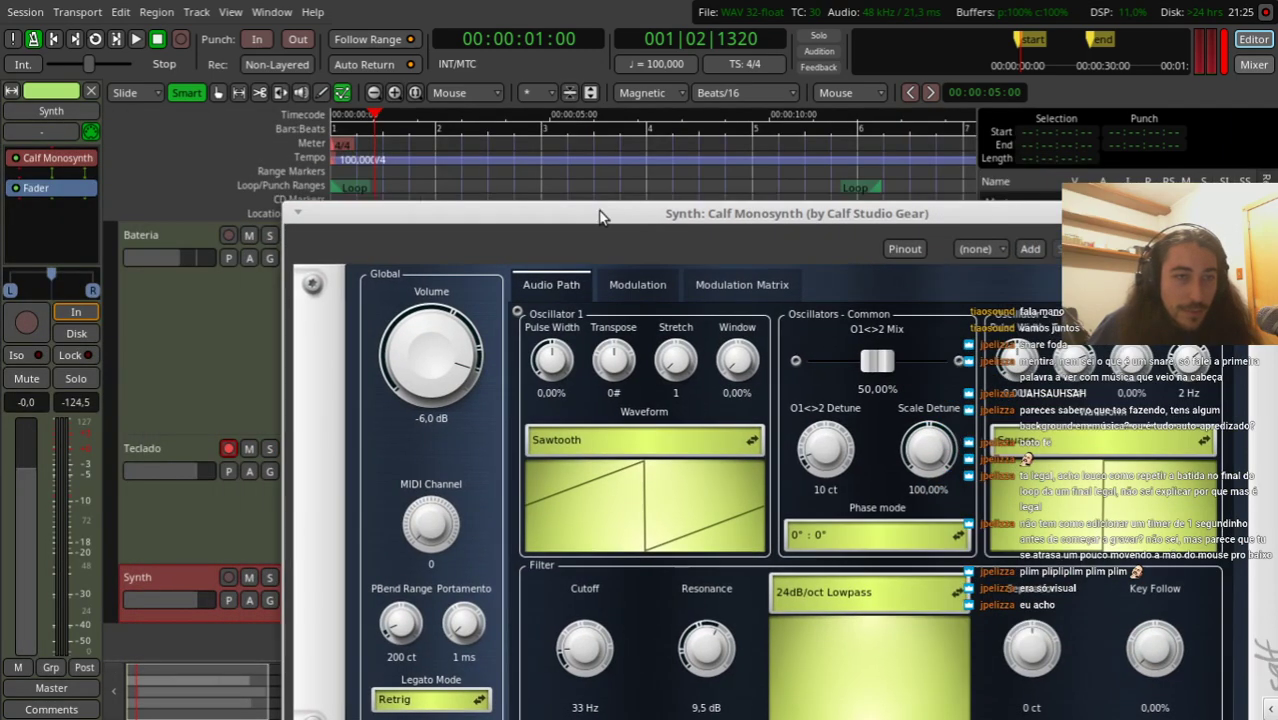
click(963, 249)
click(258, 393)
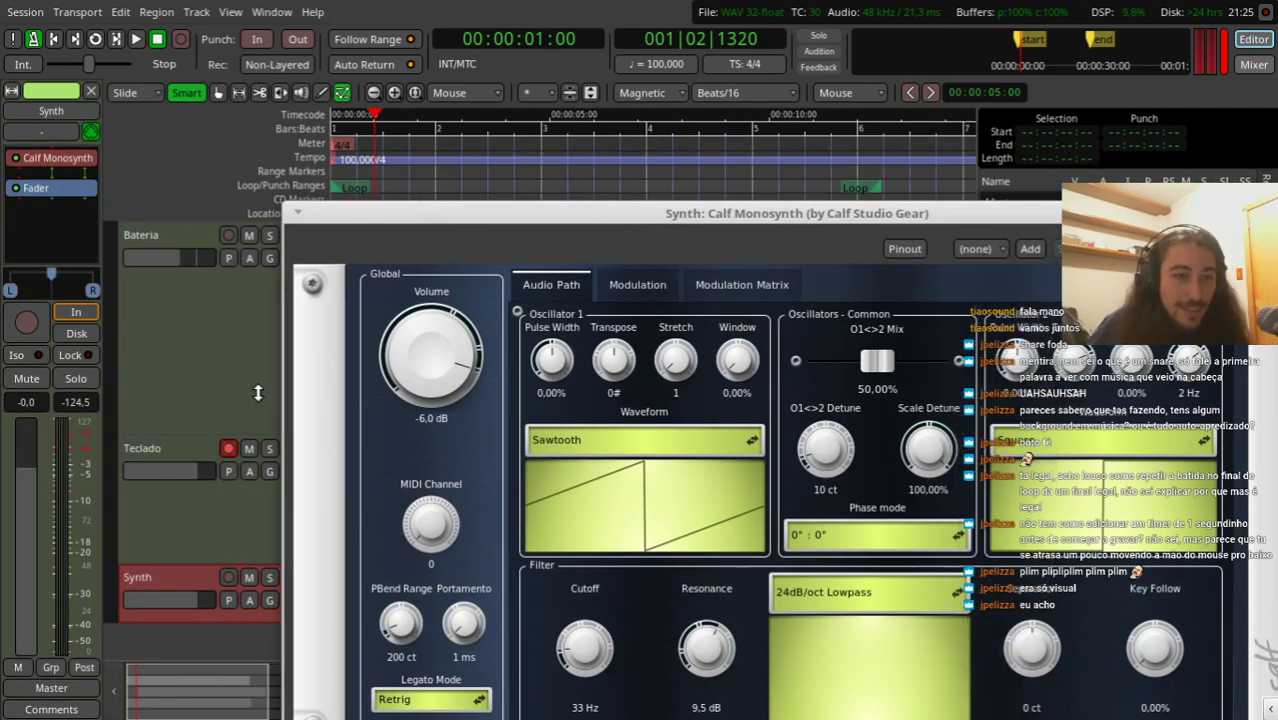
click(228, 448)
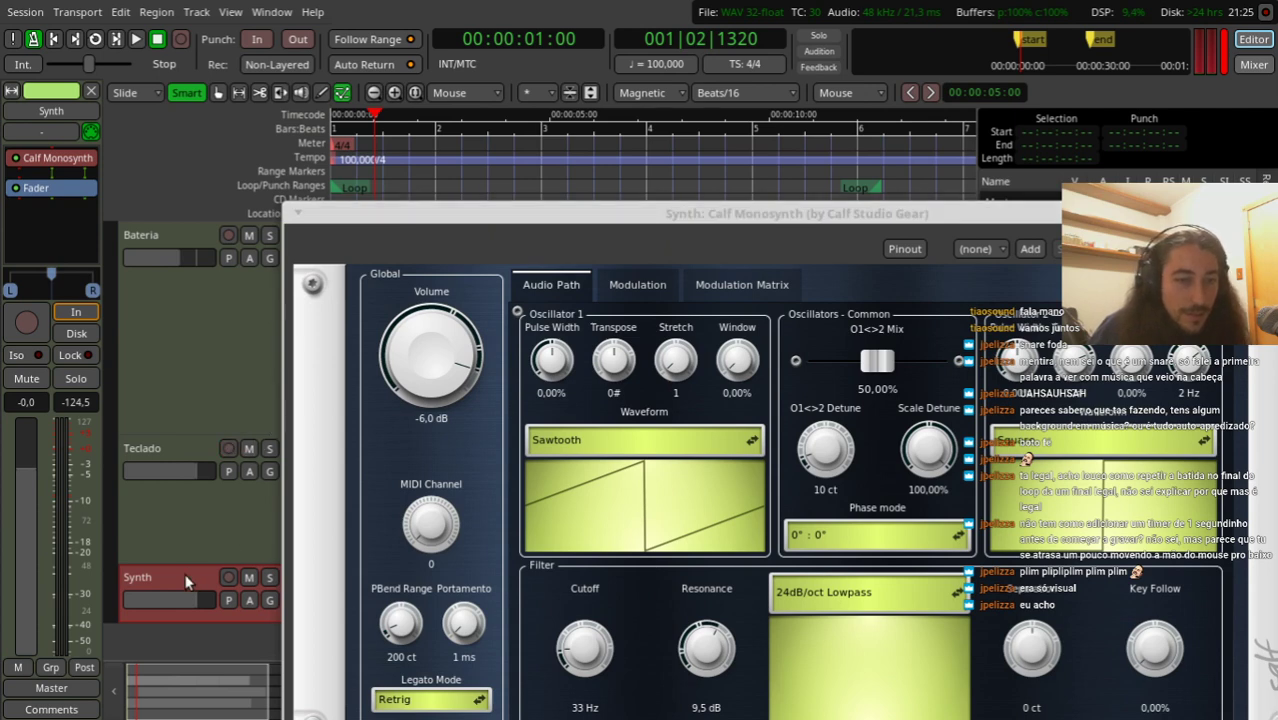
click(42, 130)
click(99, 216)
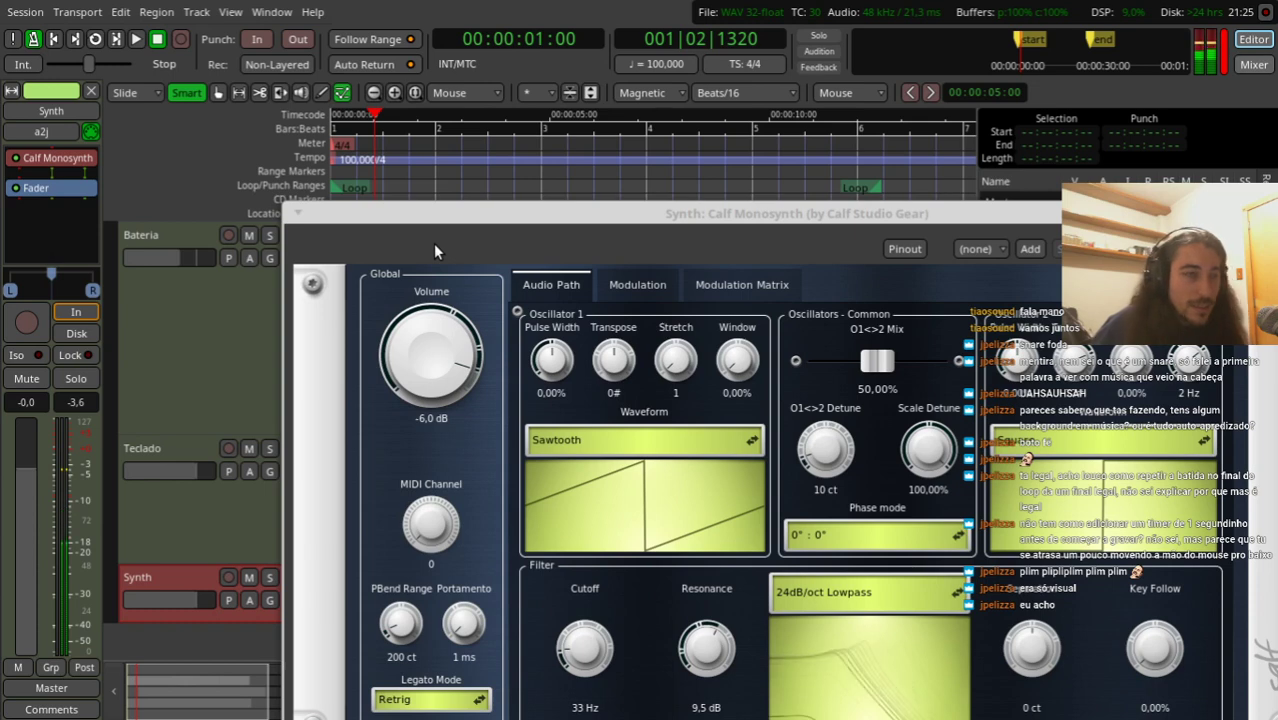
Step: Mute the Teclado track and load the Gooey 2 preset in Calf Monosynth
click(247, 450)
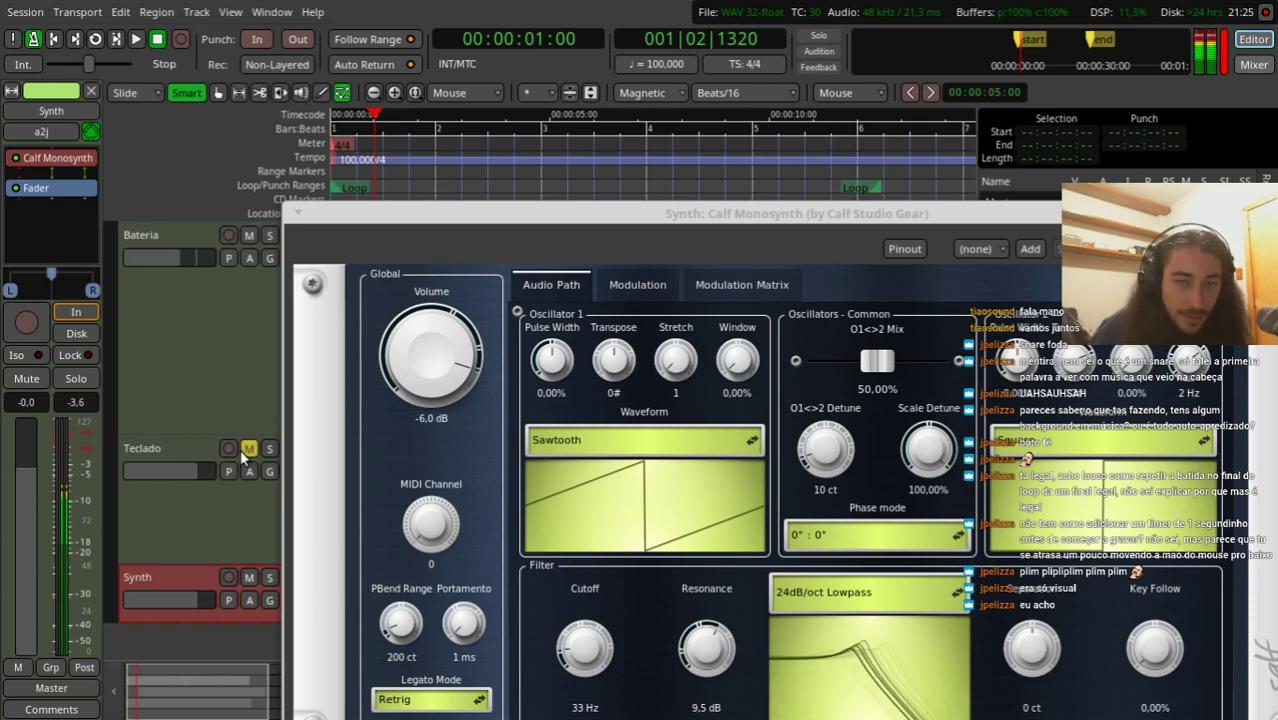
click(975, 249)
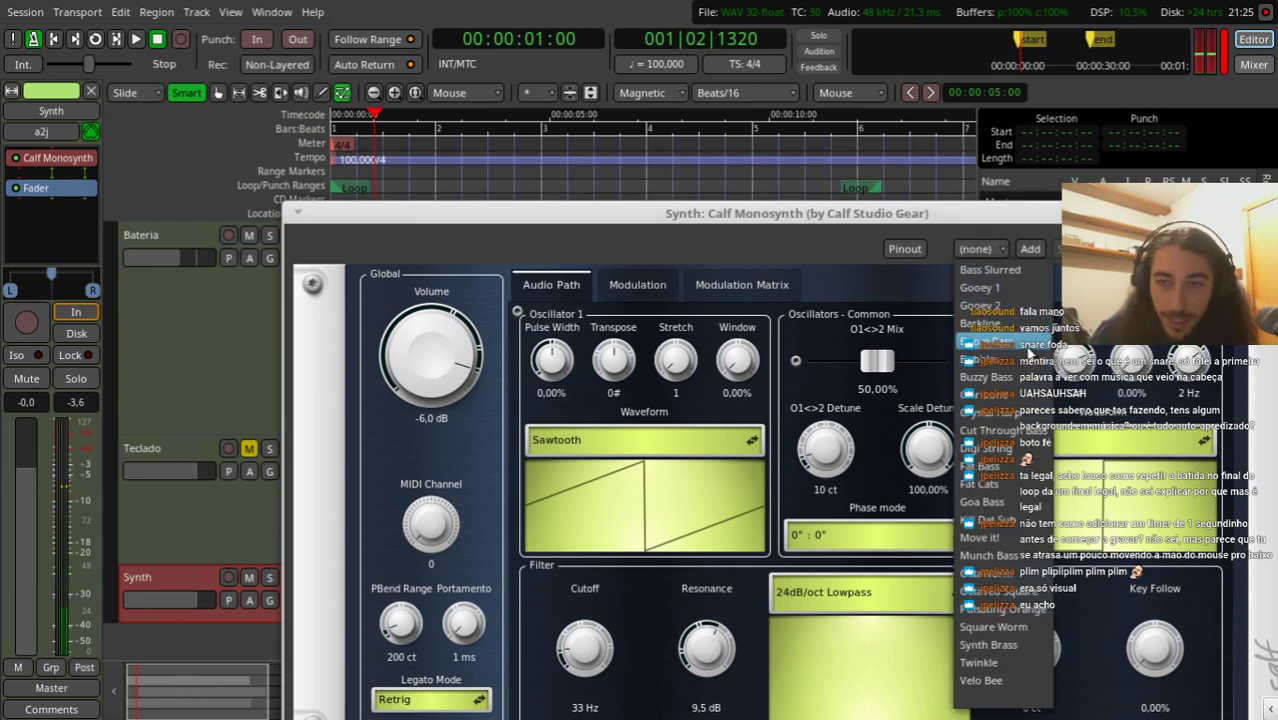
click(1010, 305)
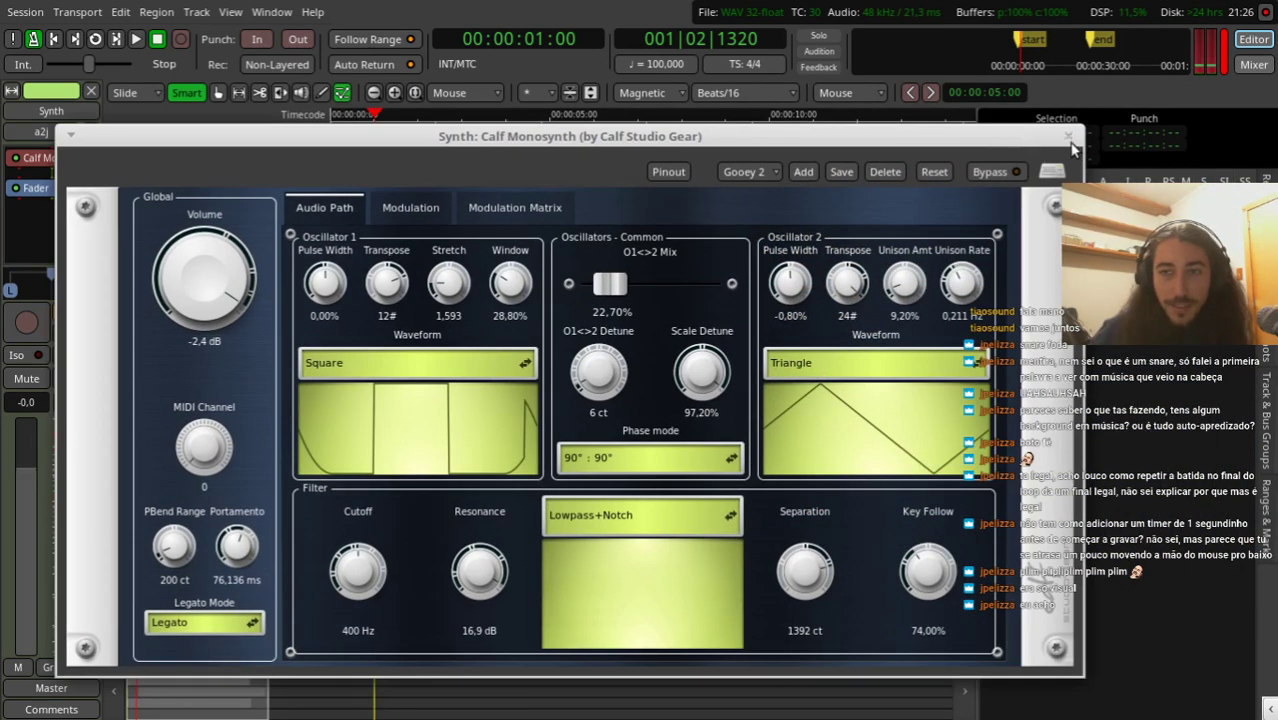
Step: Close the Calf Monosynth window, unmute the Teclado track and play the arrangement
click(656, 193)
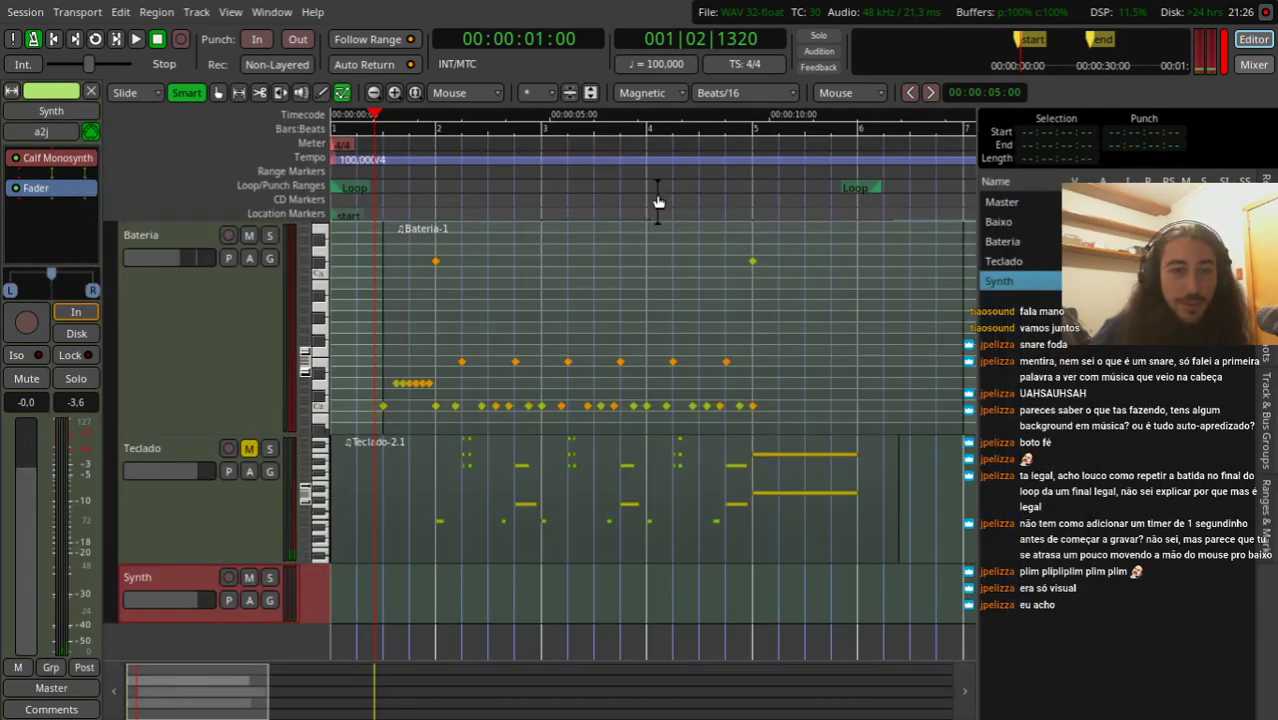
click(200, 450)
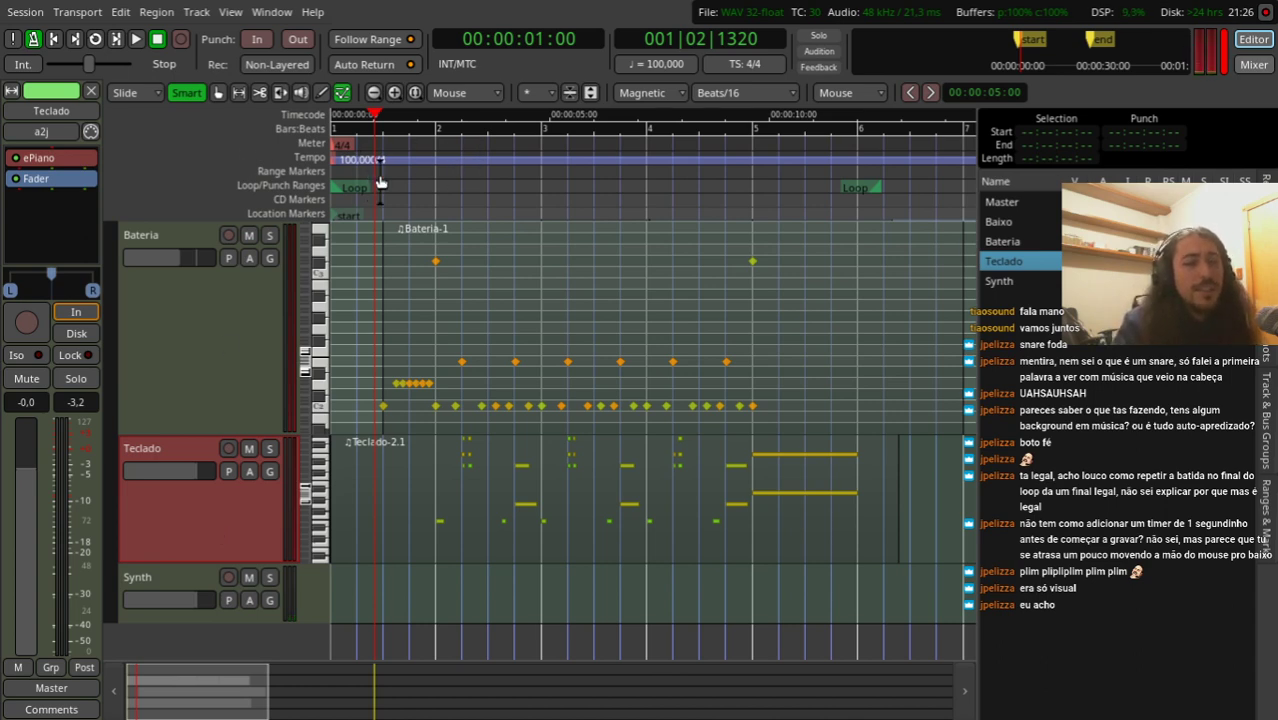
key(space)
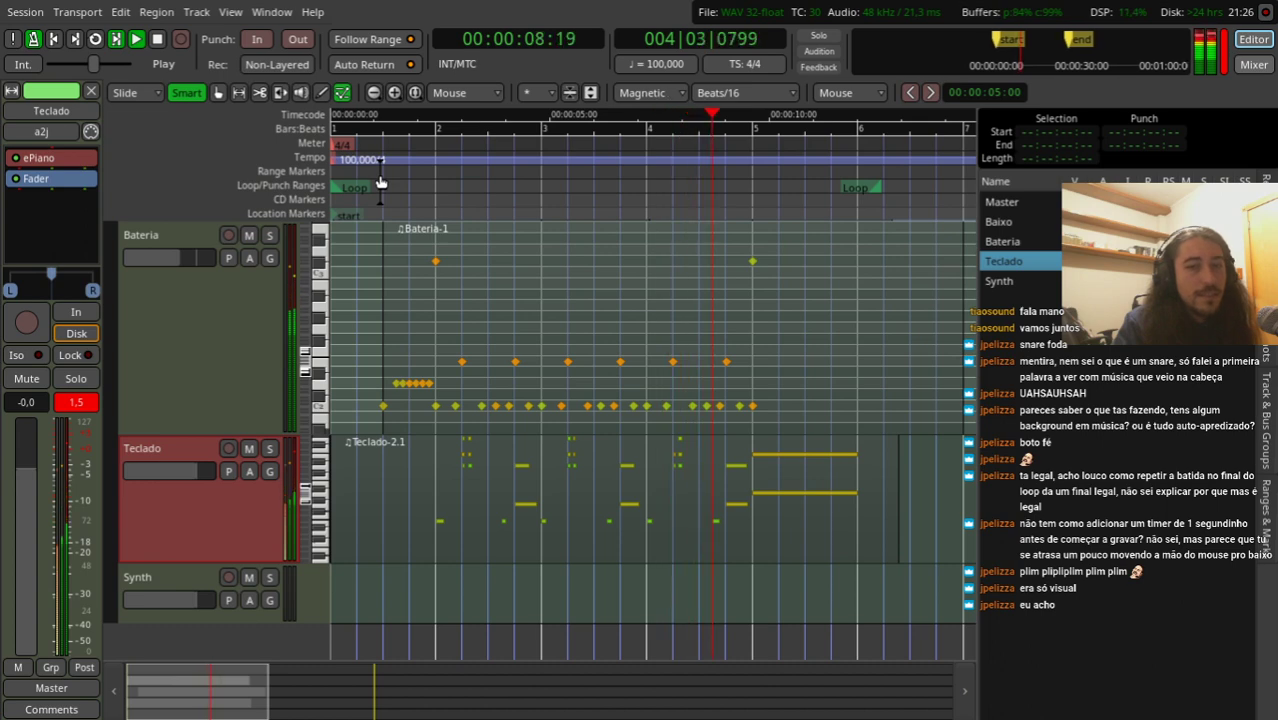
key(space)
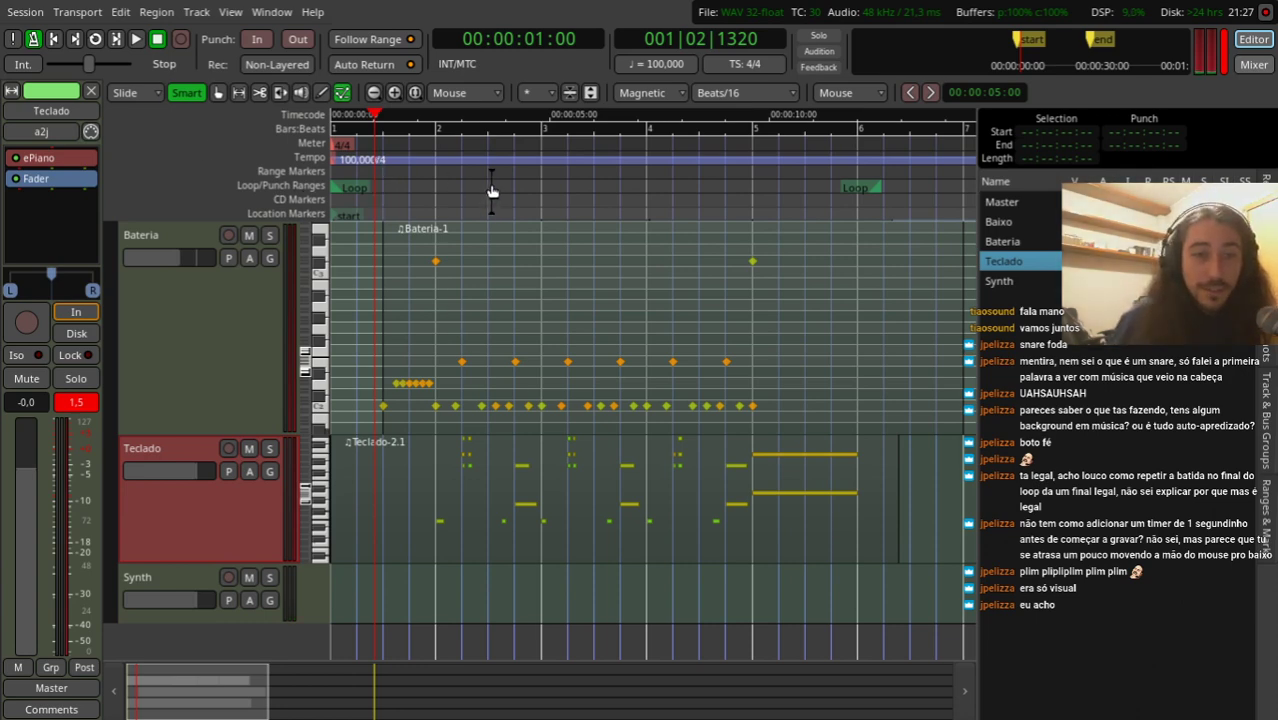
Step: Arm the Synth track for recording, solo the Bateria track and play it from the session start
drag(490, 183, 242, 182)
click(228, 577)
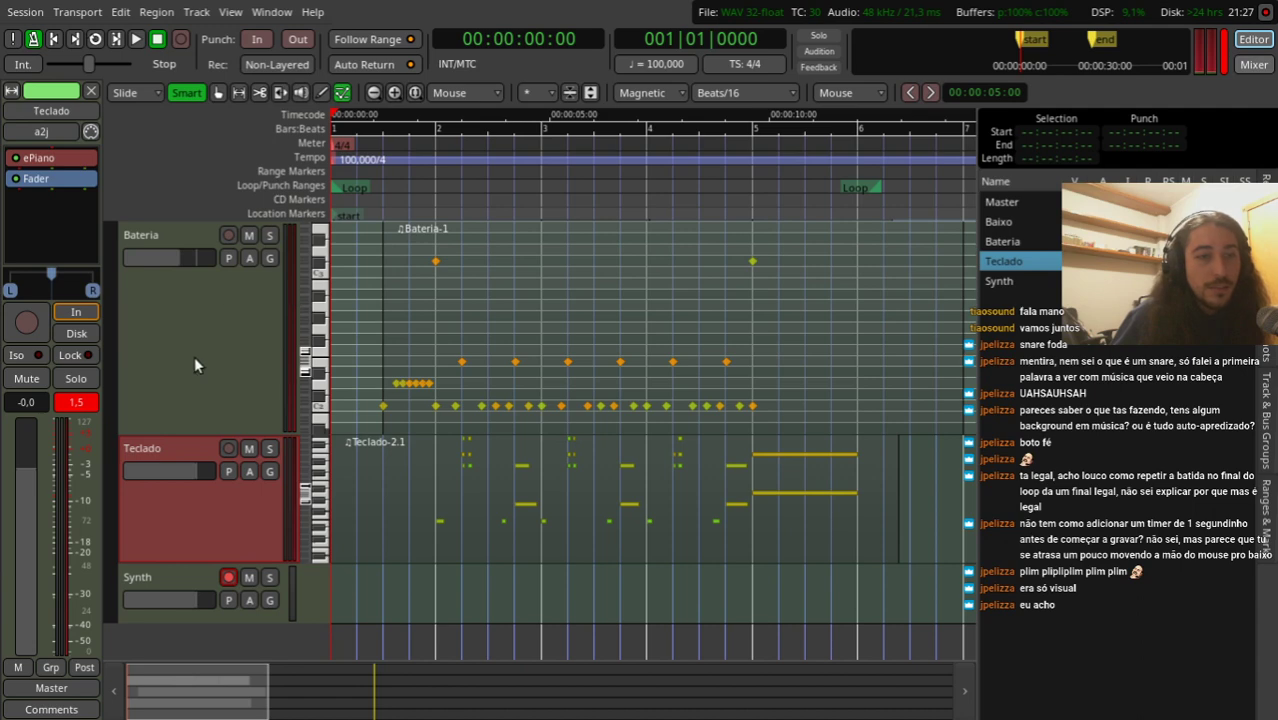
scroll(194, 362, up, 2)
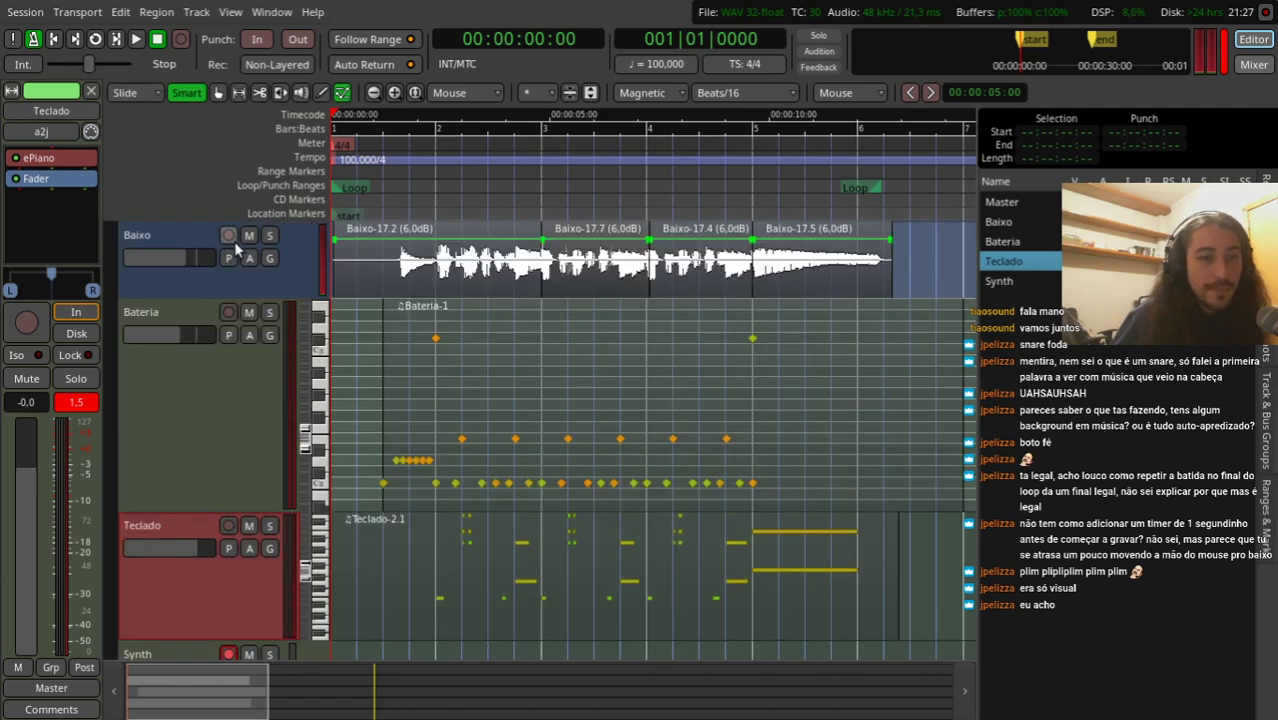
click(249, 312)
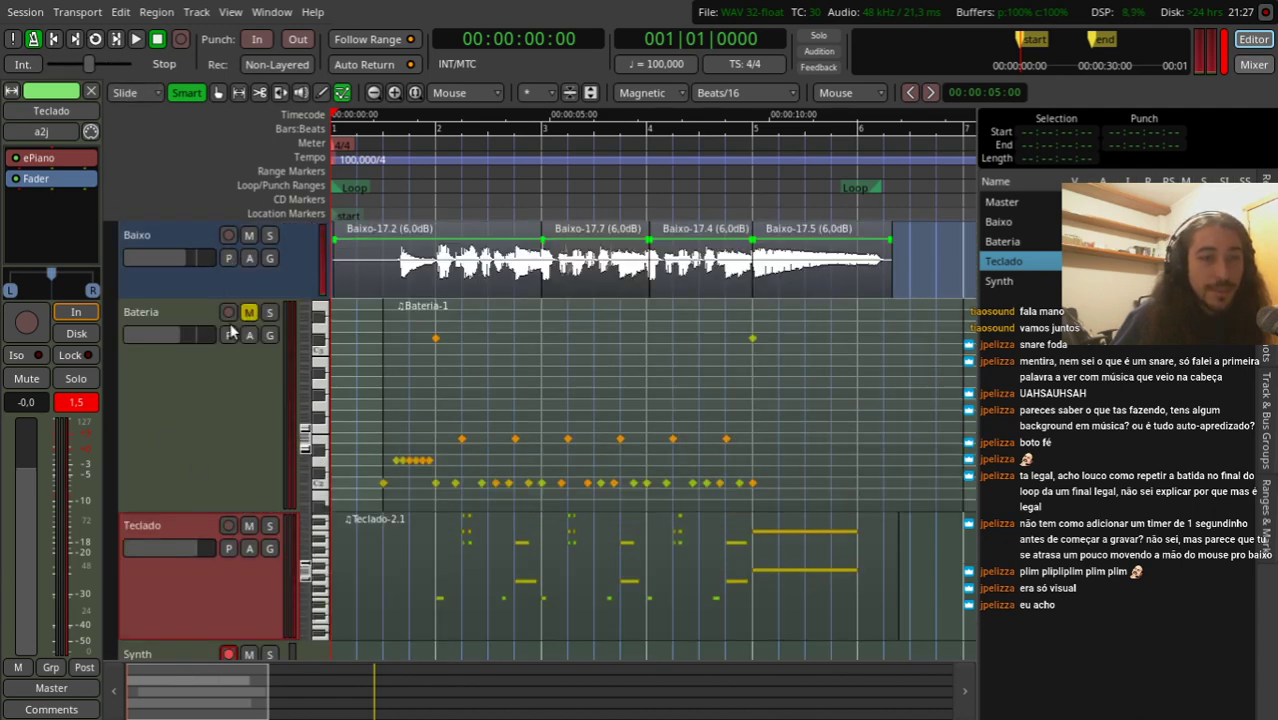
click(249, 312)
click(269, 312)
scroll(202, 376, down, 2)
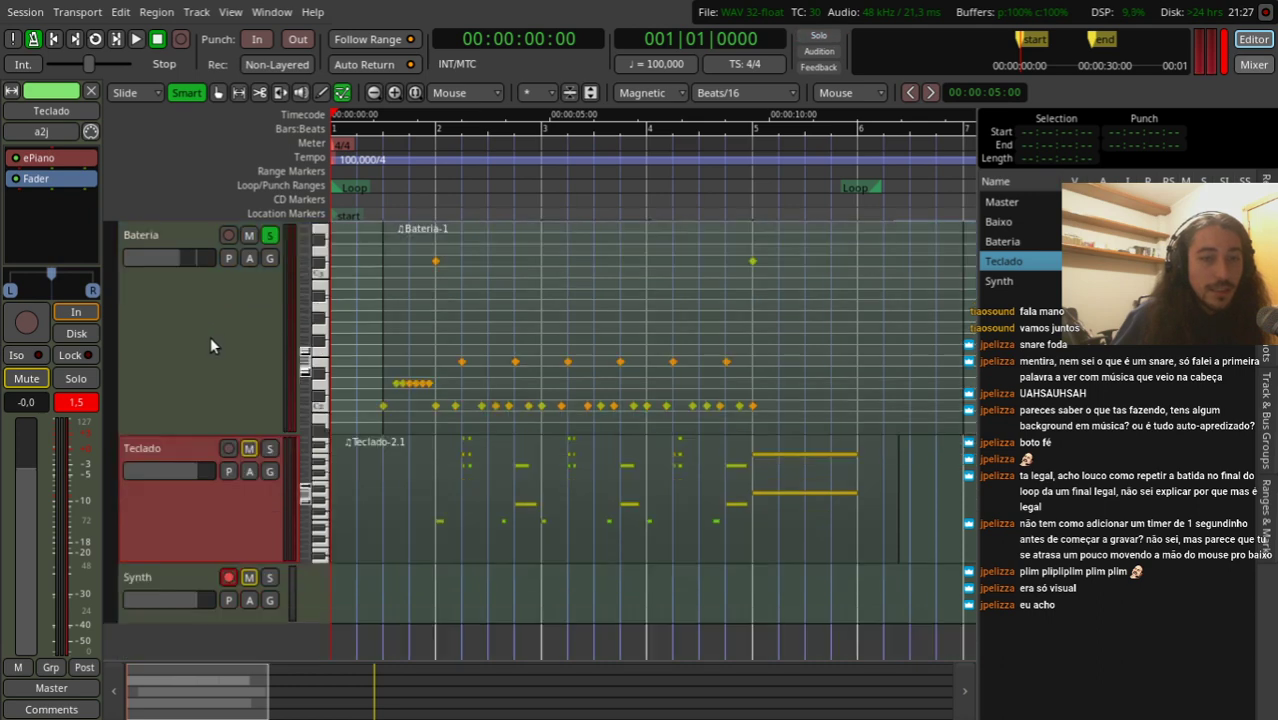
key(space)
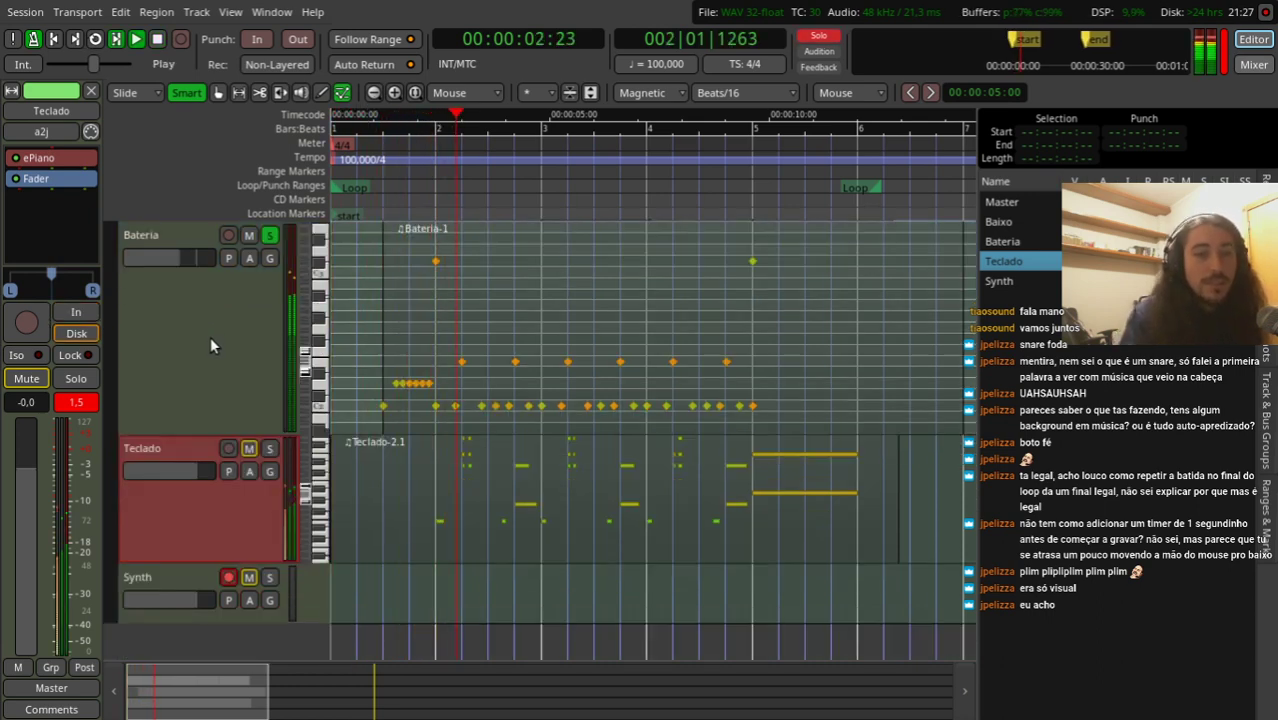
key(space)
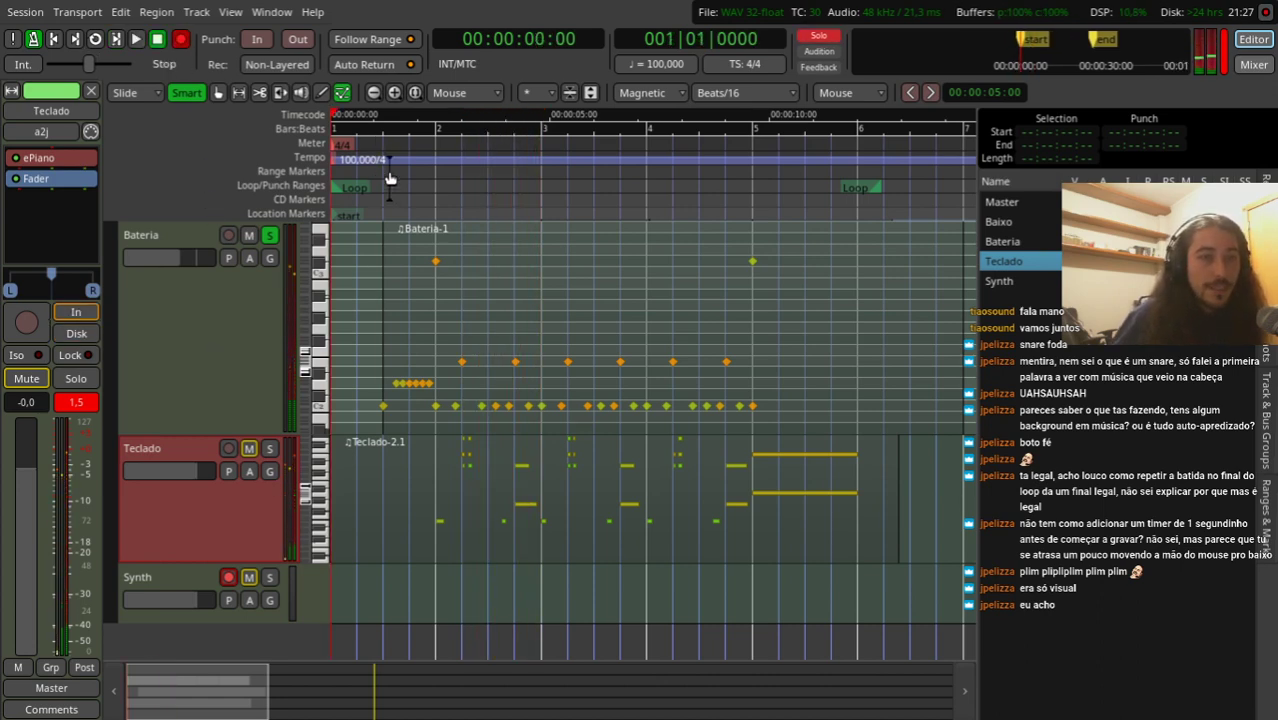
Step: Record a short first Synth take from the session start, solo the Synth track and remove that take
drag(388, 170, 261, 186)
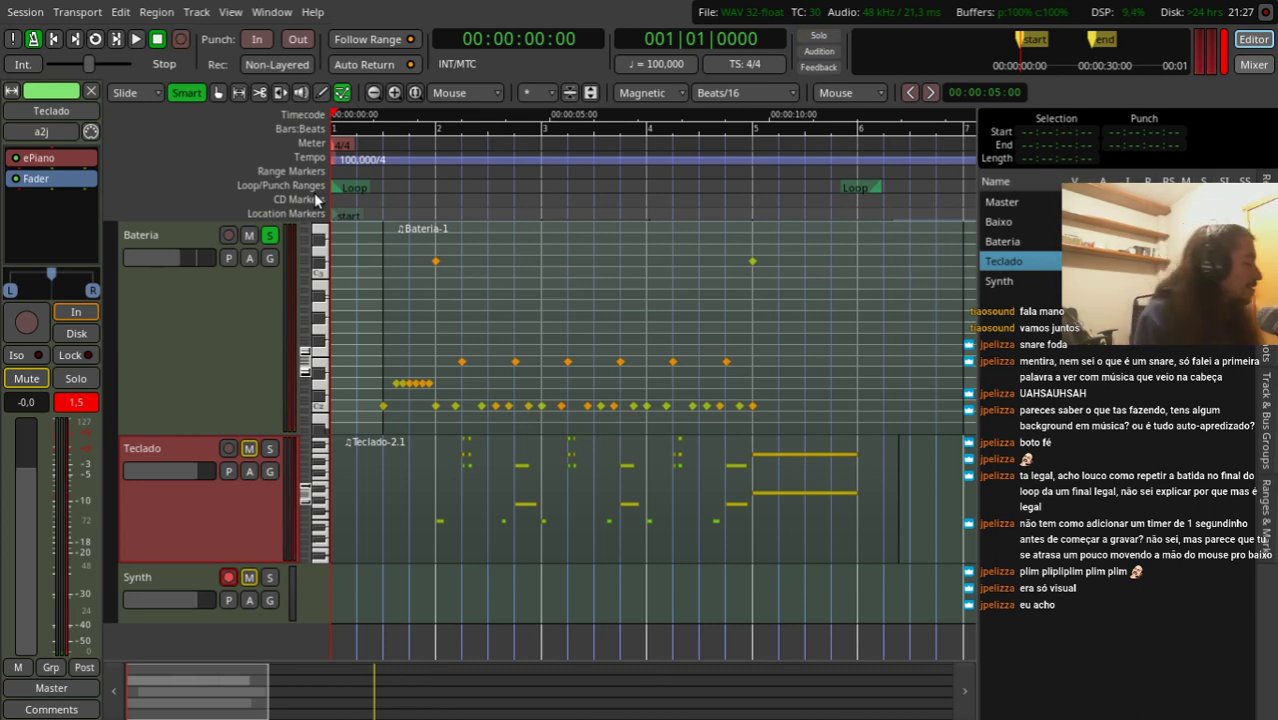
key(space)
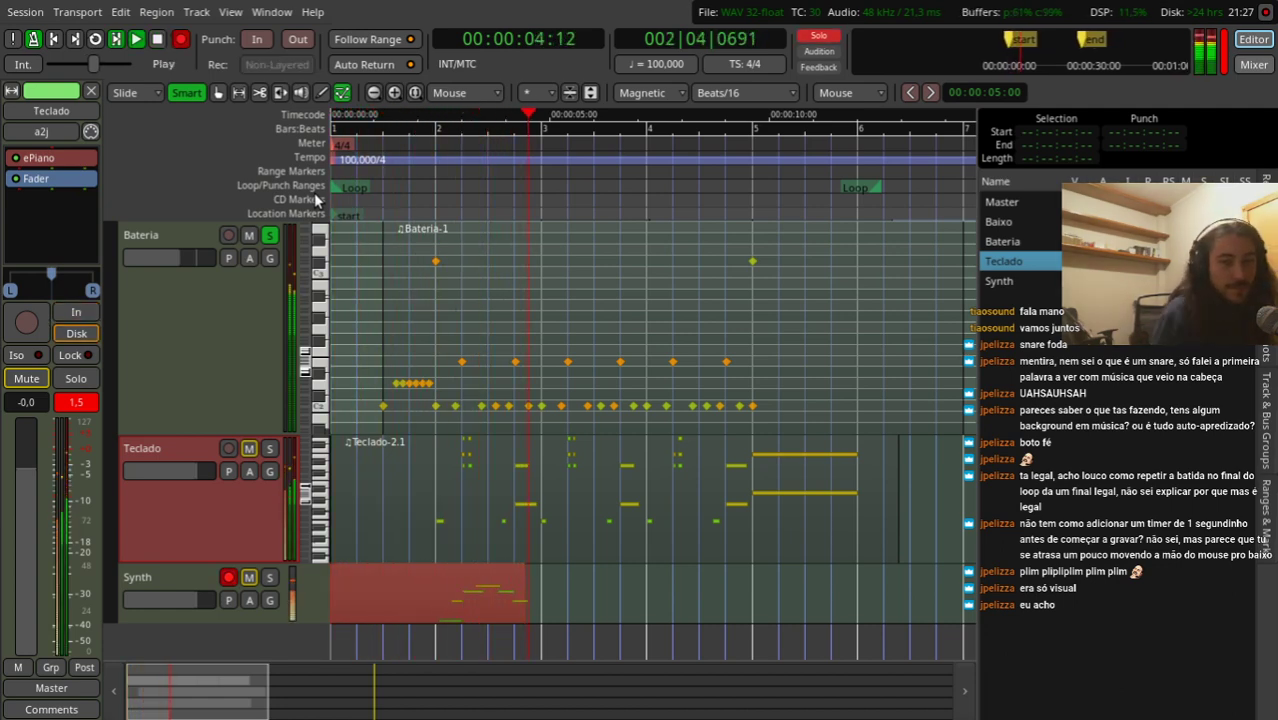
key(space)
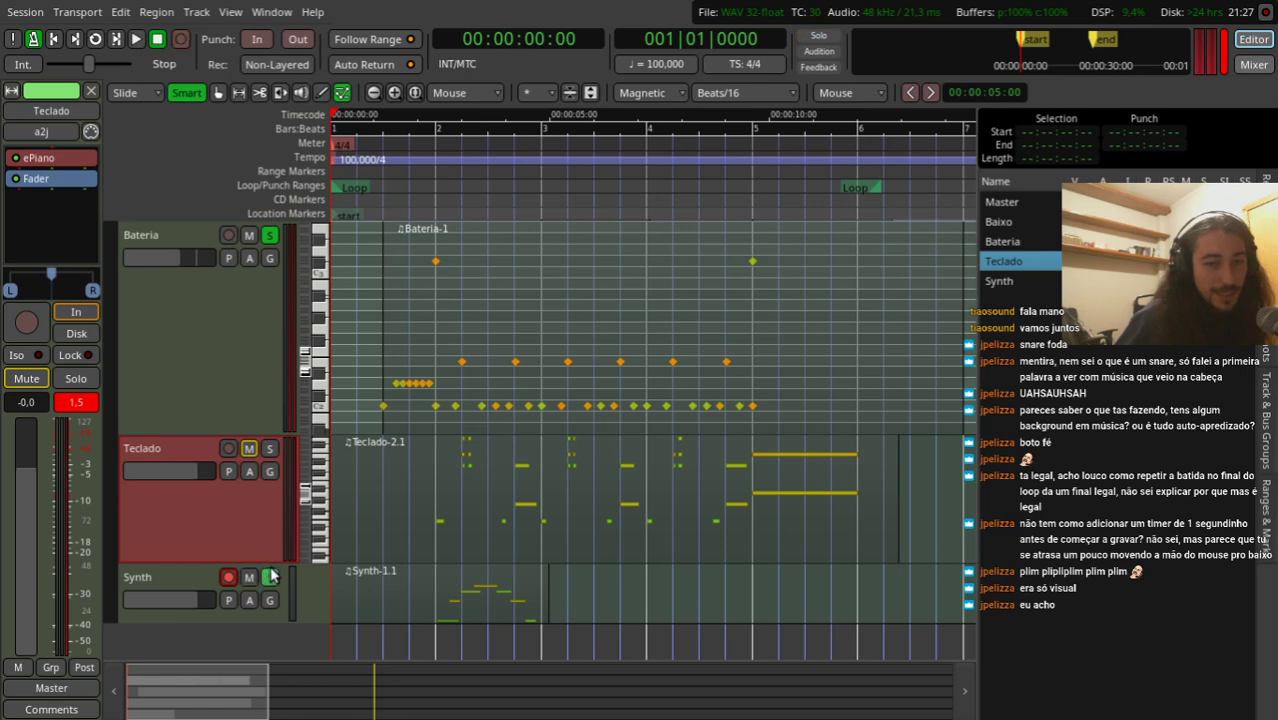
key(Delete)
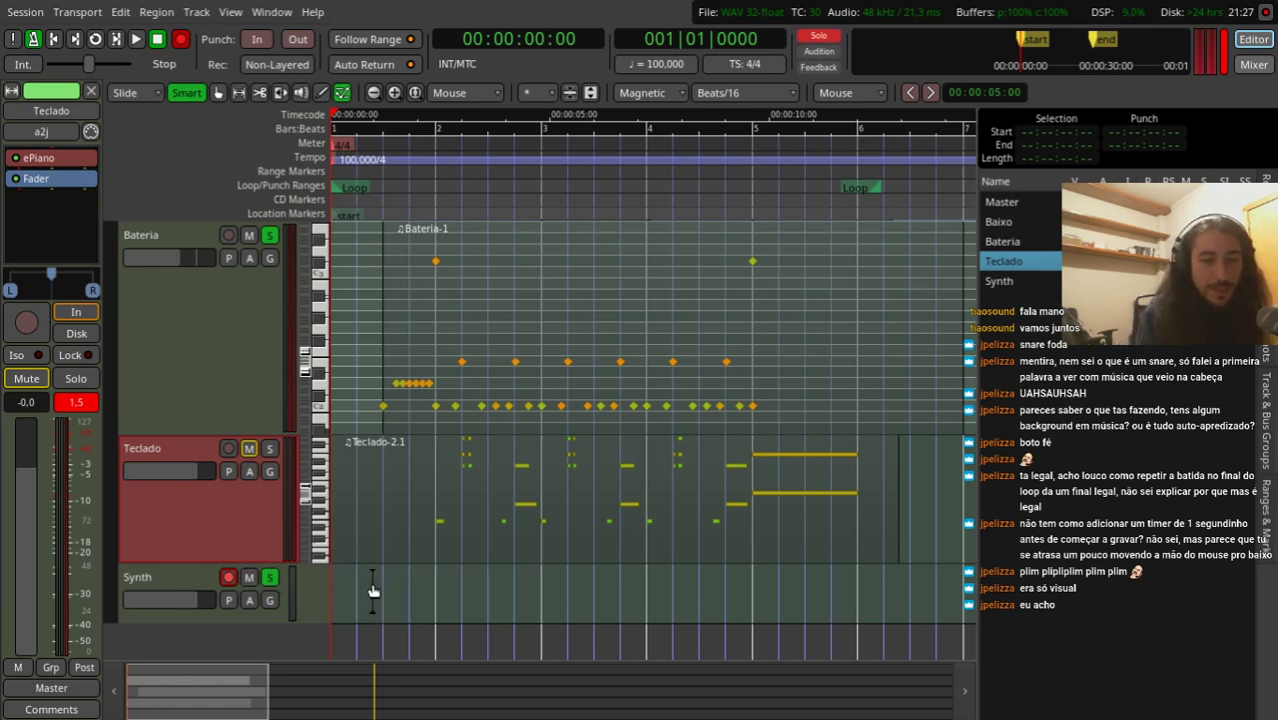
Step: Try two more Synth takes from the session start and discard each one
key(space)
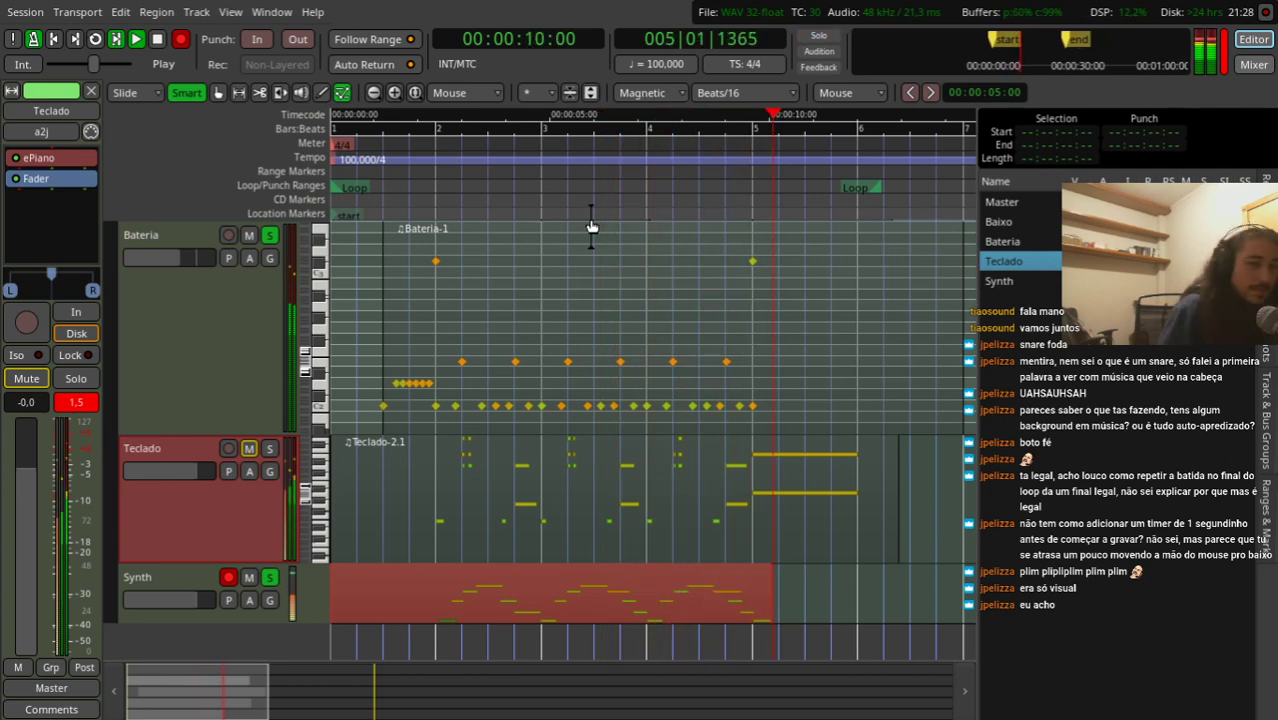
key(ctrl+z)
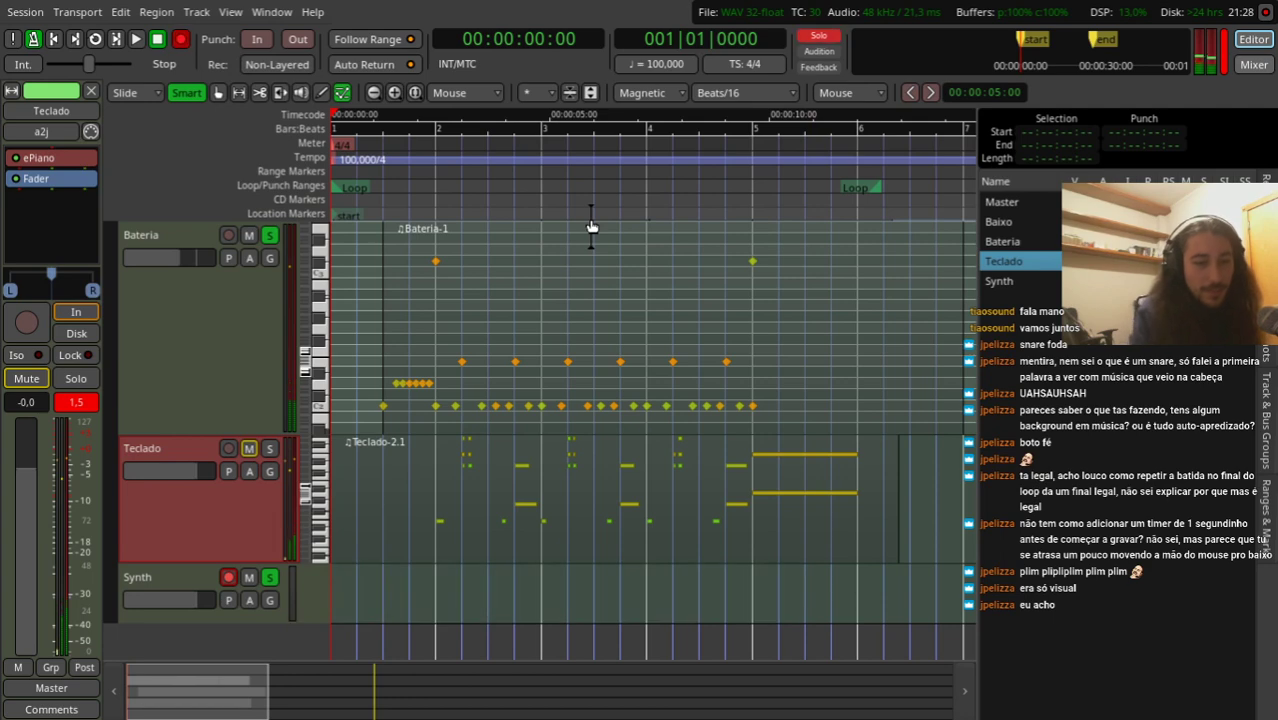
key(space)
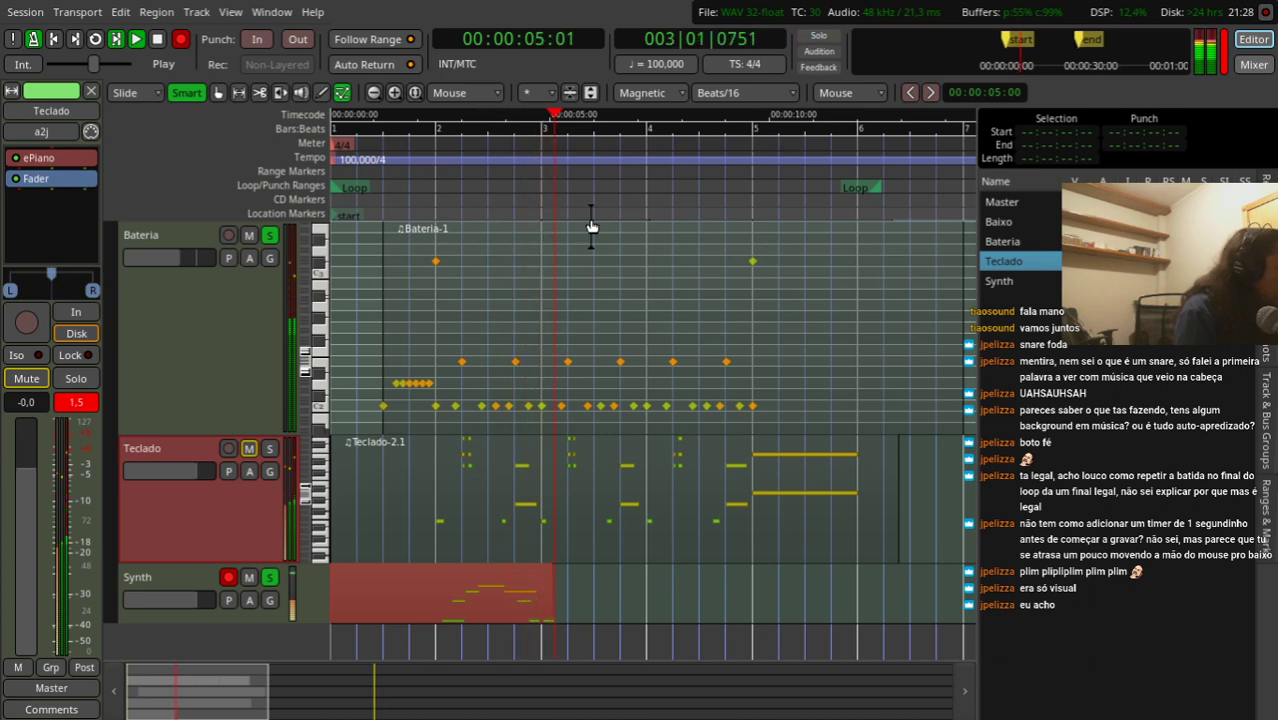
key(ctrl+space)
Step: Record the Synth melody from the session start up to bar 6, and place the playhead at 00:00:01:13
key(space)
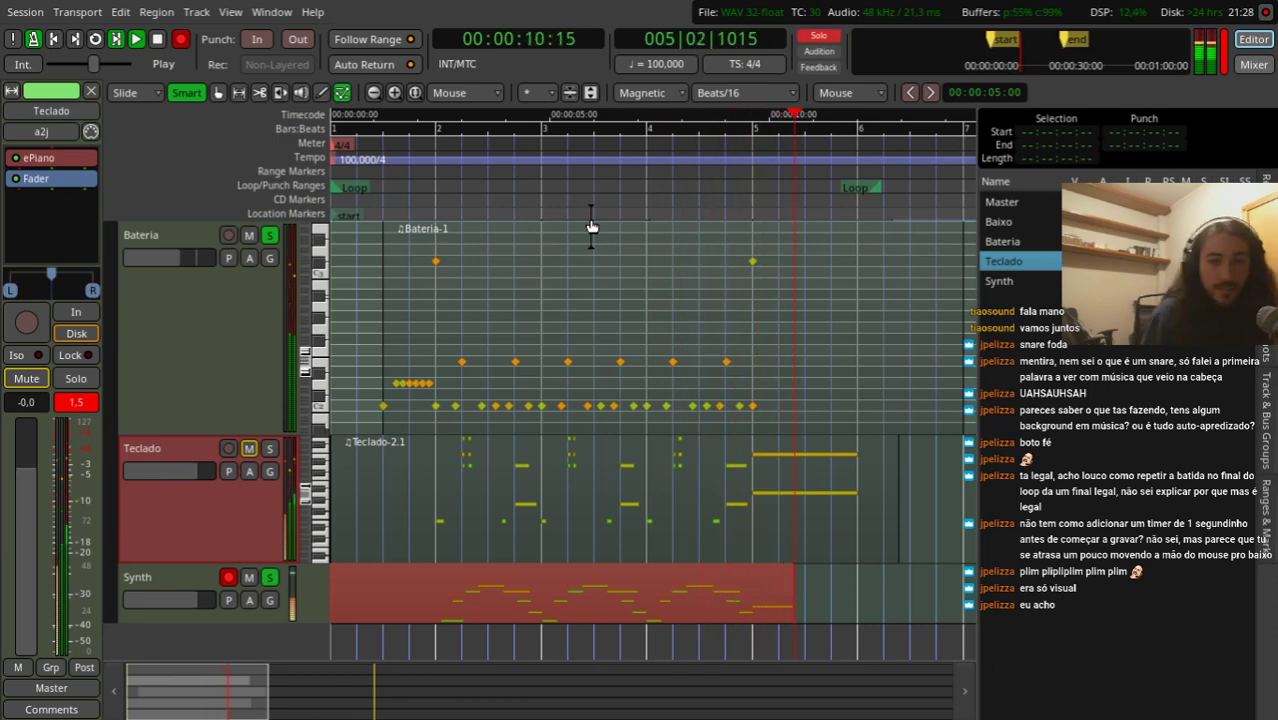
key(space)
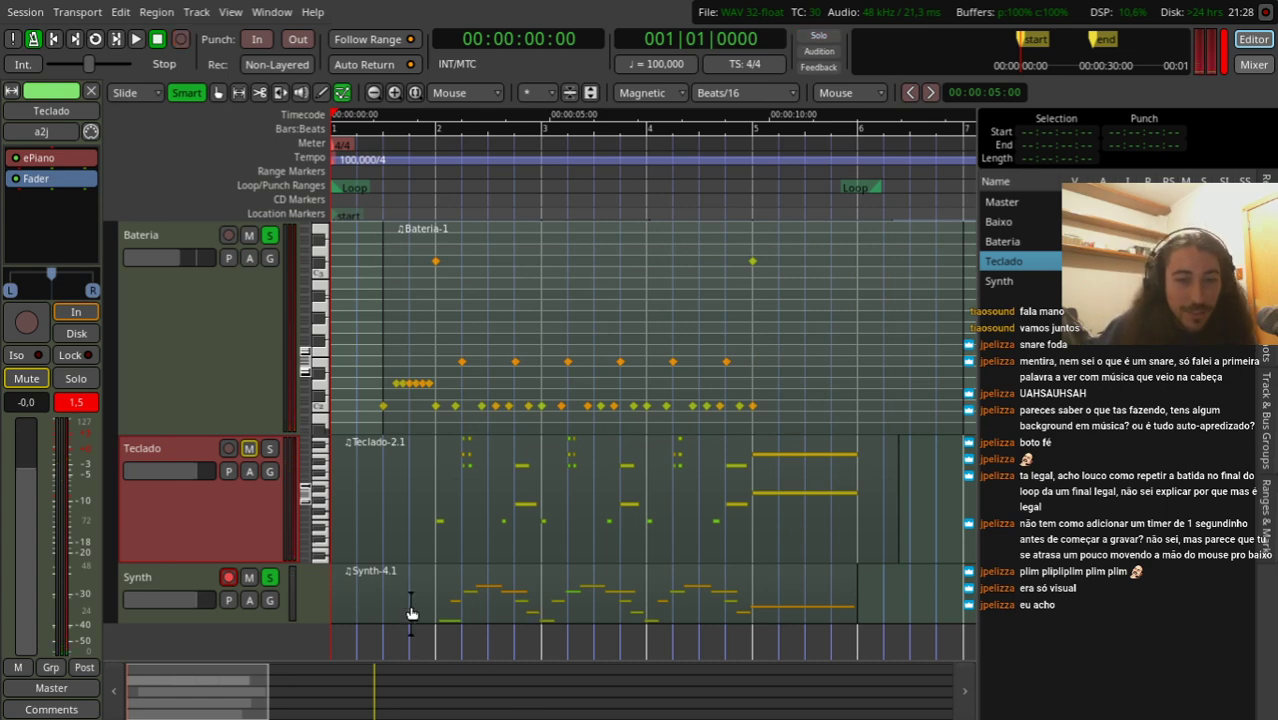
scroll(410, 604, up, 1)
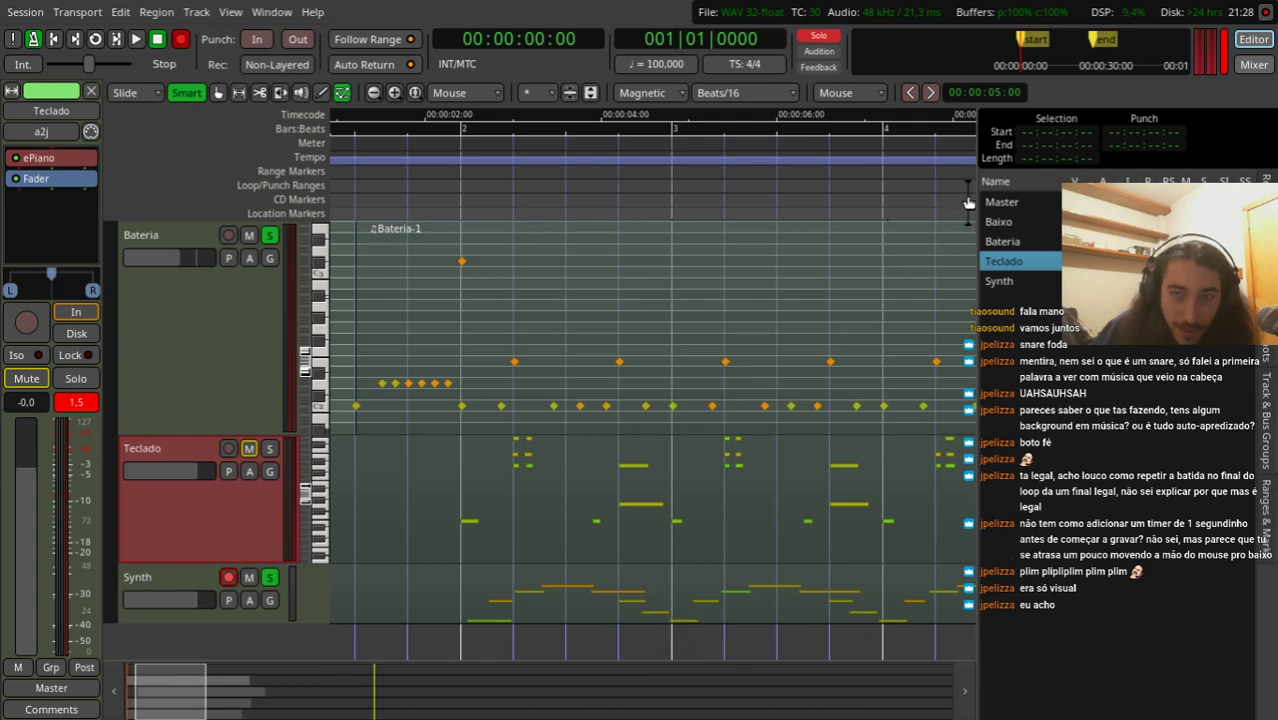
drag(966, 194, 460, 205)
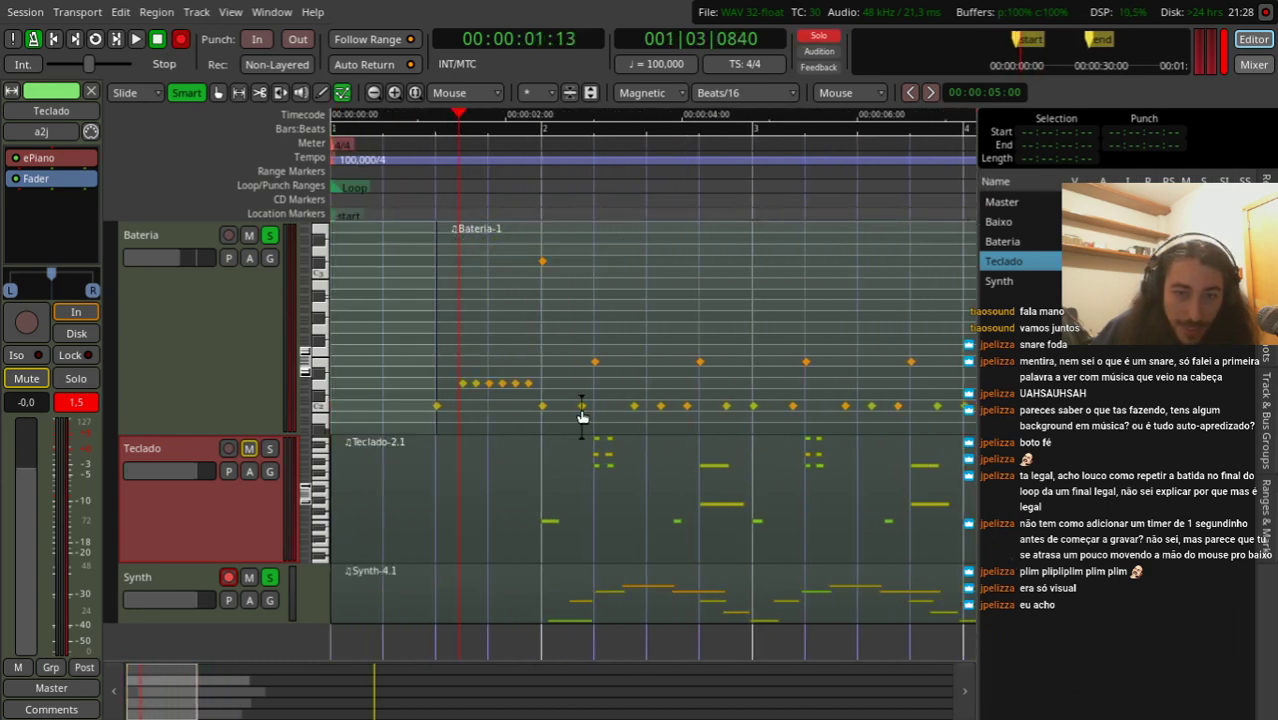
Step: Increase the Synth track's height so the recorded notes can be edited individually
click(342, 93)
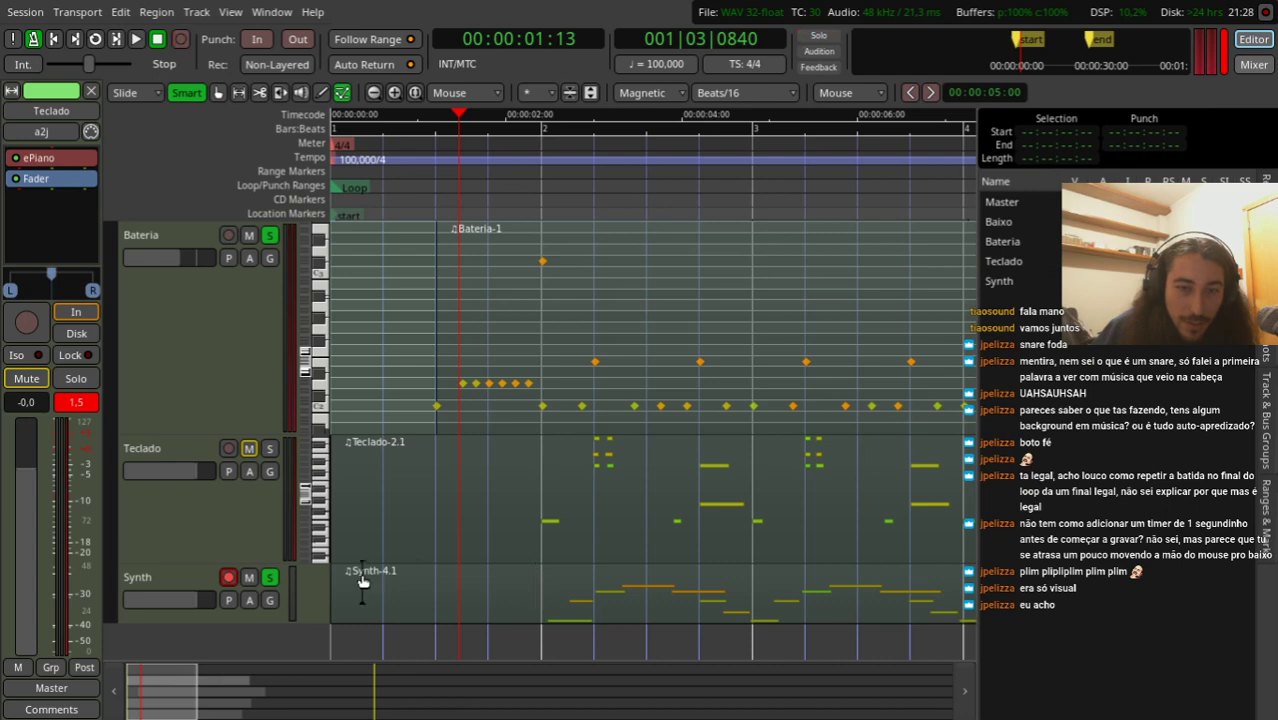
scroll(280, 650, down, 2)
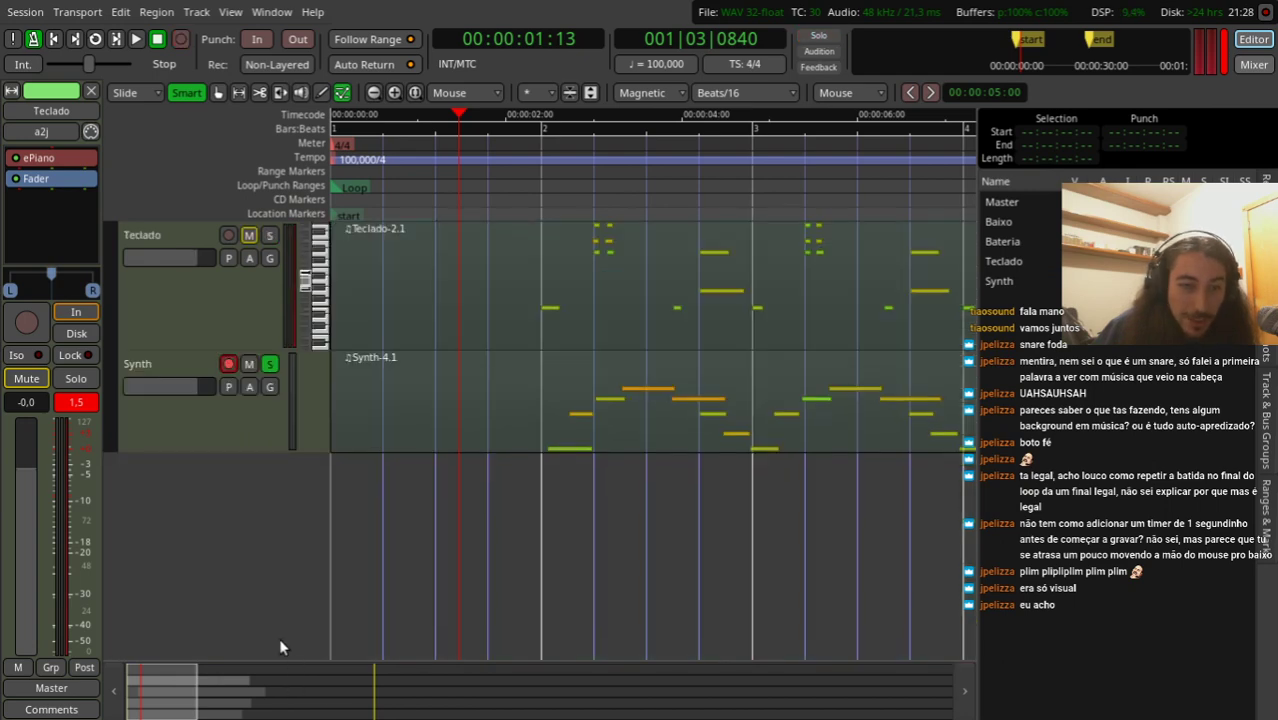
drag(251, 437, 280, 521)
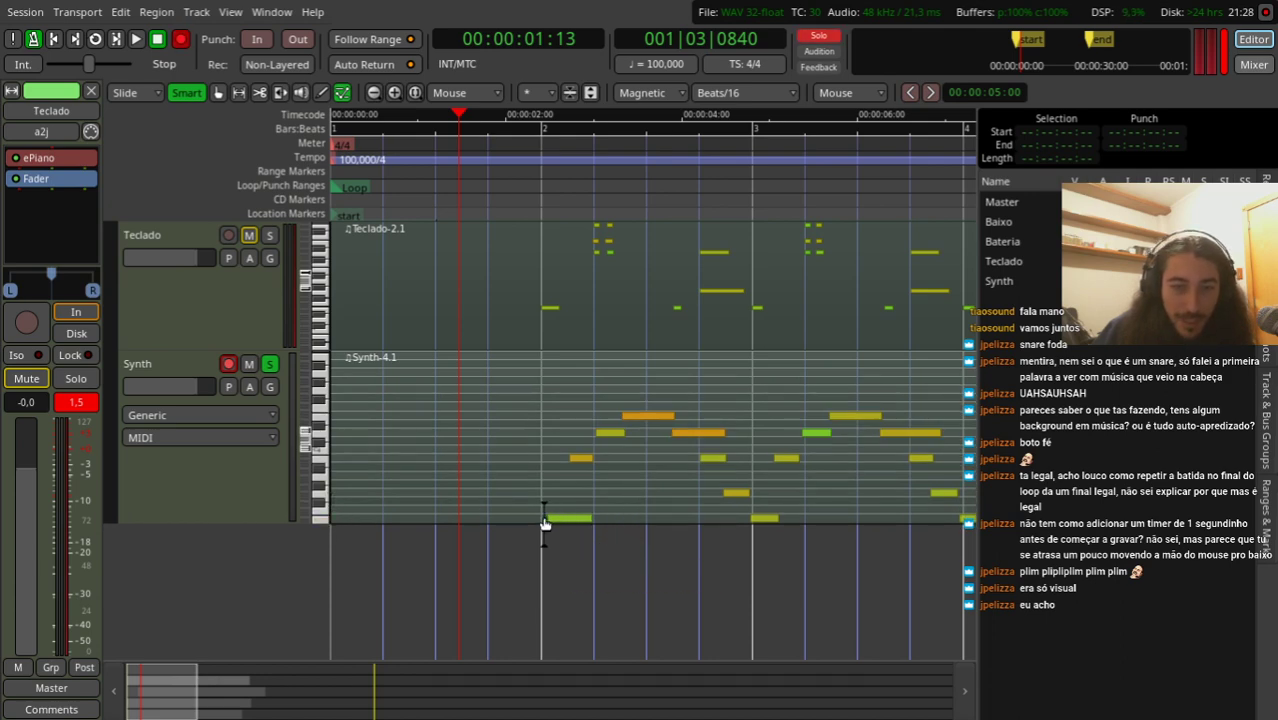
key(minus)
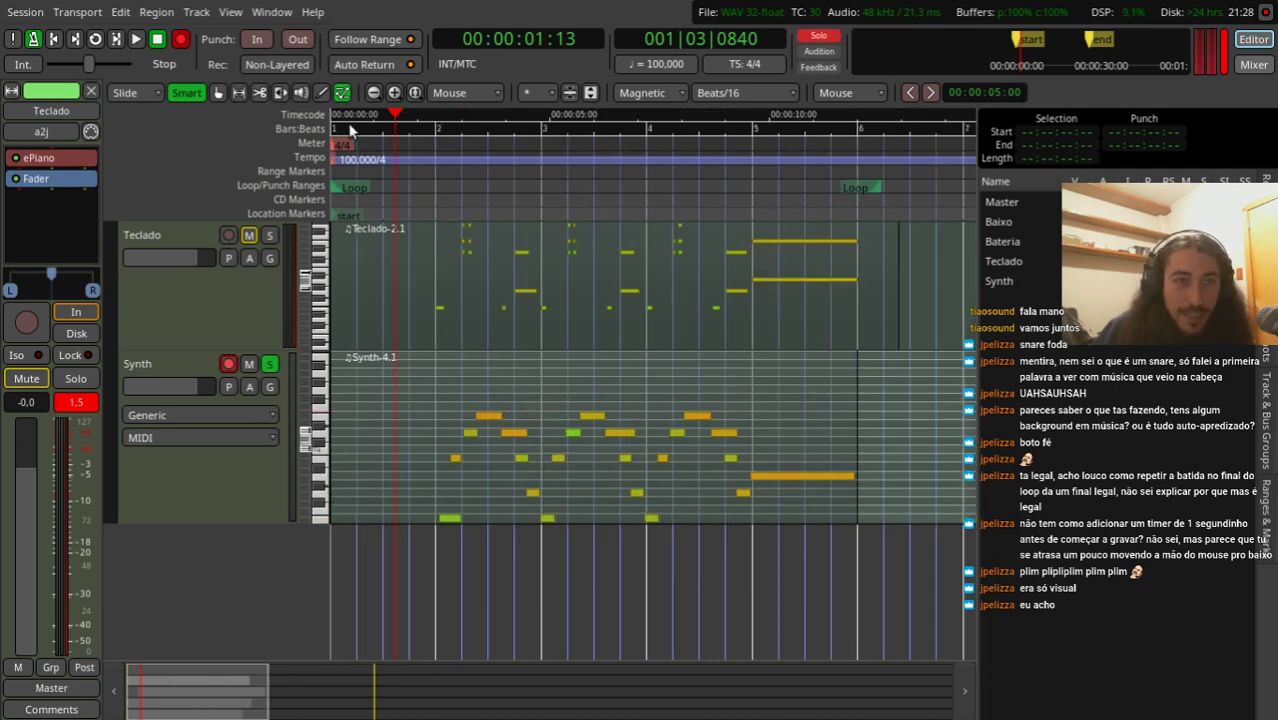
Step: Quantize all recorded Synth notes, snapping their starts to the main grid at strength 100
drag(423, 389, 799, 527)
right_click(807, 475)
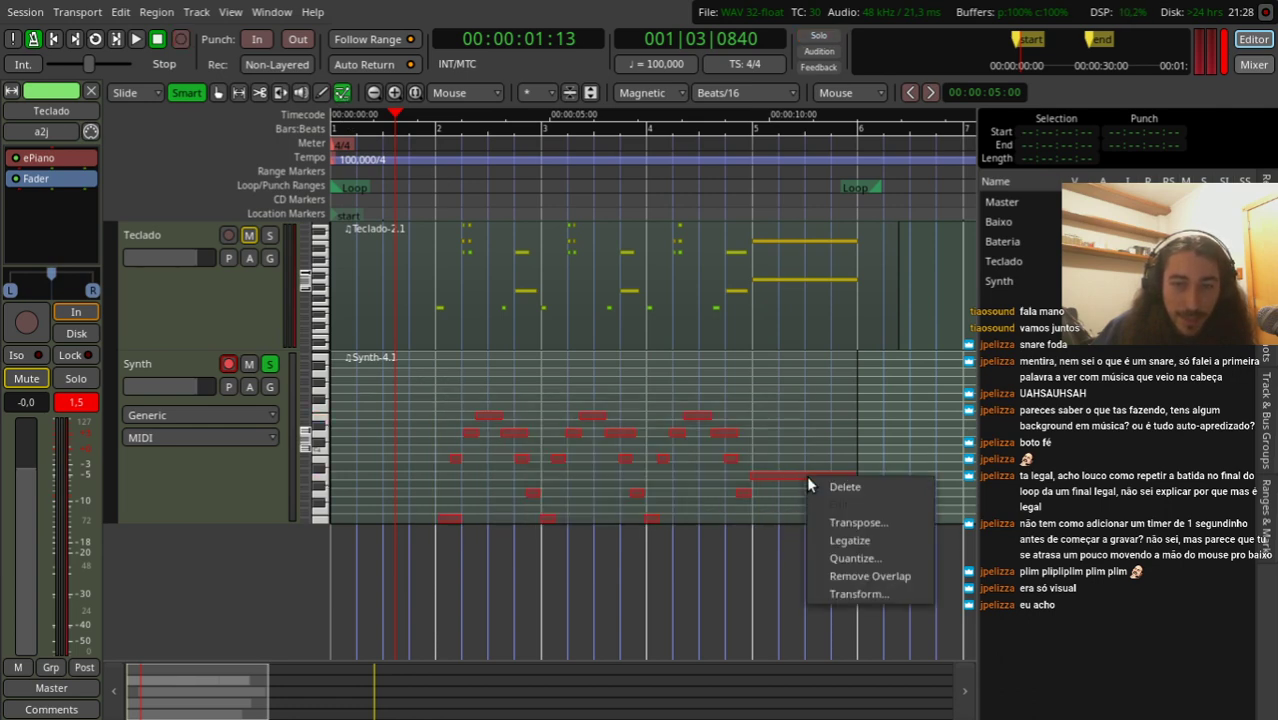
click(871, 558)
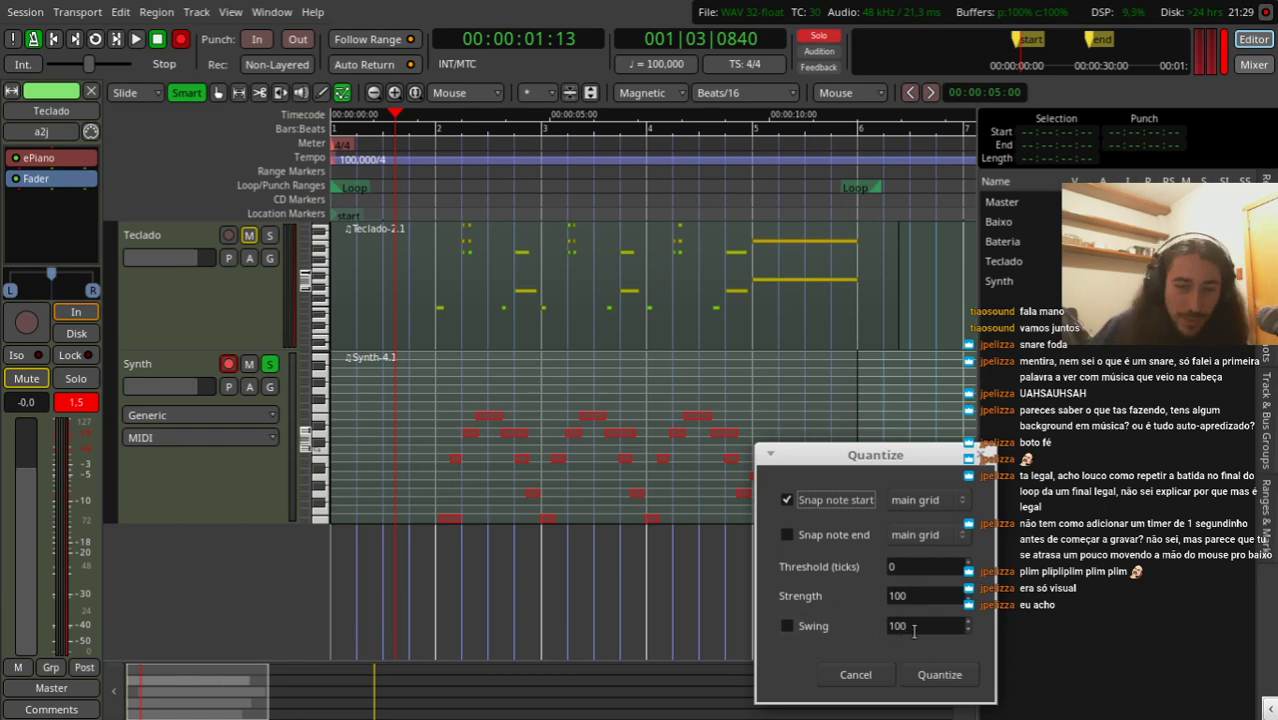
click(940, 675)
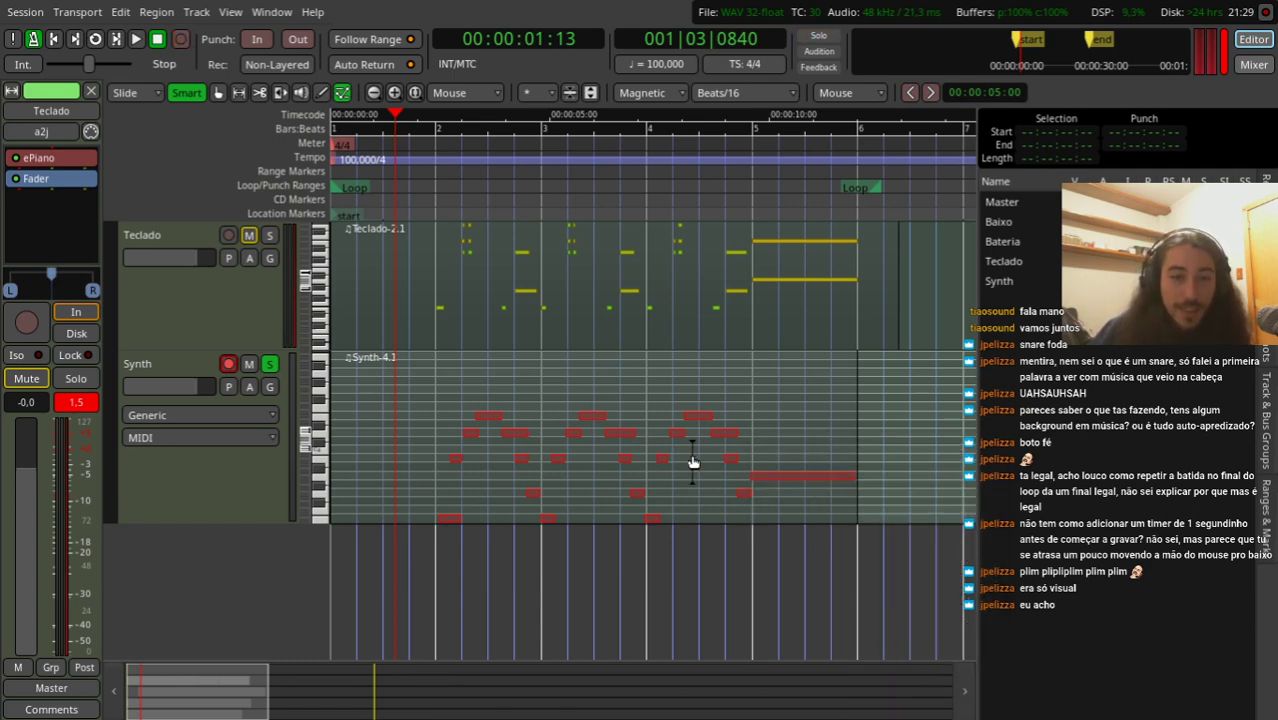
Step: Set the snap grid to Beats/4 and check the Synth notes' start positions against it
click(747, 92)
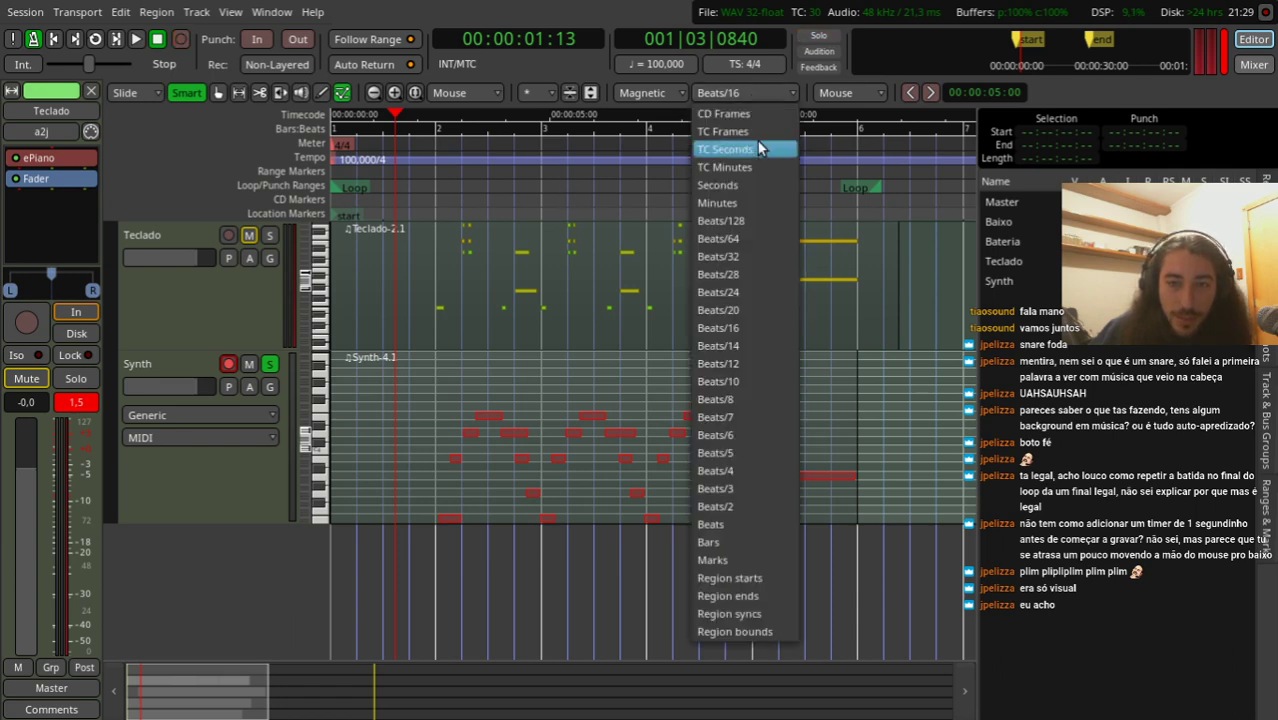
click(737, 466)
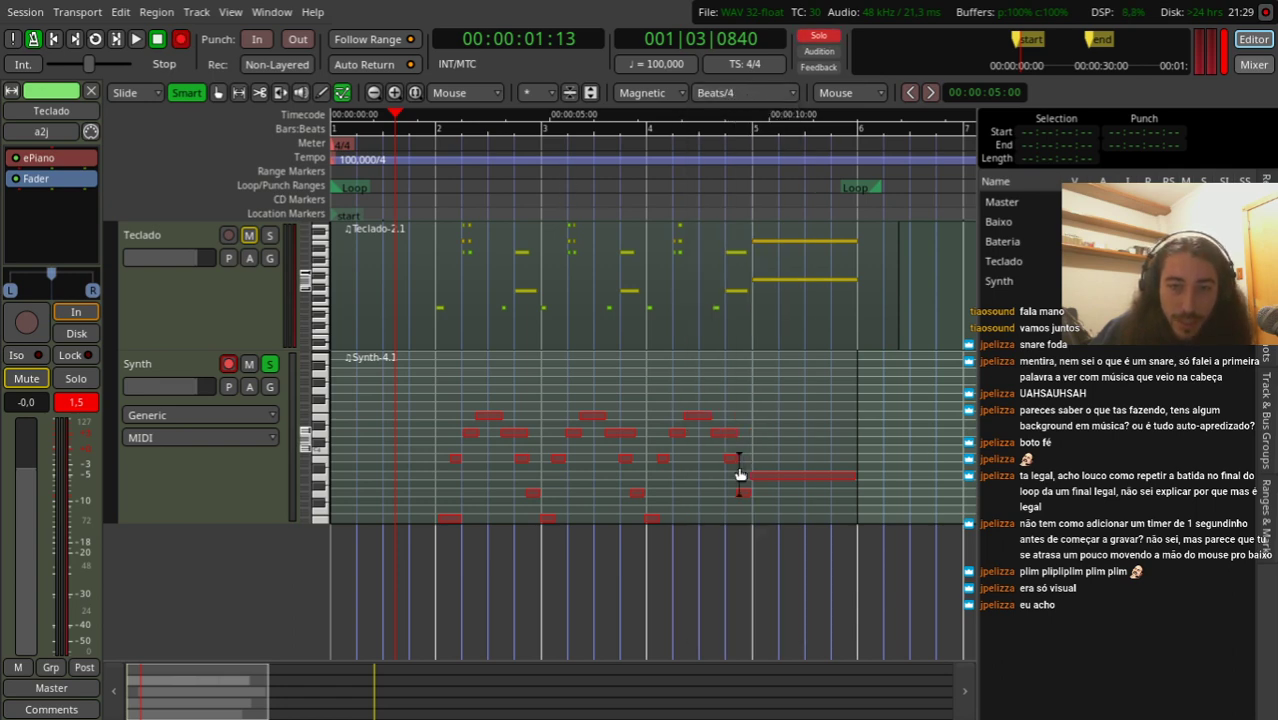
click(745, 92)
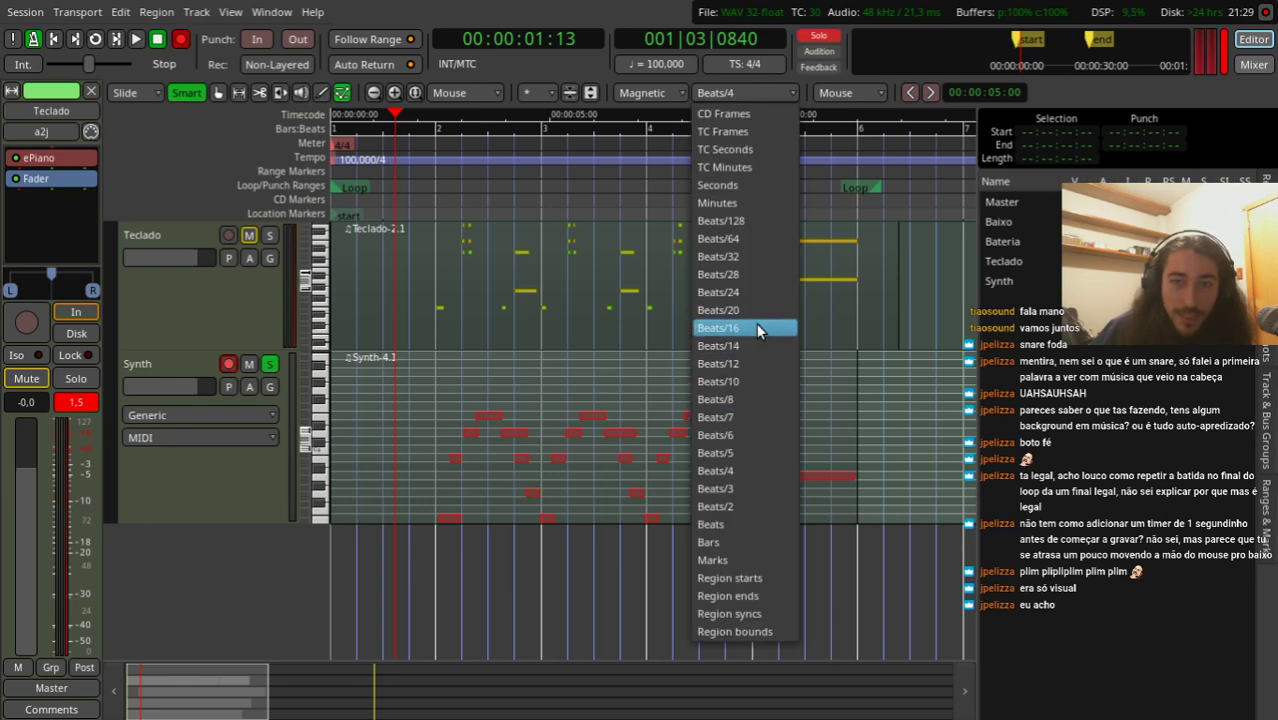
click(749, 471)
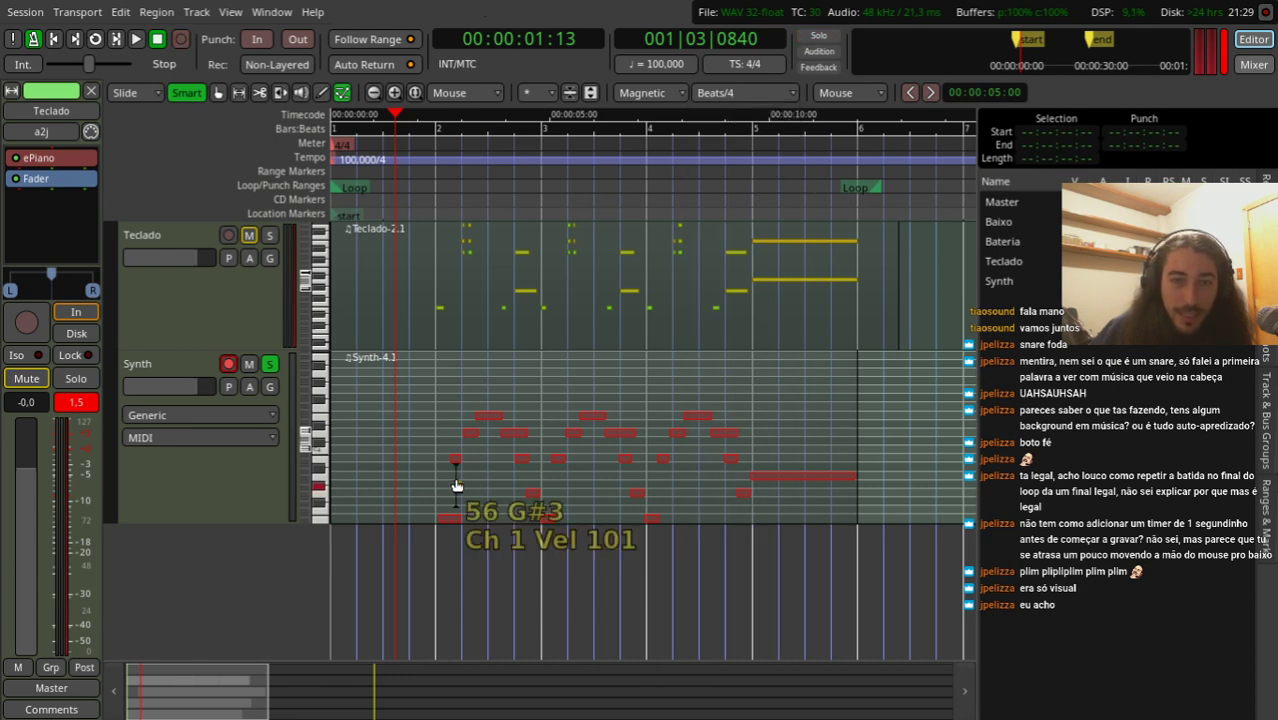
scroll(435, 462, up, 2)
scroll(435, 462, up, 2)
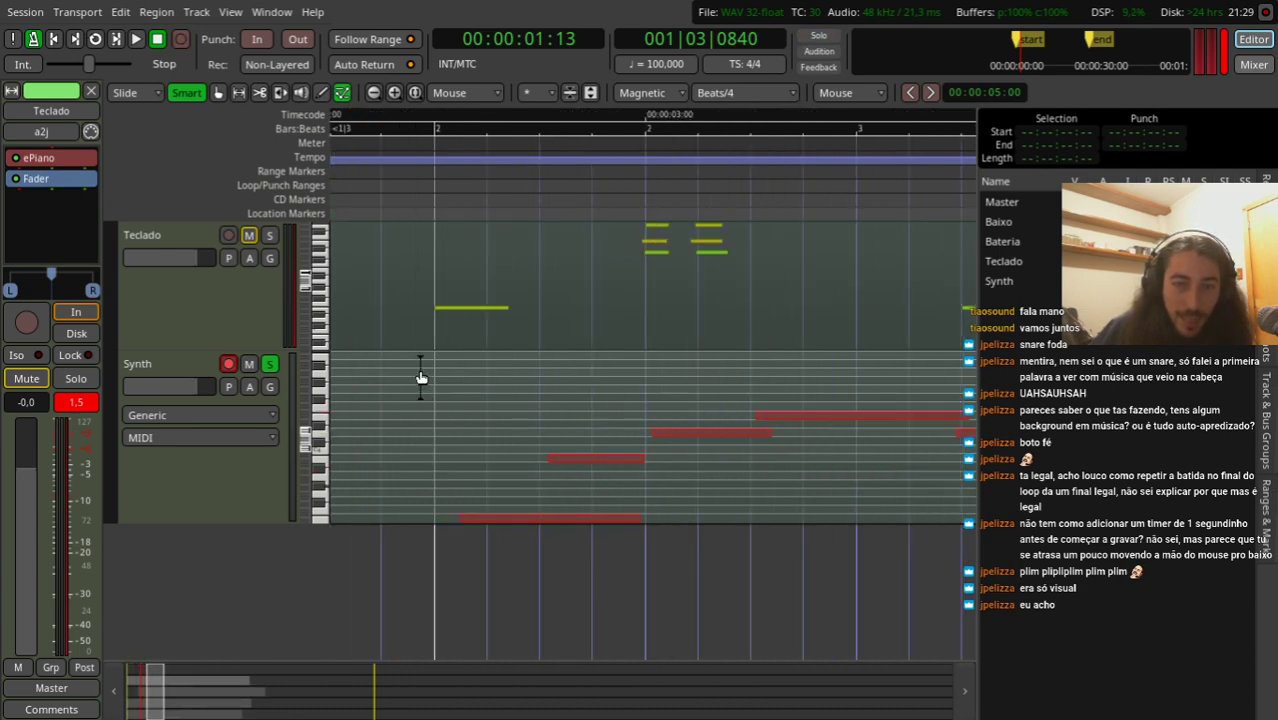
scroll(420, 400, down, 5)
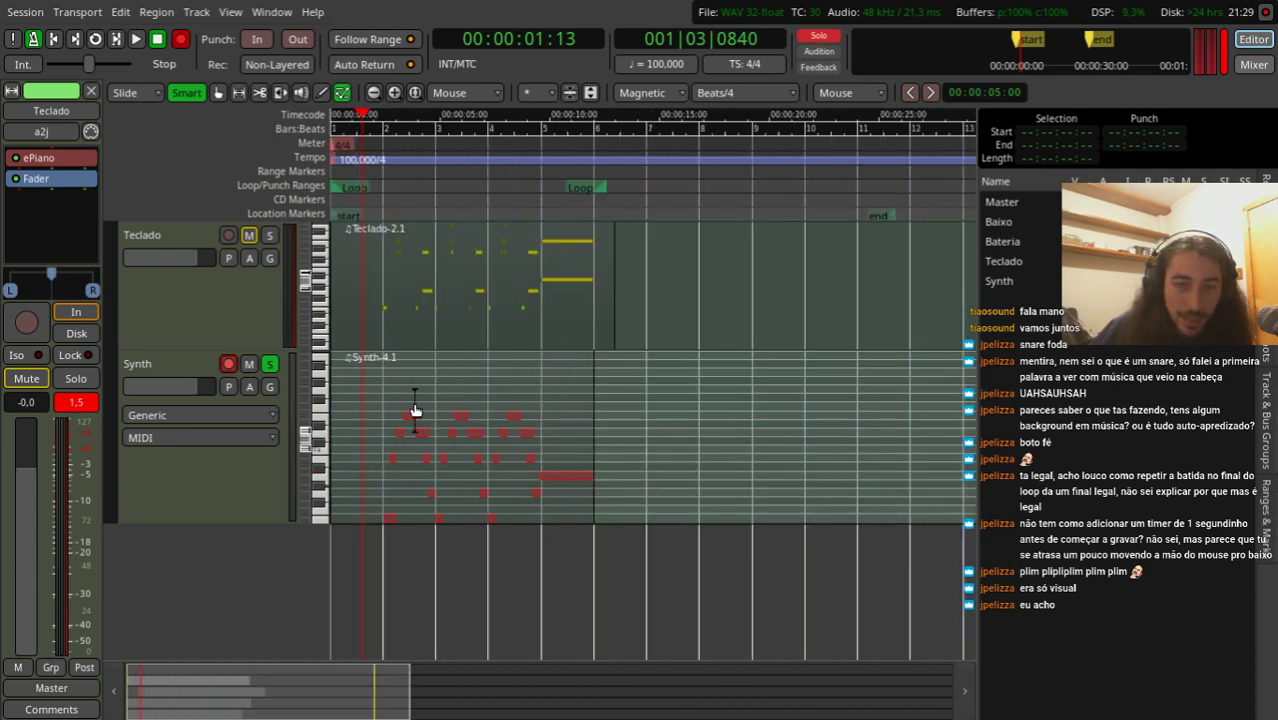
scroll(392, 396, up, 4)
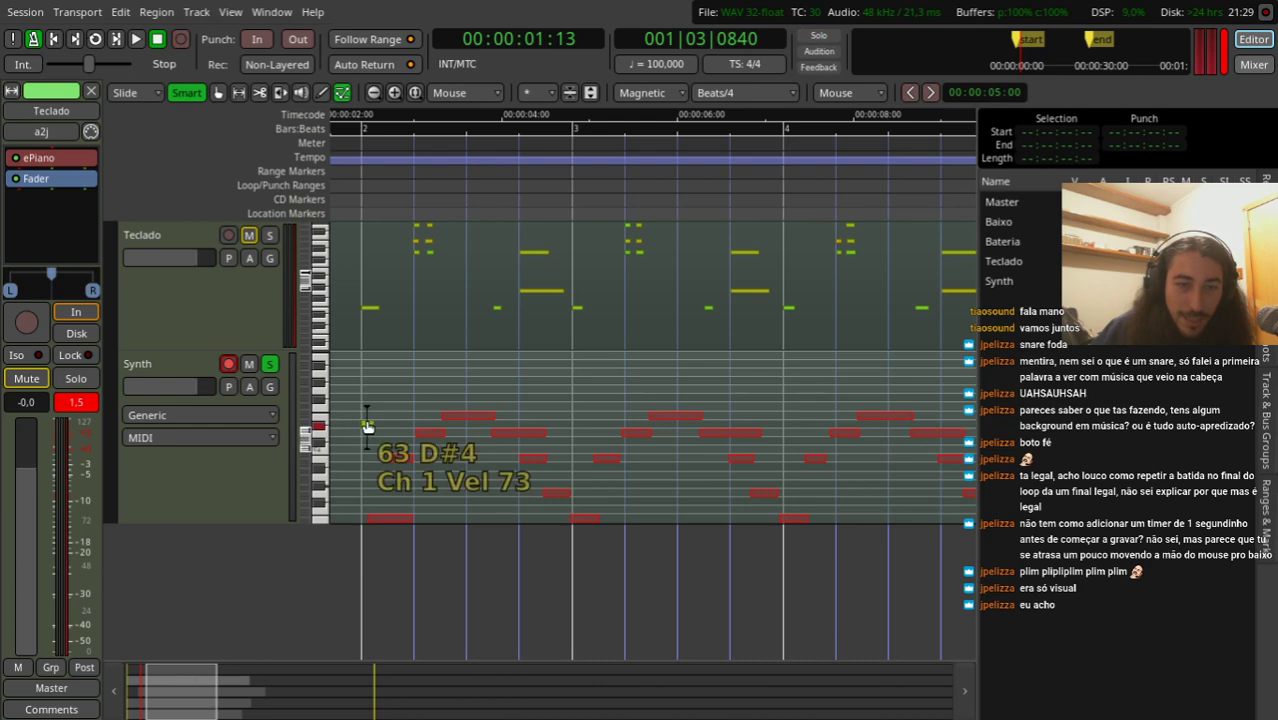
Step: Quantize all Synth notes again, snapping their starts to the Beats/4 main grid at strength 100
scroll(361, 428, up, 4)
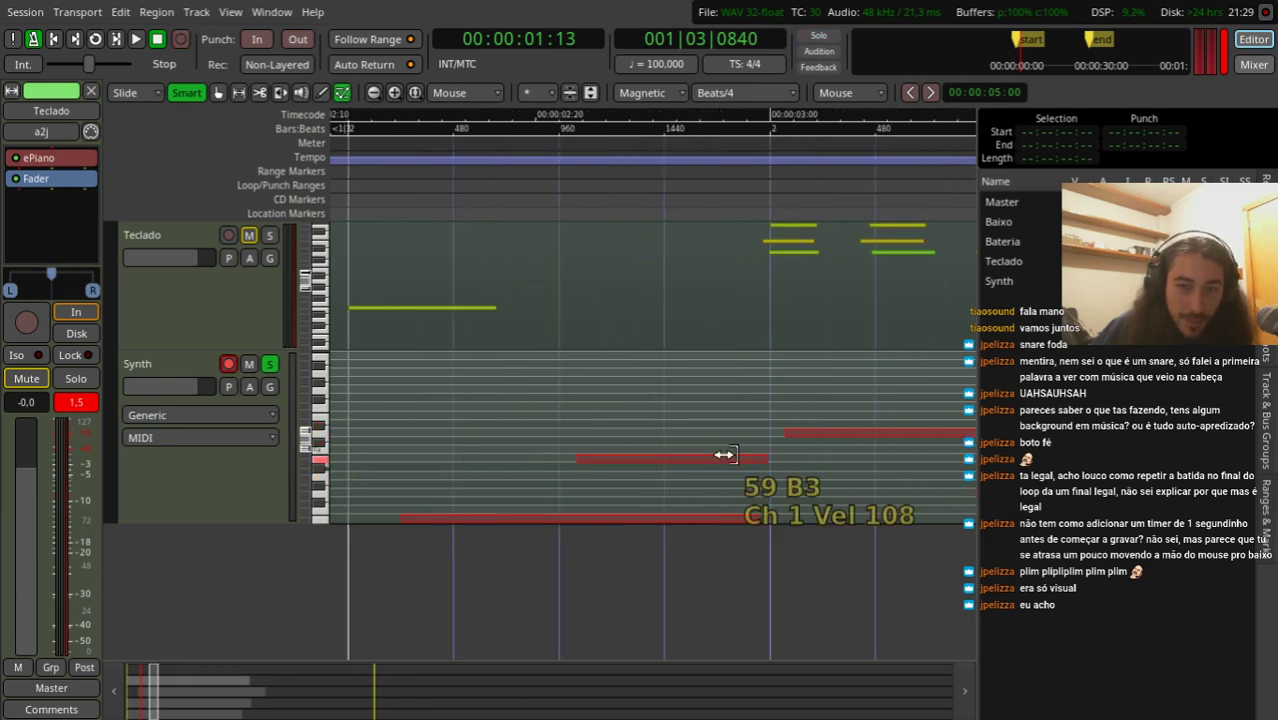
scroll(488, 427, down, 5)
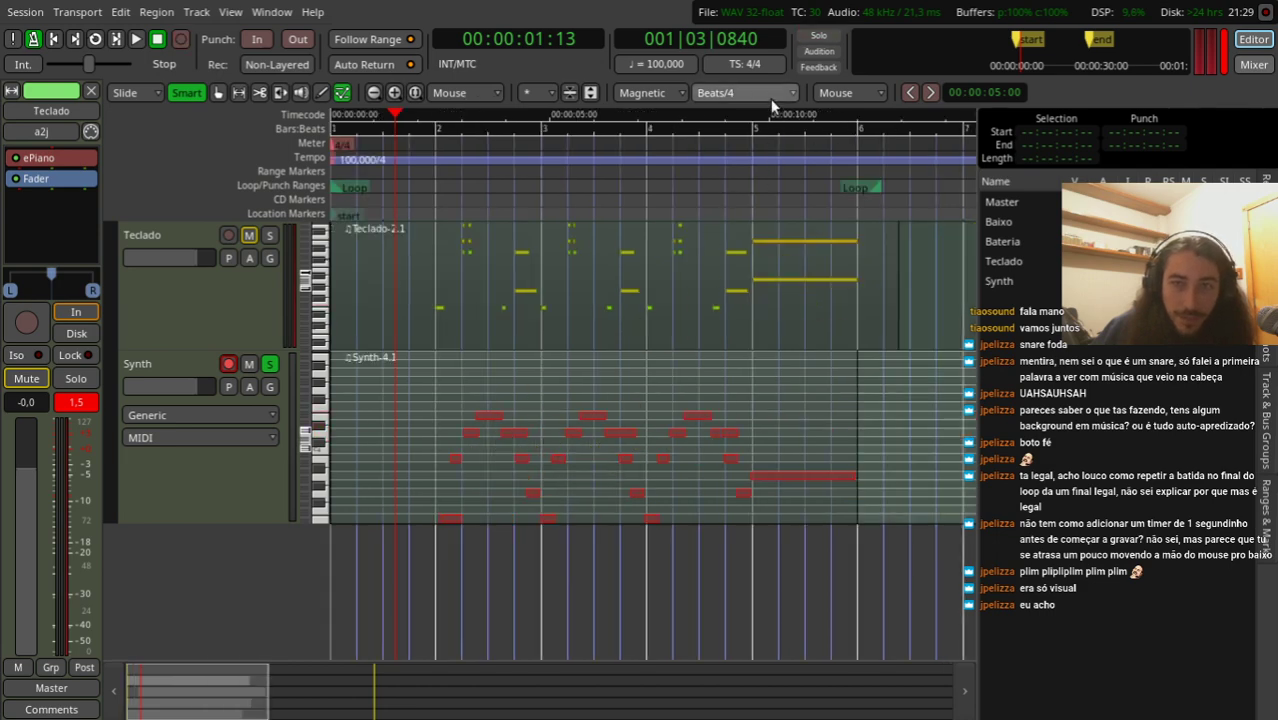
right_click(455, 521)
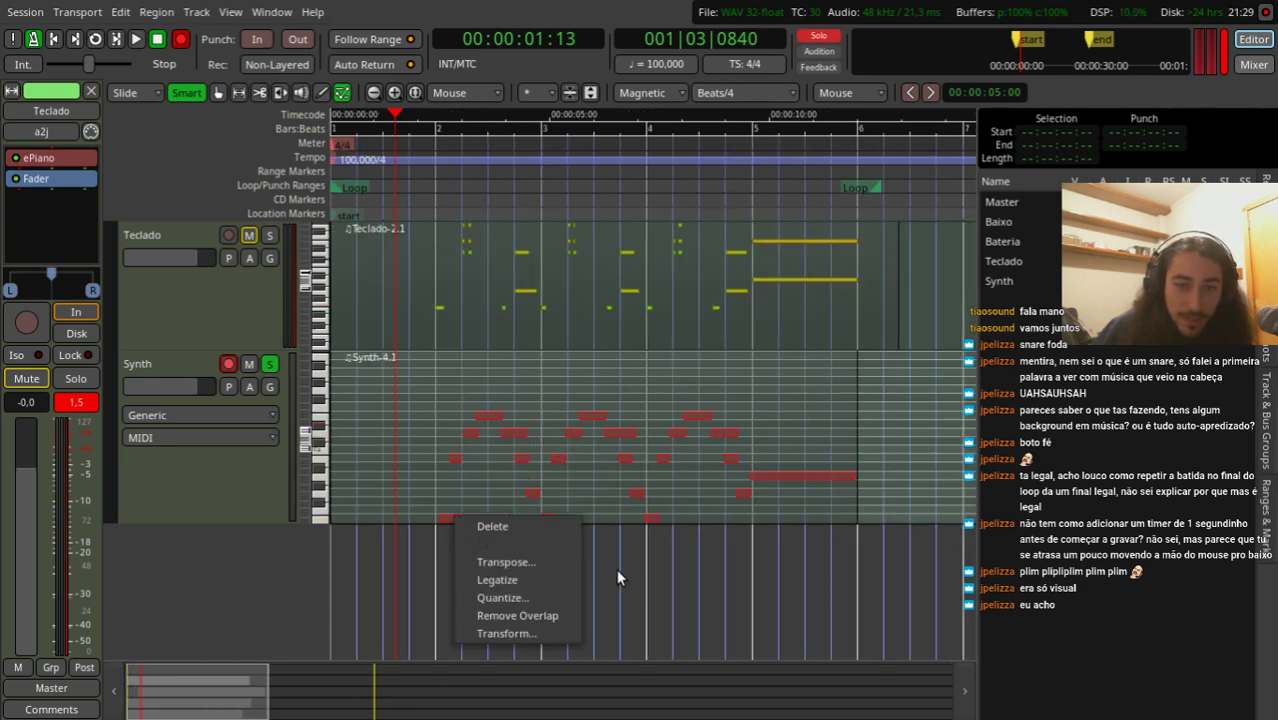
click(554, 600)
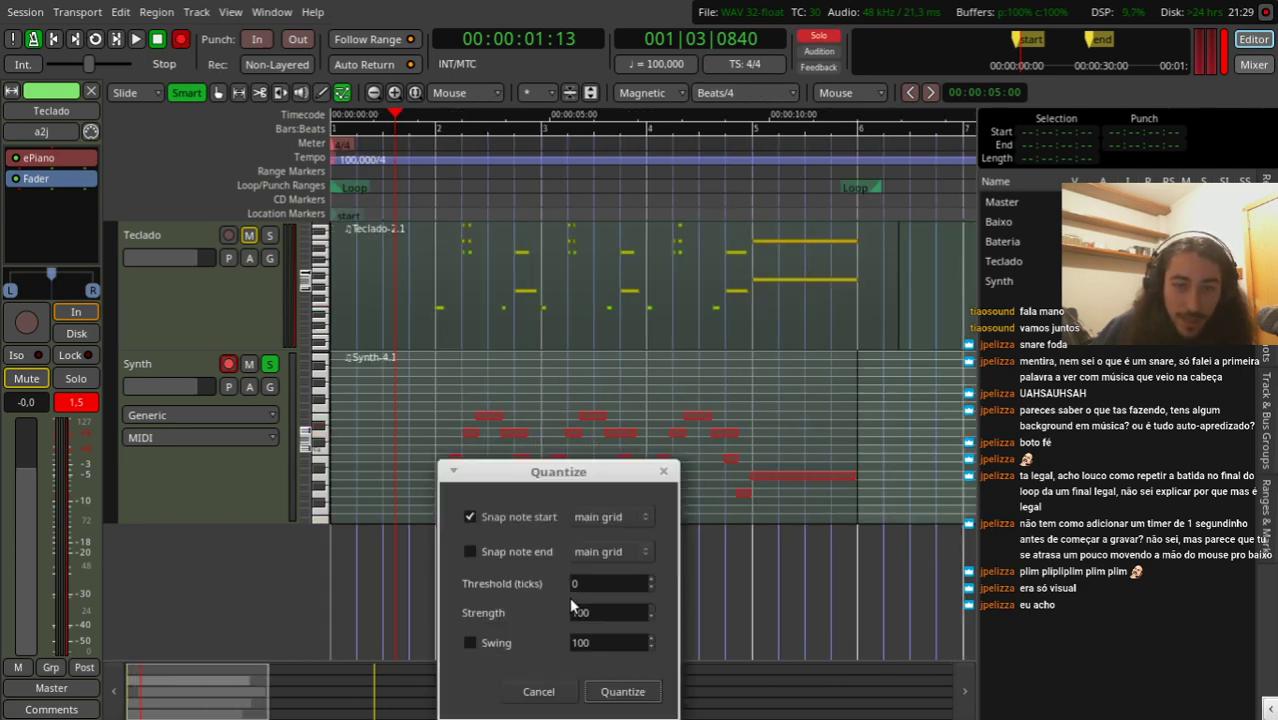
click(622, 691)
Step: Try moving the first low Synth note to the start of bar 2, then undo the move
scroll(400, 430, up, 5)
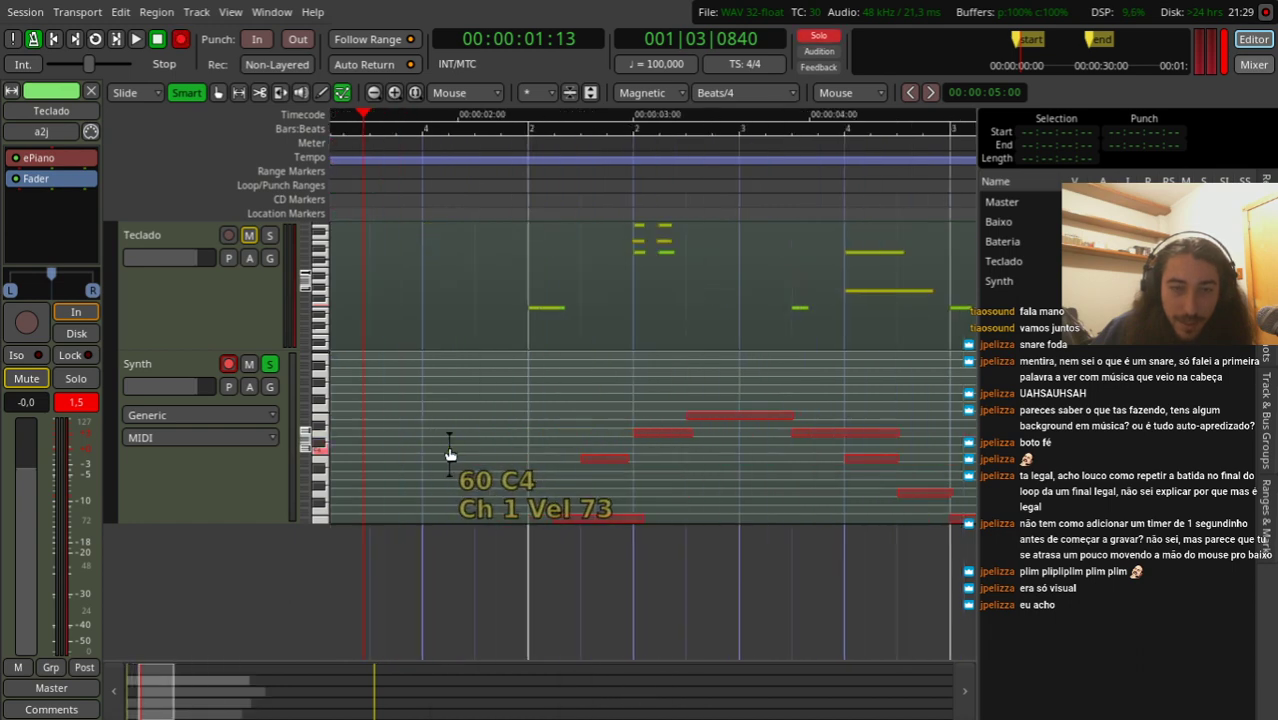
click(595, 516)
drag(594, 517, 570, 516)
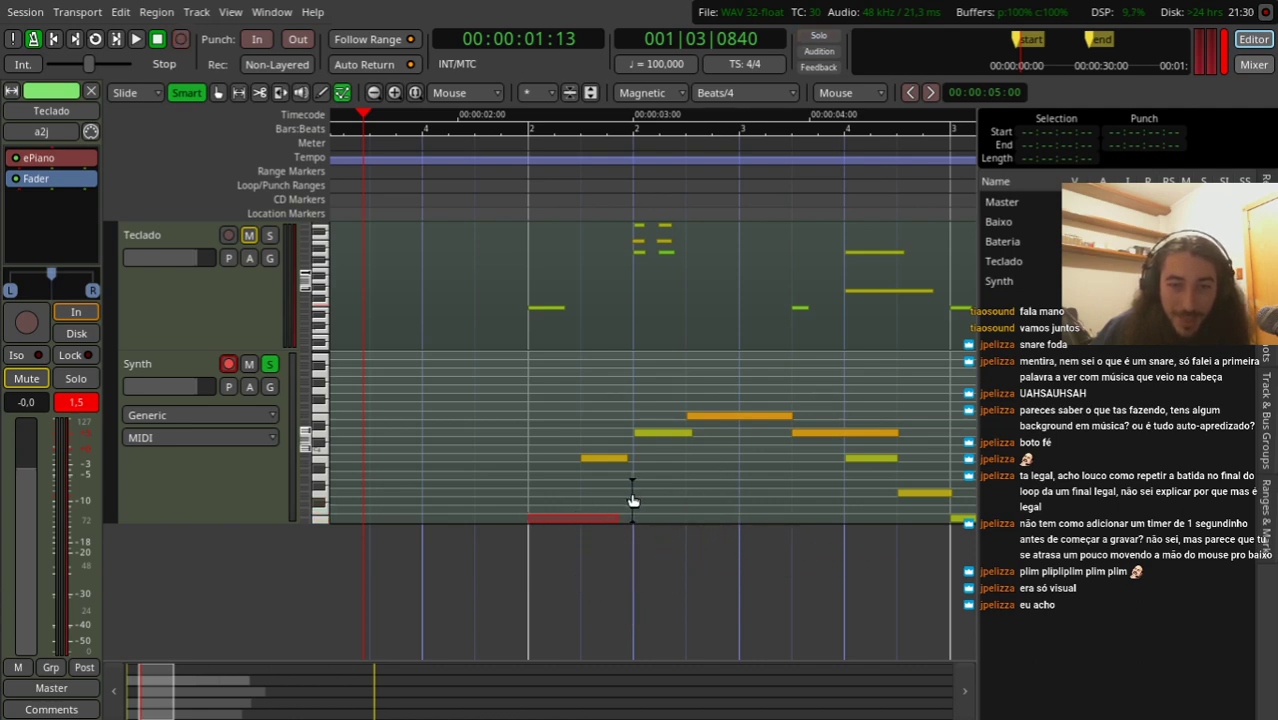
key(ctrl+z)
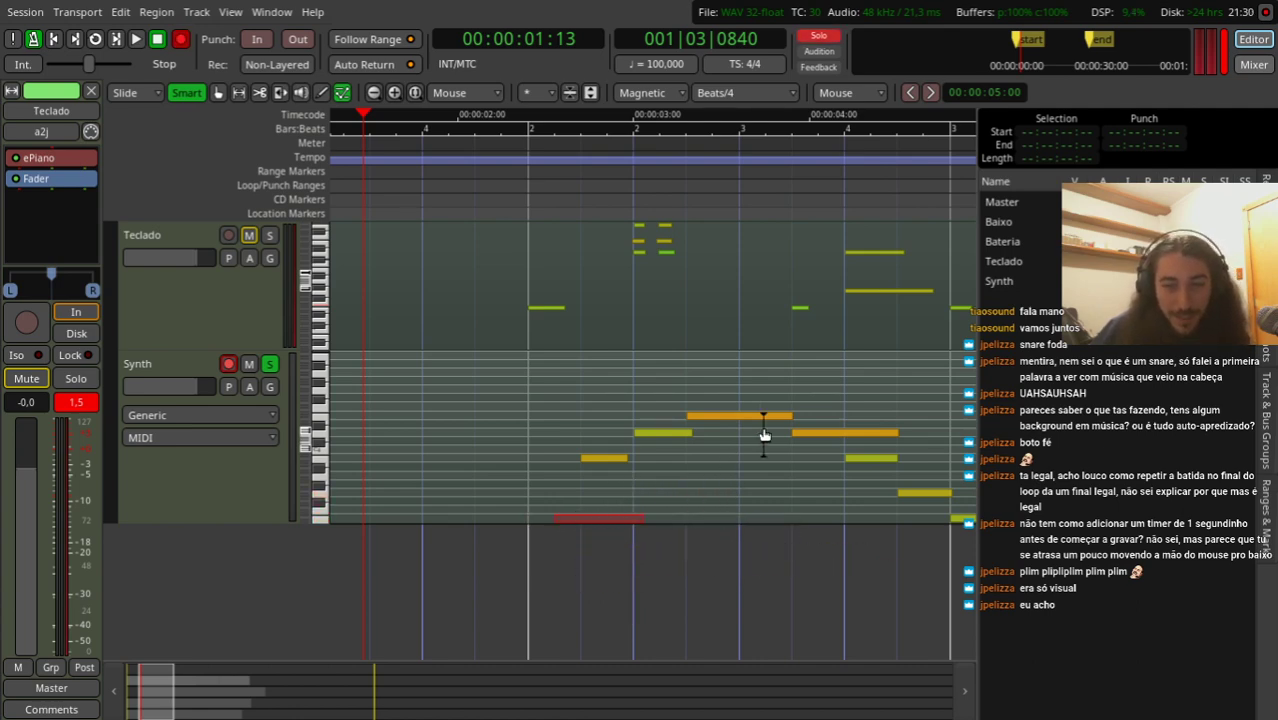
key(underscore)
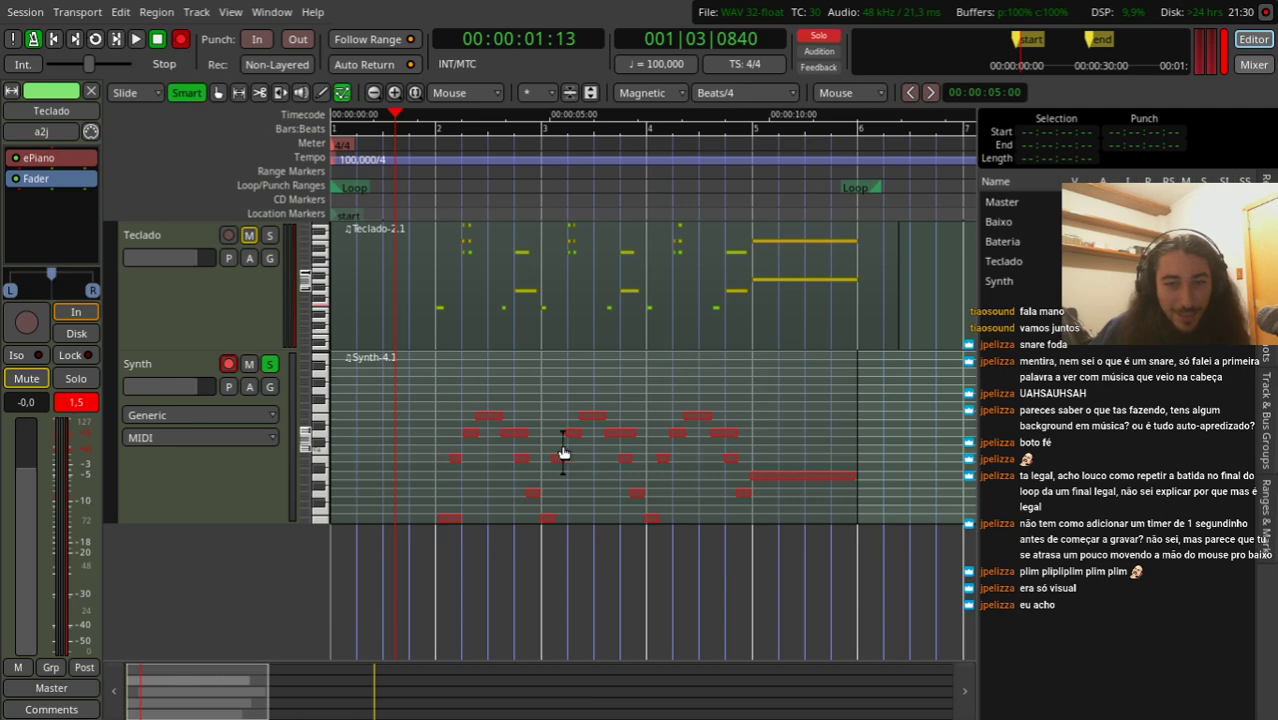
Step: Set the snap grid to Beats, quantize all Synth note starts at strength 100, and check their positions
click(794, 98)
click(742, 526)
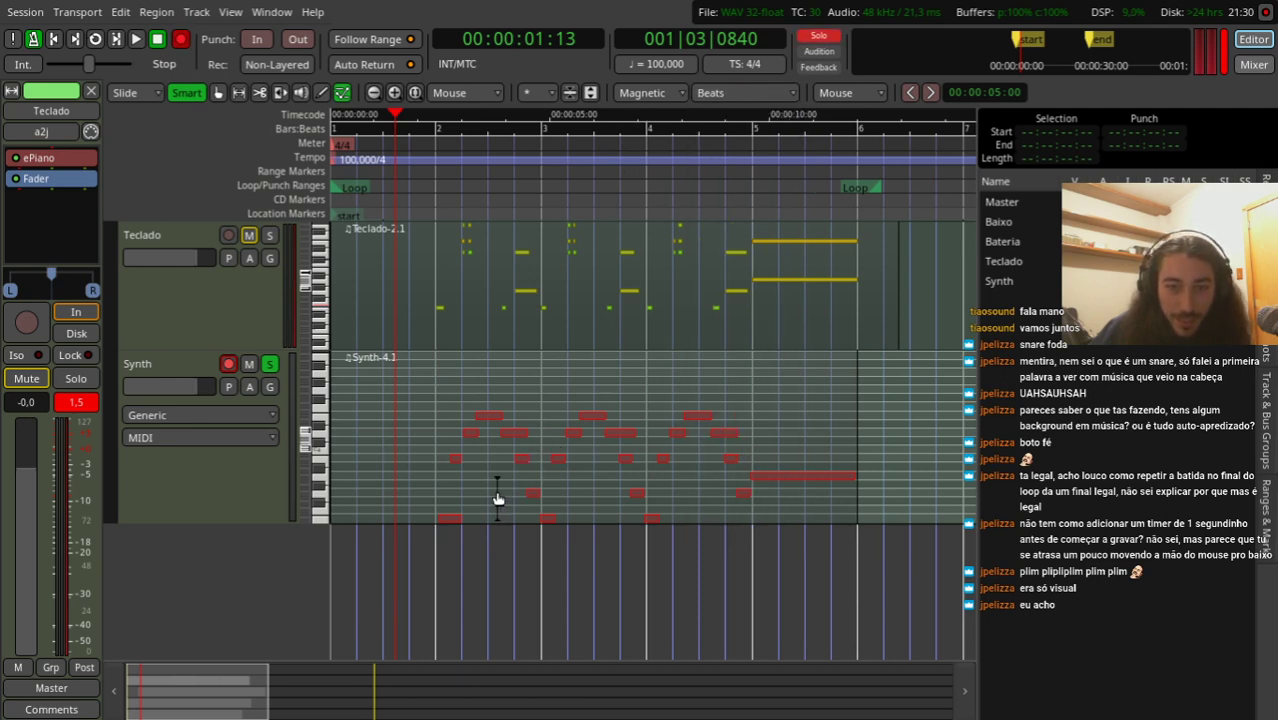
right_click(447, 515)
click(533, 596)
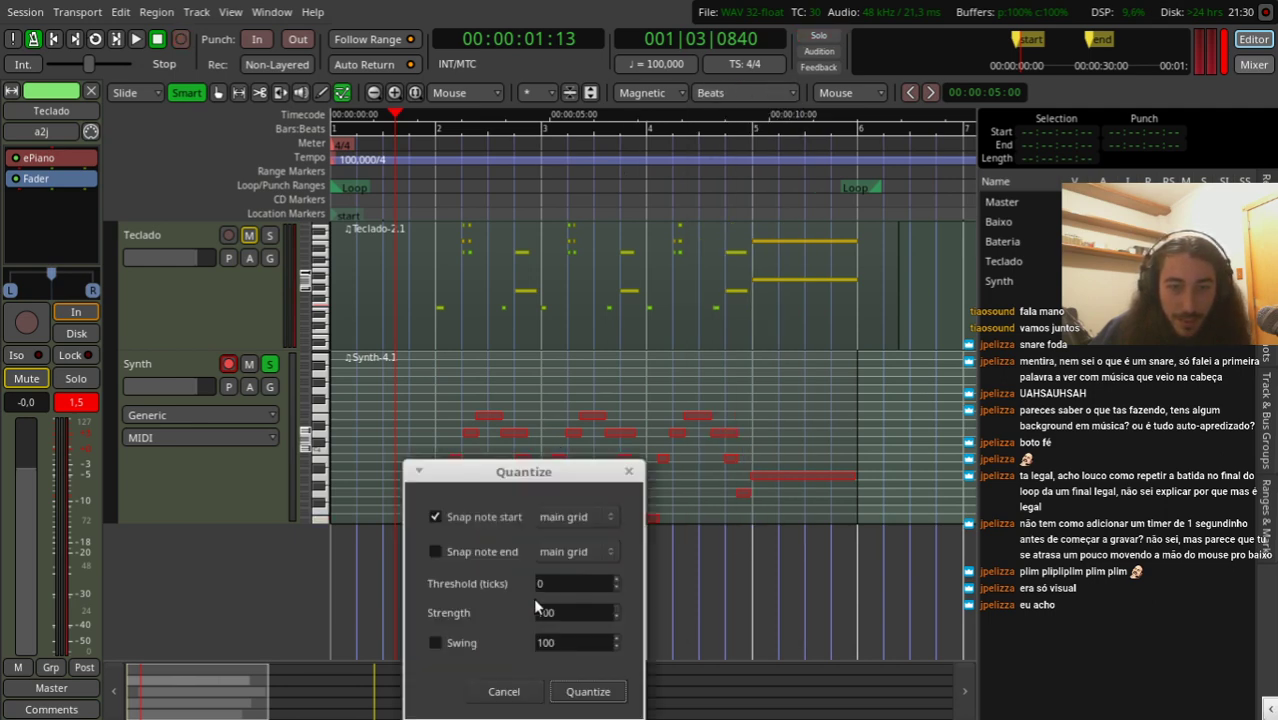
click(587, 691)
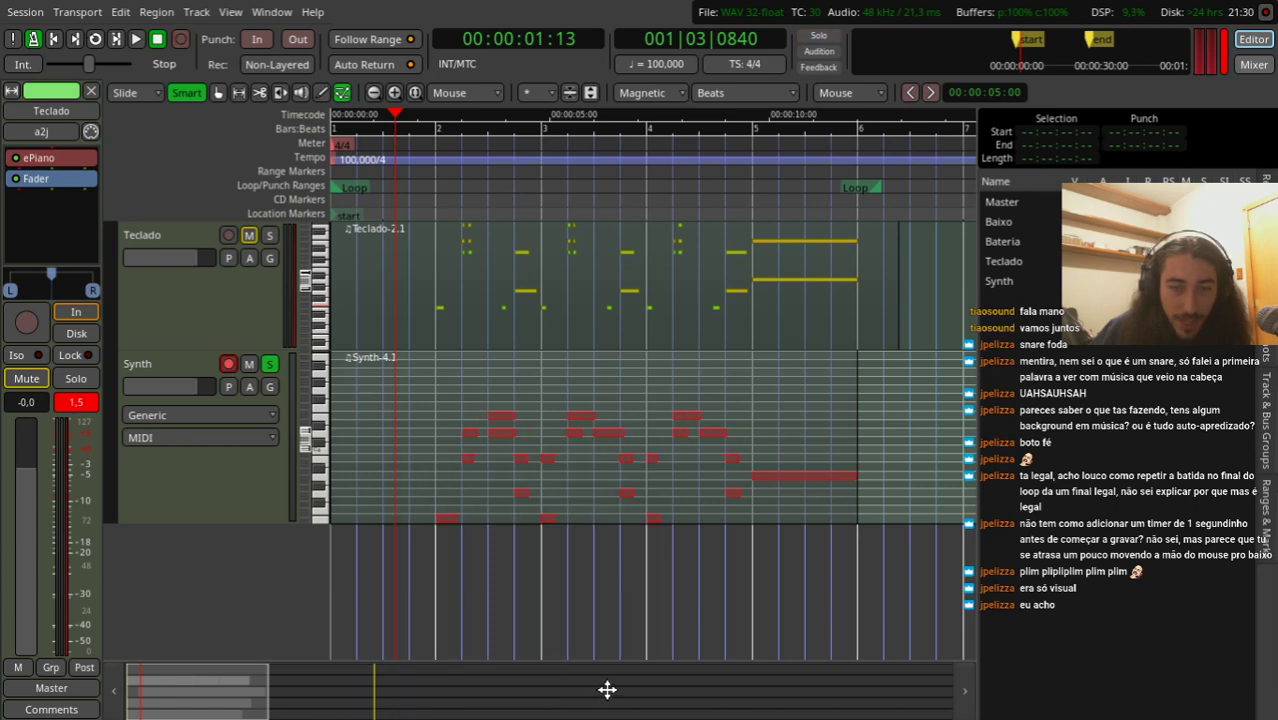
key(equal)
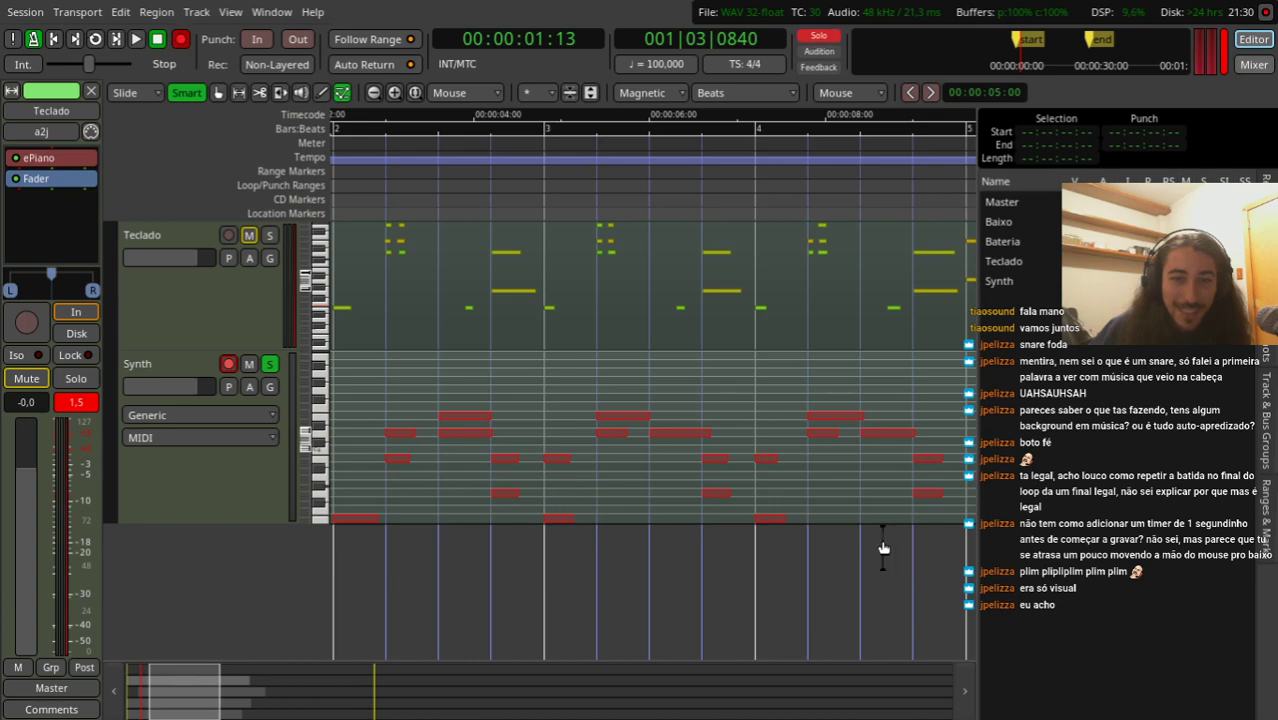
key(minus)
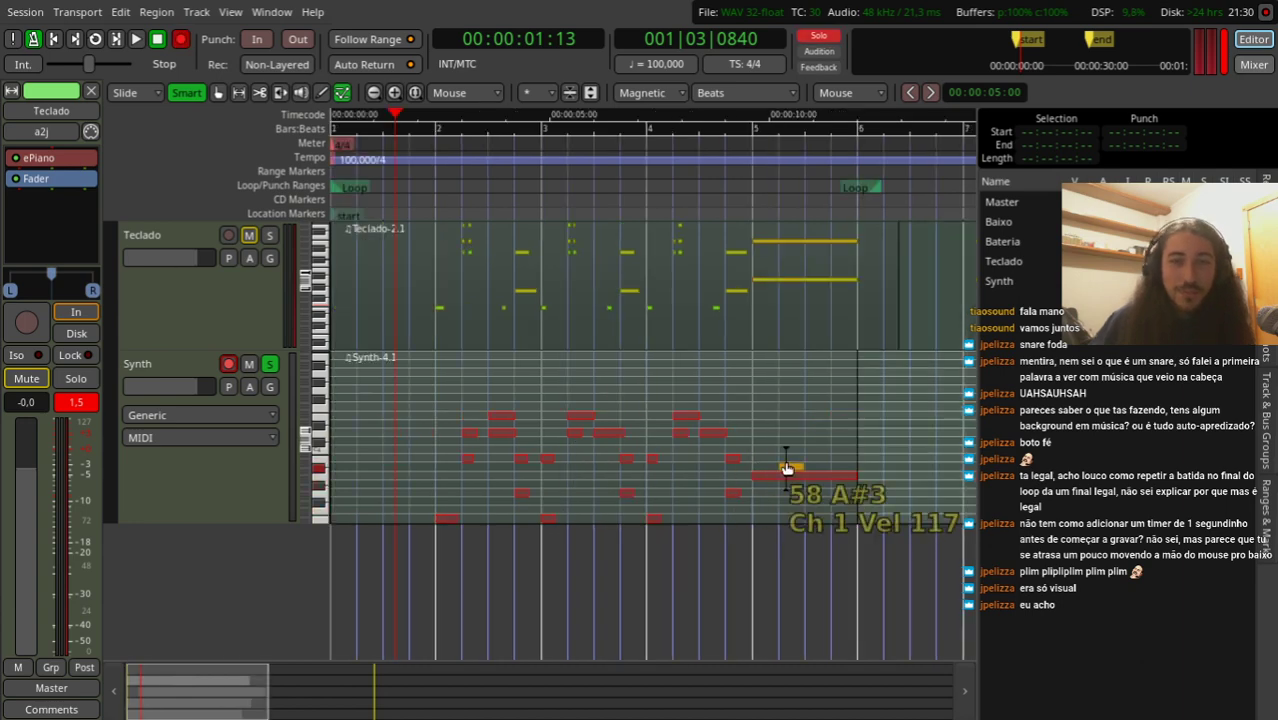
Step: Undo the quantization along with the recorded Synth take, and return the playhead to the session start
key(ctrl+z)
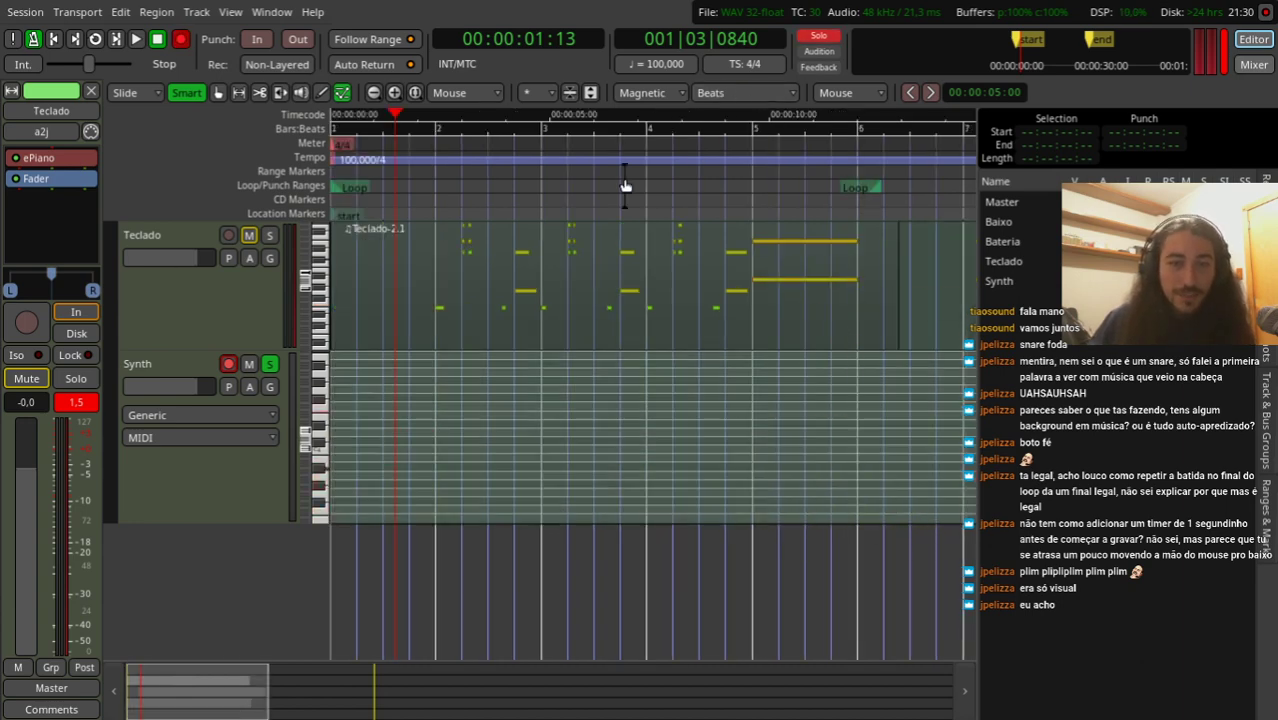
drag(513, 183, 119, 180)
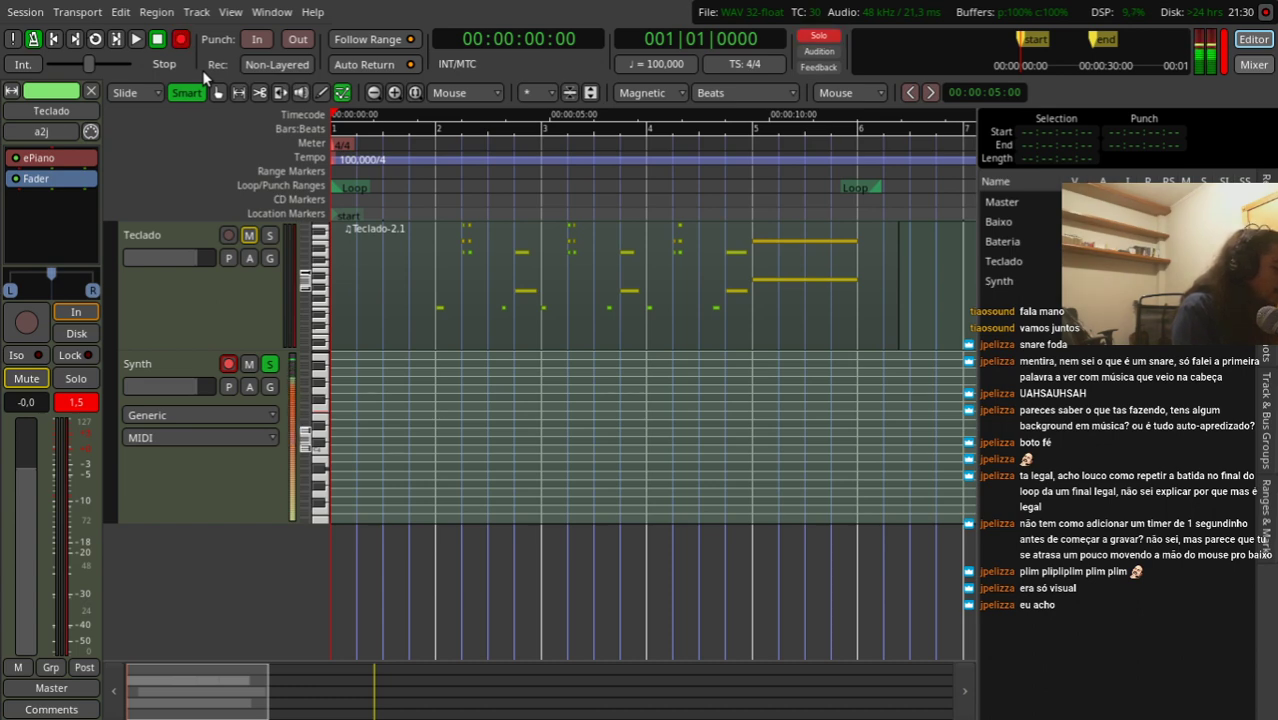
Step: Try recording the Synth melody again from the session start, discarding each mistimed take
key(space)
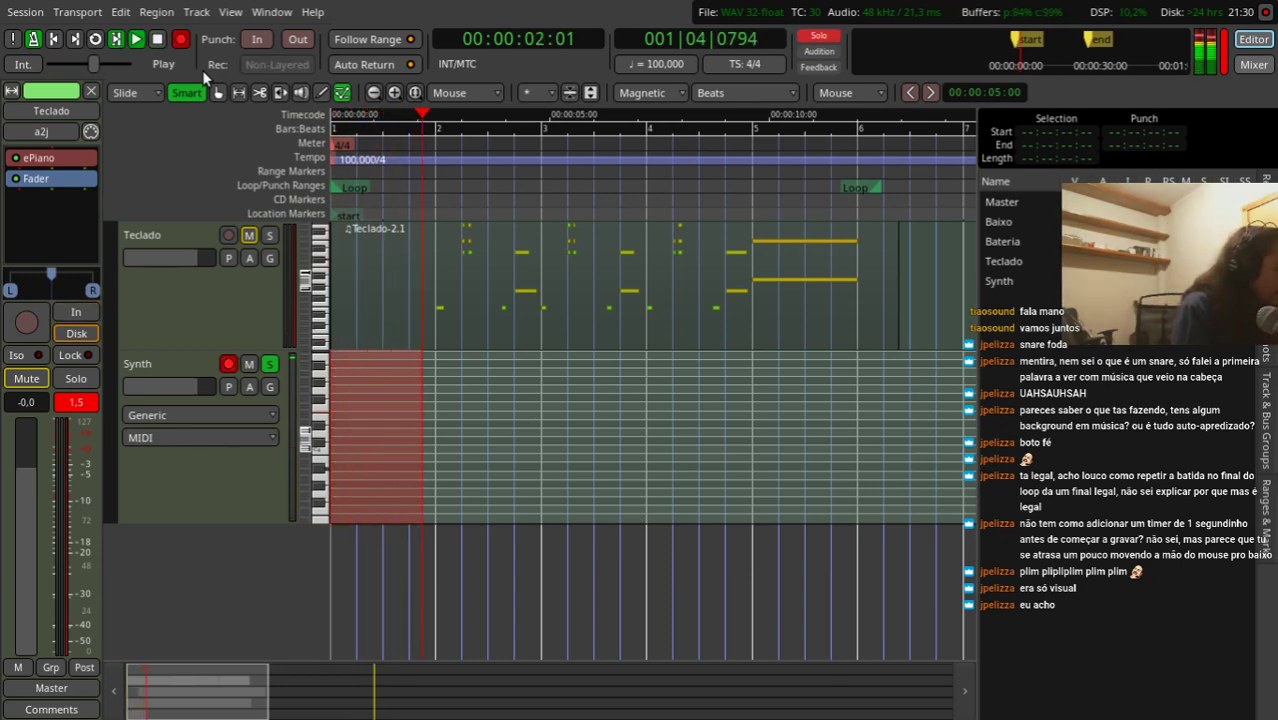
key(space)
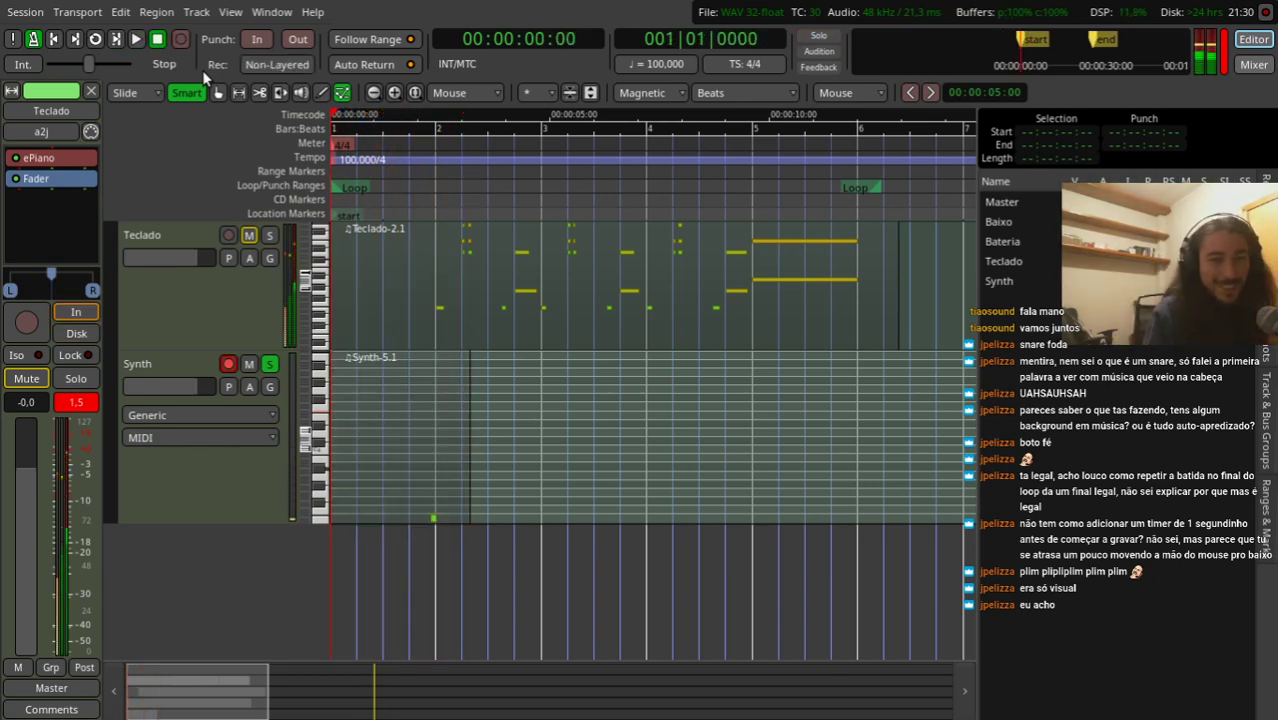
key(ctrl+z)
key(shift+r)
key(space)
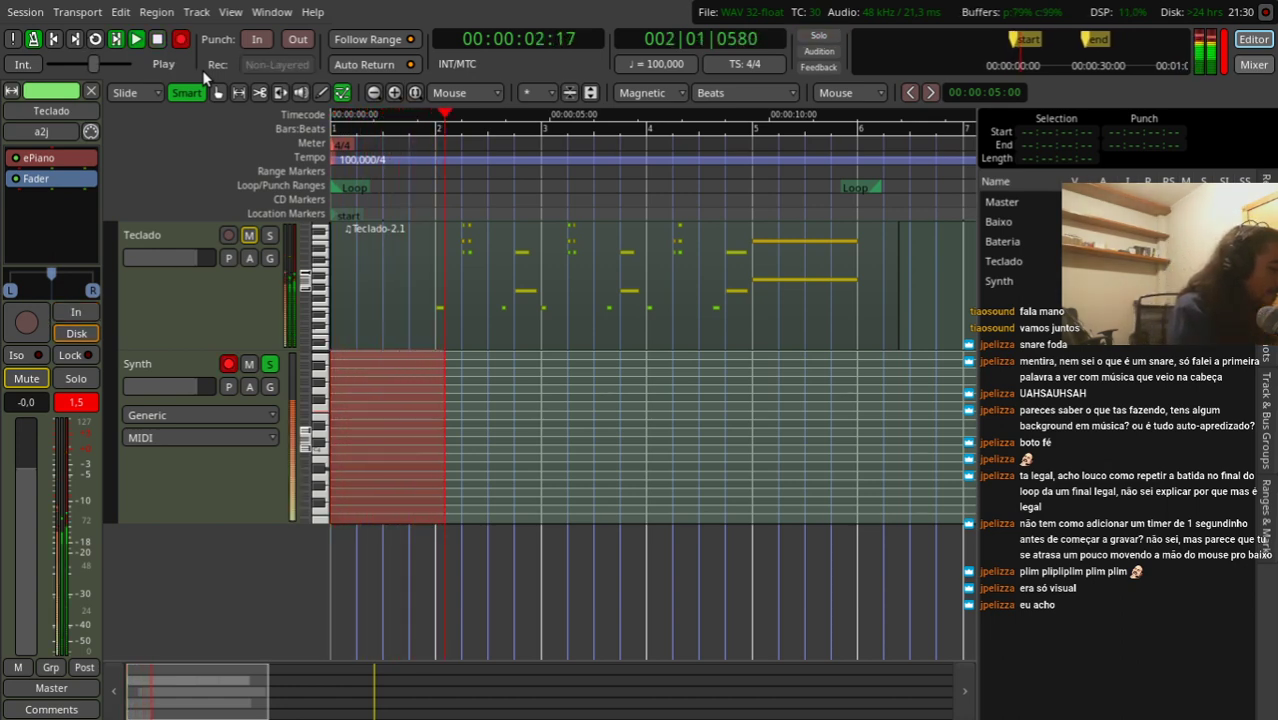
key(space)
key(ctrl+z)
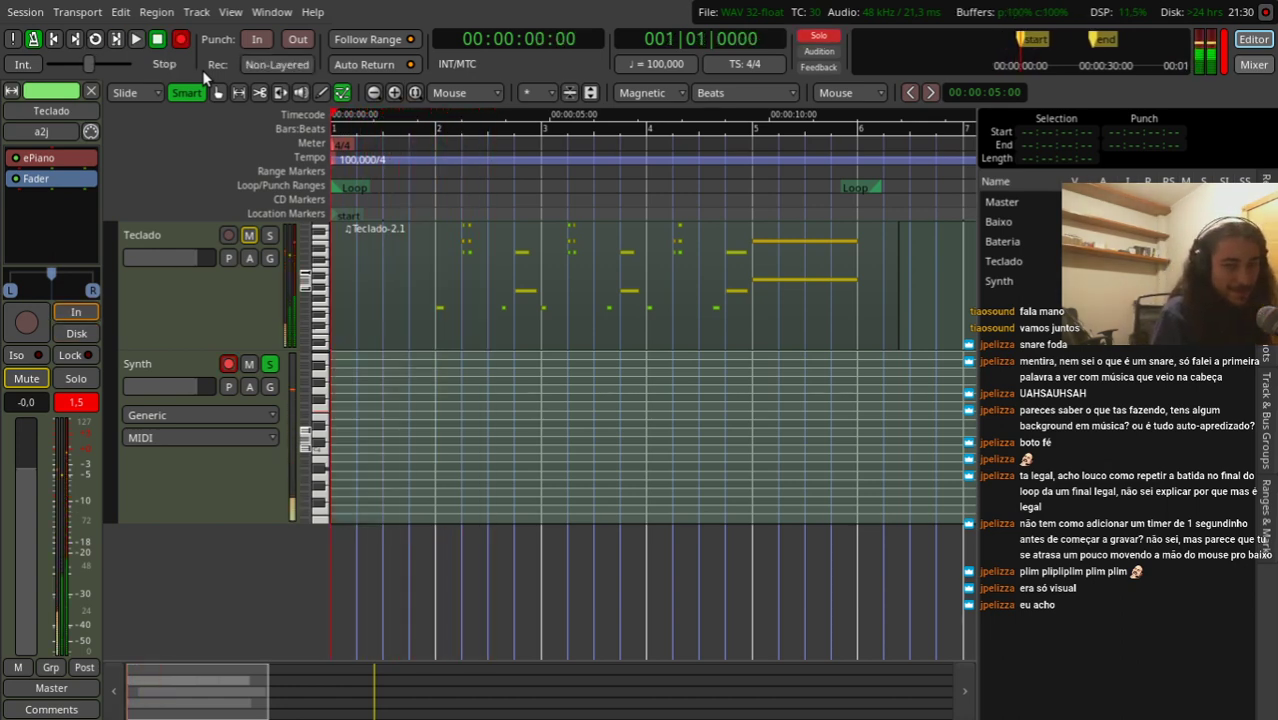
key(shift+r)
key(space)
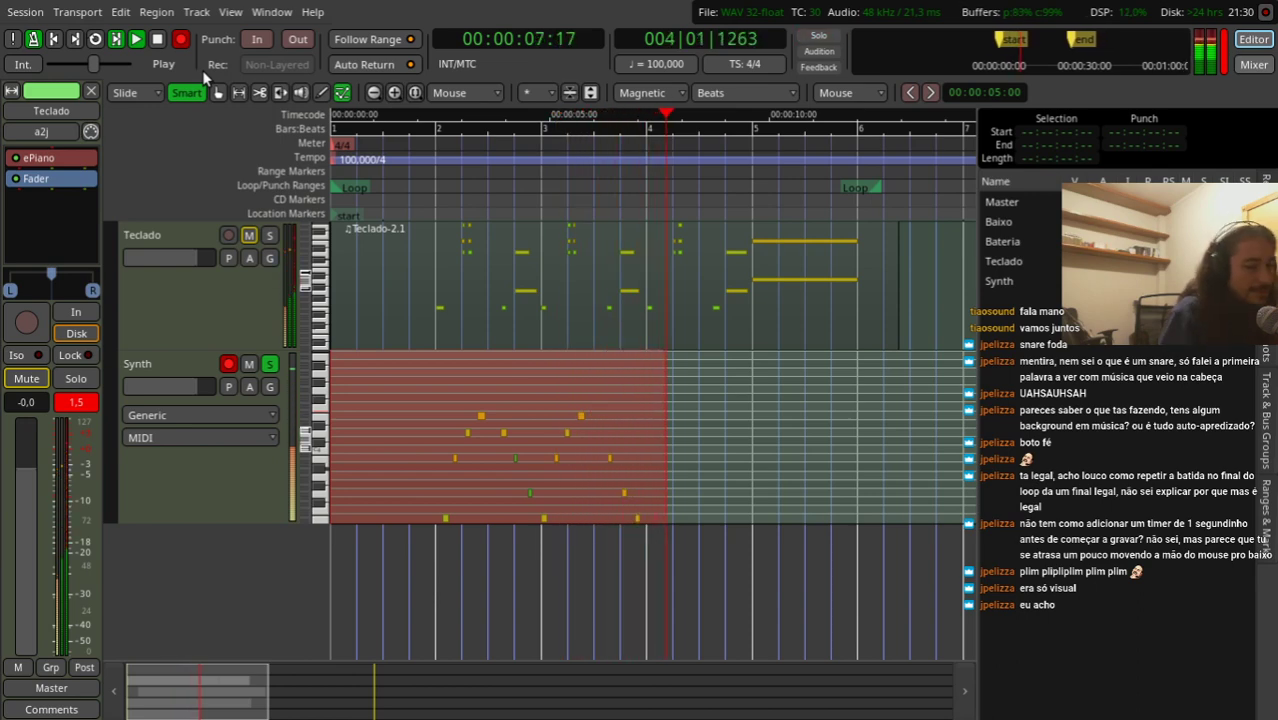
key(space)
key(ctrl+z)
Step: Record a new Synth melody take with short notes from the session start through bar 5
key(space)
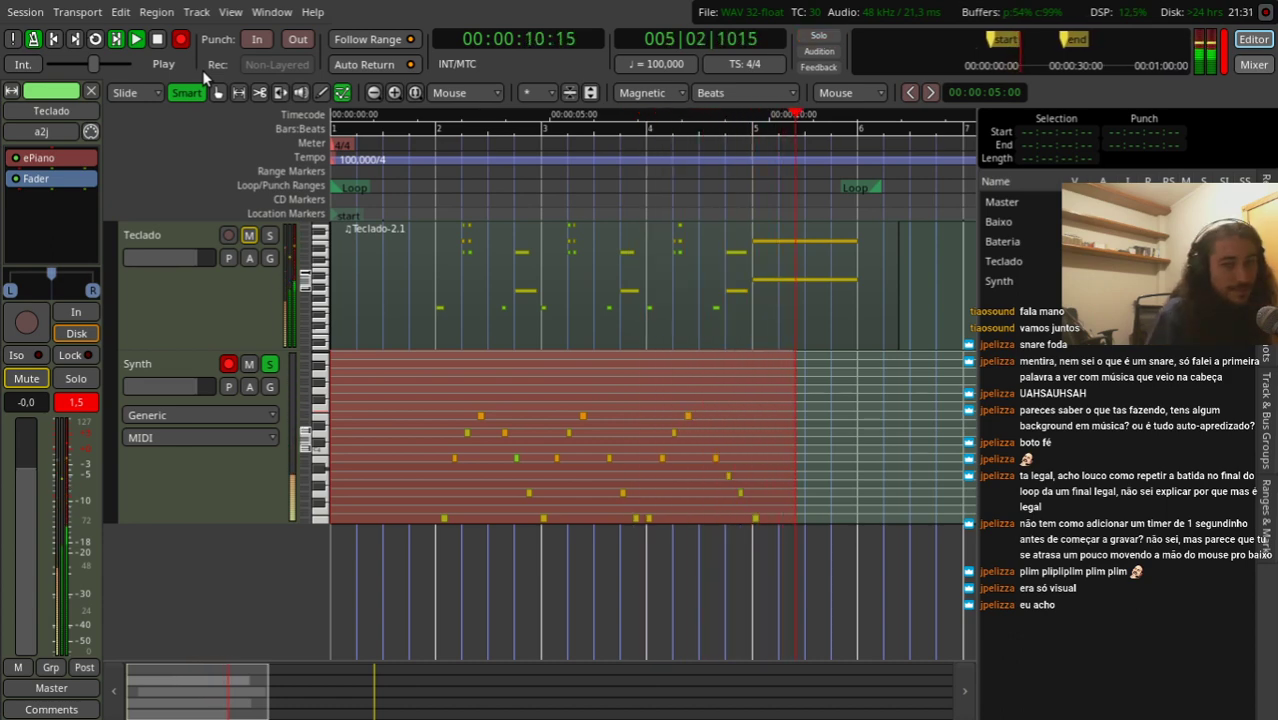
key(space)
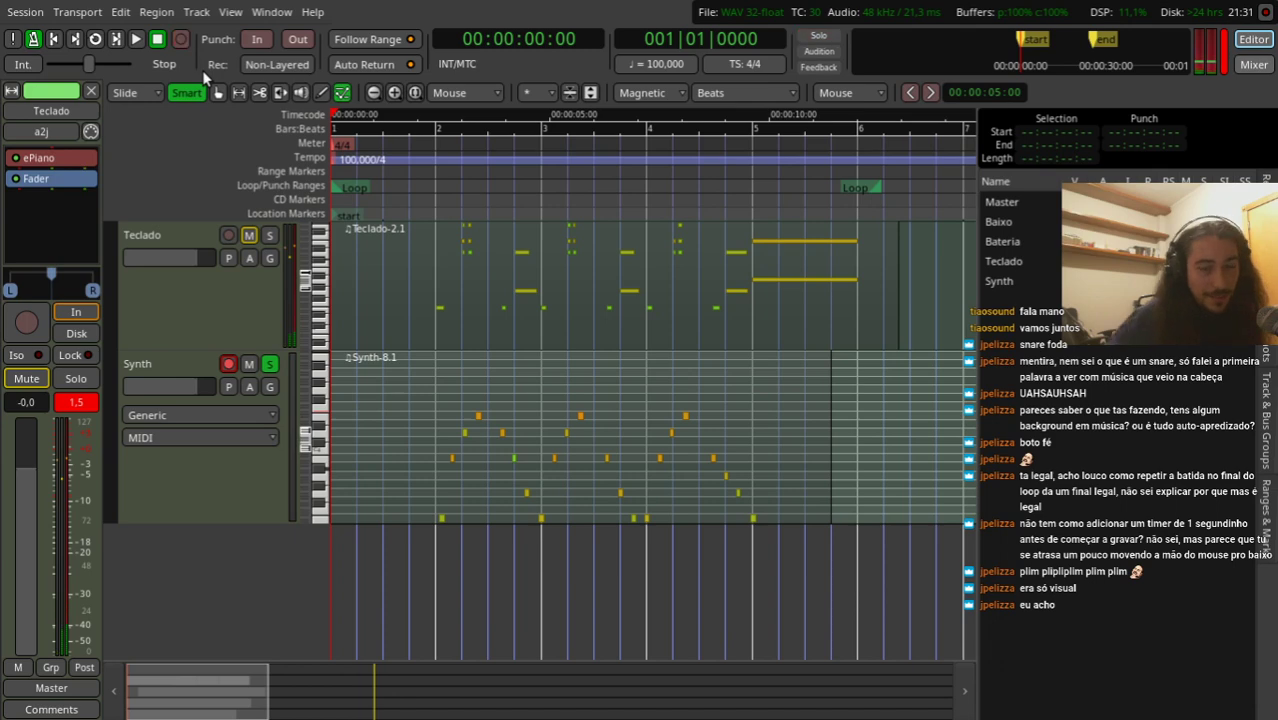
scroll(600, 430, up, 1)
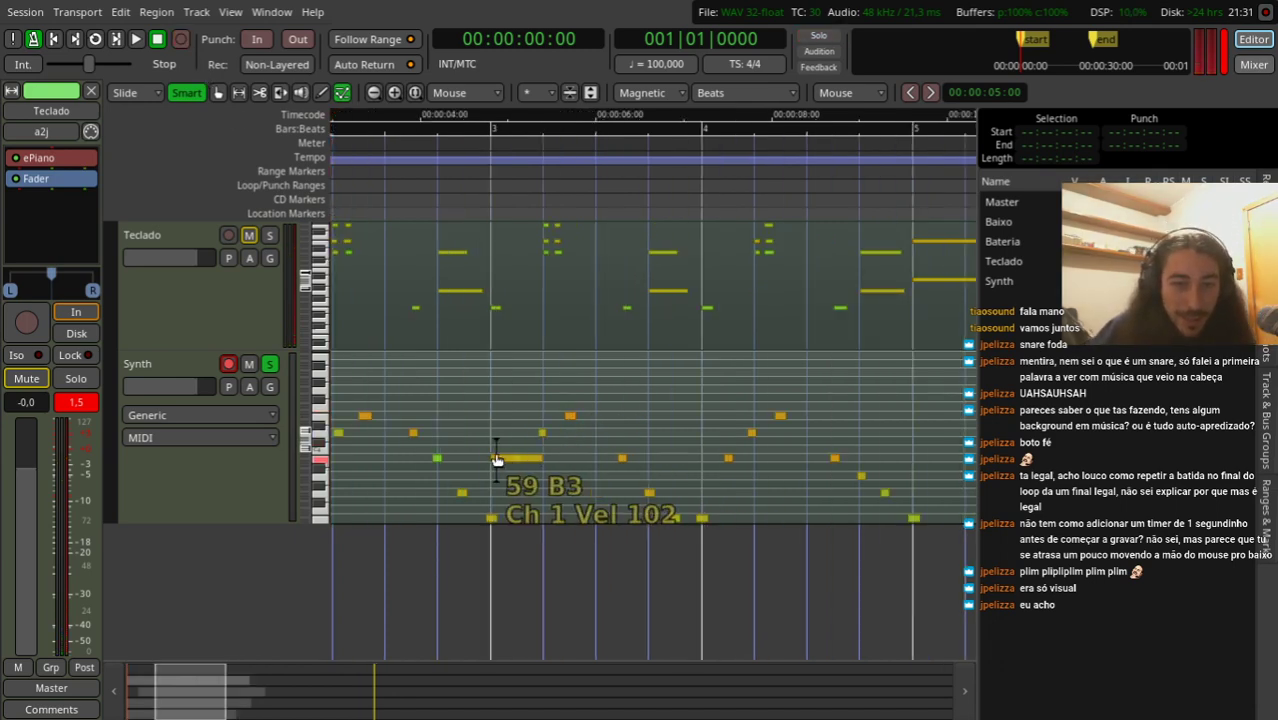
scroll(556, 445, down, 1)
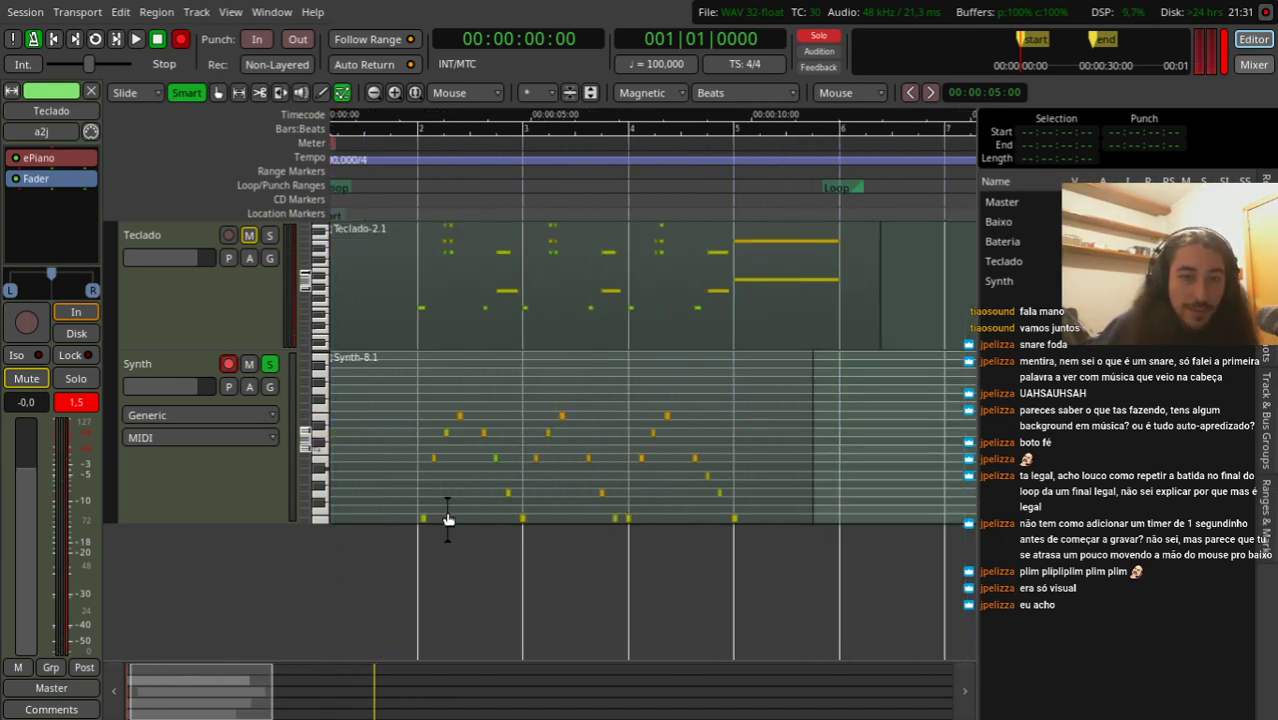
Step: Try quantizing all notes of the new Synth take to the Beats grid at strength 100, then undo it
drag(406, 419, 784, 588)
right_click(736, 527)
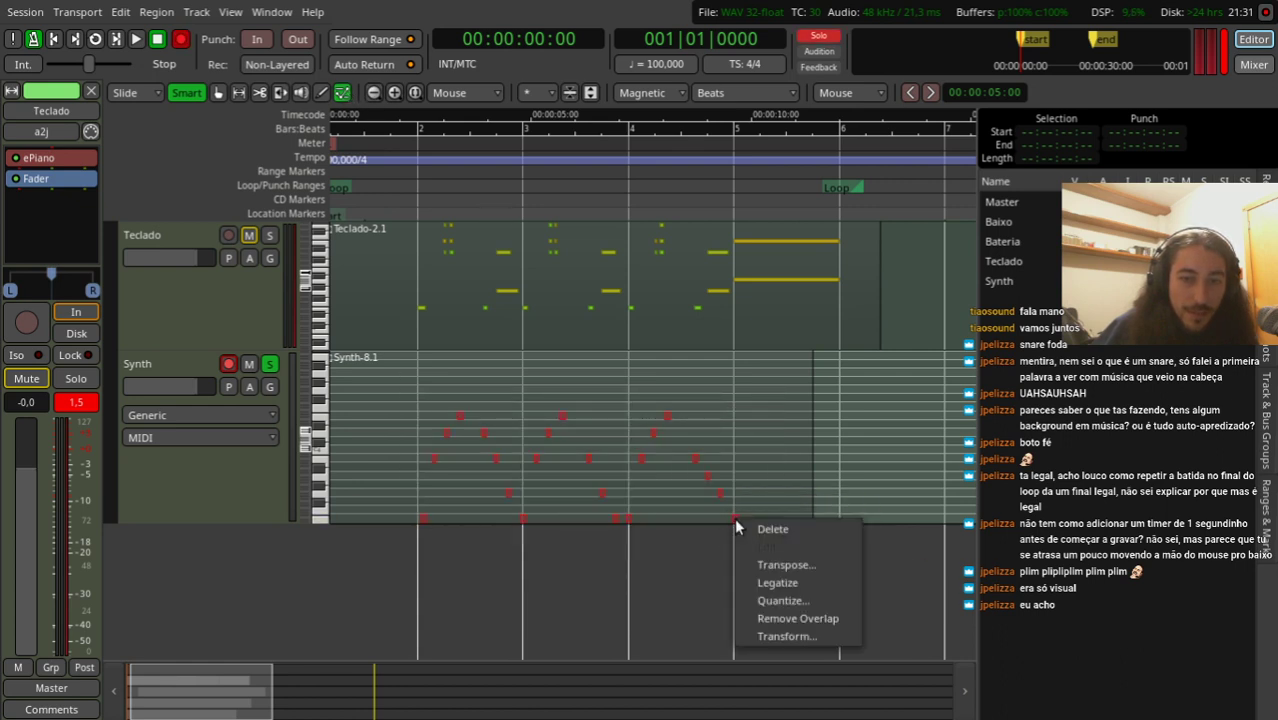
click(778, 601)
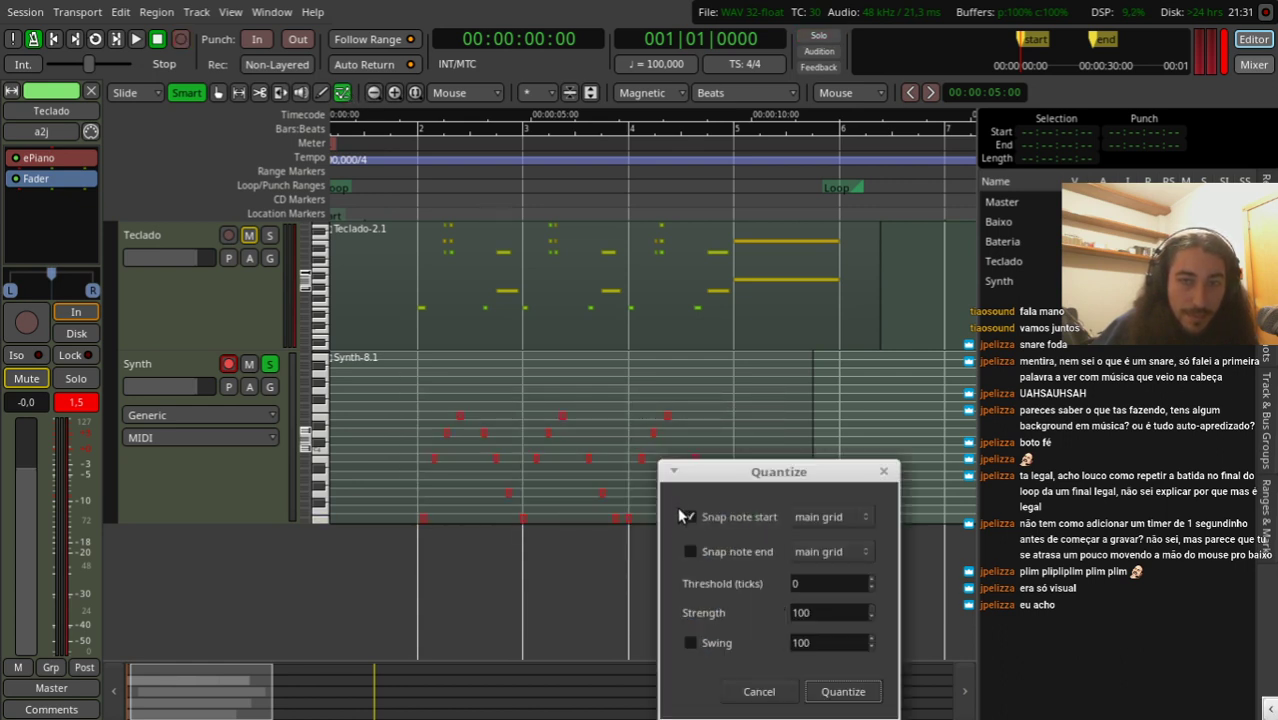
click(841, 692)
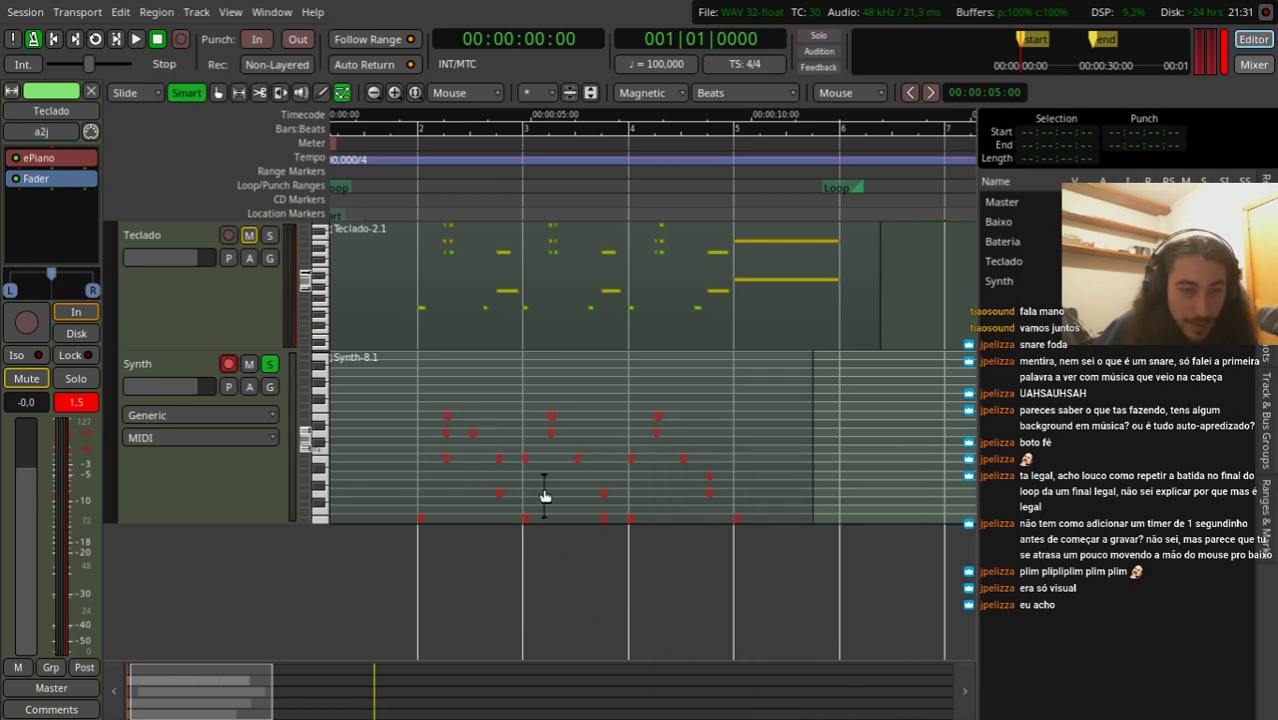
key(ctrl+z)
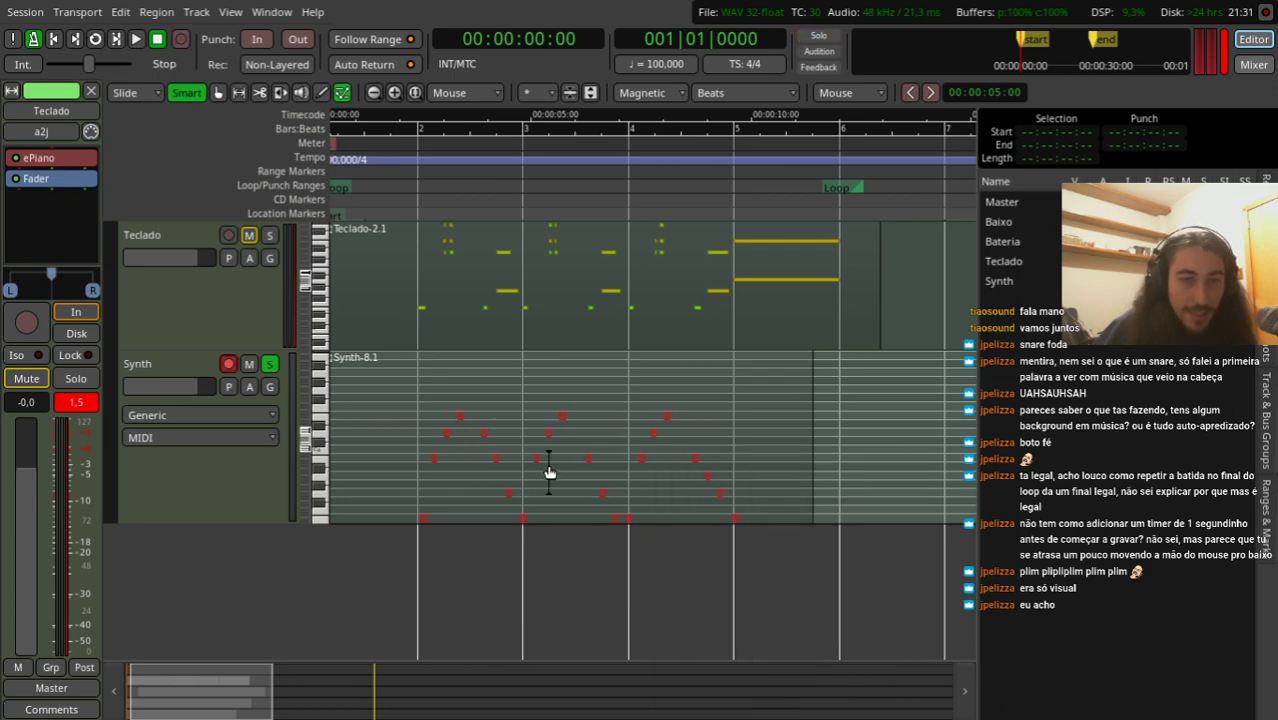
Step: Set the snap grid to Beats/4 and quantize the starts of all notes in the new Synth take
click(747, 90)
click(774, 476)
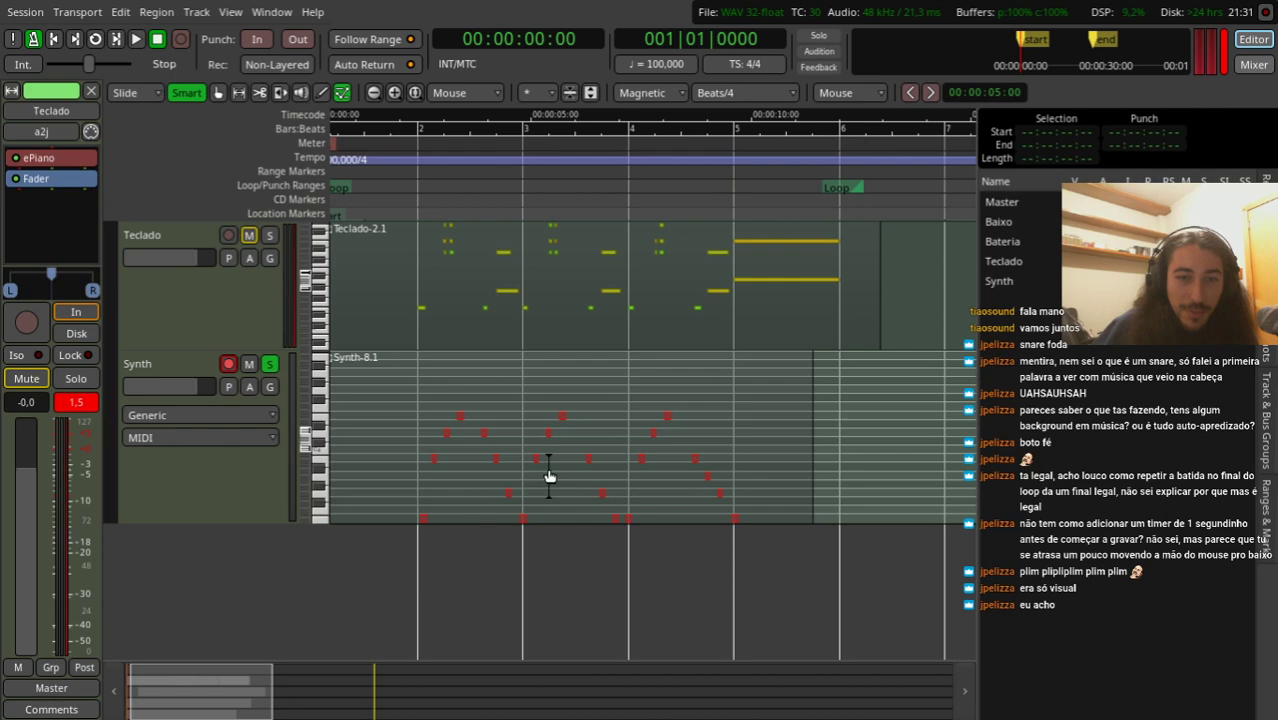
right_click(431, 522)
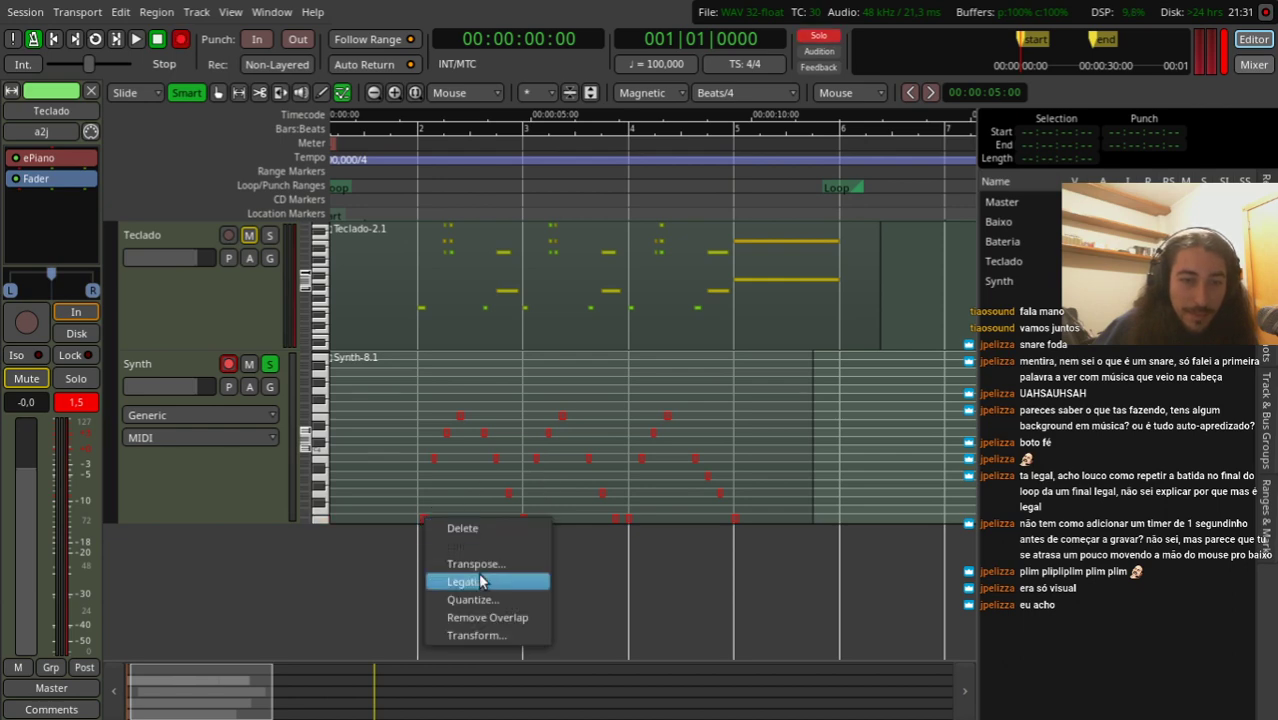
click(540, 600)
click(553, 691)
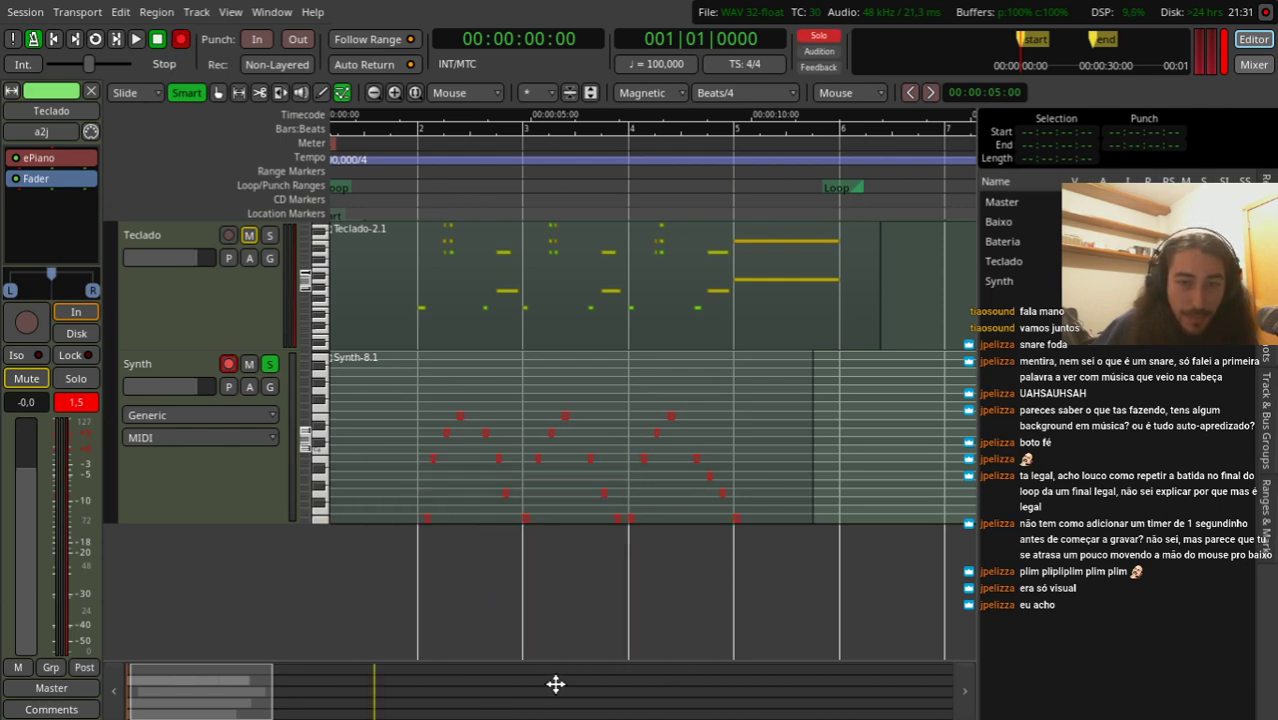
Step: Move the first E3 note of the Synth take to the start of bar 2 and play back the session
scroll(507, 495, up, 1)
key(space)
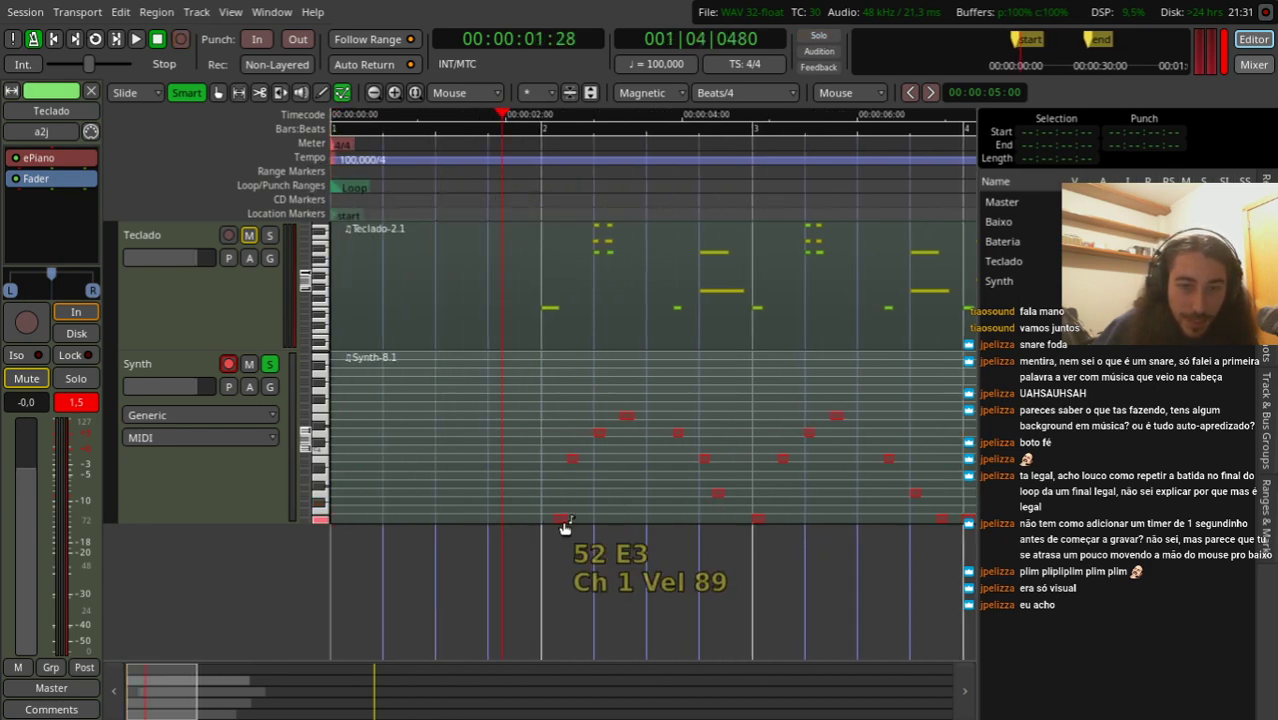
click(558, 520)
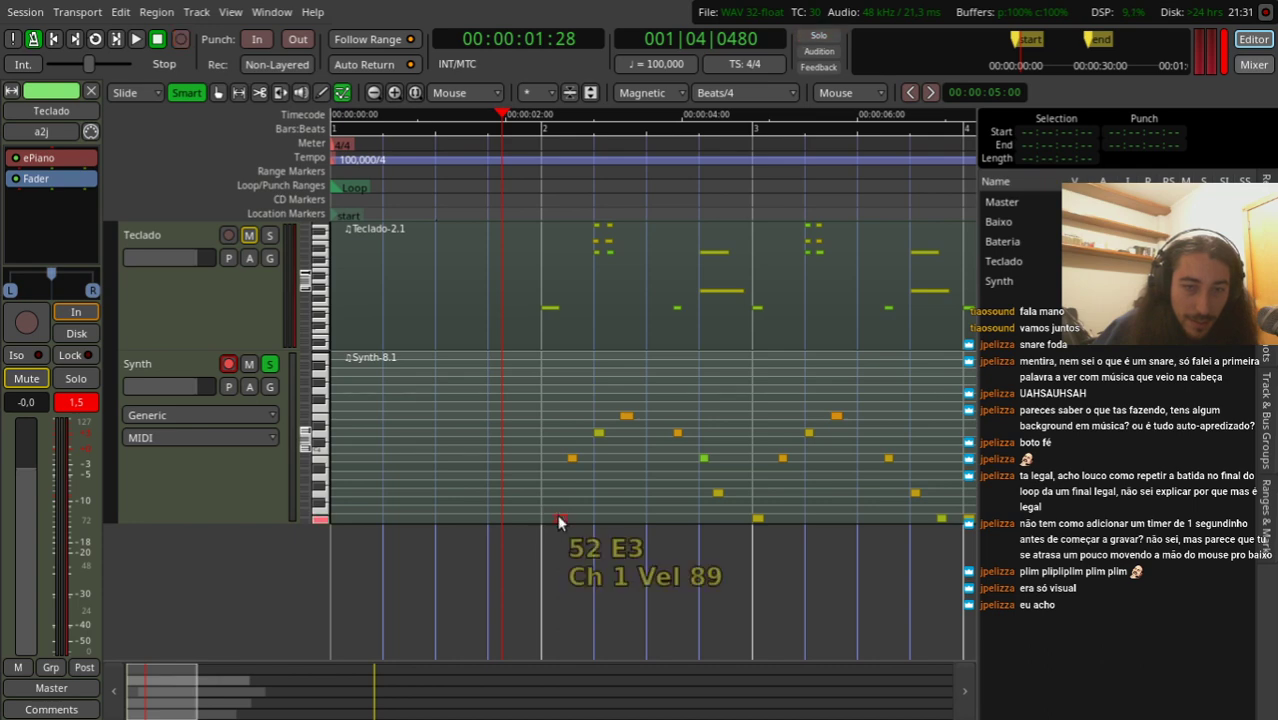
key(minus)
drag(517, 440, 517, 466)
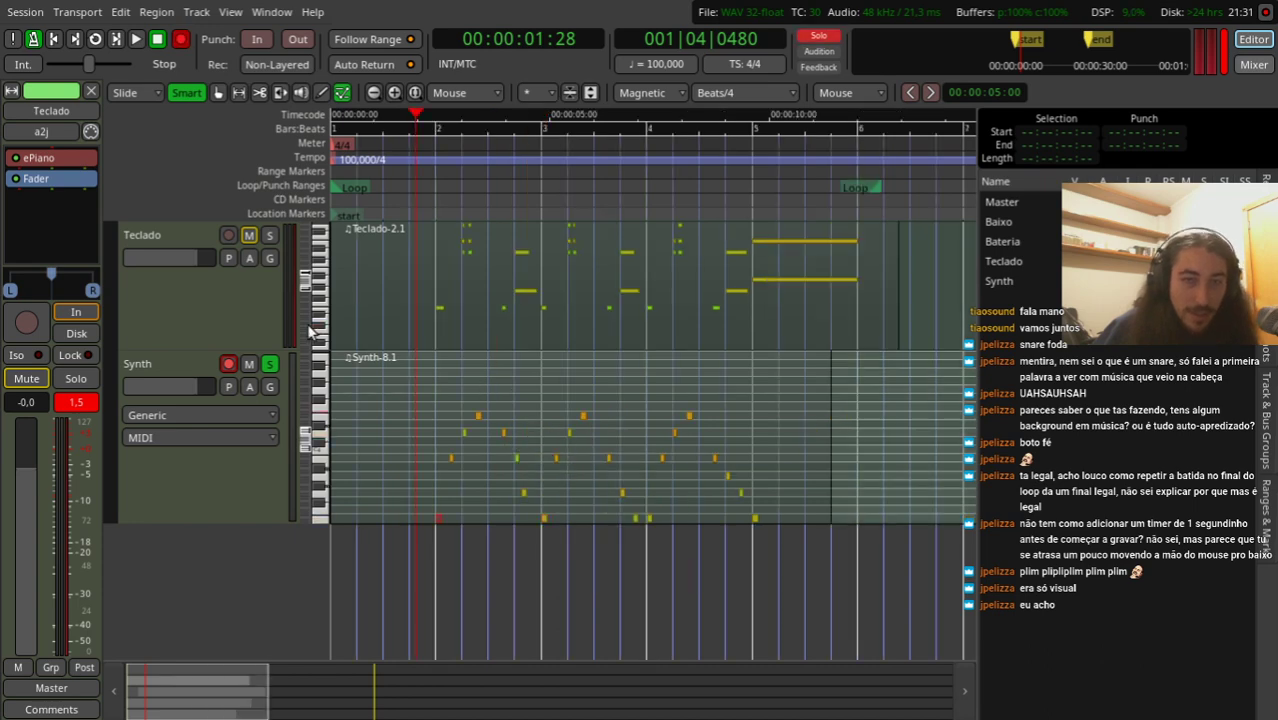
key(space)
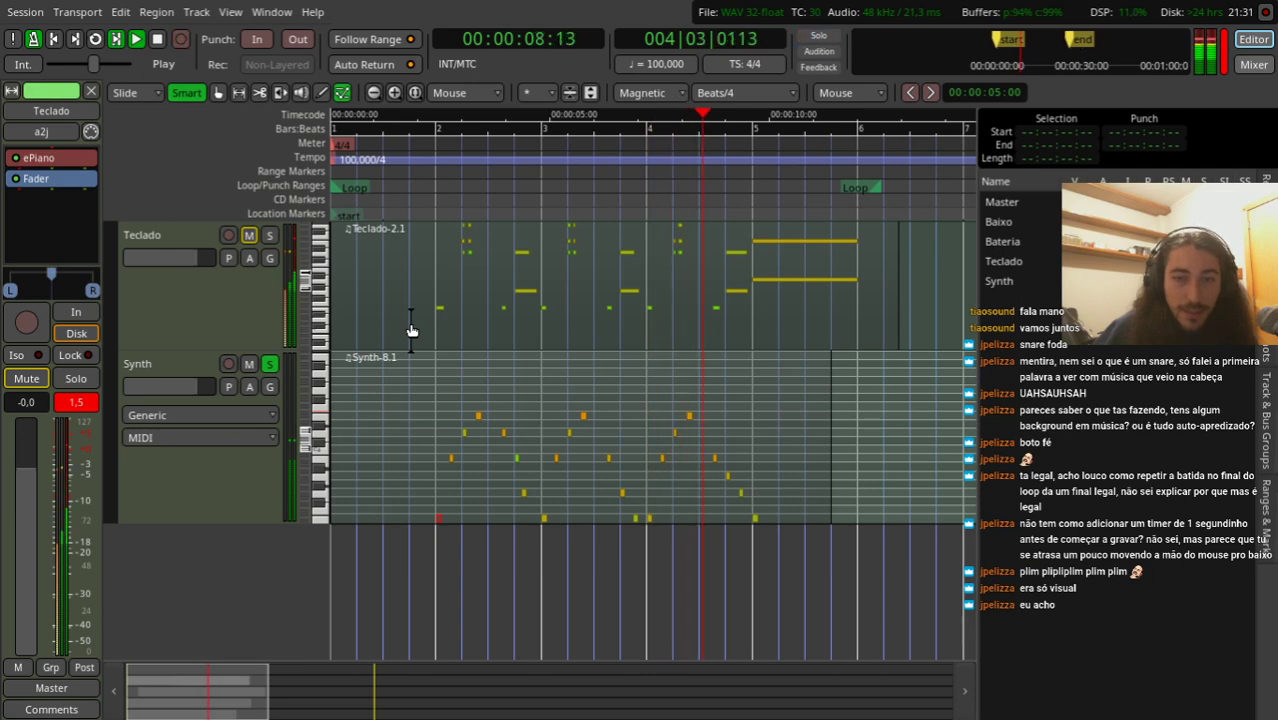
Step: Listen to the soloed Synth melody from beat 4 of bar 2 and from beat 4 of bar 3
key(space)
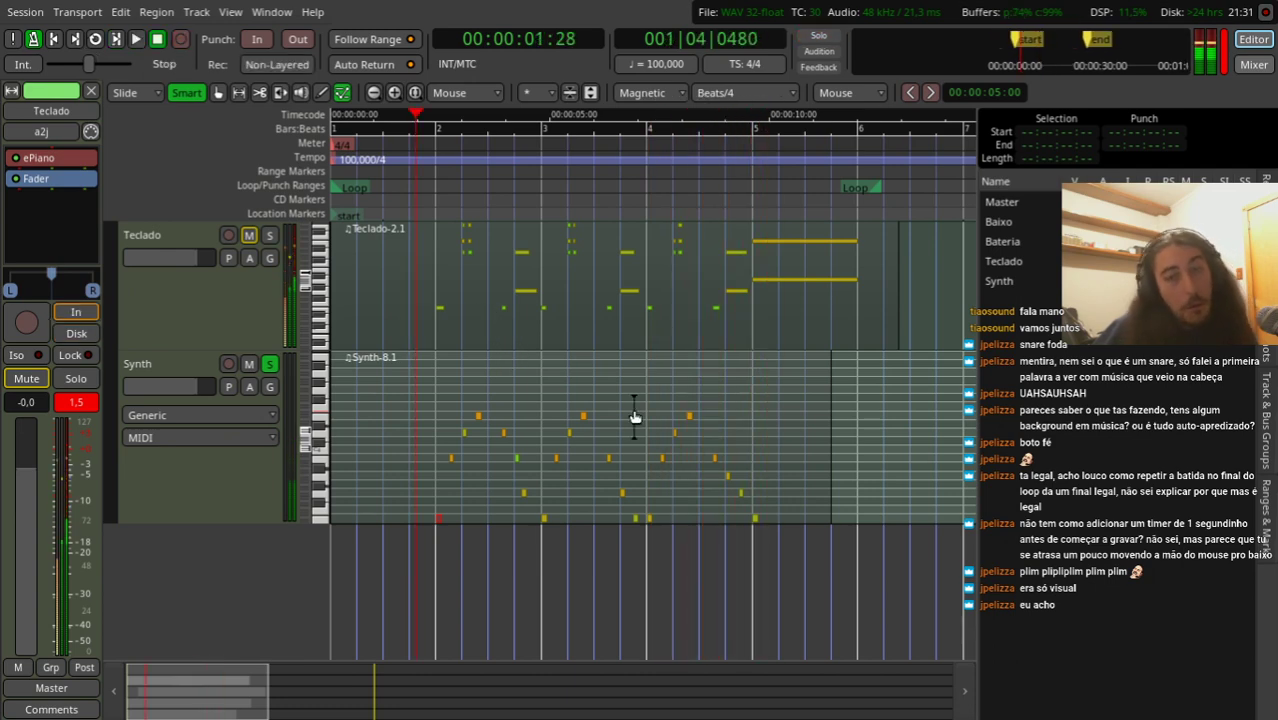
key(equal)
click(428, 177)
key(space)
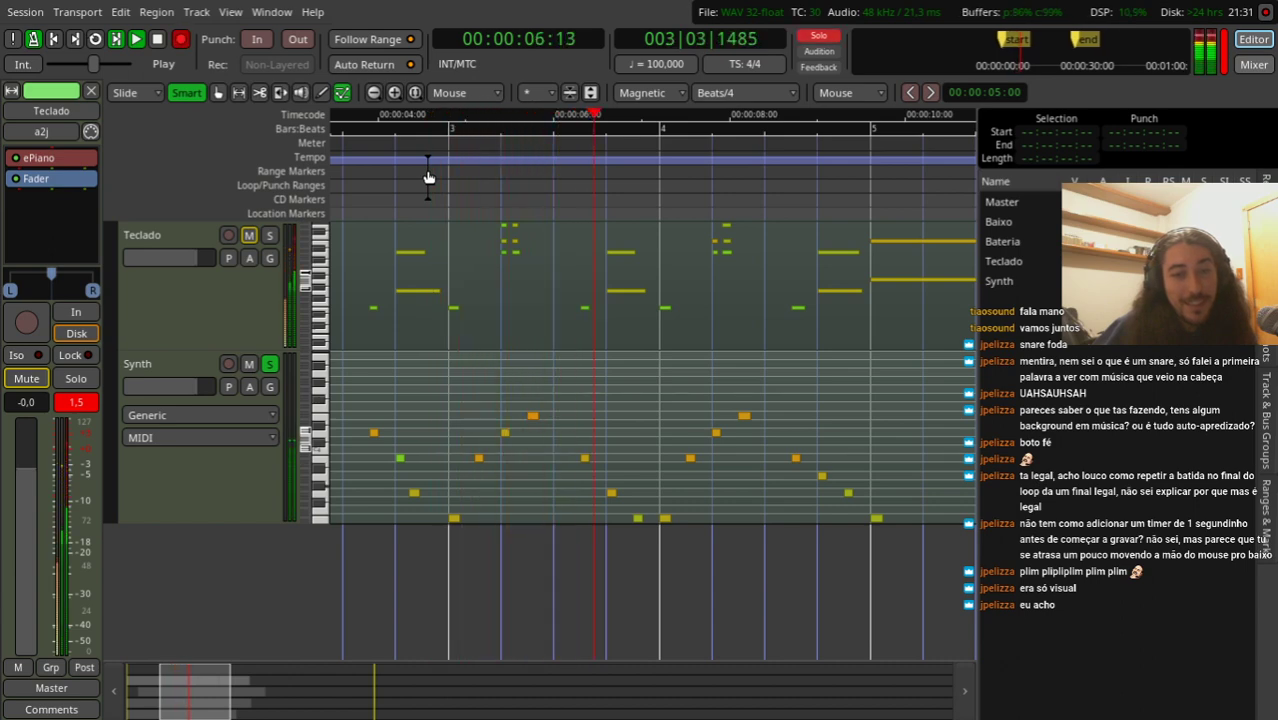
key(space)
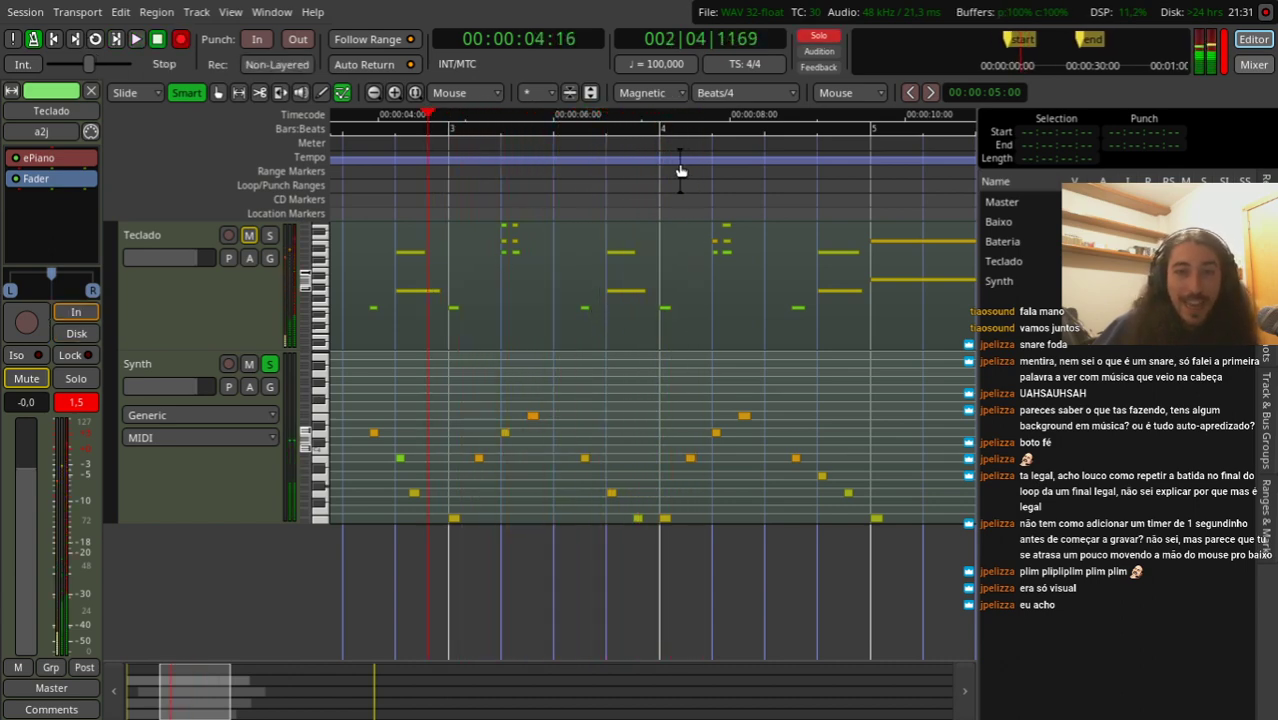
click(649, 172)
key(space)
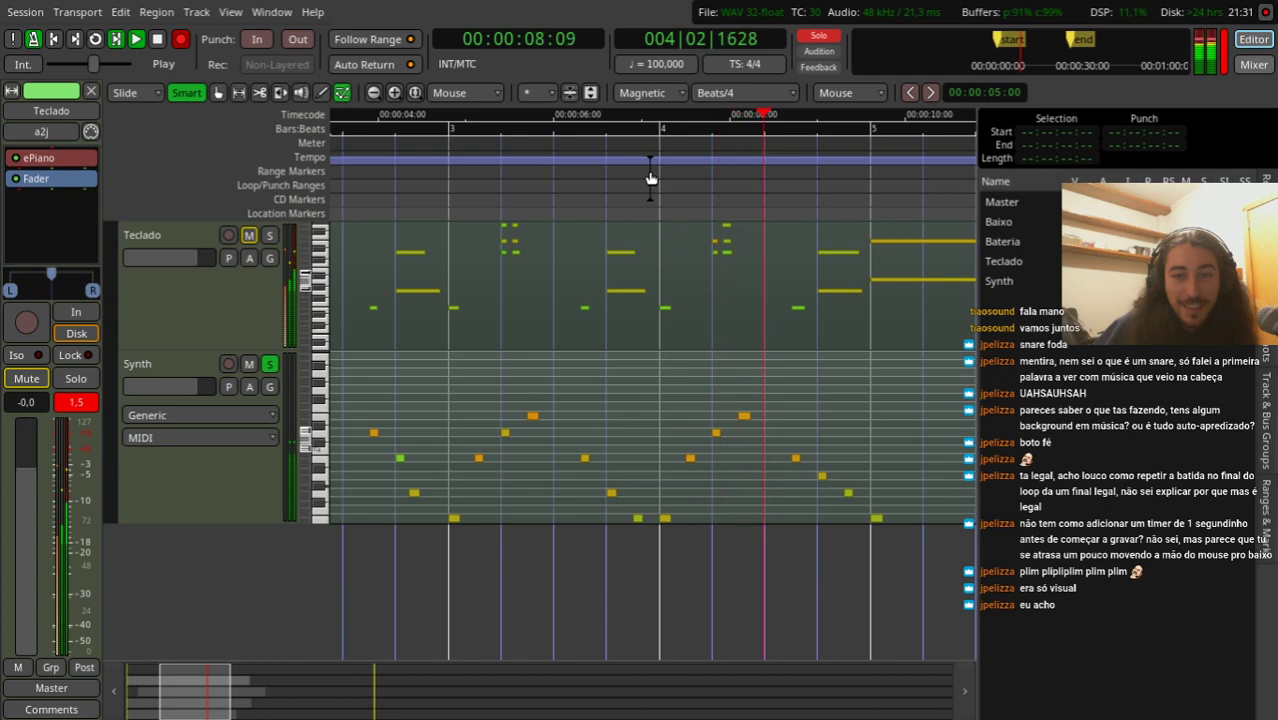
key(space)
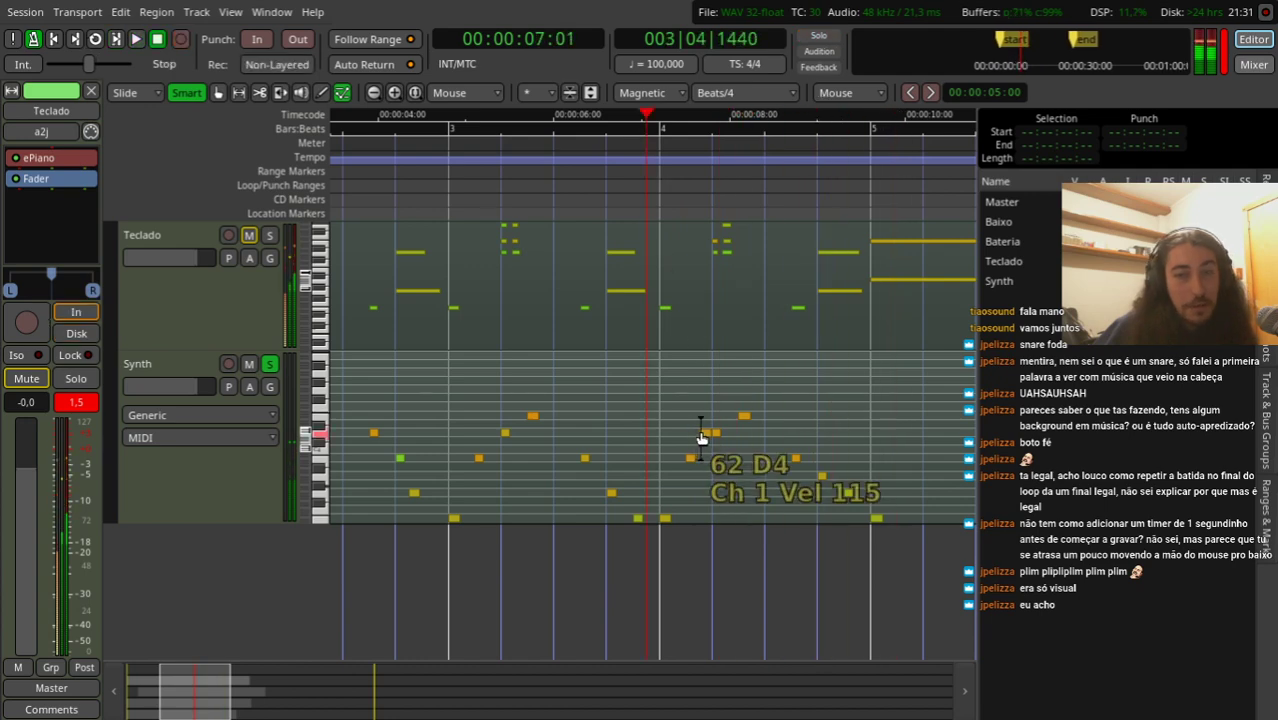
Step: Replay the Synth melody from the start of bar 2 to check its note timing
key(minus)
key(equal)
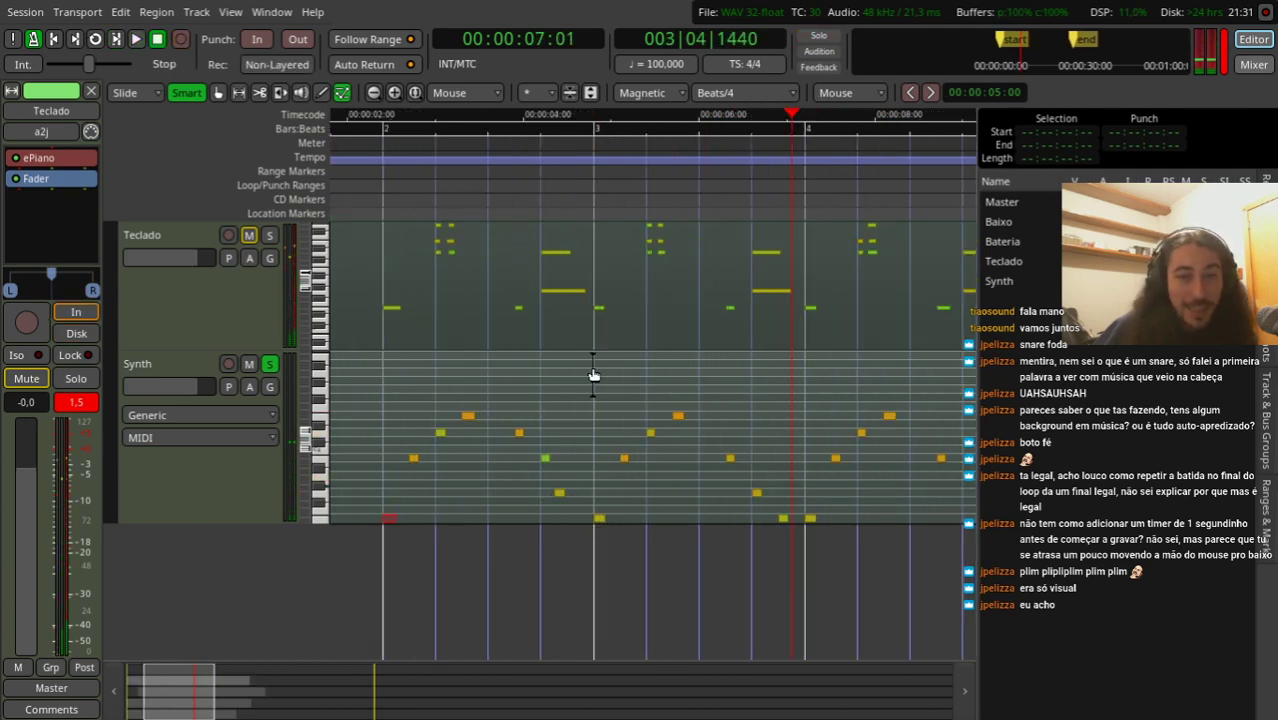
click(389, 185)
key(shift+r)
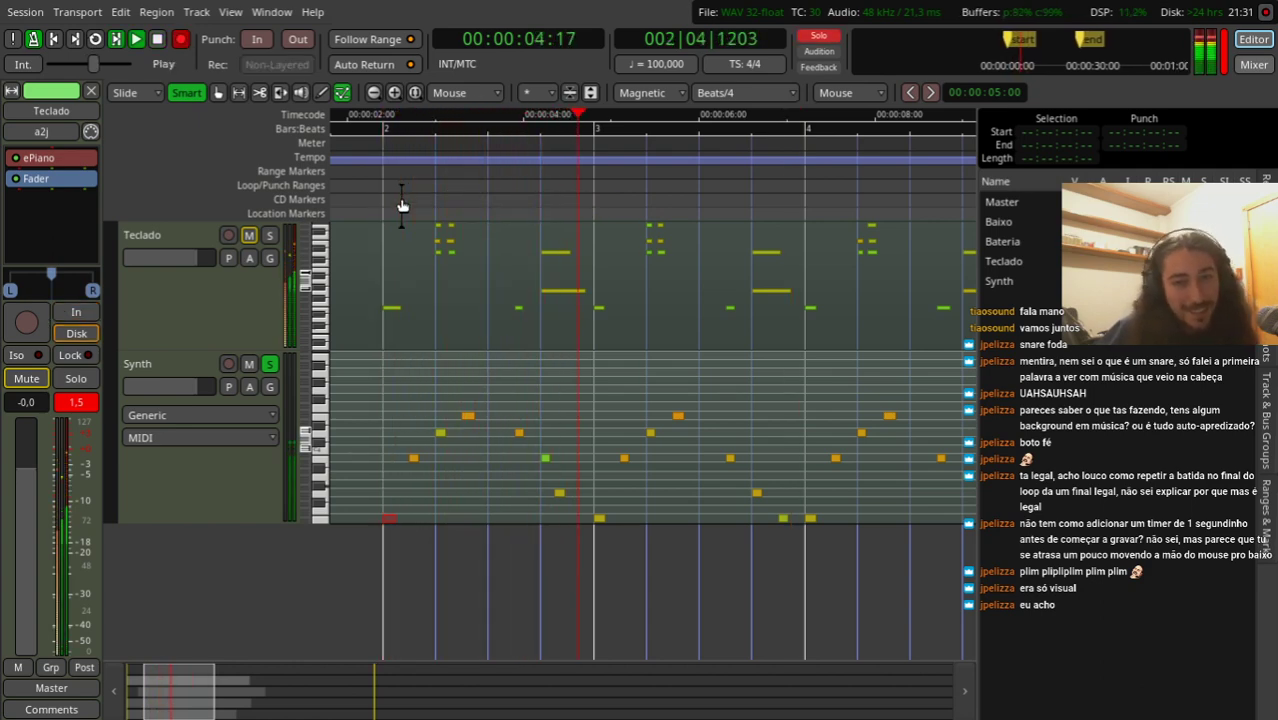
key(space)
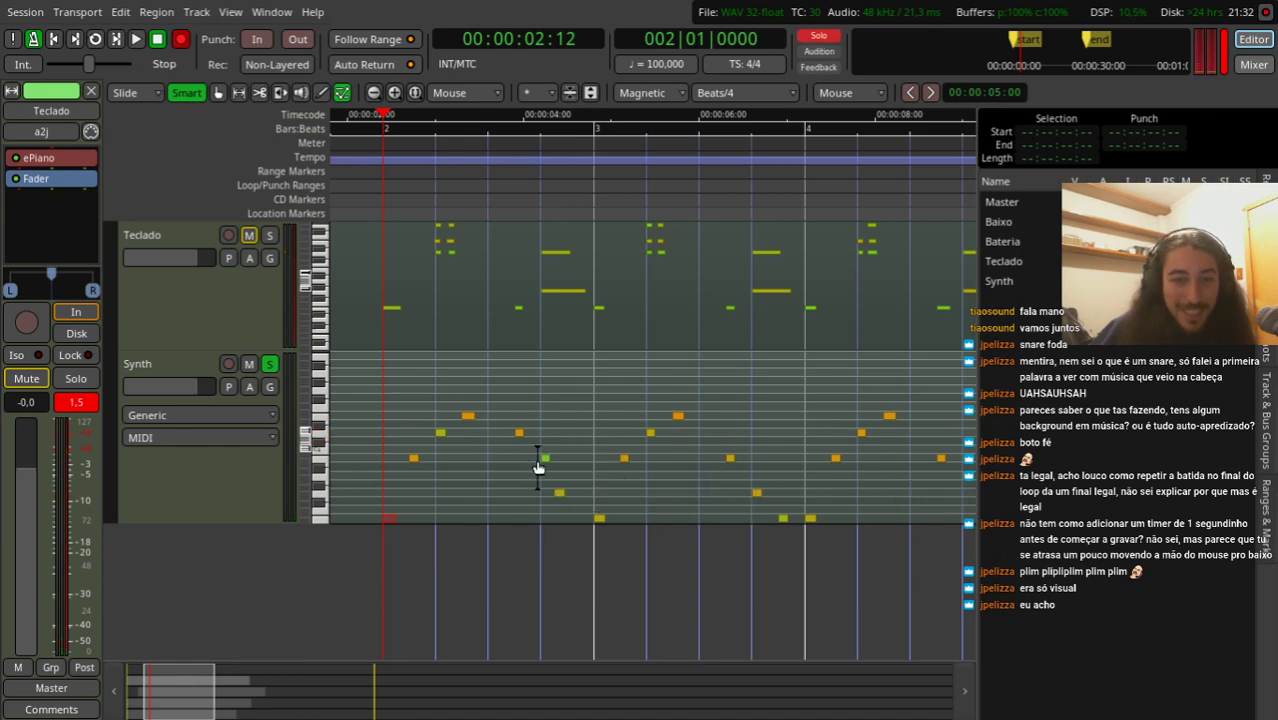
Step: Select every note in the Synth region and lengthen them all together by about one beat
scroll(540, 460, down, 4)
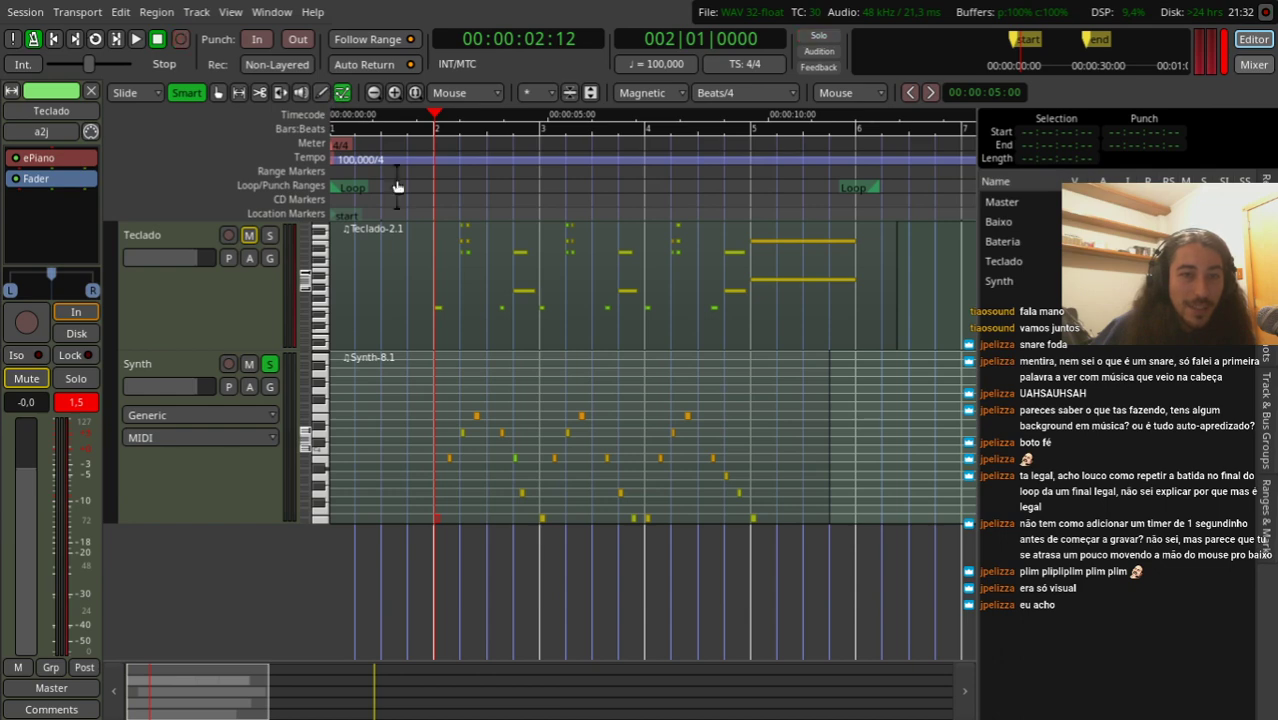
drag(418, 384, 754, 519)
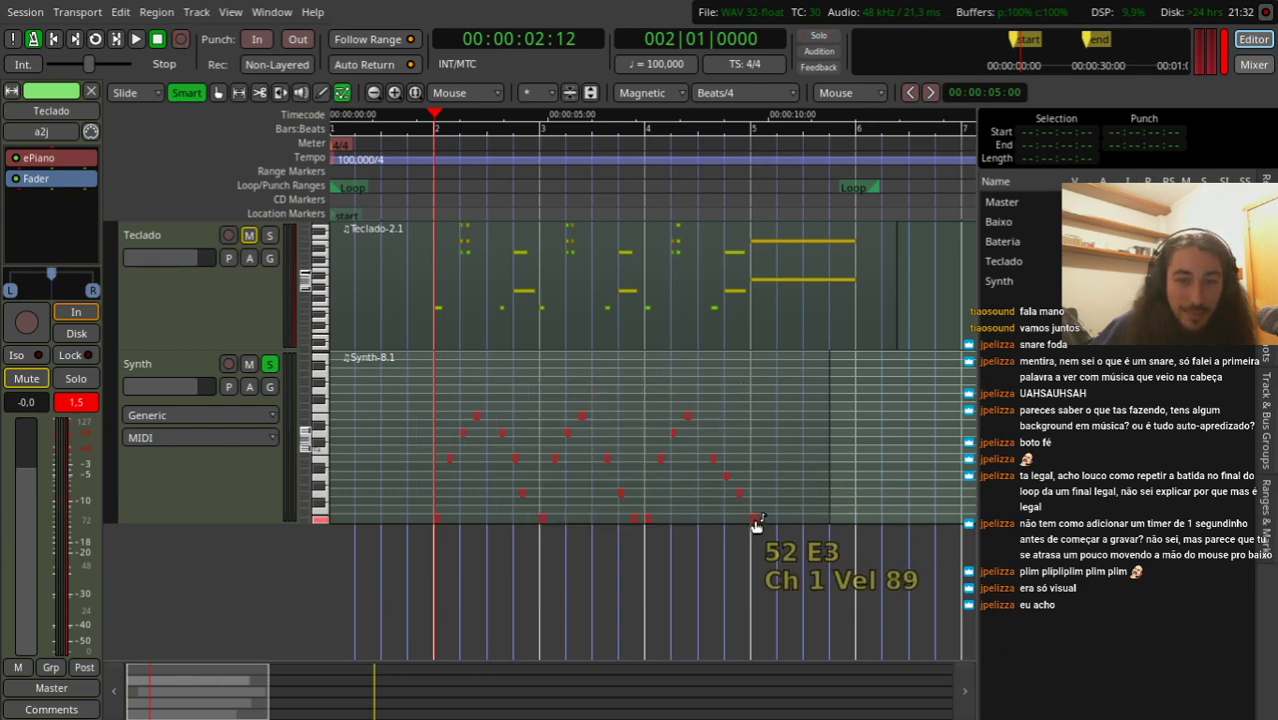
right_click(755, 524)
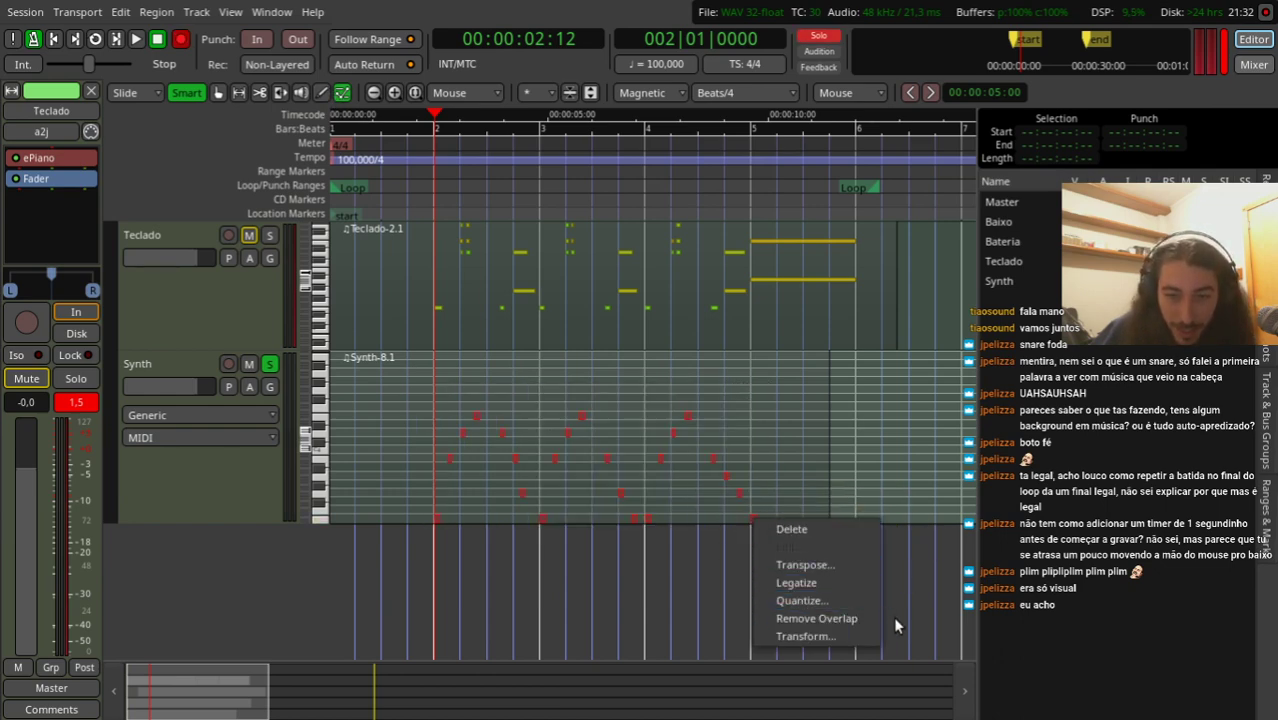
click(428, 471)
scroll(428, 471, up, 1)
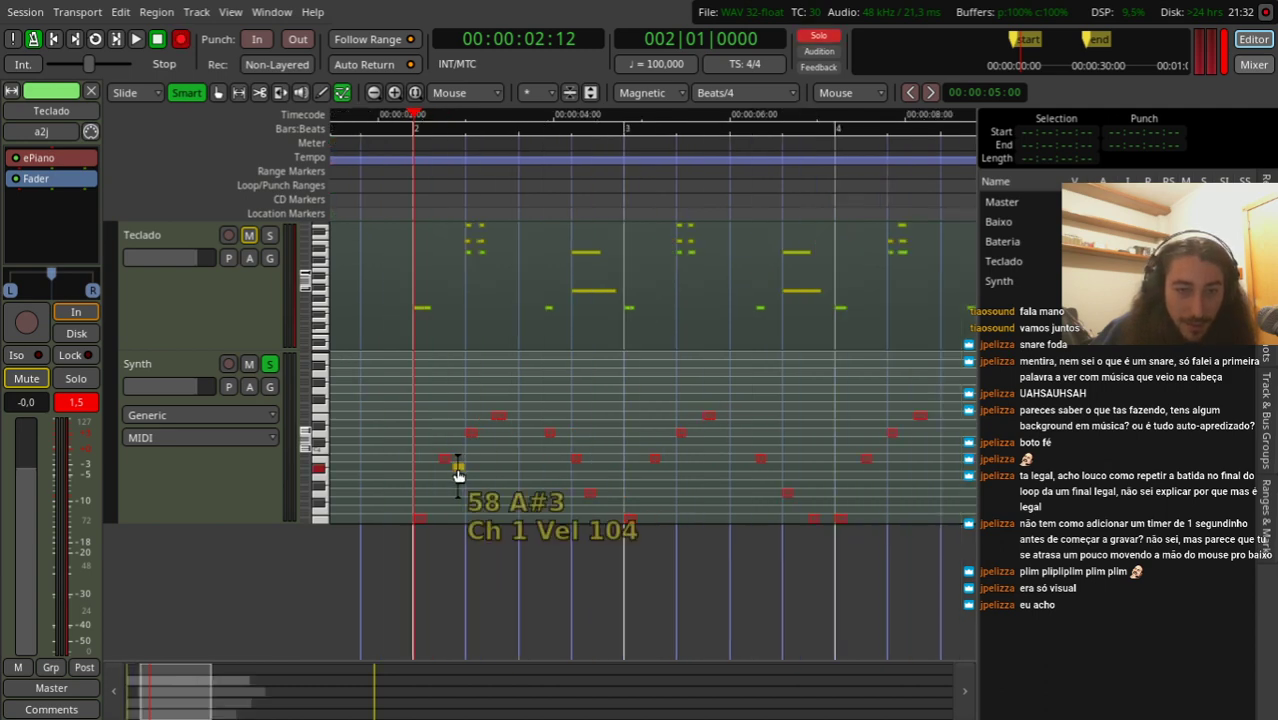
drag(426, 525, 473, 525)
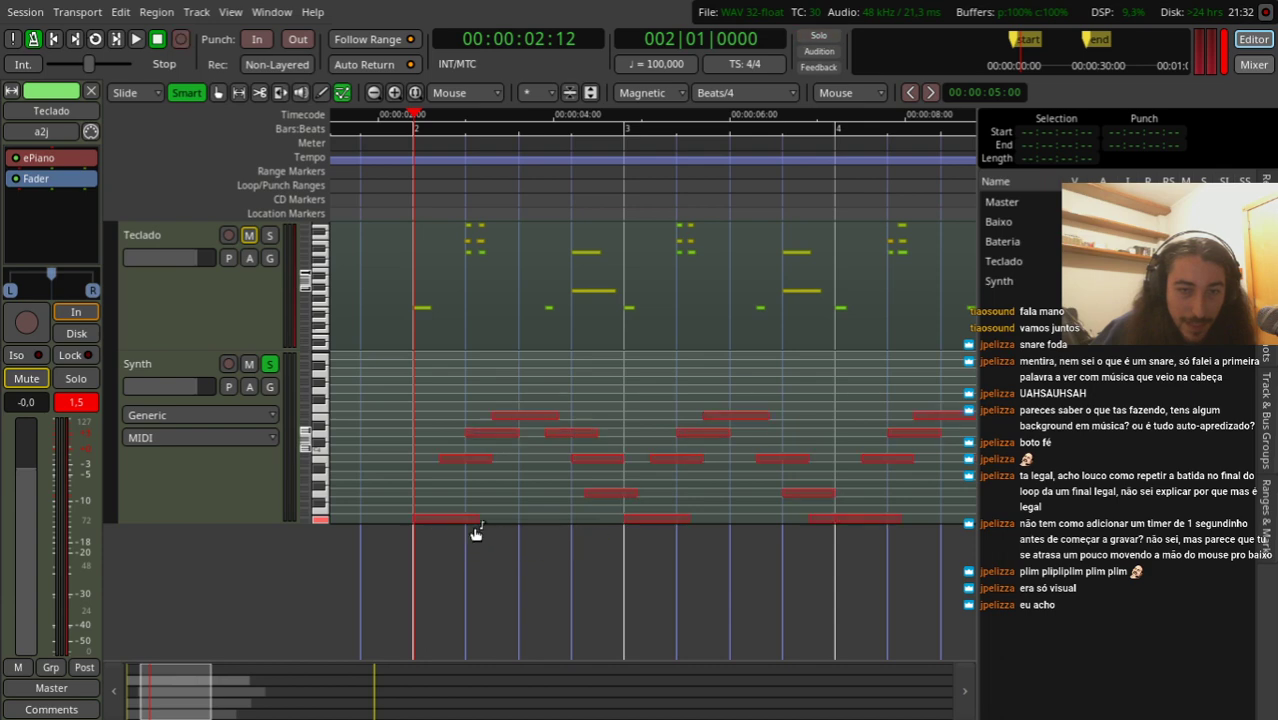
Step: Remove the overlap between the selected Synth notes and play the result back from beat 4 of bar 1
right_click(468, 456)
click(547, 556)
key(minus)
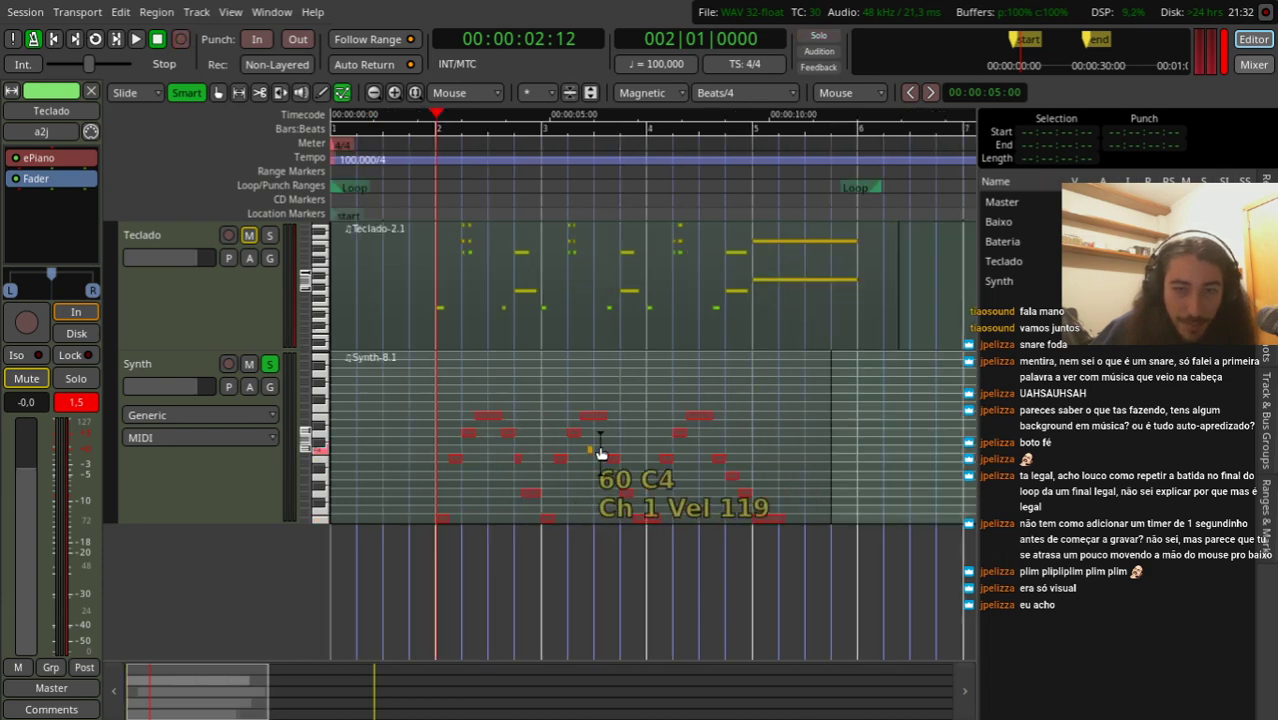
click(416, 186)
key(space)
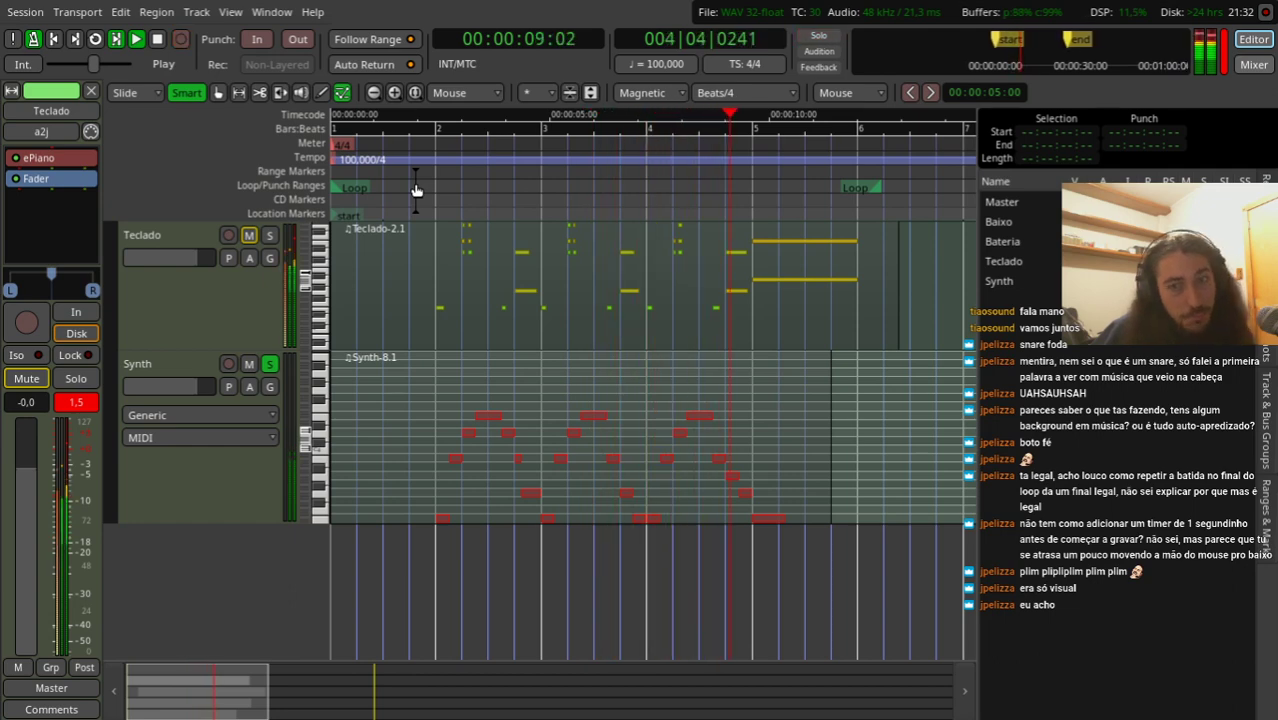
key(space)
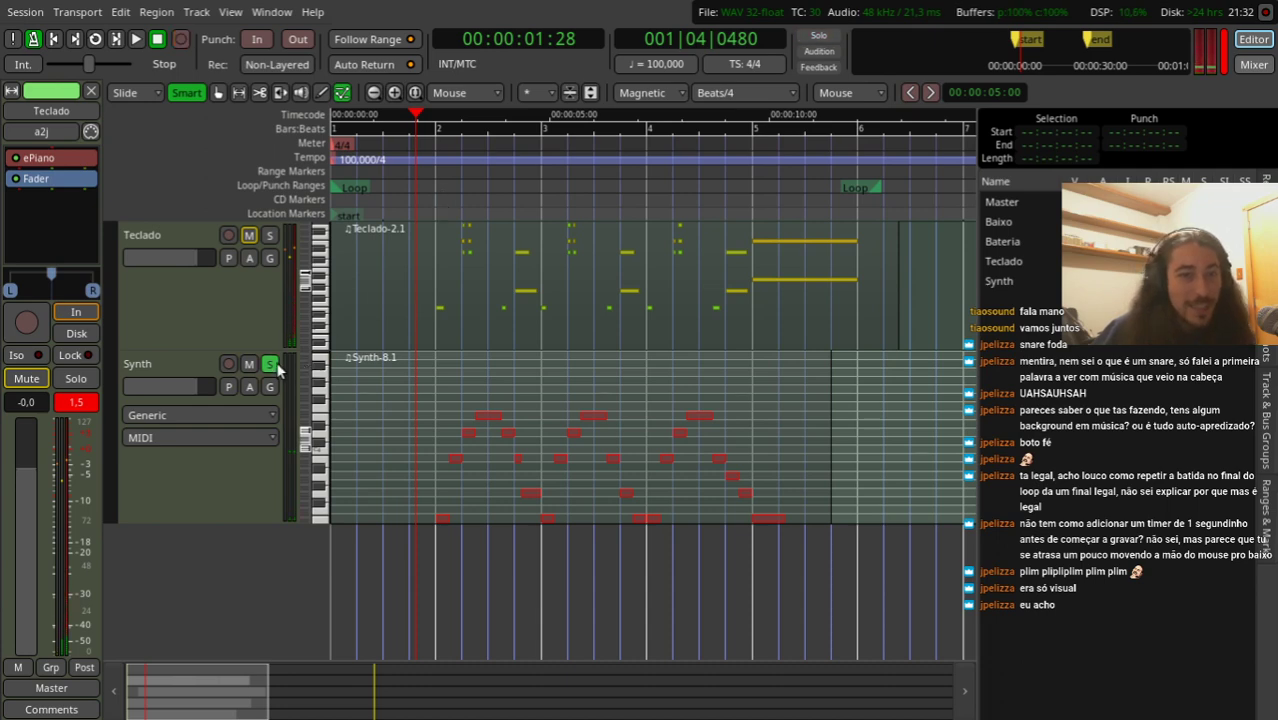
Step: Lower the Synth track's level and play the full mix from the session start with the Synth and Bateria solos off
click(322, 386)
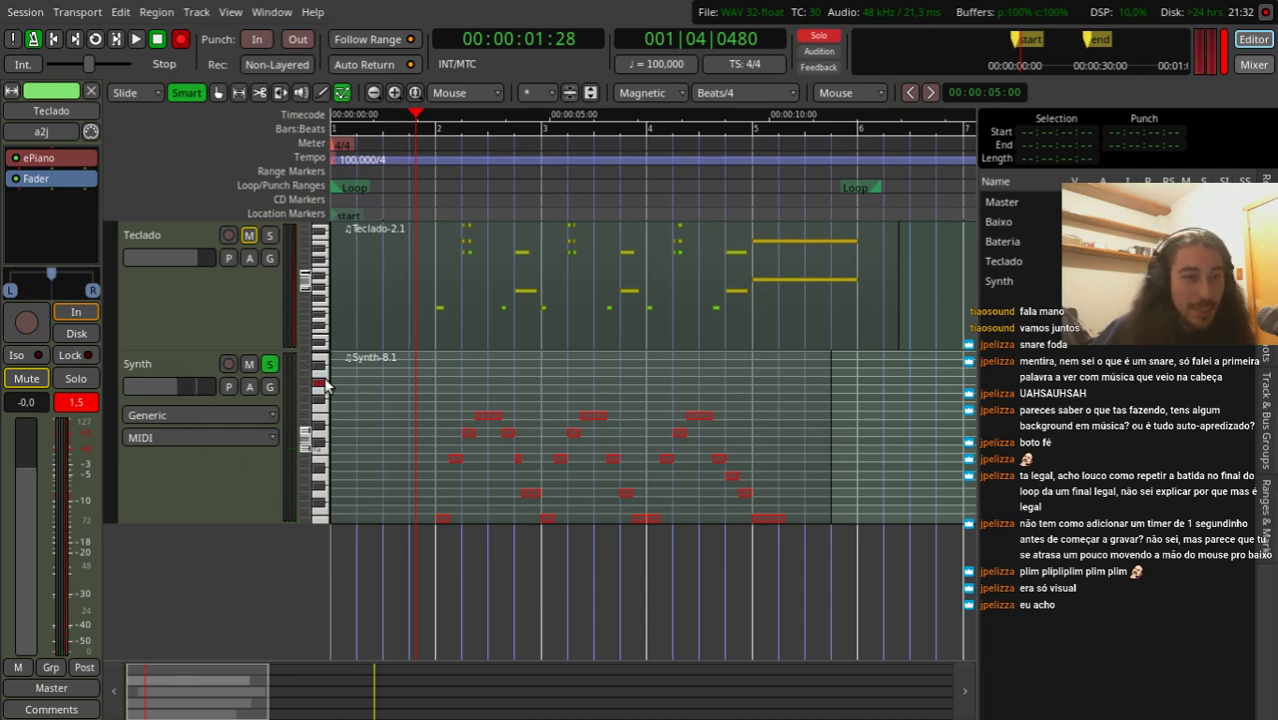
scroll(352, 495, up, 5)
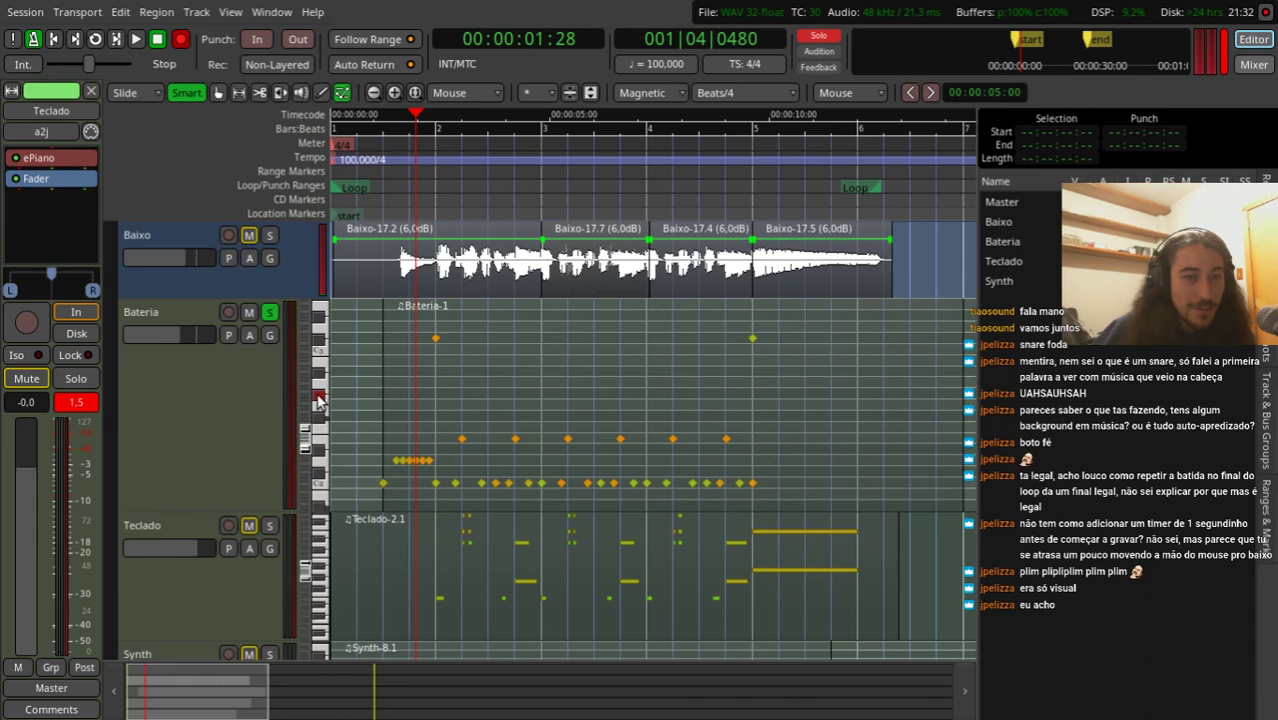
click(272, 312)
key(space)
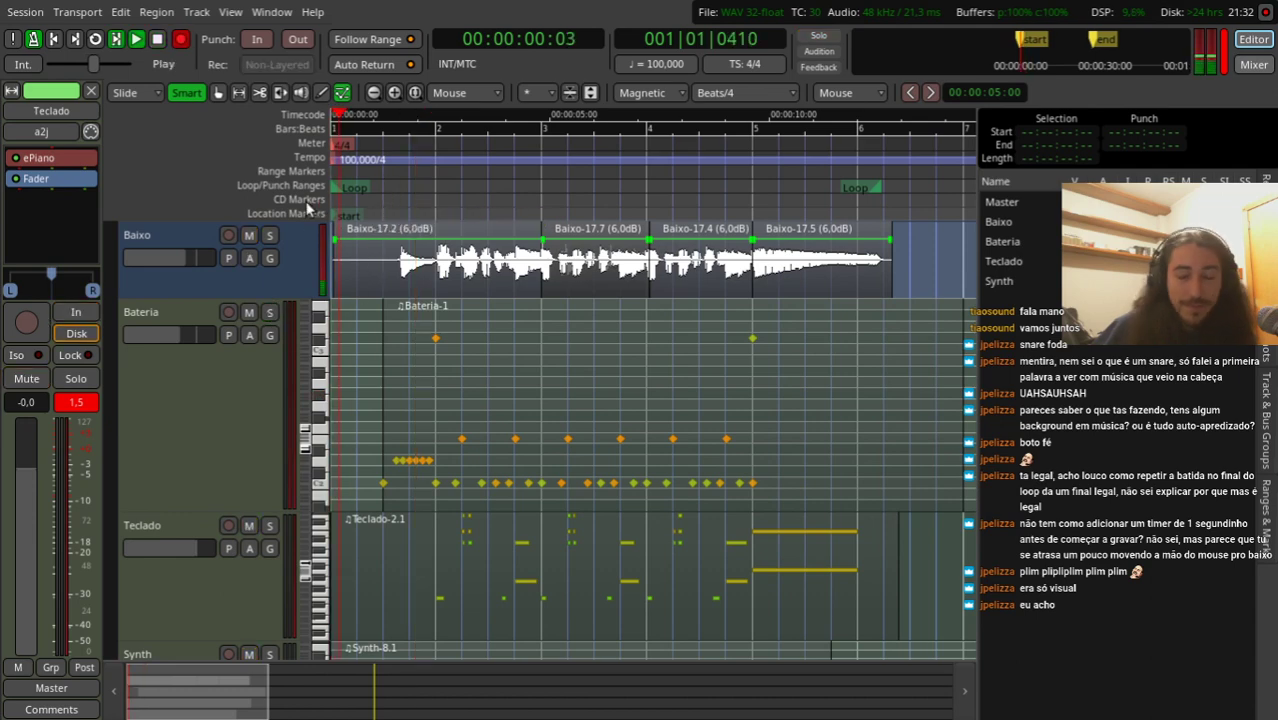
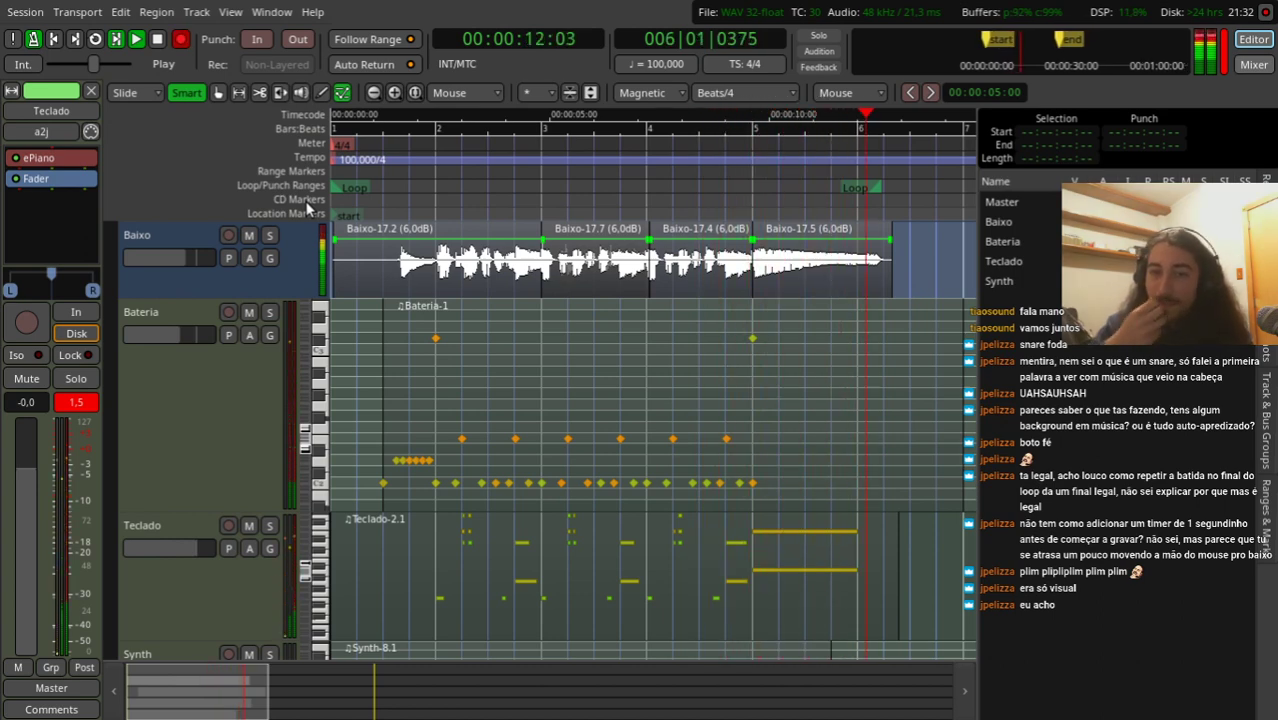
key(space)
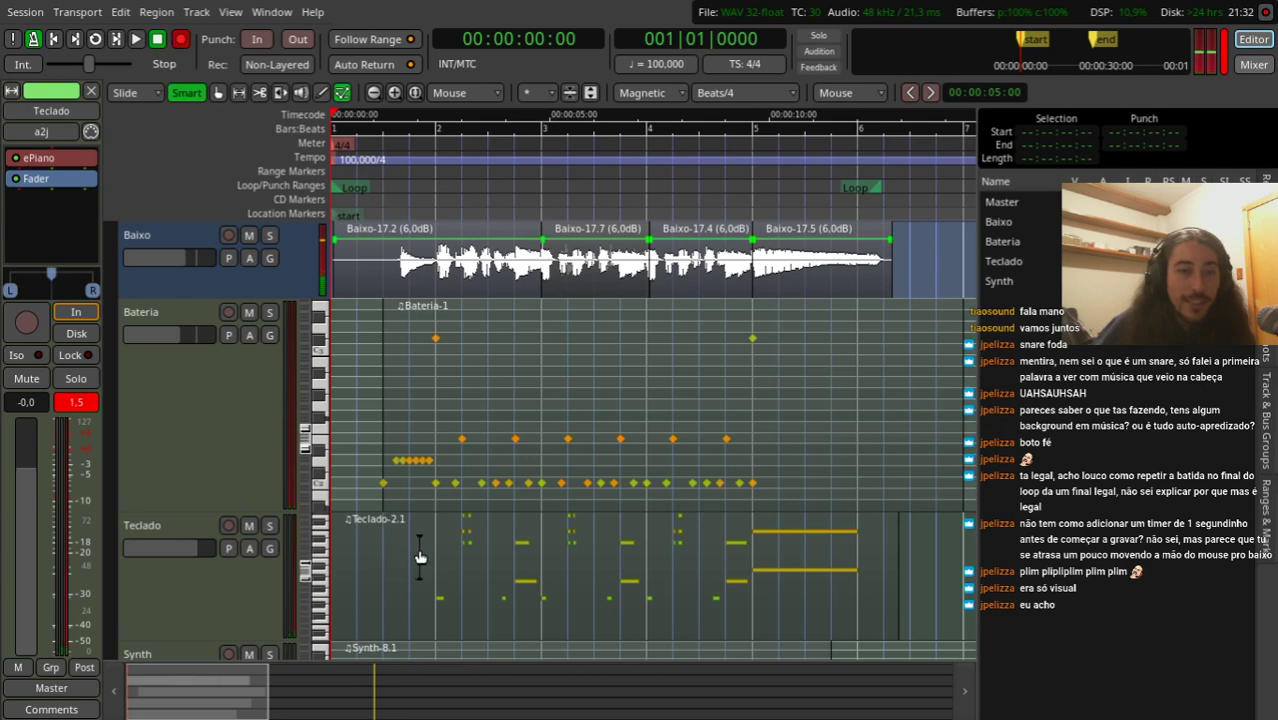
Step: Transpose all notes in the Synth region by -1 octave and 0 semitones
scroll(430, 545, down, 3)
scroll(465, 532, up, 2)
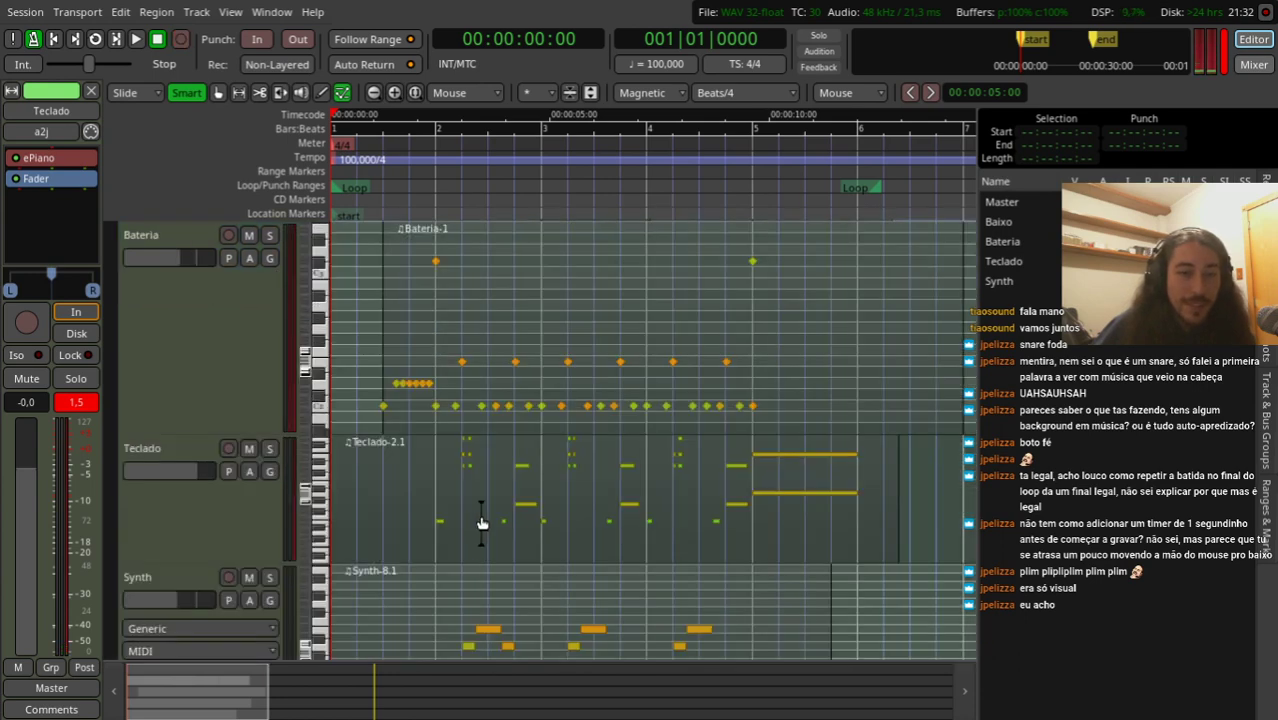
scroll(480, 514, down, 3)
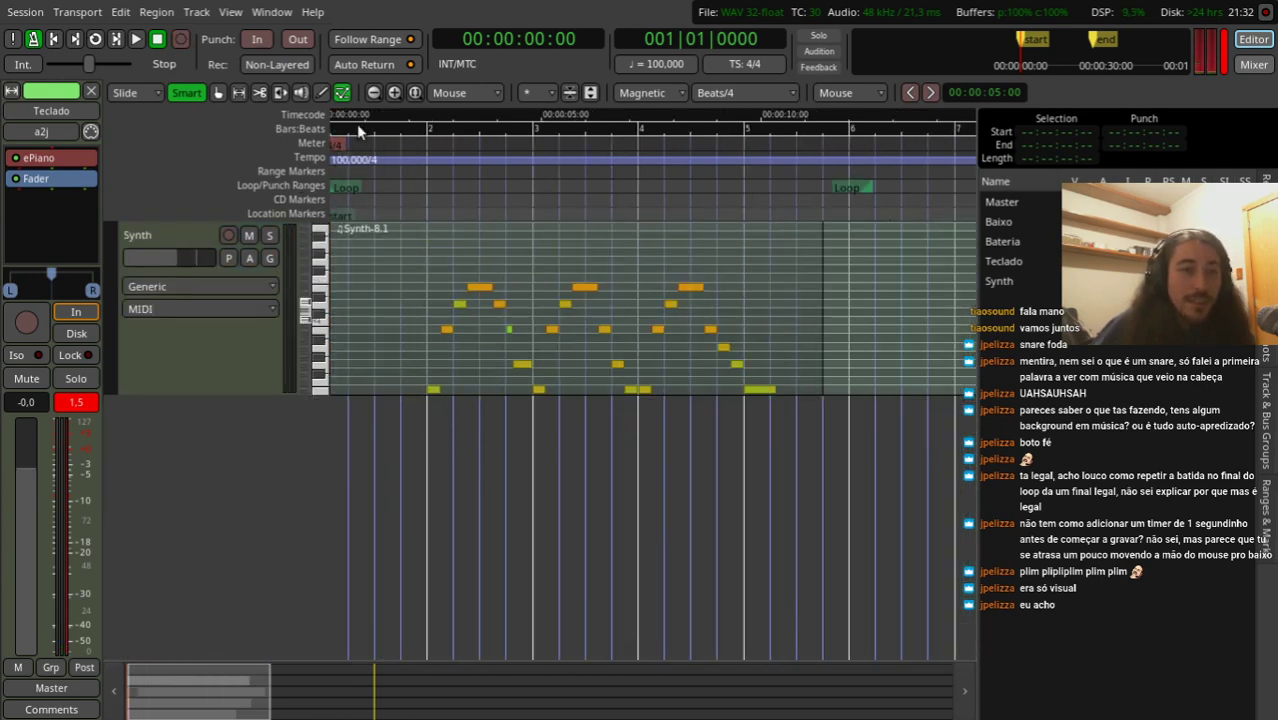
drag(418, 243, 801, 394)
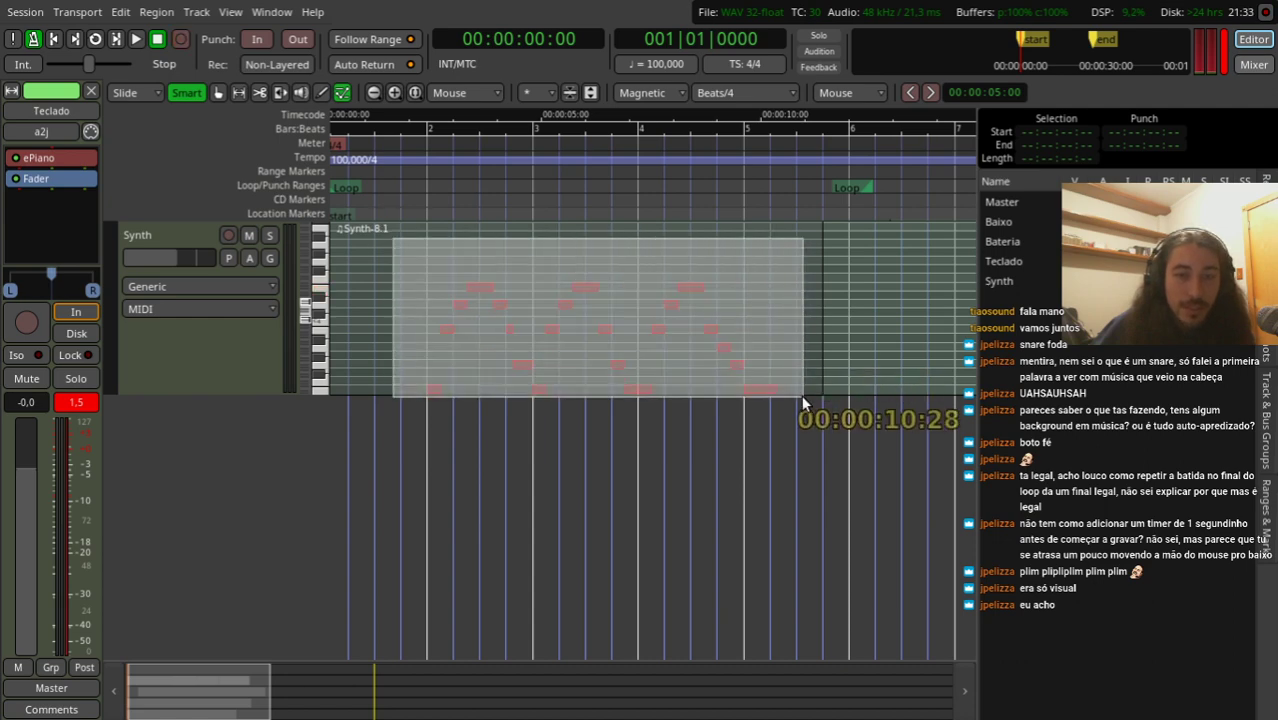
right_click(756, 393)
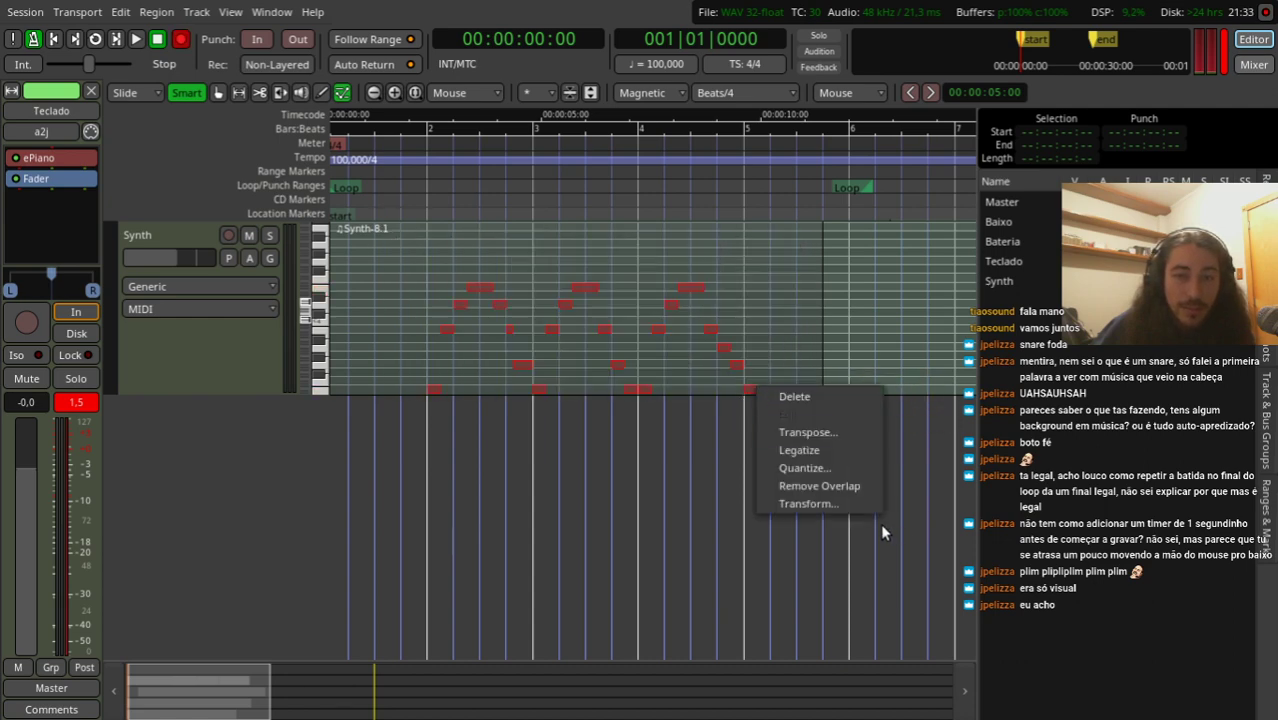
click(851, 432)
key(BackSpace)
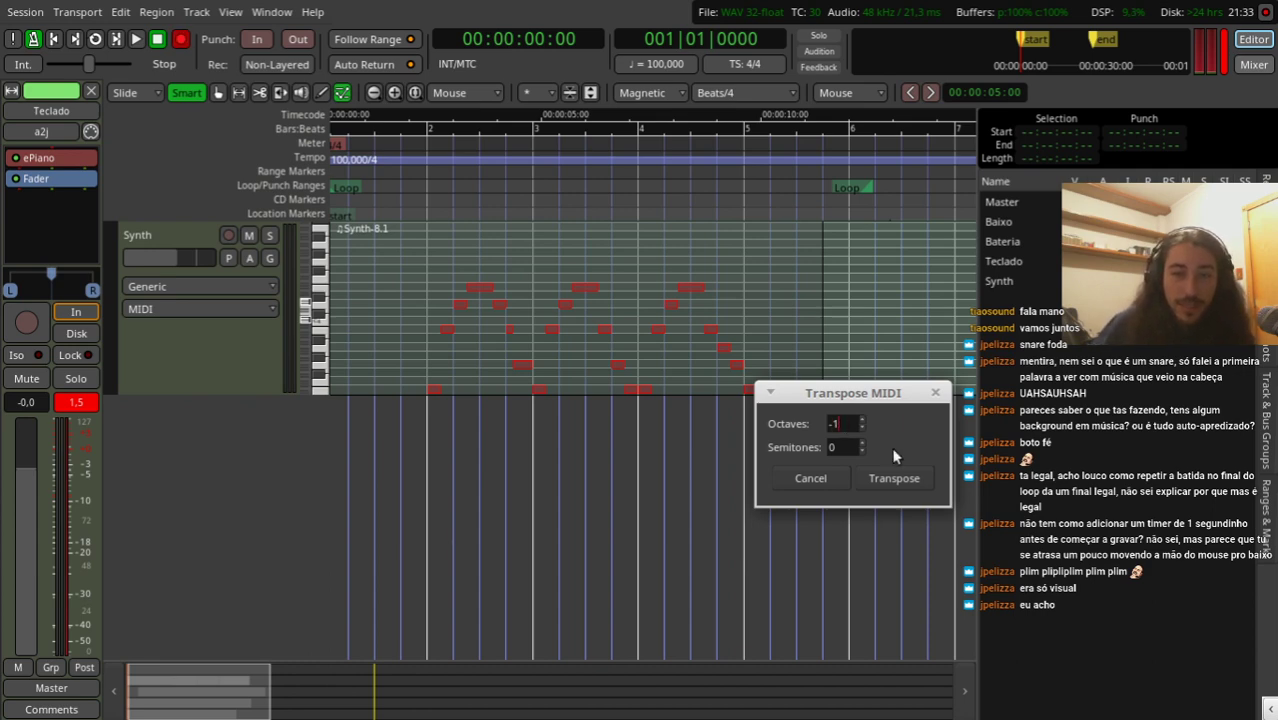
click(897, 481)
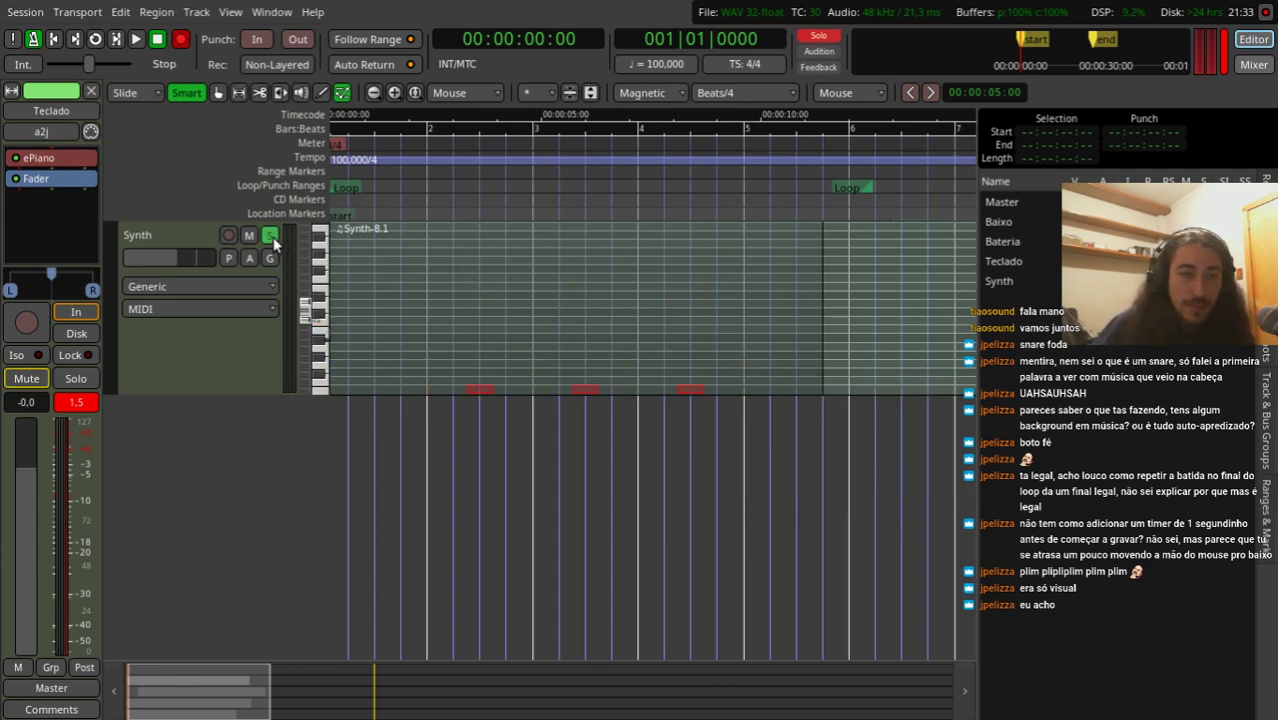
Step: Play the transposed Synth part soloed, and listen to it in the full mix from the session start
key(space)
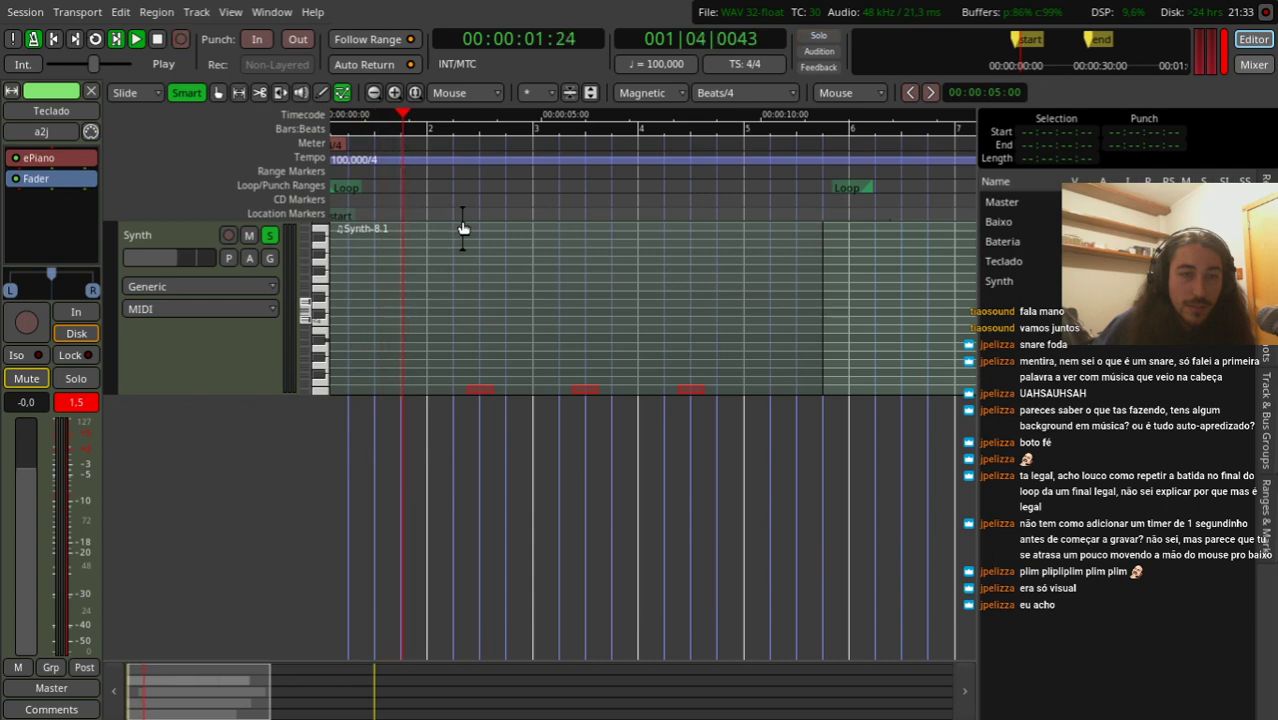
key(space)
click(270, 235)
scroll(300, 462, up, 1)
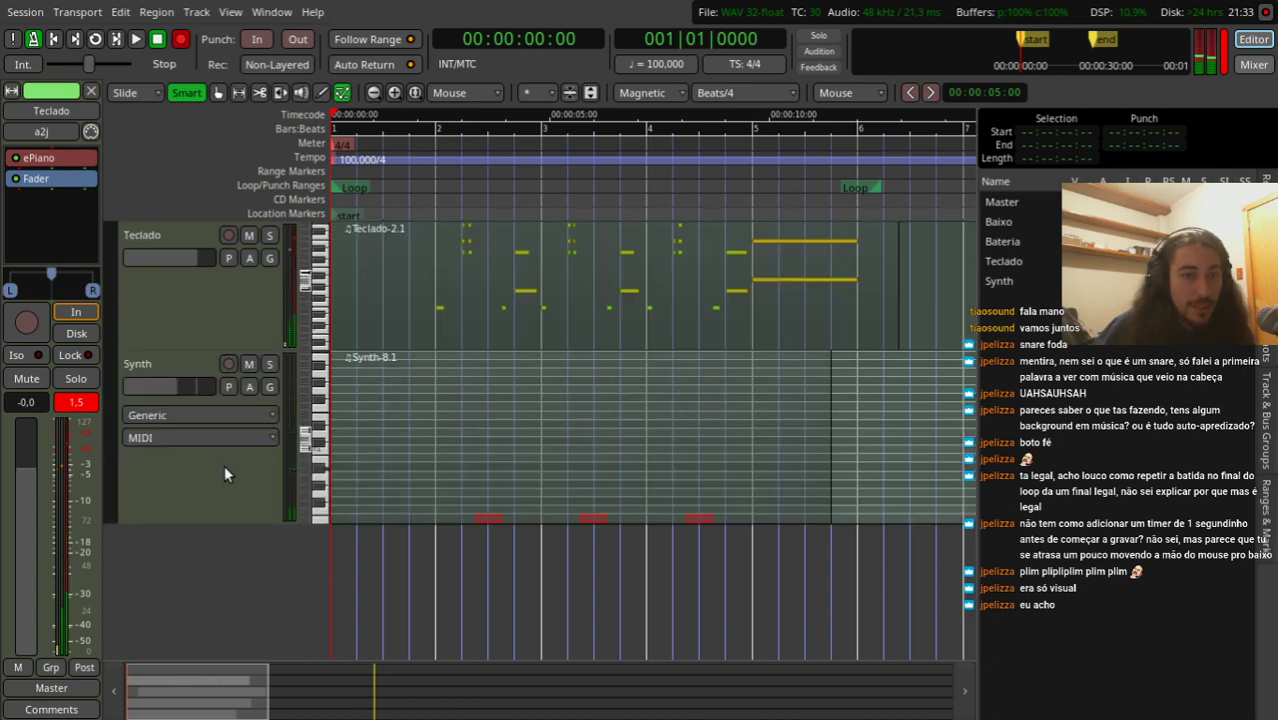
scroll(224, 475, up, 1)
key(space)
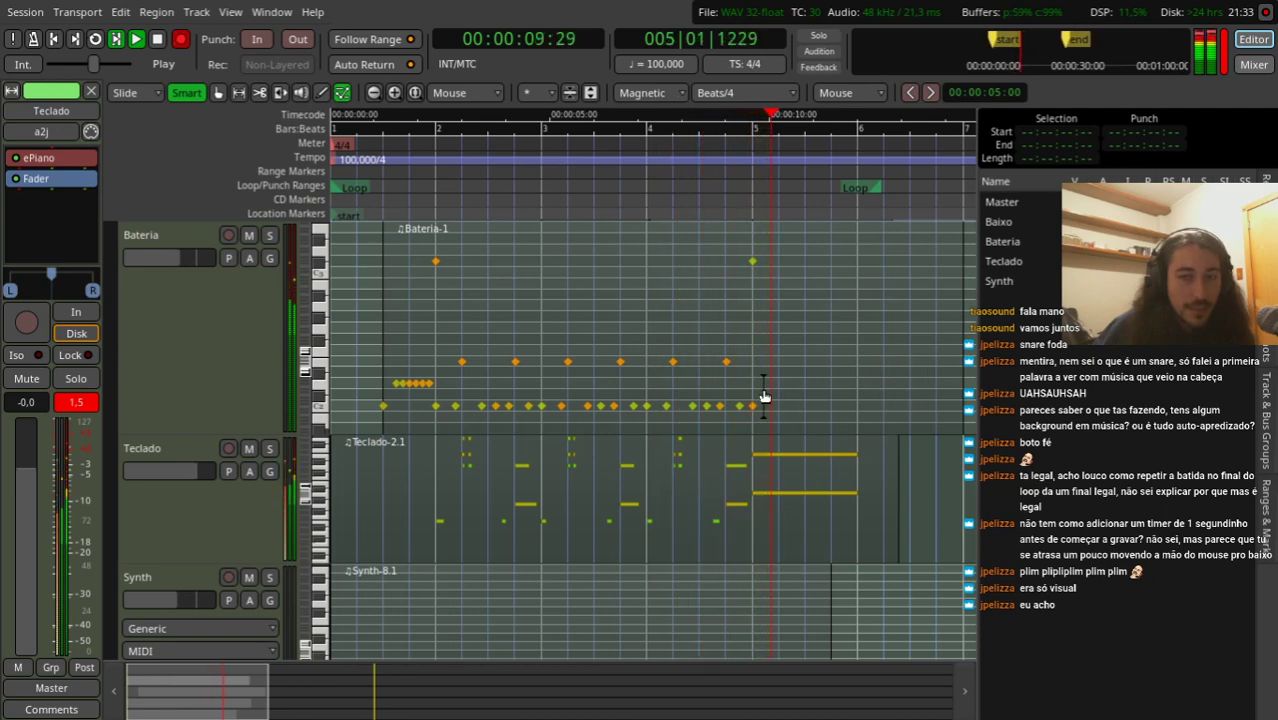
key(space)
key(shift+r)
Step: Lower the Teclado track's level to -7.9 dB and play the mix from the session start
click(221, 525)
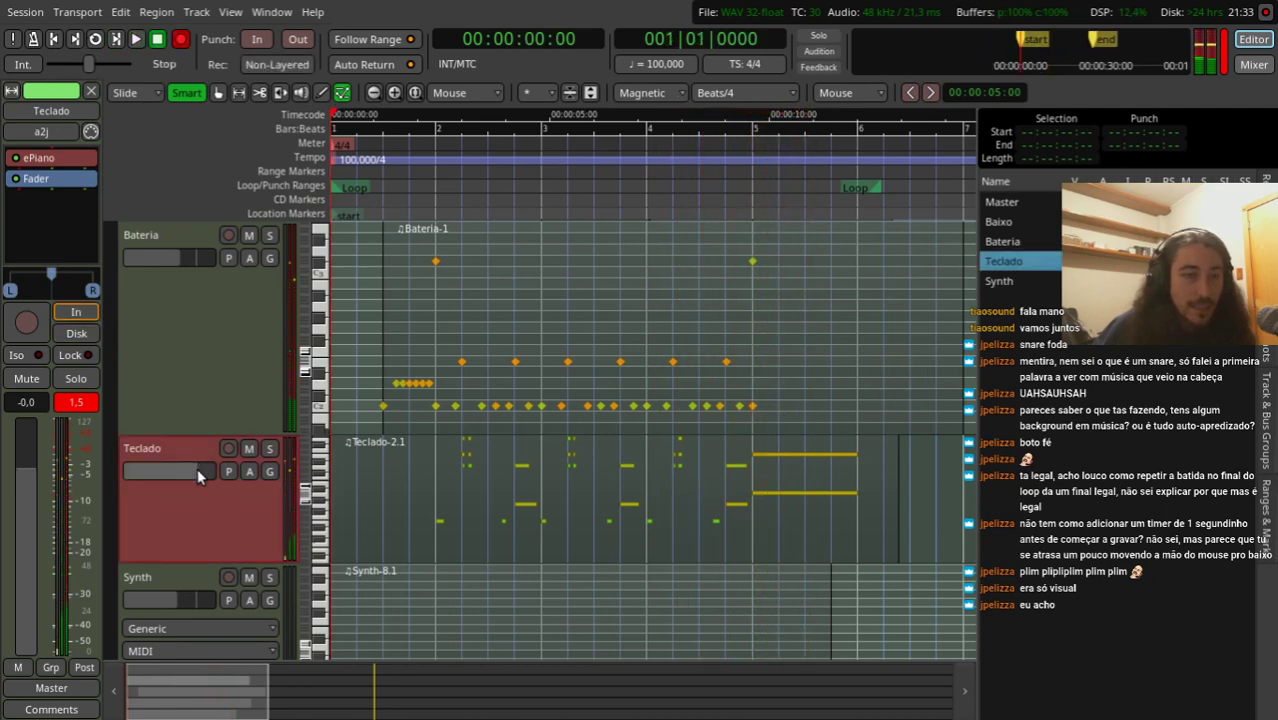
drag(197, 468, 174, 473)
key(space)
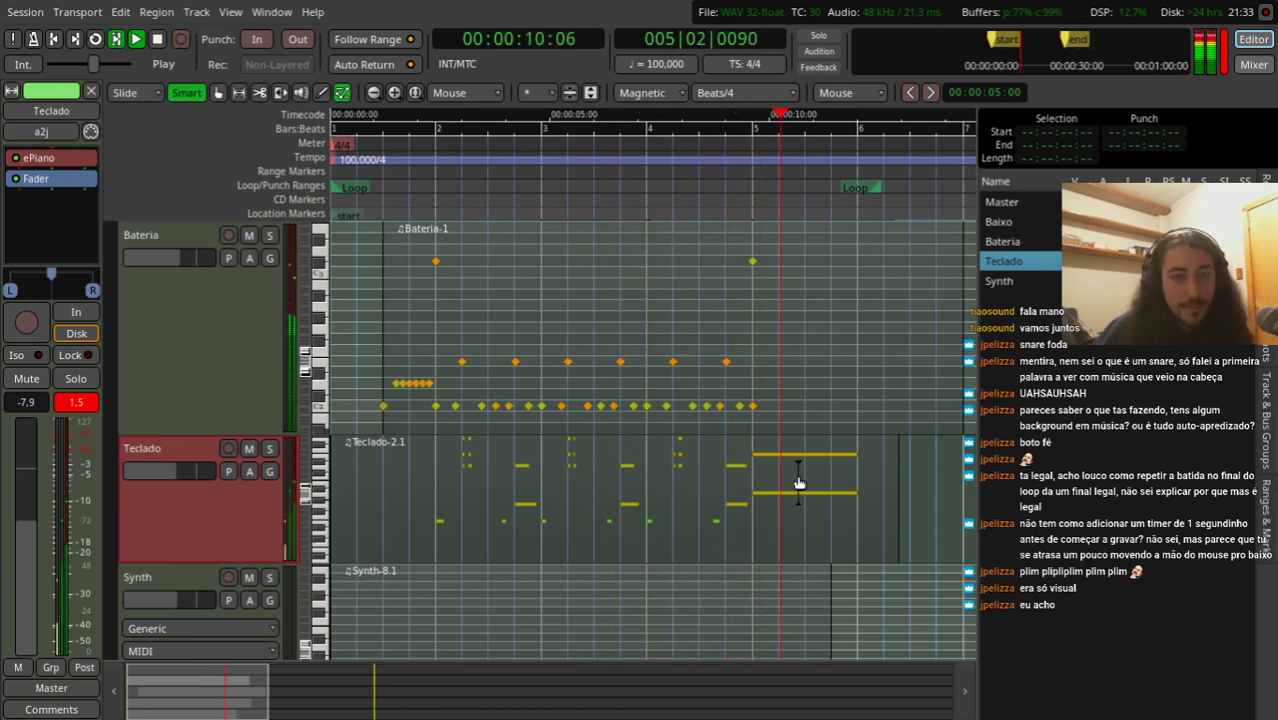
key(space)
Step: Open the Baixo track's GxAmplifier-X settings, play the session from late in bar 1, and close the plugin window
scroll(202, 437, up, 1)
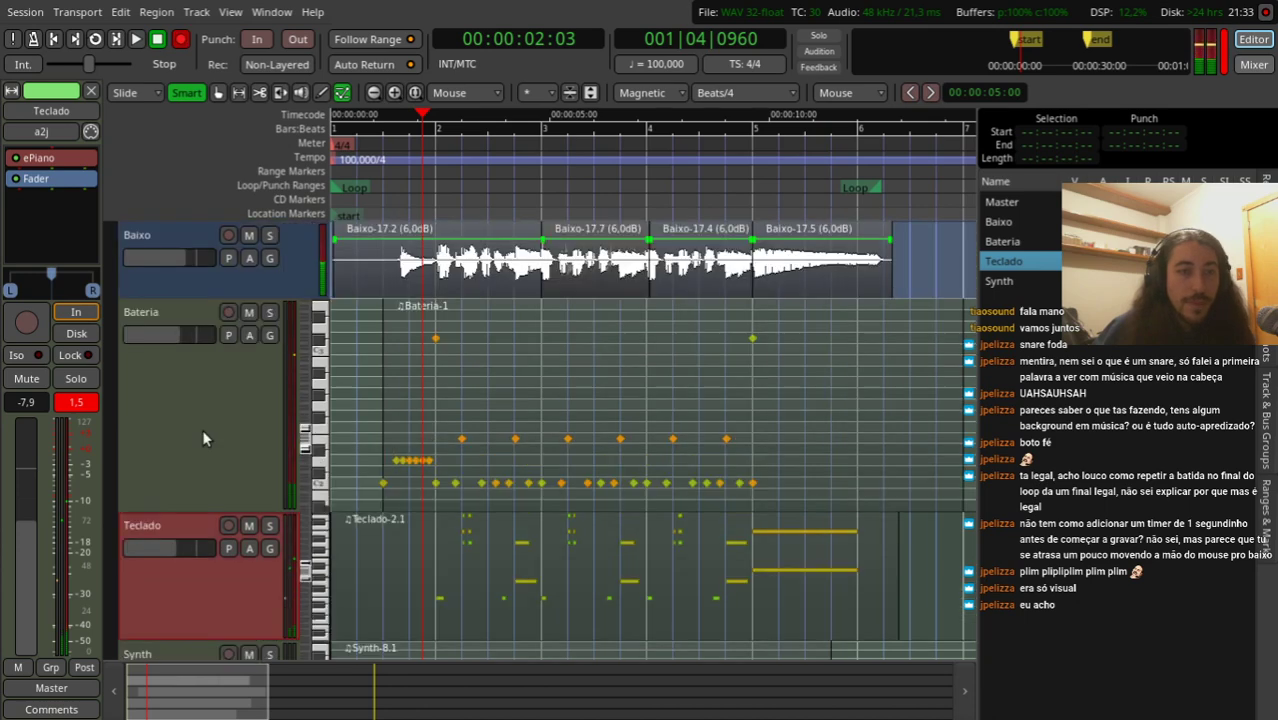
scroll(220, 424, up, 1)
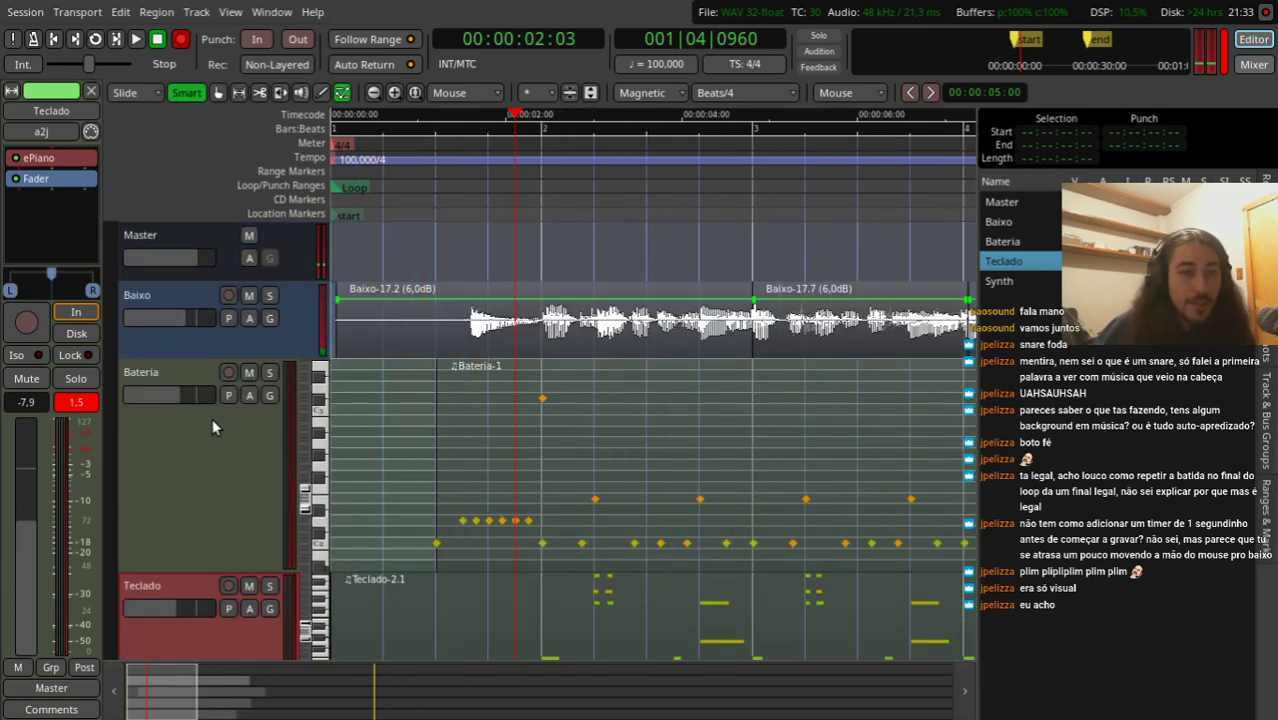
key(equal)
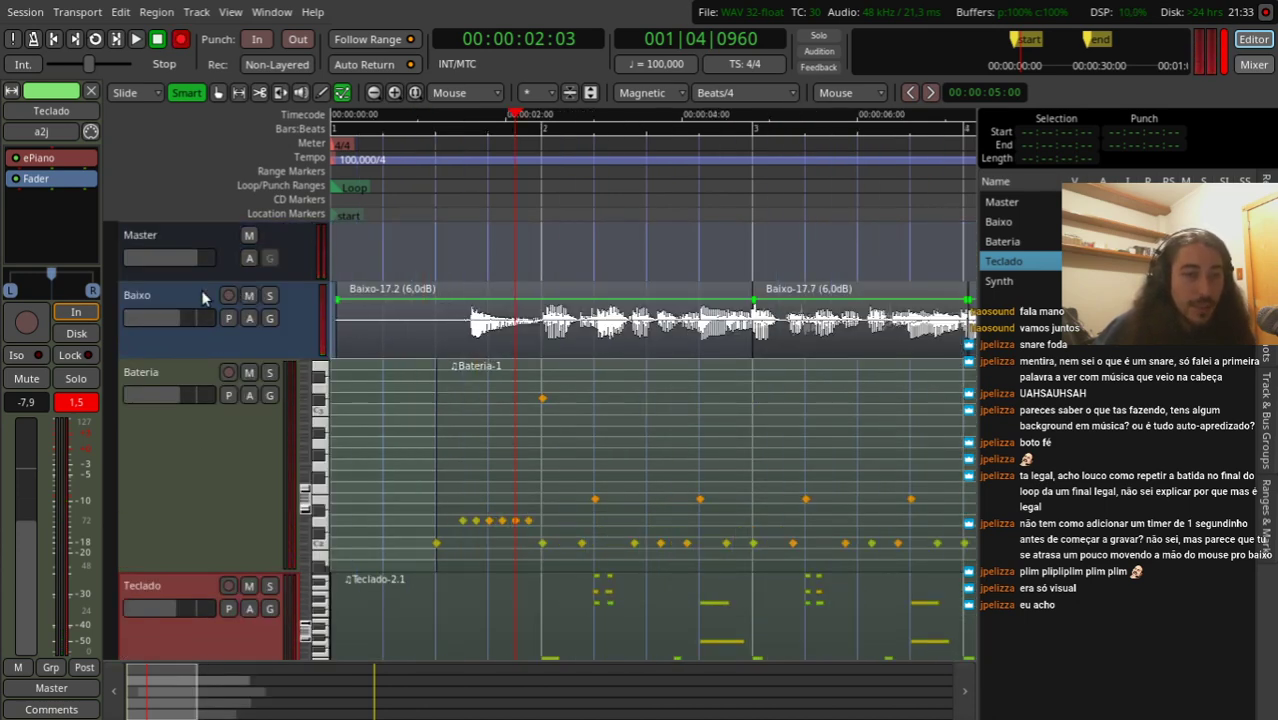
click(205, 302)
double_click(52, 244)
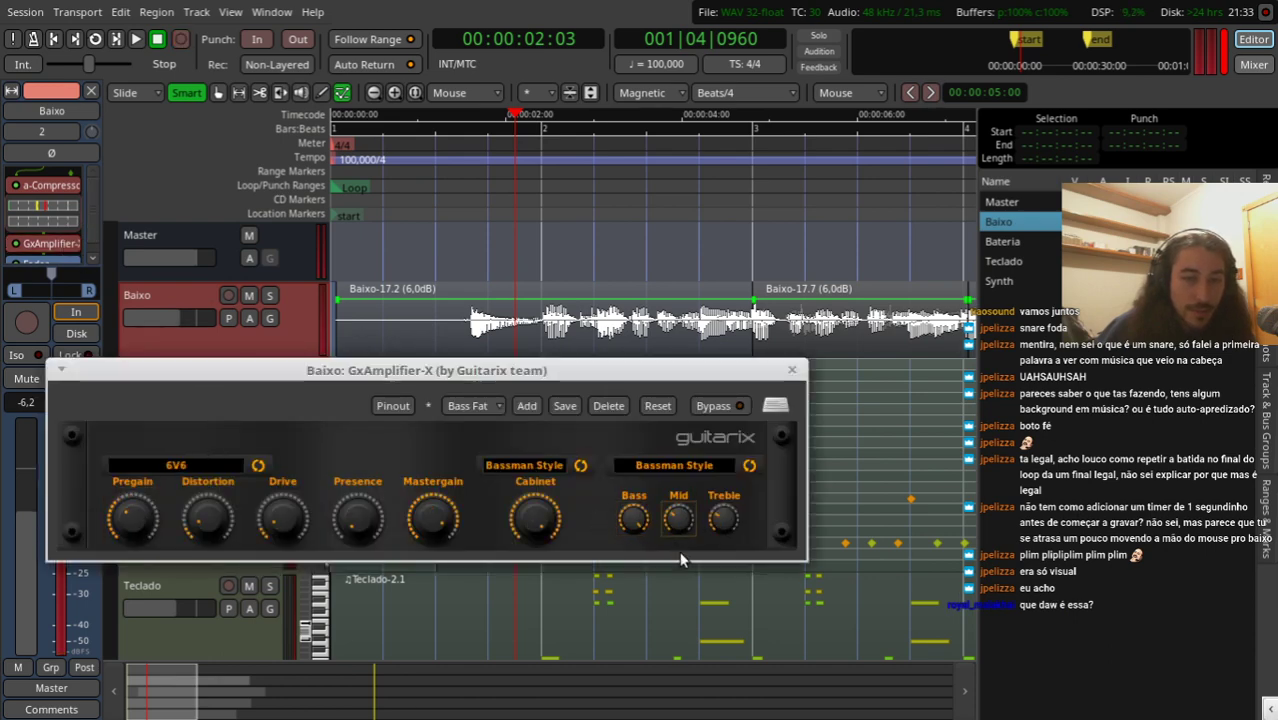
click(483, 169)
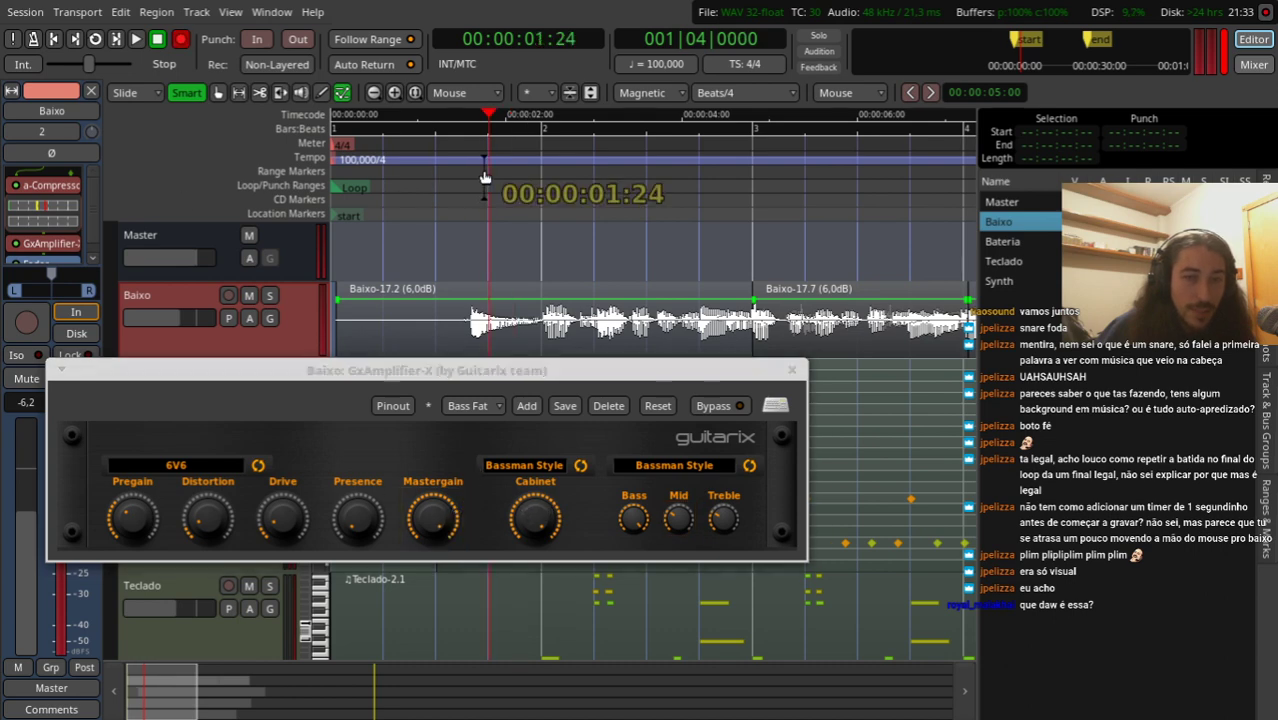
key(shift+space)
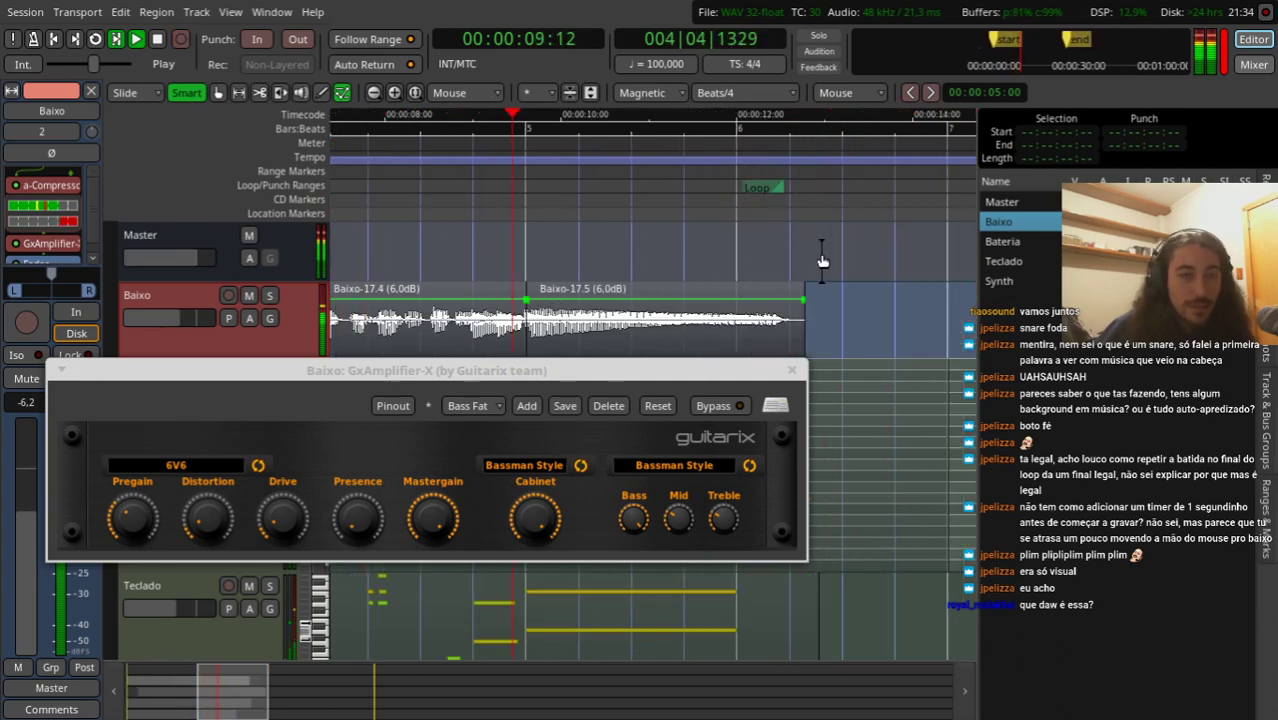
key(space)
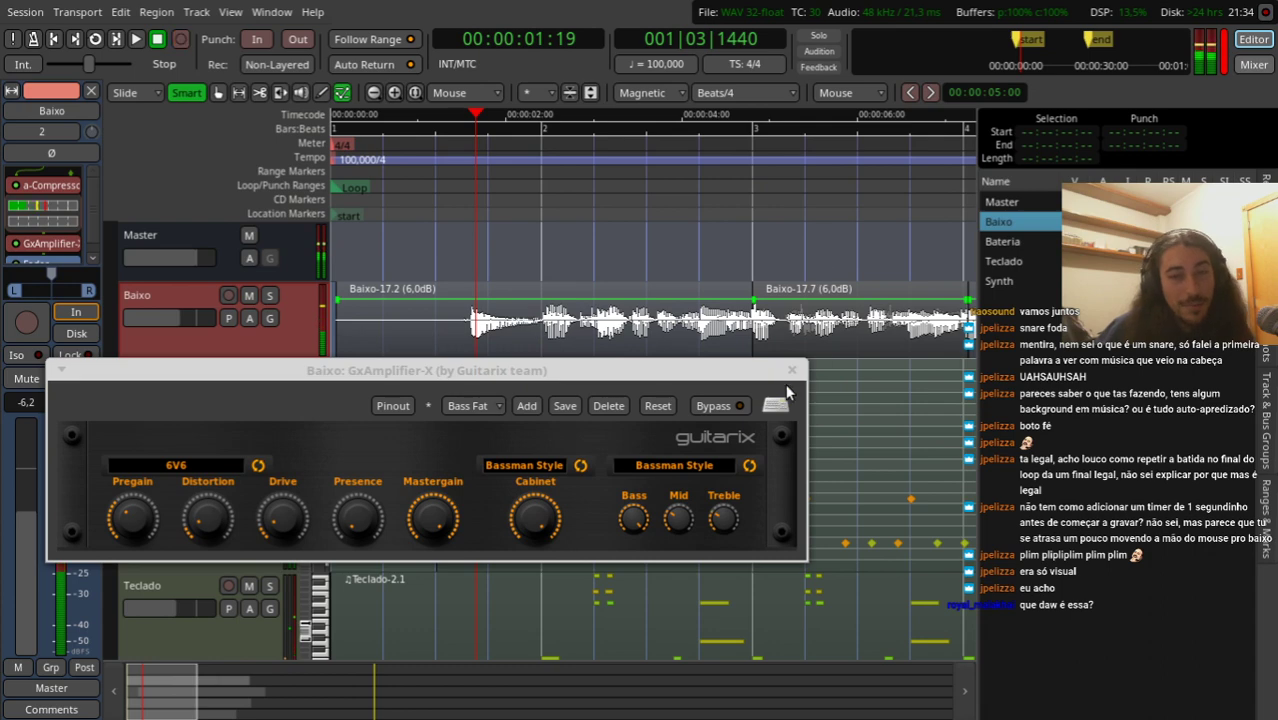
click(791, 370)
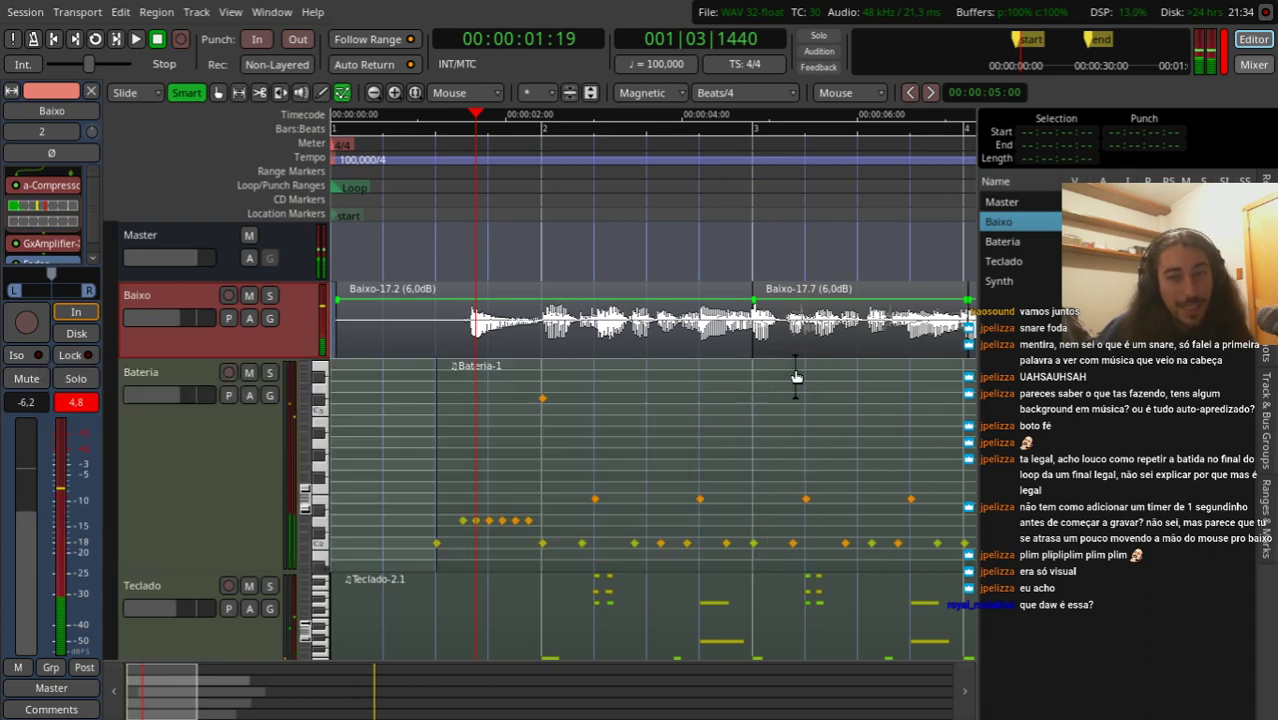
Step: Select the Teclado track and pan it partway towards the left channel
scroll(430, 385, down, 3)
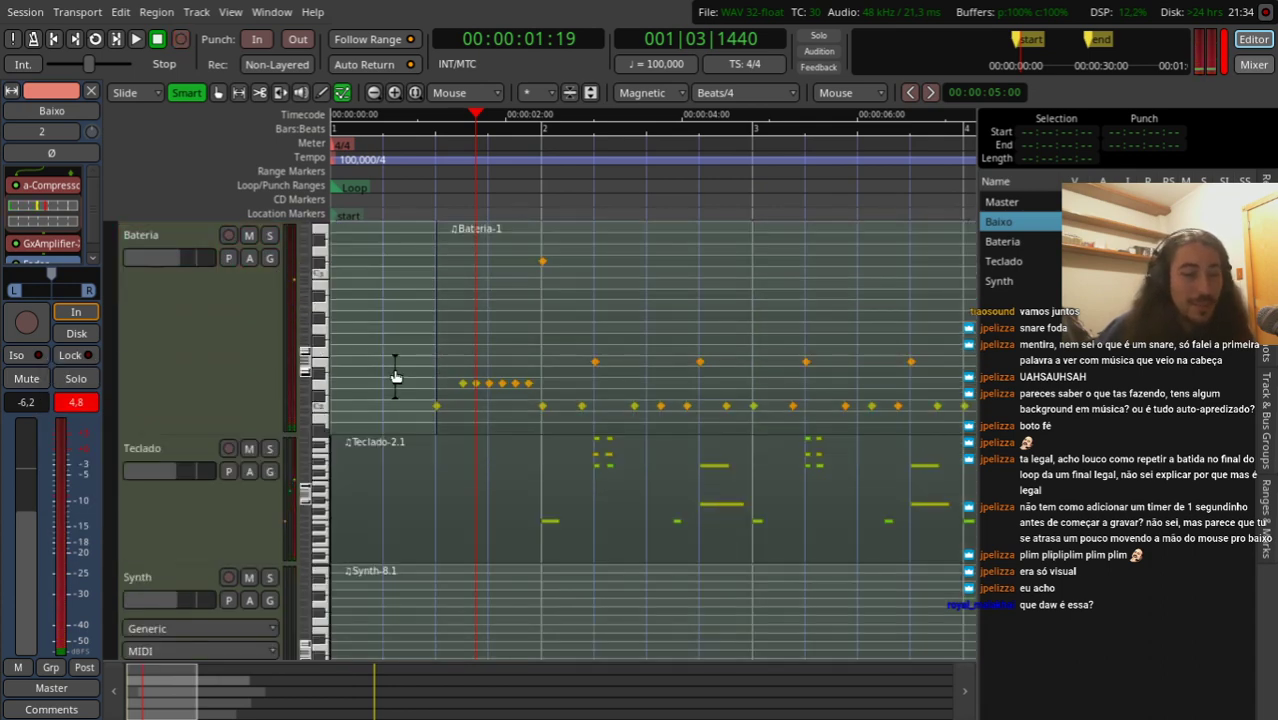
scroll(394, 367, down, 1)
scroll(410, 328, up, 1)
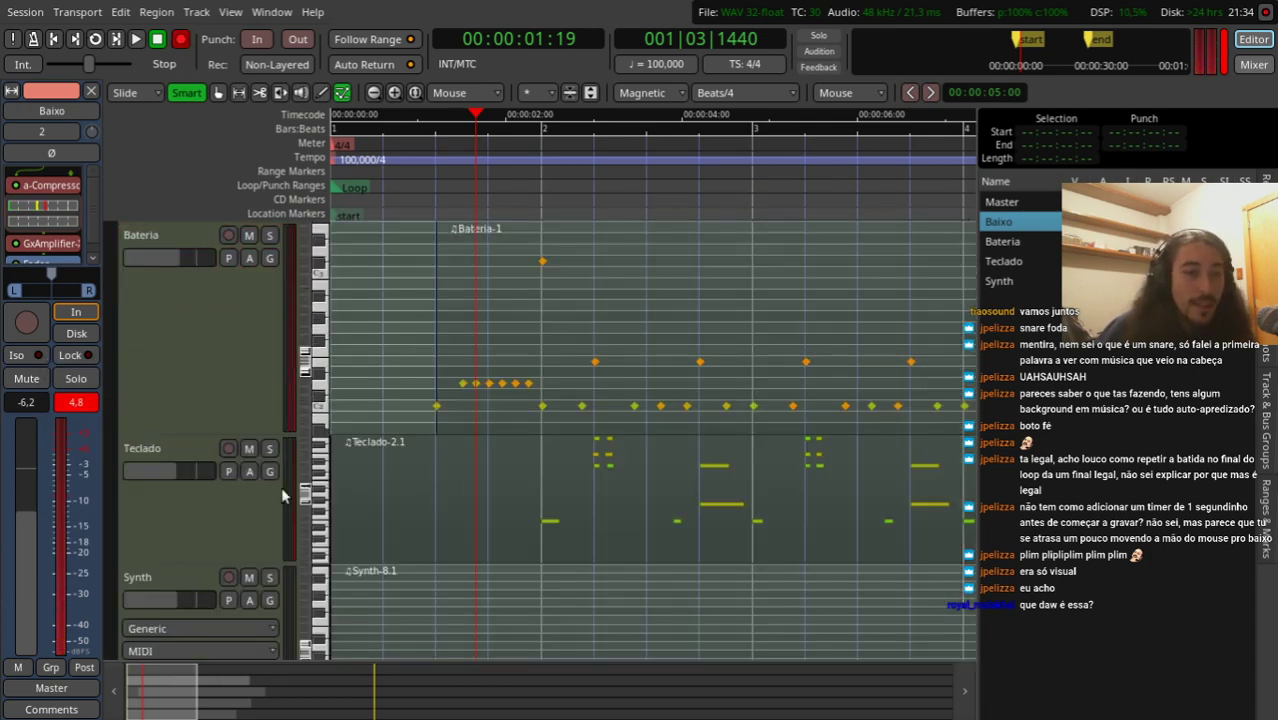
click(222, 512)
drag(94, 291, 39, 289)
mouse_move(58, 290)
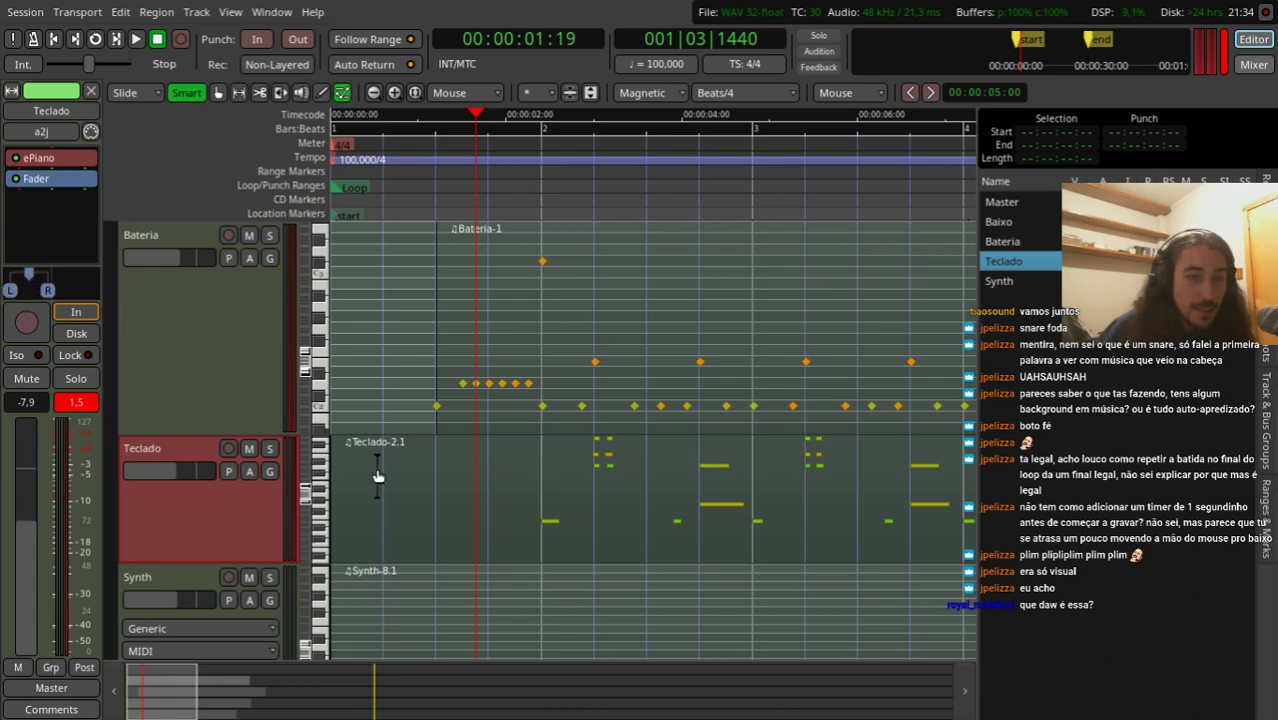
Step: Select the Synth track and pan it partway towards the right channel
scroll(377, 478, down, 3)
click(229, 471)
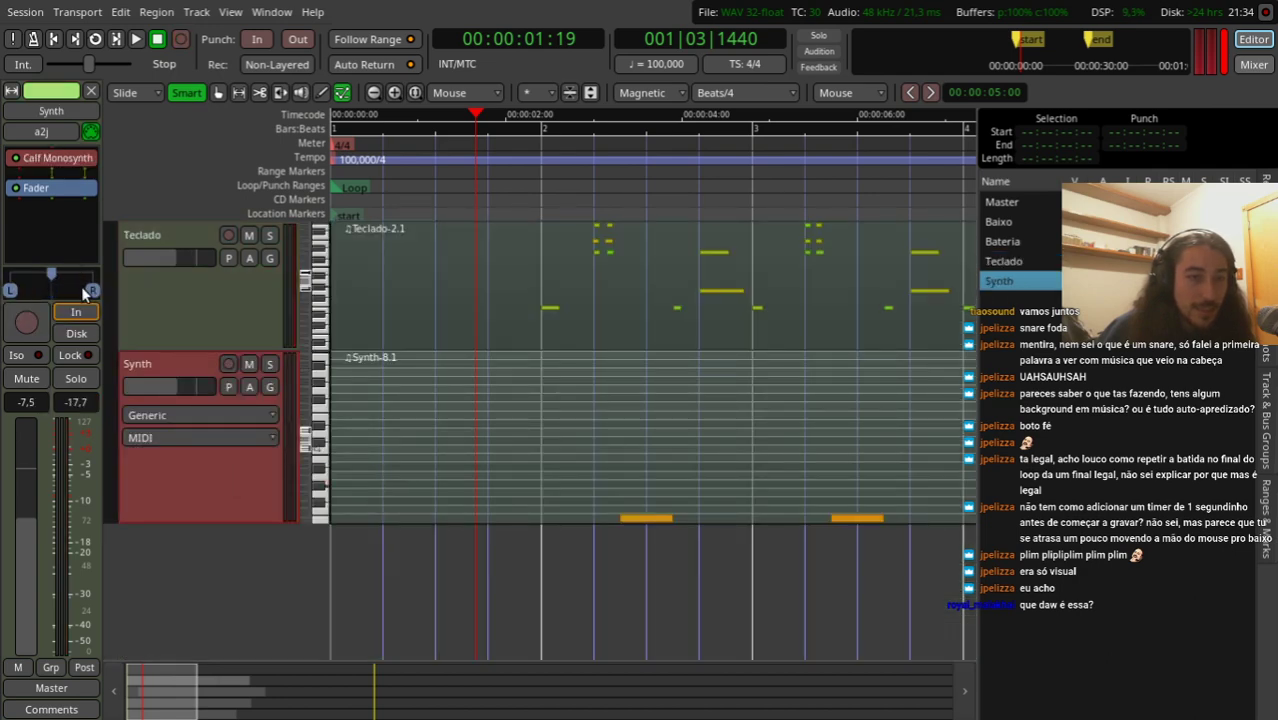
drag(83, 287, 186, 596)
scroll(437, 597, up, 3)
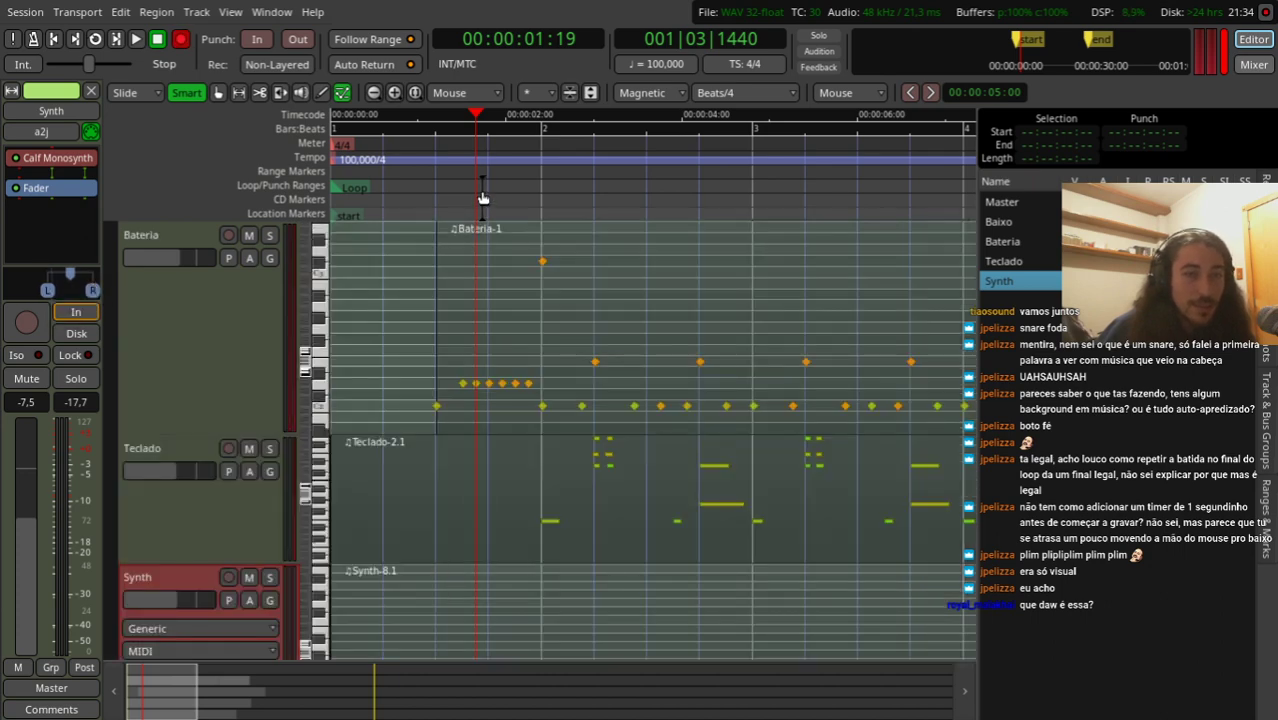
Step: Play the session from the start to listen to the stereo placement, and stop with the playhead back at zero
drag(481, 196, 428, 196)
key(Home)
key(space)
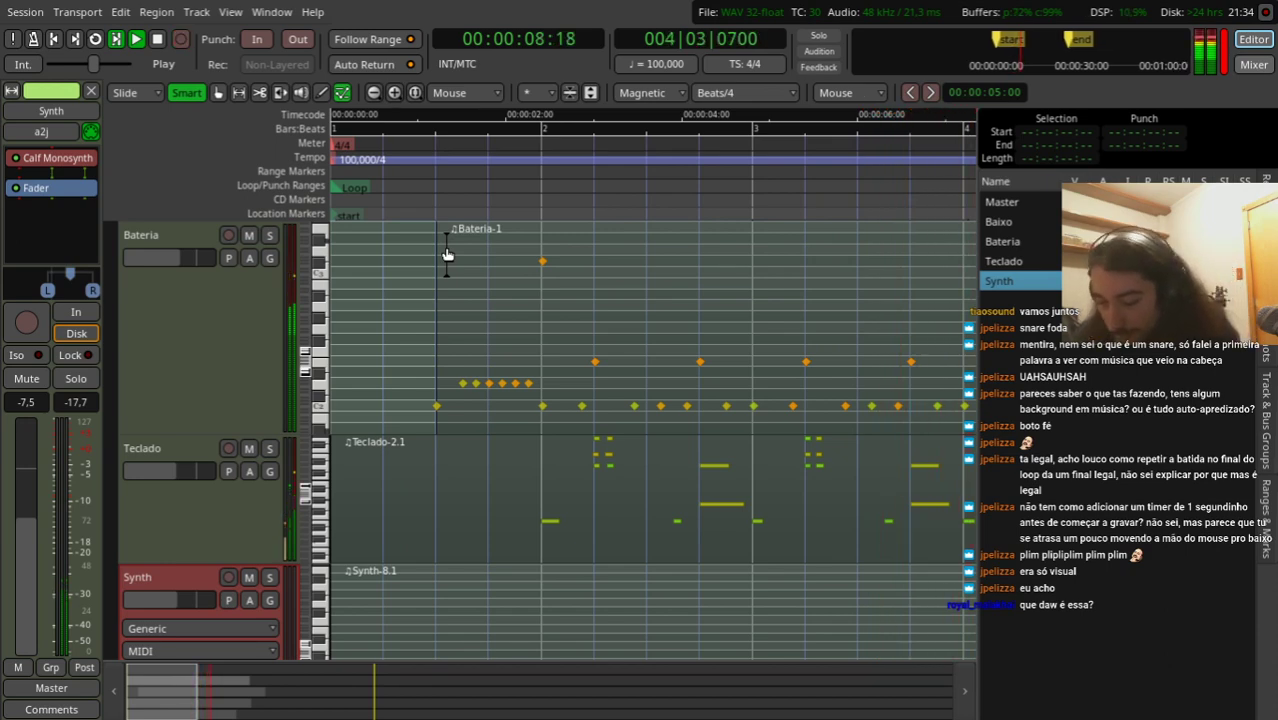
key(shift+r)
key(space)
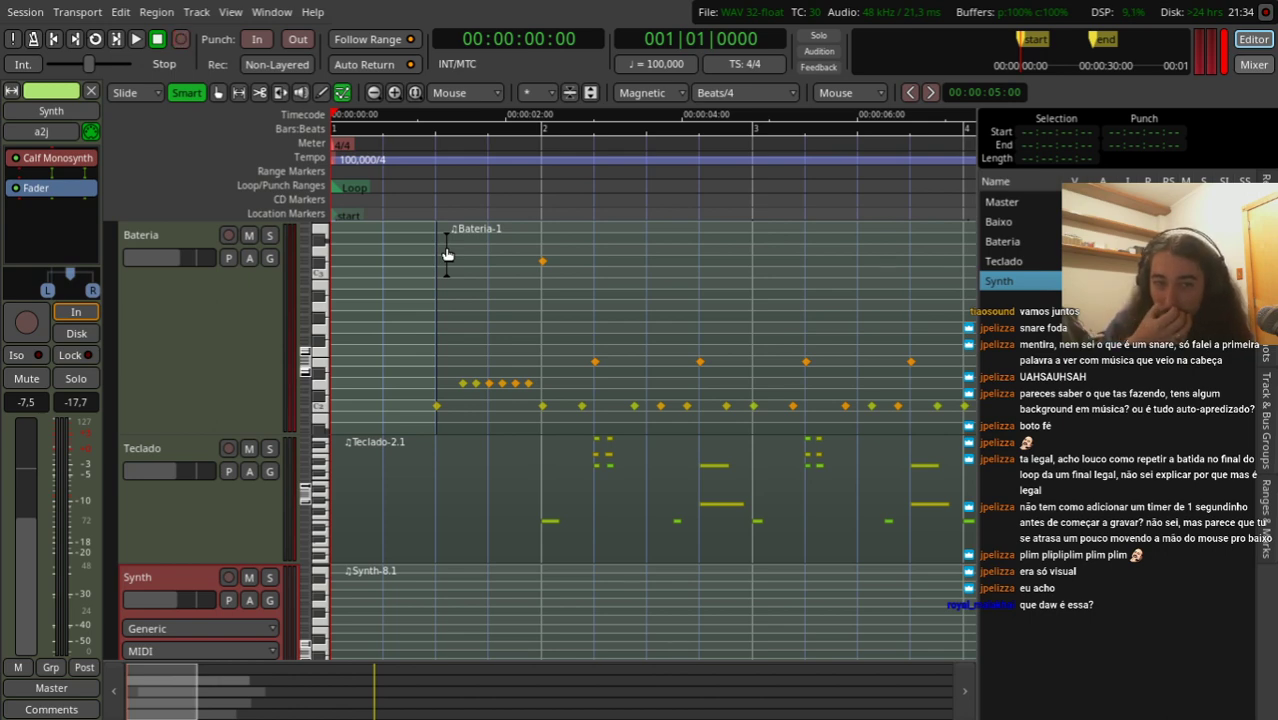
Step: Solo the Teclado track and audition it from just before bar 2
scroll(430, 510, up, 3)
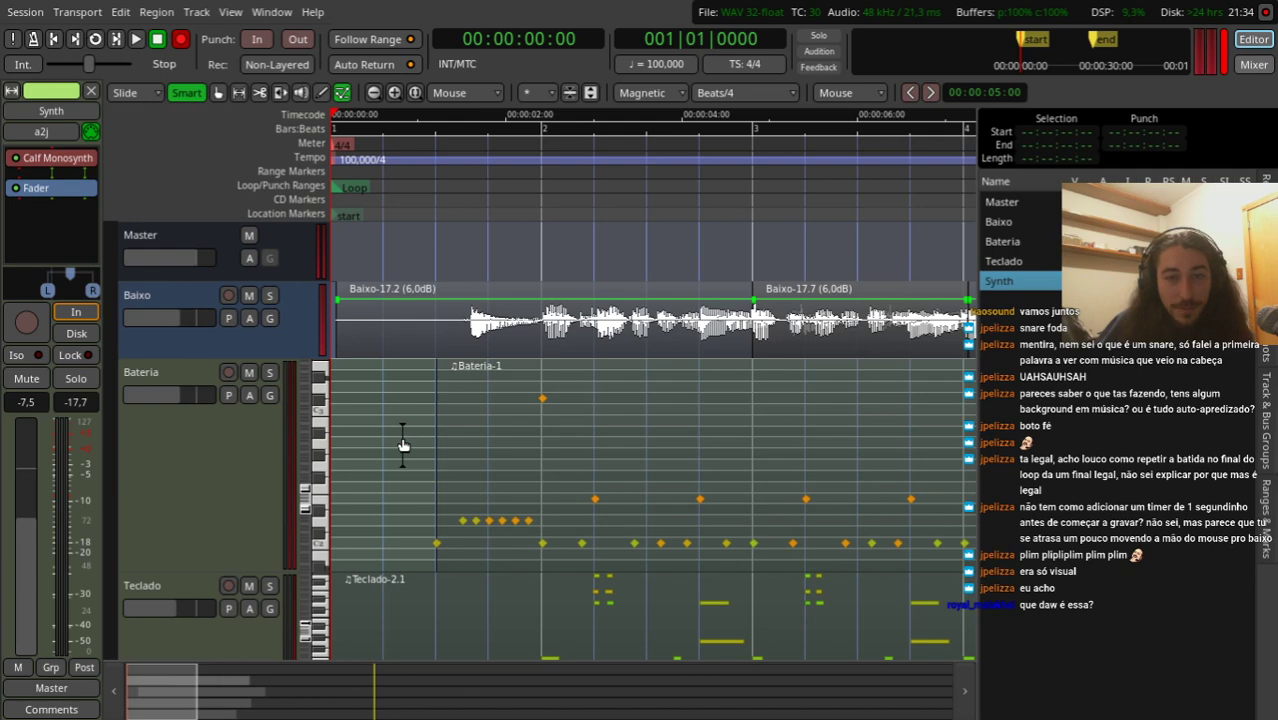
scroll(401, 436, down, 1)
scroll(401, 436, up, 1)
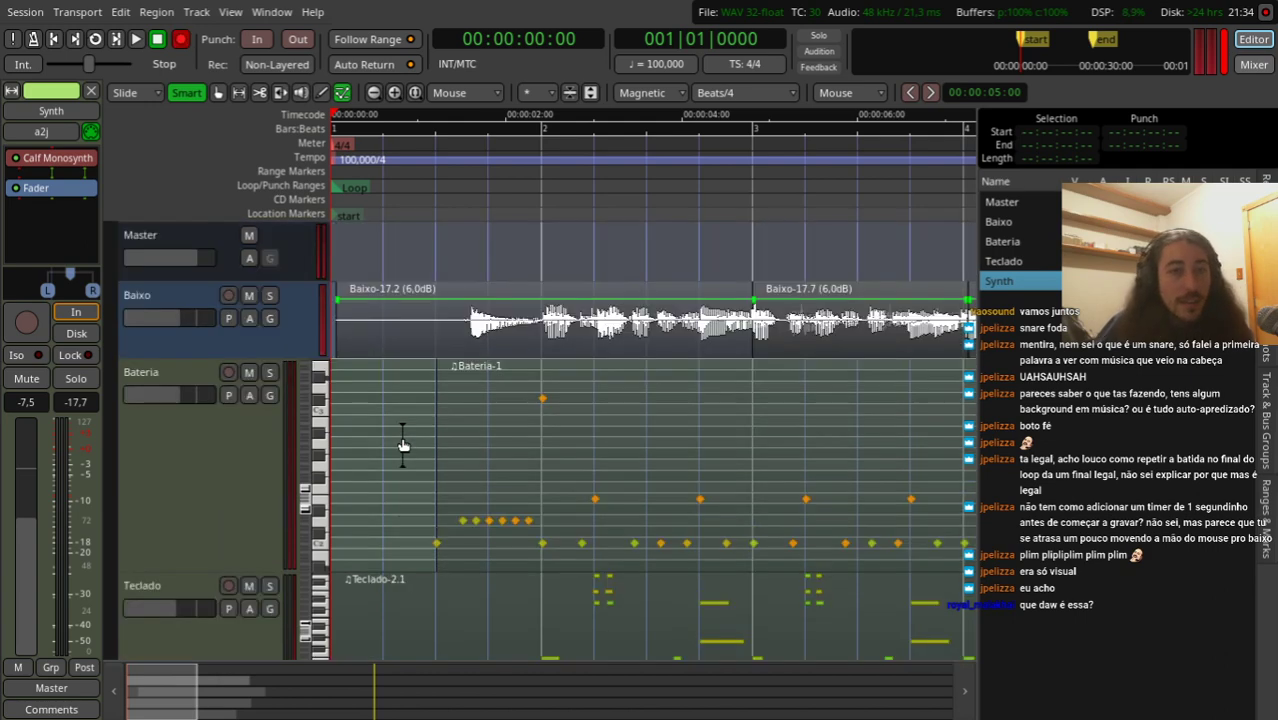
scroll(413, 416, down, 4)
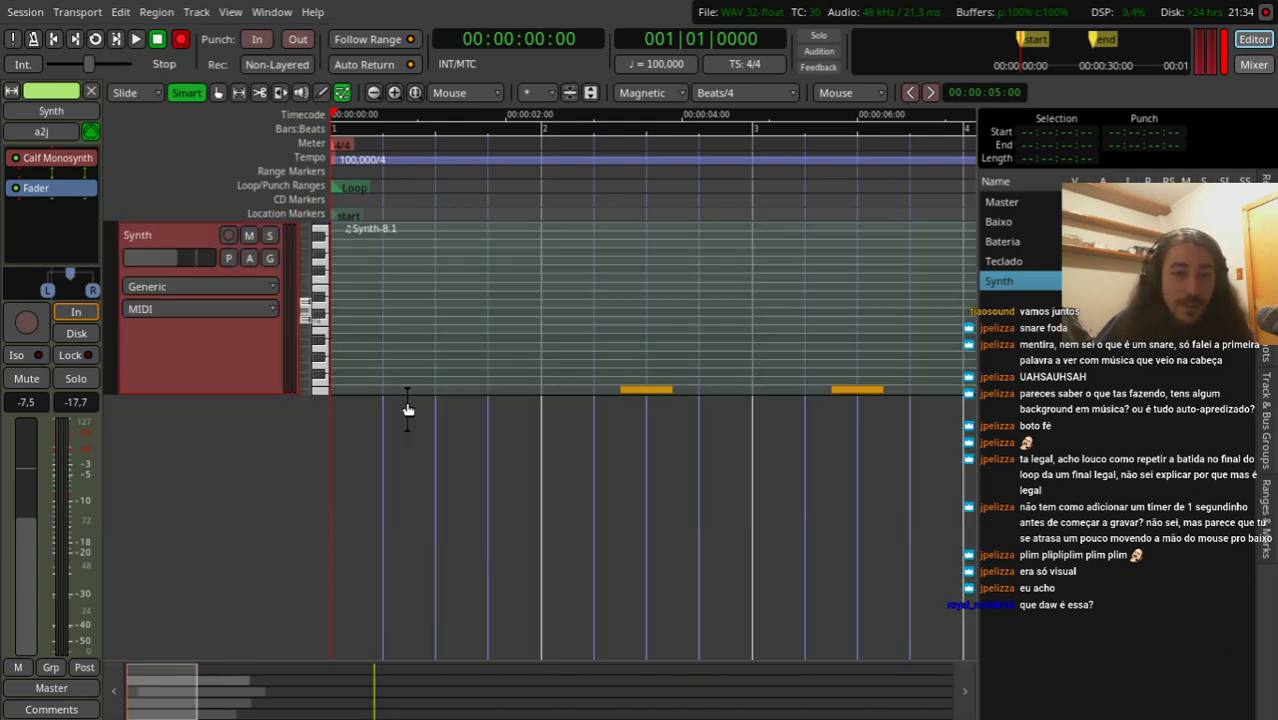
scroll(446, 425, up, 1)
click(193, 304)
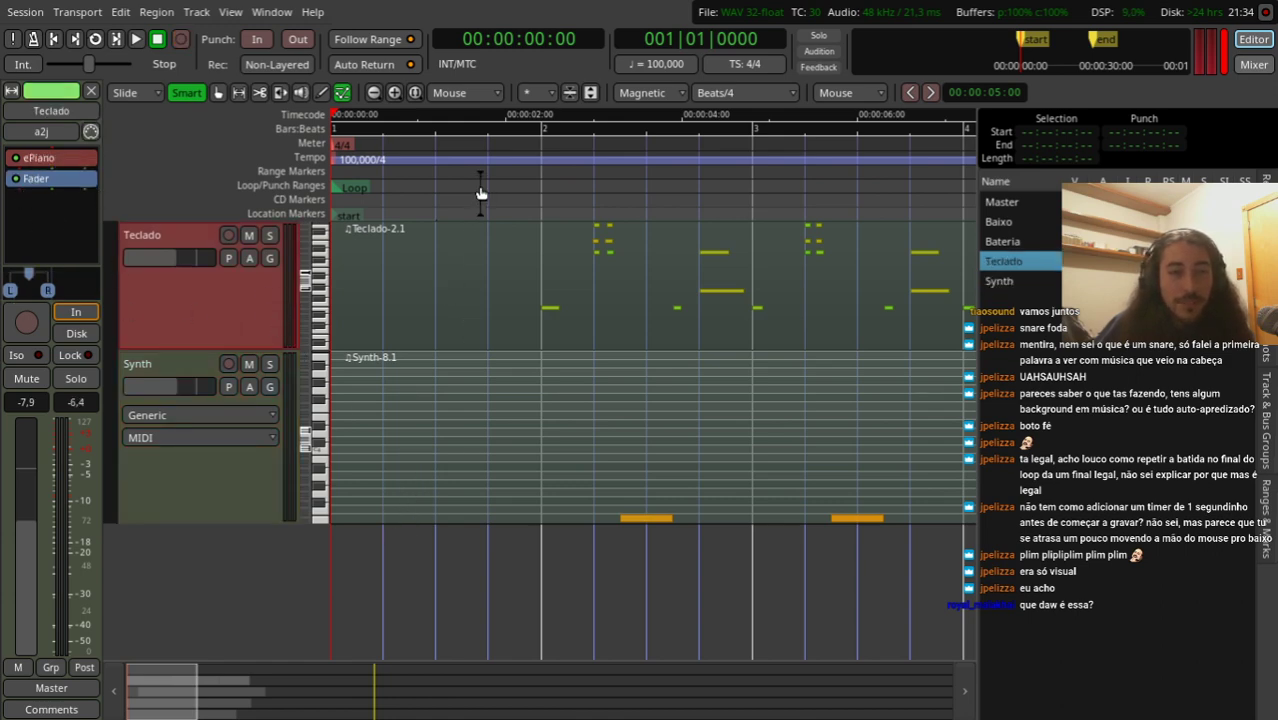
click(269, 235)
click(529, 169)
key(space)
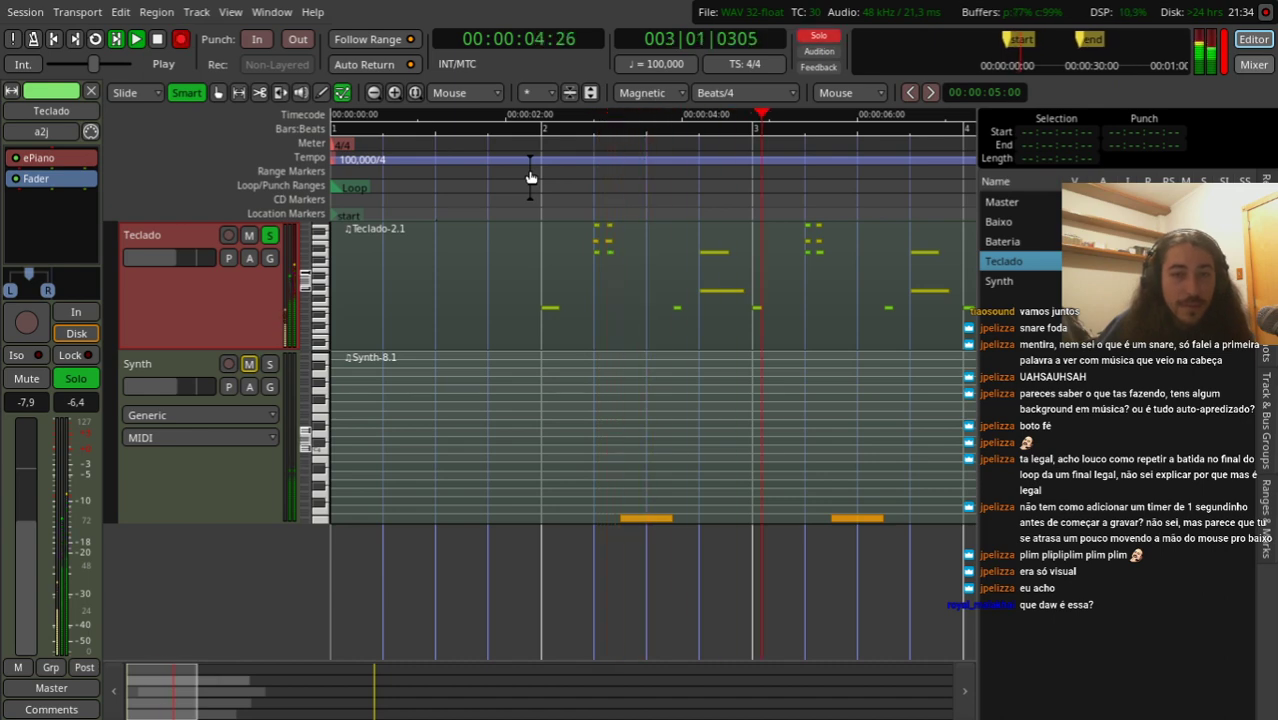
key(space)
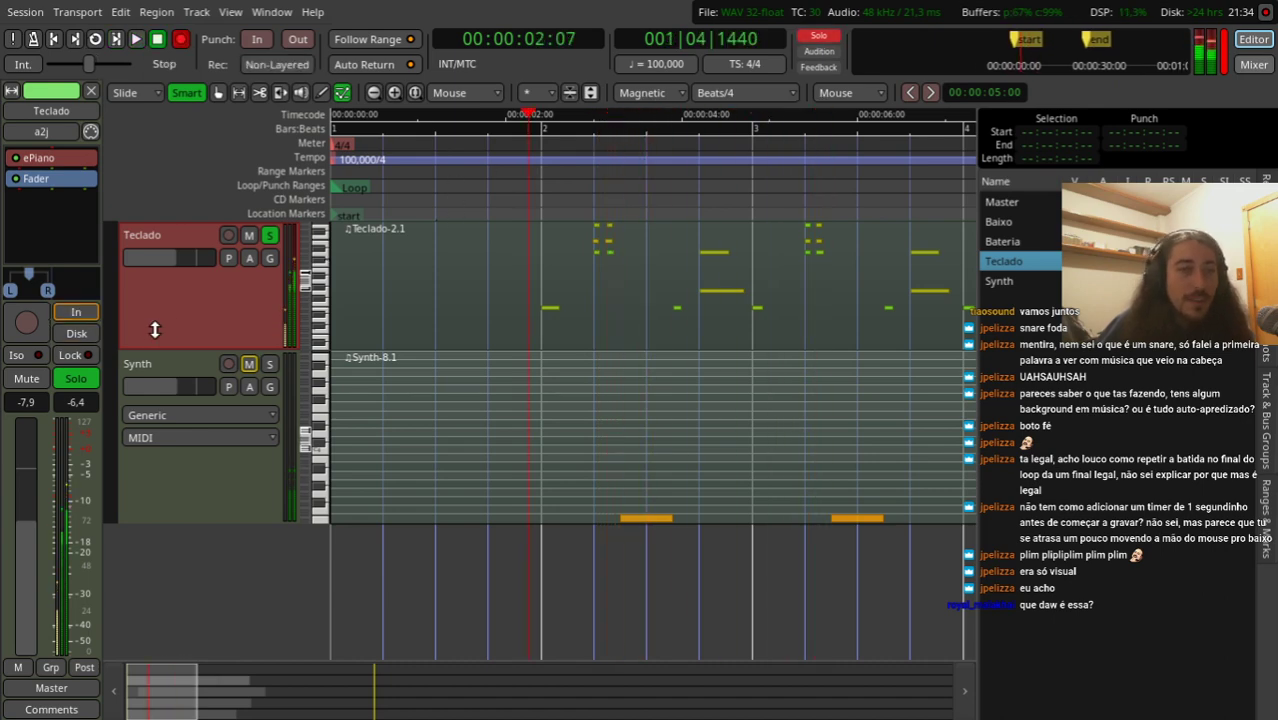
Step: Open the plugin manager for the Teclado track and filter the plugin names by "fu"
double_click(52, 212)
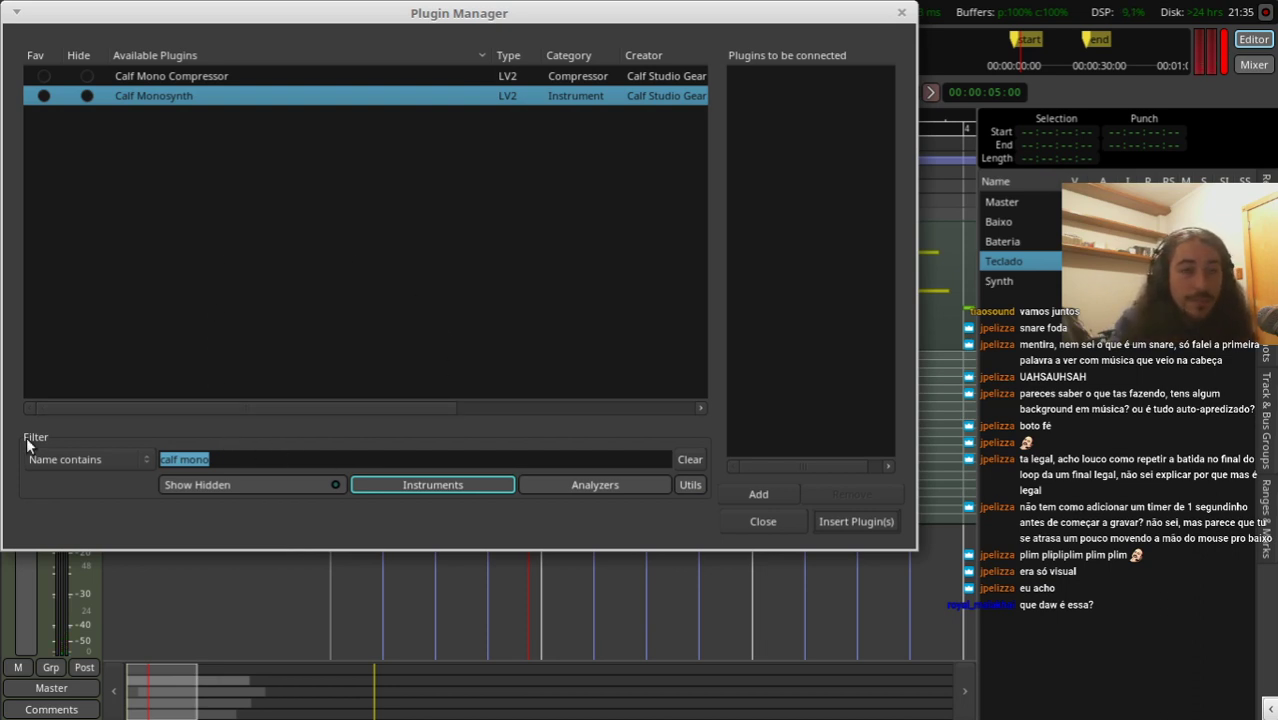
key(BackSpace)
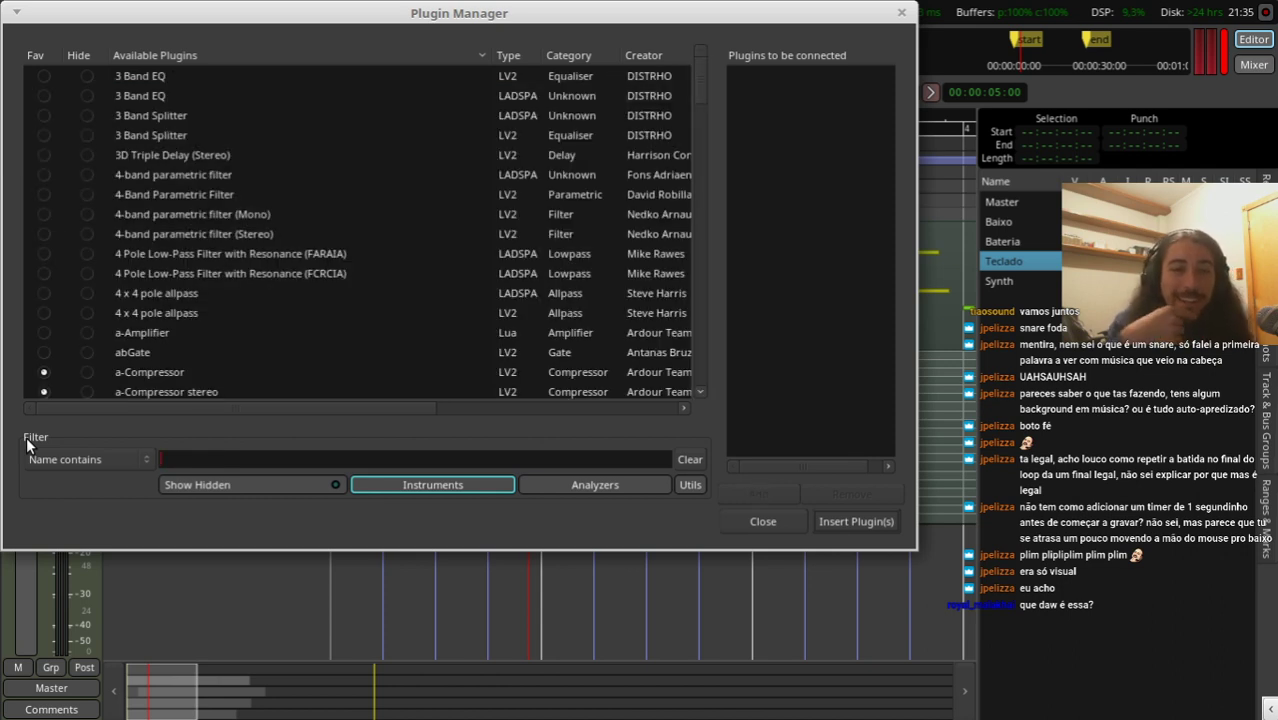
text(fu)
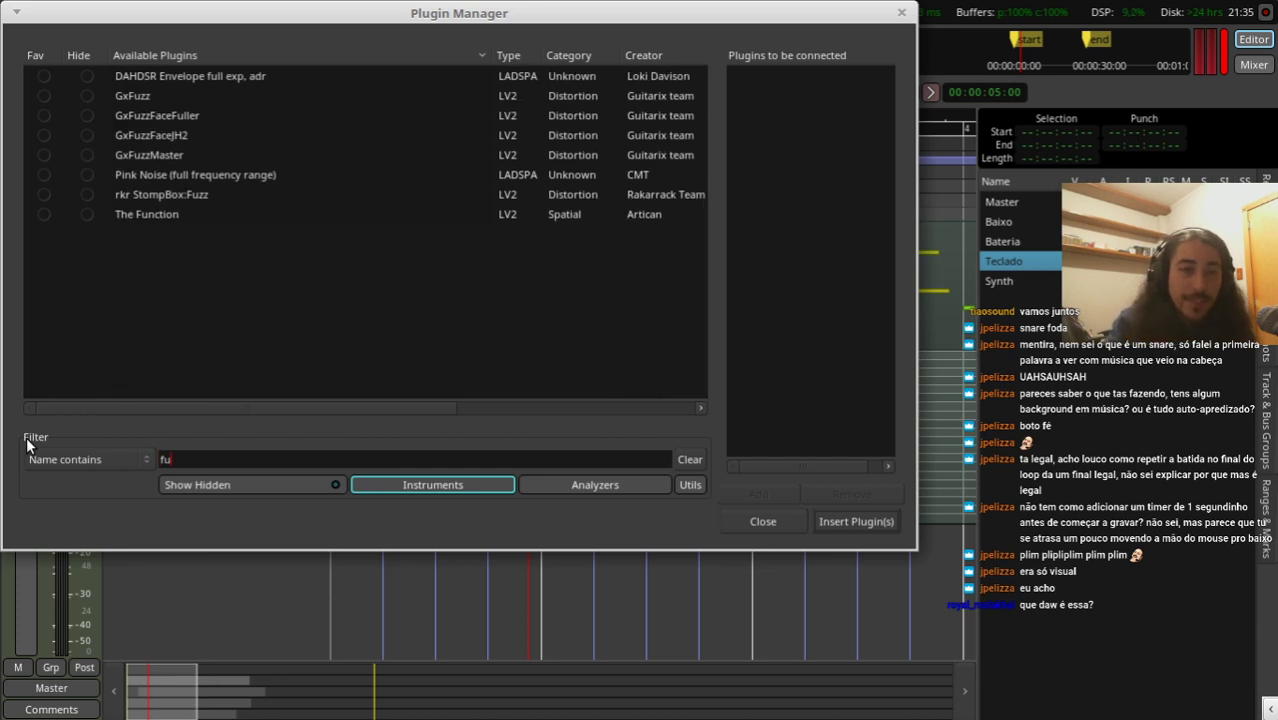
Step: Insert the GxFuzz distortion plugin on Teclado and place it between ePiano and the fader
click(136, 98)
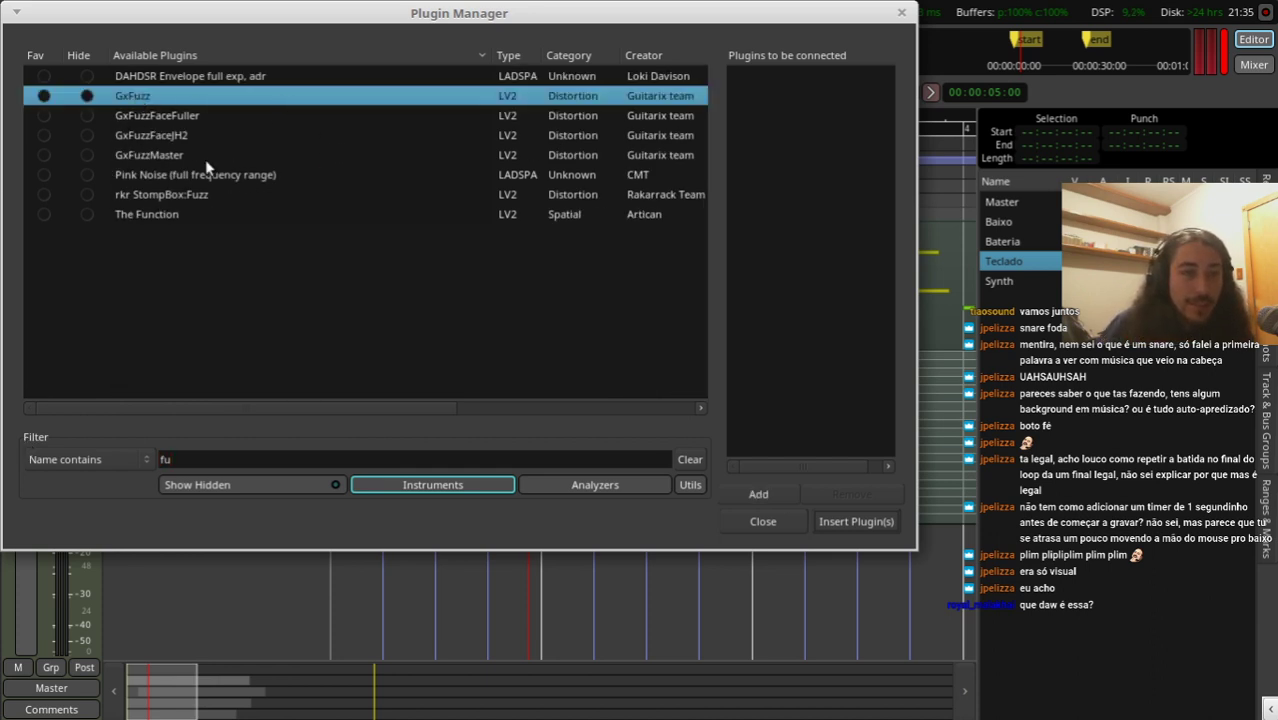
click(197, 116)
click(167, 155)
click(187, 218)
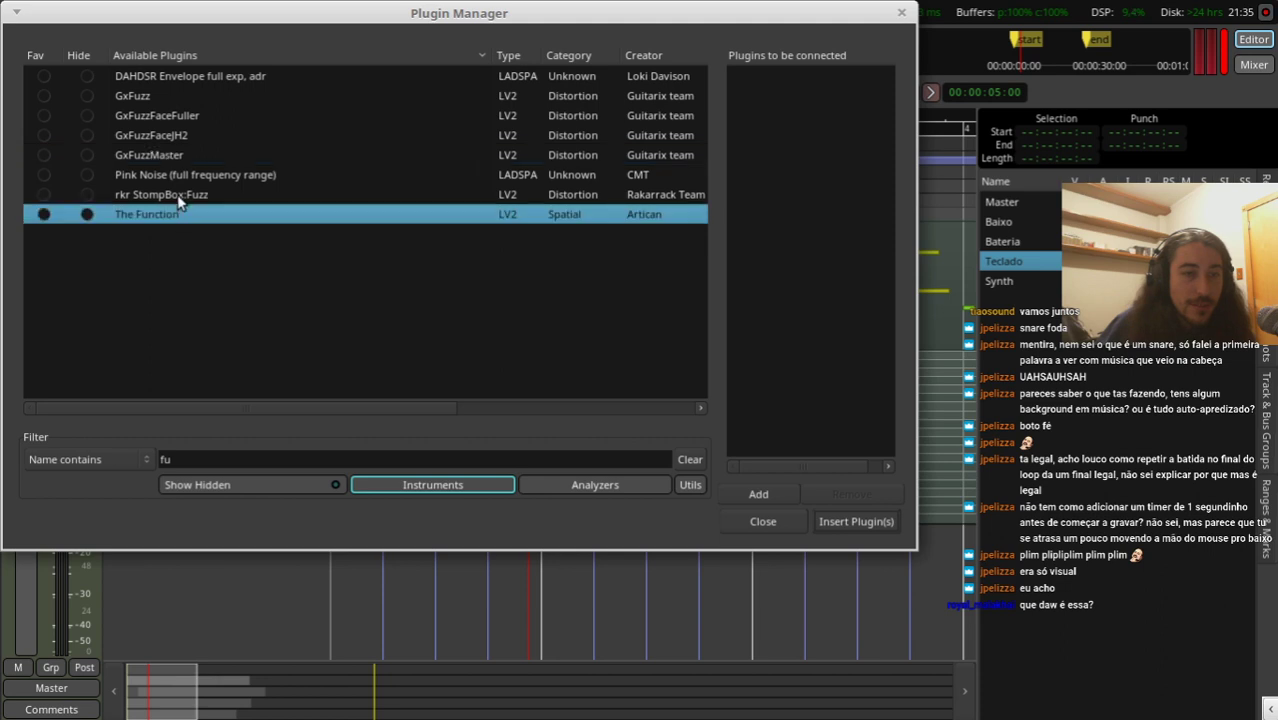
click(177, 194)
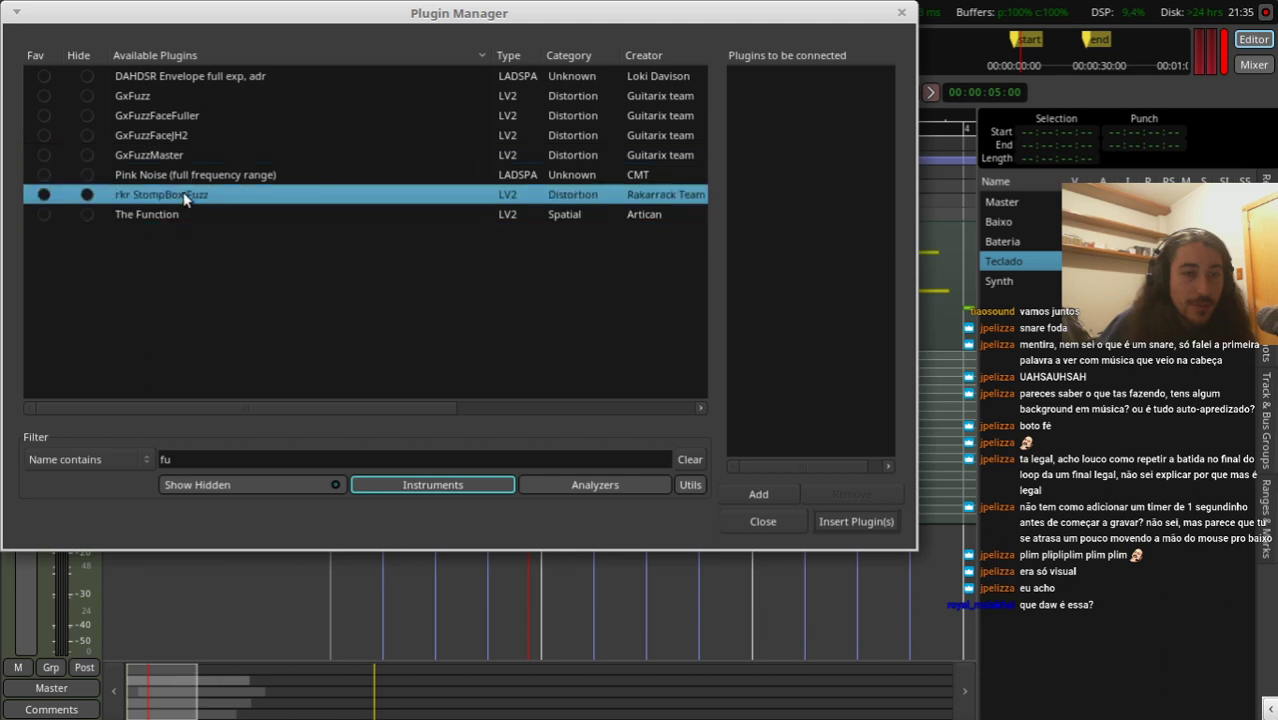
click(175, 133)
click(178, 116)
double_click(164, 96)
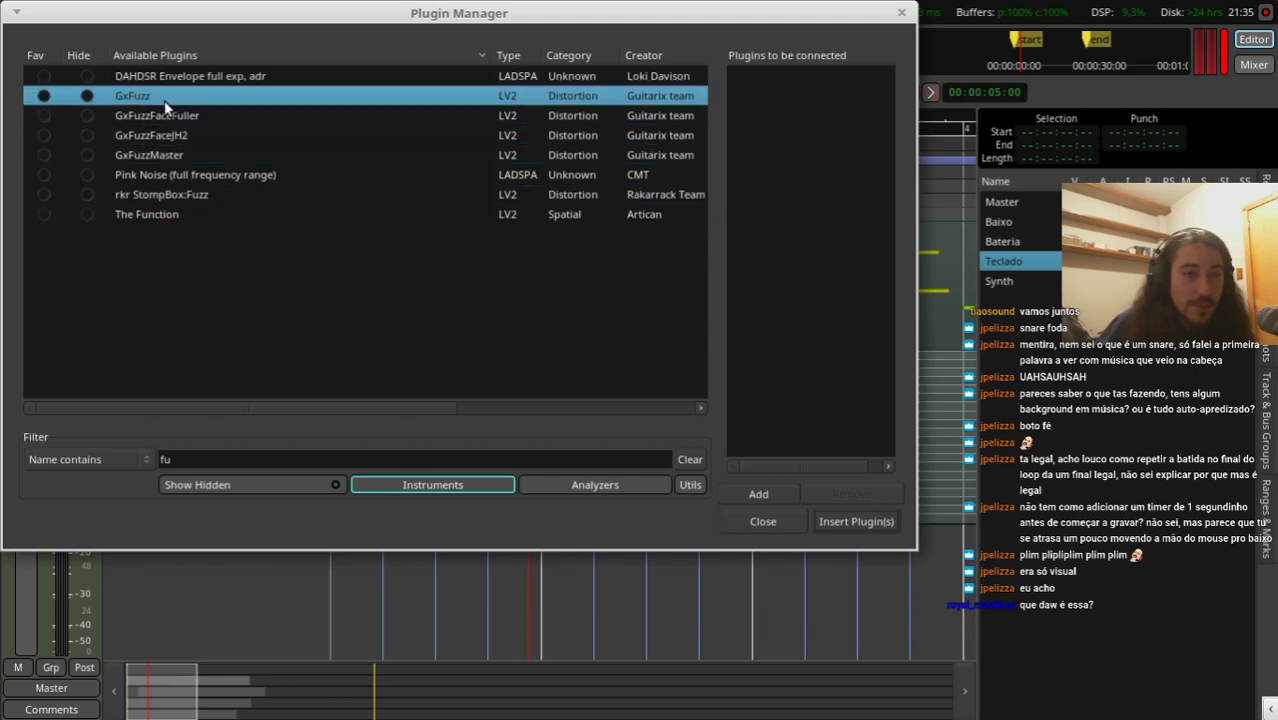
click(853, 521)
drag(60, 199, 45, 171)
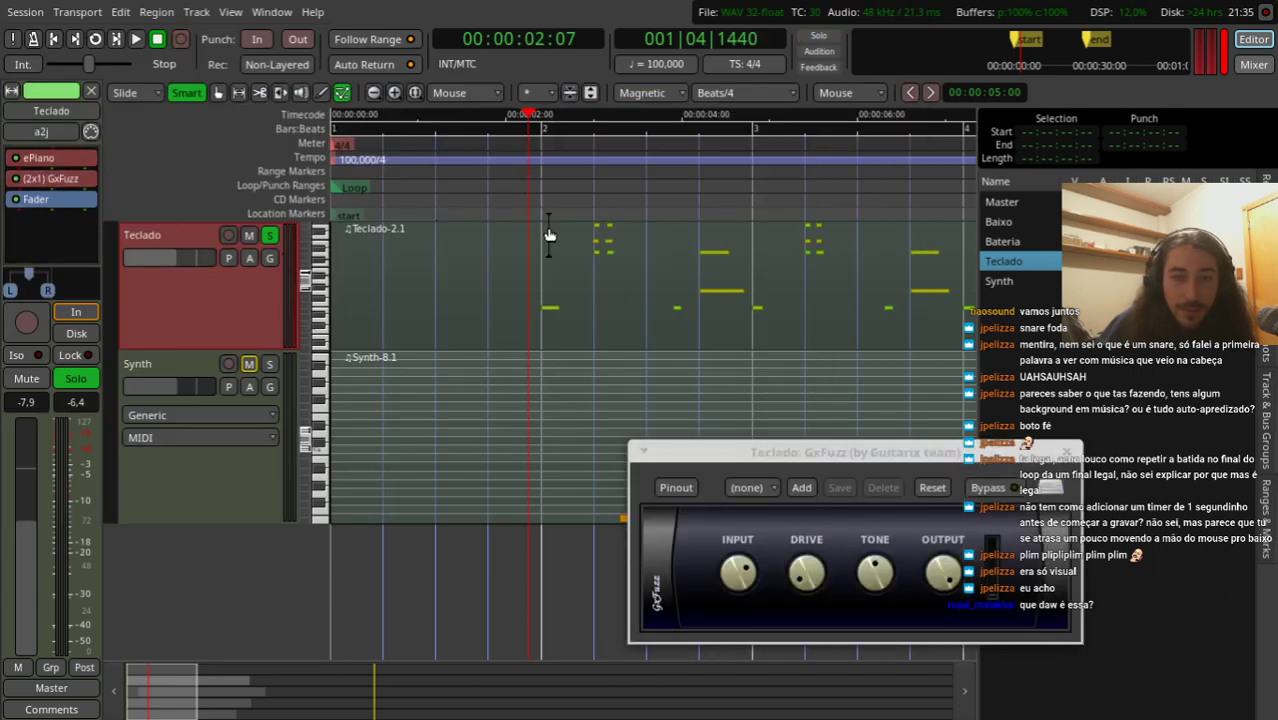
Step: Audition Teclado through GxFuzz while adjusting its input, drive and tone
key(space)
key(space)
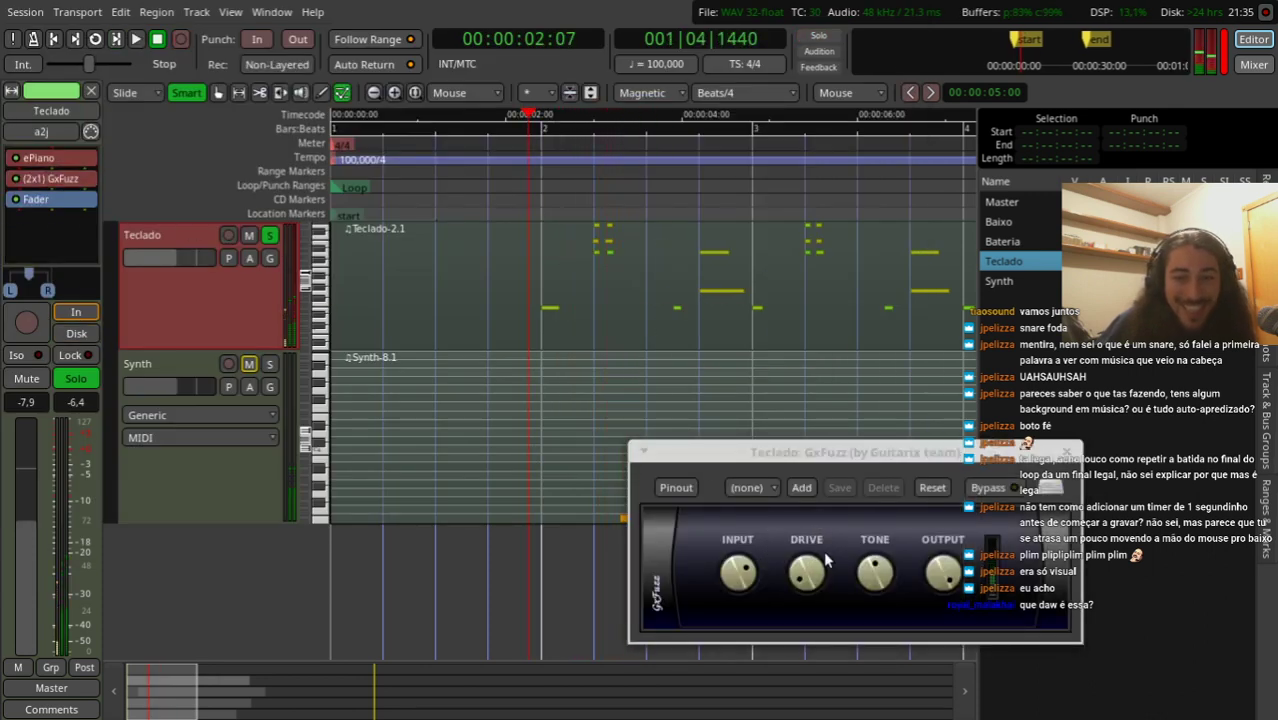
click(868, 610)
key(shift+r)
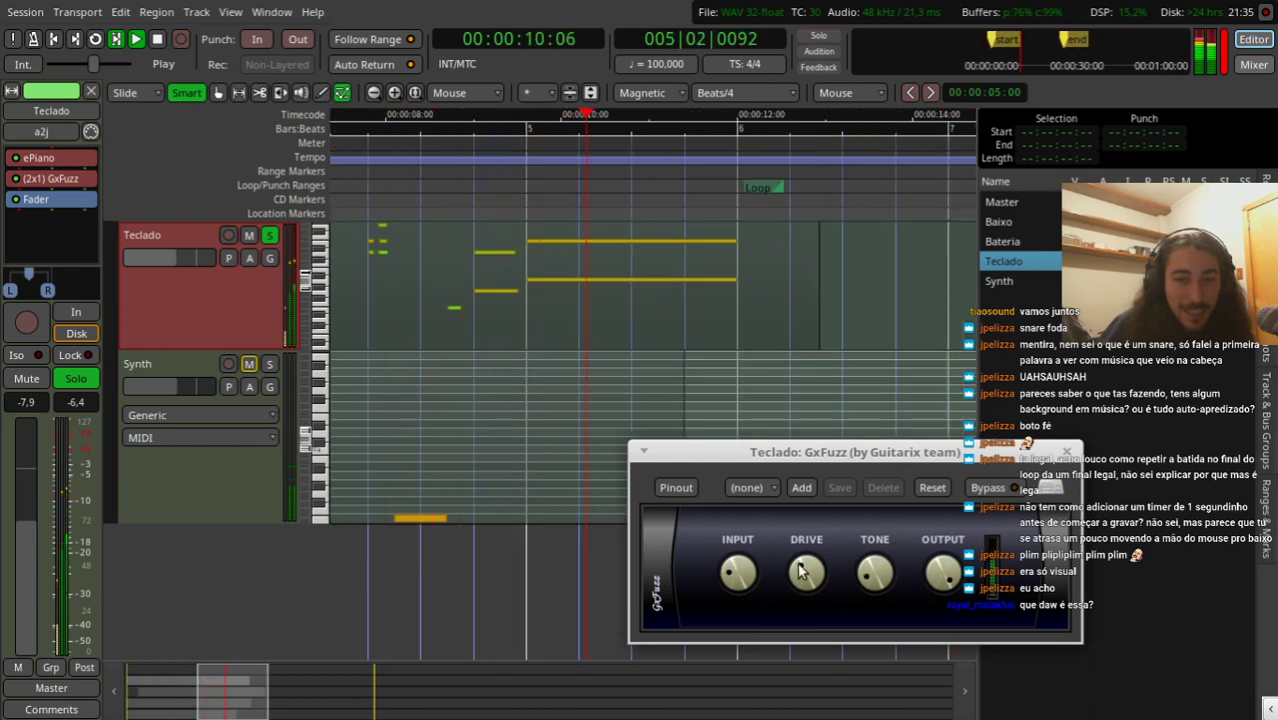
key(space)
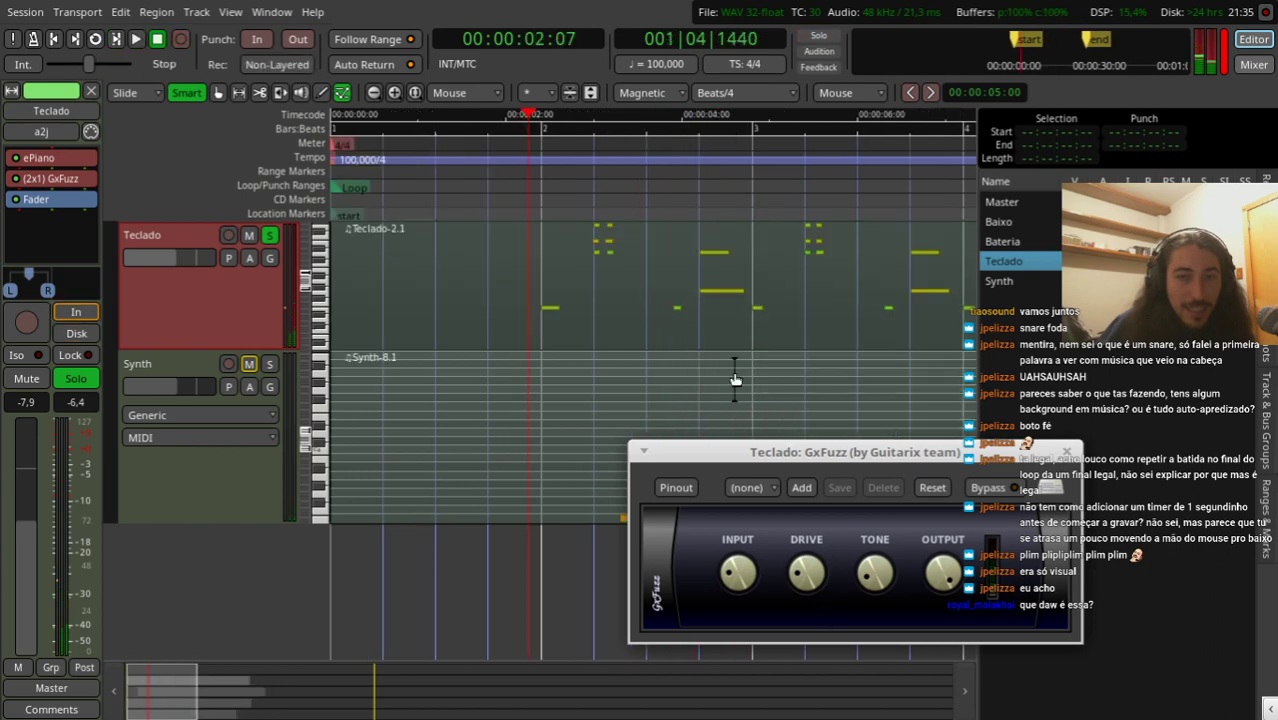
Step: Delete the GxFuzz plugin from the Teclado track
right_click(40, 181)
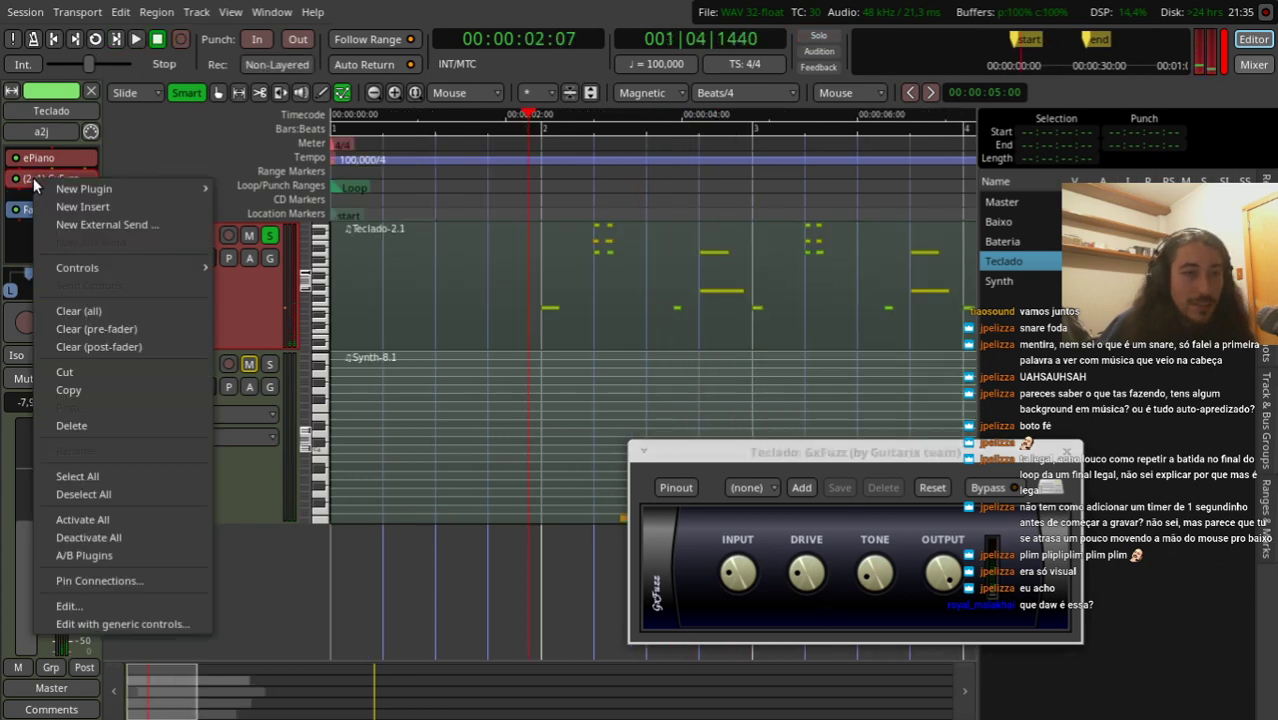
click(105, 425)
right_click(55, 220)
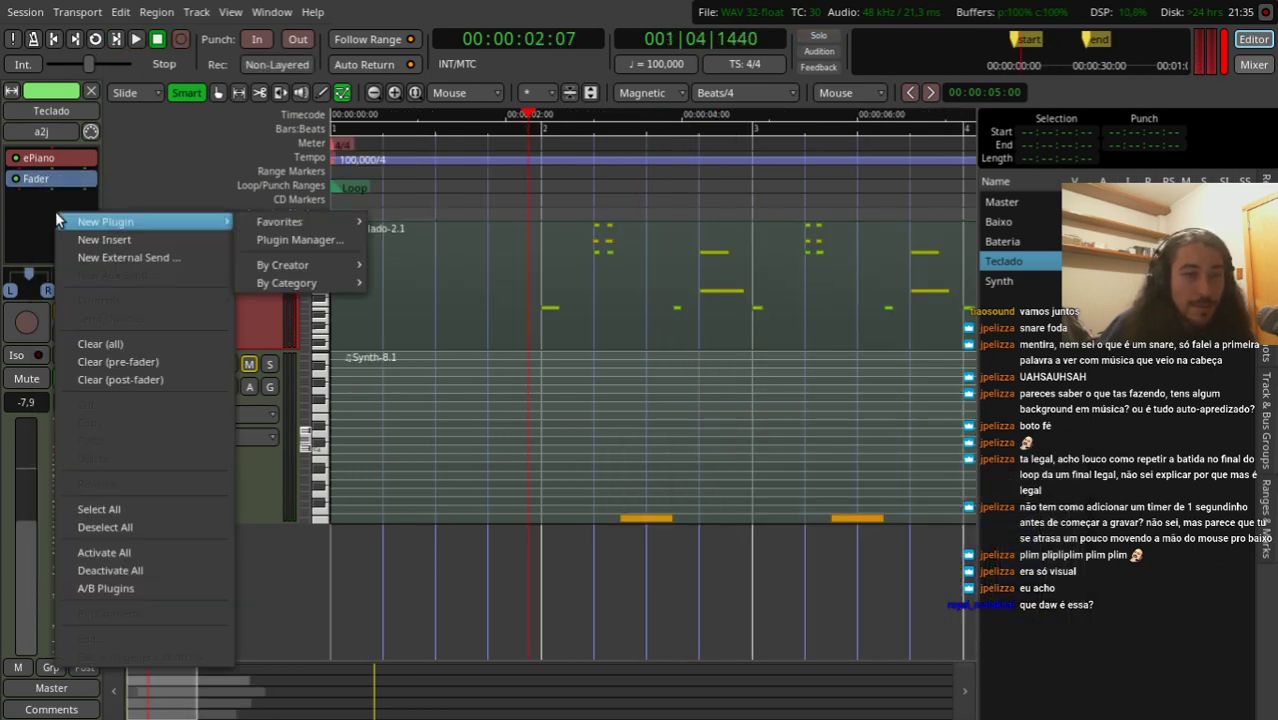
click(38, 225)
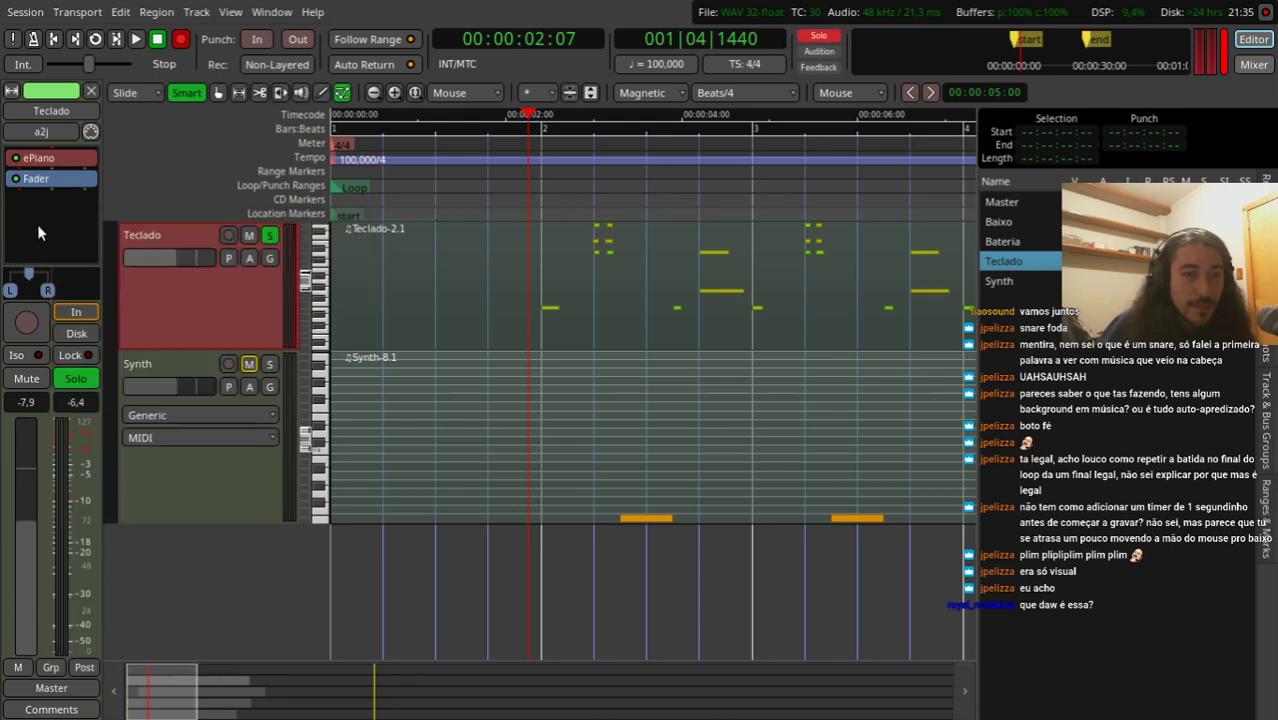
Step: Load the Mellow preset in Teclado's ePiano instrument and audition the soloed track
click(551, 309)
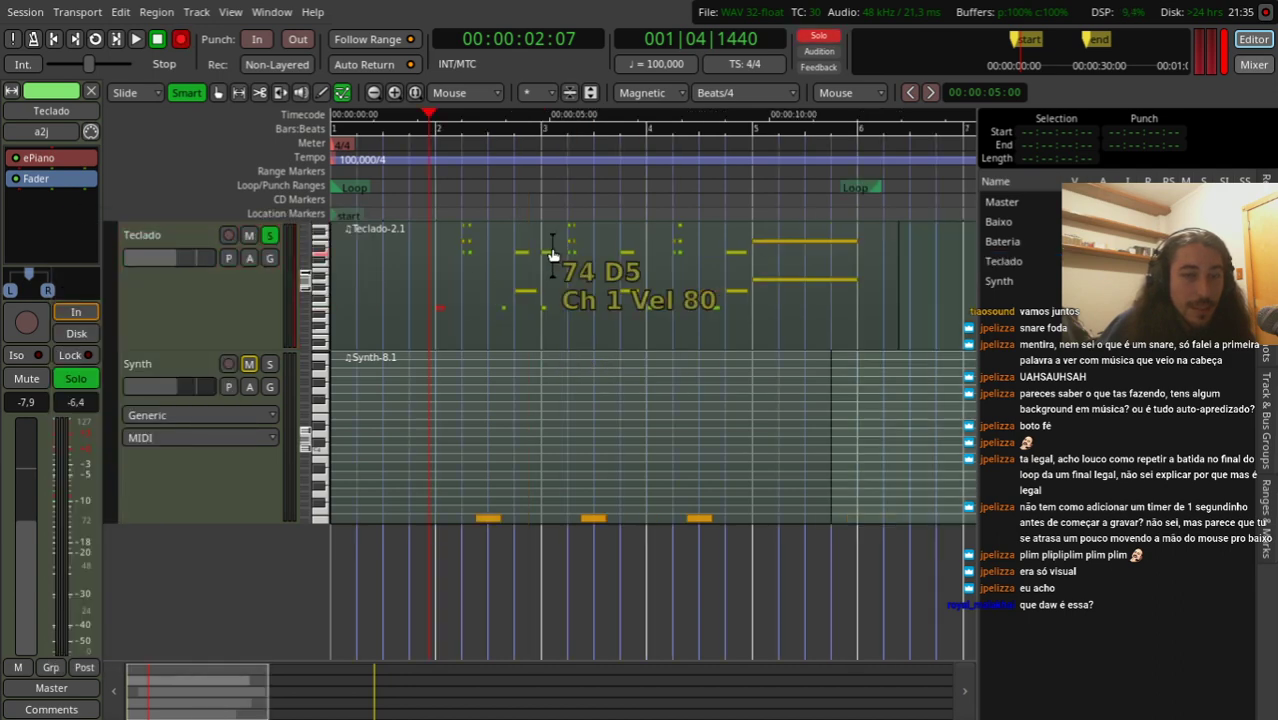
key(minus)
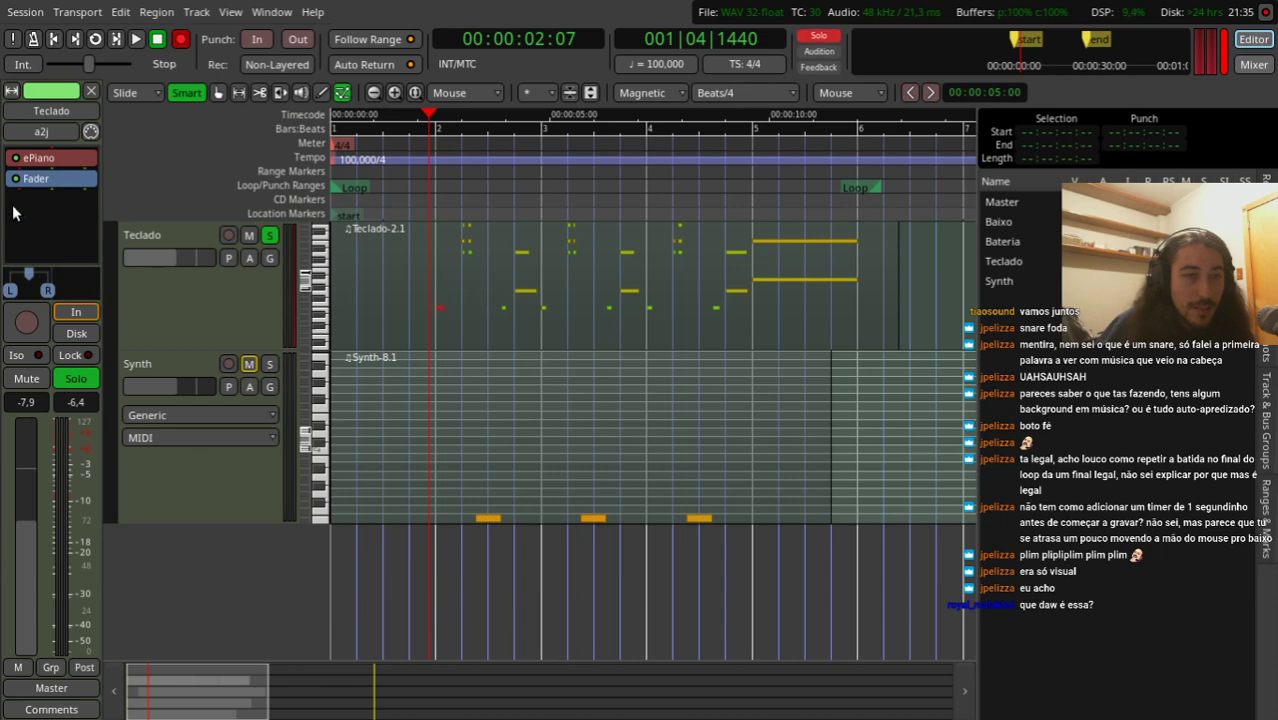
double_click(62, 161)
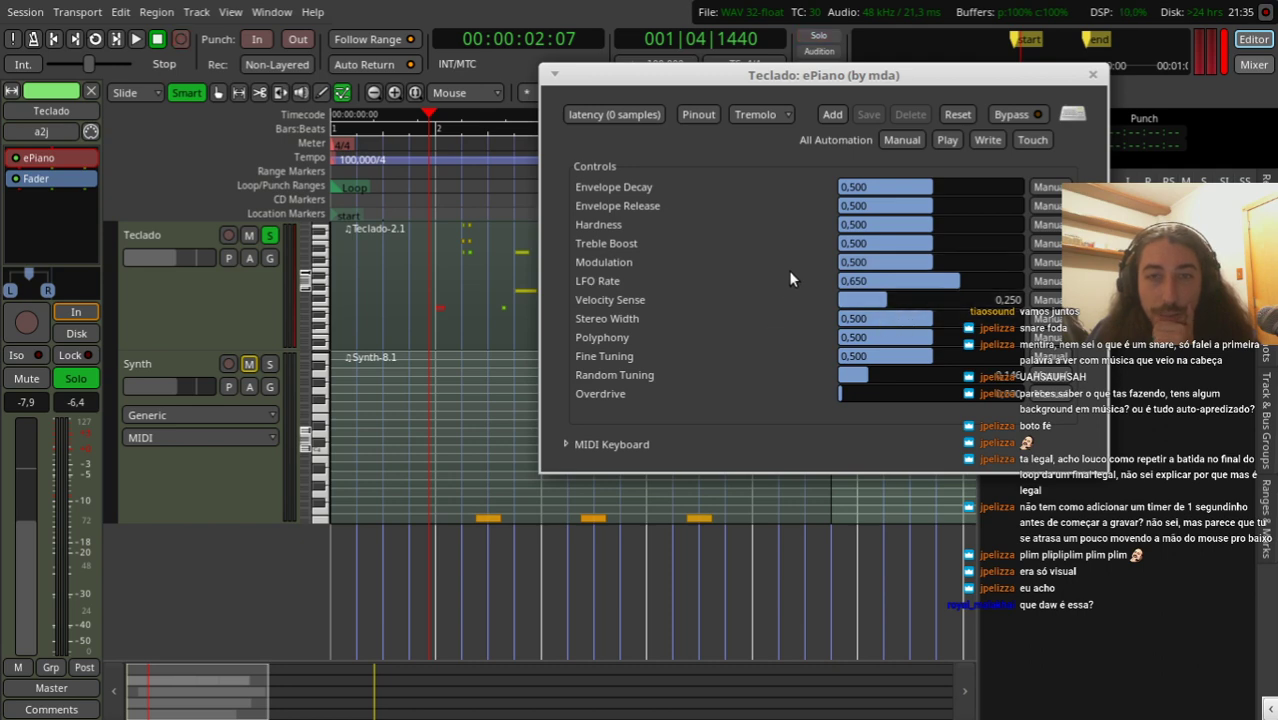
click(782, 117)
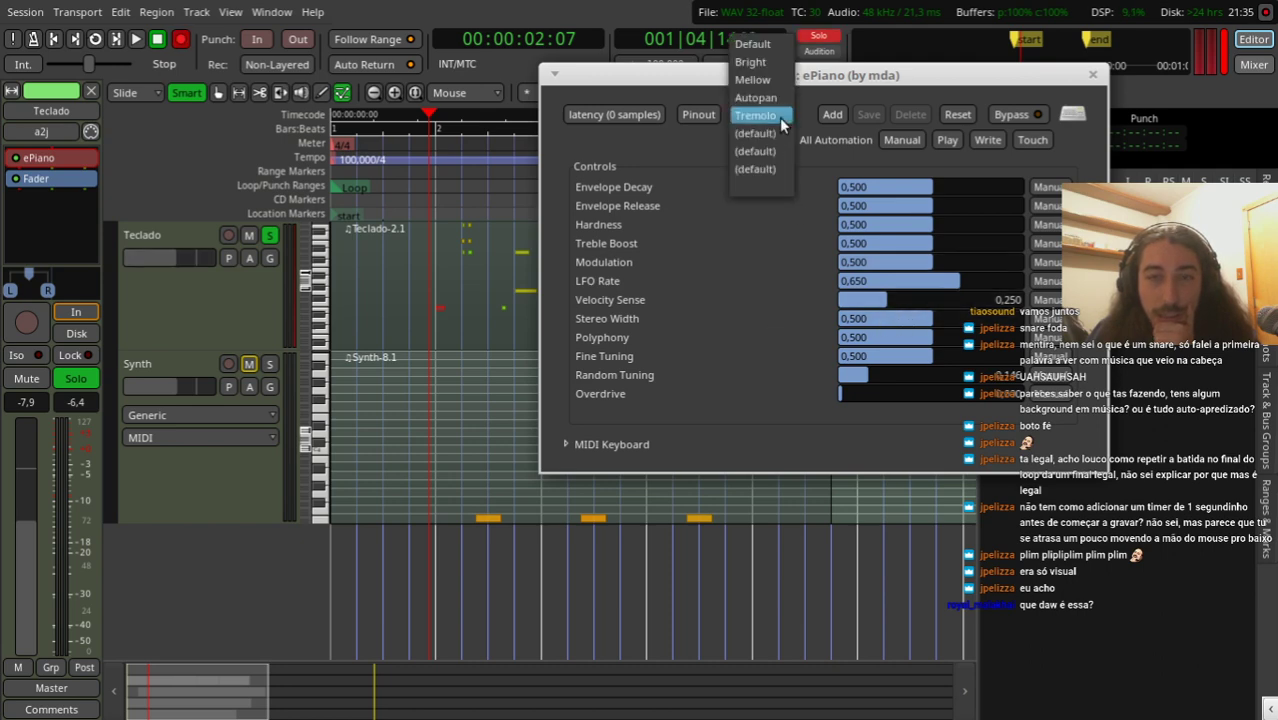
click(755, 79)
click(1090, 77)
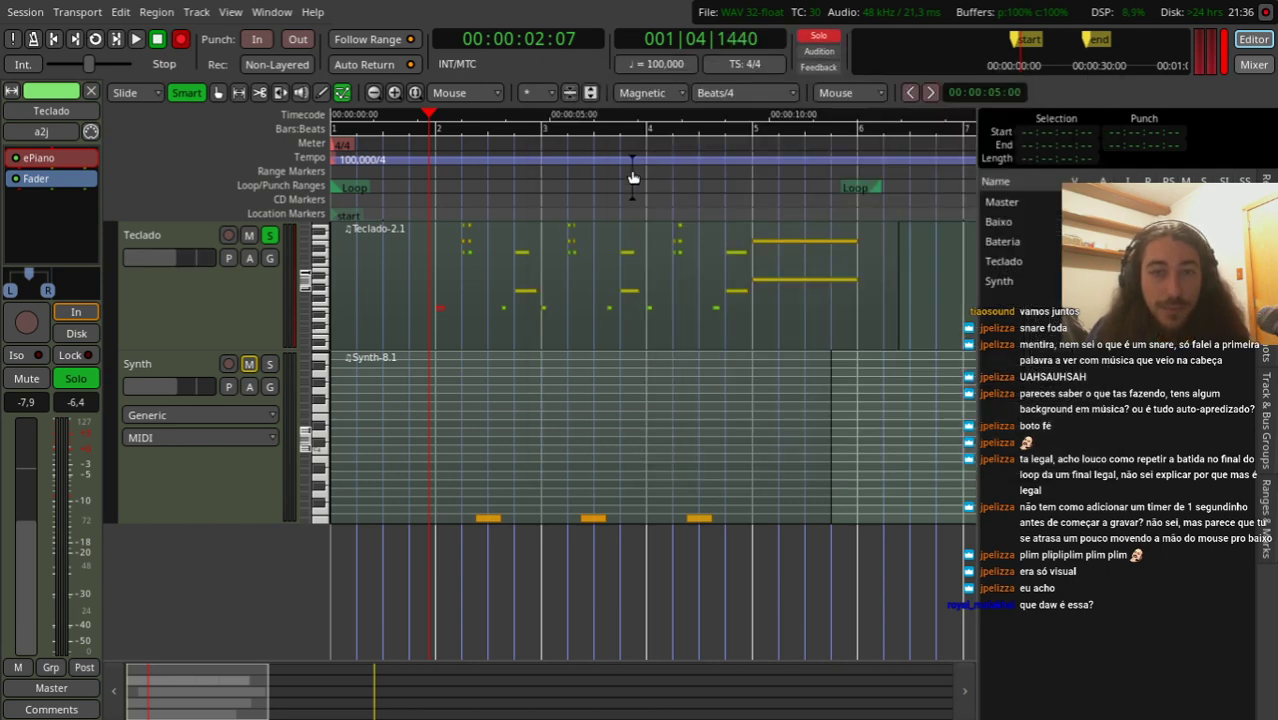
key(space)
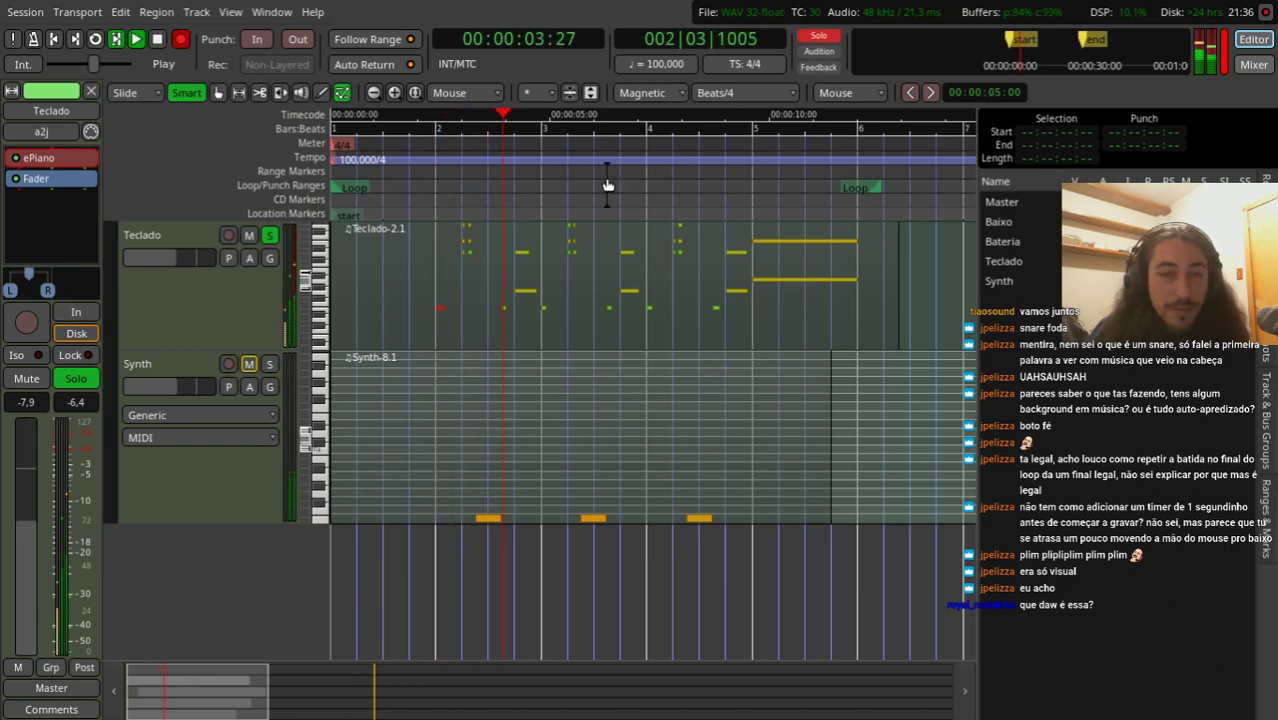
key(space)
Step: Raise the ePiano's Overdrive to 0.629 and play the soloed Teclado track
double_click(40, 157)
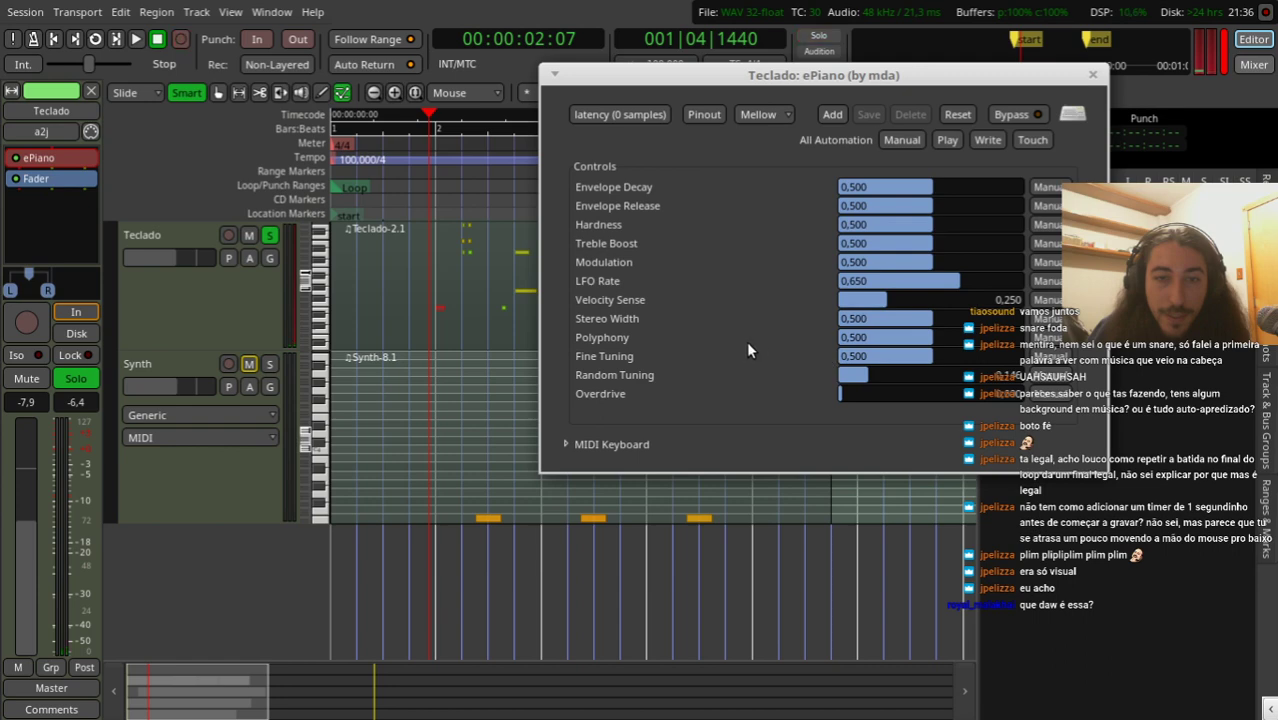
drag(840, 393, 966, 416)
key(space)
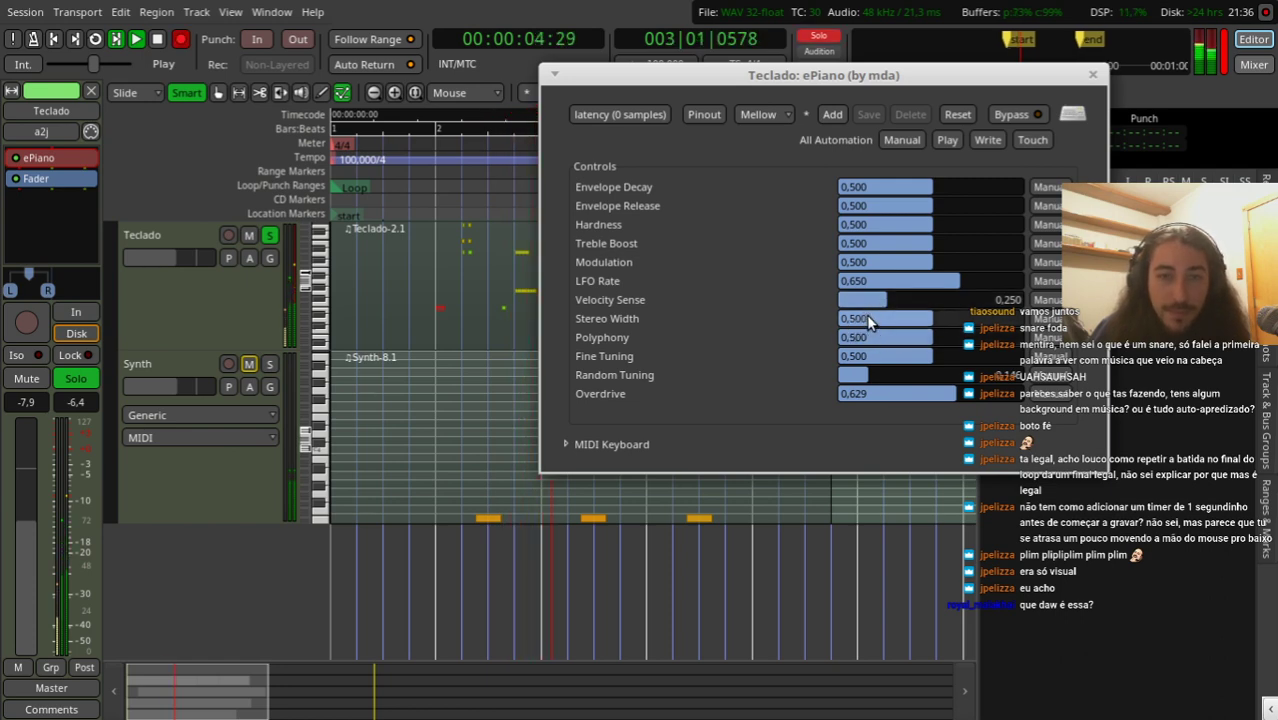
Step: Set the ePiano's Hardness to 0.057 and Modulation to 0.732 while auditioning the soloed Teclado track
drag(921, 230, 843, 243)
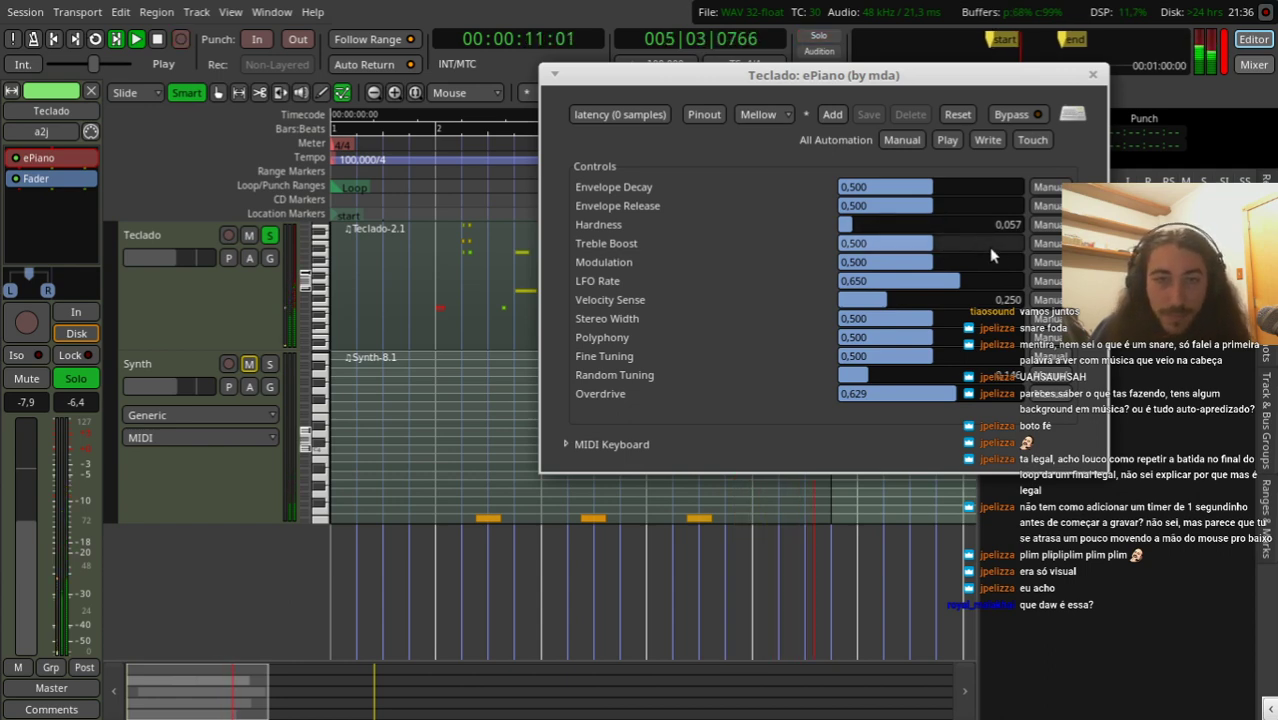
key(space)
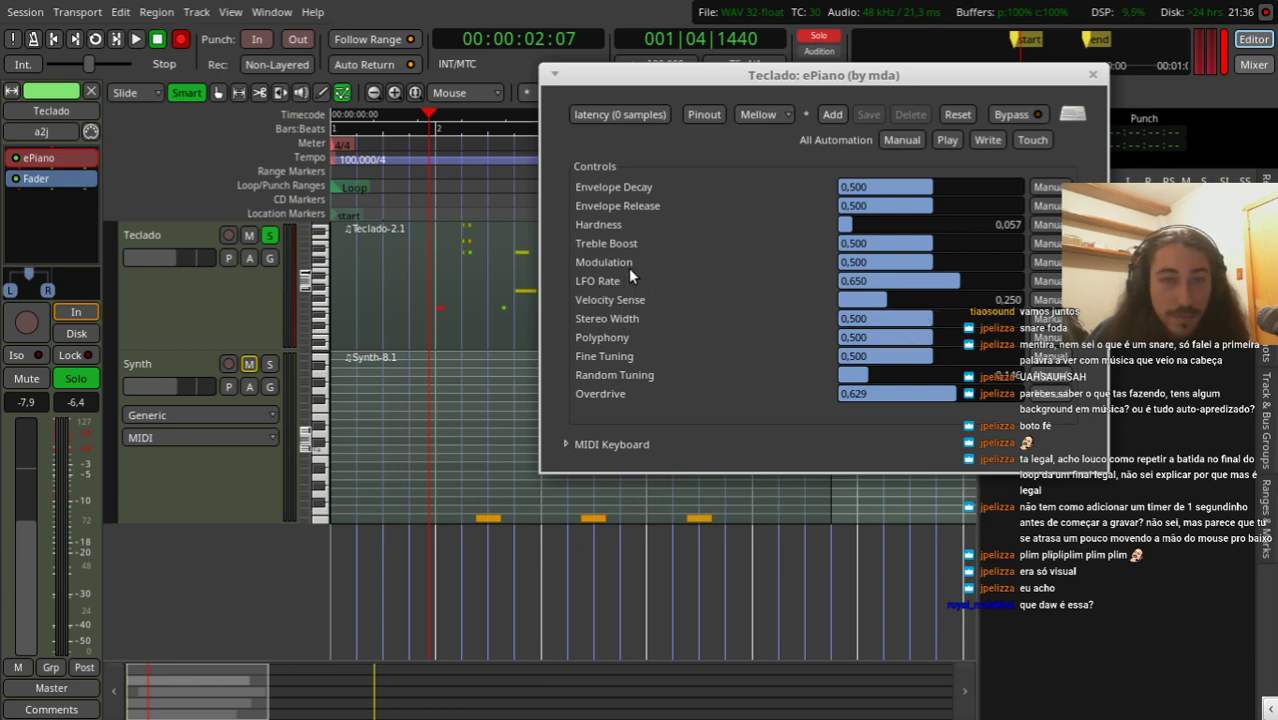
drag(988, 260, 1000, 259)
key(space)
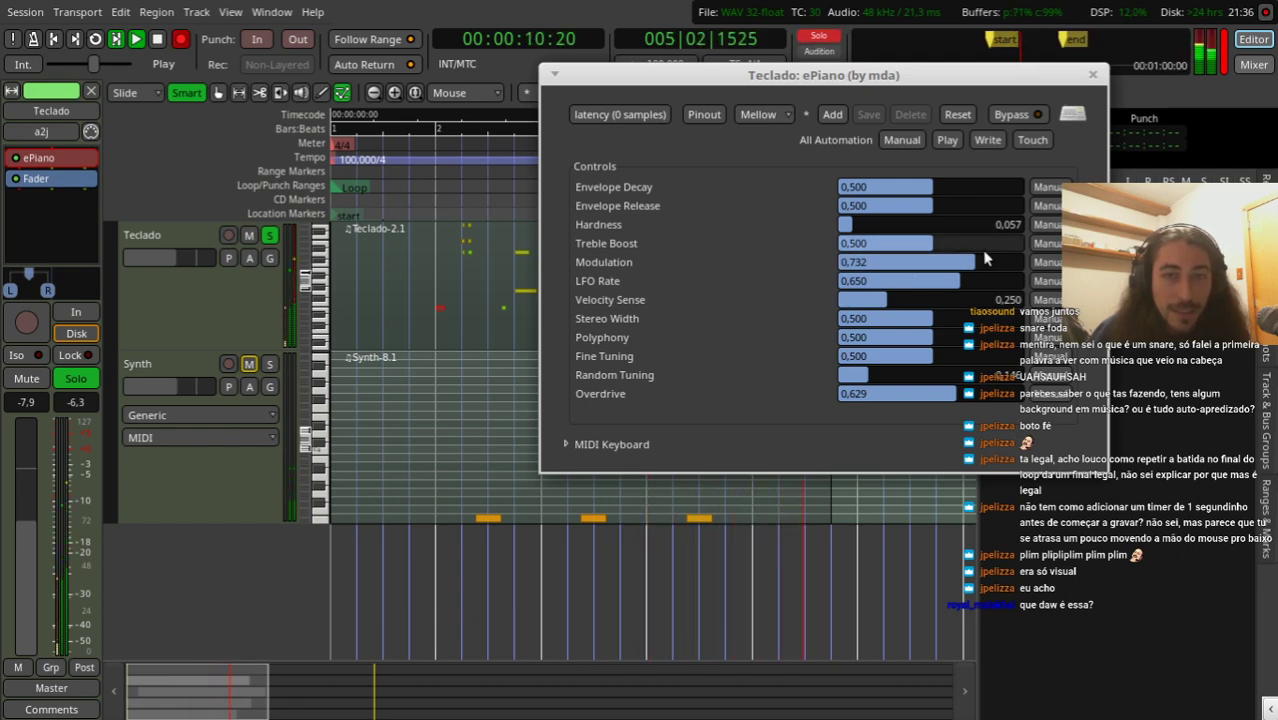
key(shift+r)
click(1092, 76)
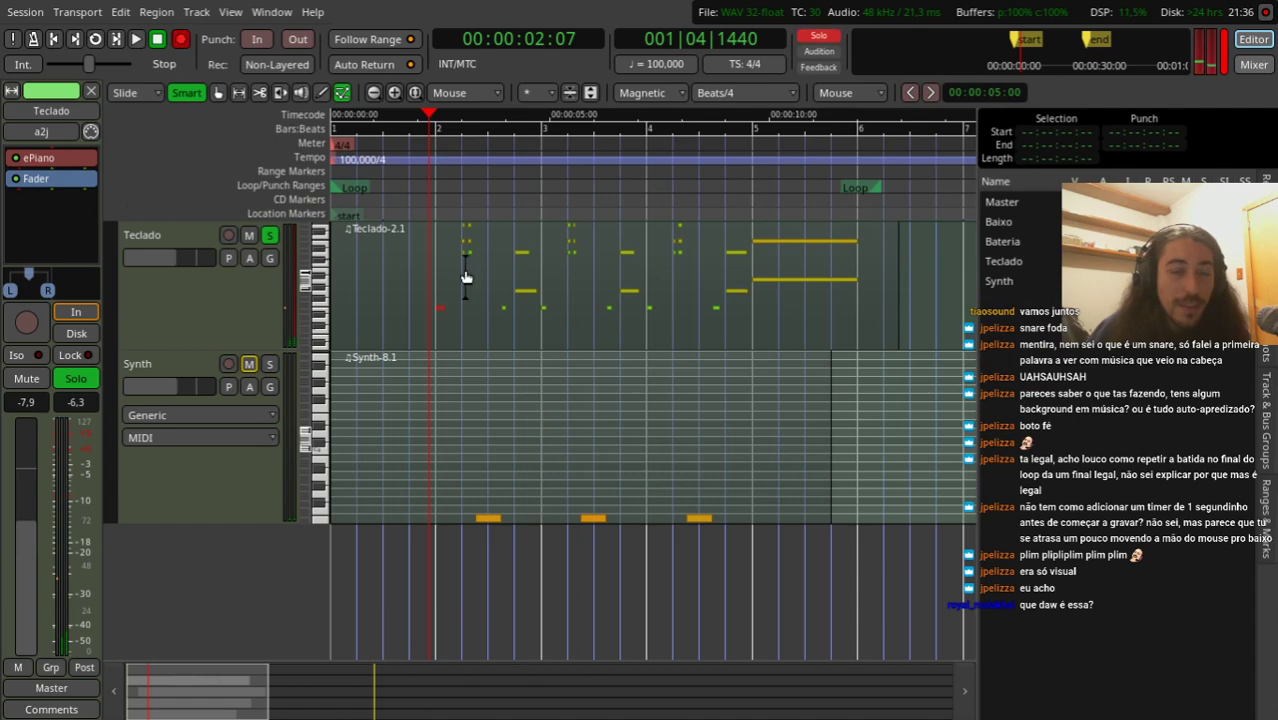
key(equal)
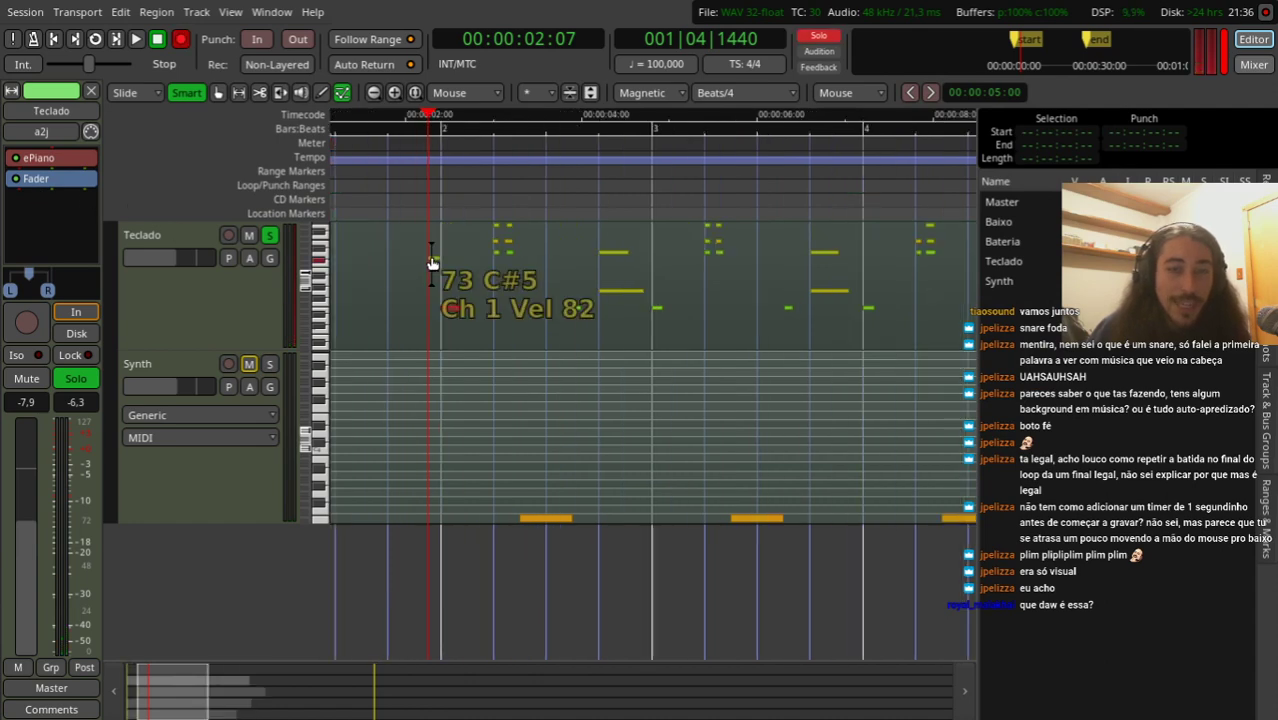
drag(436, 224, 874, 342)
key(minus)
scroll(910, 379, up, 2)
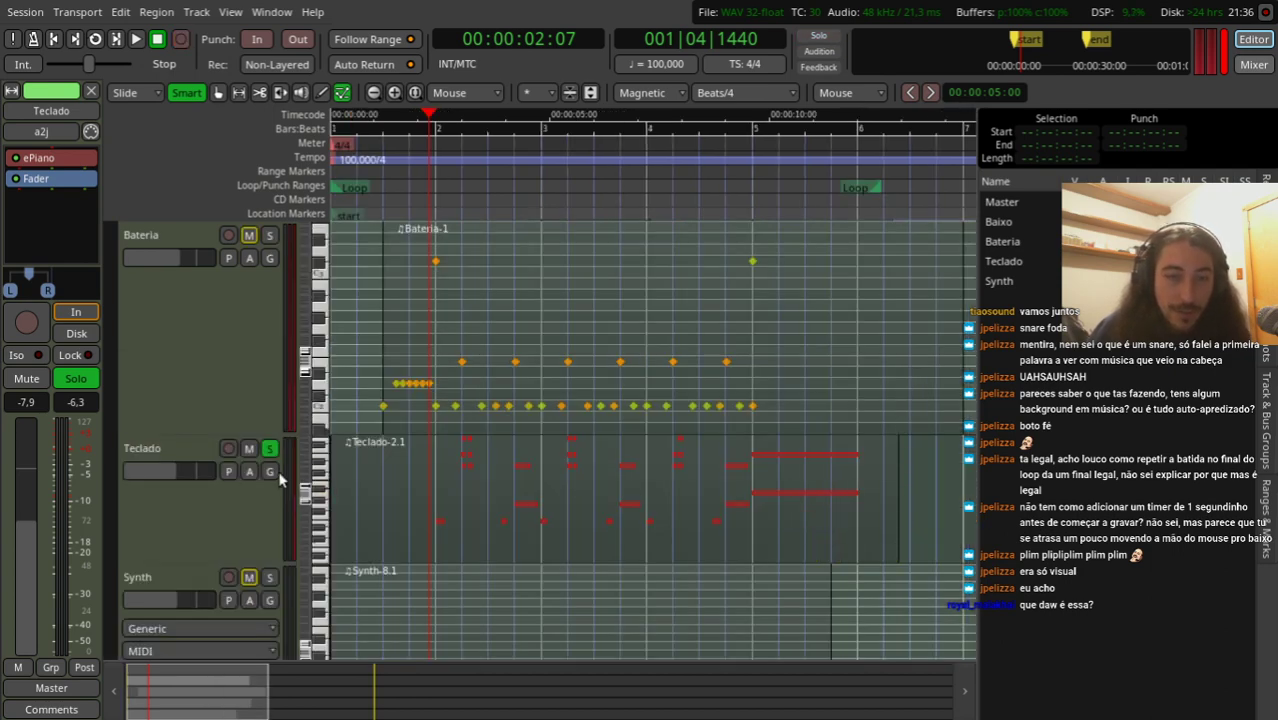
click(391, 515)
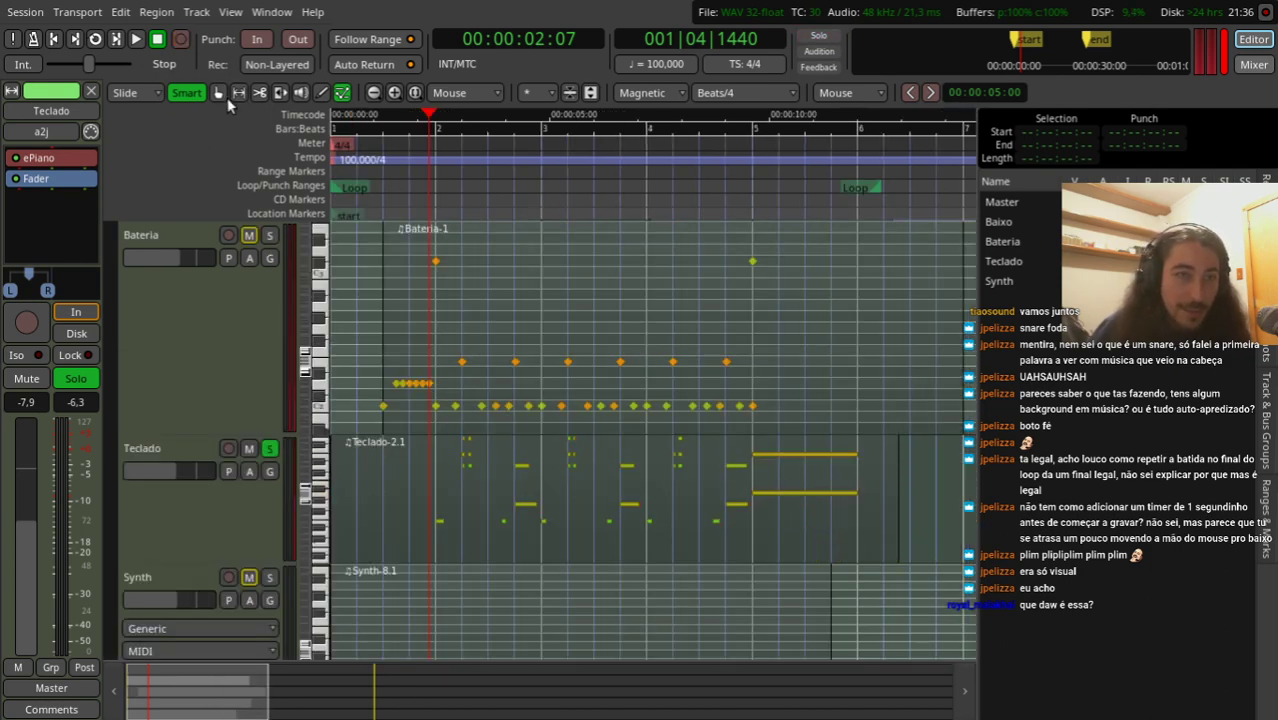
Step: Copy the Teclado region in place over the original and unlink the copy's MIDI data from other copies
click(218, 92)
click(372, 515)
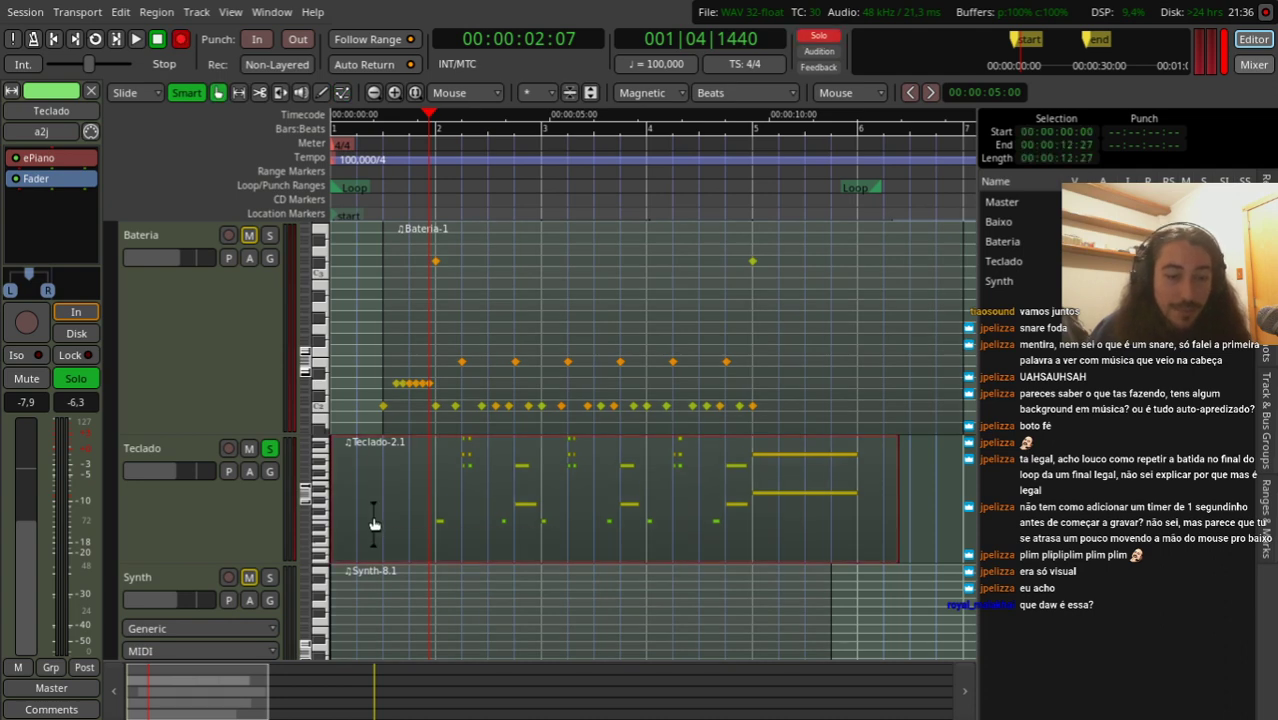
drag(372, 515, 440, 535)
right_click(391, 524)
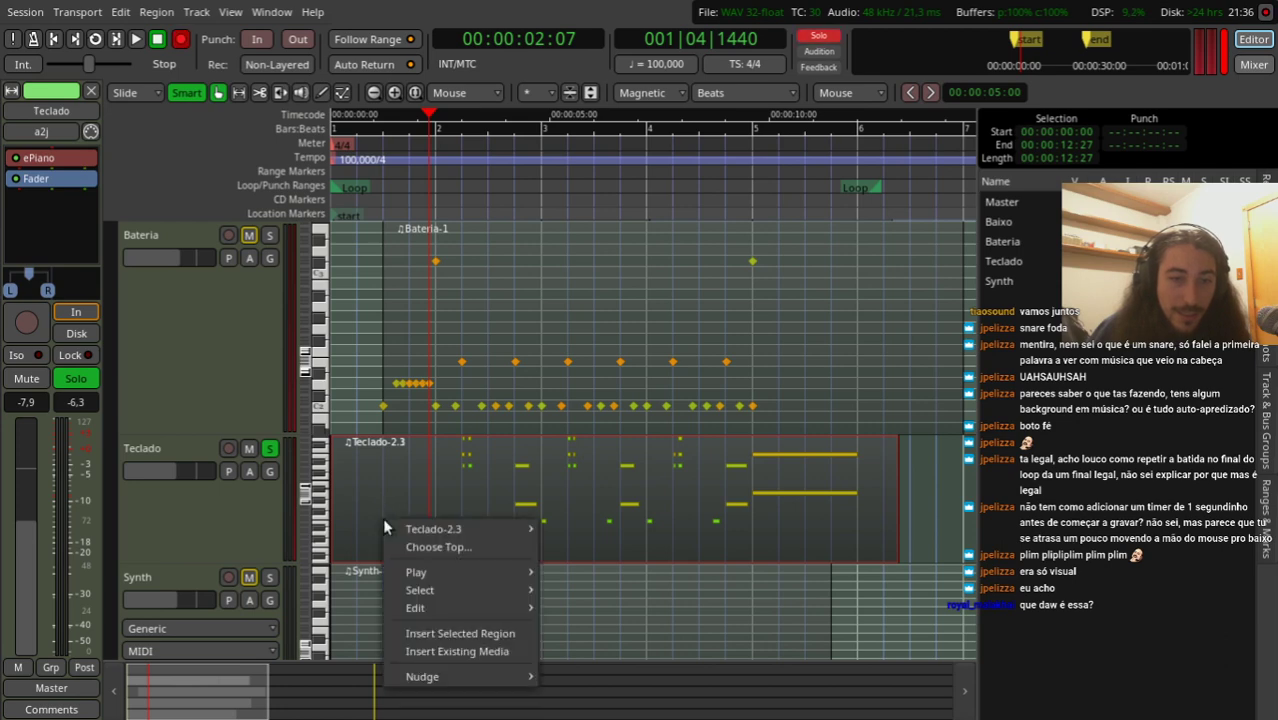
mouse_move(422, 528)
mouse_move(614, 477)
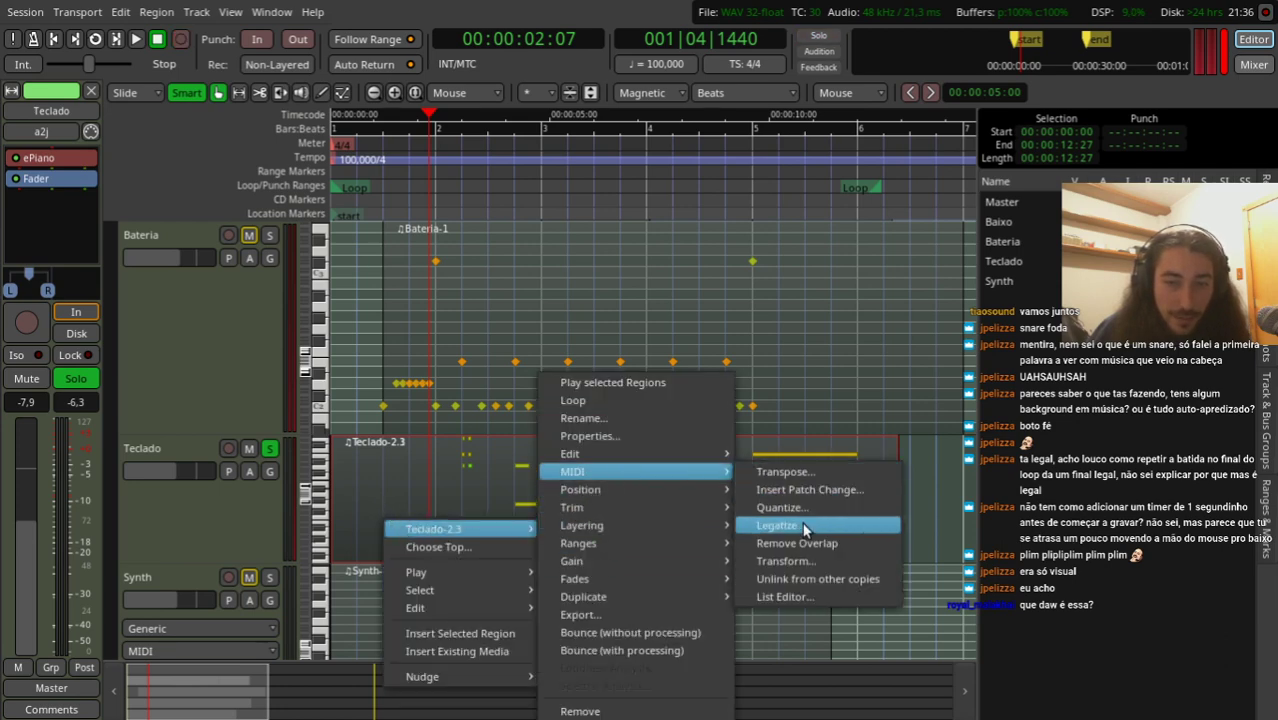
click(761, 576)
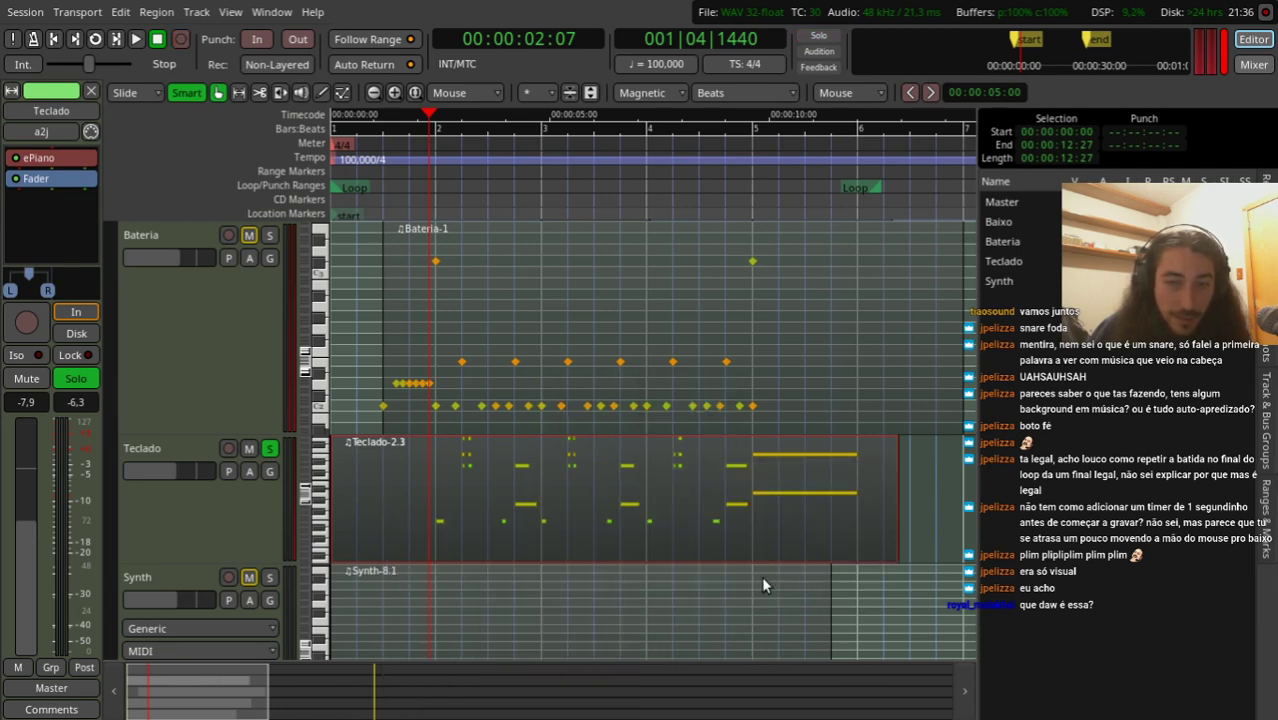
Step: Transpose the copied Teclado region by -1 octave and play the layered parts from just before bar 2
click(390, 514)
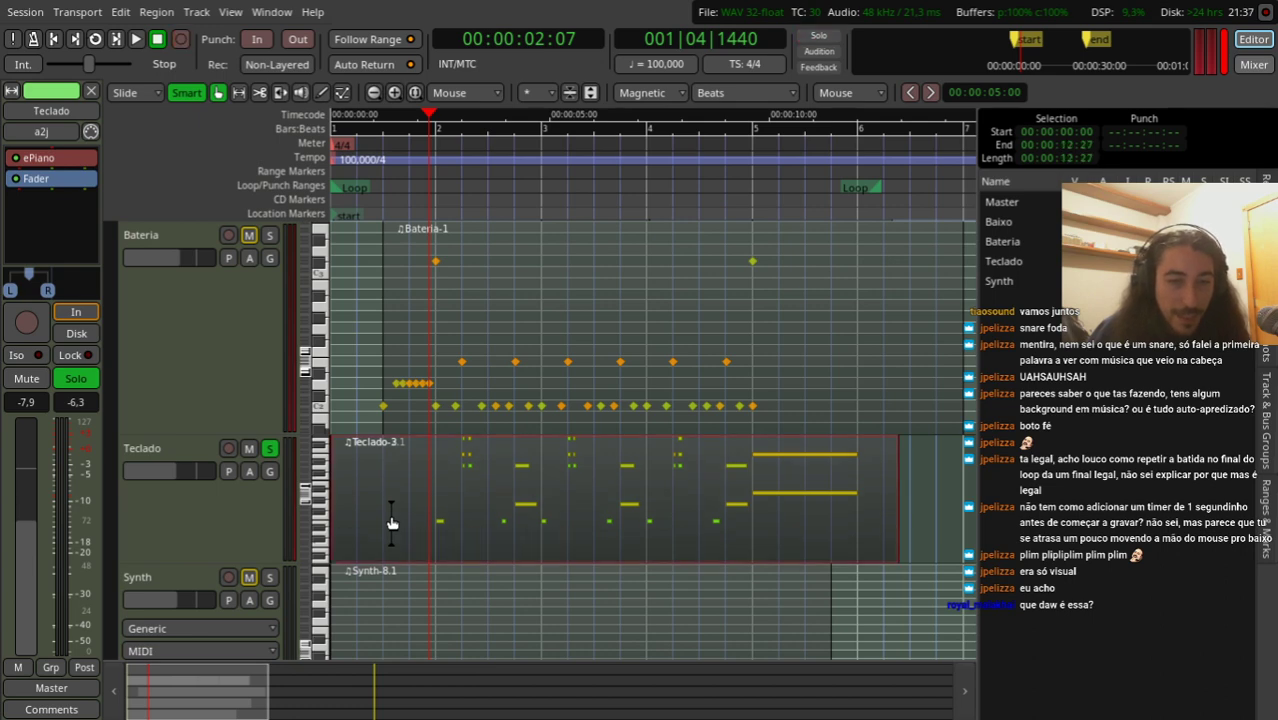
right_click(390, 514)
mouse_move(470, 526)
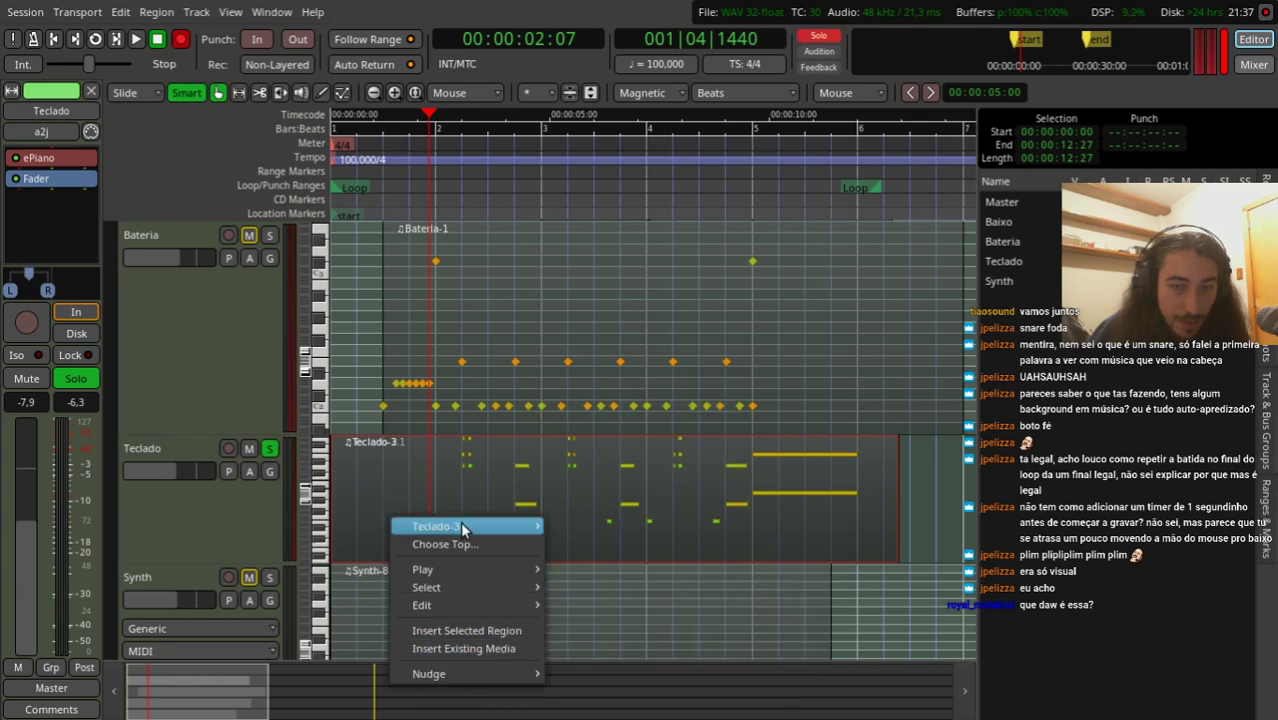
mouse_move(643, 470)
click(835, 471)
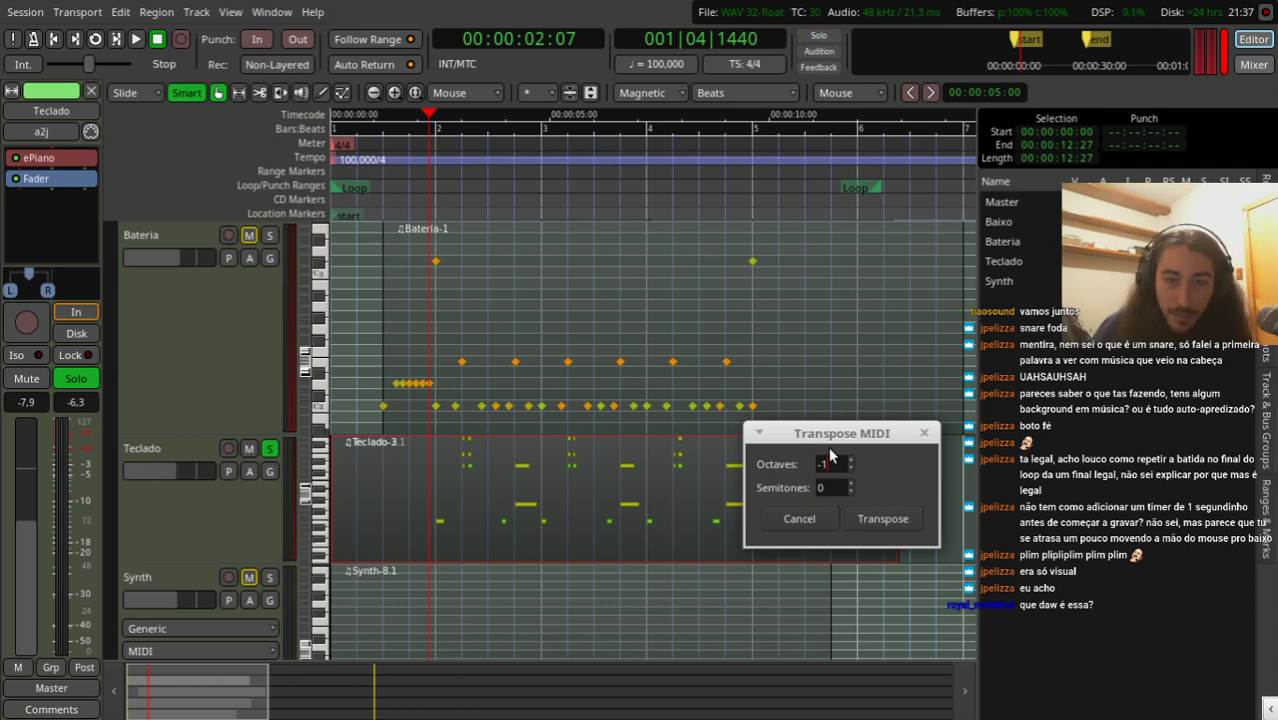
click(885, 519)
drag(459, 201, 401, 177)
key(space)
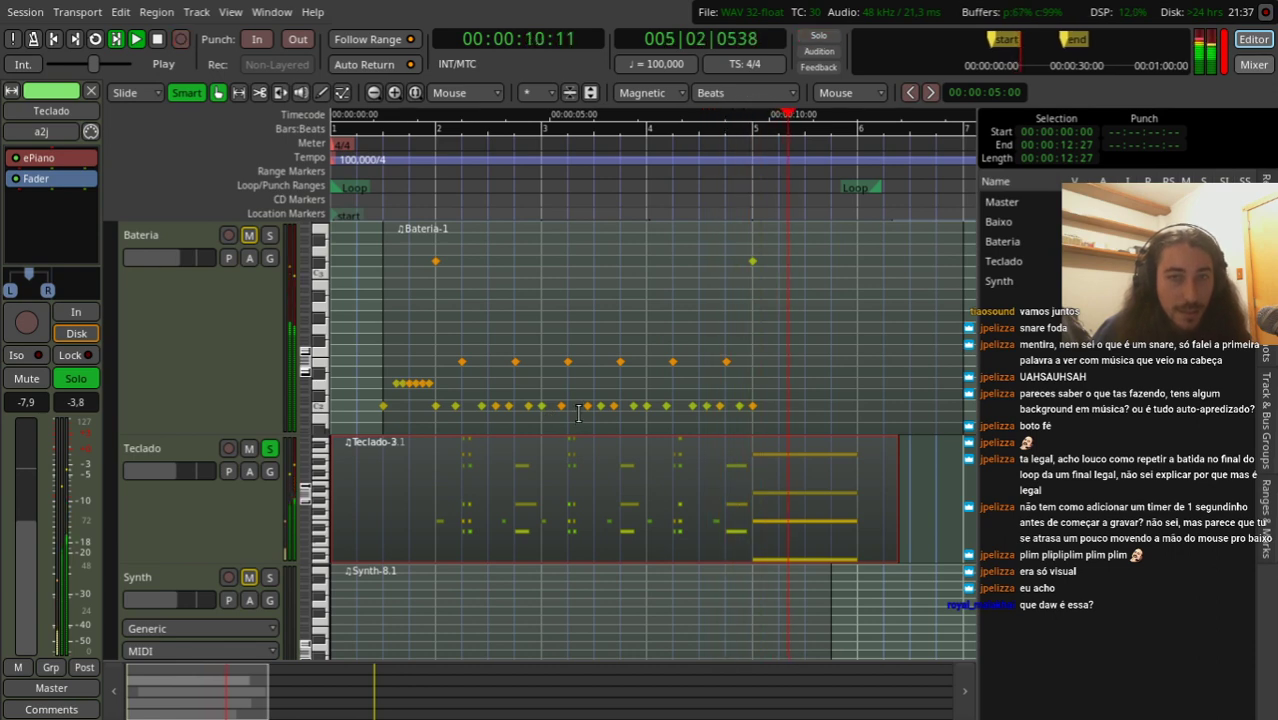
key(space)
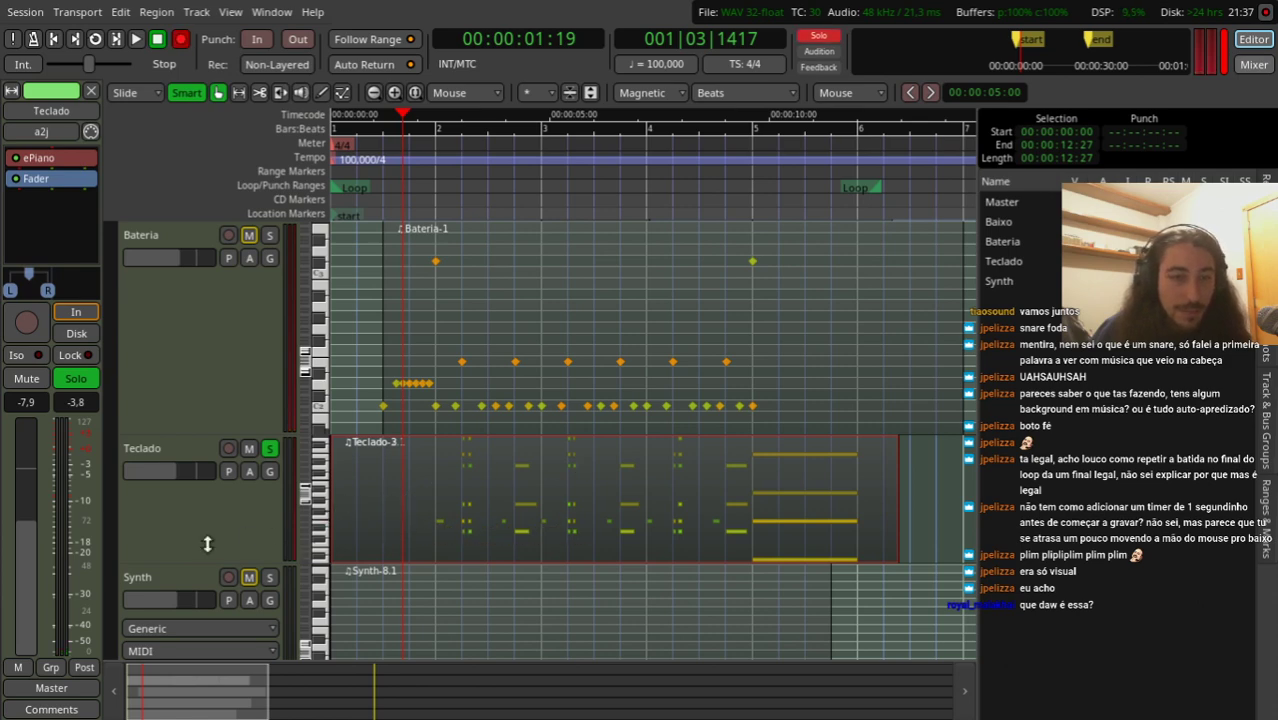
Step: Transform the copied Teclado region's note velocities to random numbers from 30 to 60 and audition it
drag(218, 546, 249, 552)
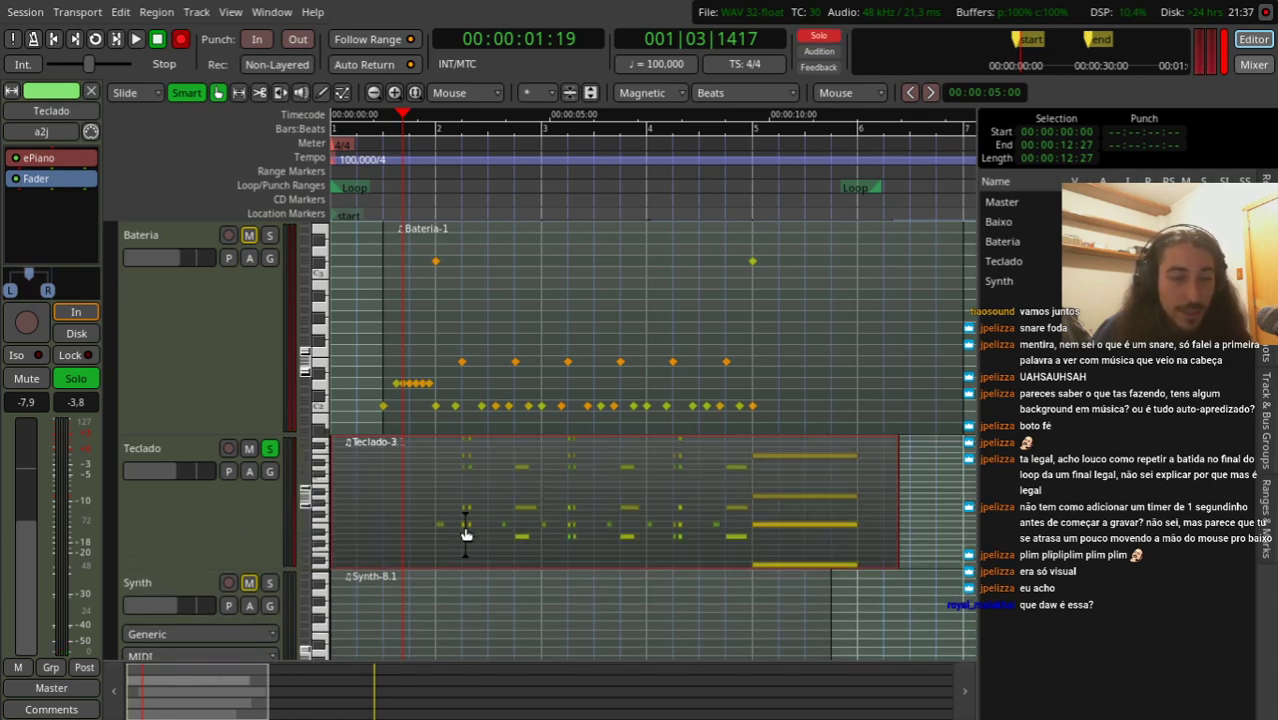
right_click(401, 545)
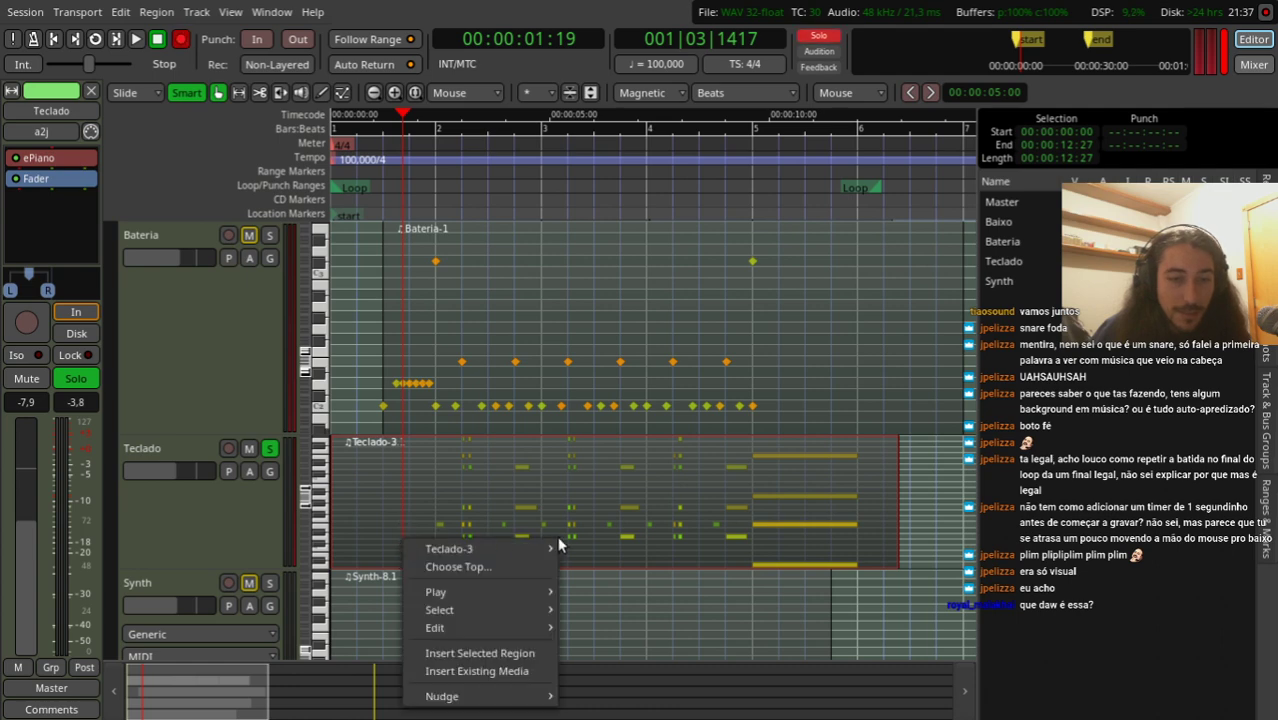
mouse_move(528, 554)
mouse_move(672, 490)
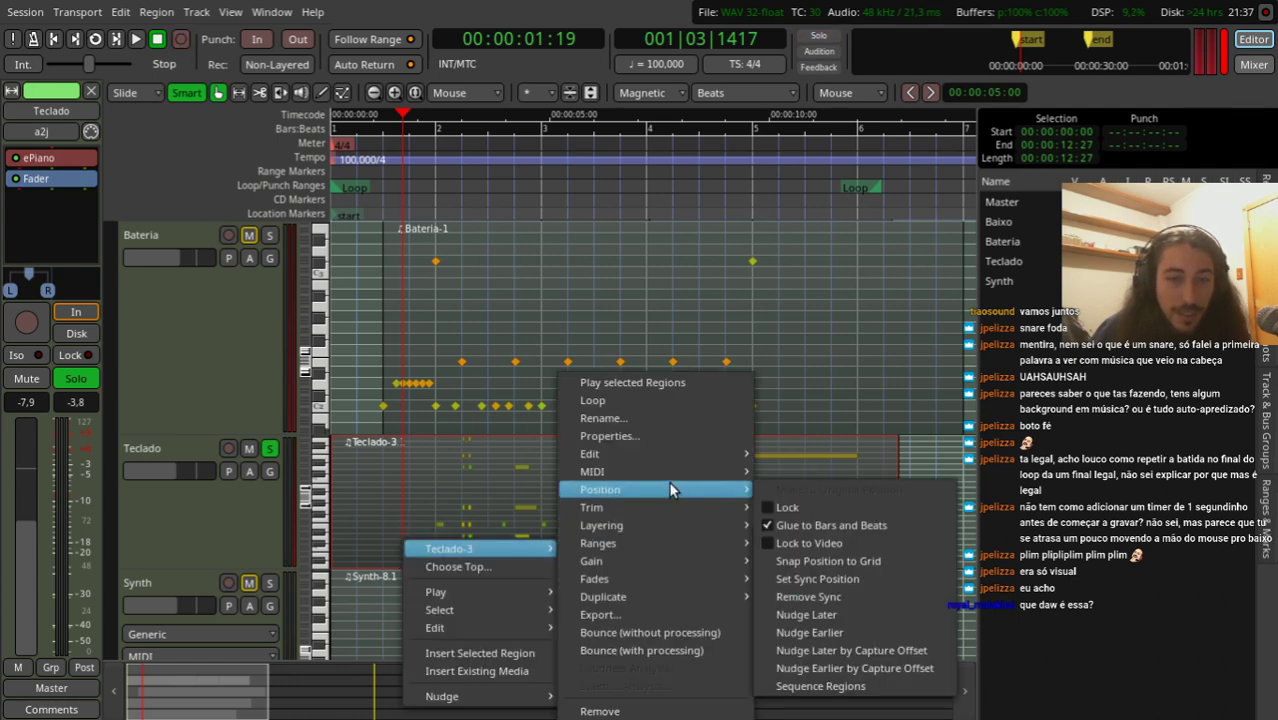
mouse_move(650, 471)
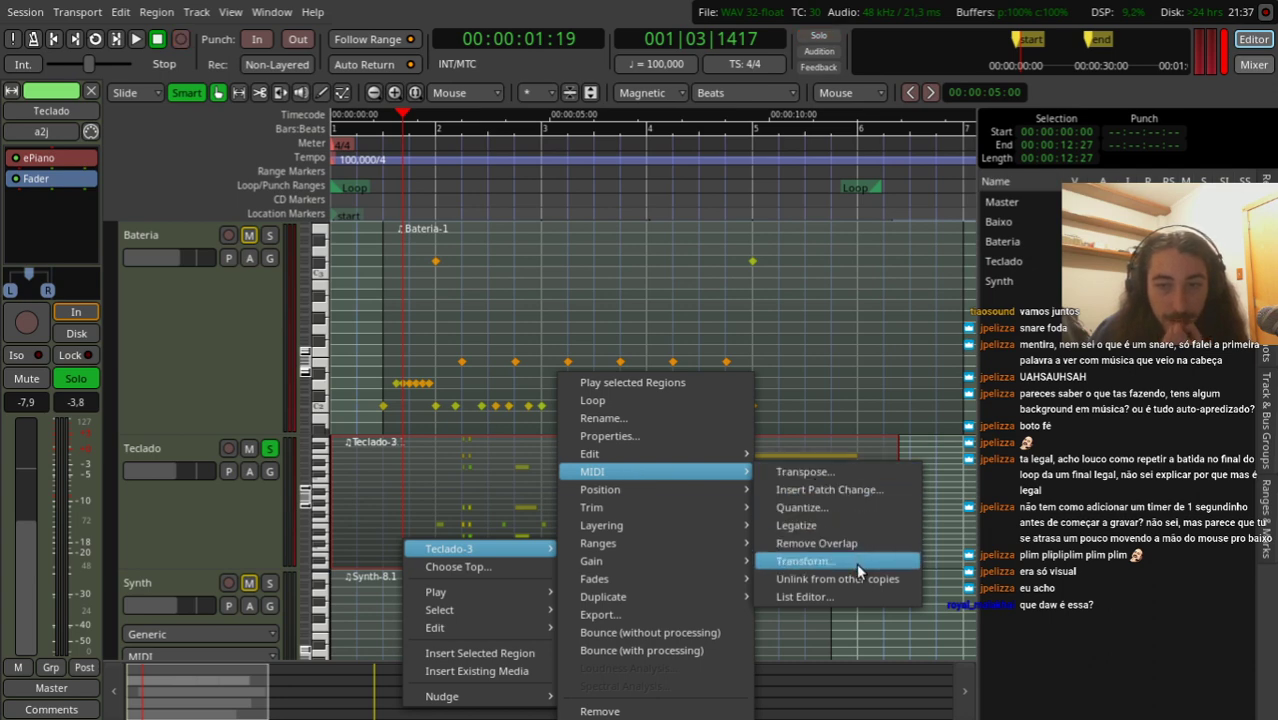
click(856, 563)
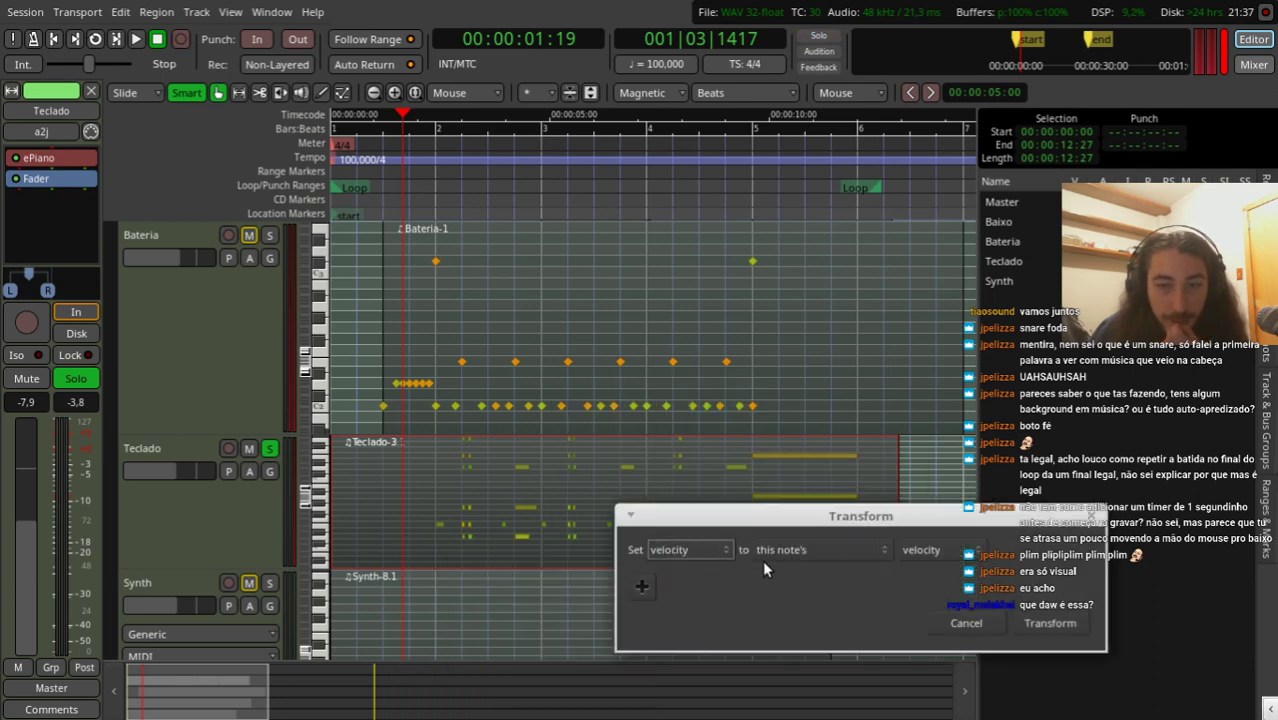
click(836, 545)
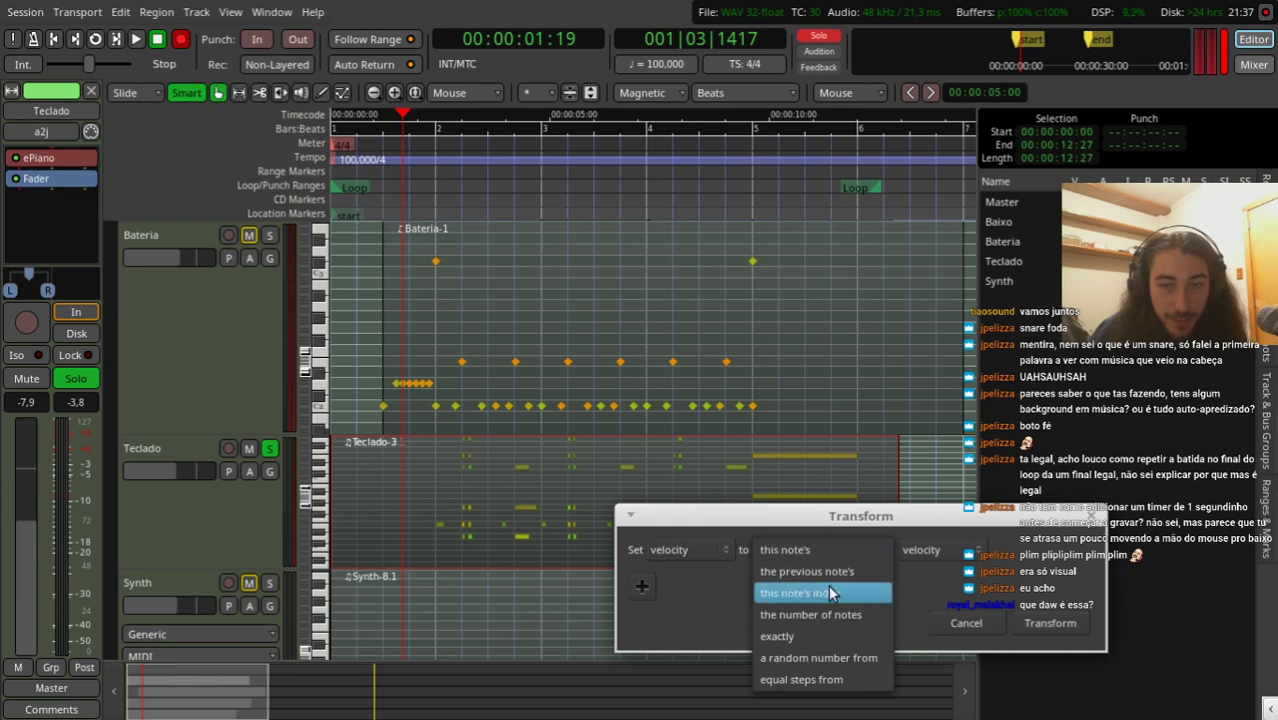
click(833, 648)
key(Tab)
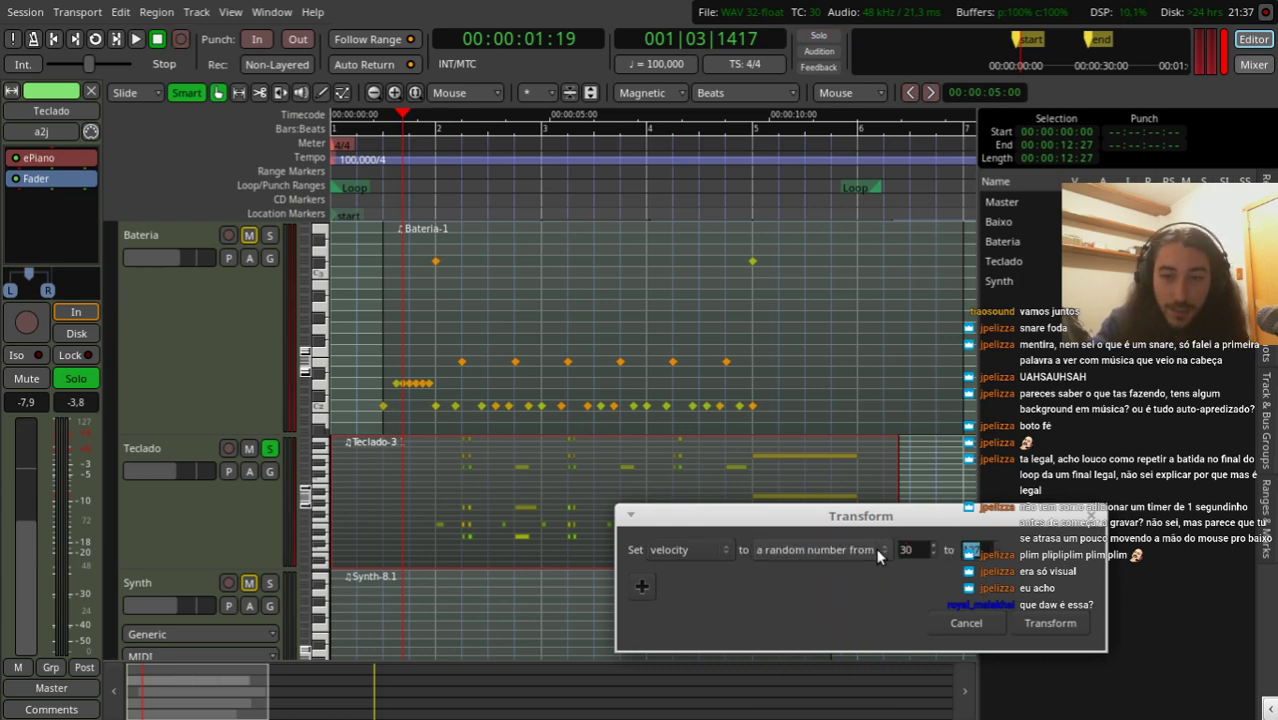
text(60)
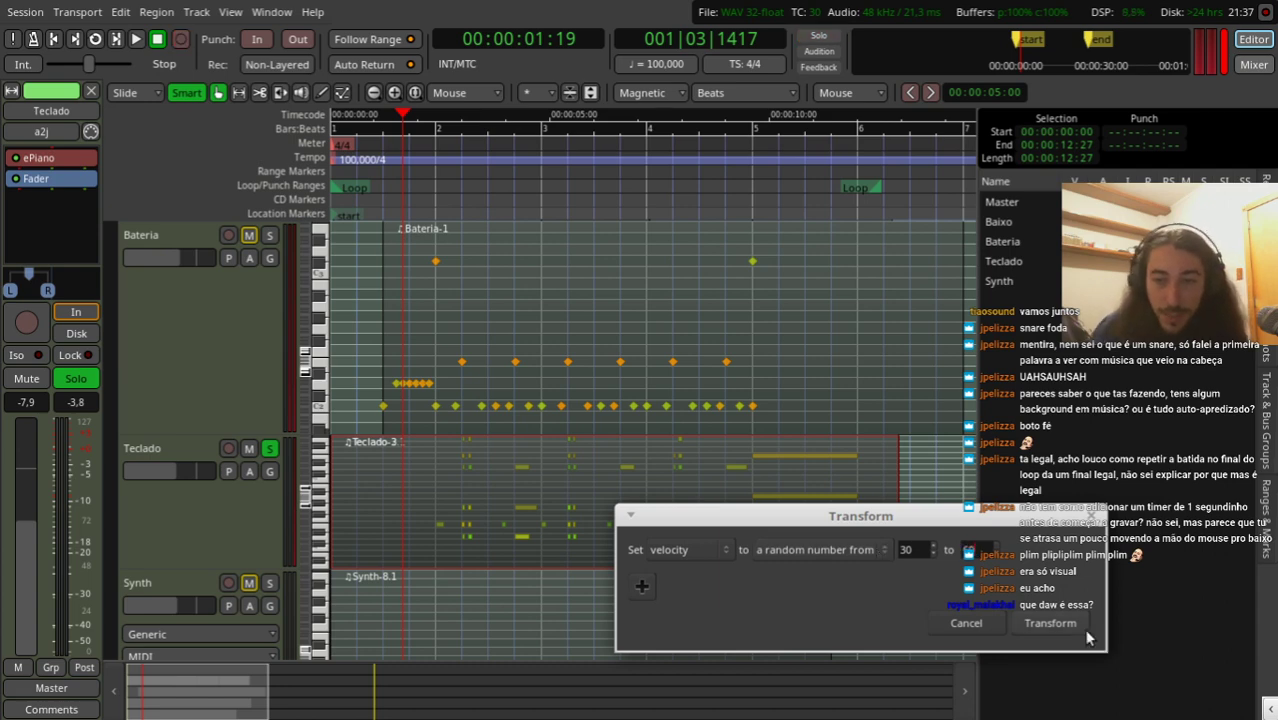
click(1086, 630)
key(space)
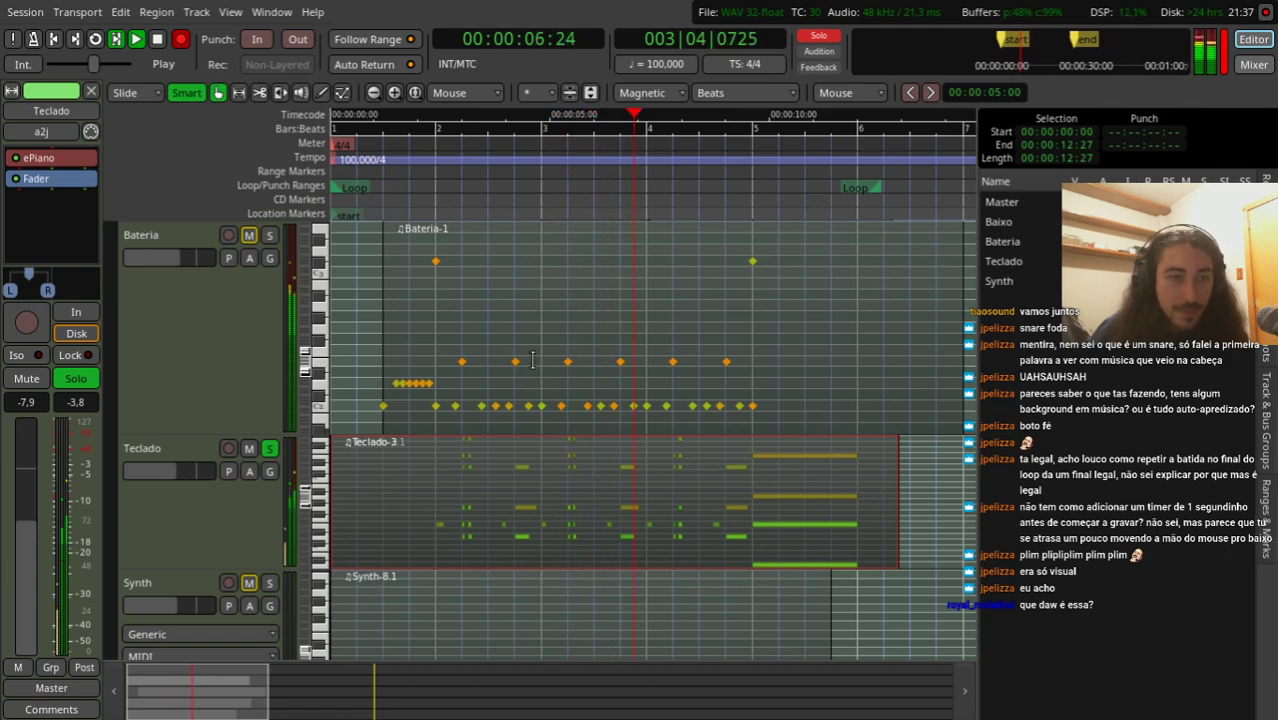
Step: Open the plugin browser for the Teclado track and search for "distori" with the Instruments and Analyzers filters enabled
double_click(45, 215)
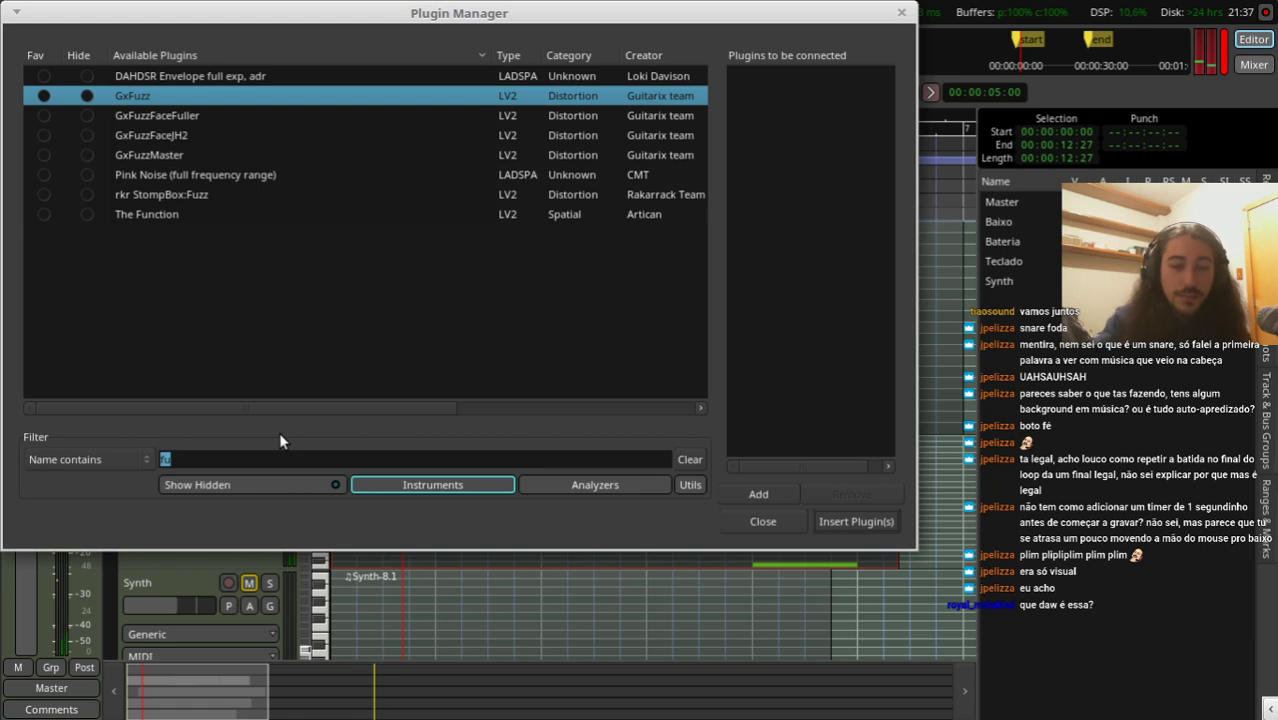
text(distori)
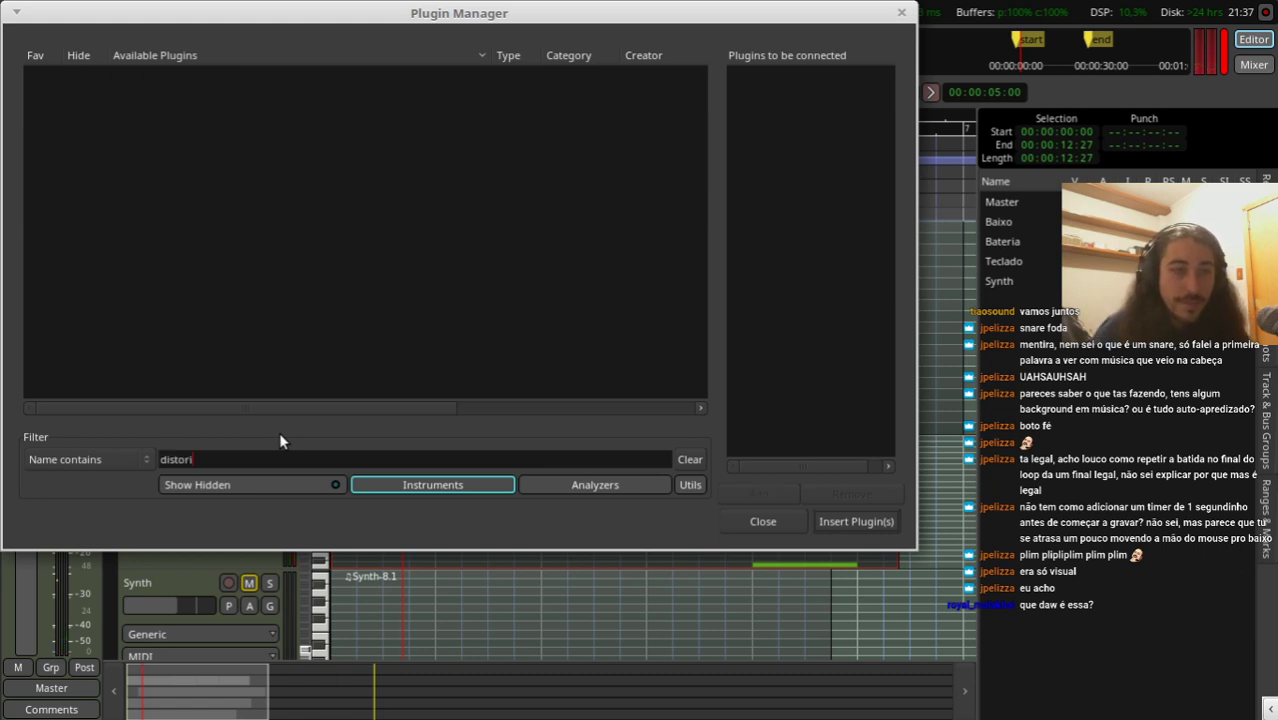
click(408, 479)
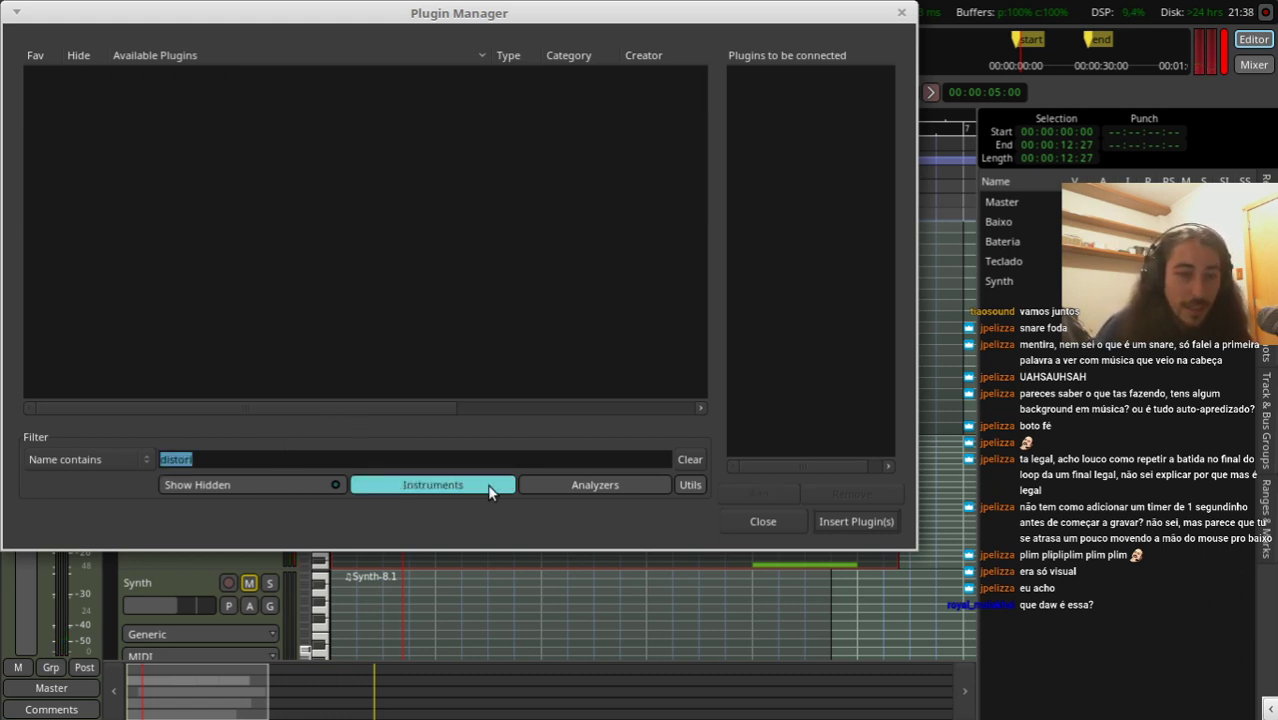
click(552, 480)
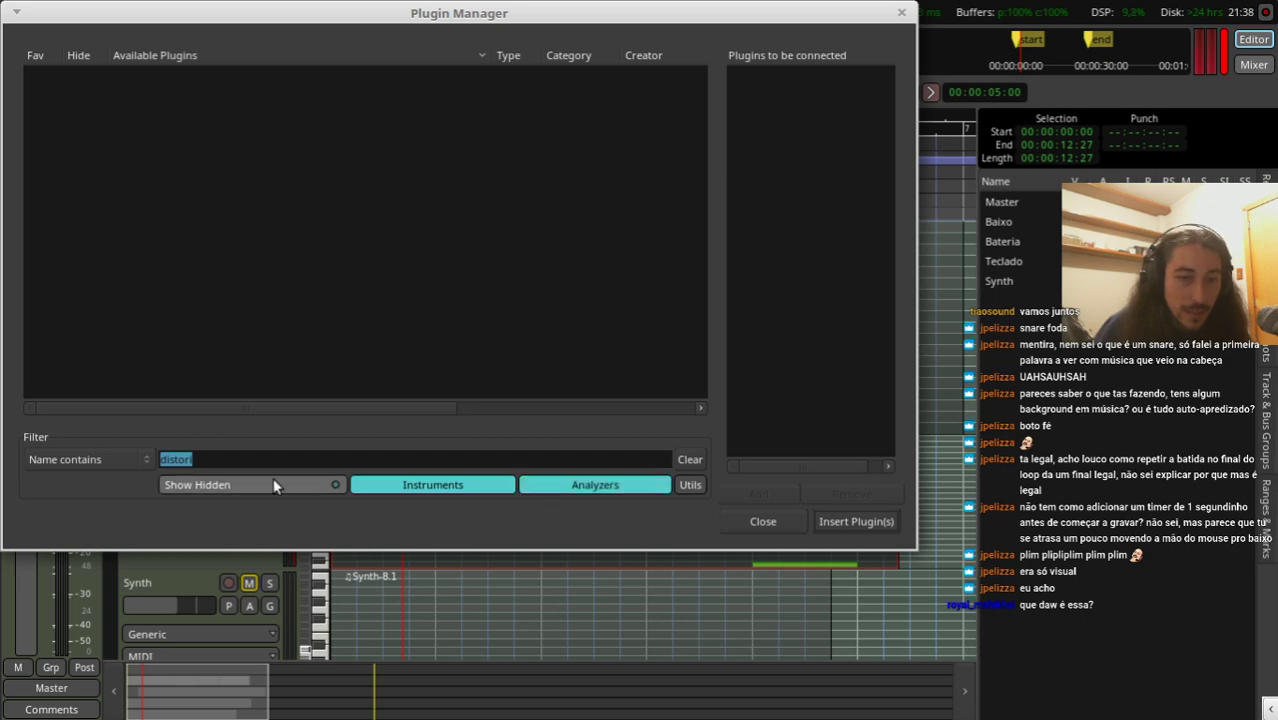
click(243, 452)
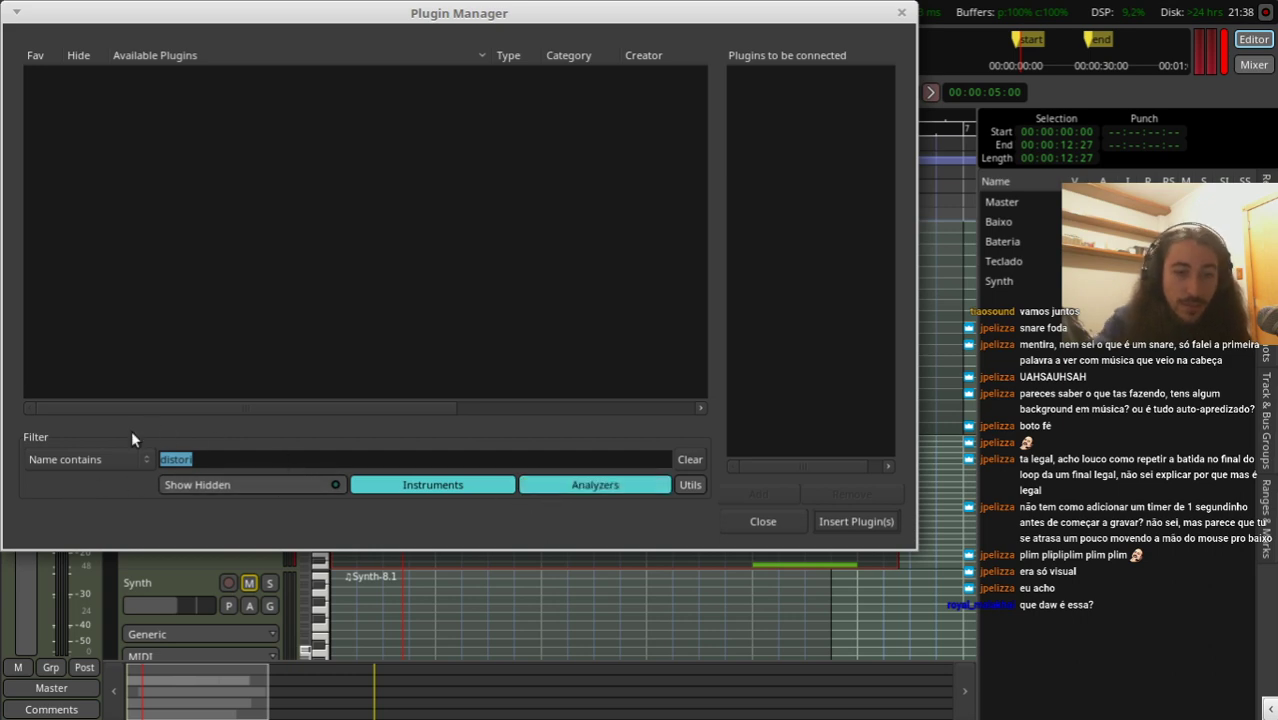
Step: Search the available plugins by name for "disto", "driv" and "over"
text(disto)
key(ctrl+a)
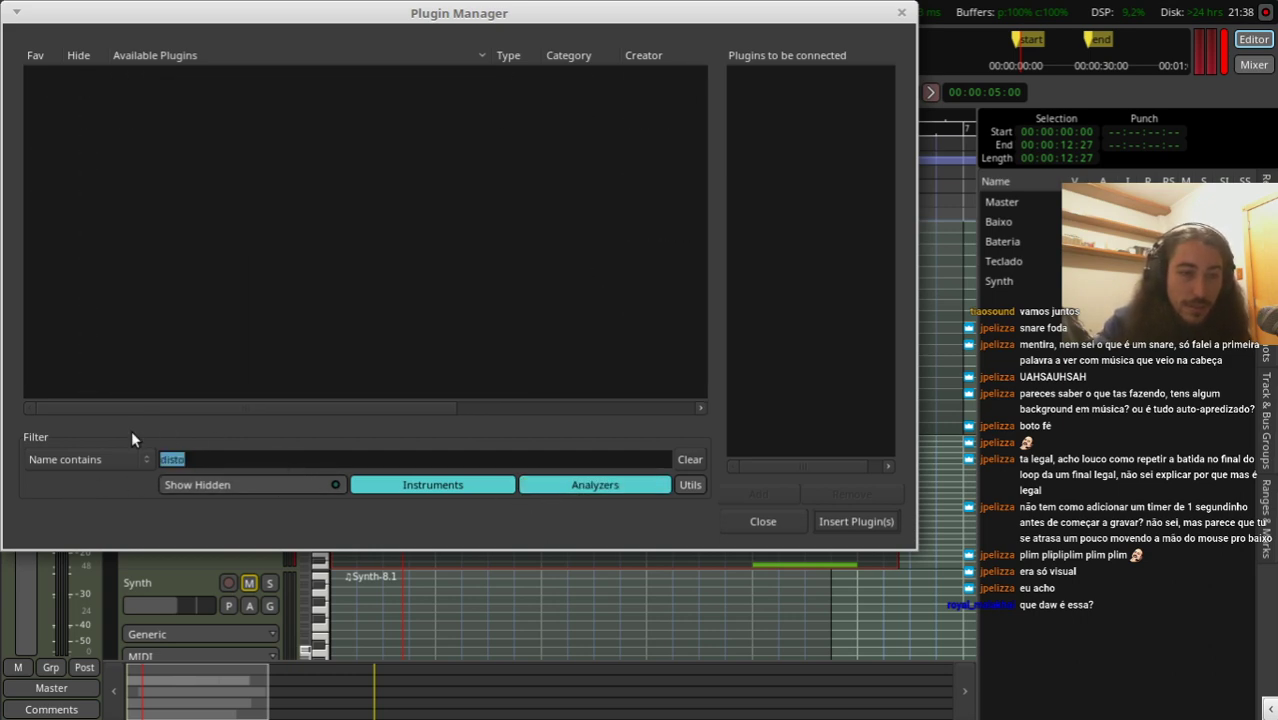
key(BackSpace)
text(amsu)
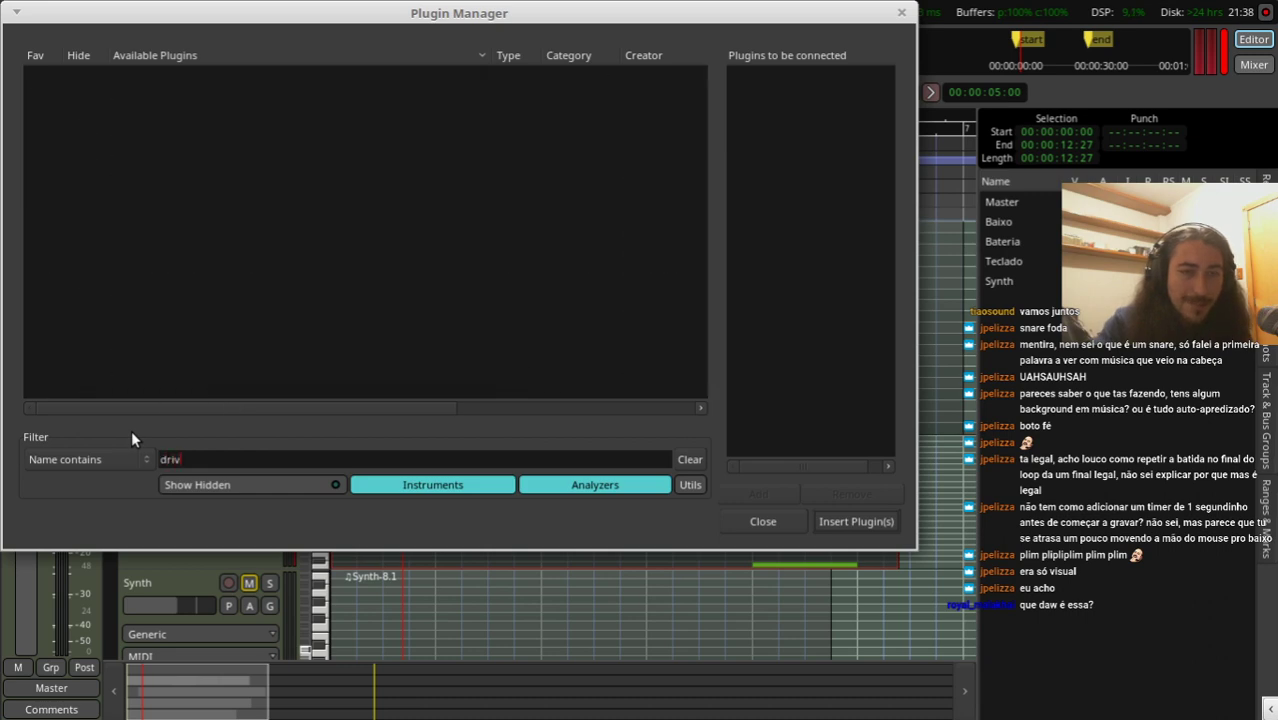
key(ctrl+a)
key(BackSpace)
text(amsy)
key(ctrl+a)
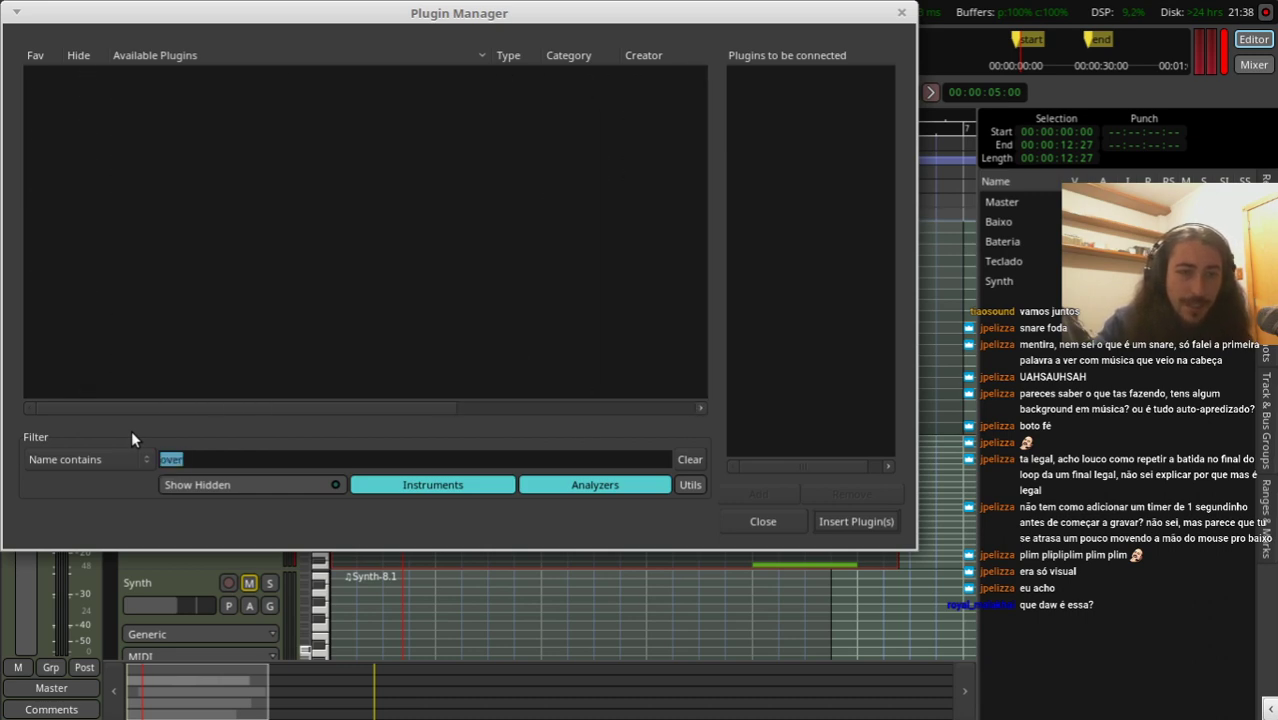
Step: Search the available plugins by name for "gx" and "amp", and clear the name filter
key(BackSpace)
text(gx)
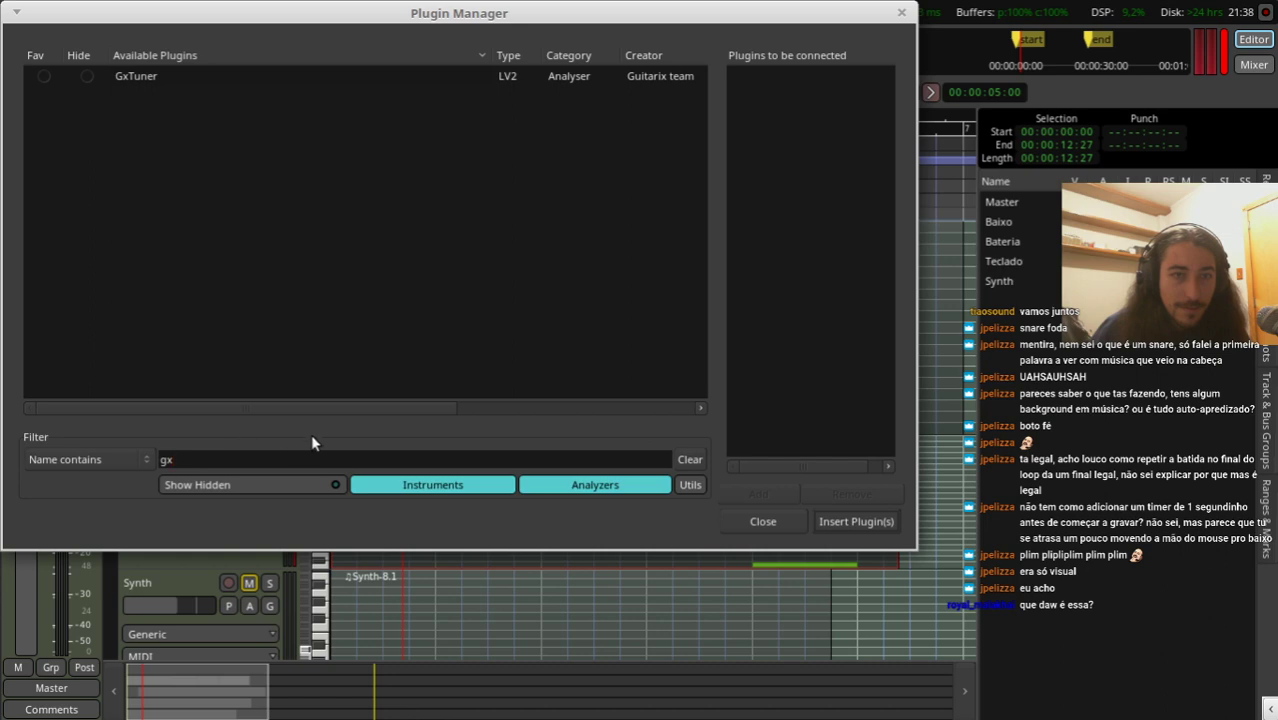
text(m)
key(BackSpace)
key(BackSpace)
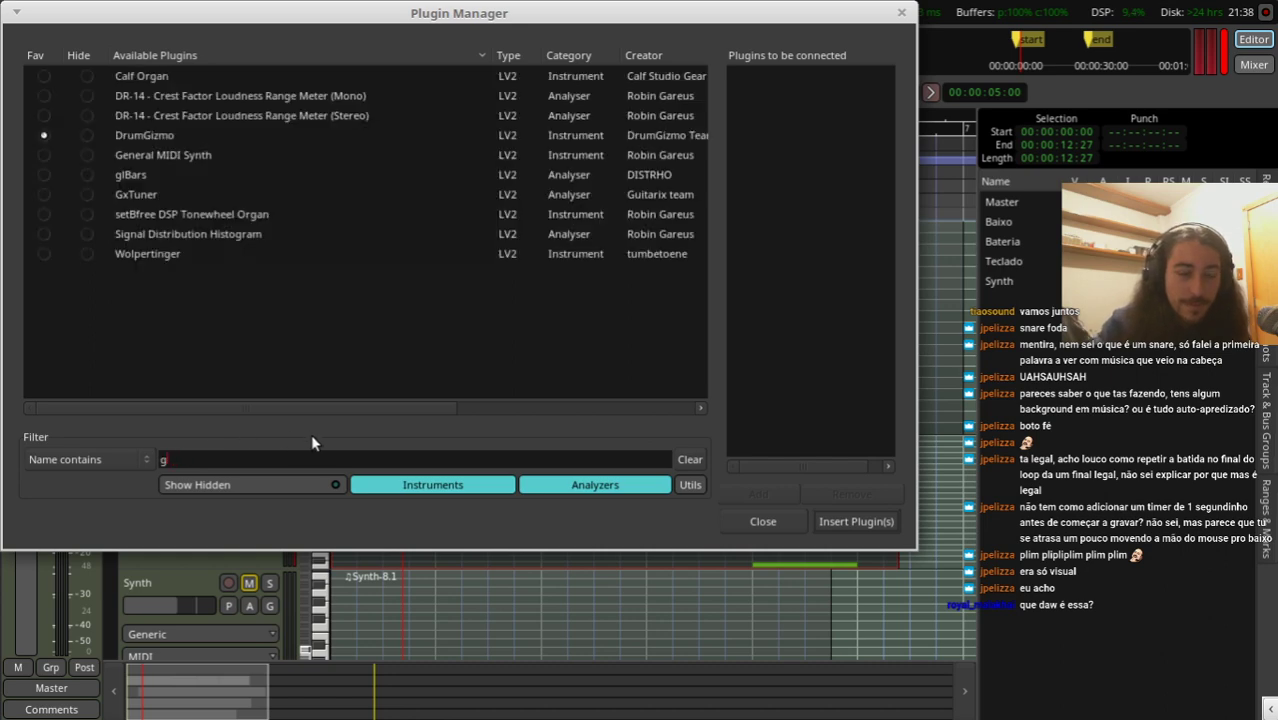
key(BackSpace)
text(amp)
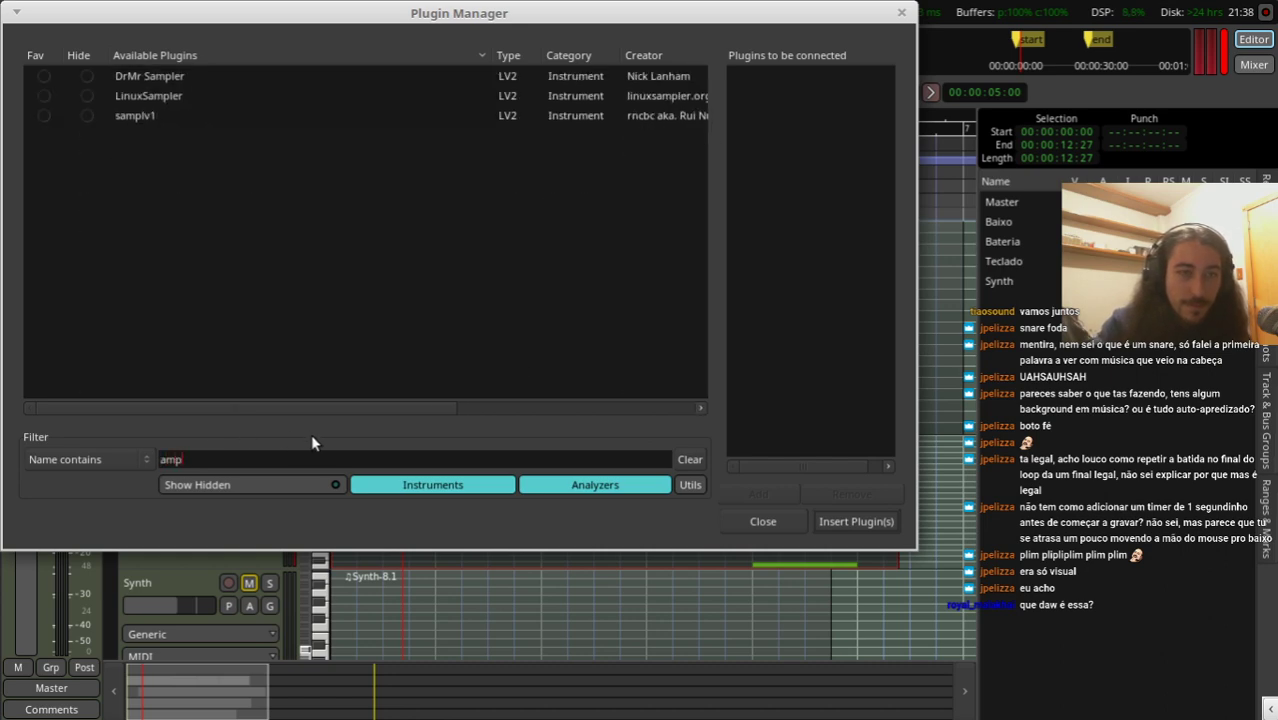
key(BackSpace)
key(BackSpace)
key(BackSpace)
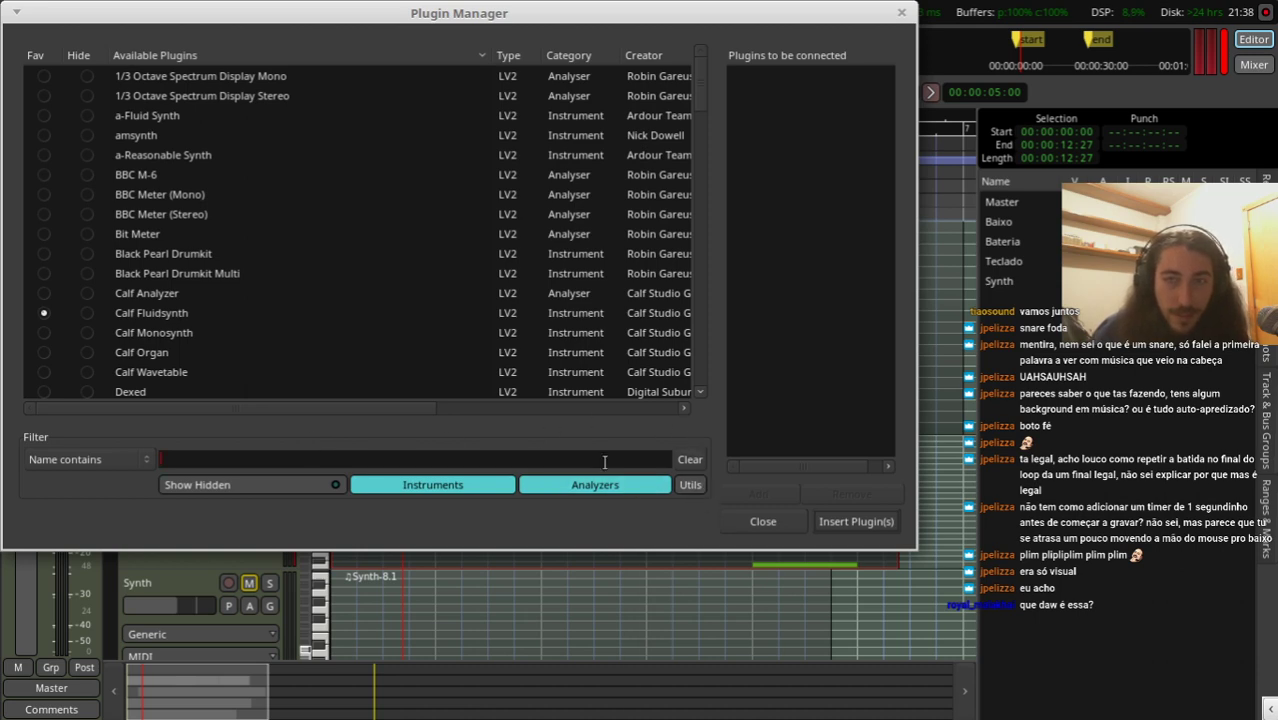
Step: Turn off the Analyzers filter, include hidden plugins, search for "drive", and close the plugin browser
click(575, 486)
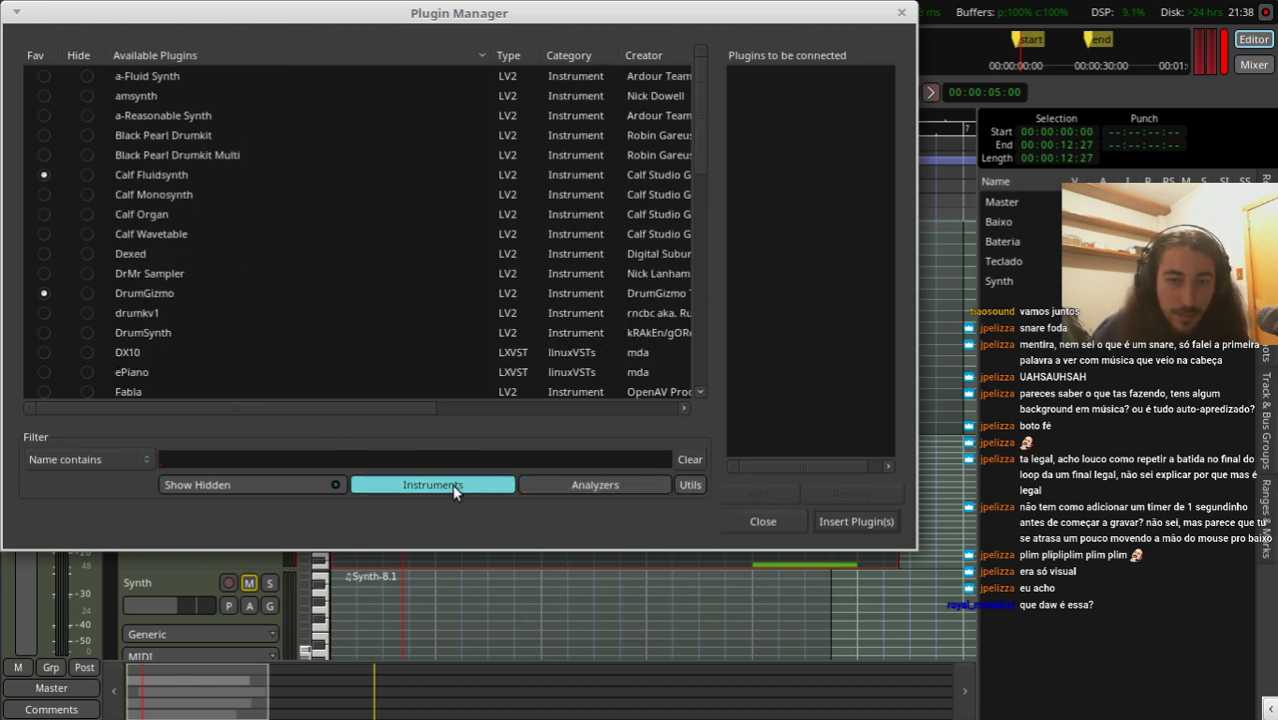
click(264, 484)
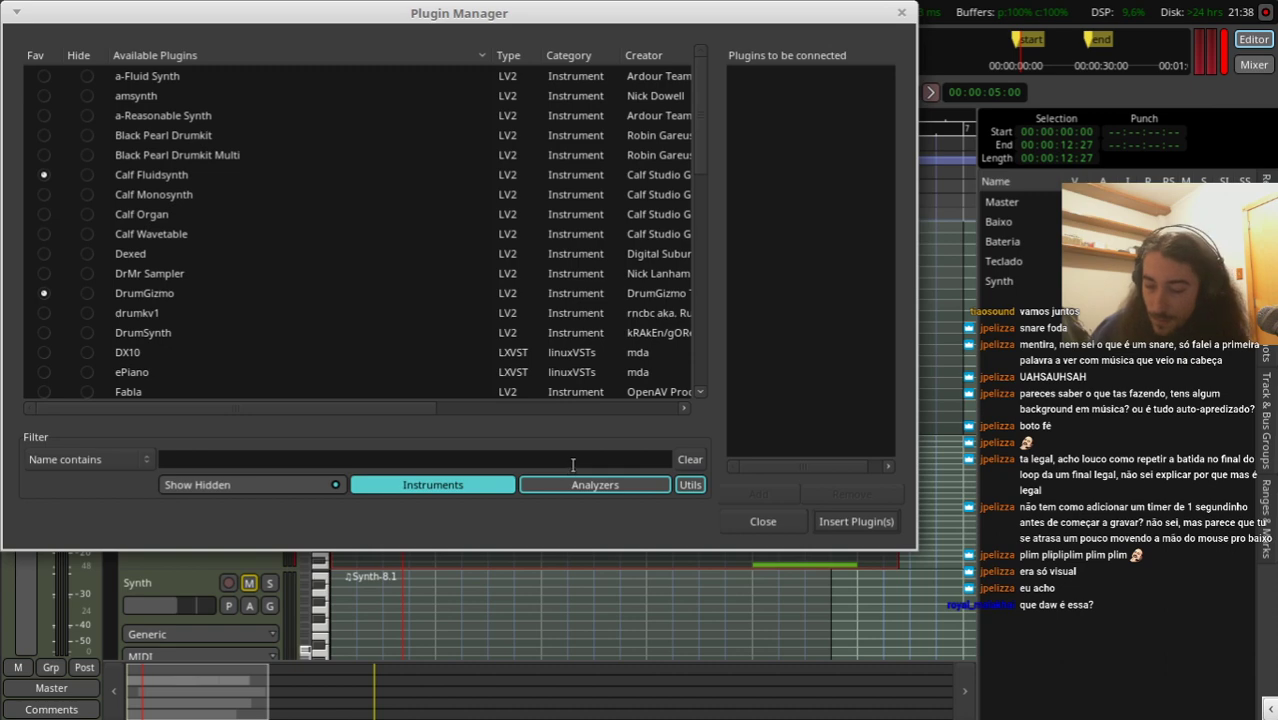
text(drmu)
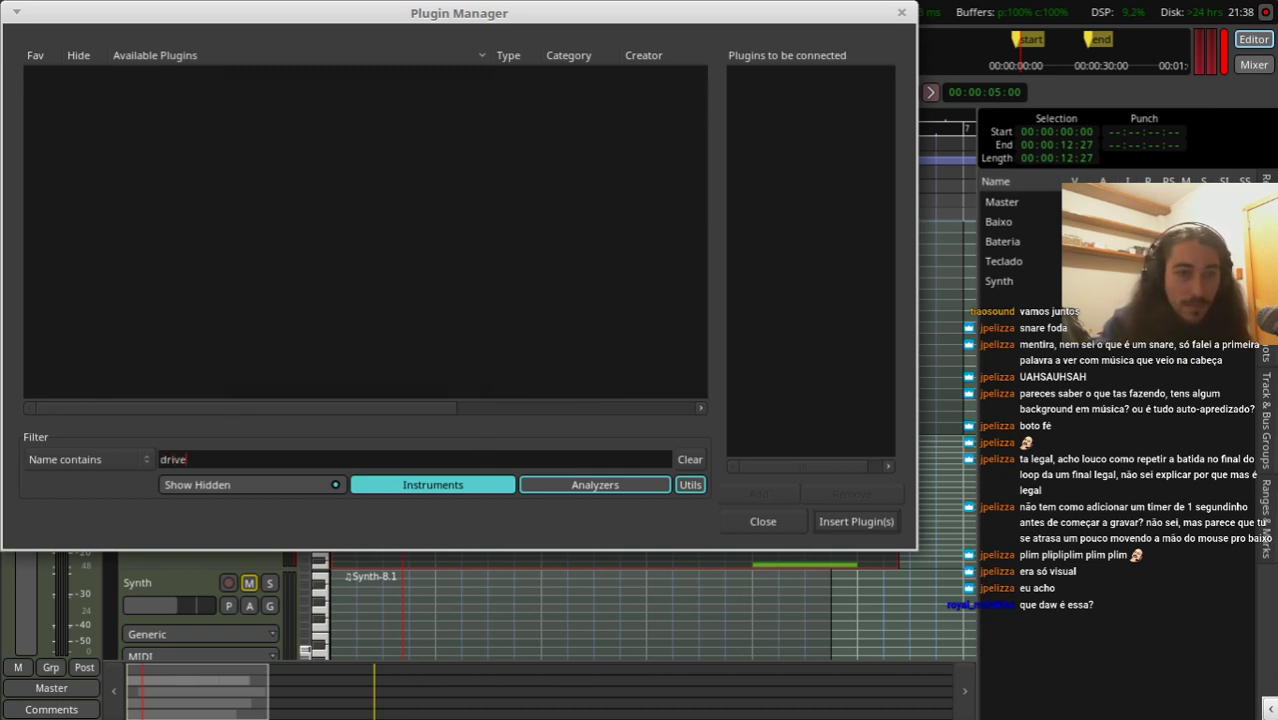
key(BackSpace)
key(BackSpace)
key(BackSpace)
key(BackSpace)
key(Escape)
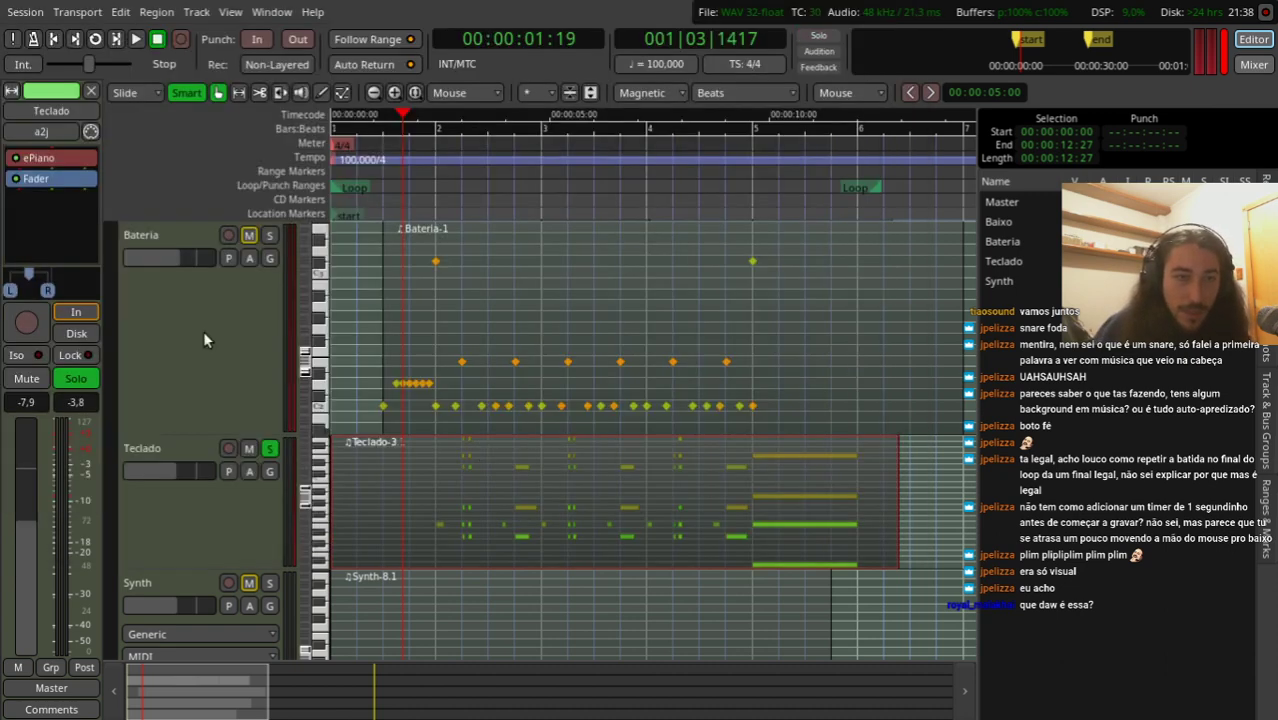
Step: Turn off the Instruments filter, find "drive" plugins for Teclado, and insert setBfree Organ Overdrive between ePiano and the Fader
double_click(58, 239)
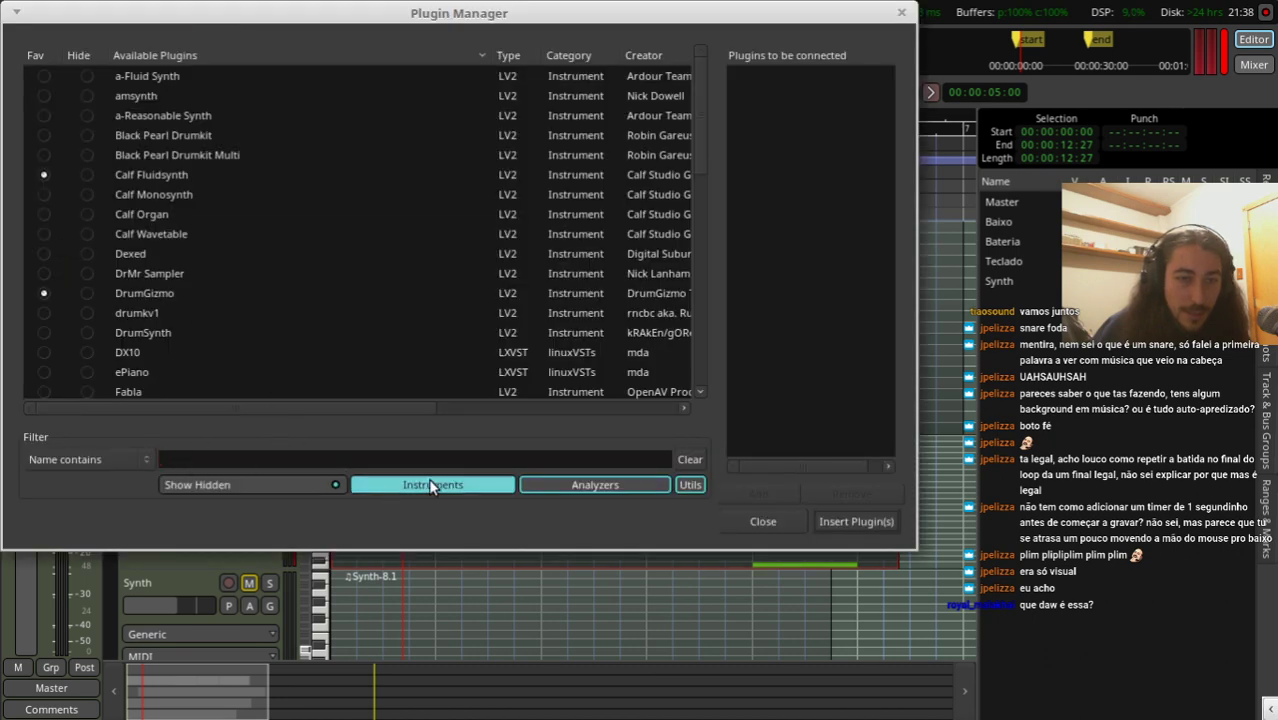
click(394, 481)
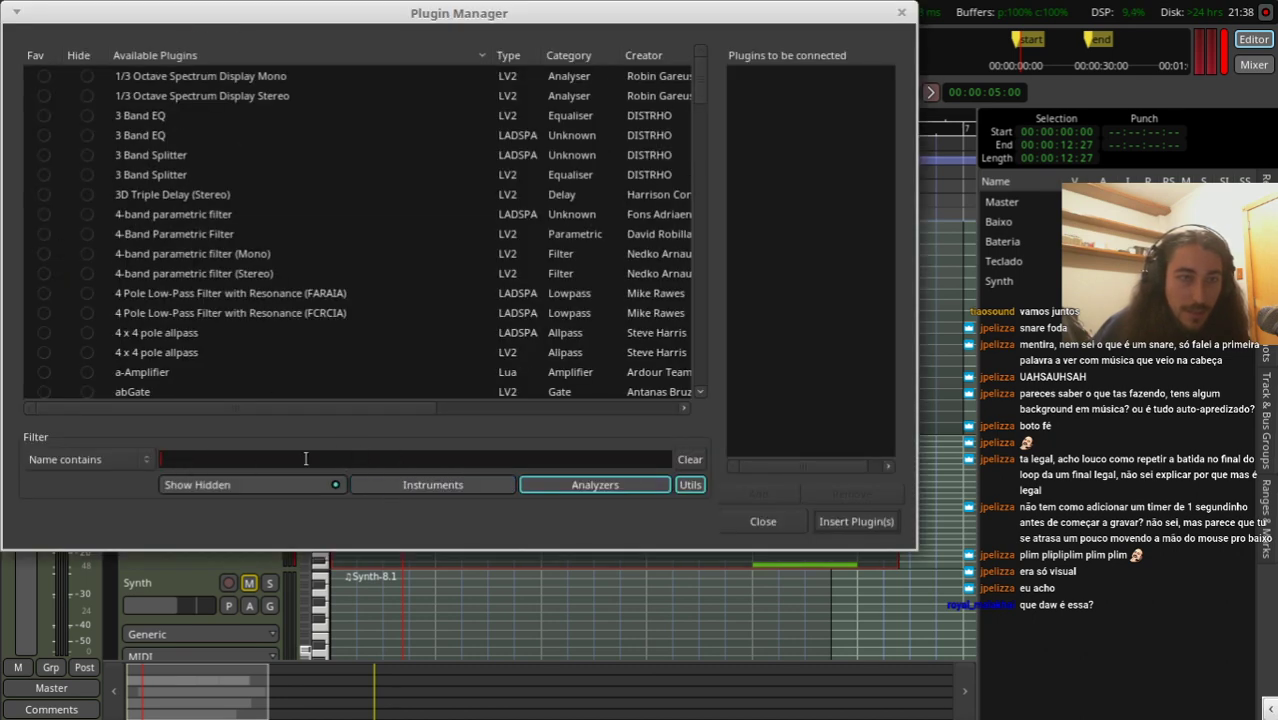
text(drive)
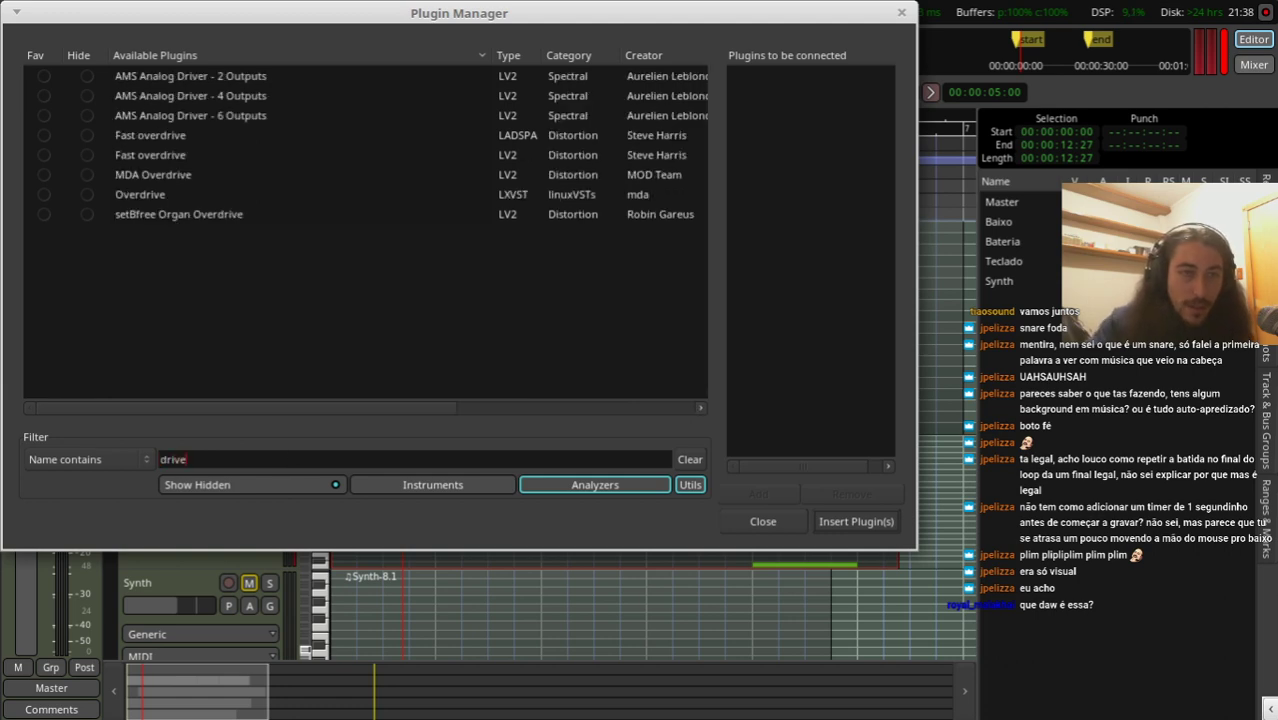
double_click(161, 214)
click(856, 521)
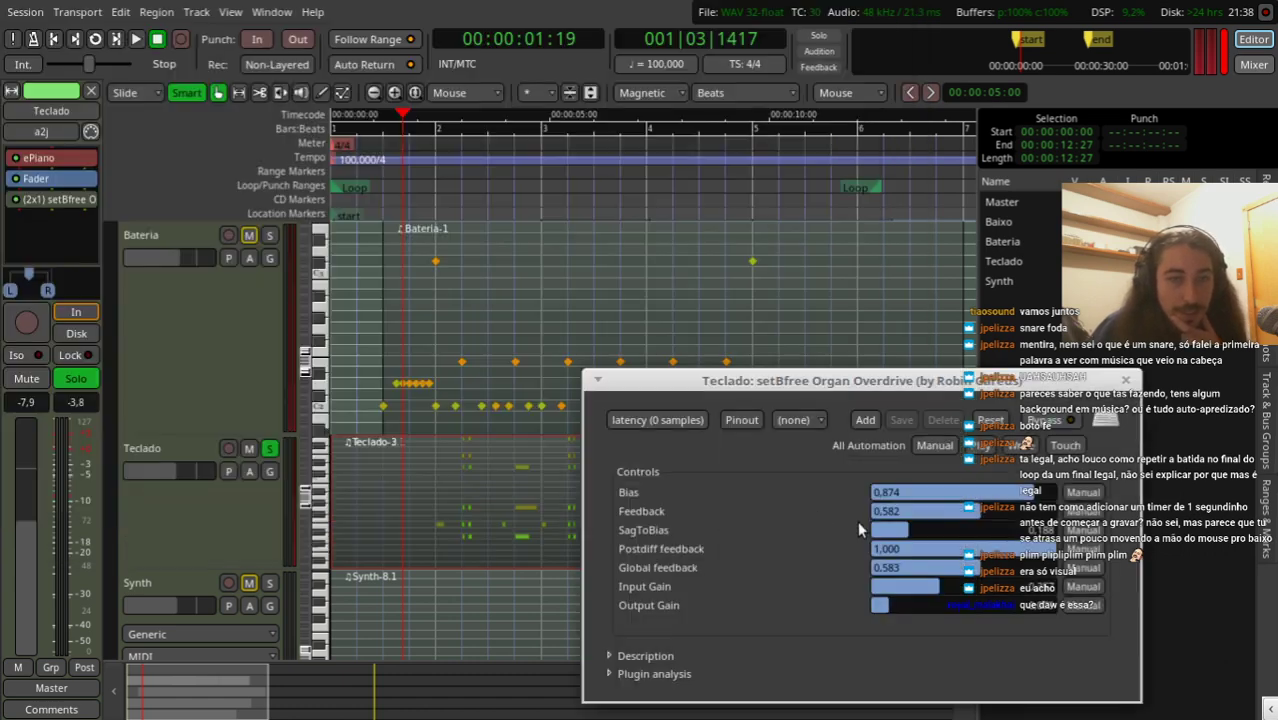
drag(38, 208, 53, 177)
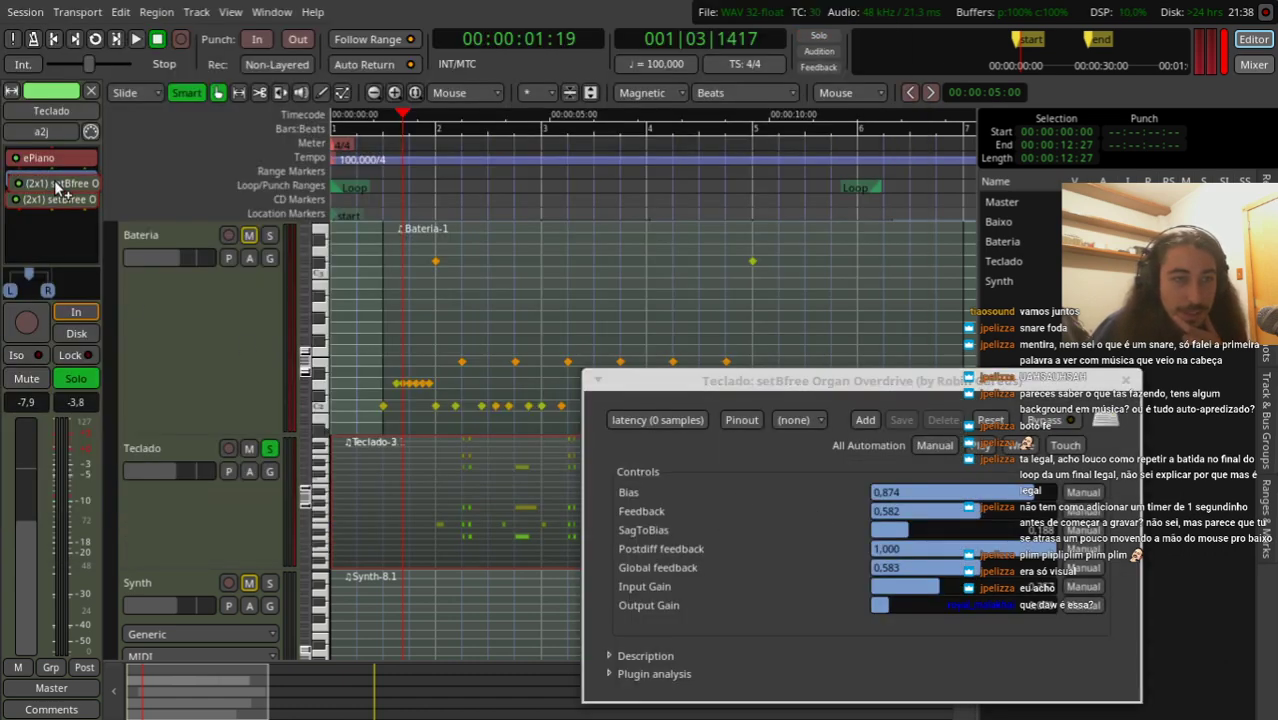
Step: During playback, set the overdrive's Global feedback to about 0.366, Feedback to 0.881 and Bias to 0.647, lower Input Gain and raise Output Gain
key(space)
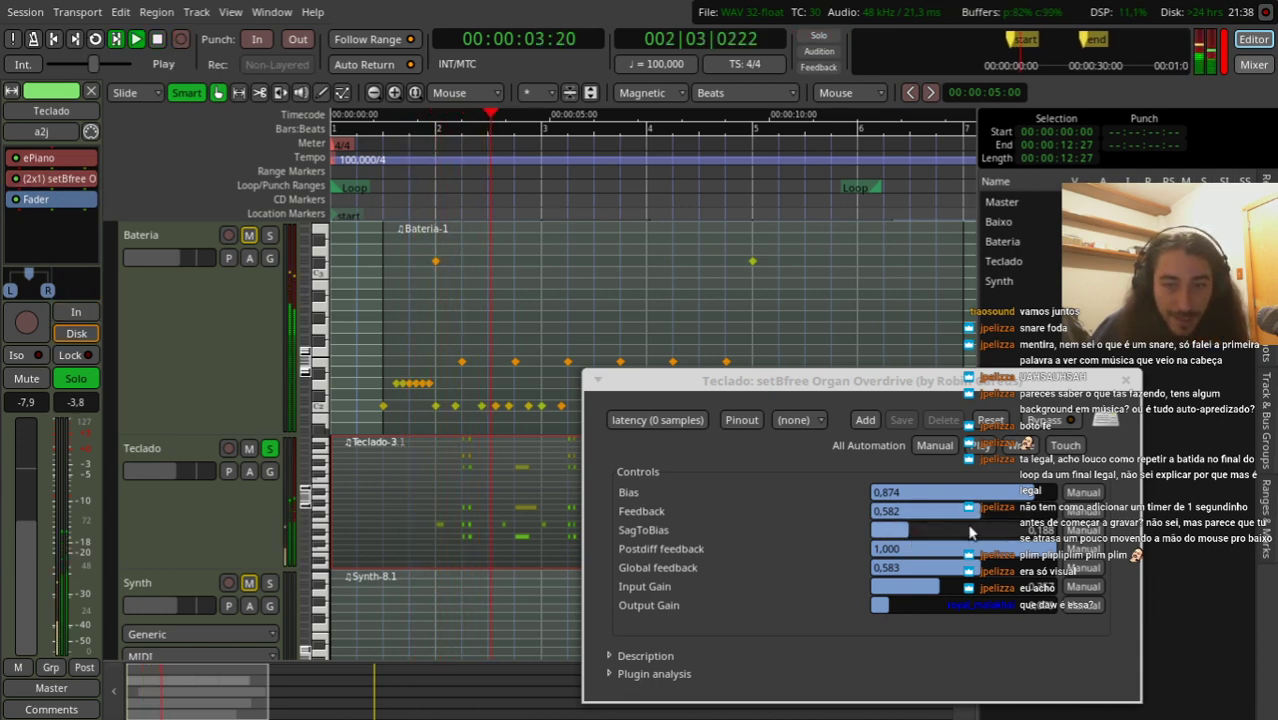
drag(948, 590, 900, 589)
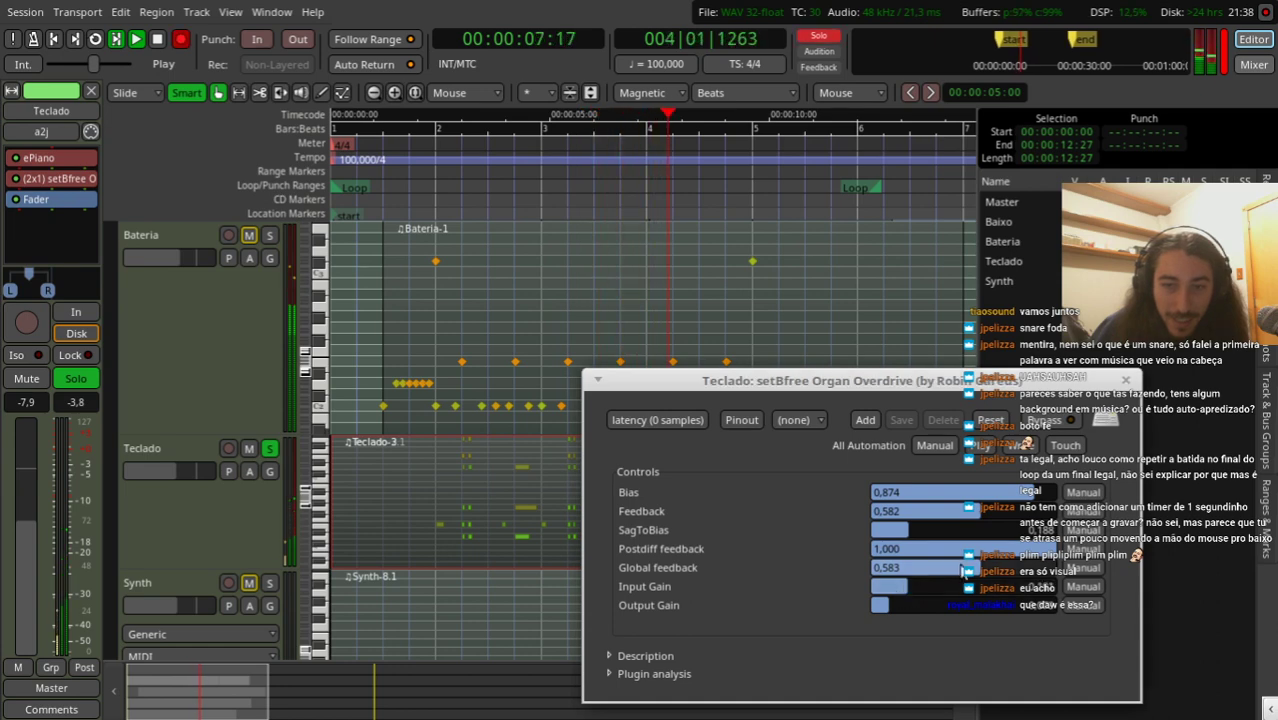
drag(980, 568, 915, 567)
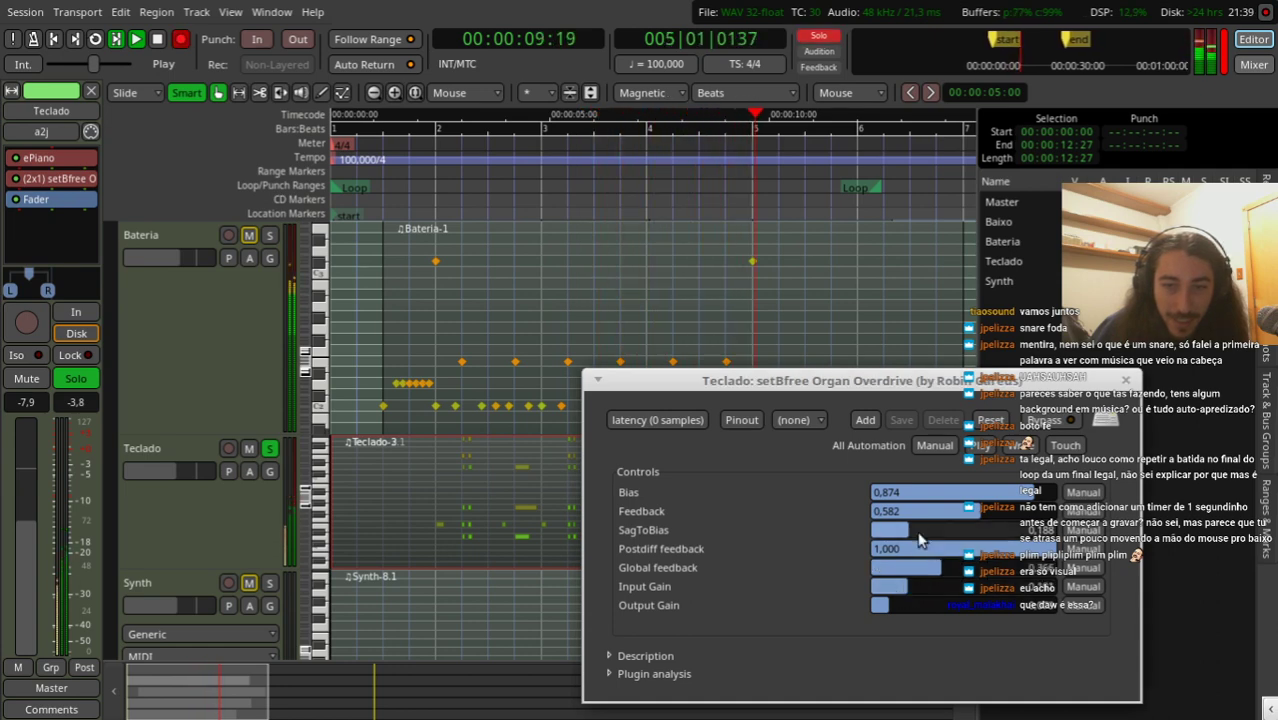
drag(941, 518, 993, 492)
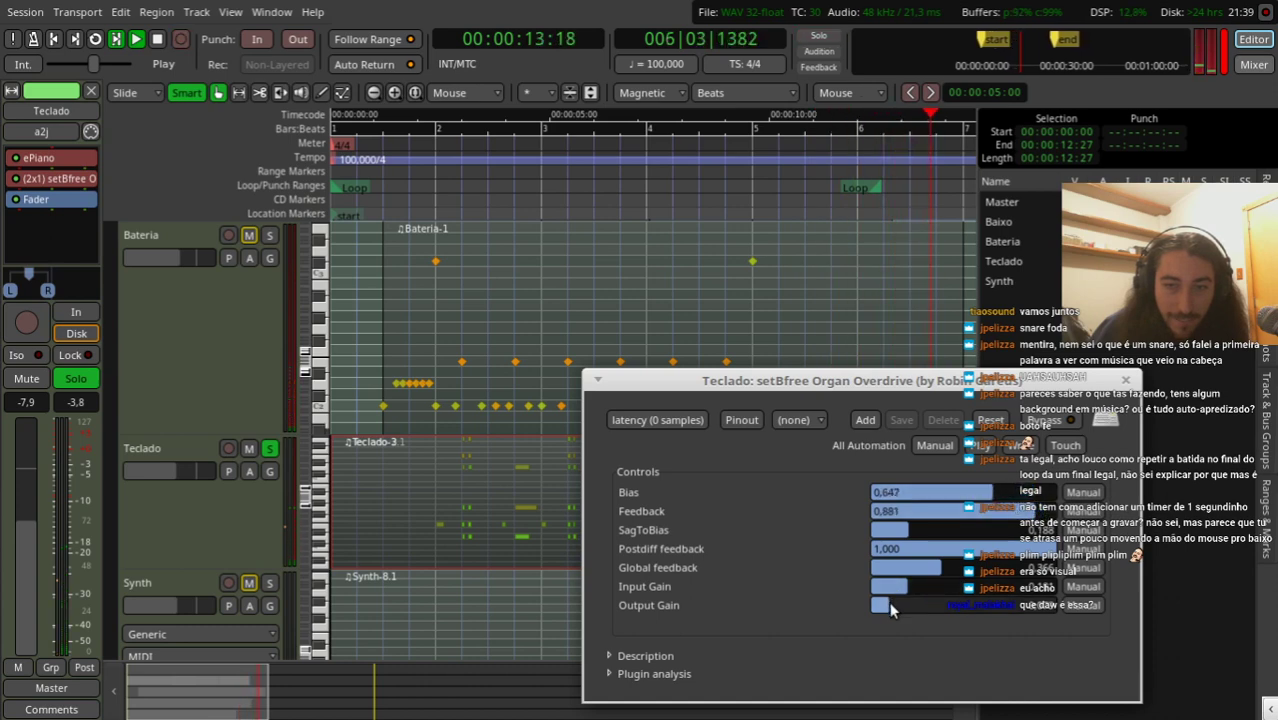
drag(890, 605, 930, 622)
click(405, 190)
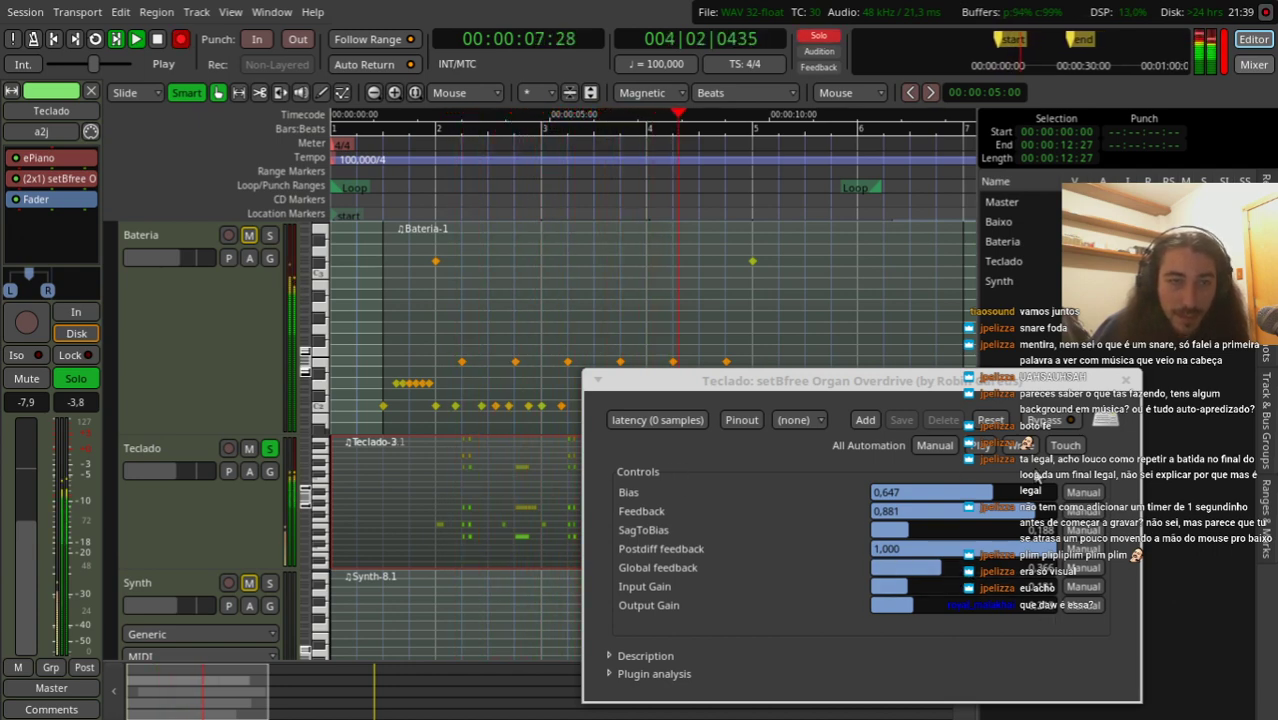
key(space)
Step: Search the plugins for "reverb" and "tal-re", and insert Tal-Reverb on Teclado between ePiano and the organ overdrive
double_click(50, 222)
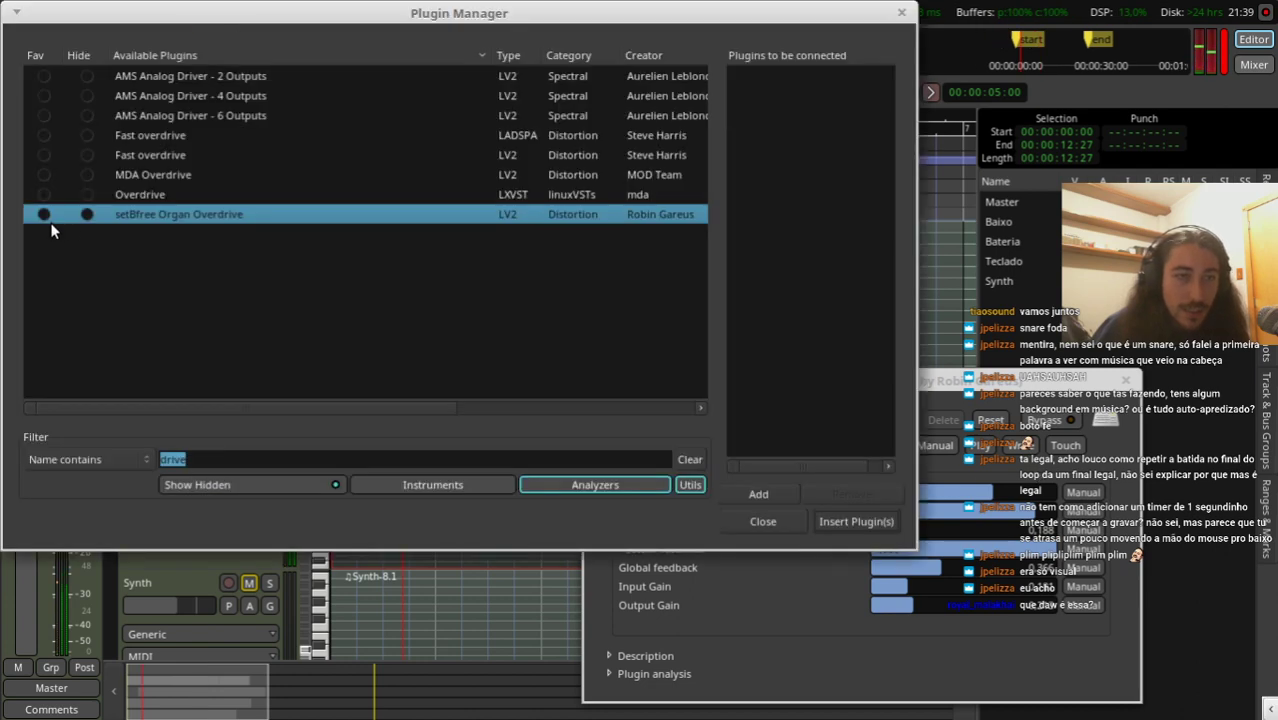
triple_click(254, 458)
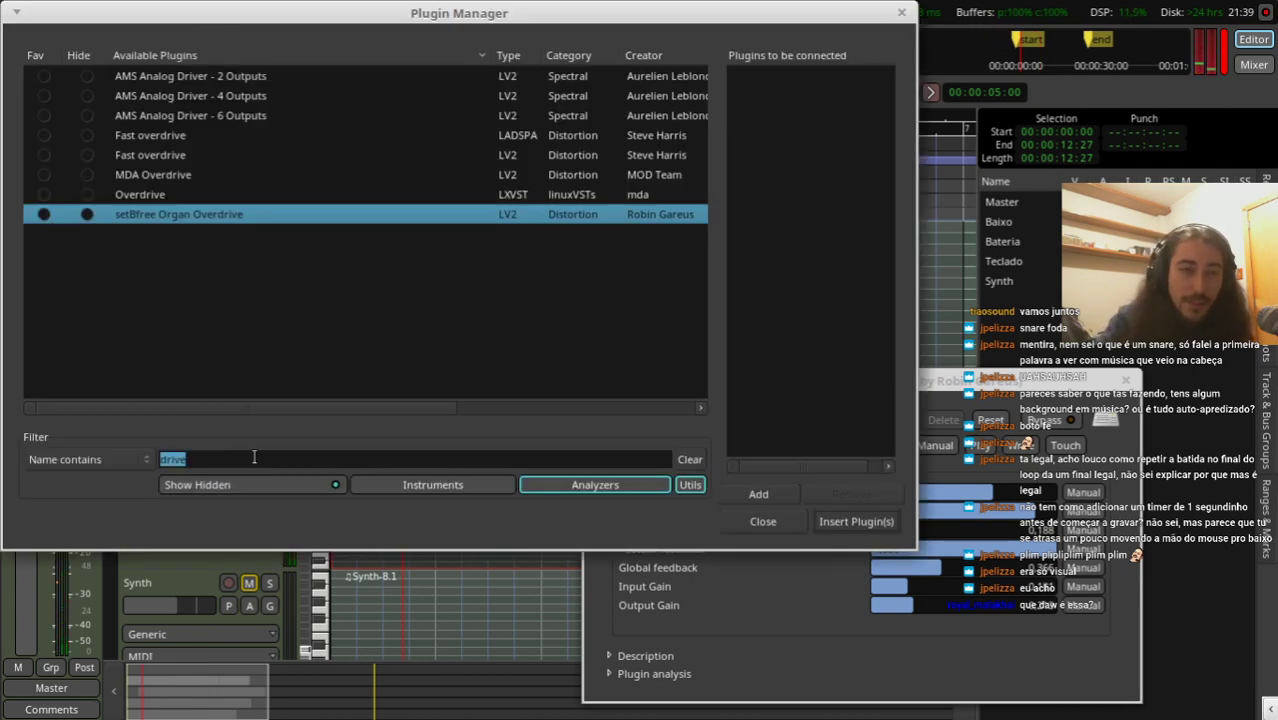
text(reverb)
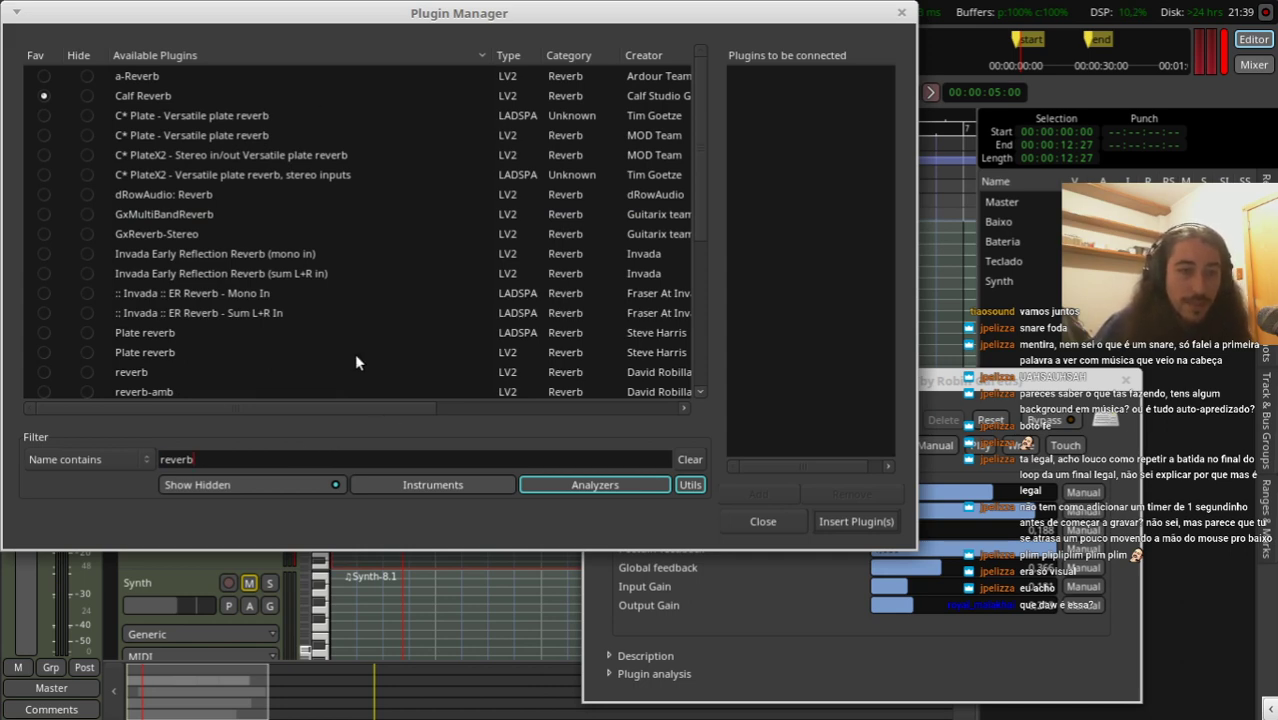
key(ctrl+a)
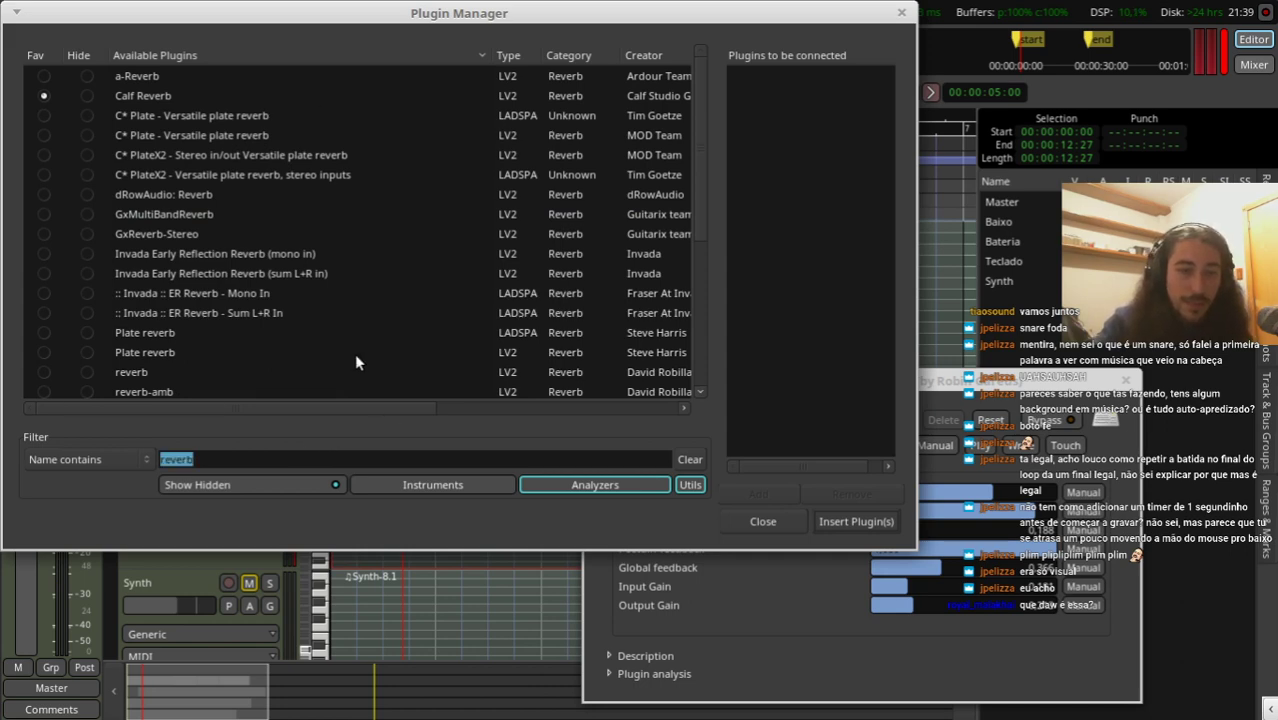
text(tal-re)
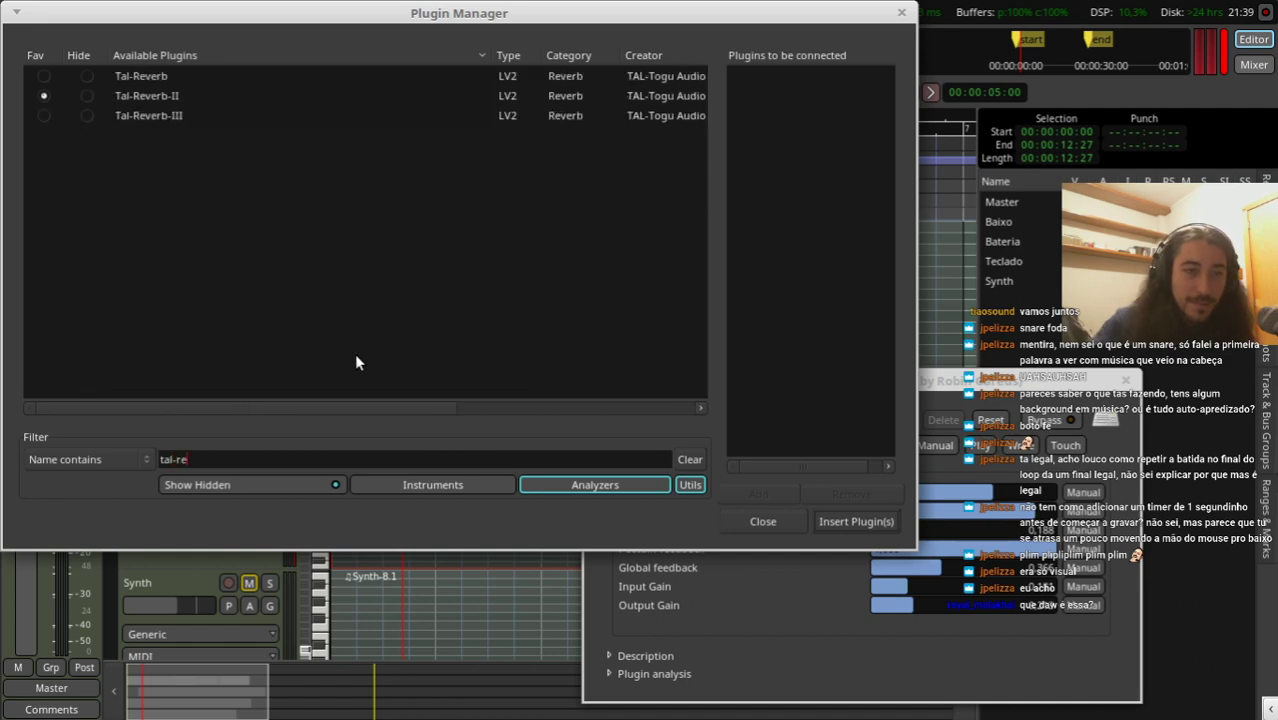
double_click(131, 80)
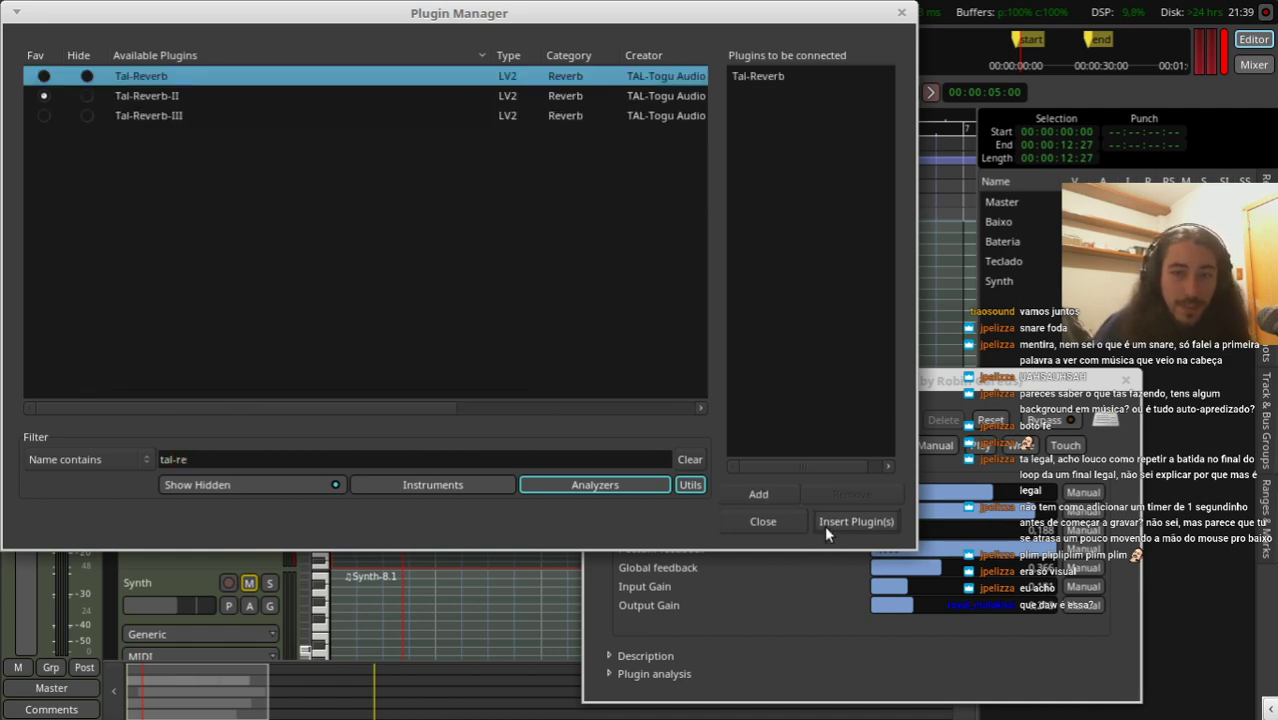
click(855, 521)
drag(58, 229, 56, 176)
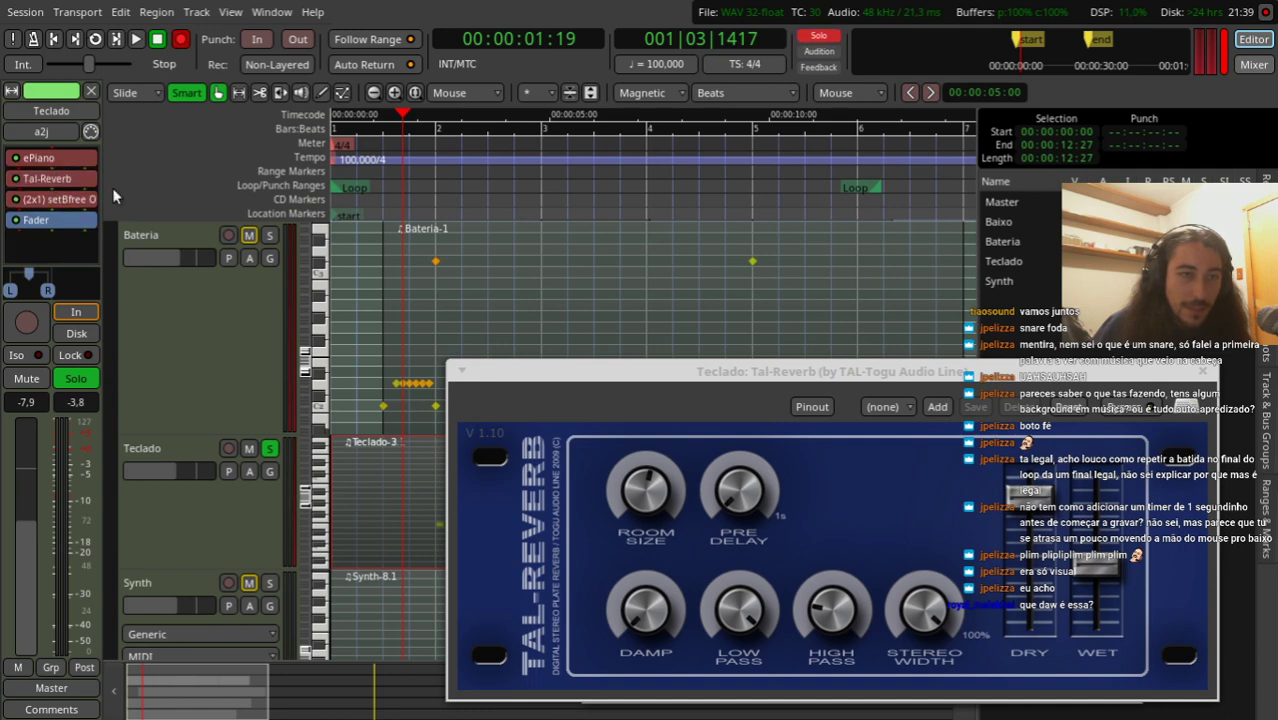
Step: Play the keyboard part while lowering Tal-Reverb's Dry level, slightly raising its Wet level and adjusting High Pass
key(space)
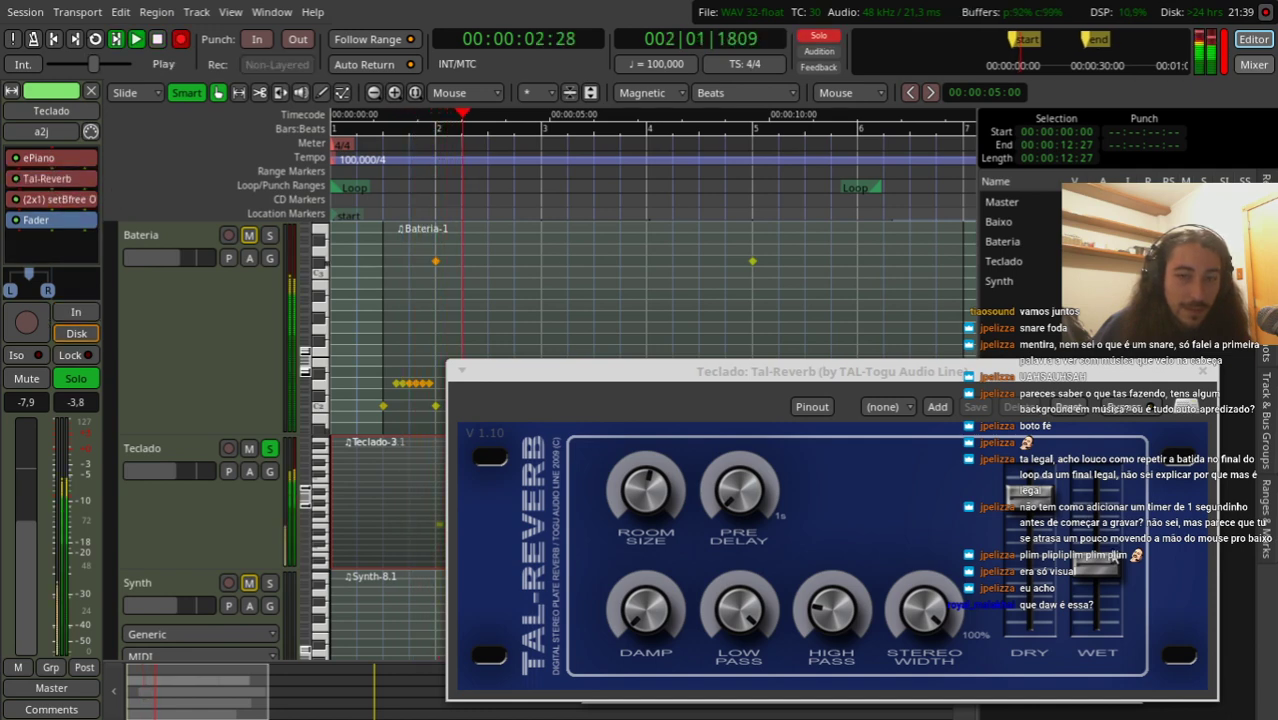
drag(1030, 492, 1096, 558)
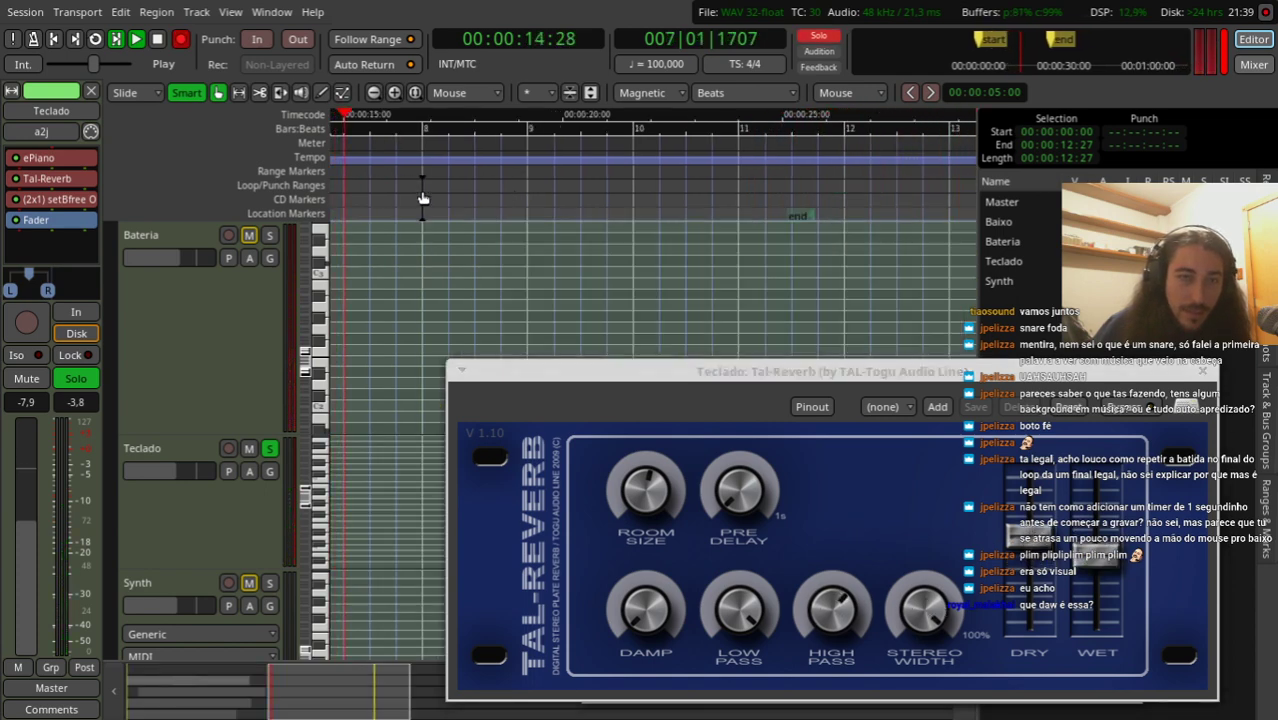
key(space)
Step: Loop the playback while raising Tal-Reverb's Room Size, Dry and Wet levels and adjusting Low Pass, then close the reverb window and stop
click(95, 38)
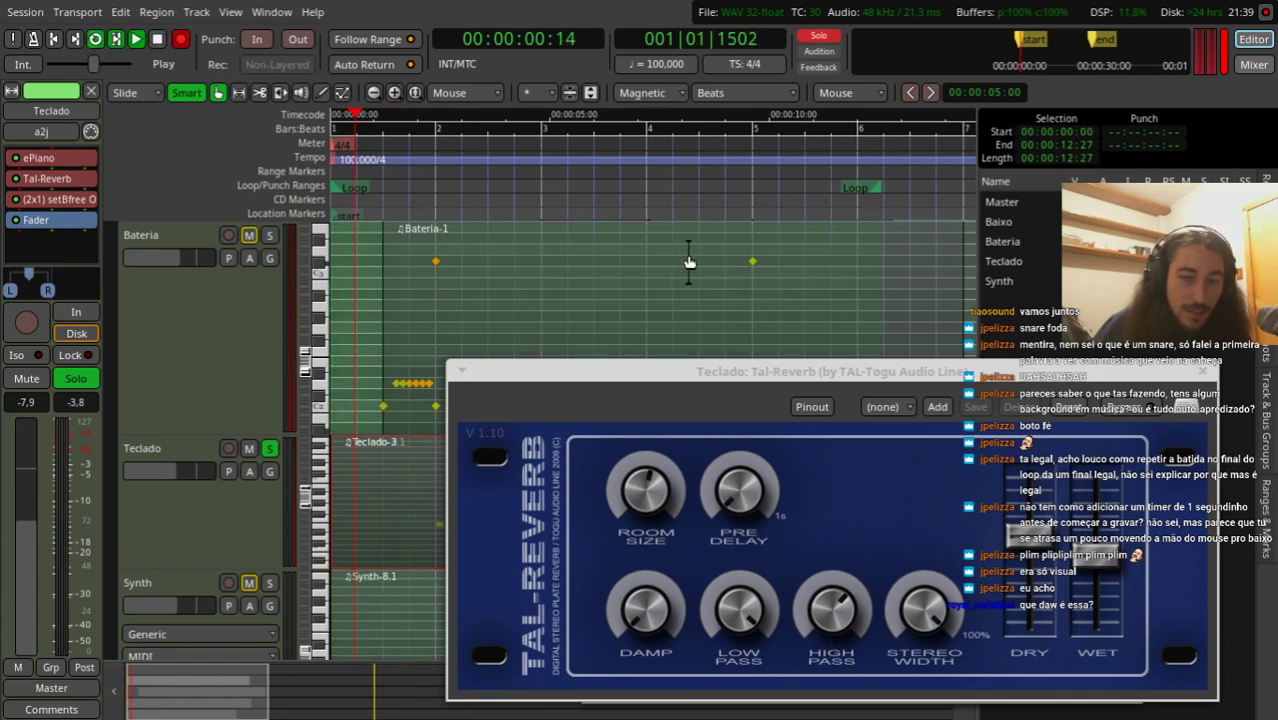
click(743, 617)
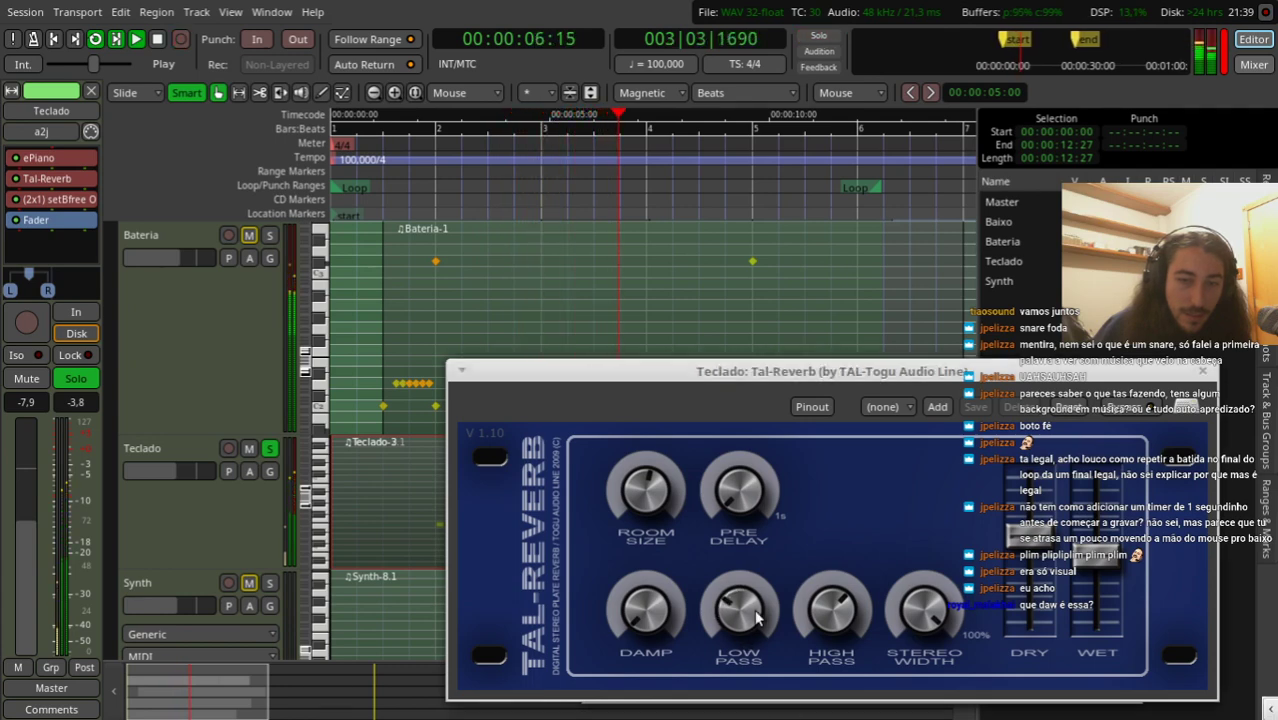
drag(1025, 533, 1055, 517)
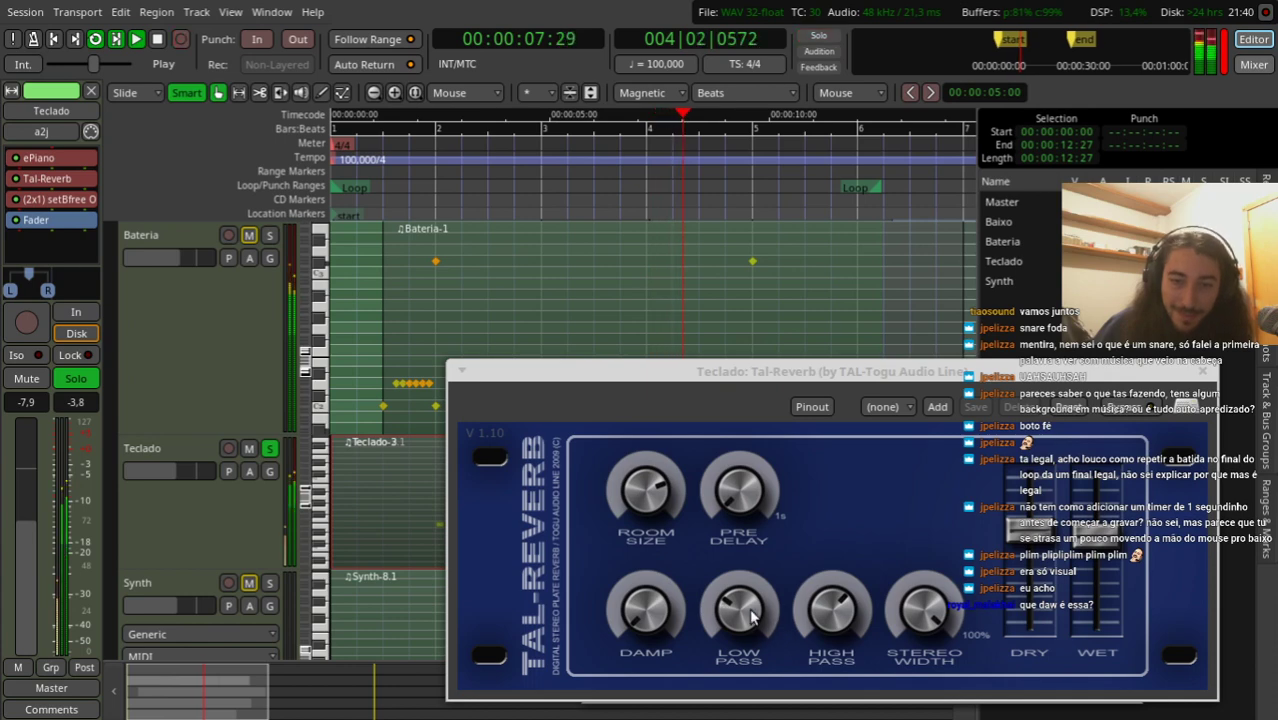
click(840, 610)
drag(840, 610, 858, 620)
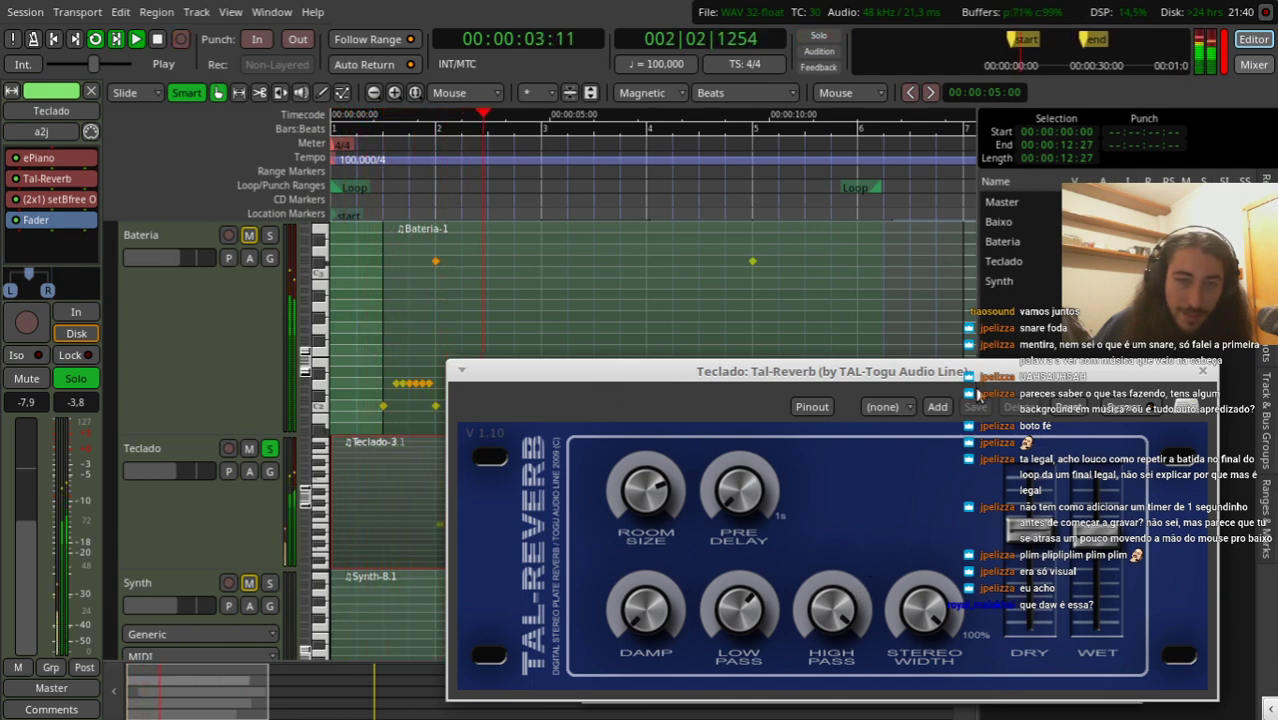
drag(1097, 525, 1099, 470)
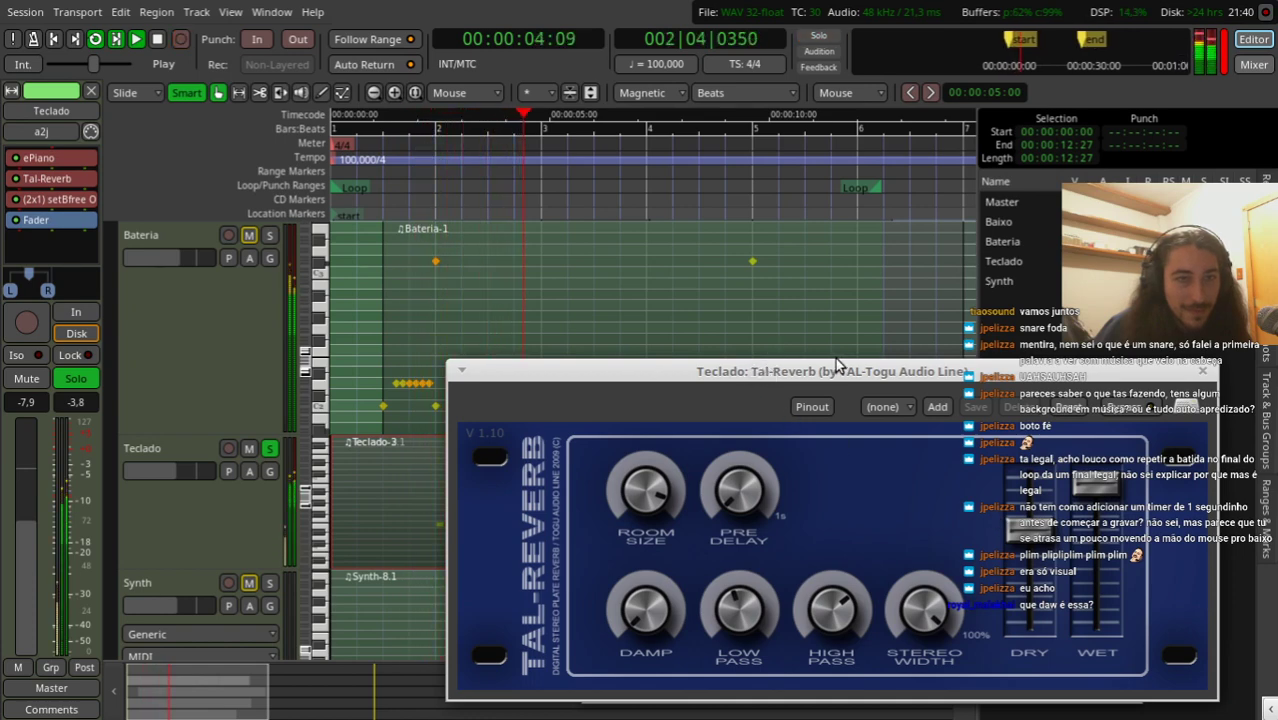
click(1202, 372)
key(space)
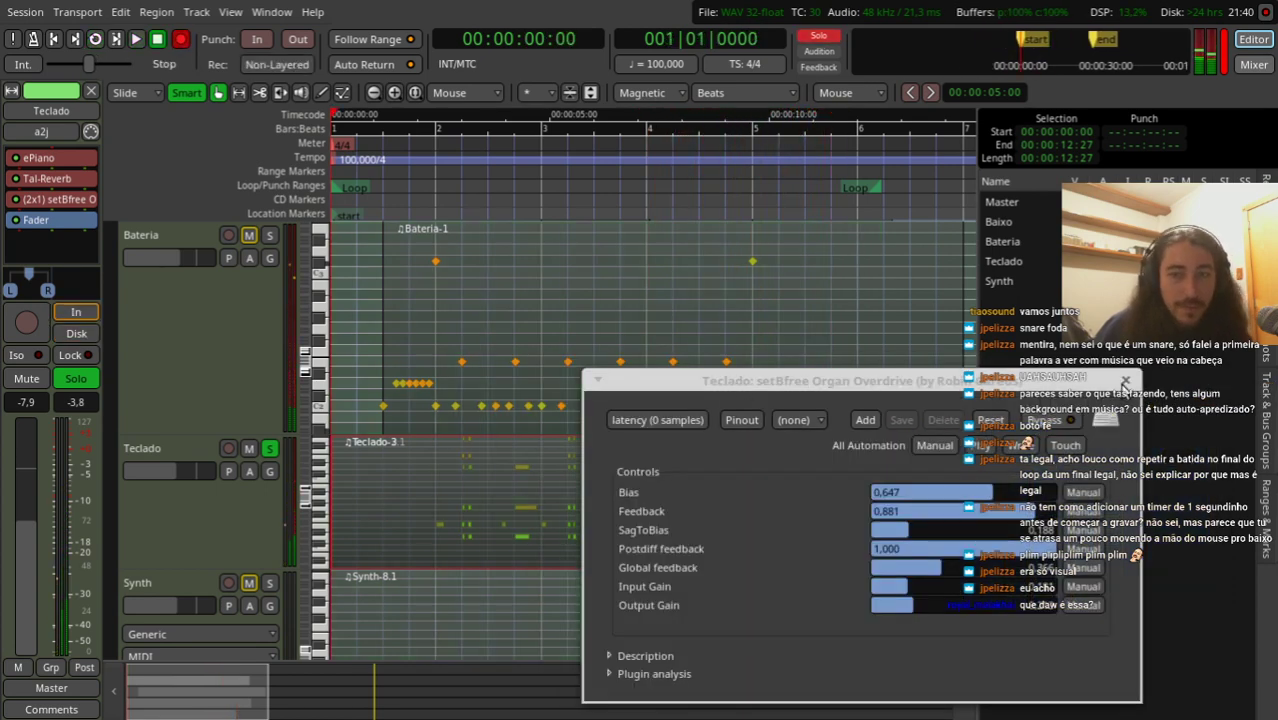
Step: Close the organ overdrive window, set the Overdrive of Teclado's ePiano to 0.742, and play the result
click(1124, 381)
double_click(38, 157)
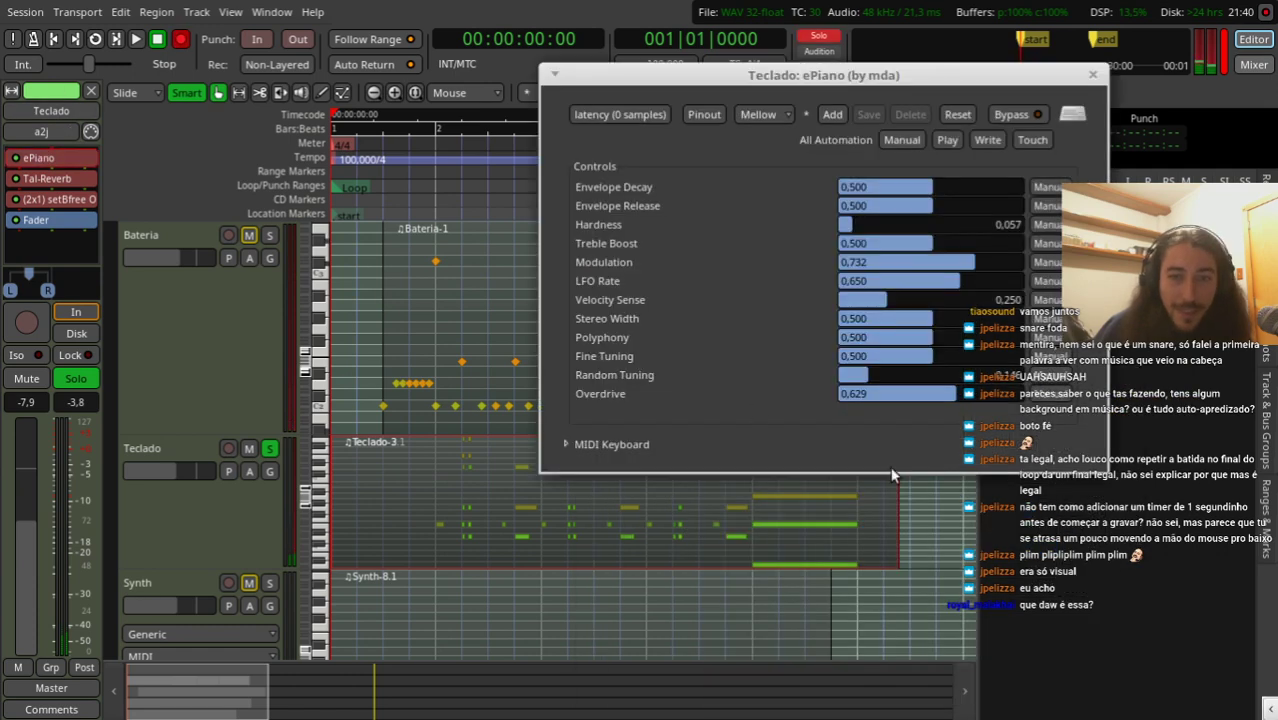
drag(963, 400, 983, 400)
key(space)
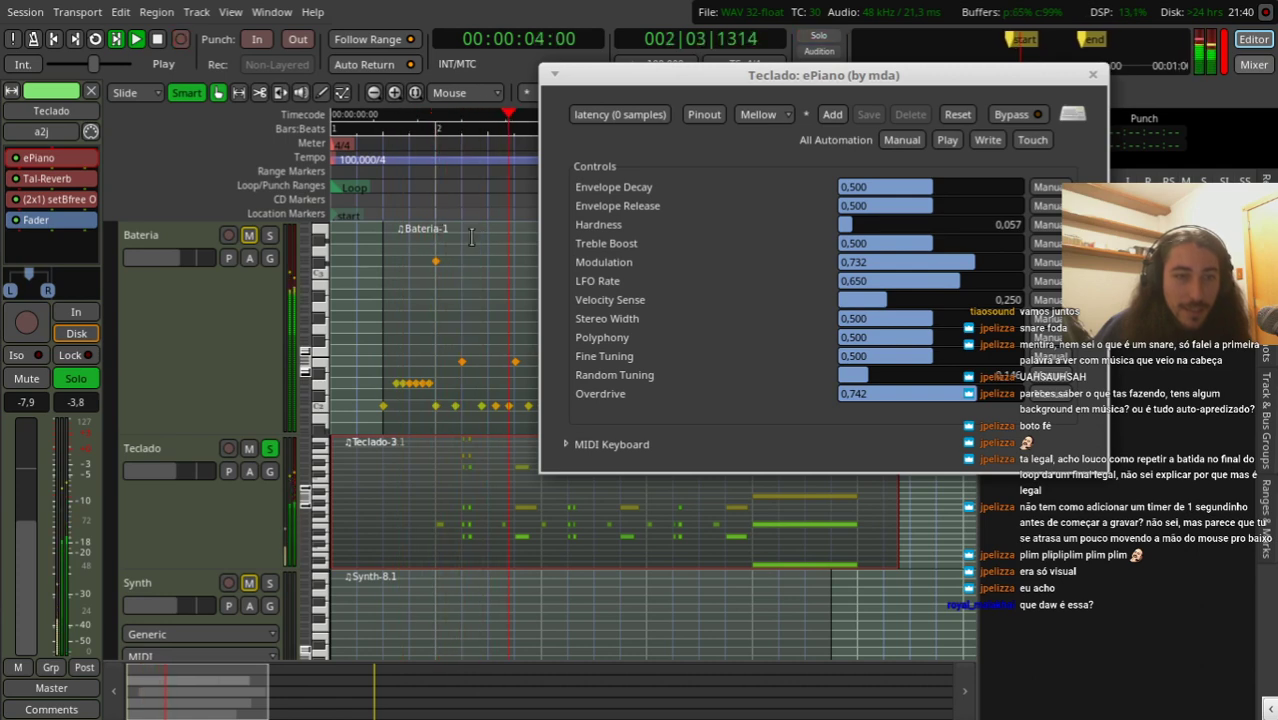
Step: Search the plugins for "x42", insert x42-eq Parametric Equalizer Stereo after Teclado's organ overdrive, open it and close the ePiano window
click(66, 245)
key(space)
double_click(67, 250)
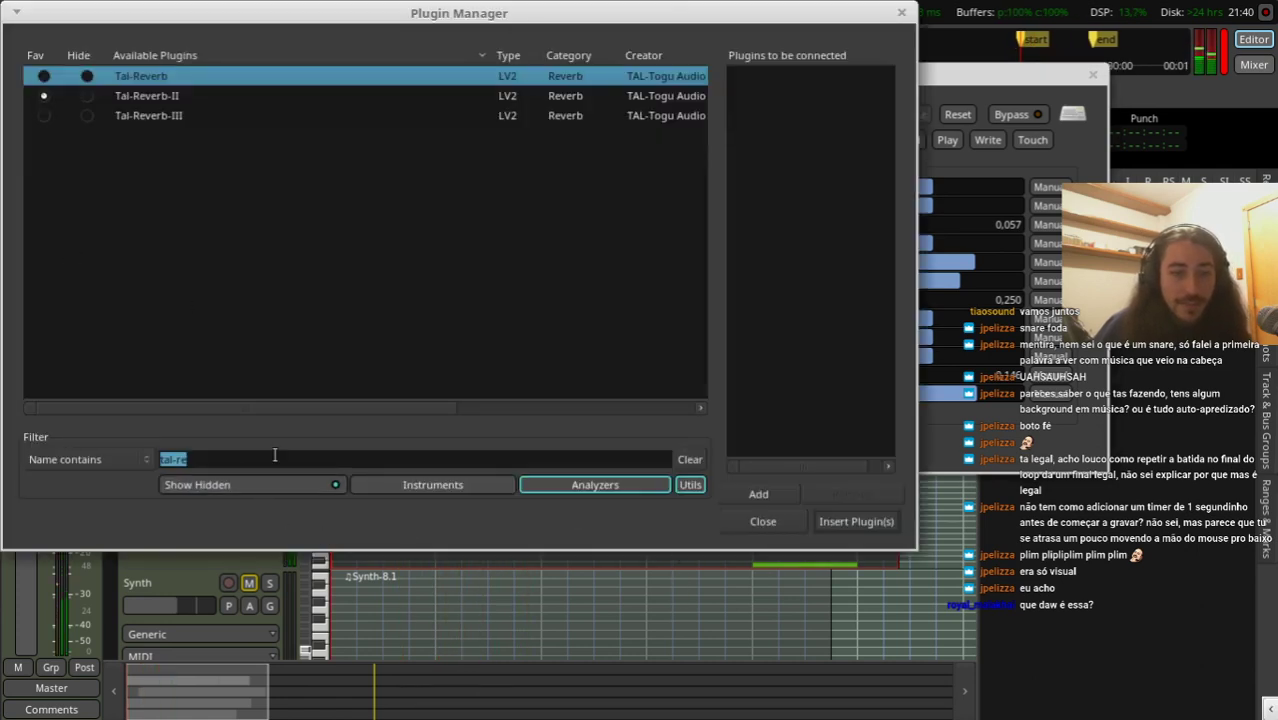
text(x42)
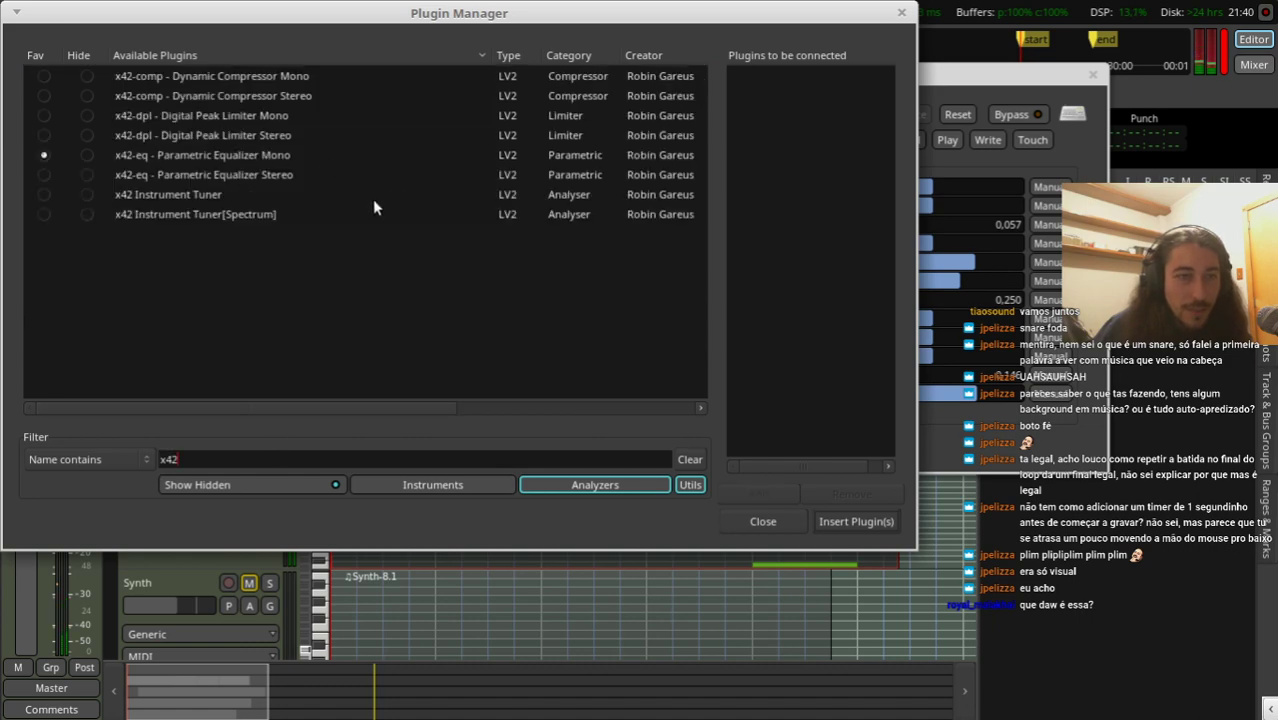
double_click(266, 177)
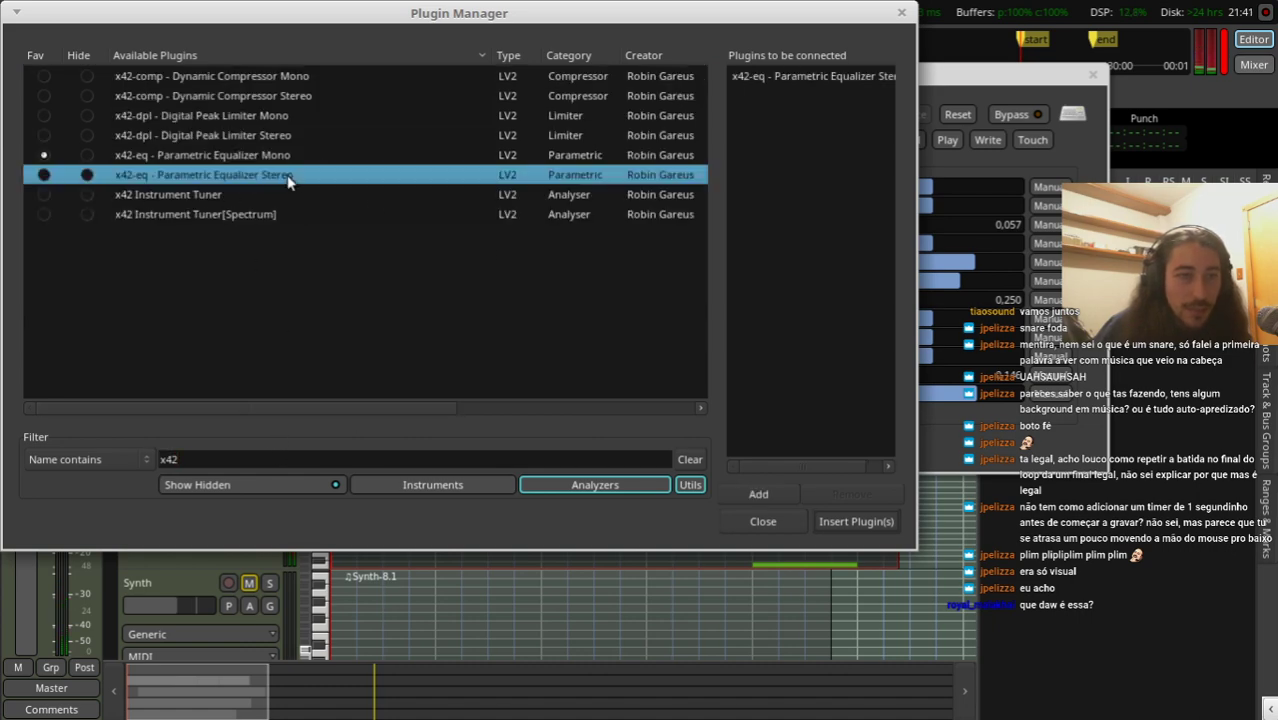
click(855, 521)
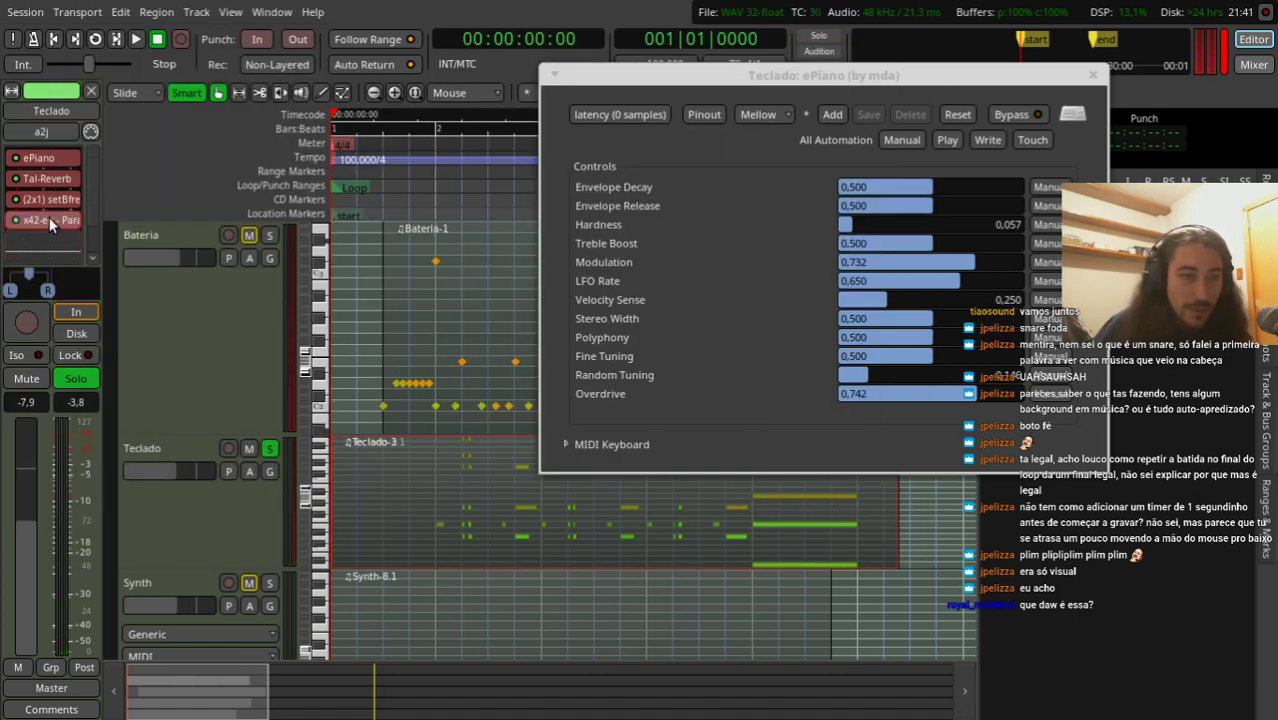
double_click(50, 217)
click(1089, 75)
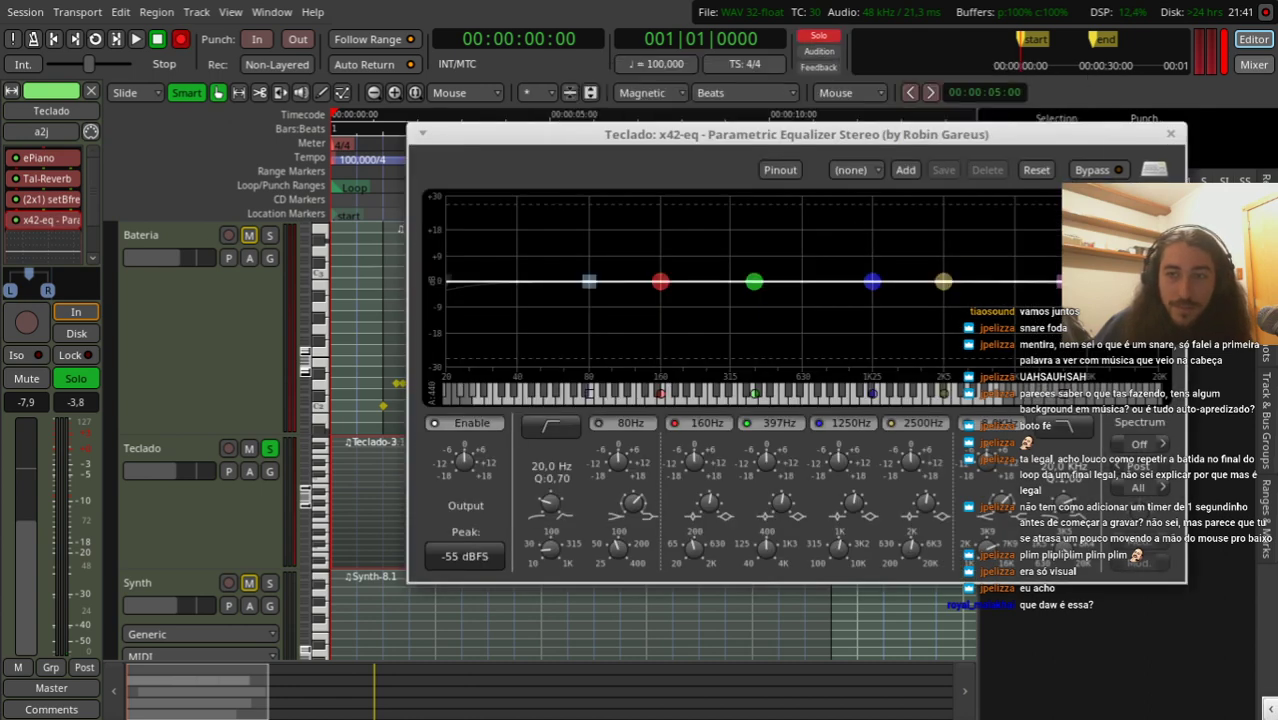
Step: Pull the equalizer's high shelf down to about -18 dB near 4 kHz, play the keyboard part, then close the equalizer and stop
drag(1060, 281, 995, 335)
click(367, 191)
key(space)
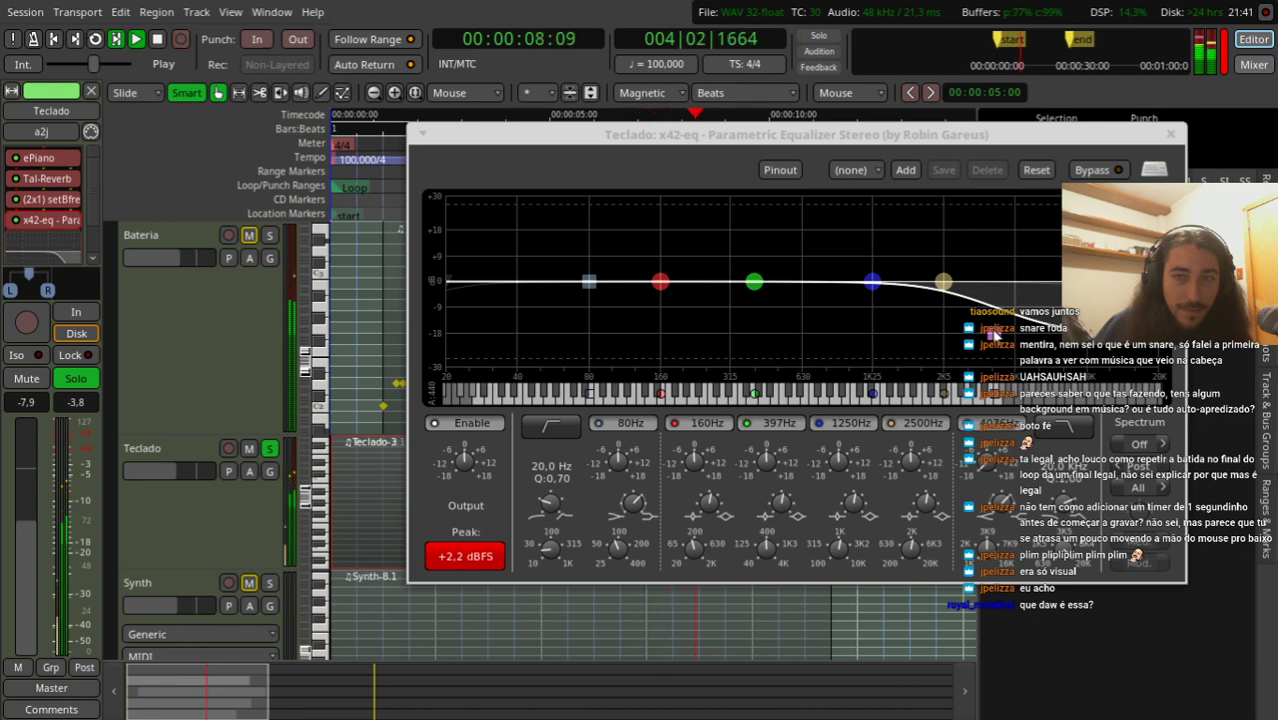
click(1171, 134)
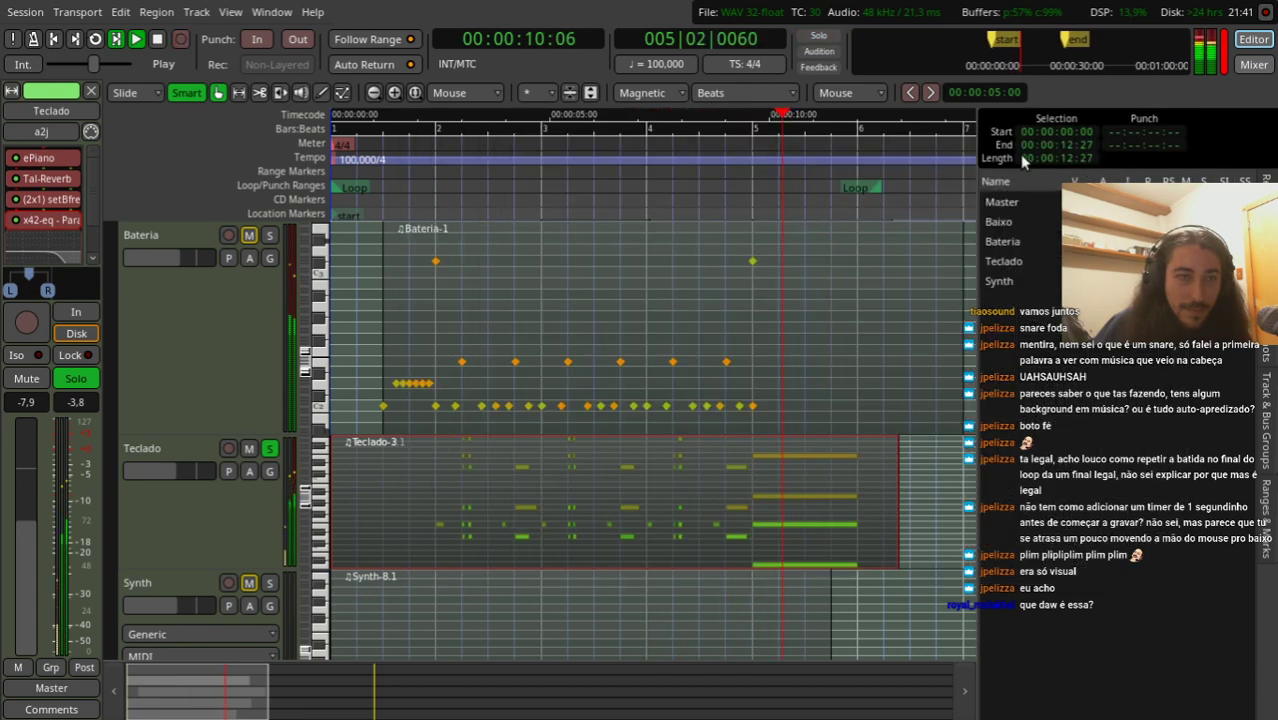
key(space)
Step: Open Teclado's Tal-Reverb and play while lowering Room Size and then raising it to maximum, then stop and close the reverb
double_click(47, 178)
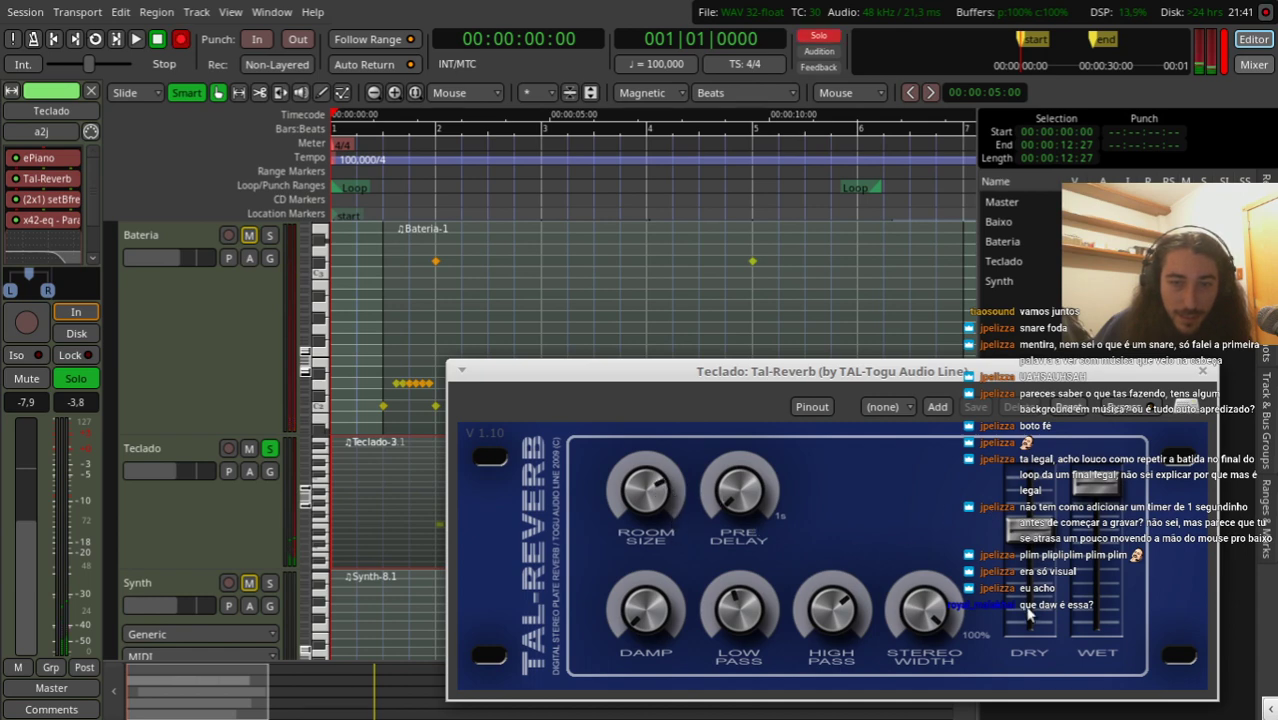
click(387, 187)
key(space)
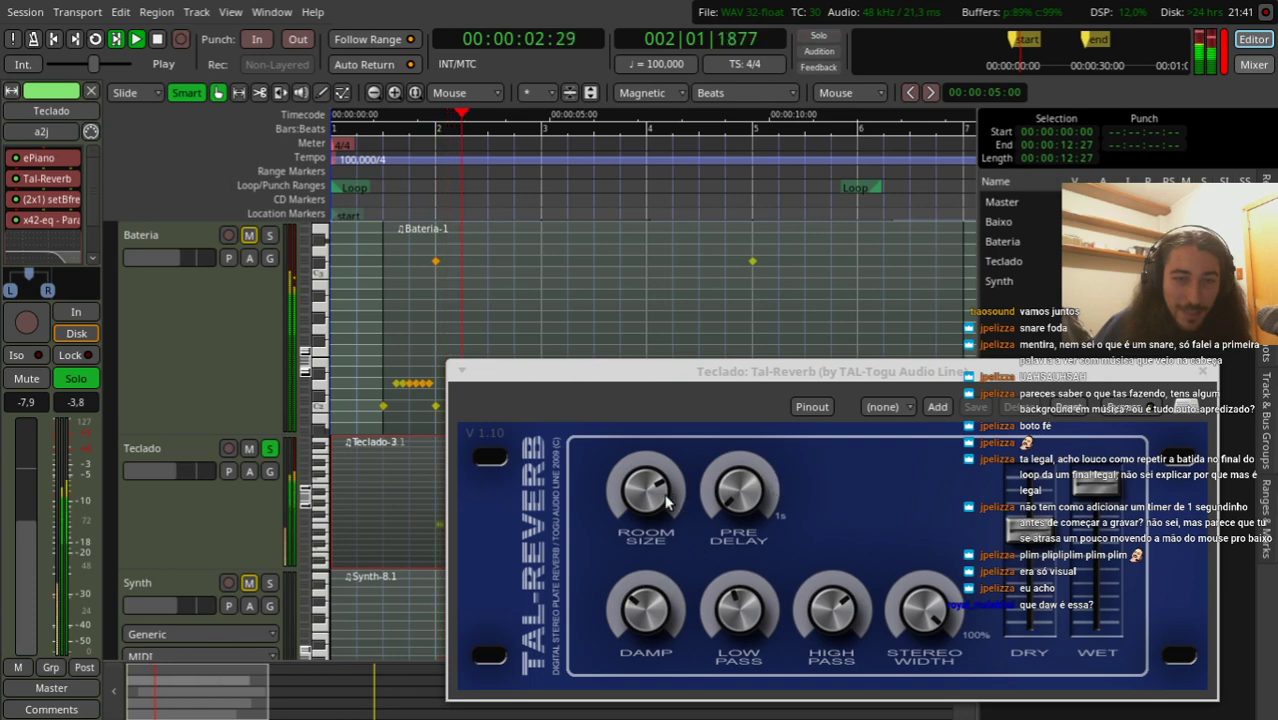
drag(668, 500, 666, 552)
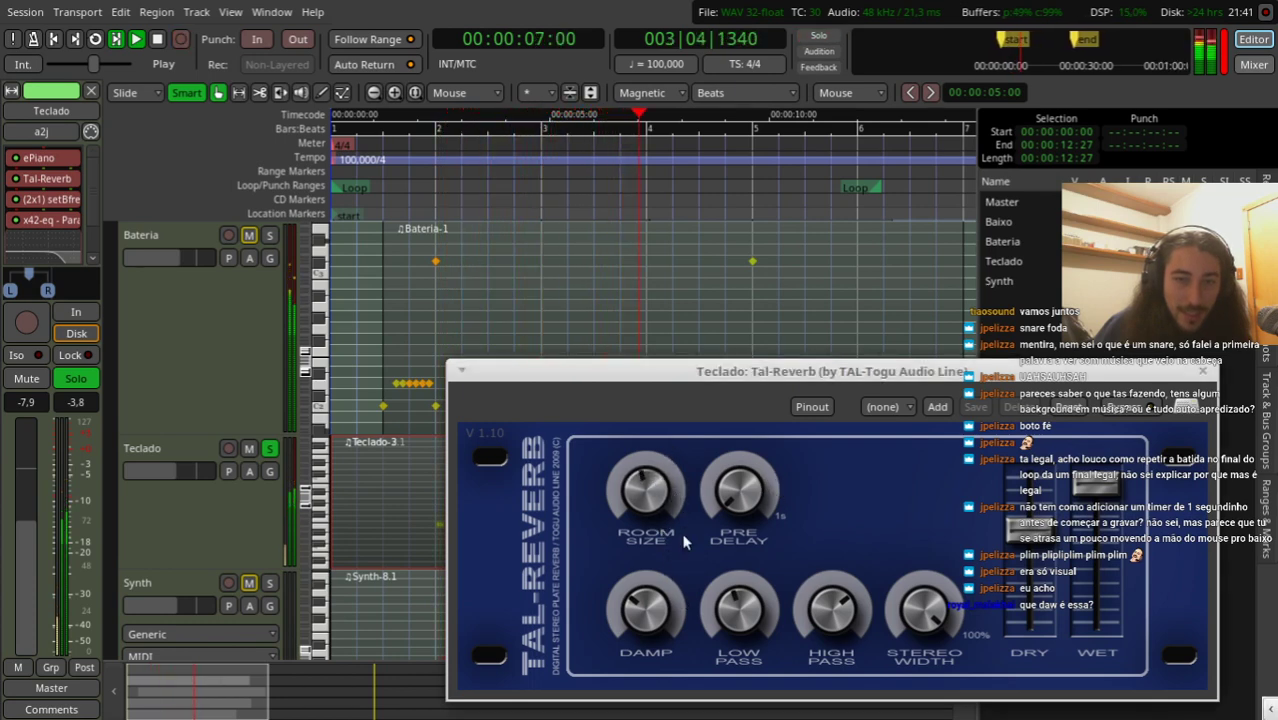
drag(685, 541, 674, 416)
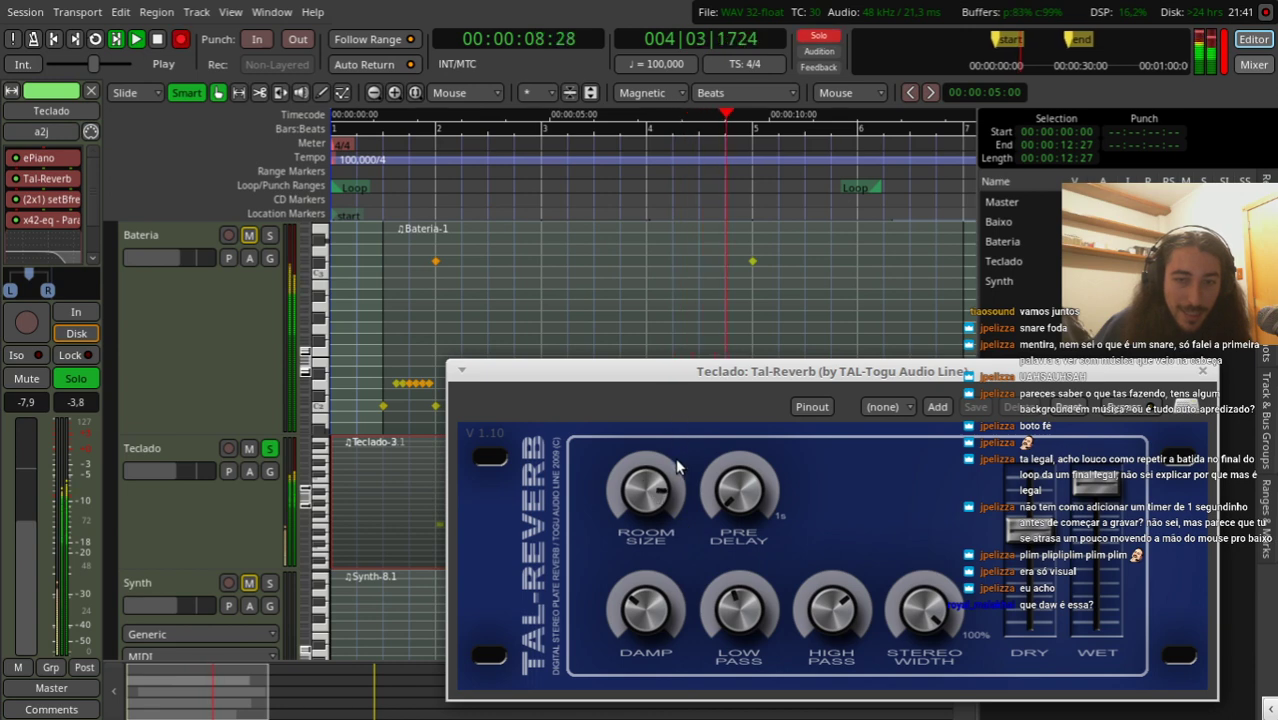
drag(677, 465, 715, 408)
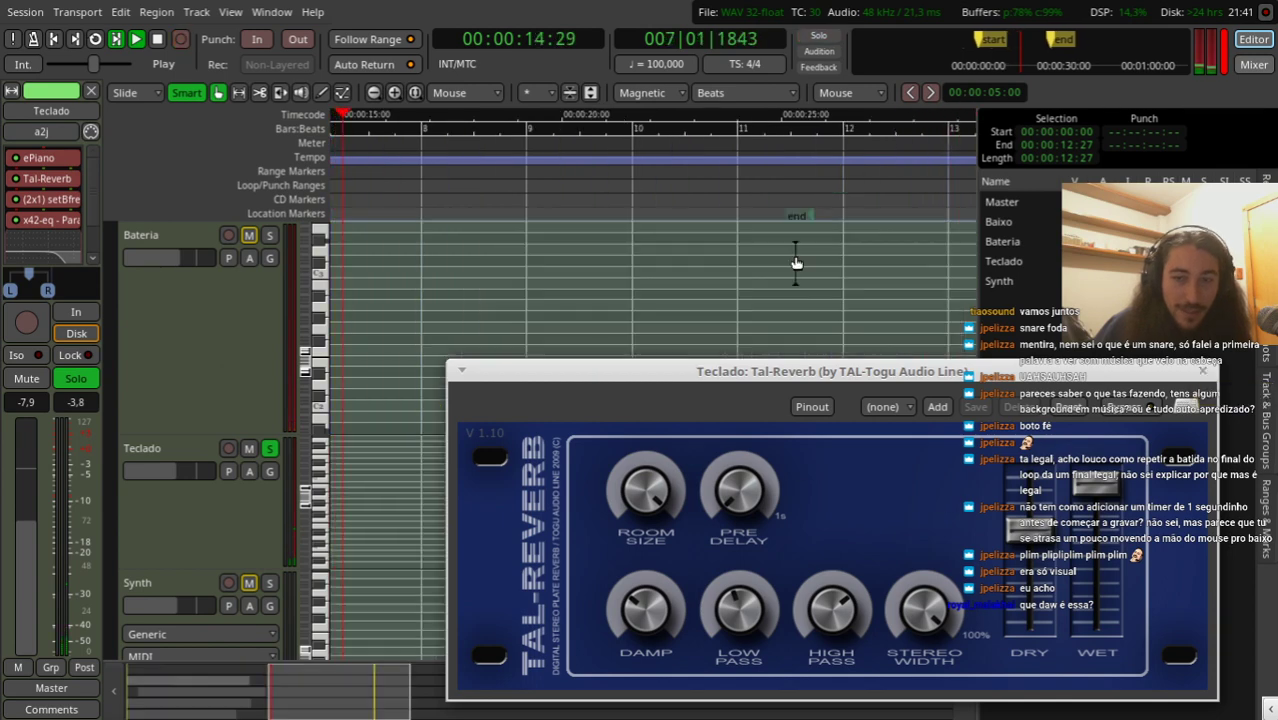
click(601, 207)
key(space)
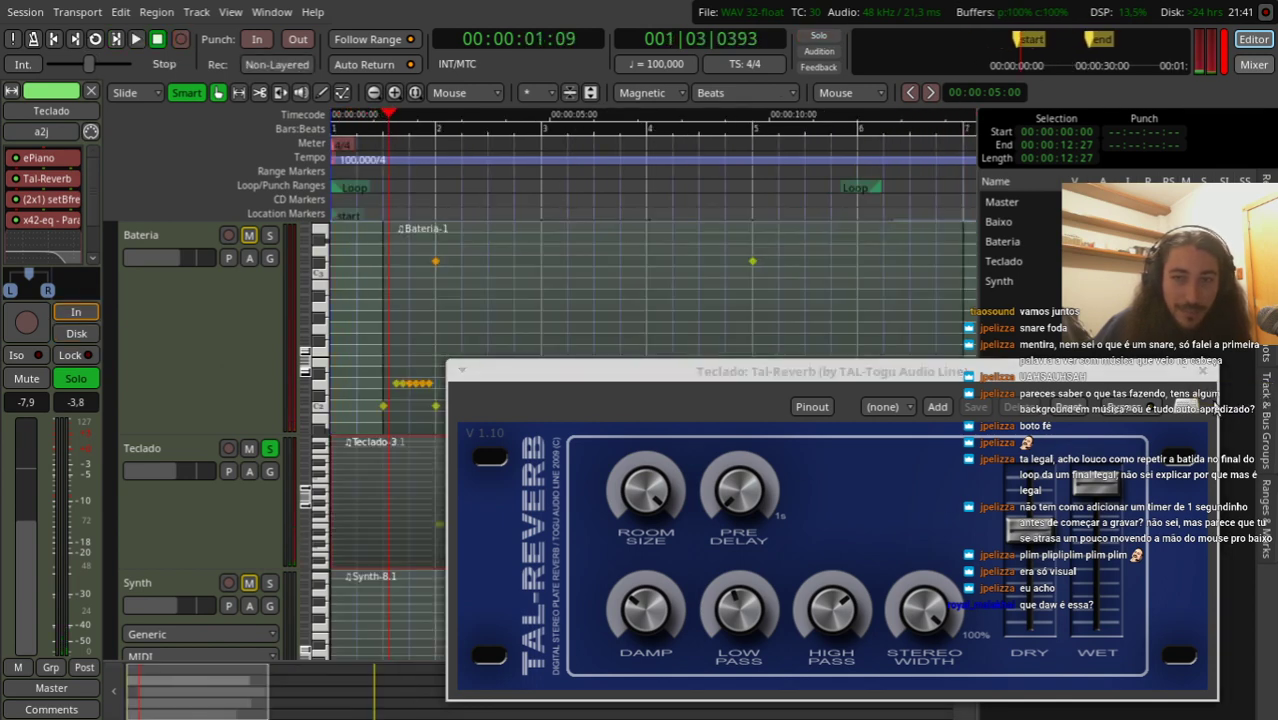
click(1202, 370)
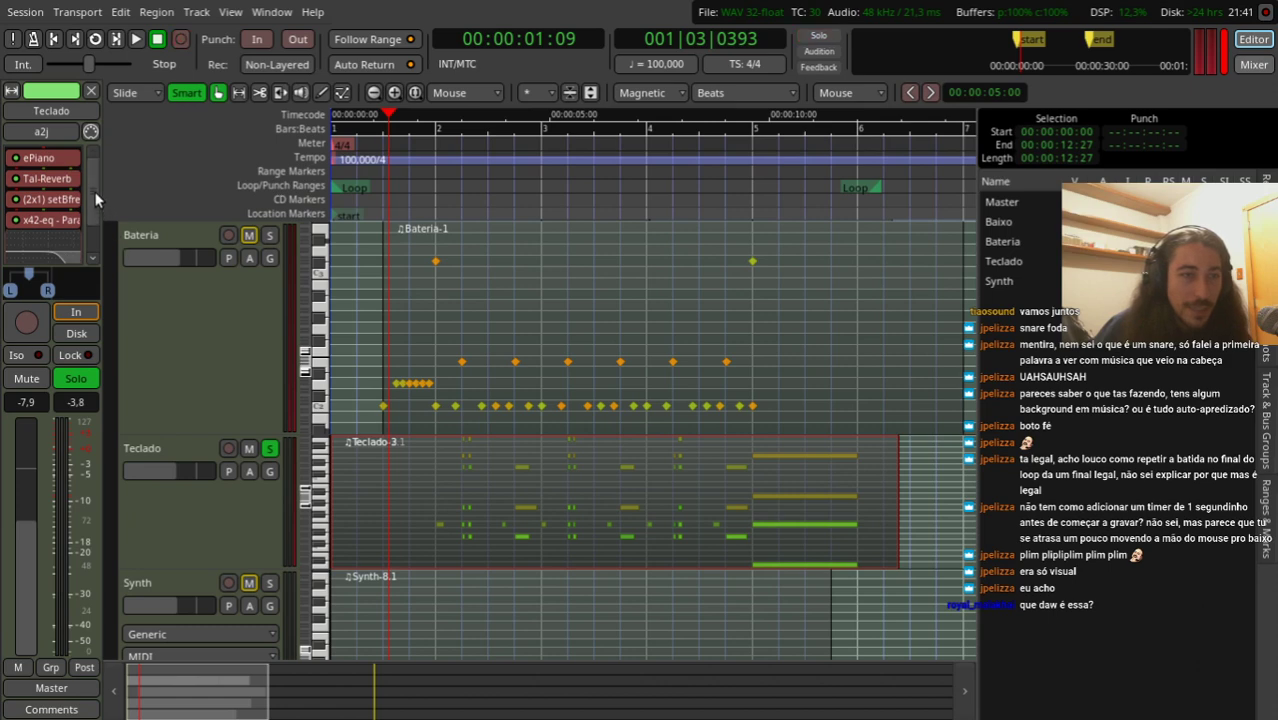
scroll(94, 191, down, 2)
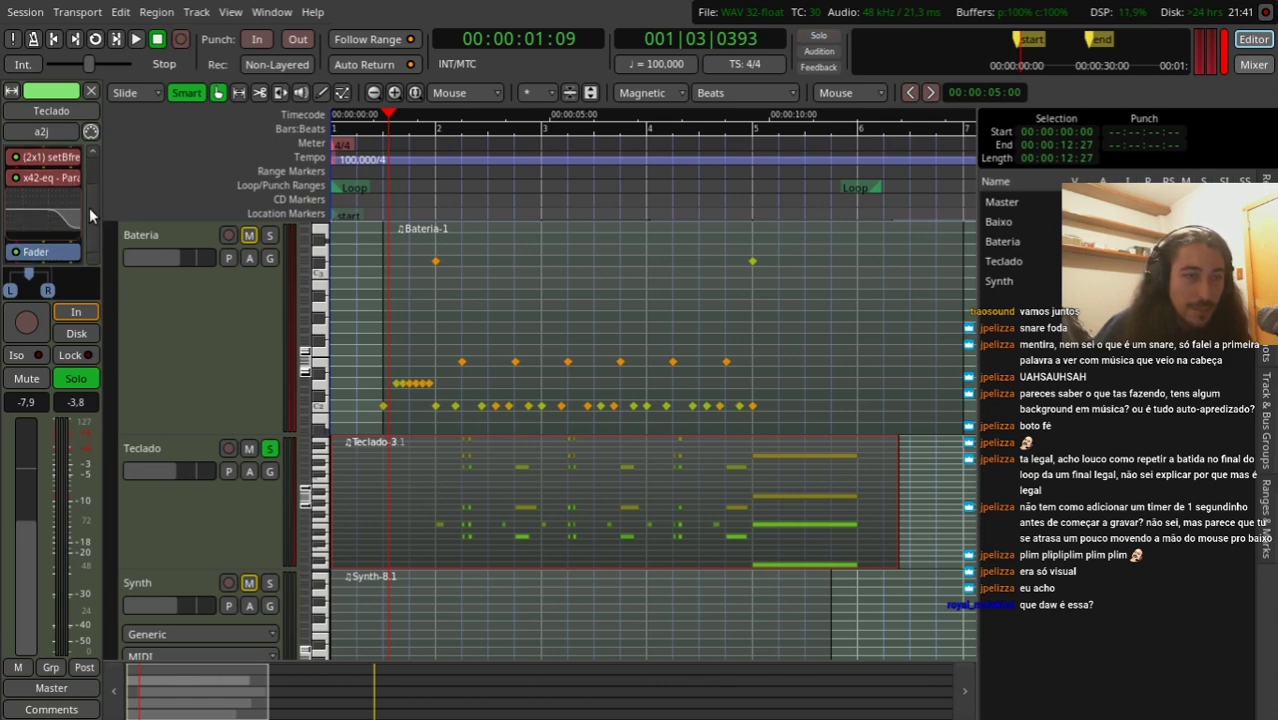
scroll(61, 185, up, 3)
double_click(50, 197)
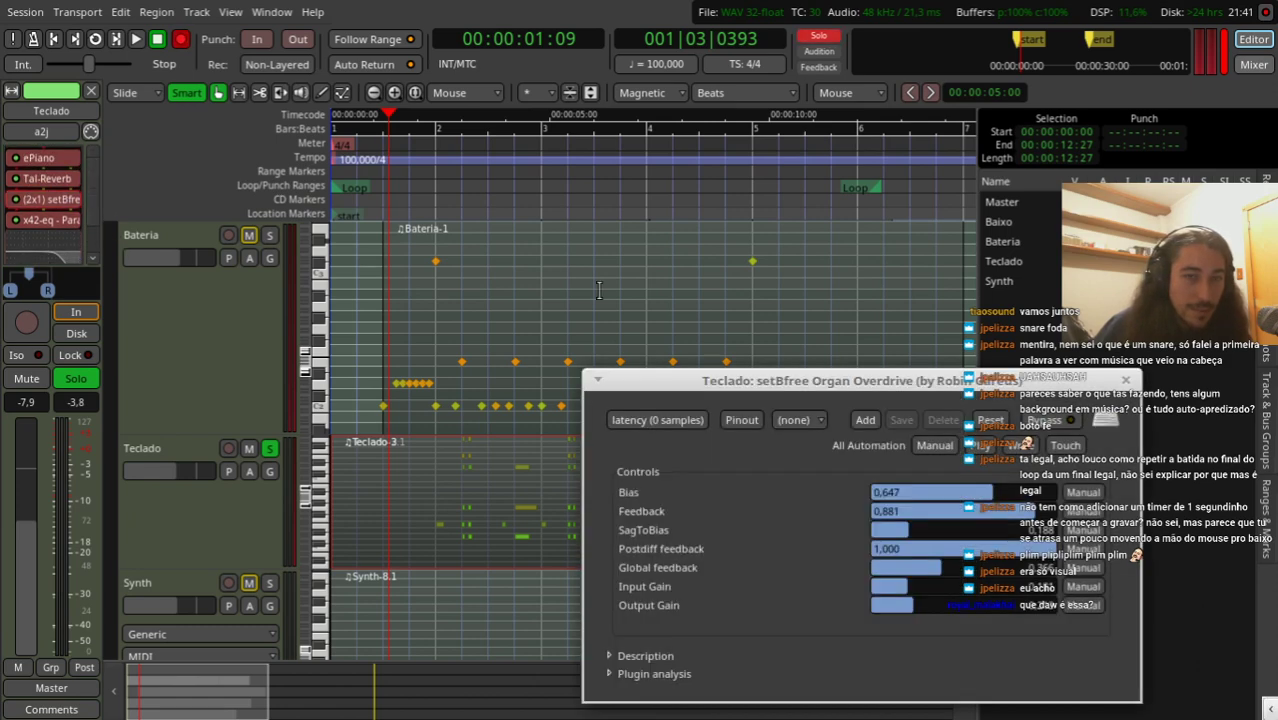
double_click(50, 199)
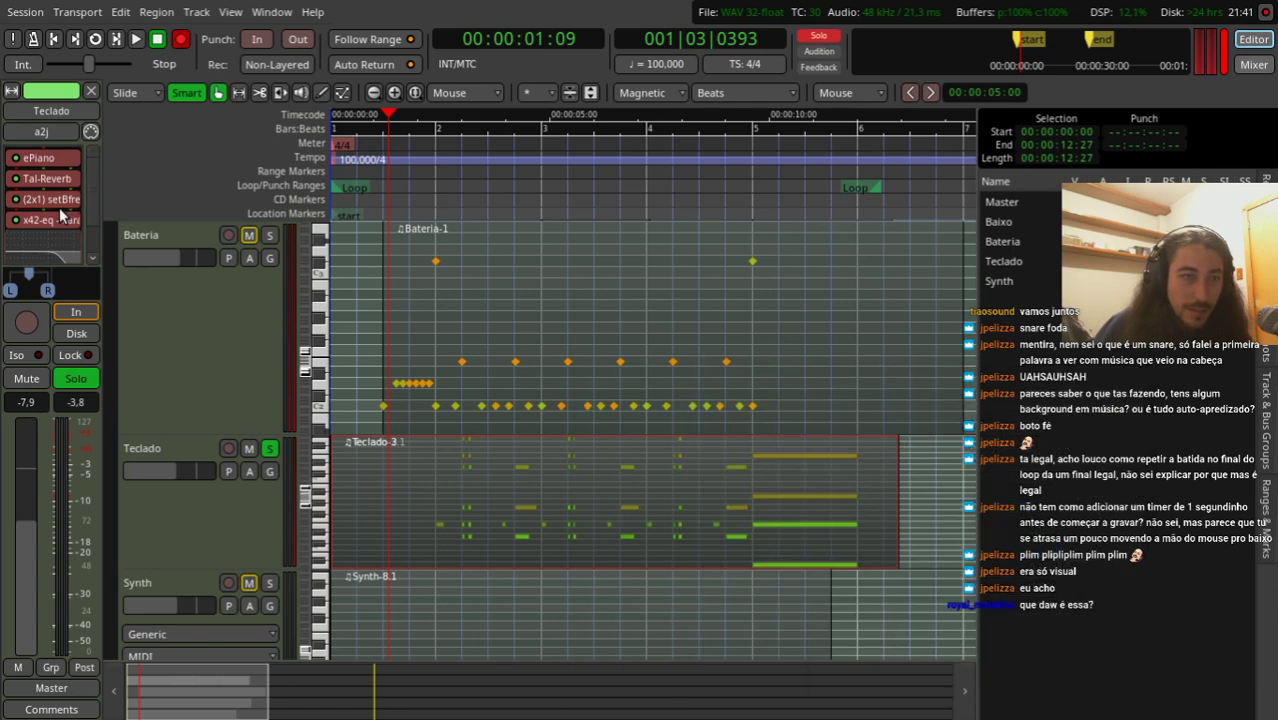
Step: Search the plugins for "gate" and insert the LADSPA Gate between Teclado's organ overdrive and the equalizer
right_click(62, 211)
mouse_move(150, 217)
mouse_move(301, 217)
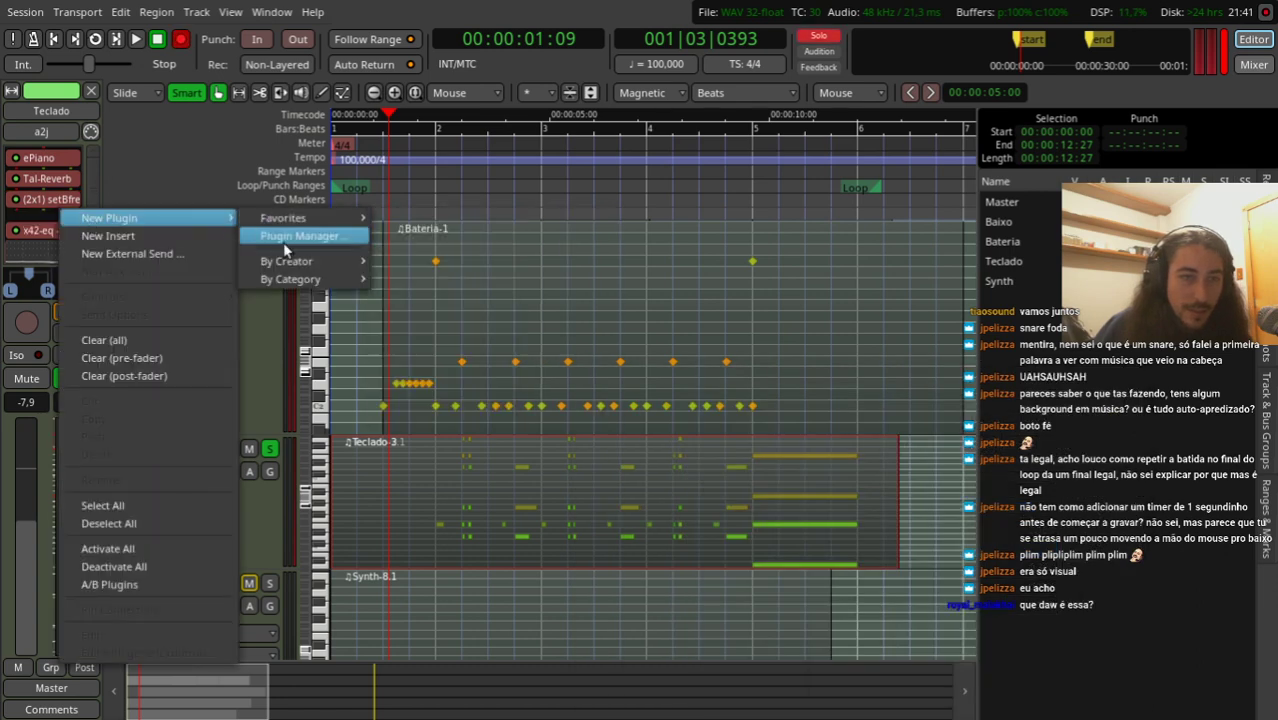
click(285, 238)
text(gate)
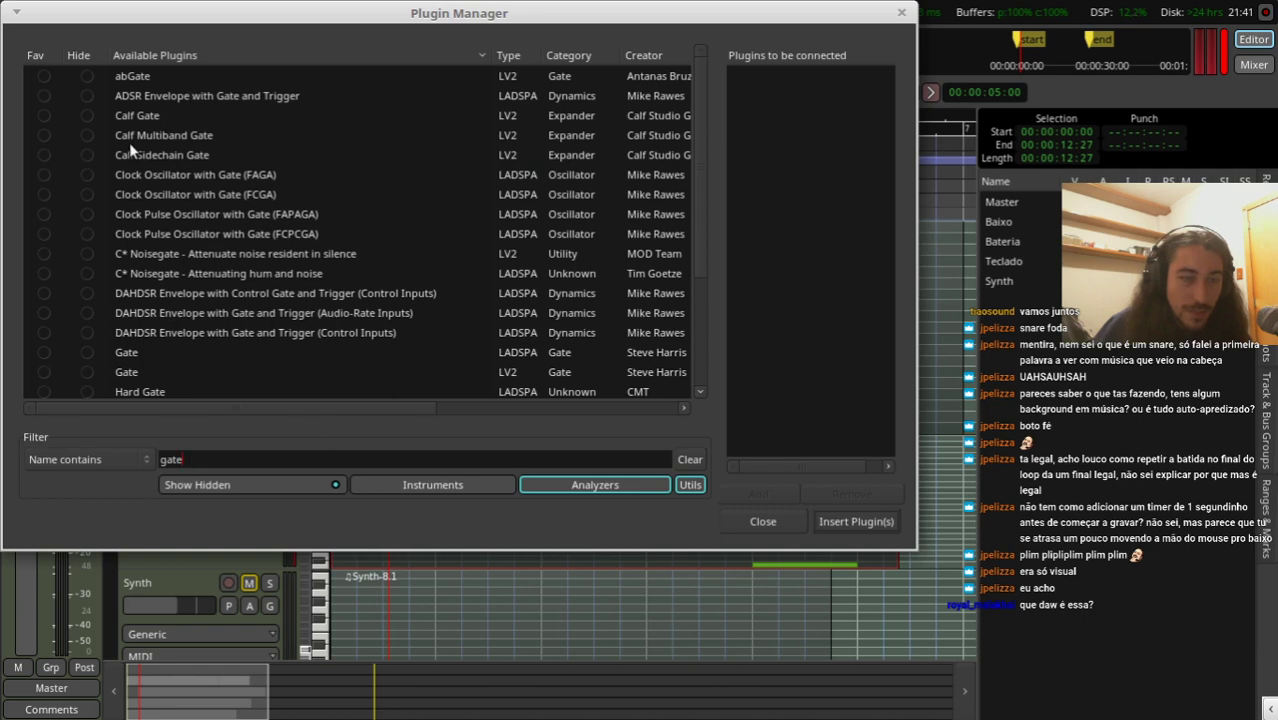
click(177, 357)
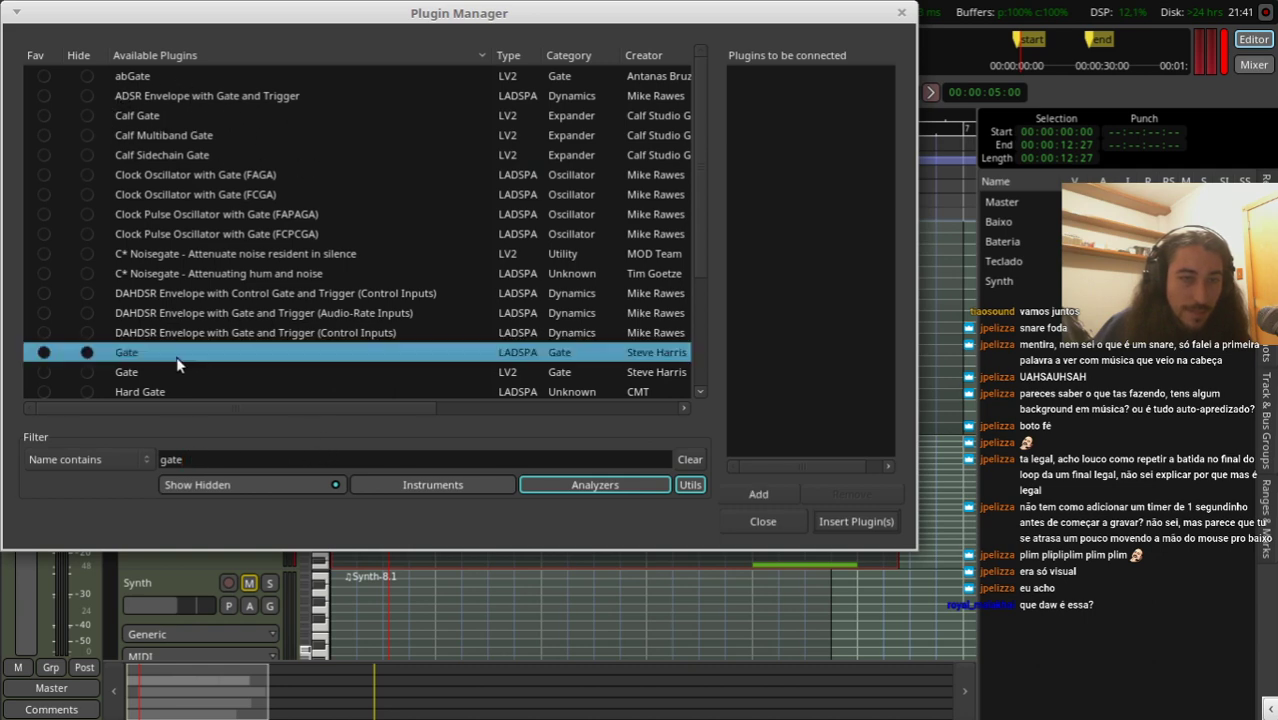
click(752, 522)
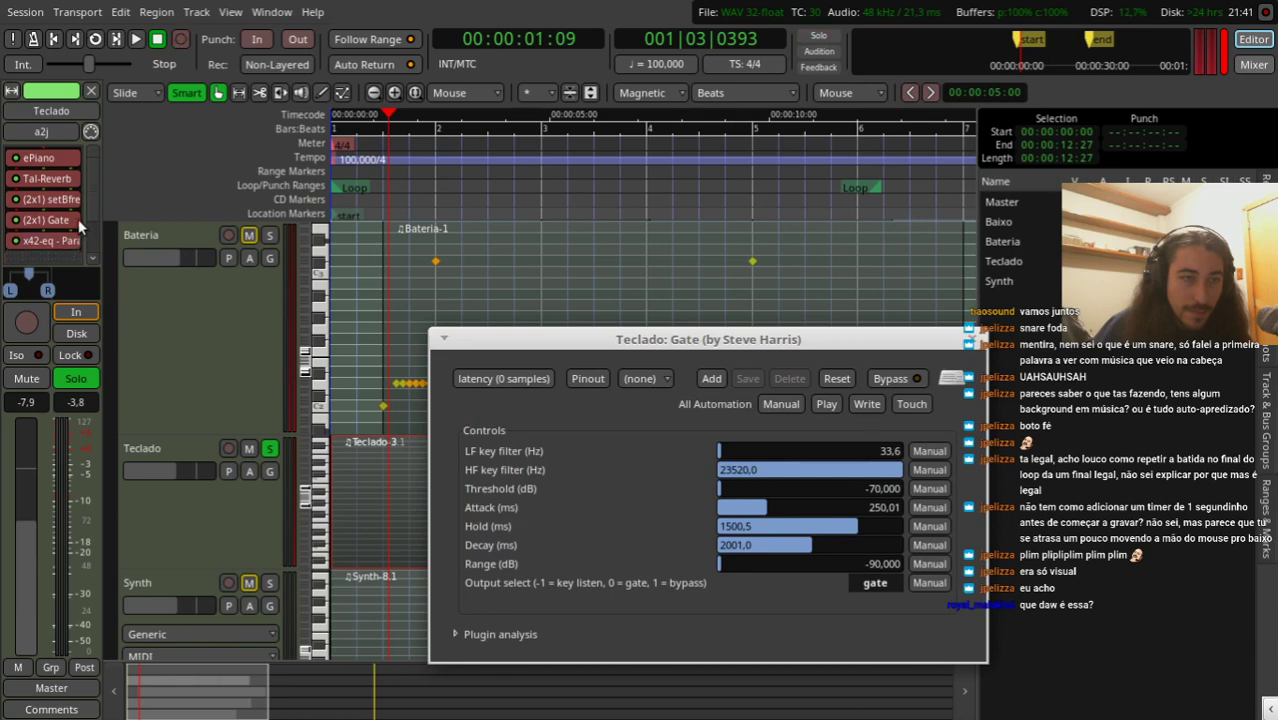
Step: Play while setting the Gate's Attack to 15.47 ms, Hold to 171.9 ms, Decay to 517.2 ms and Range to -89.072 dB, then stop
key(shift+r)
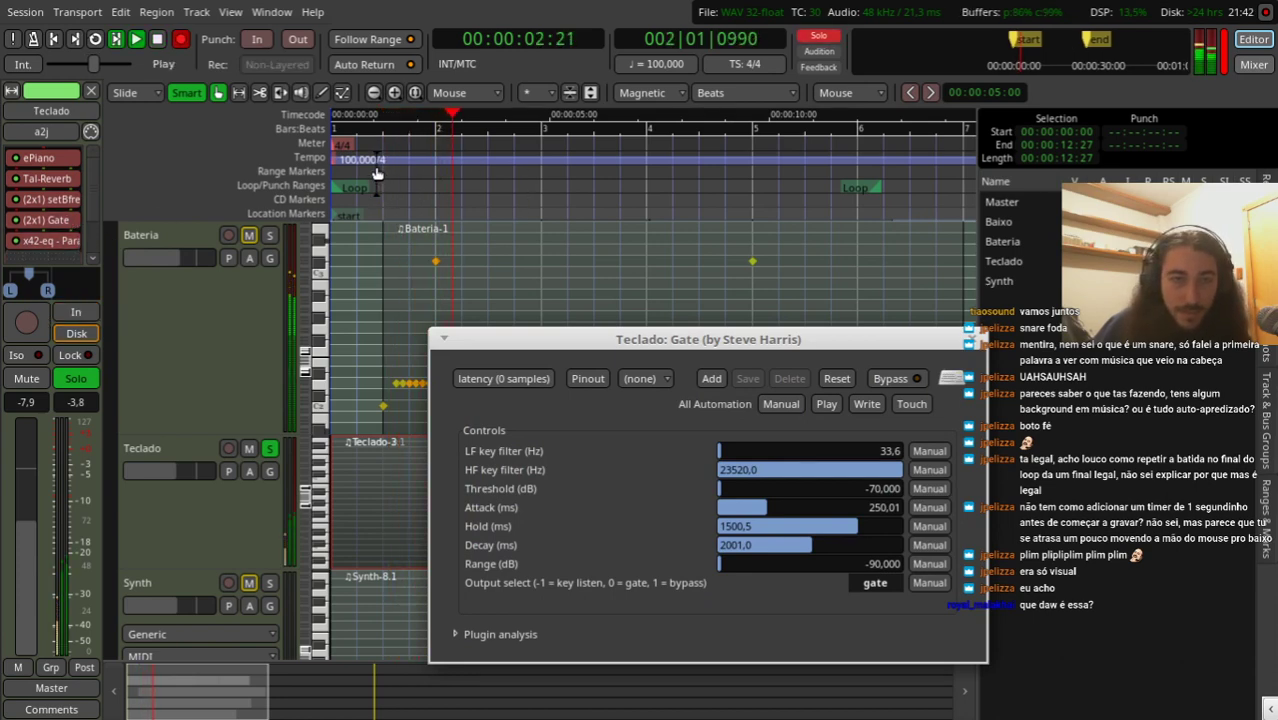
mouse_move(589, 334)
mouse_down()
mouse_move(622, 341)
mouse_move(606, 353)
mouse_up()
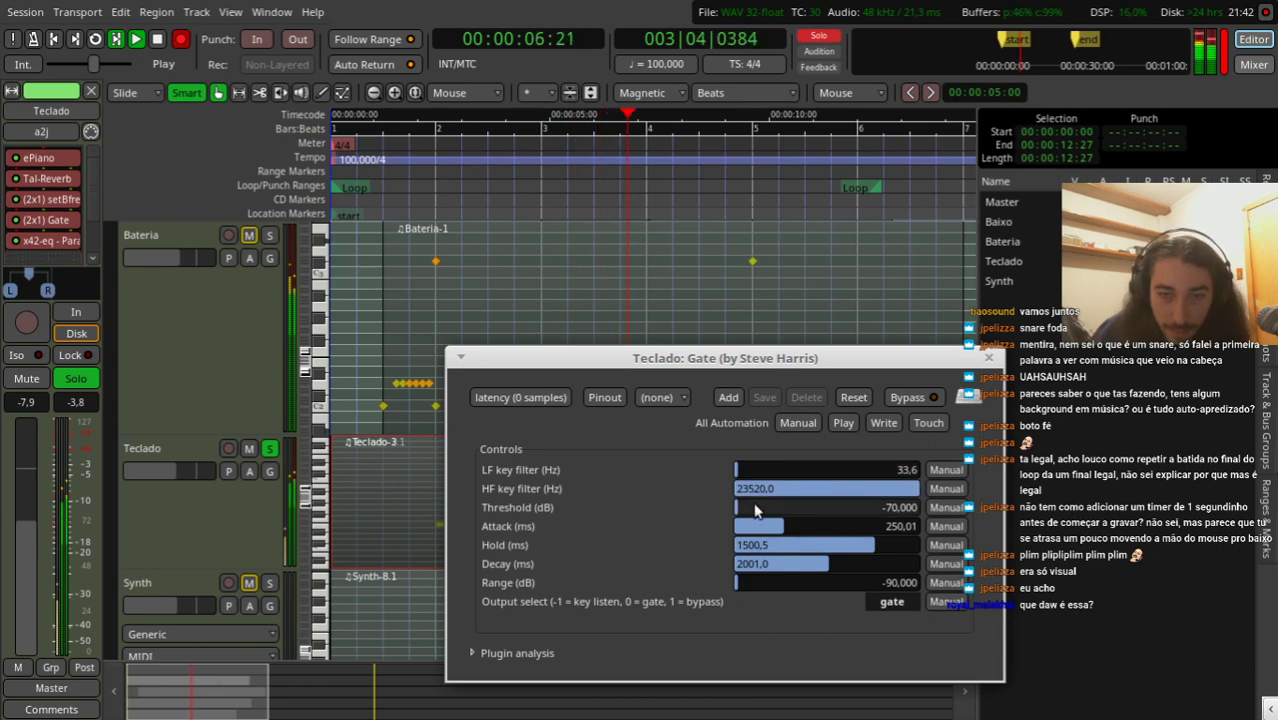
drag(778, 535, 723, 524)
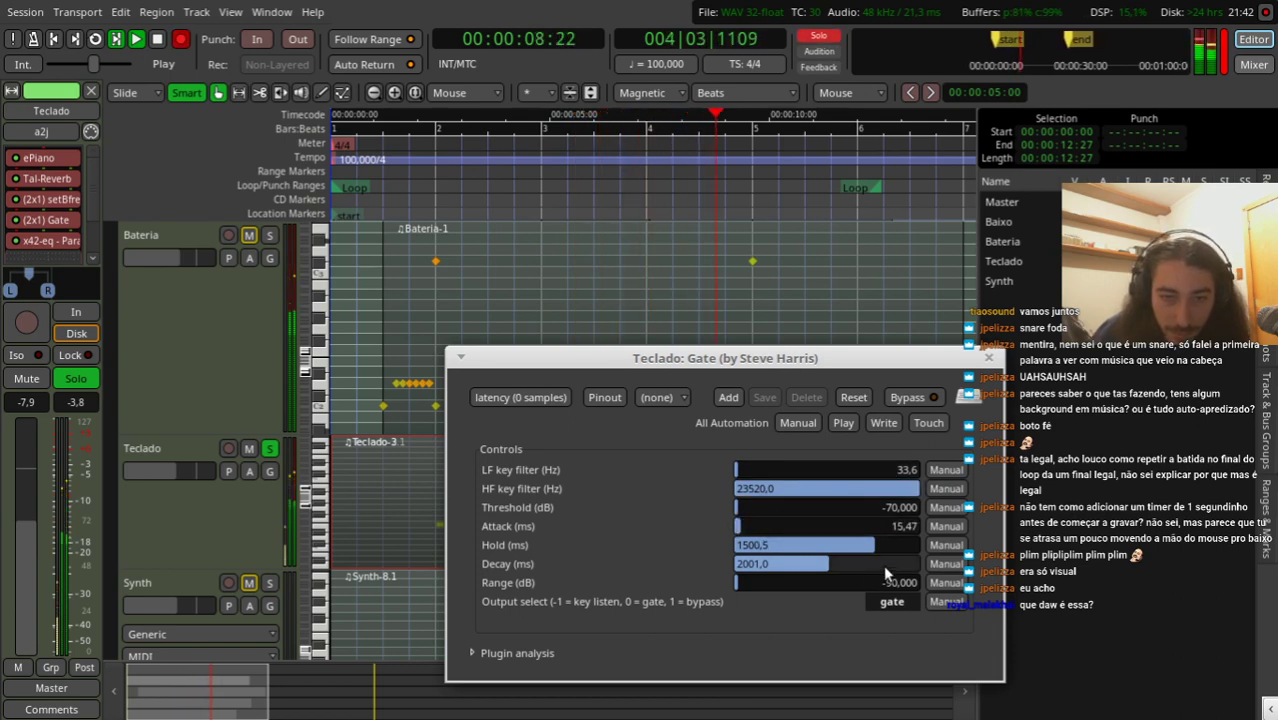
drag(805, 572, 762, 591)
drag(840, 583, 747, 597)
drag(875, 545, 748, 547)
key(shift+r)
key(Home)
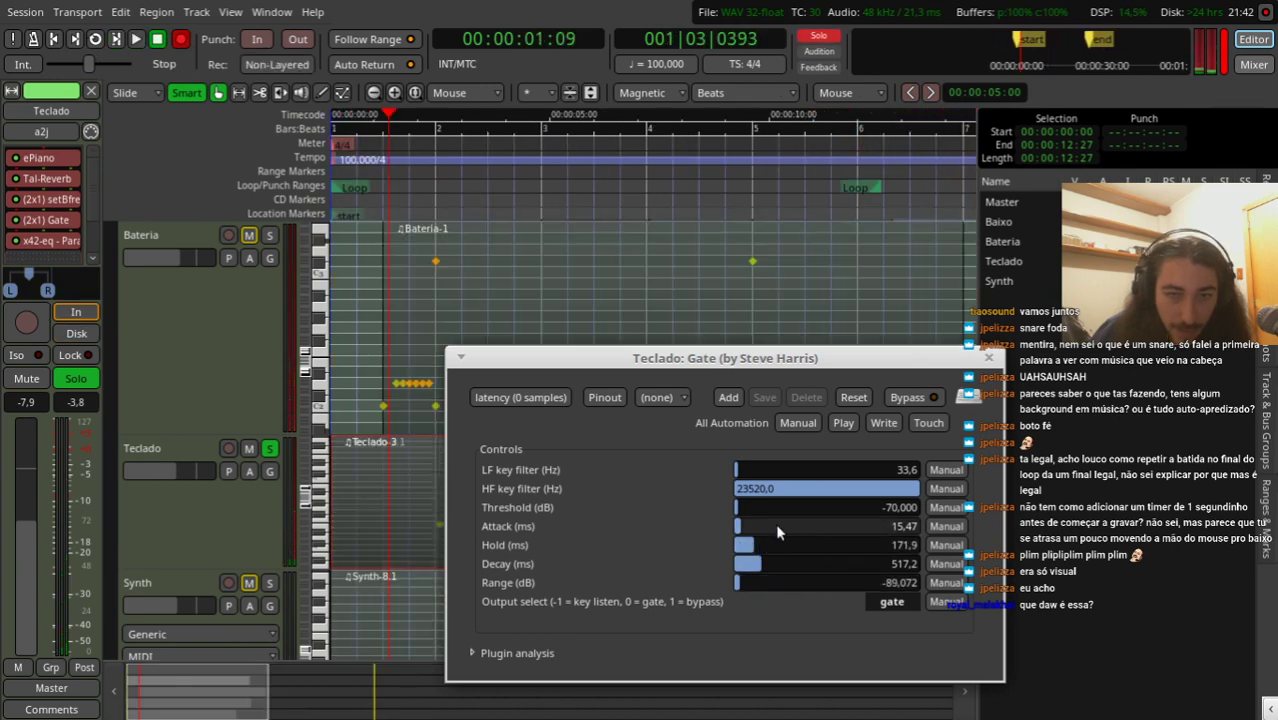
Step: Close the LADSPA Gate and delete it from Teclado
click(988, 358)
right_click(56, 219)
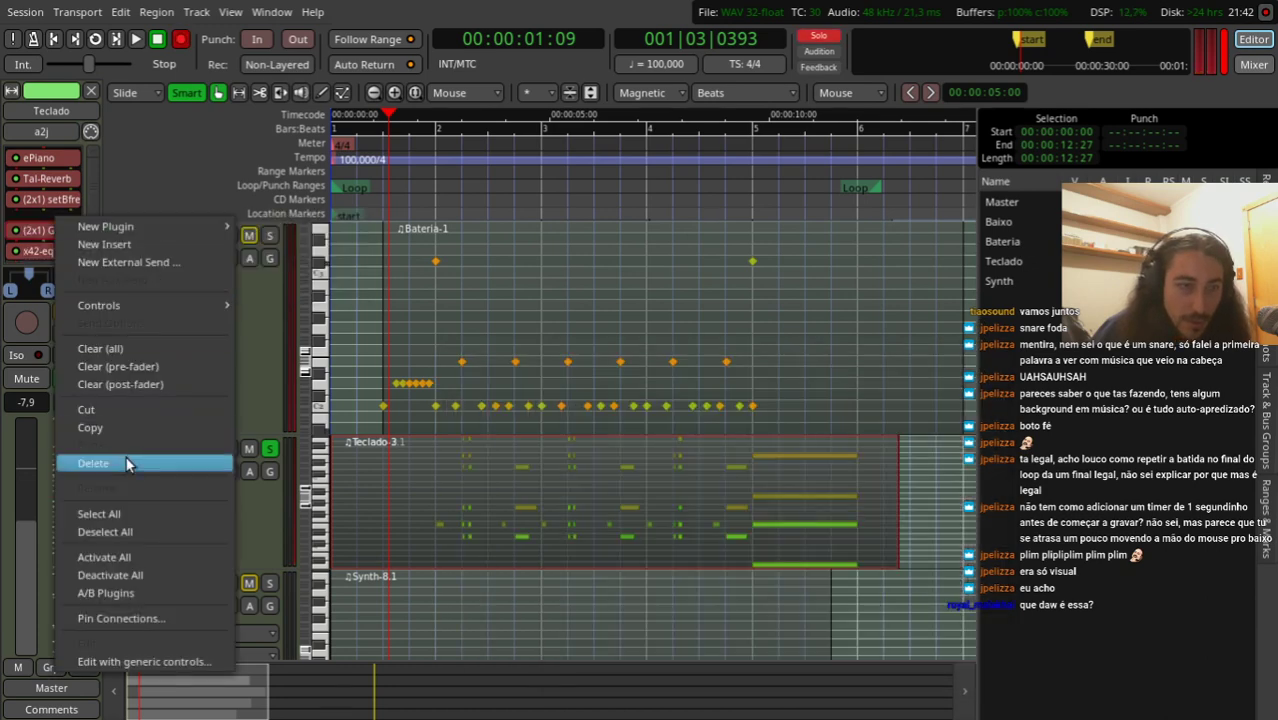
click(127, 463)
Step: Search the plugins for "calf gat" and insert Calf Gate on Teclado between the organ overdrive and the equalizer
double_click(48, 218)
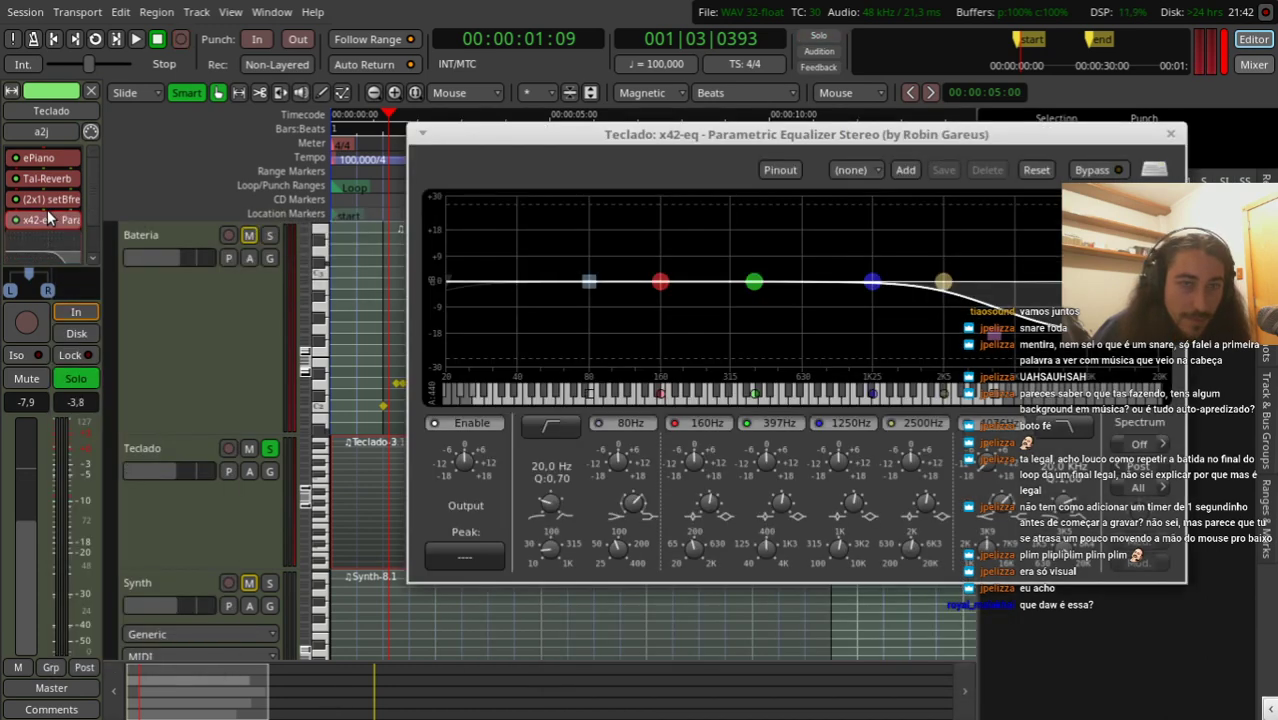
right_click(48, 218)
mouse_move(163, 220)
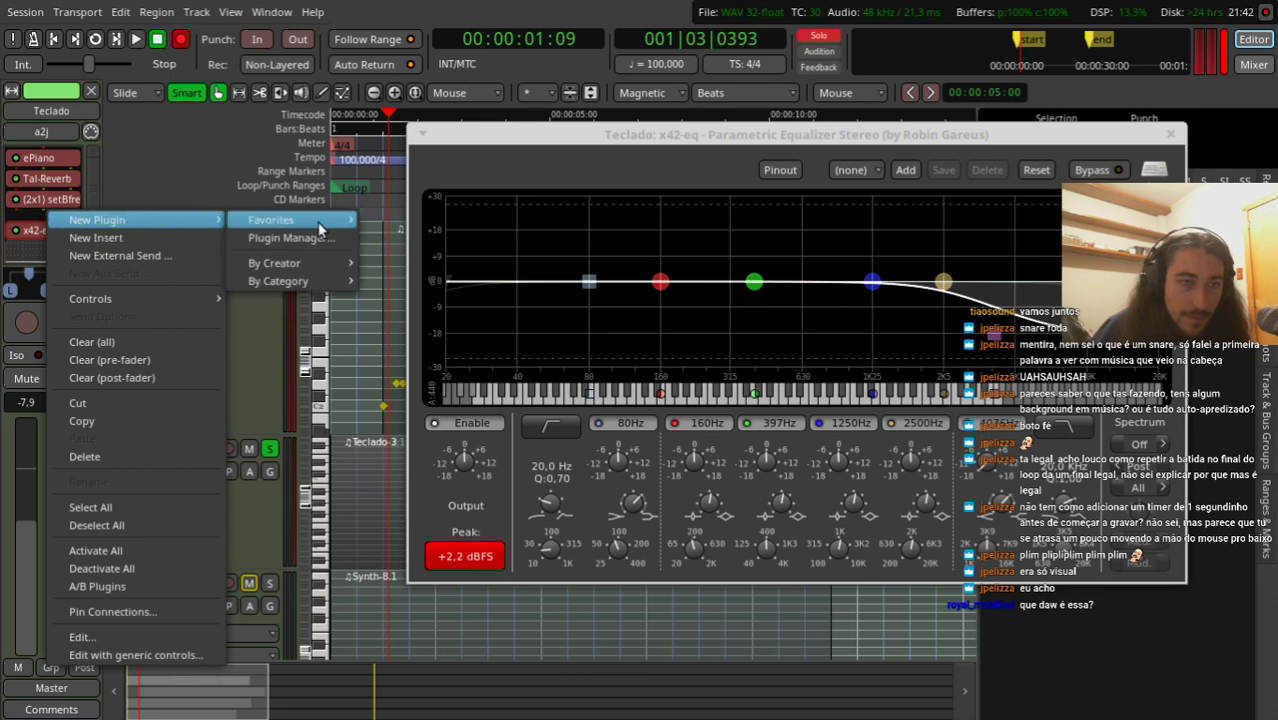
click(315, 241)
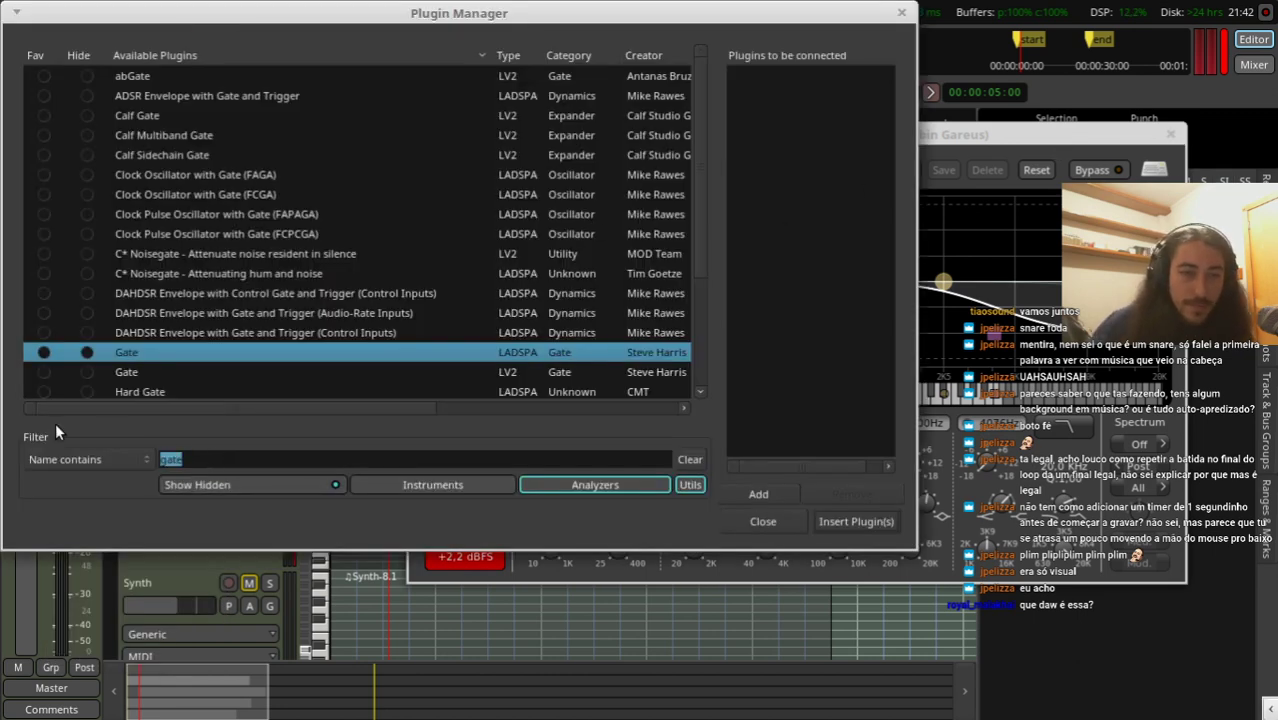
text(calf-gate)
key(ctrl+a)
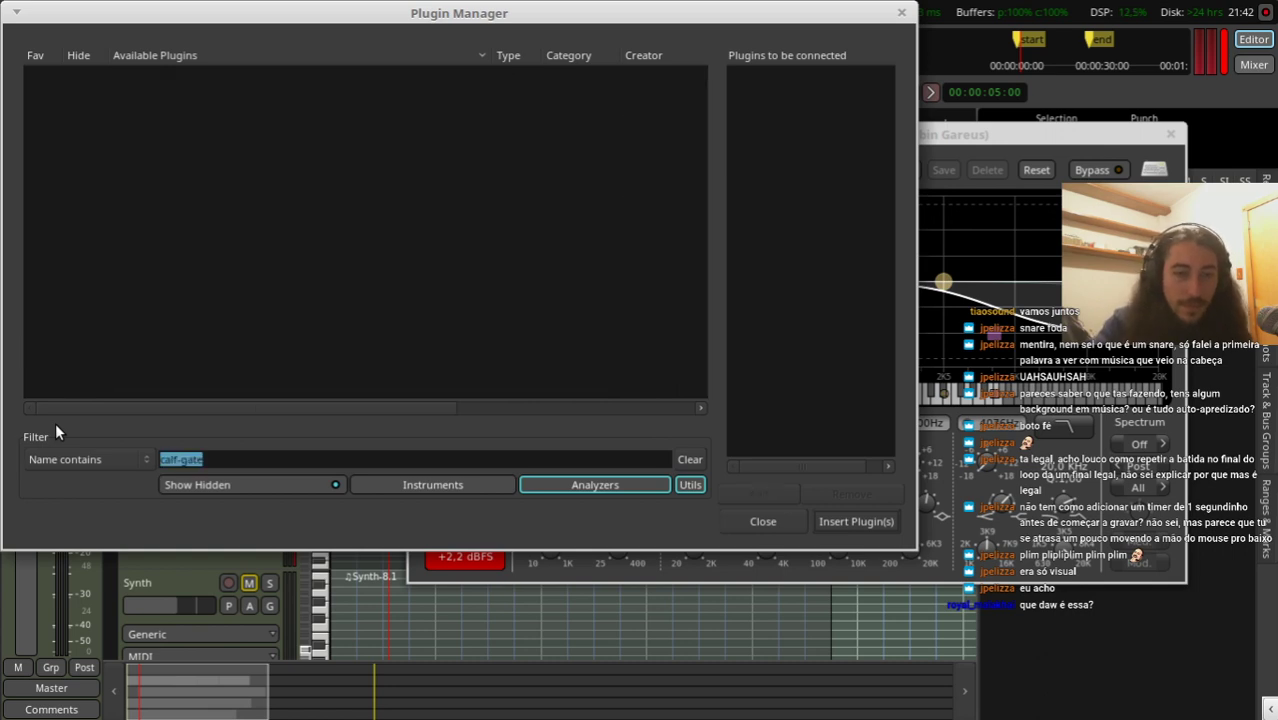
text(calf gat)
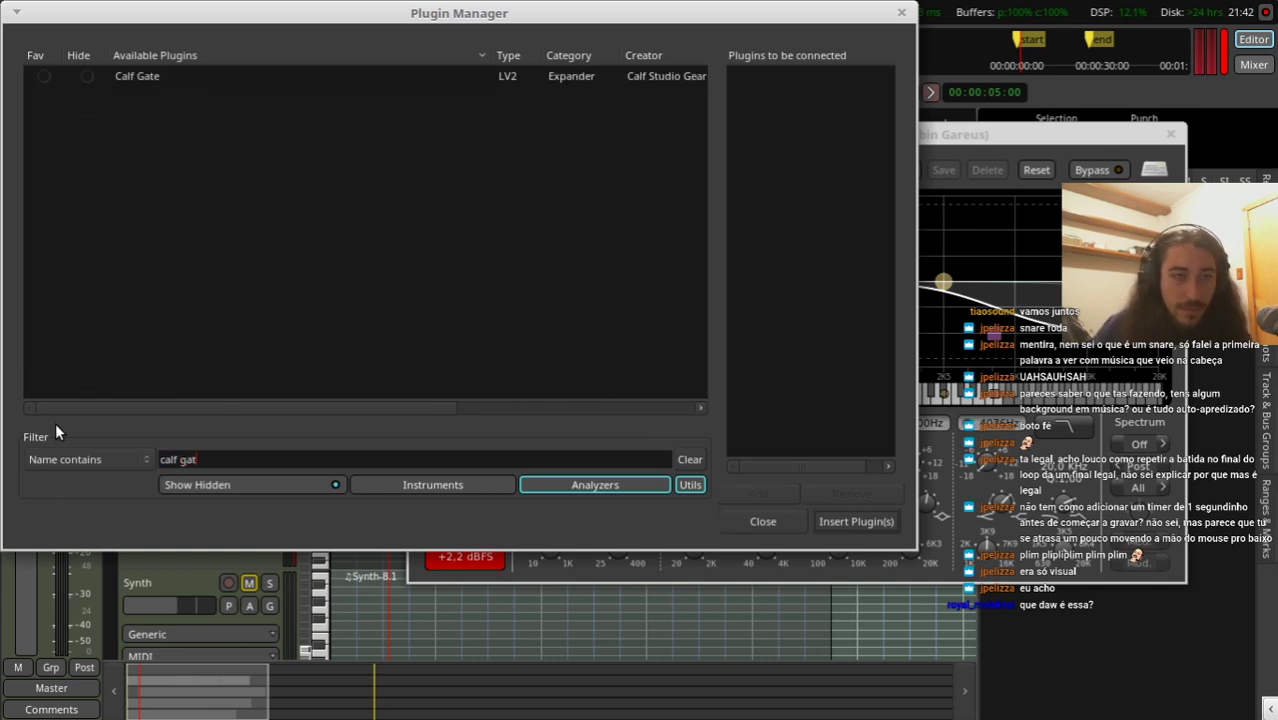
double_click(160, 80)
click(857, 524)
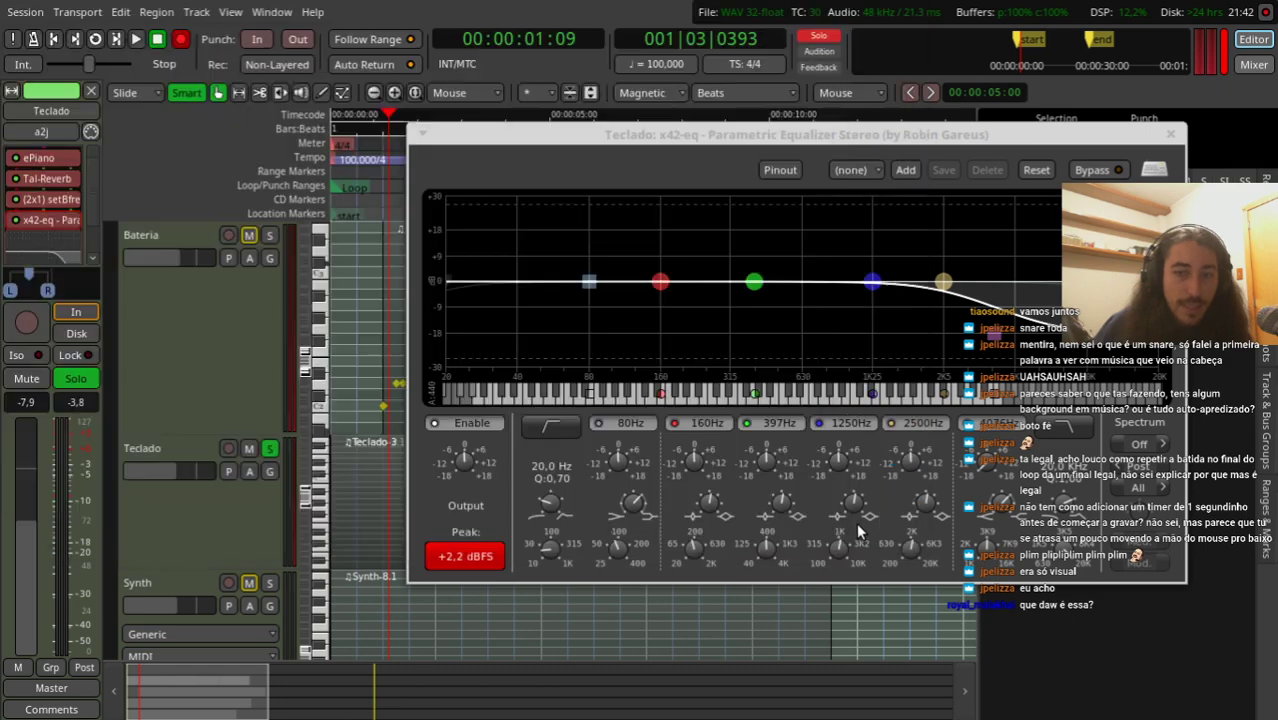
Step: Move the Calf Gate window clear of the timeline and loop the playback to hear the gated keyboard
drag(973, 338, 1090, 263)
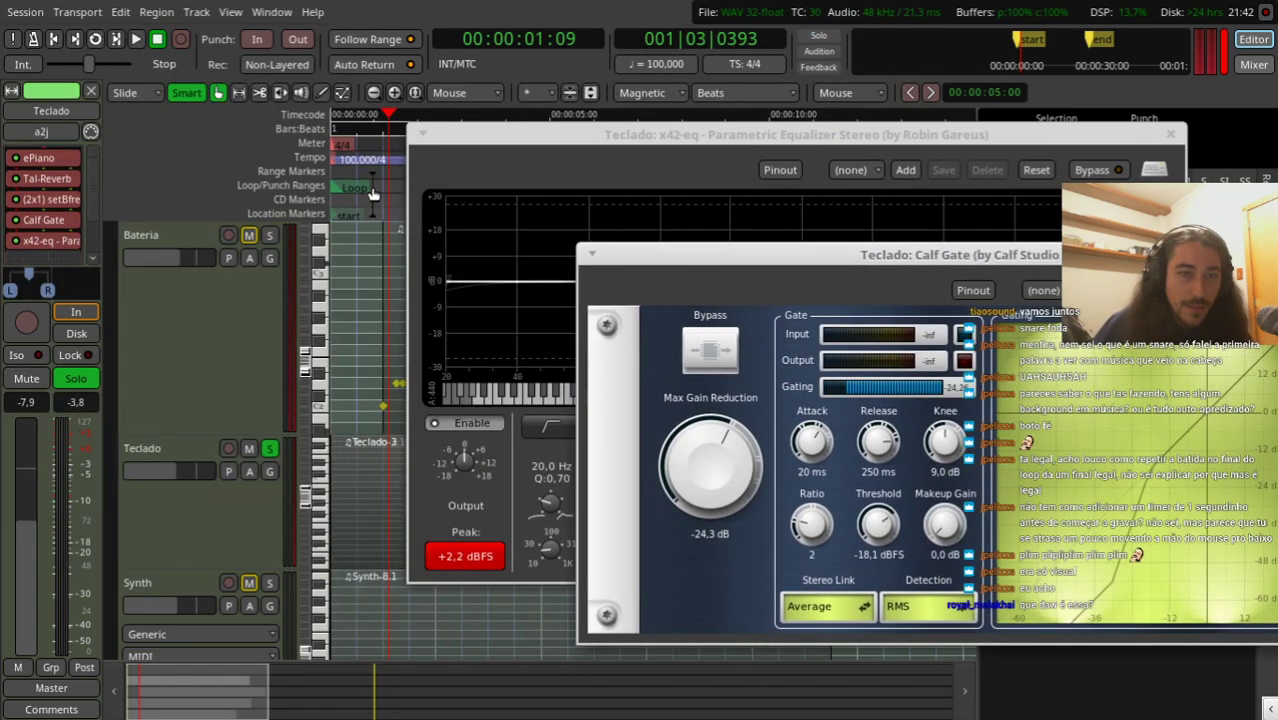
click(371, 188)
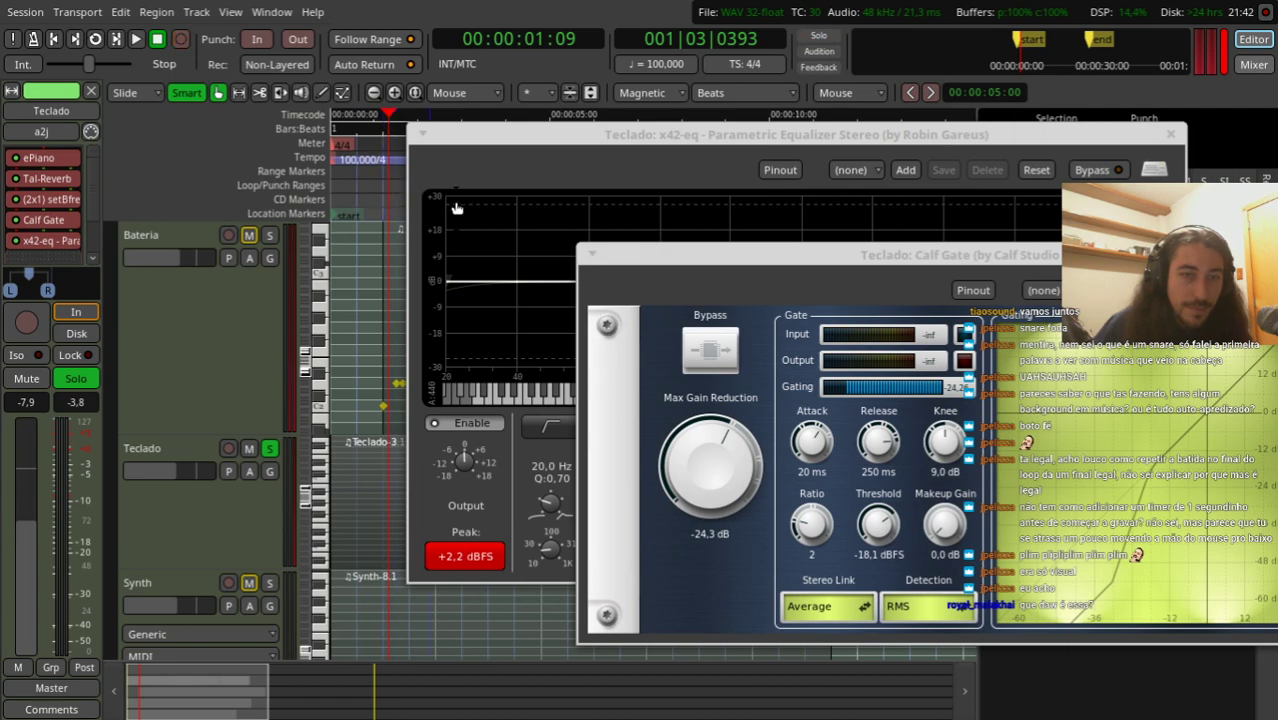
click(96, 45)
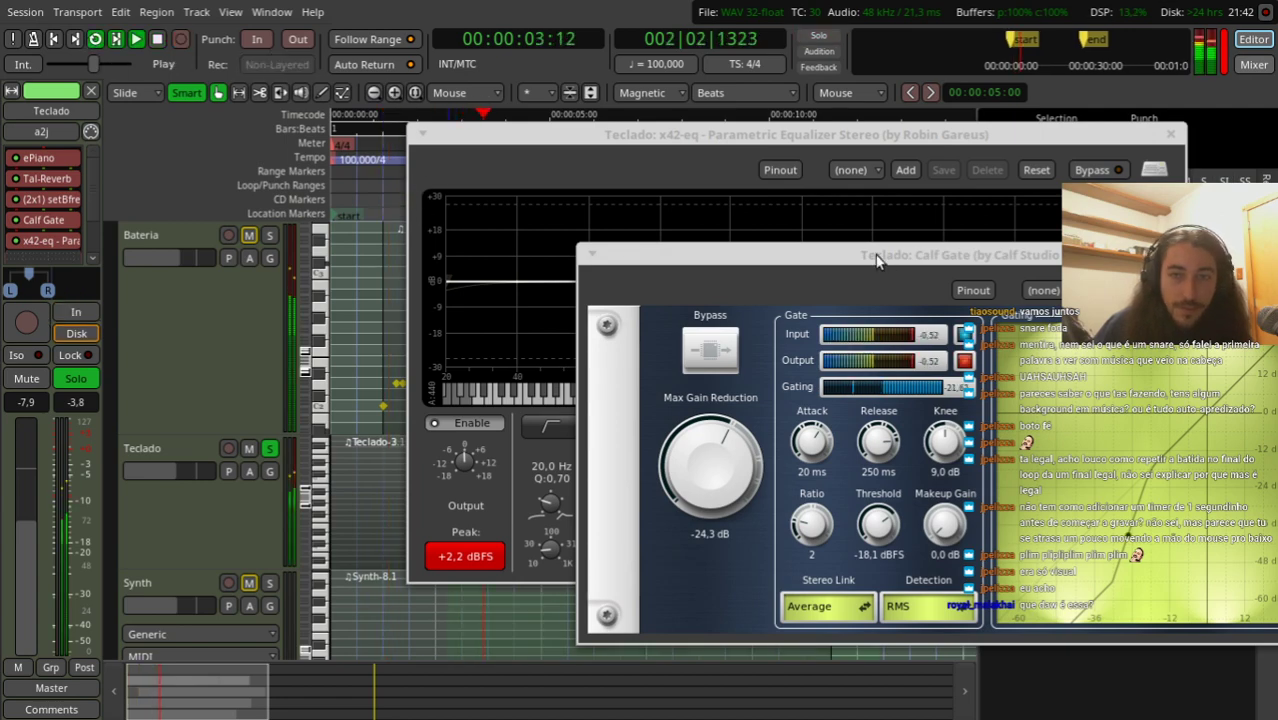
Step: Try a lower Calf Gate Threshold while the loop plays, settle it at -20.0 dBFS, then close the gate
drag(872, 252, 528, 190)
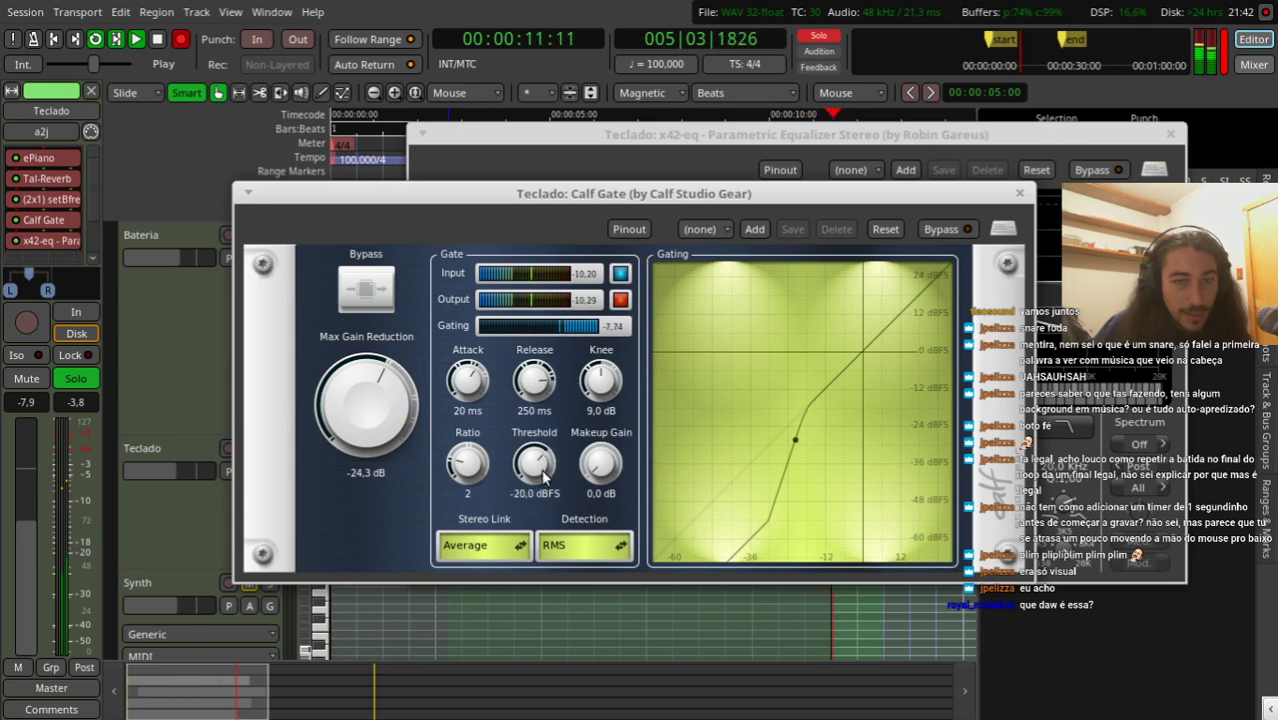
drag(549, 468, 548, 482)
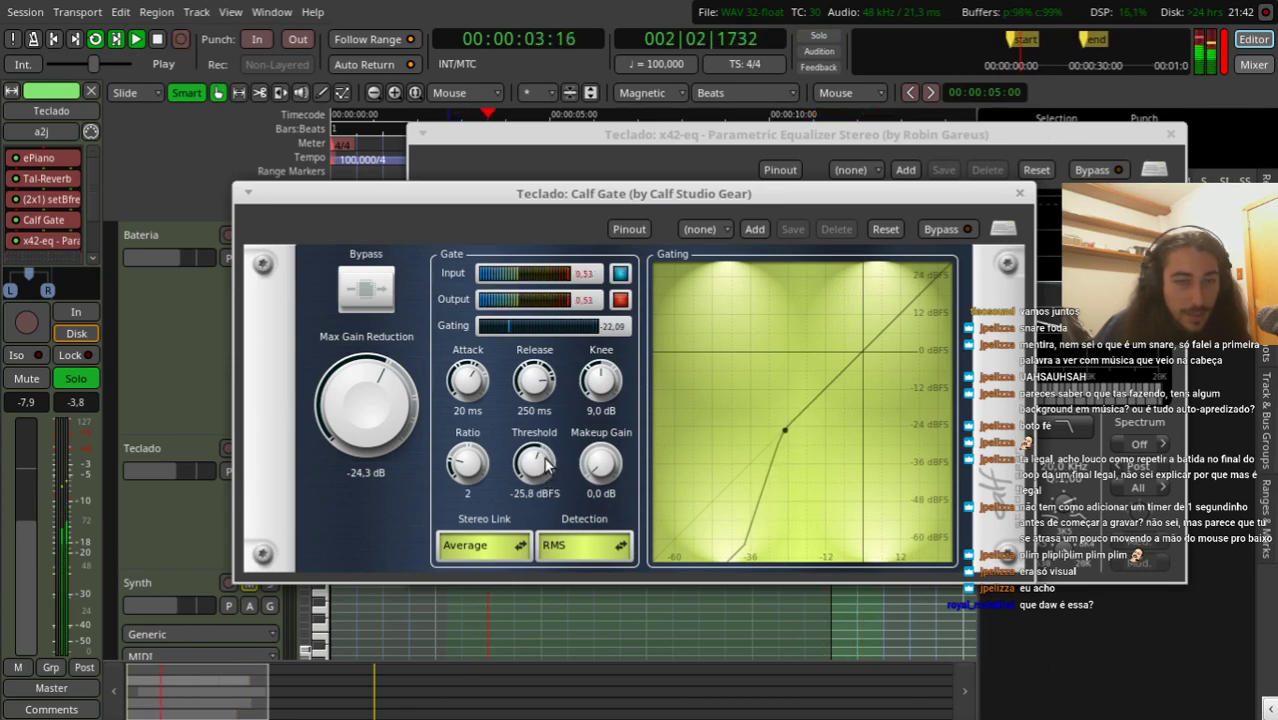
drag(548, 468, 551, 453)
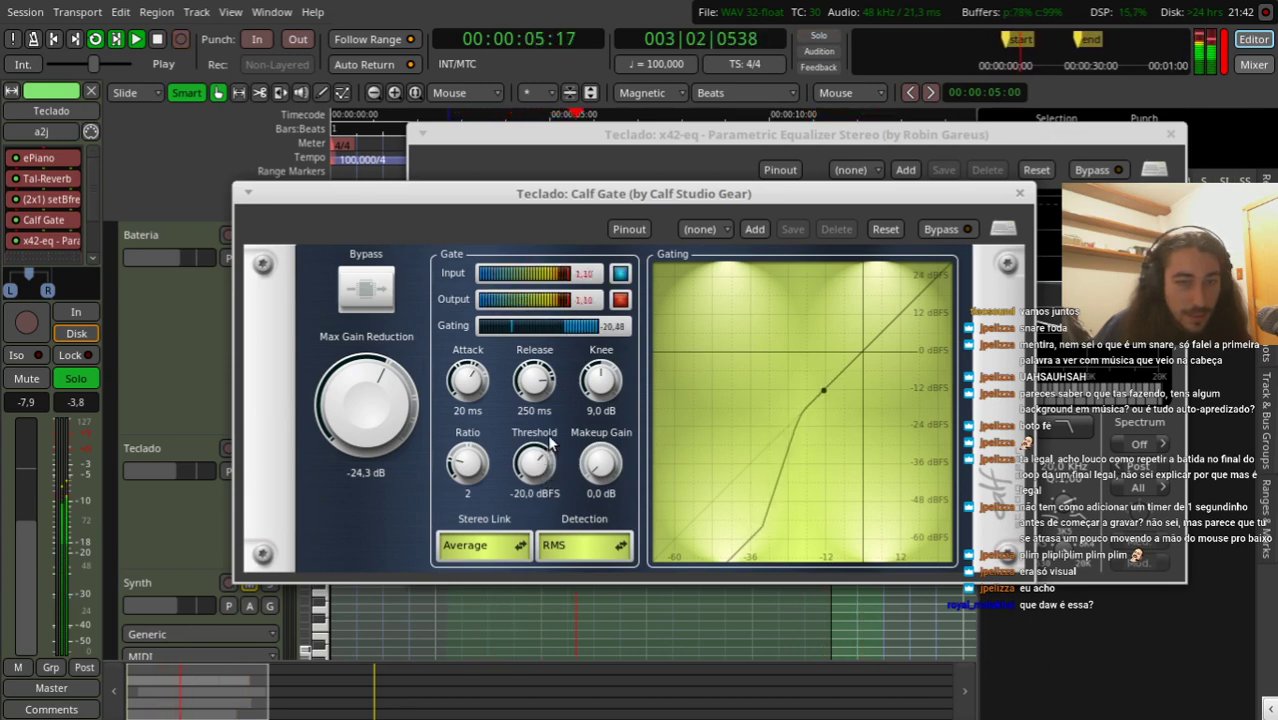
click(1019, 194)
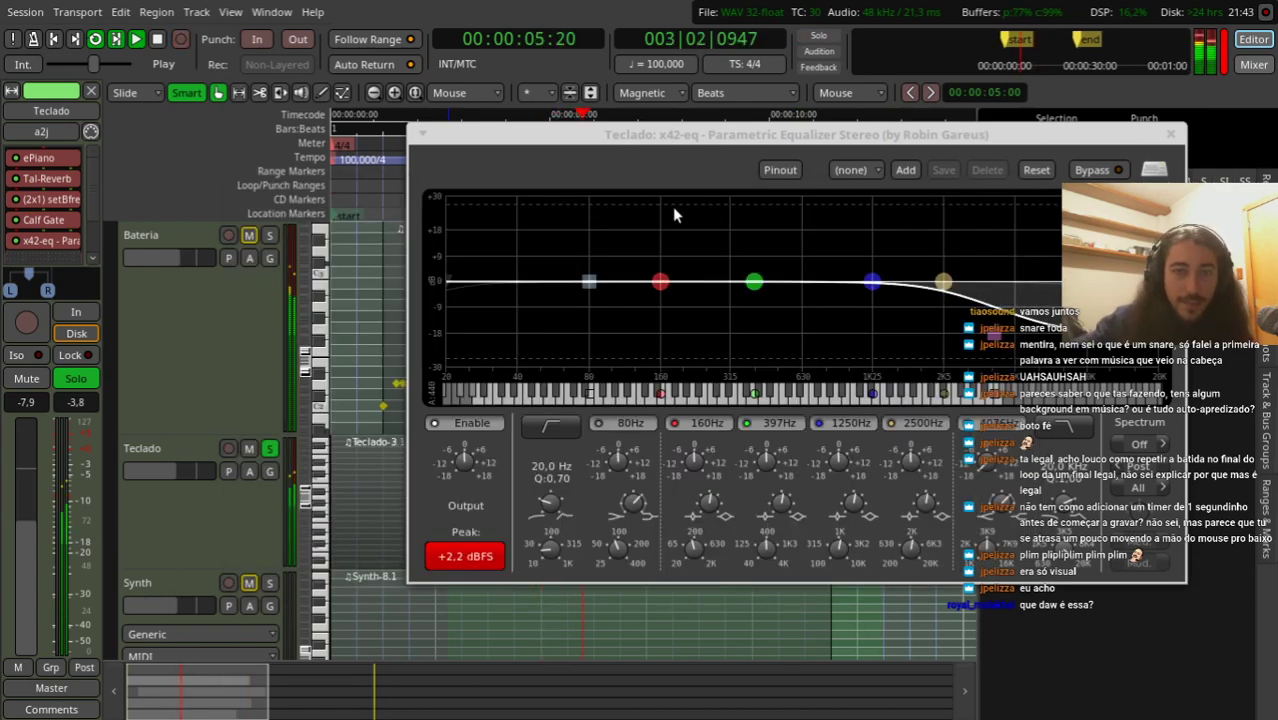
Step: Shift the high-shelf band of Teclado's equalizer up in frequency, fine-tune it during loop playback, then stop and close the equalizer
key(space)
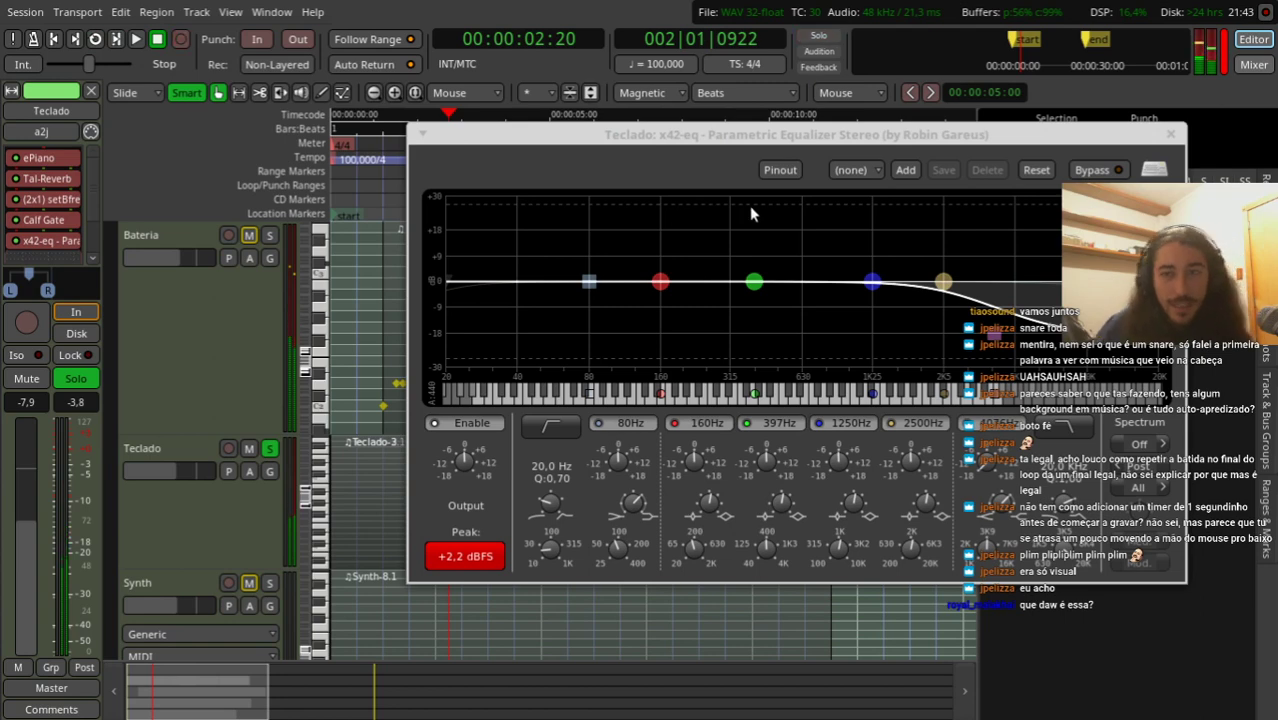
click(1003, 336)
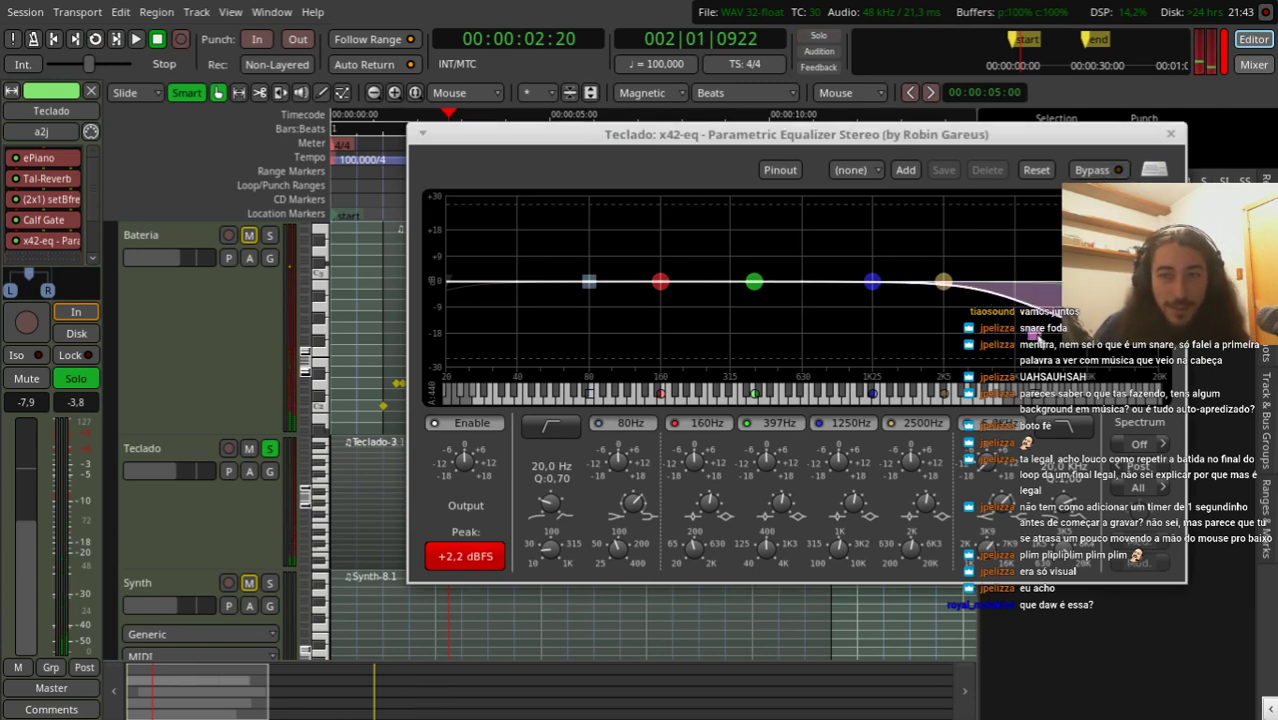
click(348, 187)
key(shift+space)
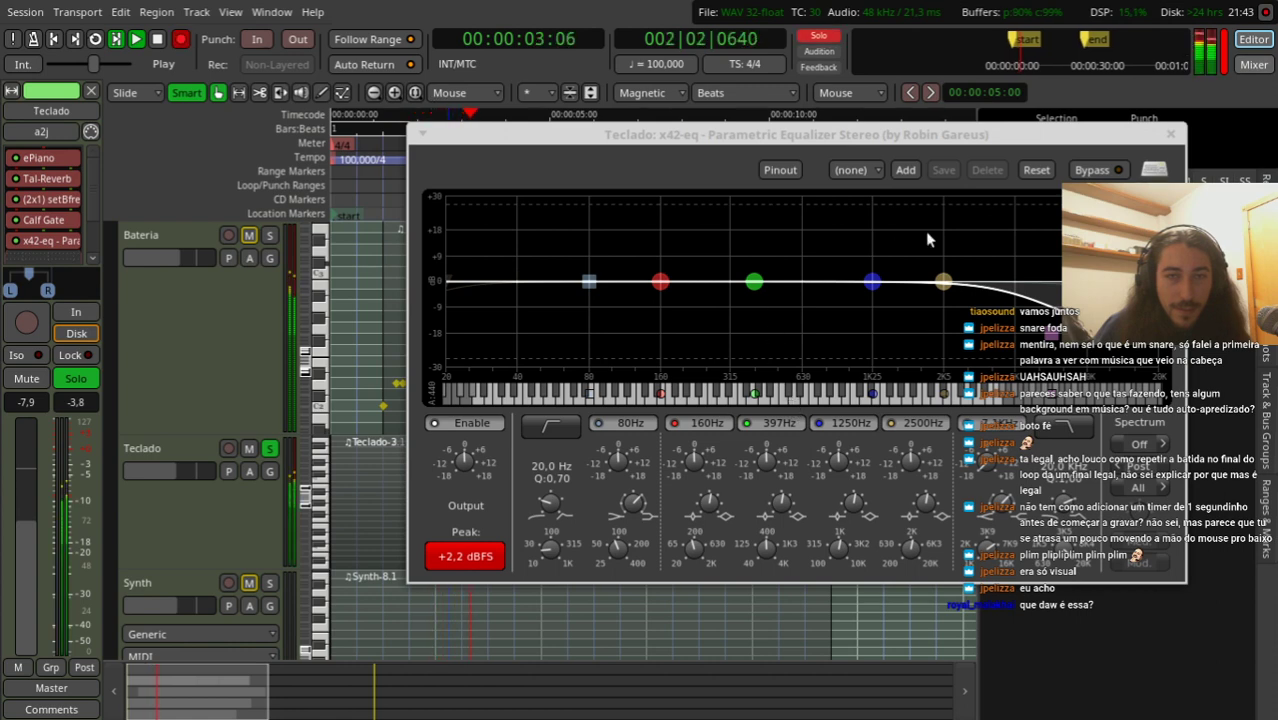
drag(1036, 343, 1030, 338)
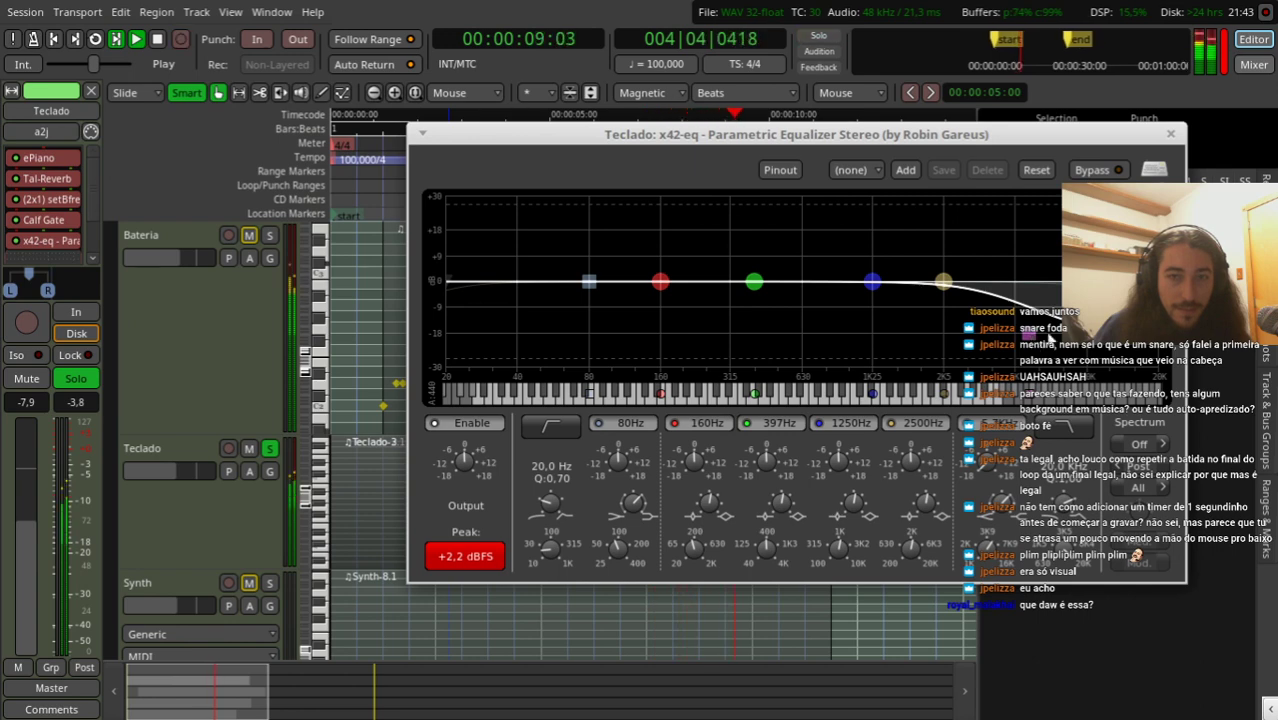
key(space)
click(1170, 133)
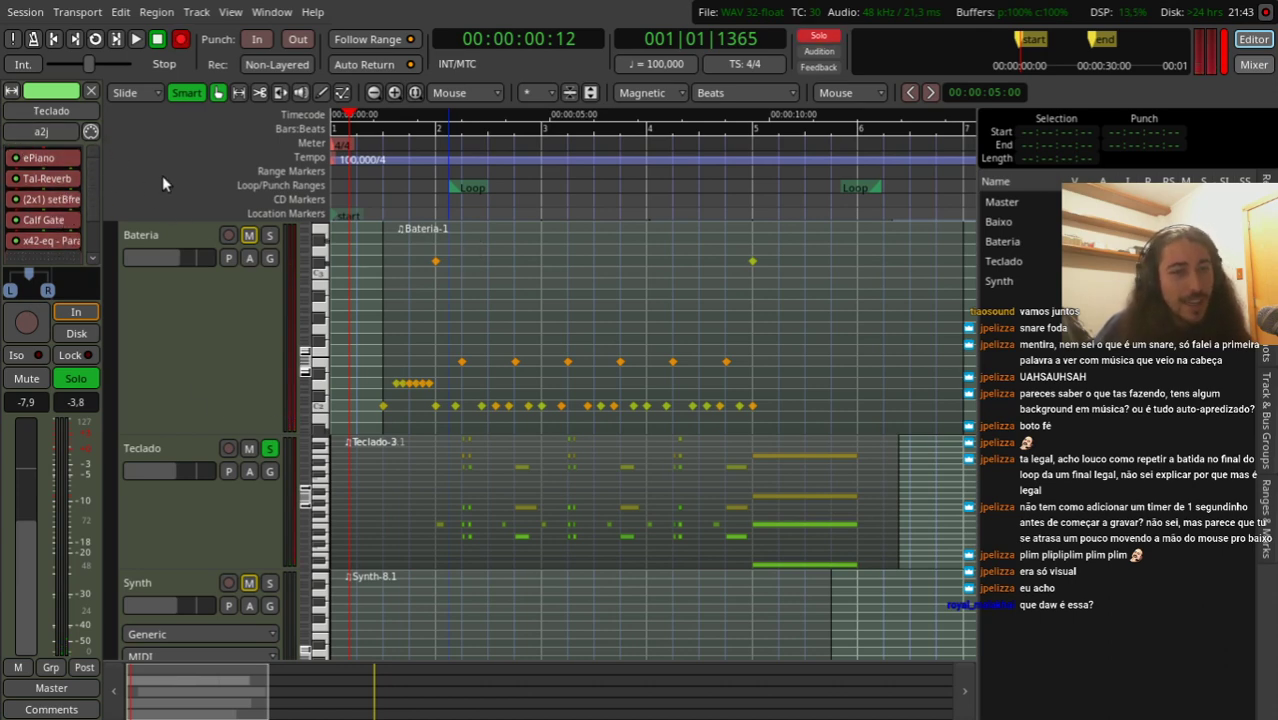
Step: Unsolo the Teclado track and play the loop with all tracks, then stop
scroll(455, 515, down, 1)
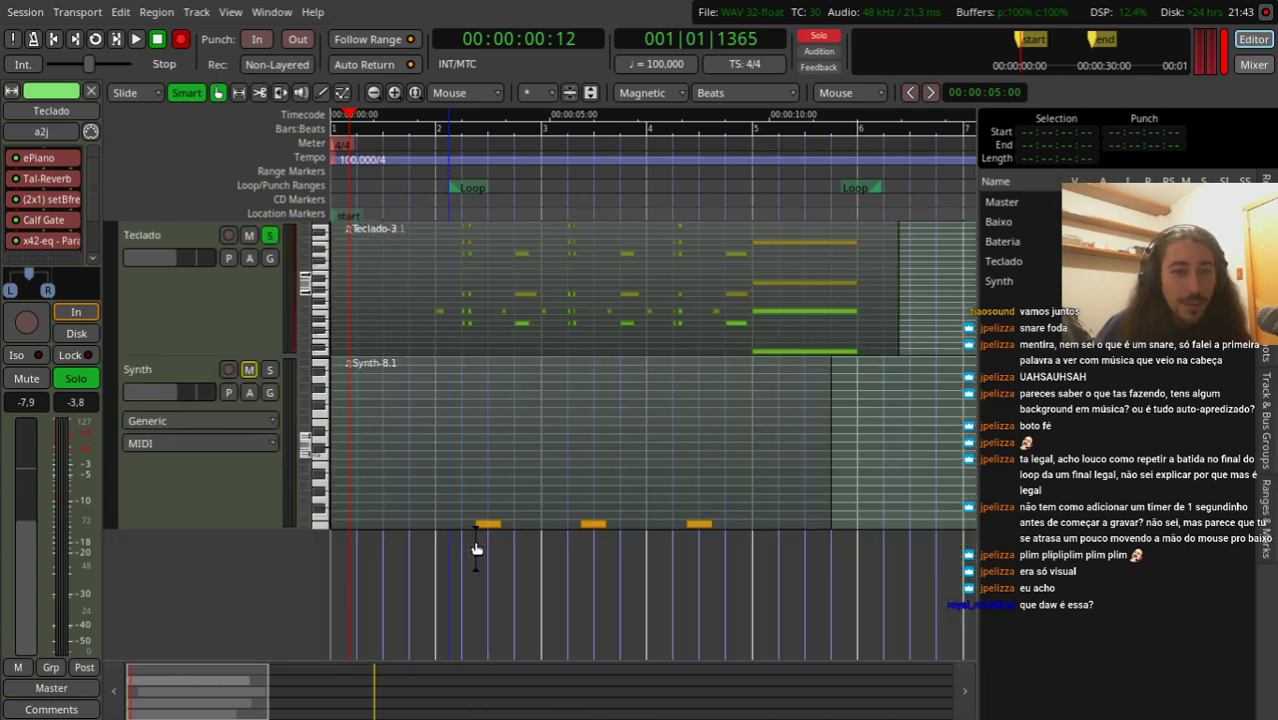
scroll(476, 545, up, 1)
scroll(486, 535, down, 1)
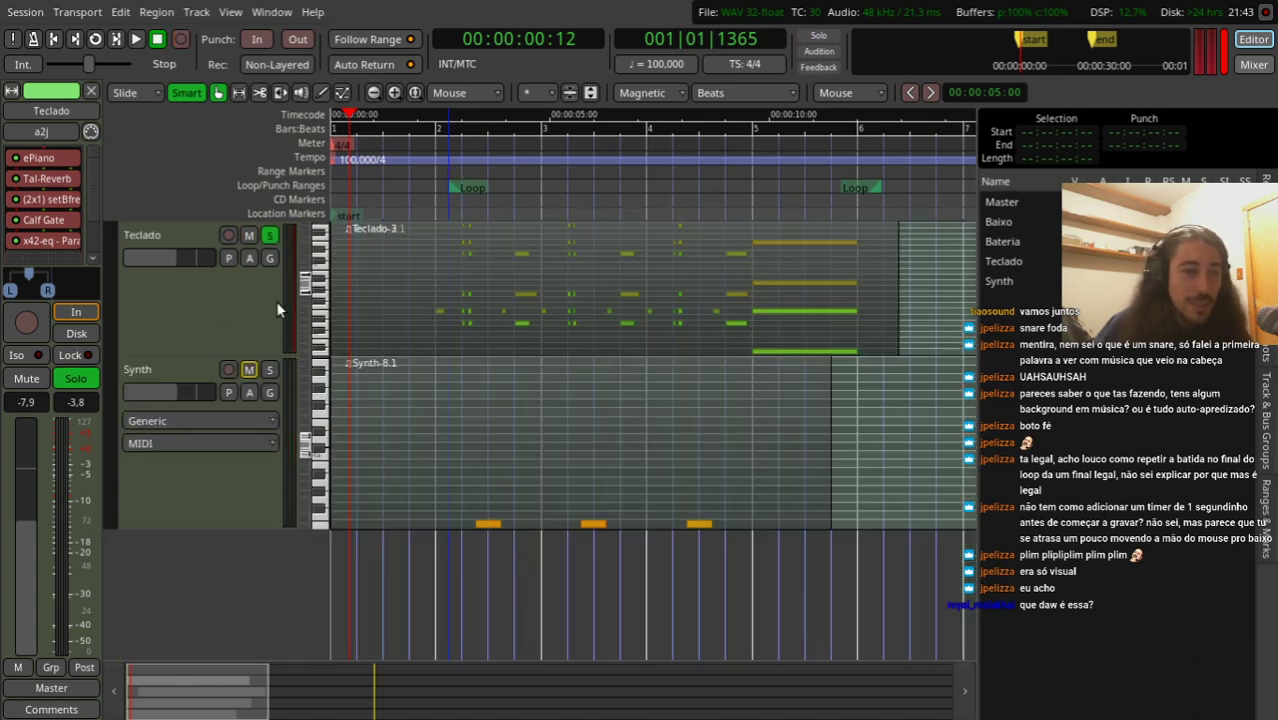
click(268, 240)
scroll(752, 560, up, 1)
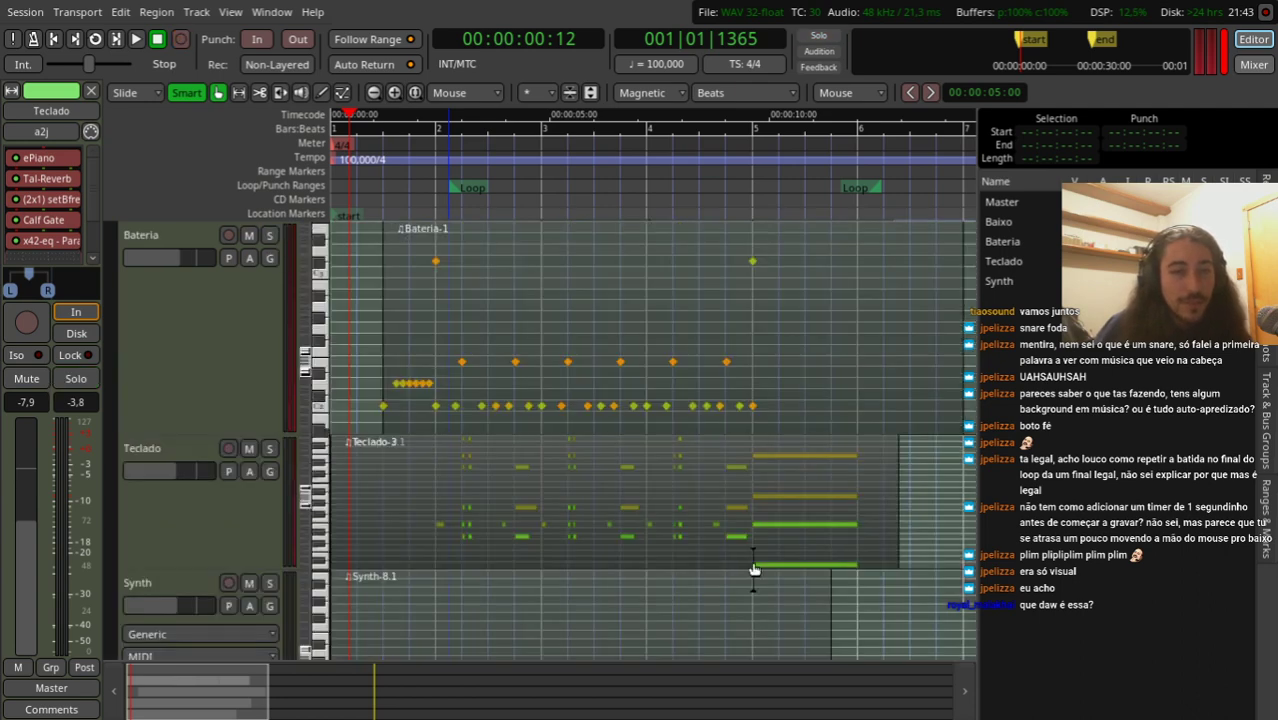
key(space)
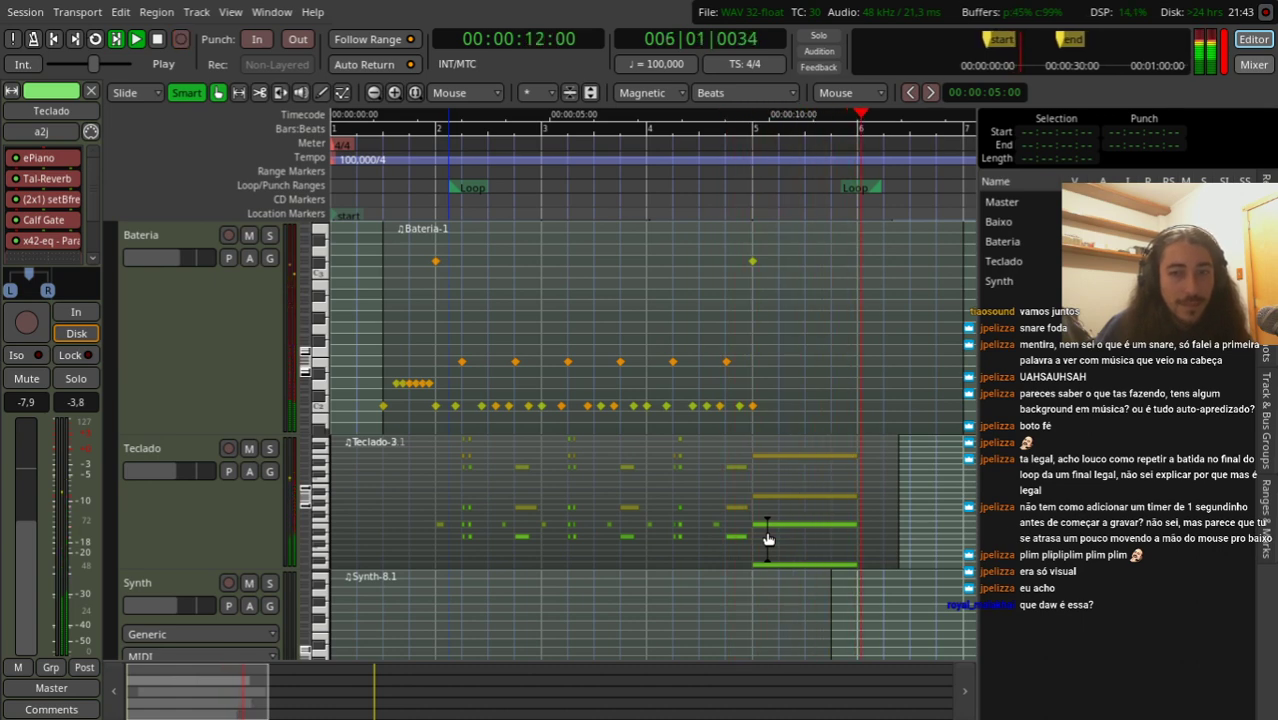
key(space)
Step: Mute the Synth track and play the bass, drums and keyboard without it, then stop
scroll(343, 575, down, 3)
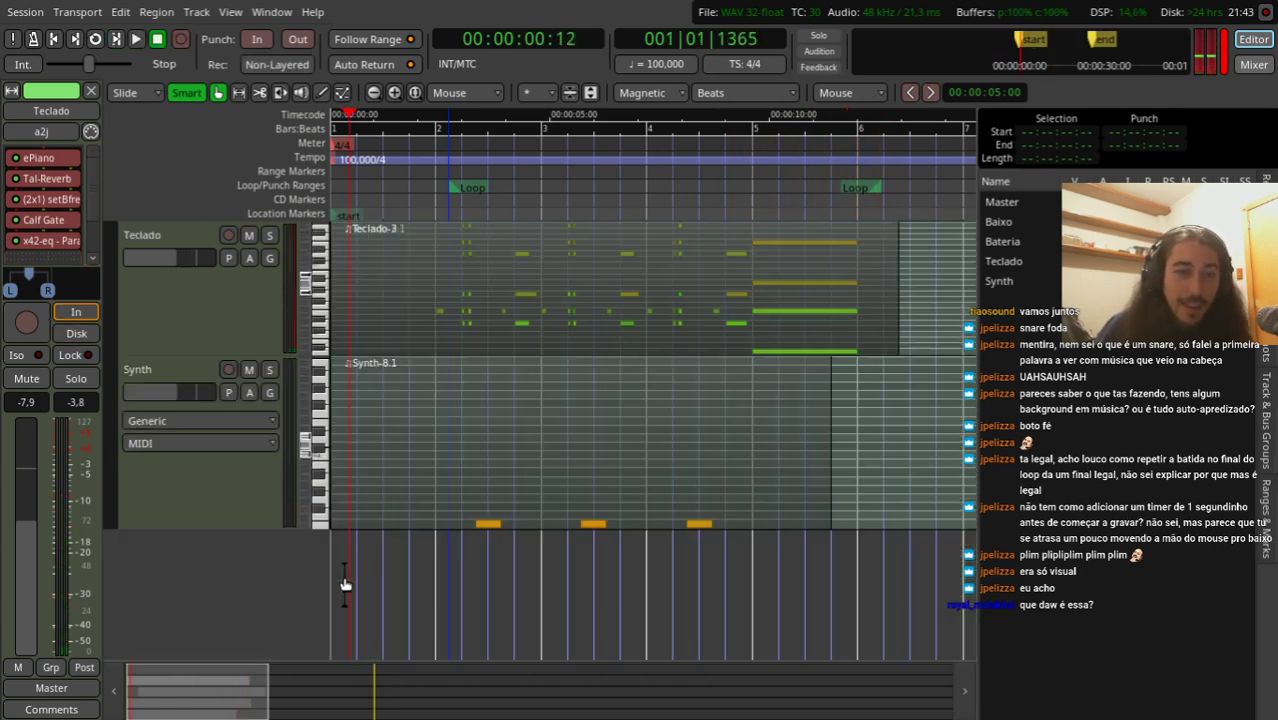
click(249, 235)
scroll(577, 528, up, 1)
scroll(577, 528, up, 3)
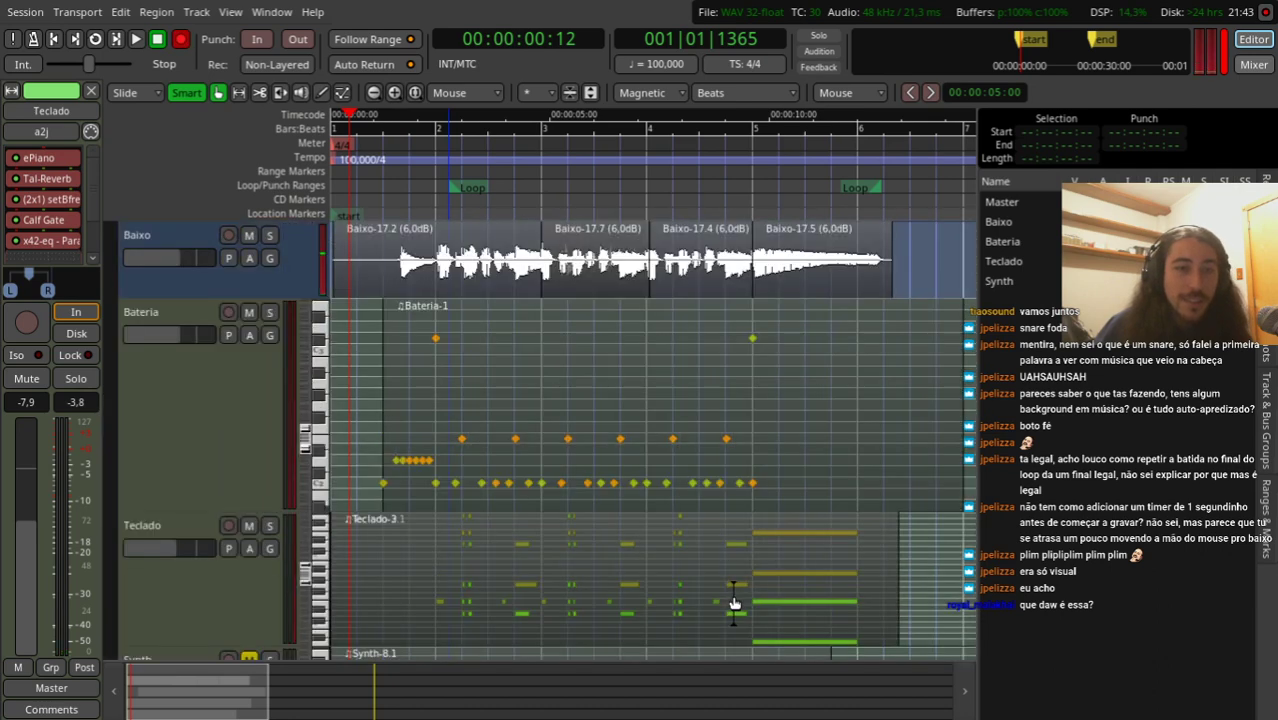
key(space)
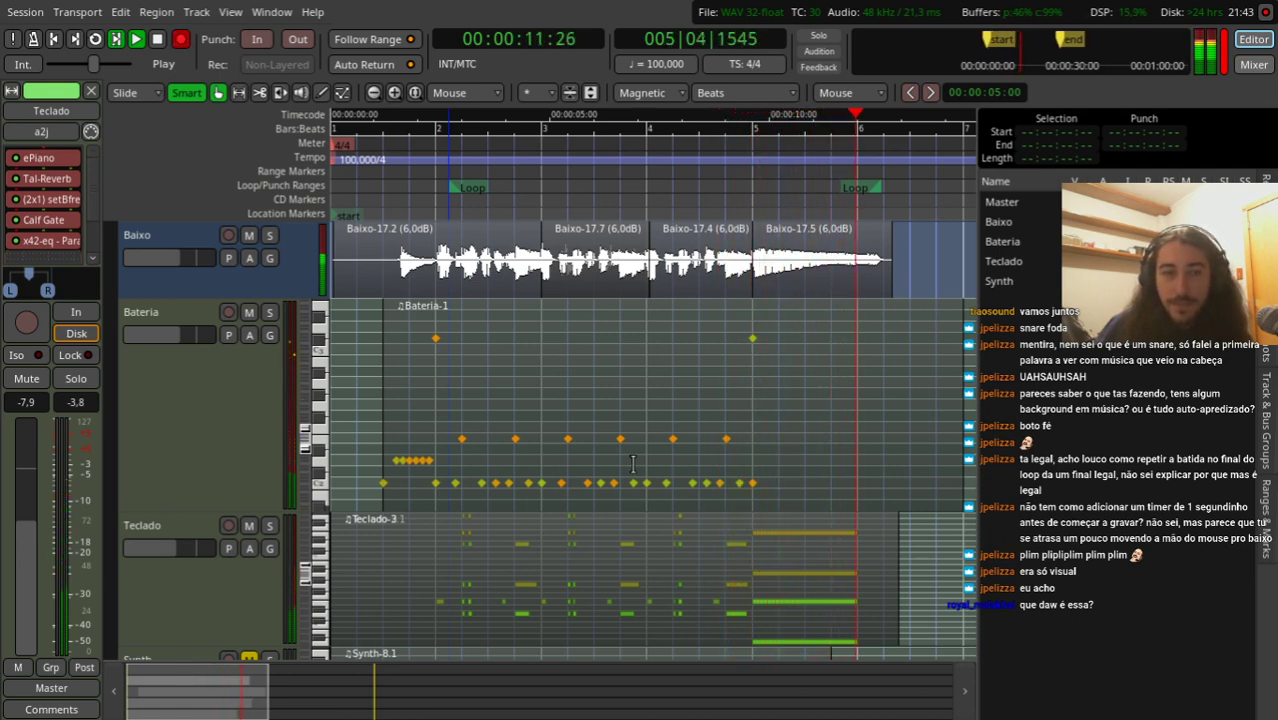
key(space)
key(shift+r)
Step: Select the Bateria track and search its available plugins for "drum" with instruments included
click(180, 421)
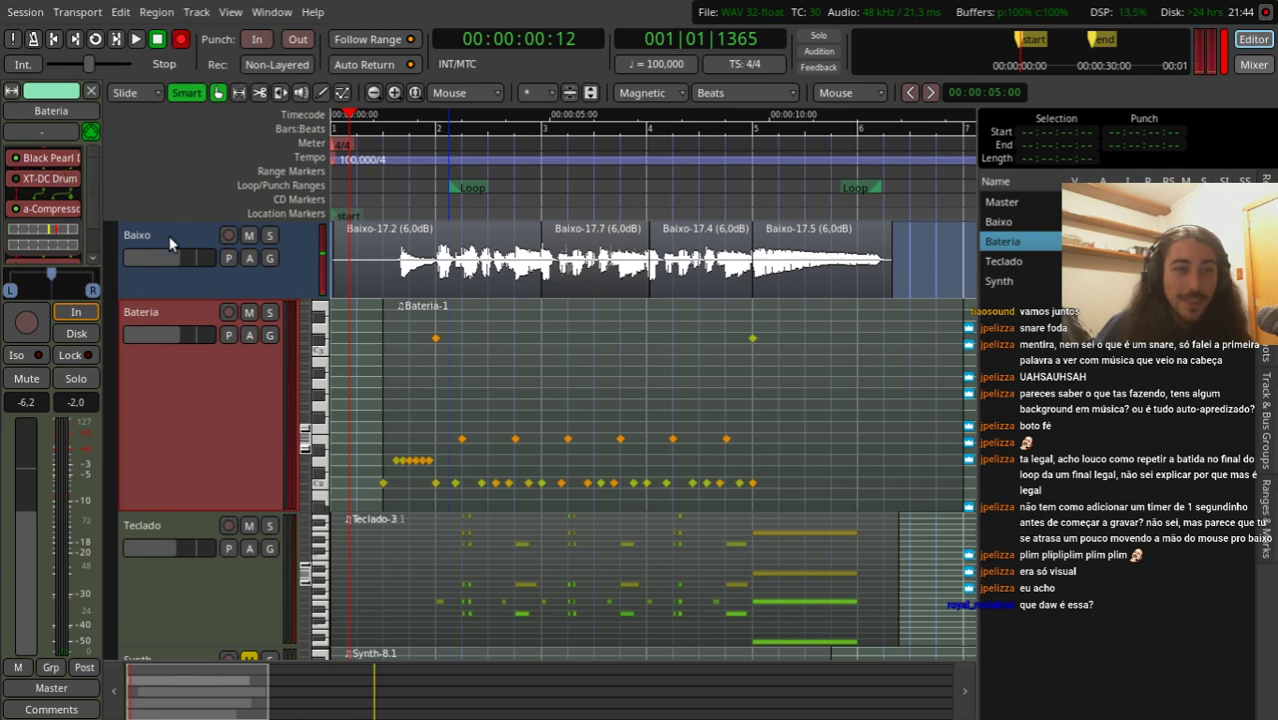
right_click(41, 163)
mouse_move(42, 172)
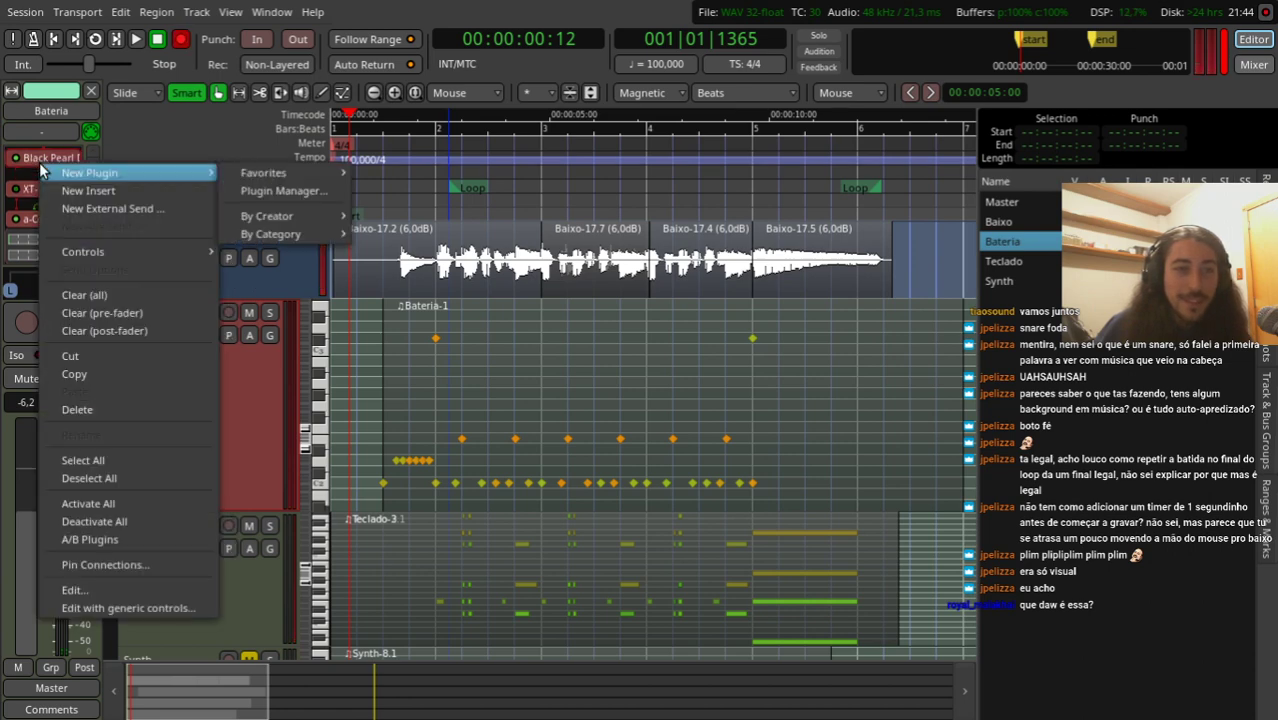
click(290, 190)
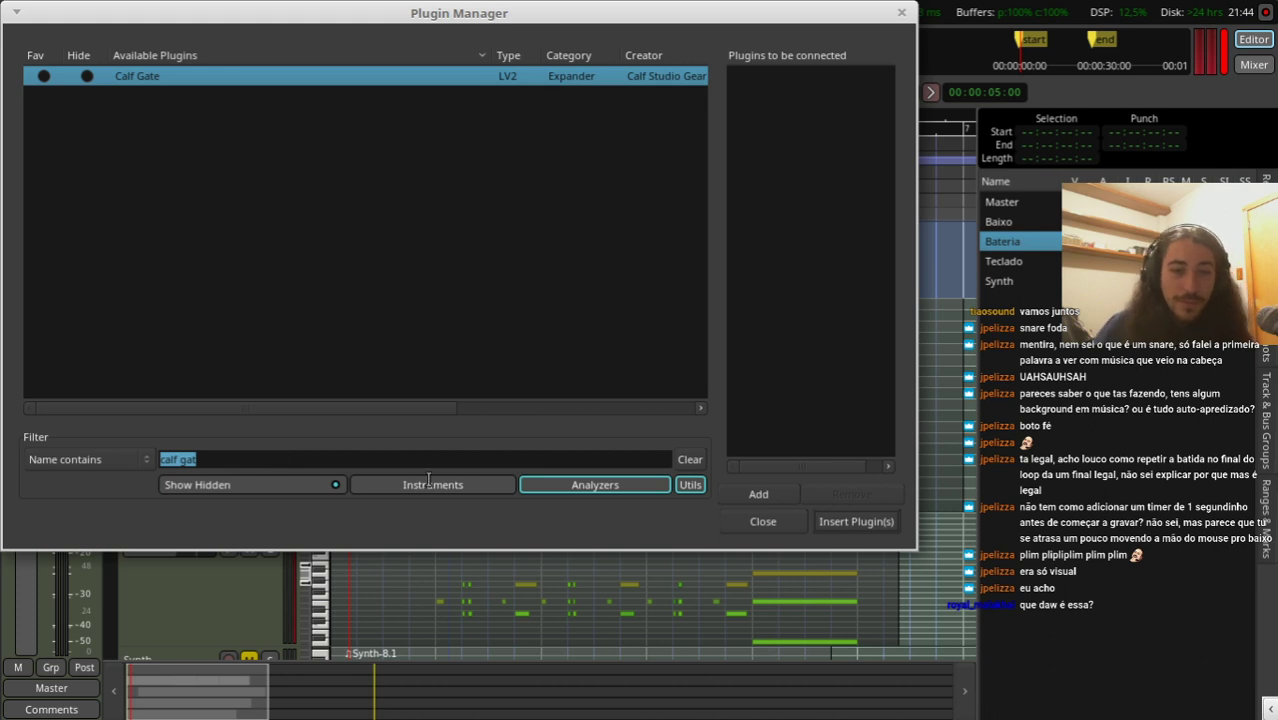
key(BackSpace)
click(355, 484)
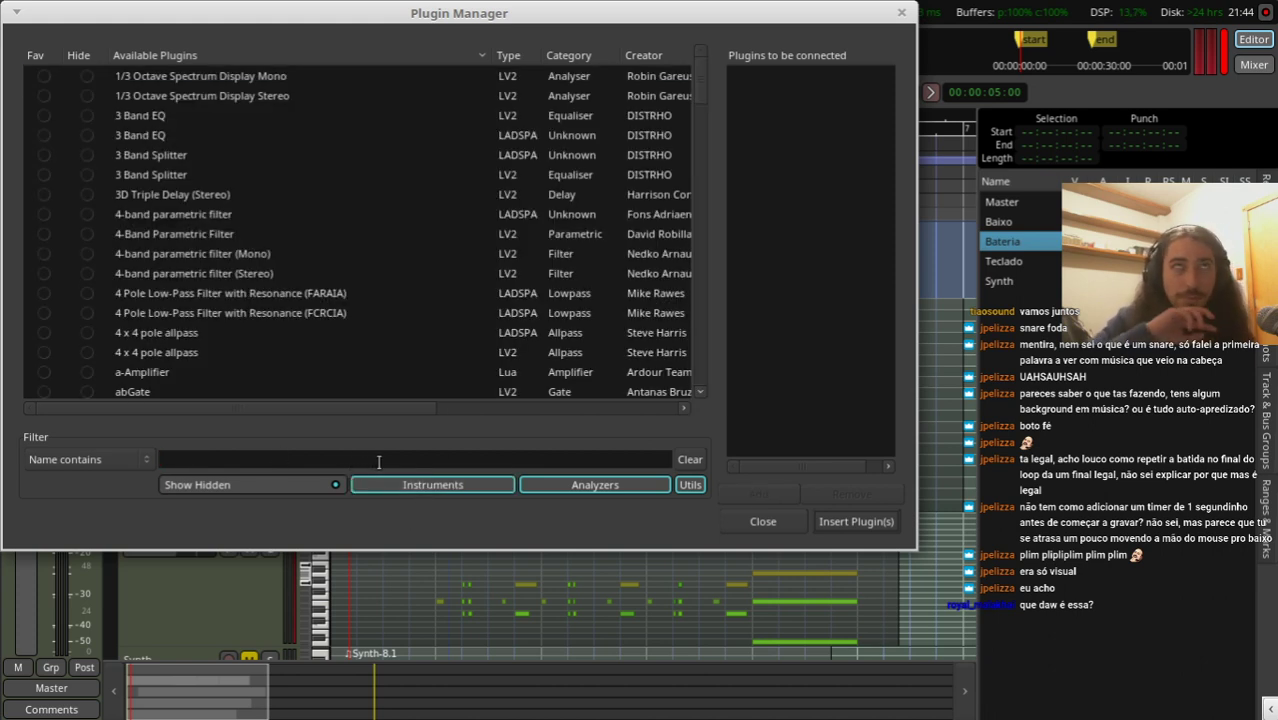
text(drum)
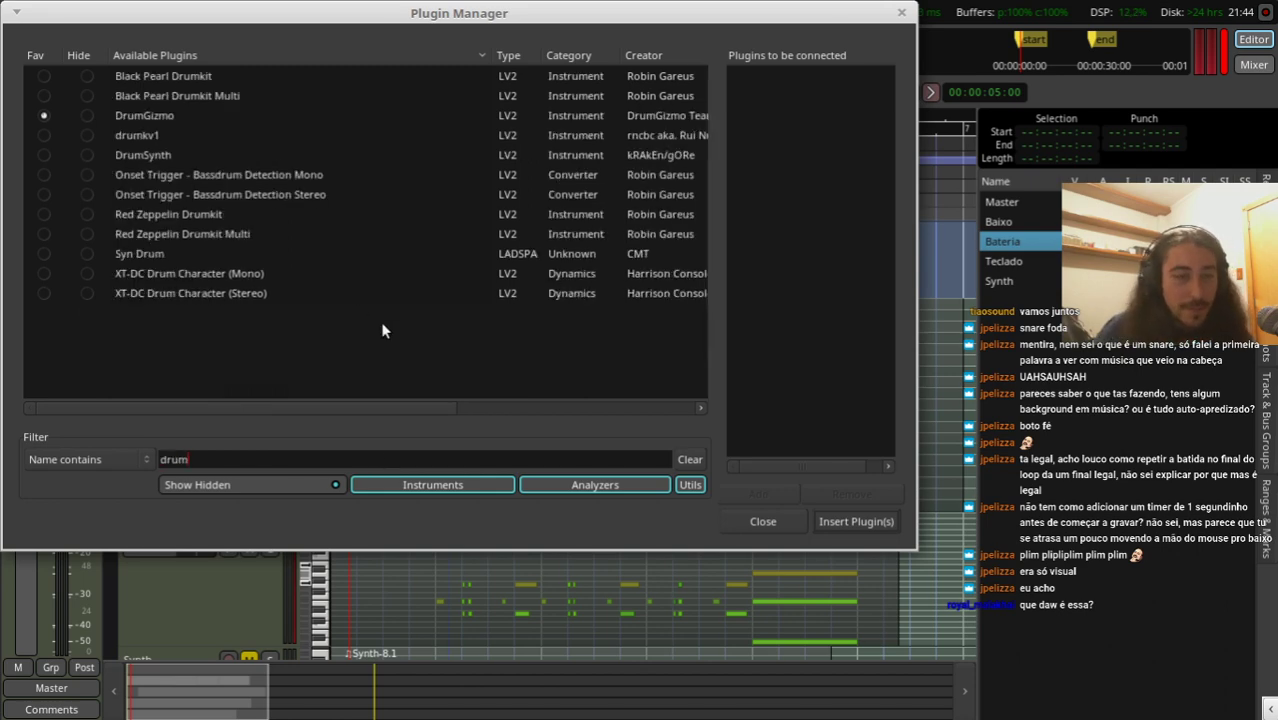
Step: Replace Bateria's Black Pearl Drumkit with drumkv1, copying the I/O map, and play the mix to try it
click(131, 157)
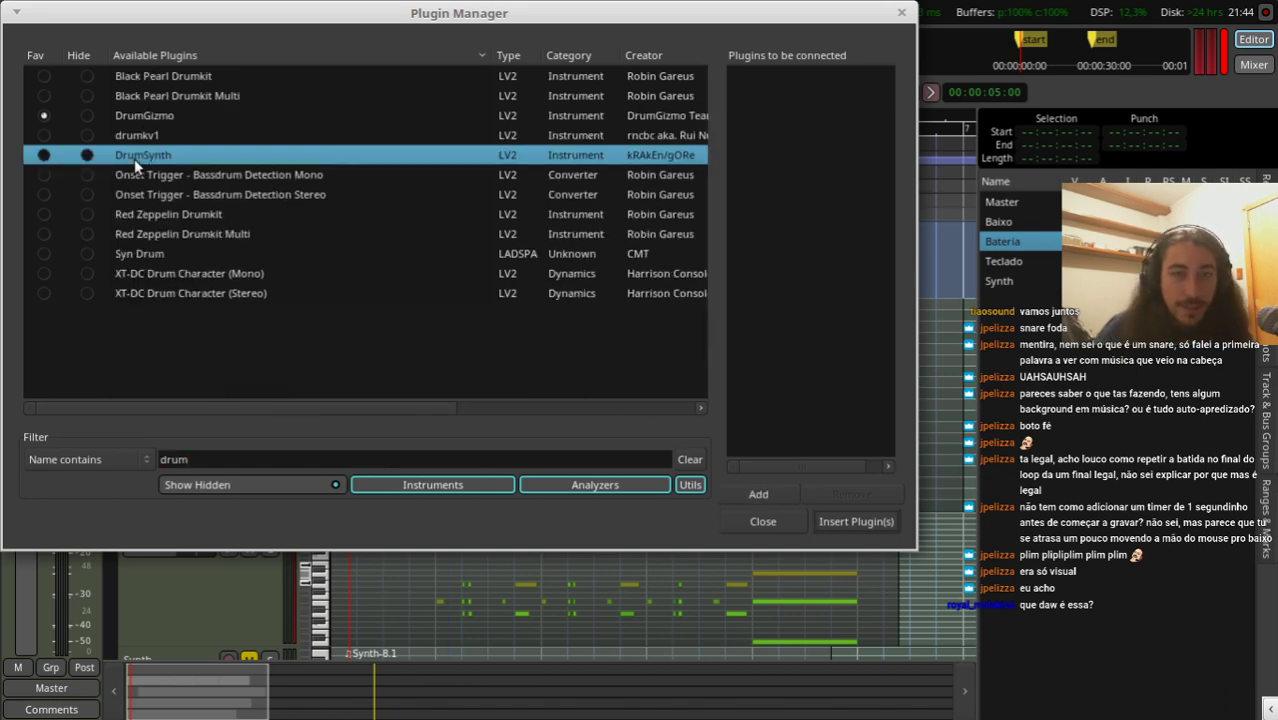
click(176, 135)
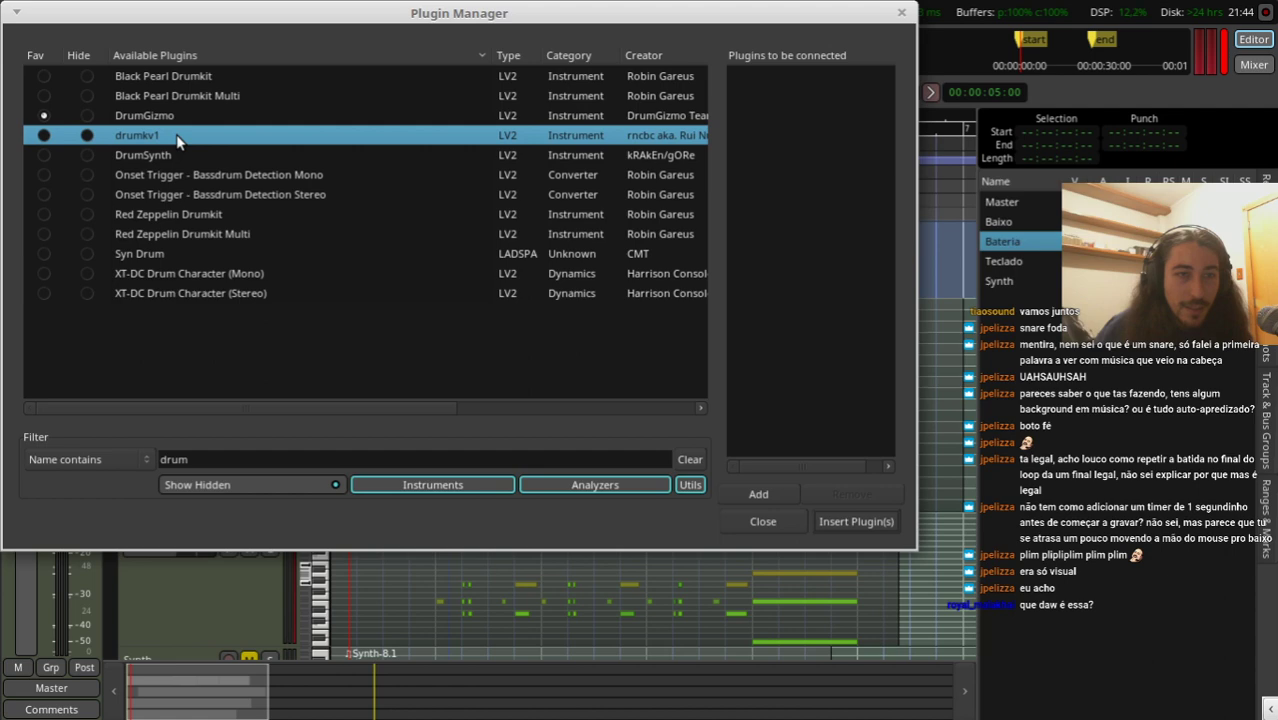
click(855, 518)
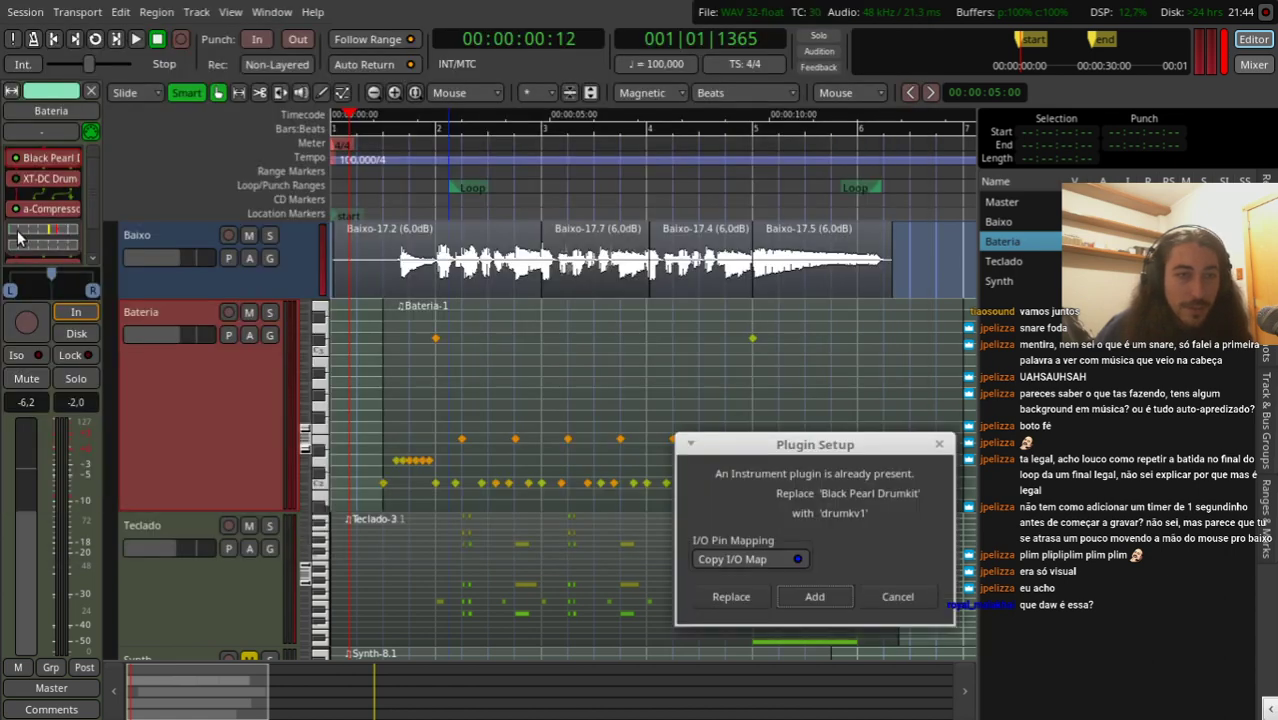
click(729, 597)
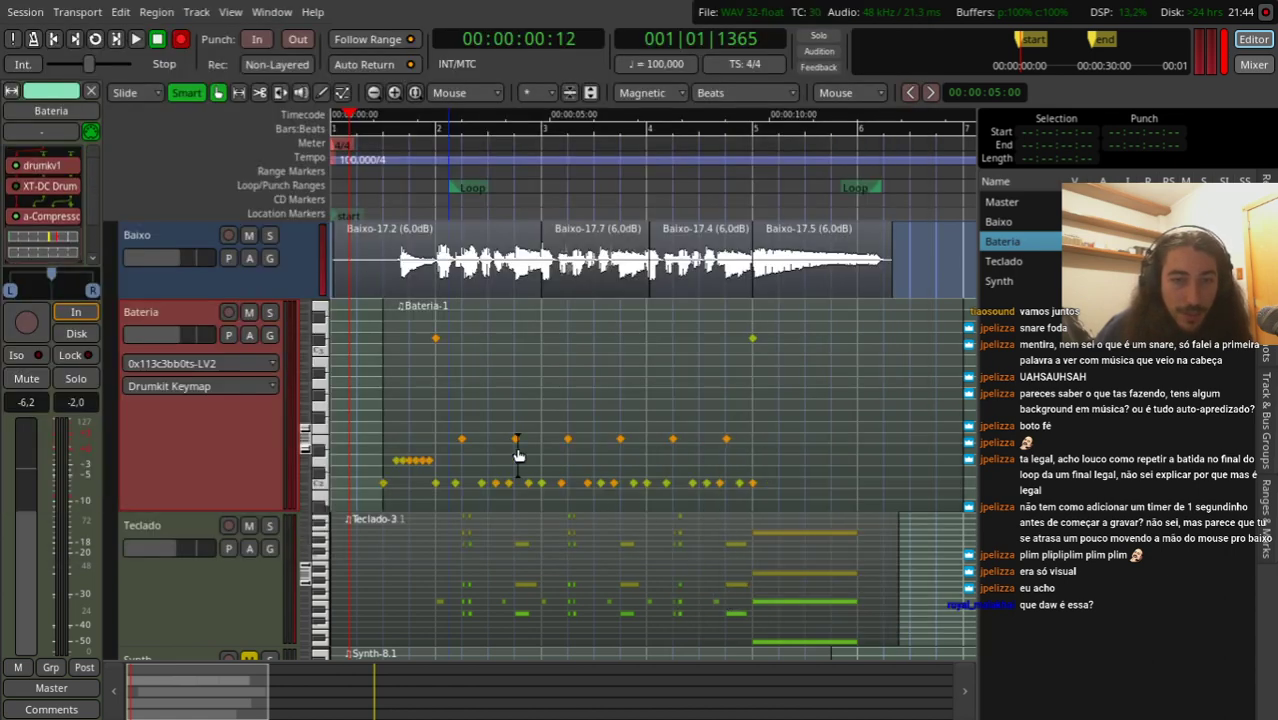
key(space)
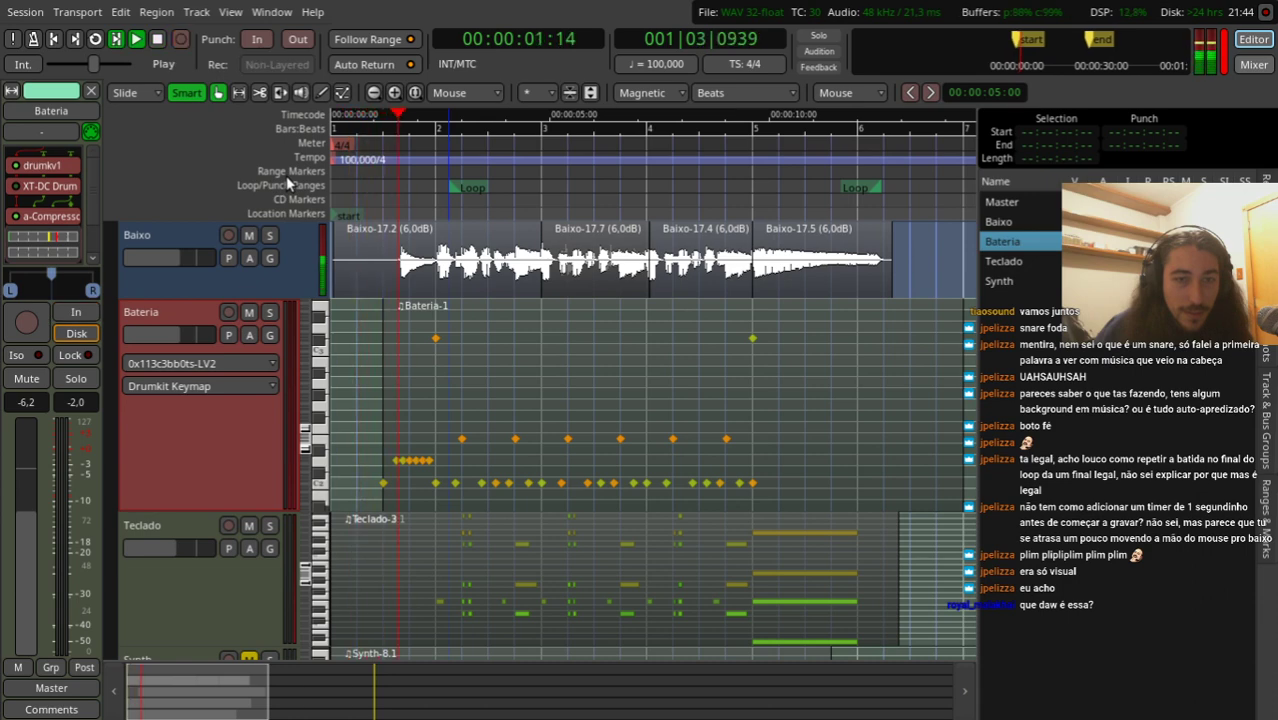
key(space)
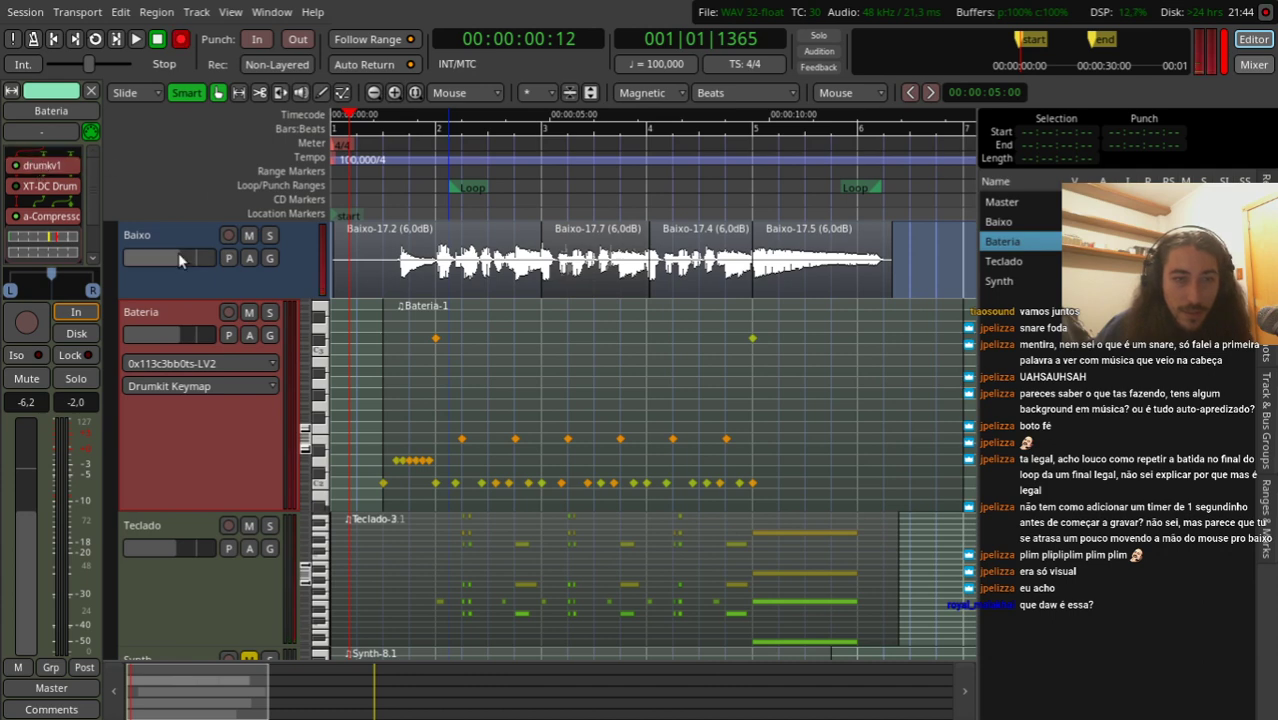
Step: Replace drumkv1 on the Bateria track with DrumSynth, copying the I/O map
right_click(65, 174)
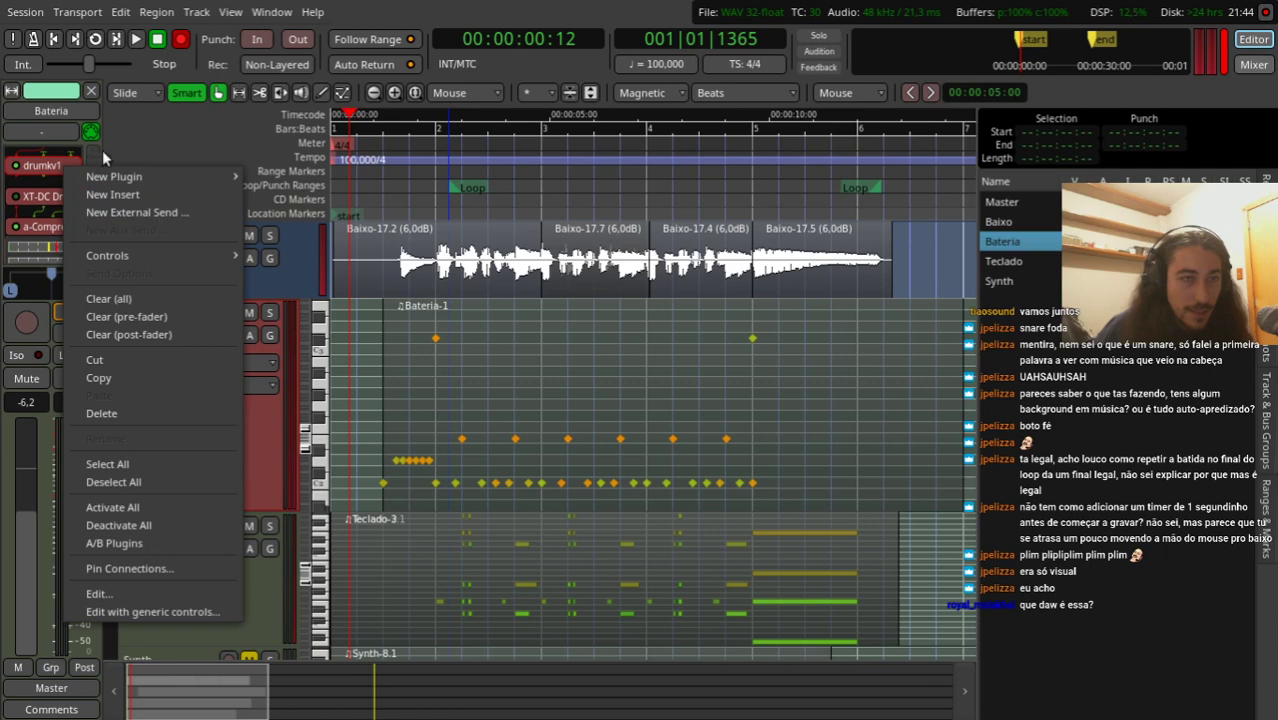
mouse_move(130, 177)
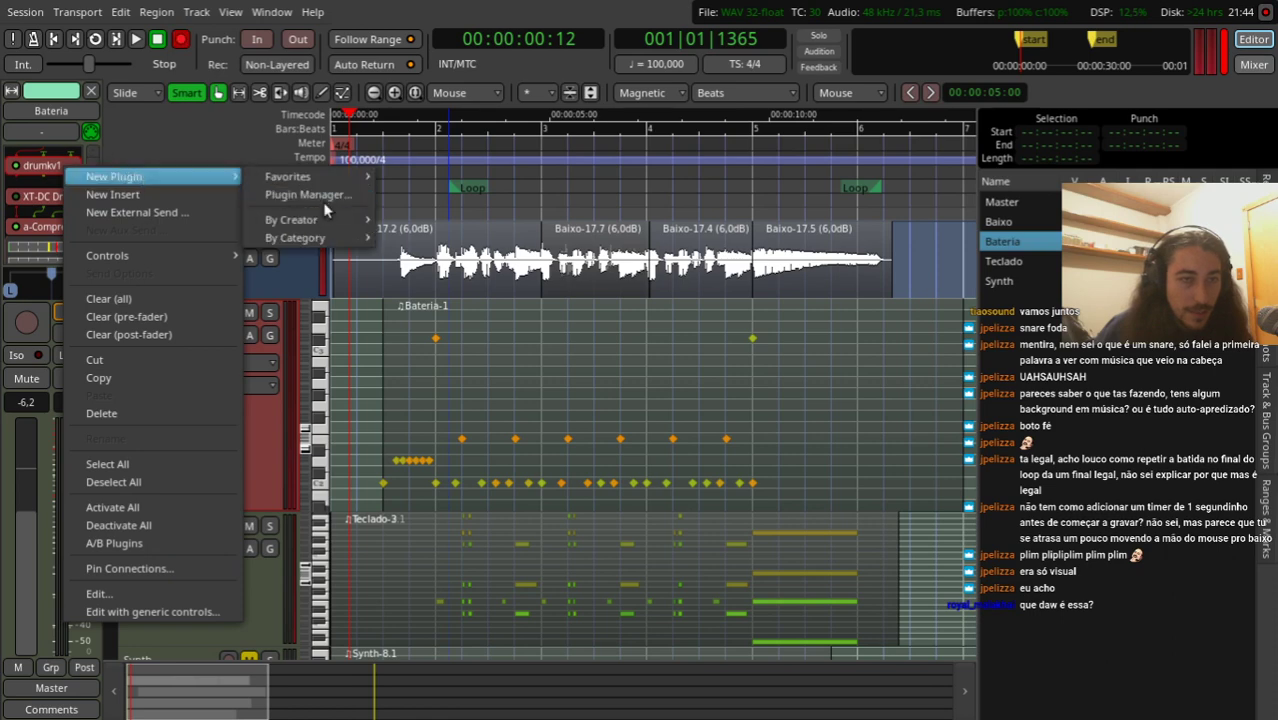
click(320, 196)
click(845, 516)
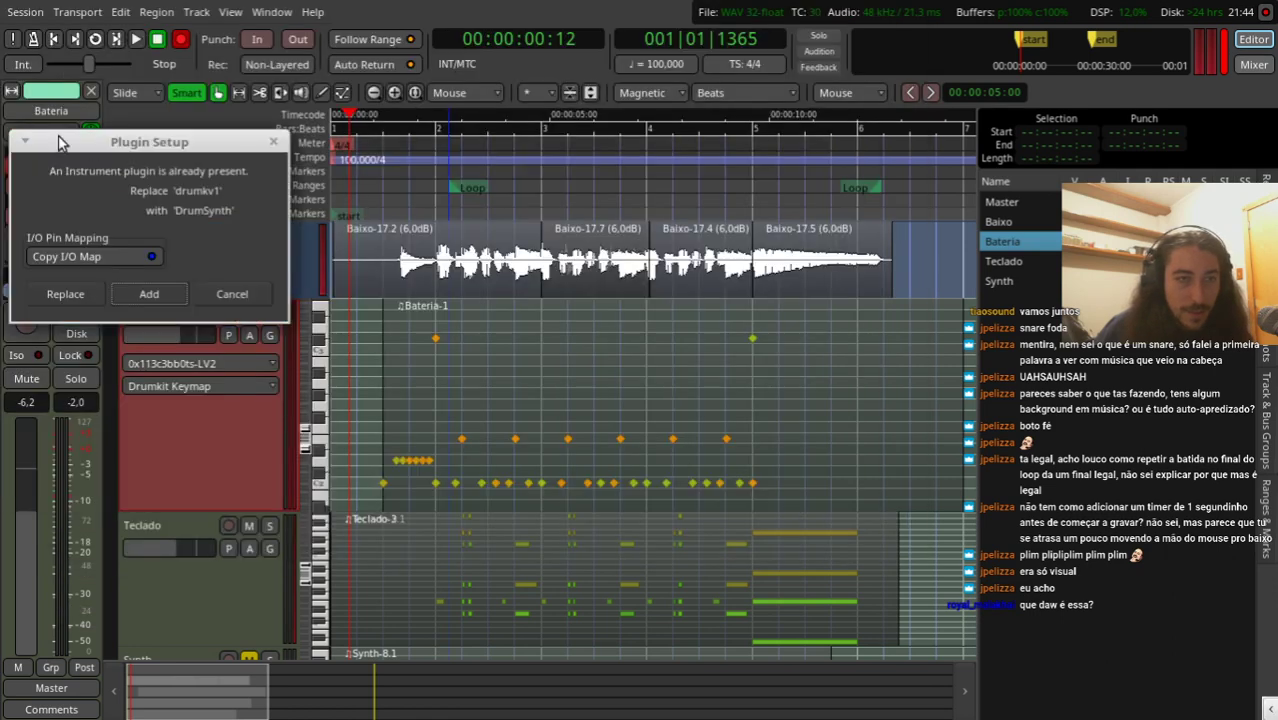
click(118, 289)
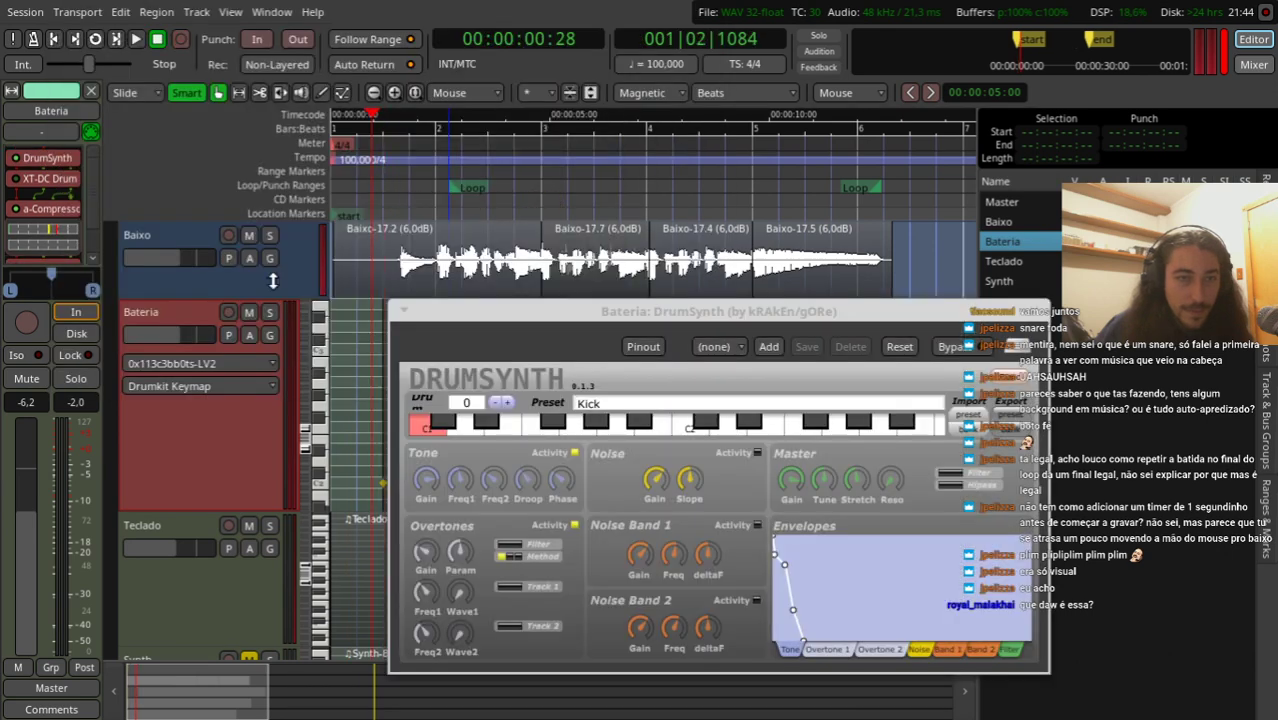
Step: Solo Bateria and play it with DrumSynth, moving the plugin window aside, then stop and close the window
click(269, 312)
key(space)
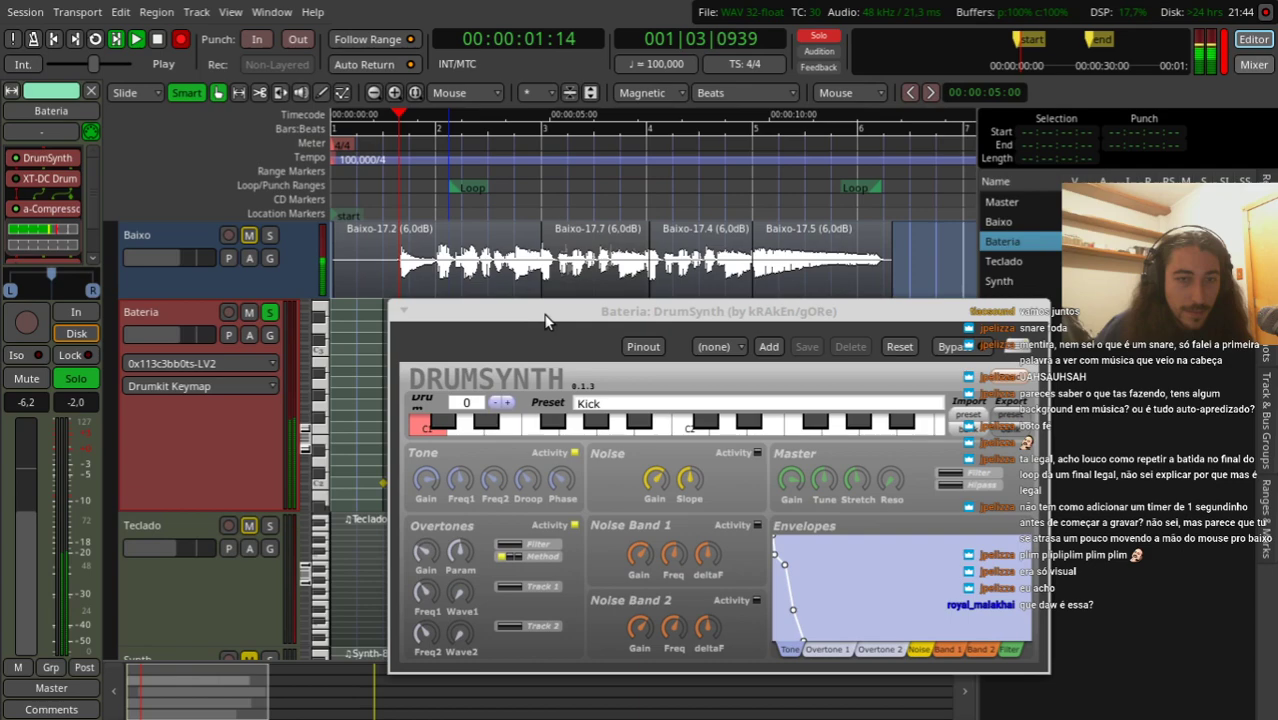
drag(545, 320, 397, 235)
key(space)
key(ctrl+w)
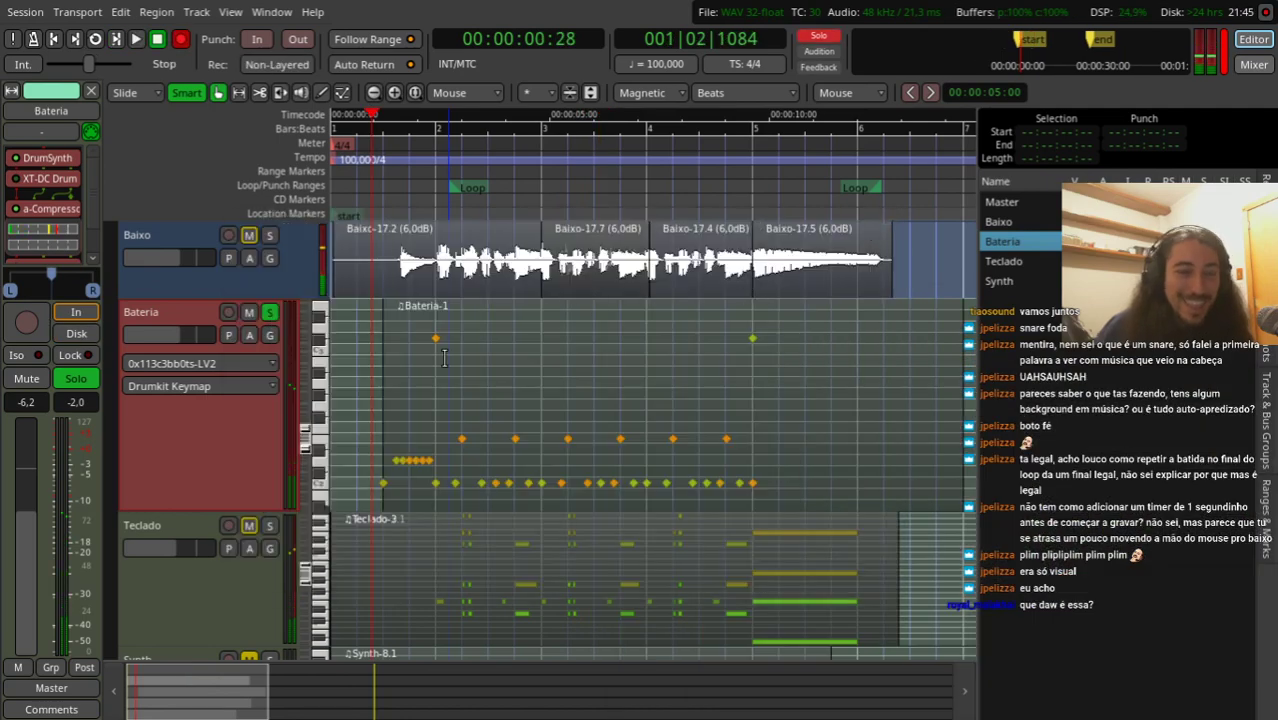
Step: Move Bateria's six snare notes from 40 SnareEdge down to 38 SnareCtr and play the soloed drums
key(equal)
key(e)
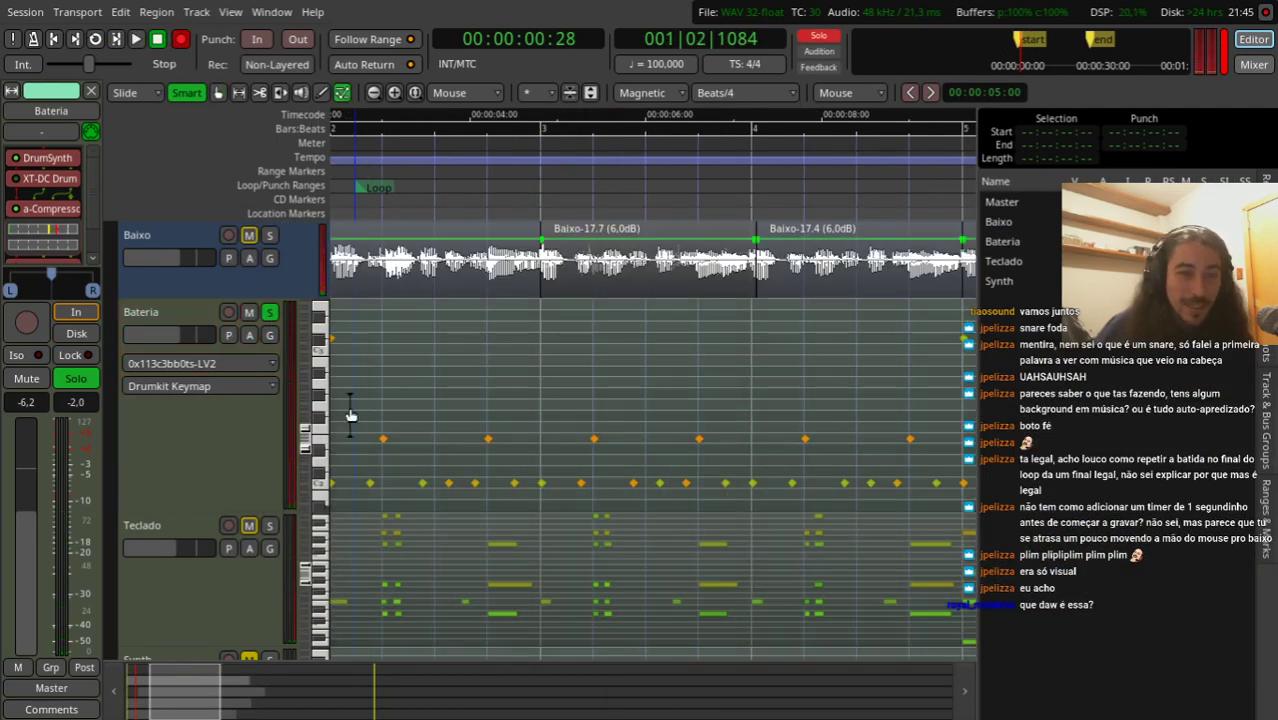
drag(370, 413, 968, 445)
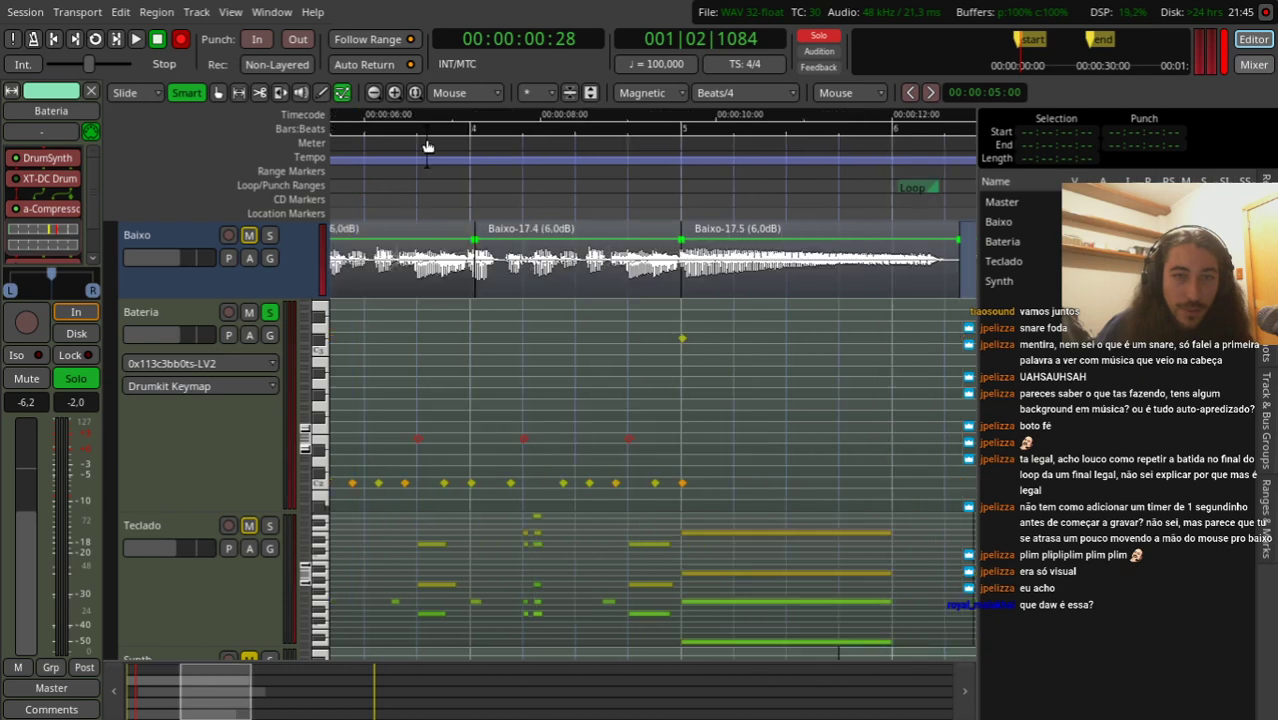
scroll(427, 147, left, 5)
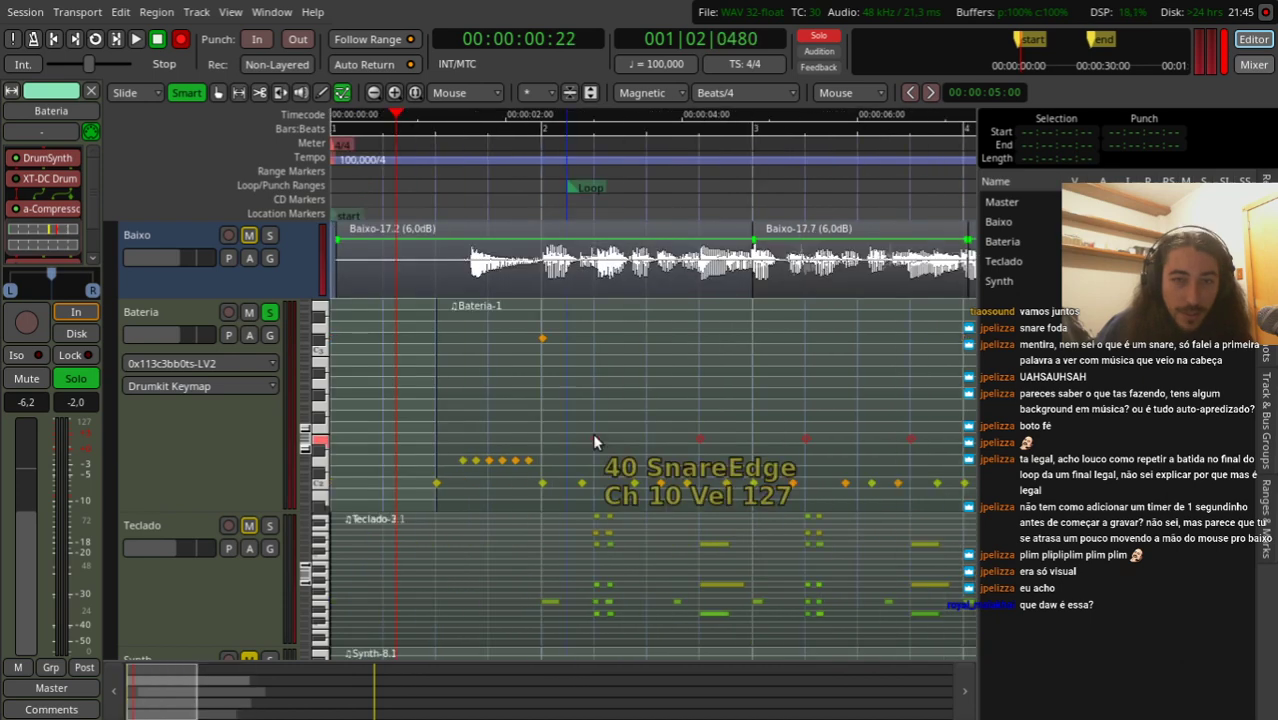
key(space)
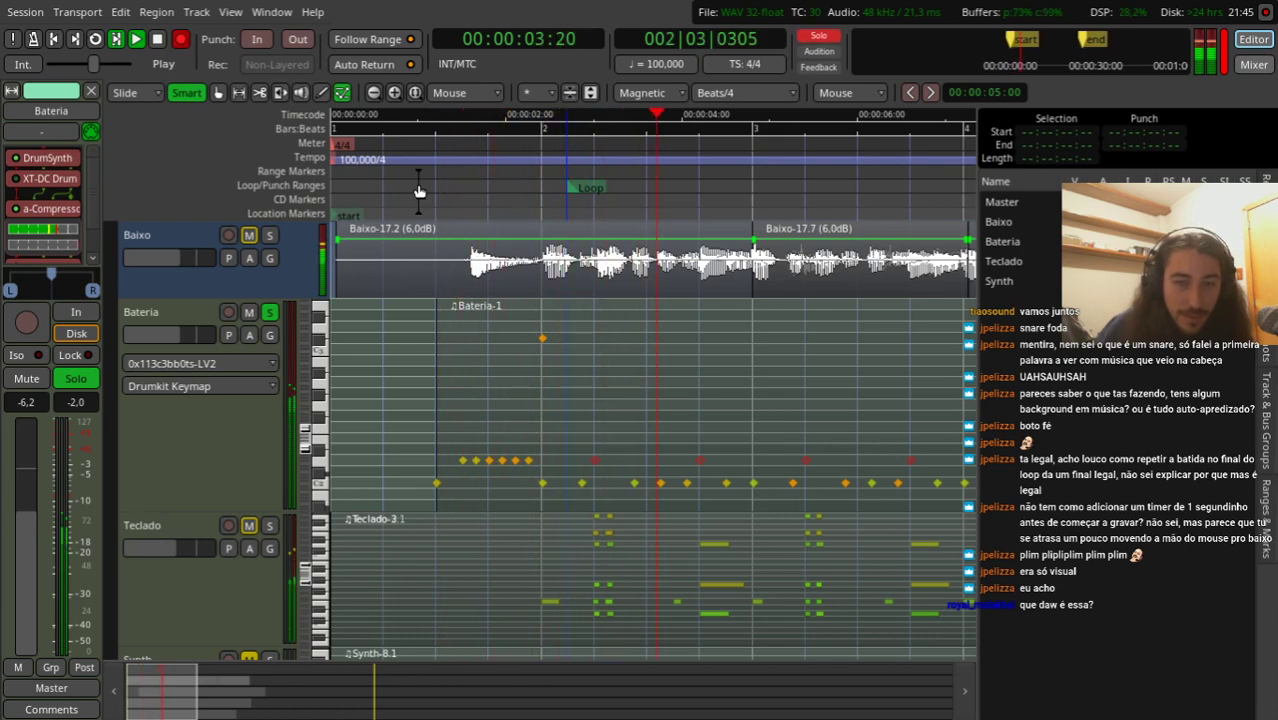
key(space)
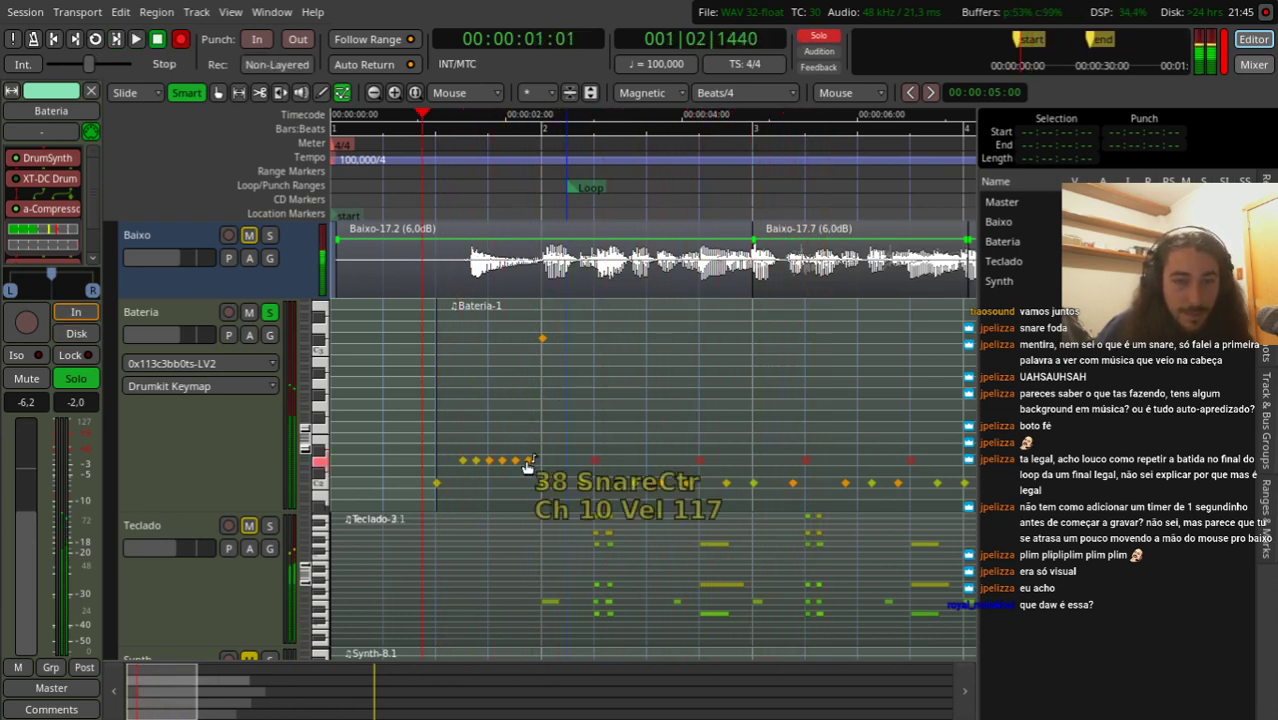
Step: Audition Bateria's kick and cymbal notes at bar 2 and replay the start of the soloed drums
click(542, 484)
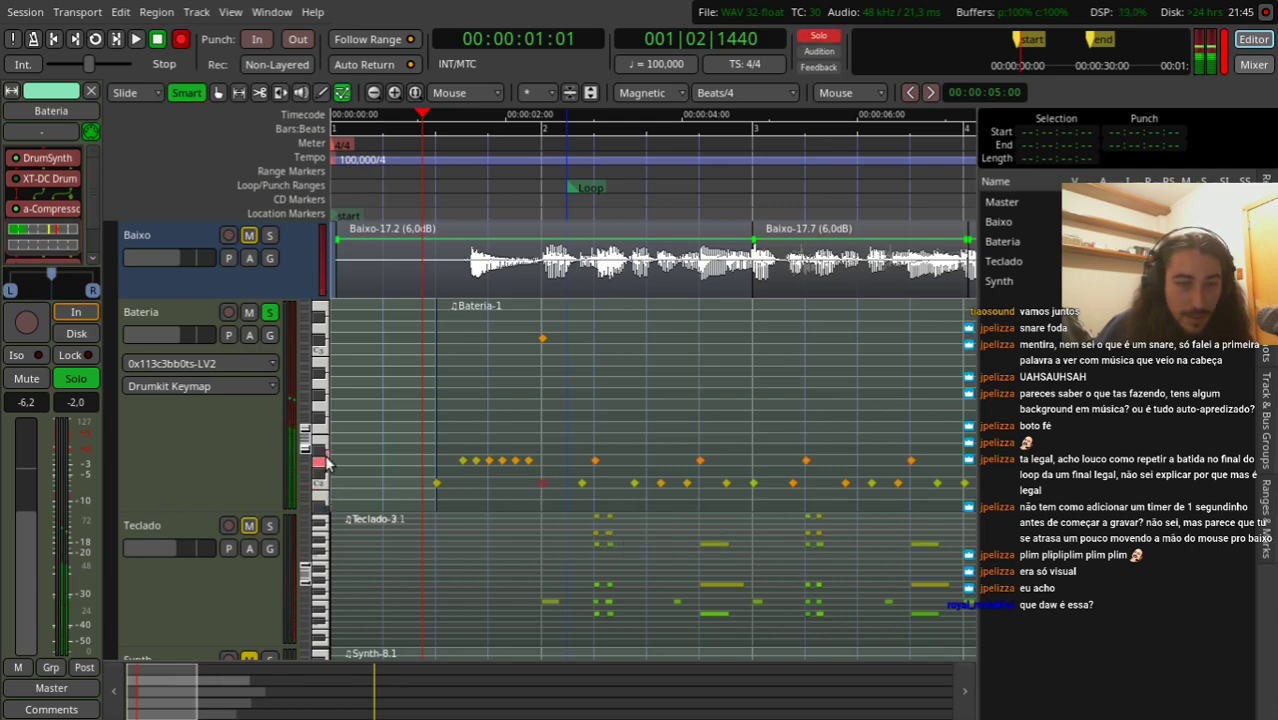
key(space)
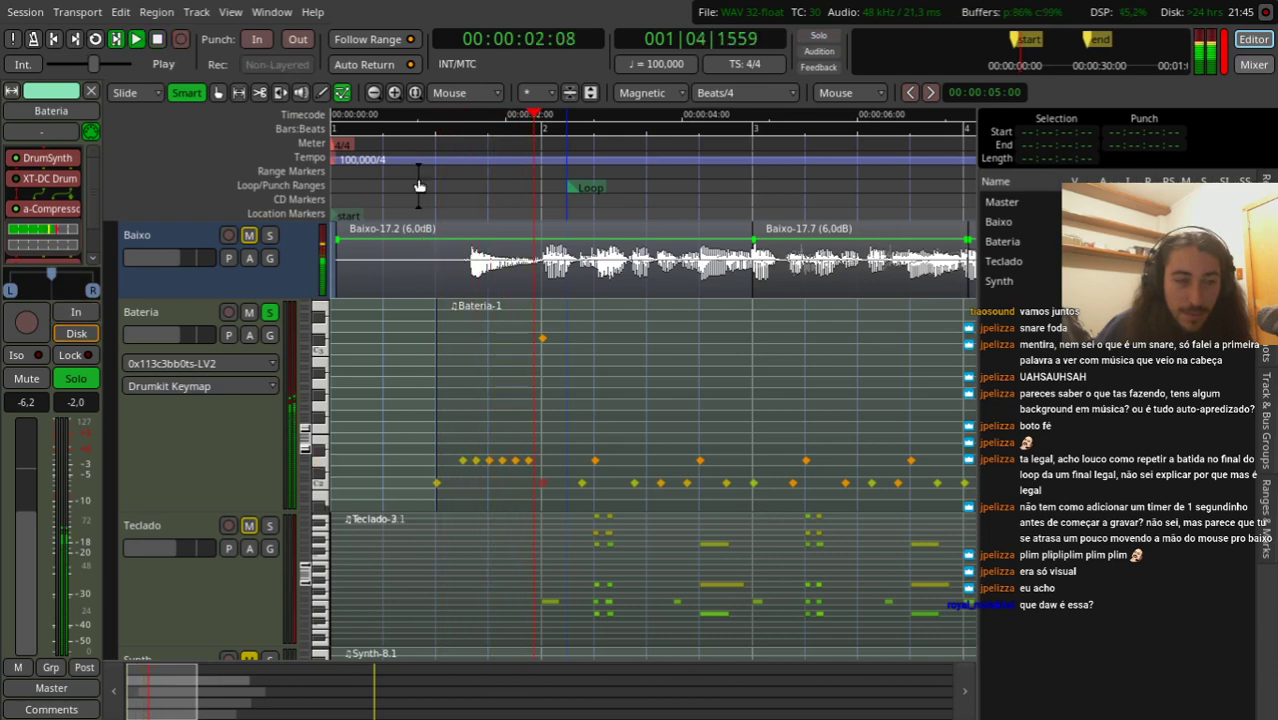
key(space)
click(543, 339)
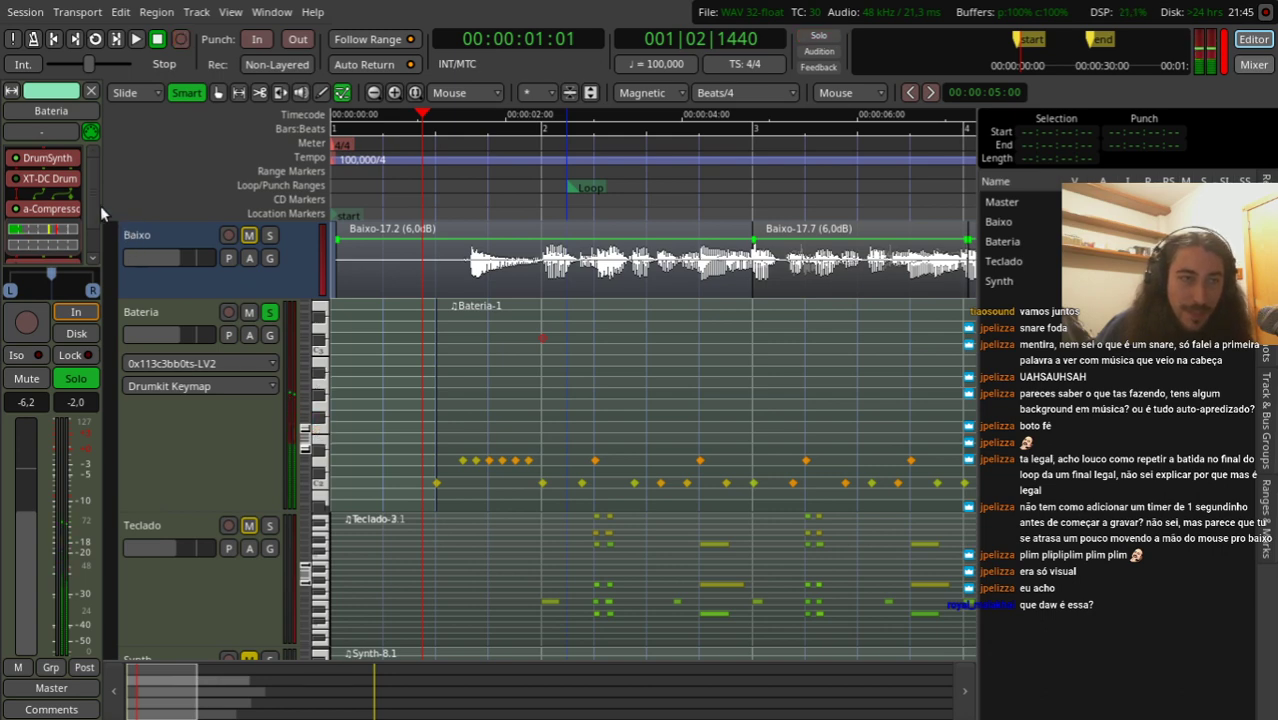
Step: Lower the wet level of Bateria's Tal-Reverb-II to -14.8 dB, close the plugin and play the drums
scroll(97, 217, down, 3)
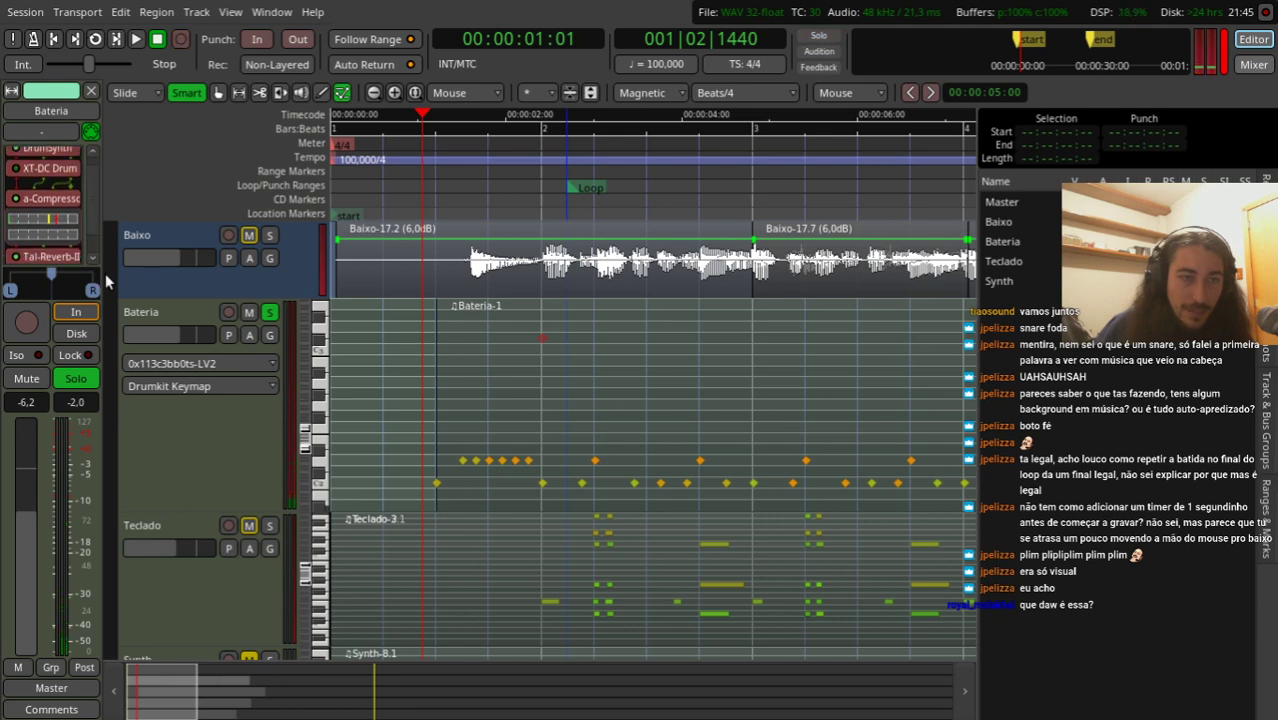
double_click(40, 255)
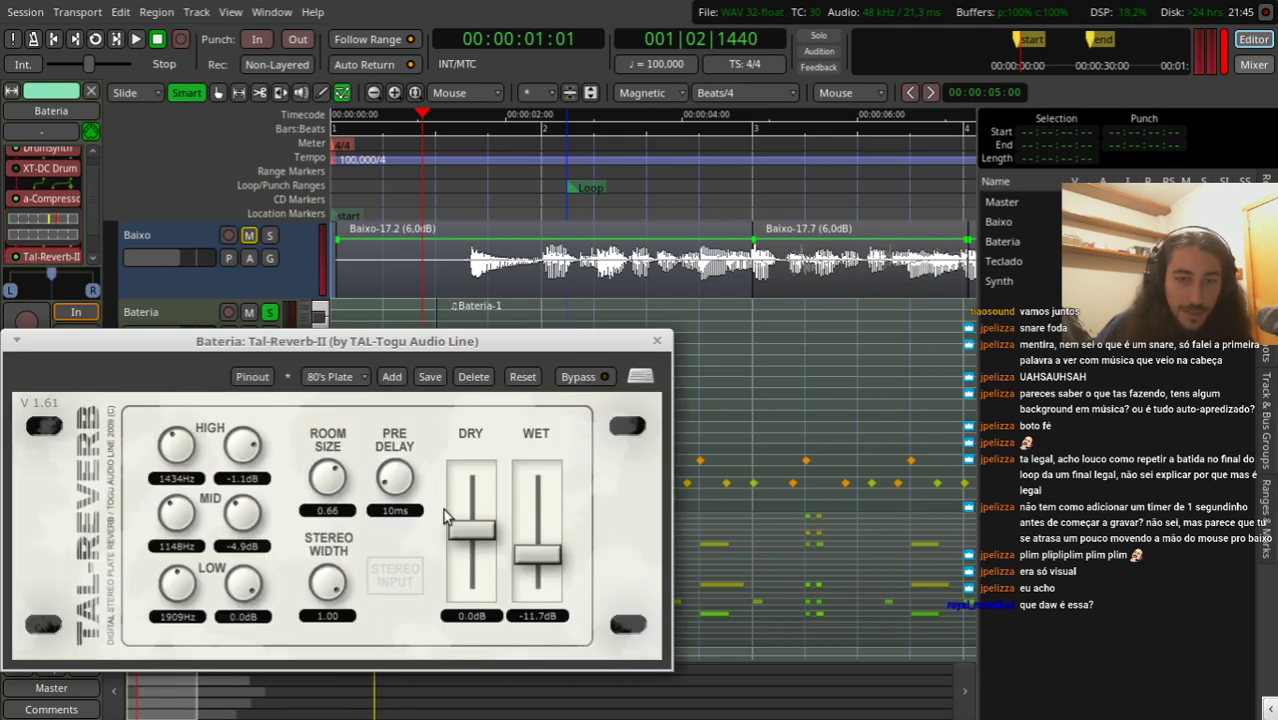
drag(531, 566, 529, 578)
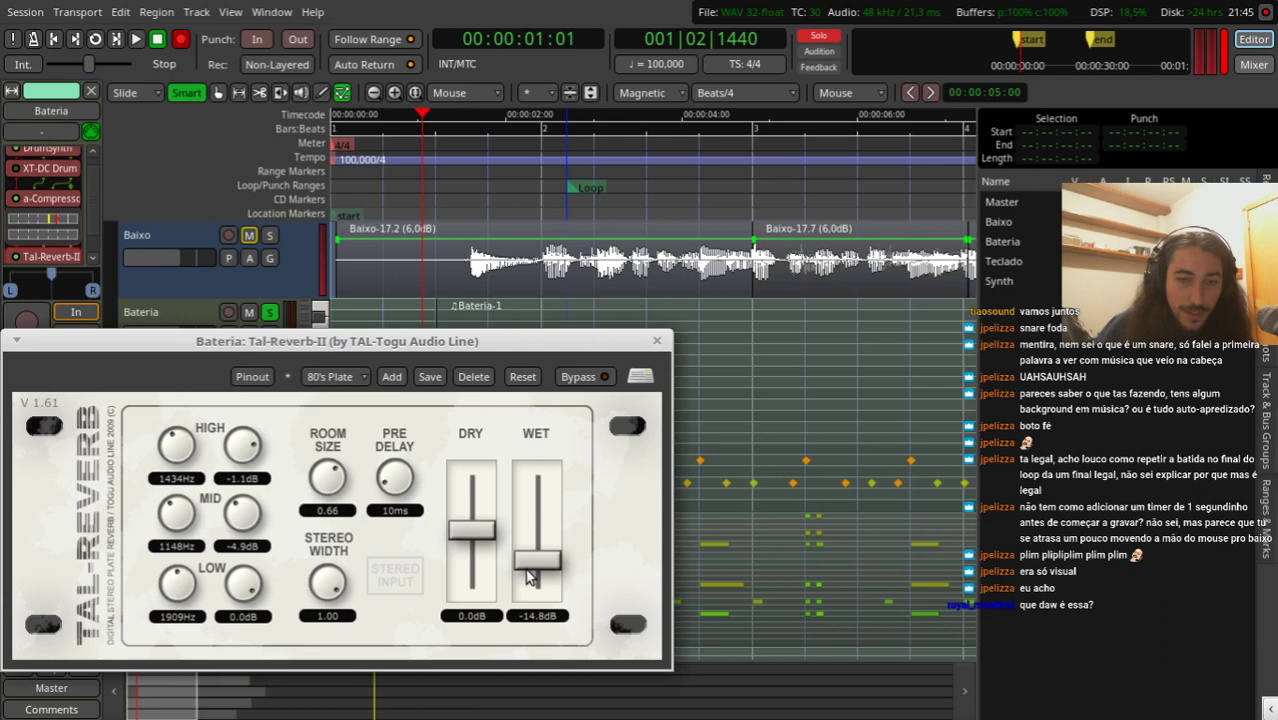
click(657, 341)
key(space)
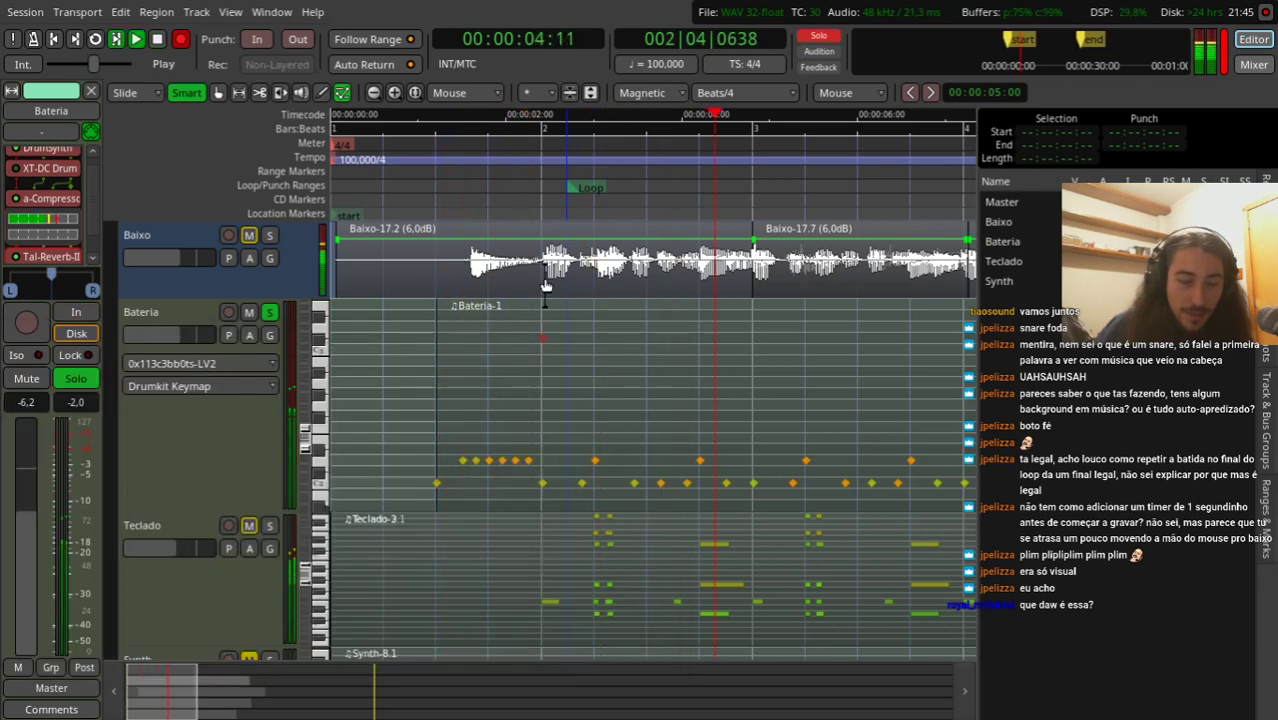
key(space)
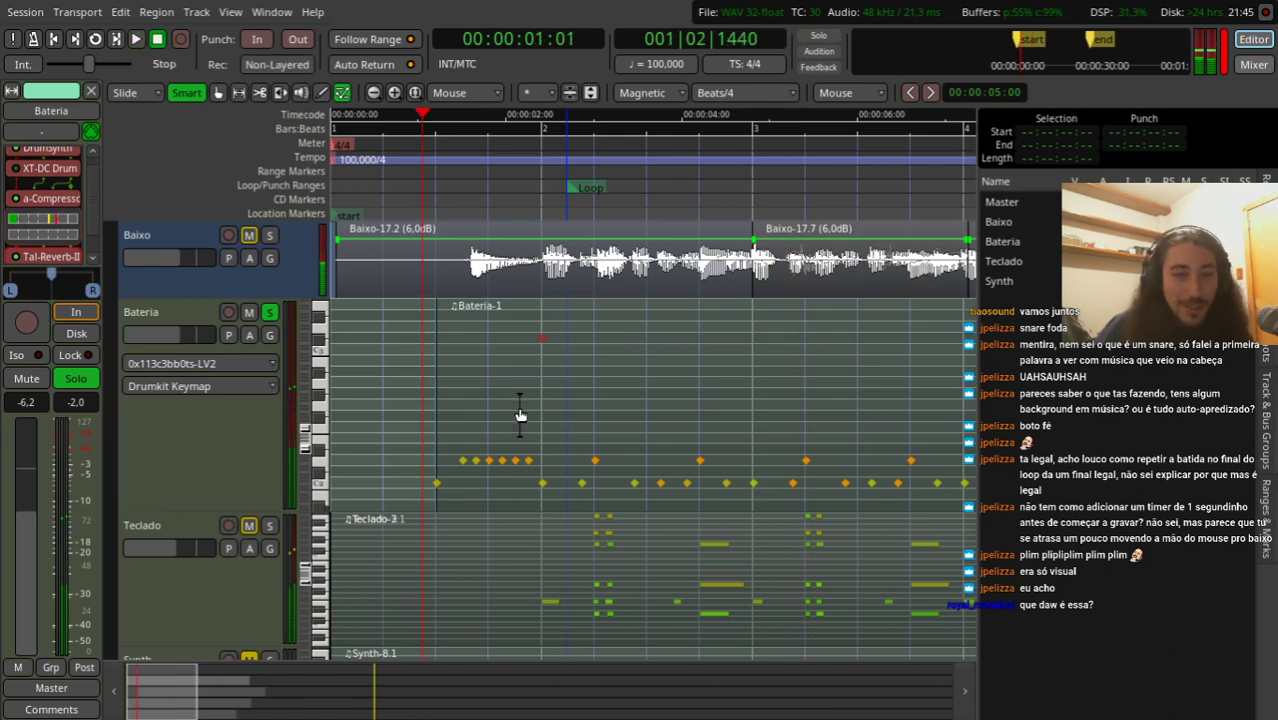
Step: Solo Baixo together with Bateria and play the bass and drums through the loop
click(270, 236)
key(shift+space)
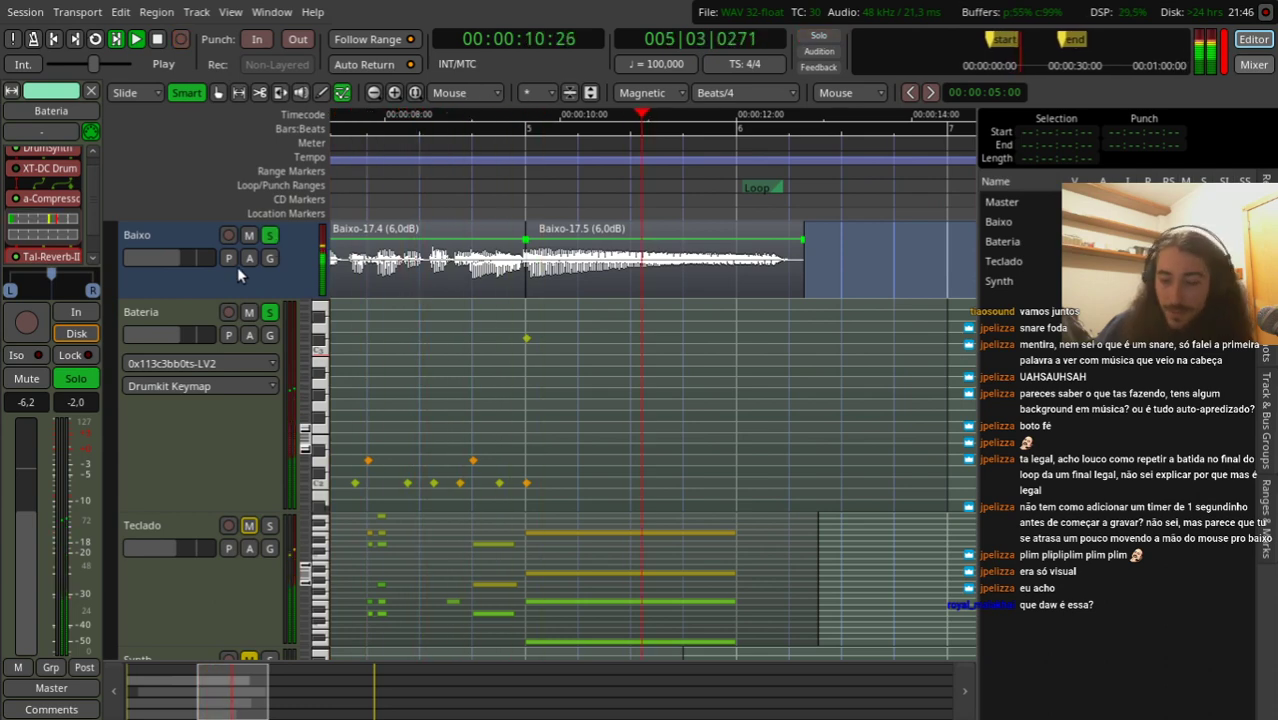
key(space)
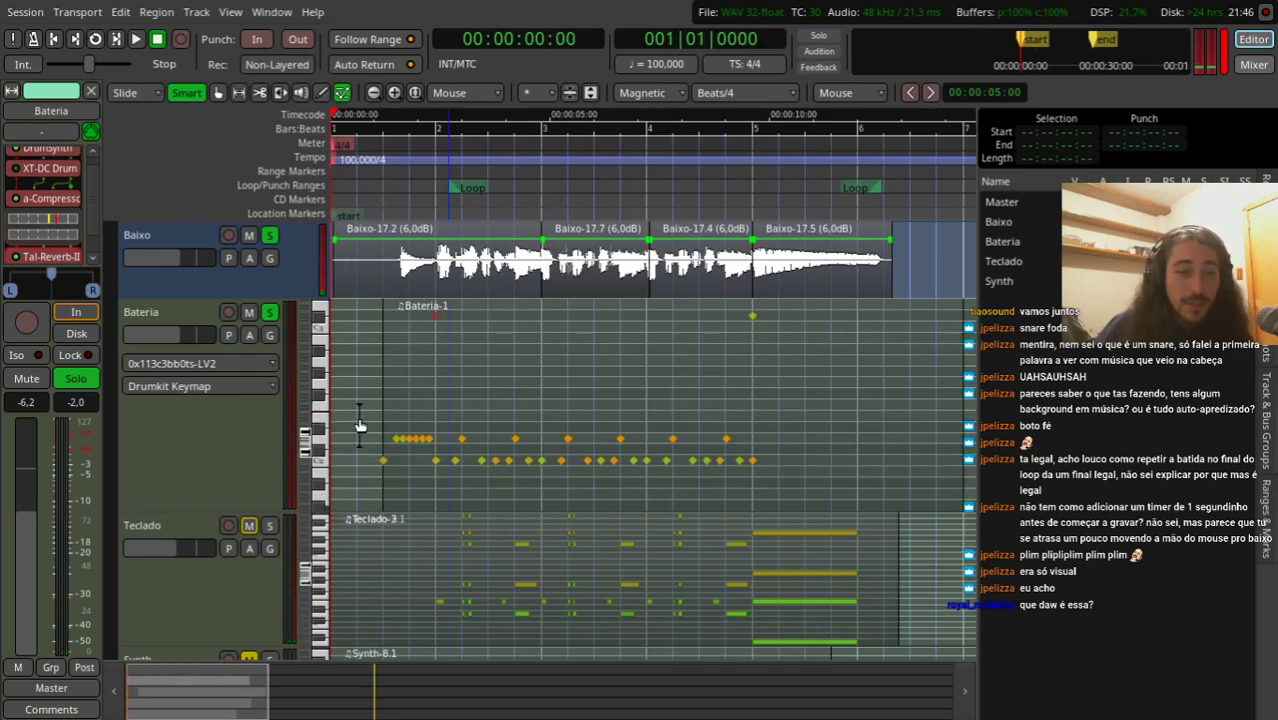
Step: Remove the solo from Bateria and Baixo and play the whole mix from the start
scroll(358, 420, up, 1)
click(269, 373)
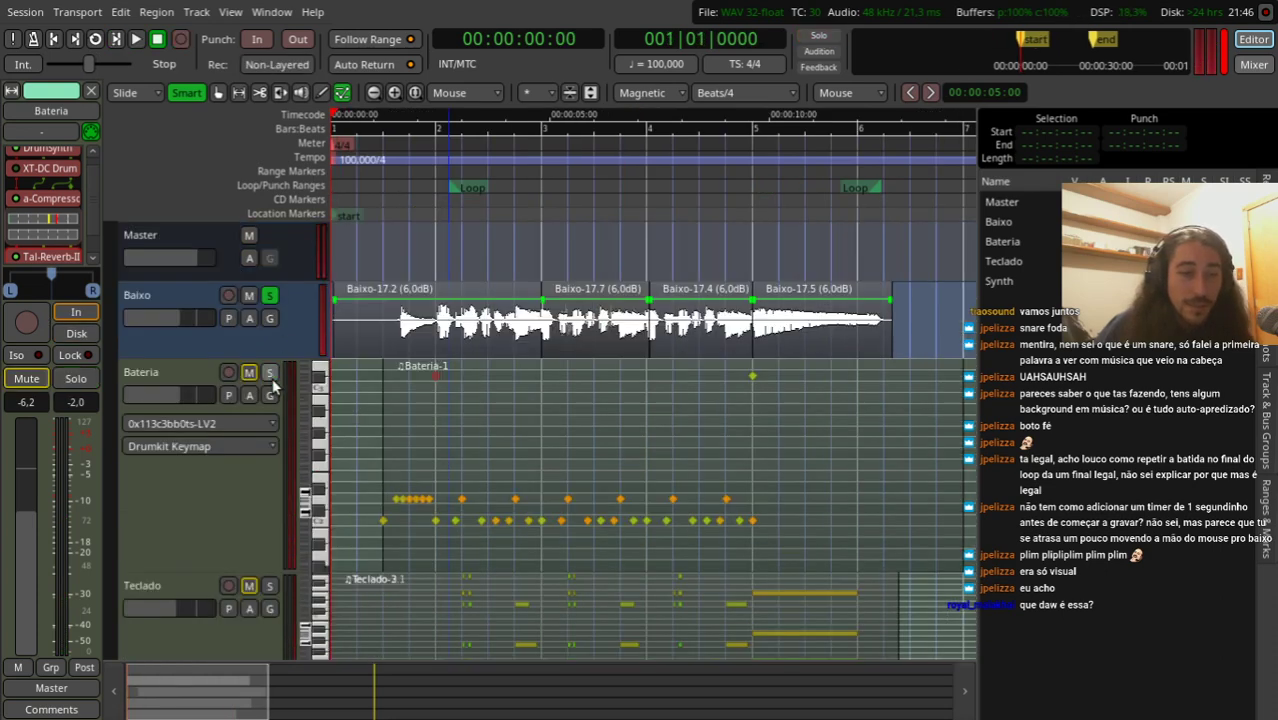
click(270, 296)
scroll(340, 420, down, 2)
key(space)
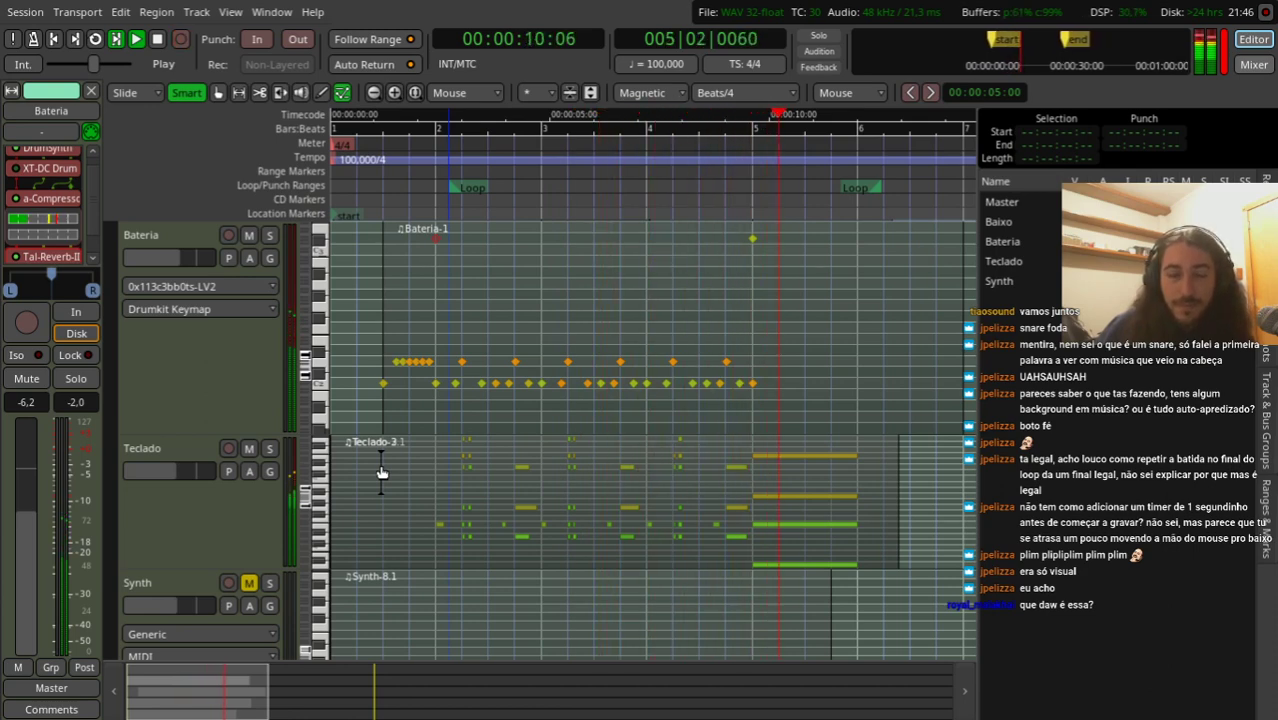
key(space)
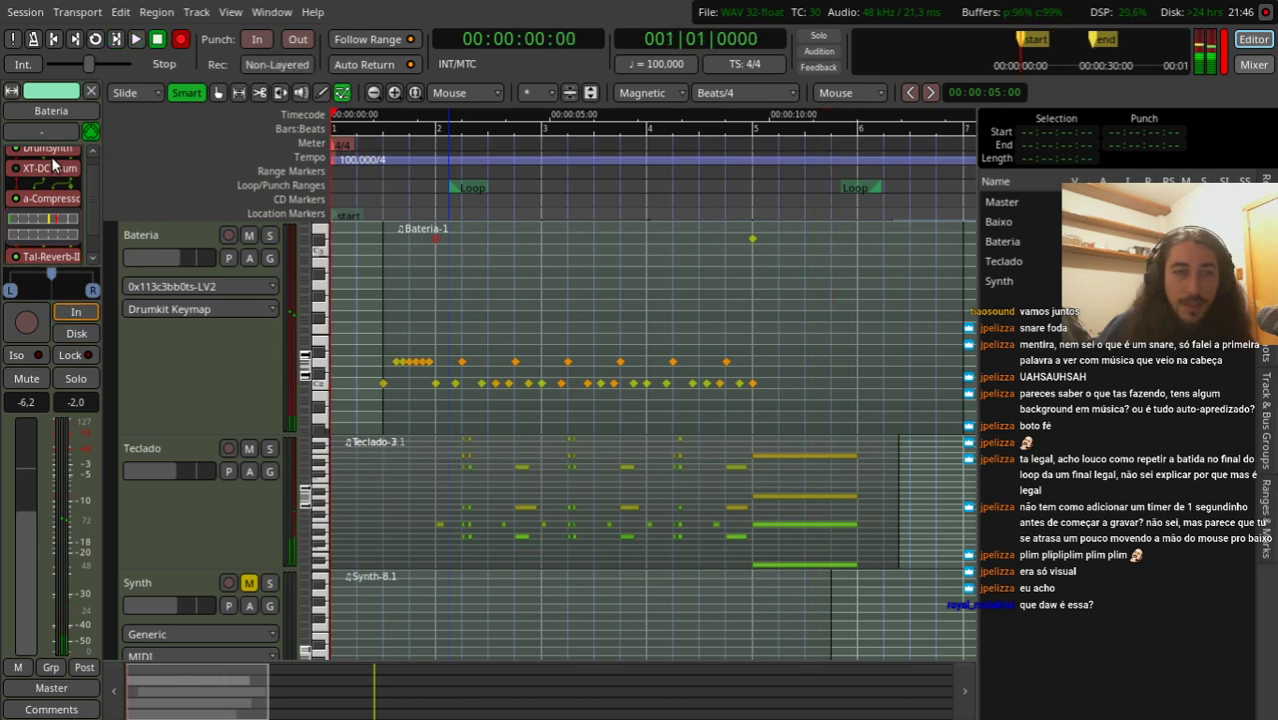
Step: Replace DrumSynth on the Bateria track with Red Zeppelin Drumkit, copying the I/O map, and play the mix briefly
scroll(98, 187, up, 2)
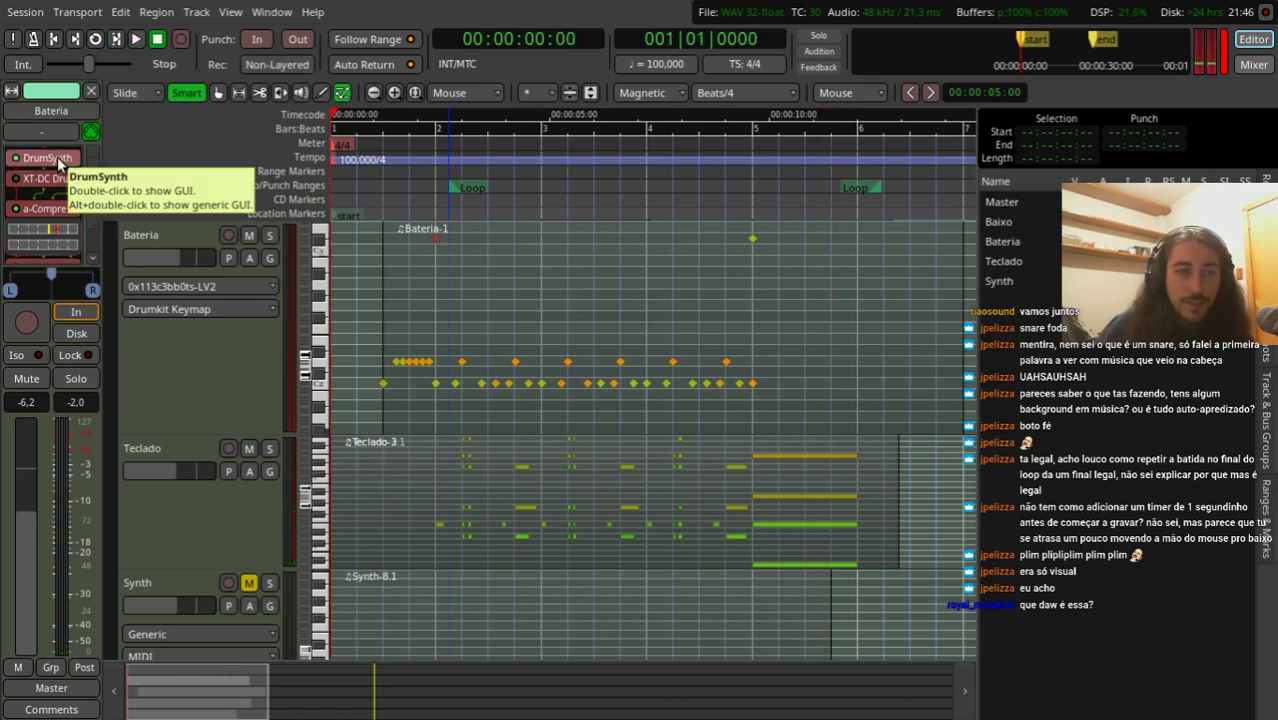
right_click(74, 164)
mouse_move(220, 167)
click(352, 186)
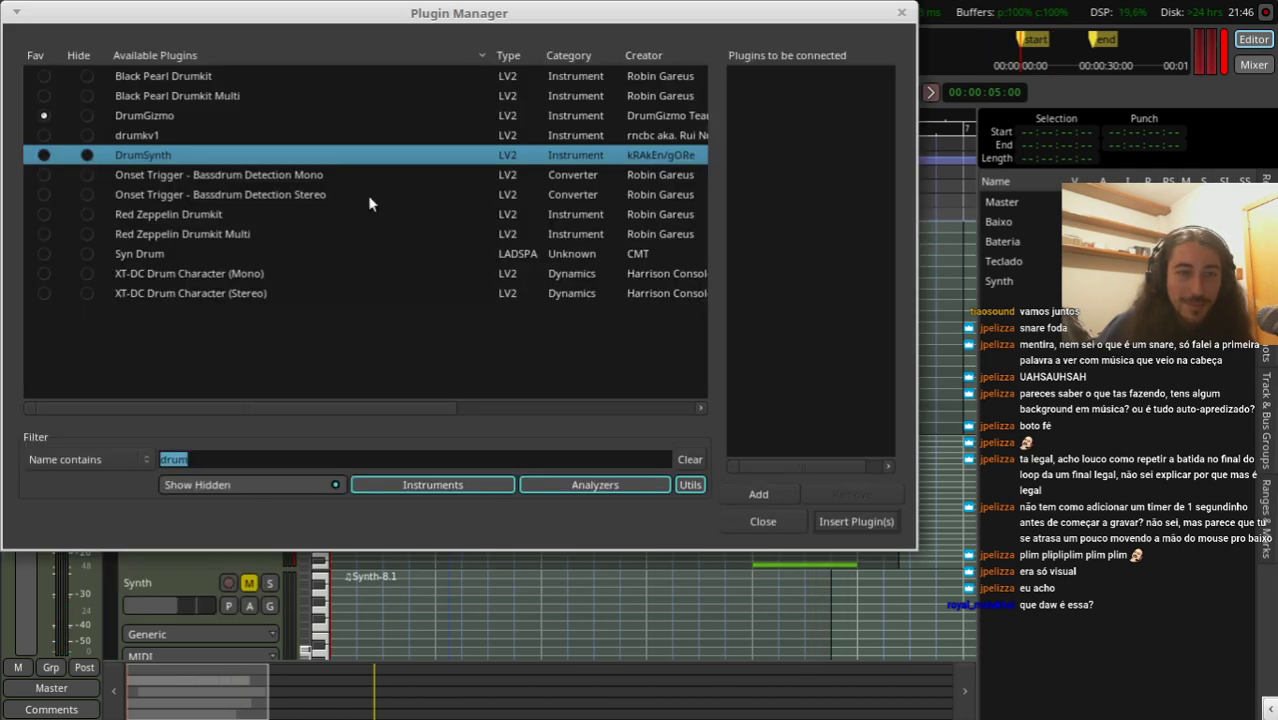
click(172, 217)
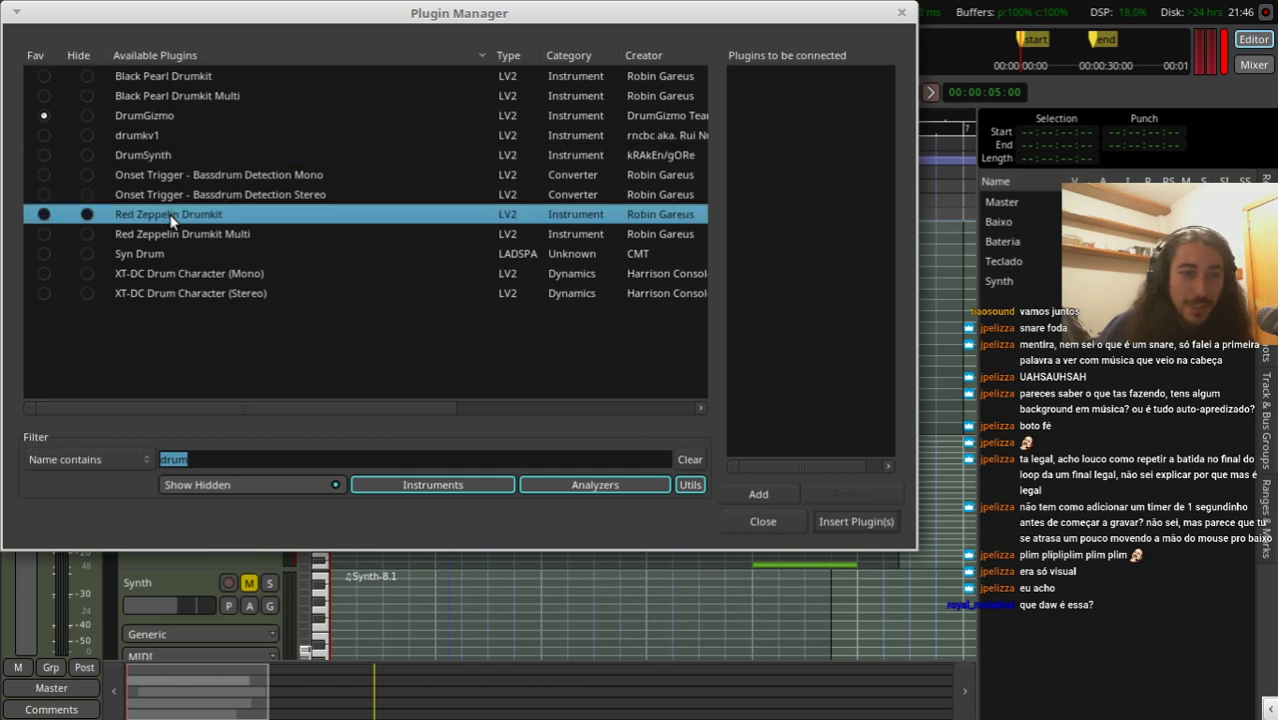
click(855, 521)
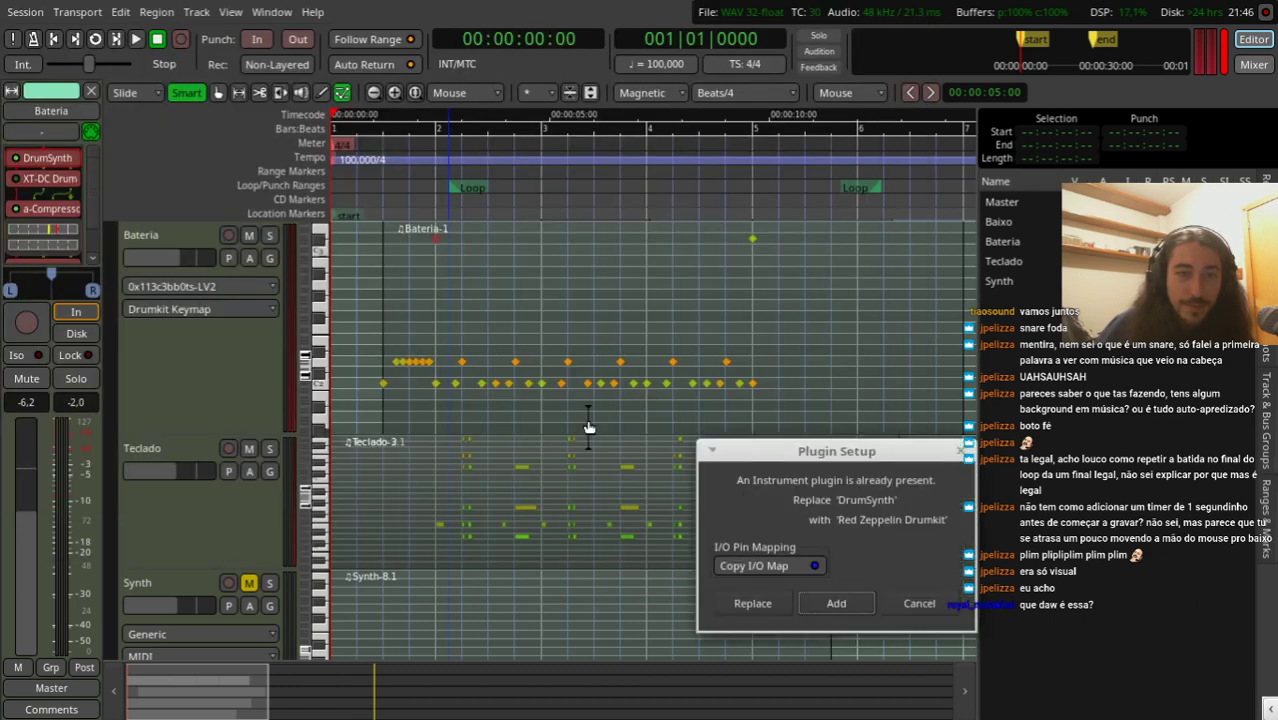
click(752, 603)
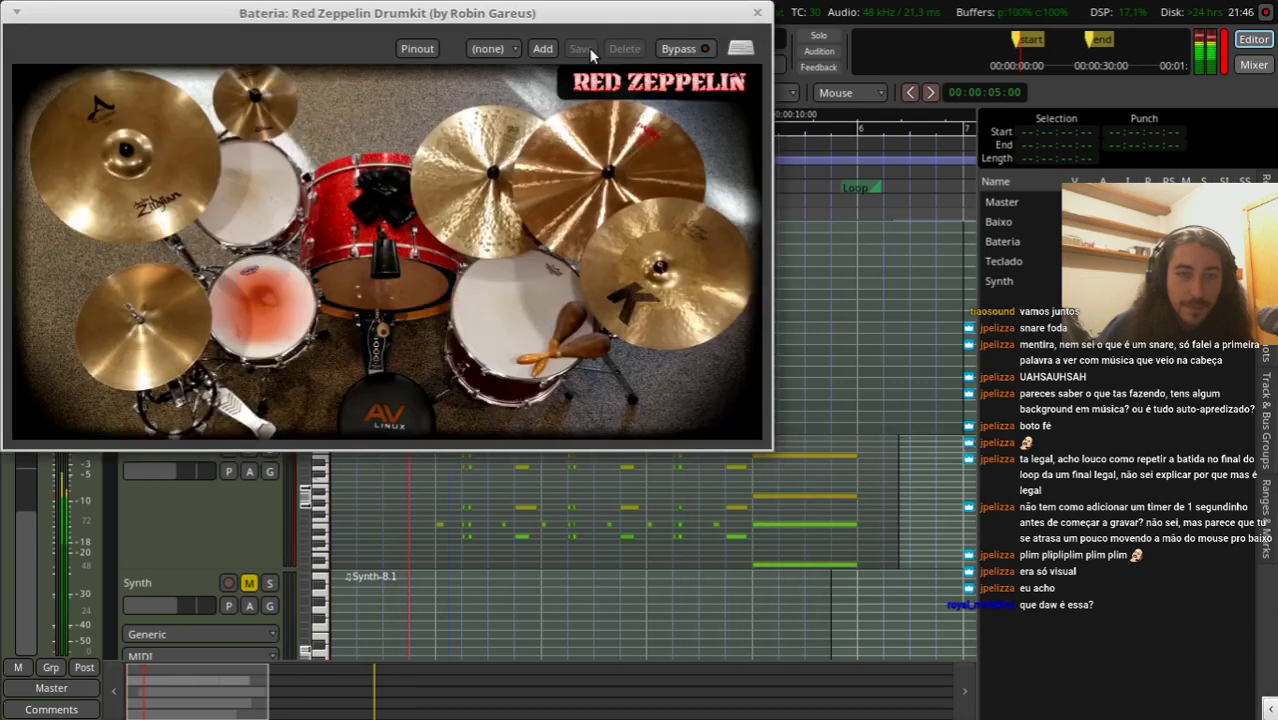
click(757, 17)
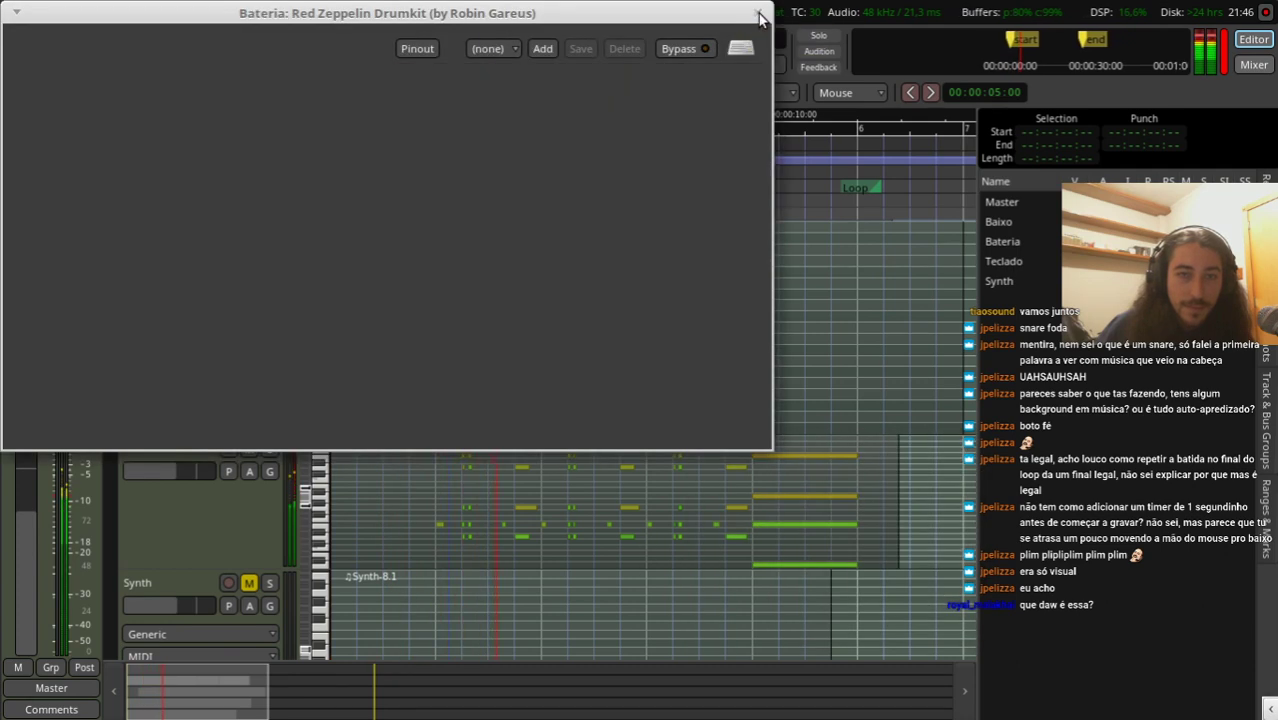
key(space)
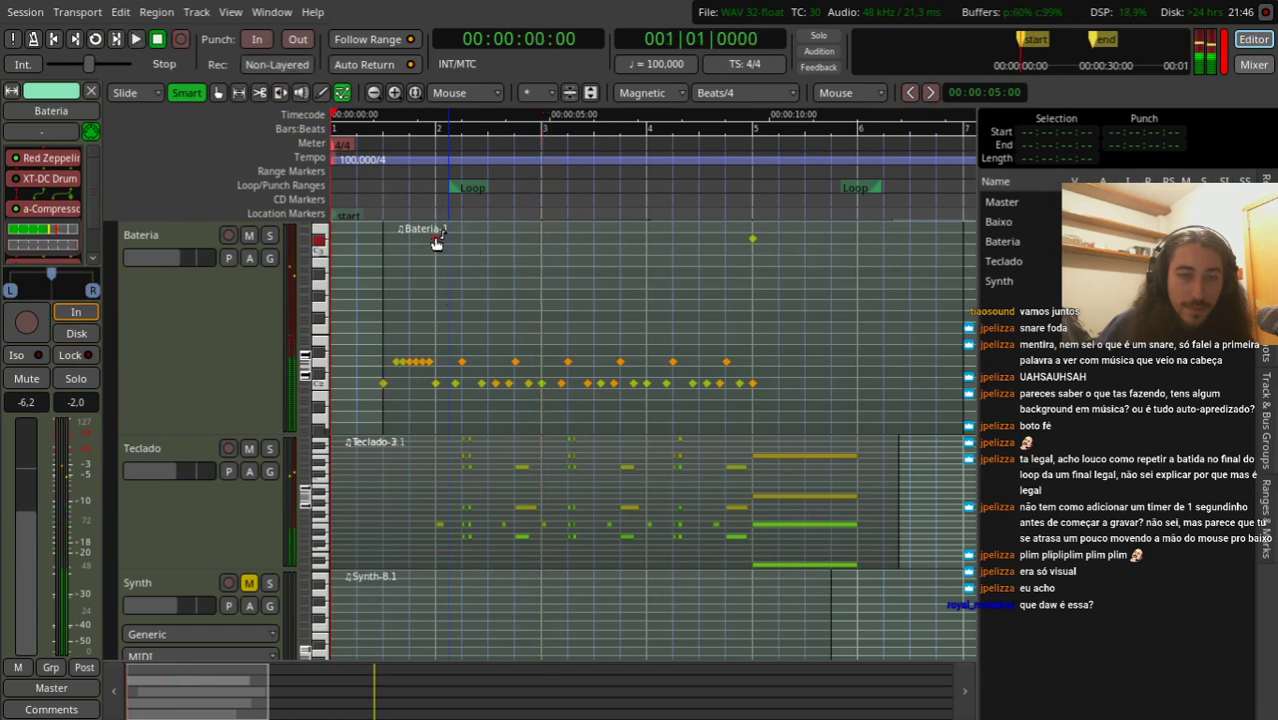
Step: Lower the velocity of Bateria's cymbal note at bar 2 to 77 and play the mix to check it
scroll(436, 243, down, 1)
scroll(434, 237, down, 2)
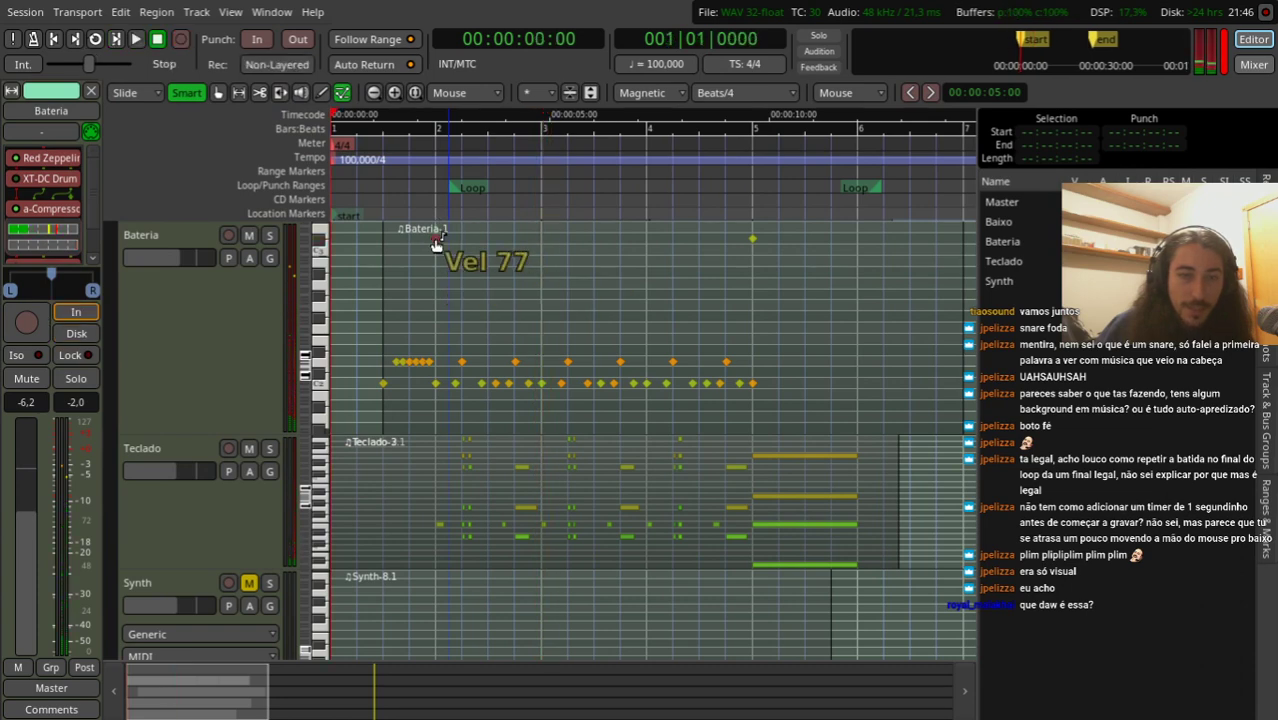
key(space)
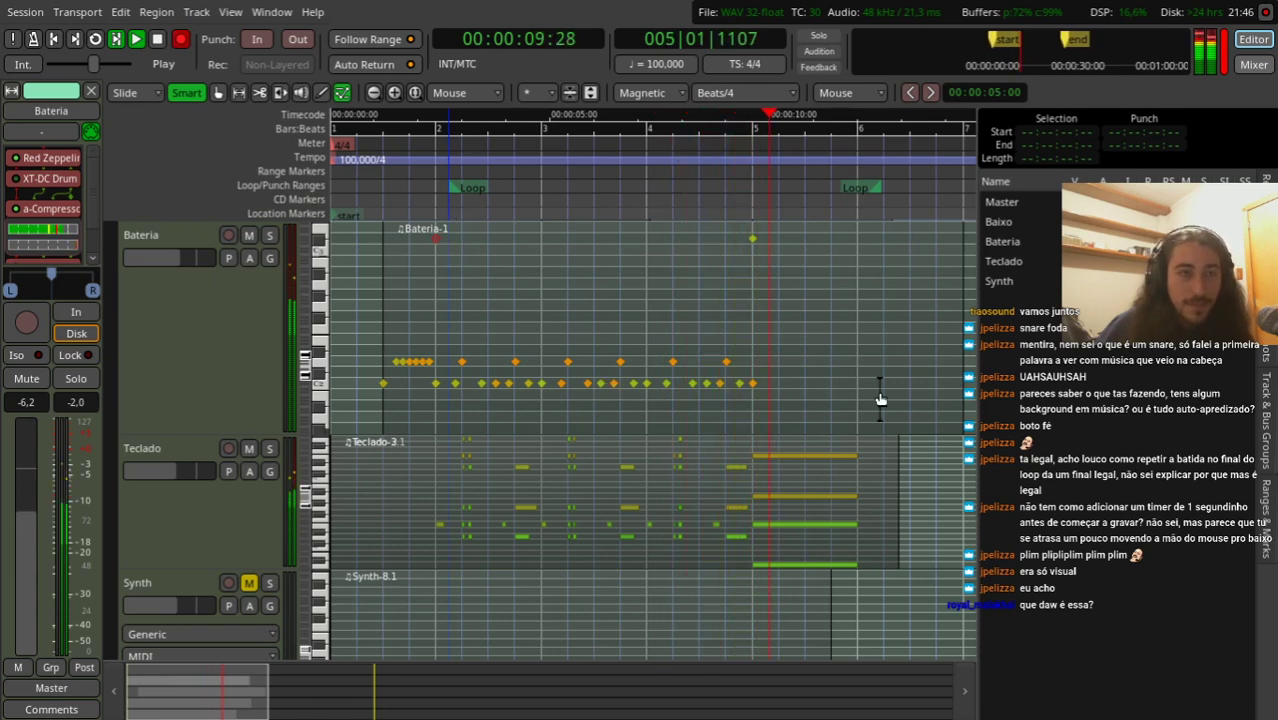
key(space)
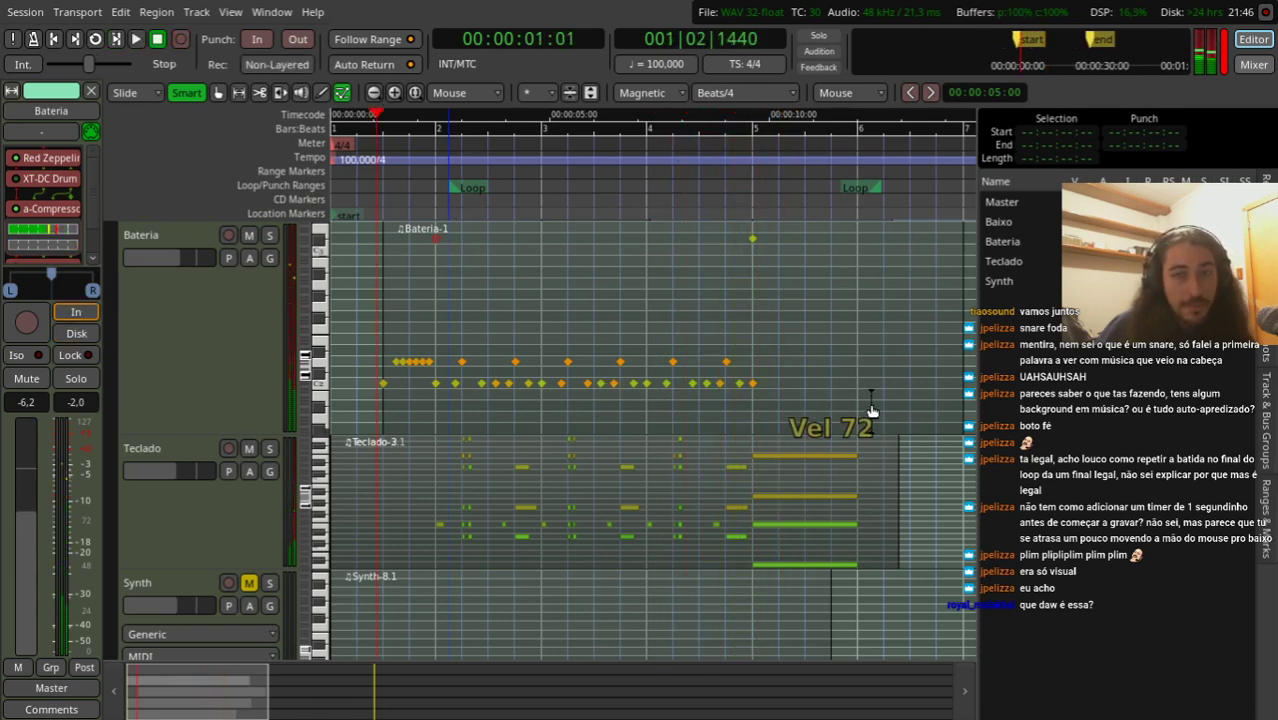
key(space)
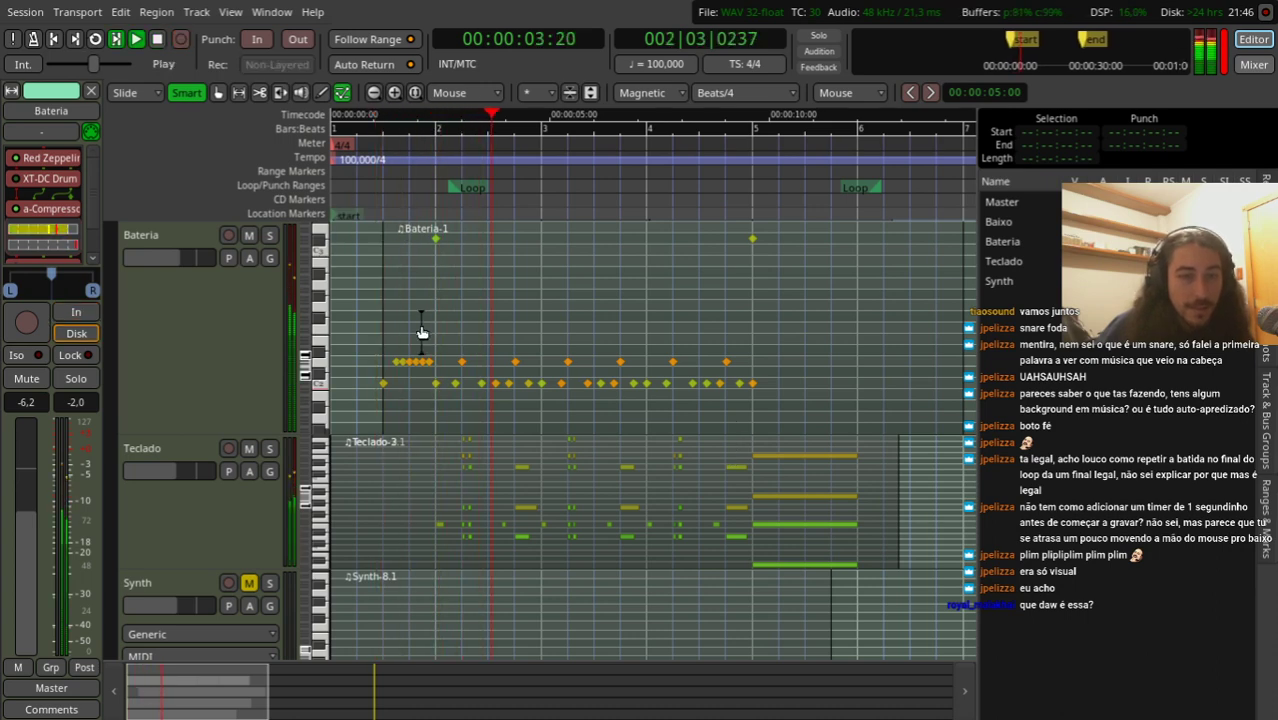
key(space)
Step: Move Bateria's first five snare notes after bar 2 up two semitones to SnareEdge and play the mix
key(shift+r)
key(=)
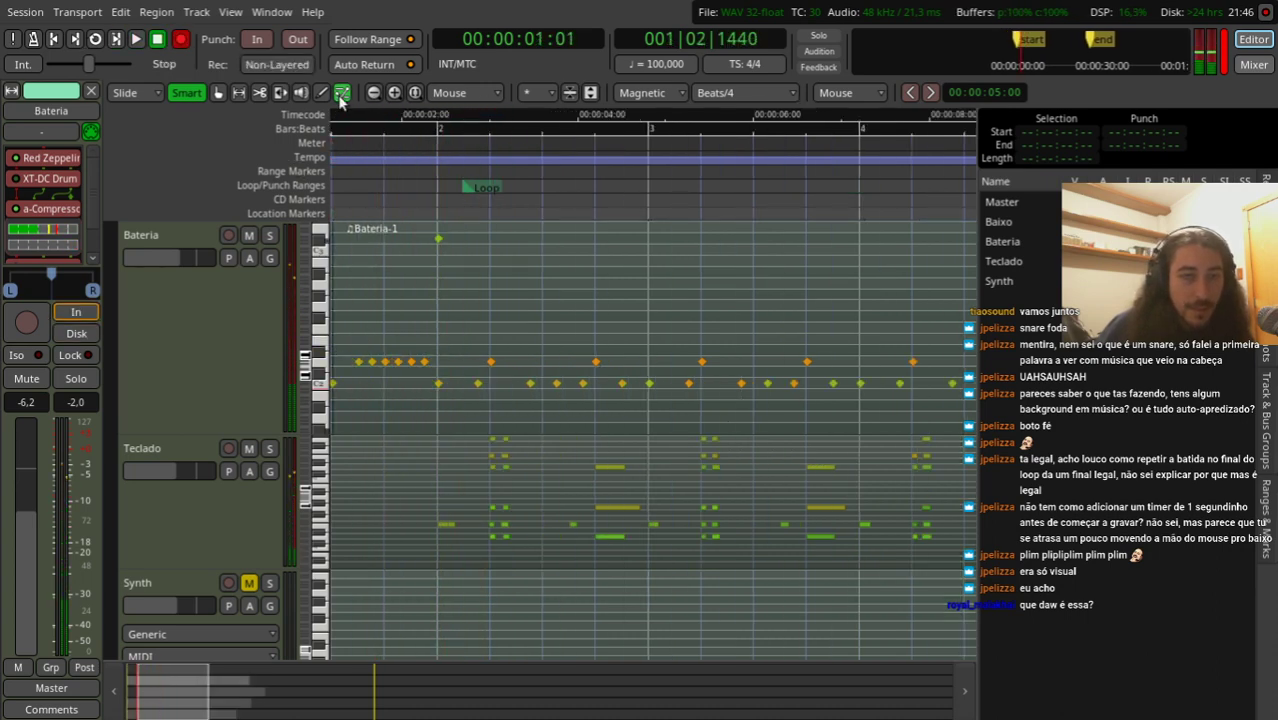
drag(354, 333, 390, 366)
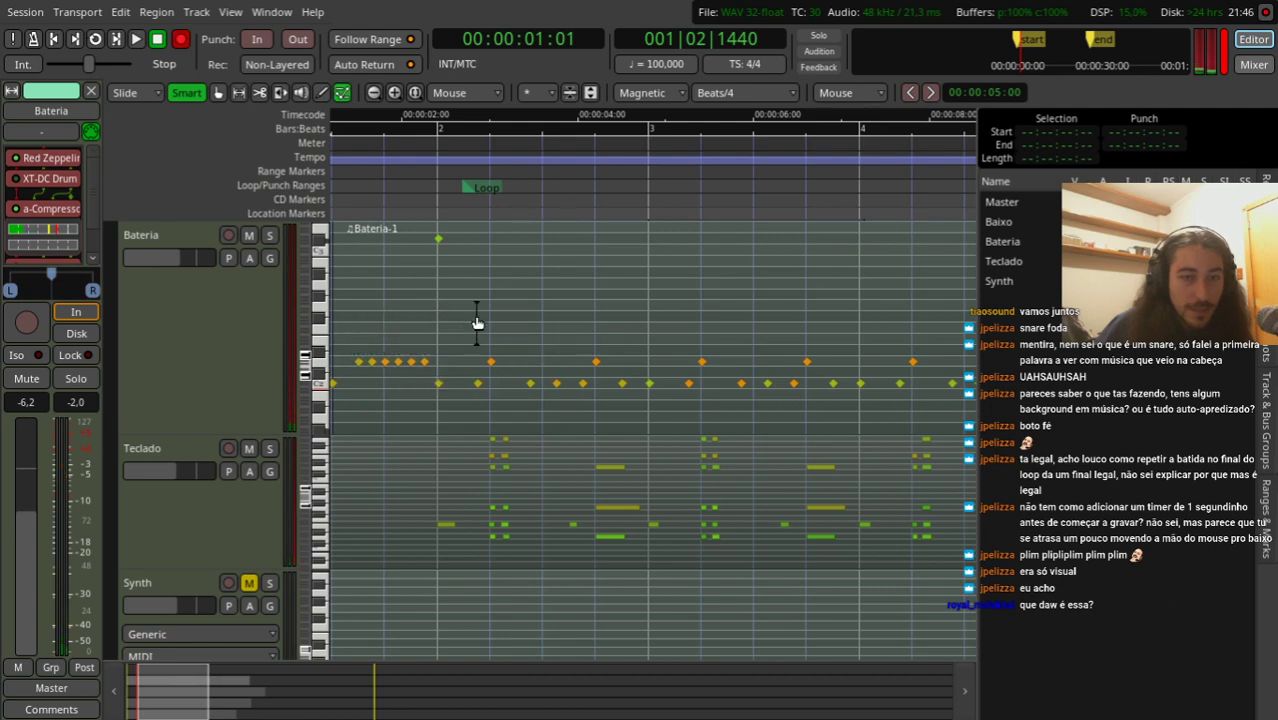
drag(472, 311, 936, 372)
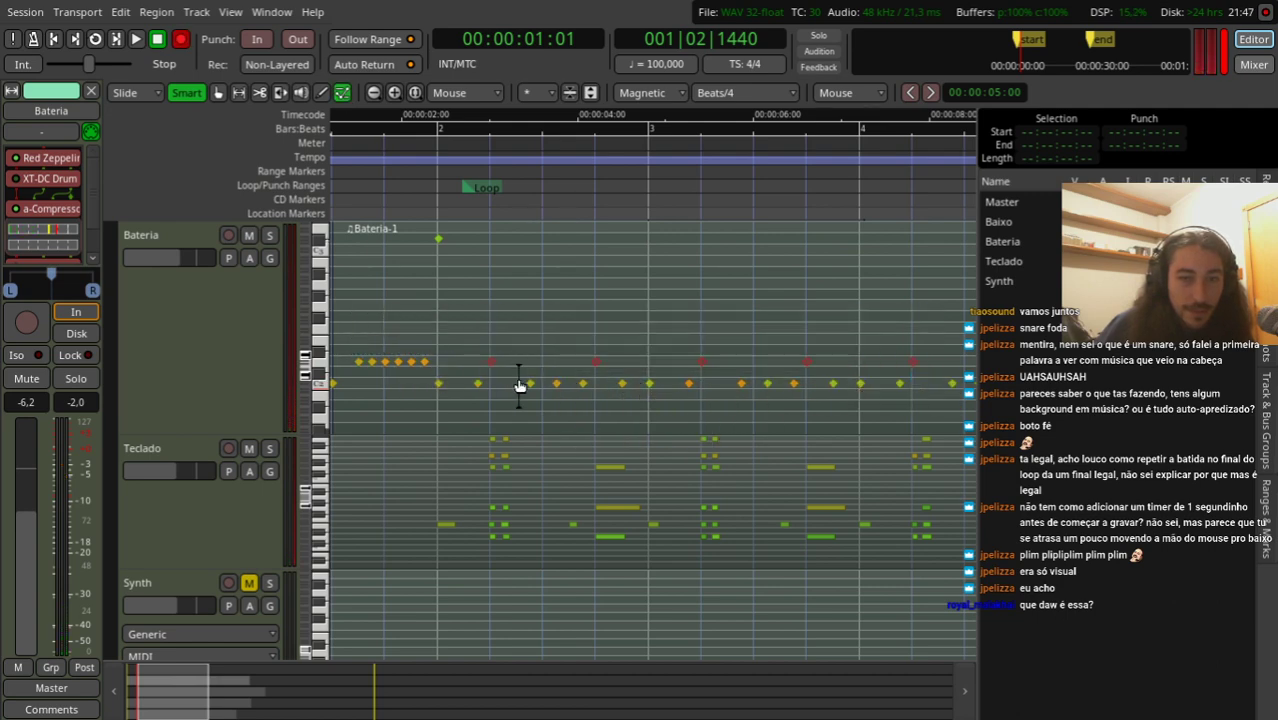
drag(495, 358, 491, 337)
key(space)
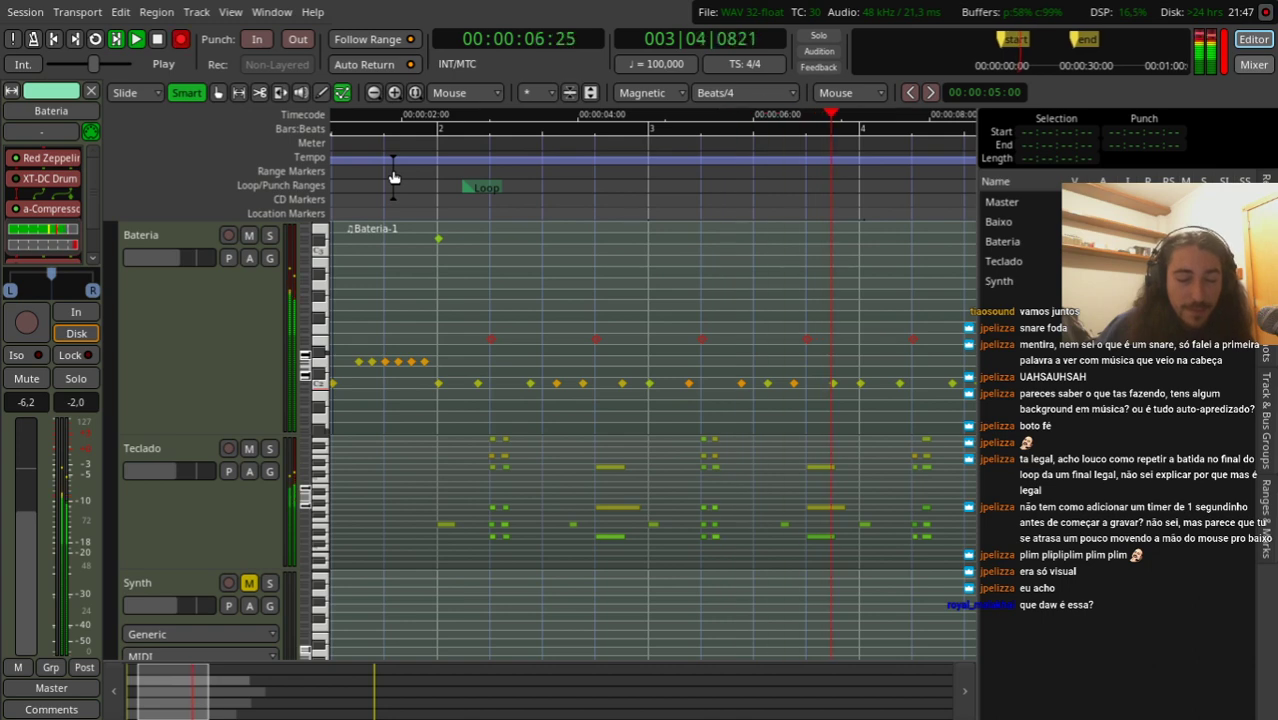
key(space)
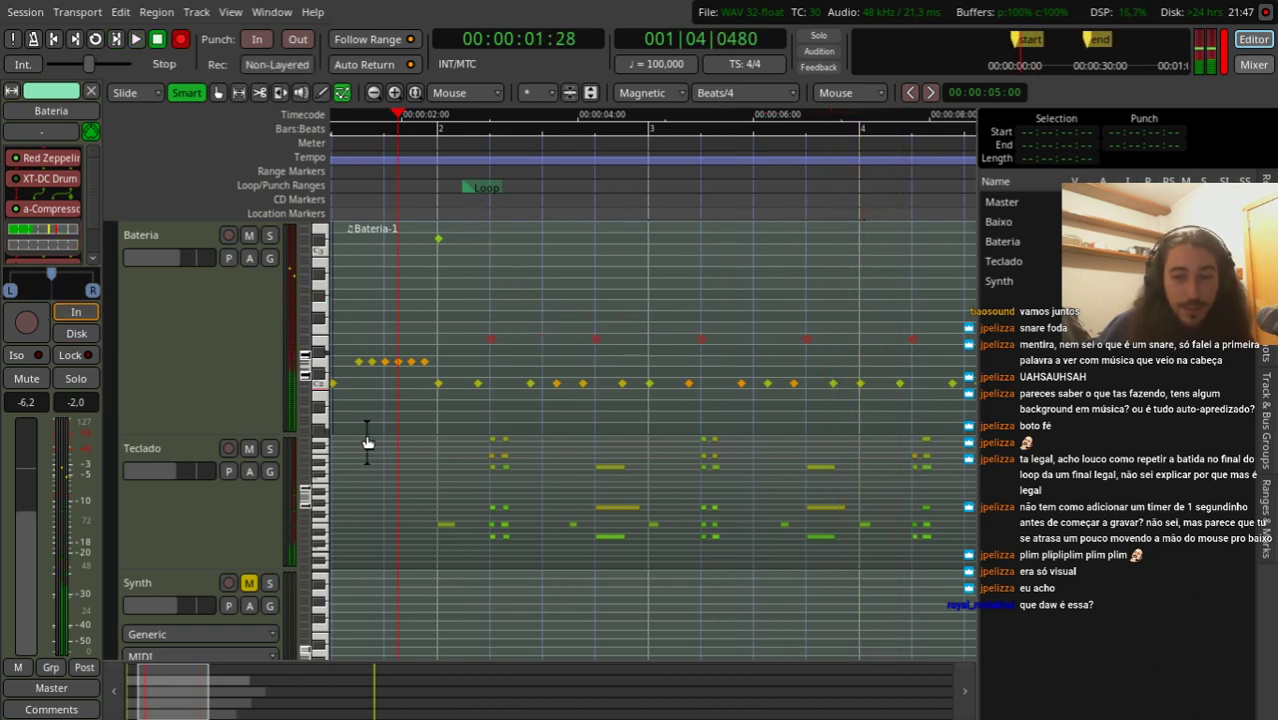
Step: Unmute the Synth track and play the whole mix briefly from the start
scroll(388, 443, down, 5)
scroll(395, 435, down, 2)
key(minus)
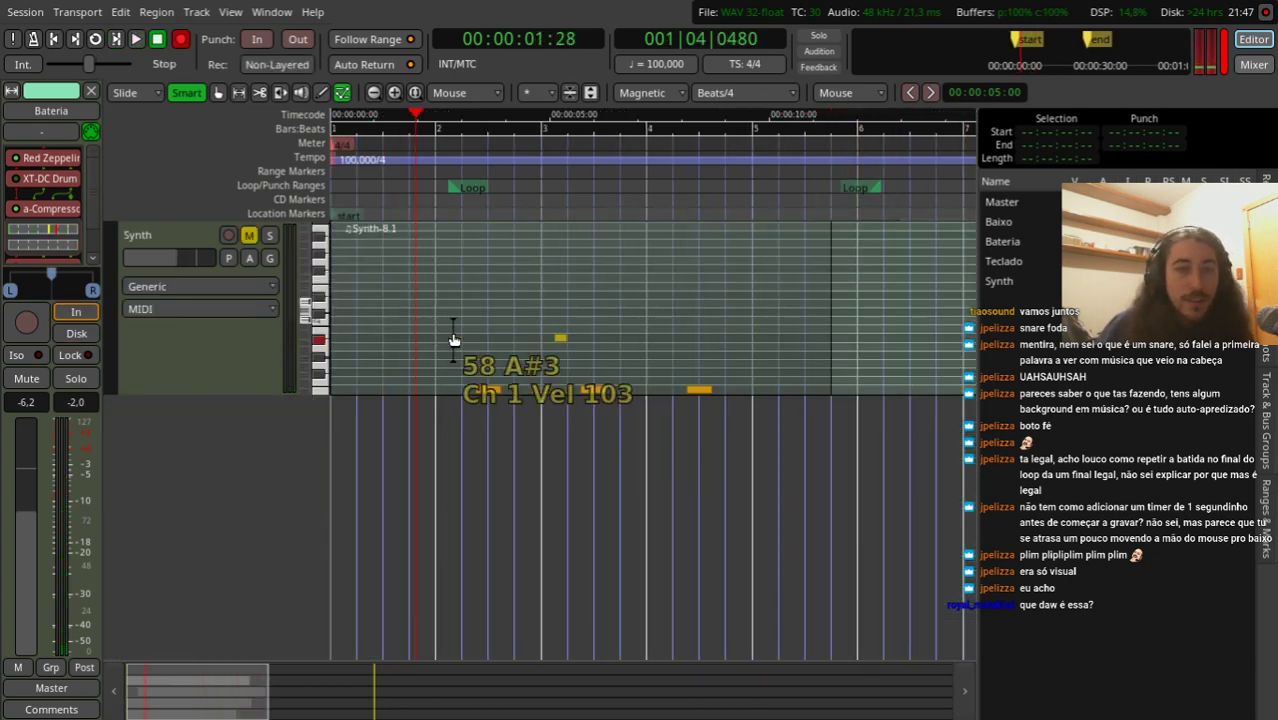
click(376, 230)
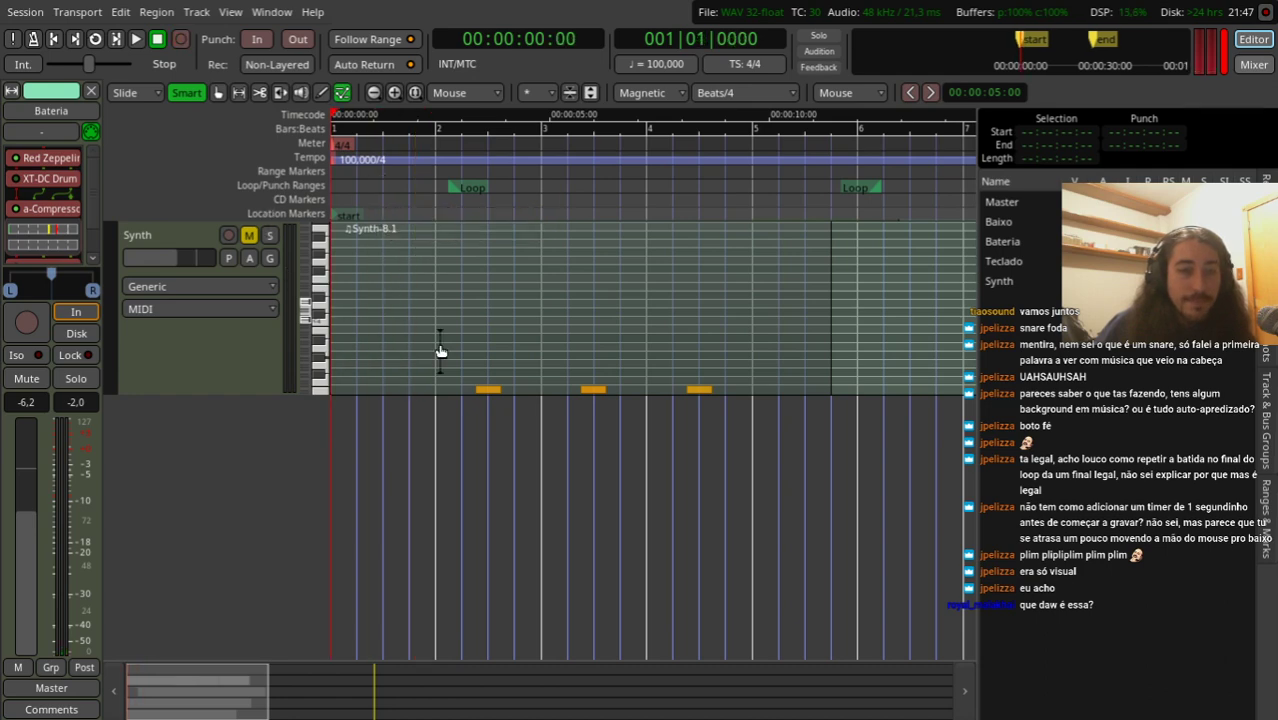
scroll(440, 351, up, 3)
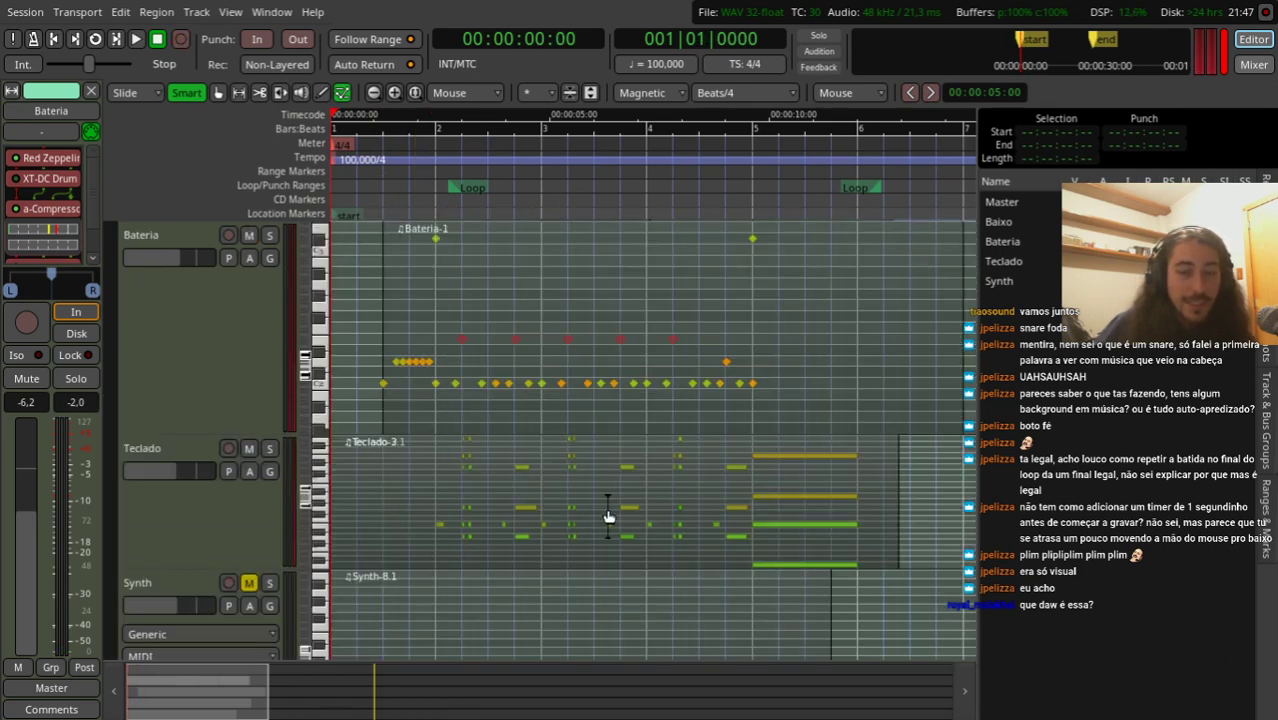
scroll(260, 574, down, 2)
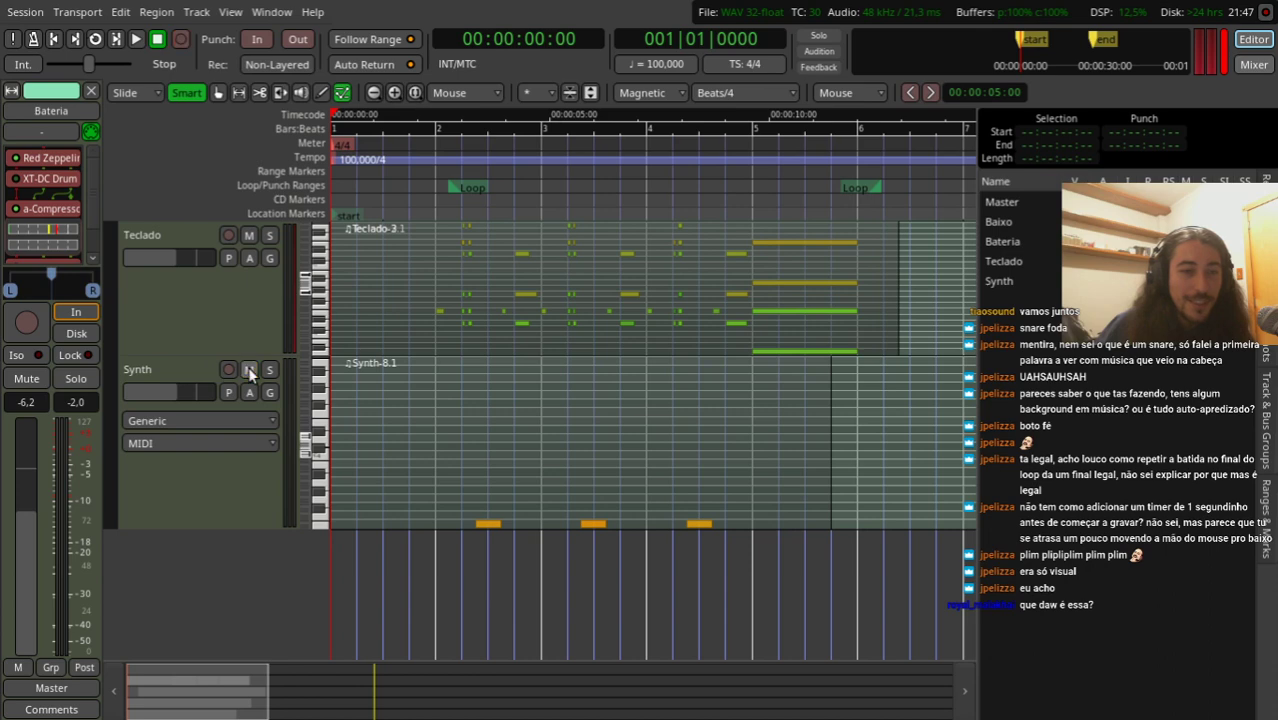
key(space)
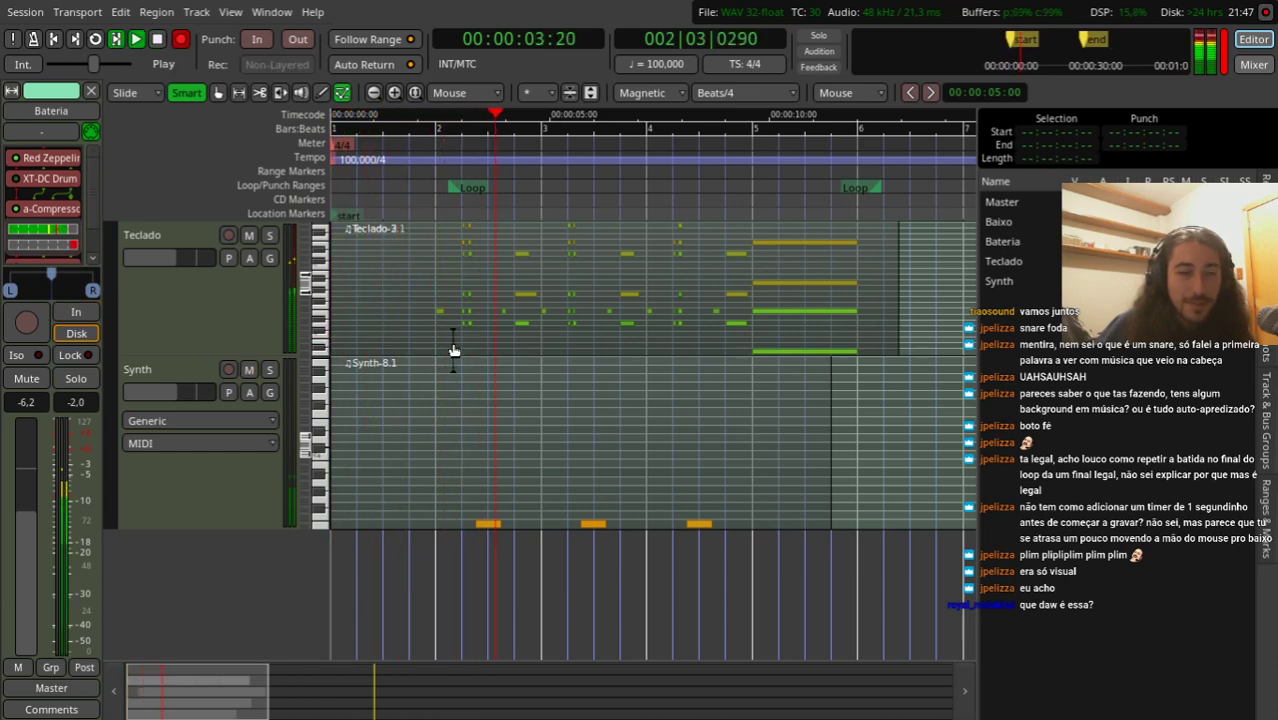
key(space)
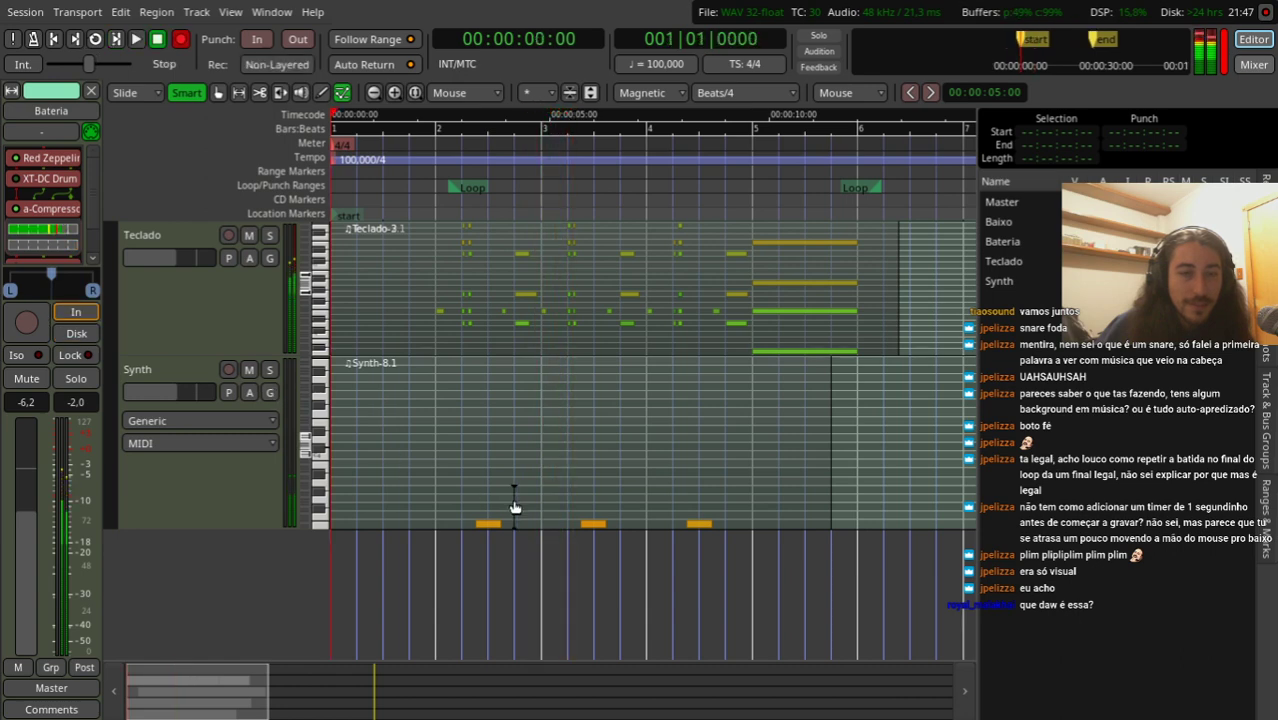
Step: Solo the Bateria and Synth tracks and play them together from the start
scroll(513, 498, up, 5)
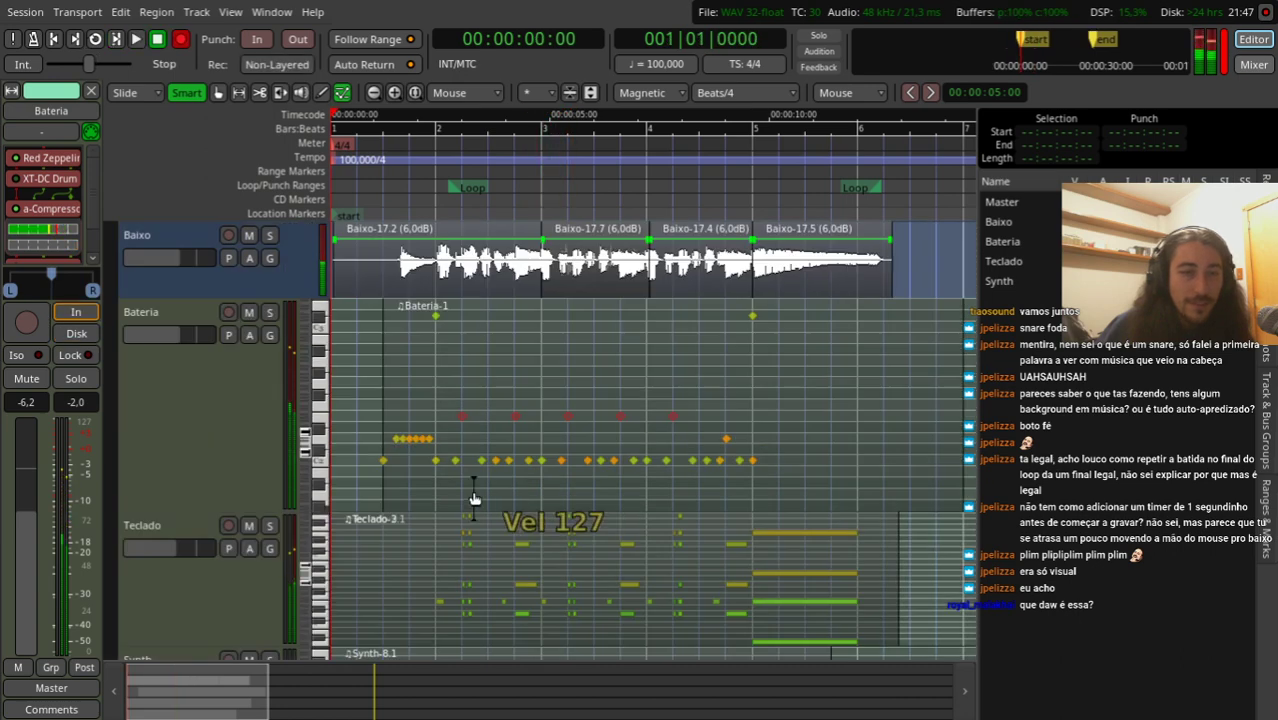
click(270, 313)
scroll(360, 600, down, 5)
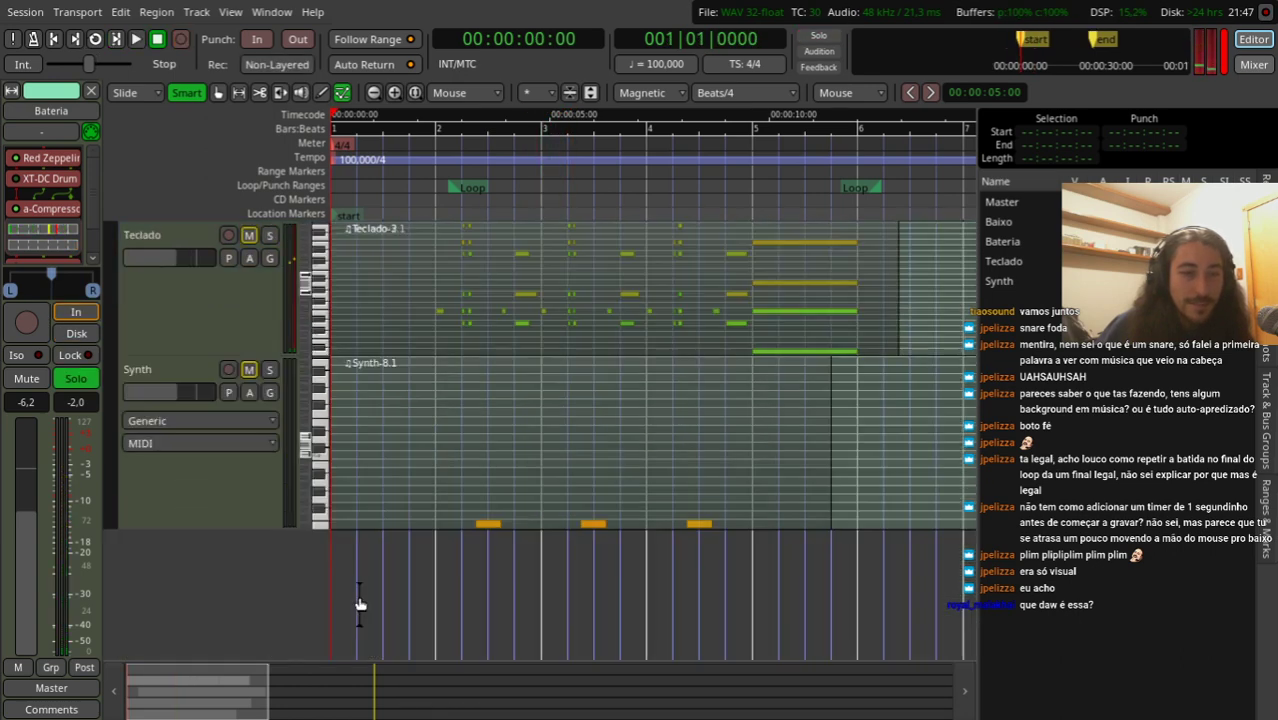
click(268, 369)
key(space)
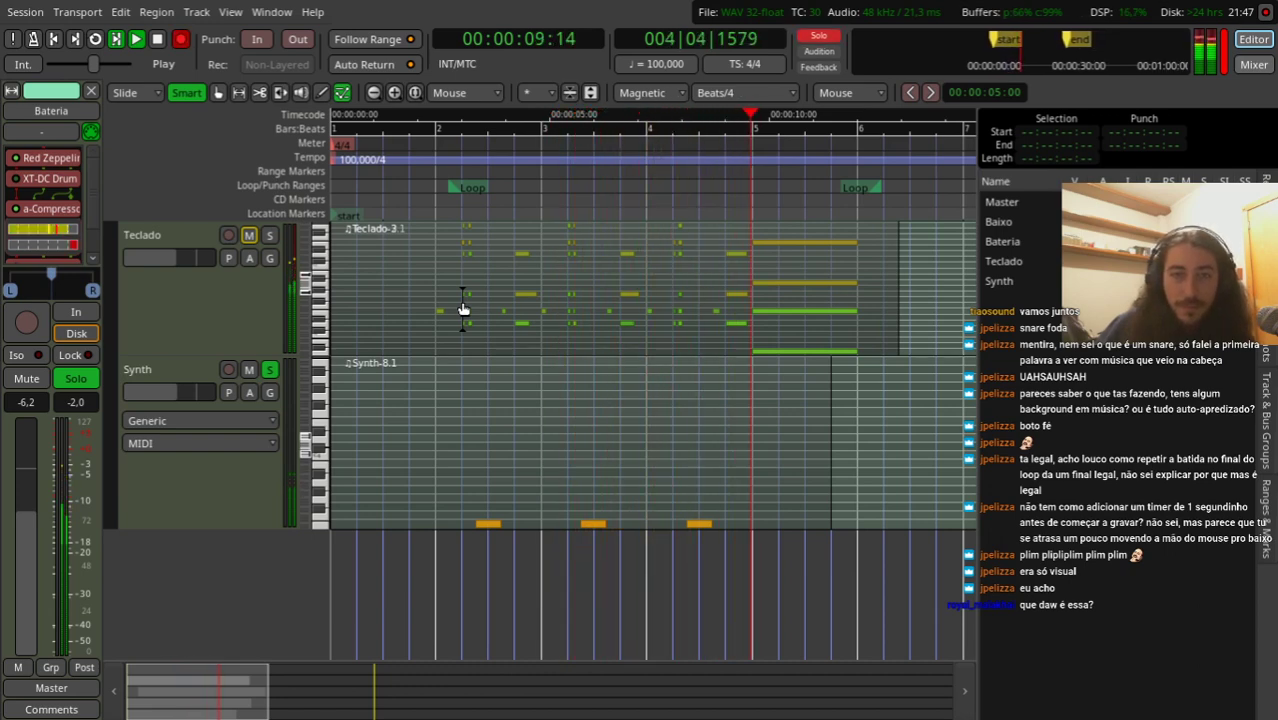
key(space)
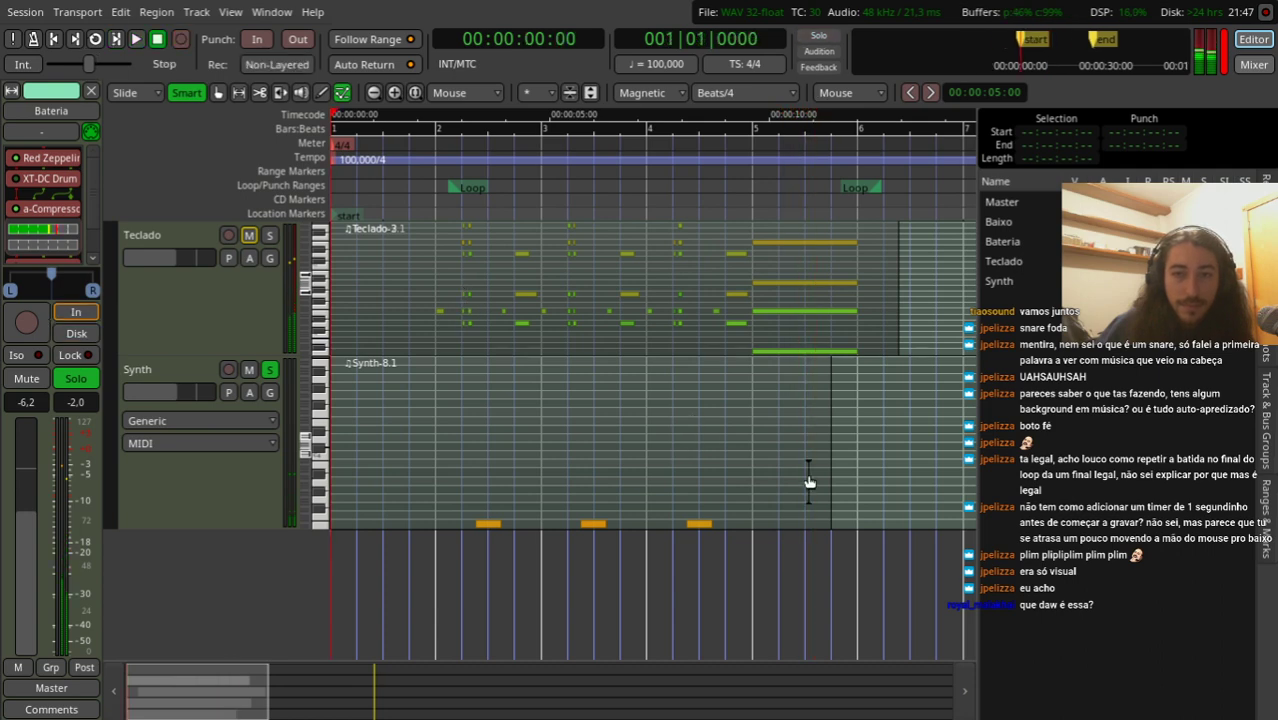
Step: Lengthen Synth's last E2 note after bar 5 to the region's end, extend the region to bar 6 and play it
drag(309, 455, 309, 475)
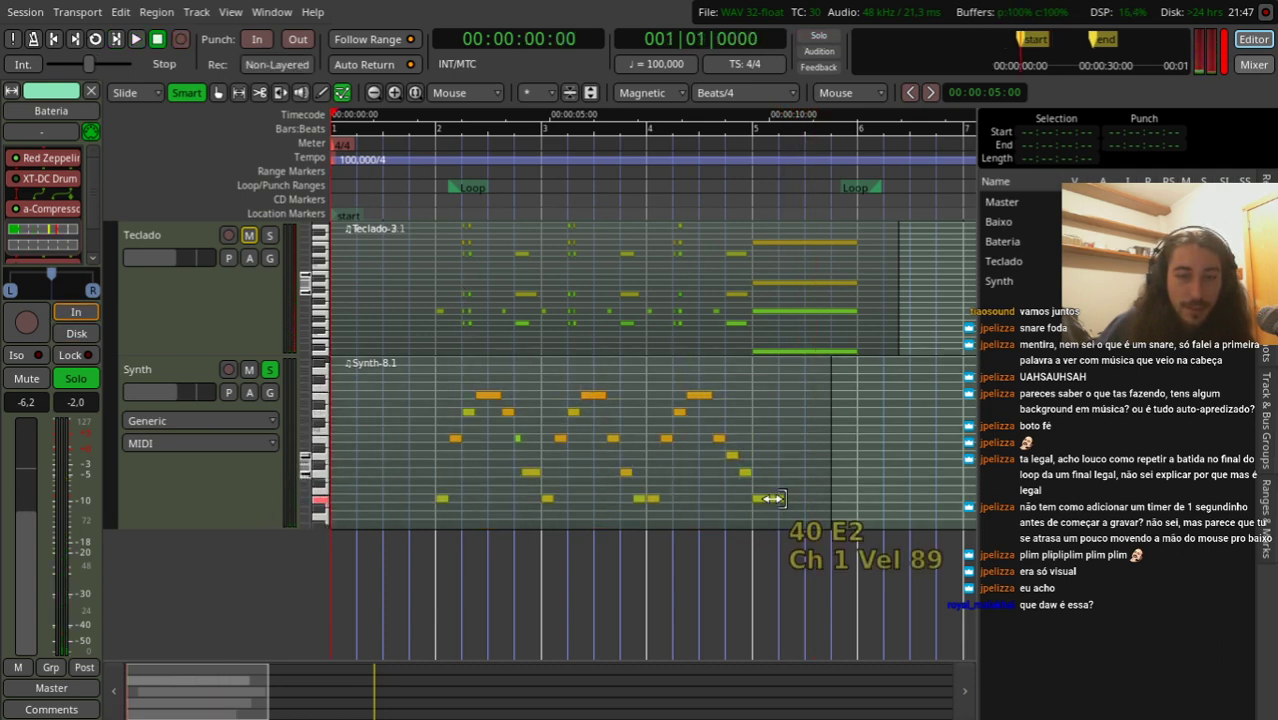
drag(778, 494, 828, 497)
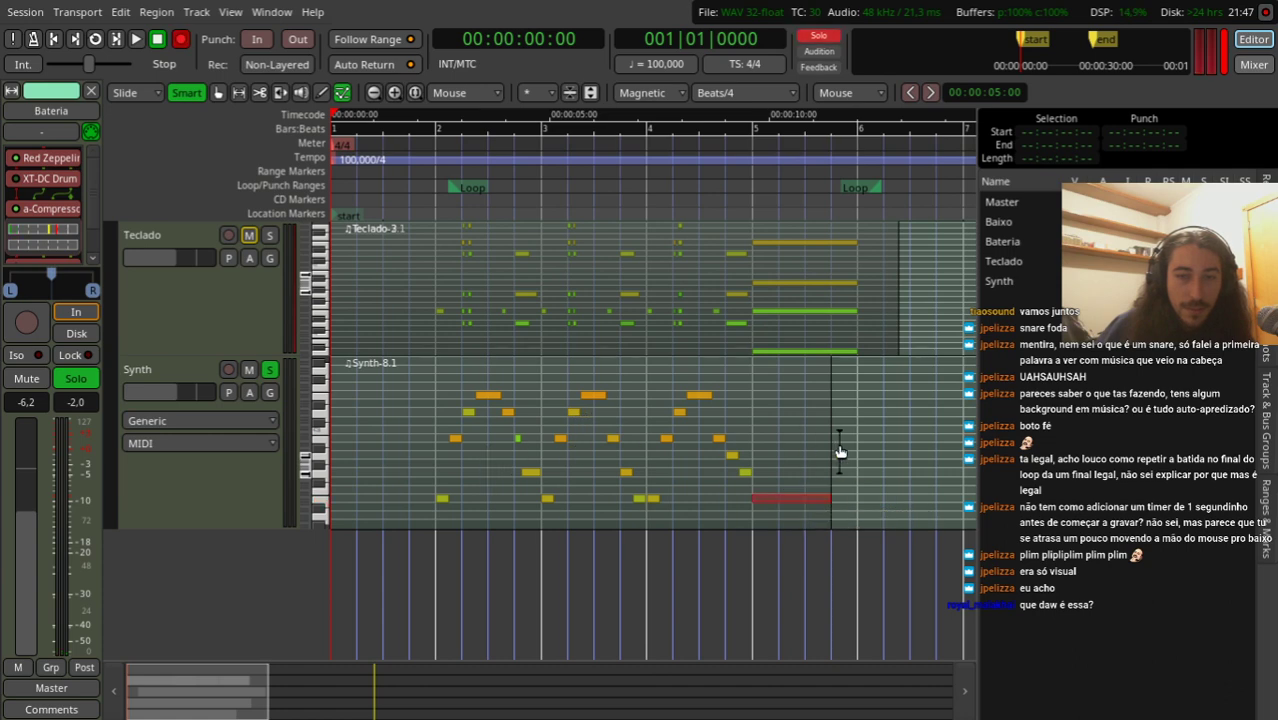
click(217, 93)
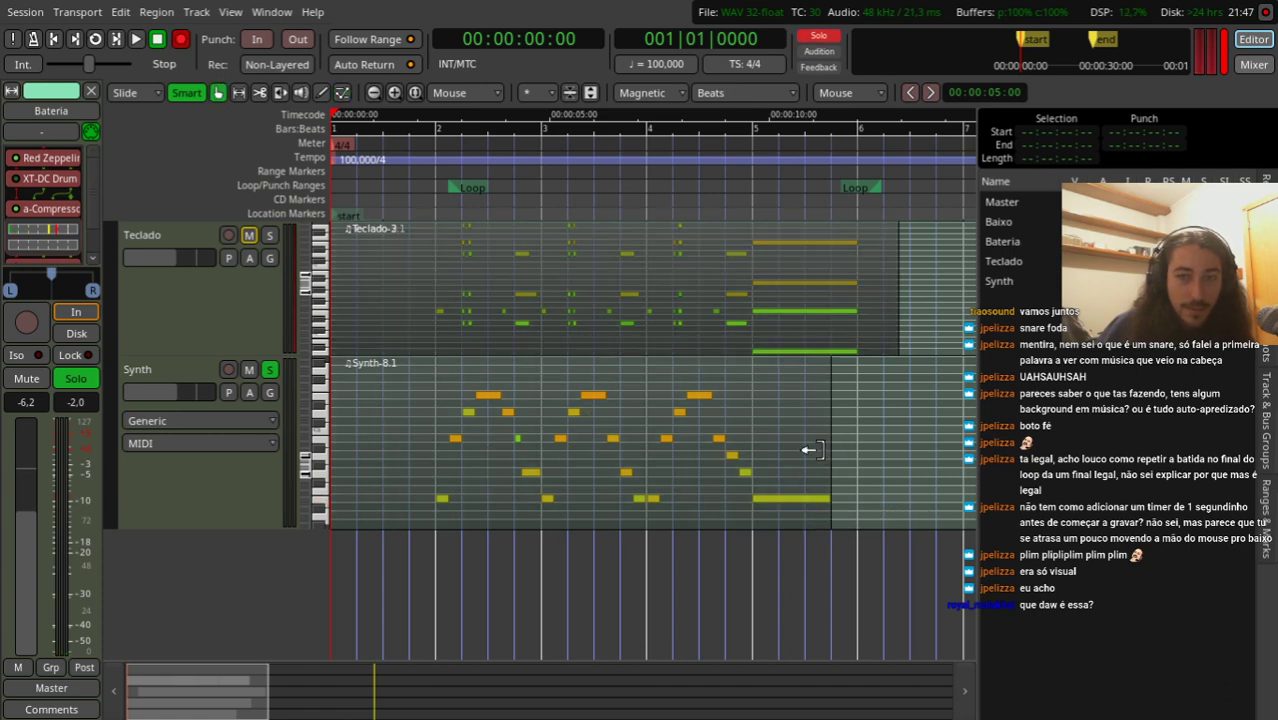
drag(810, 450, 840, 483)
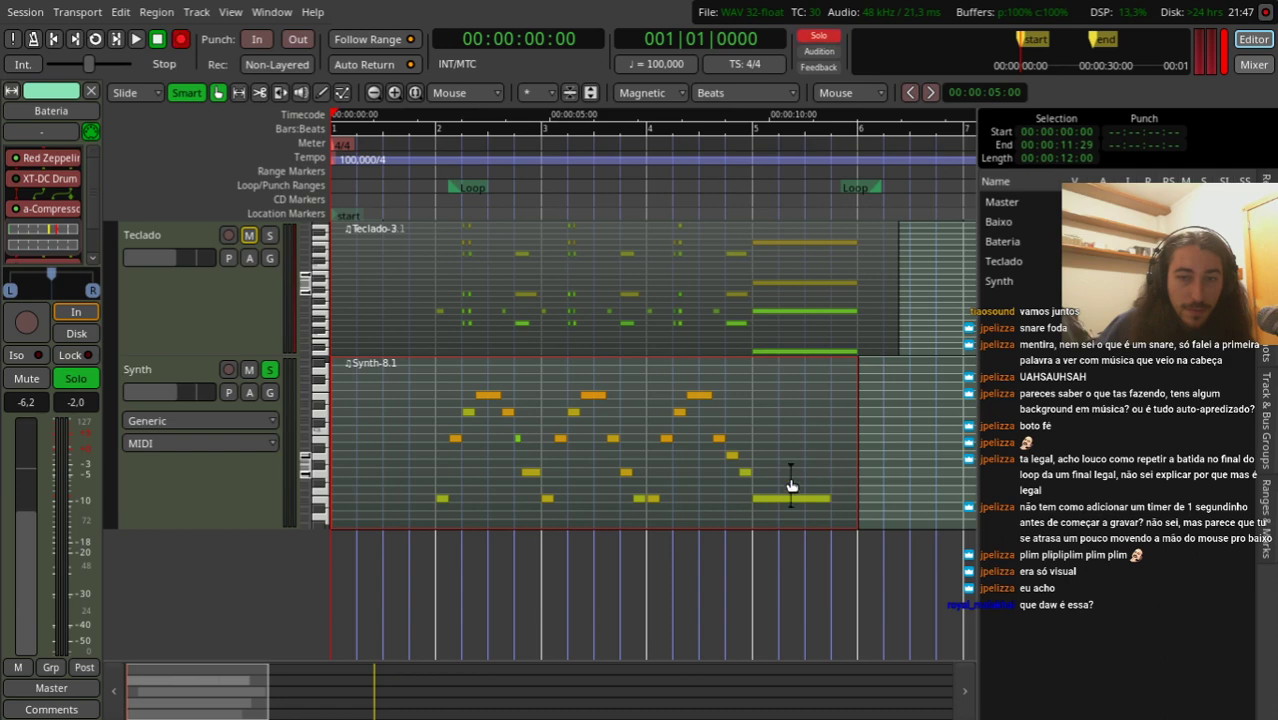
key(space)
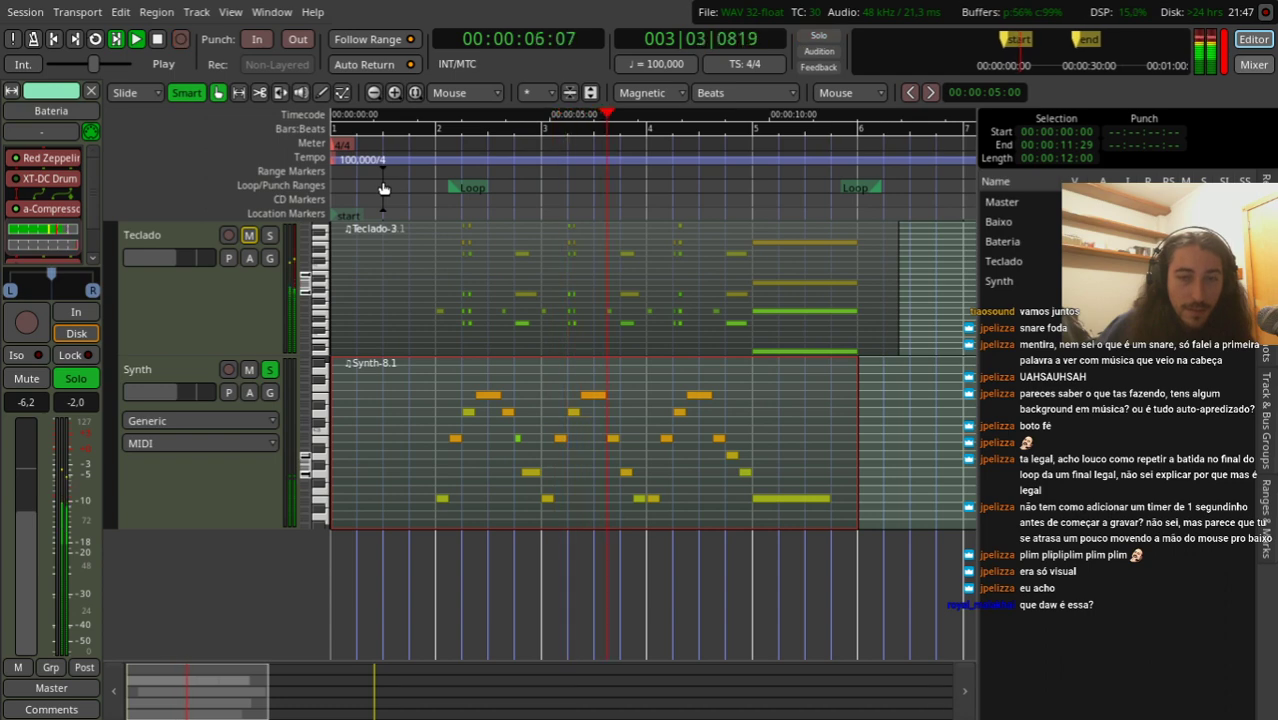
Step: Set the loop range from bar 2 to bar 5, and open the Synth track's Calf Monosynth during looped playback
key(shift+r)
key(space)
click(168, 491)
double_click(68, 160)
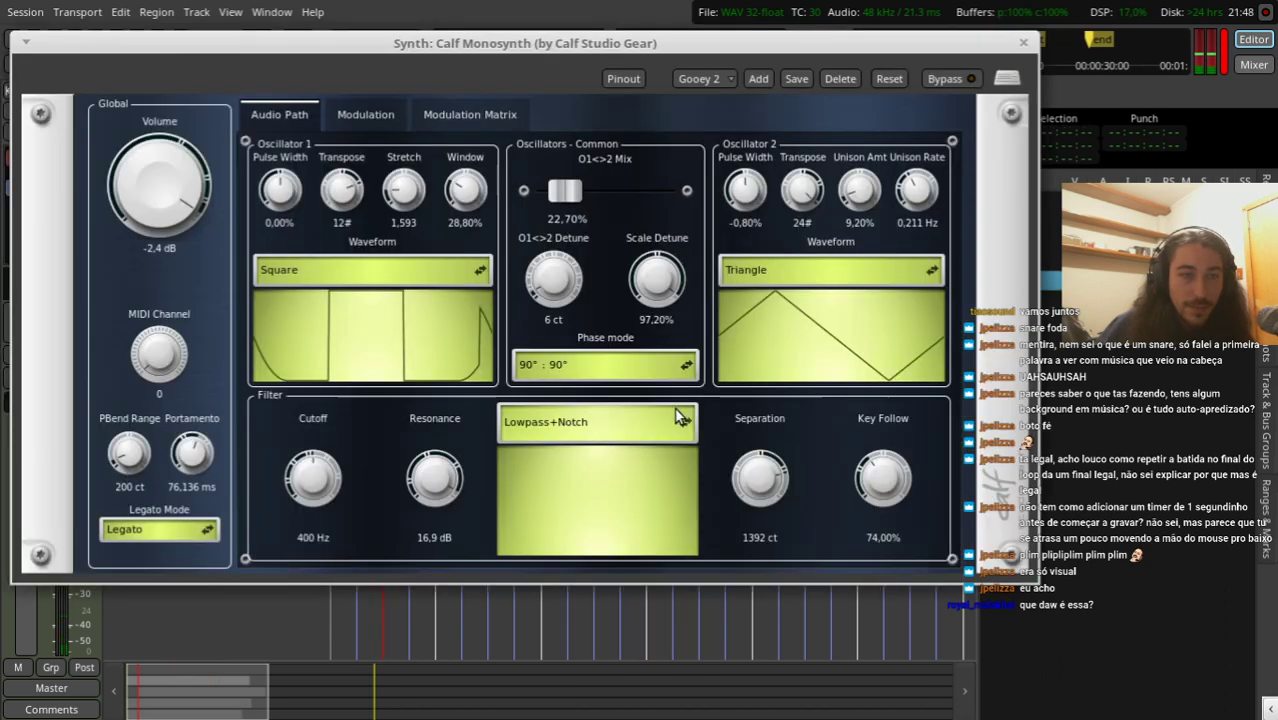
drag(508, 50, 565, 519)
drag(471, 194, 440, 192)
mouse_move(870, 196)
mouse_down()
mouse_move(731, 196)
mouse_move(752, 196)
mouse_up()
click(95, 40)
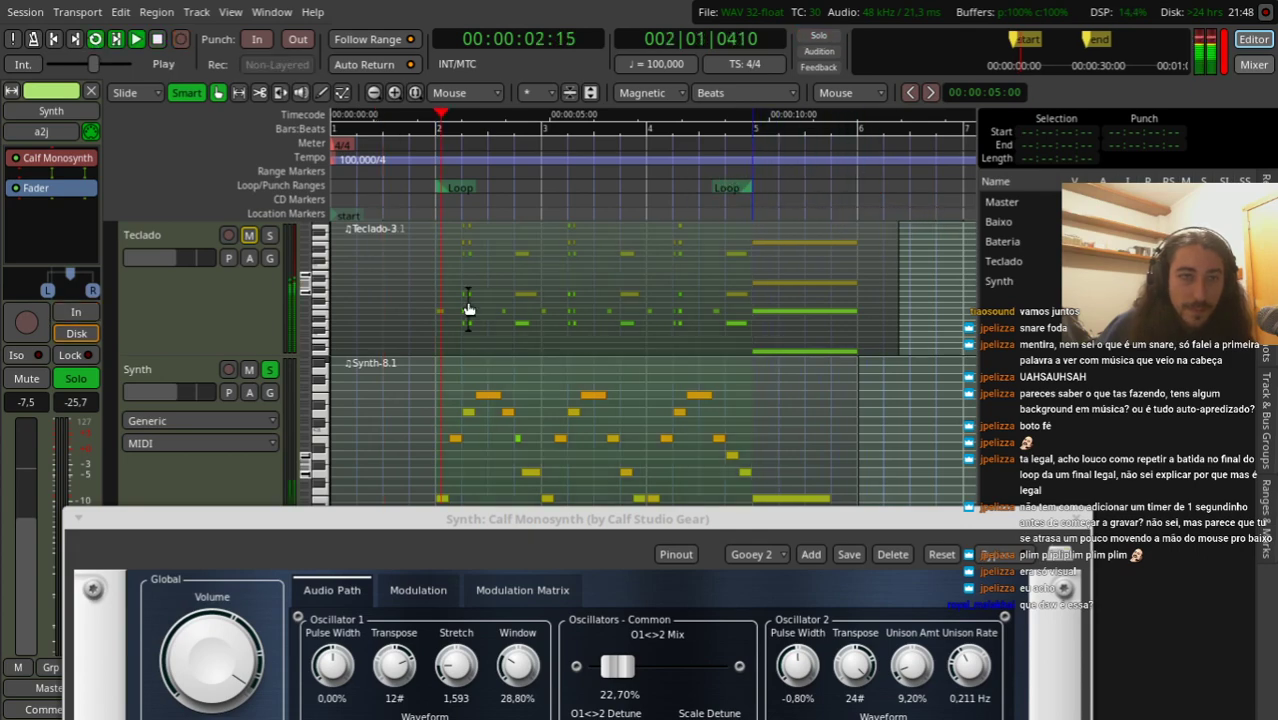
drag(443, 523, 436, 72)
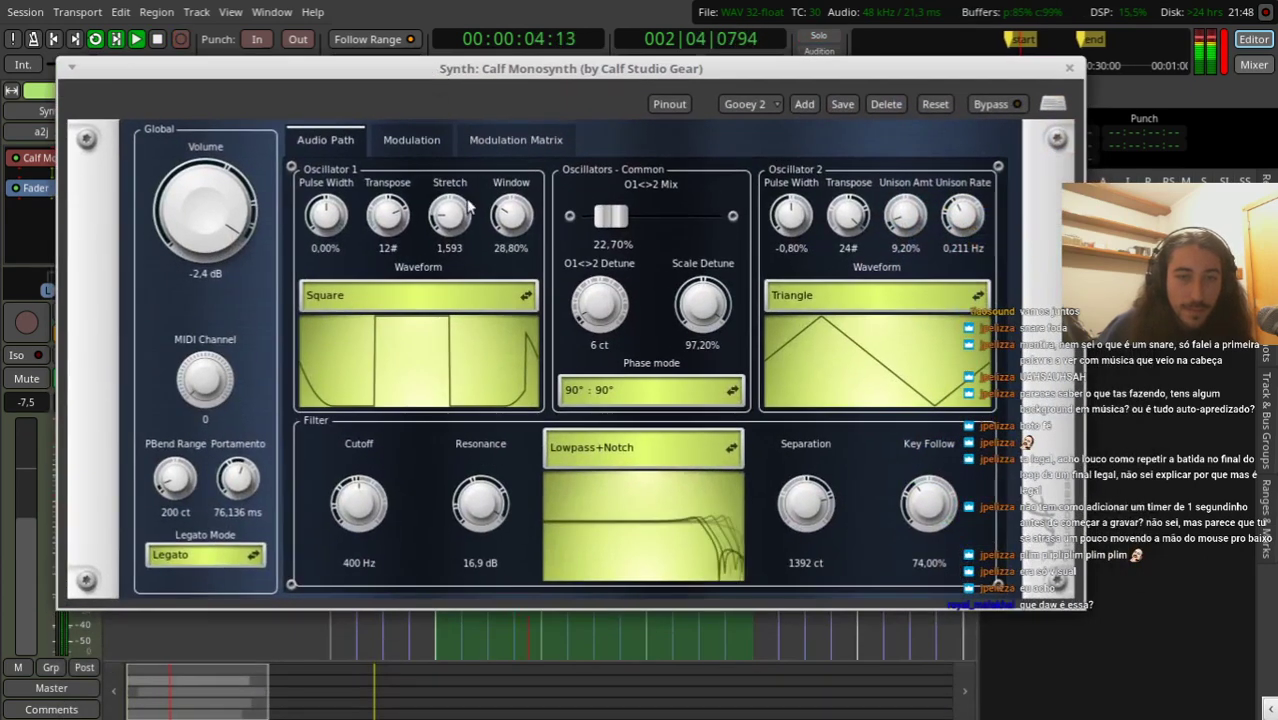
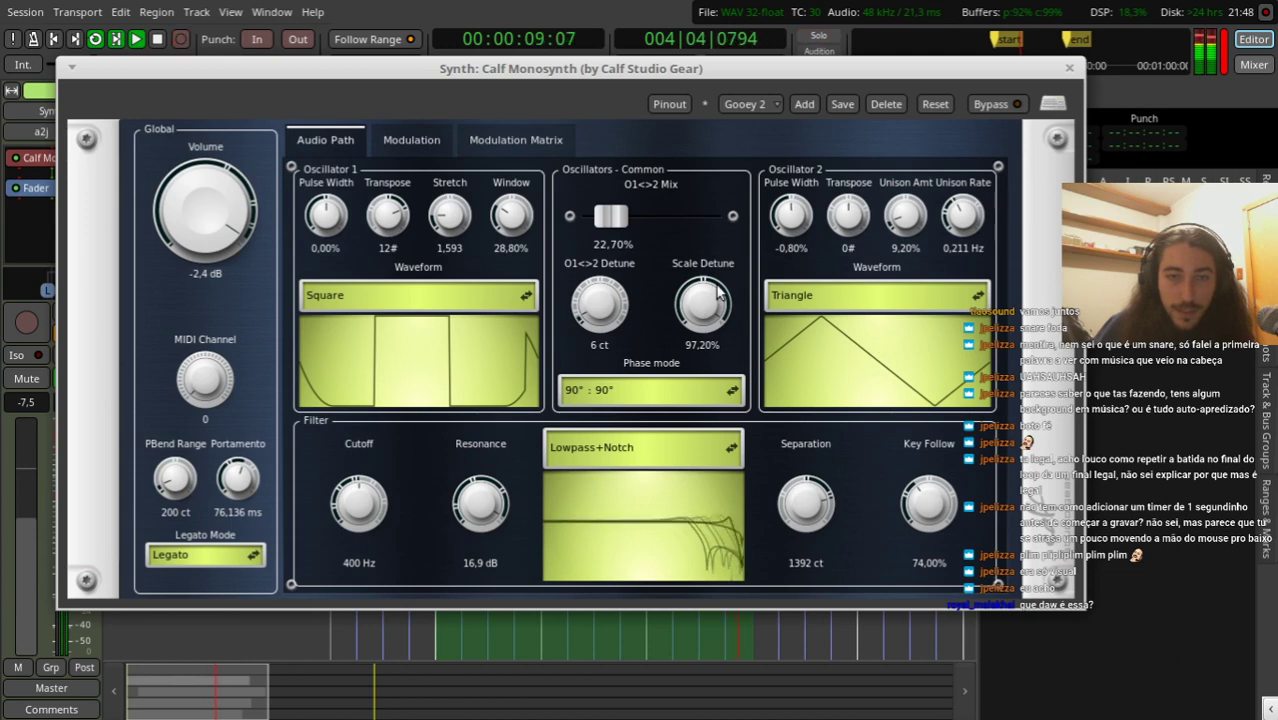
Step: Set Calf Monosynth's oscillator mix to 39,30%, detune to 12 ct and scale detune to 90,40%, with Oscillator 2 on Skewed Saw at 0# transpose
mouse_move(650, 234)
mouse_down()
mouse_move(665, 234)
mouse_move(643, 236)
mouse_up()
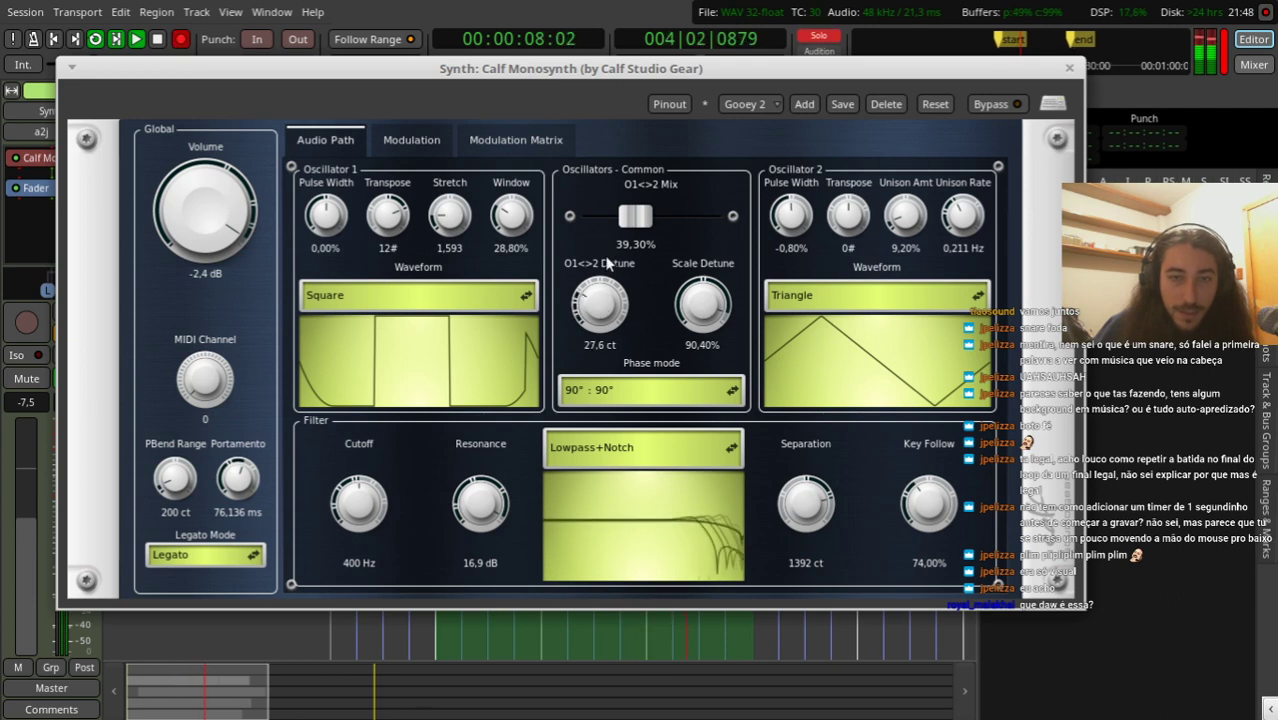
click(875, 294)
click(868, 333)
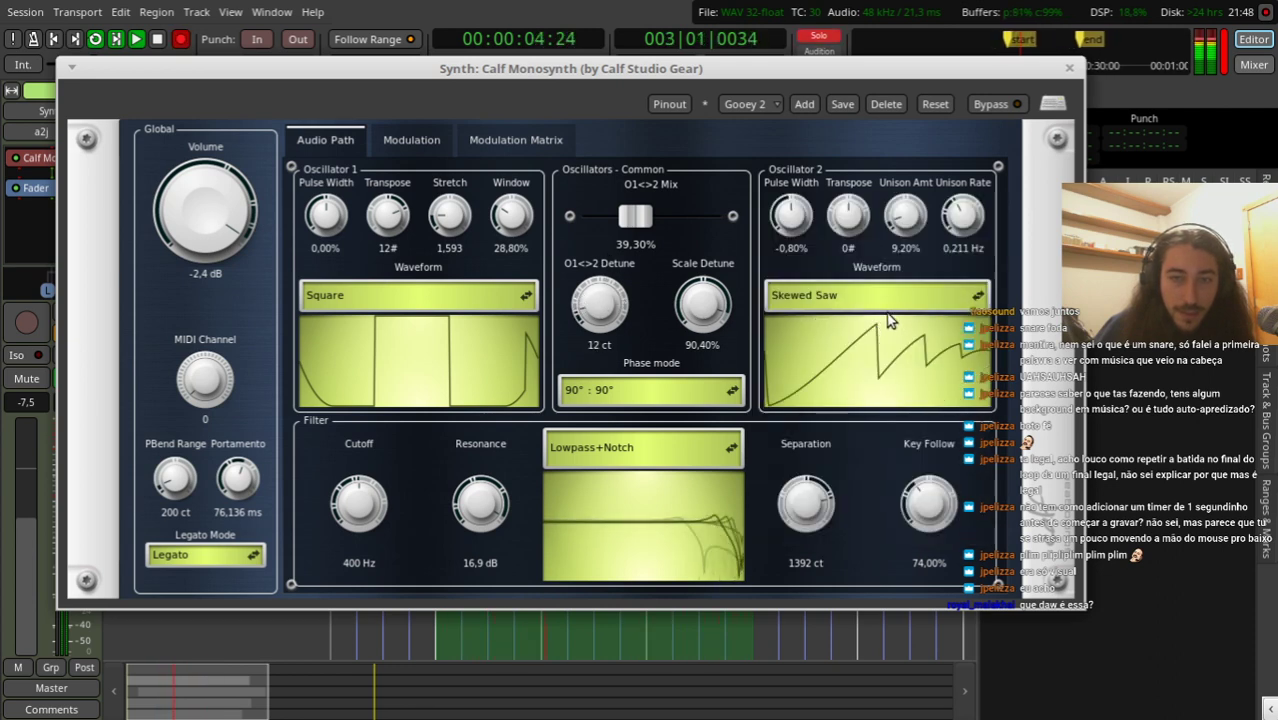
Step: Try the Skewed Square, Bass, Sine and Pulse waveforms on Oscillator 1 during looped playback, and restore Square
click(490, 295)
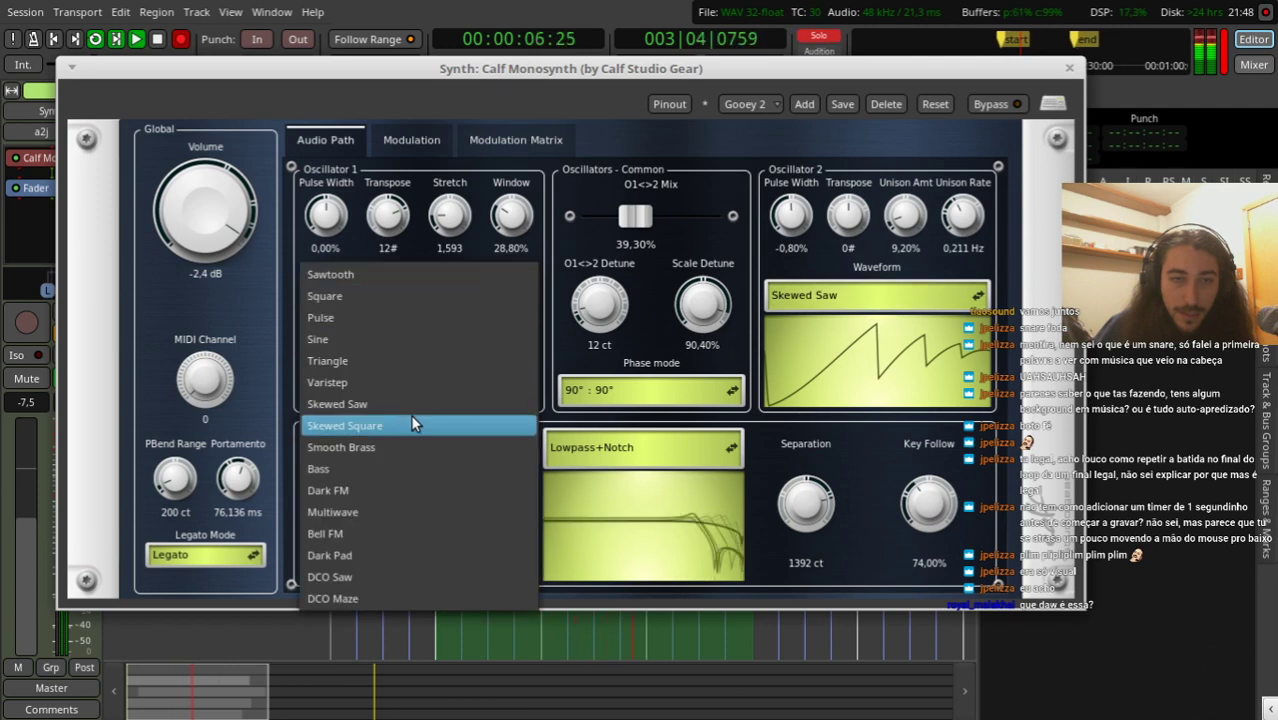
click(411, 417)
click(435, 300)
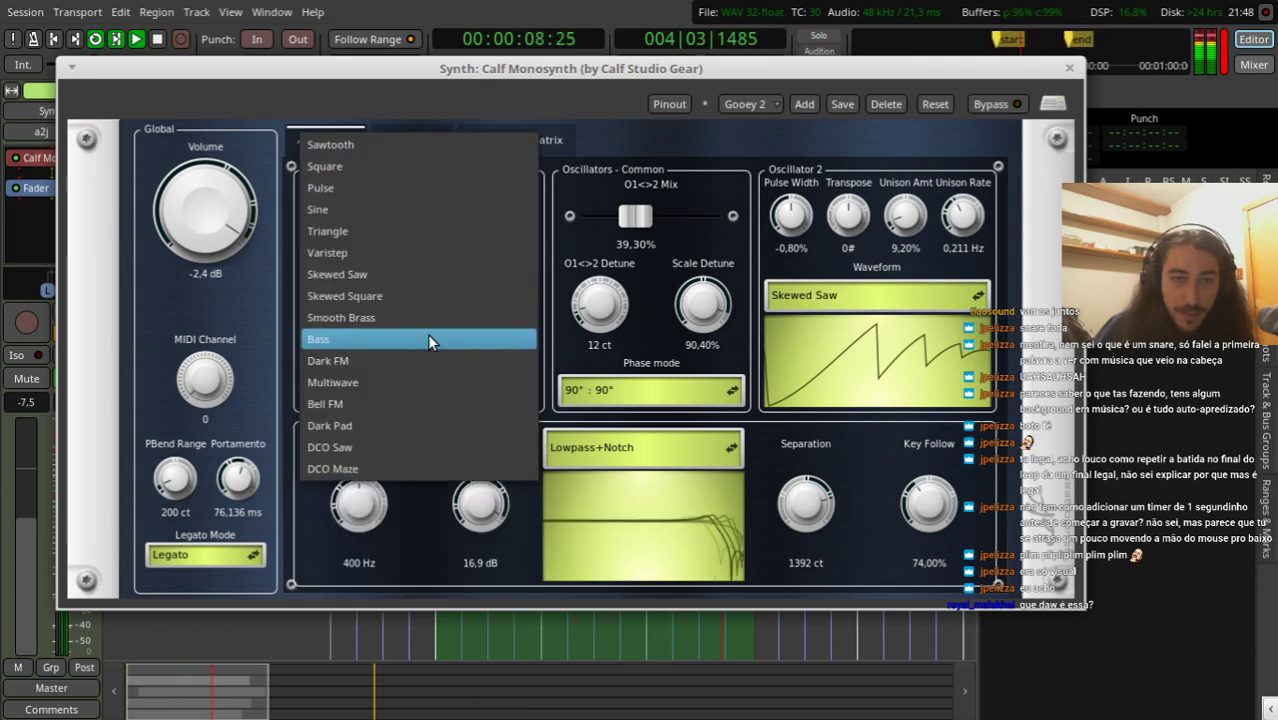
click(427, 334)
click(430, 295)
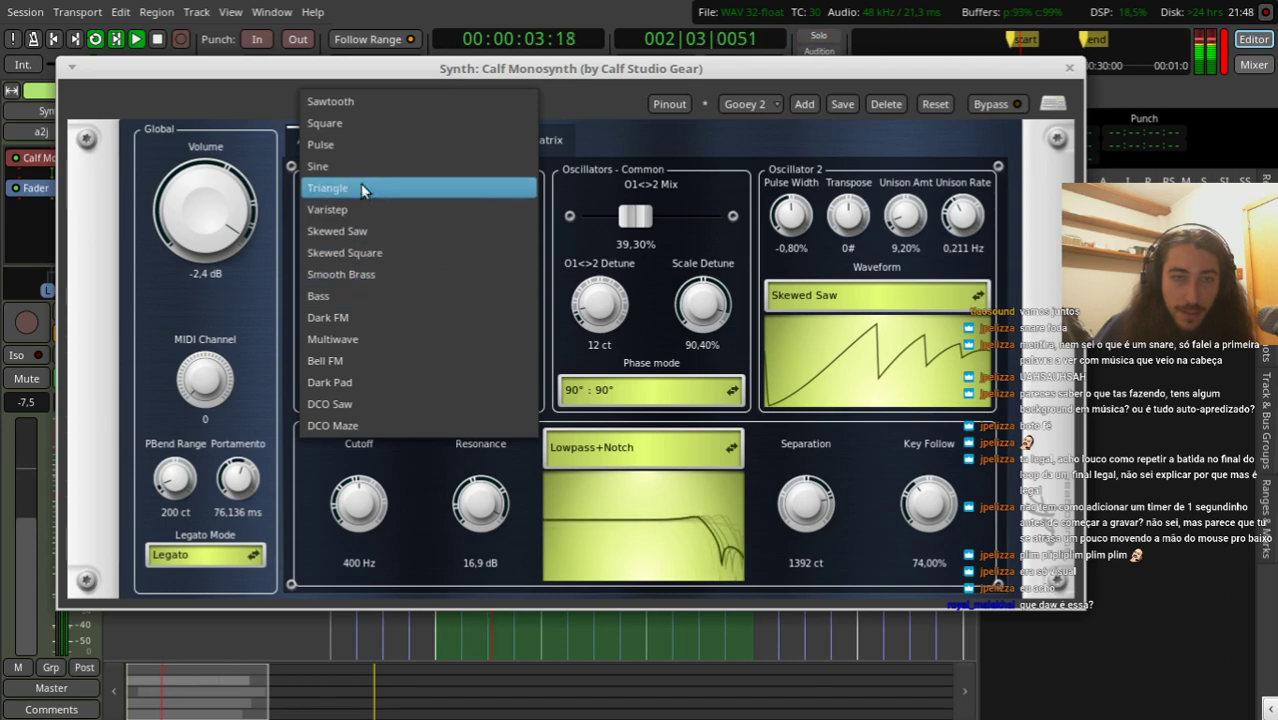
click(368, 166)
click(405, 288)
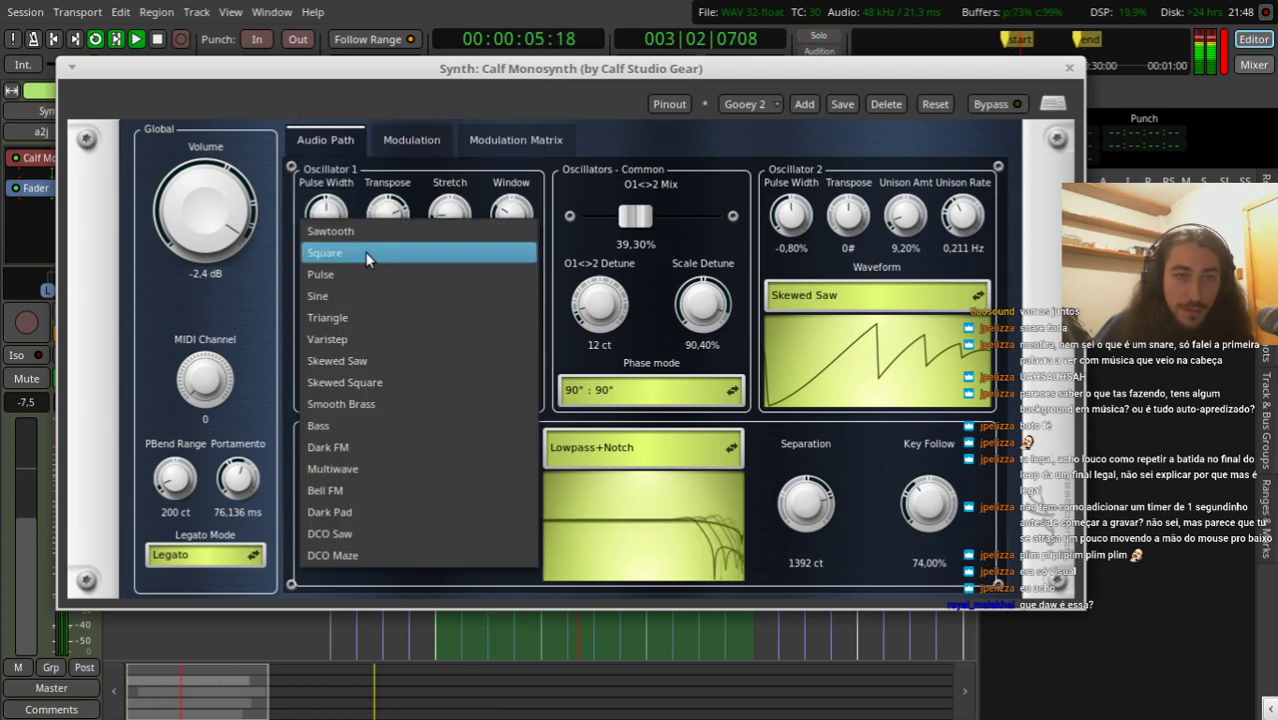
click(368, 252)
click(372, 293)
click(368, 252)
scroll(365, 296, down, 1)
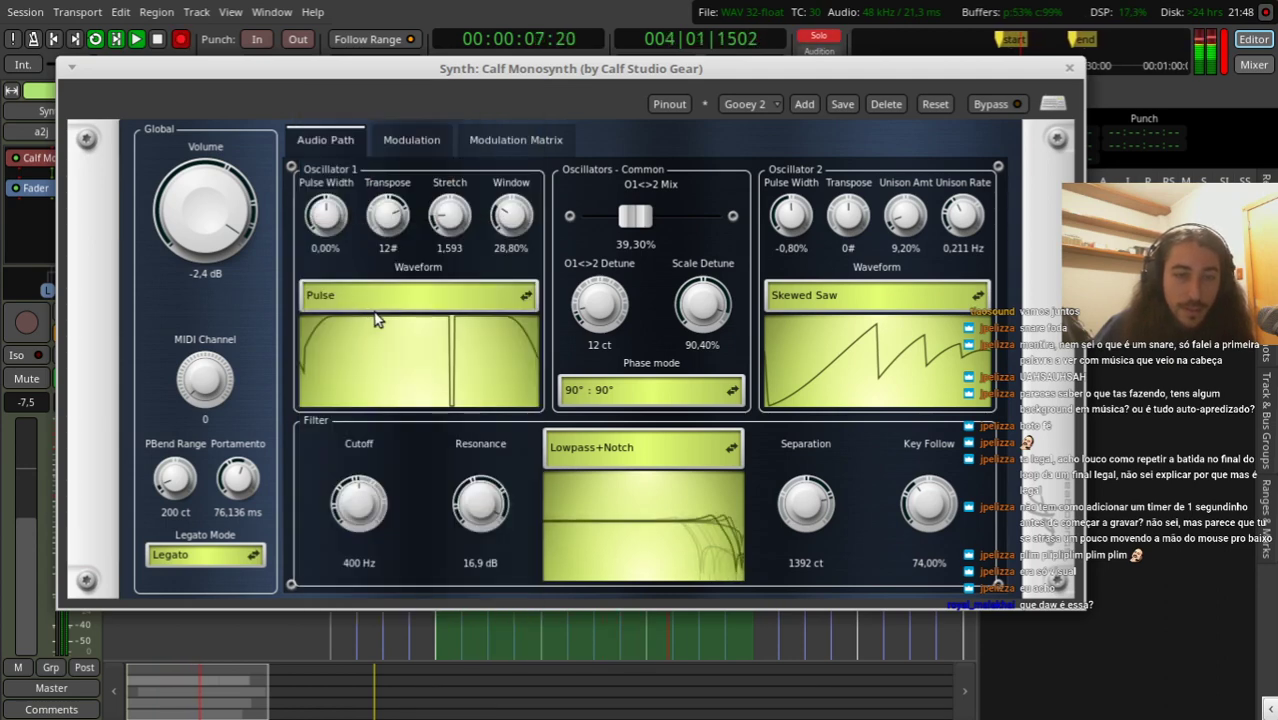
click(411, 292)
click(411, 292)
scroll(362, 295, up, 1)
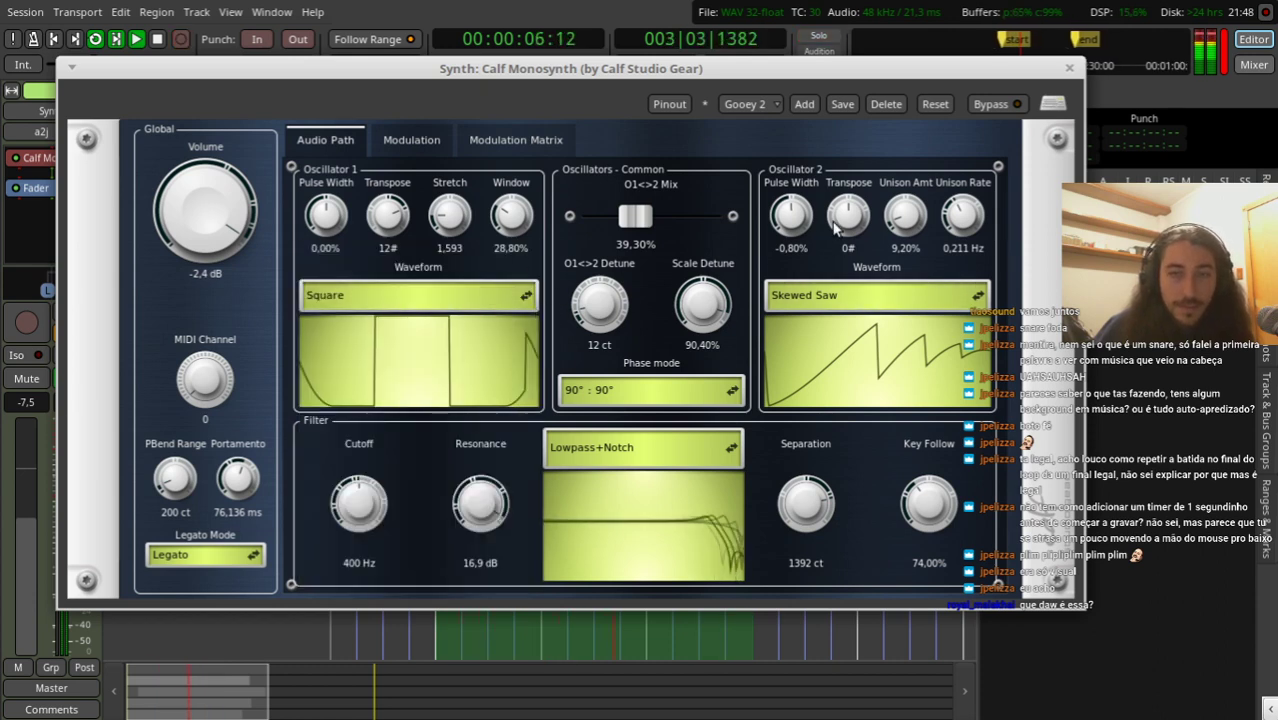
Step: Set the oscillator mix to 59,30% and change Oscillator 2's waveform to Skewed Square
drag(635, 217, 675, 230)
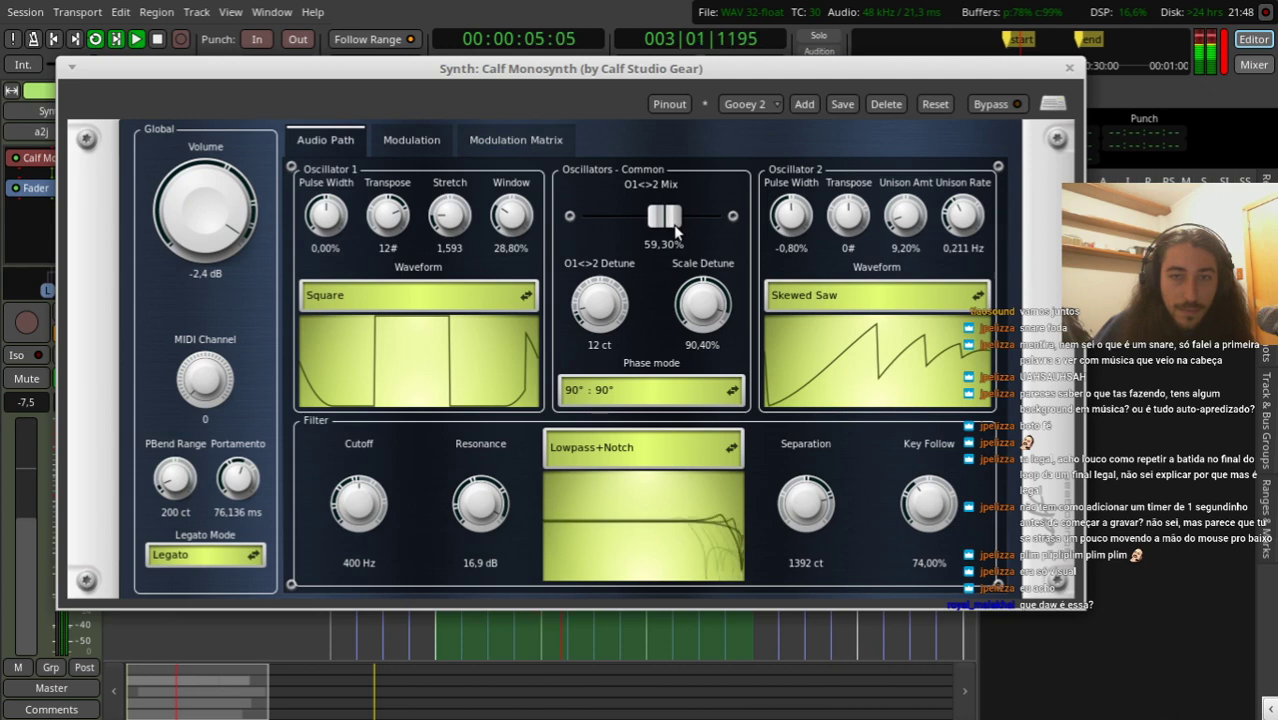
click(868, 294)
click(851, 318)
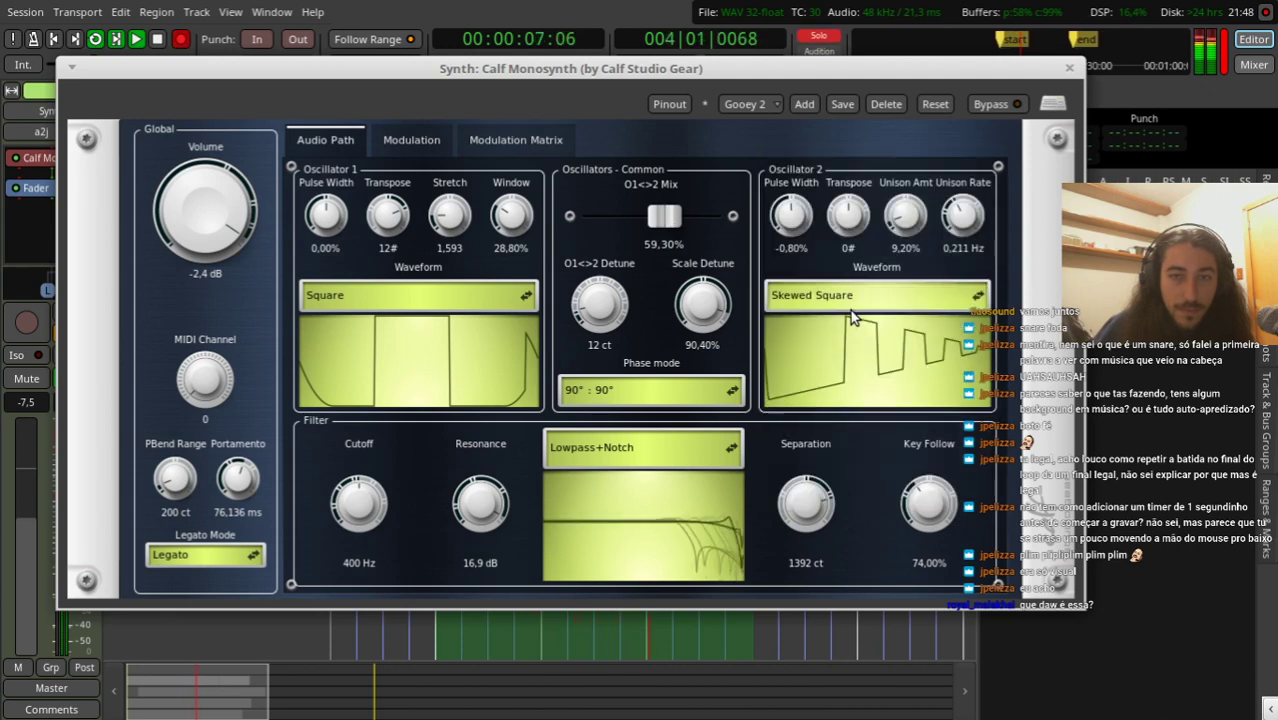
Step: Set the filter separation to 777,6 ct, cutoff to 437,028 Hz and resonance to 18,1 dB, and raise scale detune to 100%
drag(808, 508, 806, 528)
drag(744, 339, 726, 288)
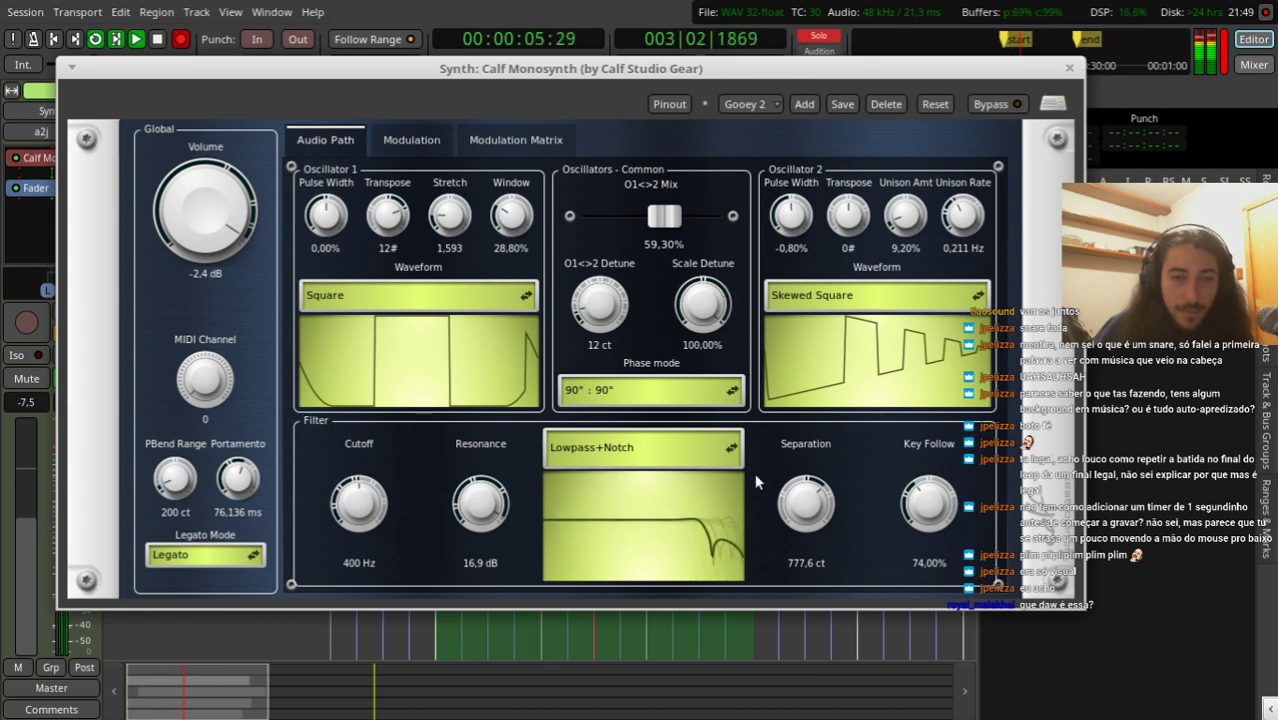
drag(362, 498, 481, 496)
drag(362, 515, 400, 495)
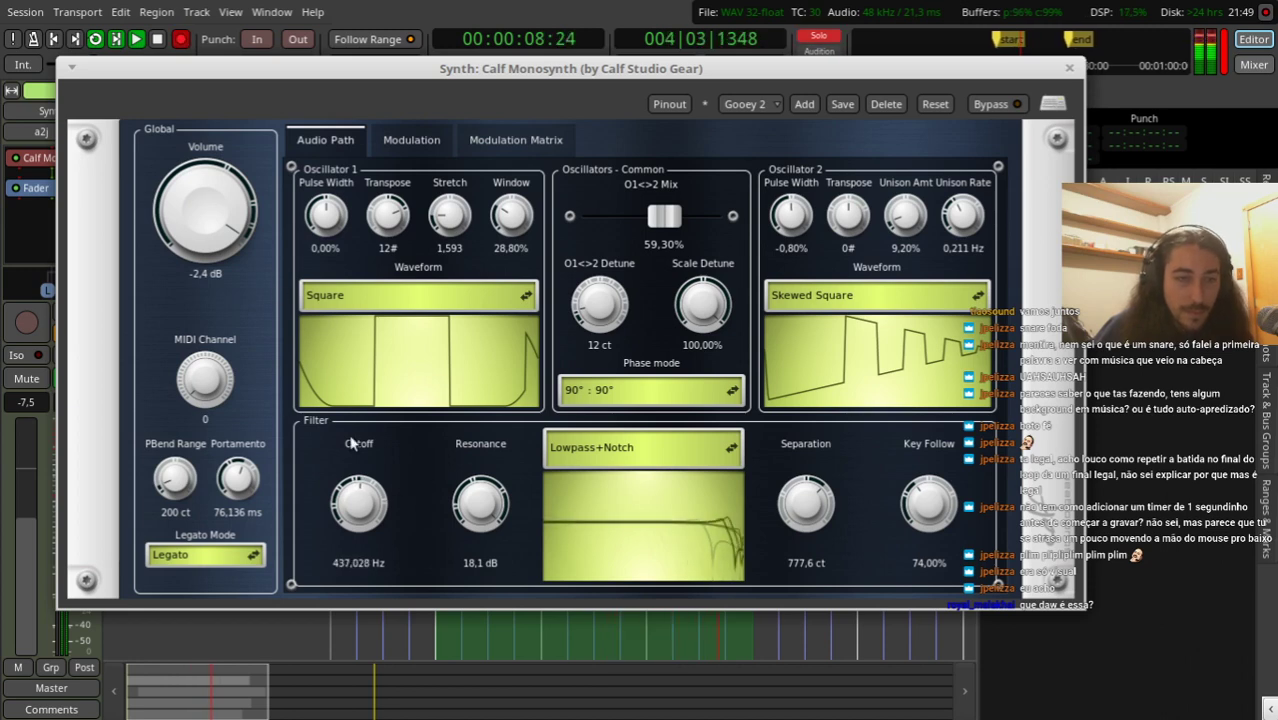
Step: Keep the legato mode on Legato, lower Calf Monosynth's volume to -3,4 dB, close its window and stop playback
click(251, 562)
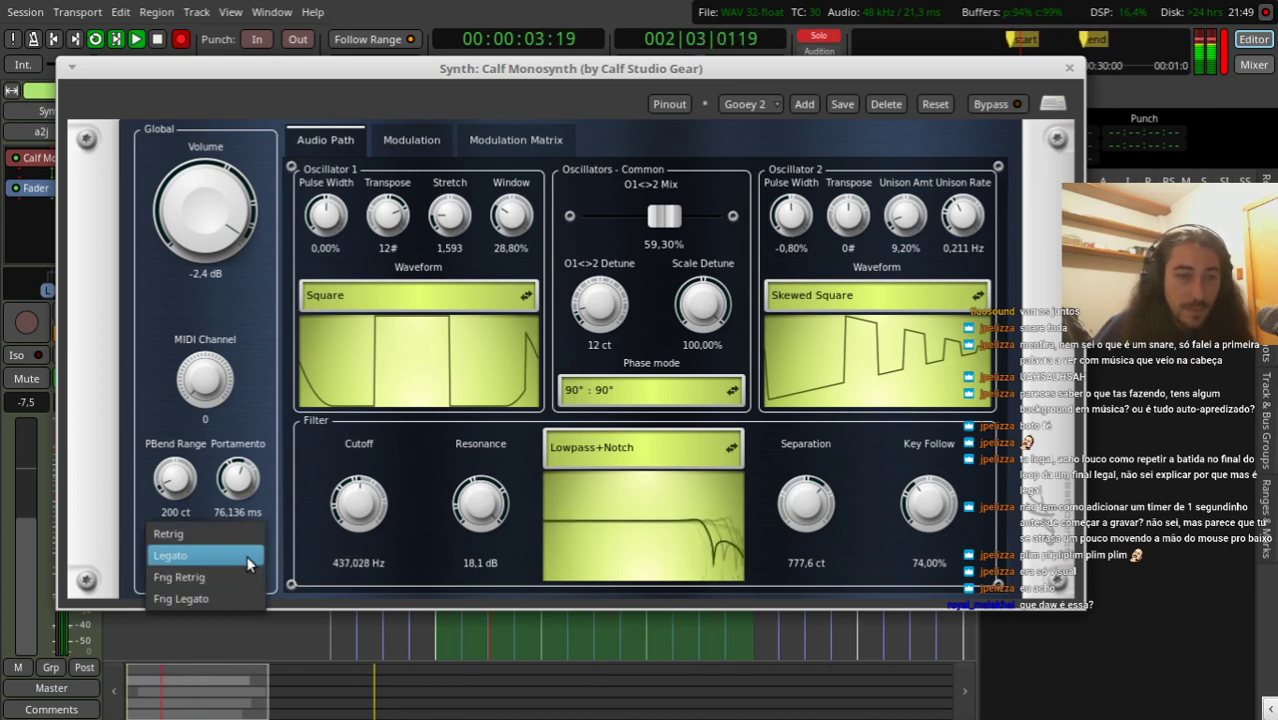
click(249, 562)
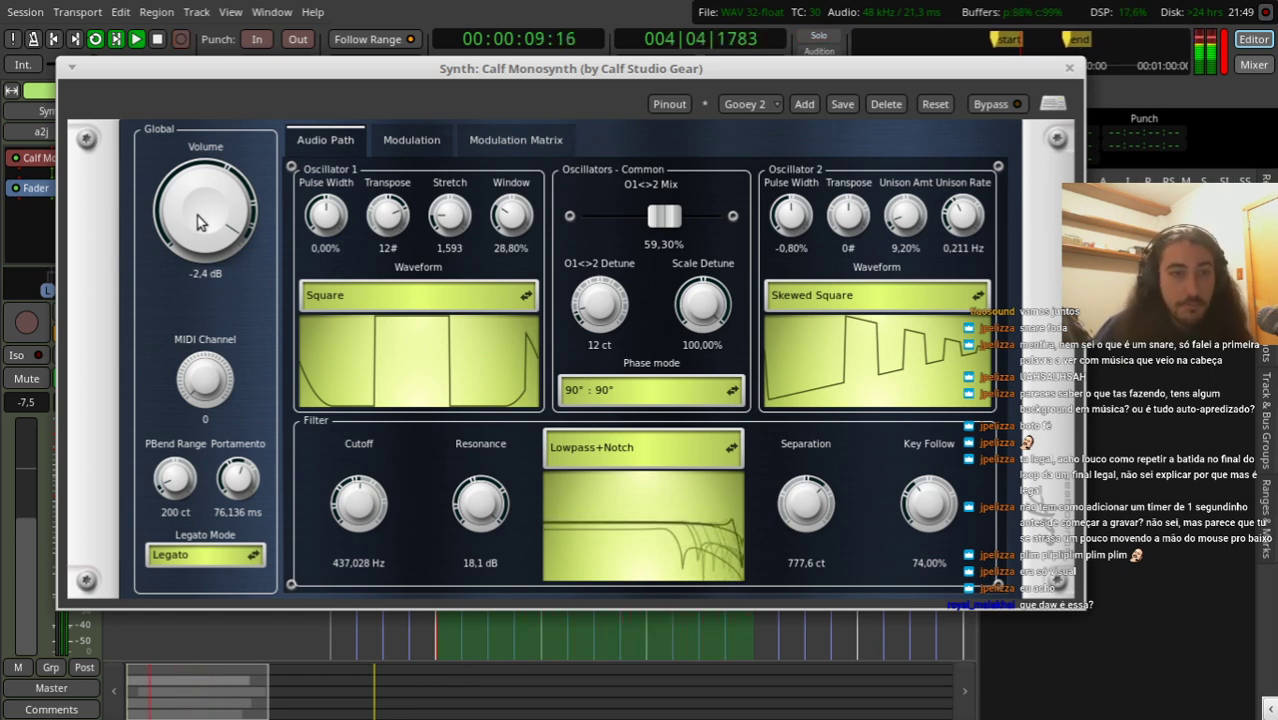
scroll(199, 218, down, 1)
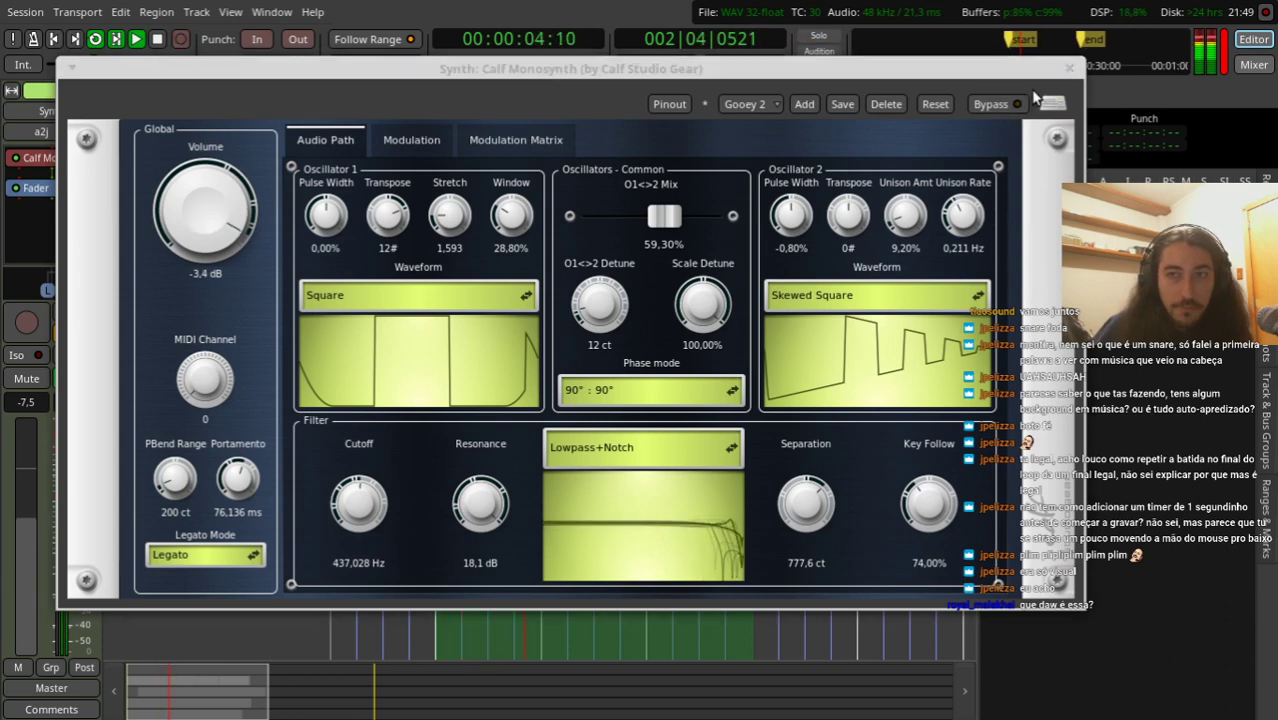
click(1068, 69)
key(space)
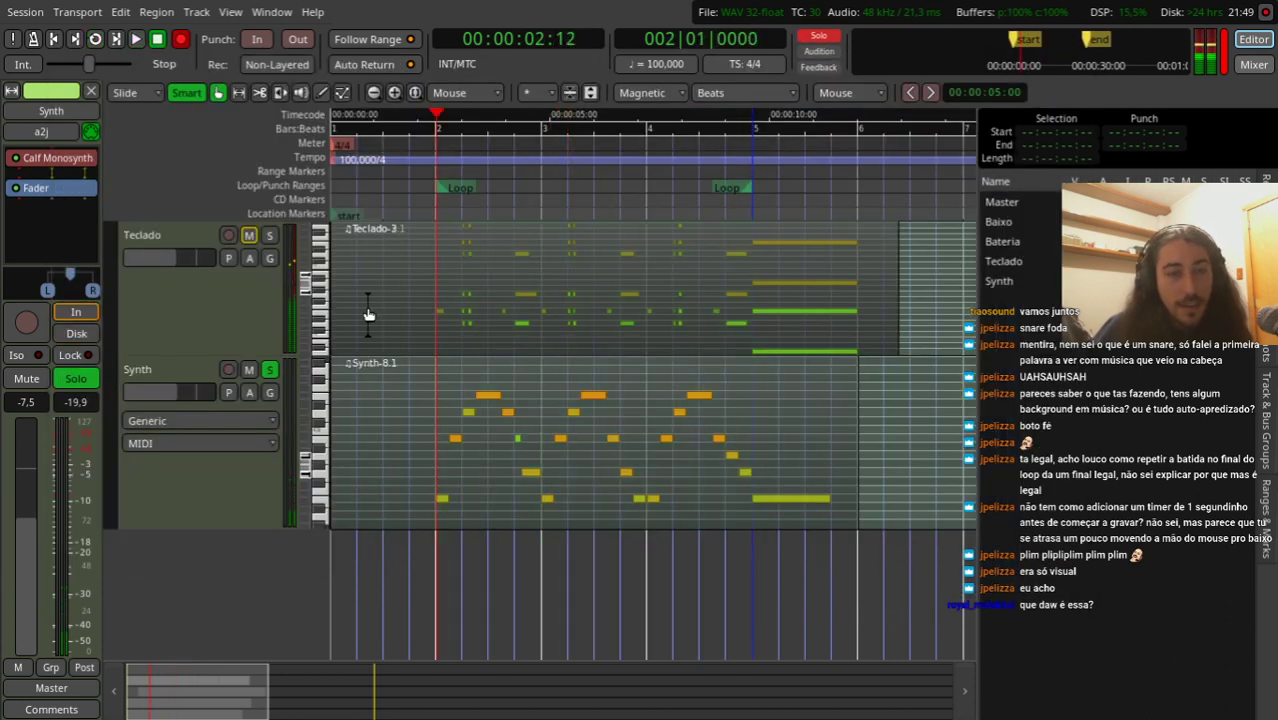
Step: Solo Teclado alongside Synth and set the Synth track's fader to -4,2 dB while auditioning both tracks
click(198, 508)
key(space)
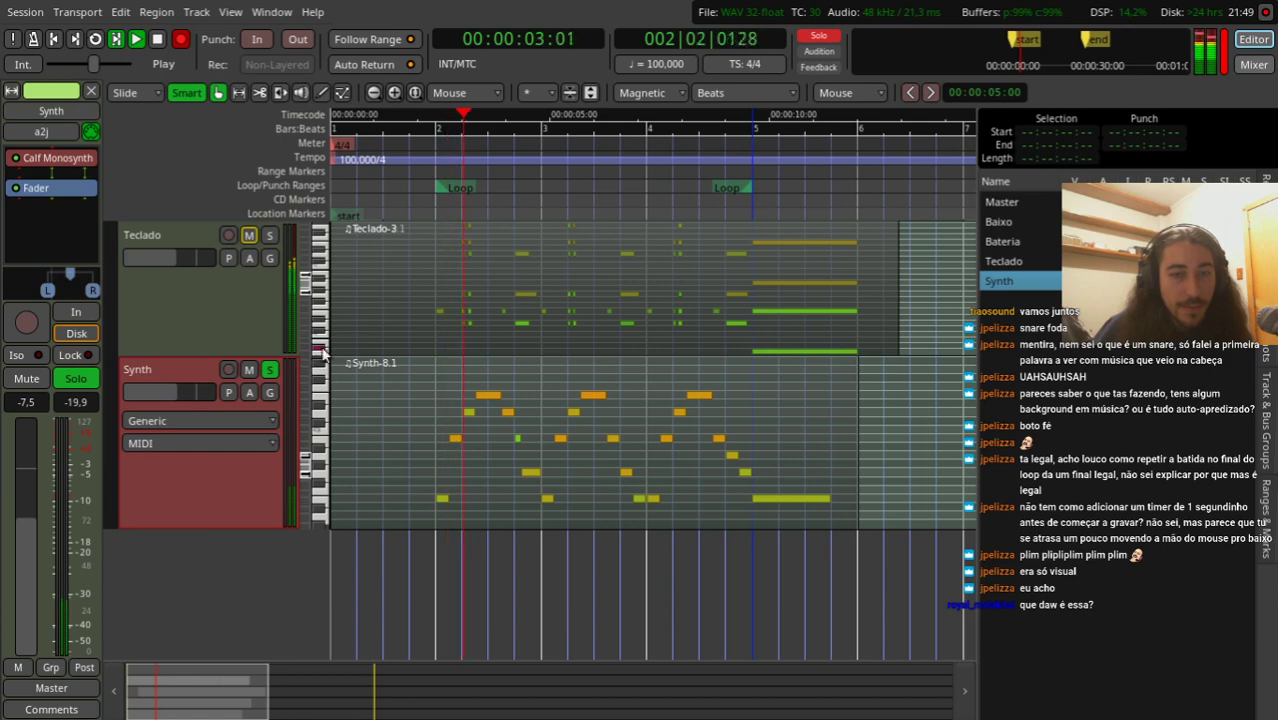
key(space)
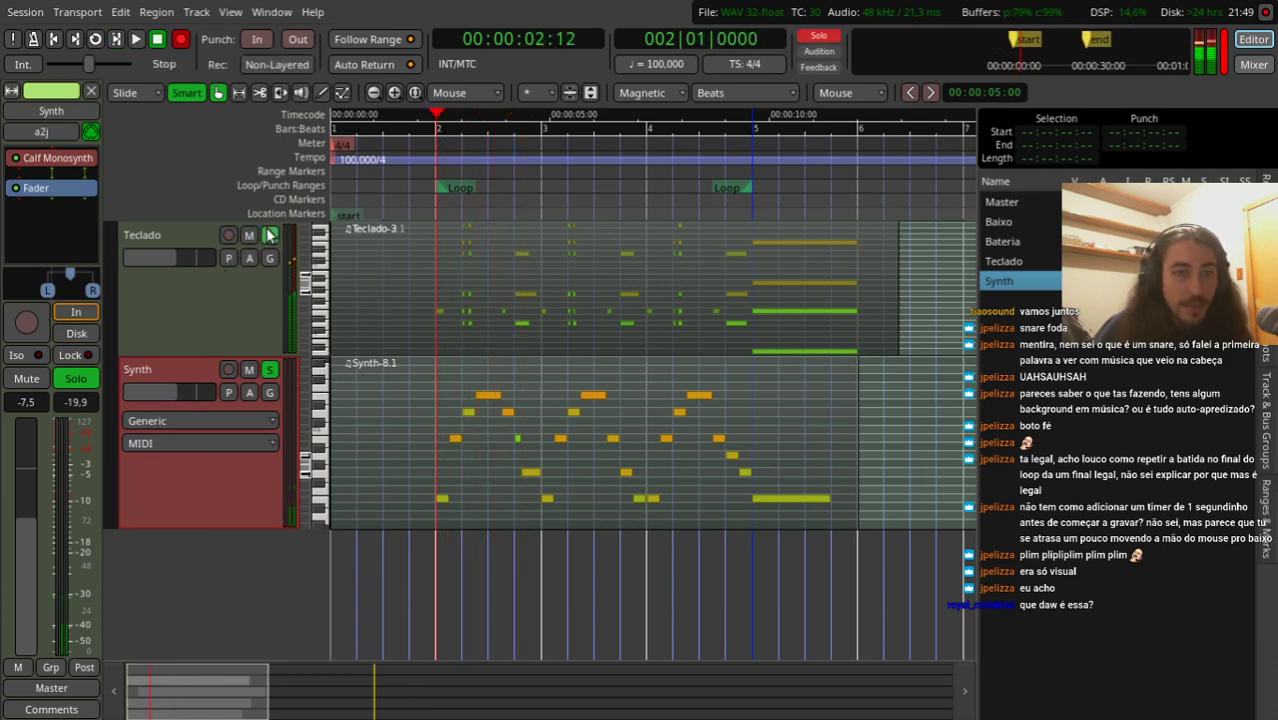
key(space)
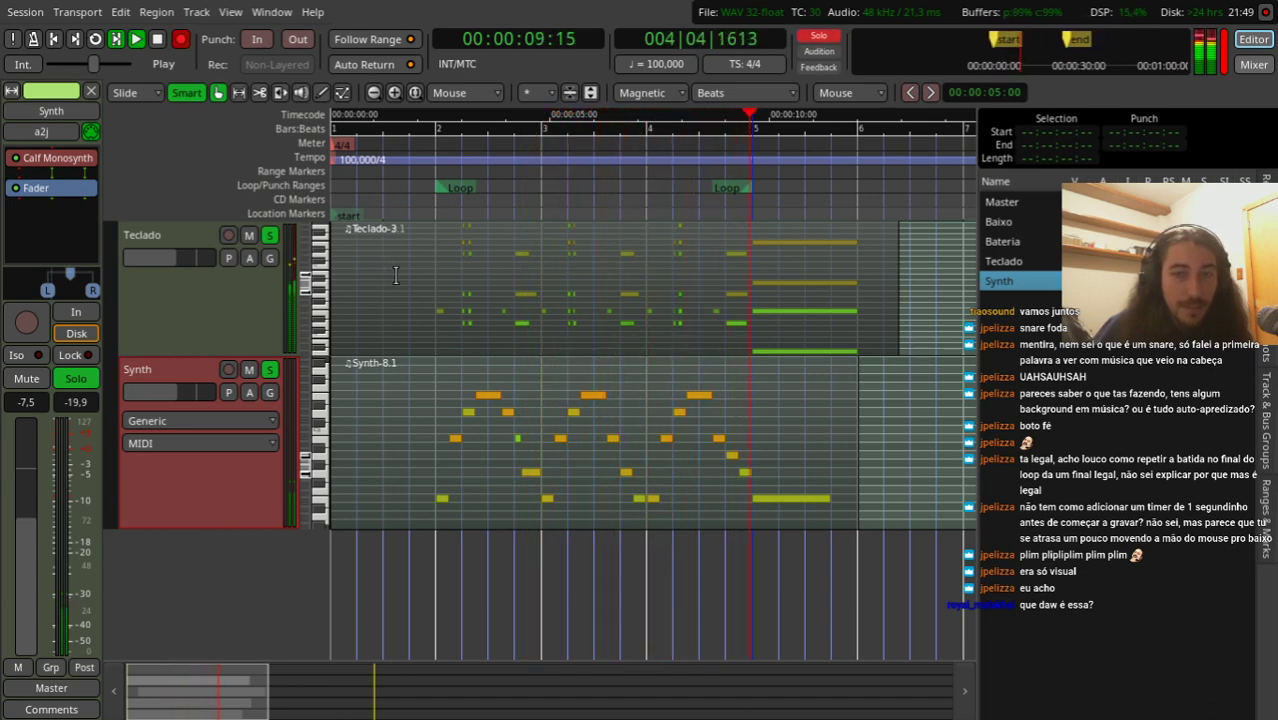
key(space)
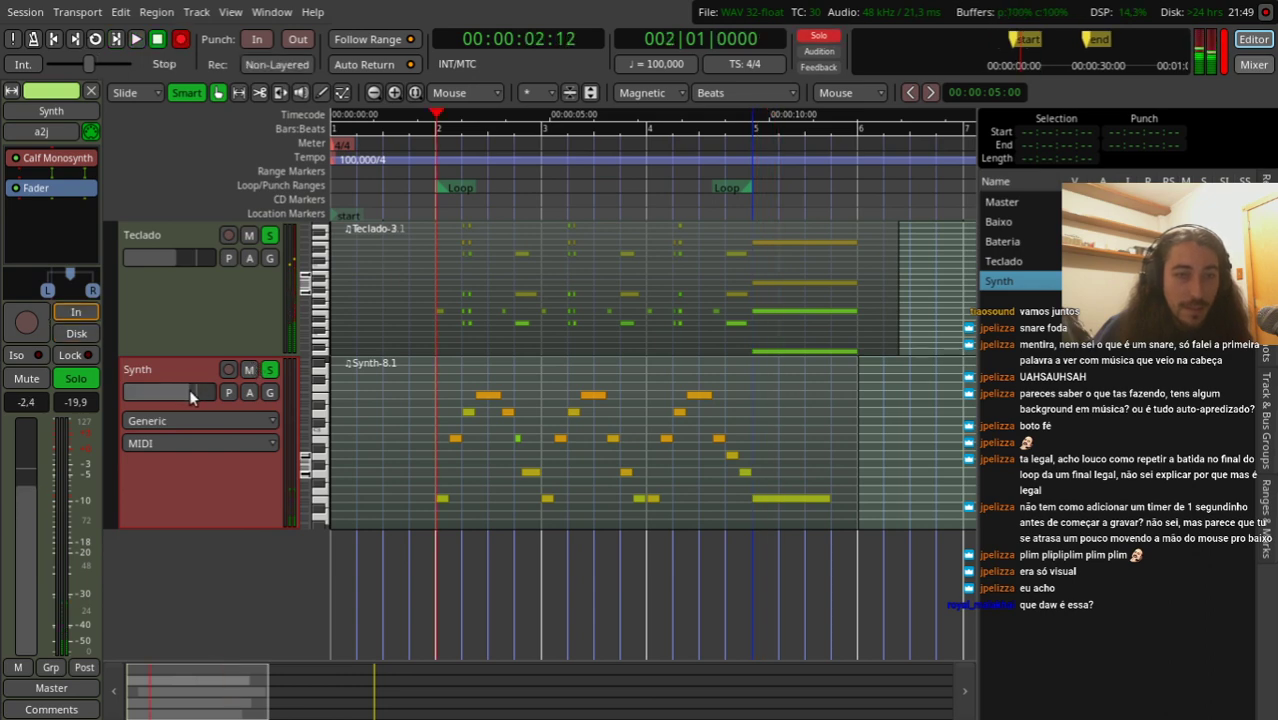
key(space)
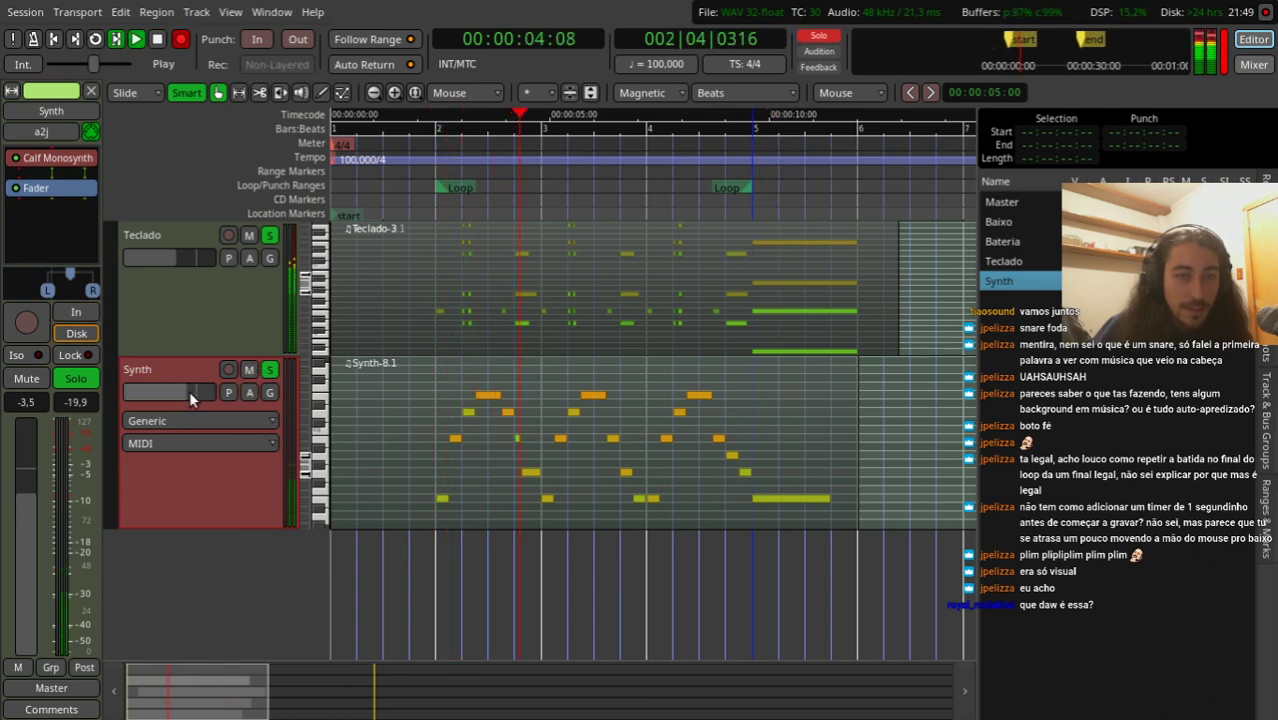
scroll(187, 390, down, 1)
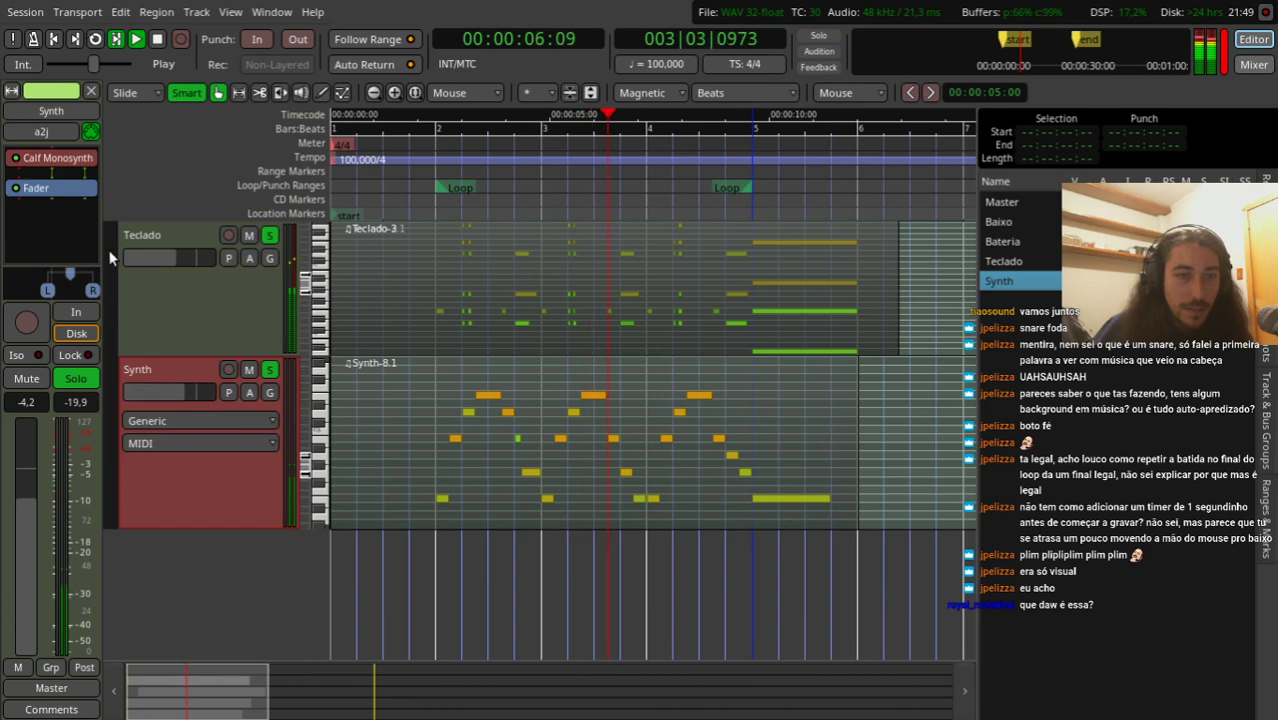
key(space)
Step: Open Calf Monosynth on the Synth track, lower its filter cutoff to 249,457 Hz and audition the sound
double_click(55, 157)
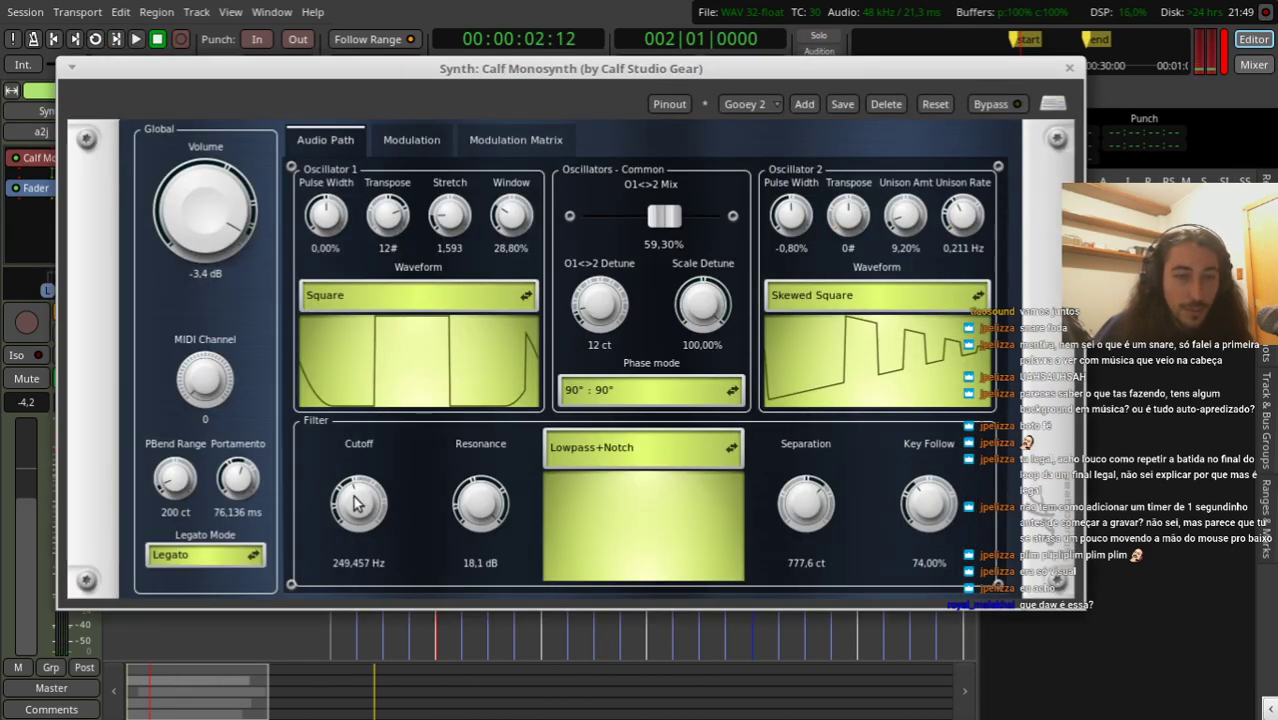
key(space)
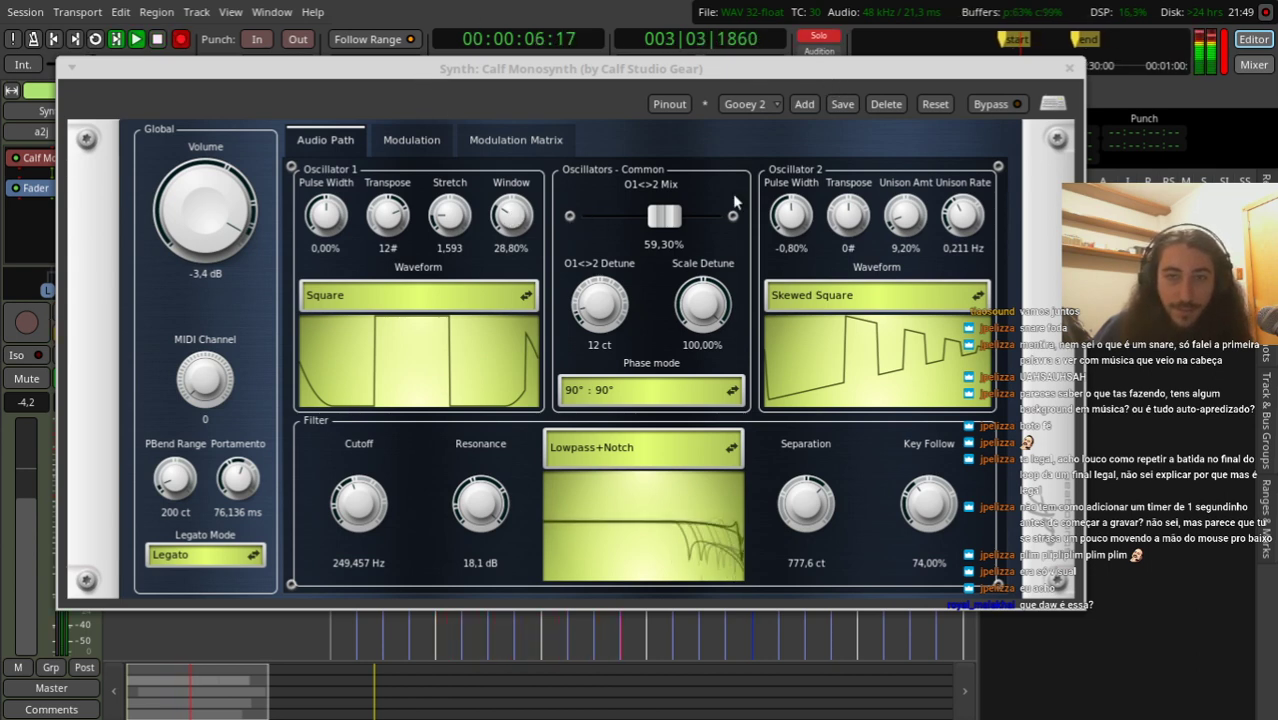
key(space)
Step: Set Oscillator 1's transpose to 24# and Oscillator 2's transpose to 12#, and play the arrangement from bar 2
click(395, 210)
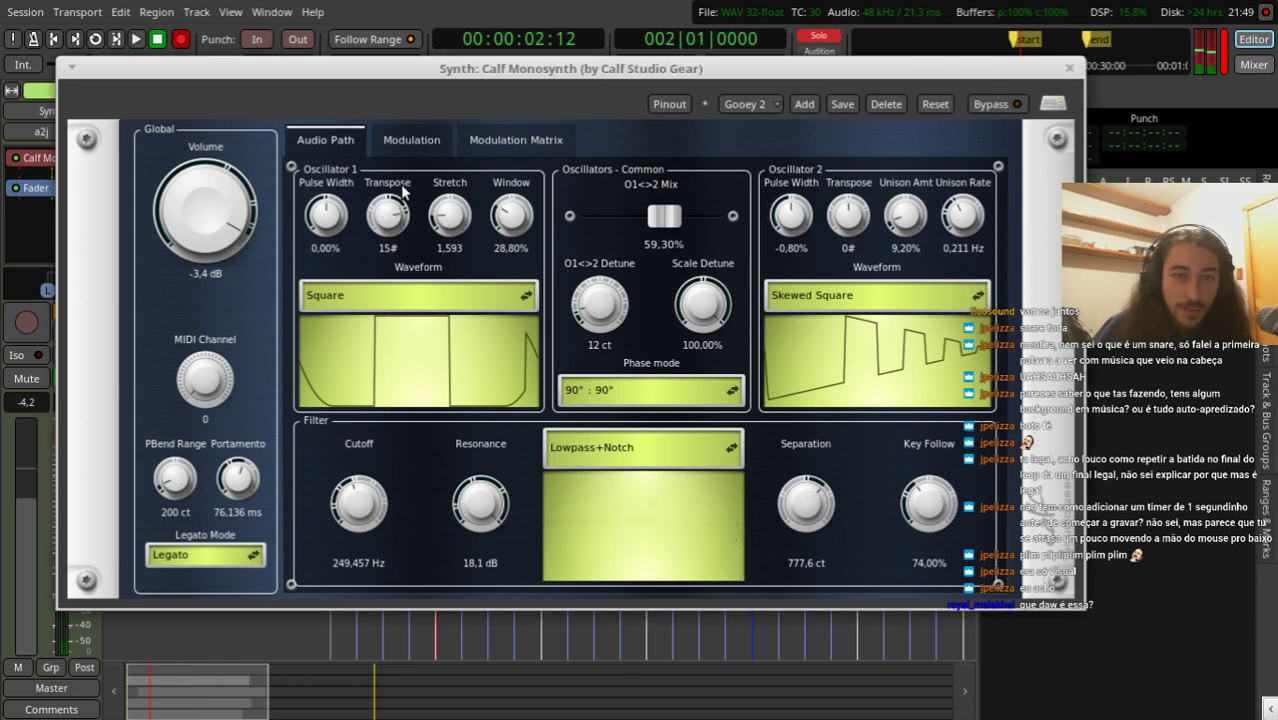
drag(415, 158, 423, 147)
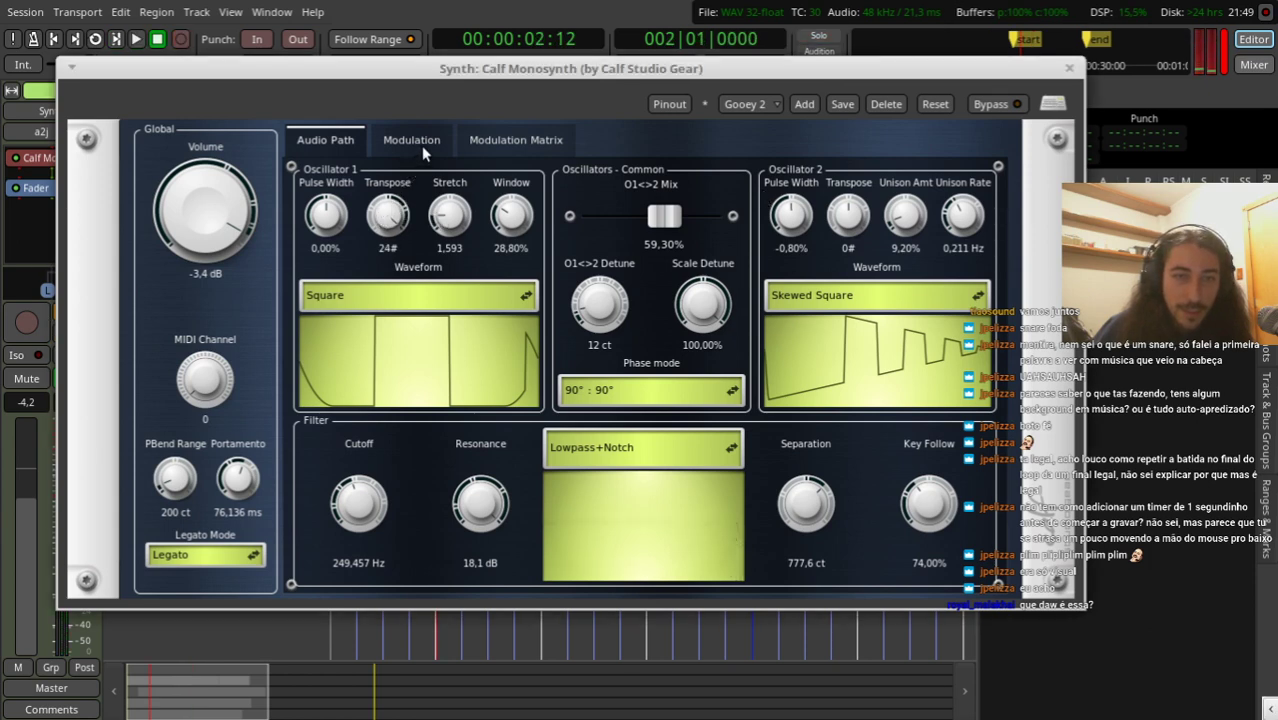
drag(869, 207, 876, 118)
drag(390, 68, 450, 452)
click(421, 187)
key(space)
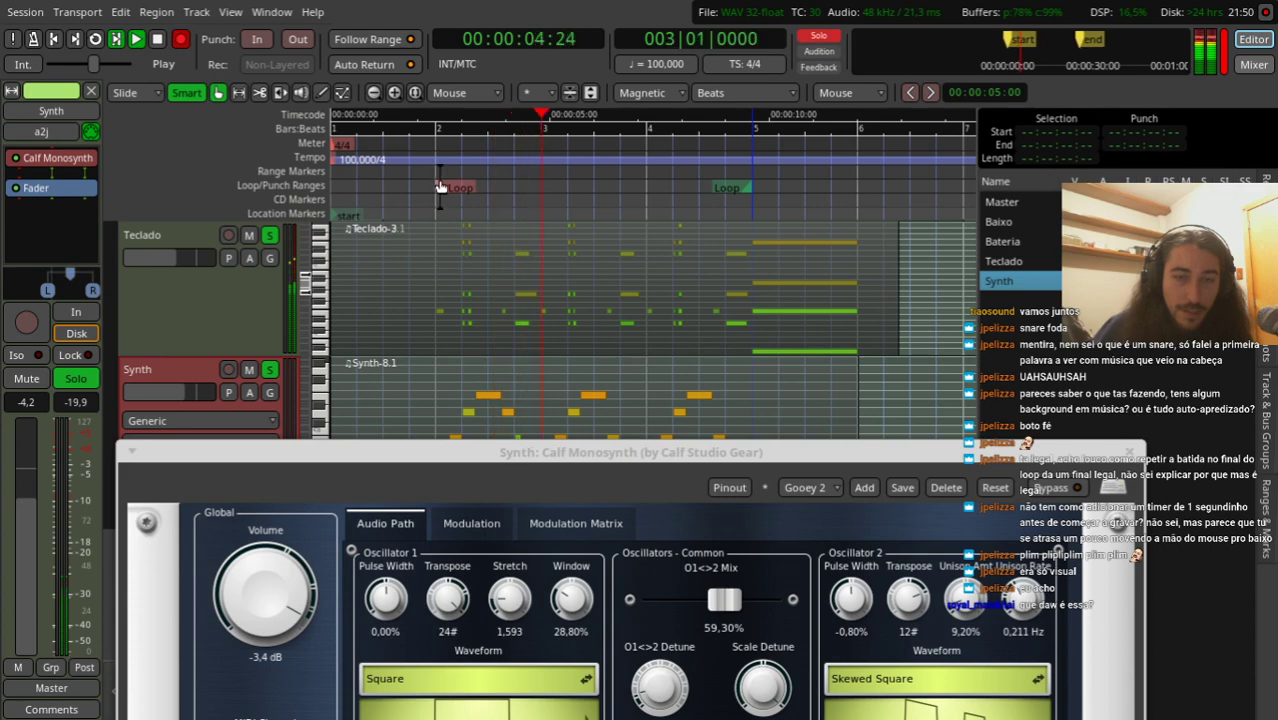
Step: Adjust Calf Monosynth's filter during playback to a cutoff of 169,974 Hz and a resonance of 13,6 dB
drag(658, 455, 632, 152)
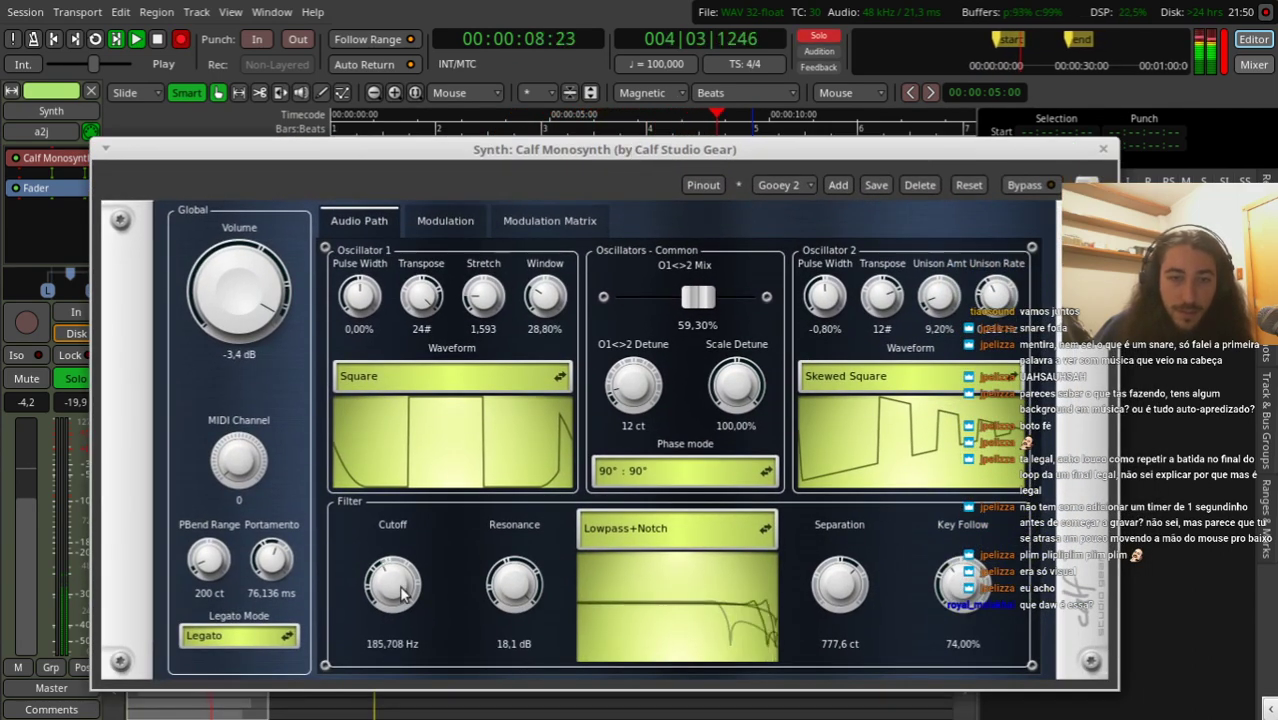
drag(392, 585, 392, 625)
drag(514, 590, 514, 668)
drag(392, 600, 395, 580)
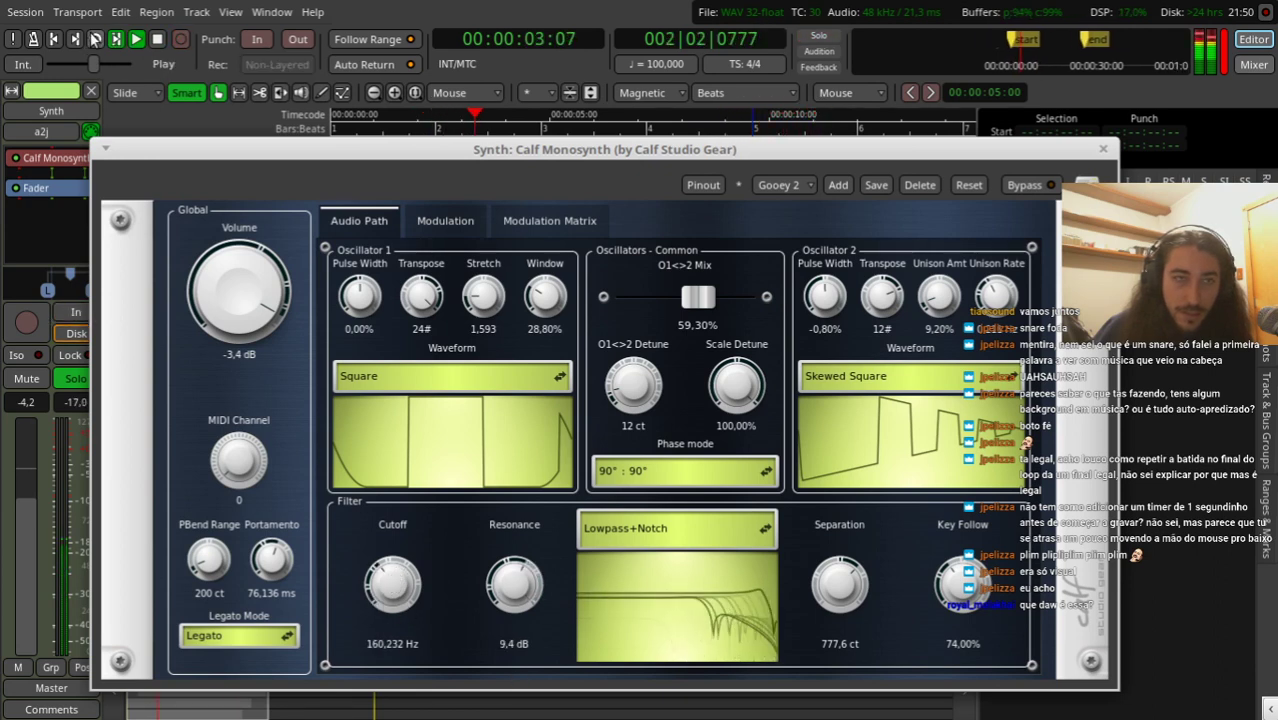
drag(398, 588, 405, 625)
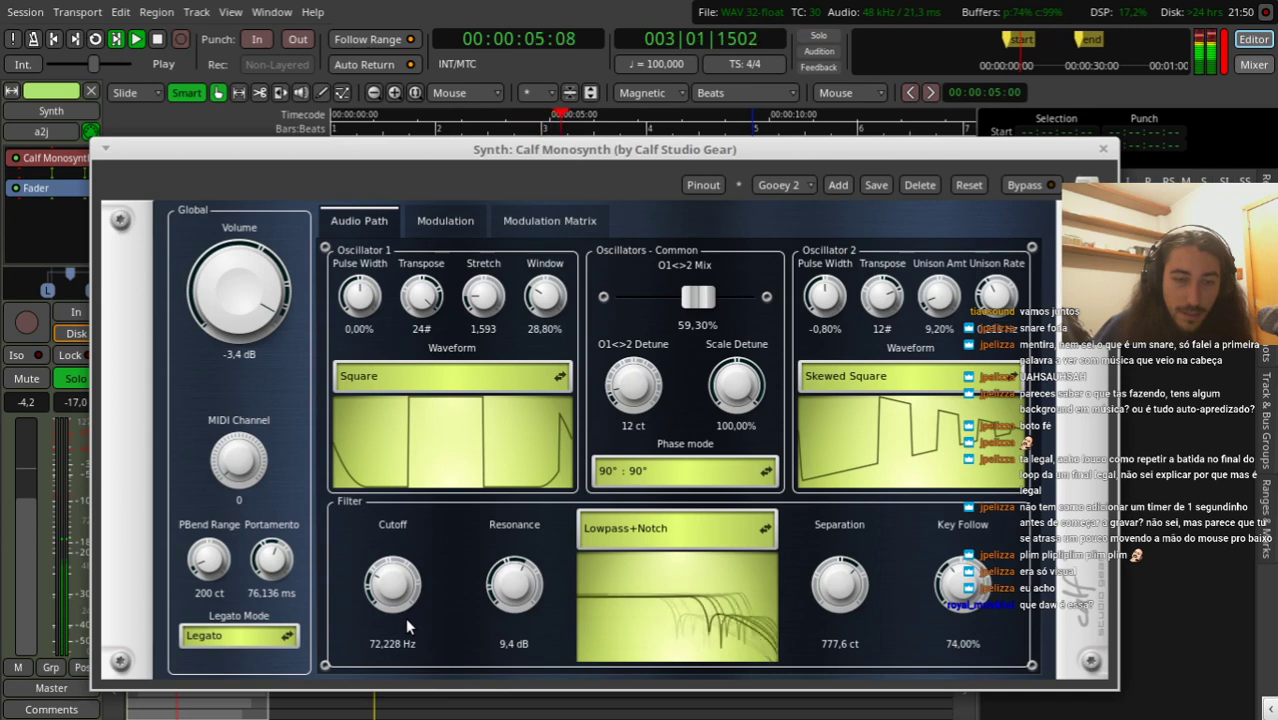
drag(530, 617, 524, 570)
drag(404, 584, 403, 560)
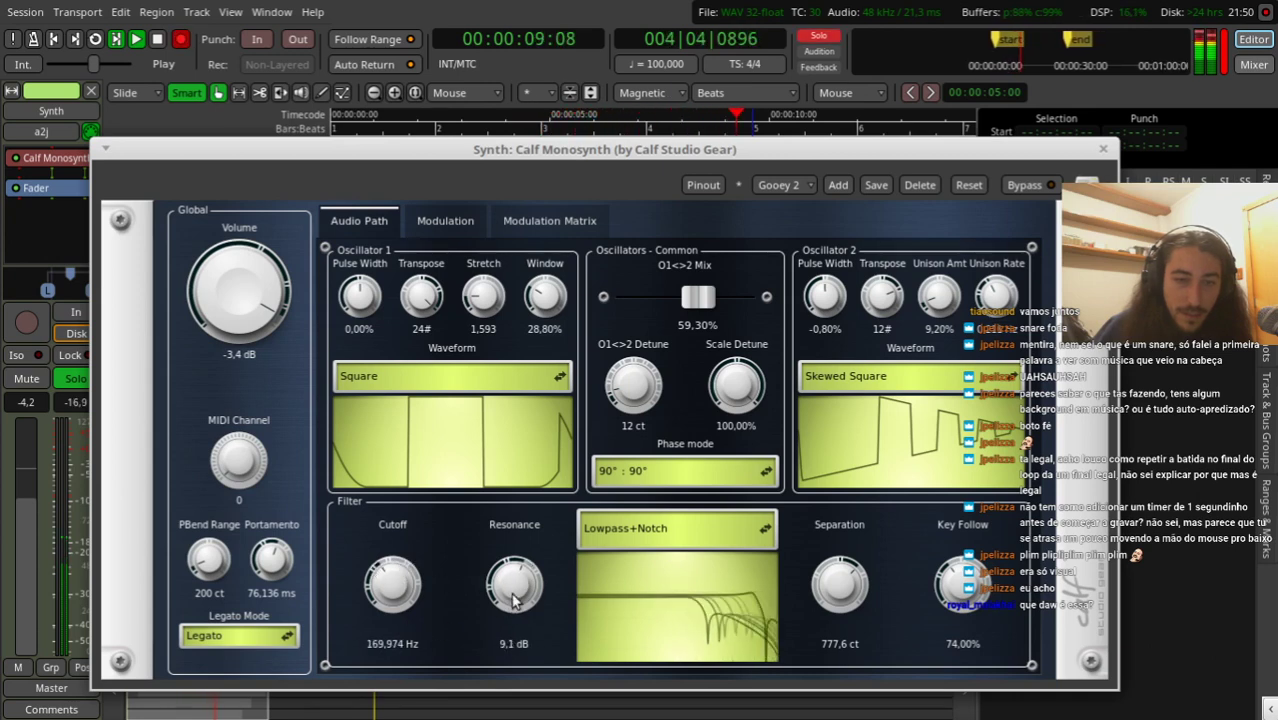
drag(512, 621, 503, 548)
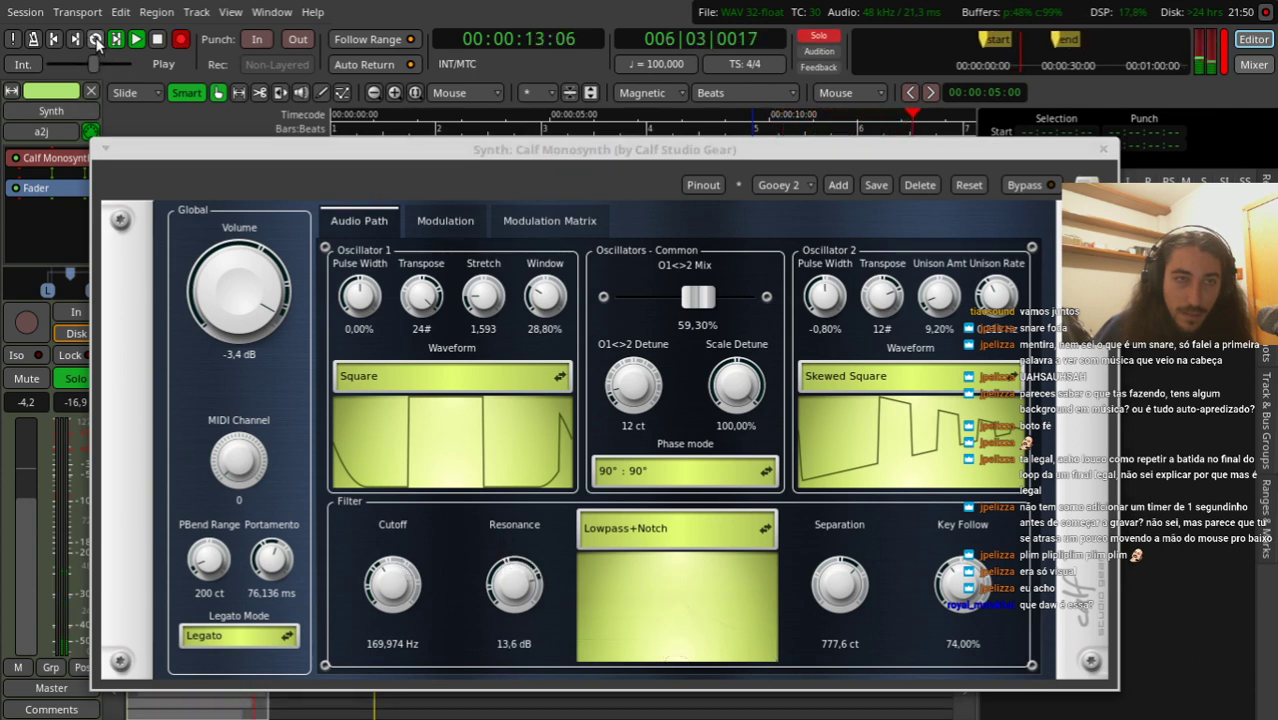
Step: Lower the filter cutoff to 86,219 Hz during looped playback, stop playback and close the Calf Monosynth window
key(space)
click(96, 39)
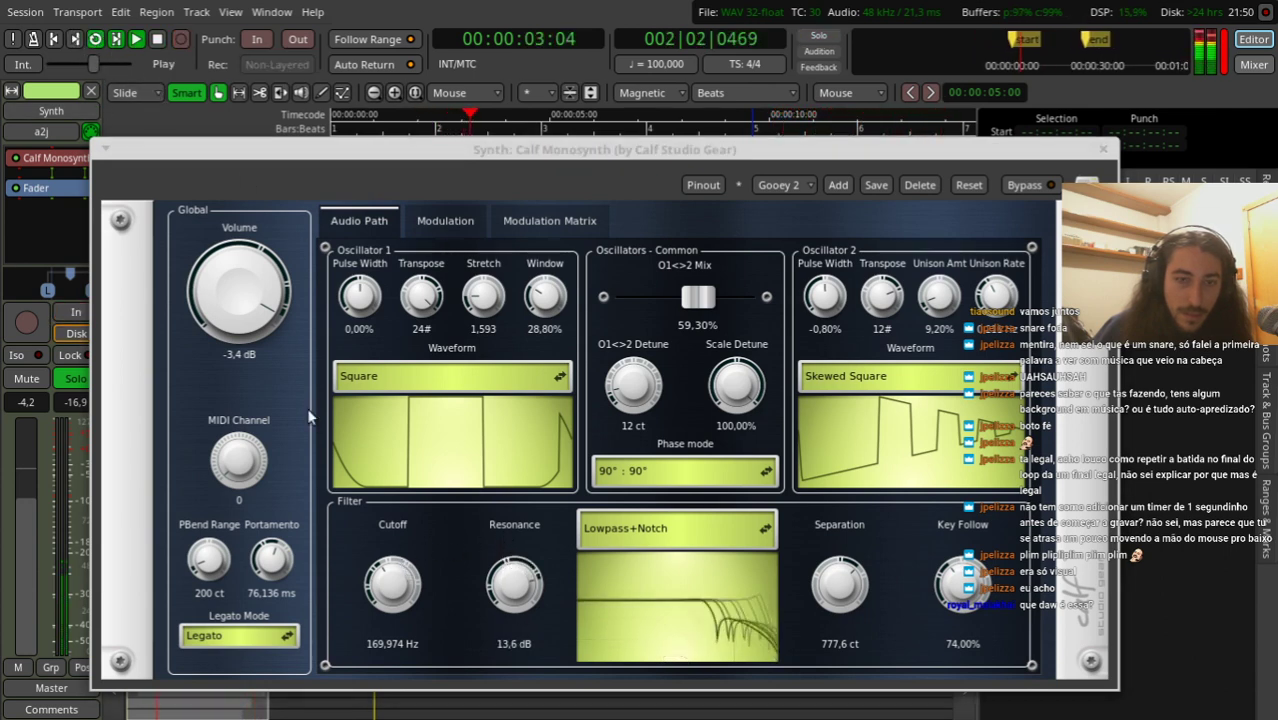
drag(380, 595, 389, 626)
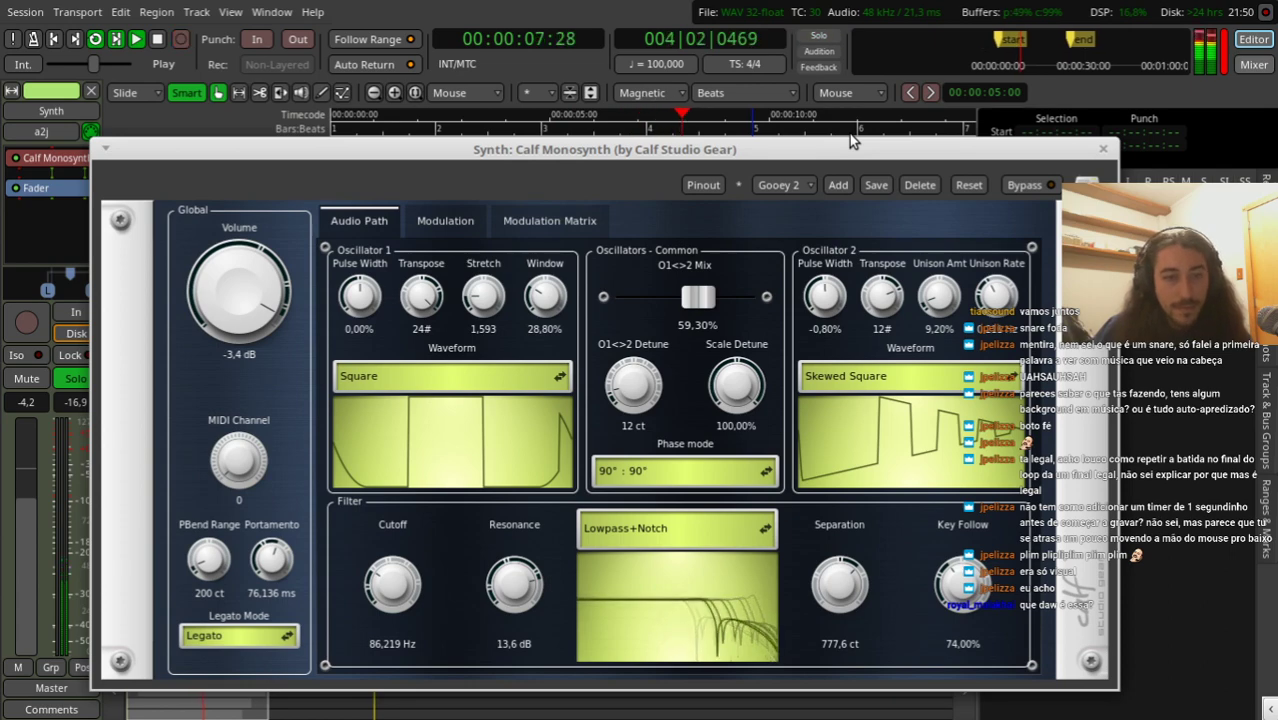
key(space)
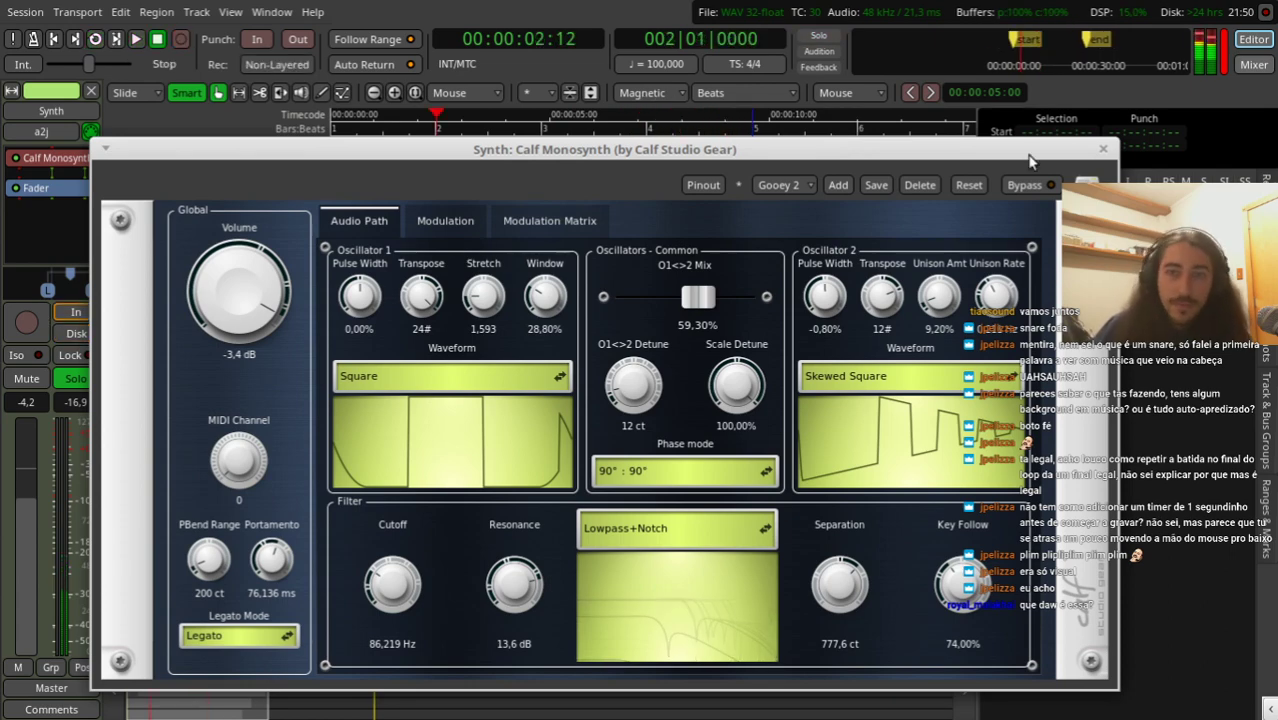
click(1104, 151)
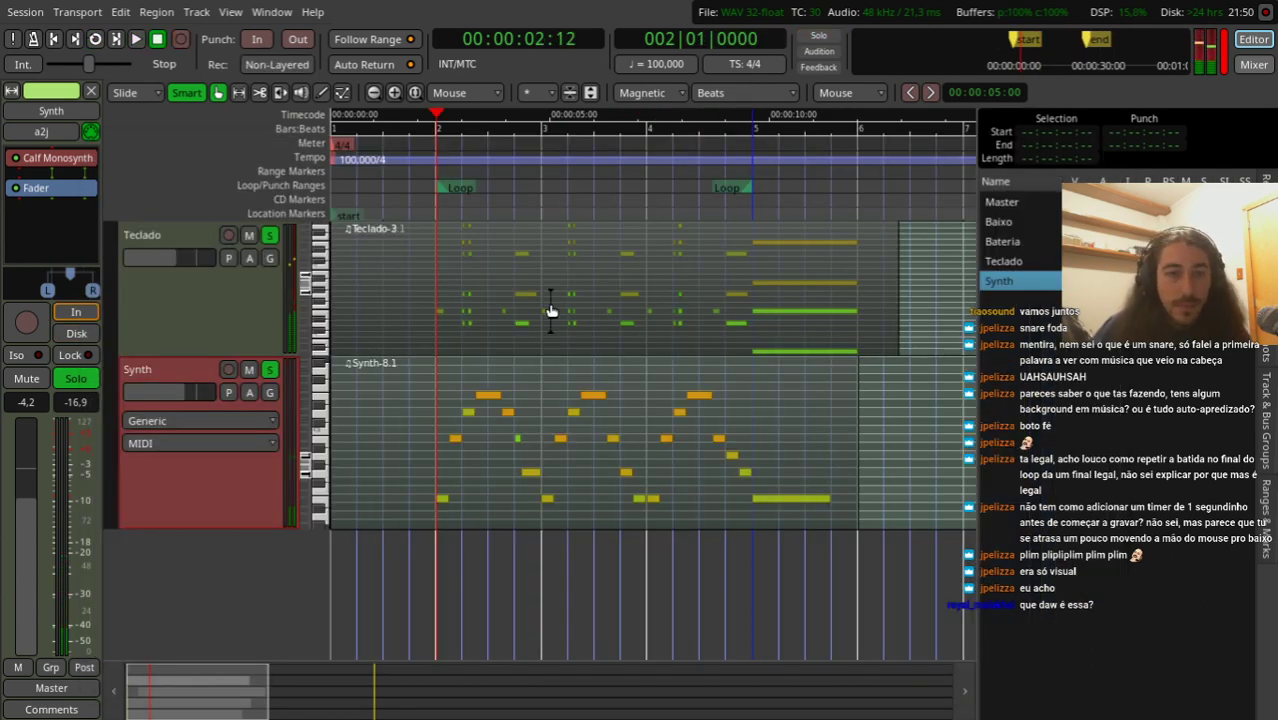
Step: Insert the Calf Vintage Delay plugin on the Synth track, placed between Calf Monosynth and the fader
double_click(65, 248)
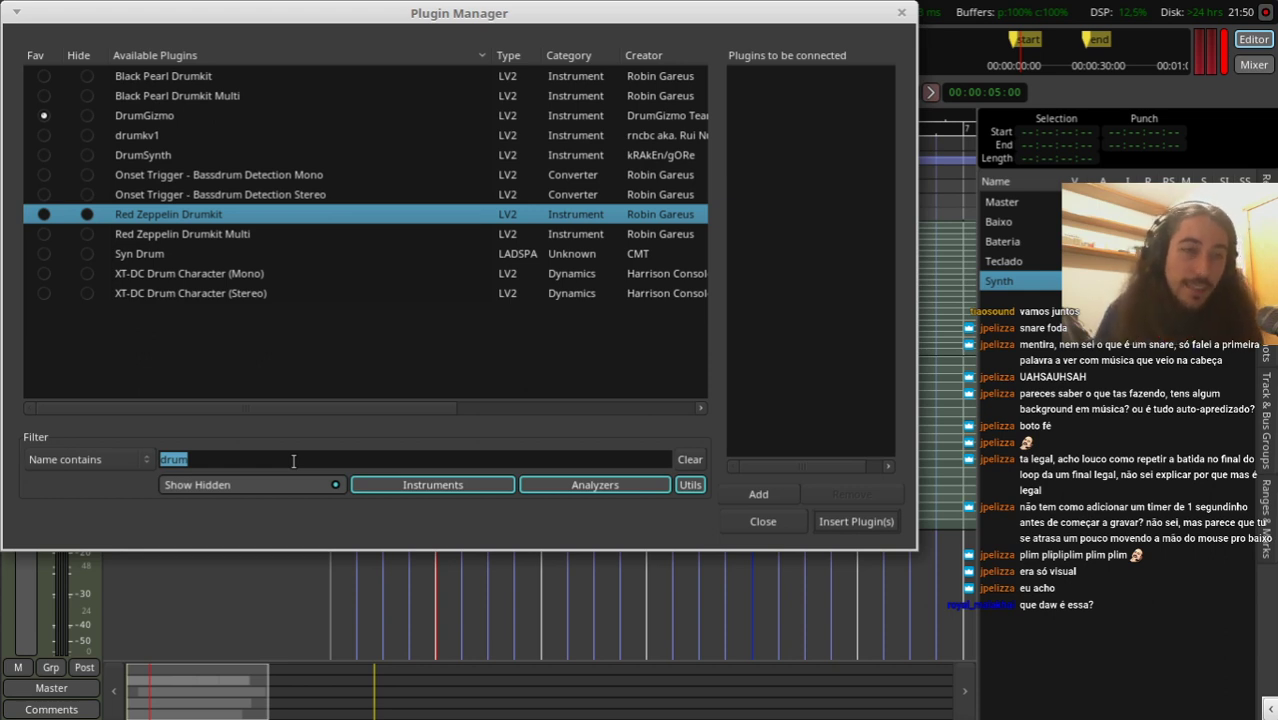
text(delay)
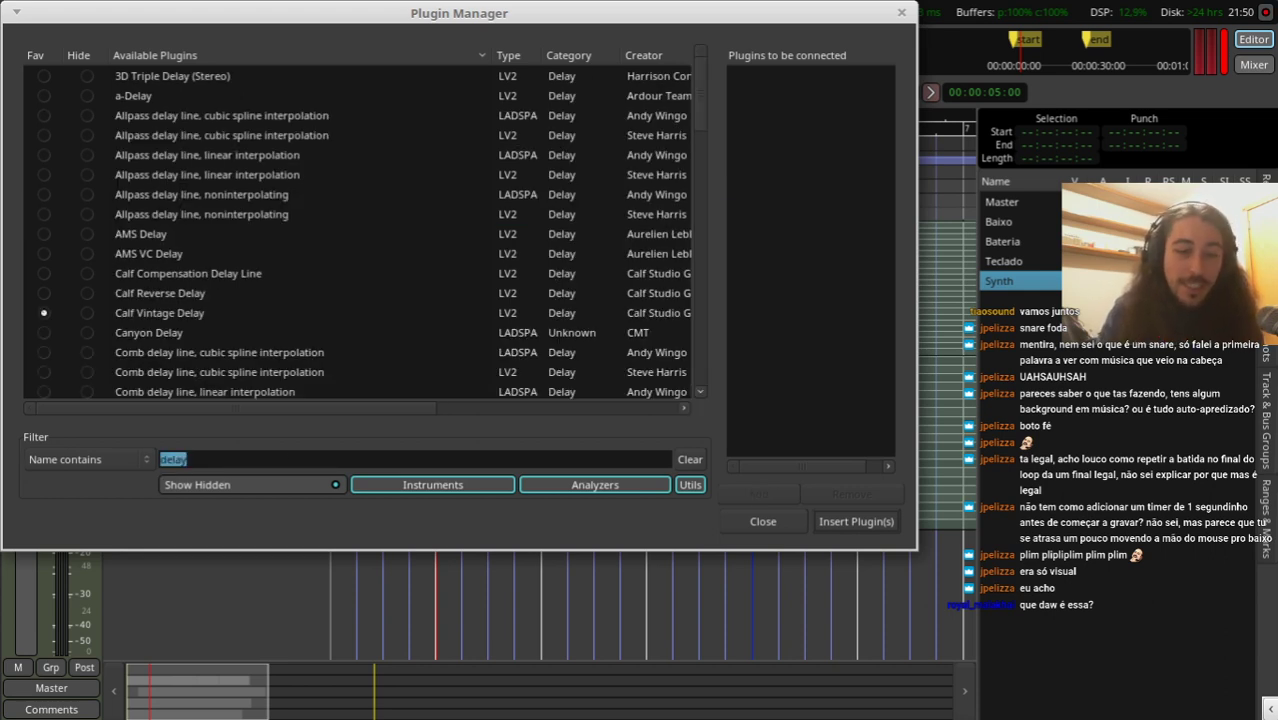
text(vintage)
double_click(197, 79)
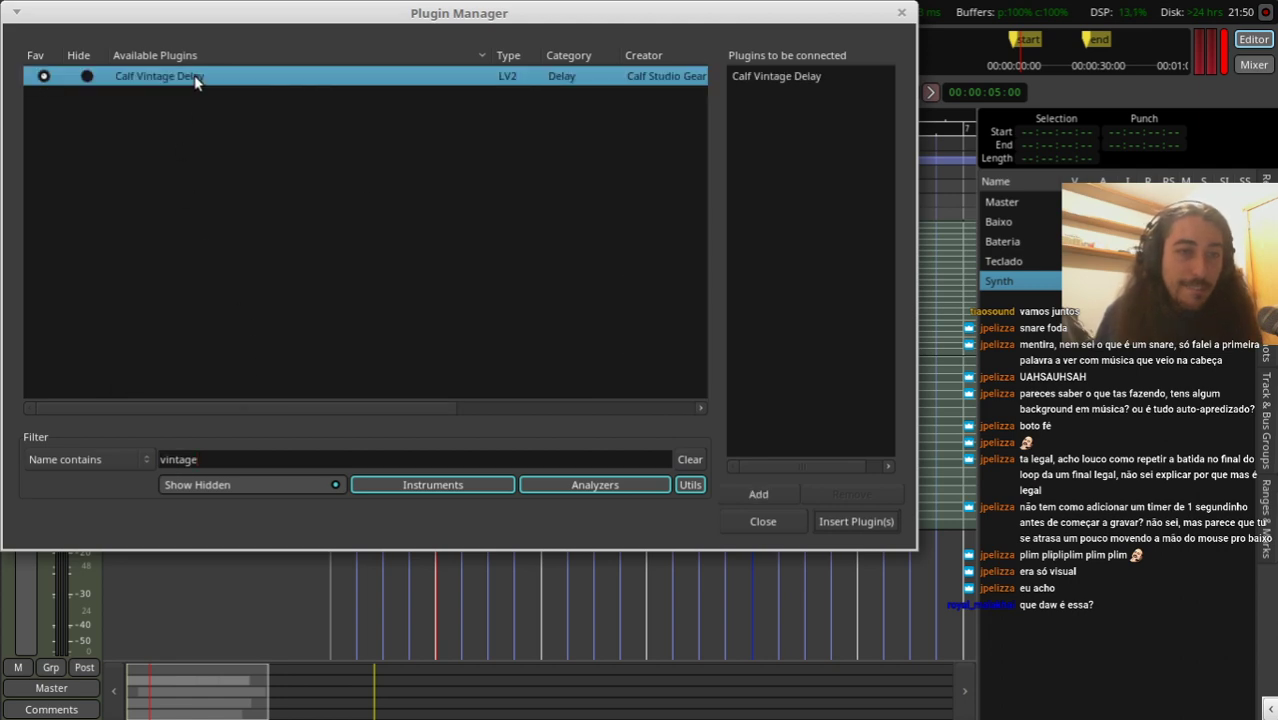
click(866, 519)
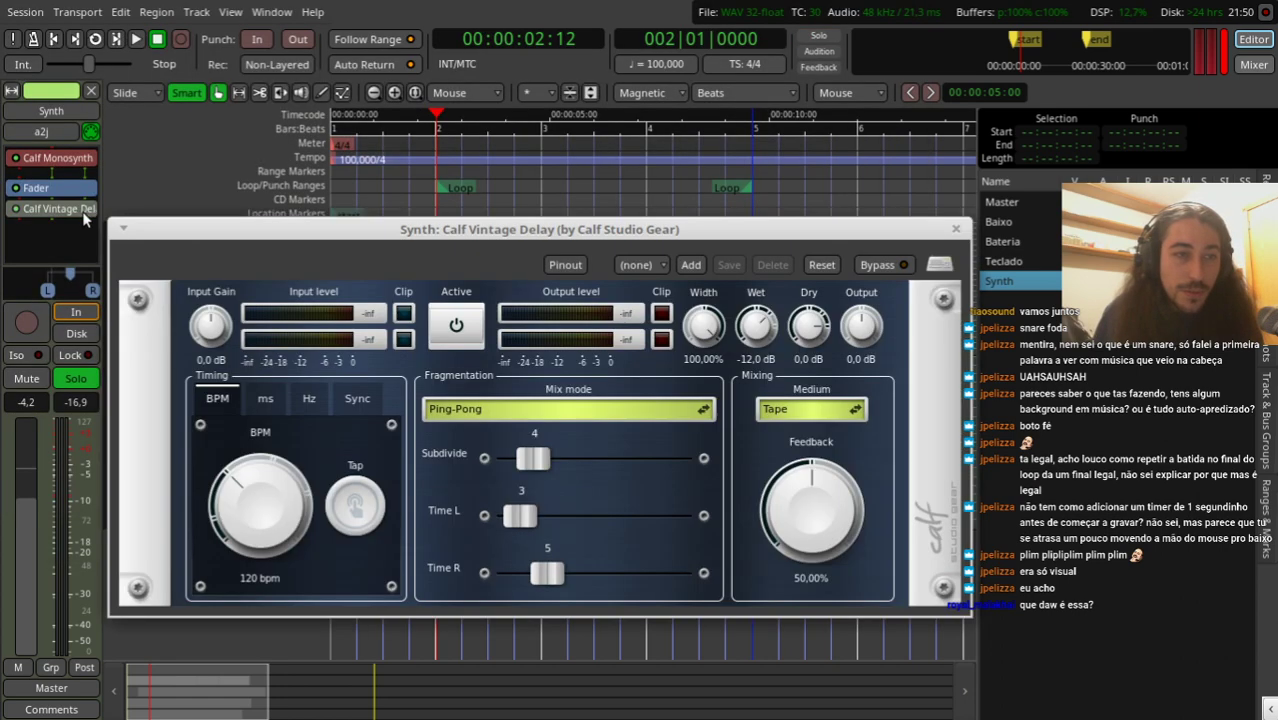
double_click(49, 190)
double_click(49, 190)
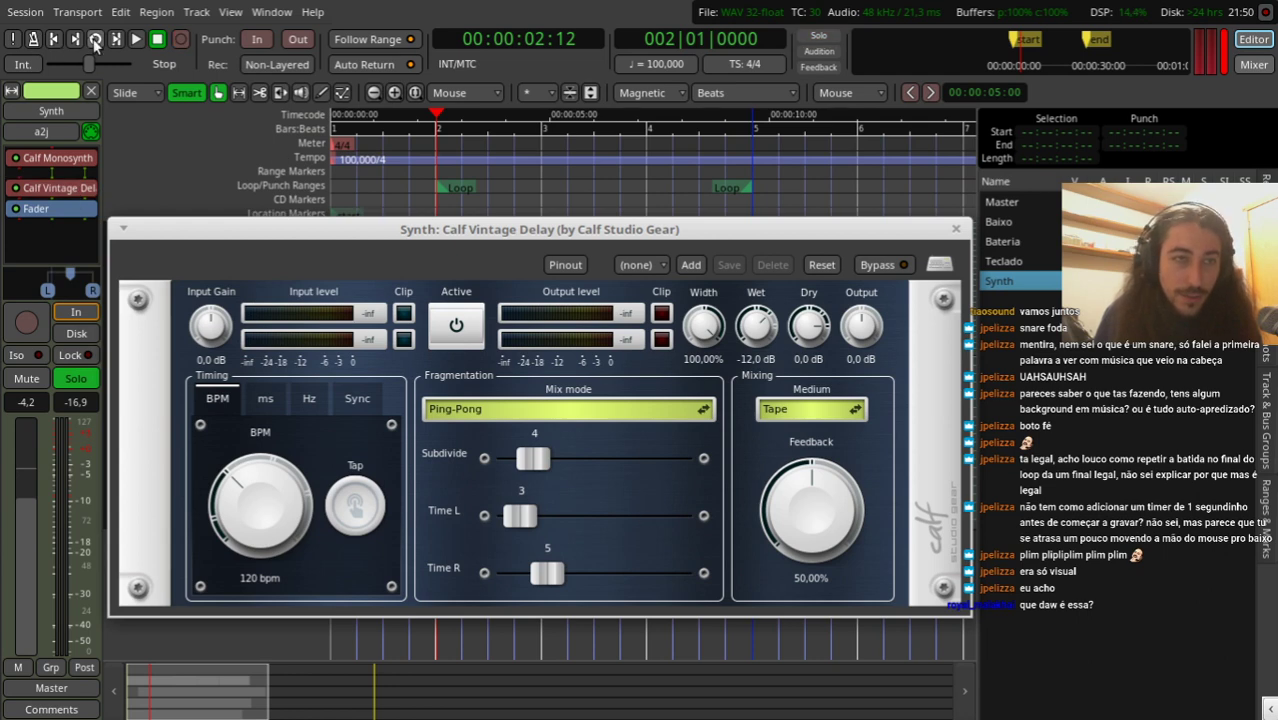
Step: Remove the solo from Bateria and Teclado so only Synth stays soloed, and start looped playback
drag(344, 220, 426, 415)
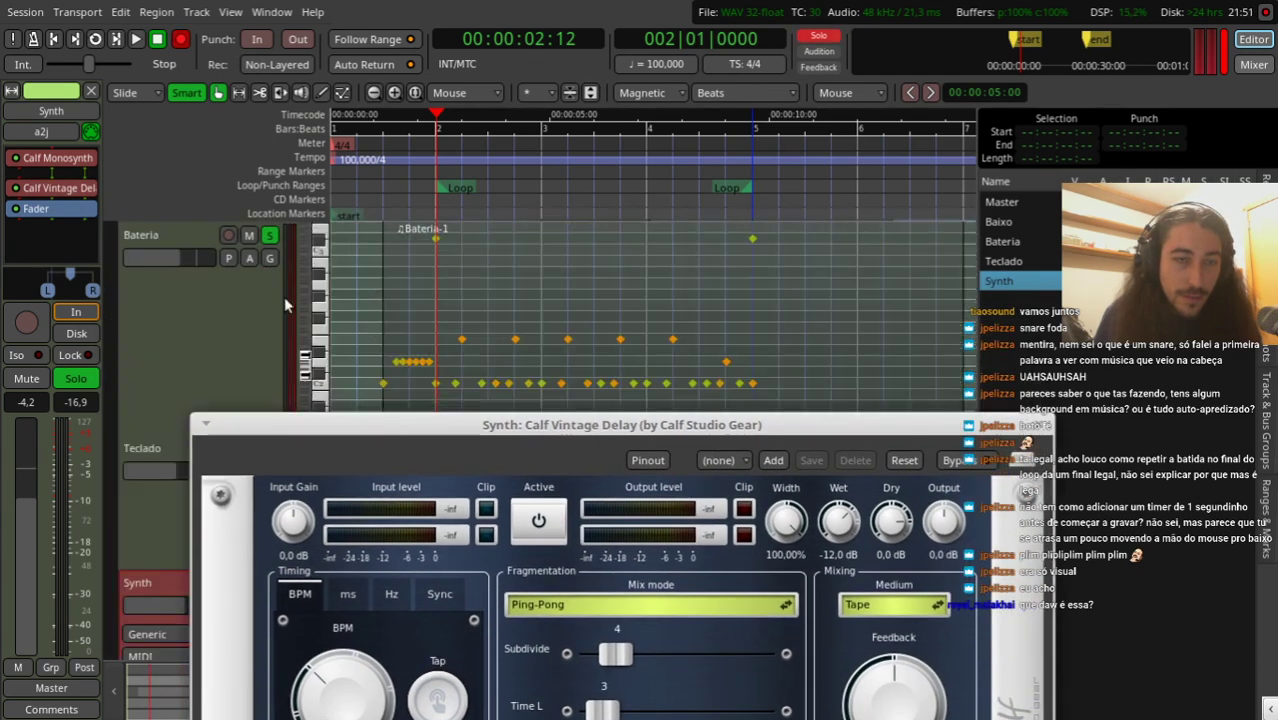
click(270, 234)
scroll(274, 242, down, 3)
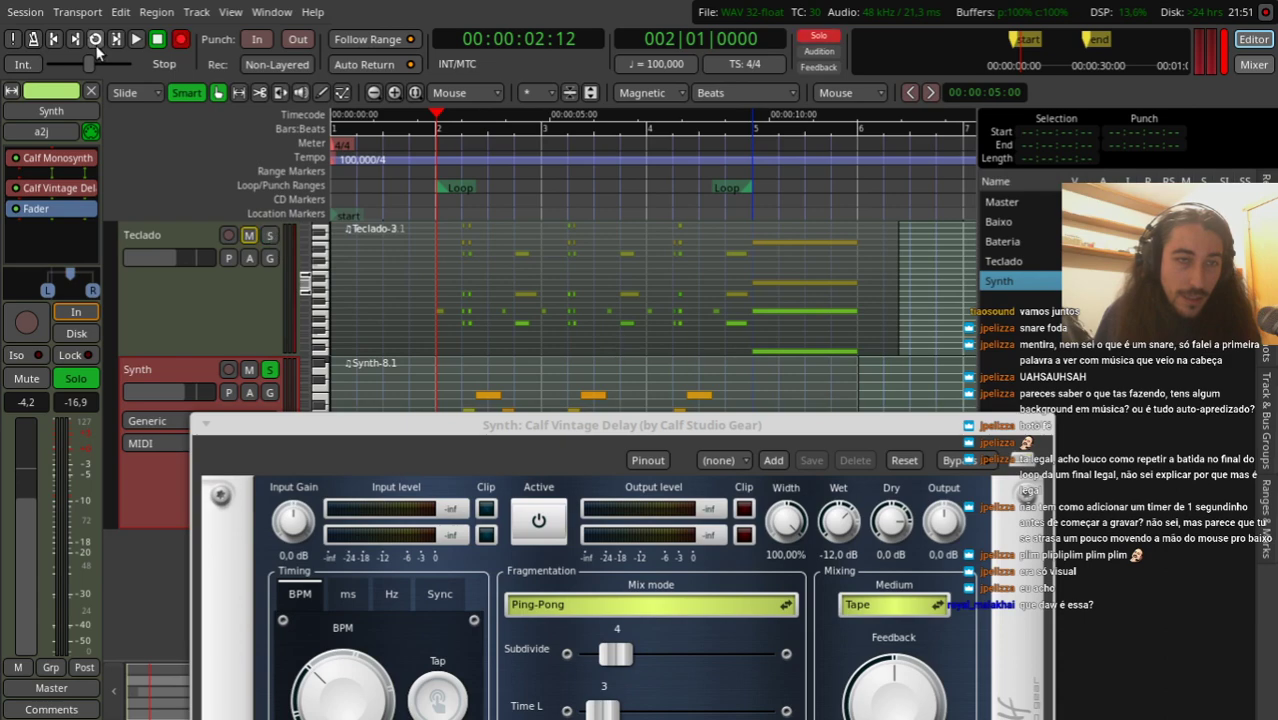
click(95, 39)
Step: Set the delay's Subdivide, Time L and Time R to 1 and its mix mode to Stereo
drag(494, 425, 445, 201)
drag(567, 430, 520, 430)
drag(553, 487, 520, 487)
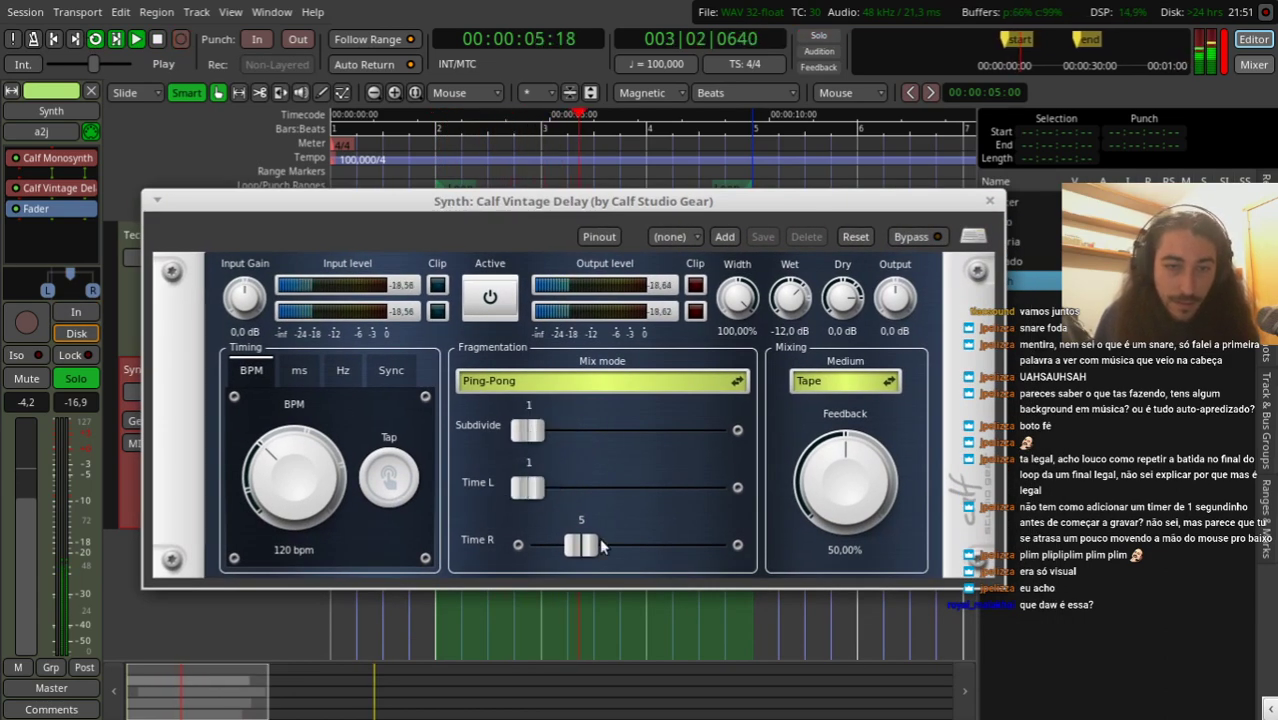
drag(580, 544, 480, 538)
click(567, 385)
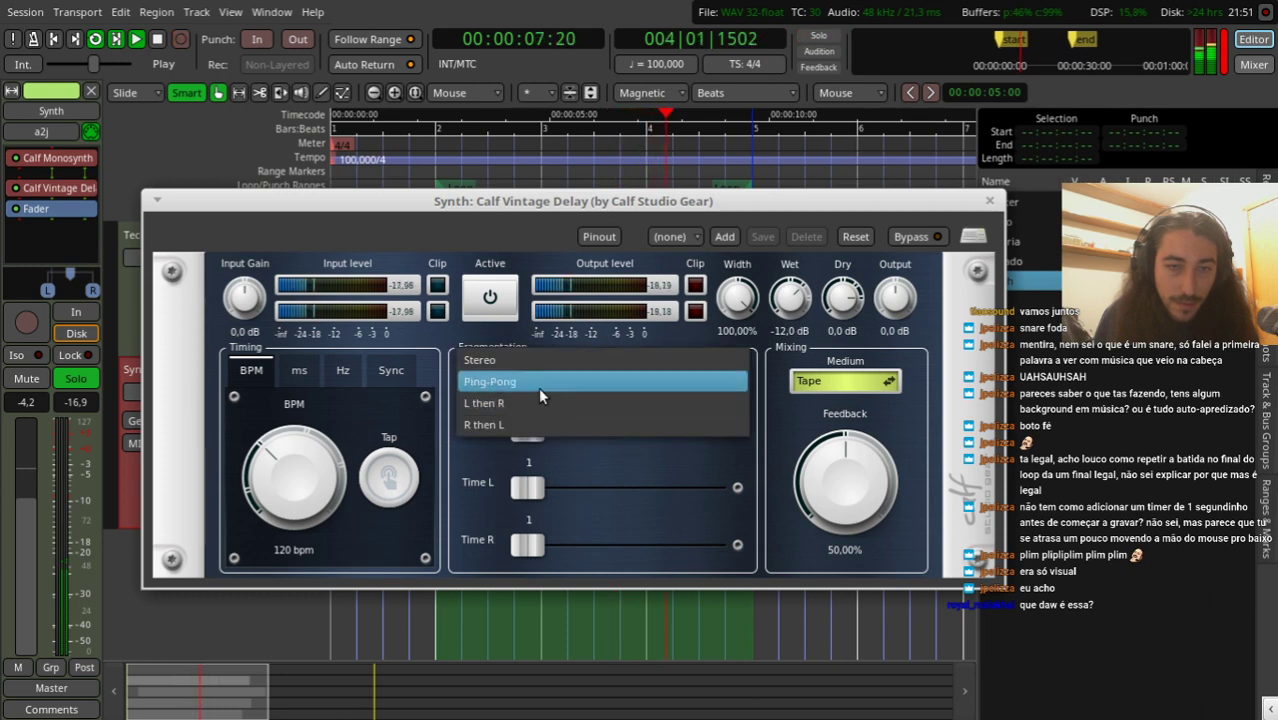
click(521, 364)
Step: Switch Calf Vintage Delay's timing to Sync and its medium to Old Tape
click(398, 370)
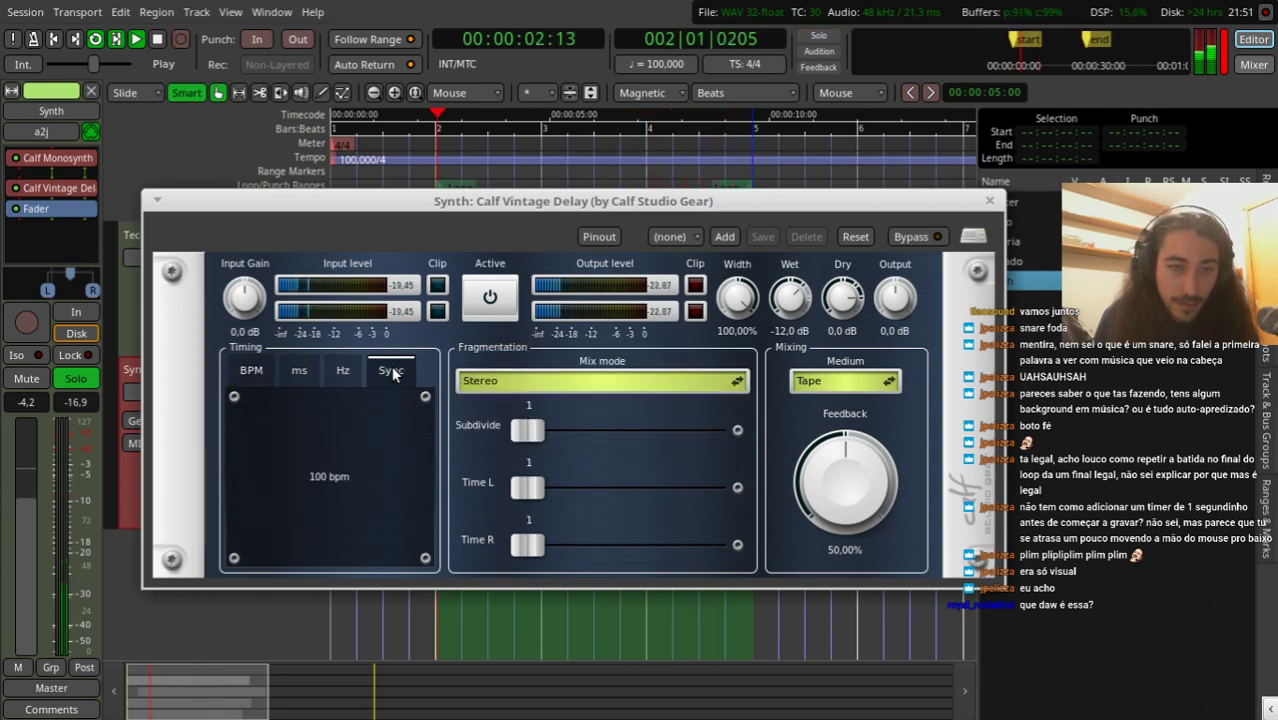
click(873, 390)
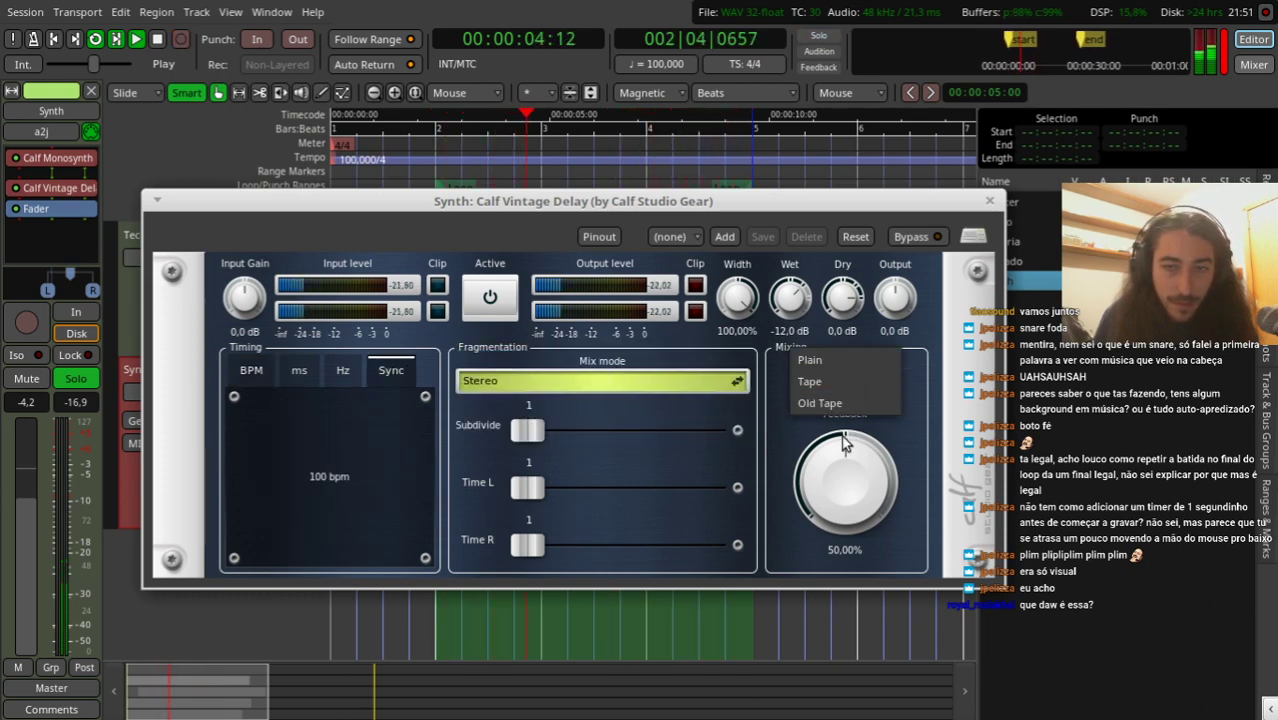
click(831, 403)
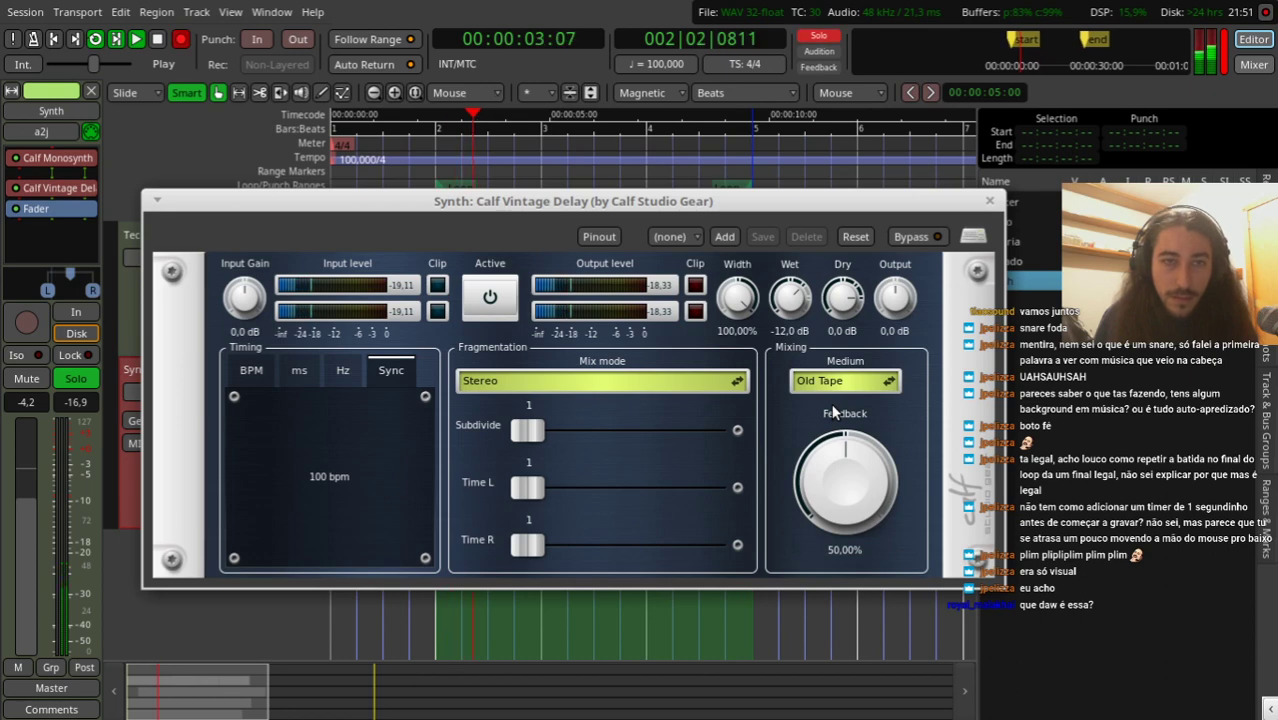
Step: Turn off looping to audition the delayed synth past the loop's end, and stop playback
click(93, 45)
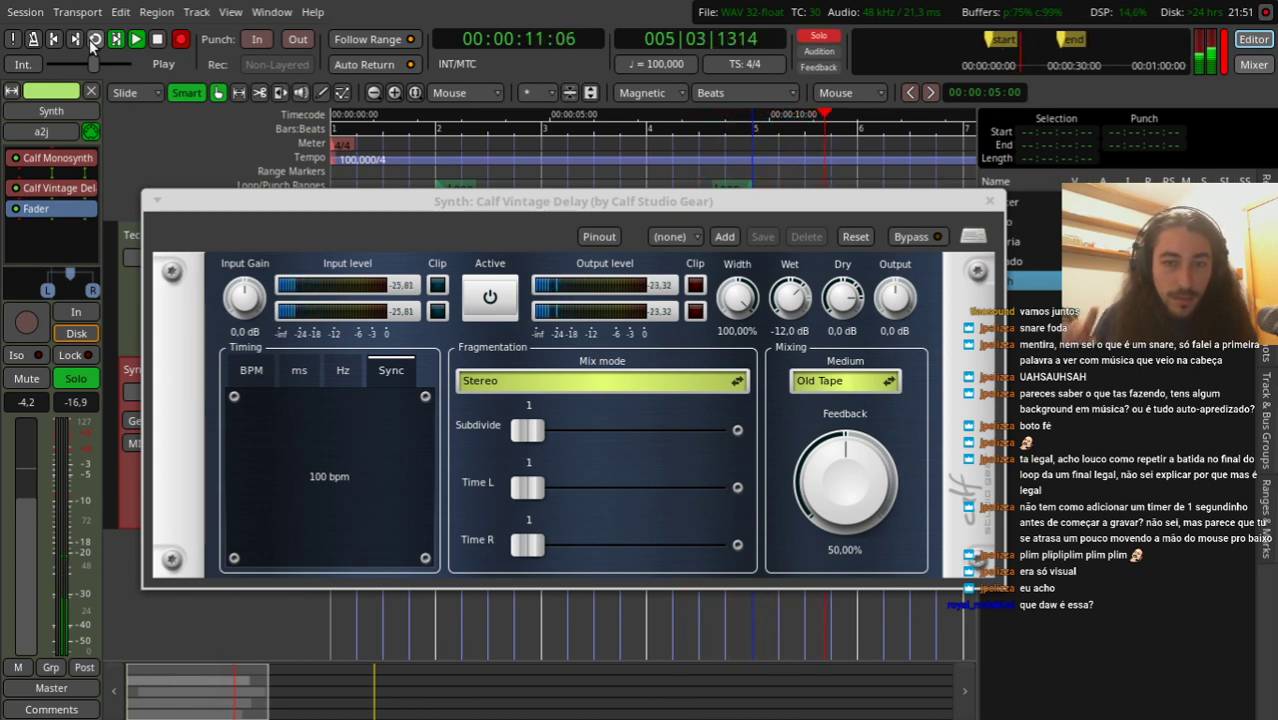
key(space)
key(shift+r)
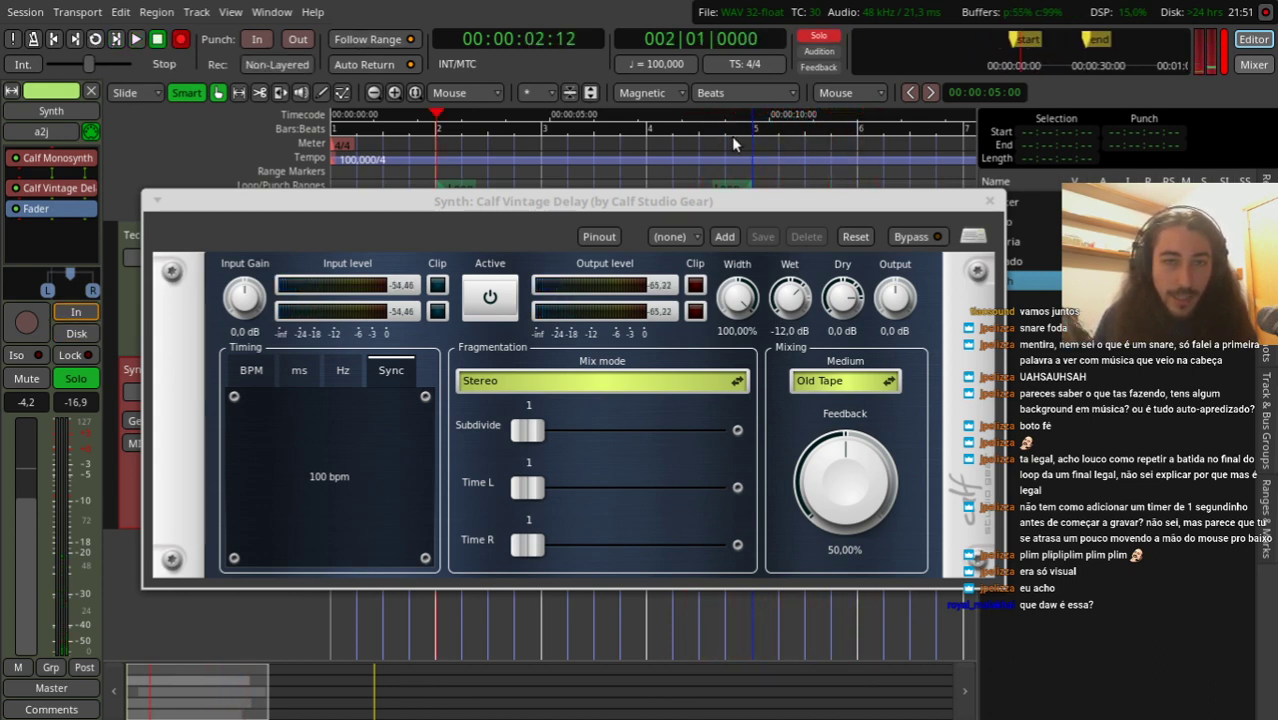
key(space)
key(space)
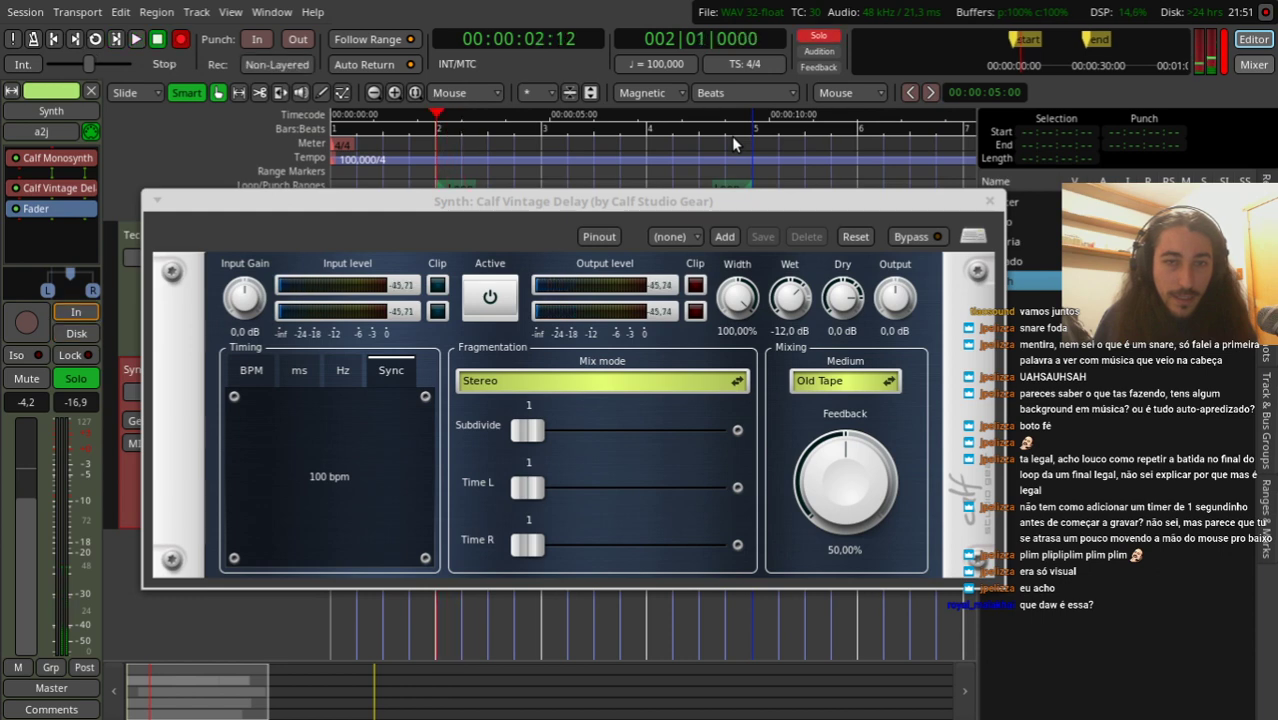
Step: Raise the delay's Wet to -10 dB and its Feedback to 57.20%, and play the synth to audition the change
key(space)
key(space)
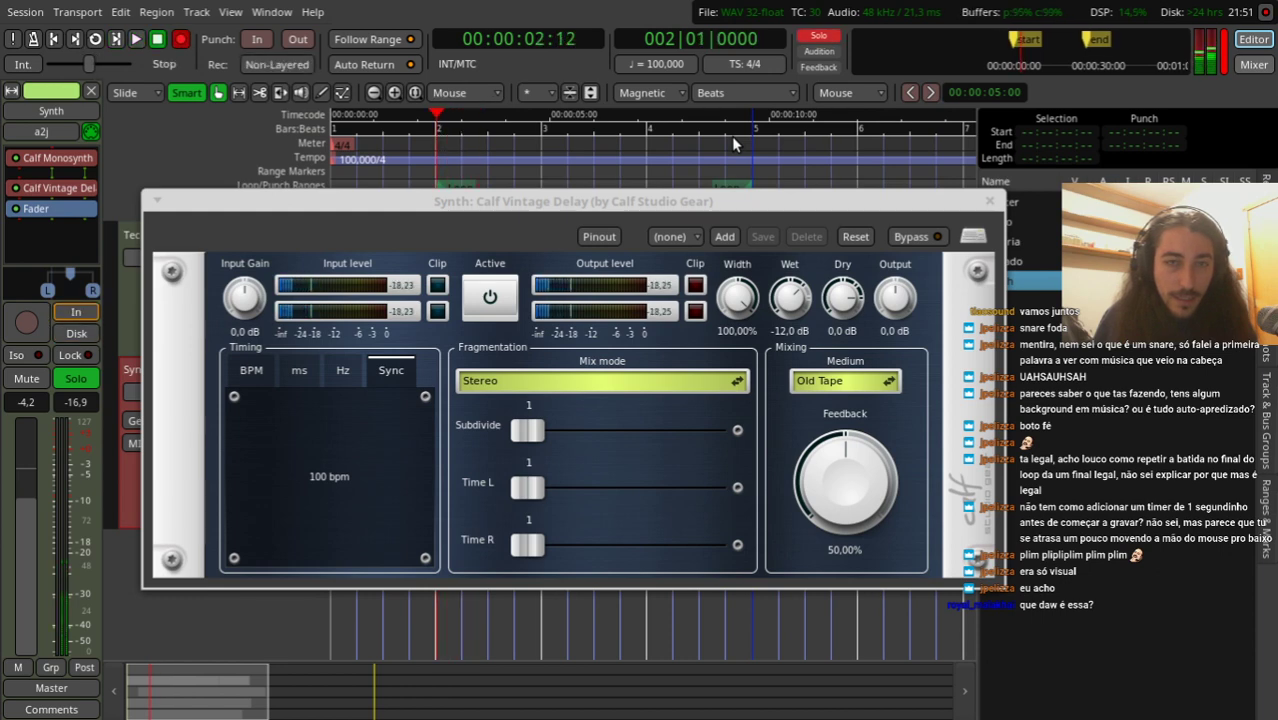
click(793, 291)
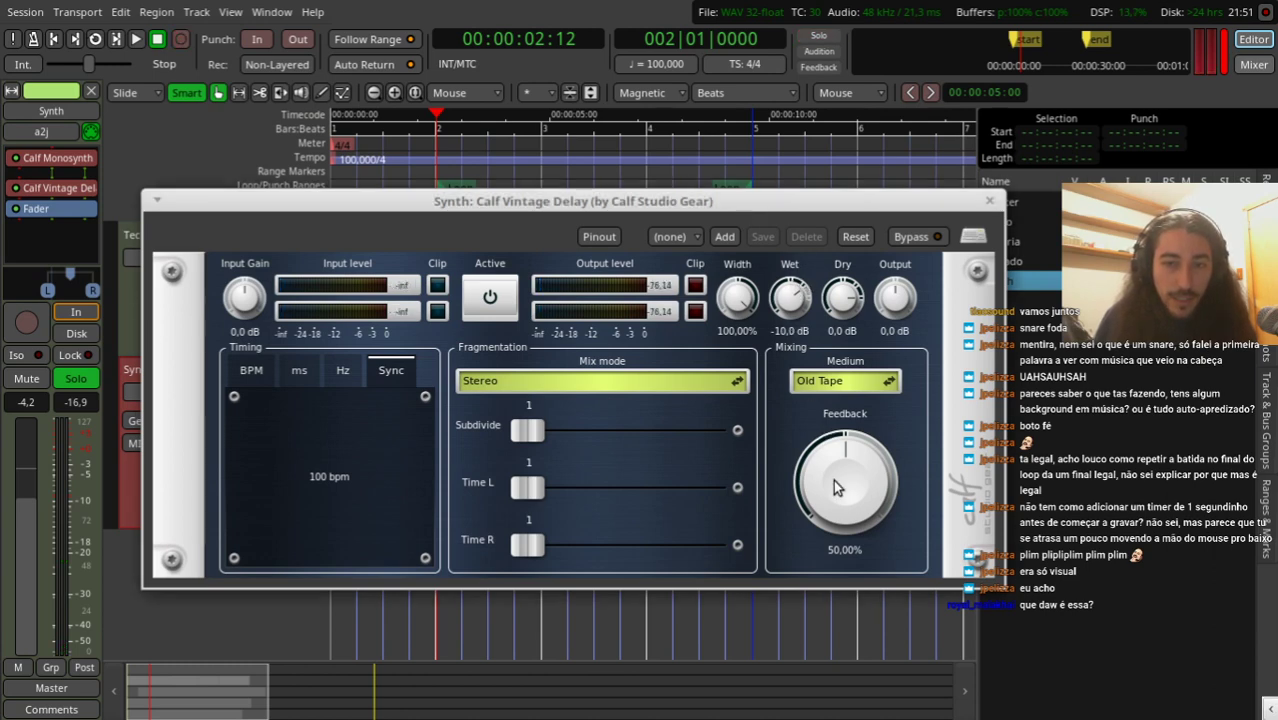
key(space)
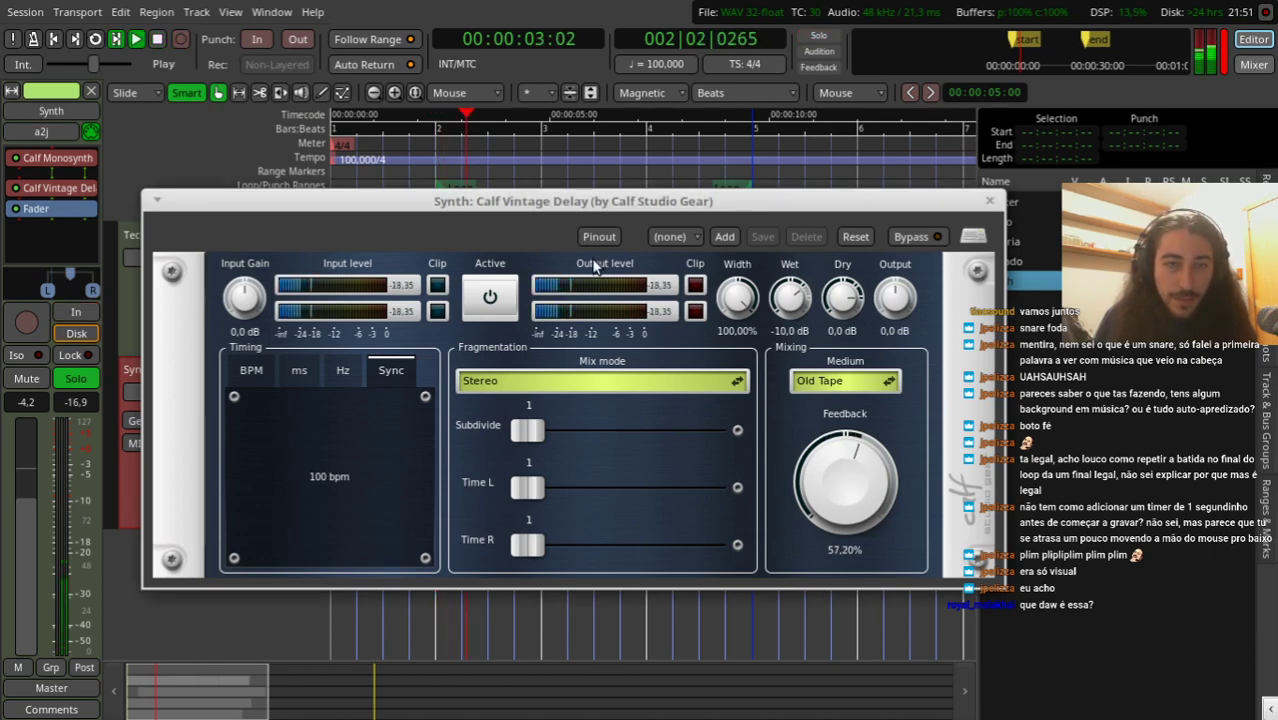
key(space)
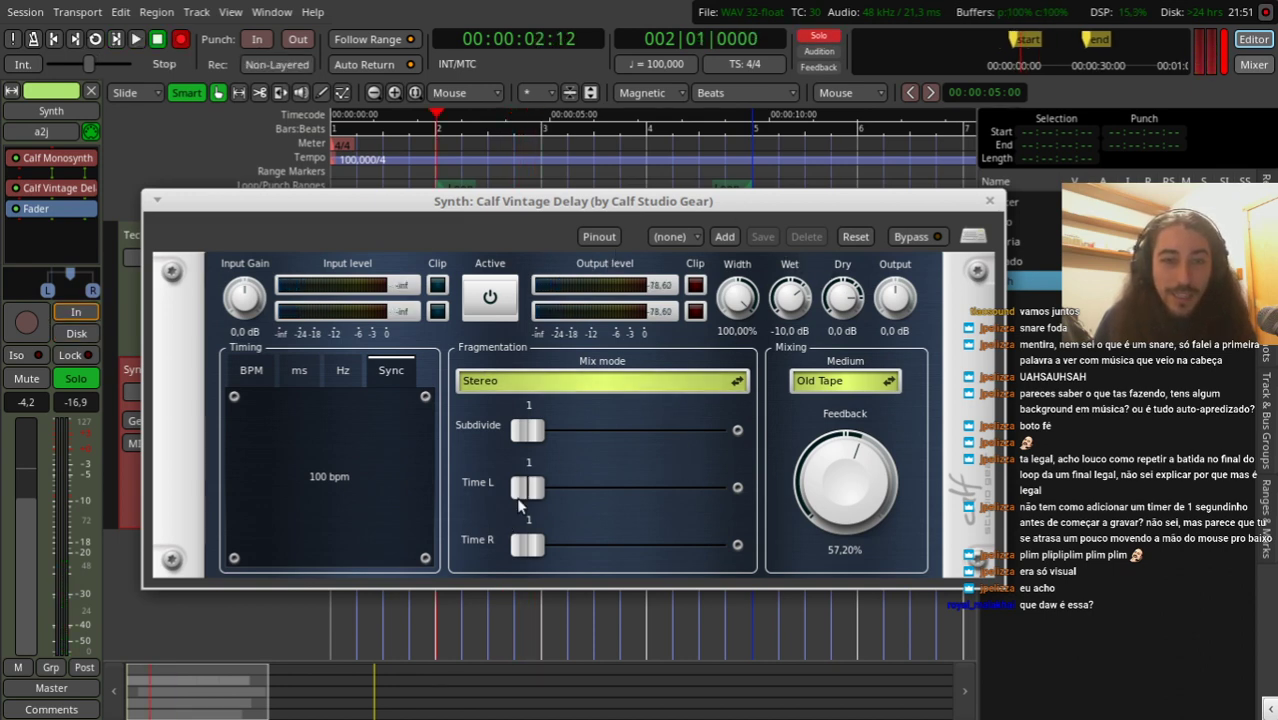
Step: Try Time L at 2, return it to 1, and close the Calf Vintage Delay window
scroll(526, 495, up, 1)
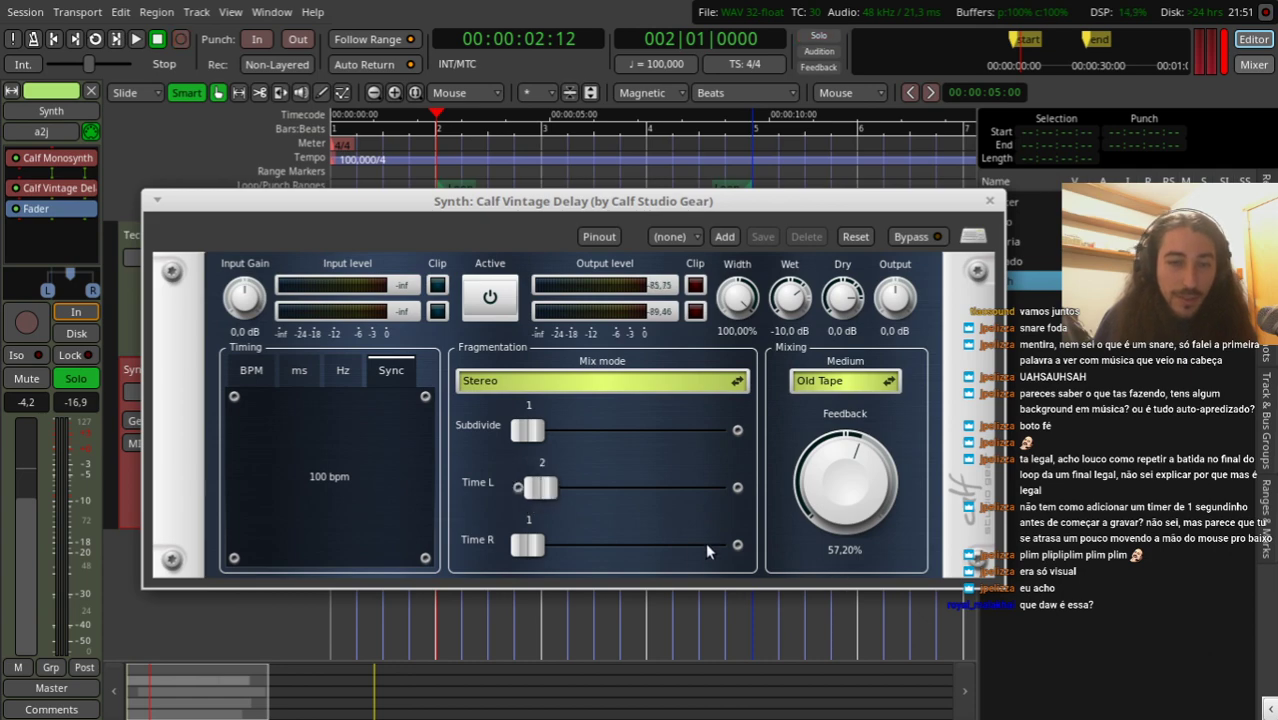
scroll(528, 487, down, 1)
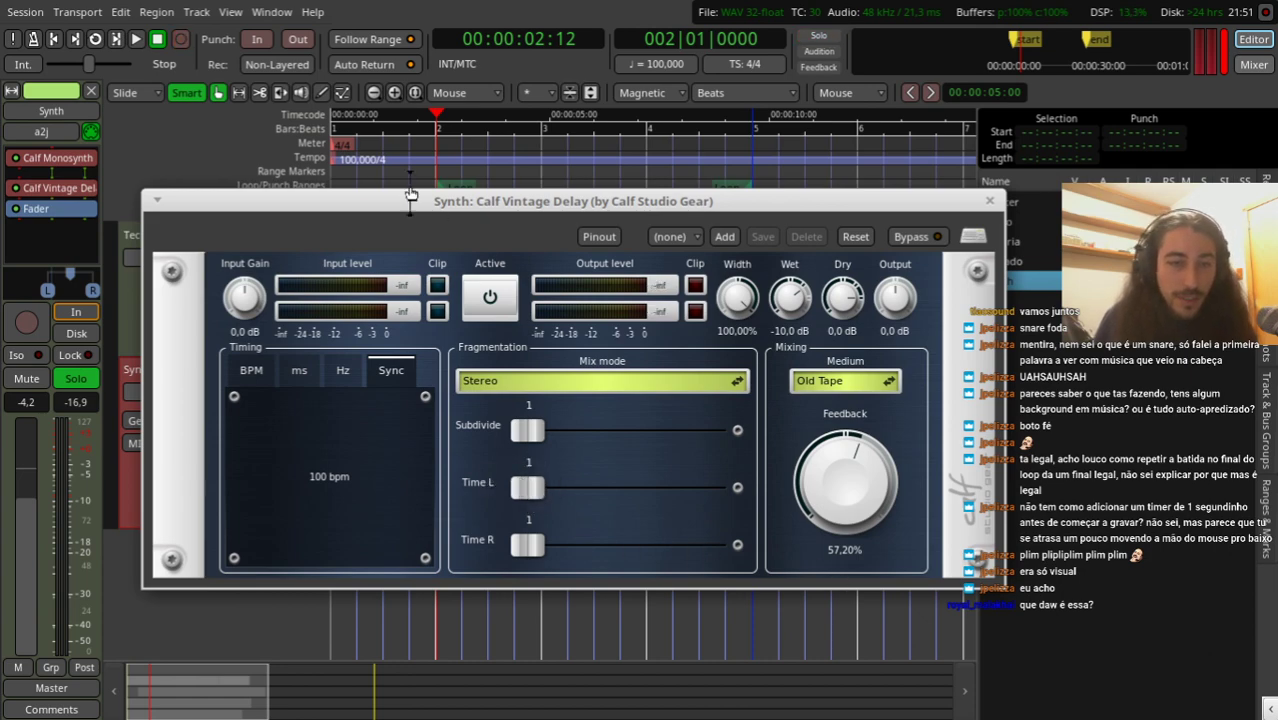
mouse_move(393, 203)
mouse_down()
mouse_move(502, 253)
mouse_move(410, 206)
mouse_up()
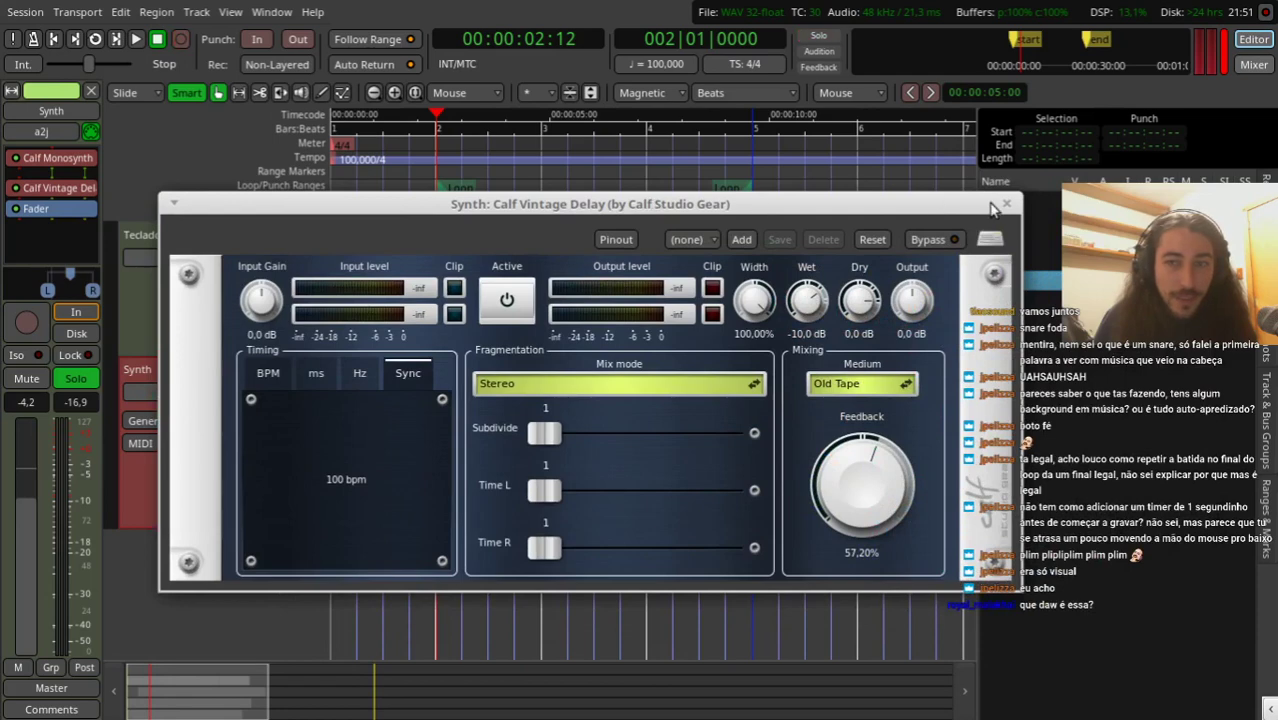
click(1008, 205)
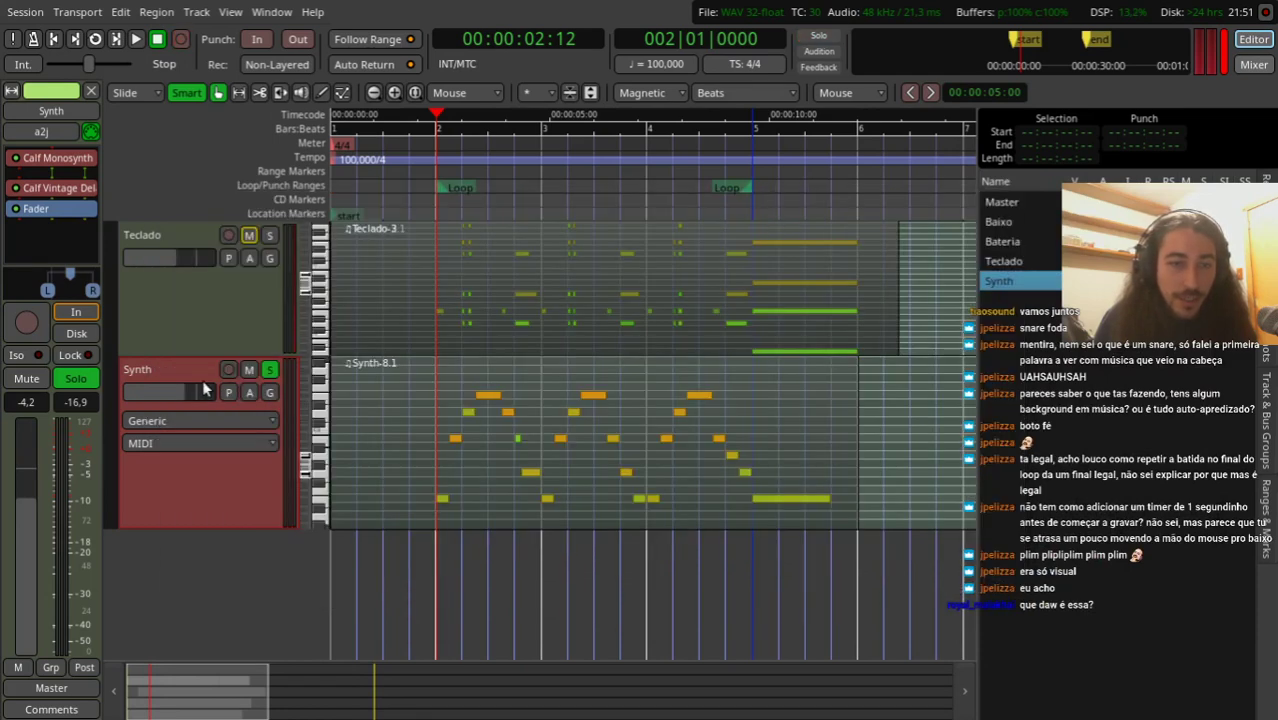
Step: Solo Teclado alongside Synth, move the long Synth note at bar 5 up in pitch, and audition both tracks
key(space)
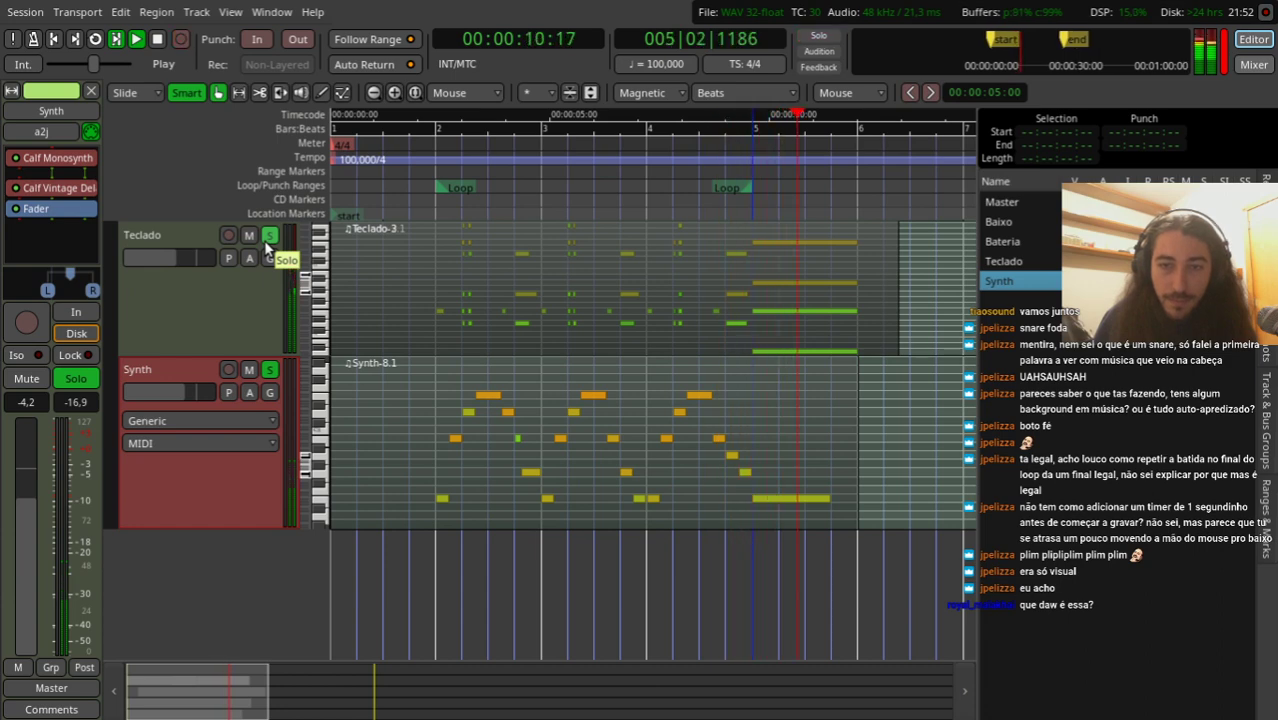
key(space)
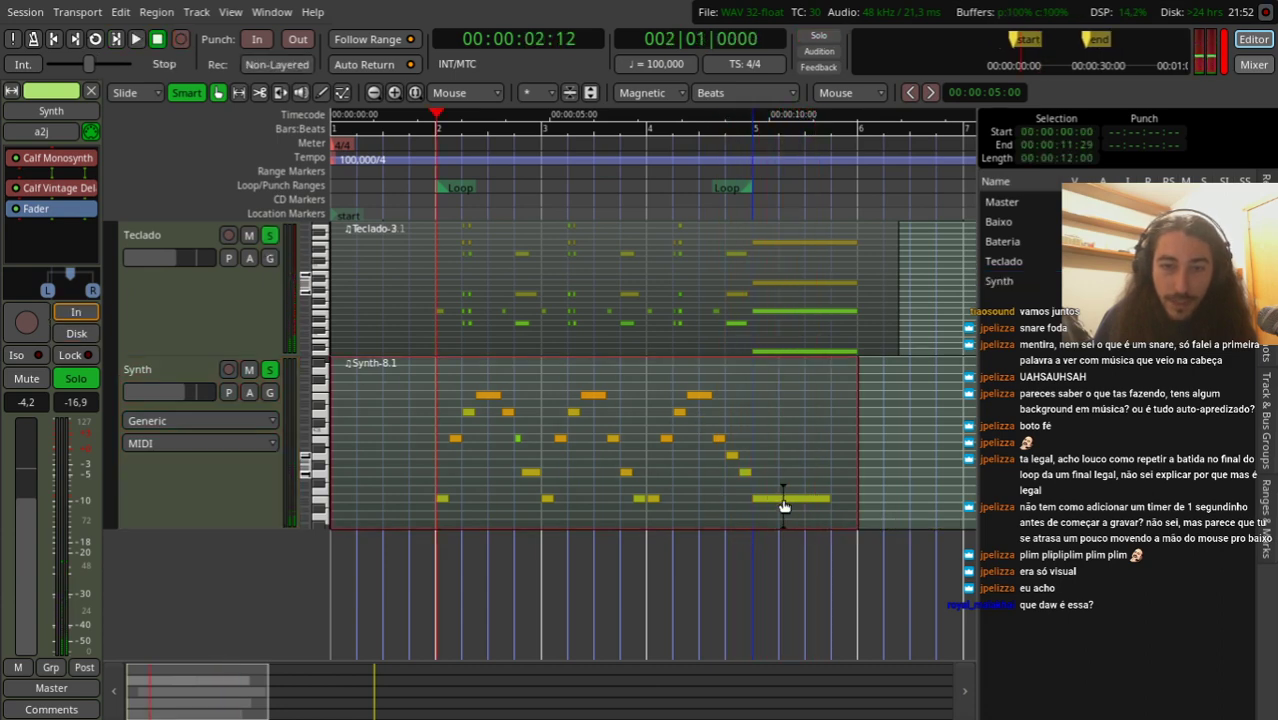
click(341, 93)
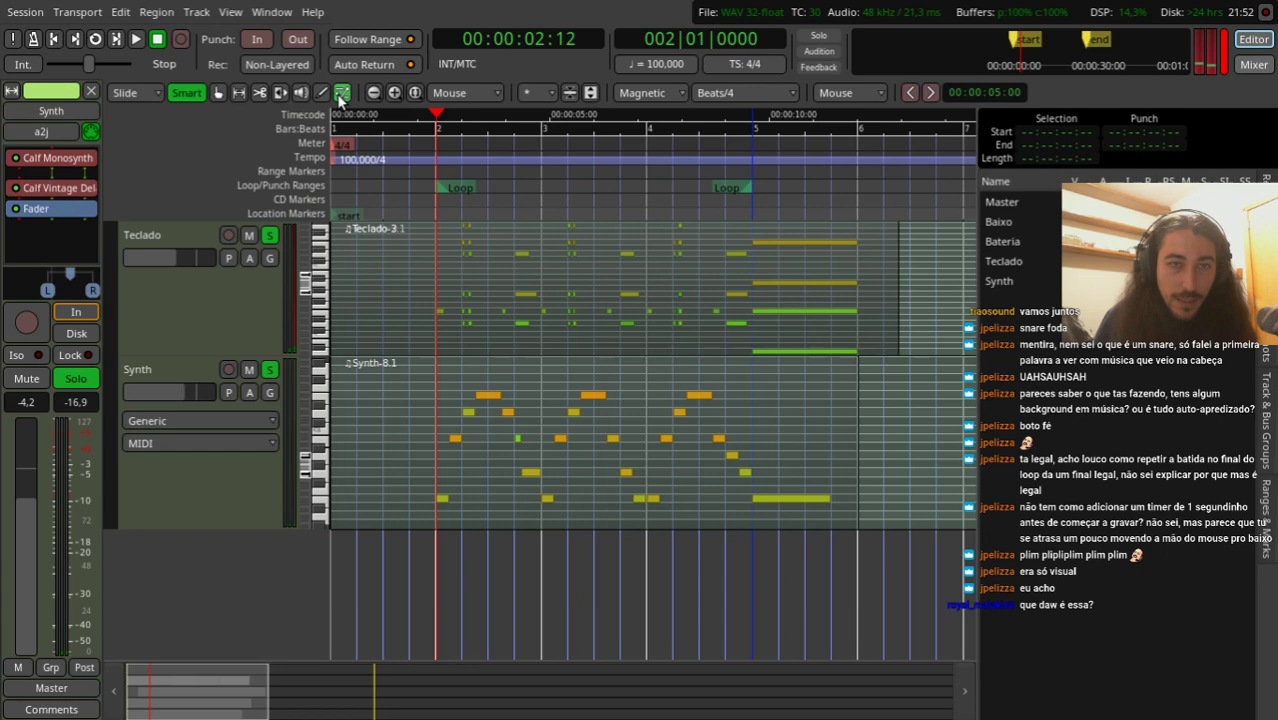
drag(790, 498, 795, 452)
key(space)
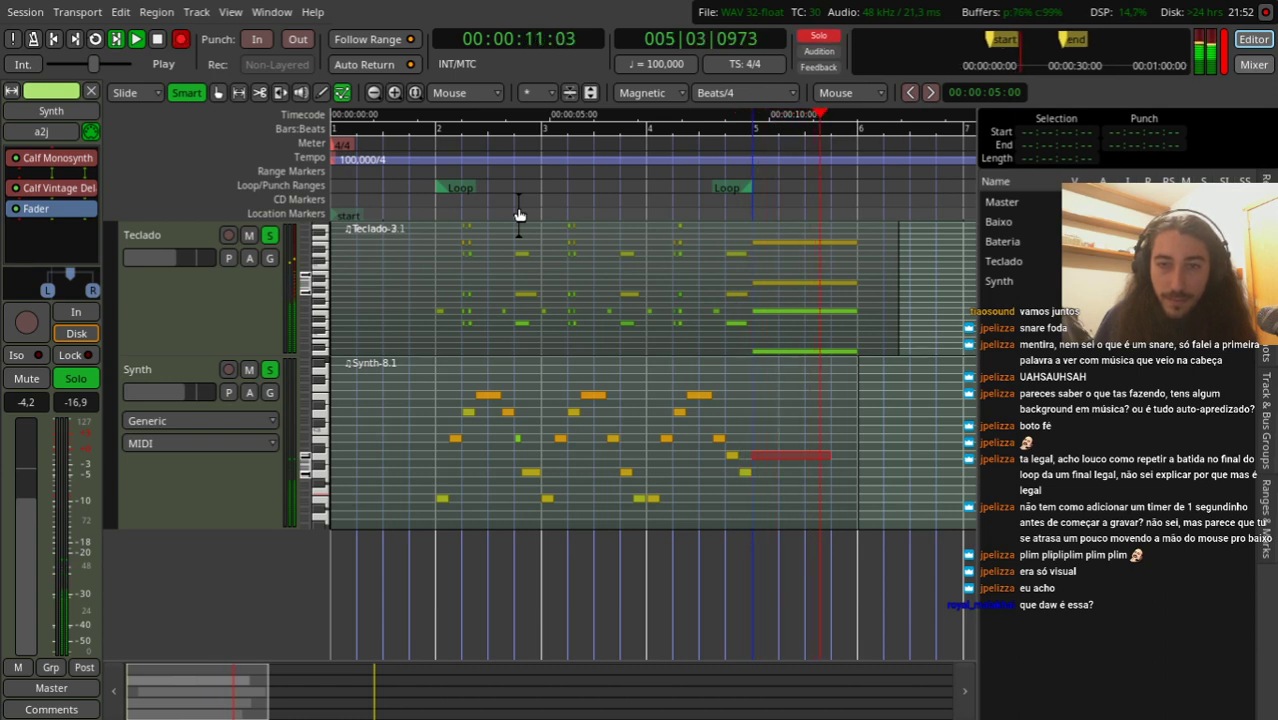
key(space)
Step: Pan Synth toward the right and Teclado toward the left at 25% width, and play them together
key(shift+r)
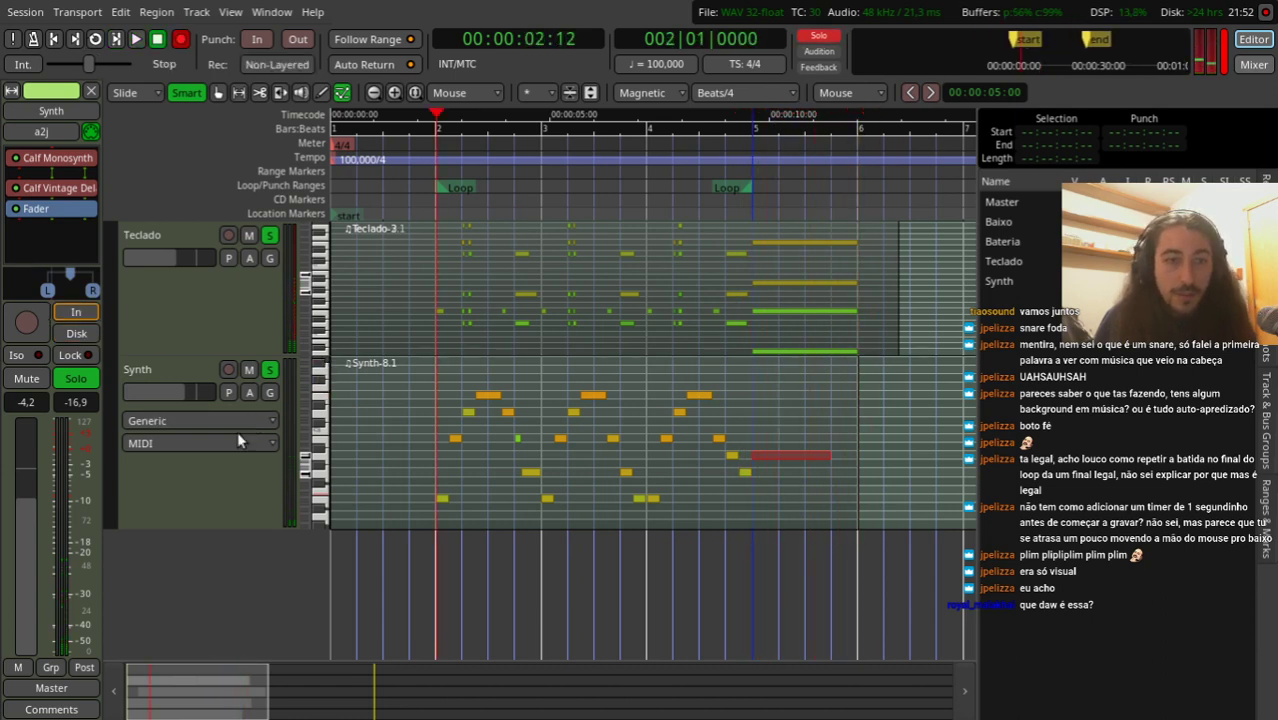
click(161, 406)
mouse_move(86, 294)
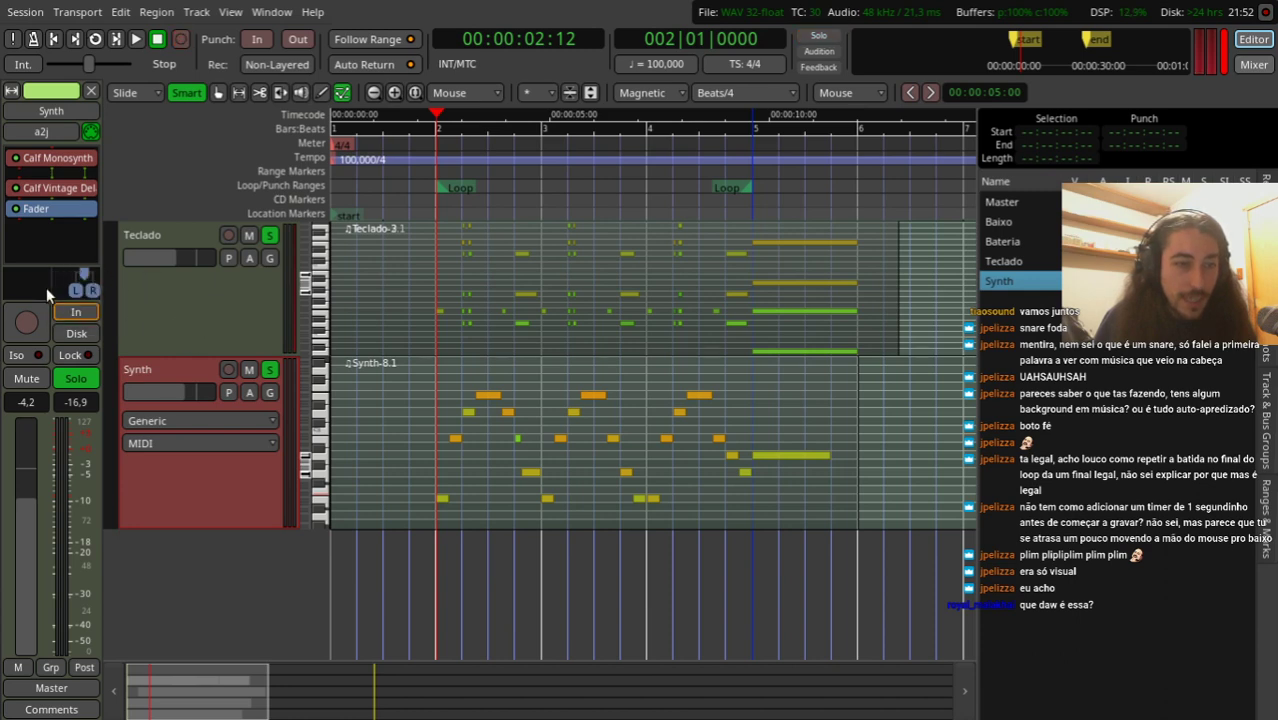
click(147, 305)
drag(58, 292, 40, 292)
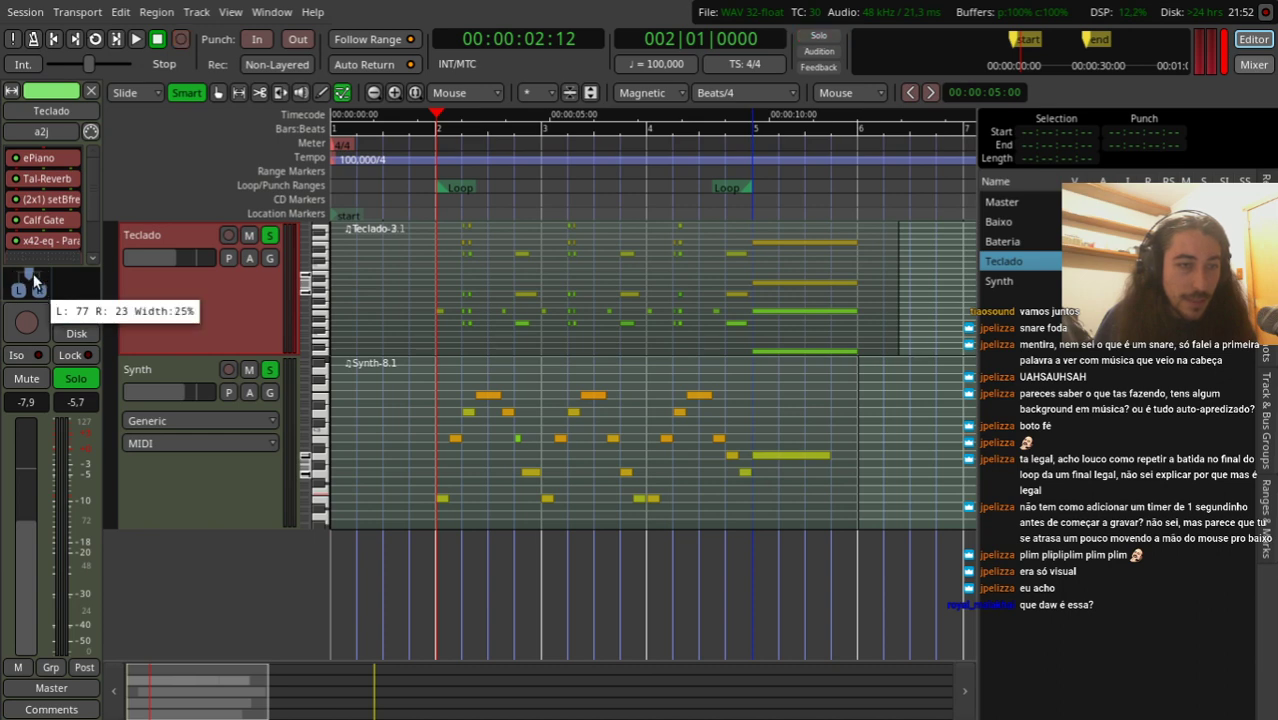
key(space)
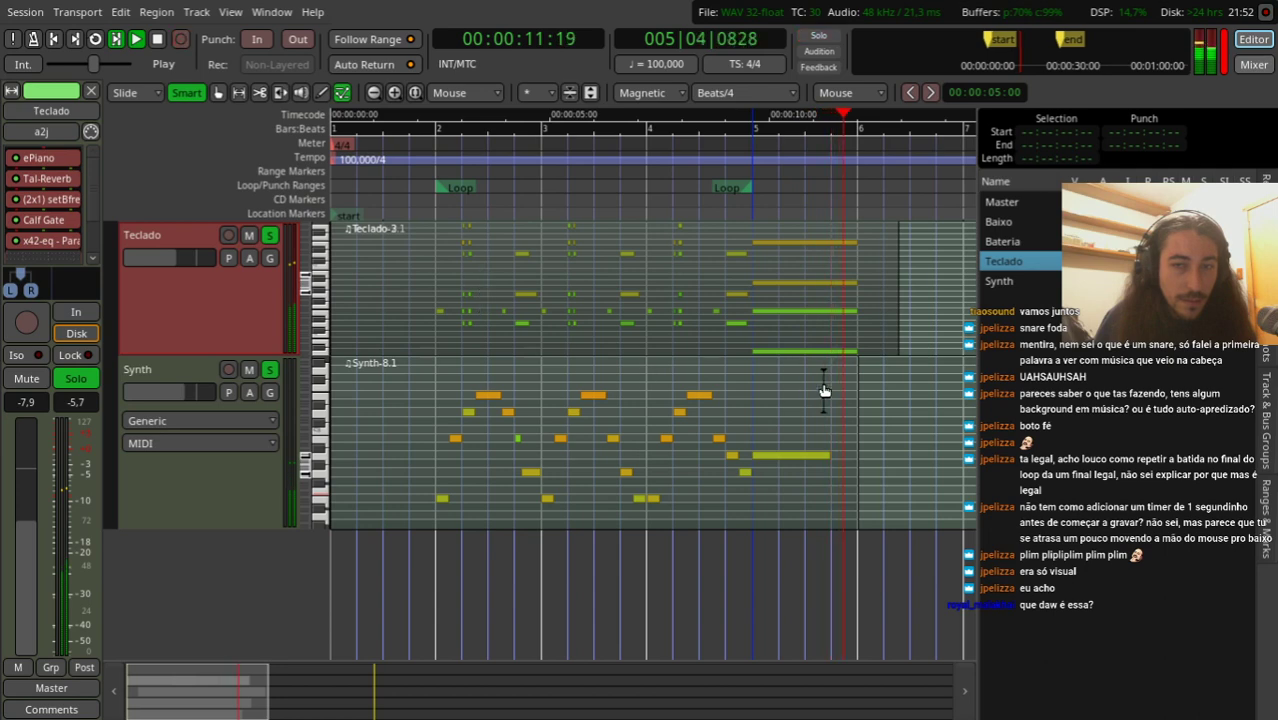
key(space)
Step: Solo Baixo as well, return the playhead to the session start, and audition the arrangement
scroll(762, 589, up, 3)
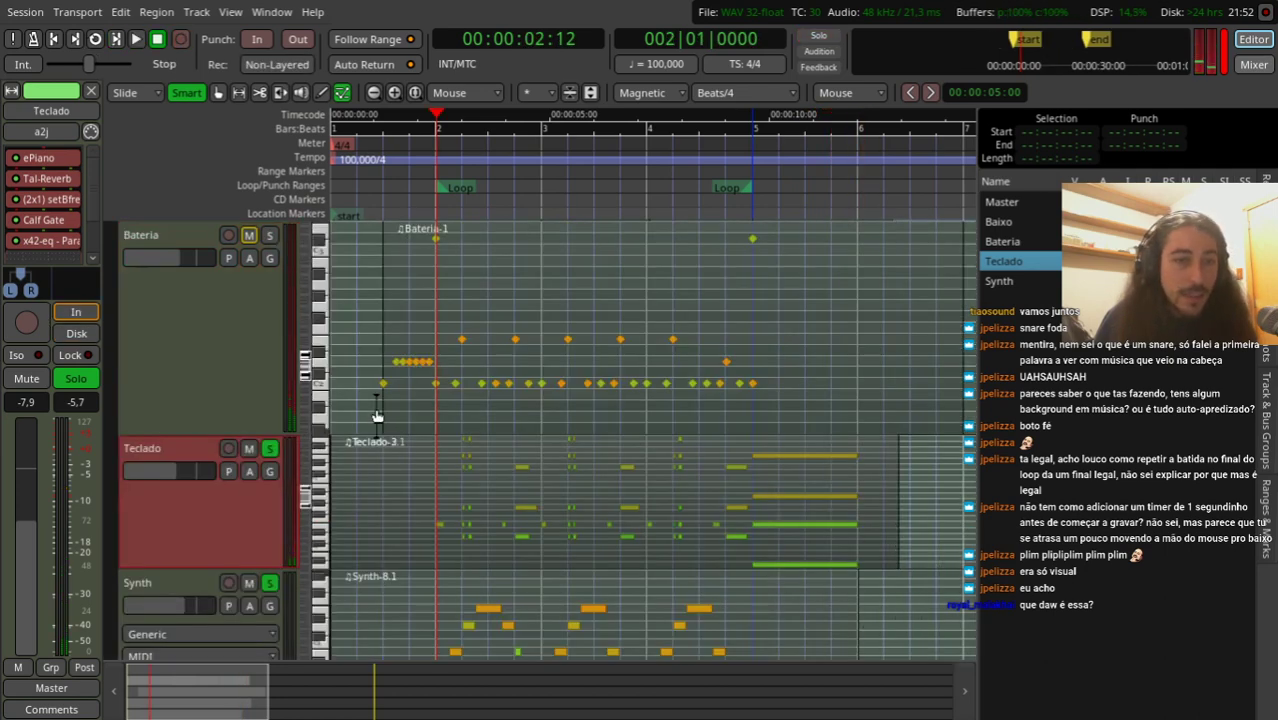
scroll(376, 414, up, 2)
click(272, 234)
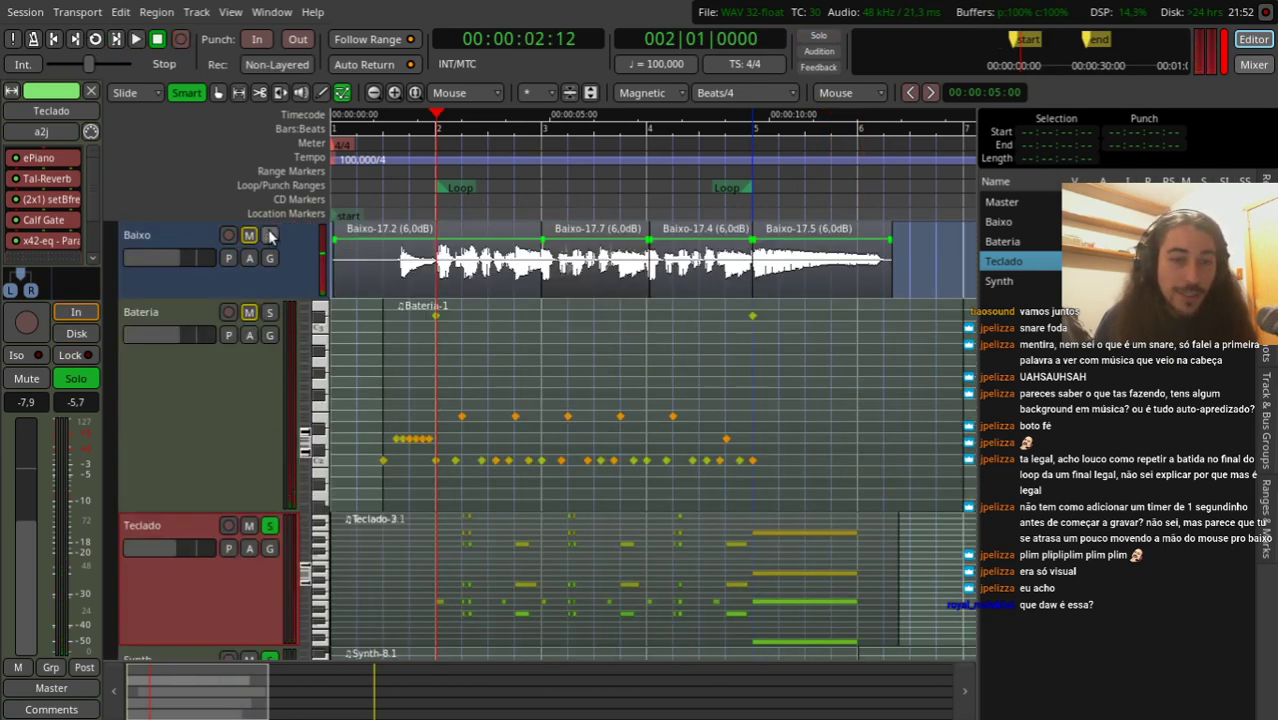
drag(350, 190, 320, 188)
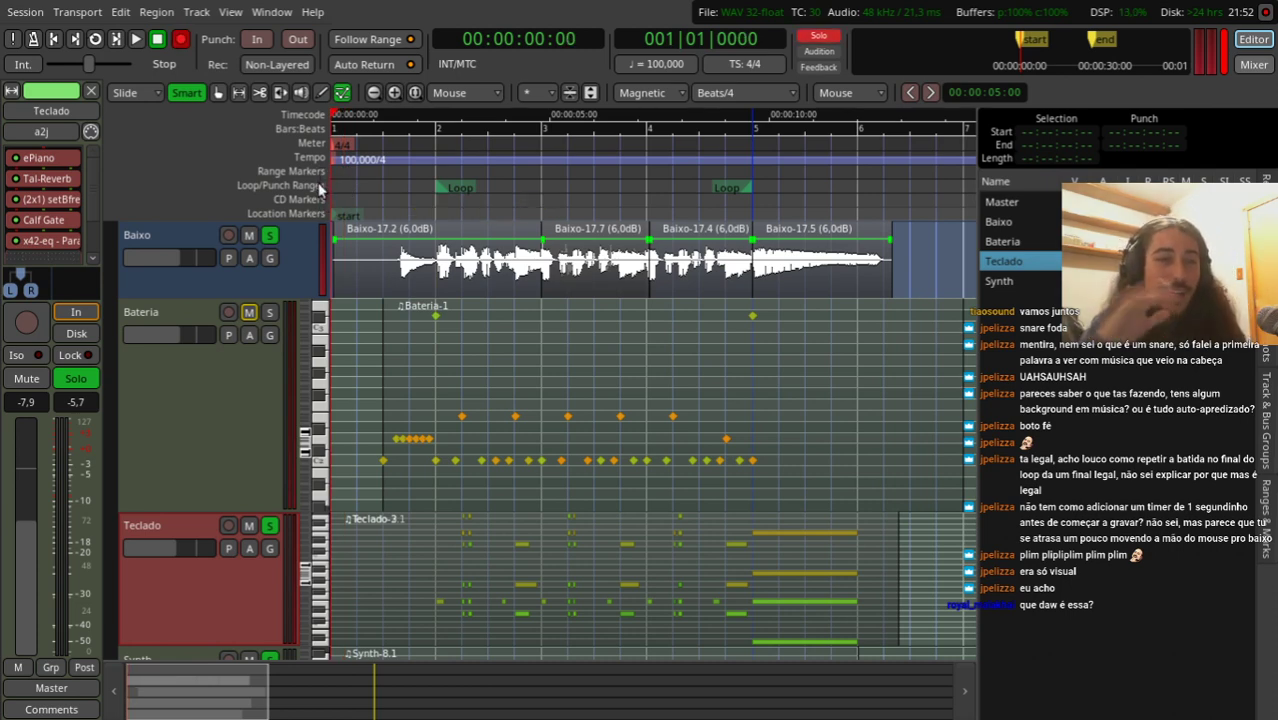
key(space)
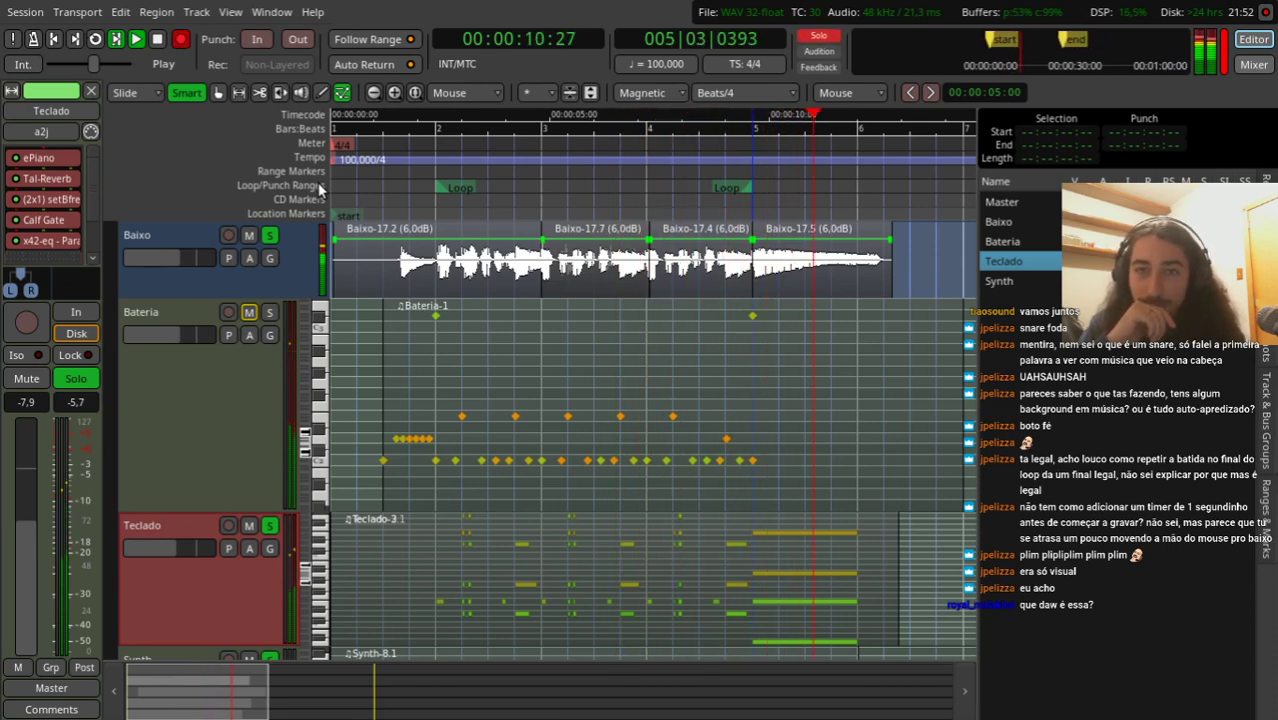
key(space)
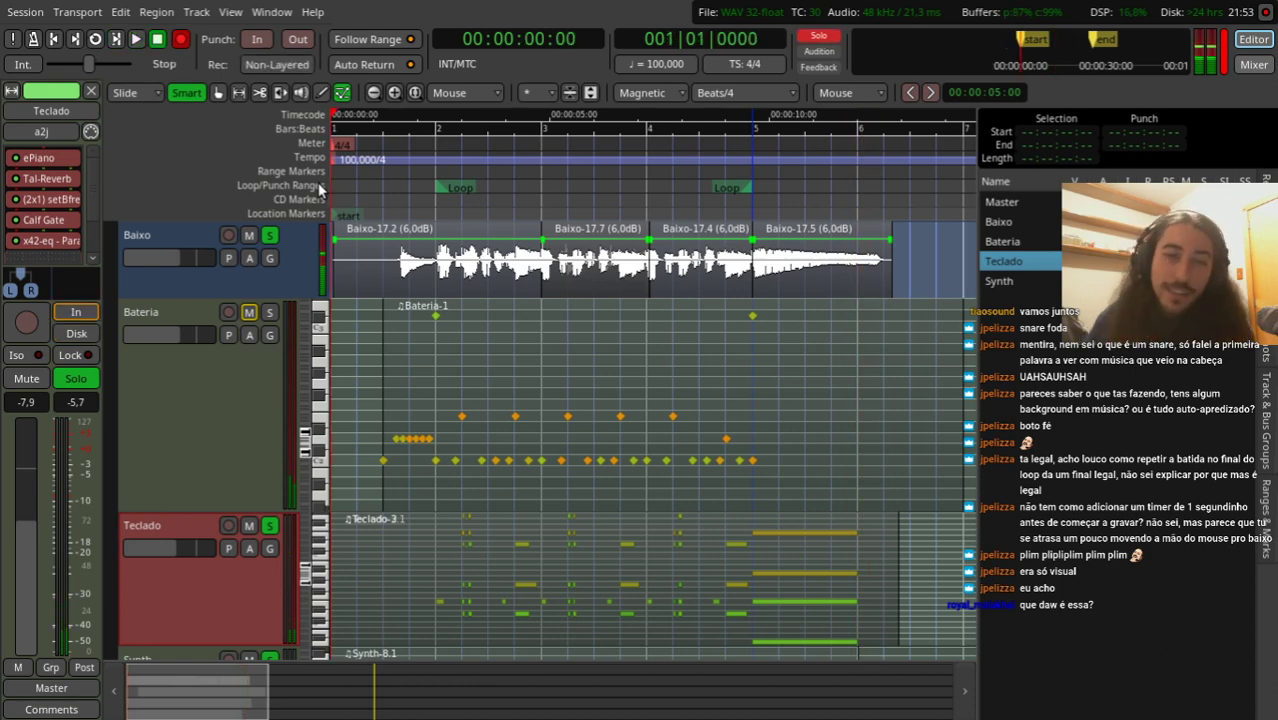
key(space)
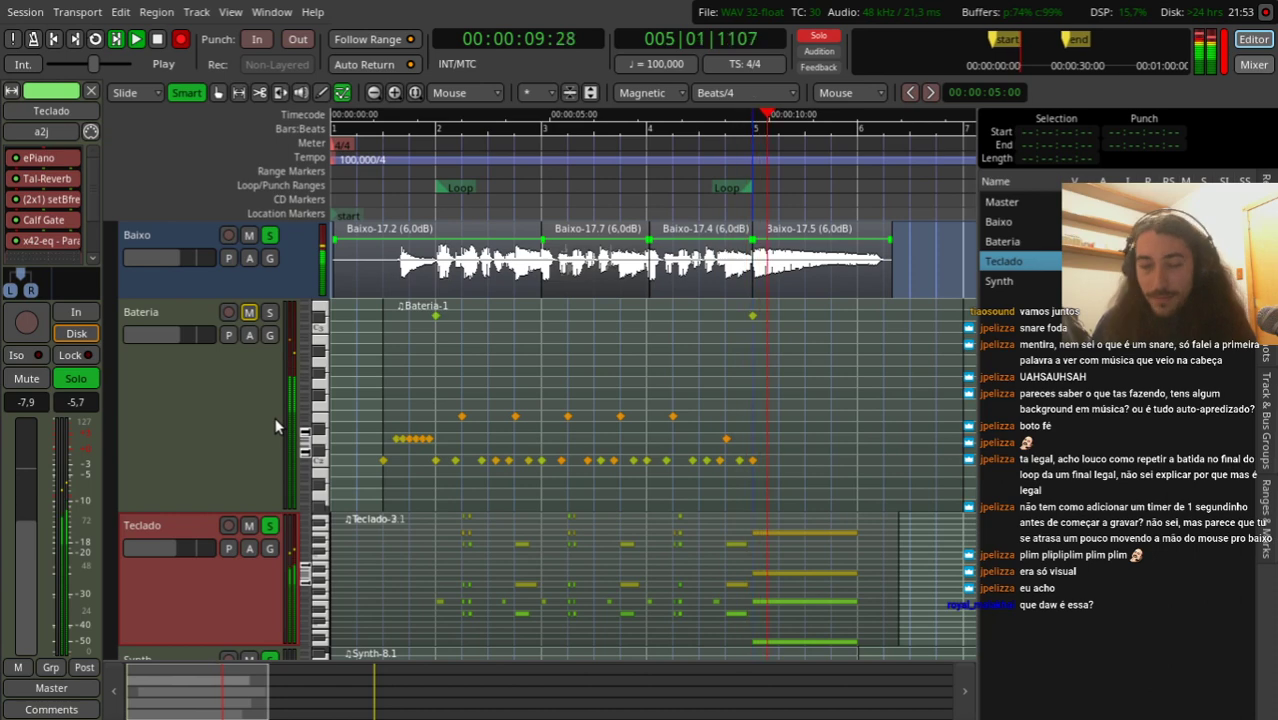
Step: Stop playback and lower Bateria's level to -12.8 dB
key(space)
click(174, 344)
drag(174, 344, 161, 341)
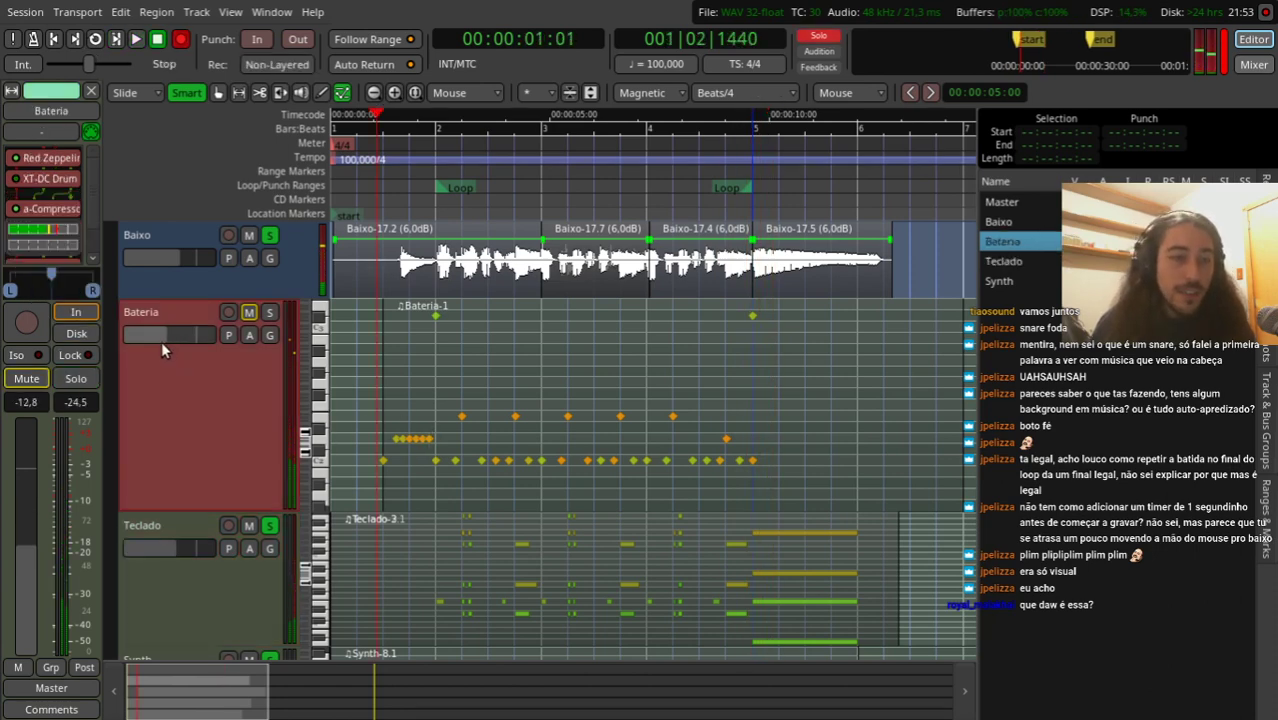
Step: Remove the solo from all tracks and play the full mix
click(269, 254)
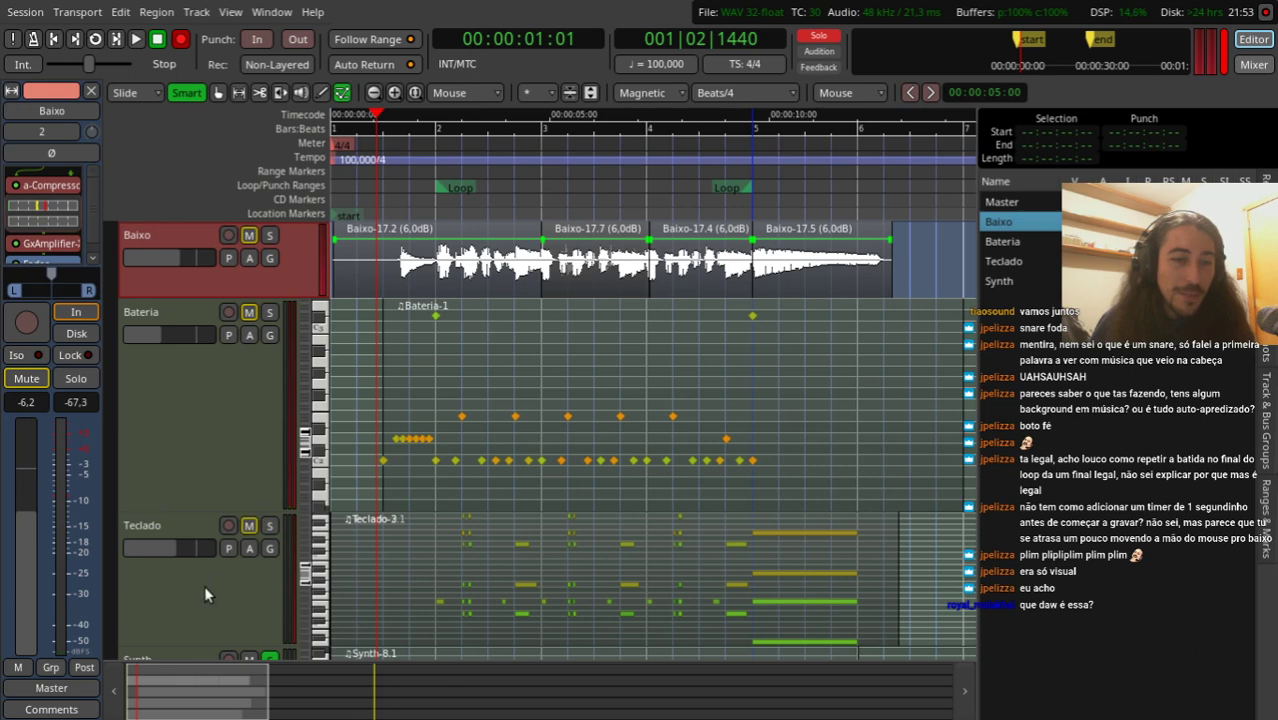
scroll(204, 585, down, 3)
scroll(143, 490, up, 3)
key(space)
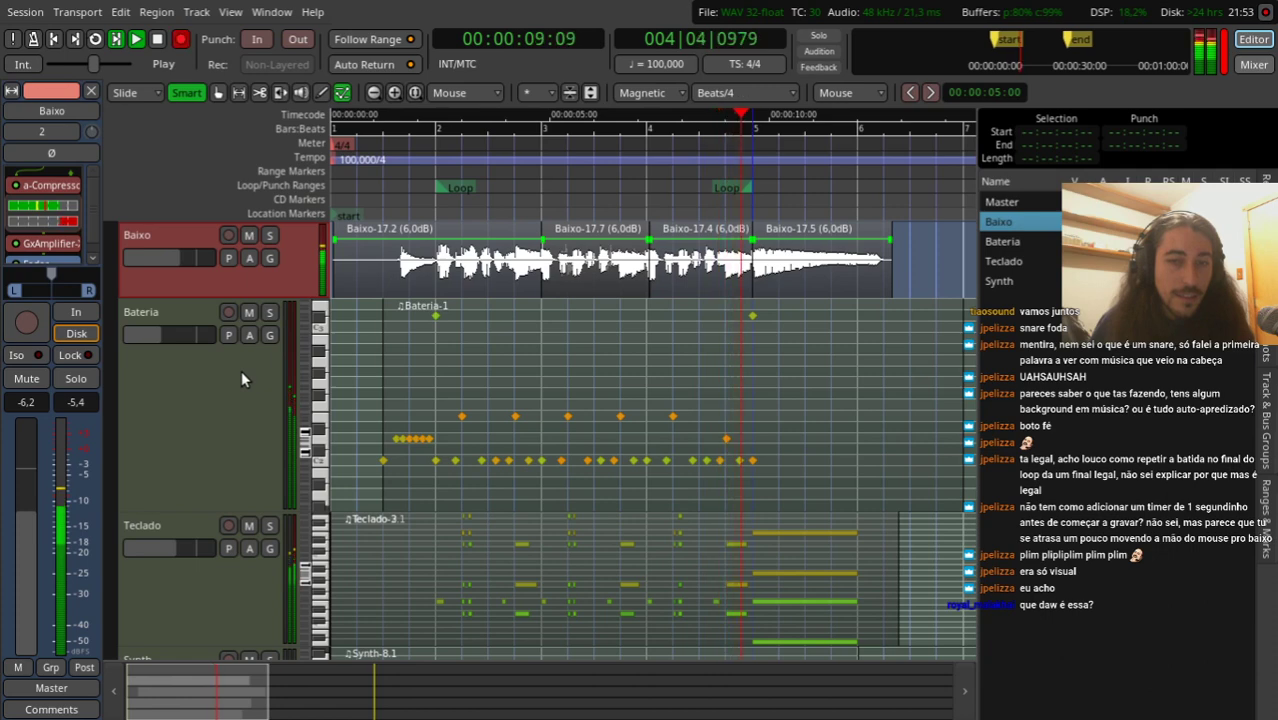
key(space)
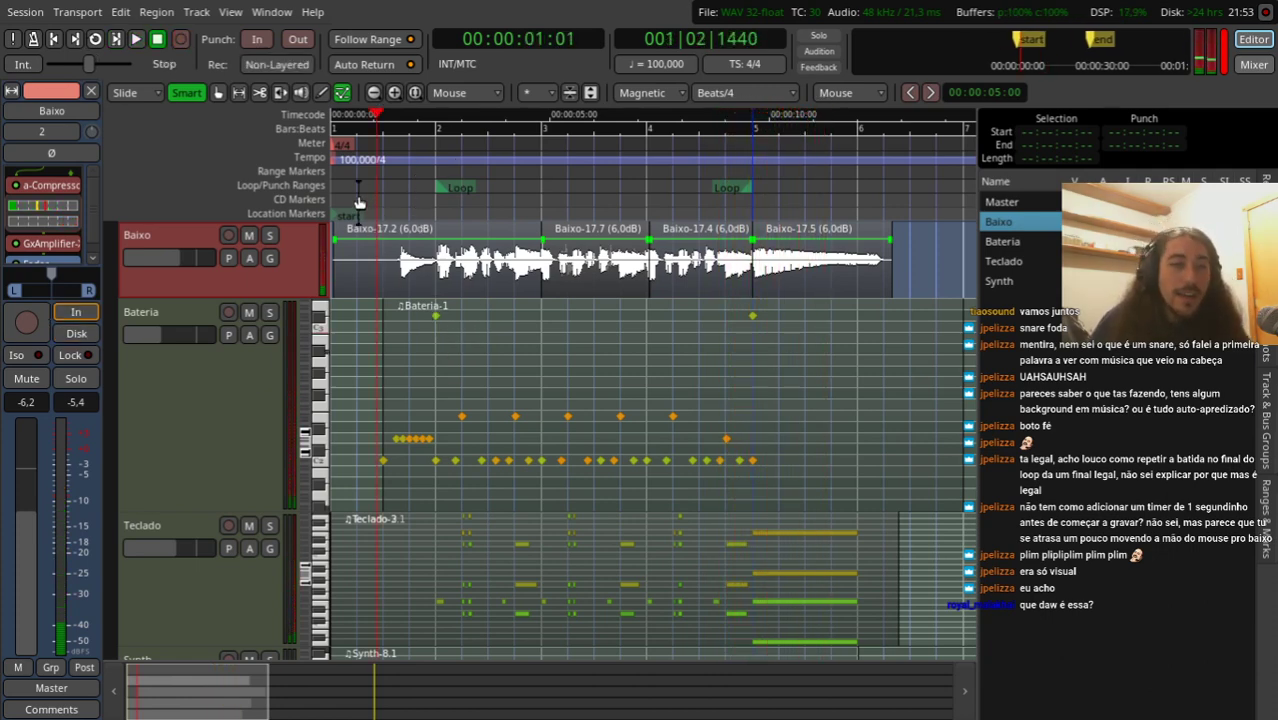
Step: Lower the velocity of all Bateria notes after the first hit to about 68, and raise the track's level while playing
key(Escape)
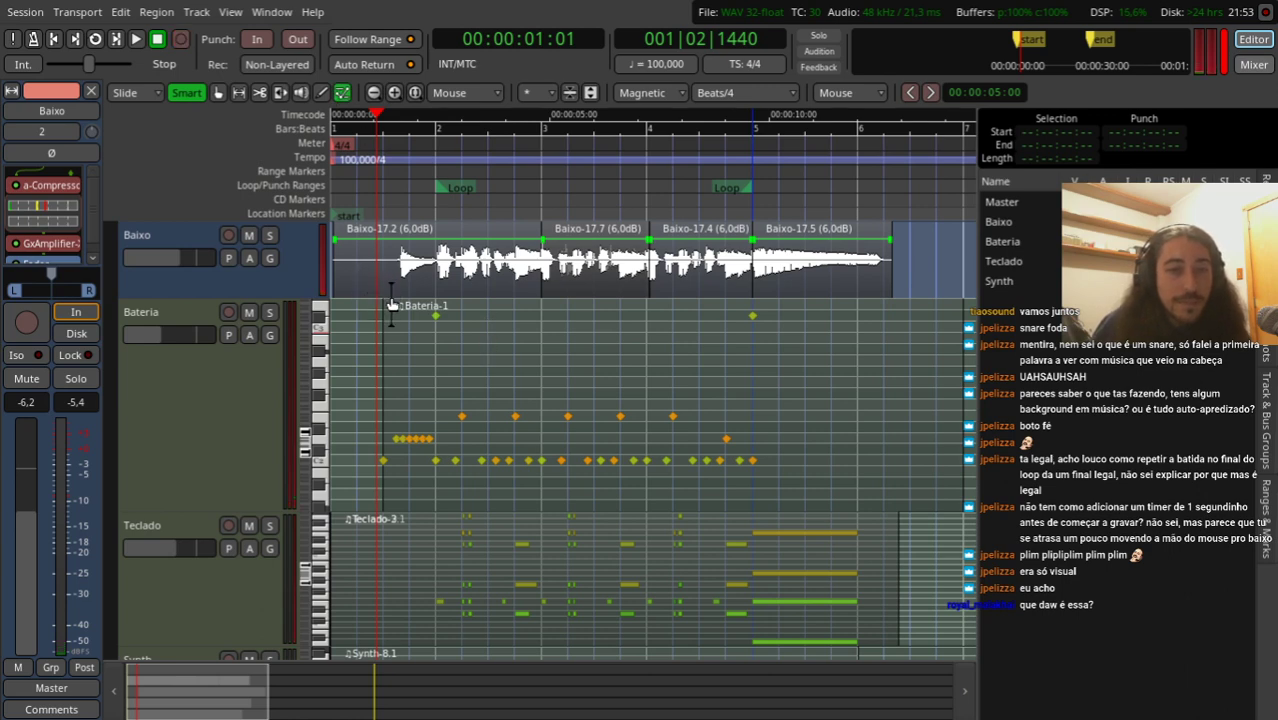
drag(390, 305, 844, 493)
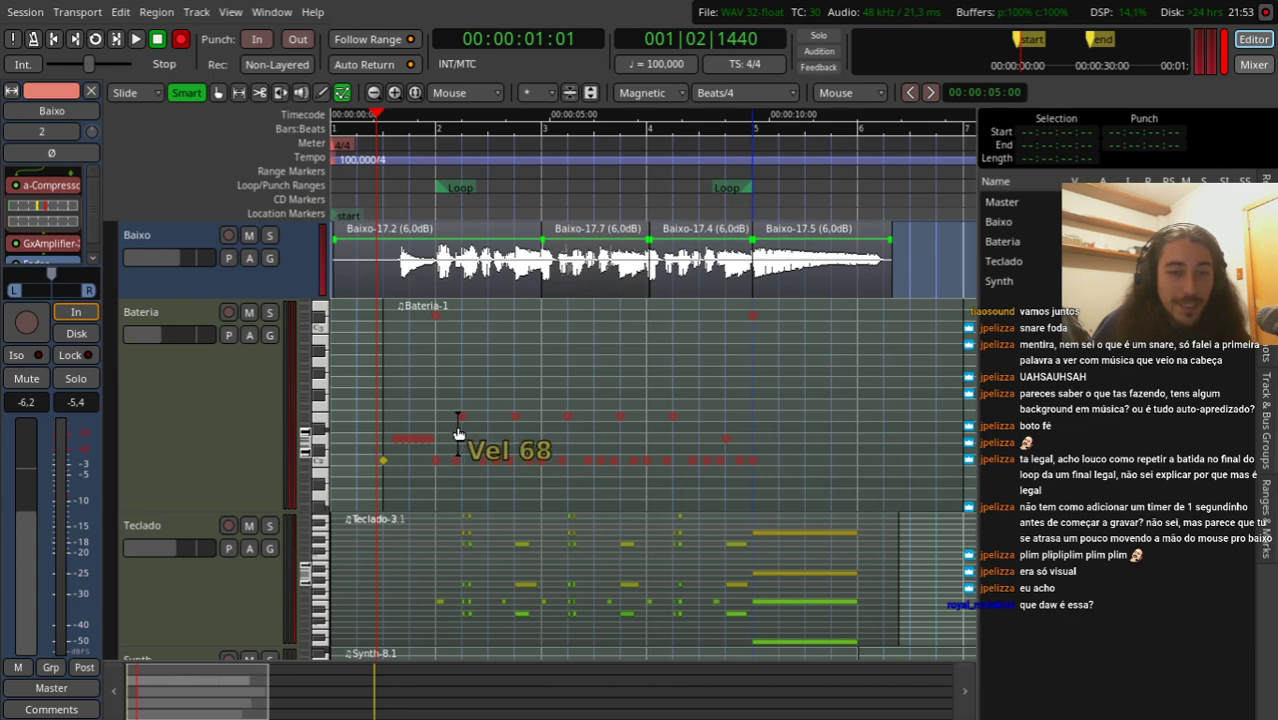
click(365, 208)
key(space)
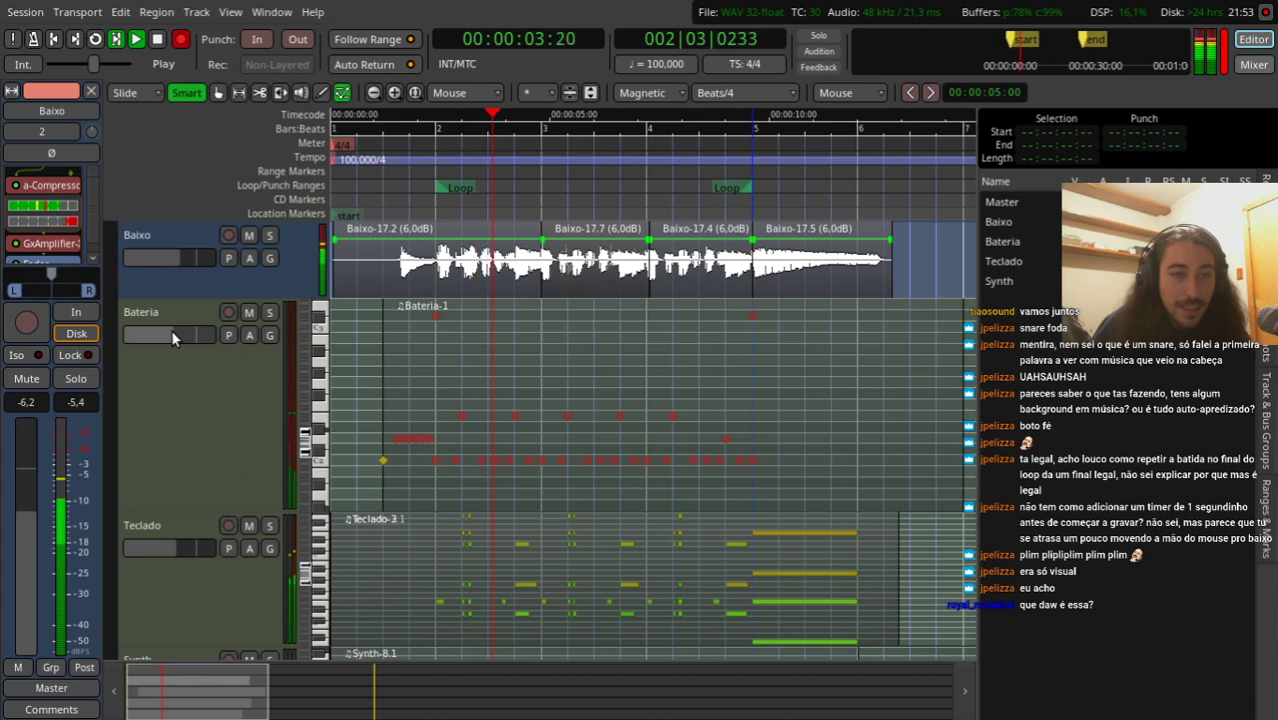
key(space)
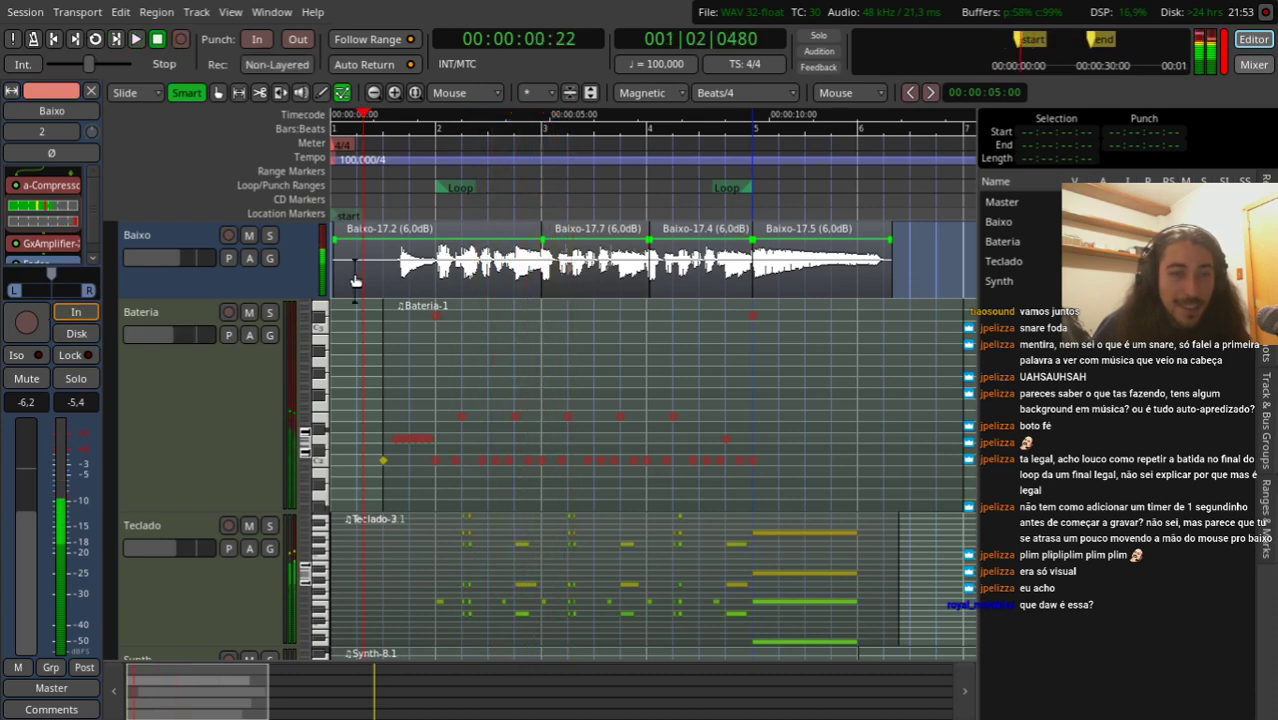
Step: Raise the velocity of the Bateria notes from bar 2 onward to about 86, and audition from 00:00:01:15
drag(365, 208, 412, 208)
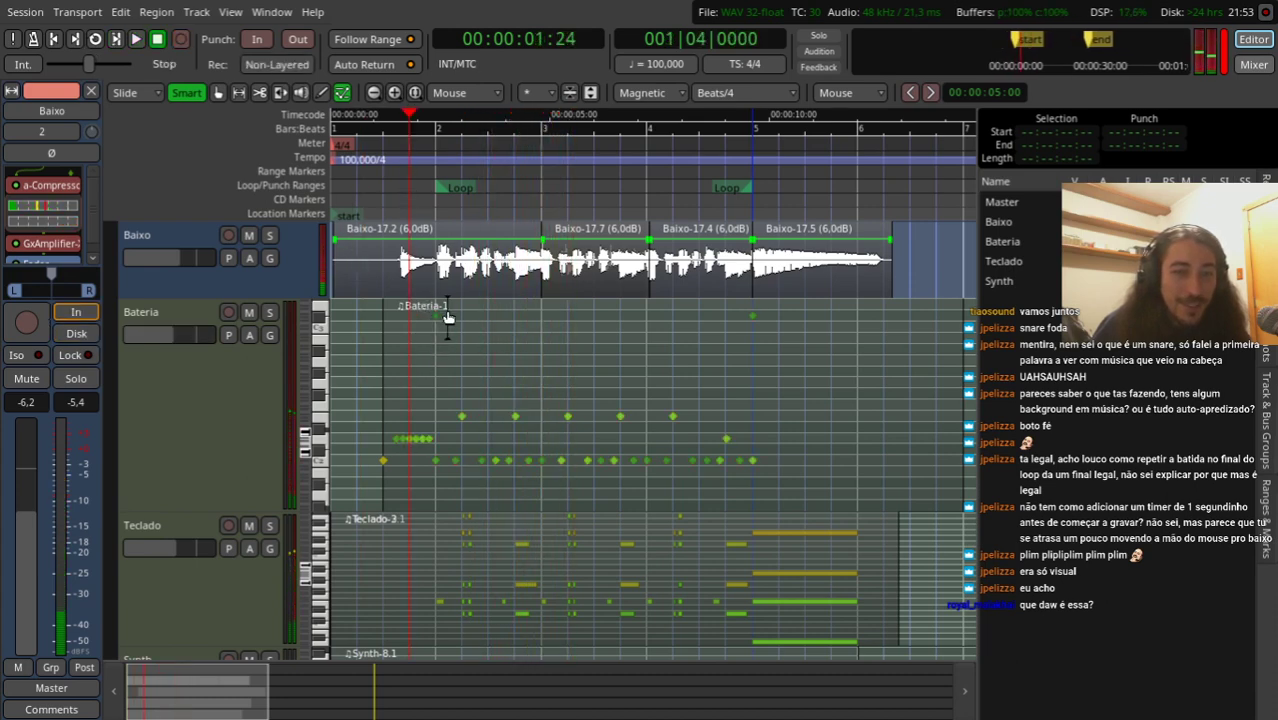
drag(437, 307, 772, 500)
scroll(548, 405, up, 10)
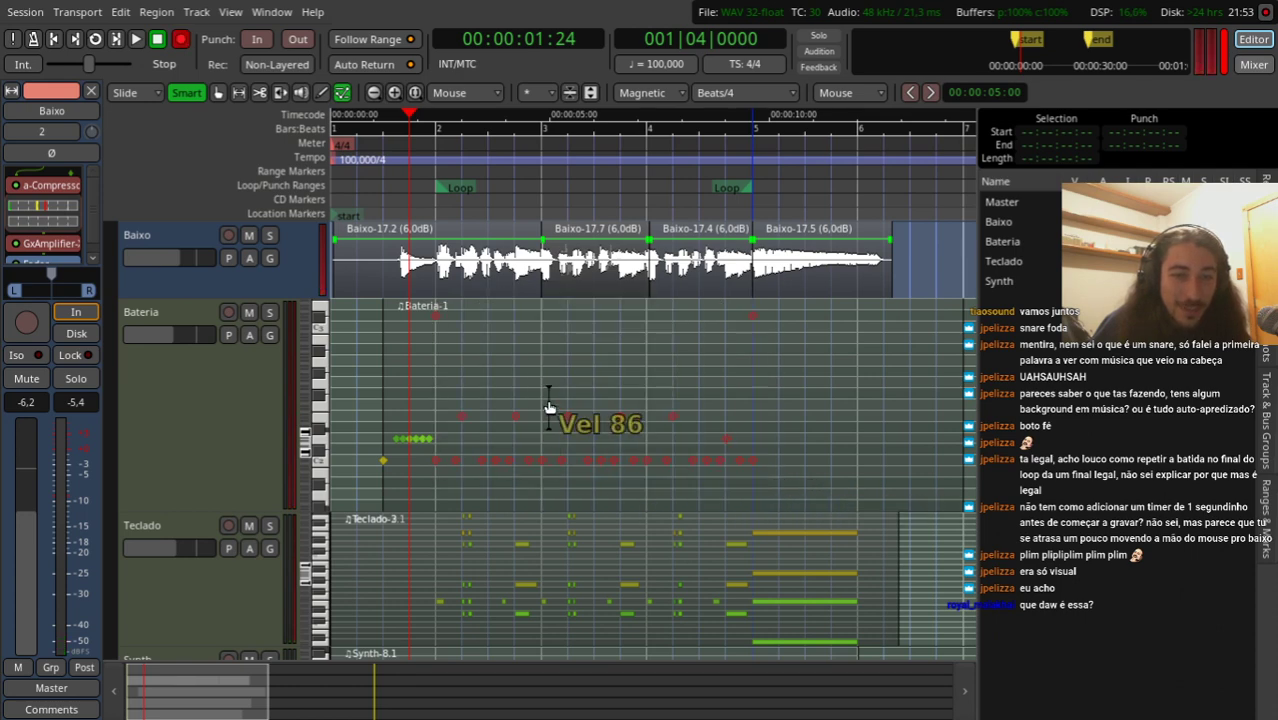
scroll(547, 398, up, 1)
click(398, 185)
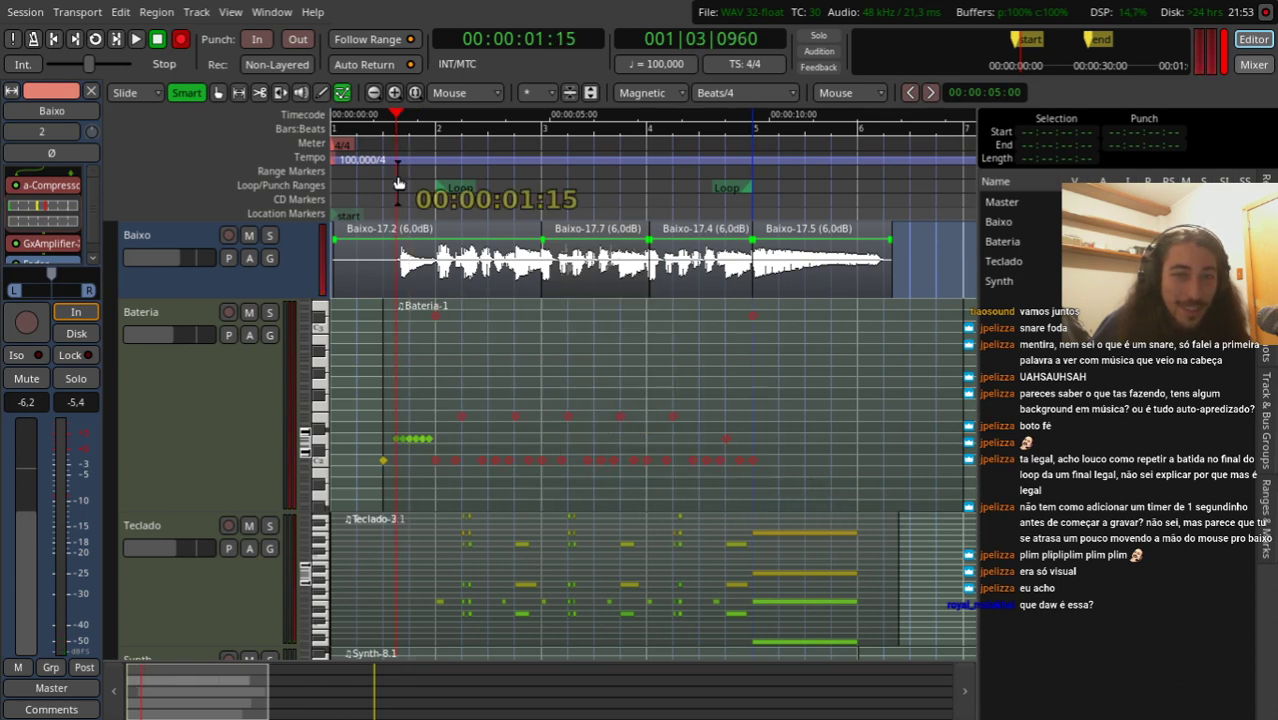
key(space)
key(space)
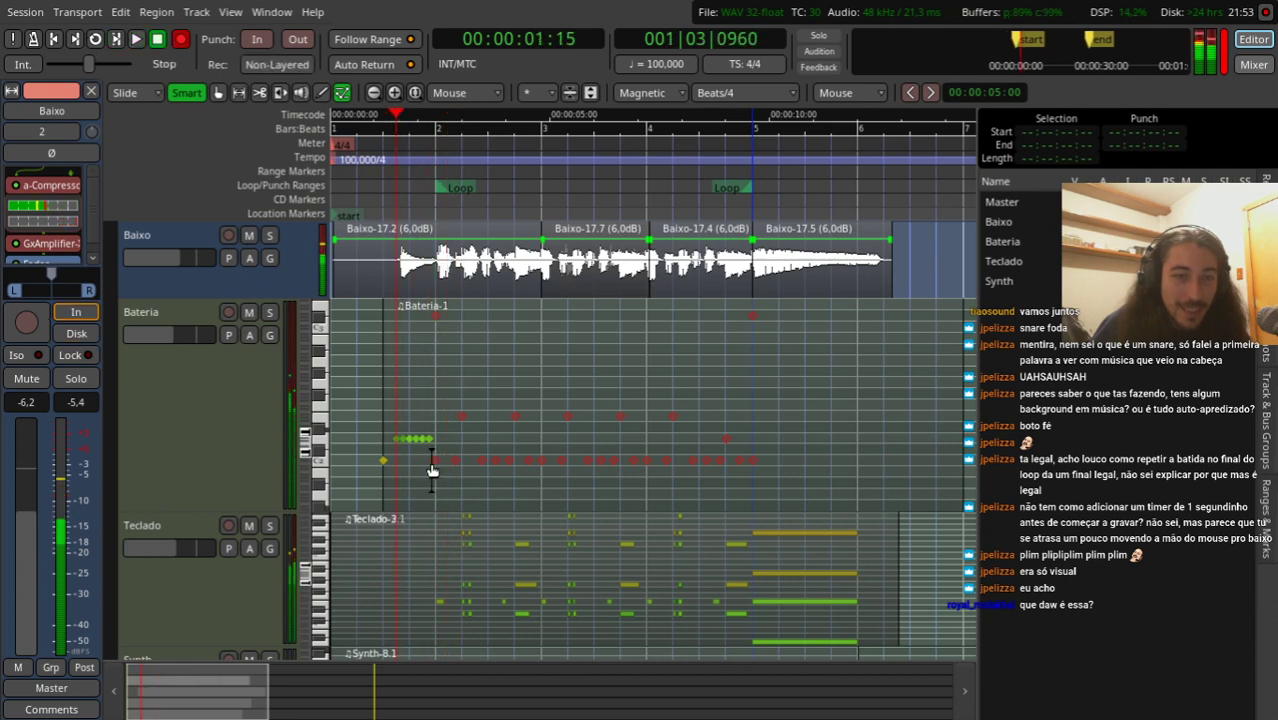
Step: Raise the velocity of the last two Bateria fill notes before bar 2 and audition from 00:00:01:15
click(411, 441)
scroll(411, 445, up, 2)
drag(487, 445, 455, 418)
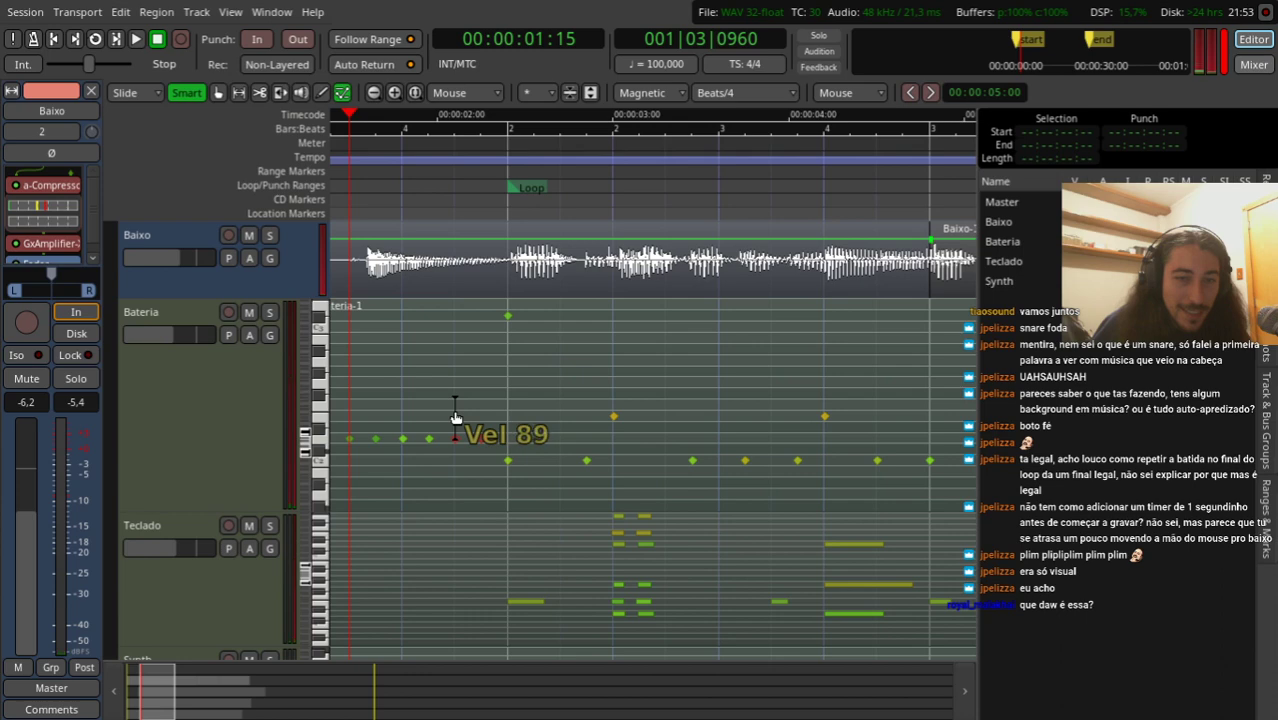
scroll(455, 418, down, 1)
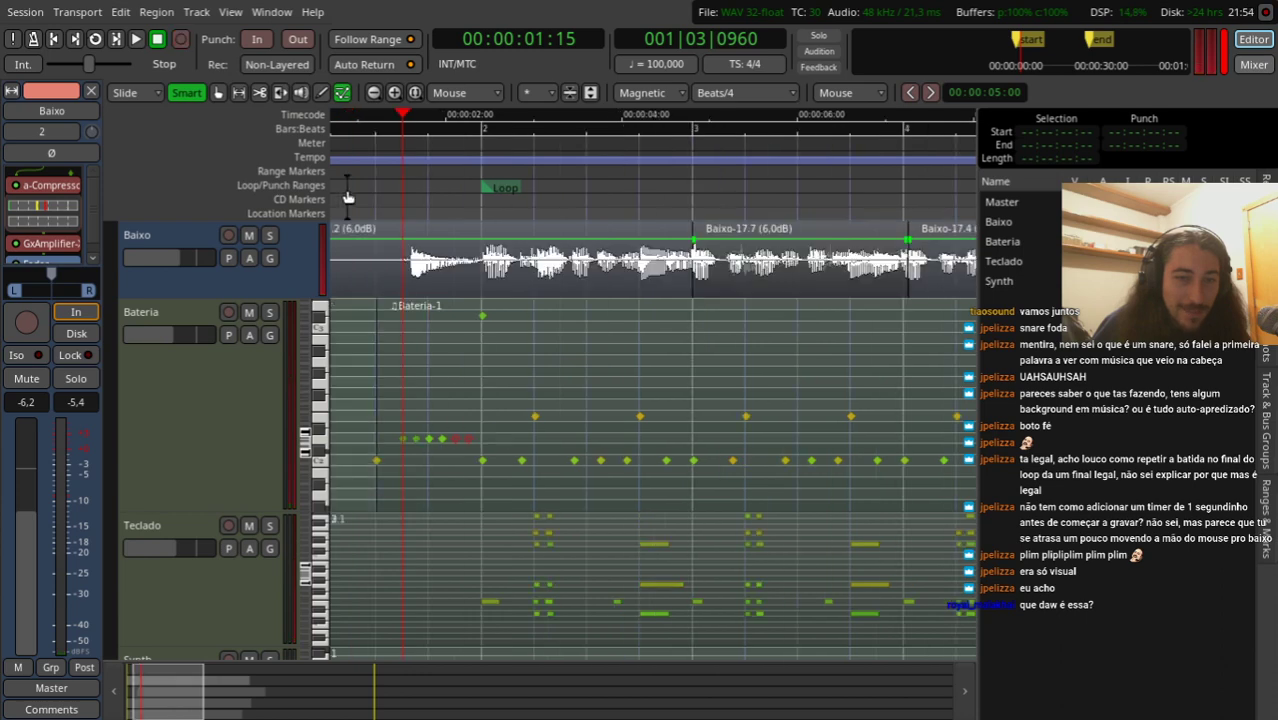
key(space)
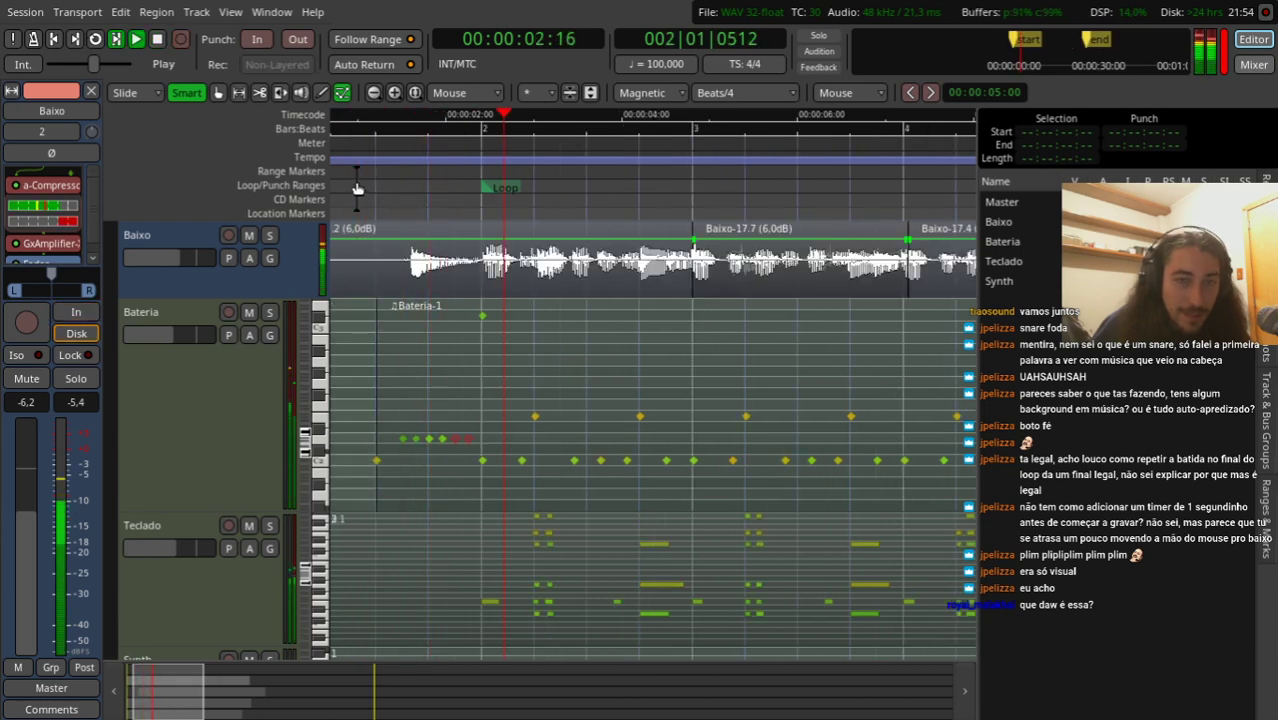
key(space)
Step: Raise the velocity of the high Bateria note at the start of bar 2 and audition from 00:00:00:28
click(355, 188)
key(shift+r)
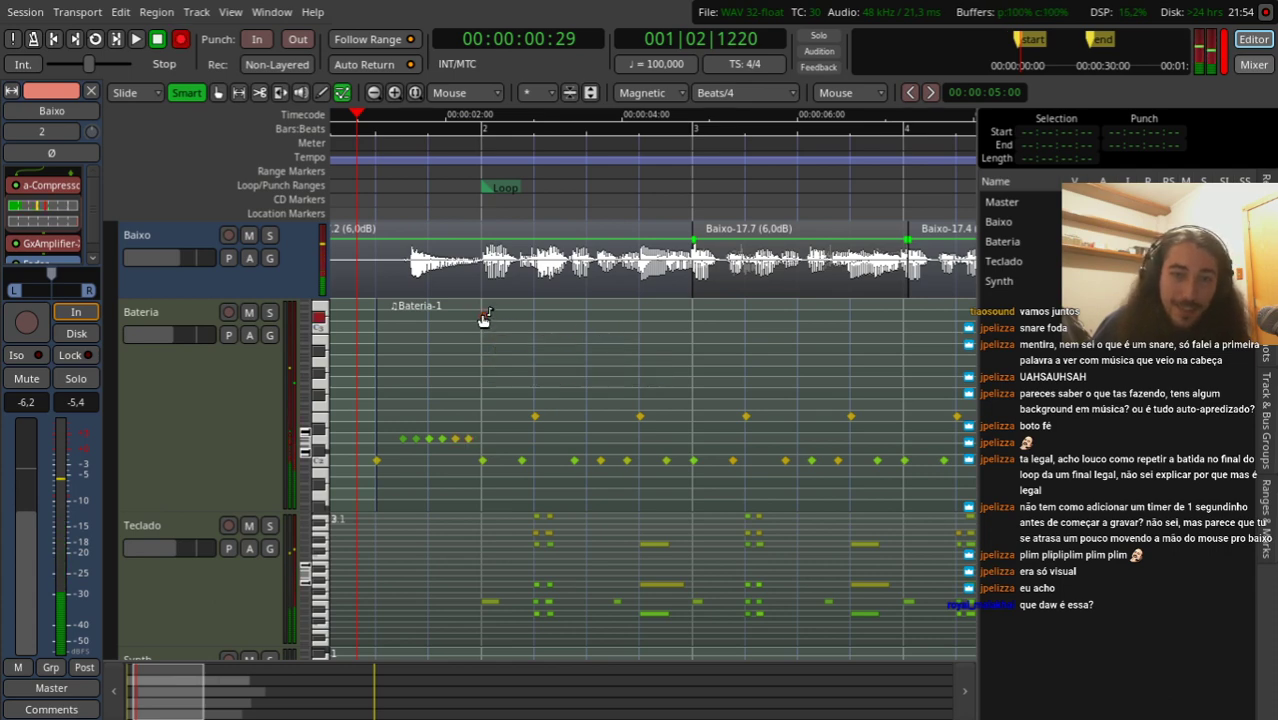
click(482, 316)
scroll(482, 316, up, 2)
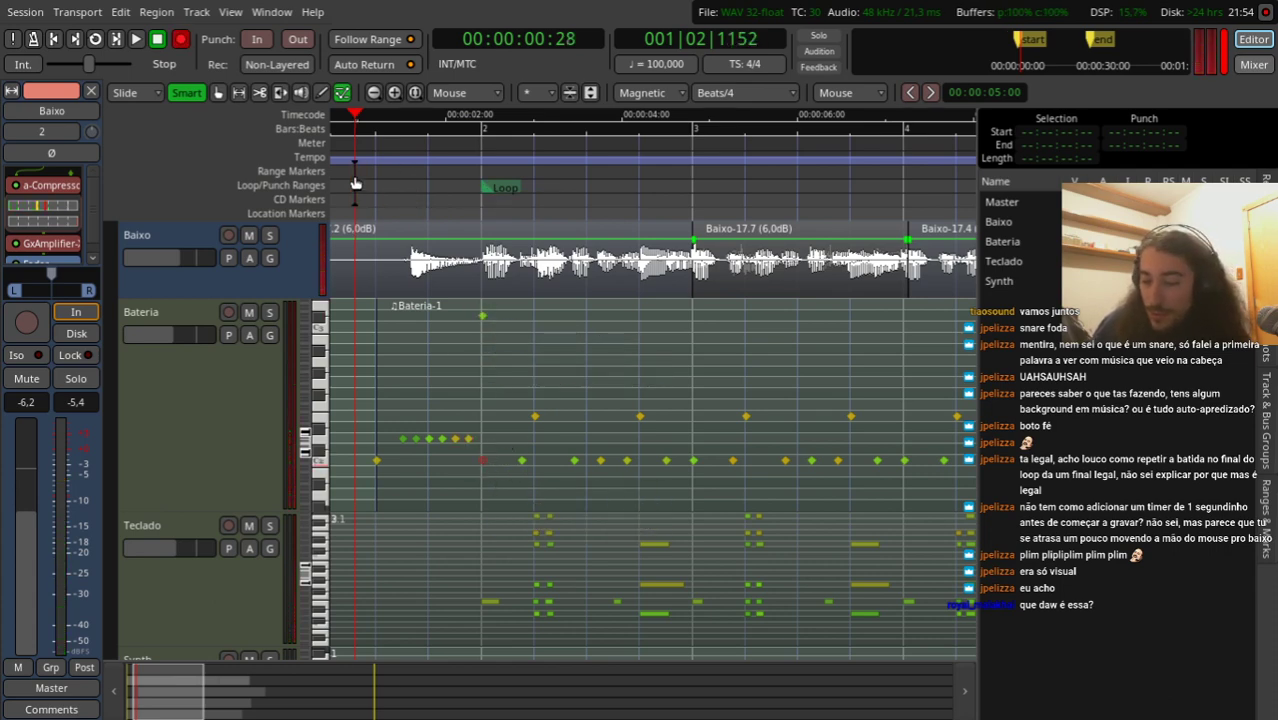
key(space)
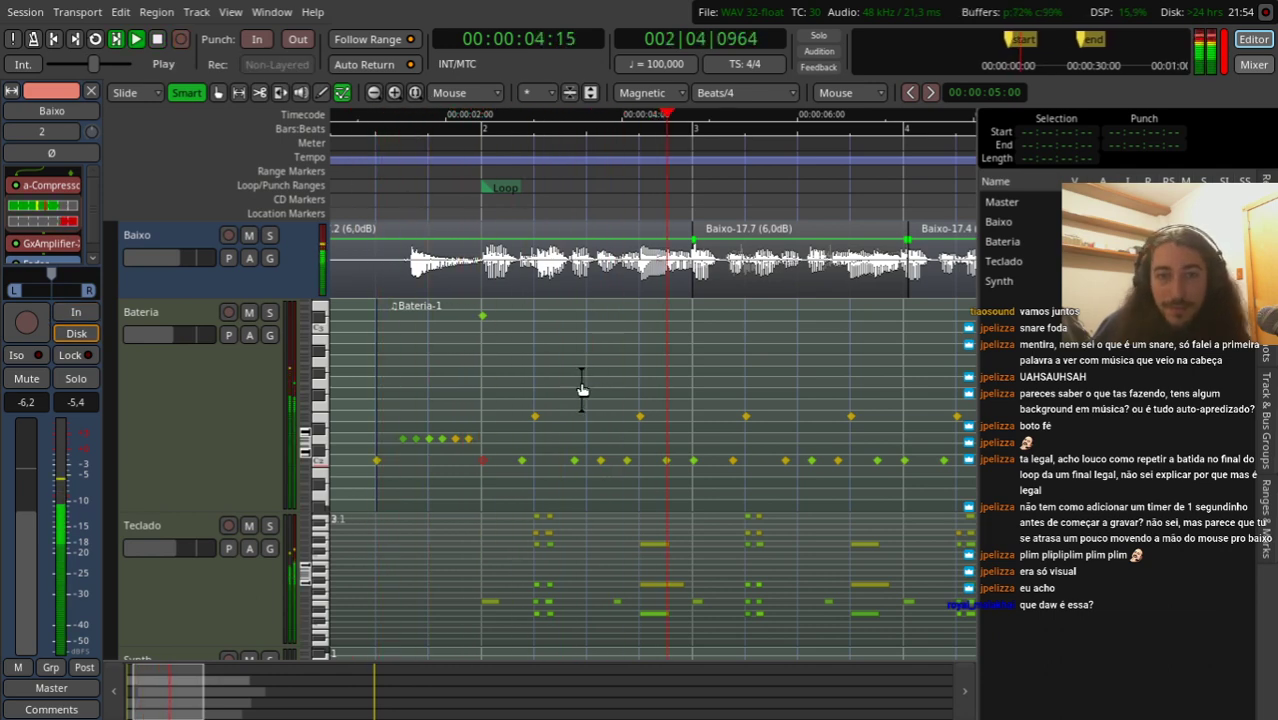
key(space)
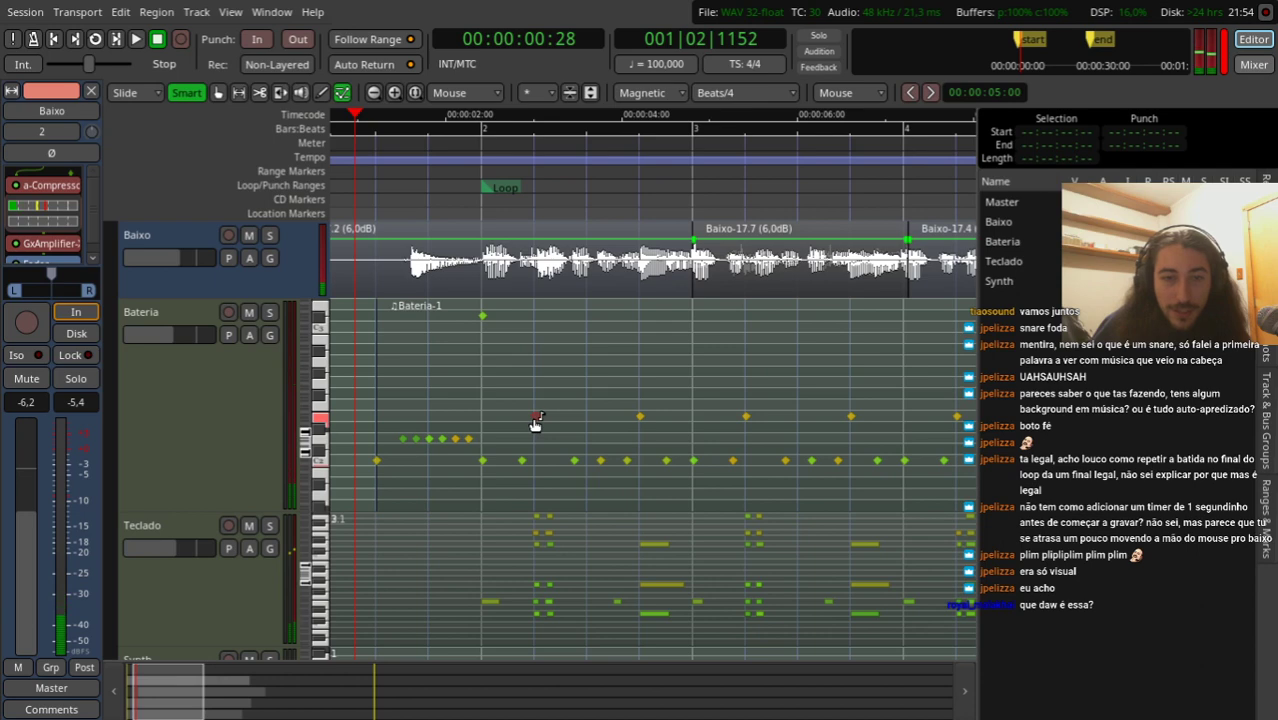
Step: Move the Bateria backbeat notes down to the pitch of the fill notes, and set the bar 4, beat 2 note's velocity to 96
drag(512, 380, 563, 426)
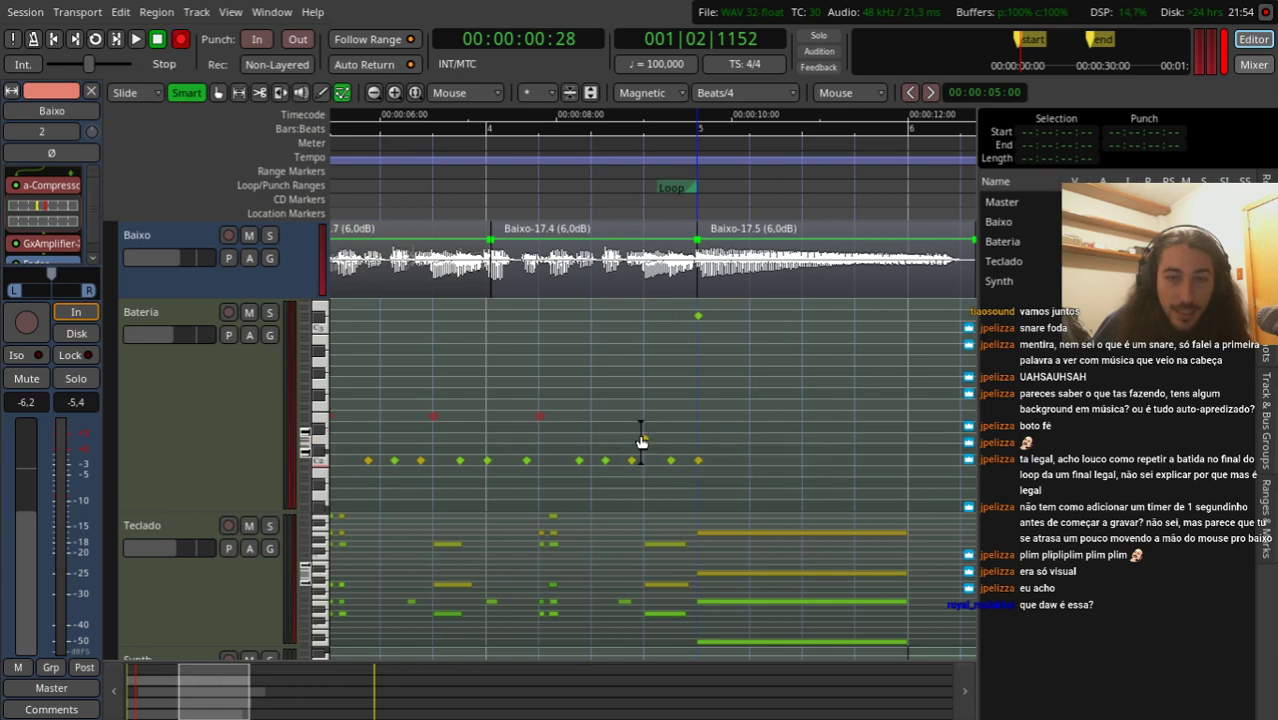
drag(541, 420, 541, 438)
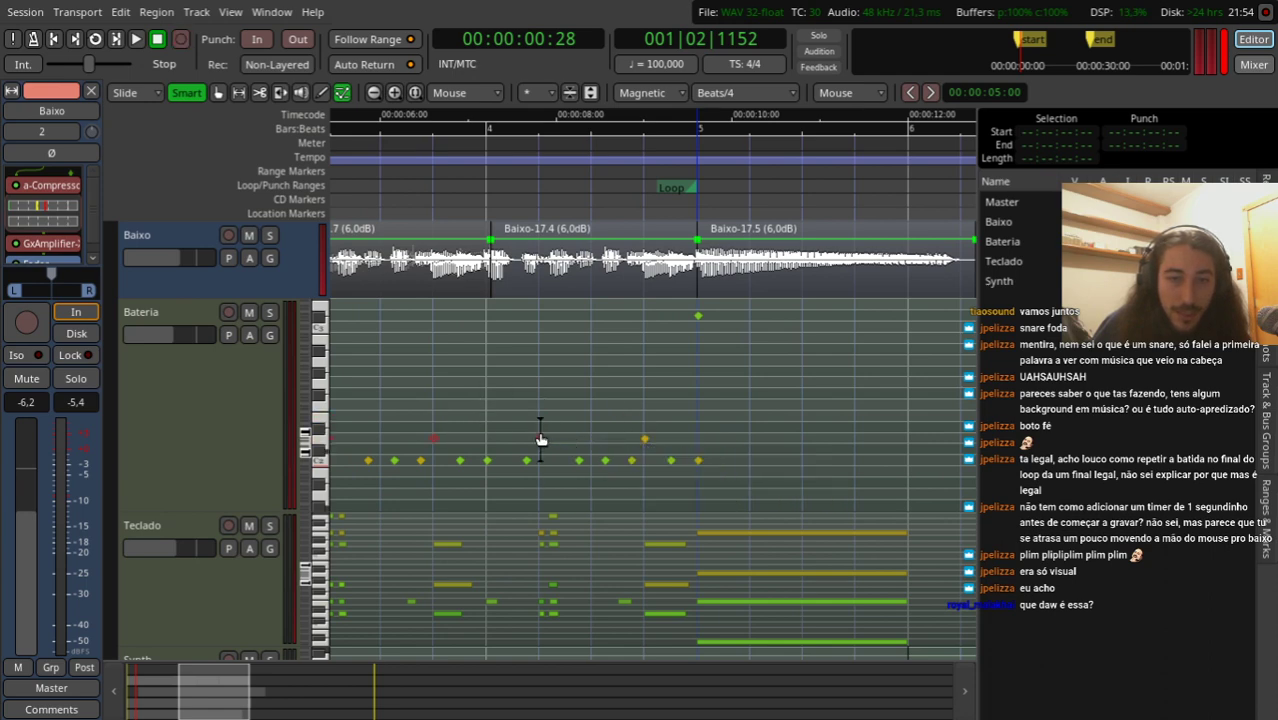
click(539, 431)
scroll(539, 430, down, 10)
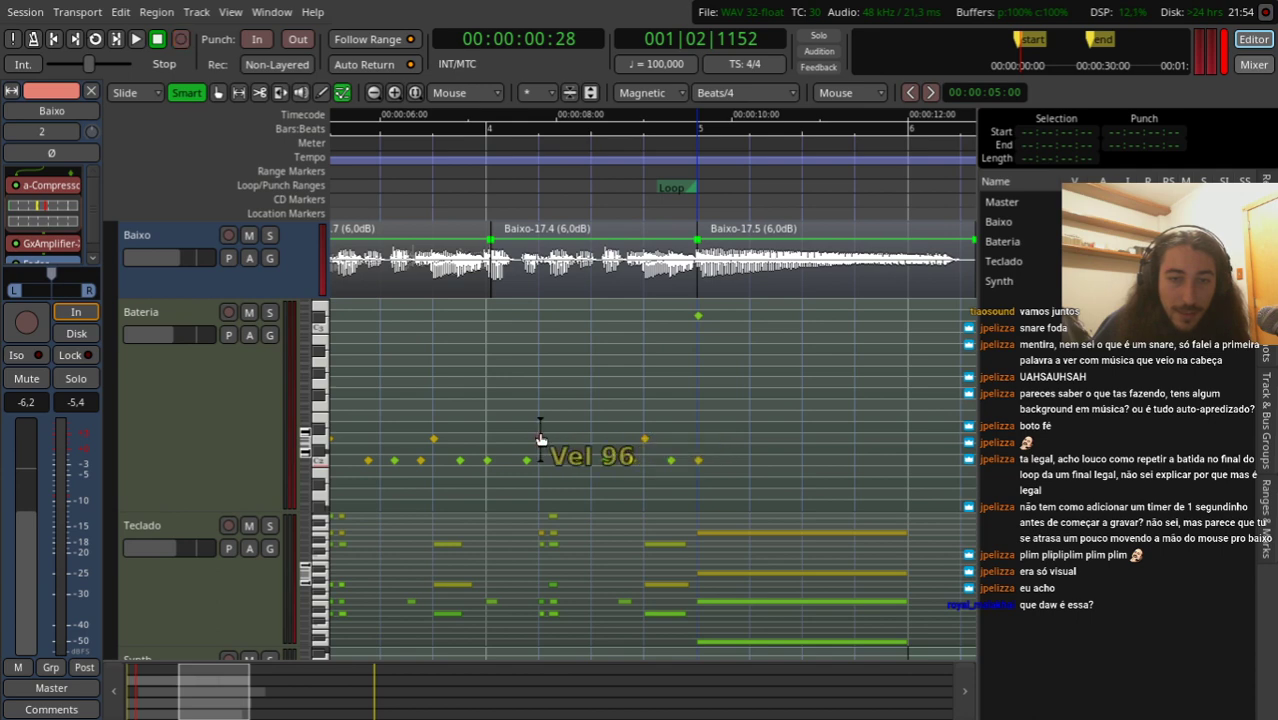
Step: Audition the end of the loop into bar 5 from several points, including 00:00:06:20
drag(423, 187, 459, 188)
key(space)
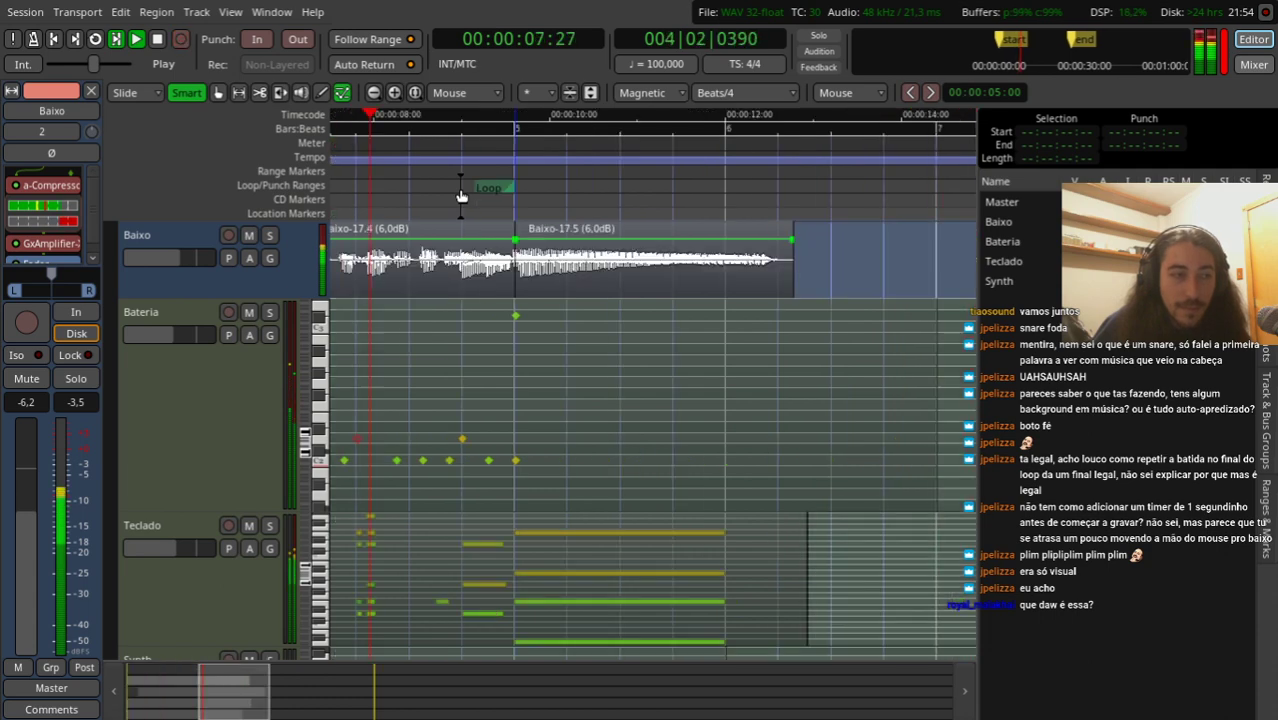
key(space)
click(831, 197)
mouse_move(831, 197)
mouse_down()
mouse_move(976, 198)
mouse_move(855, 200)
mouse_up()
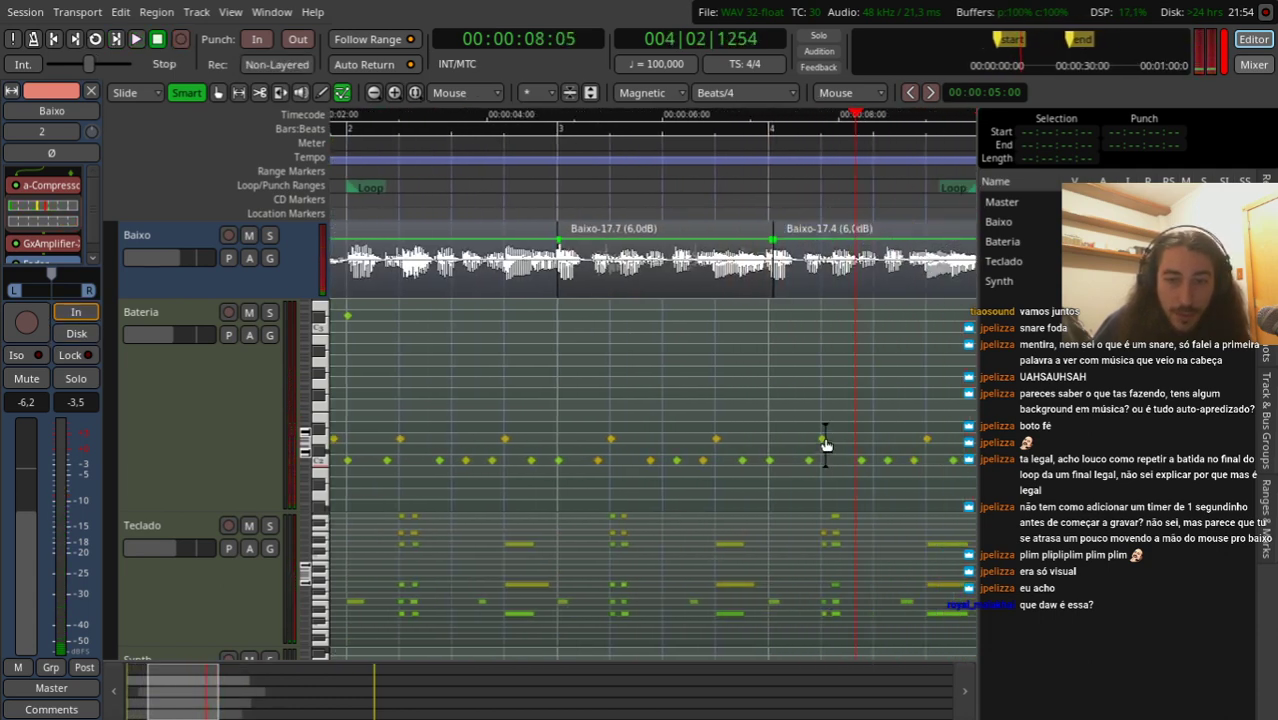
scroll(824, 444, up, 1)
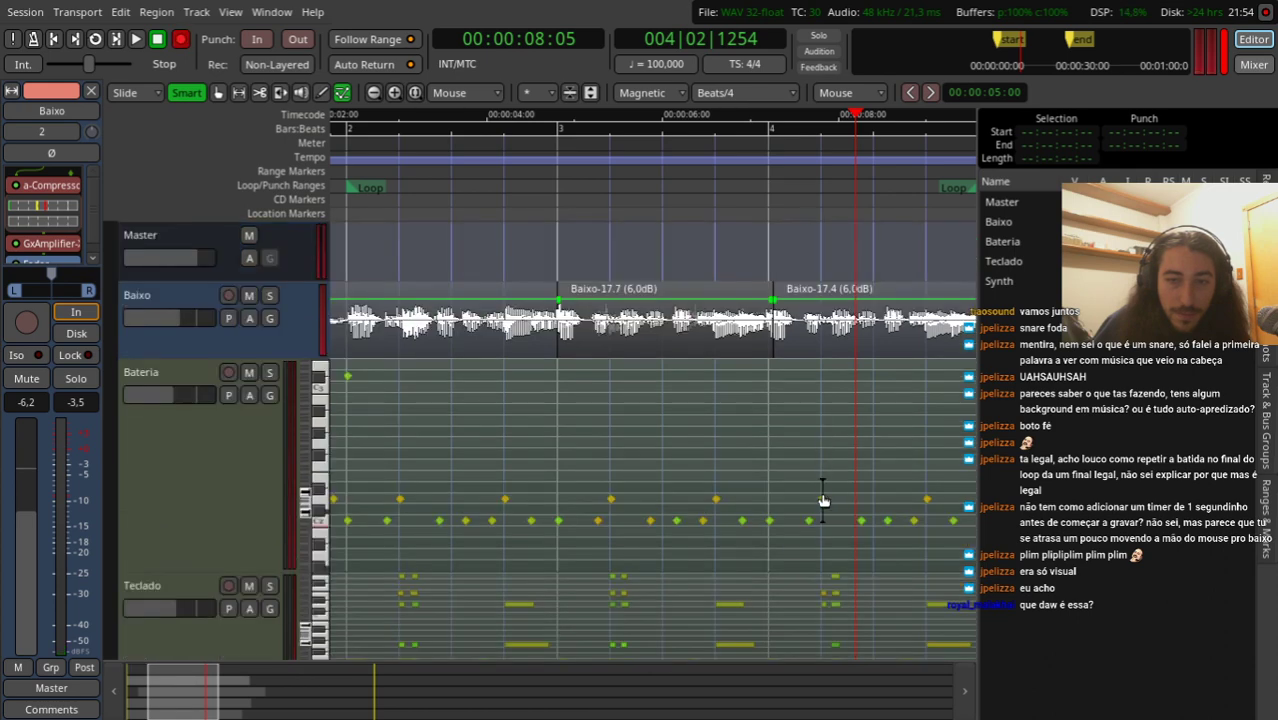
click(724, 196)
key(space)
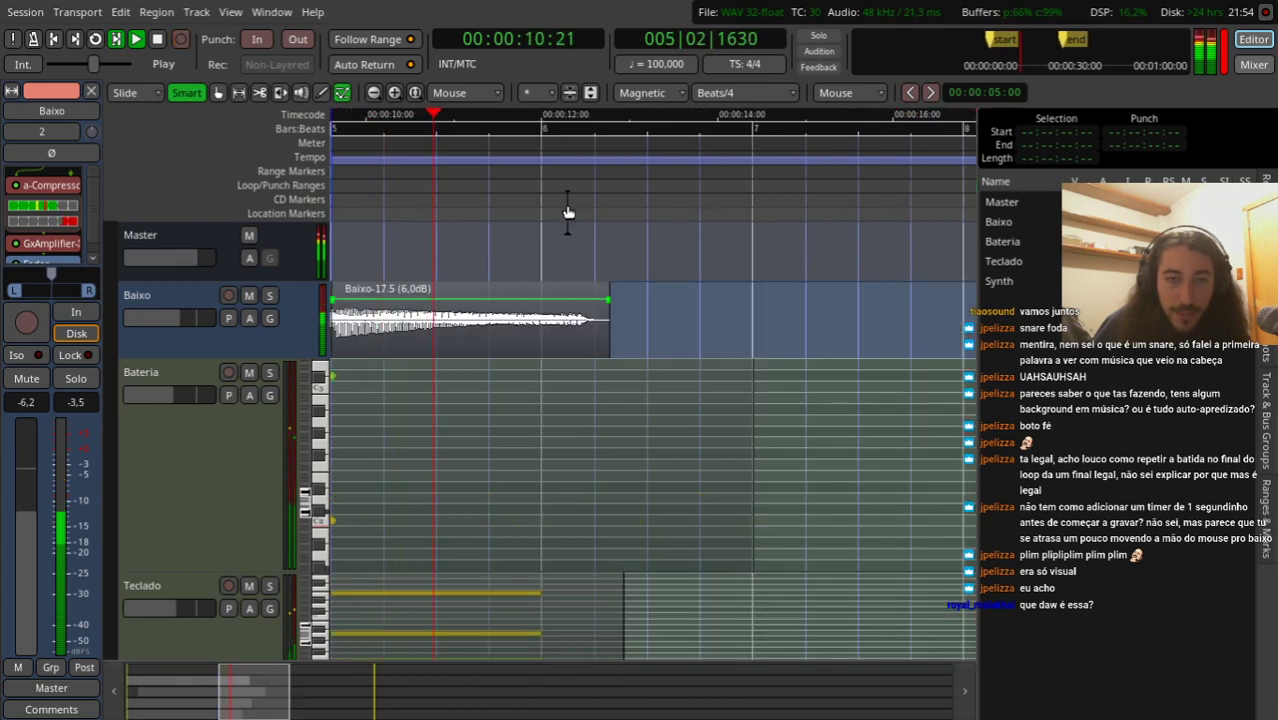
key(space)
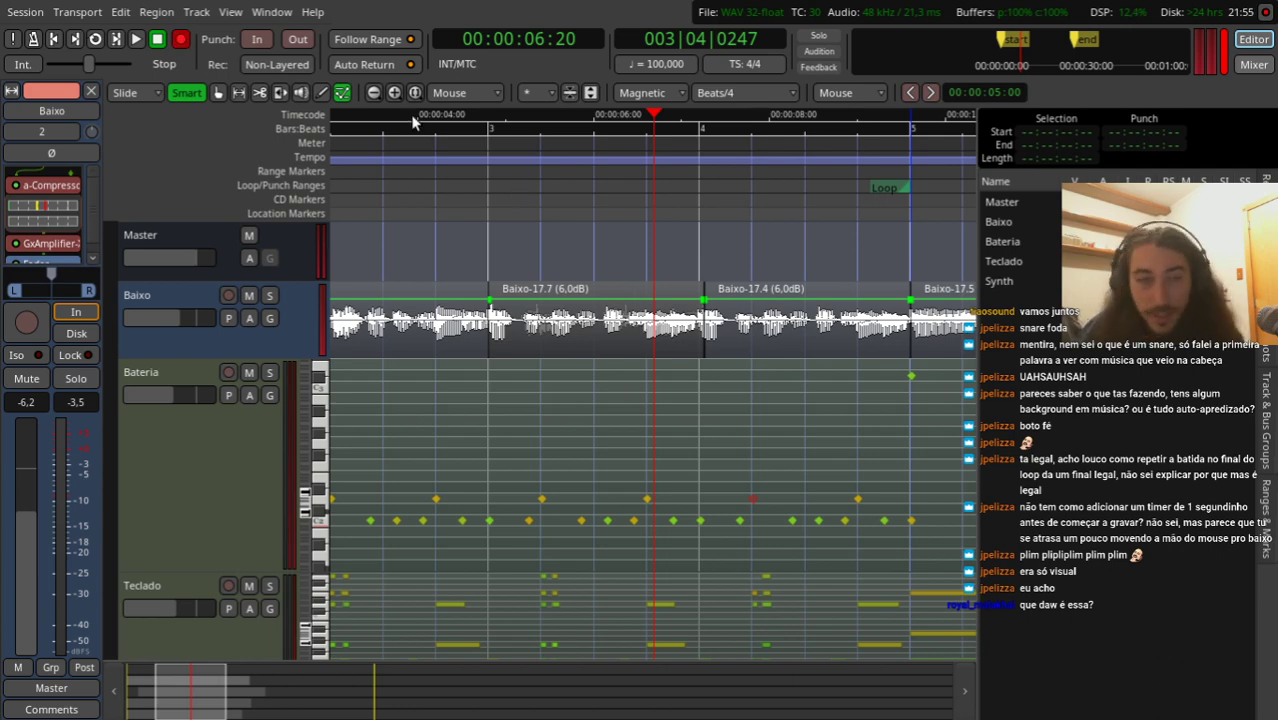
Step: Play the whole arrangement from 00:00:01:01 through the final sustained notes of Teclado and Synth
drag(410, 114, 424, 233)
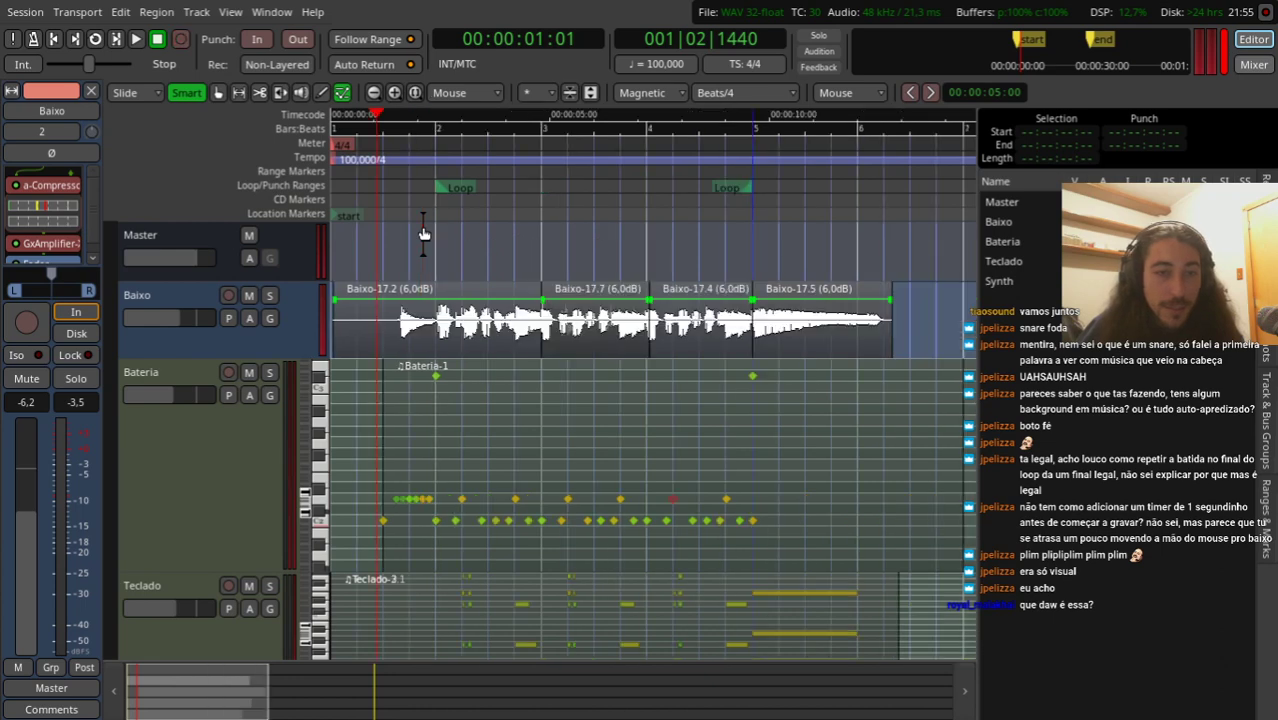
scroll(360, 444, down, 1)
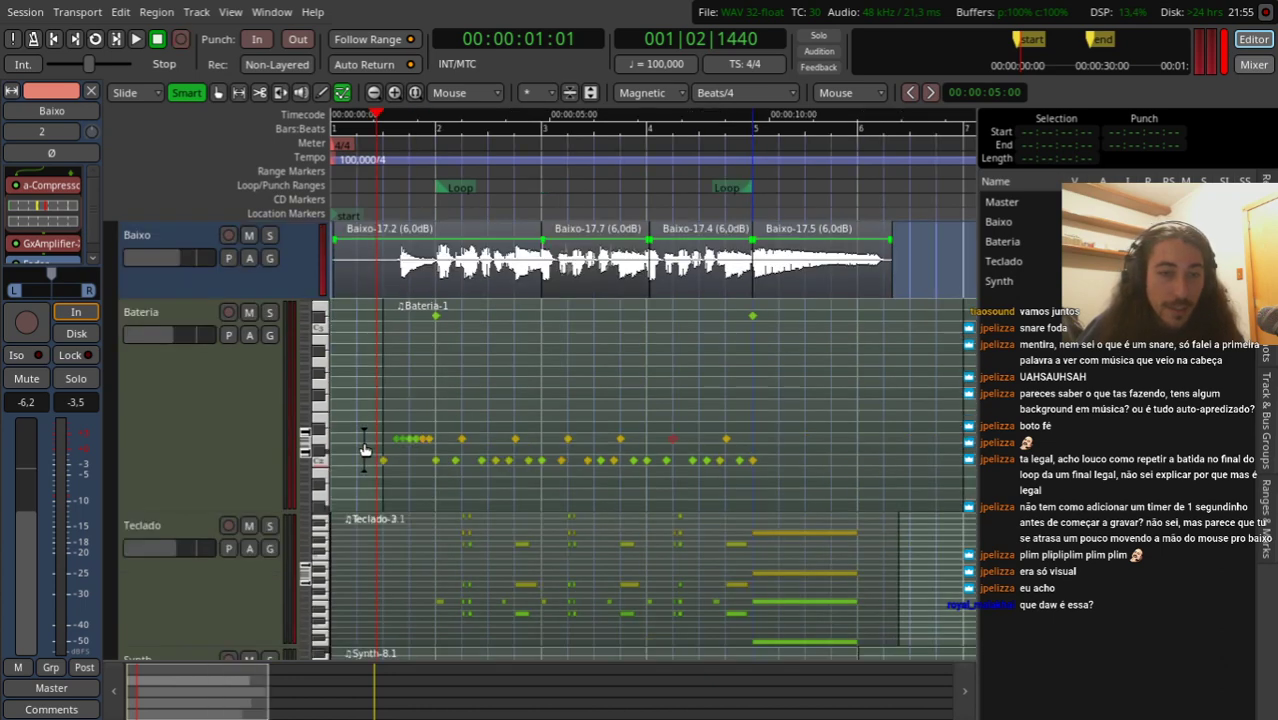
scroll(360, 444, down, 3)
scroll(375, 568, up, 1)
key(space)
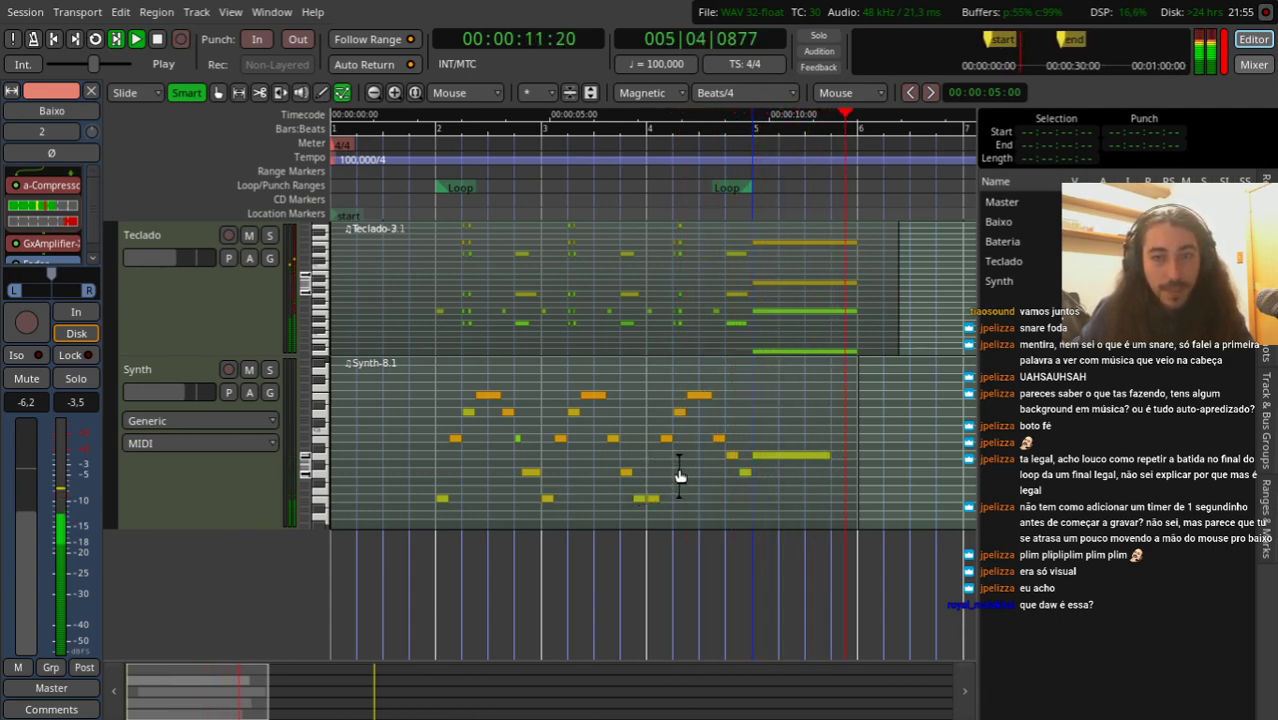
key(space)
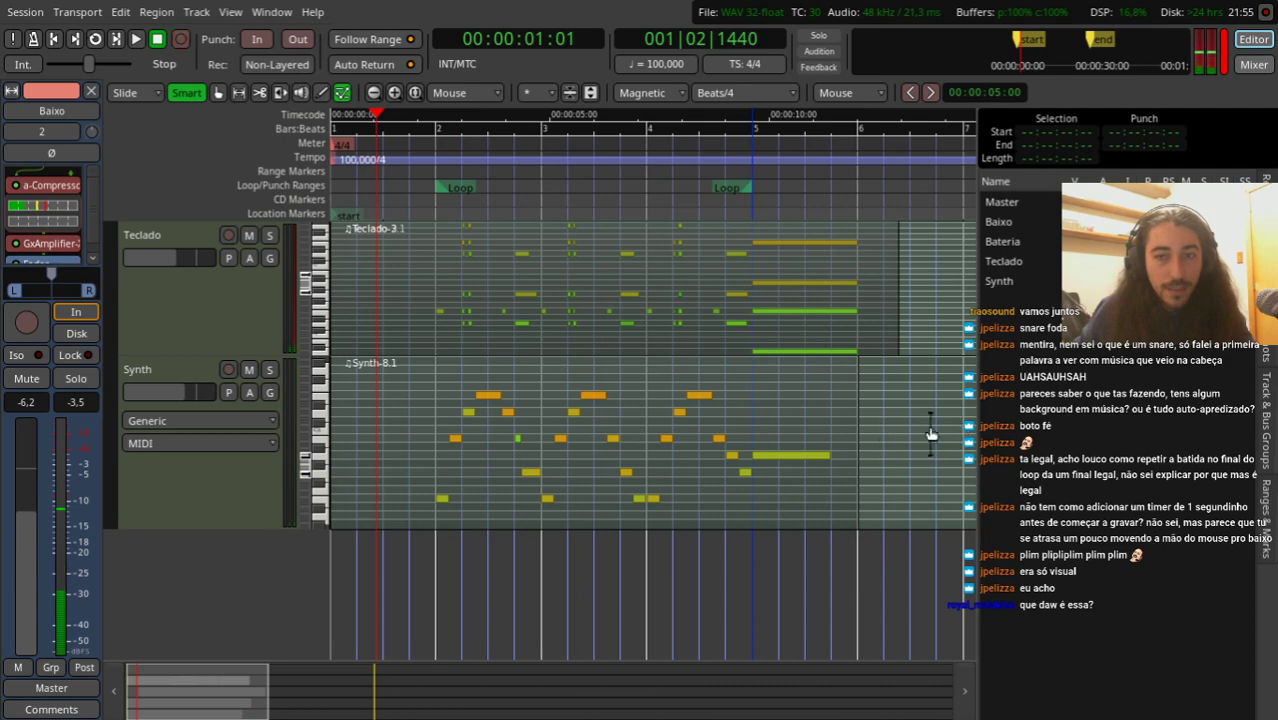
Step: Lengthen the last Synth note to 4 beats so it ends at bar 6
click(816, 457)
drag(820, 453, 850, 451)
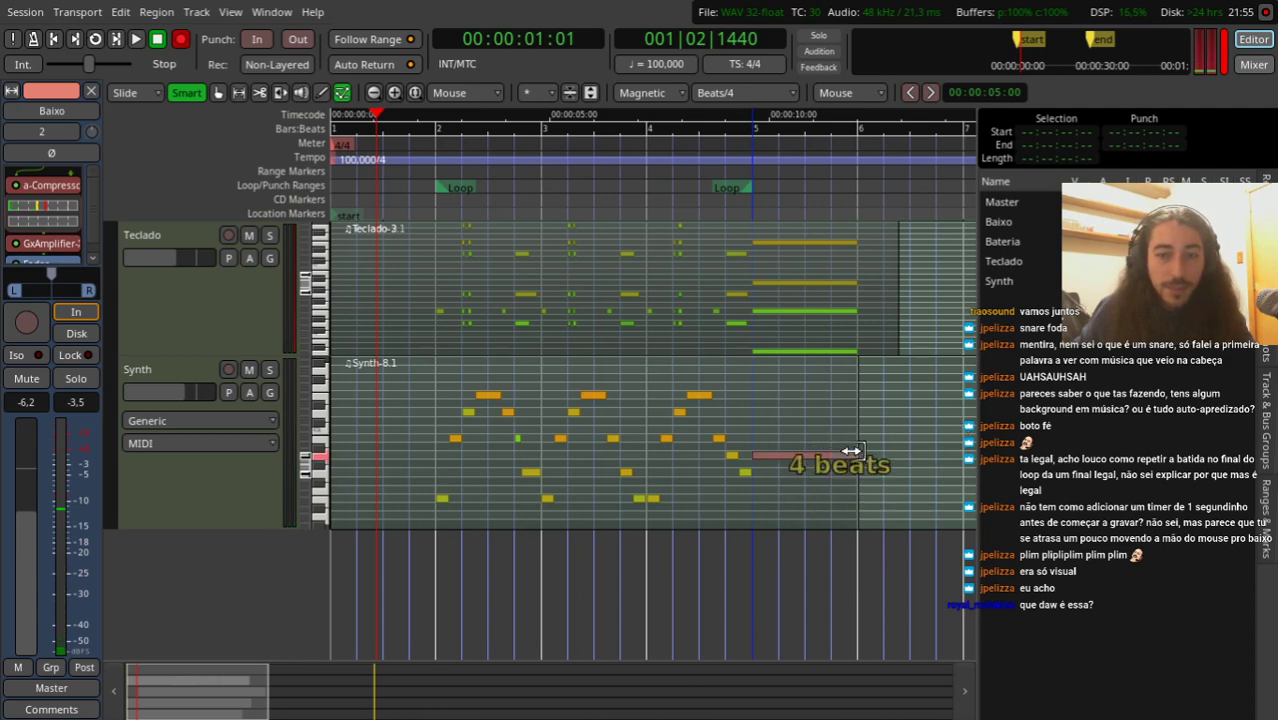
scroll(938, 437, up, 4)
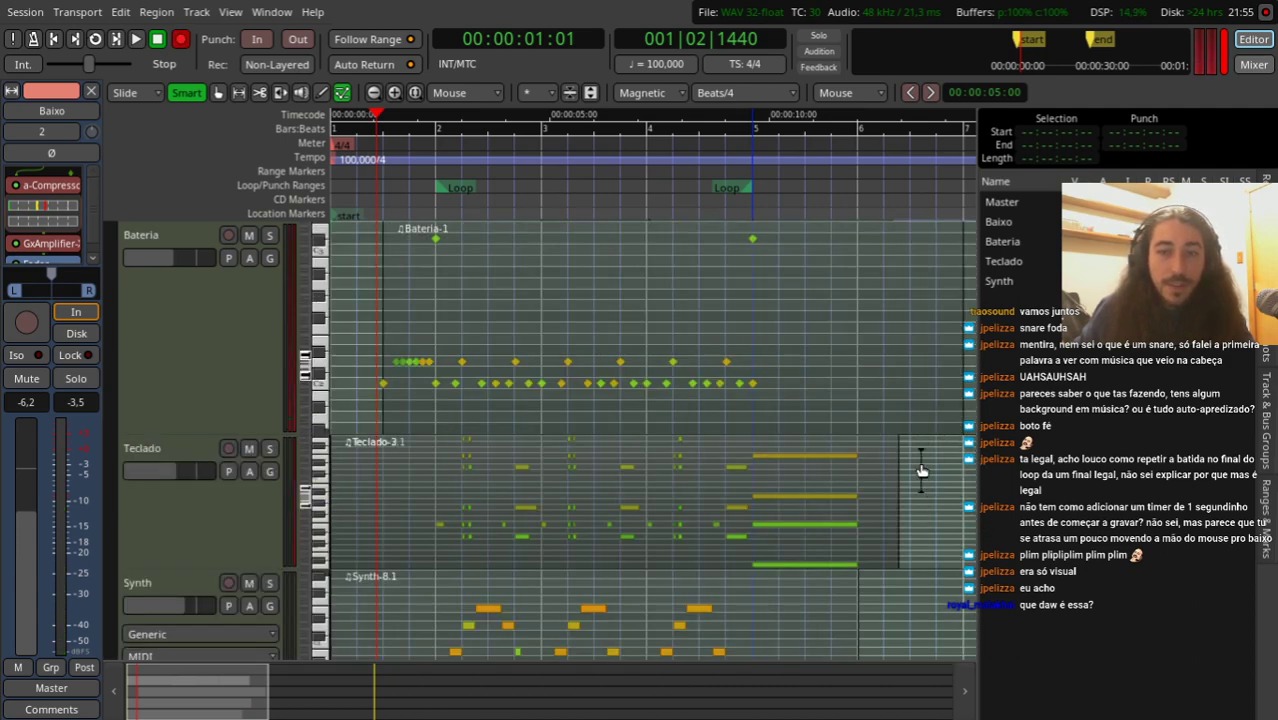
Step: Trim the end of the Teclado-3.1 region back to the start of bar 6 with the Grab tool
click(218, 92)
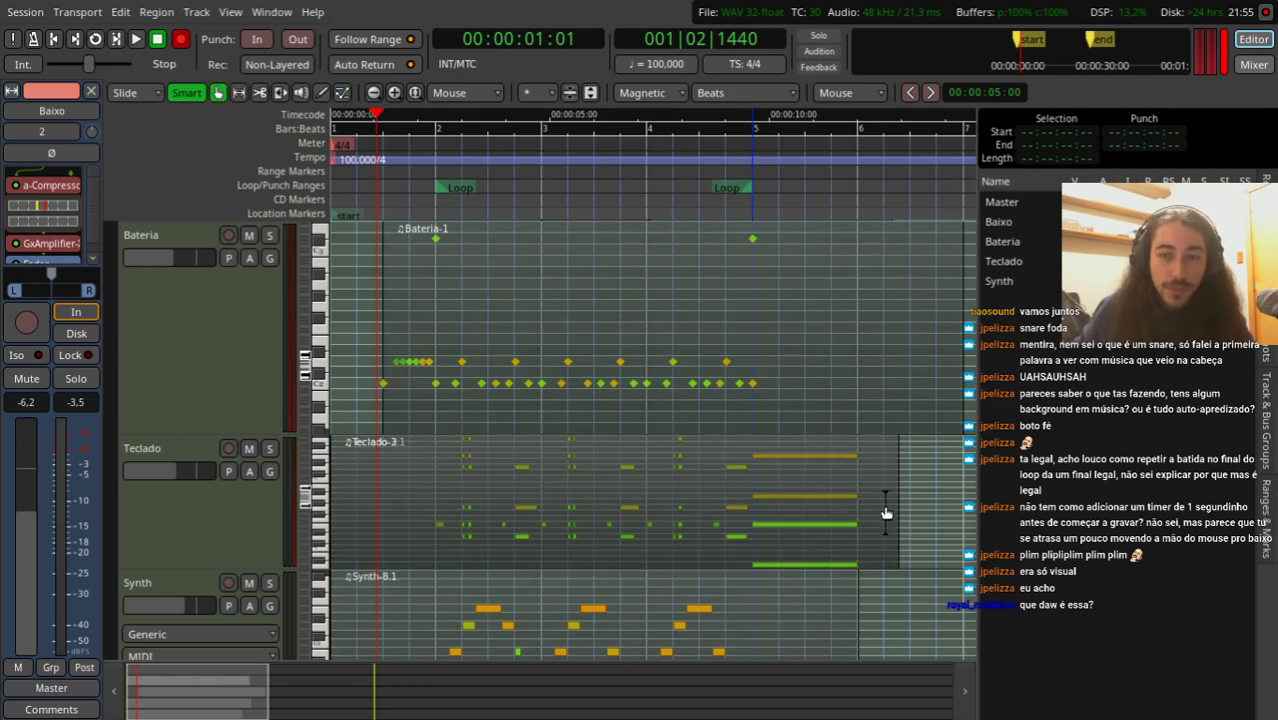
drag(882, 505, 858, 518)
key(minus)
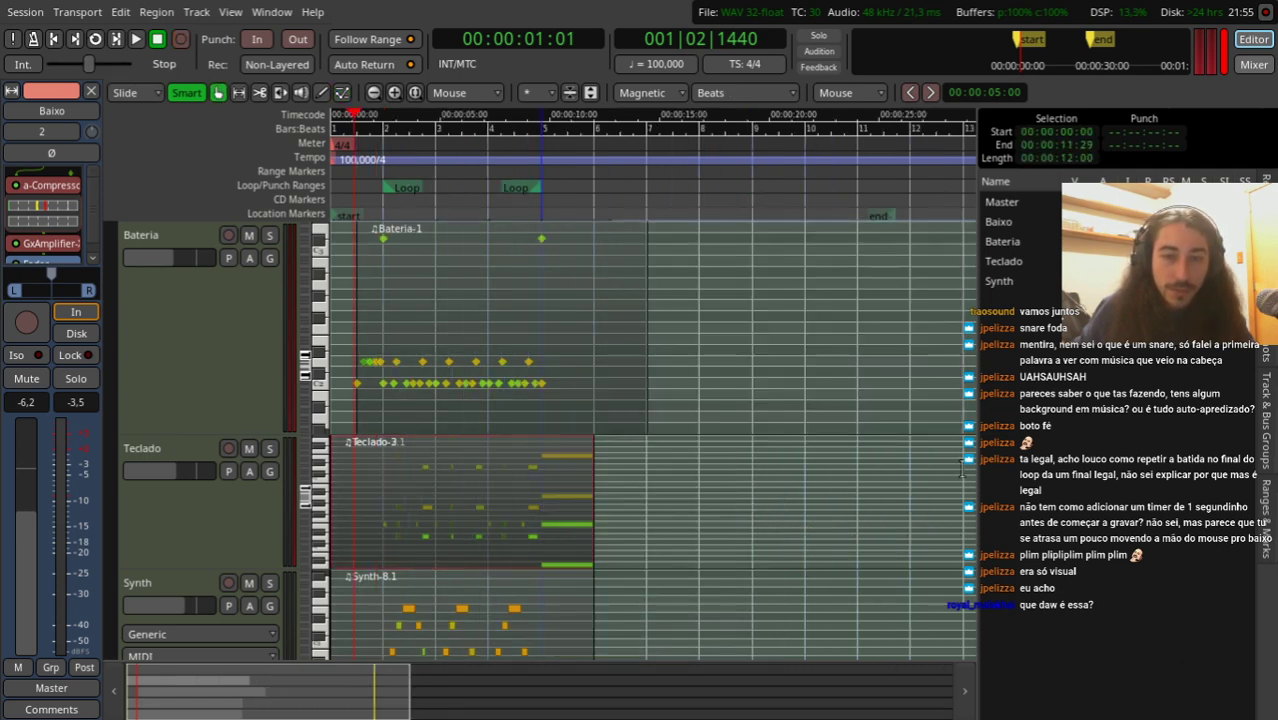
scroll(748, 505, up, 3)
scroll(748, 503, down, 1)
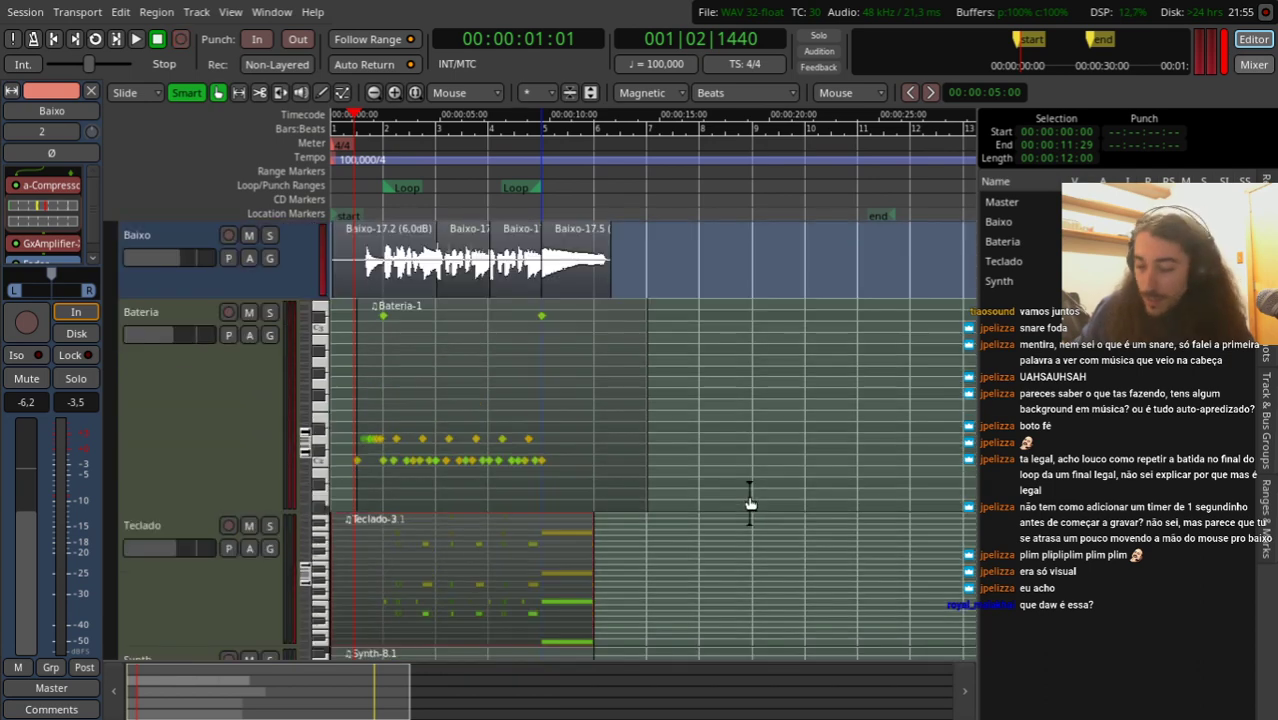
Step: Play the mix from the session start, then again from 00:00:06:26
click(352, 215)
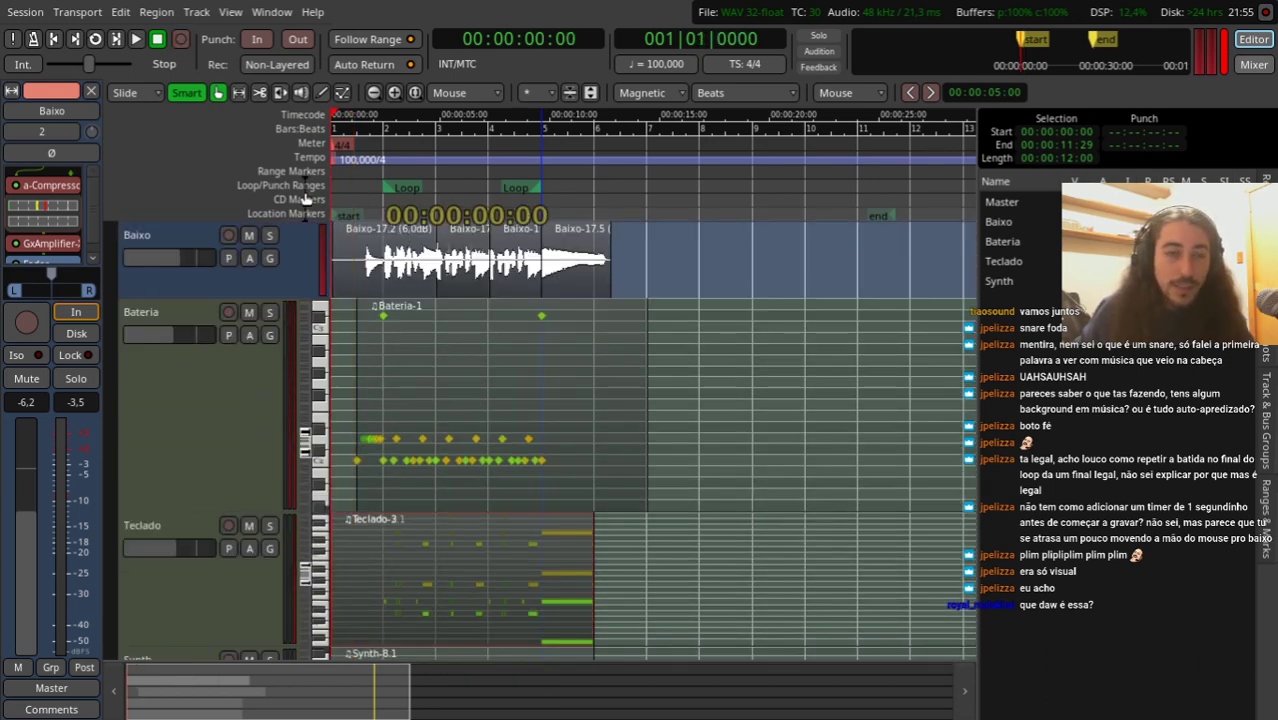
scroll(356, 232, up, 2)
scroll(386, 236, down, 1)
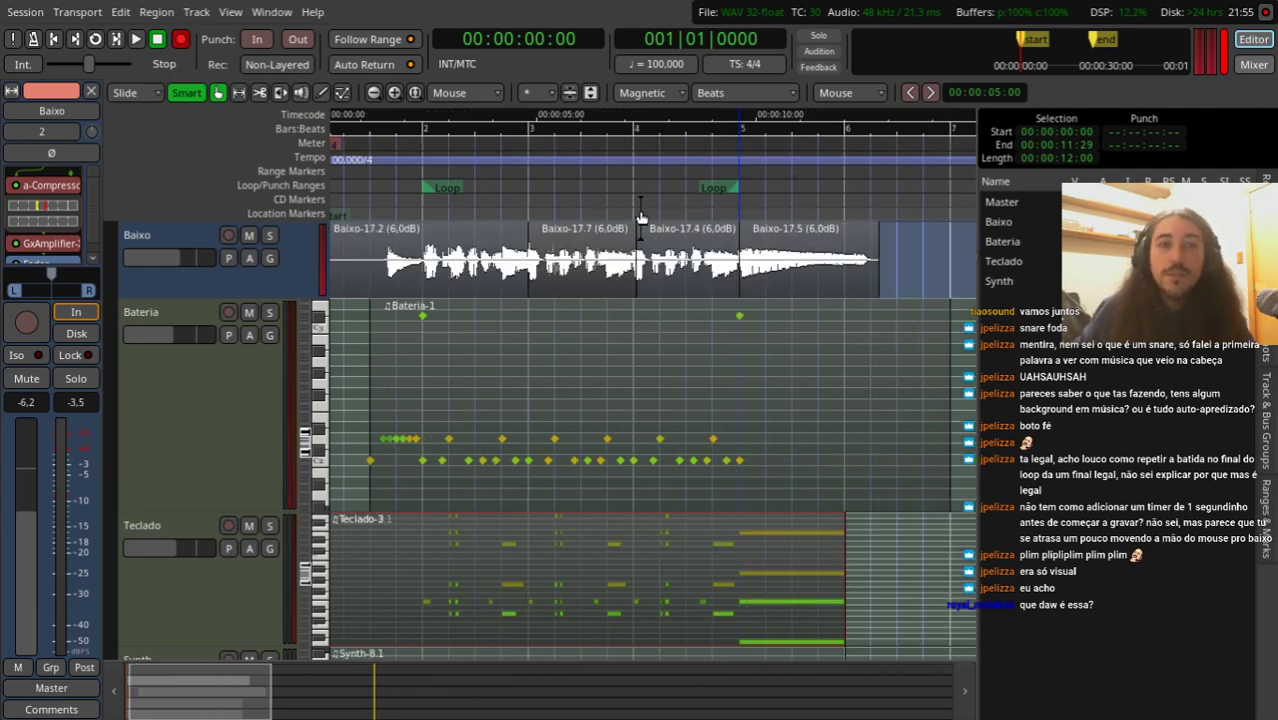
drag(541, 162, 239, 284)
key(space)
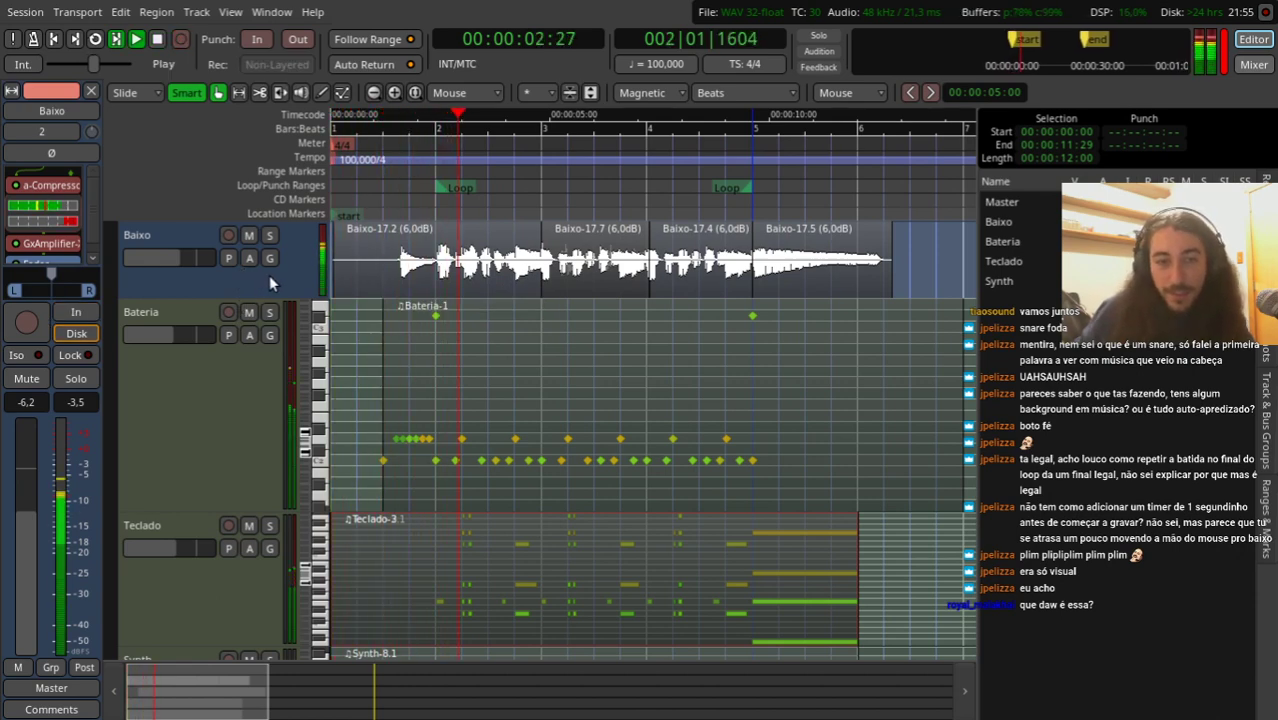
key(space)
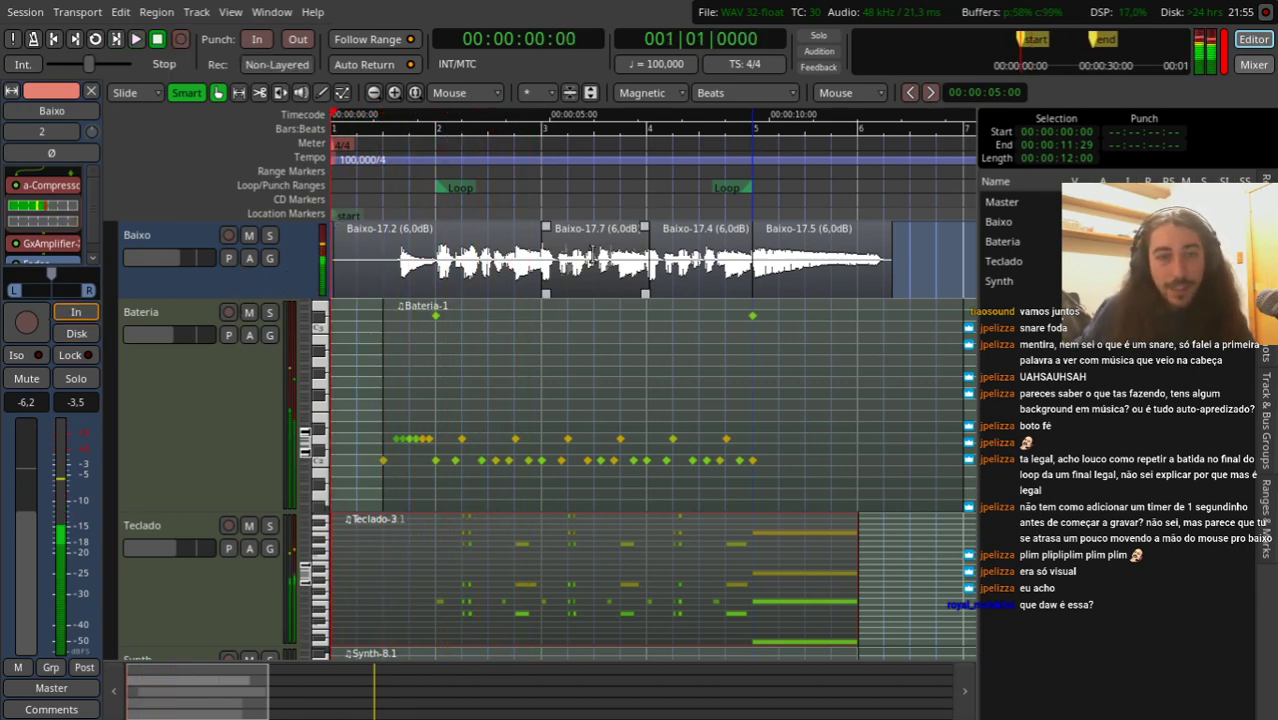
click(657, 199)
key(shift+r)
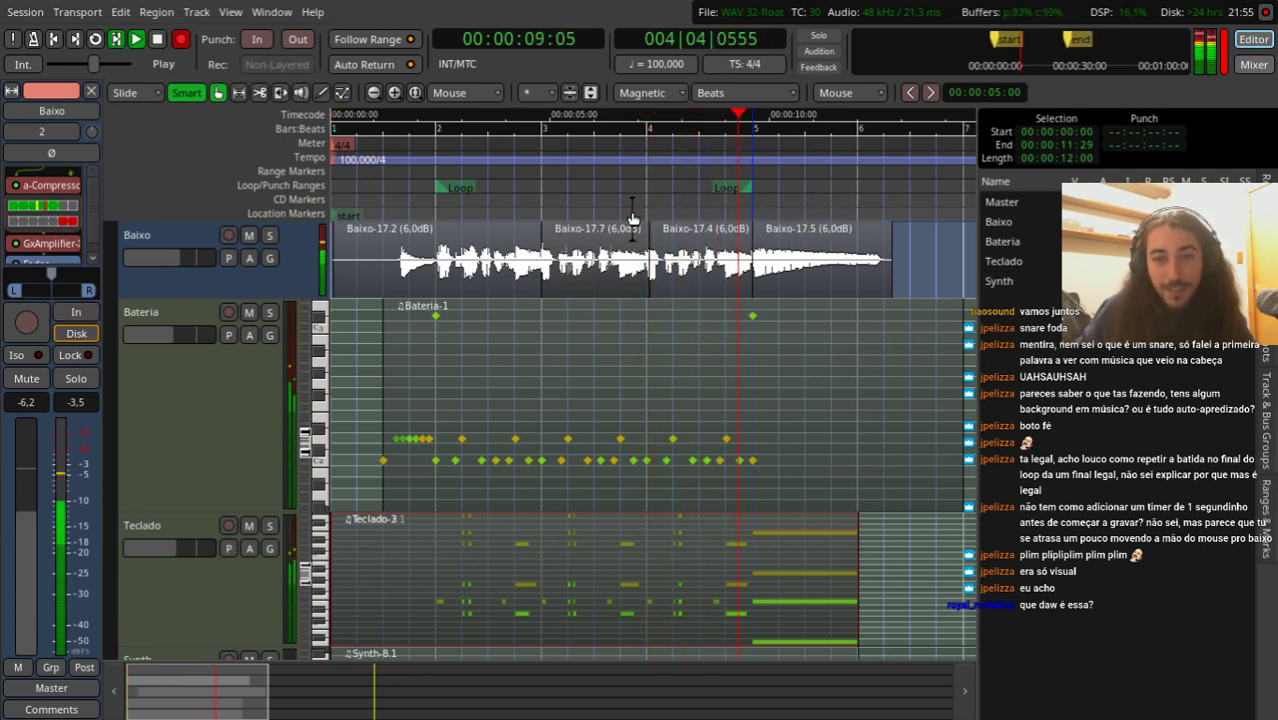
key(space)
Step: Switch to the Draw tool for the Bateria notes and place the playhead at 00:00:03:00
scroll(505, 340, down, 2)
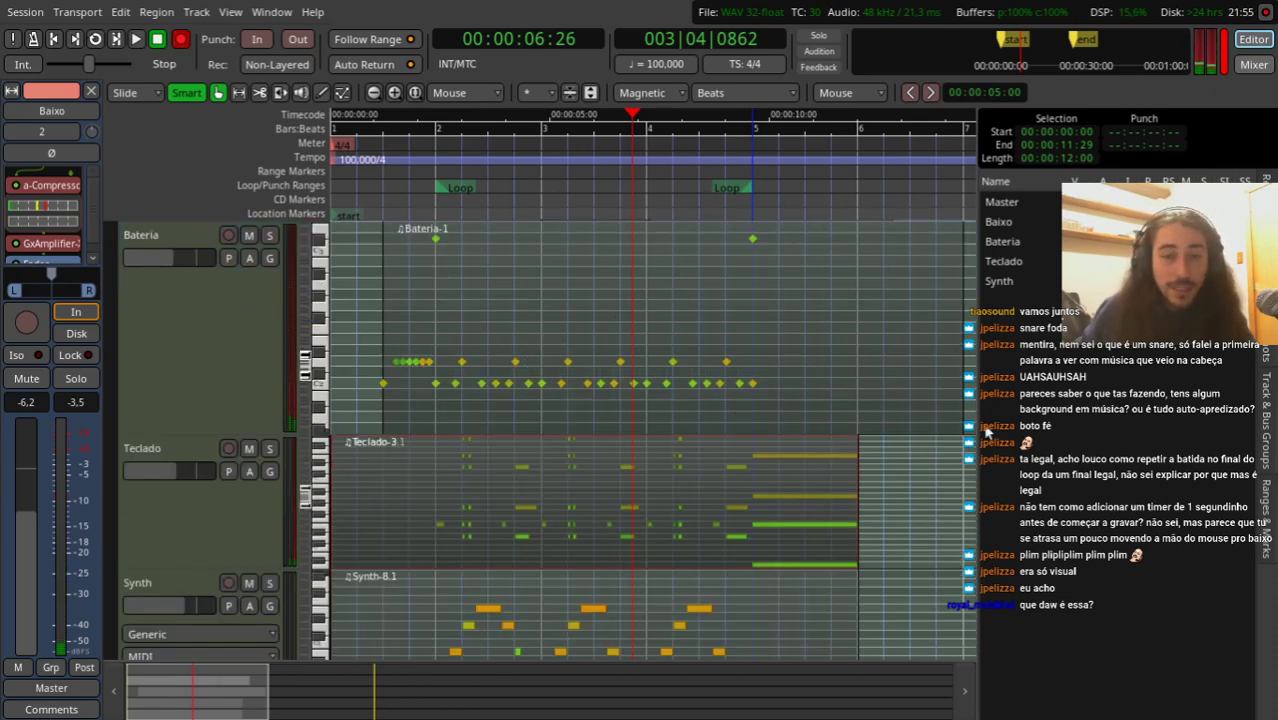
scroll(911, 493, down, 2)
scroll(911, 493, up, 4)
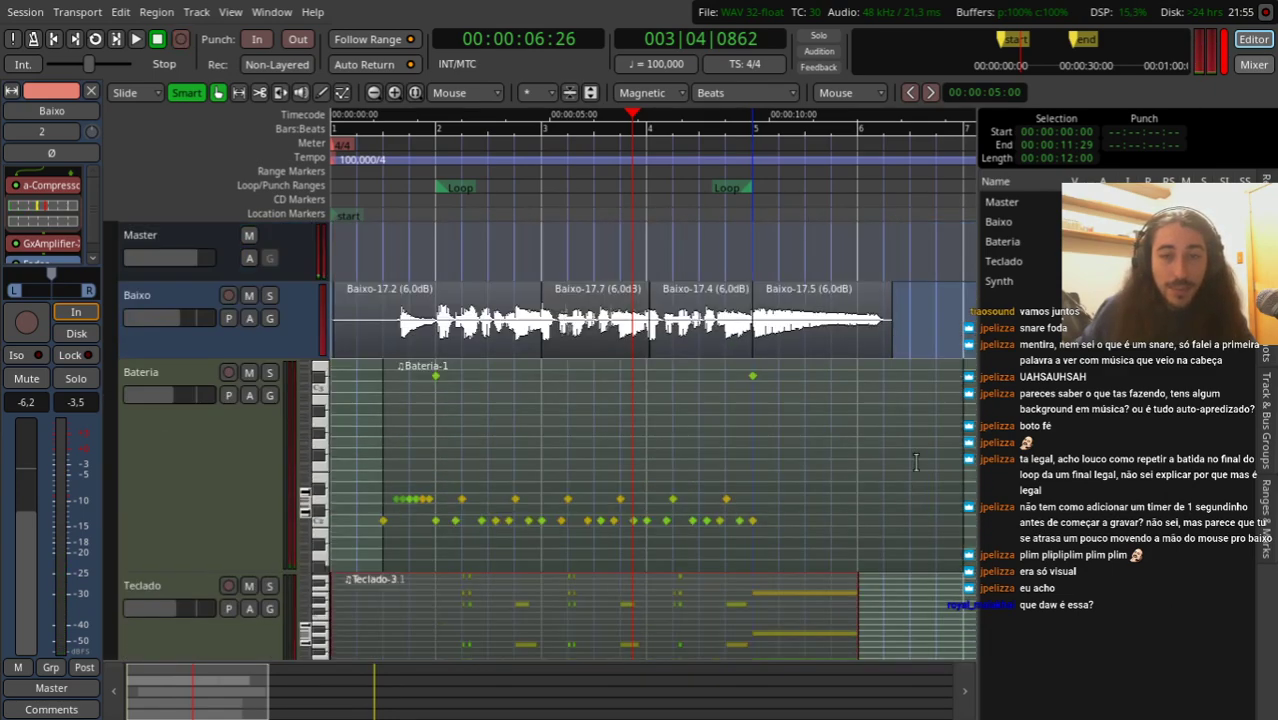
scroll(702, 436, up, 2)
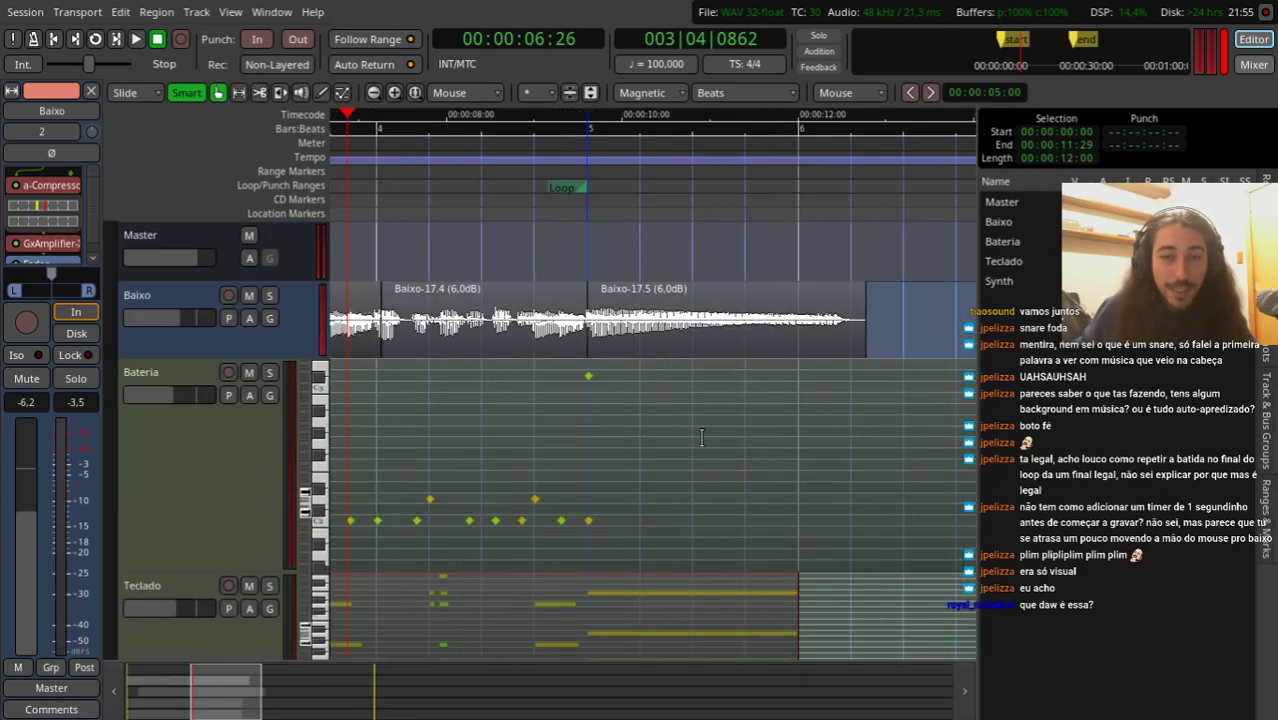
click(320, 92)
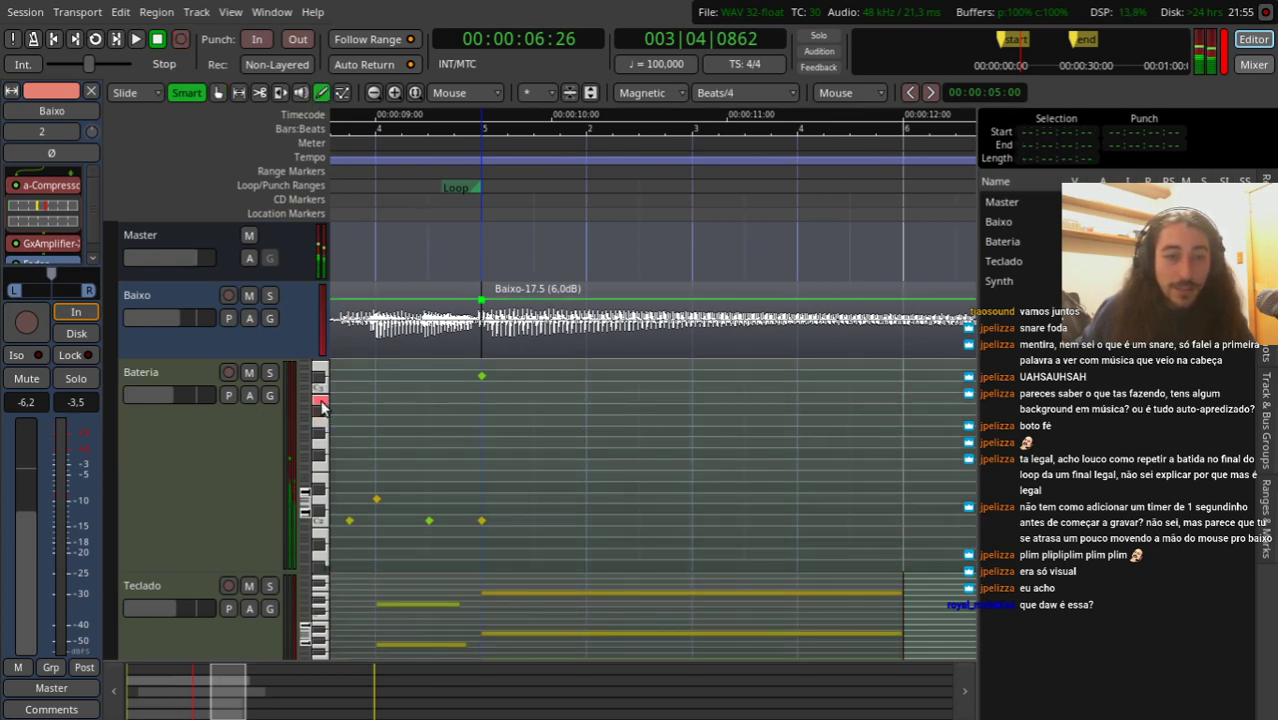
drag(395, 197, 858, 200)
Step: Try a 46 SemiHat note on beat 2 of bar 2 in Bateria, auditioning it from 00:00:02:03
drag(877, 448, 862, 406)
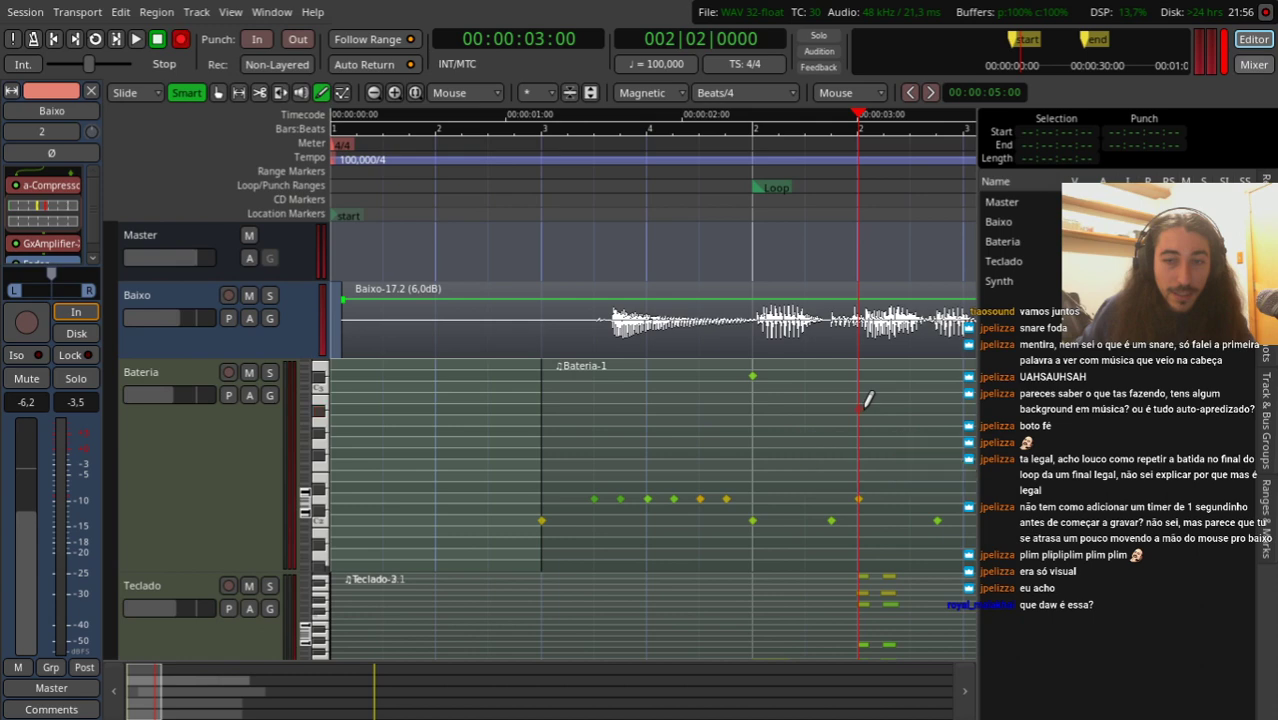
click(698, 208)
key(space)
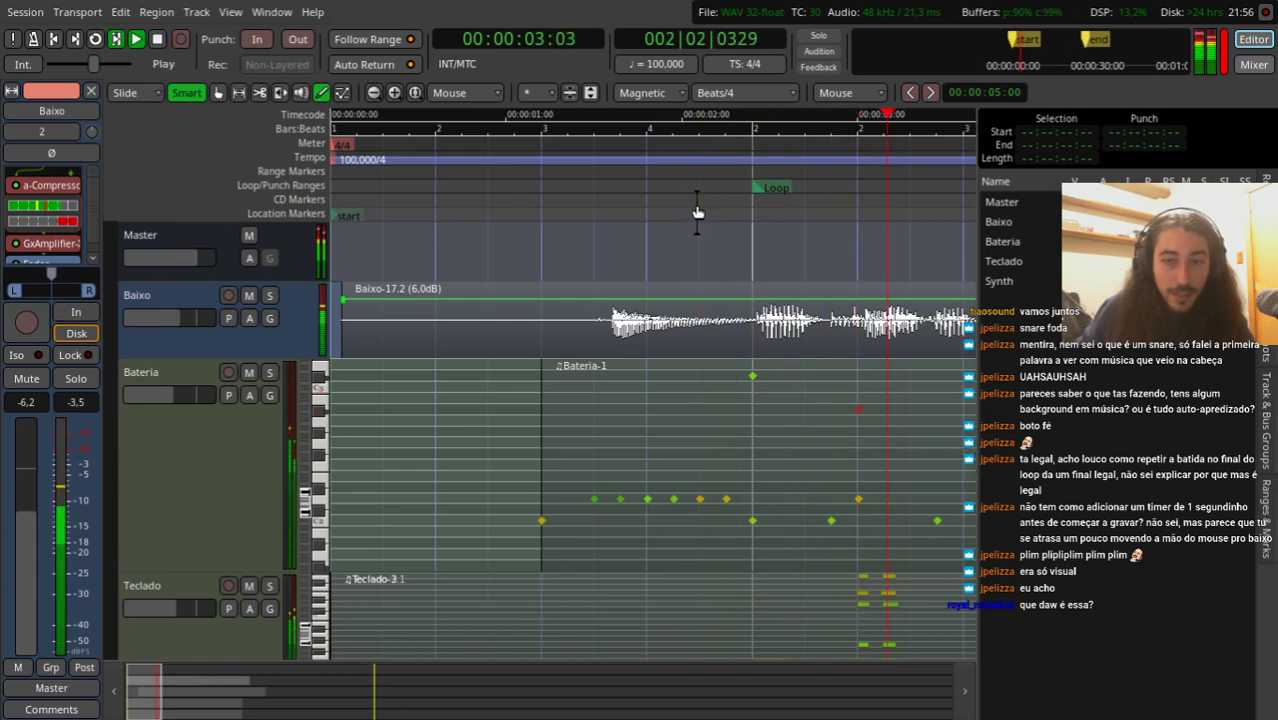
key(space)
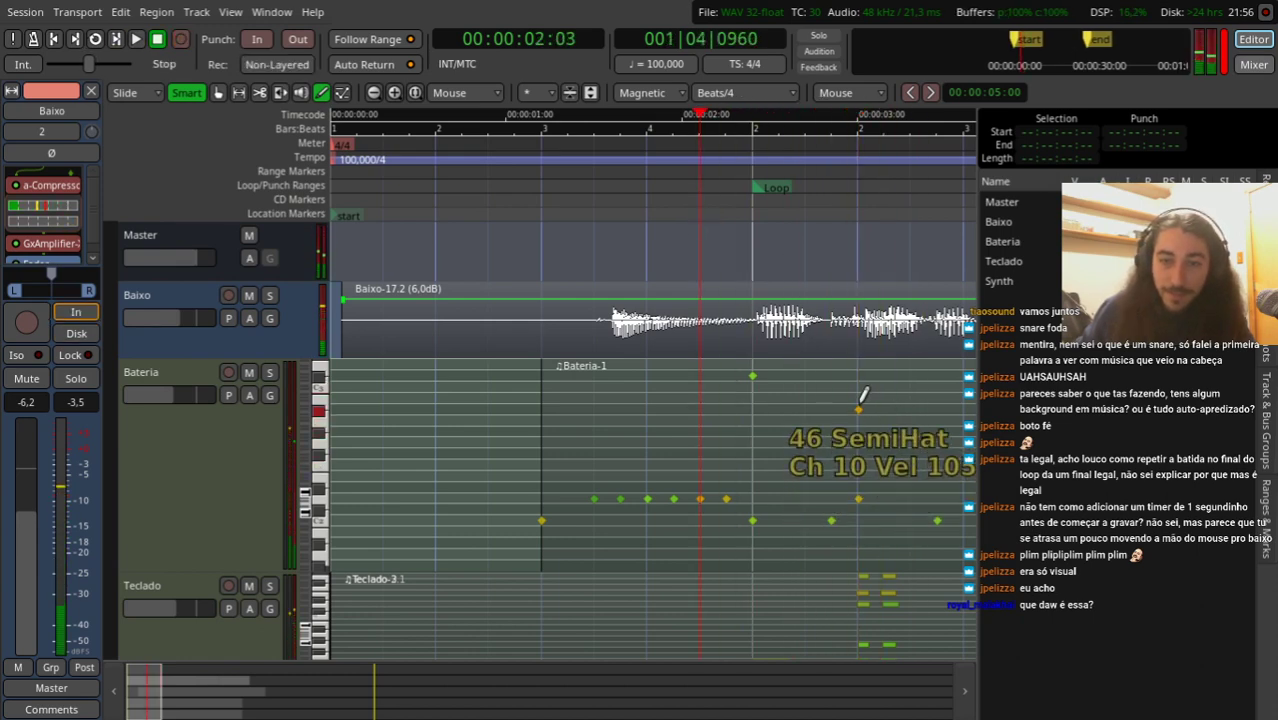
Step: Add a 44 PedalHat note on beat 3 of bar 2 in Bateria and audition it from just before bar 2
drag(873, 190, 965, 185)
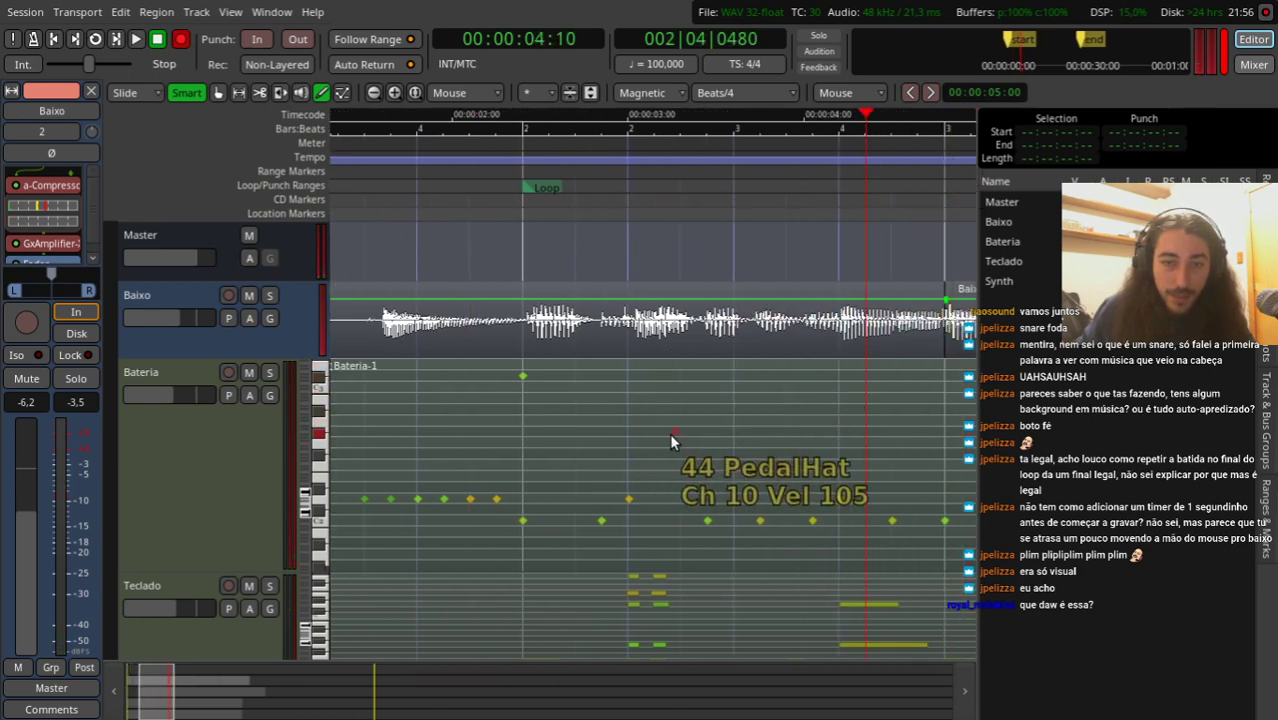
click(517, 188)
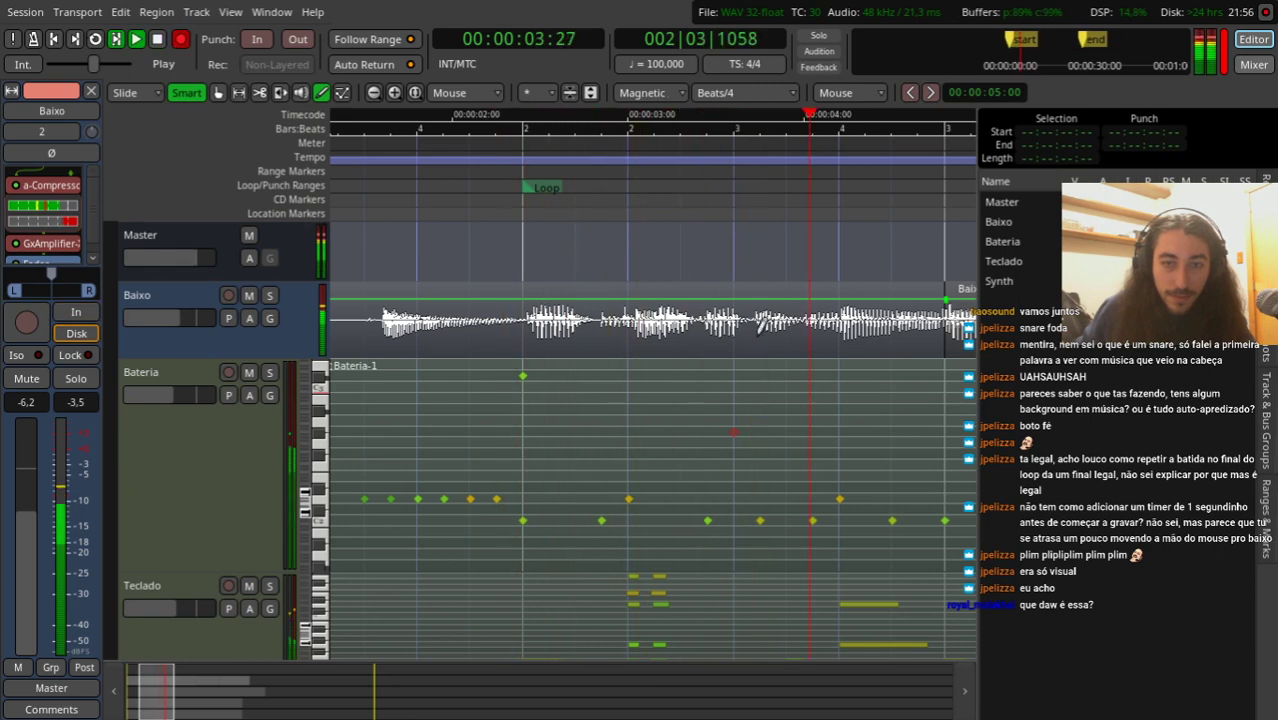
Step: Try a PedalHat note on beat 2 of bar 2 in the Bateria track and audition it
key(space)
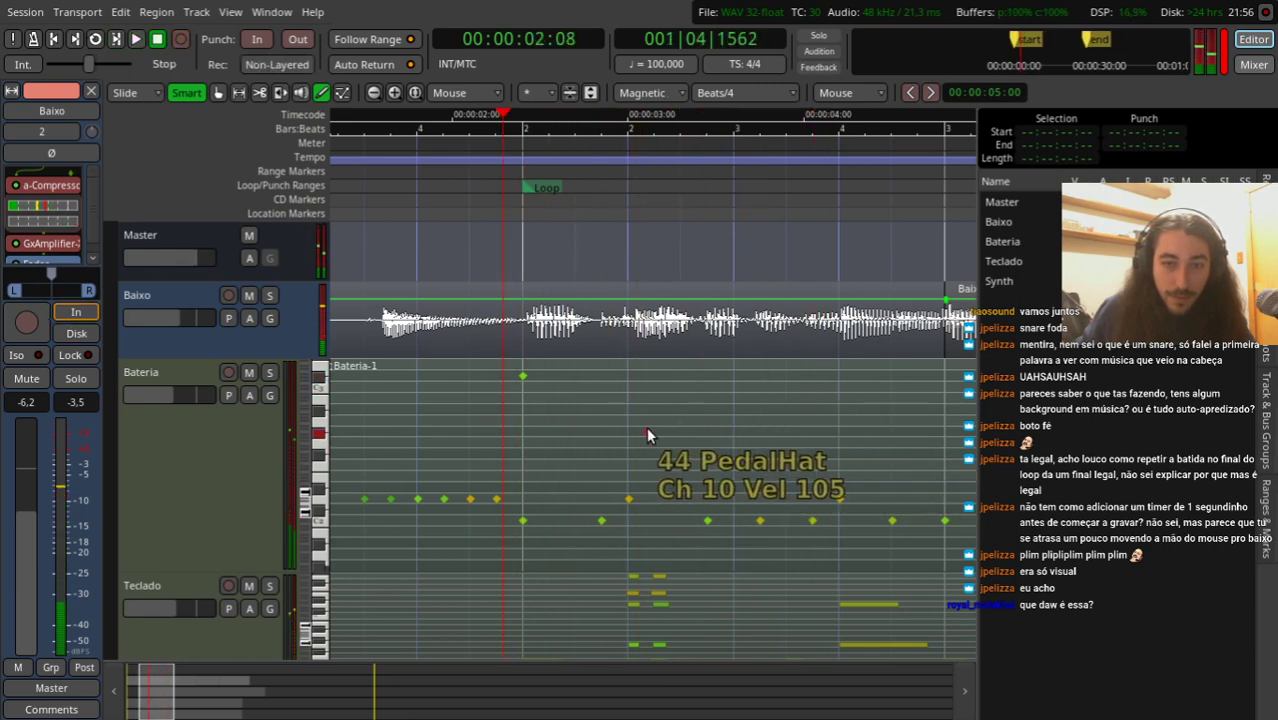
click(621, 428)
key(space)
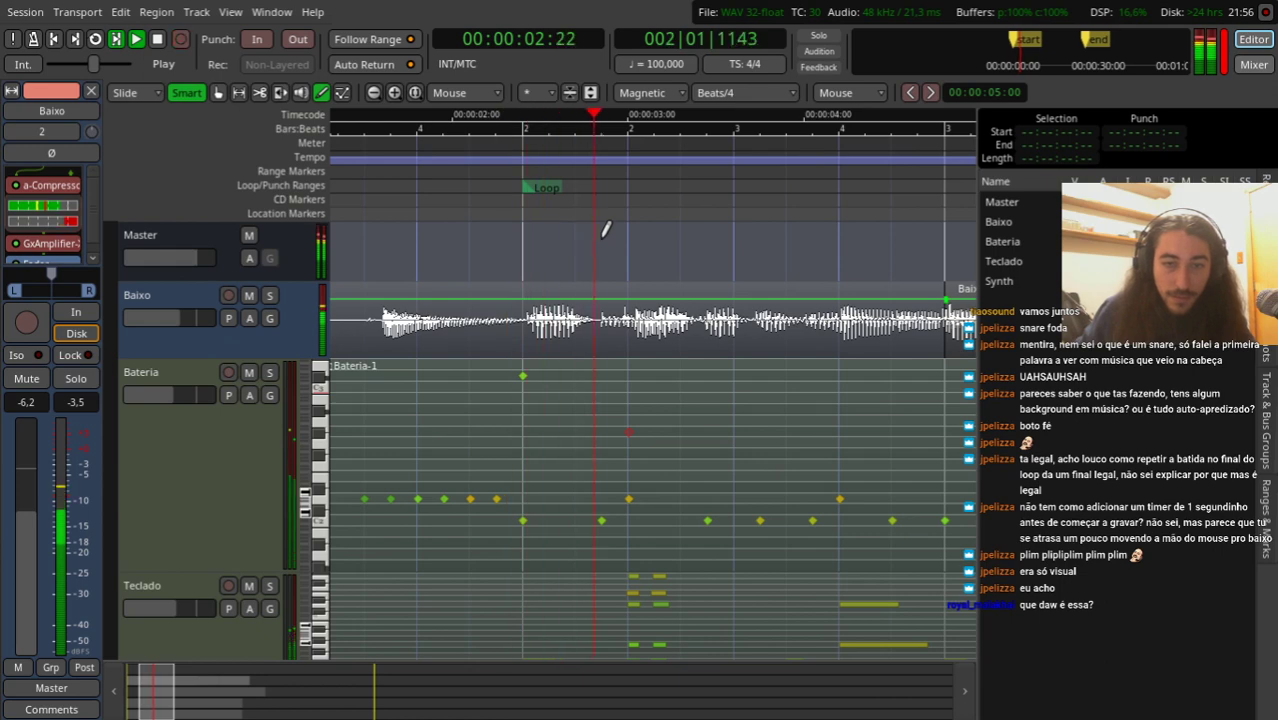
click(707, 376)
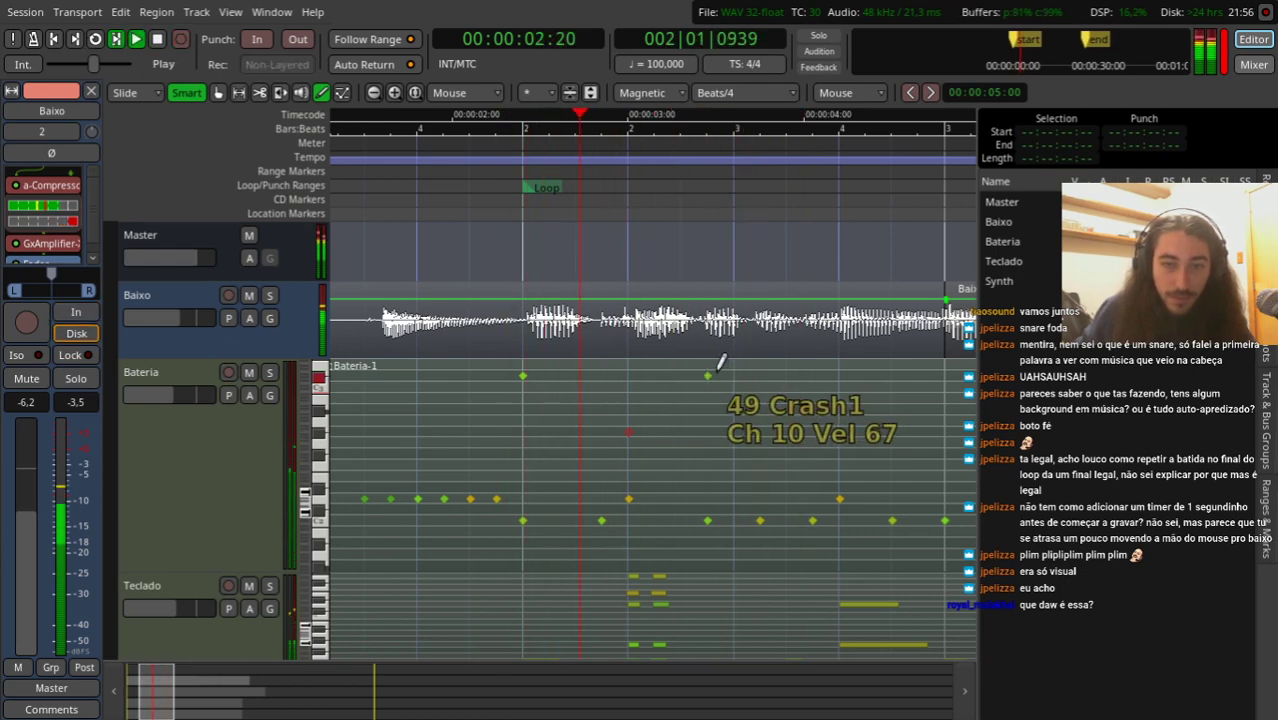
key(space)
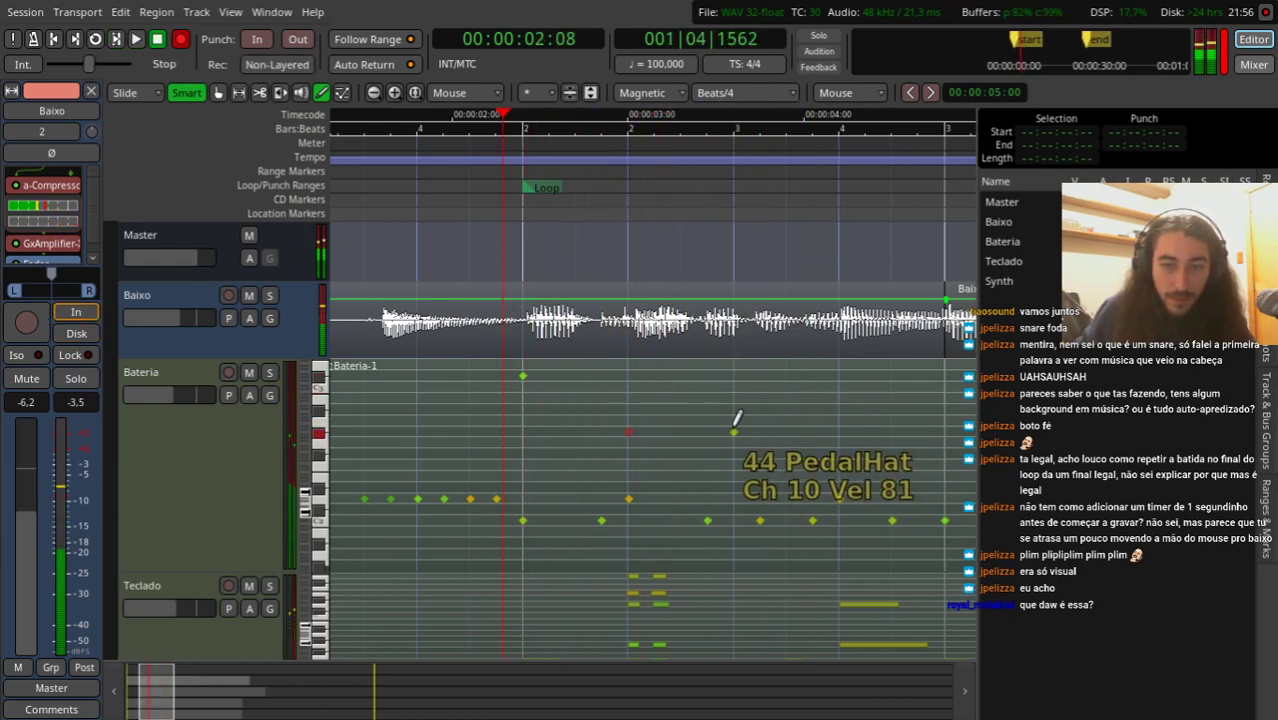
Step: Try a PedalHat note on beat 4 of bar 2 in the Bateria track and audition the pattern
click(838, 430)
key(space)
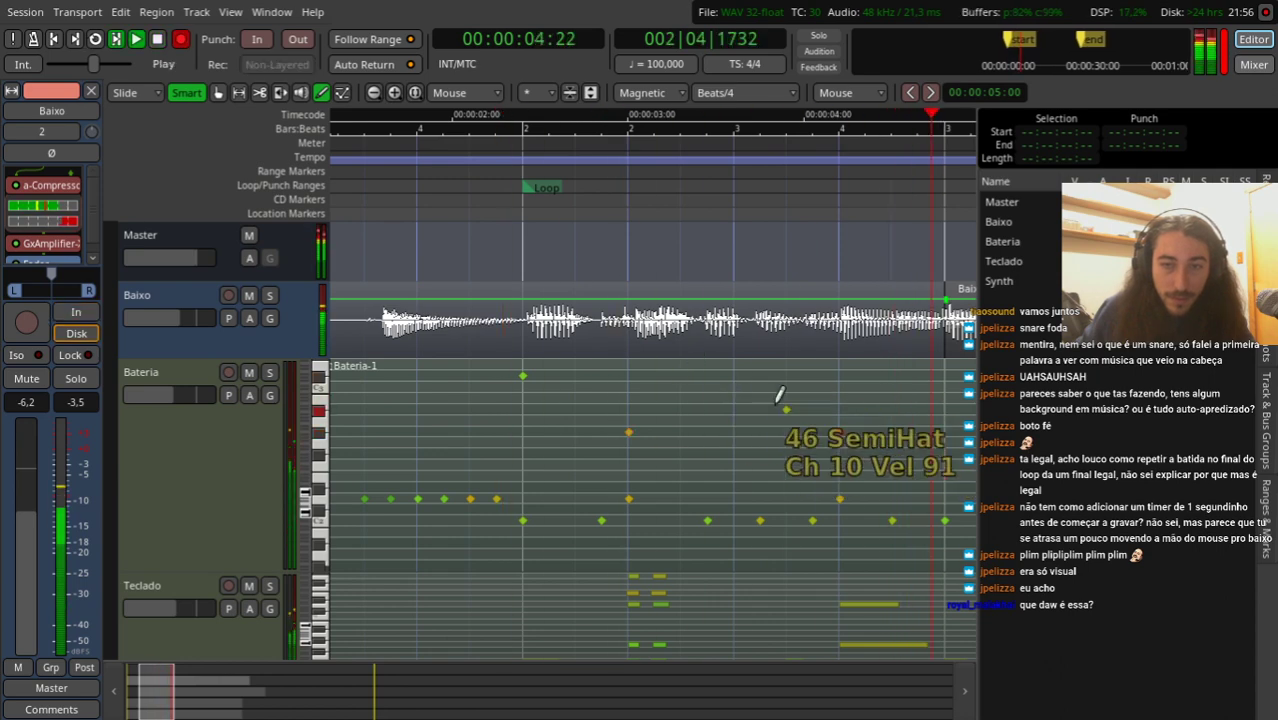
key(space)
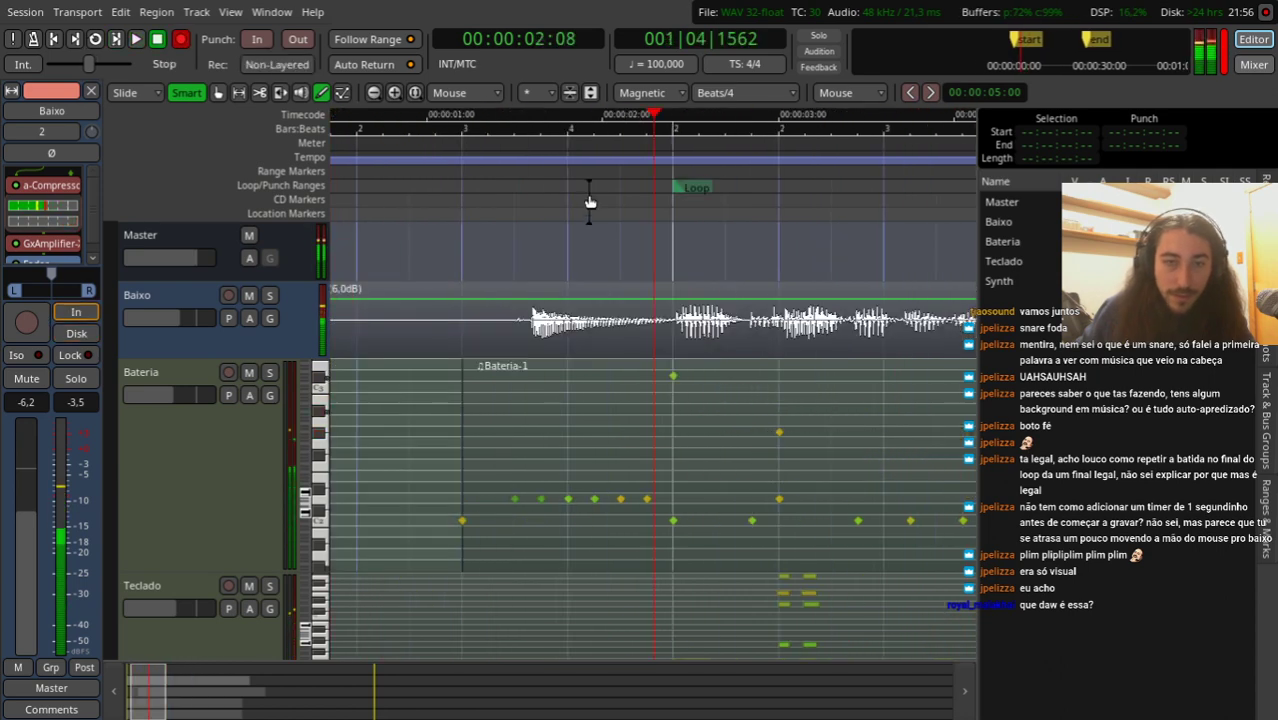
Step: Place a PedalHat note on beat 3 of bar 2 in the Bateria track and play it back
click(884, 432)
key(space)
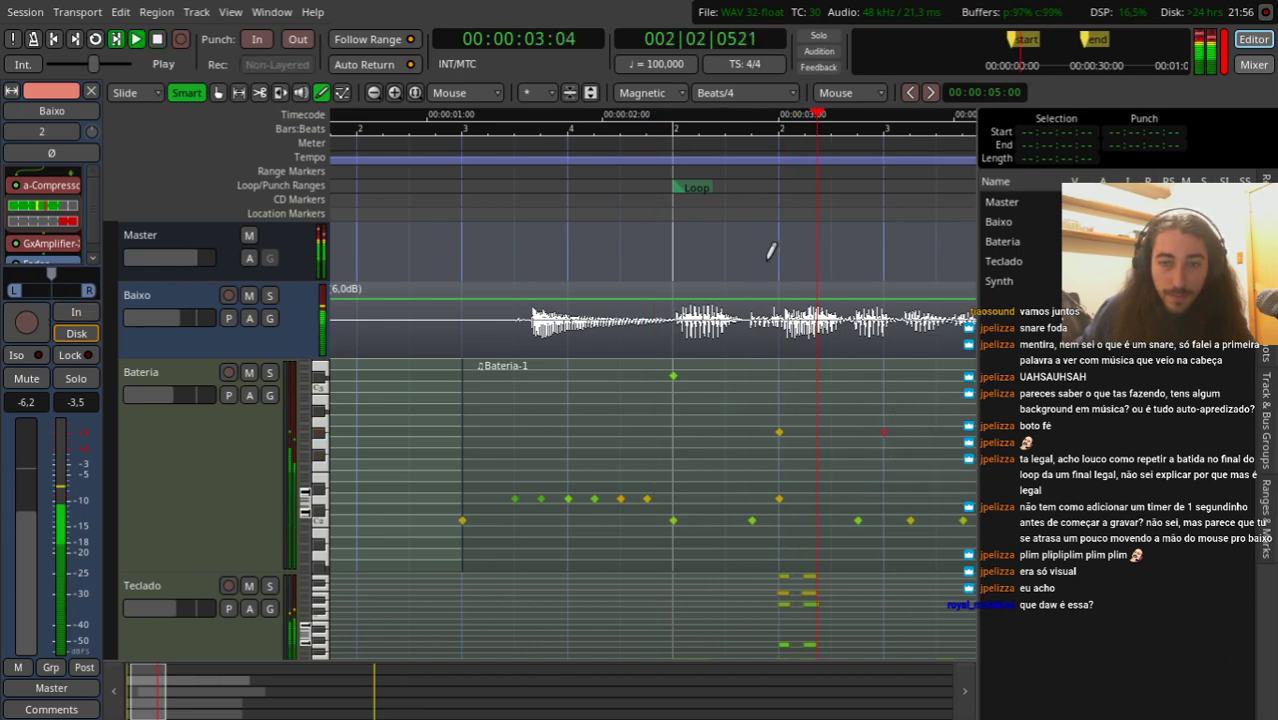
key(space)
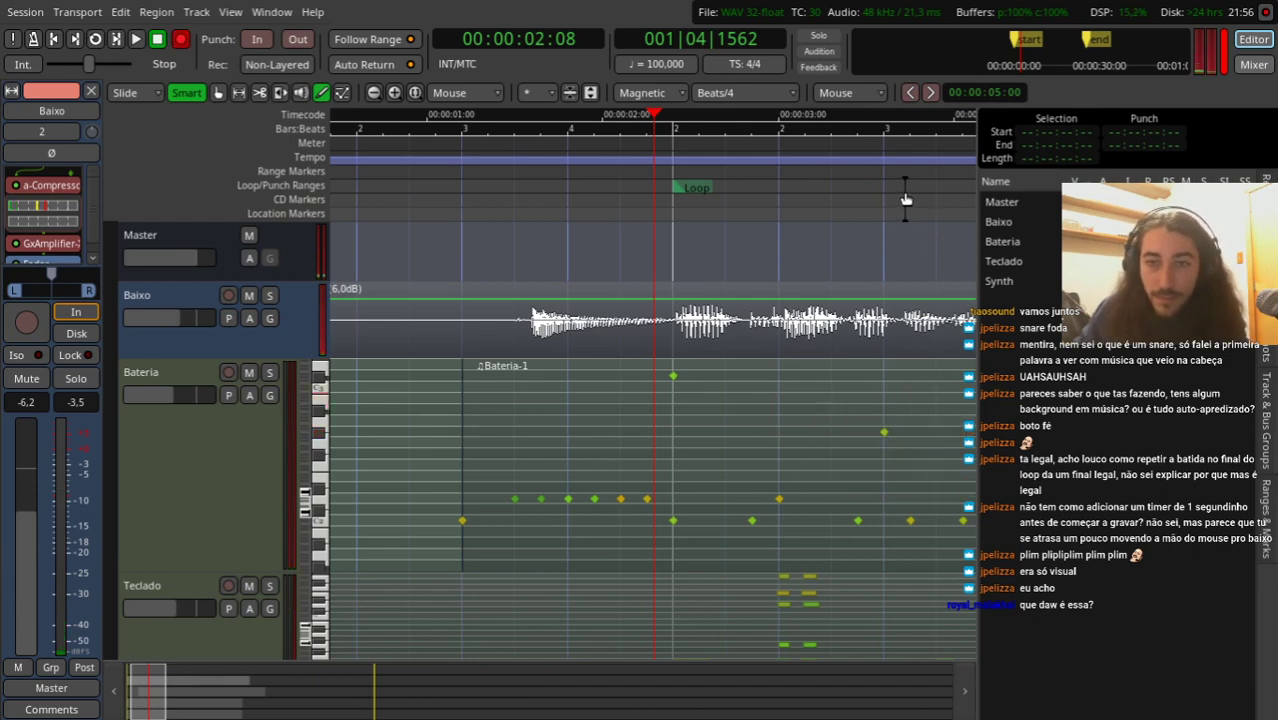
Step: Remove the PedalHat note on beat 4 of bar 2 and place one on beat 1 of bar 3
key(shift+r)
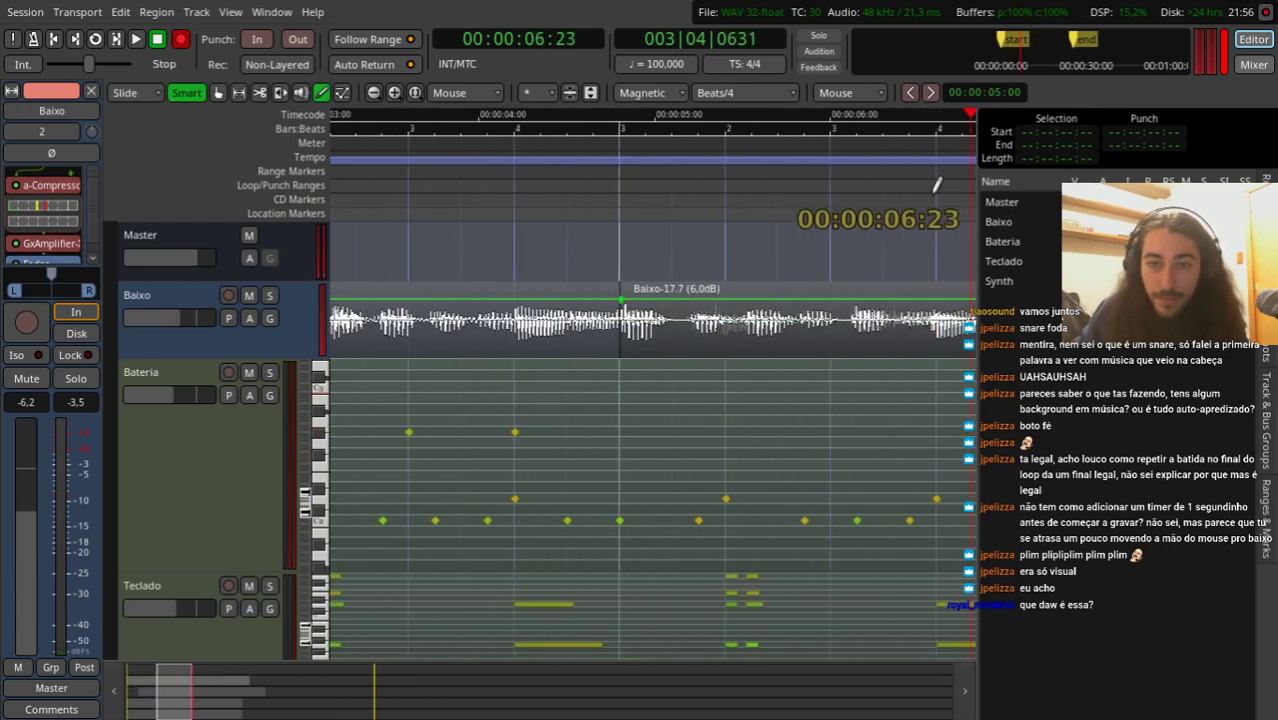
click(516, 432)
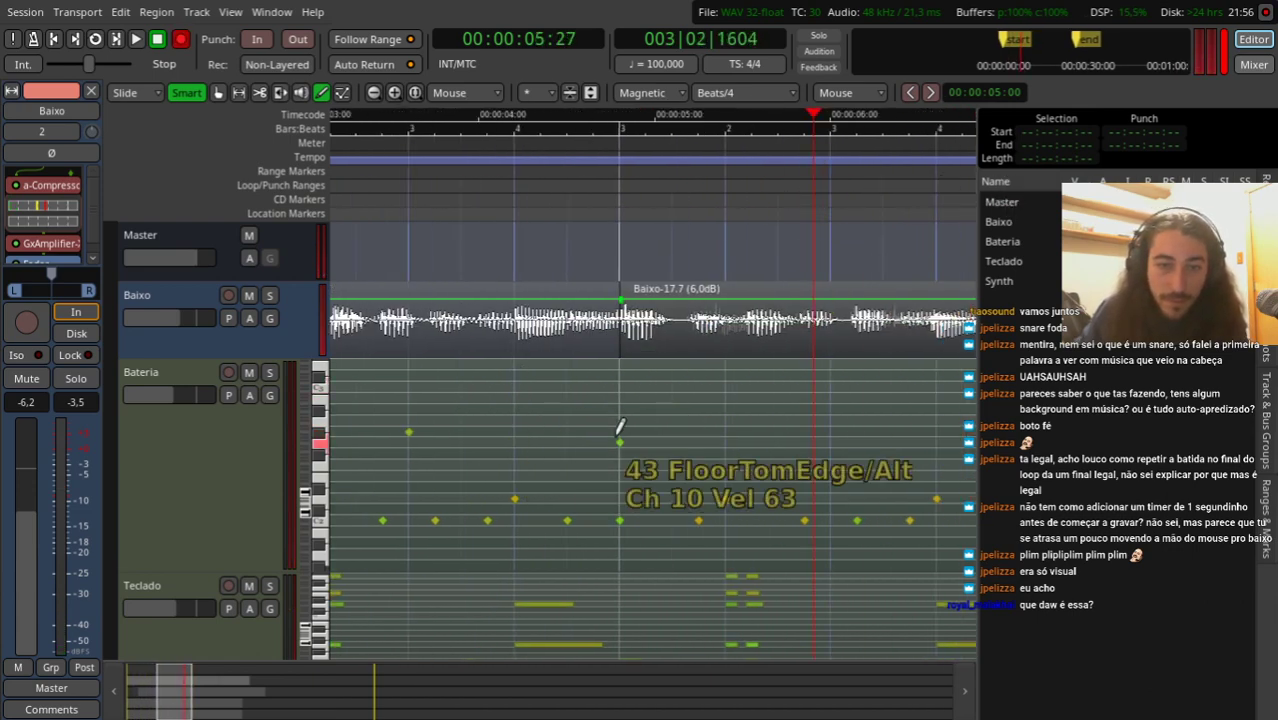
scroll(565, 195, down, 1)
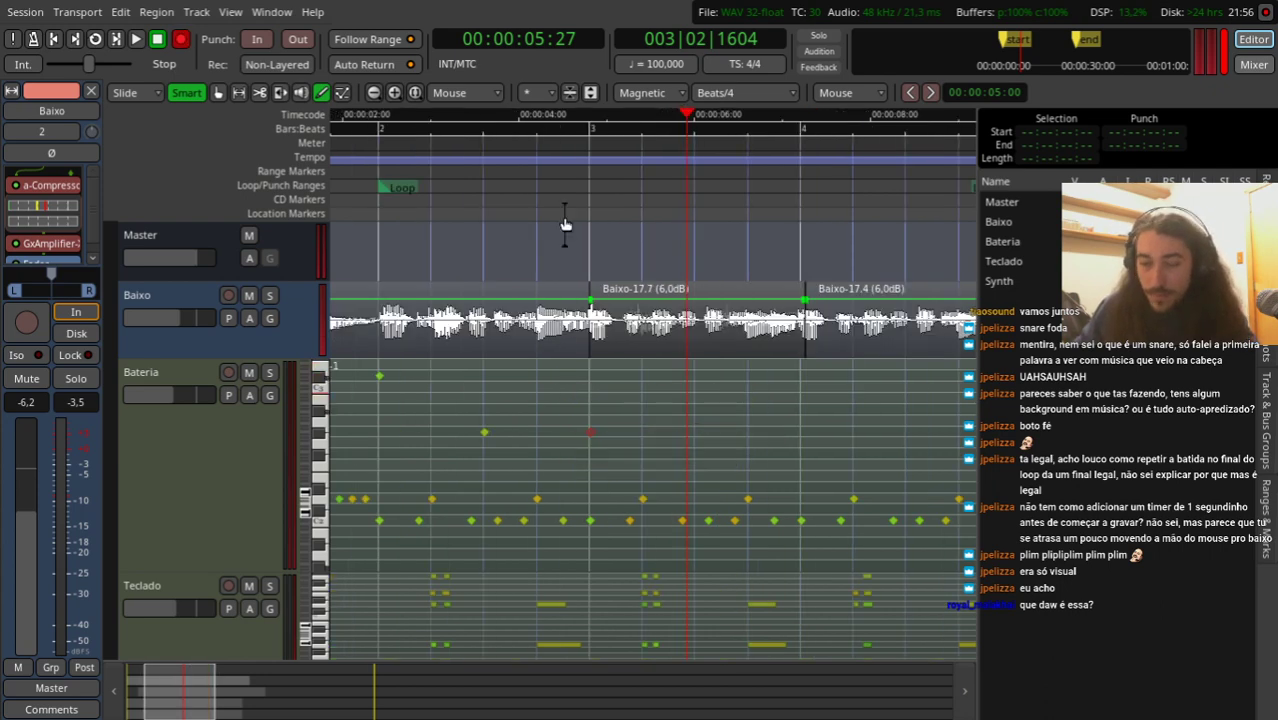
Step: Audition the drum pattern and place PedalHat notes on beat 3 of bar 3 and on beats 1 and 3 of bar 4
click(517, 180)
drag(517, 180, 402, 218)
key(space)
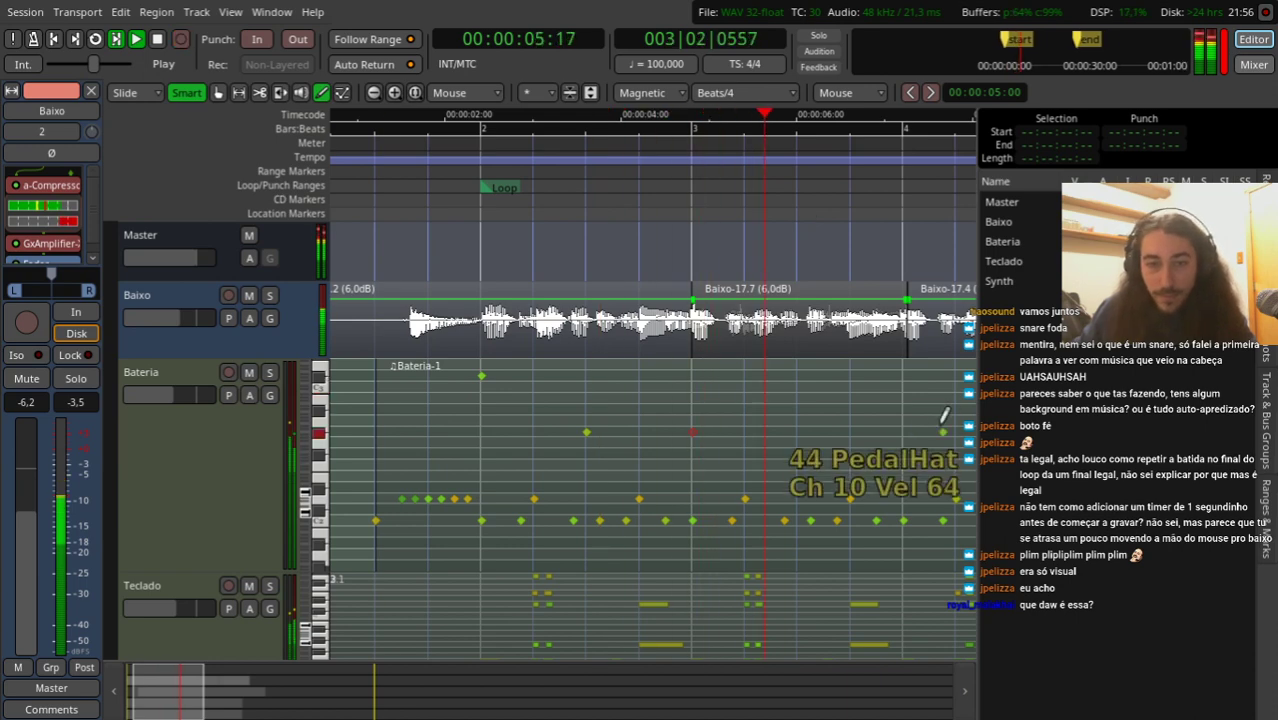
key(space)
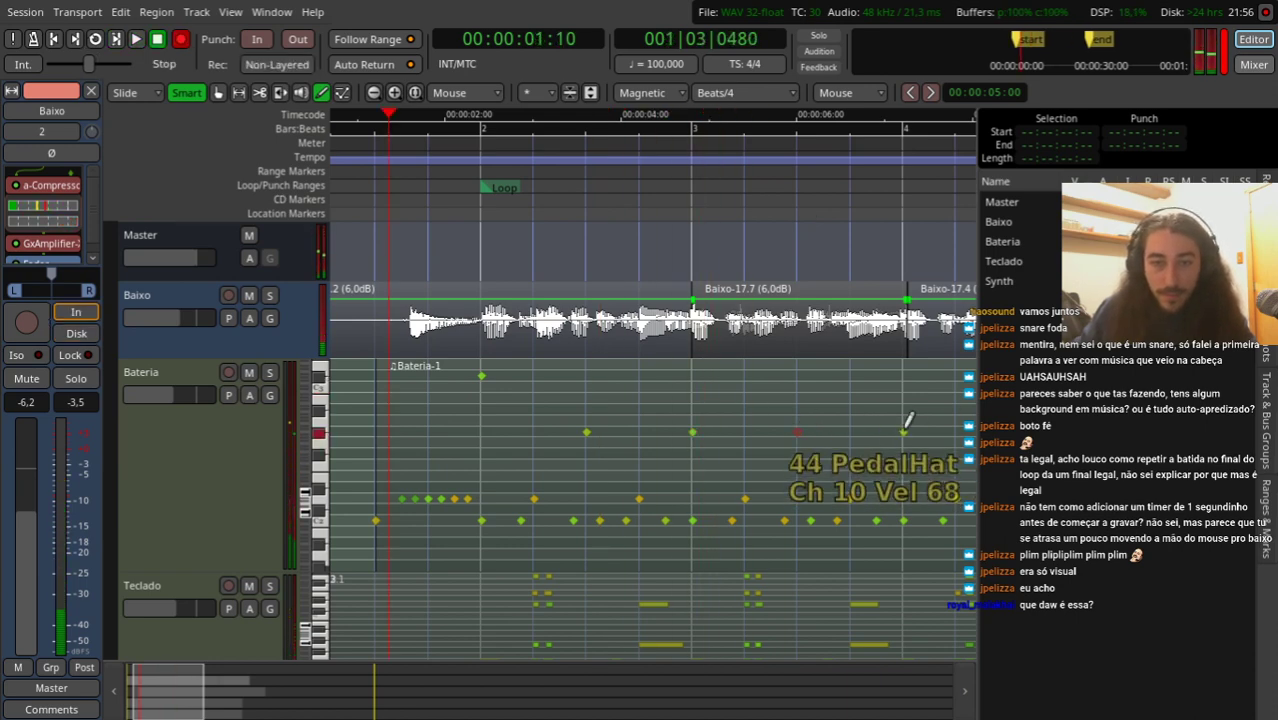
mouse_move(891, 185)
mouse_down()
mouse_move(993, 188)
mouse_move(888, 186)
mouse_up()
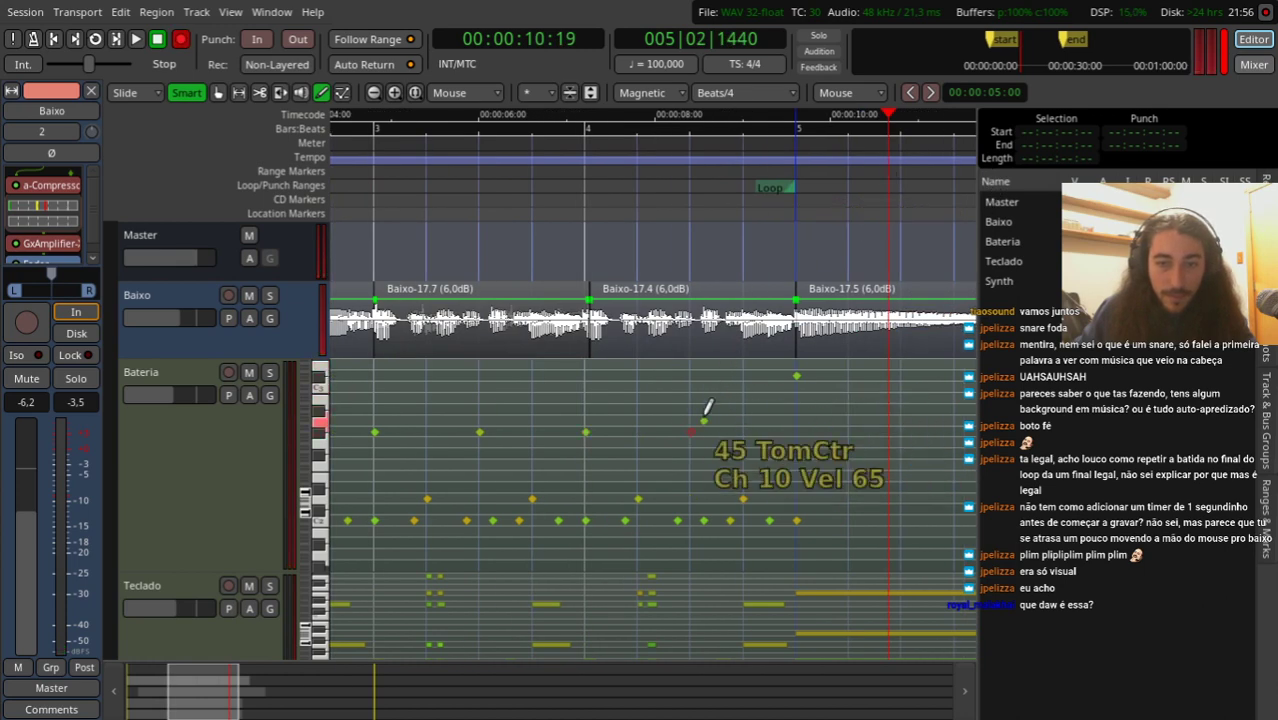
Step: Select the five PedalHat notes across bars 2 to 4, set their velocity to 57, and audition the result
scroll(676, 402, down, 1)
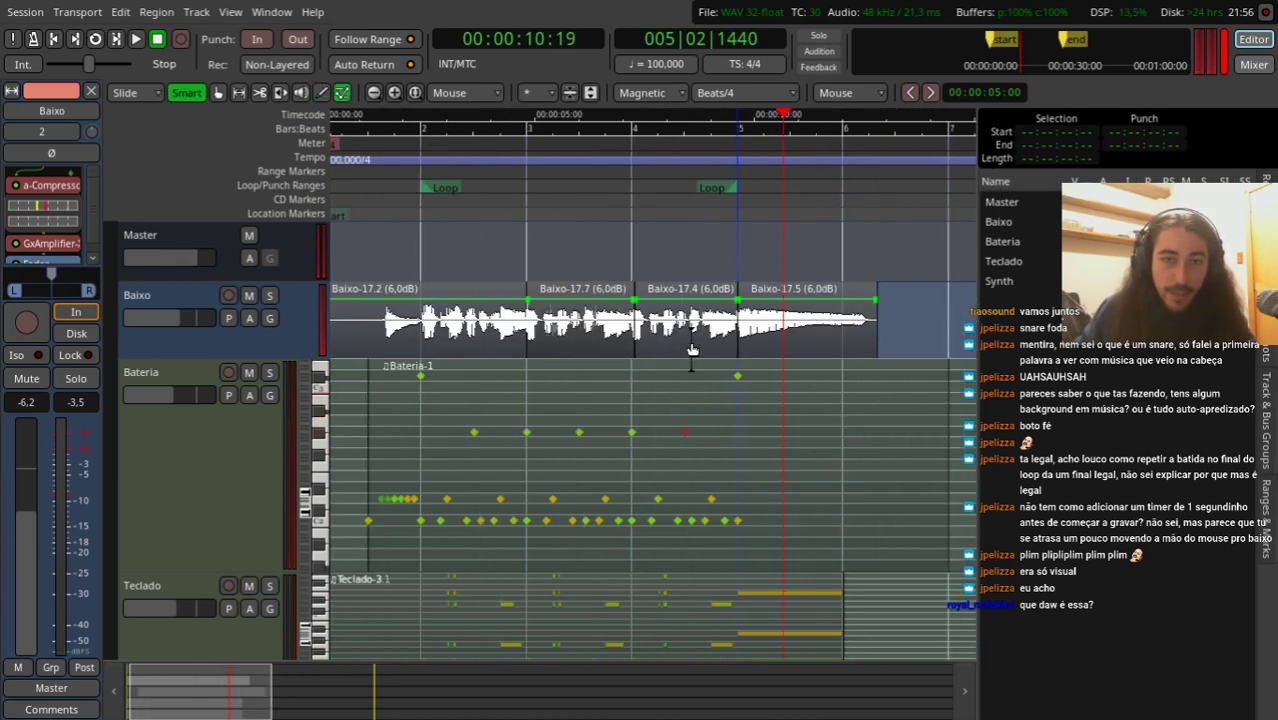
drag(710, 414, 460, 432)
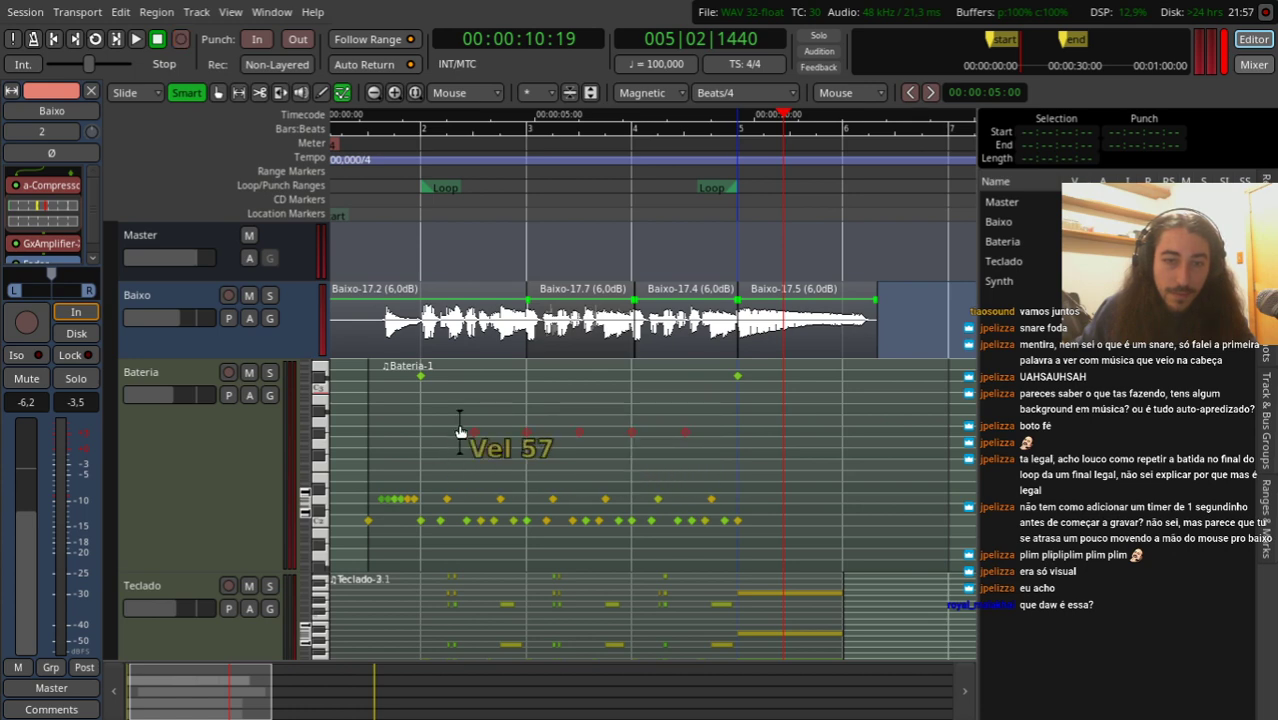
click(399, 188)
key(space)
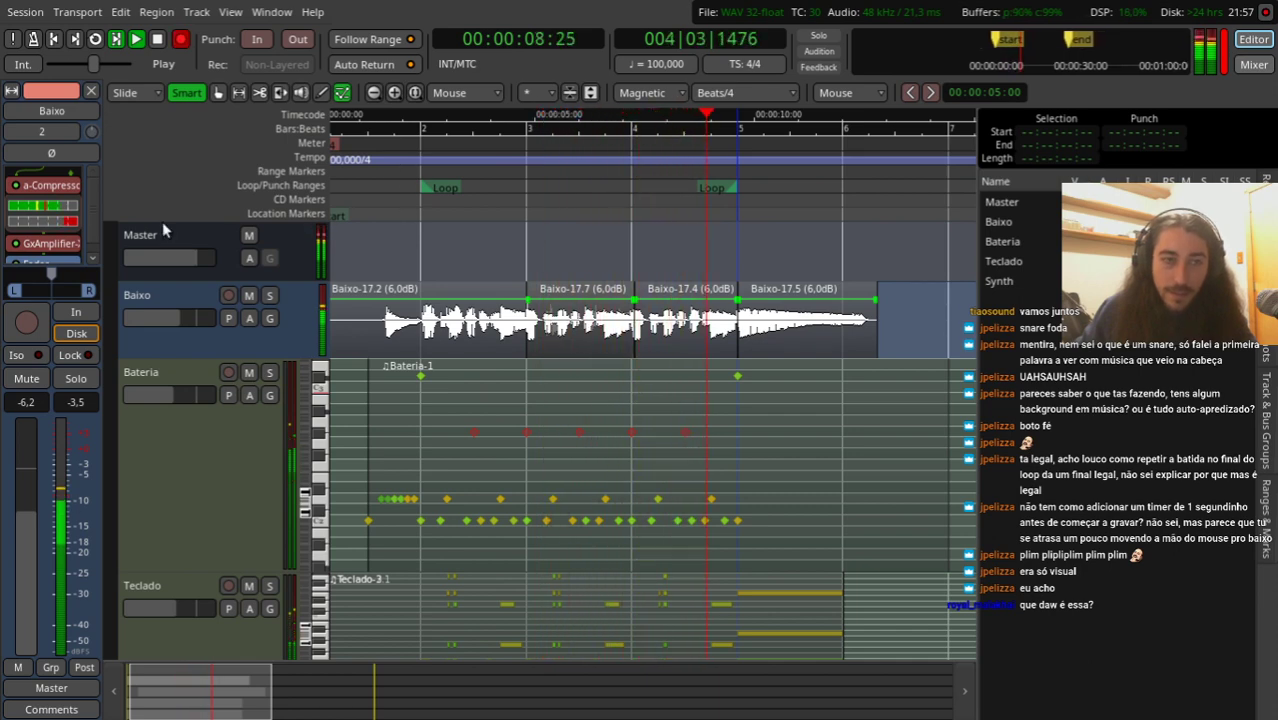
key(space)
Step: Select the Bateria track and inspect its Tal-Reverb-II plug-in settings, then close them
scroll(95, 229, down, 1)
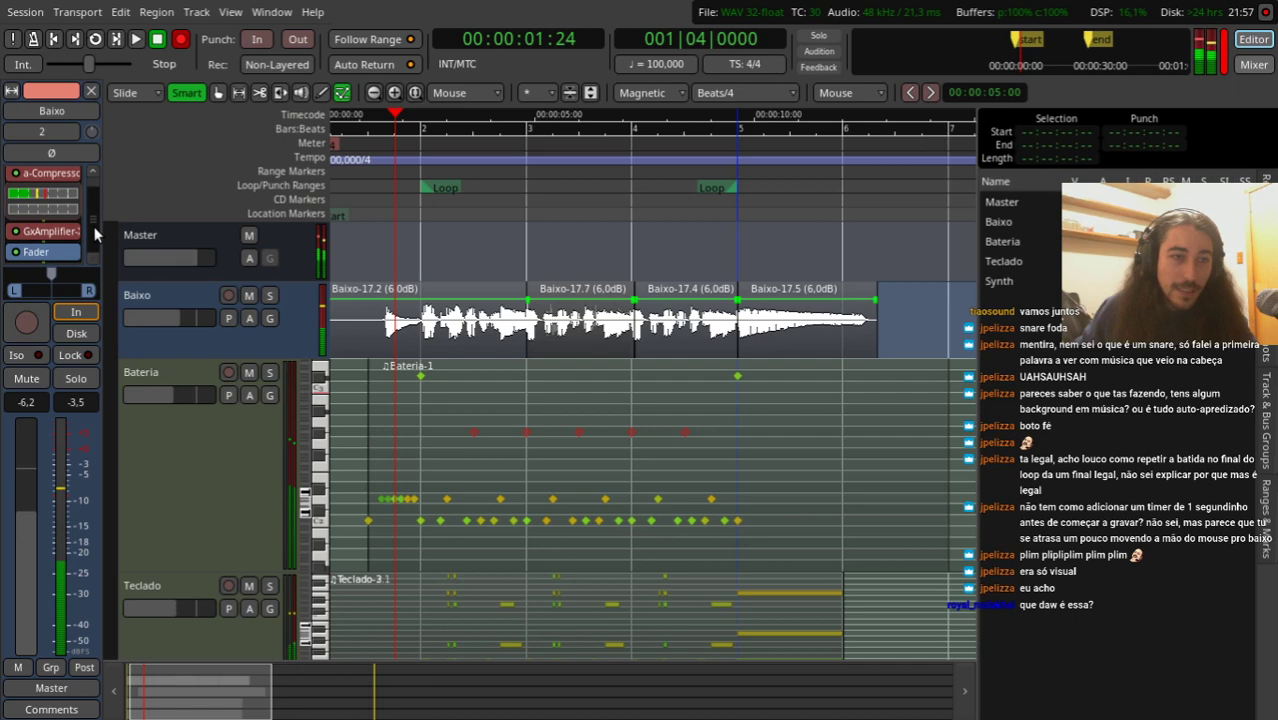
click(287, 487)
scroll(88, 235, down, 1)
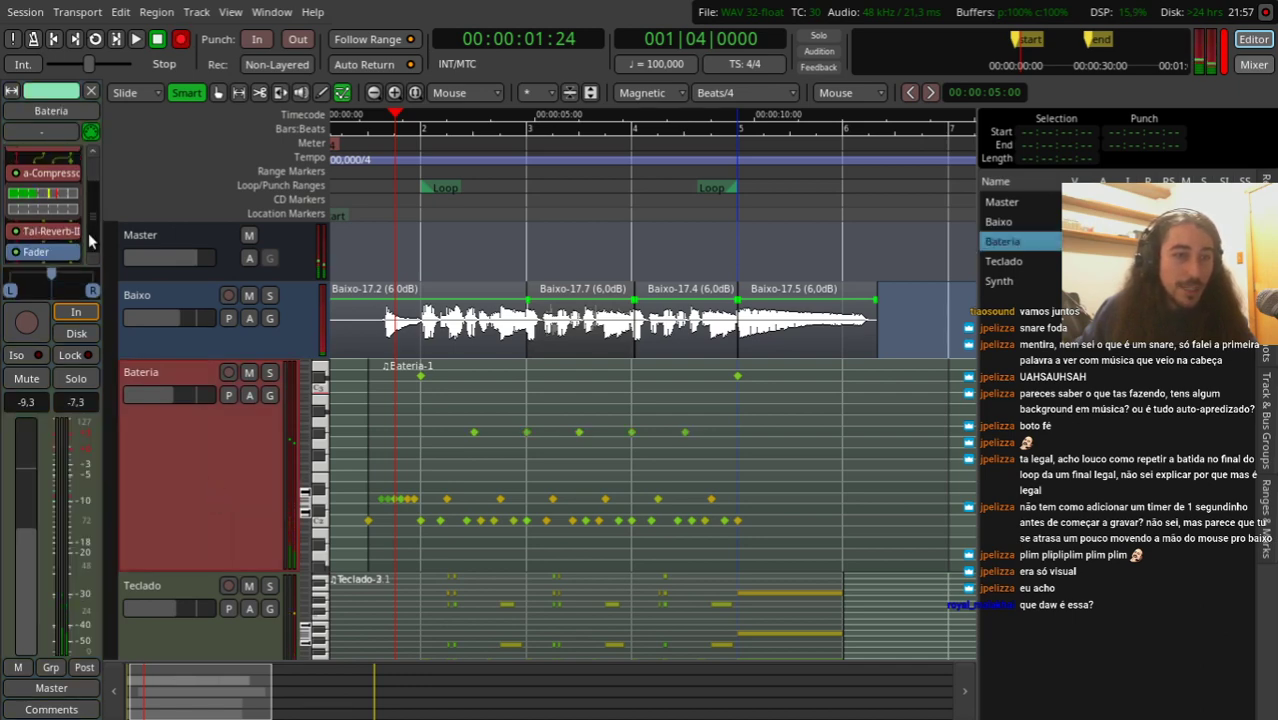
double_click(60, 231)
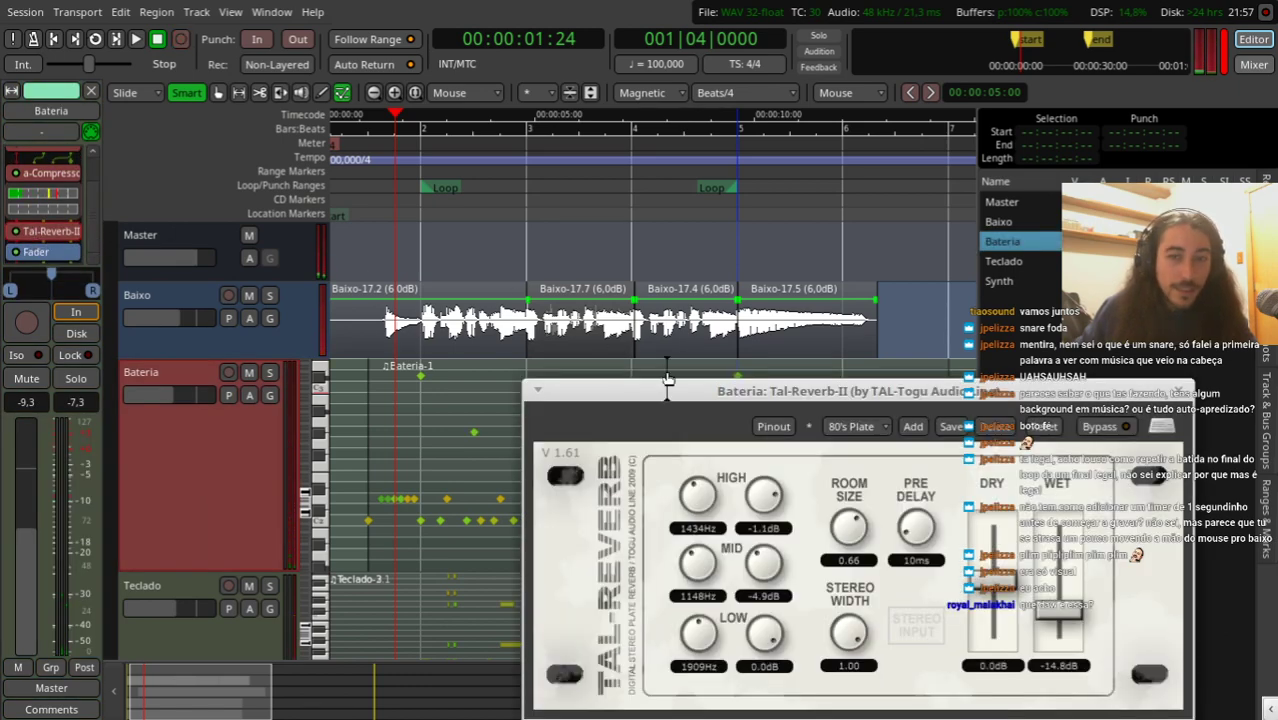
click(1176, 388)
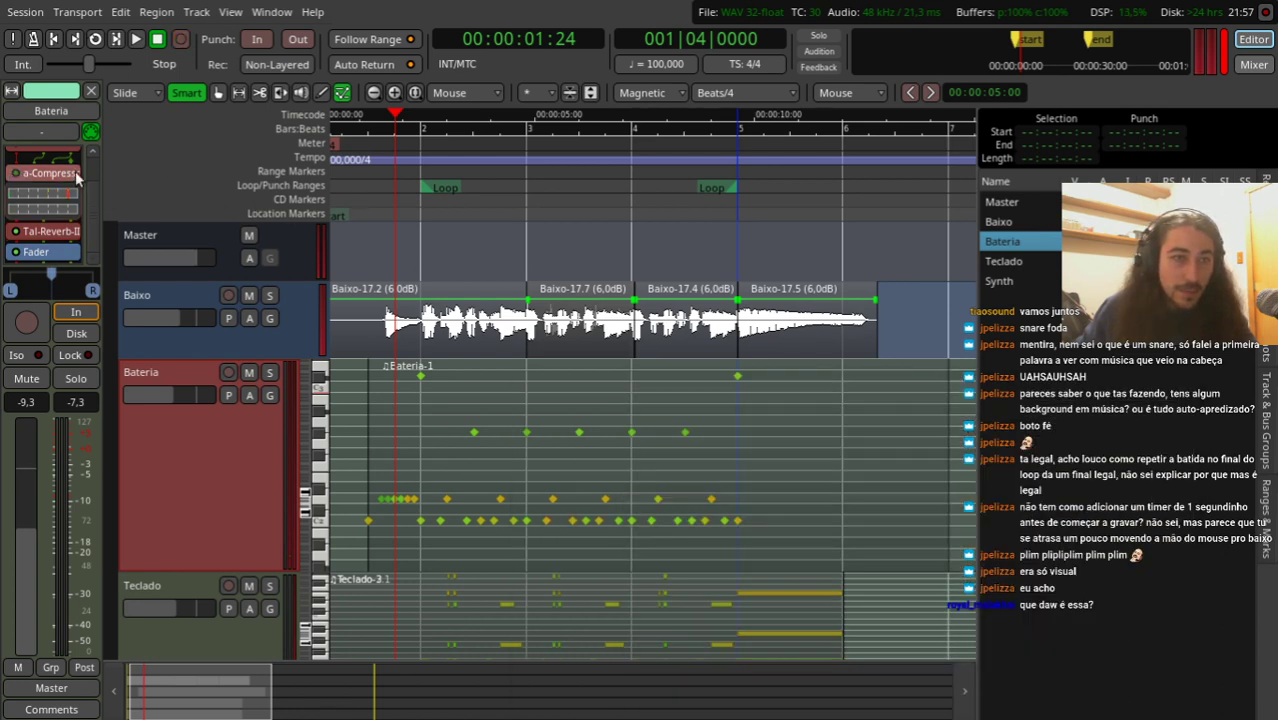
Step: Play the arrangement twice while reviewing the Bateria track's plug-in chain
key(space)
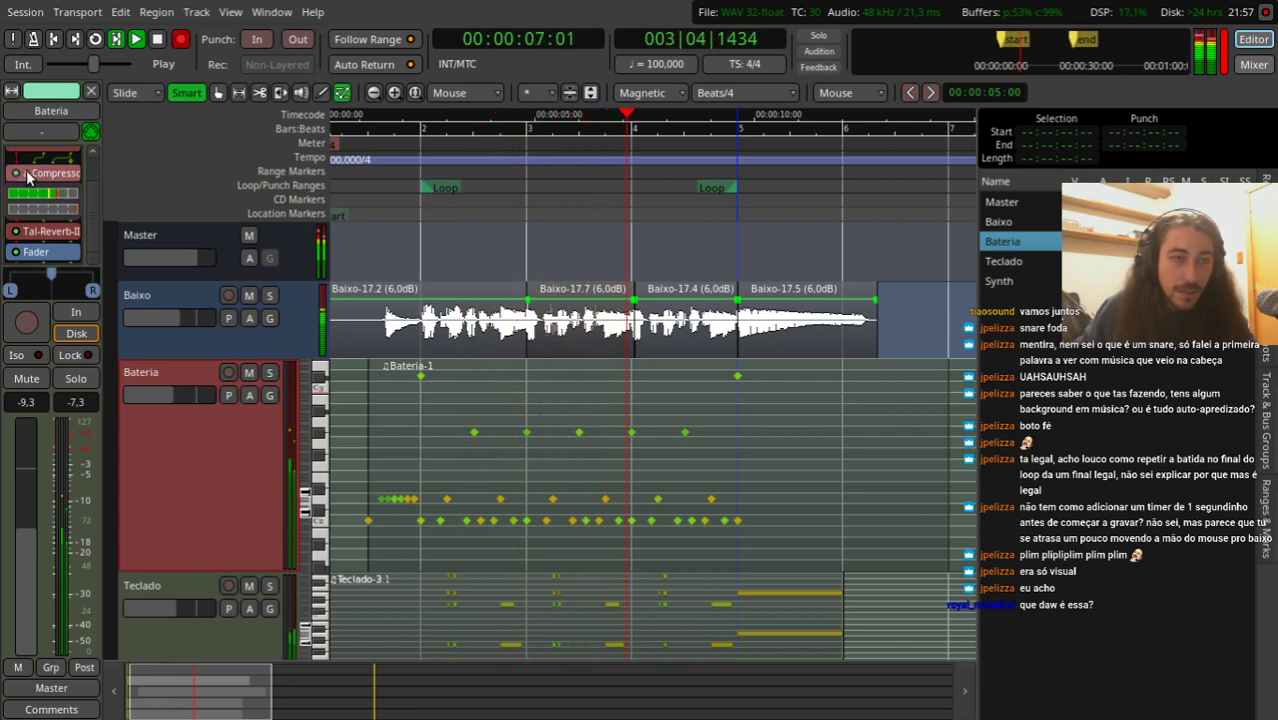
scroll(92, 195, up, 3)
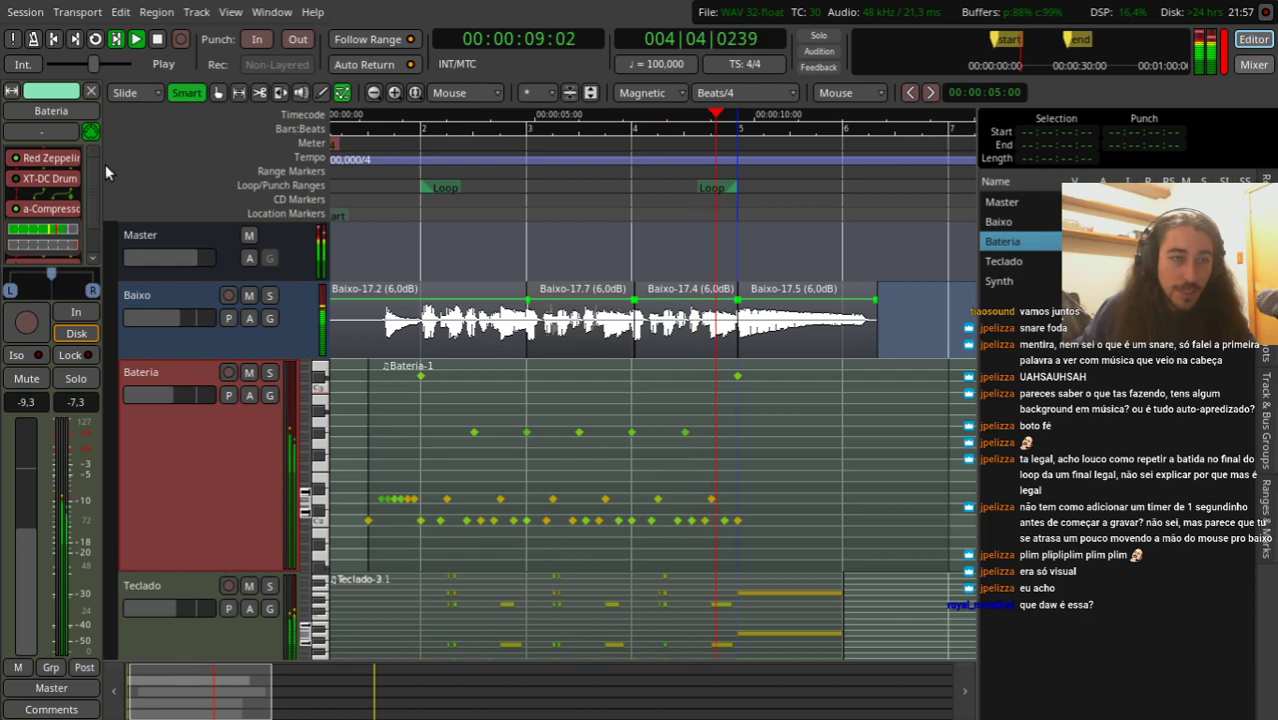
key(space)
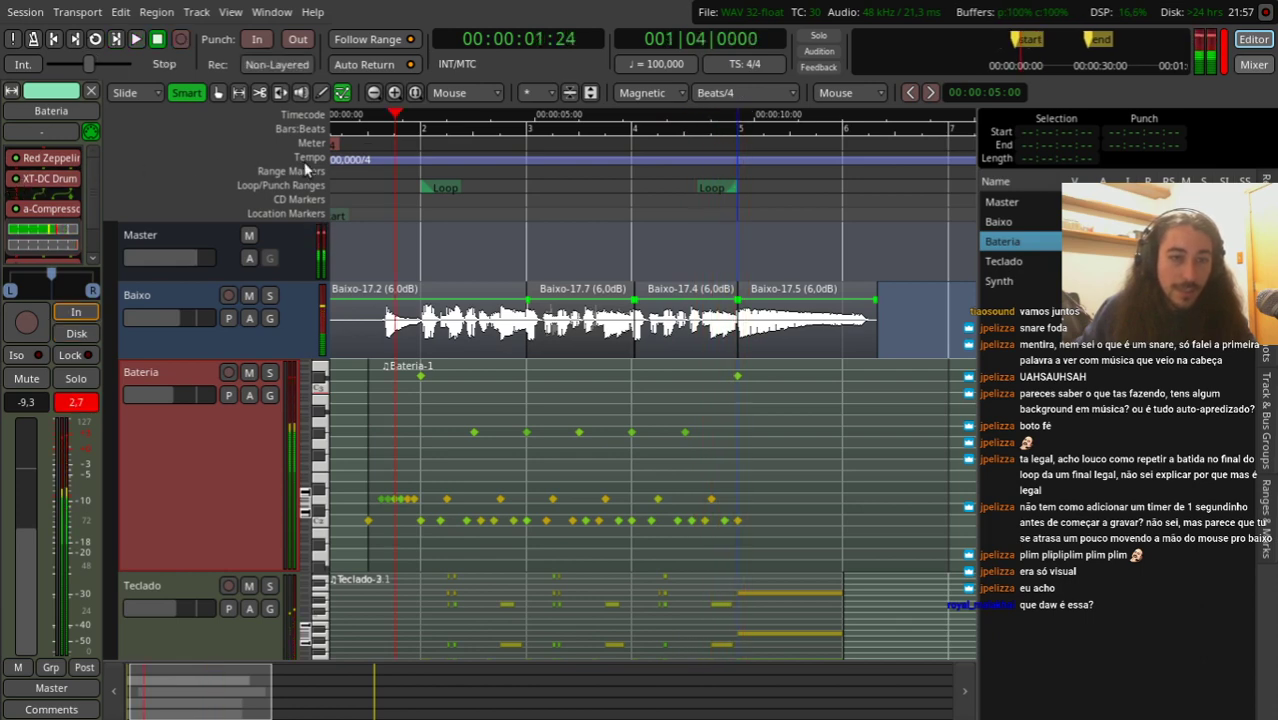
key(space)
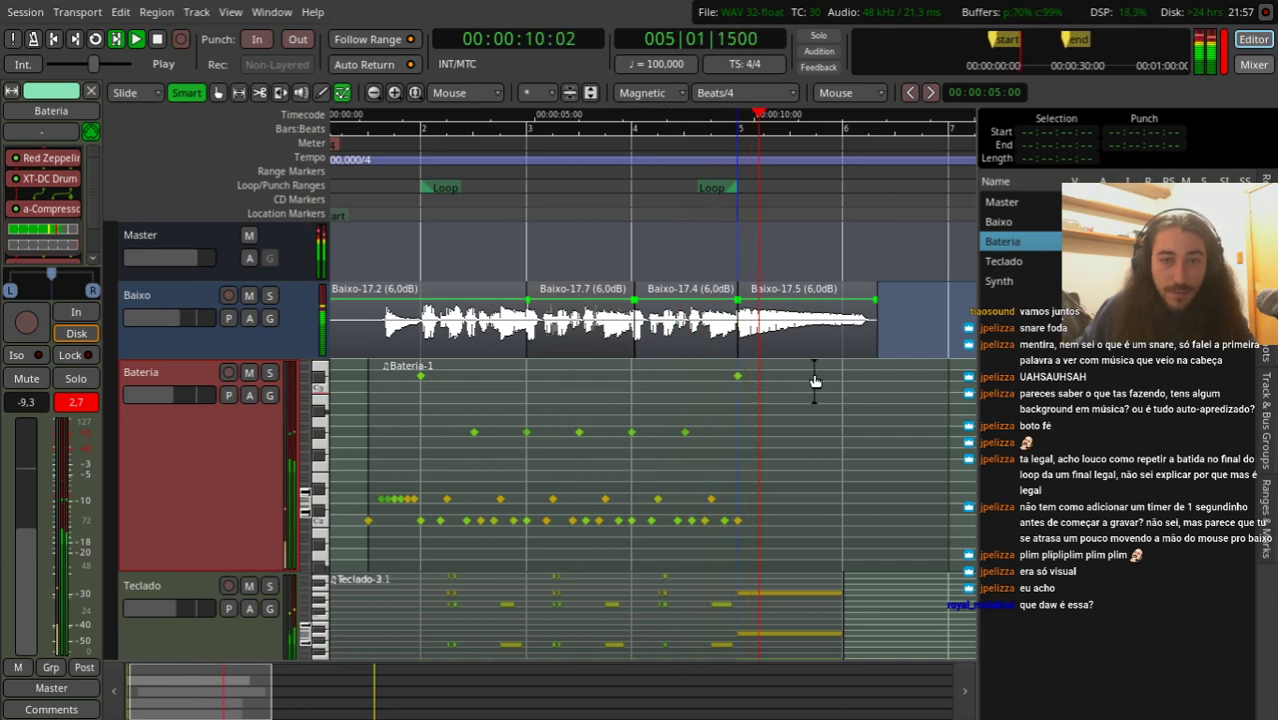
key(space)
Step: Play the full arrangement from beat 3 of bar 1 through to the start of bar 5
scroll(844, 403, up, 1)
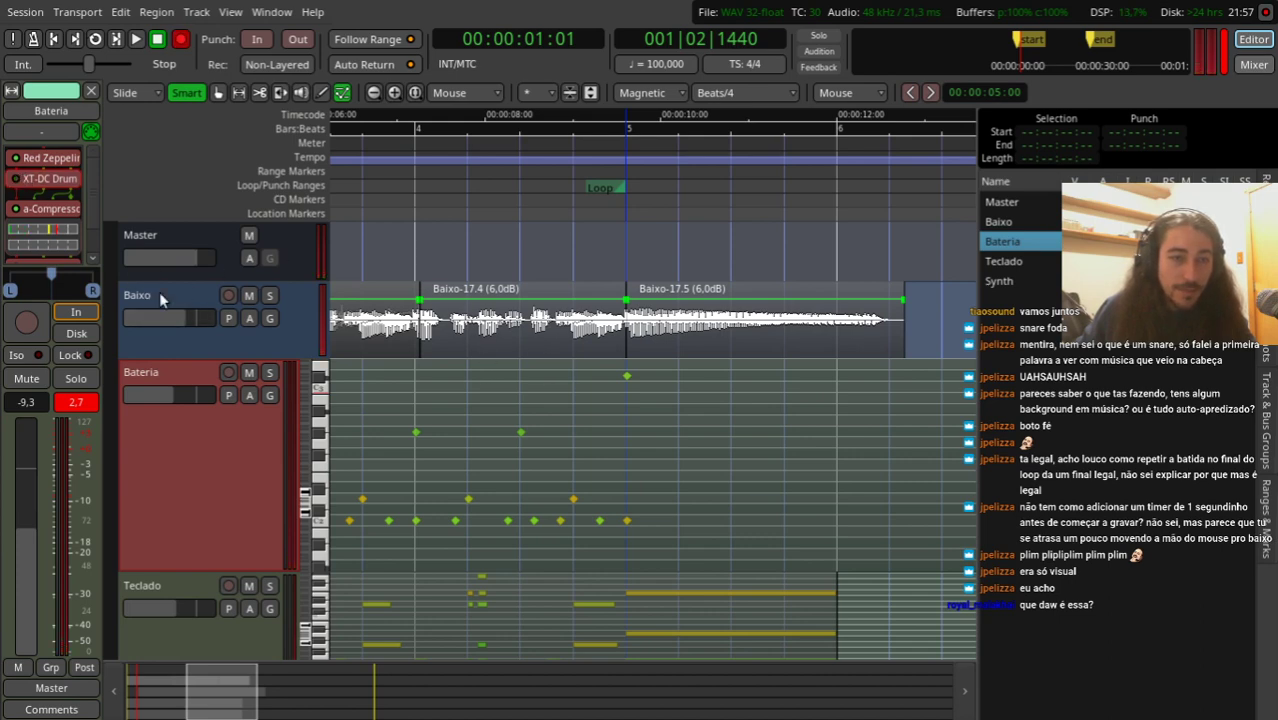
scroll(430, 190, down, 1)
click(426, 210)
key(space)
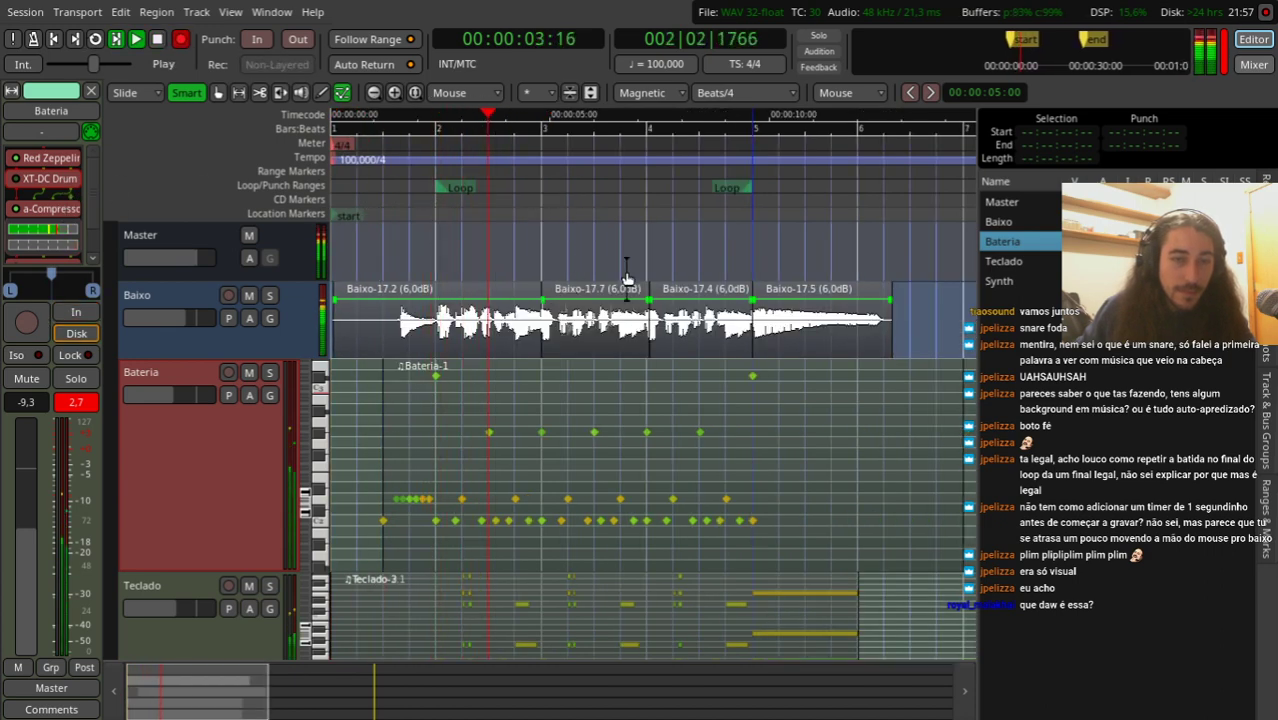
click(529, 398)
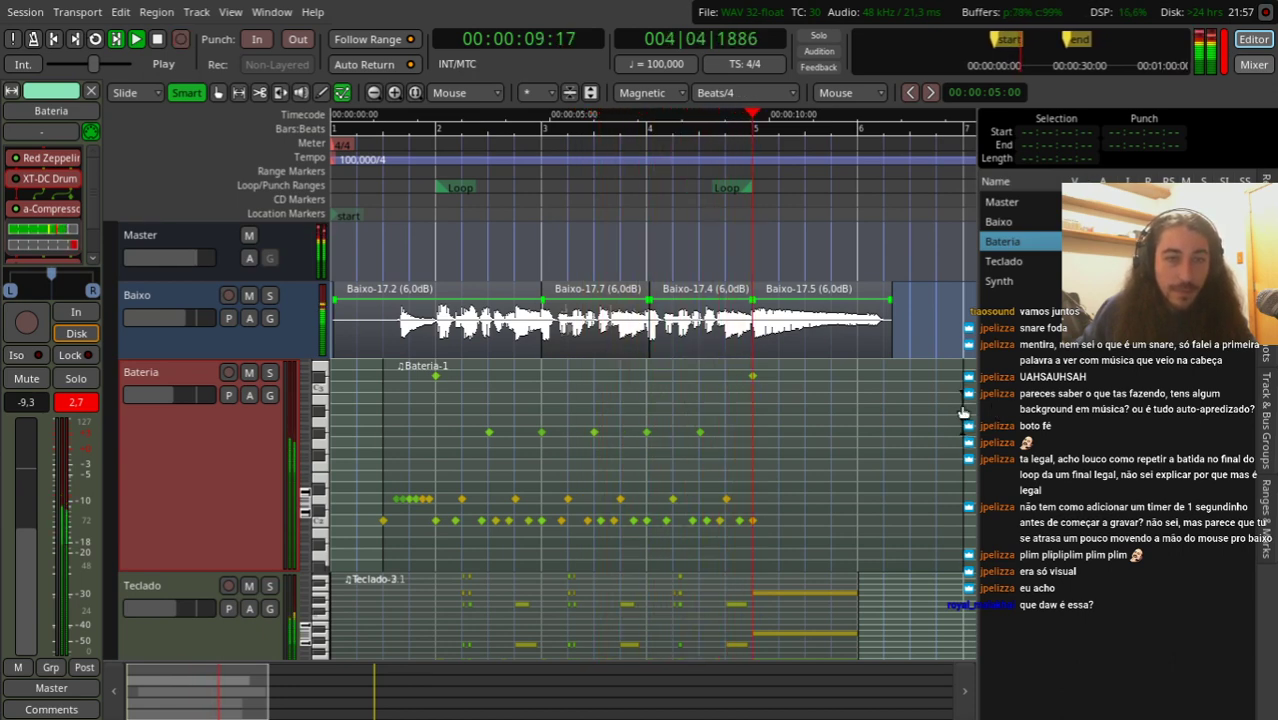
key(space)
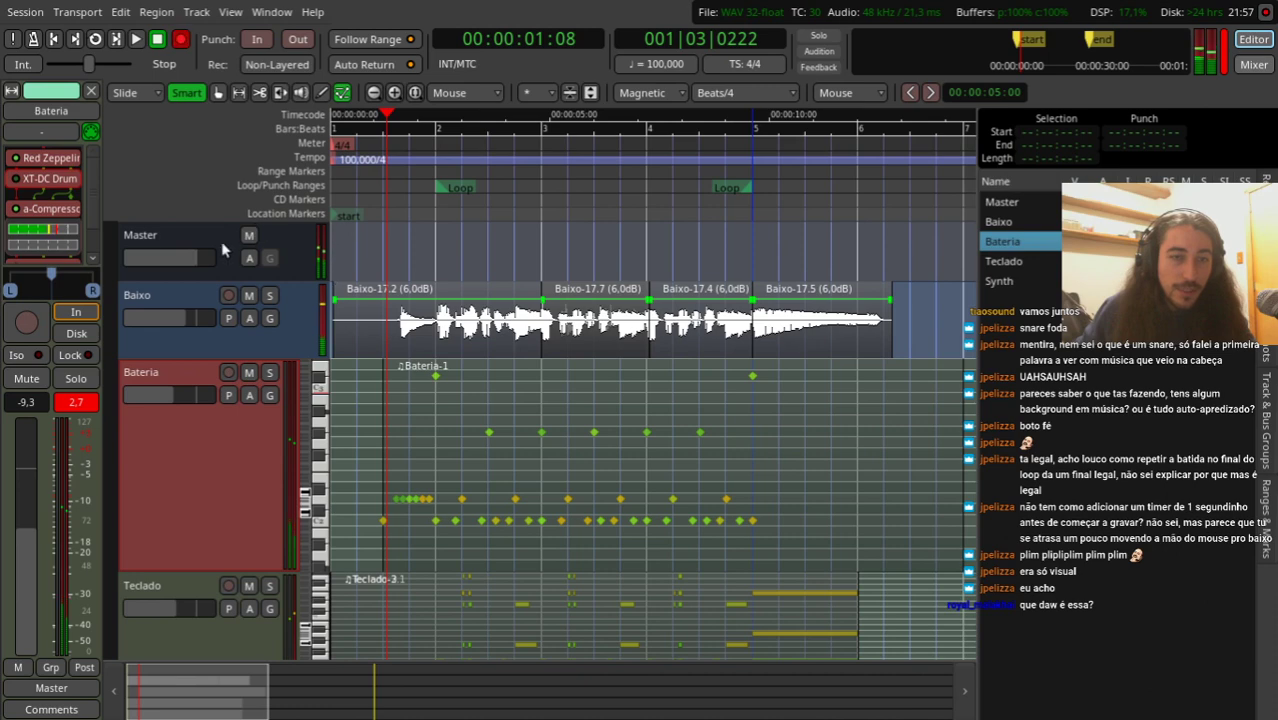
Step: Bring the Synth track into view and listen to its melody within the mix
scroll(785, 468, down, 5)
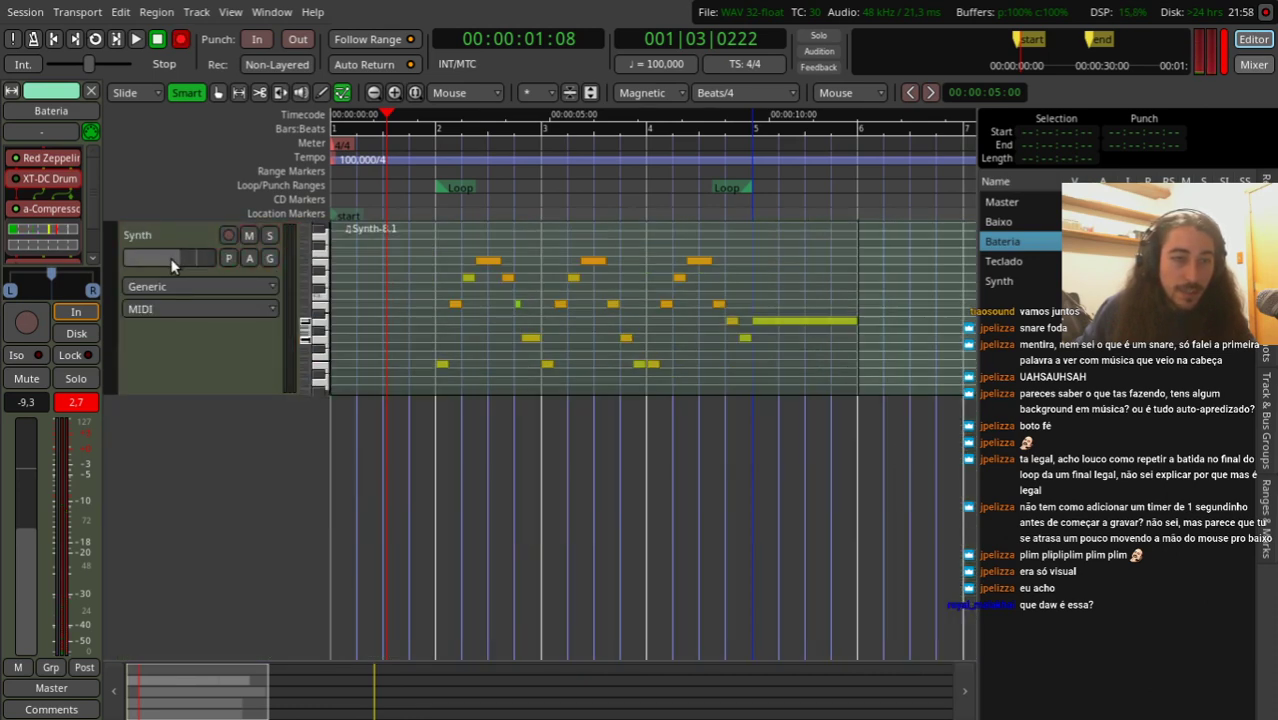
key(space)
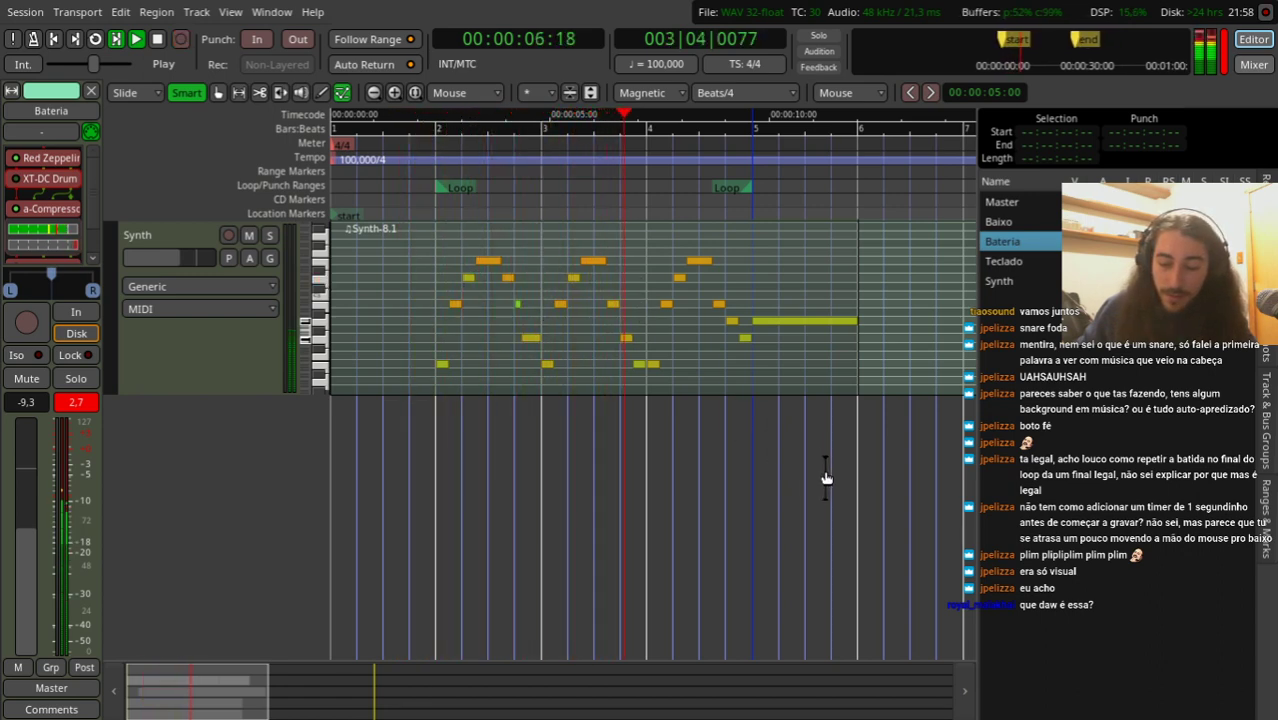
key(space)
Step: Open the Synth track's Calf Monosynth and, during playback, set the filter cutoff to 215.235 Hz and resonance to 10.4 dB
scroll(725, 490, up, 1)
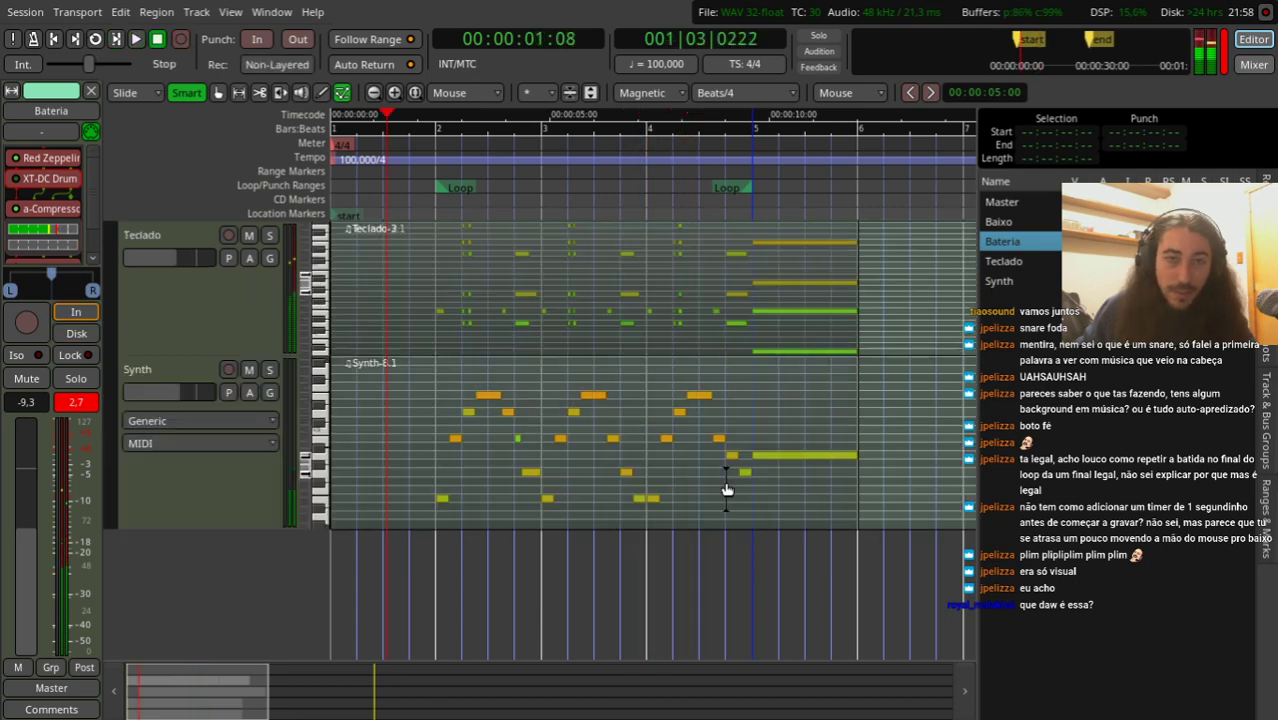
click(181, 375)
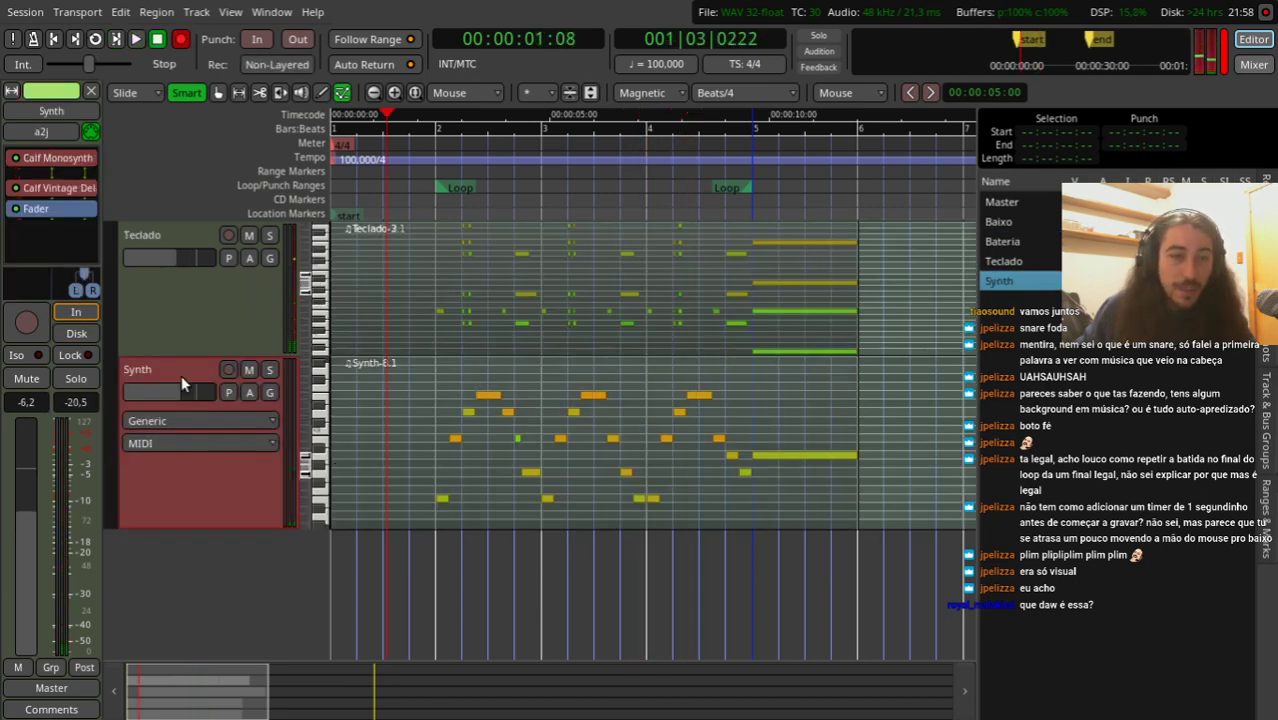
double_click(60, 158)
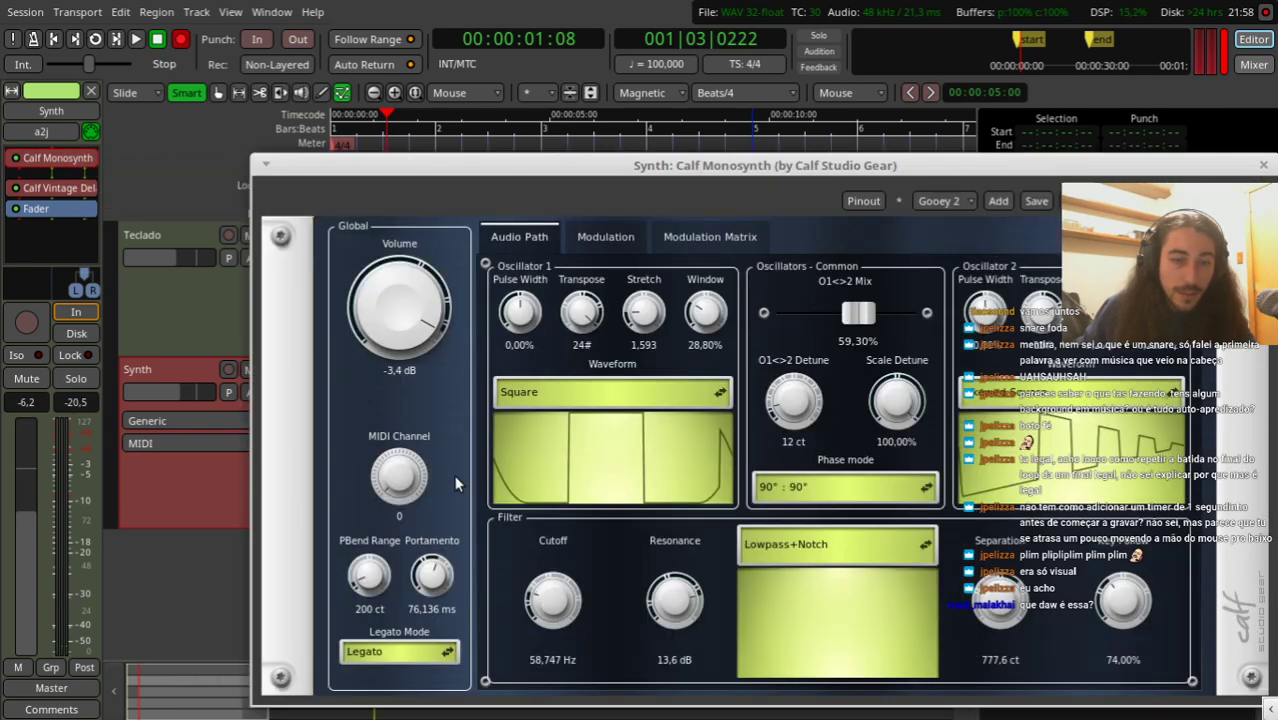
key(space)
drag(662, 605, 587, 590)
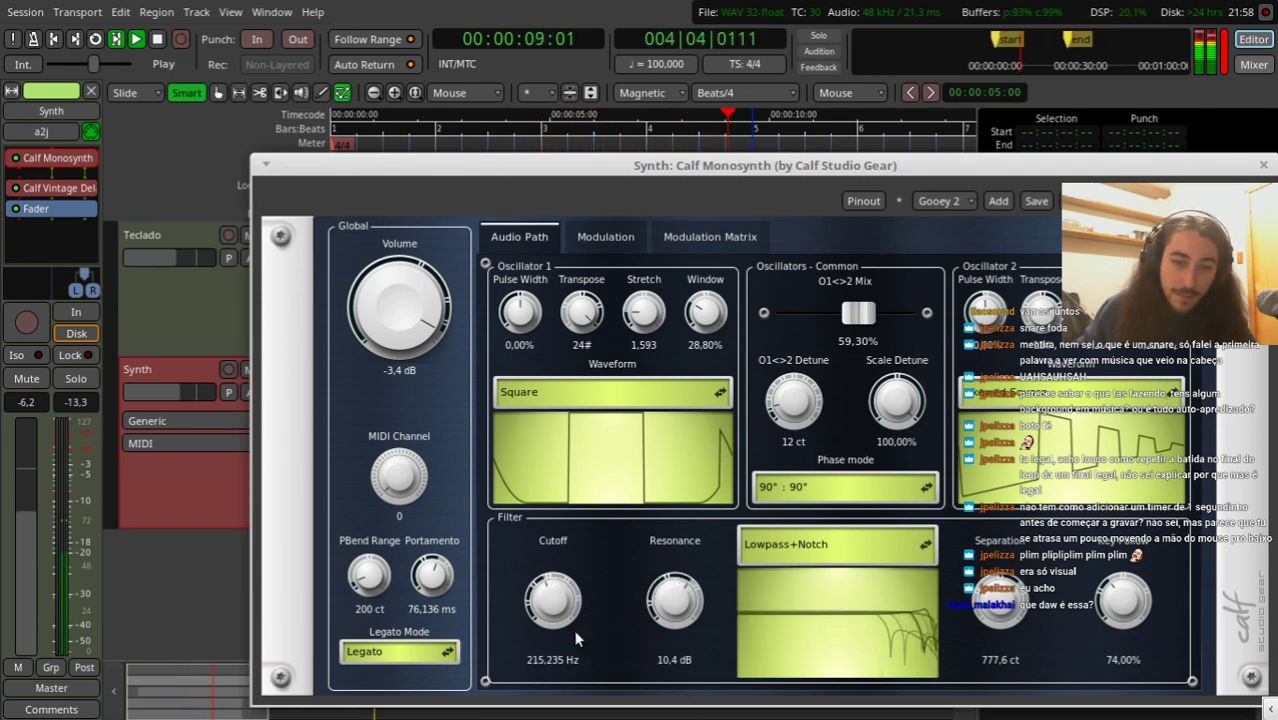
Step: Set the filter resonance to 10.2 dB and try the 24dB/oct Lowpass, 6dB/oct Bandpass and 2x6dB/oct Bandpass types before restoring Lowpass+Notch
drag(666, 603, 670, 607)
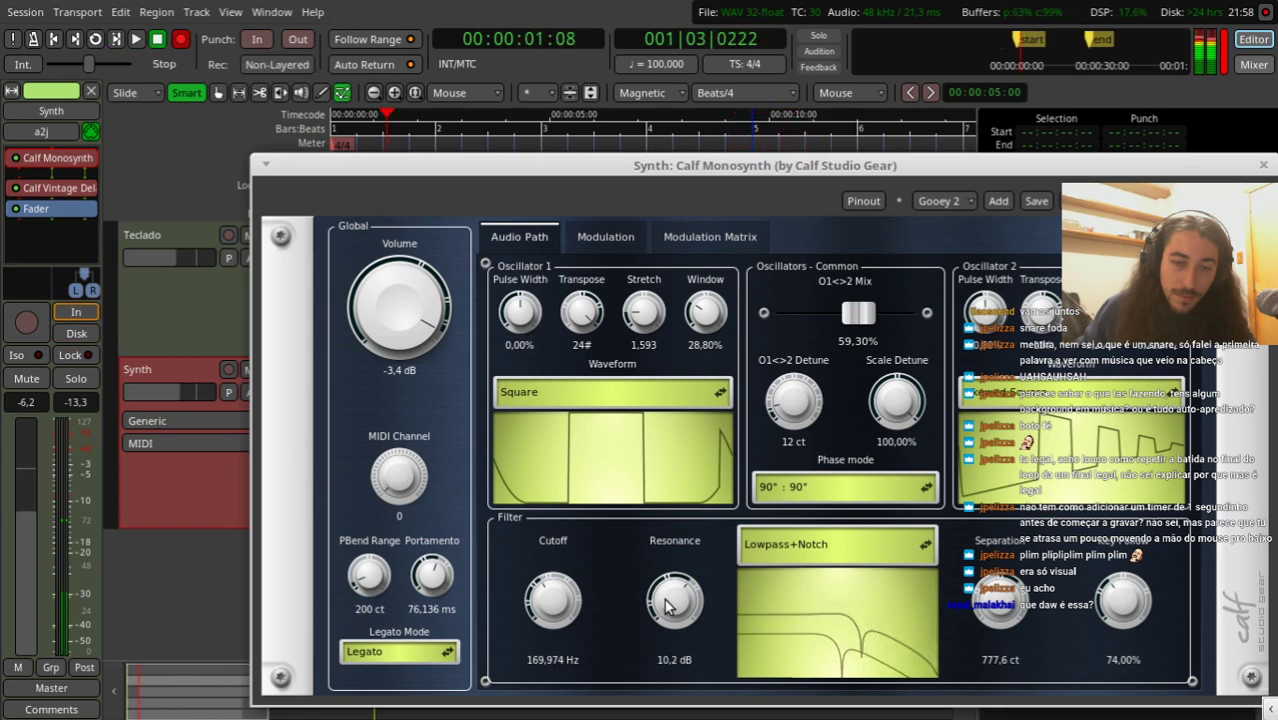
click(785, 546)
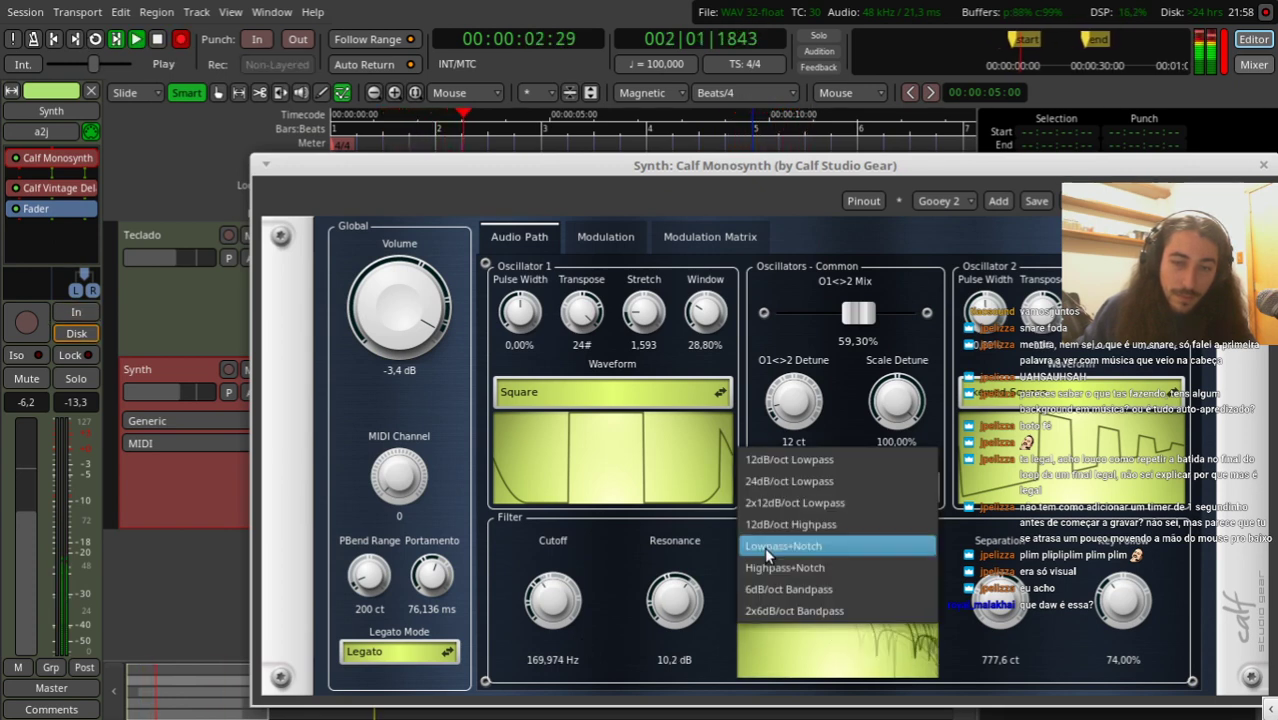
click(780, 480)
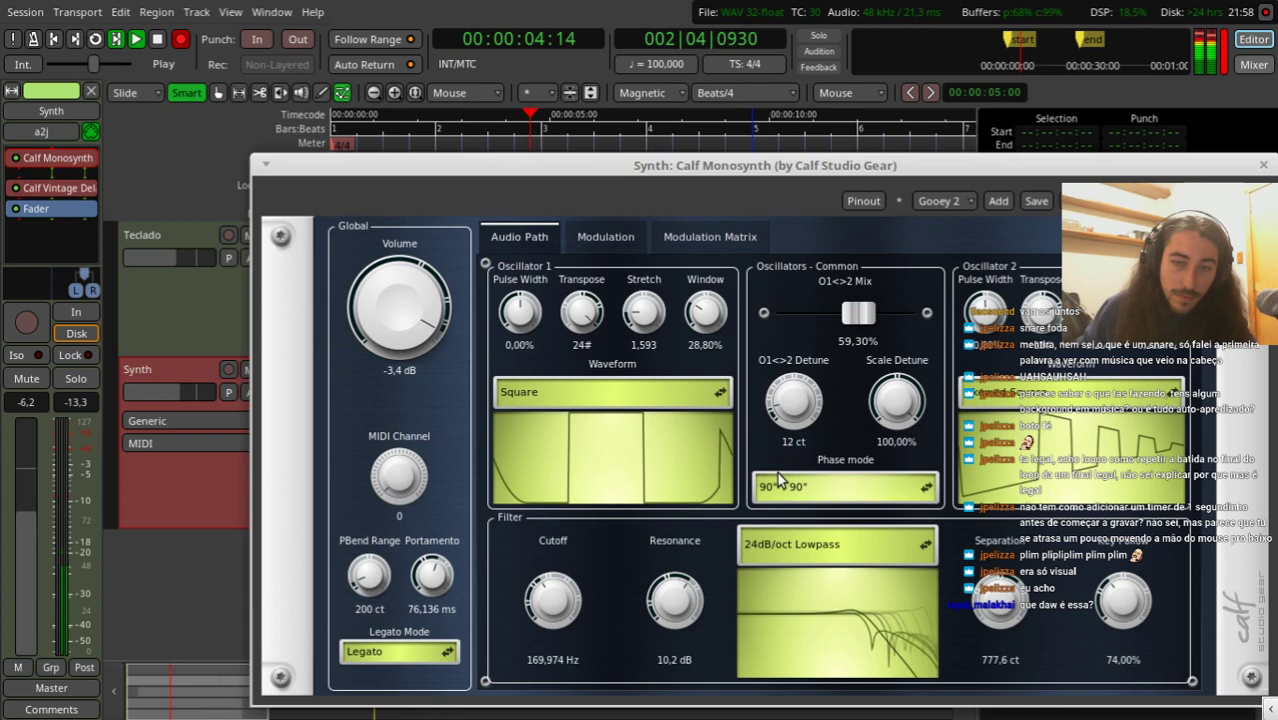
click(806, 547)
click(805, 652)
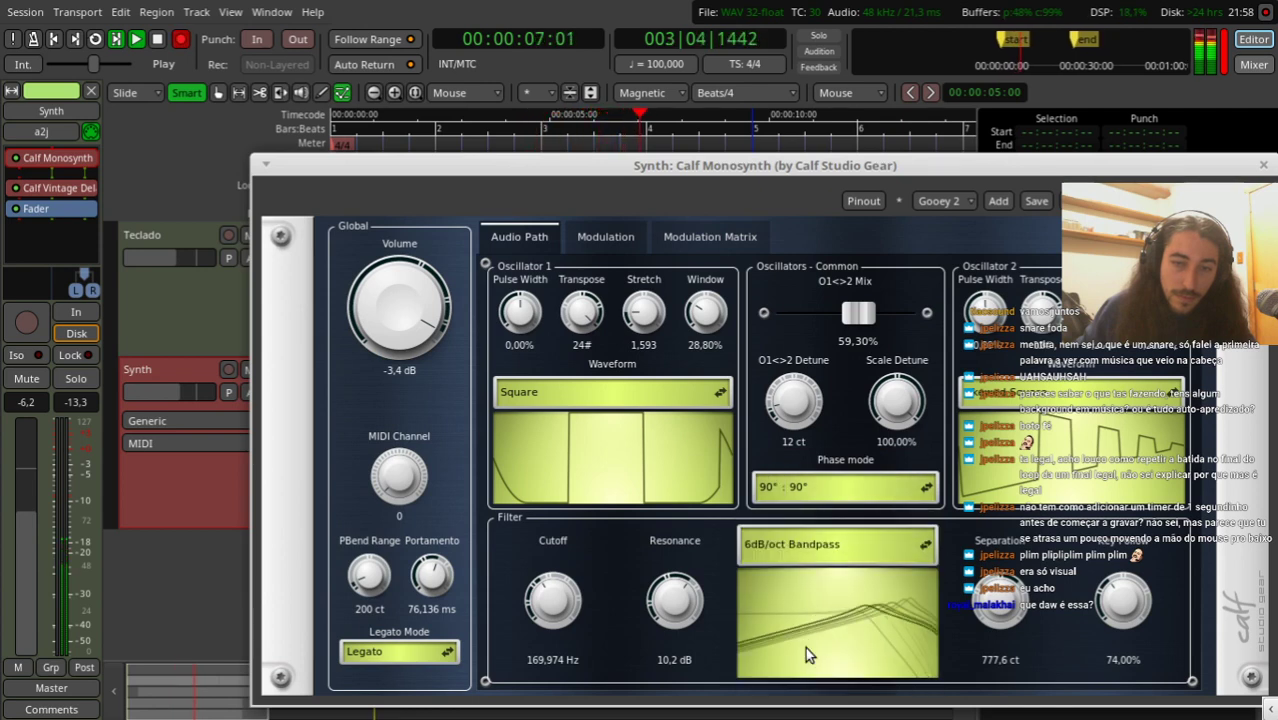
click(789, 556)
click(798, 568)
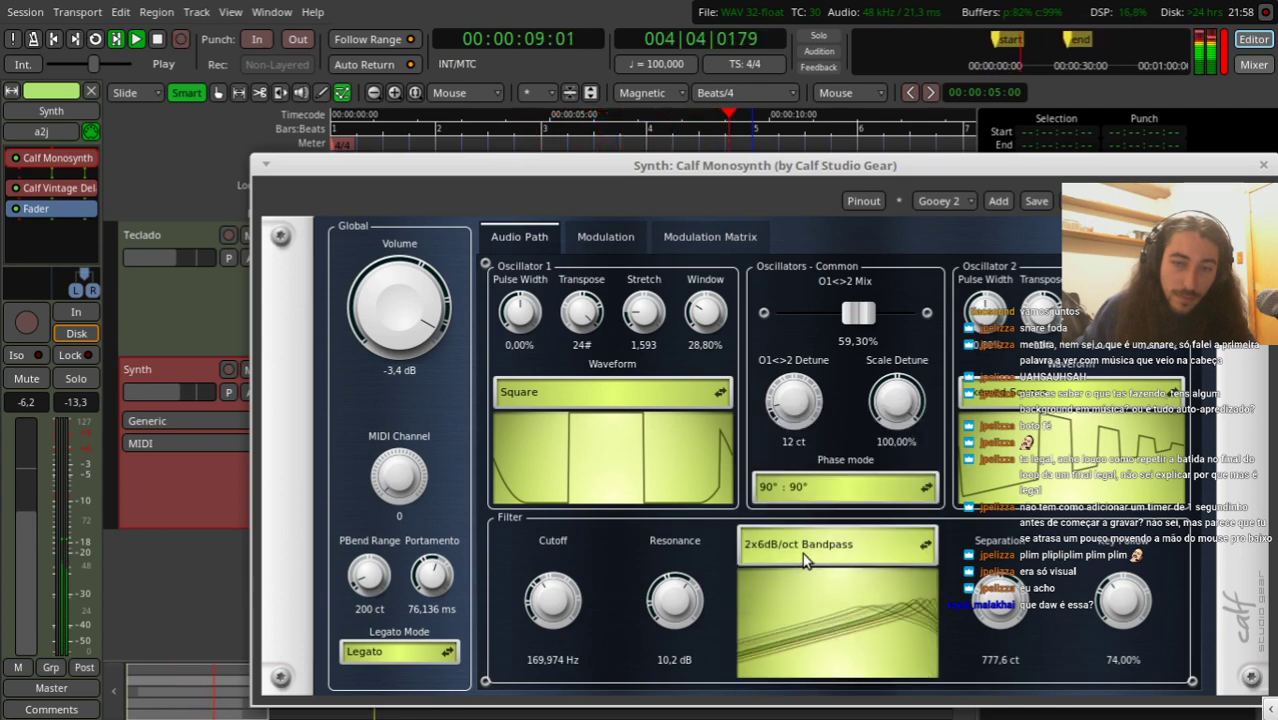
click(802, 546)
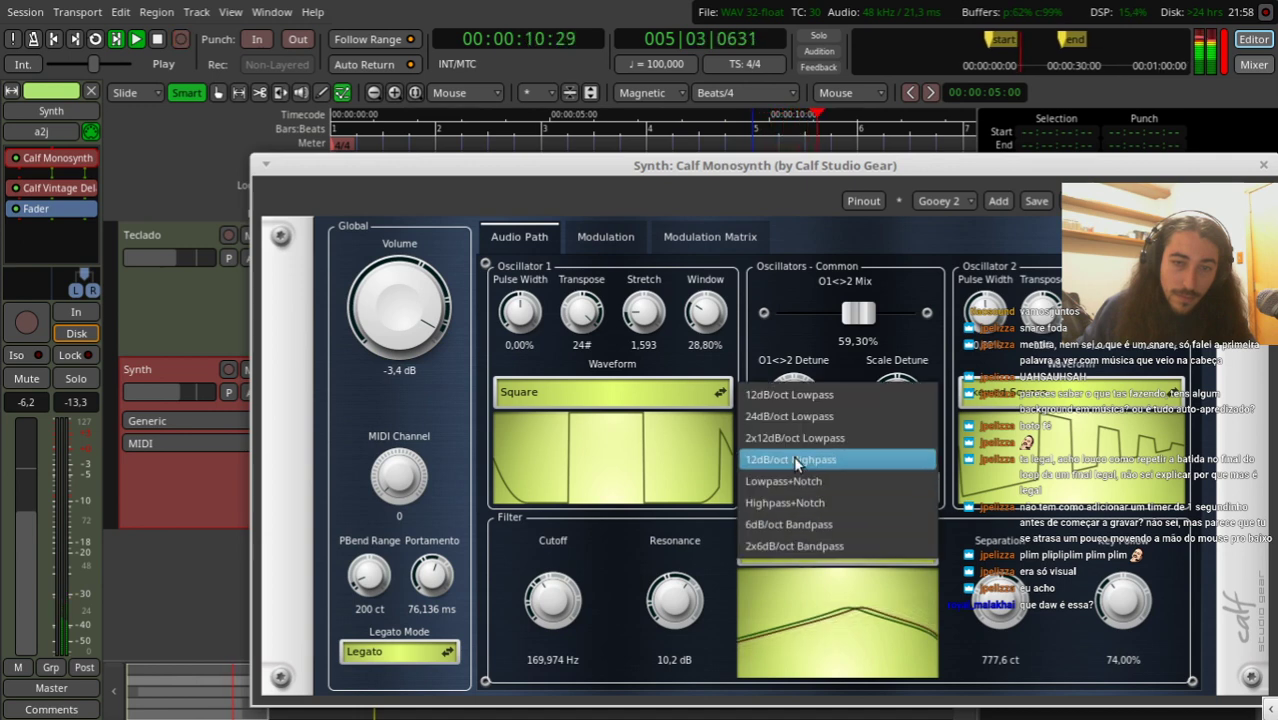
click(793, 455)
click(811, 553)
click(811, 571)
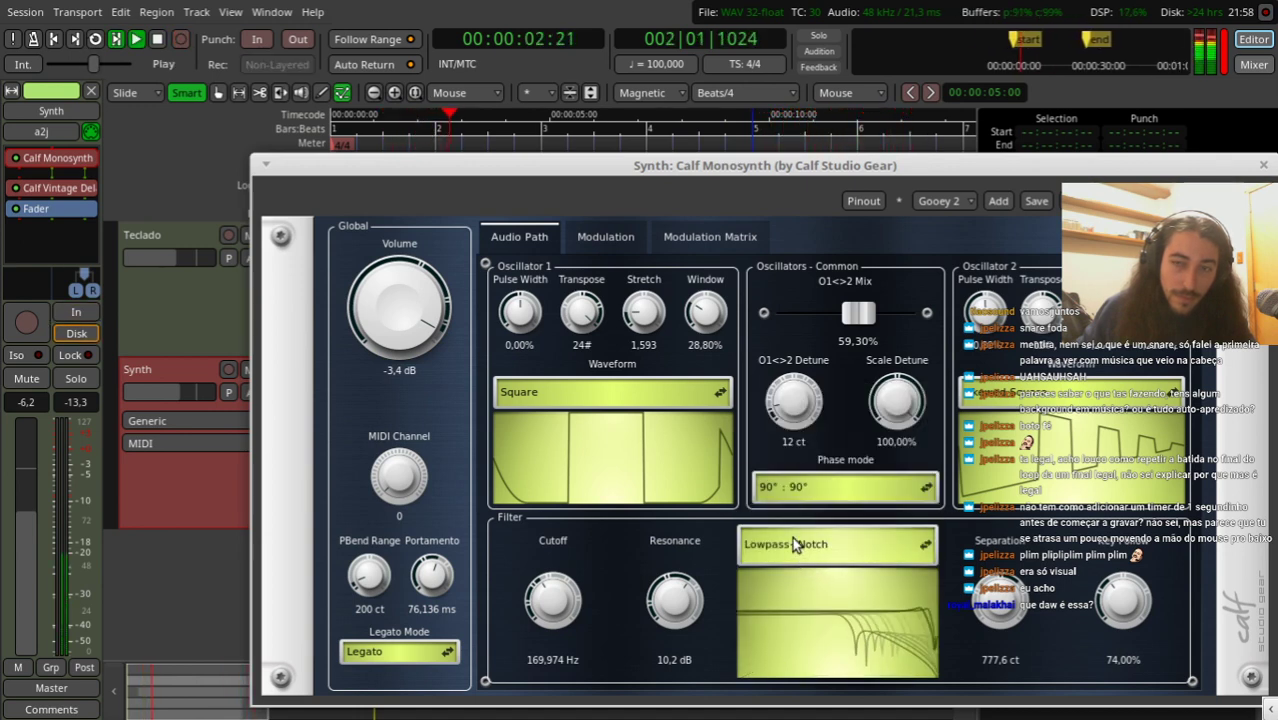
Step: Set the Synth's filter cutoff to 97.022 Hz and resonance to 12.8 dB during playback, and stop the transport
drag(563, 597, 572, 619)
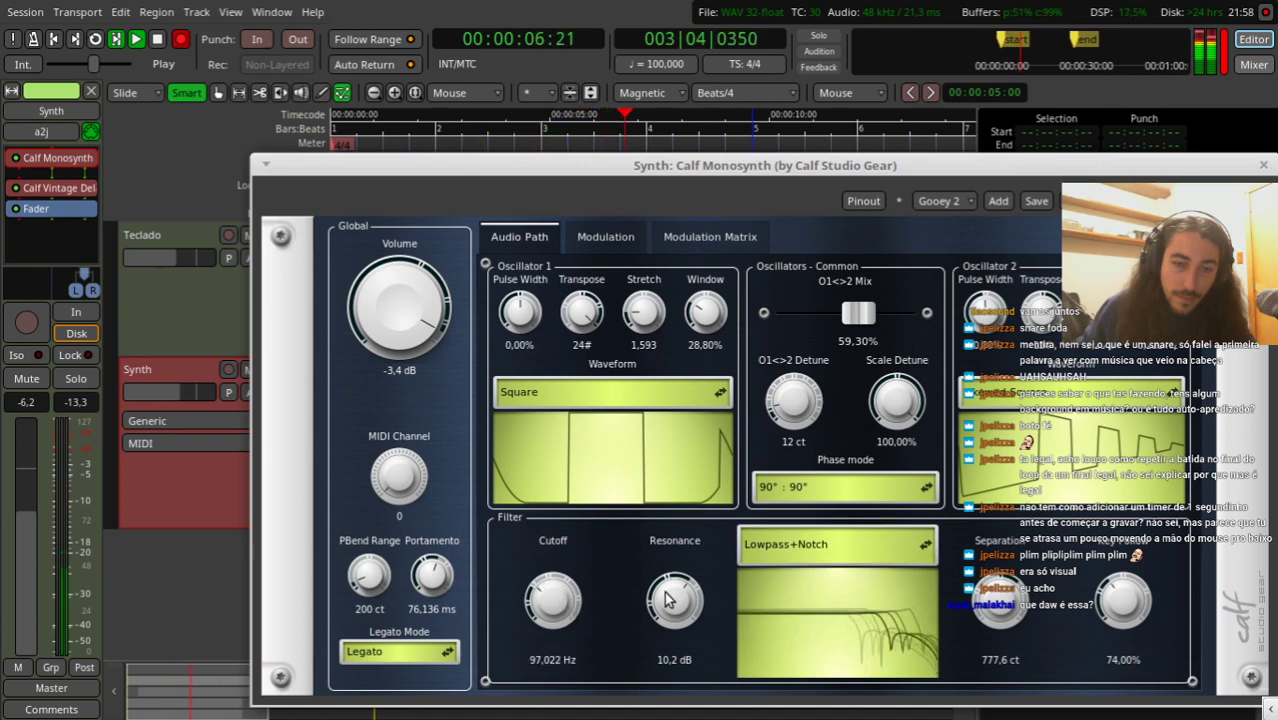
drag(670, 604, 680, 562)
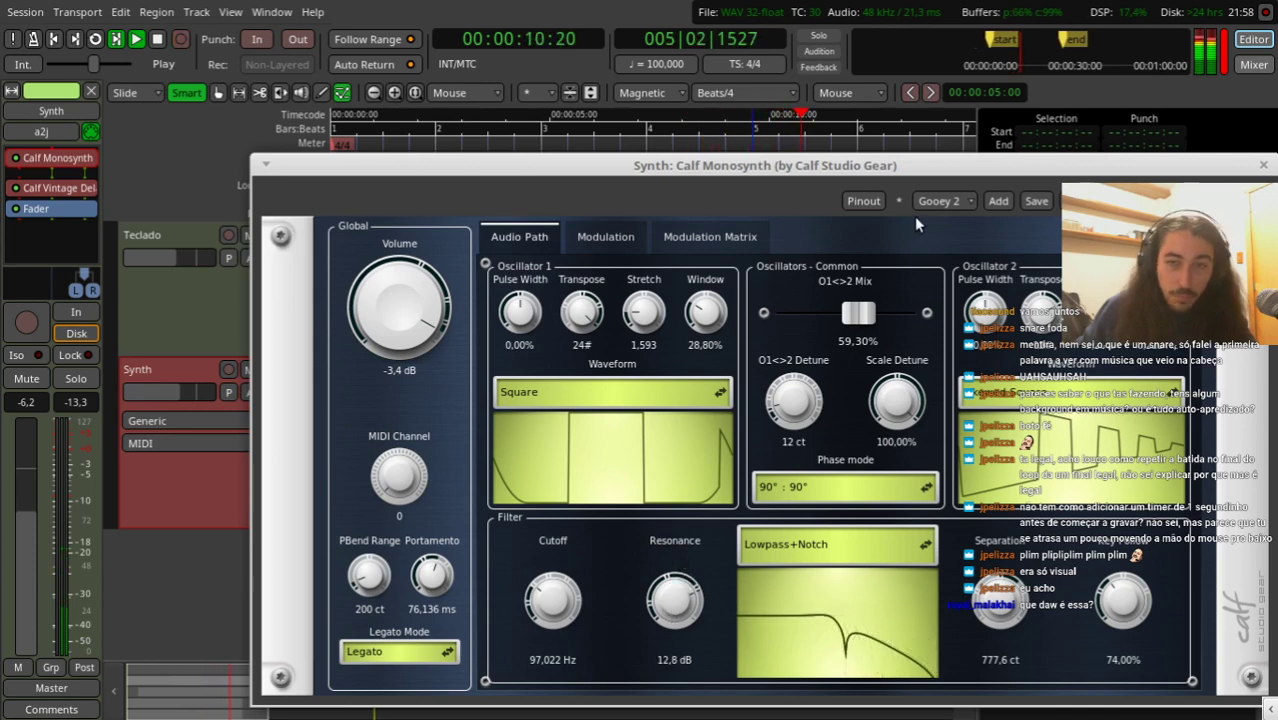
key(space)
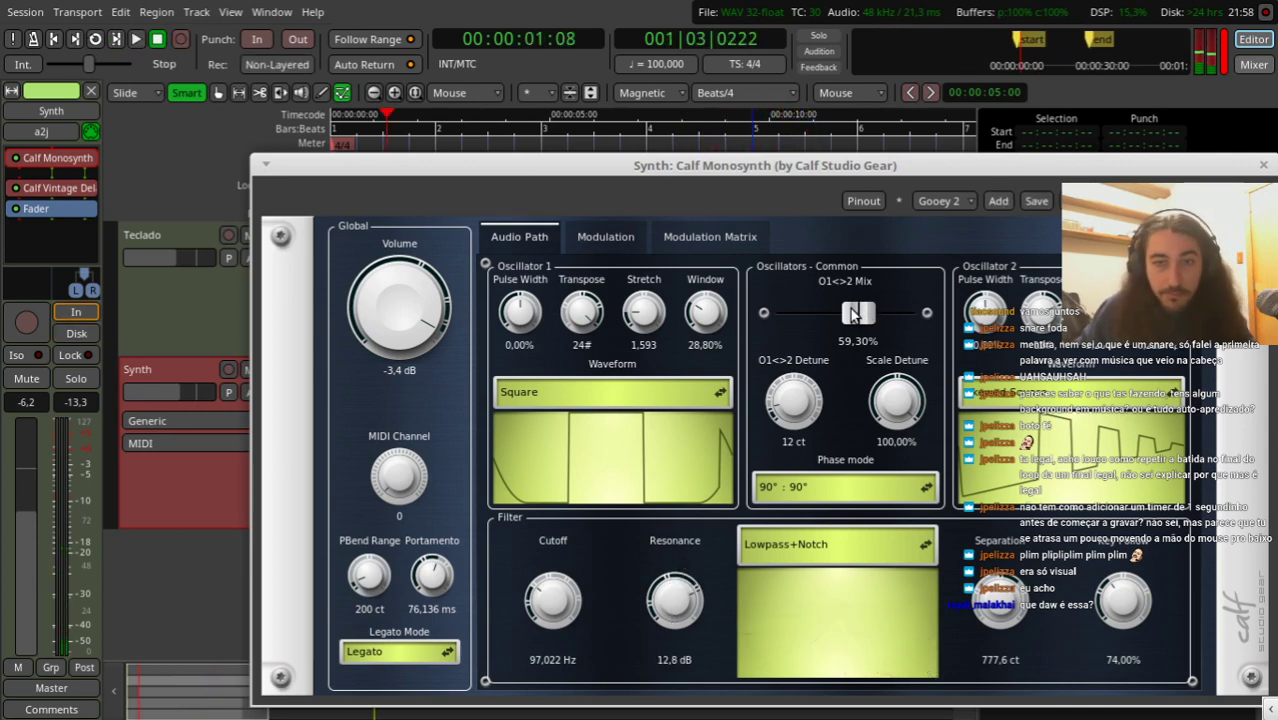
Step: Set the oscillator mix to 66.70% and scale detune to 89.60% while auditioning, and close the Calf Monosynth window
drag(870, 314, 893, 276)
key(space)
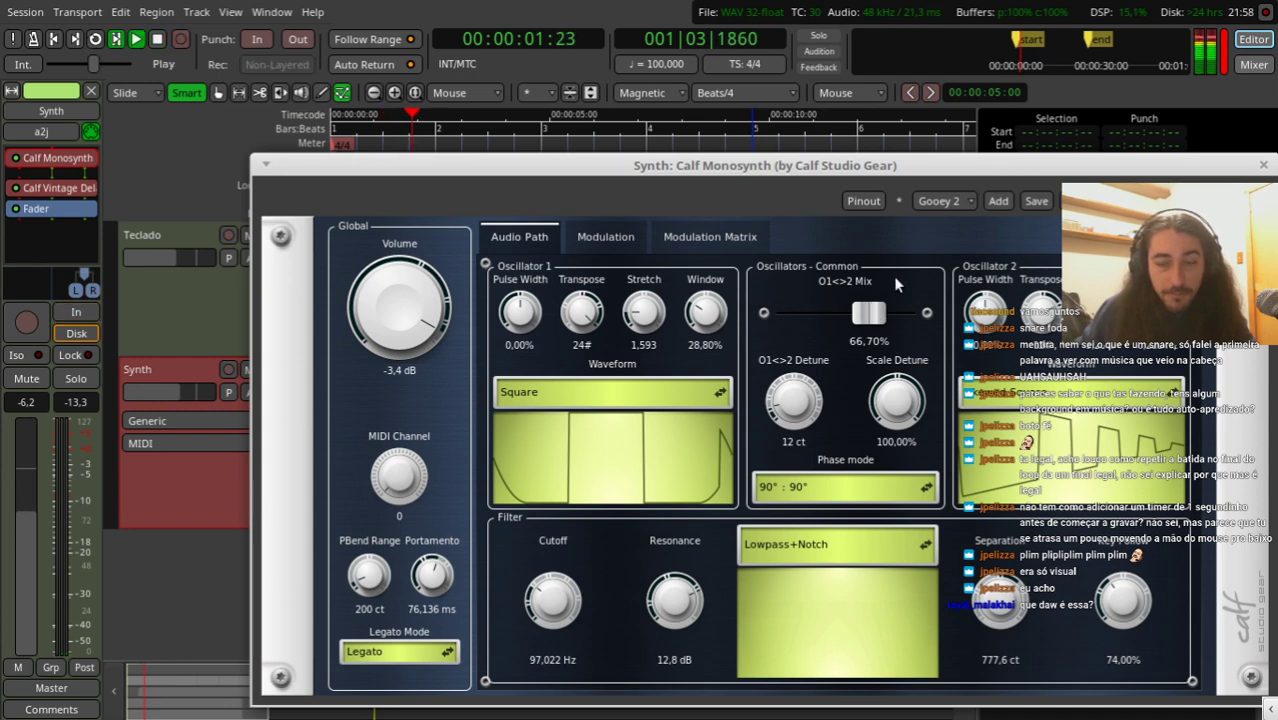
drag(897, 395, 930, 414)
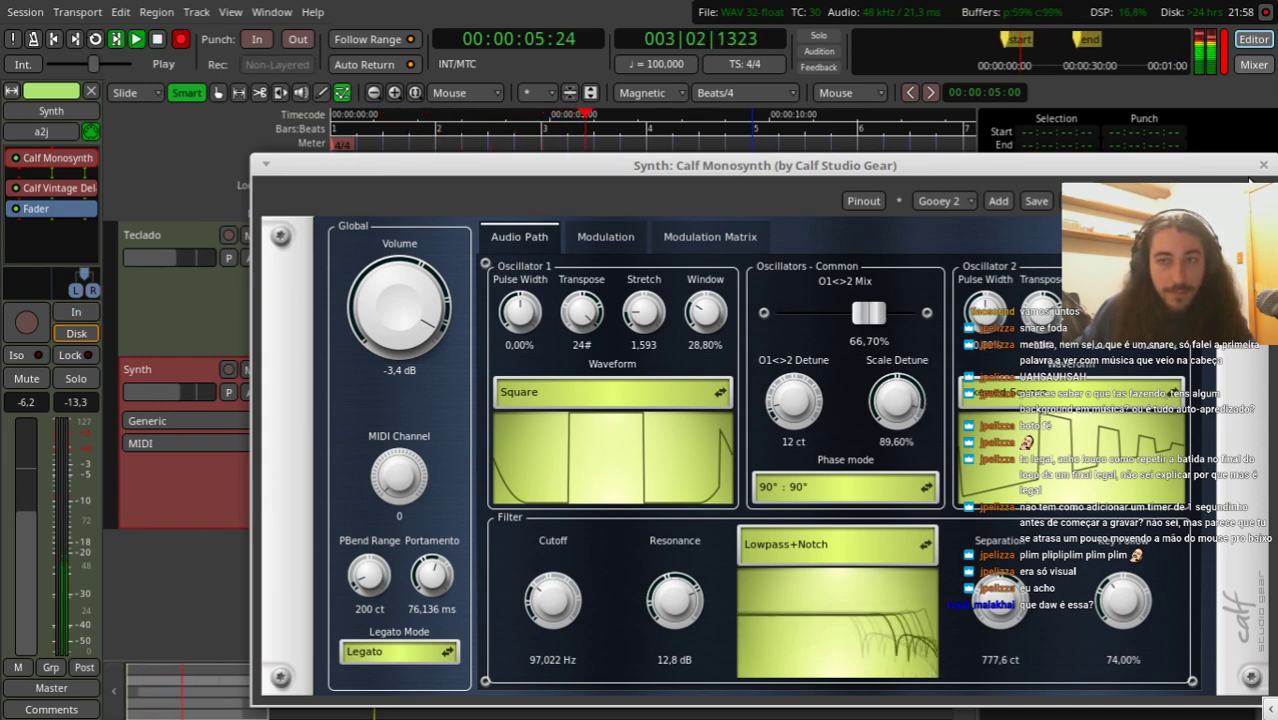
key(Escape)
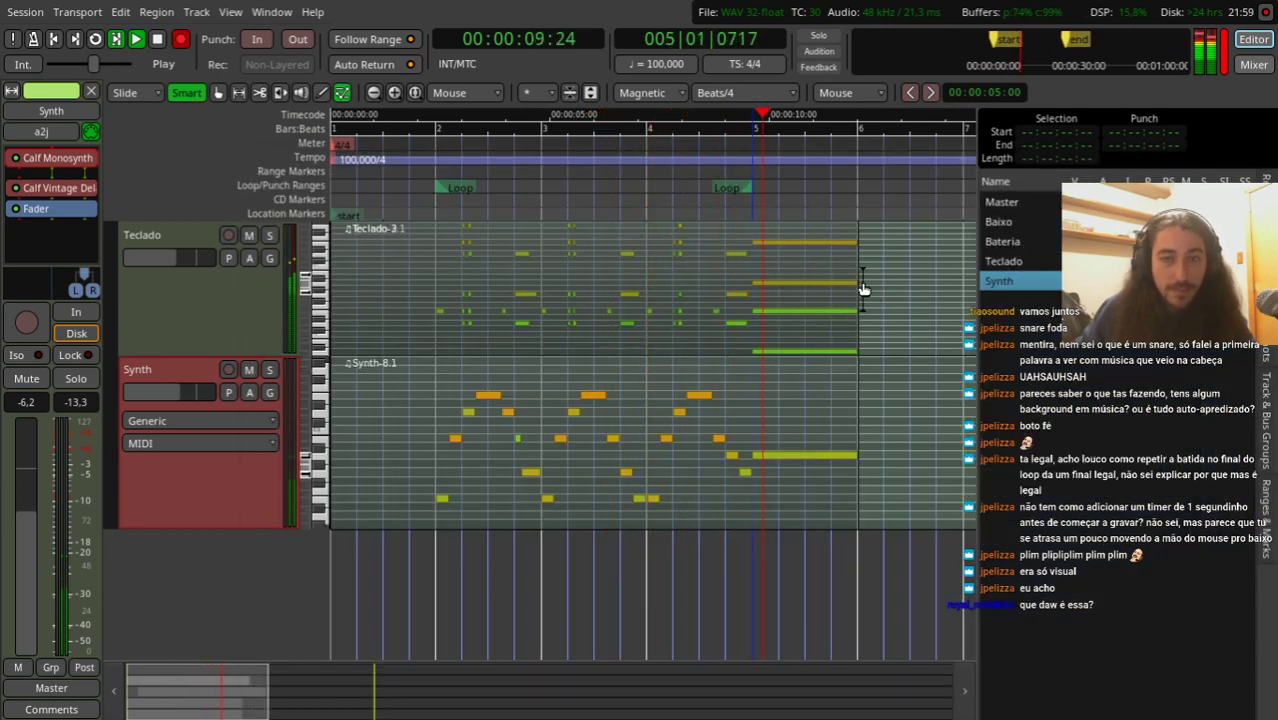
key(space)
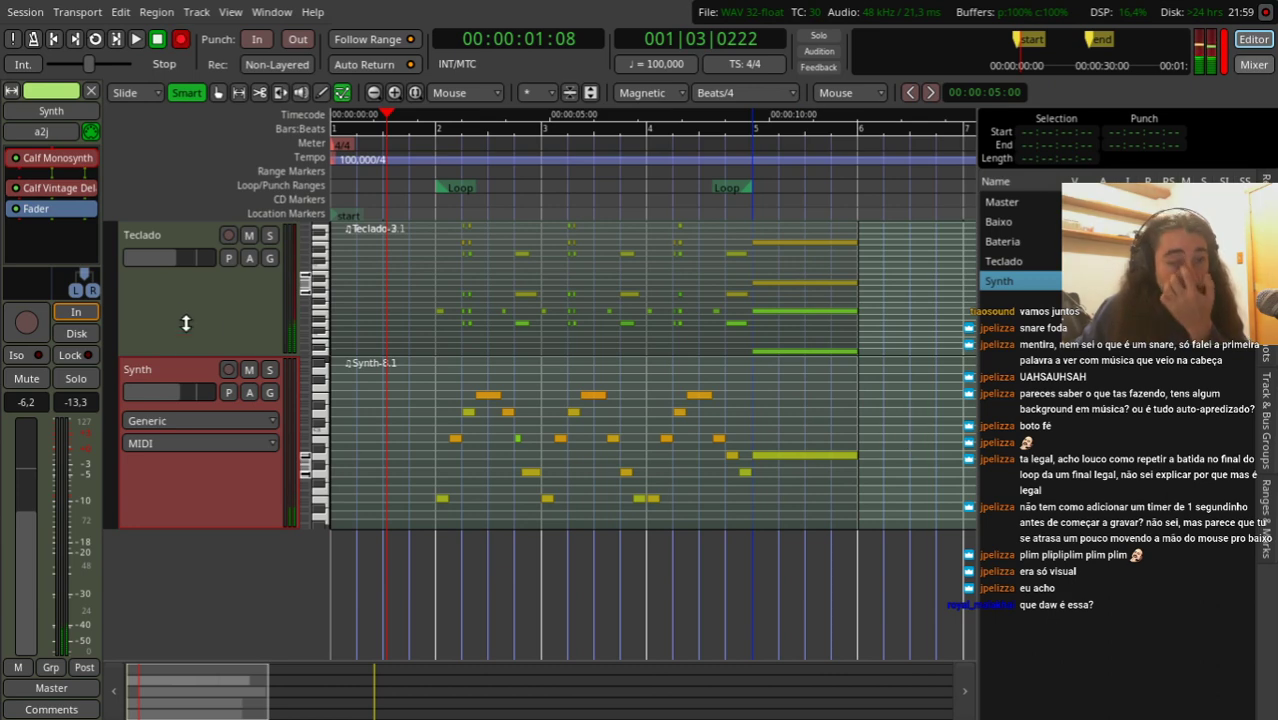
Step: Bring the final bars of the Bateria track into view and play the arrangement's ending around bars 4 and 5
scroll(171, 393, down, 3)
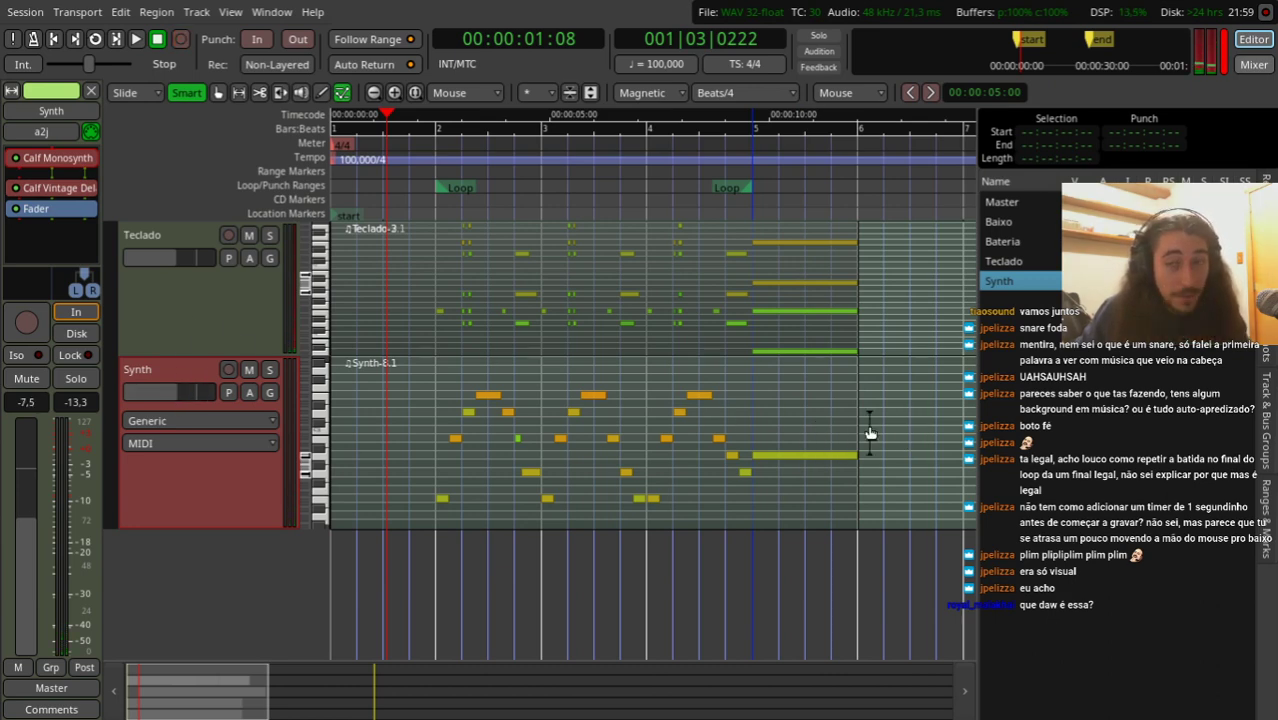
scroll(932, 418, up, 3)
scroll(932, 418, up, 3)
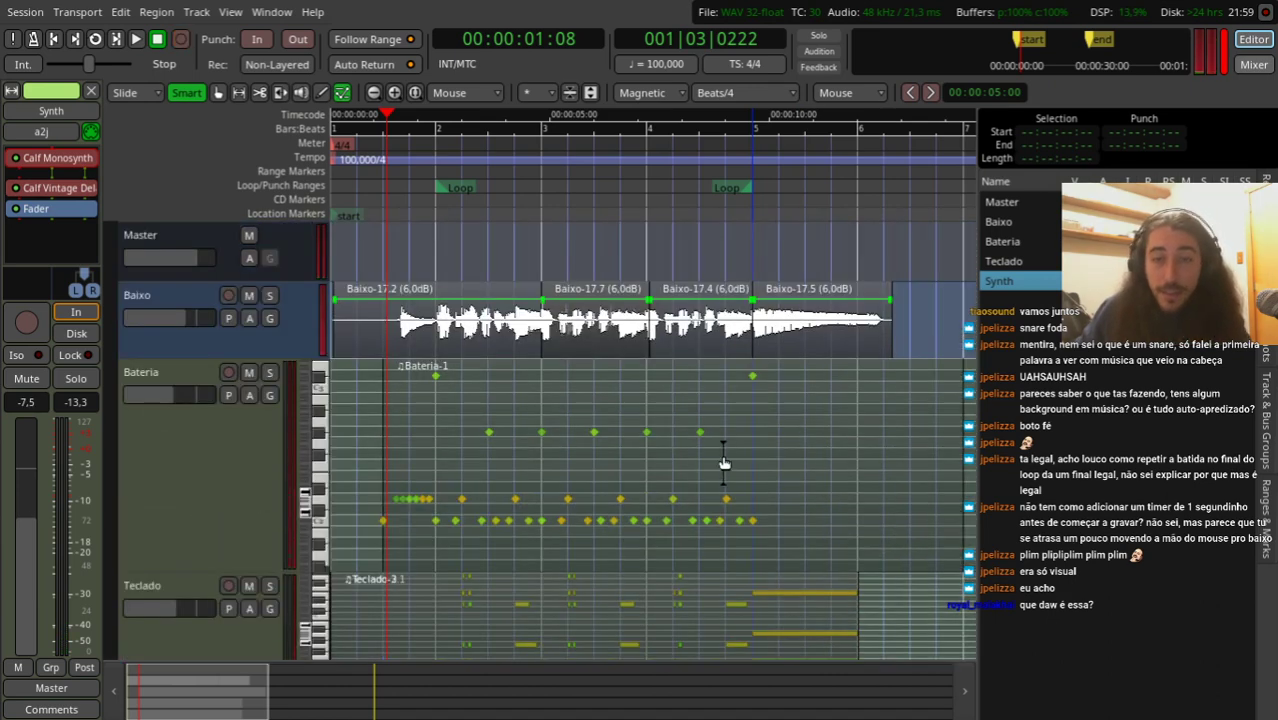
scroll(787, 449, up, 1)
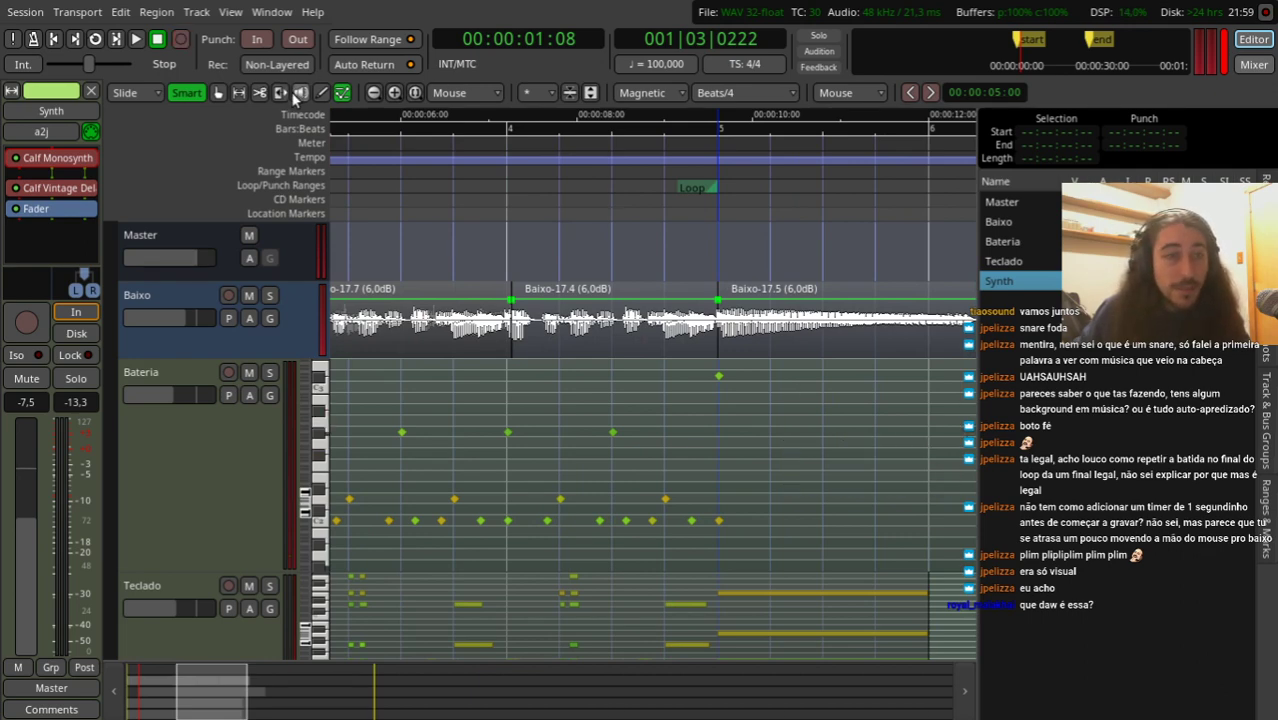
click(503, 194)
key(shift+r)
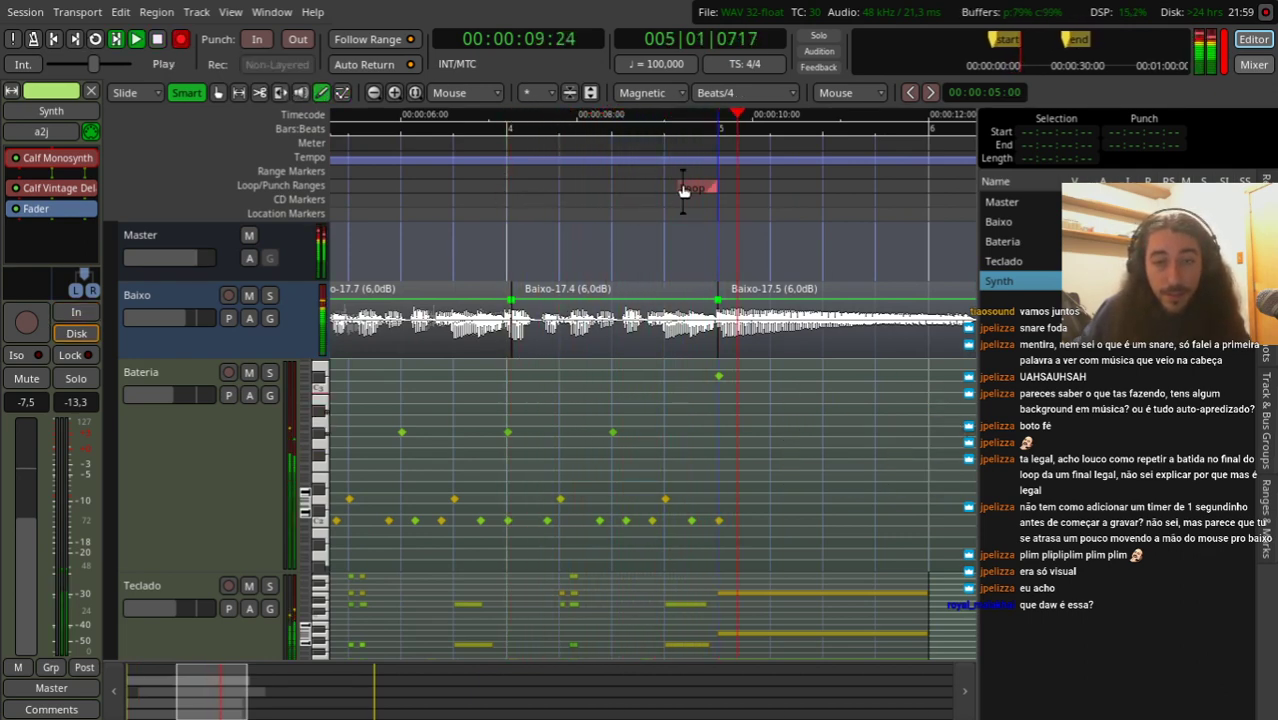
key(space)
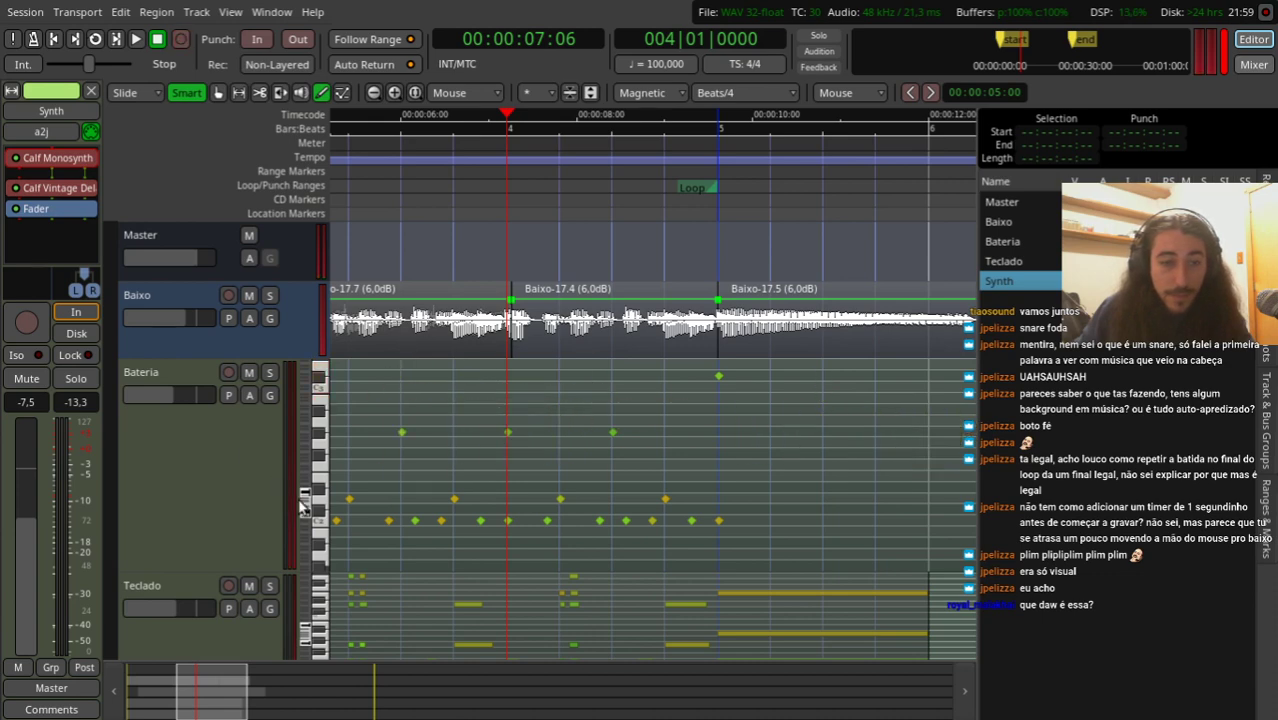
Step: Draw two 47 TomEdge/Alt notes and two 45 TomCtr notes on the Bateria track, half a beat apart from beat 3 of bar 5
scroll(304, 506, up, 3)
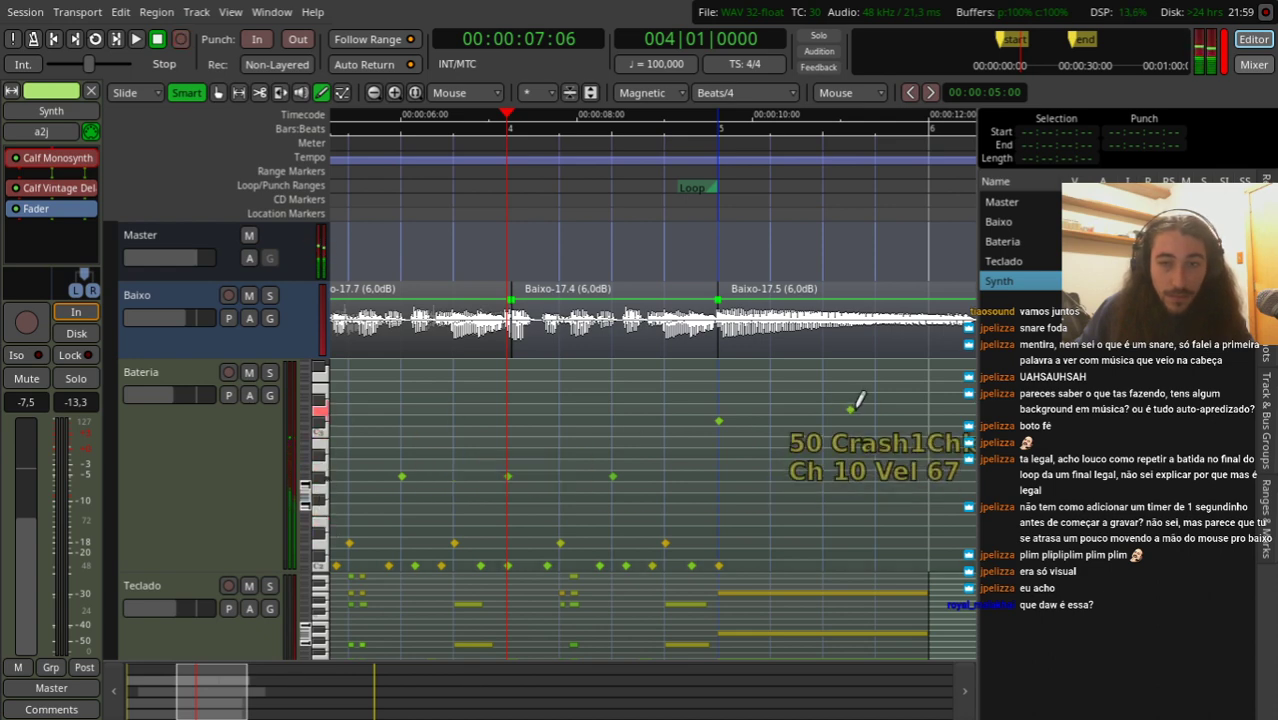
click(824, 460)
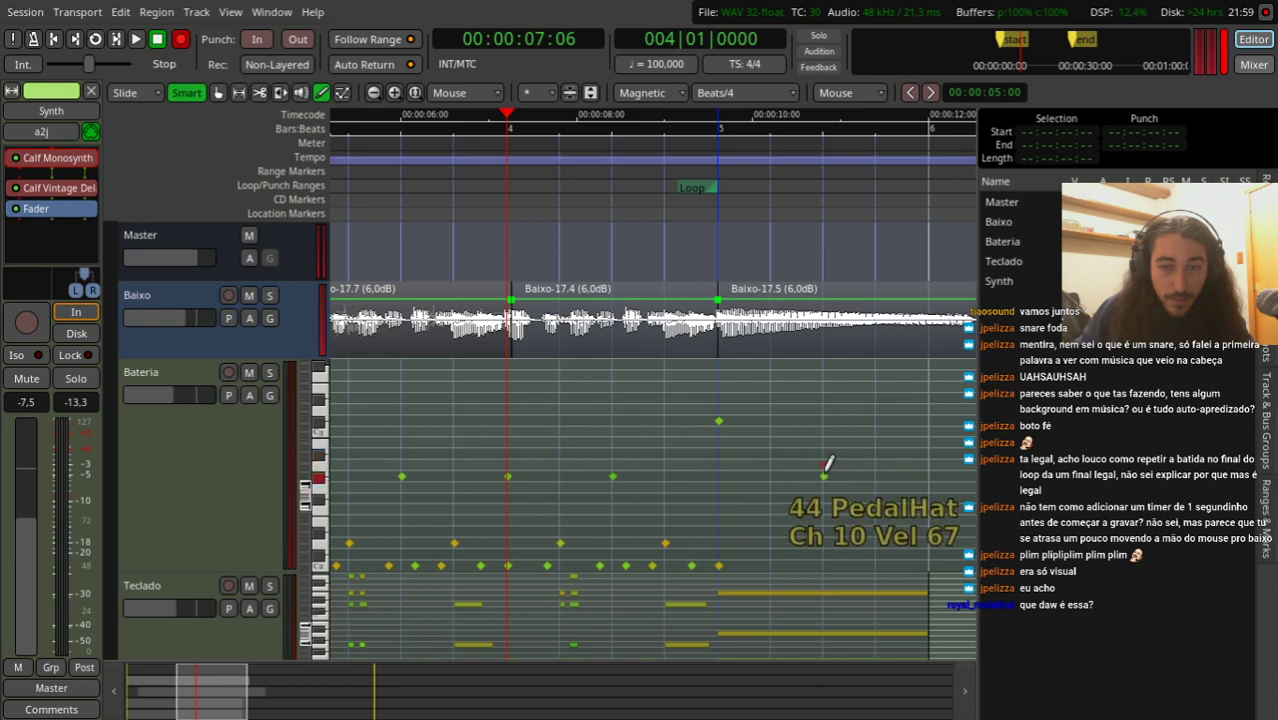
drag(825, 469, 832, 441)
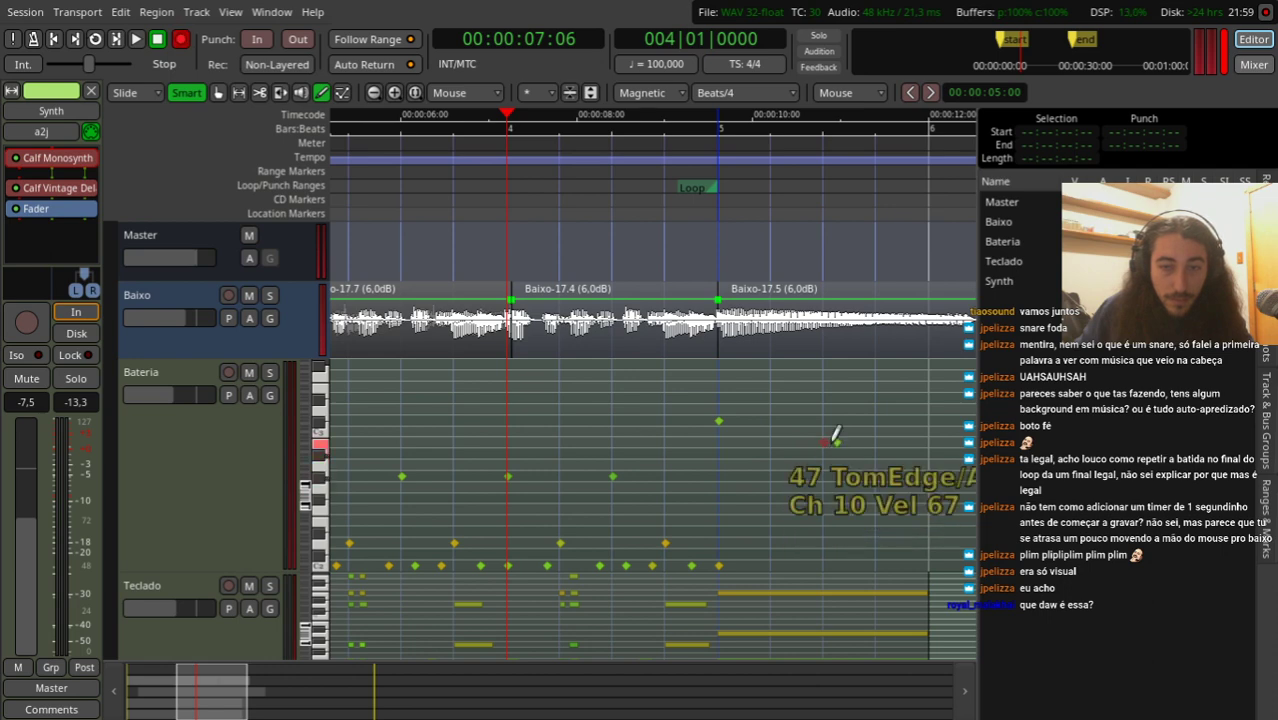
click(875, 463)
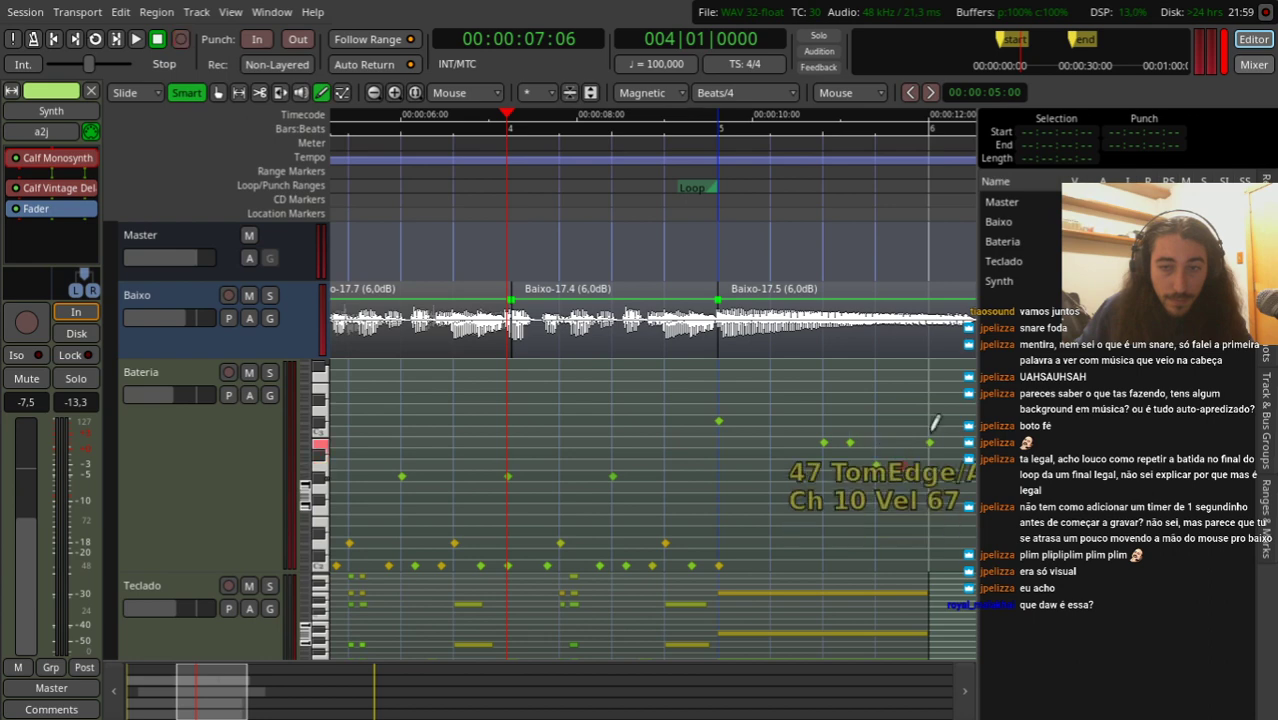
click(903, 464)
Step: Continue the Bateria fill with a lower tom note at the start of bar 6 and a 41 FloorTomCtr note half a beat after it
drag(906, 190, 765, 200)
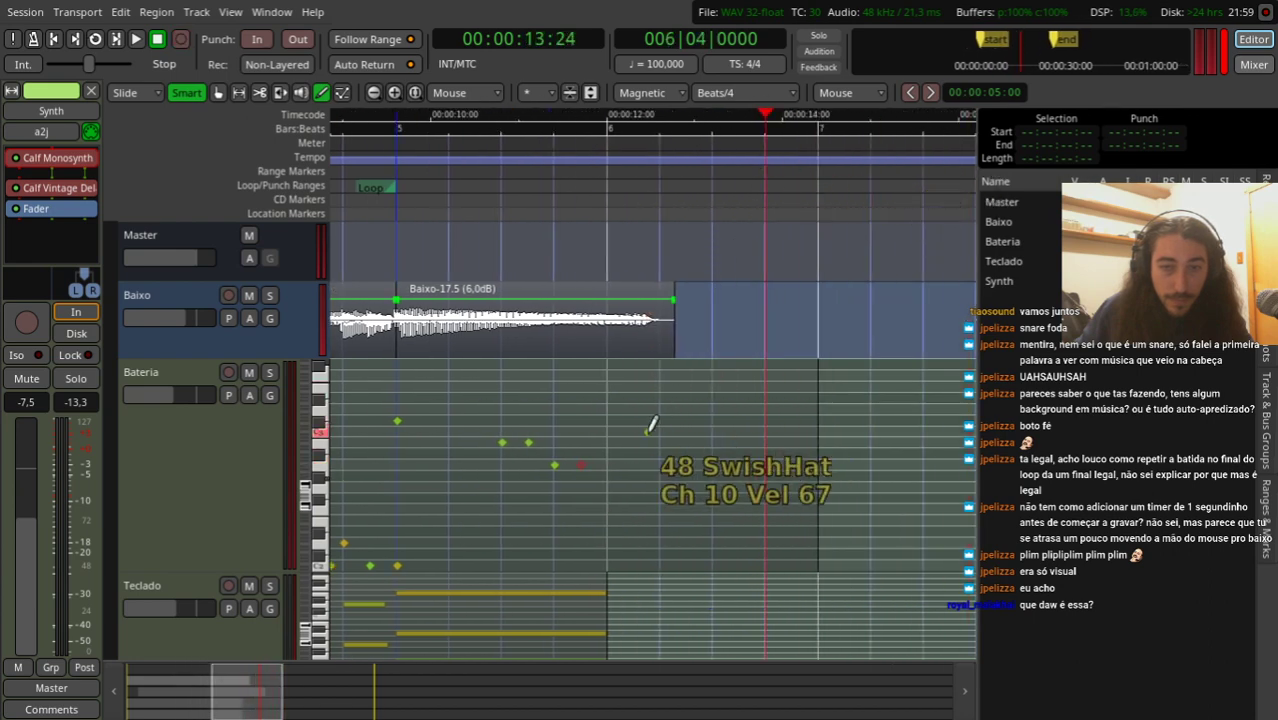
click(608, 475)
drag(608, 475, 608, 487)
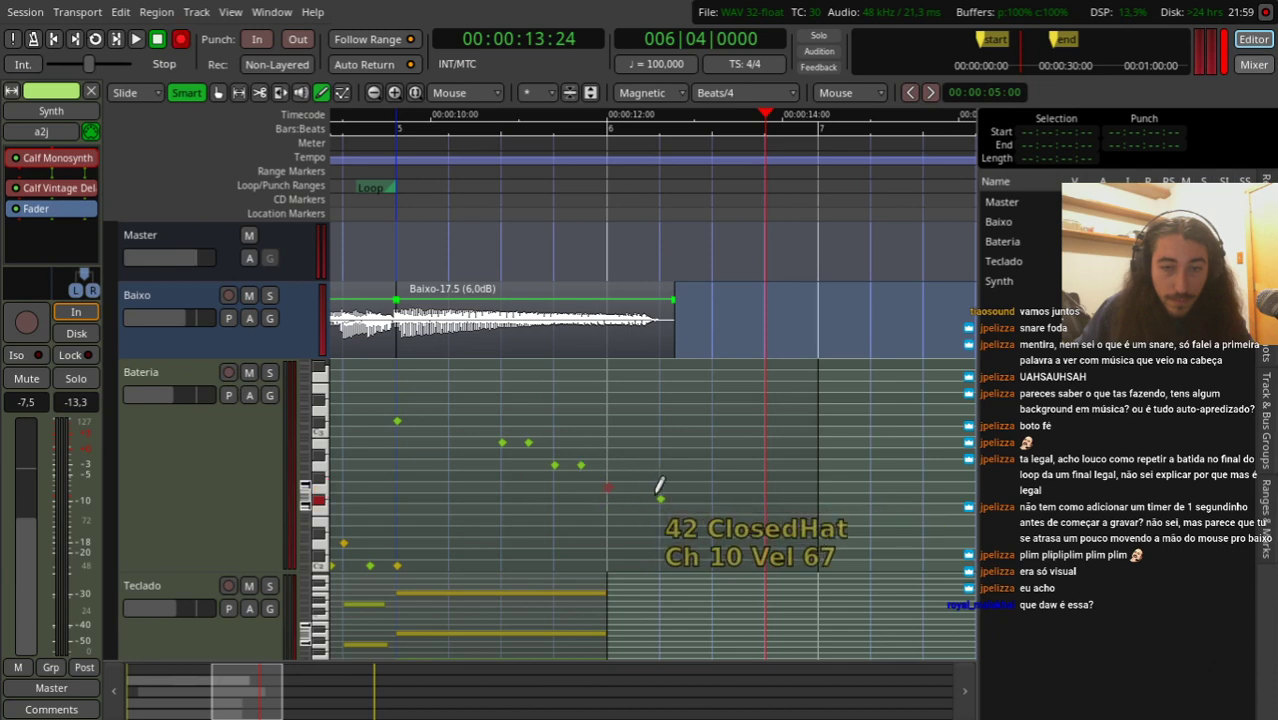
click(636, 505)
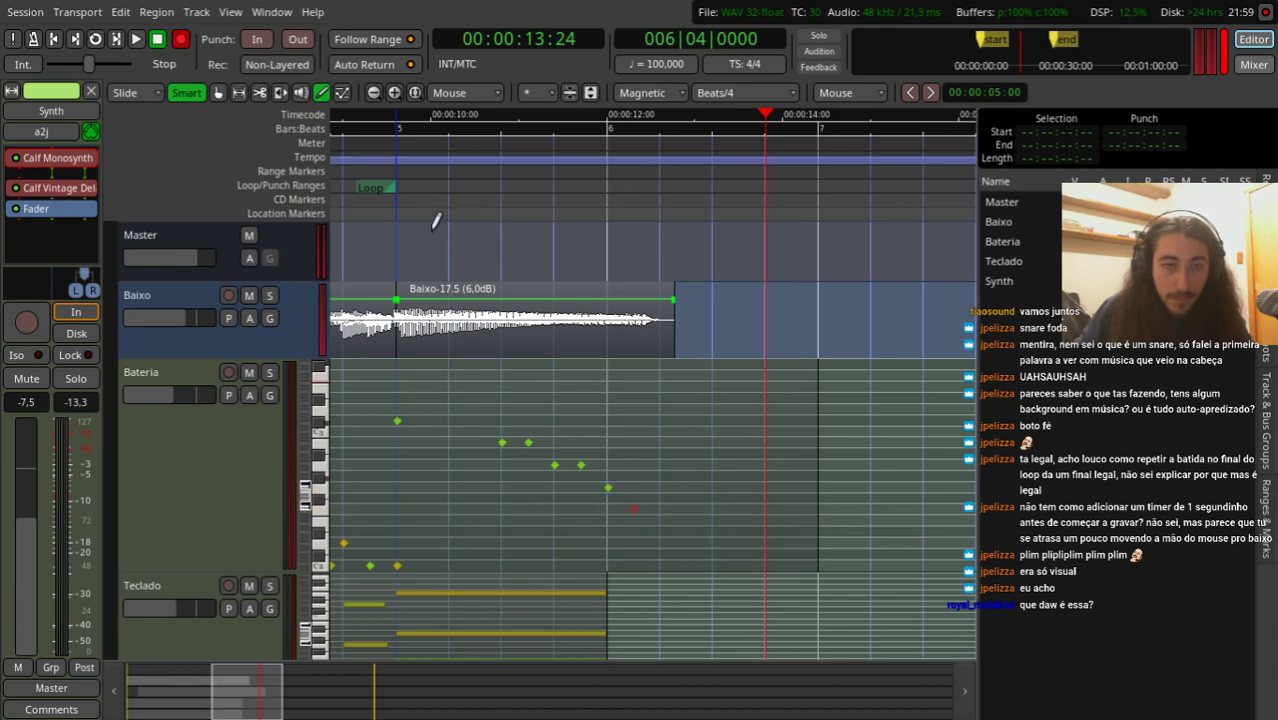
Step: Play the drawn tom fill in context, starting from beat 4 of bar 4 and running into bar 6
click(360, 204)
key(space)
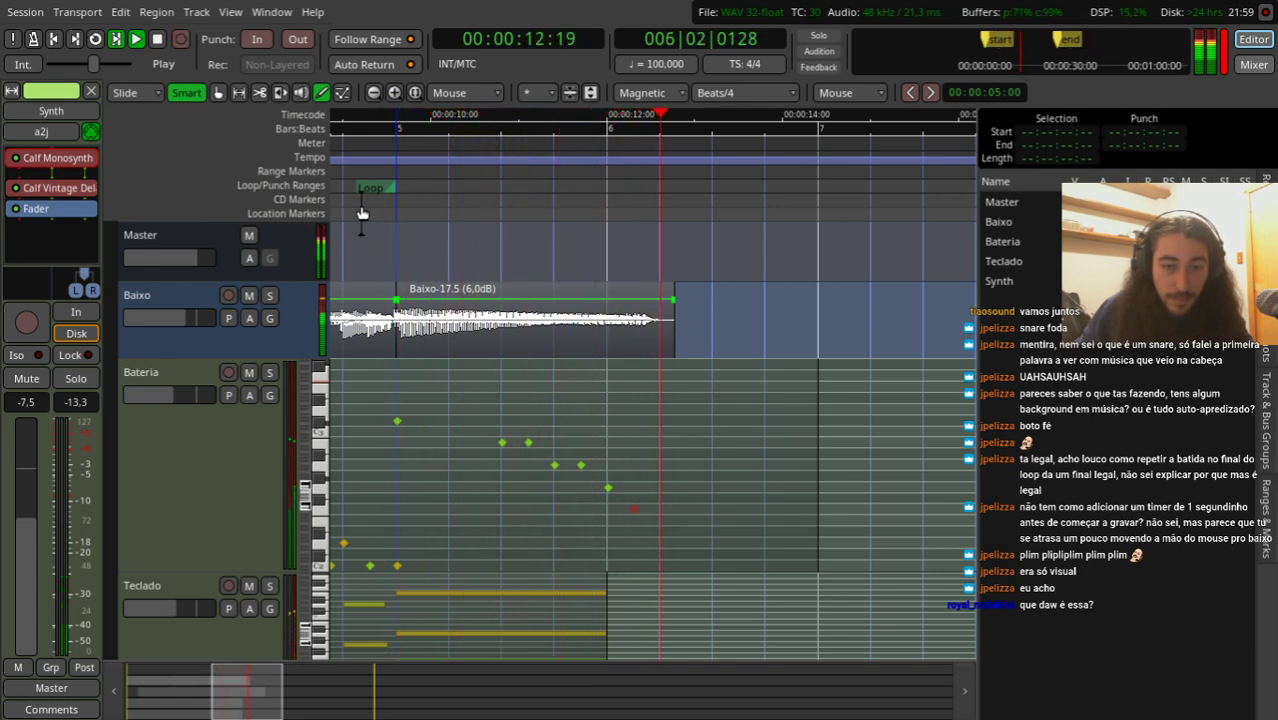
key(space)
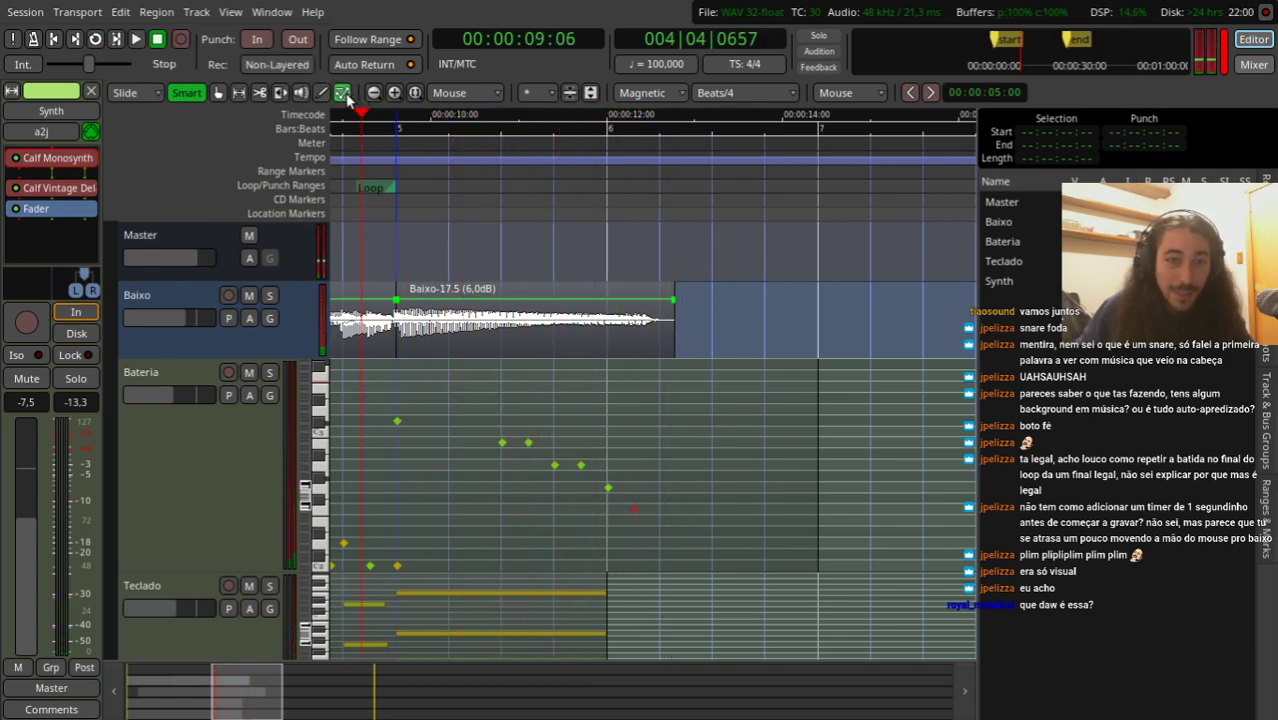
Step: Tighten the Bateria tom fill by moving its notes earlier, to quarter-beat spacing from beat 3 of bar 5
mouse_move(522, 444)
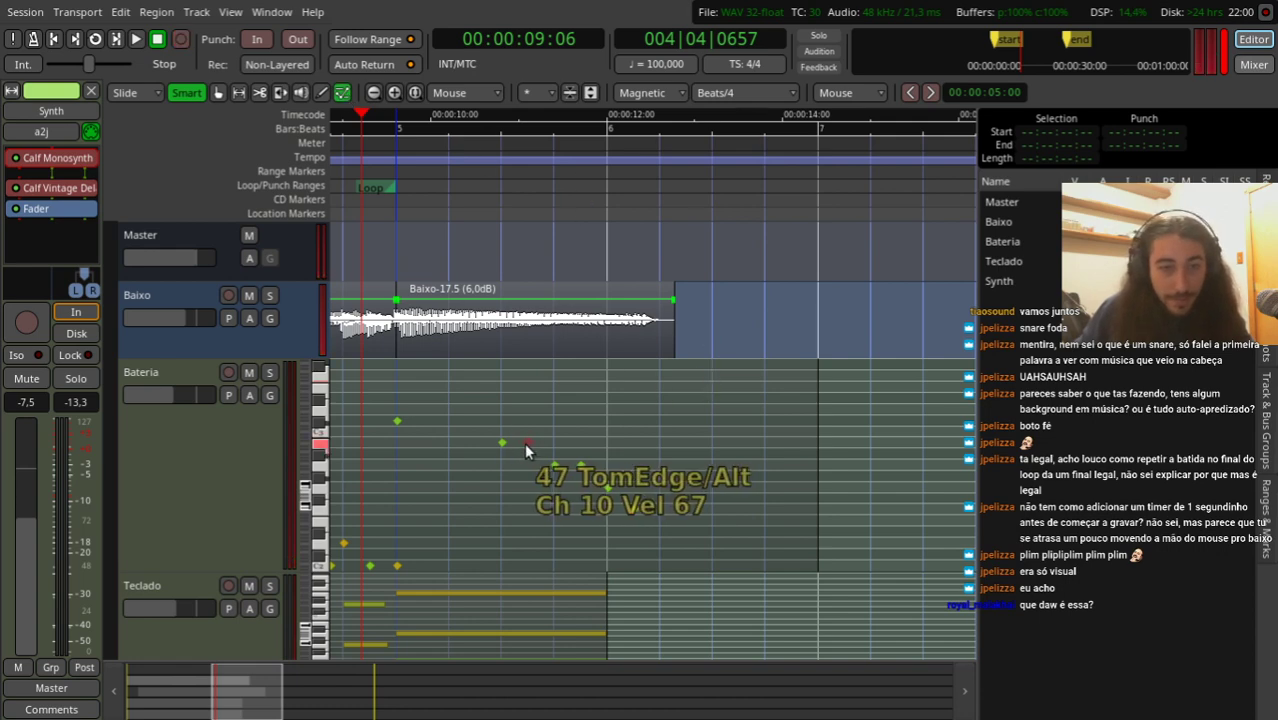
ctrl+scroll(518, 442, up, 2)
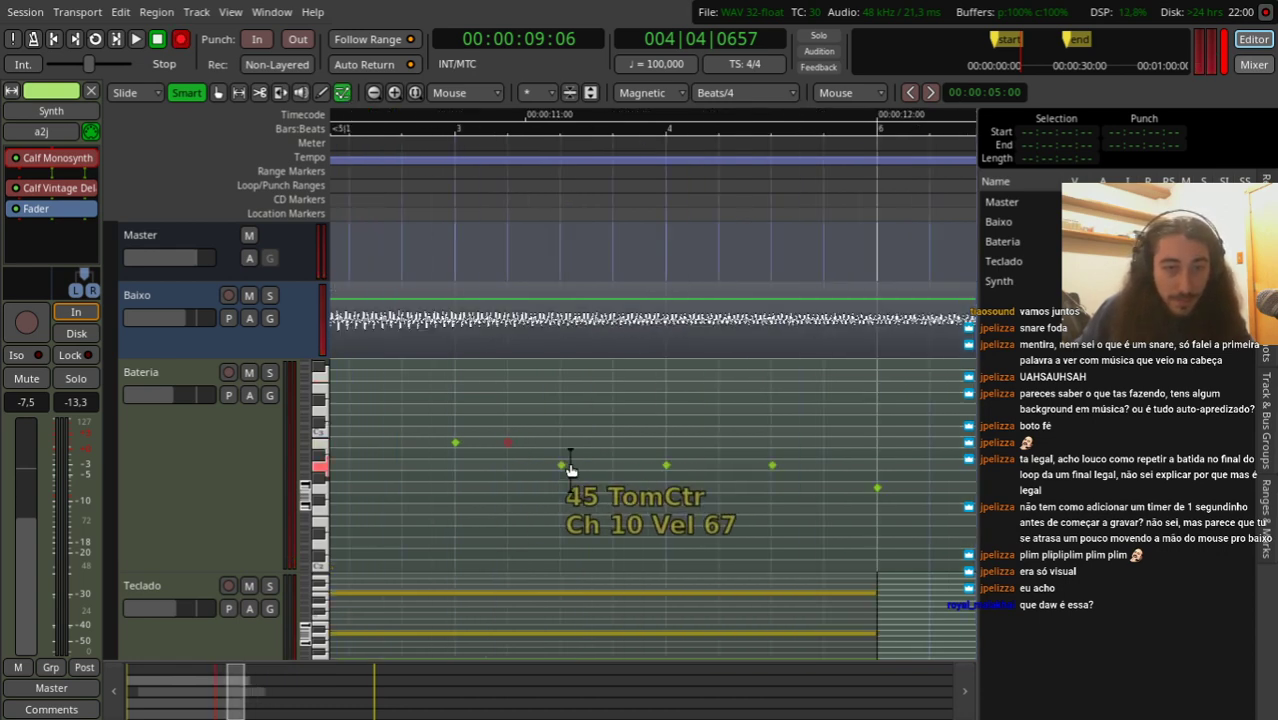
drag(666, 465, 561, 465)
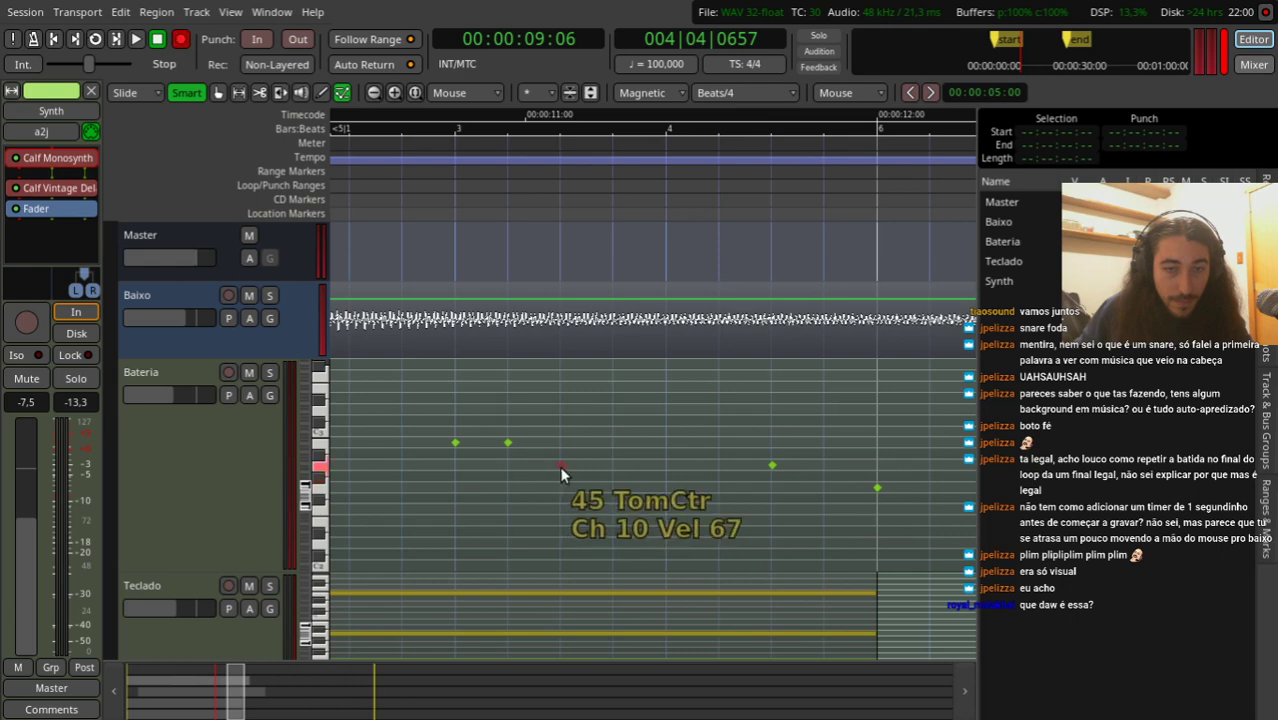
drag(770, 465, 611, 466)
drag(877, 488, 666, 488)
drag(932, 210, 959, 204)
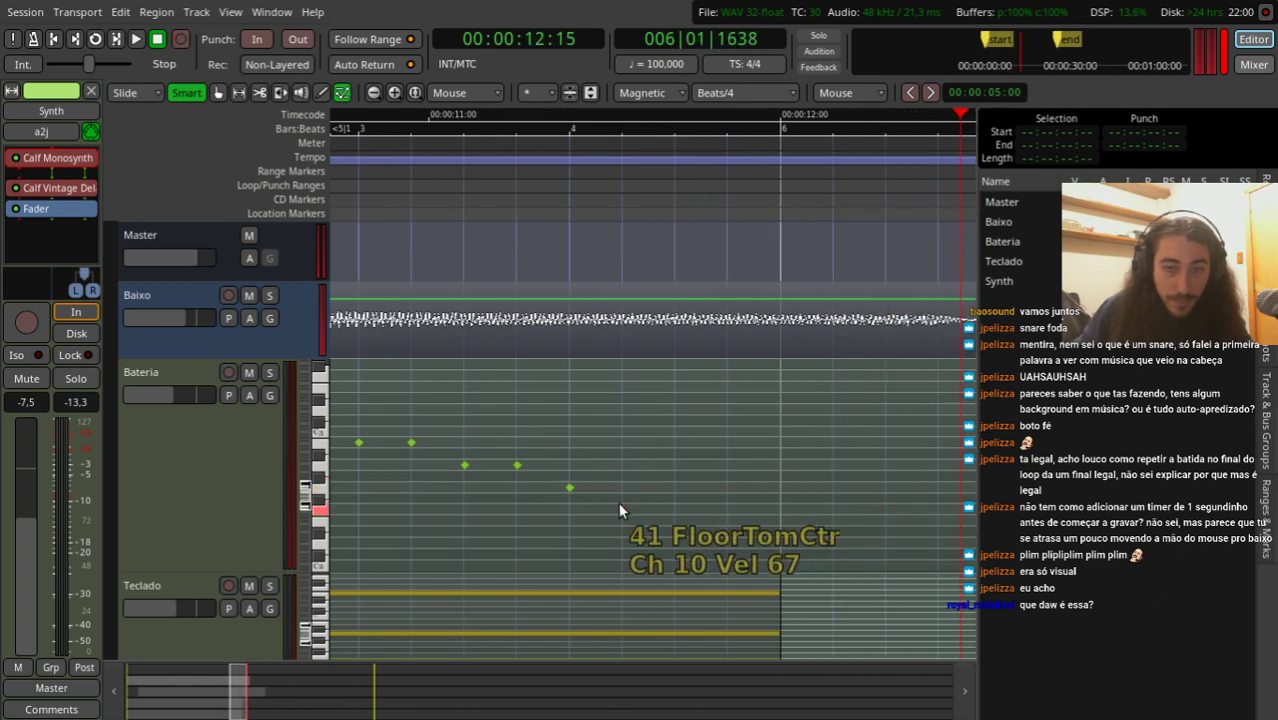
Step: Listen to the tightened tom fill in bar 5, replaying it from just after beat 2
key(minus)
key(space)
click(481, 200)
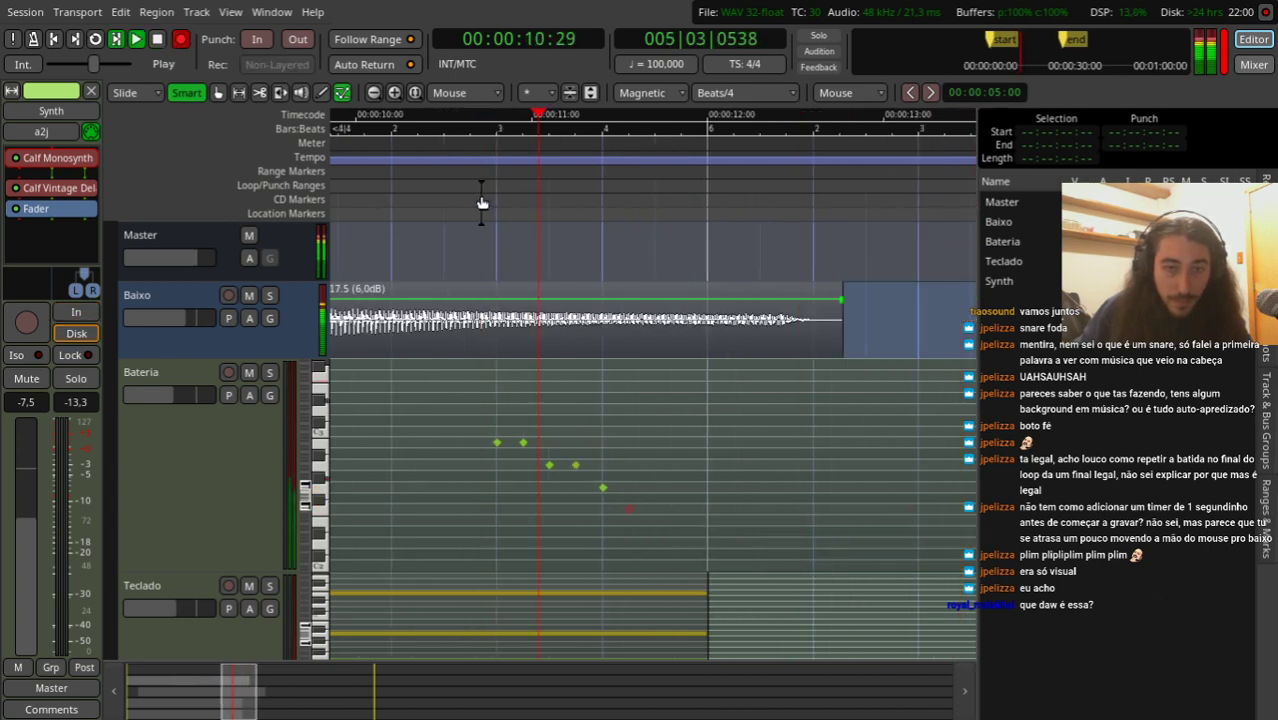
click(403, 198)
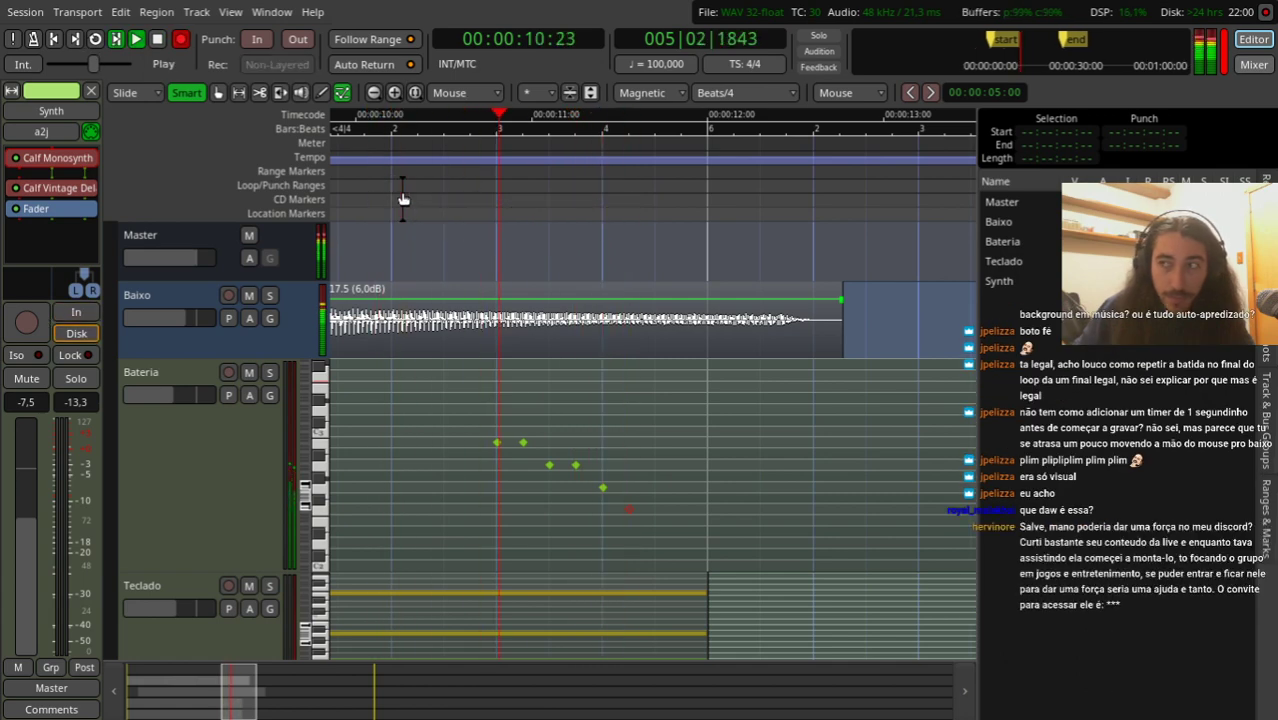
key(space)
key(equal)
key(Delete)
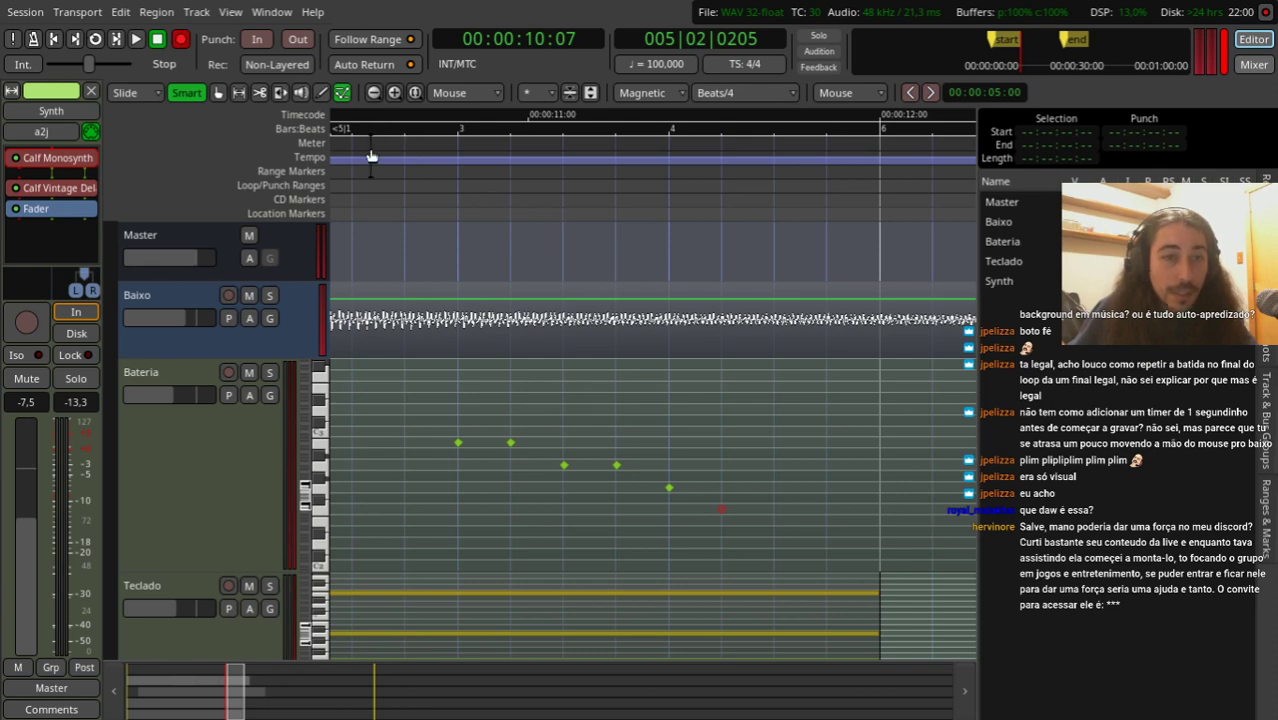
Step: Switch the grid to Beats/16 and tighten the Bateria tom fill to eighth-beat spacing from beat 3 of bar 5
ctrl+scroll(512, 448, up, 5)
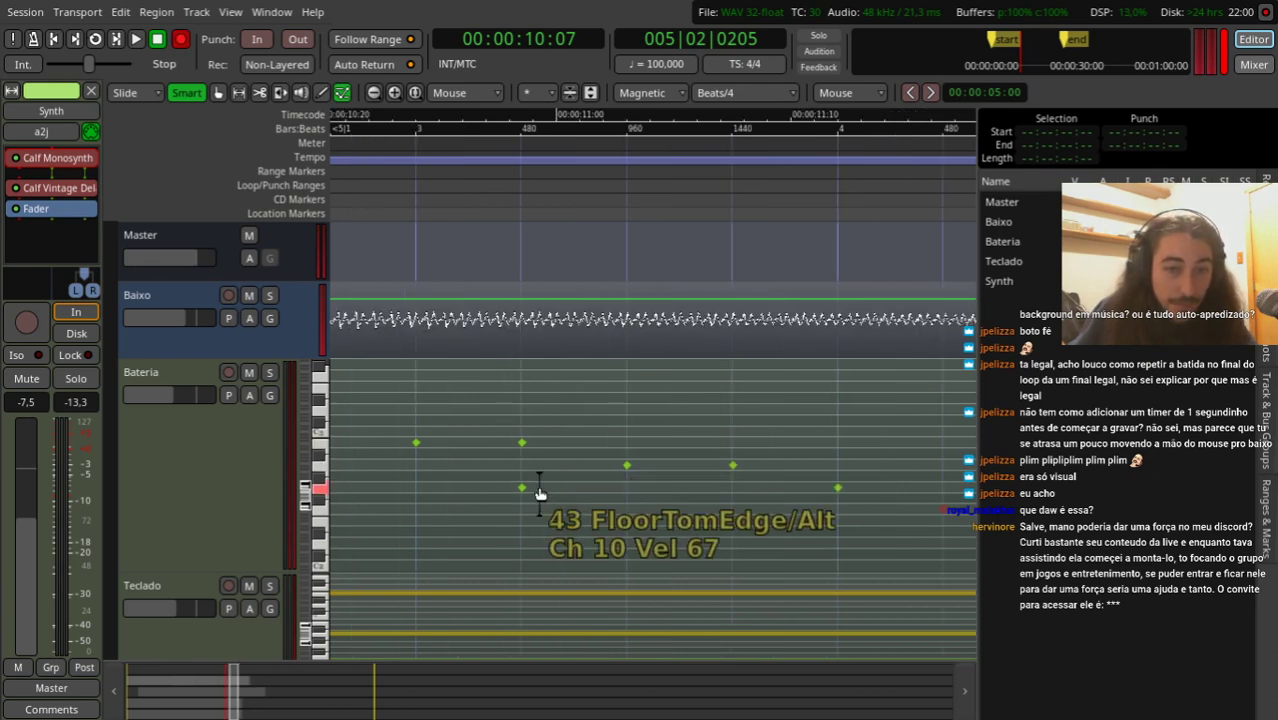
ctrl+scroll(468, 478, down, 4)
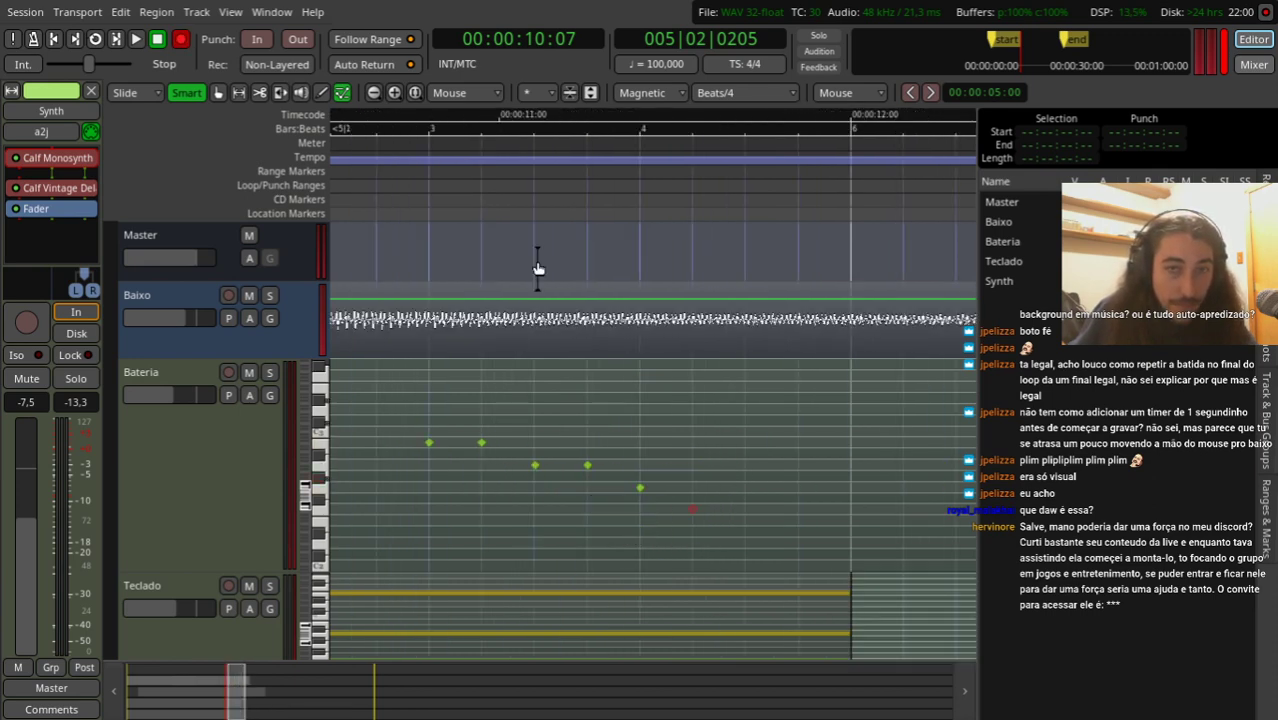
click(751, 90)
click(739, 400)
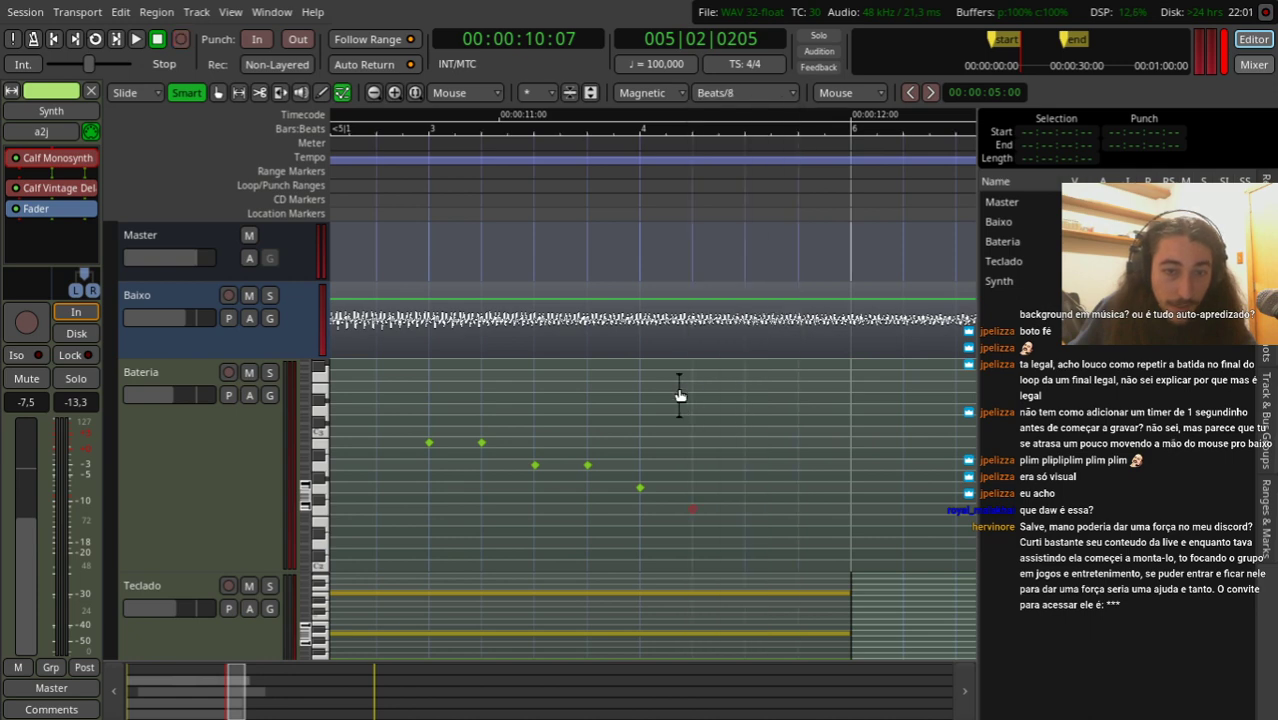
click(760, 92)
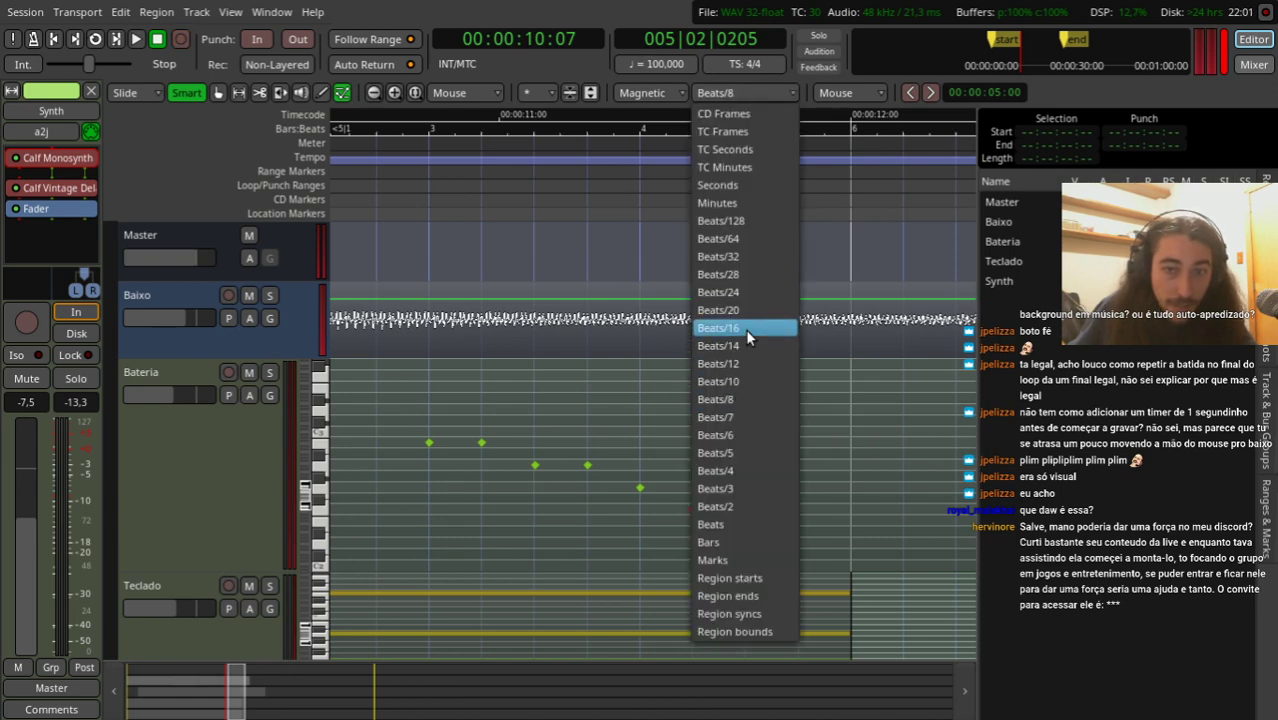
click(740, 329)
drag(482, 442, 455, 443)
drag(535, 465, 482, 465)
drag(587, 465, 508, 465)
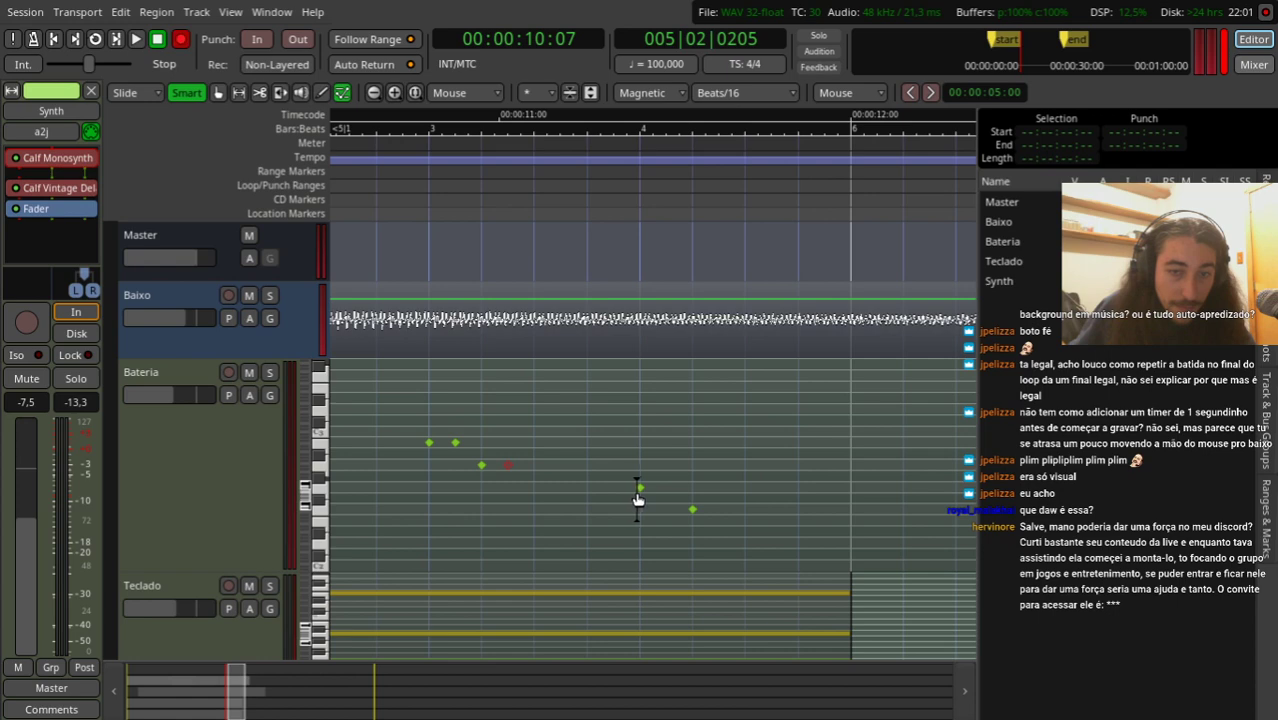
drag(639, 488, 536, 488)
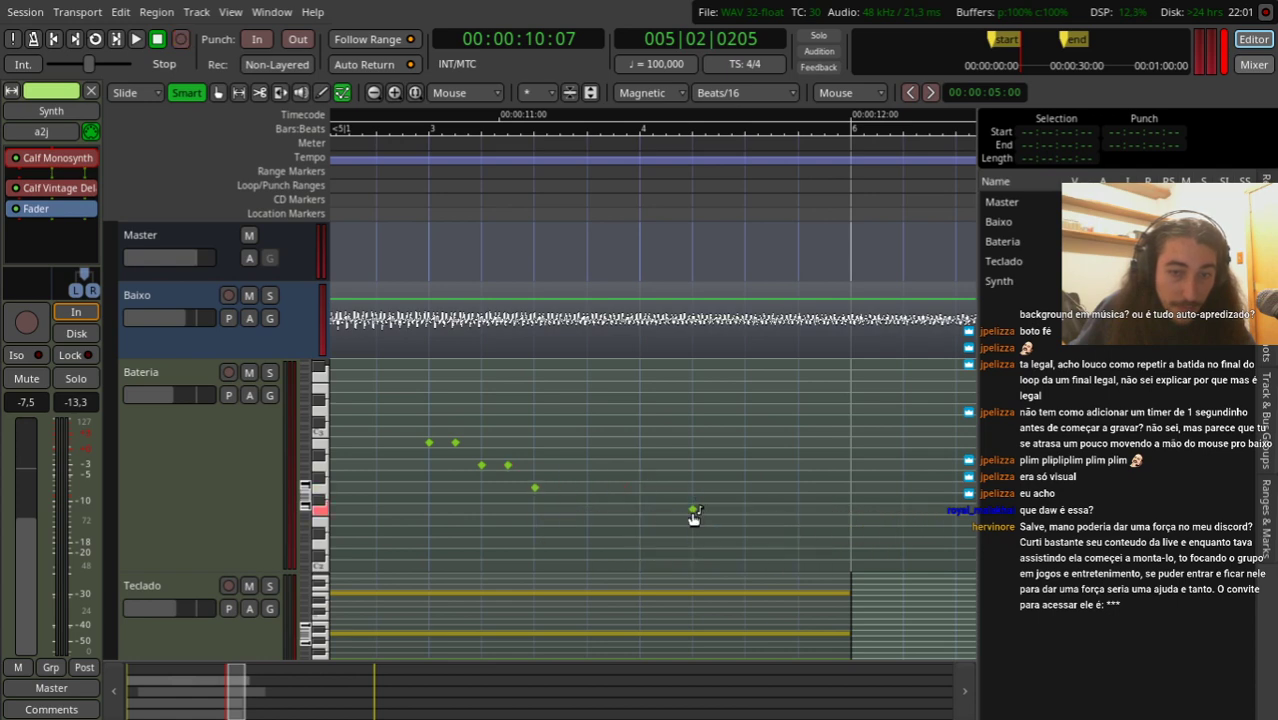
drag(692, 510, 556, 509)
Step: Listen to the eighth-beat tom fill in bar 5, replaying it from just before beat 3
key(l)
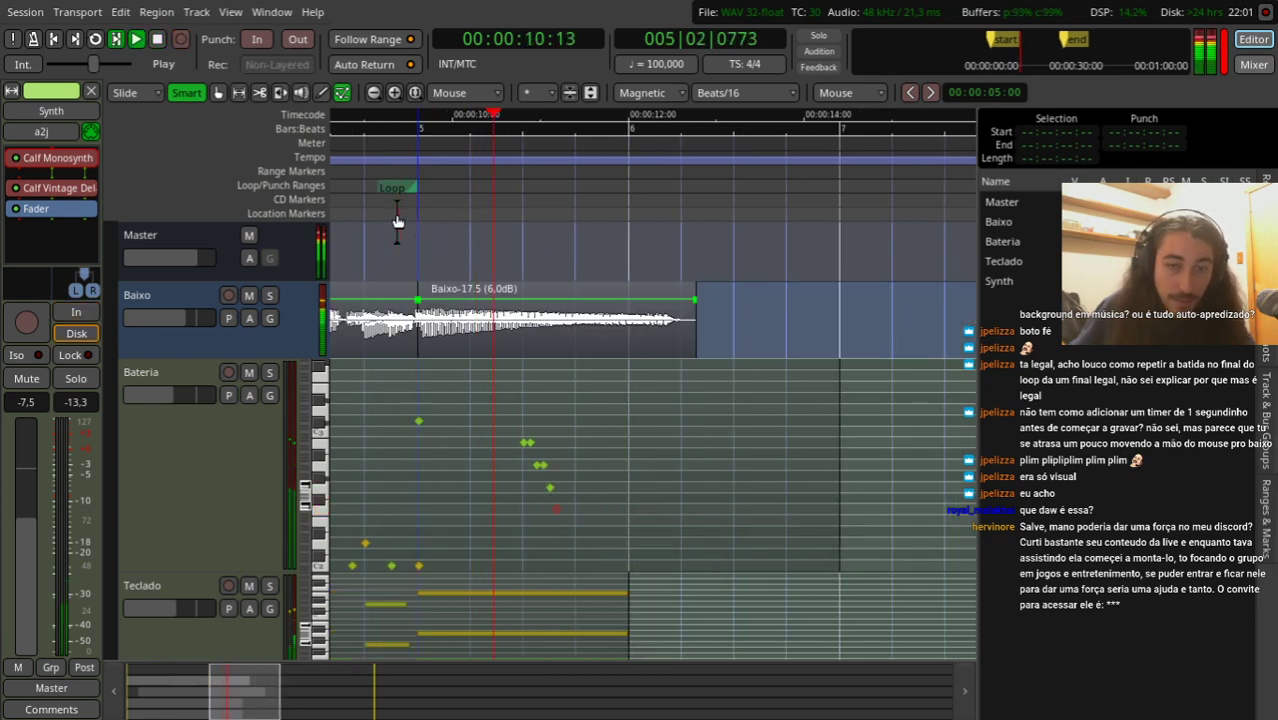
key(space)
scroll(502, 386, up, 2)
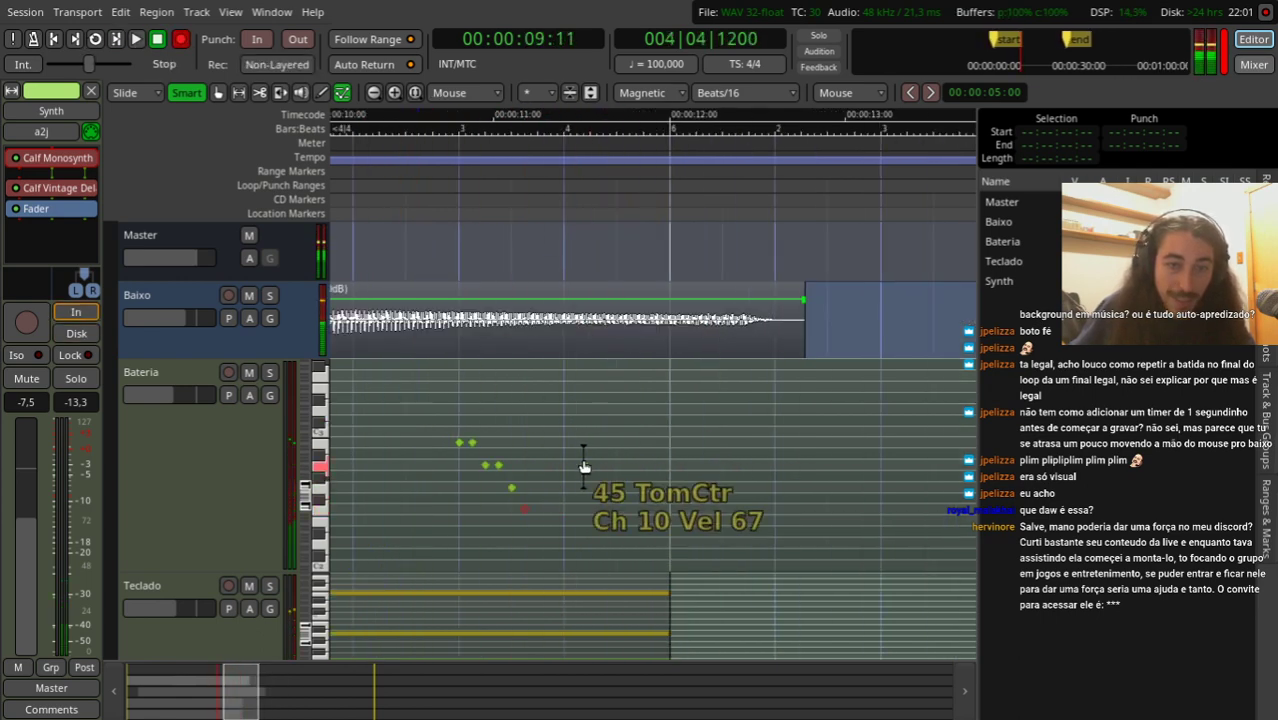
drag(453, 179, 437, 206)
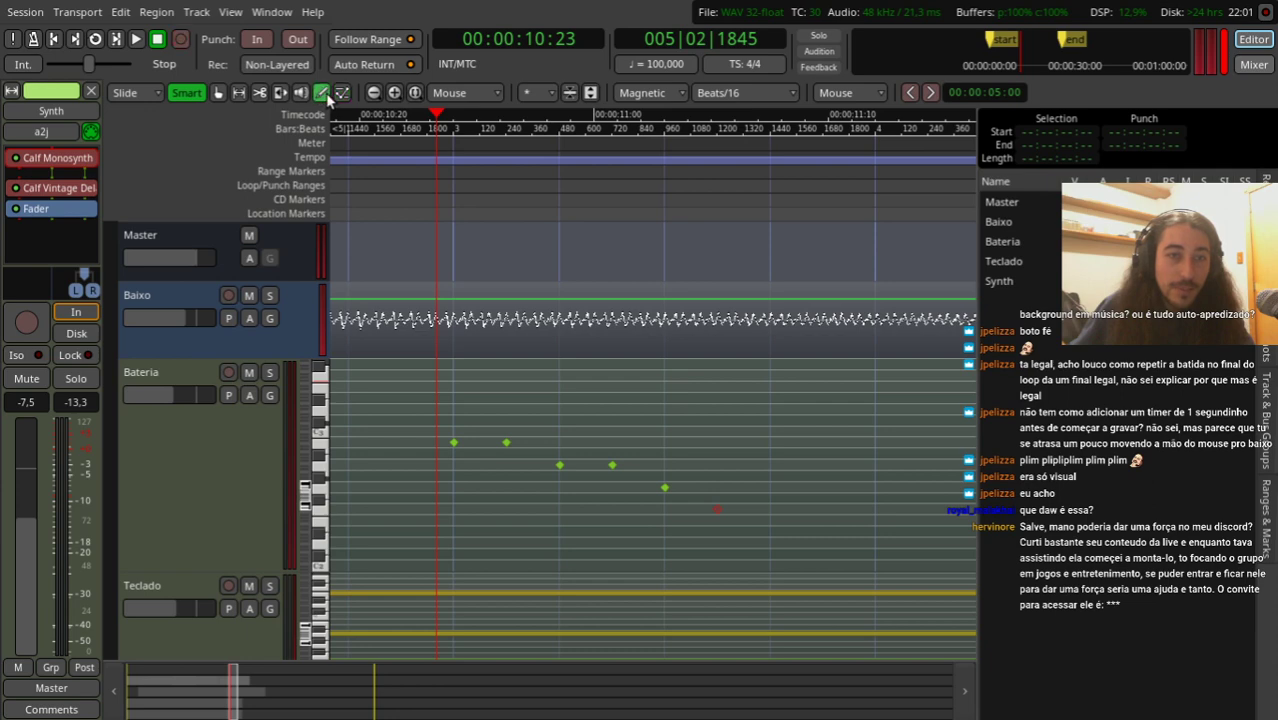
Step: Delete the six Bateria tom notes of the bar 5 fill and set the grid to Beats/6
drag(430, 397, 728, 514)
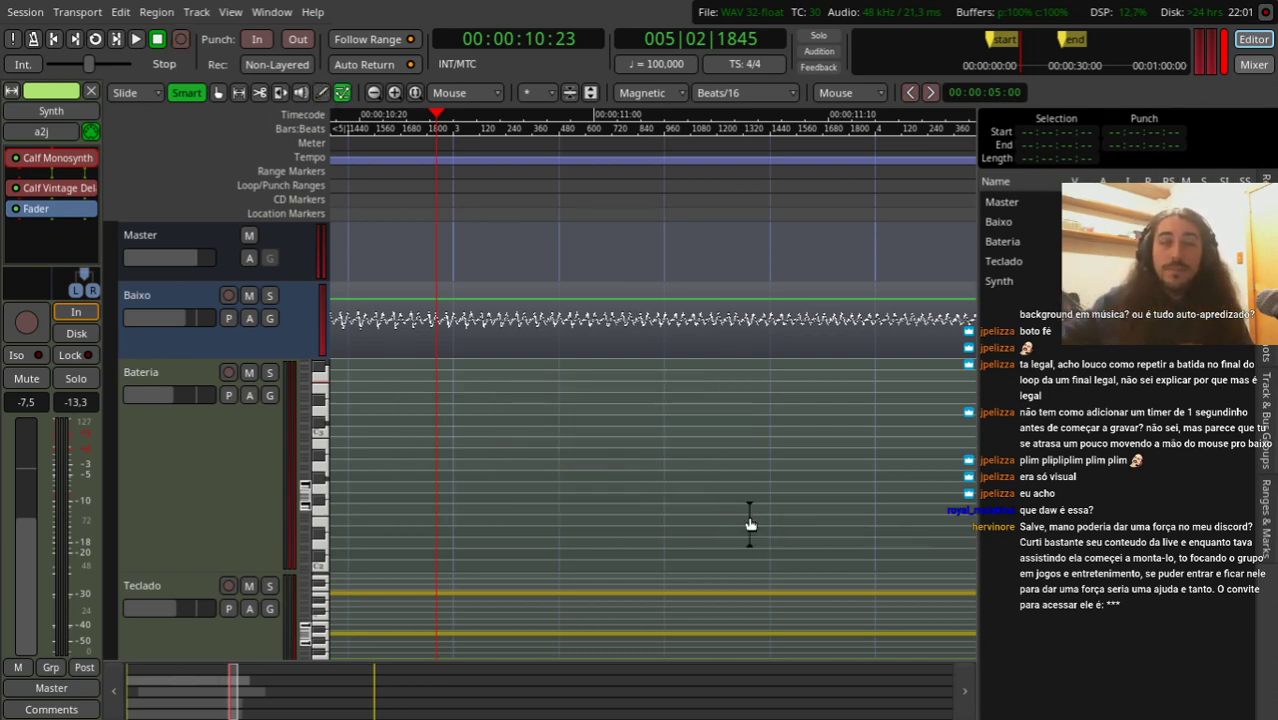
click(731, 92)
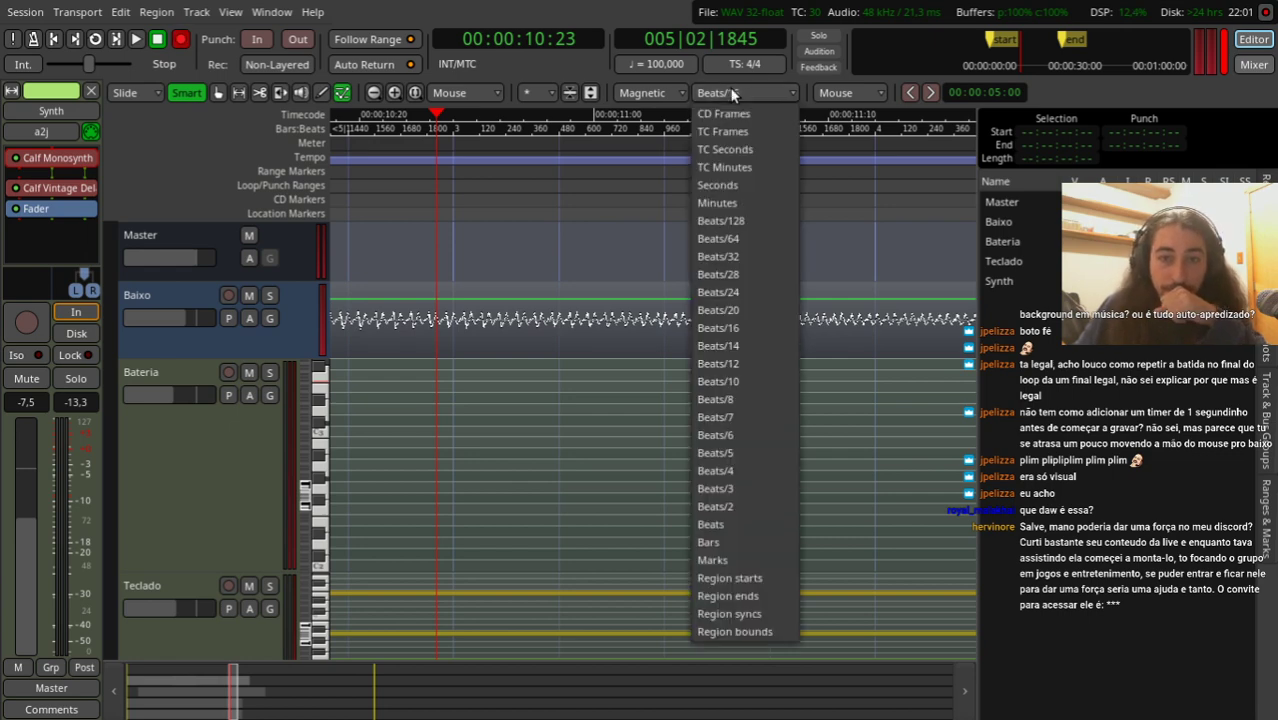
click(756, 436)
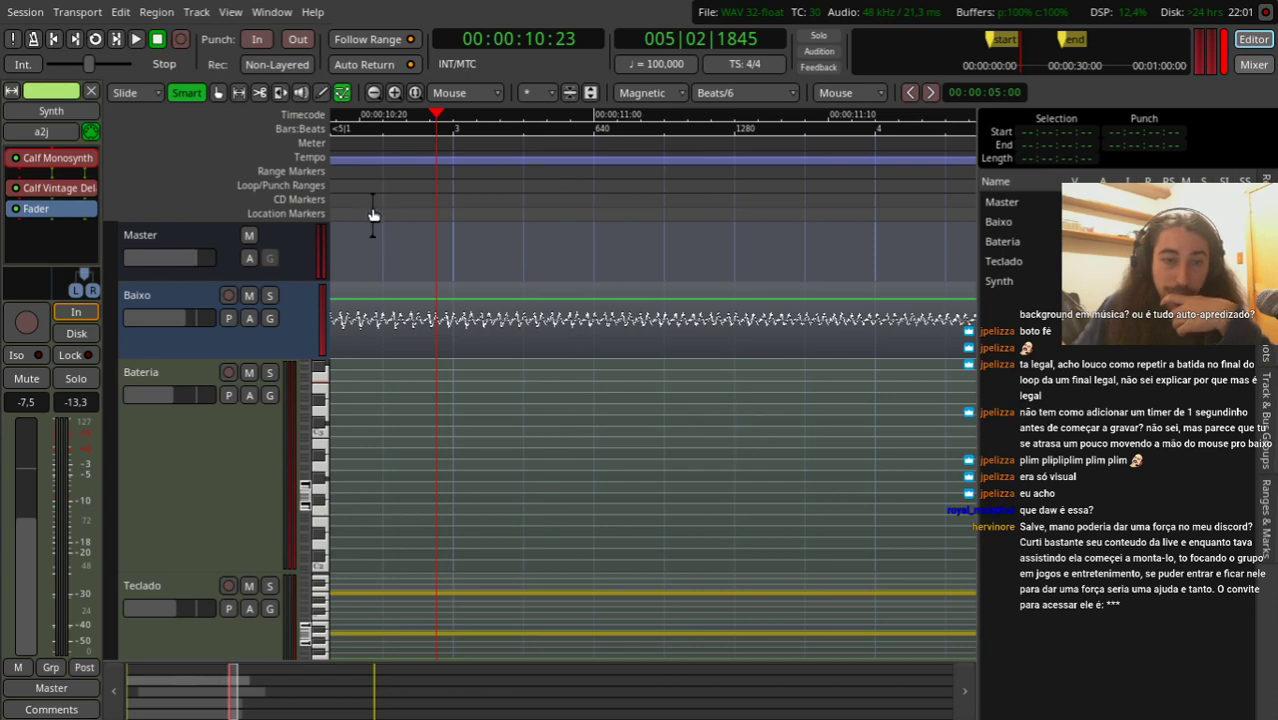
Step: Draw two 47 TomEdge/Alt notes on Bateria at beat 3 of bar 5 and a sixth of a beat after it, and play them
drag(438, 176, 455, 177)
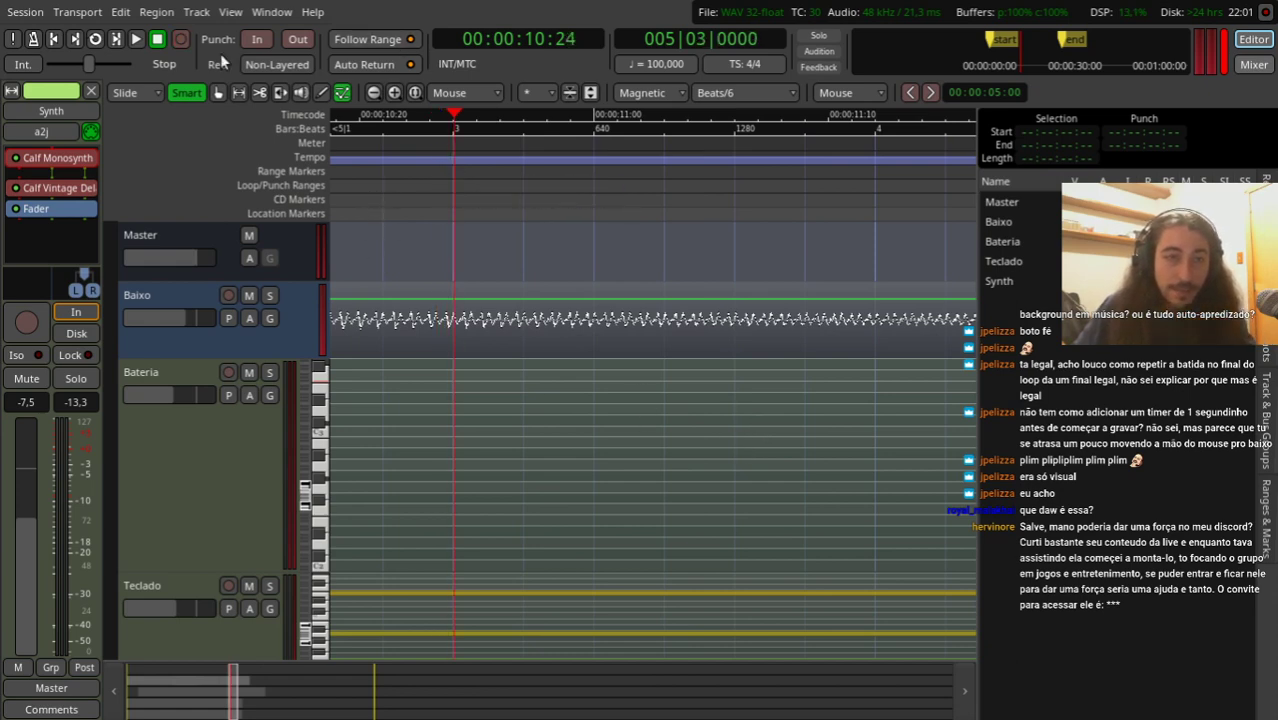
click(321, 92)
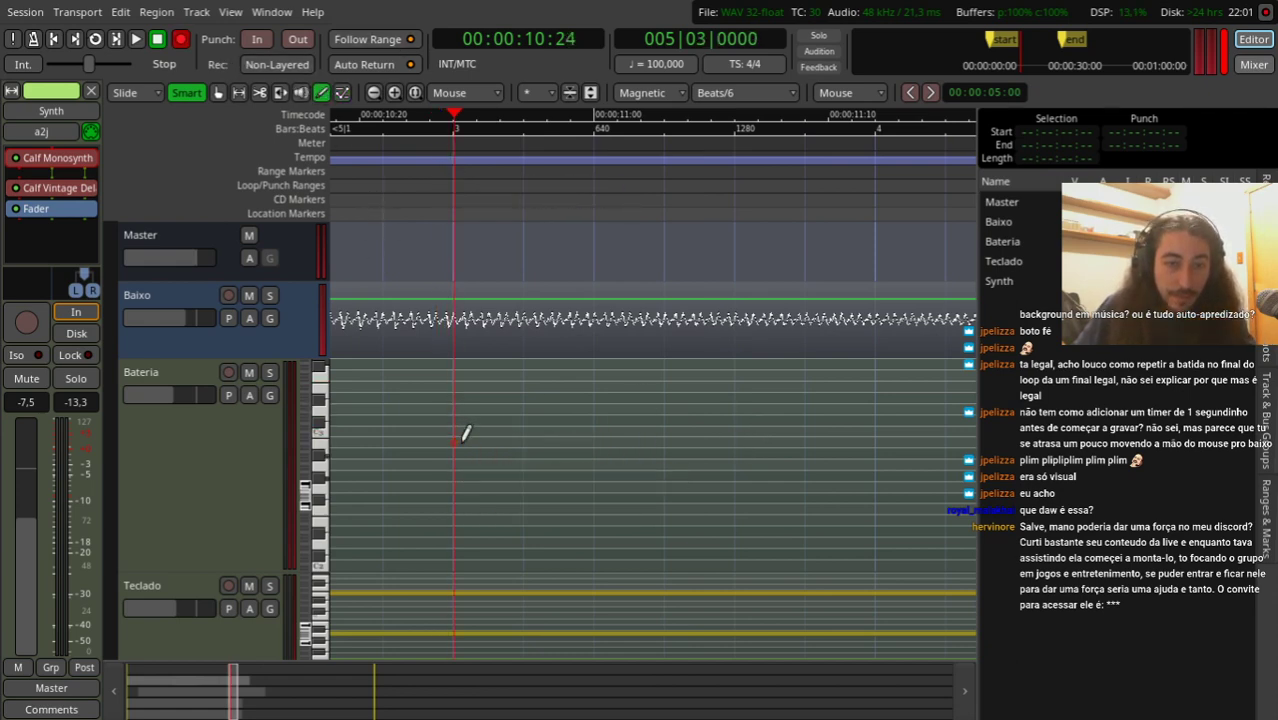
click(522, 436)
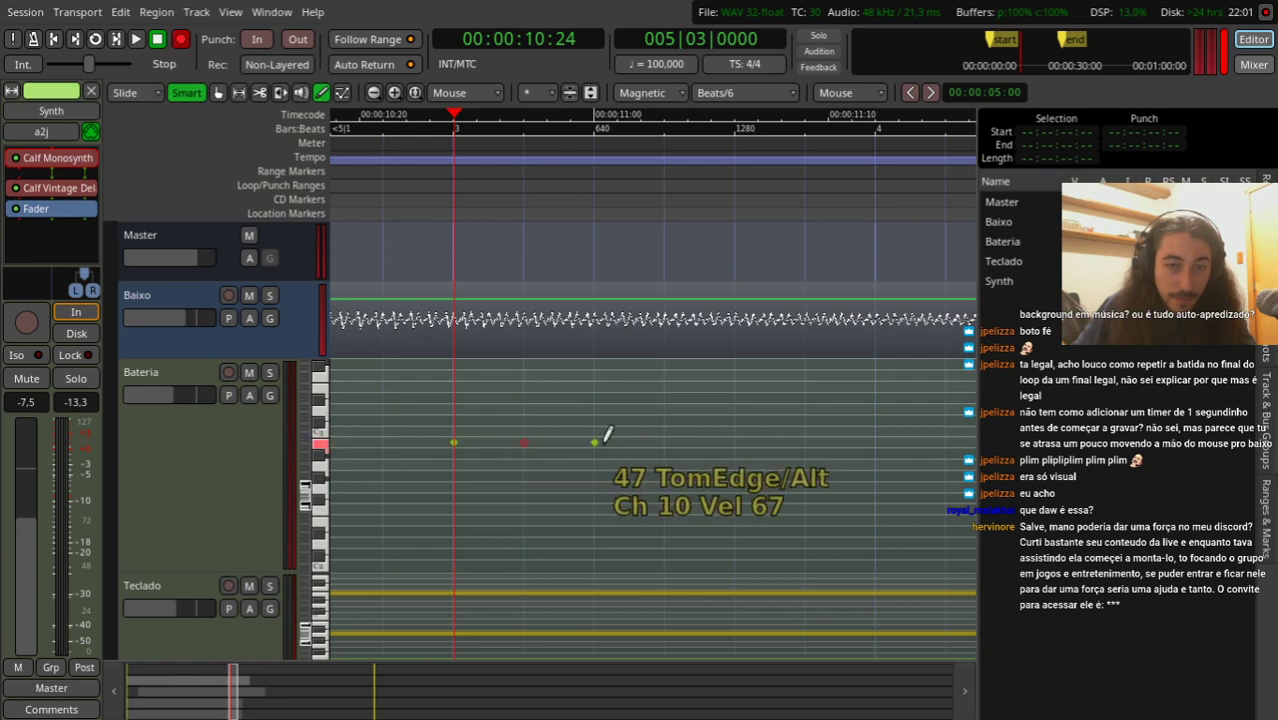
key(space)
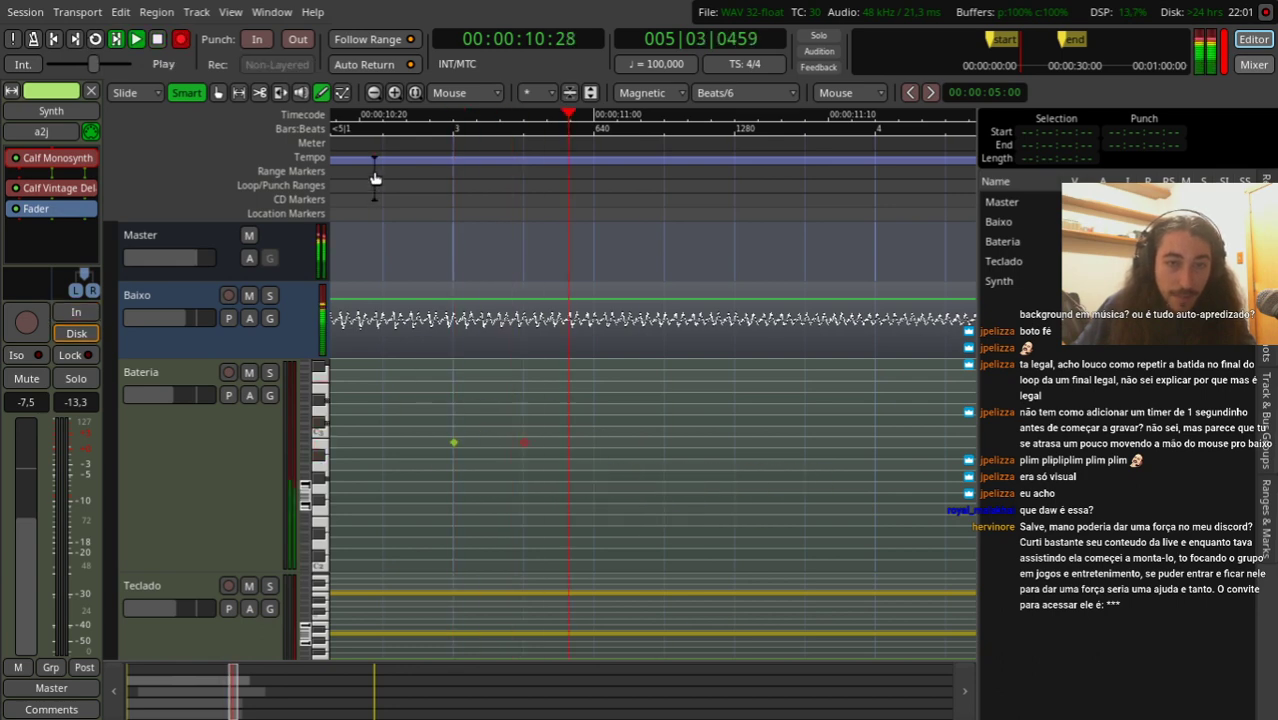
click(374, 172)
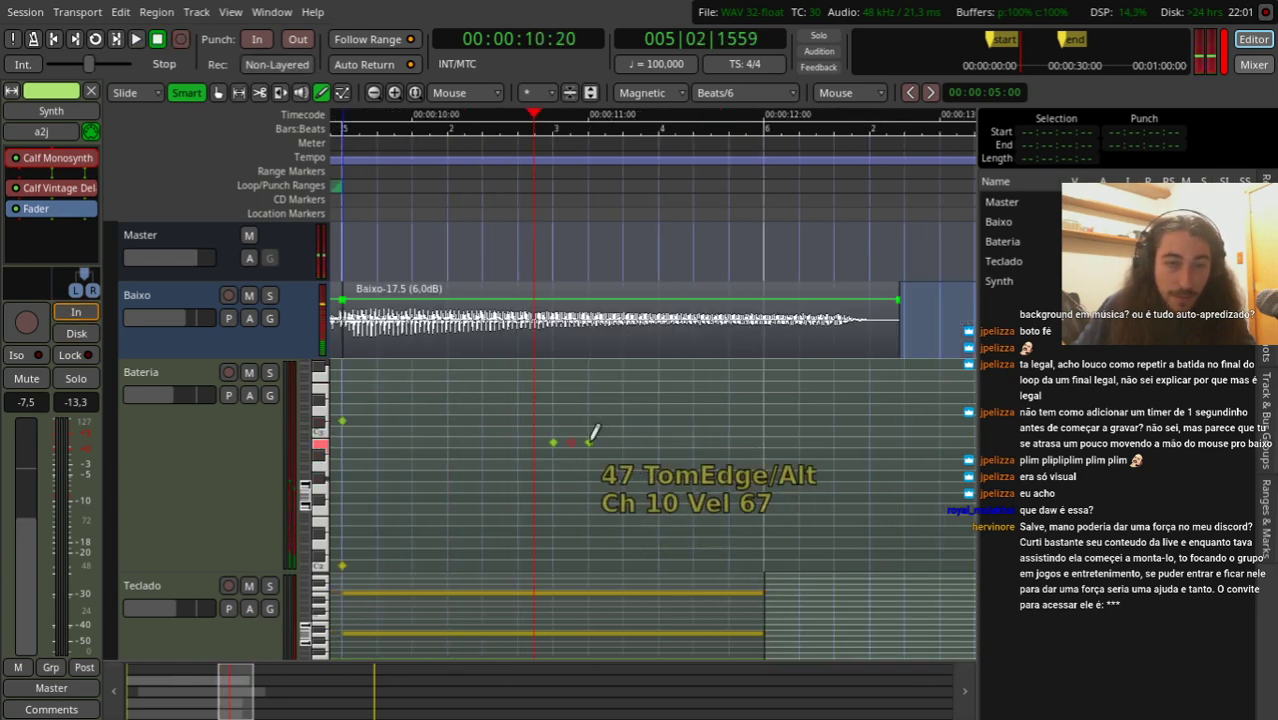
Step: Continue the Bateria fill at sixth-beat spacing with two 45 TomCtr notes, a 43 FloorTomEdge note and a 41 FloorTomCtr note
key(minus)
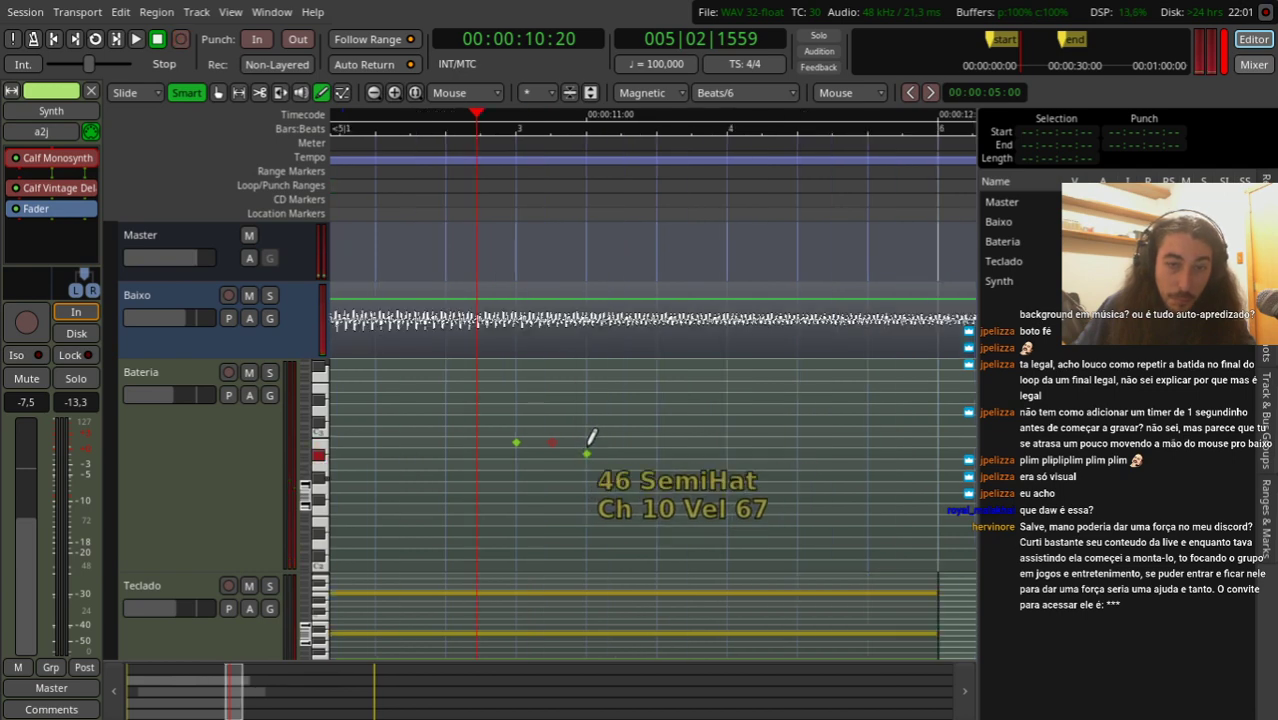
click(587, 463)
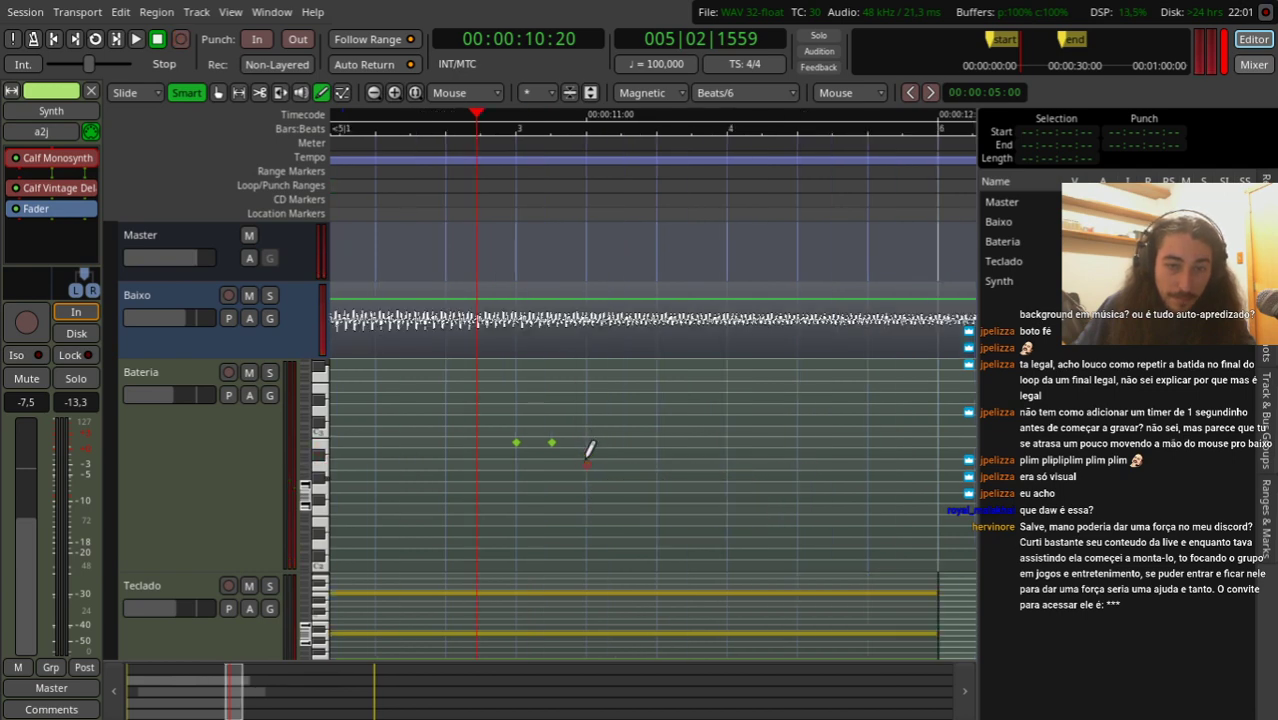
key(equal)
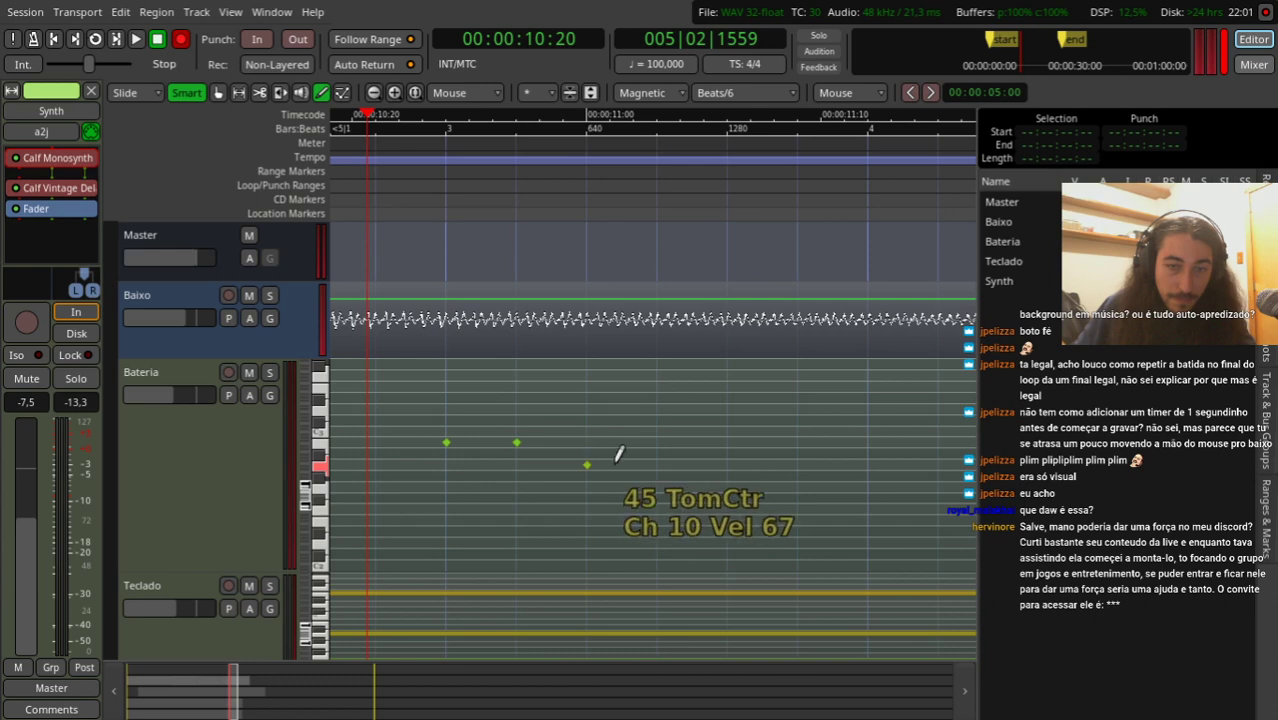
click(657, 464)
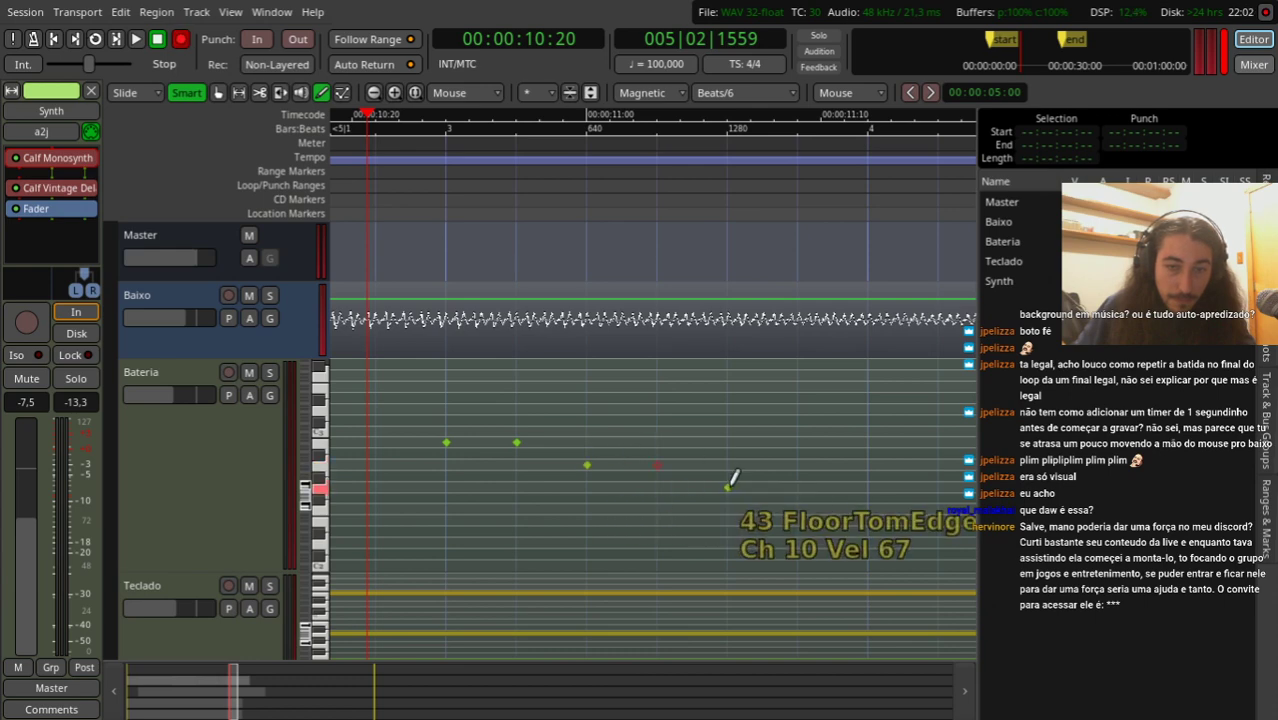
Step: Play the sixth-beat tom fill from just before beat 3 of bar 5, and replay it in context from halfway through beat 4 of bar 4
key(space)
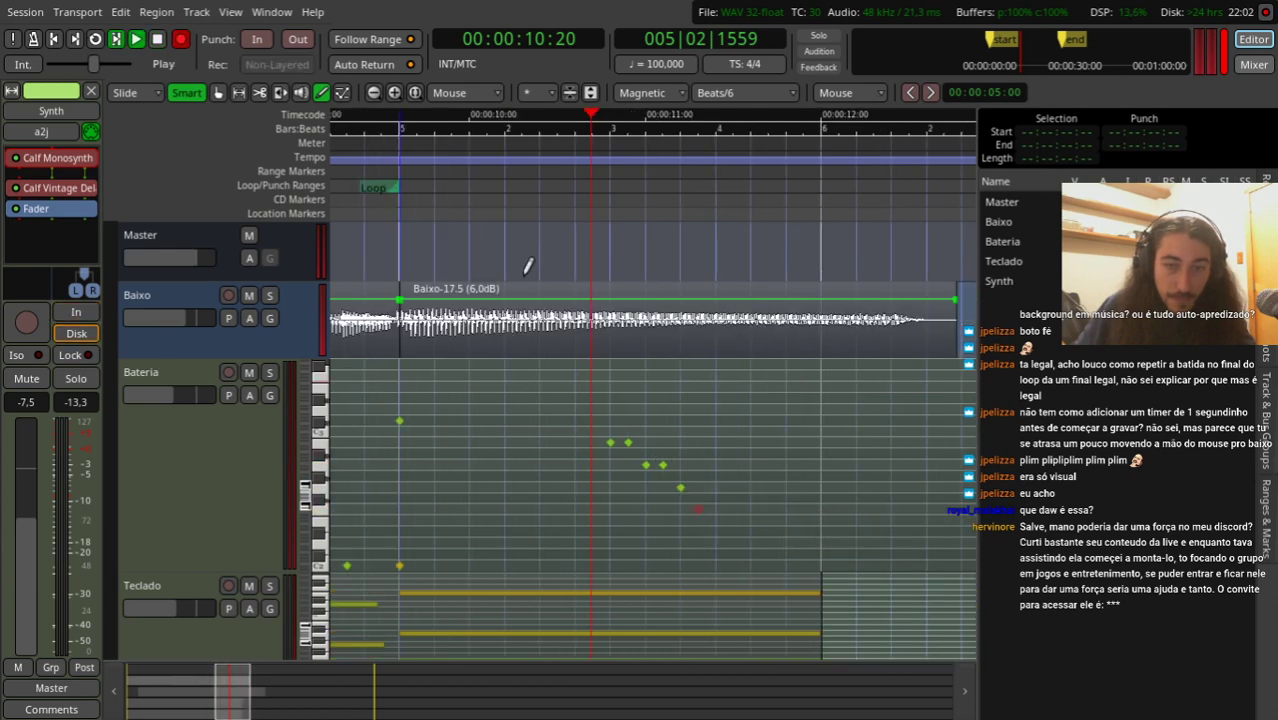
key(space)
key(space)
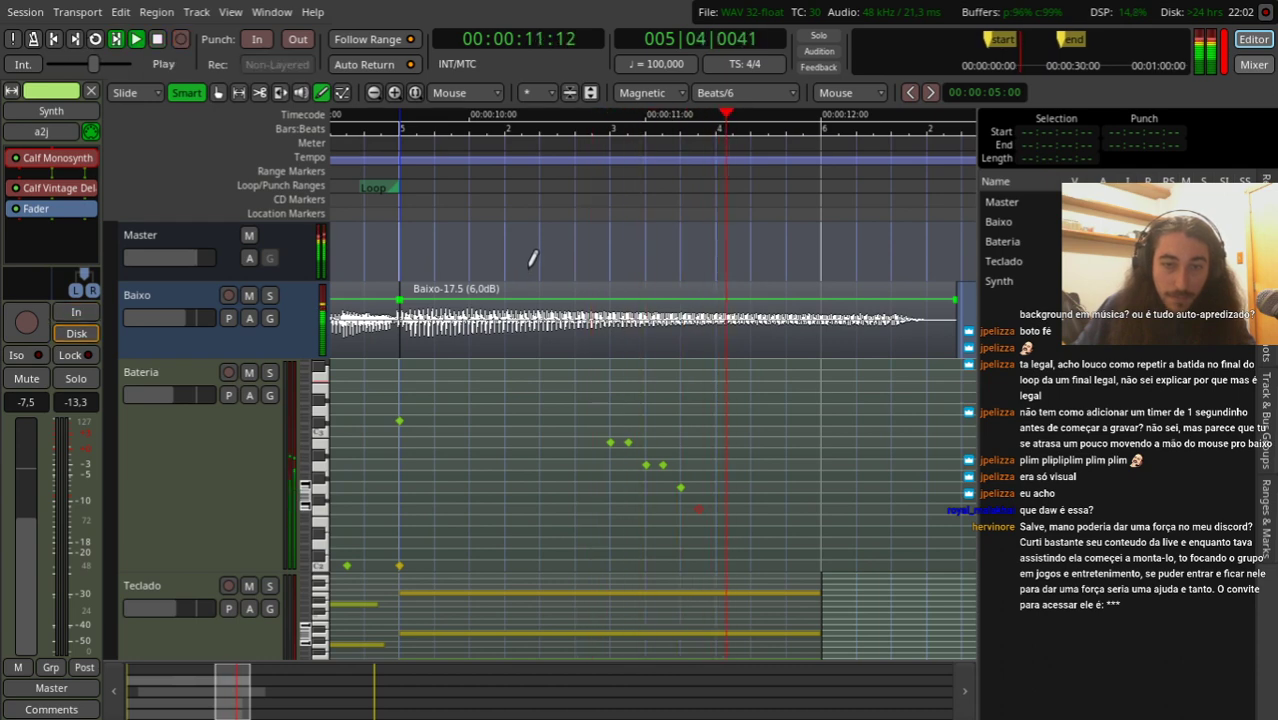
key(space)
key(space)
click(348, 174)
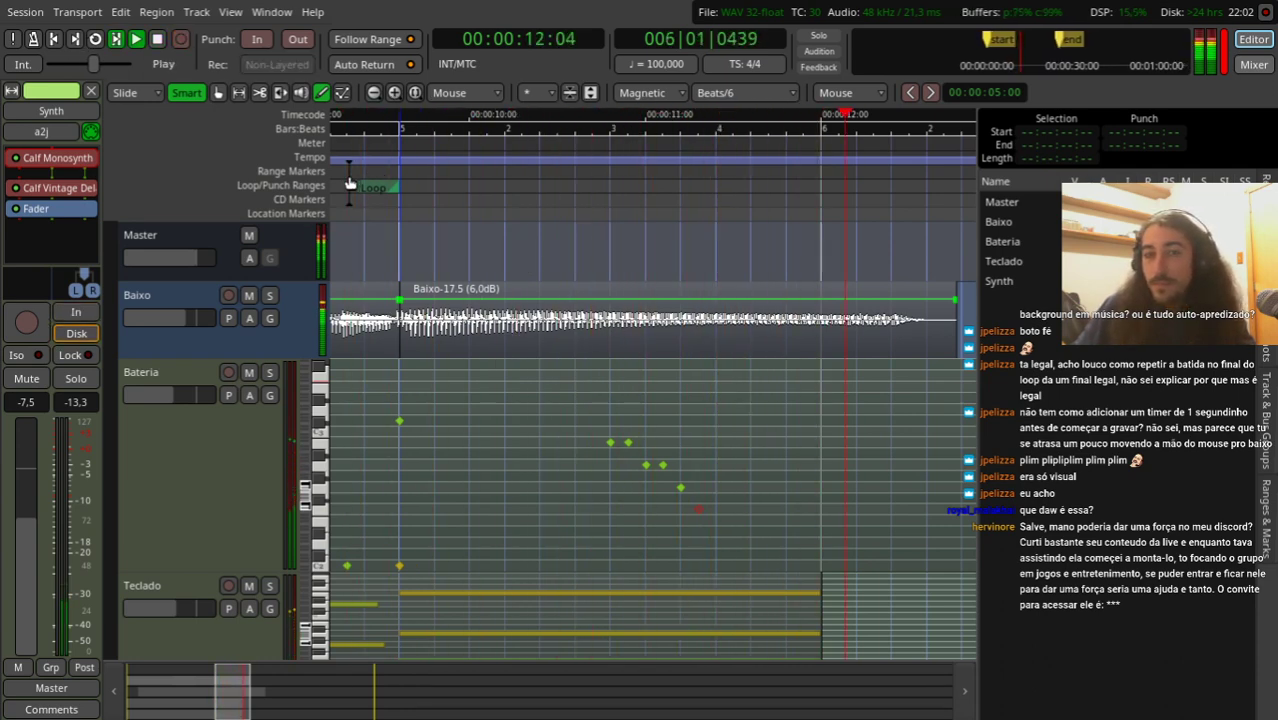
key(space)
key(space)
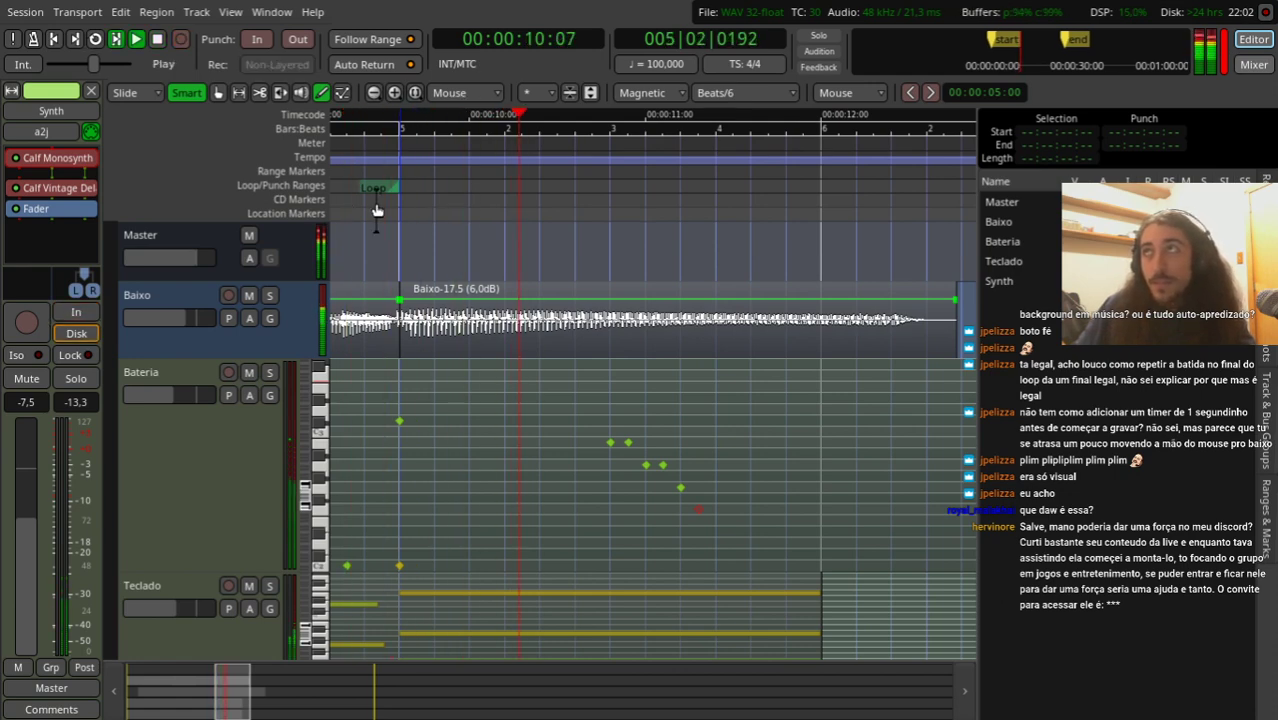
key(space)
Step: Move the whole six-note Bateria tom fill a third of a beat later in bar 5 and audition it
key(shift+r)
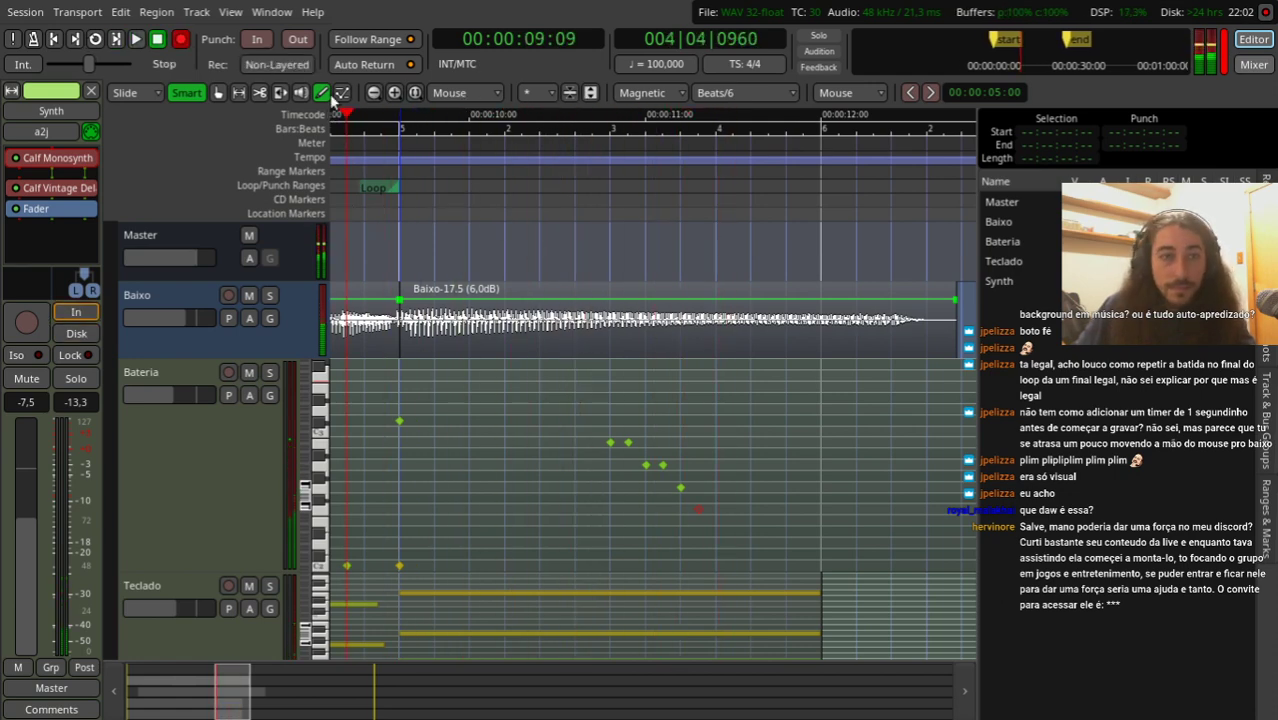
drag(600, 436, 764, 540)
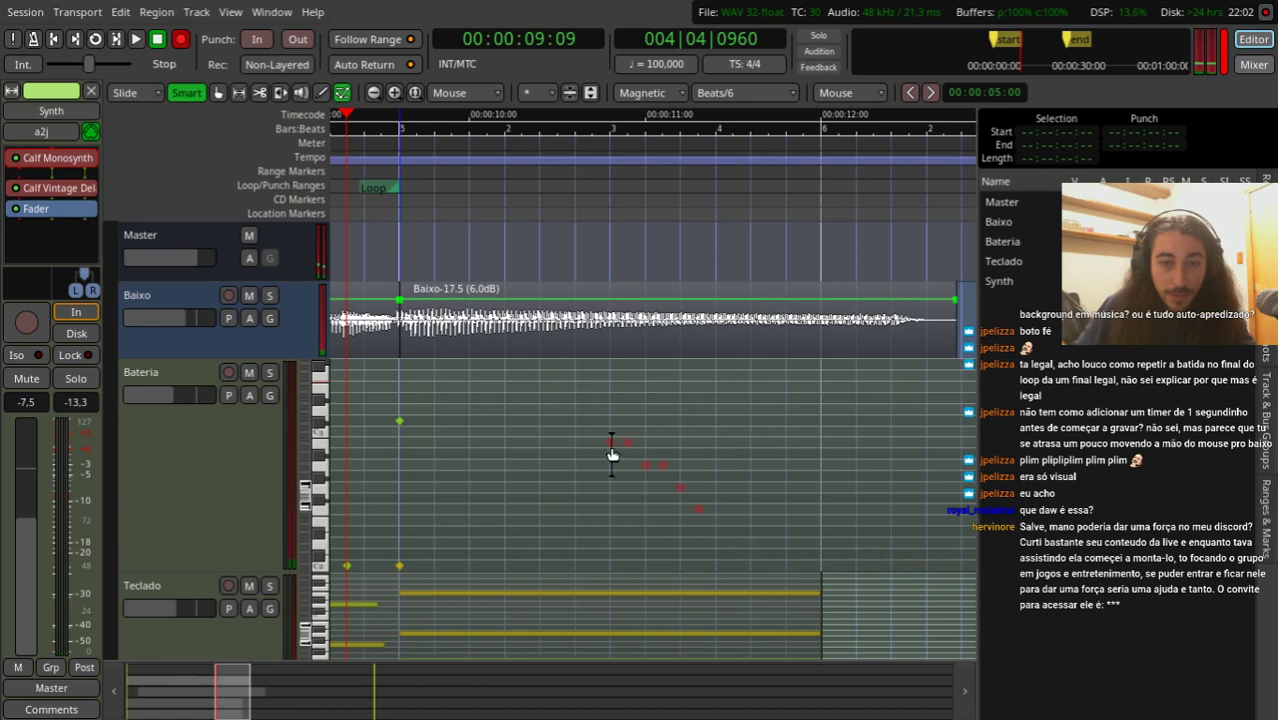
drag(609, 450, 646, 444)
key(space)
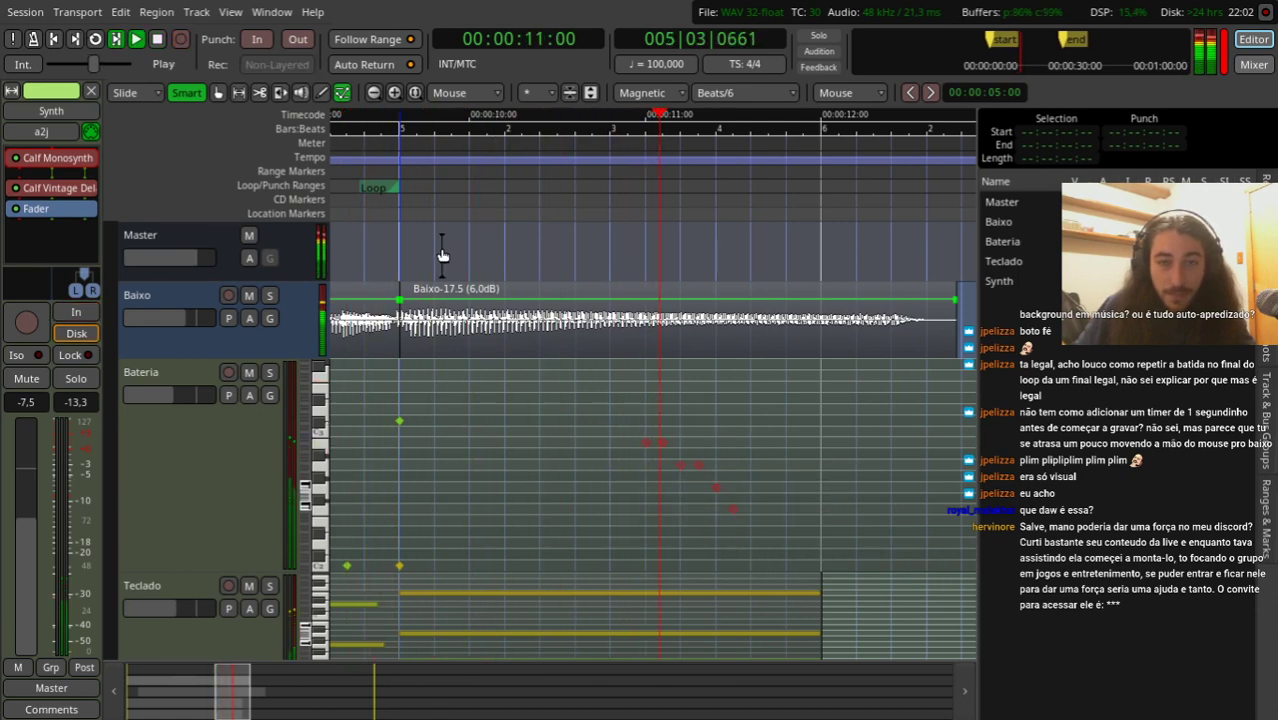
key(space)
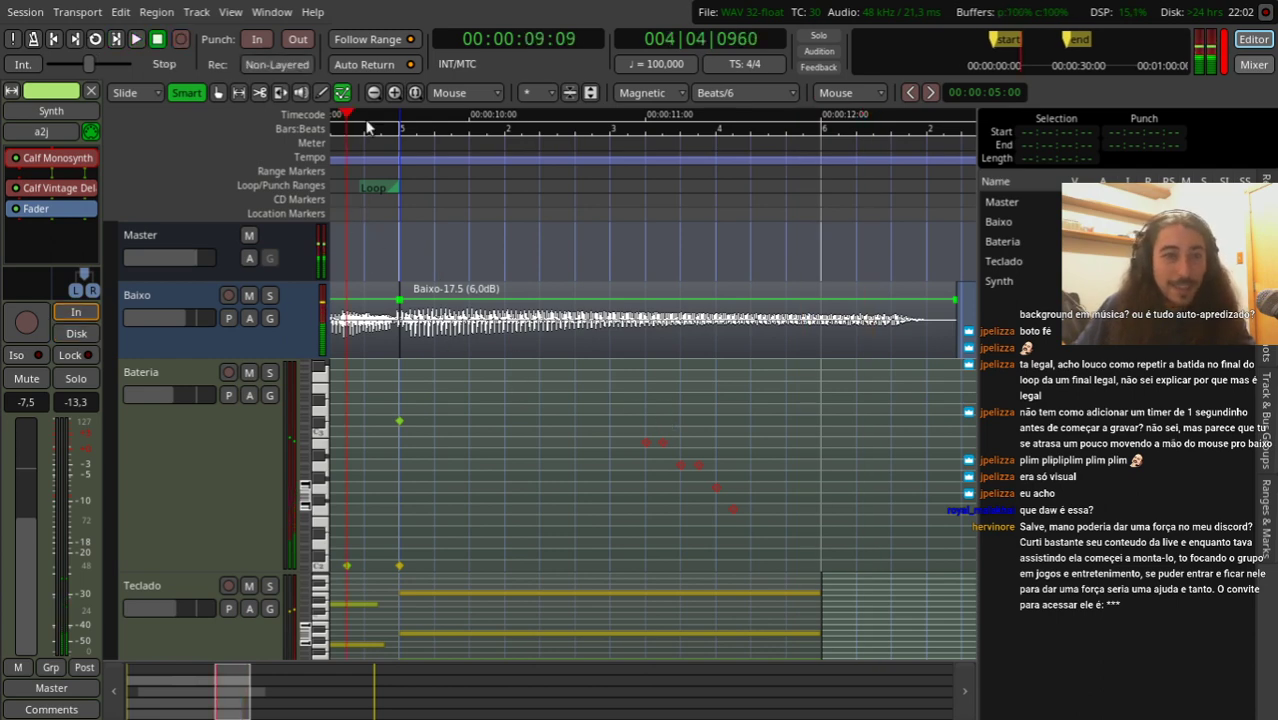
Step: Draw a 36 KickDrum note on Bateria in time with each of the six tom notes of the fill
scroll(656, 528, up, 1)
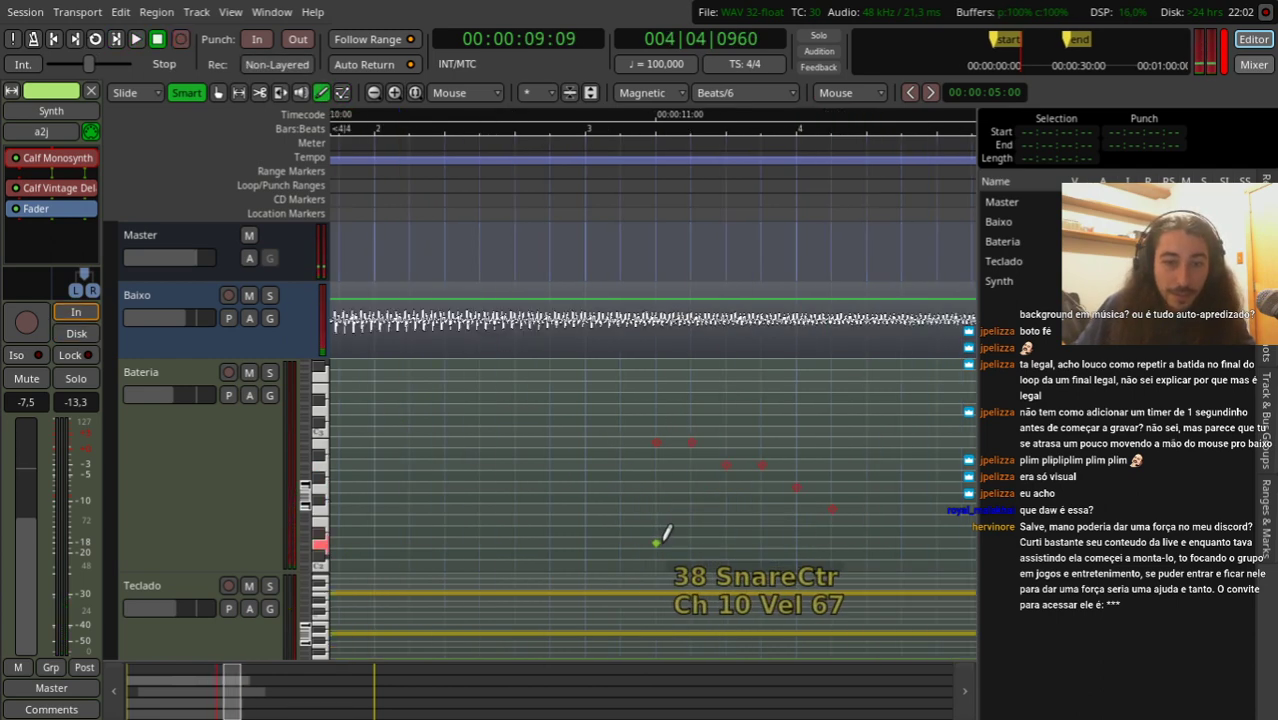
click(691, 560)
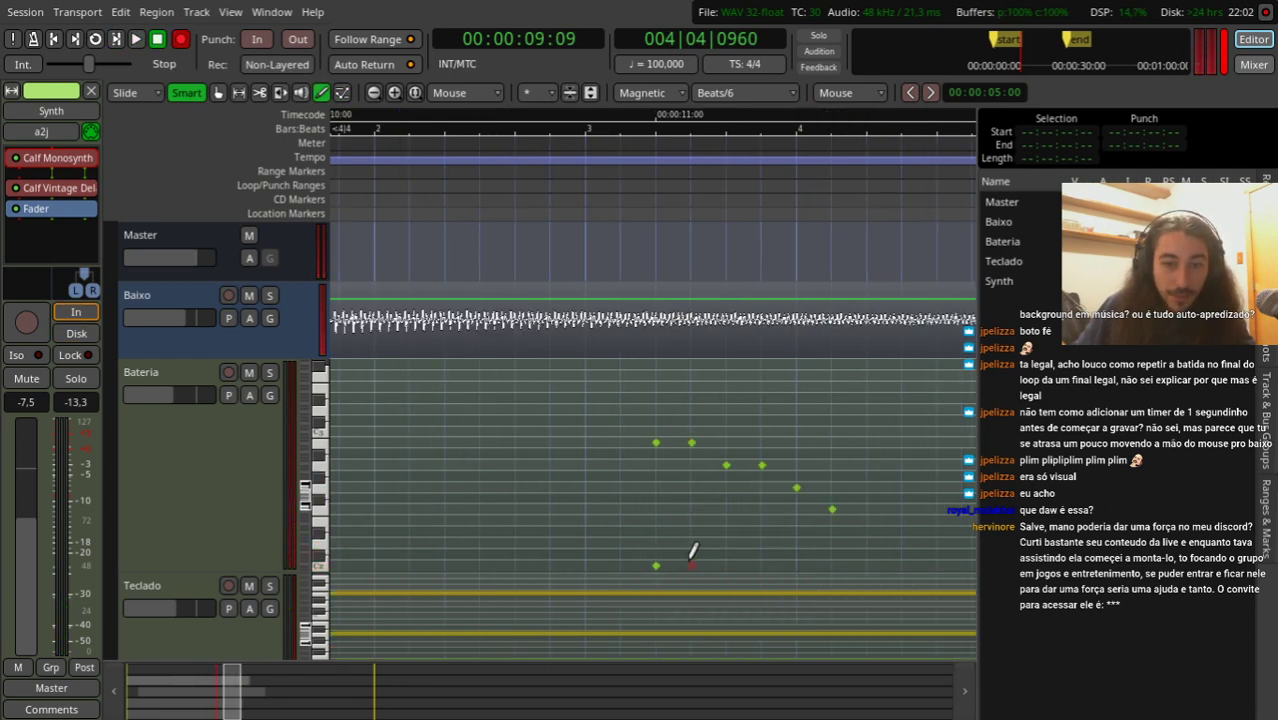
click(726, 560)
click(758, 560)
click(797, 562)
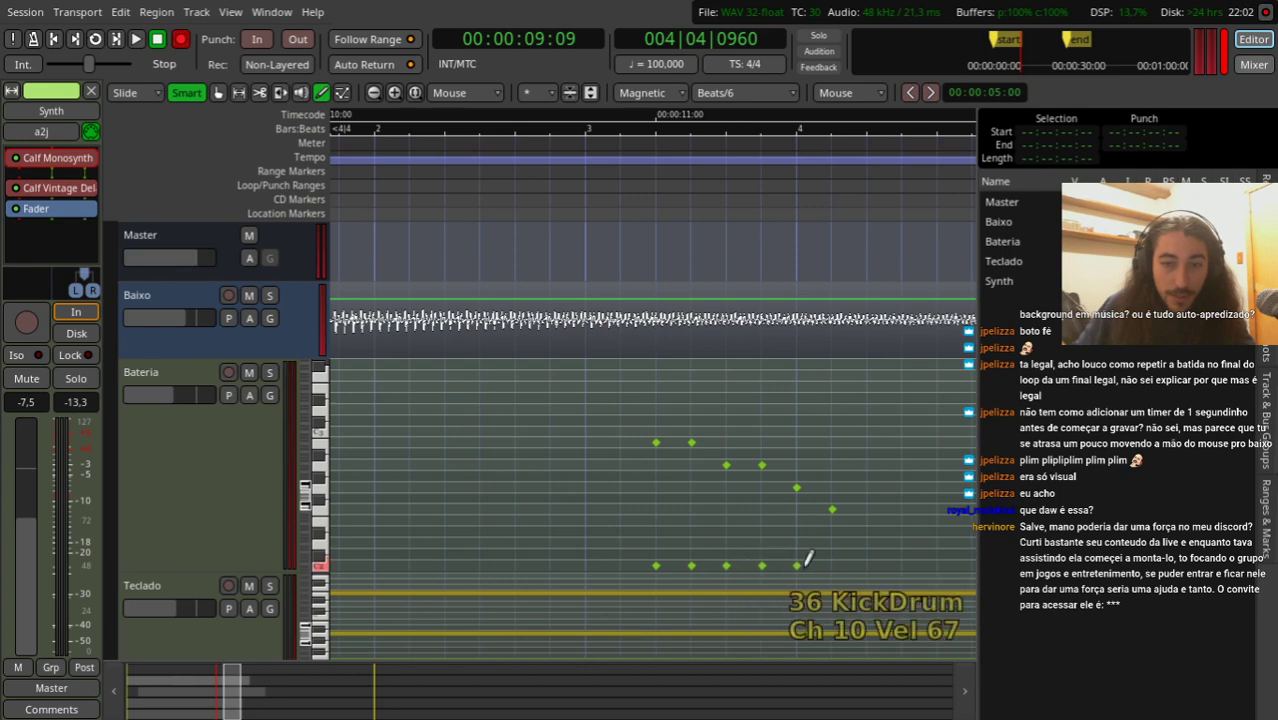
click(832, 562)
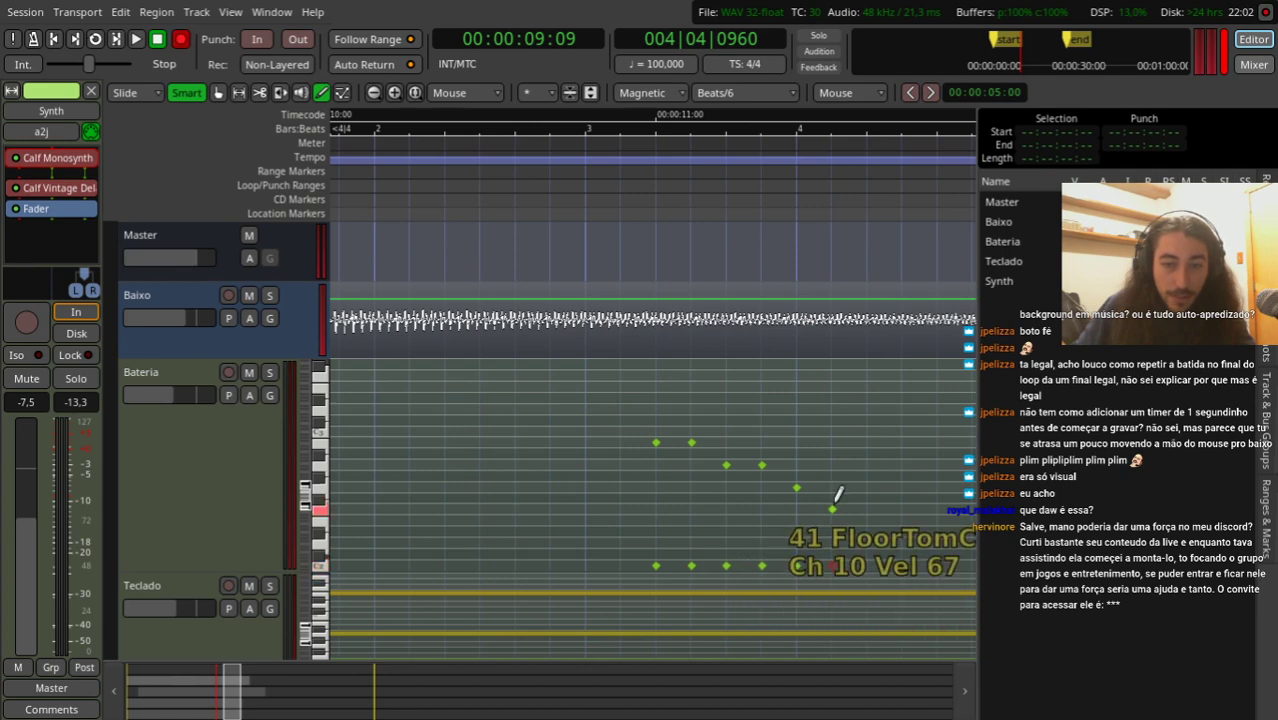
Step: Raise the velocity of all the fill's tom and kick notes to 94 and play from beat 4 of bar 4
drag(586, 400, 920, 582)
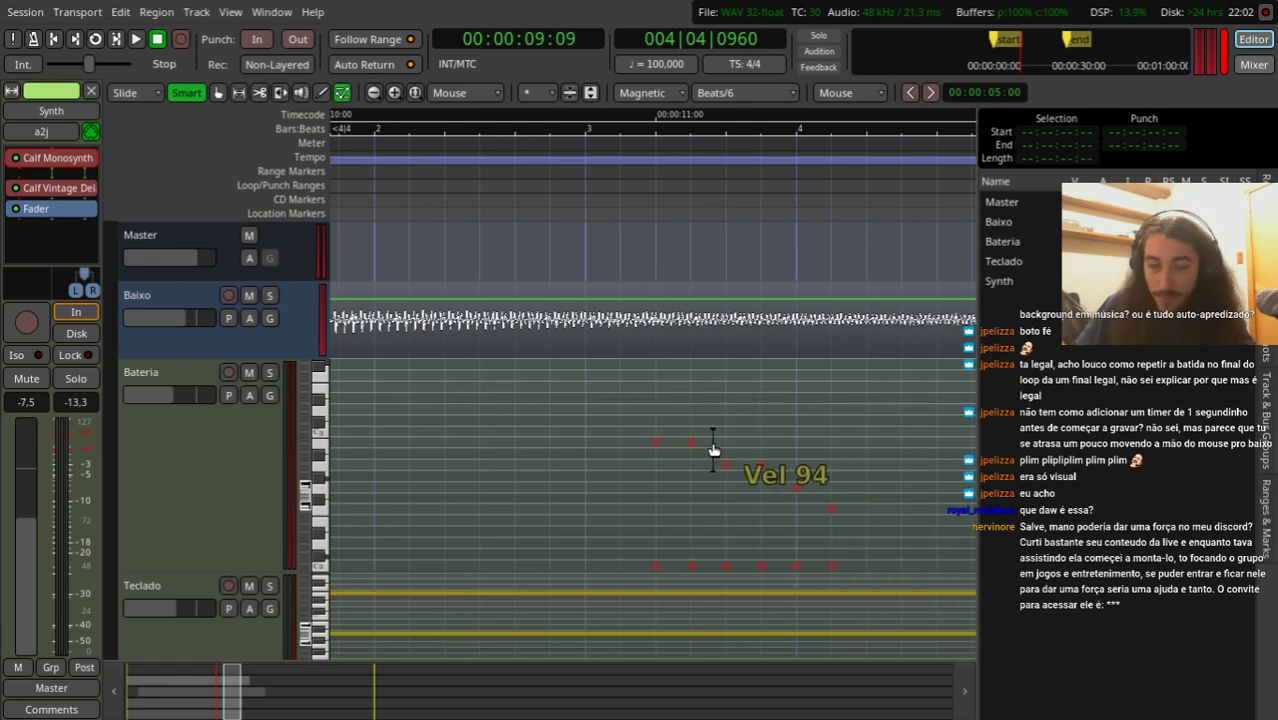
key(minus)
drag(493, 172, 358, 169)
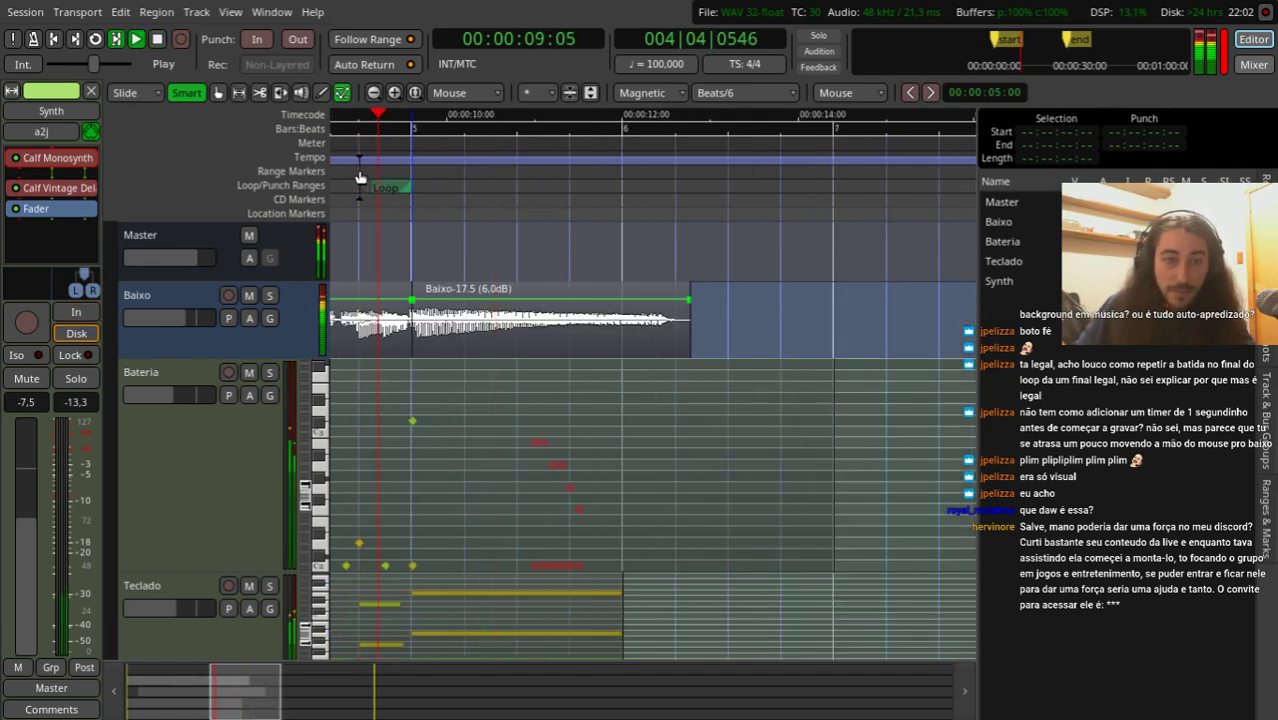
Step: Play the tom and kick fill in context, repeating from beat 4 of bar 4
key(space)
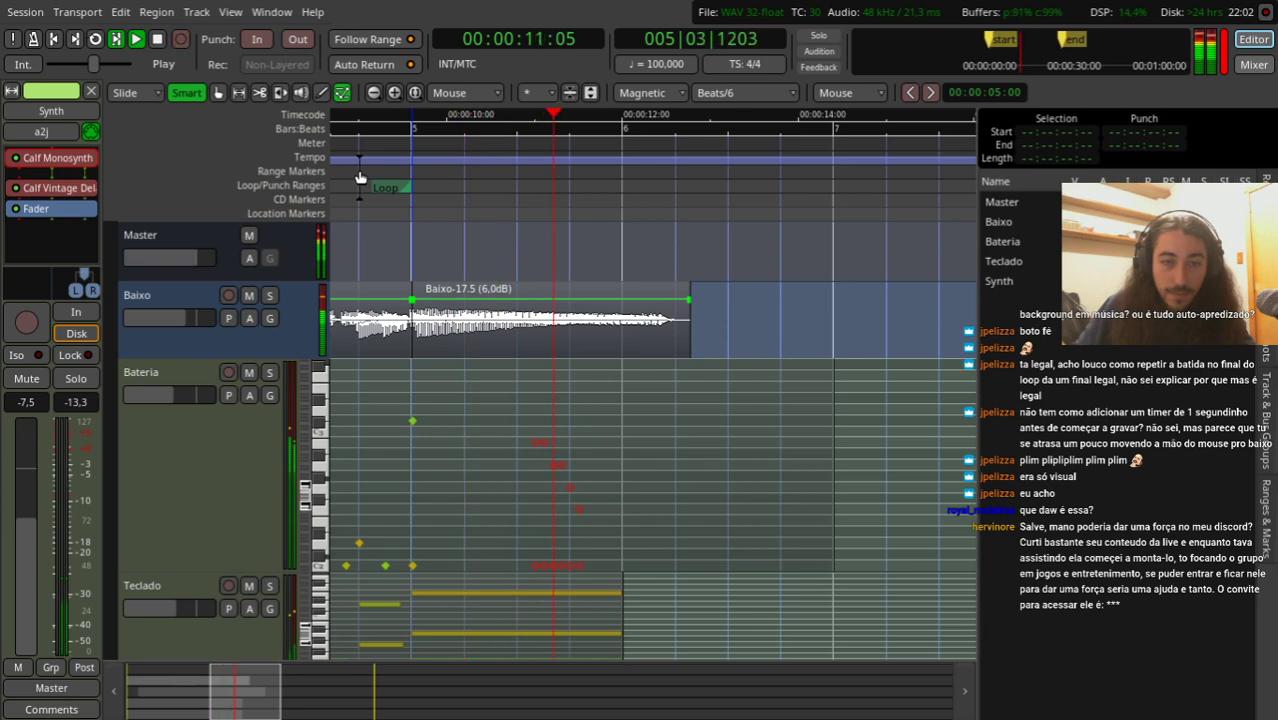
key(space)
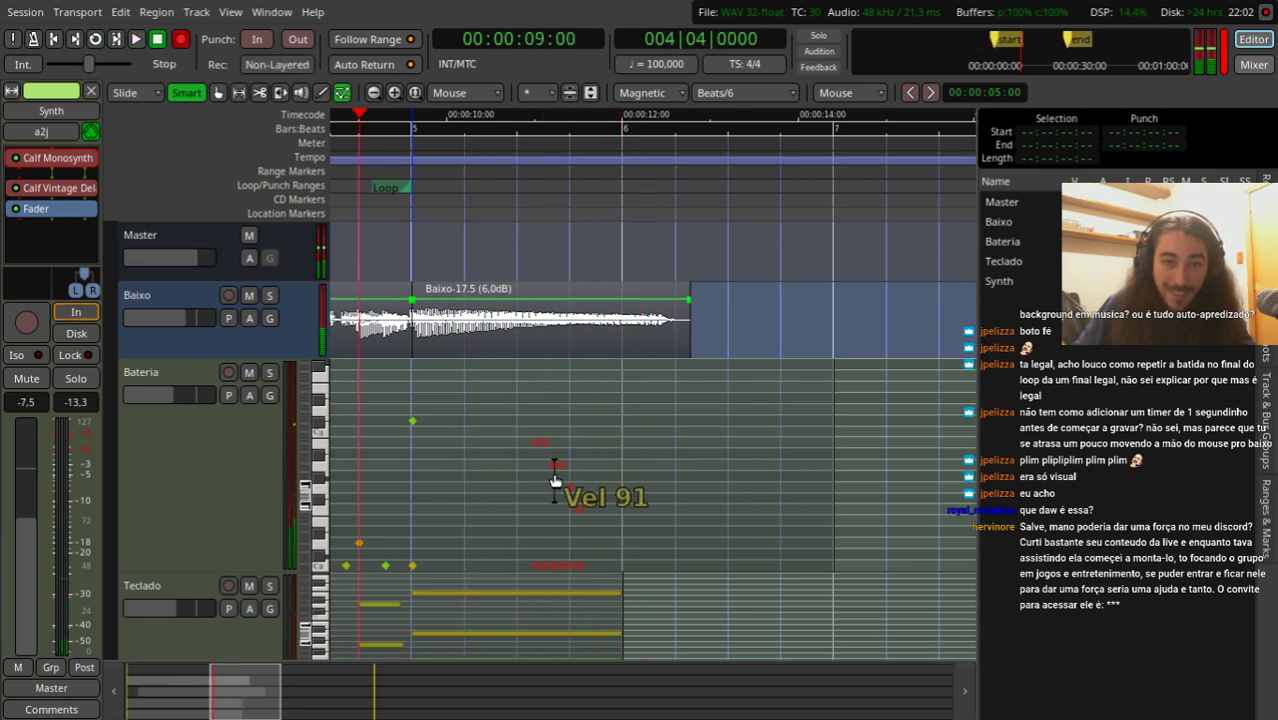
key(space)
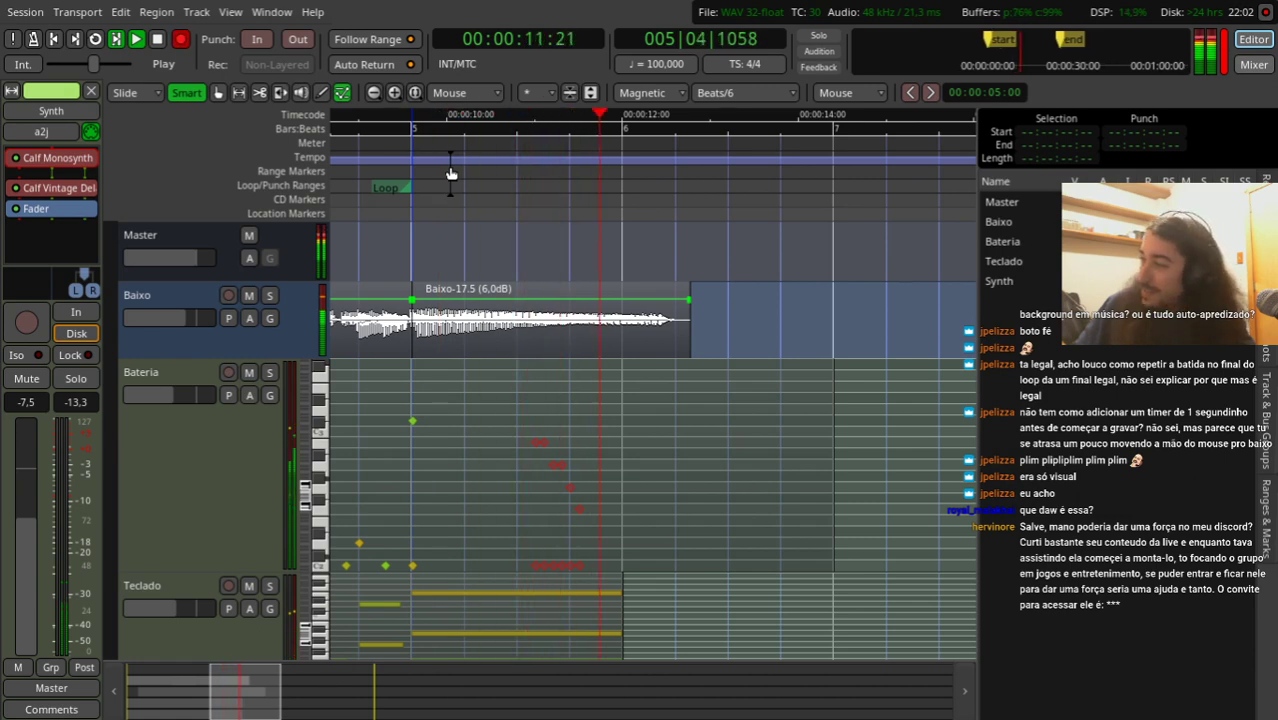
key(space)
Step: Delete the four middle 36 KickDrum notes of the Bateria fill, keeping only its first and last kicks, and audition the fill
scroll(489, 410, up, 2)
drag(707, 522, 828, 565)
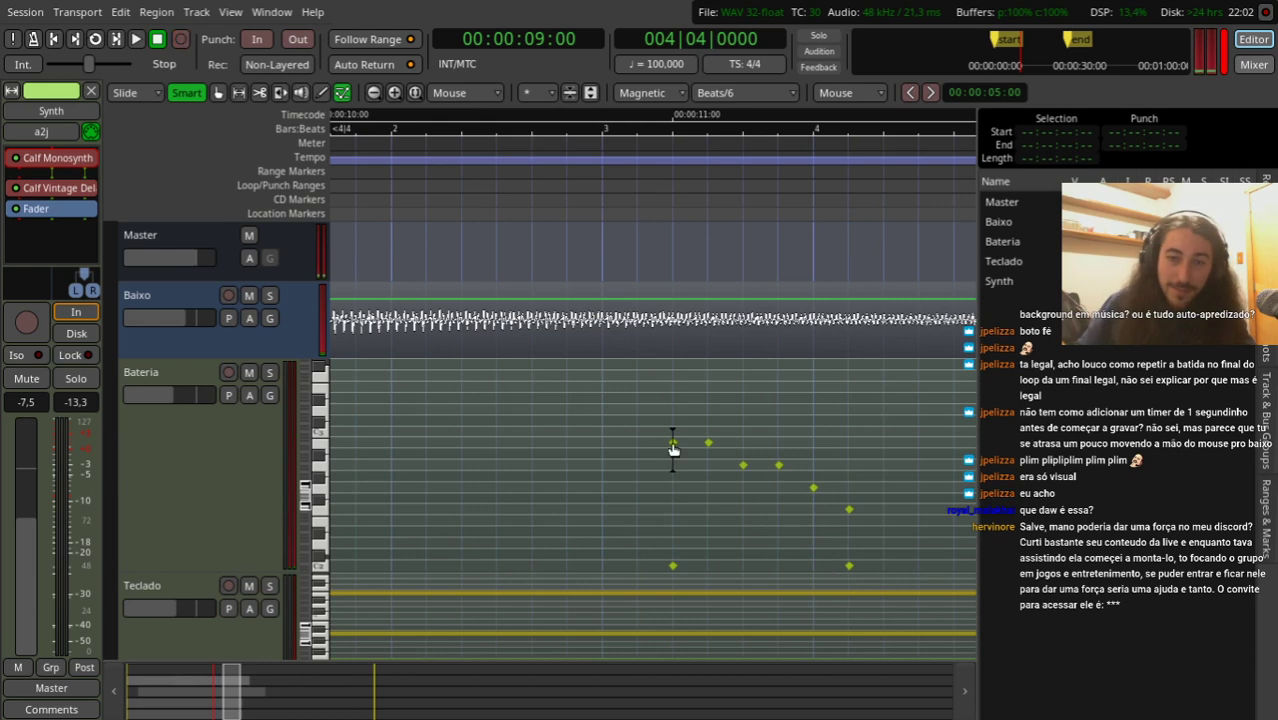
click(625, 170)
key(space)
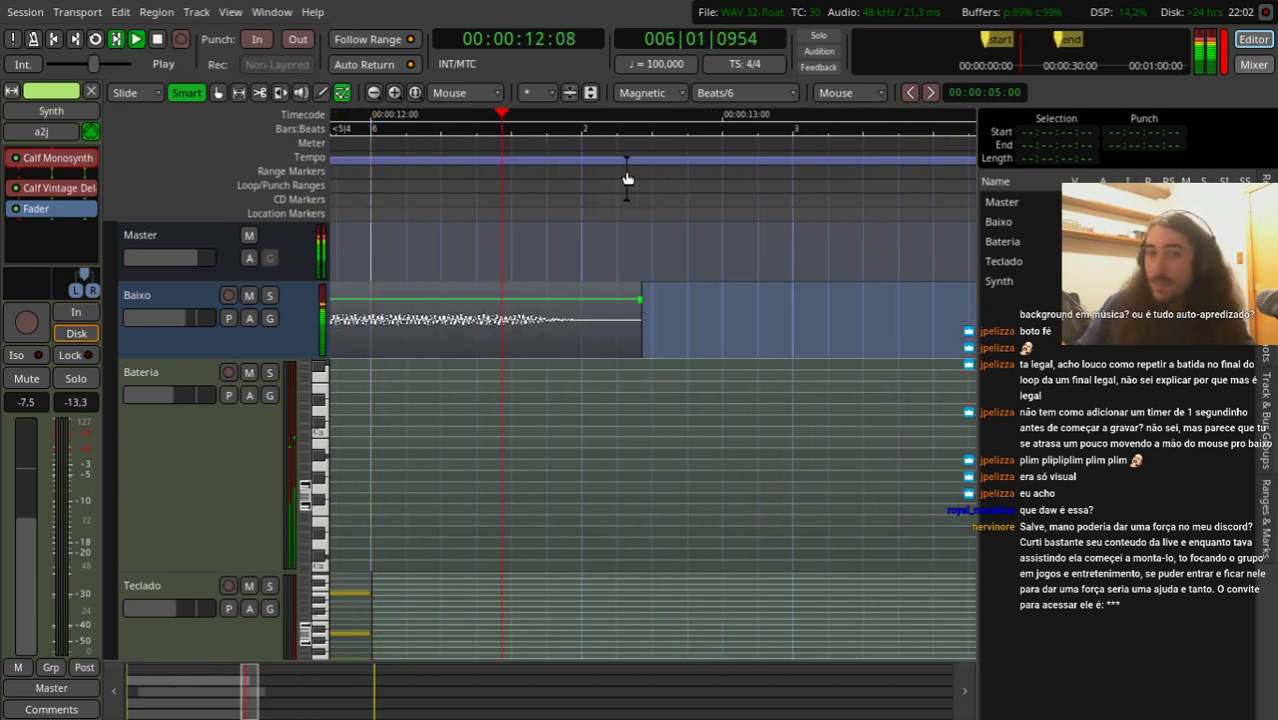
key(space)
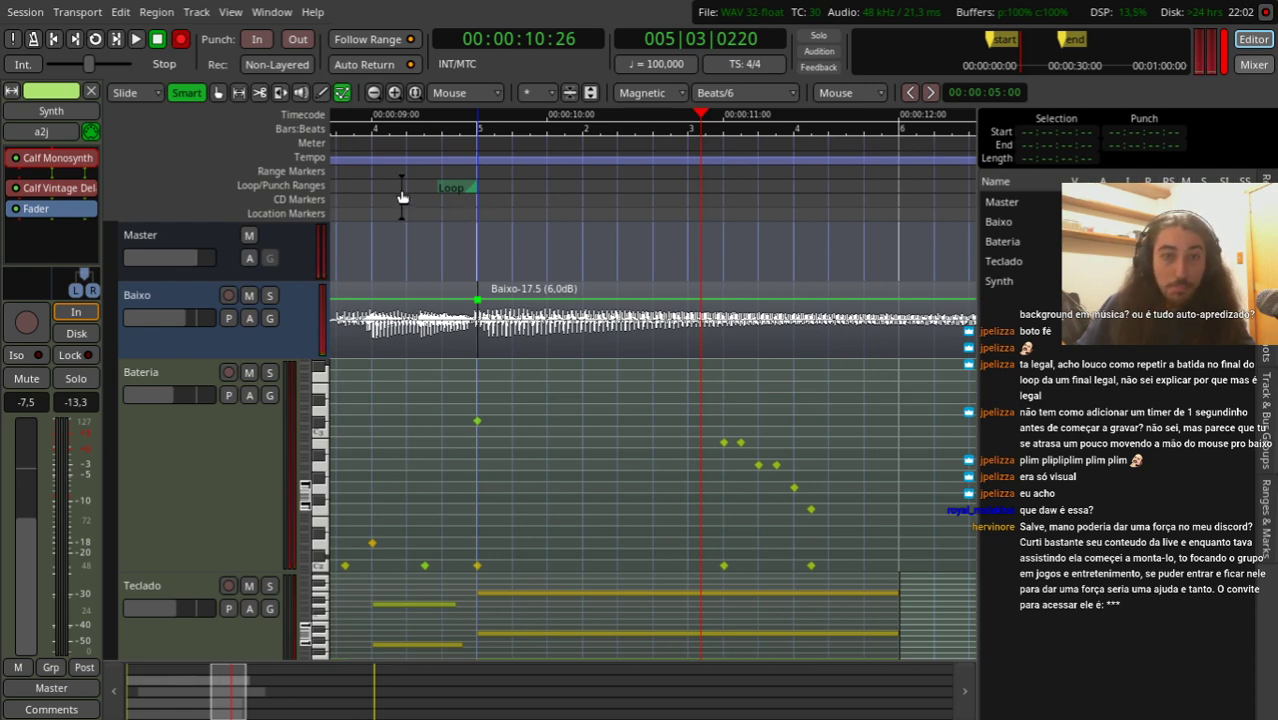
drag(401, 196, 468, 192)
key(space)
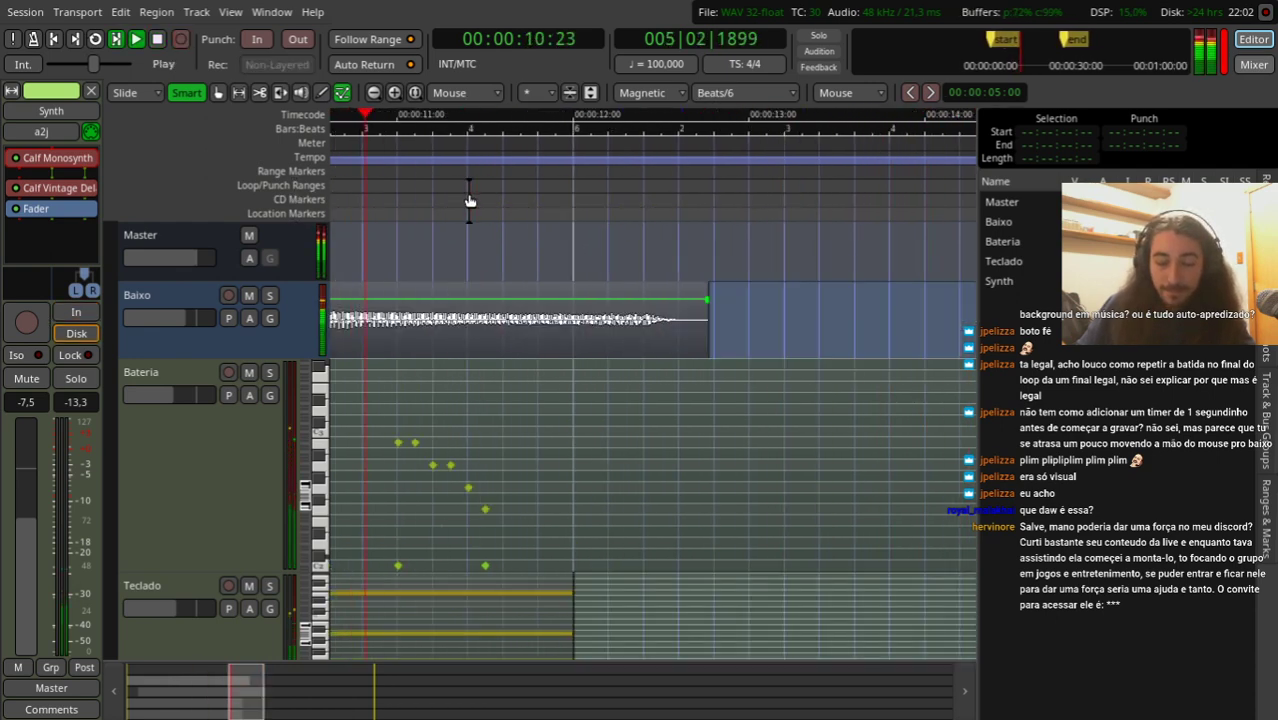
key(space)
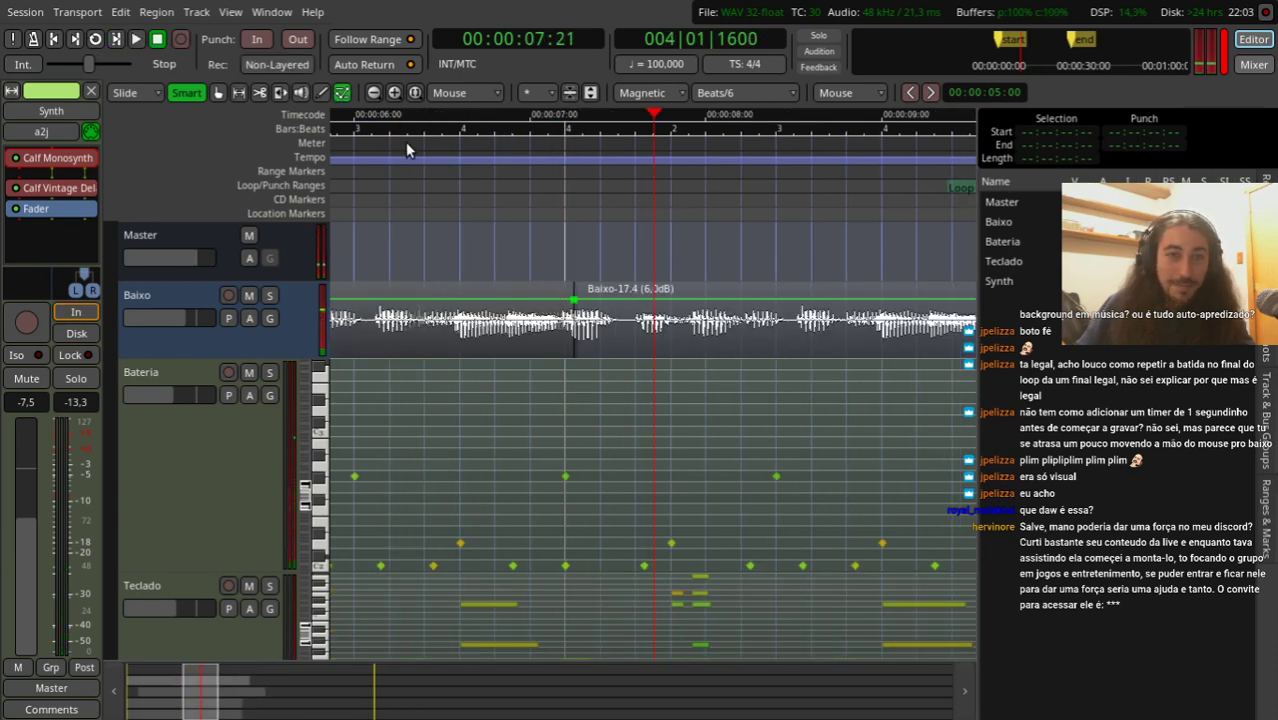
Step: Move the Baixo-17.5 bass region slightly earlier so that it starts at 00:00:09:17
click(218, 92)
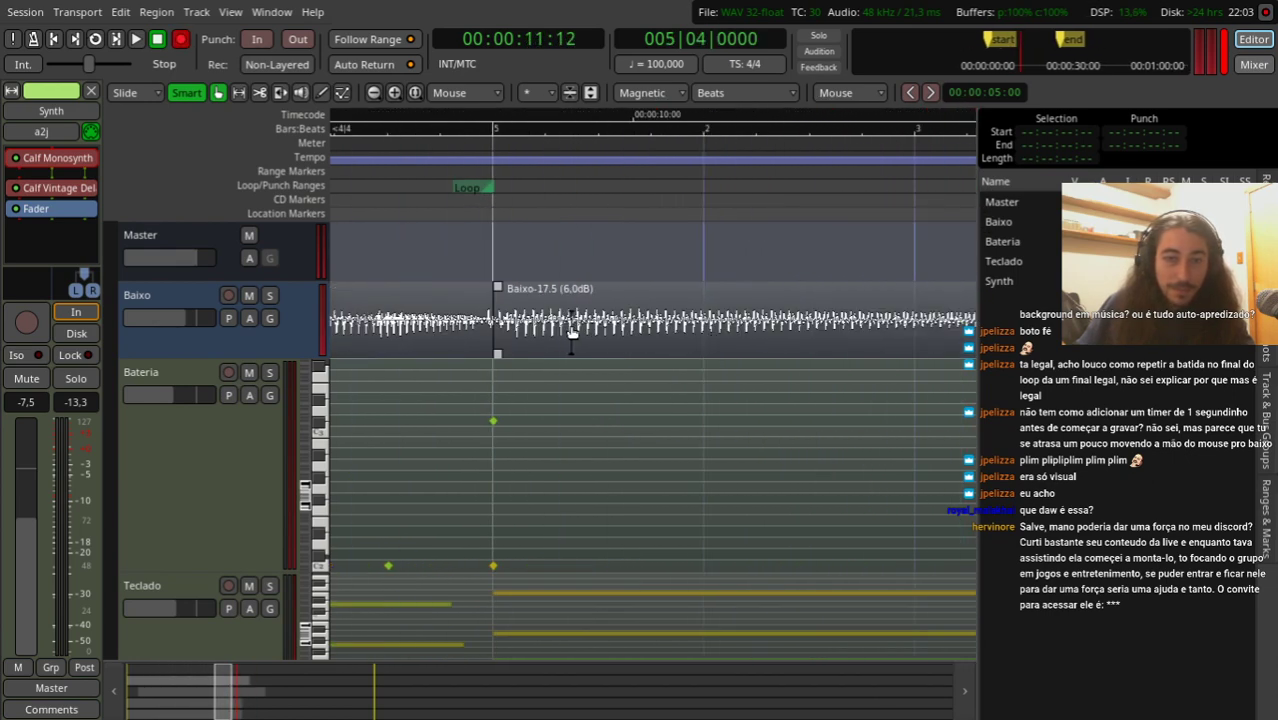
click(572, 333)
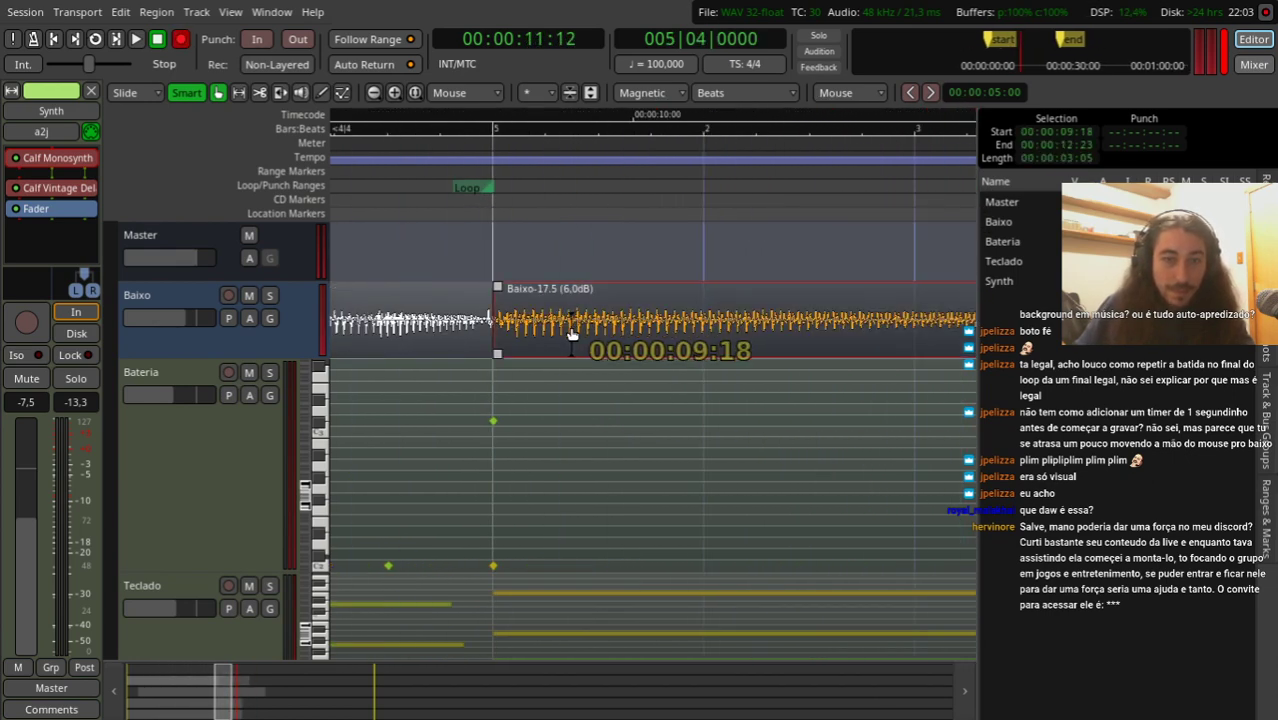
drag(572, 333, 570, 333)
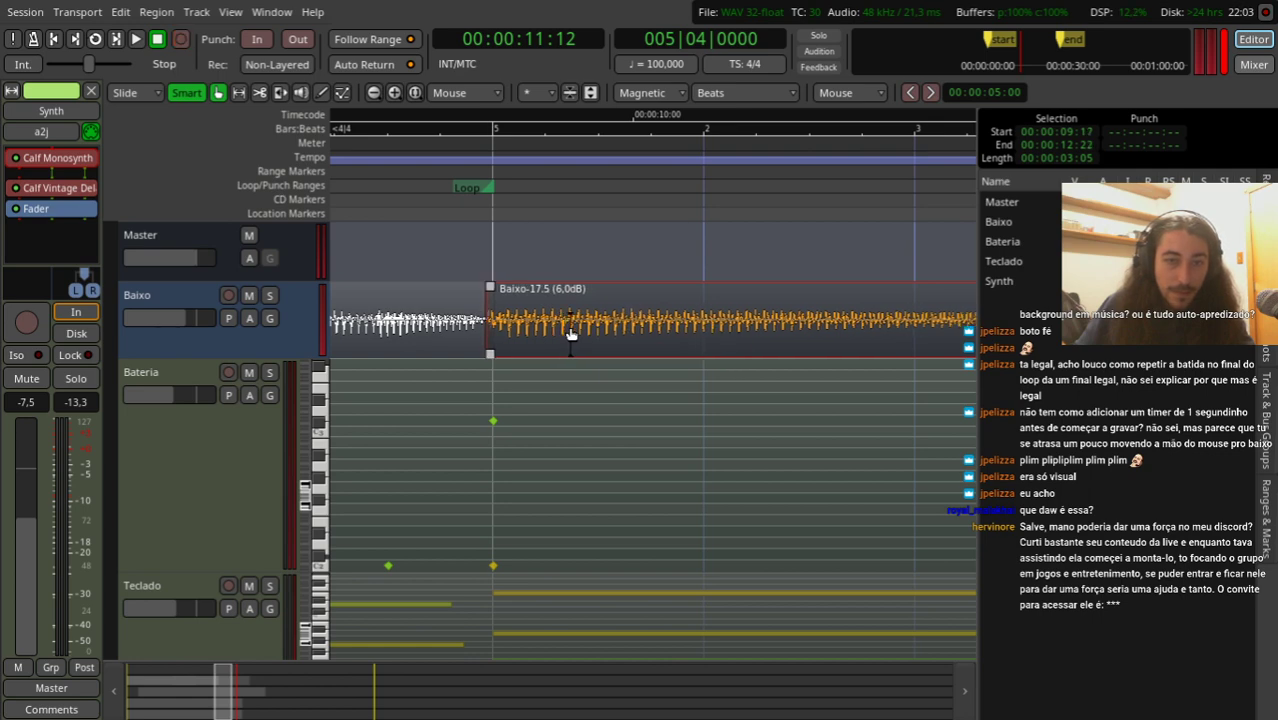
Step: Try pasting a copy of the Baixo-17.5 region near beat 4 of bar 5, and undo the paste
drag(725, 200, 633, 248)
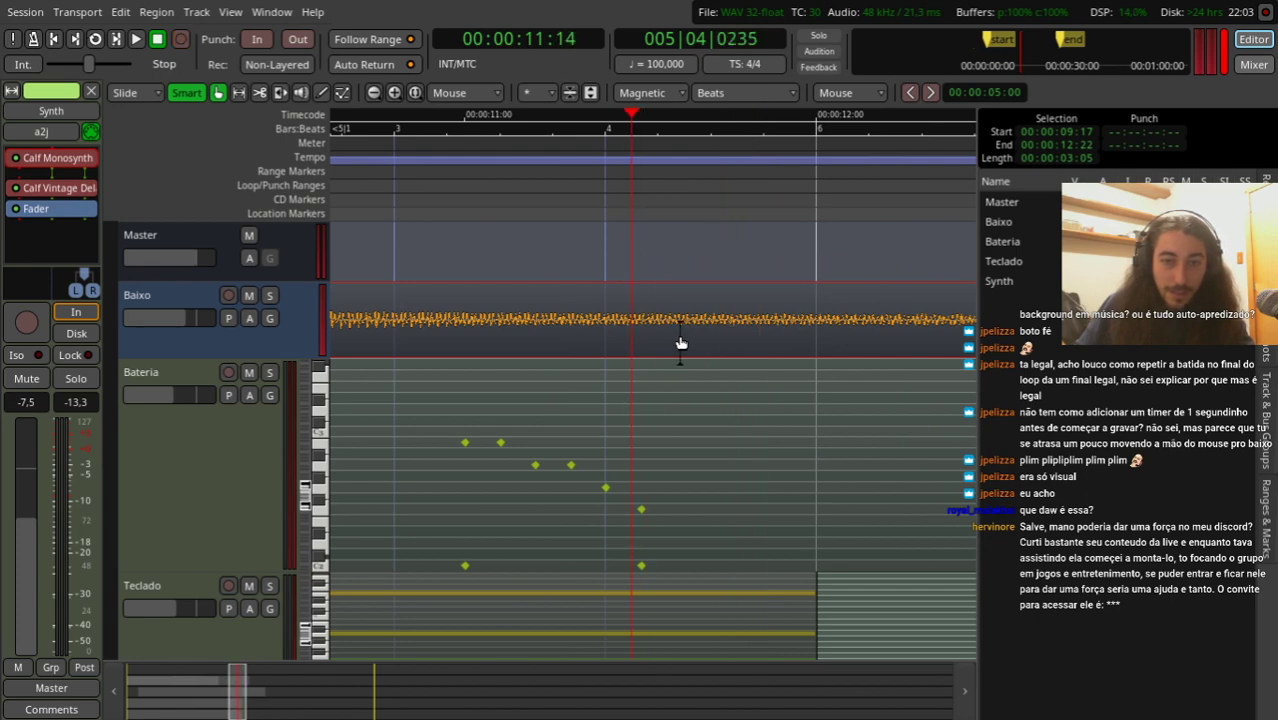
drag(455, 360, 733, 232)
key(minus)
drag(732, 277, 675, 270)
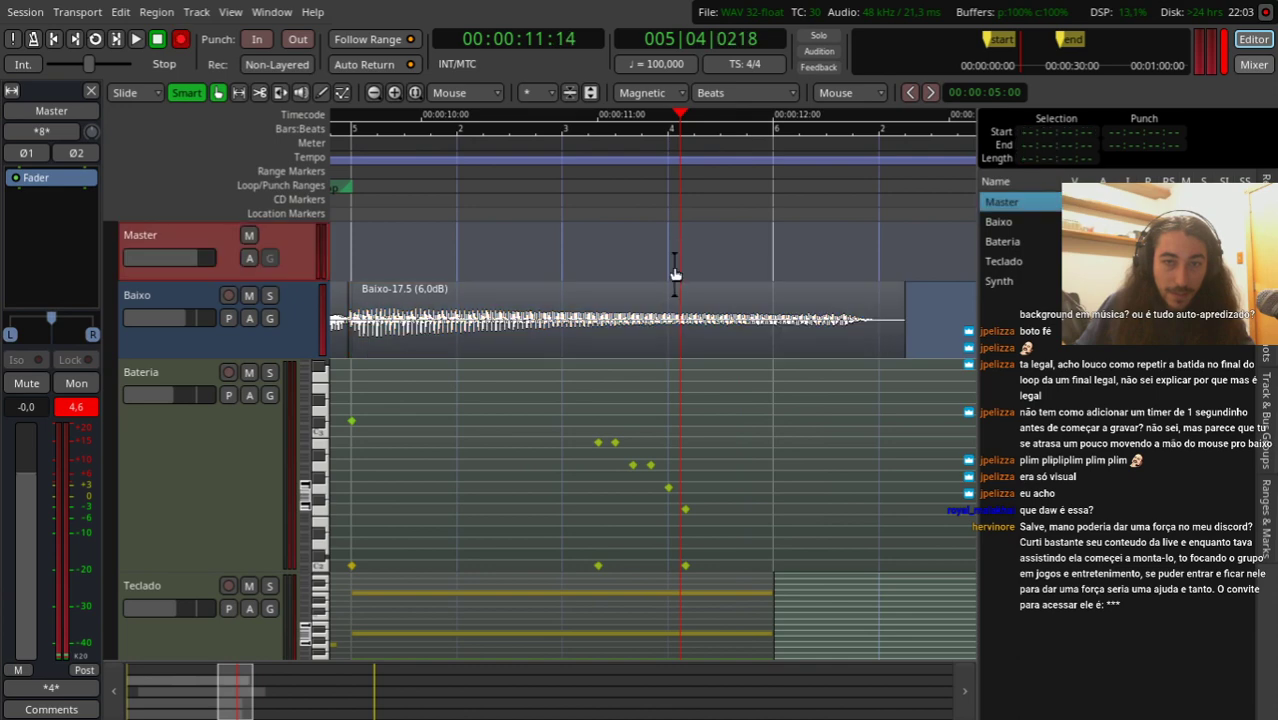
click(383, 338)
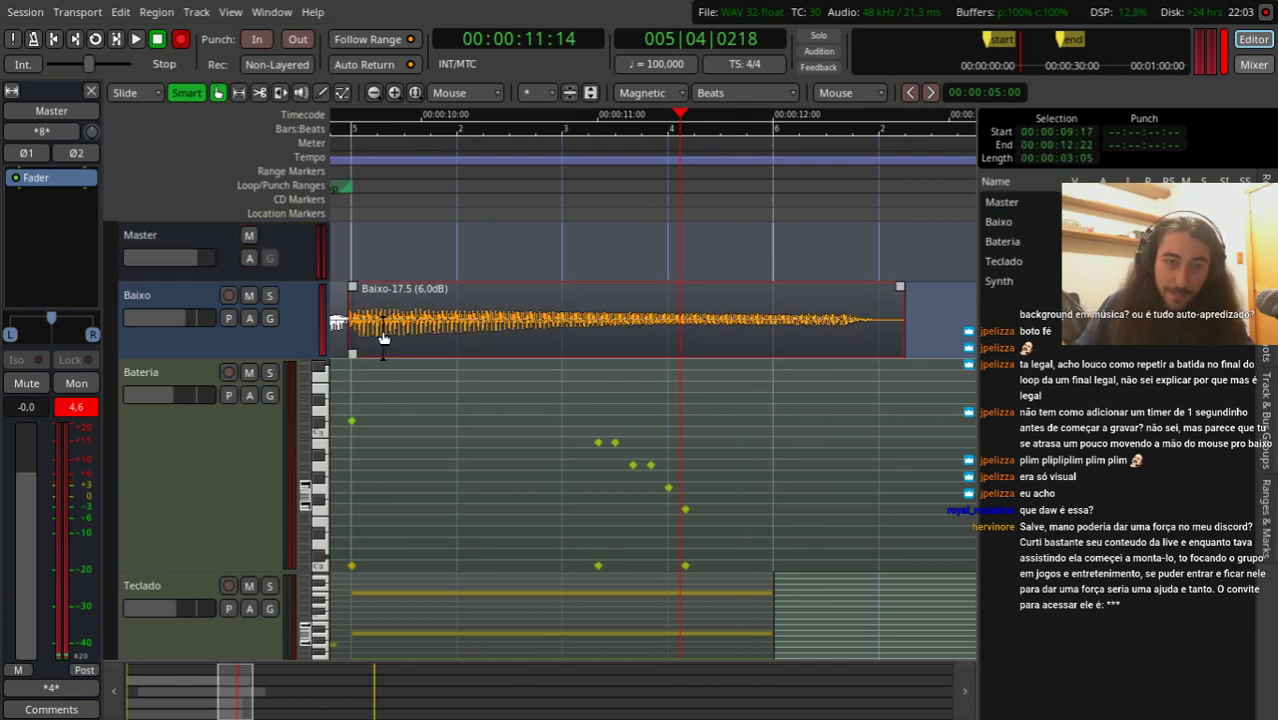
click(80, 11)
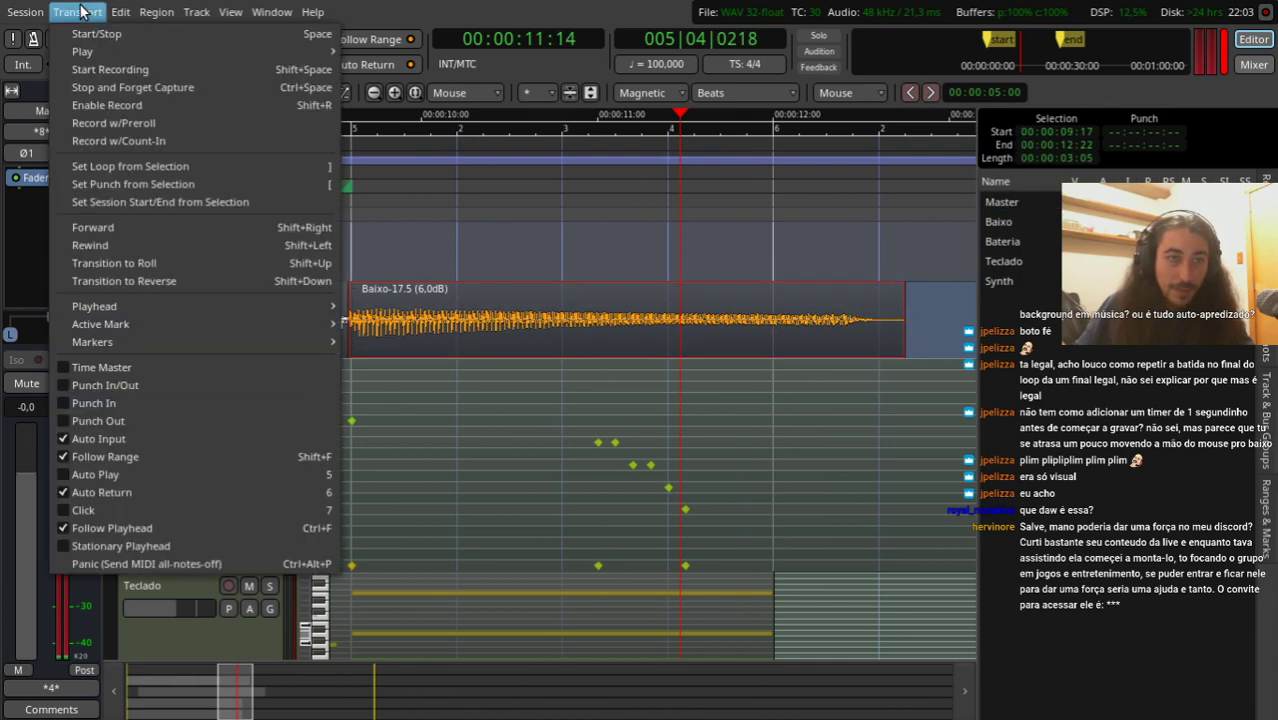
click(120, 11)
click(120, 11)
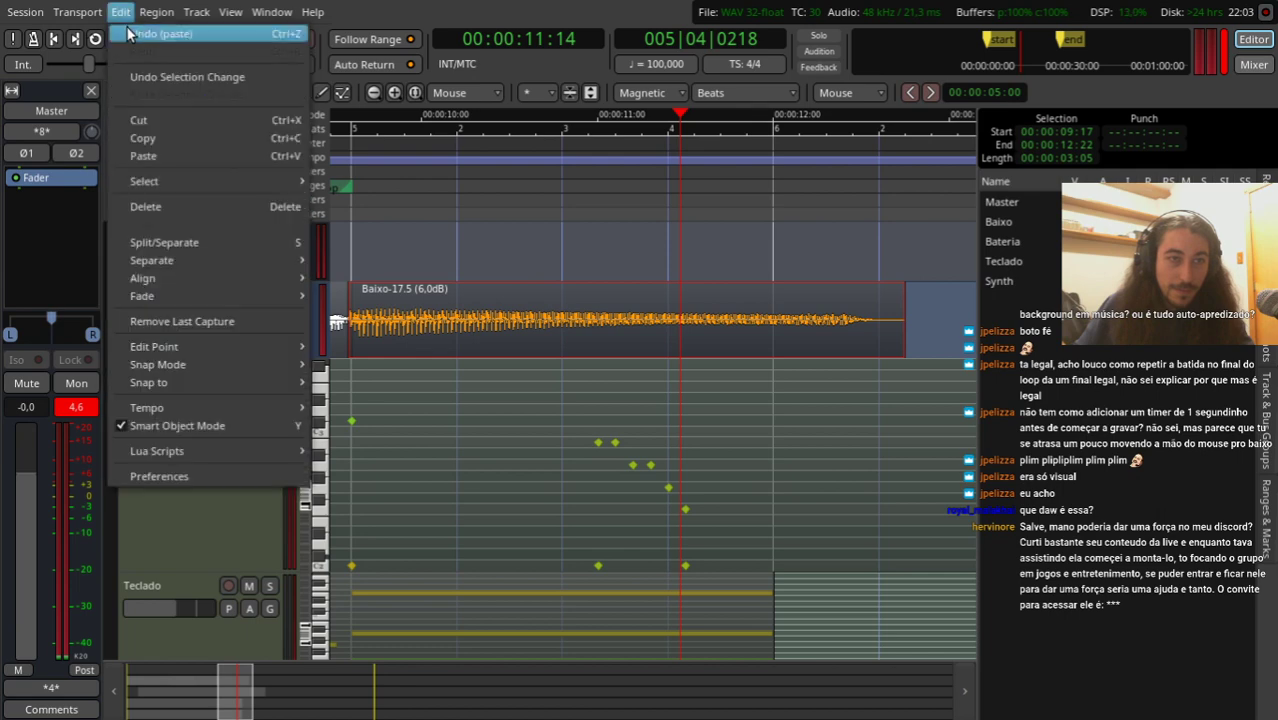
click(133, 38)
Step: Paste a copy of the Baixo-17.5 region at beat 4 of bar 5 and move it to start at 00:00:11:14
mouse_move(391, 330)
mouse_down()
mouse_move(464, 318)
mouse_move(391, 330)
mouse_up()
click(554, 305)
click(514, 330)
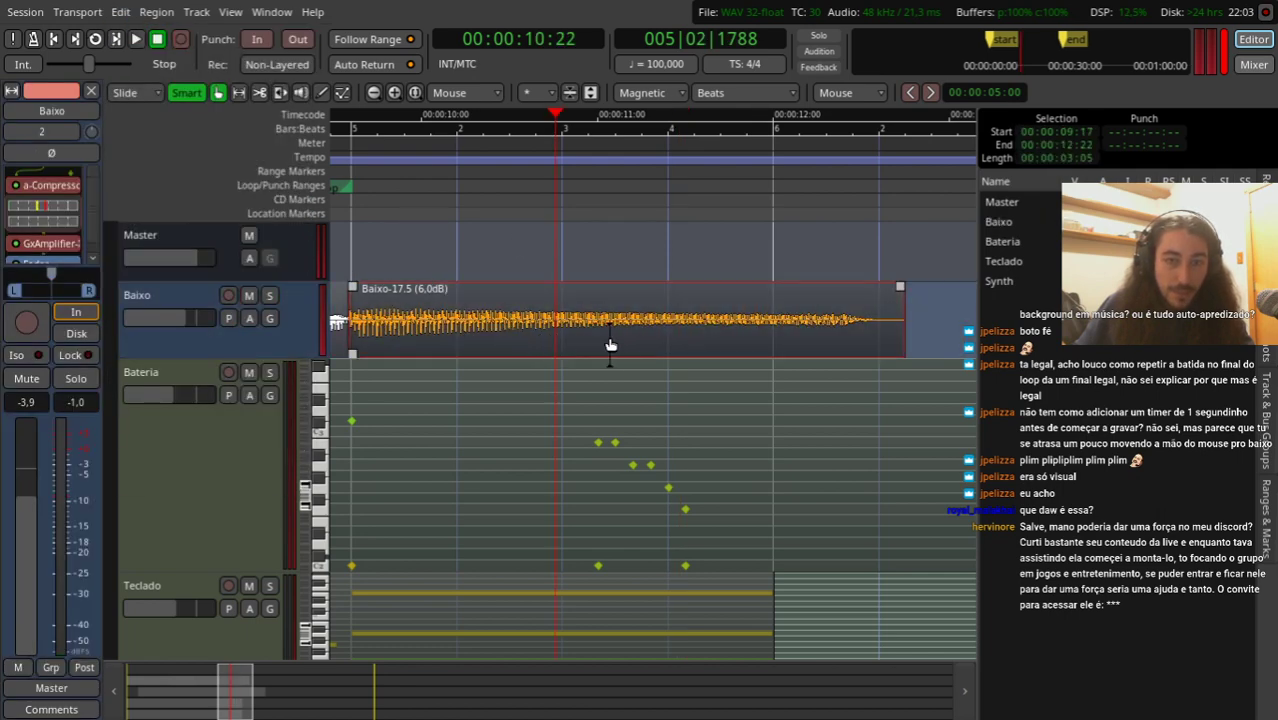
key(ctrl+v)
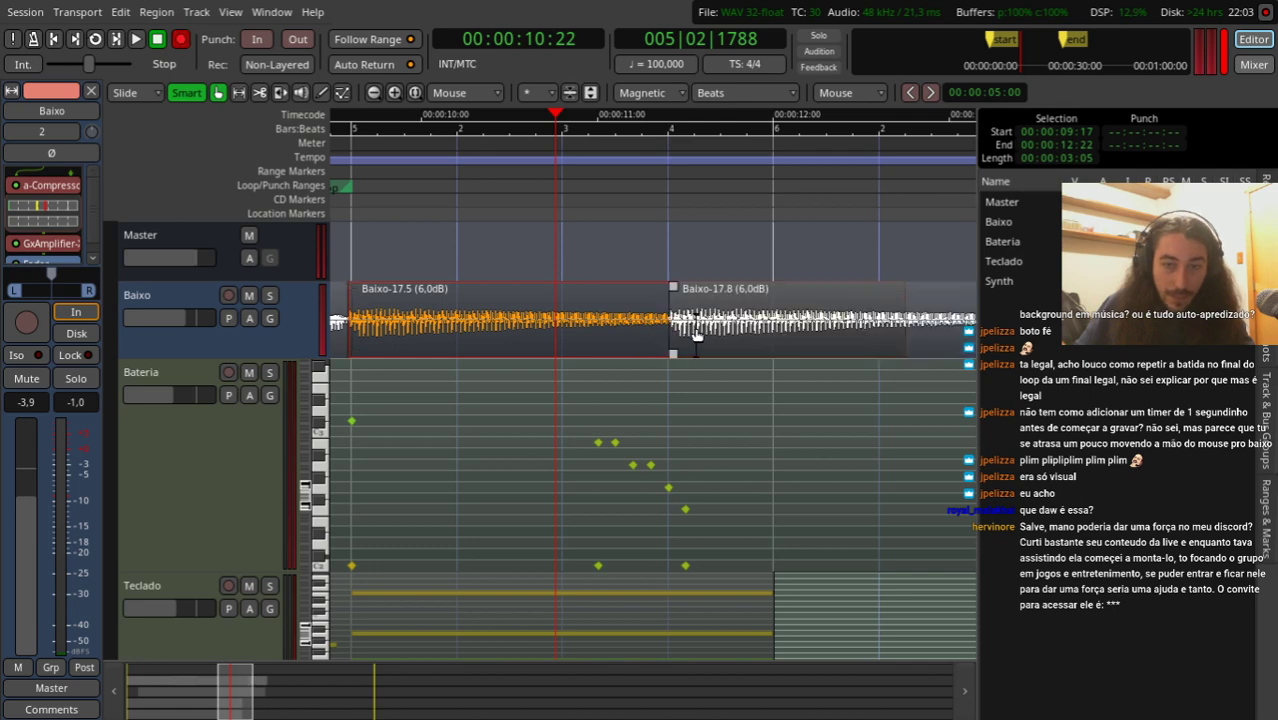
scroll(697, 335, up, 2)
drag(622, 326, 694, 327)
scroll(693, 325, down, 3)
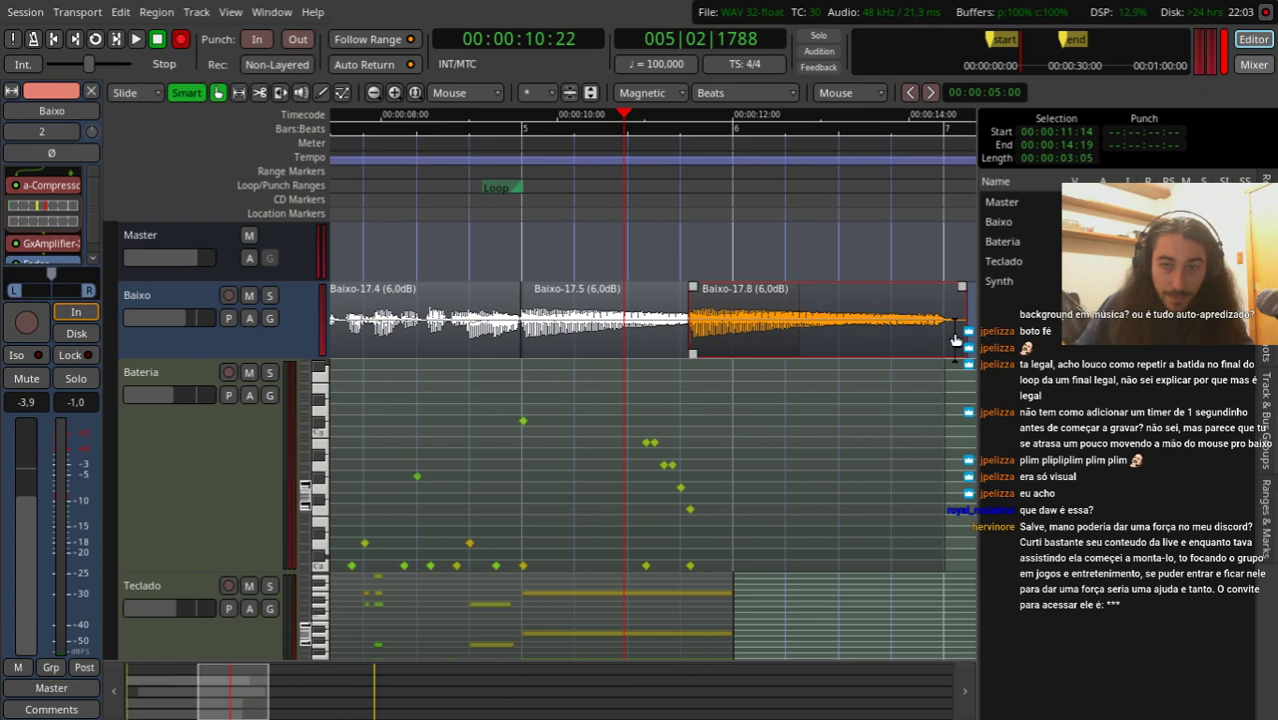
Step: Shorten the pasted bass region to end at 00:00:13:12 with a fade-out, and audition it from late in bar 4
mouse_move(950, 334)
mouse_down()
mouse_move(852, 334)
mouse_move(795, 305)
mouse_up()
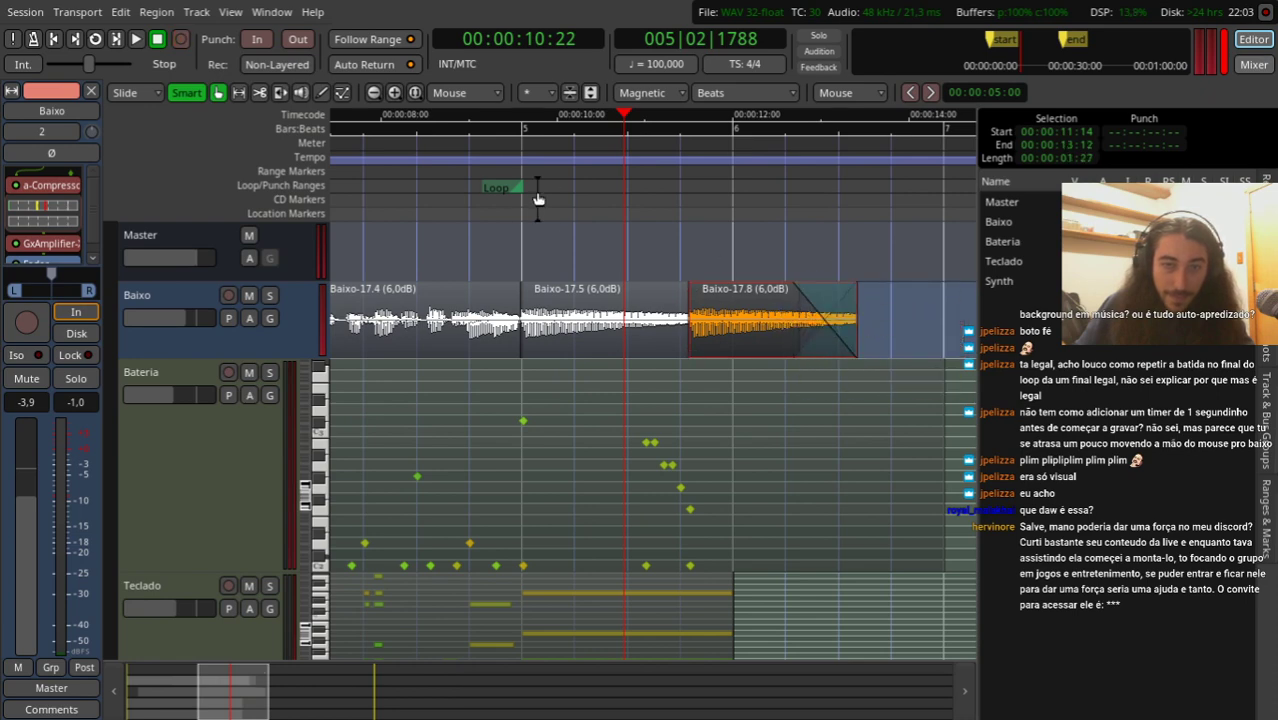
click(447, 195)
key(space)
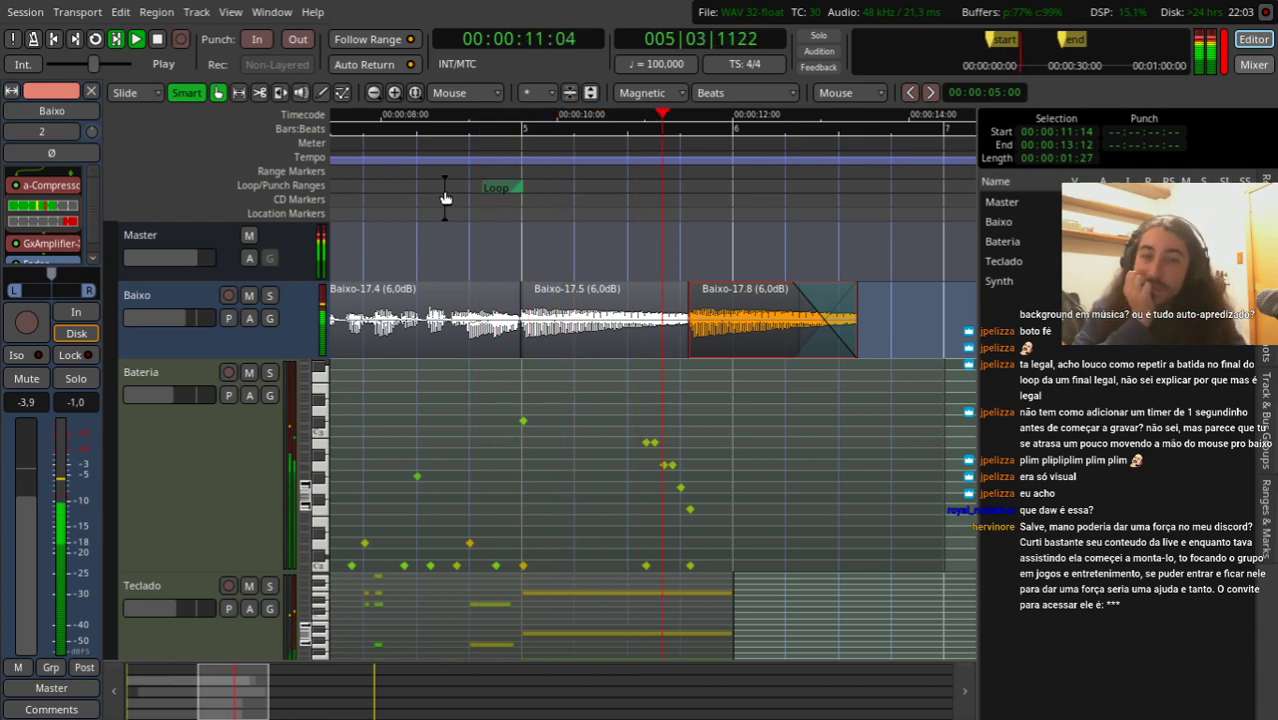
key(space)
Step: Trim the pasted bass region's end to 00:00:12:22 and play from beat 2 of bar 5
drag(853, 352, 799, 355)
click(574, 185)
key(space)
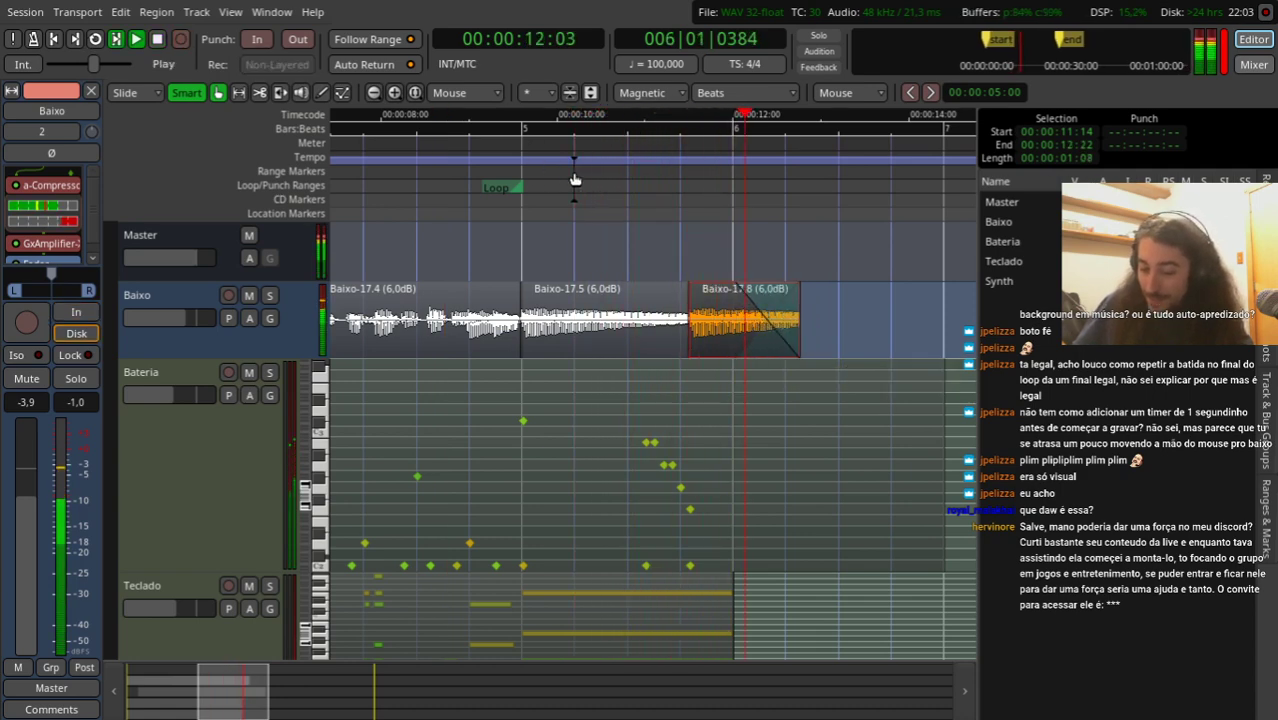
key(space)
Step: Trim the ends of both the pasted bass region and the Baixo-17.5 region back to bar 6, and audition the ending
drag(783, 341, 733, 342)
click(784, 334)
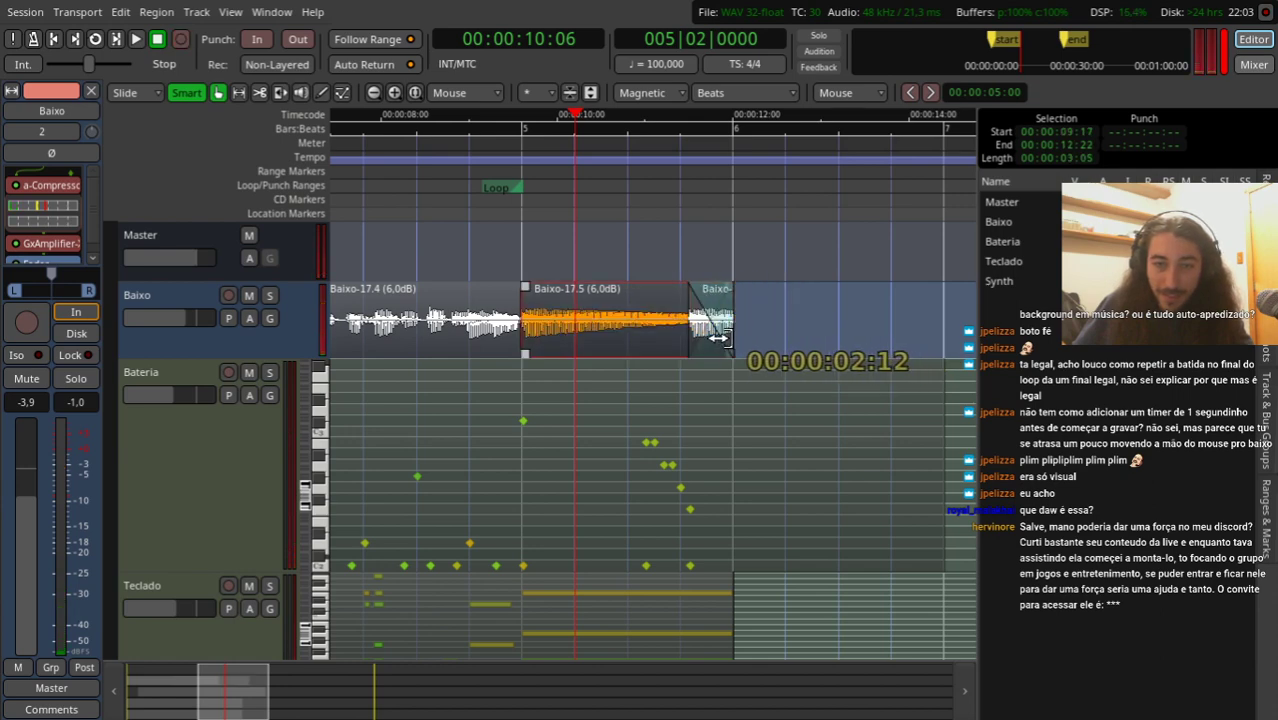
click(605, 170)
key(space)
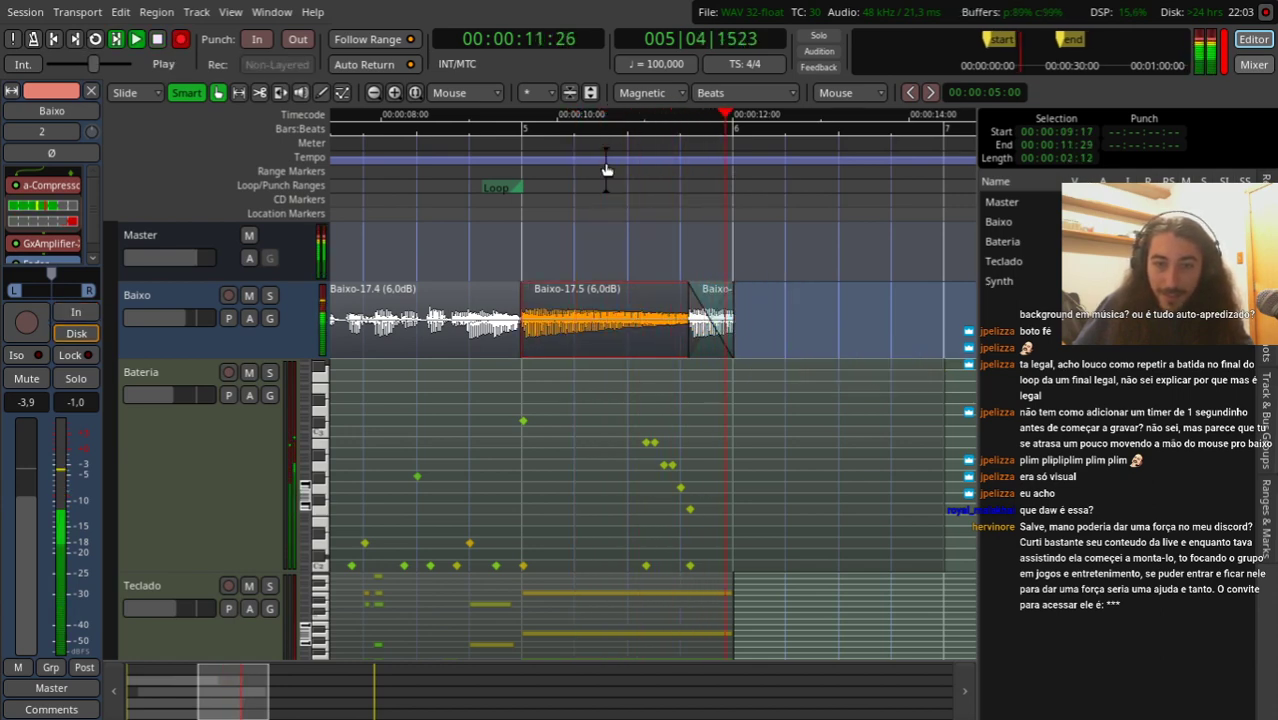
key(space)
Step: Move the pasted bass region slightly earlier to start at 00:00:11:13 and play from late in beat 3 of bar 5
scroll(762, 343, up, 2)
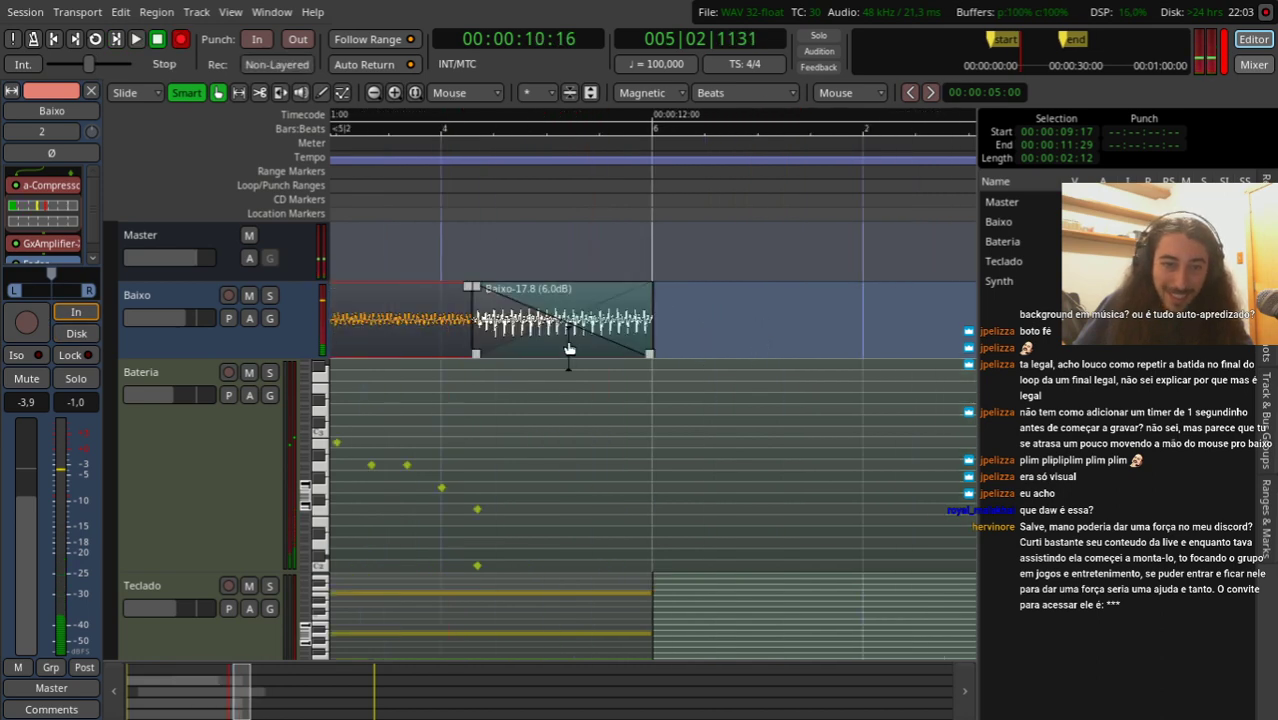
drag(567, 339, 553, 340)
key(space)
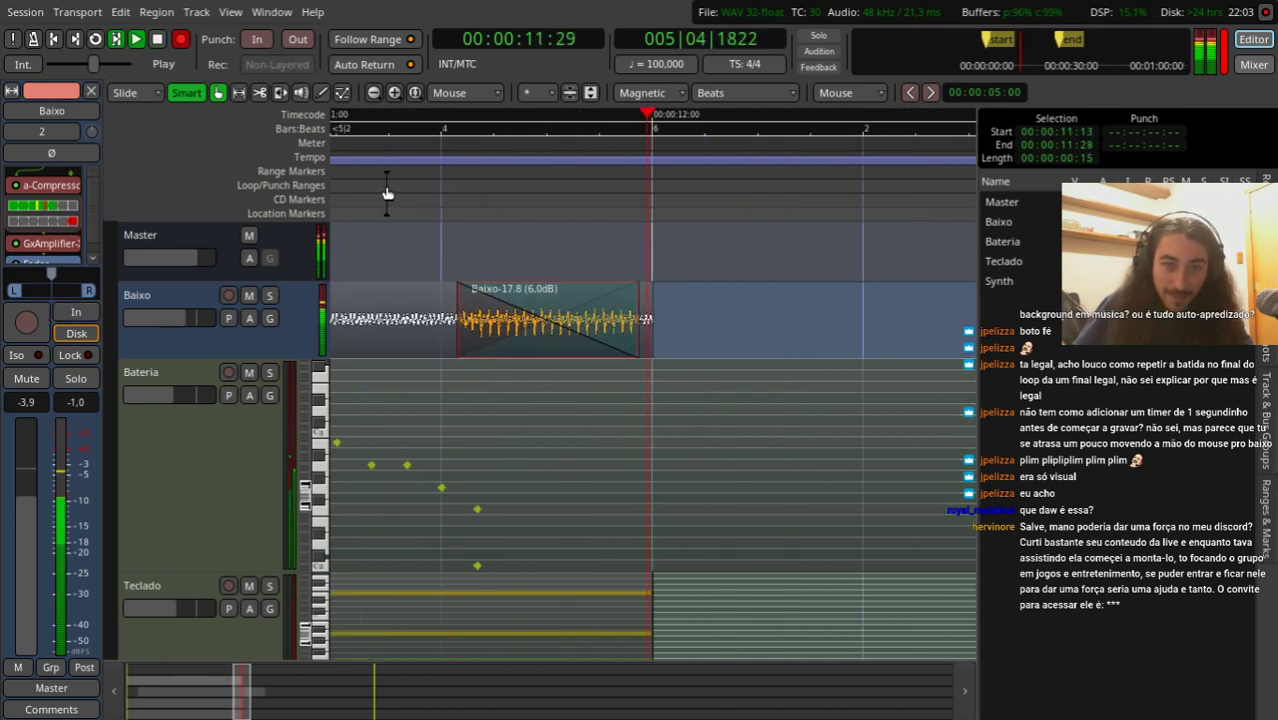
key(space)
Step: Trim the Baixo-17.5 region's leftover tail, move the pasted bass region to start at beat 4 of bar 5, and audition from beat 1
drag(636, 334, 627, 335)
drag(487, 330, 510, 327)
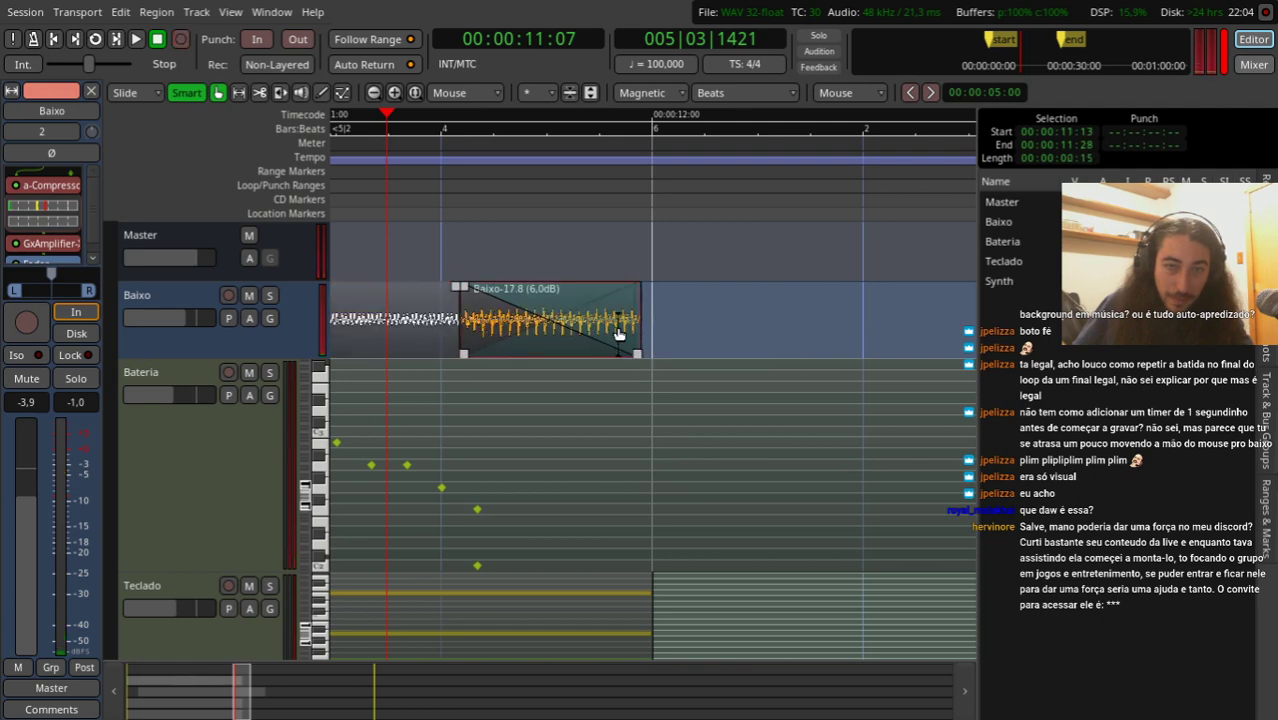
drag(625, 335, 448, 322)
drag(800, 330, 540, 336)
scroll(413, 254, down, 1)
key(Left)
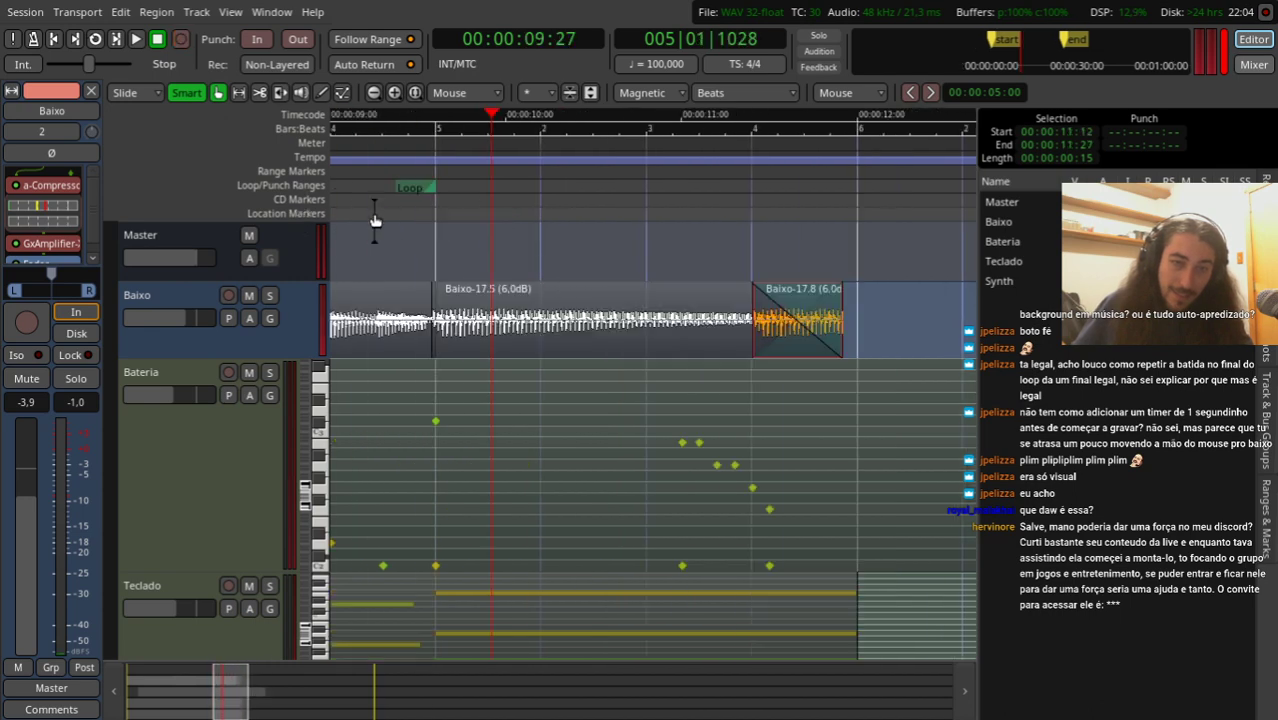
key(space)
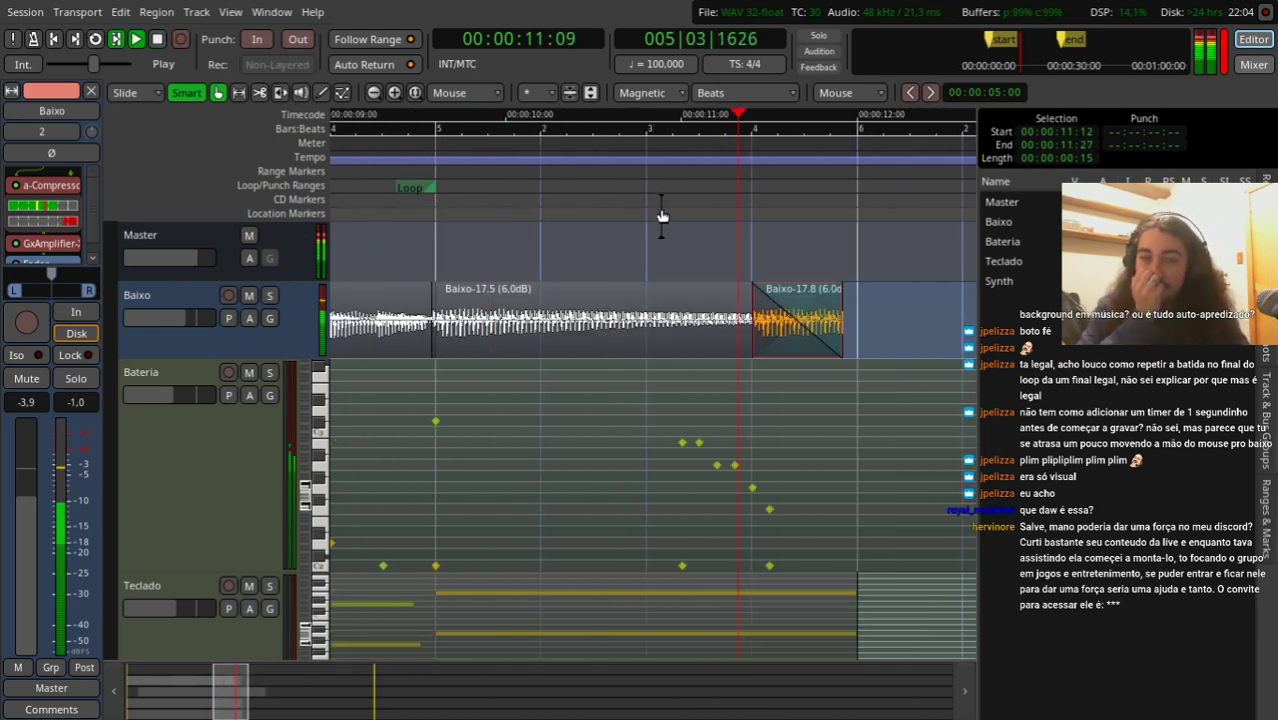
key(space)
Step: Select all the tom and kick notes of the Bateria fill in bar 5 and move them a sixth of a beat earlier
key(e)
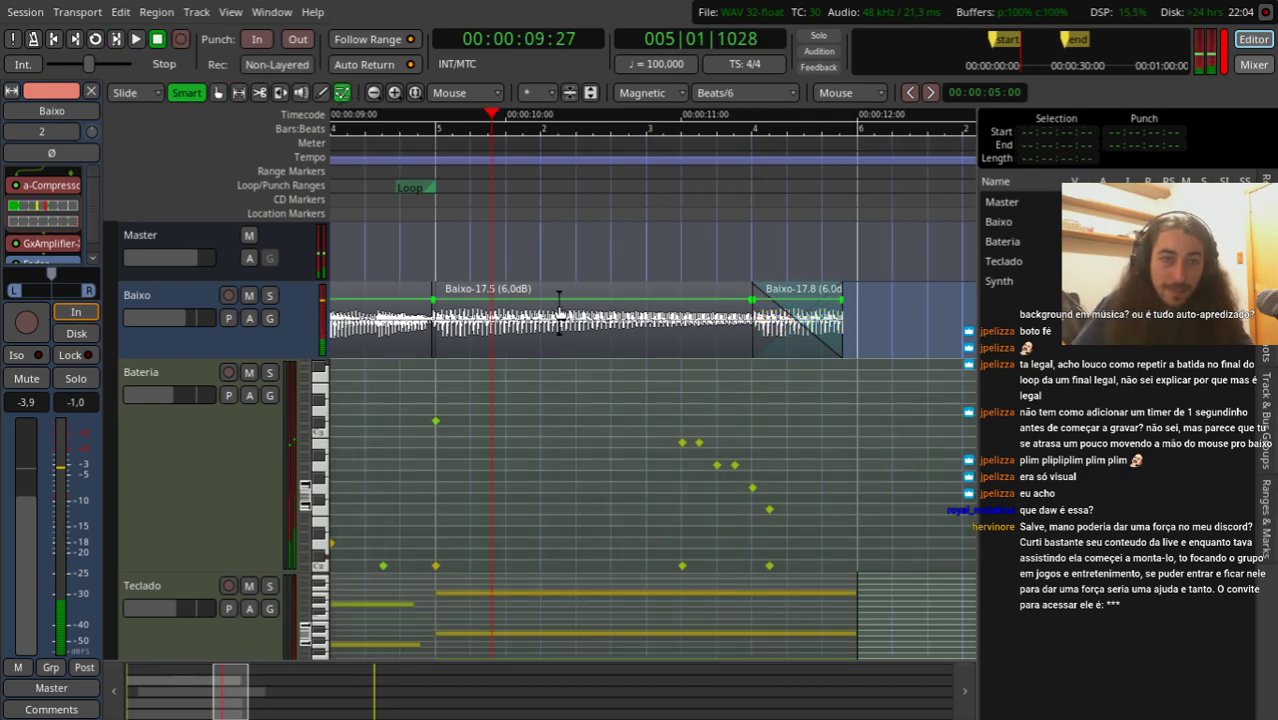
drag(667, 430, 825, 560)
key(equal)
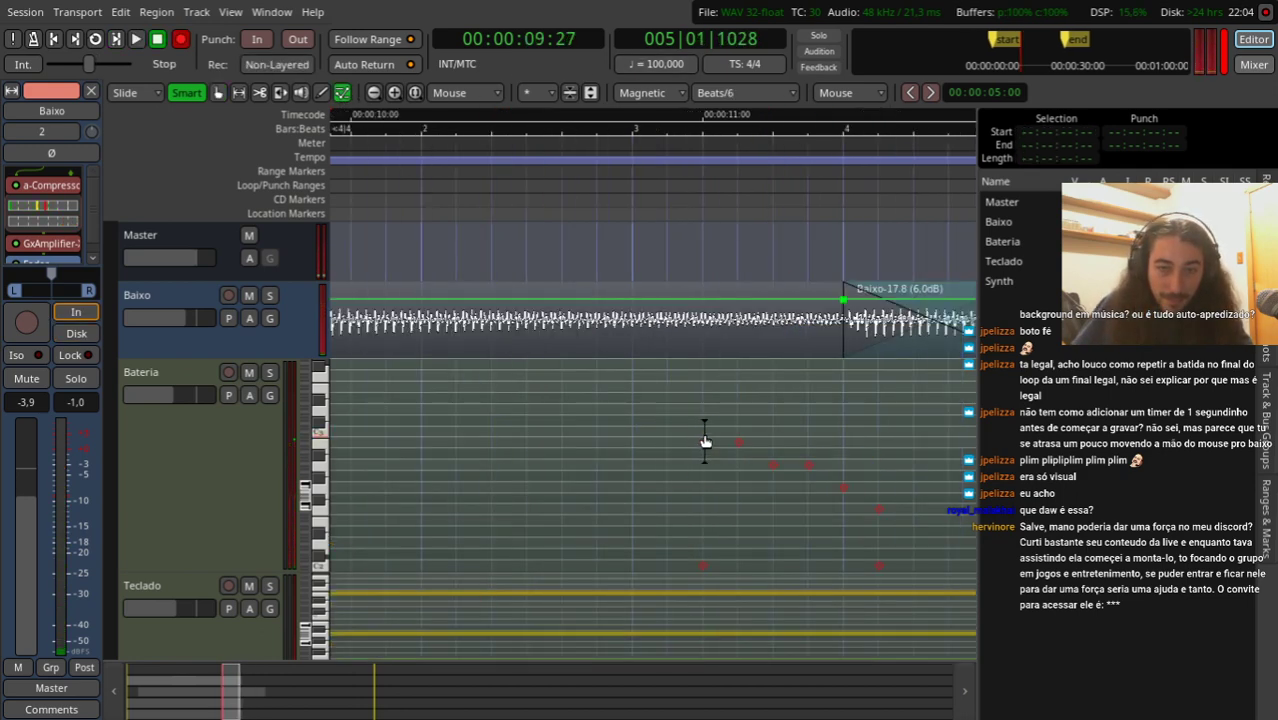
drag(707, 452, 680, 390)
Step: Play the shifted fill from beat 3 of bar 5, and replay the song from just before beat 4 of bar 2
key(minus)
click(656, 197)
key(space)
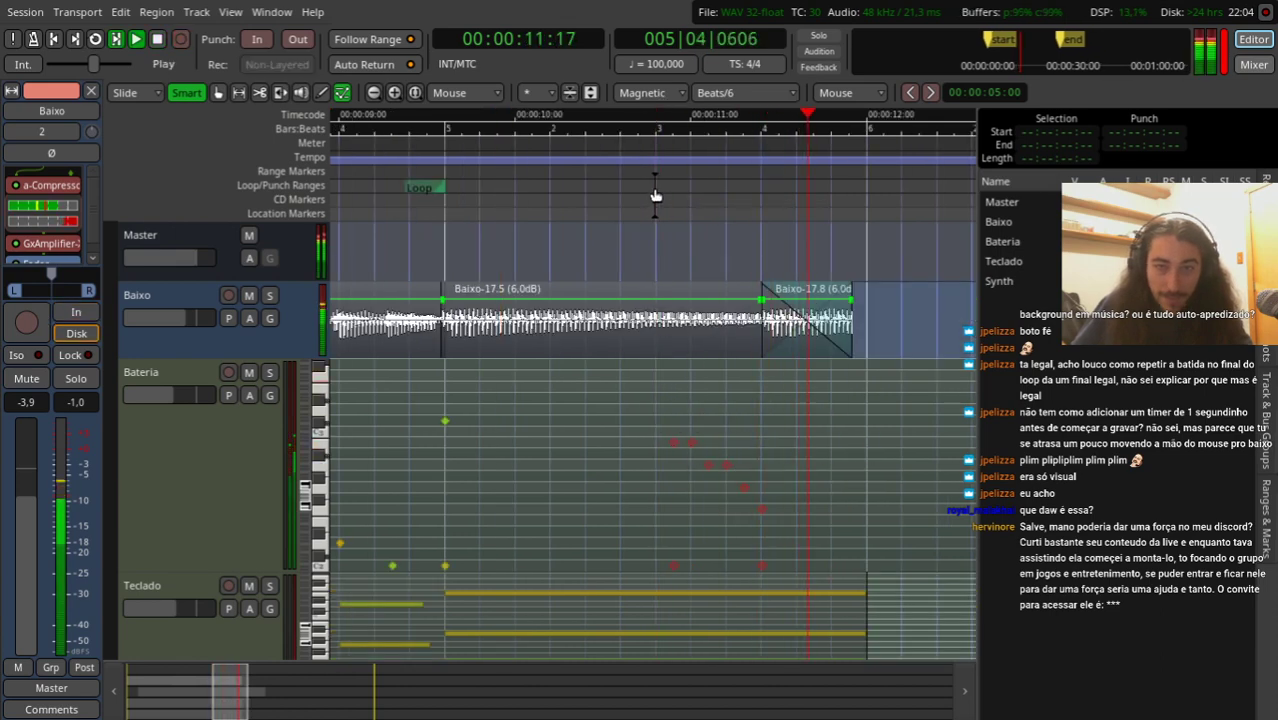
key(space)
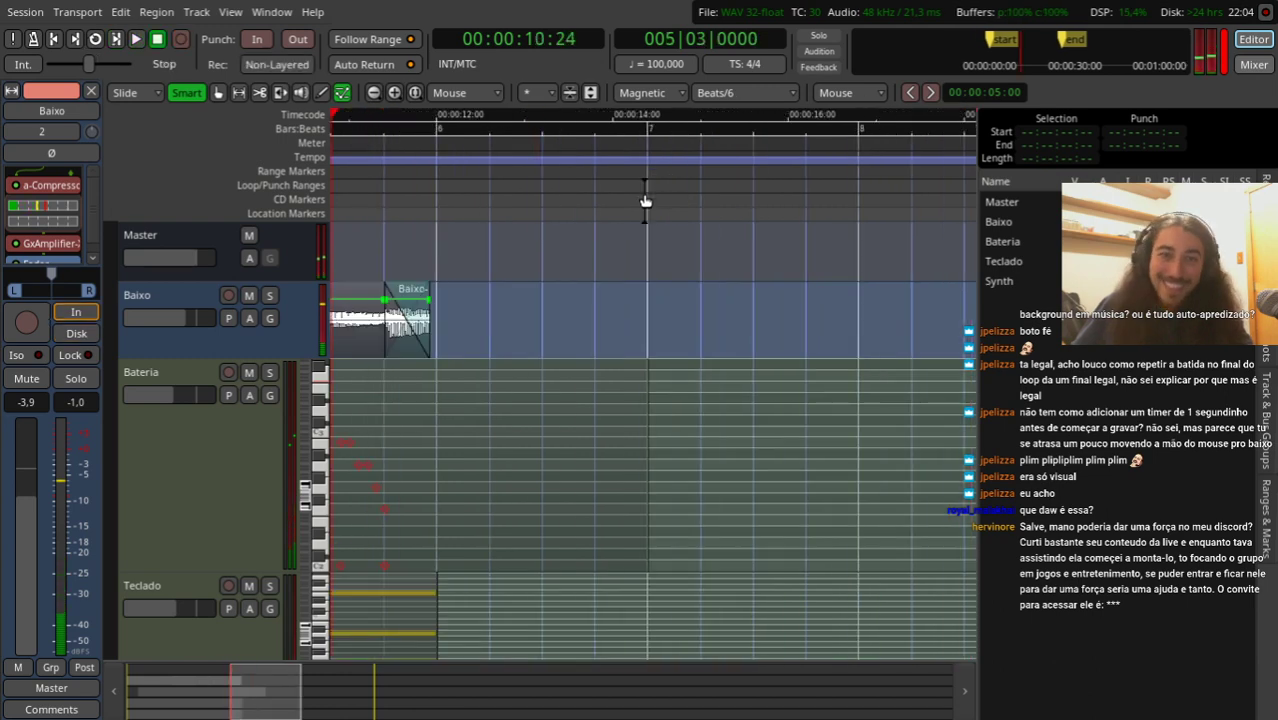
drag(643, 192, 490, 187)
key(space)
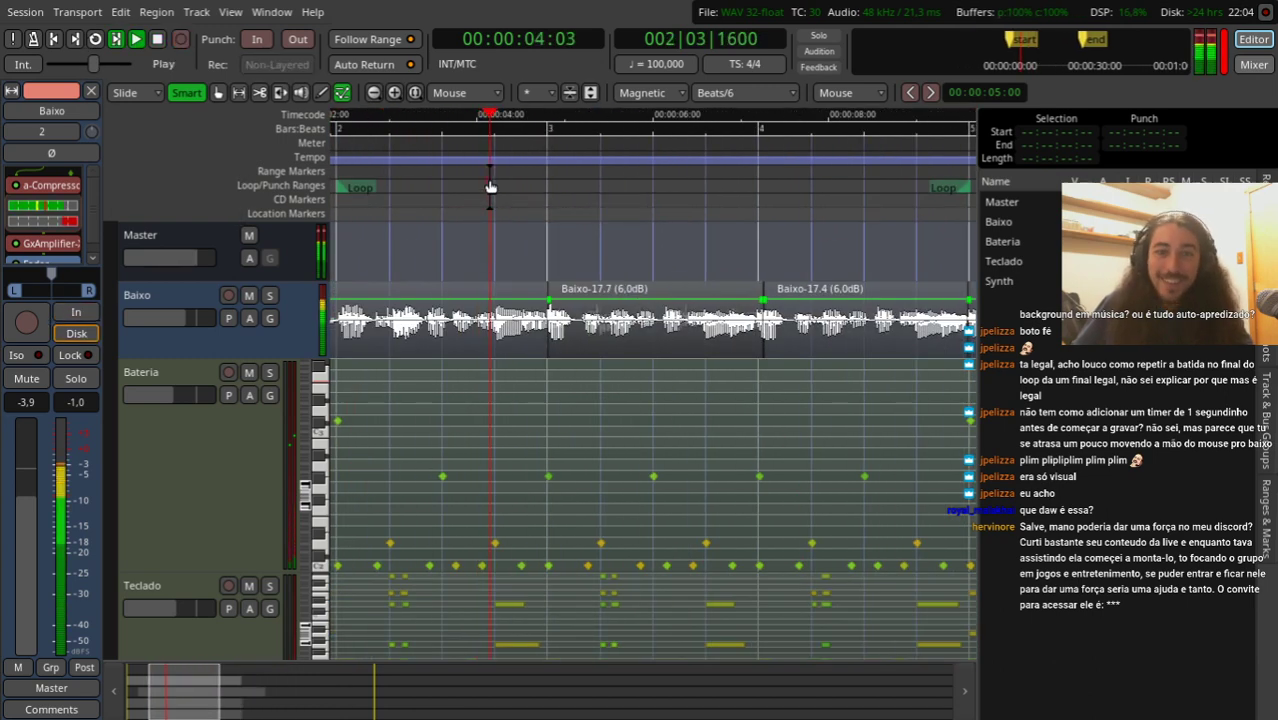
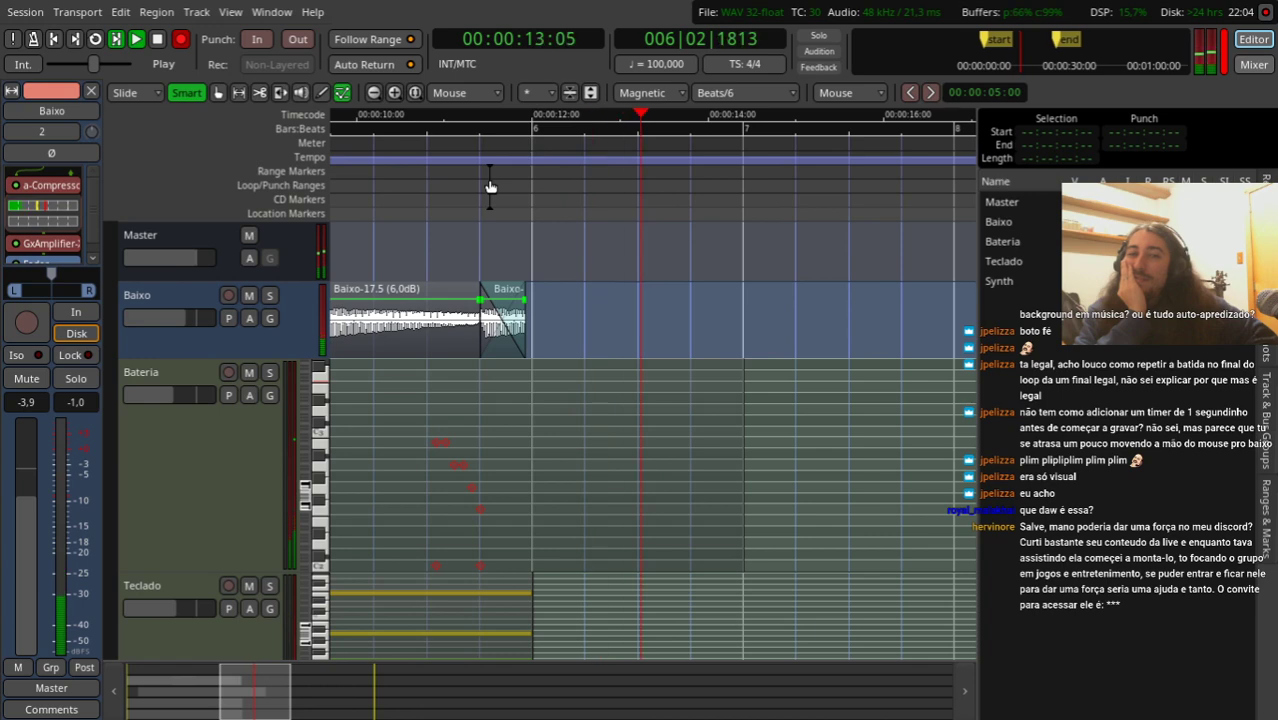
Step: Move the pasted closing bass region to beat 1 of bar 6 and extend the Baixo-17.5 region to meet it
key(space)
drag(763, 180, 630, 230)
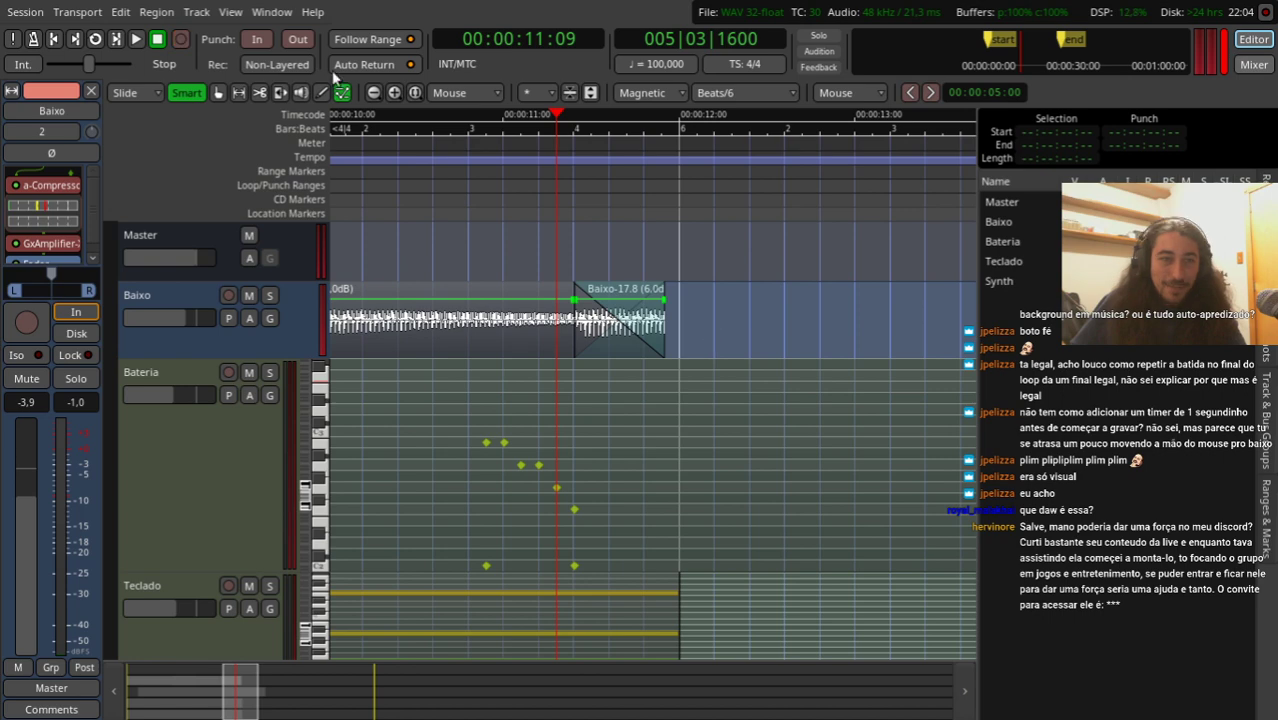
drag(595, 343, 690, 343)
drag(574, 338, 666, 338)
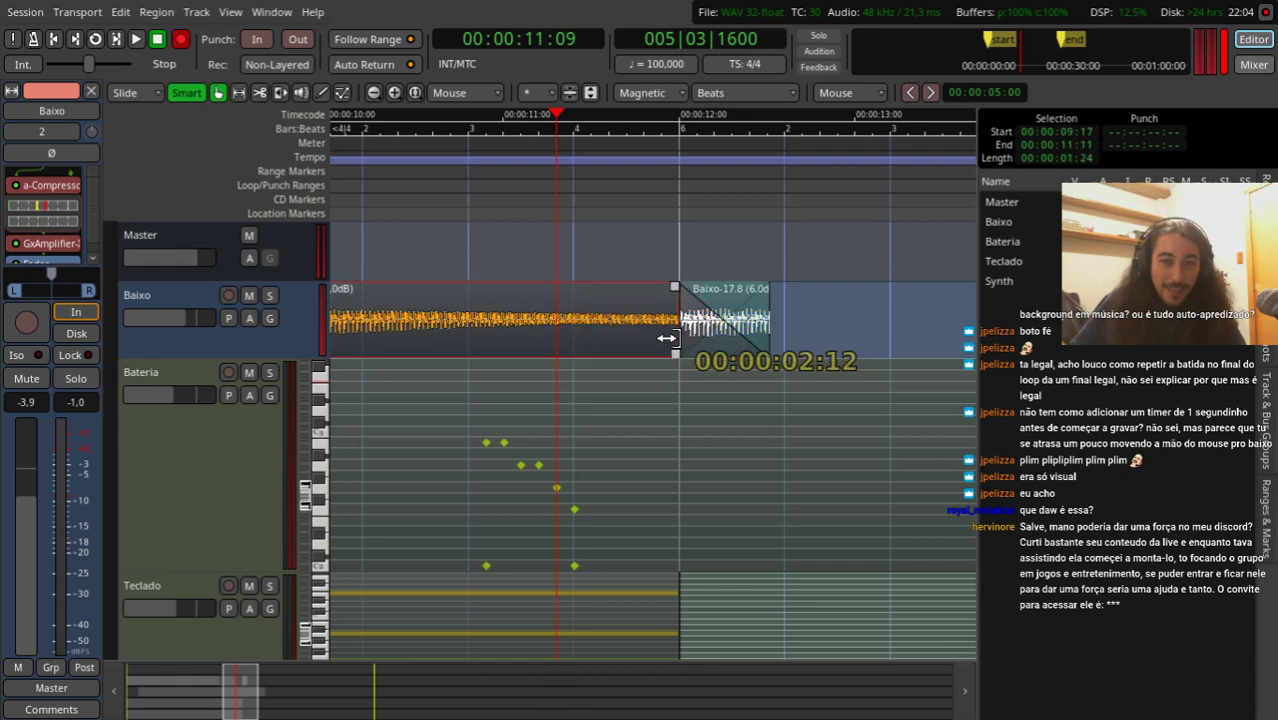
Step: Select all the Bateria fill notes in bar 5, move them one beat later, and audition from beat 2 of bar 5
drag(446, 409, 657, 566)
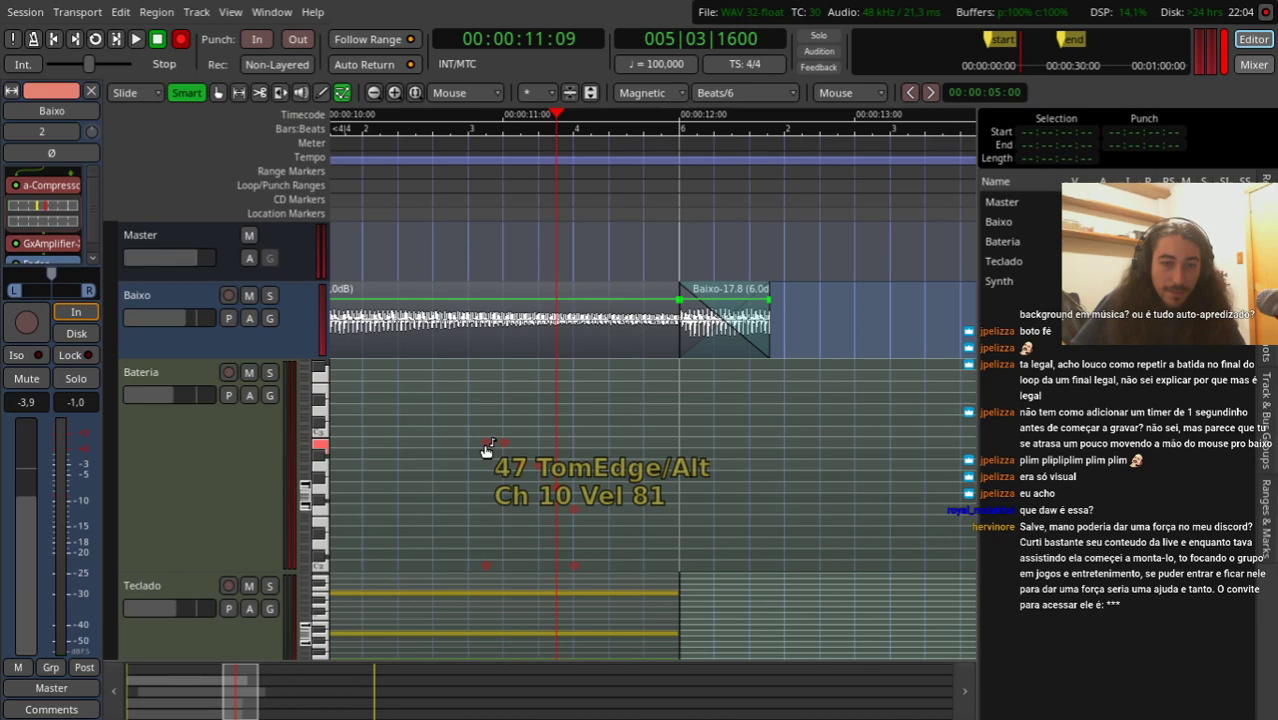
drag(484, 442, 593, 448)
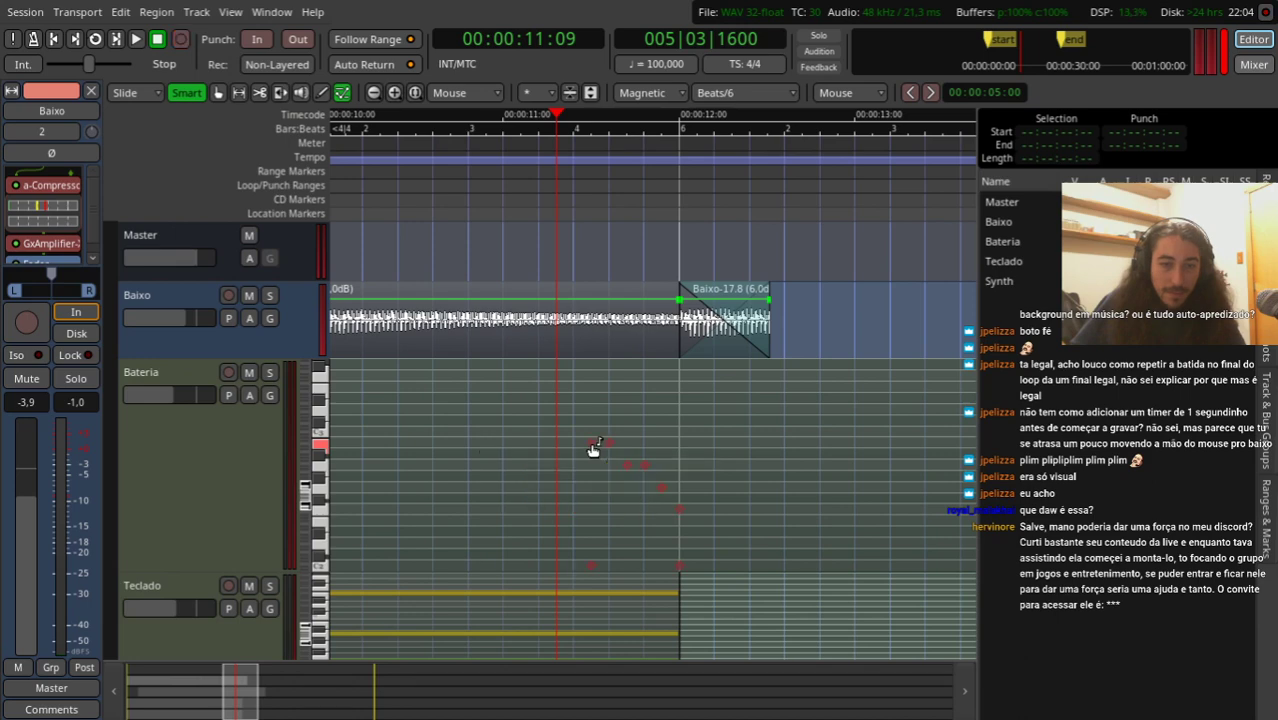
key(space)
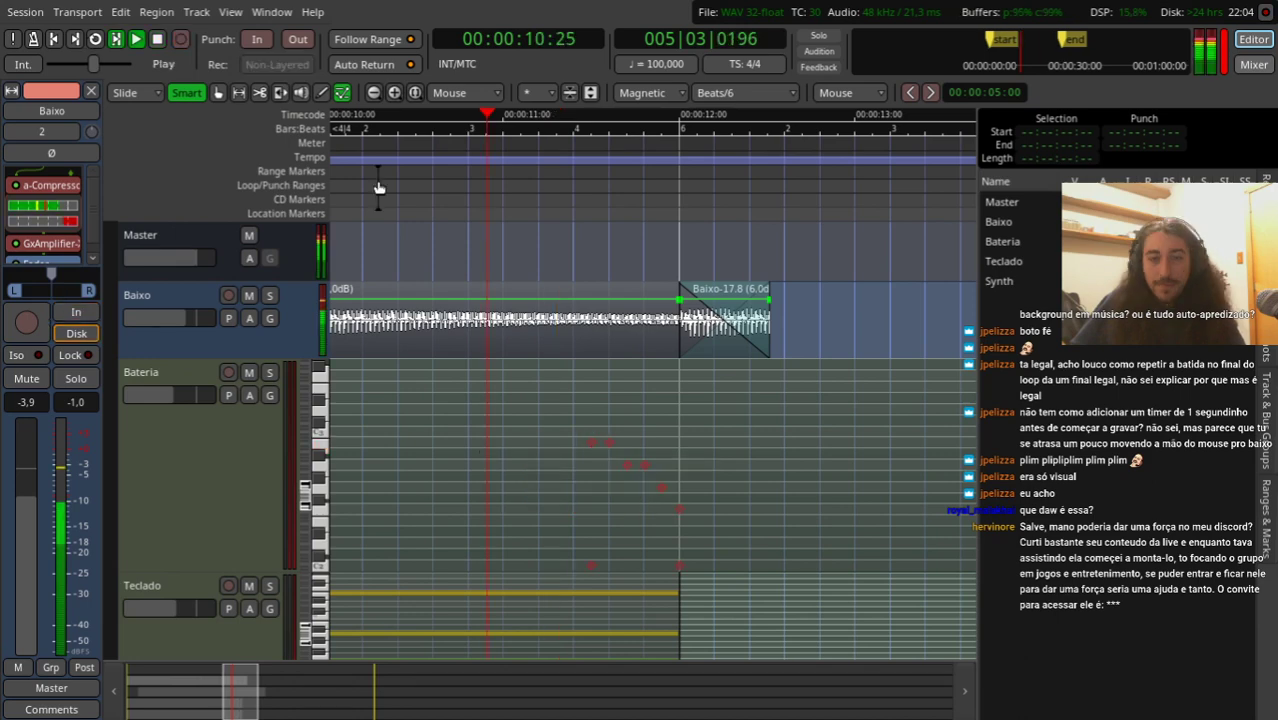
key(space)
Step: Play the ending from 00:00:09:06, late in beat 4 of bar 4, to check the moved fill and bass hit
key(shift+r)
key(minus)
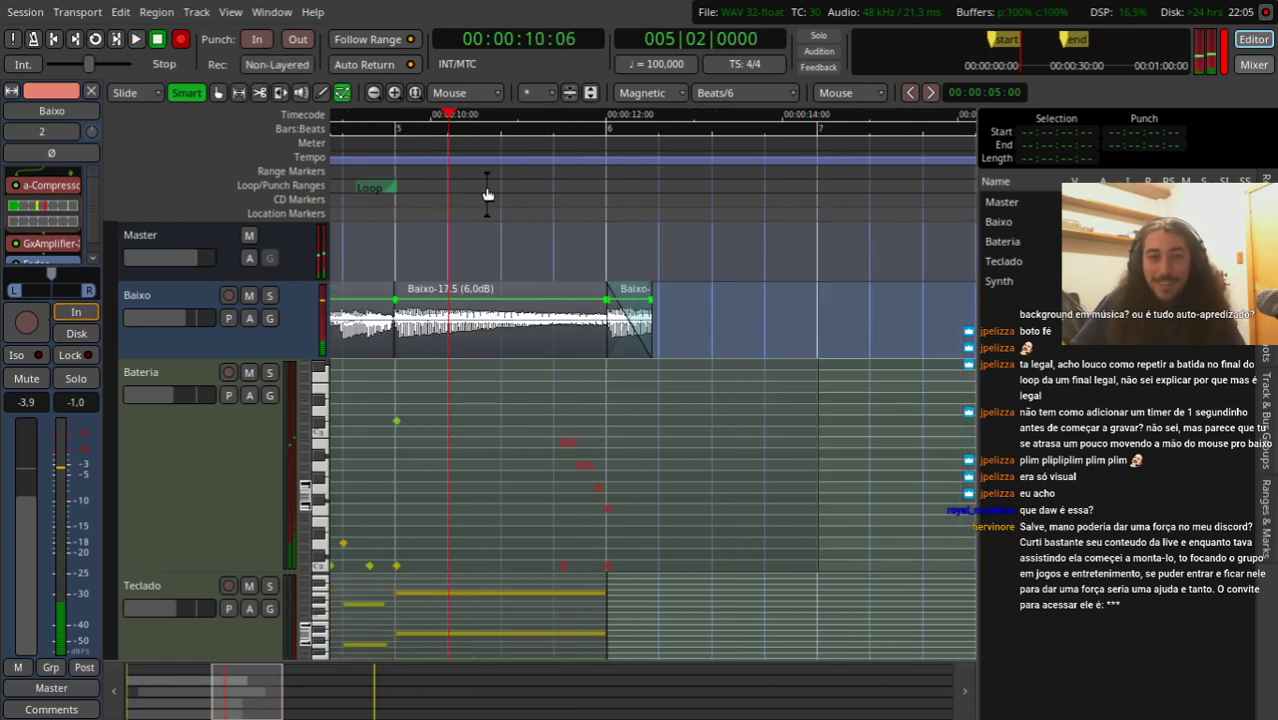
drag(488, 194, 370, 187)
key(space)
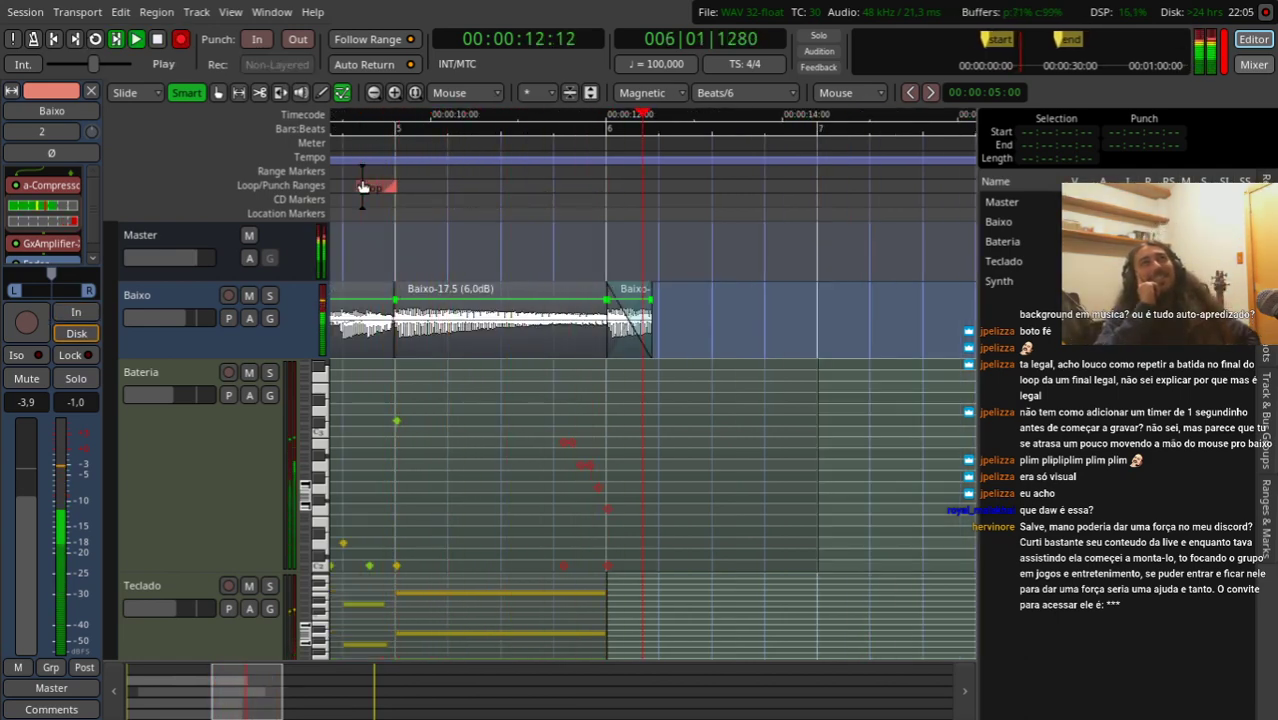
key(space)
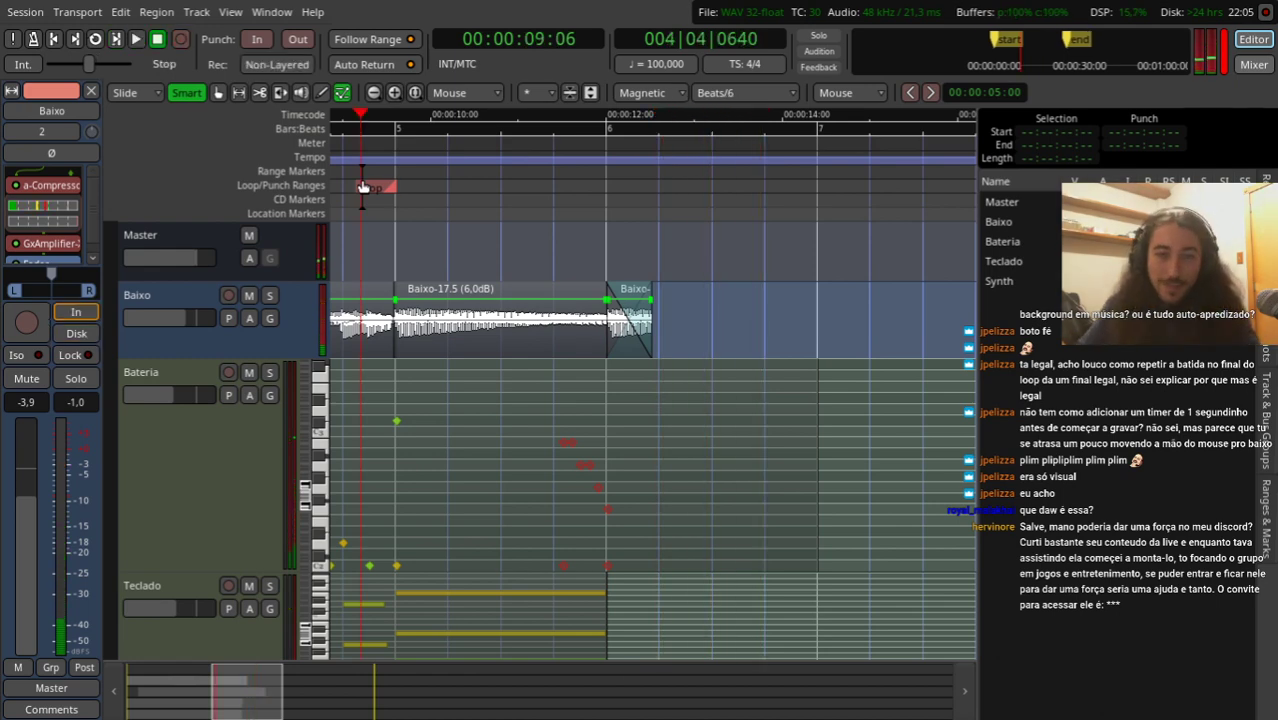
Step: Trim the end of the closing Baixo-17.8 region to 00:00:12:09 and set the grid to Beats/4
key(equal)
click(340, 180)
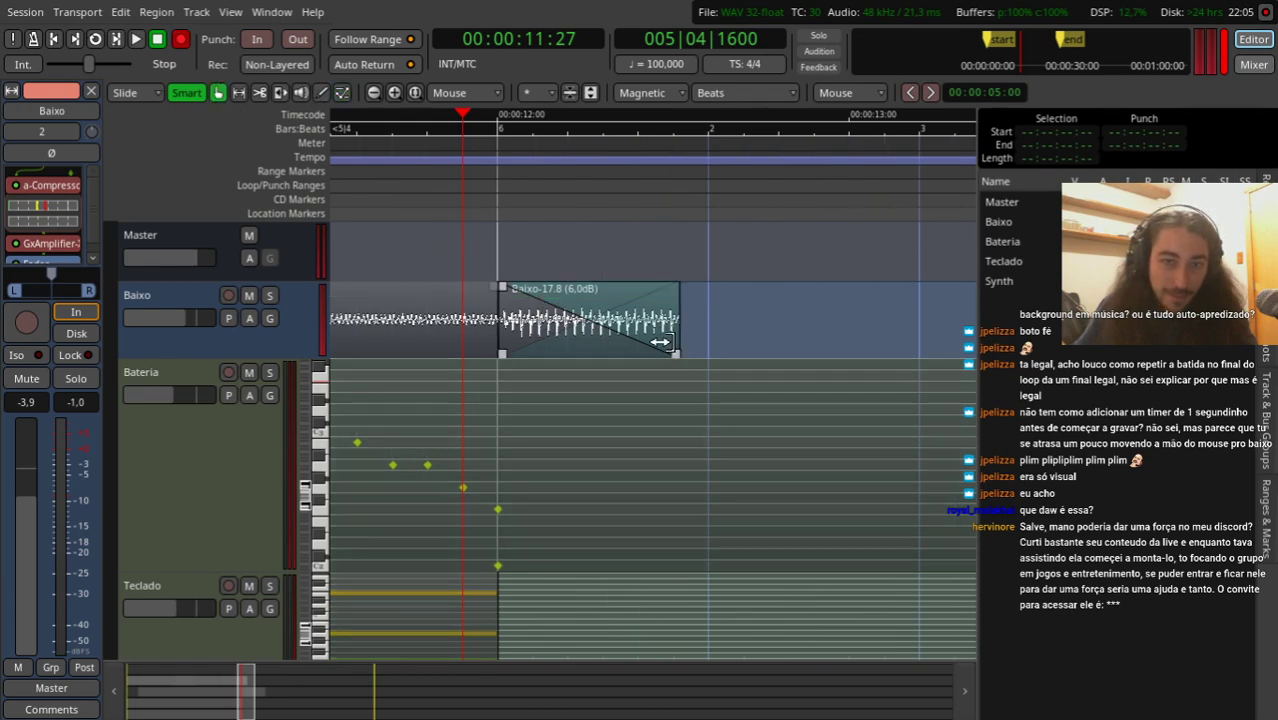
drag(678, 350, 603, 352)
click(750, 93)
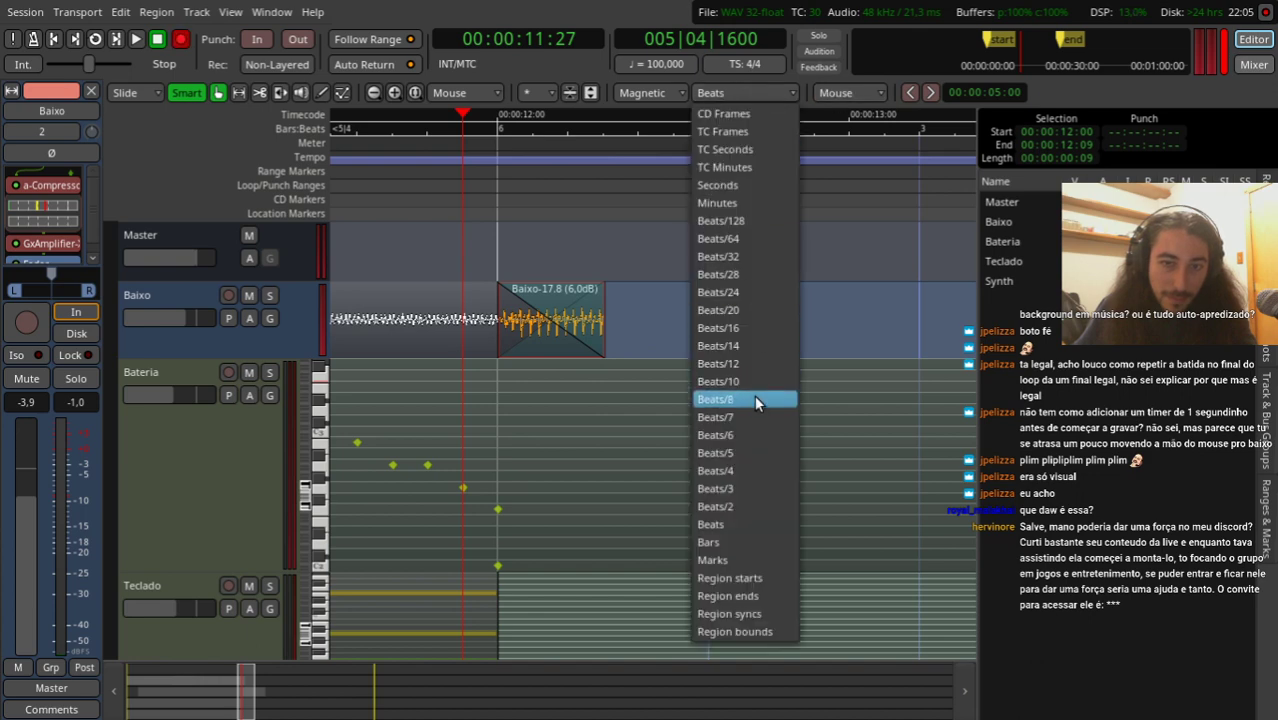
click(731, 470)
Step: Play the shortened bass hit with the drum fill from beat 4 of bar 5
key(minus)
click(374, 195)
key(space)
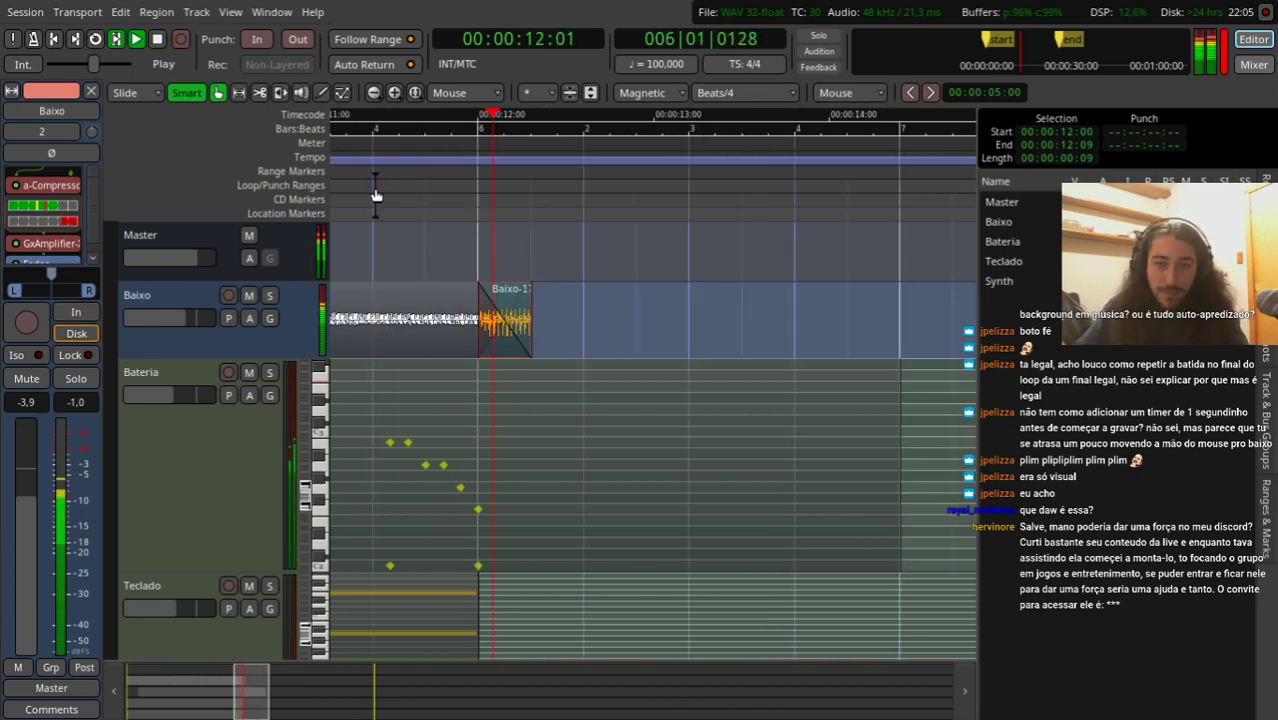
key(space)
Step: Create an empty MIDI region on the Teclado track and stretch it to span 00:00:12:00 to 00:00:13:28
key(minus)
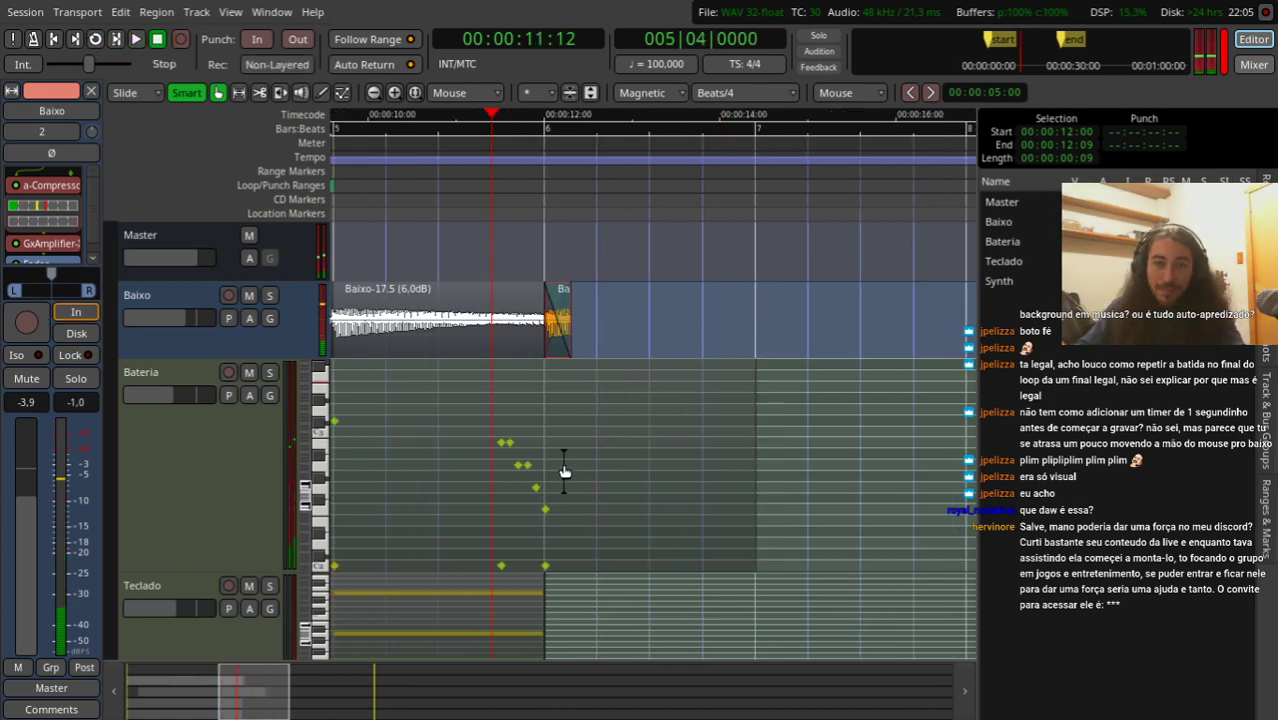
scroll(563, 462, down, 1)
scroll(563, 462, down, 3)
scroll(588, 512, up, 2)
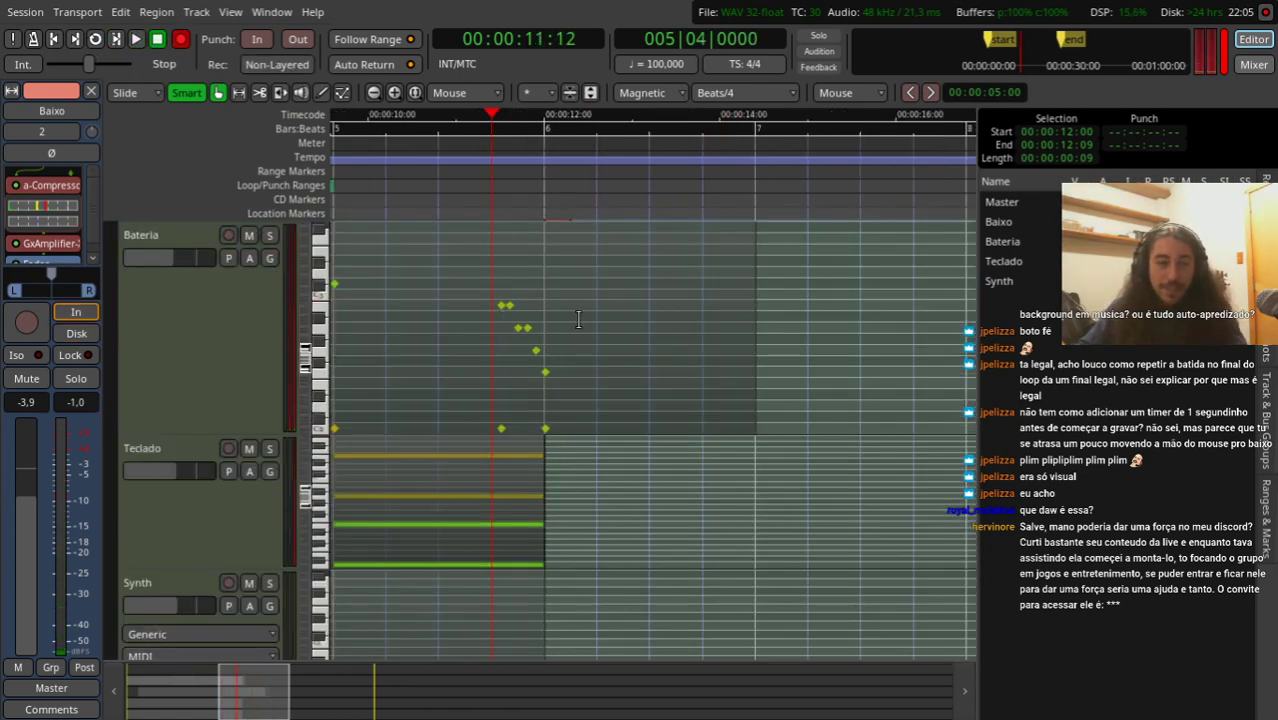
scroll(720, 500, down, 2)
scroll(724, 420, up, 1)
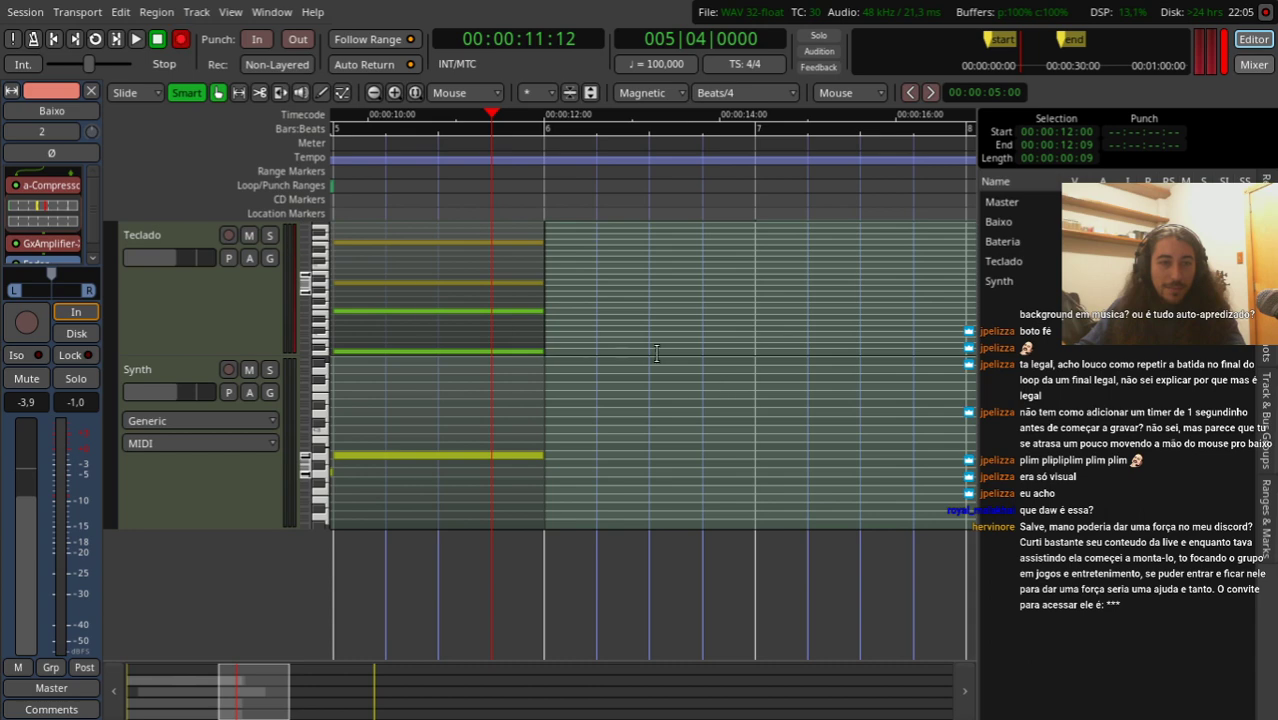
scroll(657, 352, up, 1)
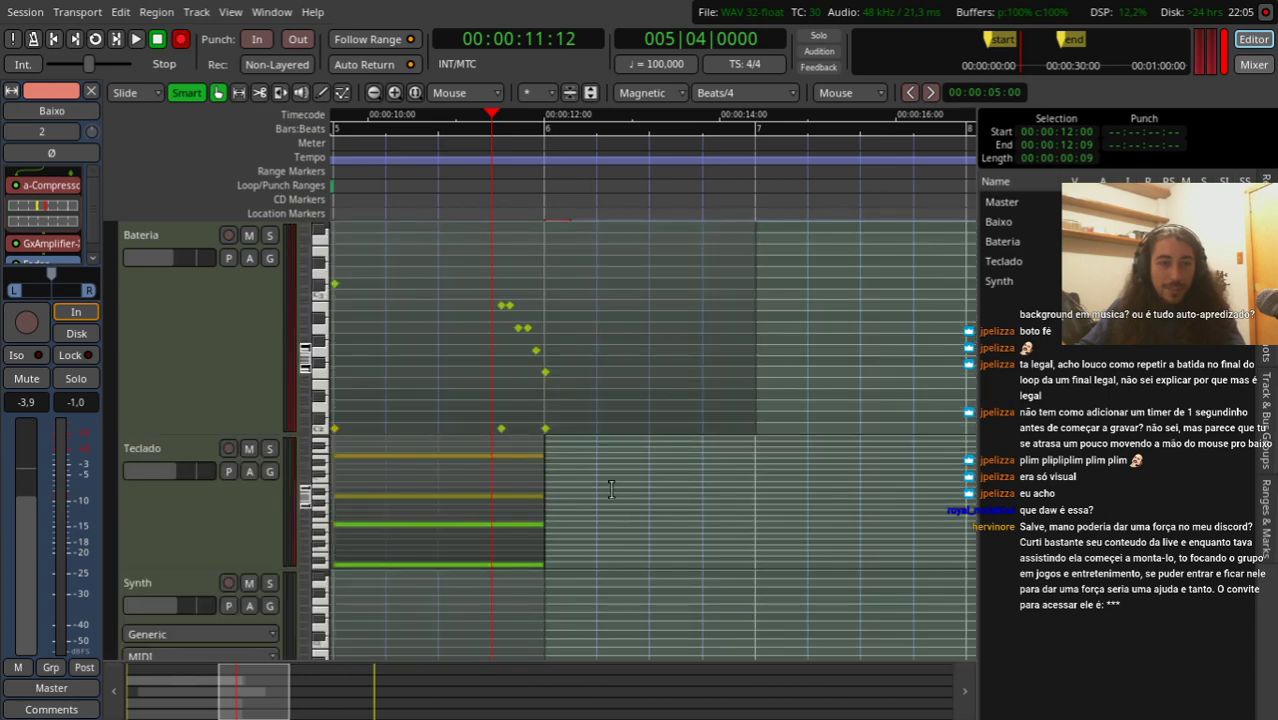
click(321, 92)
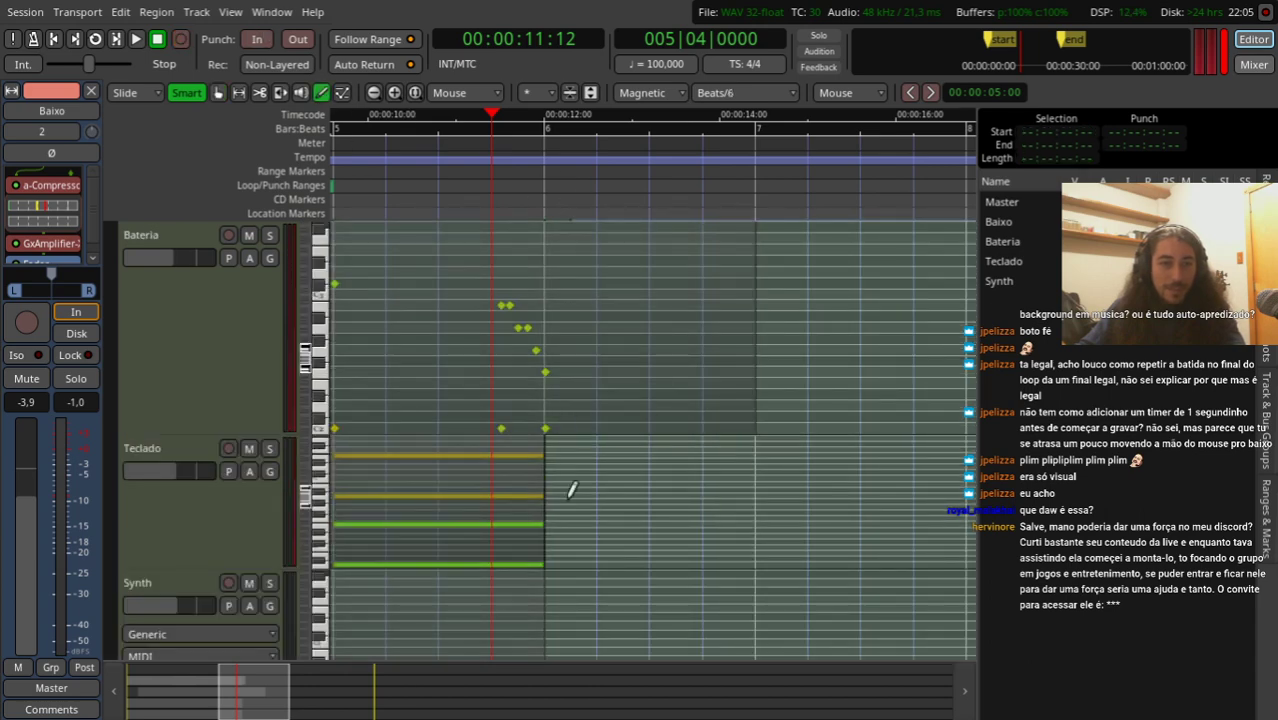
drag(568, 500, 632, 500)
click(224, 92)
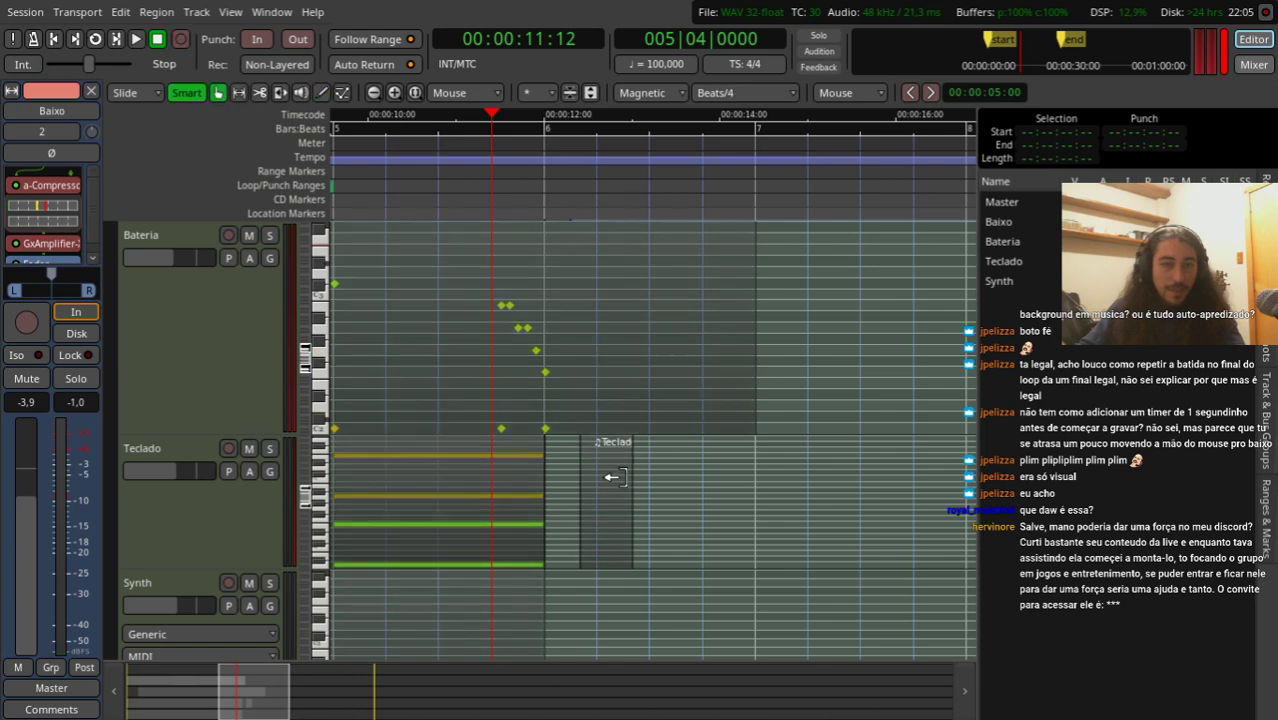
drag(611, 546, 697, 537)
scroll(784, 575, down, 2)
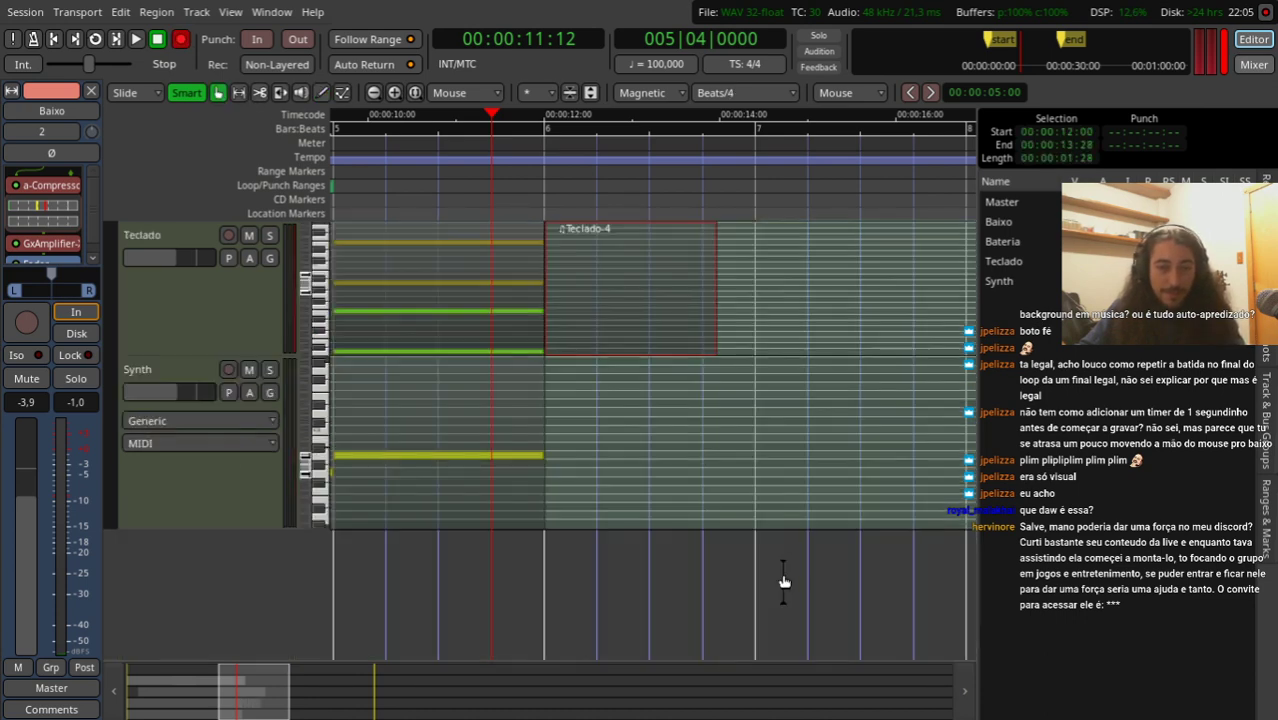
Step: Create an empty Synth region spanning 00:00:12:00 to 00:00:13:28, and audition from beat 4 of bar 5
click(321, 93)
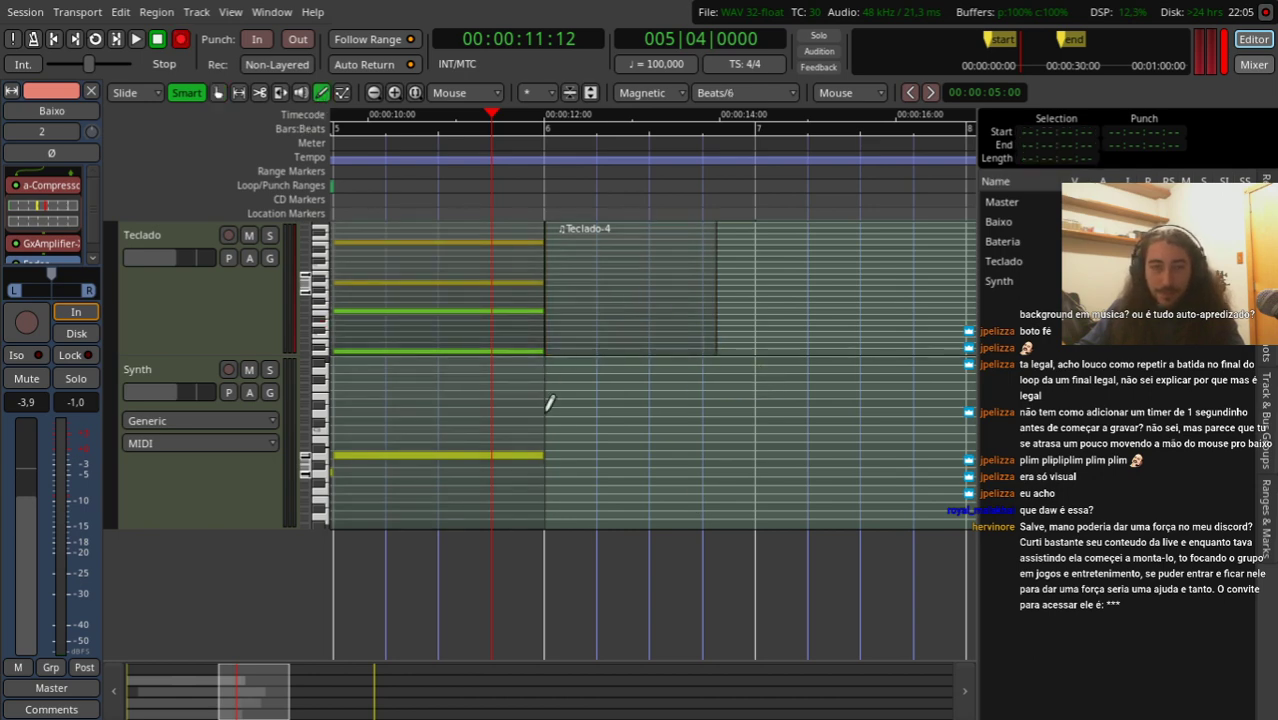
click(579, 440)
key(g)
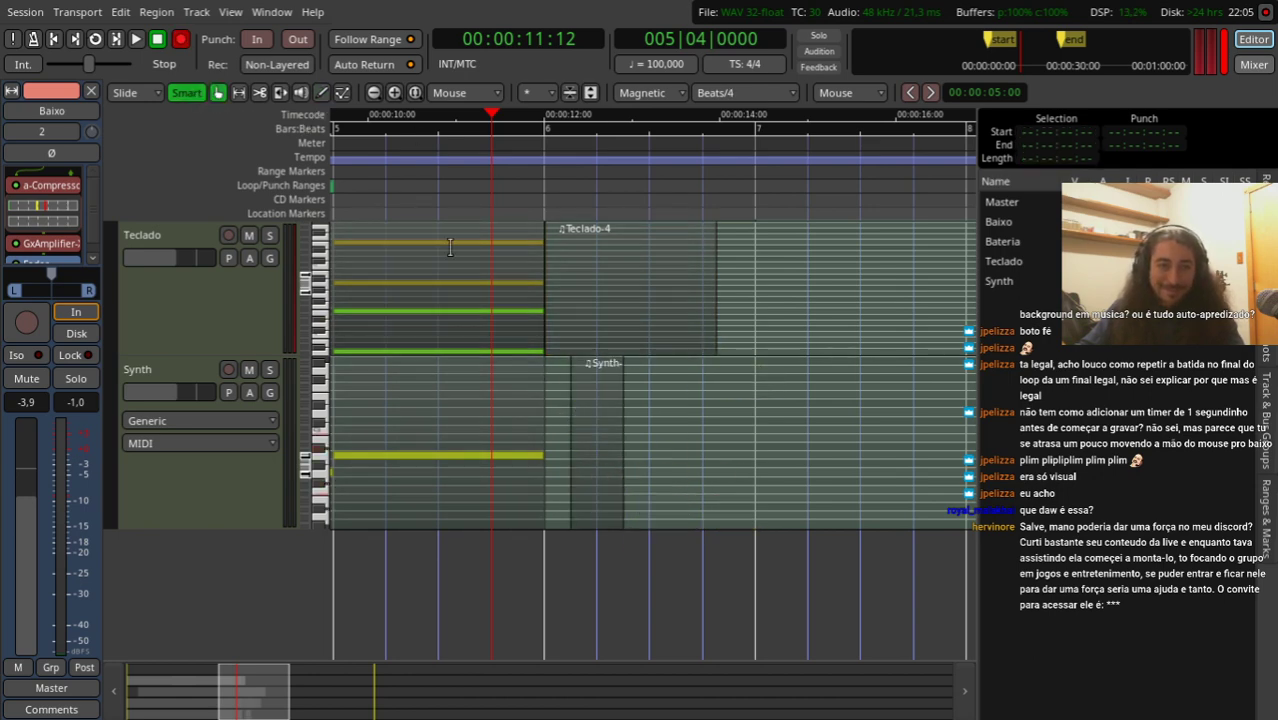
drag(603, 485, 684, 470)
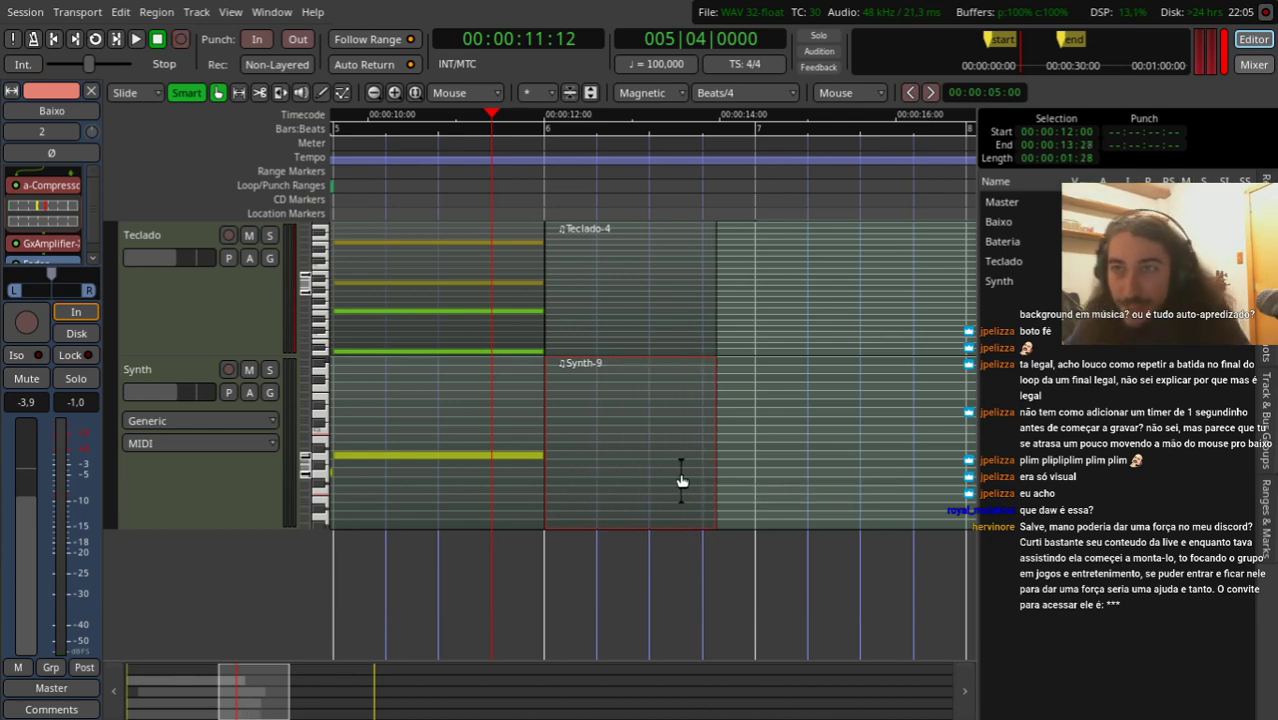
key(space)
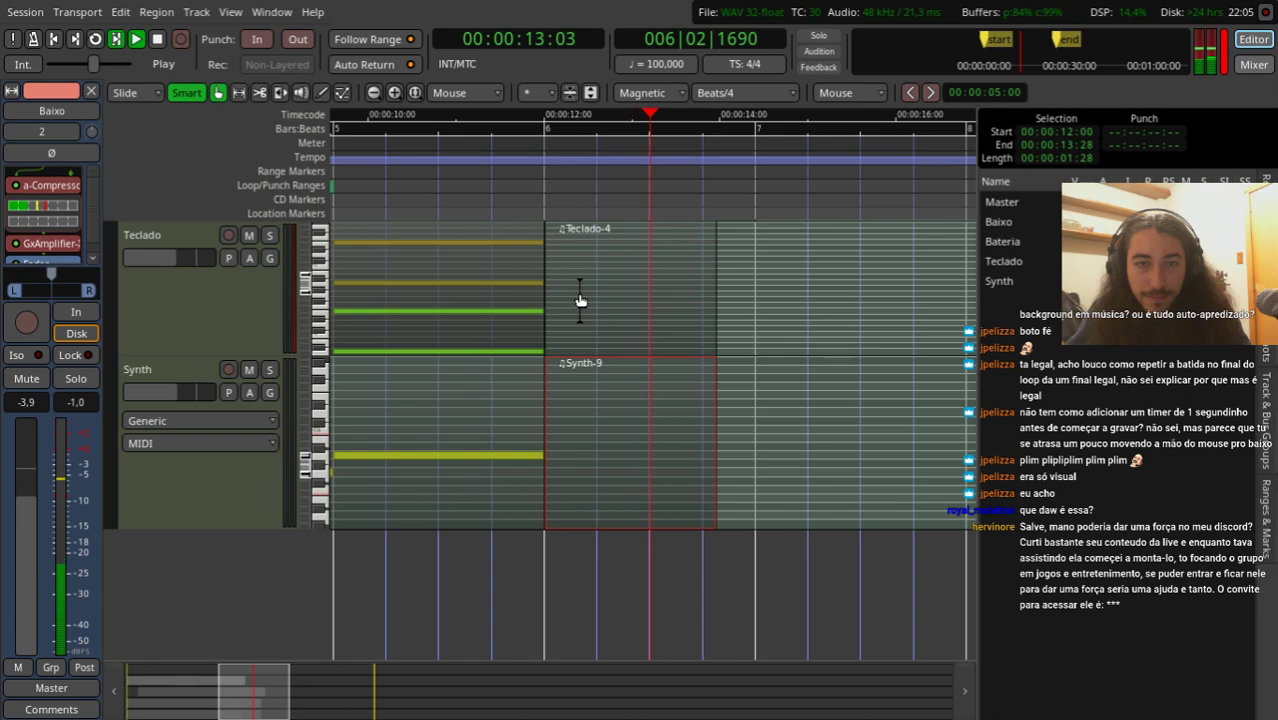
key(space)
Step: Draw a short four-note chord at the start of bar 6 on Teclado and audition it from 00:00:11:09
key(d)
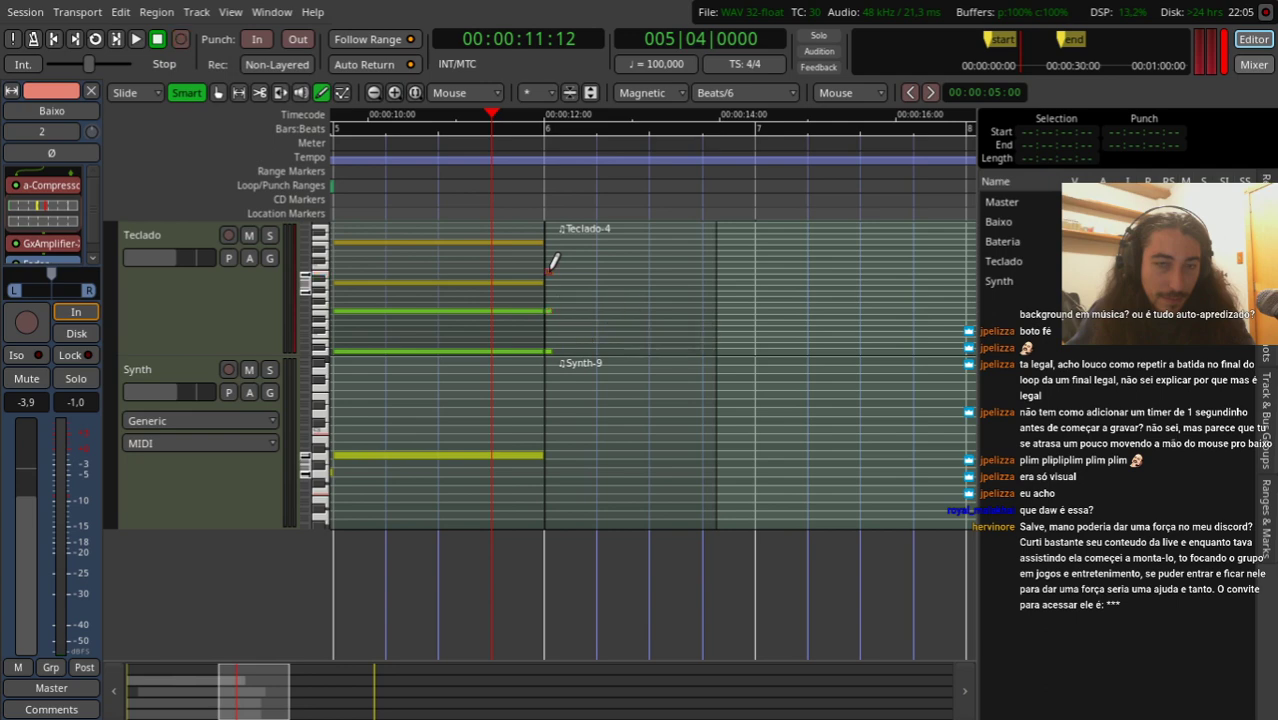
click(482, 184)
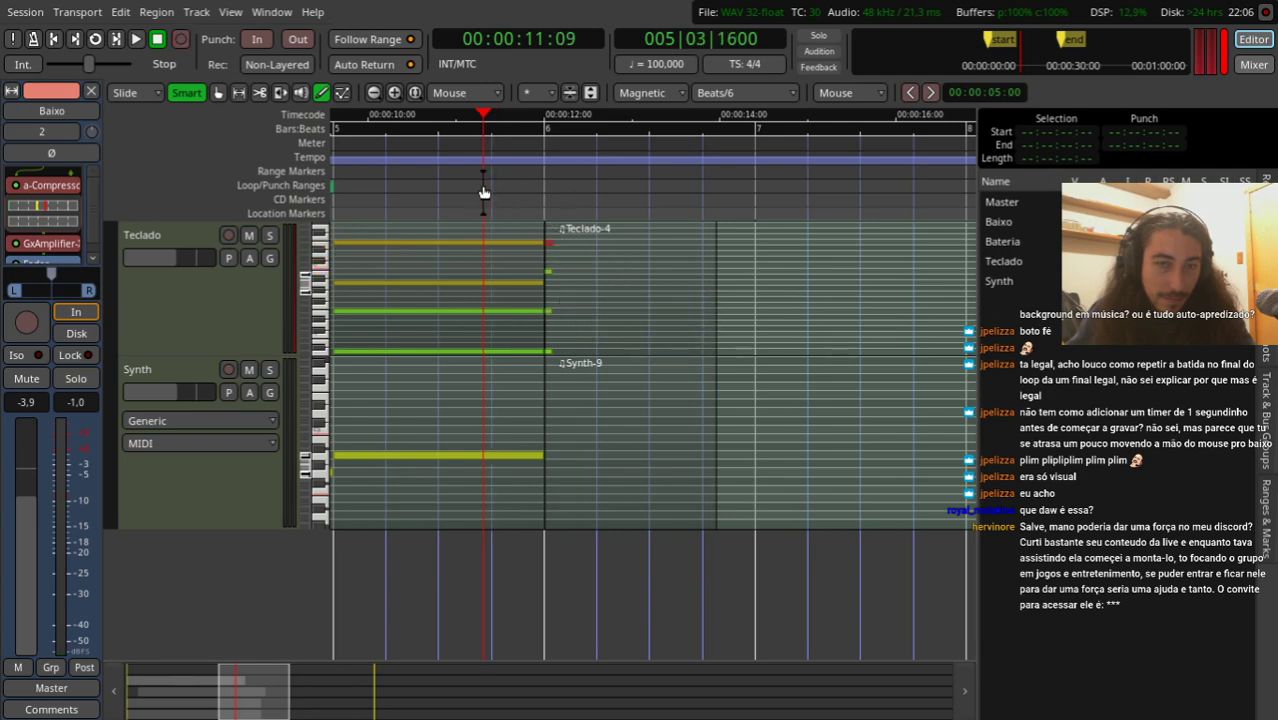
key(space)
key(space)
key(shift+r)
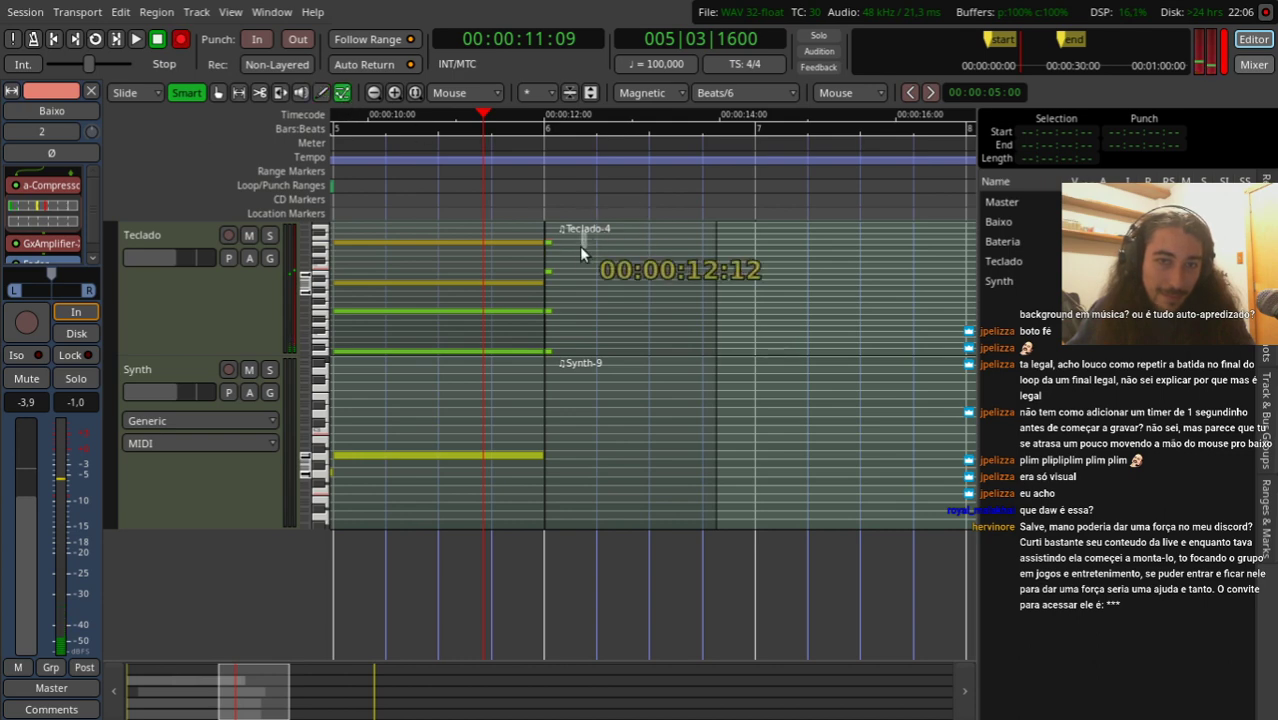
Step: Select the four short Teclado chord notes, set their velocity to 57, and audition from beat 3 of bar 5
drag(581, 246, 575, 305)
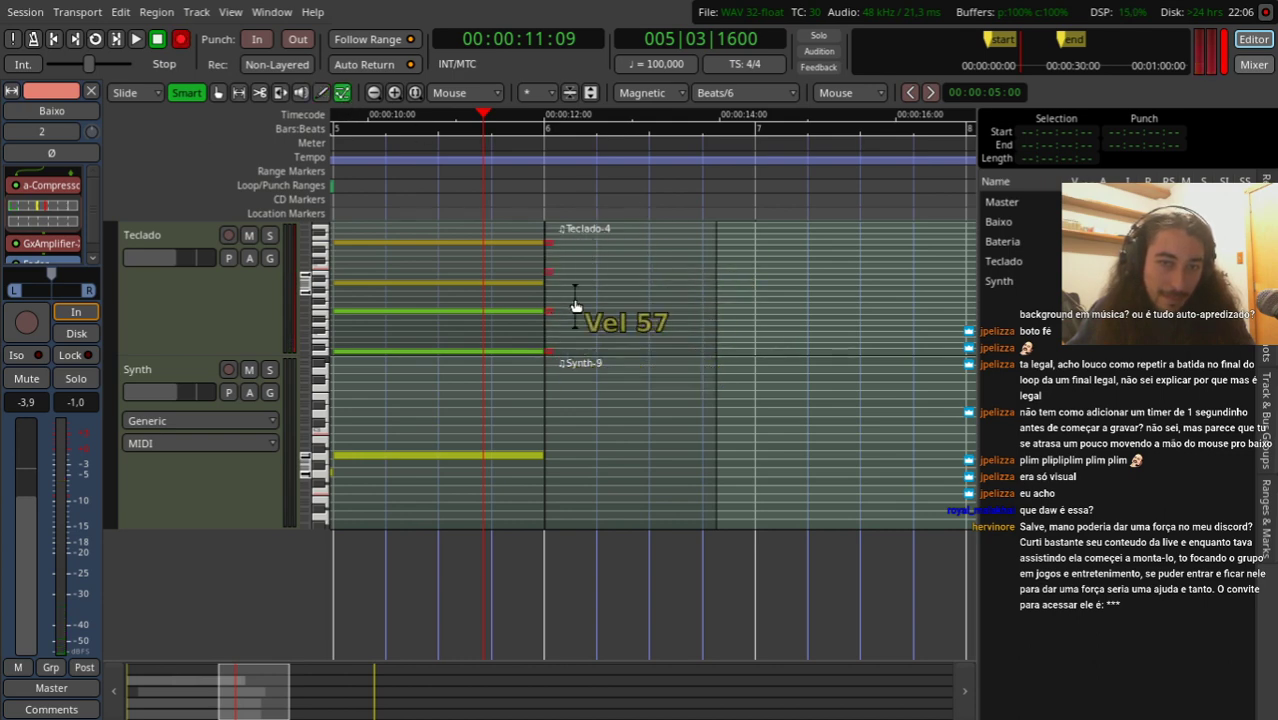
key(space)
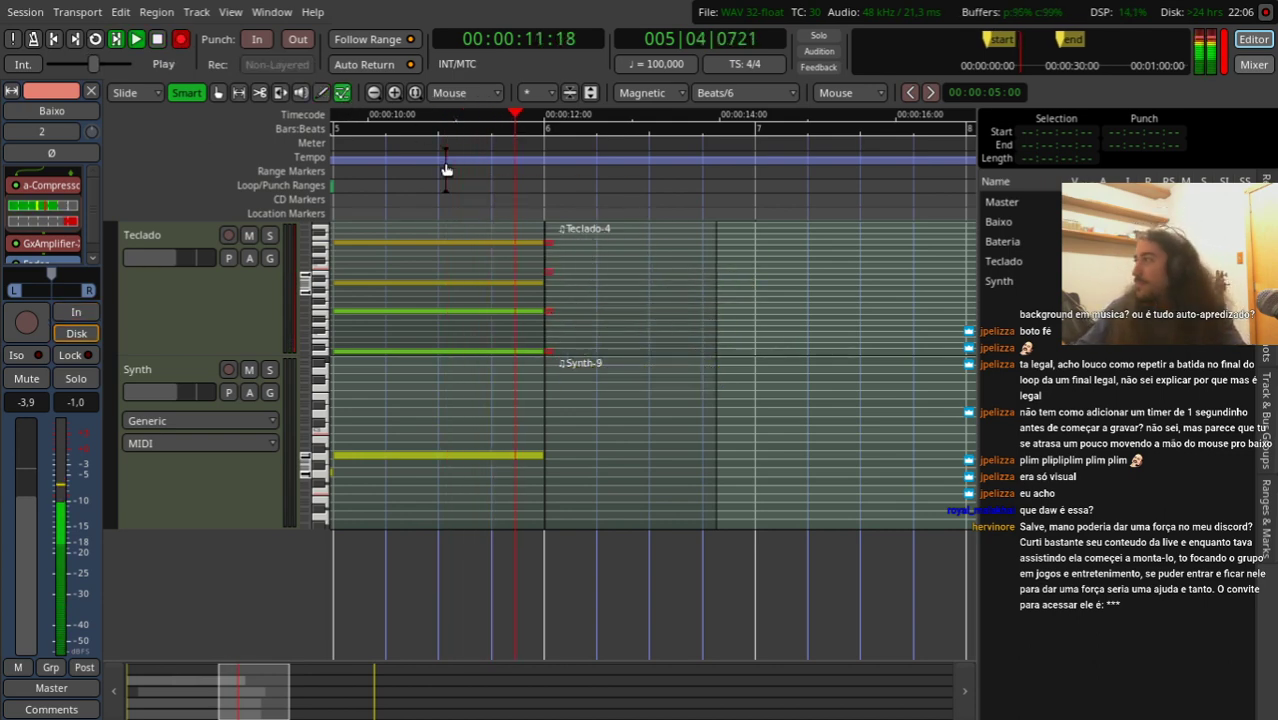
key(space)
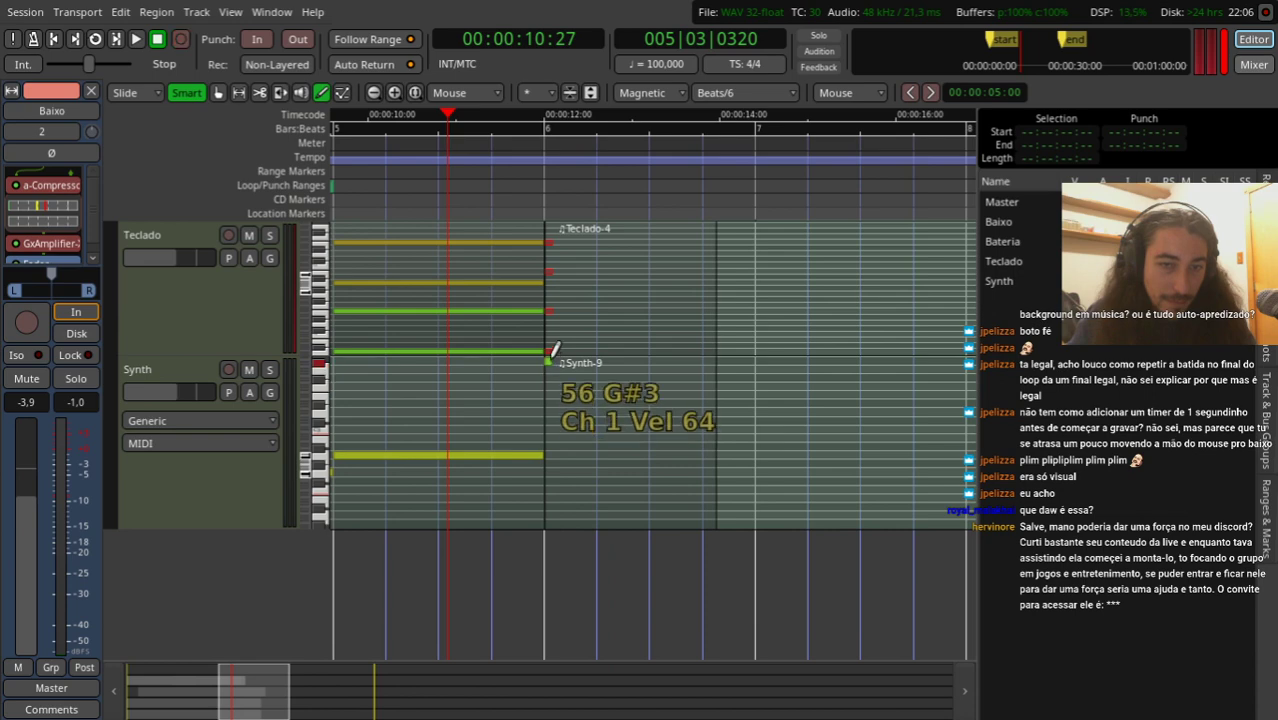
Step: Draw a short A3 note at the start of bar 6 on the Synth track and audition from 00:00:11:00
scroll(305, 465, up, 2)
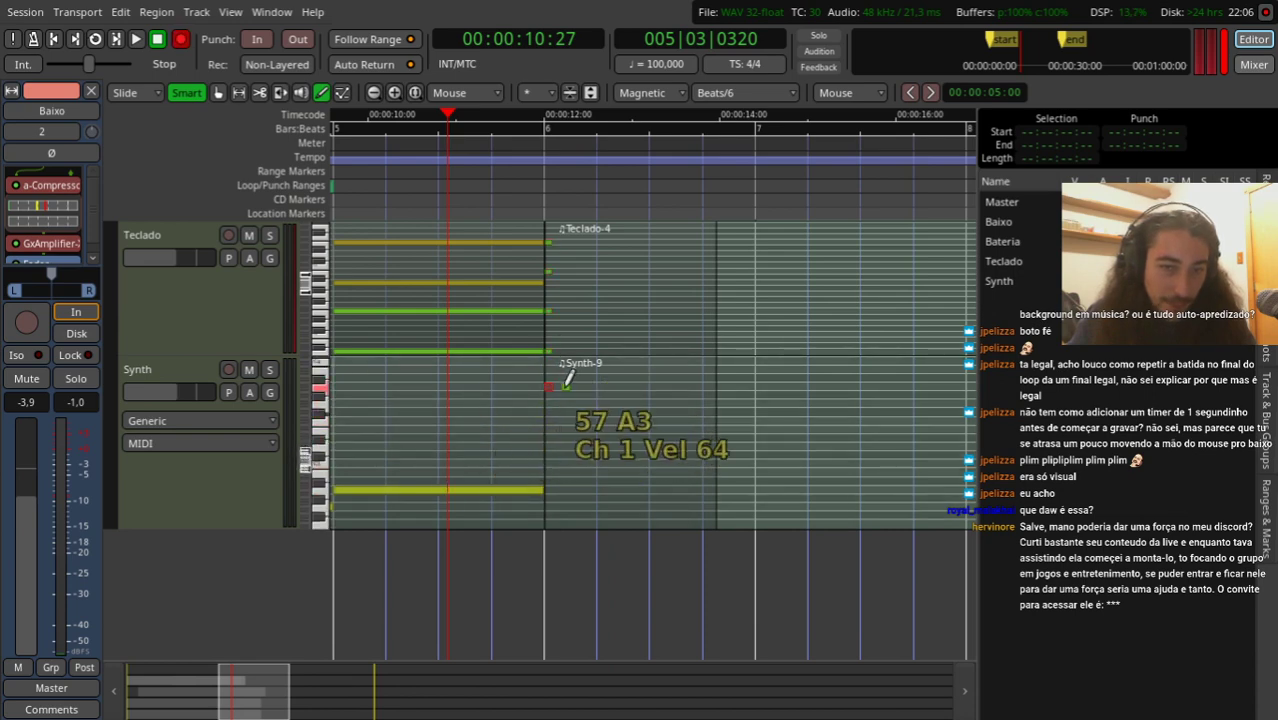
key(space)
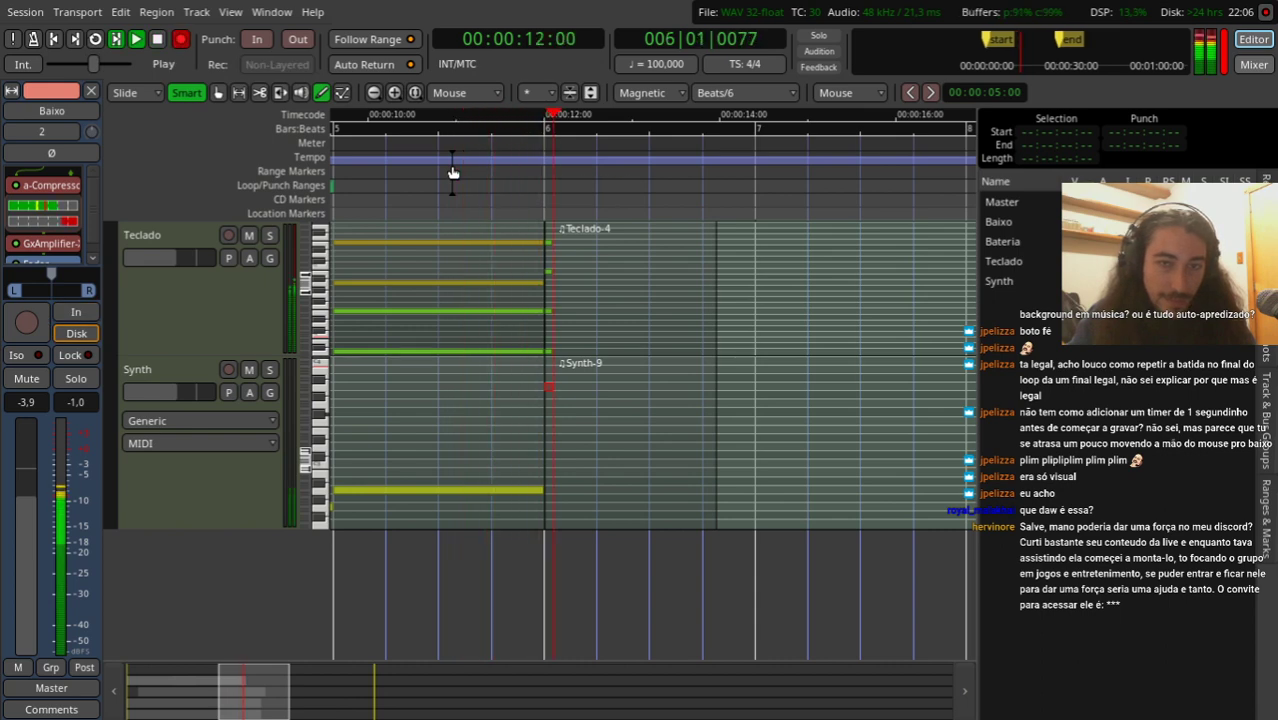
key(space)
key(space)
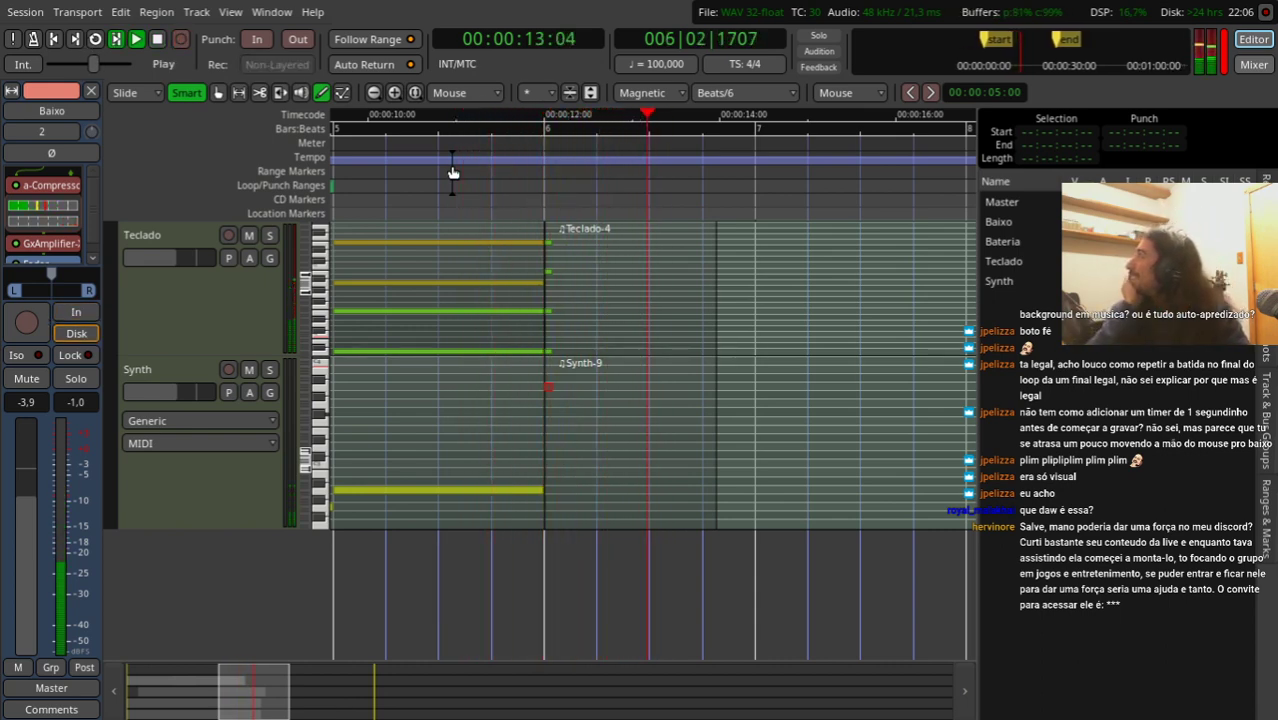
key(space)
Step: Play the whole song from 00:00:01:00 to review it with the new ending
key(minus)
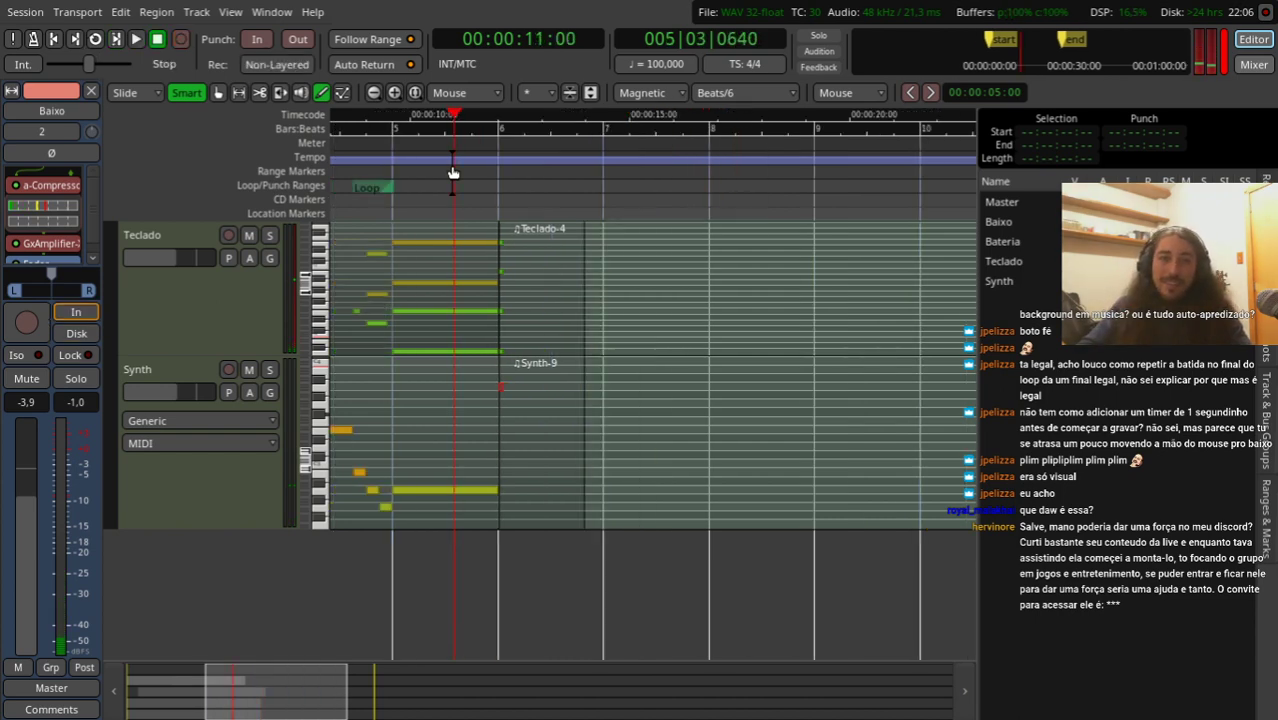
scroll(824, 370, up, 5)
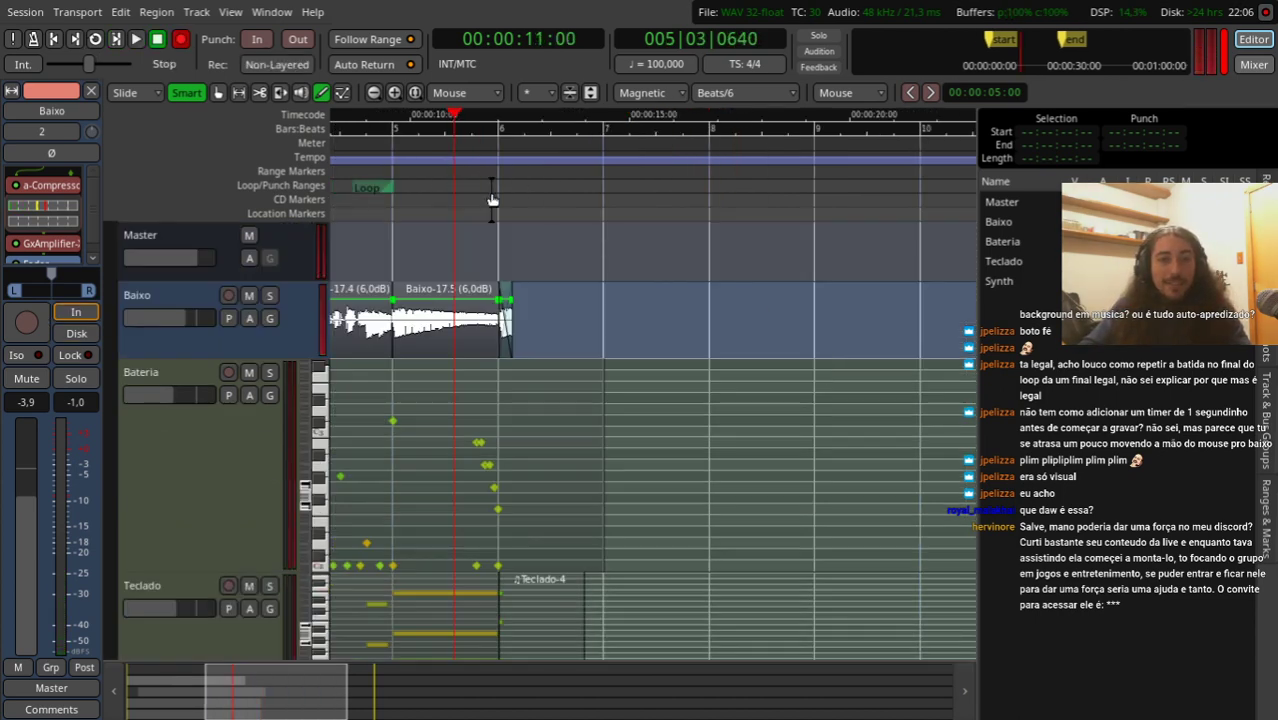
drag(490, 191, 376, 178)
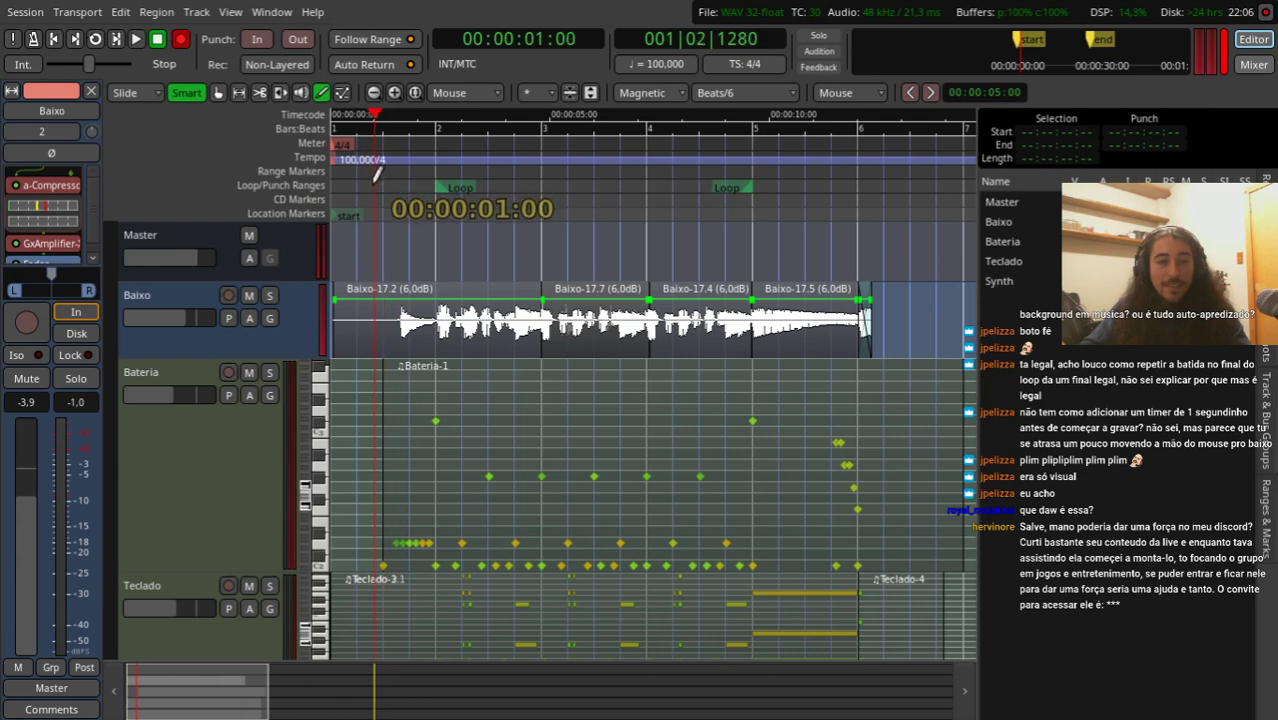
key(space)
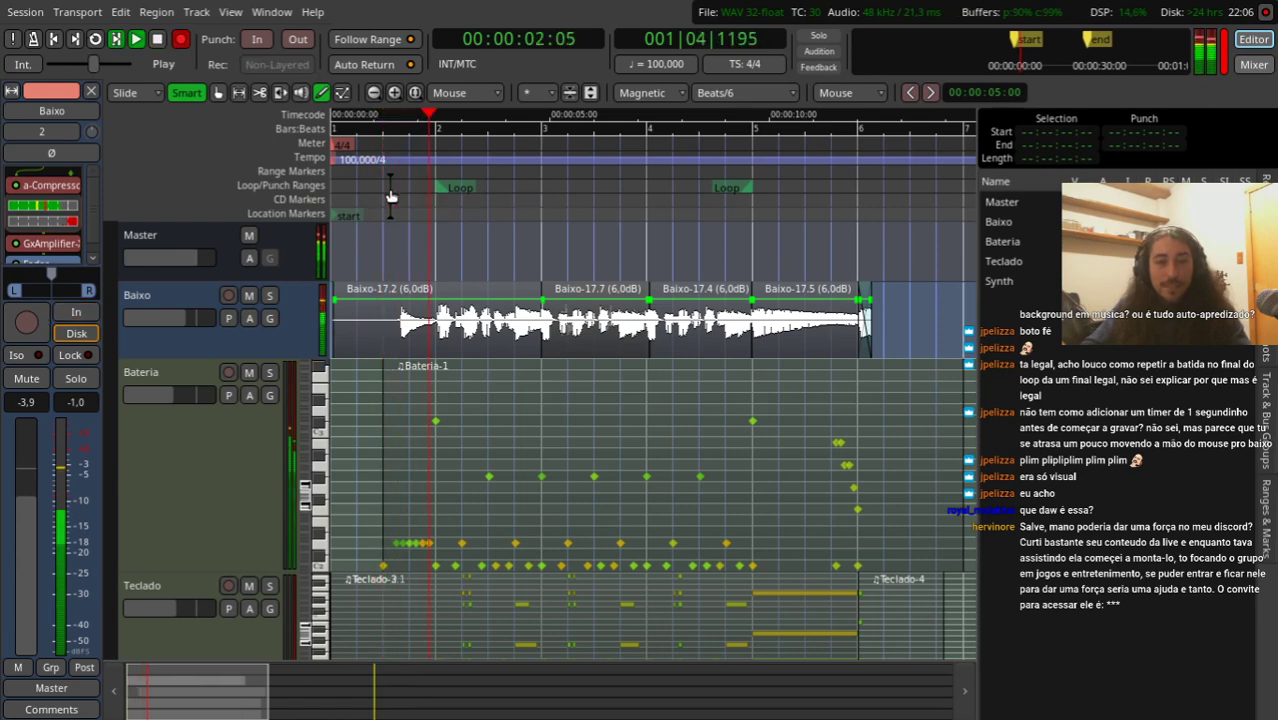
Step: Extend the start of the Bateria-1 region back to the beginning of bar 1
key(space)
key(Home)
key(equal)
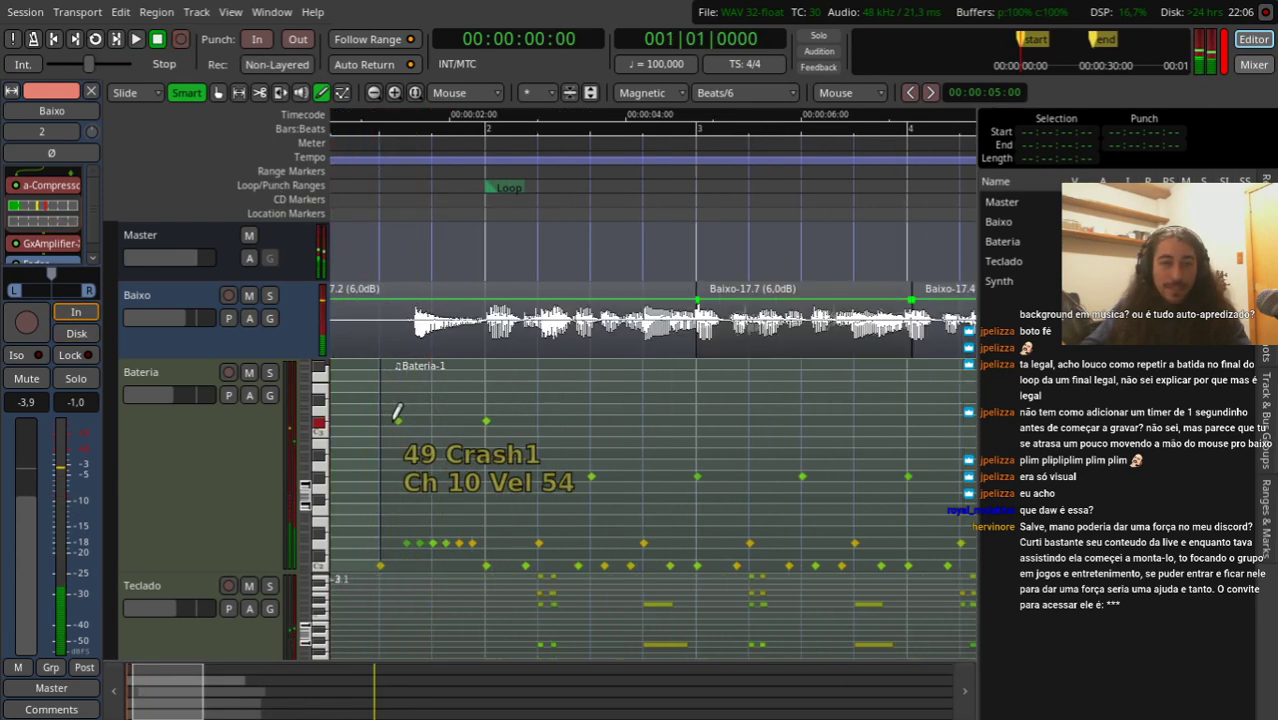
scroll(391, 184, left, 2)
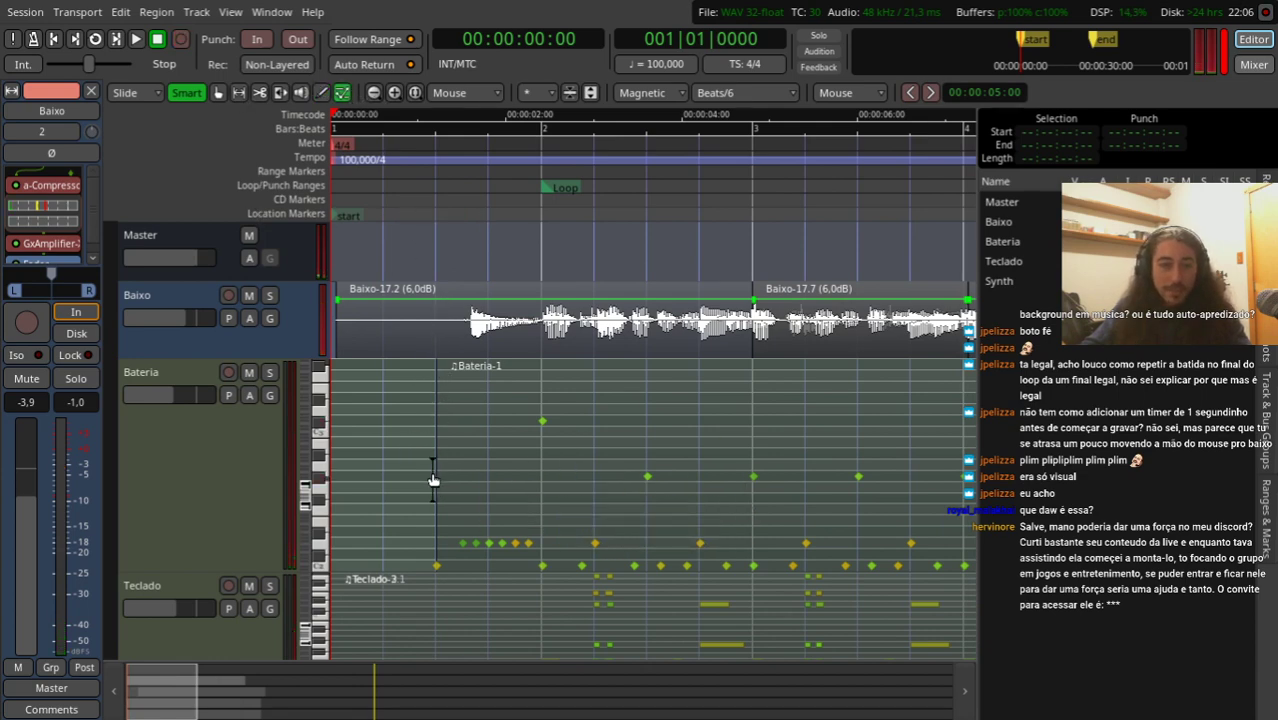
click(220, 95)
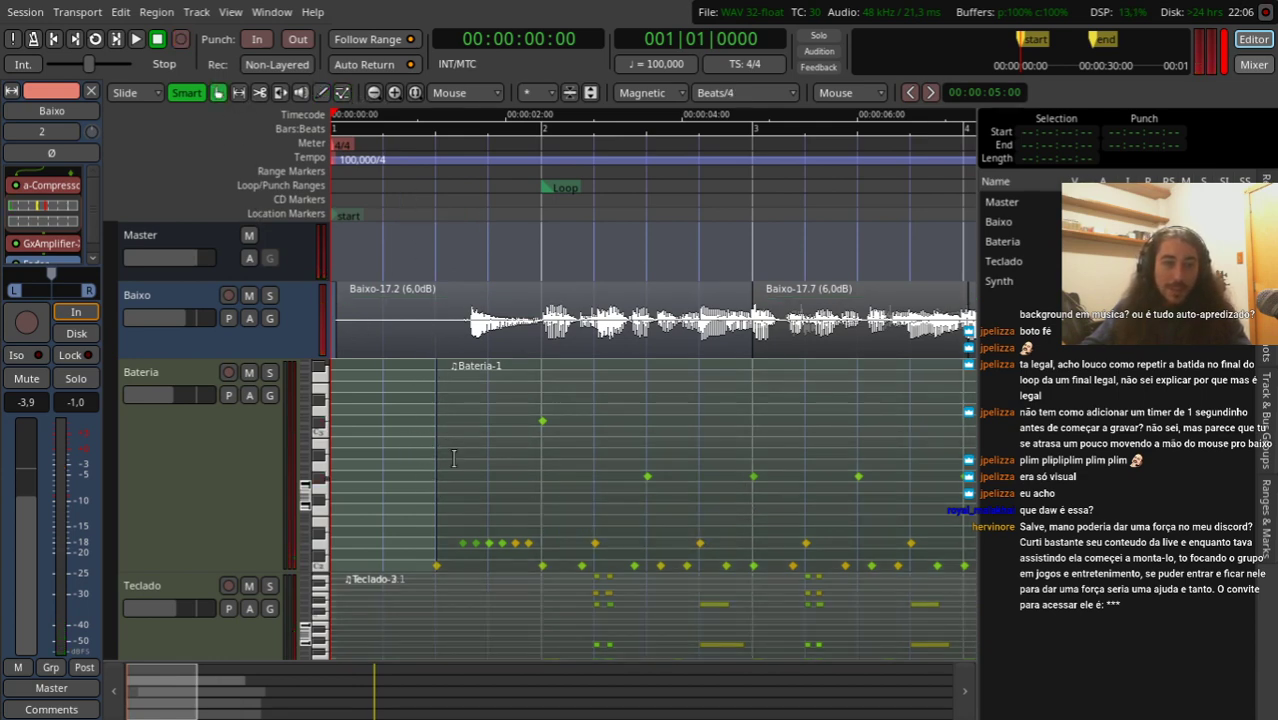
click(503, 475)
drag(456, 483, 332, 470)
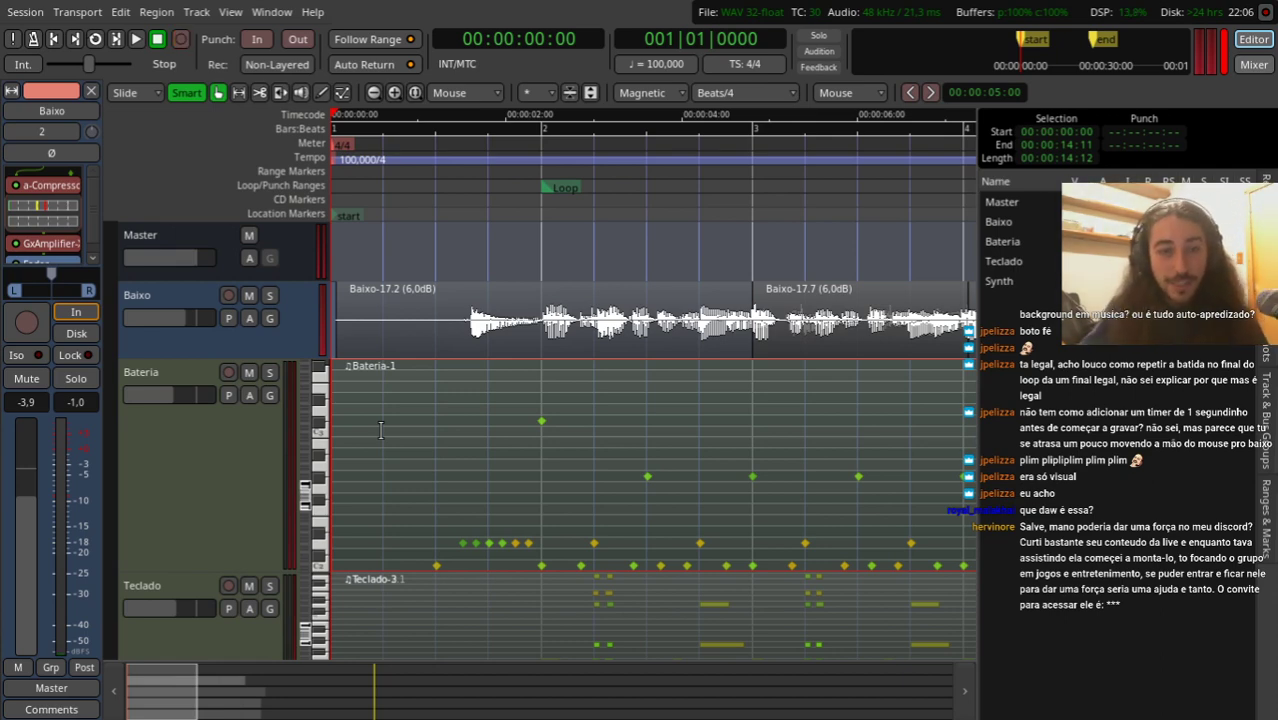
Step: Switch to the Draw tool and audition the song's opening repeatedly from 00:00:00:00 through bar 1
click(323, 92)
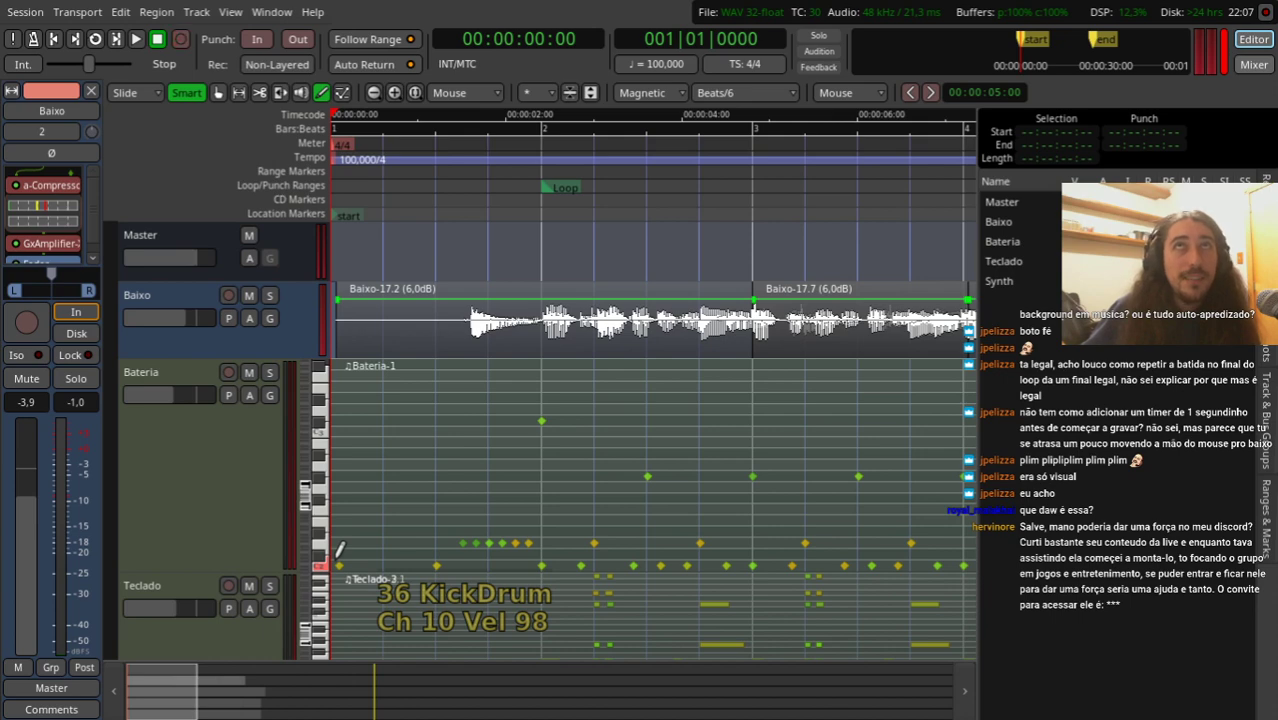
click(337, 557)
key(space)
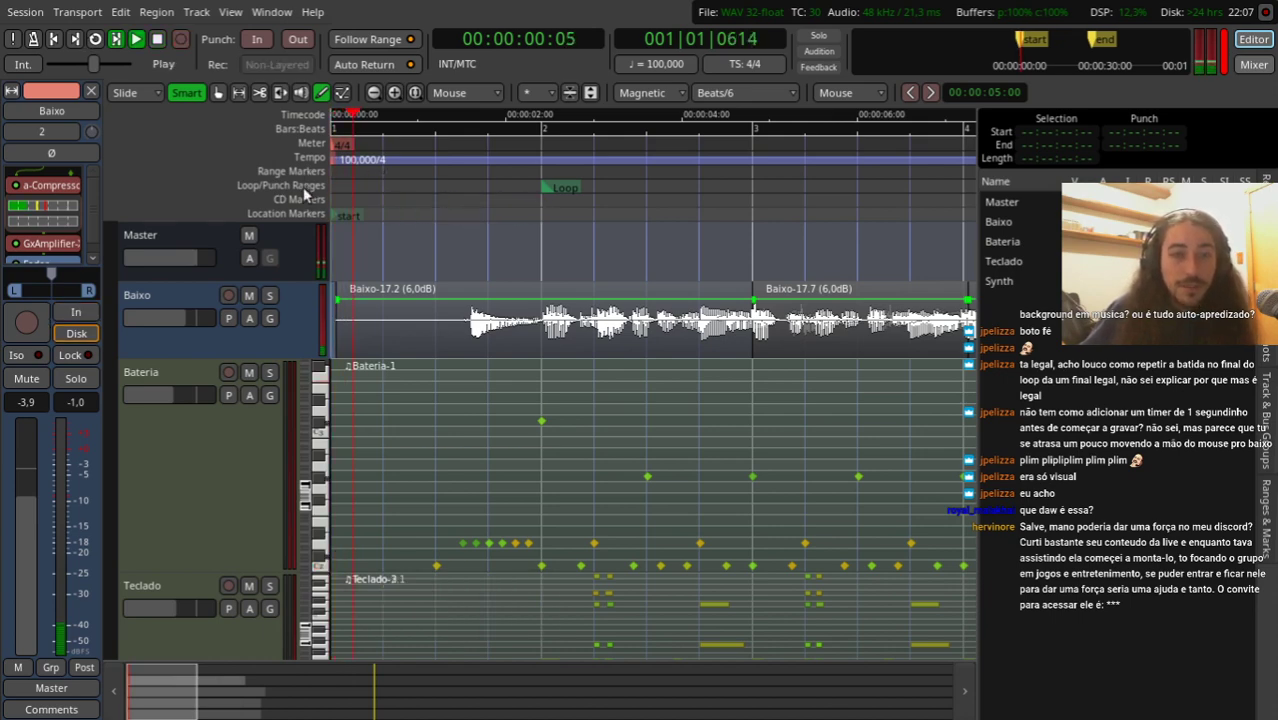
key(space)
key(shift+r)
key(space)
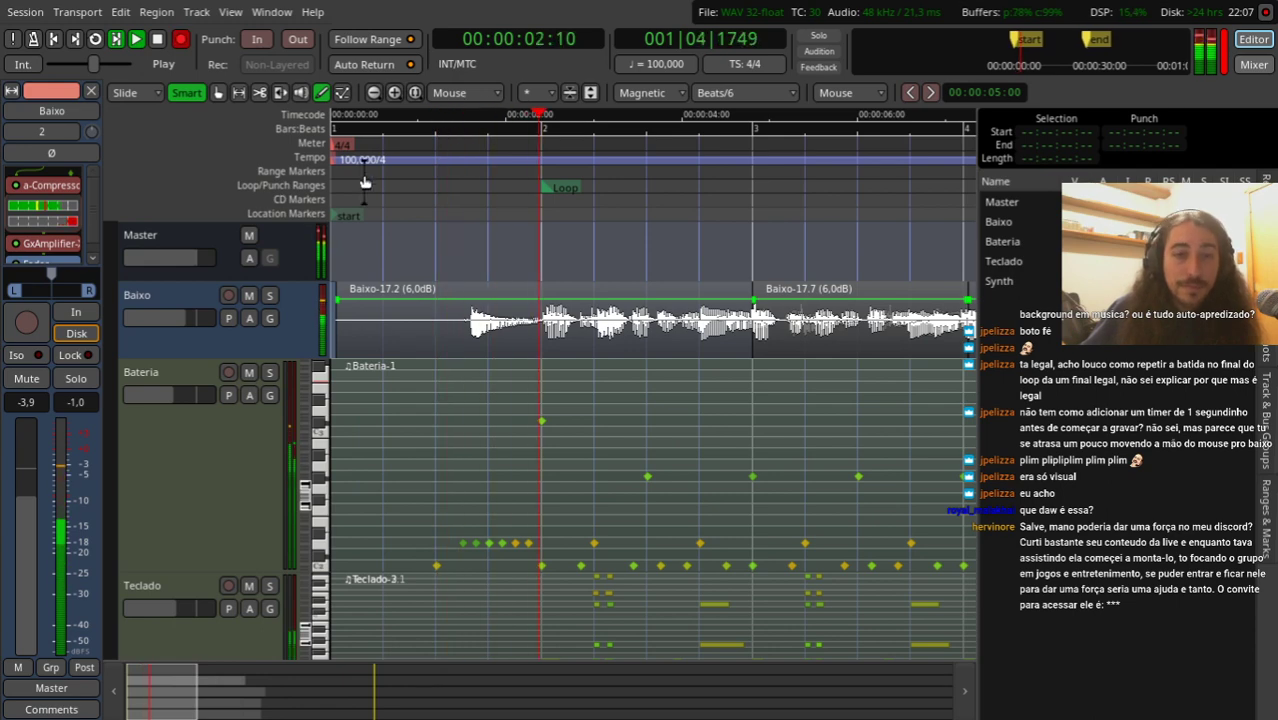
key(space)
key(space)
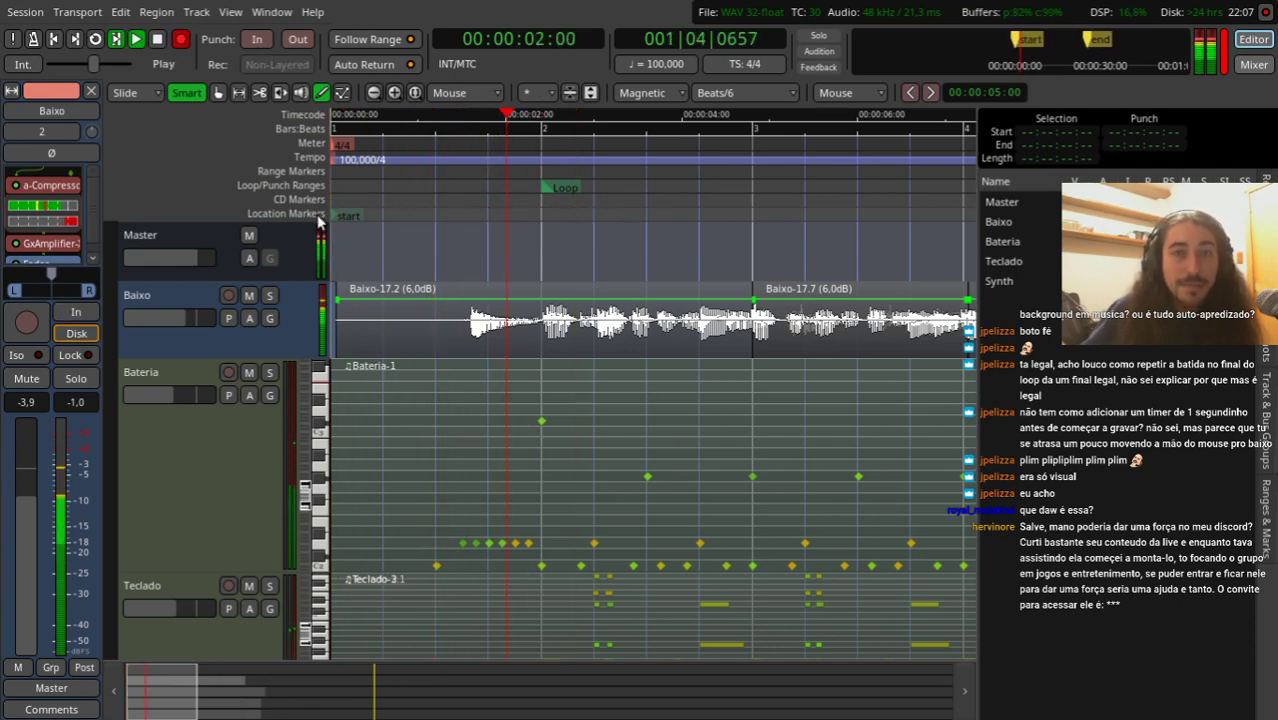
key(space)
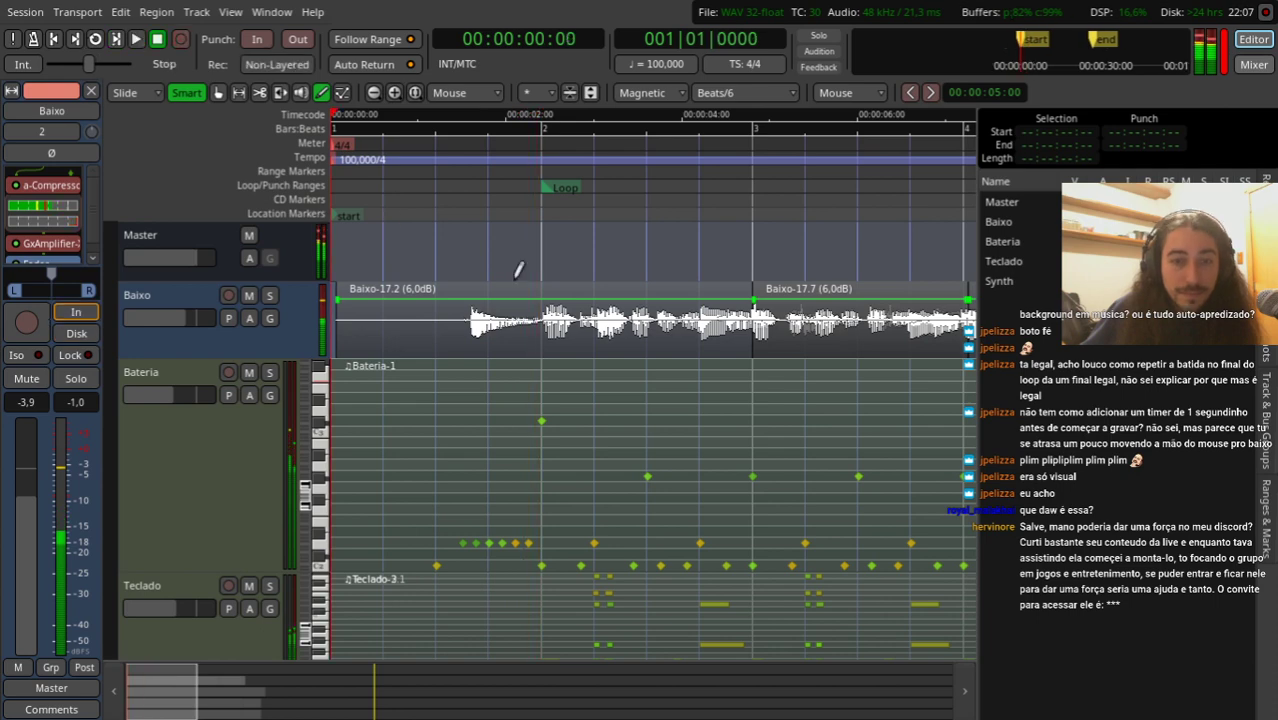
Step: Try a sparse drum pickup in bar 1, with a kick halfway through beat 1 and snare hits around beat 2
click(383, 541)
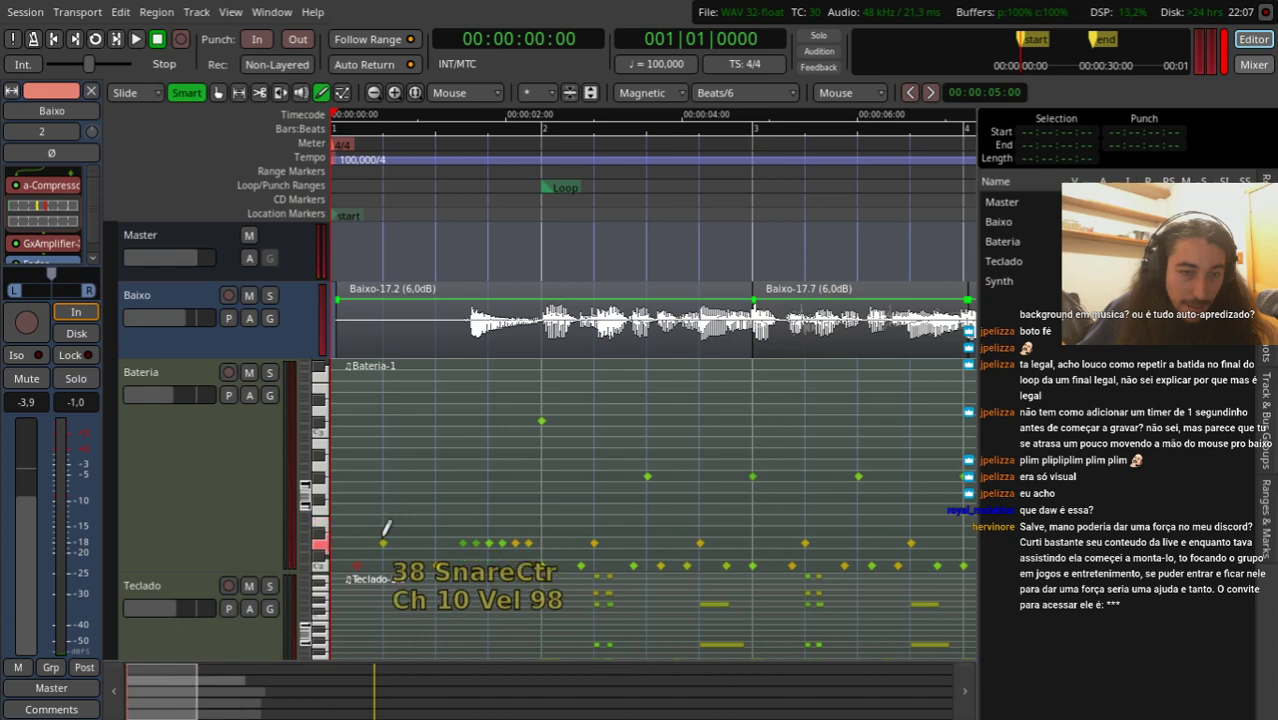
click(401, 541)
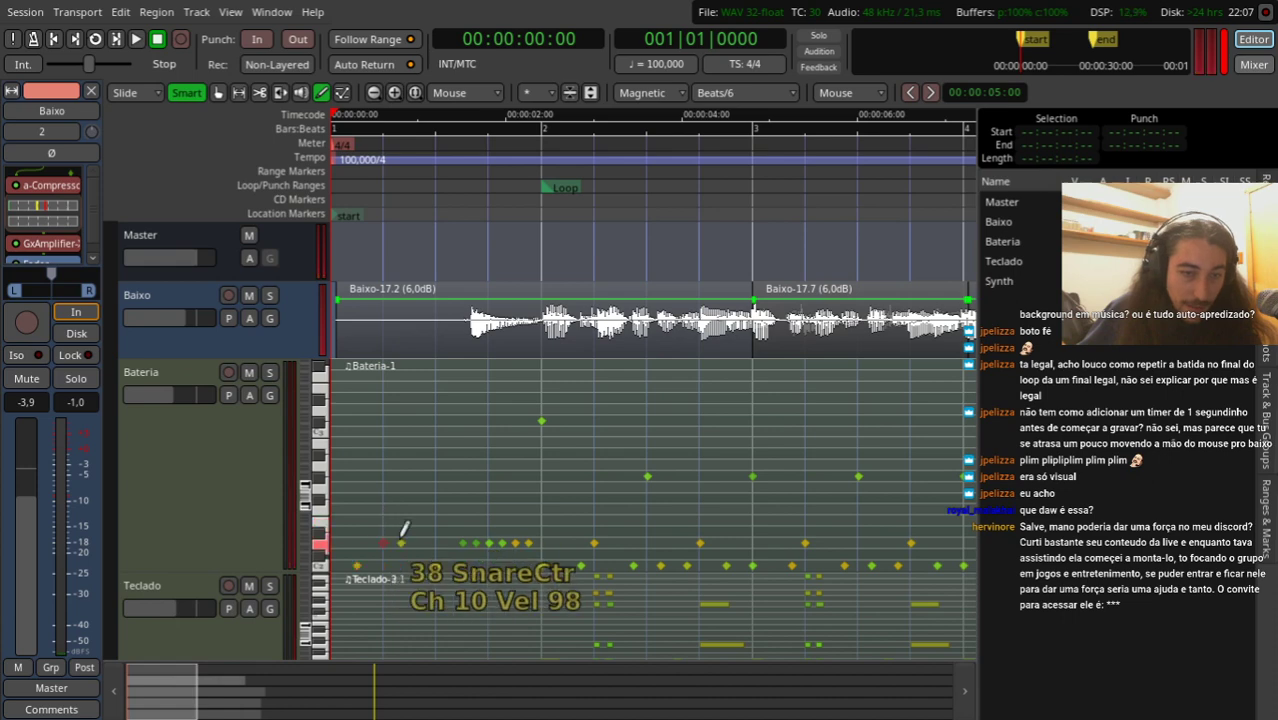
key(shift+r)
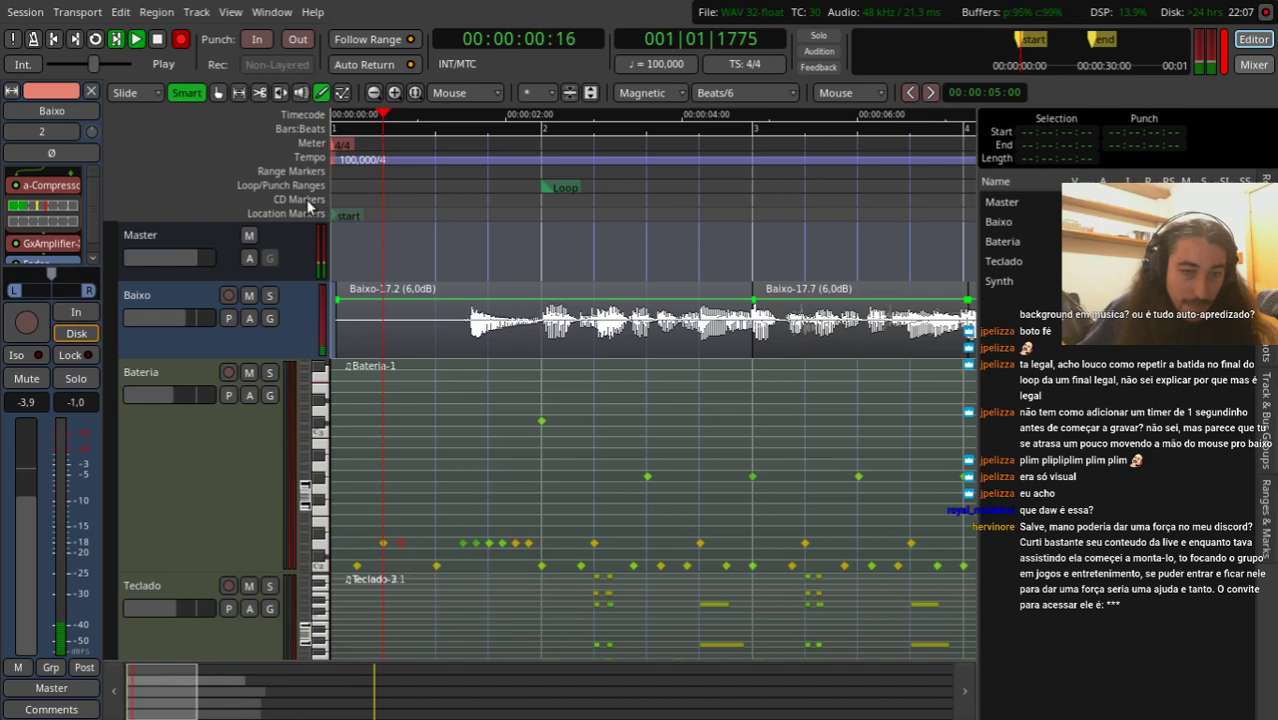
key(space)
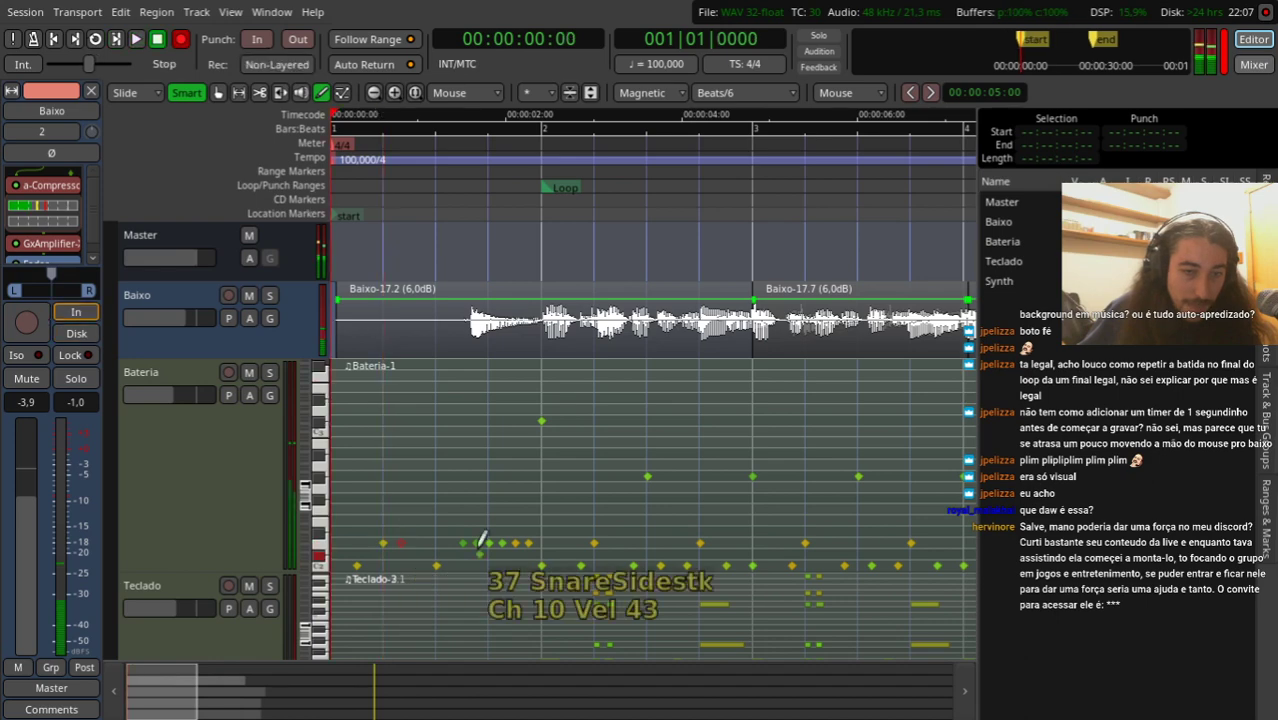
key(=)
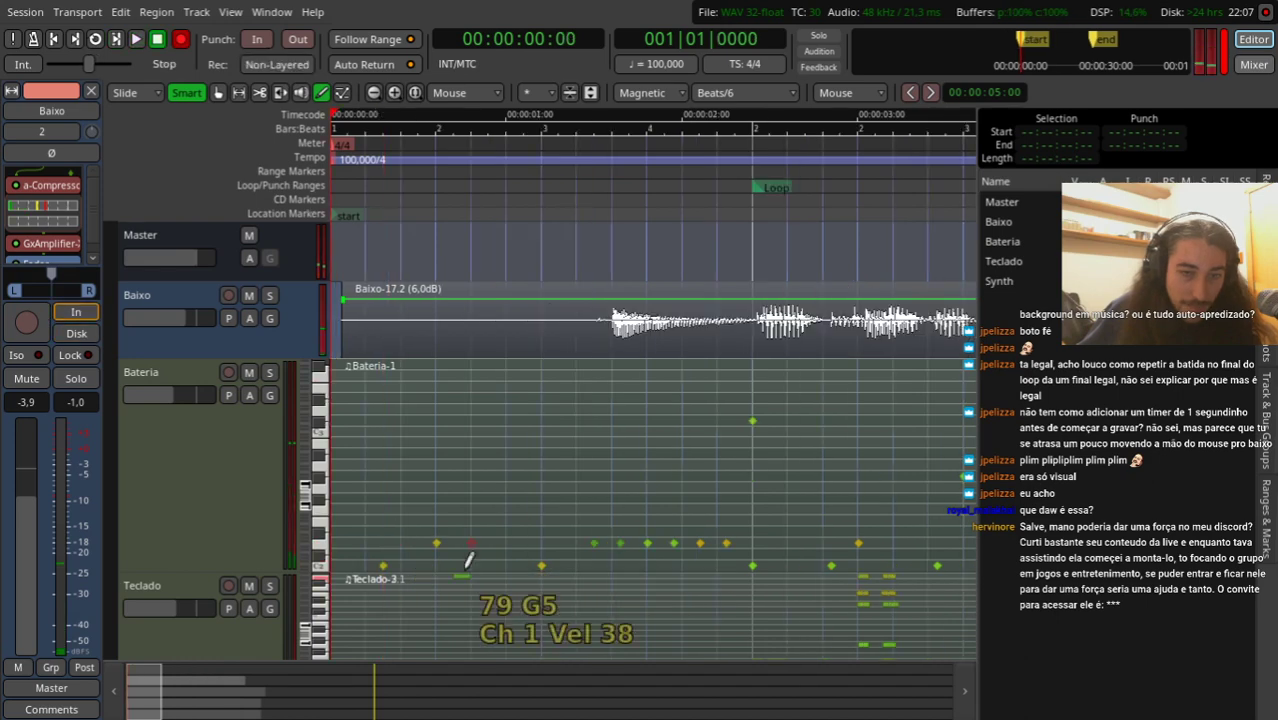
click(436, 565)
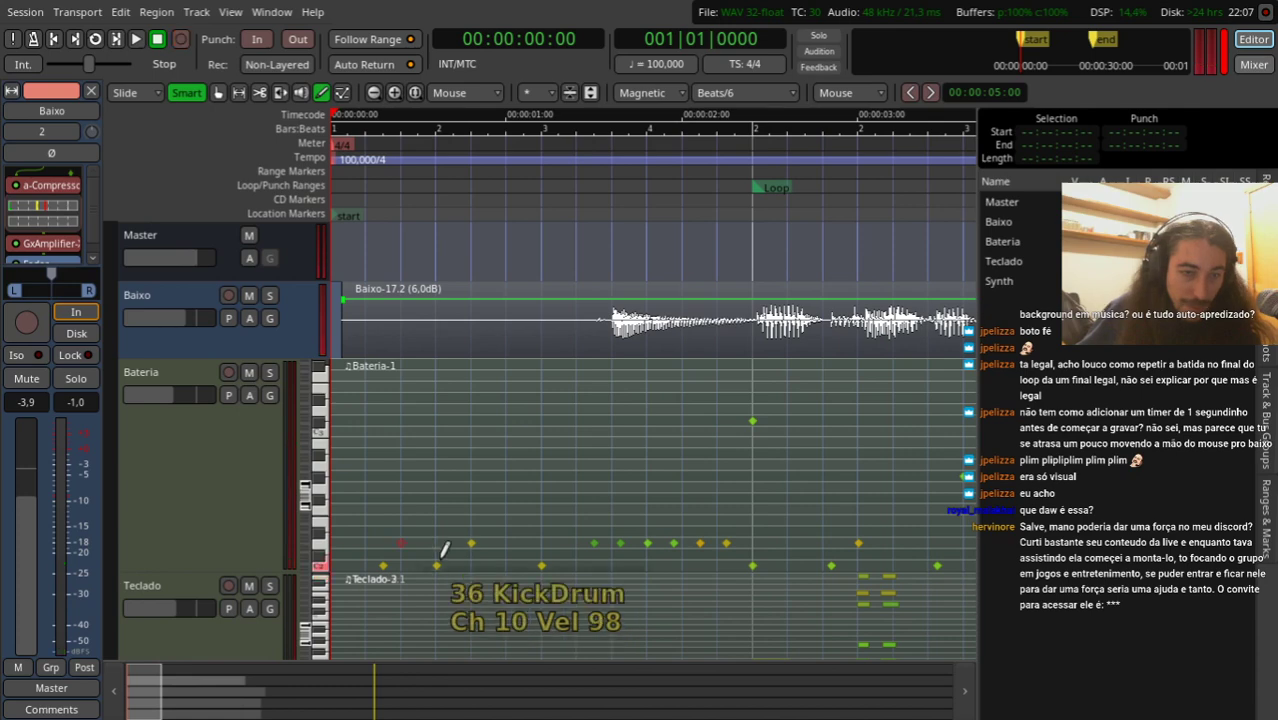
key(minus)
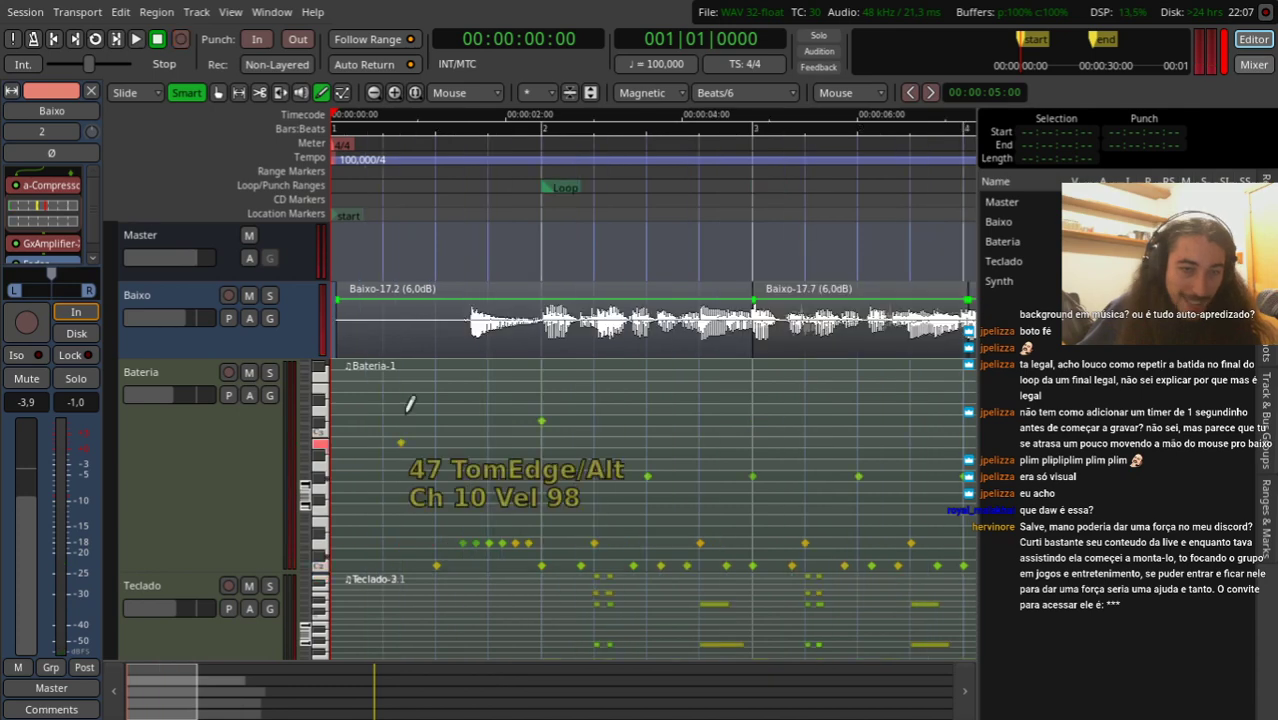
click(401, 442)
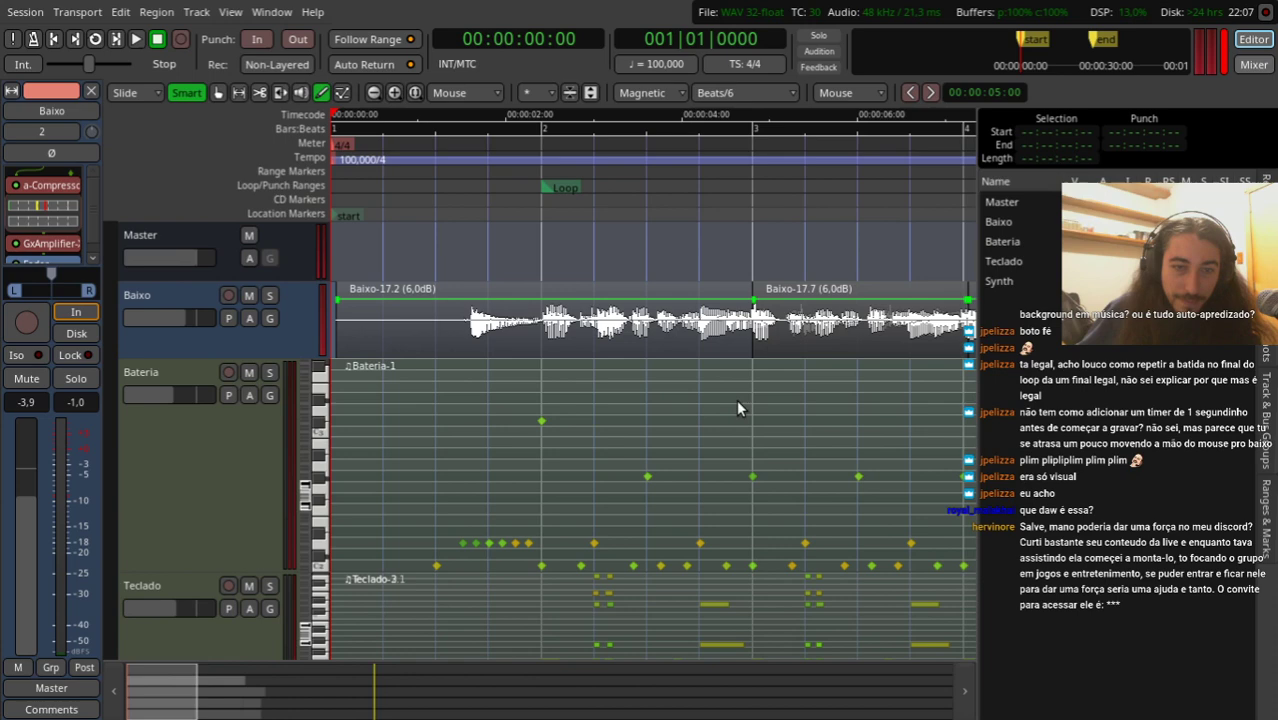
Step: With a Beats/8 grid, draw a bar 1 kick halfway through beat 1 and snares on and halfway through beat 2, and audition them
scroll(409, 200, up, 1)
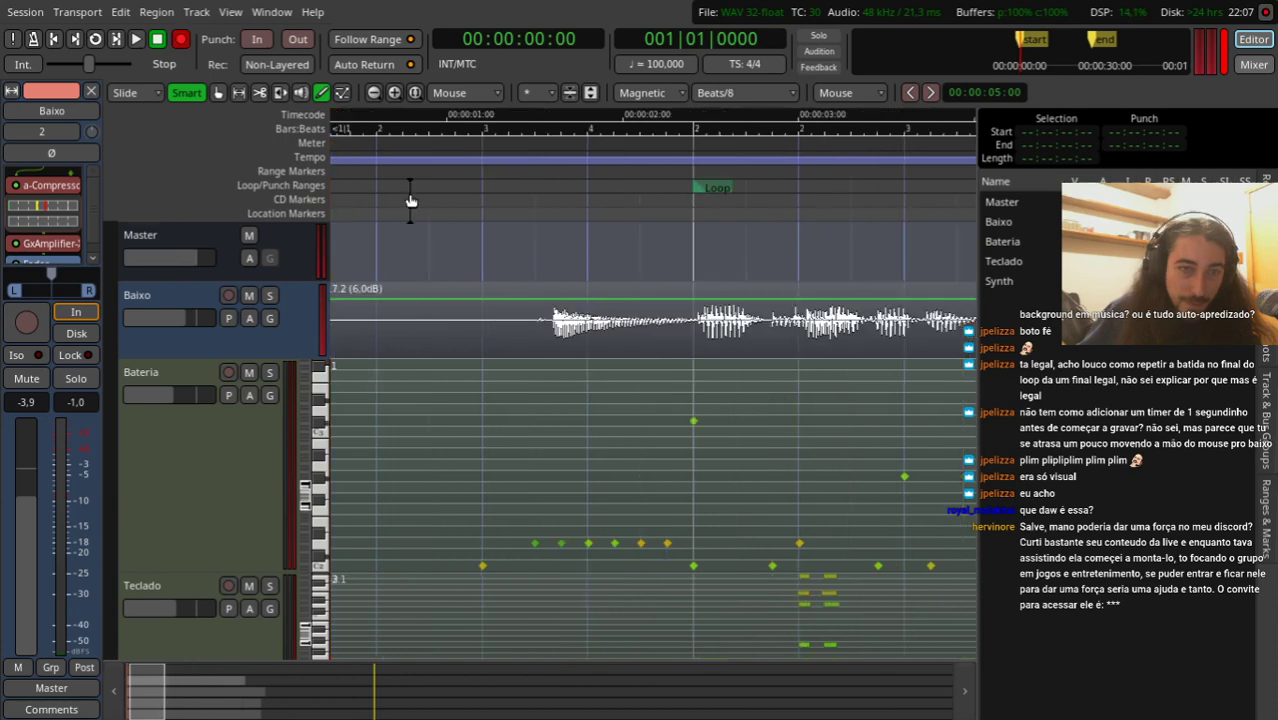
scroll(435, 527, left, 1)
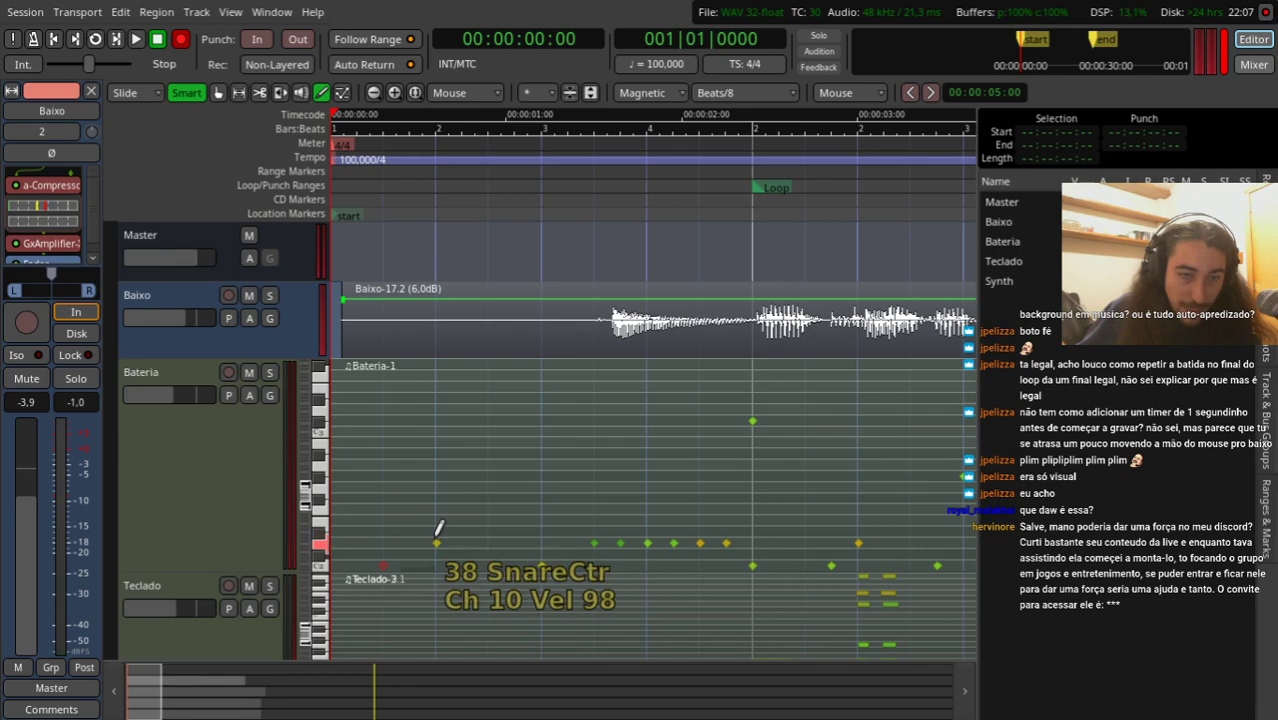
key(space)
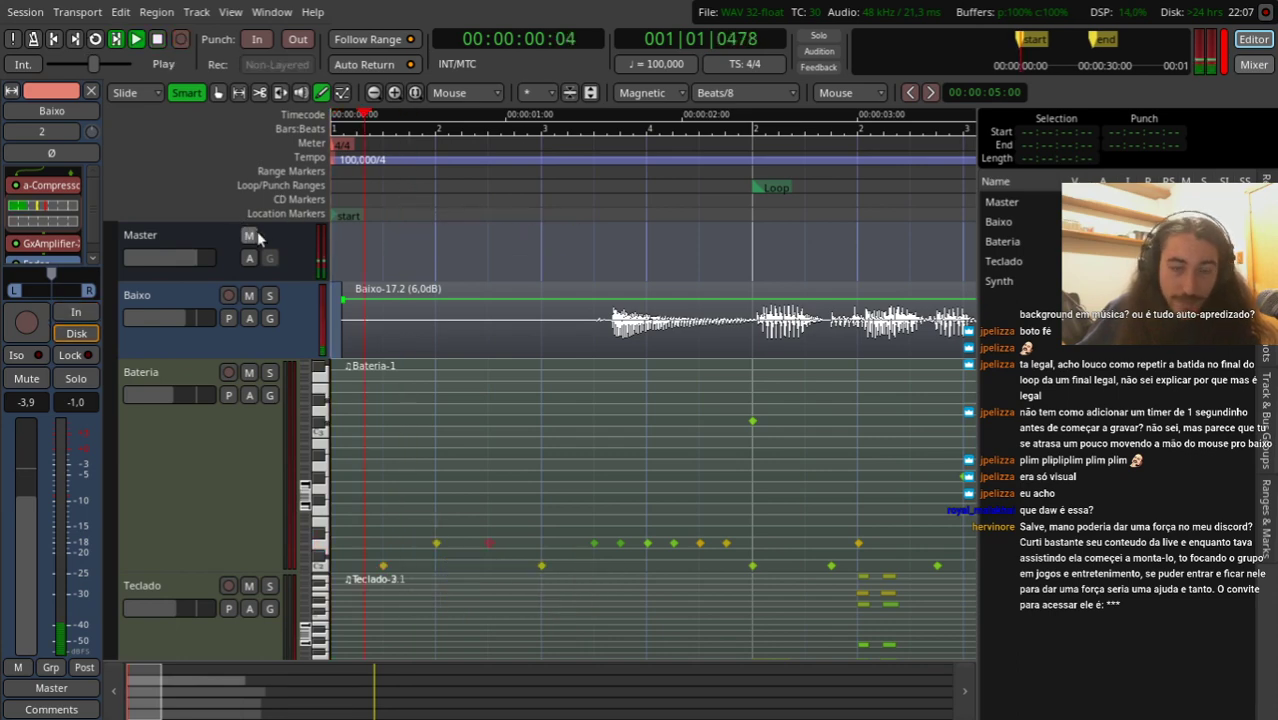
key(space)
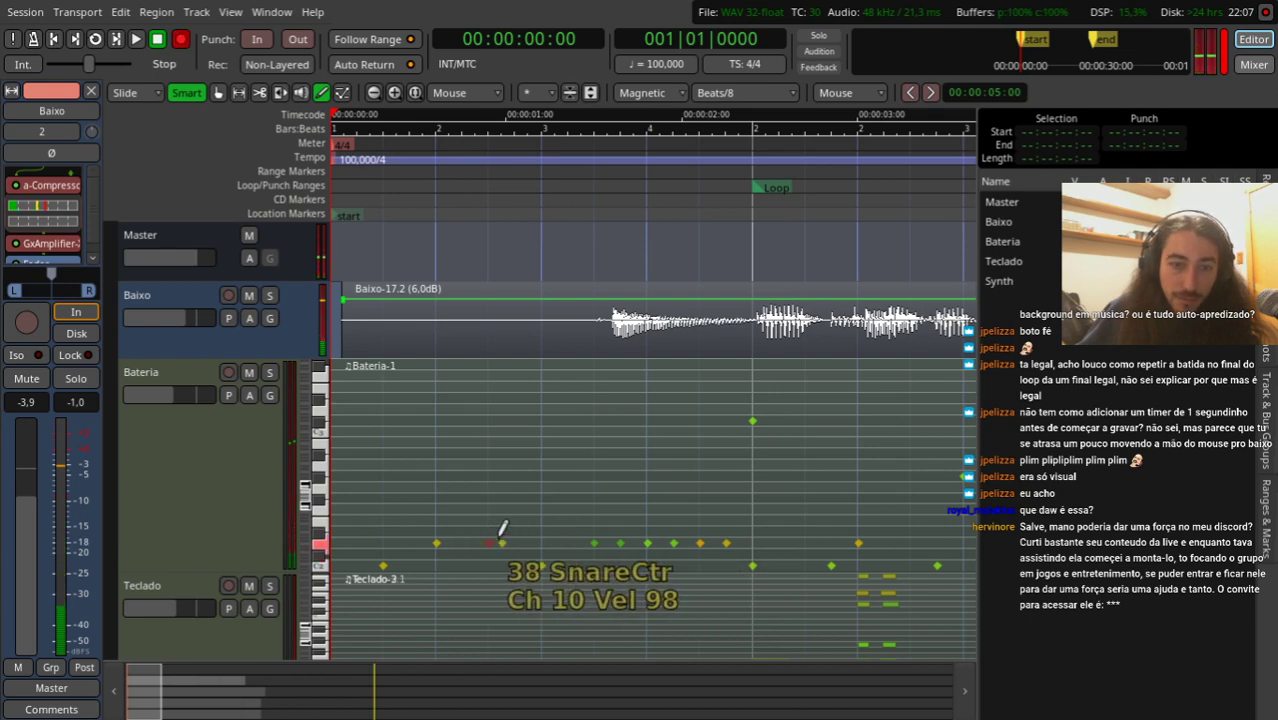
Step: Remove the beat 2 snare in bar 1, shift the other snare to three quarters and the kick to halfway through beat 2, and audition
click(541, 566)
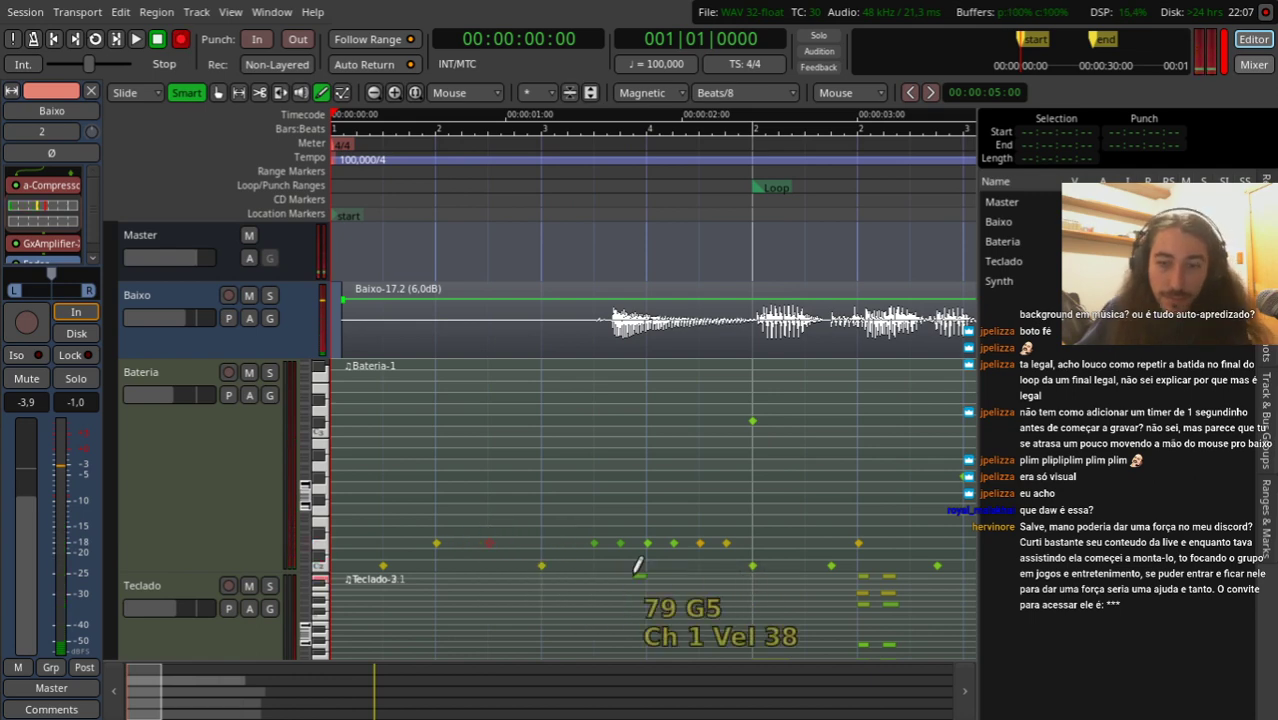
click(436, 543)
drag(489, 543, 515, 543)
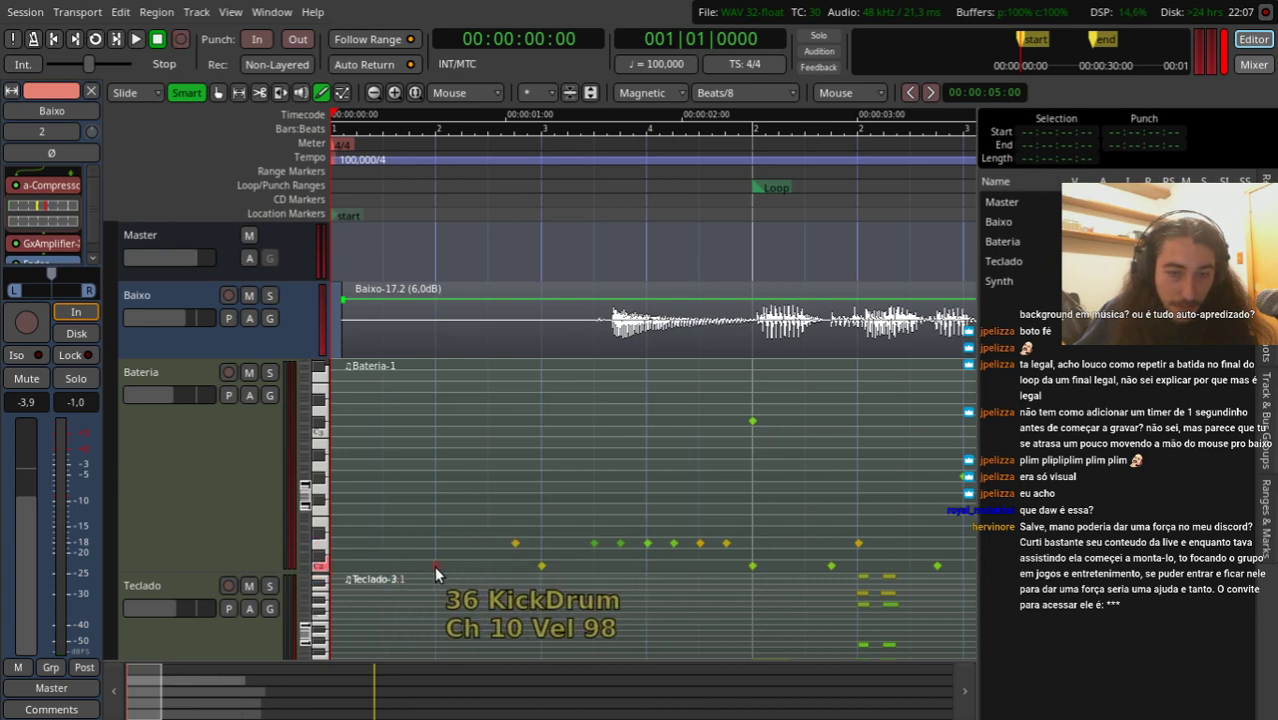
click(489, 566)
key(space)
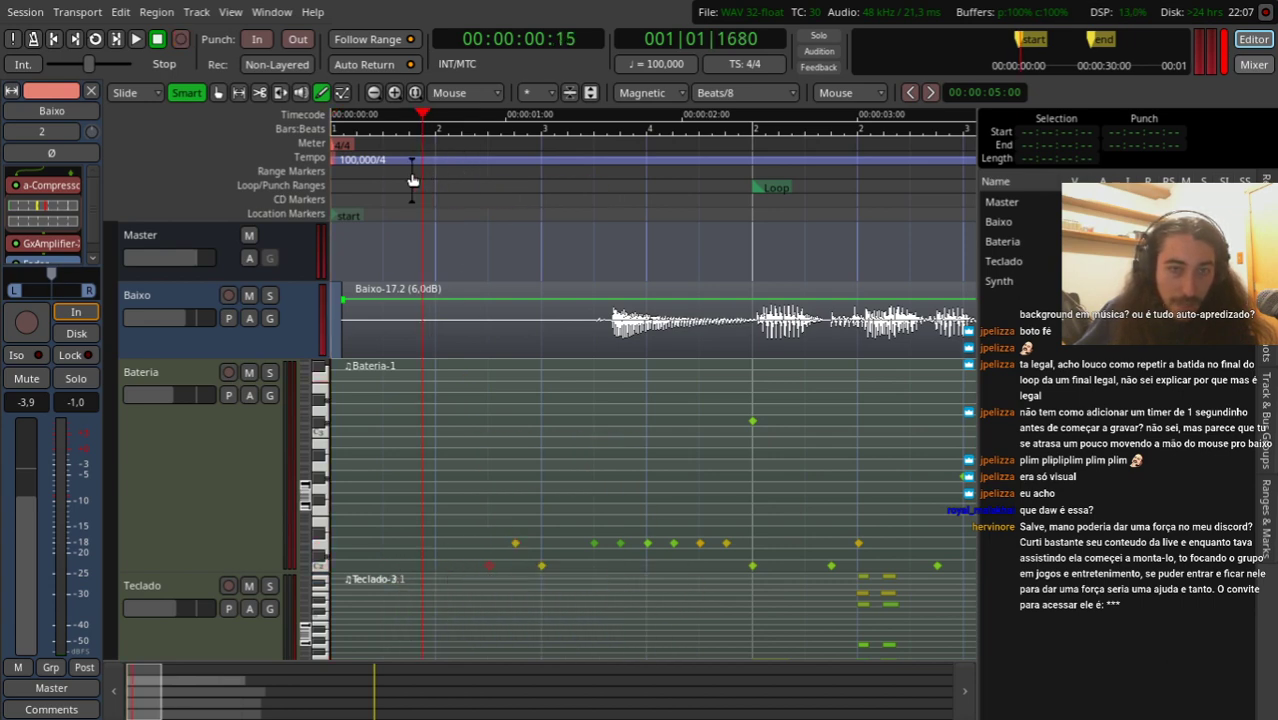
key(space)
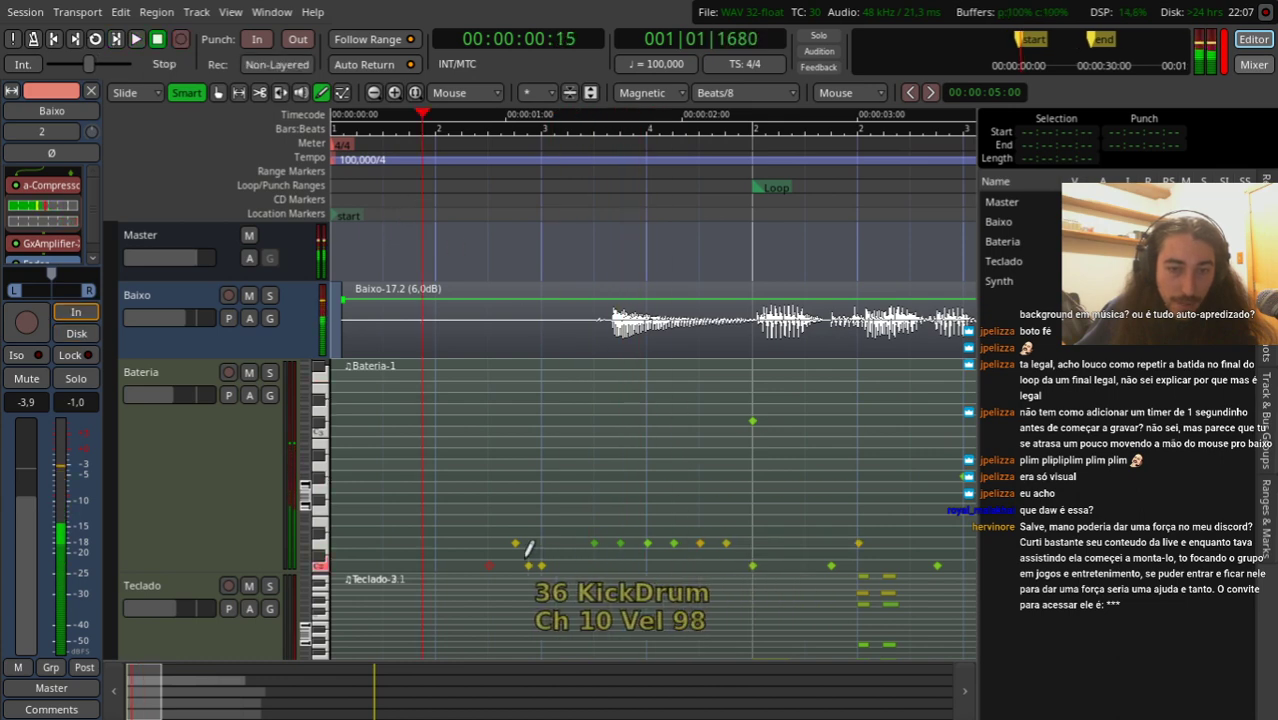
Step: Move the pickup kick in bar 1 onto beat 2 and audition it from 00:00:00:15 and from the song's start
drag(489, 566, 437, 566)
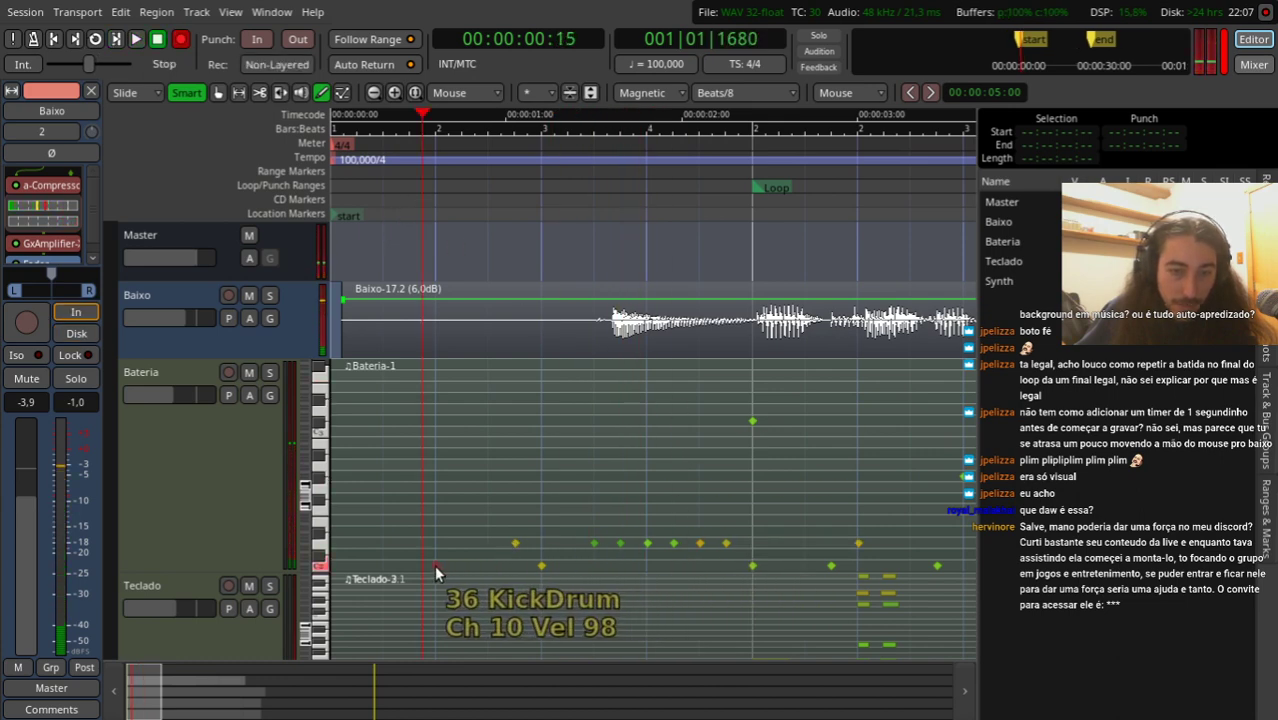
mouse_move(501, 536)
mouse_down()
mouse_move(529, 530)
mouse_move(516, 531)
mouse_up()
key(alt+Tab)
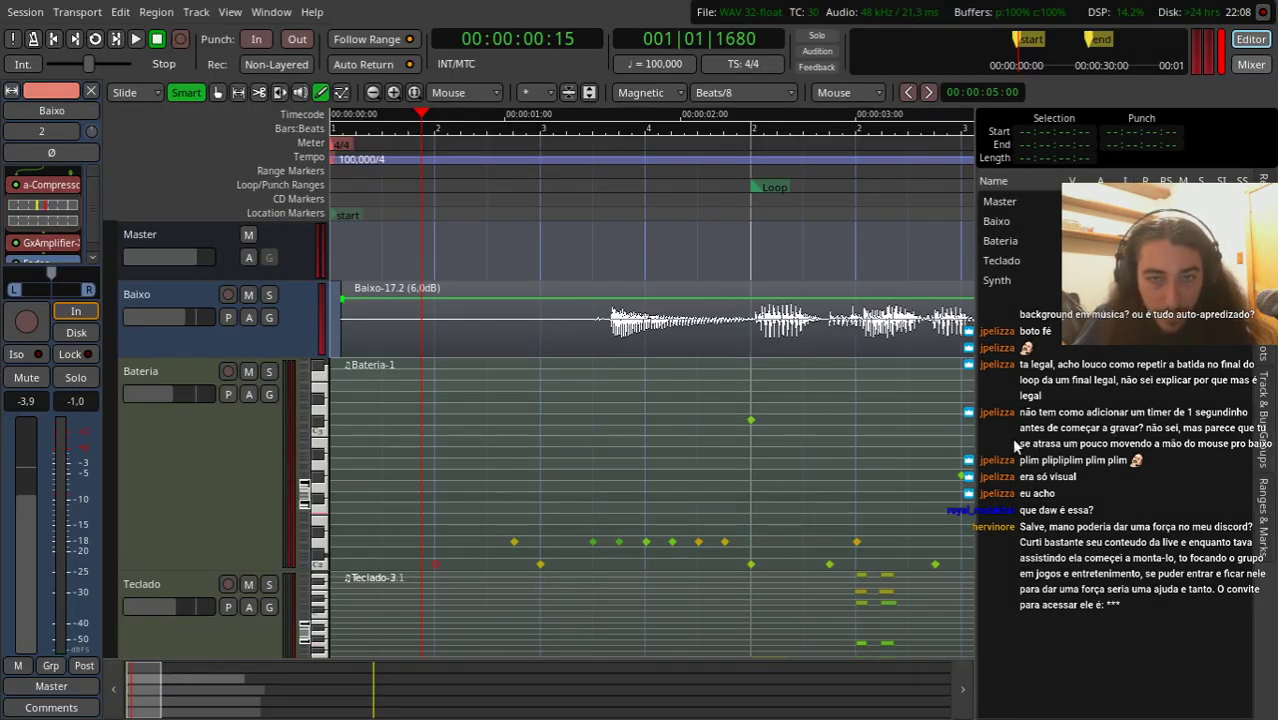
key(shift+space)
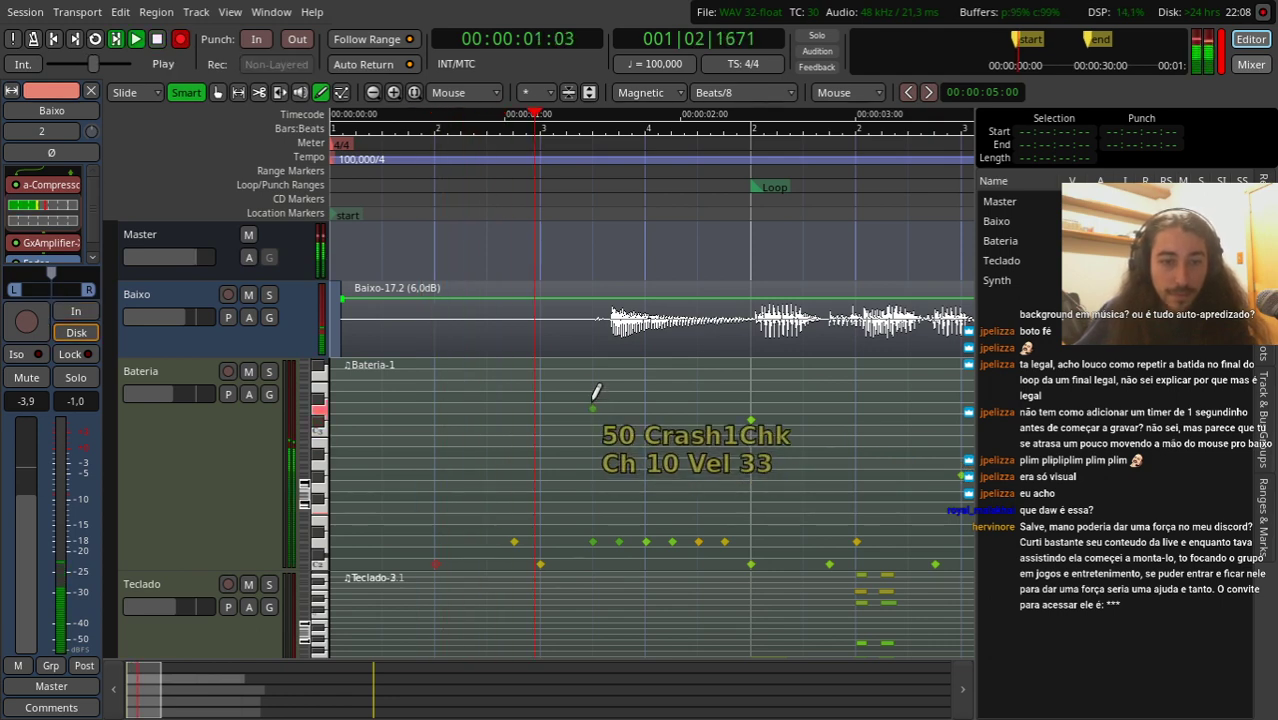
key(space)
key(space)
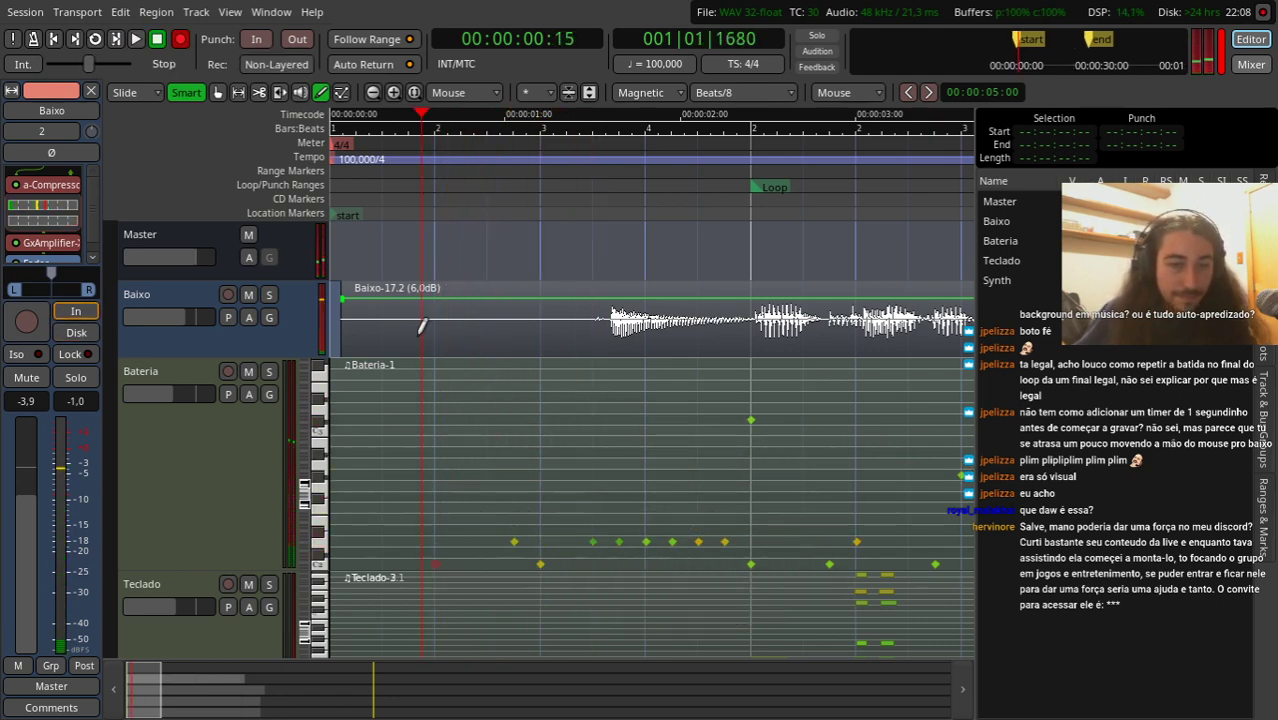
key(space)
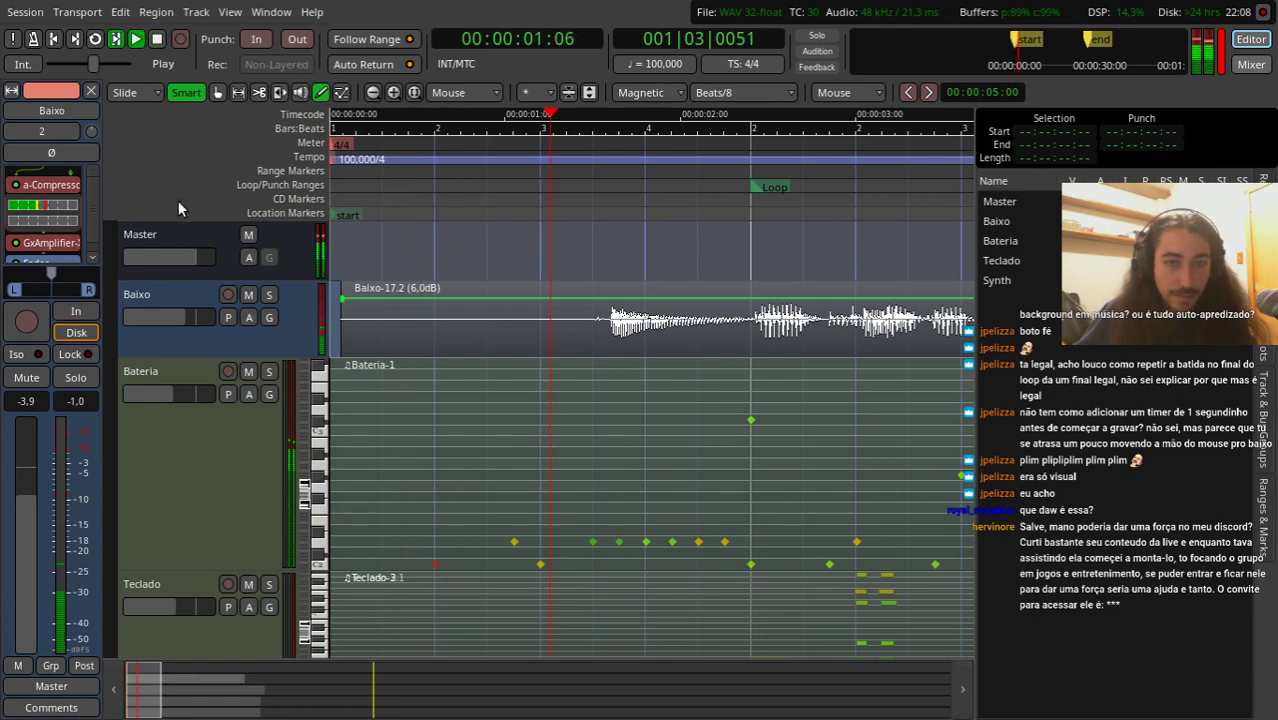
key(Home)
key(space)
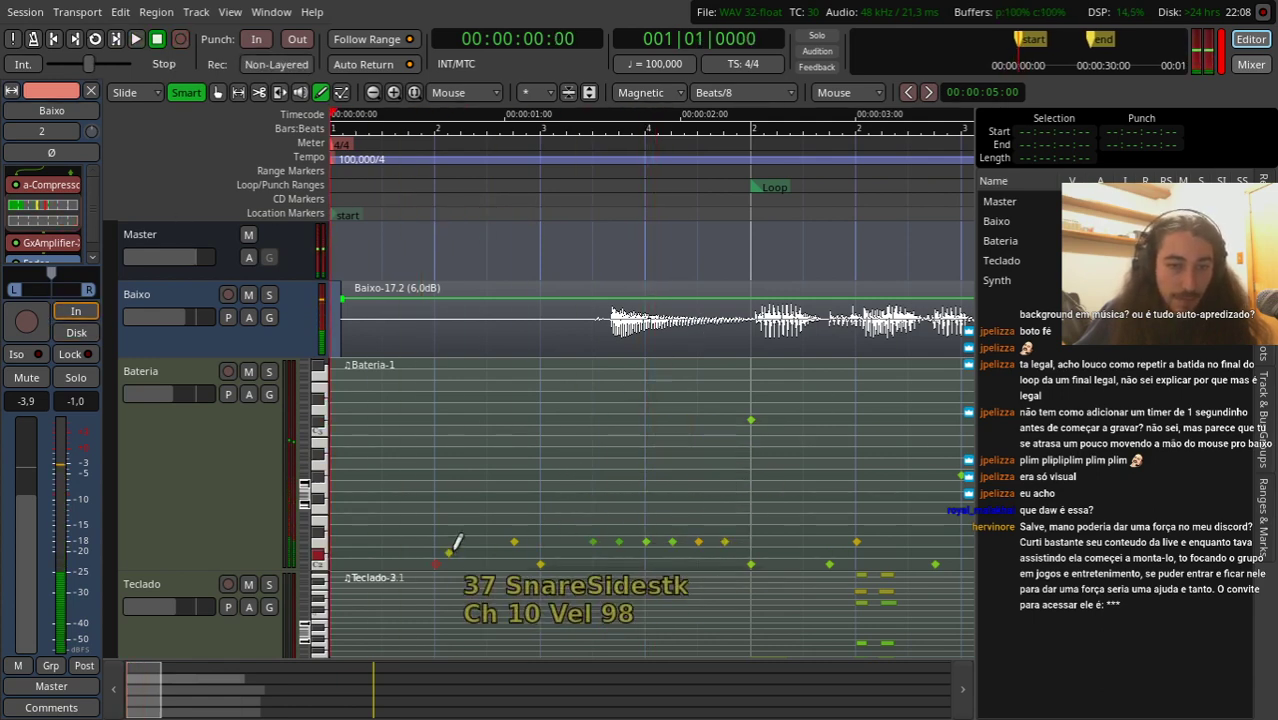
Step: Add a kick three eighths and a snare halfway through beat 2 of bar 1, and audition from 00:00:00:00
key(equal)
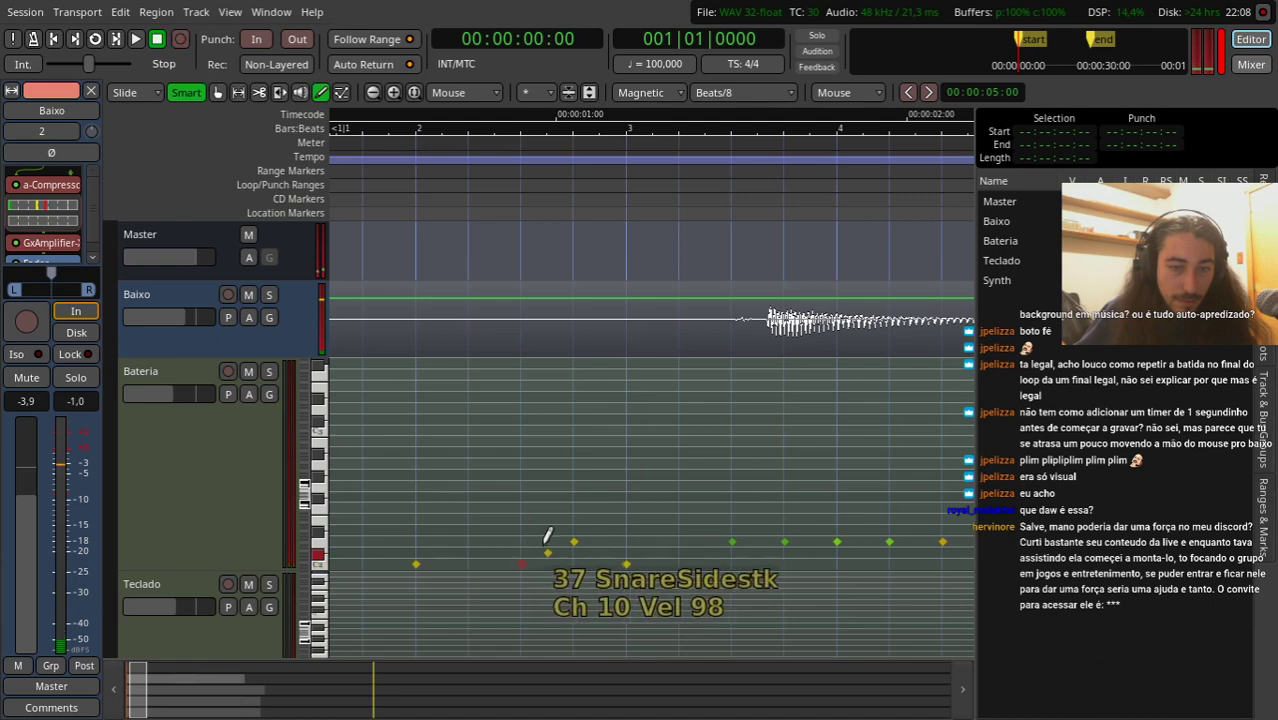
mouse_move(547, 537)
mouse_down()
mouse_move(499, 530)
mouse_move(478, 550)
mouse_move(508, 534)
mouse_move(557, 550)
mouse_up()
key(space)
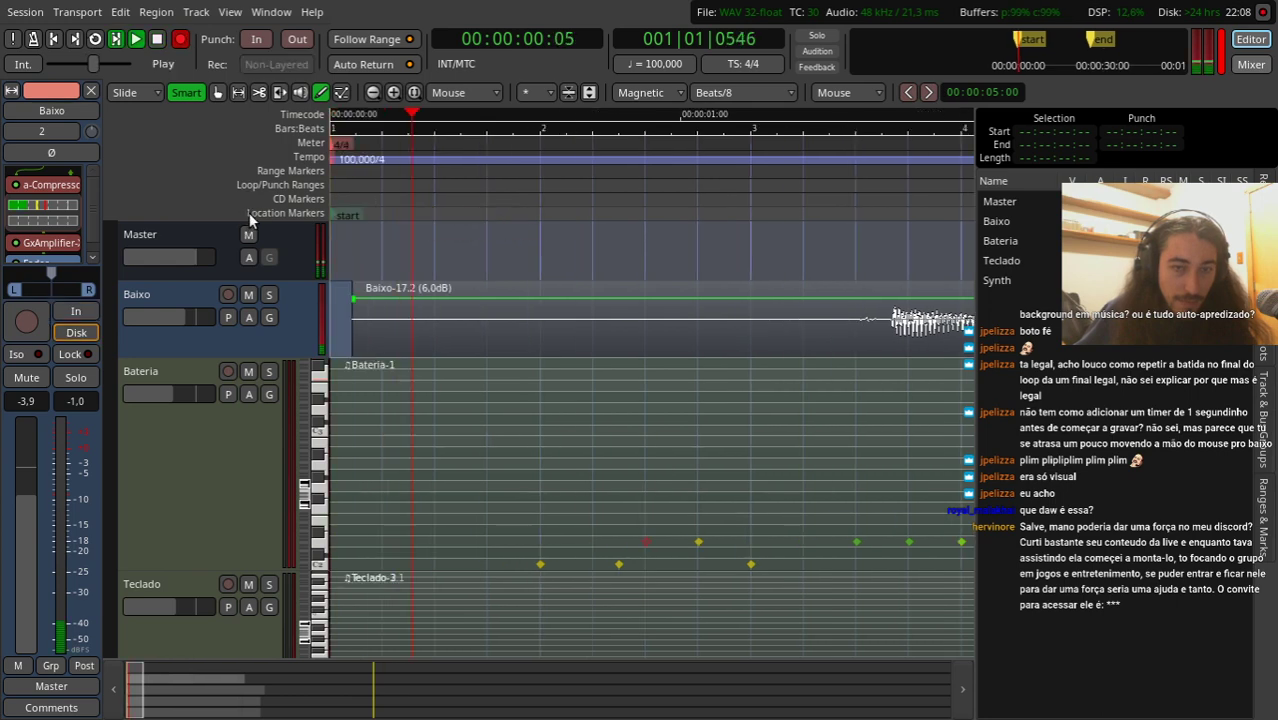
key(space)
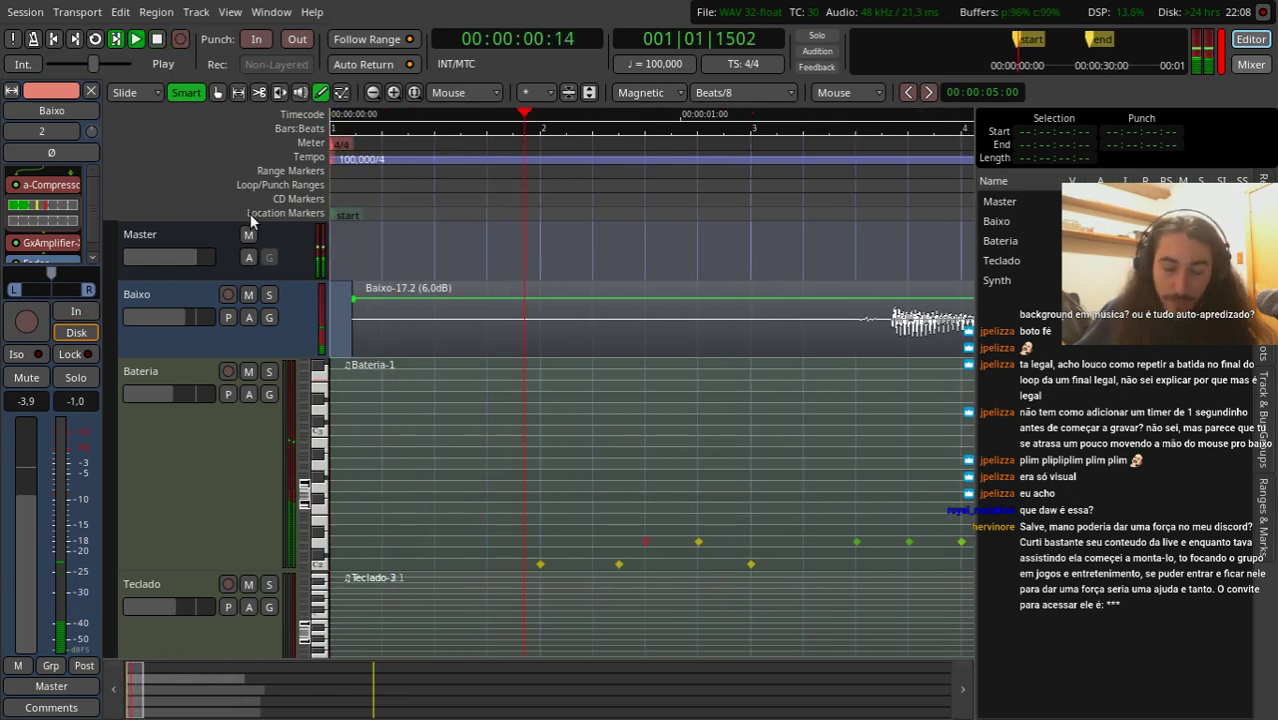
key(space)
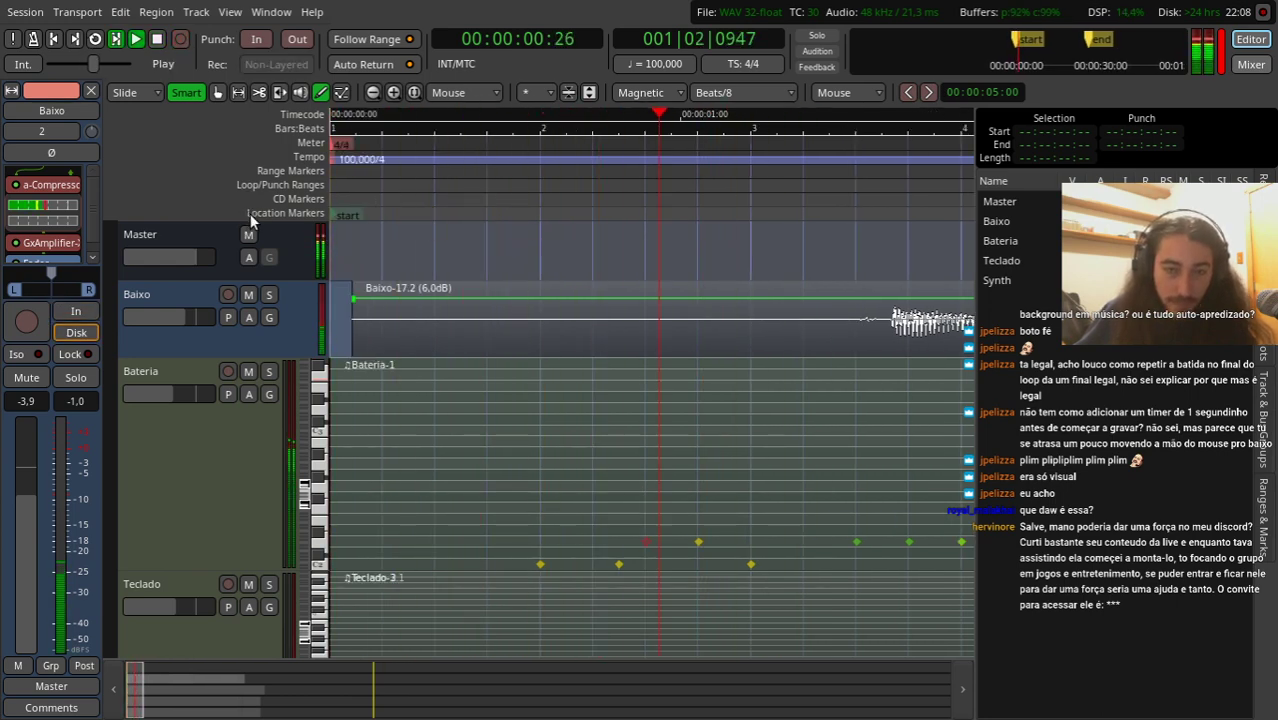
Step: Remove the snare halfway through beat 2 of bar 1, shift the three-eighths kick to five eighths, and audition from the song's start
key(space)
click(619, 564)
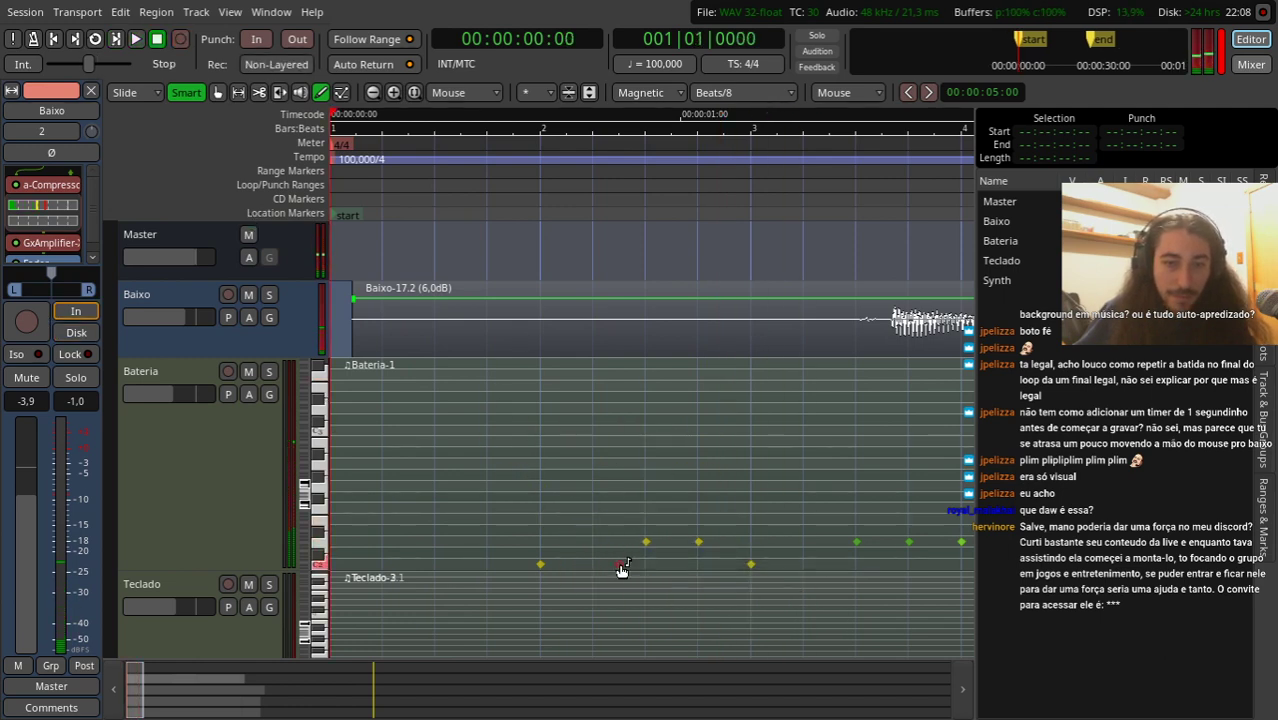
drag(619, 564, 678, 552)
key(space)
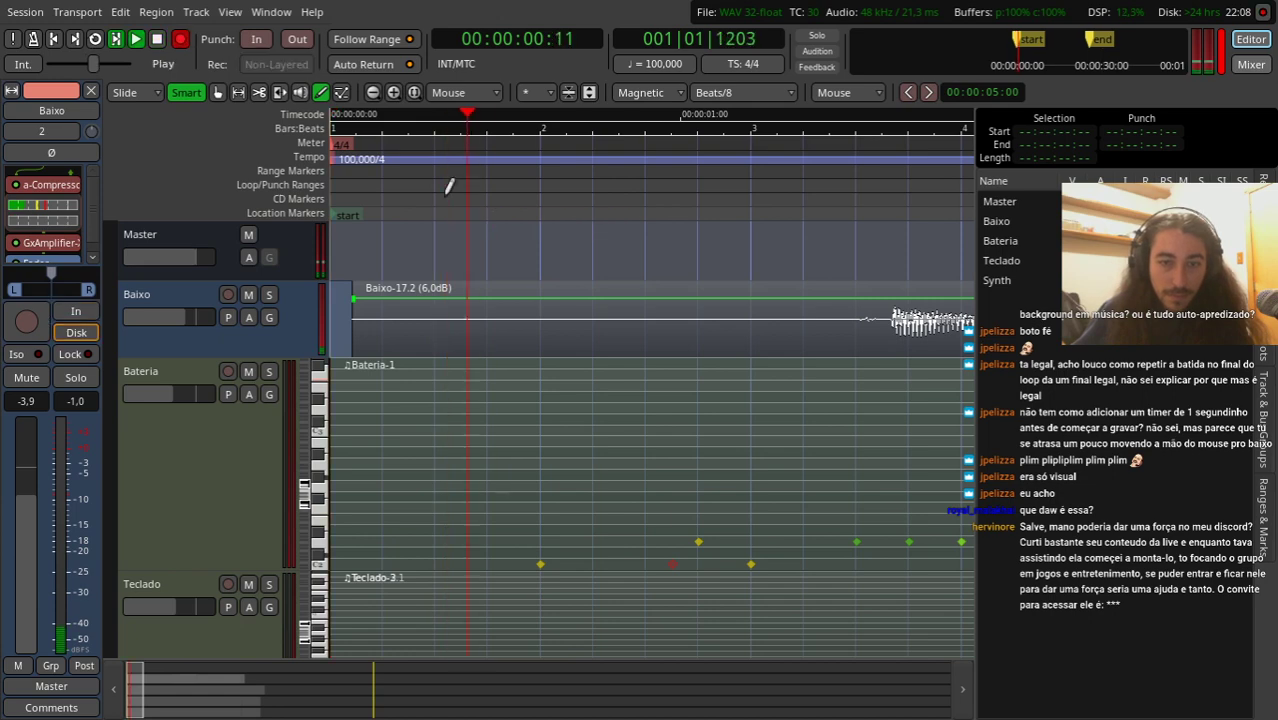
key(Home)
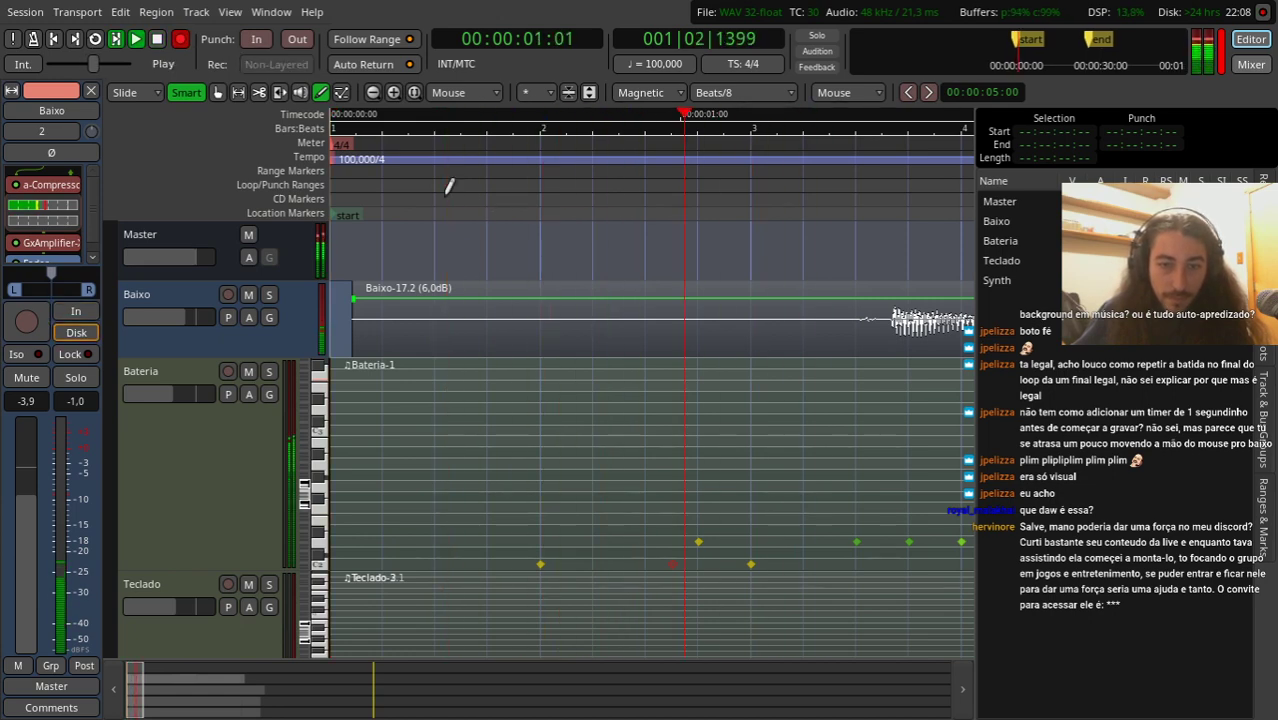
key(space)
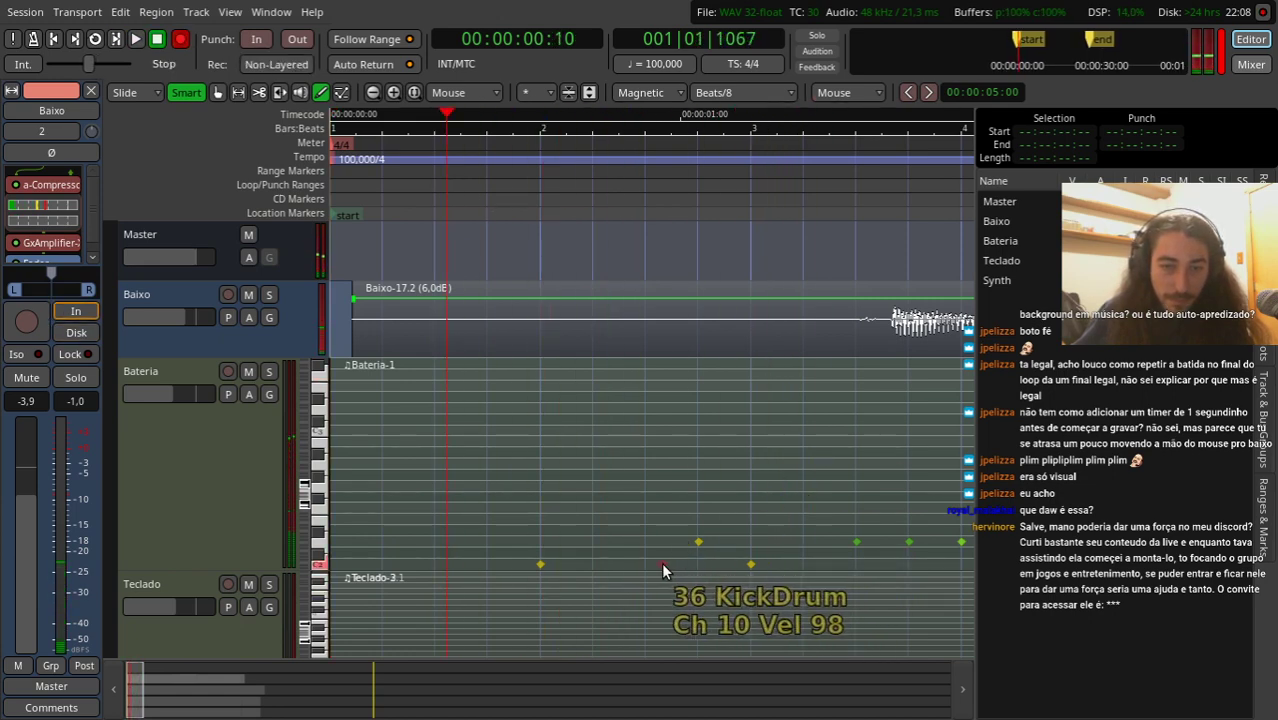
Step: Move the five-eighths kick to halfway through beat 2 of bar 1 and audition from 00:00:00:10
click(646, 360)
key(space)
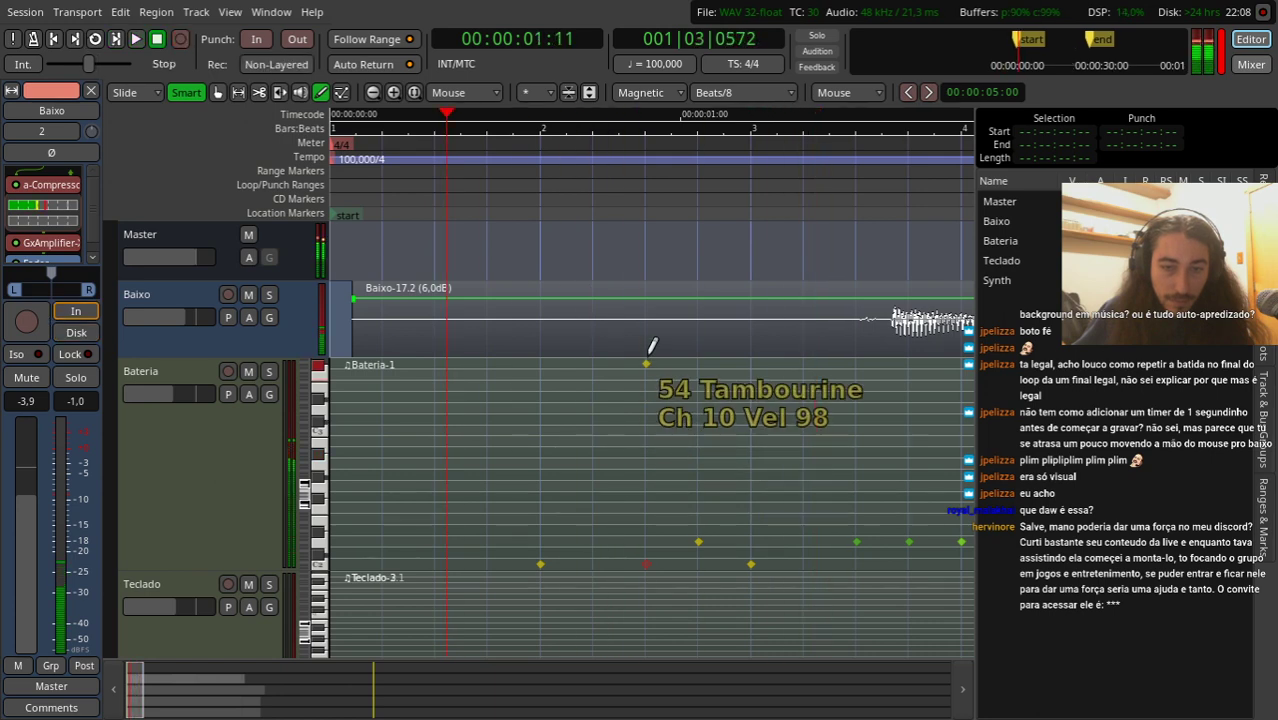
key(space)
key(minus)
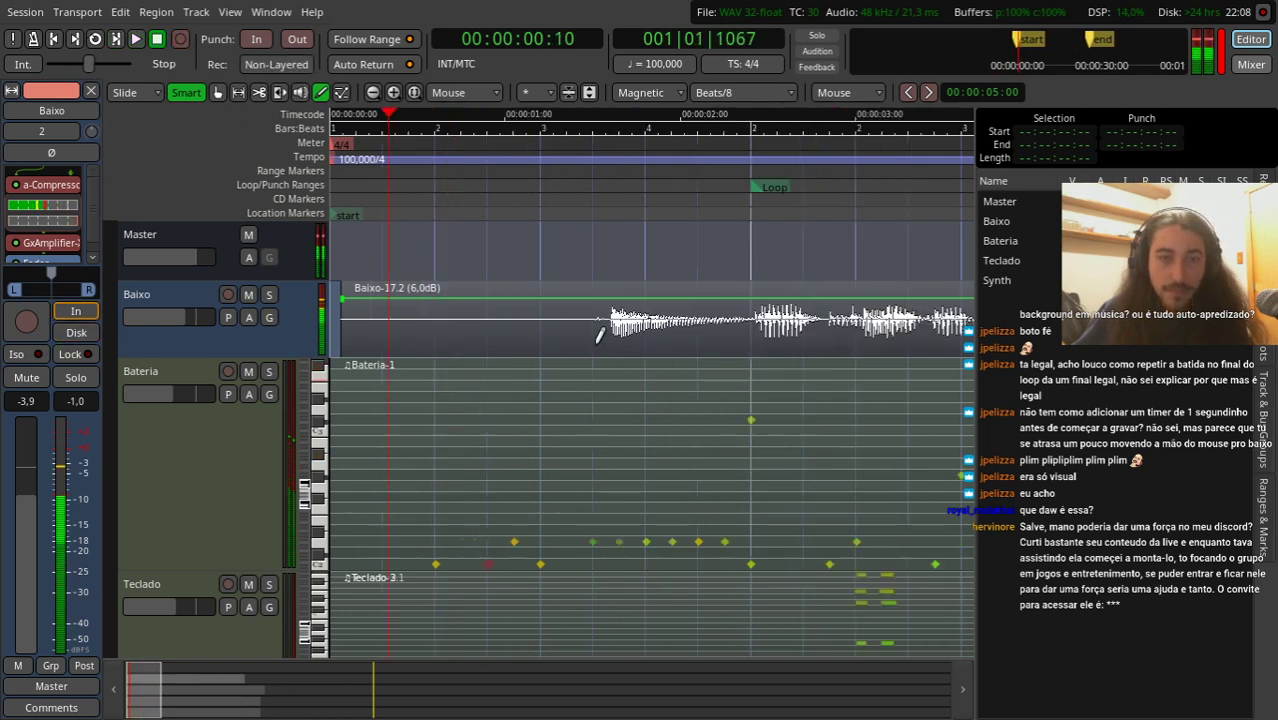
key(space)
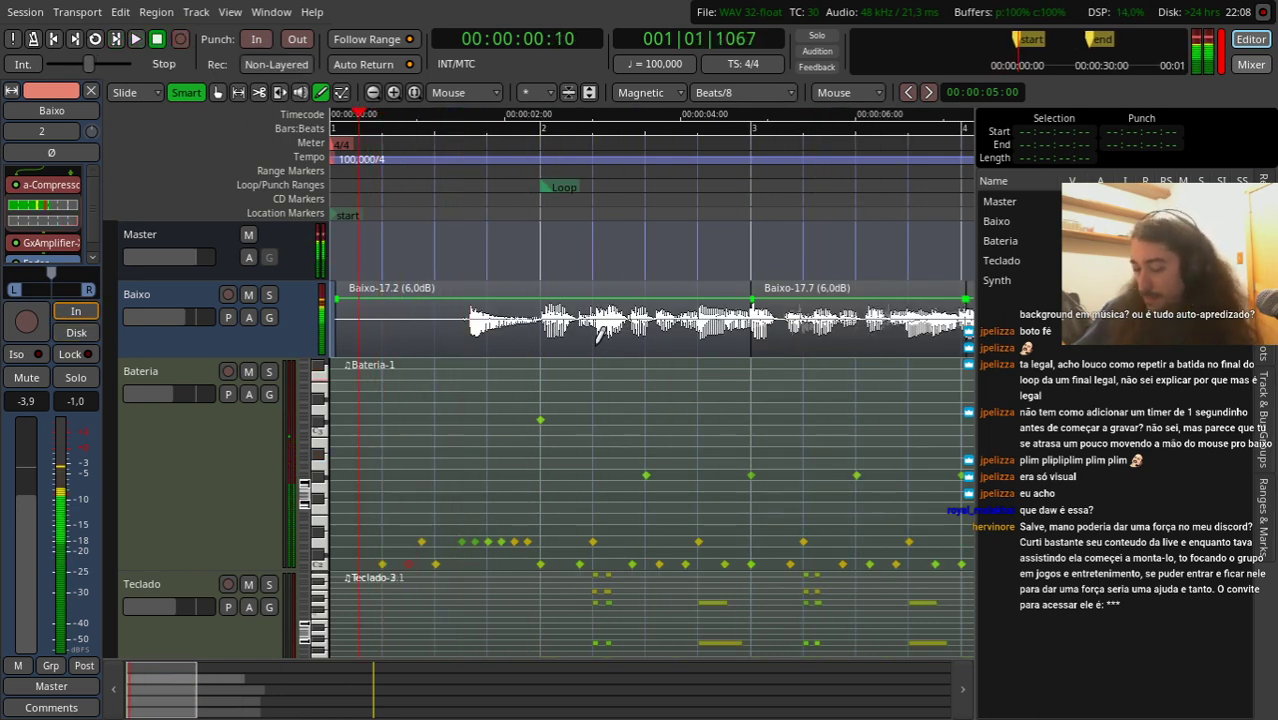
key(space)
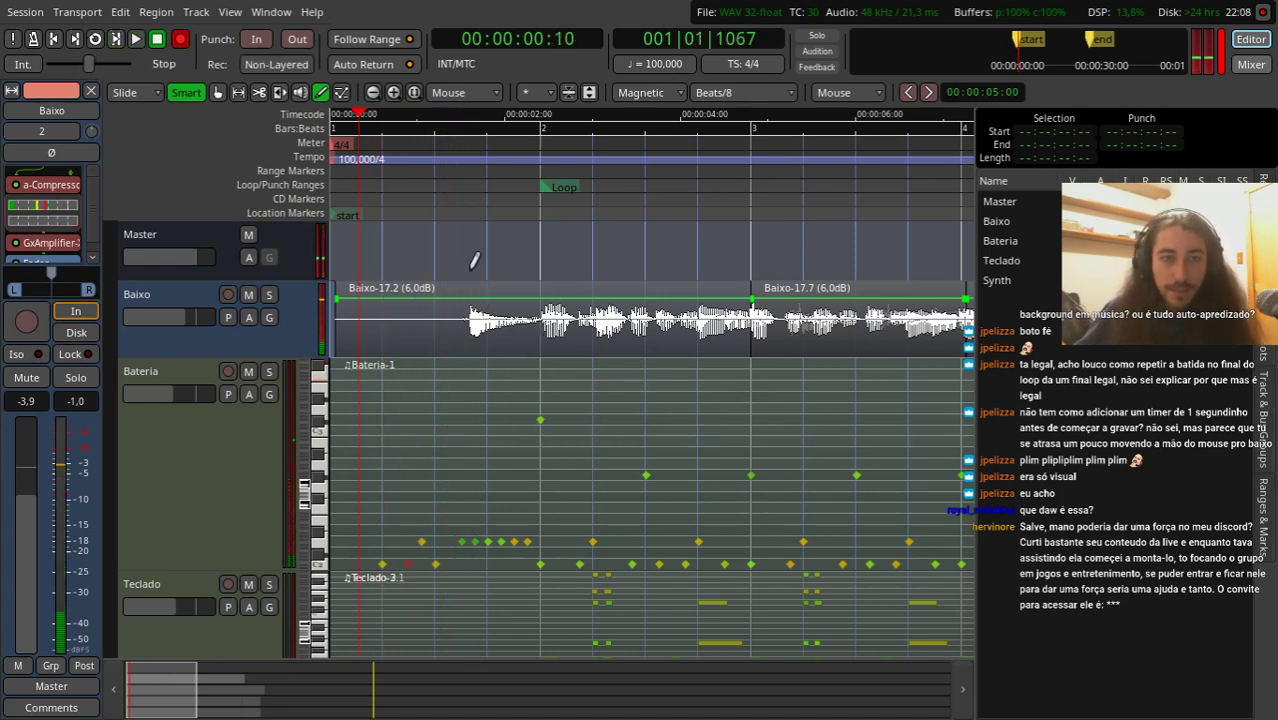
key(space)
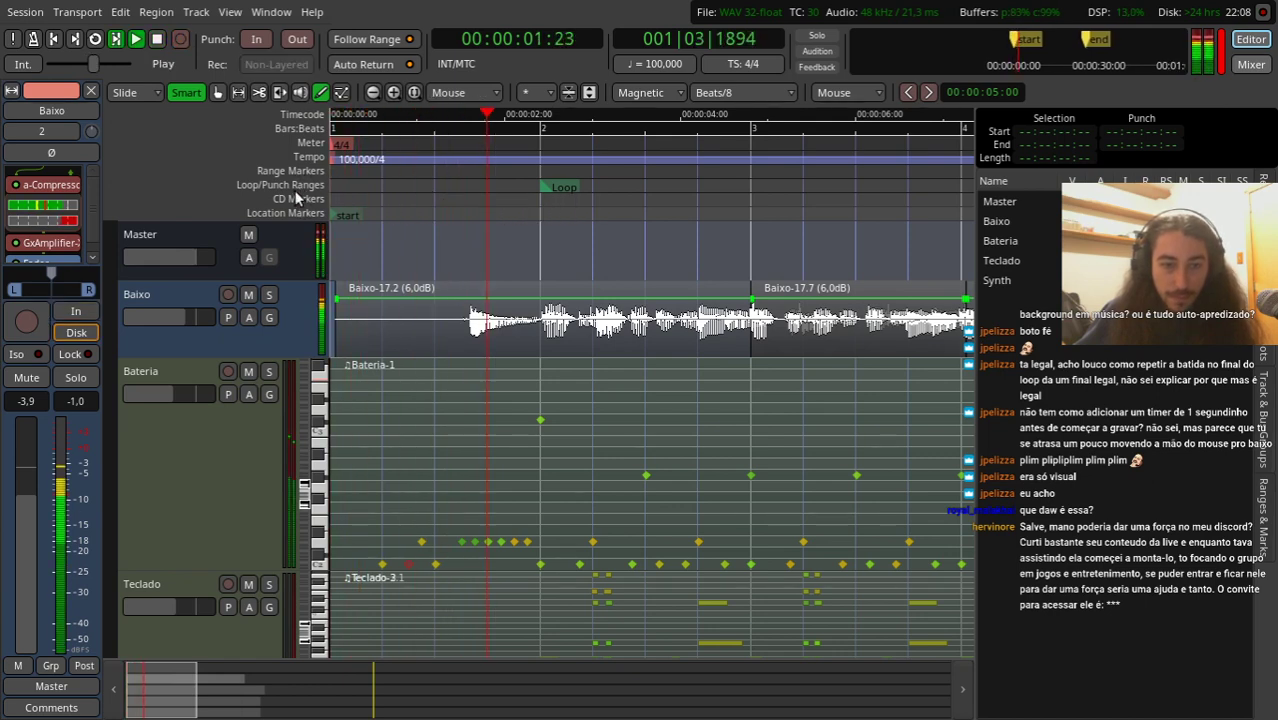
key(space)
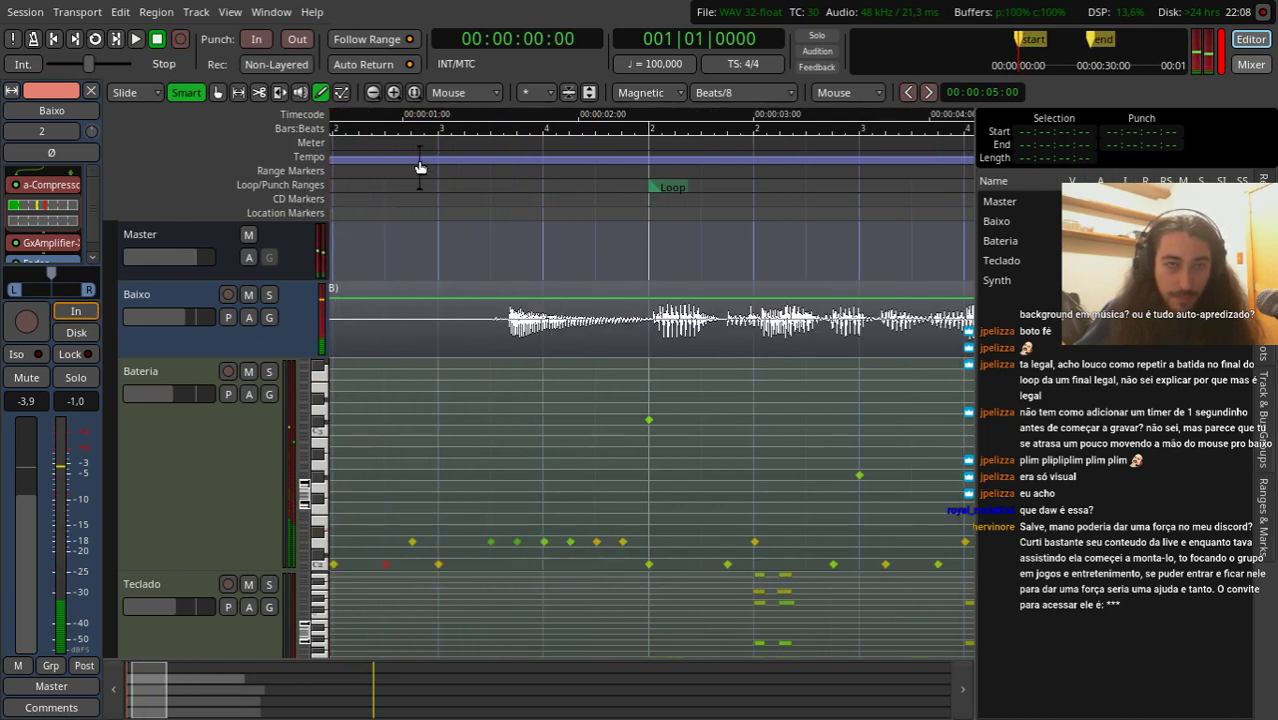
Step: Shift bar 1's beat 2 snare to five eighths and its halfway kick to one quarter, and audition from 00:00:00:11
drag(378, 181, 407, 178)
scroll(471, 442, up, 1)
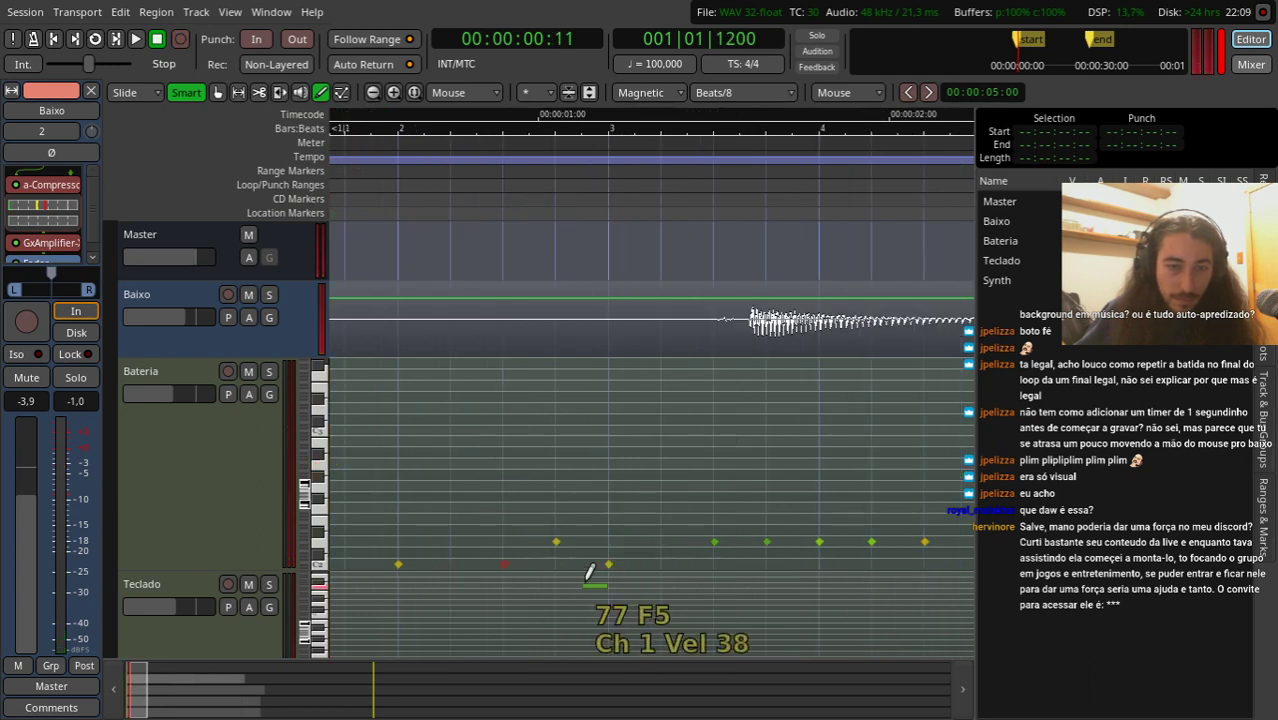
click(530, 542)
click(504, 564)
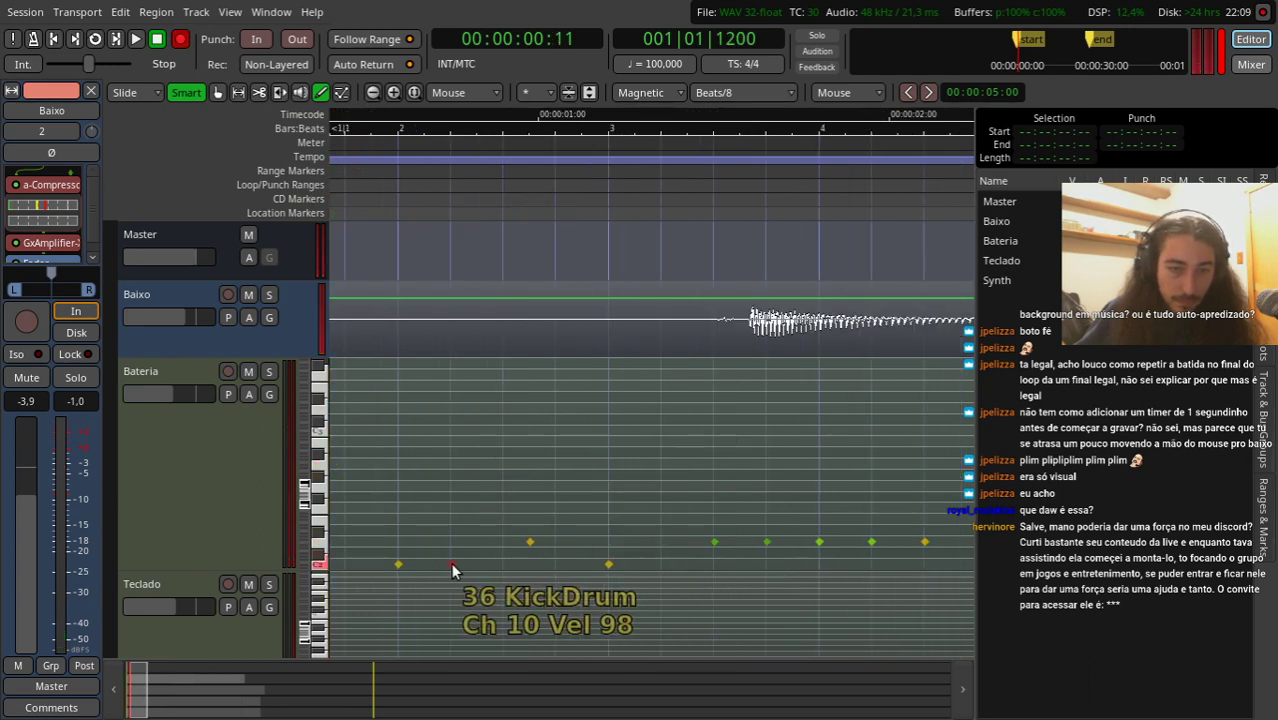
scroll(456, 530, down, 1)
key(space)
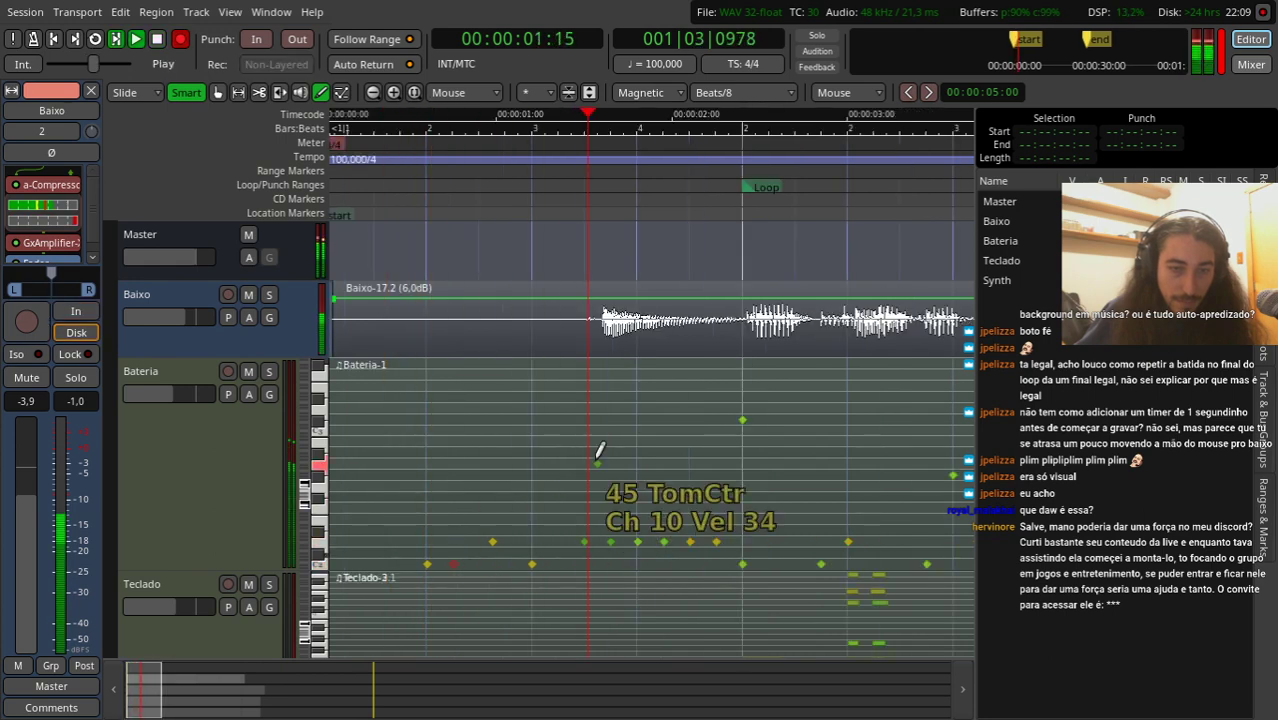
key(space)
key(space)
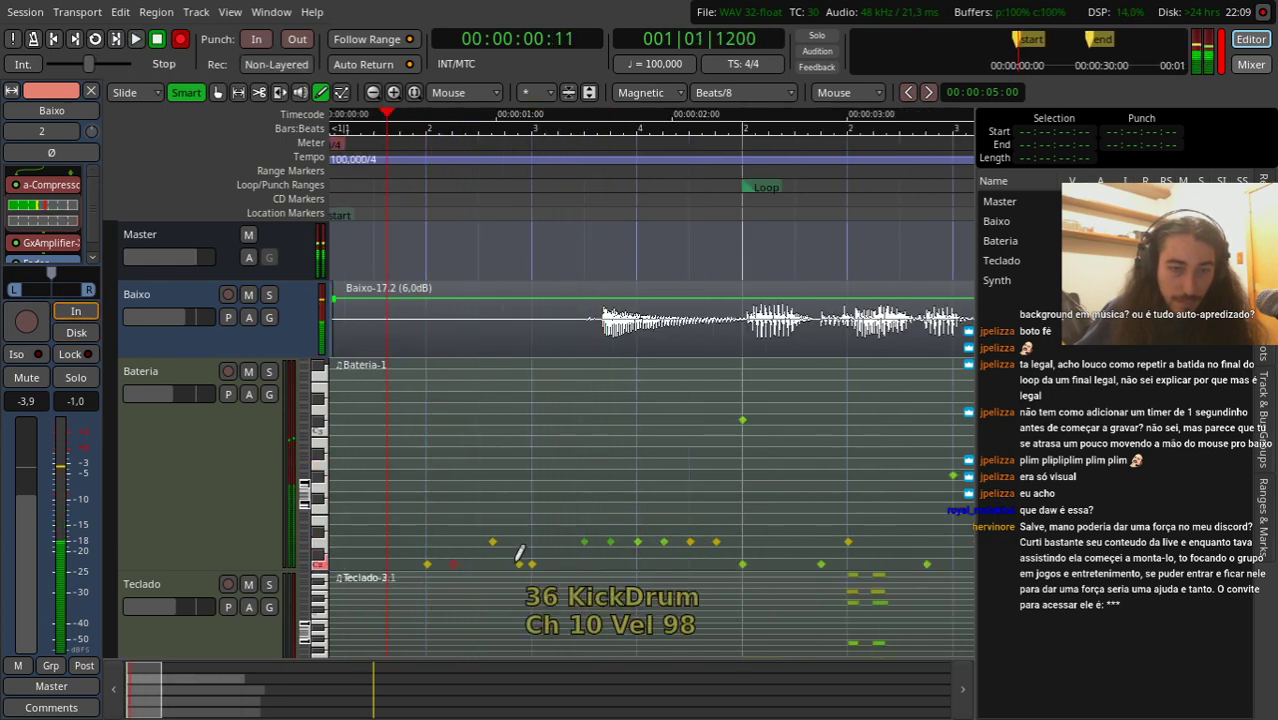
Step: Move the kick on beat 2 to halfway through beat 1, and audition from 00:00:00:11 and from the song's start
click(427, 565)
key(space)
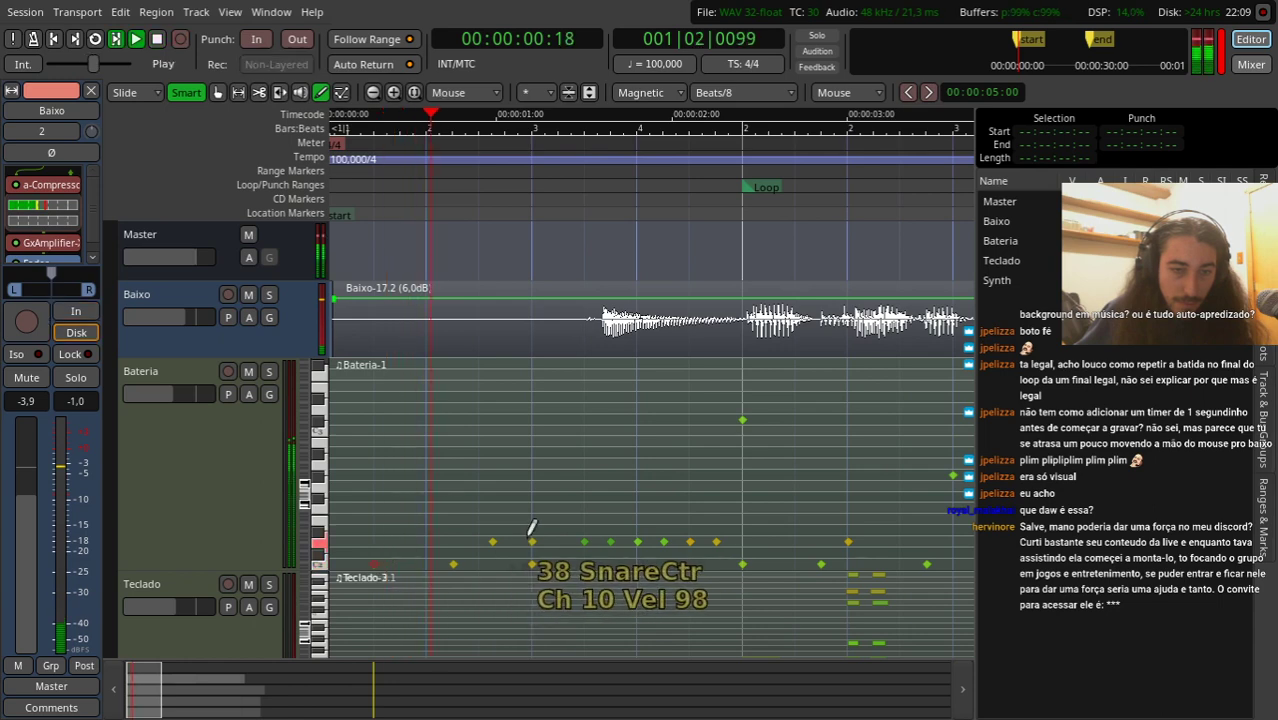
key(space)
key(space)
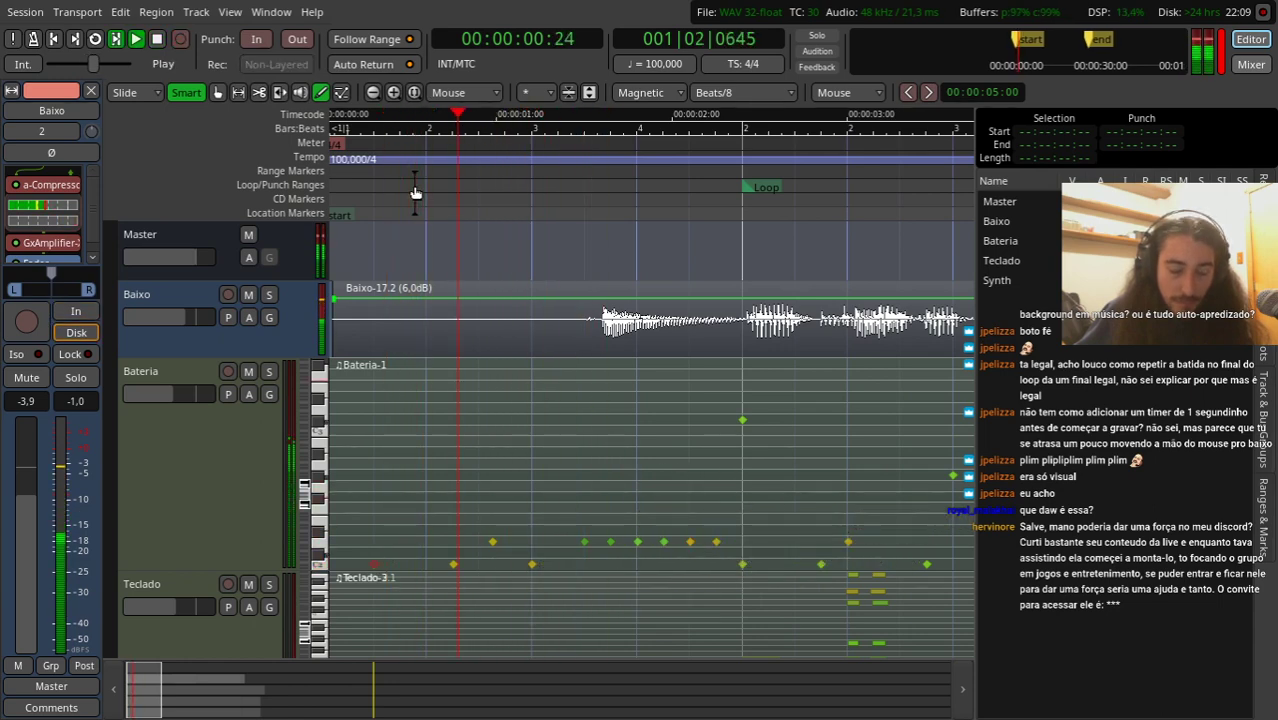
key(space)
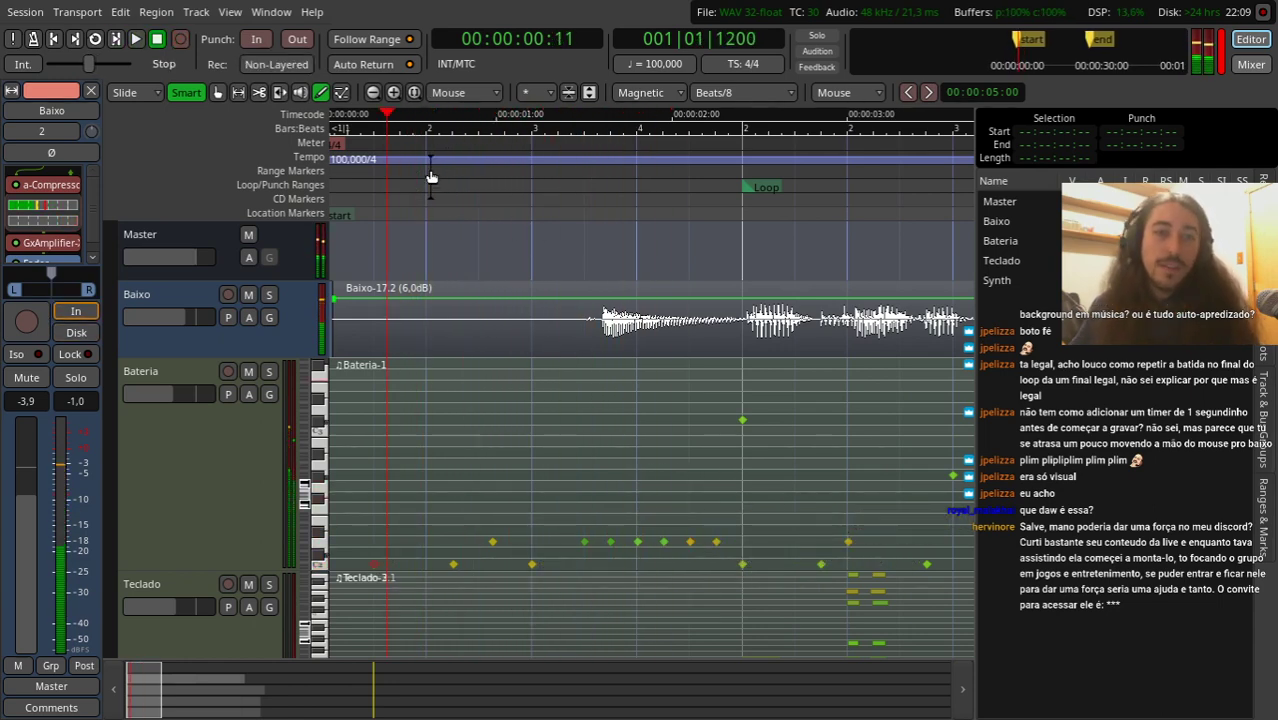
drag(429, 170, 376, 189)
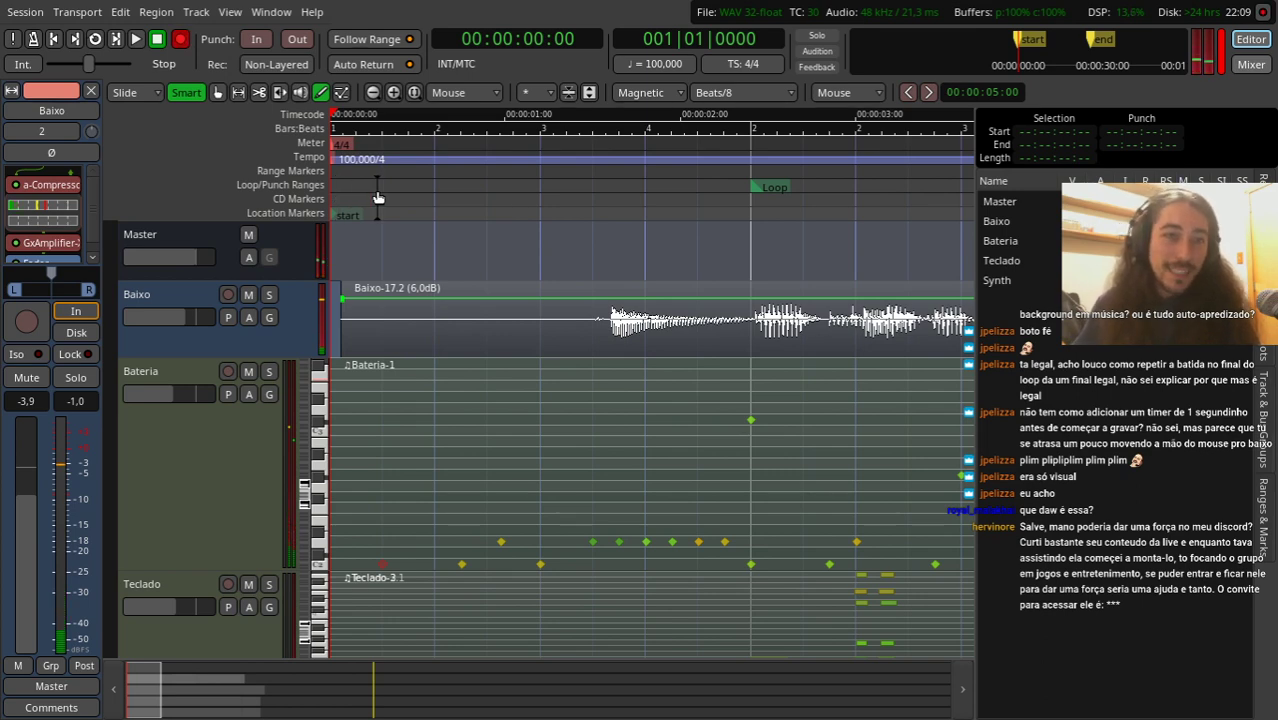
key(space)
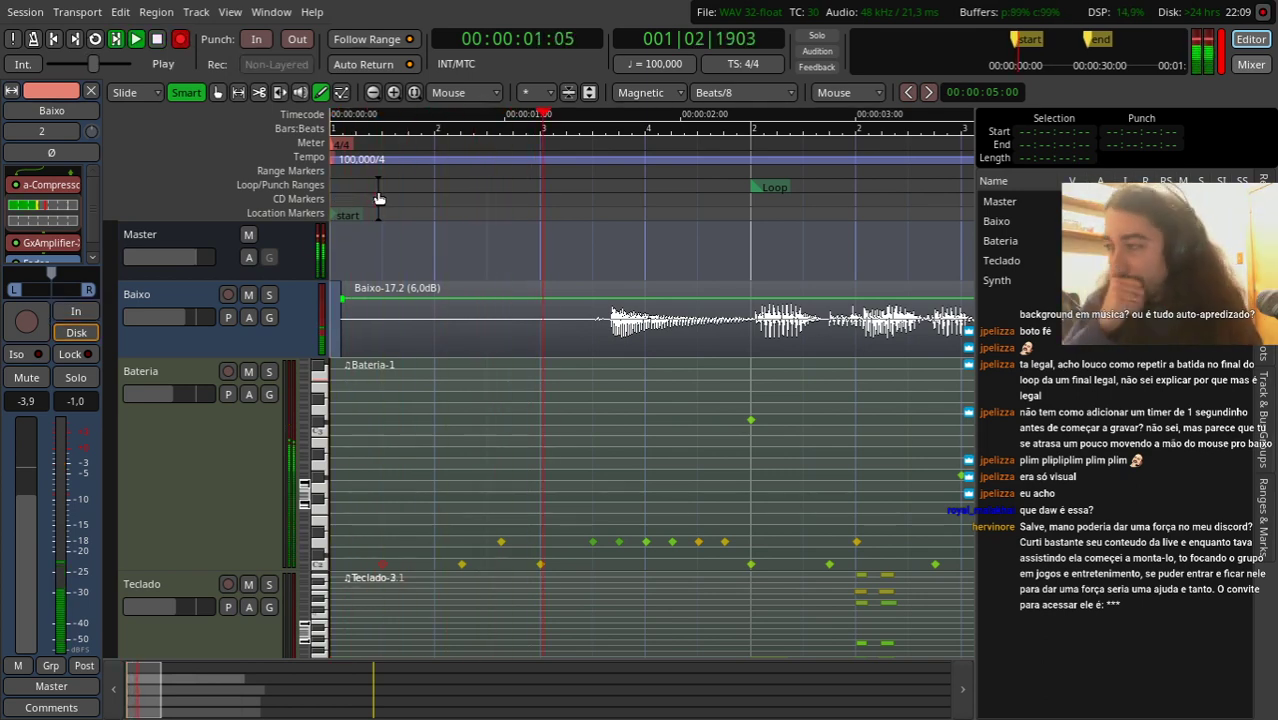
key(space)
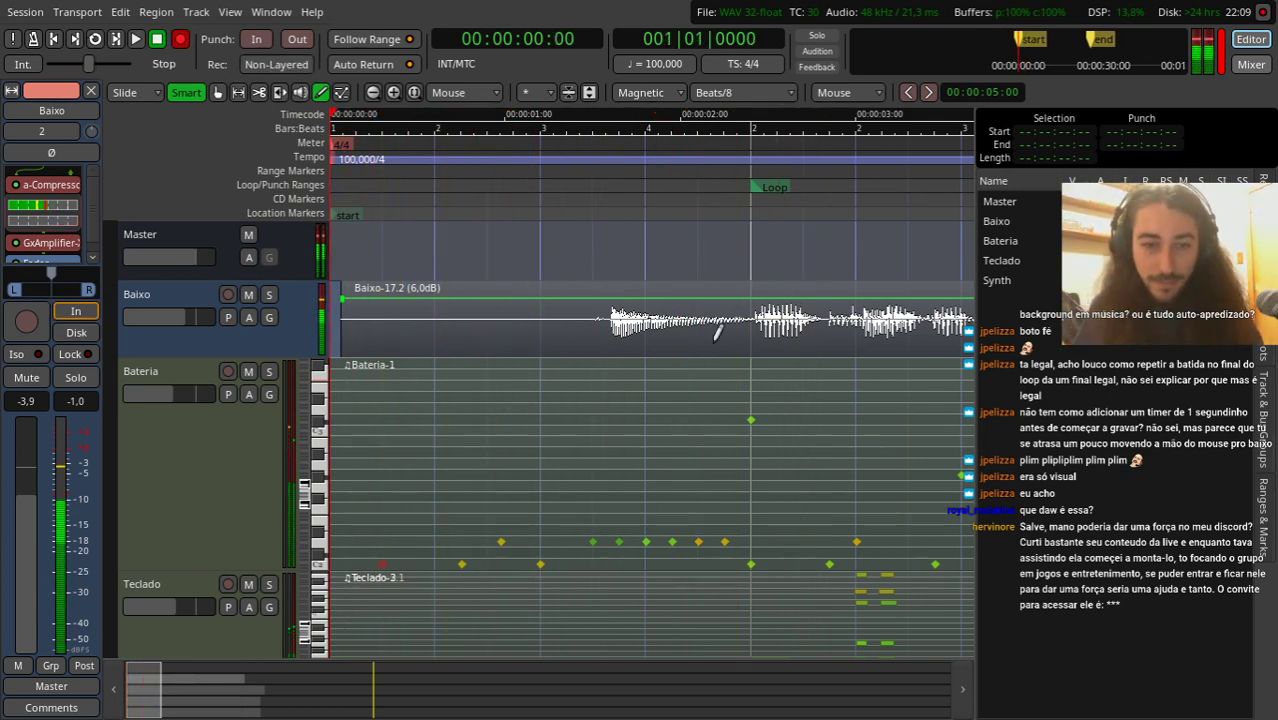
Step: Move the five-eighths snare to three quarters of beat 2 in bar 1 and audition the pickup
key(=)
click(557, 542)
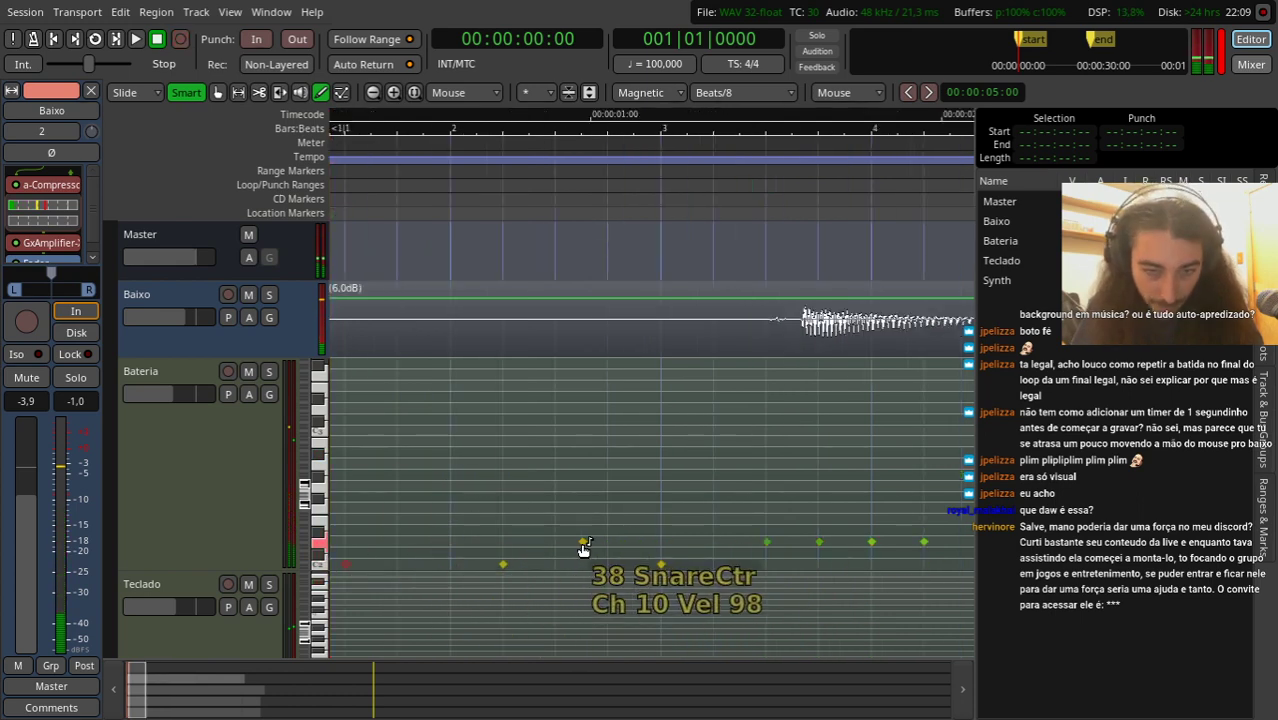
drag(583, 542, 607, 540)
key(space)
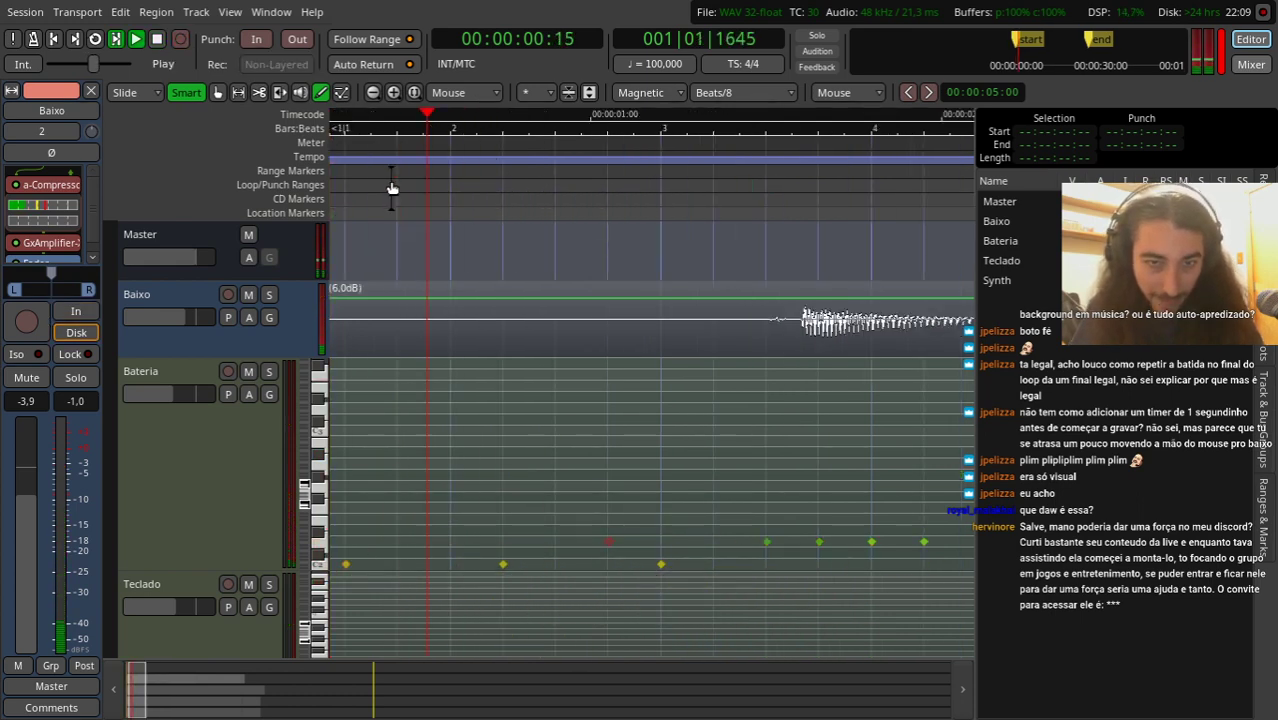
key(space)
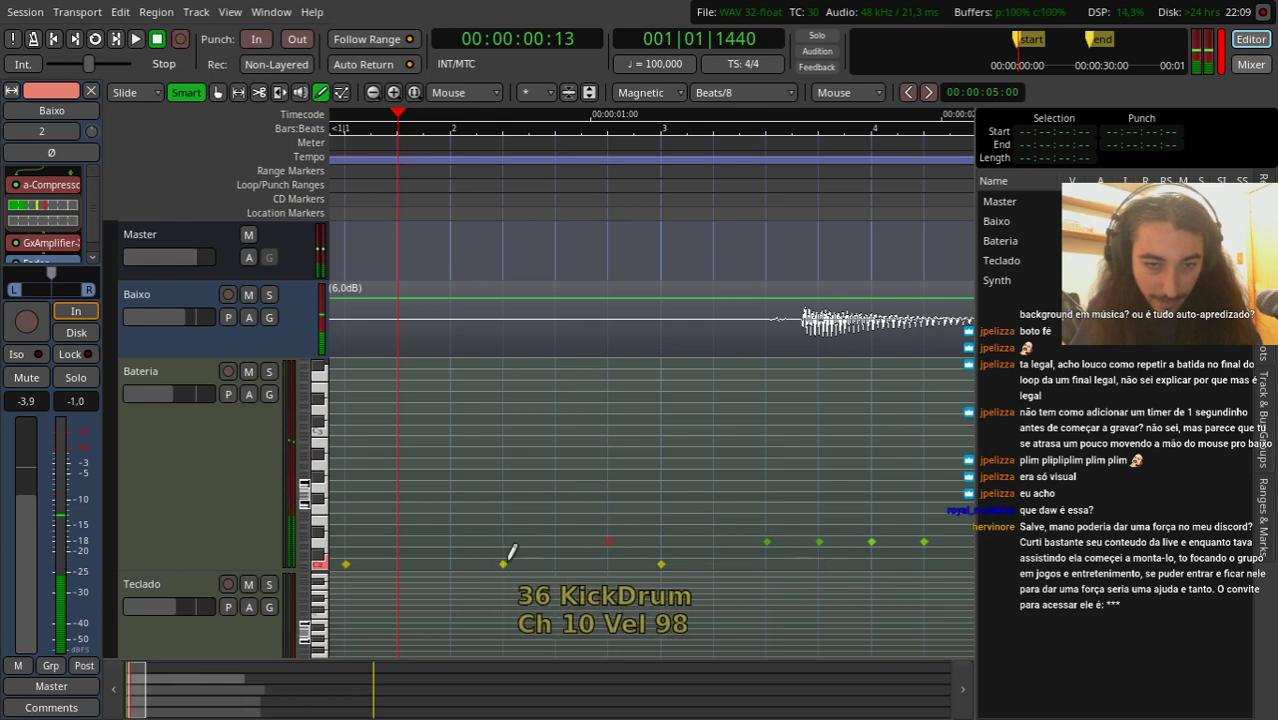
Step: Shift the quarter-beat kick in beat 2 to three eighths and to halfway, auditioning each position from 00:00:00:13
click(528, 564)
key(shift+space)
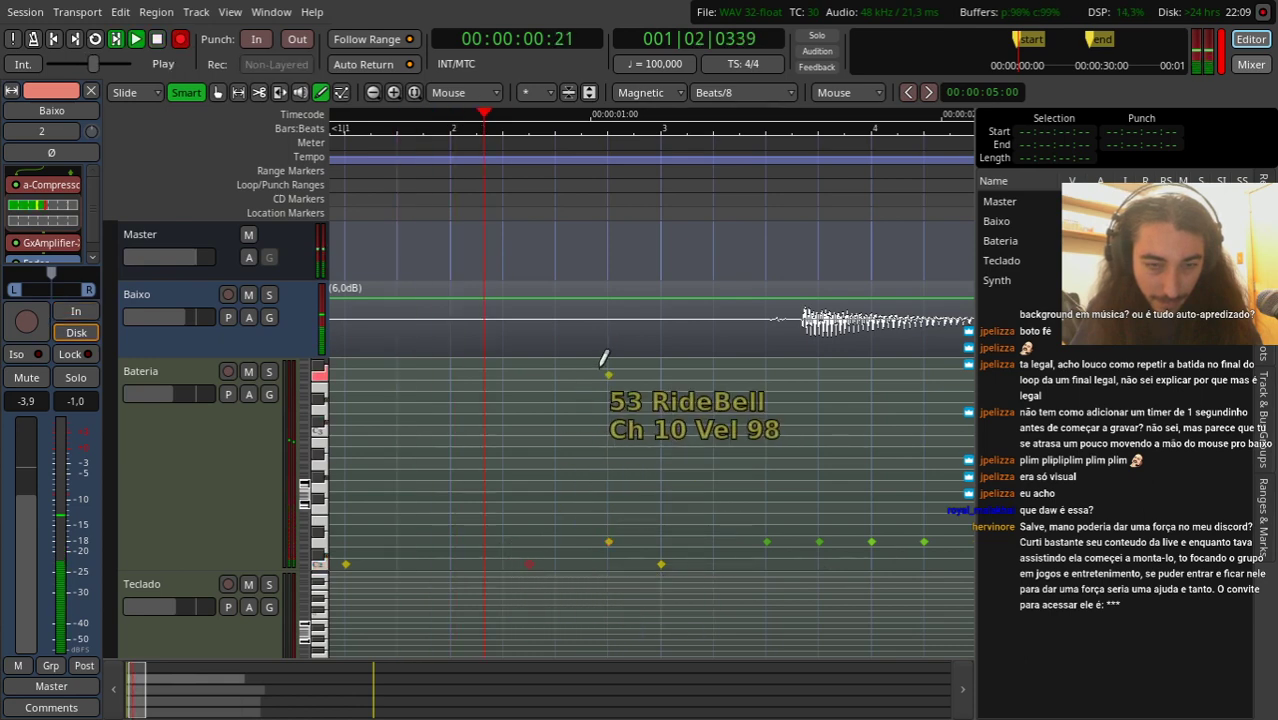
key(space)
click(582, 541)
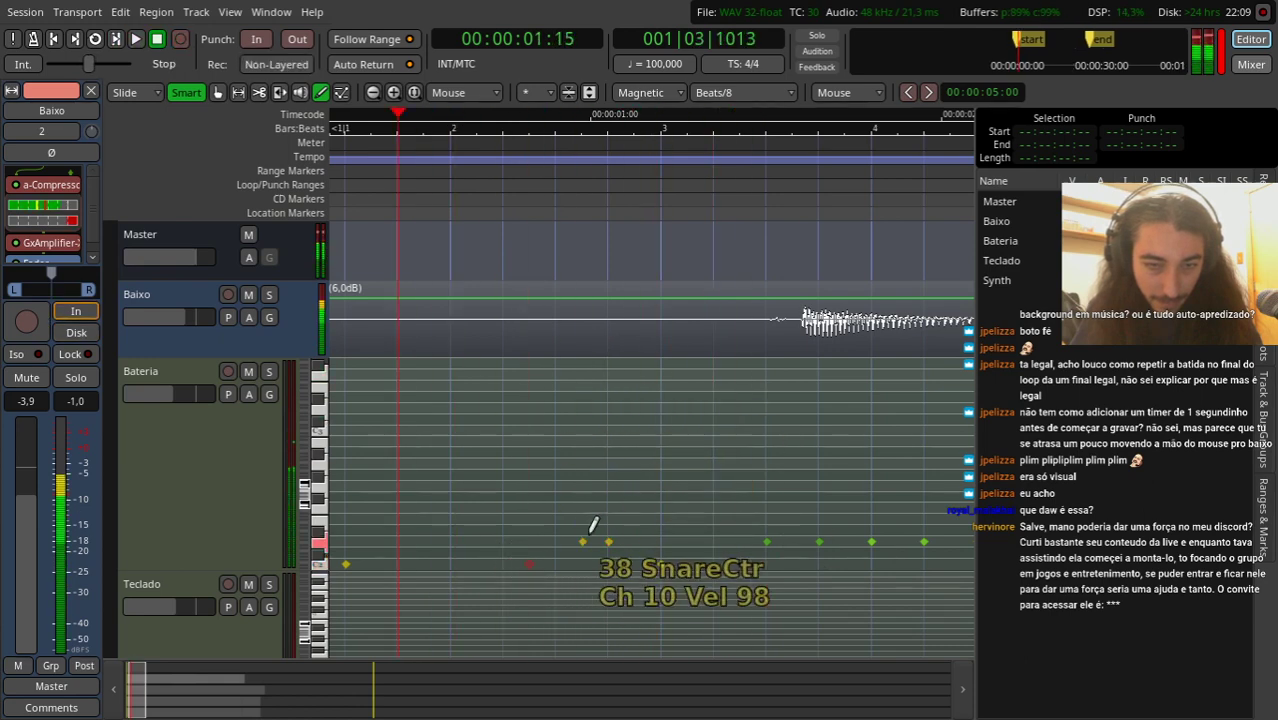
key(shift+space)
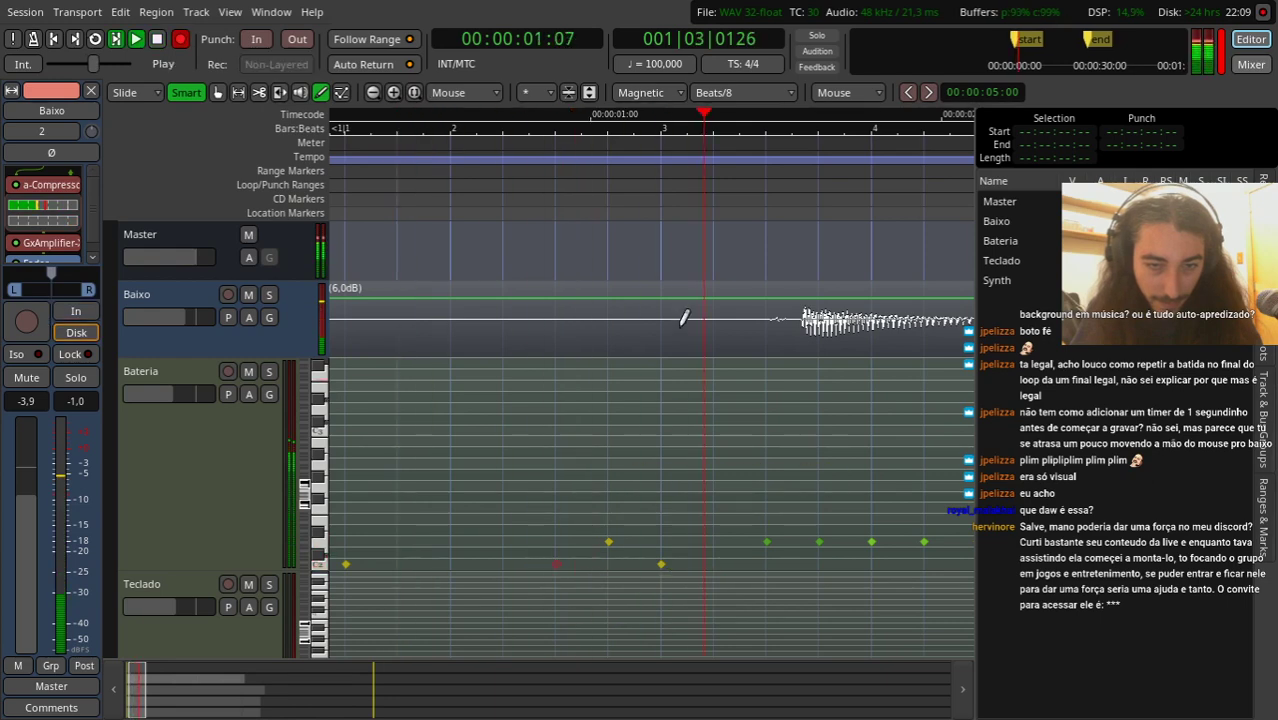
key(space)
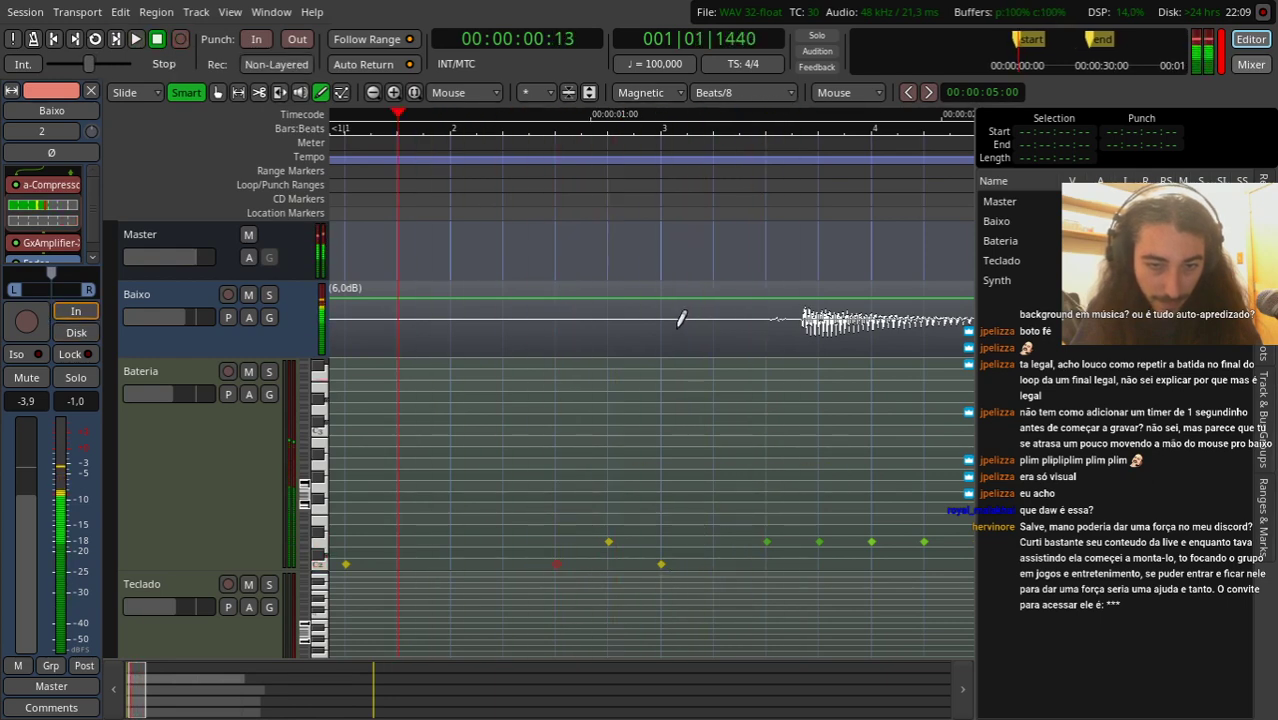
Step: Move the kick halfway through beat 1 of bar 1 onto beat 2 and audition the pickup
click(345, 564)
drag(345, 566, 450, 564)
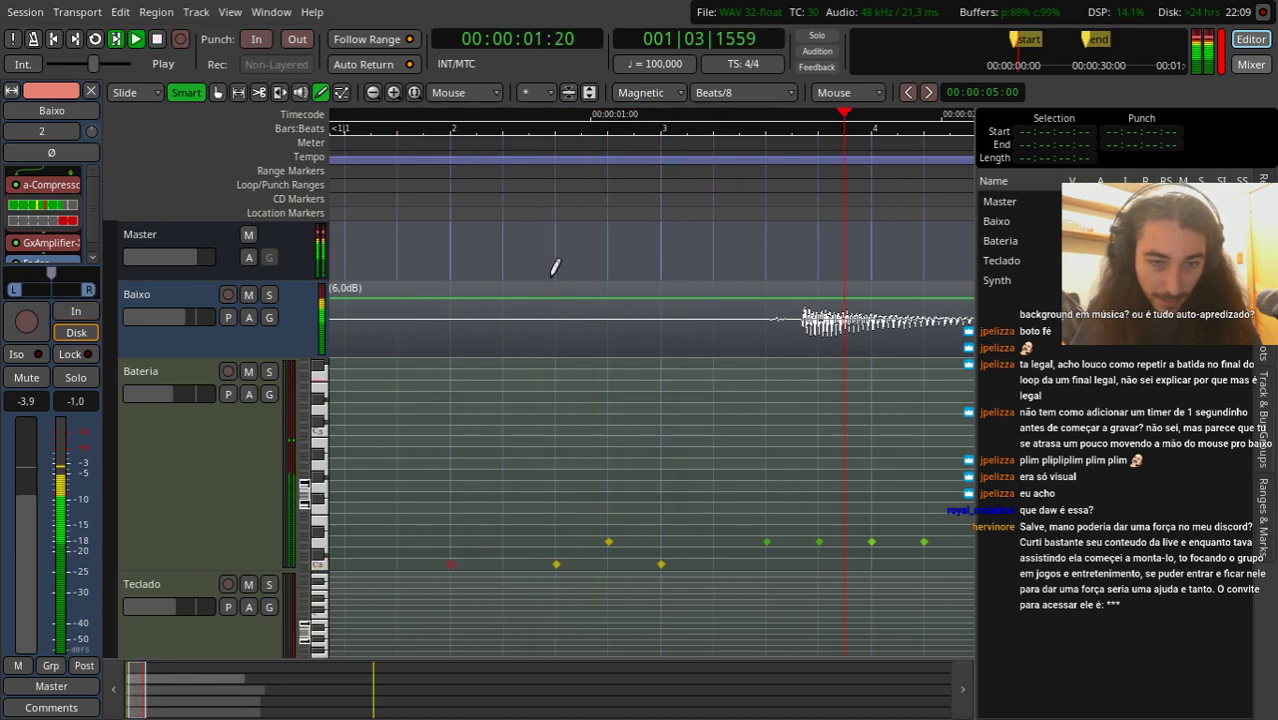
key(space)
Step: Audition the bar 1 drum pickup repeatedly from the song's start
key(minus)
key(Home)
key(shift+r)
key(space)
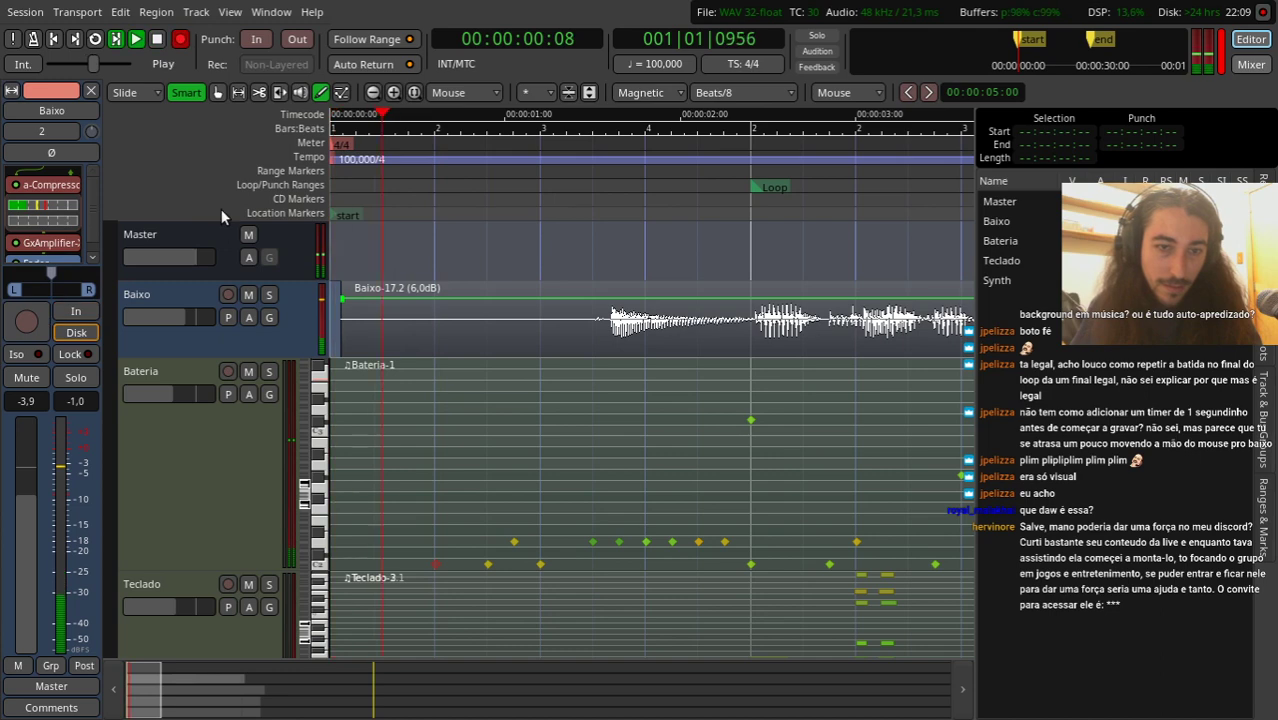
key(space)
click(514, 440)
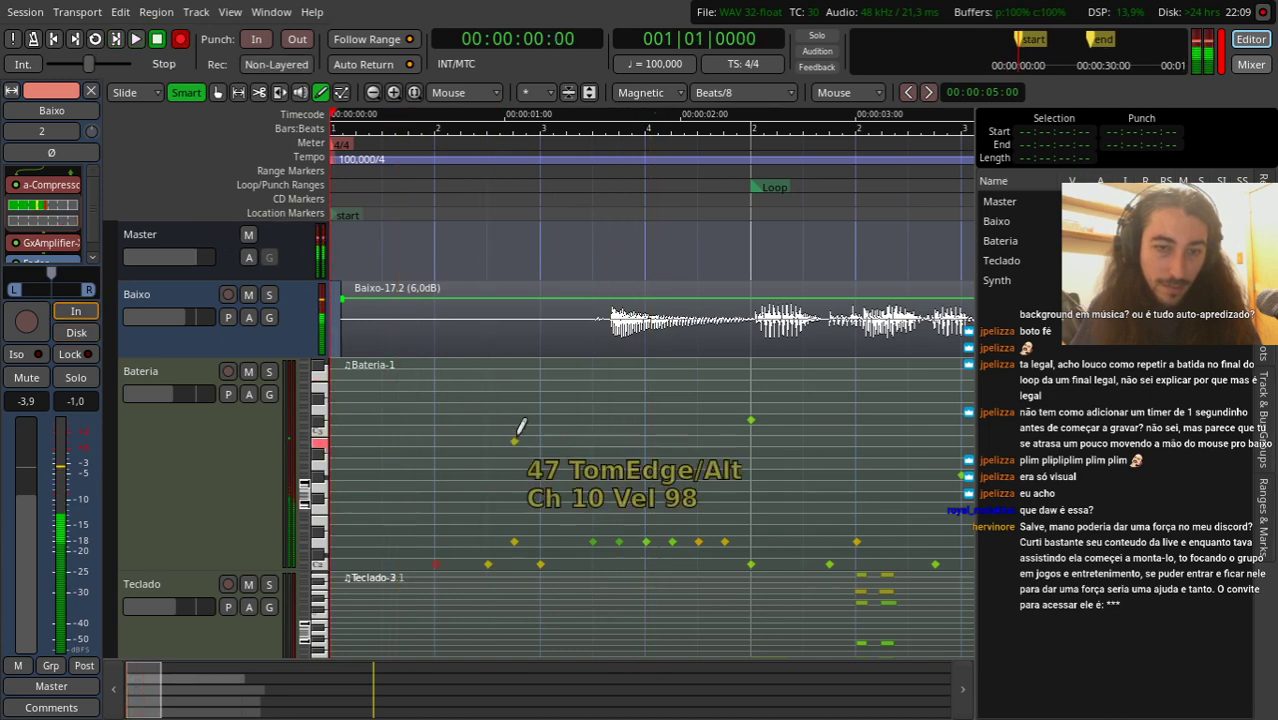
drag(514, 440, 488, 385)
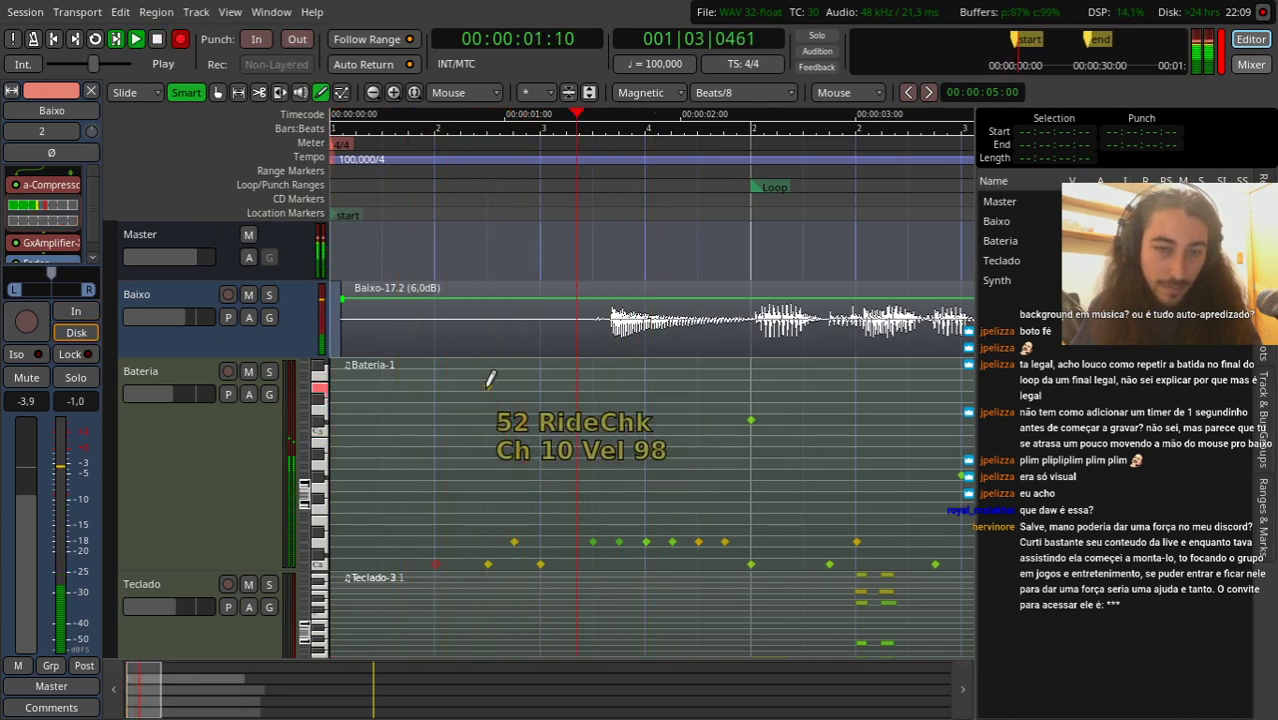
key(space)
scroll(505, 540, up, 1)
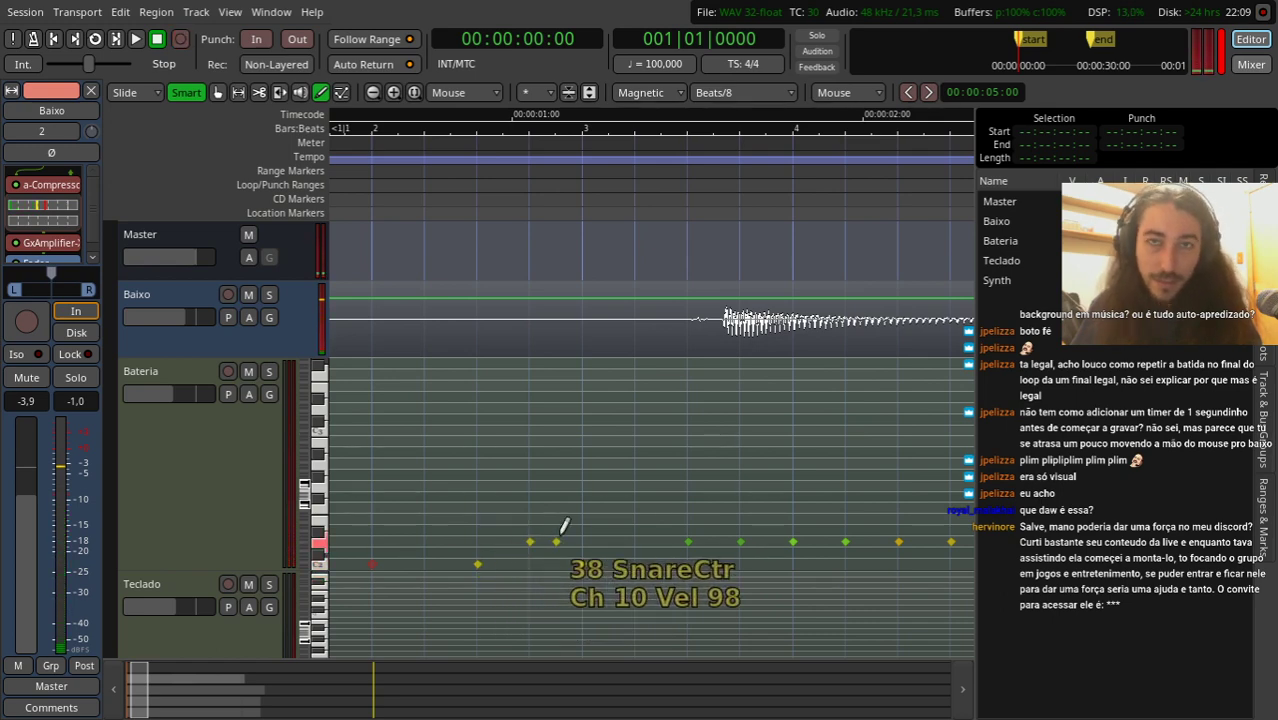
scroll(599, 456, down, 1)
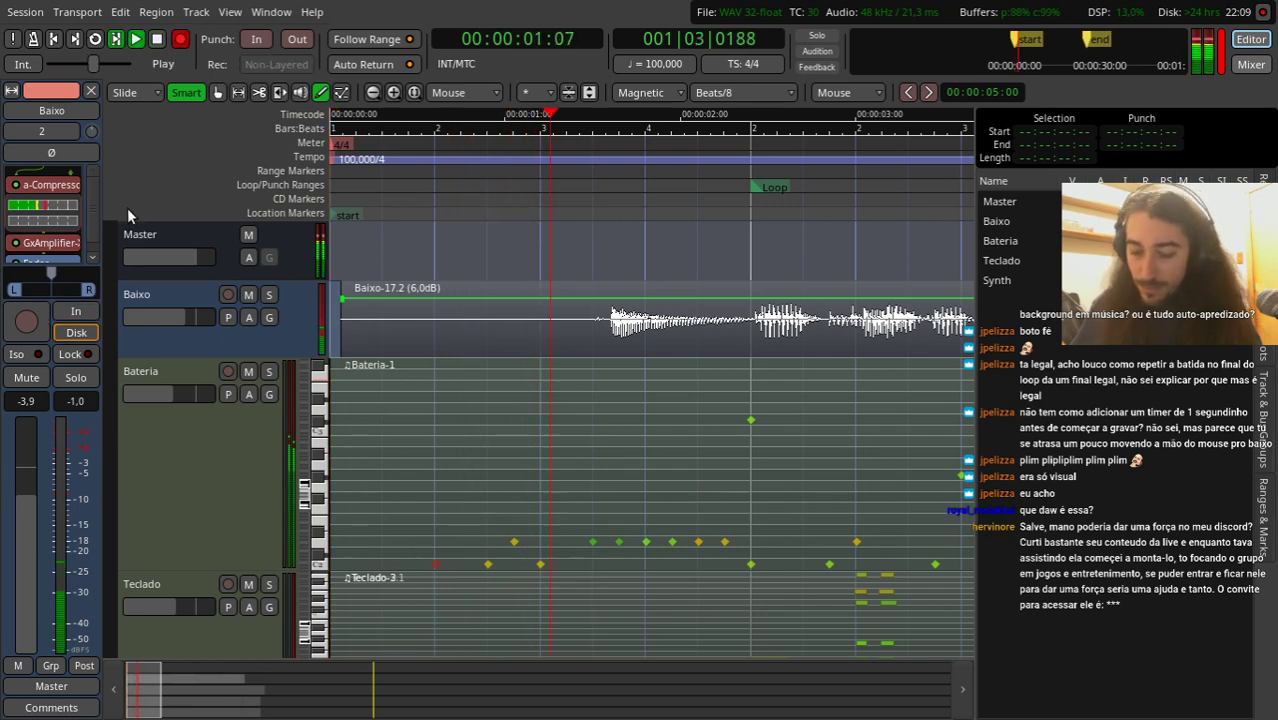
key(space)
key(space)
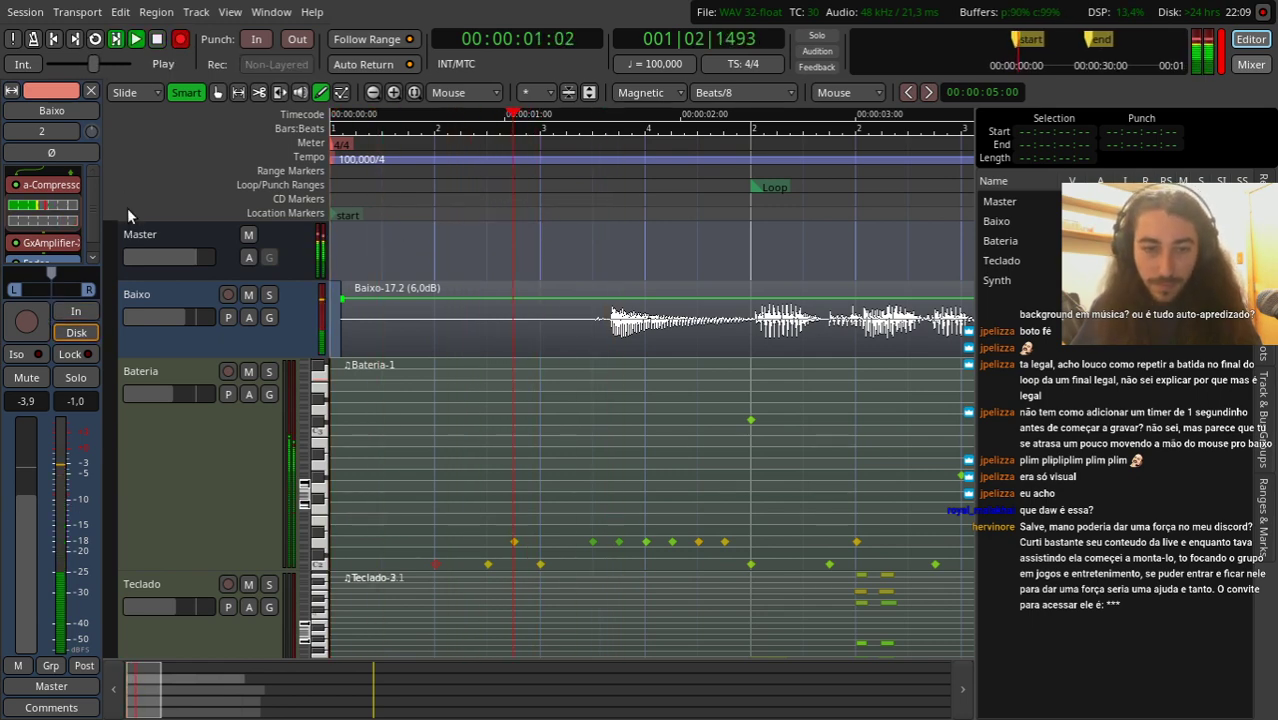
key(space)
scroll(610, 531, up, 1)
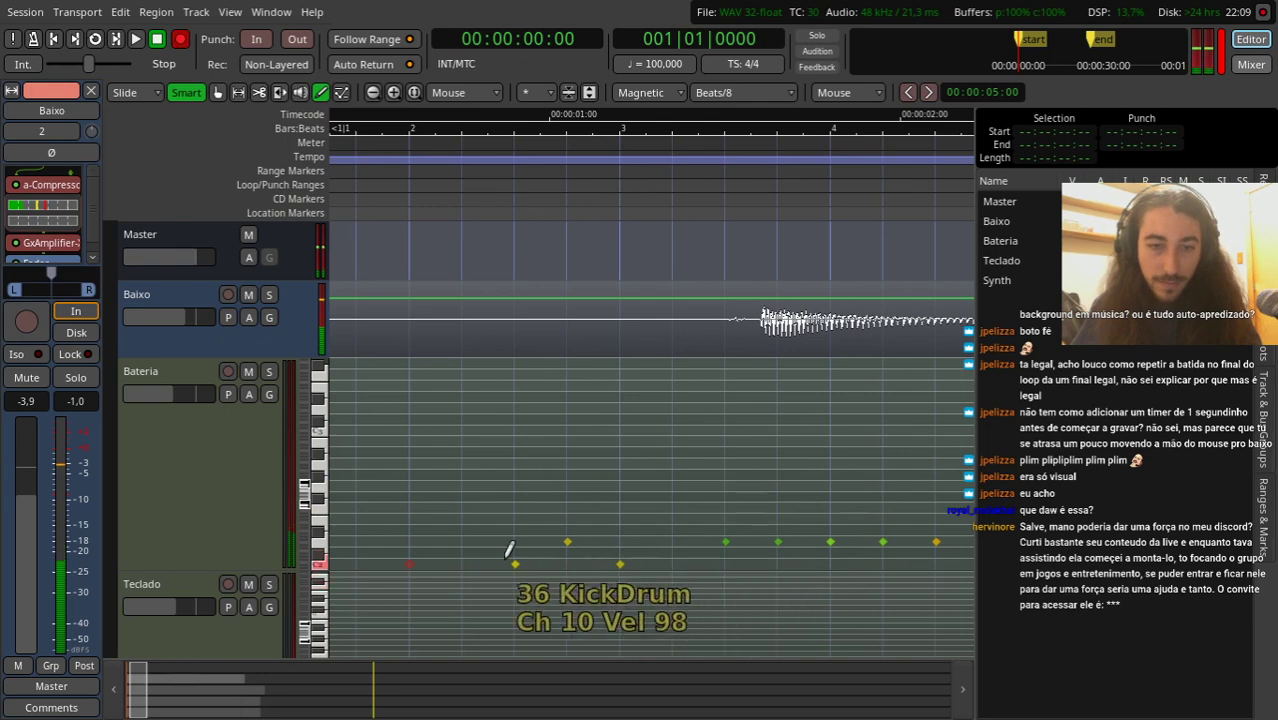
Step: Move the first kick in bar 1 to three quarters of beat 1 and audition the pickup
scroll(420, 210, left, 2)
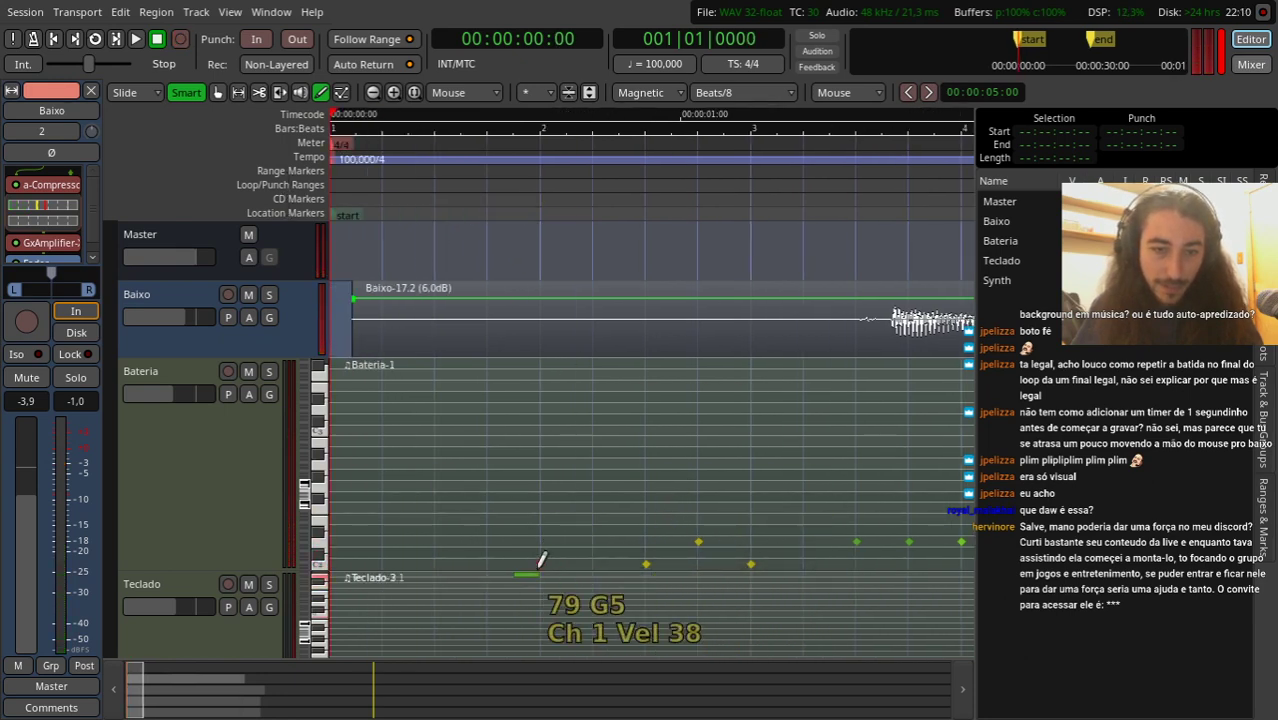
mouse_move(514, 564)
mouse_down()
mouse_move(539, 564)
mouse_move(484, 561)
mouse_up()
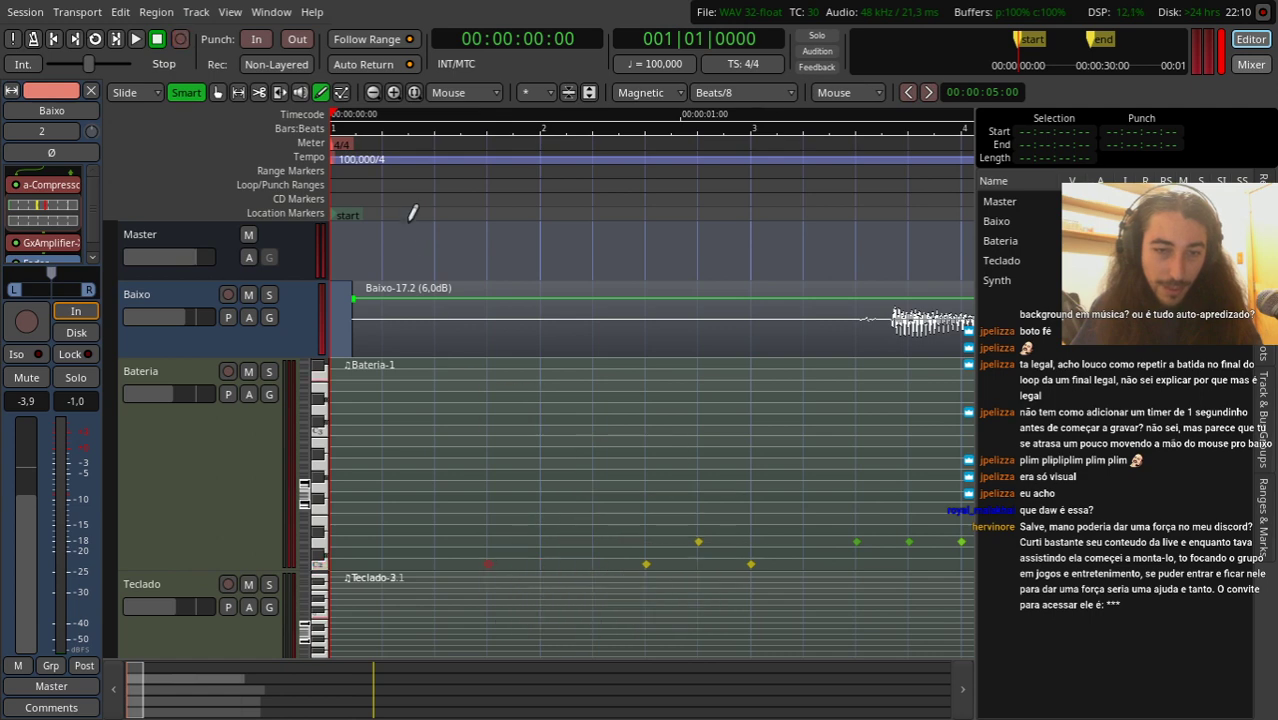
key(space)
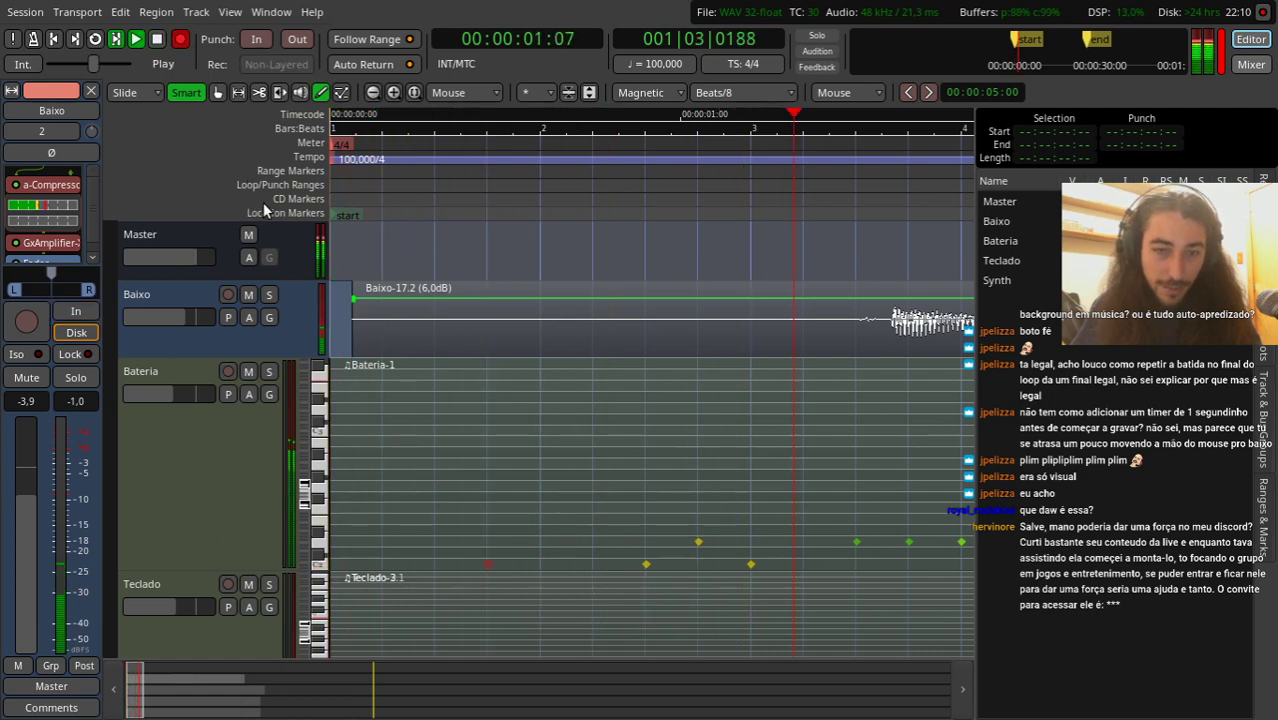
key(space)
Step: Try the kick halfway through beat 2 of bar 1 at a quarter of the beat and audition it
drag(646, 564, 593, 563)
key(space)
drag(585, 367, 693, 537)
key(space)
Step: Add a second snare hit on a Beats/16 grid just before the snare at three quarters of beat 2 and audition it
key(=)
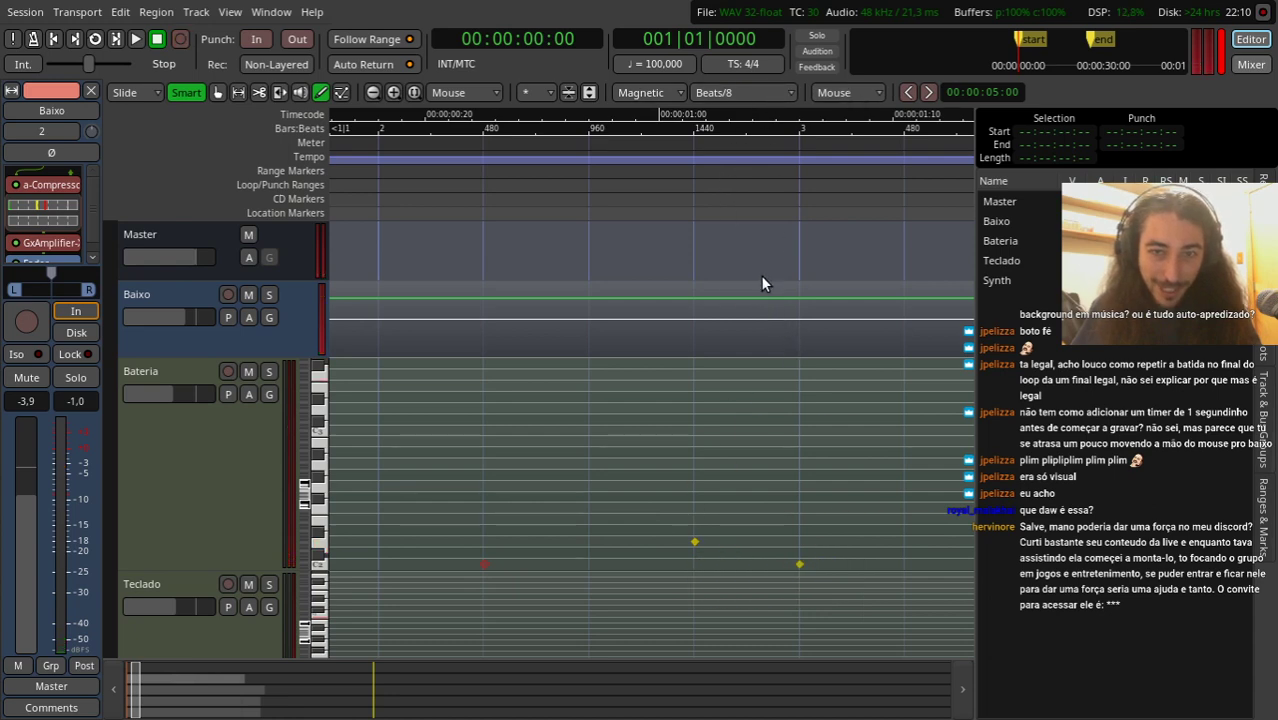
click(713, 538)
drag(713, 532, 677, 550)
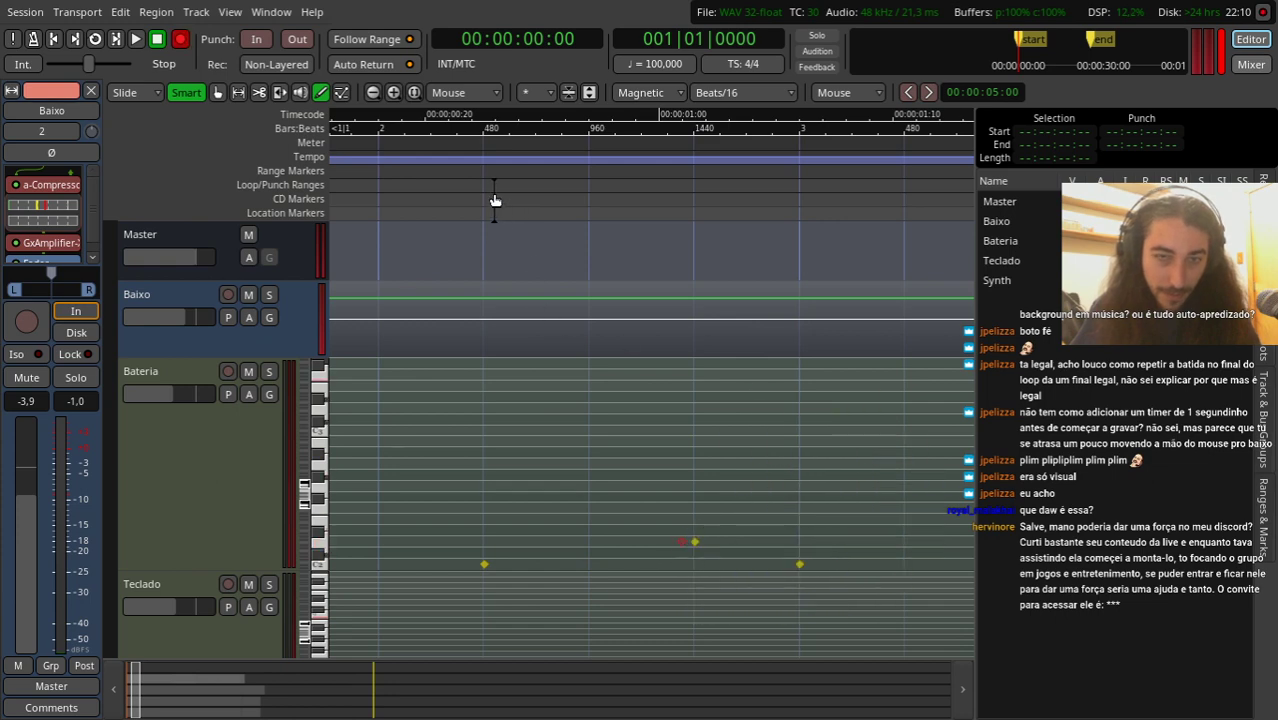
key(Home)
key(space)
key(minus)
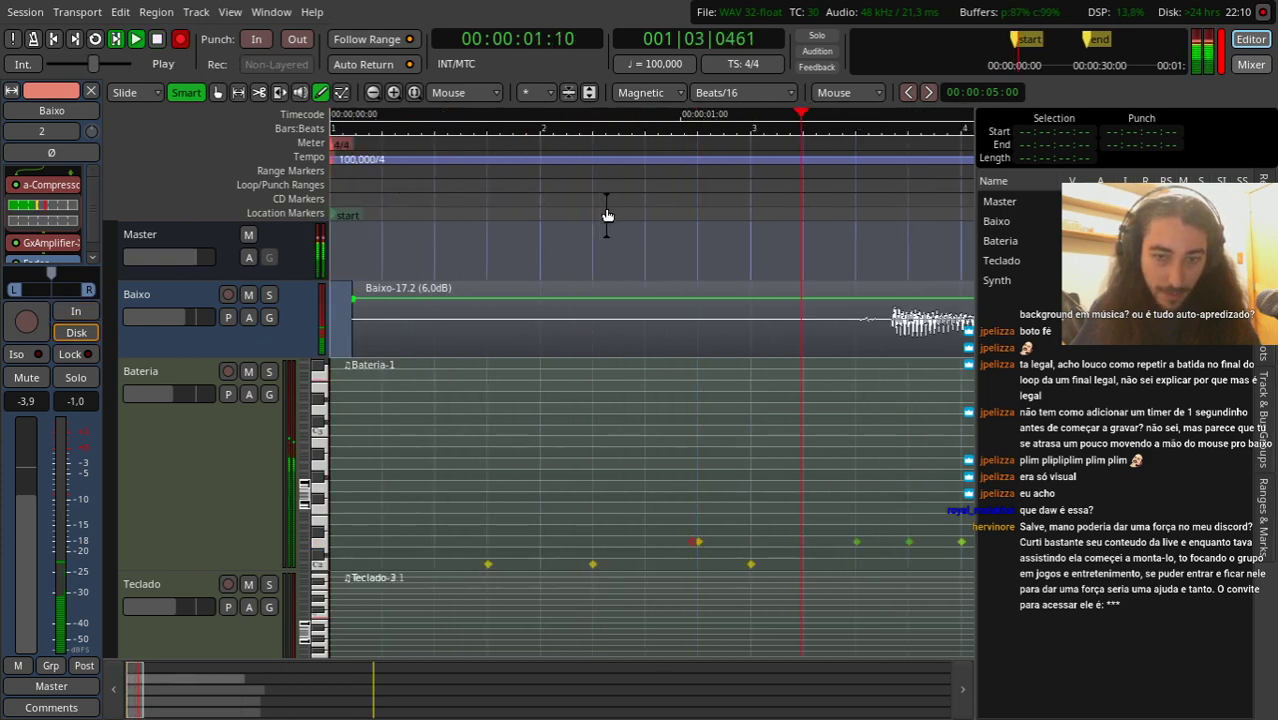
key(Home)
key(space)
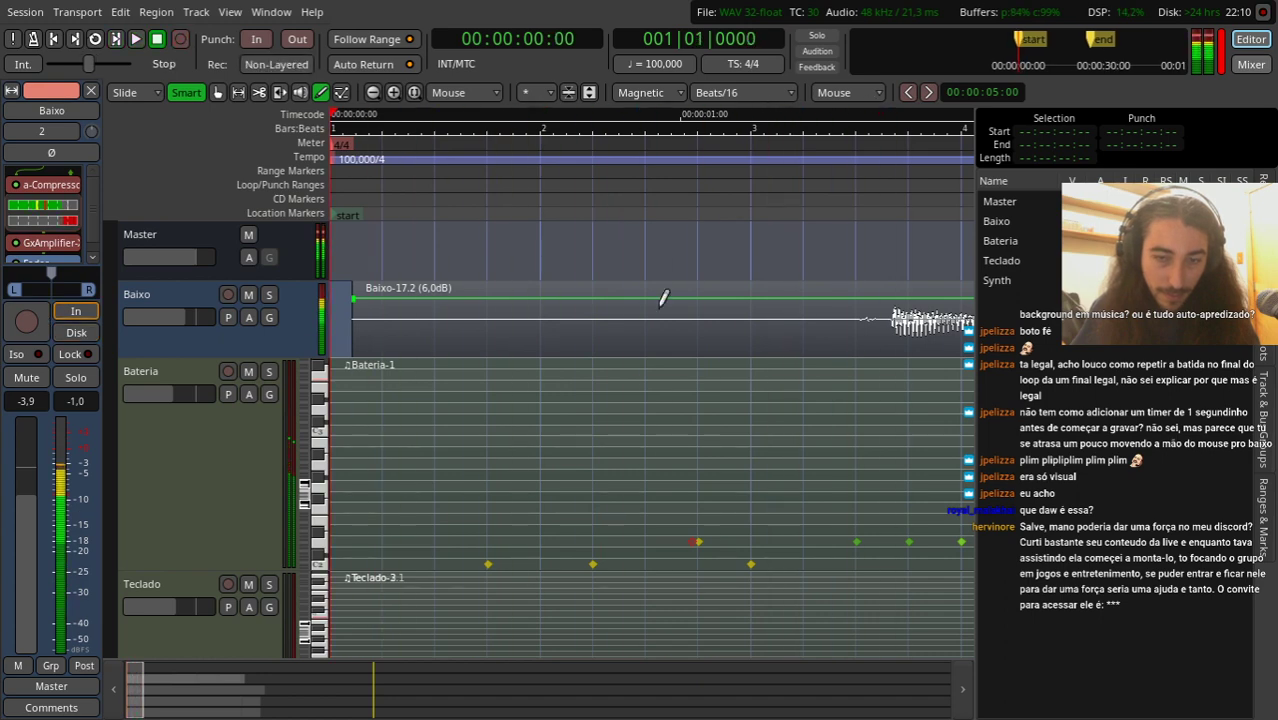
Step: Change the added hit before three quarters of beat 2 to 41 FloorTomCtr and audition the pickup from the start
key(equal)
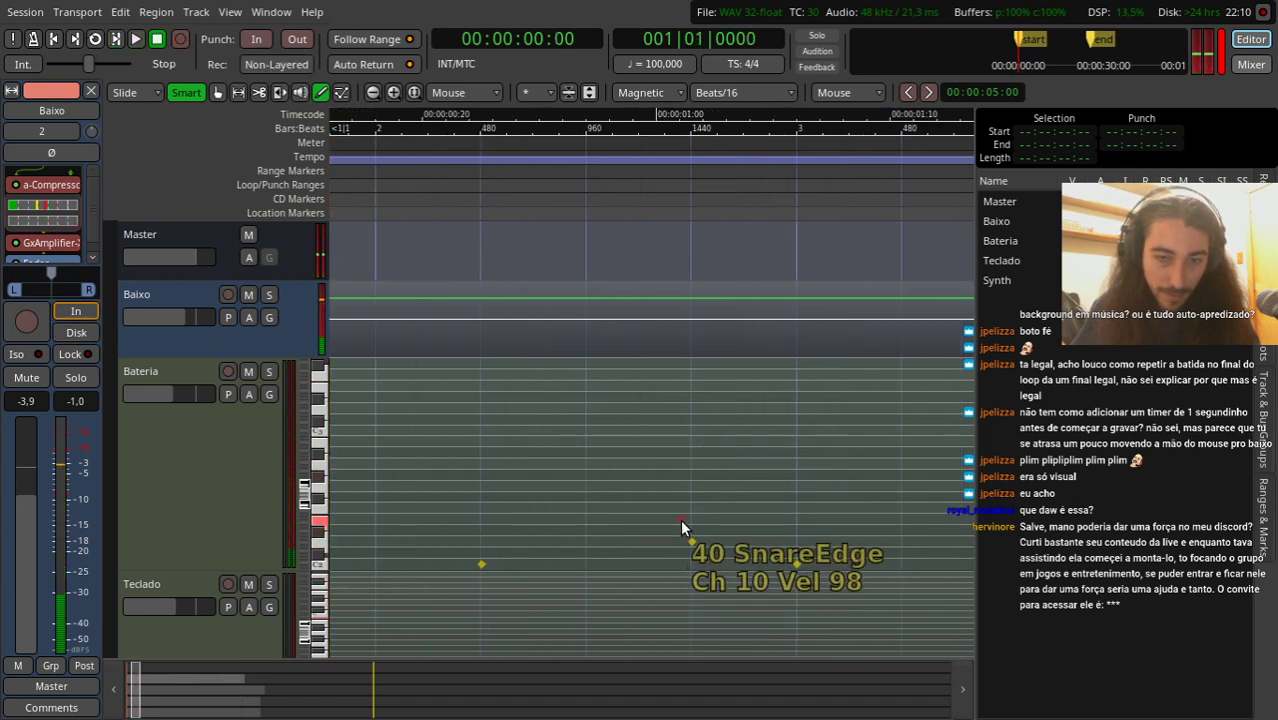
click(688, 438)
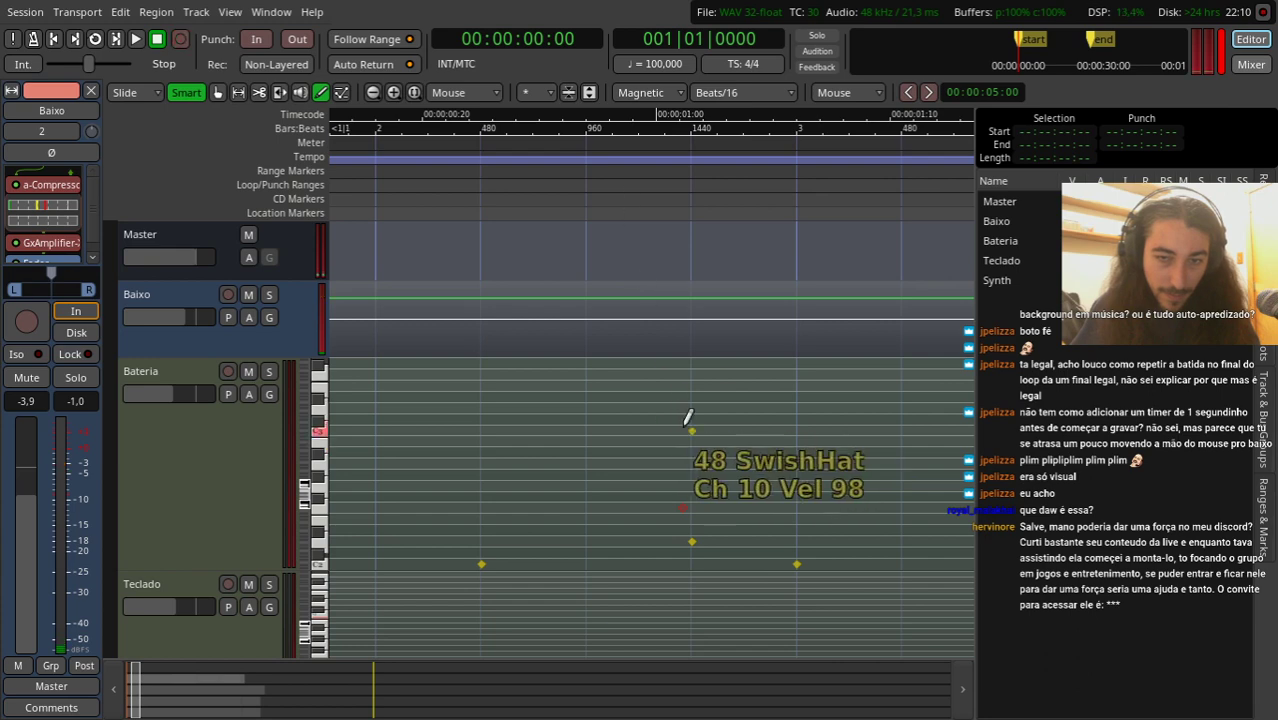
key(space)
key(shift+r)
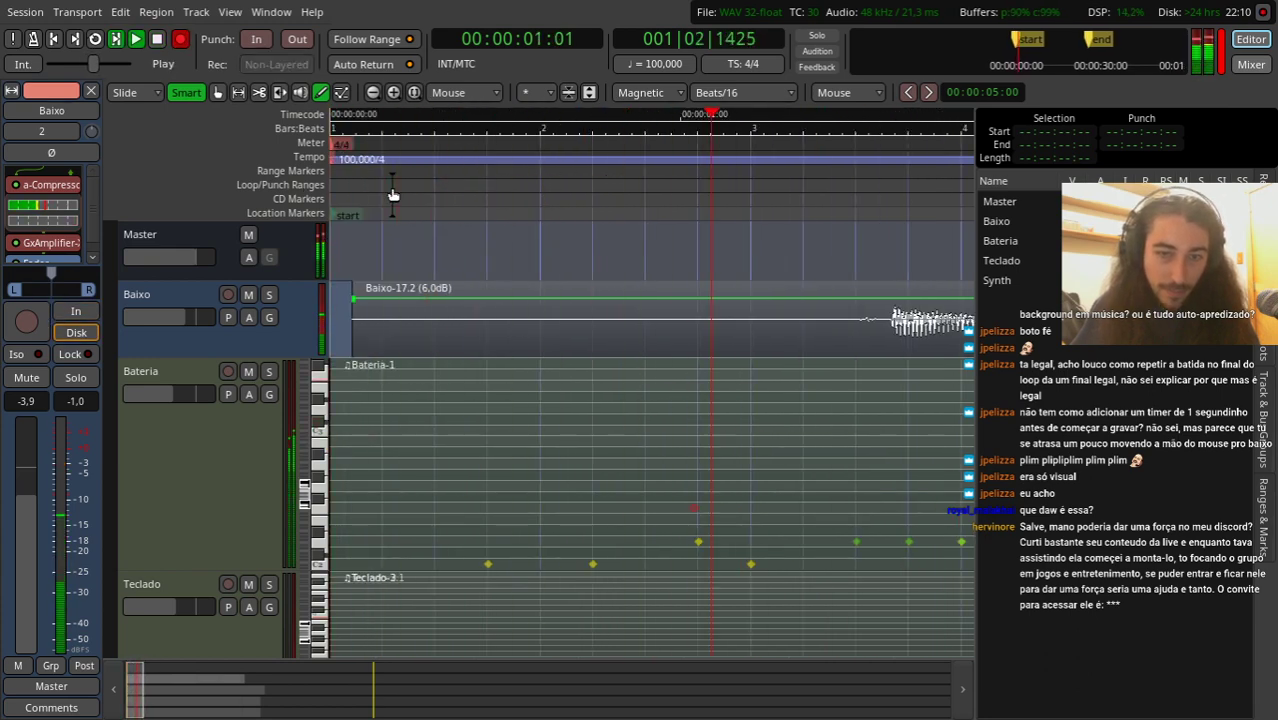
key(space)
key(shift+r)
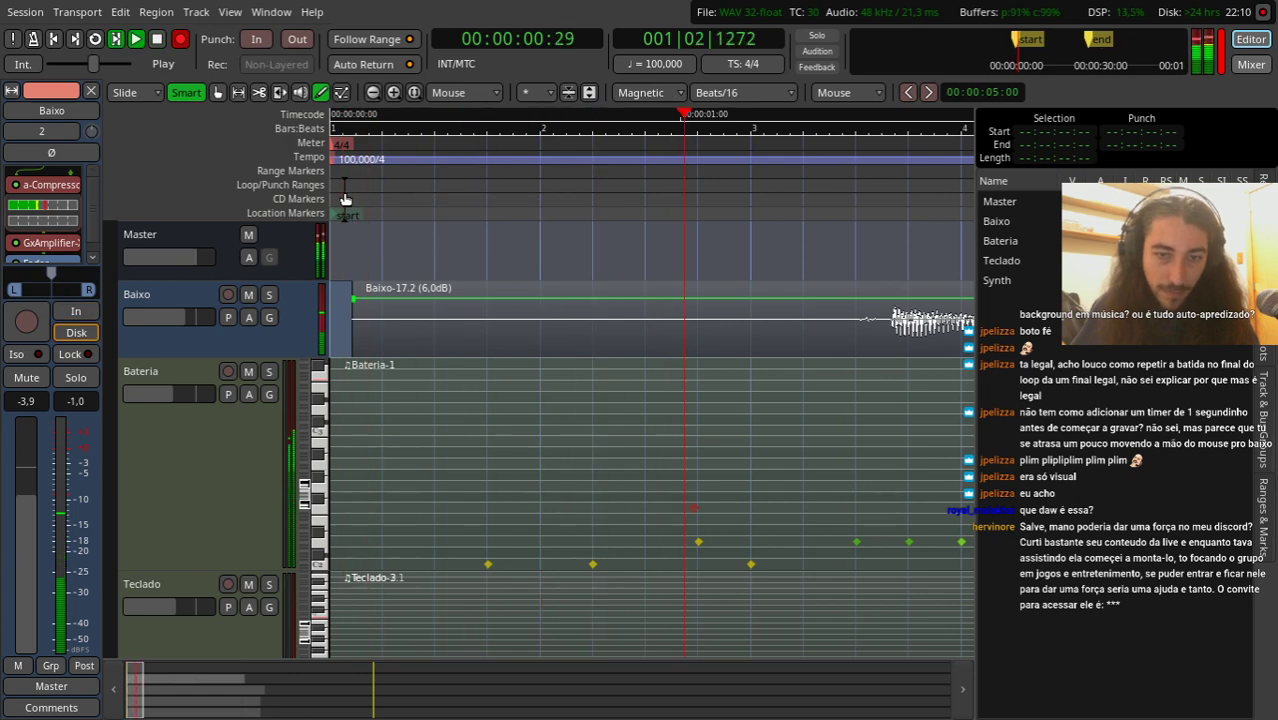
key(space)
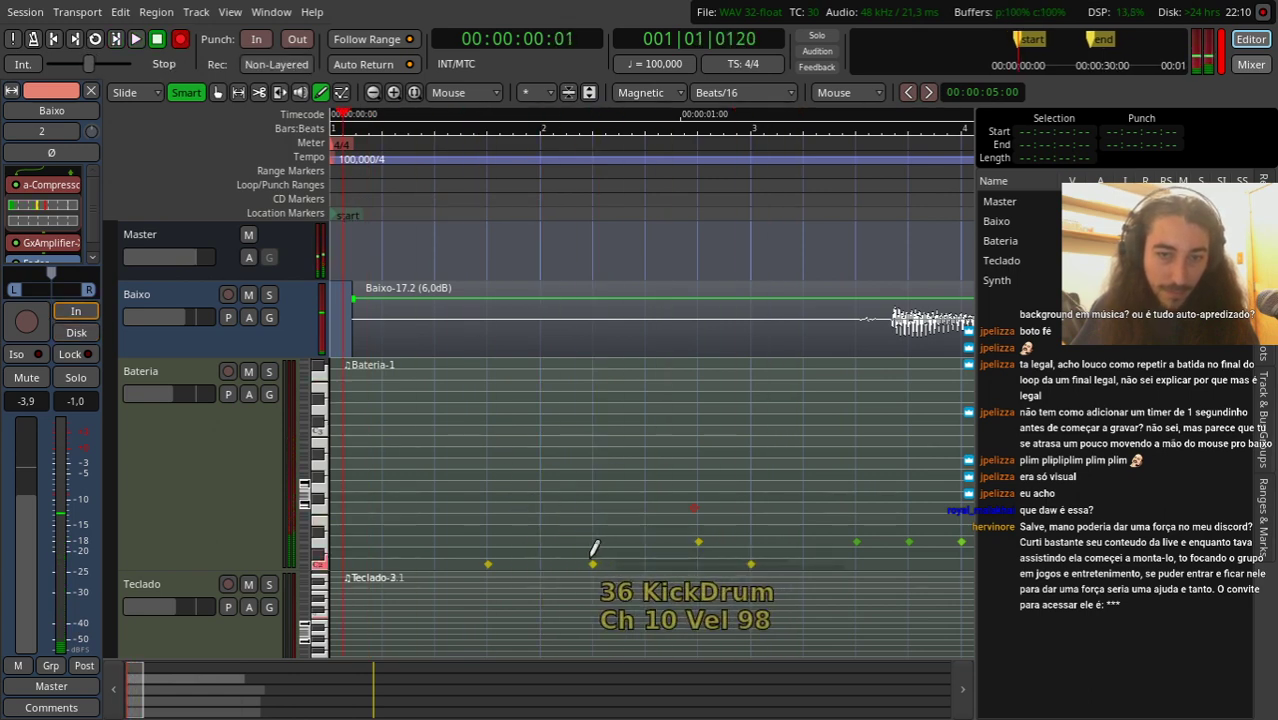
Step: Return the quarter-beat kick to halfway through beat 2 of bar 1 and replay the pickup
drag(593, 563, 647, 564)
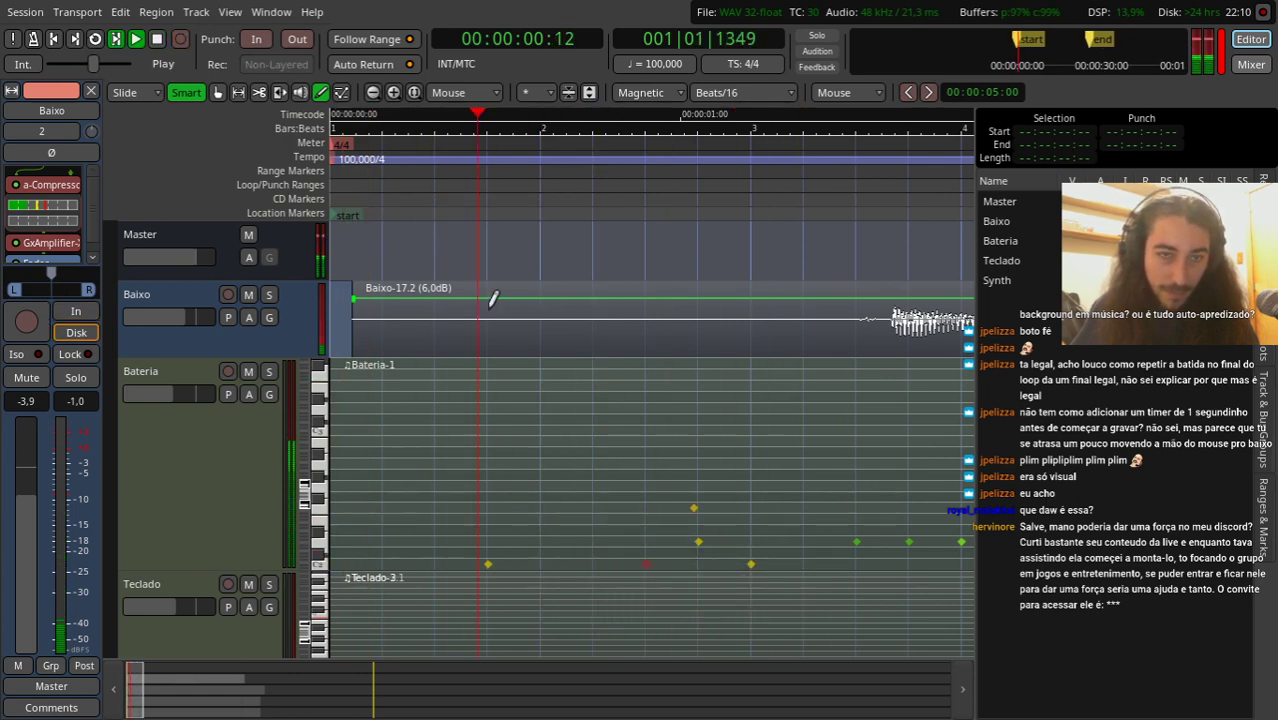
key(space)
key(space)
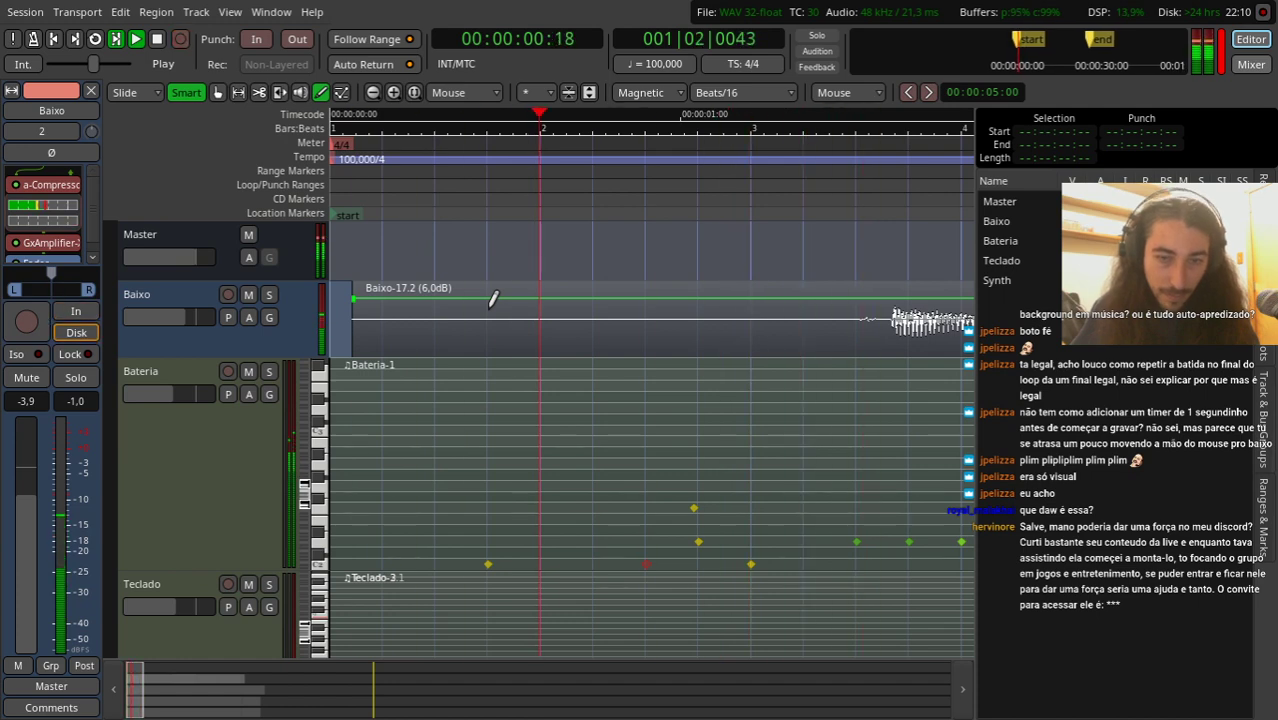
key(space)
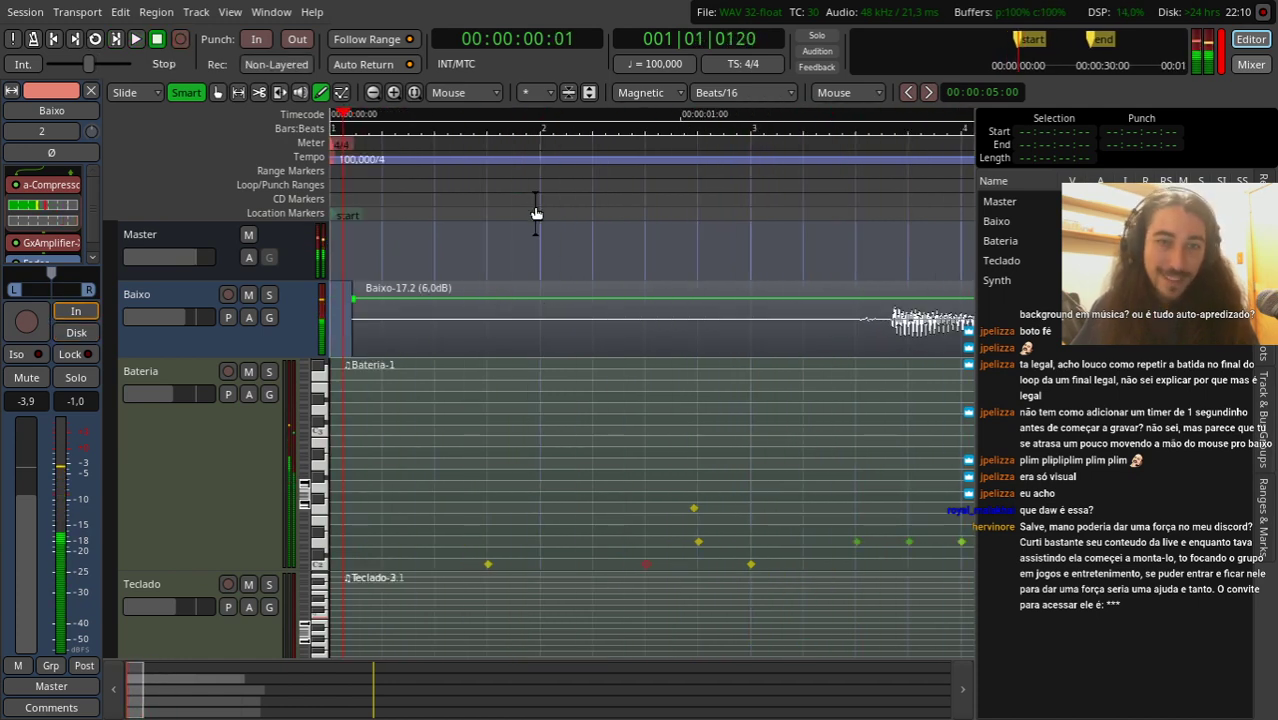
key(space)
key(shift+r)
Step: Set the flam near three quarters of beat 2 to 38 SnareCtr at velocity 85 followed by 40 SnareEdge, and audition it
key(=)
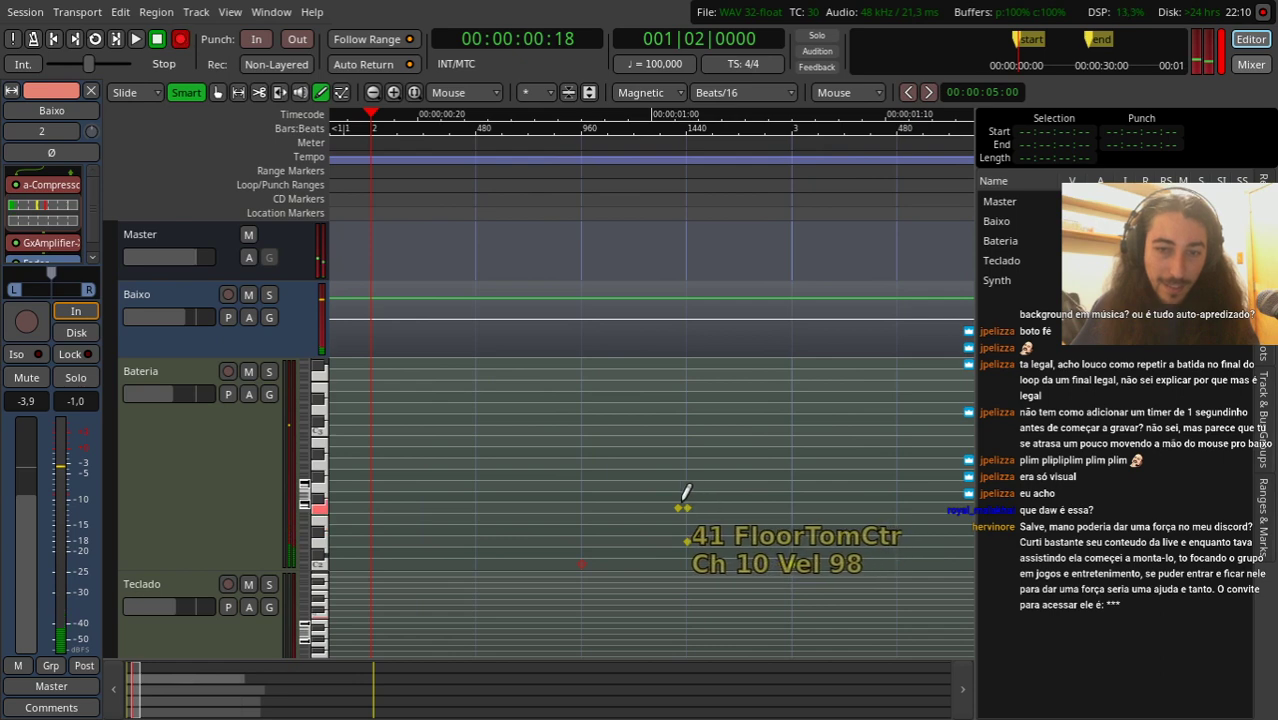
key(=)
key(=)
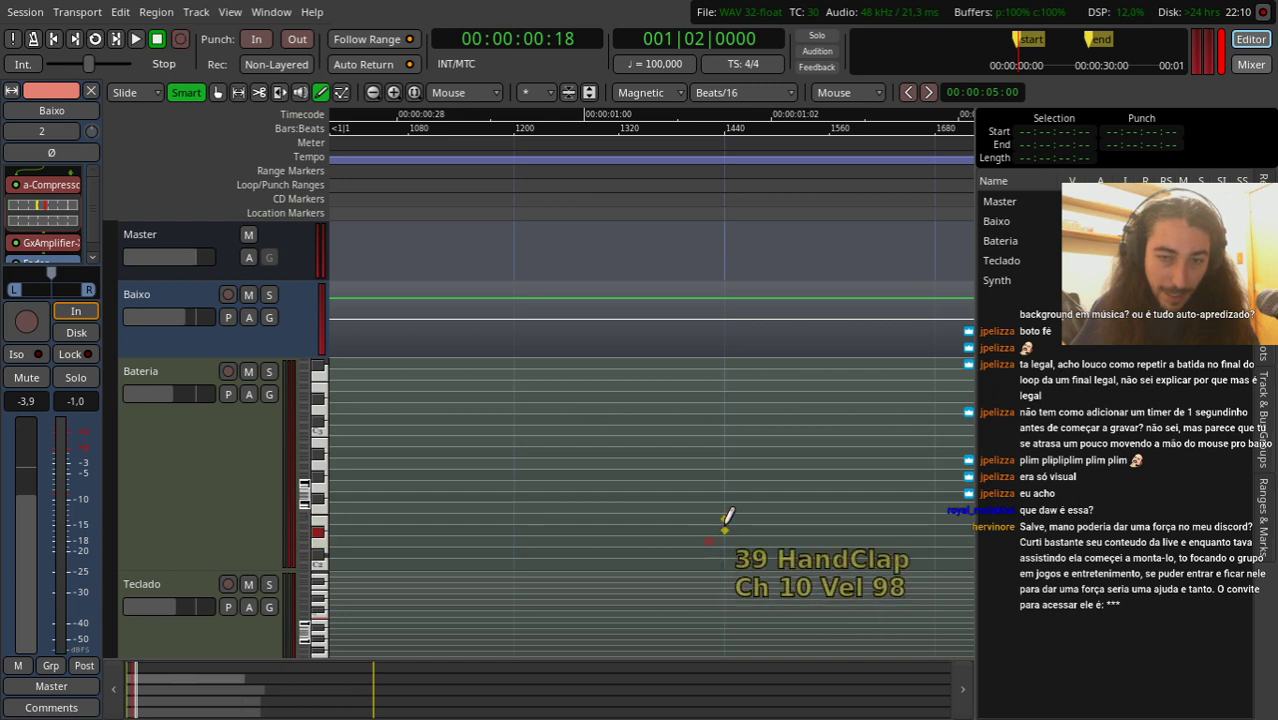
scroll(724, 520, up, 3)
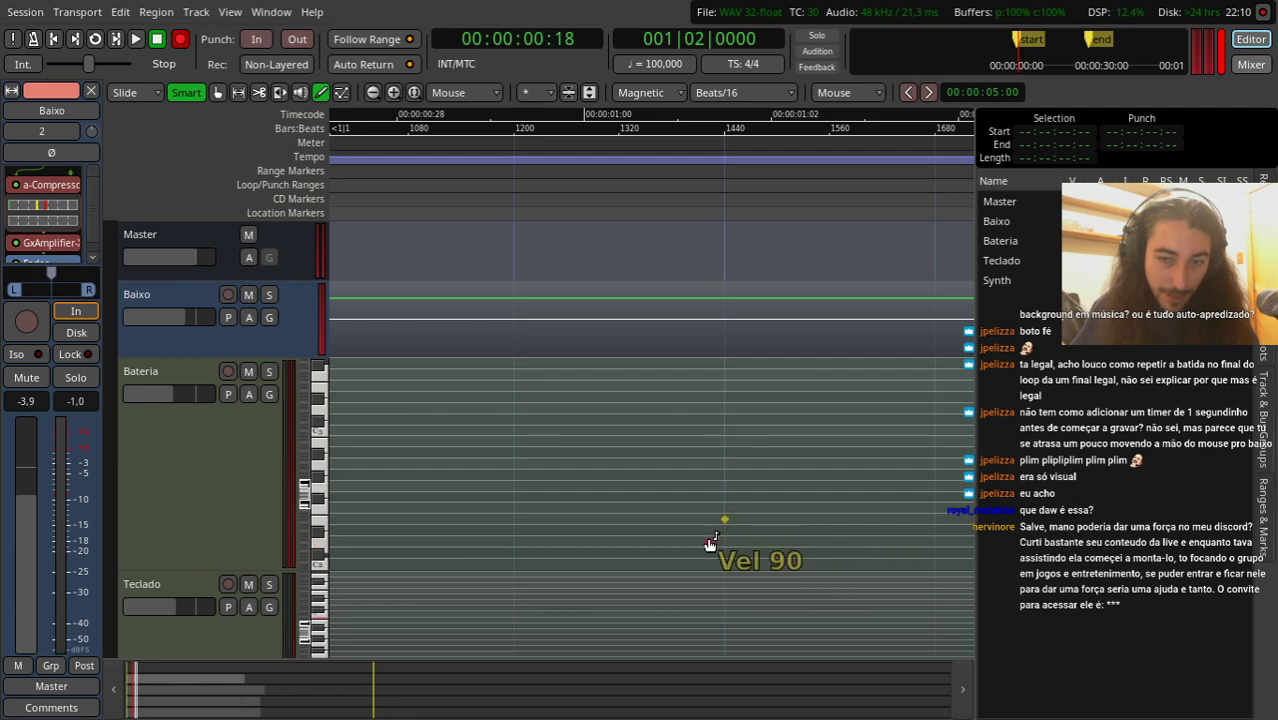
scroll(640, 490, down, 2)
key(space)
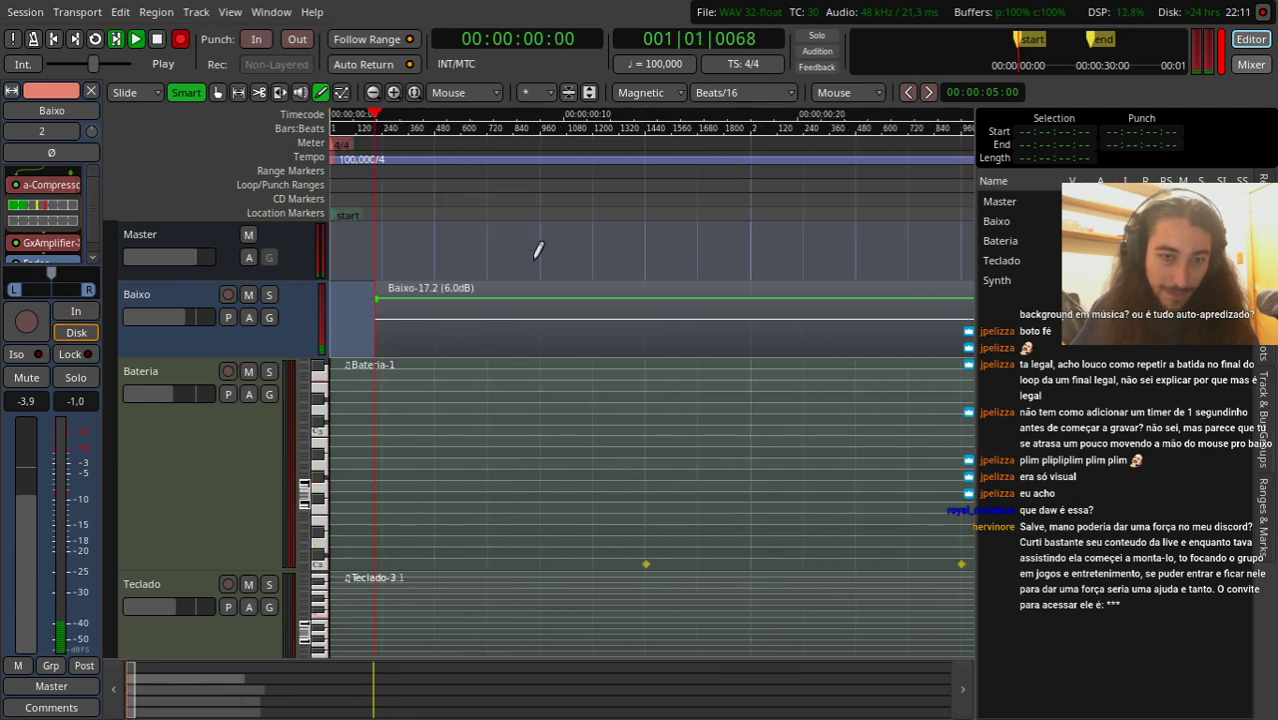
key(space)
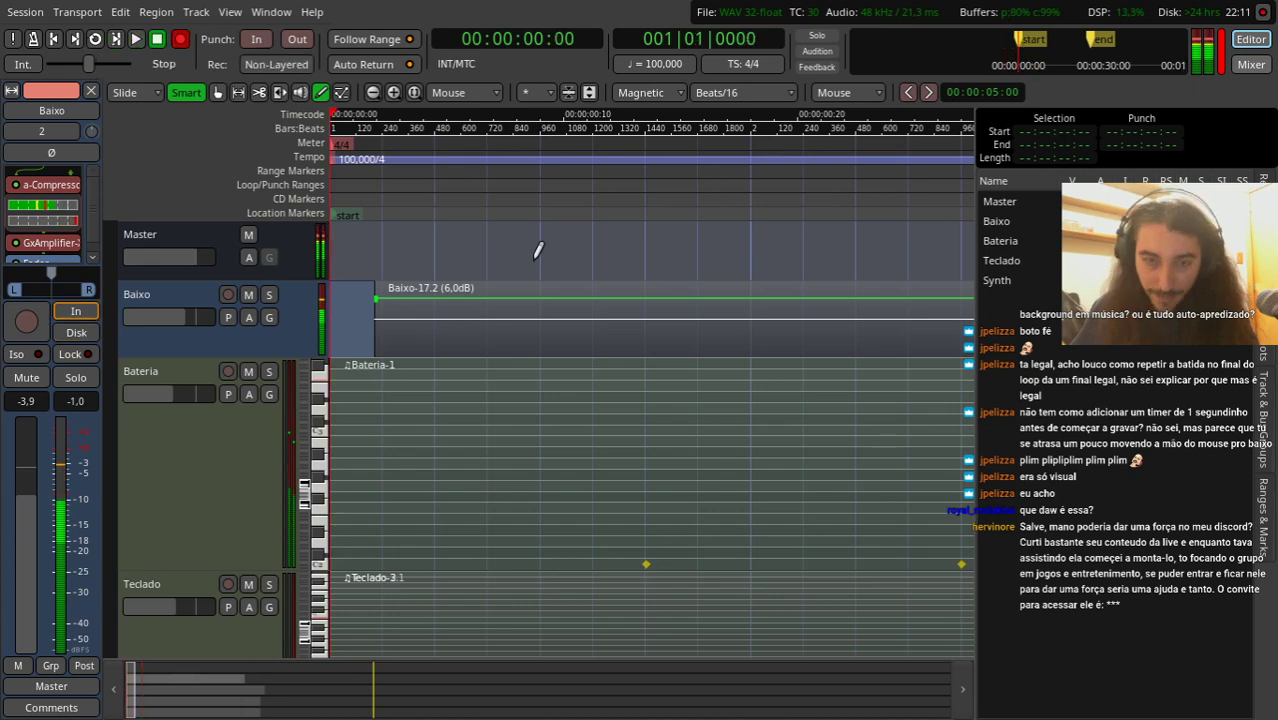
Step: Move the SnareCtr grace hit slightly earlier, to about tick 1400 of beat 2, and audition the flam
scroll(600, 480, up, 2)
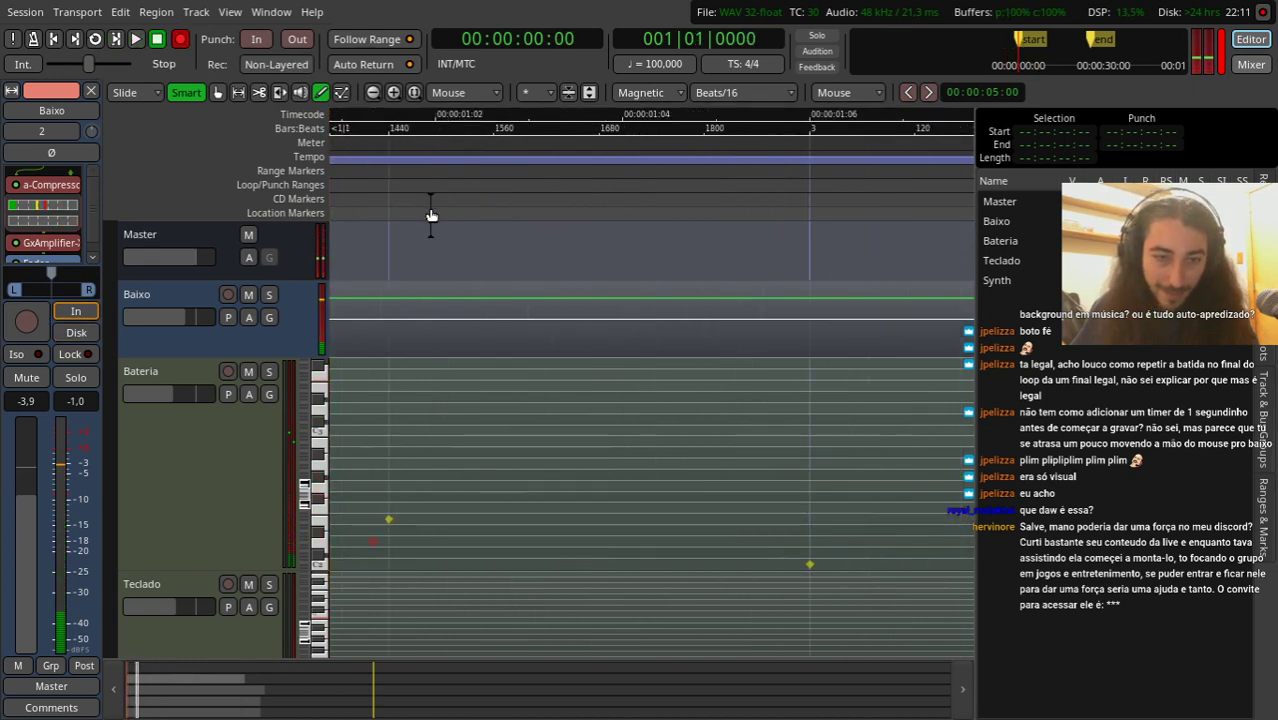
scroll(345, 197, up, 1)
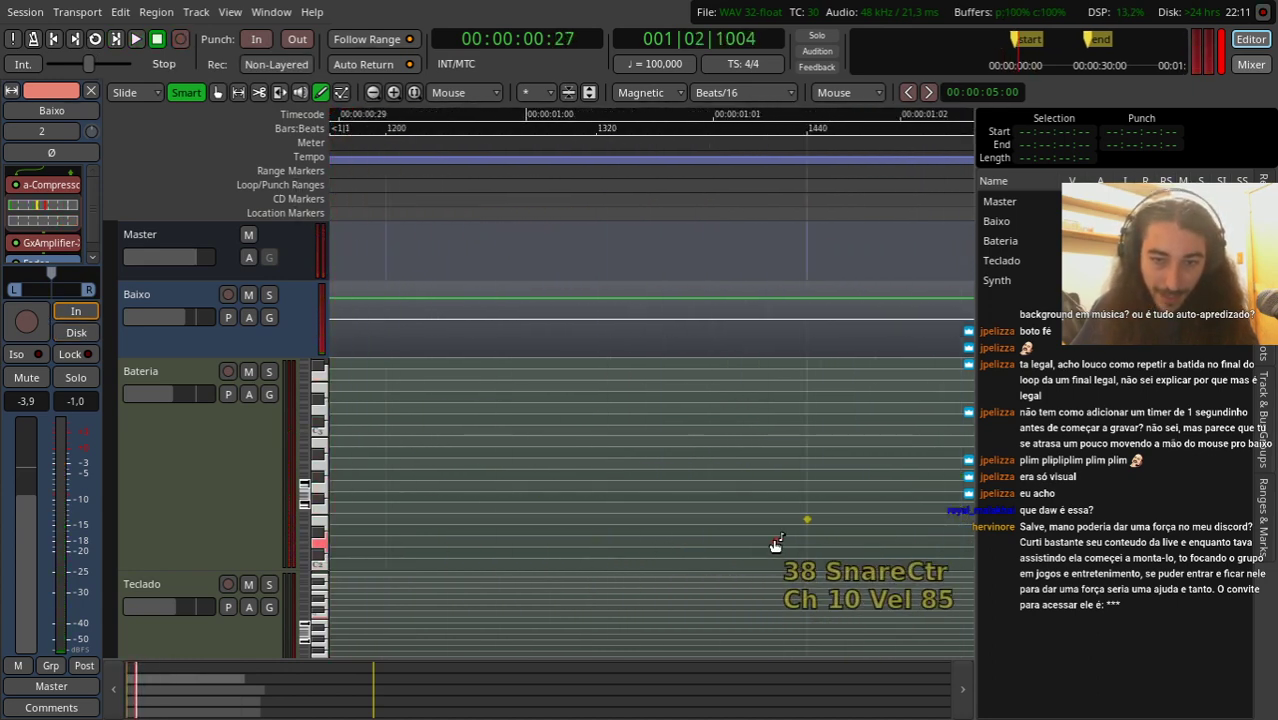
scroll(525, 252, down, 1)
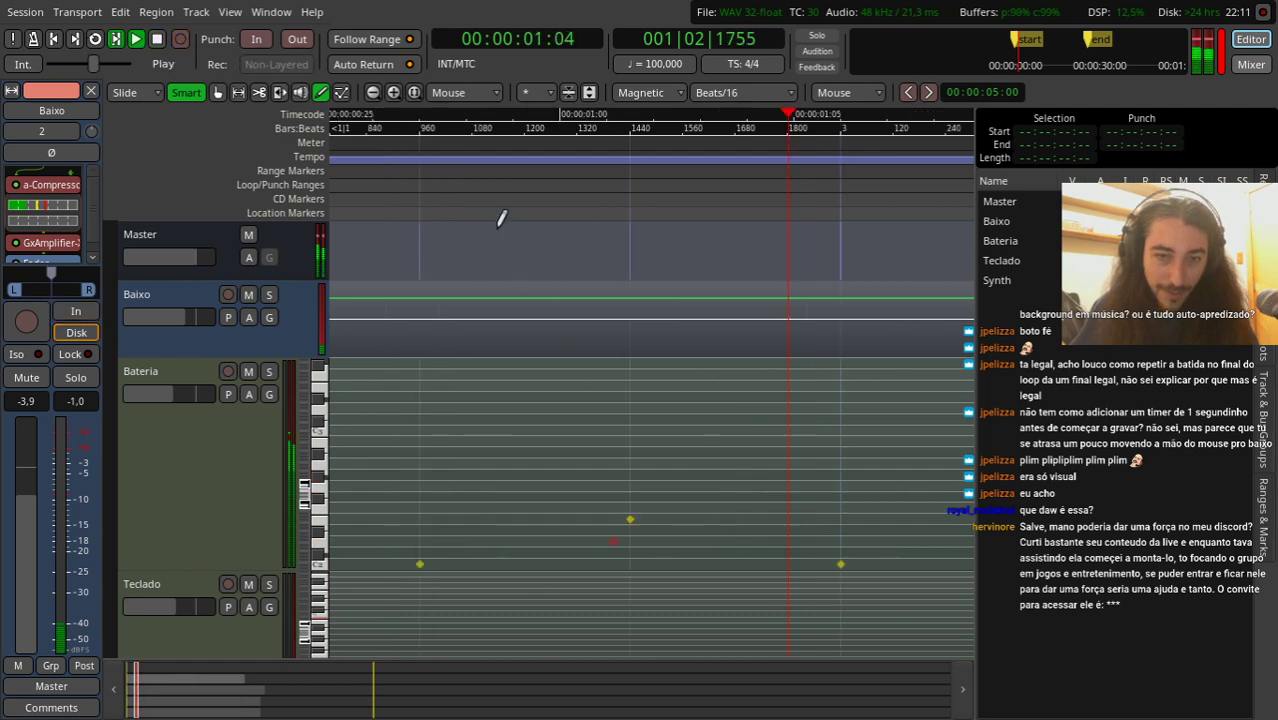
key(space)
scroll(530, 260, down, 4)
key(space)
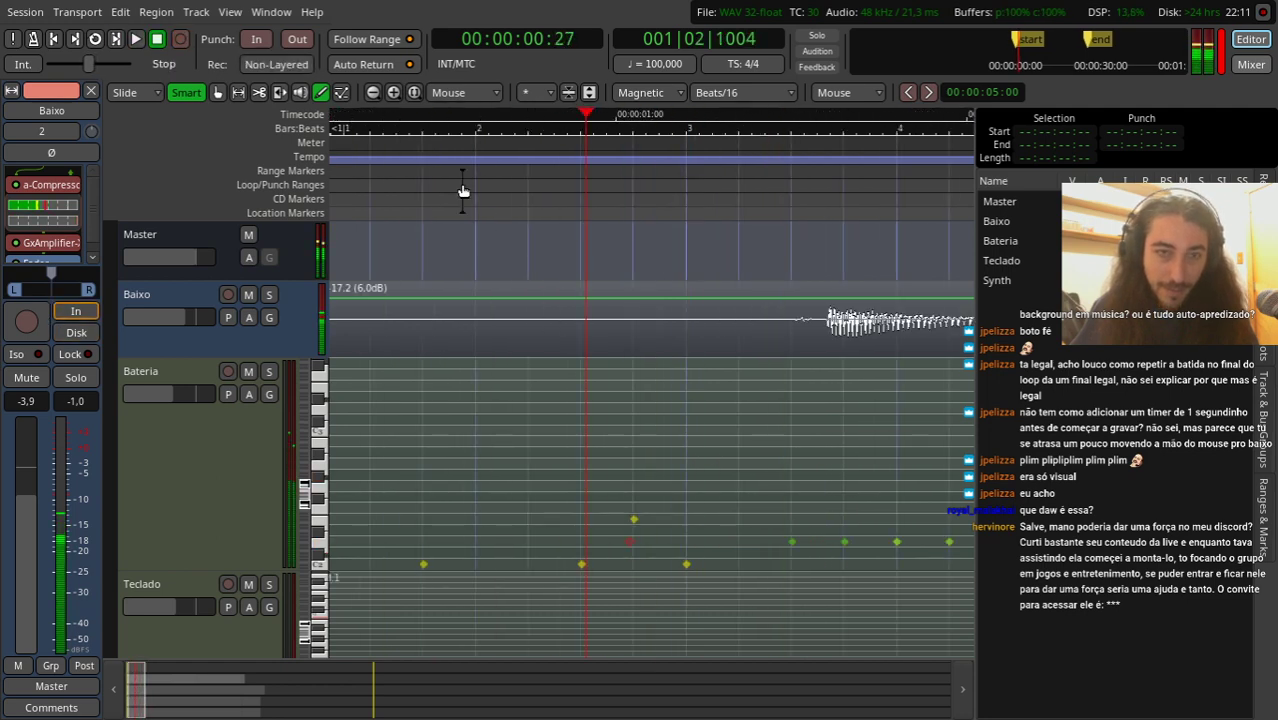
key(Home)
key(space)
key(space)
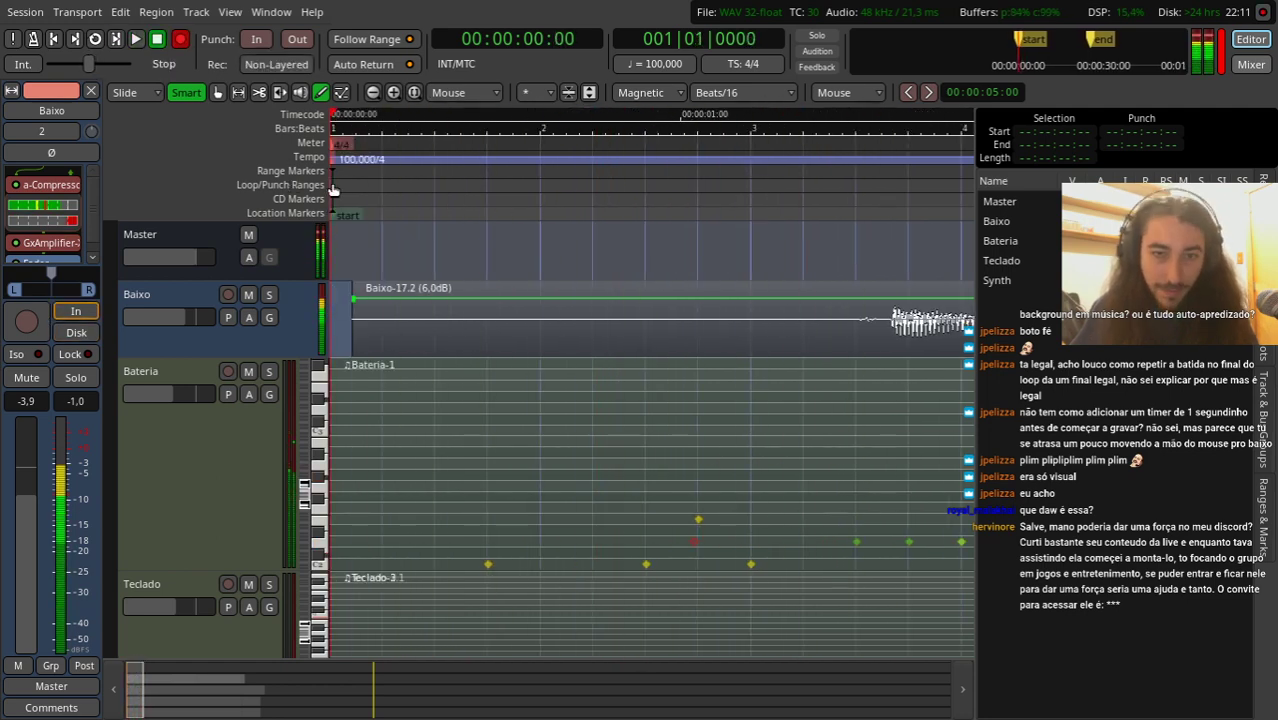
Step: Shift the SnareCtr grace hit earlier to about tick 1358 of beat 2 and audition the pickup
scroll(695, 525, up, 5)
click(857, 200)
drag(857, 200, 965, 200)
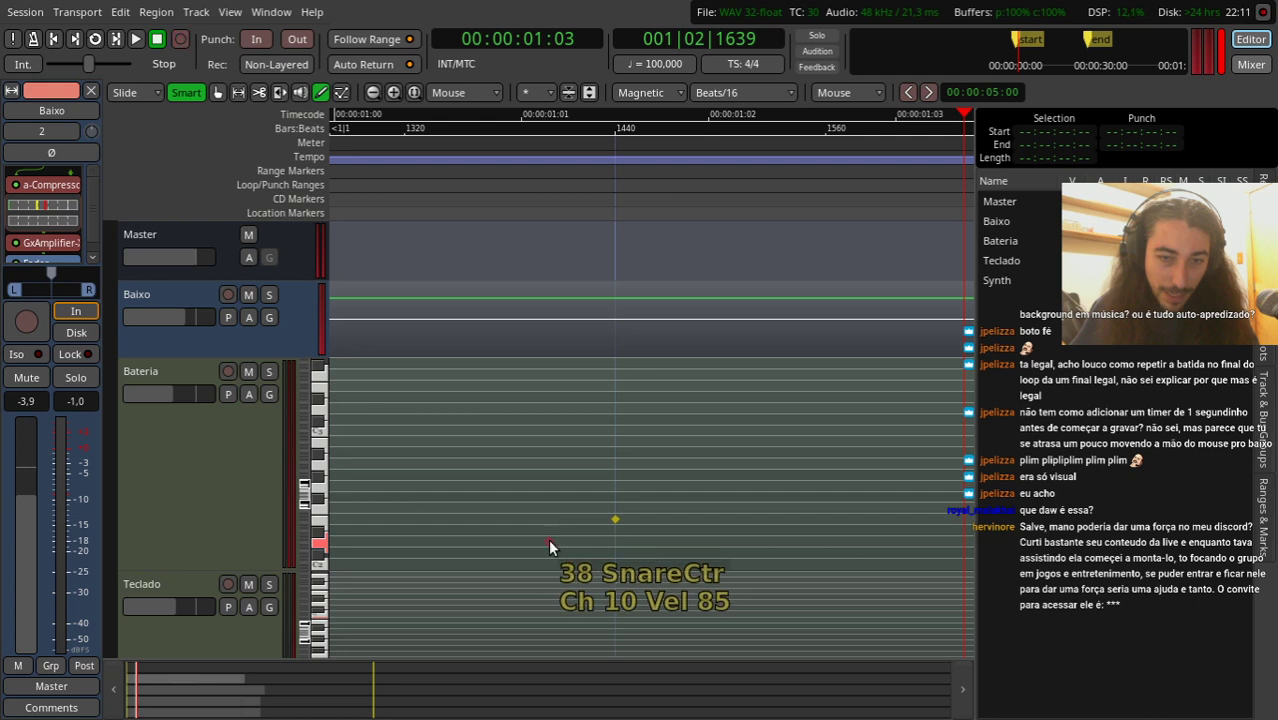
scroll(527, 372, down, 2)
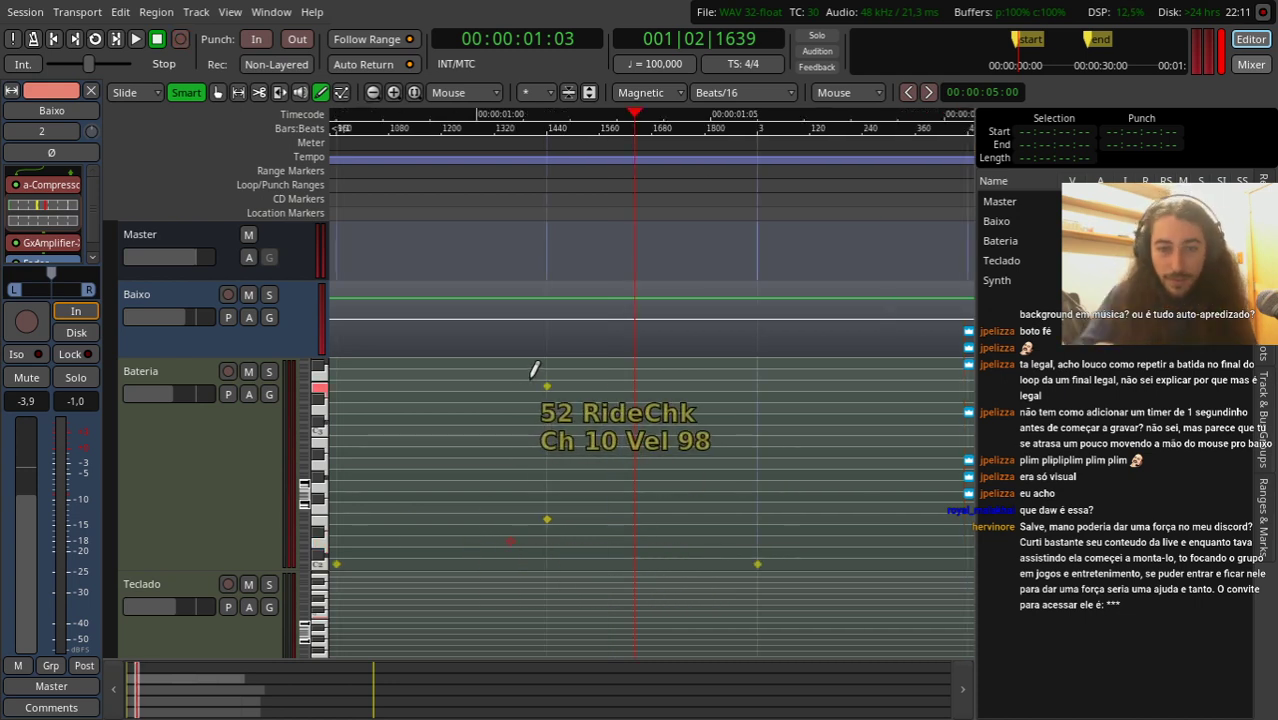
key(Home)
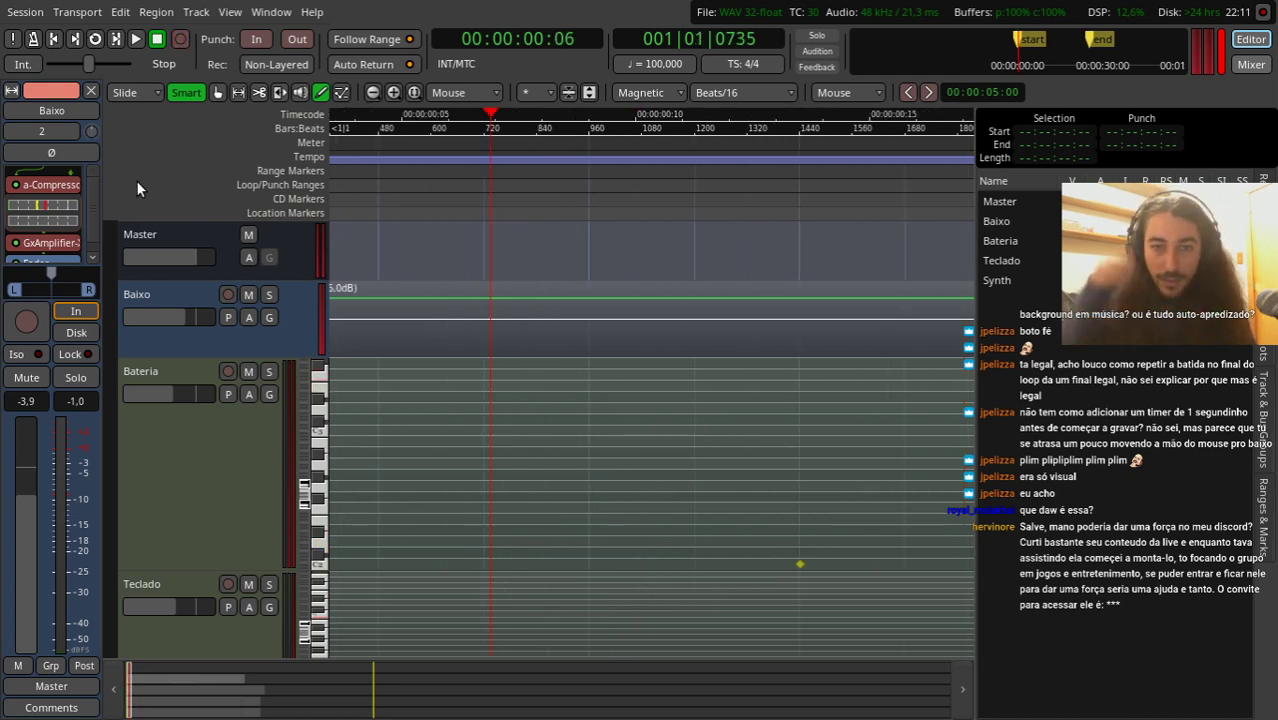
key(shift+space)
key(space)
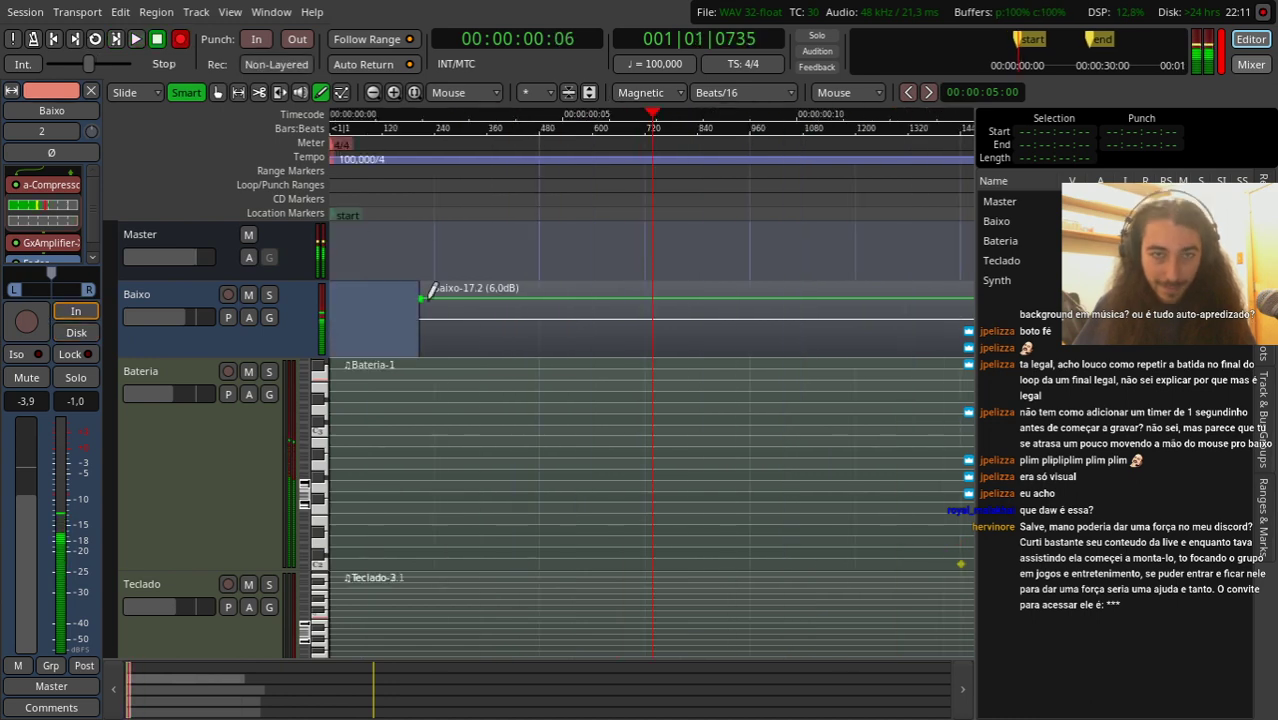
key(minus)
Step: Move the beat 1 kick to tick 1320 and add floor tom hits on 43 at tick 1320 and 41 at tick 1440
ctrl+scroll(528, 498, up, 3)
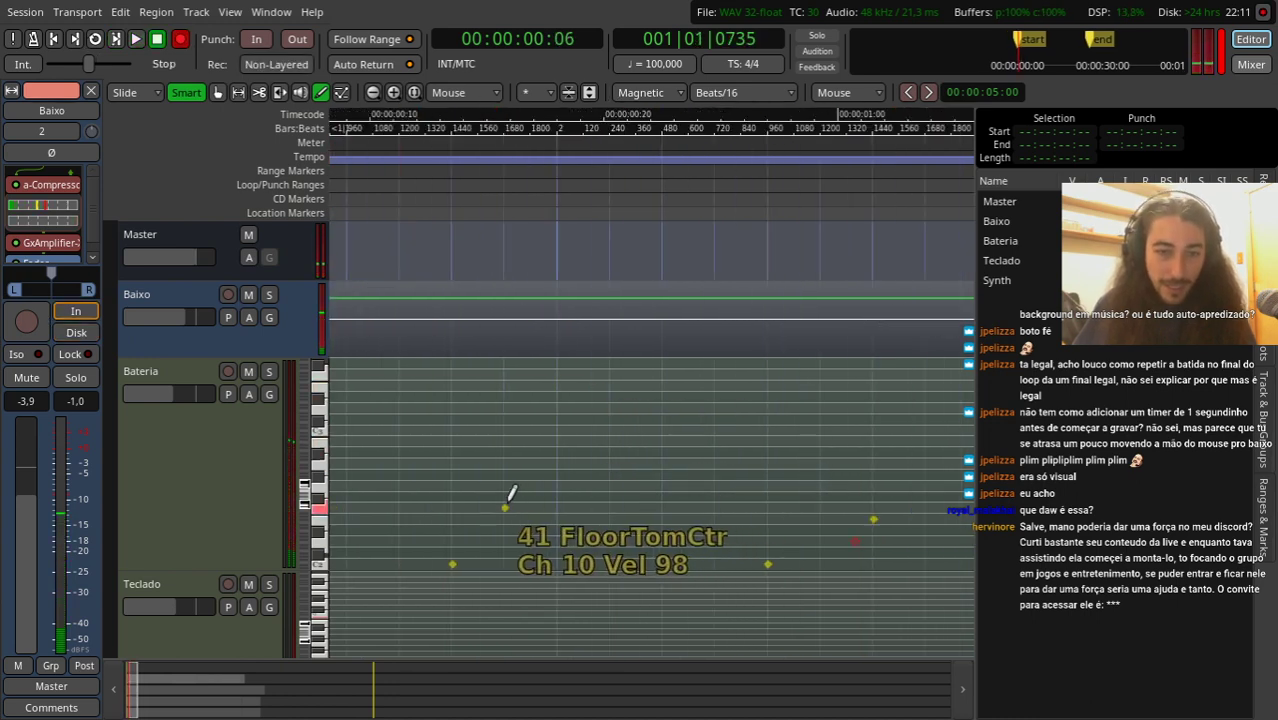
drag(449, 460, 431, 479)
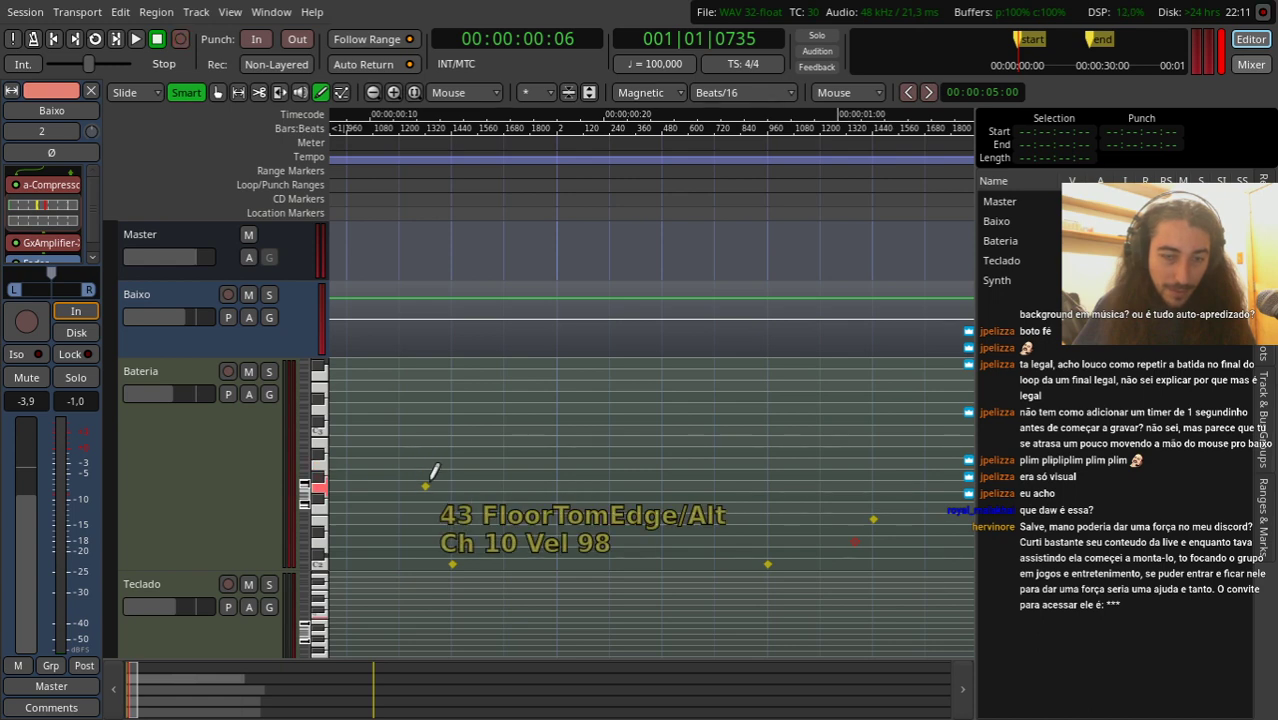
mouse_move(434, 470)
mouse_down()
mouse_move(427, 564)
mouse_move(446, 562)
mouse_move(448, 528)
mouse_move(420, 487)
mouse_move(451, 463)
mouse_move(450, 486)
mouse_up()
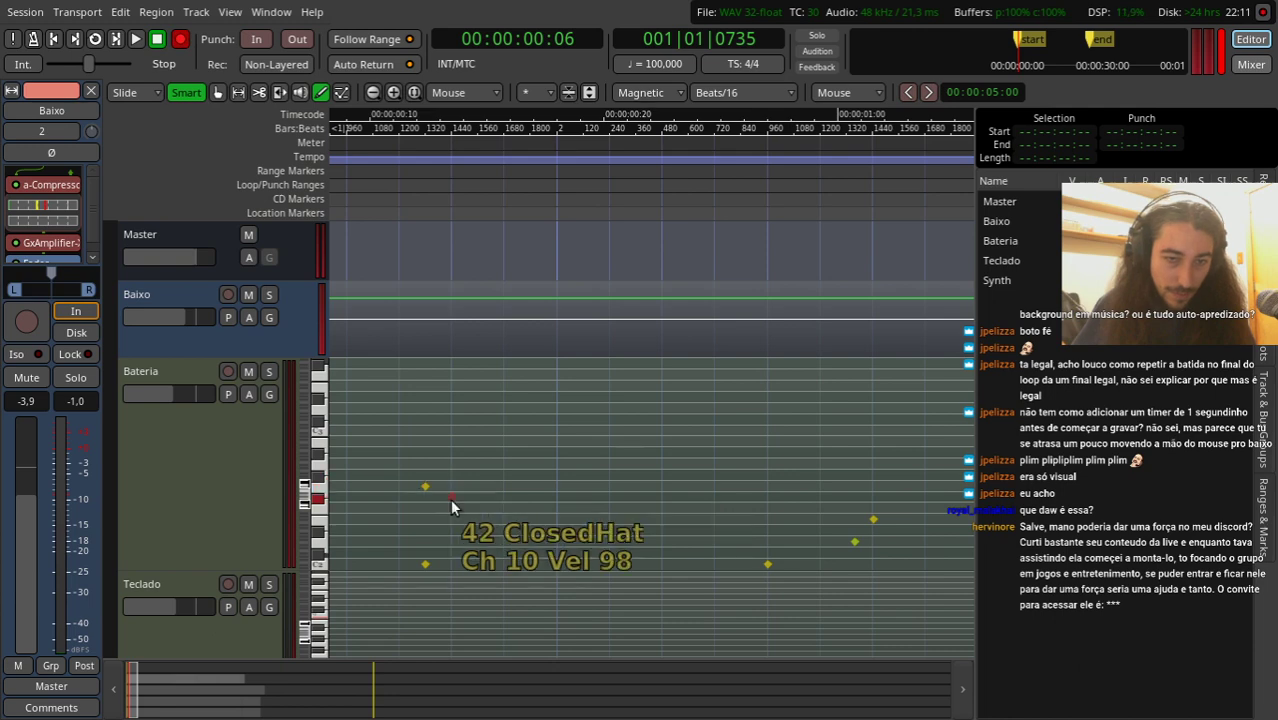
key(space)
key(space)
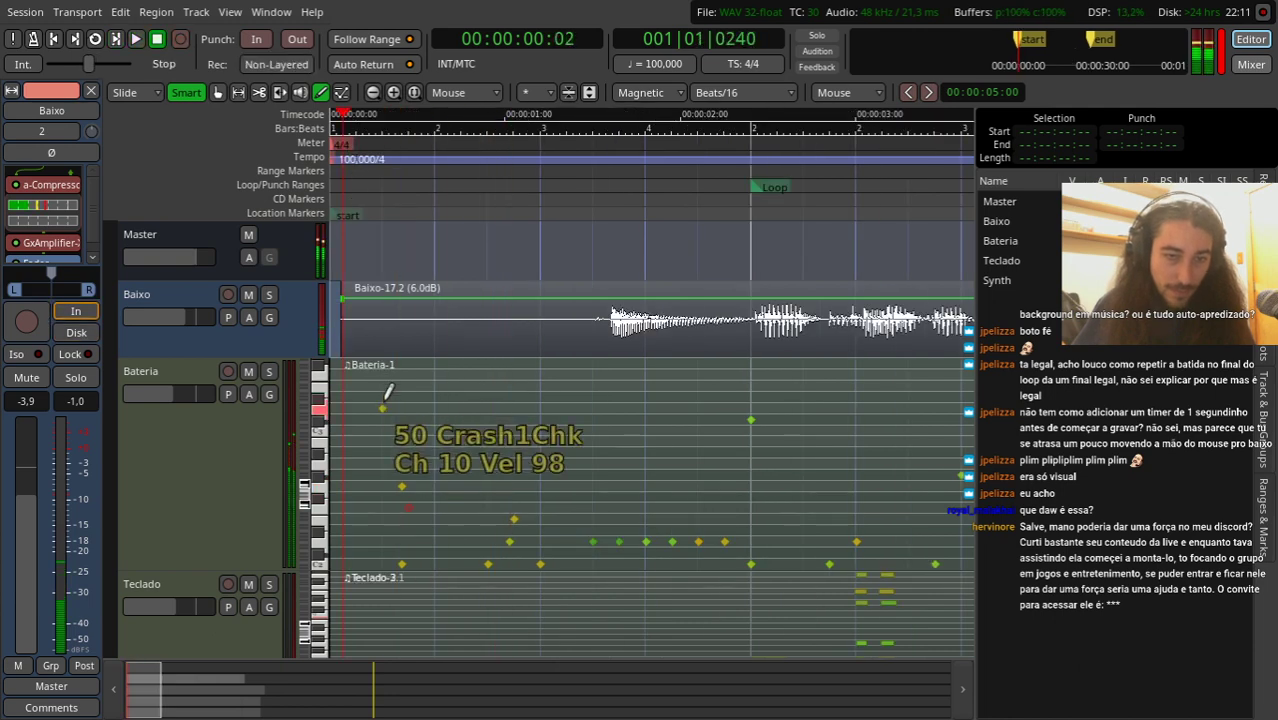
Step: Place both beat 1 floor tom hits, at ticks 1320 and 1440, on 41 FloorTomCtr and audition the pickup
ctrl+scroll(415, 418, up, 1)
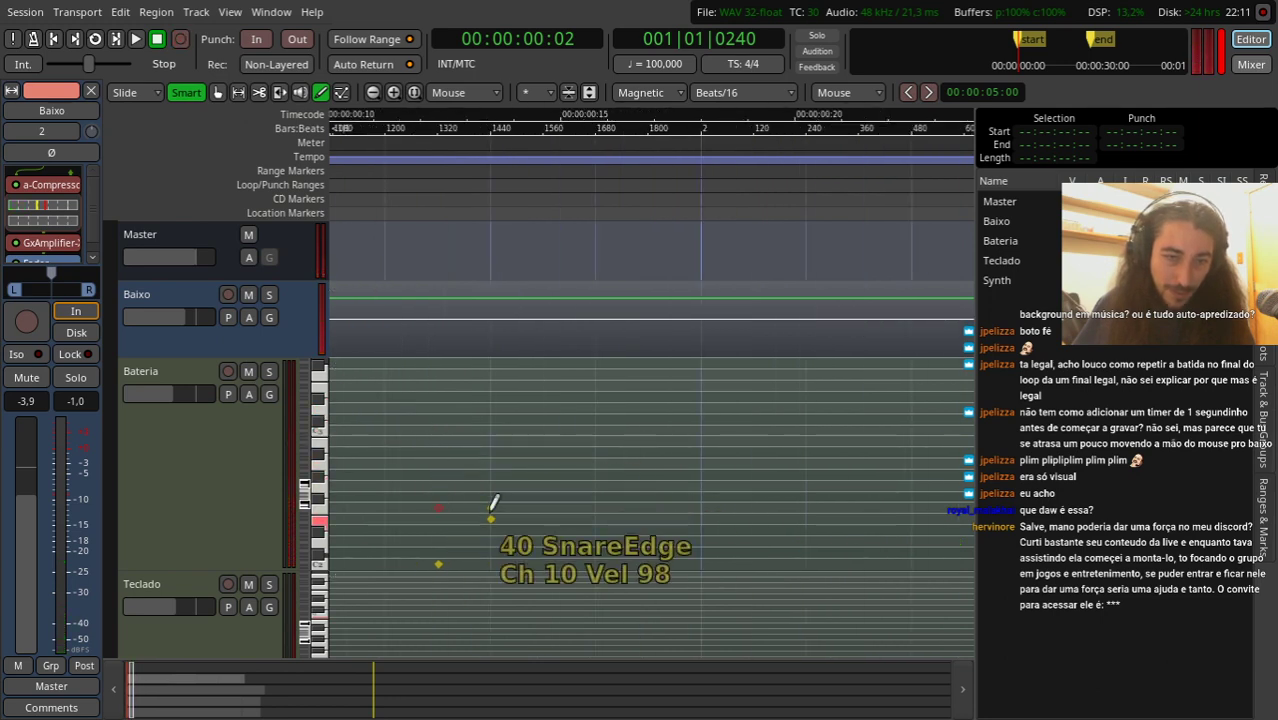
click(438, 385)
key(shift+space)
ctrl+scroll(485, 337, down, 2)
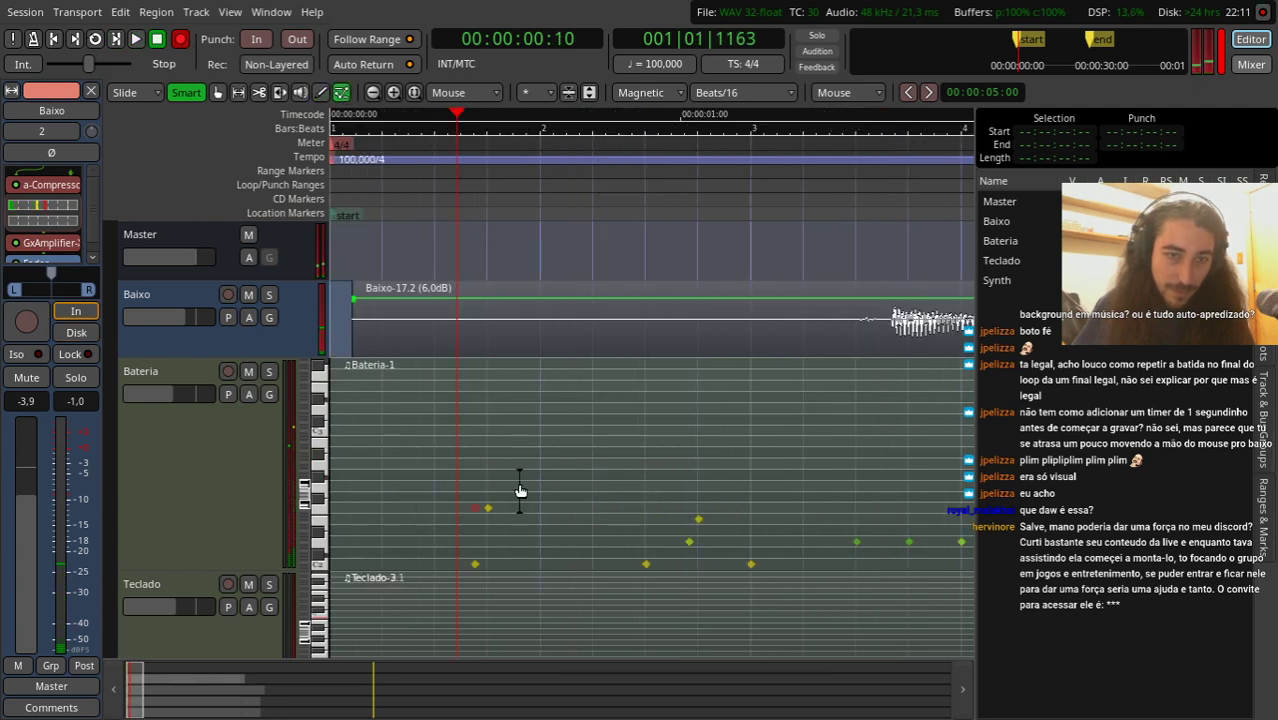
Step: Audition the pickup, move both beat 1 floor tom hits onto 38 SnareCtr at ticks 1320 and 1440, and audition the flam
ctrl+scroll(422, 486, down, 1)
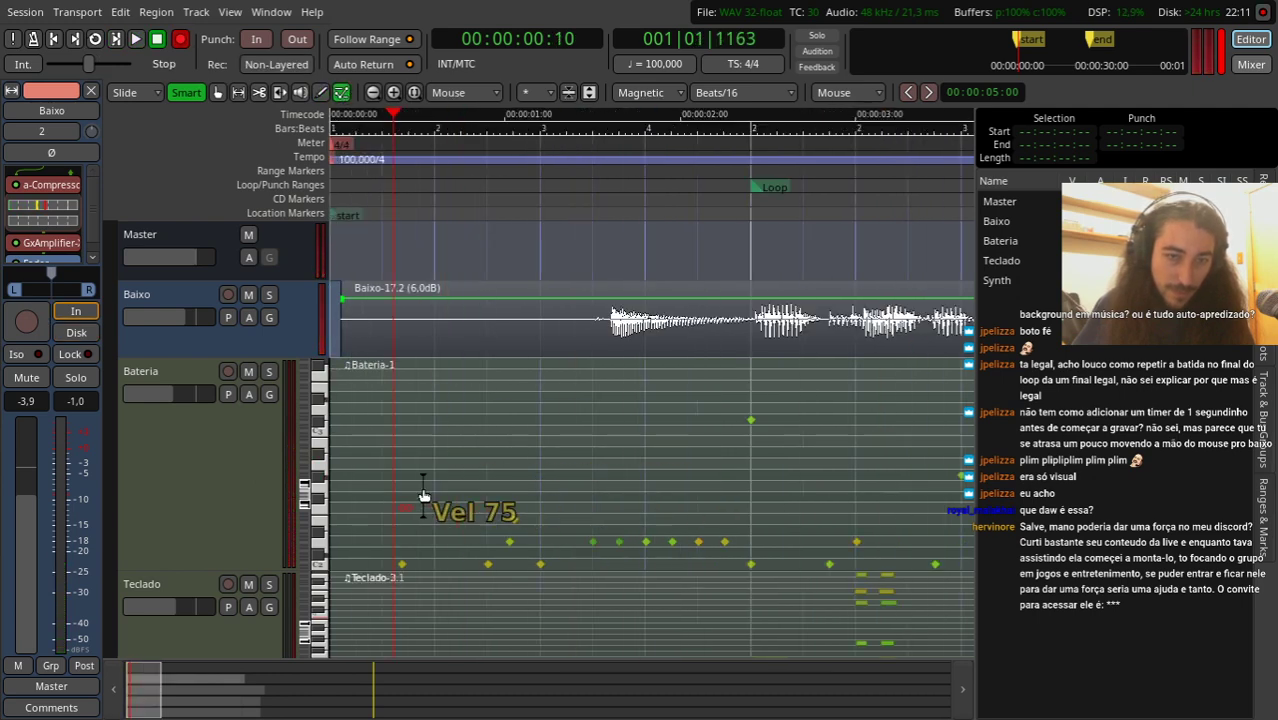
key(space)
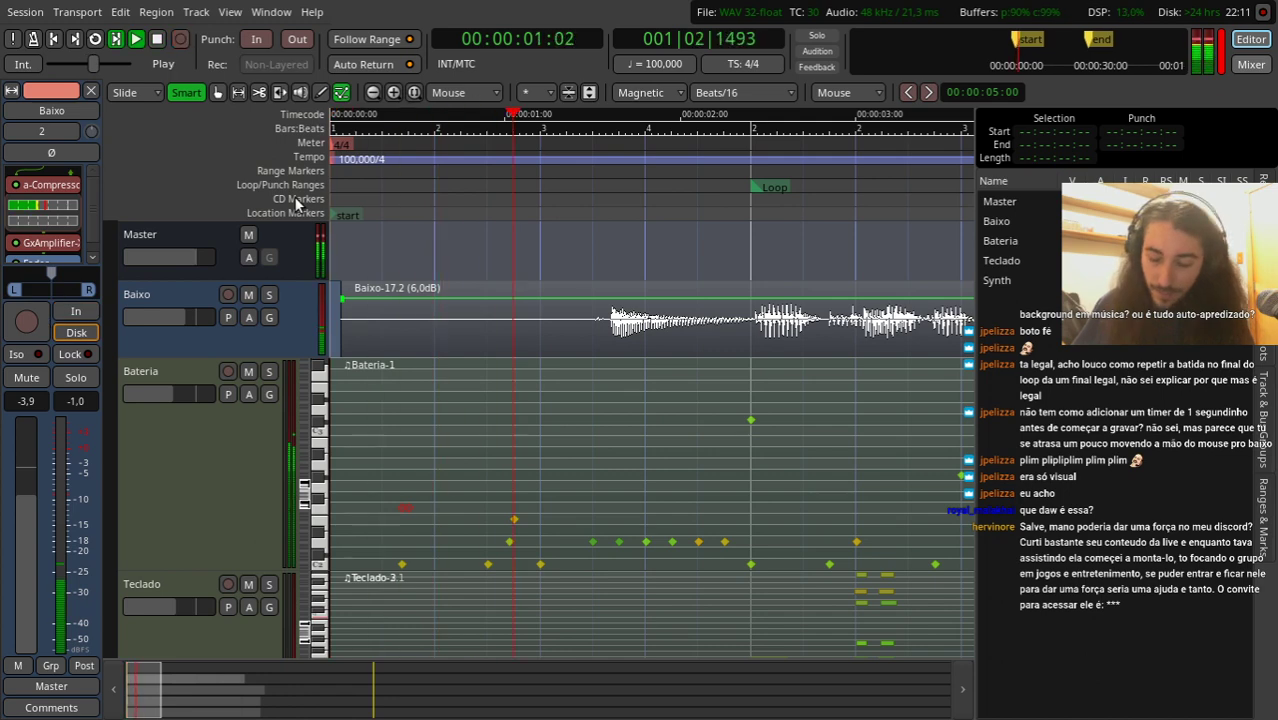
key(space)
ctrl+scroll(391, 440, up, 3)
mouse_move(447, 515)
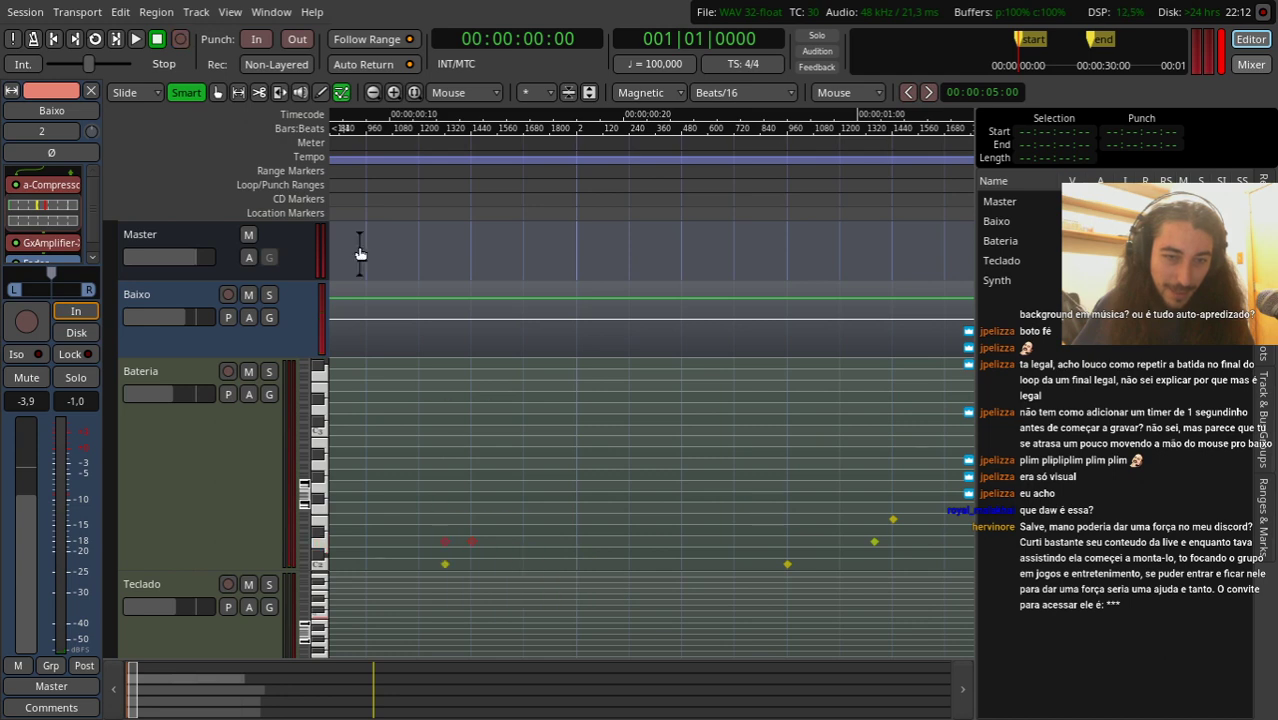
key(shift+r)
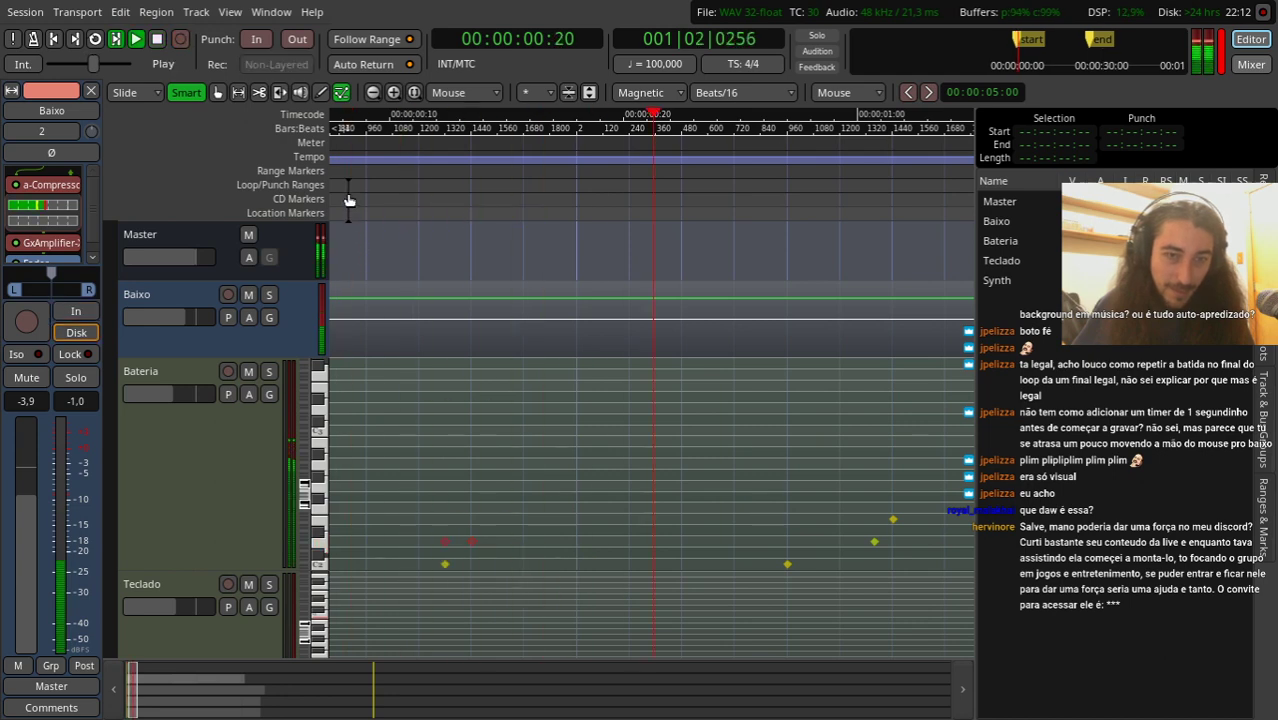
scroll(372, 205, down, 2)
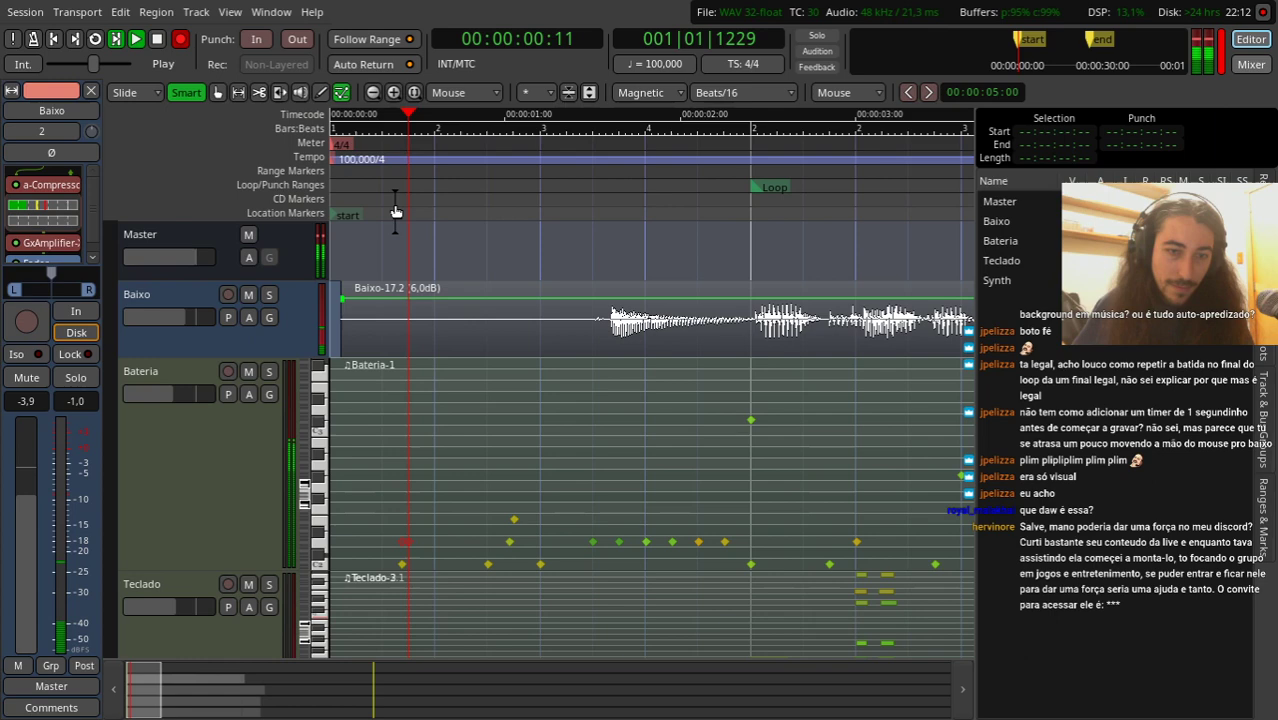
key(space)
Step: Raise the second beat 1 snare hit at tick 1440 to note 40 and audition the pickup
scroll(436, 532, up, 2)
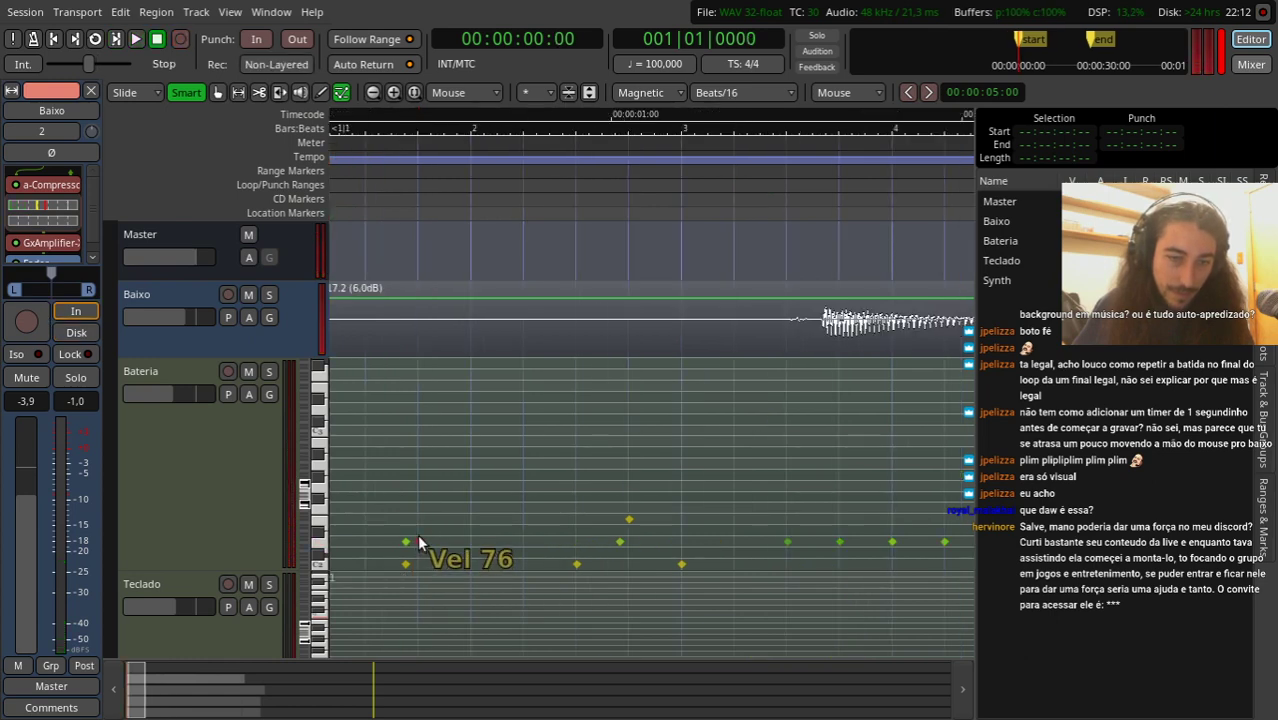
click(420, 519)
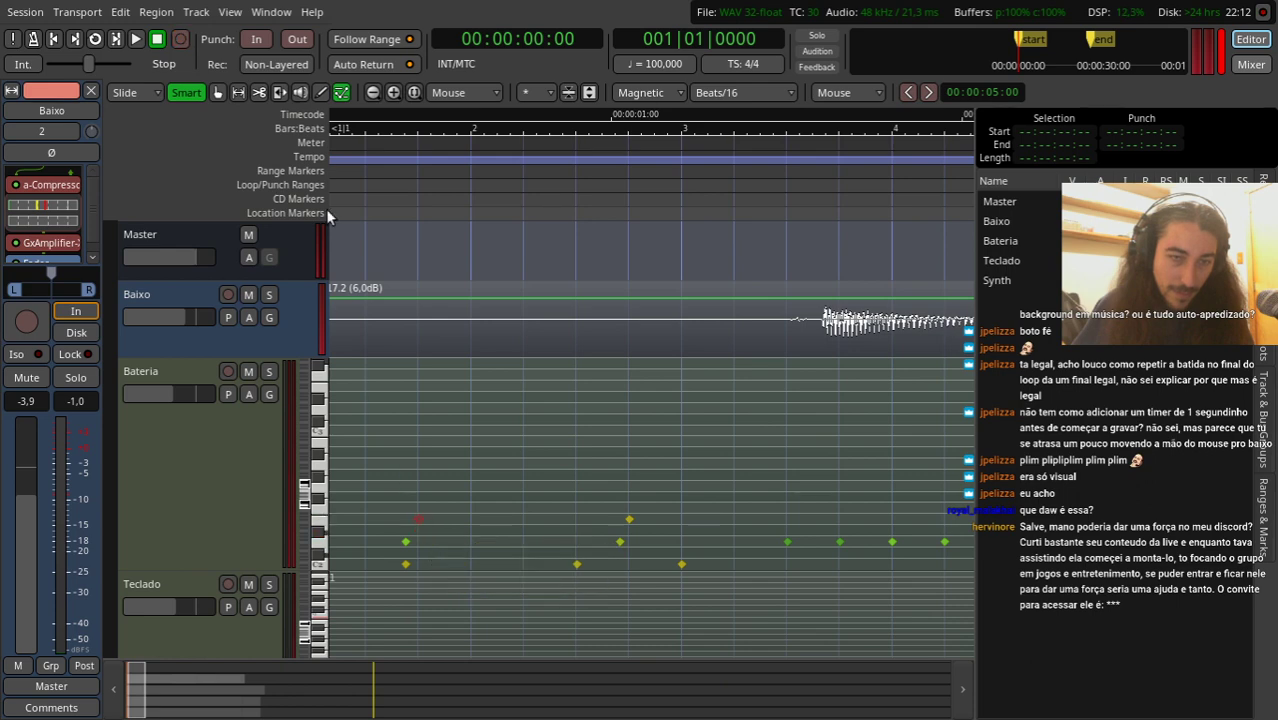
key(space)
key(space)
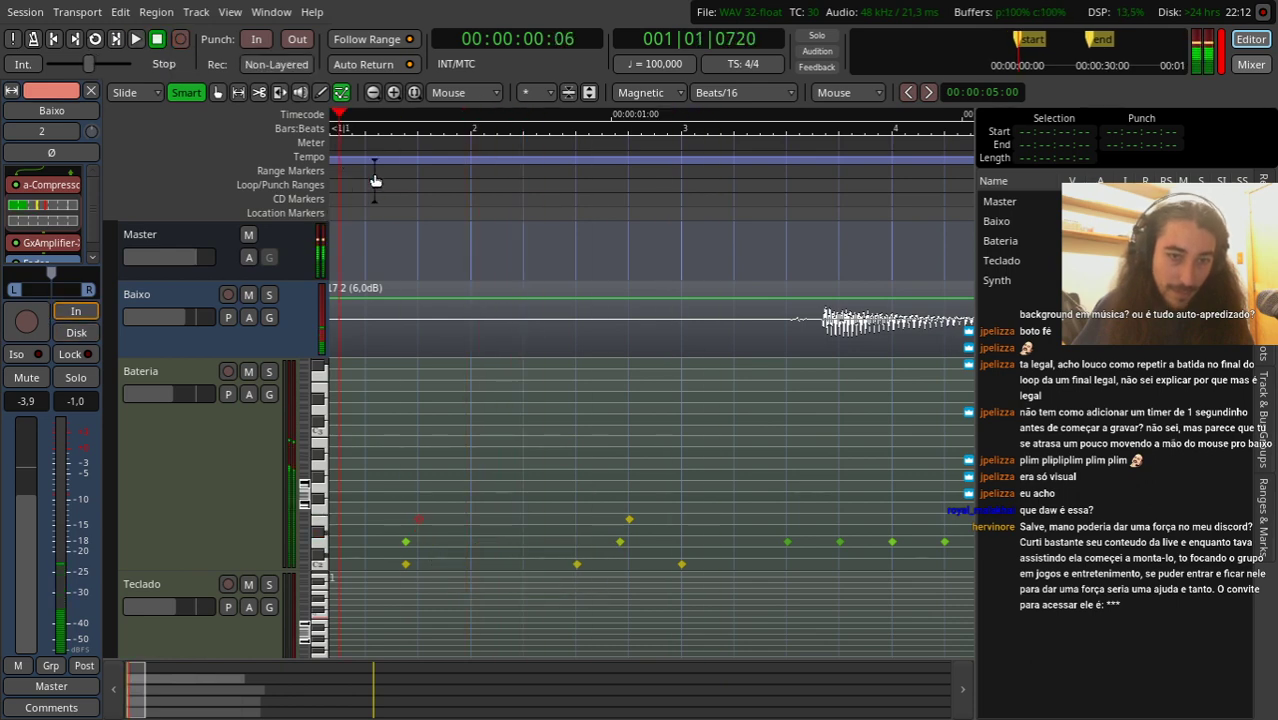
drag(342, 185, 336, 185)
Step: Move the beat 1 kick earlier to tick 1200 and audition the pickup with its snare flam
scroll(388, 442, up, 3)
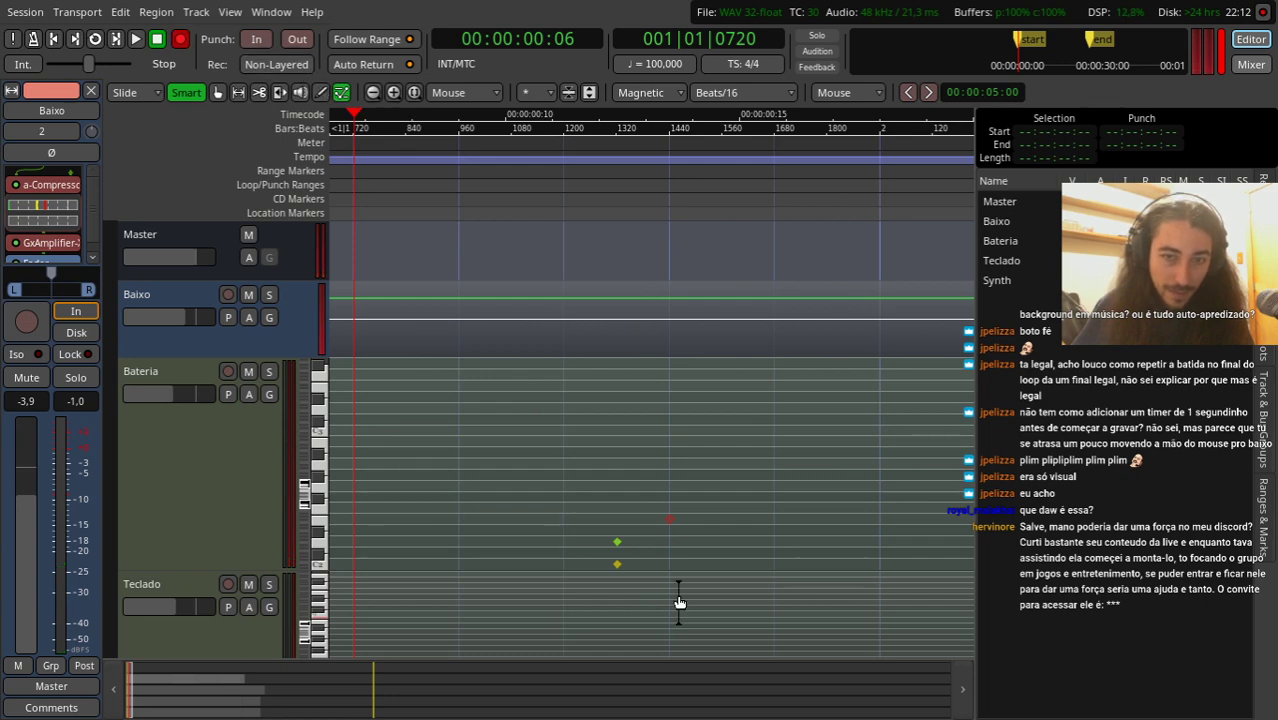
click(617, 565)
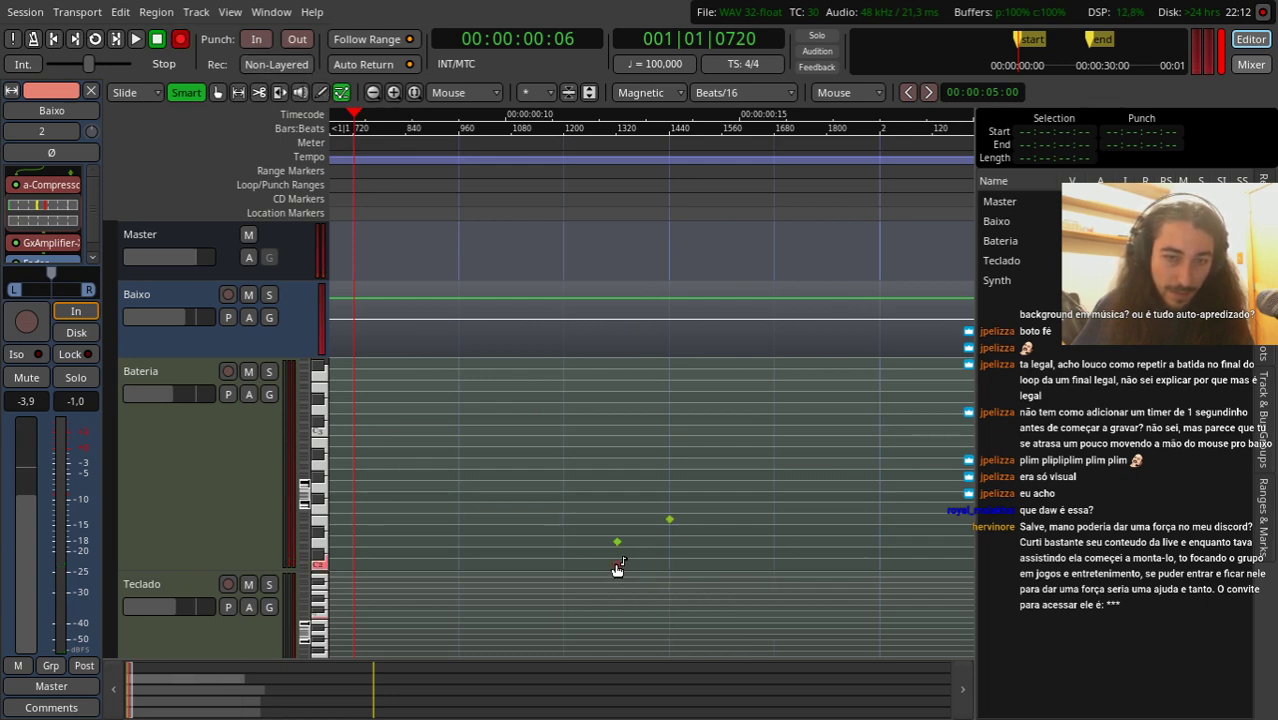
drag(612, 564, 560, 562)
click(429, 171)
key(space)
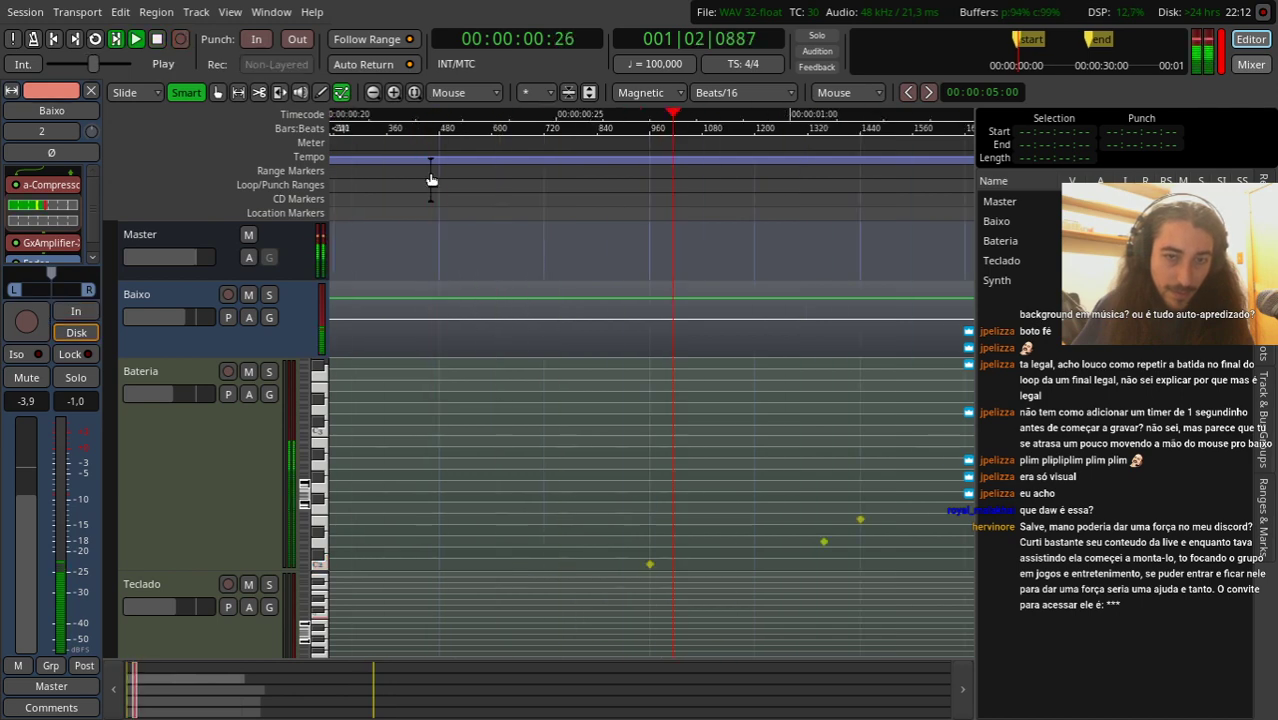
key(space)
scroll(429, 171, down, 4)
key(space)
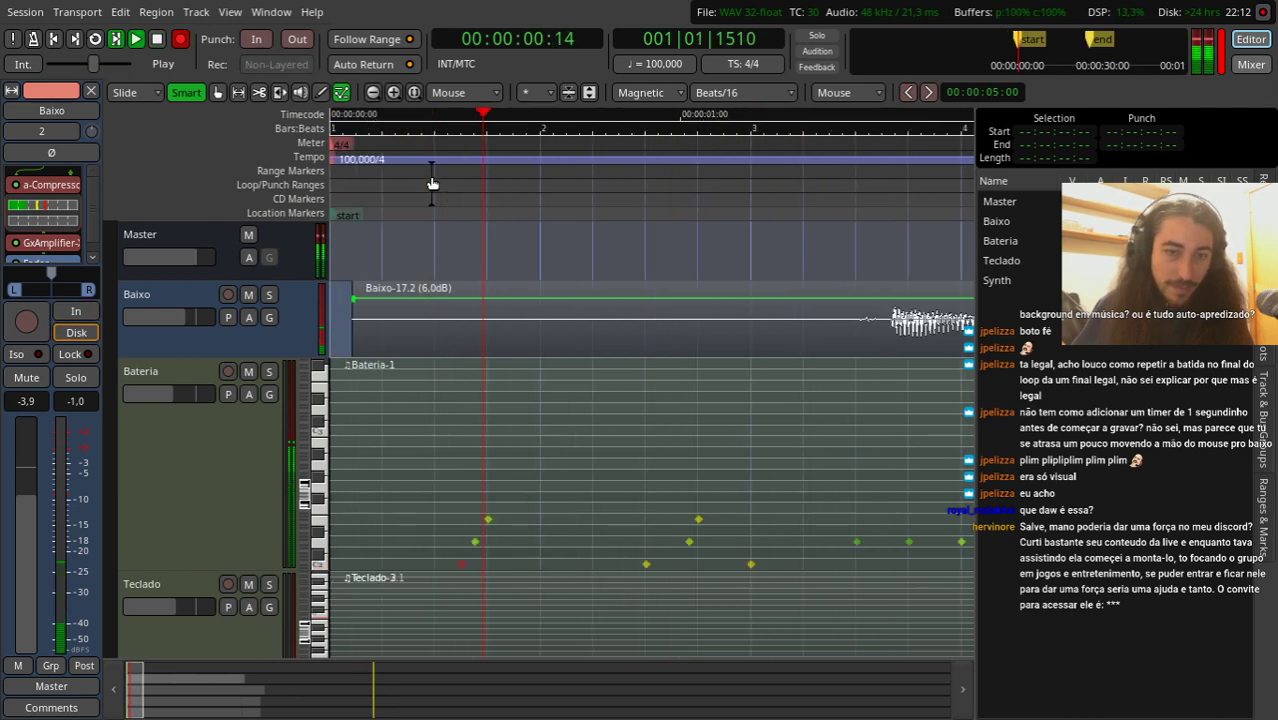
key(space)
Step: Shift the beat 1 SnareCtr grace hit earlier to about tick 1280 and audition the wider flam
scroll(470, 530, up, 4)
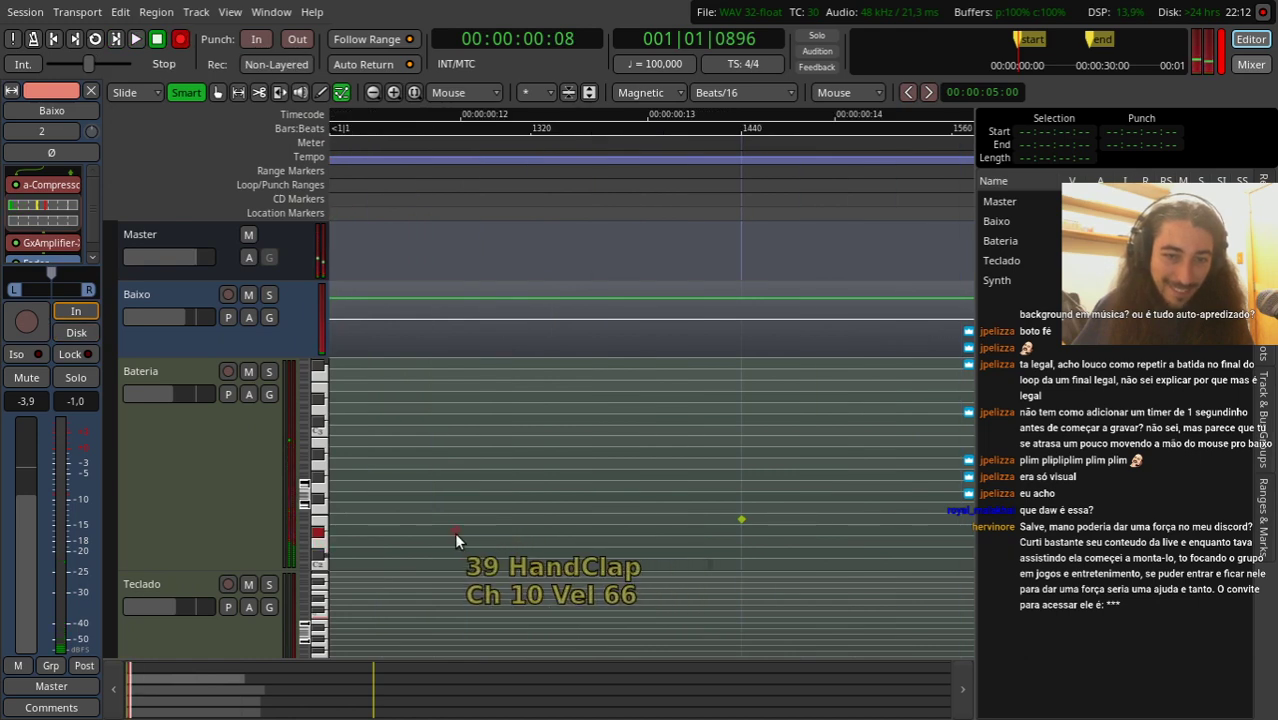
mouse_move(456, 536)
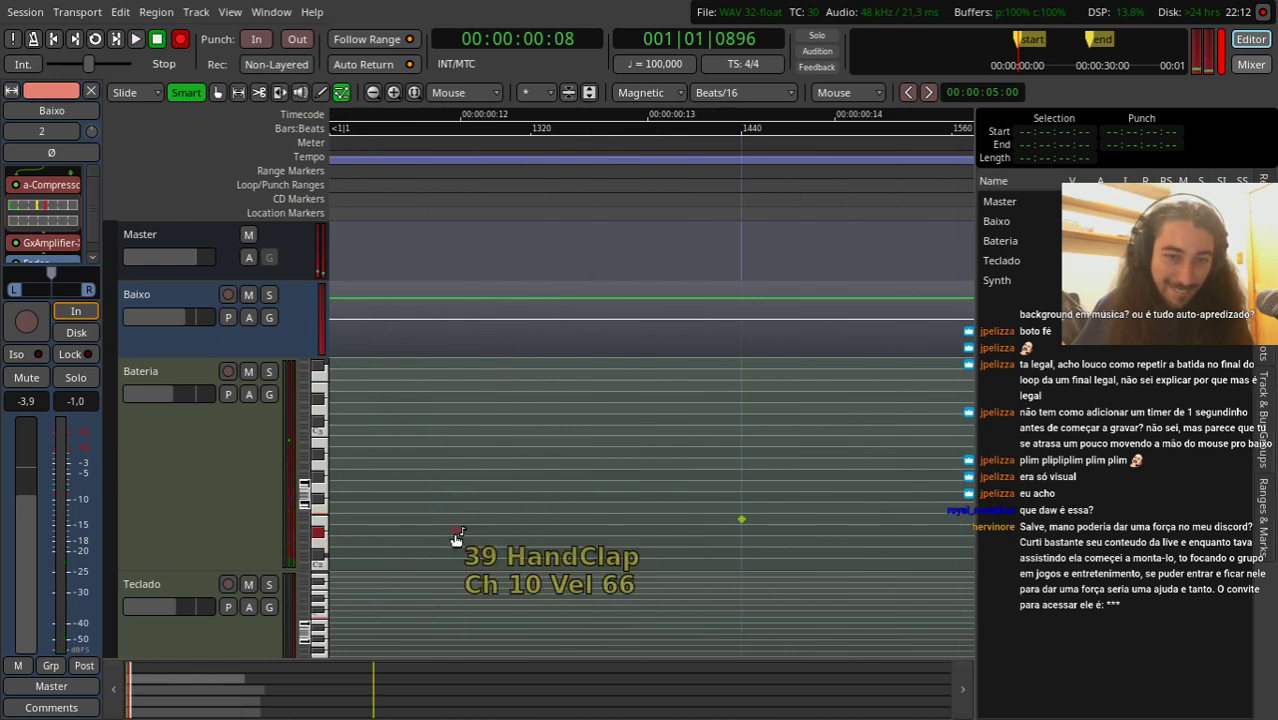
scroll(378, 200, down, 4)
key(space)
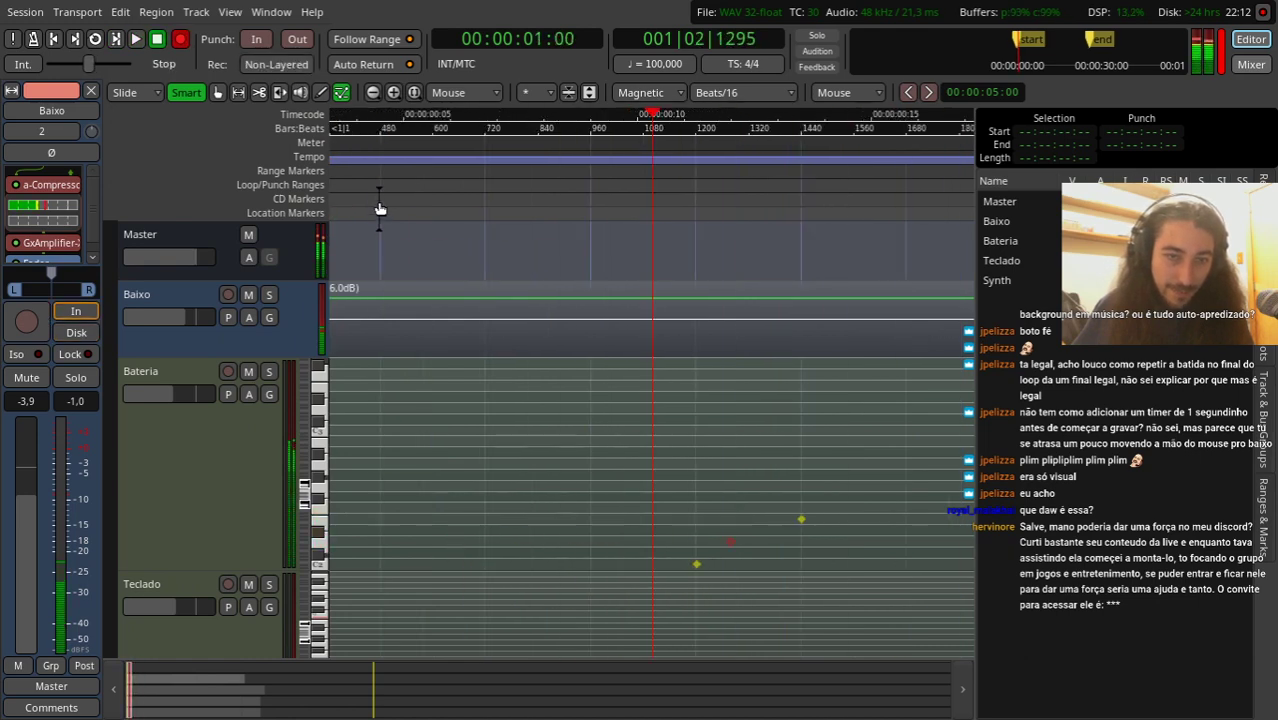
drag(432, 214, 790, 305)
scroll(661, 522, down, 8)
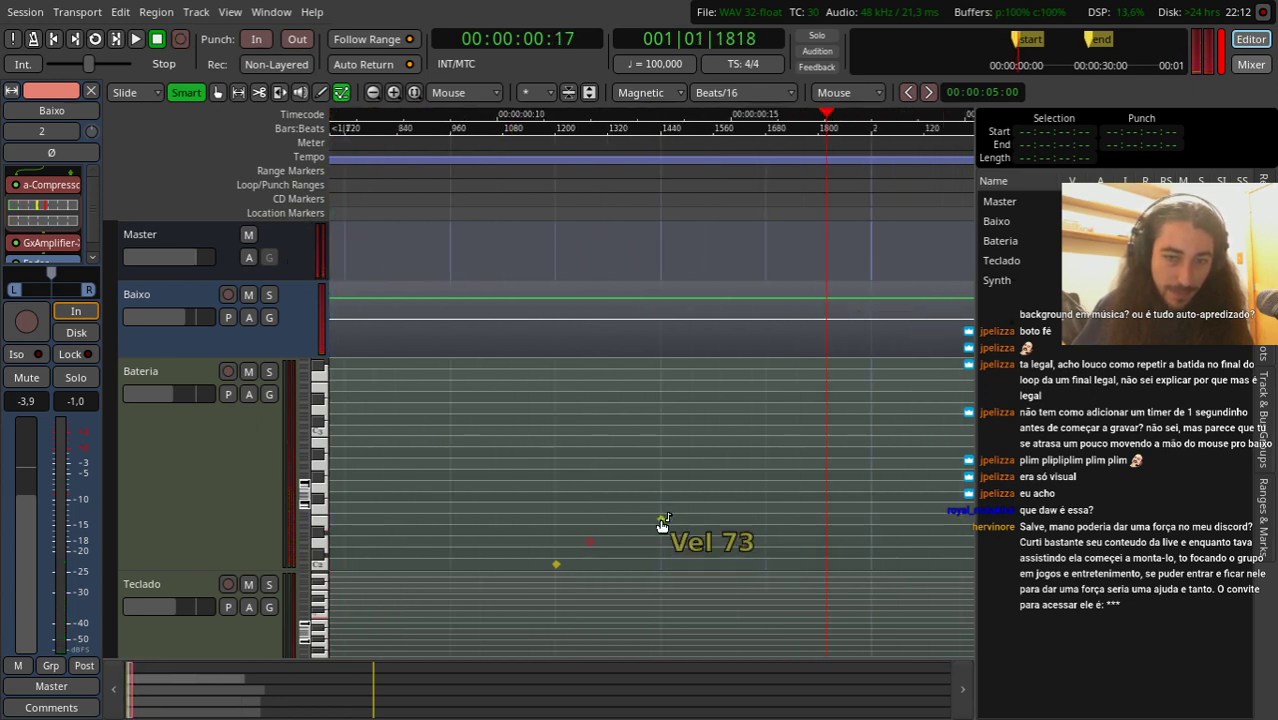
click(362, 183)
key(space)
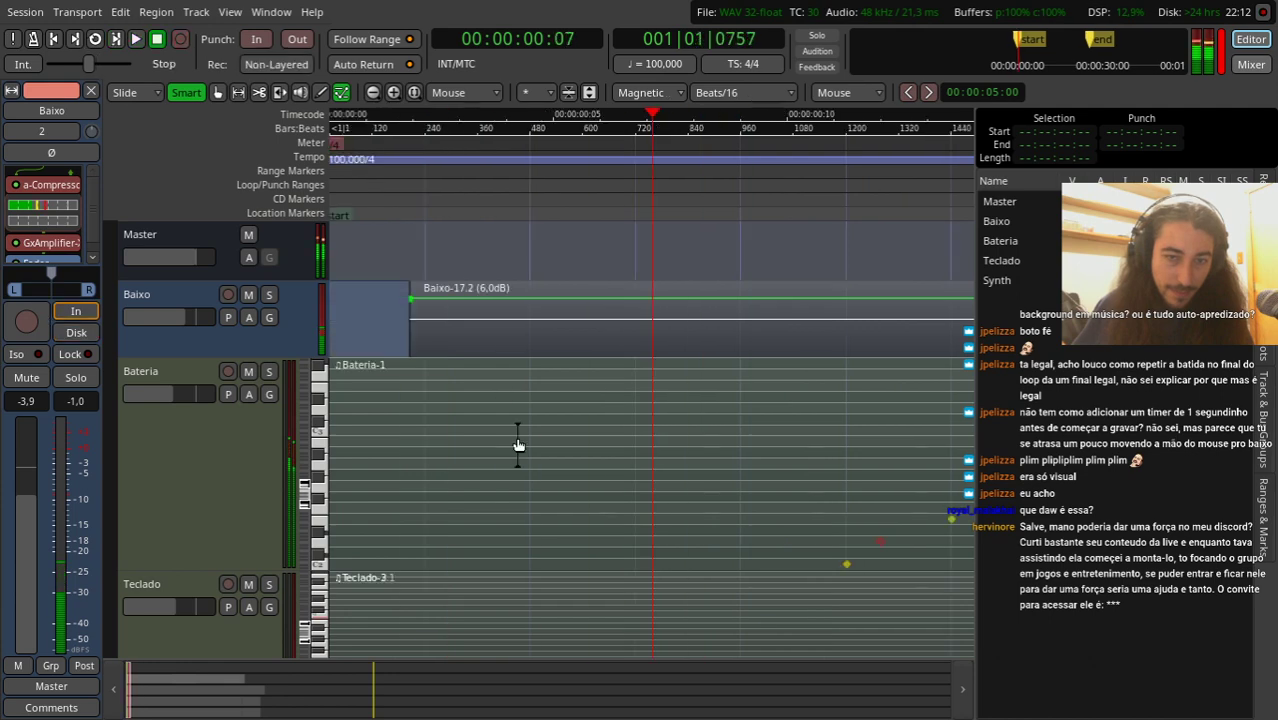
Step: Delete the beat 1 kick at tick 1200 and audition the pickup with only the snare flam there
click(848, 563)
key(space)
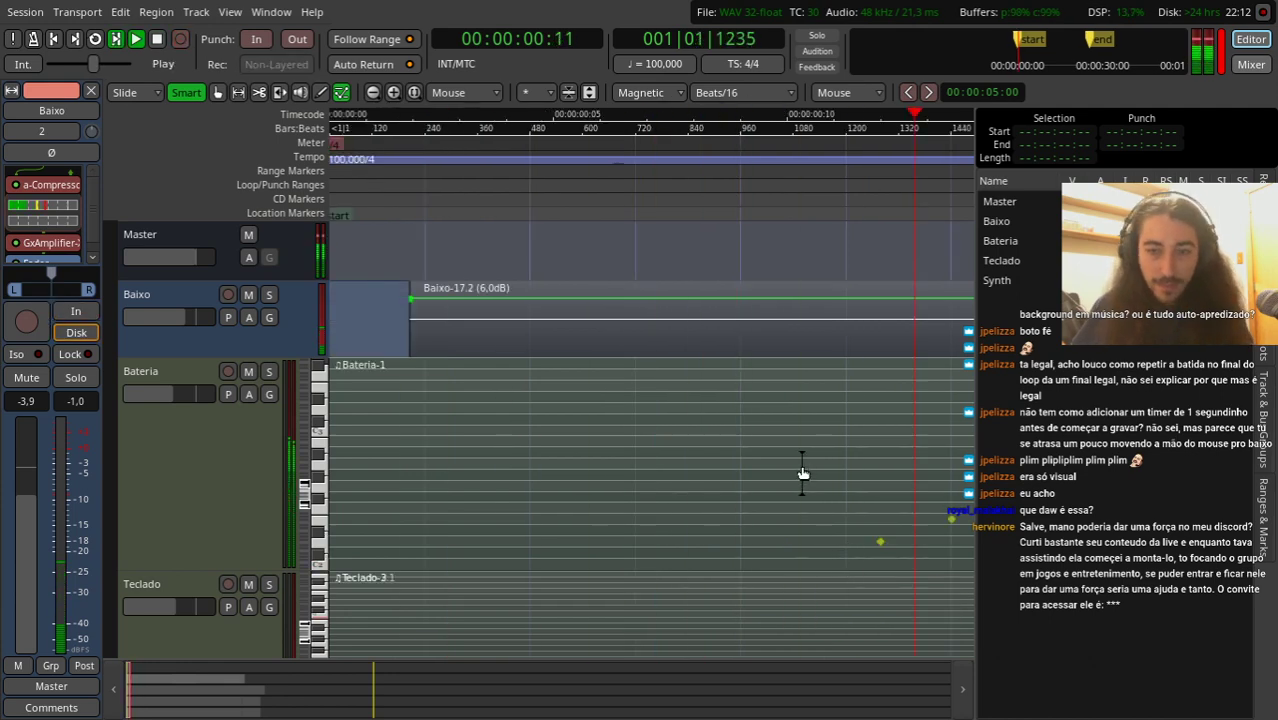
key(space)
key(minus)
key(space)
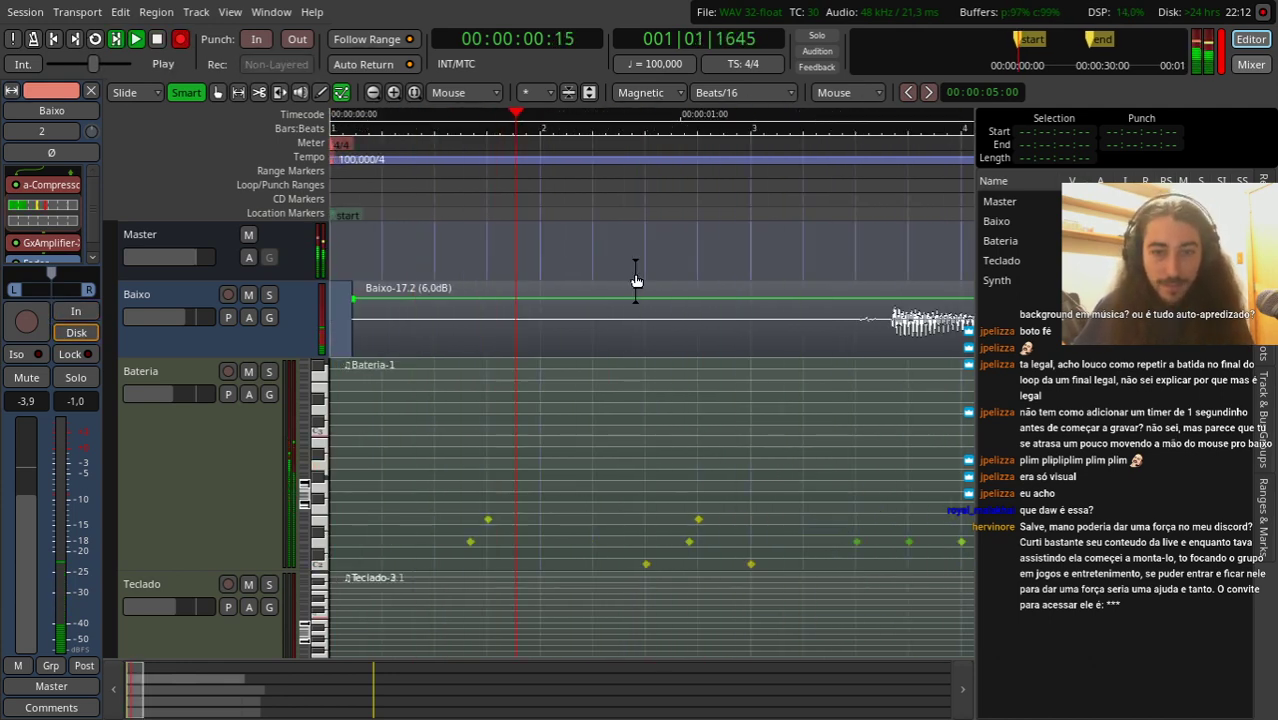
key(space)
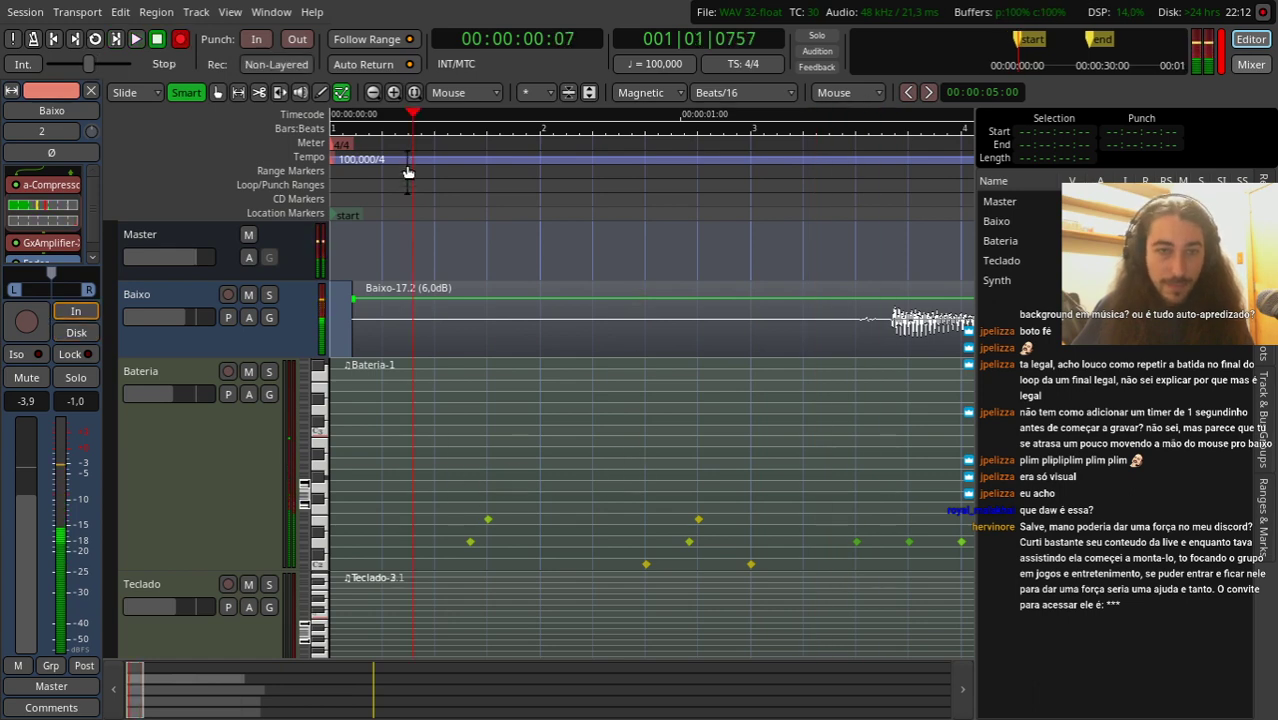
Step: Add a 36 KickDrum hit at tick 480 of beat 1 and audition the pickup from the start
click(368, 181)
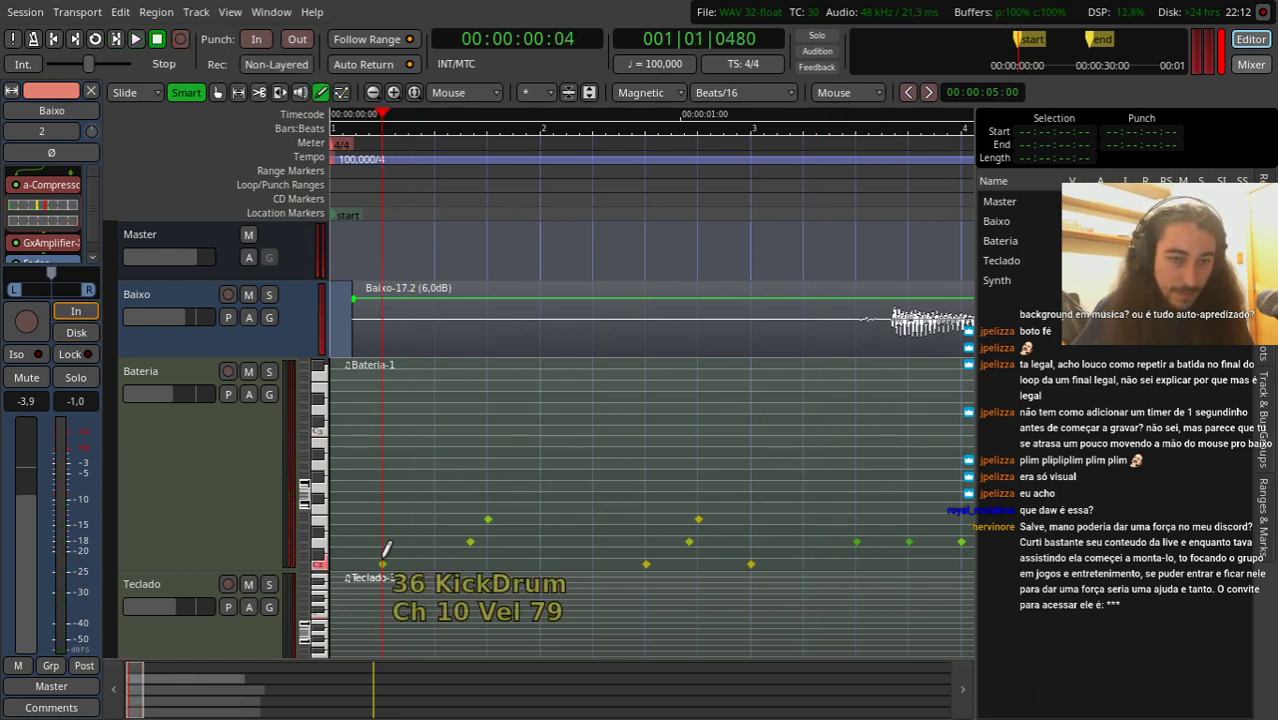
key(space)
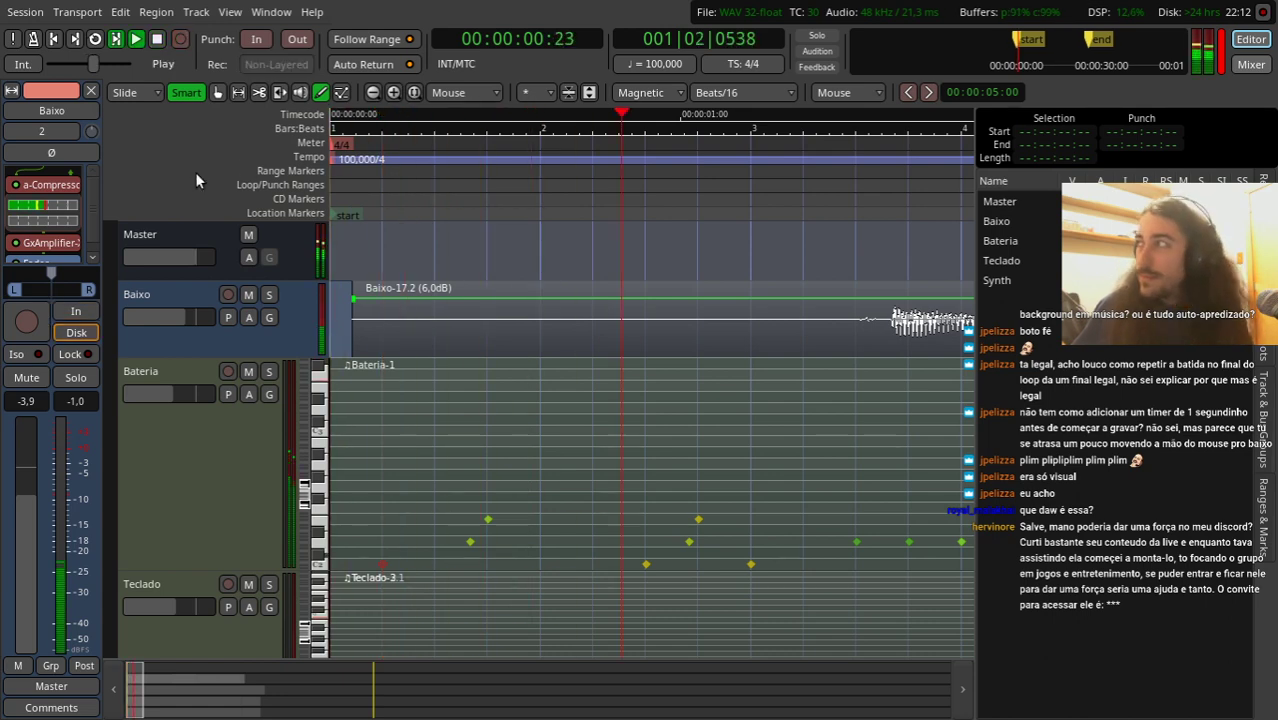
key(Home)
key(space)
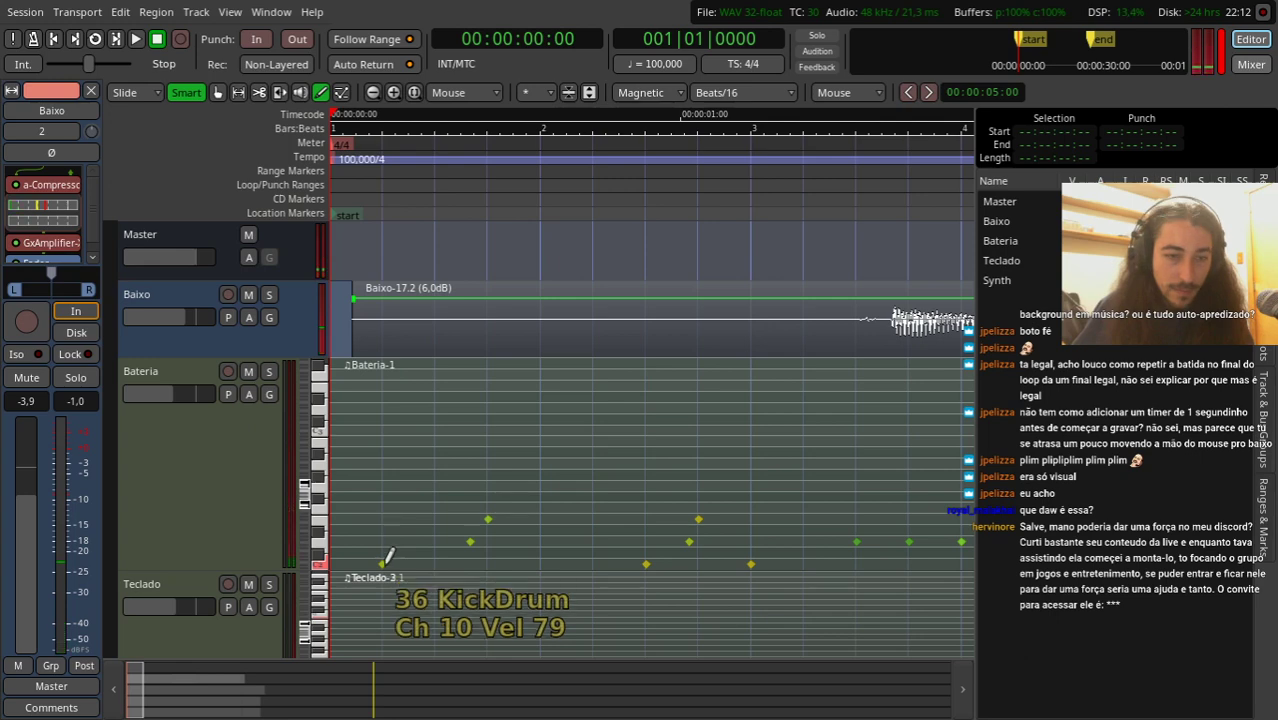
Step: Move the beat 1 KickDrum hit earlier to tick 240 and audition the pickup
key(space)
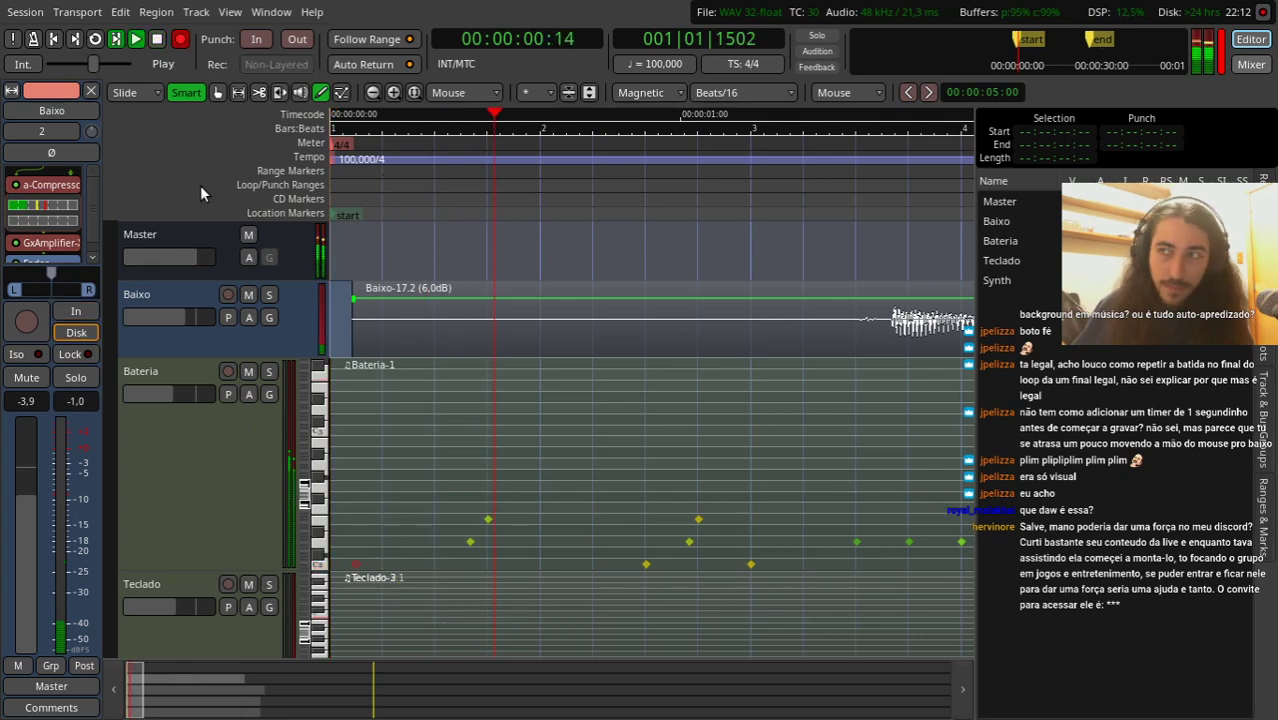
key(space)
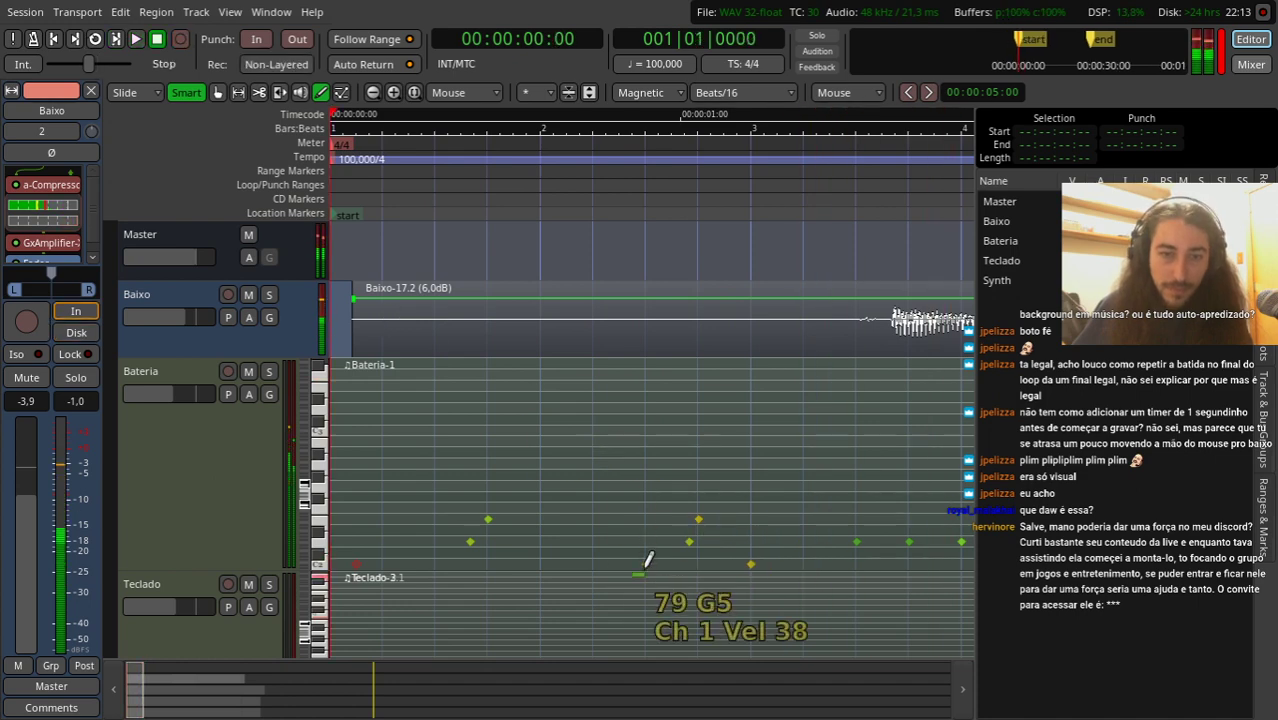
drag(593, 546, 632, 514)
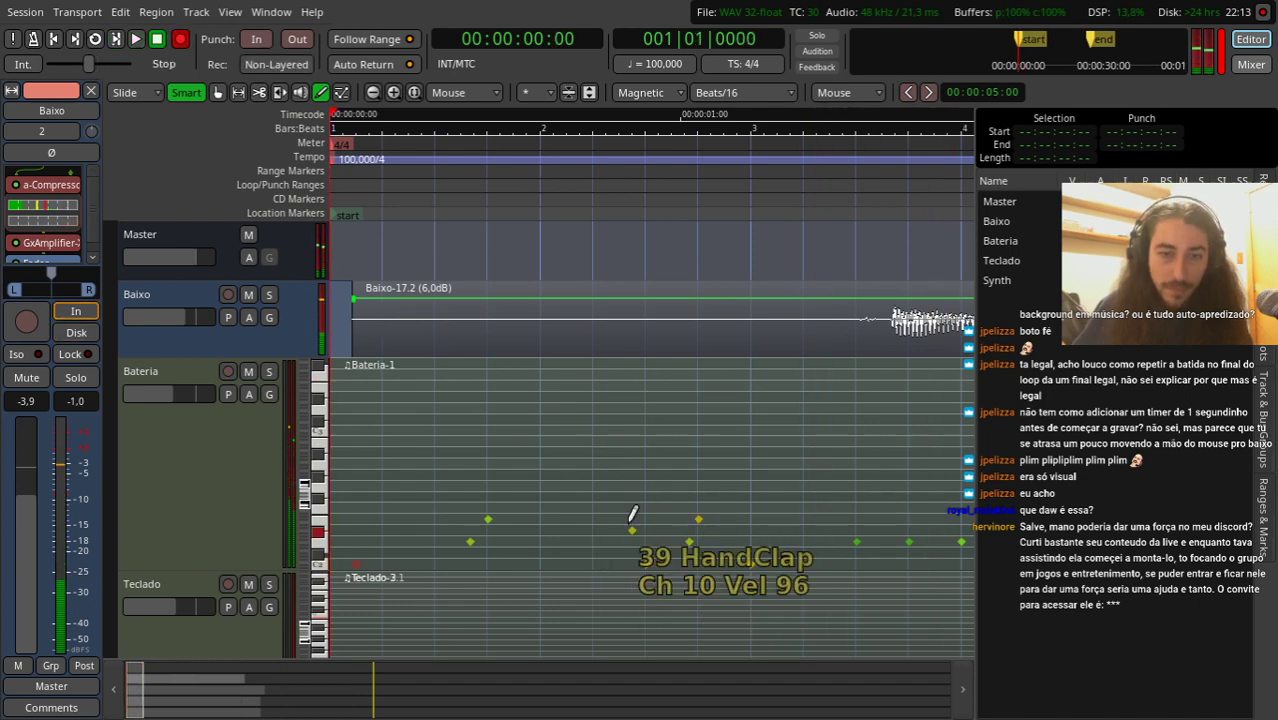
Step: Play the song's opening from the start to judge how the revised drum pickup leads into bar 2
key(minus)
key(space)
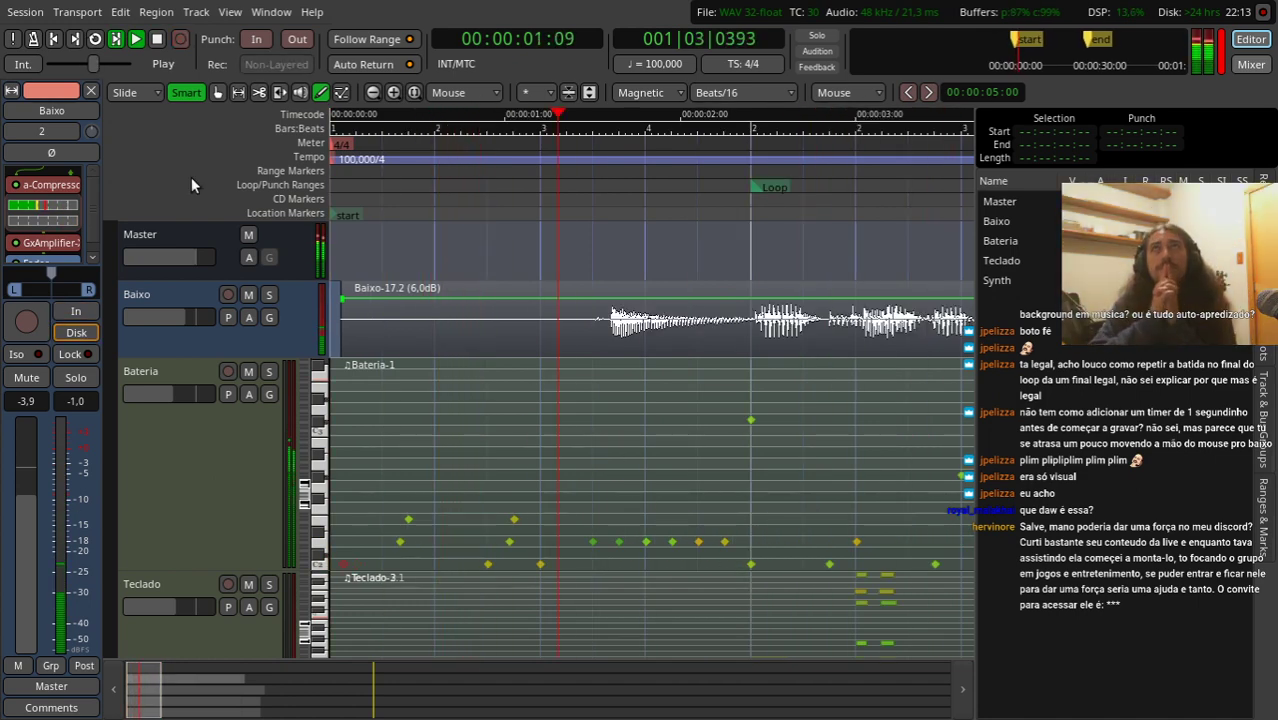
key(shift+r)
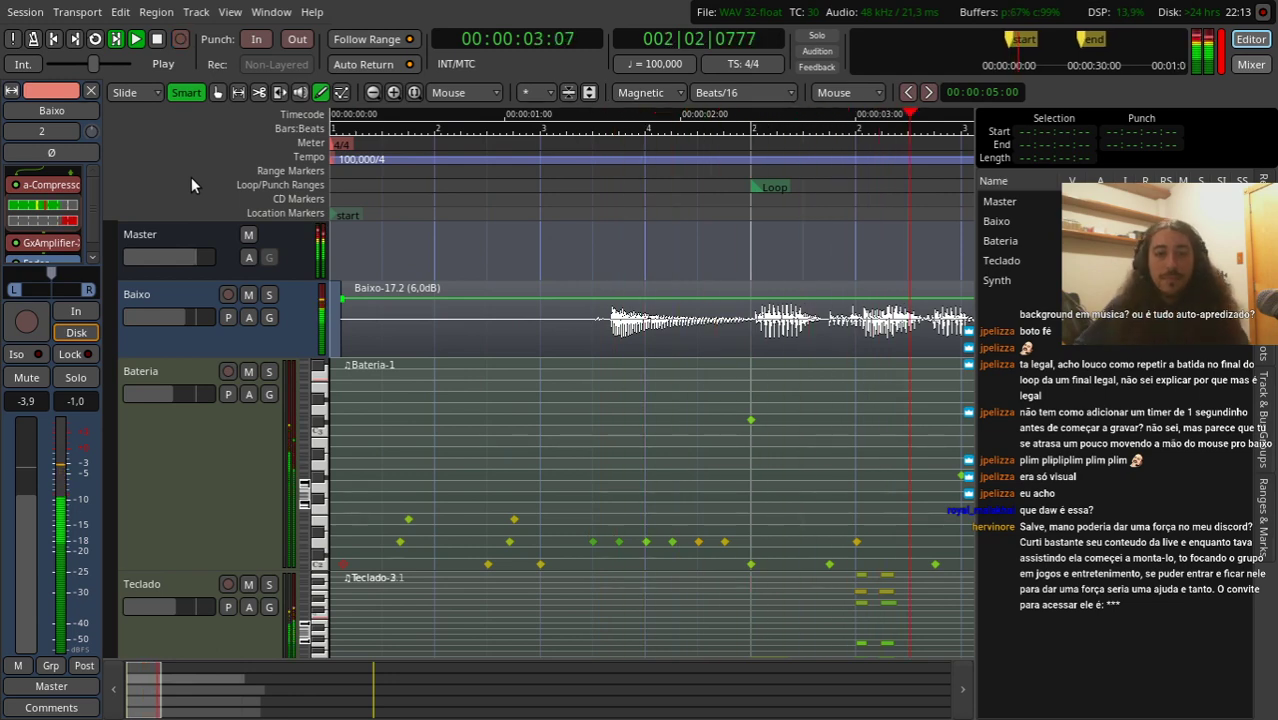
key(space)
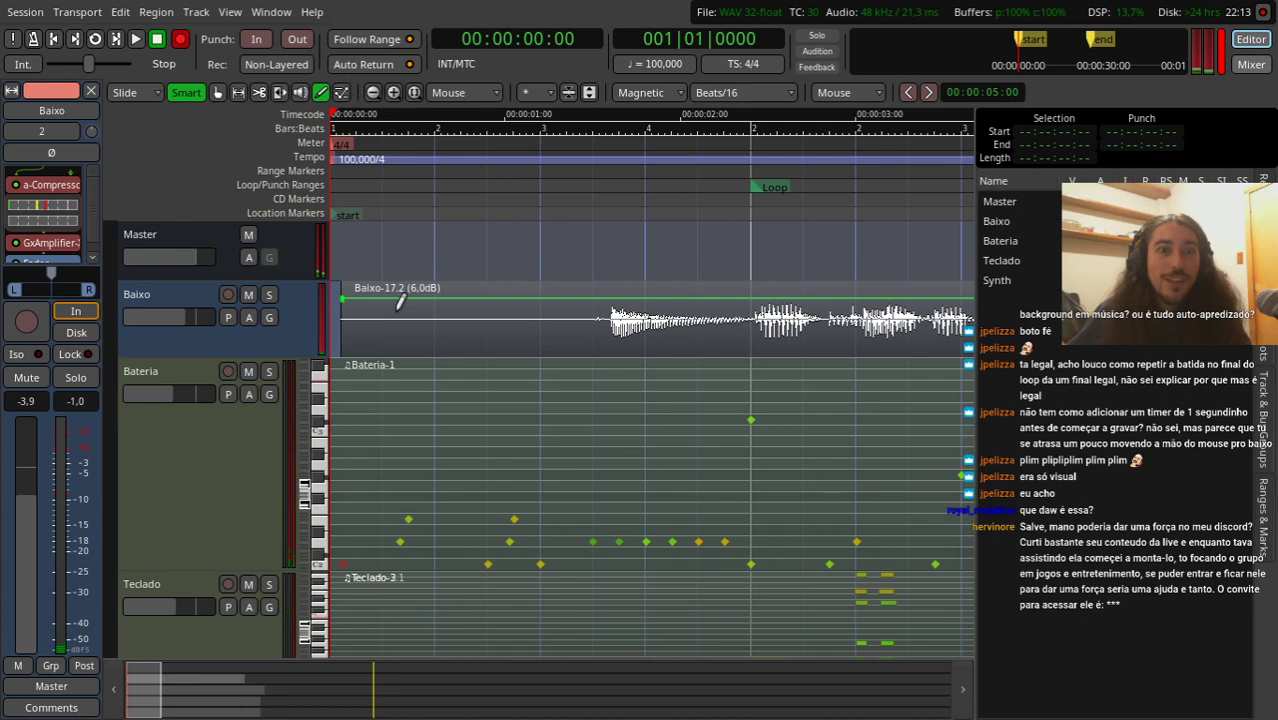
key(space)
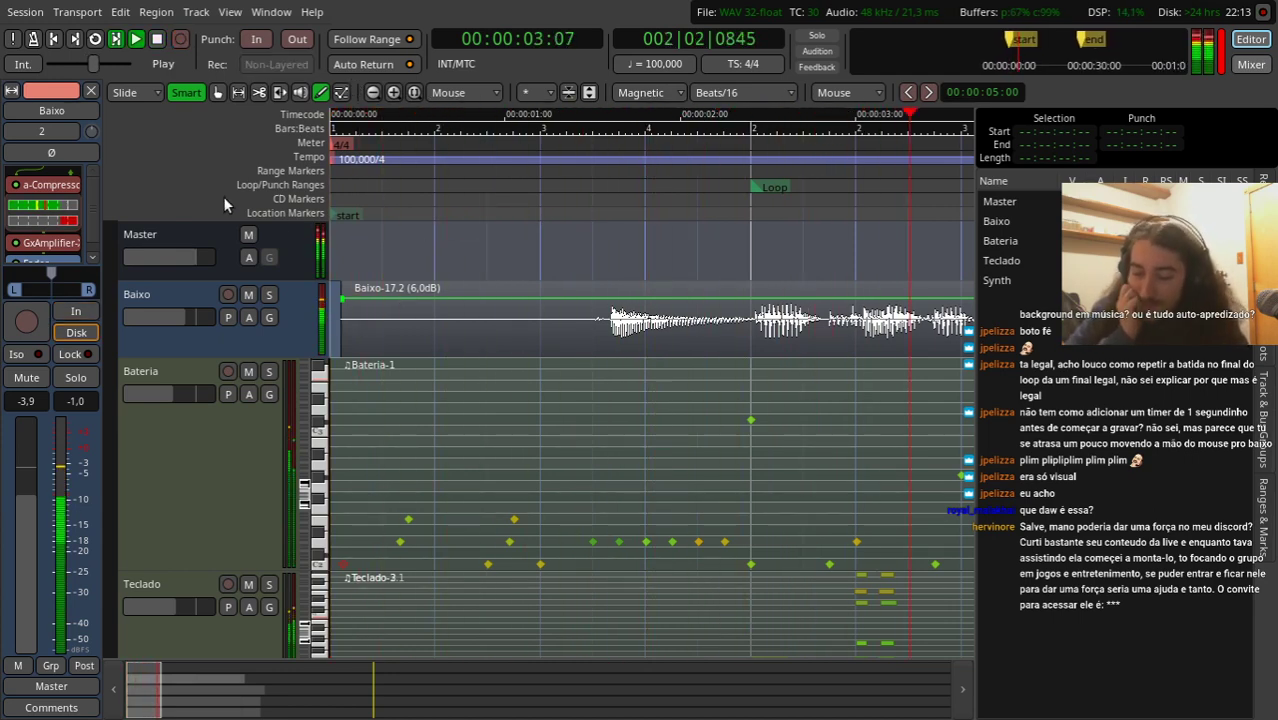
key(space)
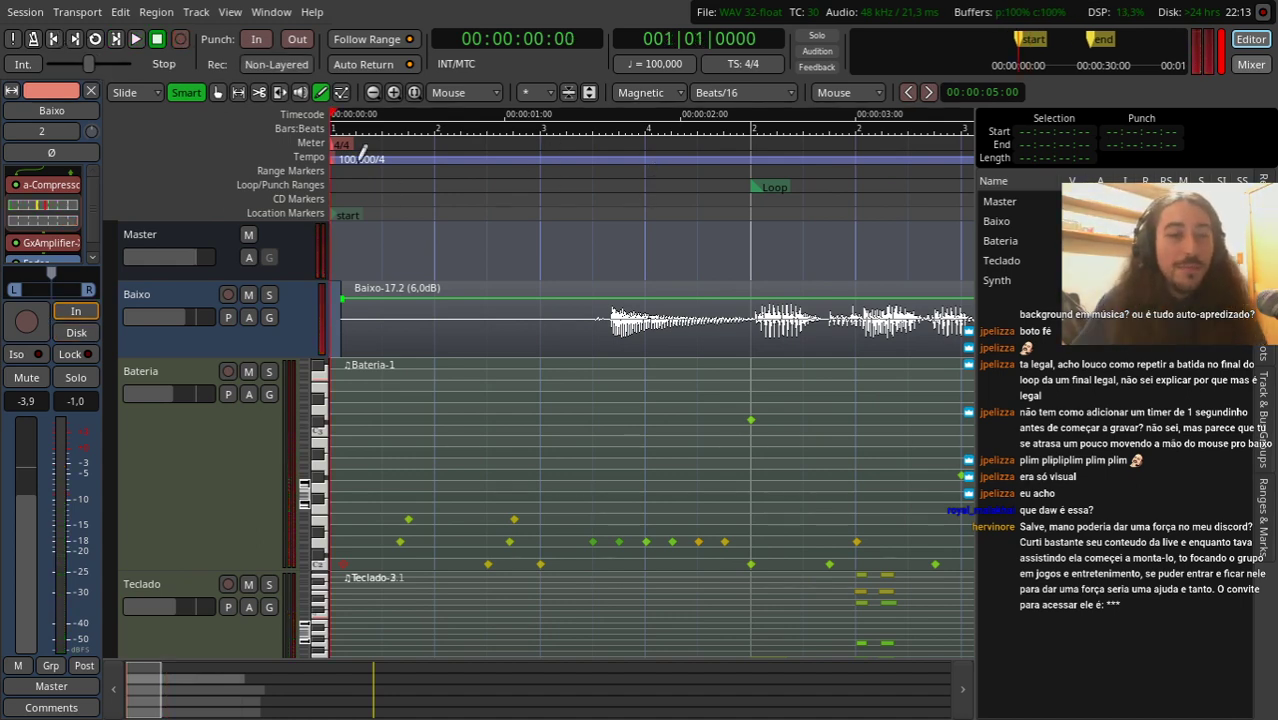
Step: Place Calf Reverb ahead of the Fader in the Master strip's processor chain while playing the song
click(156, 234)
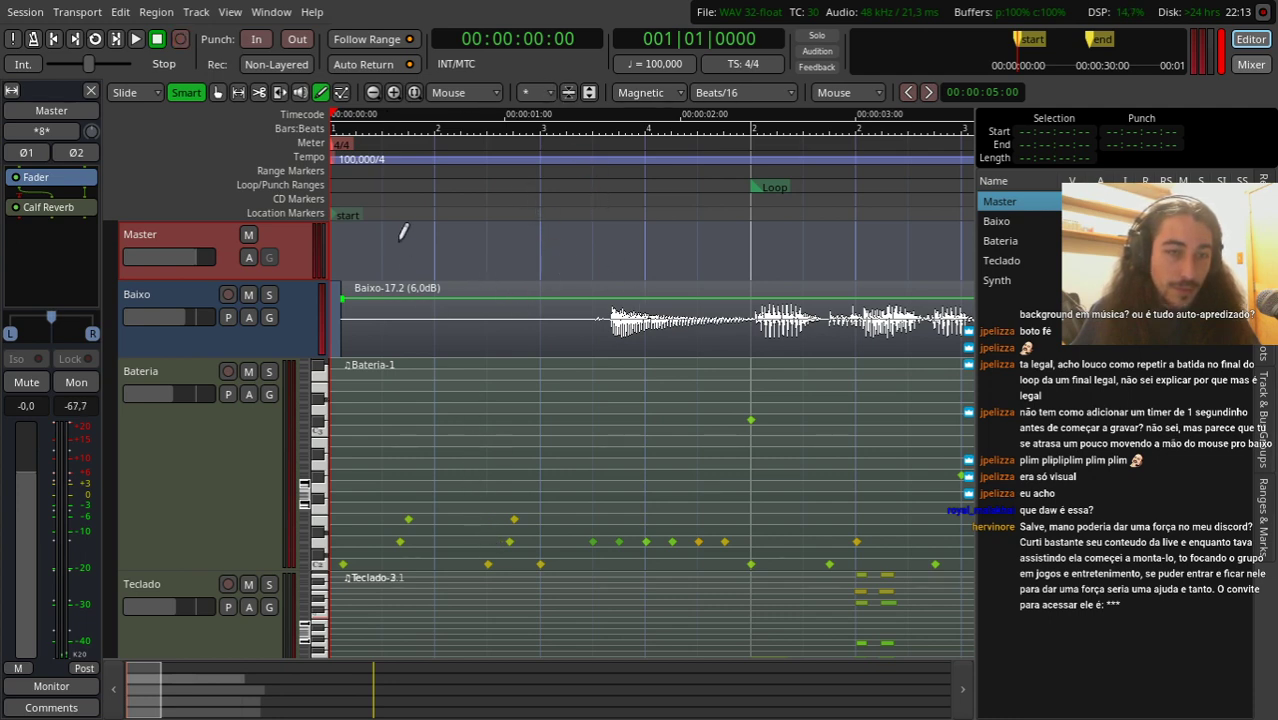
key(space)
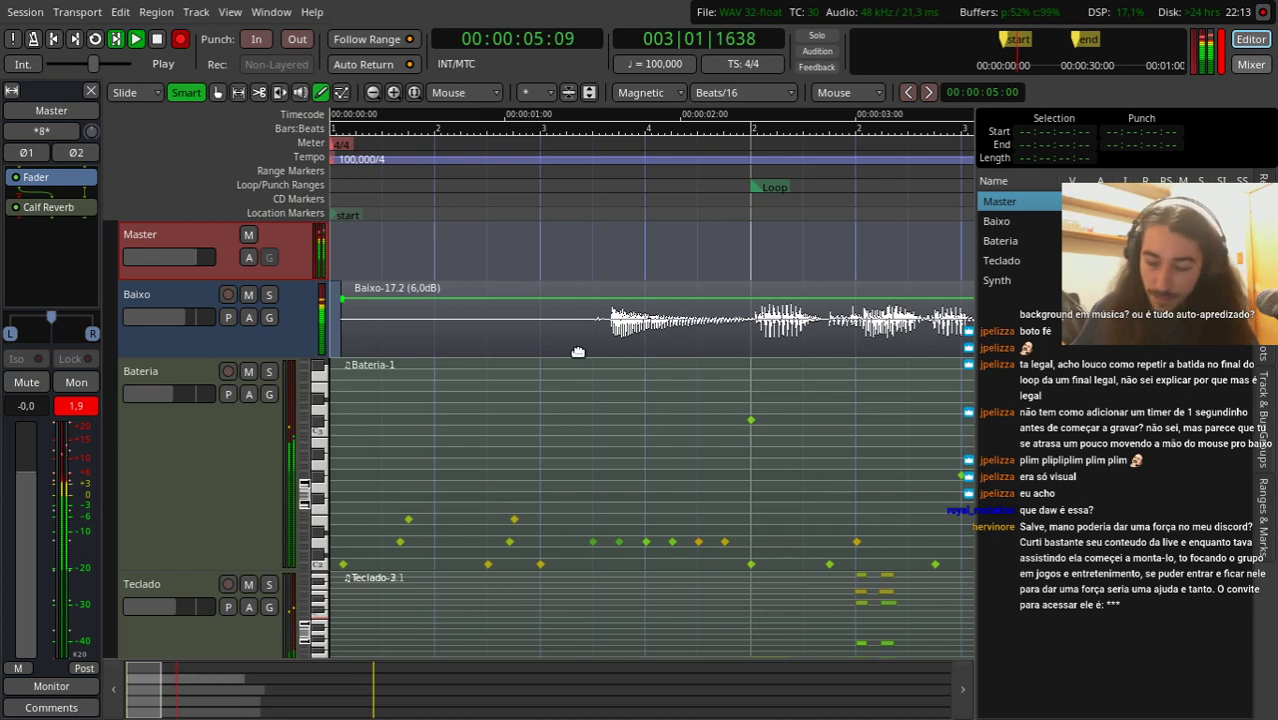
drag(80, 207, 63, 180)
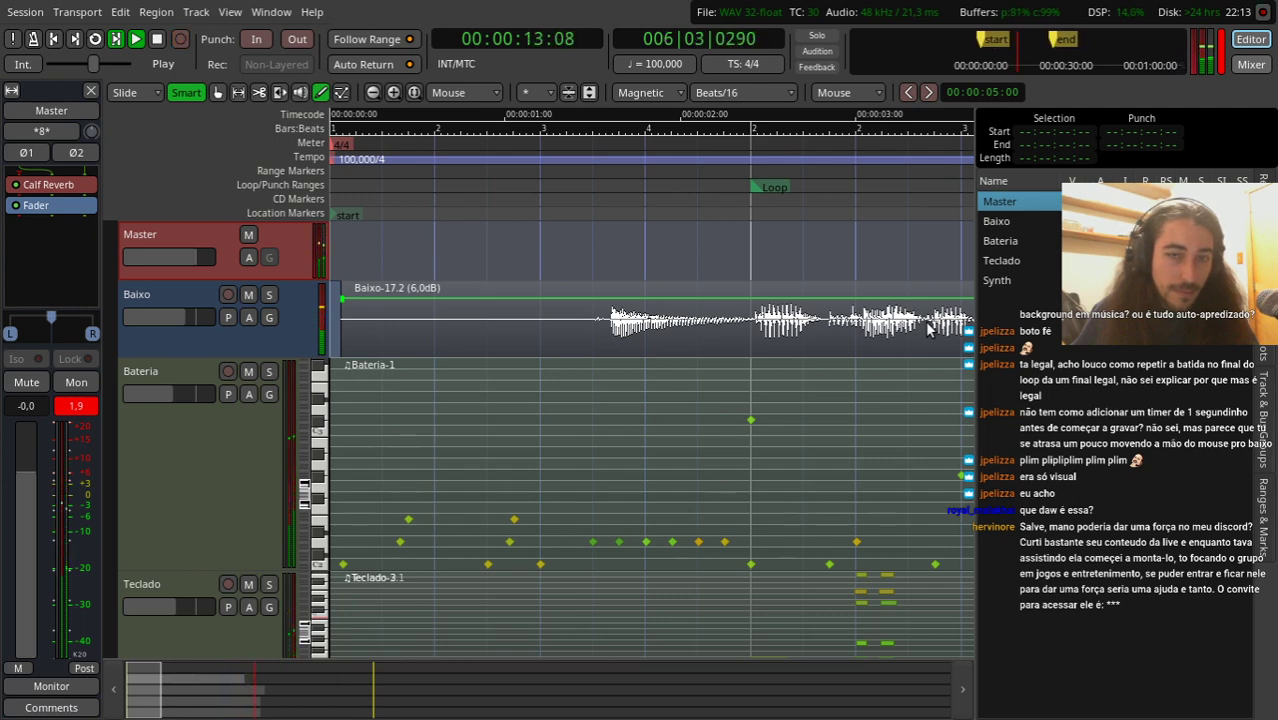
key(space)
key(shift+r)
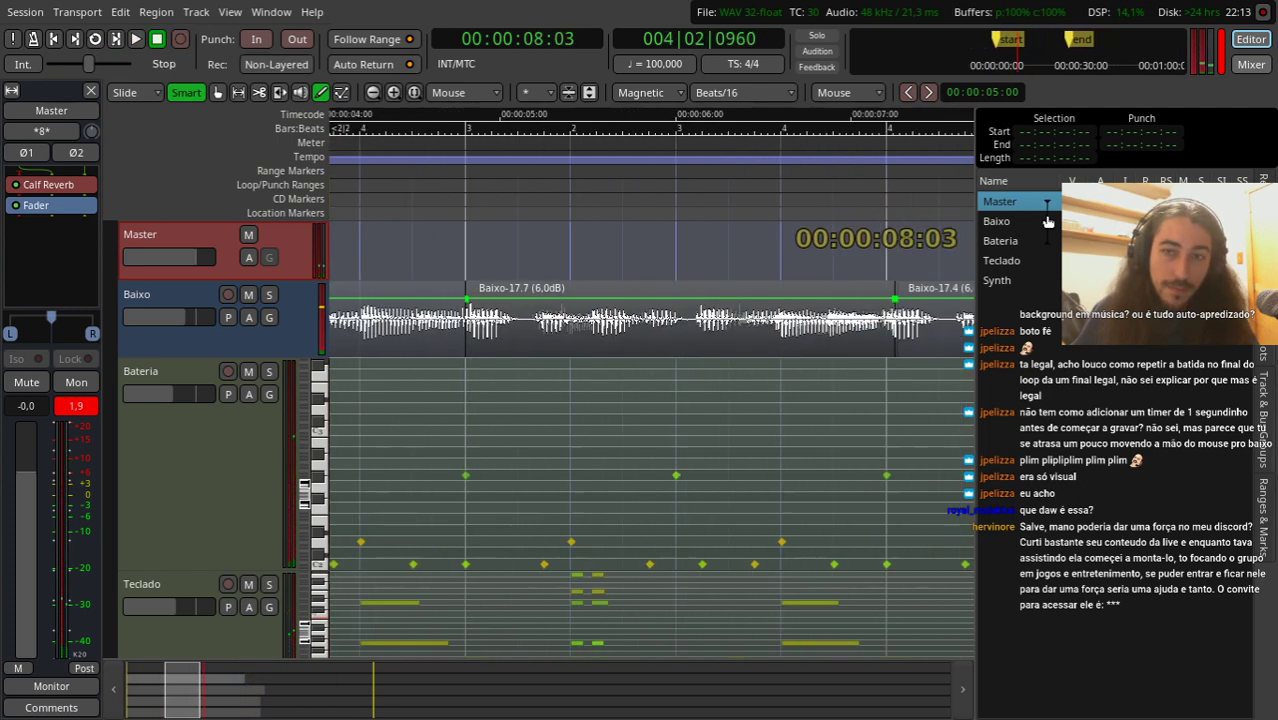
Step: Select the descending drum fill at the end of bar 5 on the Bateria track and audition the song's ending
key(space)
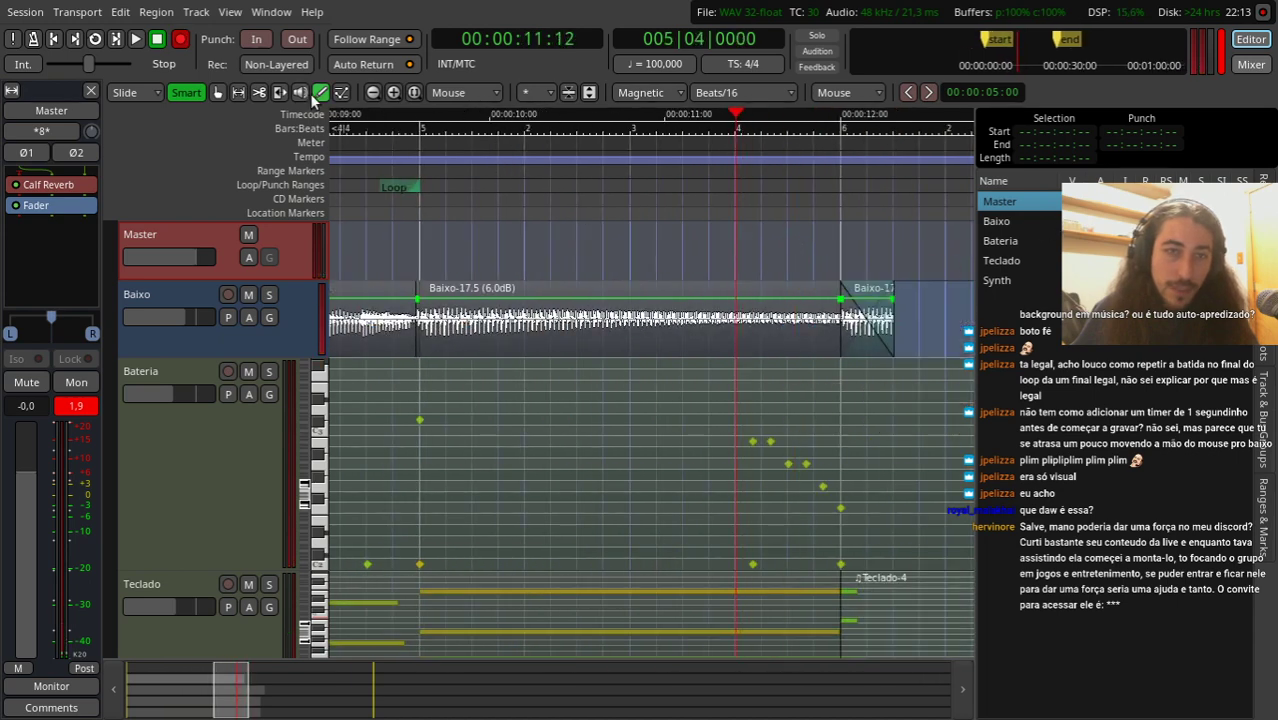
key(e)
drag(724, 416, 862, 522)
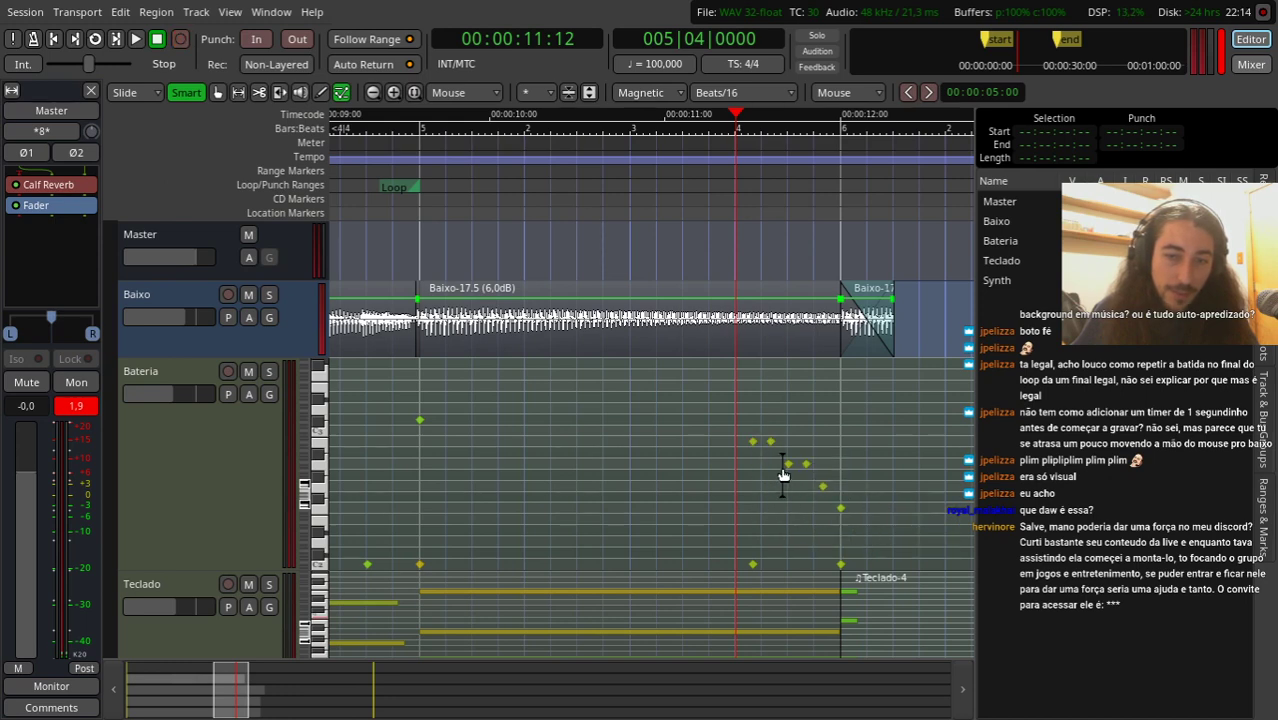
drag(783, 476, 754, 444)
click(630, 160)
key(space)
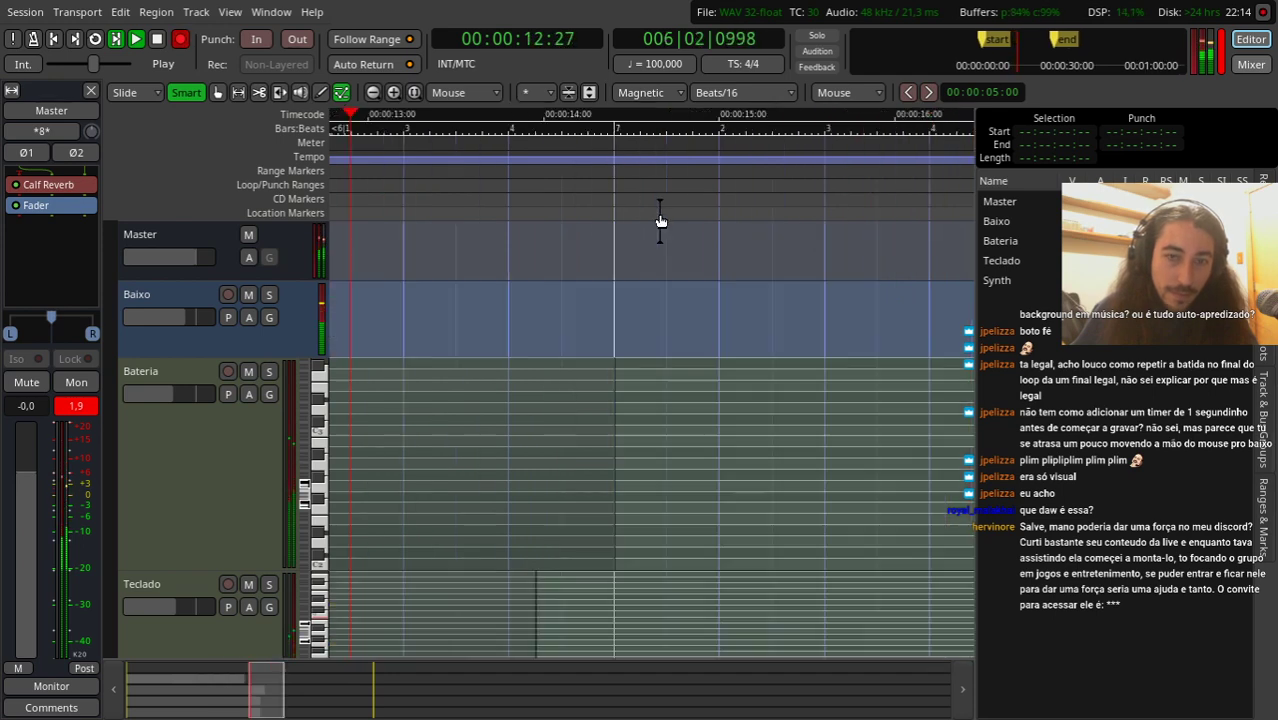
key(space)
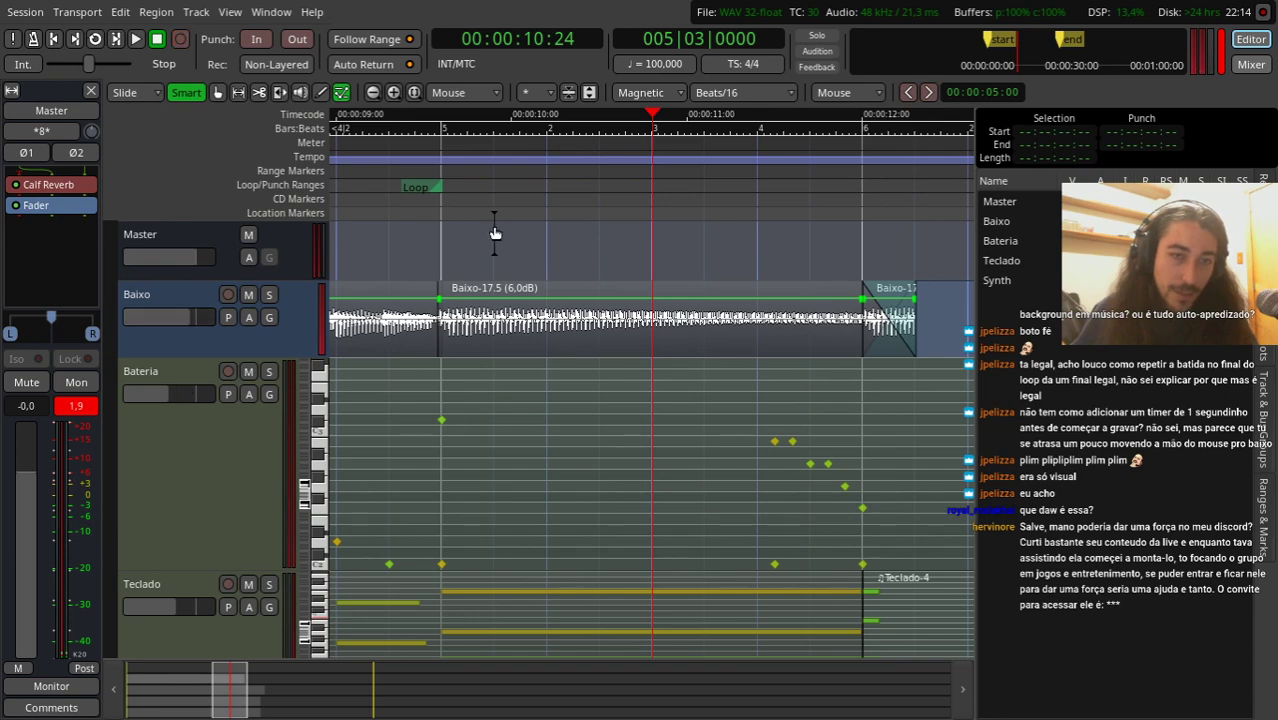
Step: Play the opening bars from the start of the song to check the Master reverb
scroll(493, 224, down, 1)
key(Home)
key(space)
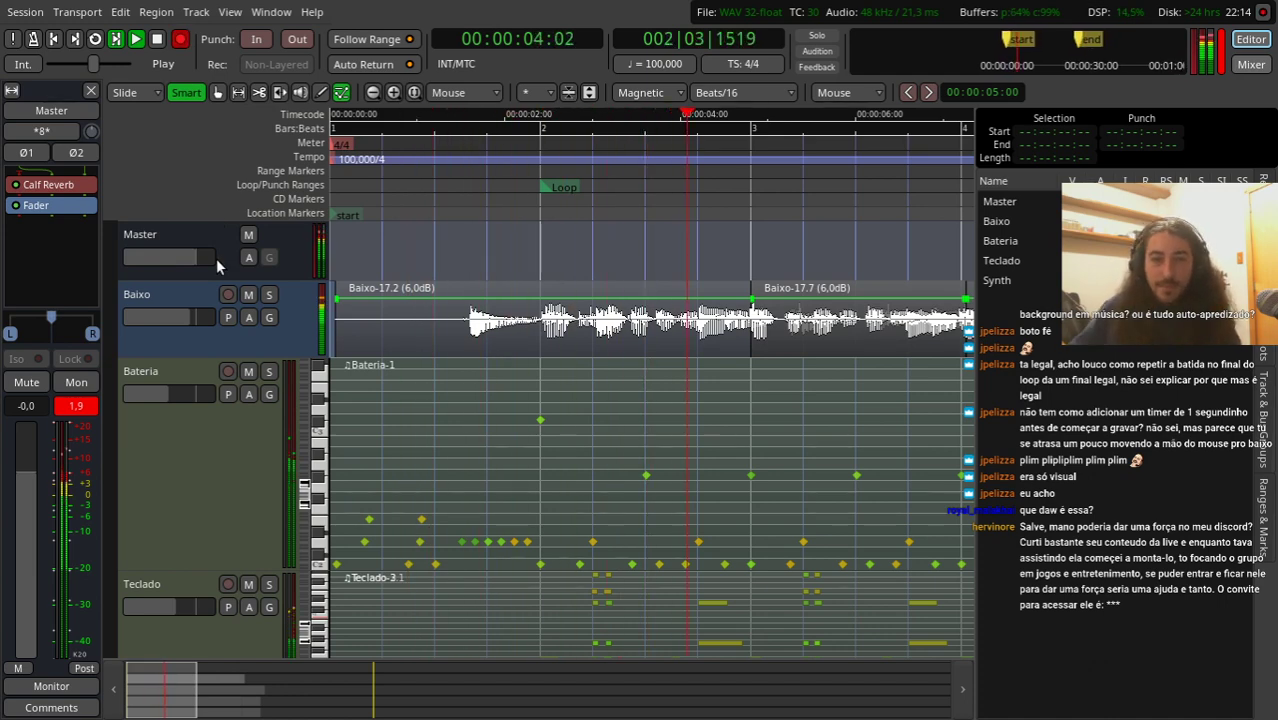
key(space)
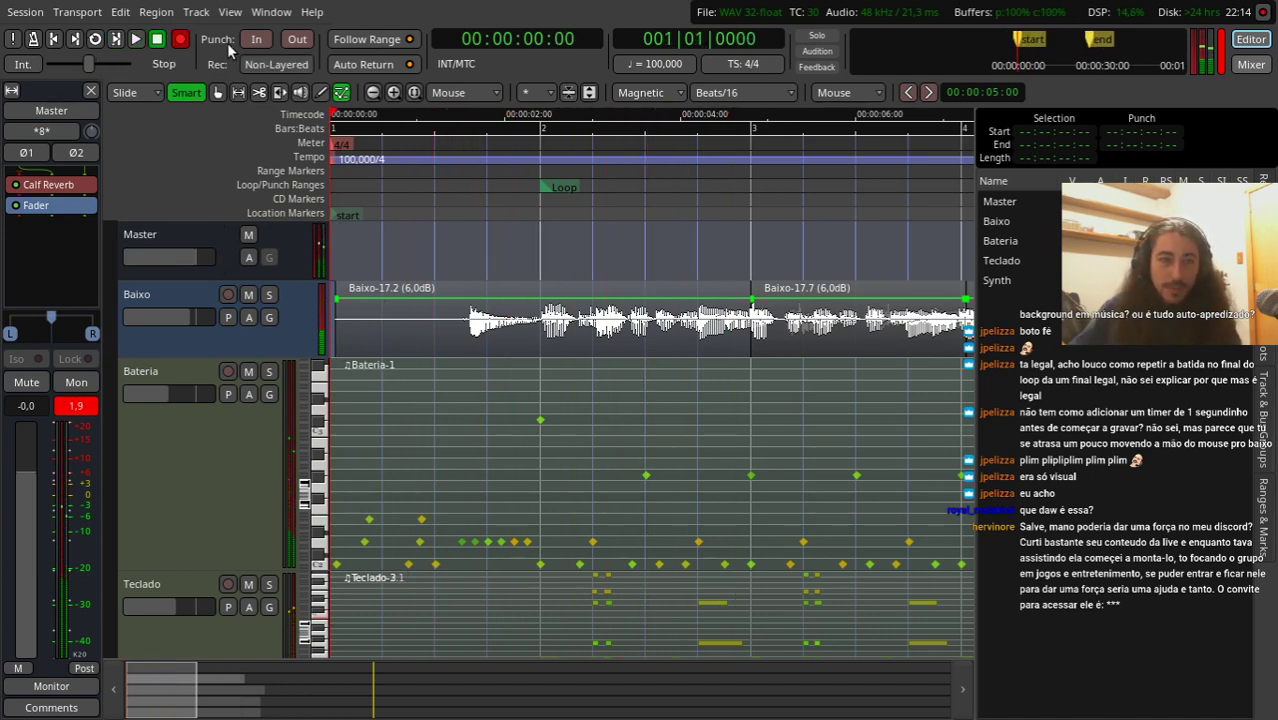
Step: Trim the start of the first Baixo region to 00:00:01:17, just before its first bass note
click(217, 92)
drag(336, 348, 476, 366)
scroll(500, 350, up, 1)
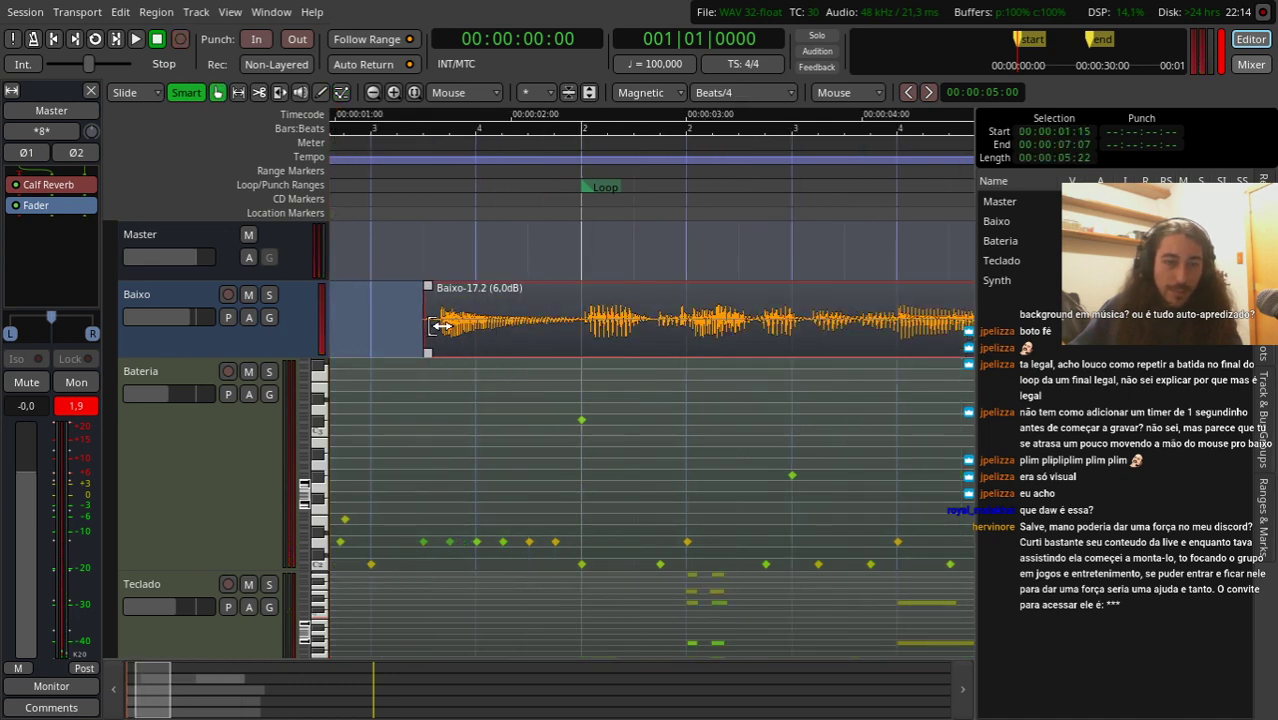
drag(440, 326, 447, 329)
scroll(430, 330, down, 1)
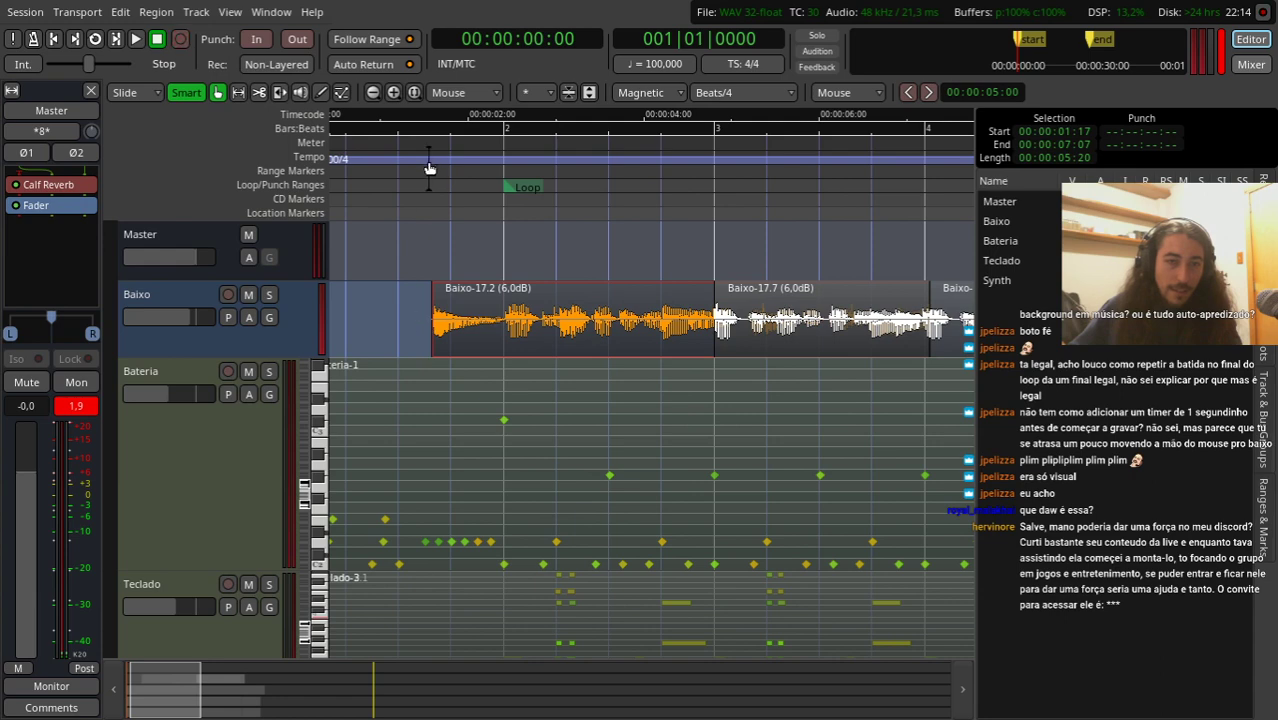
Step: Play the whole song from the start past its final notes to review the reverb tail and trimmed bass
key(shift+space)
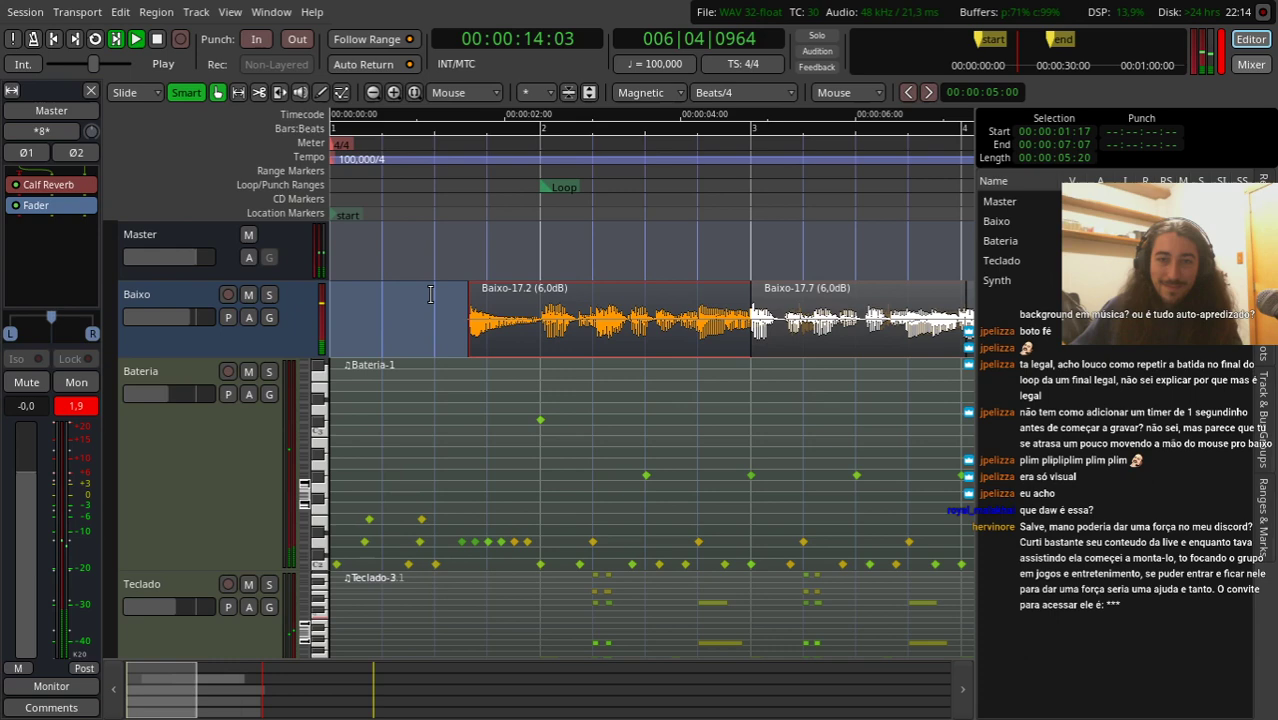
key(space)
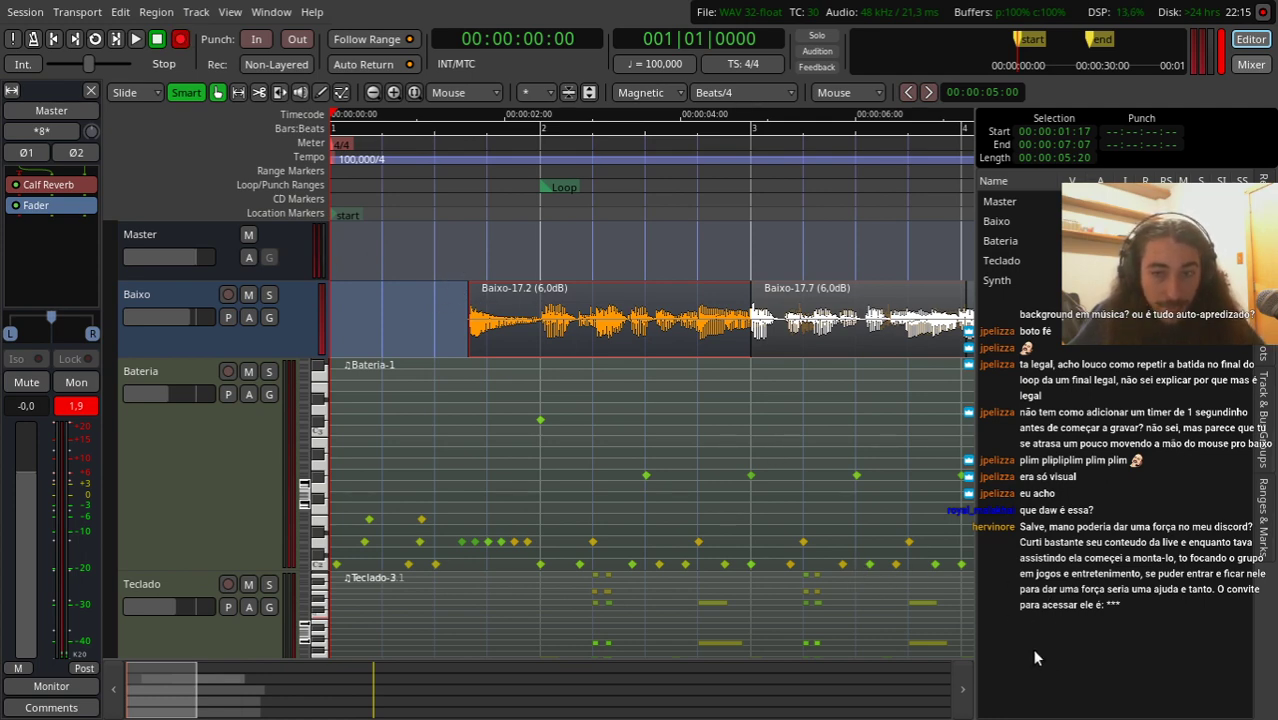
key(space)
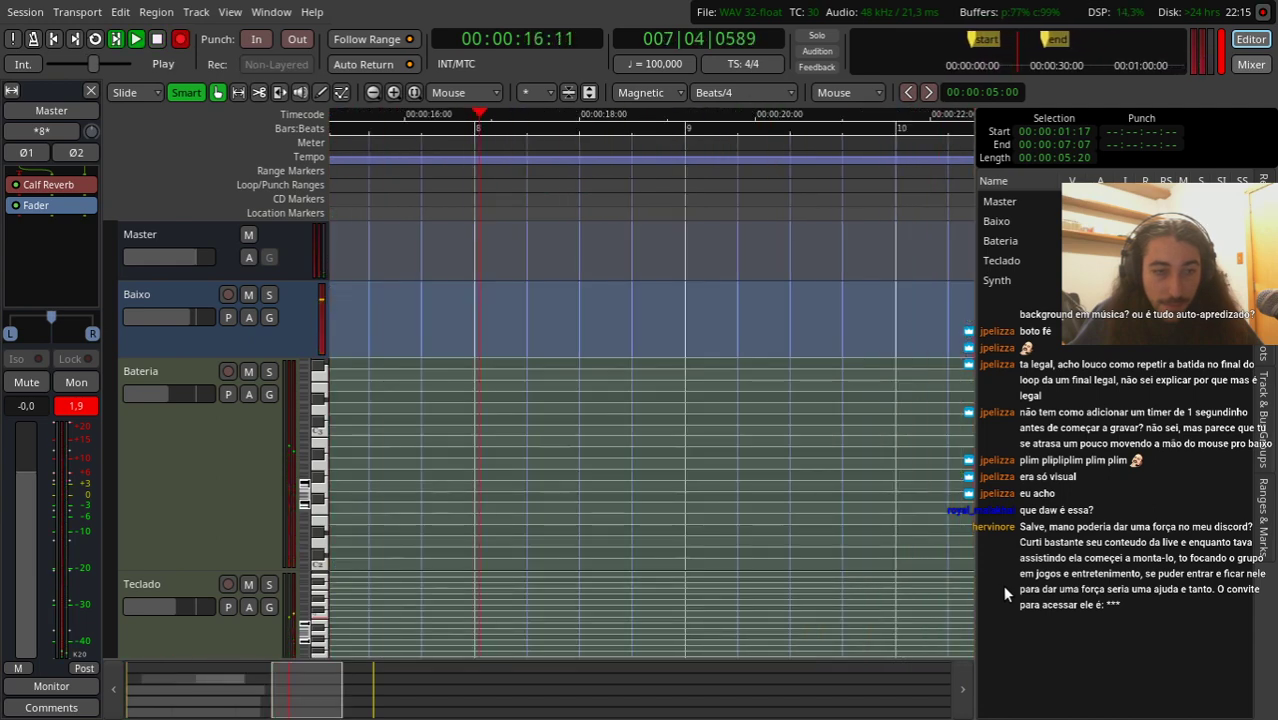
key(space)
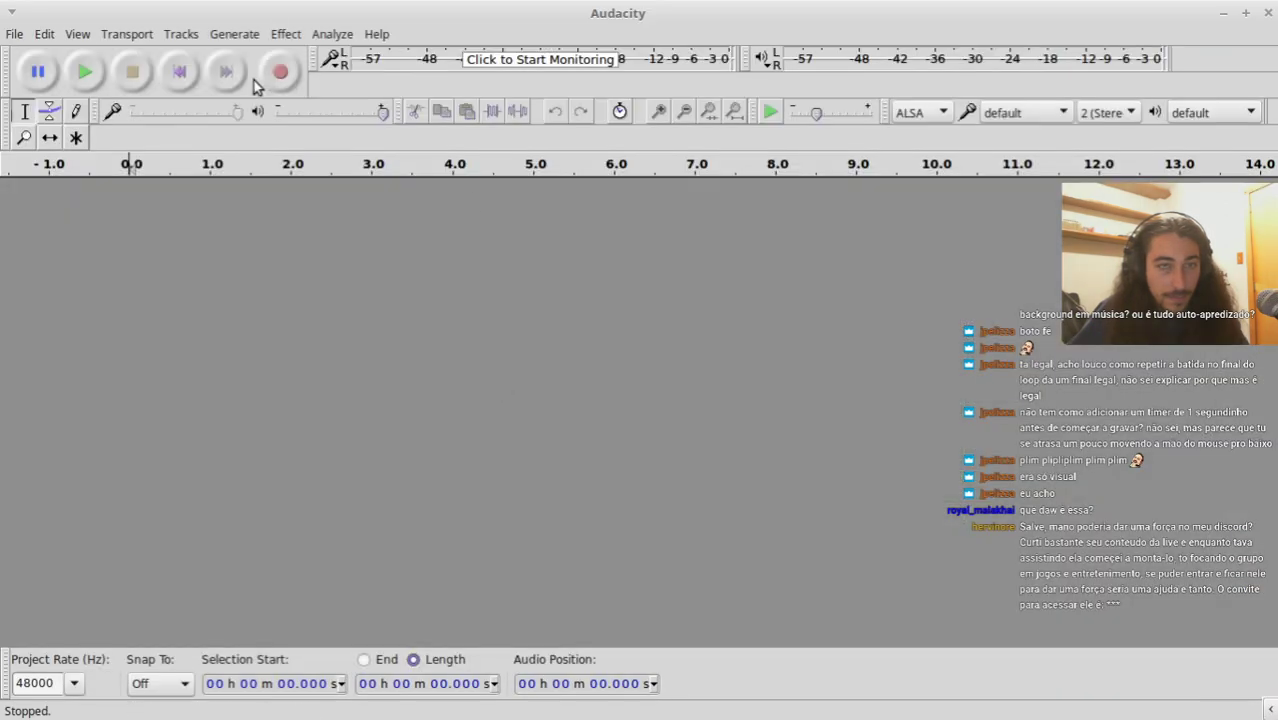
Step: Open all_session.flac from the export folder of the Ardour live session in Audacity
click(16, 34)
mouse_move(44, 34)
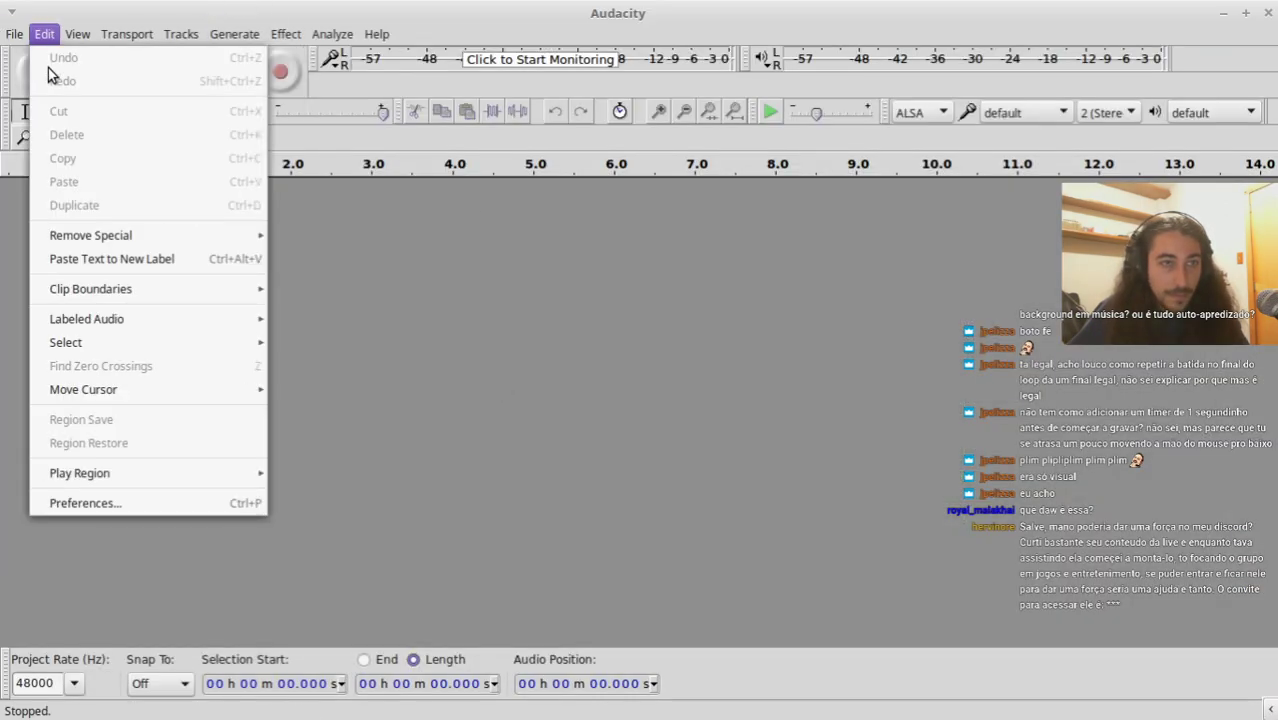
click(40, 80)
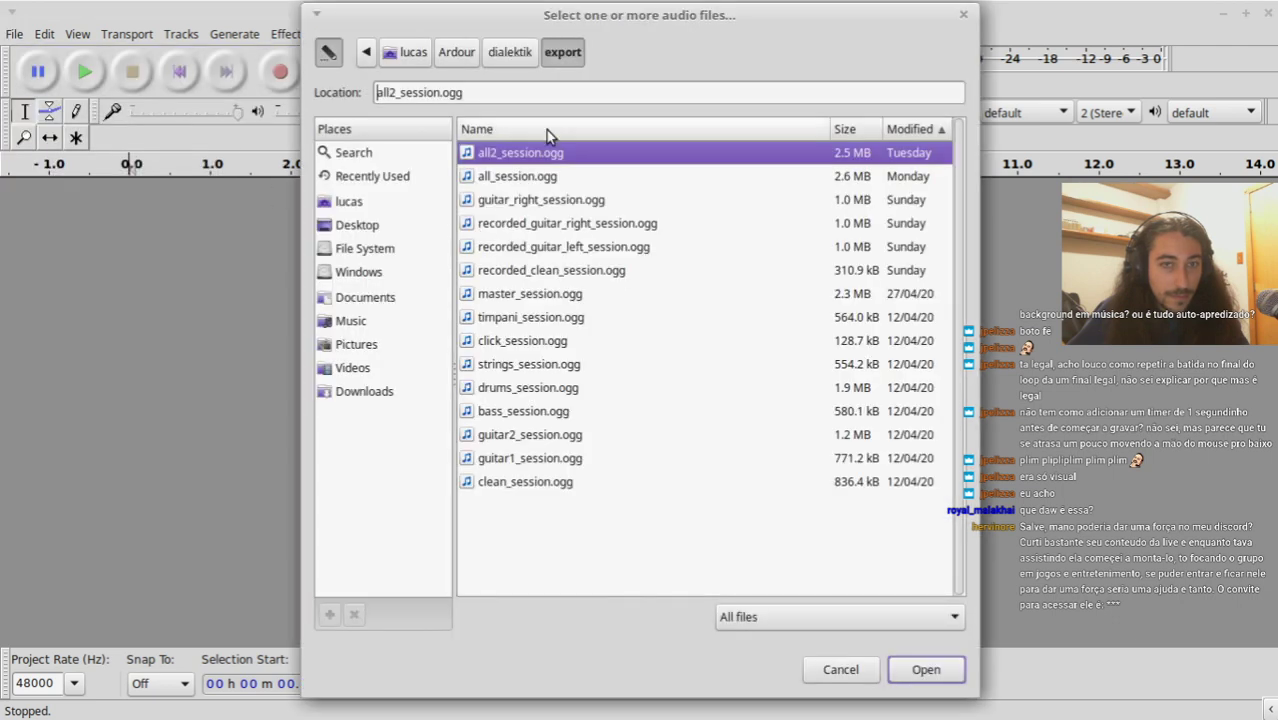
click(467, 48)
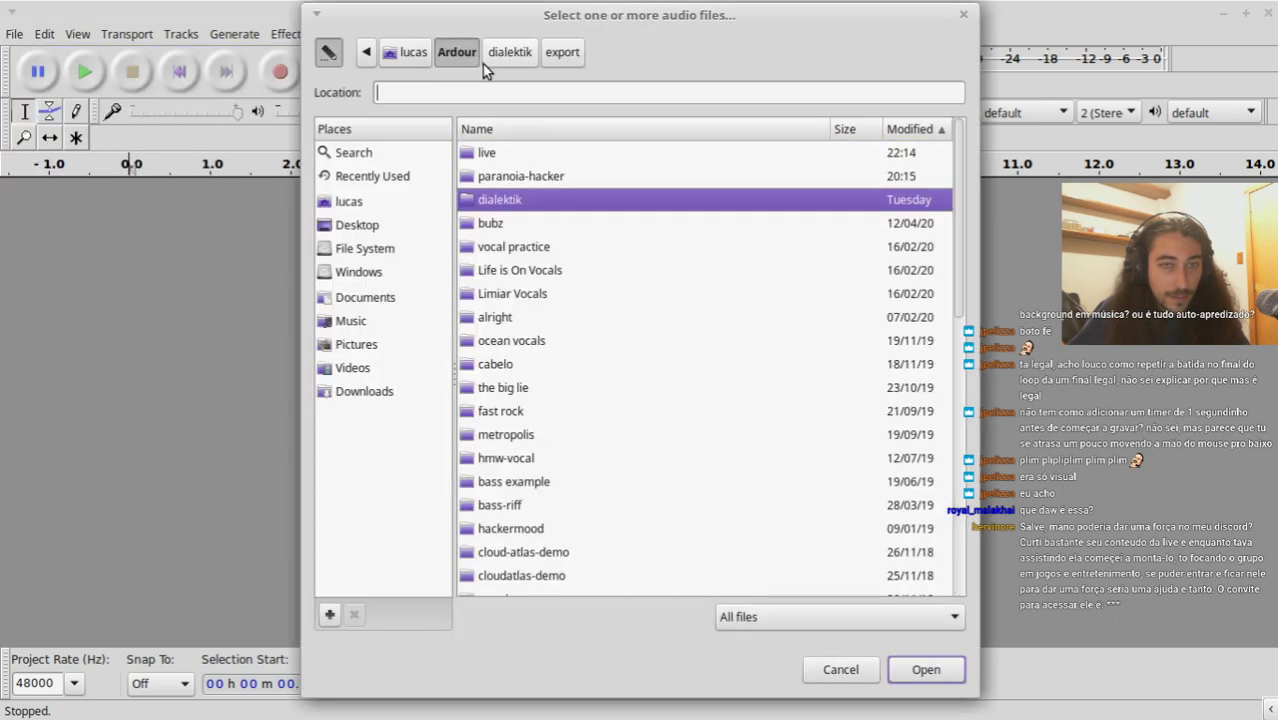
double_click(505, 152)
double_click(495, 152)
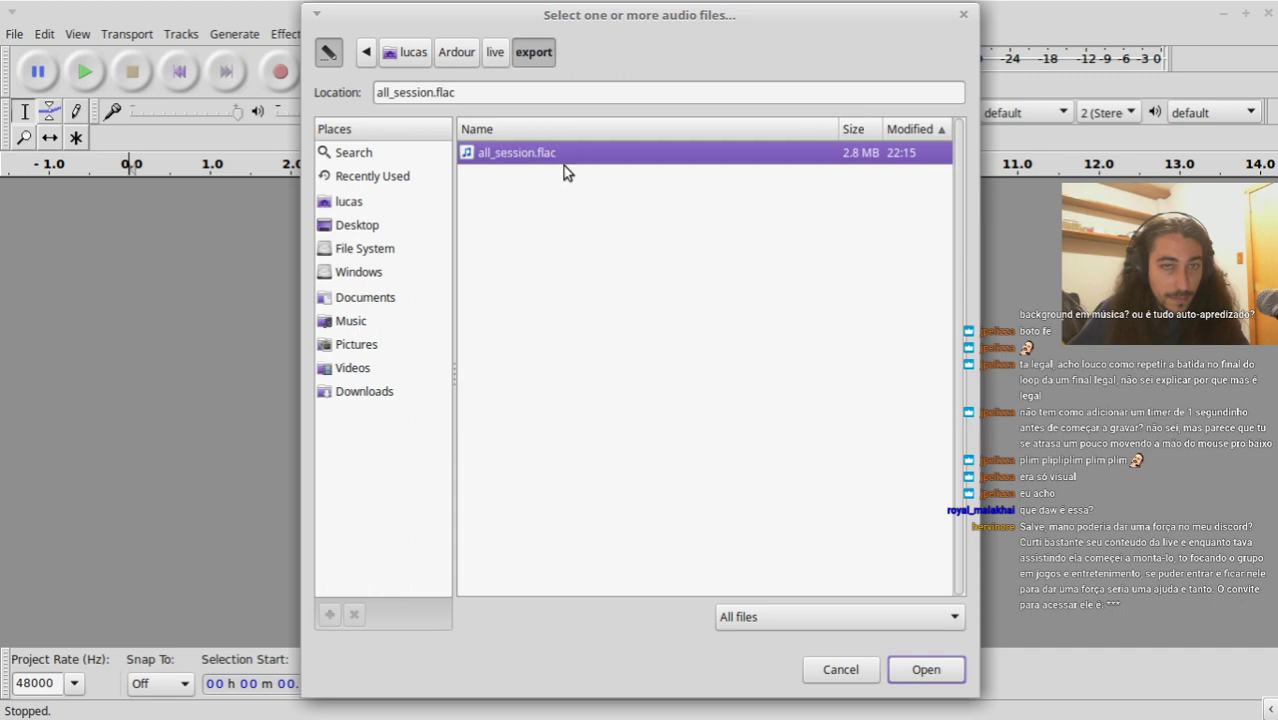
key(Return)
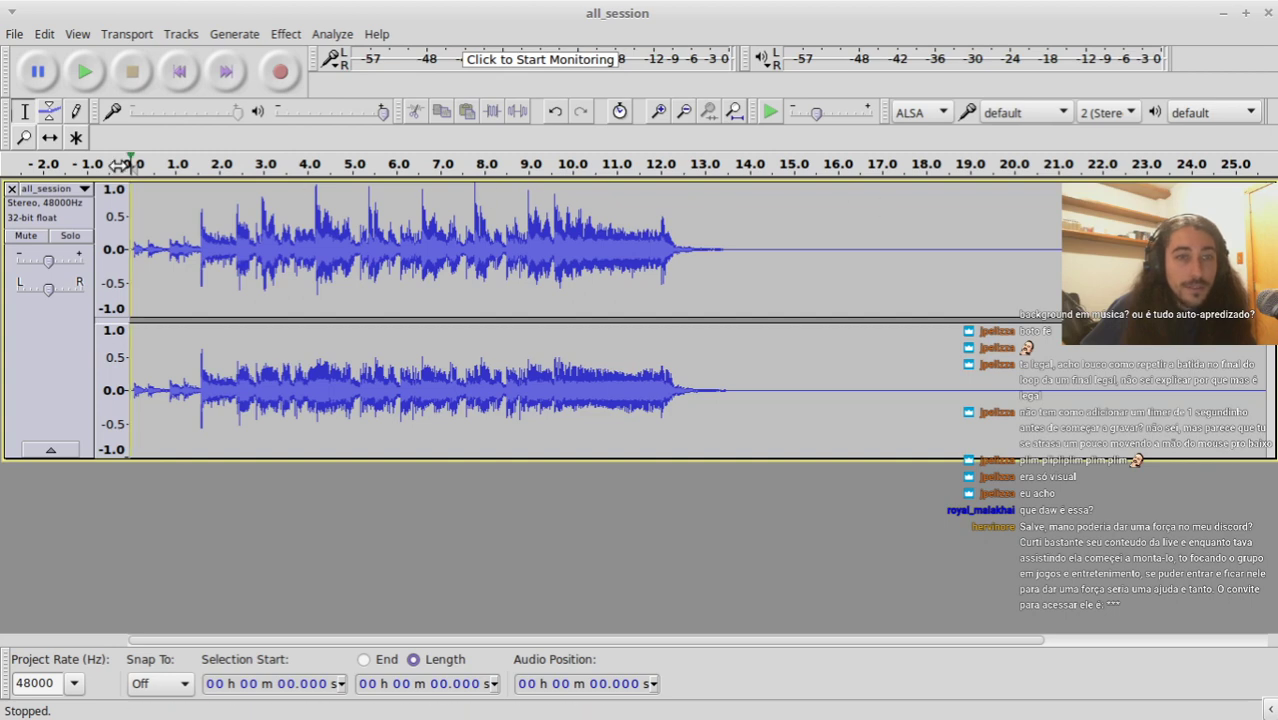
Step: Set Audacity's audio host to JACK and test playback of all_session
click(940, 116)
click(921, 138)
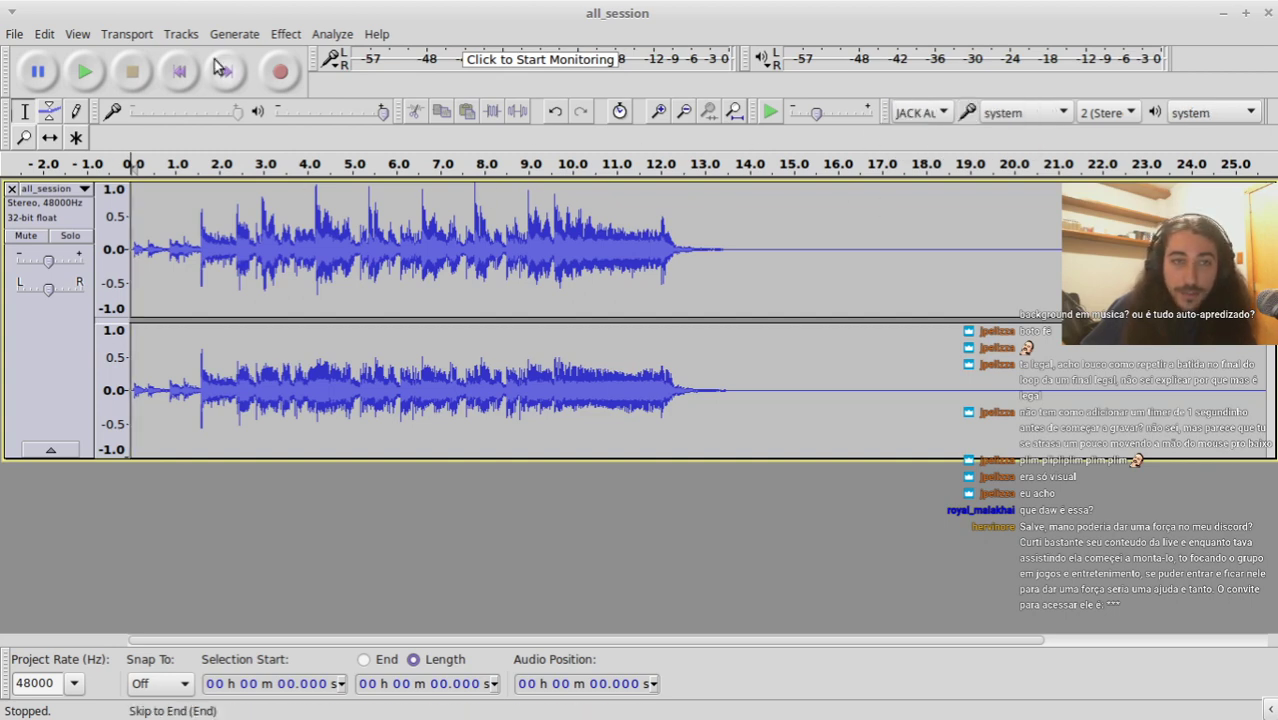
key(space)
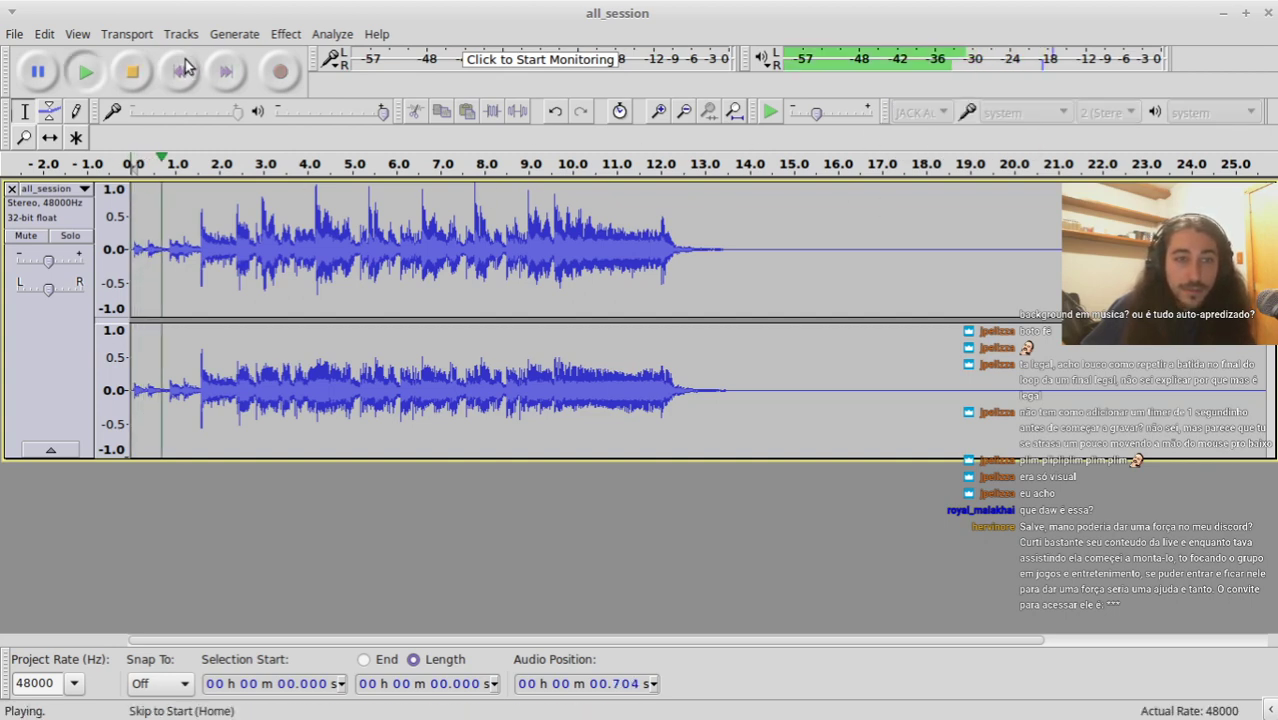
key(space)
Step: Connect the PortAudio output to the All Sounds inputs in the JACK connections window while all_session plays
key(alt+Tab)
key(alt+Tab)
key(alt+Tab)
key(alt+Tab)
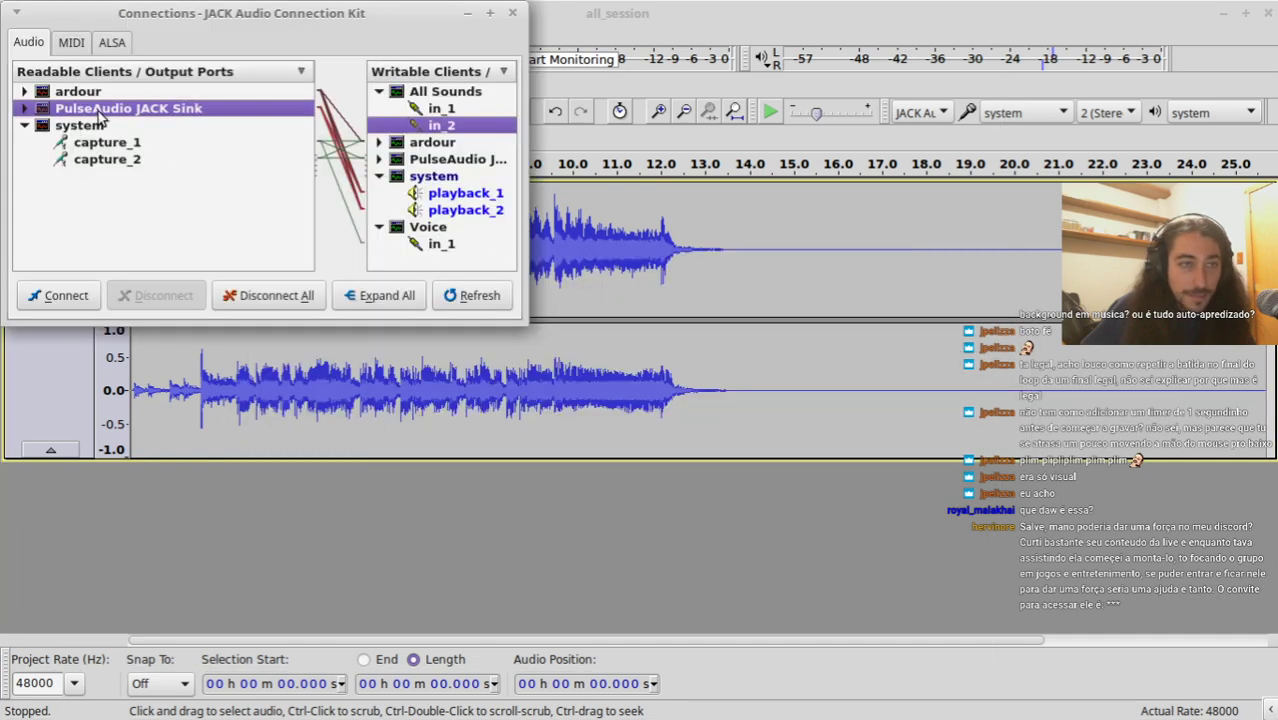
drag(475, 35, 526, 156)
click(505, 20)
key(space)
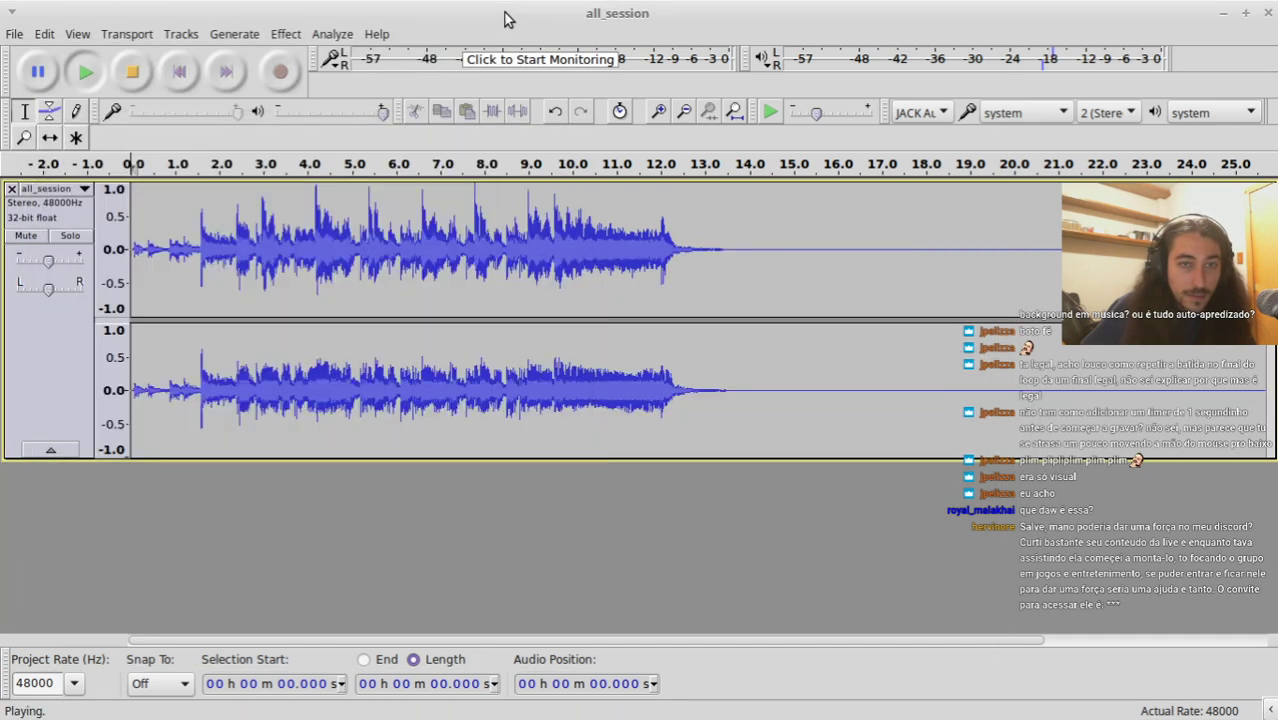
key(alt+Tab)
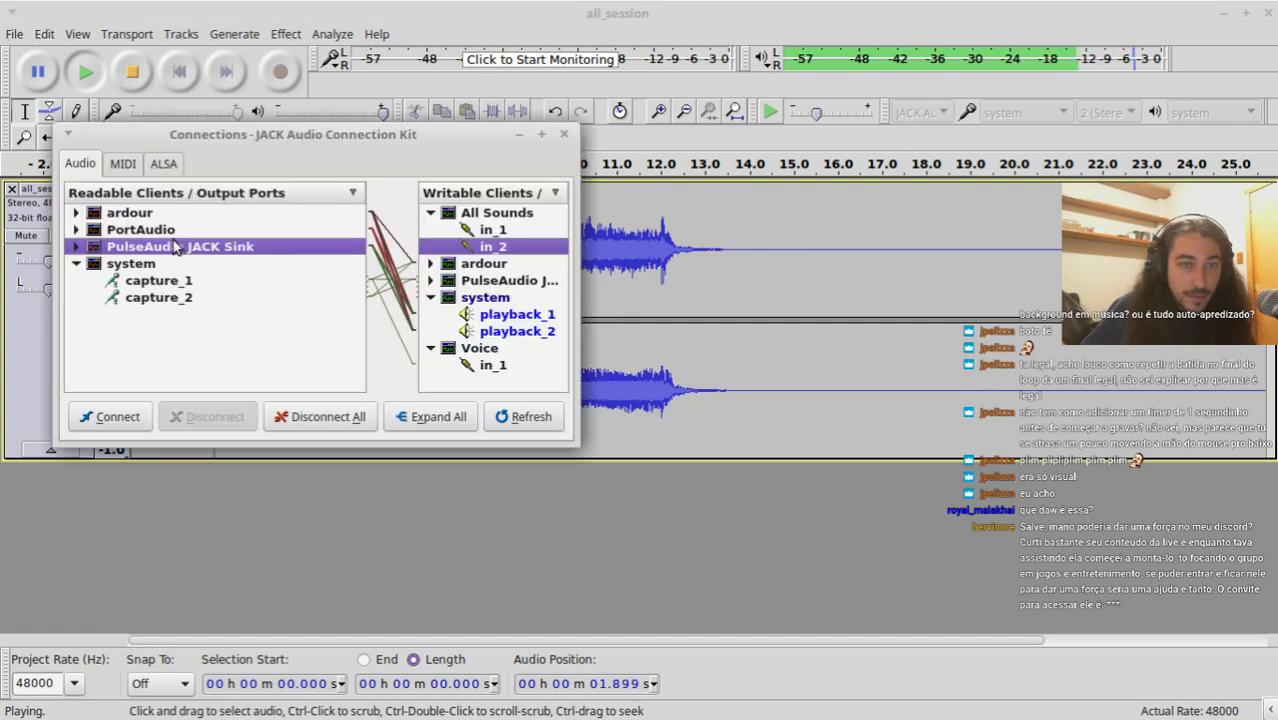
drag(179, 232, 455, 216)
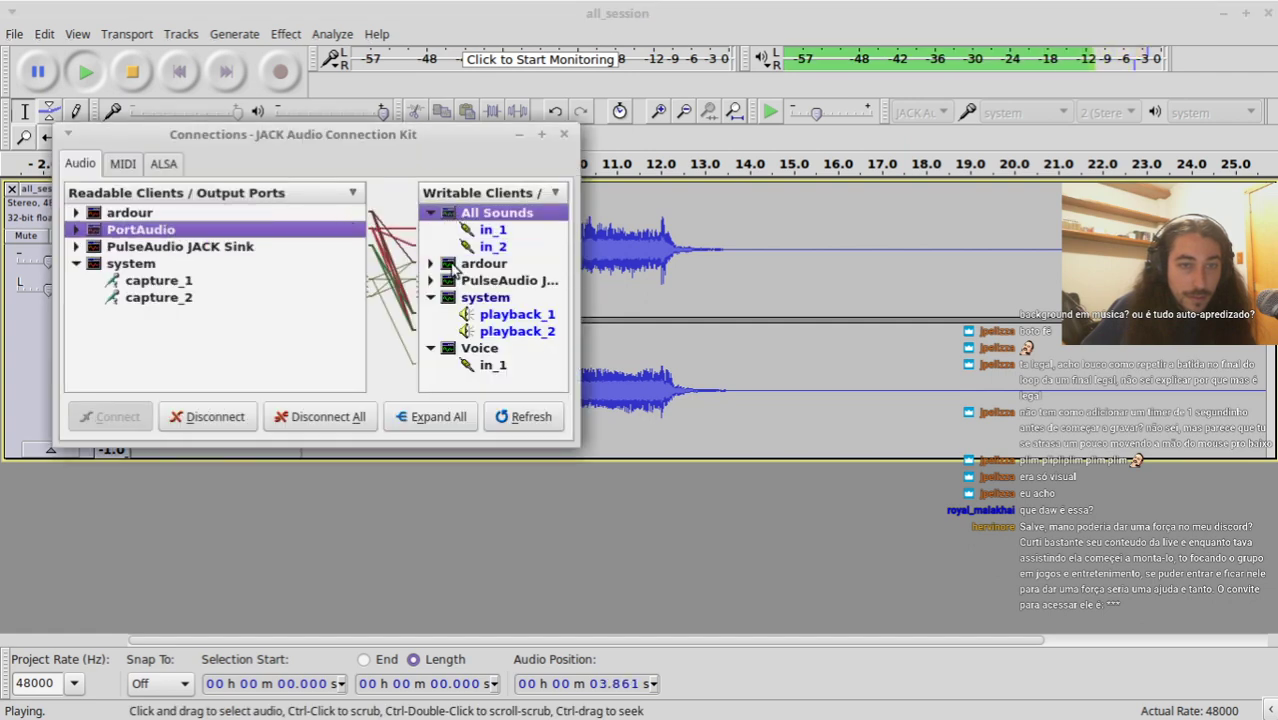
drag(384, 136, 515, 282)
key(alt+Tab)
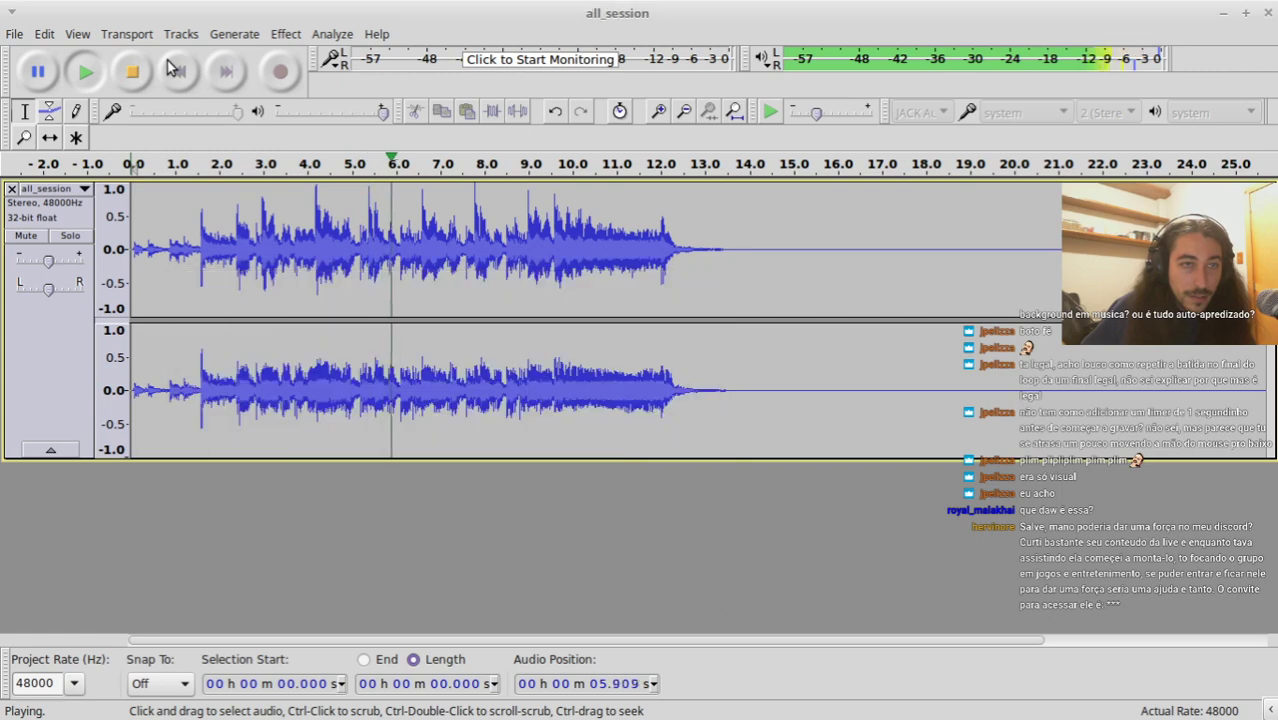
Step: Rewind all_session during playback, listen through to the end of the song and stop
key(Left)
key(Left)
key(Left)
key(Left)
key(Left)
key(Left)
key(Left)
key(Left)
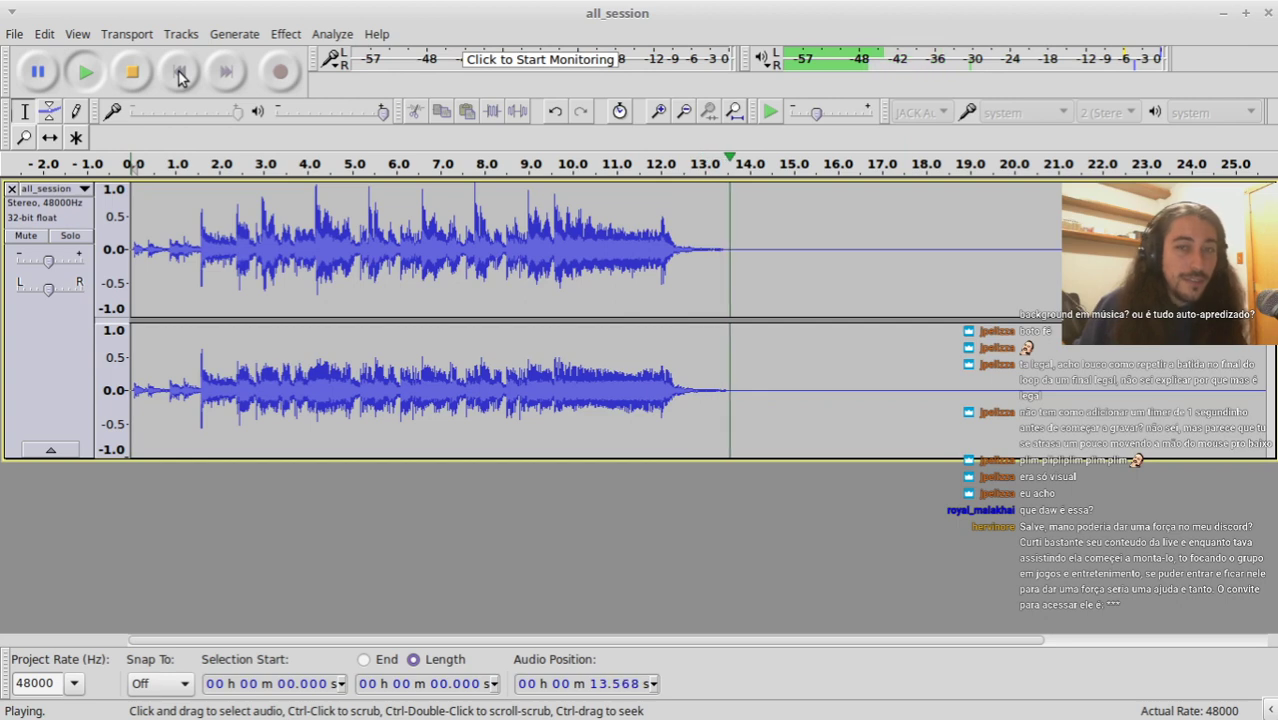
click(181, 78)
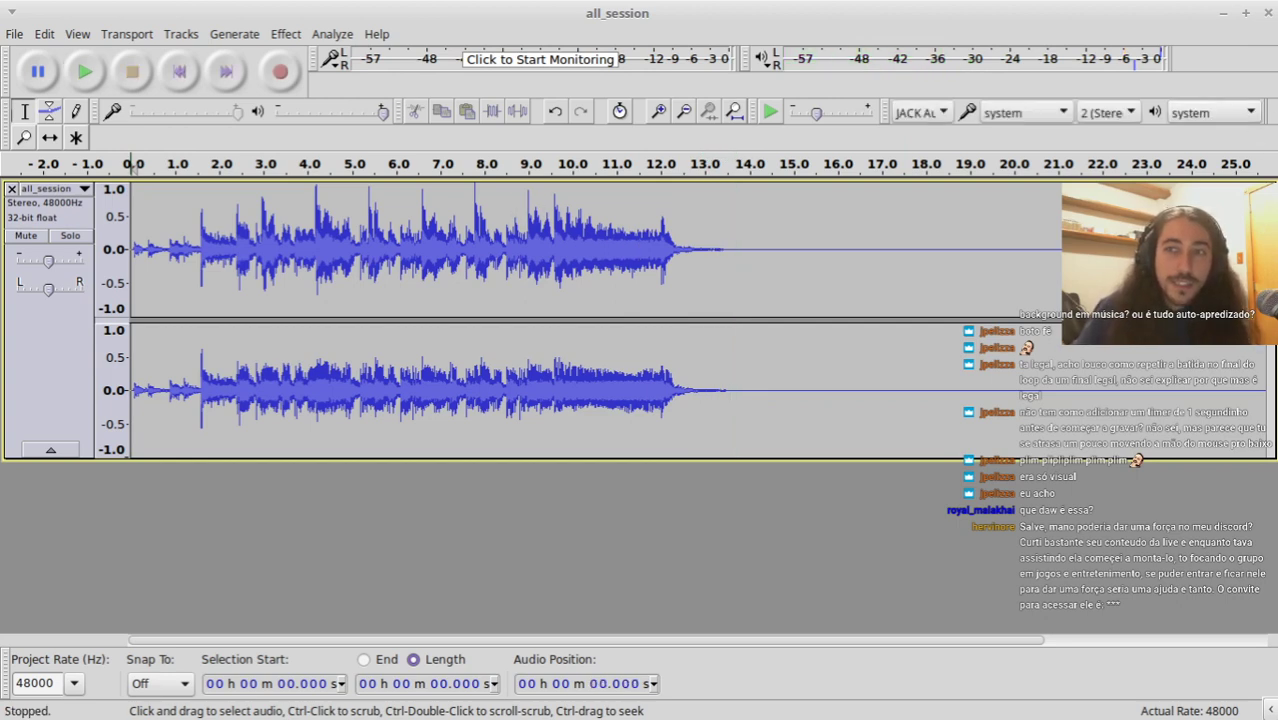
Step: Close Audacity without saving the changes and close the JACK connections window
click(1268, 13)
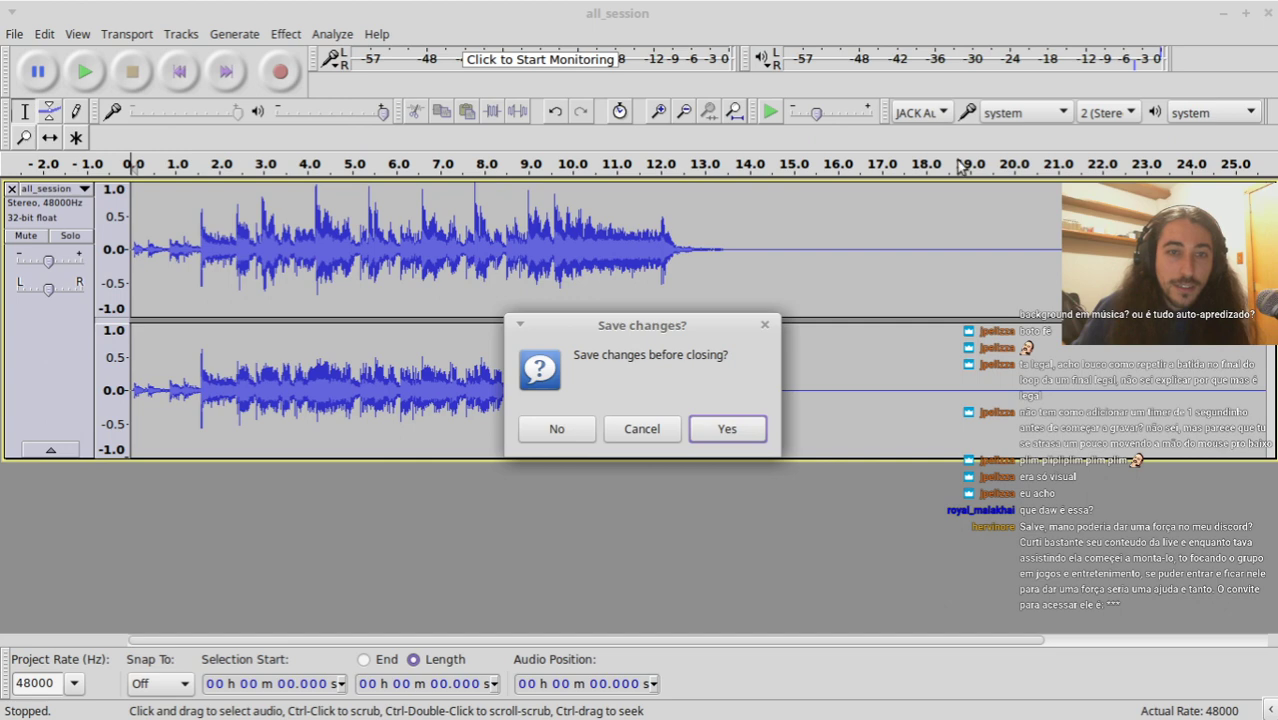
click(556, 432)
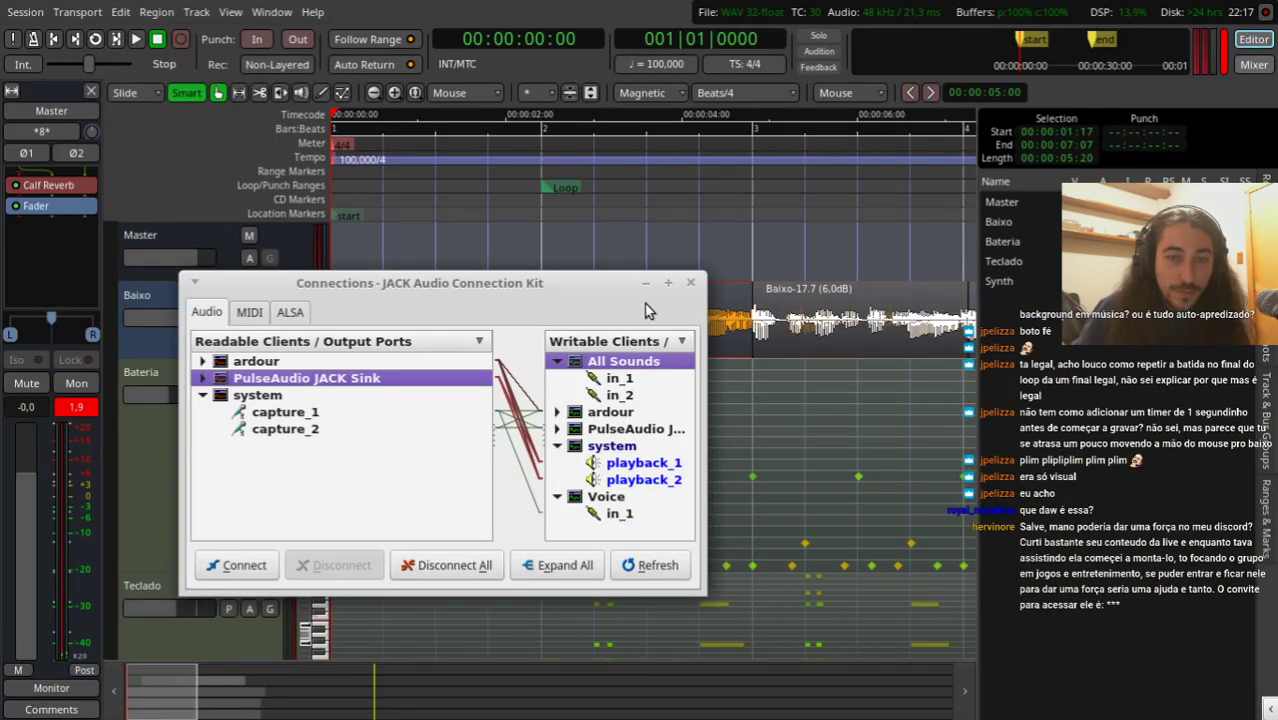
click(689, 285)
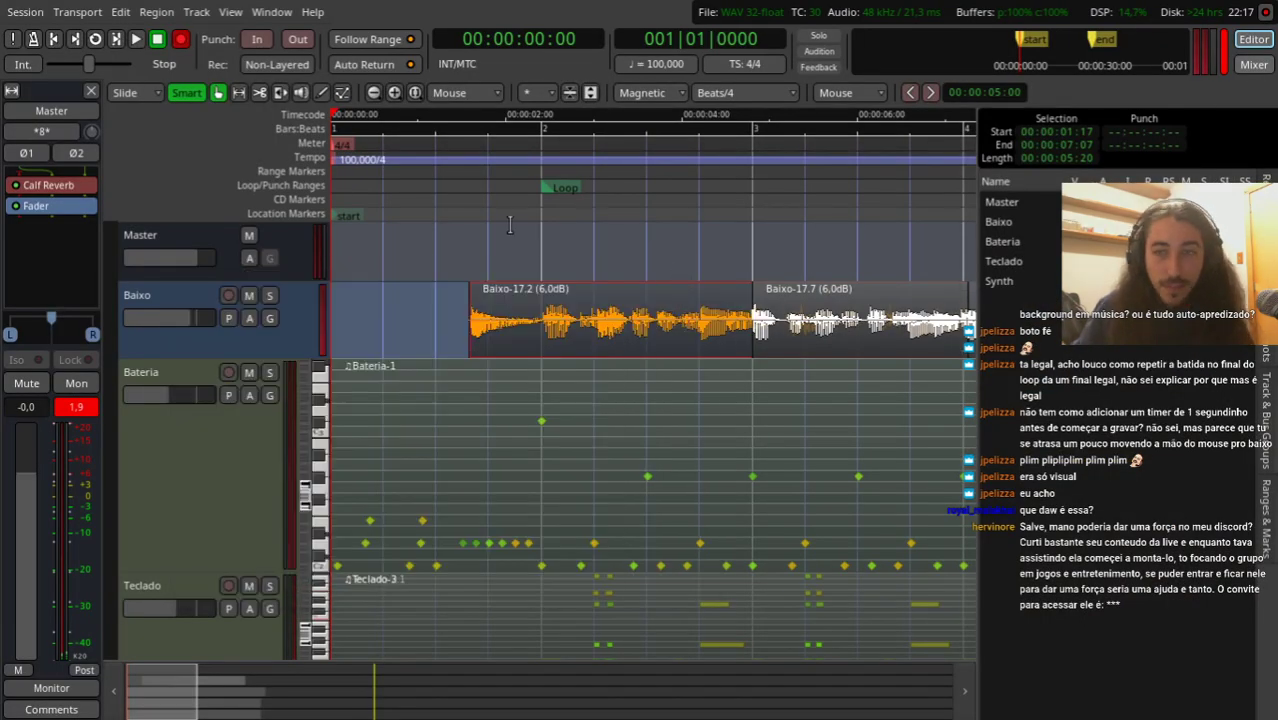
Step: Switch to OBS and toggle the visibility of the Normal Screen source
key(alt+Tab)
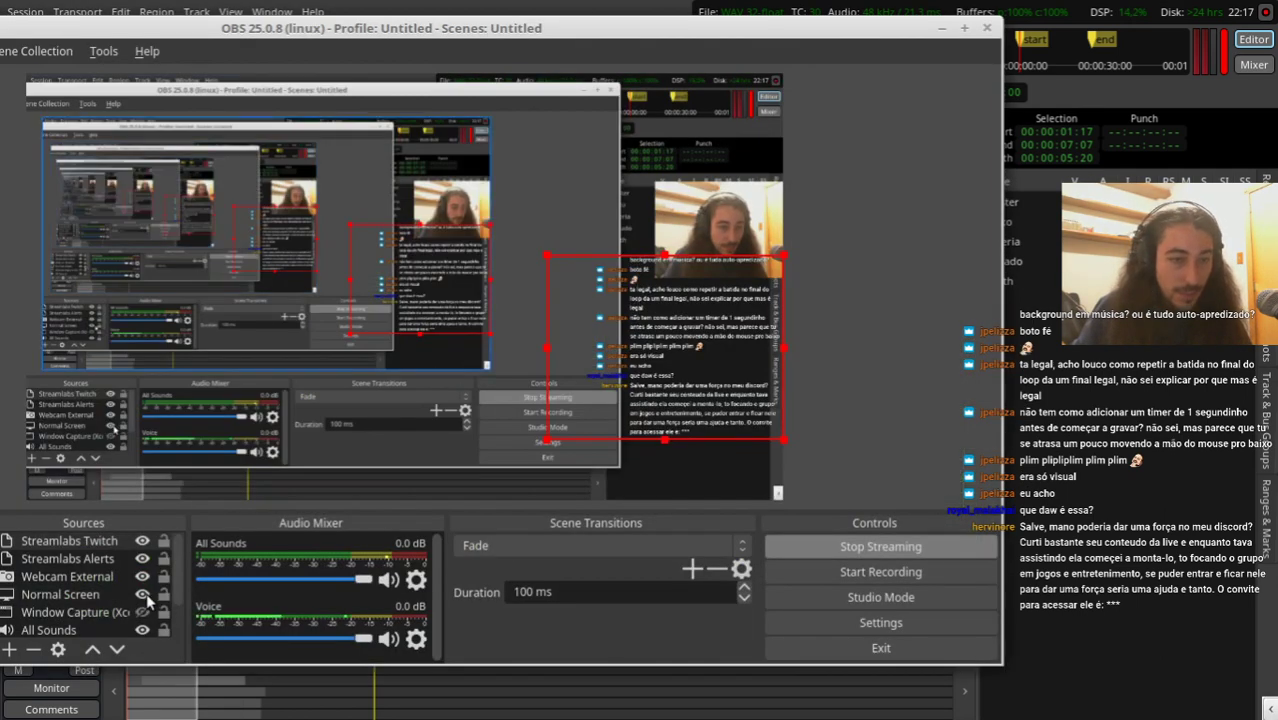
click(144, 603)
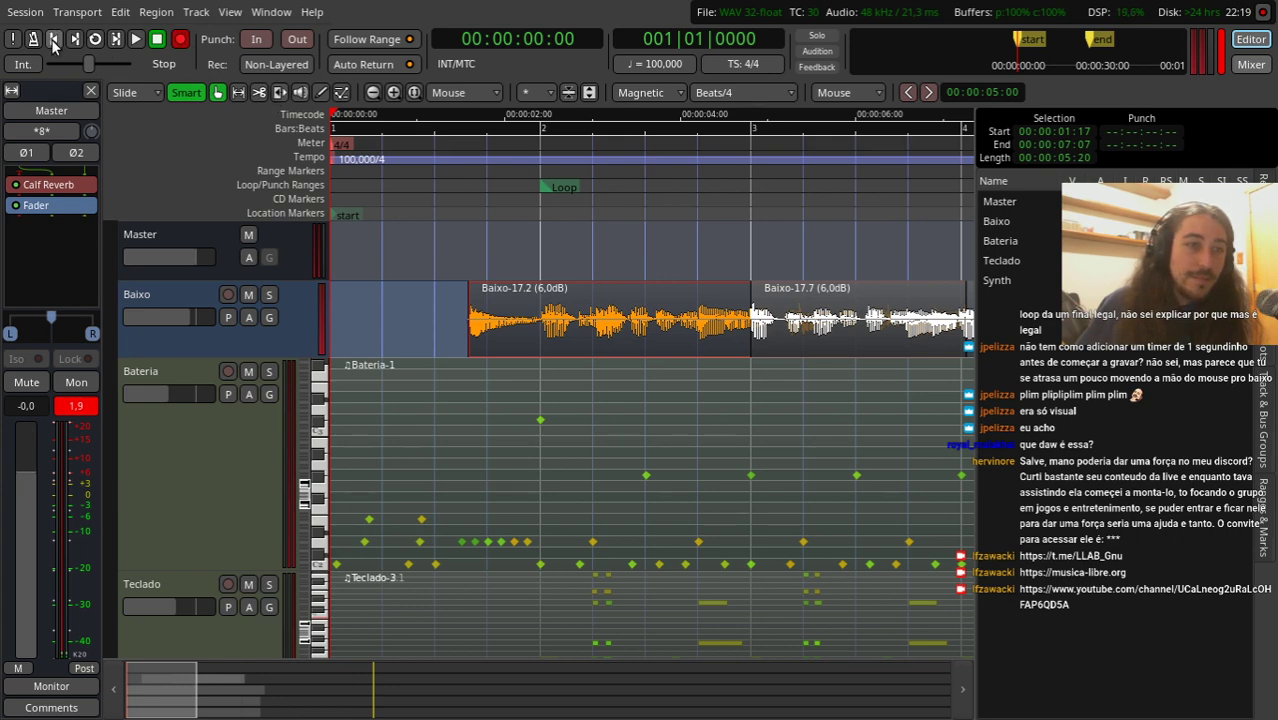
Step: Play the finished song in Ardour from the start
key(space)
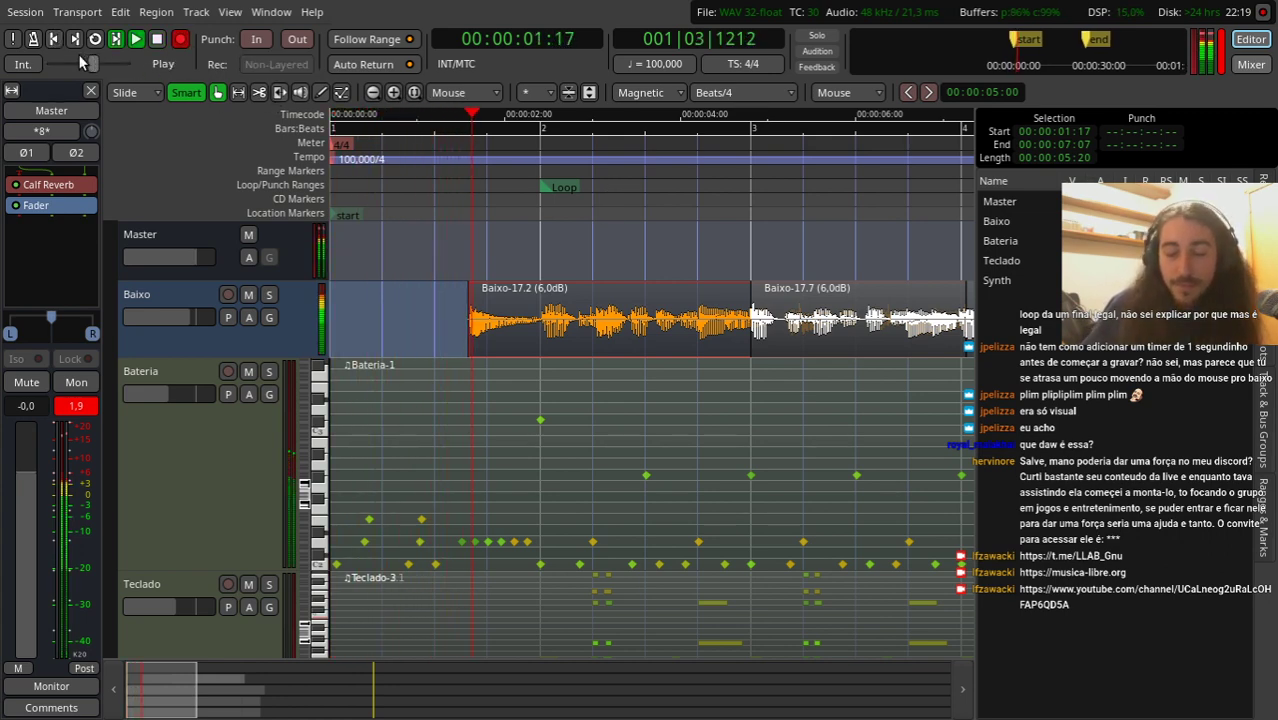